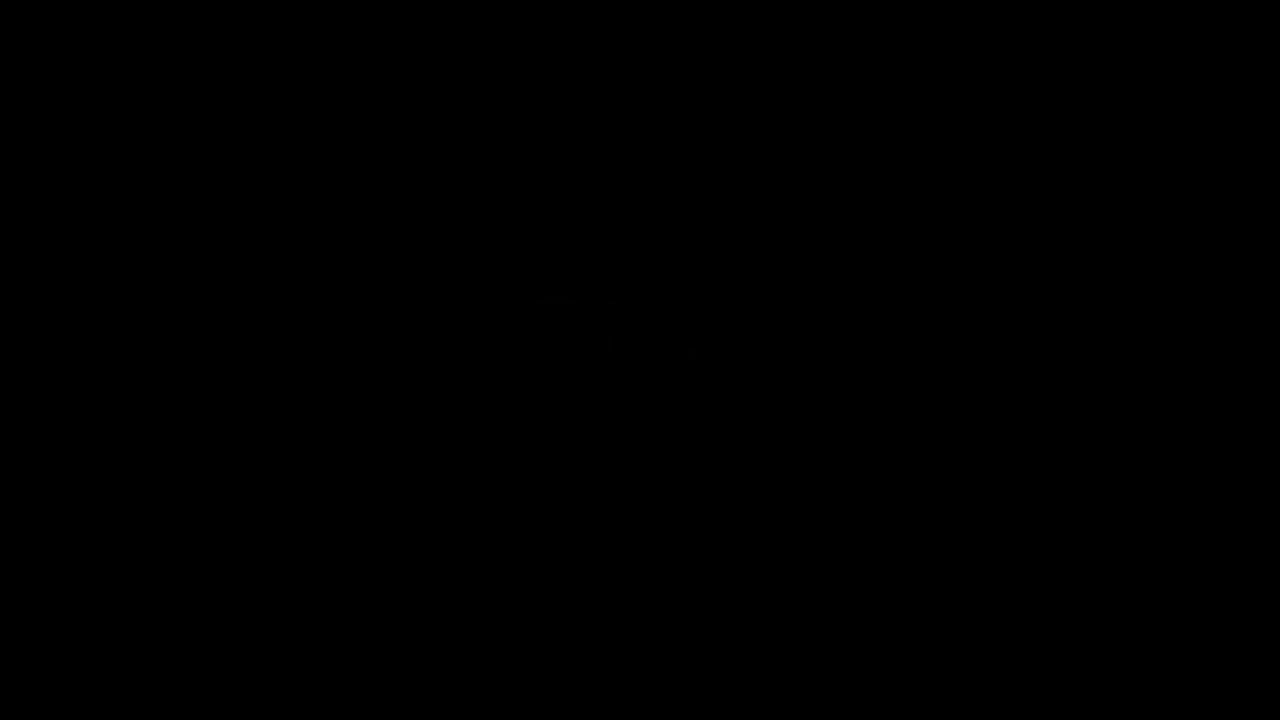
Play Brick Breaker, steering the paddle with the Left and Right arrow keys to keep the ball bouncing
key(Right)
key(Left)
key(Right)
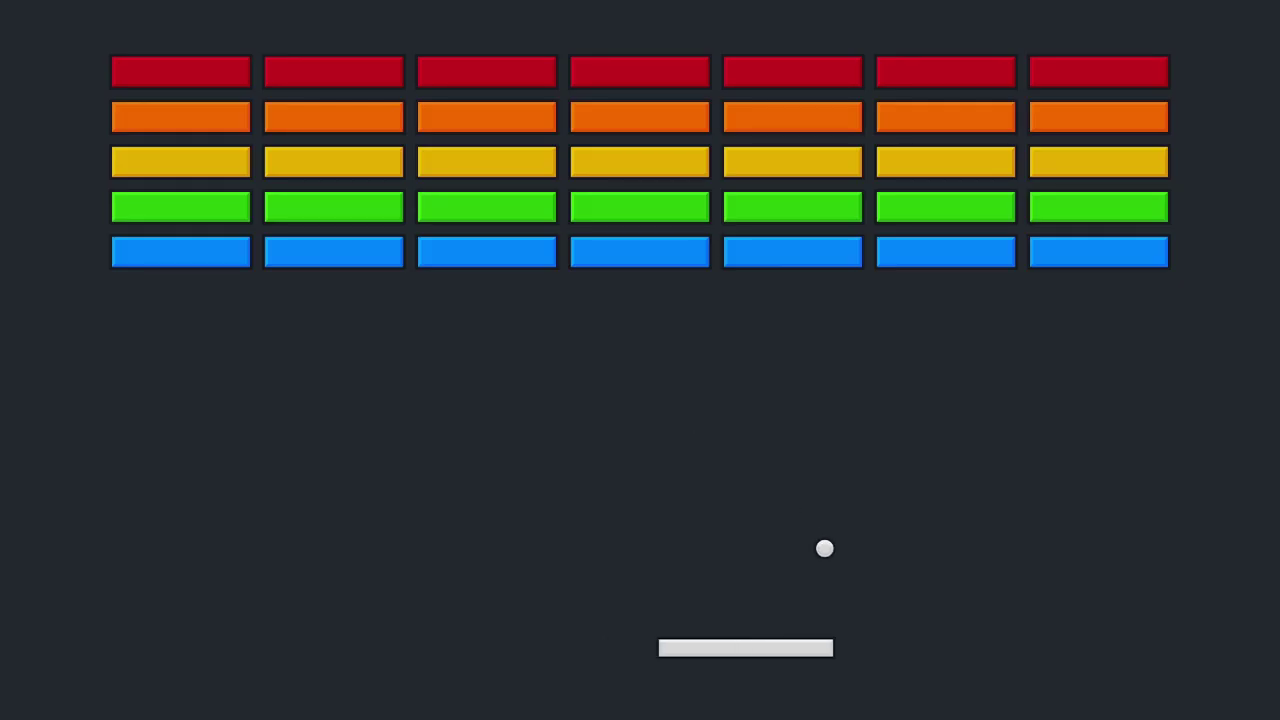
key(Left)
key(Left)
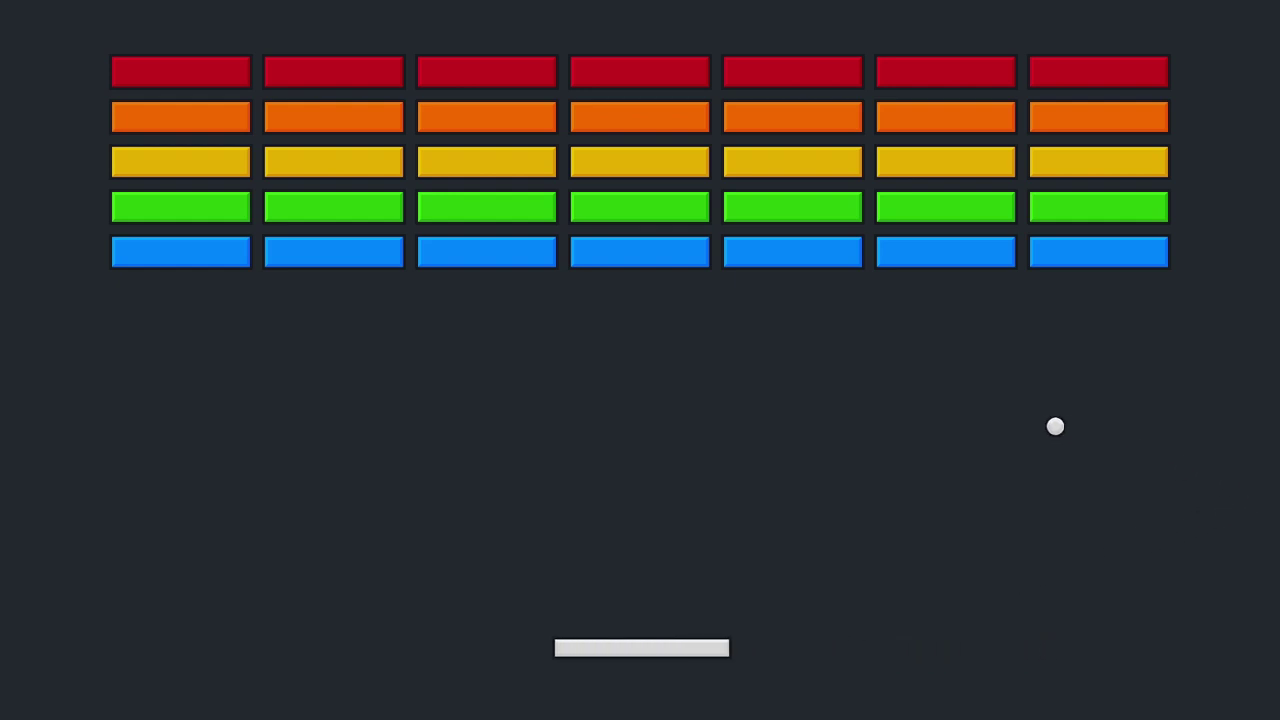
key(Right)
key(Left)
key(Left)
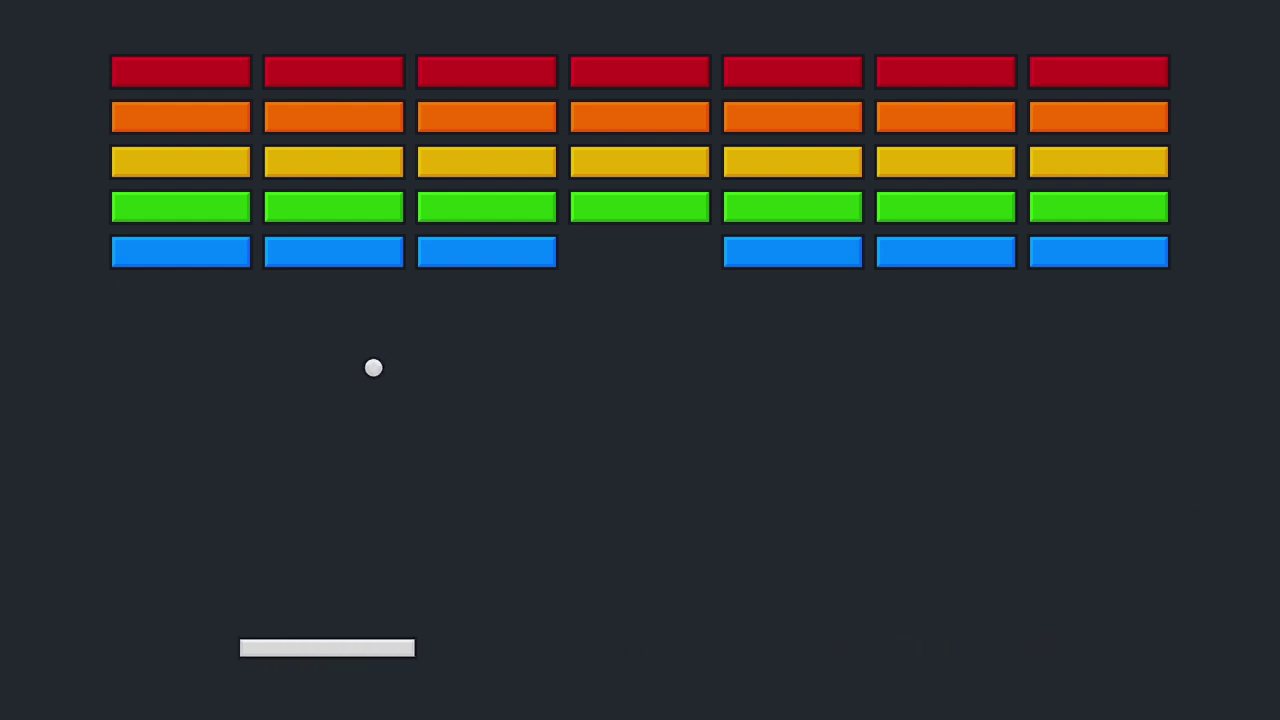
key(Right)
key(Right)
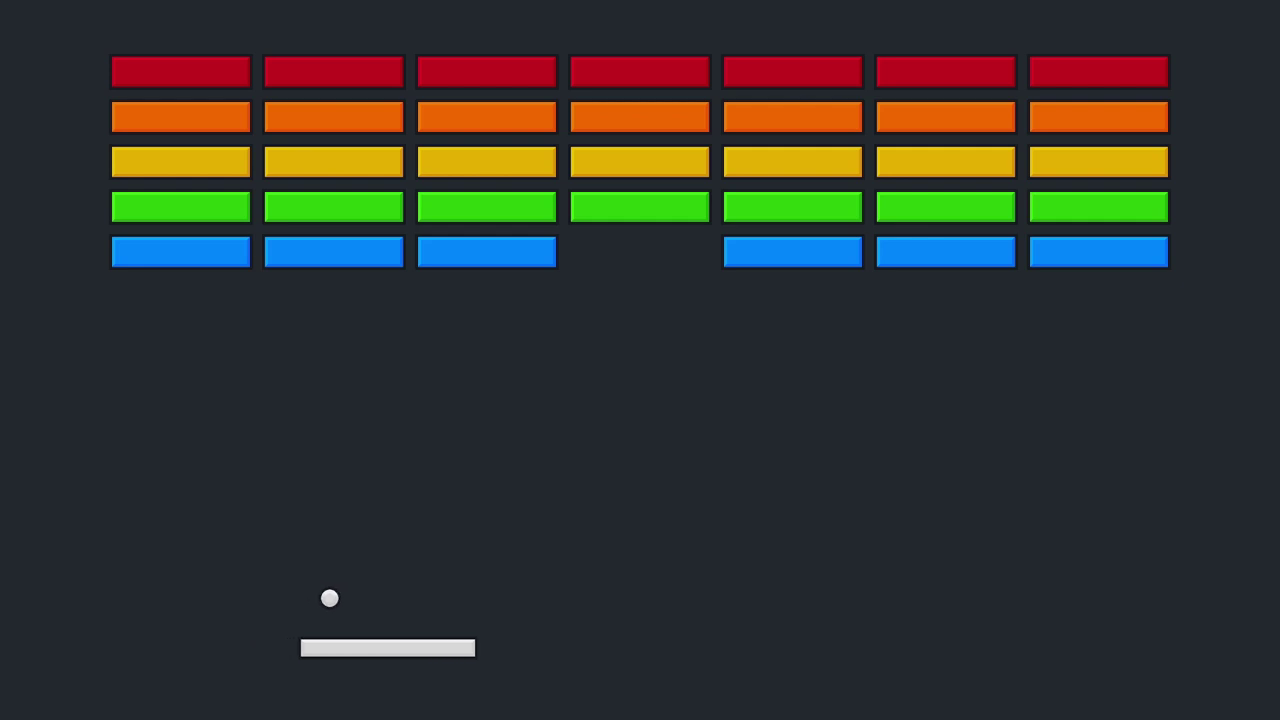
key(Right)
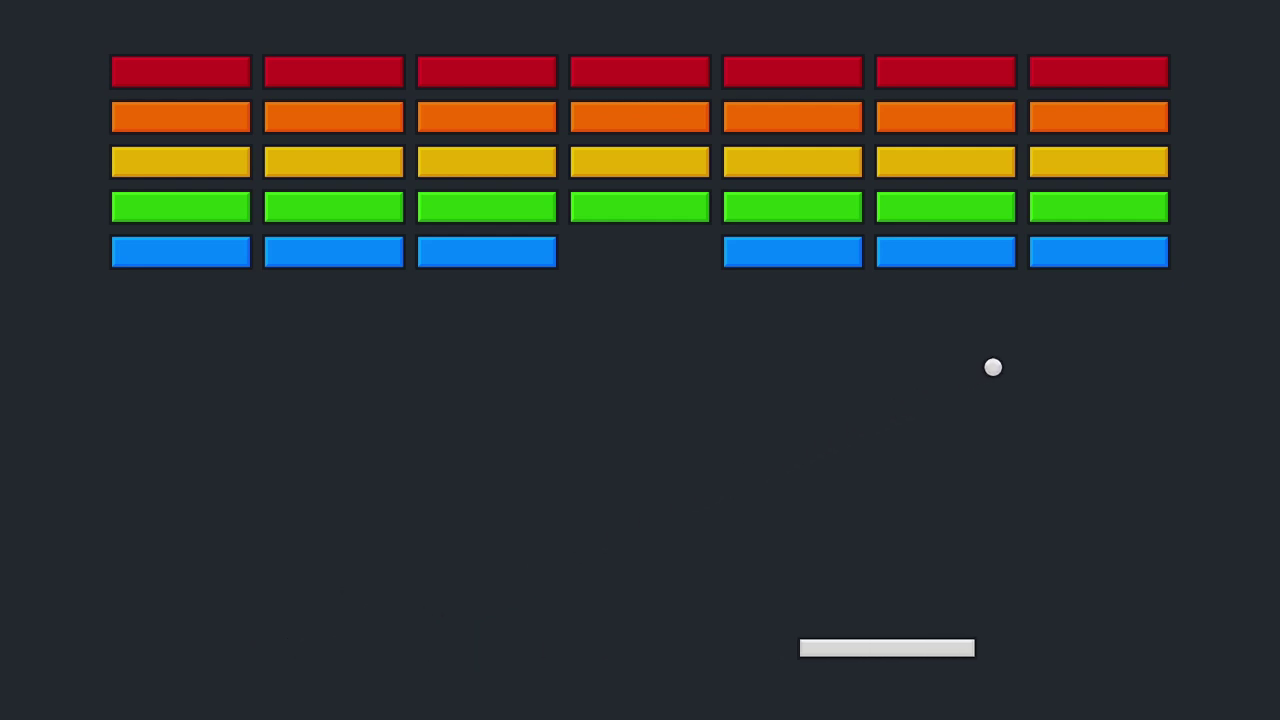
key(Left)
key(Left)
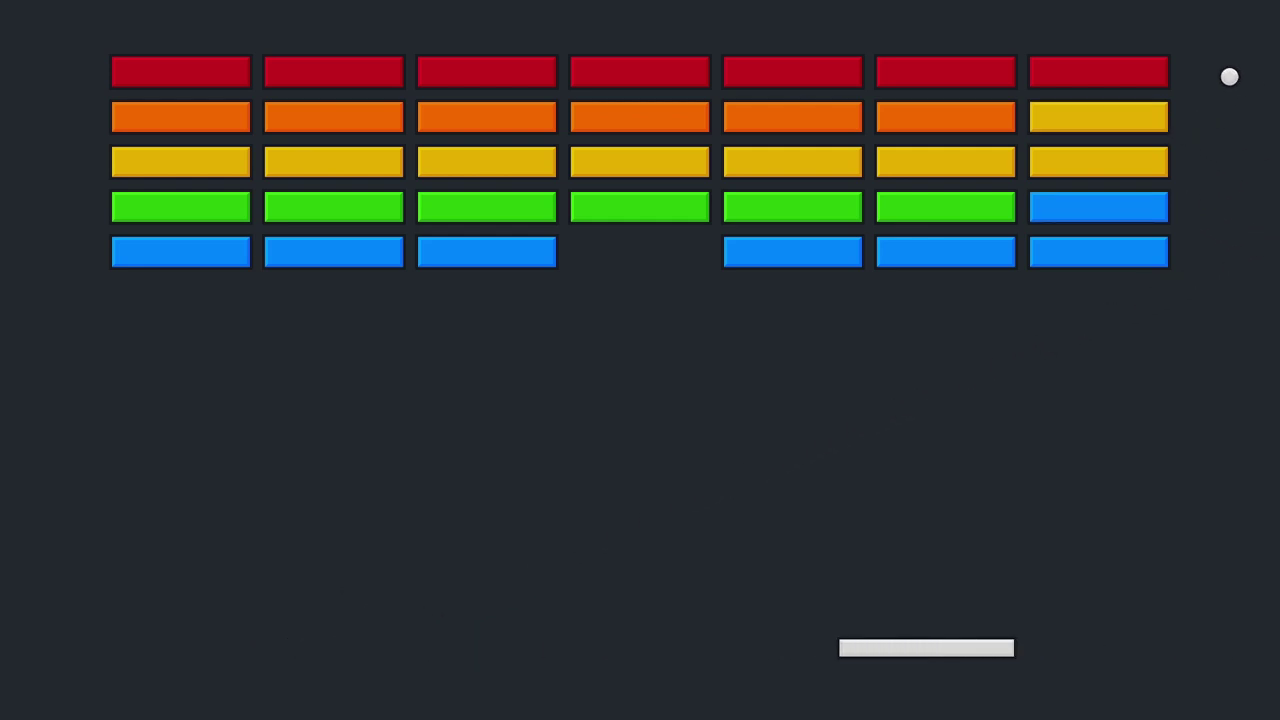
key(Right)
key(Right)
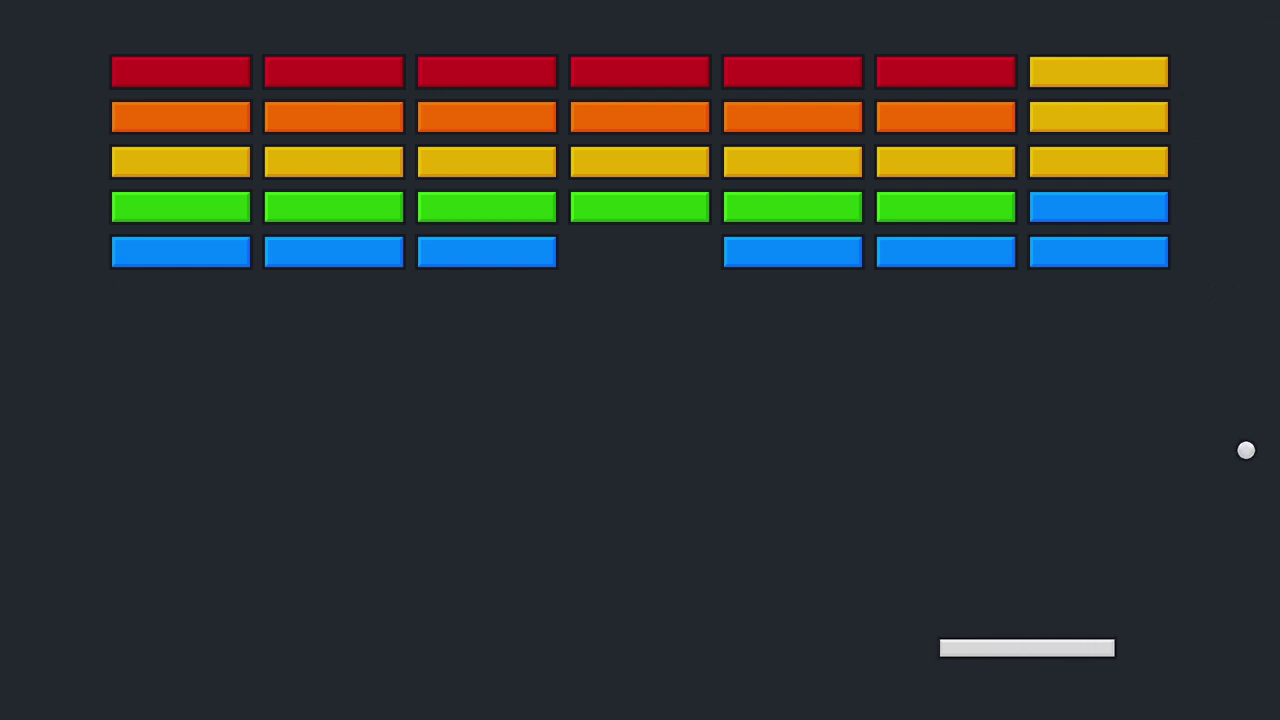
key(Left)
key(Left)
key(Right)
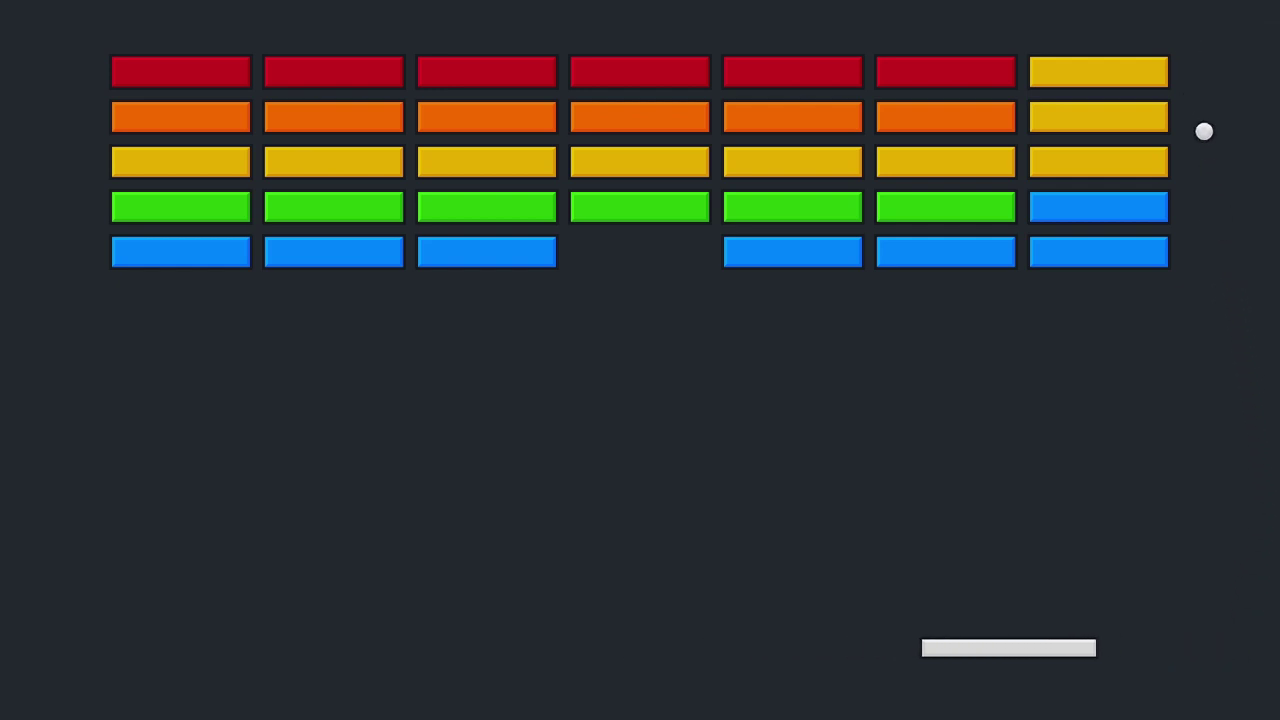
key(Left)
key(Left)
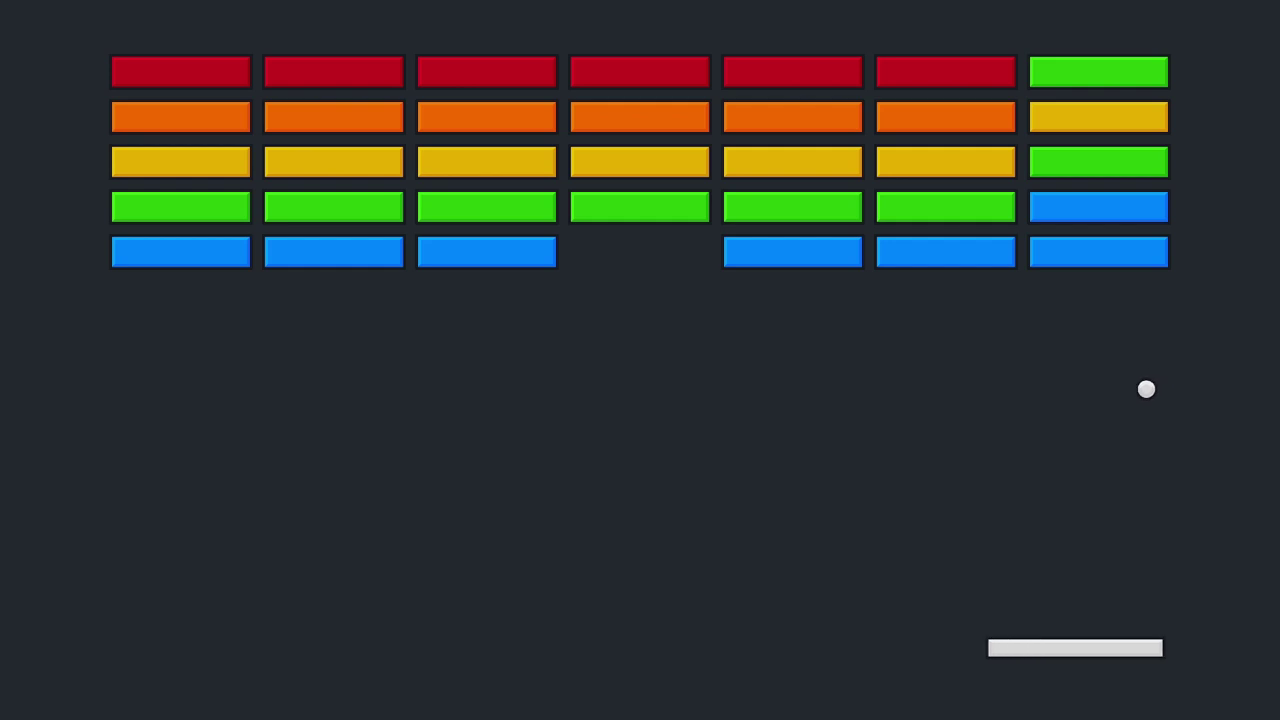
key(Left)
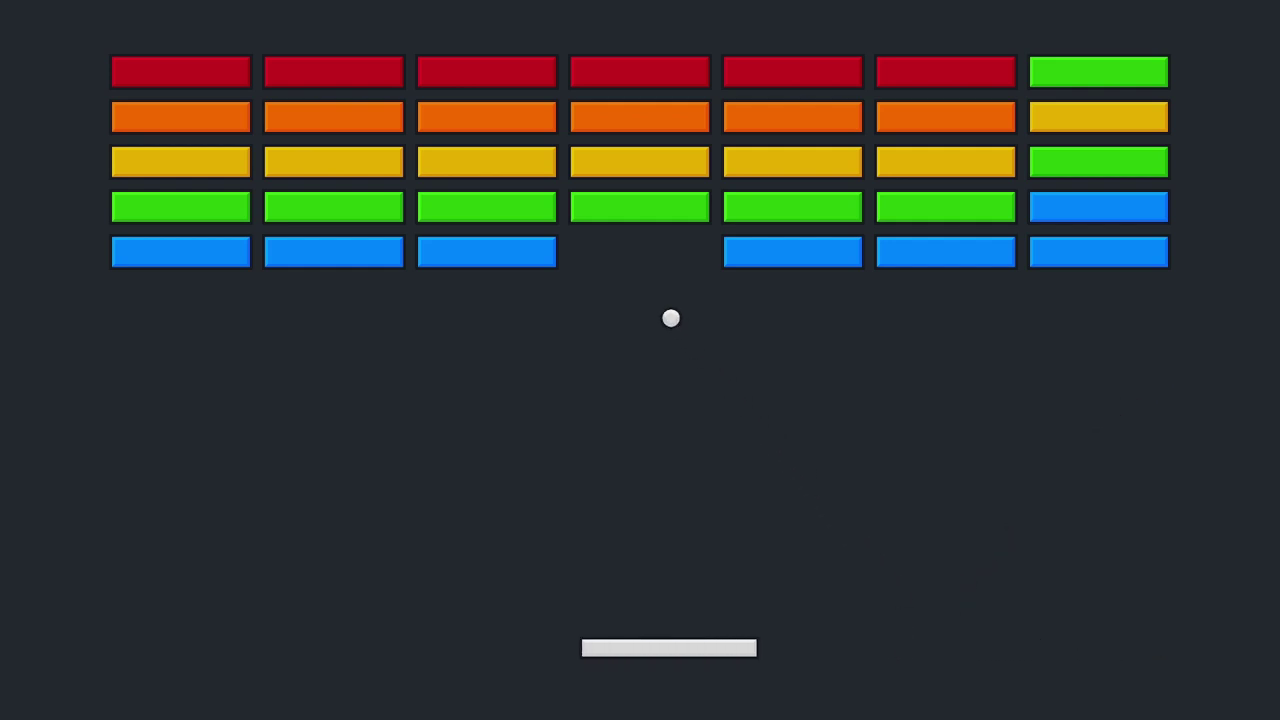
key(Right)
key(Left)
key(Right)
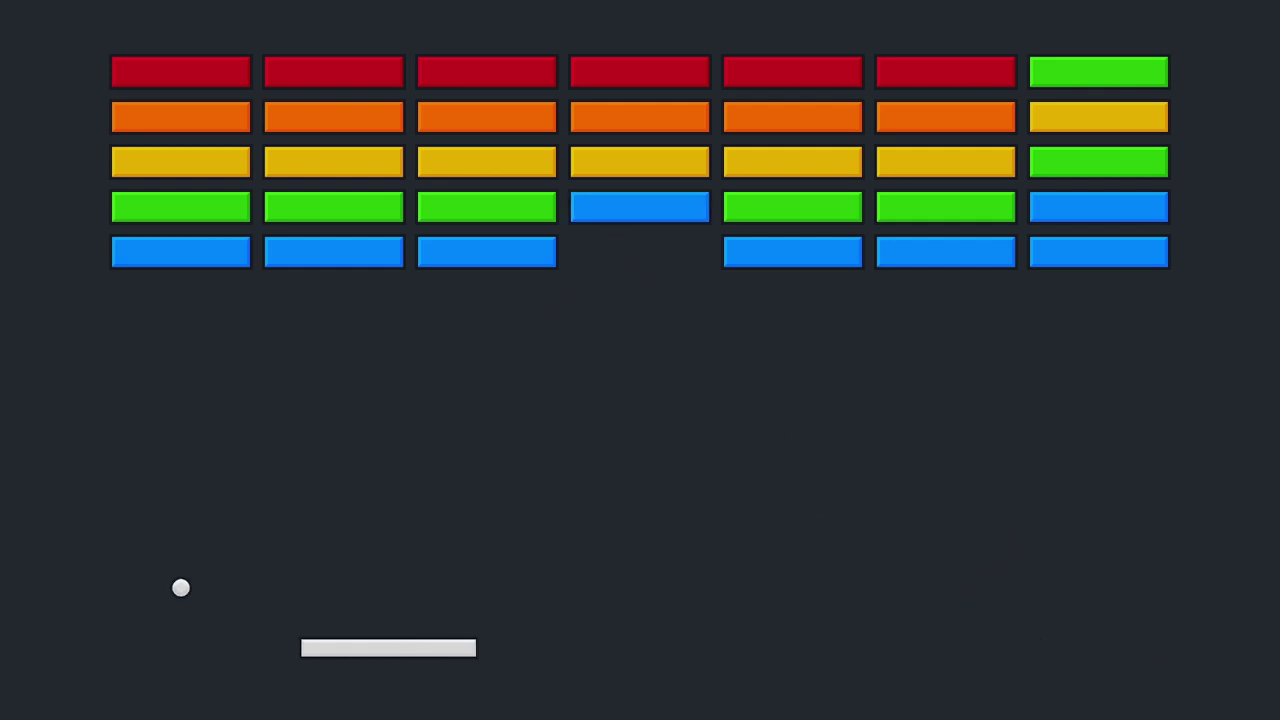
key(Left)
key(Right)
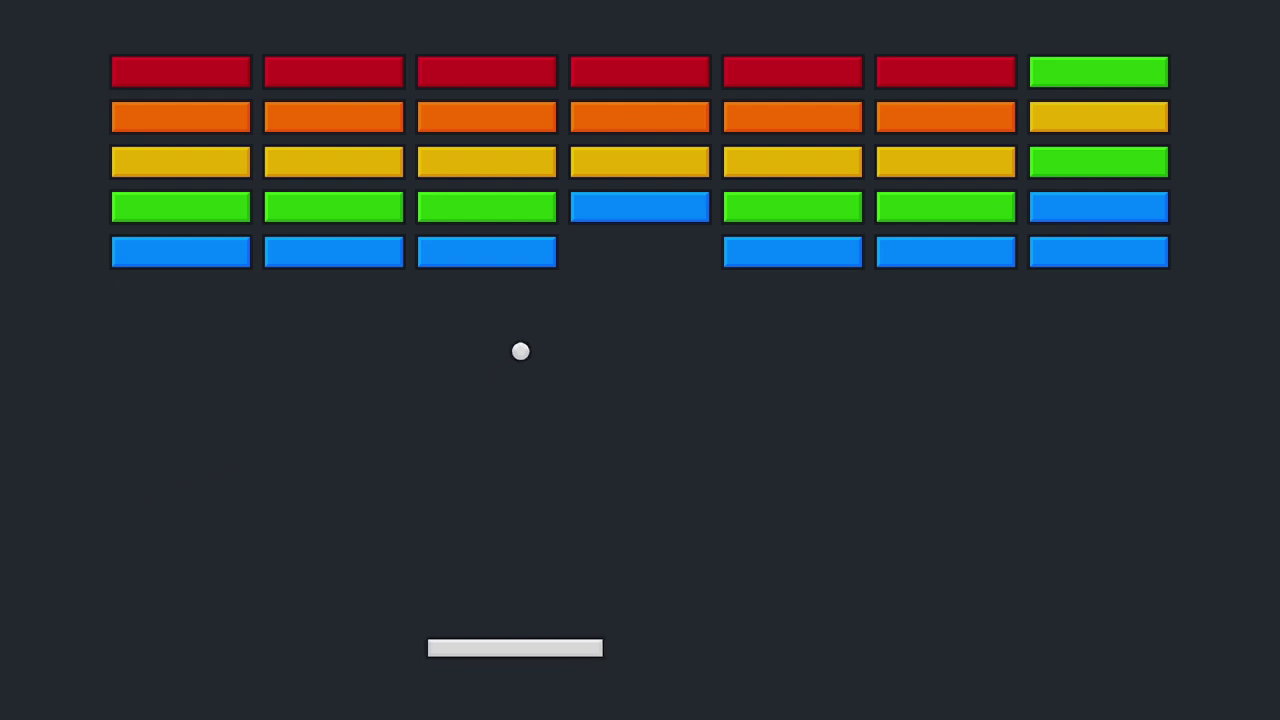
key(Left)
key(Right)
key(Right)
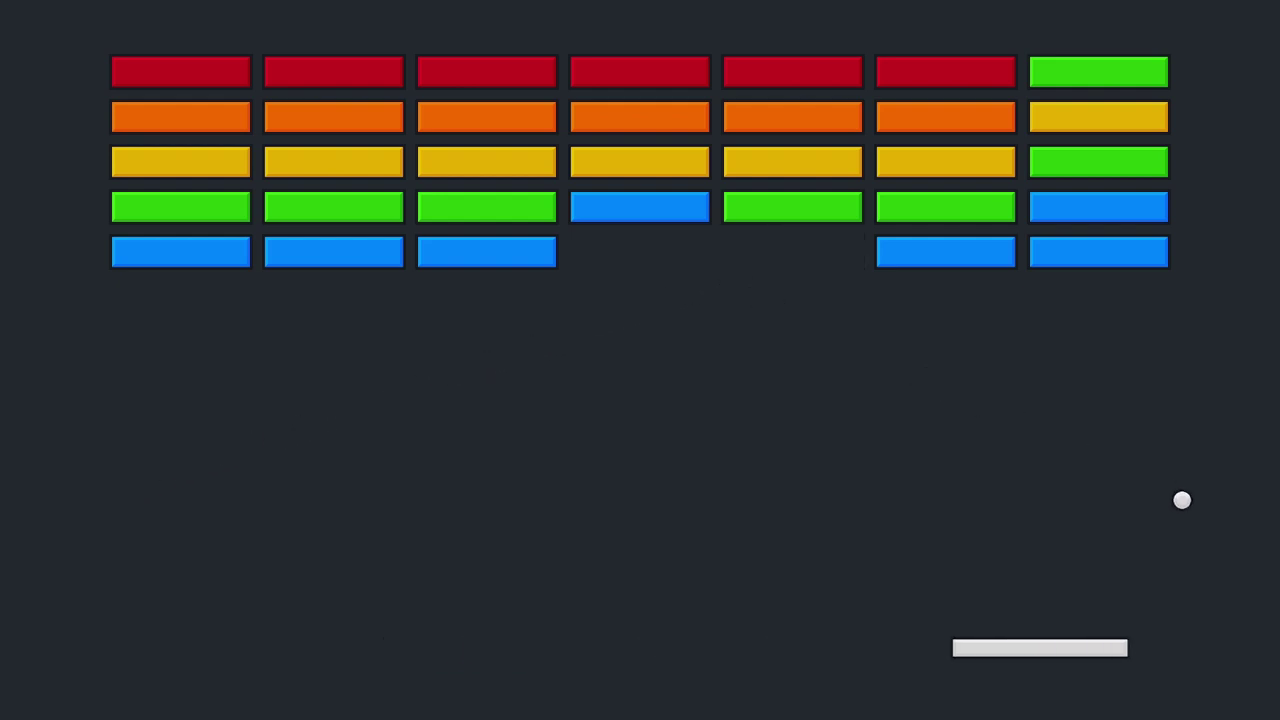
key(Left)
key(Right)
key(Left)
key(Left)
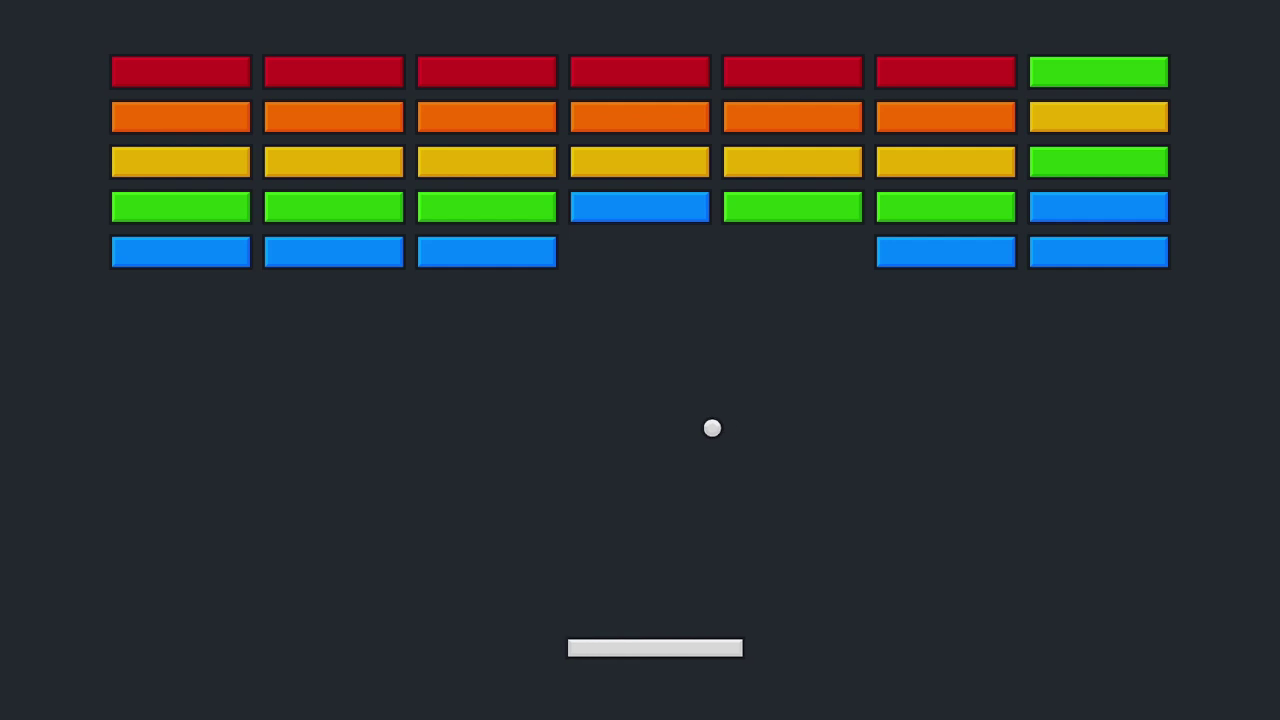
key(Left)
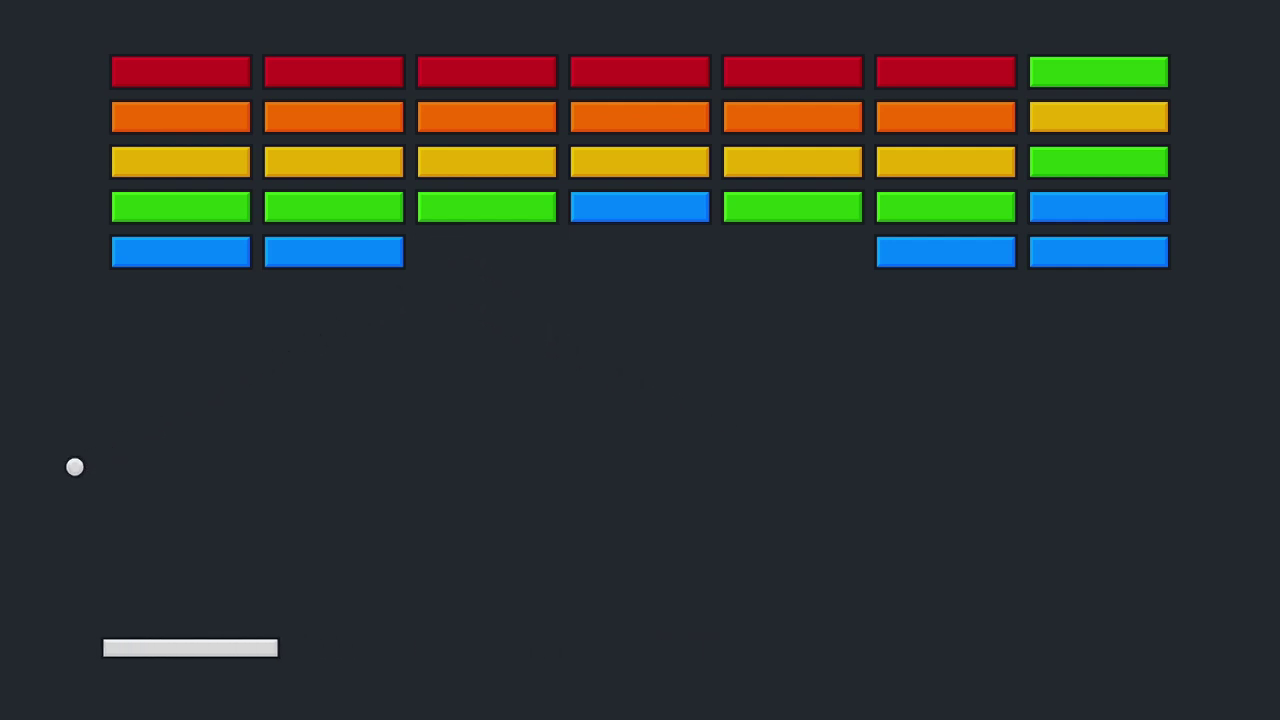
key(Right)
key(Right)
key(Right)
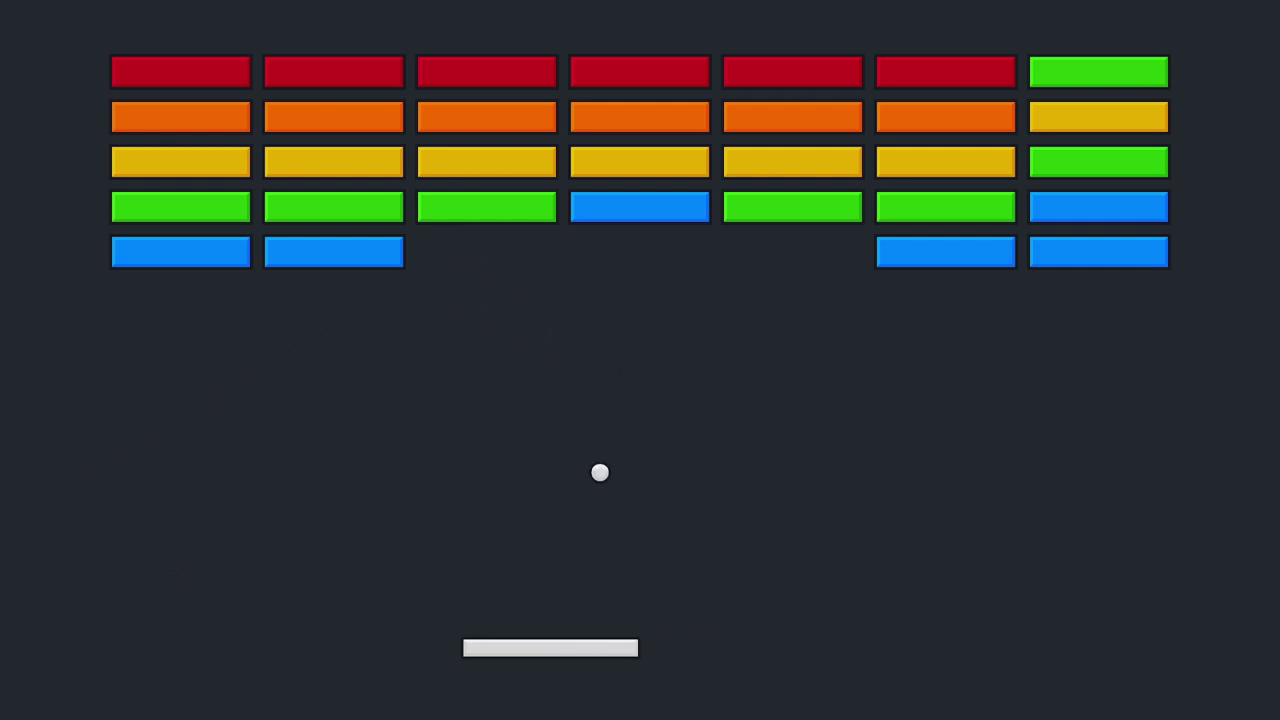
key(Left)
key(Right)
key(Right)
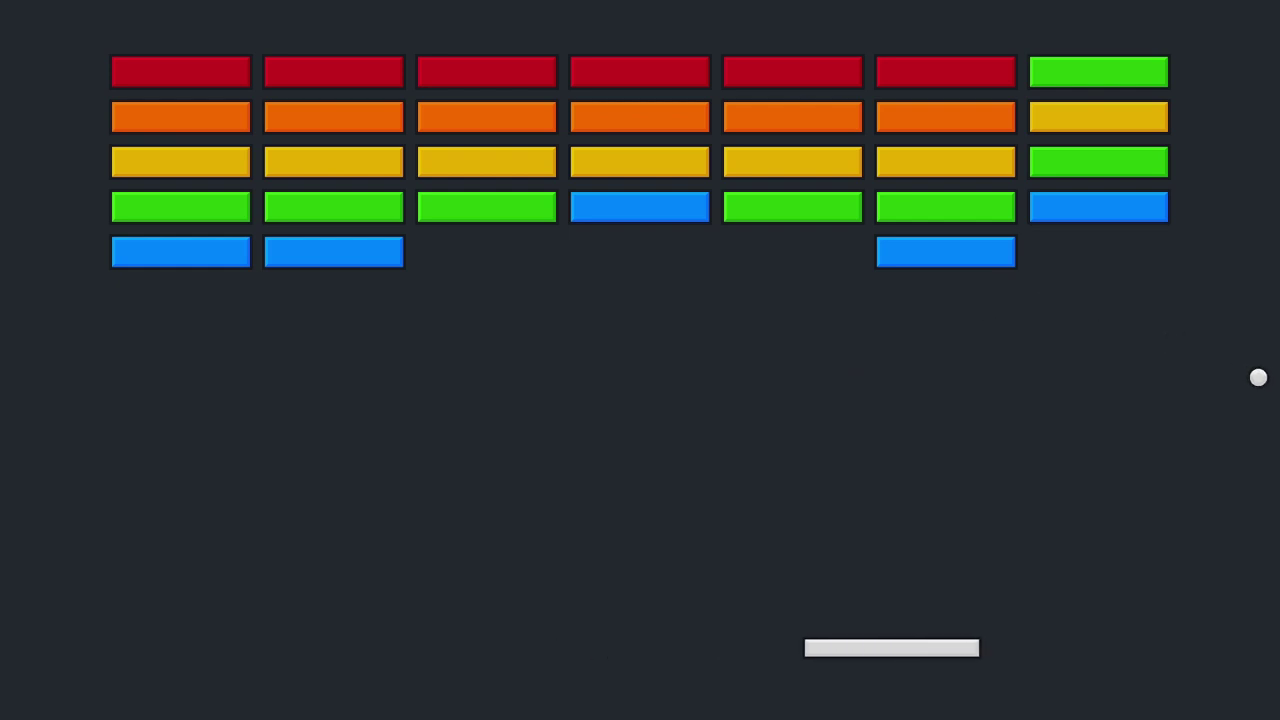
key(Left)
key(Left)
key(Right)
key(Left)
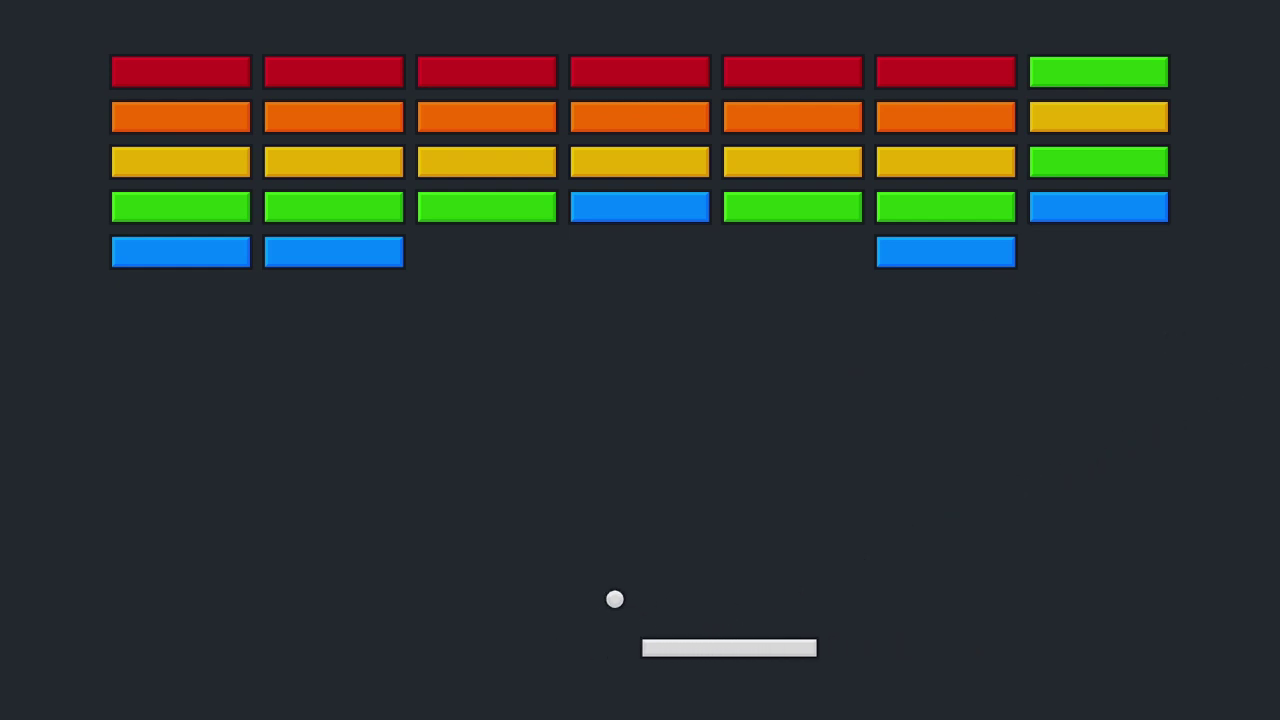
key(Right)
key(Left)
key(Right)
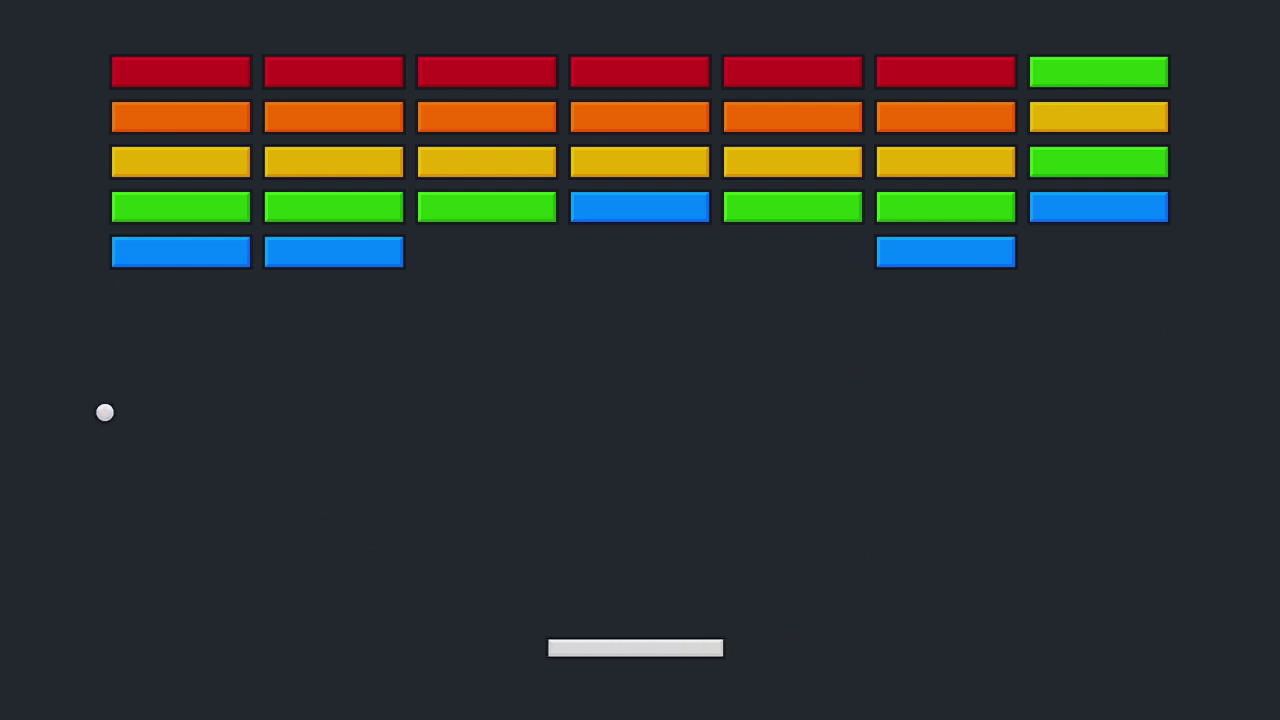
key(Left)
key(Right)
key(Left)
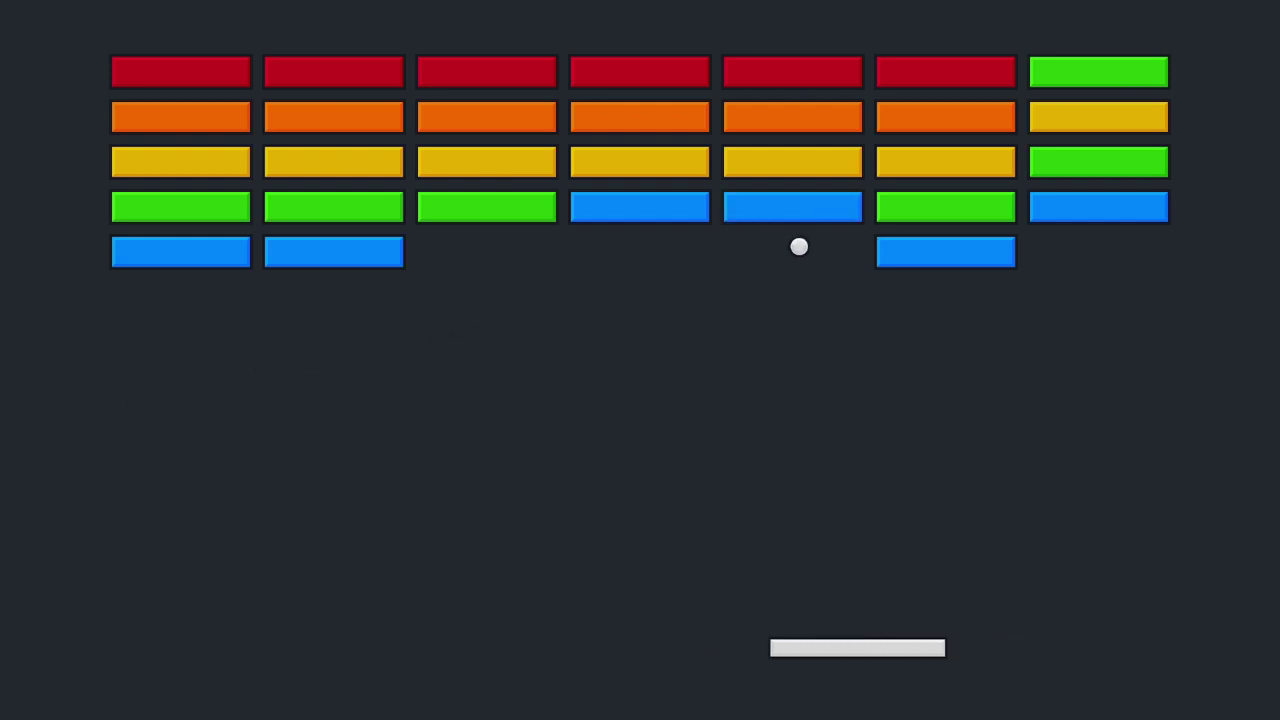
key(Right)
key(Left)
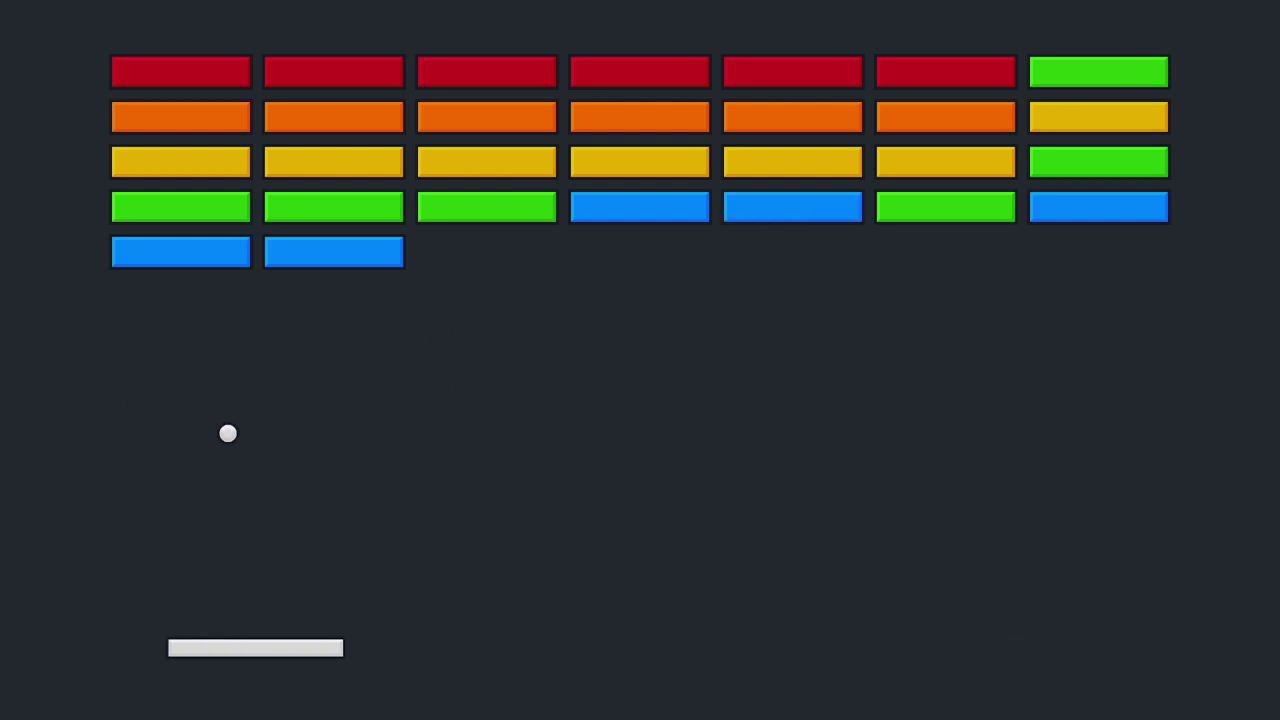
key(Right)
key(Left)
key(Right)
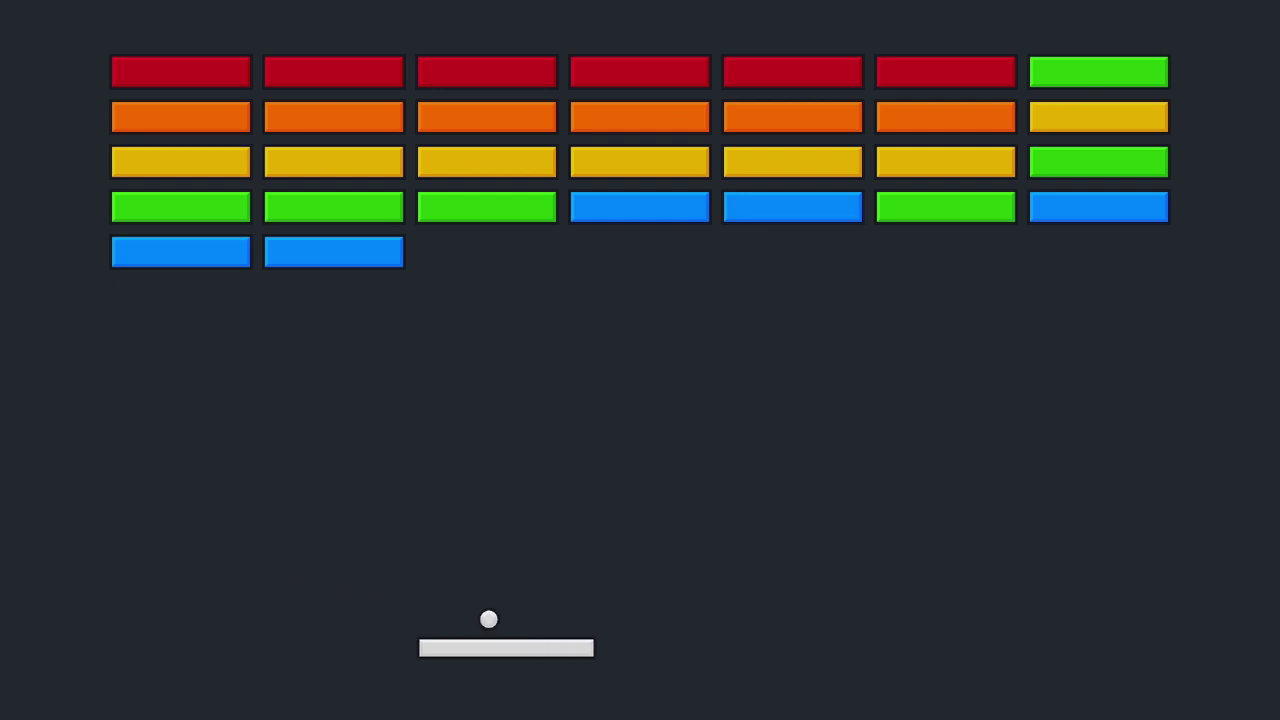
key(Left)
key(Right)
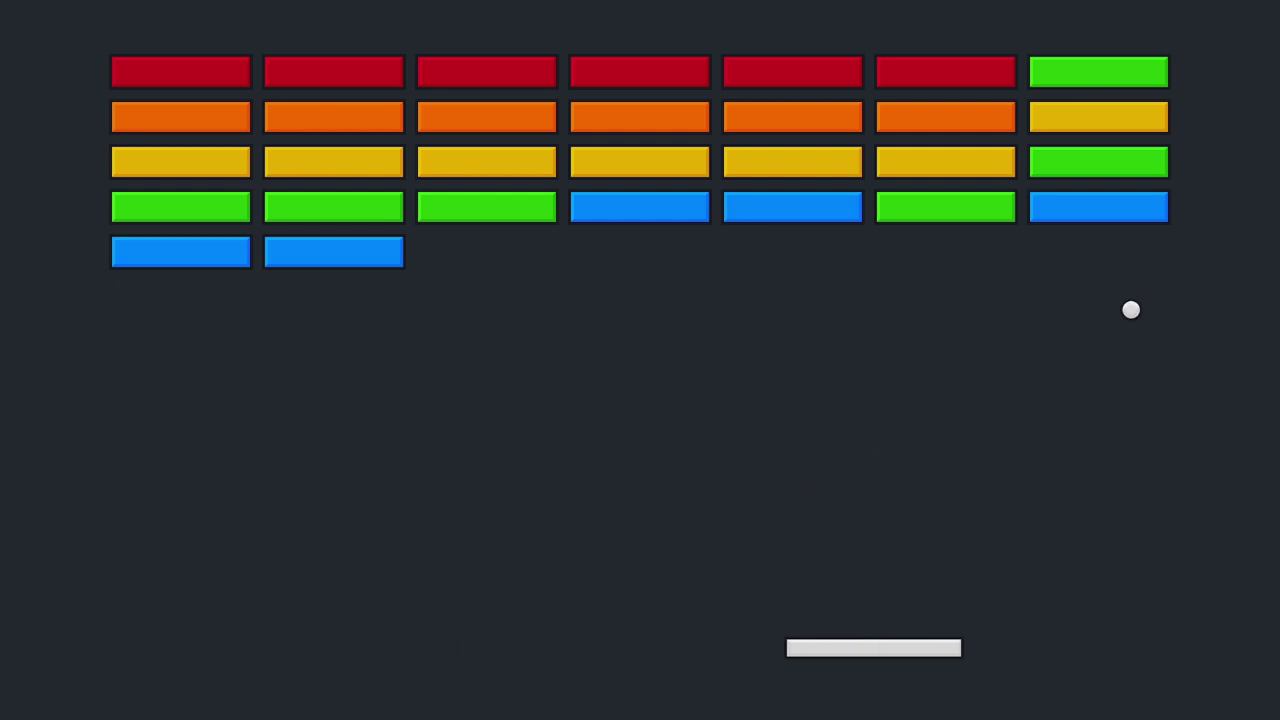
key(Right)
key(Left)
key(Right)
key(Left)
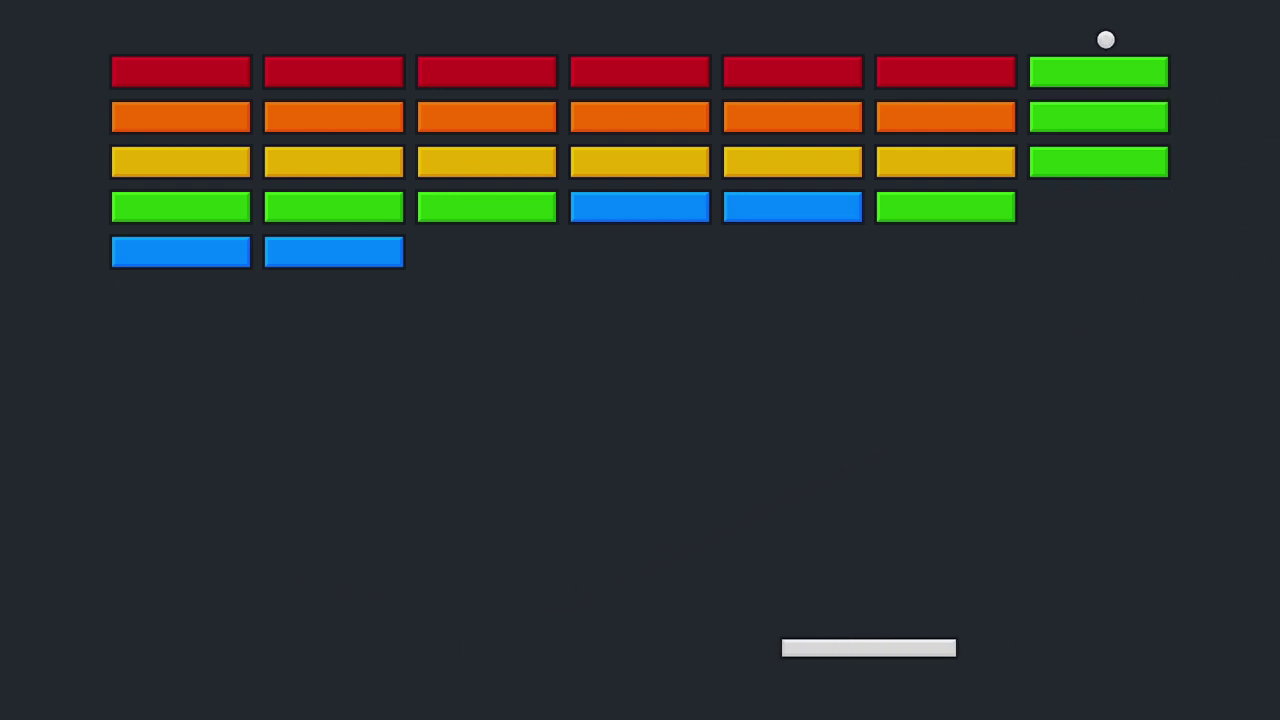
key(Right)
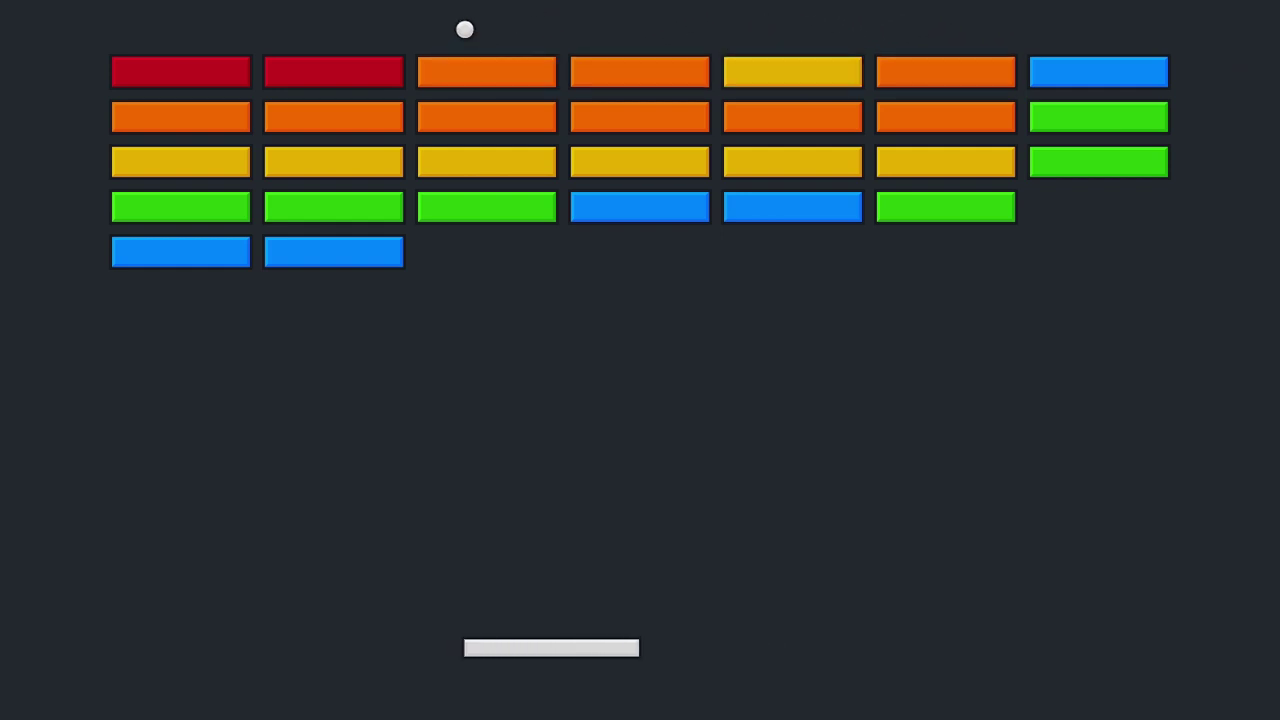
key(Left)
key(Right)
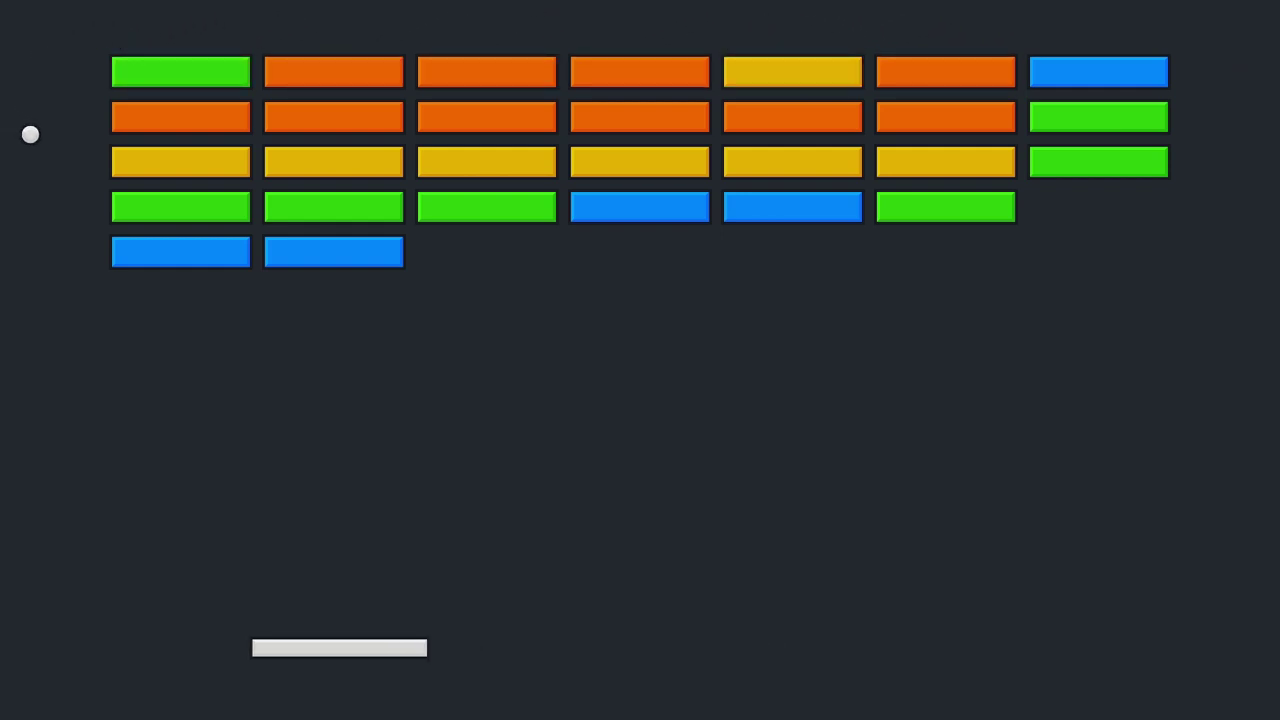
key(Left)
key(Right)
key(Right)
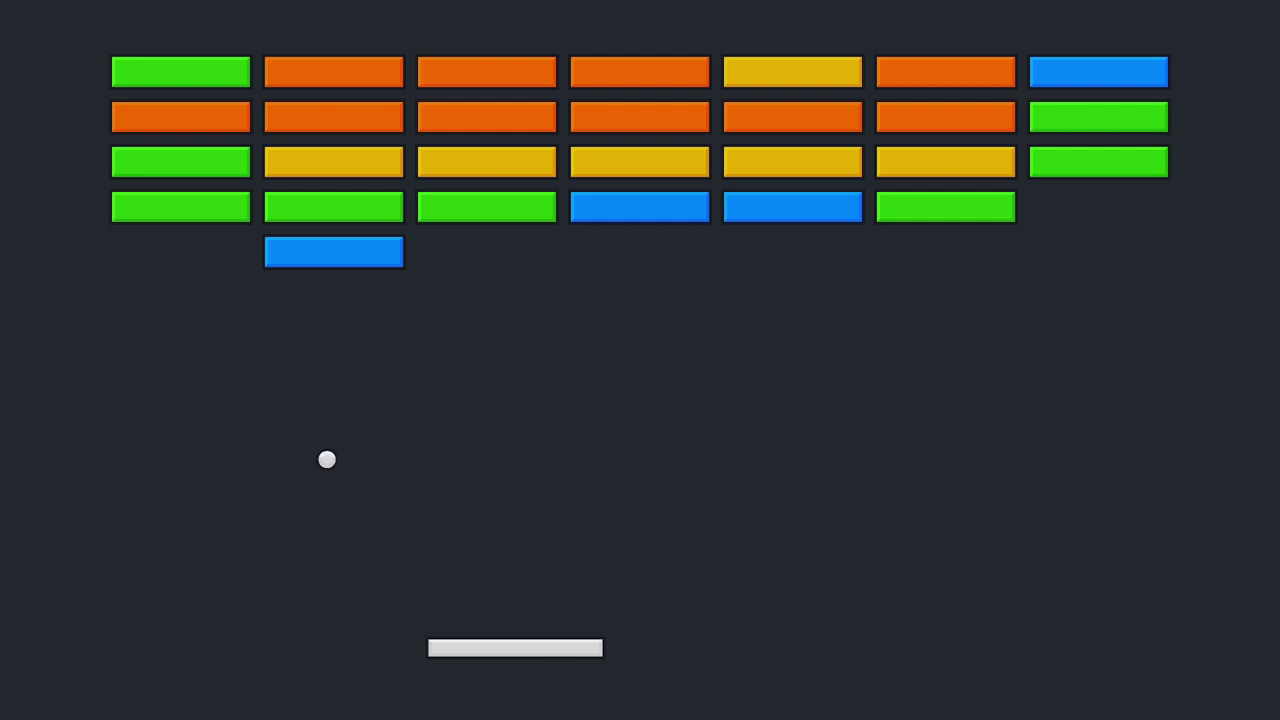
key(Right)
key(Left)
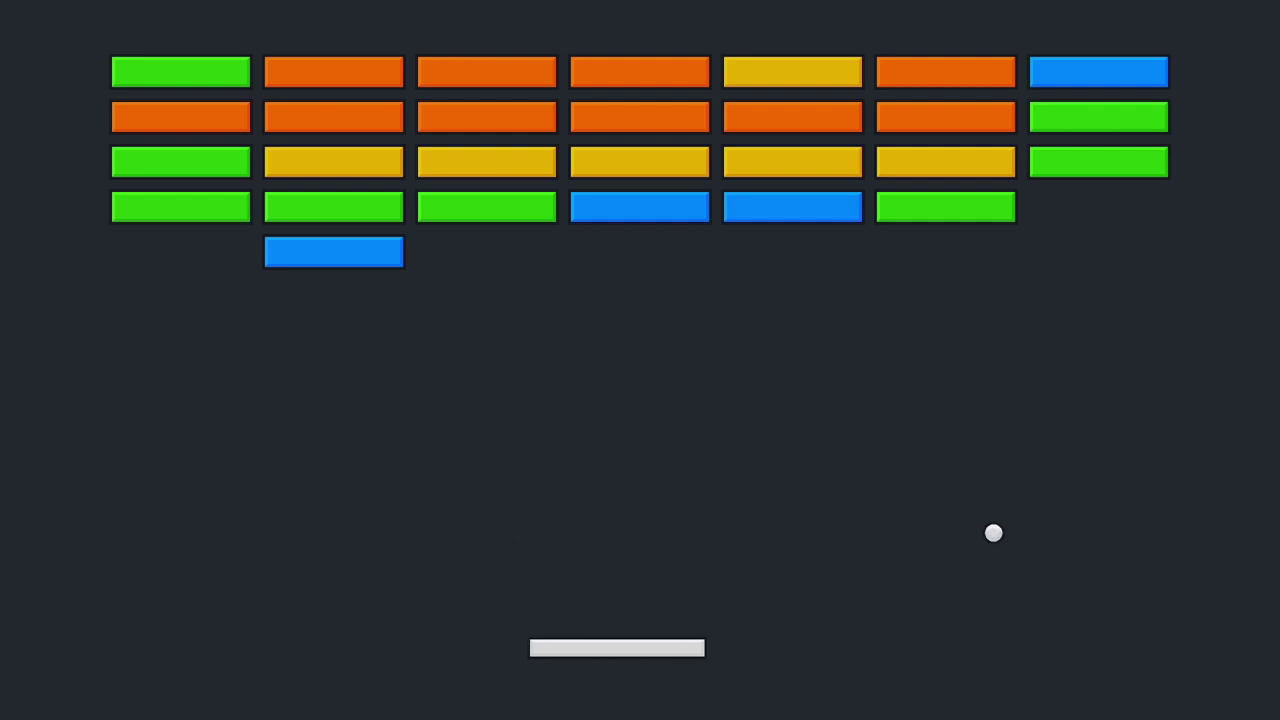
key(Right)
key(Left)
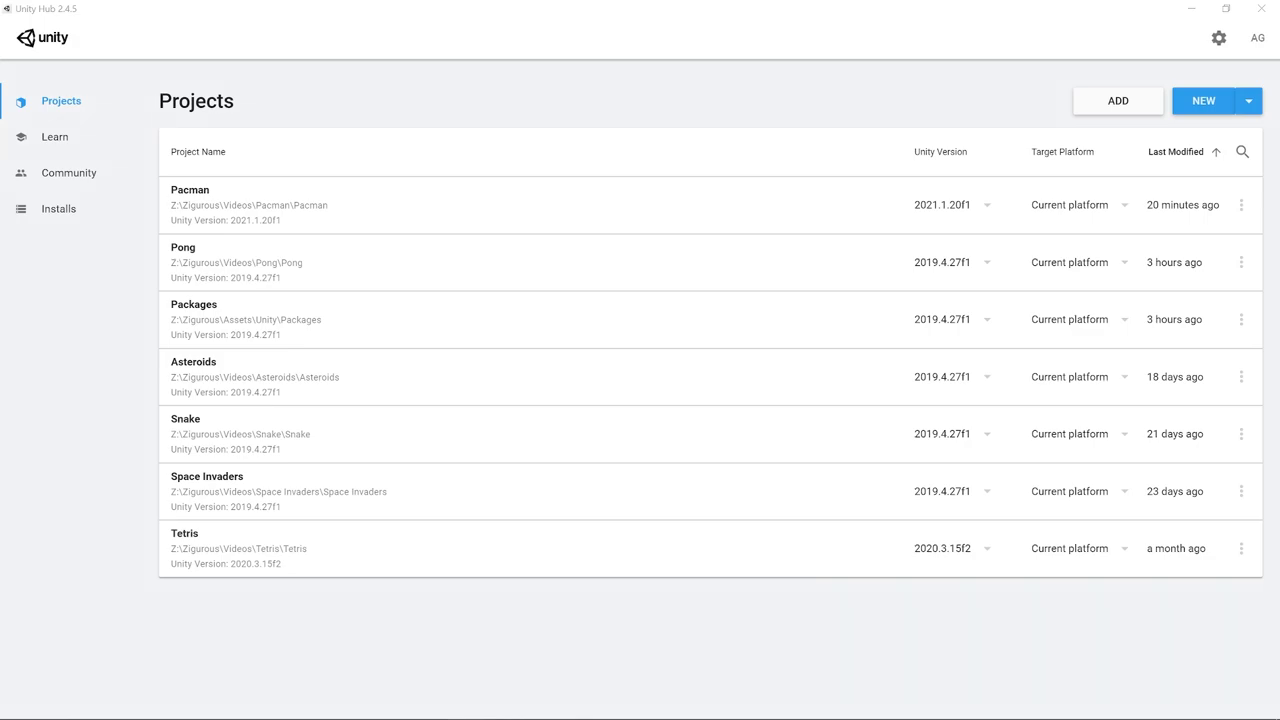
Create a 2D-template project named 'Brick Breaker' with Unity 2019.4.27f1
click(1249, 104)
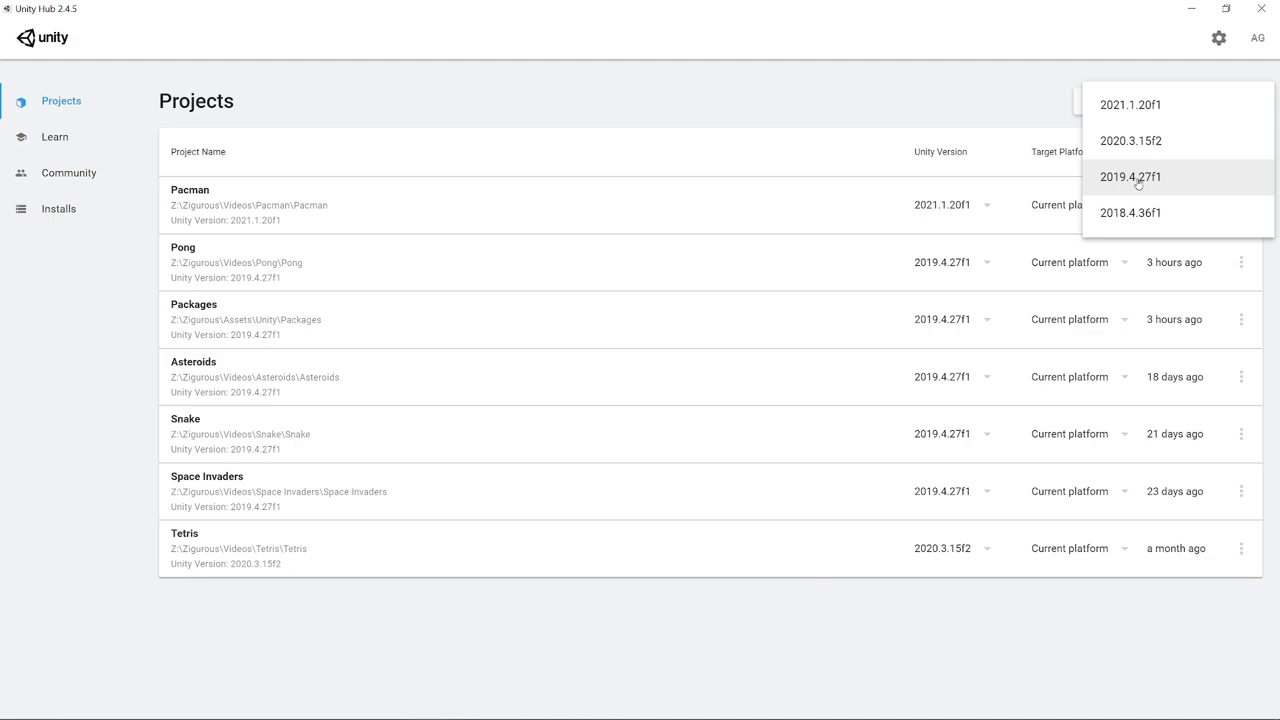
click(1137, 182)
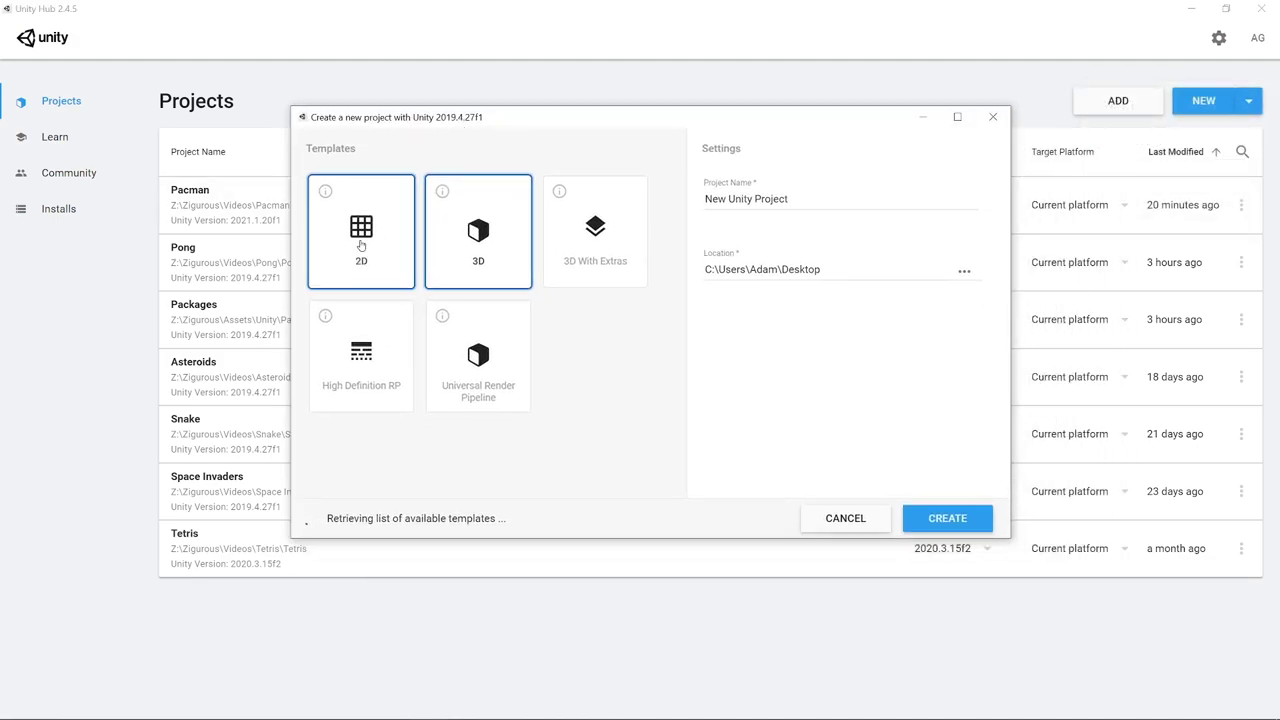
click(362, 230)
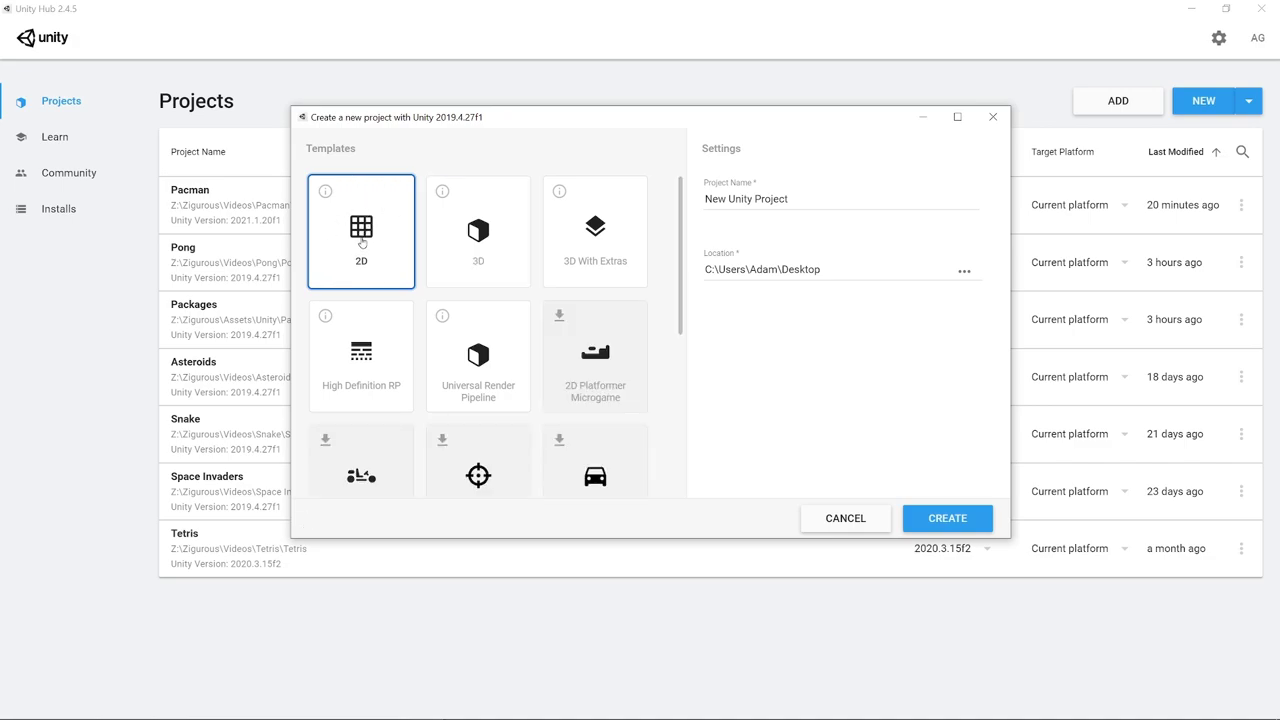
triple_click(857, 198)
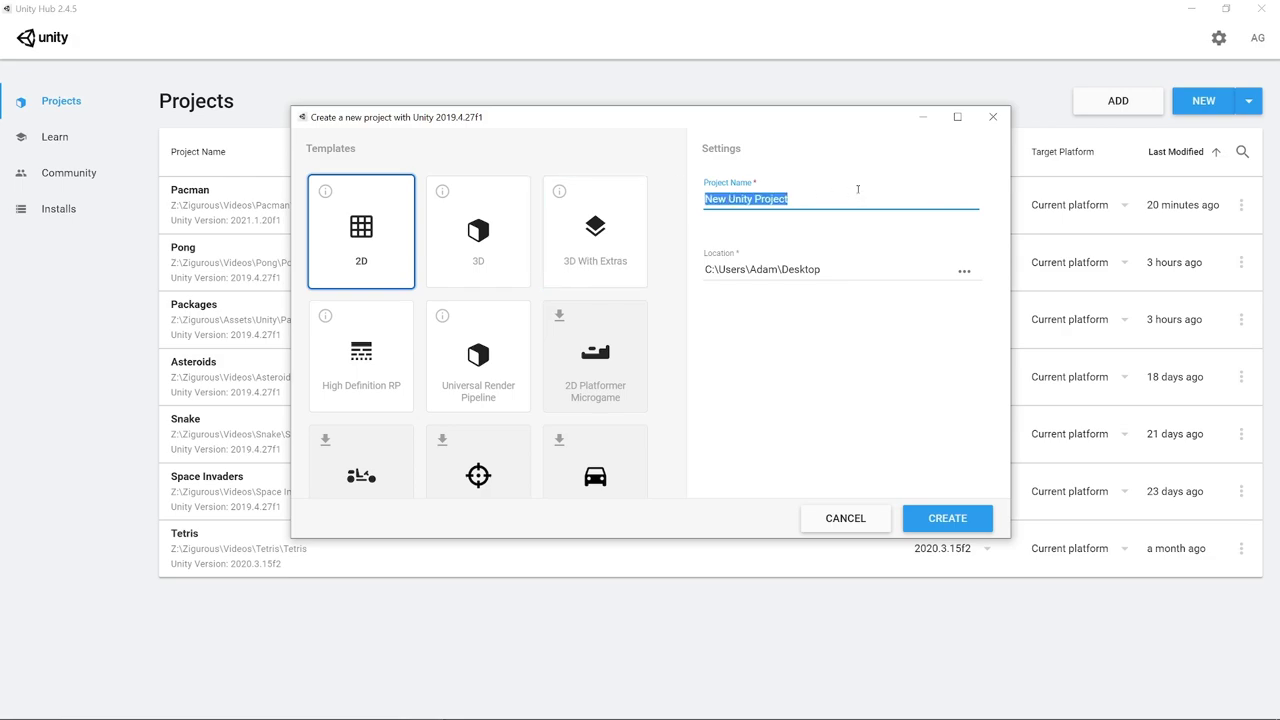
text(Brick Breaker)
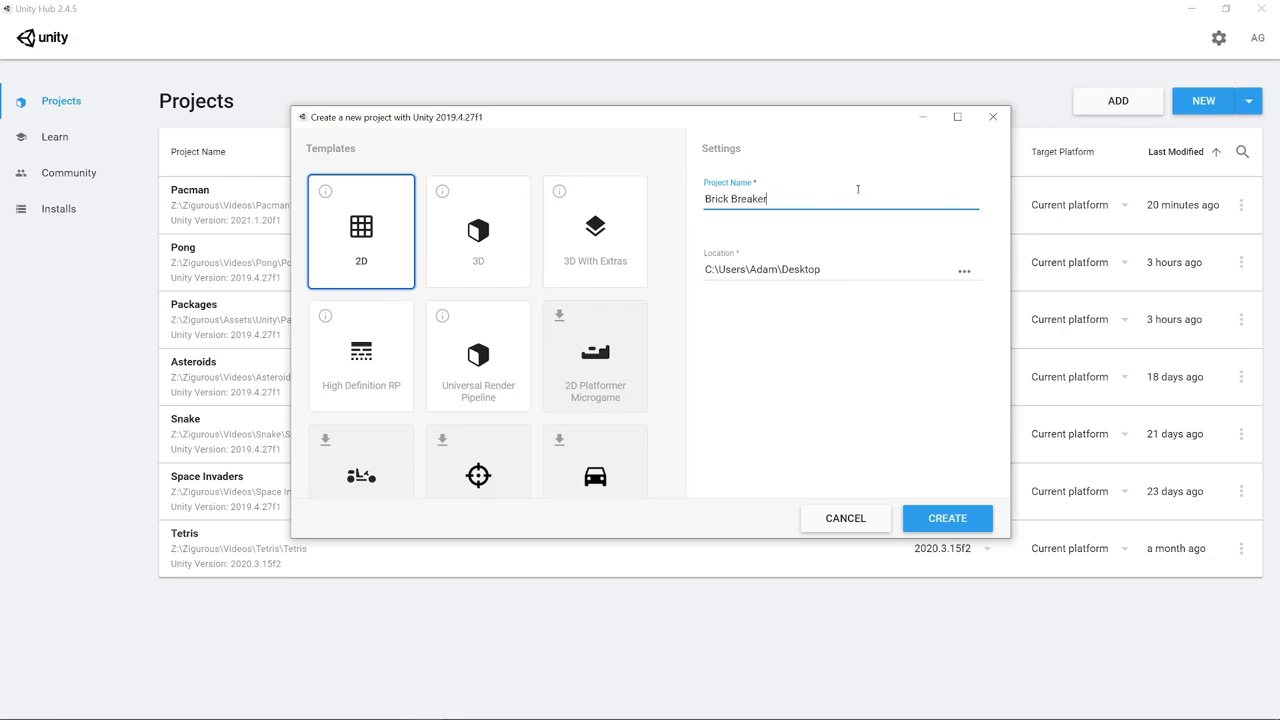
click(795, 375)
click(945, 522)
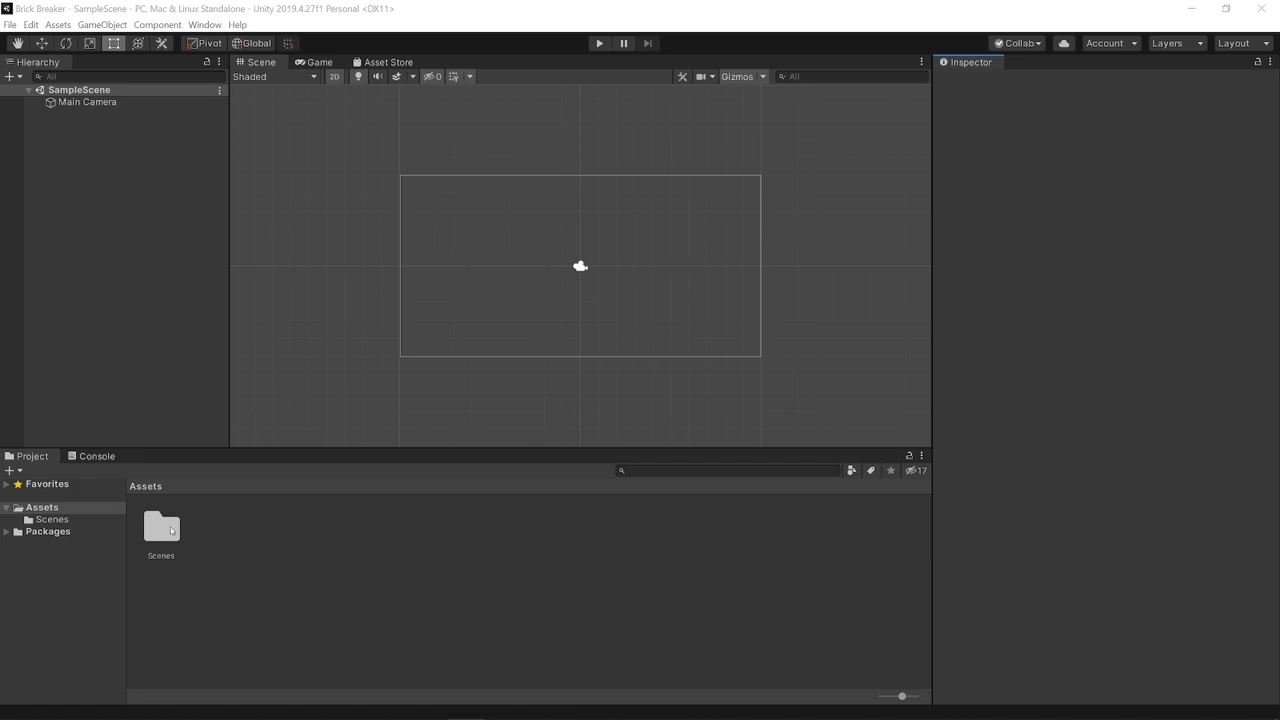
Open the Scenes folder and inspect the Main Camera's settings in the Inspector
double_click(171, 530)
click(82, 115)
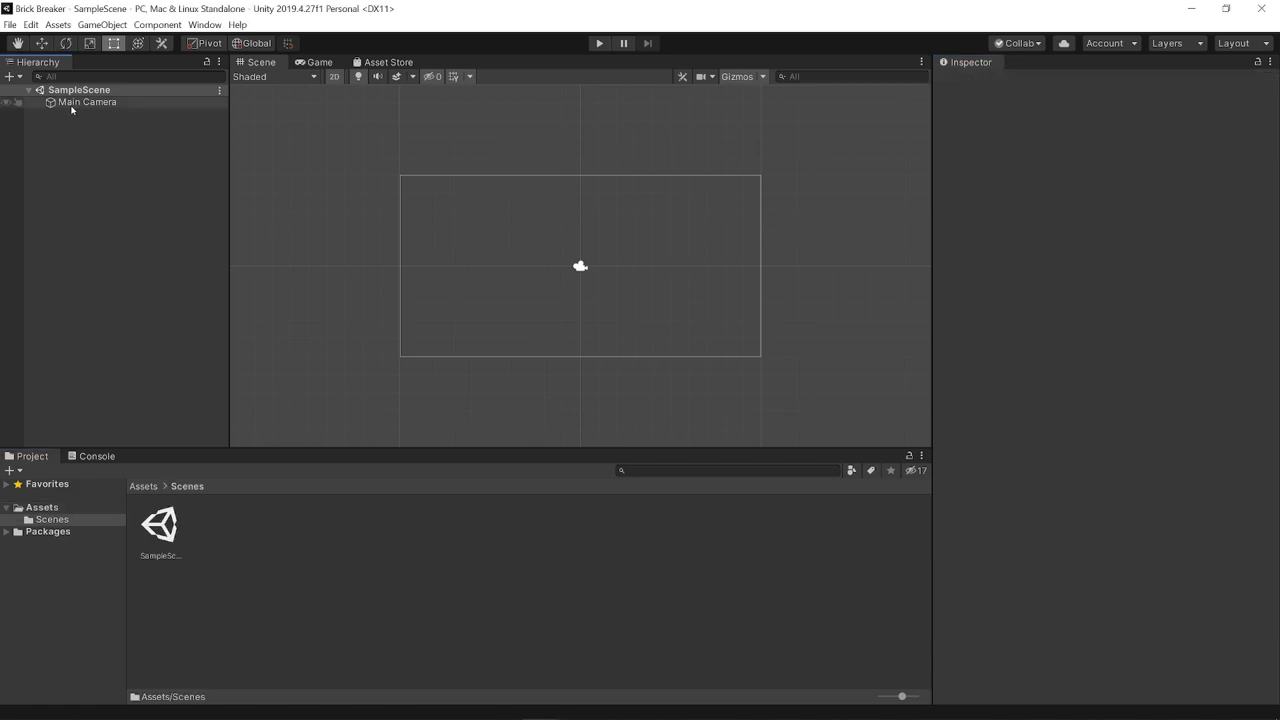
click(71, 106)
click(78, 250)
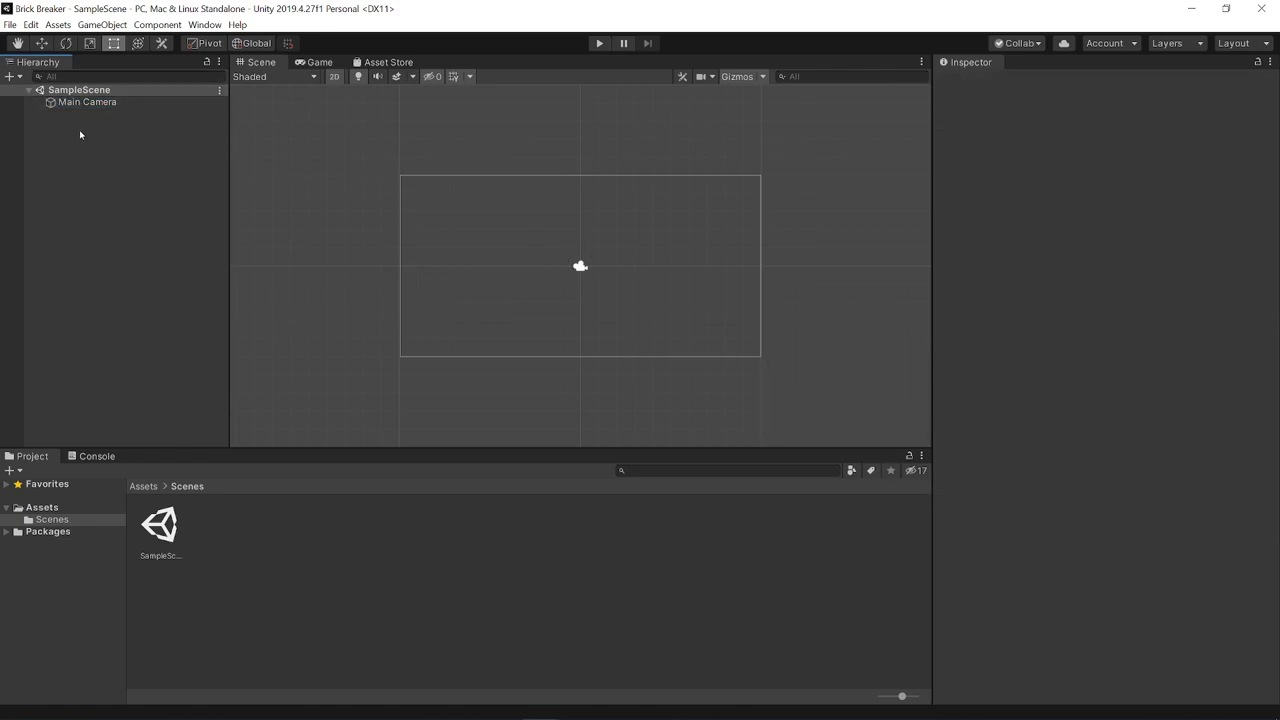
click(64, 106)
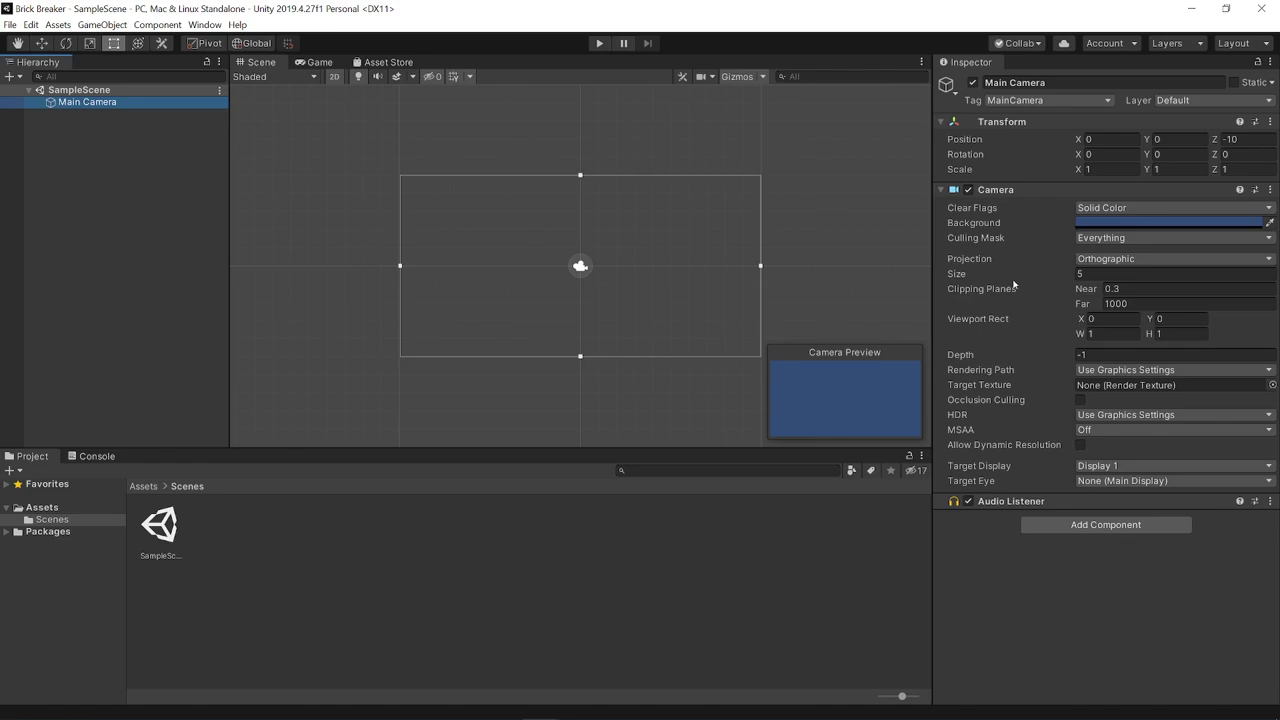
Pan the scene view slightly, then enlarge the Project asset icons to show full names
middle_drag(462, 389, 424, 385)
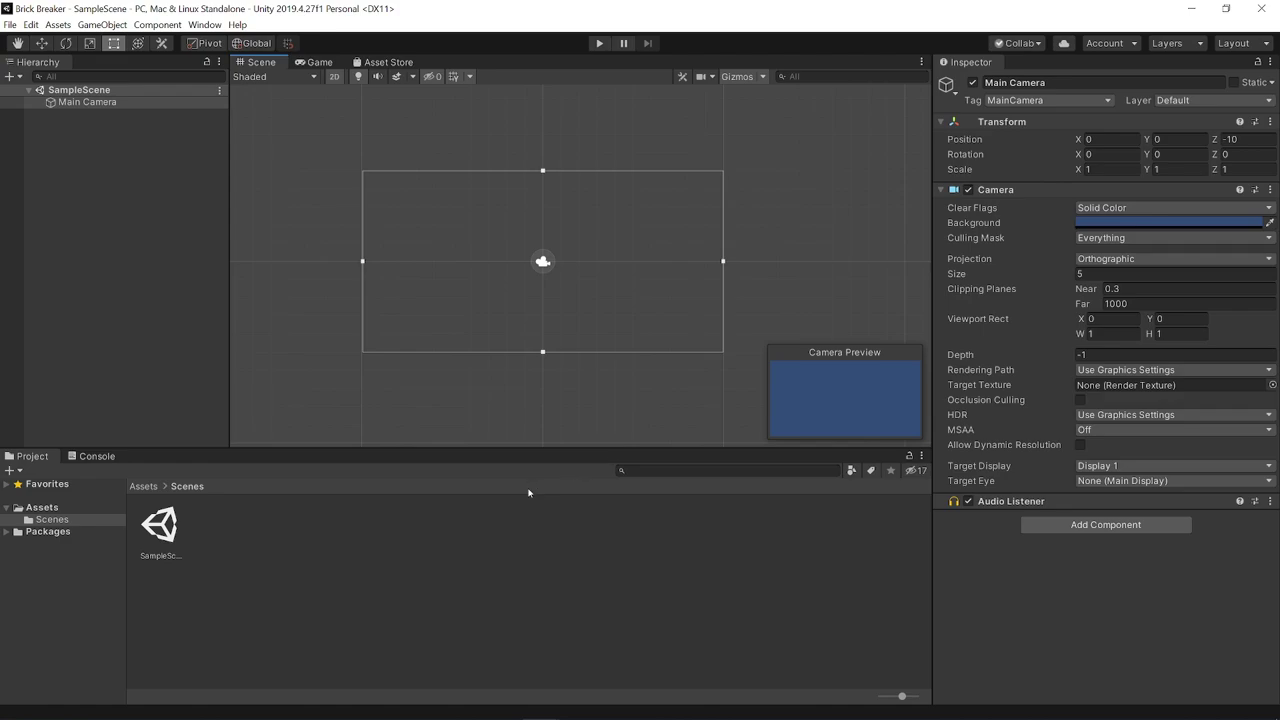
click(374, 585)
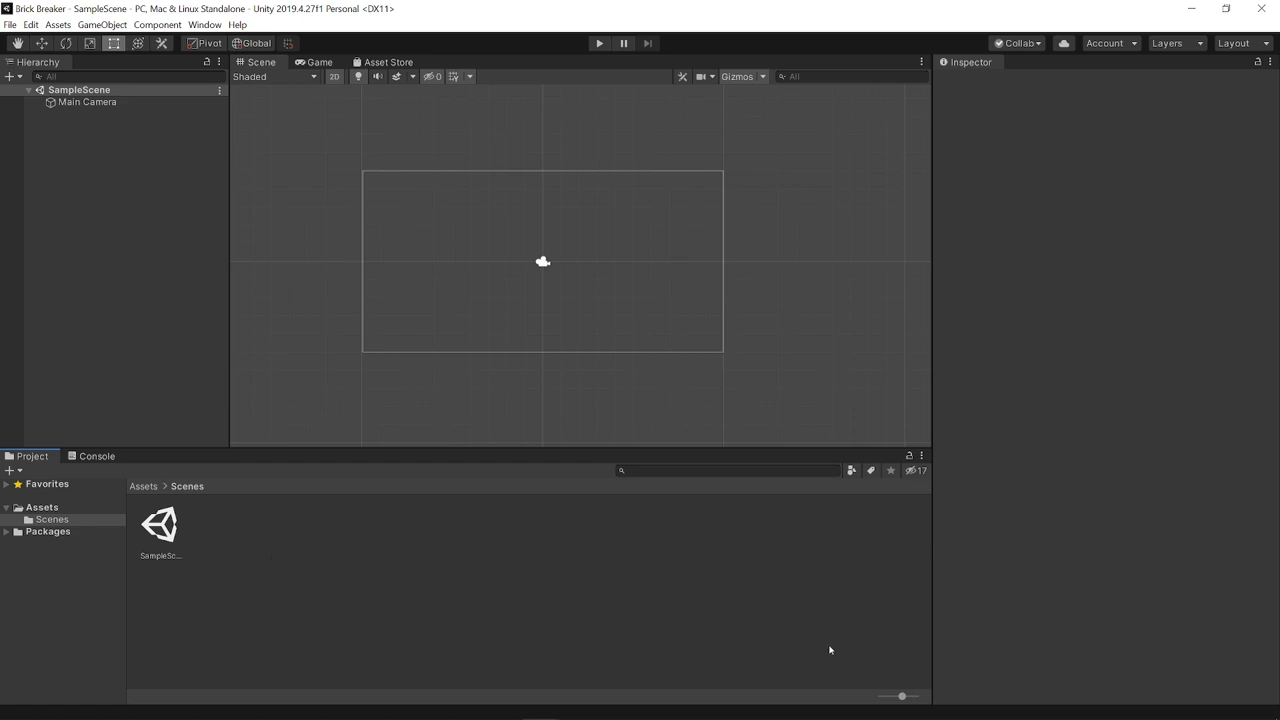
drag(901, 697, 919, 697)
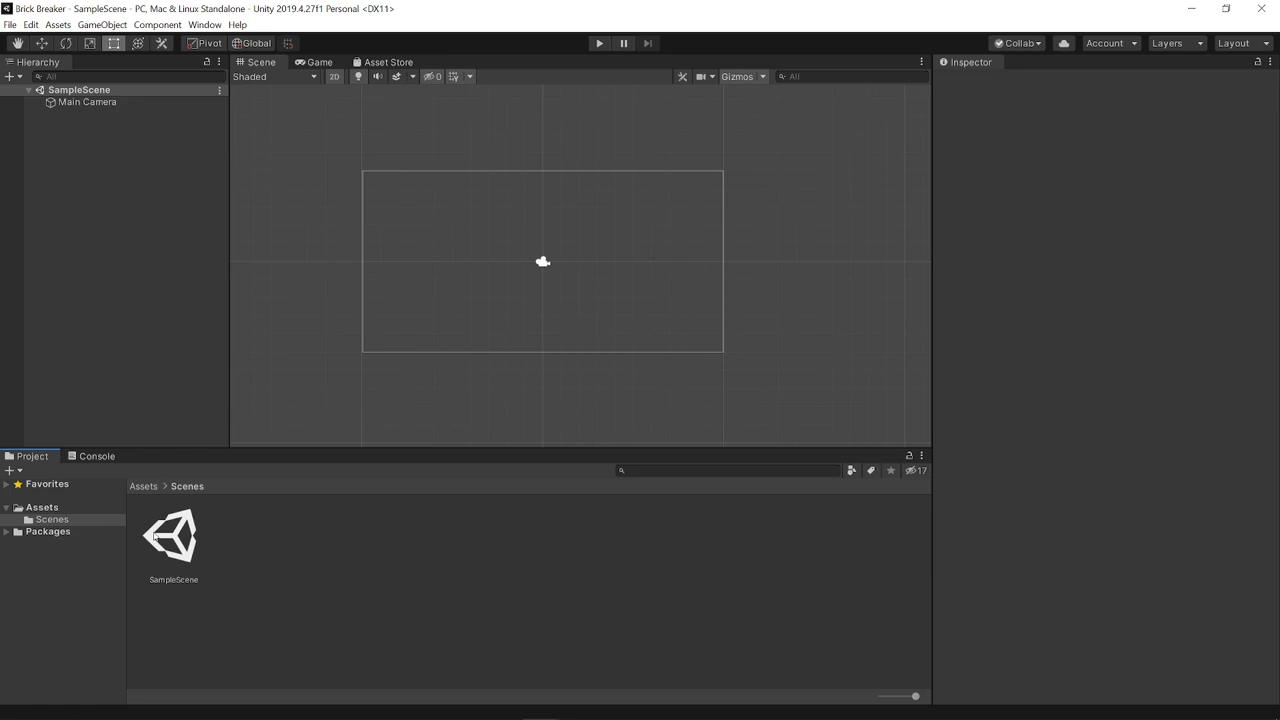
Rename SampleScene to 'Global' and reload the scene
click(170, 533)
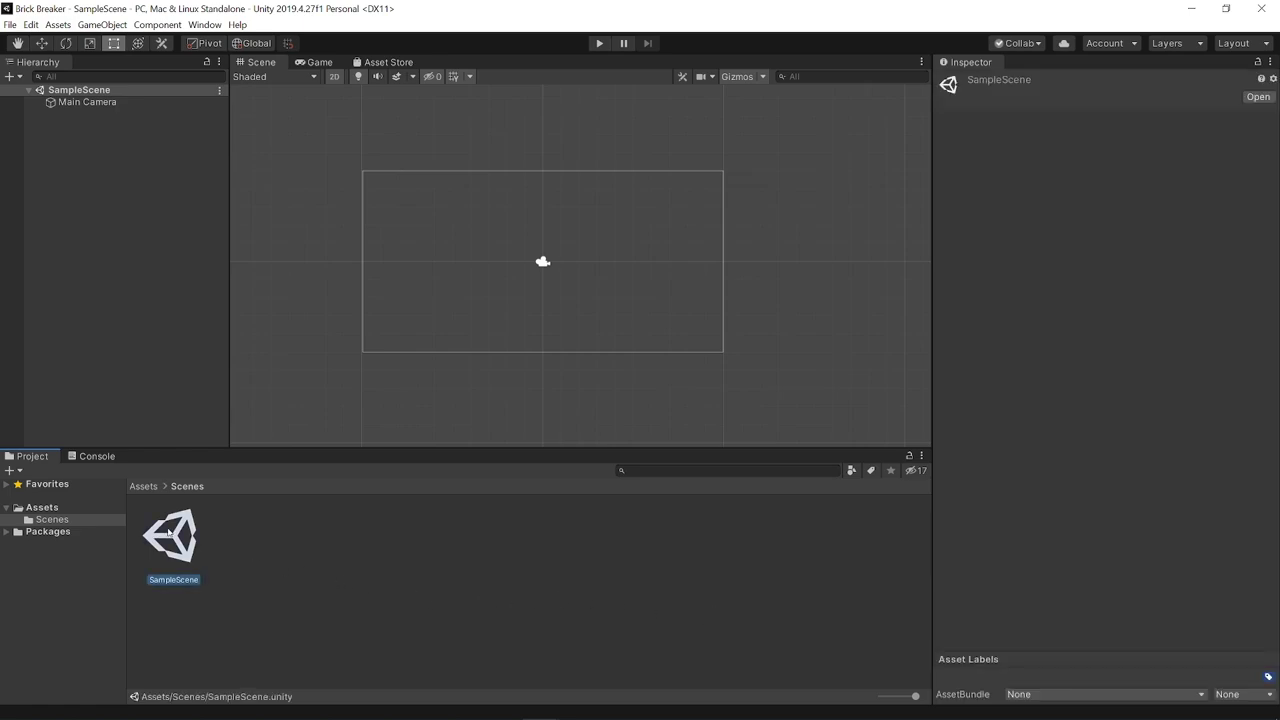
click(179, 580)
text(Global)
key(Return)
click(682, 397)
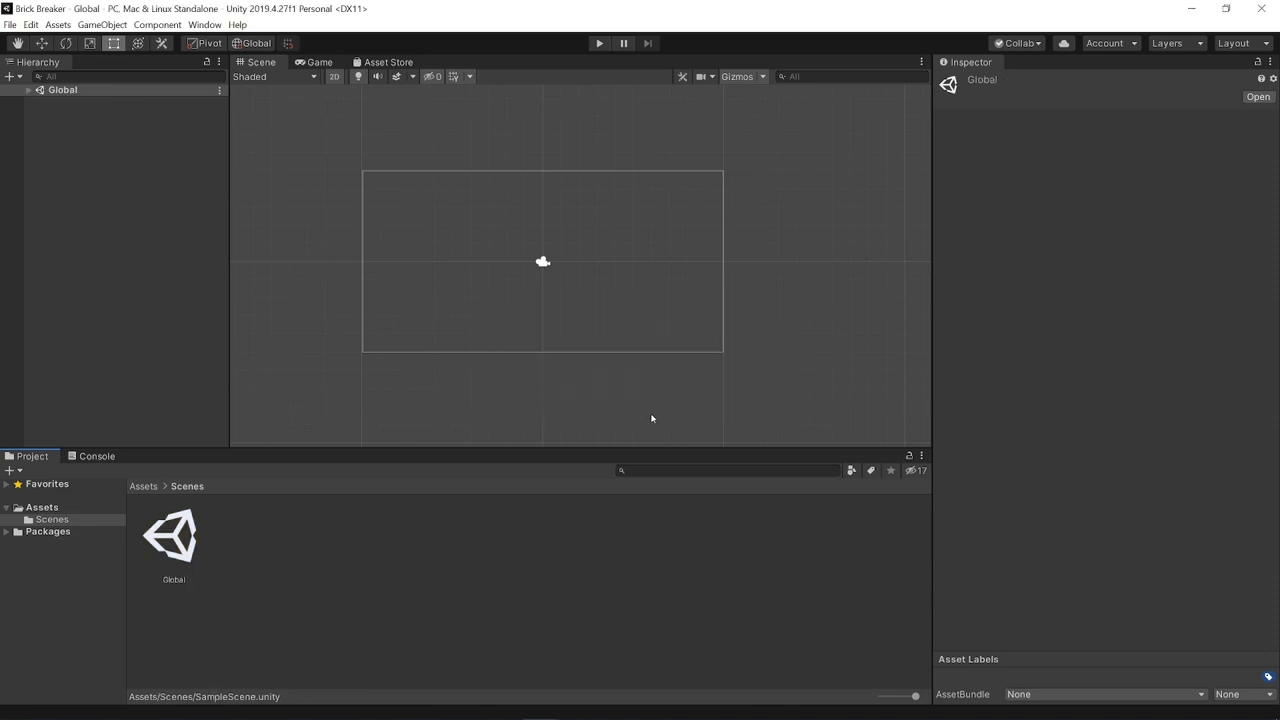
Create two new scenes in the Scenes folder, named 'Level1' and 'Level2'
right_click(311, 569)
mouse_move(452, 229)
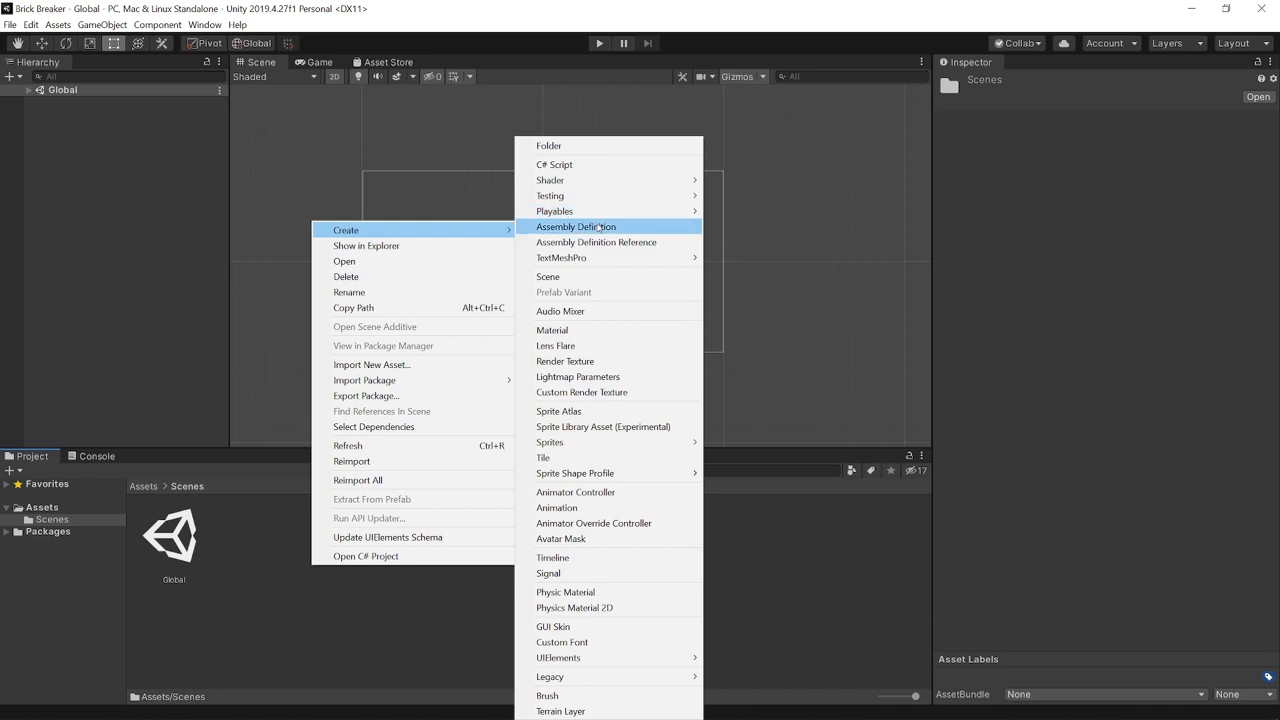
click(587, 277)
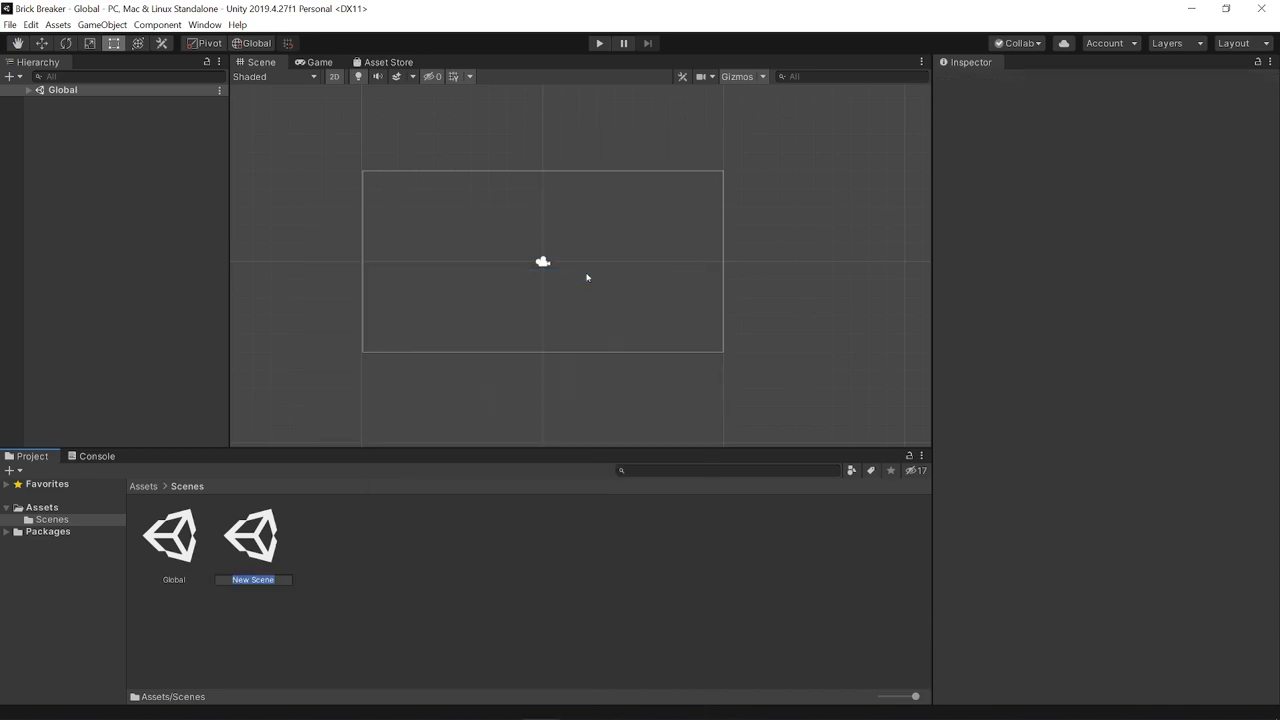
text(Level1)
key(Return)
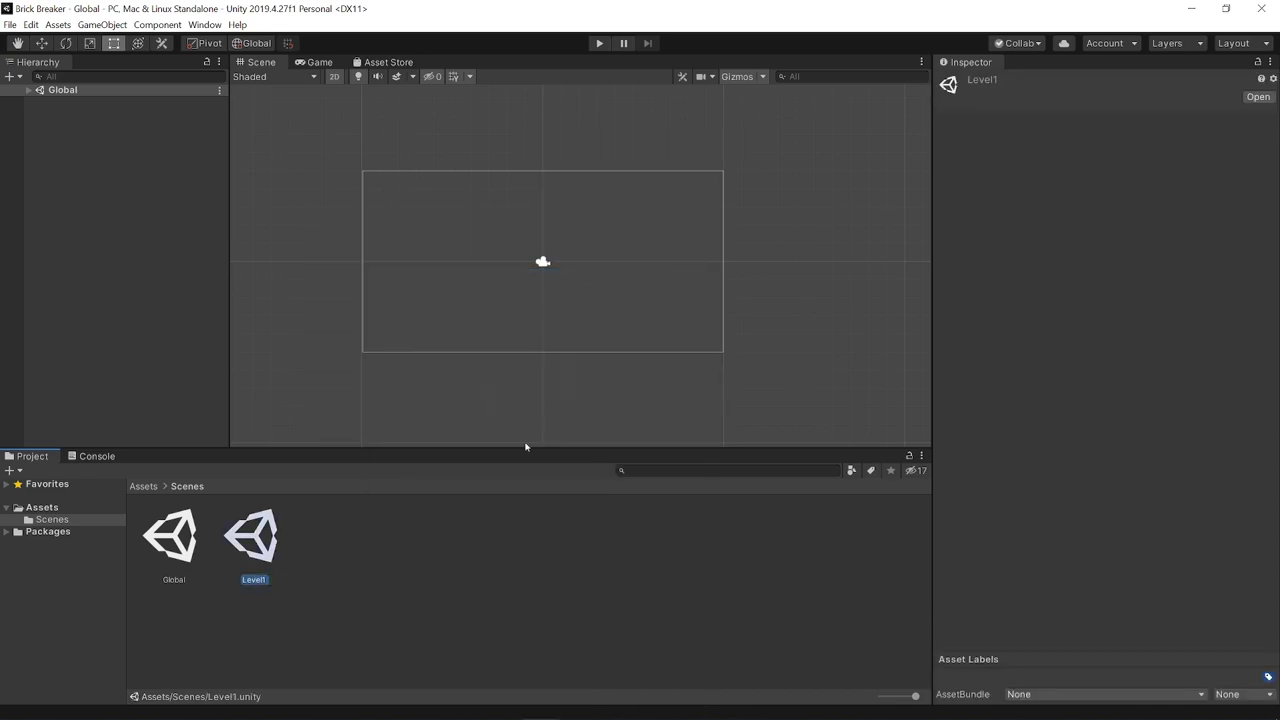
right_click(411, 582)
mouse_move(468, 242)
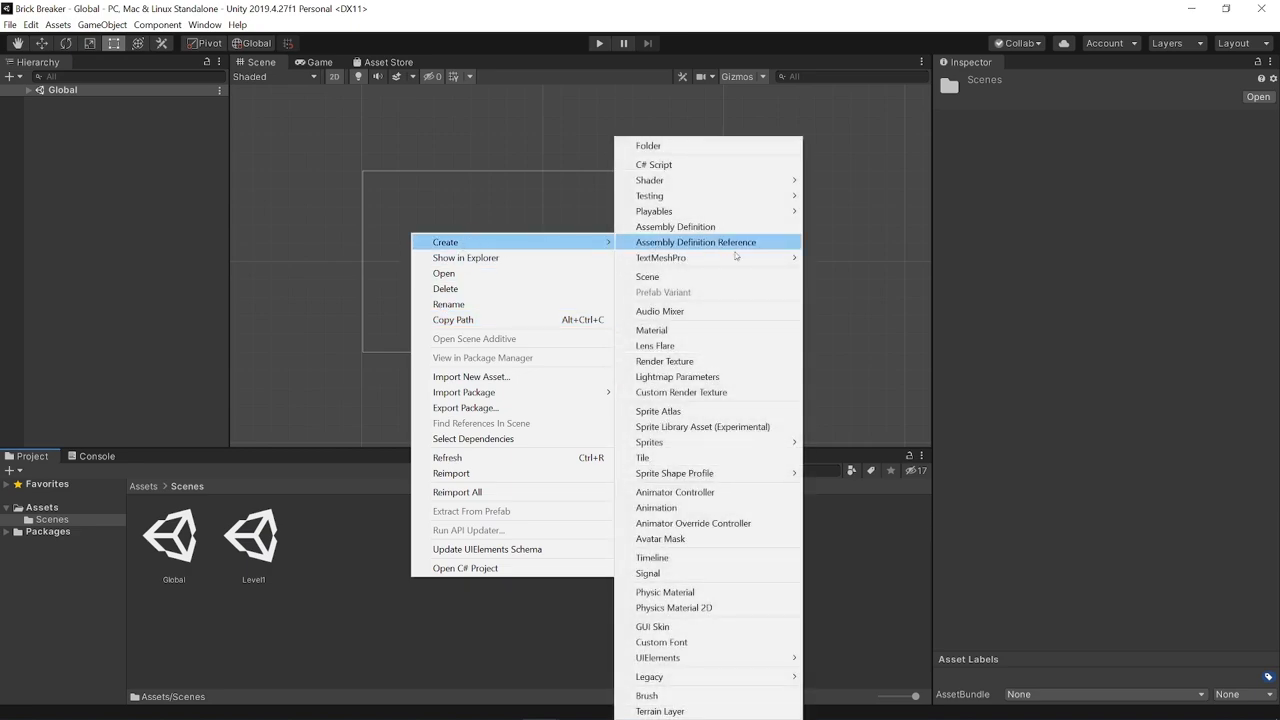
click(715, 276)
text(Level2)
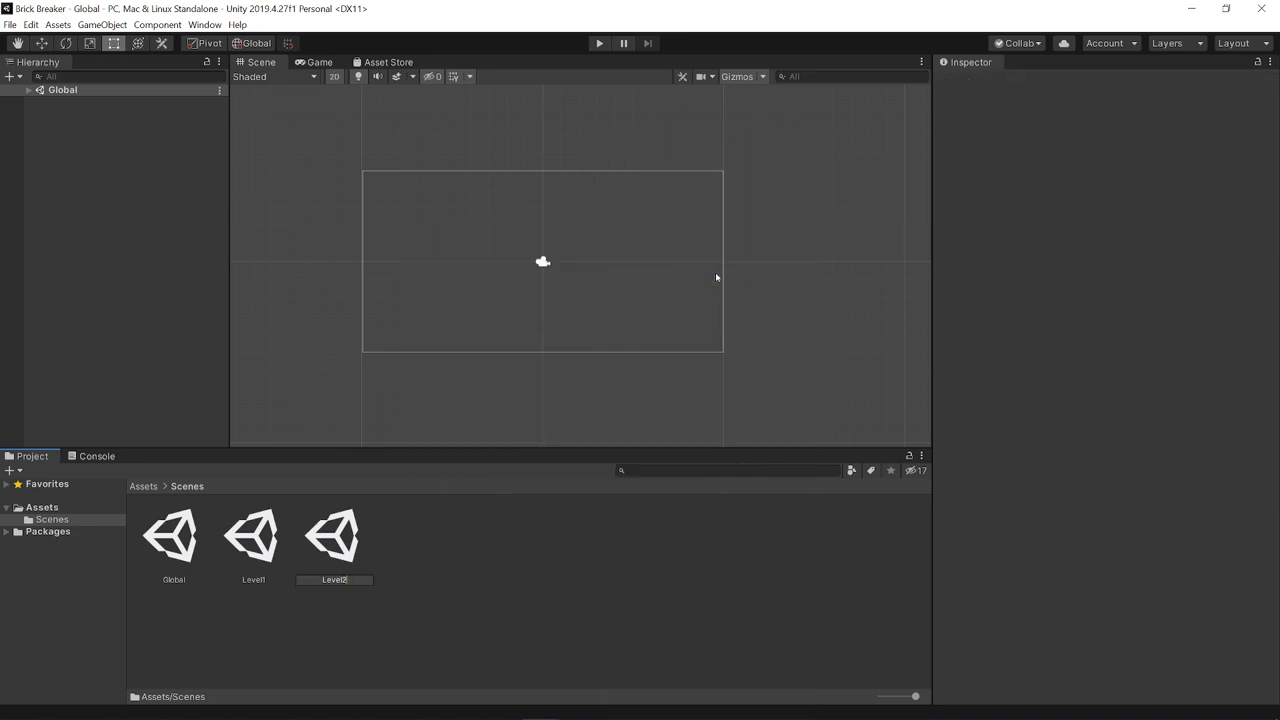
key(Return)
click(552, 592)
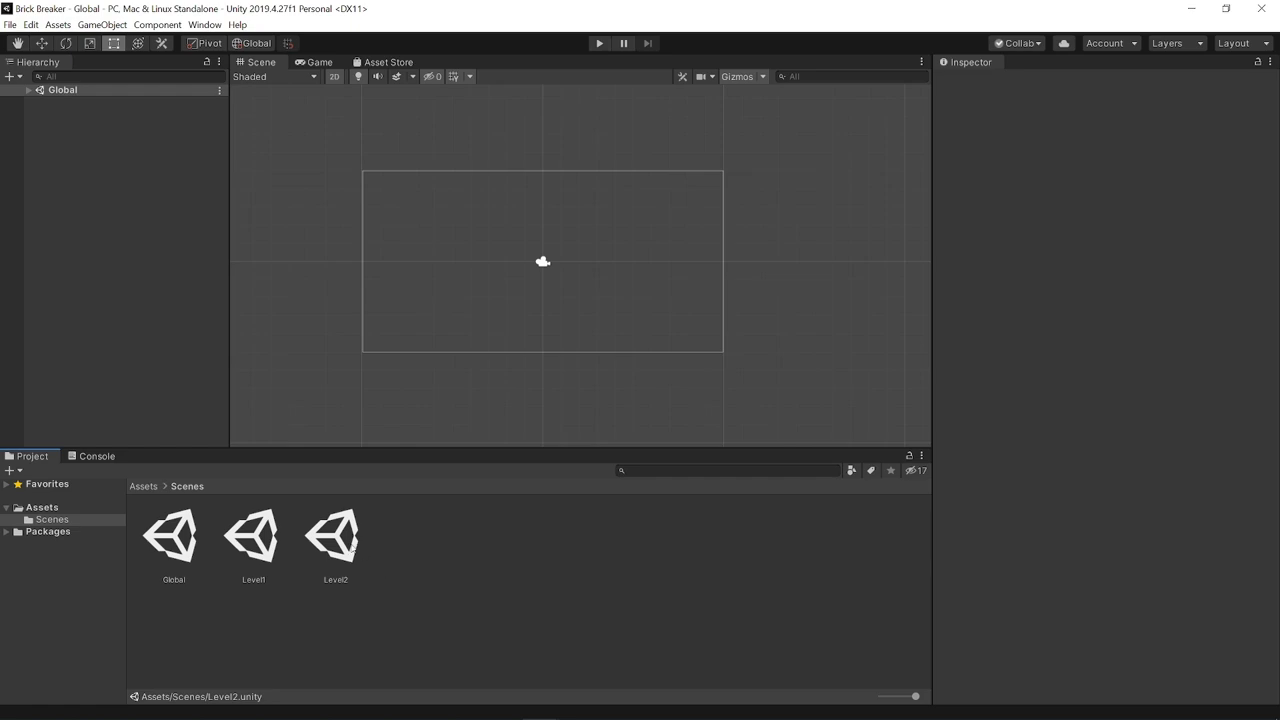
Review the Global, Level1 and Level2 scene assets by selecting each in turn
click(352, 548)
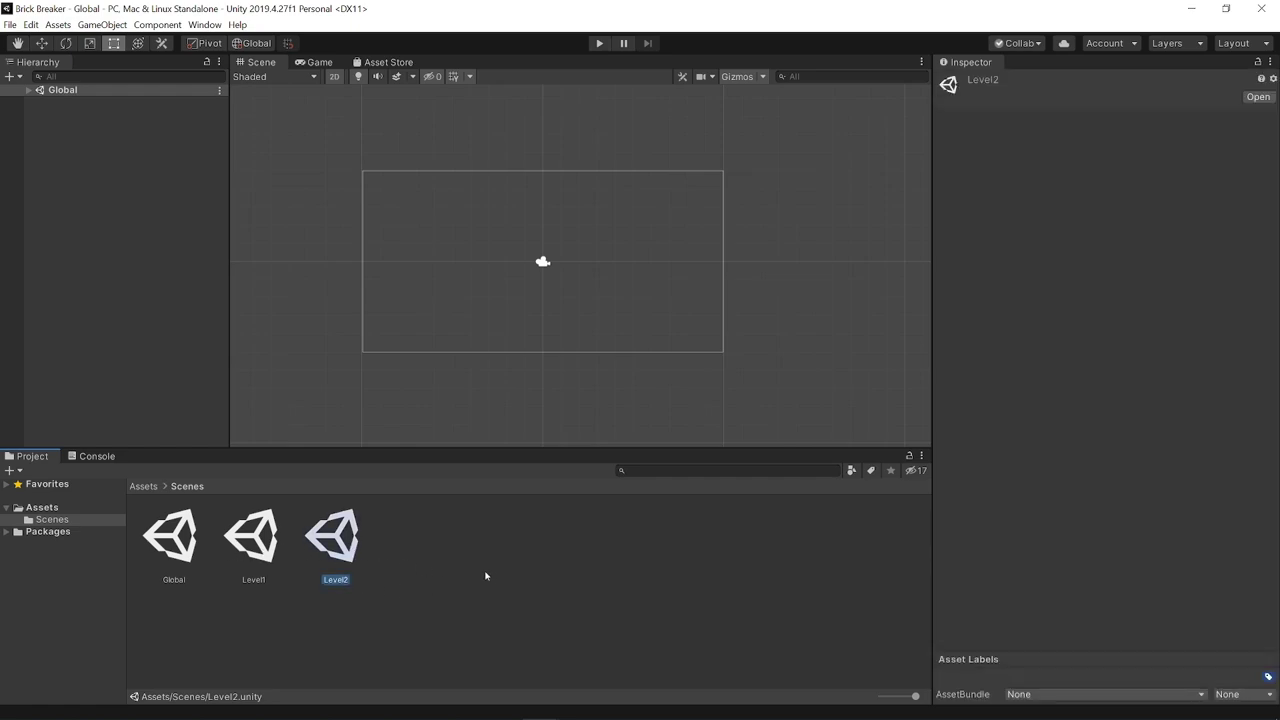
click(627, 592)
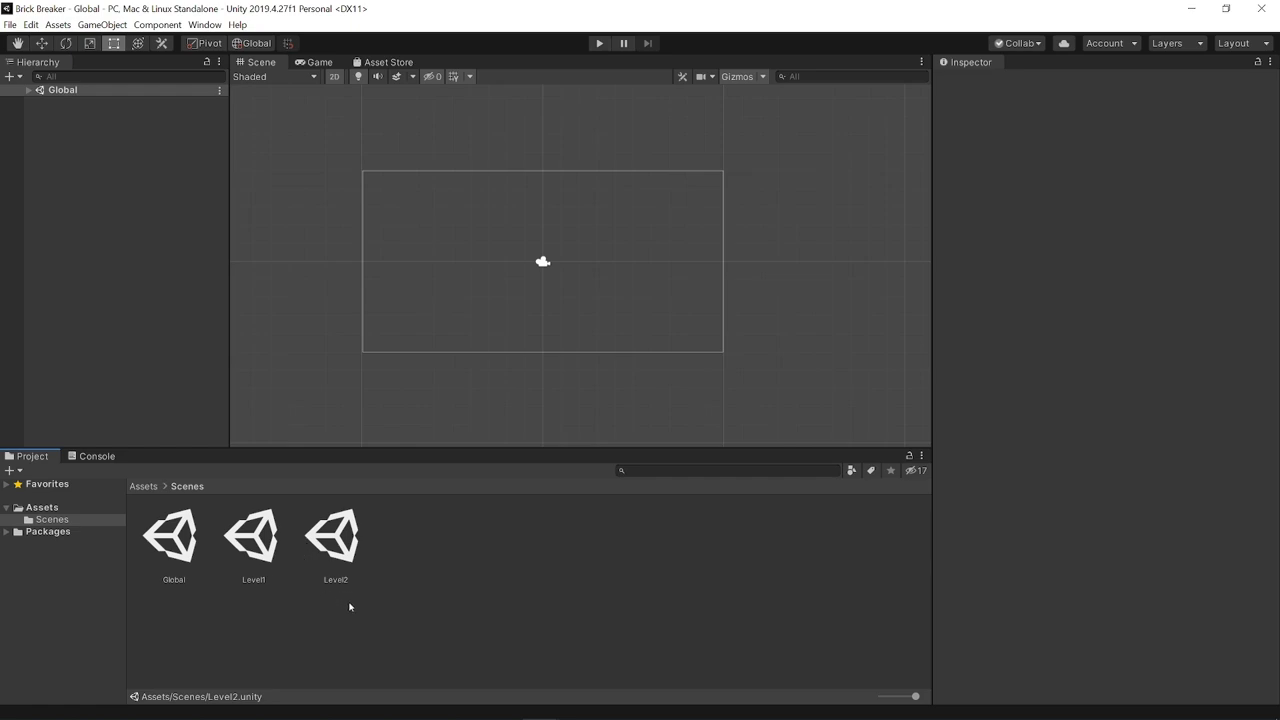
click(180, 536)
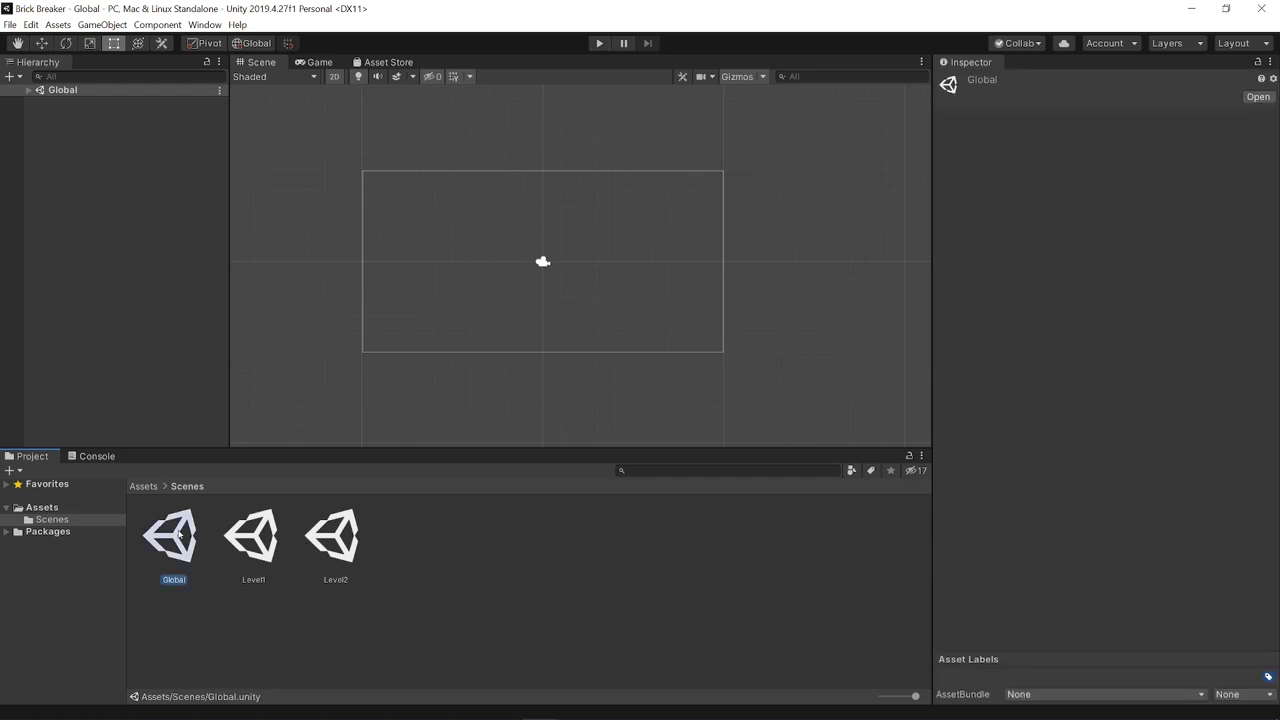
click(254, 535)
click(332, 538)
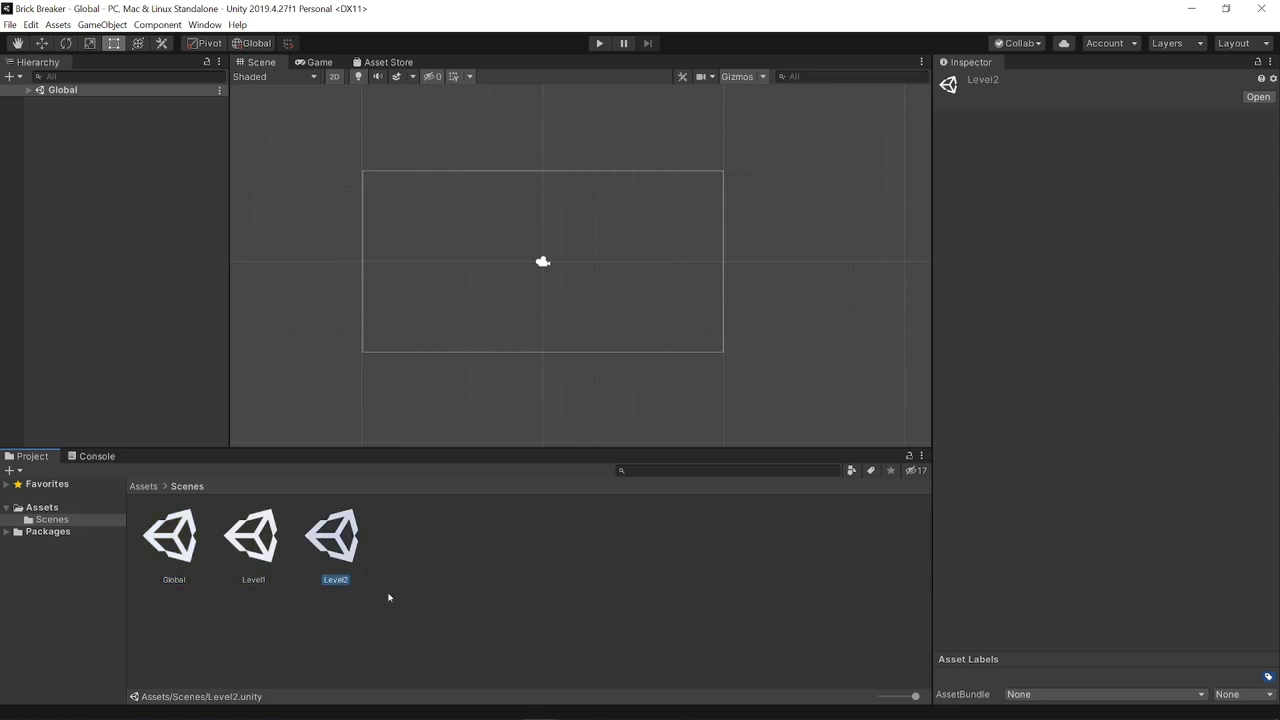
Open the Global scene, delete its Main Camera, and save
double_click(172, 538)
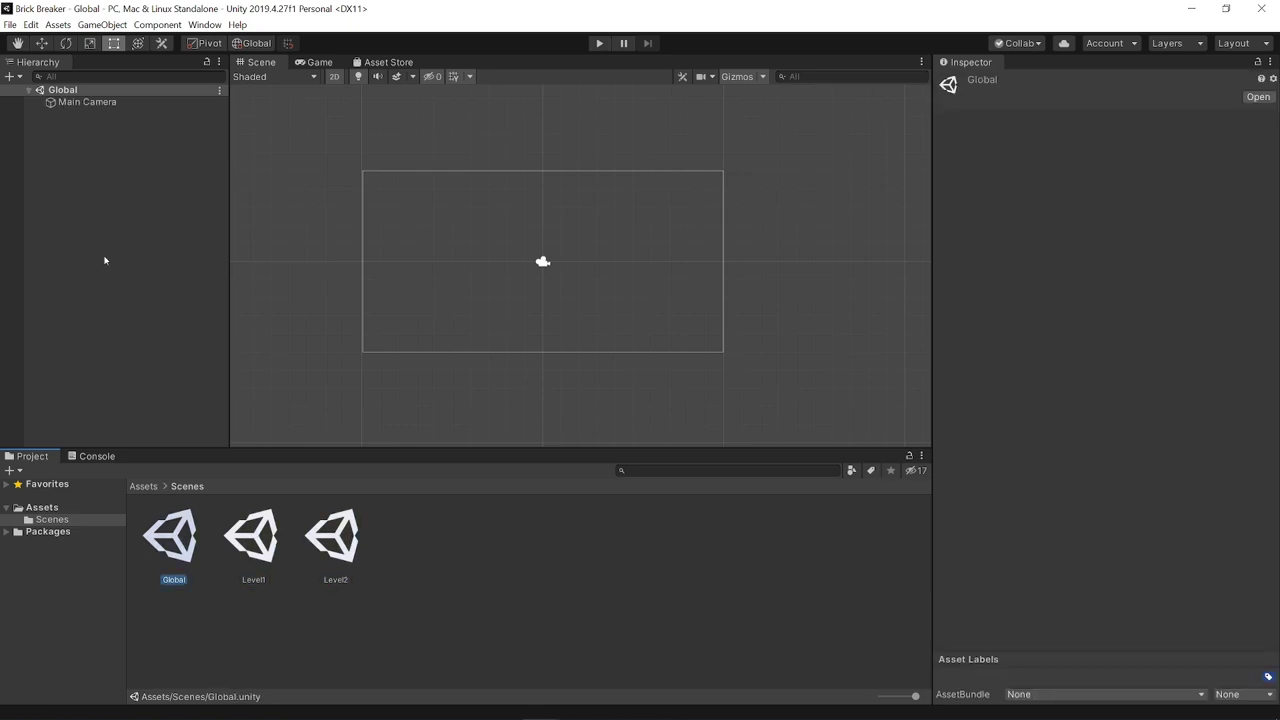
click(87, 103)
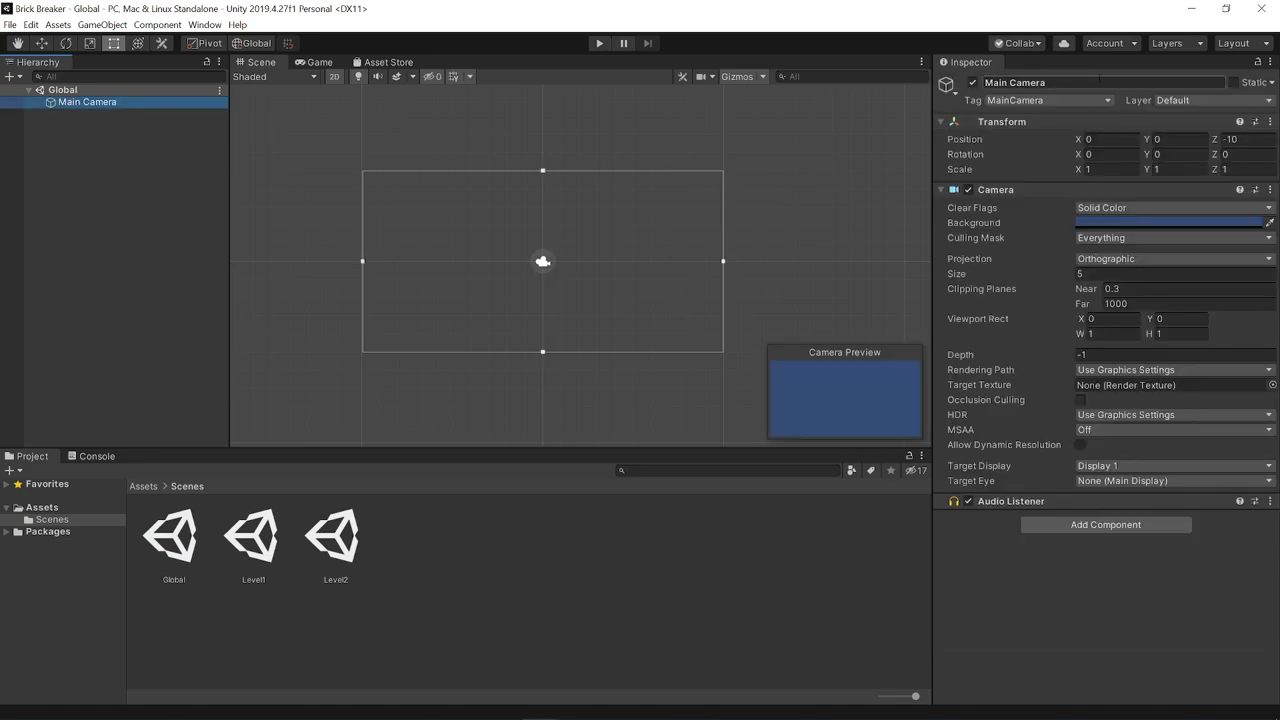
key(Delete)
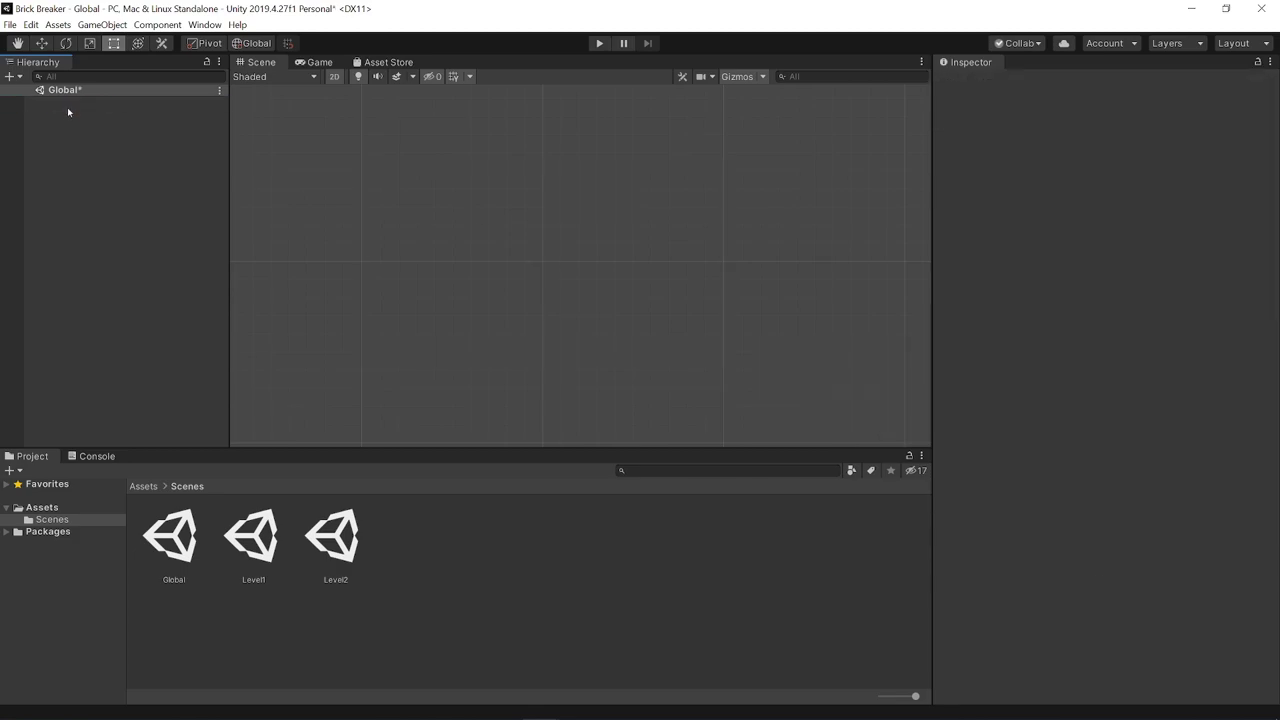
key(ctrl+s)
Add an empty object at 0, 0, 0 named 'Game Manager' and save the scene
right_click(74, 136)
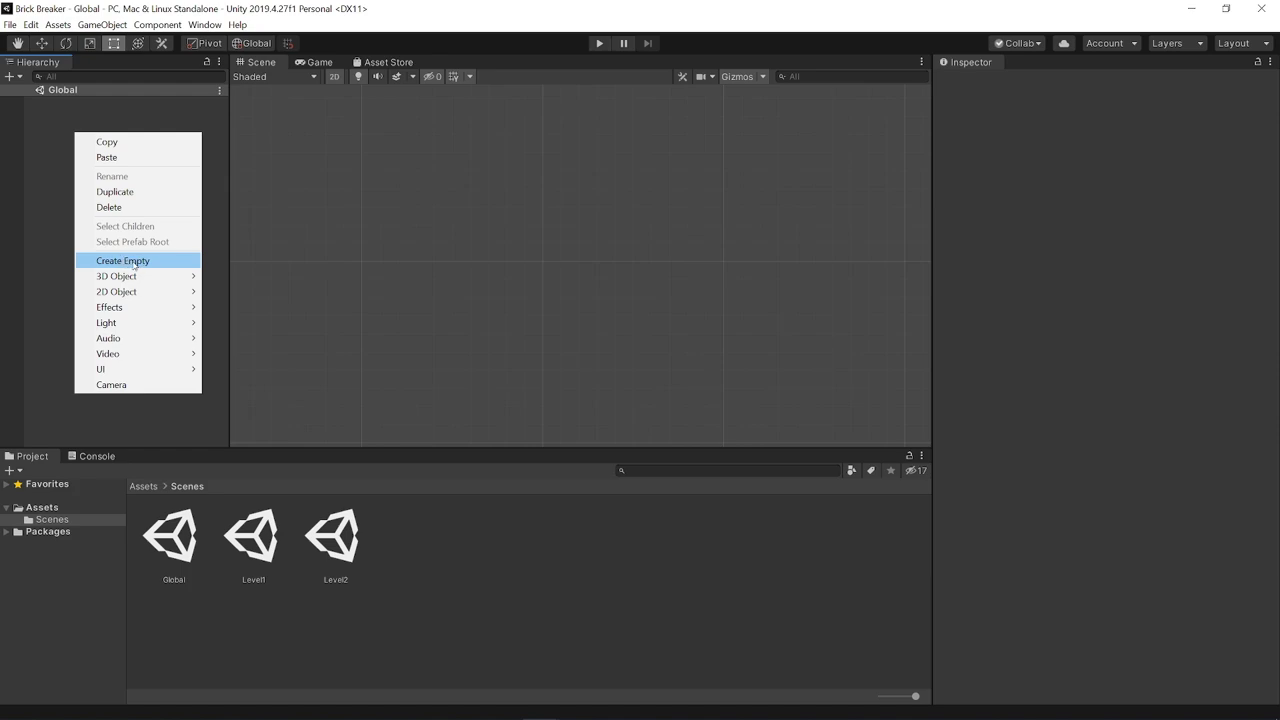
right_click(48, 167)
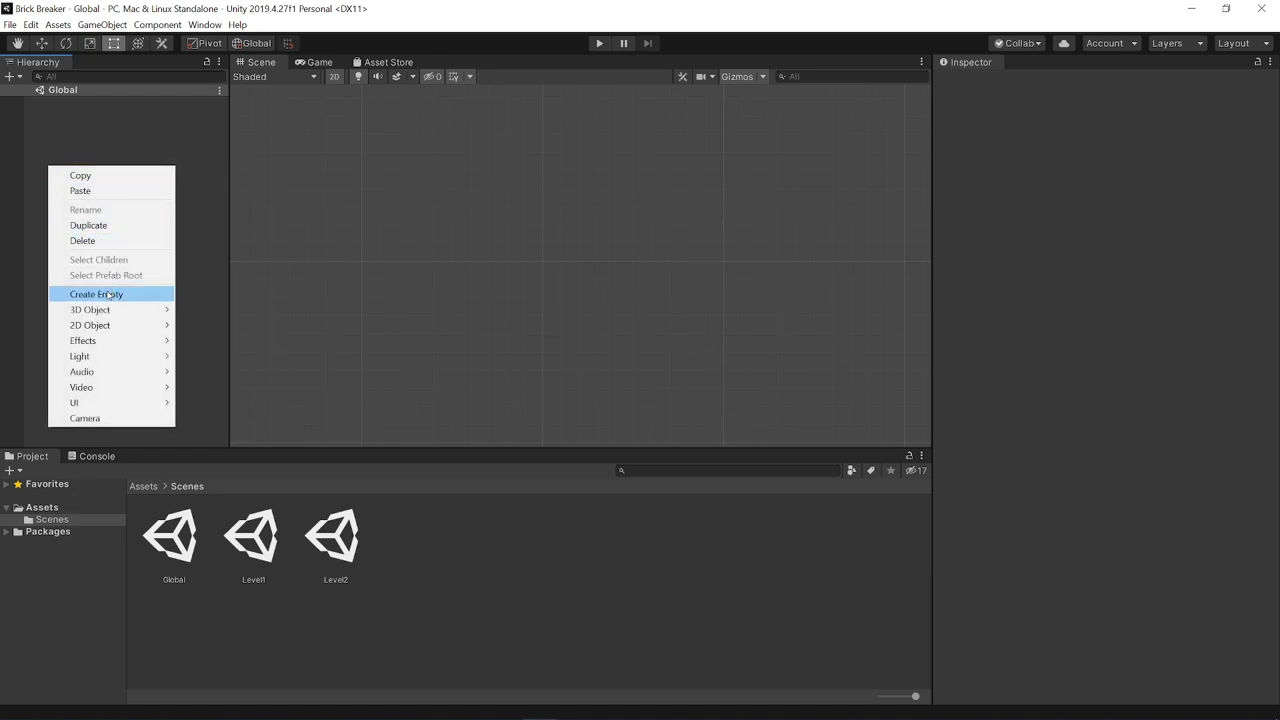
click(114, 290)
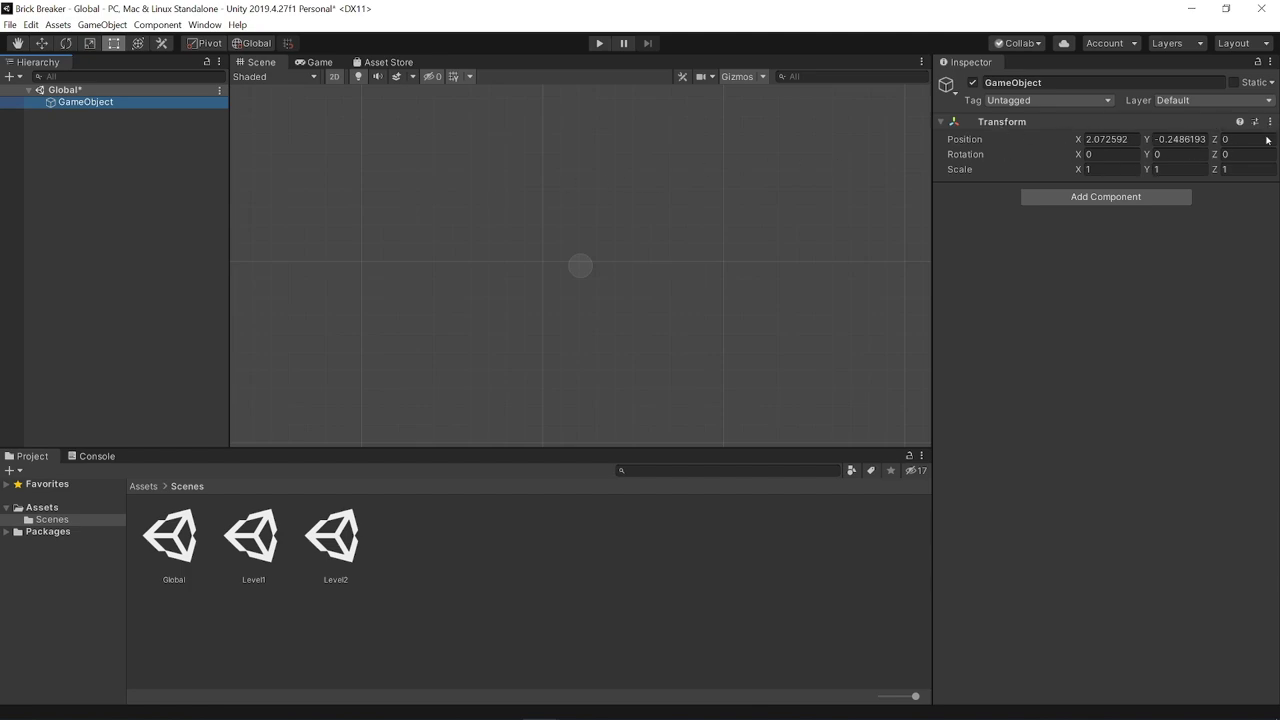
click(1269, 122)
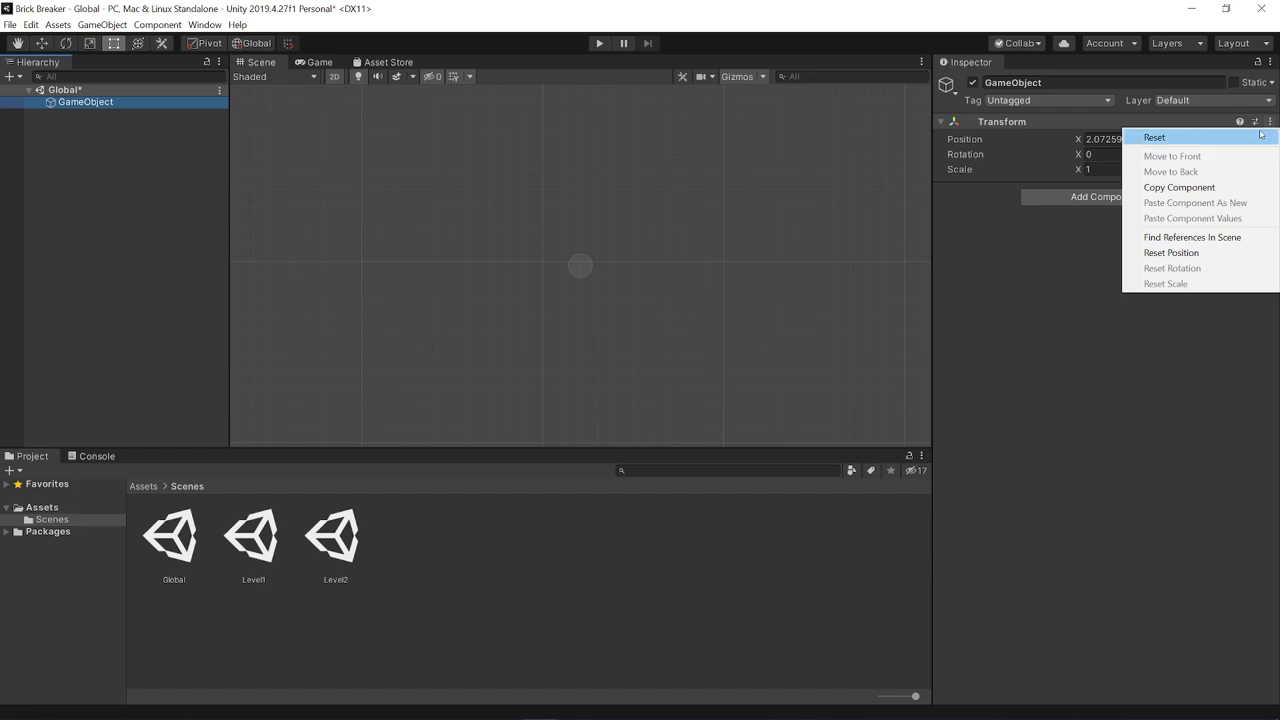
click(1152, 138)
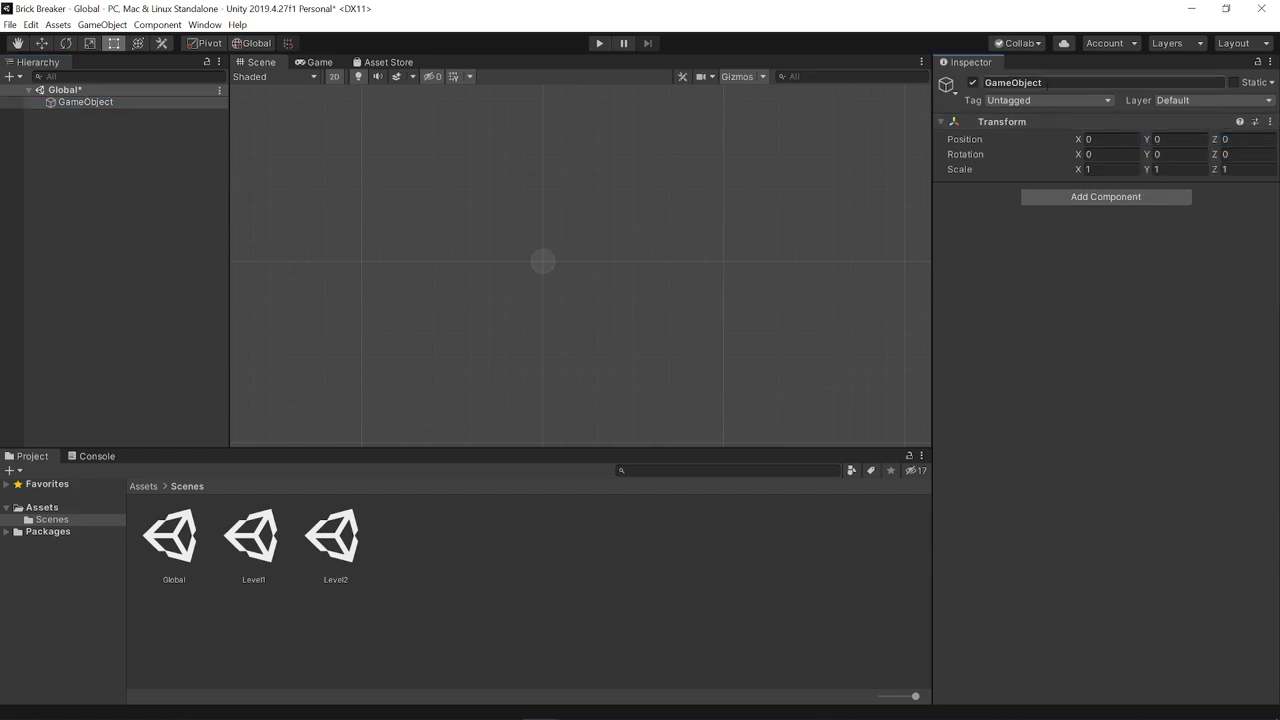
click(1013, 82)
text(Game M)
text(anager)
key(Return)
key(ctrl+s)
click(112, 253)
click(72, 103)
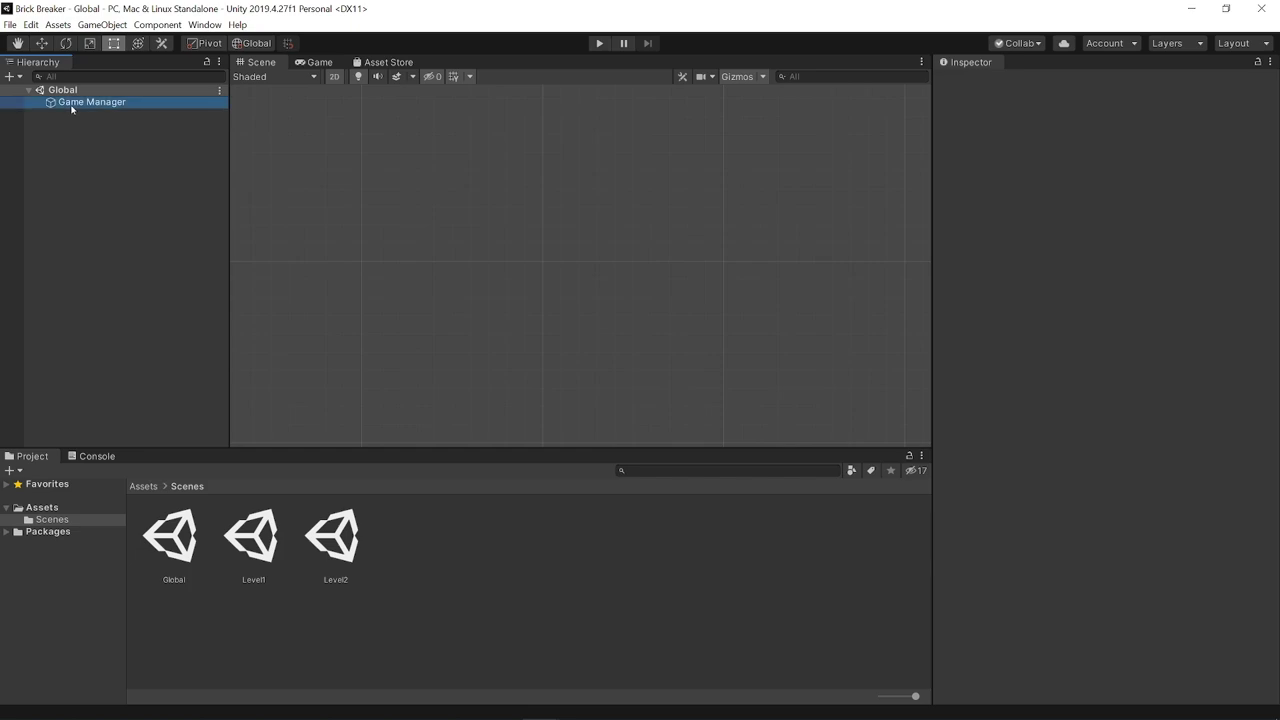
click(114, 164)
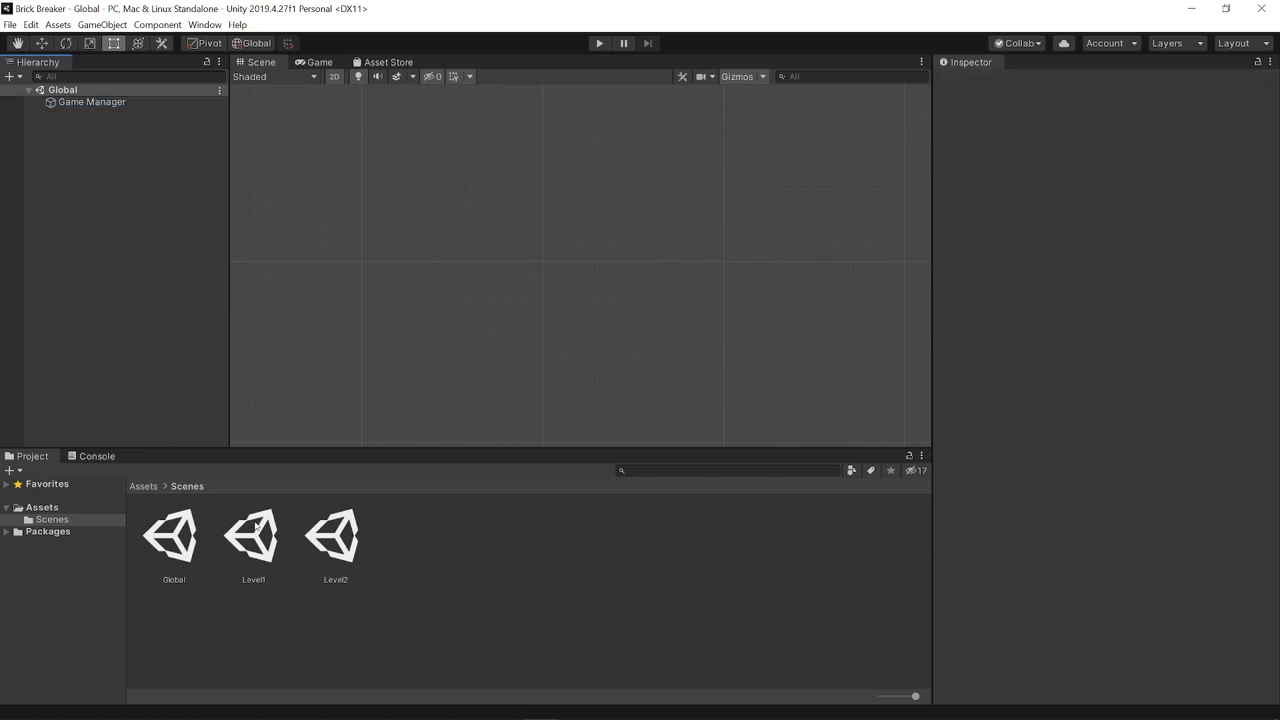
click(28, 91)
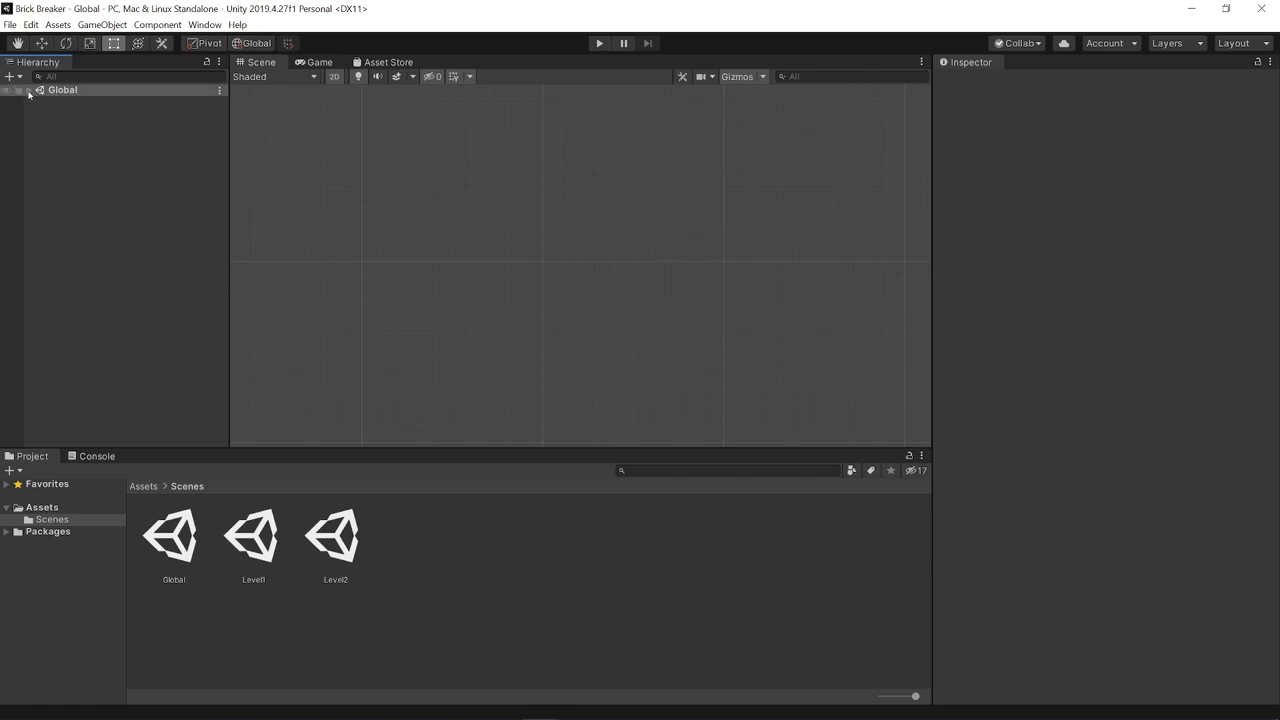
click(28, 91)
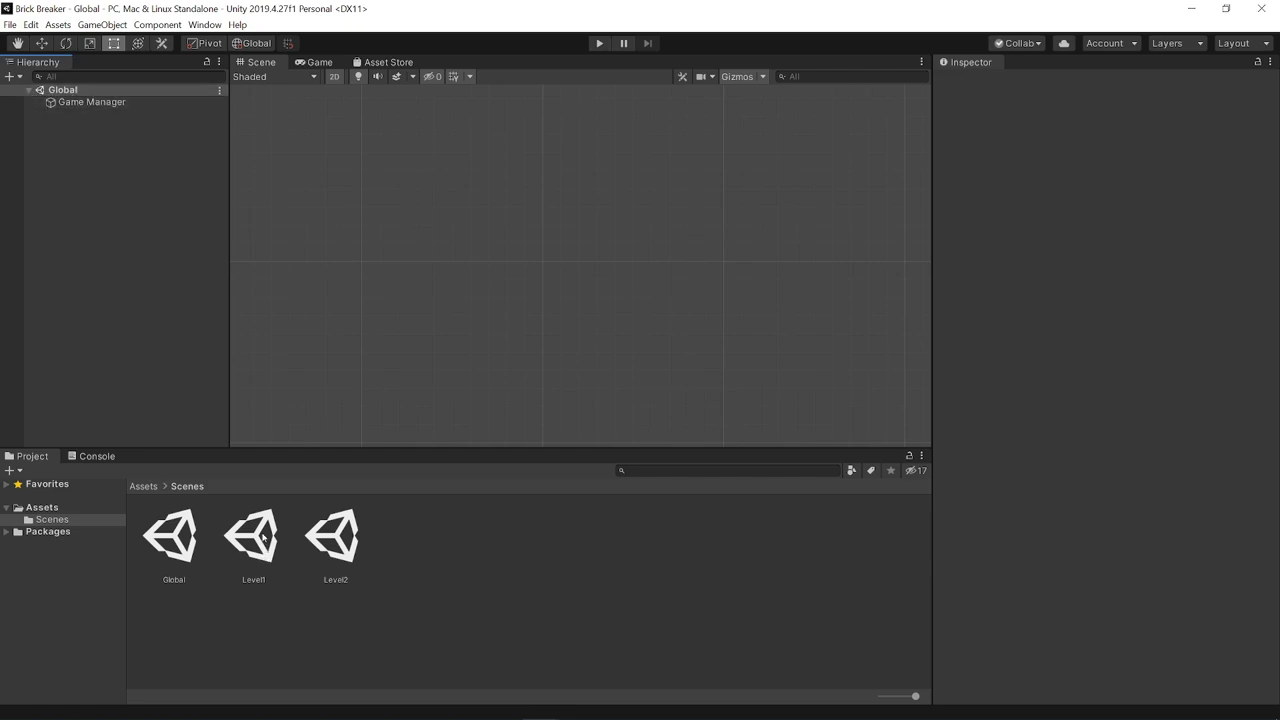
drag(263, 540, 108, 314)
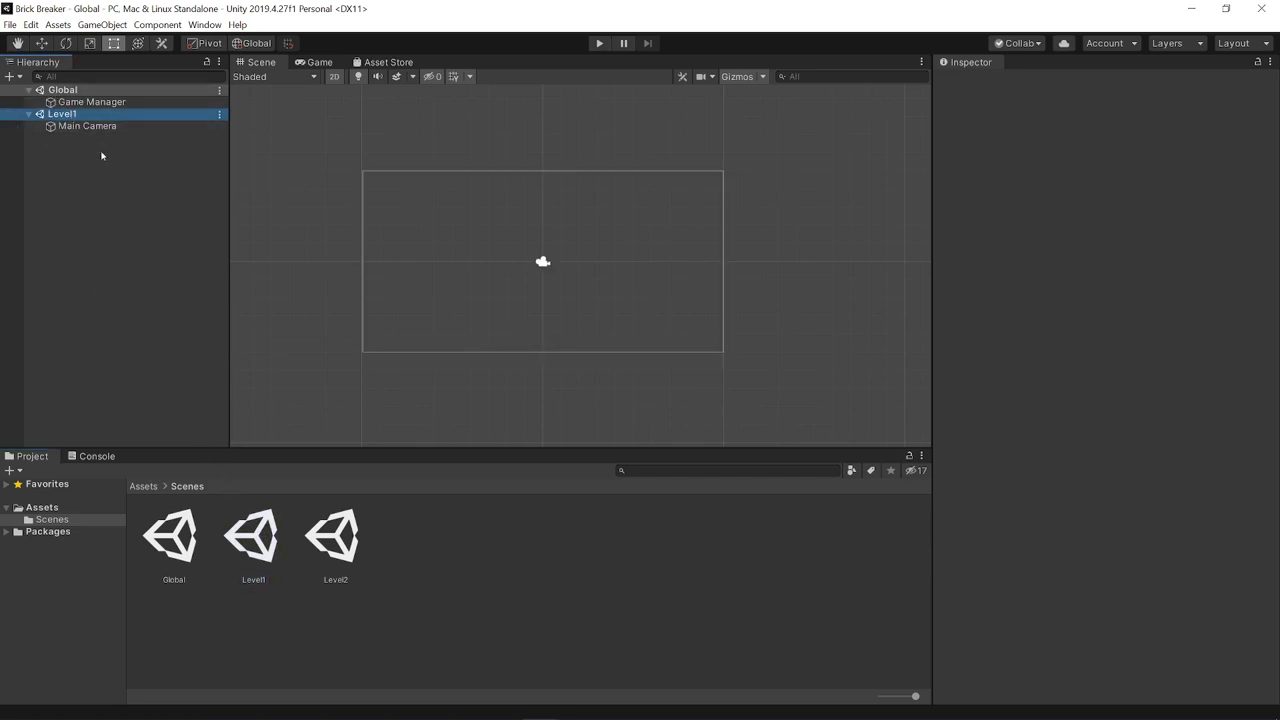
drag(62, 114, 53, 92)
click(80, 102)
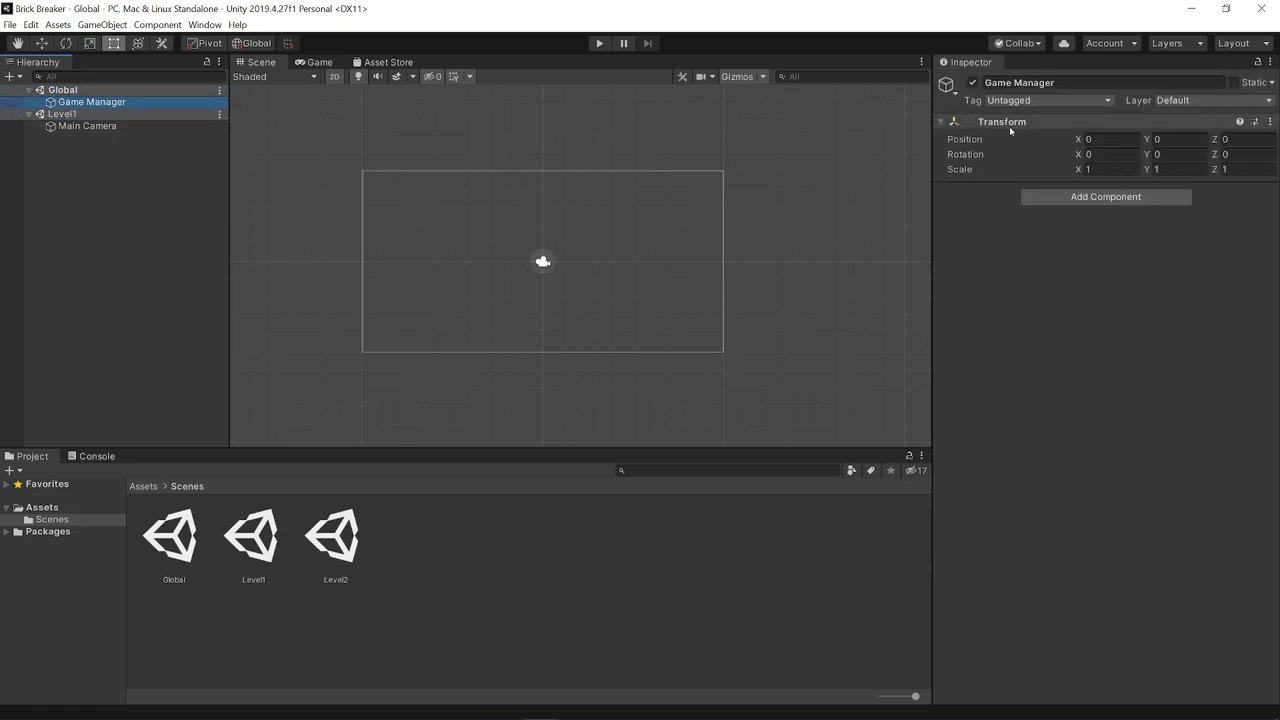
click(71, 127)
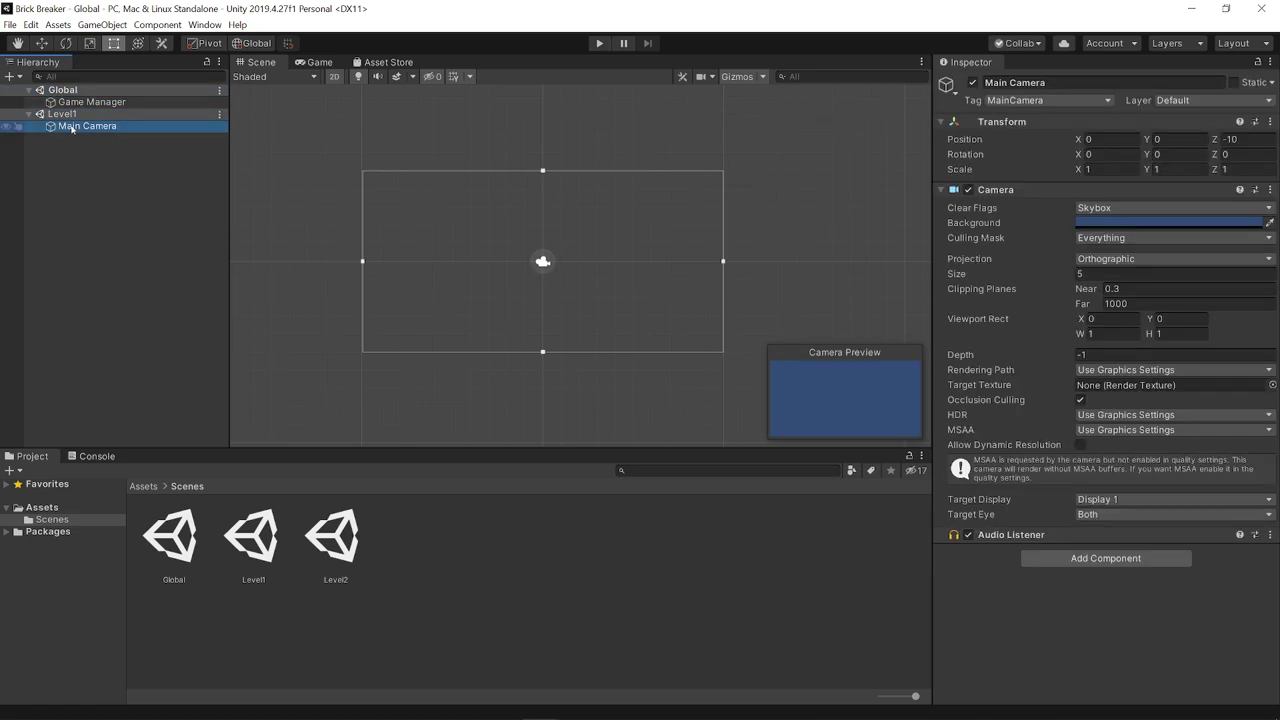
click(150, 182)
drag(333, 537, 117, 289)
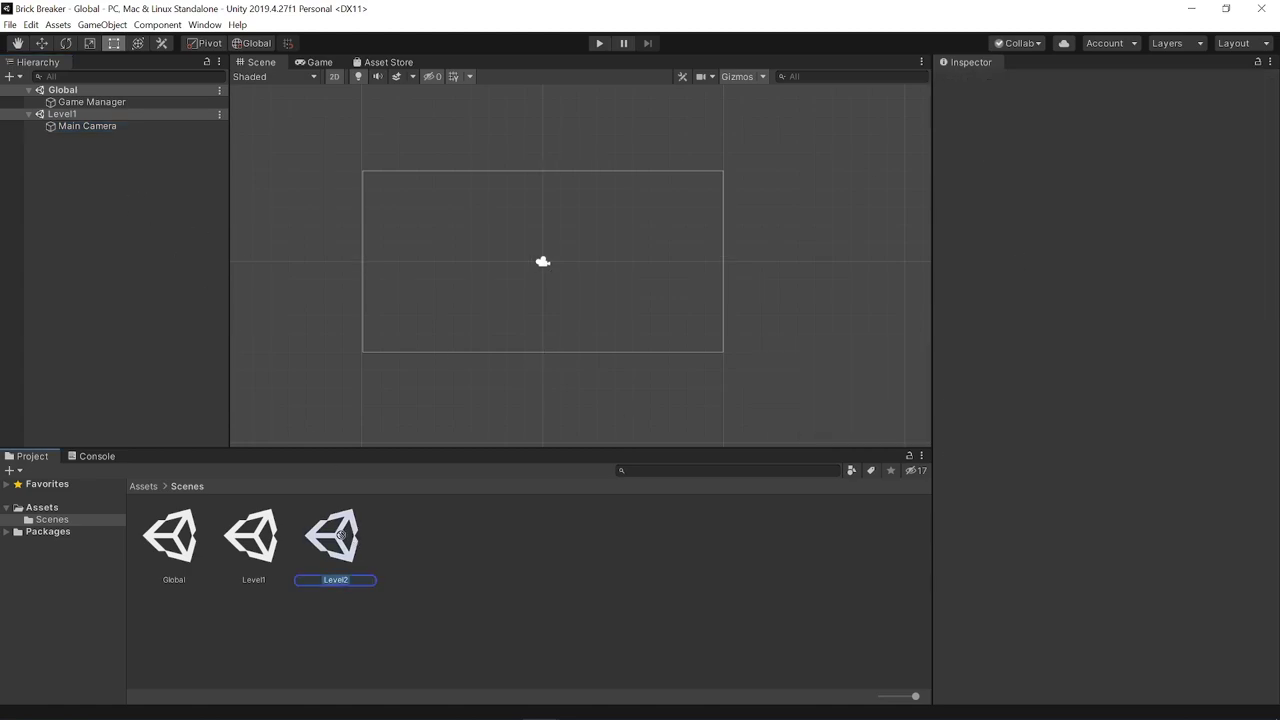
click(168, 385)
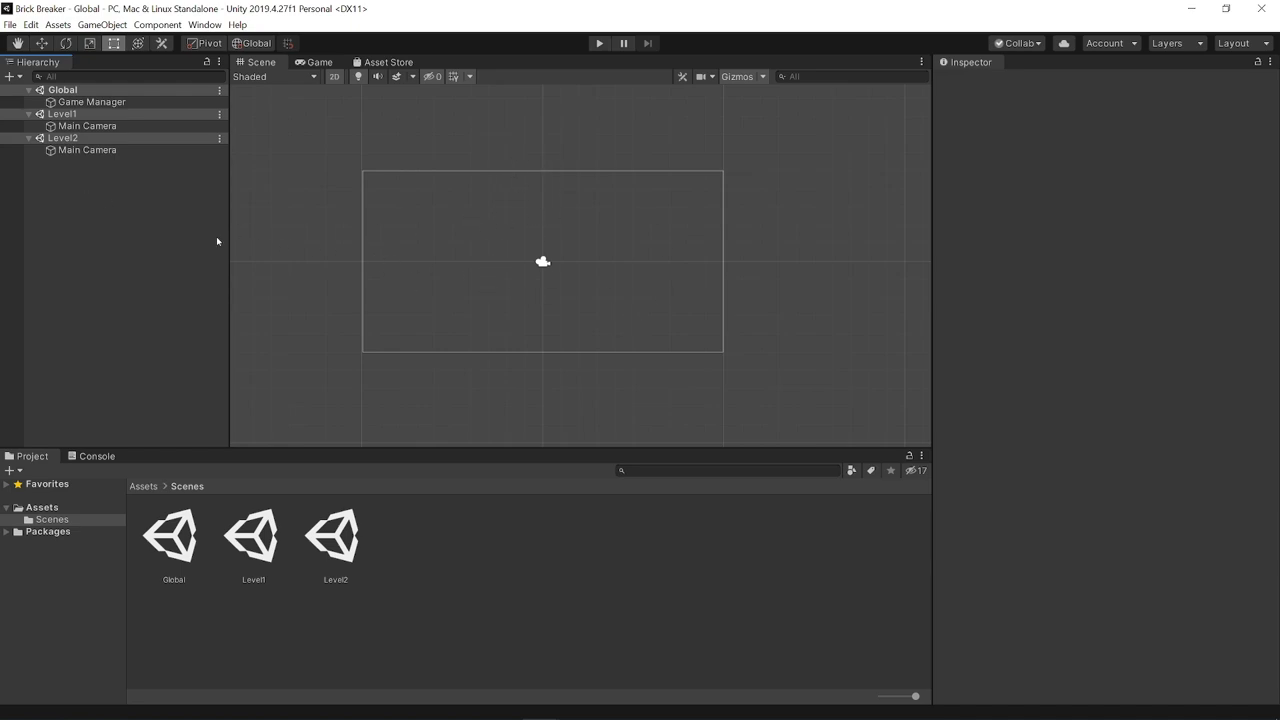
click(62, 139)
right_click(62, 139)
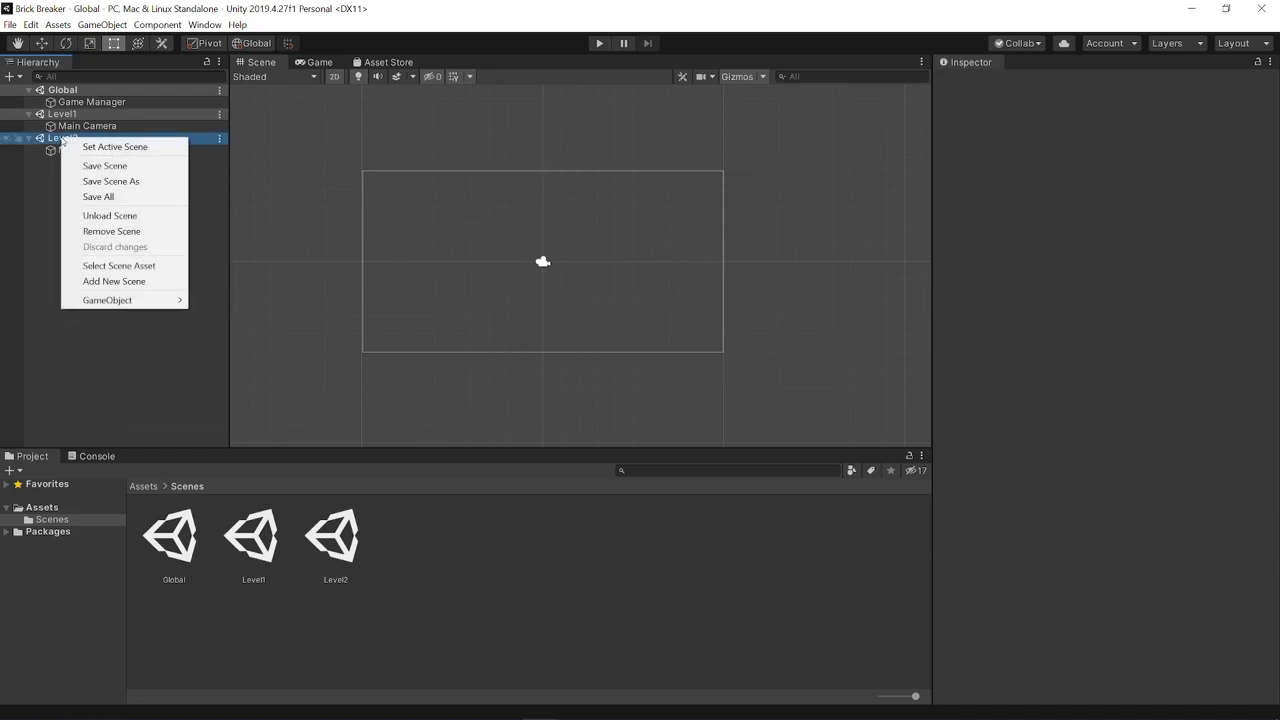
click(110, 215)
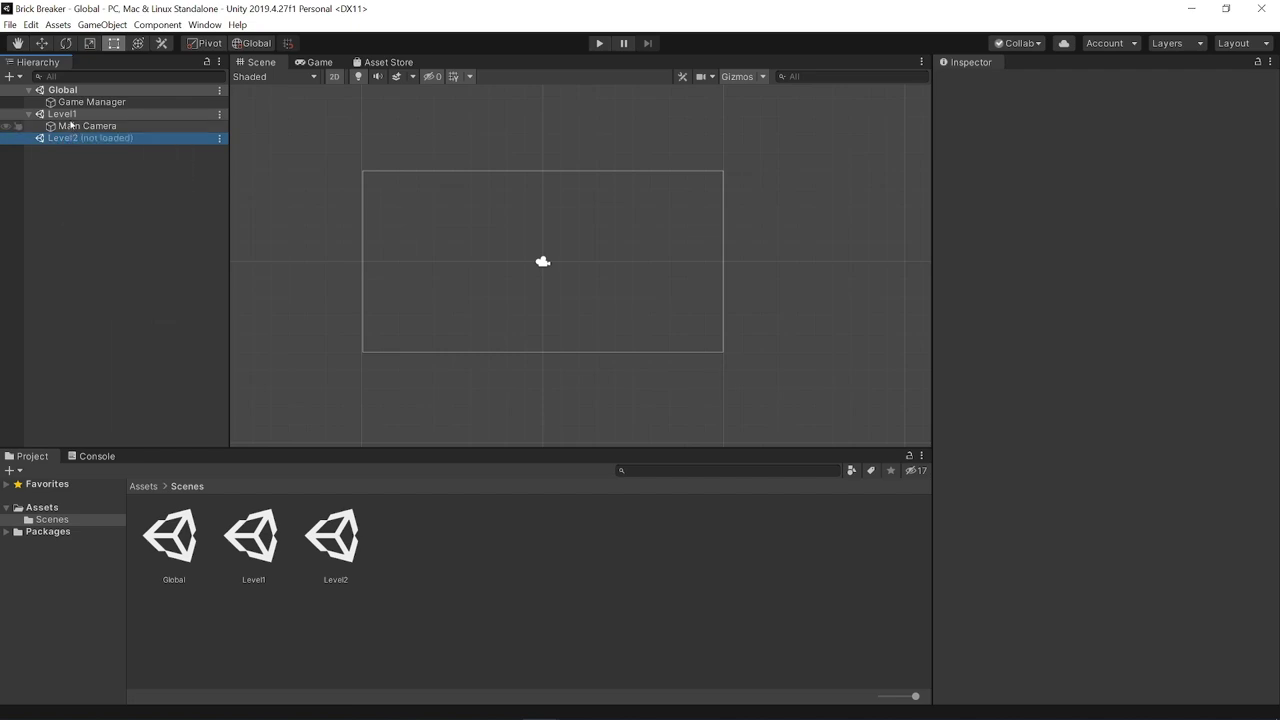
right_click(74, 116)
click(120, 193)
click(88, 127)
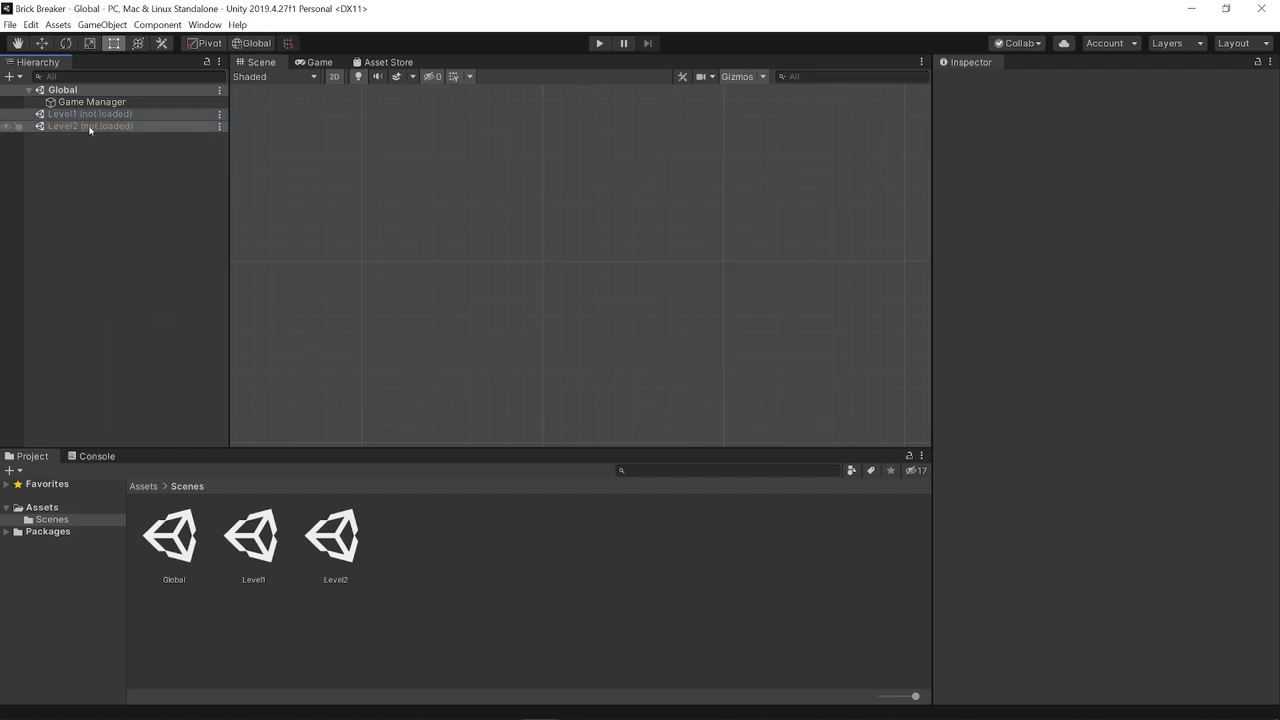
right_click(88, 127)
click(135, 150)
right_click(90, 113)
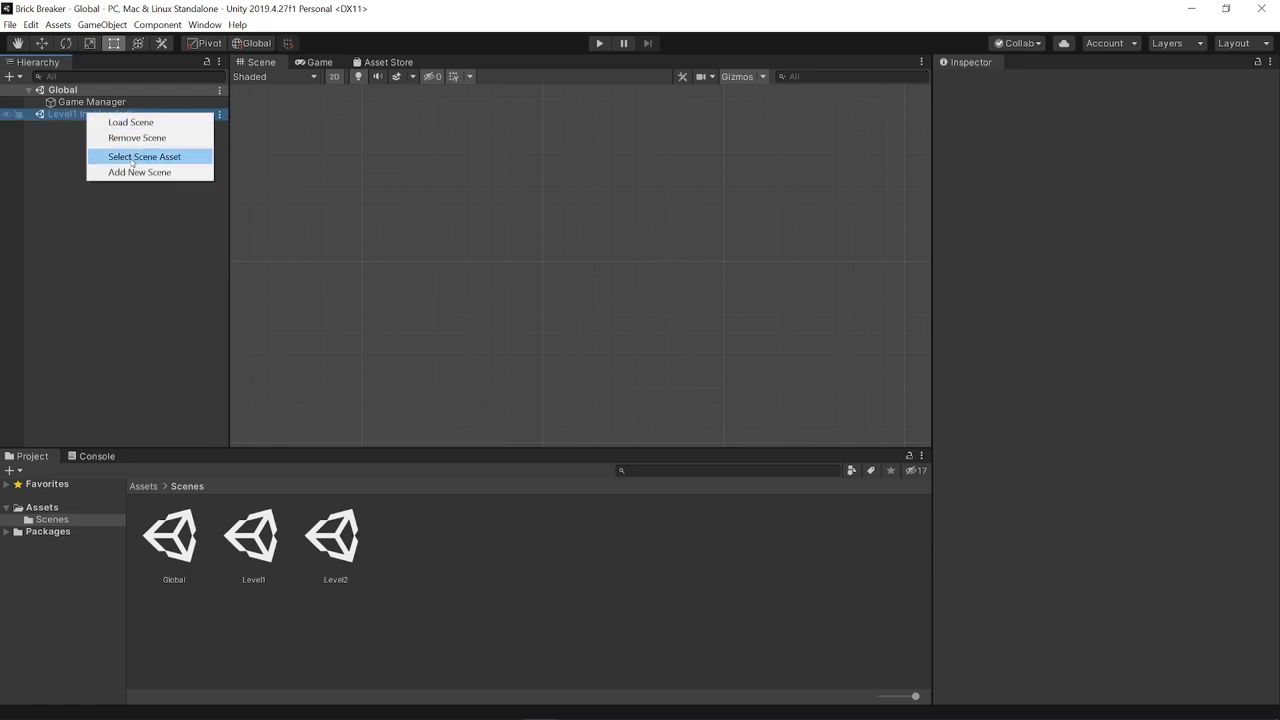
click(135, 137)
click(335, 535)
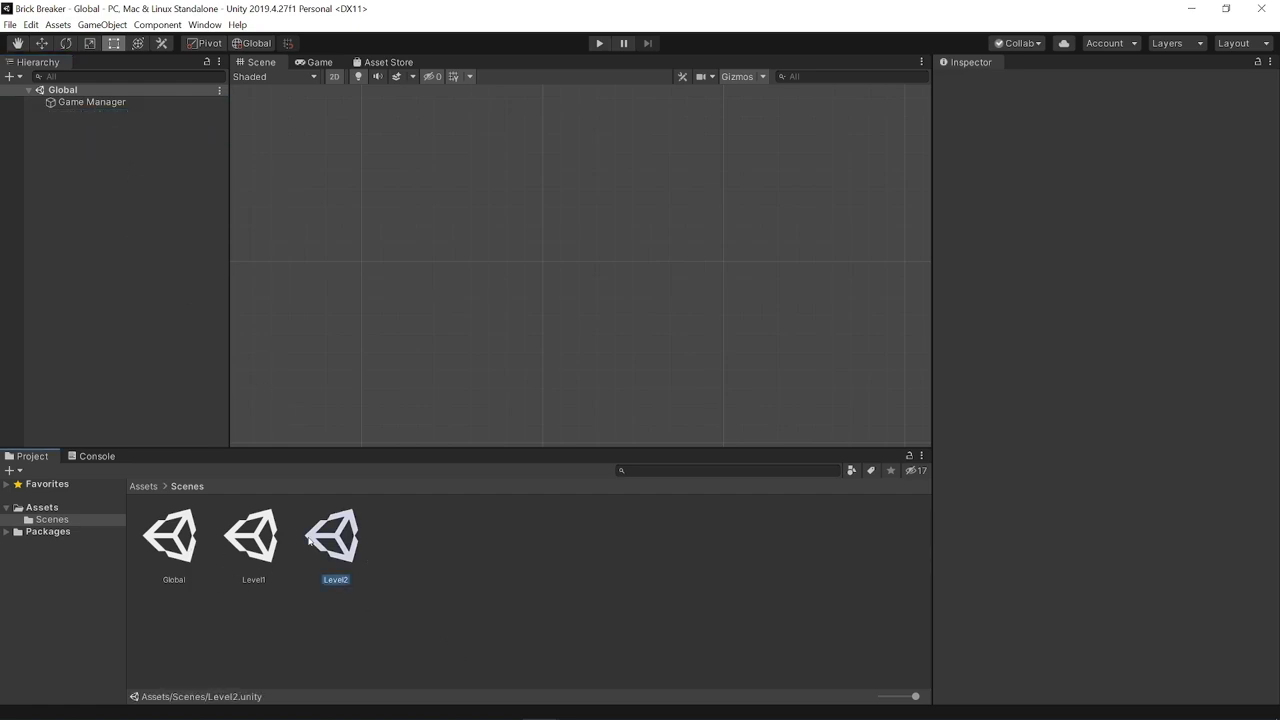
click(253, 535)
click(174, 535)
click(98, 225)
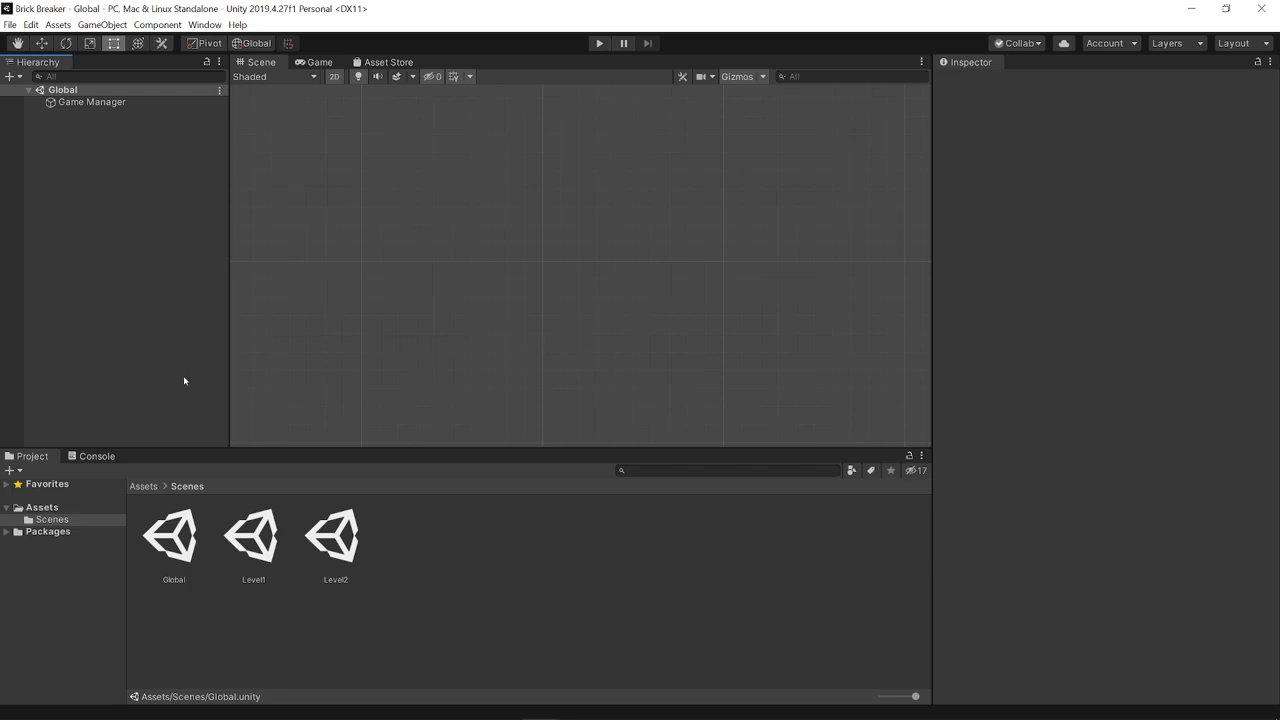
Create a new folder named 'Scripts' in the top-level Assets folder
click(182, 543)
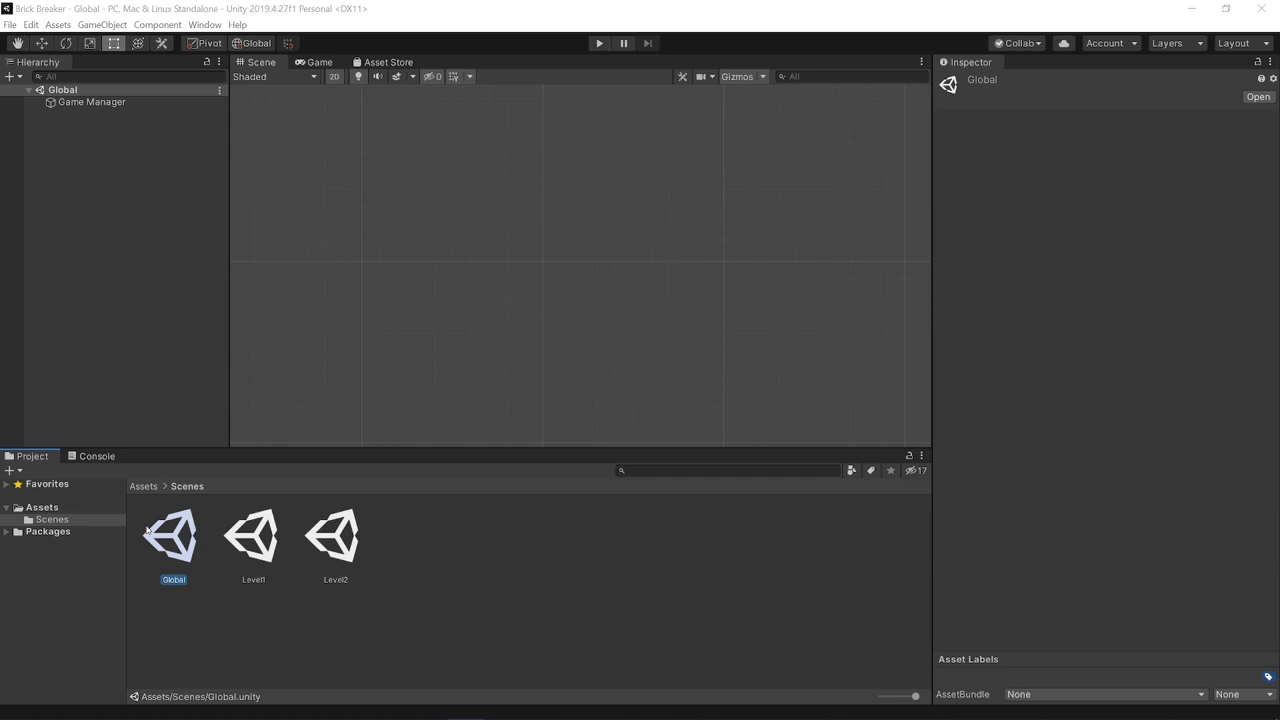
click(57, 510)
right_click(347, 584)
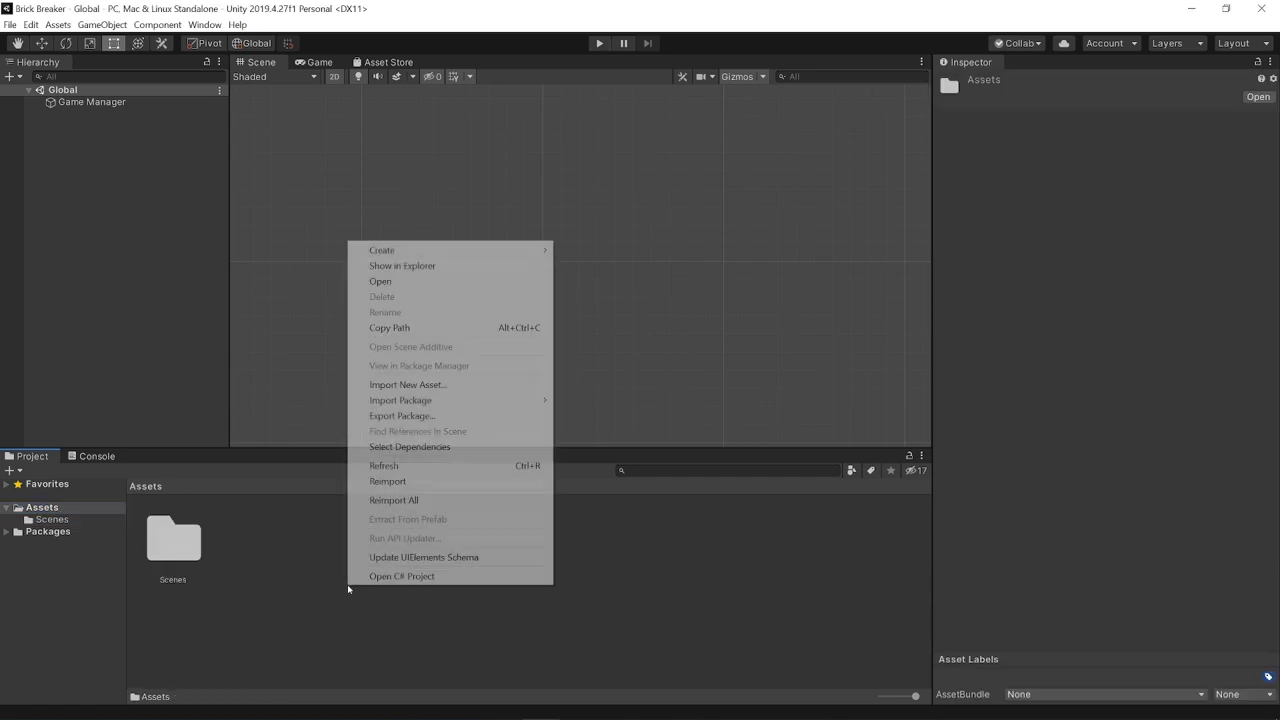
mouse_move(452, 250)
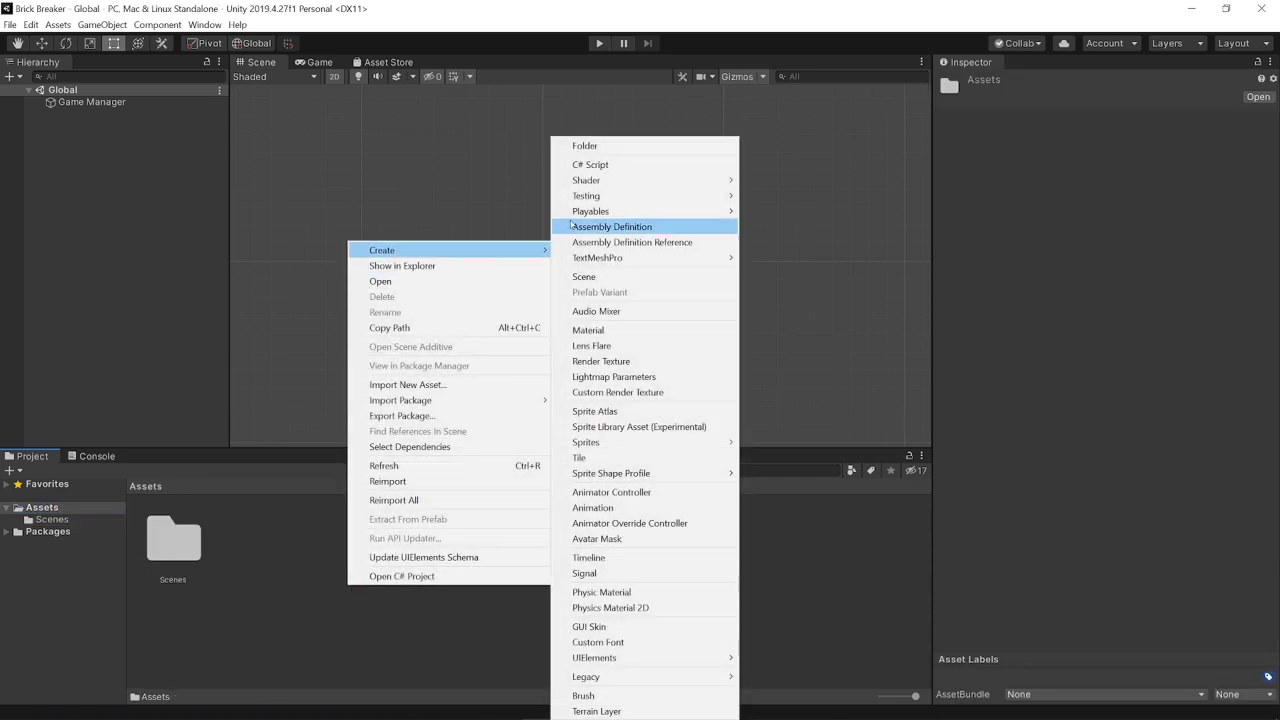
click(590, 147)
text(S)
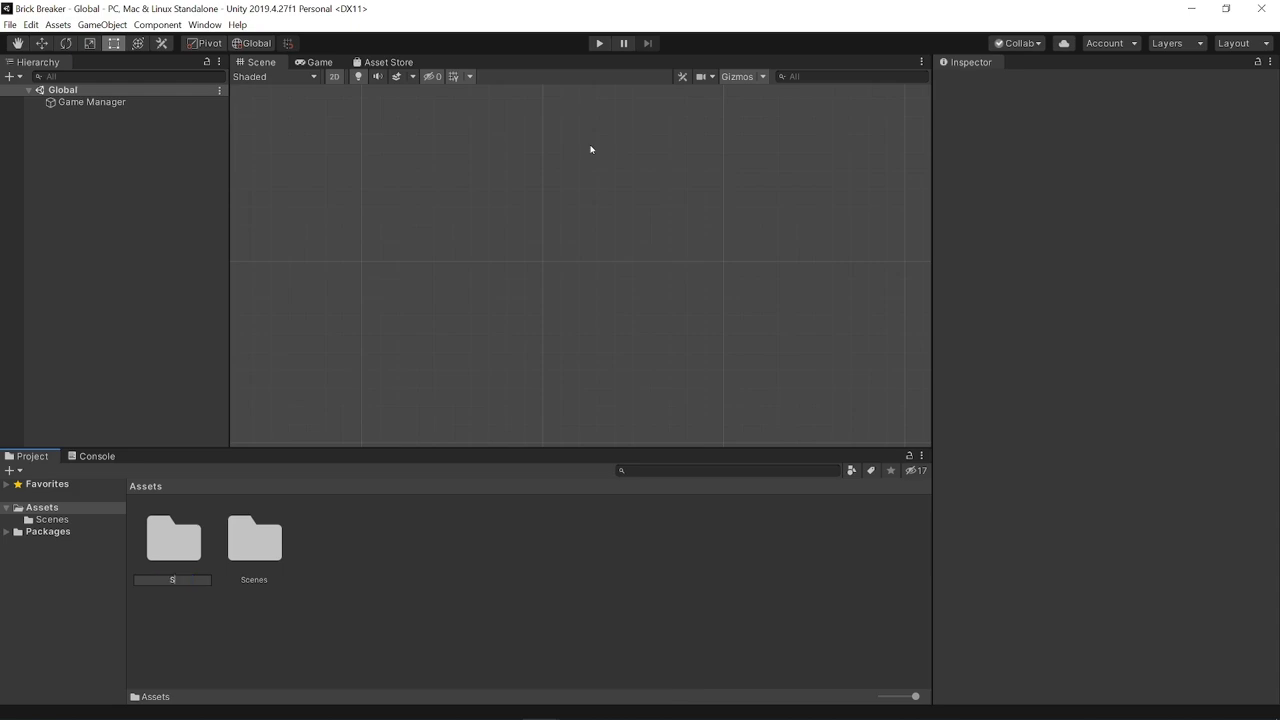
text(c)
text(ripts)
key(Return)
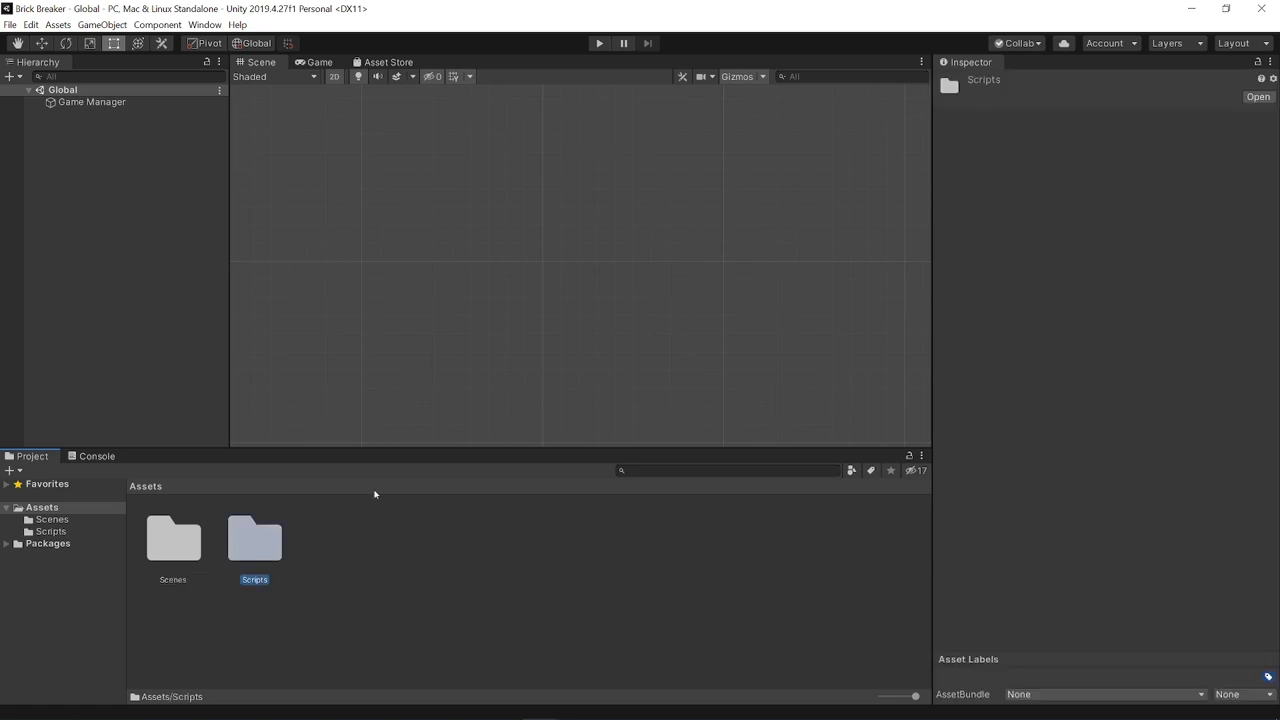
Inside Scripts, create a C# script named 'GameManager'
double_click(262, 545)
right_click(261, 553)
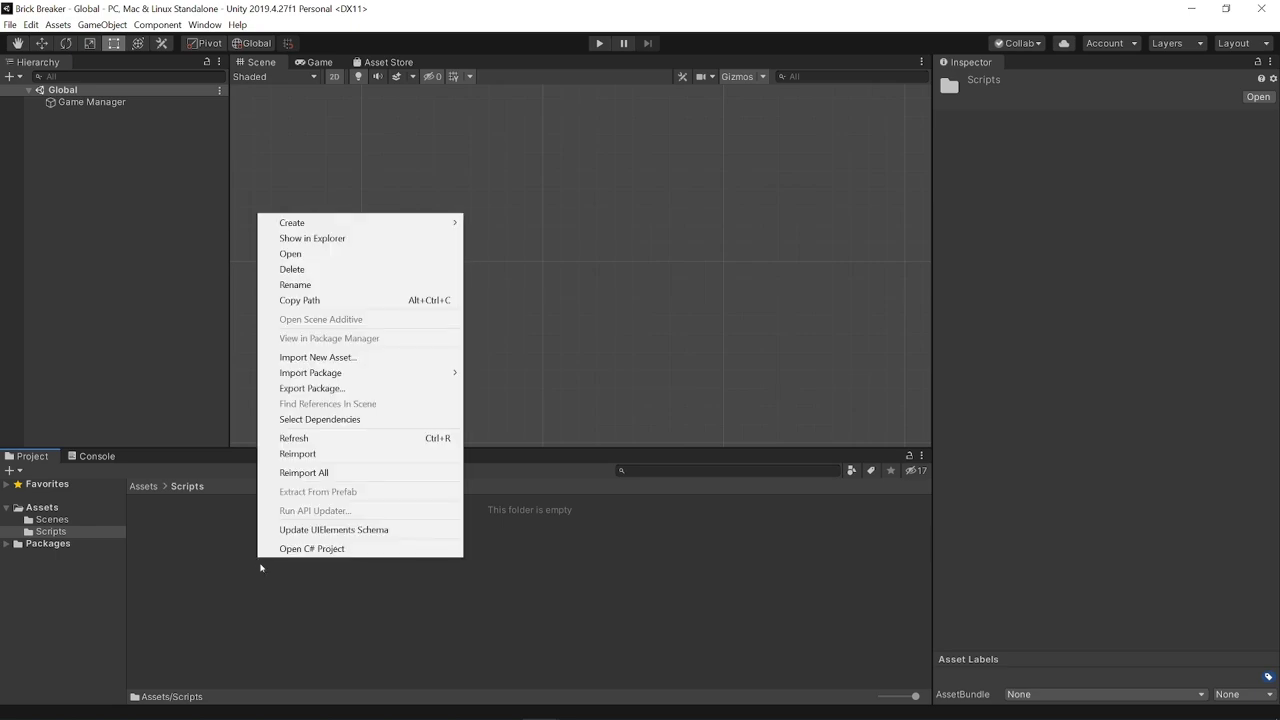
mouse_move(353, 224)
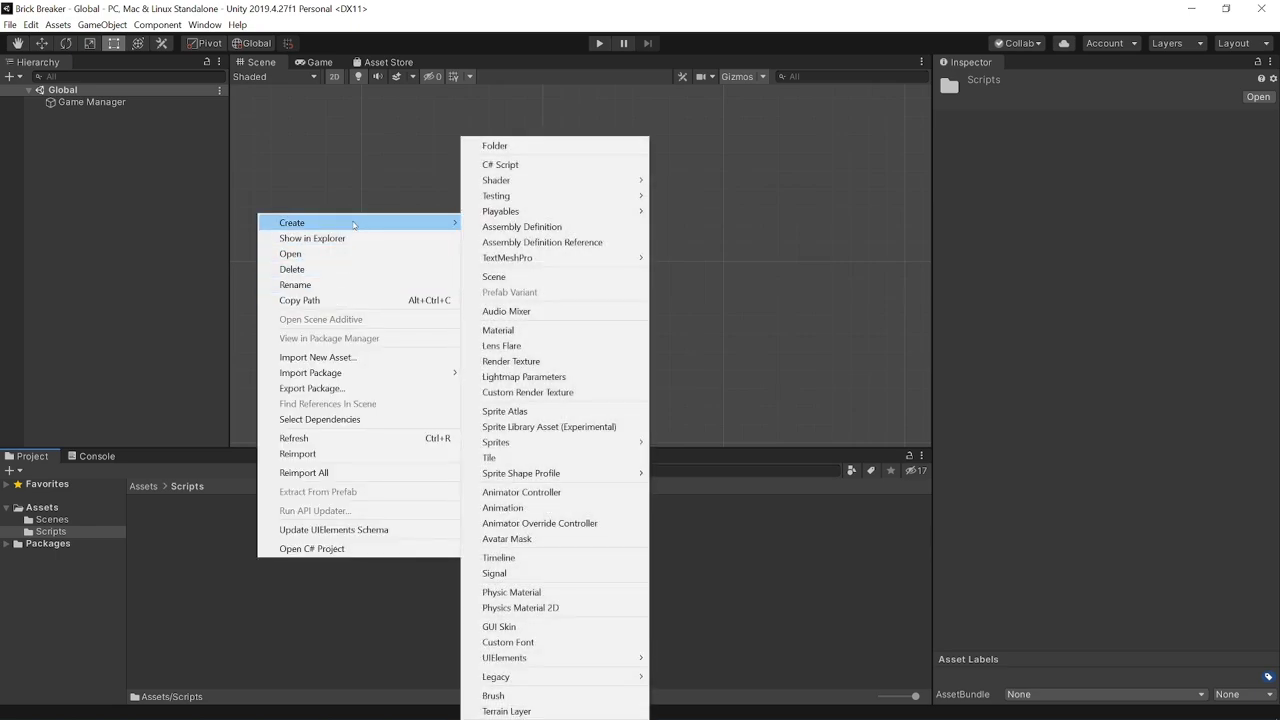
click(519, 165)
text(Game)
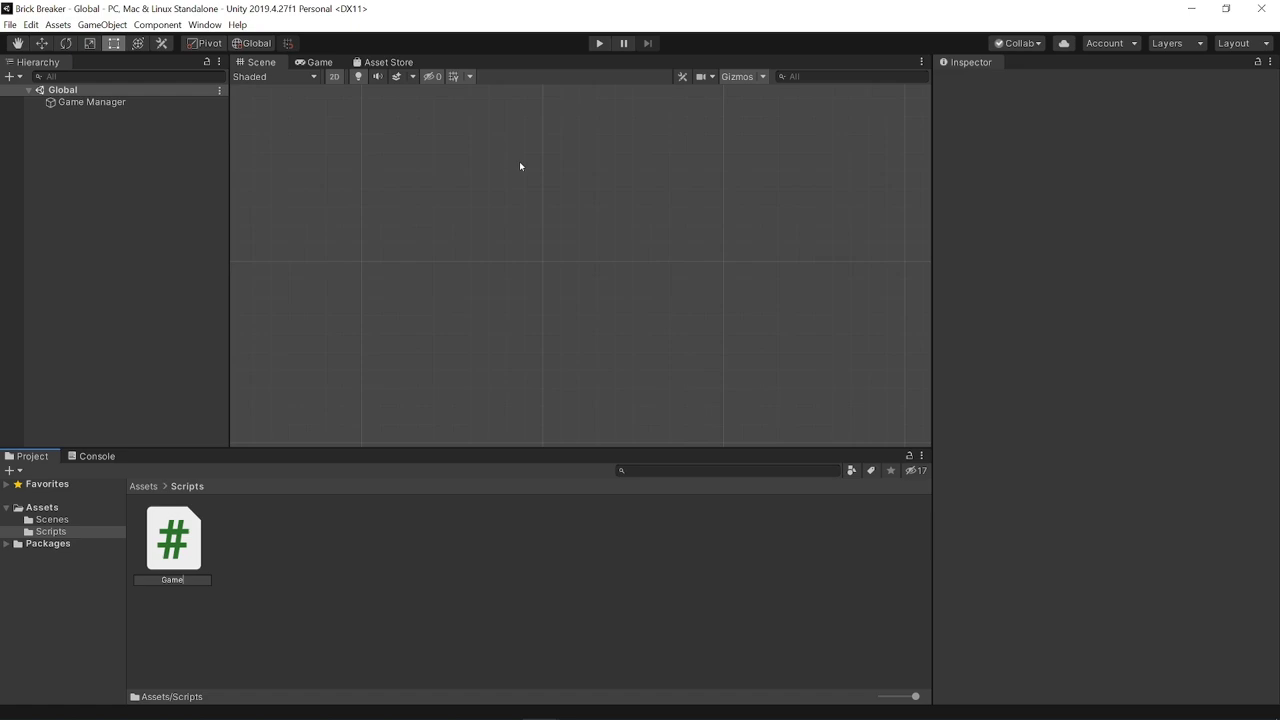
text(Manager)
key(Return)
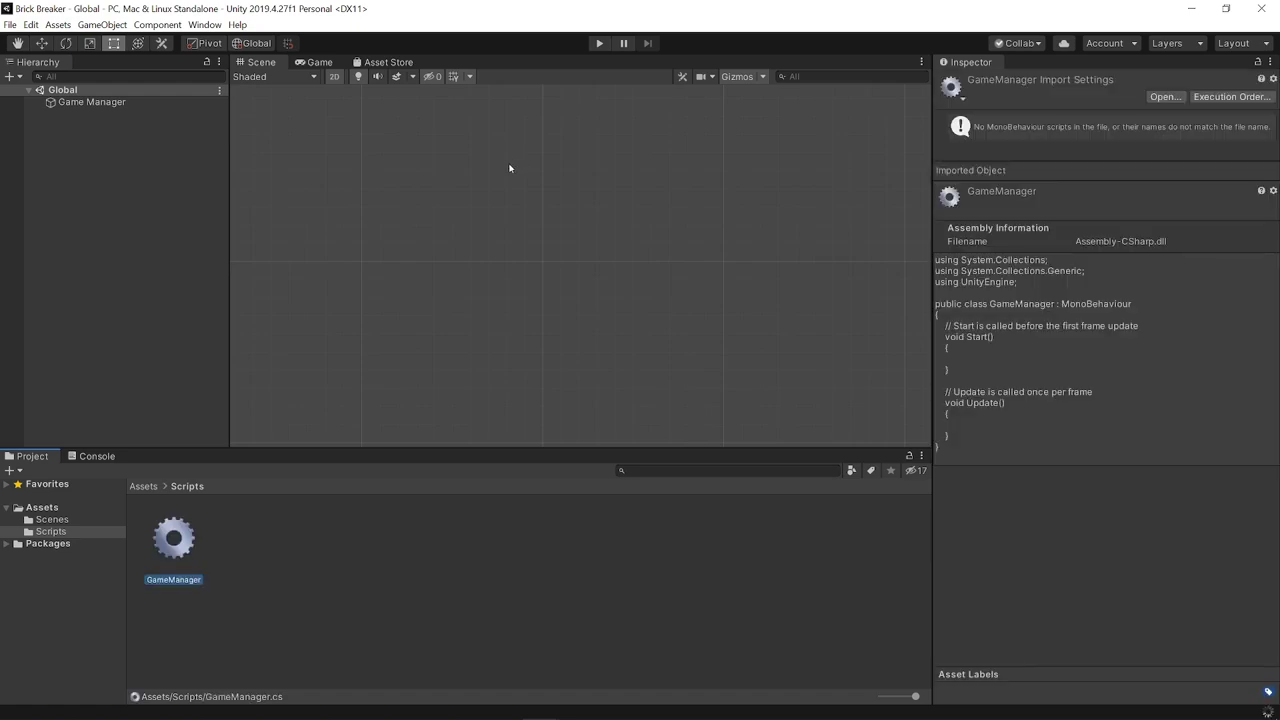
Drag the GameManager script onto the Game Manager object's Inspector and save the Global scene
click(84, 104)
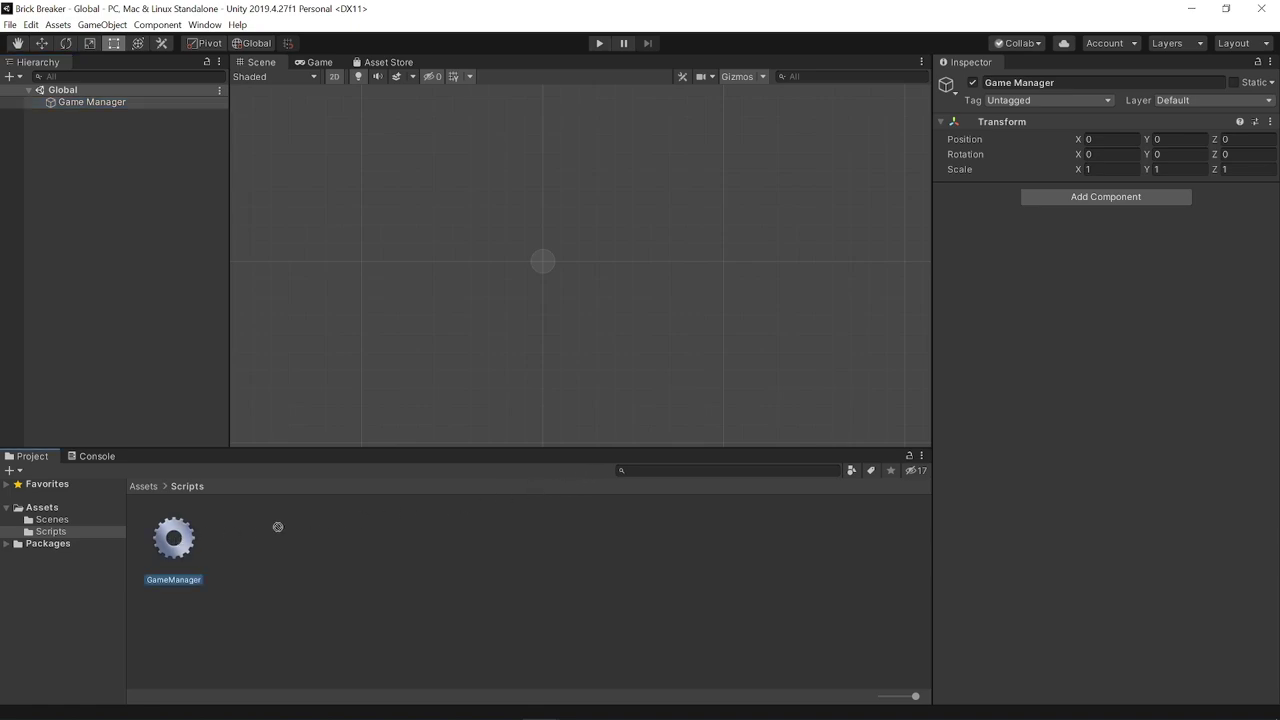
drag(173, 539, 1107, 360)
click(88, 103)
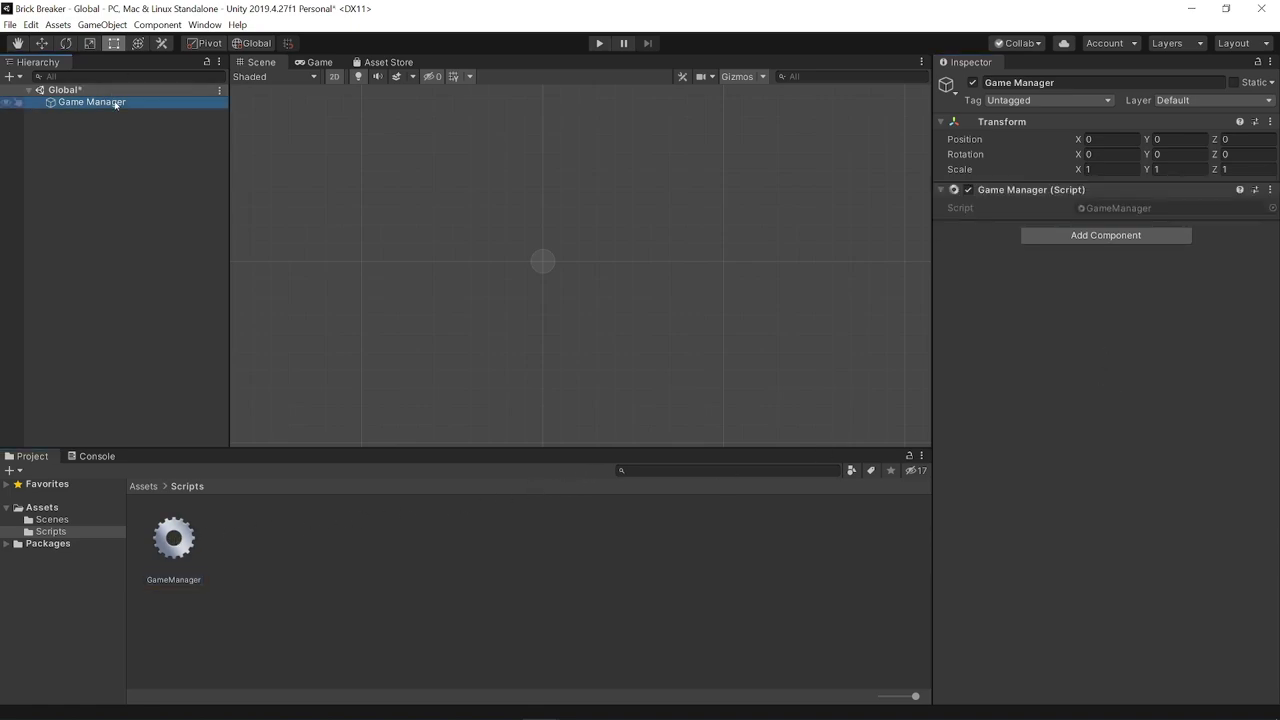
key(ctrl+s)
Open the GameManager script for editing from its component's ⋮ menu
drag(195, 547, 1068, 331)
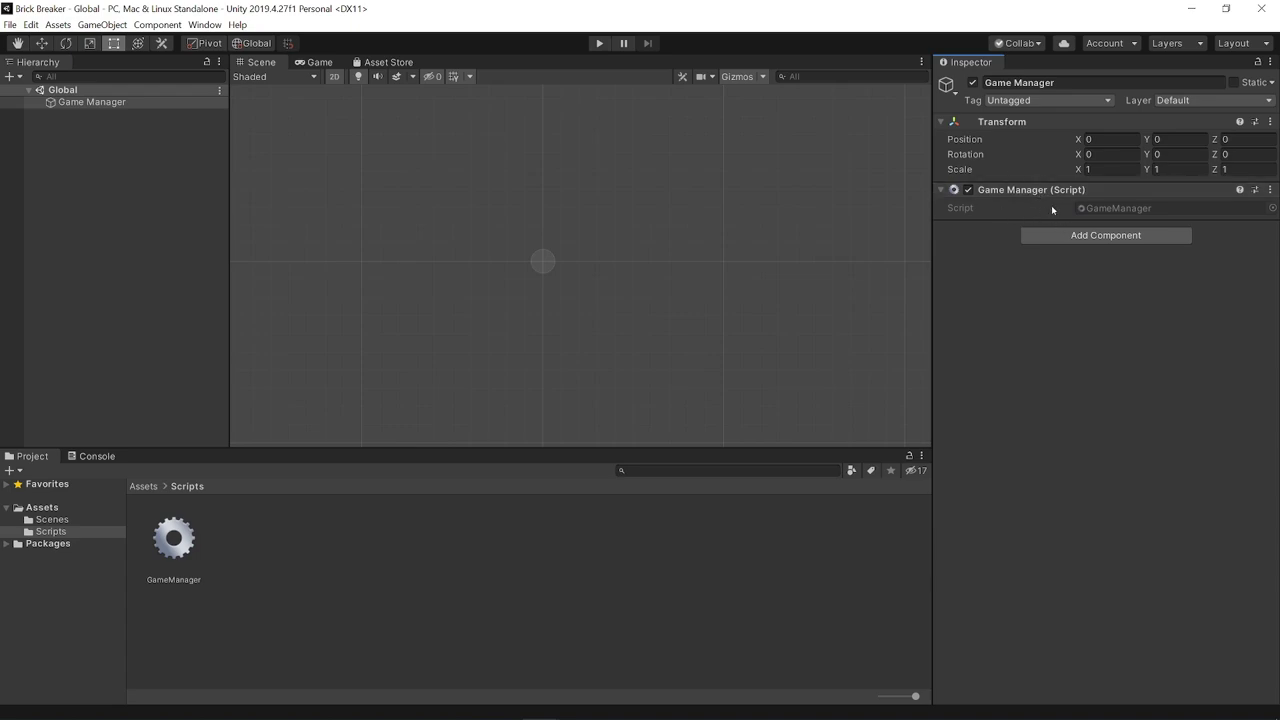
click(1270, 190)
click(1163, 367)
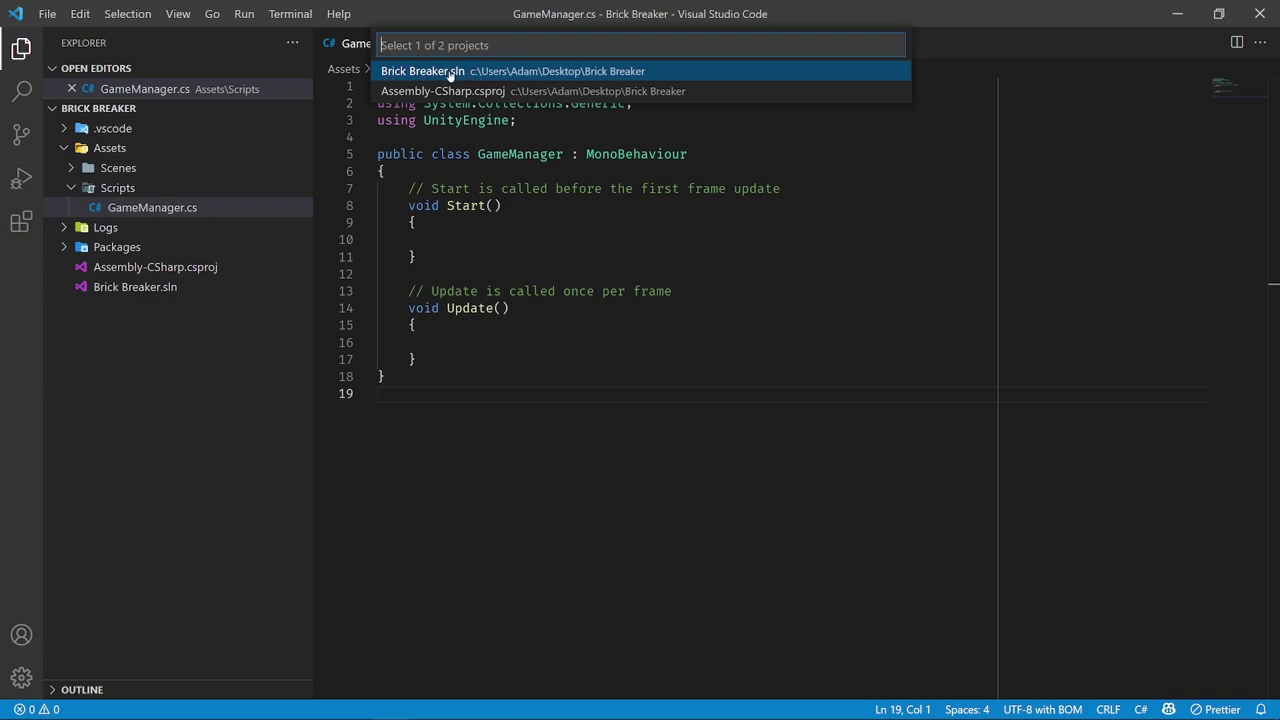
Choose Brick Breaker.sln as the project and delete the default Start and Update methods
click(446, 76)
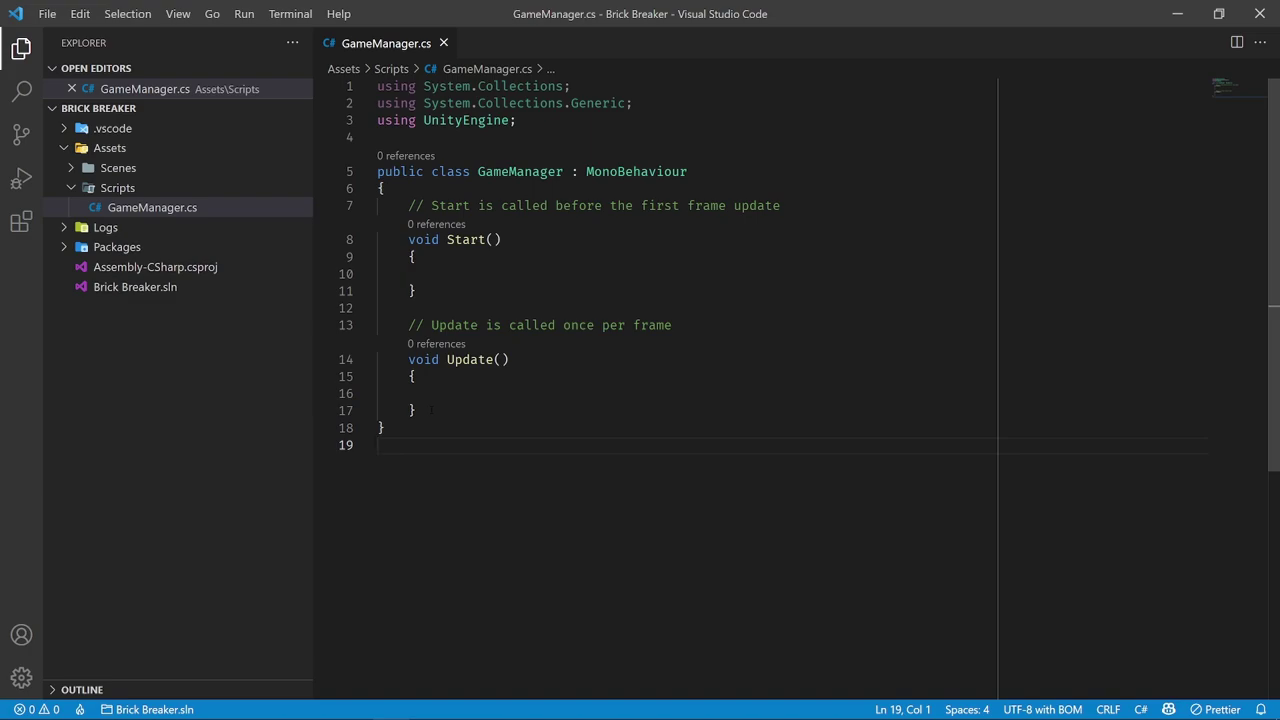
drag(432, 410, 395, 188)
key(BackSpace)
key(Down)
key(Down)
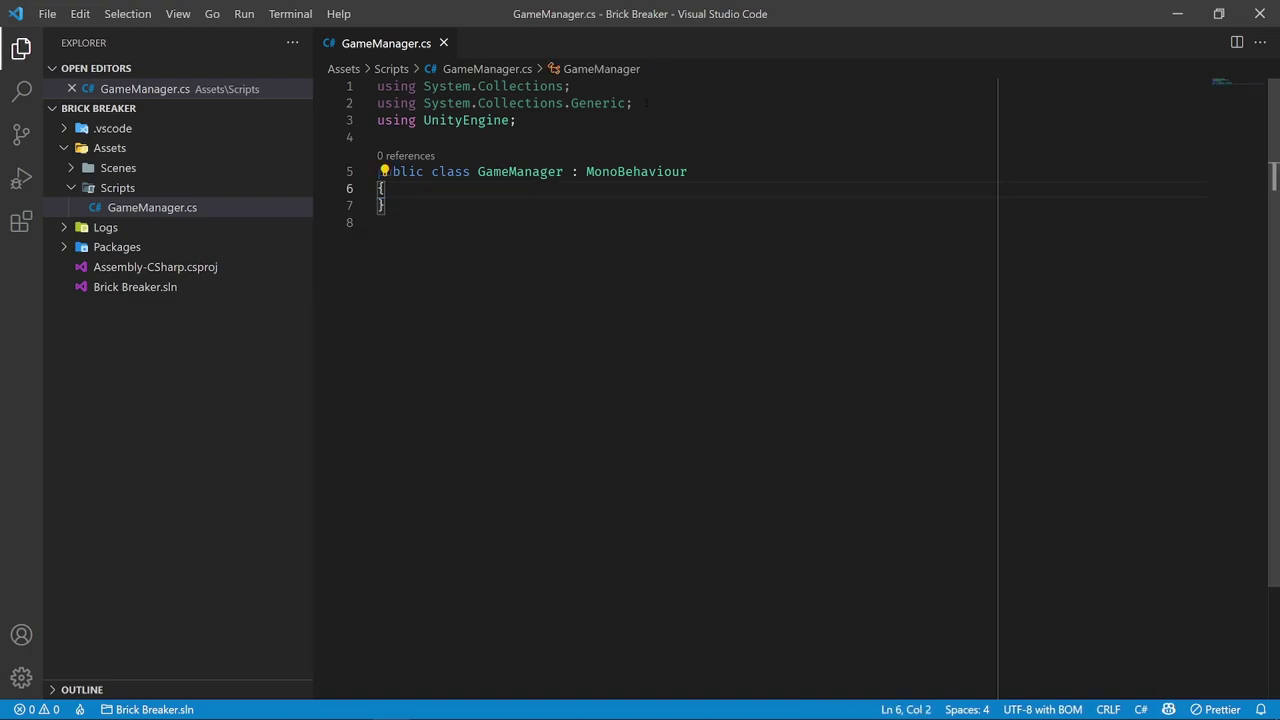
Delete the two System.Collections using lines, leaving only using UnityEngine
drag(632, 103, 378, 86)
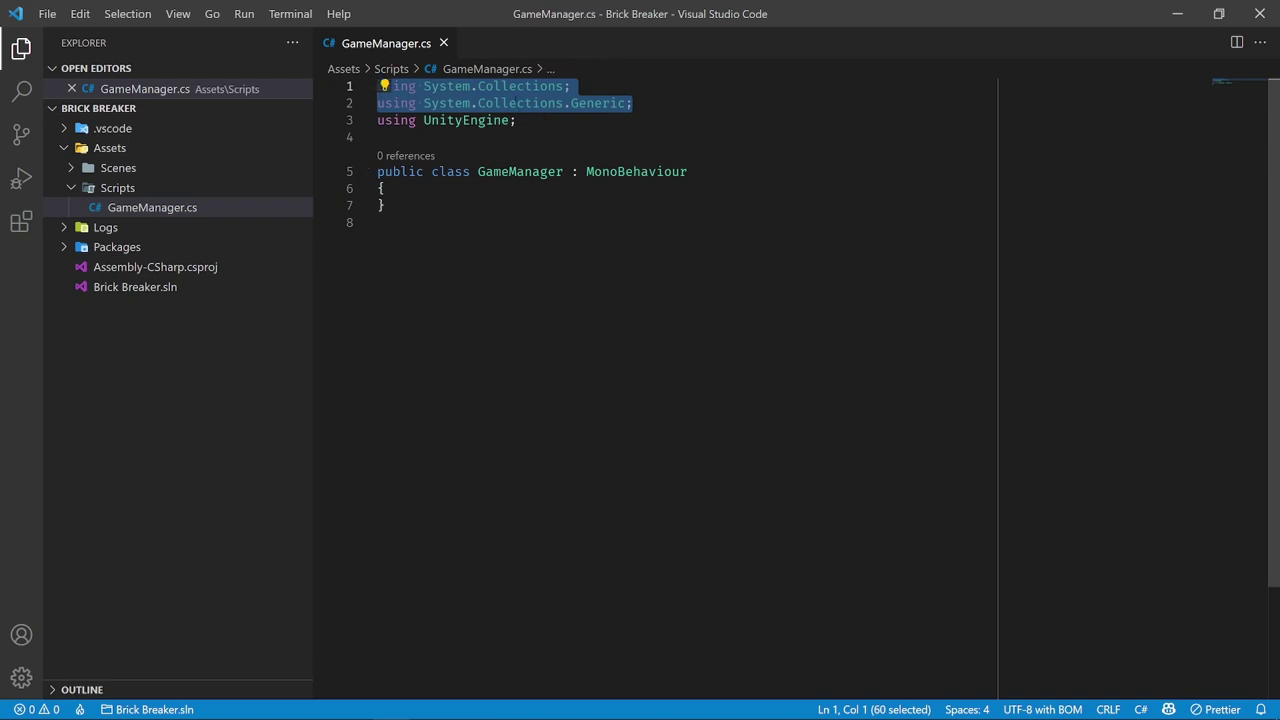
click(508, 120)
drag(632, 103, 300, 70)
key(Delete)
key(Delete)
Open a new indented line inside the empty GameManager class body
click(522, 310)
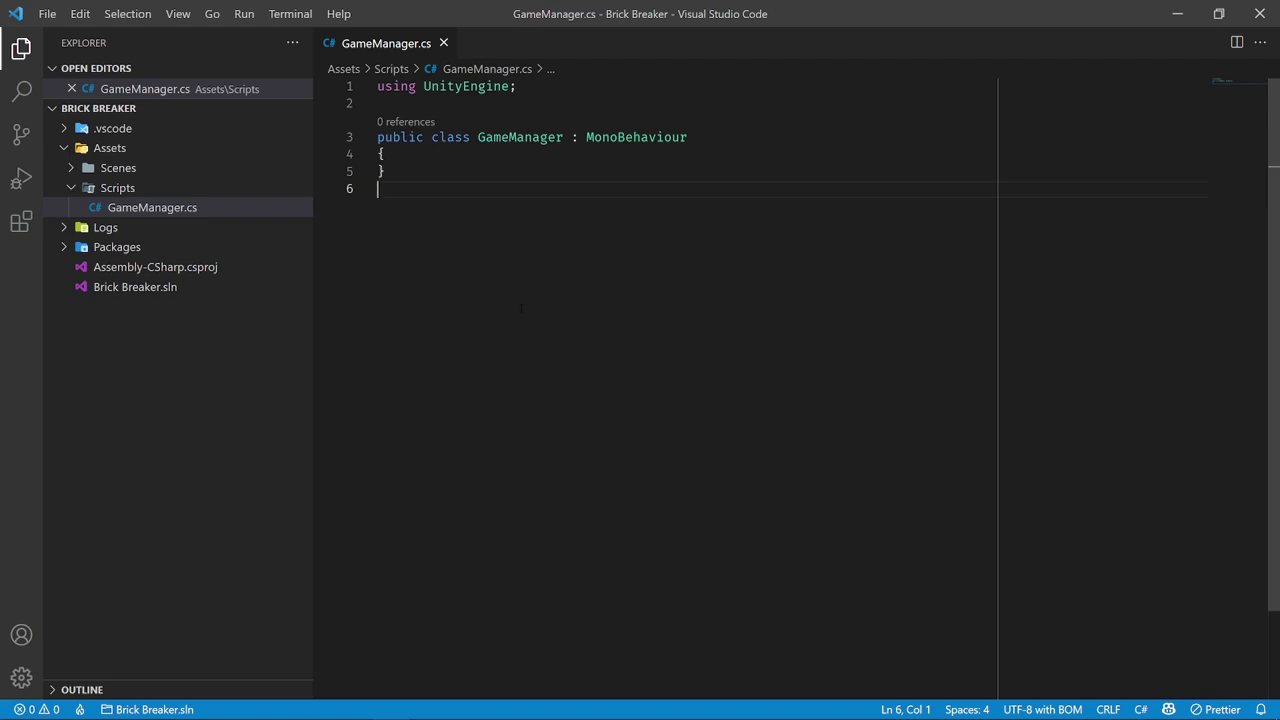
key(ctrl+a)
click(474, 233)
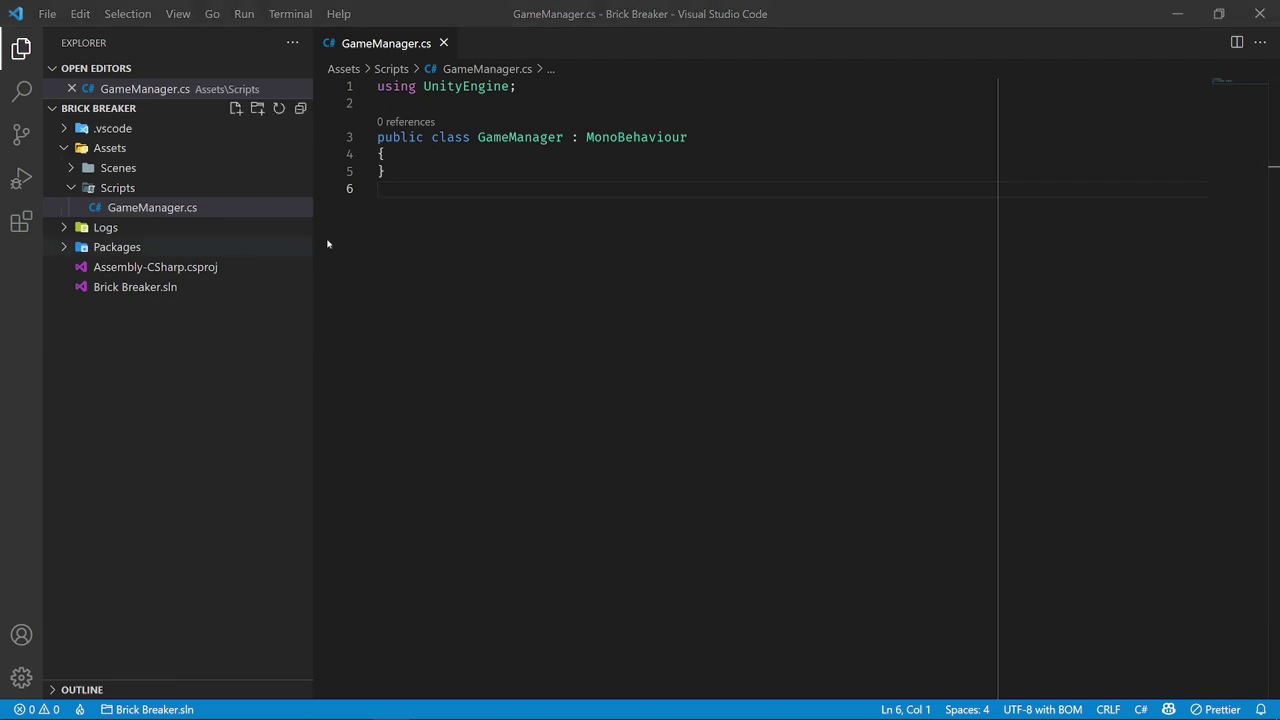
click(384, 154)
key(Return)
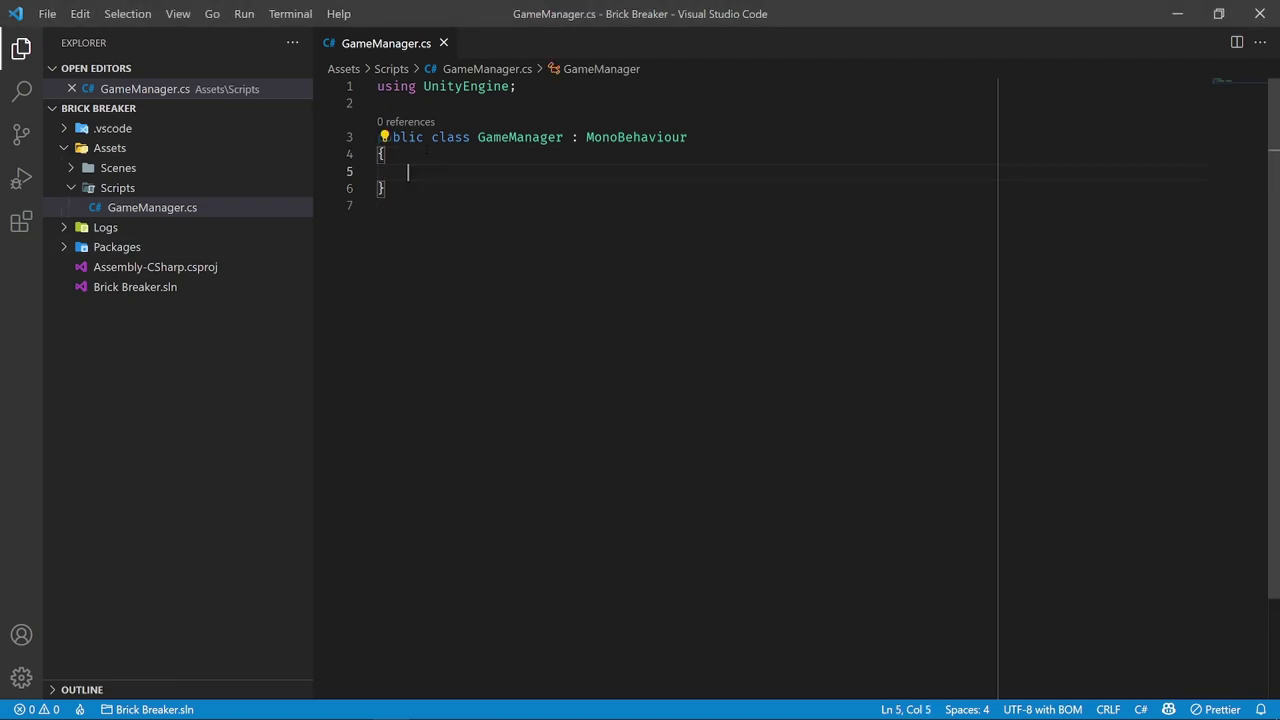
Declare a private void Awake() method with braces and a blank line after it
text(private void)
text(A)
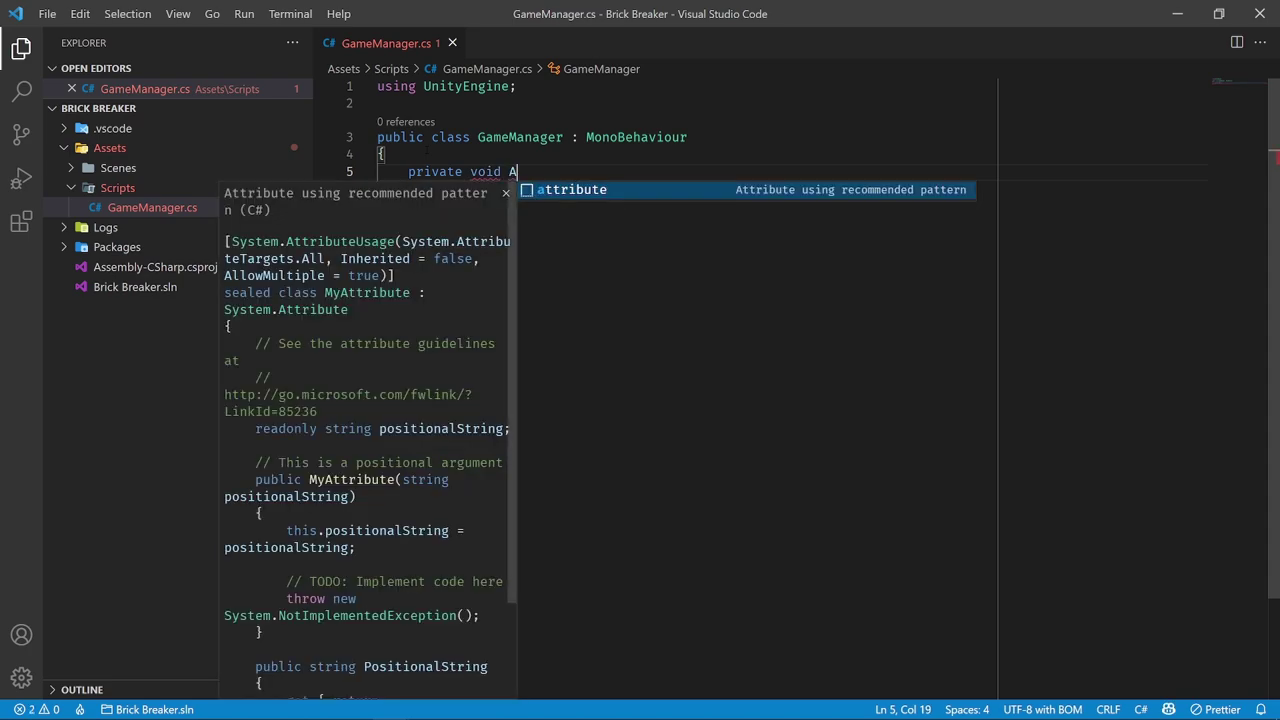
text(wake())
key(Return)
text({)
key(Return)
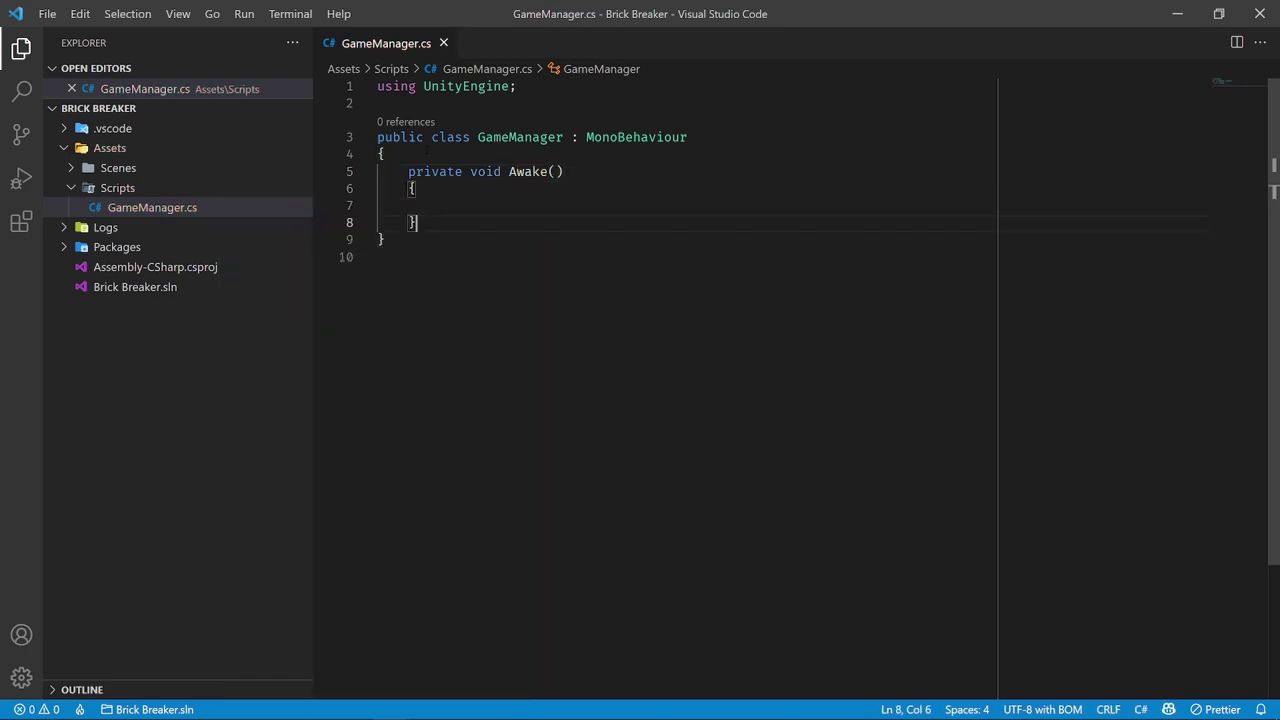
key(Down)
key(Down)
key(Home)
key(Return)
key(Up)
Inside Awake, call DontDestroyOnLoad(this.gameObject) using the IntelliSense suggestions
double_click(528, 188)
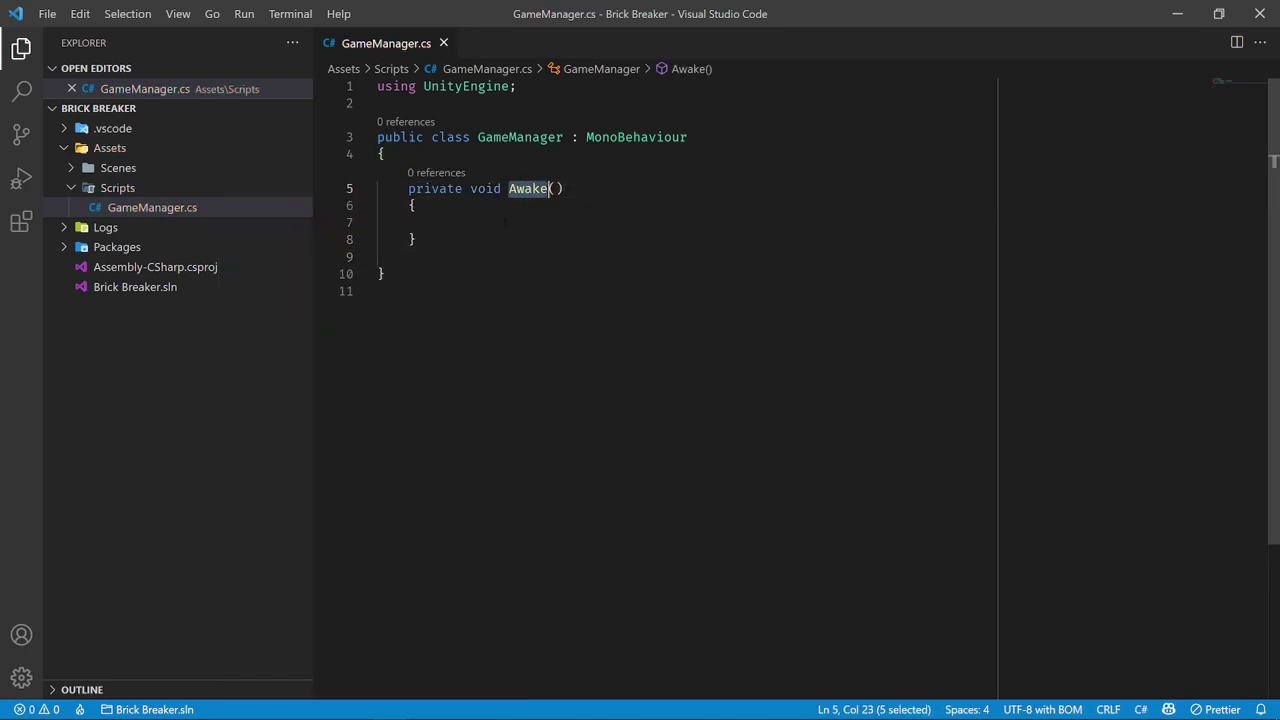
double_click(520, 137)
click(472, 220)
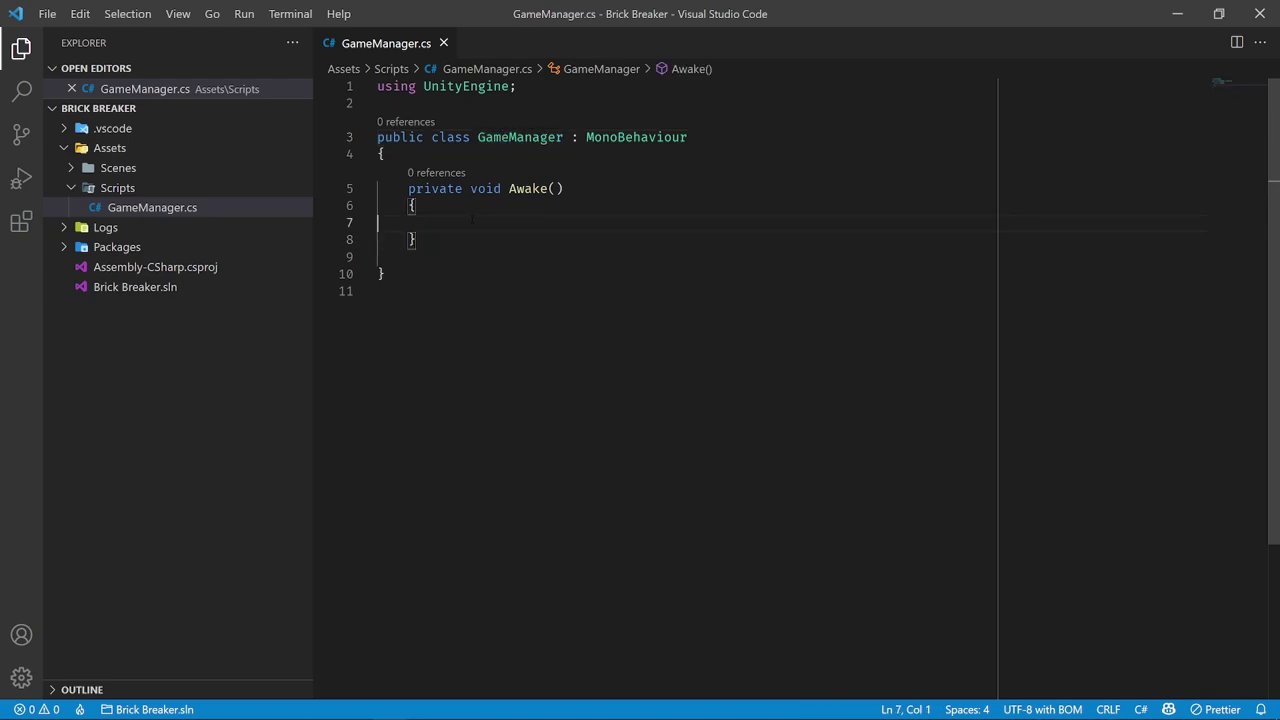
key(Tab)
key(Tab)
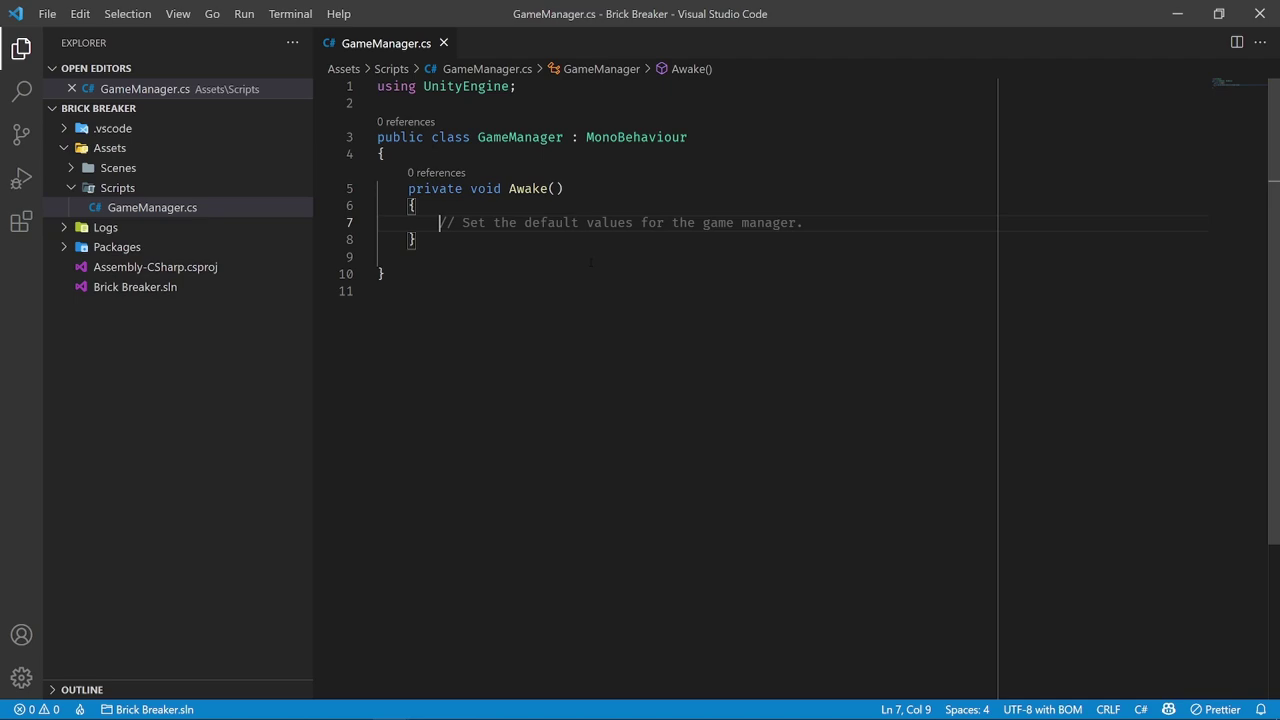
text(Don)
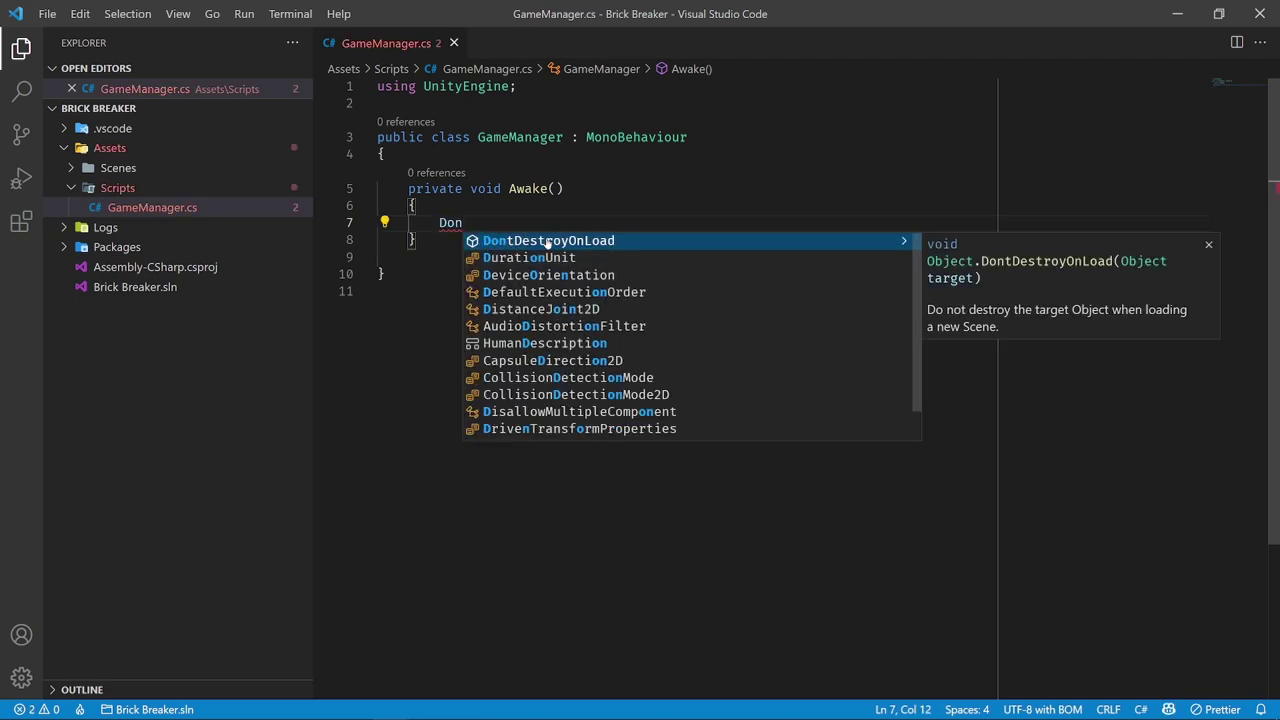
click(547, 241)
text(()
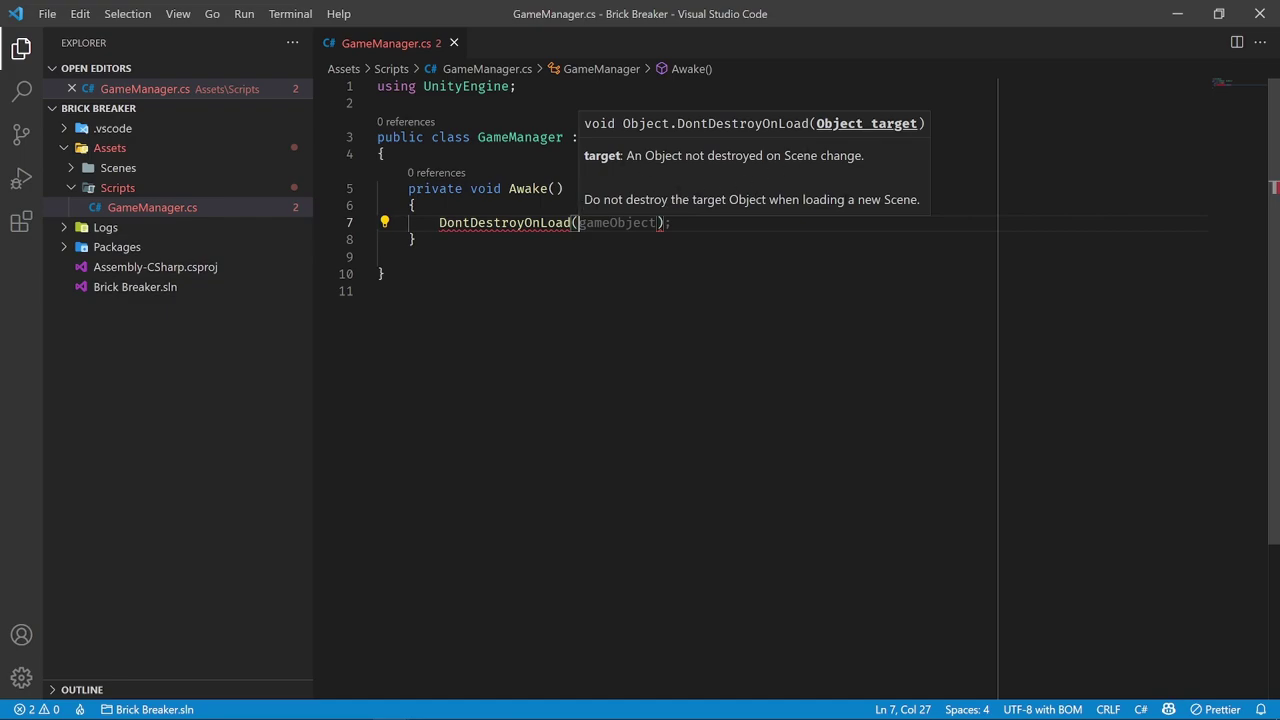
text(this.)
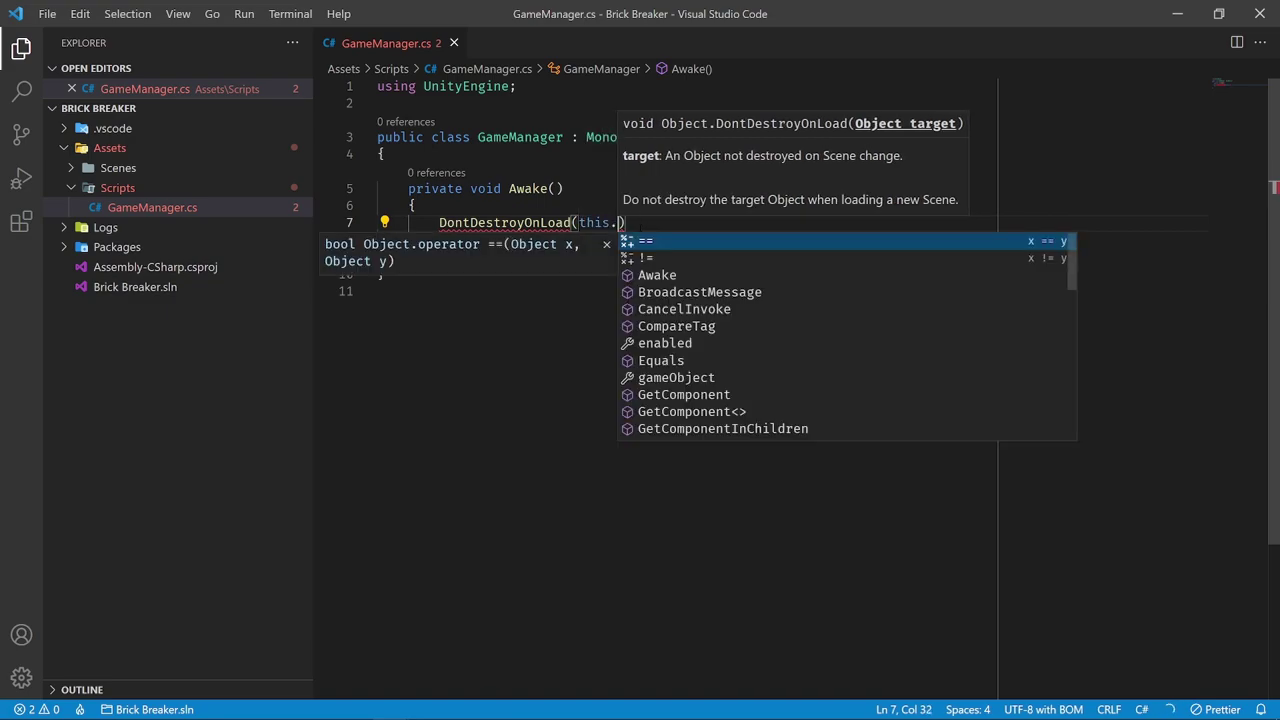
text(gam)
key(Tab)
text();)
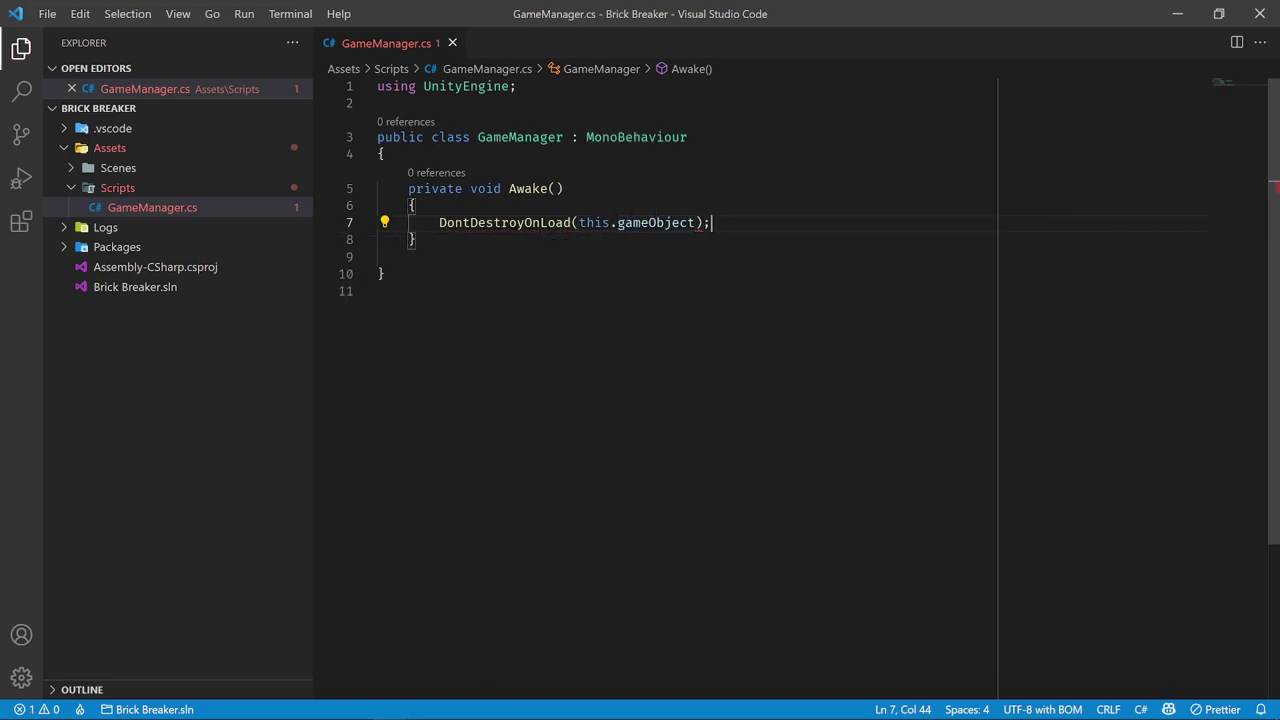
click(380, 291)
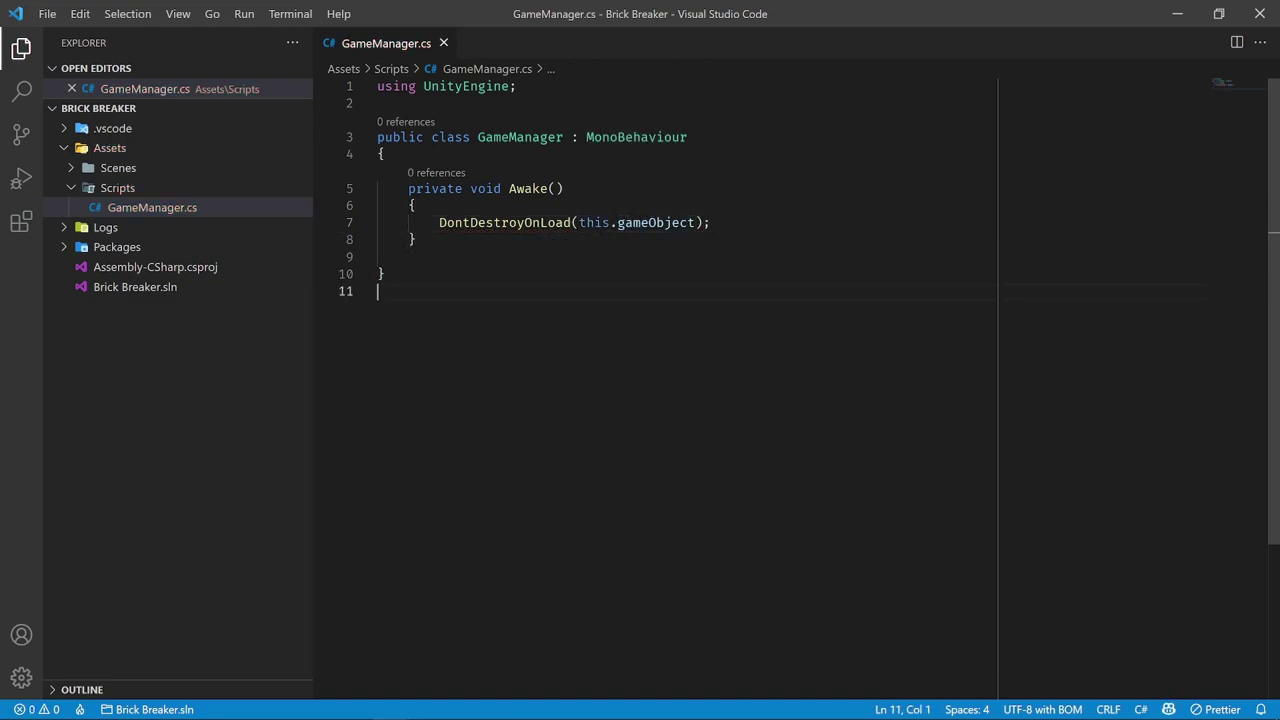
click(712, 222)
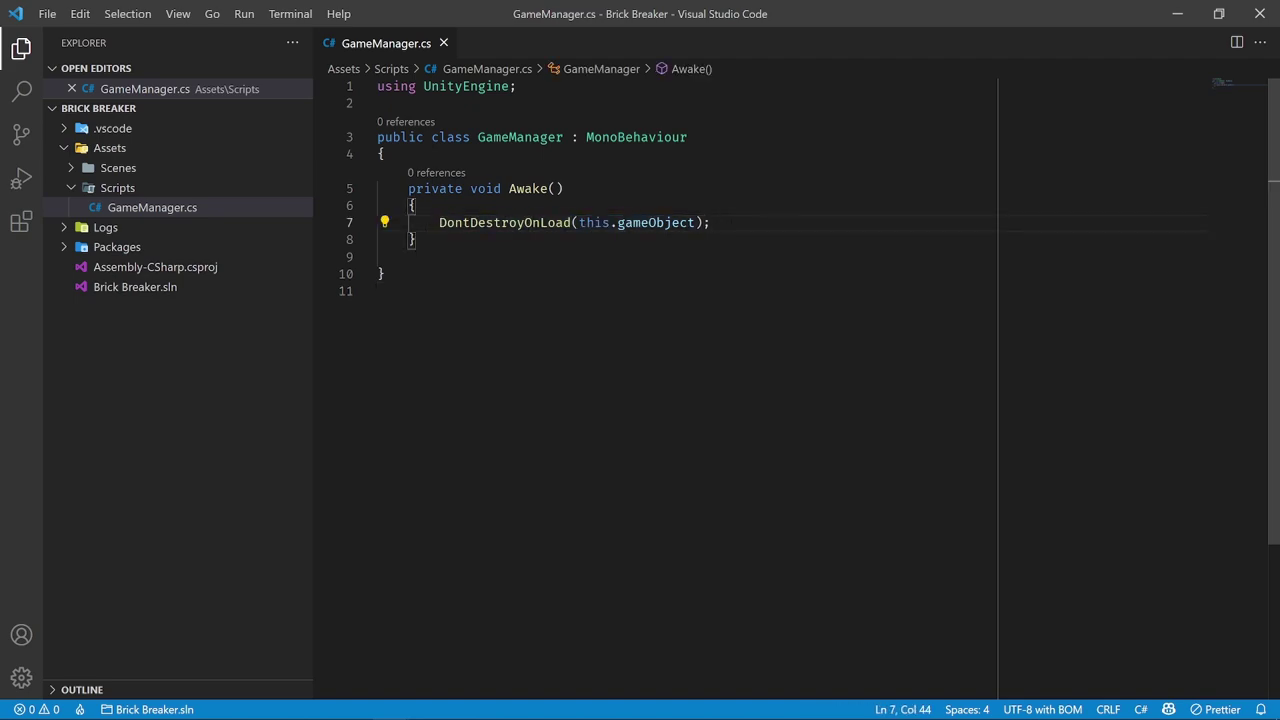
drag(695, 222, 571, 222)
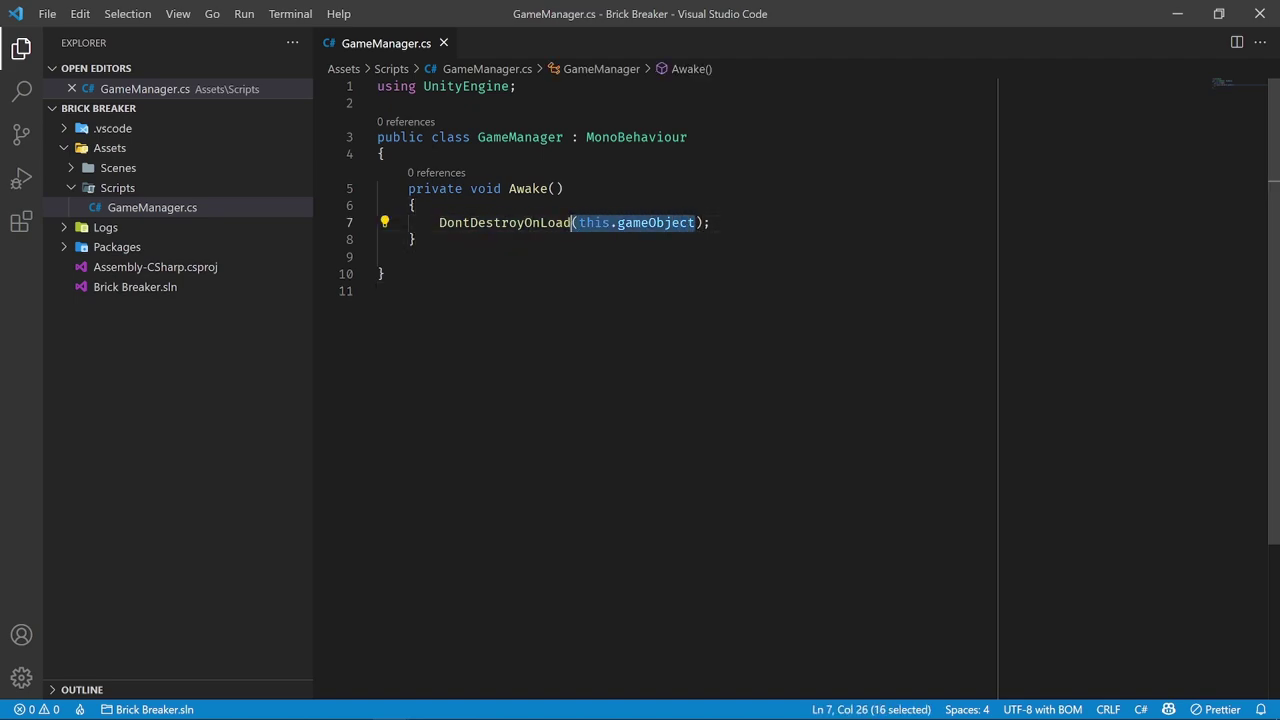
click(570, 245)
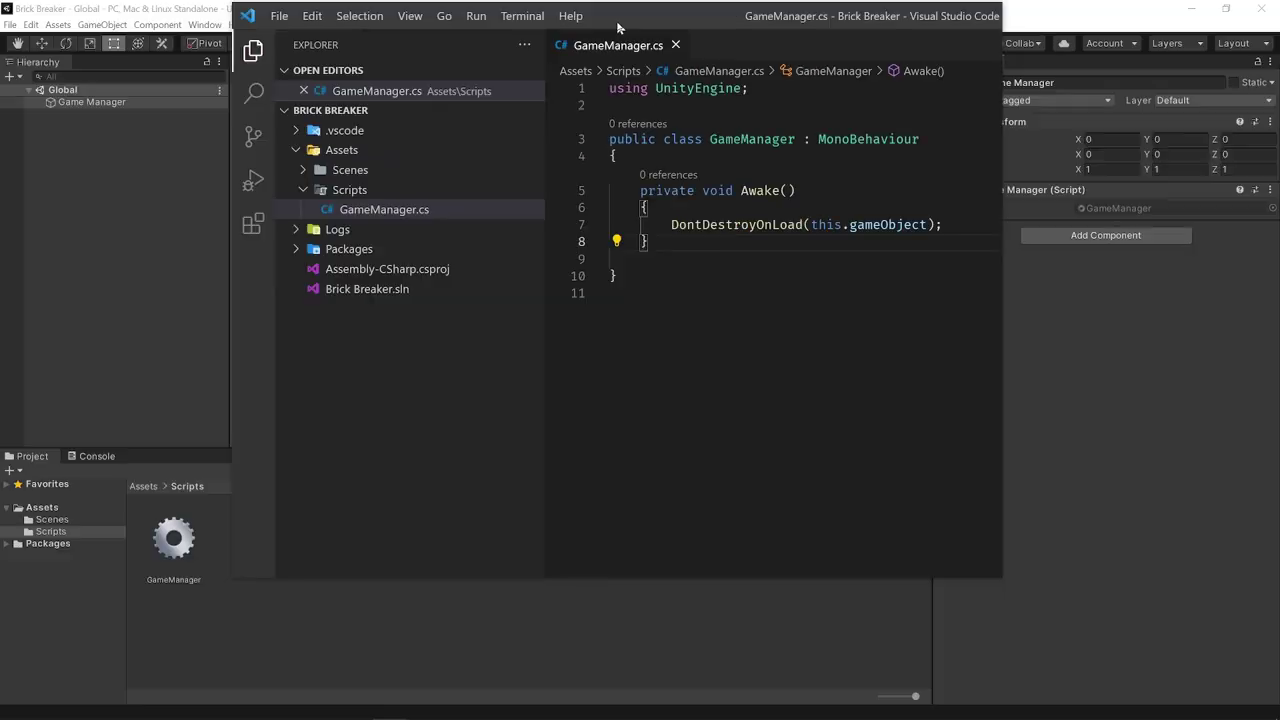
drag(640, 13, 529, 198)
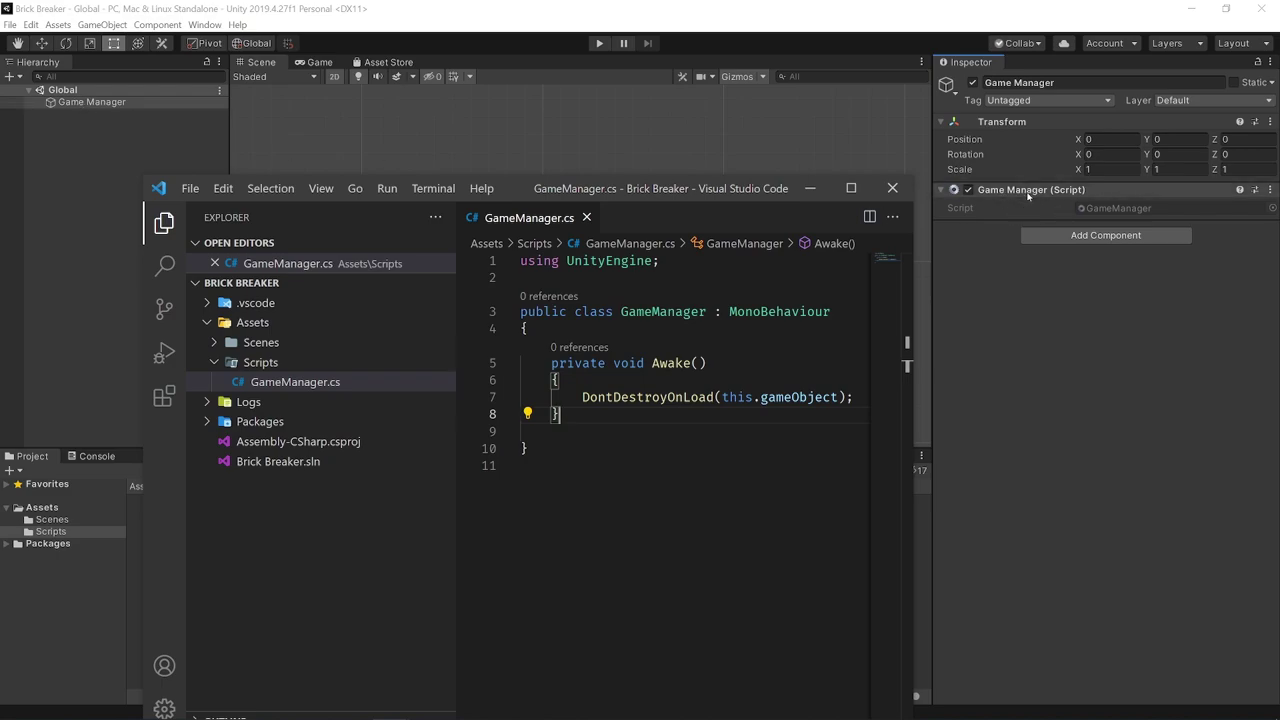
drag(764, 193, 686, 5)
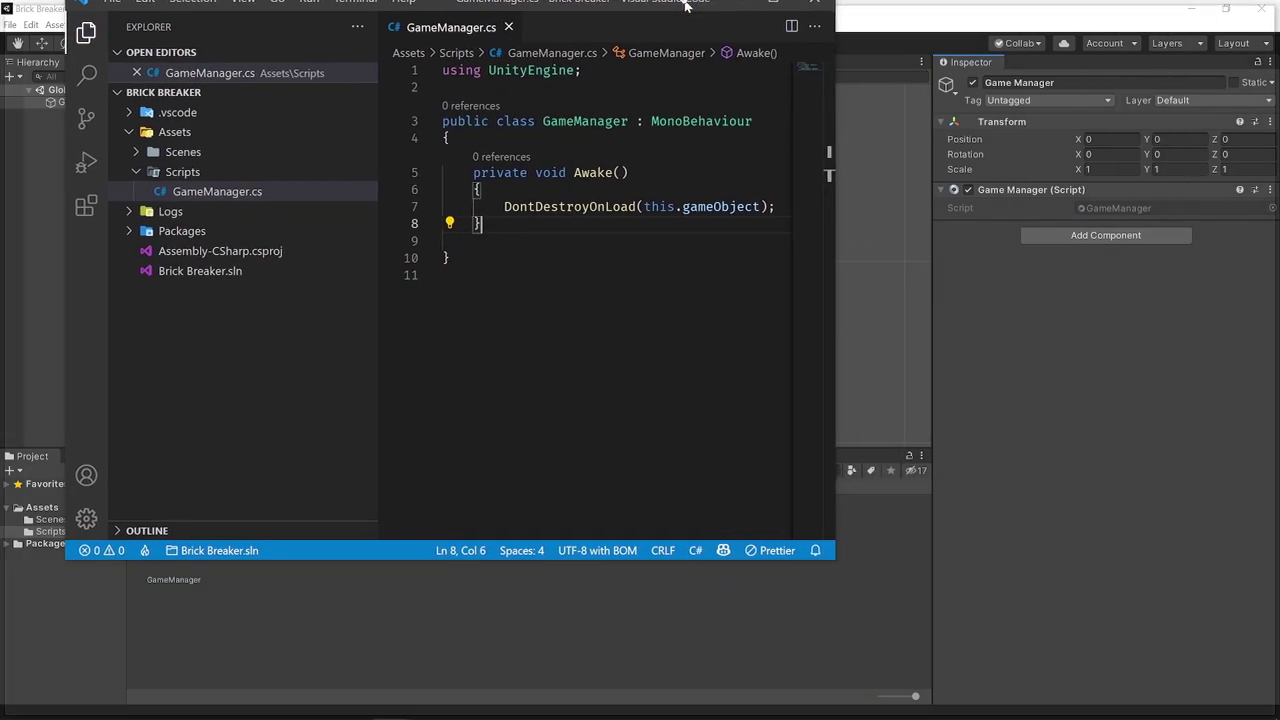
click(378, 291)
mouse_move(505, 222)
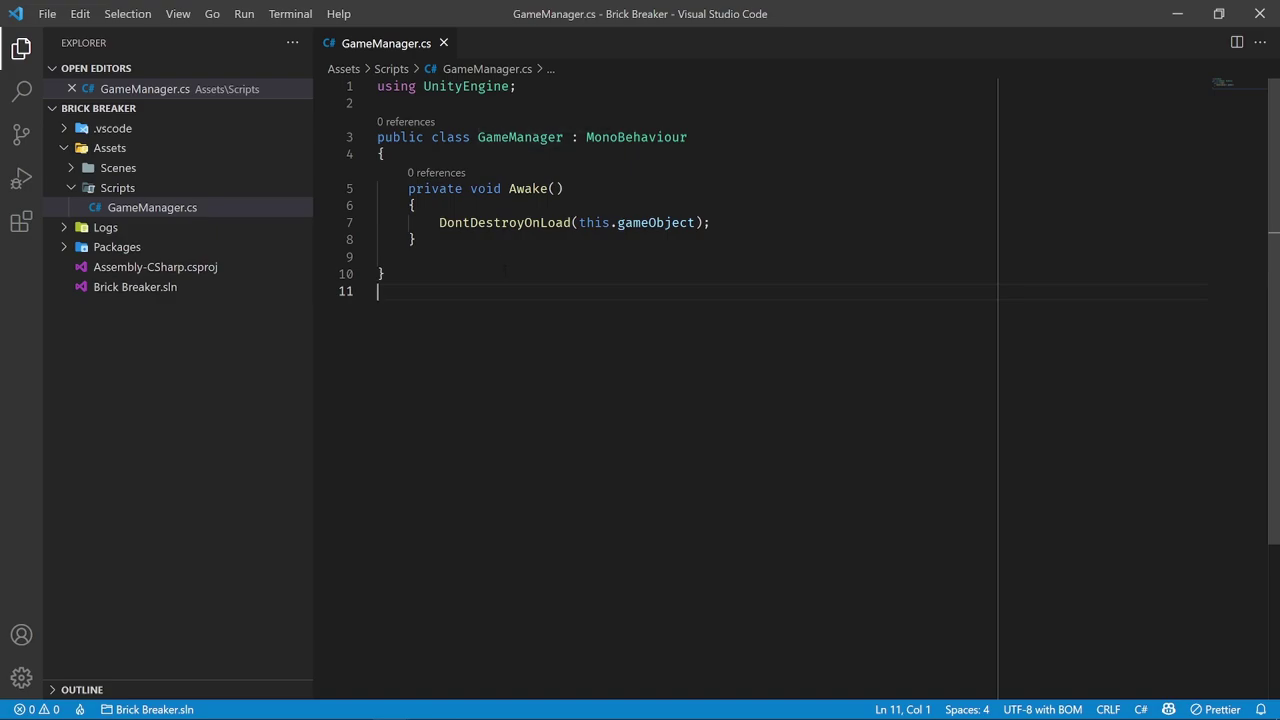
key(super+Down)
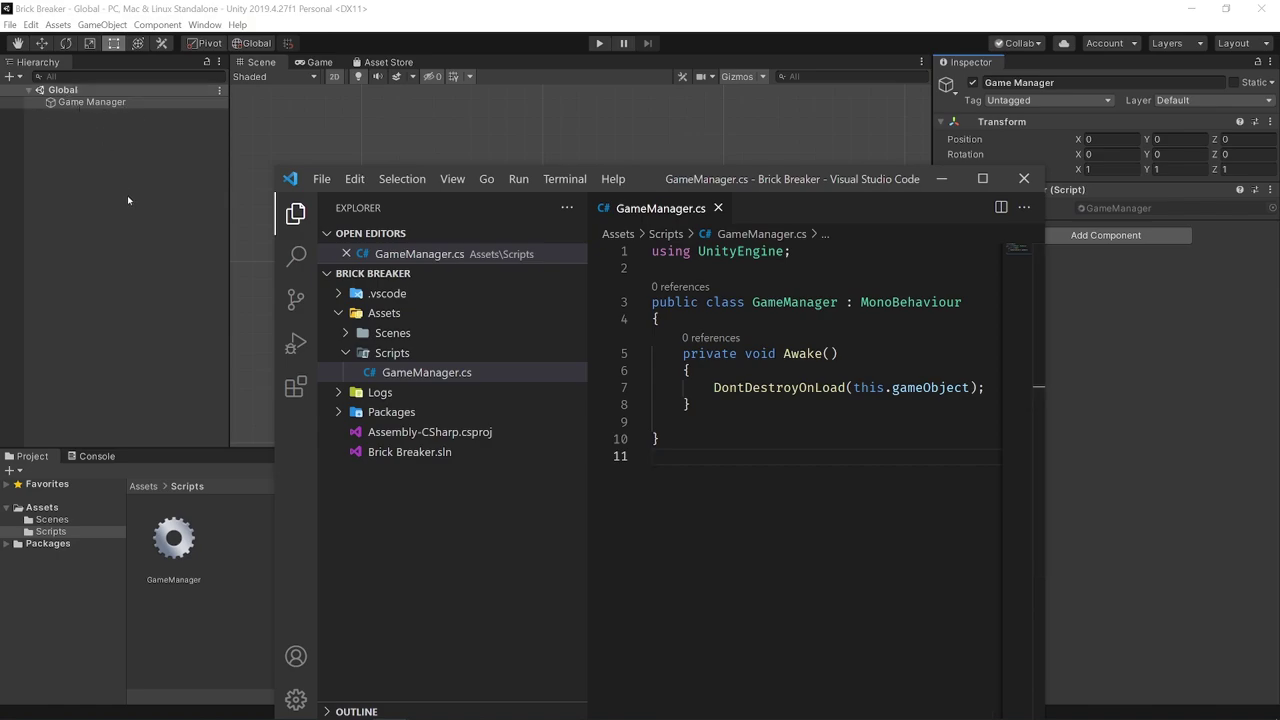
double_click(717, 178)
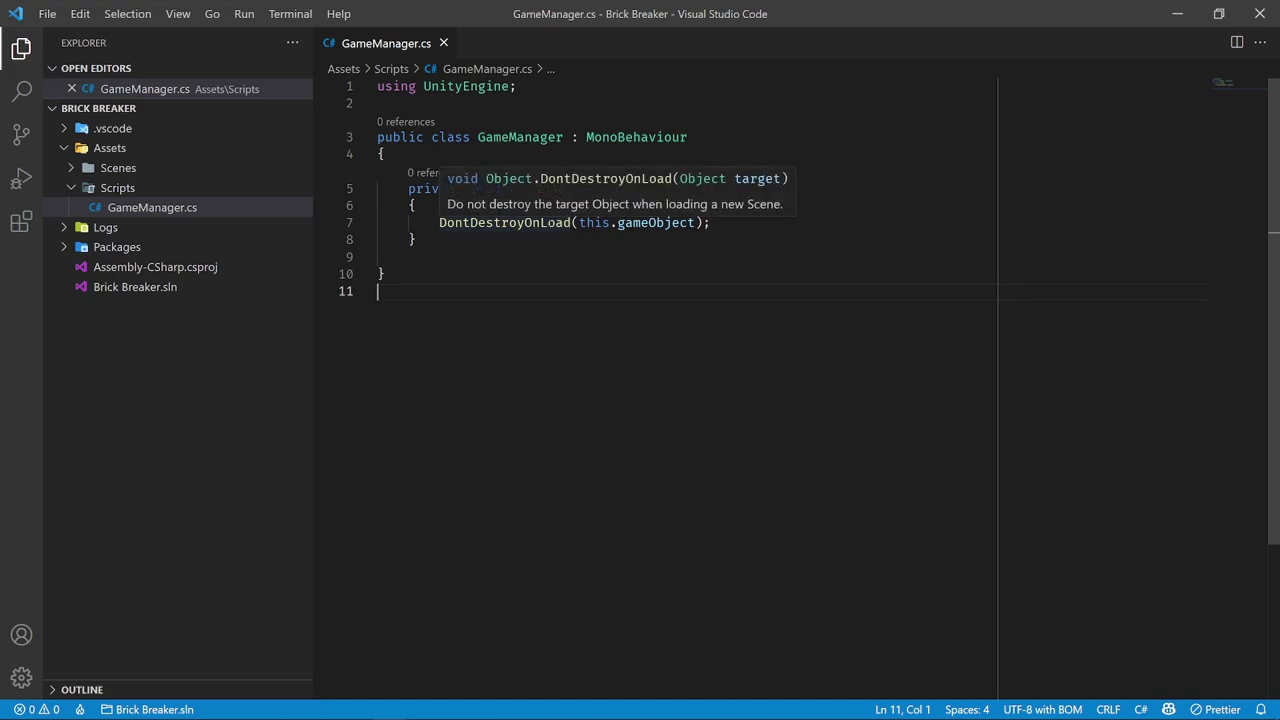
double_click(795, 14)
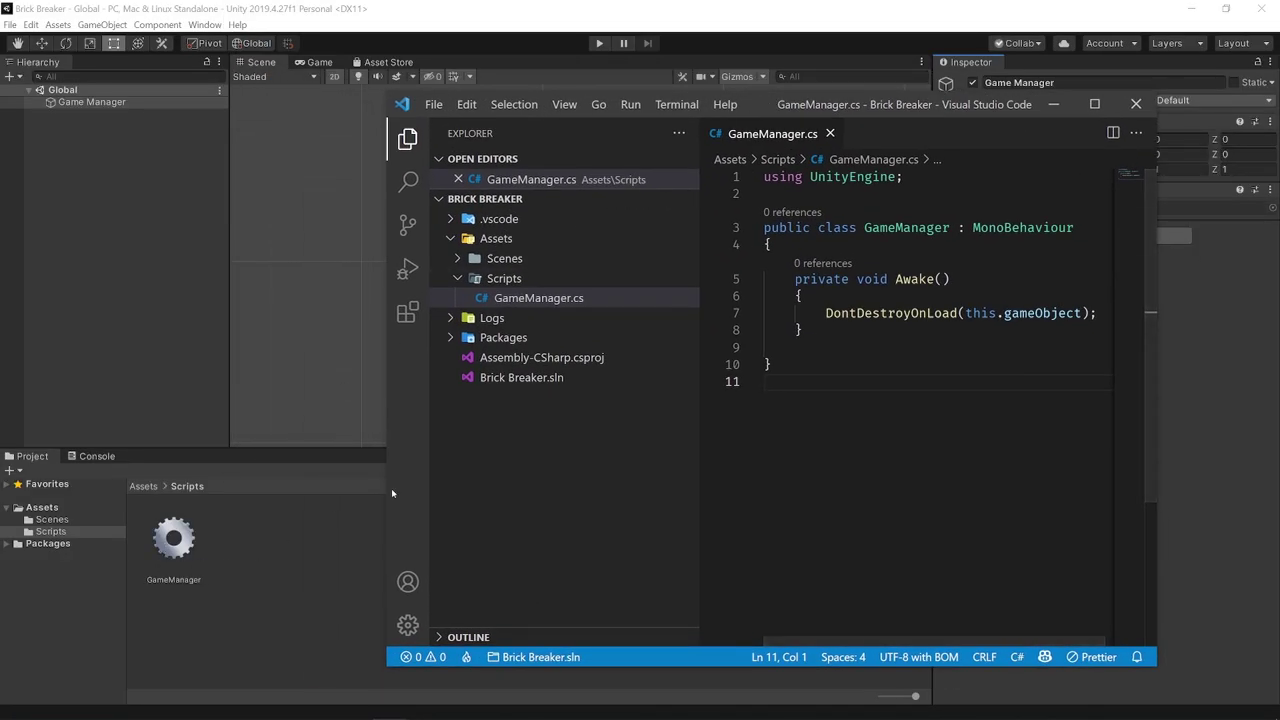
double_click(796, 112)
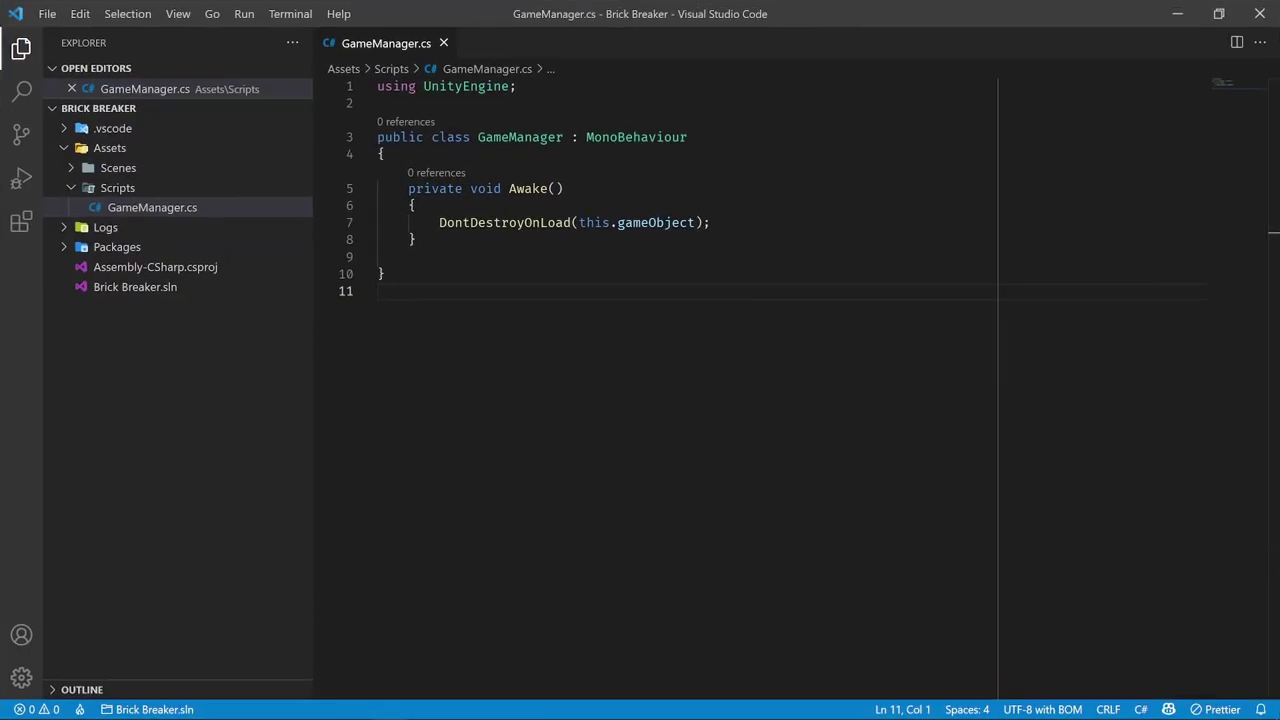
Add a private void Start() method below Awake and save the script
click(431, 222)
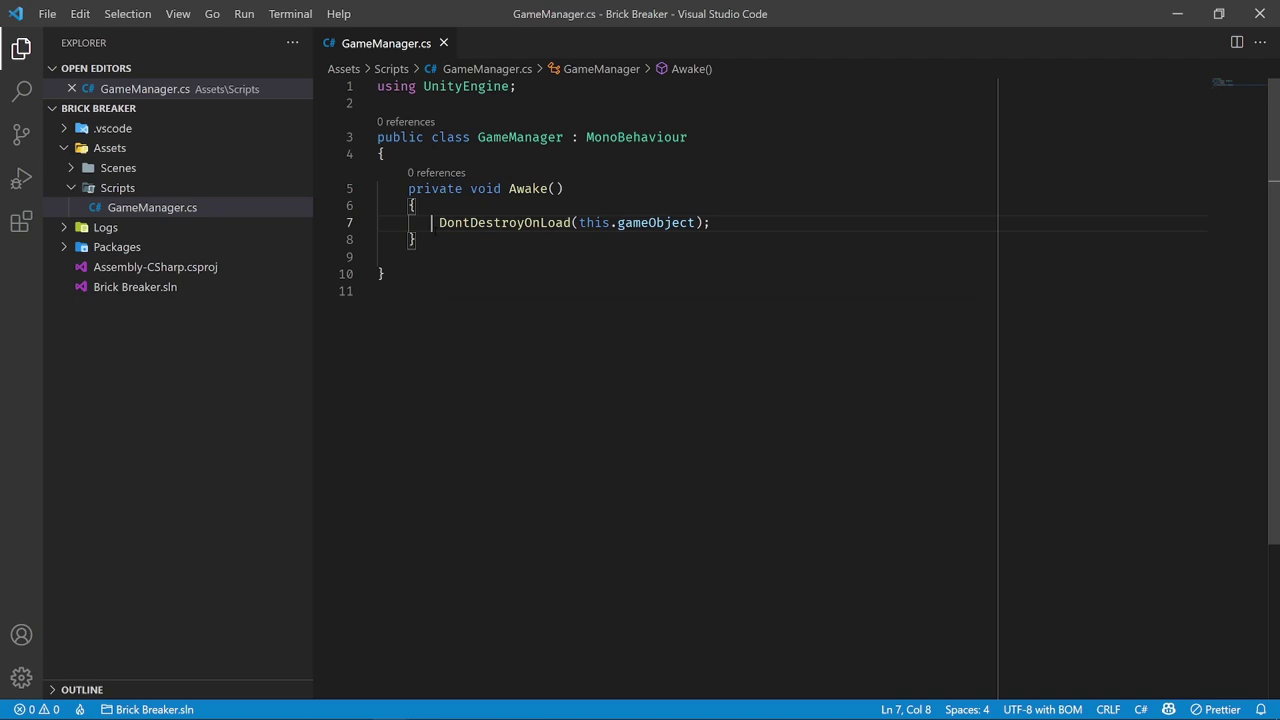
key(Down)
key(Return)
key(Return)
text(priva)
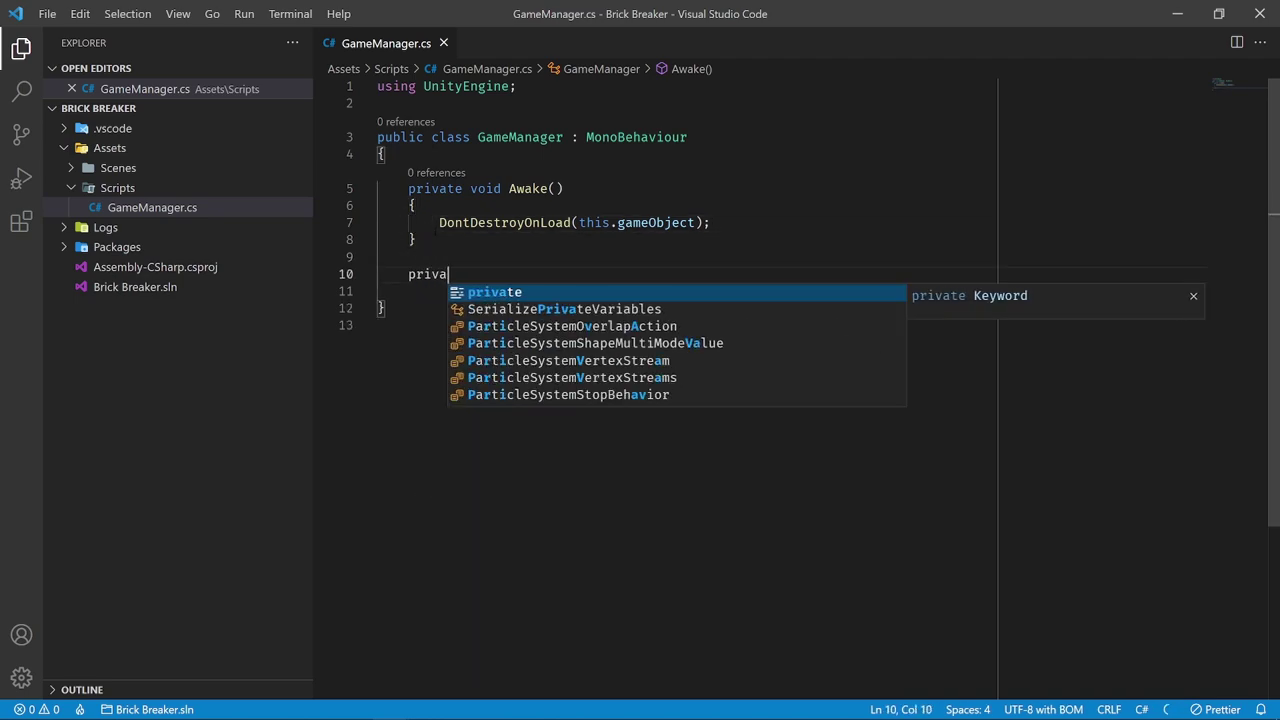
text(te void Start())
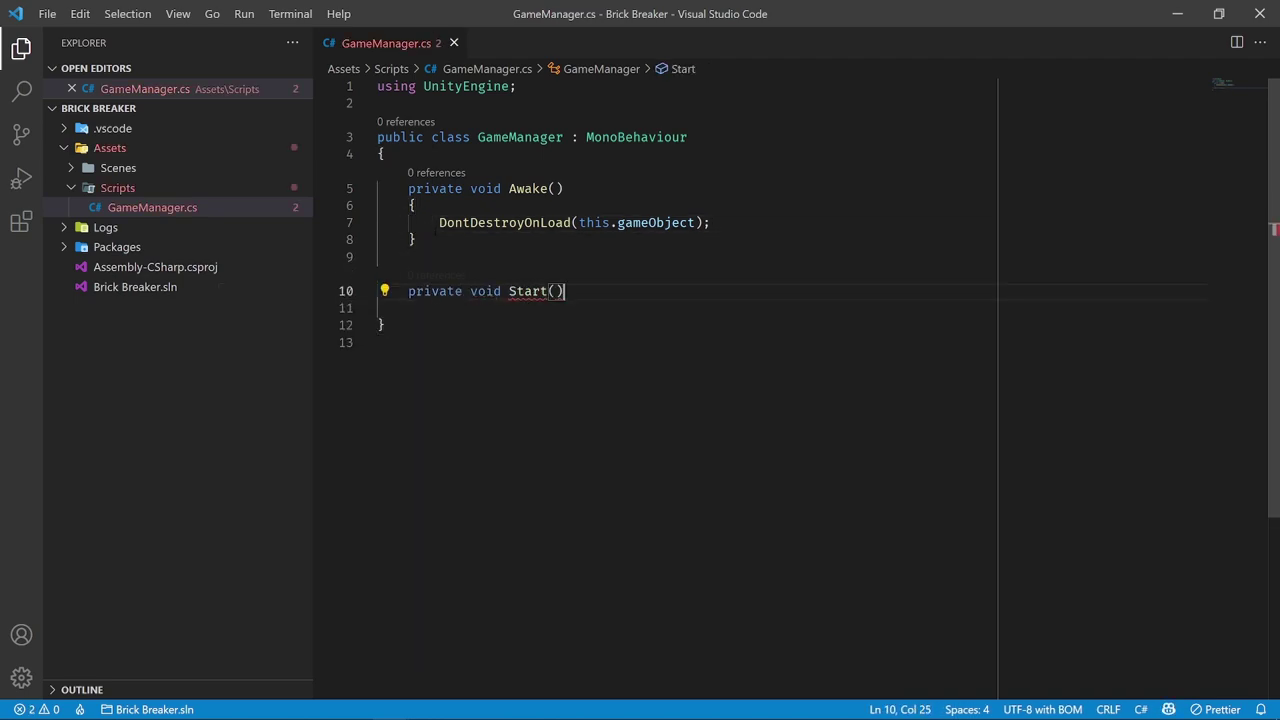
key(Return)
text({)
key(Return)
key(ctrl+s)
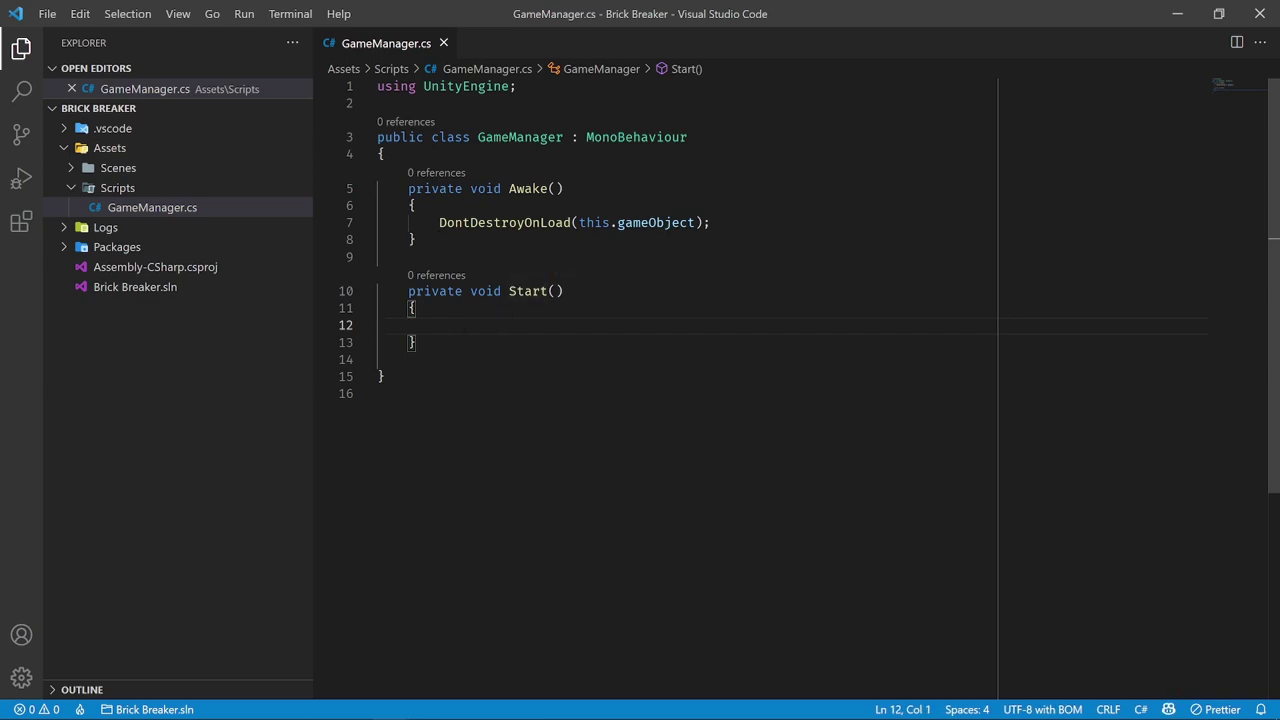
Call NewGame(); inside Start and declare an empty private void NewGame() below it
key(Tab)
text(New)
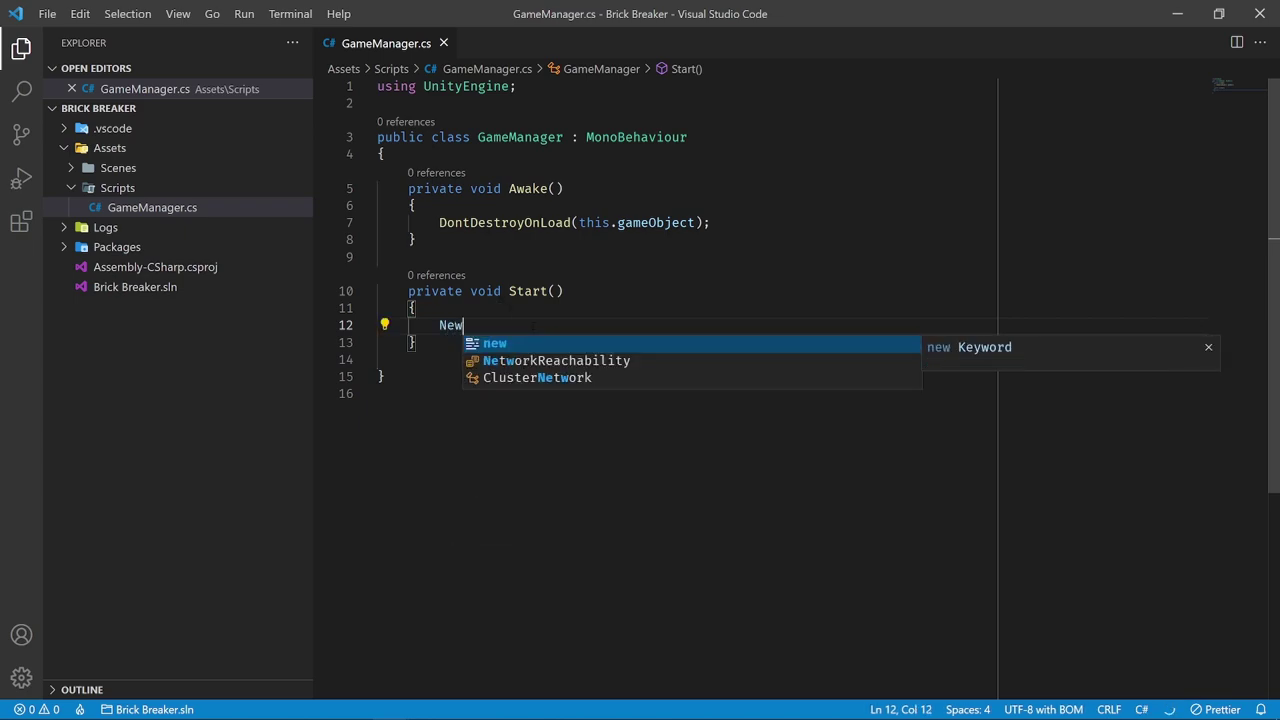
text(Game();)
key(Down)
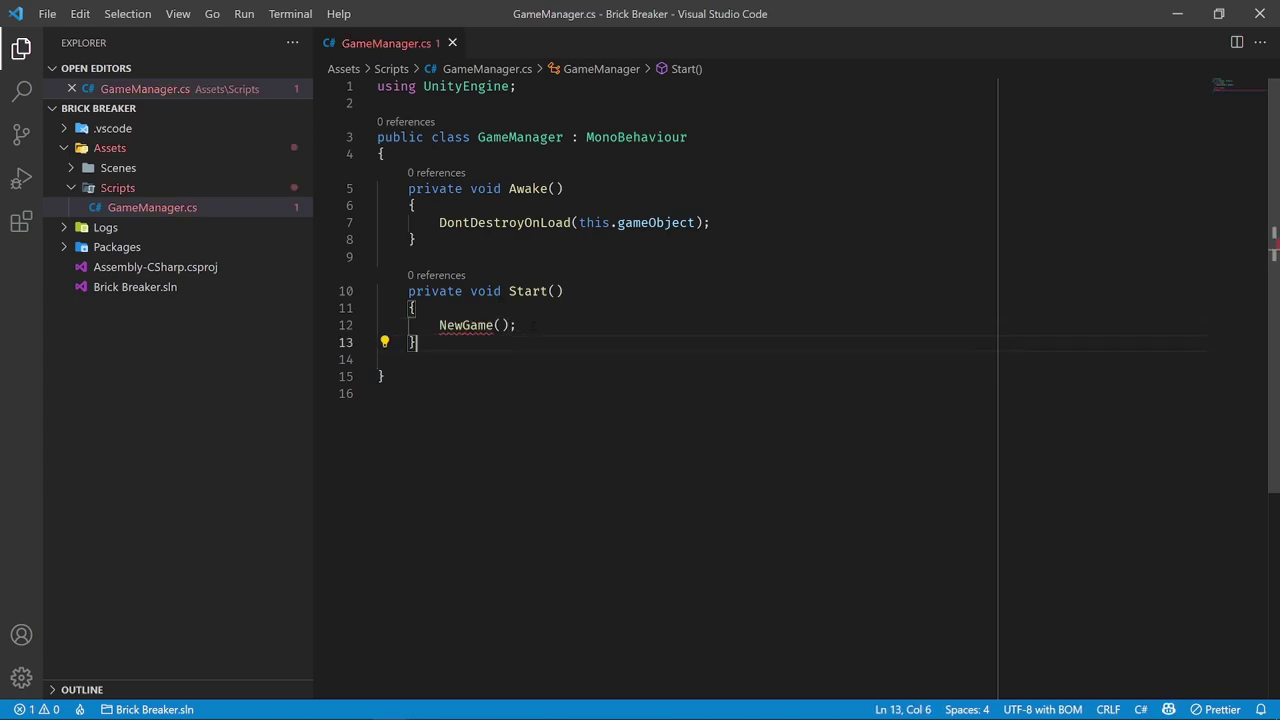
key(Return)
key(Return)
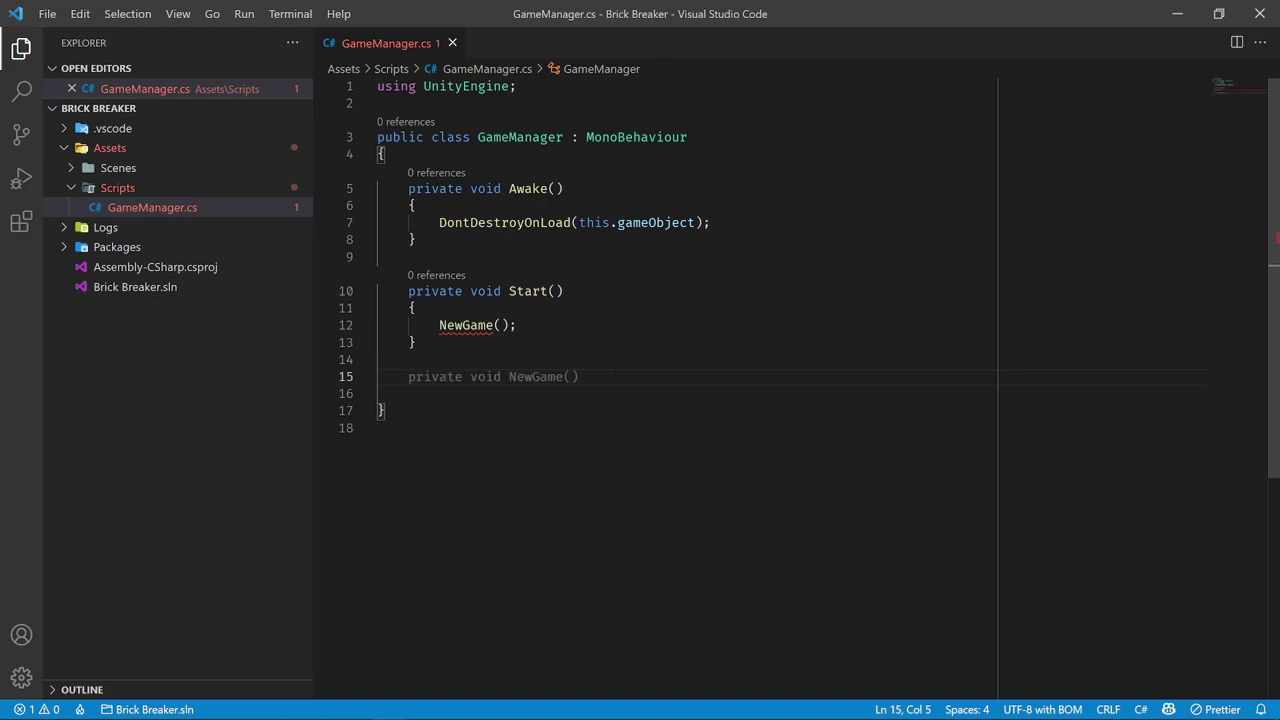
text(private v)
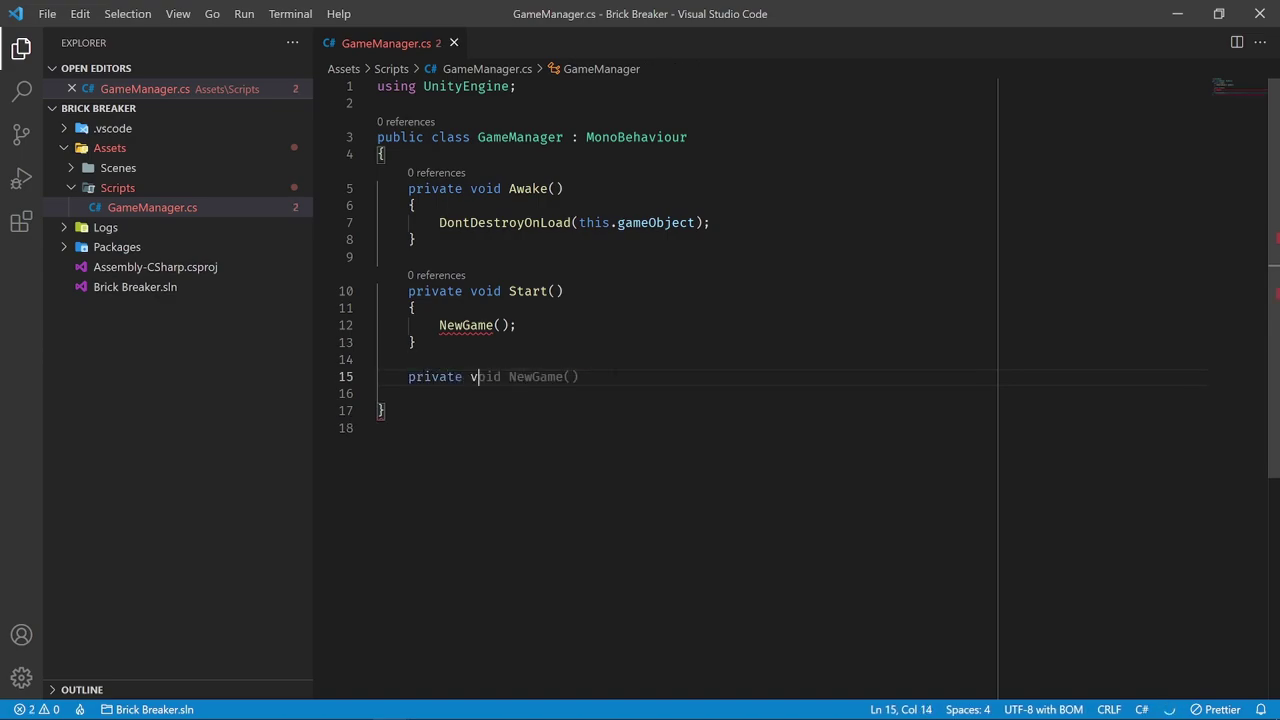
text(oid NewGame())
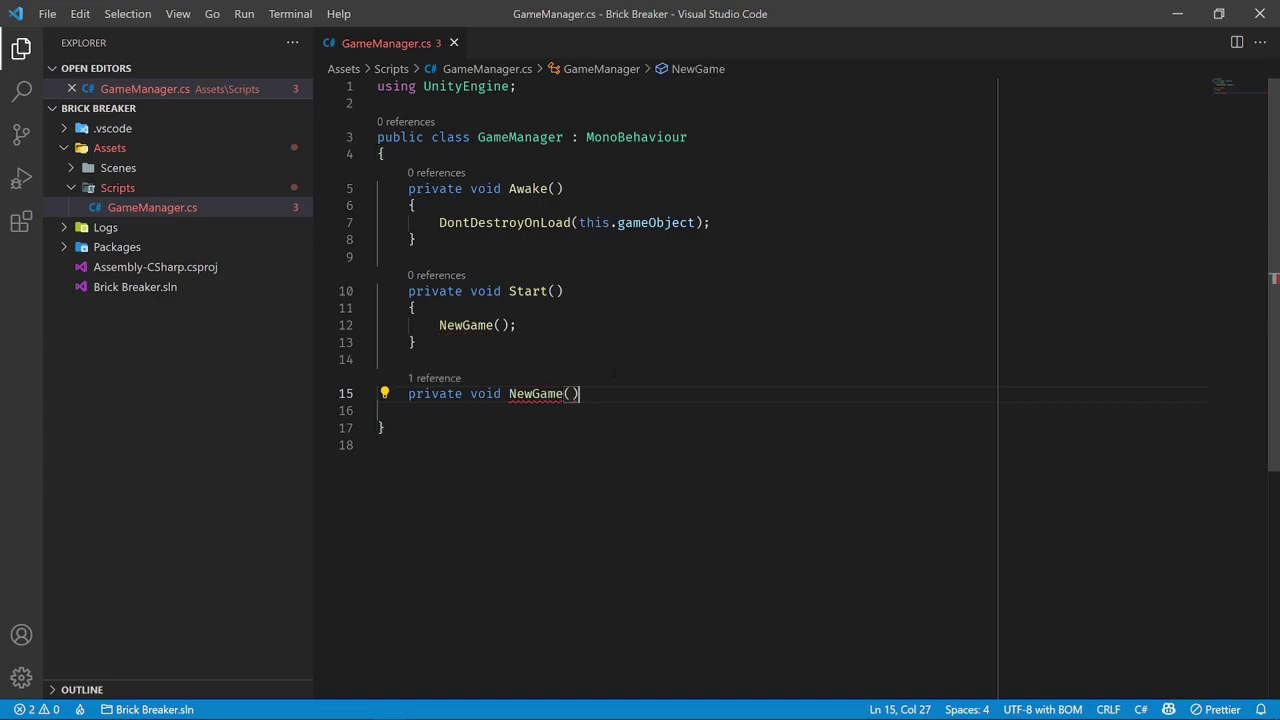
key(Return)
text({)
key(Return)
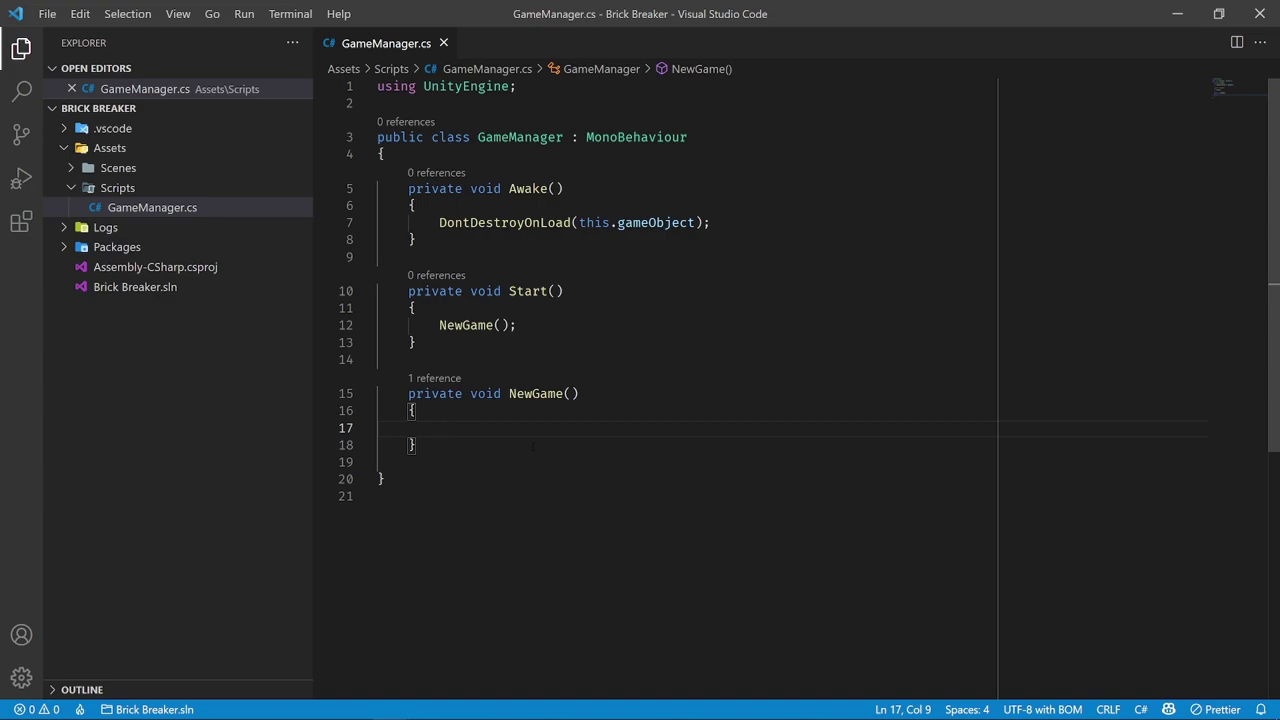
Add a public int score field at the class top and disable AI suggestions for all languages
click(437, 153)
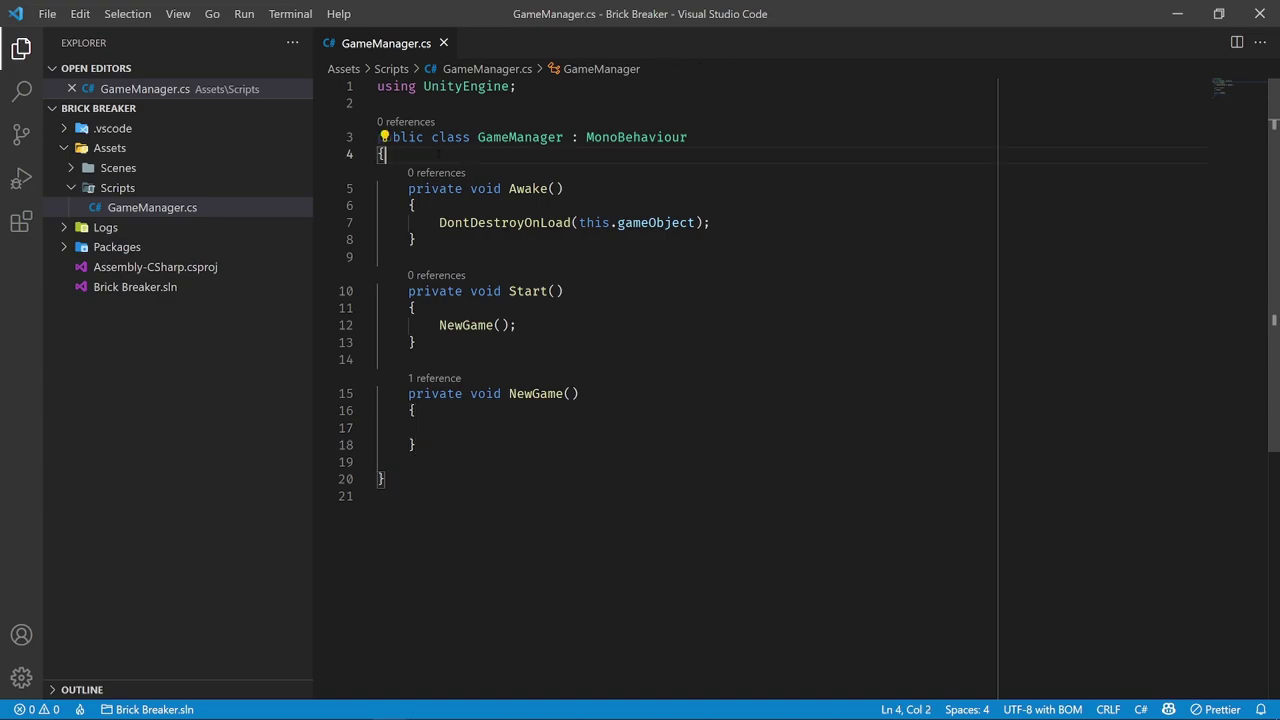
key(Return)
key(Return)
key(Up)
text(p)
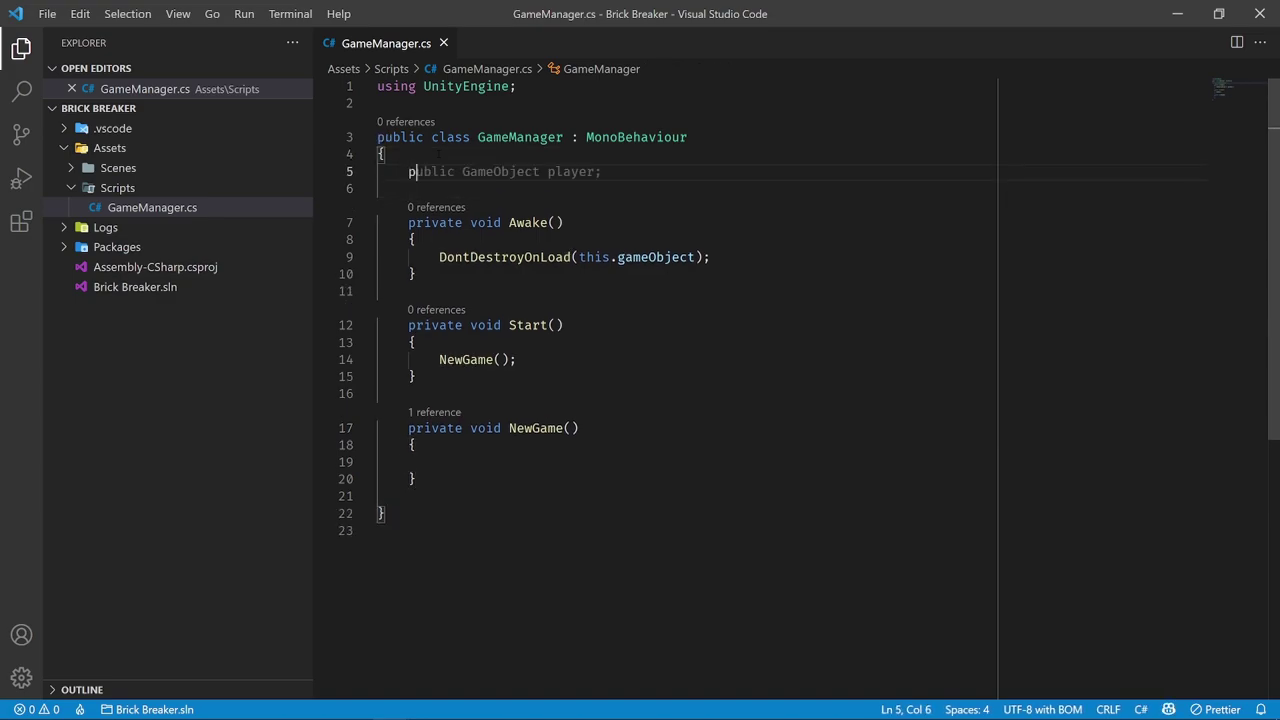
text(ublic int scor)
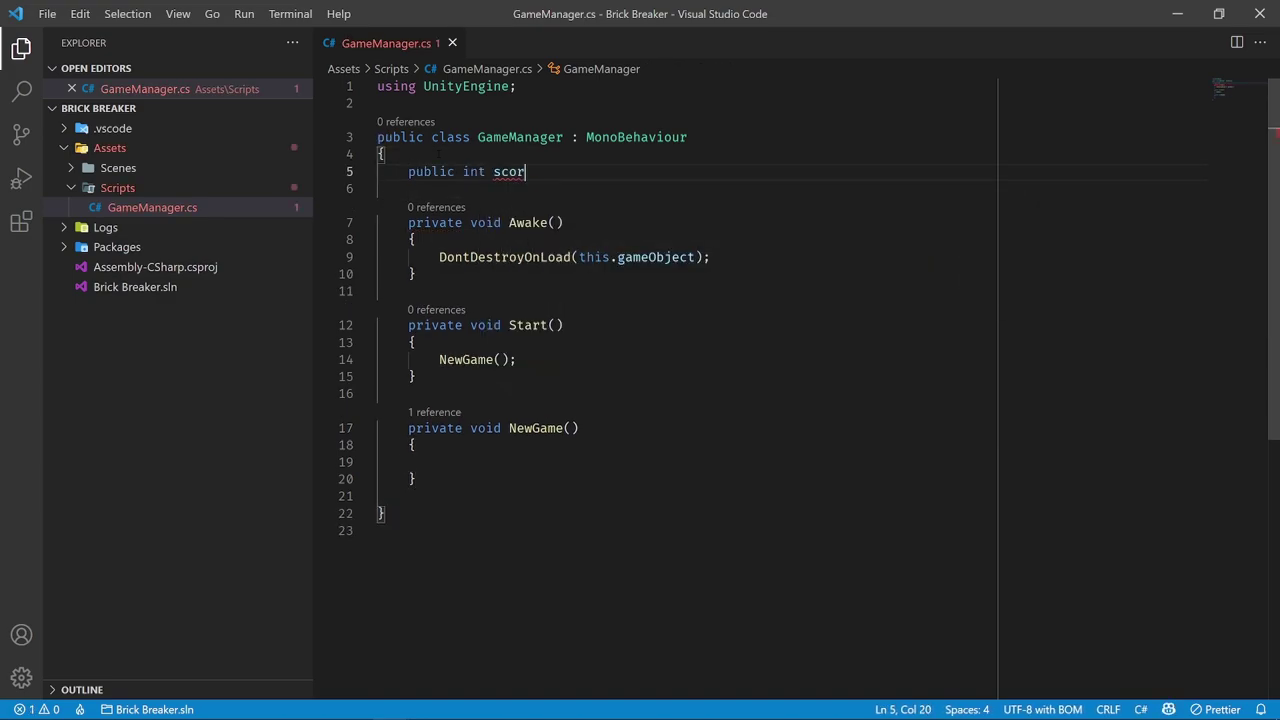
text(e;)
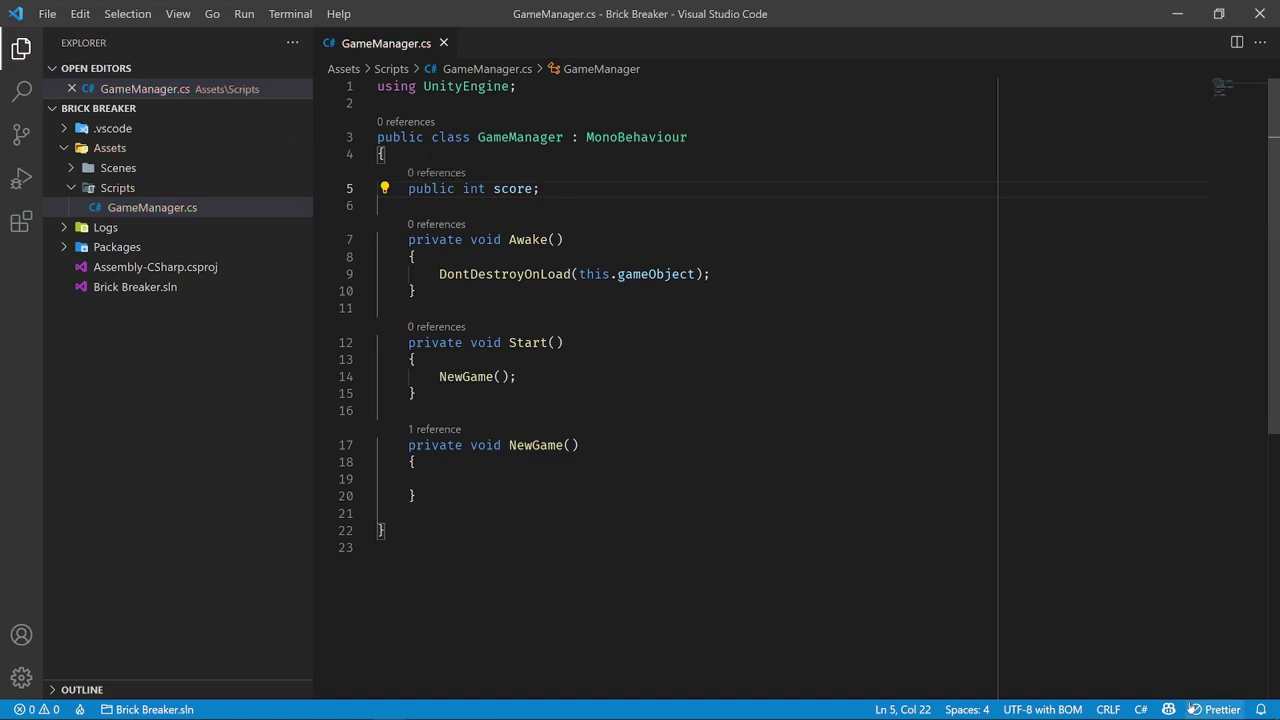
click(1168, 709)
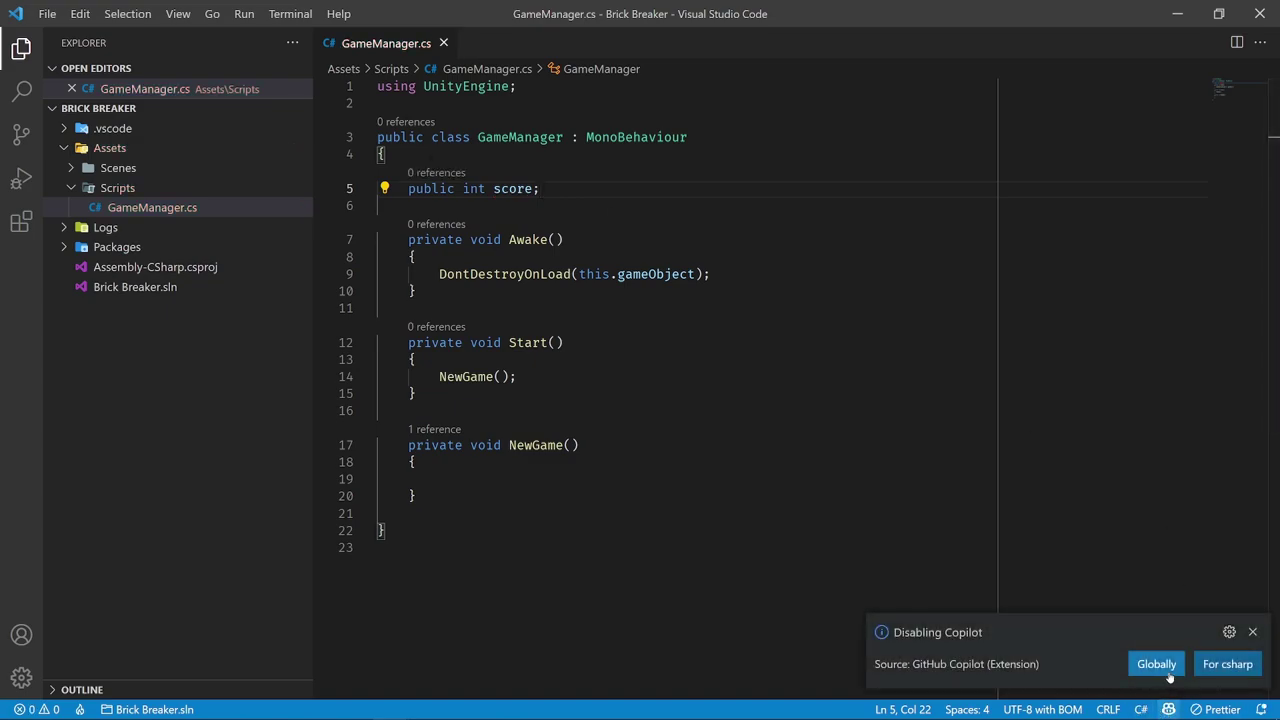
click(1160, 670)
Add public int lives = 3, initialize score to 0, and save
key(Return)
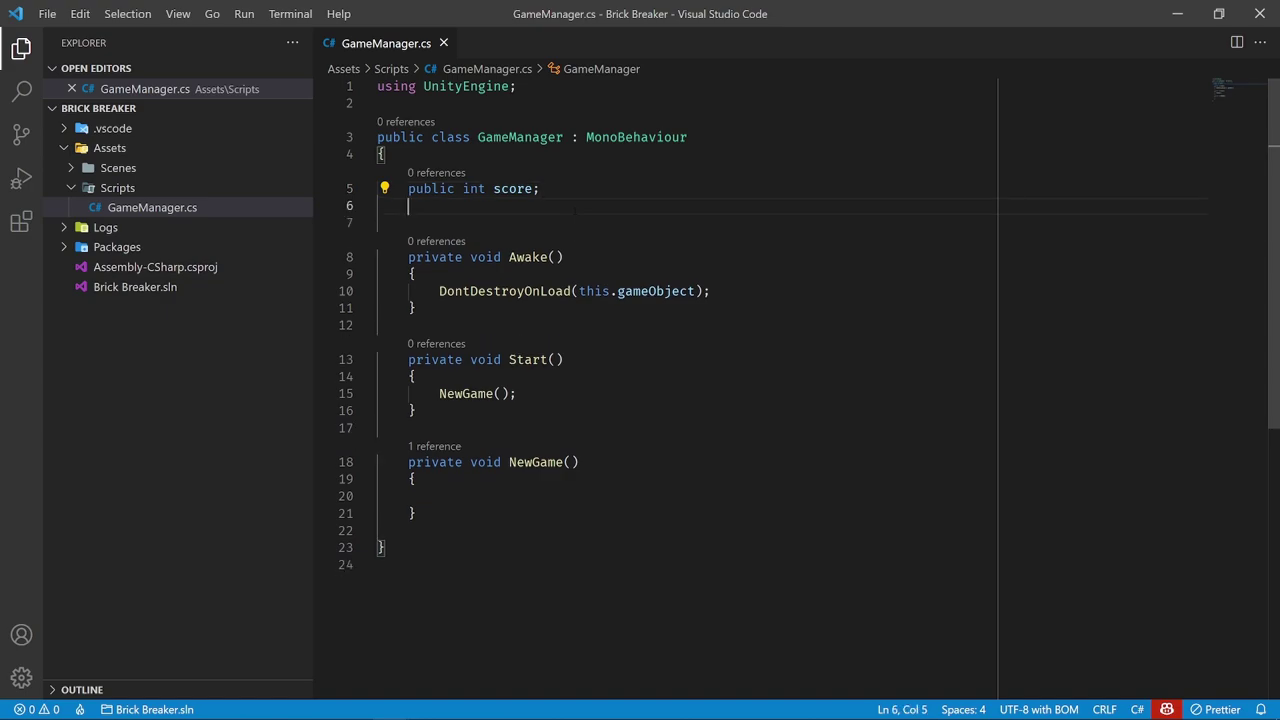
text(public int )
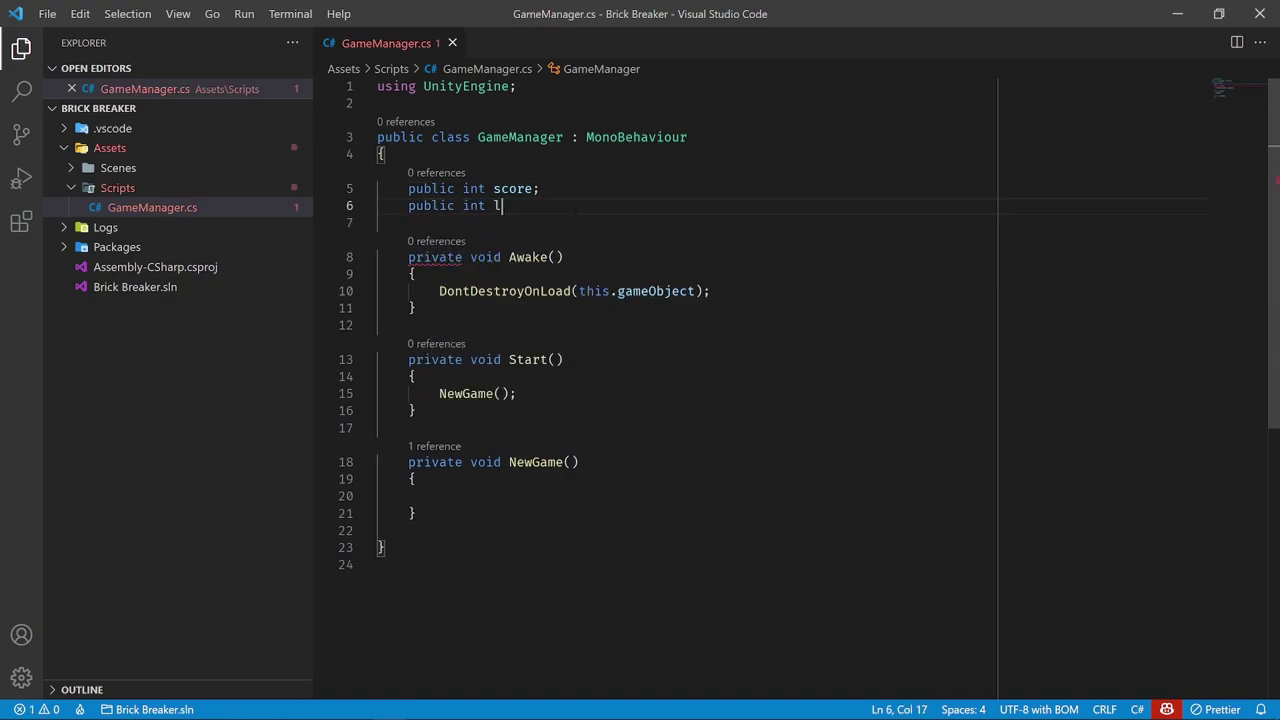
text(lives)
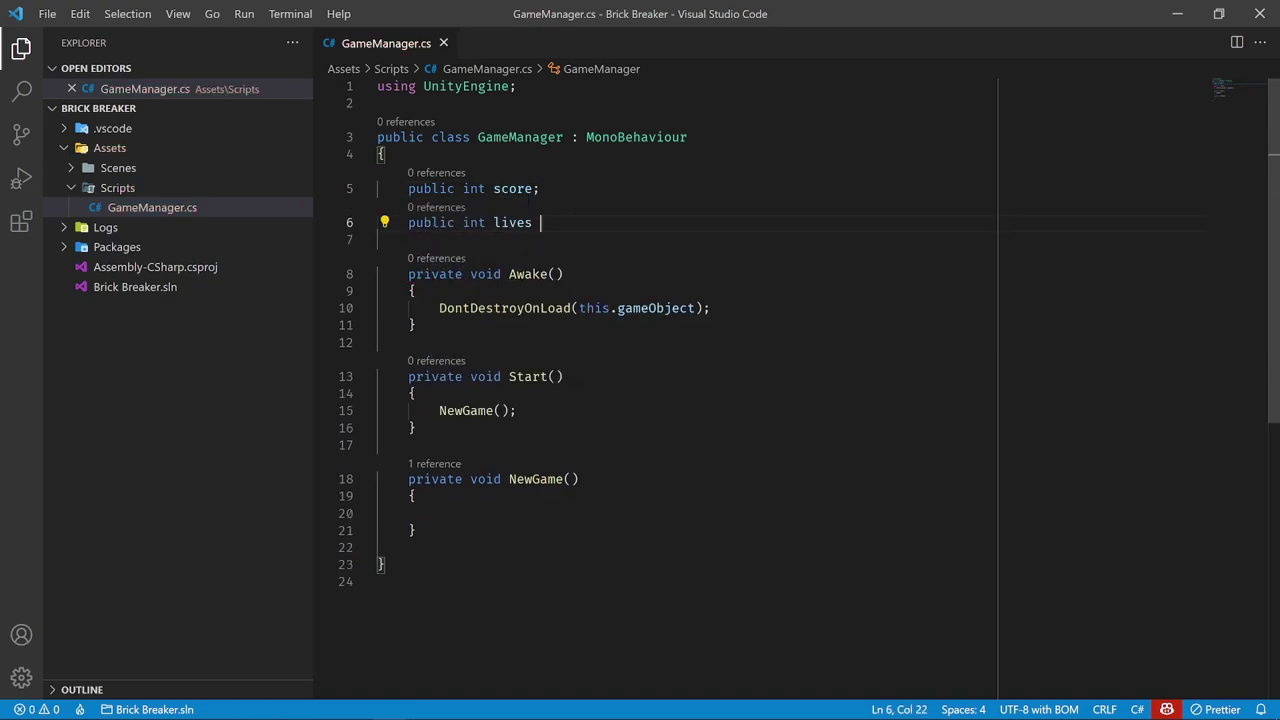
text(;= 3;)
click(541, 188)
key(BackSpace)
text(= )
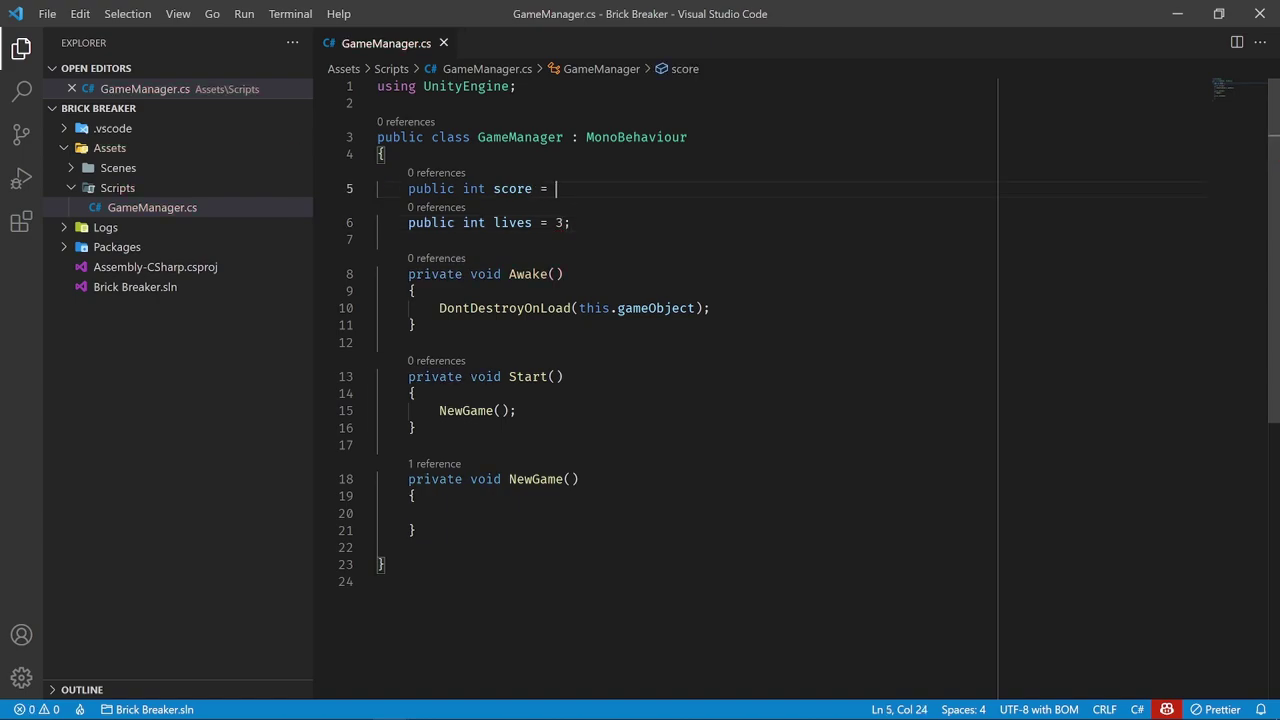
text(0;)
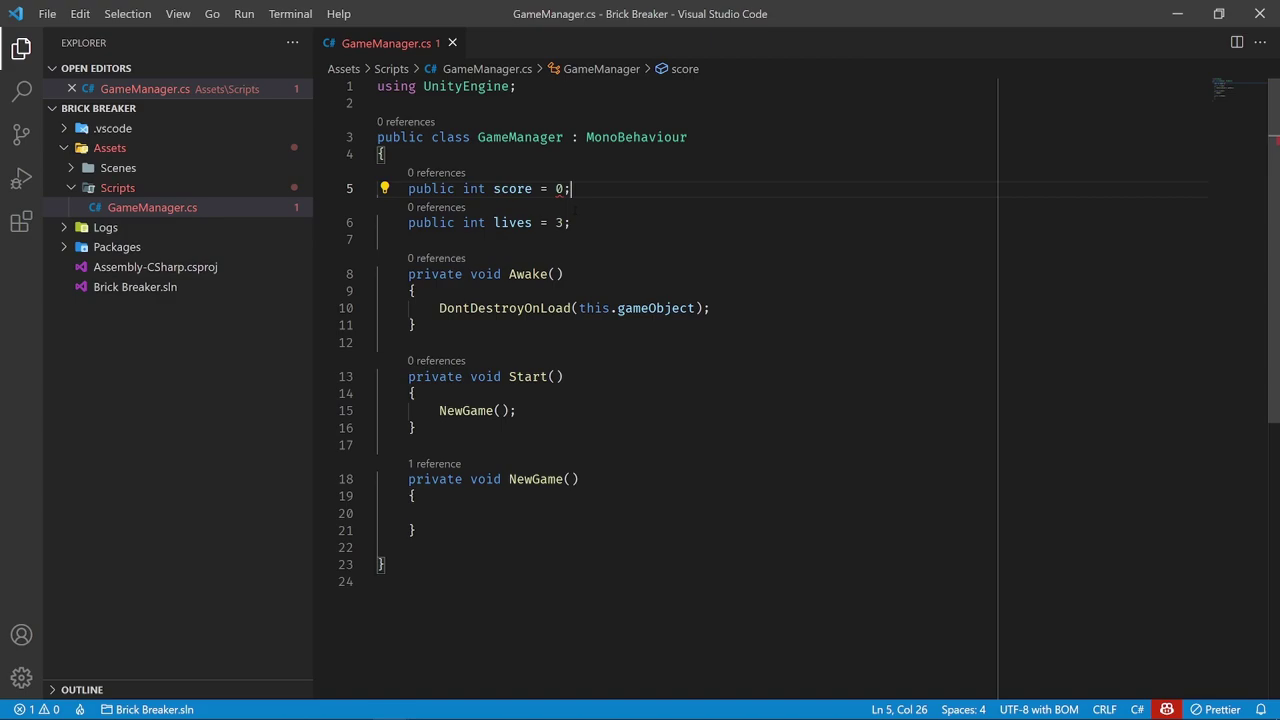
key(ctrl+s)
Add public int level = 1 above the score field and save
click(385, 154)
key(Return)
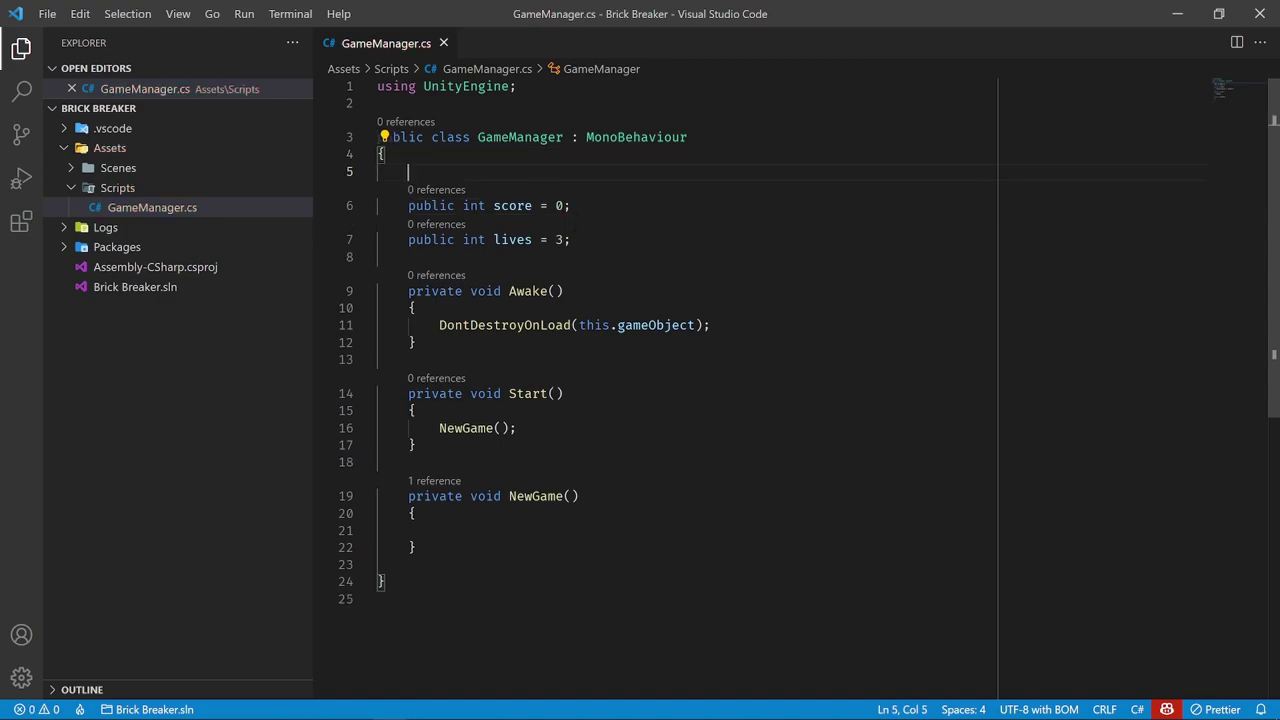
text(public int )
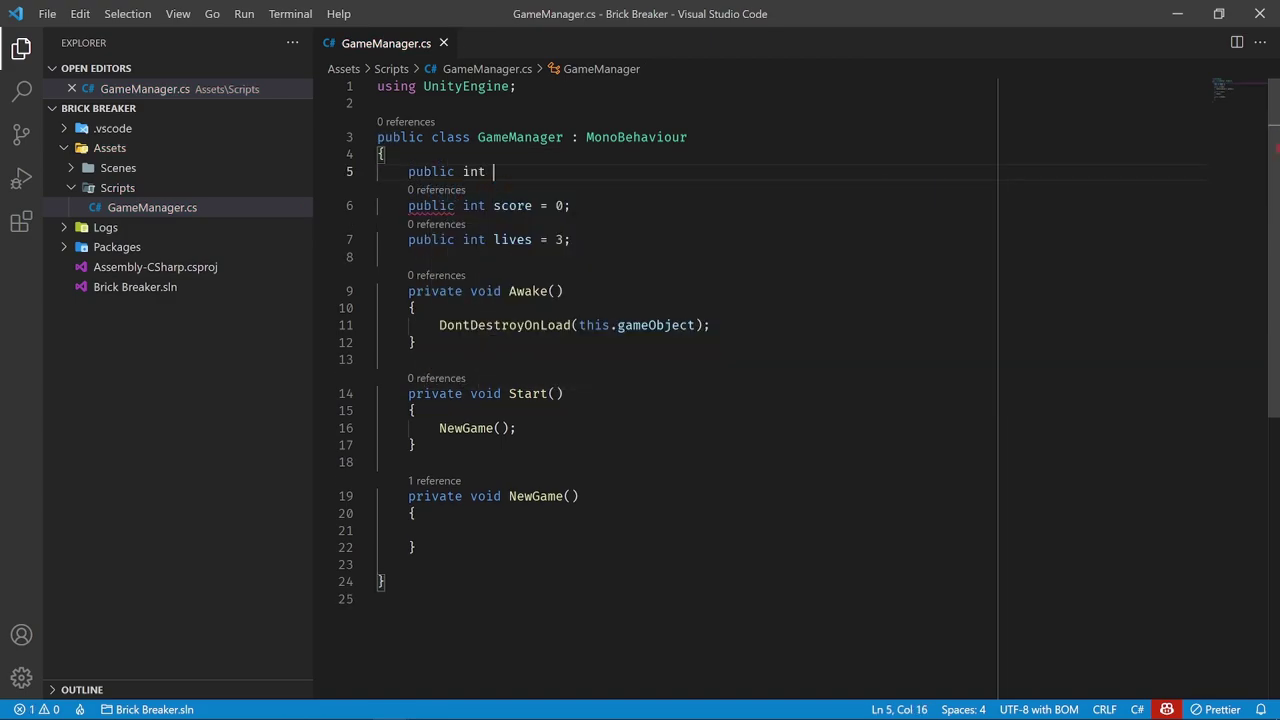
text(level)
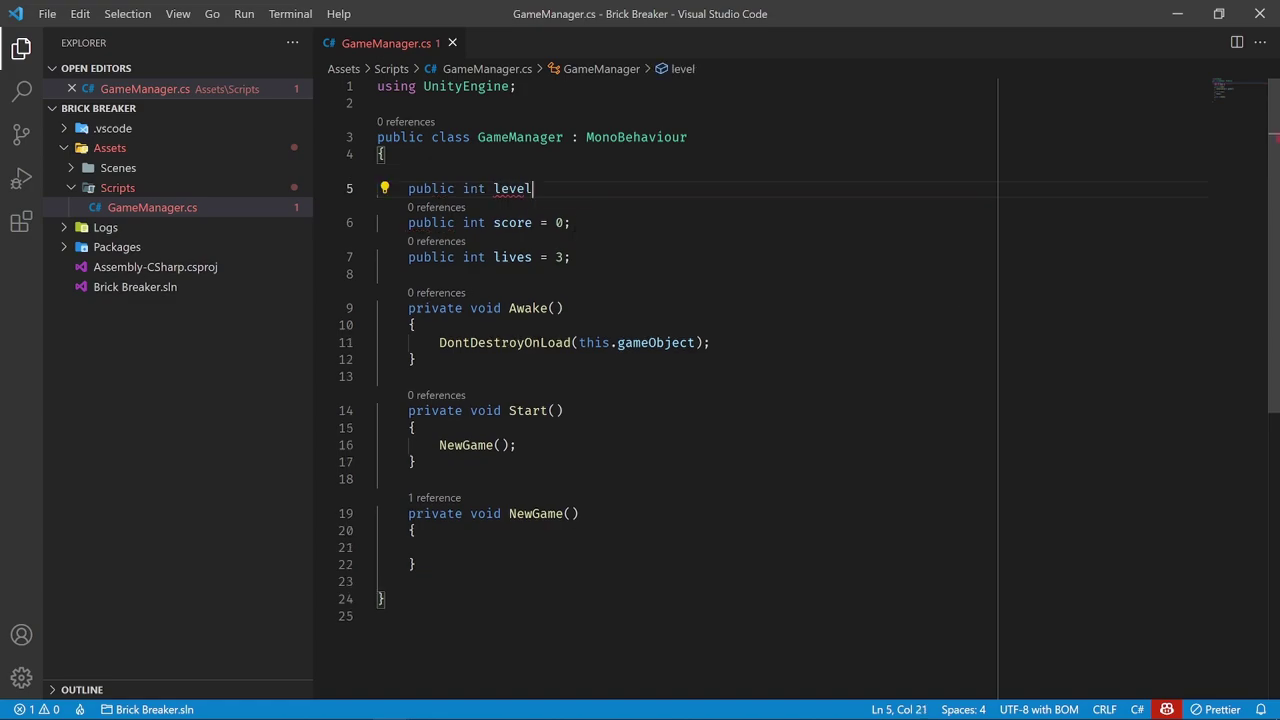
text( = 1;)
key(ctrl+s)
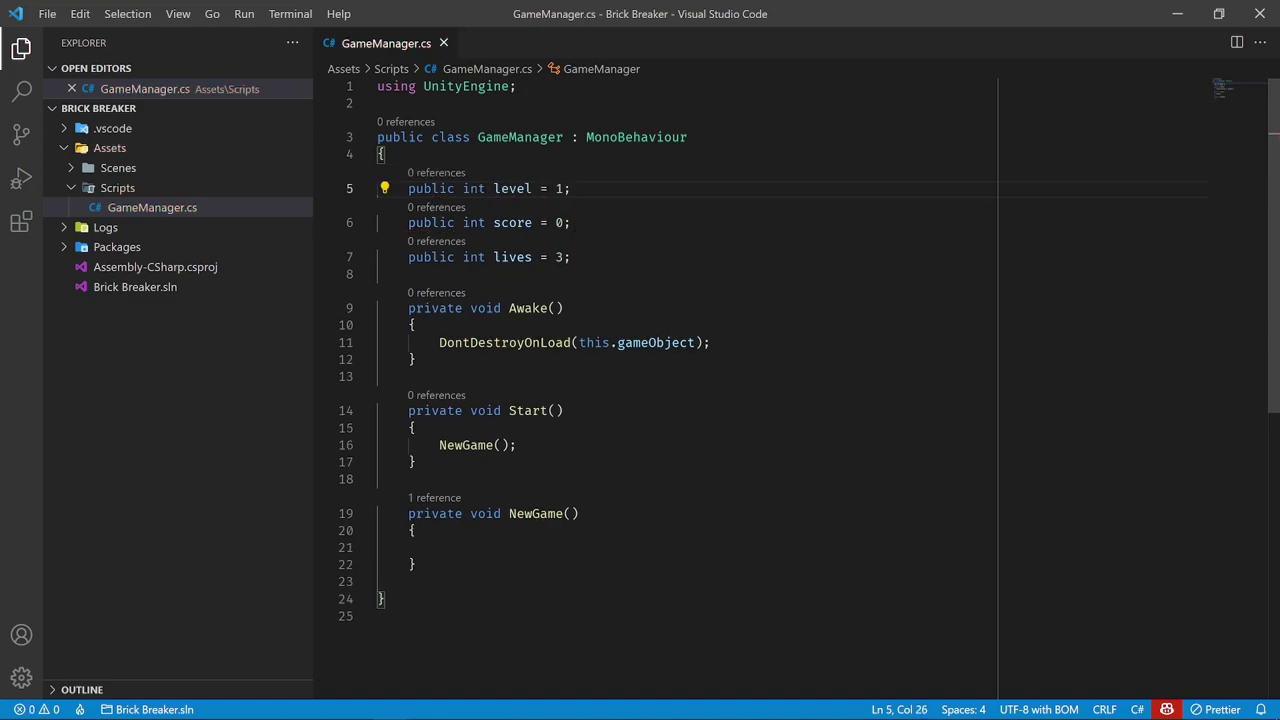
Inside NewGame, reset this.score = 0 and this.lives = 3
key(ctrl+End)
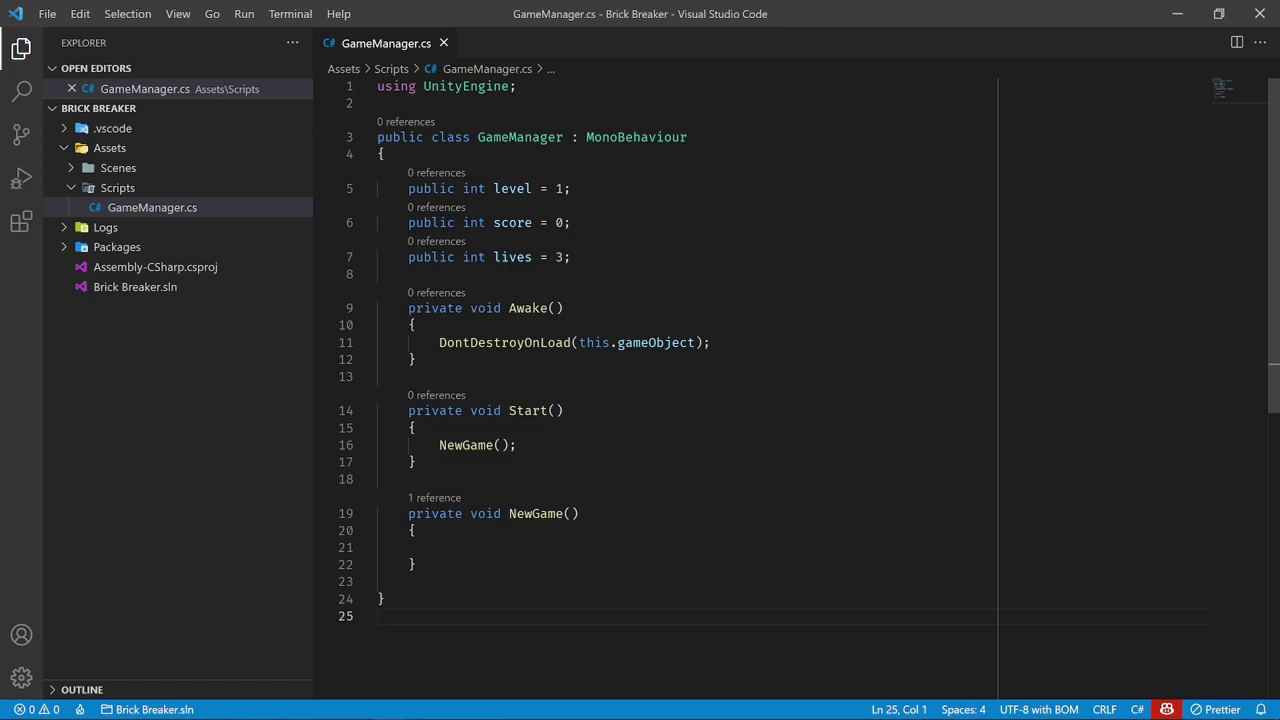
click(497, 549)
key(Tab)
key(Tab)
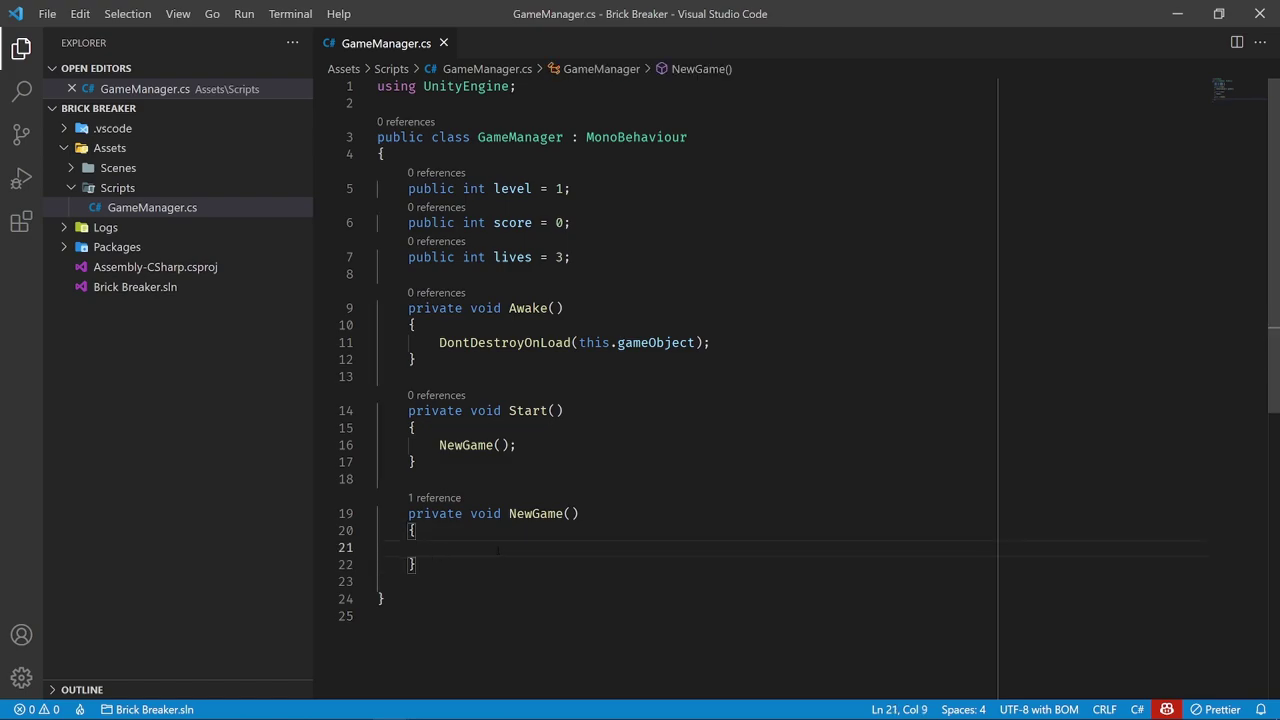
text(this.score = 0;)
key(Return)
text(th)
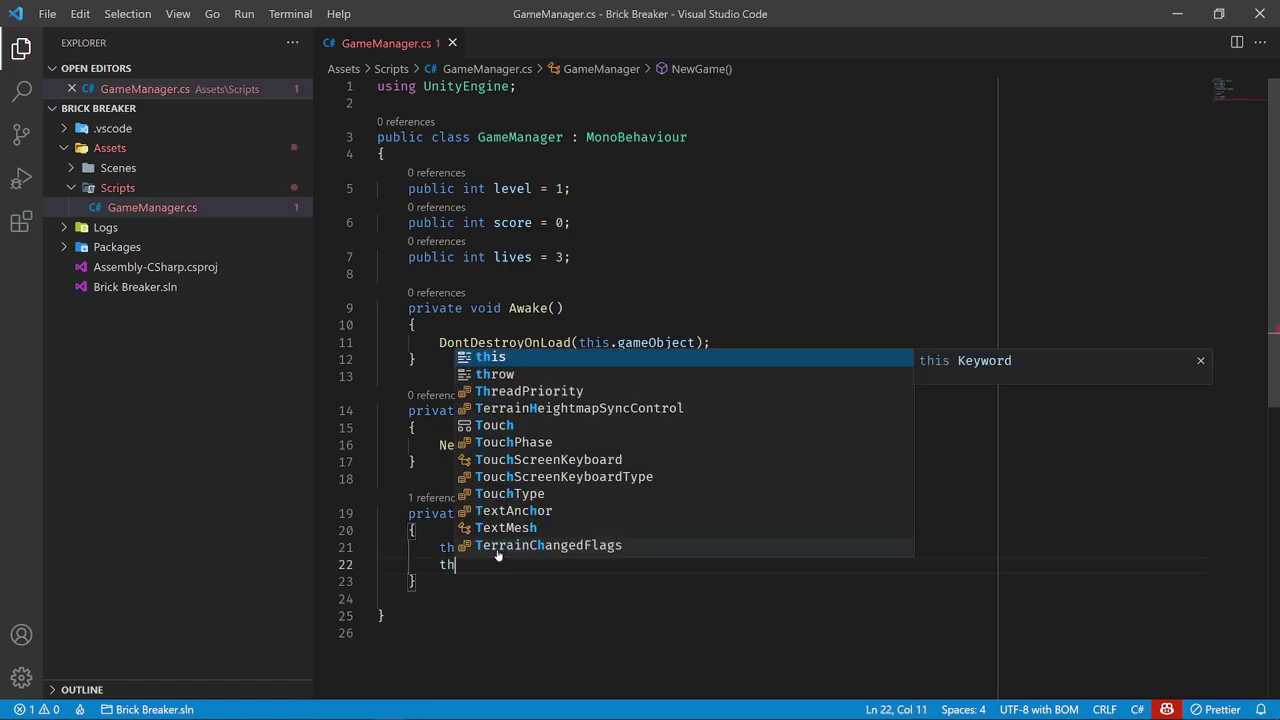
text(is.lives = 3)
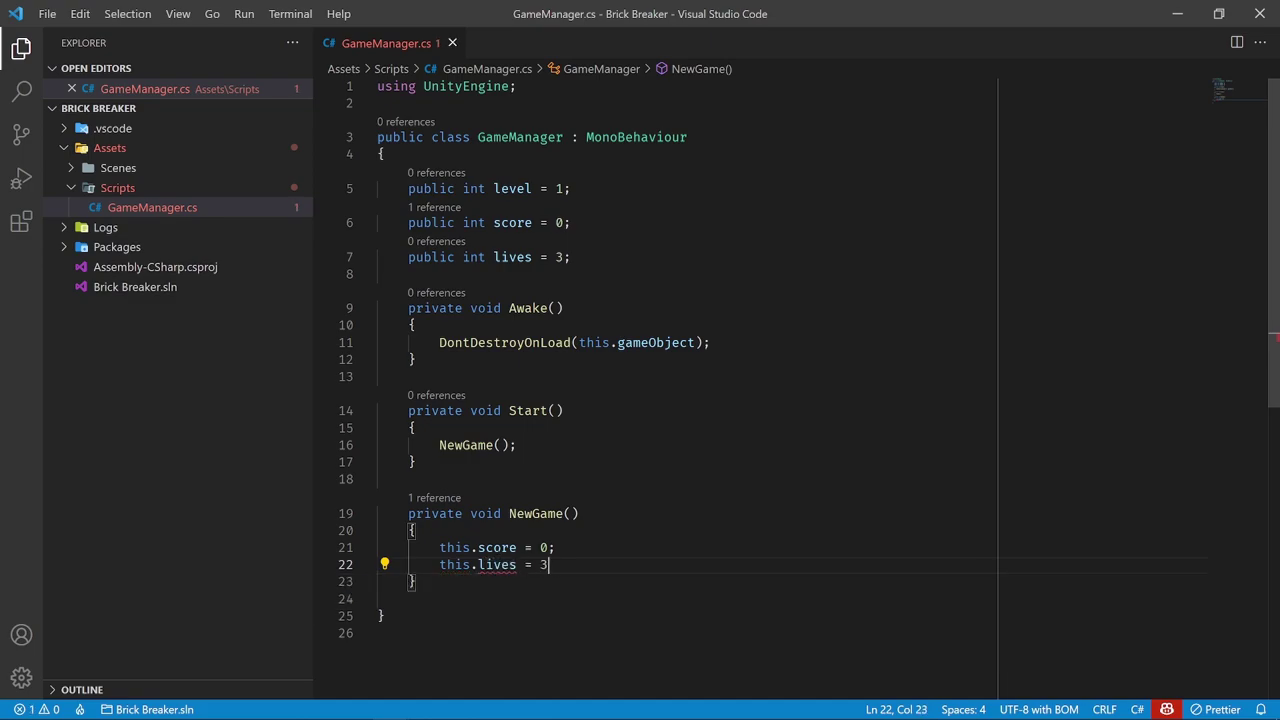
text(;)
Select and review the level, score and lives field declarations
click(380, 274)
drag(380, 274, 541, 188)
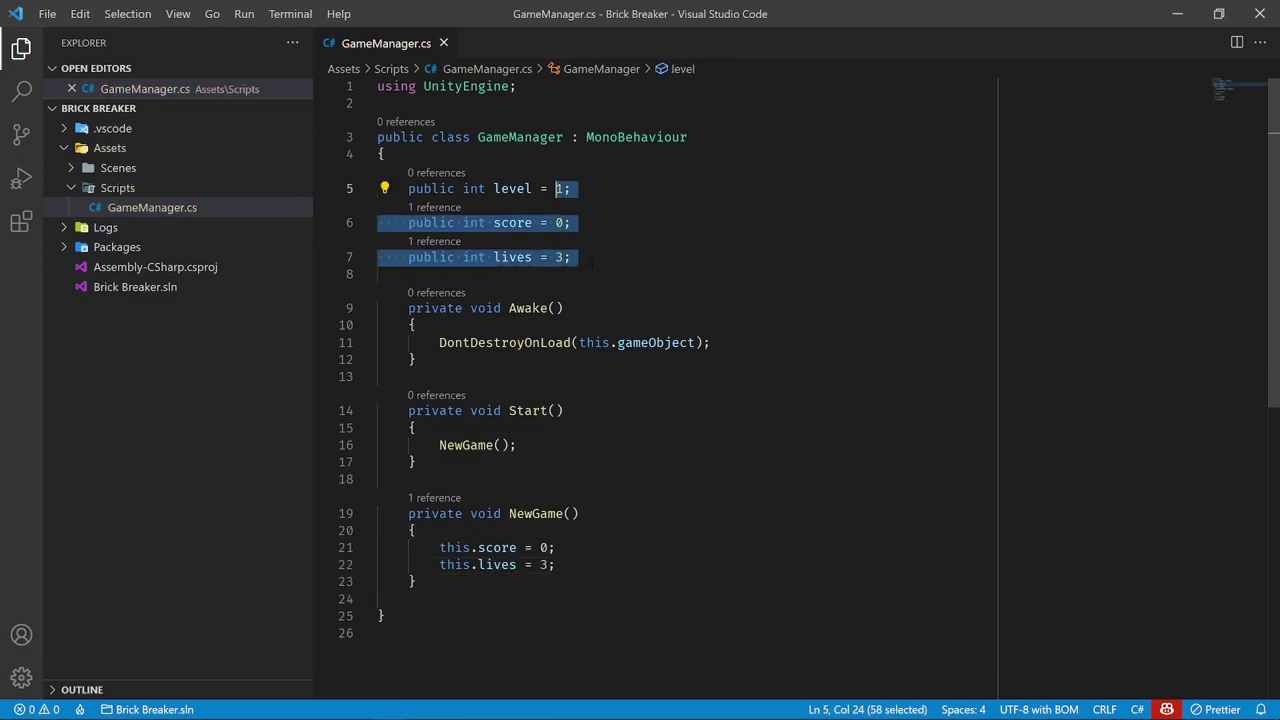
click(570, 257)
scroll(586, 436, down, 3)
click(586, 436)
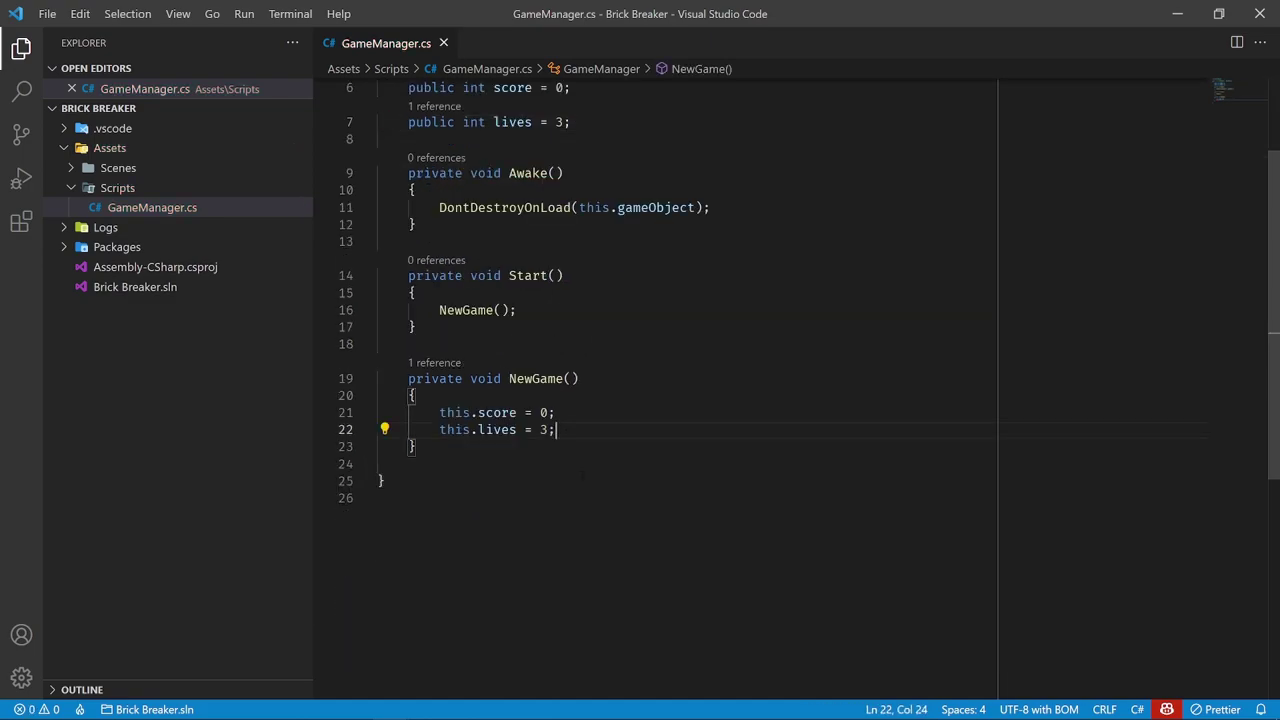
scroll(585, 475, up, 1)
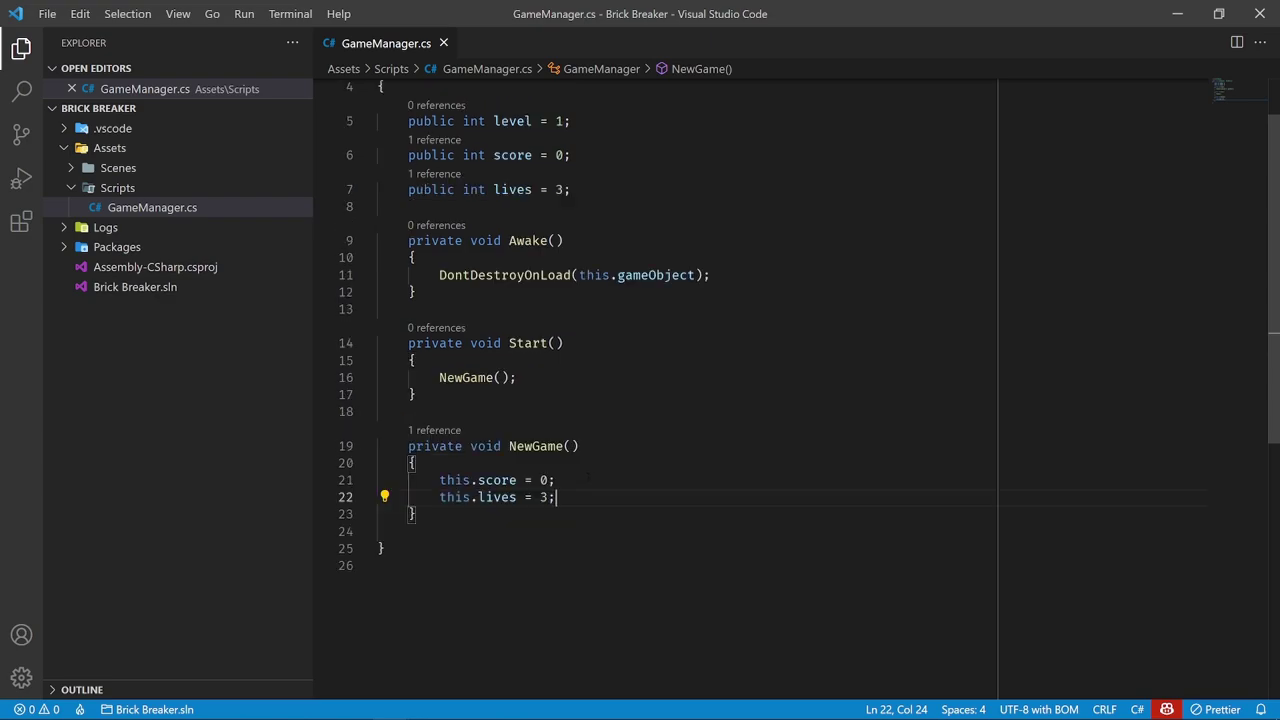
Add an empty private void LoadLevel(int level) method below NewGame and save
click(416, 514)
key(Return)
key(Return)
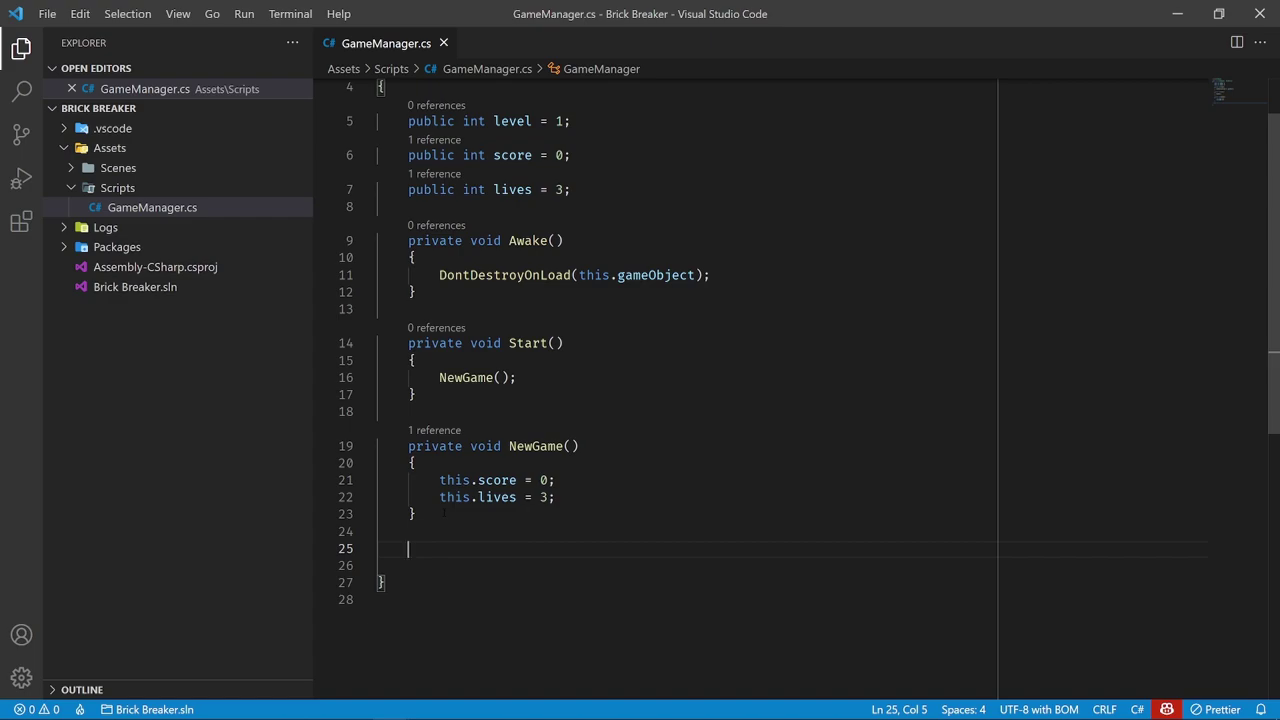
text(private void )
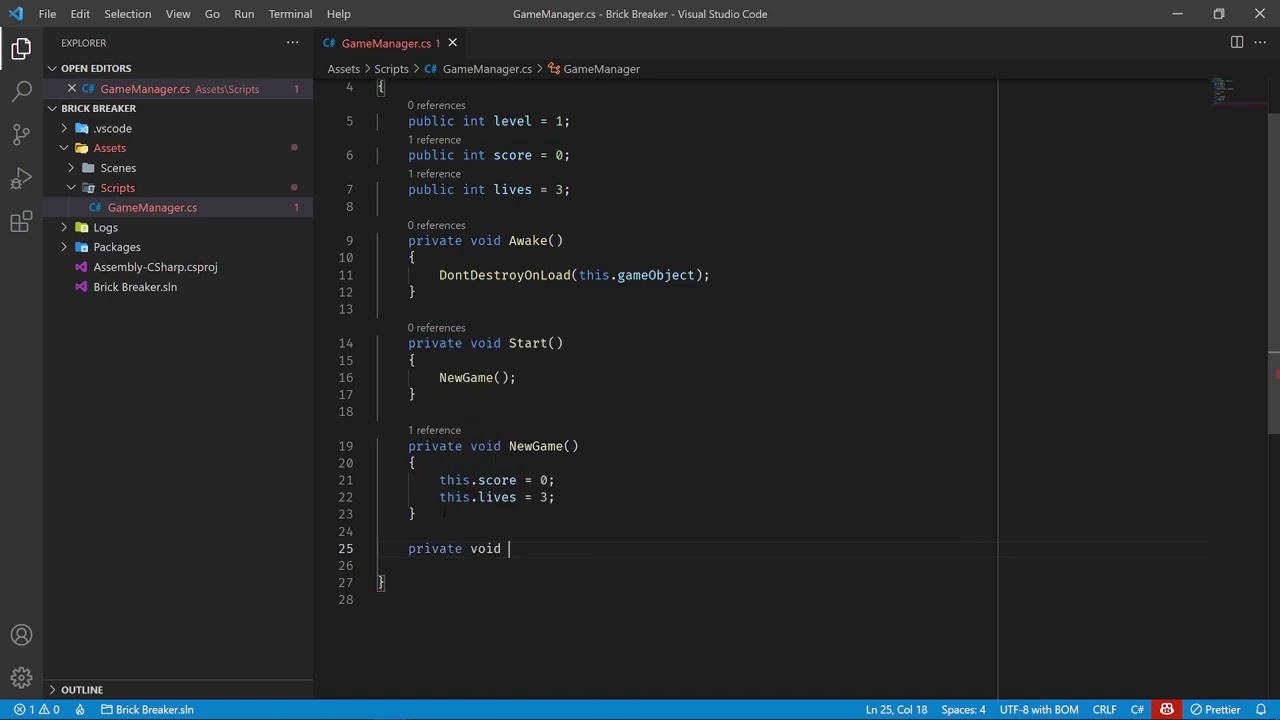
text(LoadLevel)
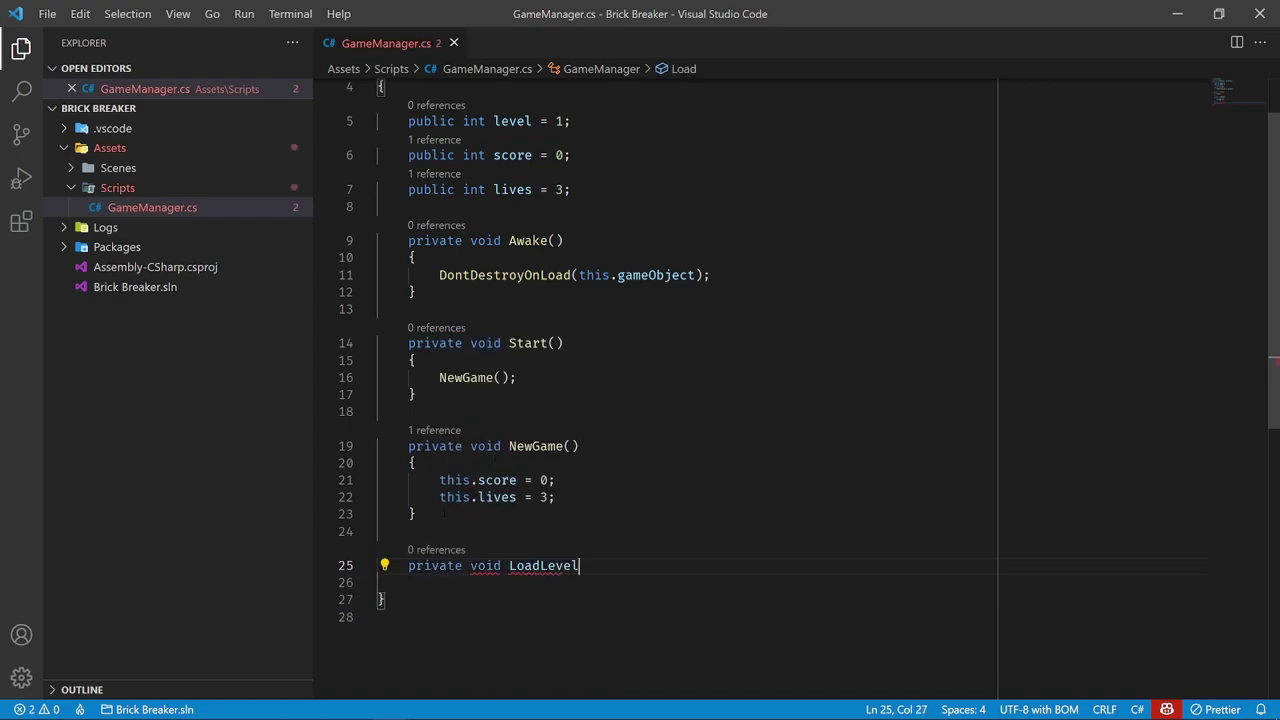
text((int )
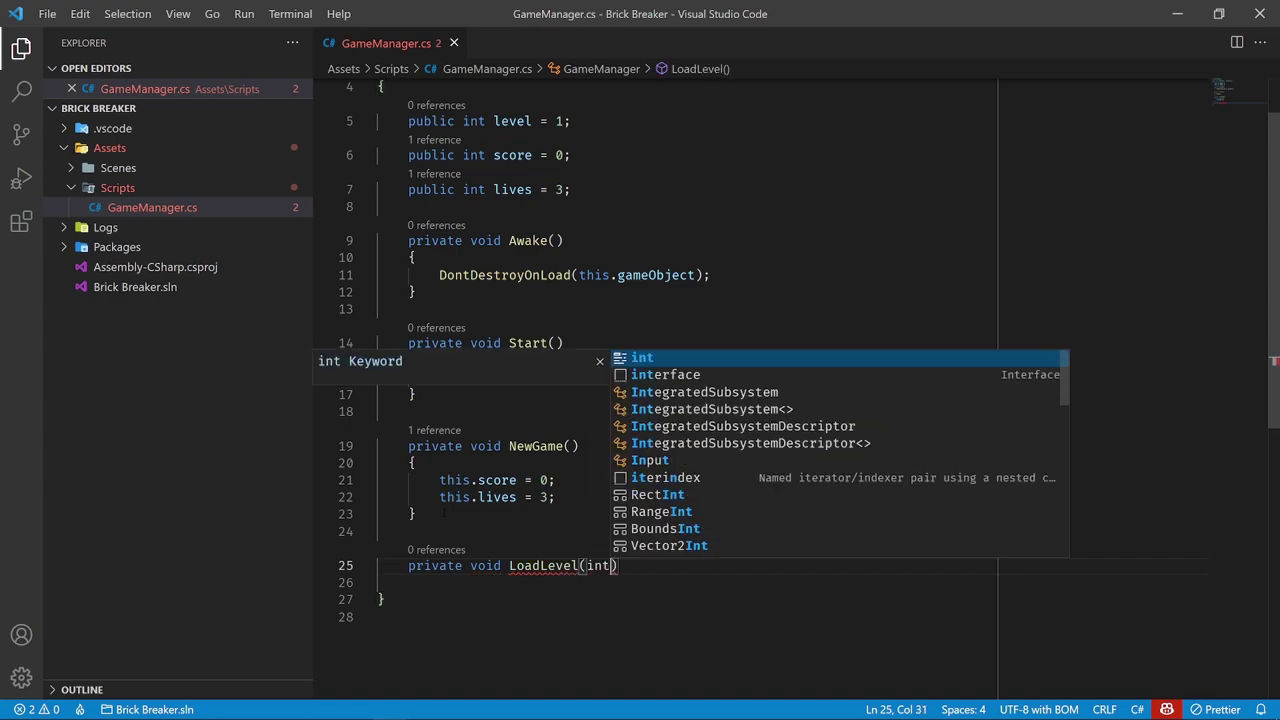
text(level)
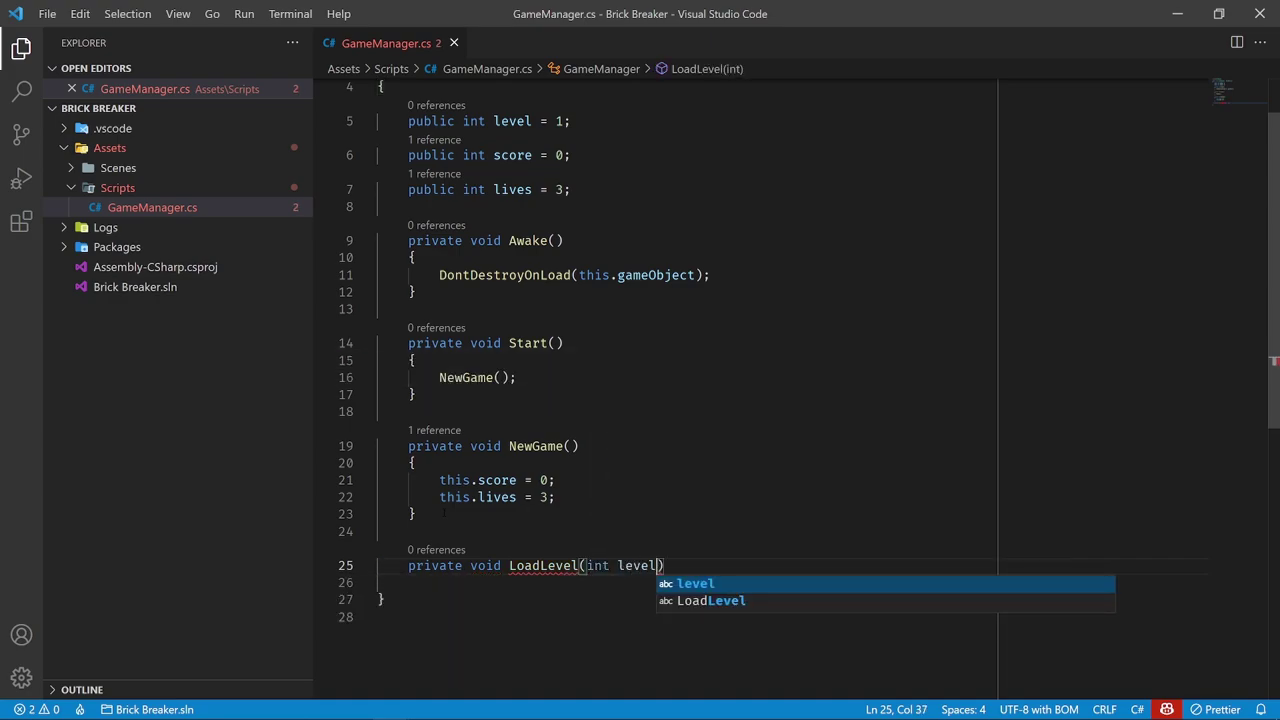
text())
key(Return)
text({)
key(Return)
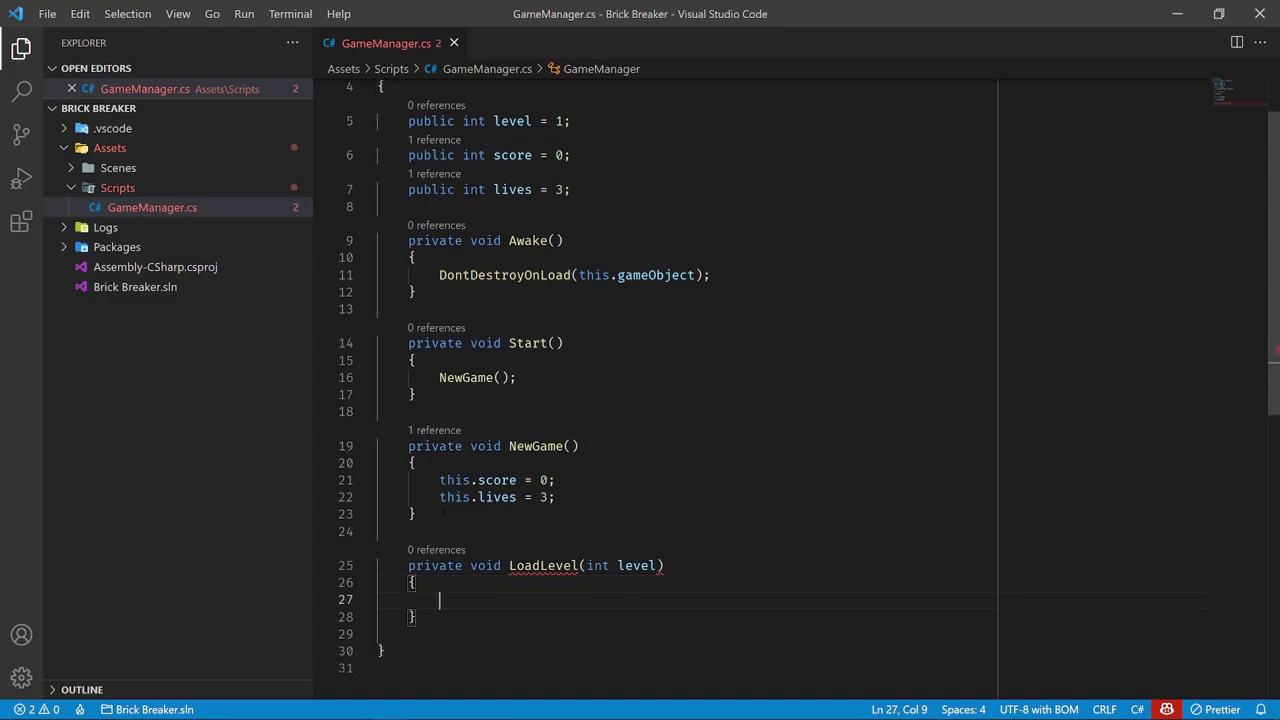
key(ctrl+s)
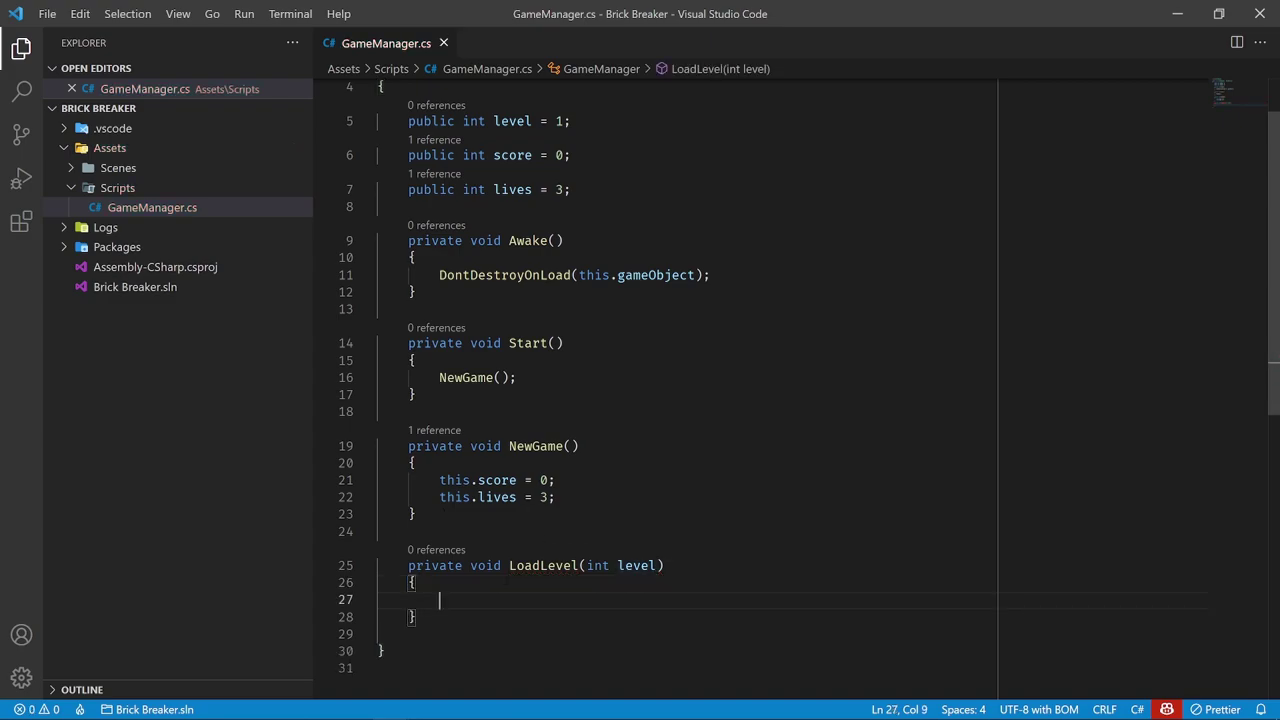
double_click(543, 566)
End NewGame with a LoadLevel(1) call via IntelliSense
click(585, 497)
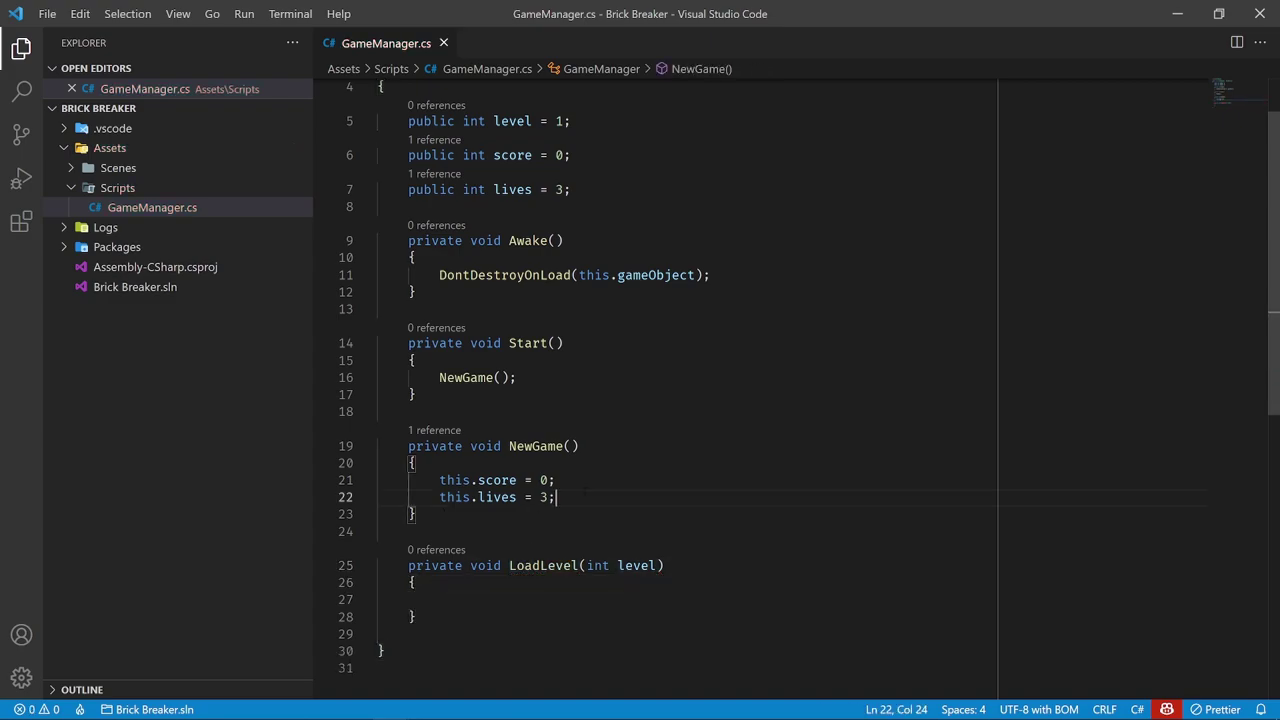
key(Return)
key(Return)
text(LoadLev)
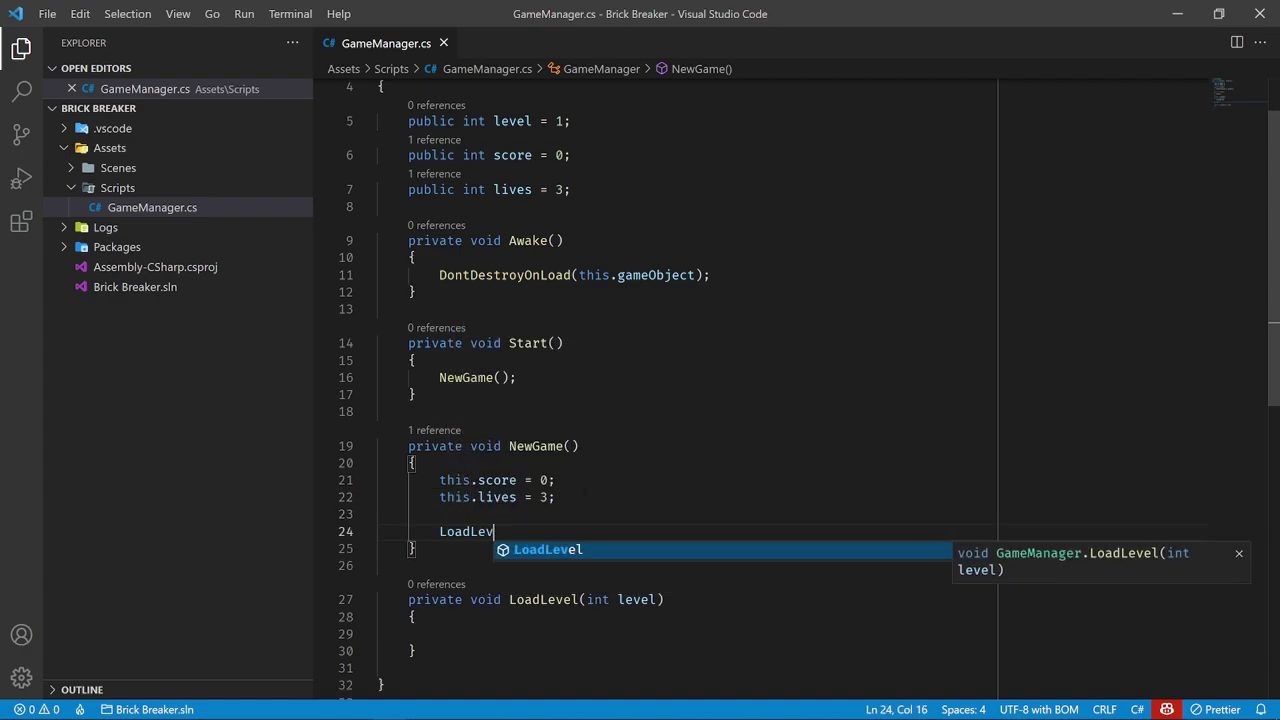
key(Tab)
text((1))
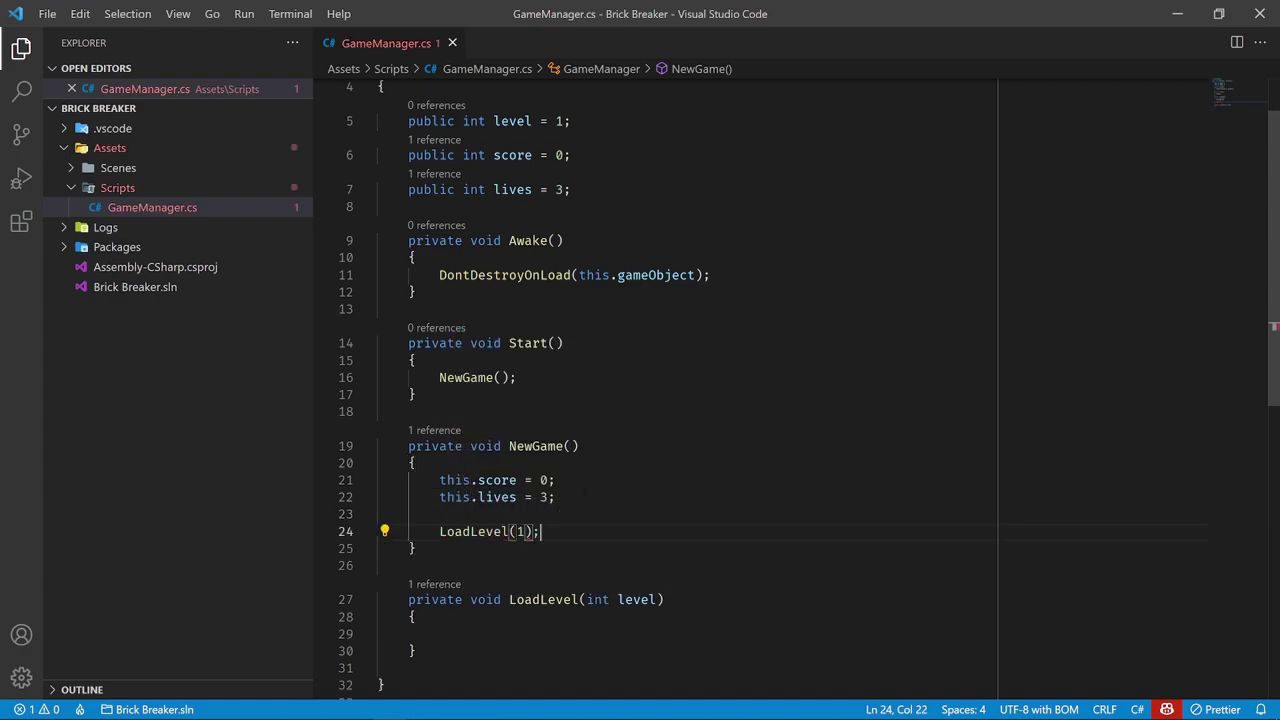
Inside LoadLevel, store the argument with this.level = level;
scroll(587, 497, down, 2)
click(522, 566)
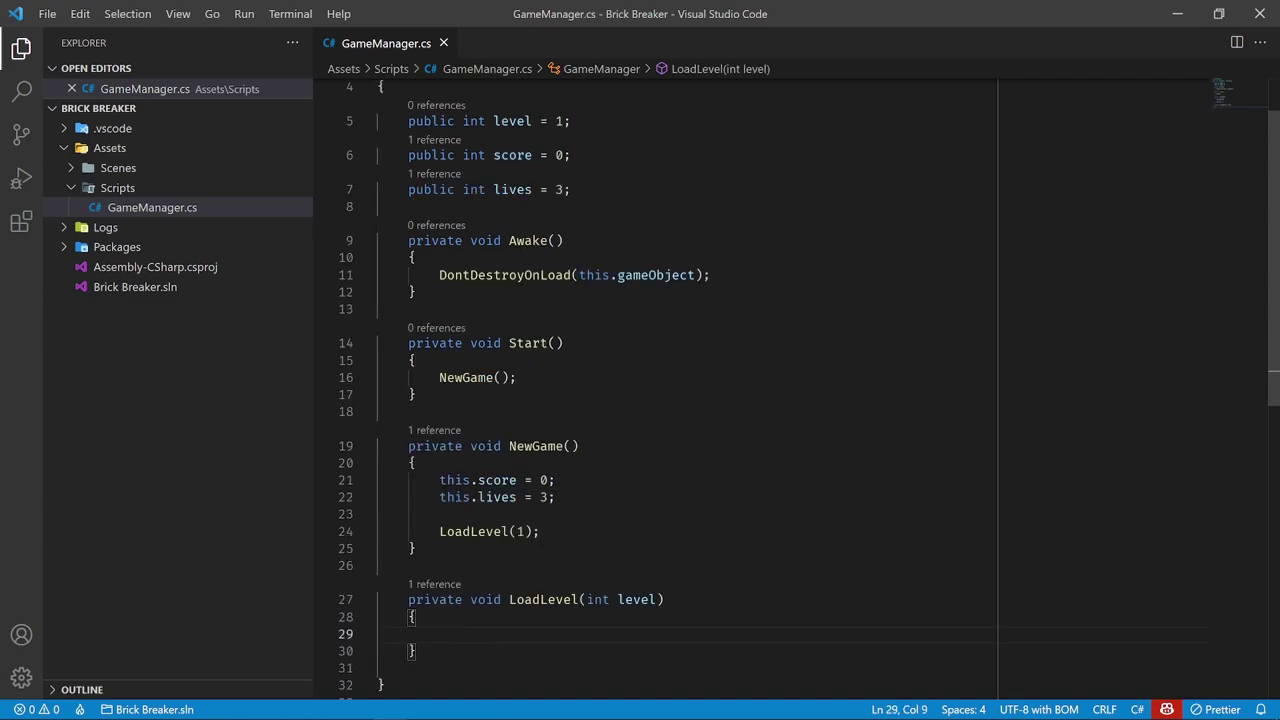
drag(572, 121, 393, 121)
scroll(393, 121, down, 1)
click(440, 566)
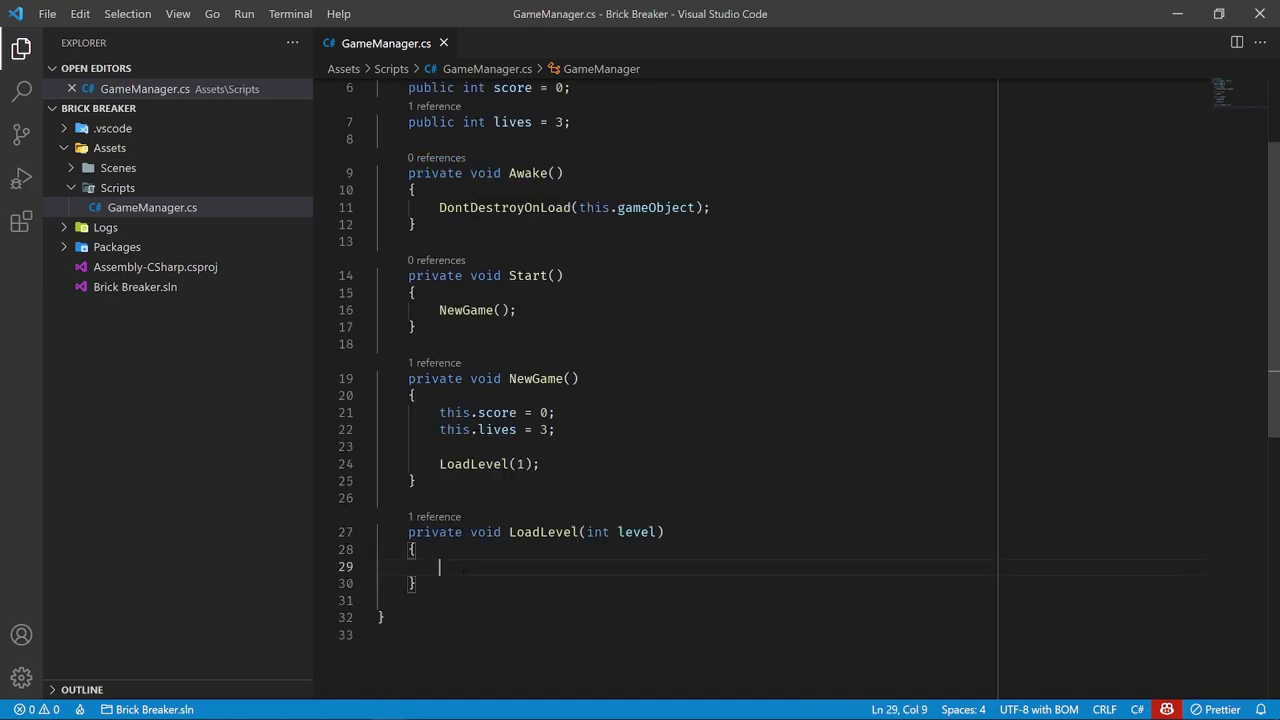
text(this.level =)
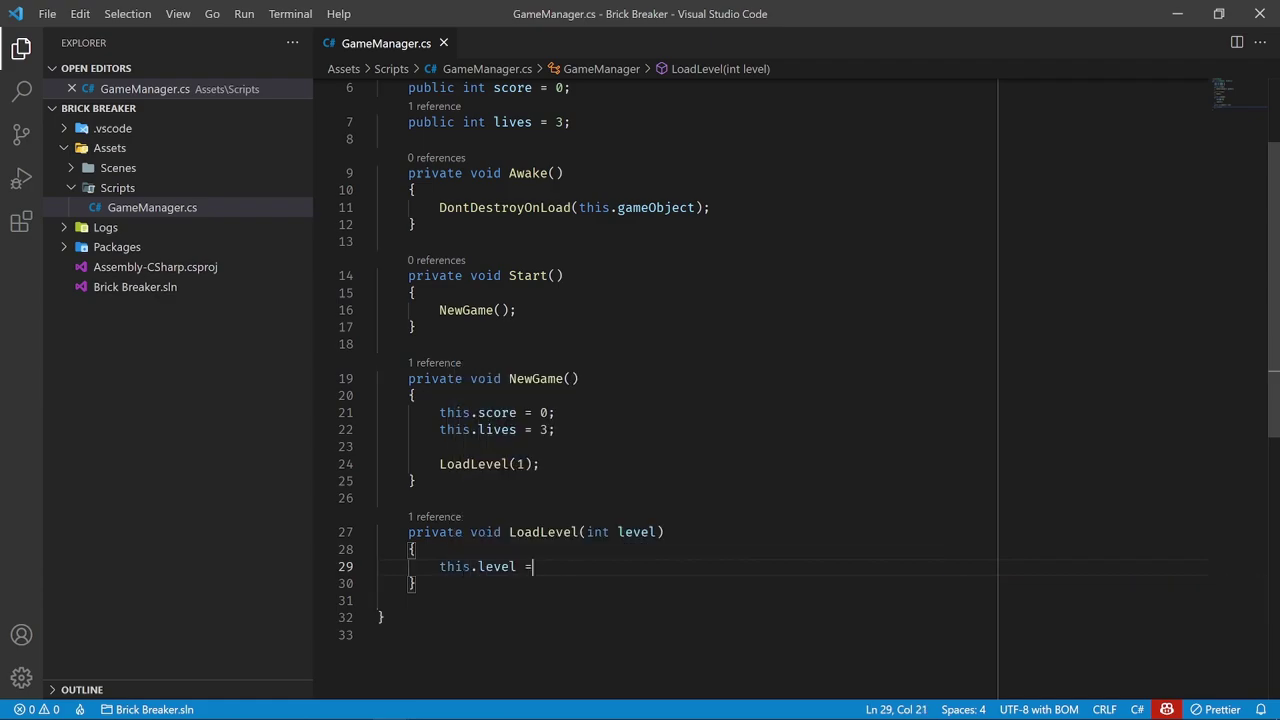
text( level;)
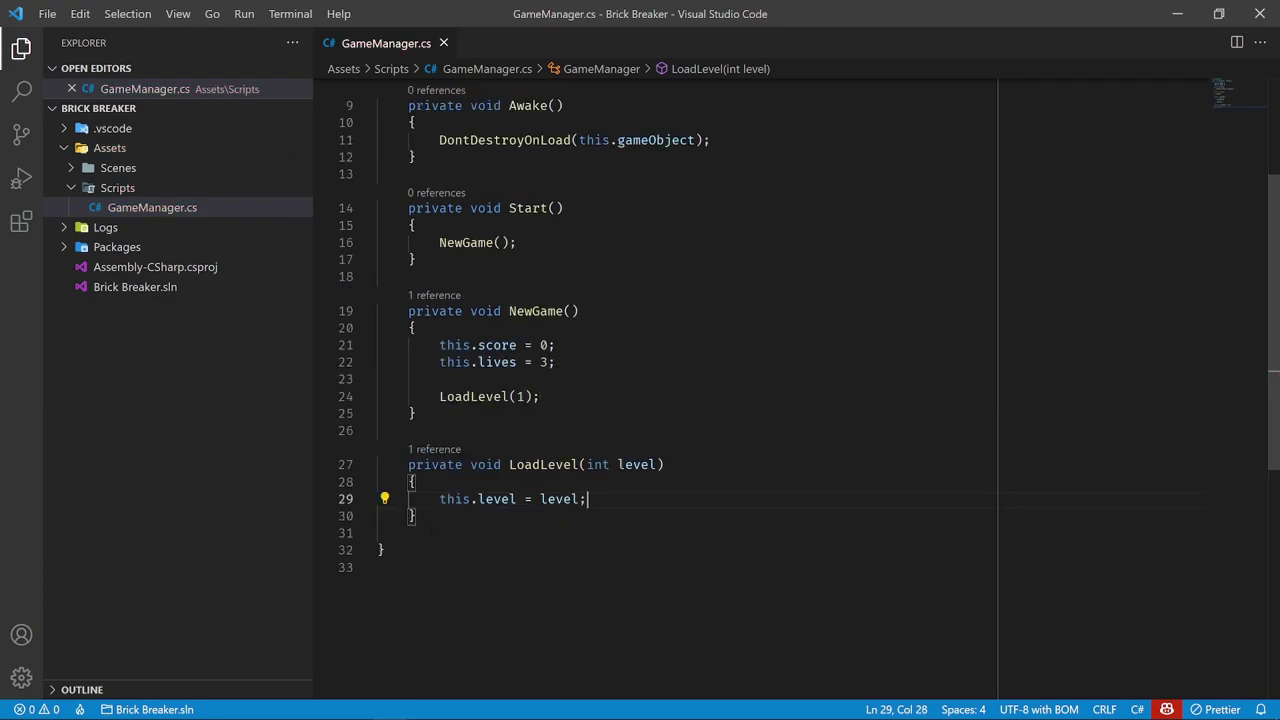
Compare the level field declaration with the assignment in LoadLevel
scroll(491, 158, up, 3)
drag(378, 137, 456, 137)
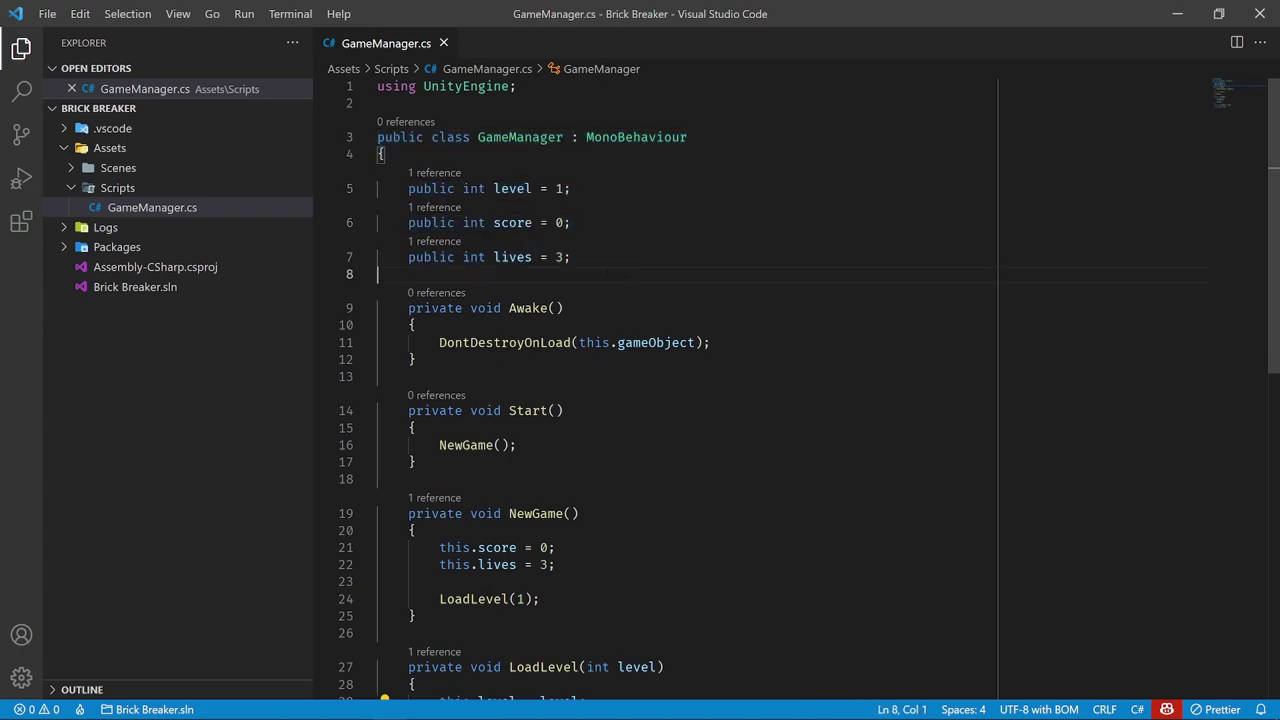
drag(385, 188, 571, 188)
double_click(512, 188)
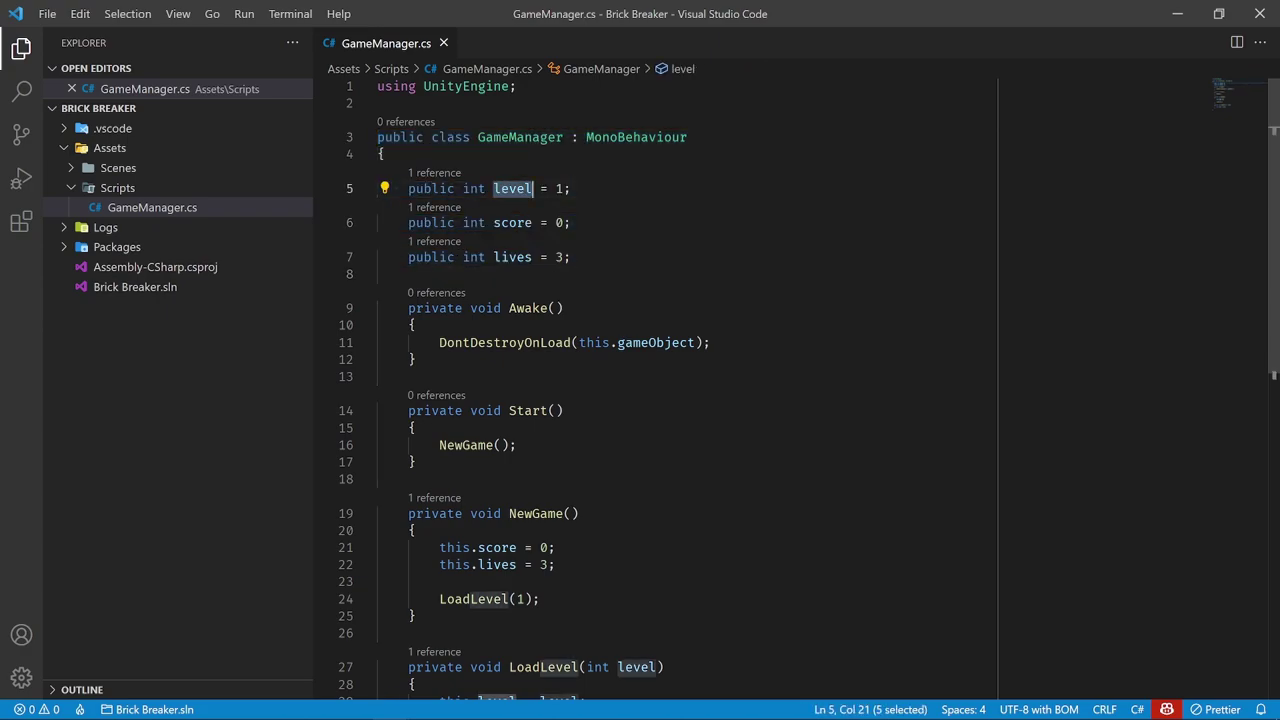
scroll(512, 300, down, 3)
click(558, 566)
drag(587, 532, 658, 532)
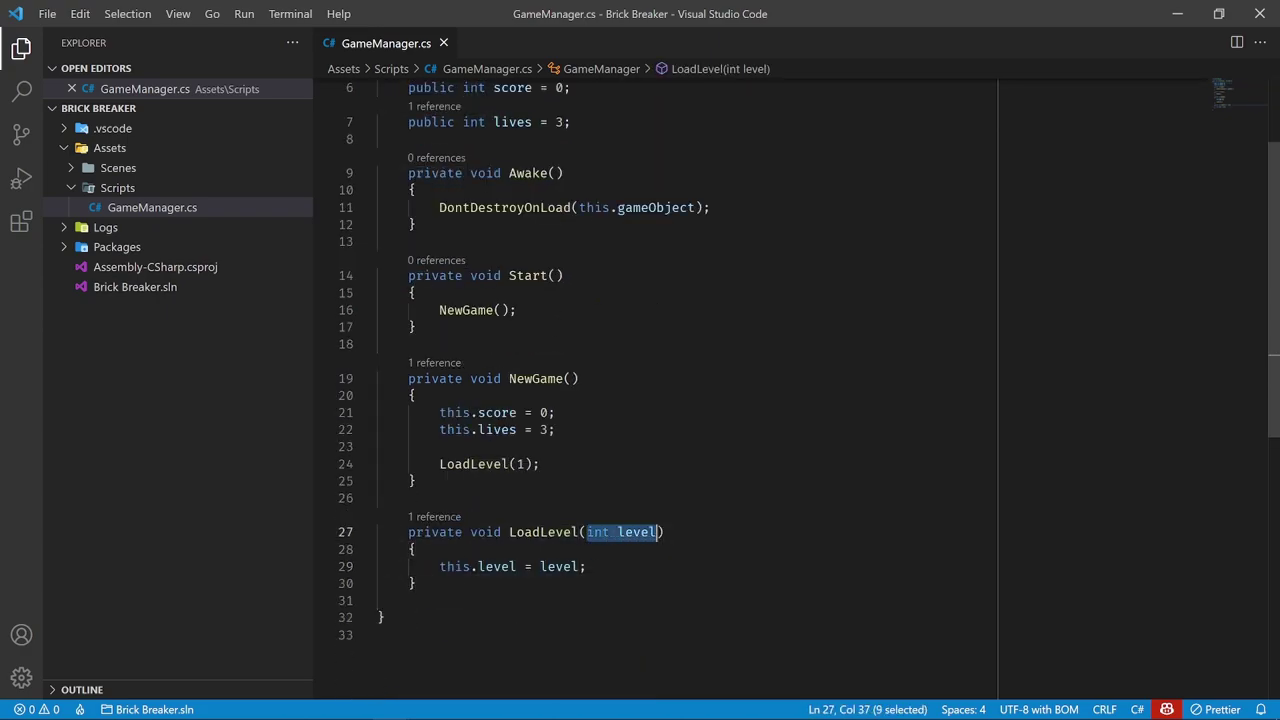
click(625, 567)
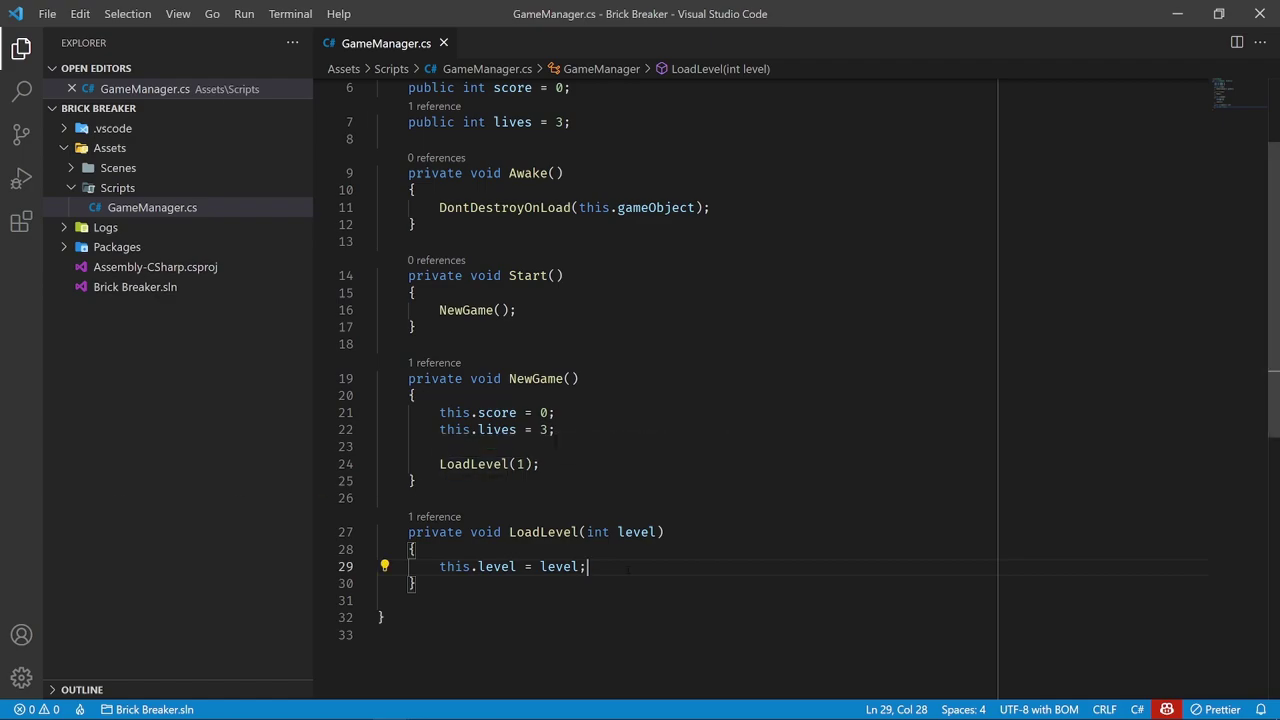
scroll(627, 570, down, 3)
scroll(627, 570, up, 3)
scroll(631, 570, up, 3)
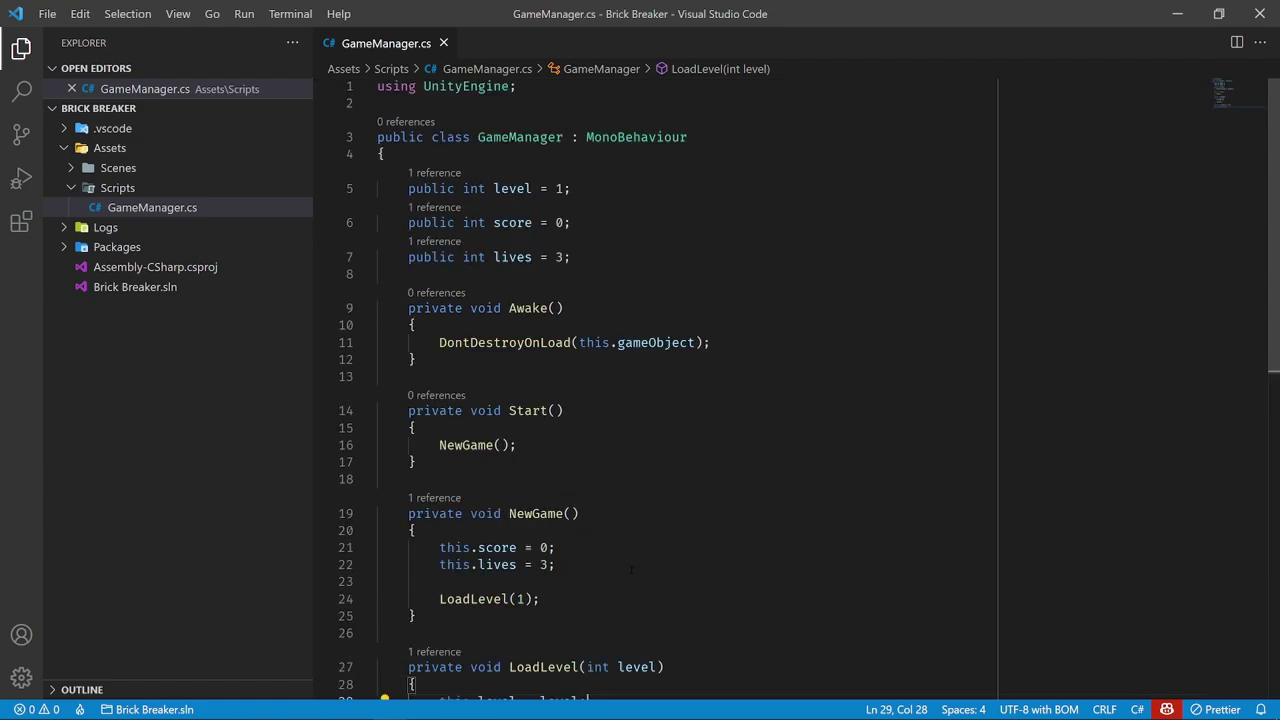
scroll(631, 571, down, 5)
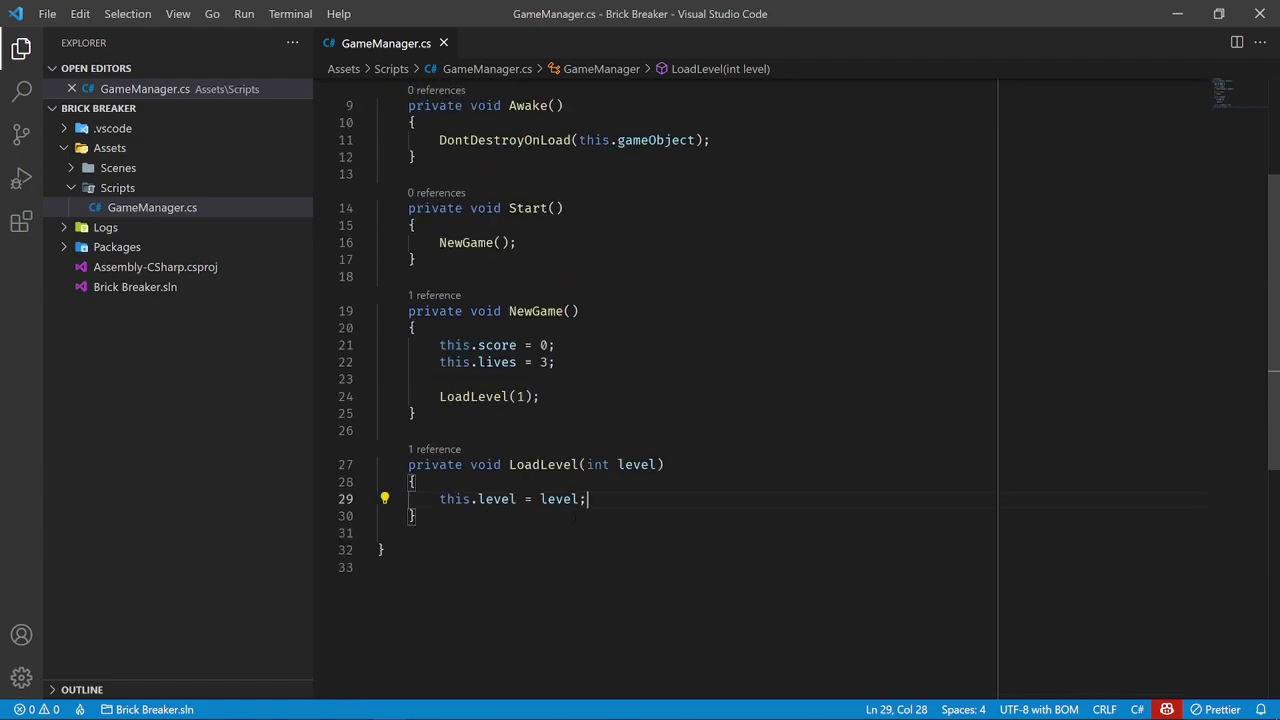
scroll(594, 512, up, 5)
Add a using UnityEngine.SceneManagement; directive below using UnityEngine
click(523, 87)
key(Return)
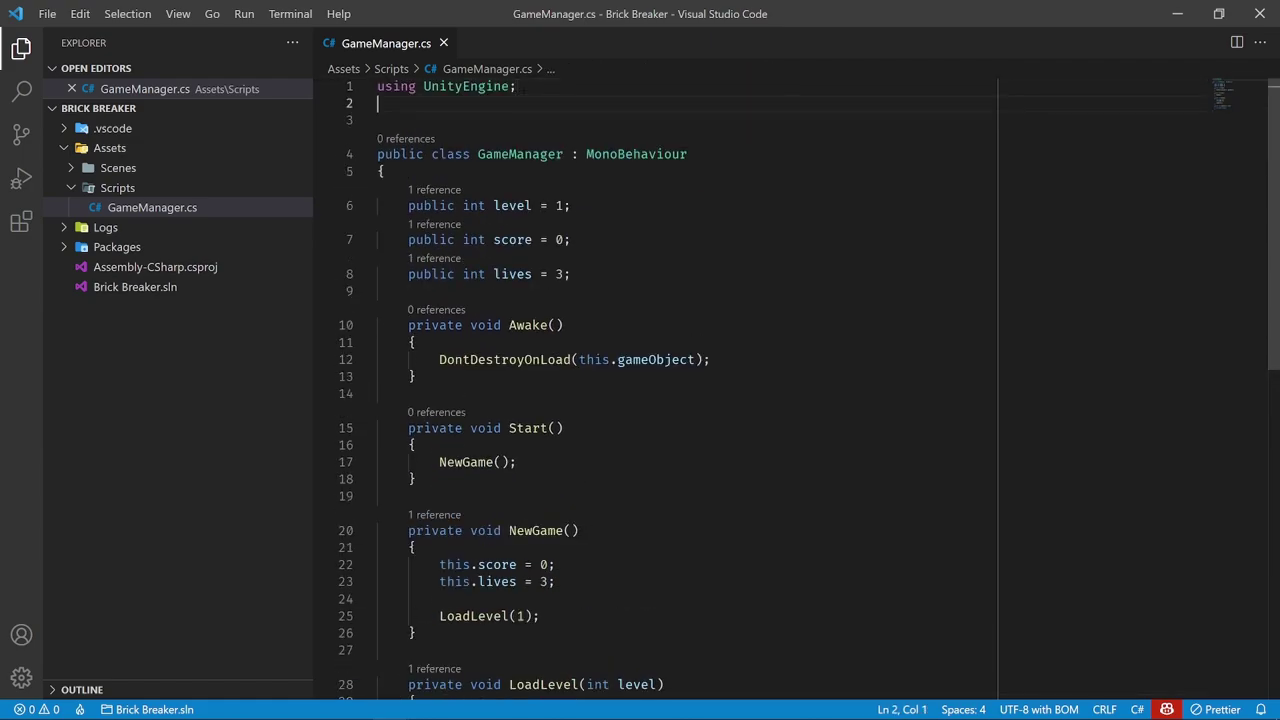
text(using U)
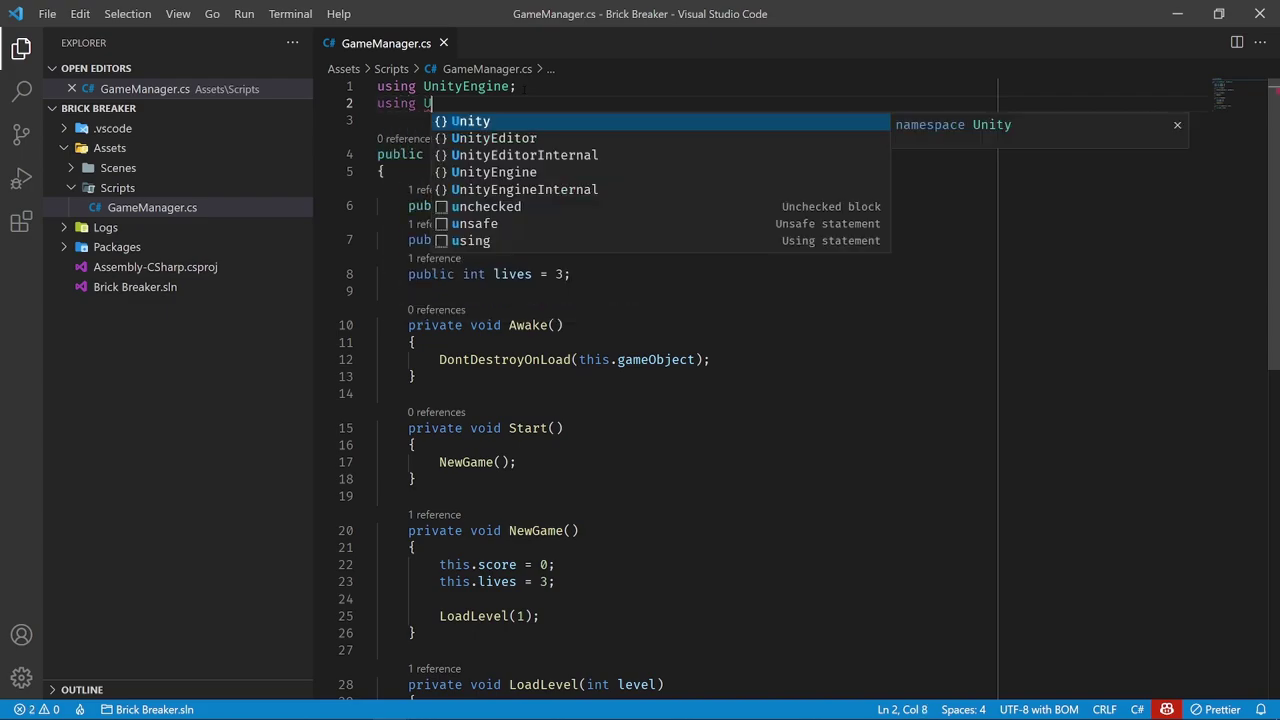
text(nityEngine)
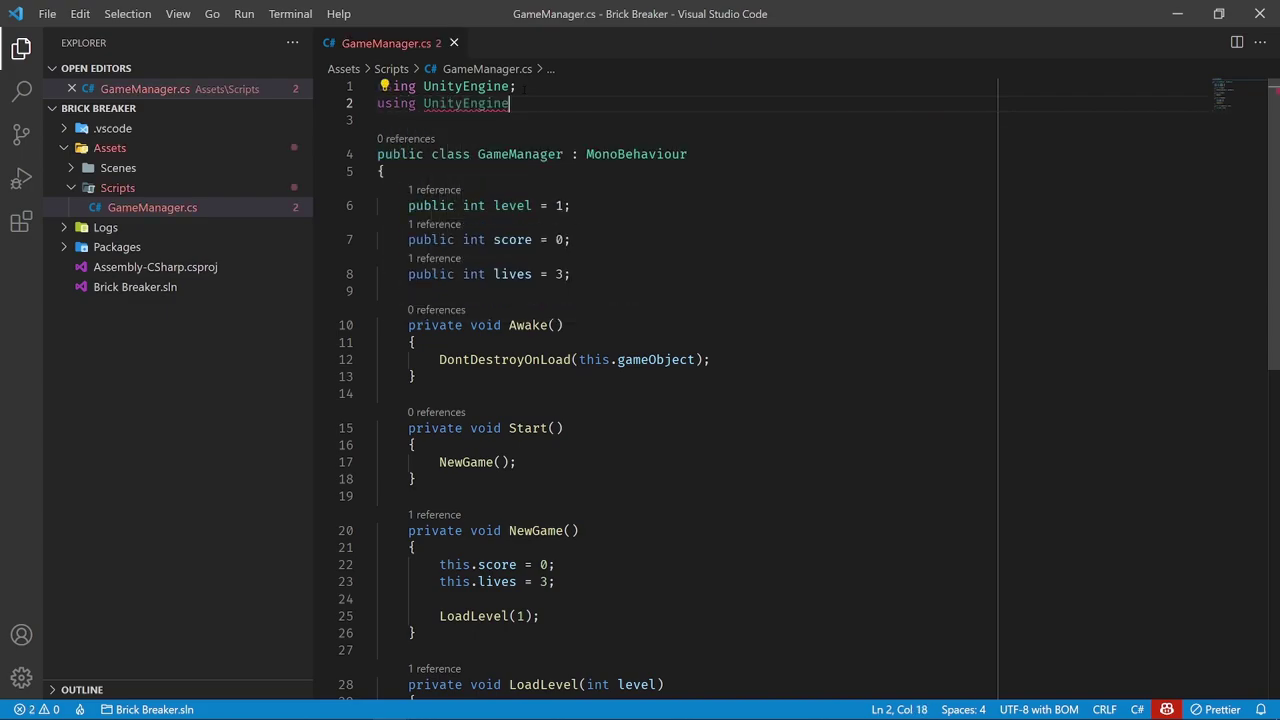
text(.Sce)
key(Return)
text(;)
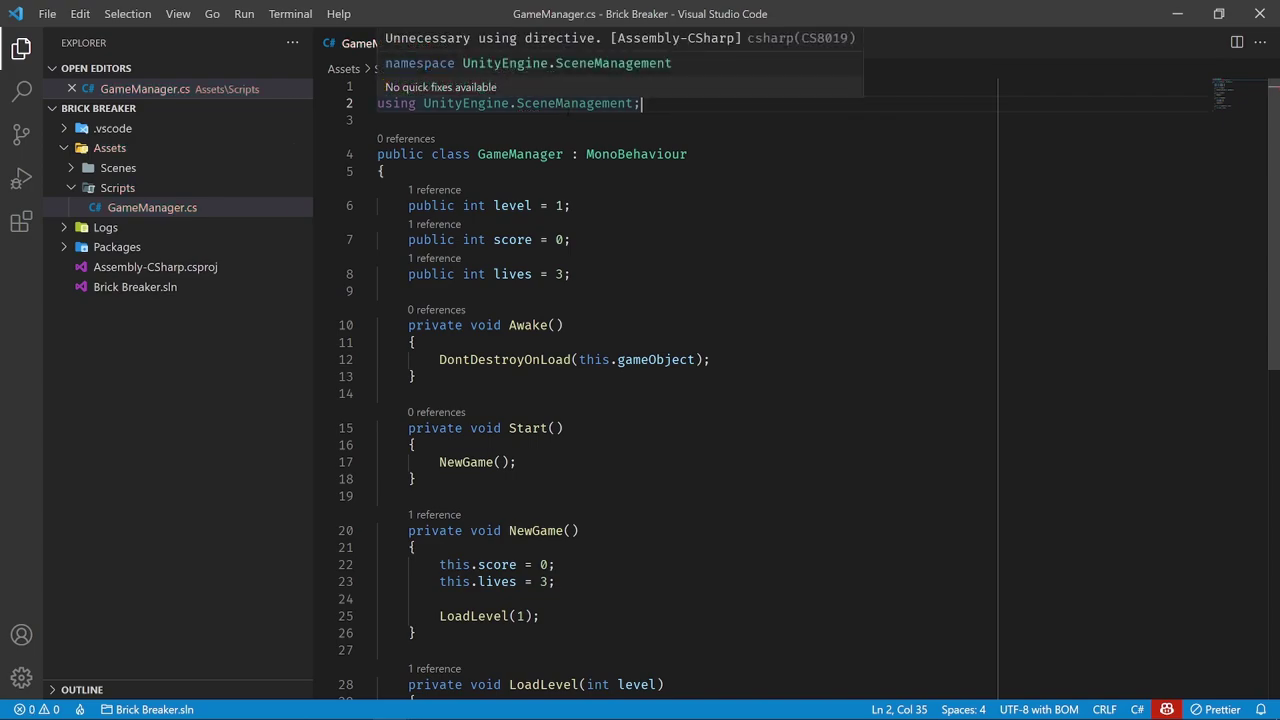
scroll(560, 103, down, 2)
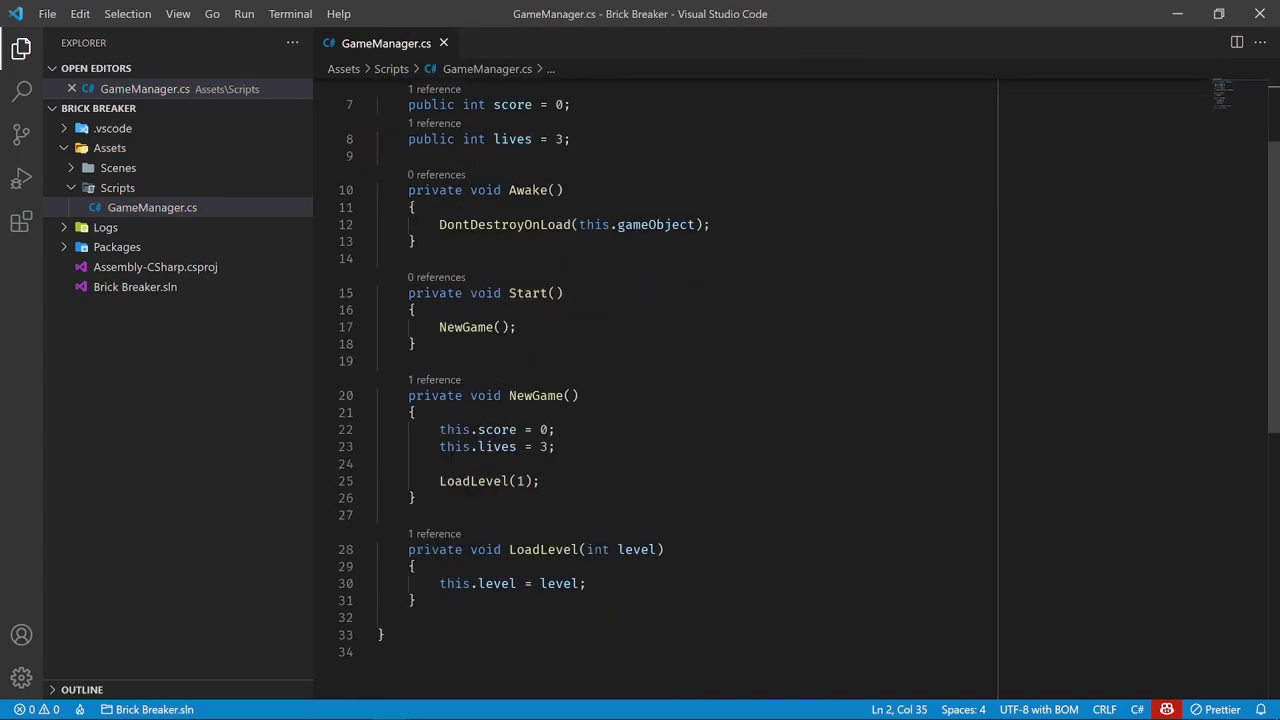
scroll(619, 567, up, 2)
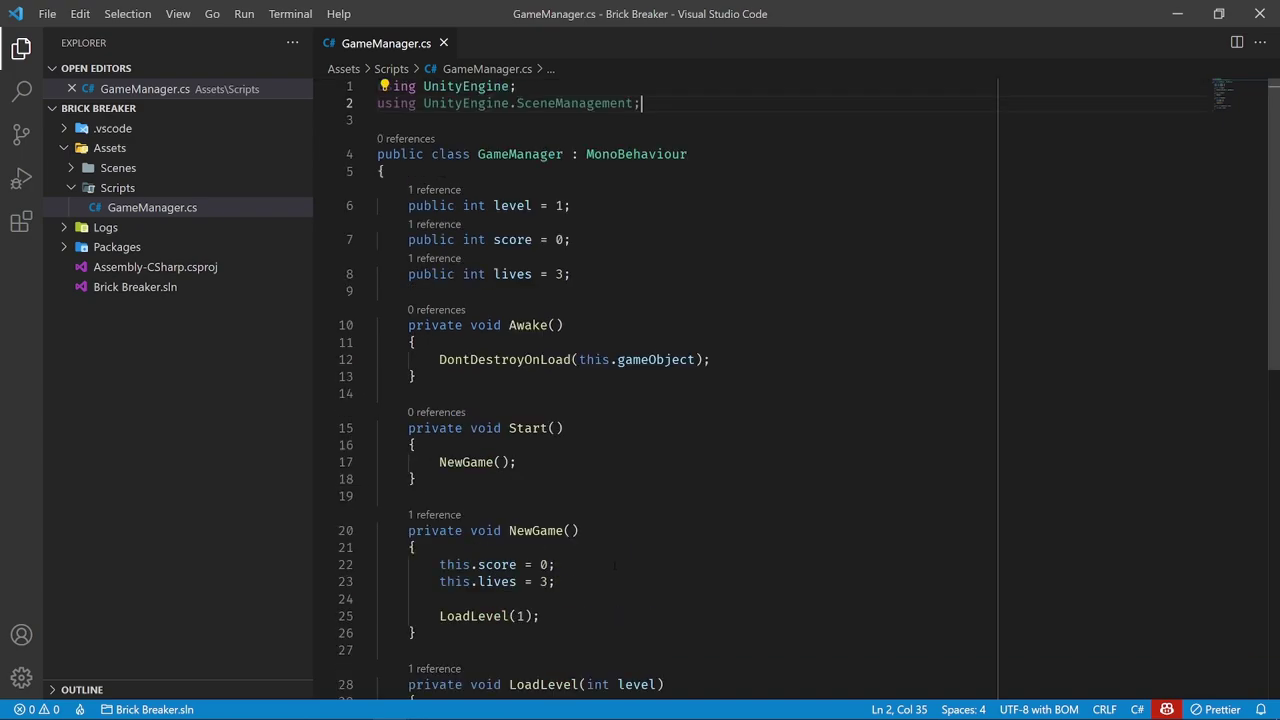
scroll(600, 547, down, 5)
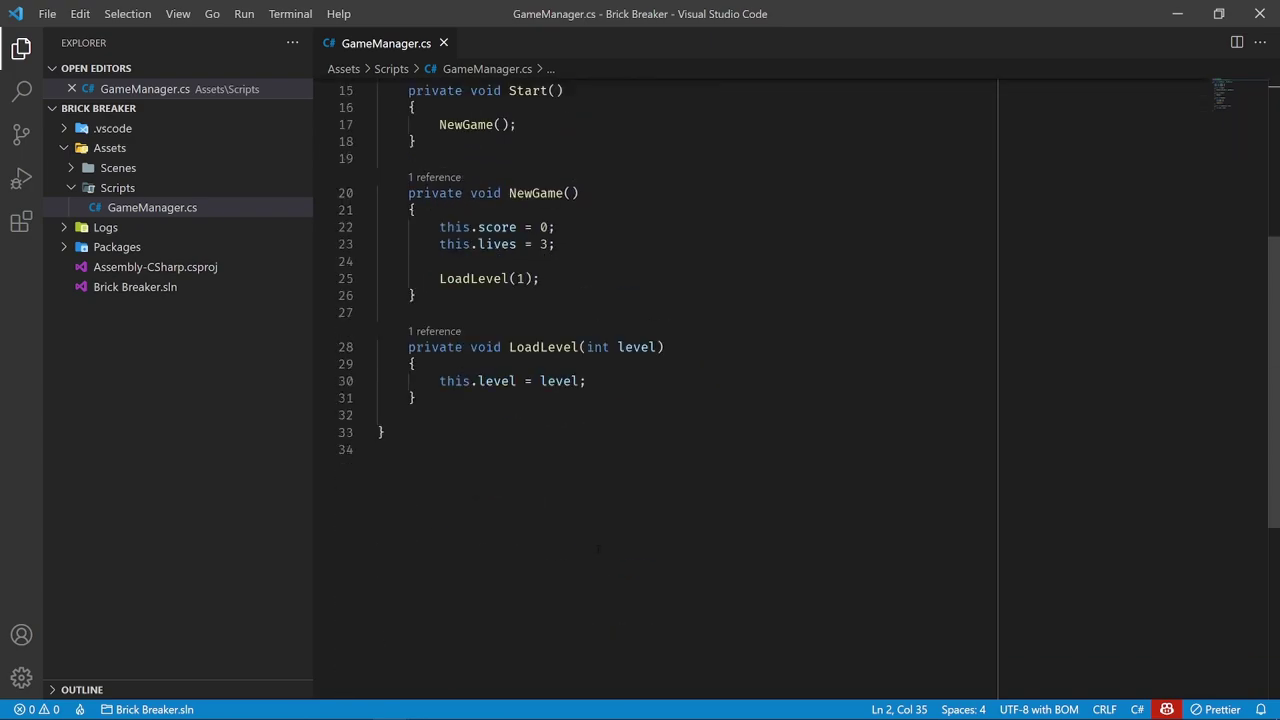
Start a SceneManager.LoadScene( call in LoadLevel and browse its overloads, including build index
click(606, 383)
key(Return)
key(Return)
text(Sc)
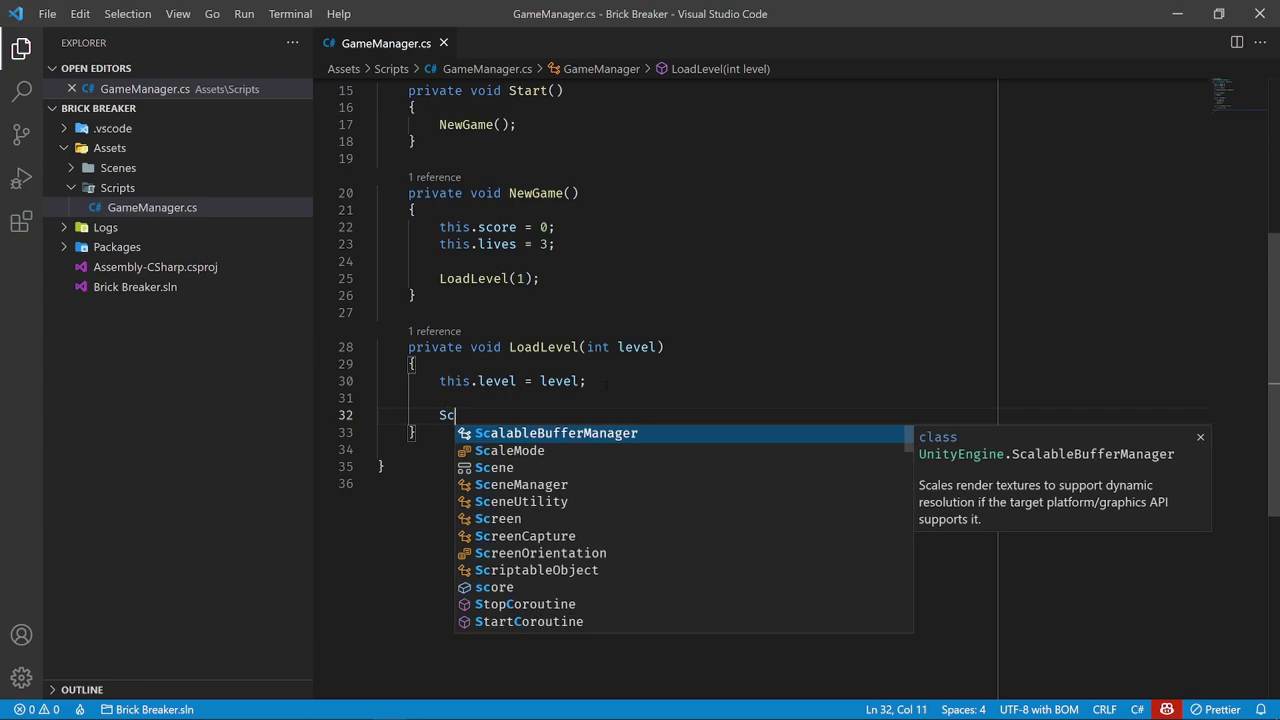
text(eneManager.Load)
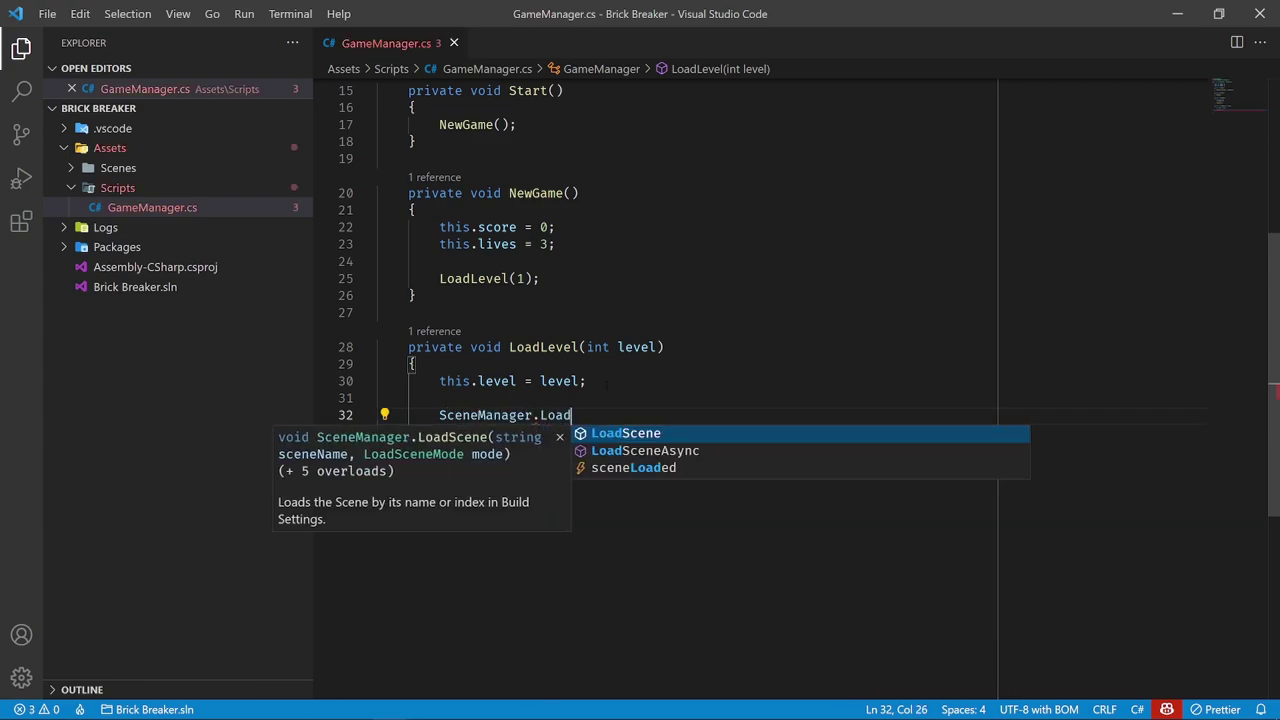
key(Tab)
text(()
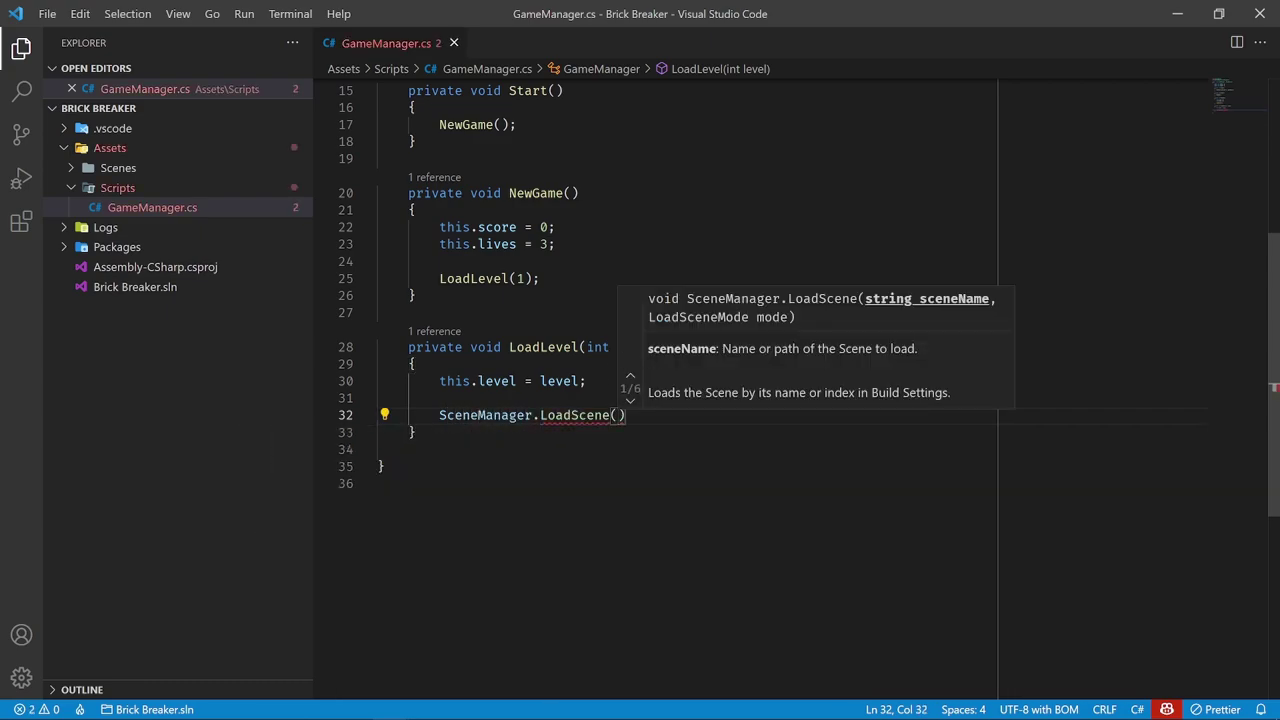
key(Down)
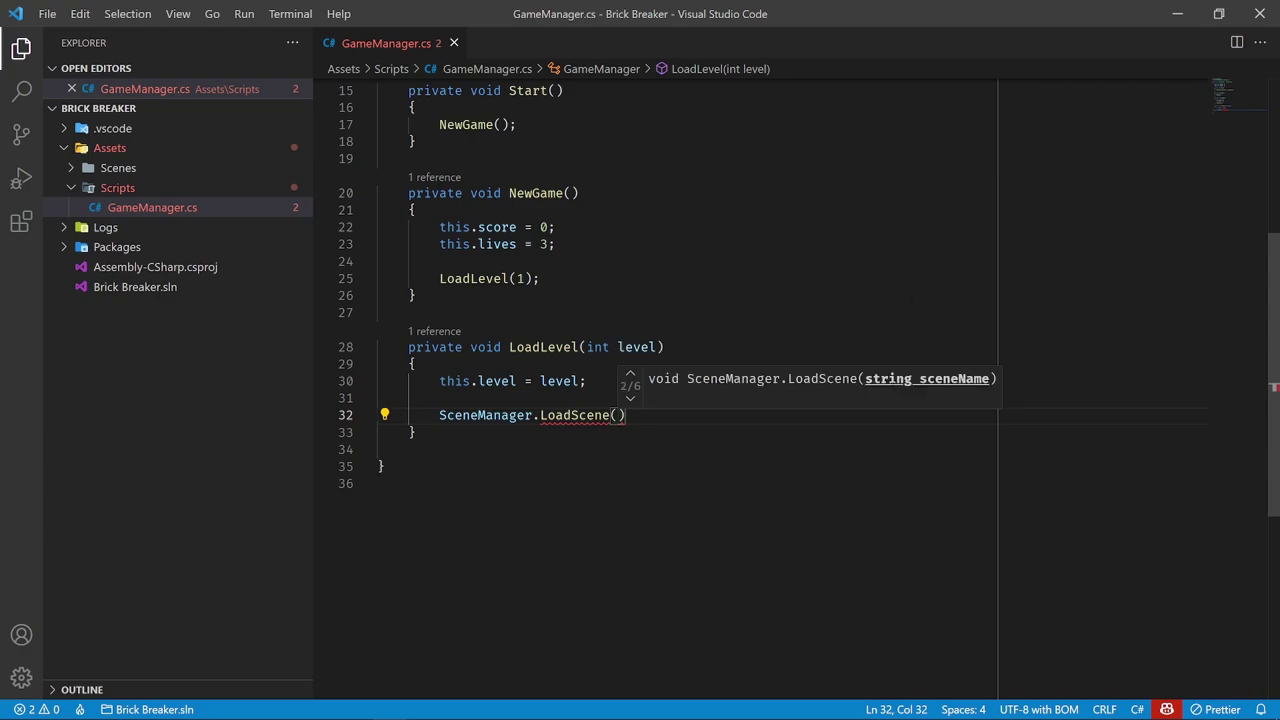
key(Down)
key(Down)
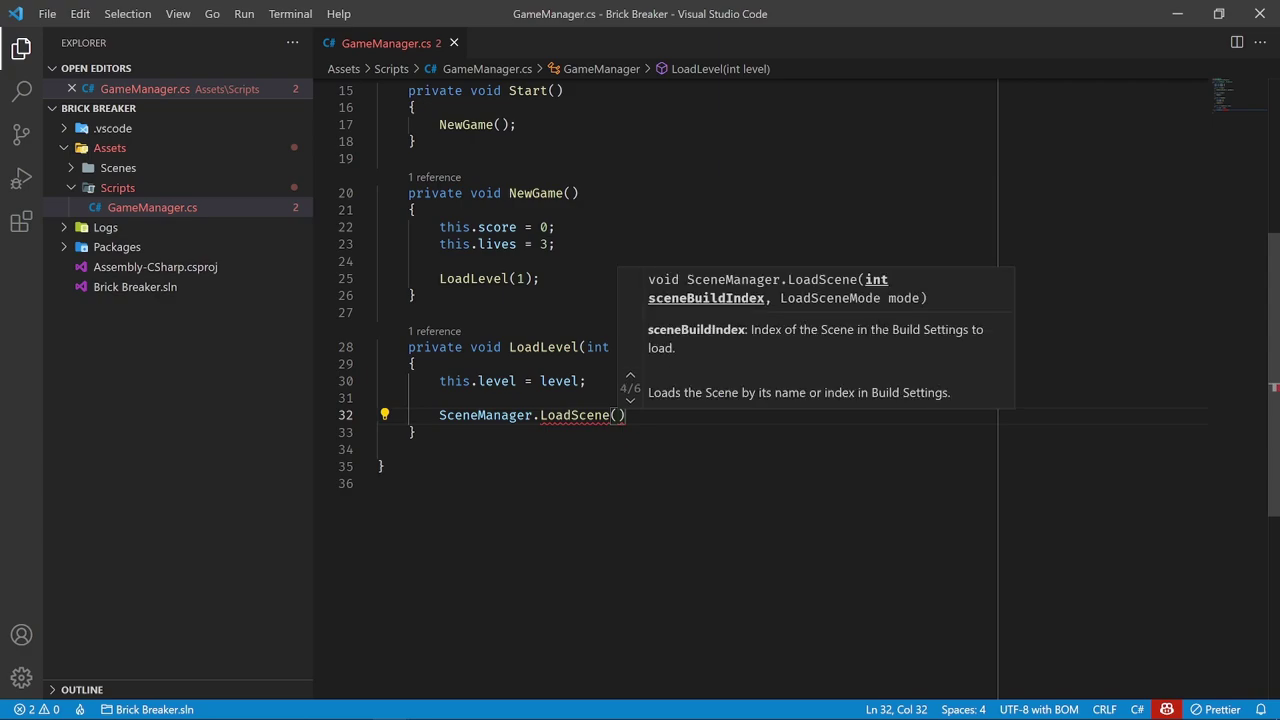
key(ctrl+End)
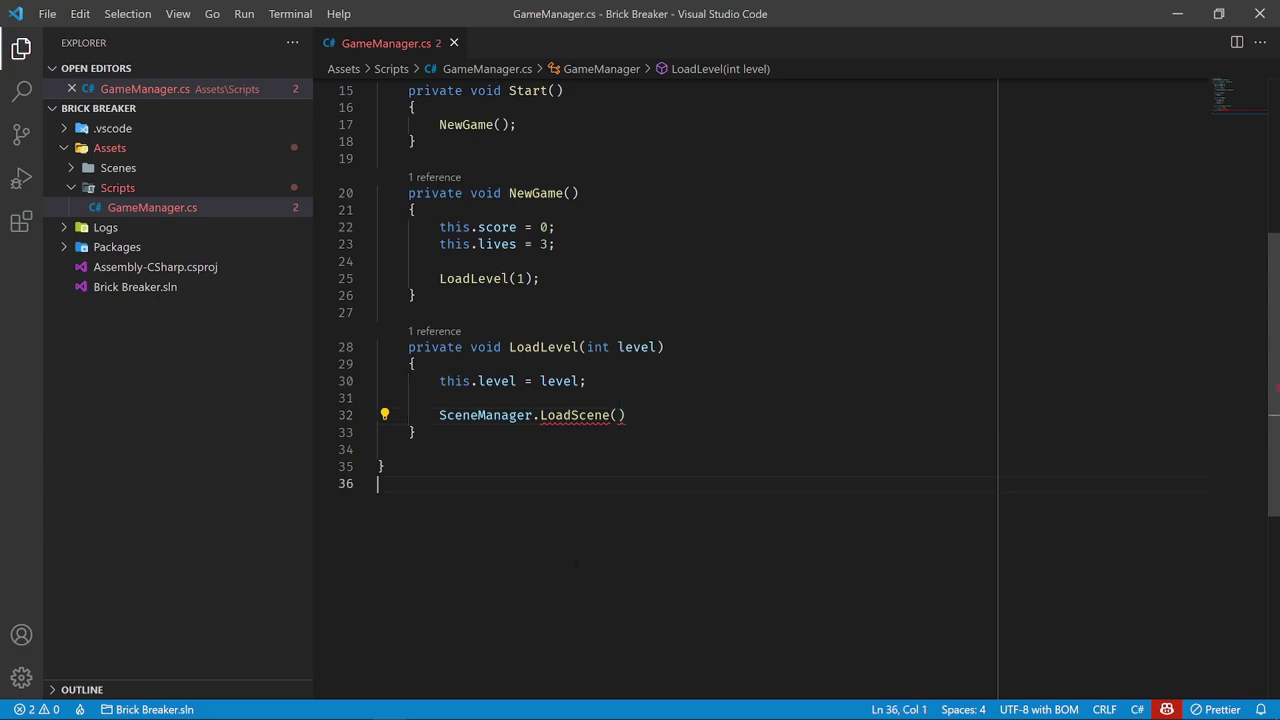
Finish the line as SceneManager.LoadScene();, comment it out, and save
click(656, 414)
text(;)
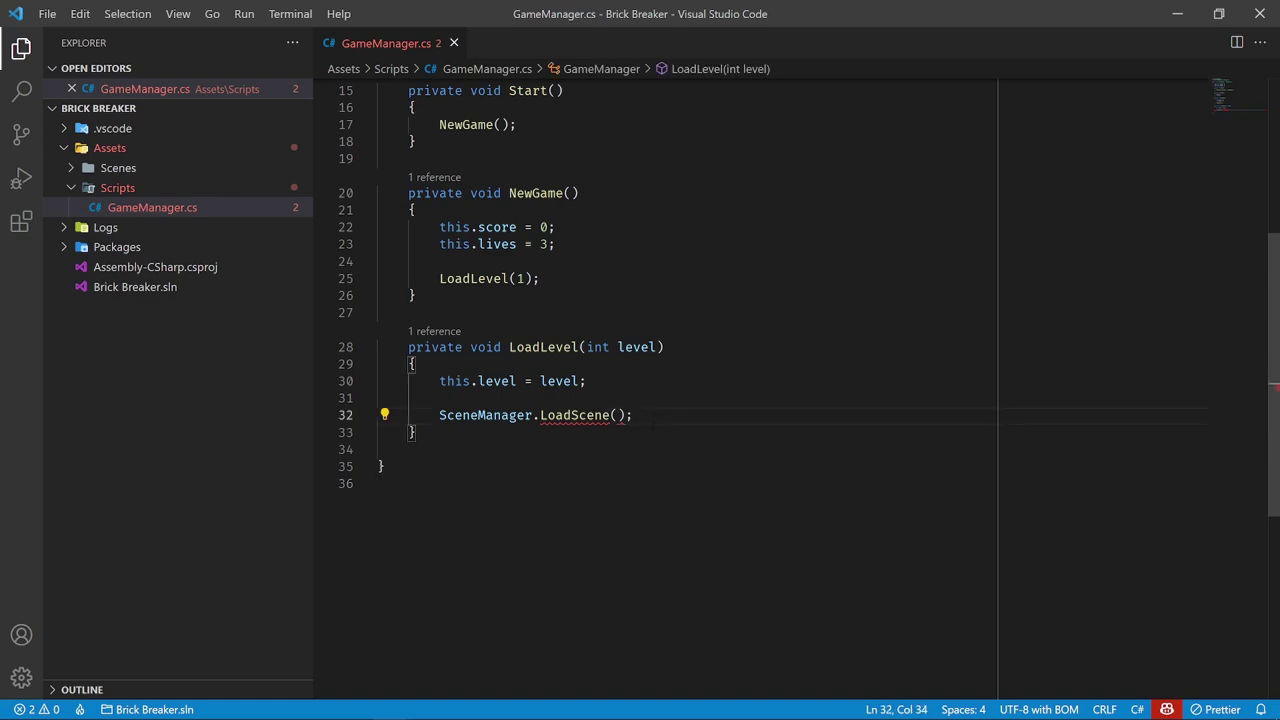
key(ctrl+slash)
key(ctrl+End)
key(ctrl+s)
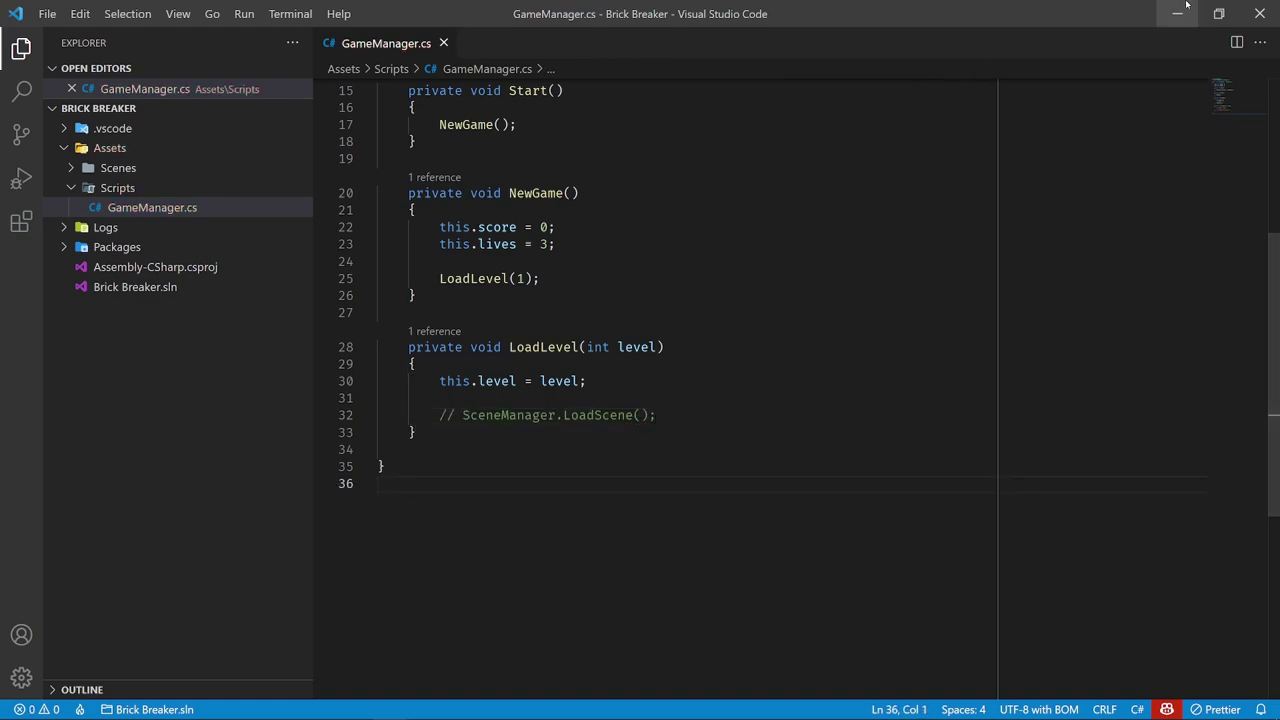
Back in Unity, look over the Global, Level1 and Level2 scene assets in Assets/Scenes
click(1177, 14)
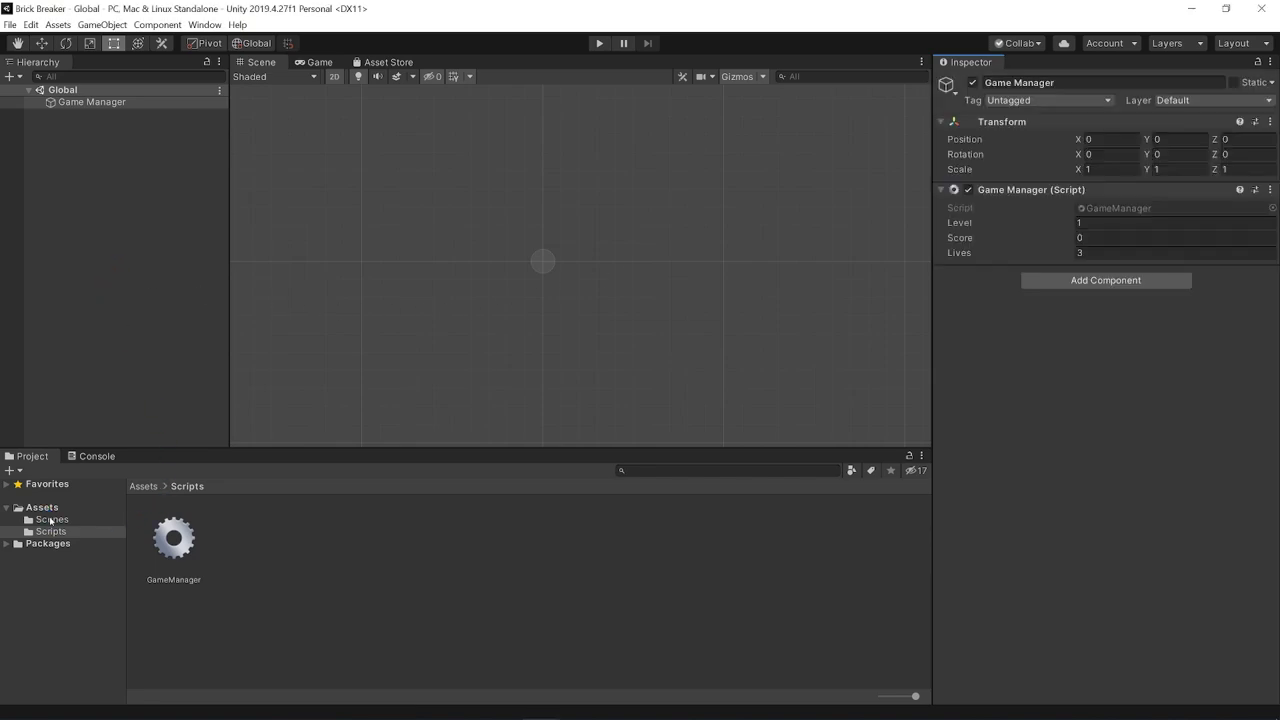
click(50, 520)
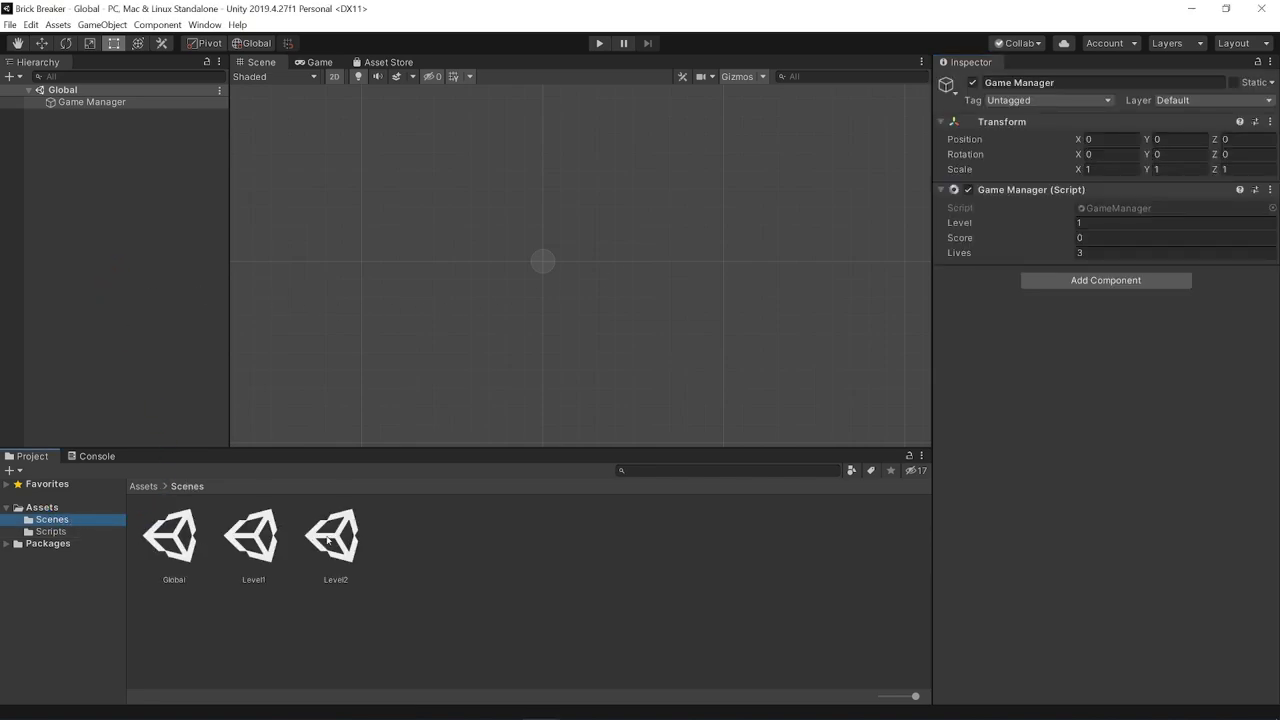
click(170, 537)
click(330, 537)
click(150, 536)
click(245, 537)
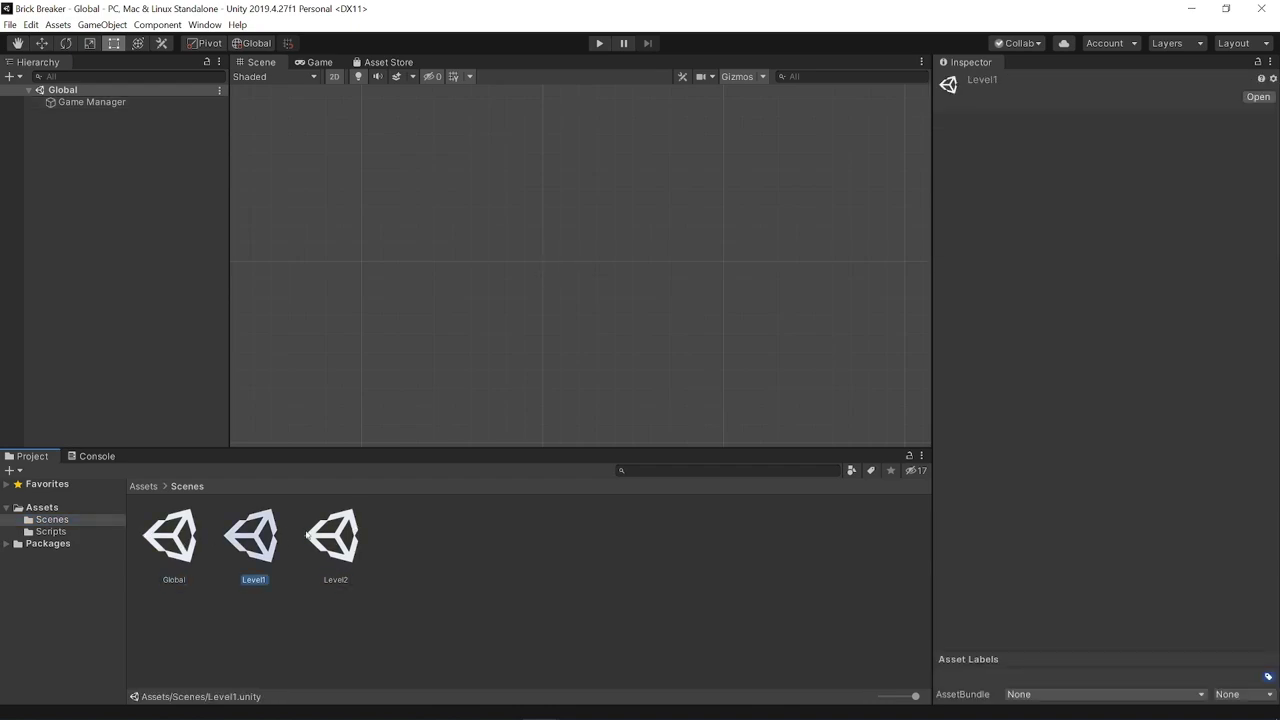
click(306, 535)
click(477, 566)
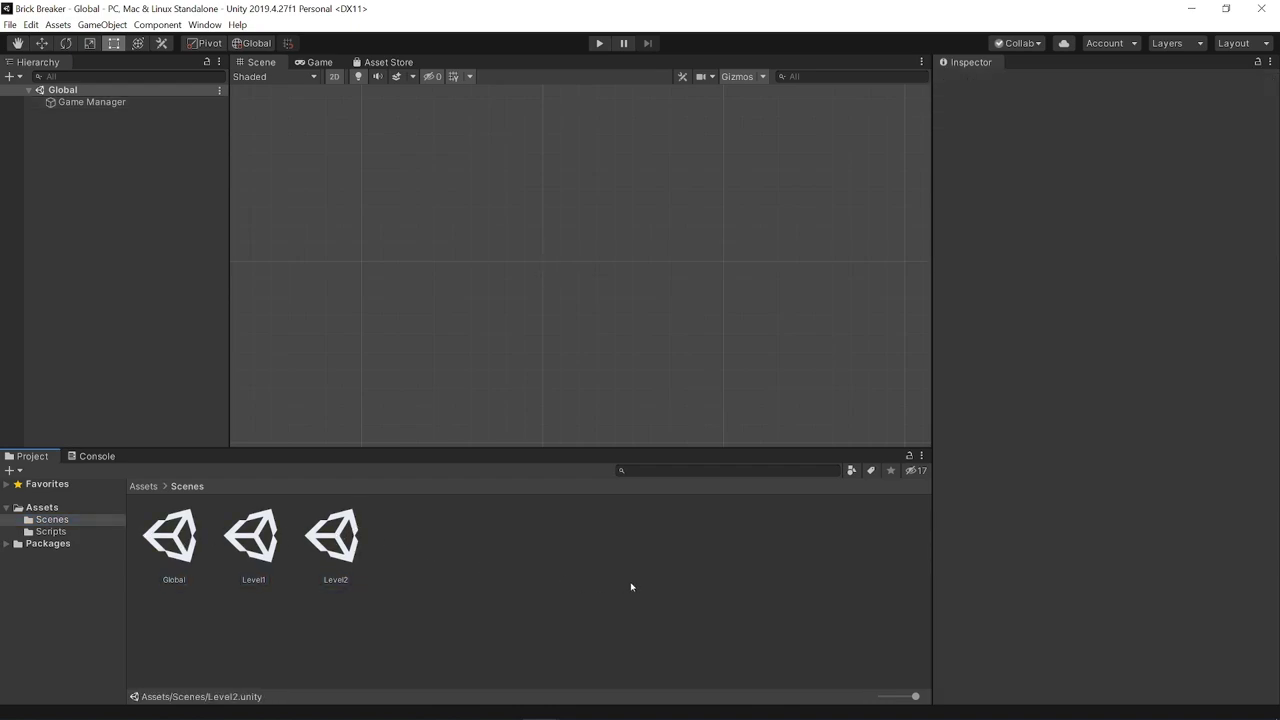
In File > Build Settings, drag the Global, Level1 and Level2 scenes into Scenes In Build
click(11, 24)
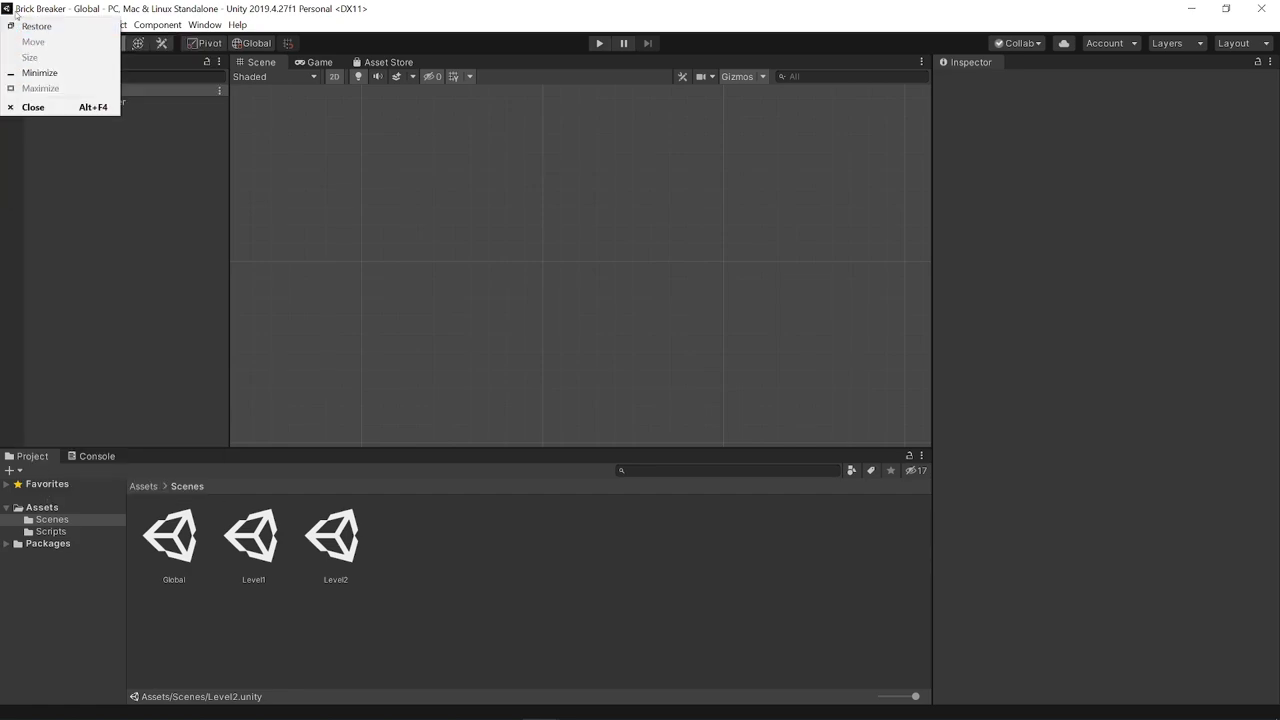
click(22, 24)
click(22, 24)
click(55, 160)
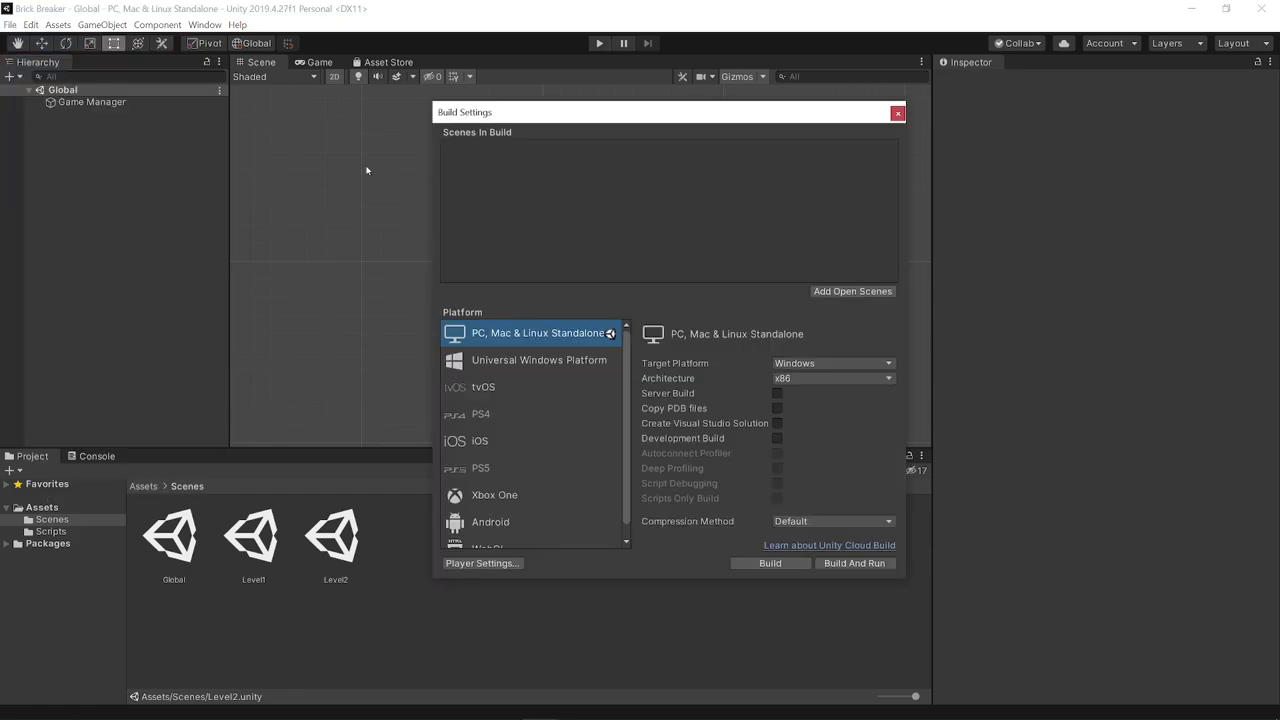
drag(537, 113, 450, 107)
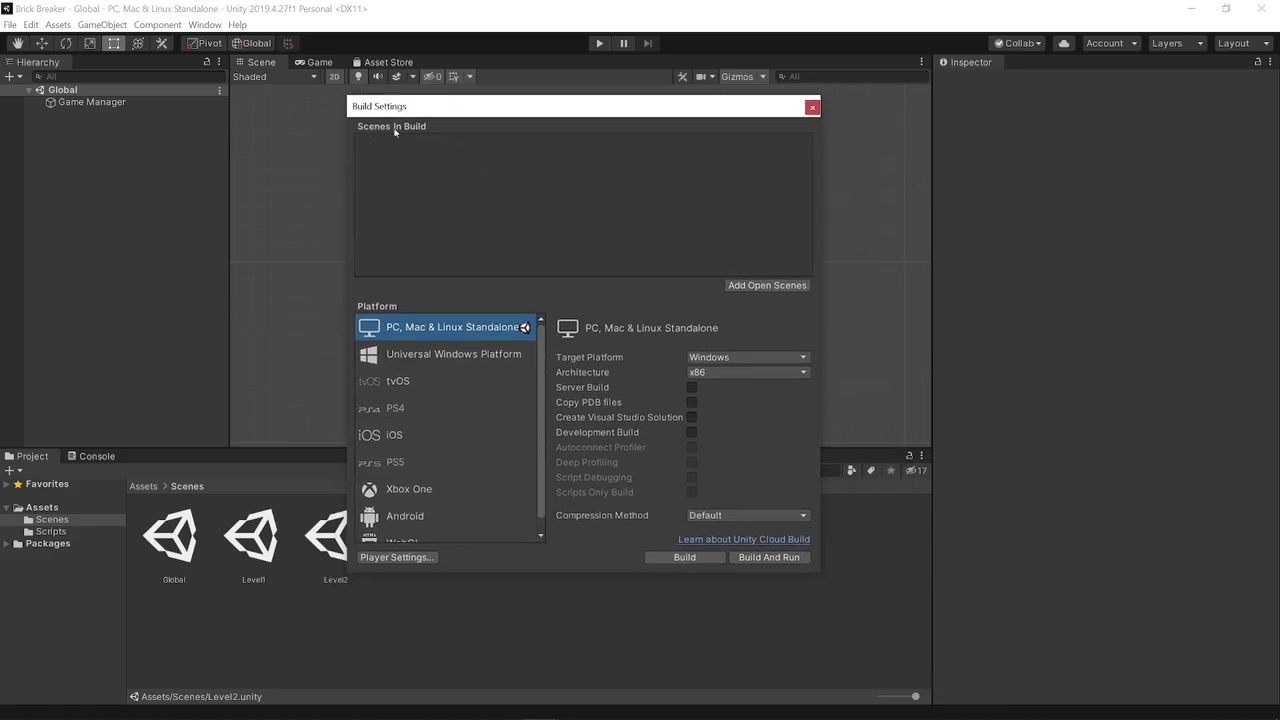
drag(521, 108, 606, 125)
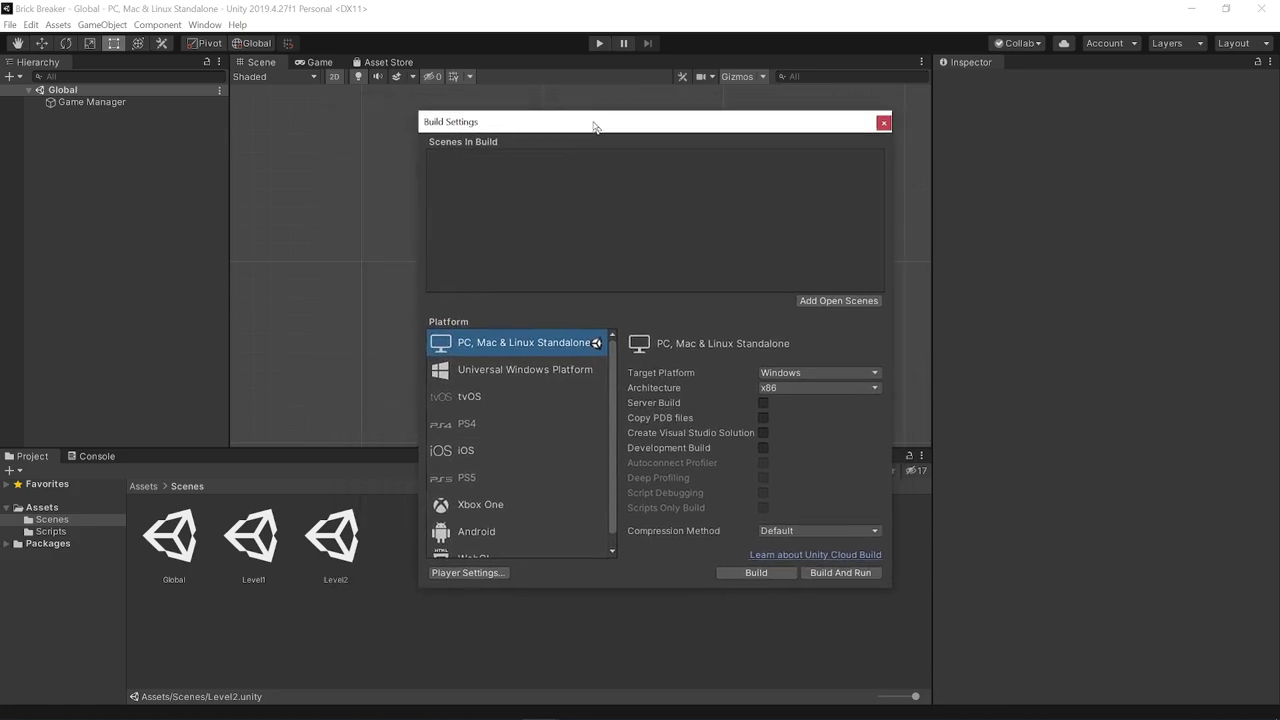
drag(518, 257, 518, 258)
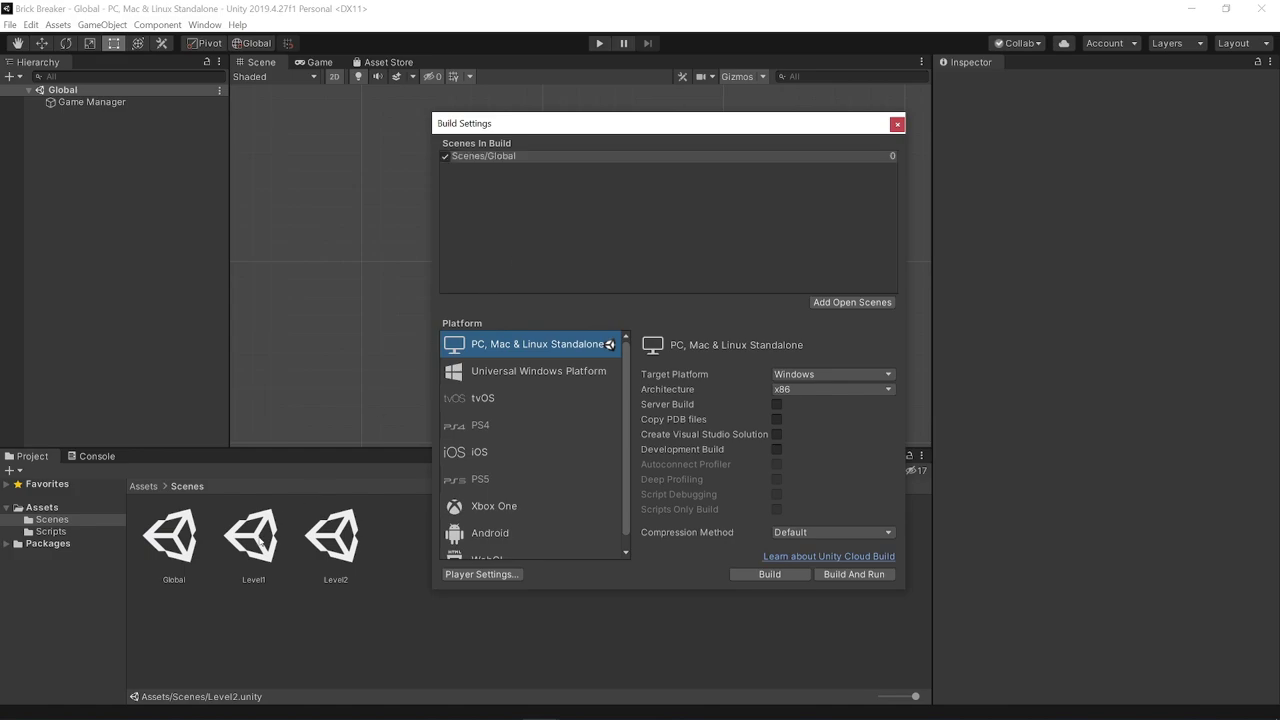
mouse_move(253, 540)
mouse_down()
mouse_move(511, 270)
mouse_move(540, 262)
mouse_up()
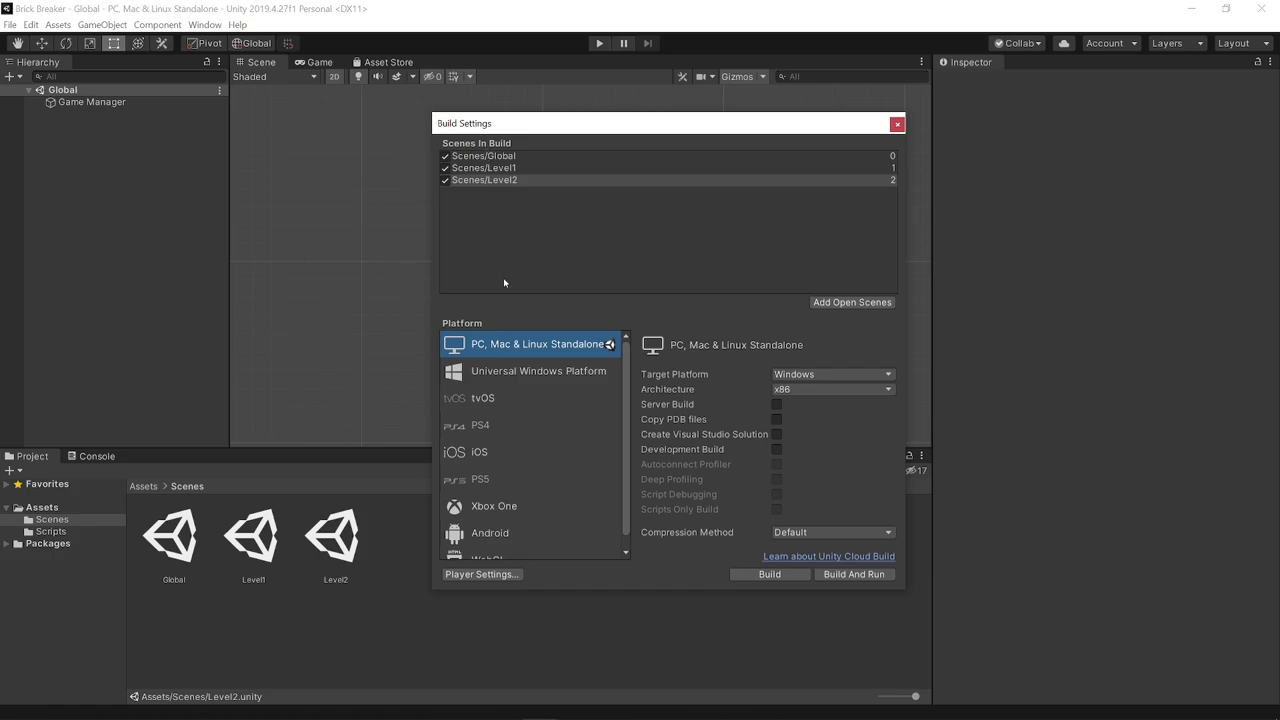
Confirm the build list order is Global 0, Level1 1, Level2 2, then close Build Settings
click(497, 157)
click(500, 169)
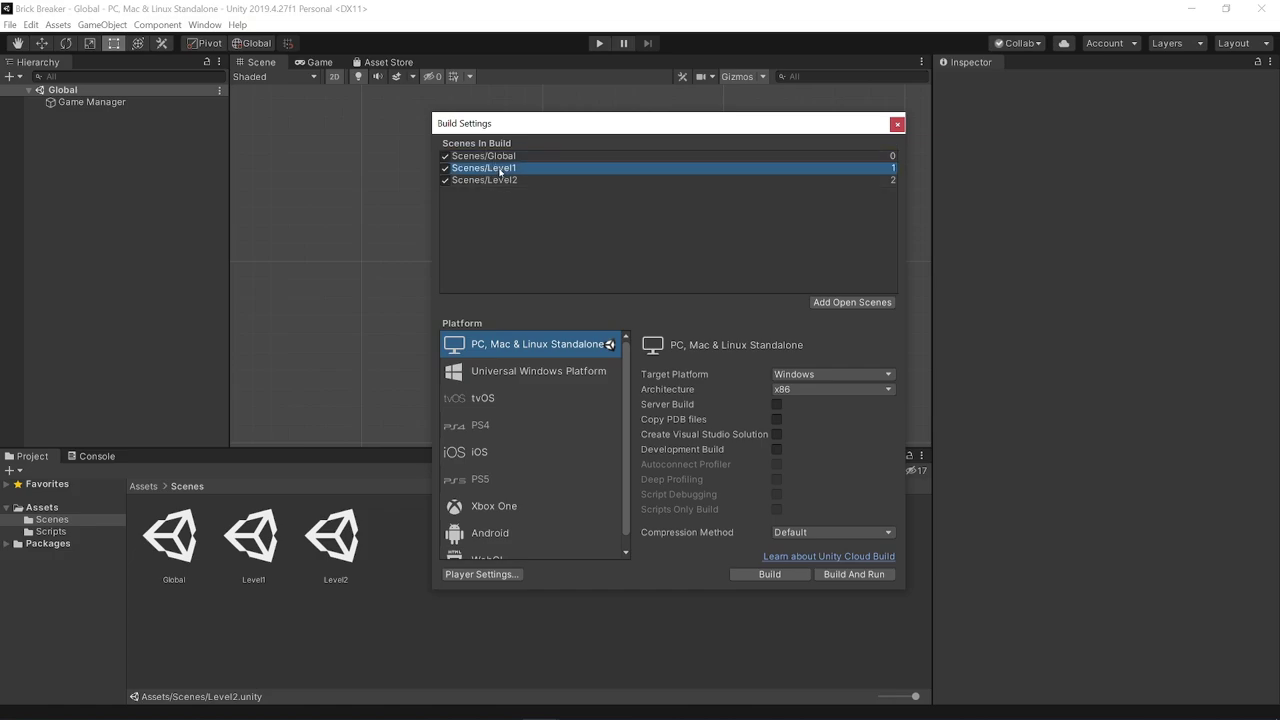
click(500, 180)
click(496, 157)
click(495, 168)
click(495, 180)
click(490, 168)
click(490, 157)
click(897, 124)
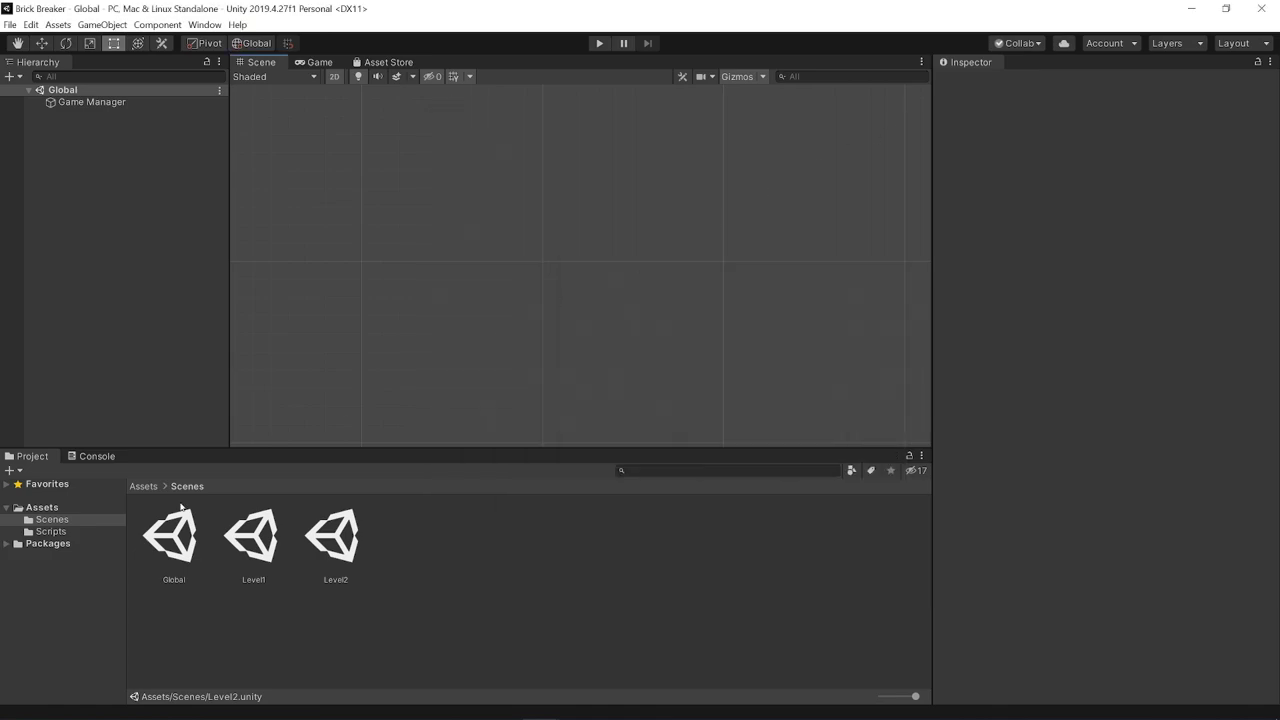
Open the GameManager script, then reopen Build Settings twice to recheck the scene list and close it
click(52, 531)
double_click(176, 540)
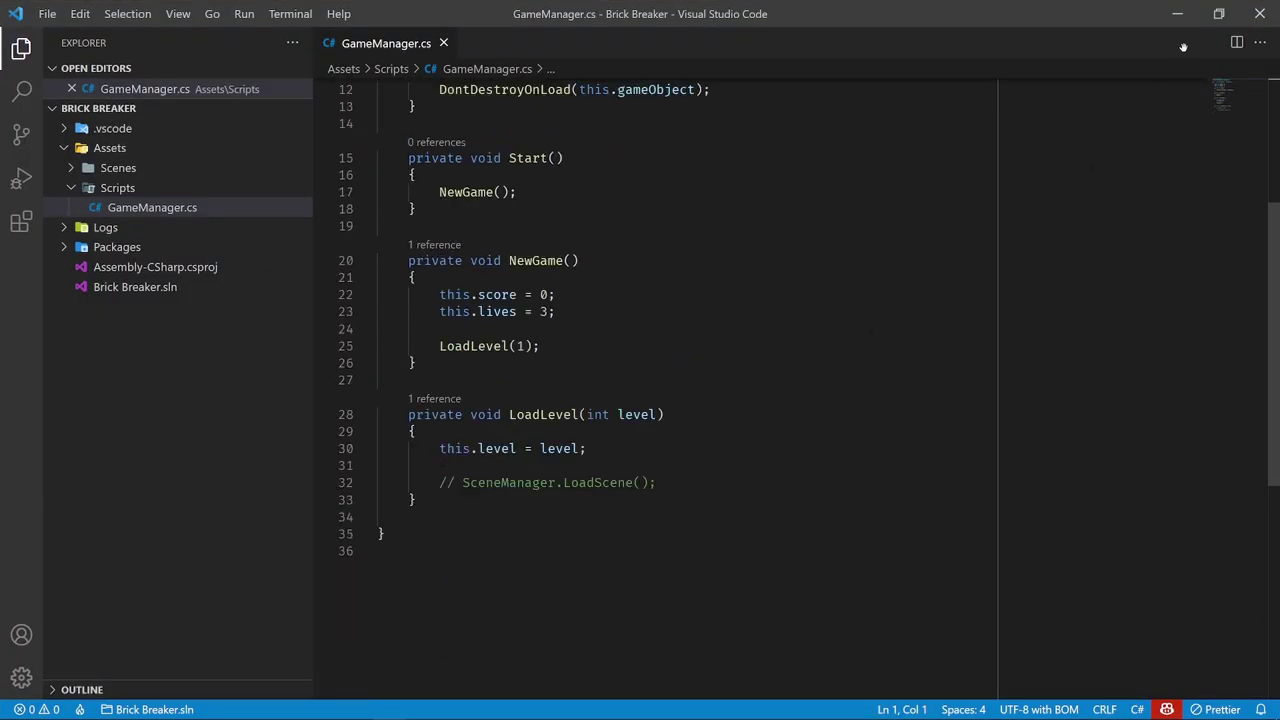
click(1177, 14)
click(10, 24)
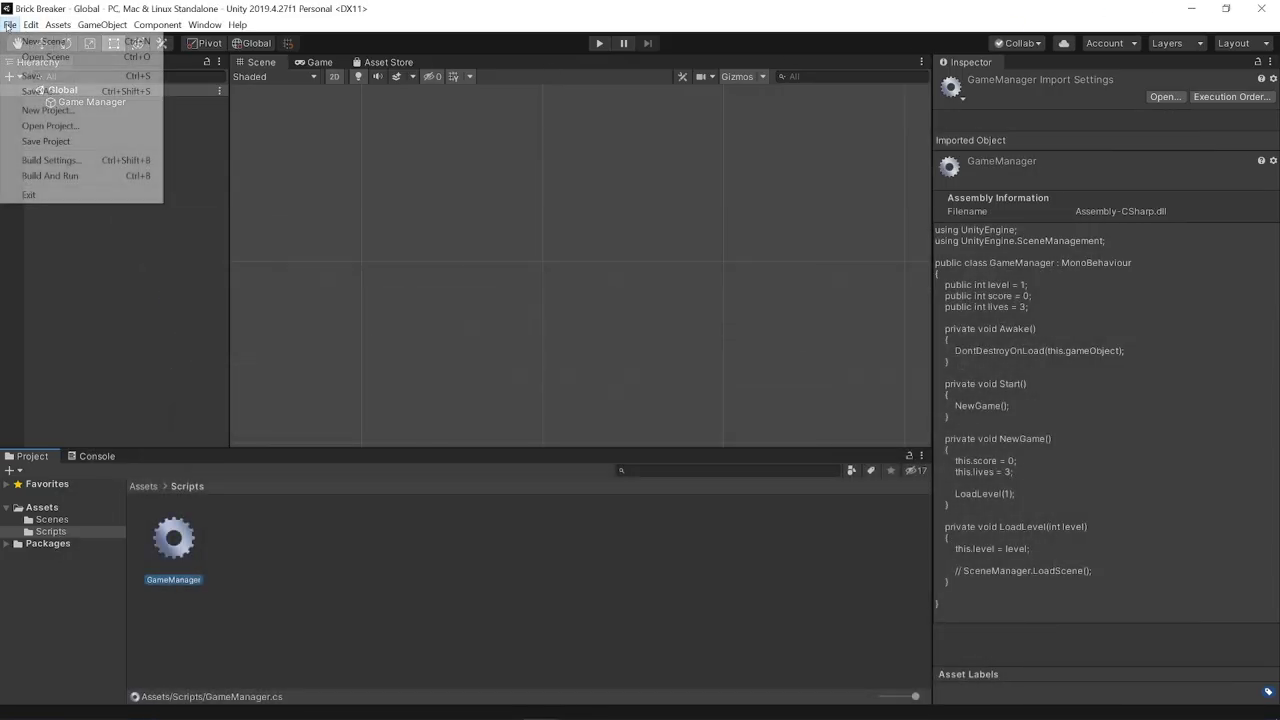
click(50, 160)
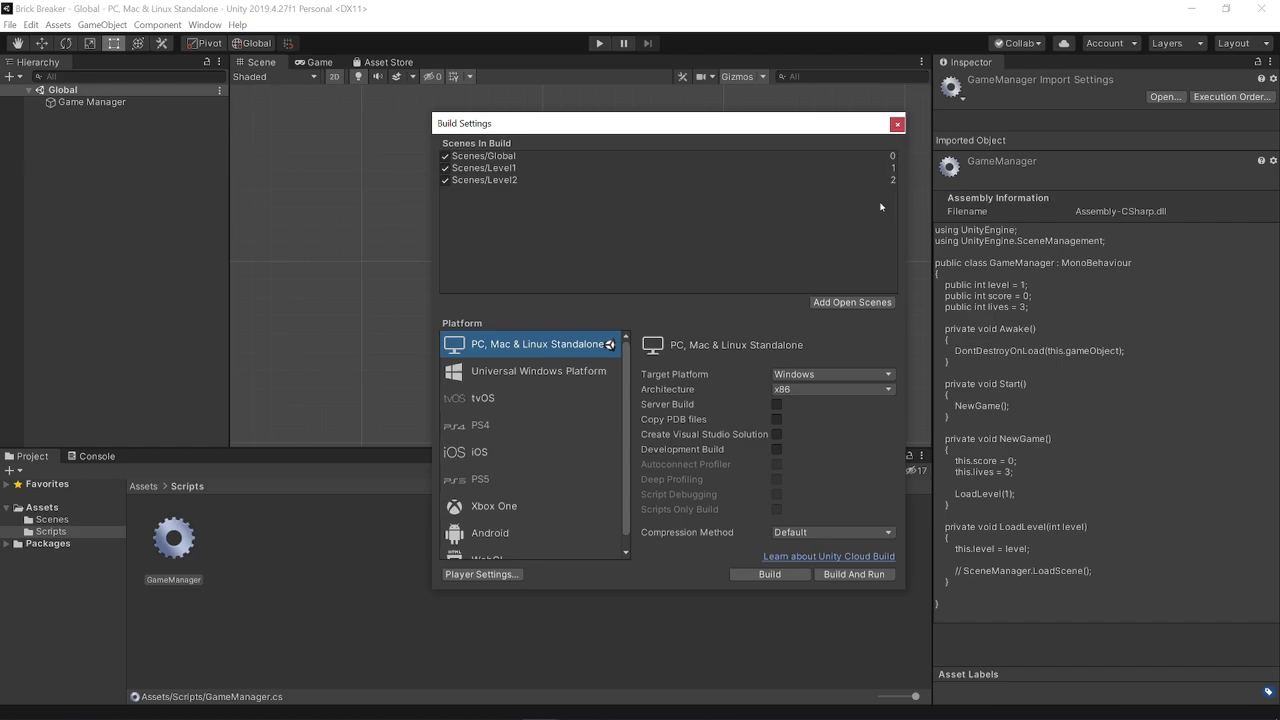
click(897, 124)
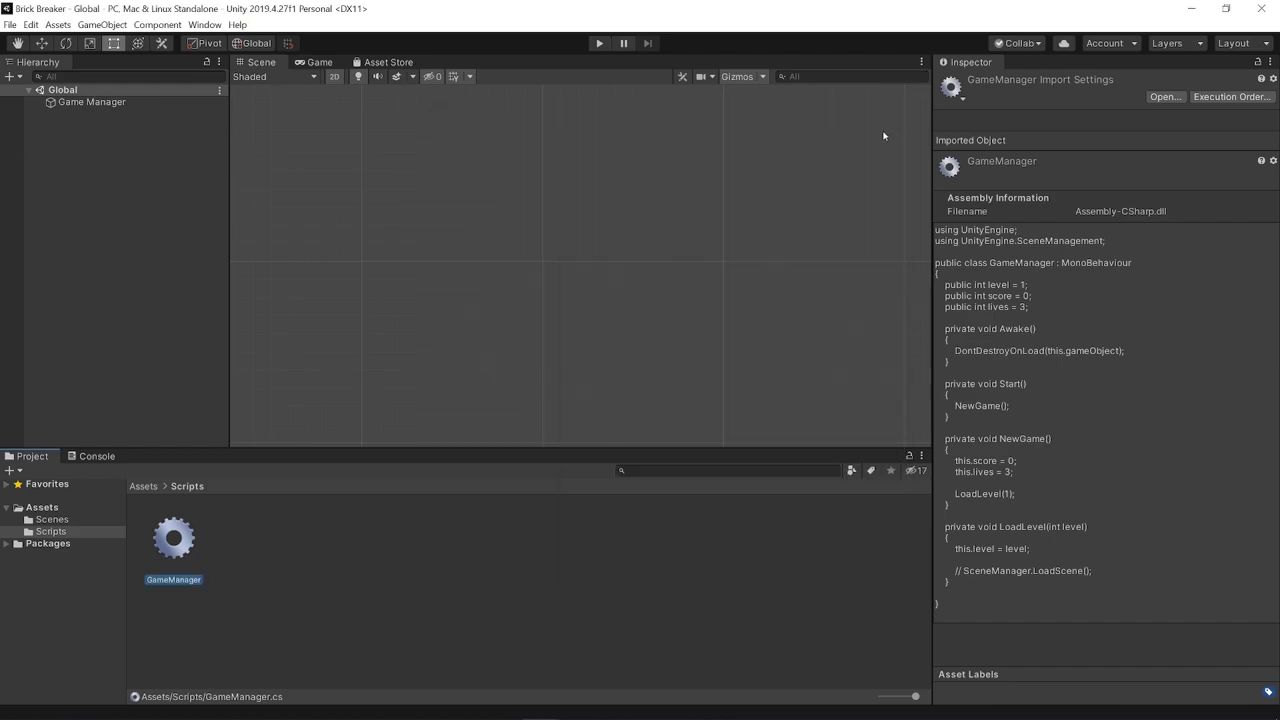
click(10, 24)
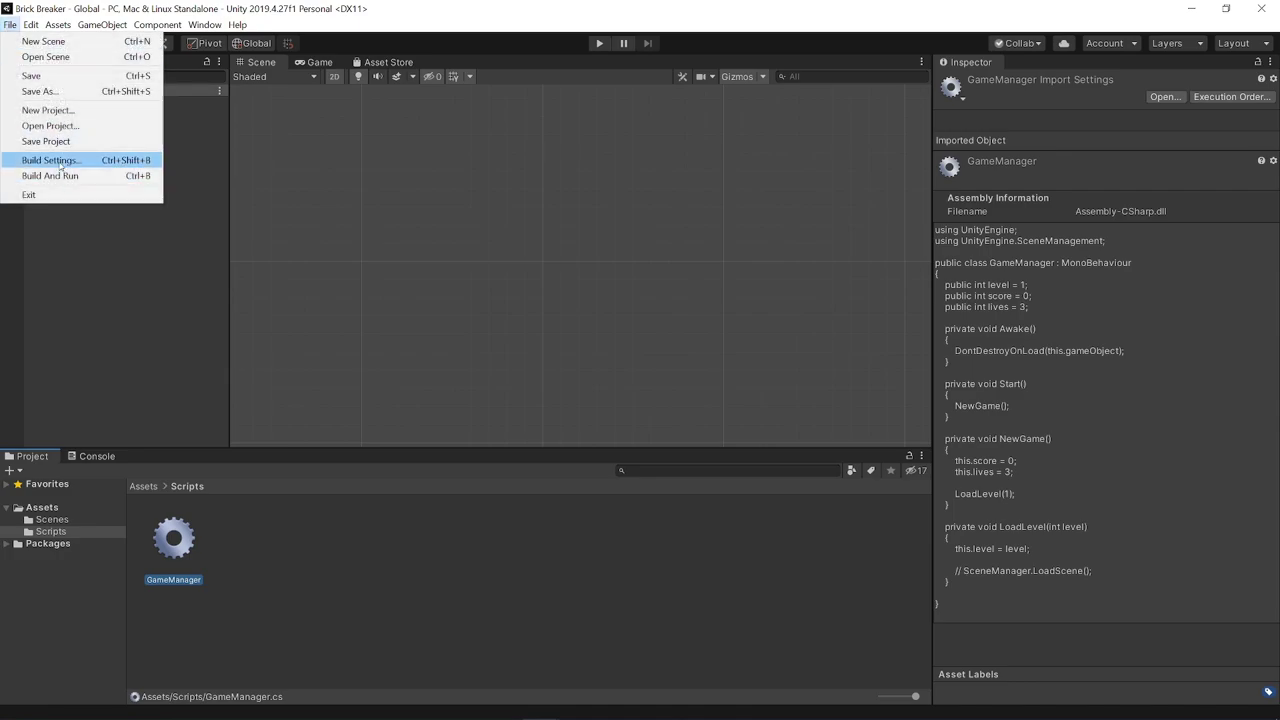
click(61, 163)
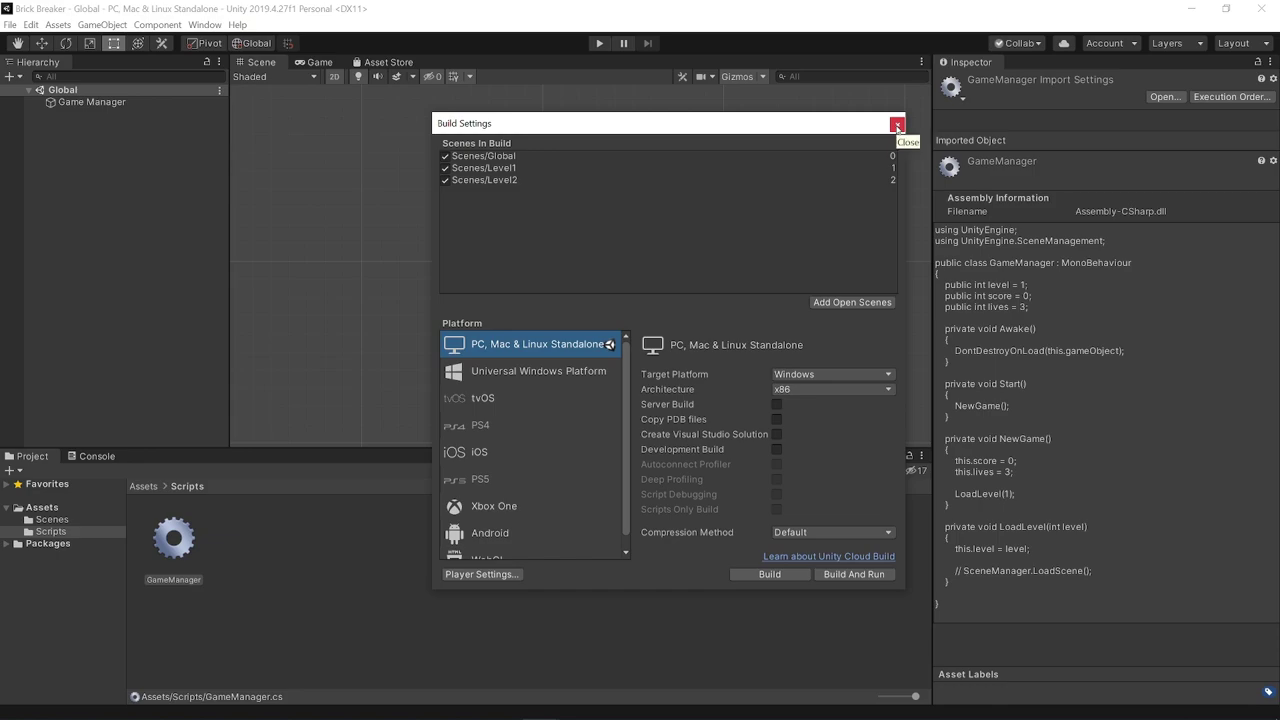
click(897, 126)
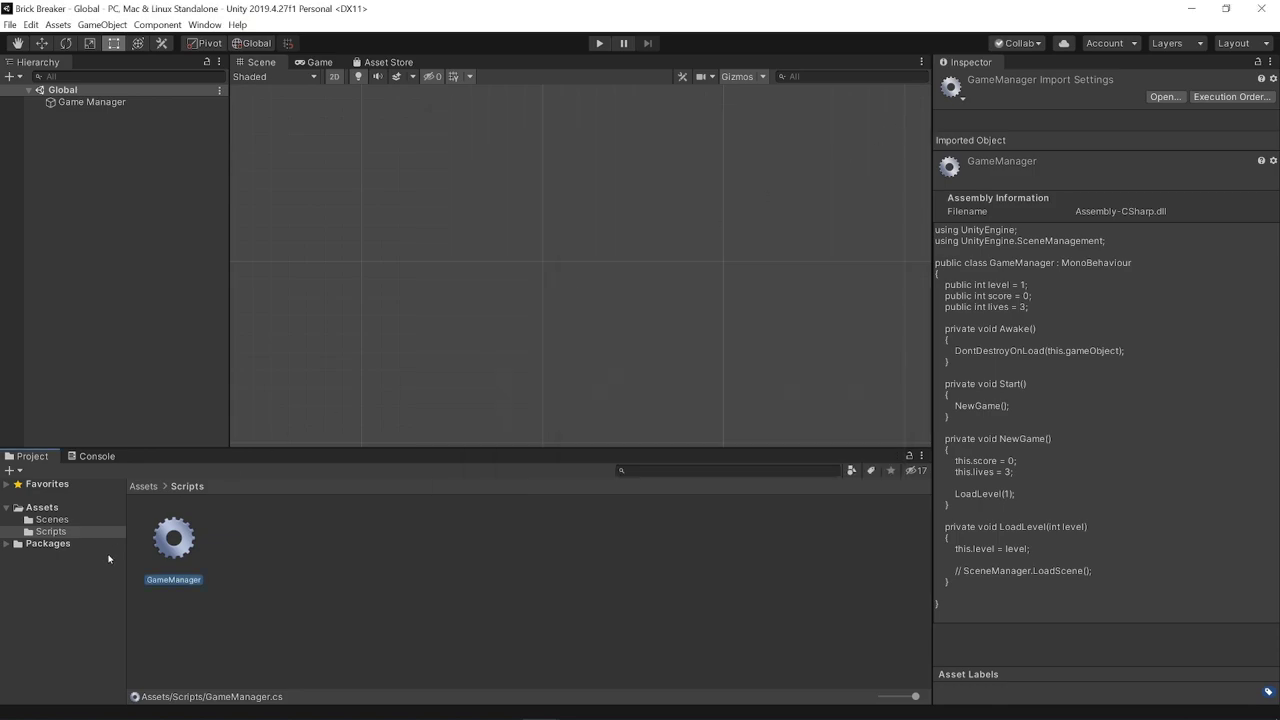
Open GameManager.cs and uncomment the SceneManager.LoadScene call on line 32
double_click(170, 566)
scroll(542, 510, down, 5)
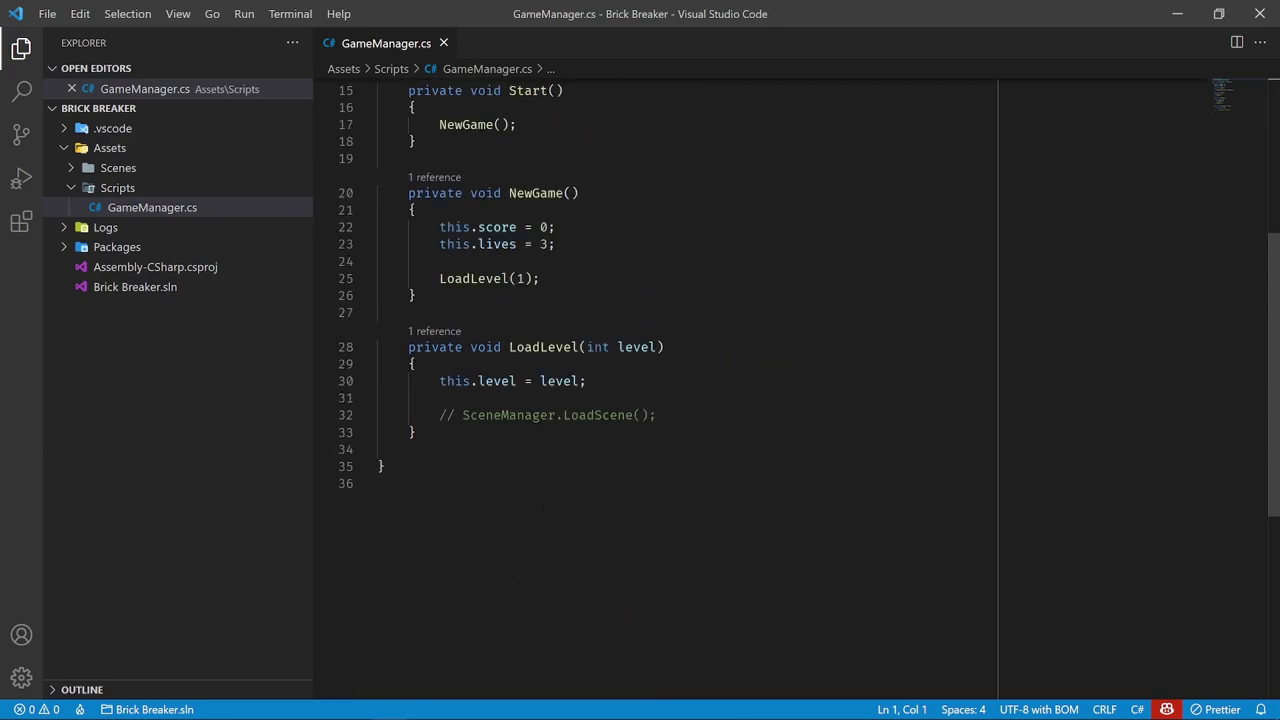
scroll(619, 437, up, 5)
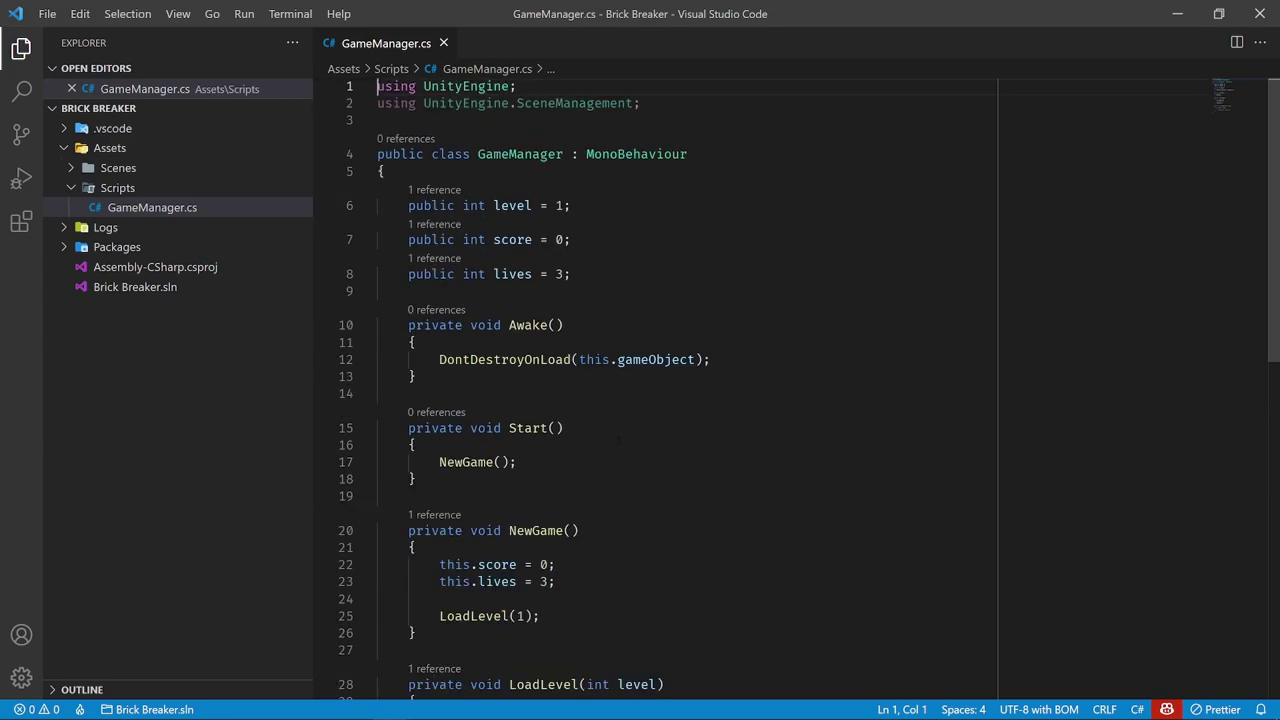
scroll(617, 437, down, 5)
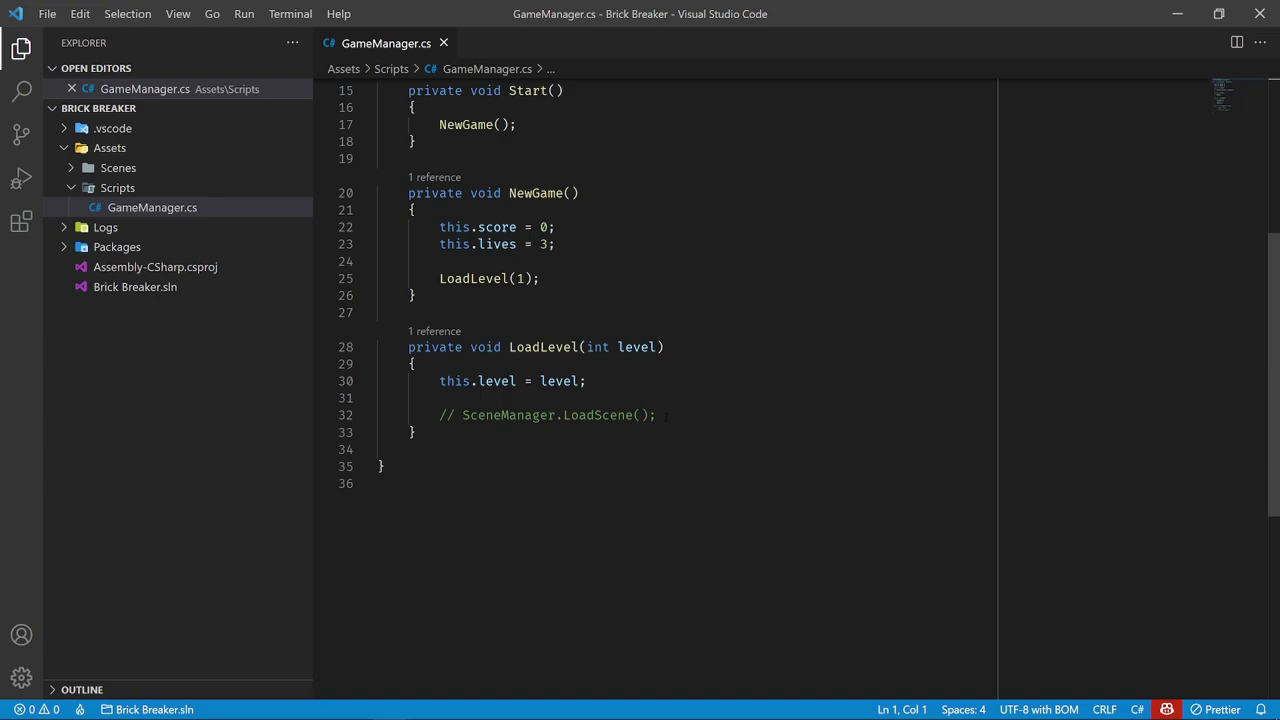
click(667, 415)
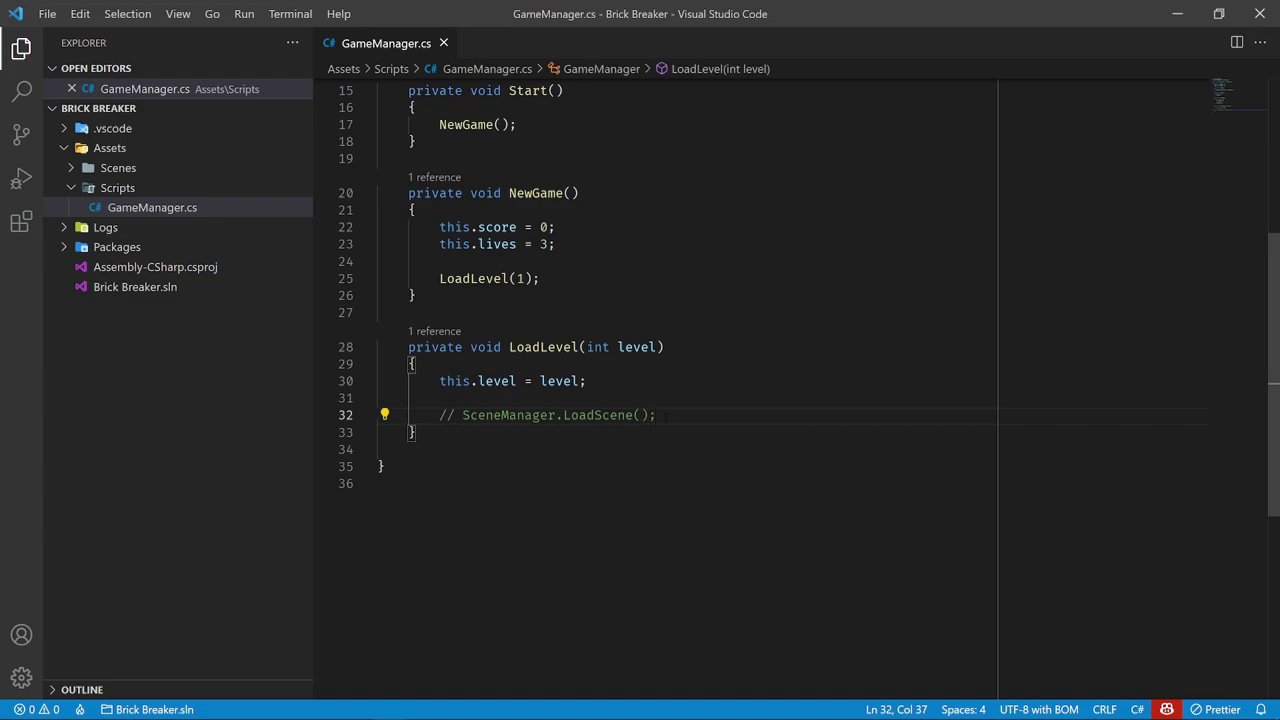
key(ctrl+slash)
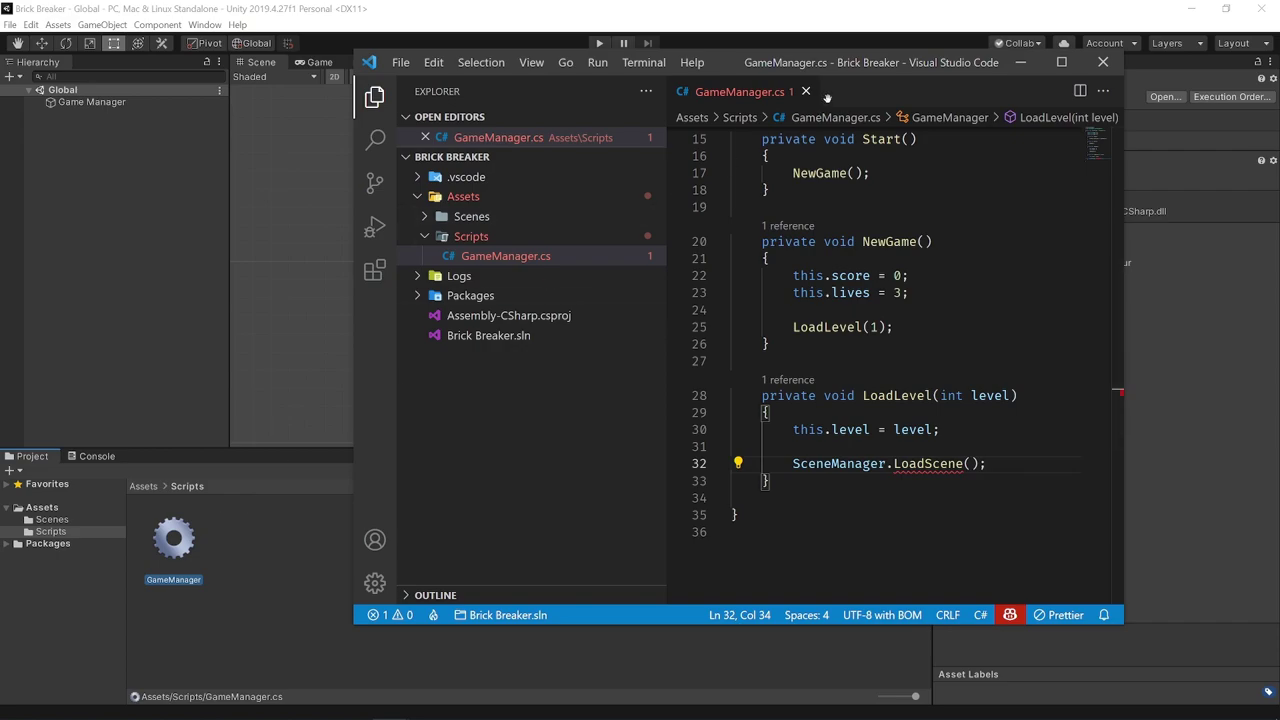
Pass "Level" + level as the LoadScene argument in LoadLevel, then return to Unity
click(1061, 62)
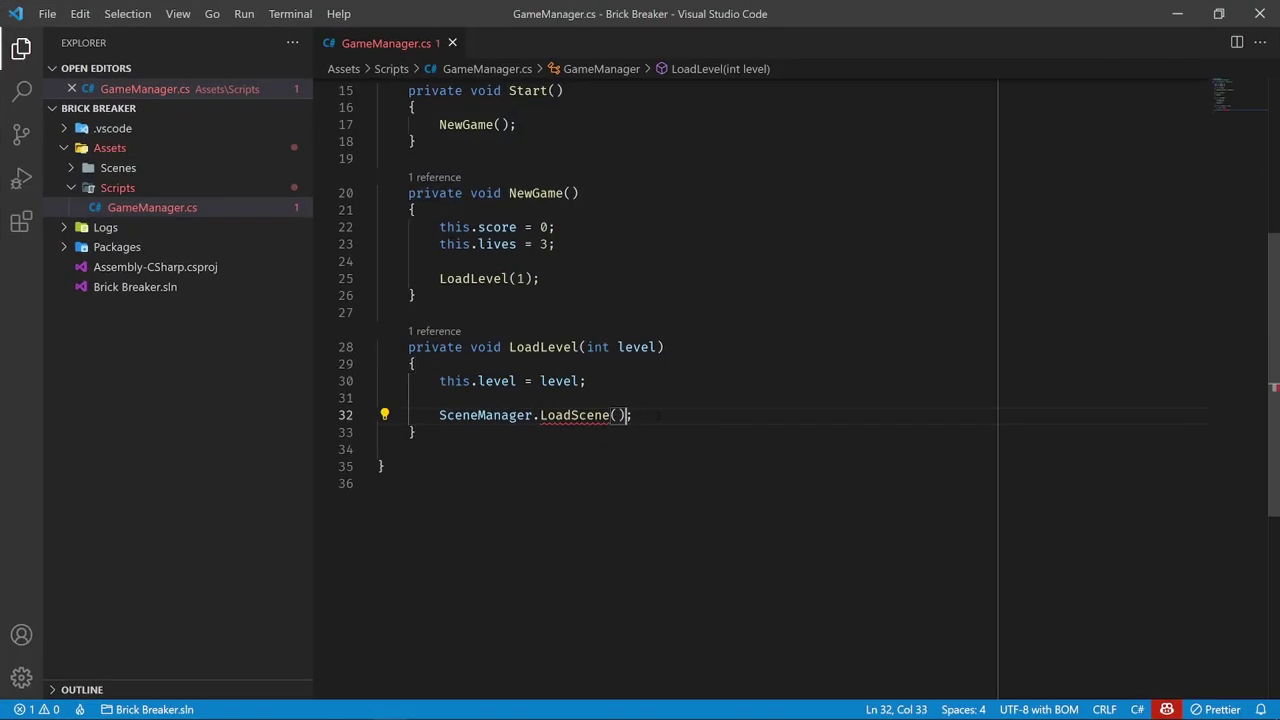
key(Down)
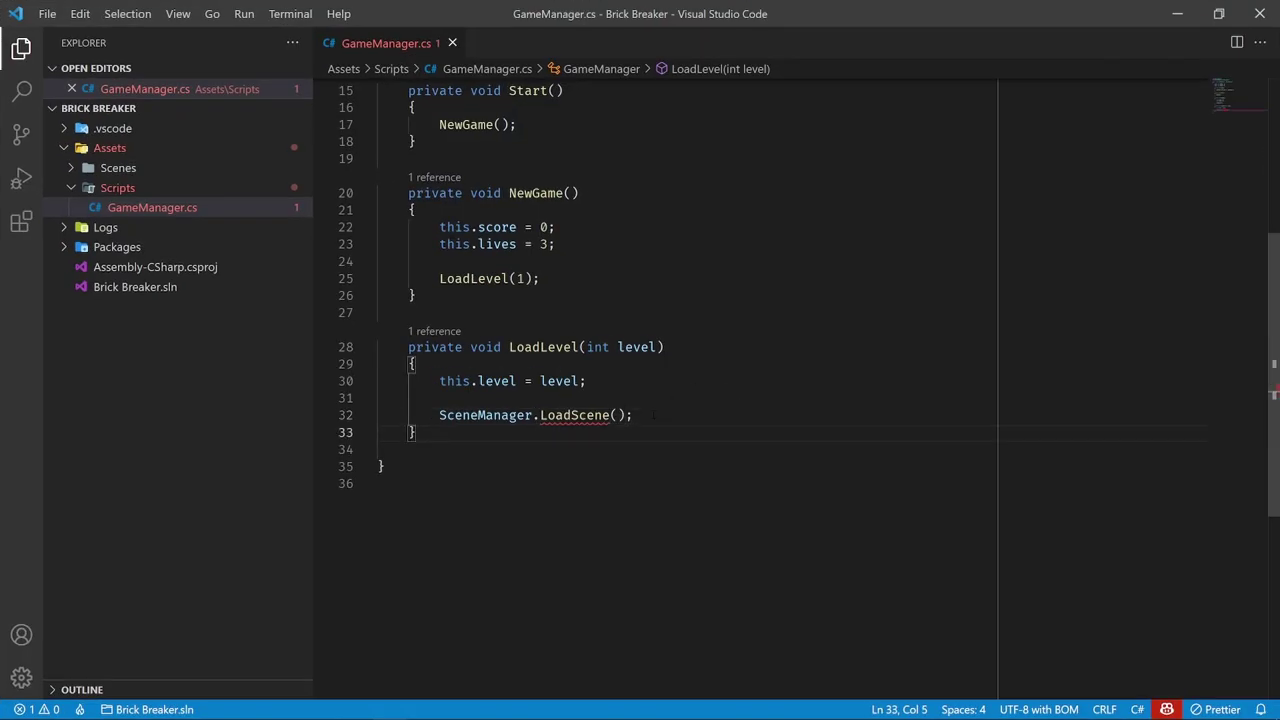
key(Up)
key(Left)
key(Left)
text("Le)
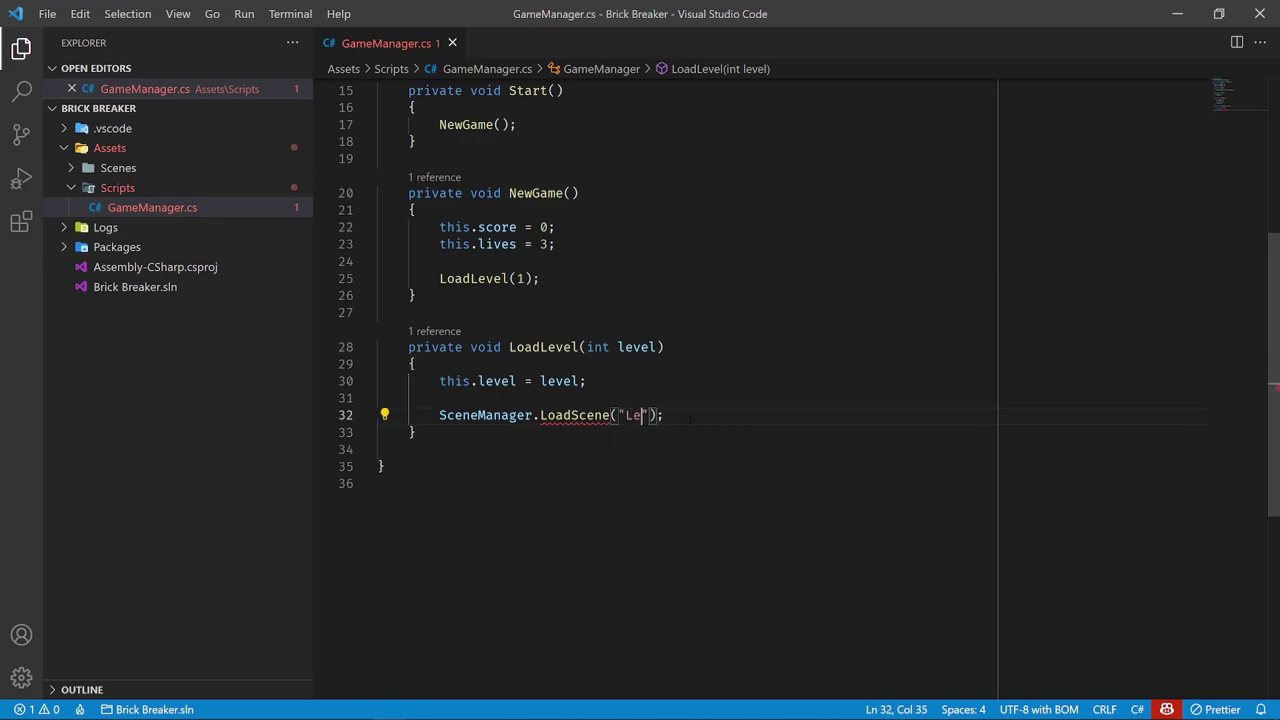
text(vel" +)
drag(656, 347, 594, 347)
click(694, 414)
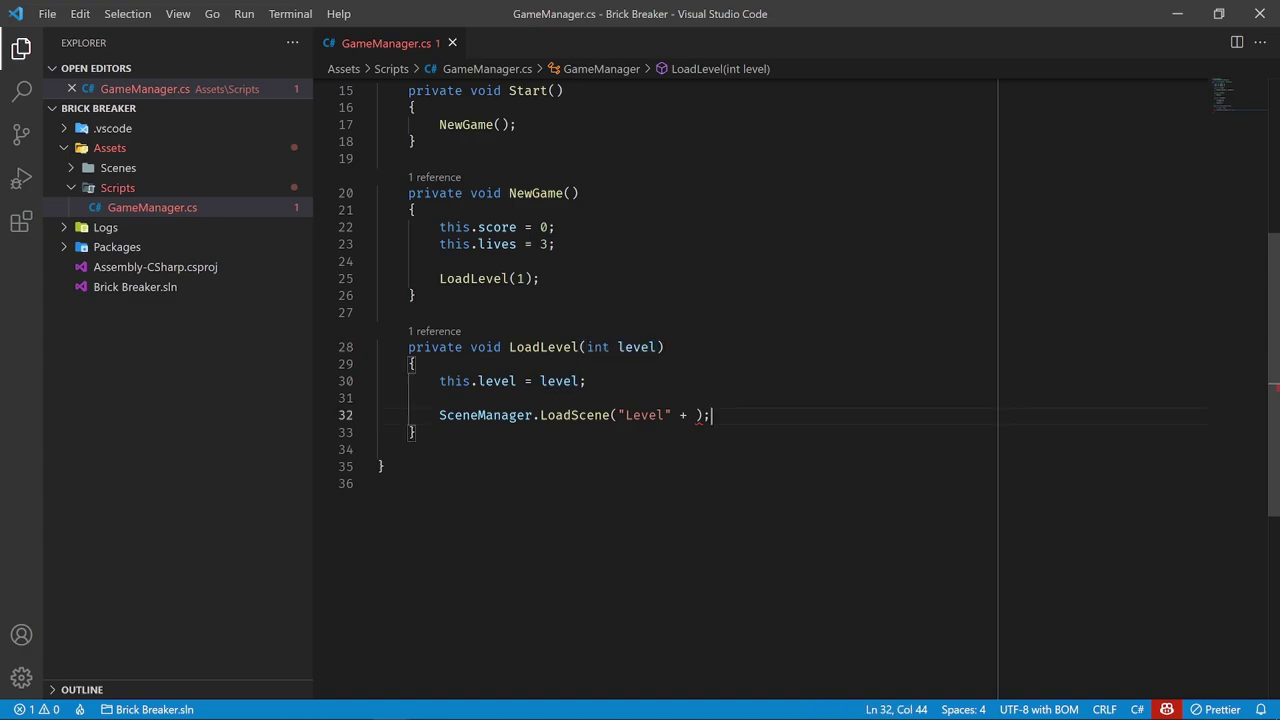
text(level)
key(End)
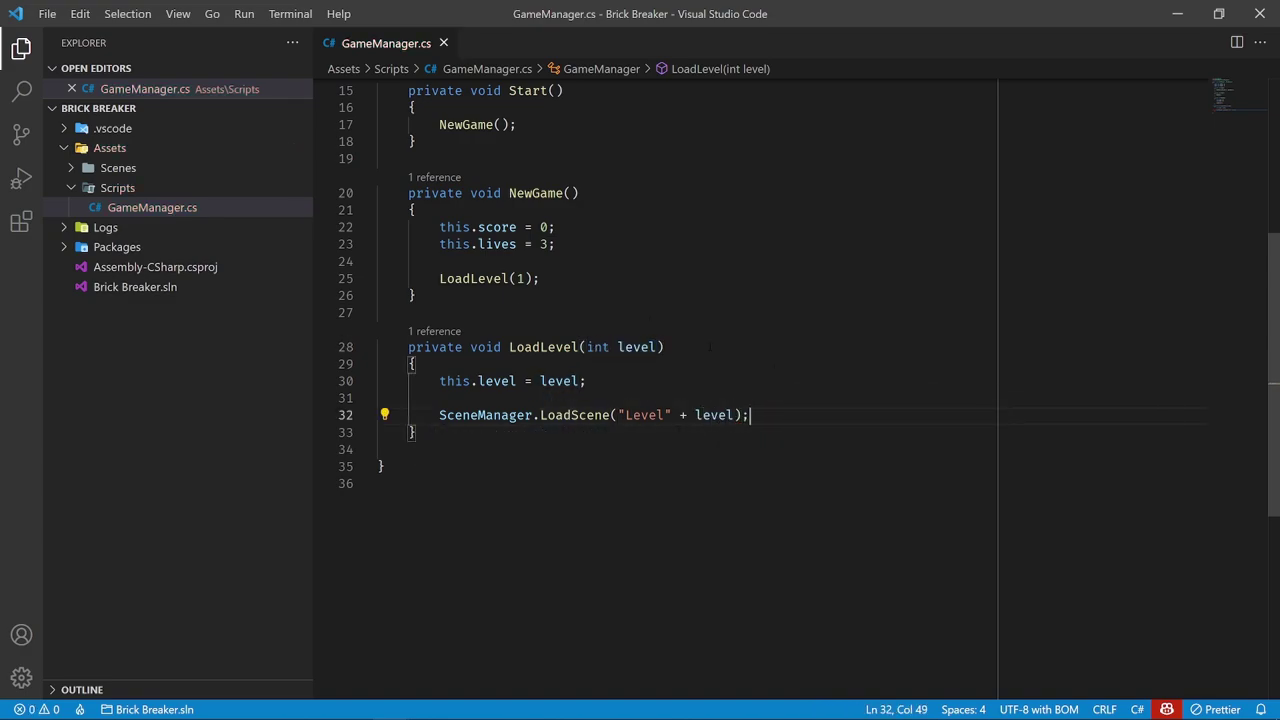
click(378, 483)
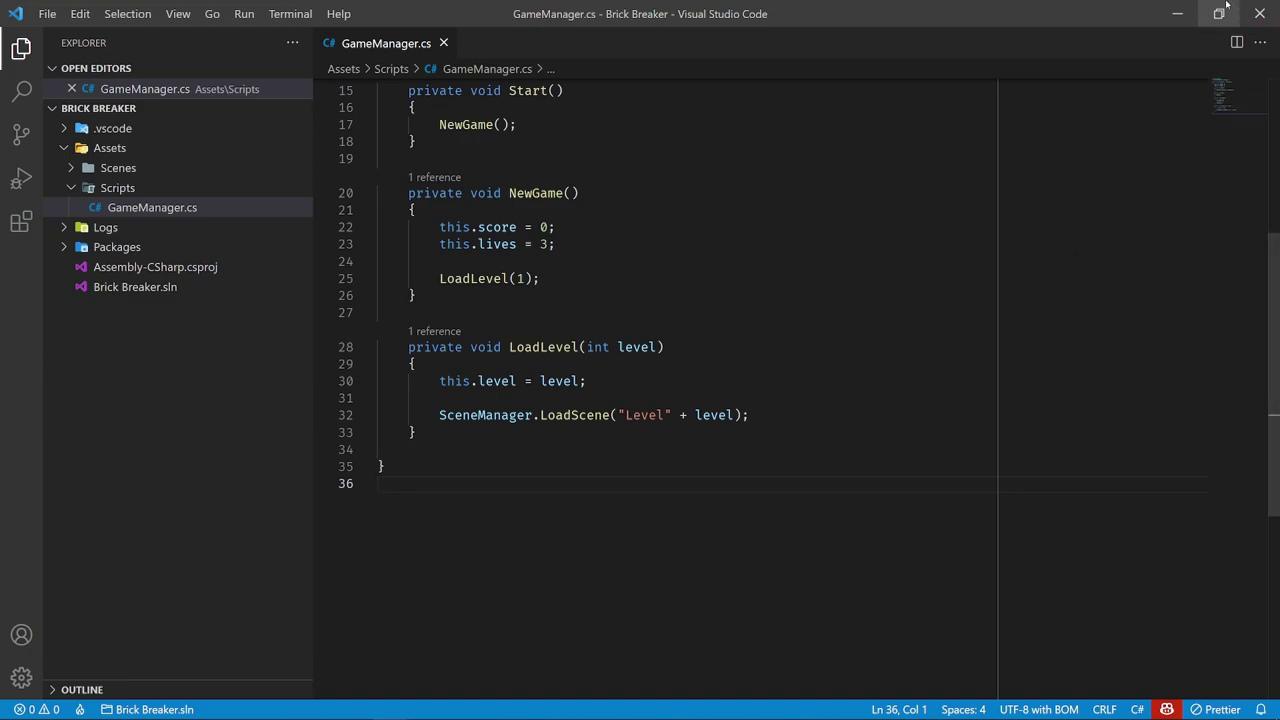
scroll(977, 324, up, 3)
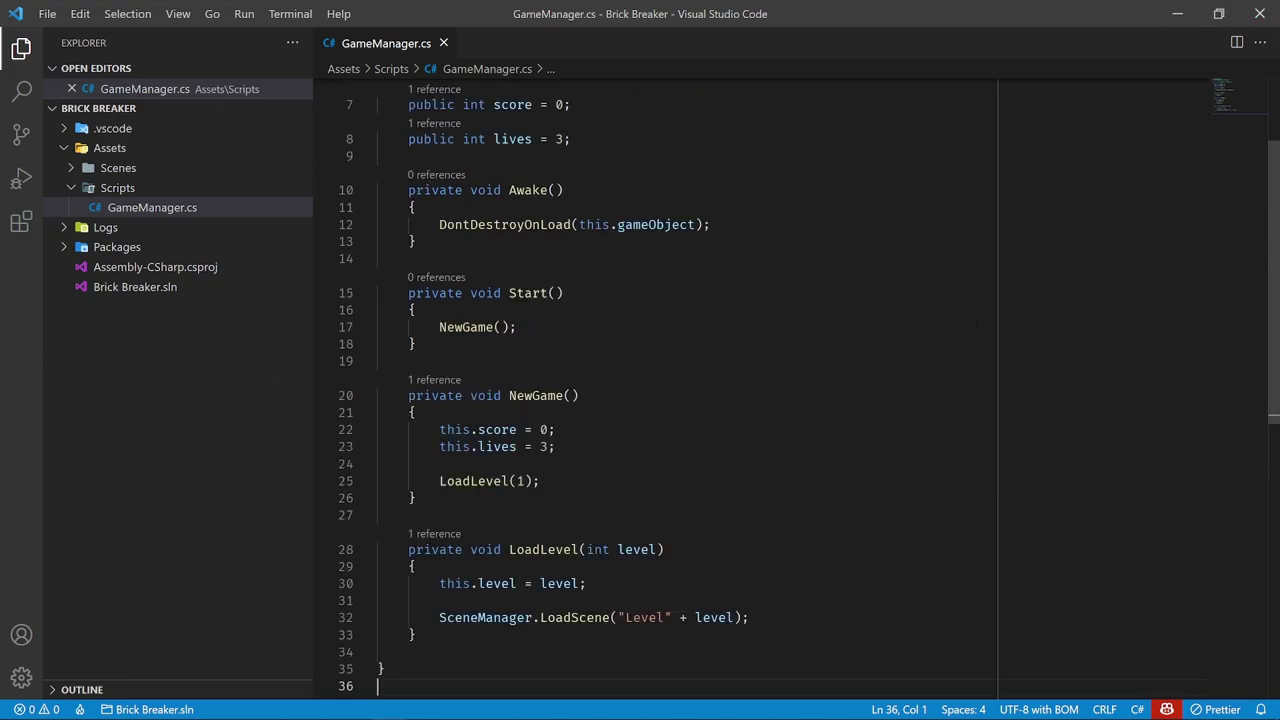
click(1177, 14)
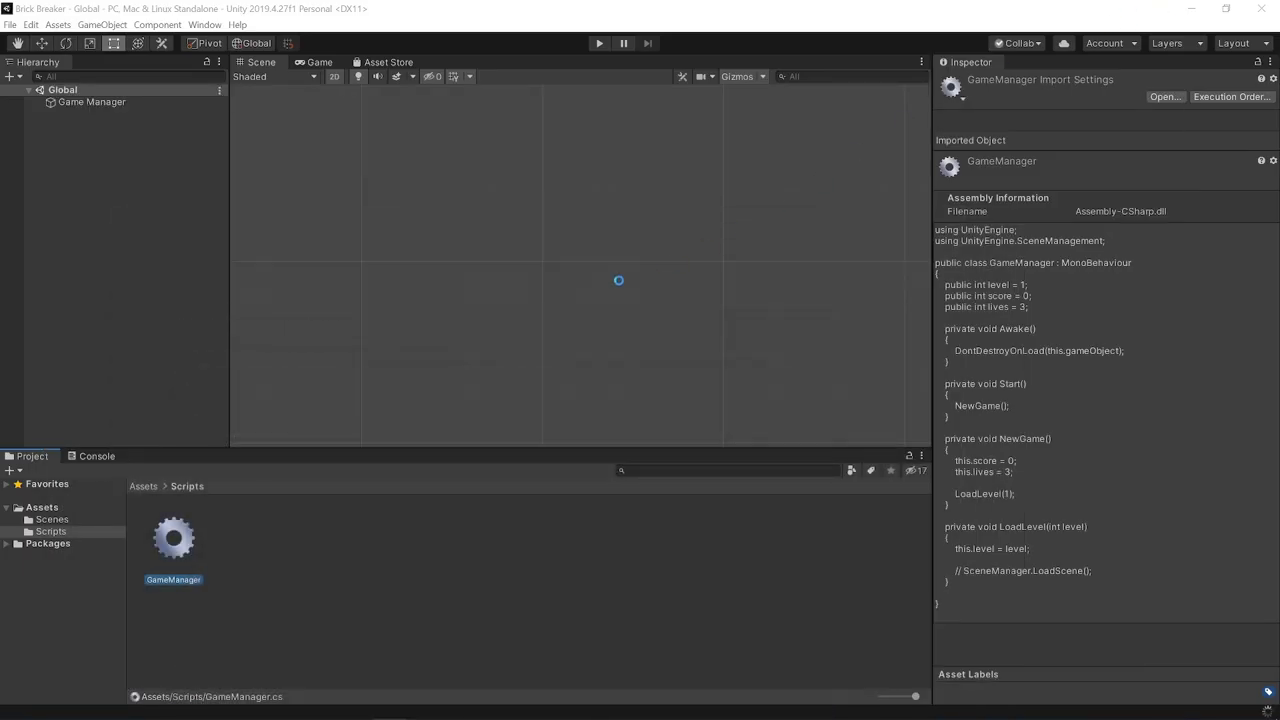
Open the Level1 scene, then the Global scene, and select the Game Manager object
click(93, 251)
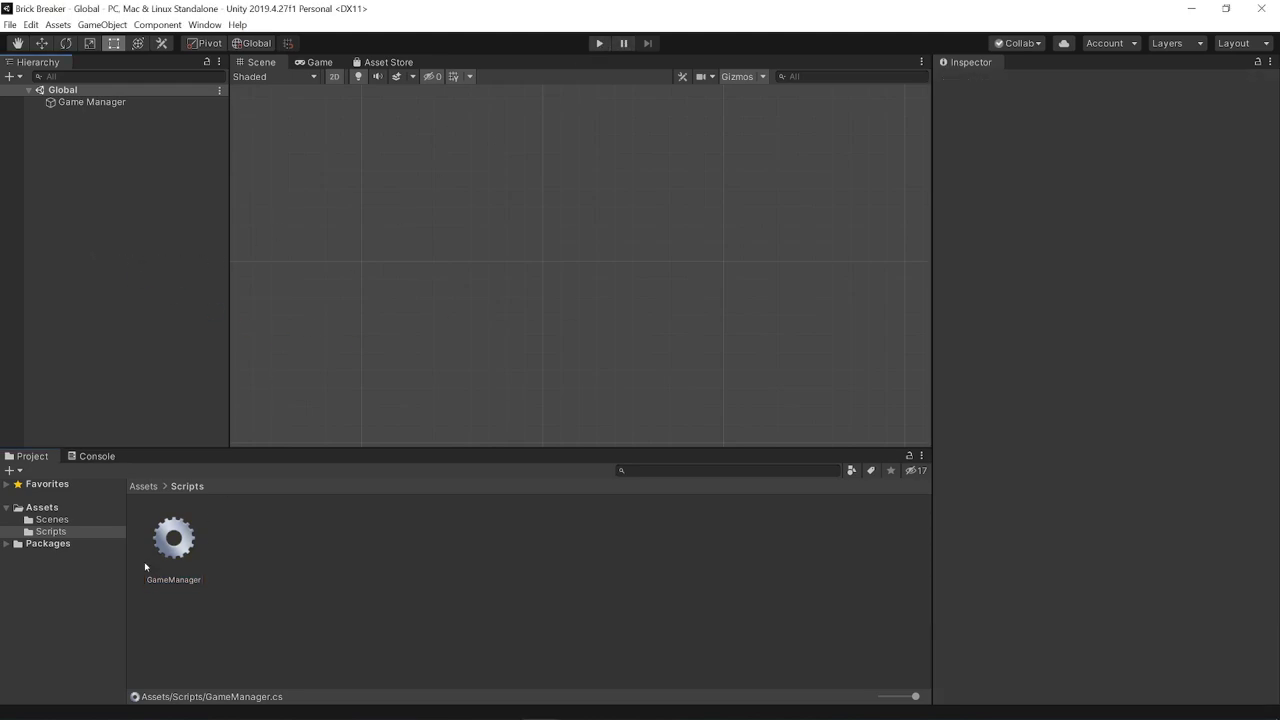
click(50, 520)
click(172, 540)
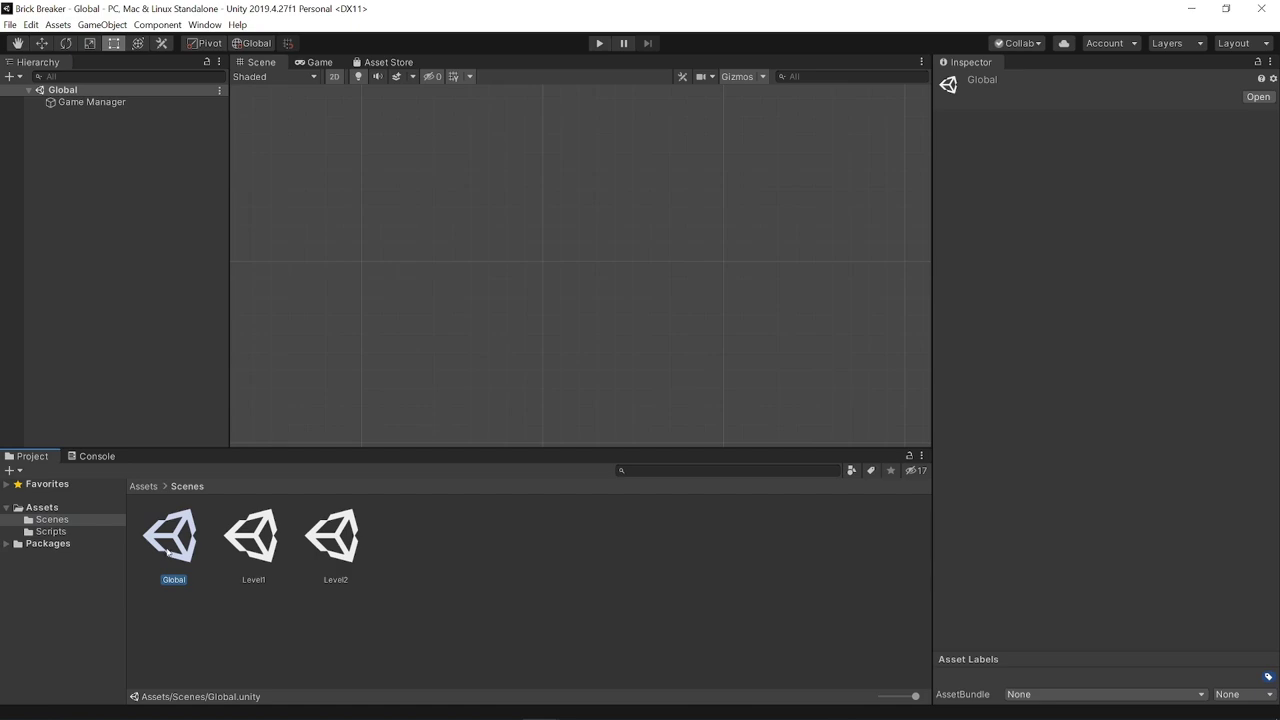
double_click(252, 540)
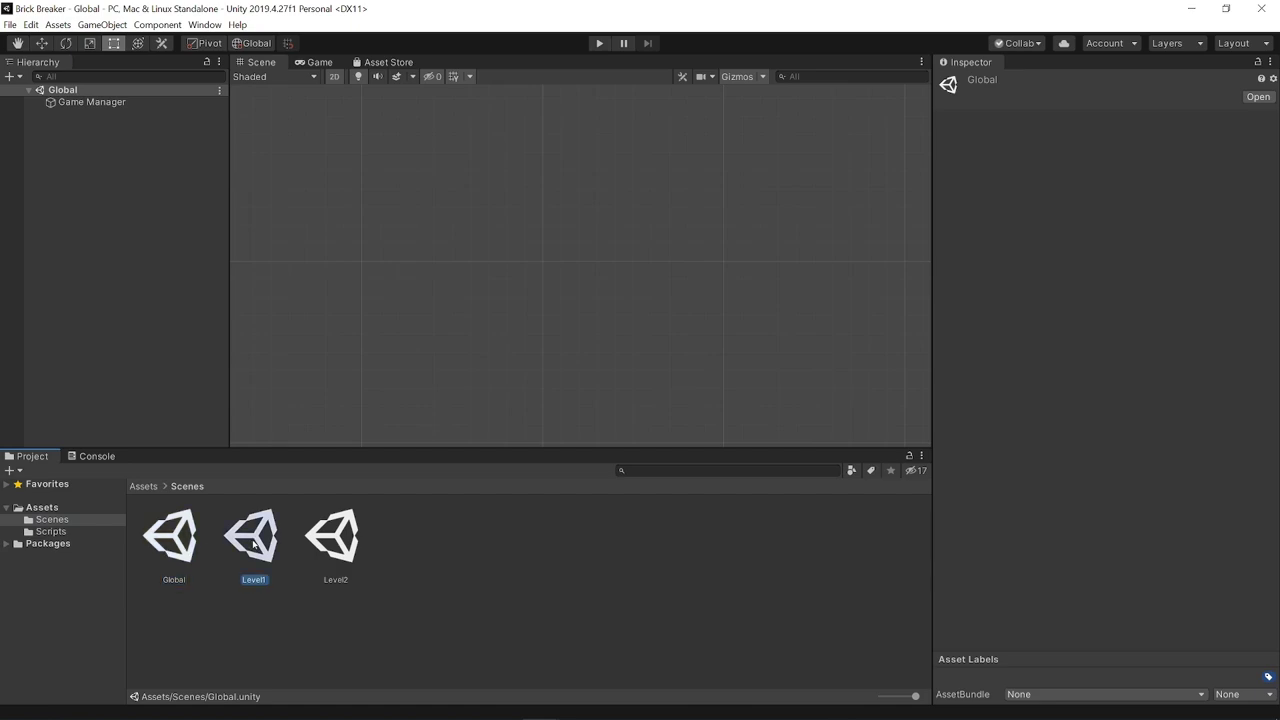
click(318, 540)
double_click(168, 538)
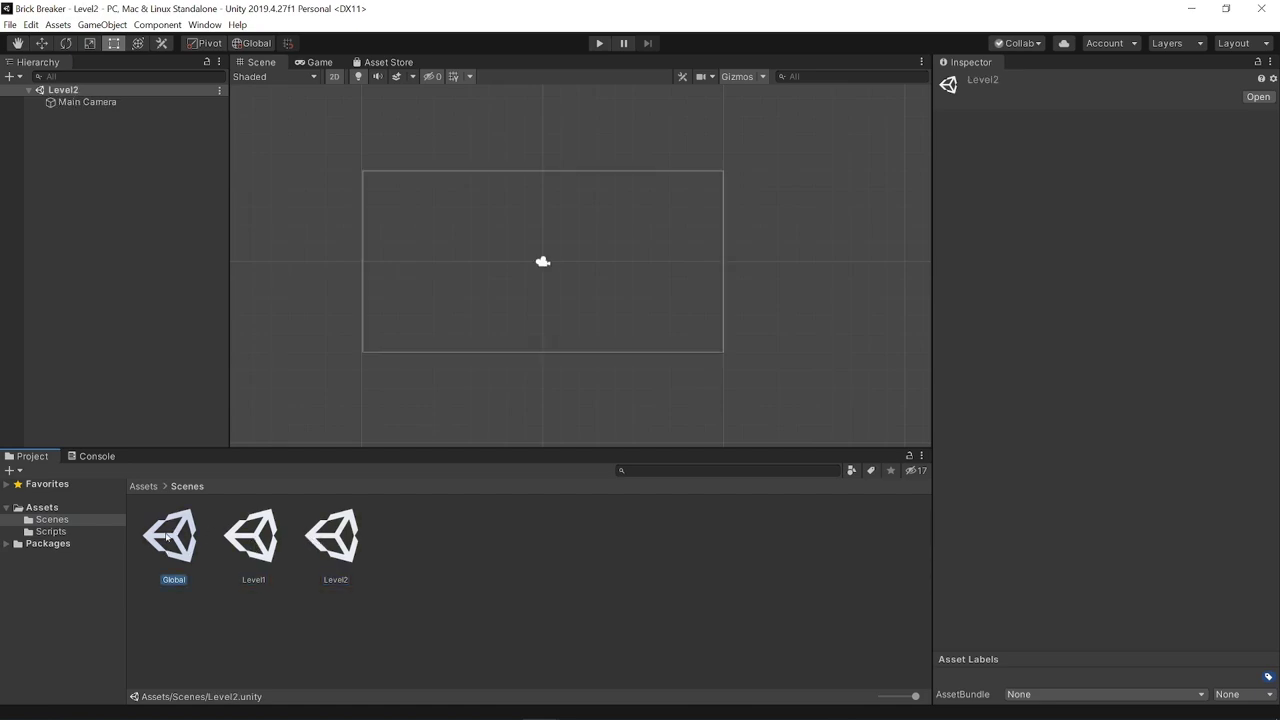
click(91, 102)
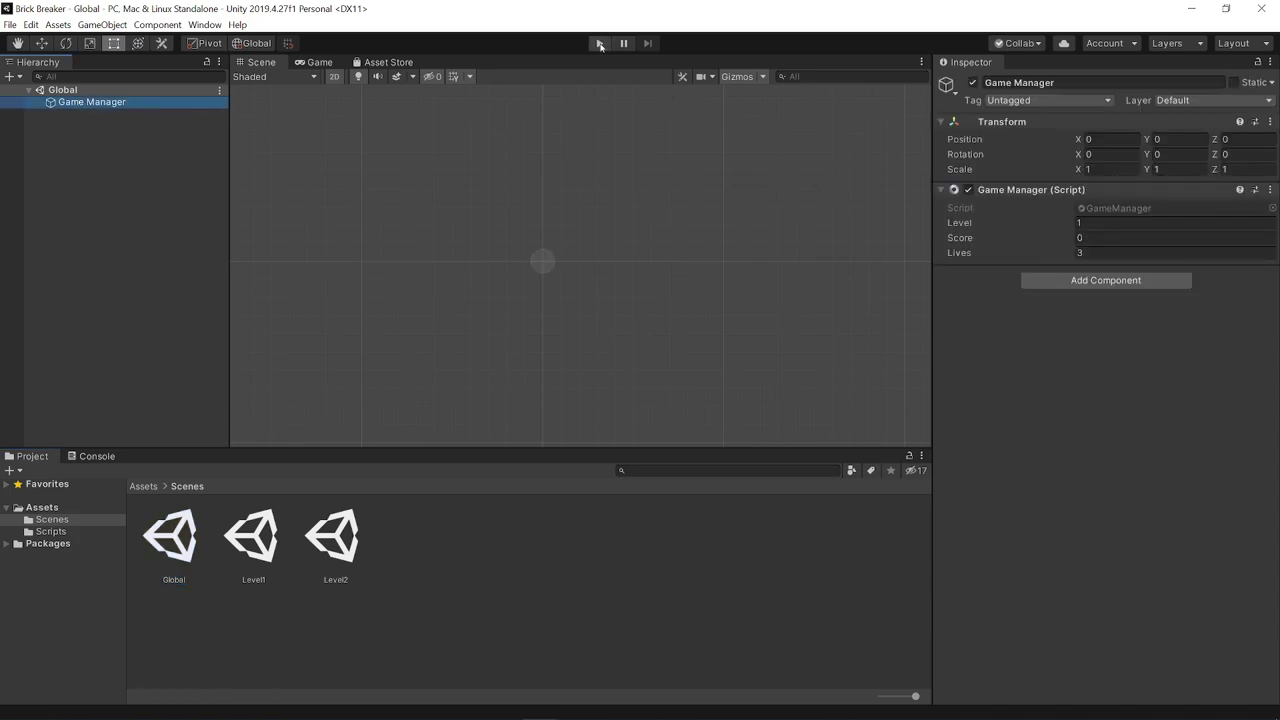
Play and pause the game, confirm Game Manager persists under DontDestroyOnLoad, and reopen GameManager.cs
click(600, 44)
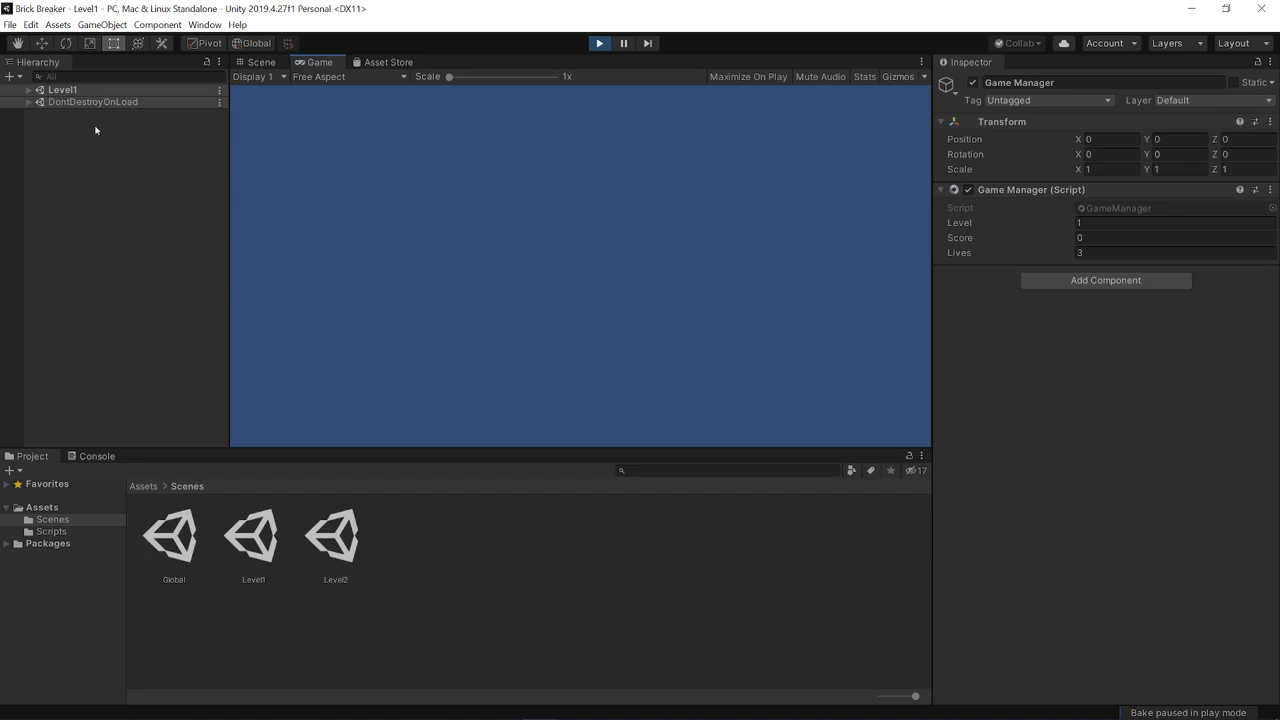
key(ctrl+shift+p)
key(ctrl+1)
click(45, 91)
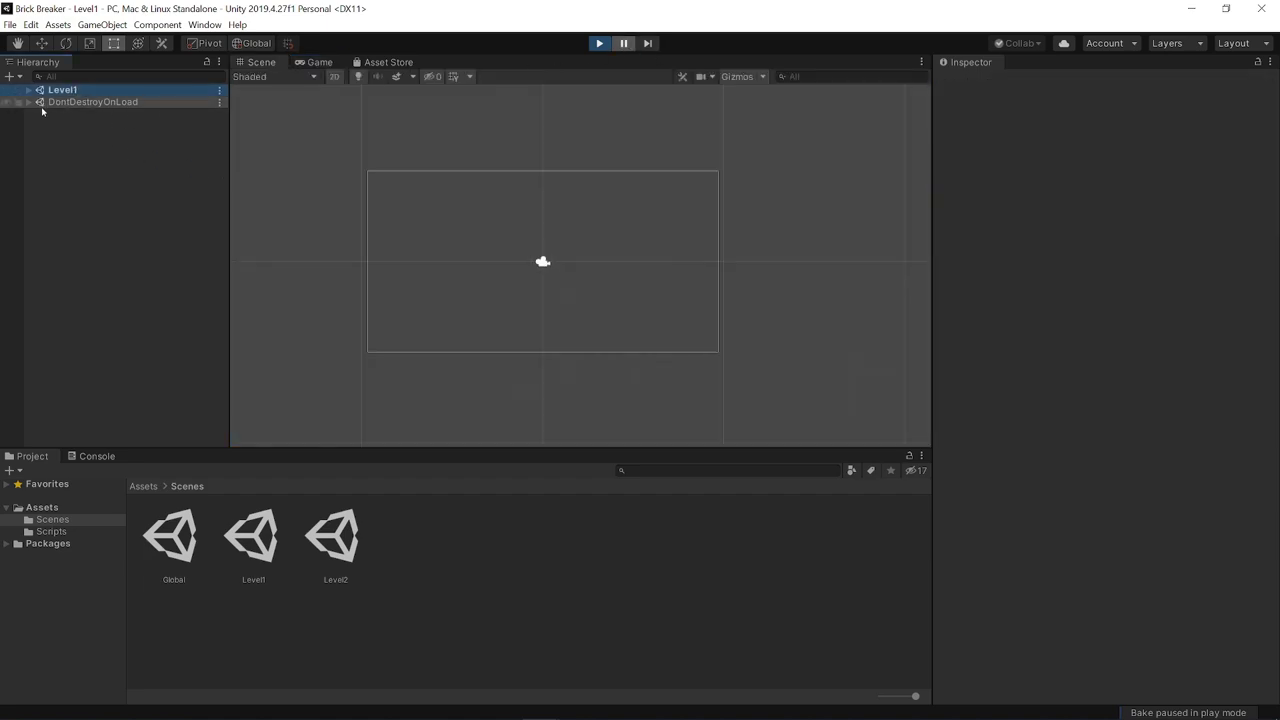
click(29, 90)
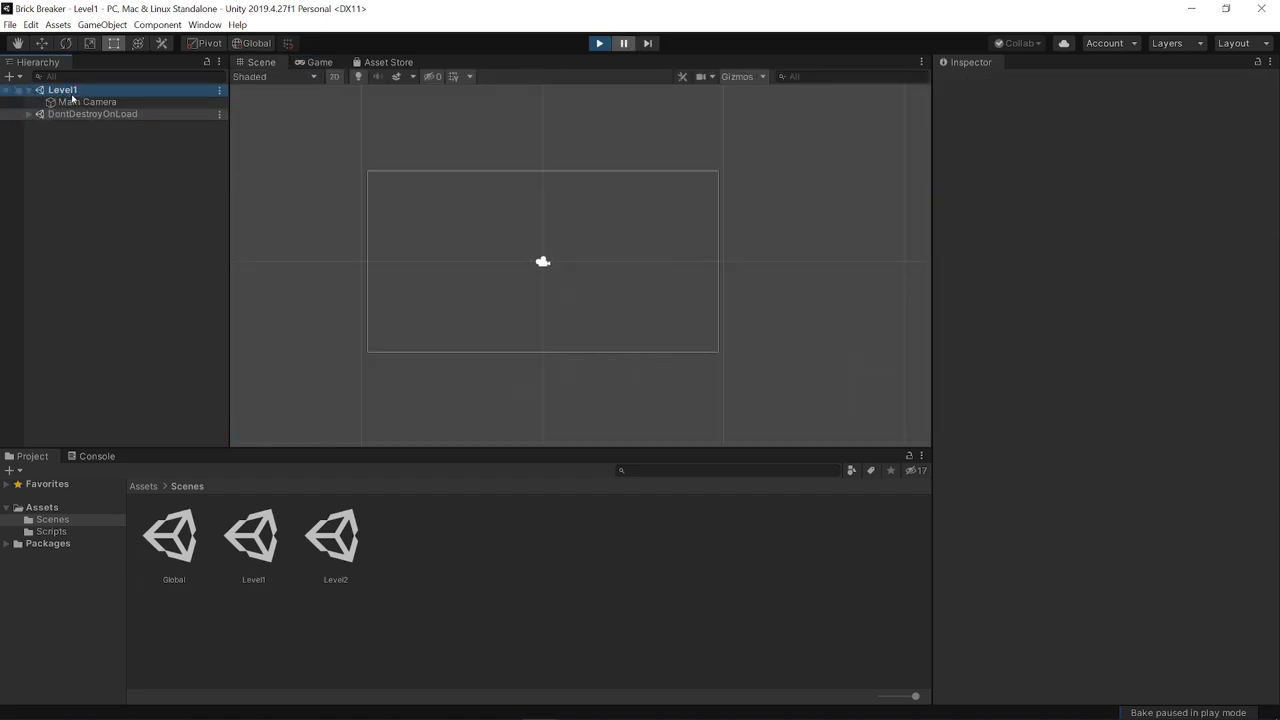
click(56, 114)
click(29, 115)
click(80, 126)
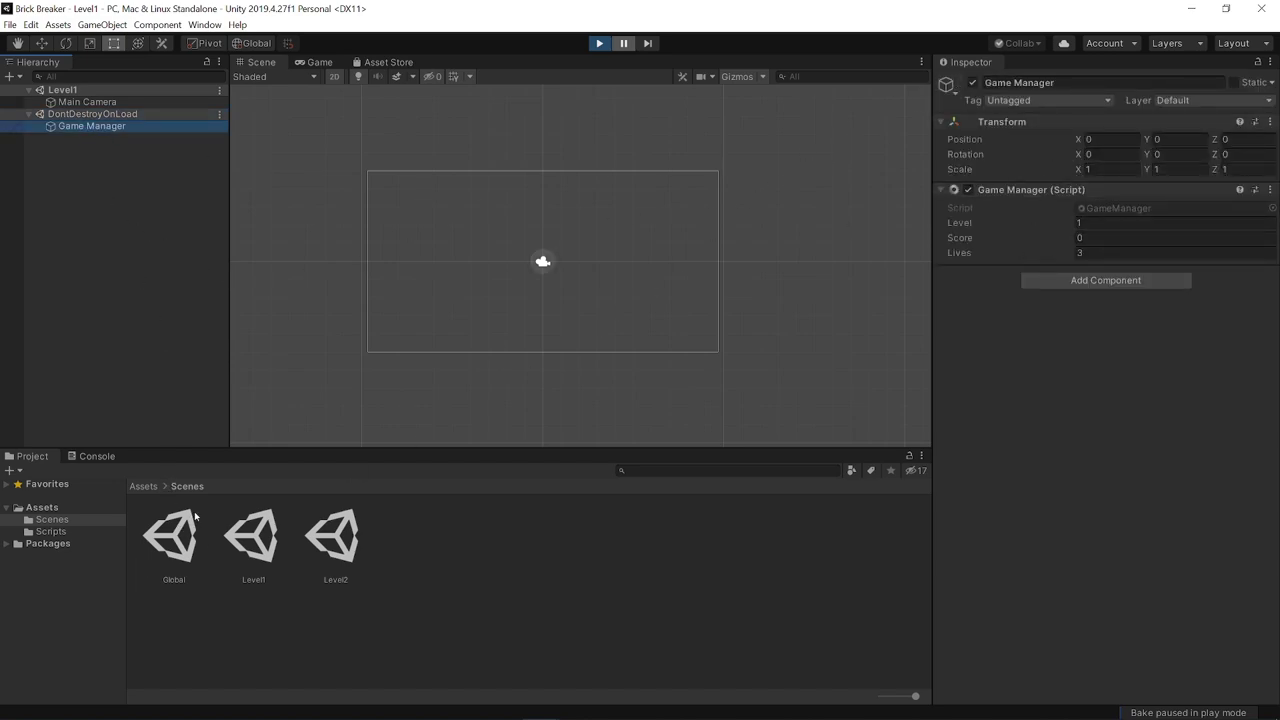
click(51, 531)
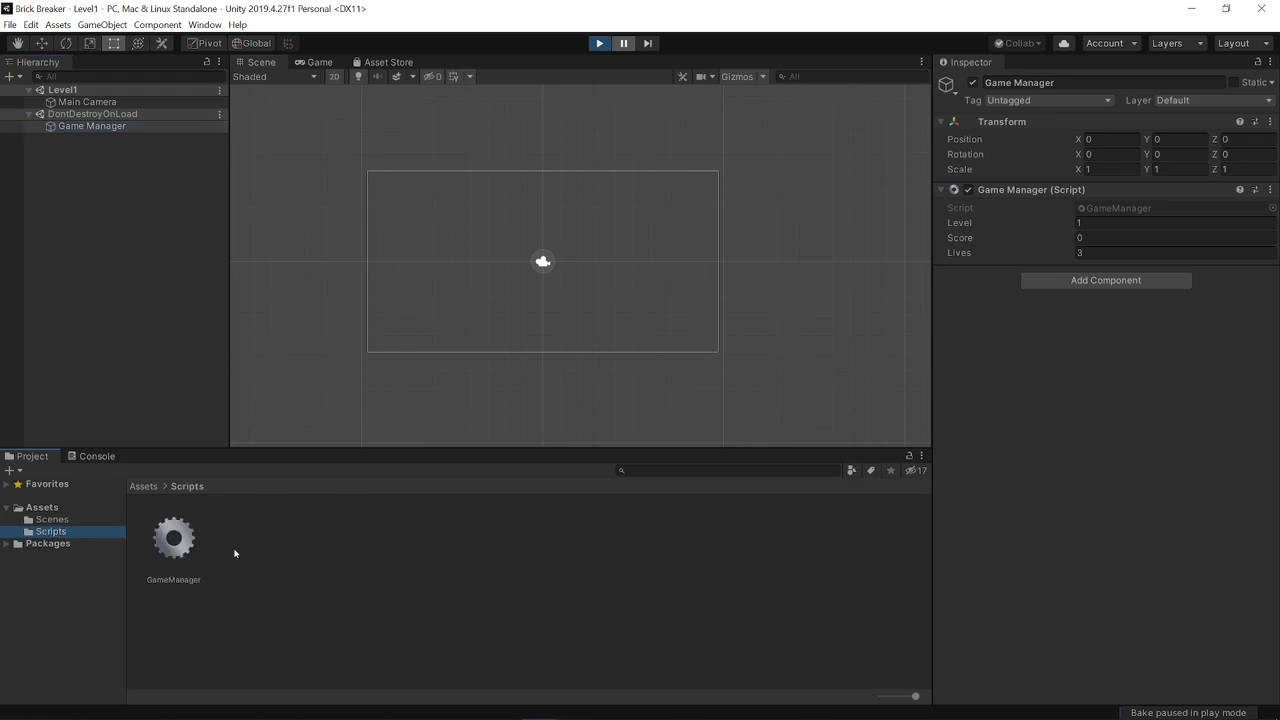
double_click(174, 540)
Highlight the DontDestroyOnLoad call on line 12 and stop Play mode in Unity
drag(730, 363, 439, 360)
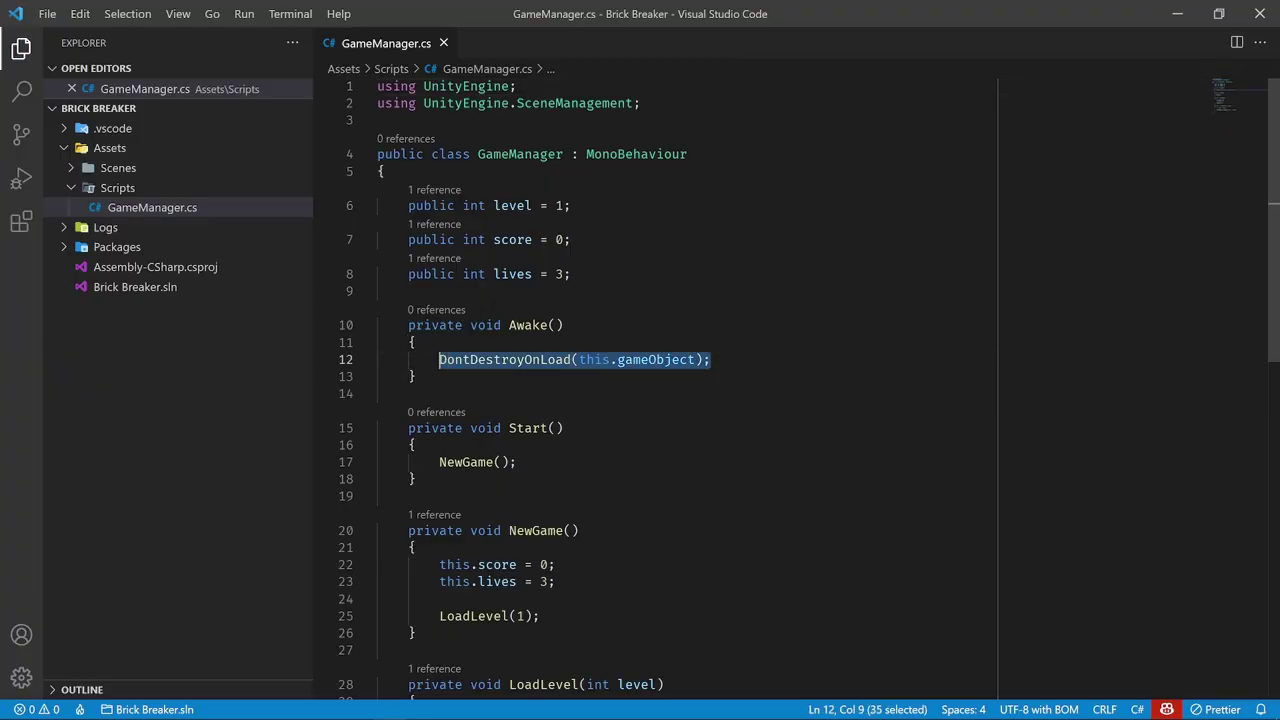
click(417, 376)
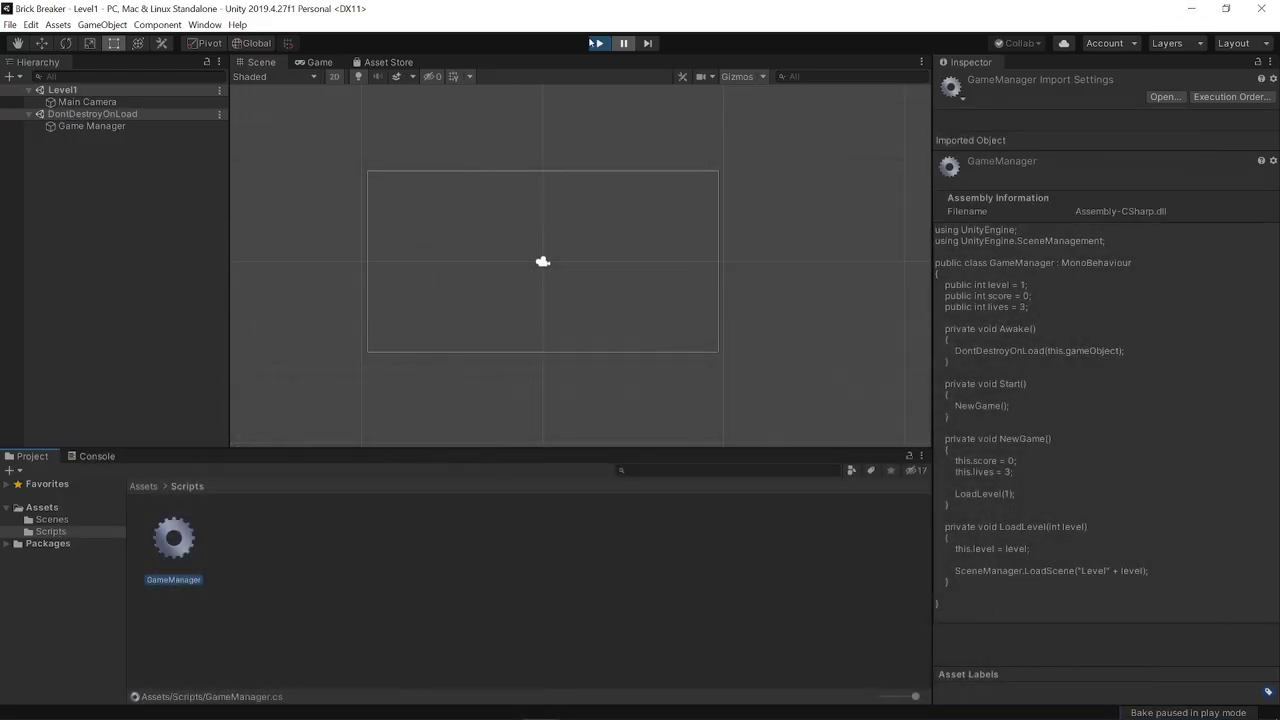
click(596, 43)
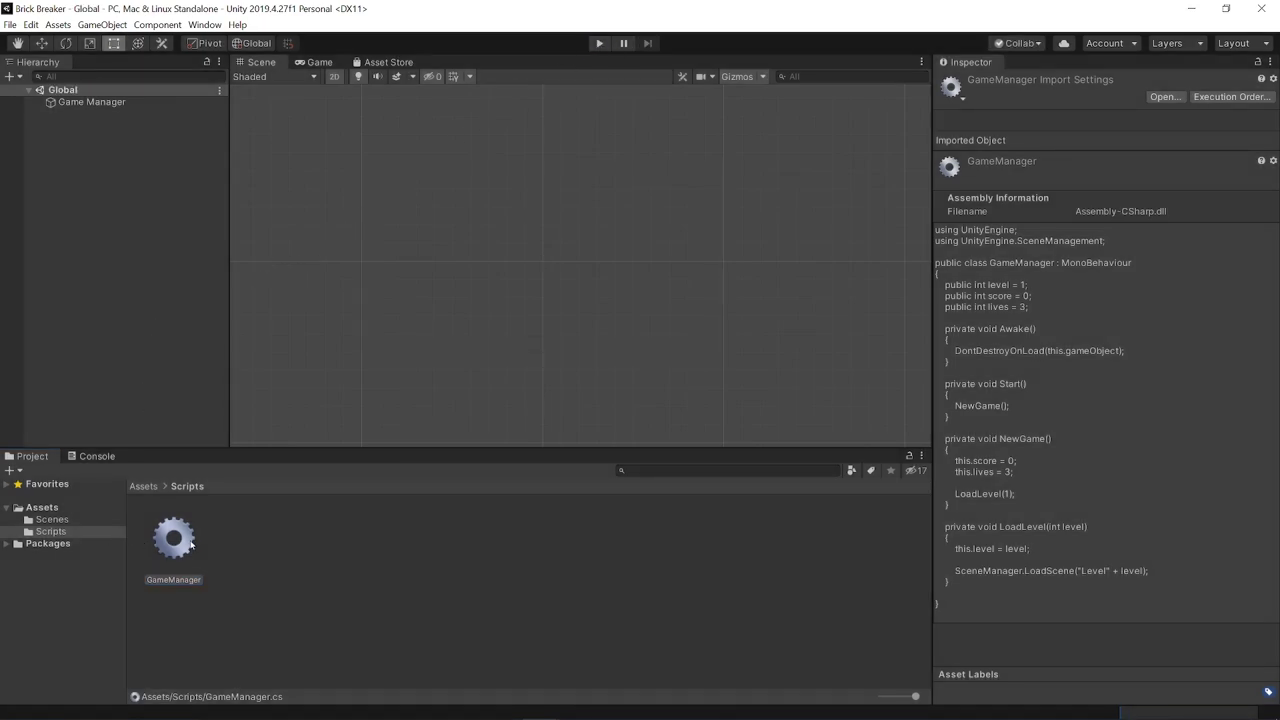
Reopen GameManager.cs, review where LoadLevel is used, then minimise the editor back to Unity
double_click(192, 543)
scroll(575, 503, down, 3)
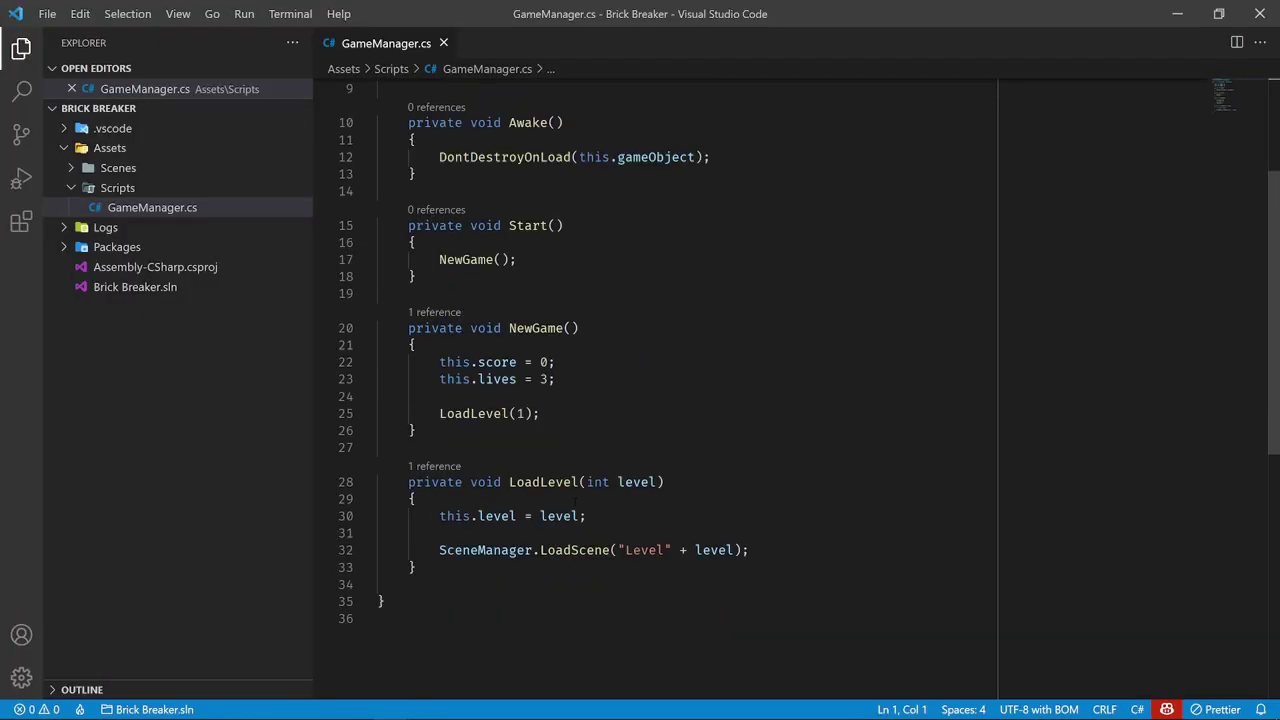
click(380, 618)
double_click(512, 482)
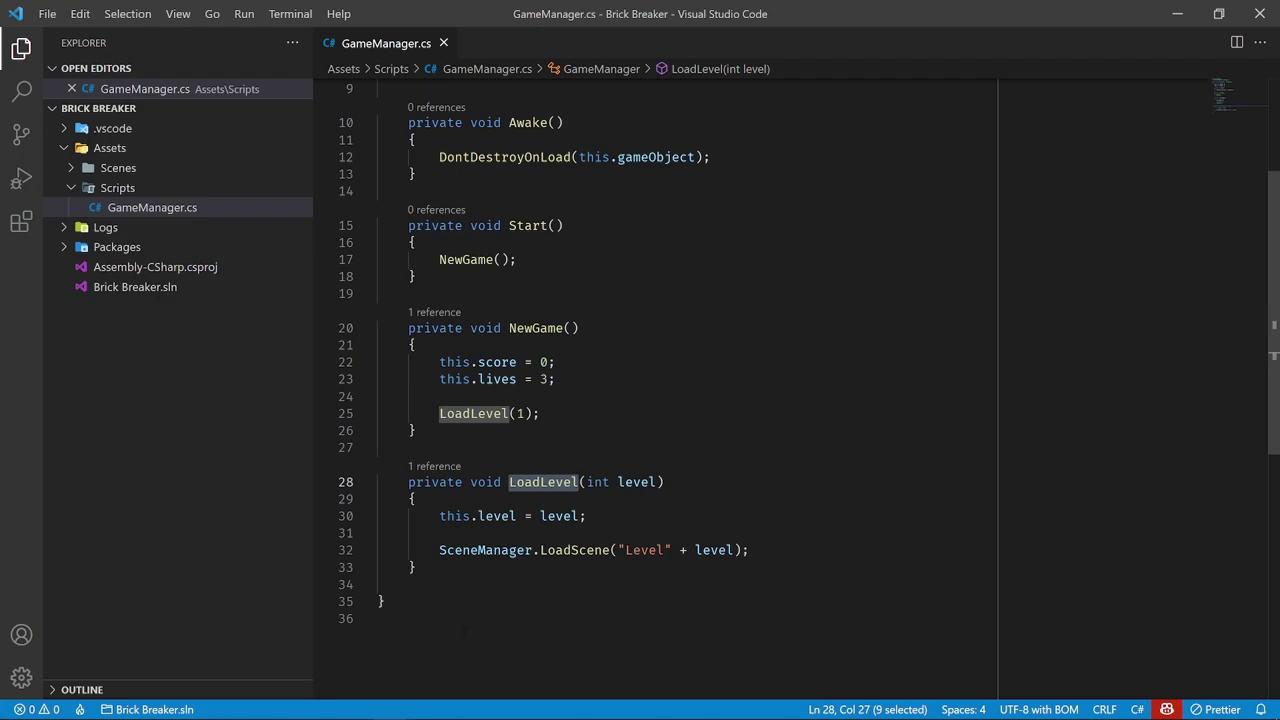
click(432, 650)
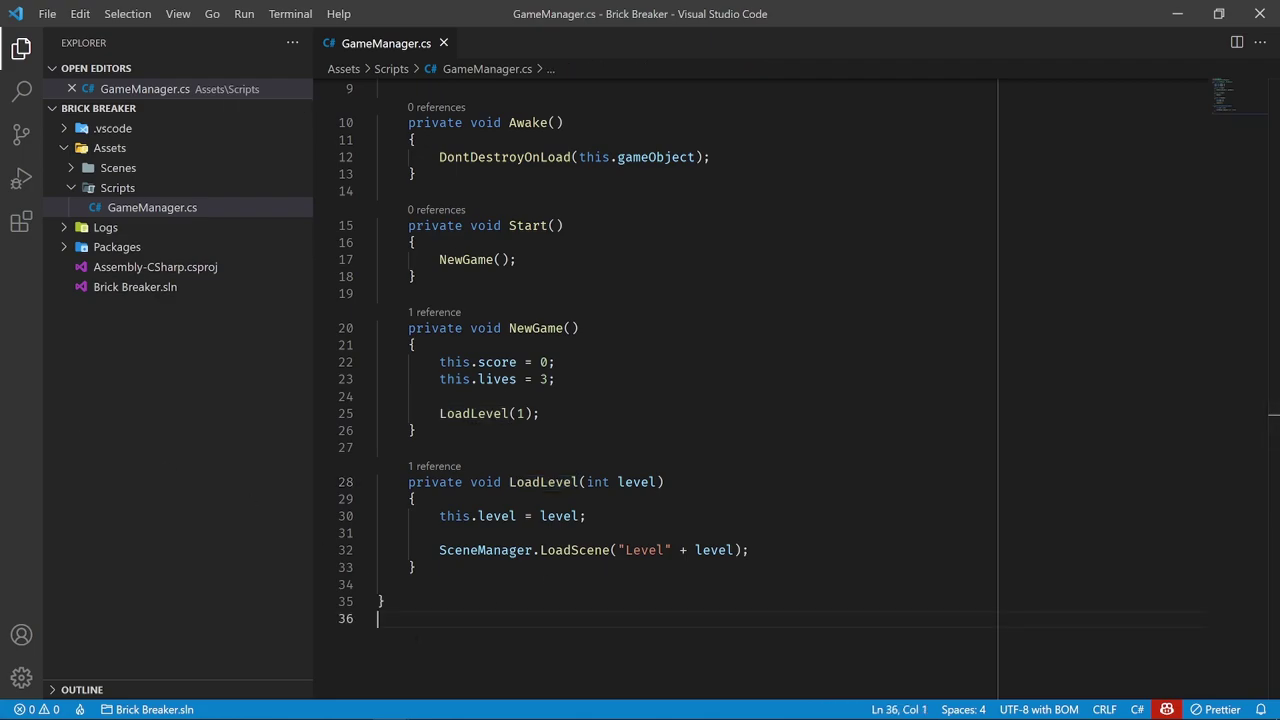
scroll(650, 400, up, 5)
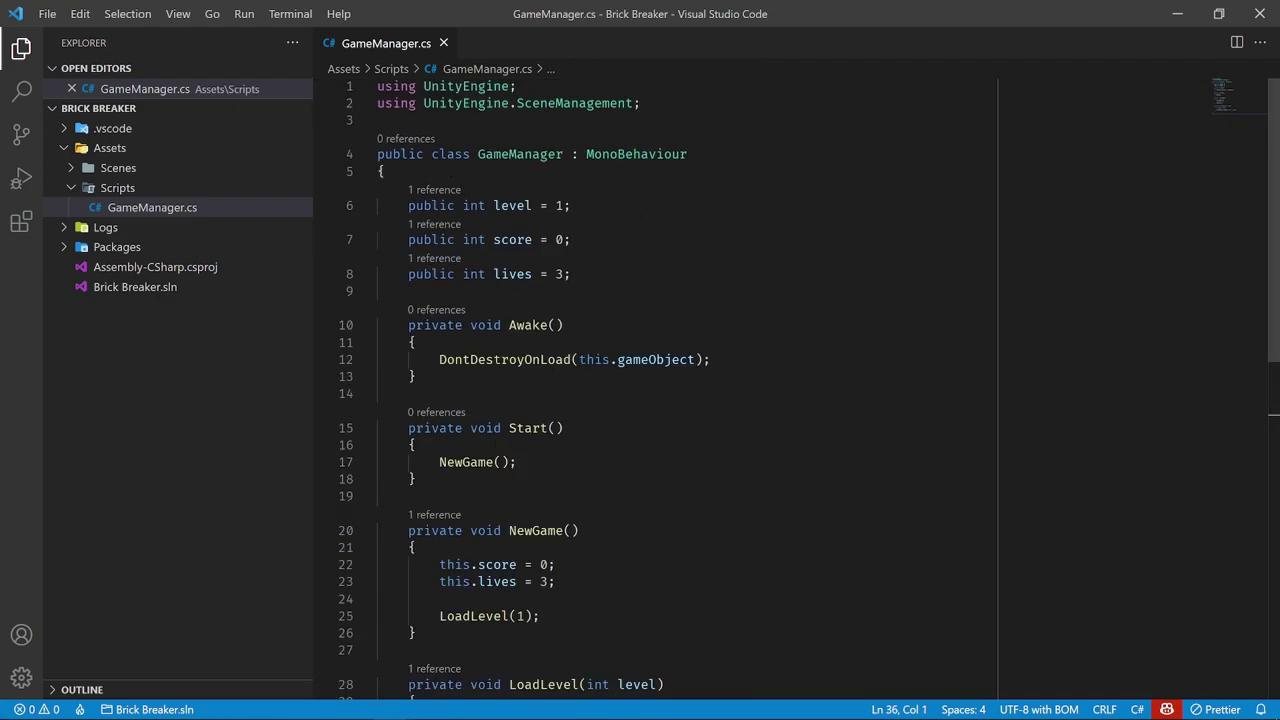
scroll(650, 400, down, 4)
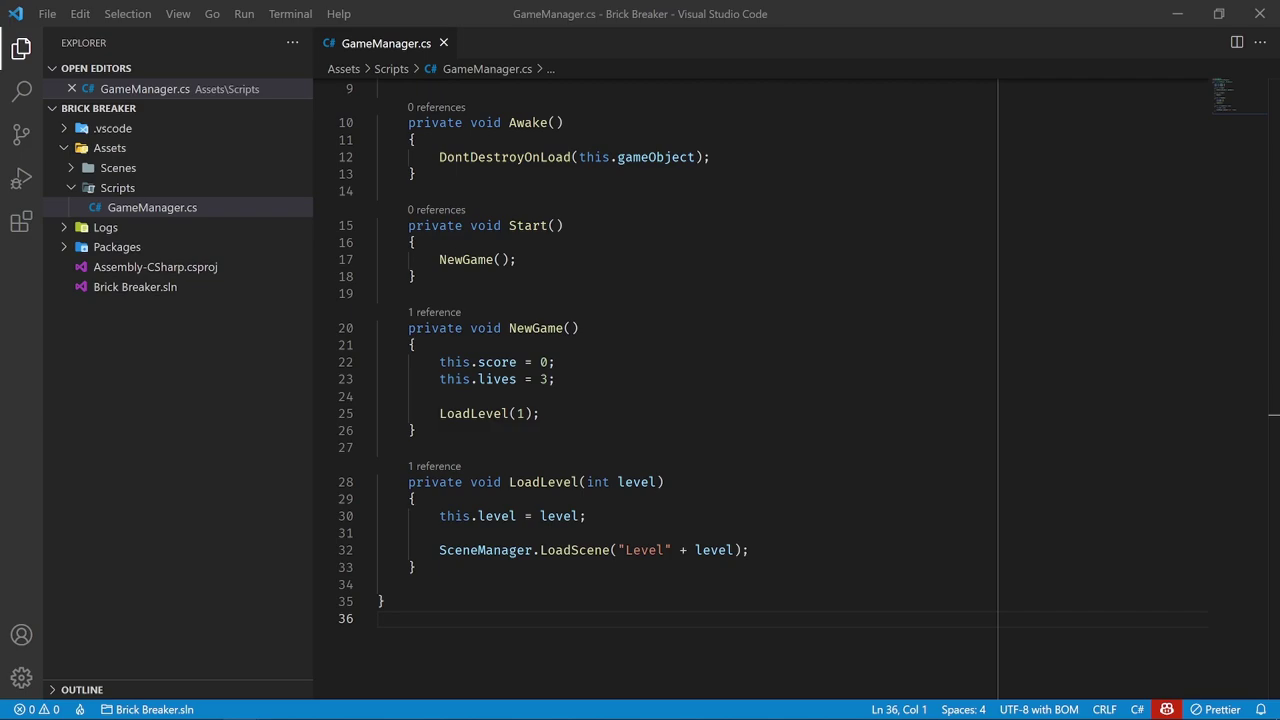
click(1177, 14)
click(407, 571)
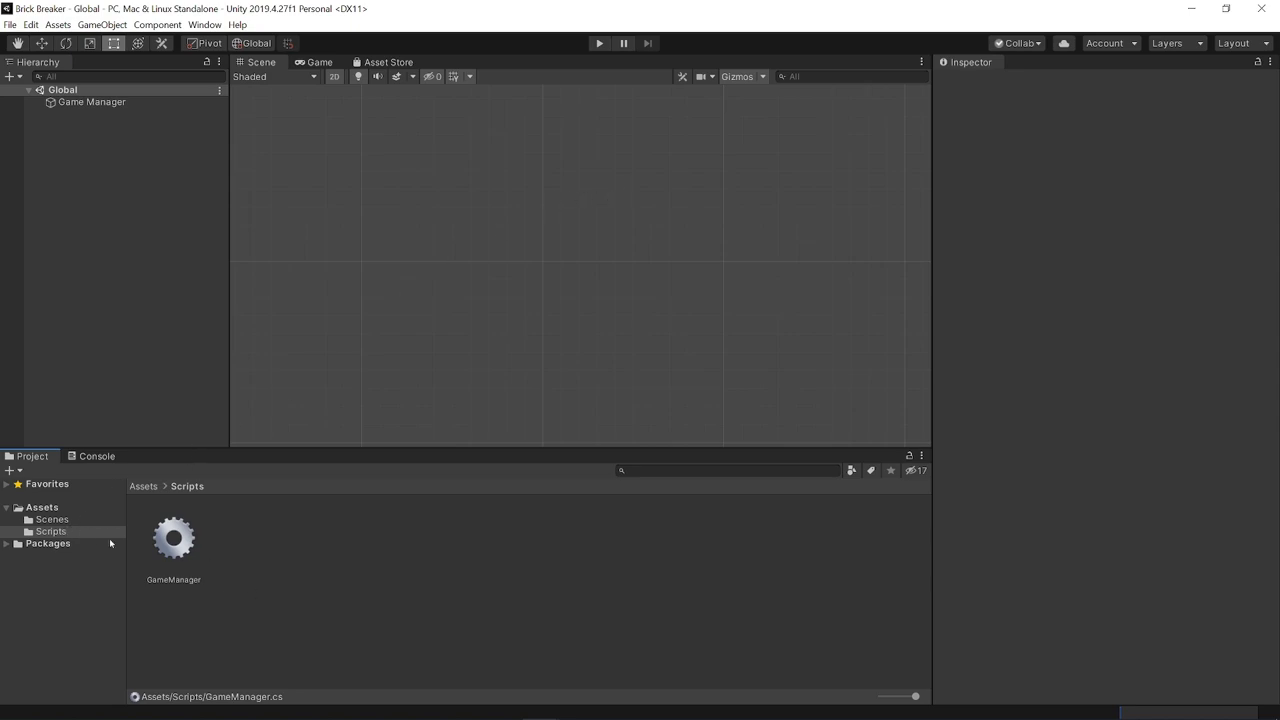
Create a new folder named Sprites inside Assets and open it
click(44, 507)
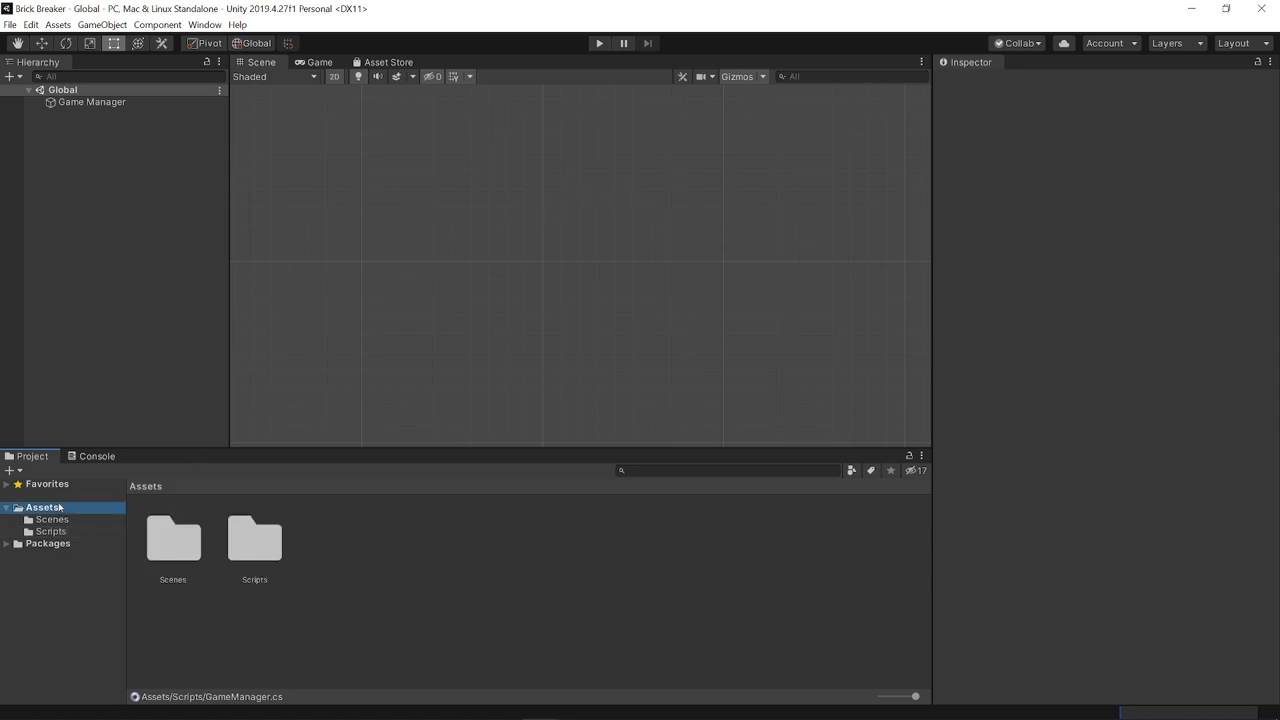
right_click(333, 621)
mouse_move(390, 281)
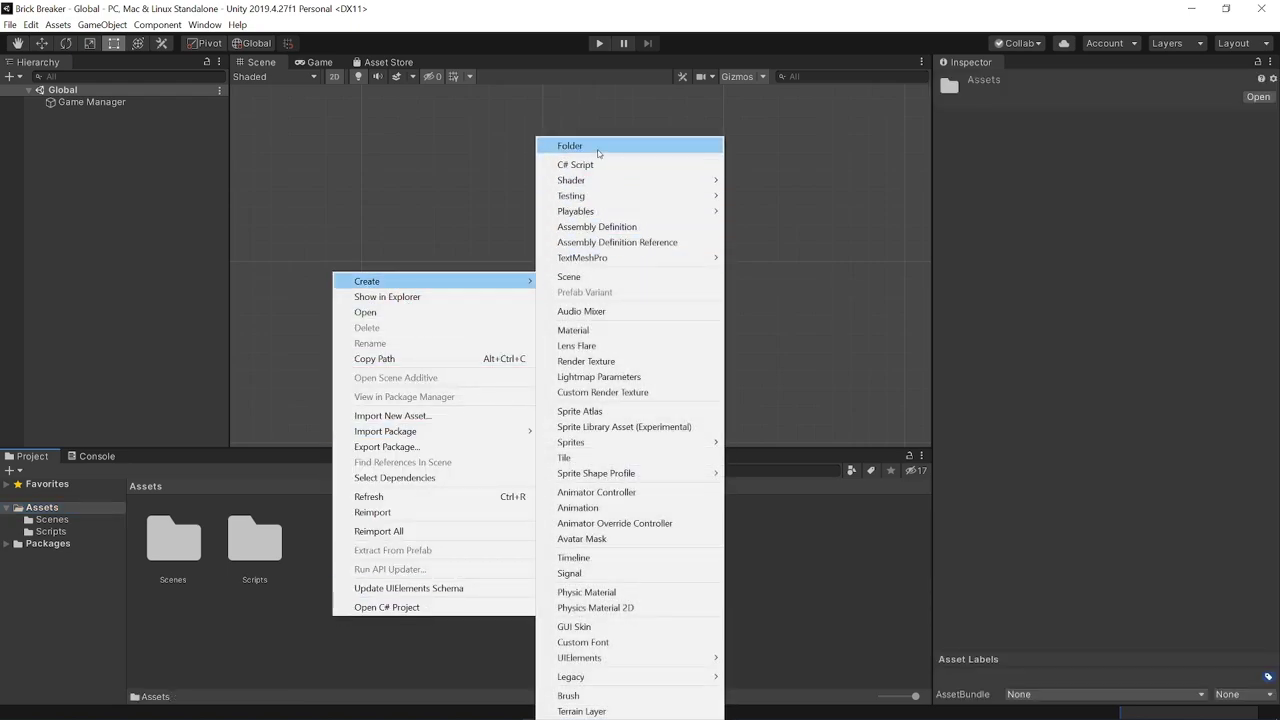
click(597, 147)
text(Sprites)
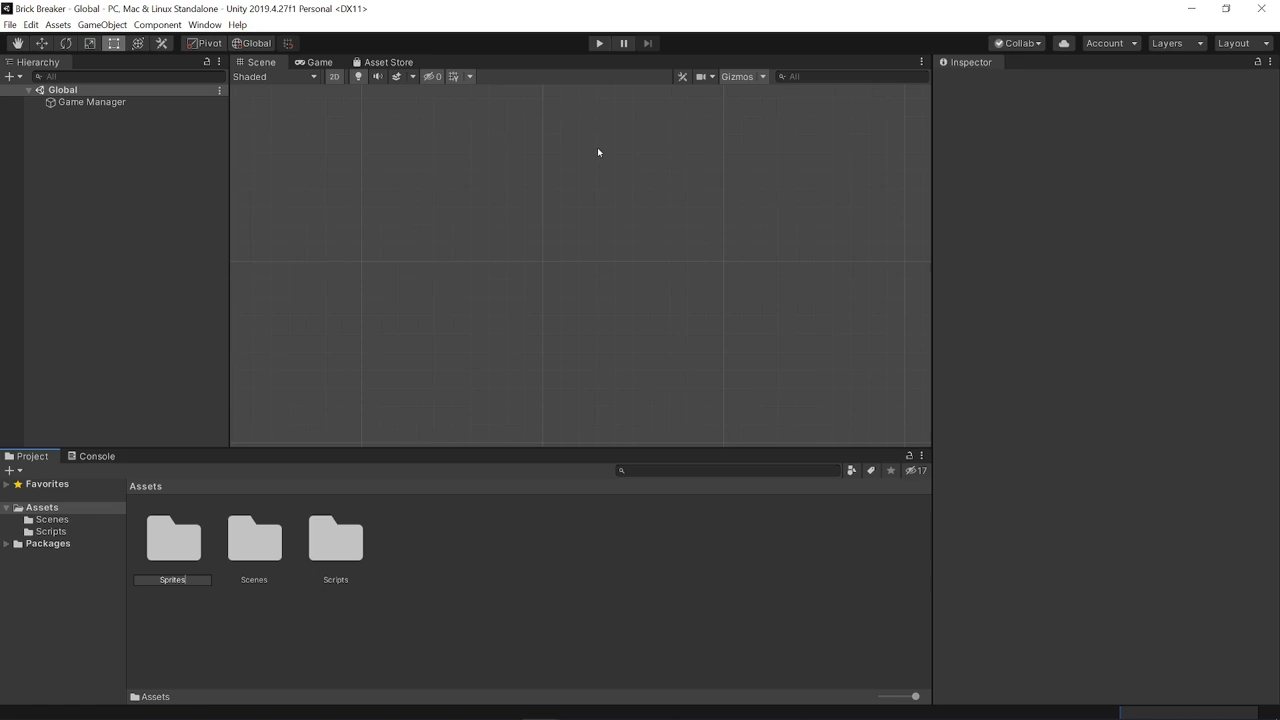
key(Return)
double_click(324, 538)
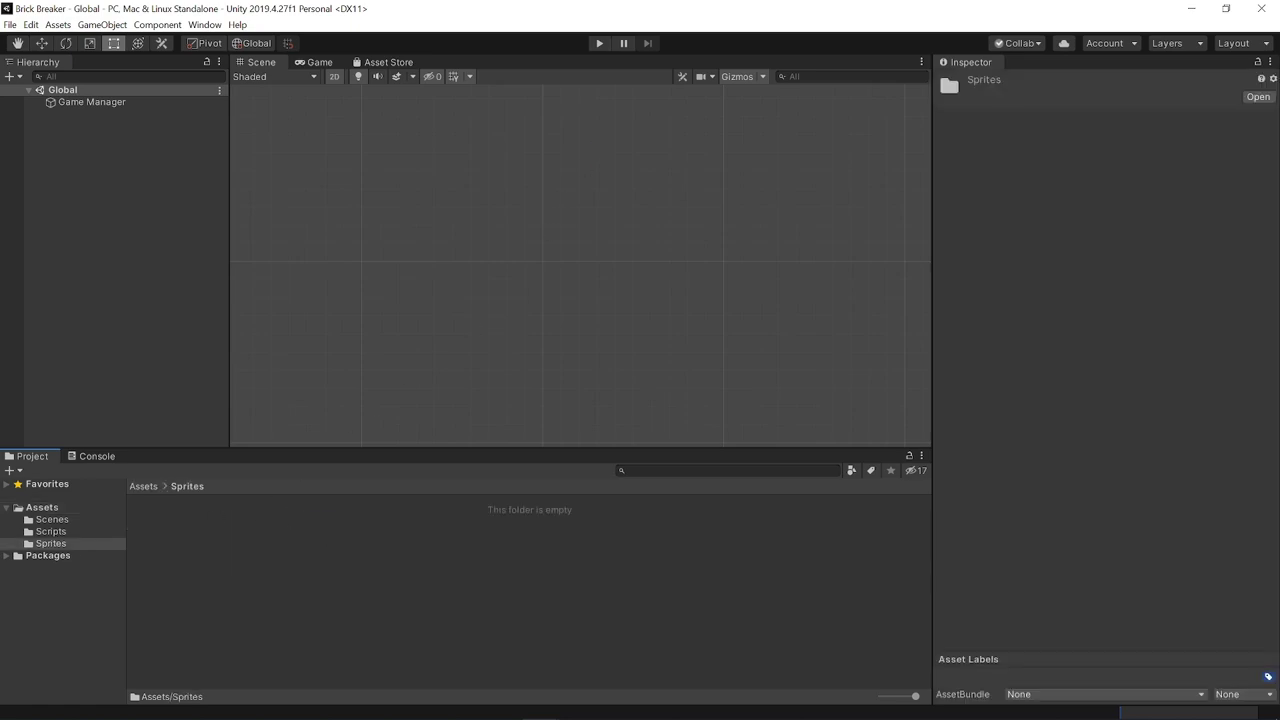
Import the Ball, Paddle and six coloured Brick sprite PNGs from Explorer into Sprites
key(alt+Tab)
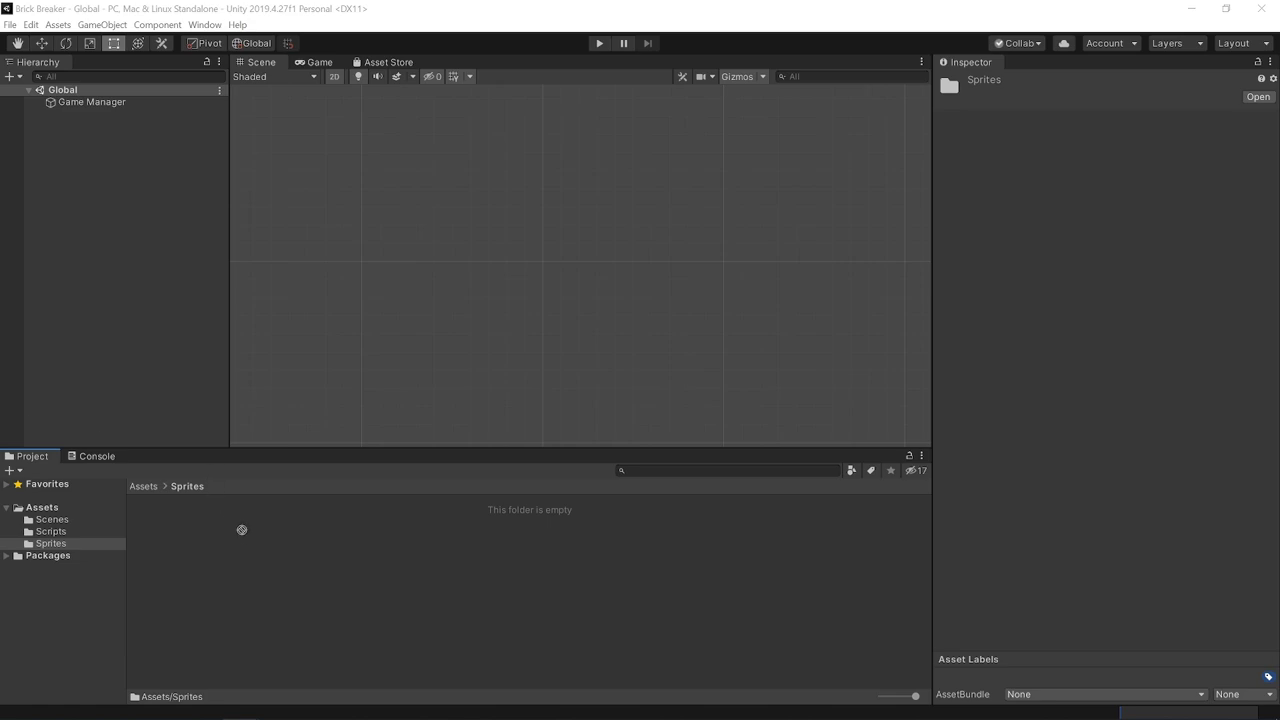
drag(205, 479, 267, 583)
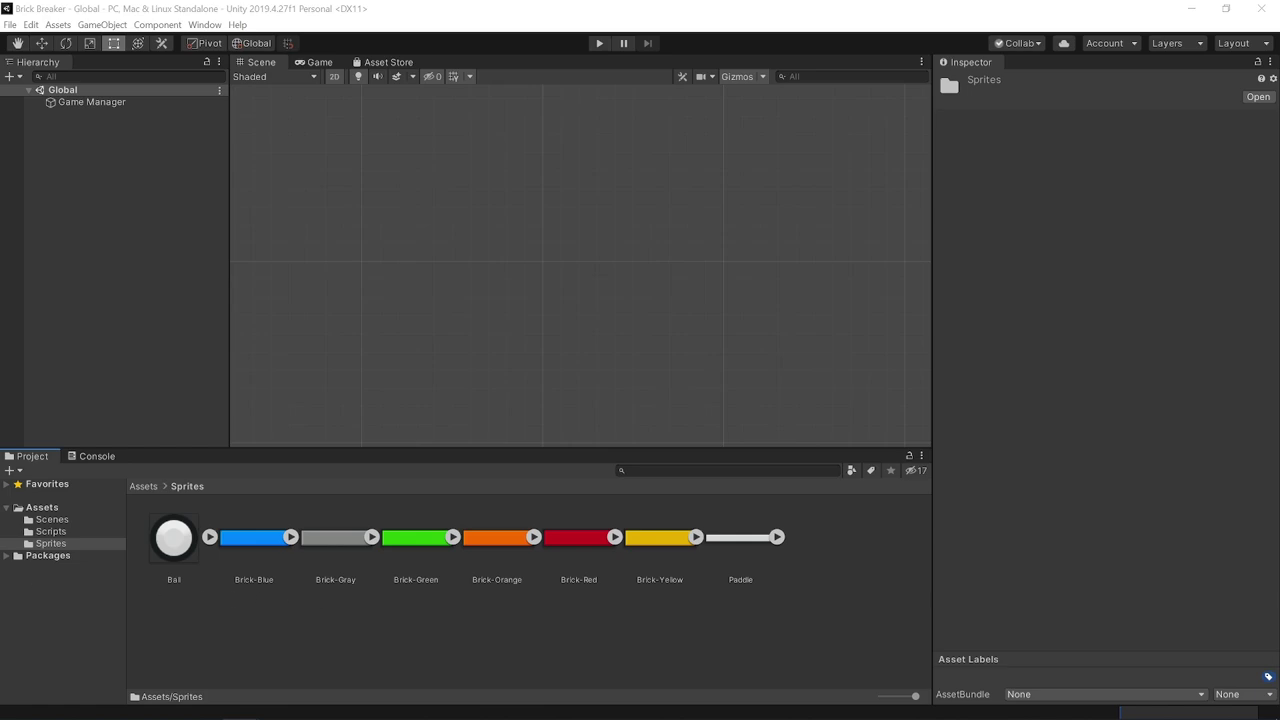
mouse_move(250, 718)
Open the unity-brick-breaker-tutorial repository page in the browser and scroll its README
key(alt+Tab)
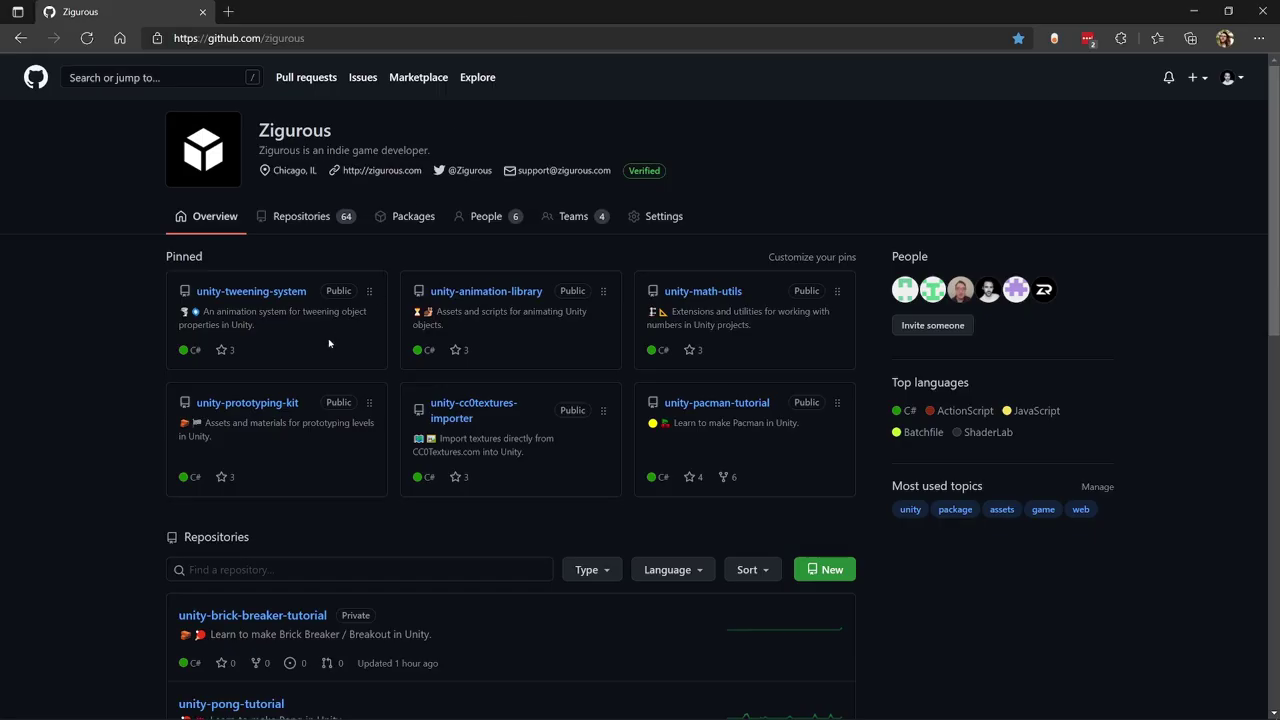
click(262, 613)
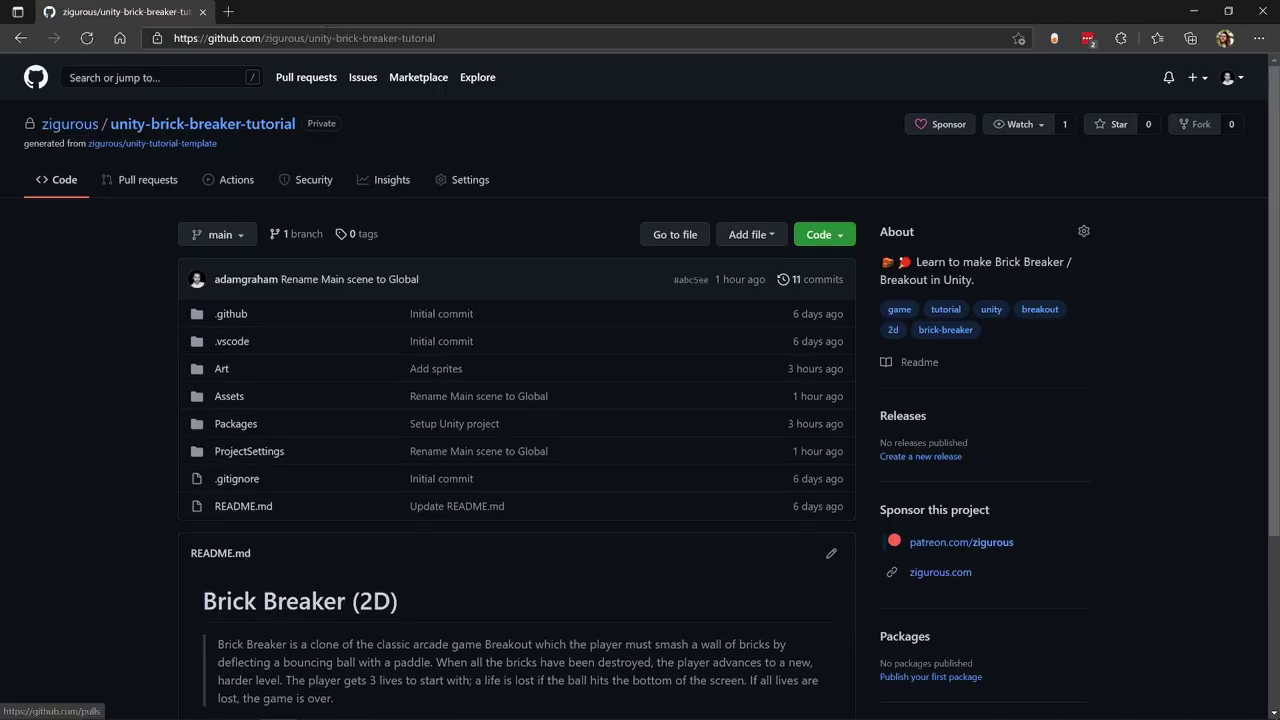
click(327, 40)
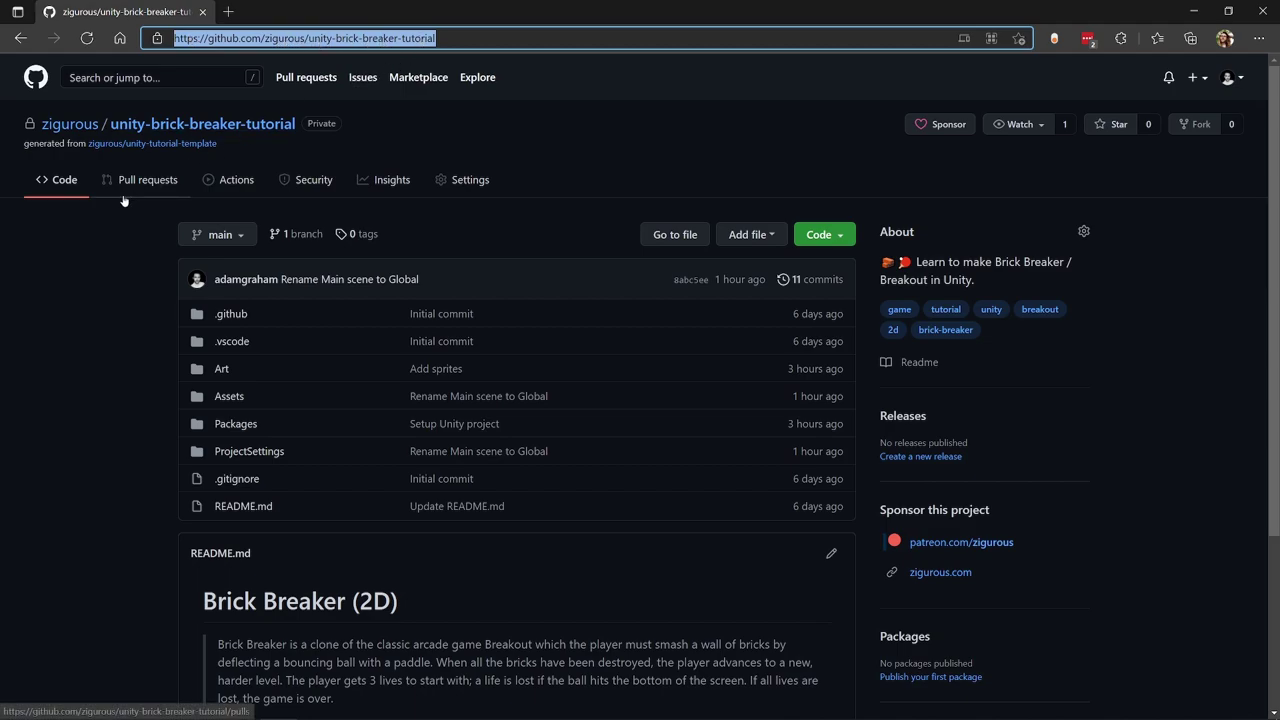
click(128, 240)
scroll(132, 266, down, 1)
scroll(132, 266, down, 2)
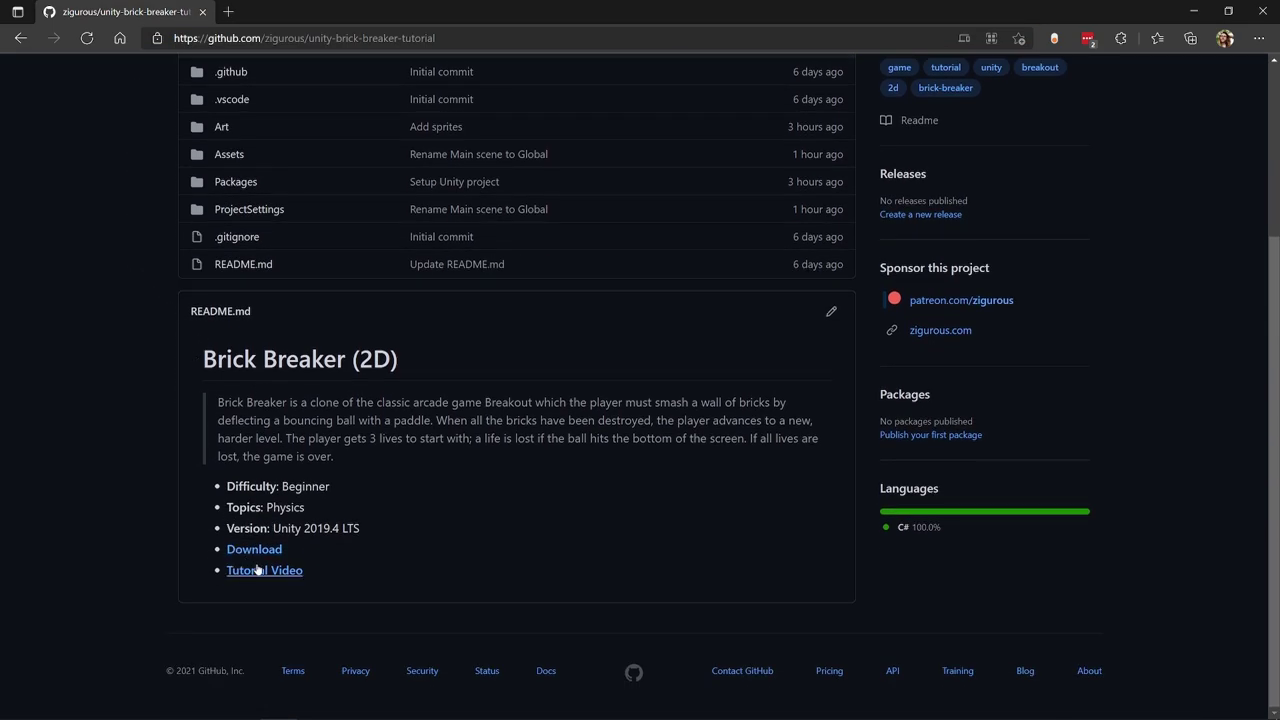
scroll(256, 550, up, 1)
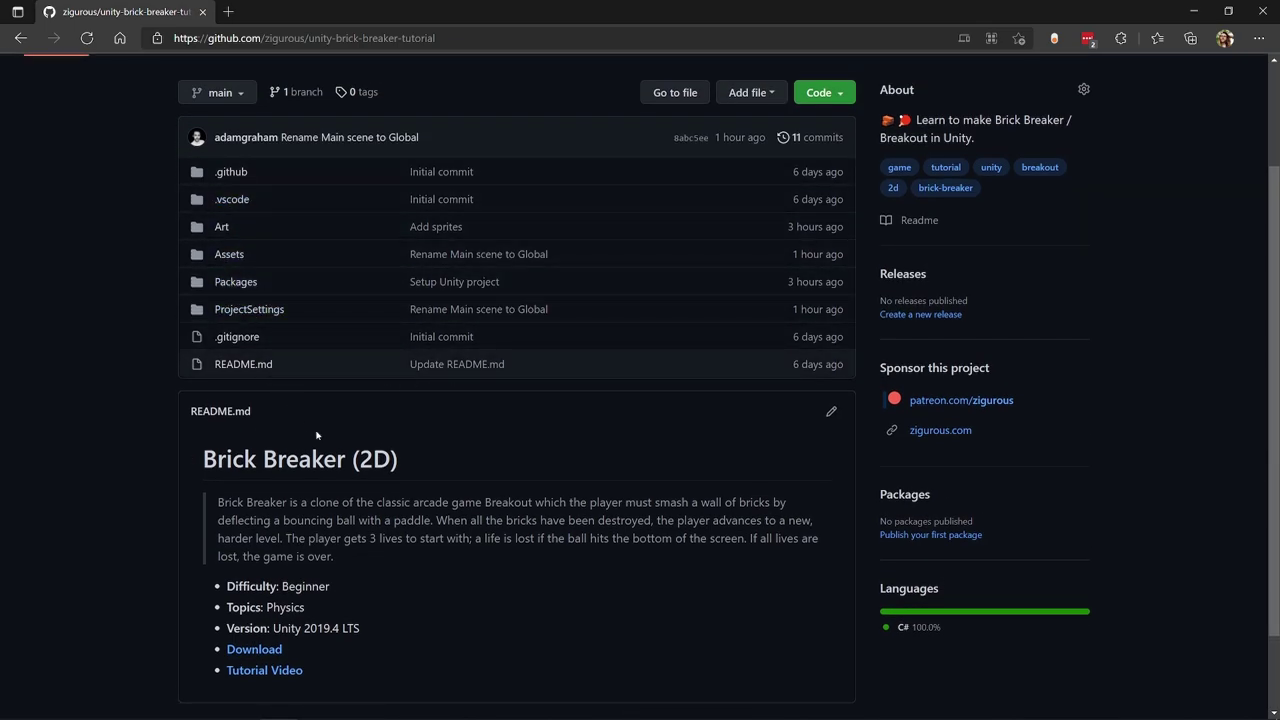
Browse the repository's Assets > Sprites listing, then go back to the repository page
click(230, 255)
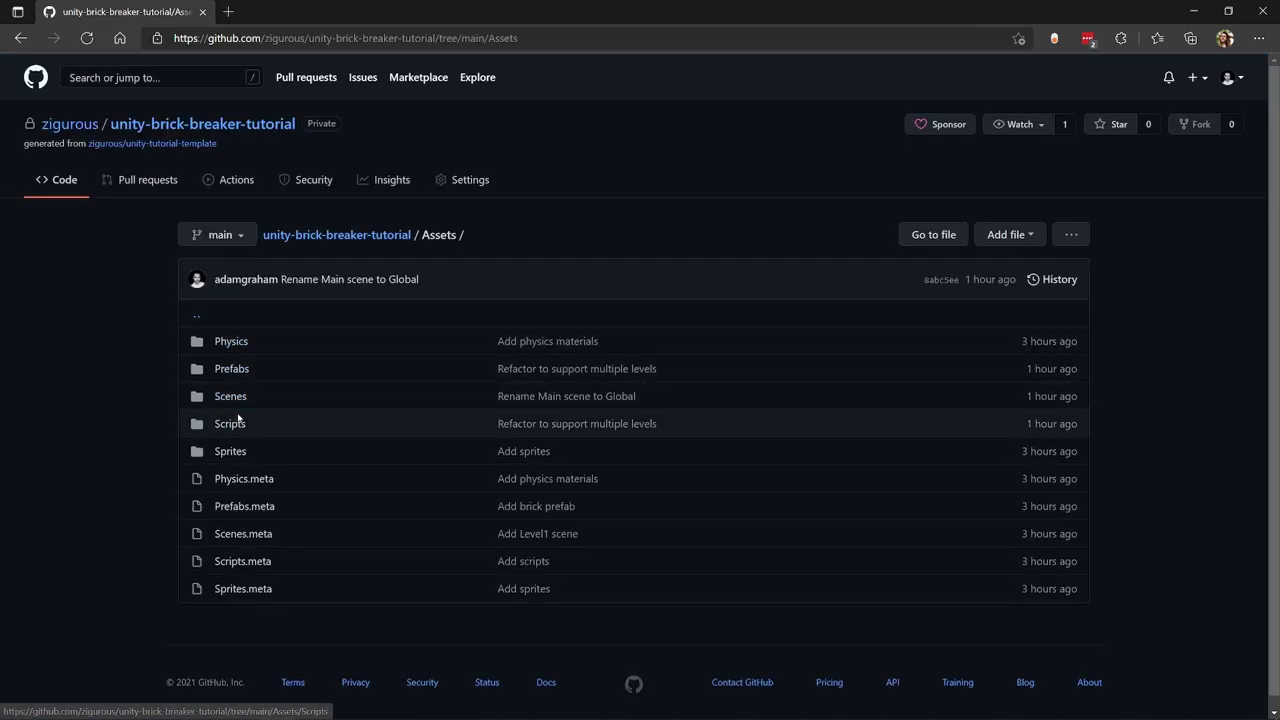
click(232, 451)
scroll(227, 191, down, 2)
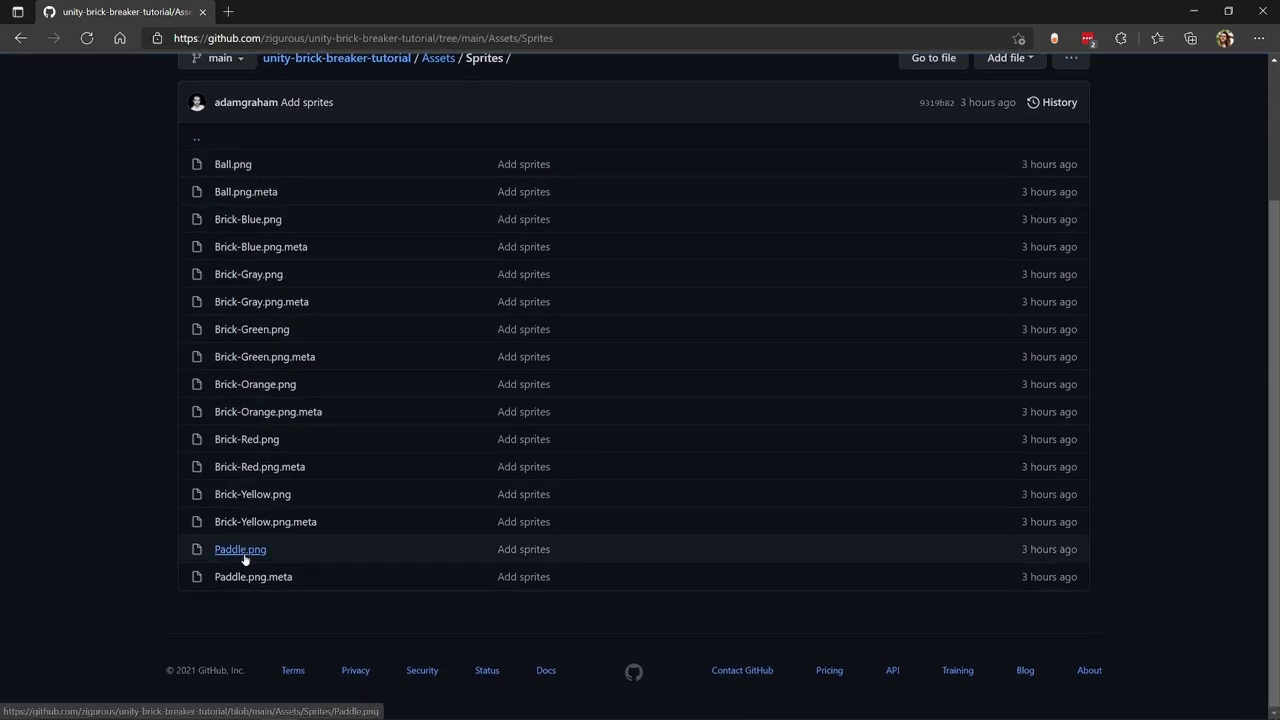
key(alt+Left)
key(alt+Left)
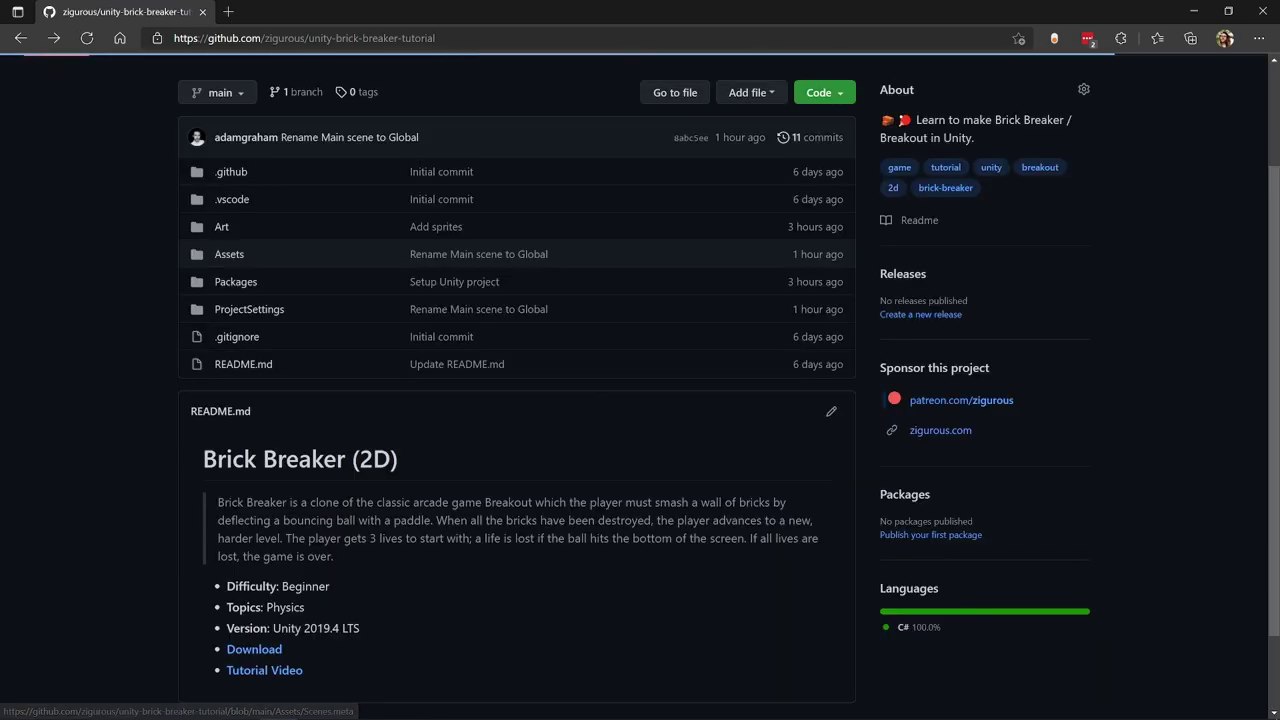
scroll(500, 294, up, 2)
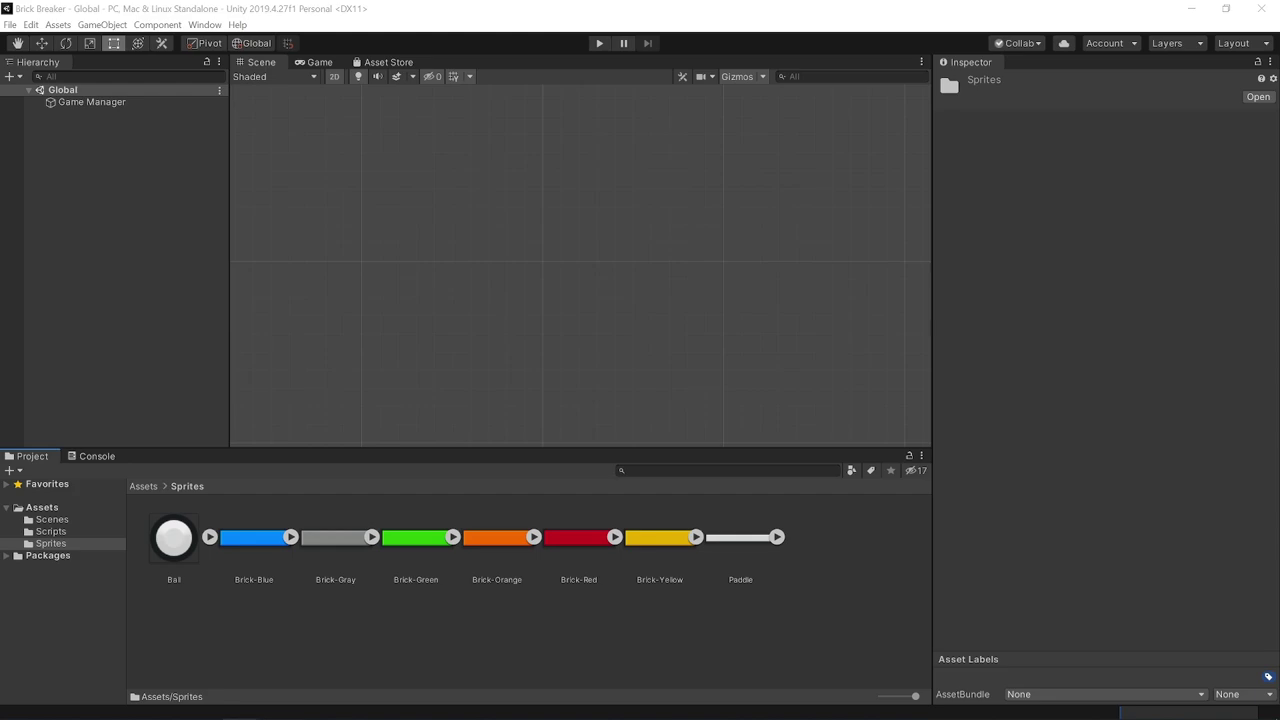
click(232, 650)
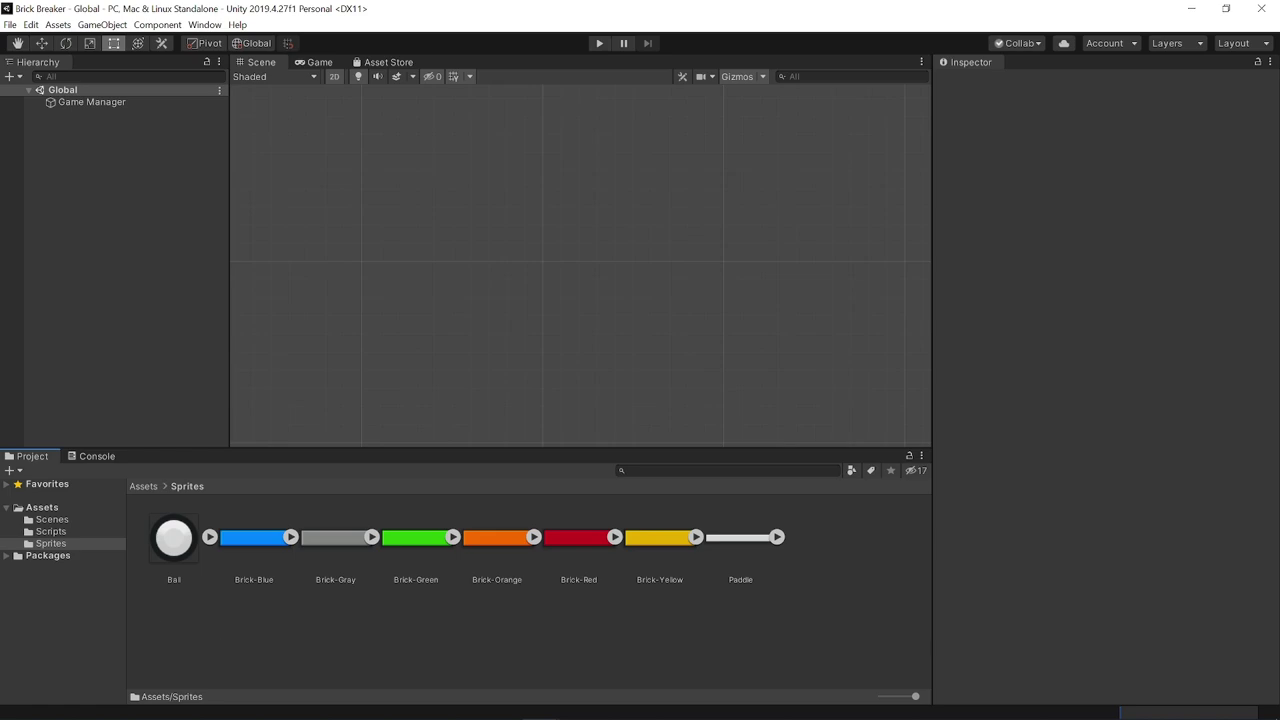
right_click(290, 634)
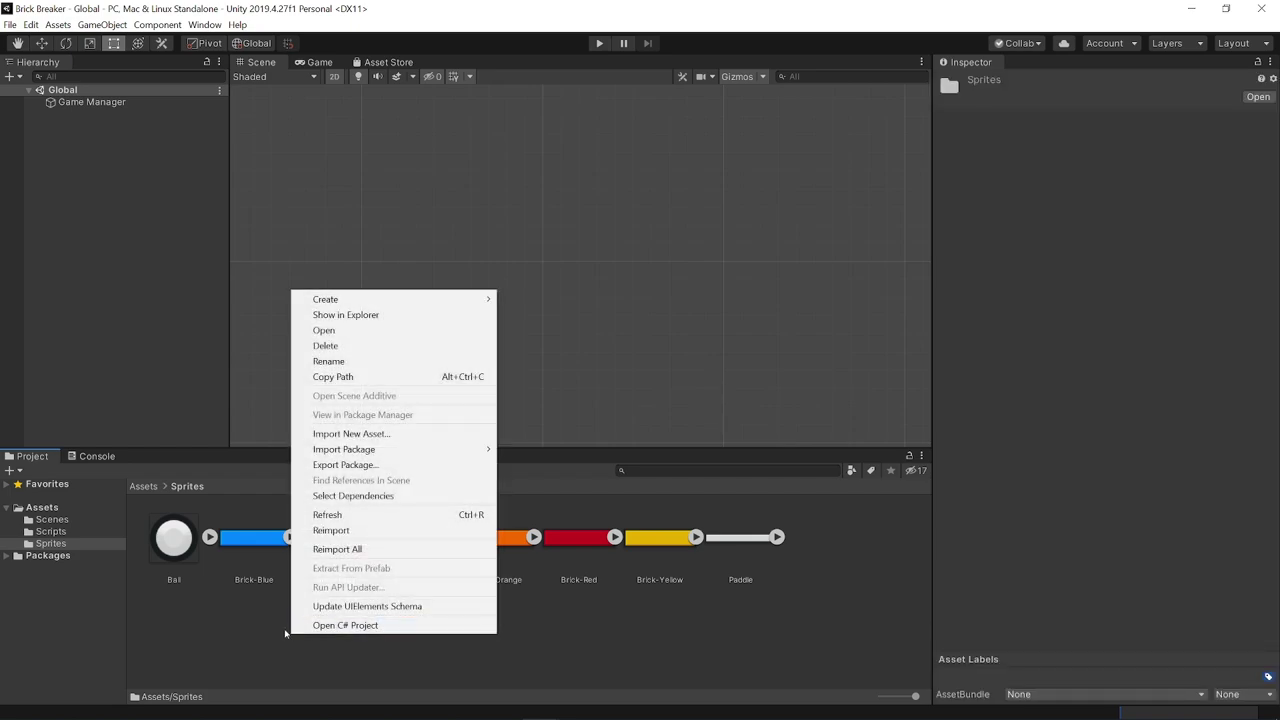
right_click(233, 627)
mouse_move(364, 288)
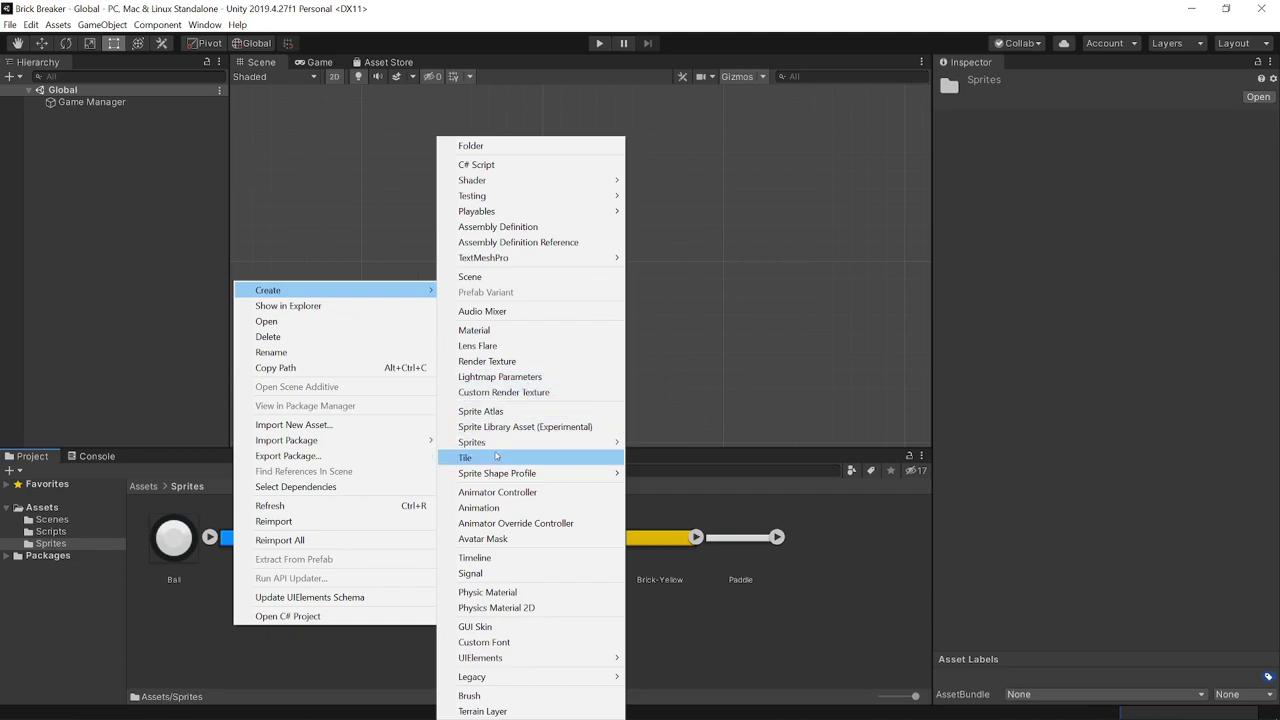
mouse_move(486, 451)
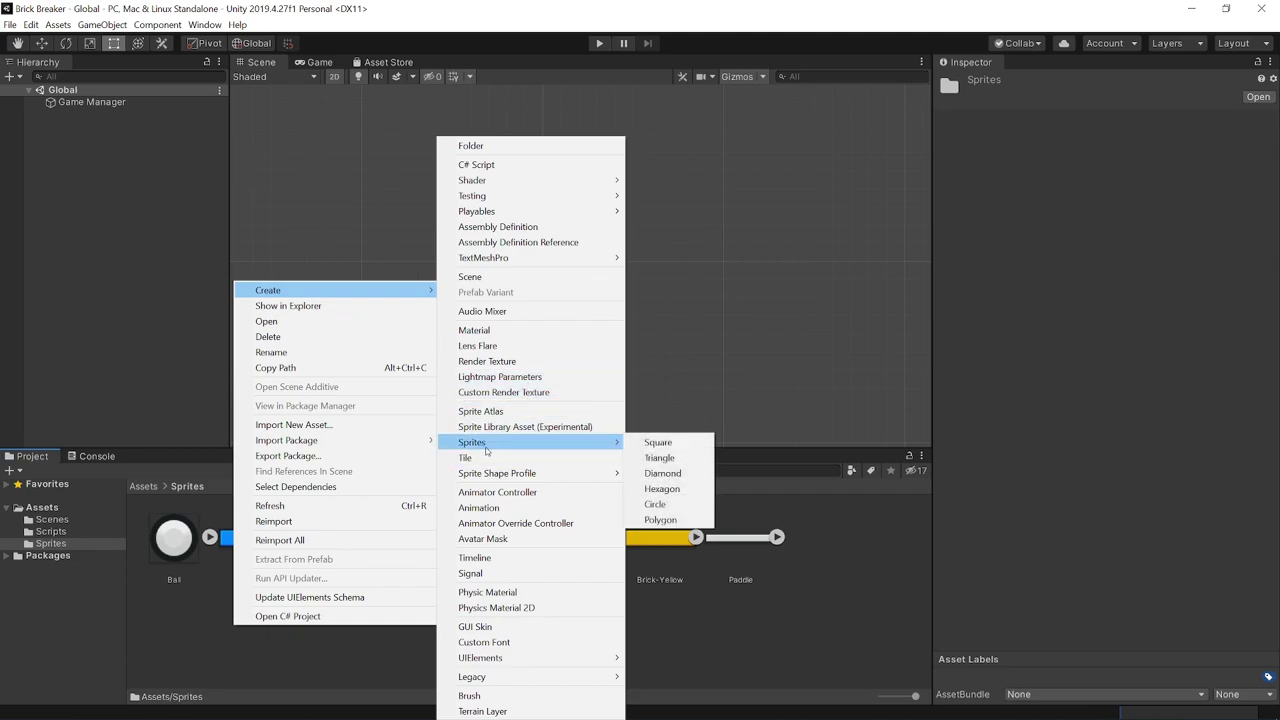
click(674, 443)
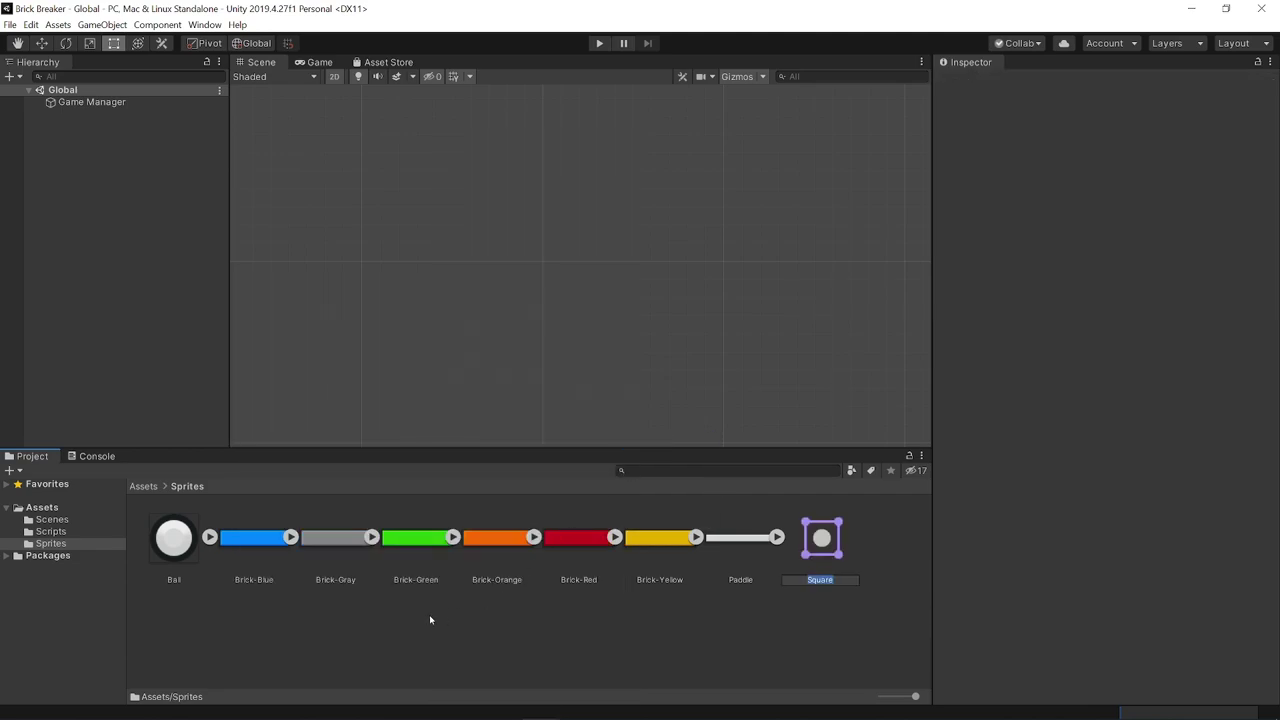
click(429, 614)
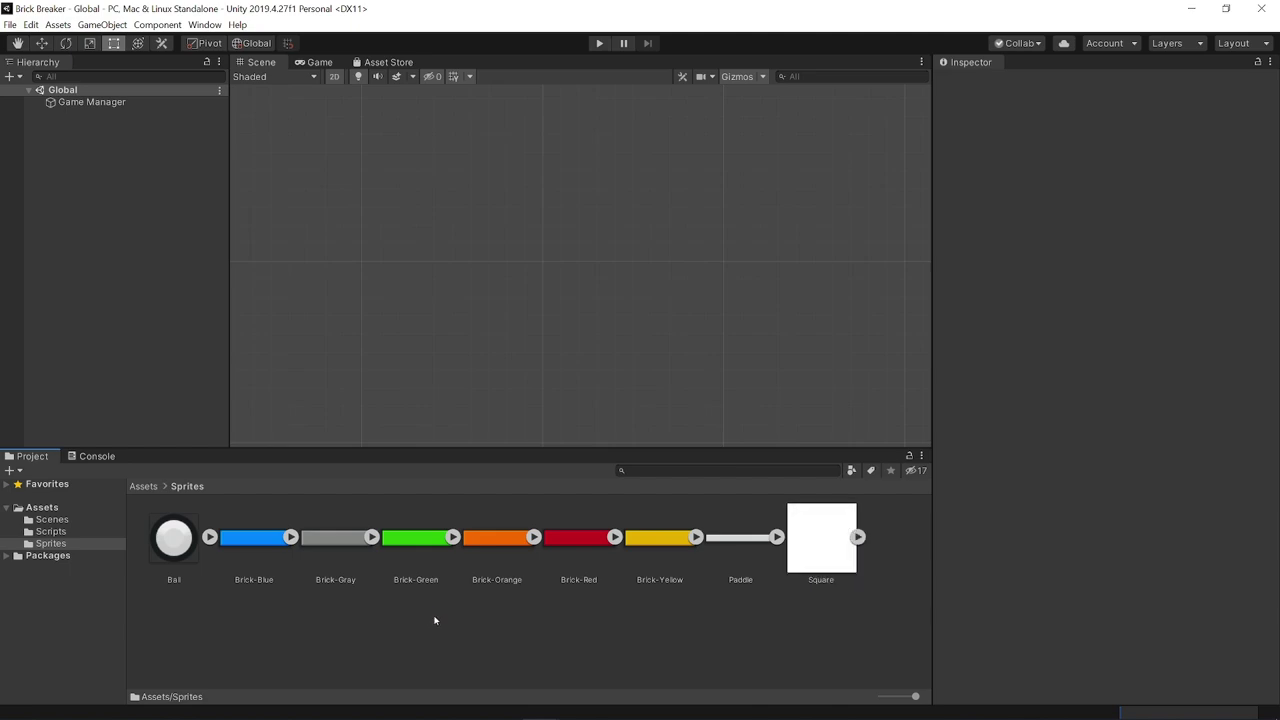
right_click(429, 614)
mouse_move(560, 281)
mouse_move(690, 442)
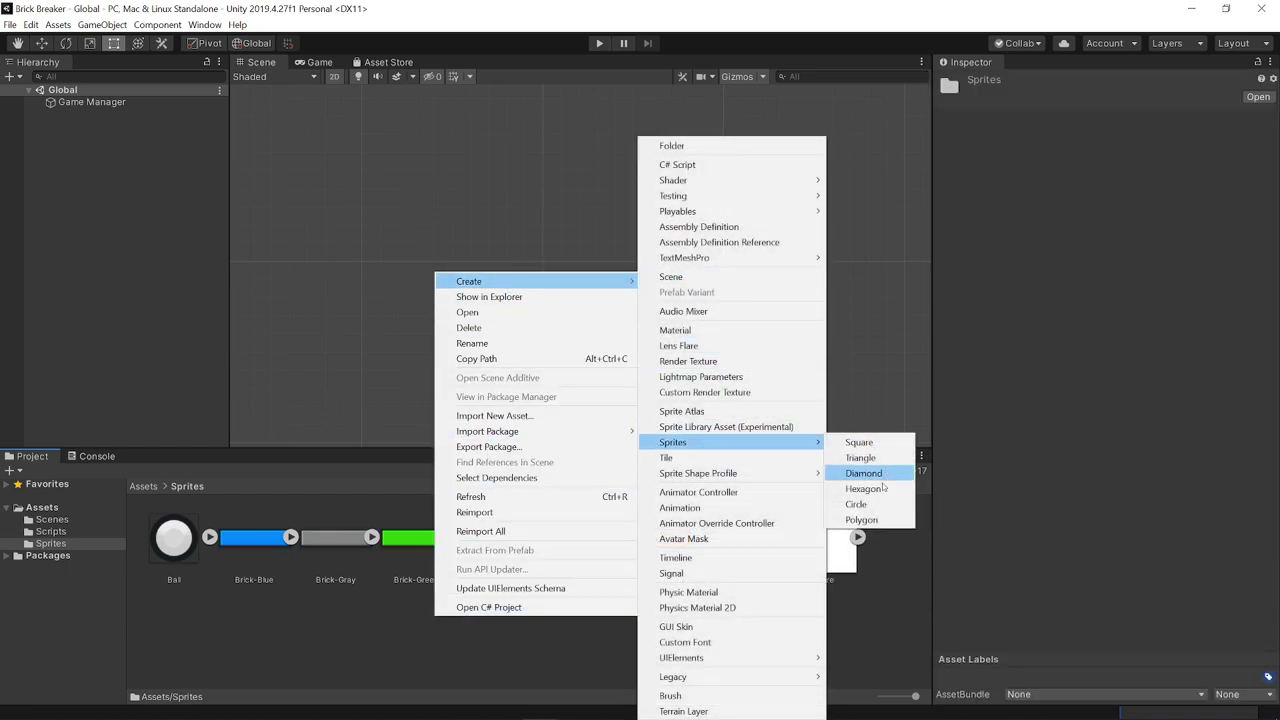
click(848, 504)
click(405, 636)
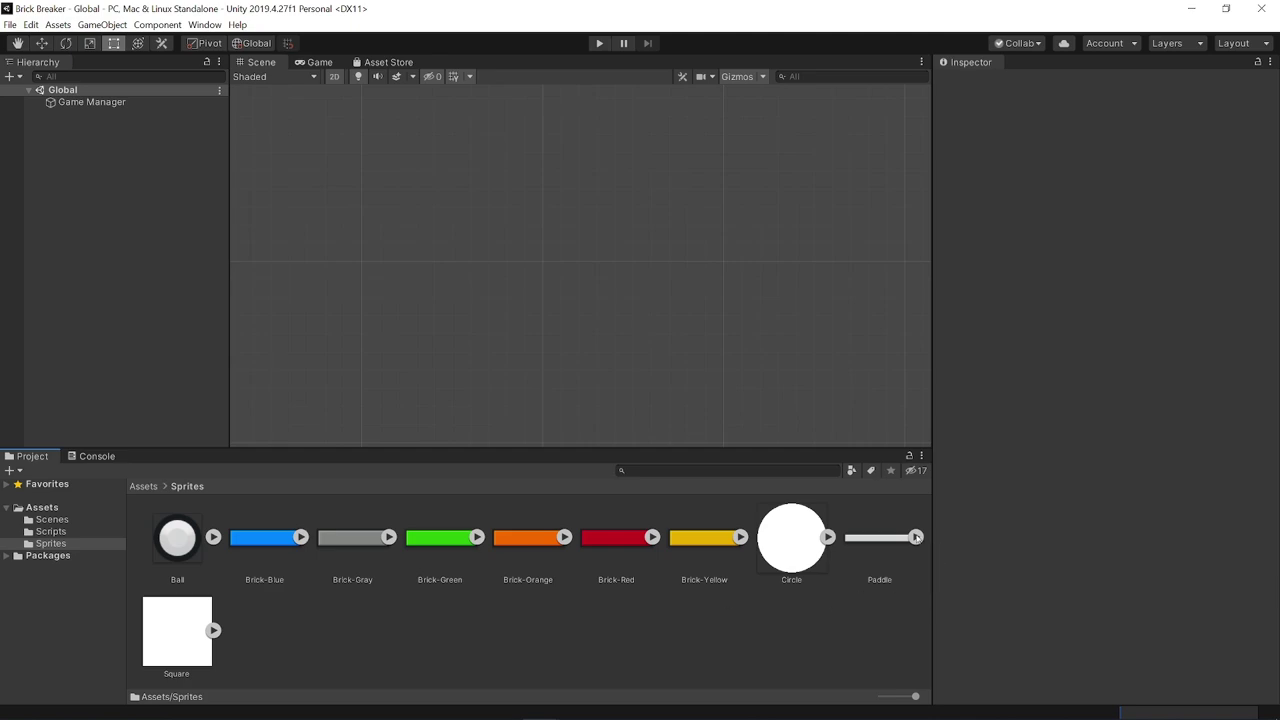
click(176, 638)
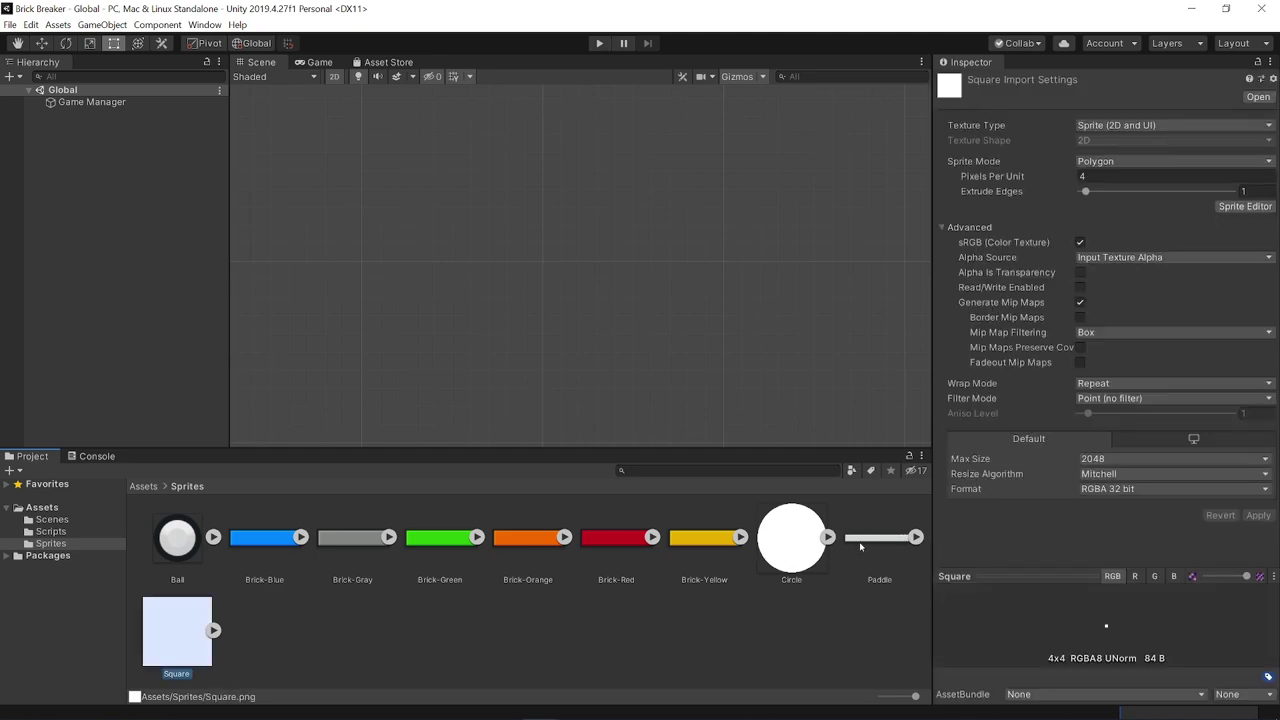
click(791, 538)
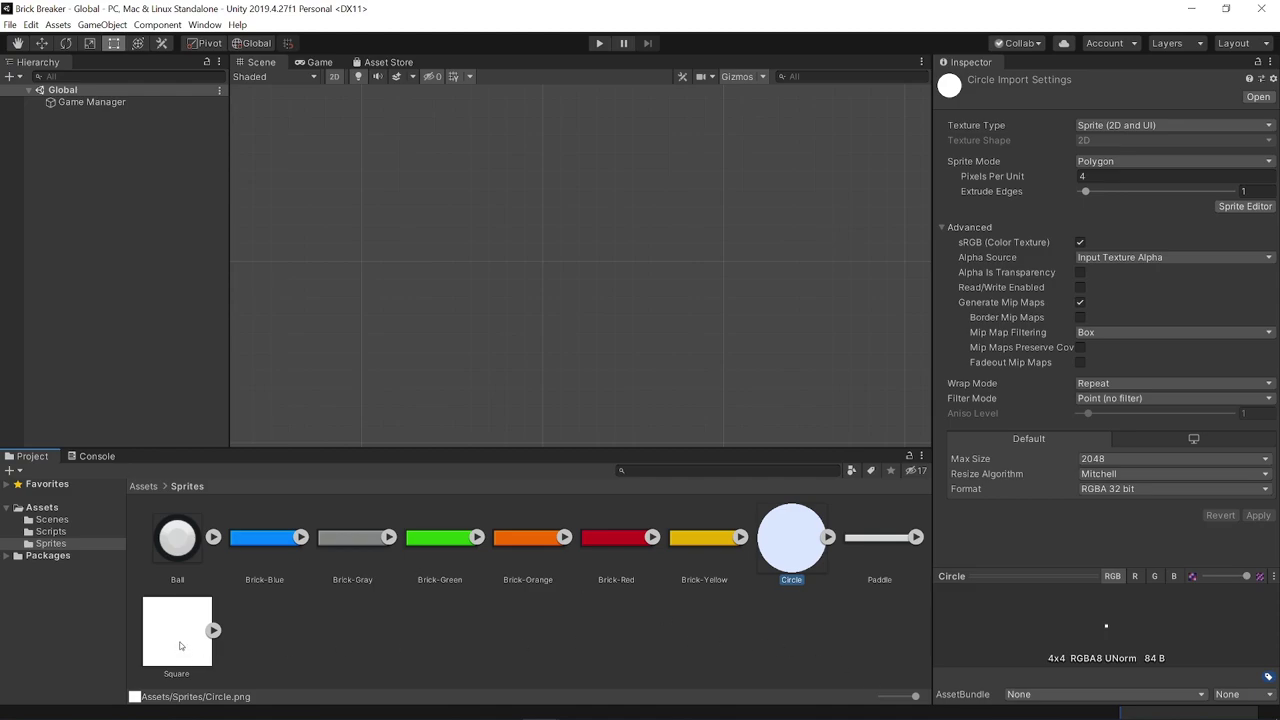
click(726, 674)
click(789, 561)
ctrl+click(180, 630)
key(Delete)
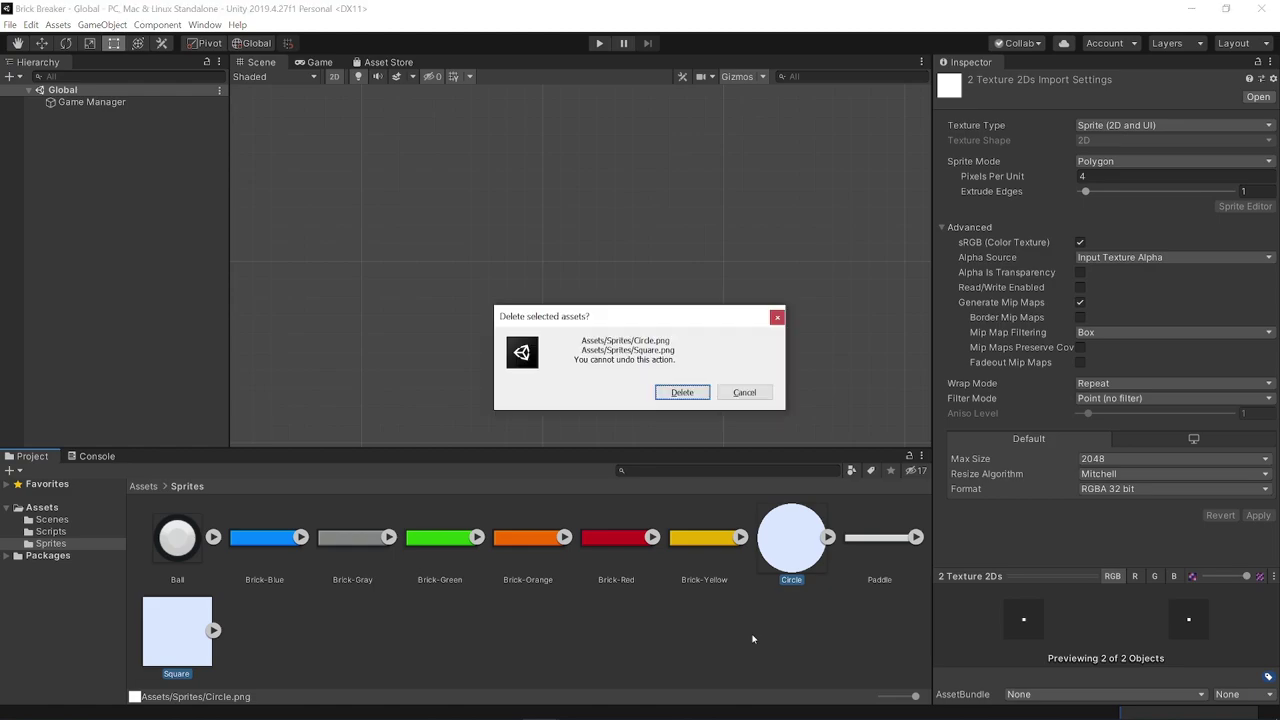
key(Return)
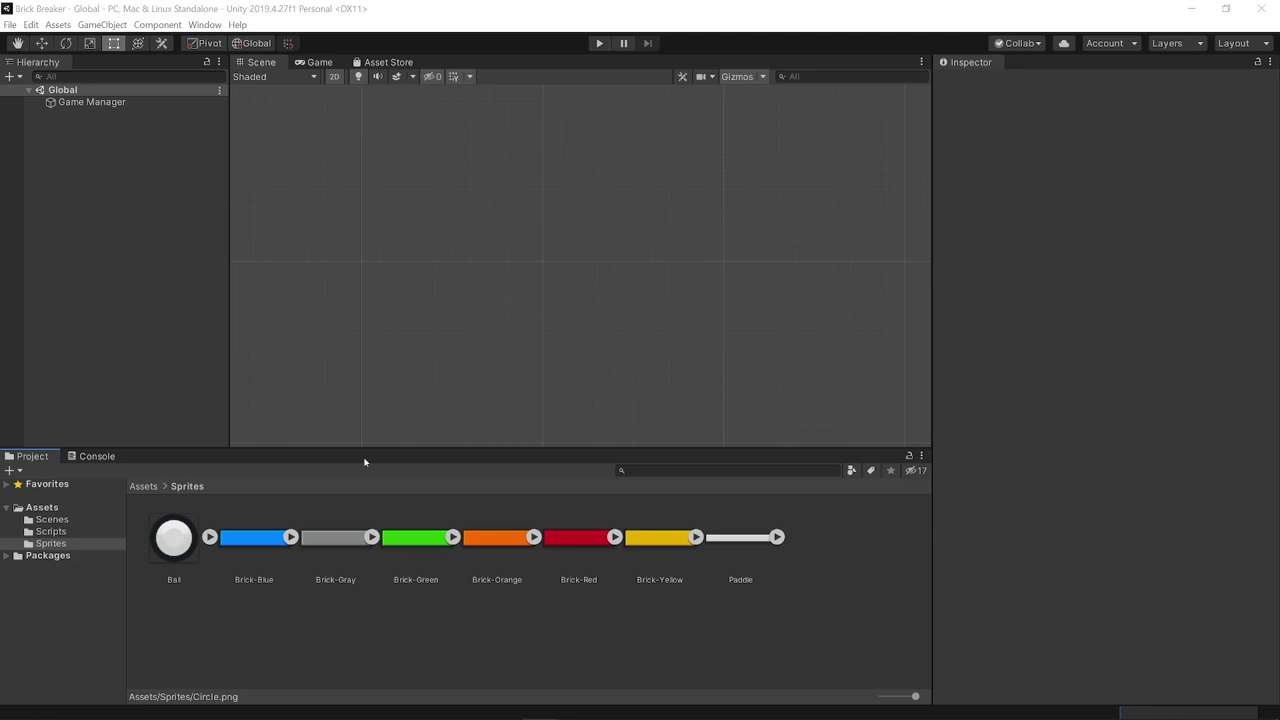
Select all eight sprite textures in the Sprites folder
click(255, 540)
shift+click(651, 548)
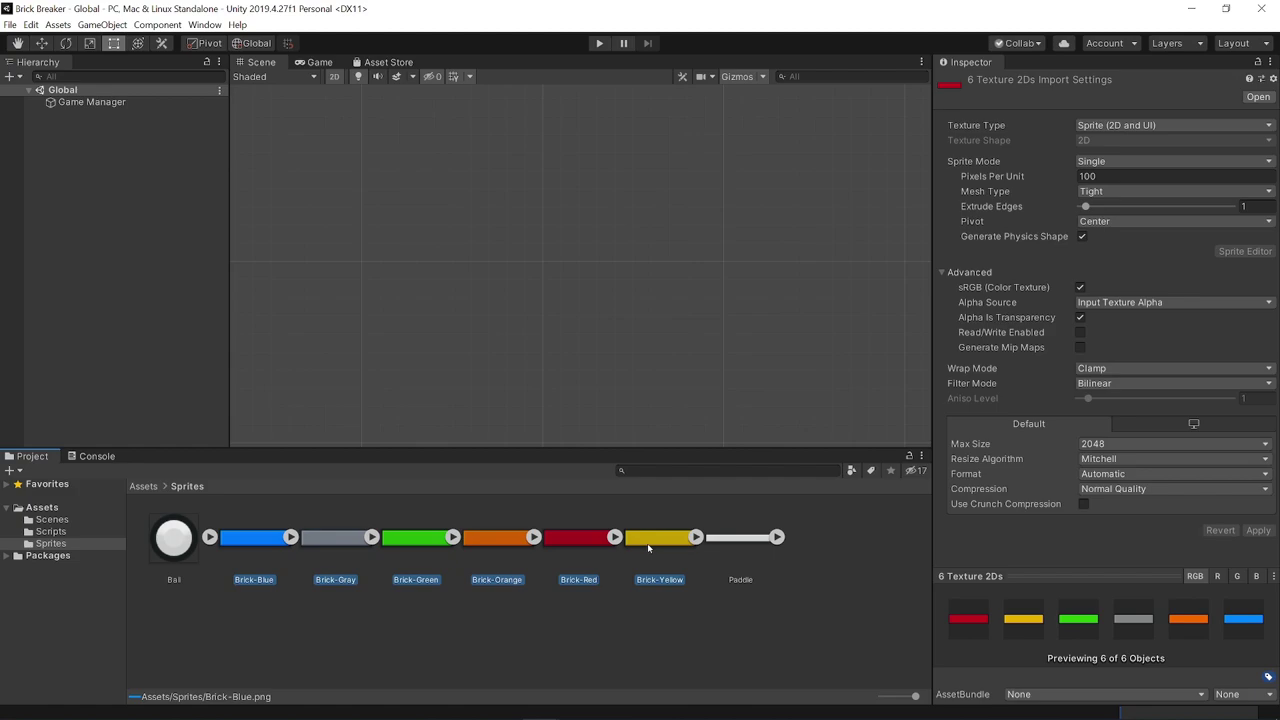
click(740, 537)
shift+click(169, 541)
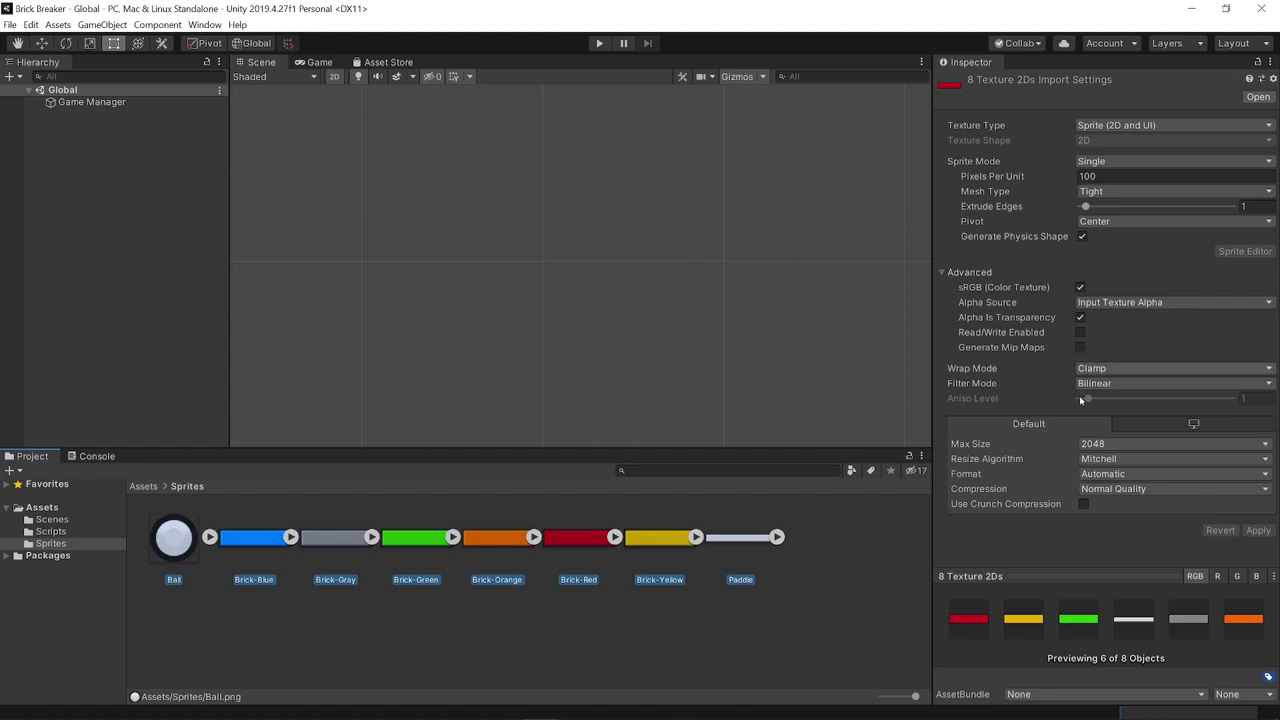
Set their Filter Mode to Point (no filter) and apply the import settings
click(1094, 384)
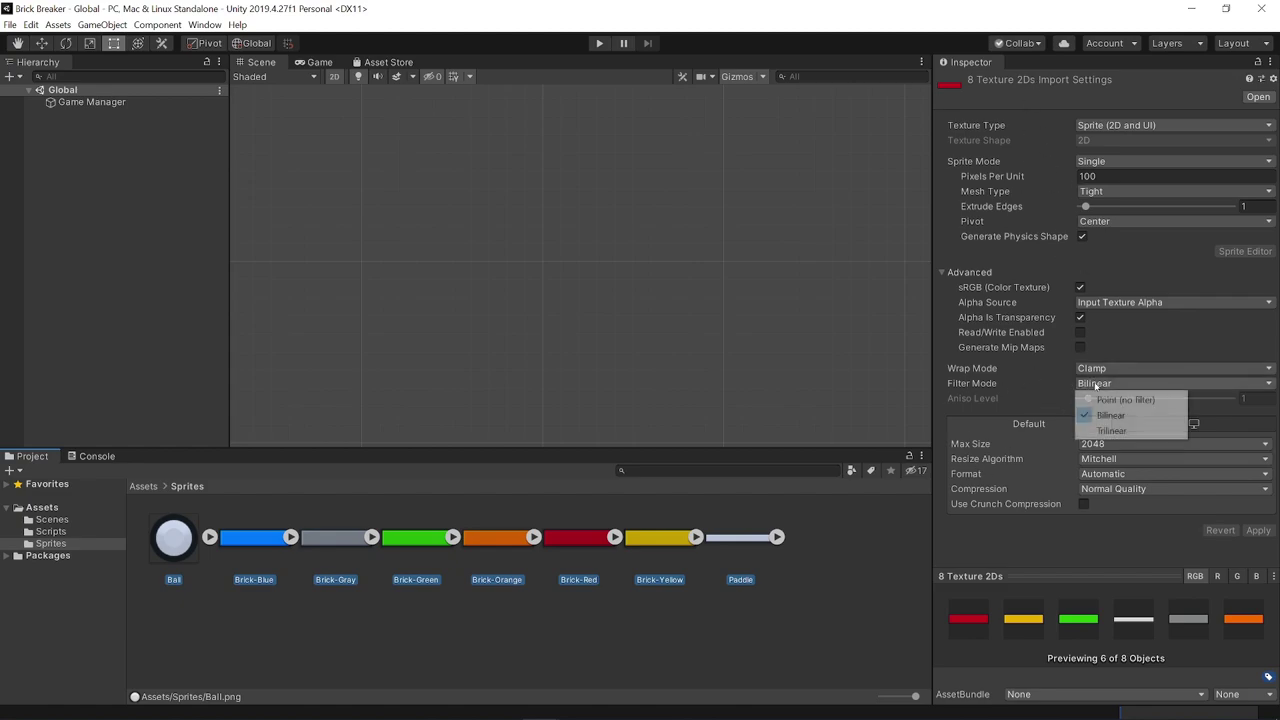
click(1112, 399)
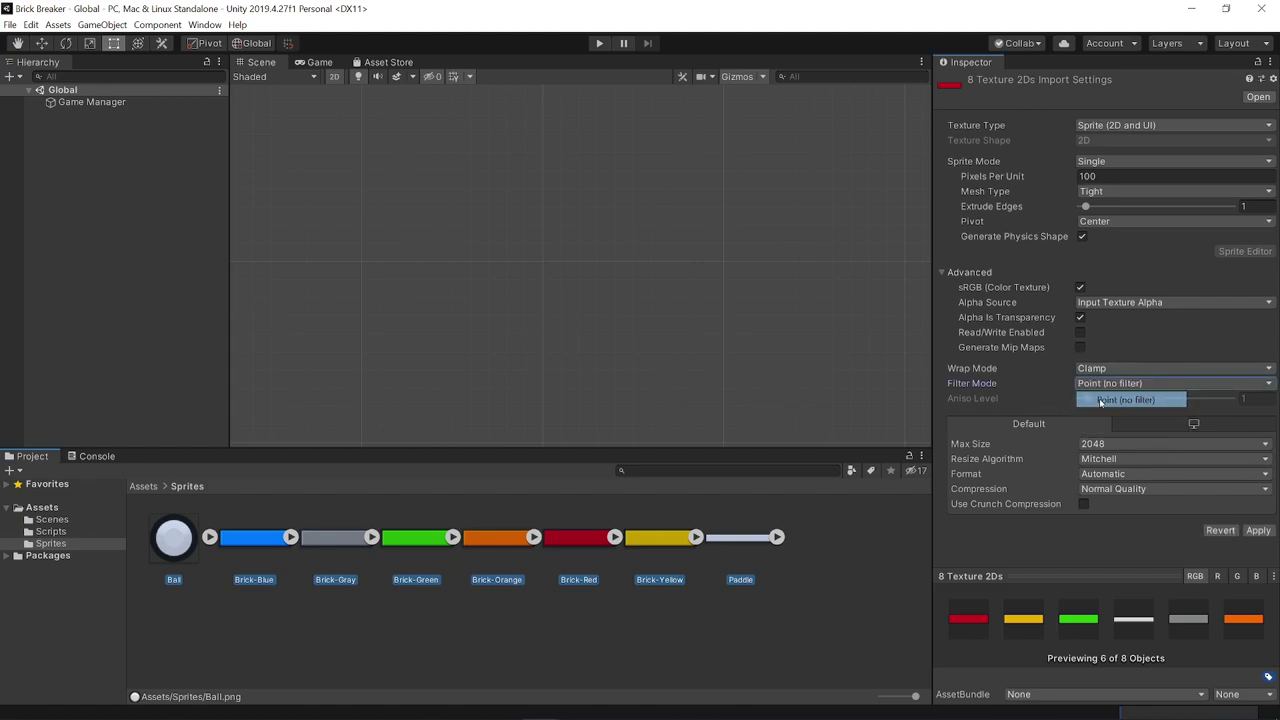
click(1247, 530)
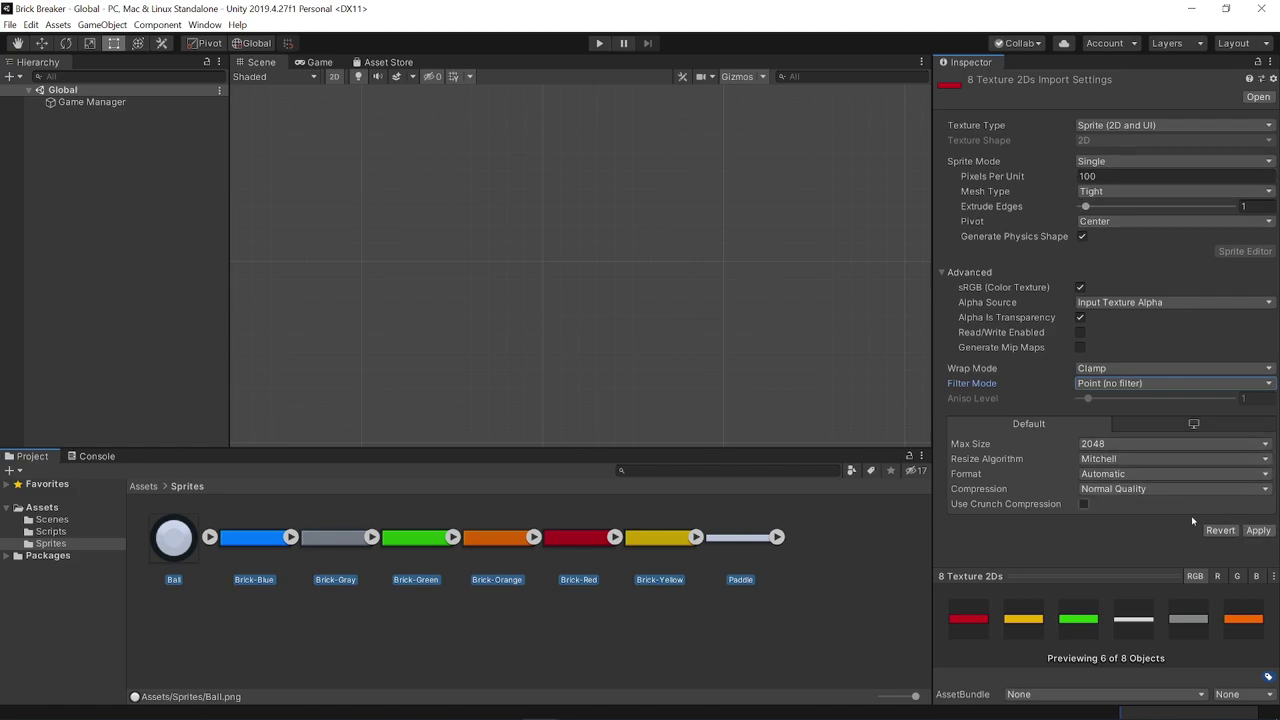
click(1258, 530)
click(423, 605)
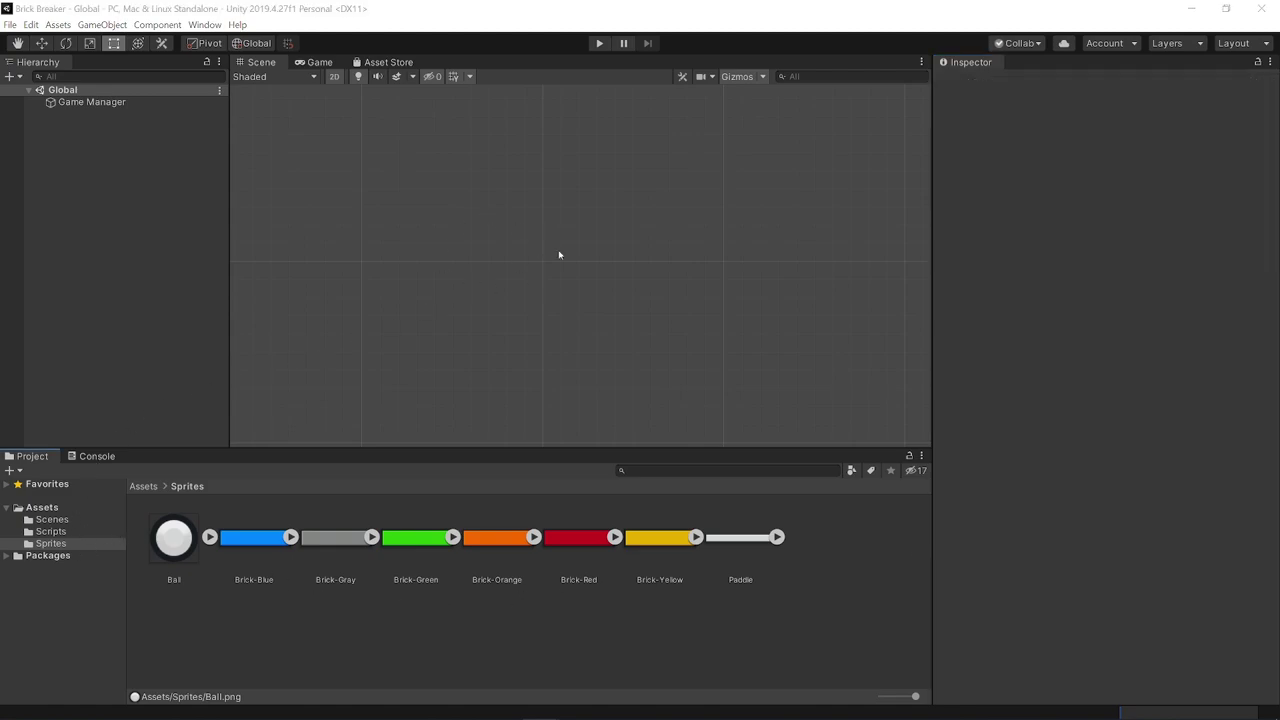
Open the Level1 scene from Assets > Scenes, show the Sprites folder, and select Main Camera
click(30, 508)
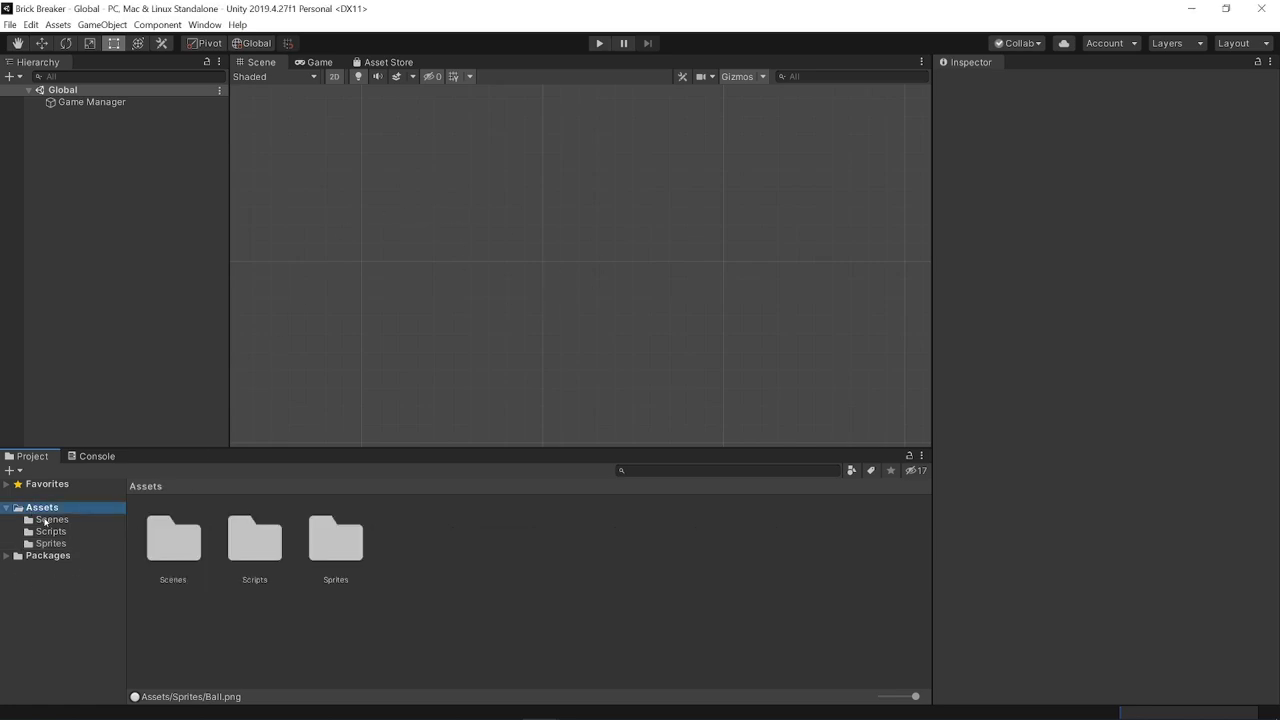
click(51, 519)
click(63, 90)
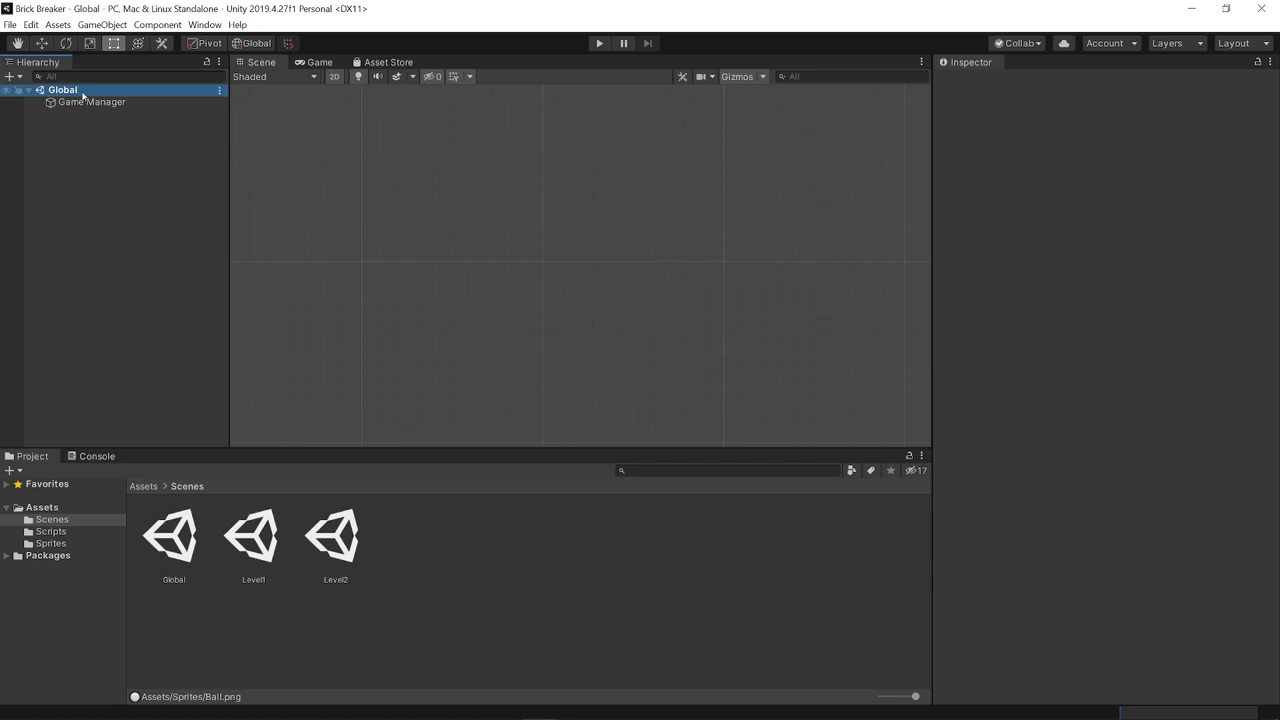
click(255, 539)
double_click(255, 539)
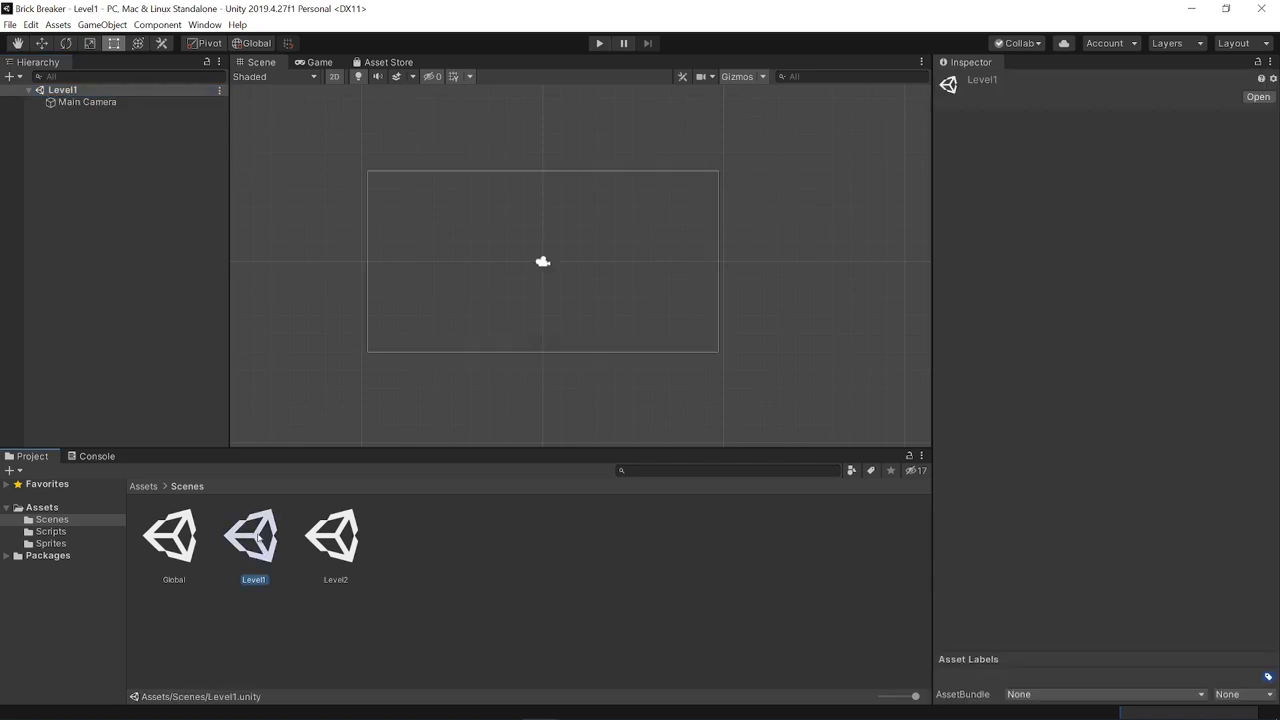
click(52, 544)
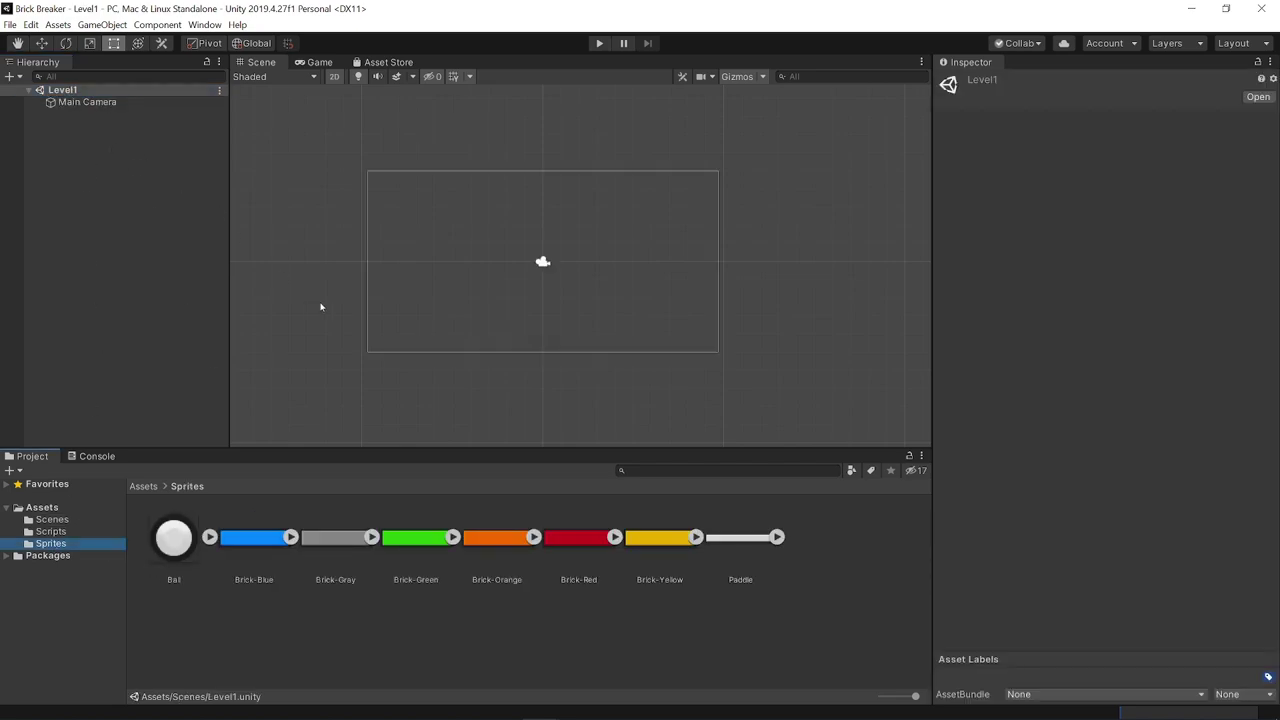
click(86, 102)
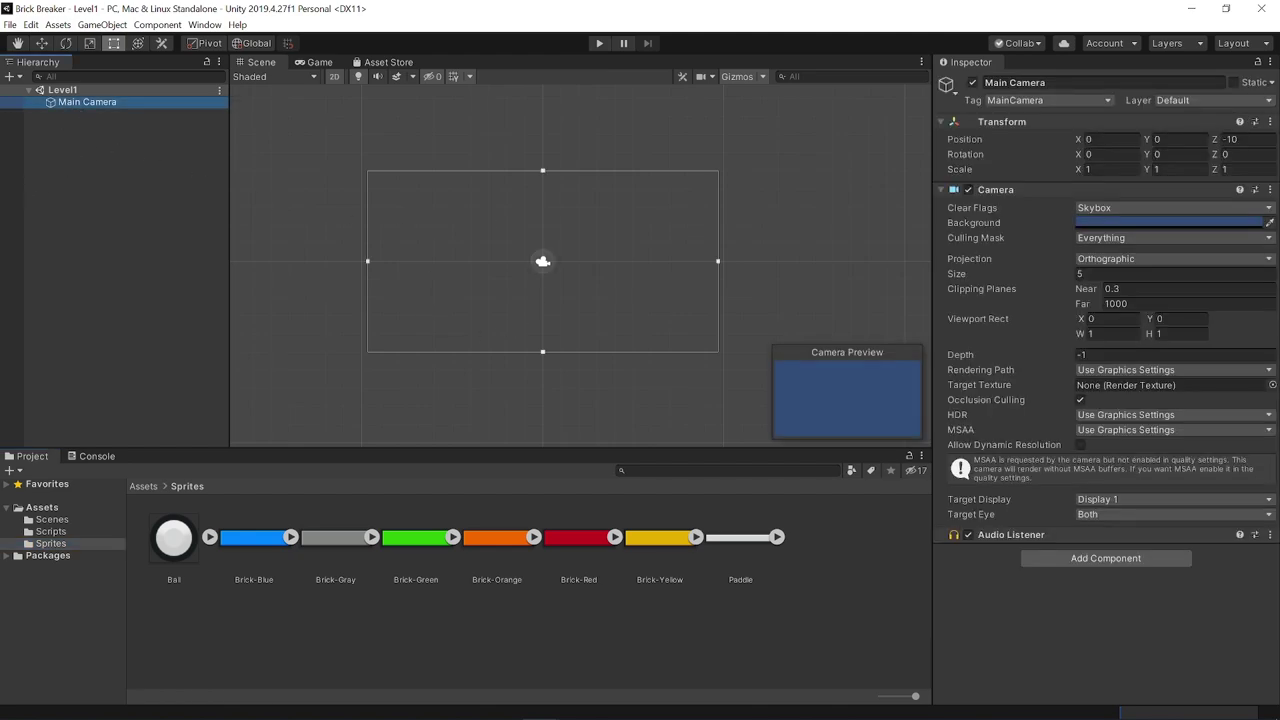
Preview the camera's current blue background in the Game view
click(318, 62)
click(262, 62)
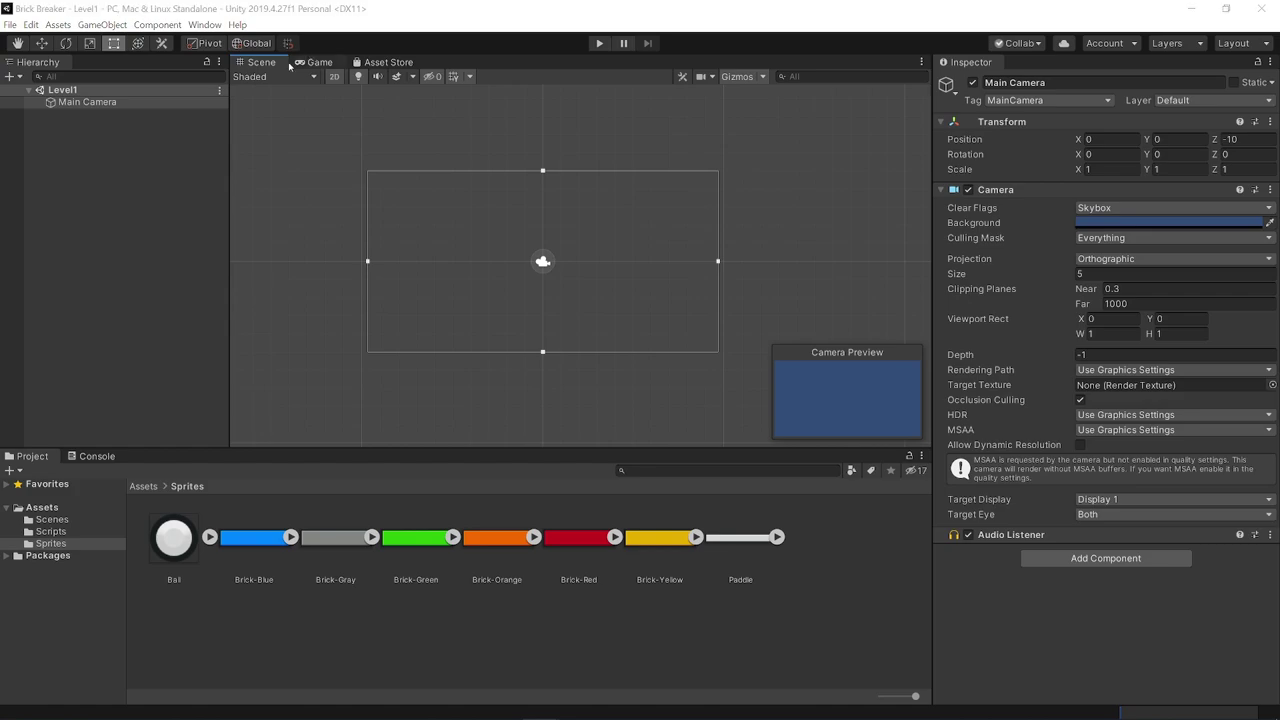
click(318, 62)
click(260, 62)
click(320, 62)
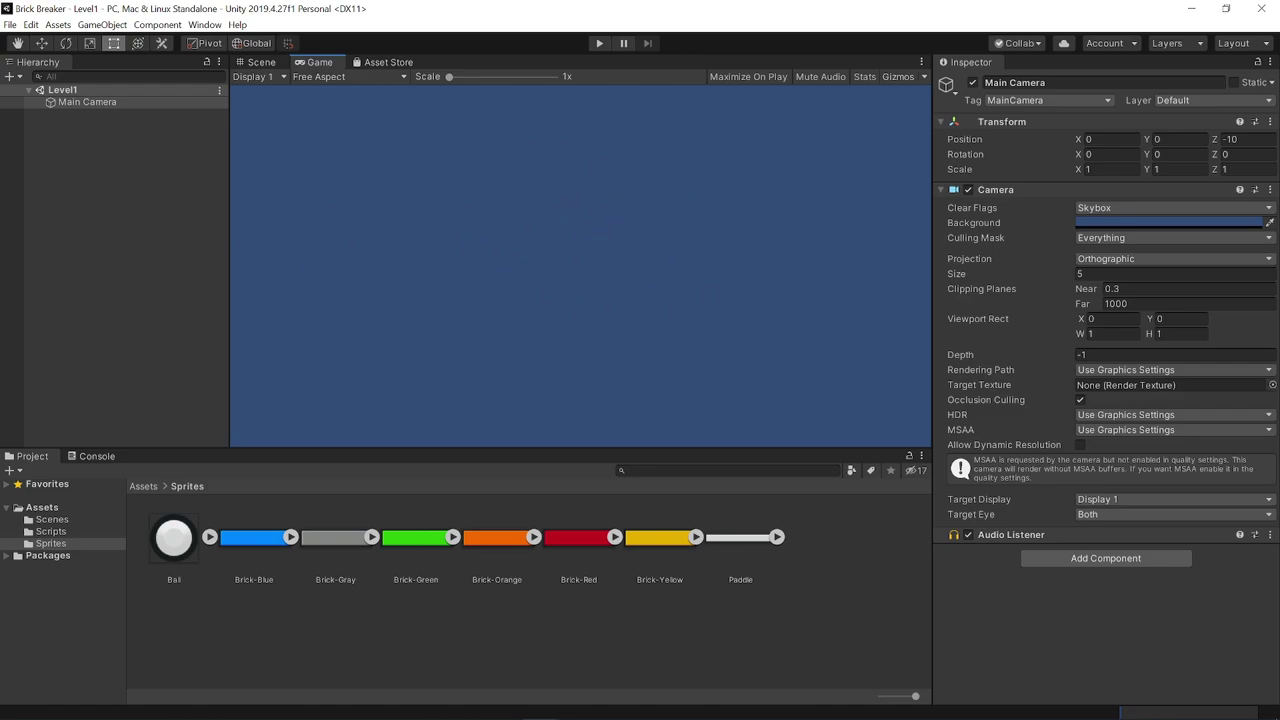
Set the camera Background colour to hex 24292F
click(1168, 222)
drag(571, 237, 299, 157)
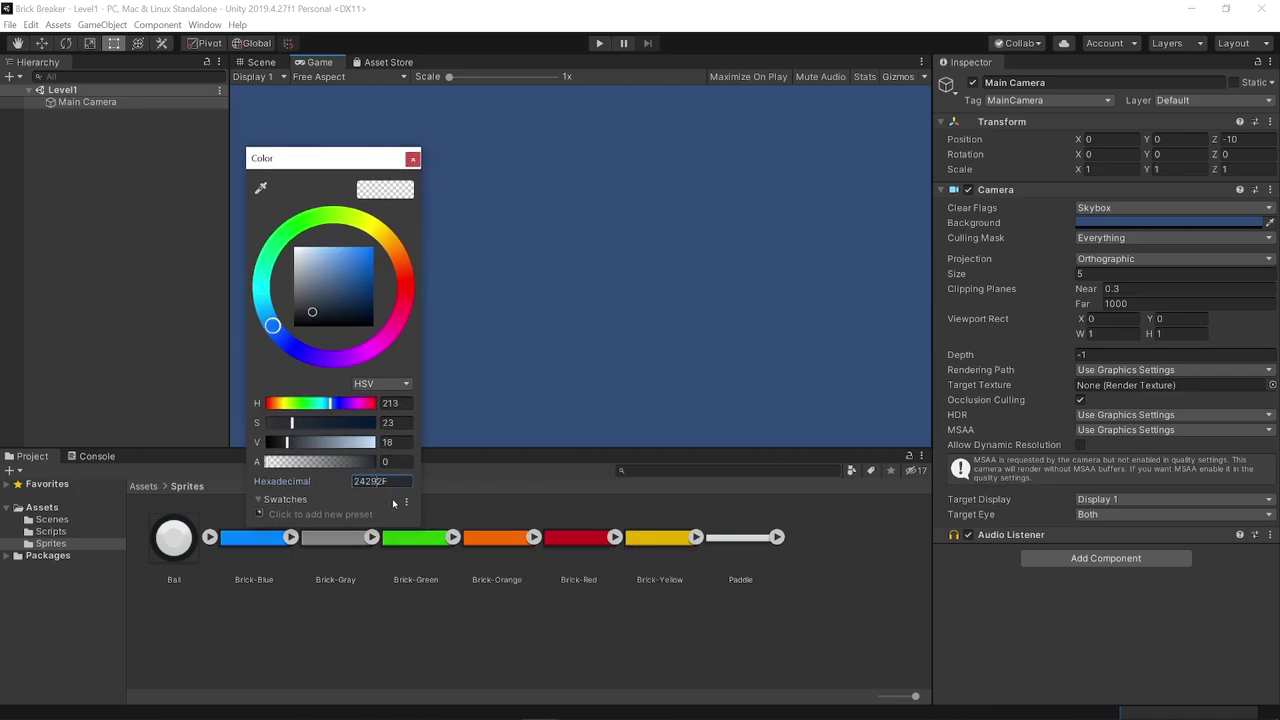
click(412, 158)
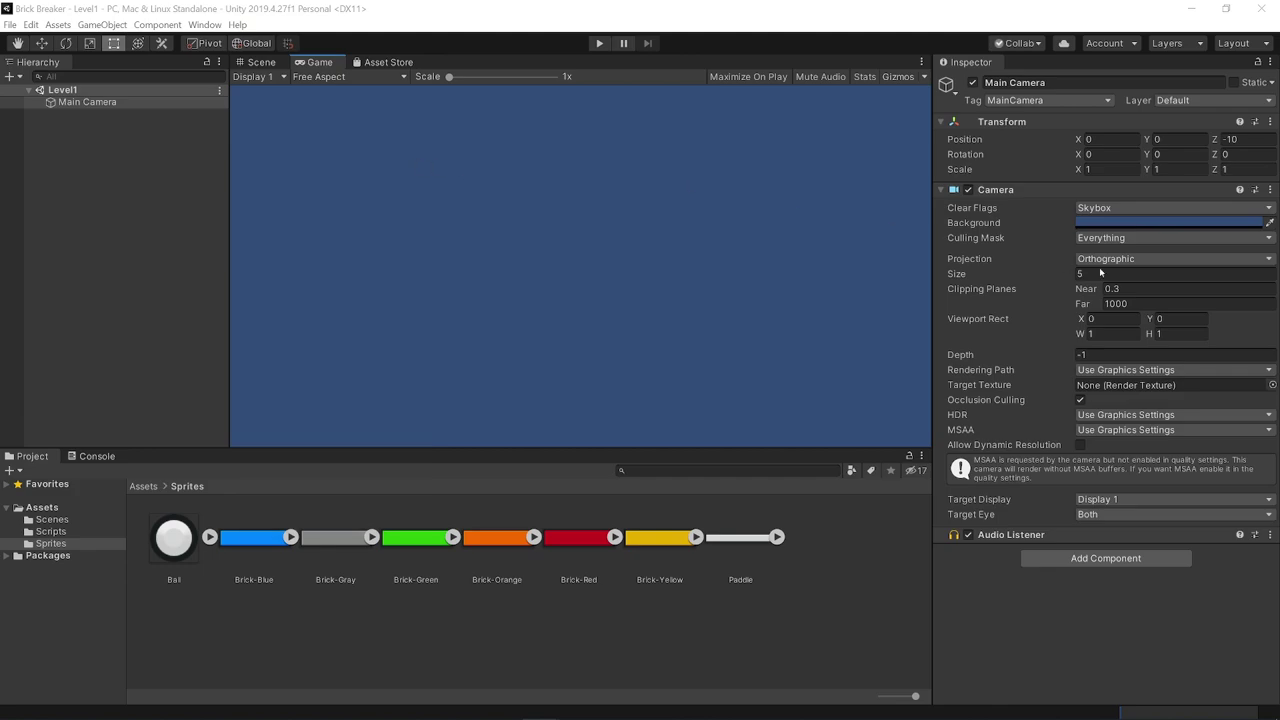
click(1115, 223)
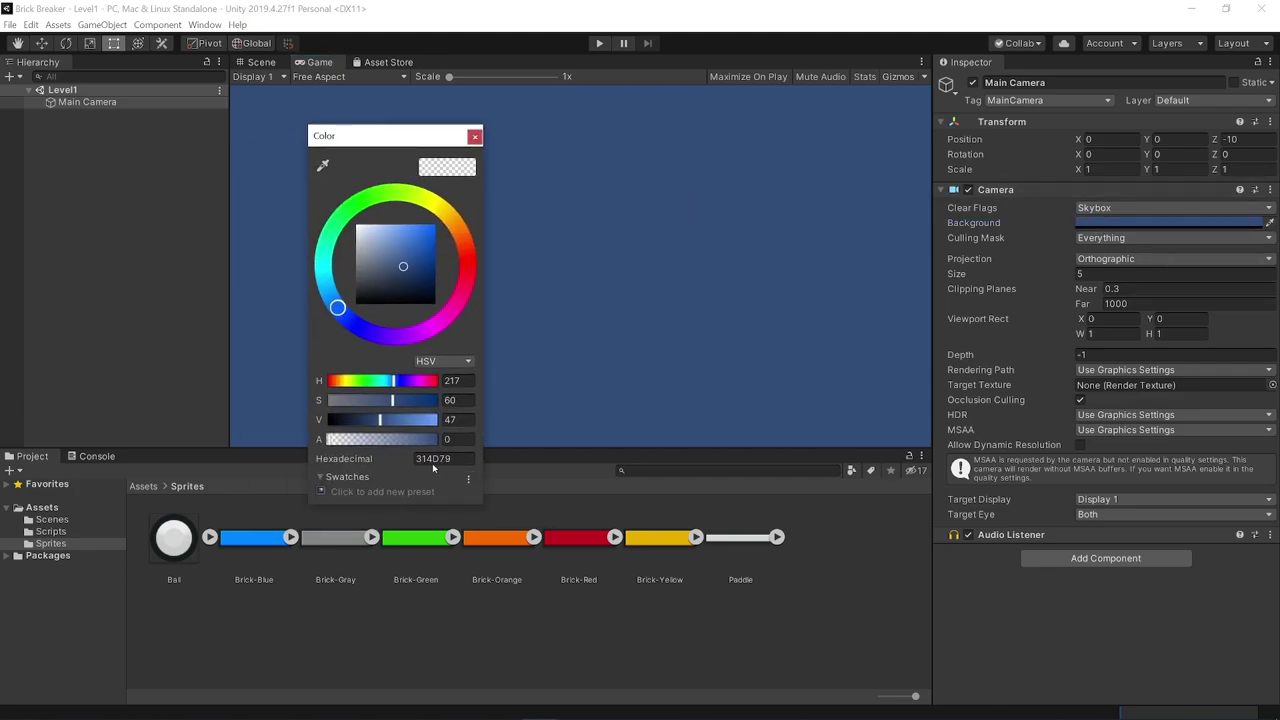
click(432, 458)
text(24292F)
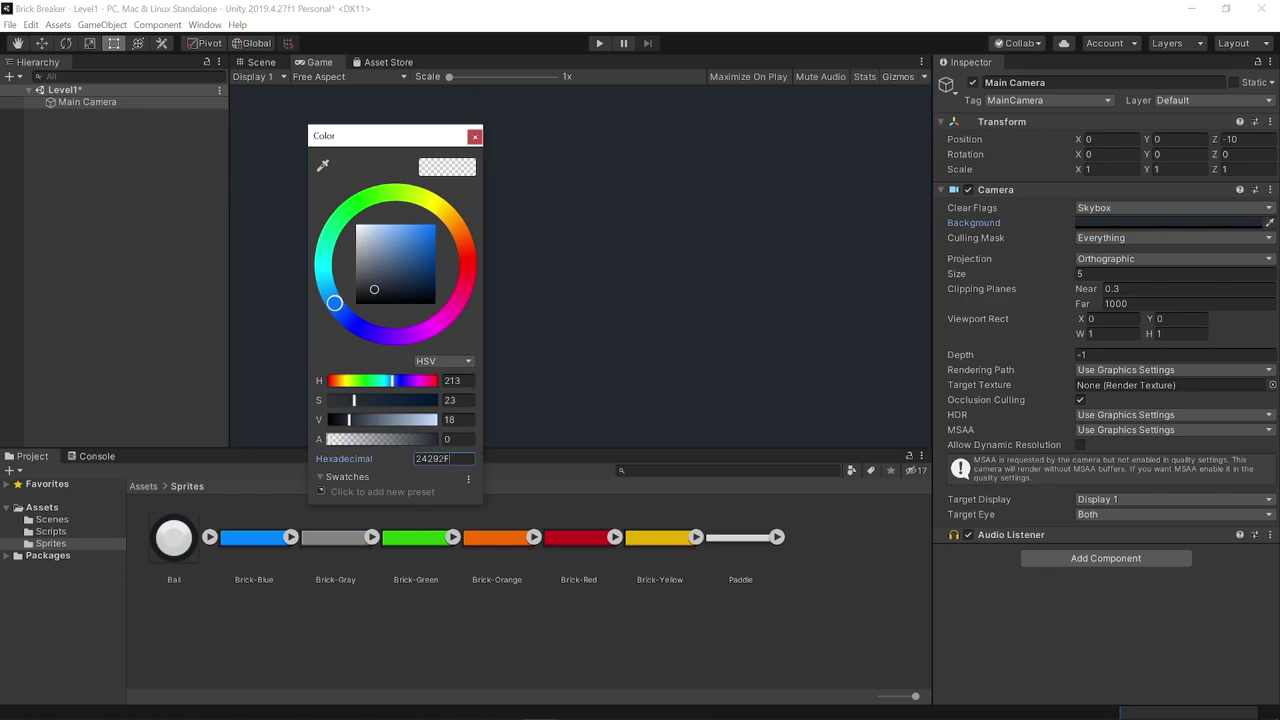
drag(450, 458, 407, 461)
click(450, 458)
Save the scene and enter 10 as the camera's orthographic Size
click(476, 138)
key(ctrl+s)
click(1080, 274)
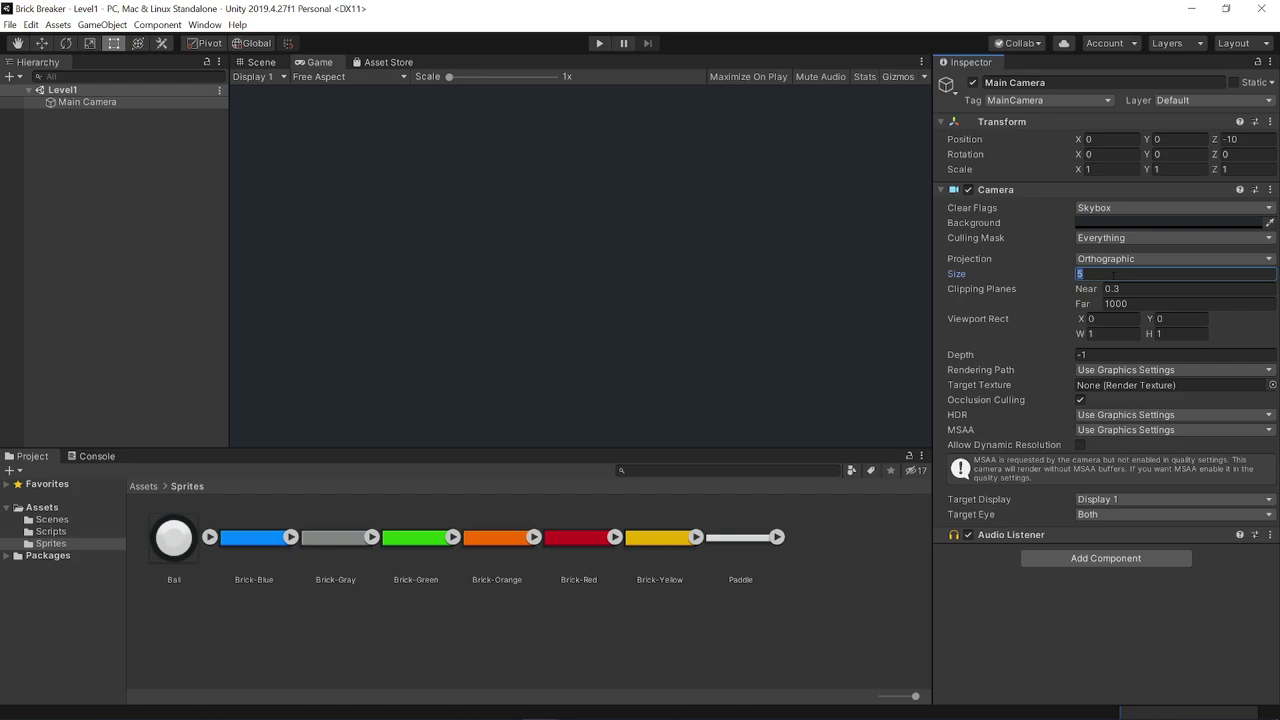
text(10)
Inspect the larger camera frame in the Scene view, readjusting Size back to 10
click(255, 65)
scroll(600, 220, down, 3)
scroll(600, 220, down, 2)
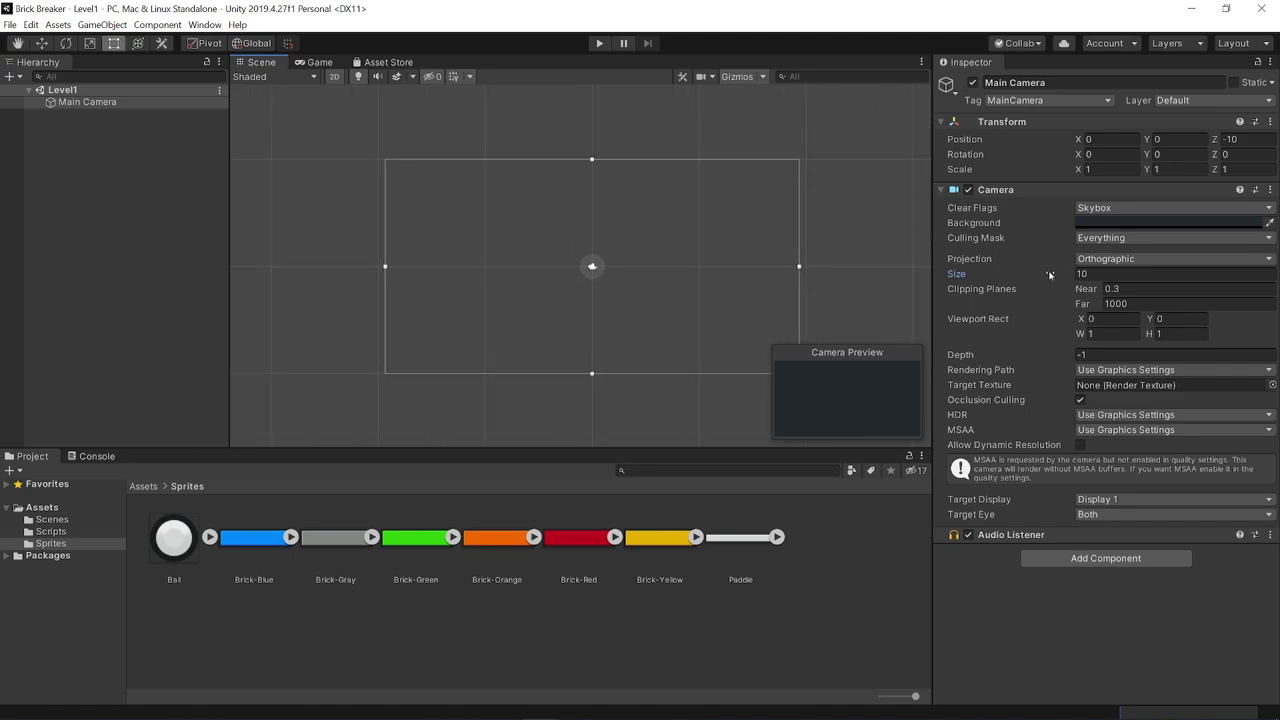
click(1082, 274)
mouse_move(981, 273)
mouse_down()
mouse_move(842, 277)
mouse_move(920, 277)
mouse_move(927, 265)
mouse_up()
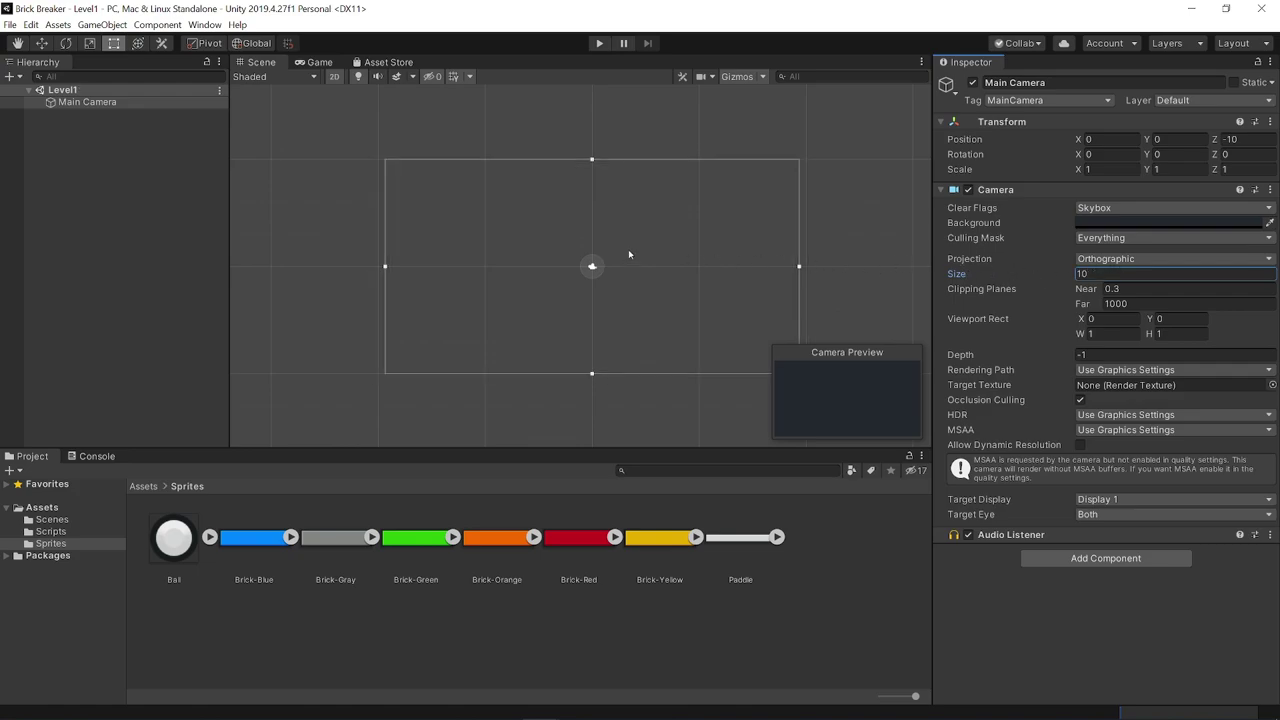
click(320, 62)
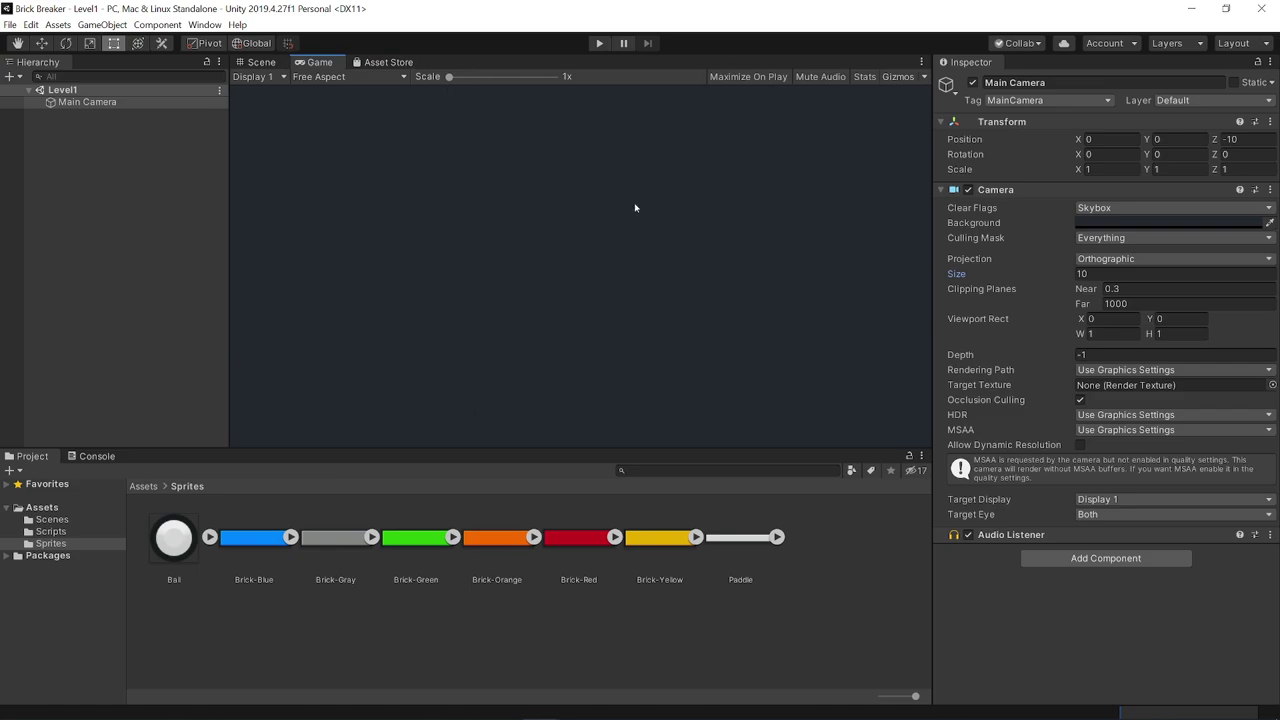
Set the Game view aspect ratio to 16:9, then go back to the Scene view
click(330, 78)
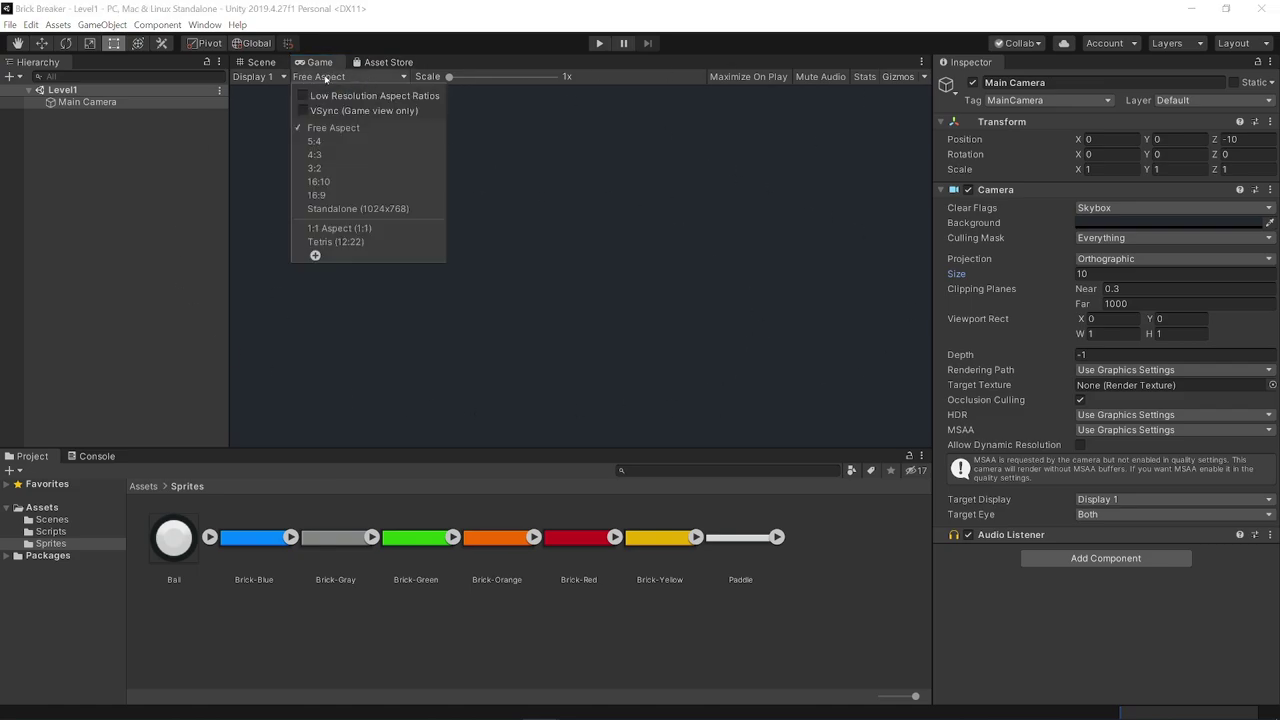
click(316, 195)
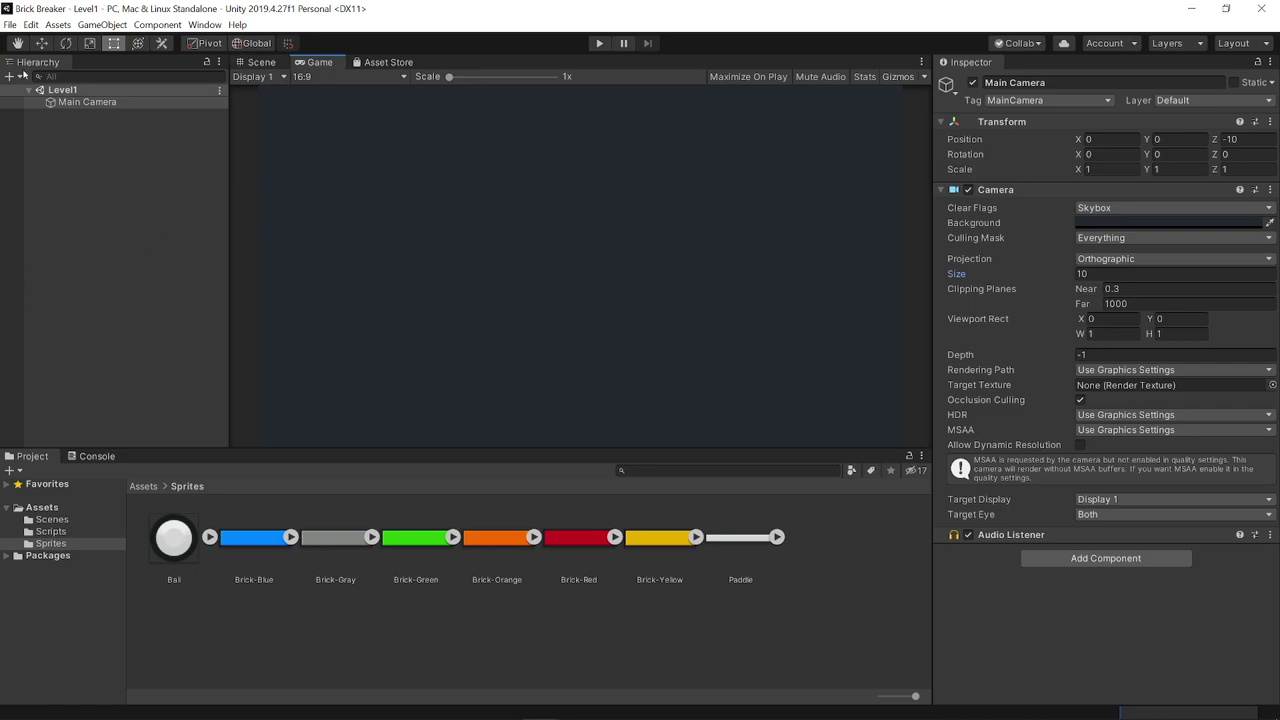
click(262, 62)
scroll(594, 280, up, 1)
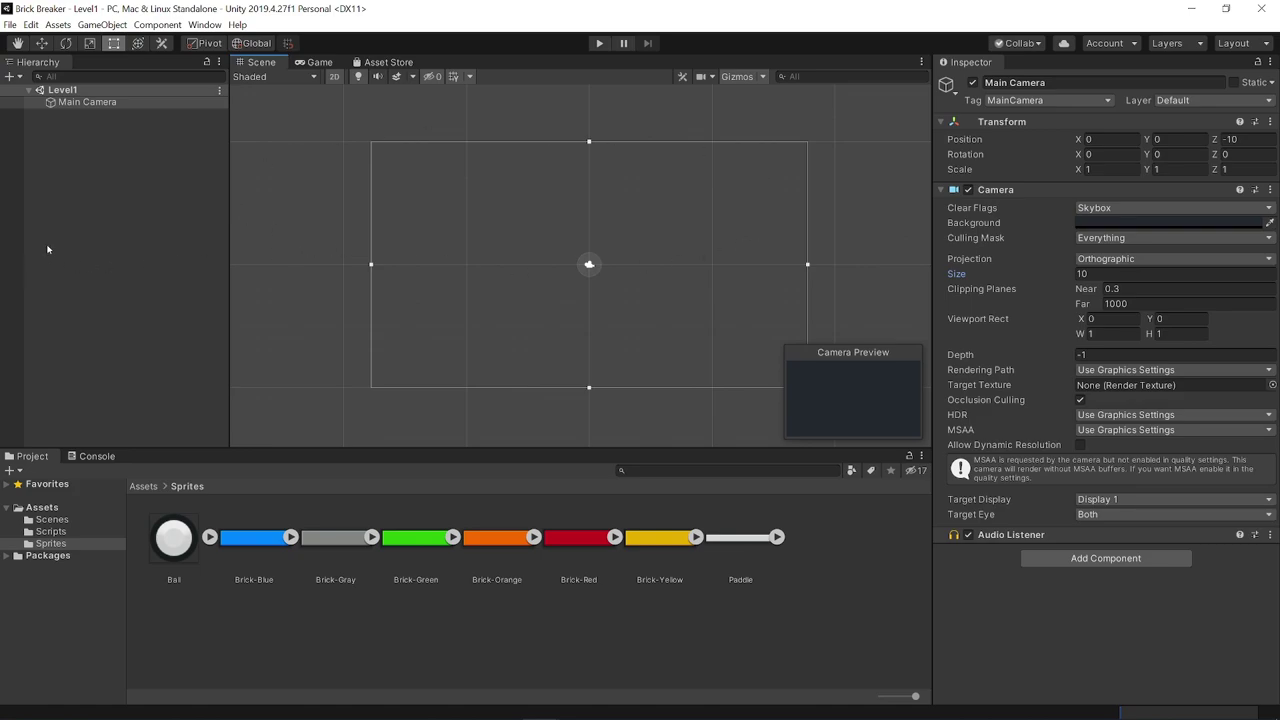
Create an empty object named Paddle and reset its Transform to position 0, 0, 0
click(99, 193)
right_click(78, 175)
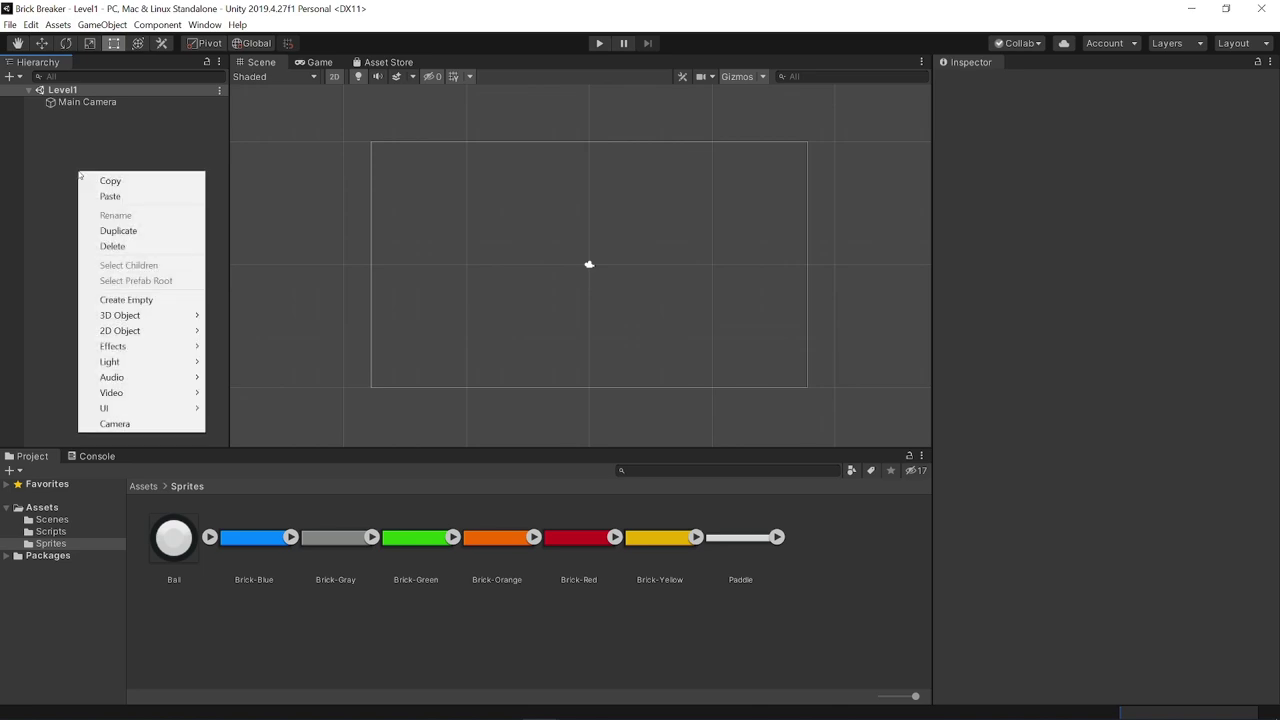
click(115, 302)
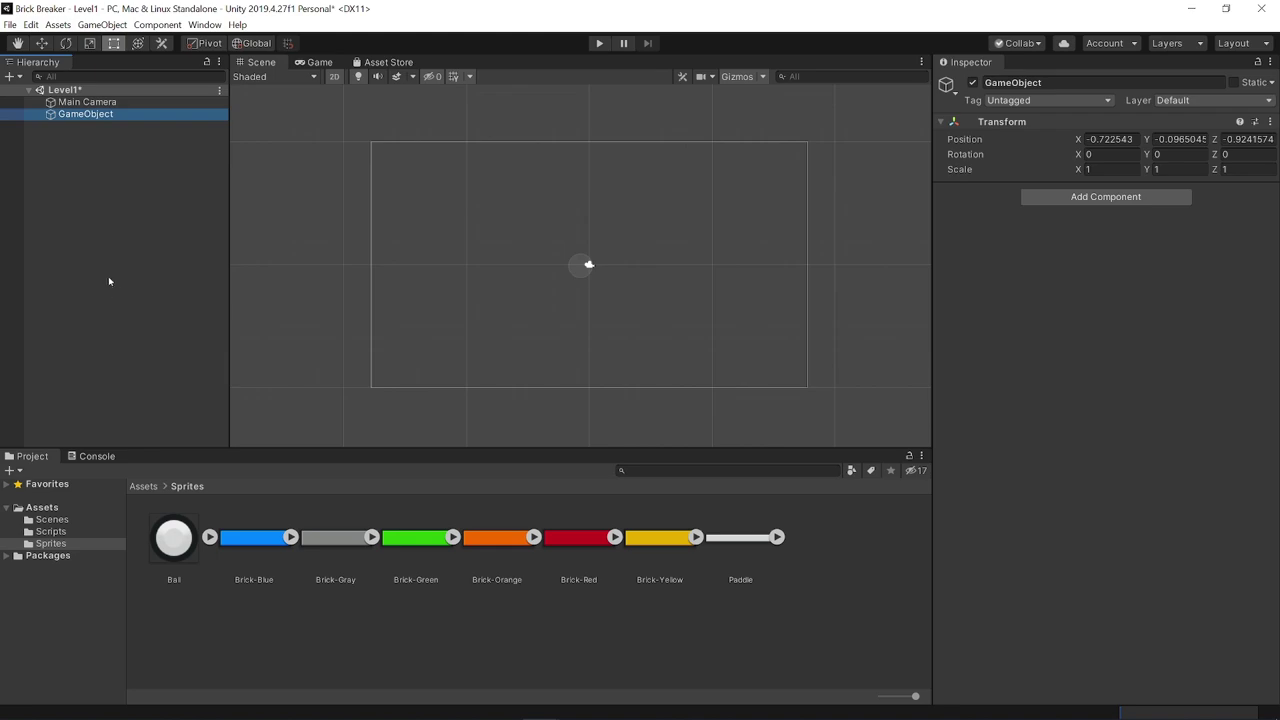
click(1060, 83)
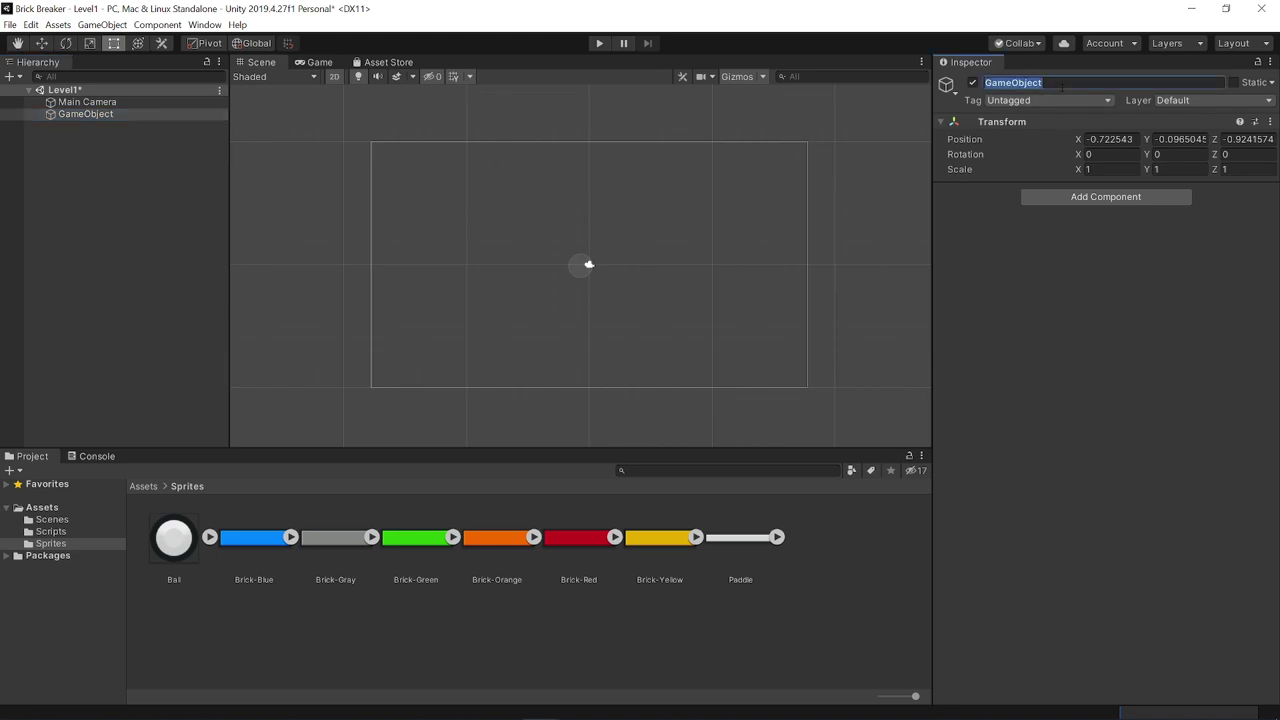
text(Paddle)
key(Return)
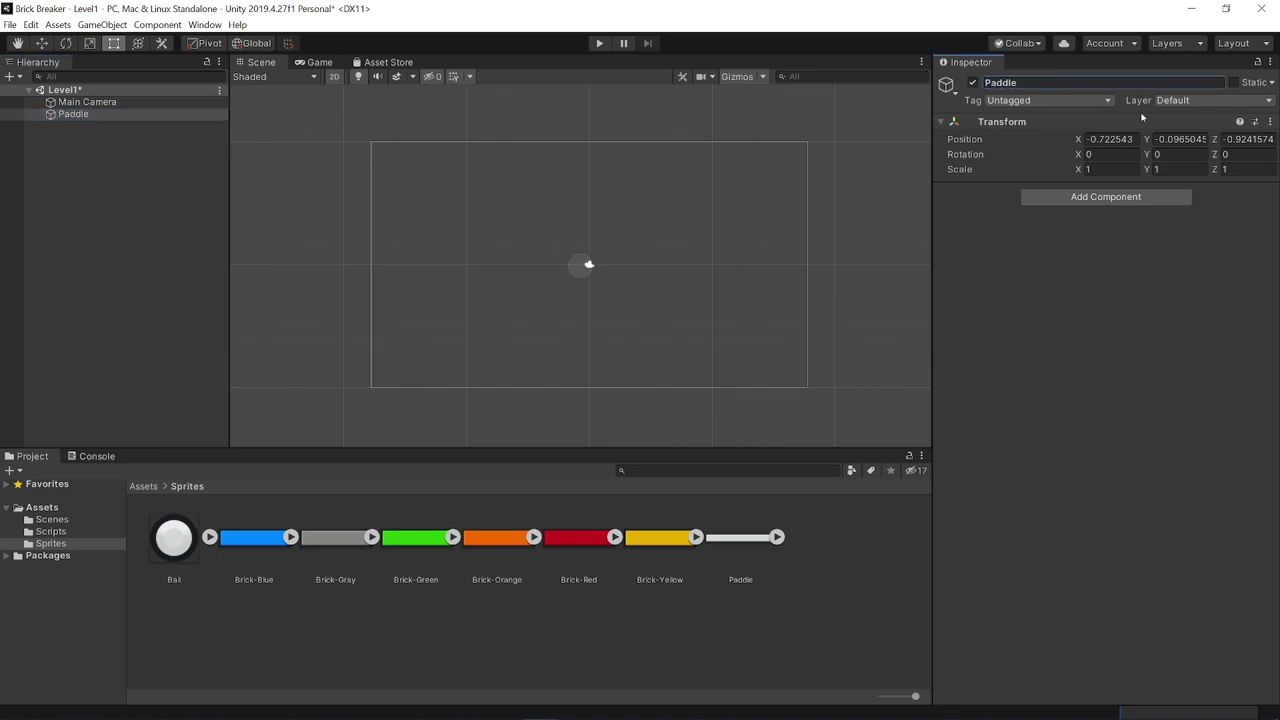
click(1269, 121)
click(1262, 138)
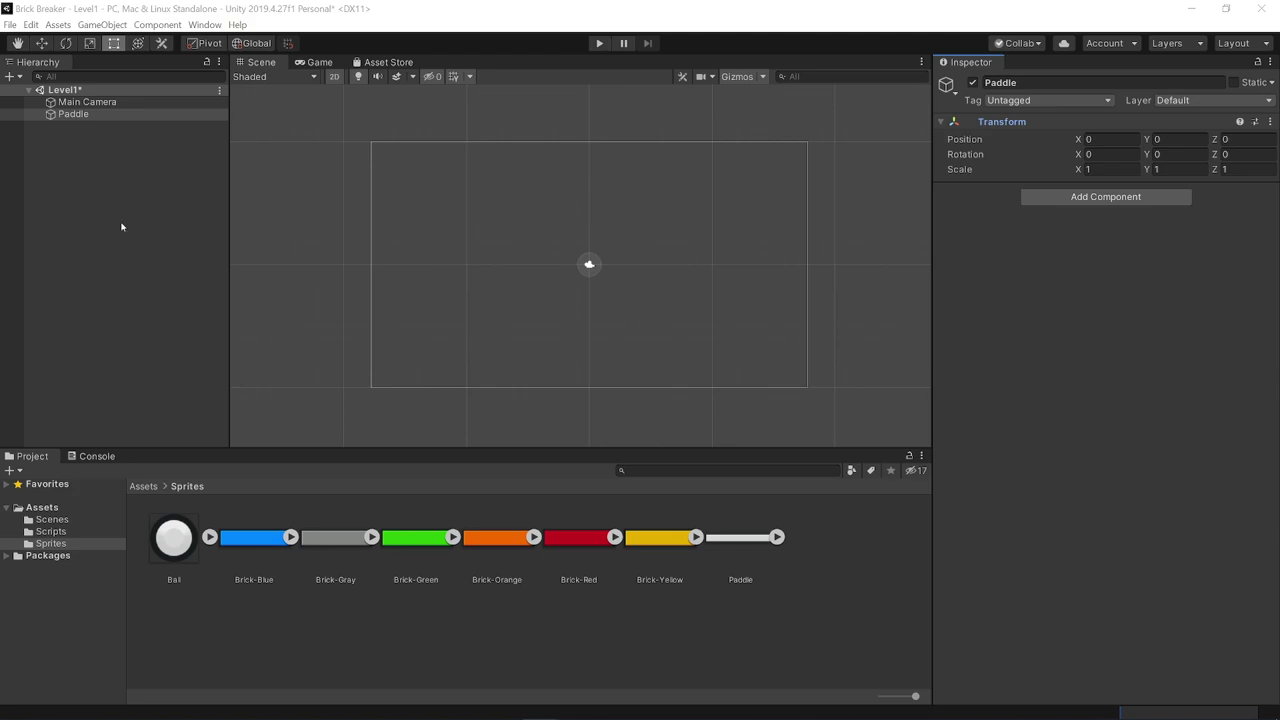
Add a Sprite Renderer to Paddle using the Paddle sprite, and check it in the Game view
click(1047, 199)
text(sp)
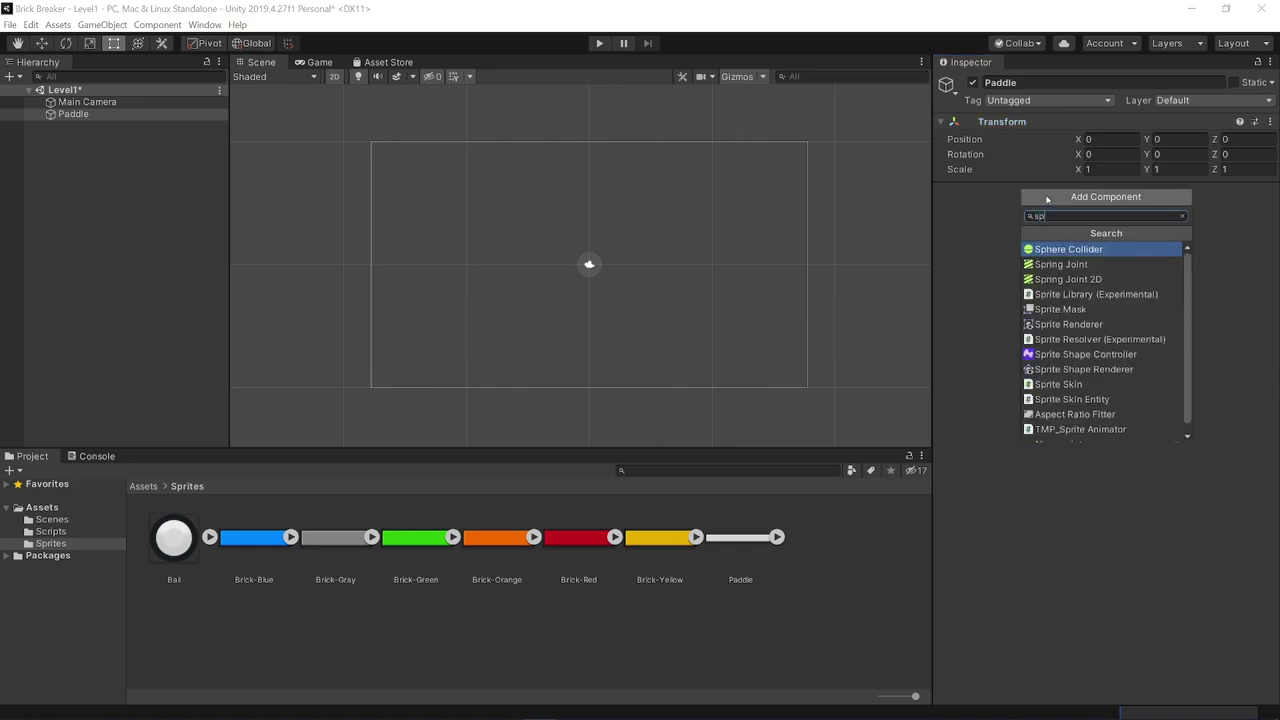
text(rite)
key(Down)
key(Down)
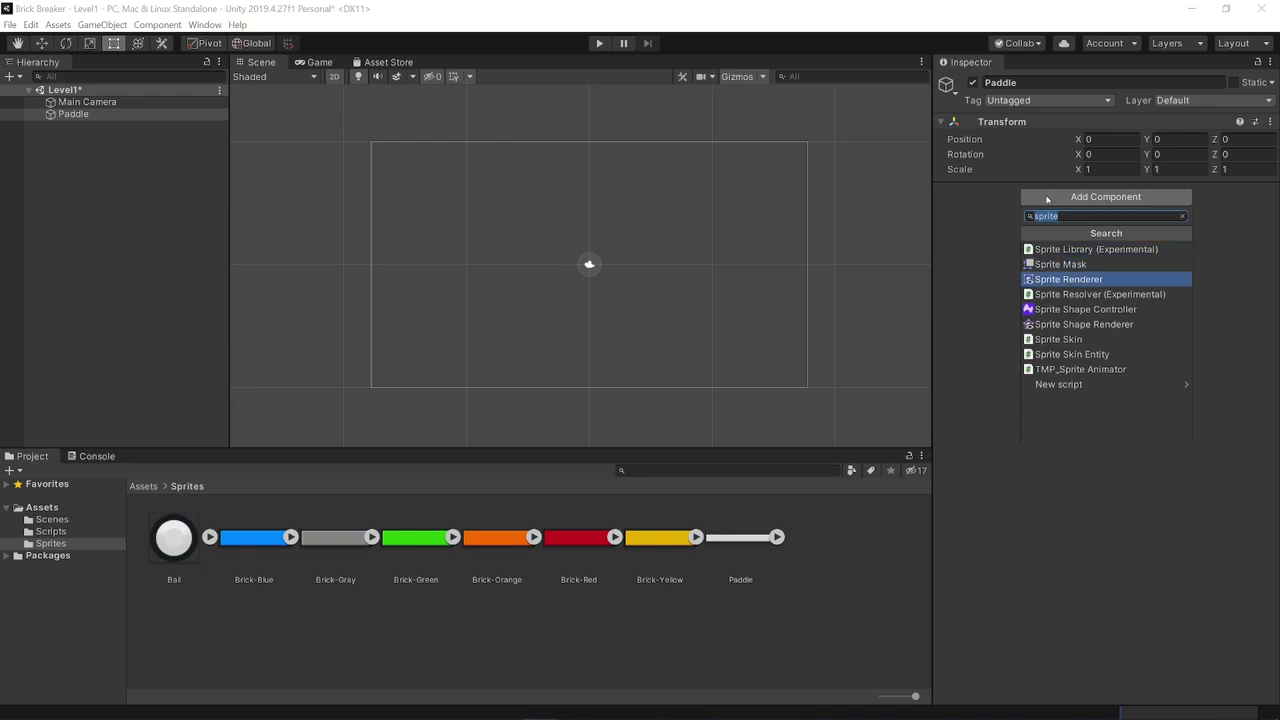
key(Return)
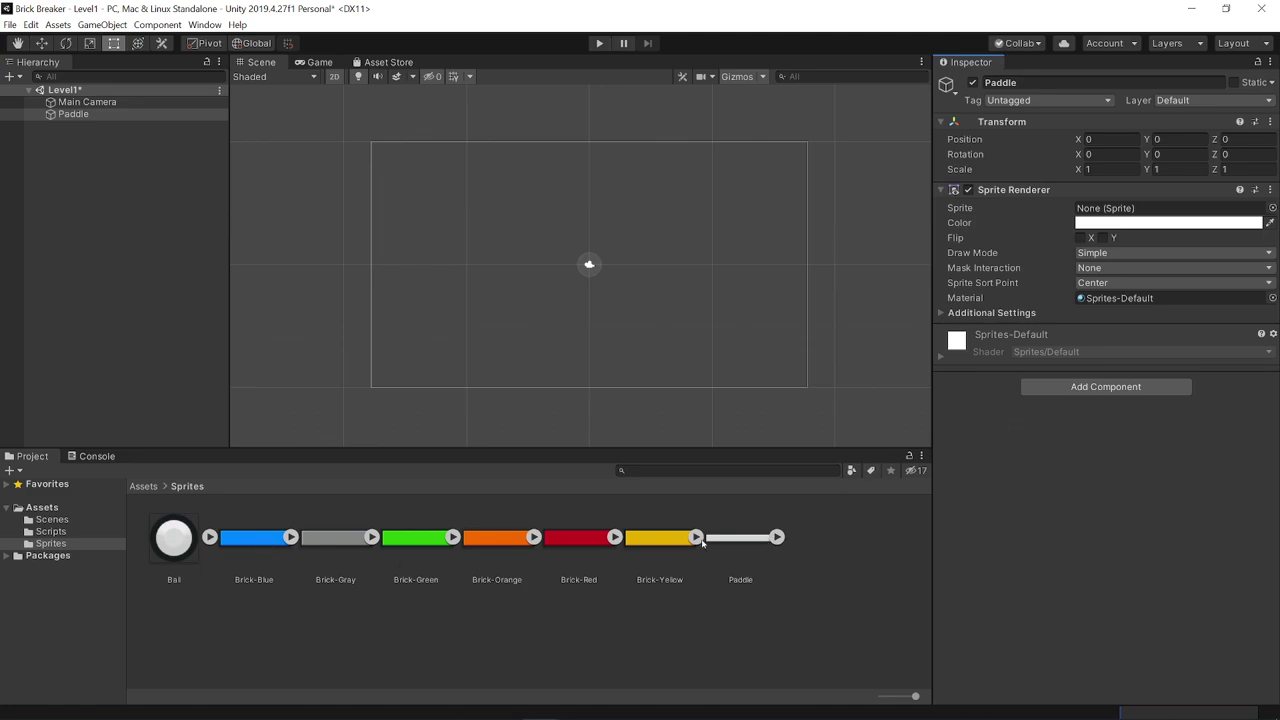
drag(743, 545, 1100, 210)
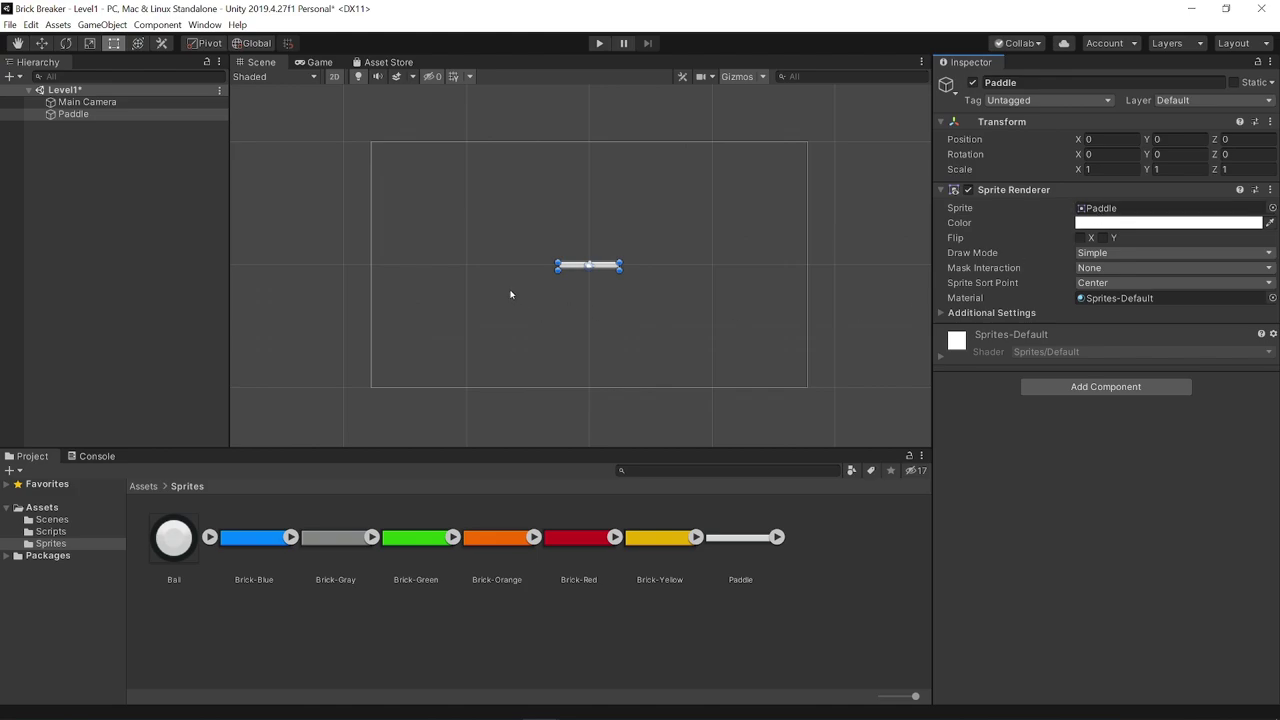
scroll(560, 276, up, 2)
click(329, 66)
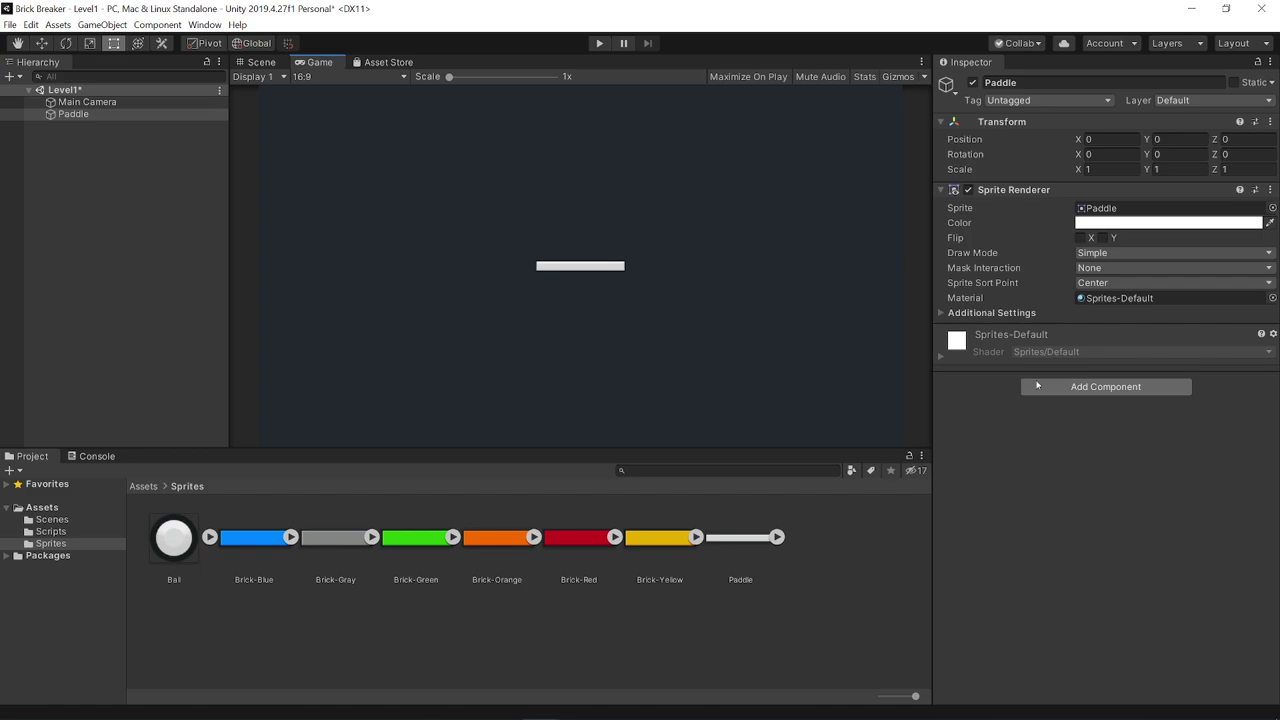
Add a Rigidbody 2D component to the Paddle
click(1037, 386)
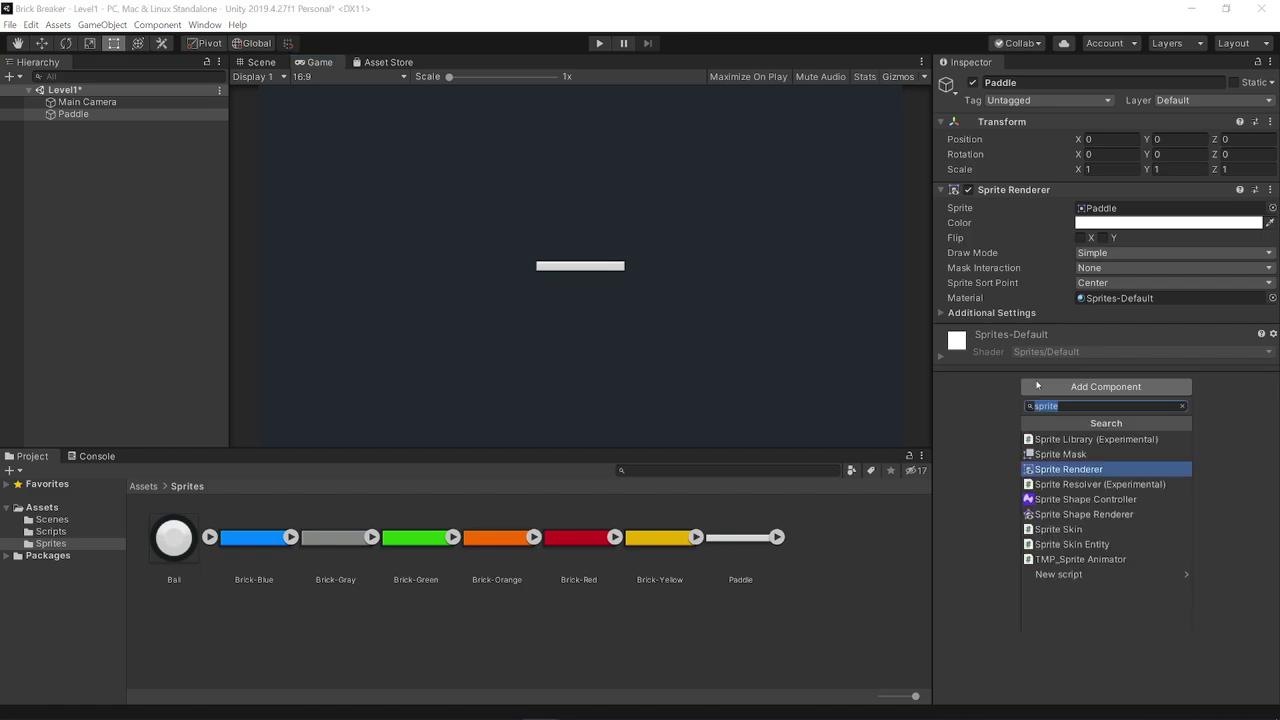
text(rigid)
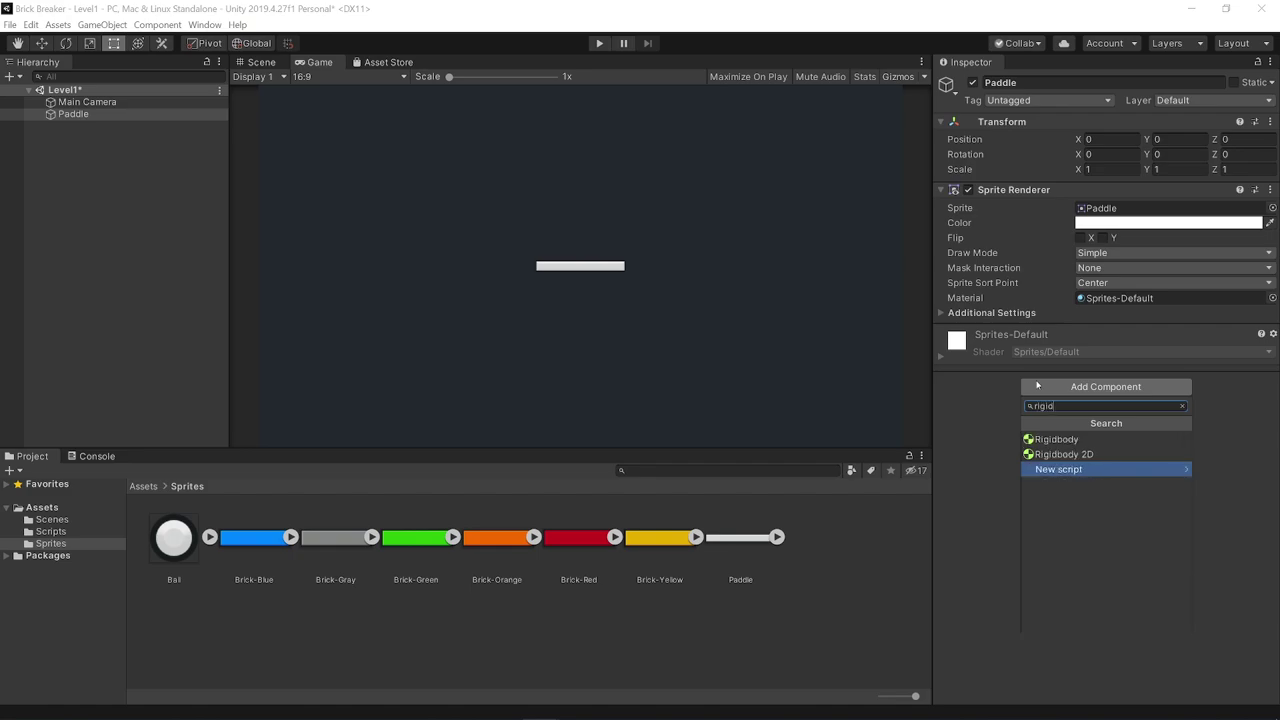
key(Up)
key(Return)
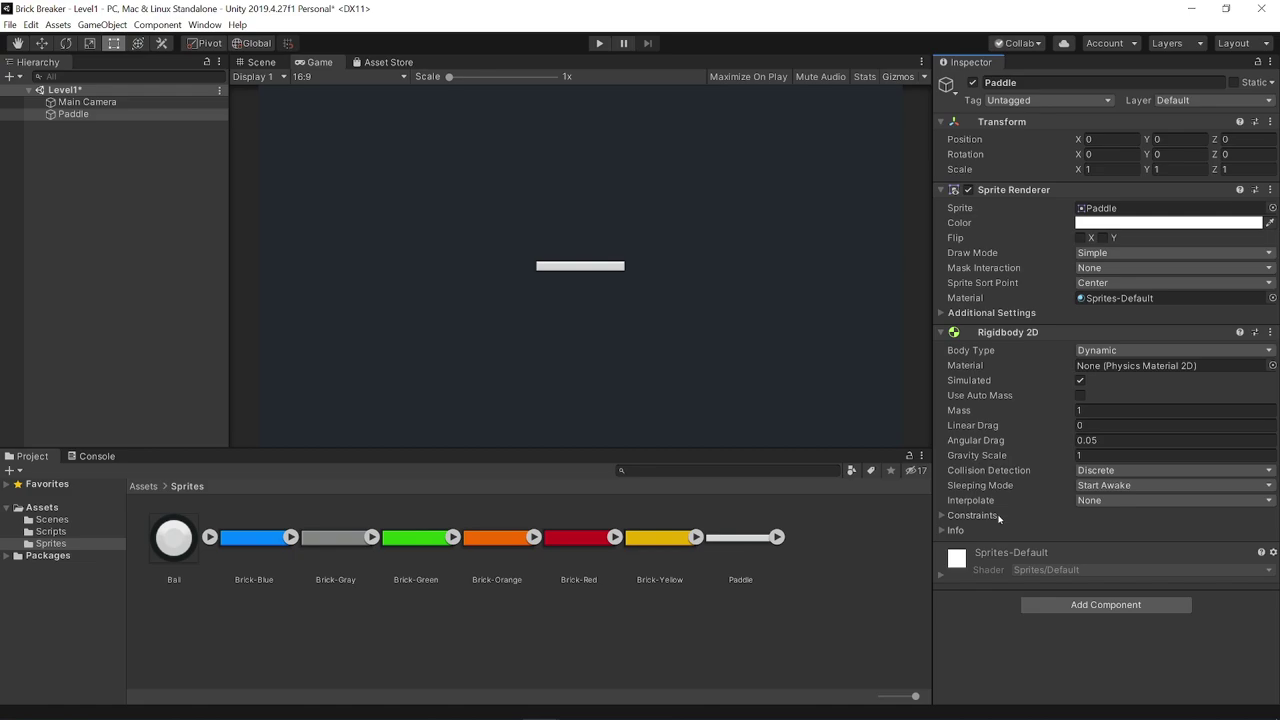
Add a Box Collider 2D to the Paddle, sized 5 by 0.64
click(1050, 610)
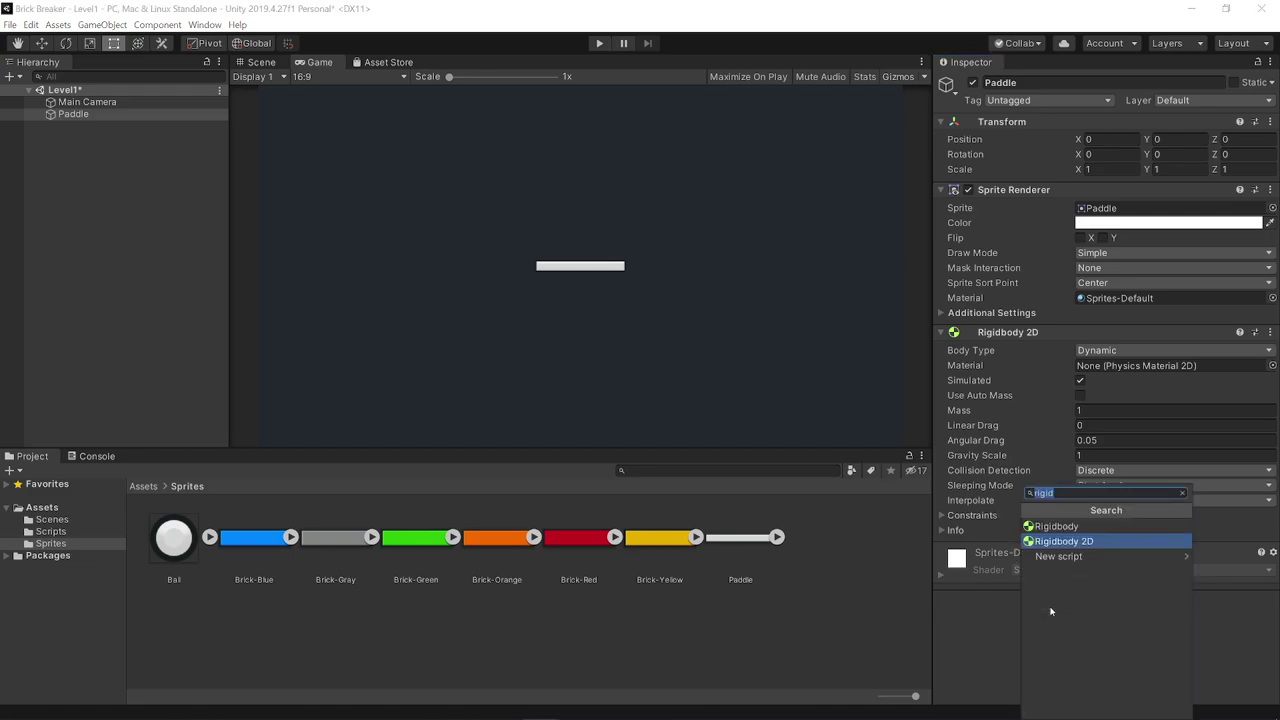
text(box)
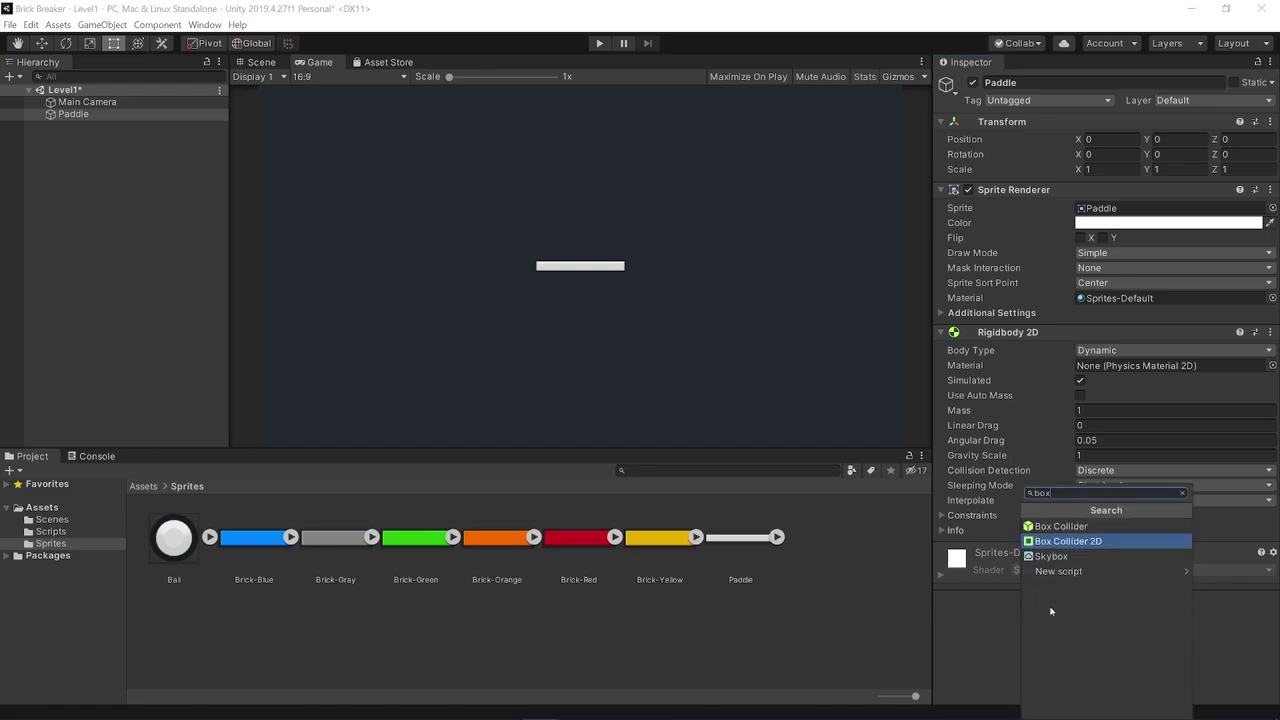
click(1060, 541)
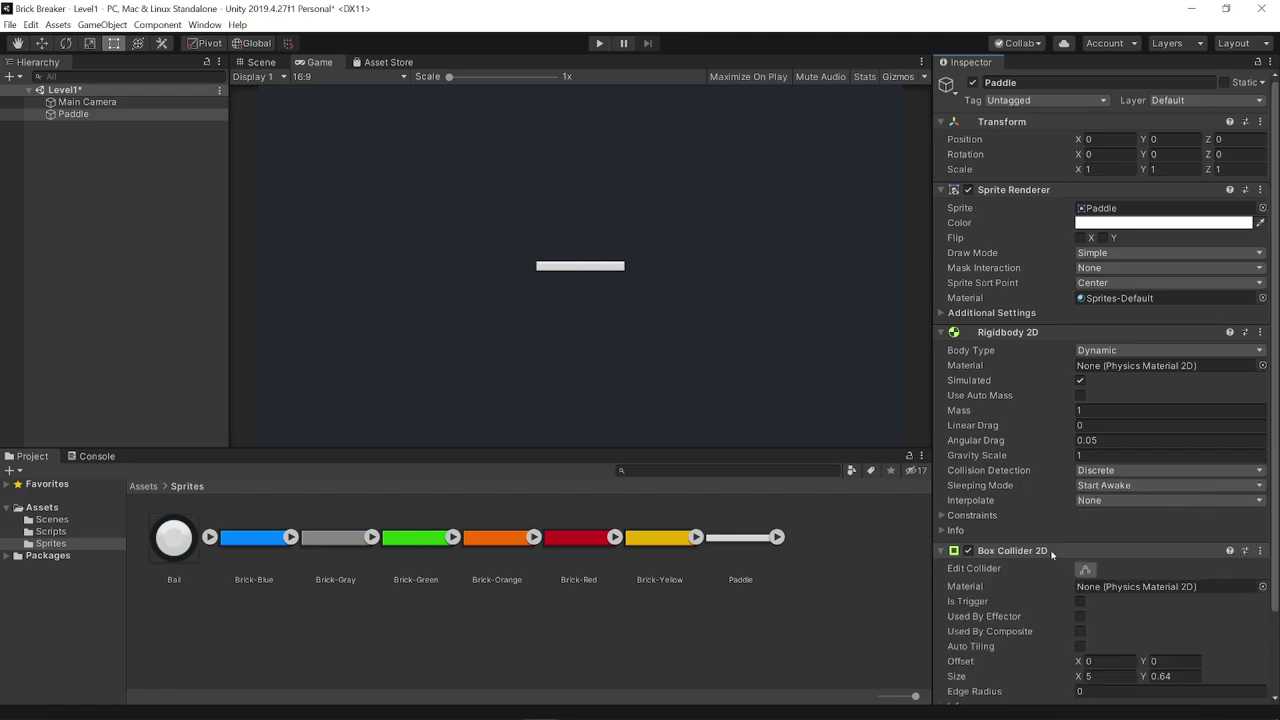
scroll(996, 566, down, 3)
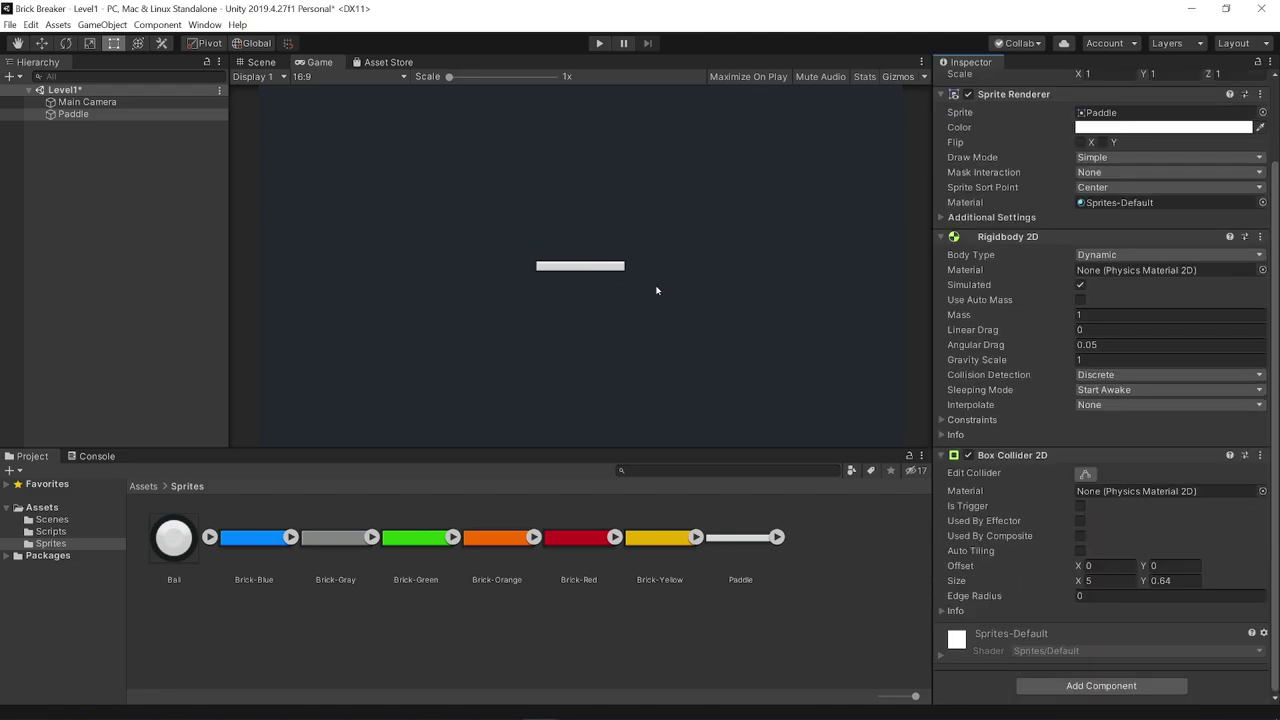
click(261, 63)
scroll(666, 271, up, 2)
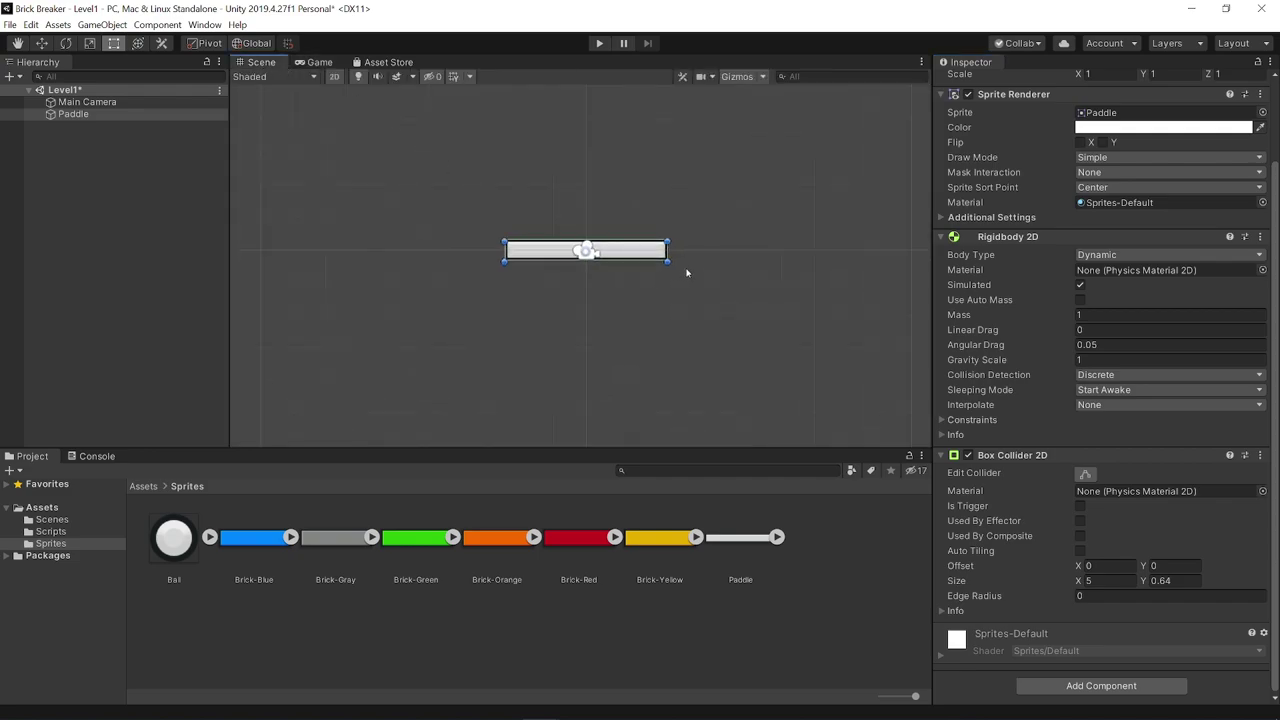
scroll(597, 265, up, 2)
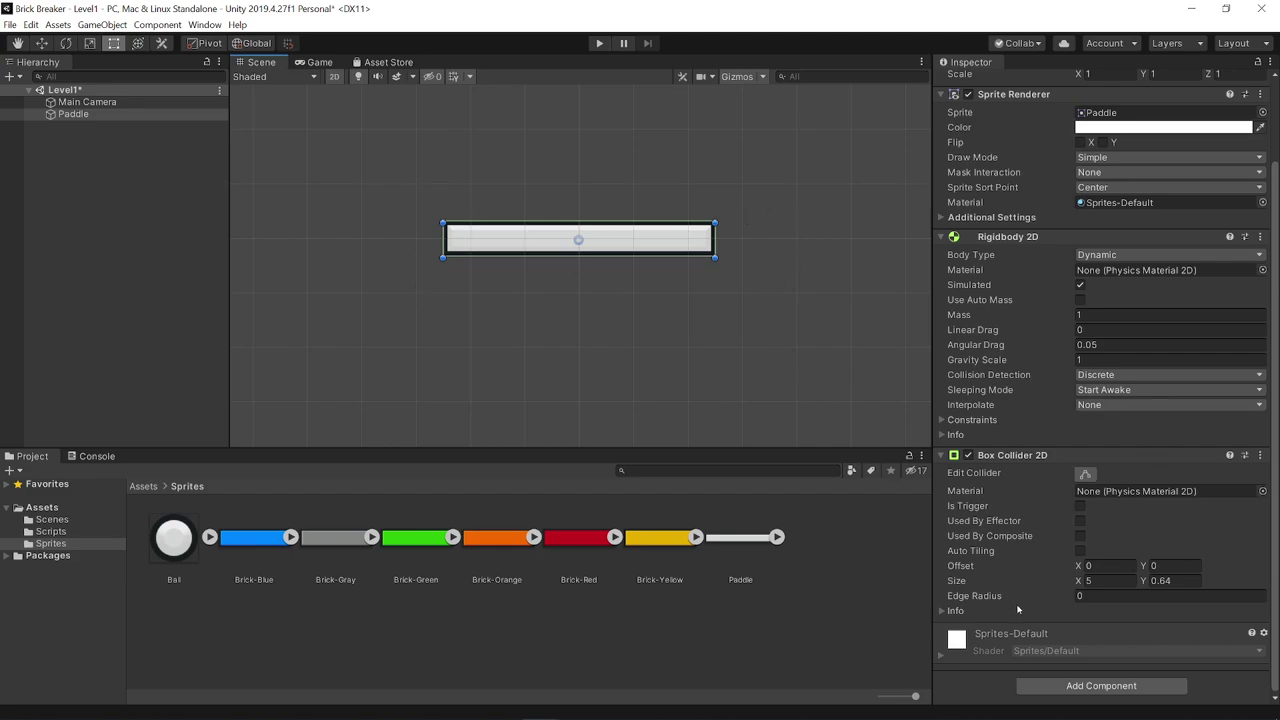
drag(1078, 580, 1115, 580)
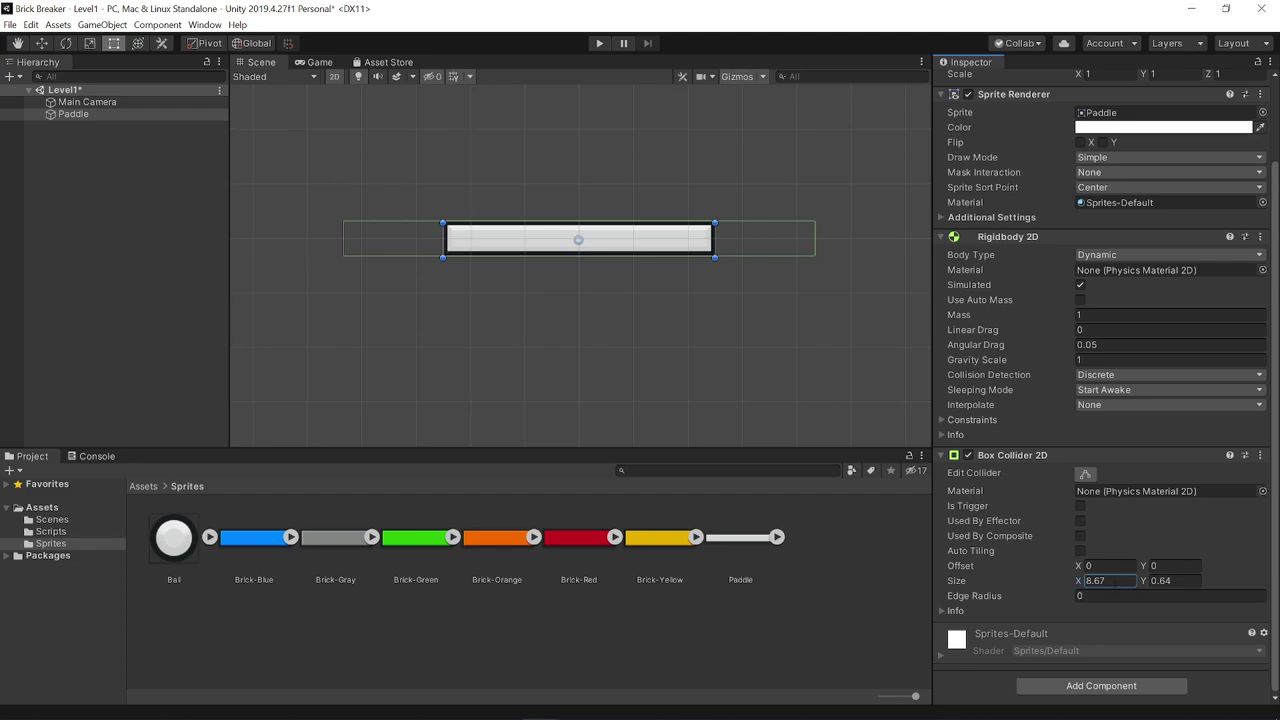
text(5)
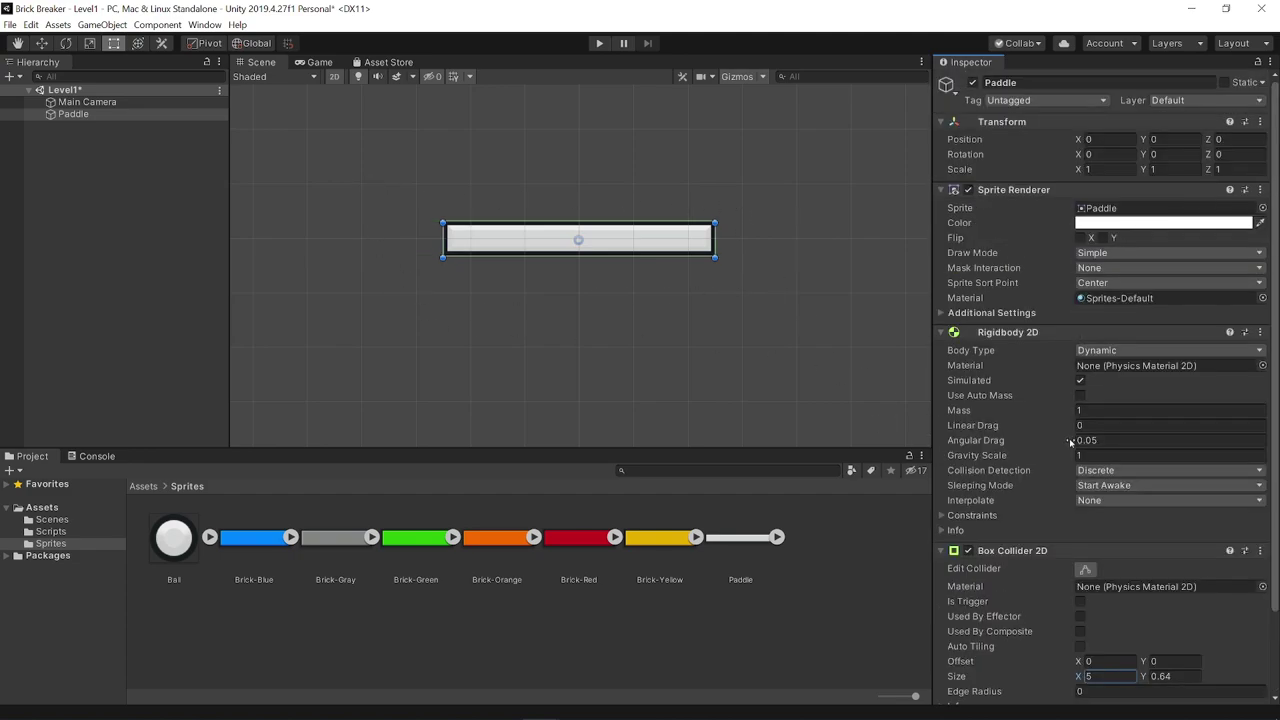
click(1172, 566)
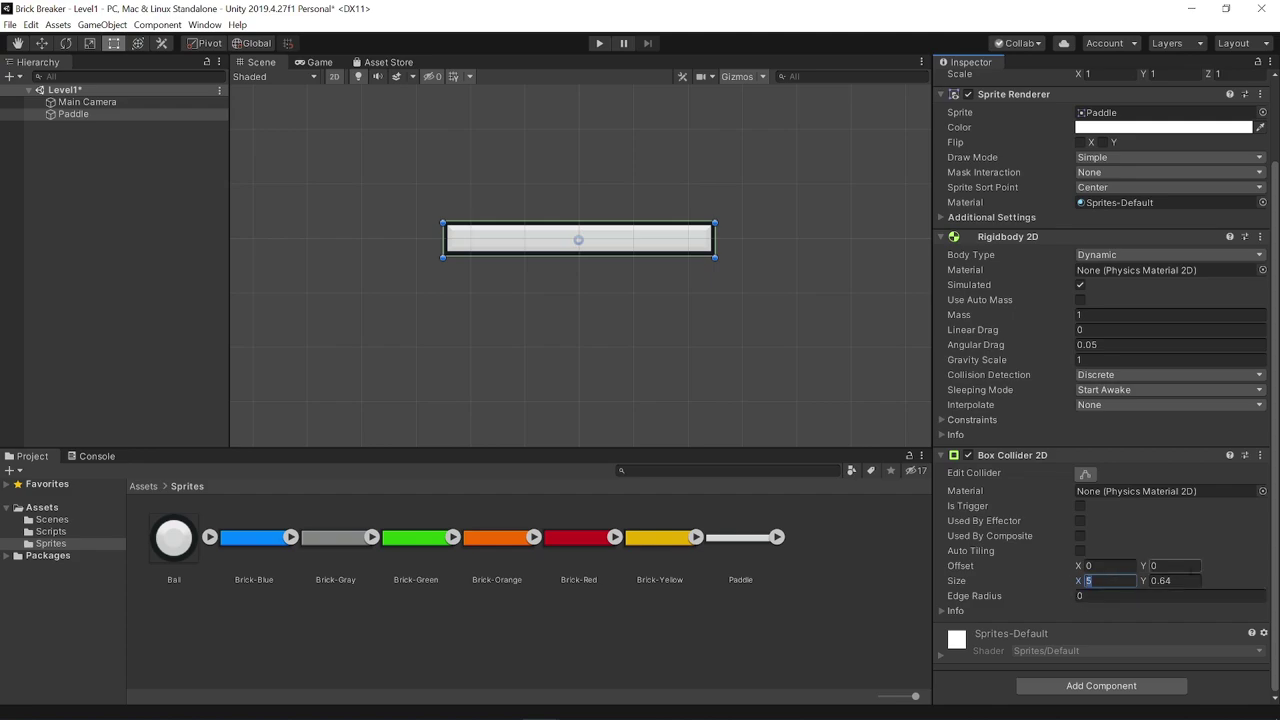
key(Tab)
key(Tab)
key(shift+Tab)
scroll(1044, 362, up, 3)
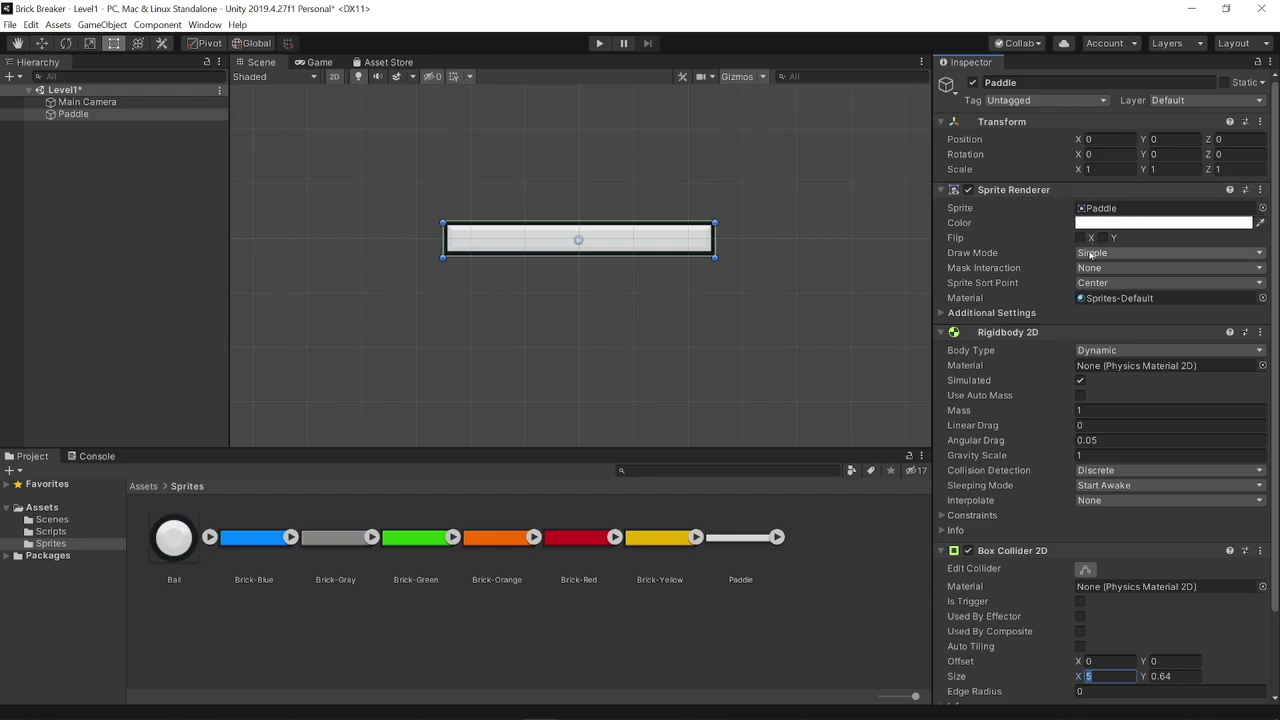
scroll(1001, 517, down, 3)
key(Tab)
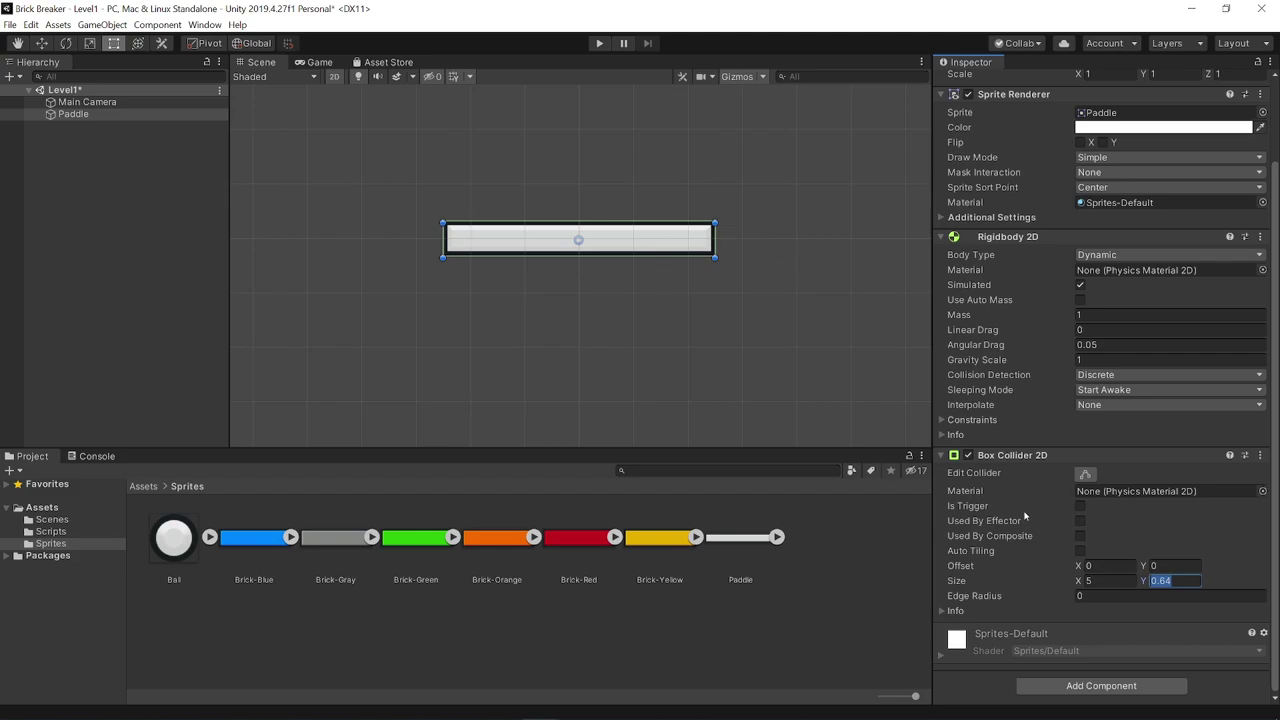
scroll(657, 328, down, 2)
scroll(650, 335, down, 3)
middle_drag(646, 337, 607, 324)
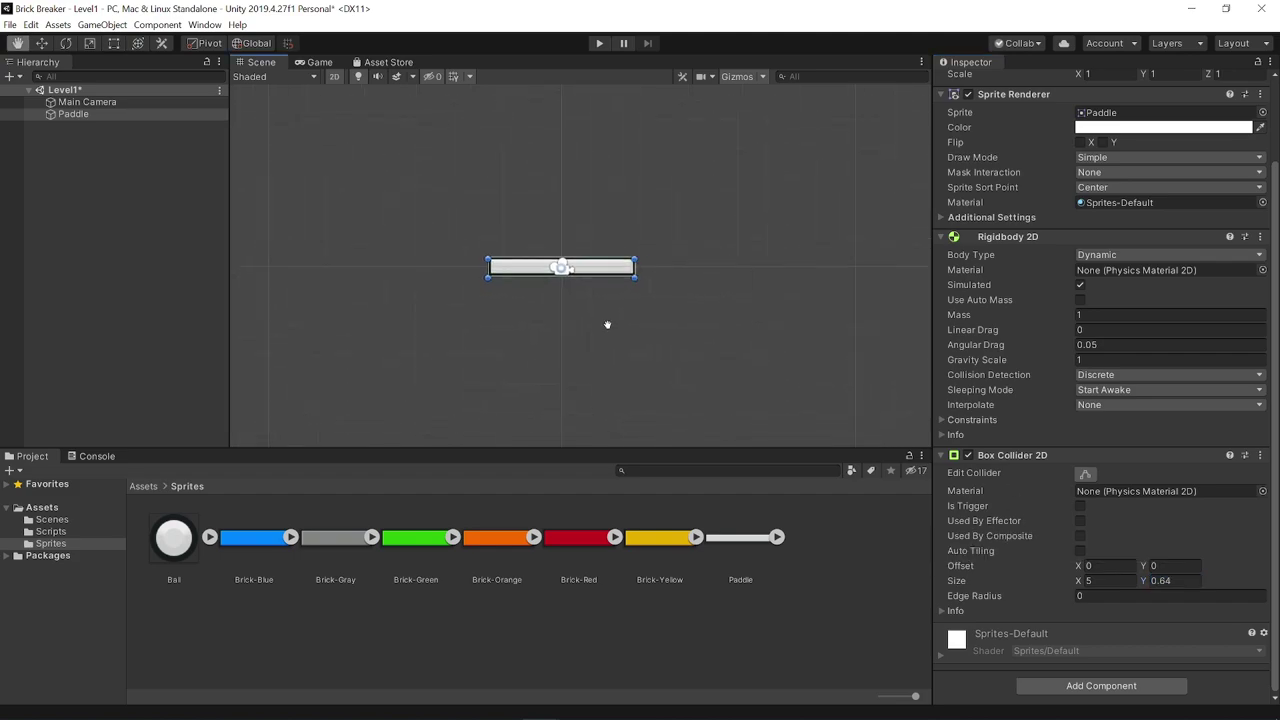
click(318, 62)
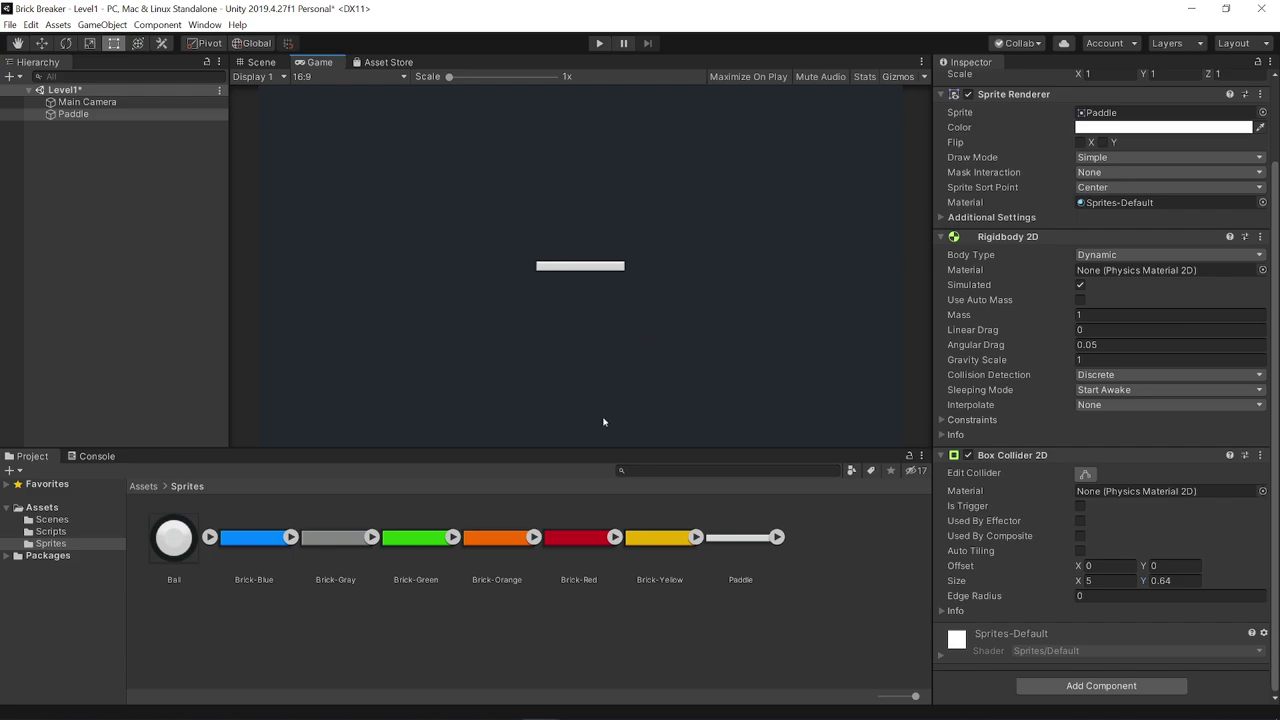
Move the Paddle to Position Y -8 near the bottom of the Game view and save Level1
scroll(1136, 259, up, 3)
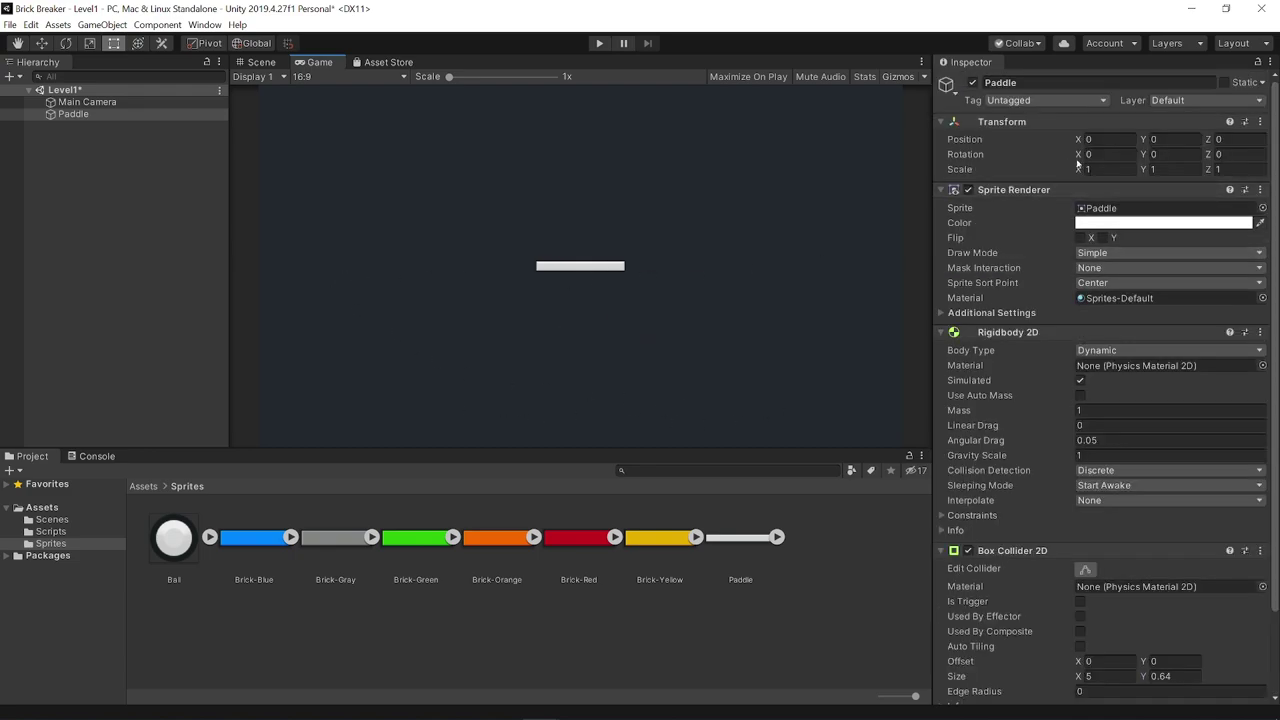
click(1146, 139)
drag(1146, 139, 1060, 147)
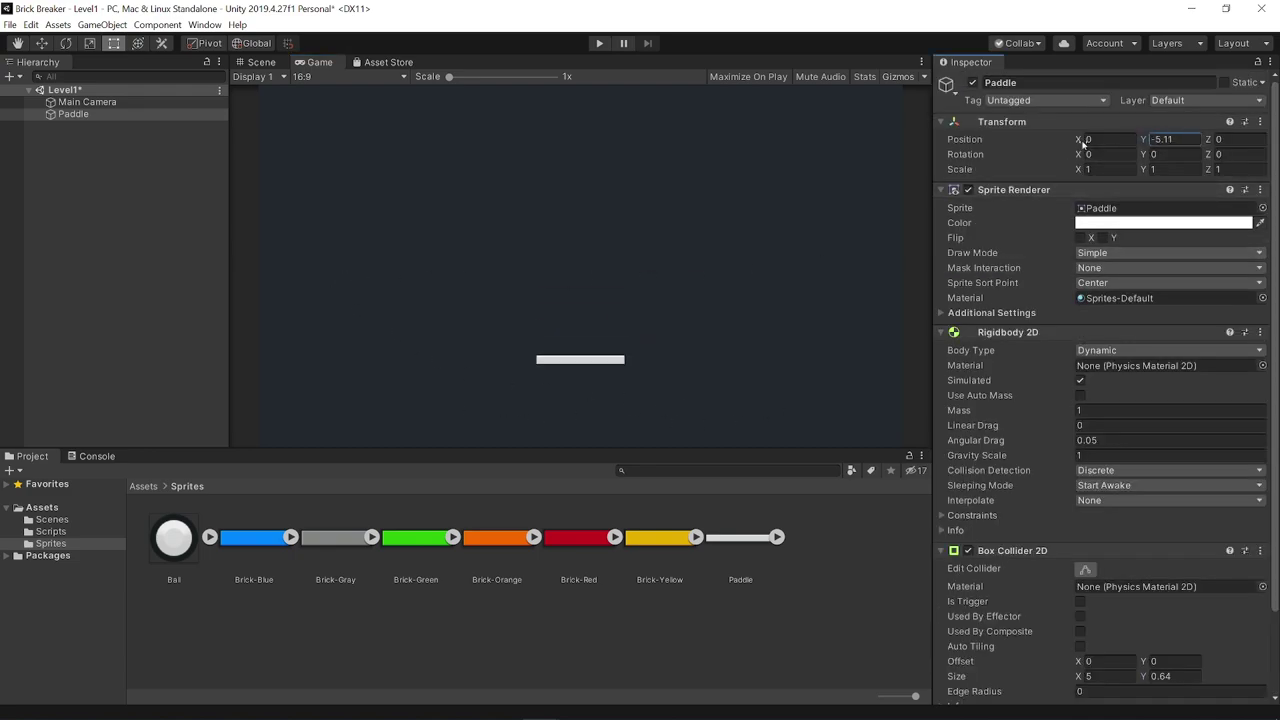
click(1194, 143)
text(-8)
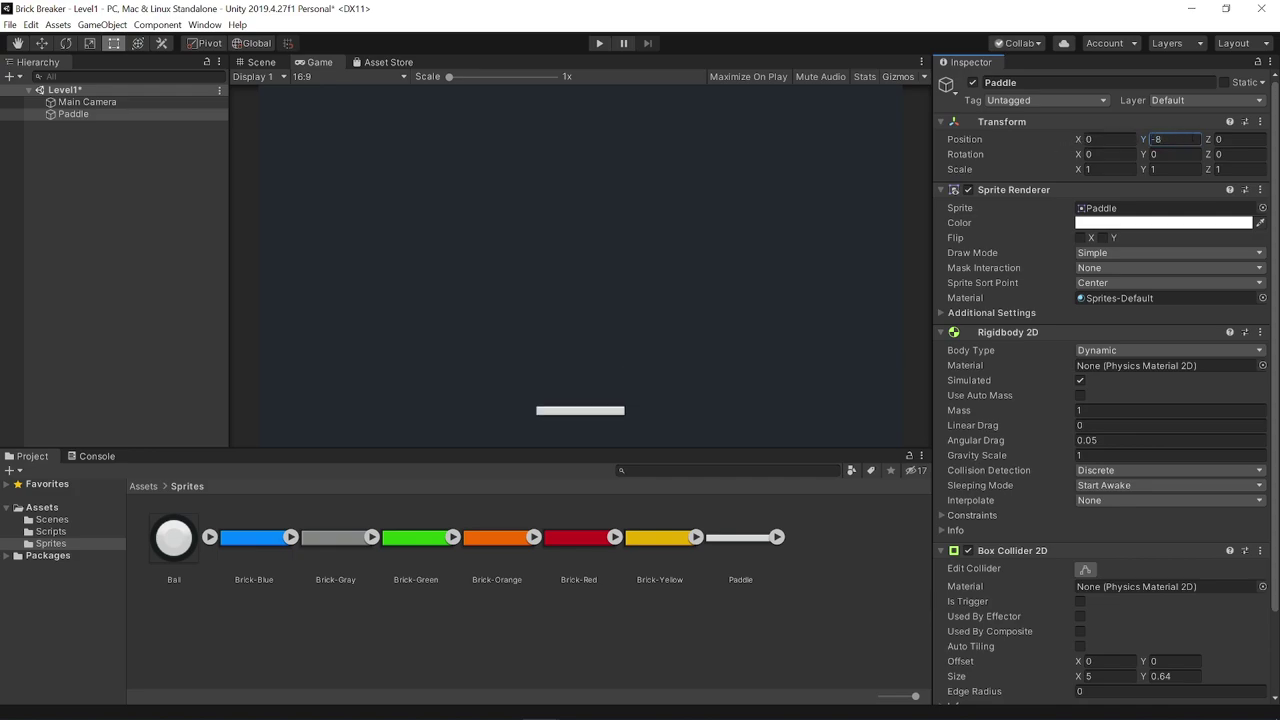
key(ctrl+s)
click(82, 176)
Create an empty object named Ball and reset its Transform to the origin
right_click(82, 173)
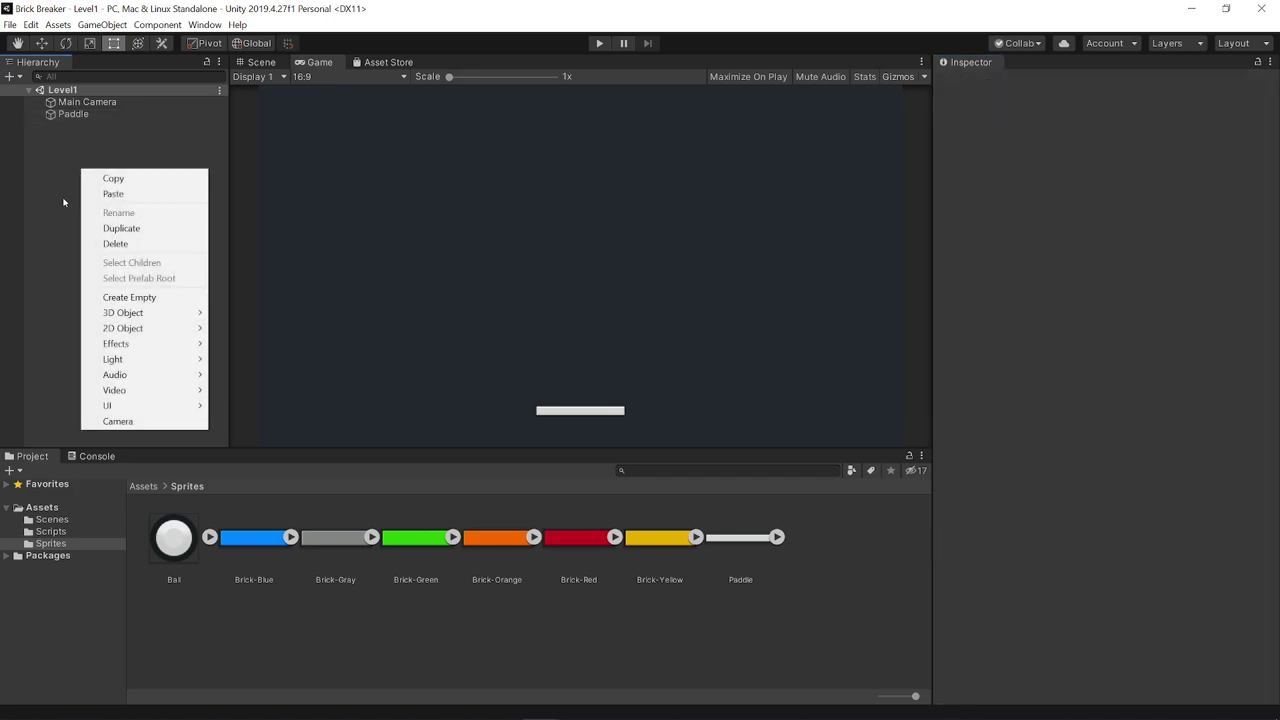
click(117, 297)
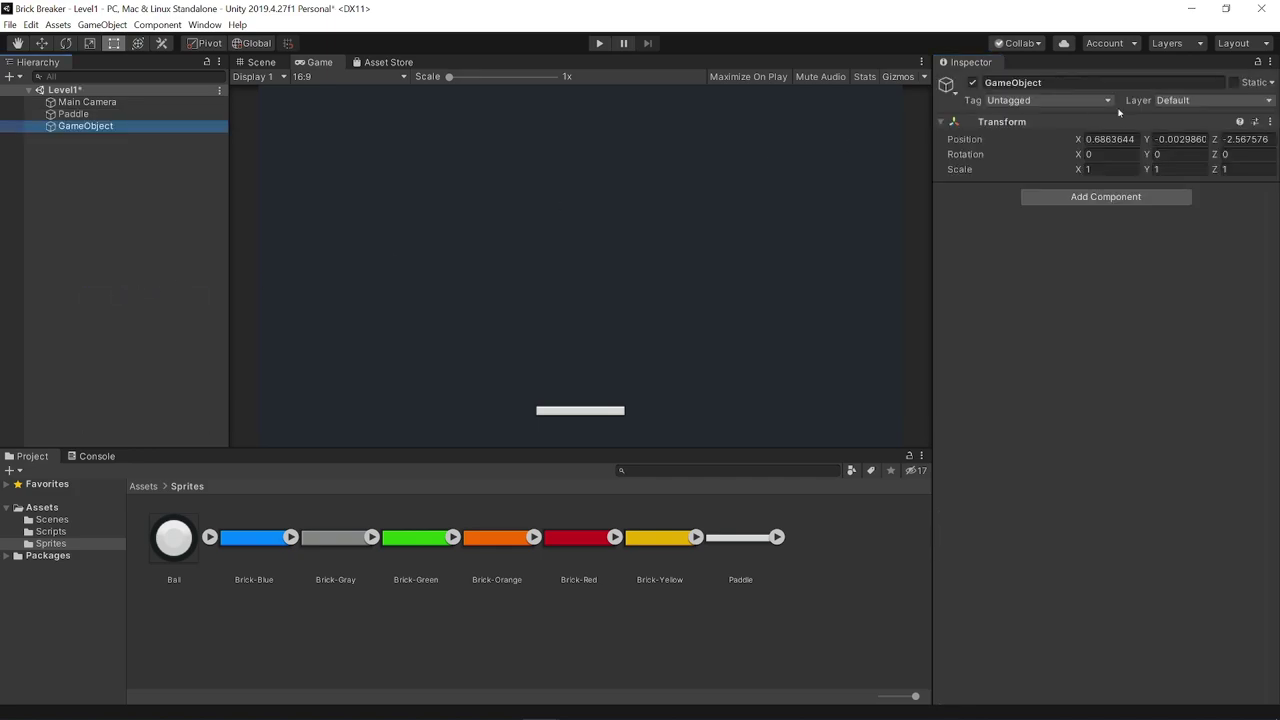
text(Ball)
key(Return)
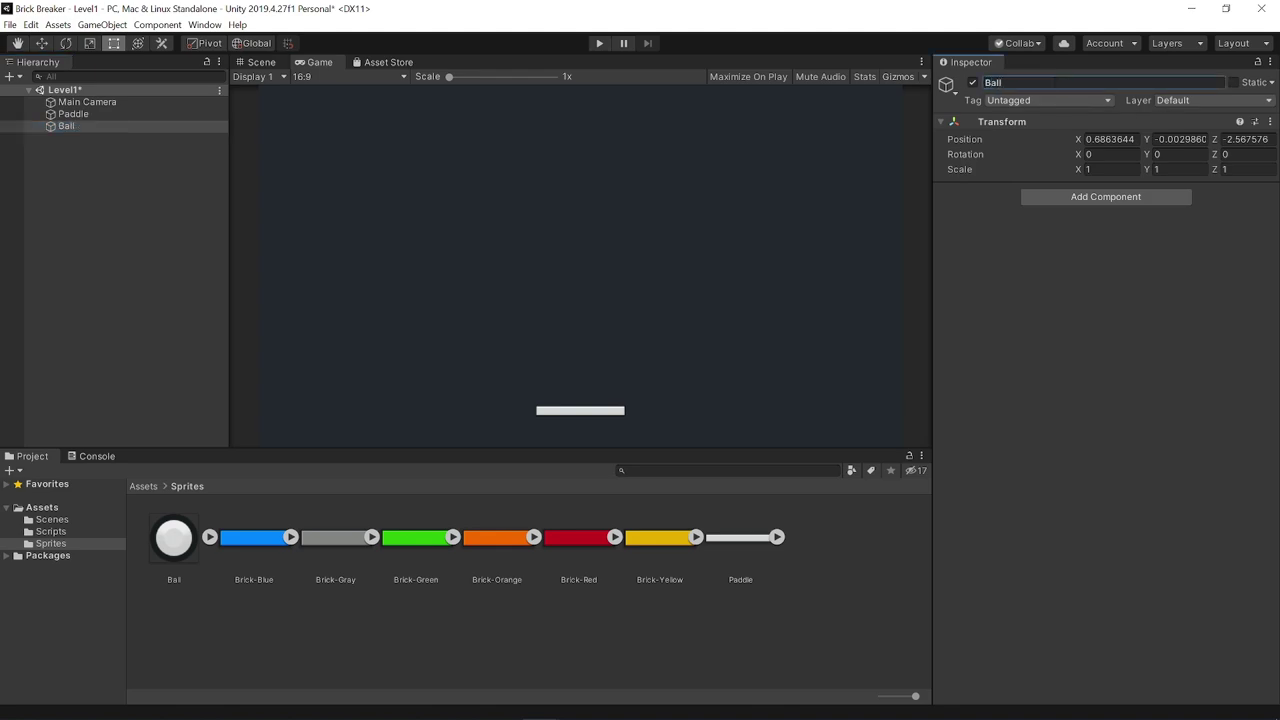
click(1269, 121)
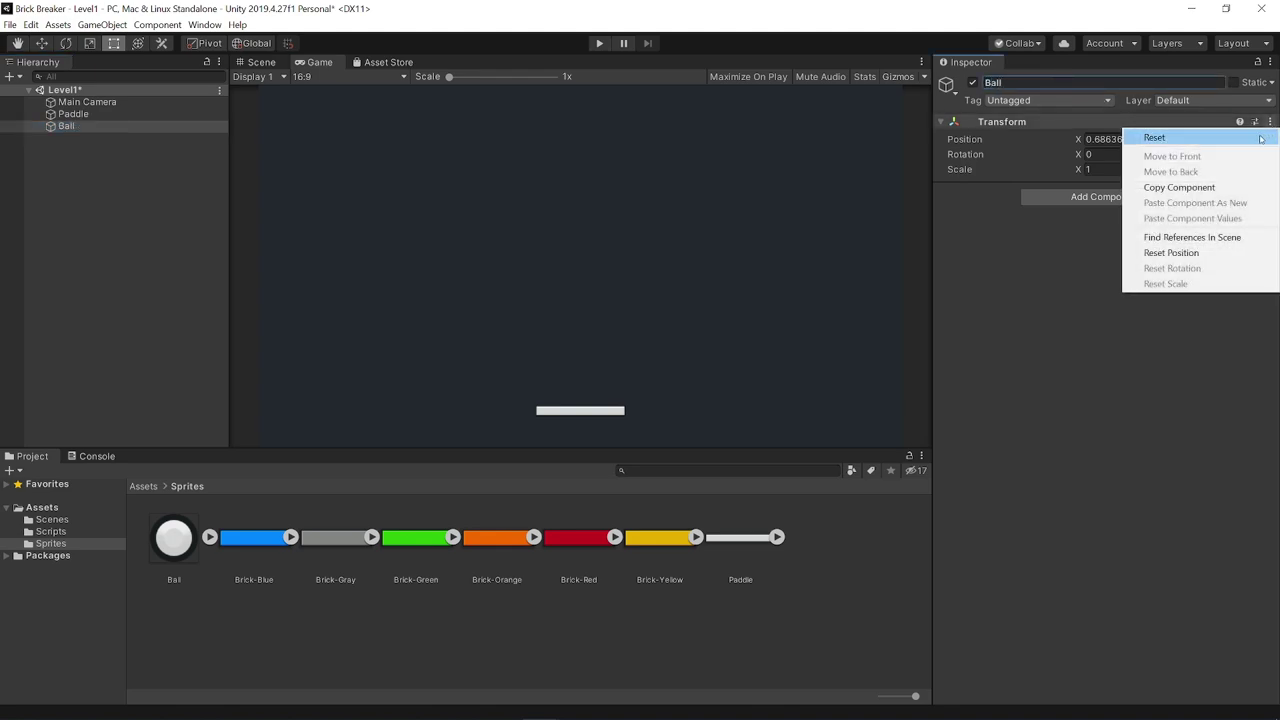
click(1261, 139)
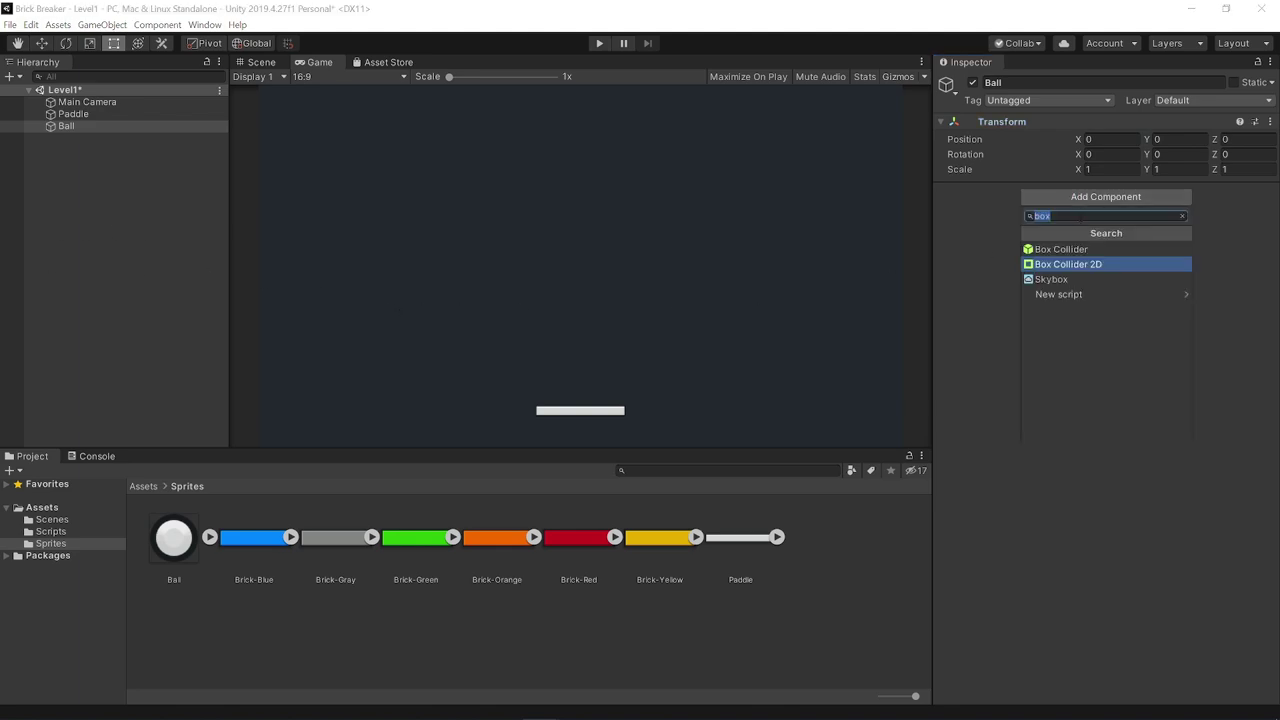
Add a Sprite Renderer to Ball and assign the Ball sprite
text(sprite)
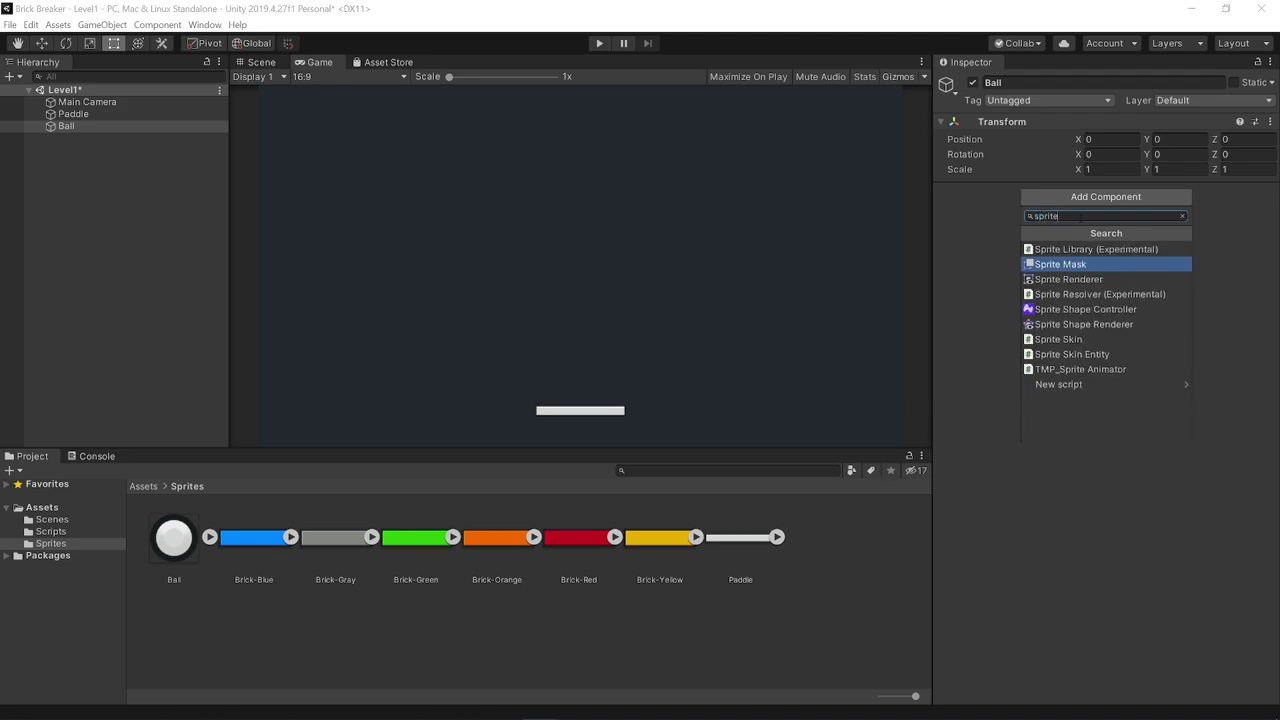
key(Down)
key(Return)
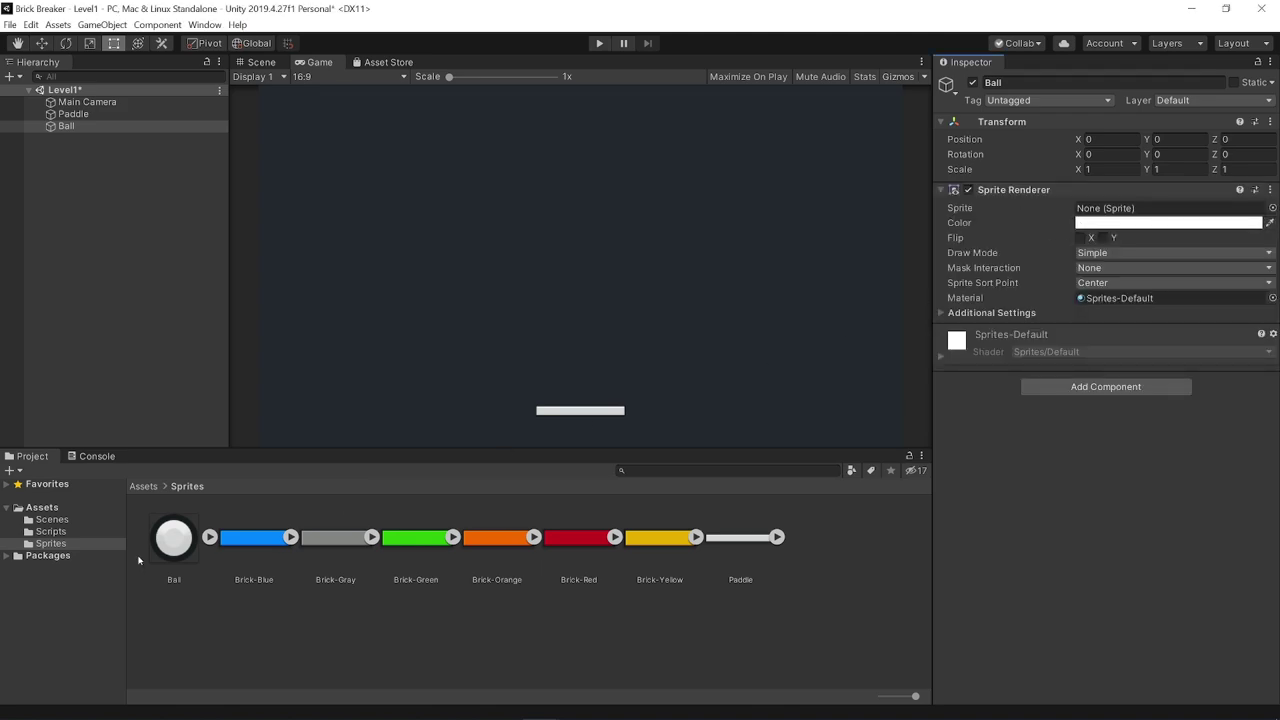
drag(173, 538, 1115, 210)
Add a Rigidbody 2D component to the Ball
click(1057, 388)
text(rigid)
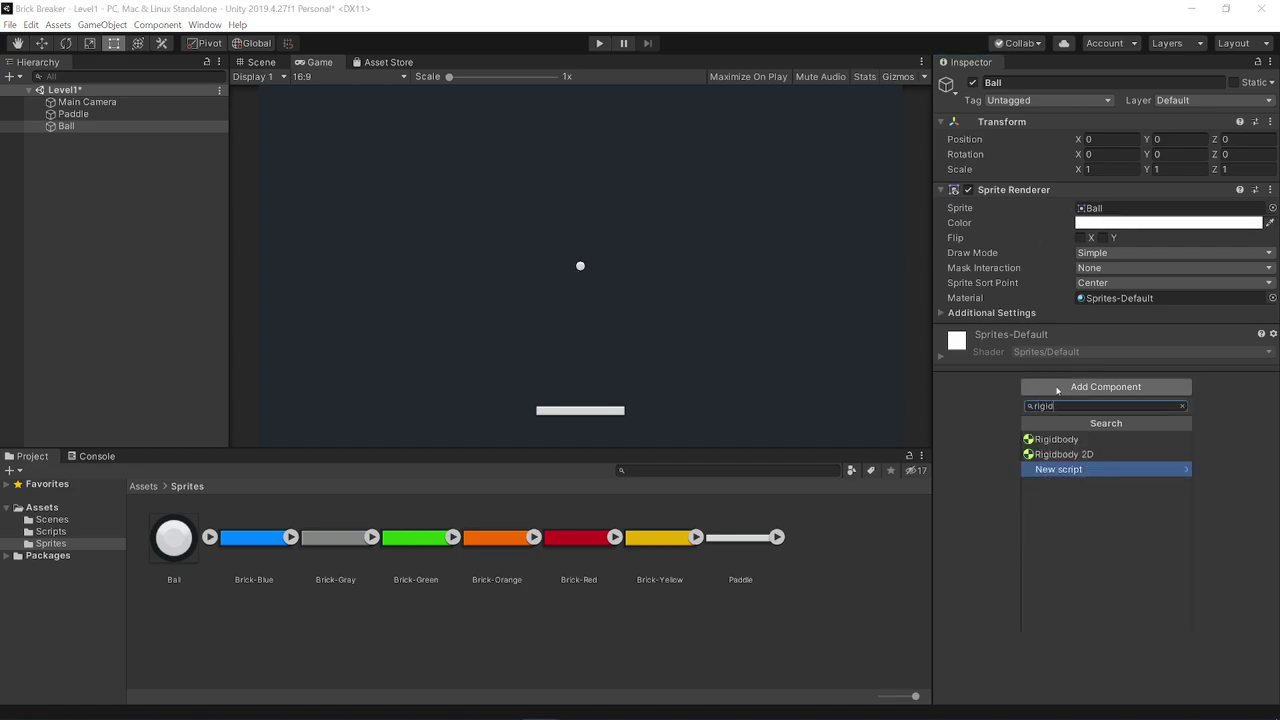
key(Up)
key(Return)
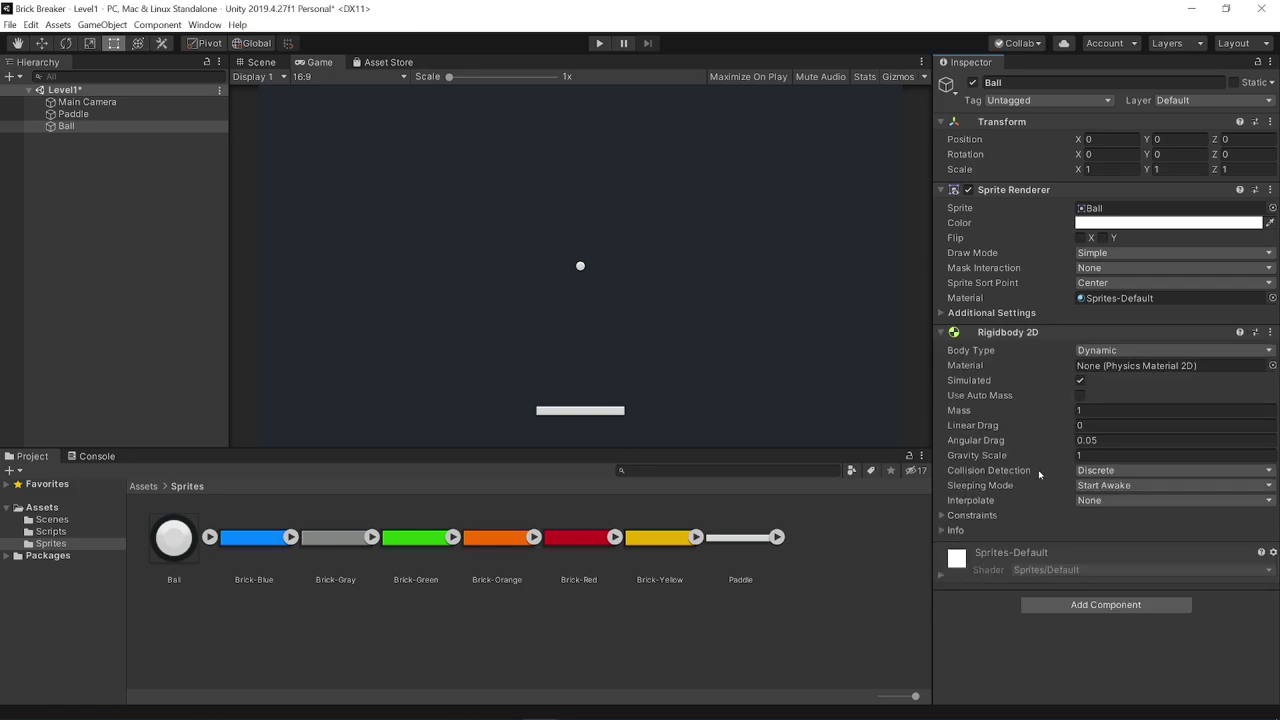
Add a Circle Collider 2D to the Ball
click(1054, 607)
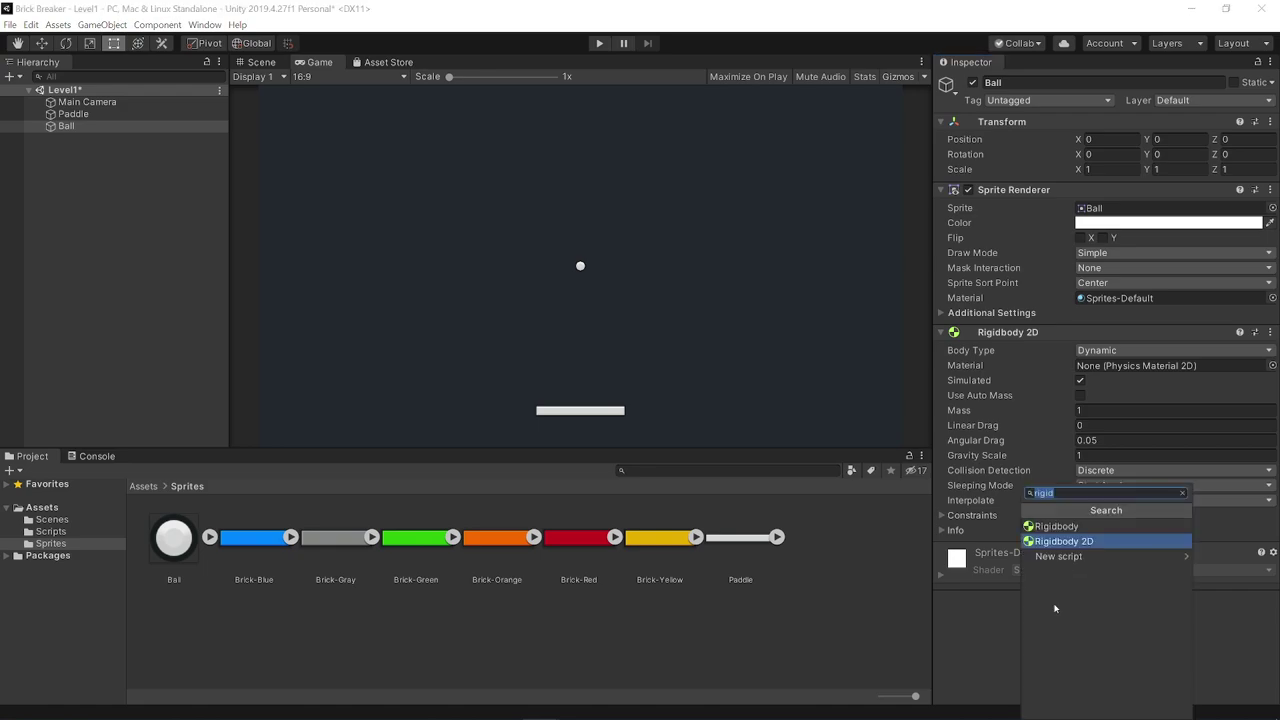
text(box)
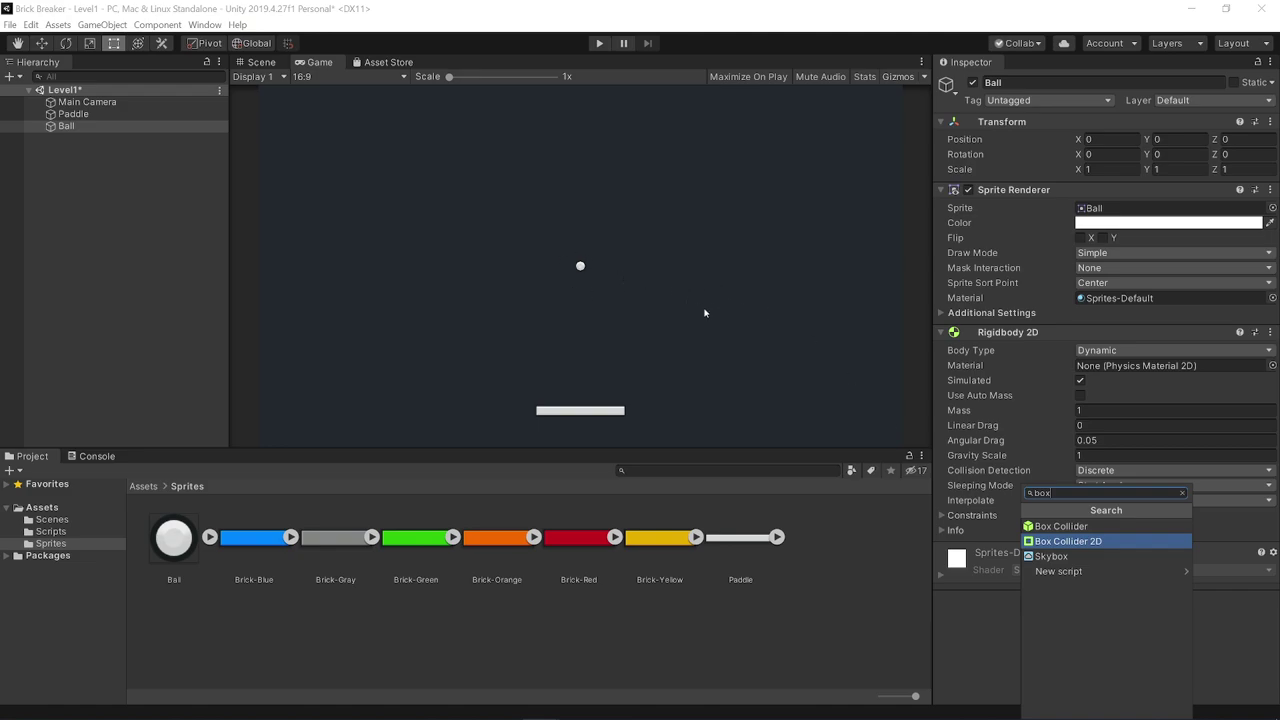
text(c)
key(BackSpace)
key(BackSpace)
key(BackSpace)
text(cir)
key(Return)
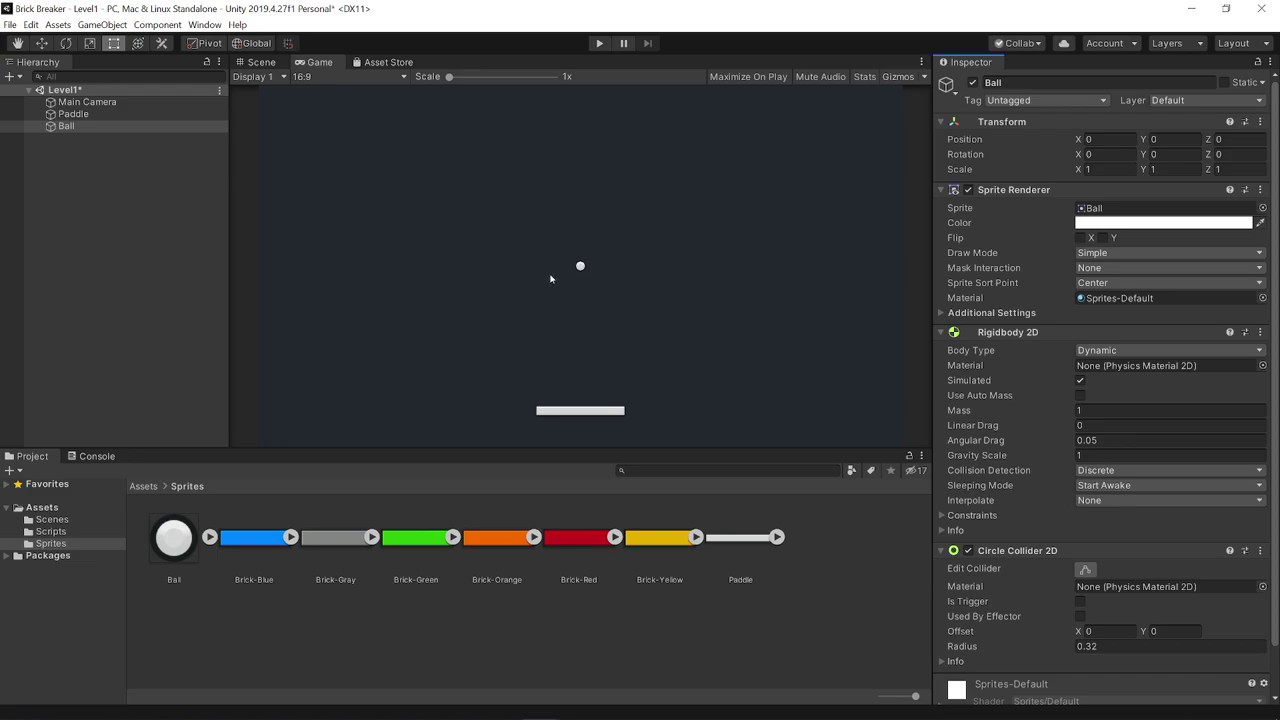
scroll(993, 549, down, 1)
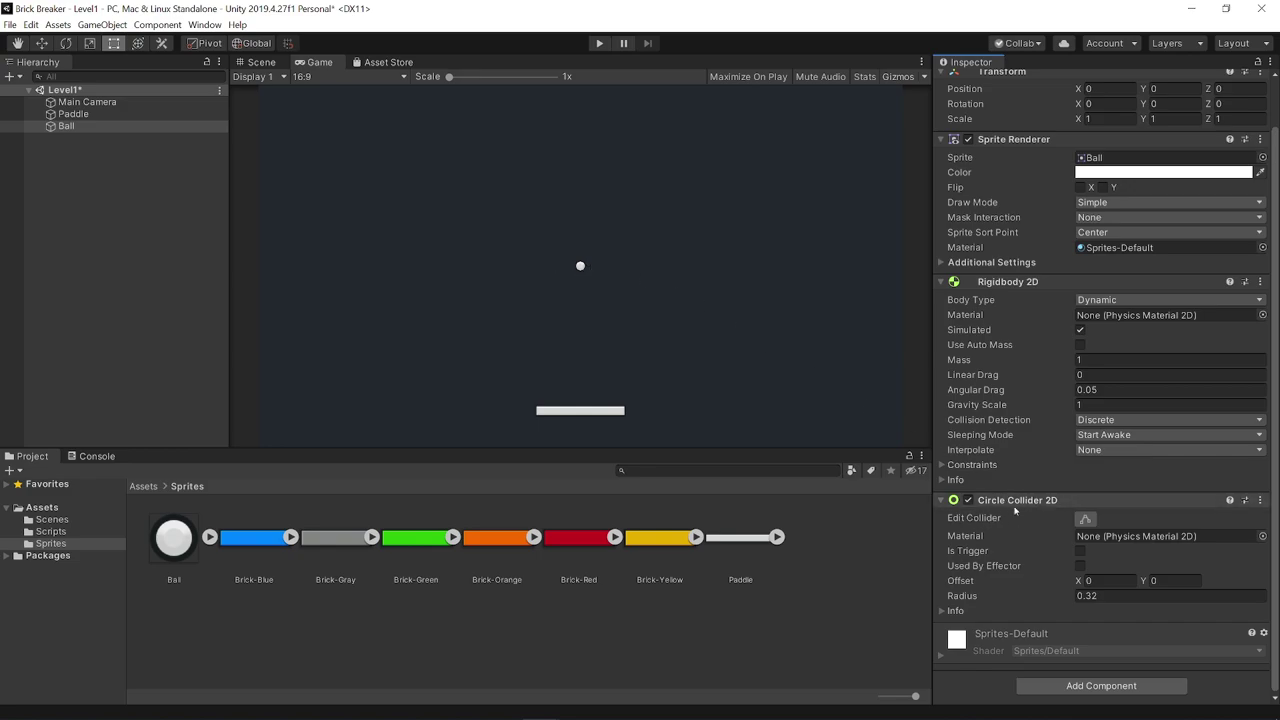
Check the Ball's Circle Collider 2D radius of 0.32 in the Scene view
key(ctrl+1)
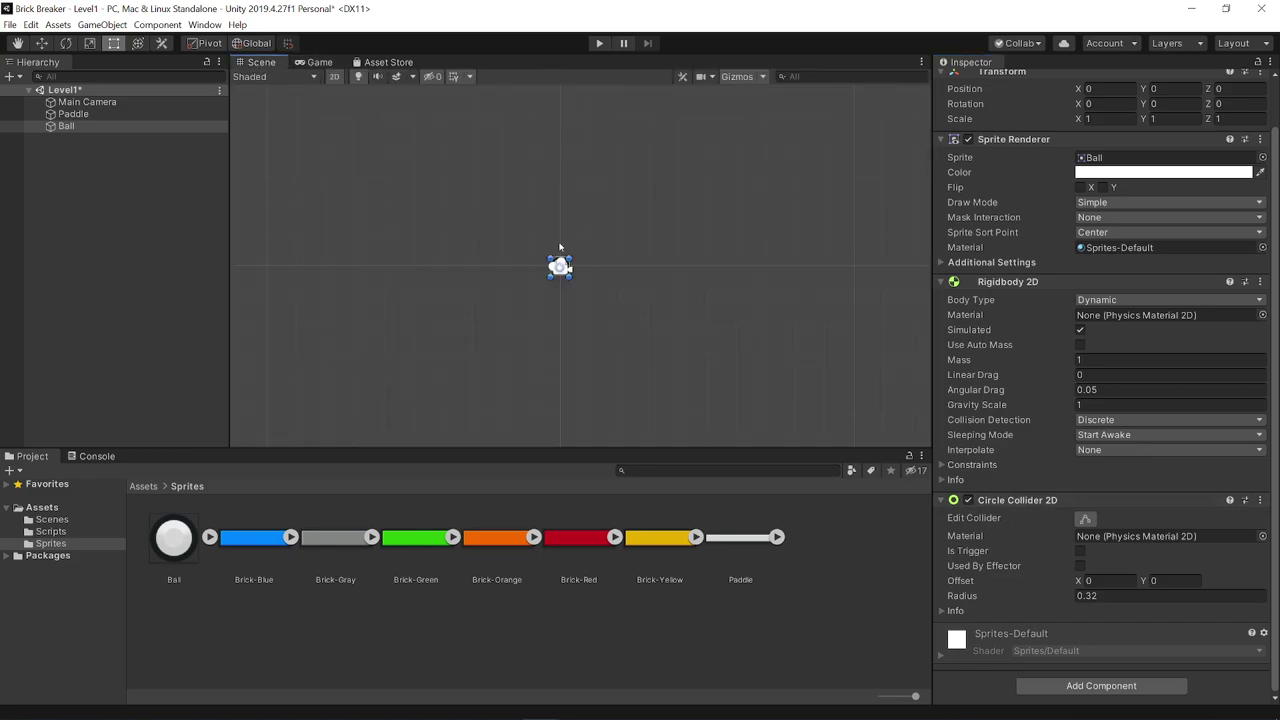
scroll(594, 300, up, 2)
scroll(594, 300, up, 2)
scroll(594, 300, up, 2)
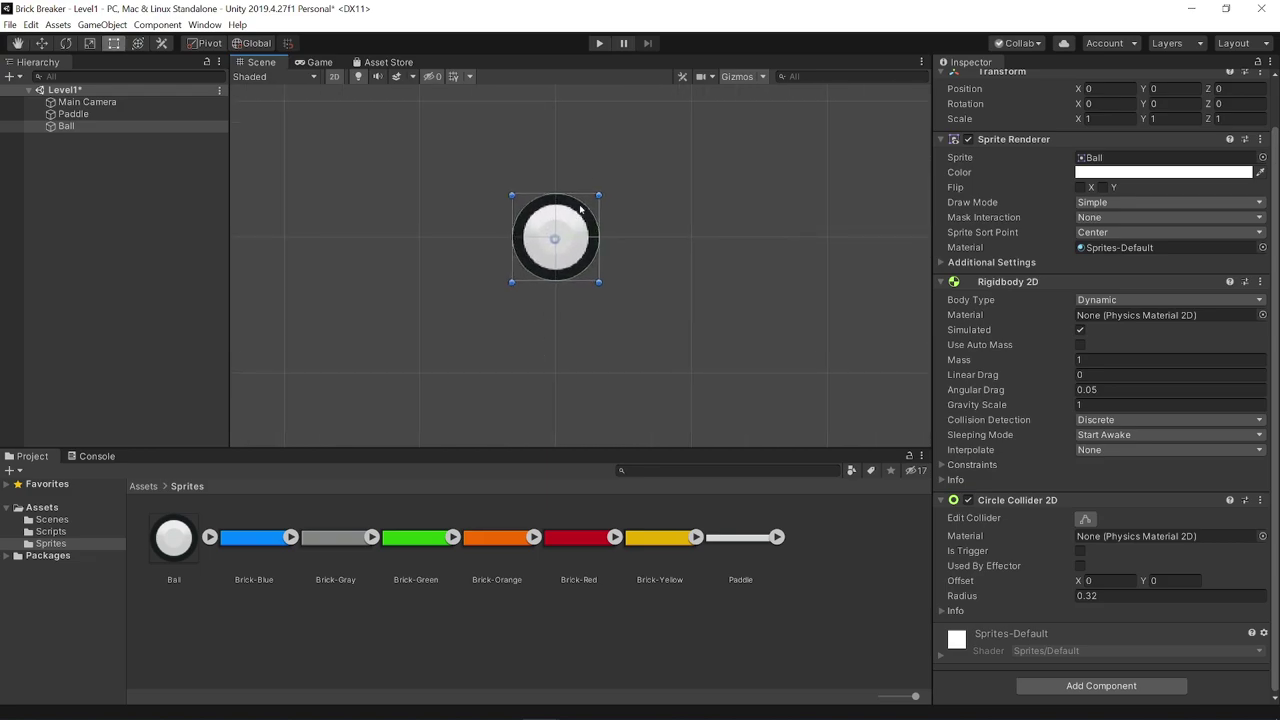
scroll(590, 250, up, 2)
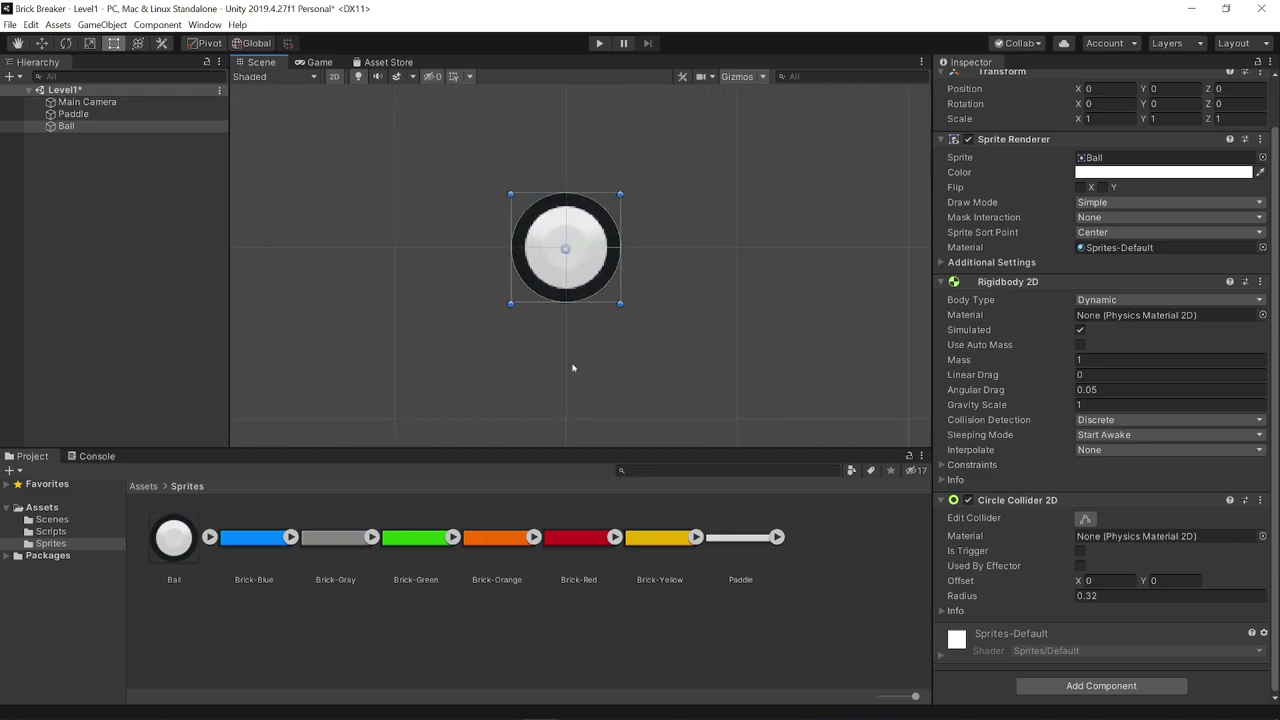
click(1041, 599)
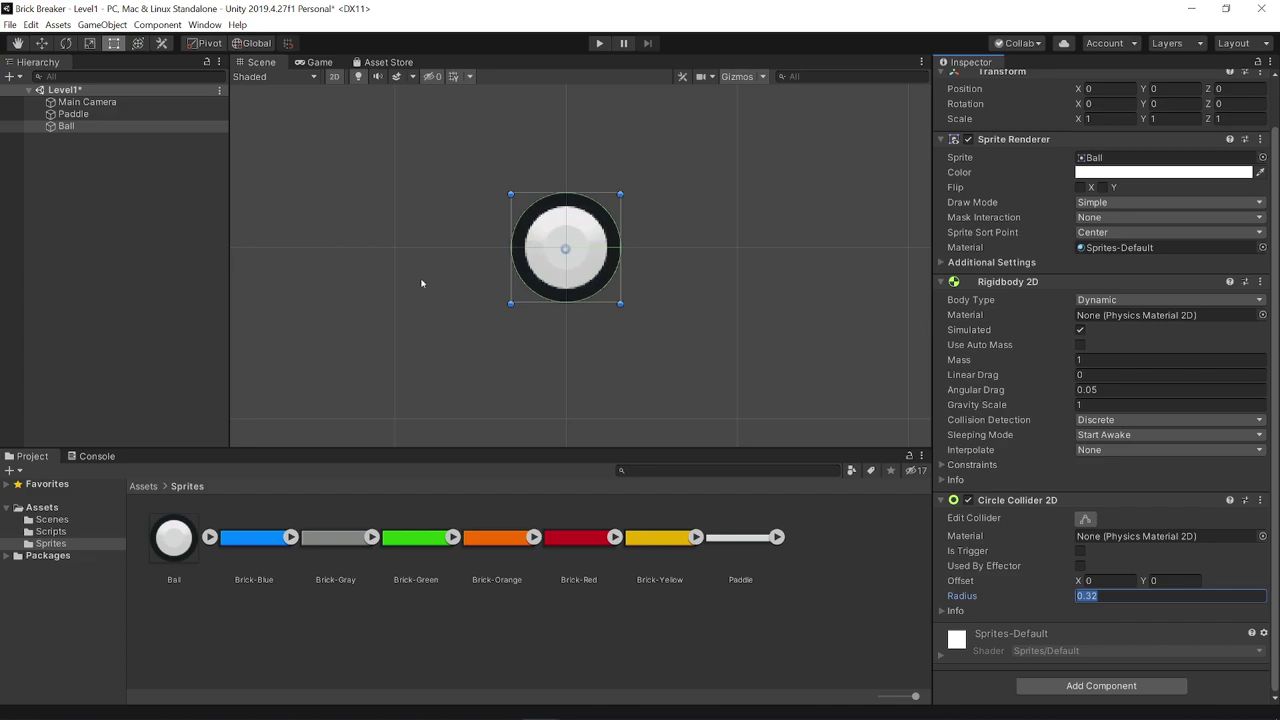
scroll(406, 294, down, 1)
Return to the Game view, save Level1, and show the Scenes folder with Global, Level1, Level2
click(320, 62)
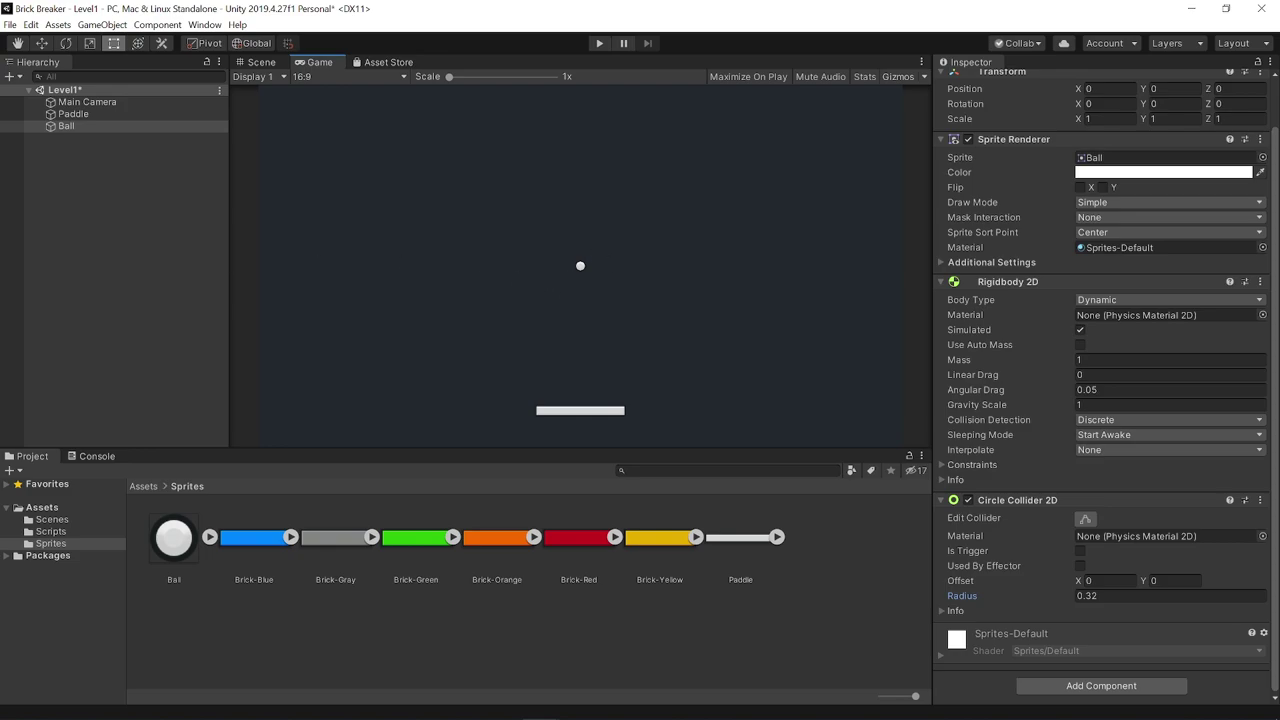
scroll(1173, 274, up, 2)
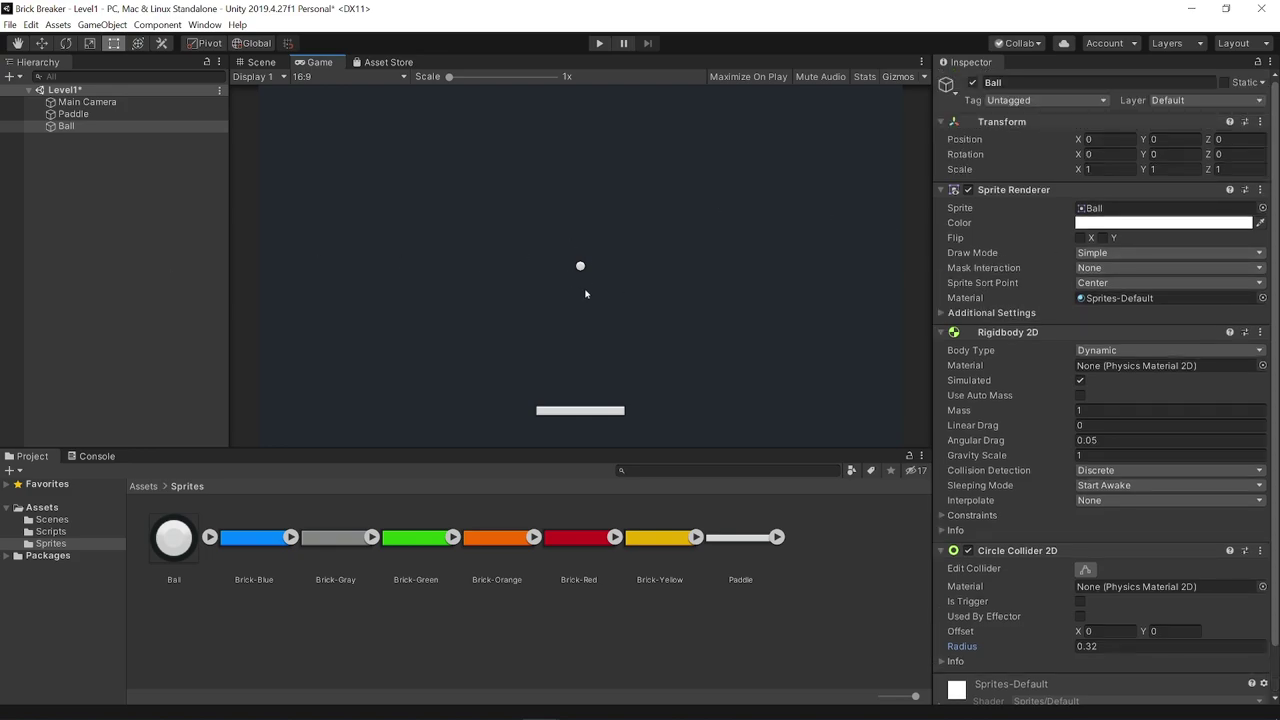
click(129, 211)
key(ctrl+s)
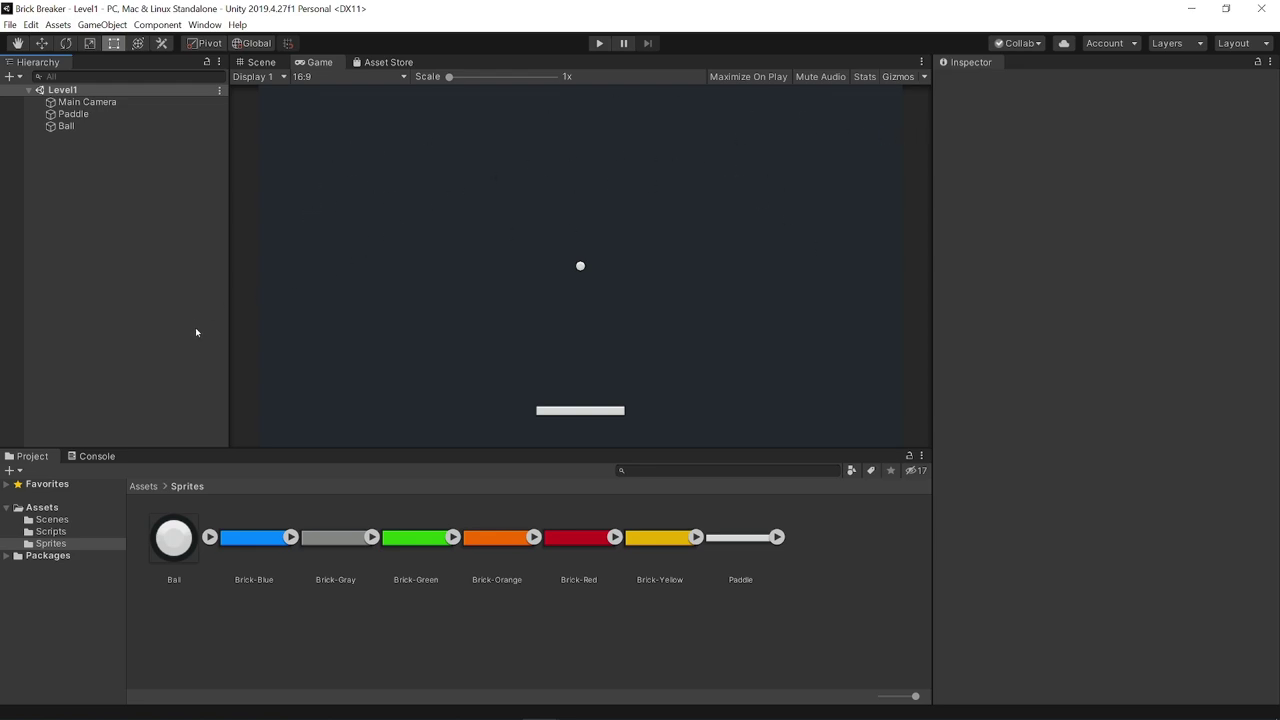
click(52, 520)
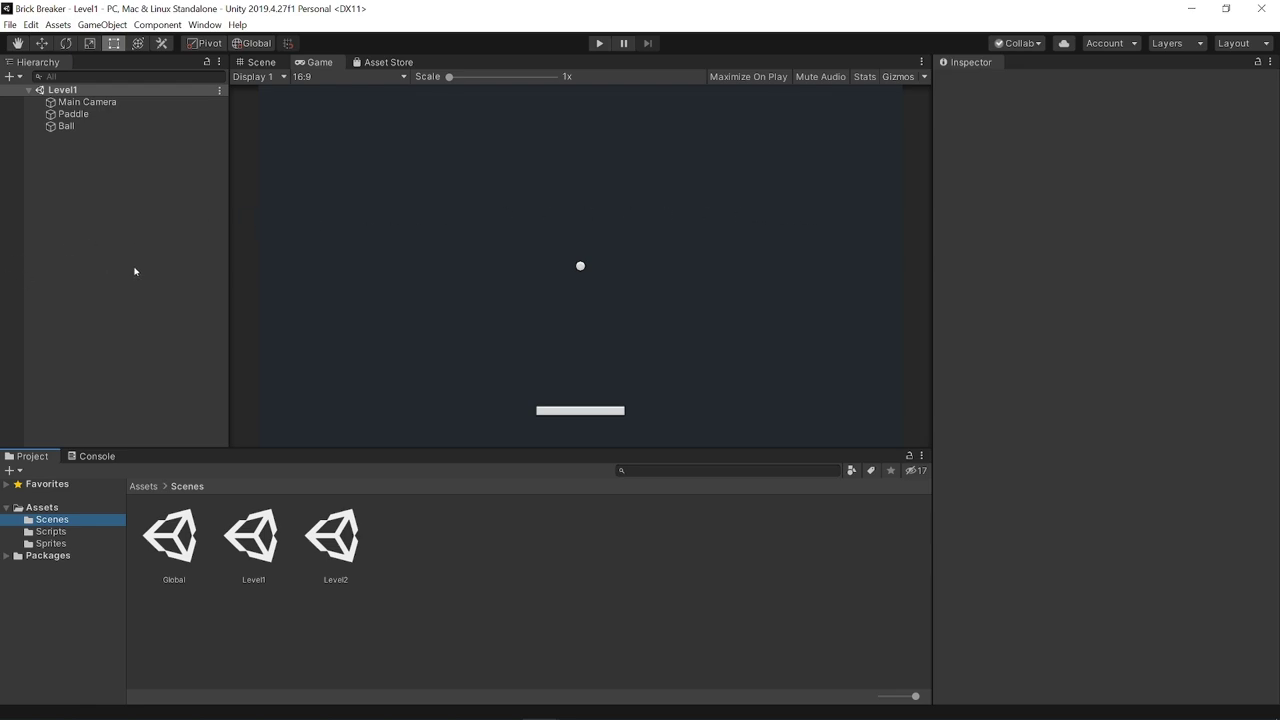
Create an empty object named Bricks with its Transform reset to the origin
right_click(137, 163)
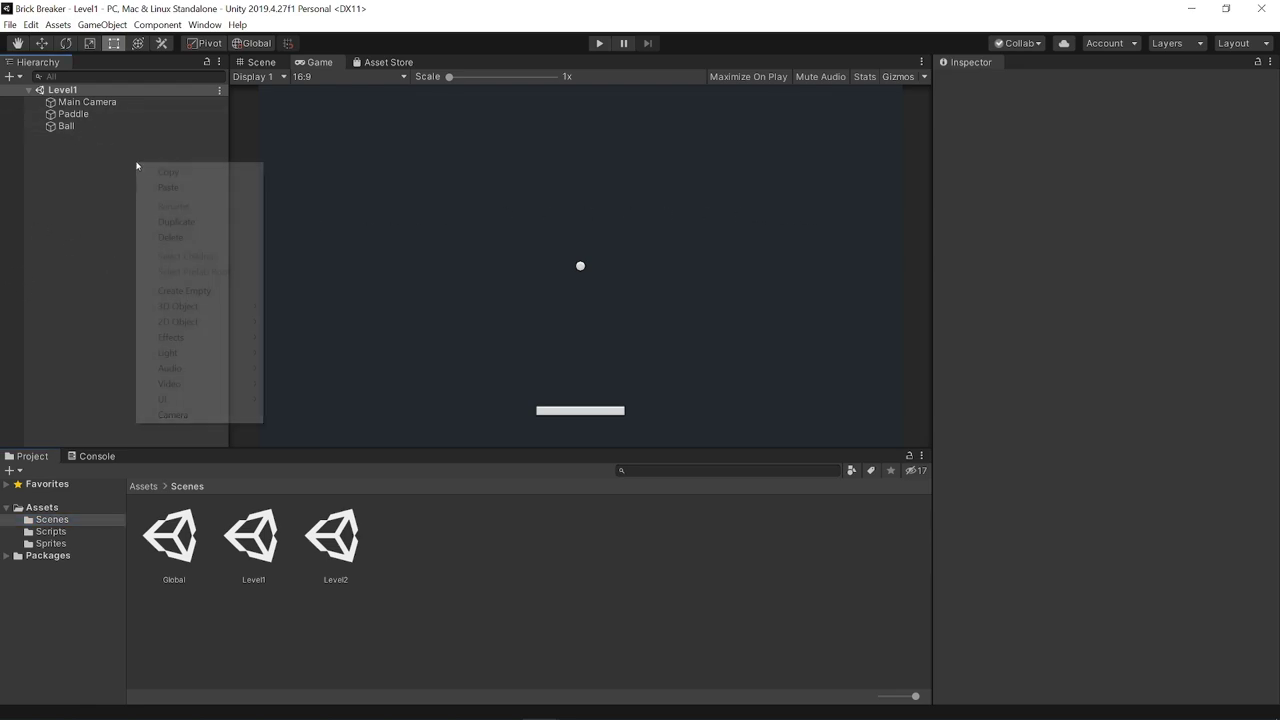
click(203, 291)
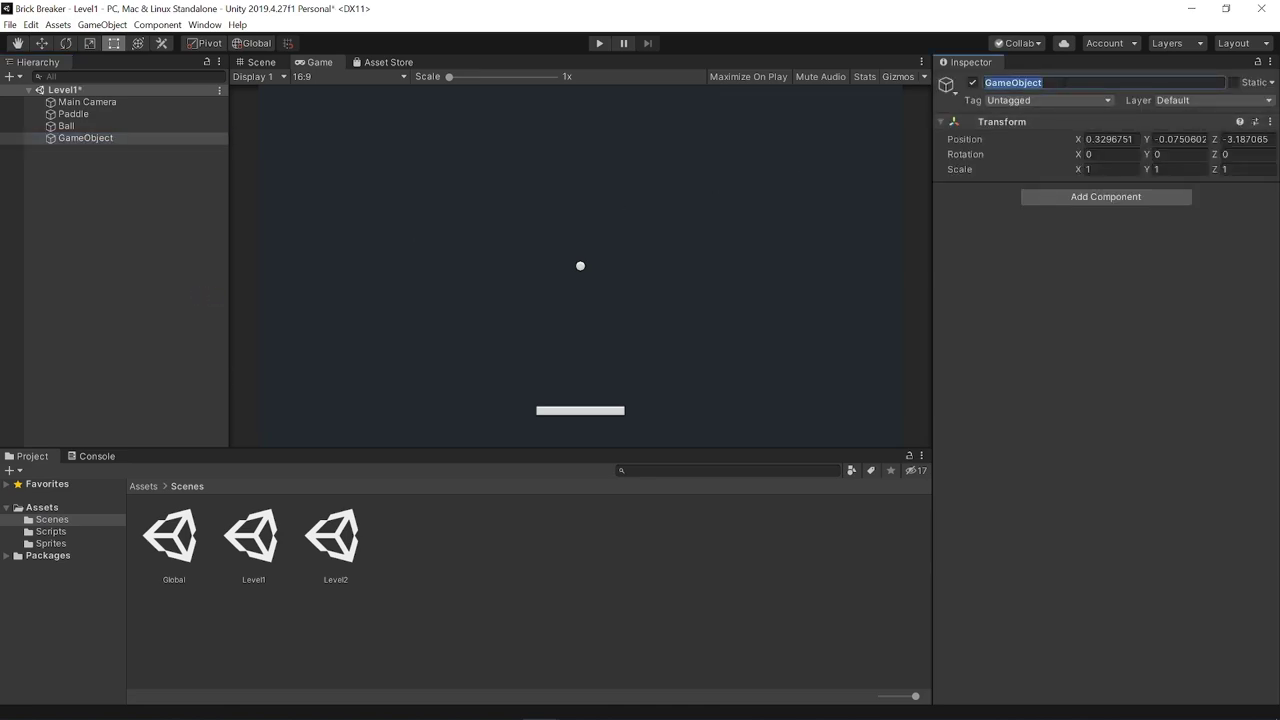
text(Bricks)
key(Return)
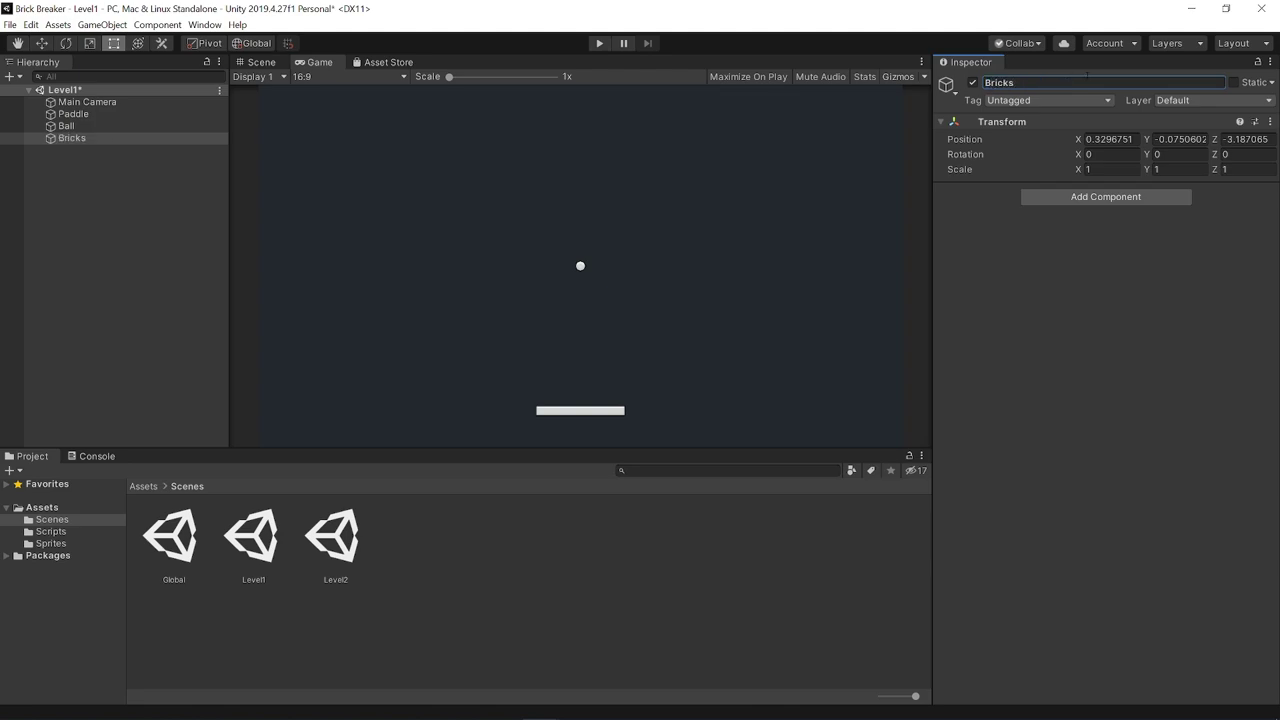
click(1270, 121)
click(1160, 134)
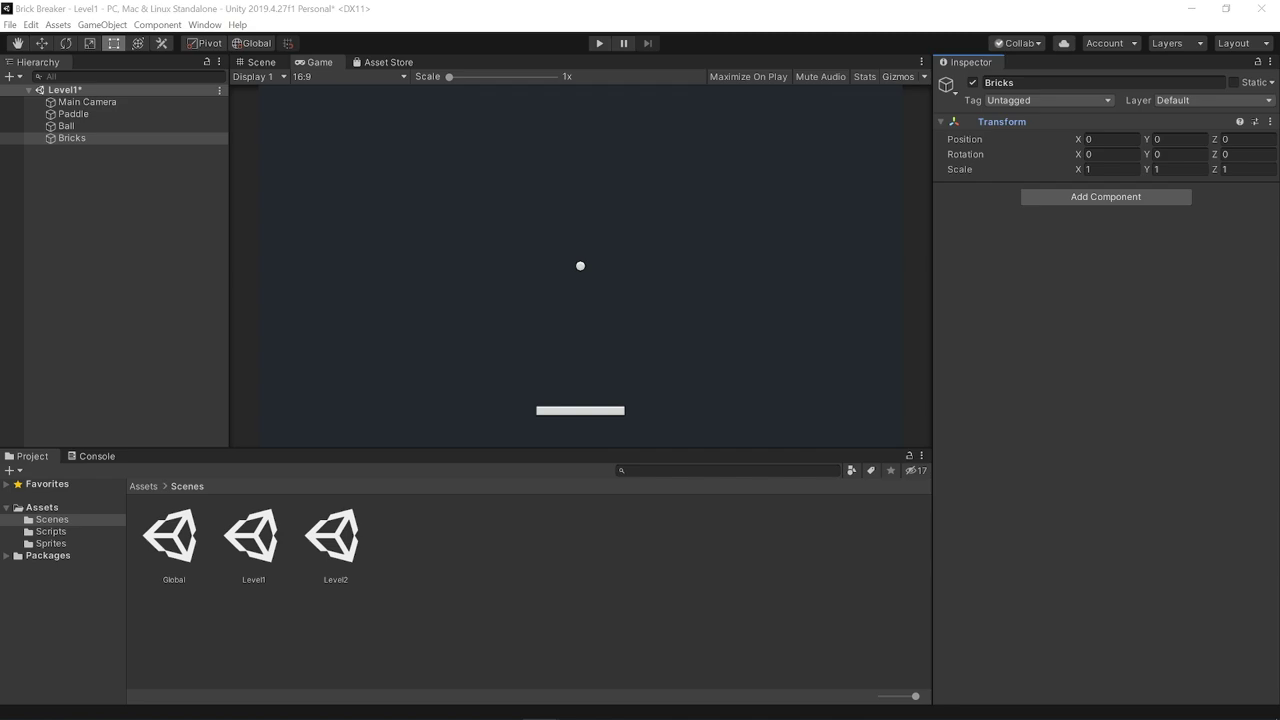
Add an empty child named Row under Bricks and save the scene
right_click(63, 137)
click(100, 266)
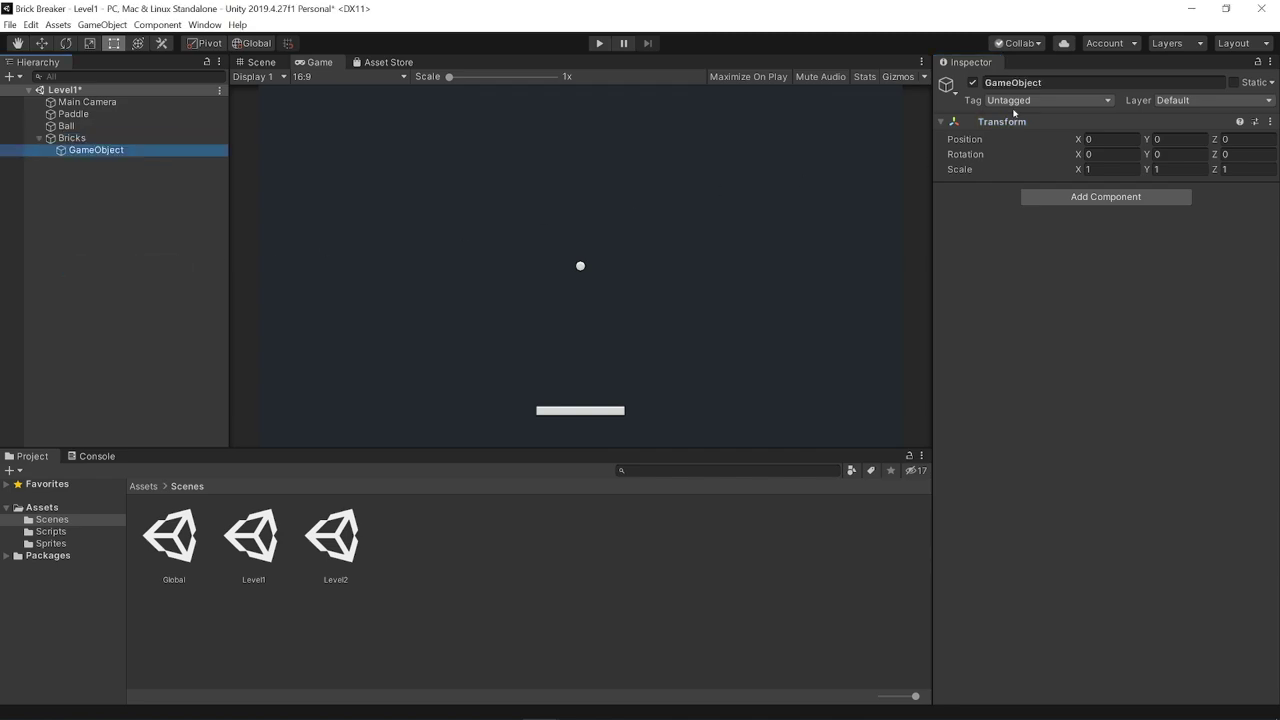
click(1010, 82)
text(Row)
key(Return)
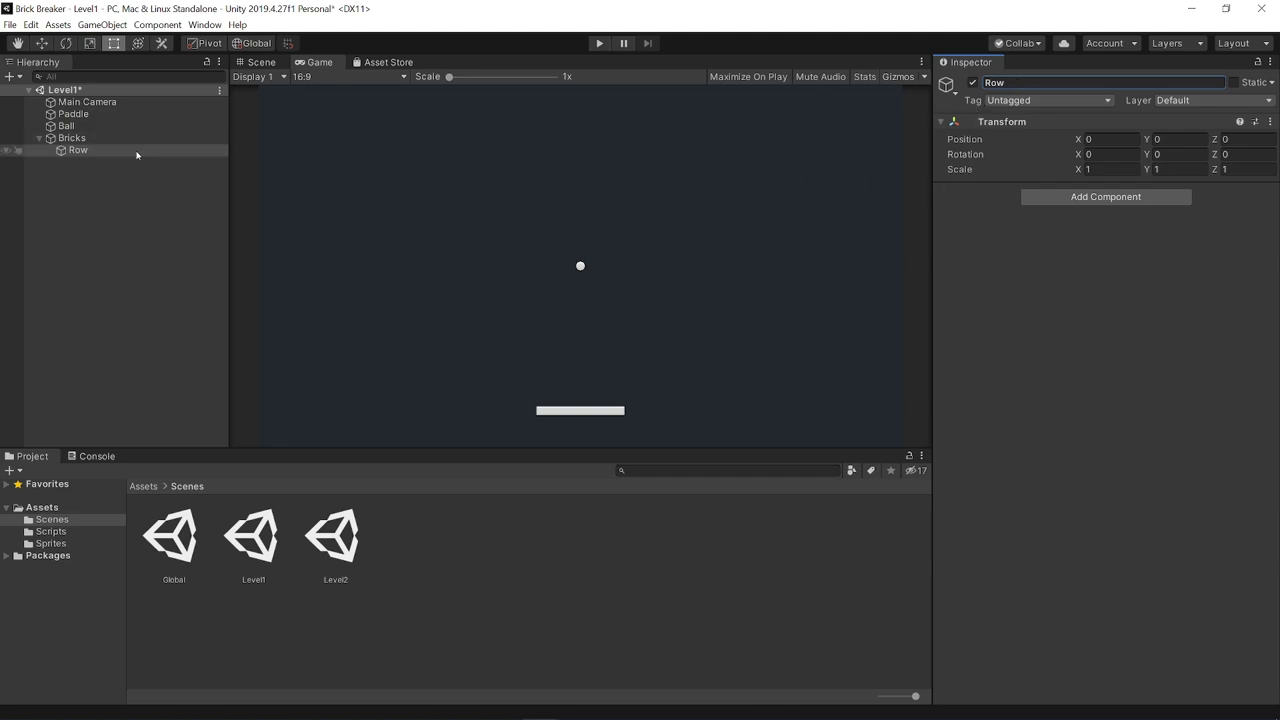
click(75, 151)
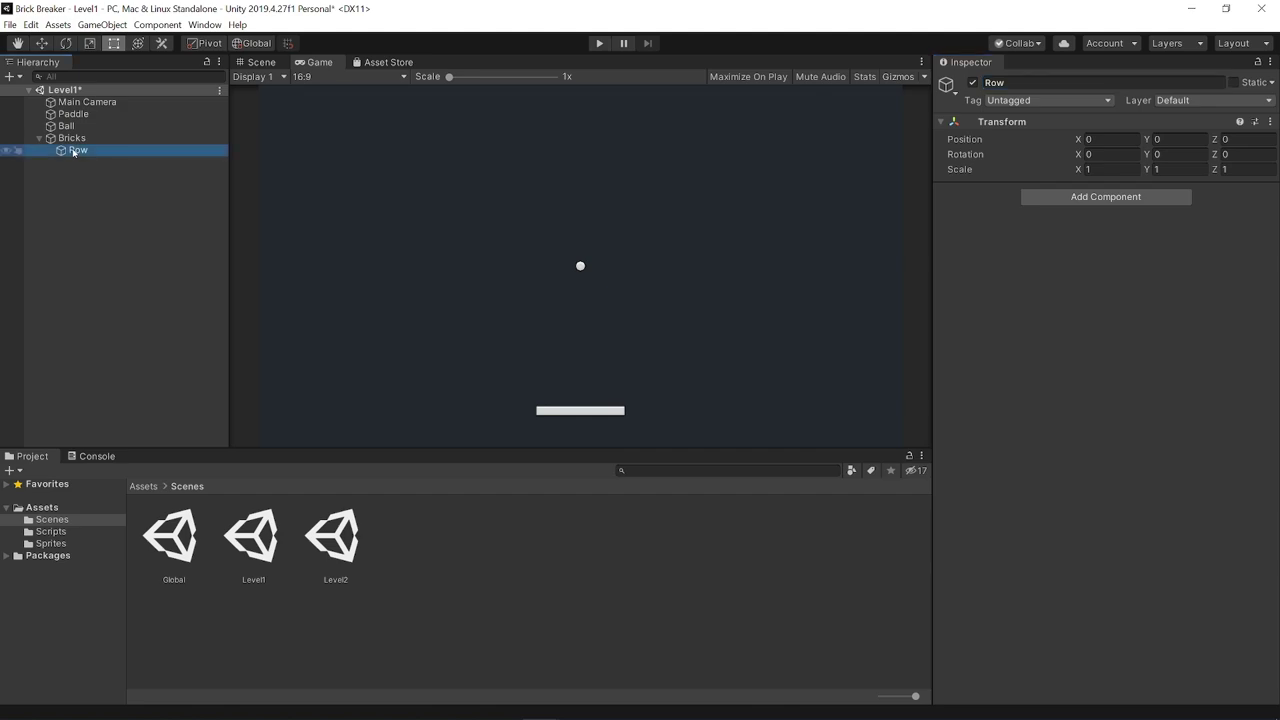
key(ctrl+s)
Add an empty child named Brick under Row
right_click(81, 151)
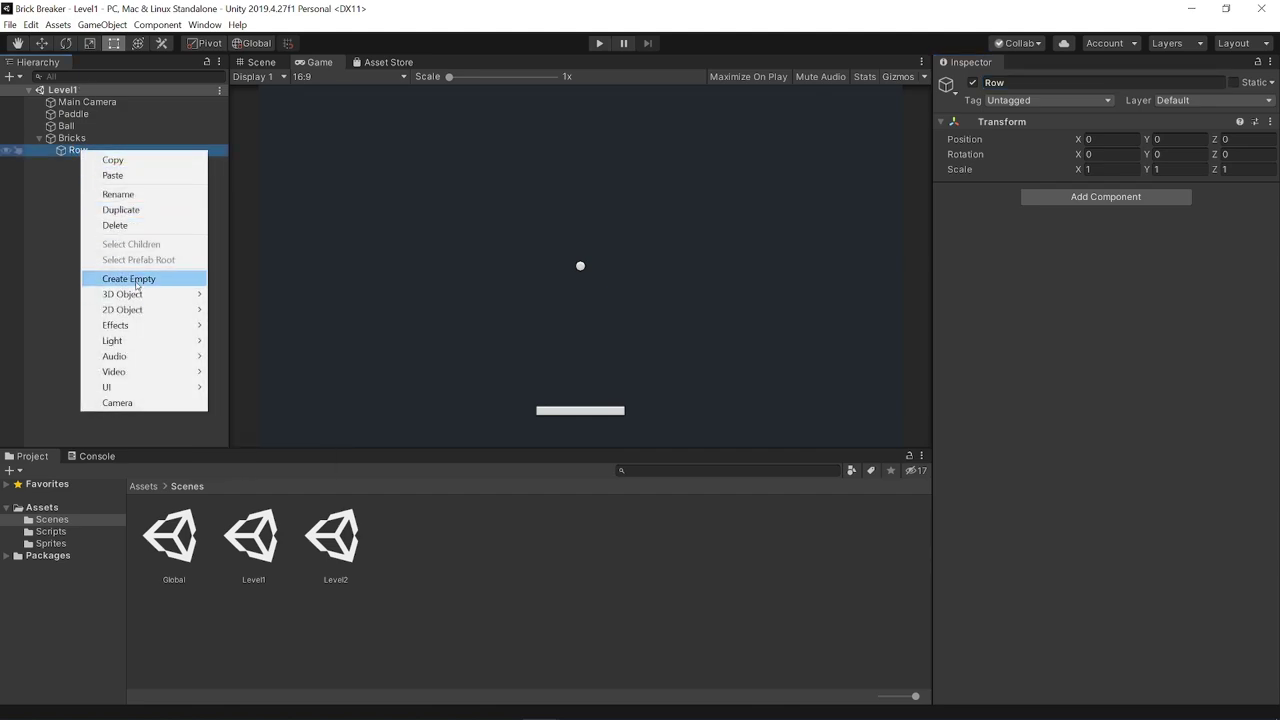
click(128, 279)
click(1045, 82)
text(B)
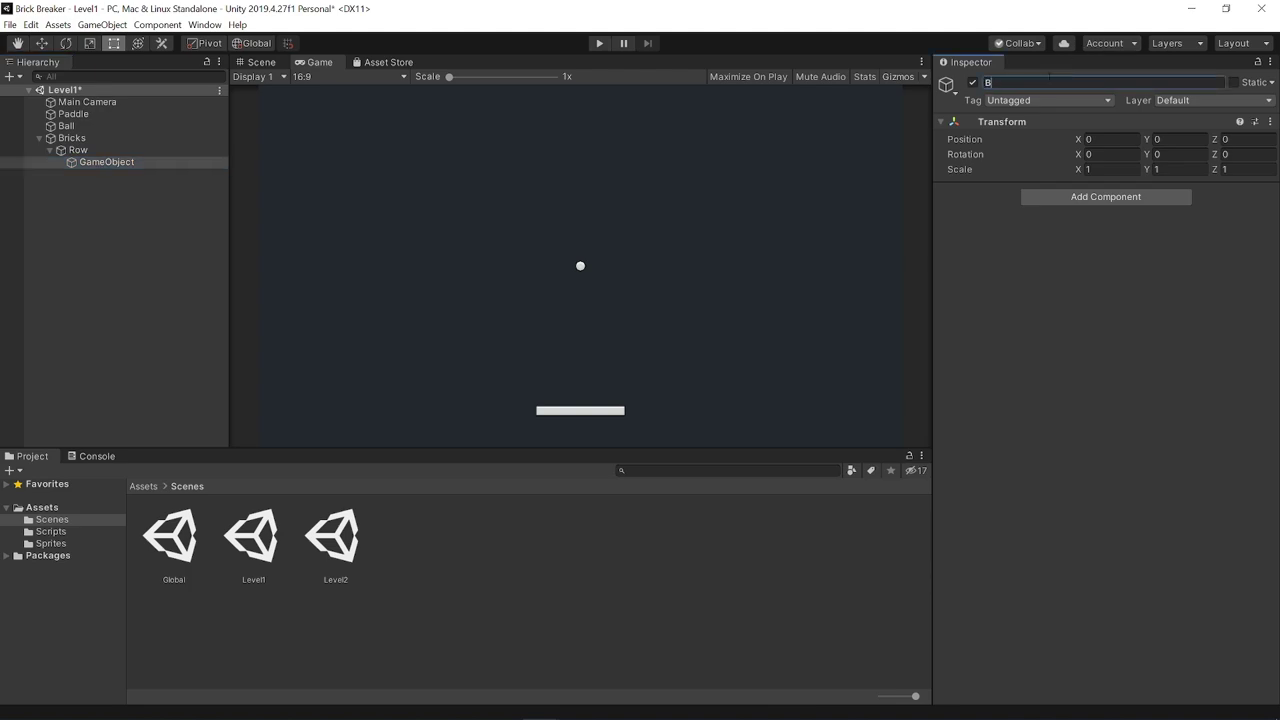
text(rick)
key(Return)
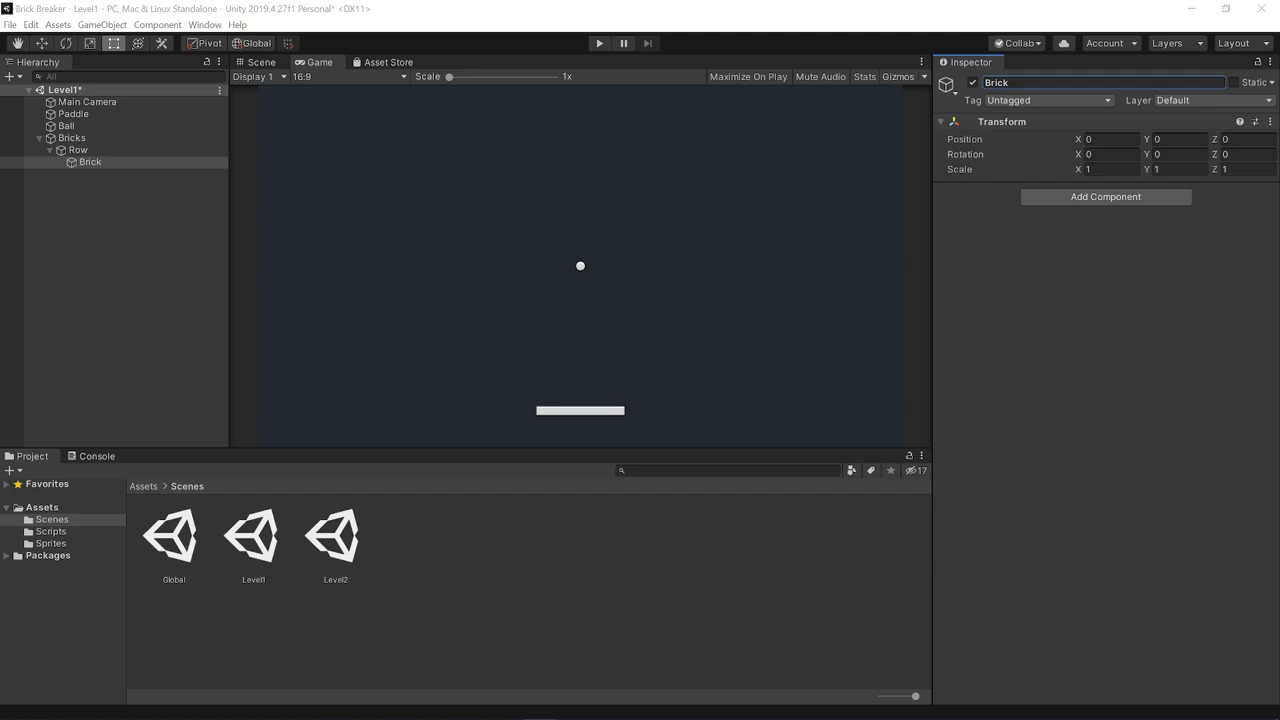
Give Brick a Sprite Renderer showing the Brick-Blue sprite
click(1060, 197)
text(sprite)
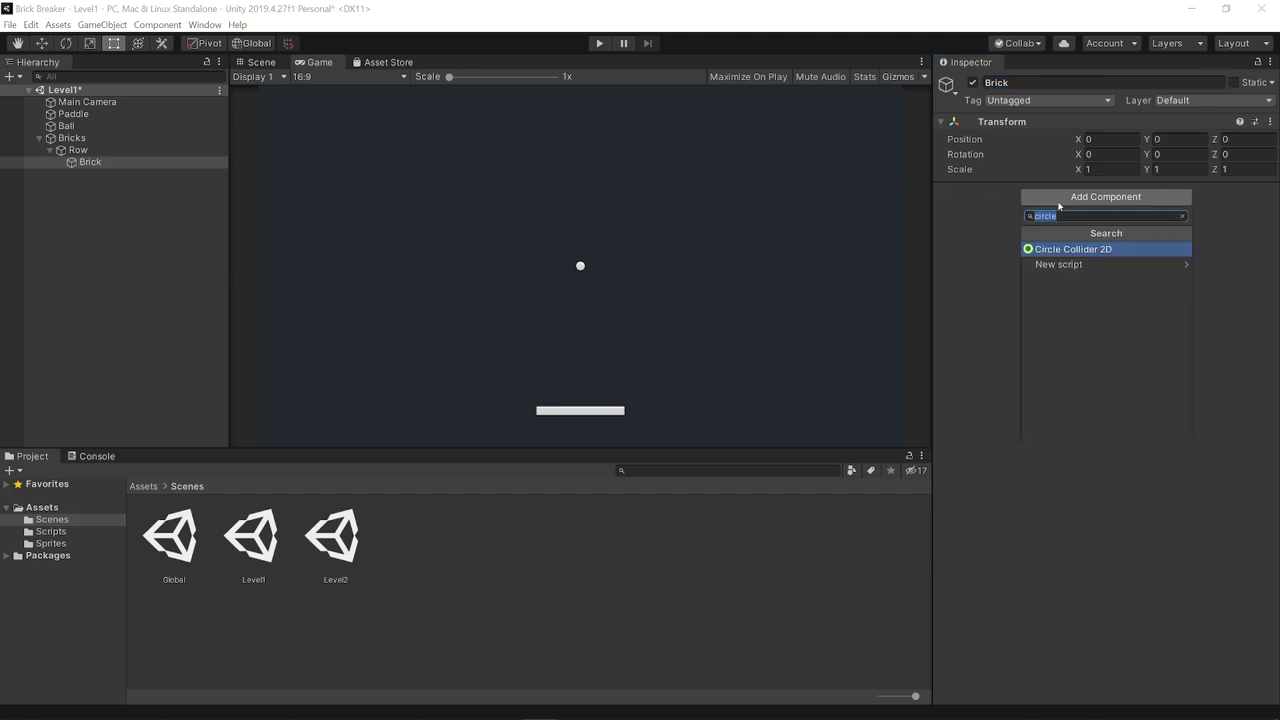
key(Down)
key(Down)
key(Return)
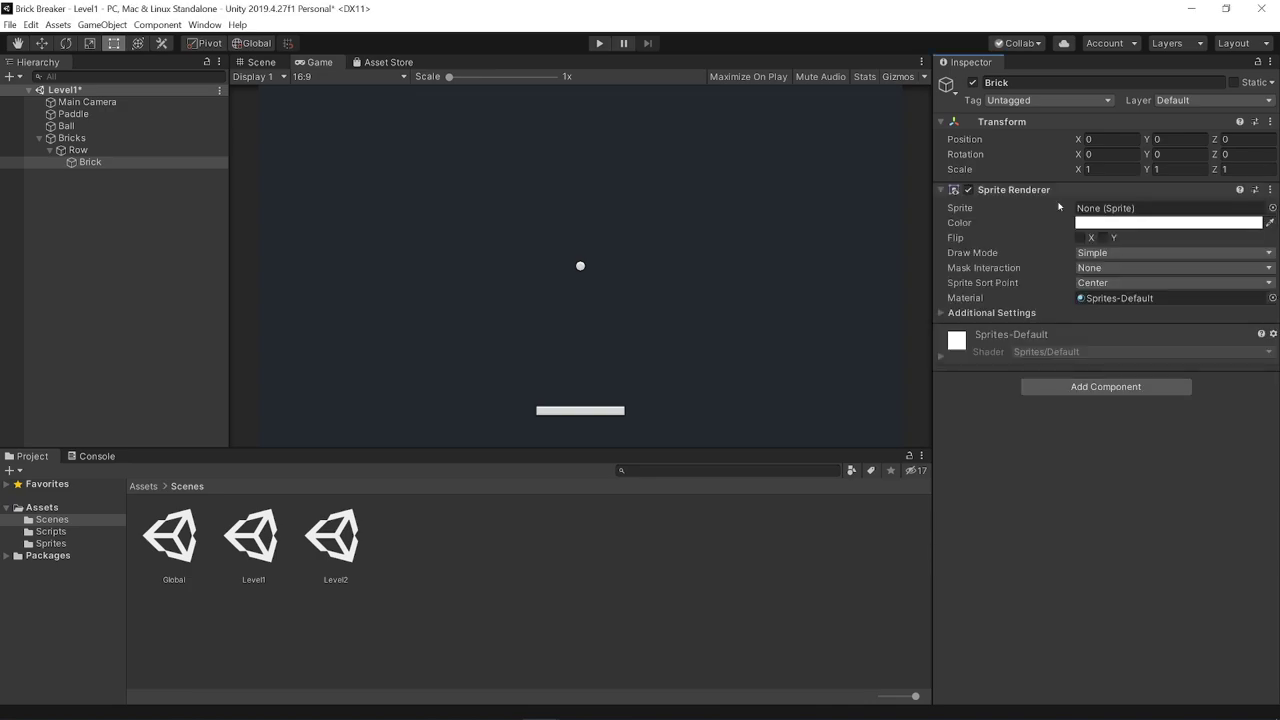
click(50, 543)
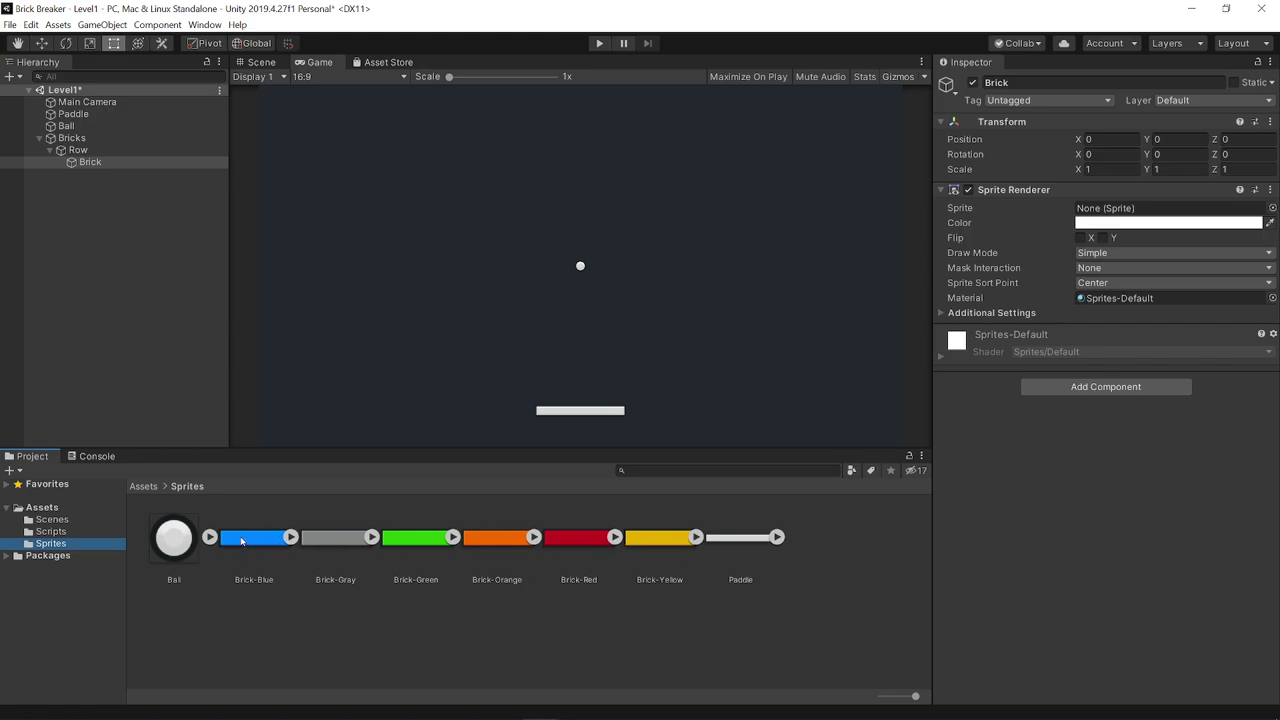
drag(241, 541, 1150, 208)
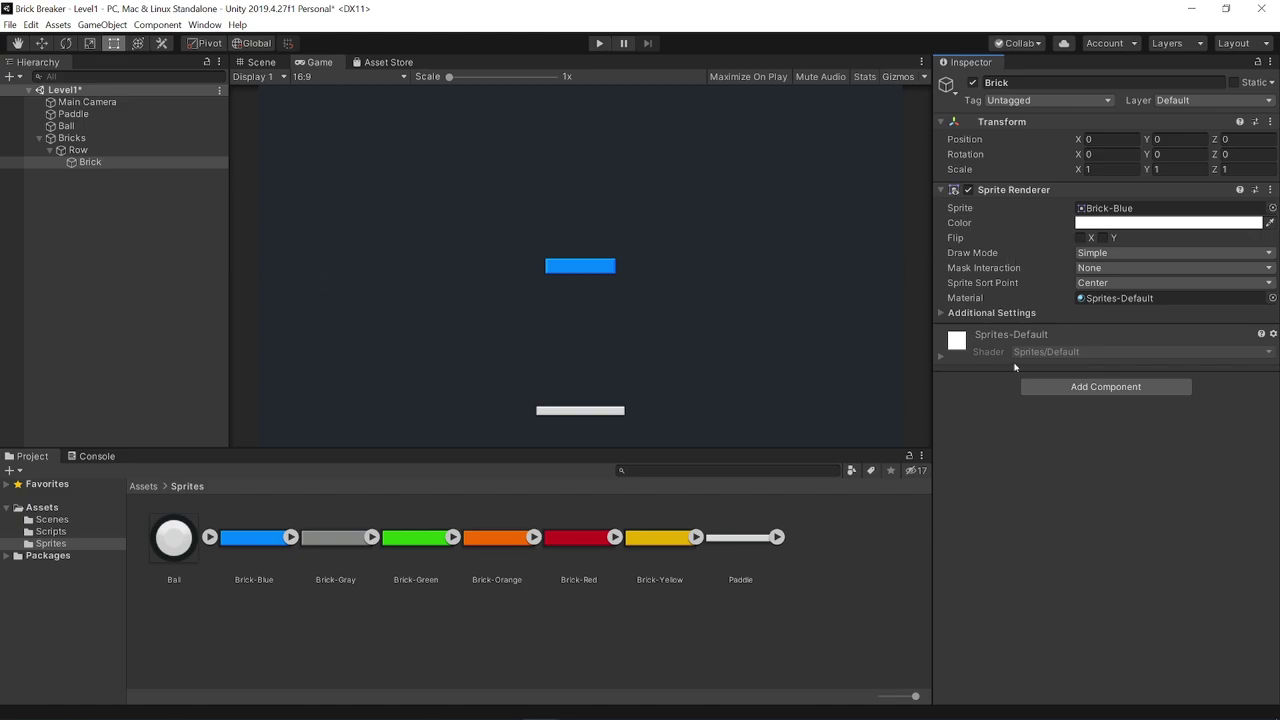
Add a 4 by 1 Box Collider 2D to Brick and save Level1
click(1066, 388)
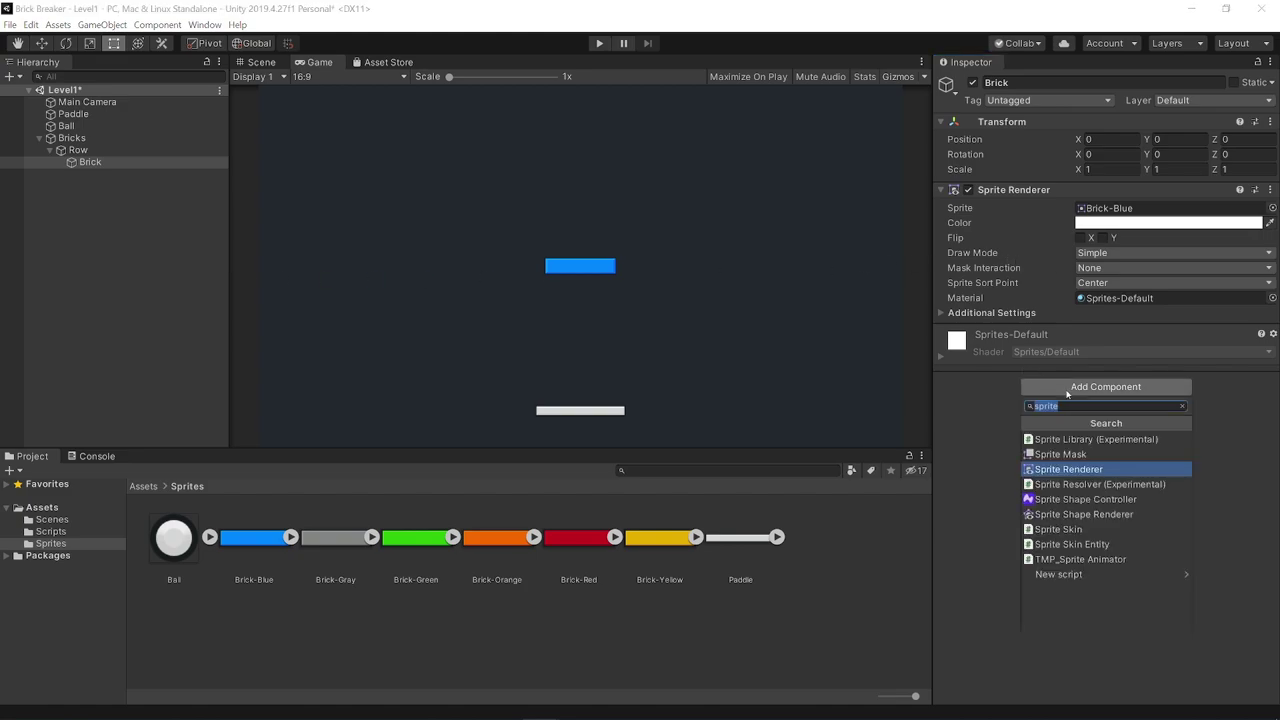
text(box)
click(1063, 450)
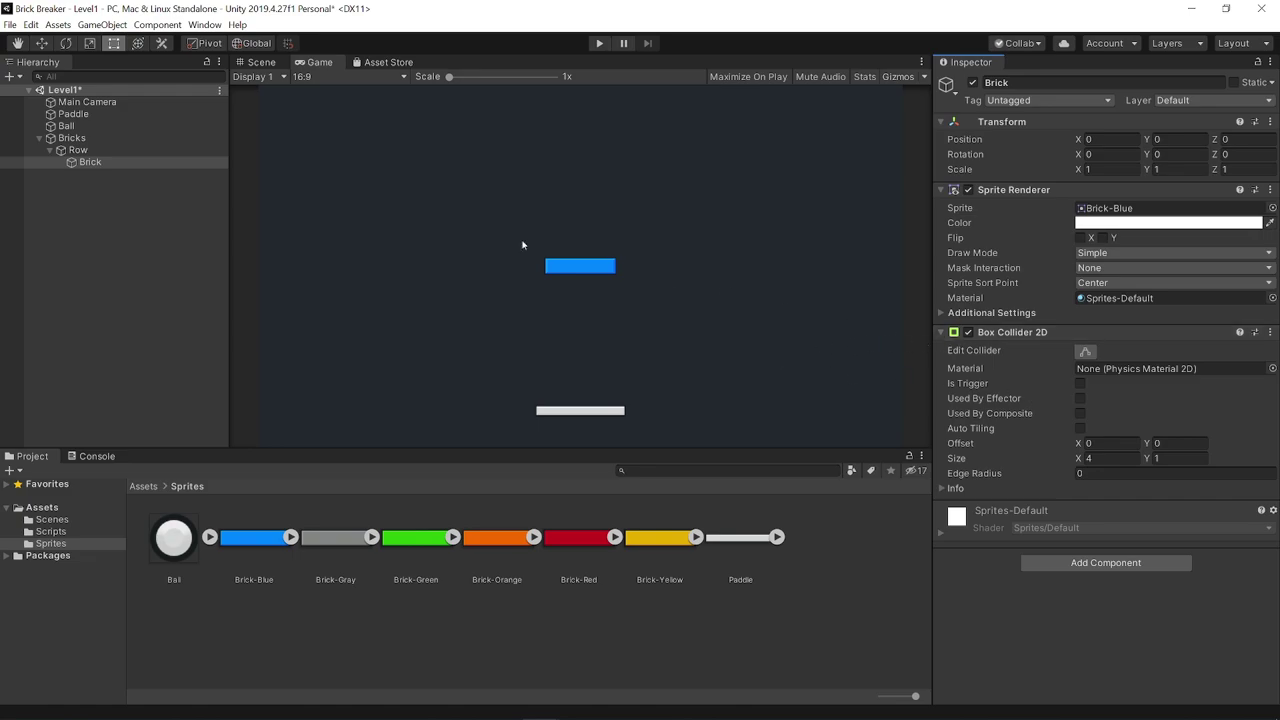
key(ctrl+s)
Select and deselect the Brick object in the Hierarchy to review its components
click(86, 163)
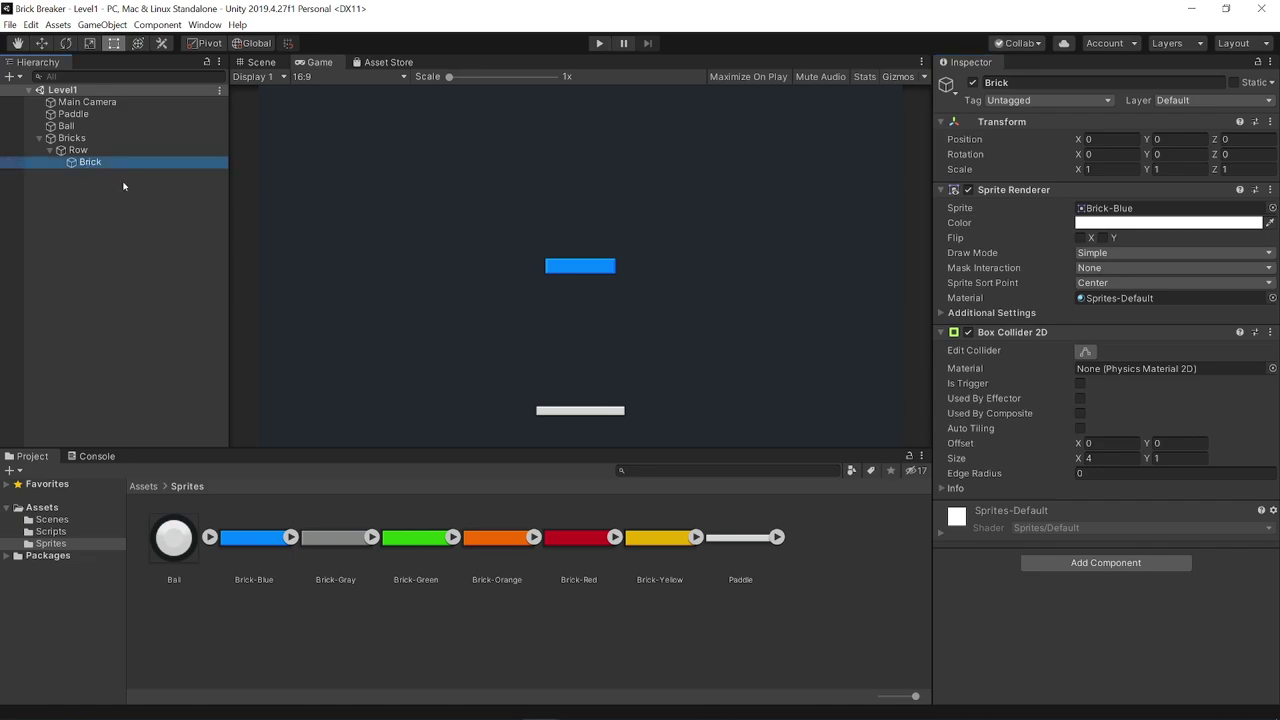
click(83, 352)
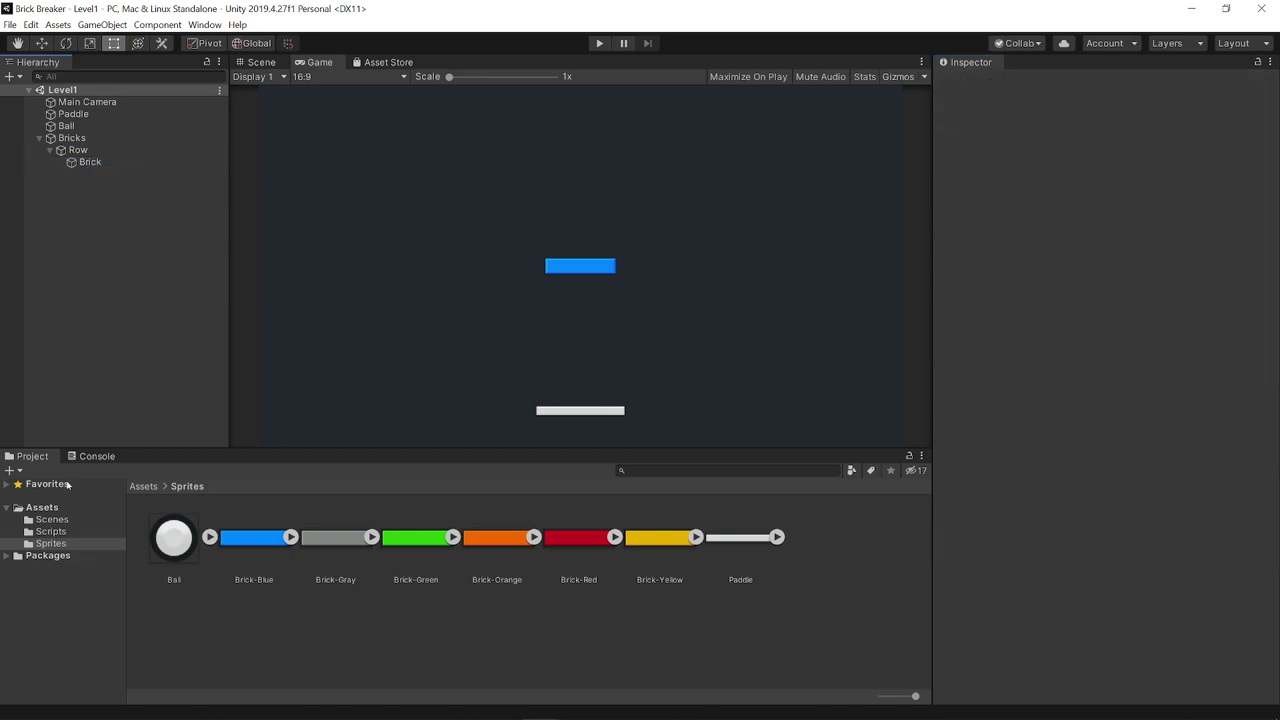
click(86, 162)
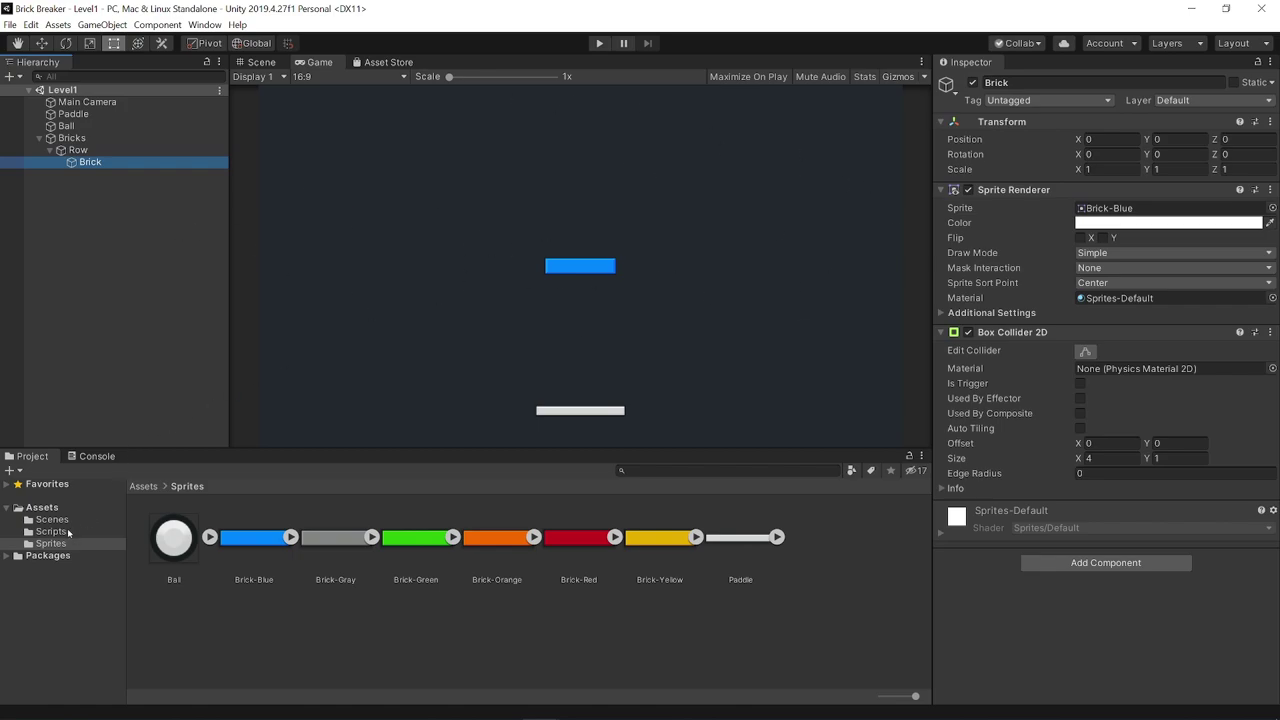
click(81, 165)
click(114, 363)
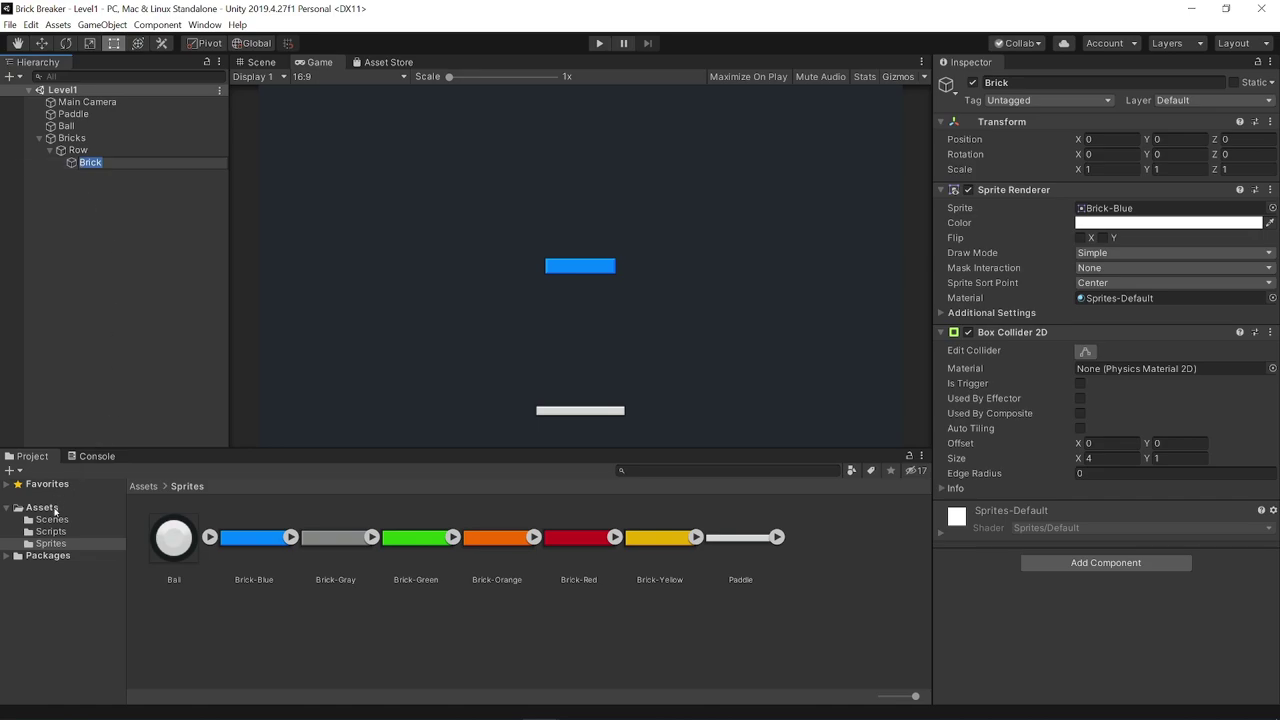
click(114, 214)
click(83, 162)
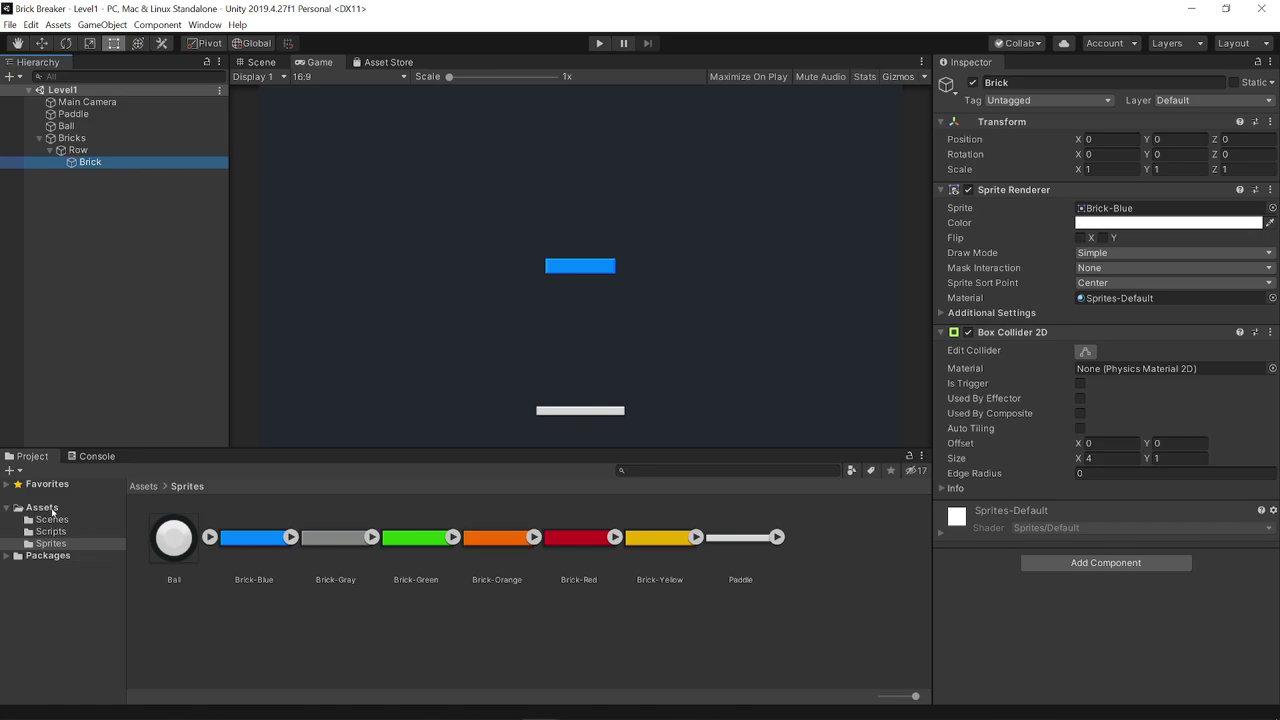
click(95, 172)
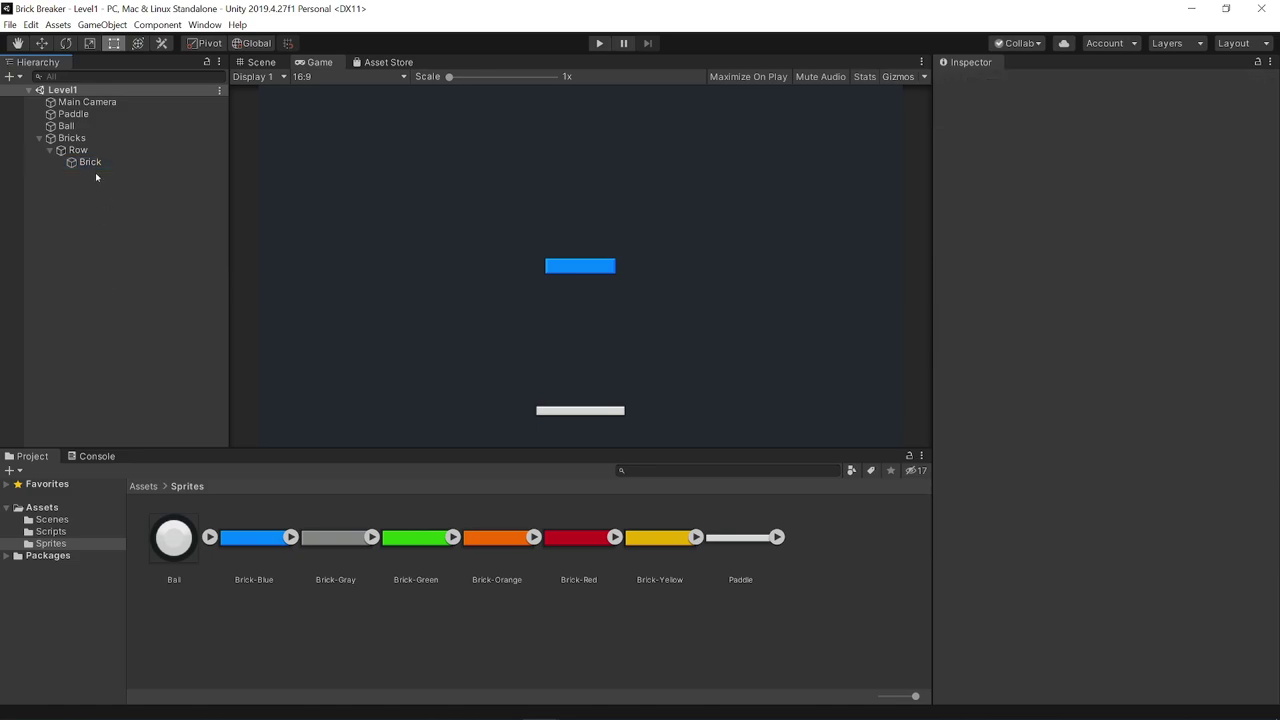
click(90, 162)
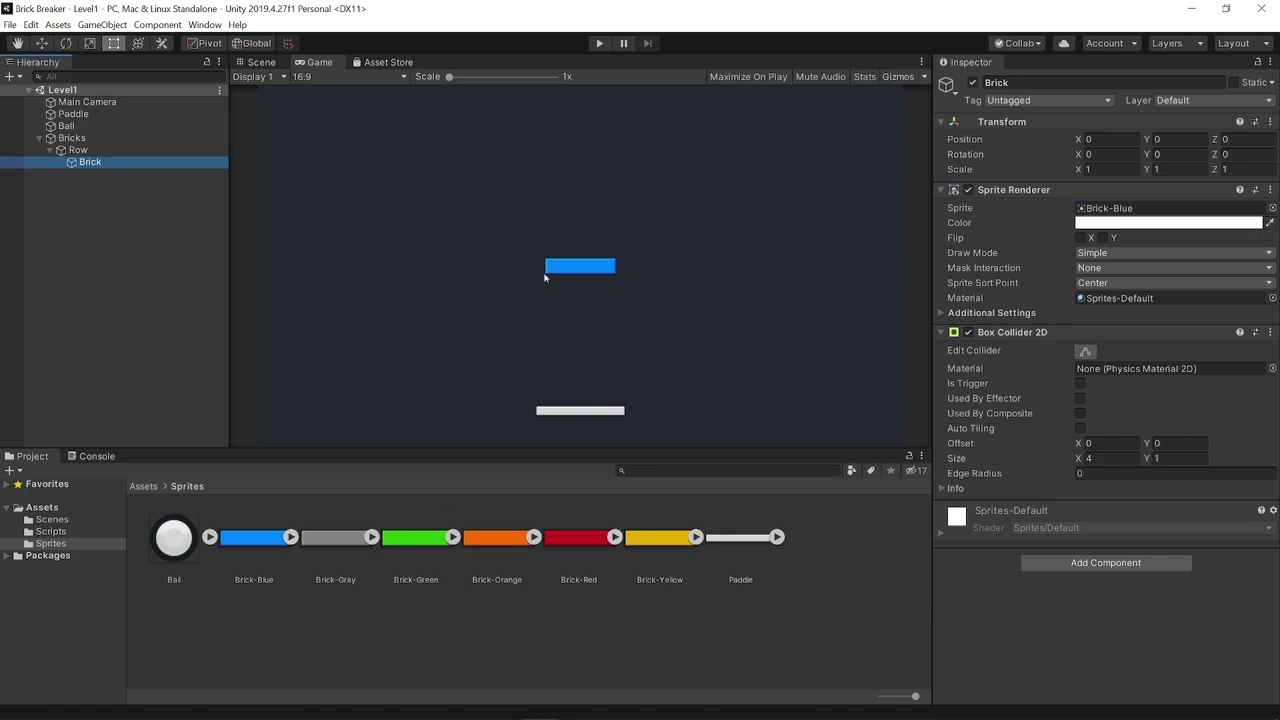
Create a Prefabs folder in Assets and open it
click(42, 508)
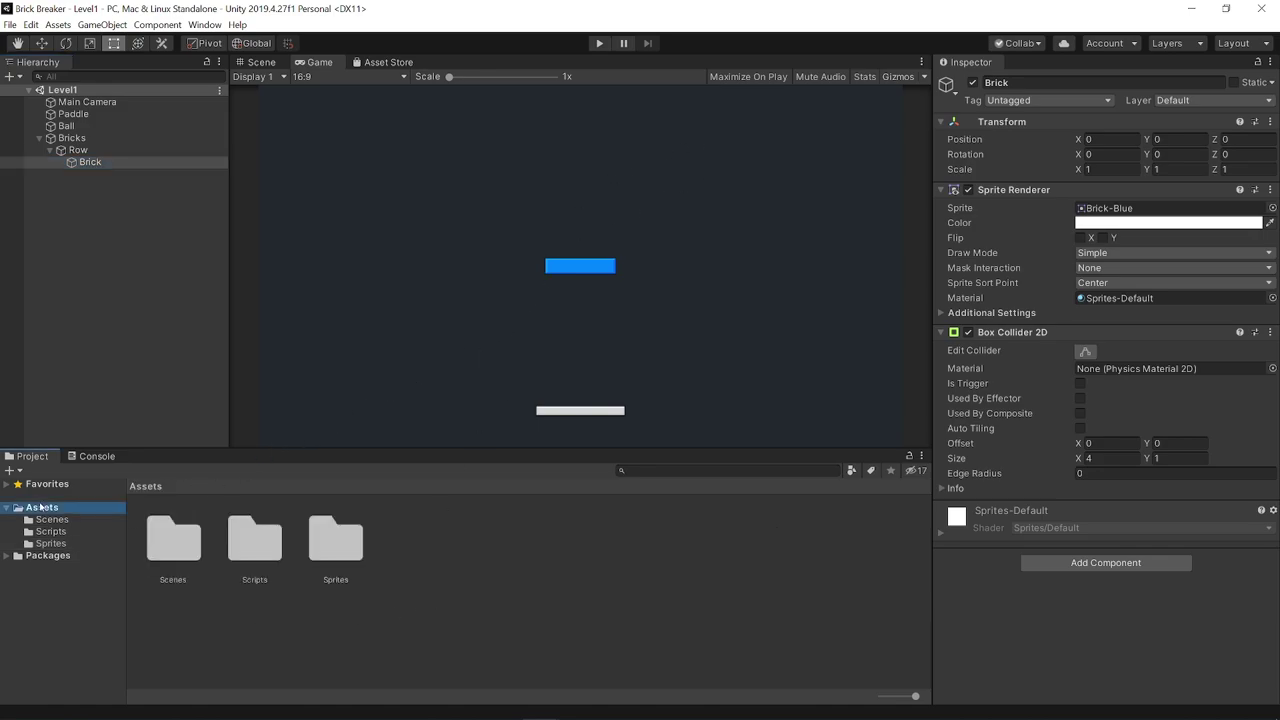
right_click(344, 631)
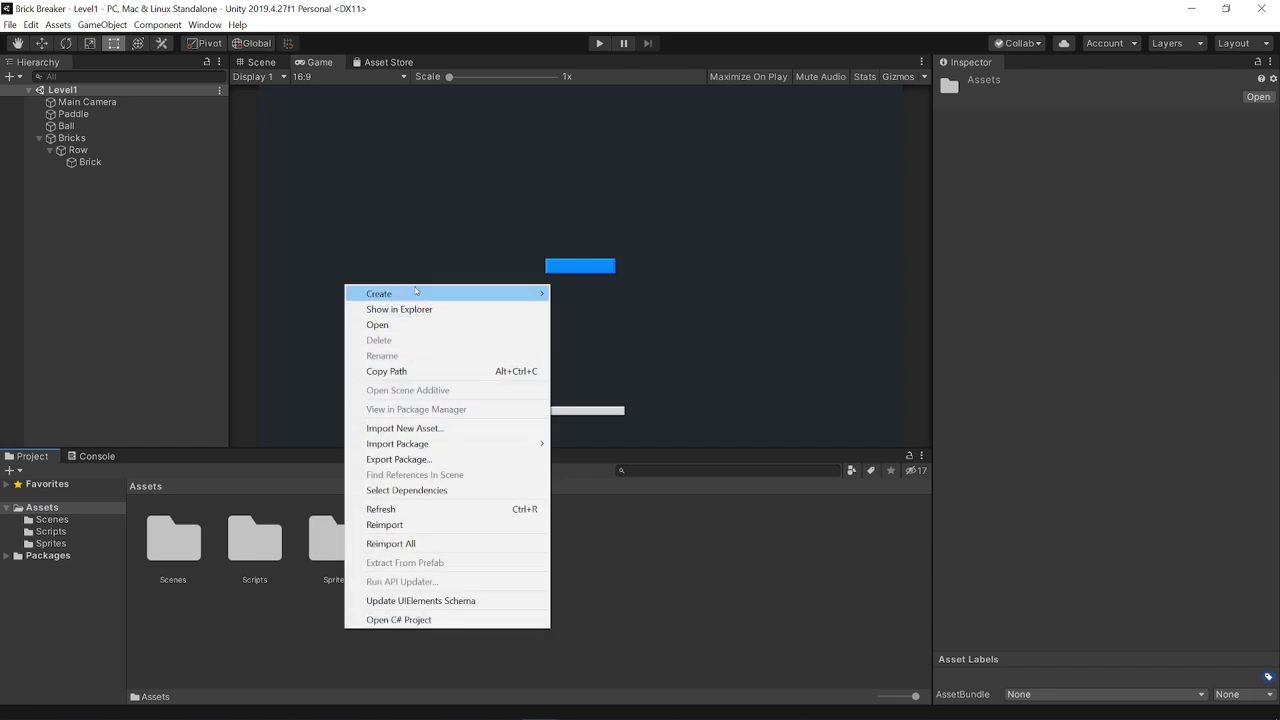
mouse_move(455, 293)
click(625, 146)
text(P)
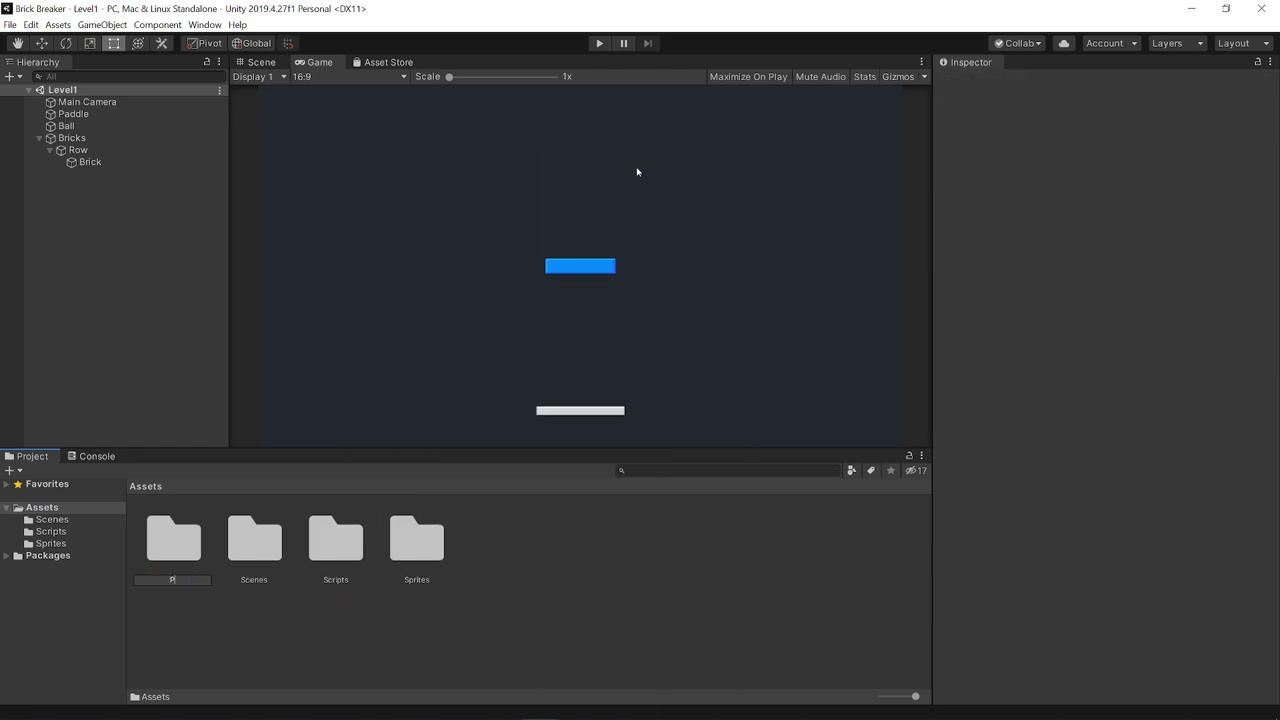
text(refabs)
key(Return)
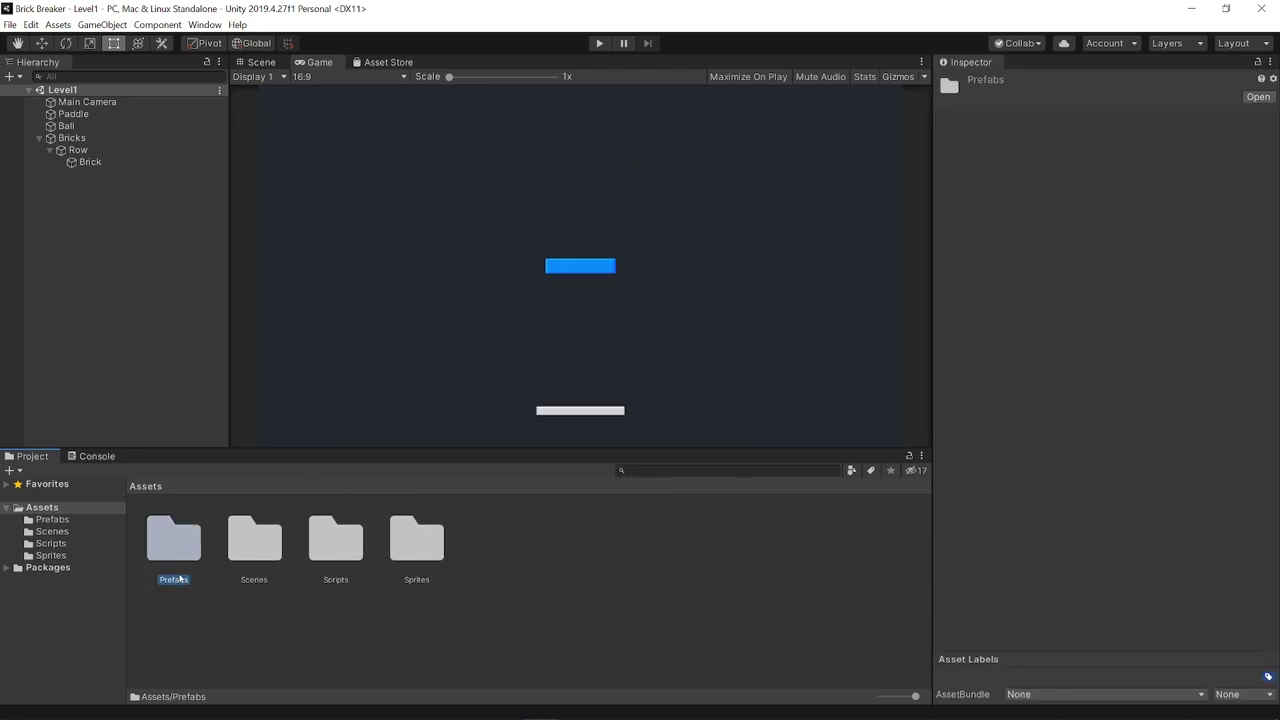
double_click(152, 542)
Turn the scene's Brick into a Brick prefab in Prefabs and save Level1
click(86, 163)
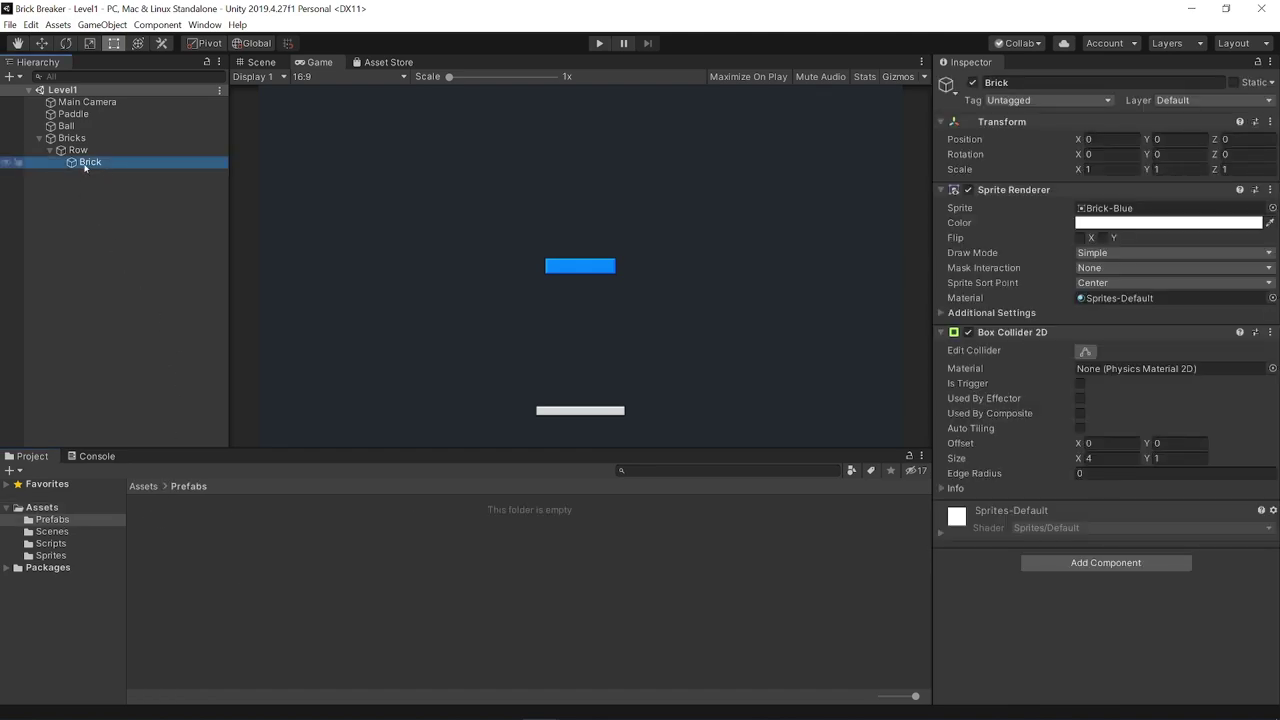
drag(86, 167, 270, 550)
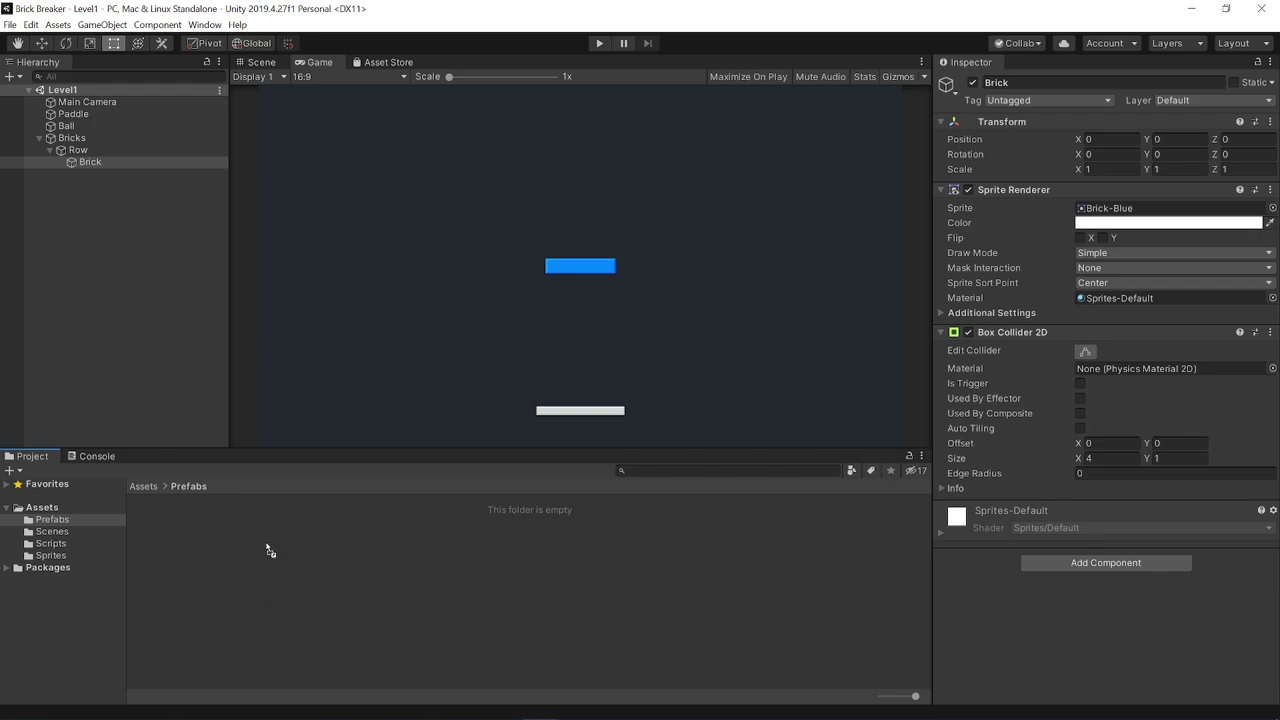
drag(270, 550, 270, 550)
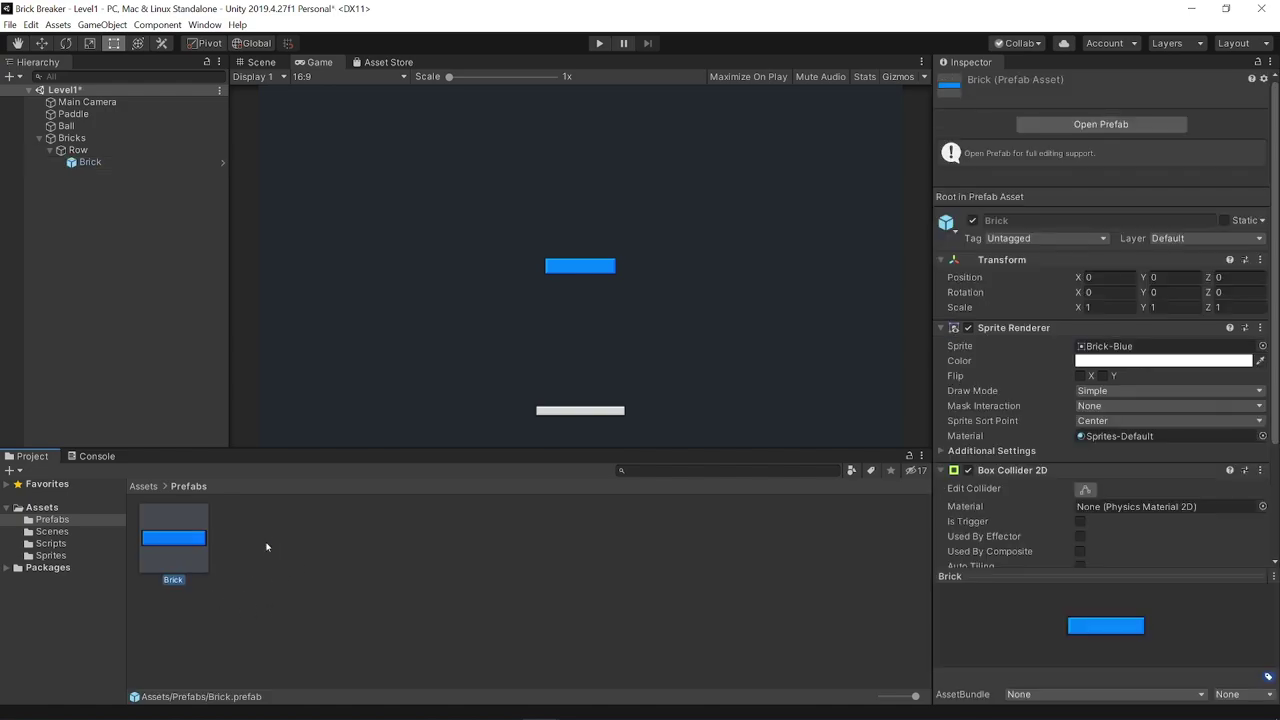
click(144, 546)
click(81, 164)
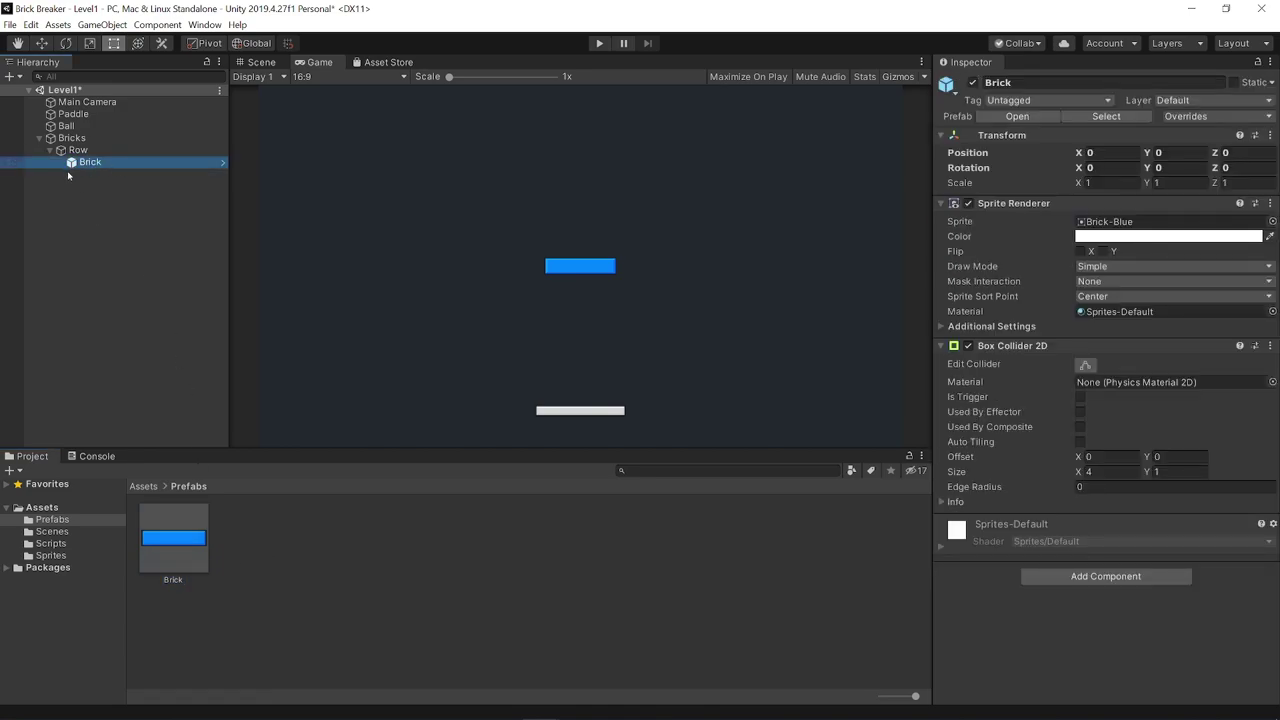
key(ctrl+s)
Inspect the Brick prefab's components and reselect the scene's Brick instance
click(193, 541)
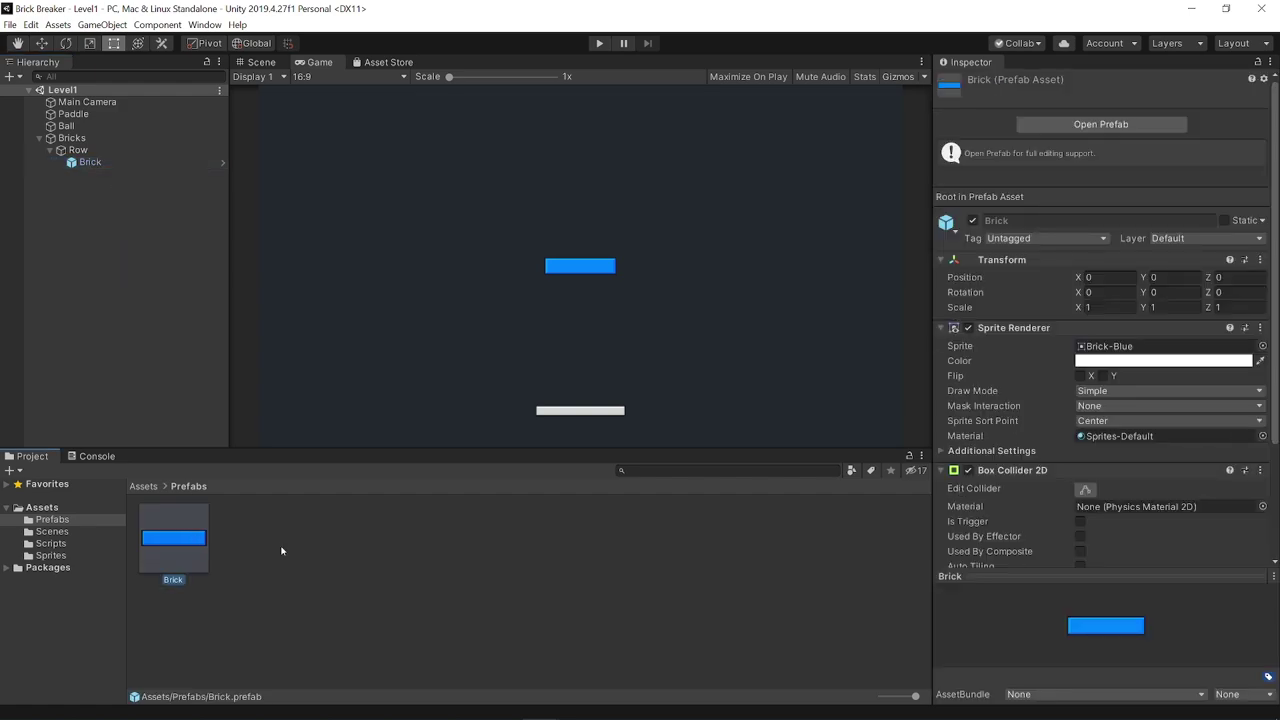
drag(1101, 578, 1108, 707)
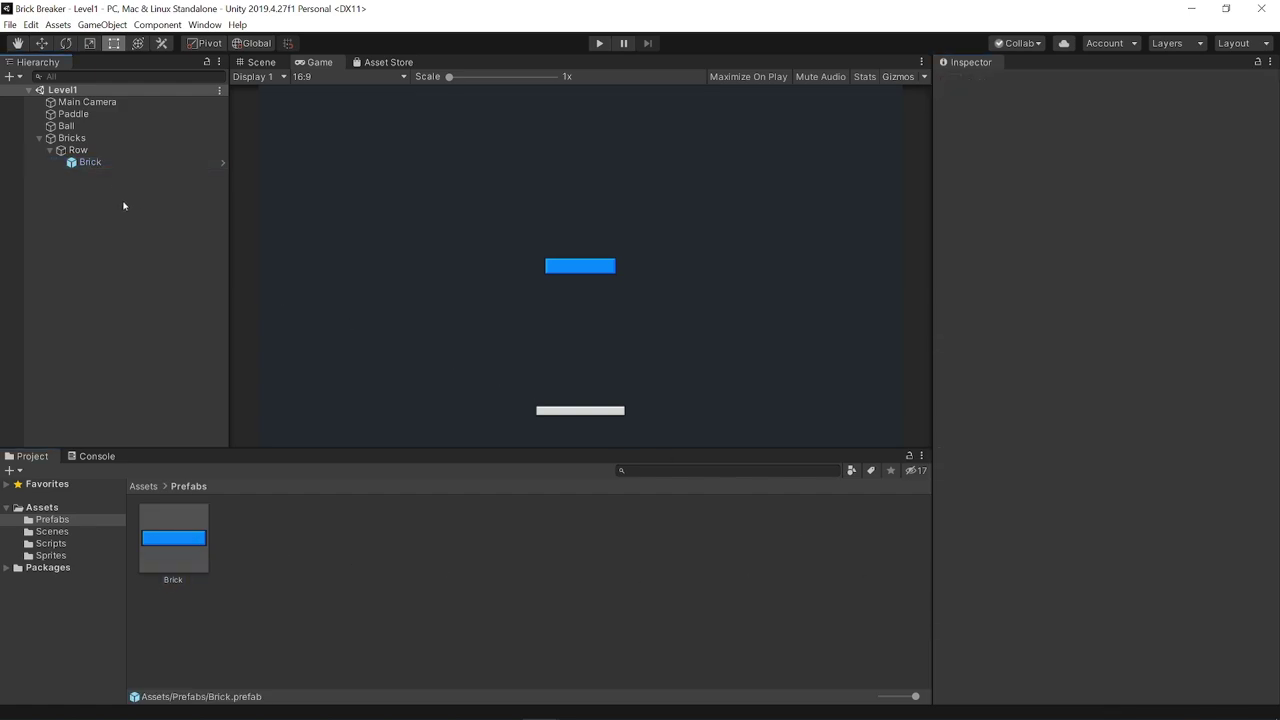
click(84, 163)
click(197, 297)
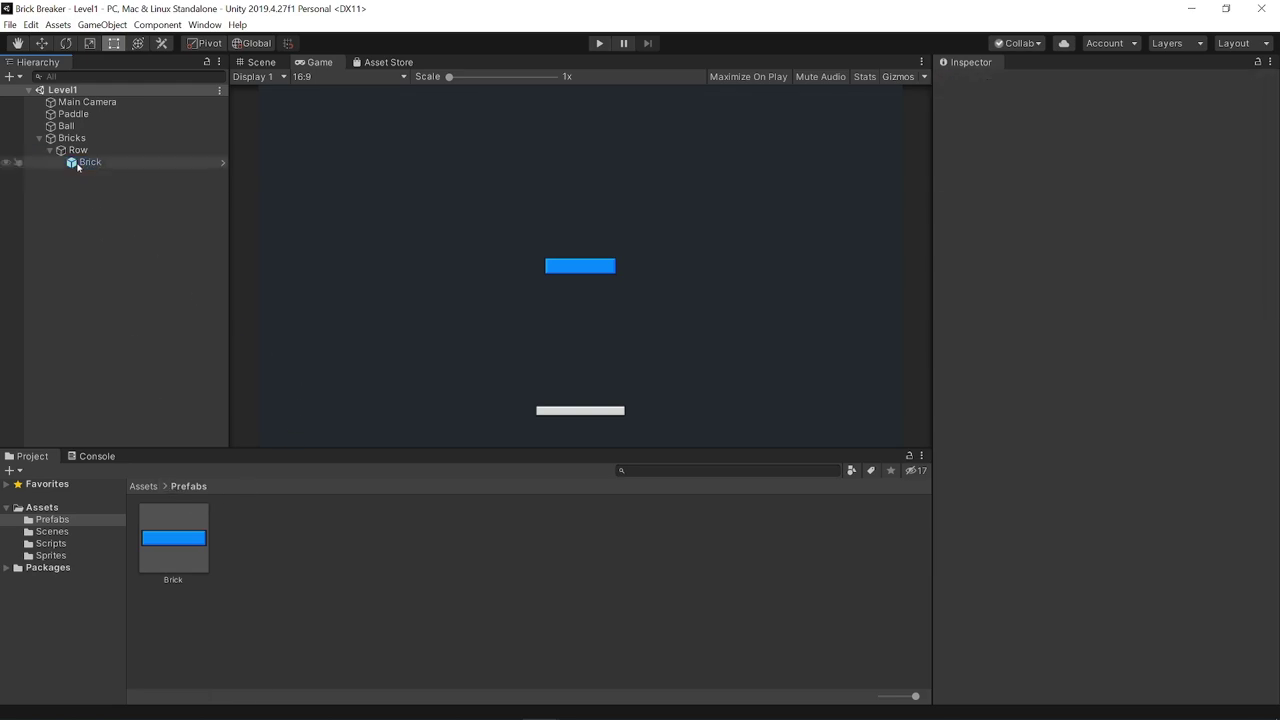
click(84, 162)
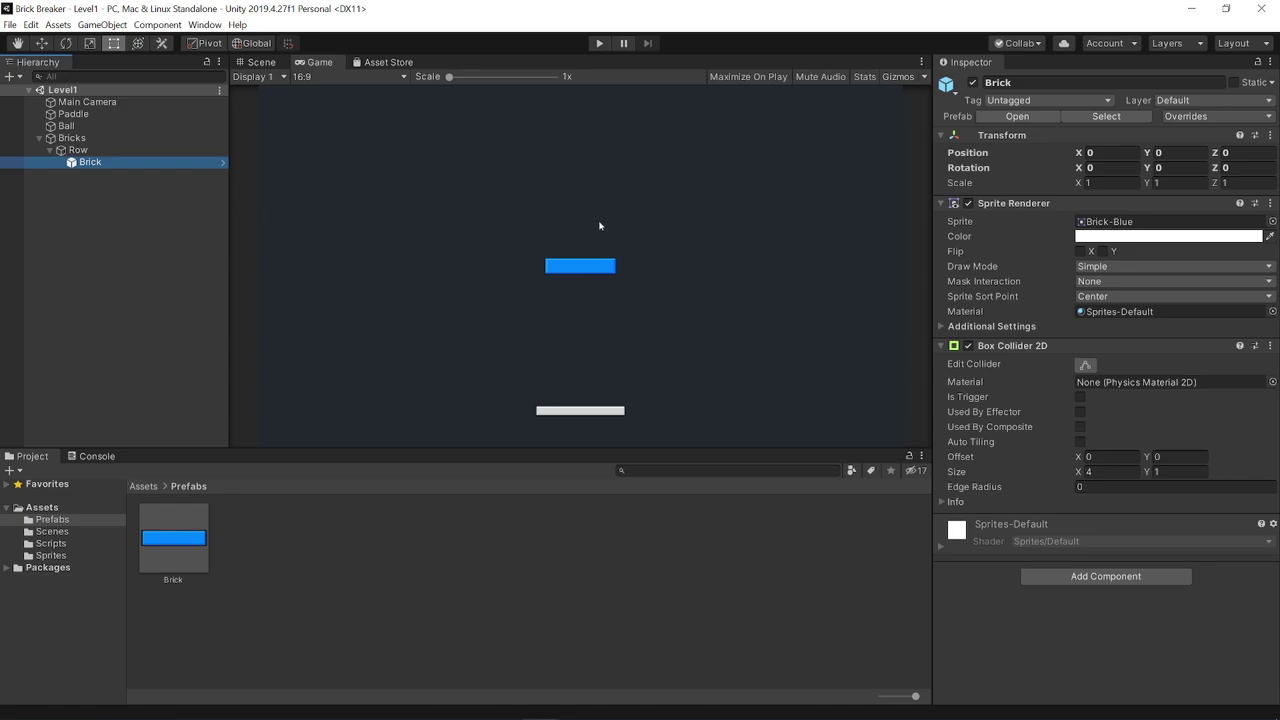
Duplicate the Brick under Row to make six more copies
key(ctrl+d)
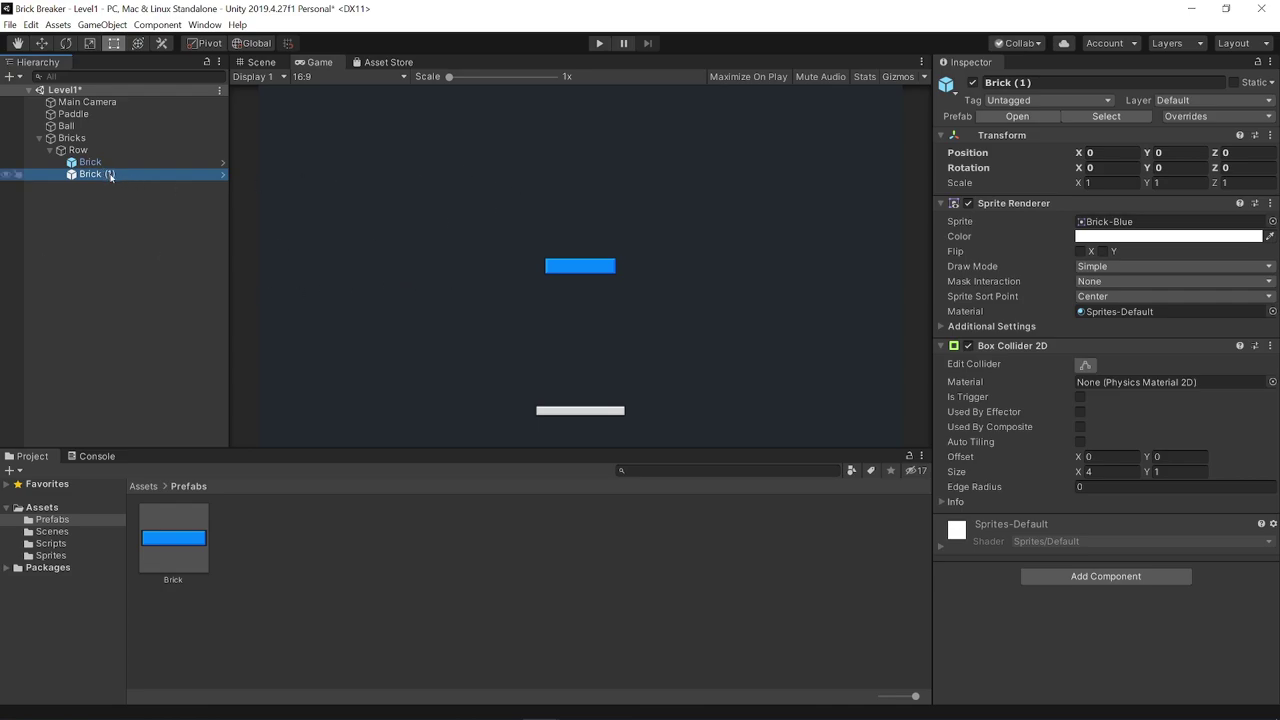
key(ctrl+d)
key(ctrl+d)
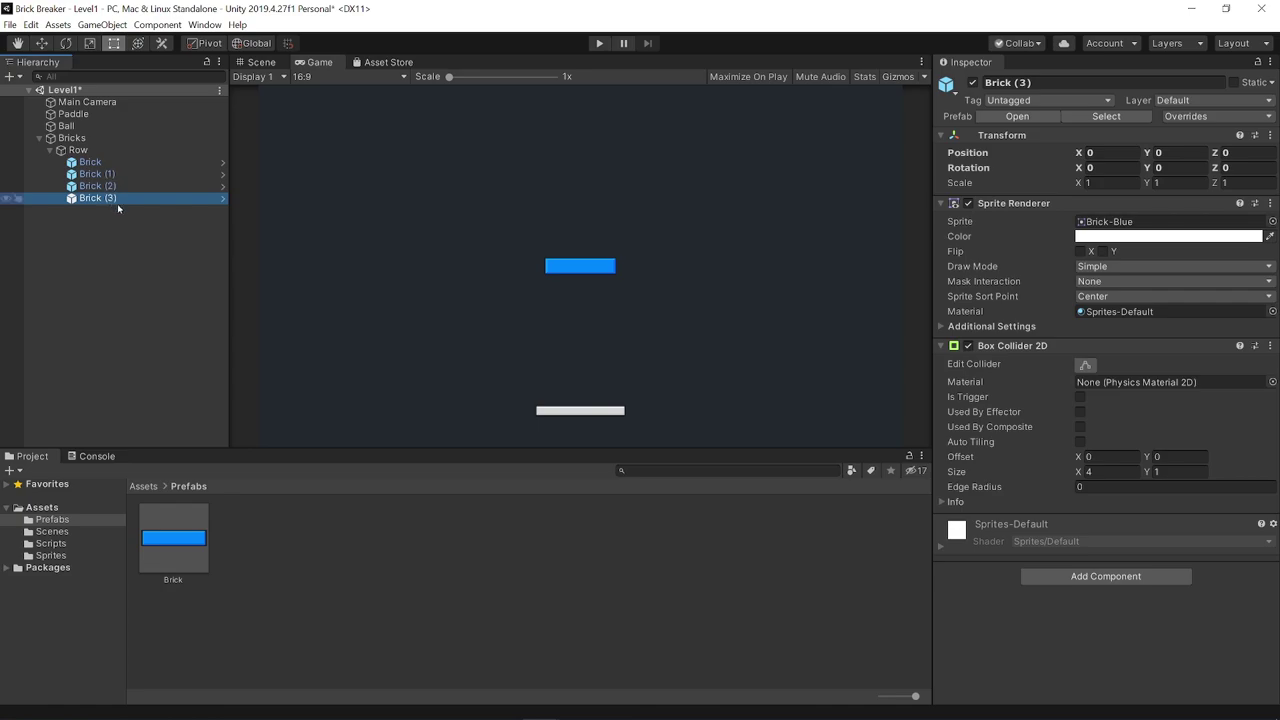
key(ctrl+d)
key(ctrl+d)
key(ctrl+d)
Rename all seven selected bricks to Brick
click(90, 162)
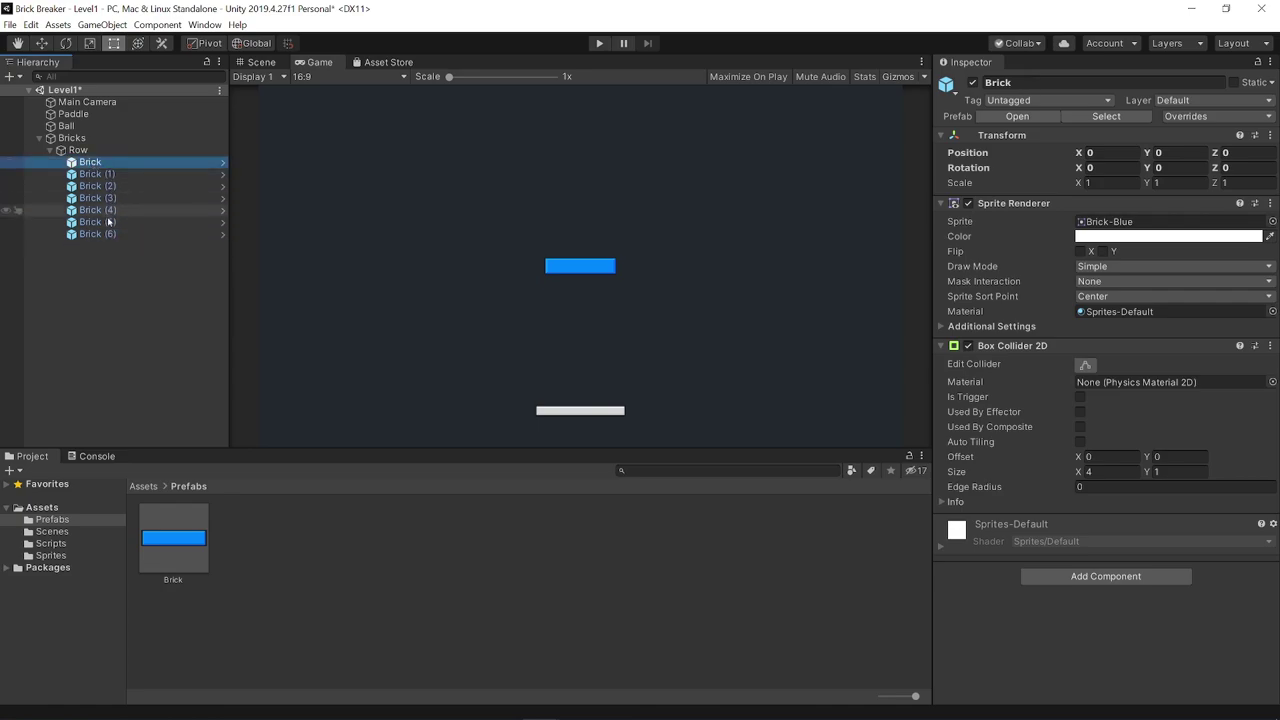
shift+click(97, 234)
click(1050, 82)
text(Brick)
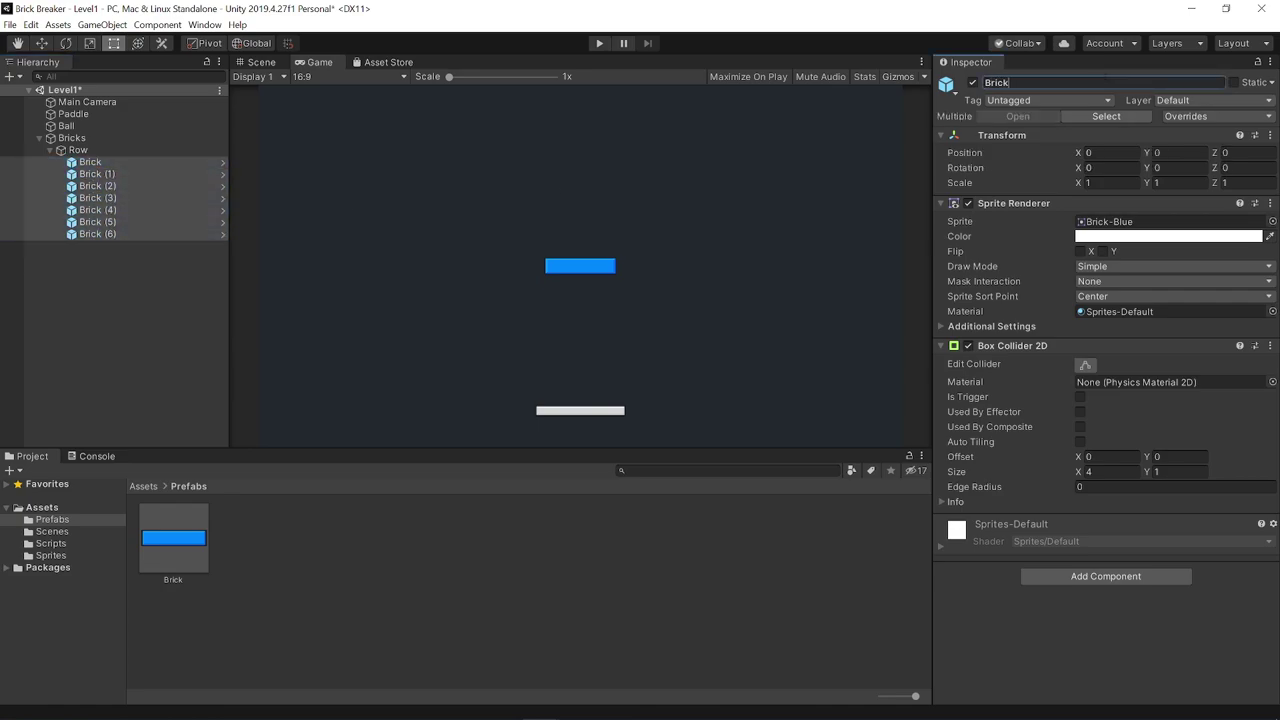
key(Return)
click(78, 150)
click(90, 162)
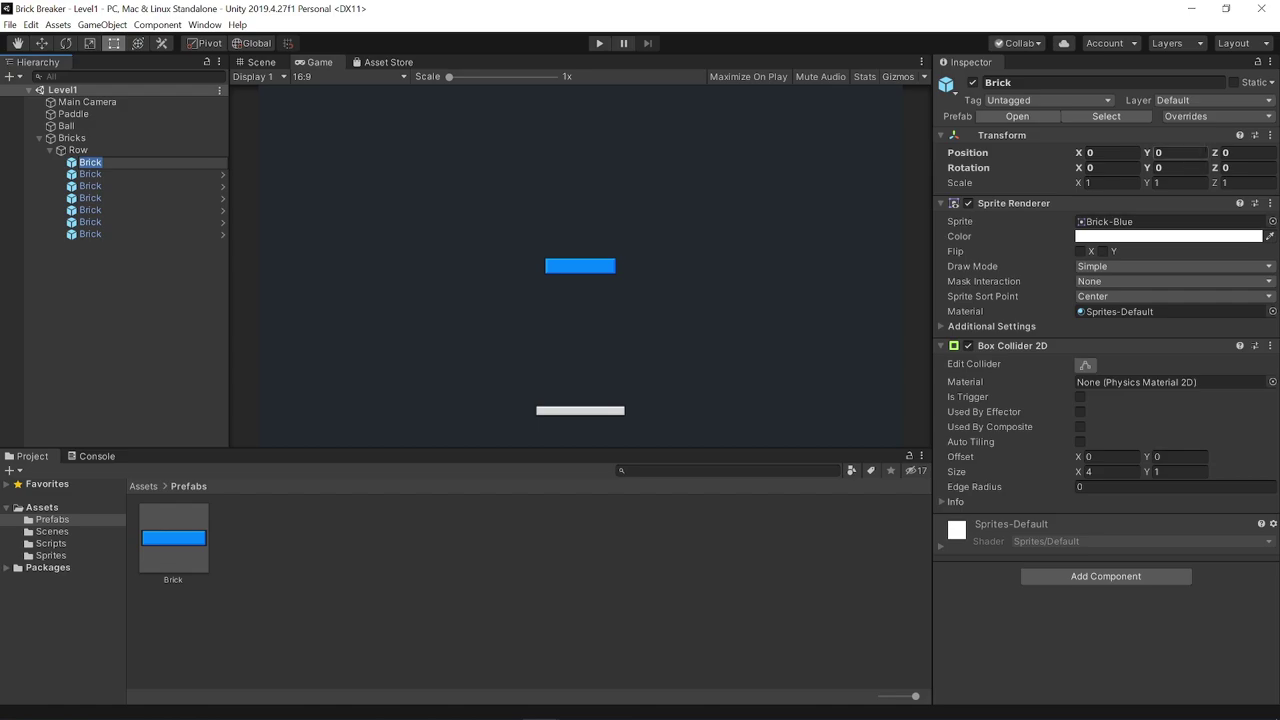
Place the first three bricks left of centre at Position X -12.75, -8.5 and -4.25
click(1130, 153)
text(-12)
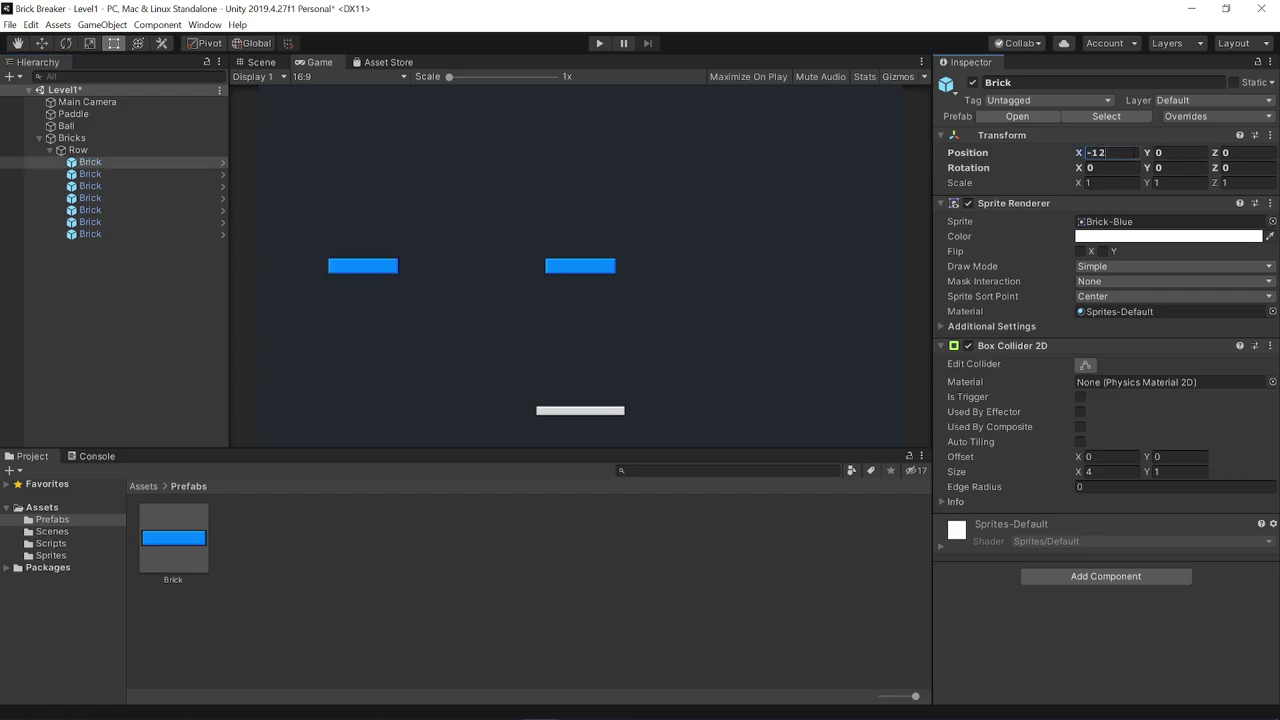
text(75)
click(90, 174)
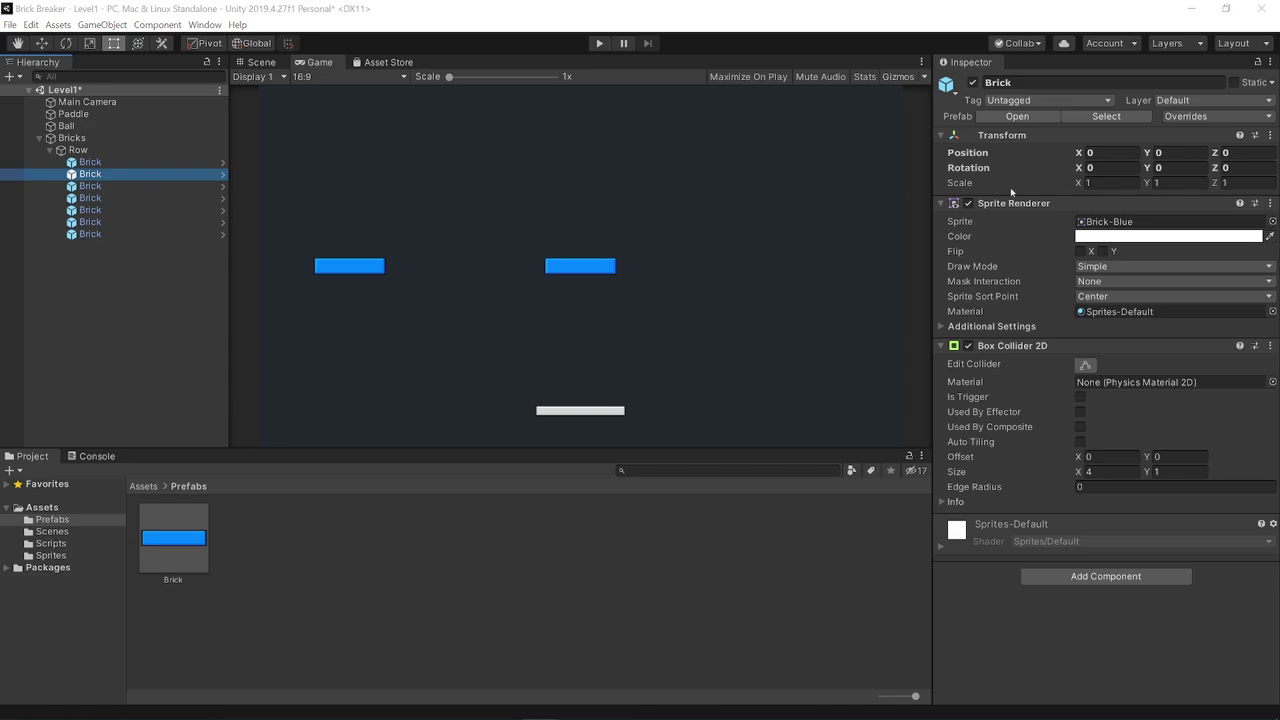
click(1105, 152)
text(-8)
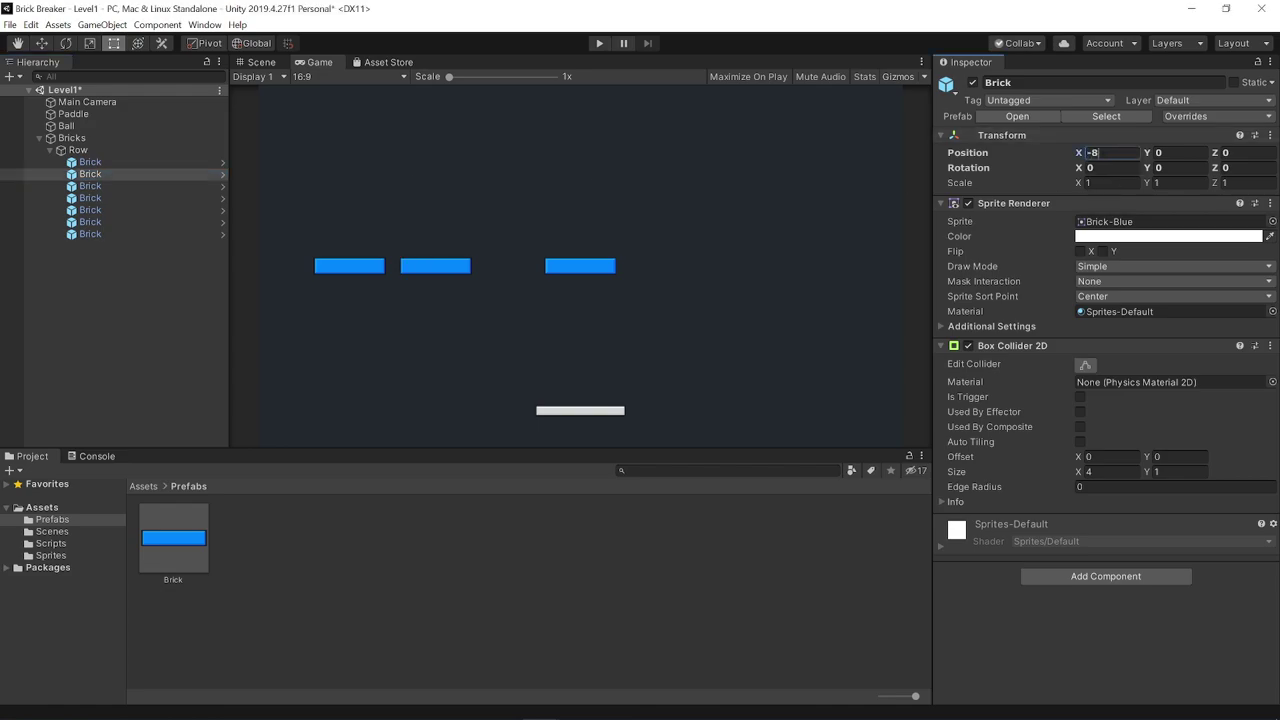
text(.5)
key(ctrl+s)
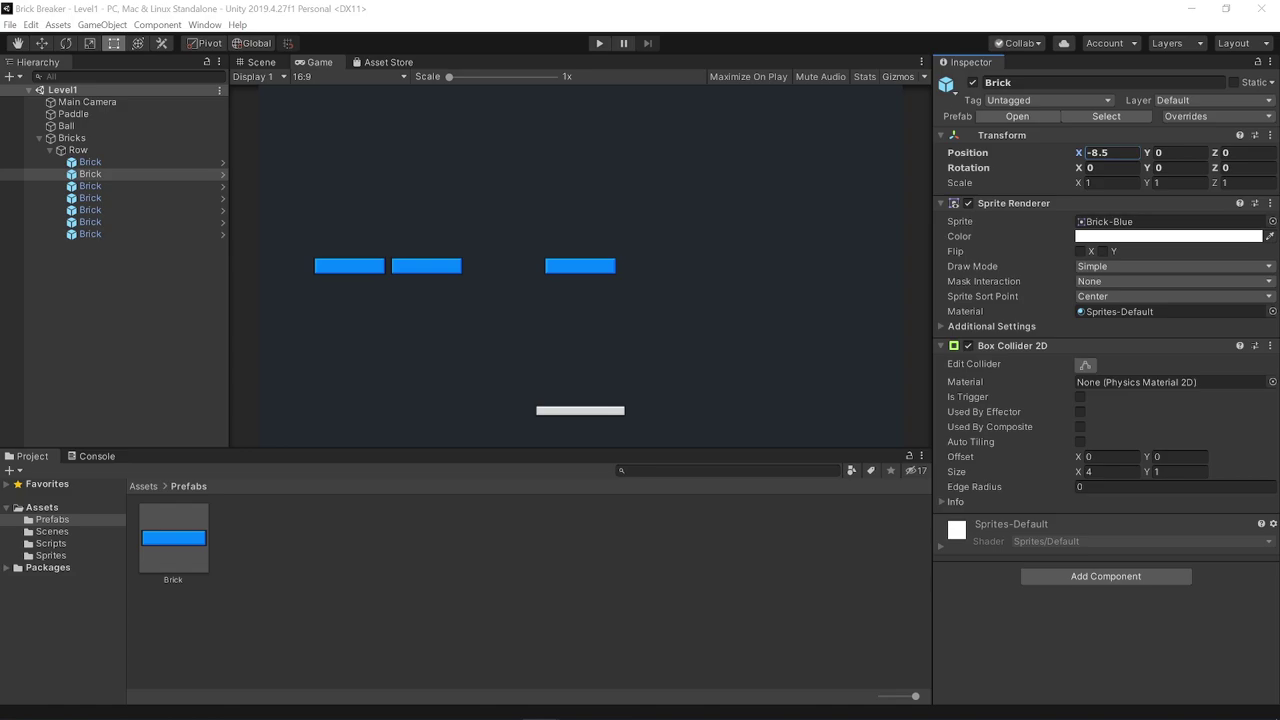
click(93, 186)
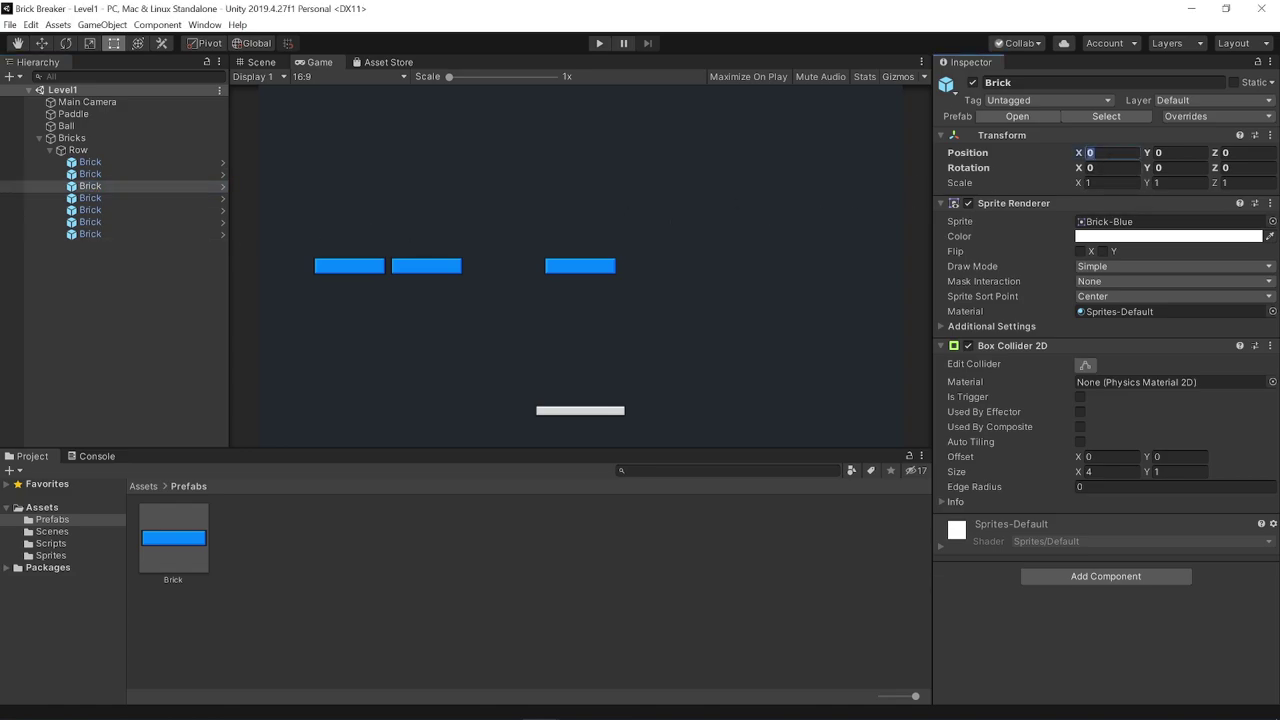
text(-4.25)
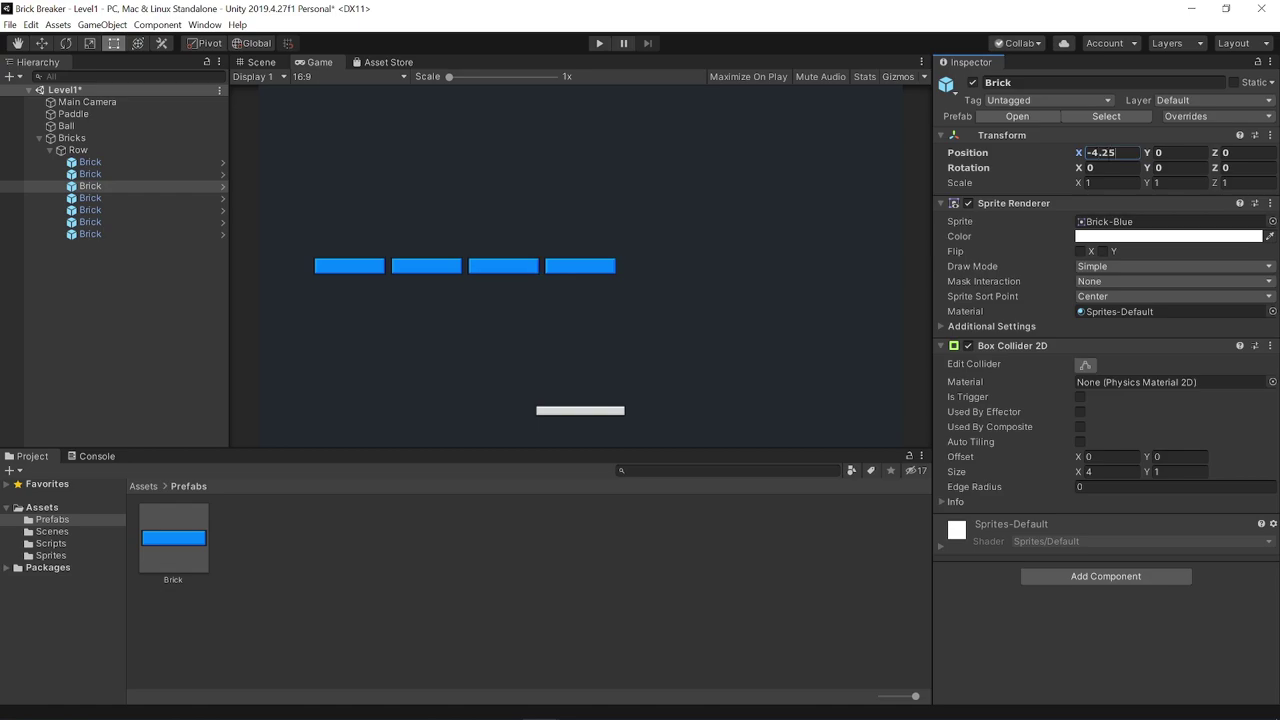
key(ctrl+s)
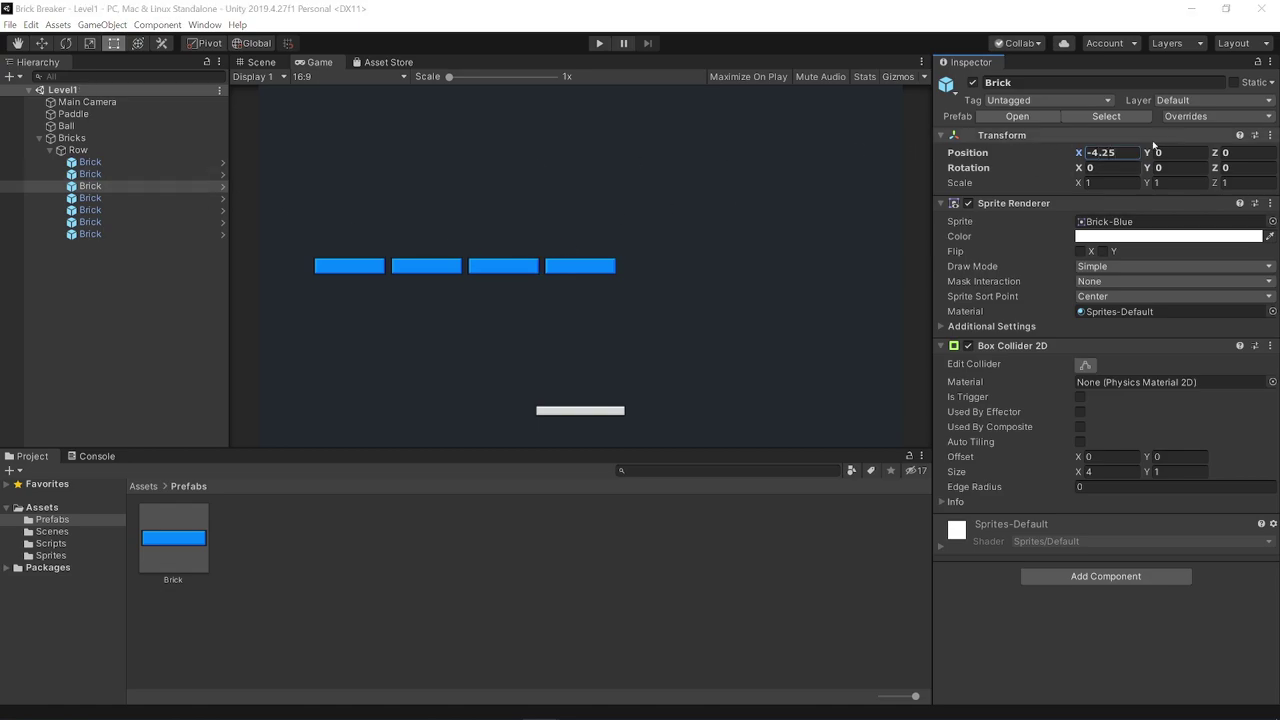
Place the last three bricks at Position X 4.25, 8.5 and 12.75, then save
click(127, 198)
click(127, 210)
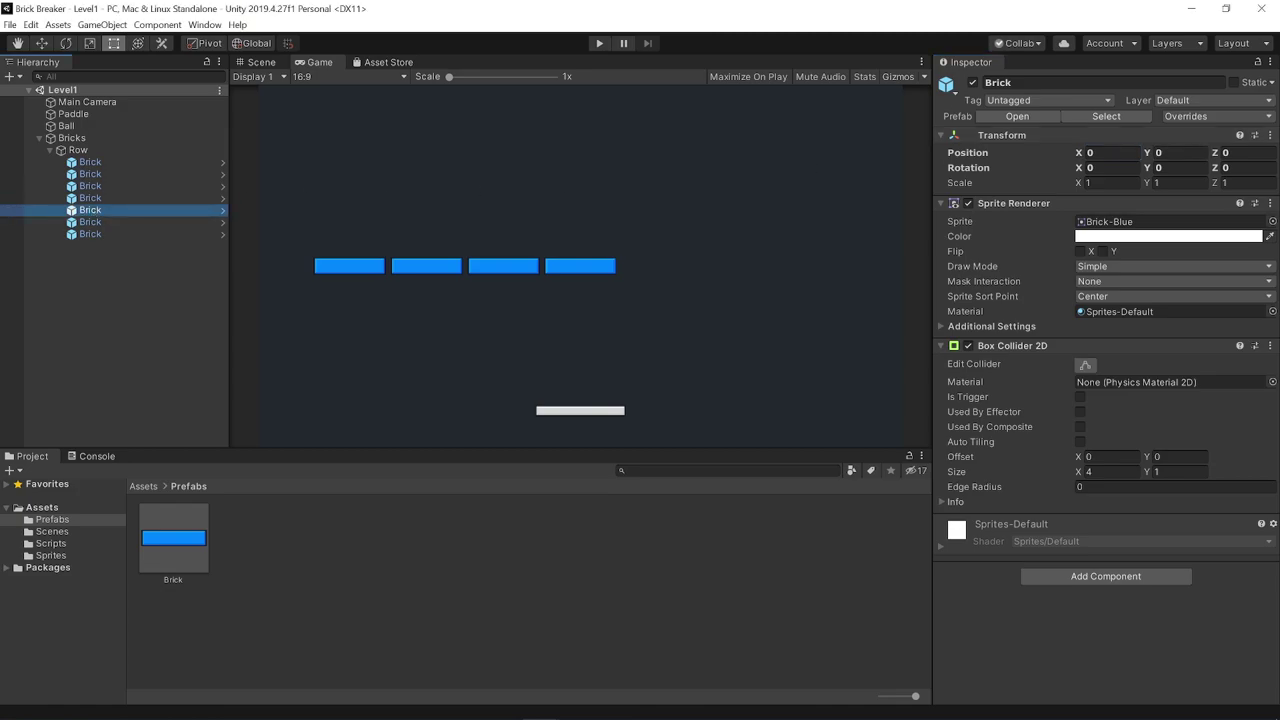
click(1110, 152)
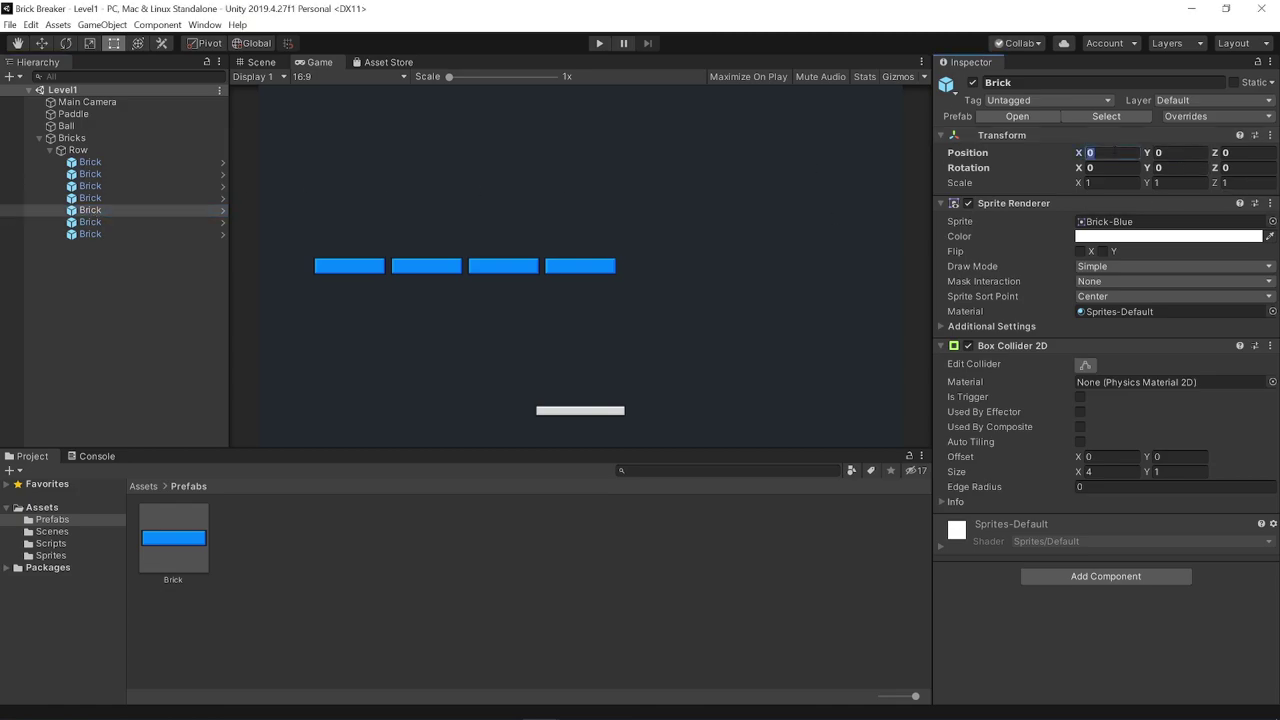
text(5)
key(BackSpace)
text(4)
key(Return)
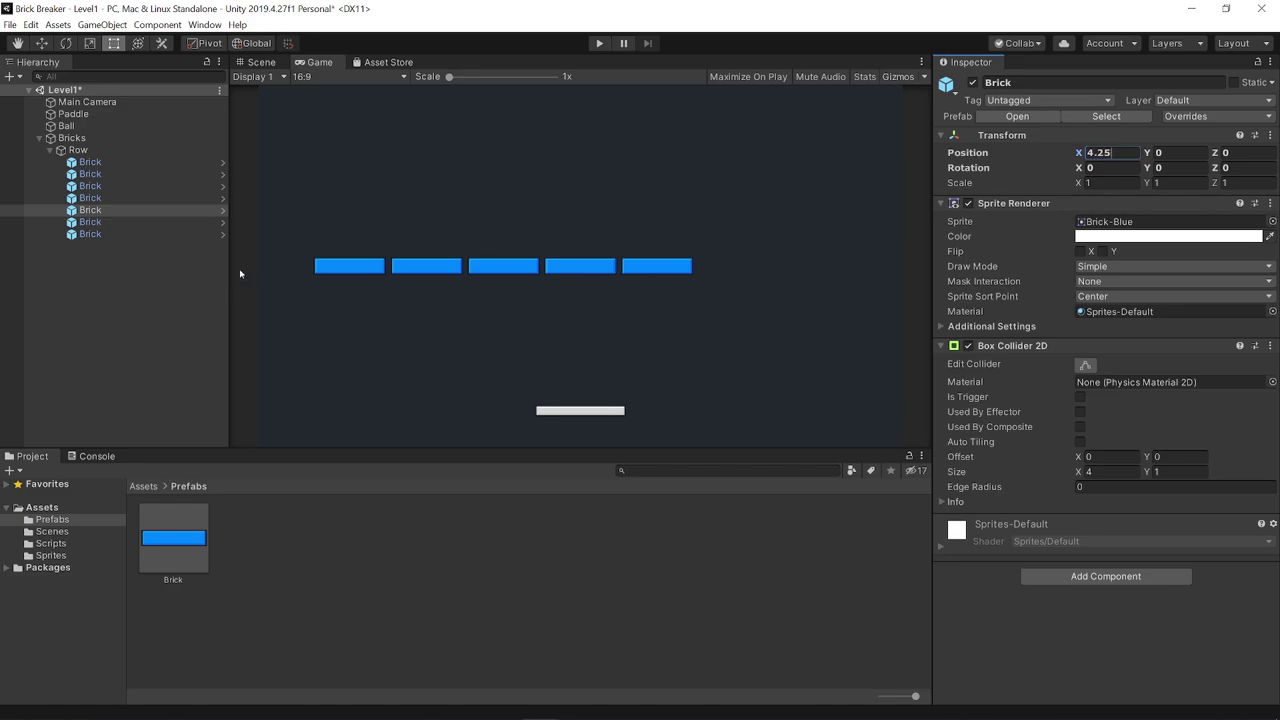
click(110, 222)
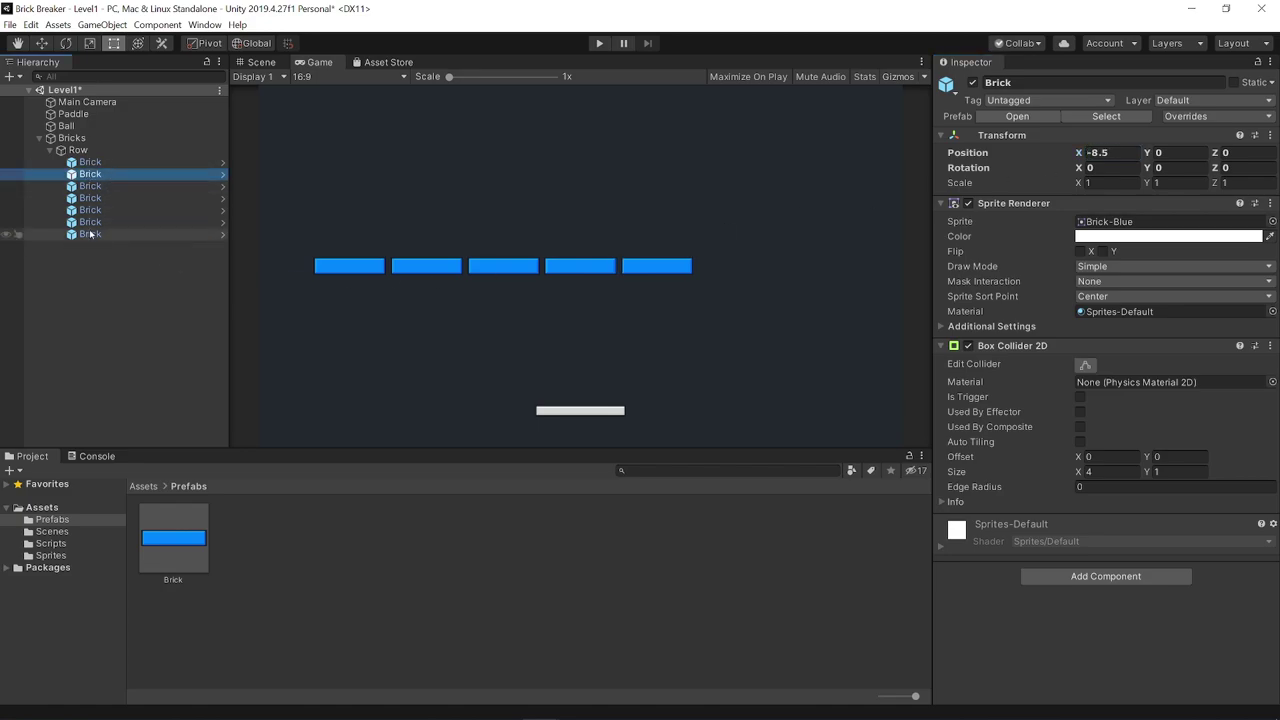
click(1110, 152)
text(5)
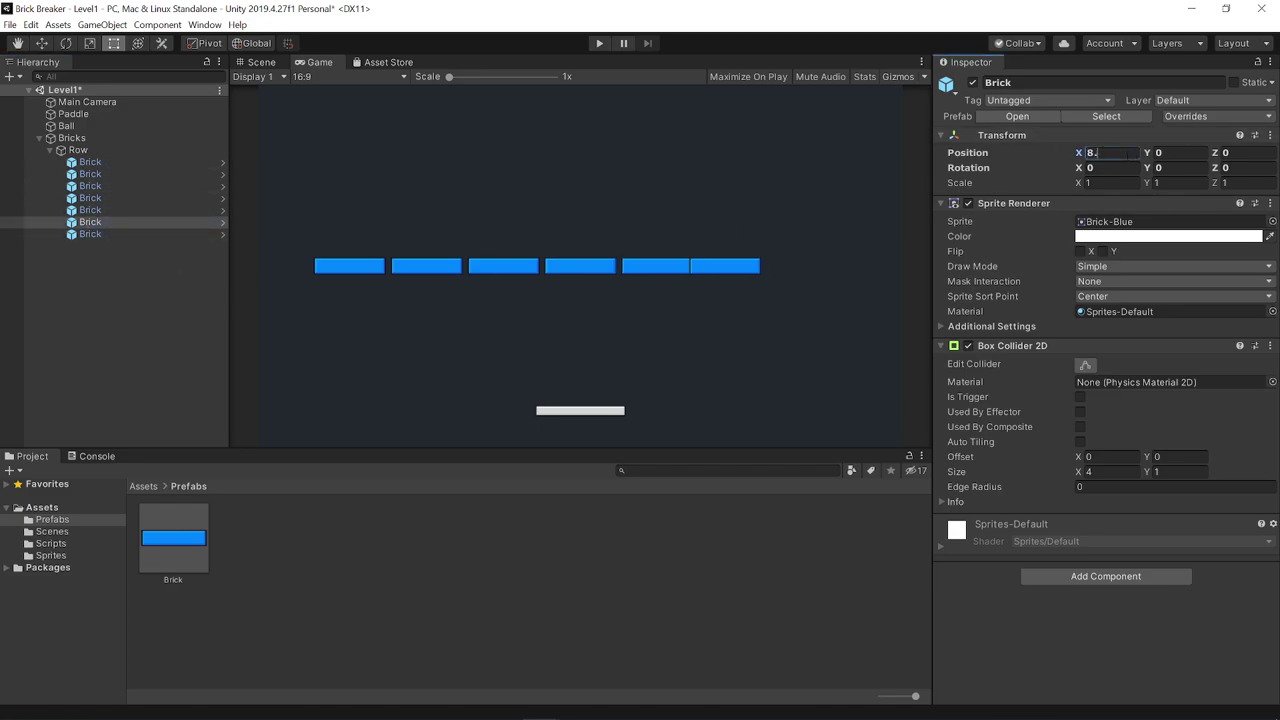
click(110, 234)
click(1110, 152)
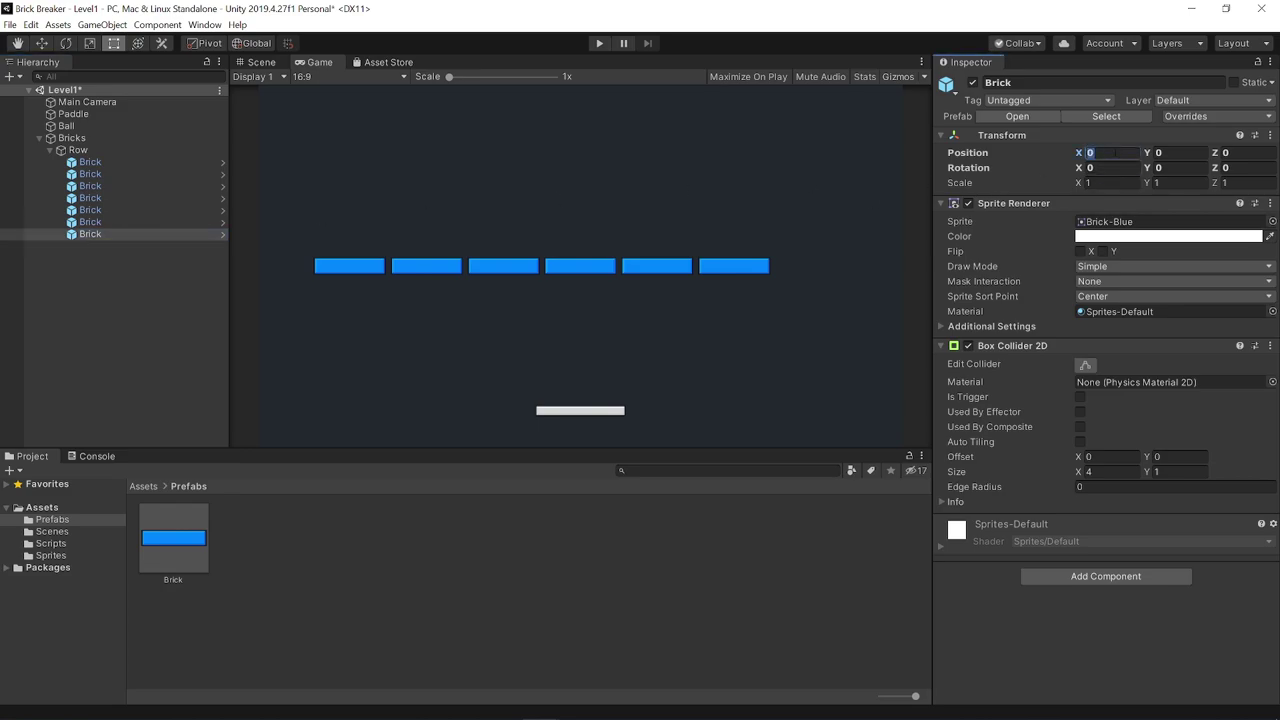
text(12.75)
key(ctrl+s)
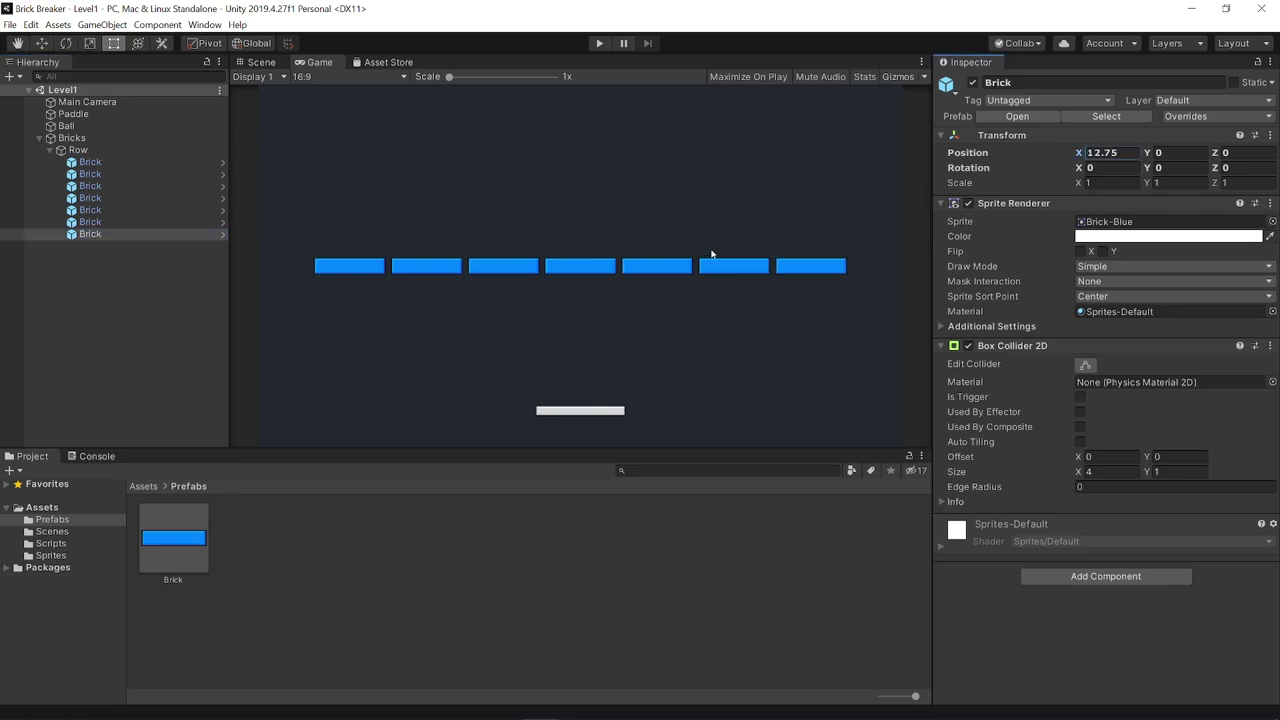
click(78, 150)
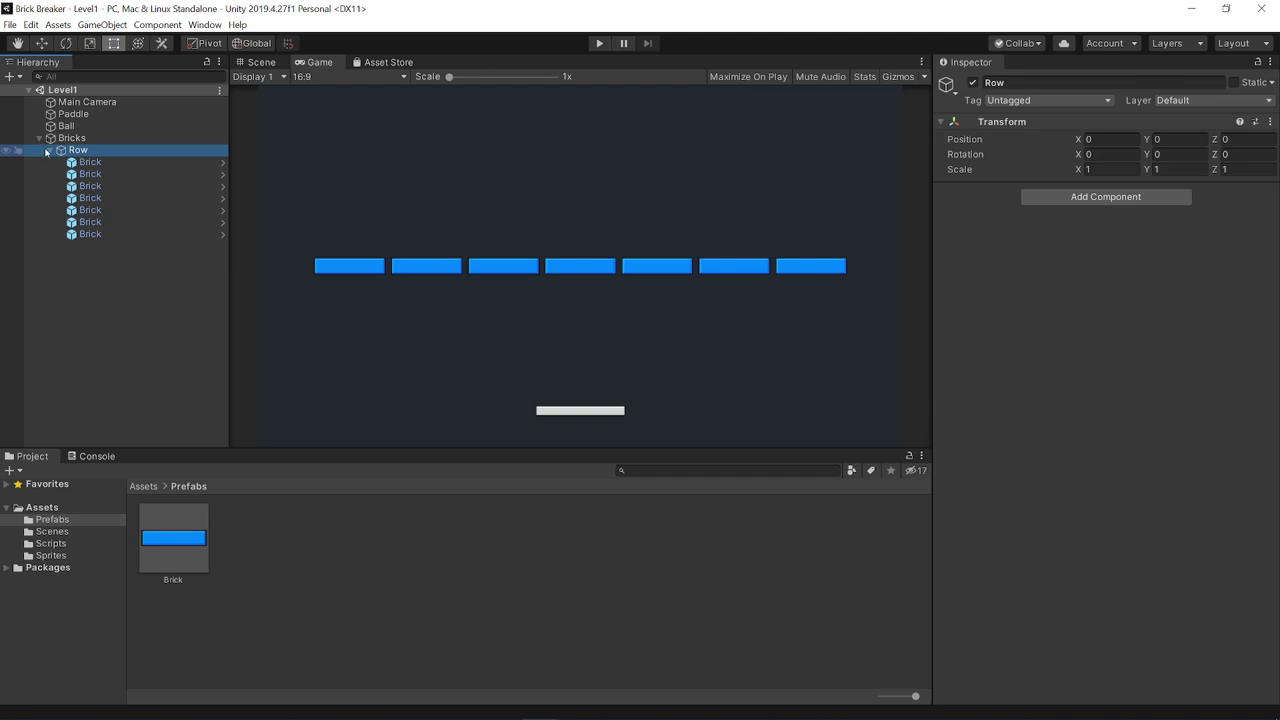
Collapse the Row and duplicate it into four more copies under Bricks
click(47, 150)
click(48, 150)
click(50, 151)
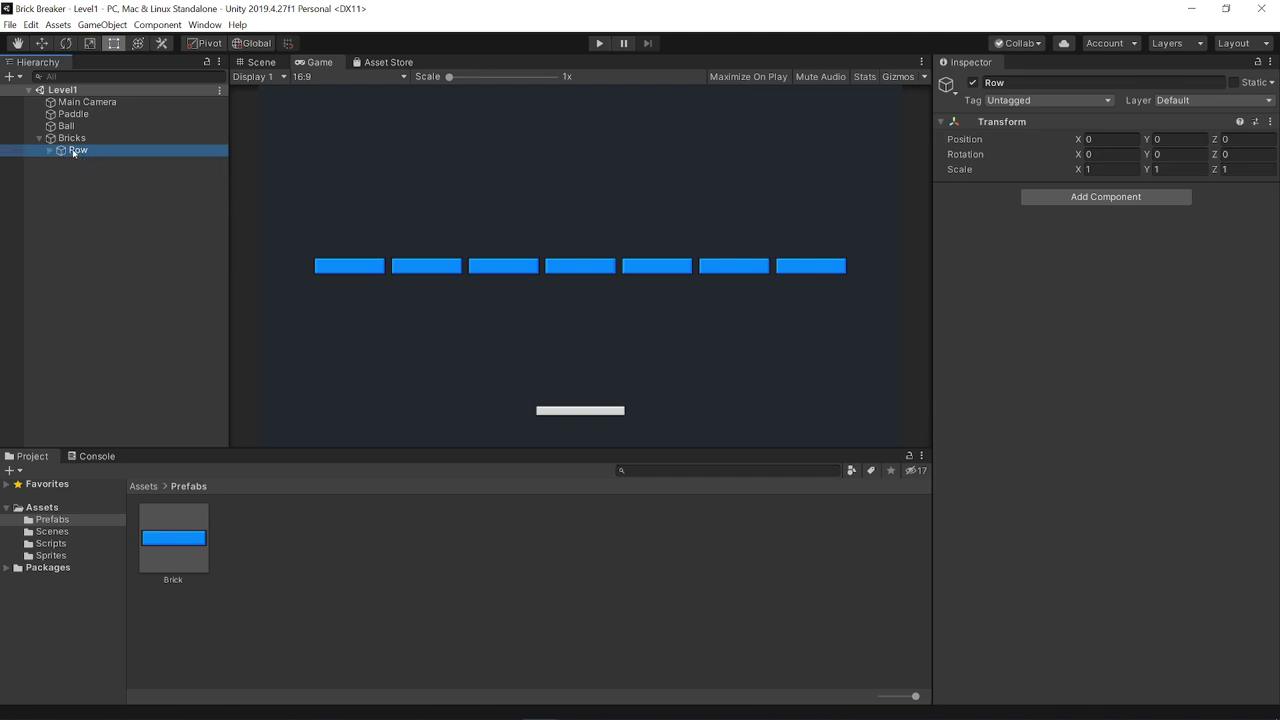
click(76, 151)
click(66, 168)
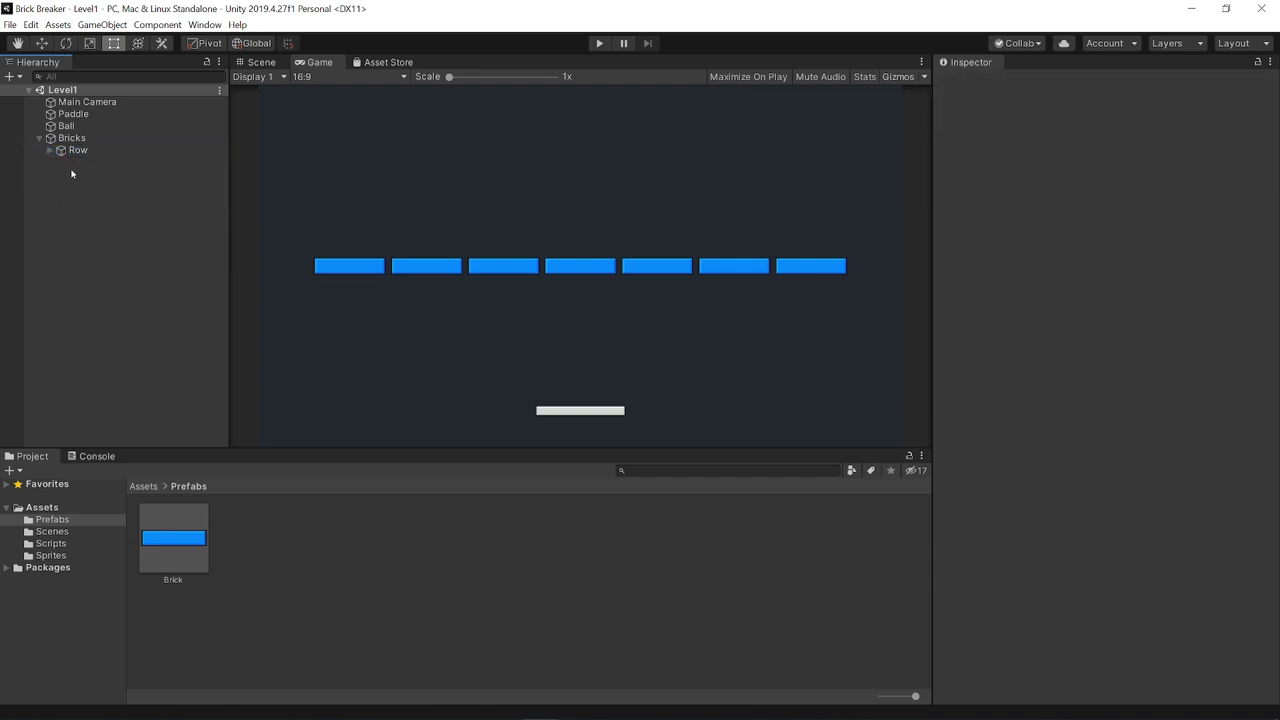
click(64, 150)
right_click(66, 151)
click(108, 210)
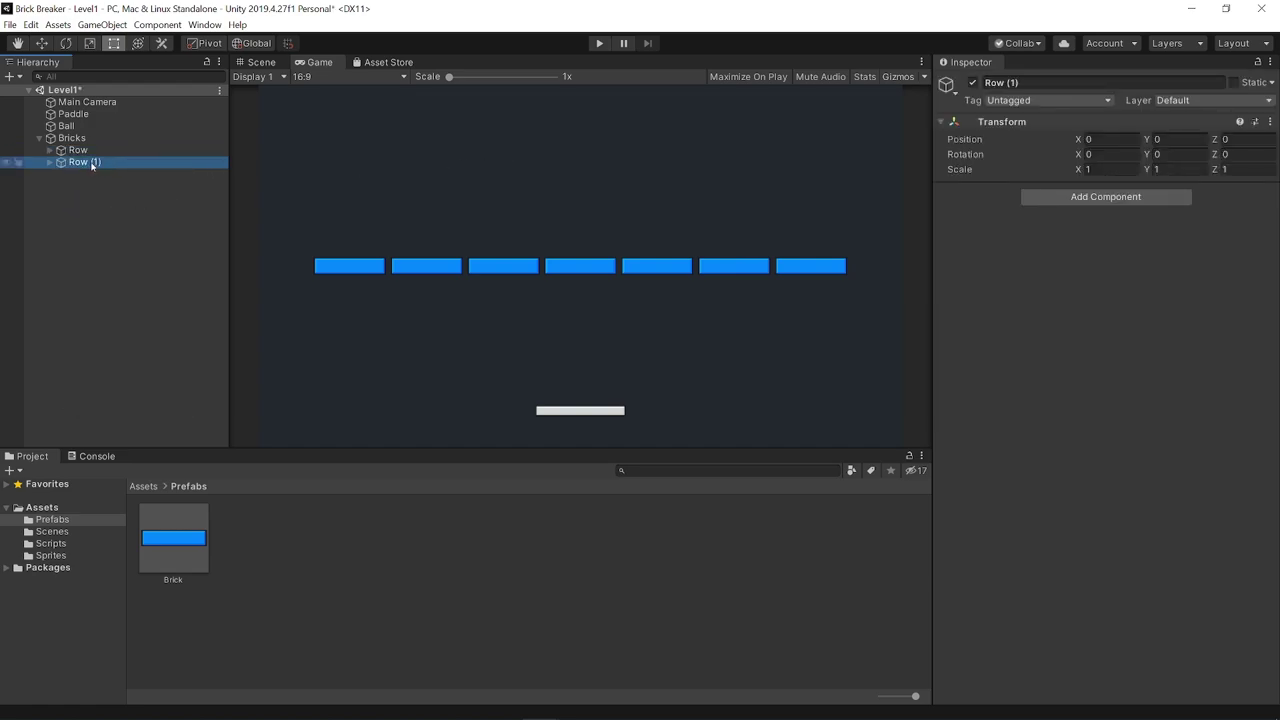
key(ctrl+d)
key(ctrl+d)
key(ctrl+d)
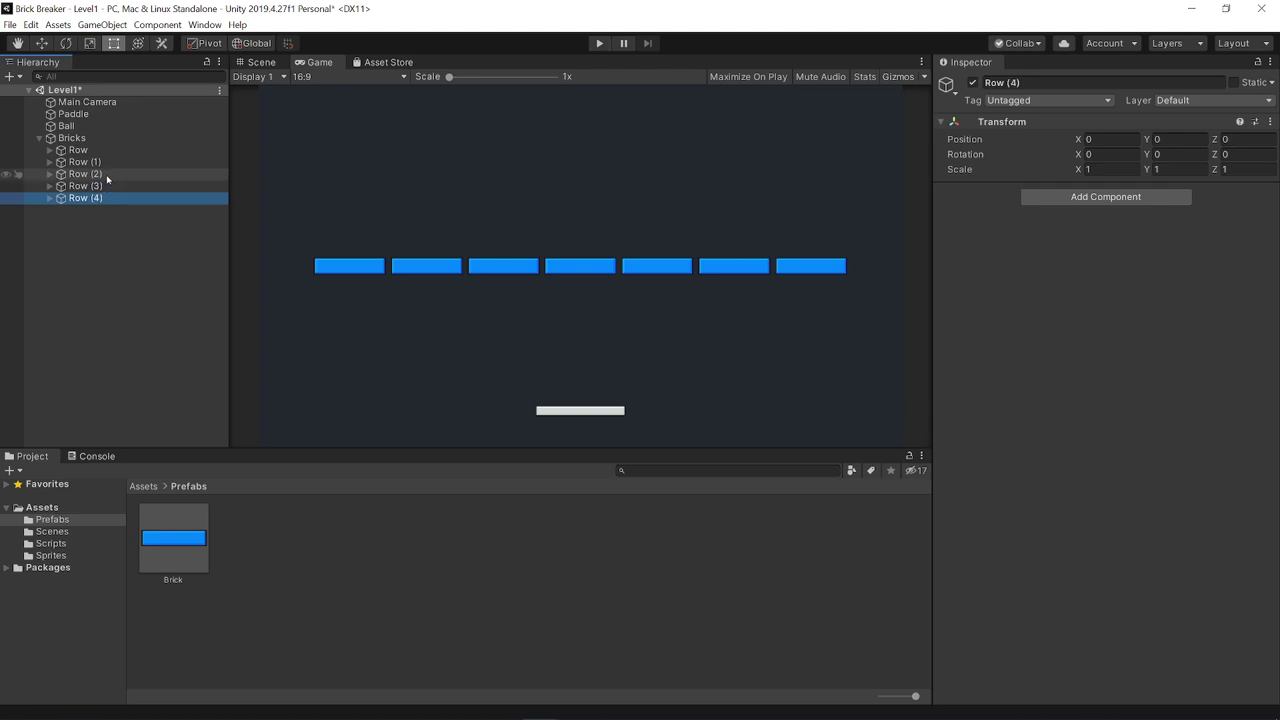
Rename all five rows to 'Row' and save the Level1 scene
shift+click(78, 150)
click(1050, 82)
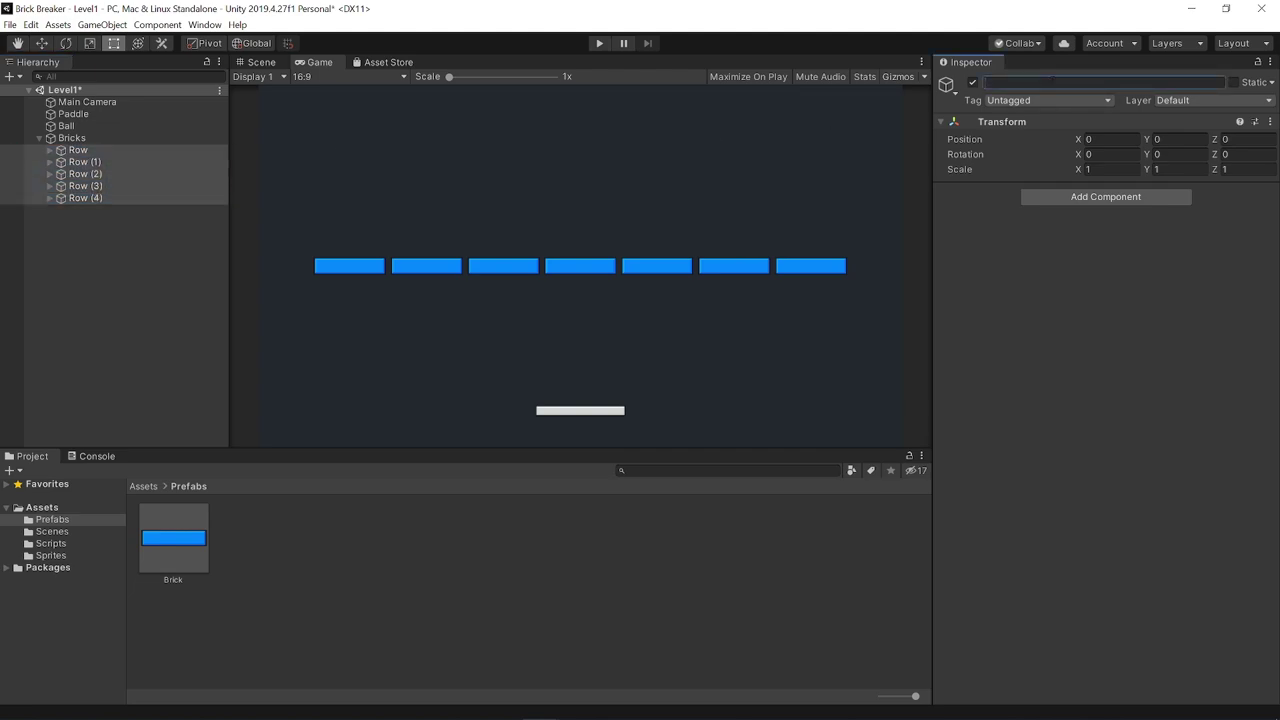
text(Row)
key(Return)
key(ctrl+s)
click(105, 166)
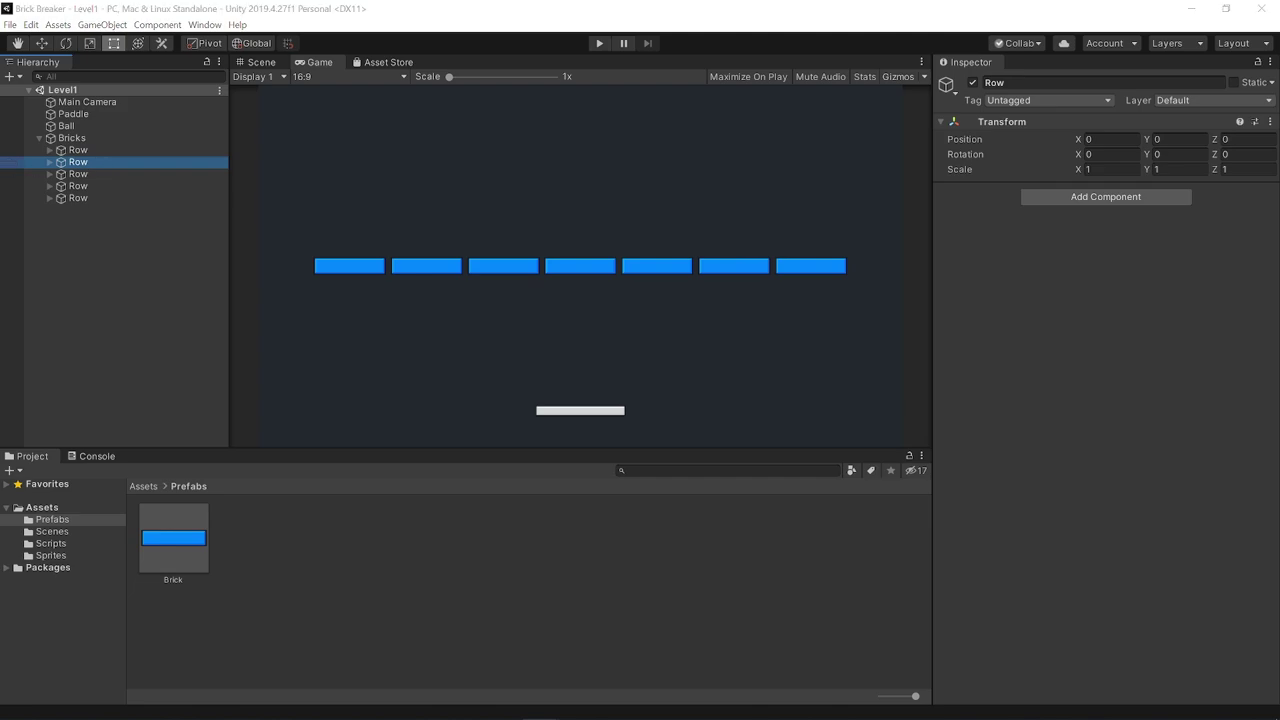
Set the bottom, fourth and third rows' Position Y to 3, 4.25 and 5.5
click(68, 199)
click(1170, 139)
text(3)
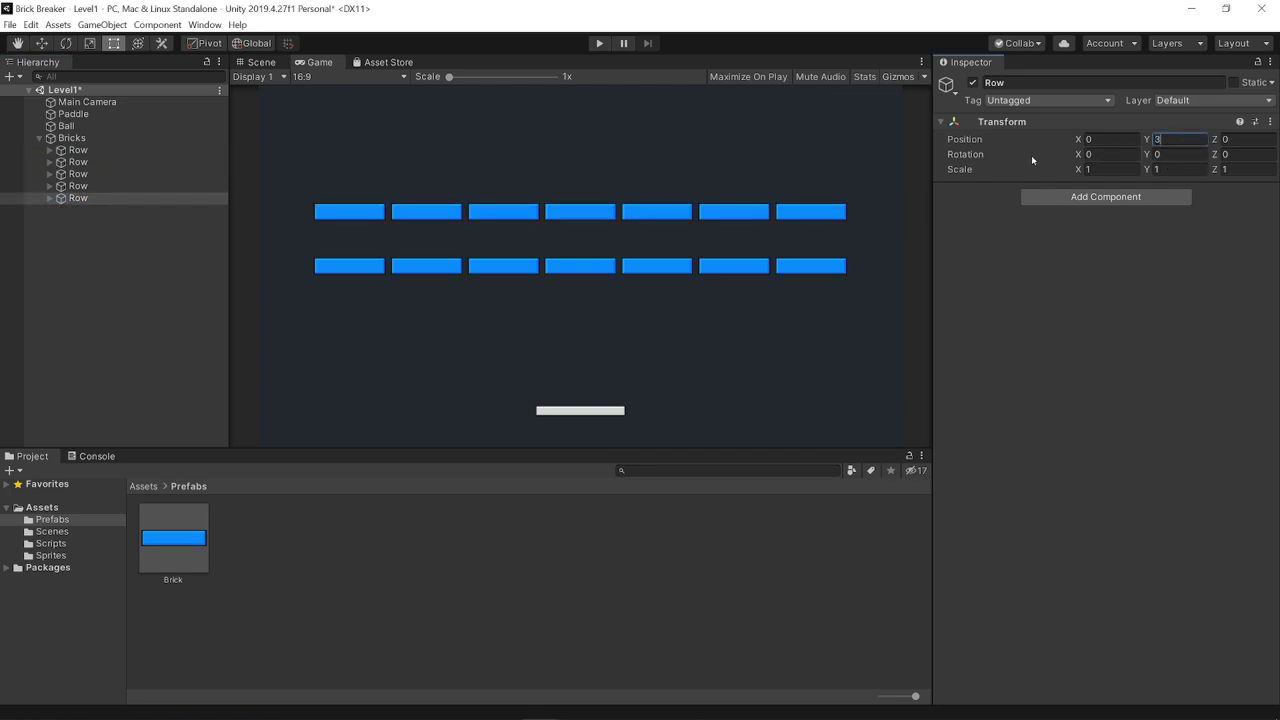
click(40, 186)
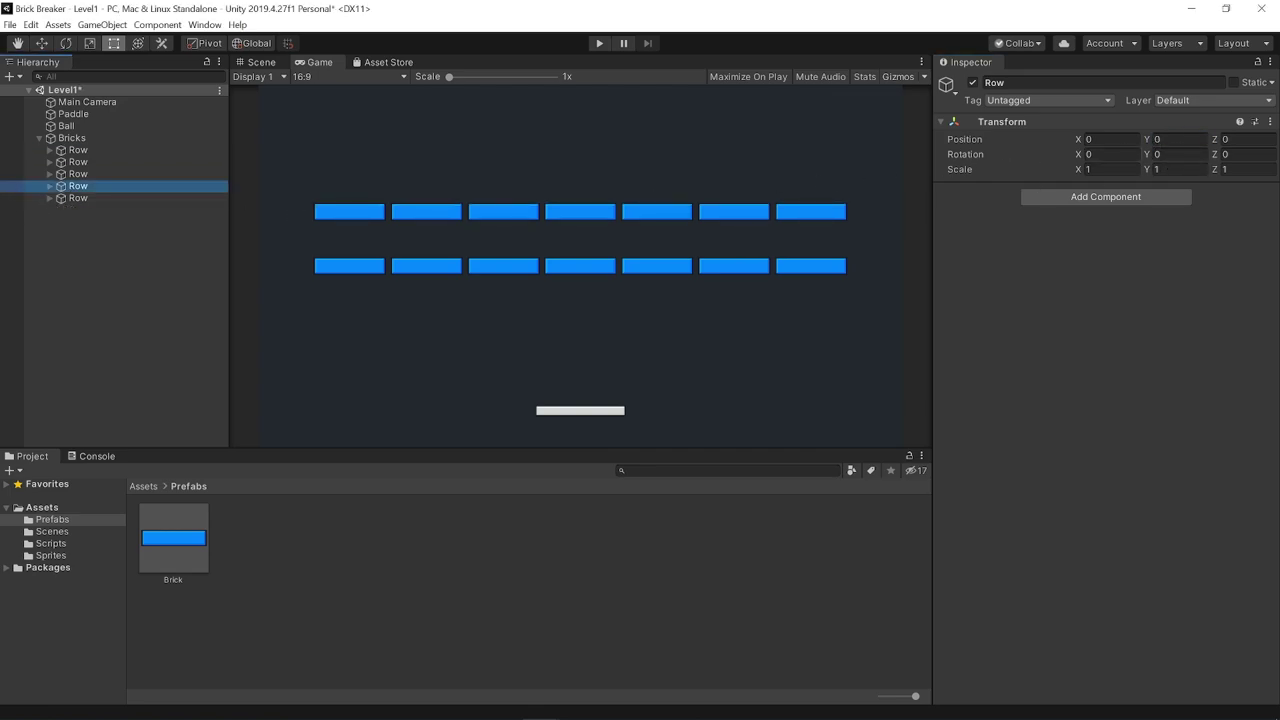
click(1180, 139)
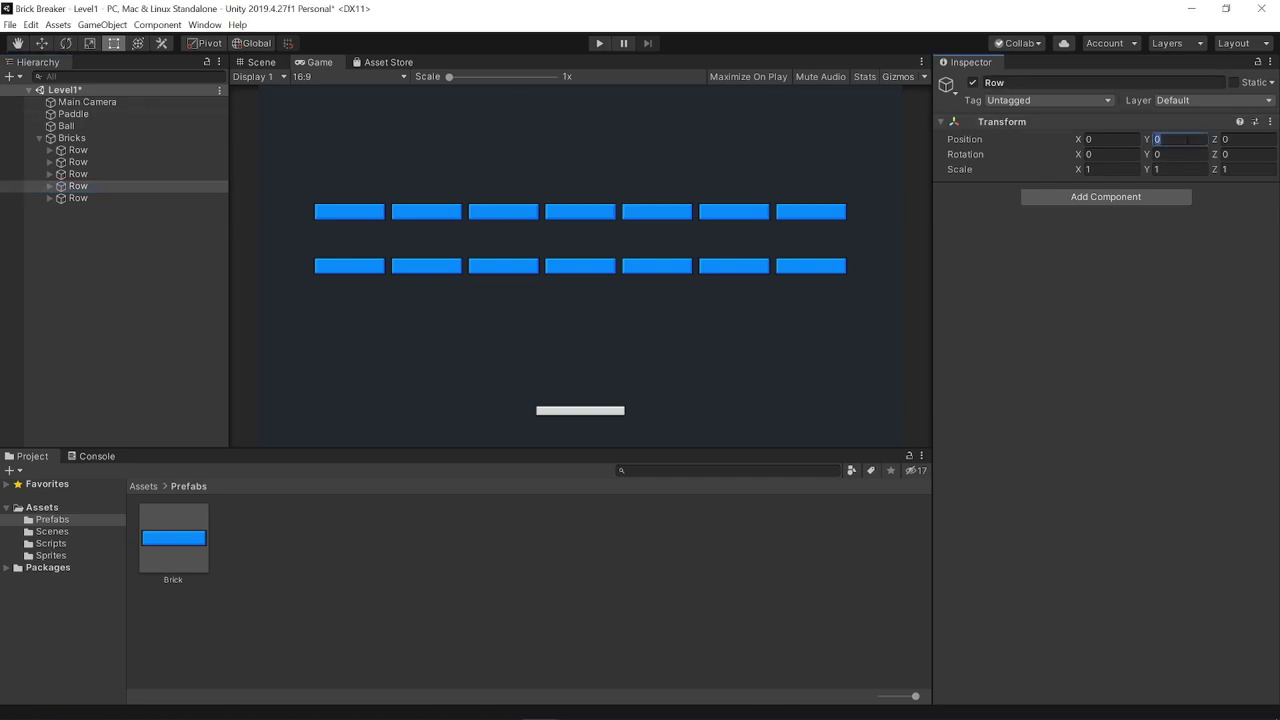
text(4.)
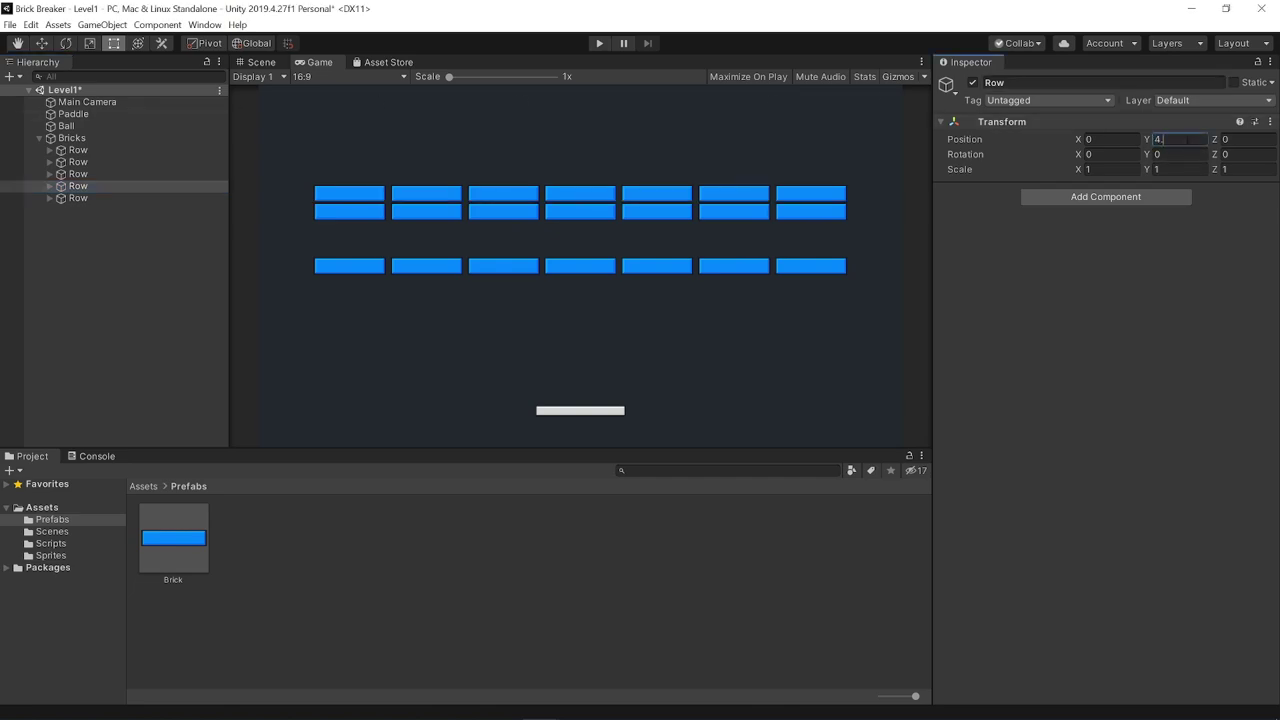
text(25)
click(78, 174)
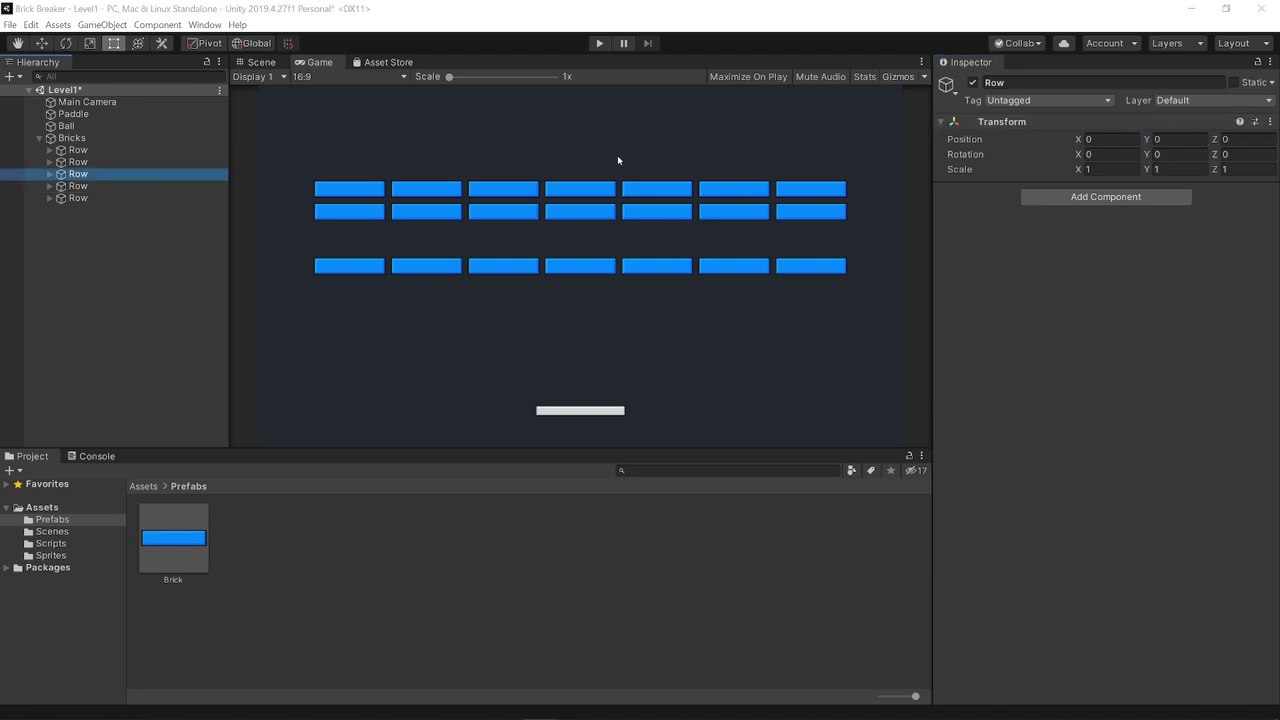
click(1188, 139)
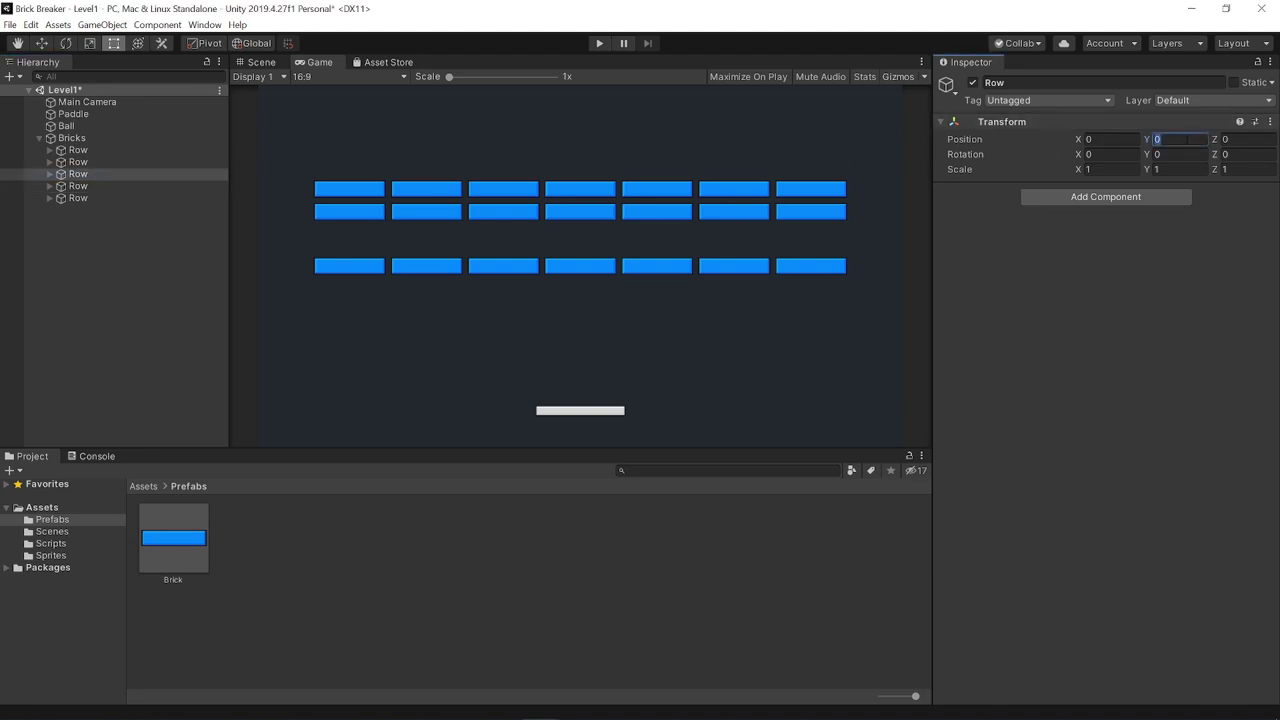
text(5.5)
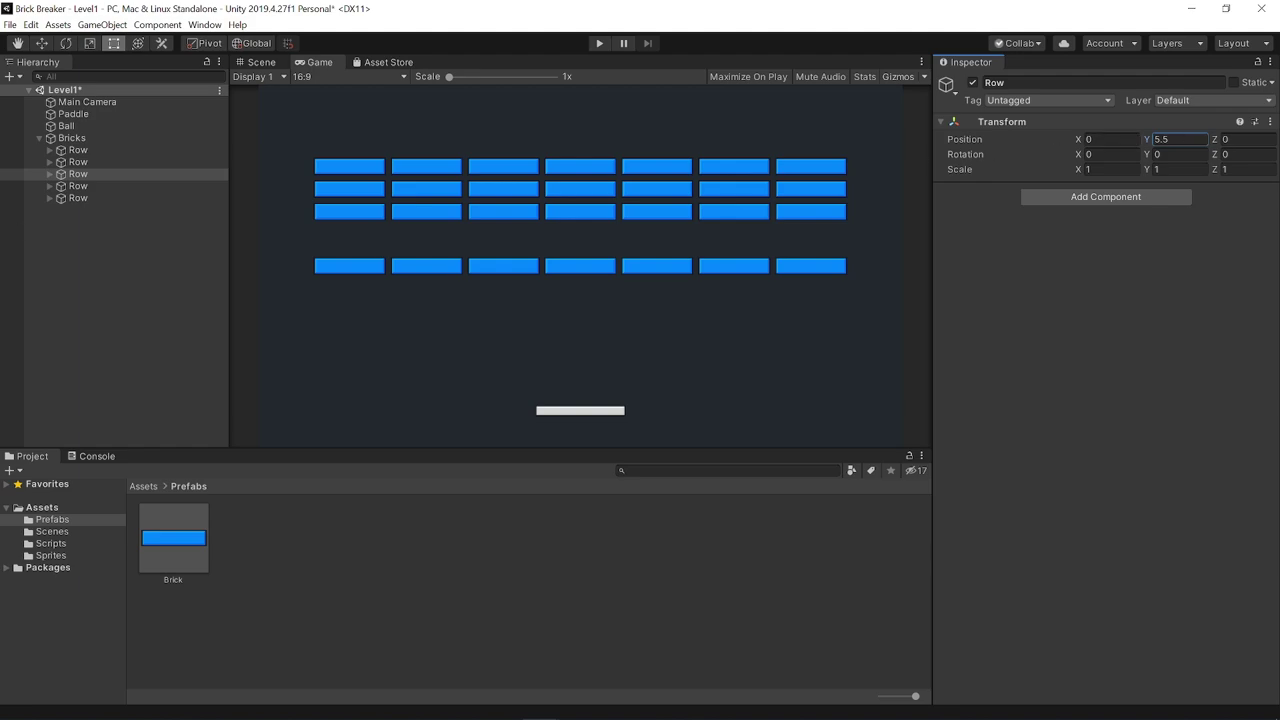
Set the second and top rows' Position Y to 6.75 and 8, save, and check the stack
click(70, 162)
click(1190, 139)
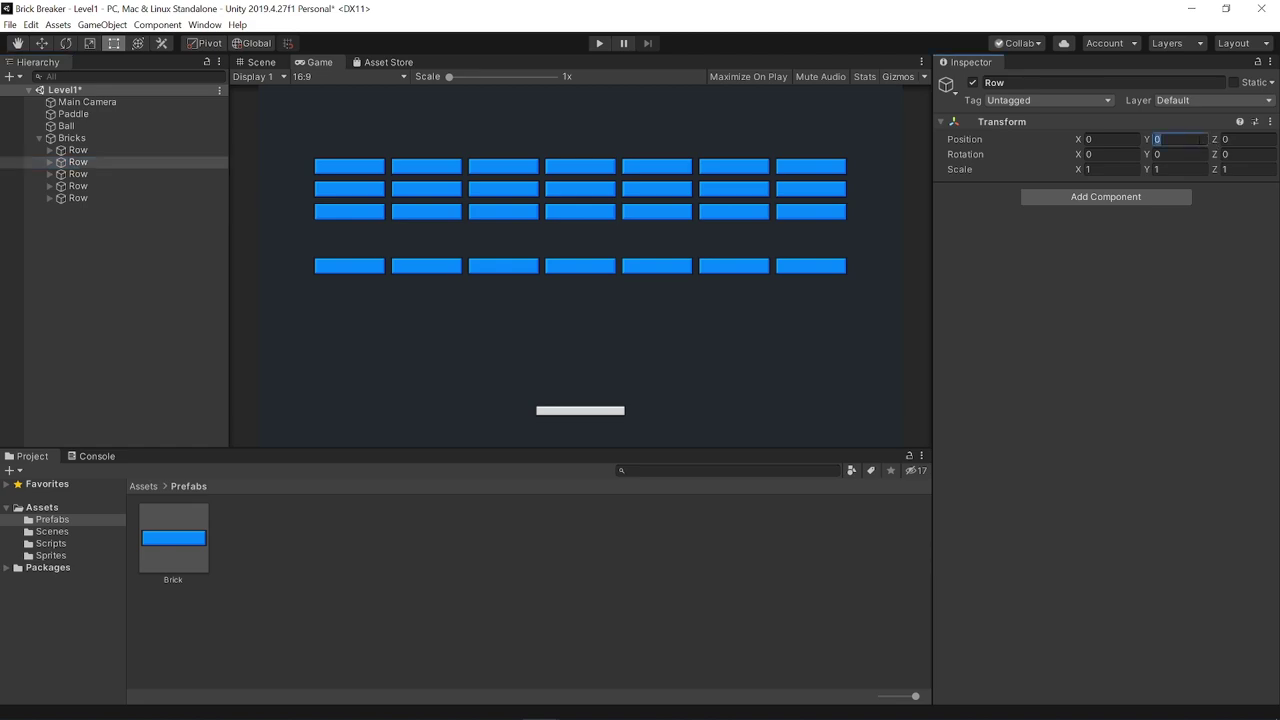
text(6.75)
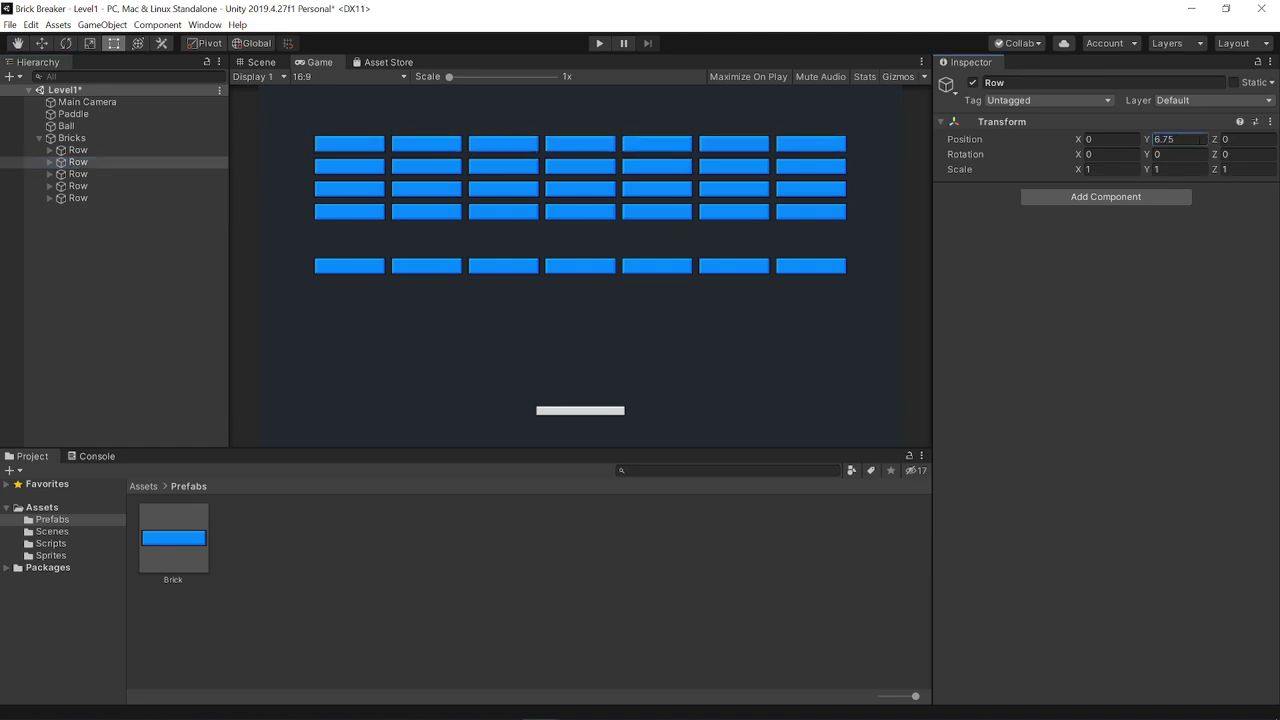
key(ctrl+s)
click(105, 192)
click(100, 150)
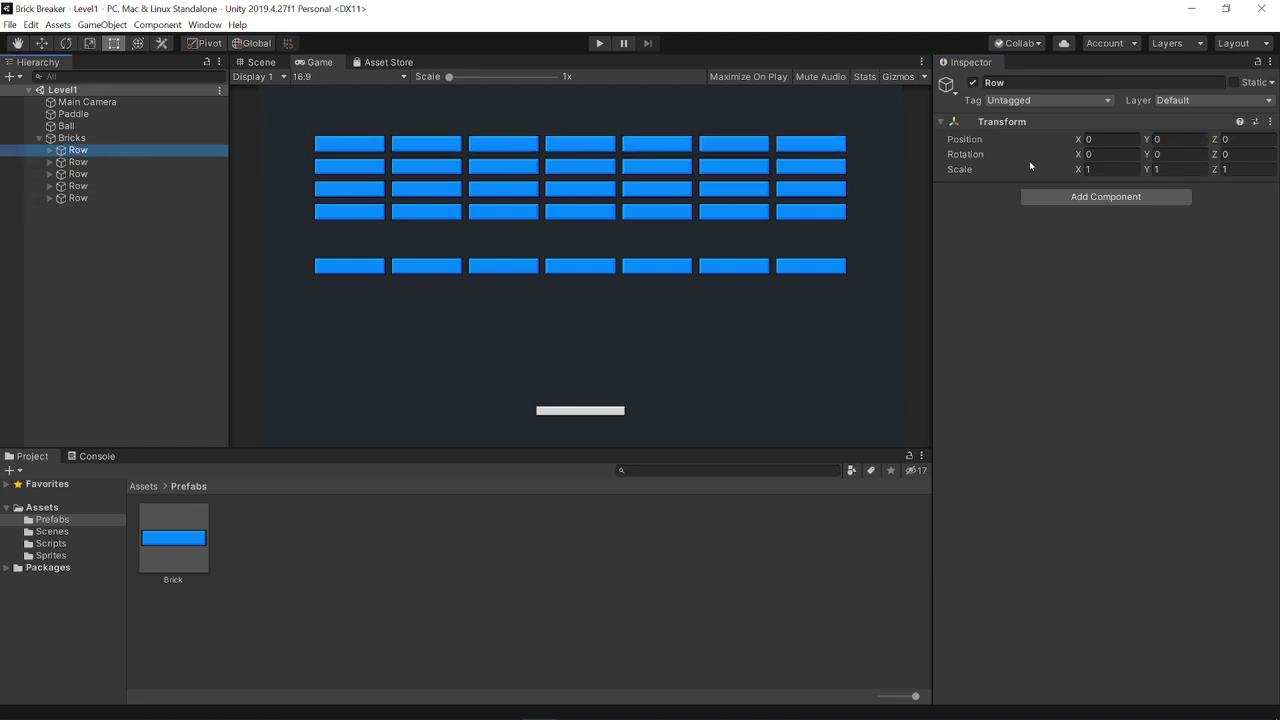
click(1183, 140)
text(8)
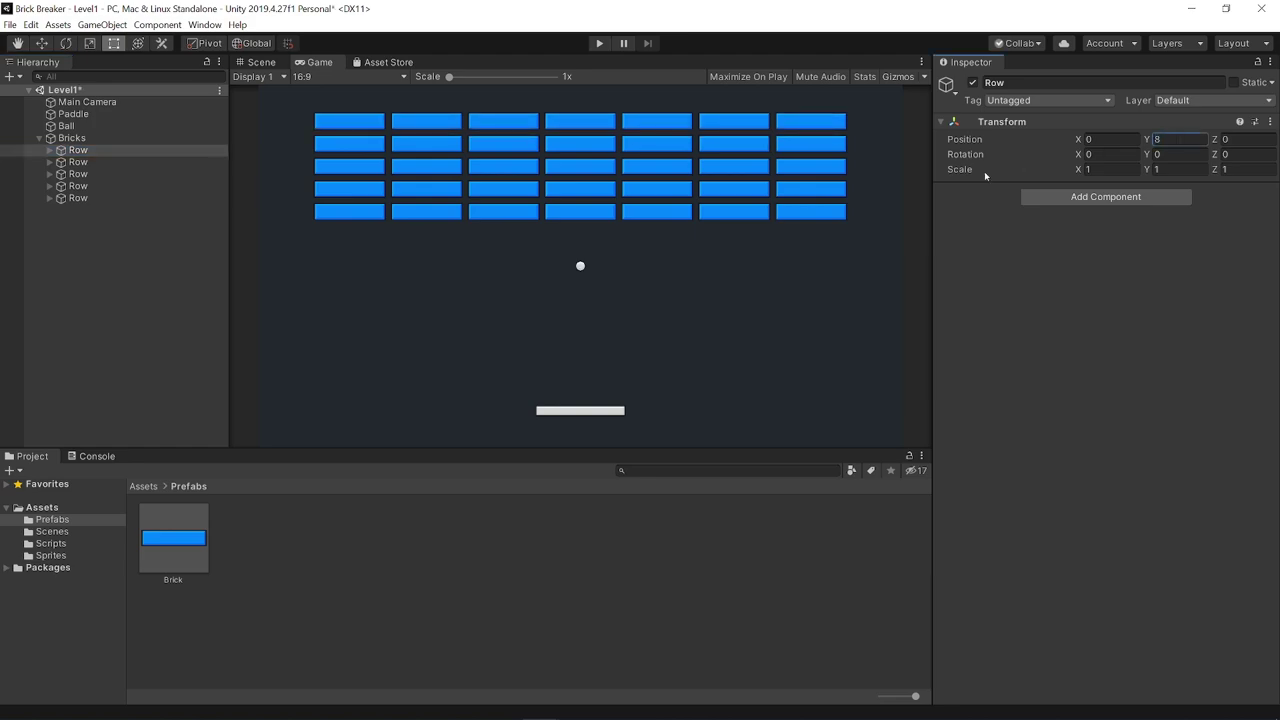
key(ctrl+s)
click(839, 155)
click(57, 220)
click(78, 150)
click(78, 198)
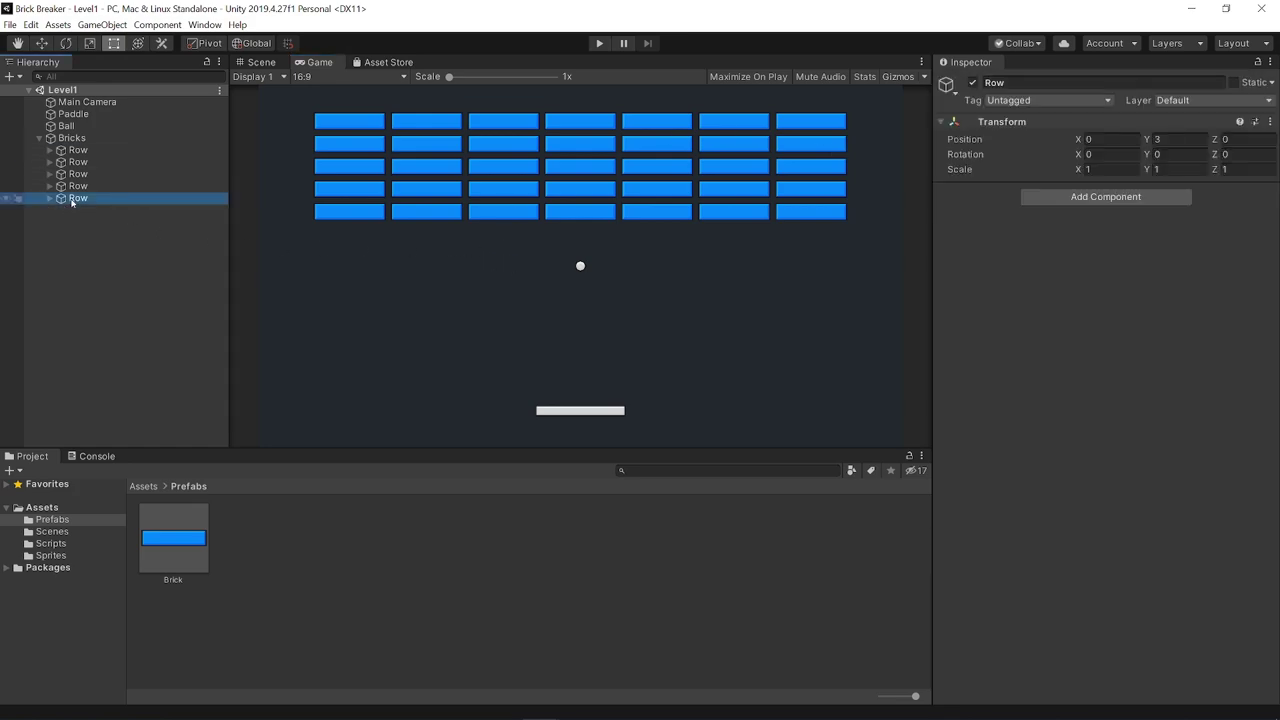
Set the Brick prefab's sprite to Brick-Gray, turning all 35 bricks gray
click(205, 540)
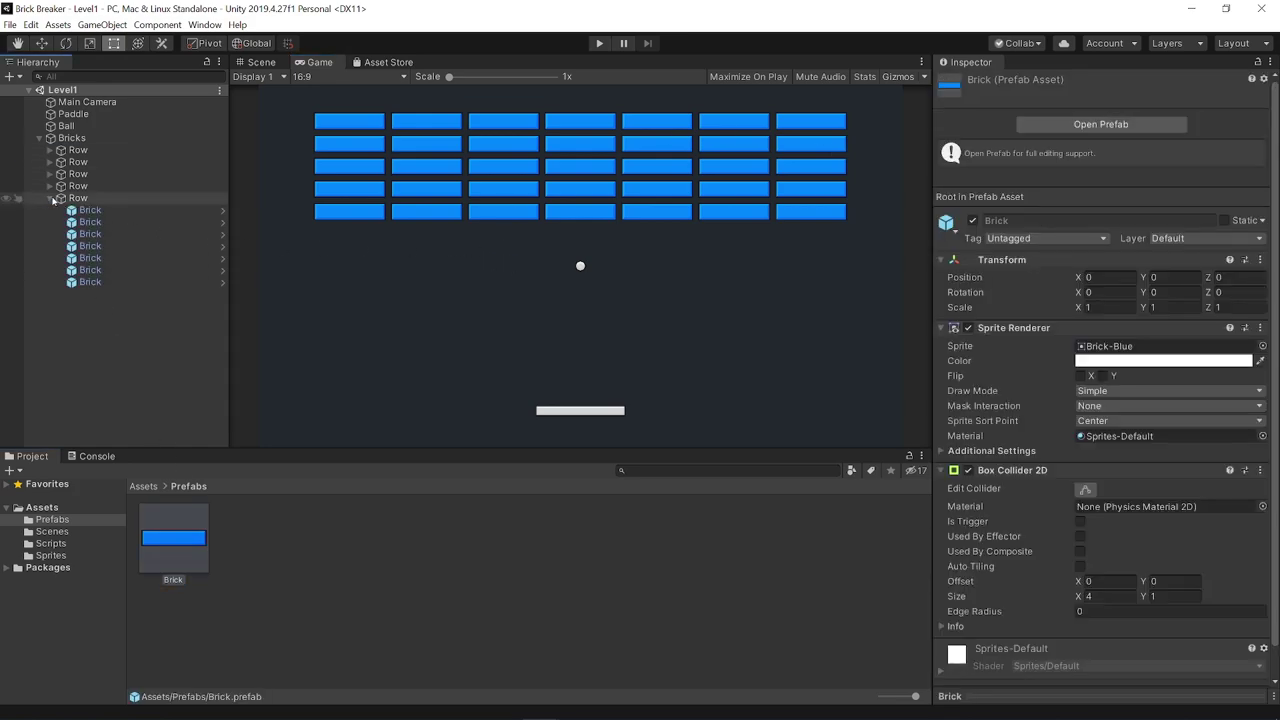
click(160, 533)
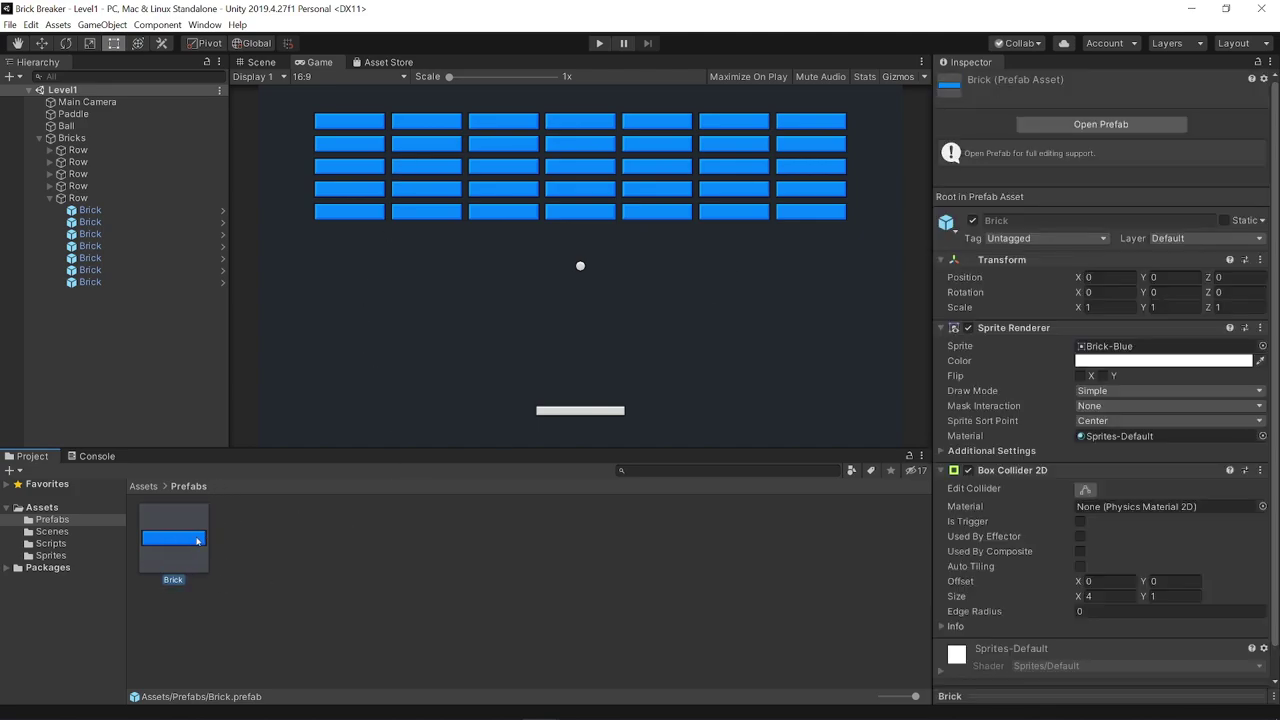
click(1263, 346)
click(737, 243)
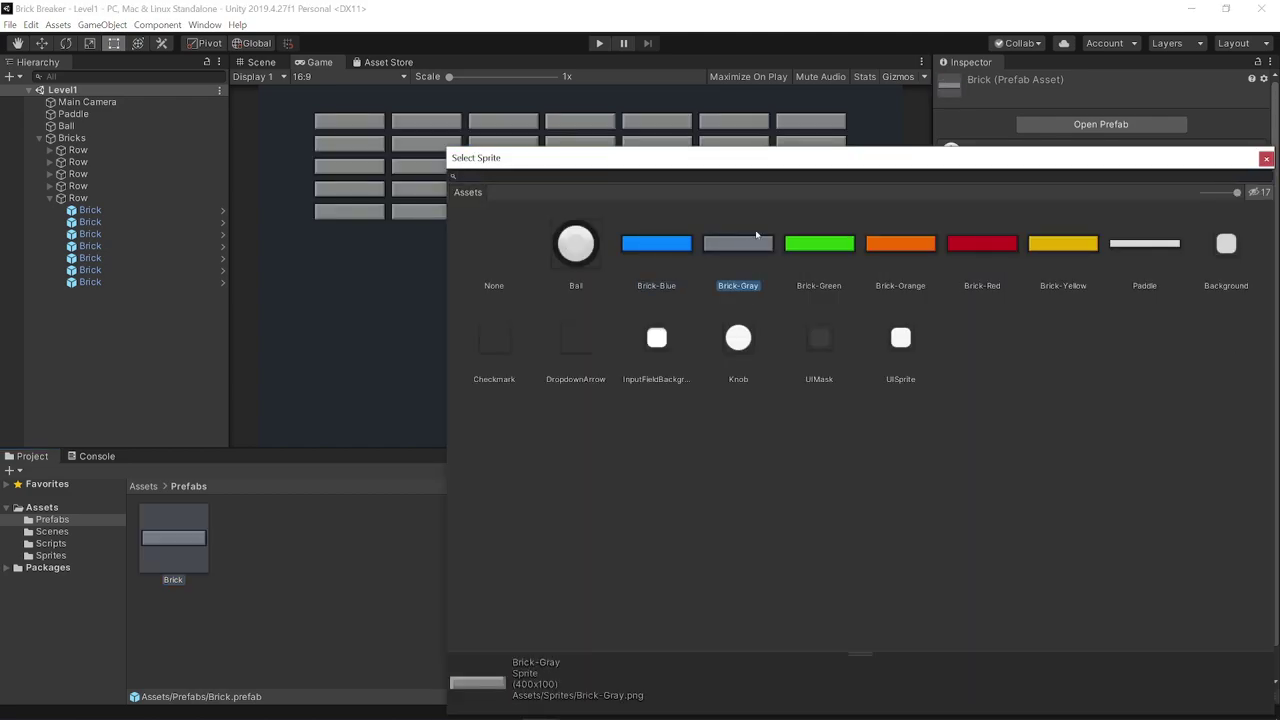
mouse_move(782, 162)
mouse_down()
mouse_move(677, 266)
mouse_move(612, 267)
mouse_up()
click(630, 480)
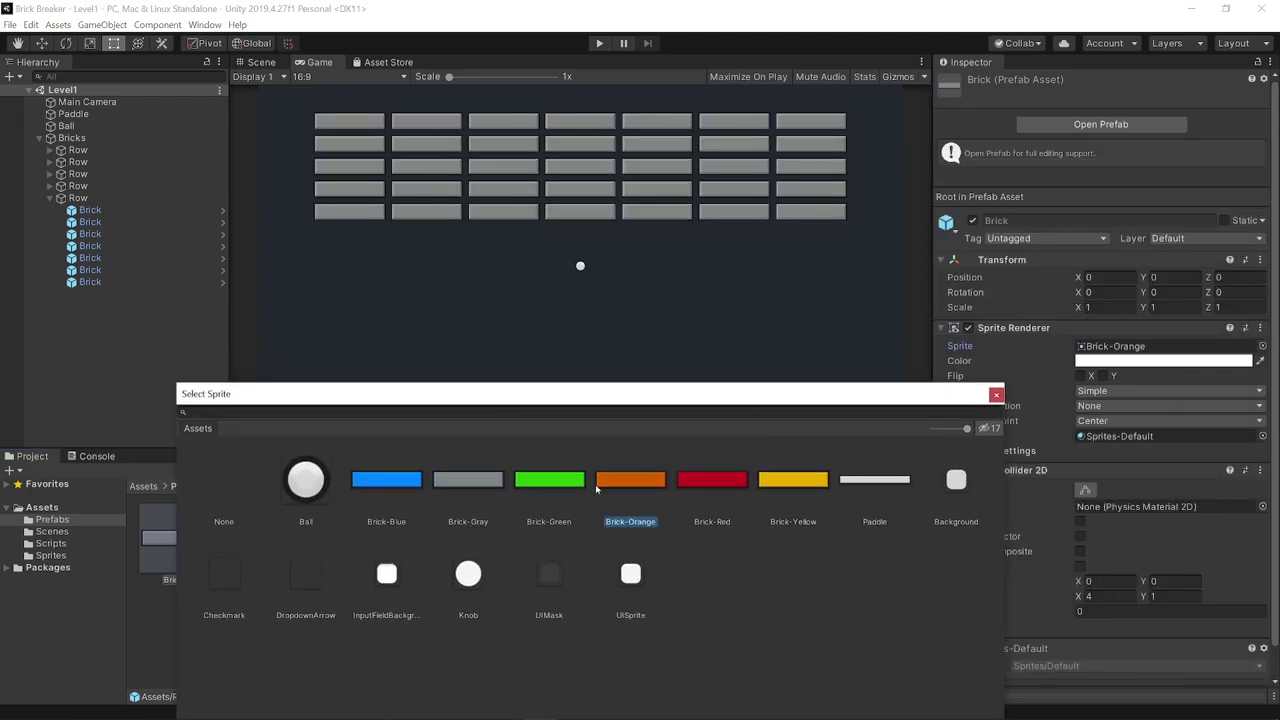
click(712, 480)
click(875, 480)
click(474, 482)
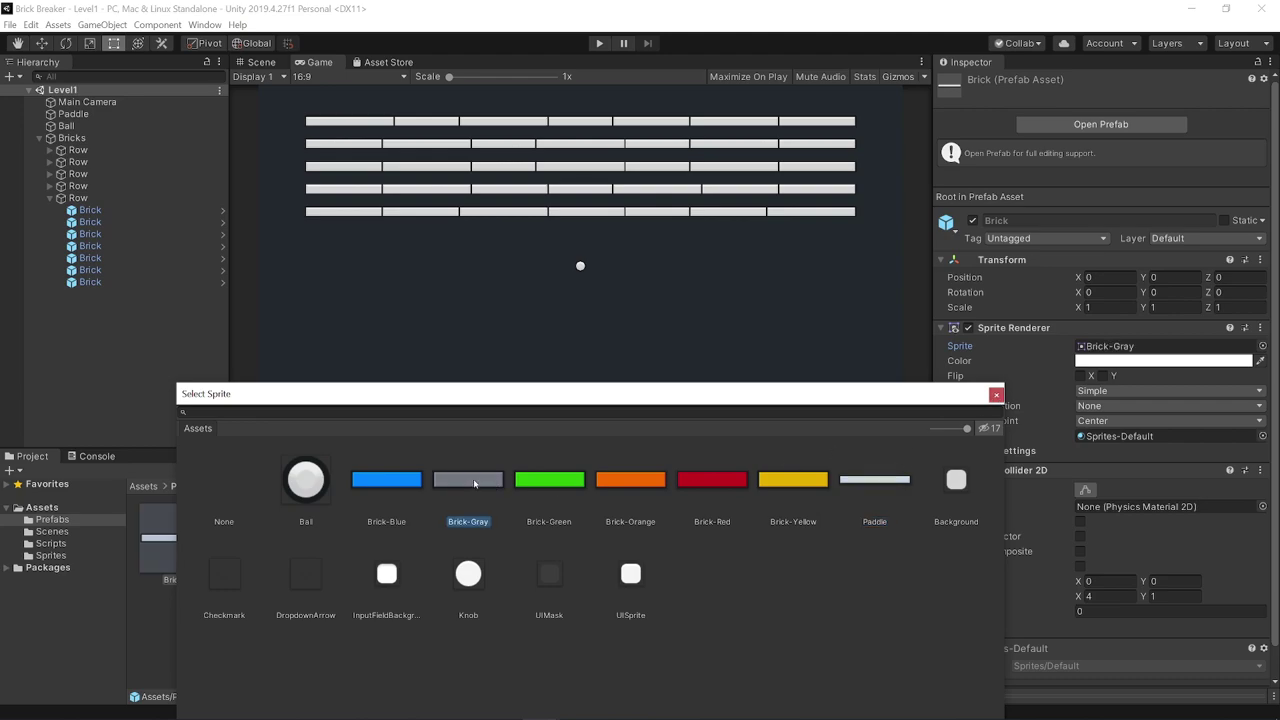
click(996, 396)
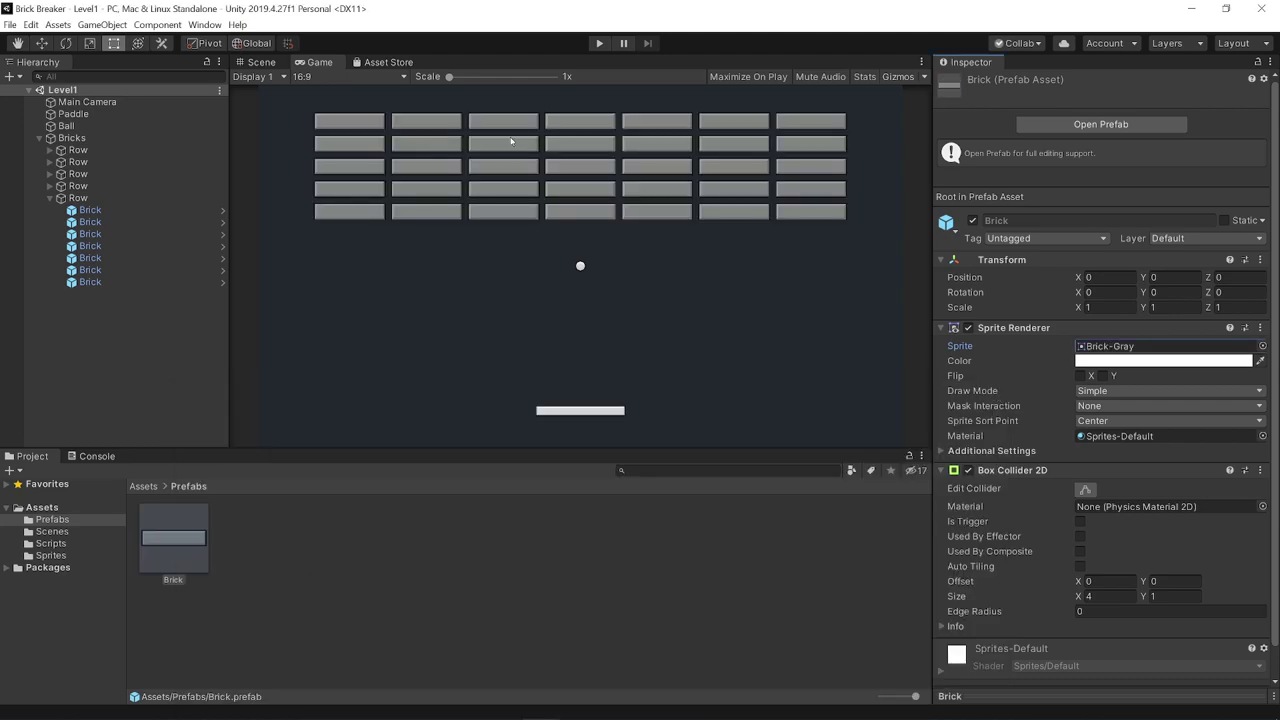
click(90, 210)
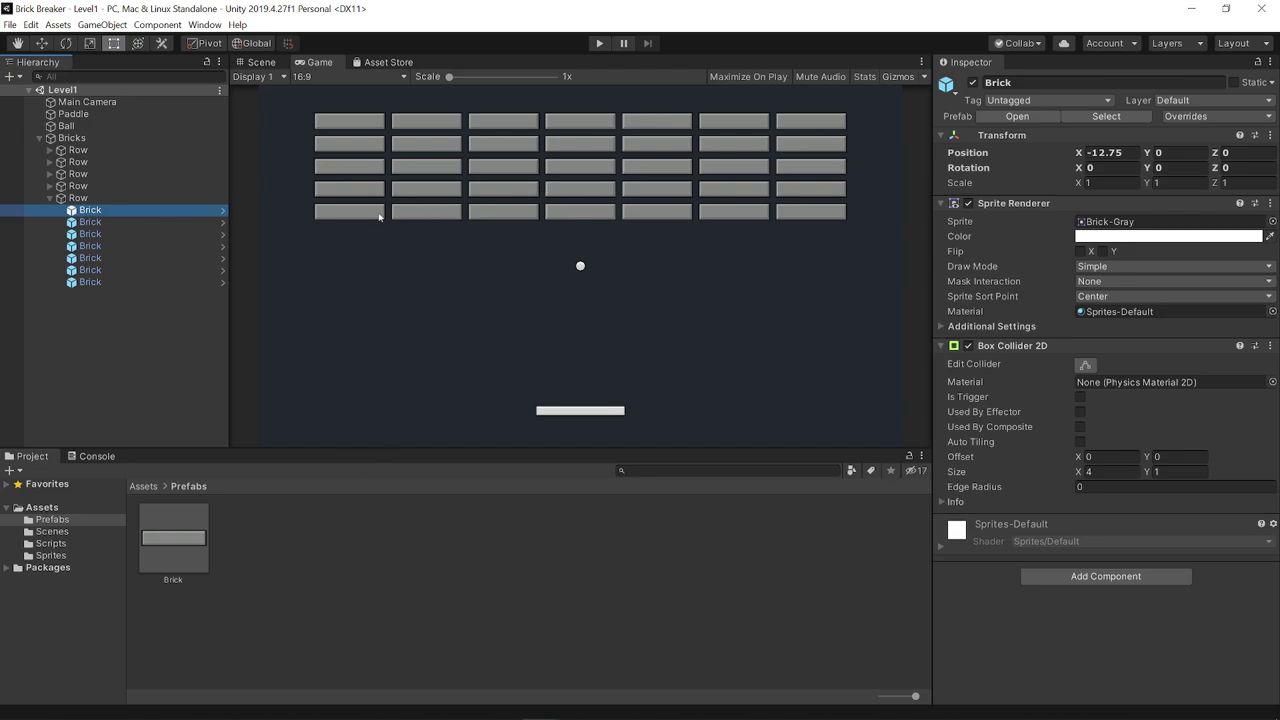
Expand the rows and give the bottom row's seven bricks the Brick-Blue sprite
click(50, 186)
click(50, 174)
click(50, 162)
click(50, 150)
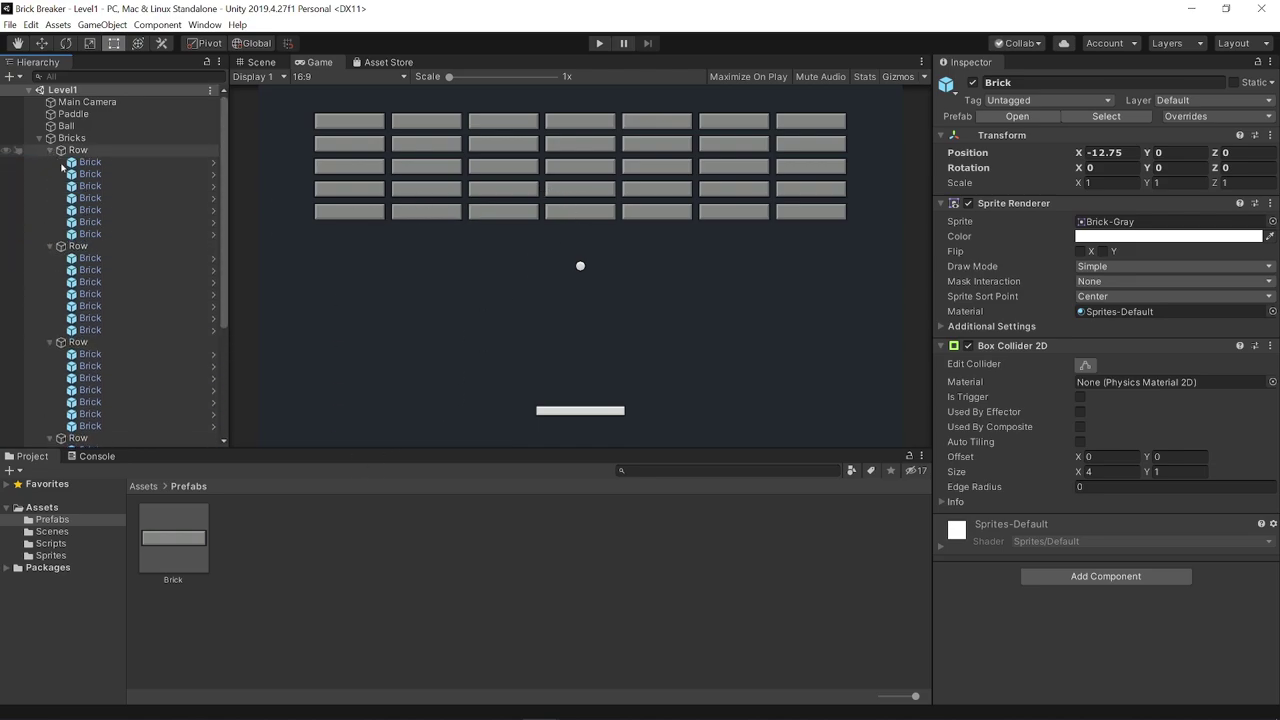
scroll(62, 168, down, 2)
scroll(102, 356, up, 5)
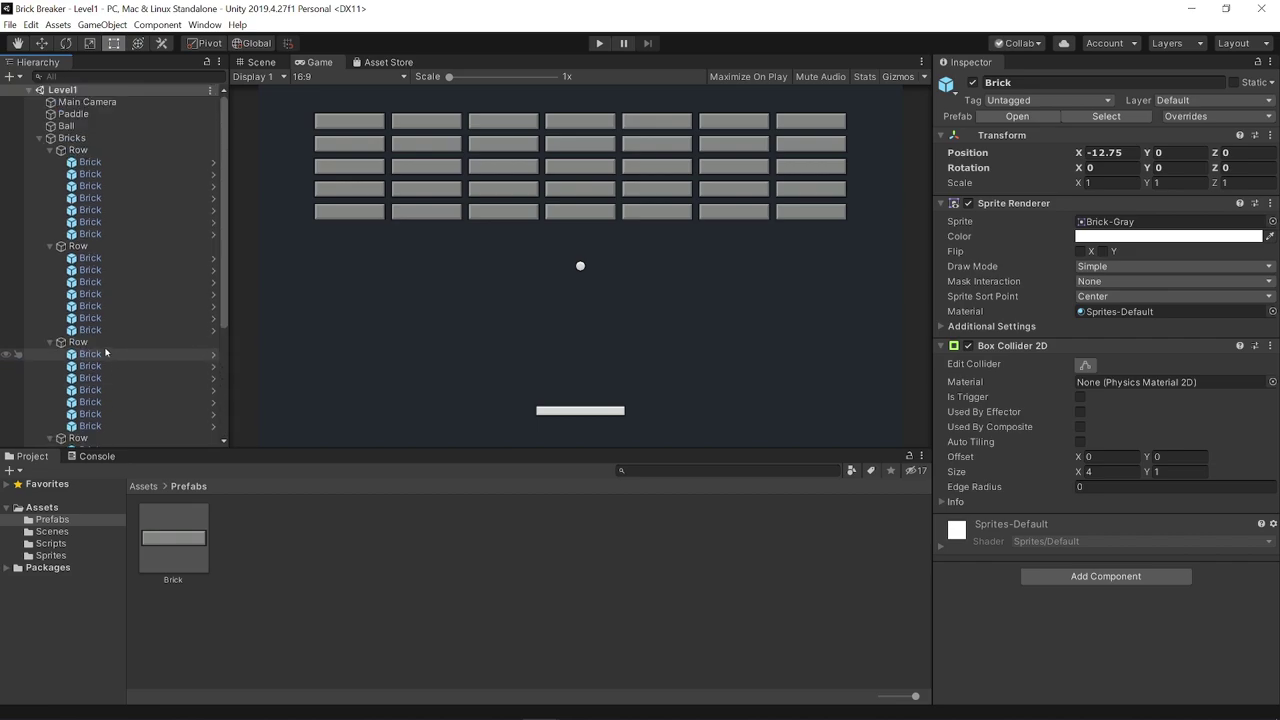
scroll(102, 356, down, 5)
shift+click(88, 440)
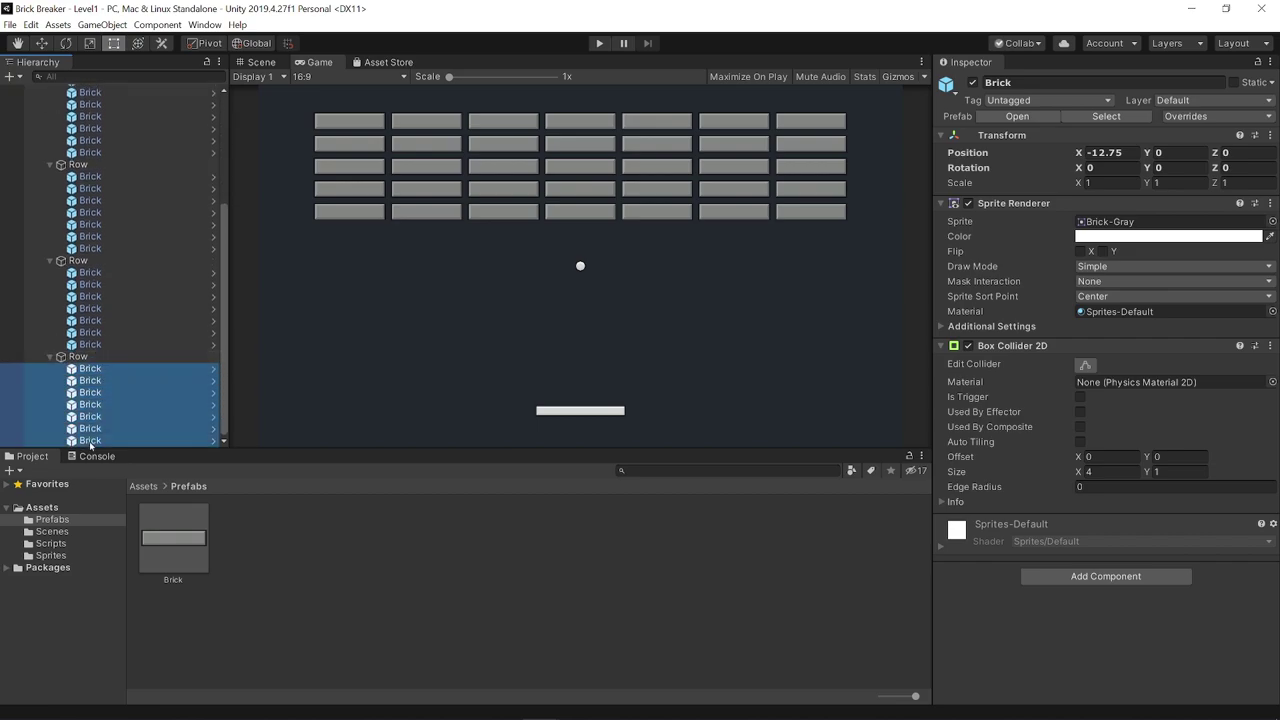
click(1272, 221)
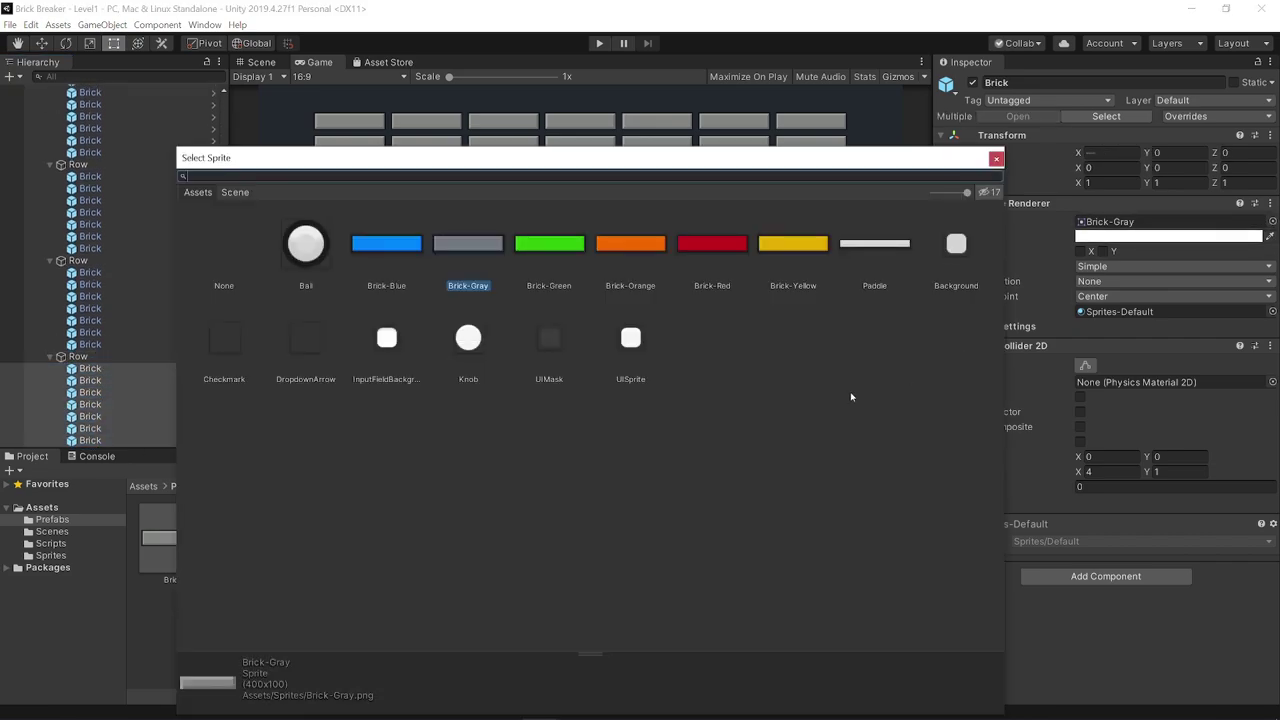
double_click(379, 251)
Apply Brick-Green to the fourth row and Brick-Yellow to the third row
click(90, 344)
shift+click(90, 272)
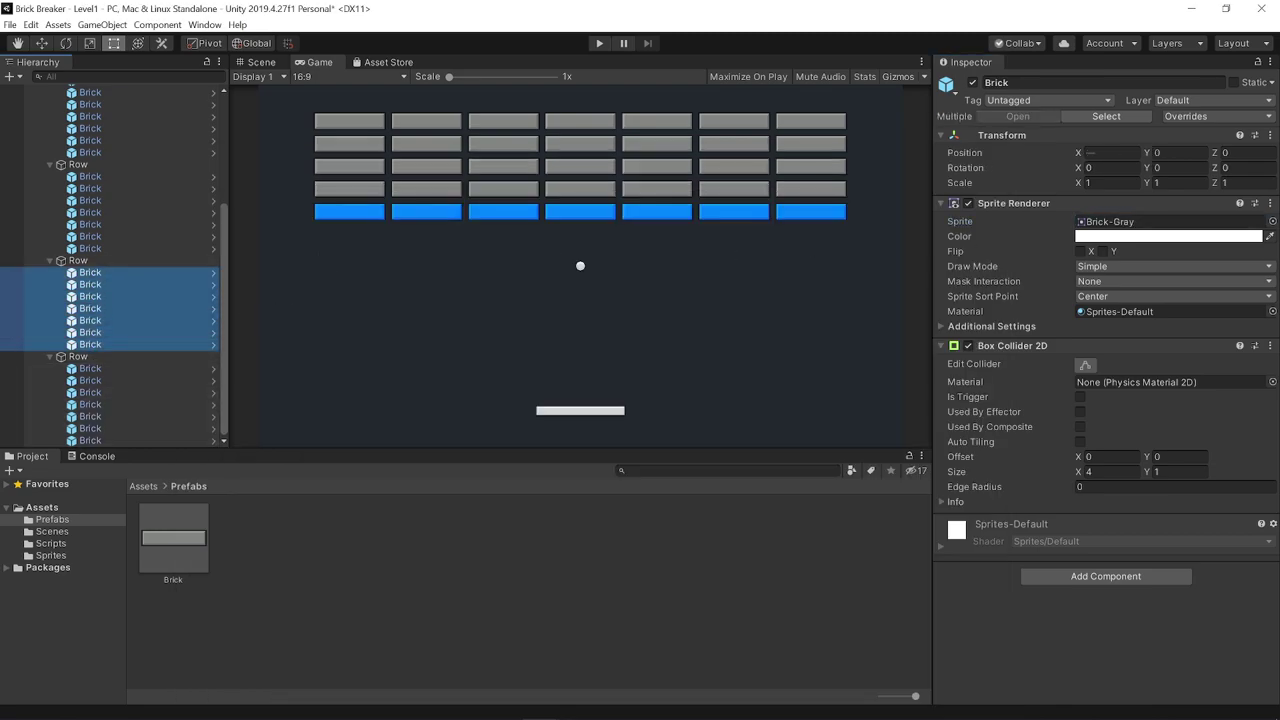
click(1272, 221)
click(557, 249)
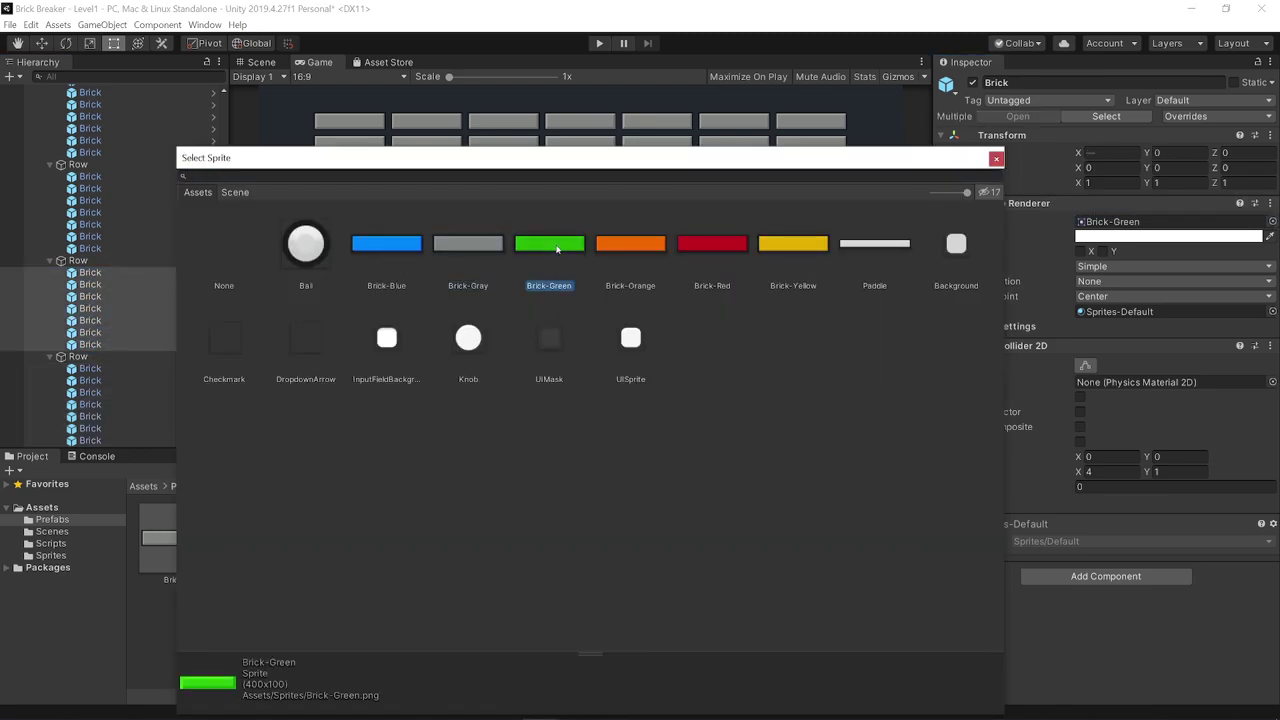
double_click(557, 249)
click(90, 176)
shift+click(160, 248)
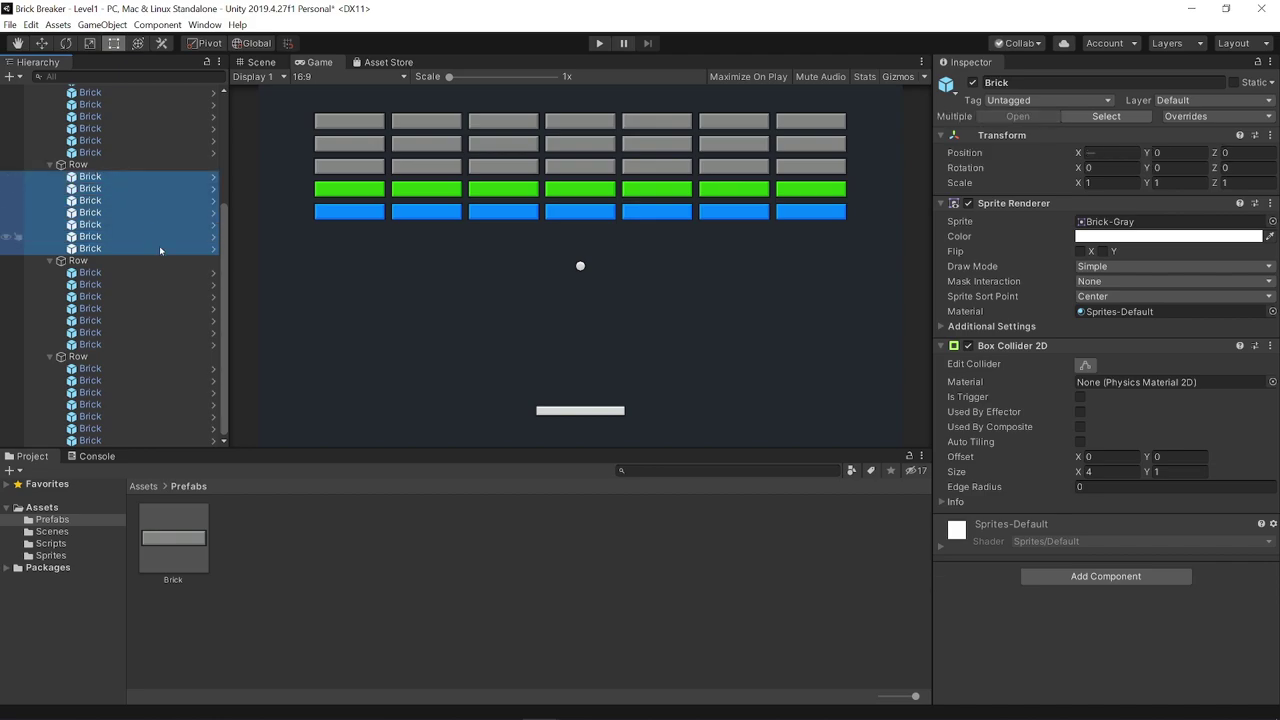
click(1272, 221)
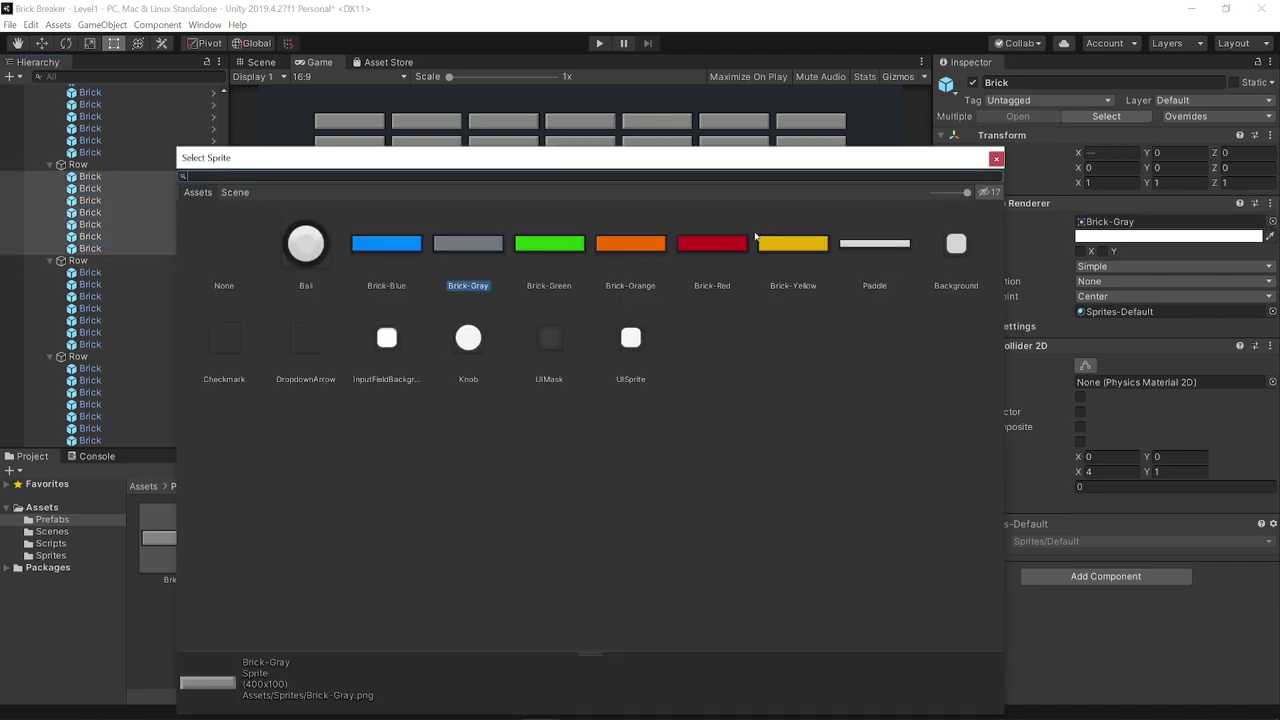
double_click(790, 243)
Apply Brick-Orange to the second row and Brick-Red to the top row
scroll(110, 250, up, 3)
click(90, 330)
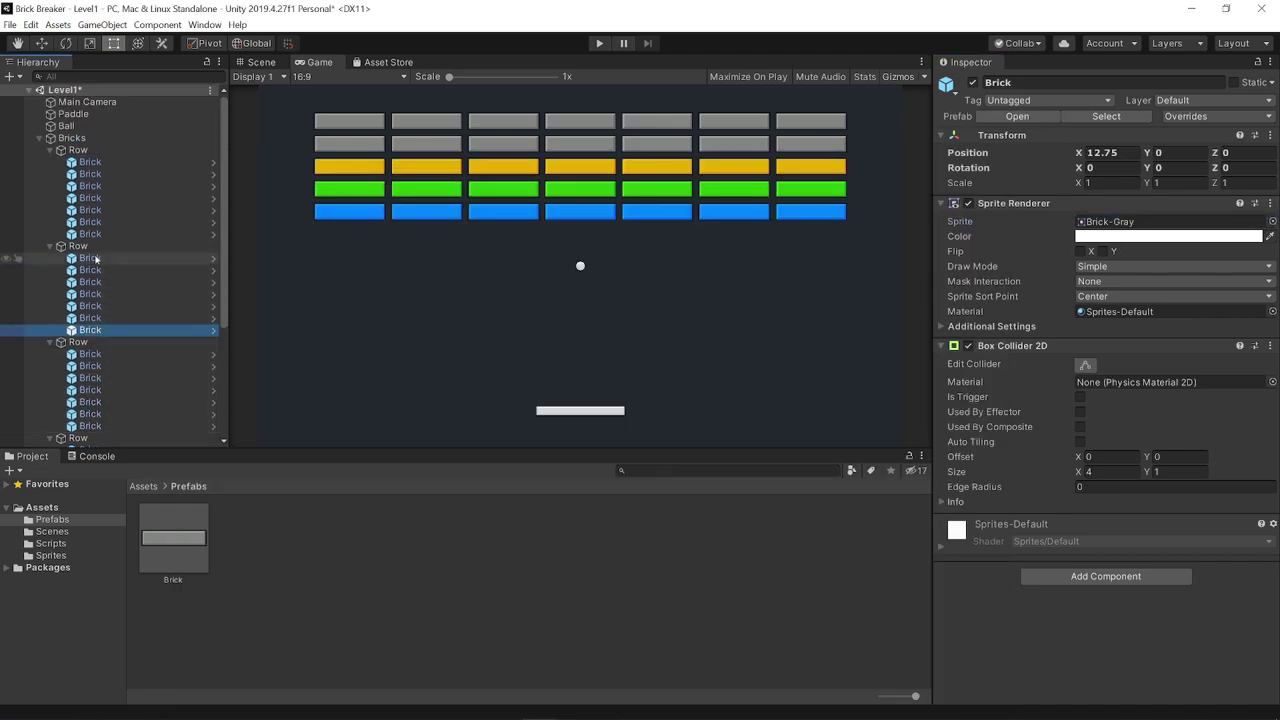
shift+click(95, 258)
click(1272, 221)
click(603, 253)
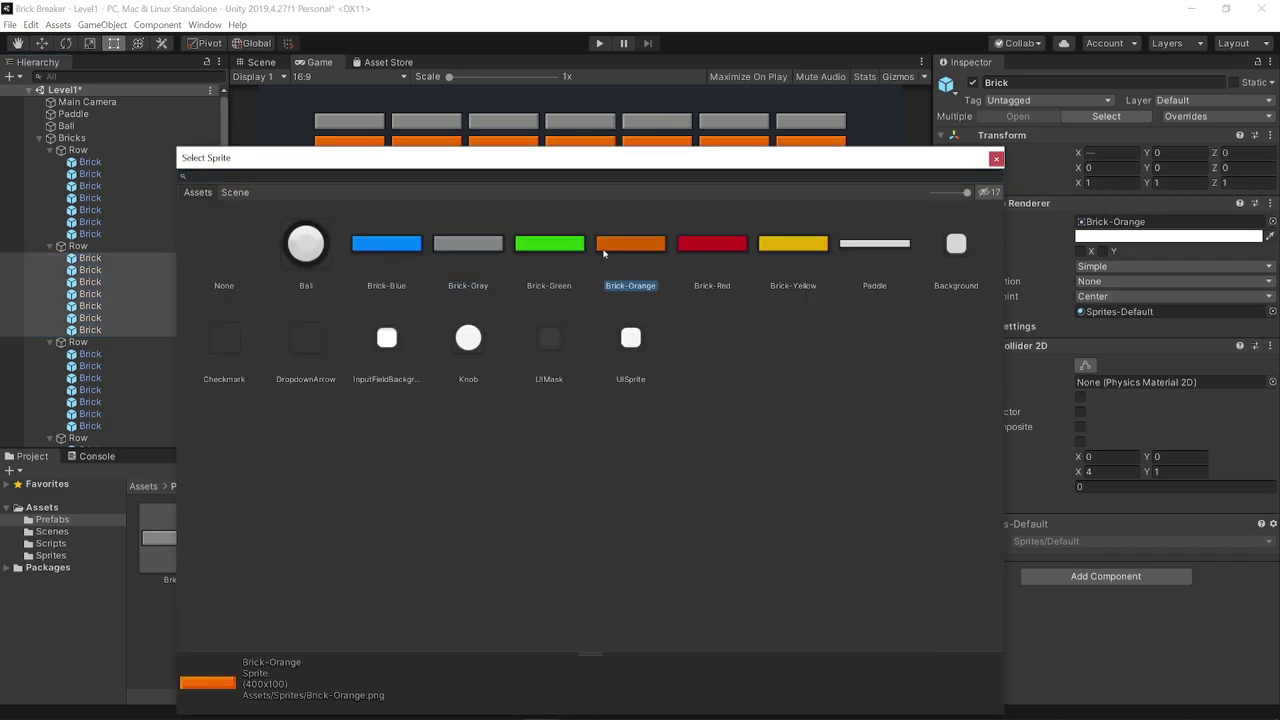
double_click(603, 253)
click(90, 234)
shift+click(90, 162)
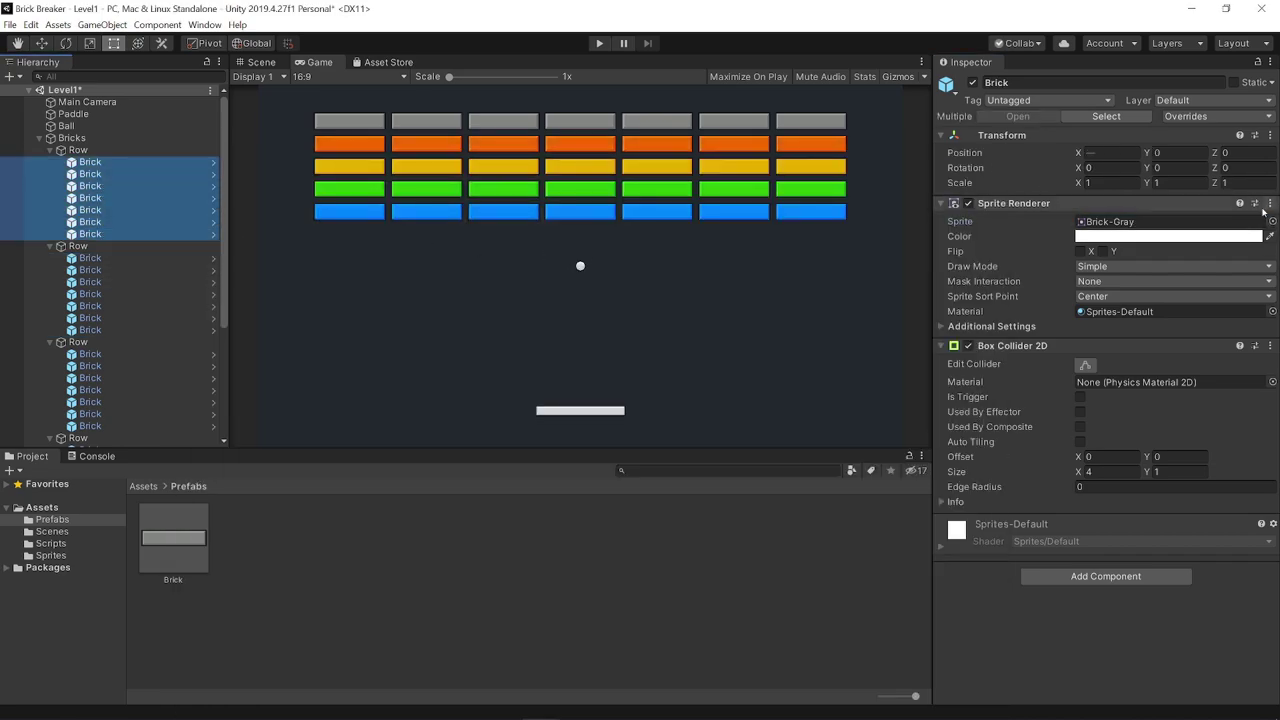
click(1272, 221)
click(708, 243)
double_click(708, 243)
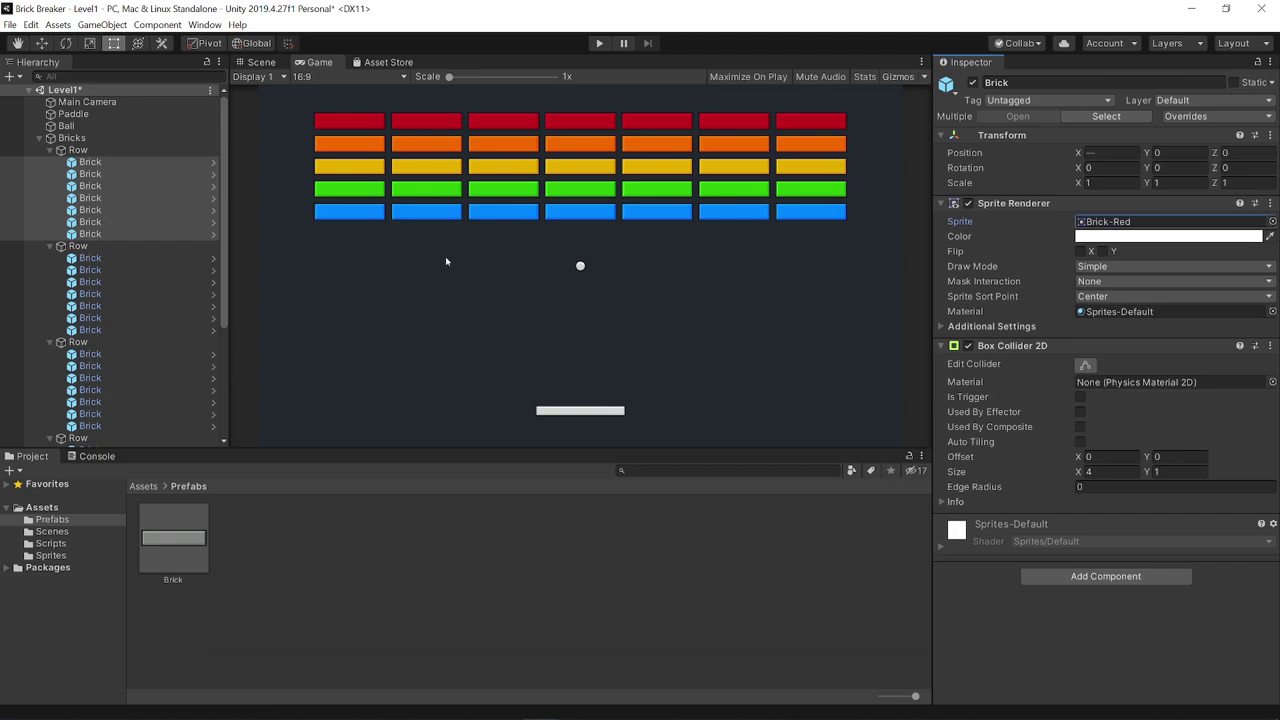
click(50, 150)
click(50, 162)
click(55, 174)
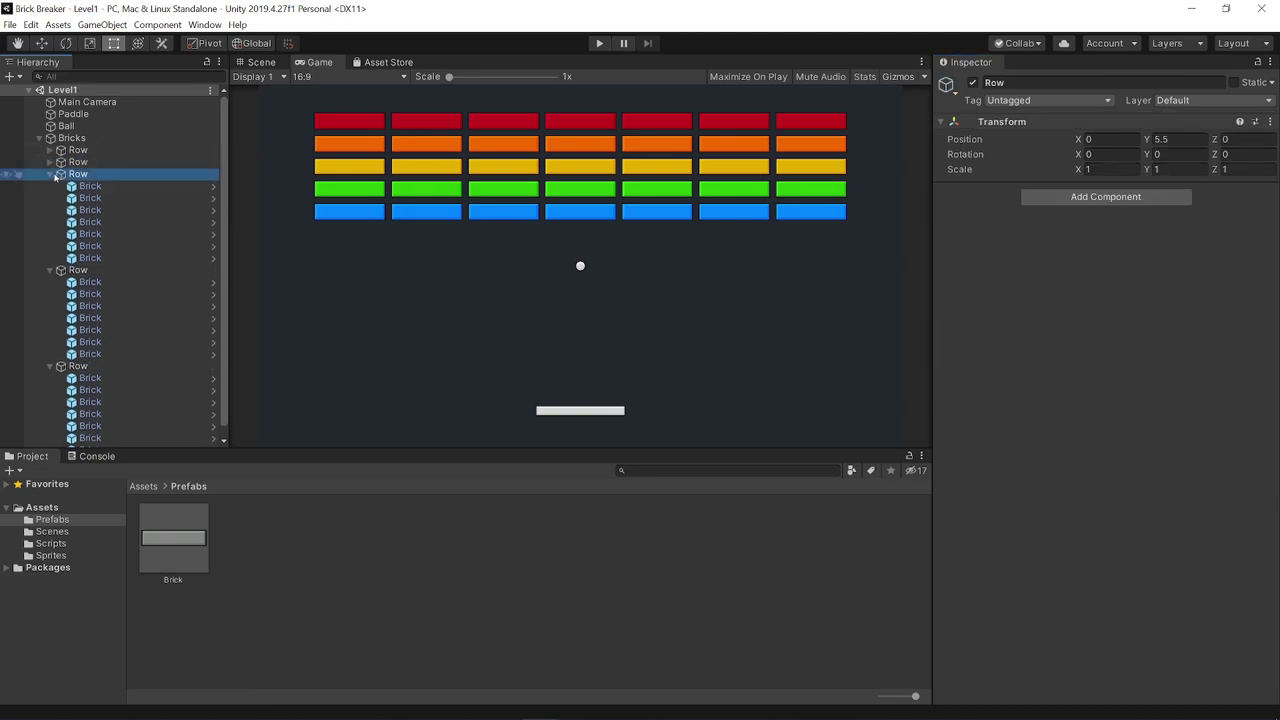
Fold the remaining rows and the Bricks group, select Bricks, and switch to the Rect tool
click(51, 175)
click(52, 197)
click(80, 257)
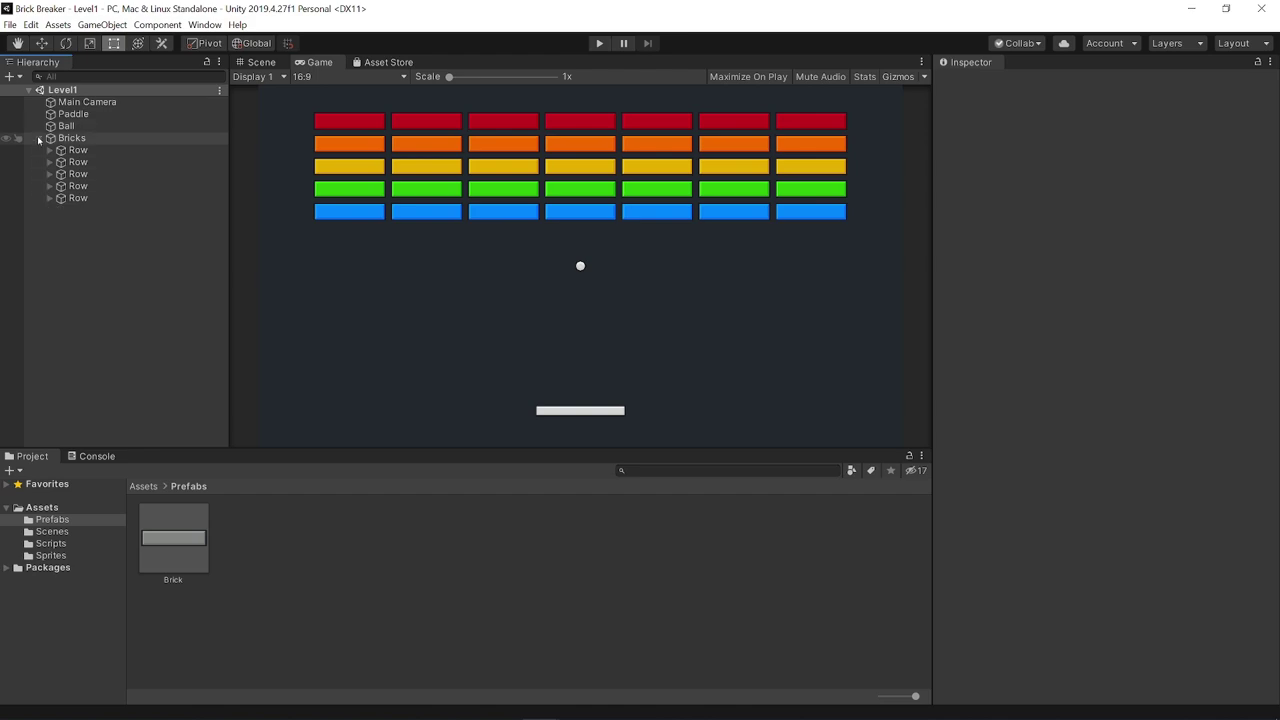
click(39, 138)
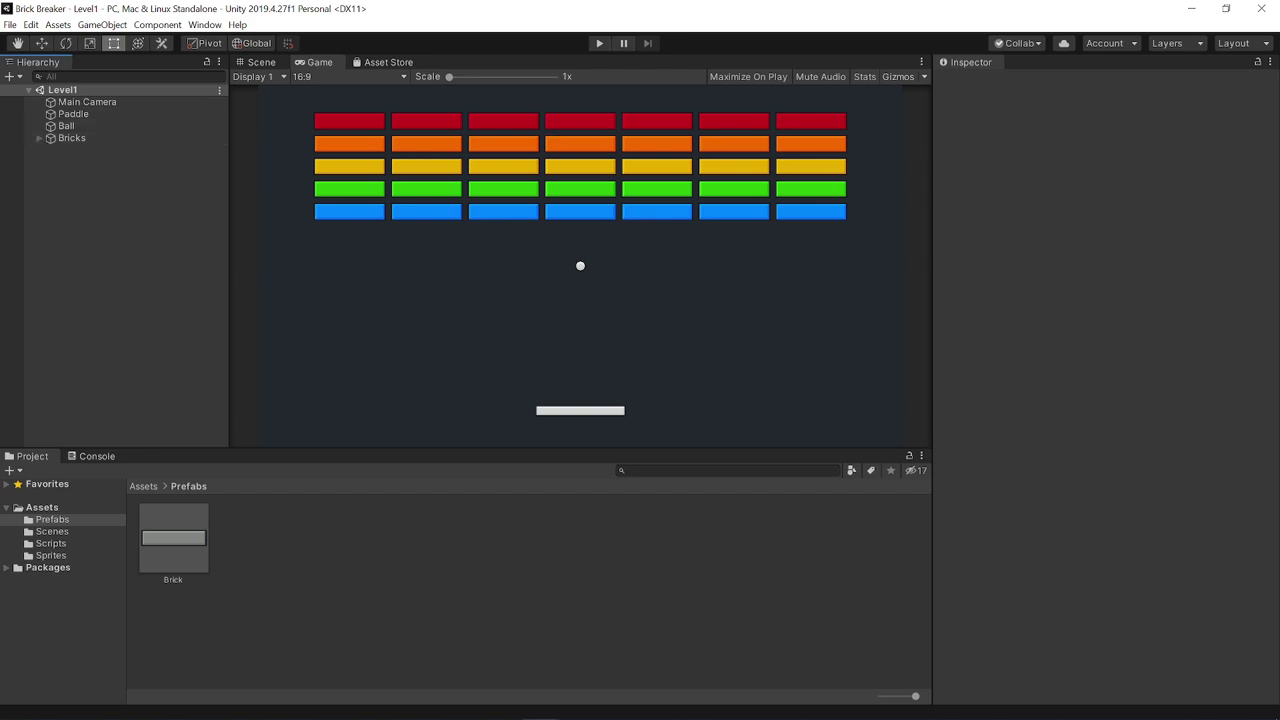
click(71, 138)
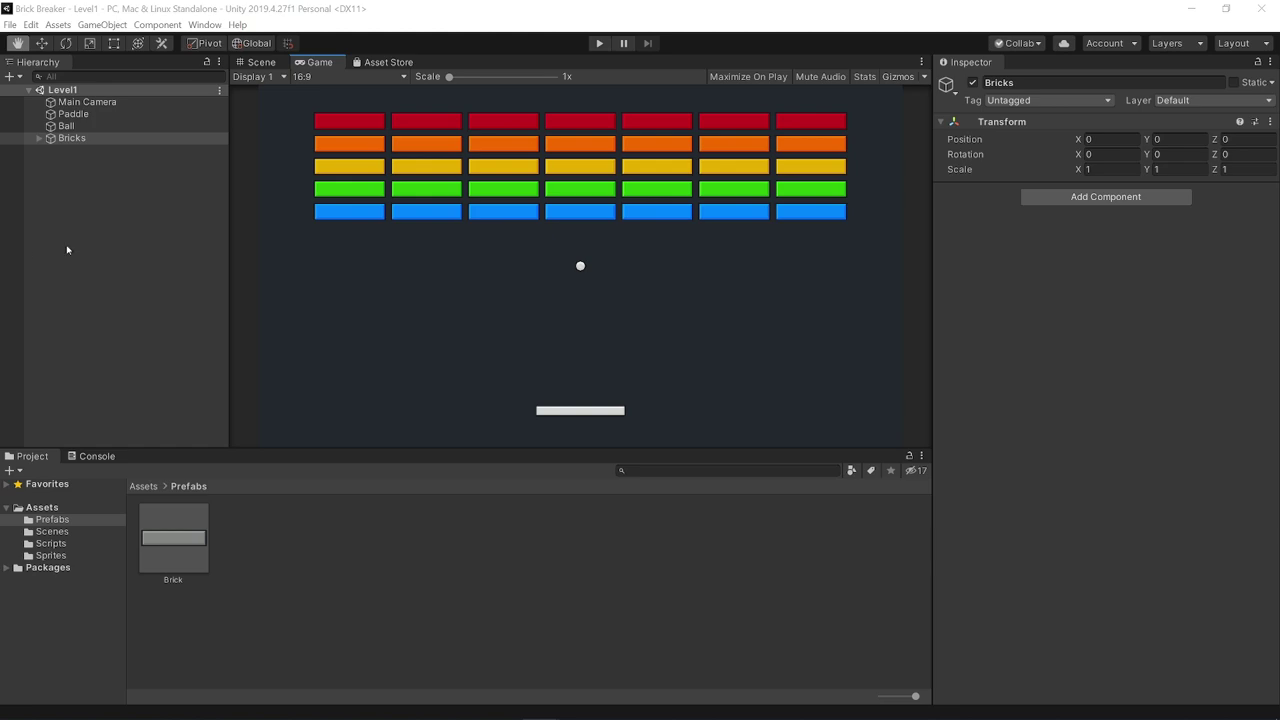
key(t)
Create an empty object reset to the origin, name it Wall, and save
click(86, 180)
right_click(97, 193)
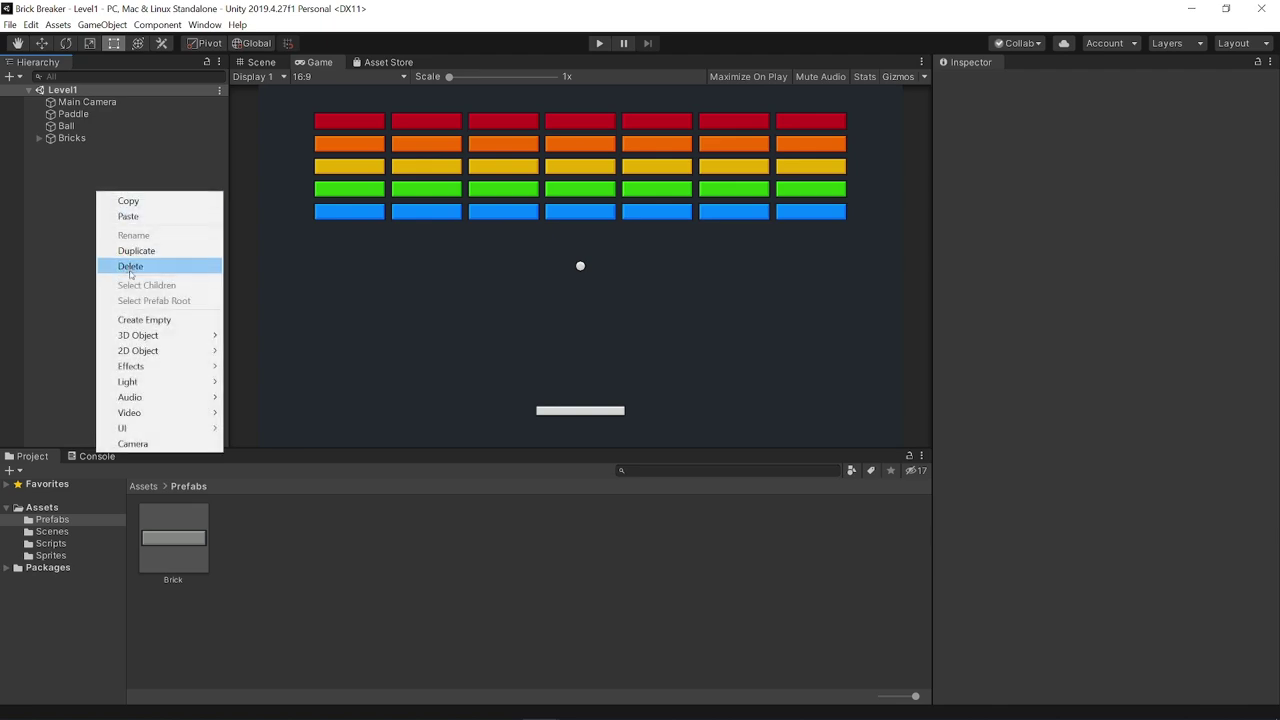
click(140, 319)
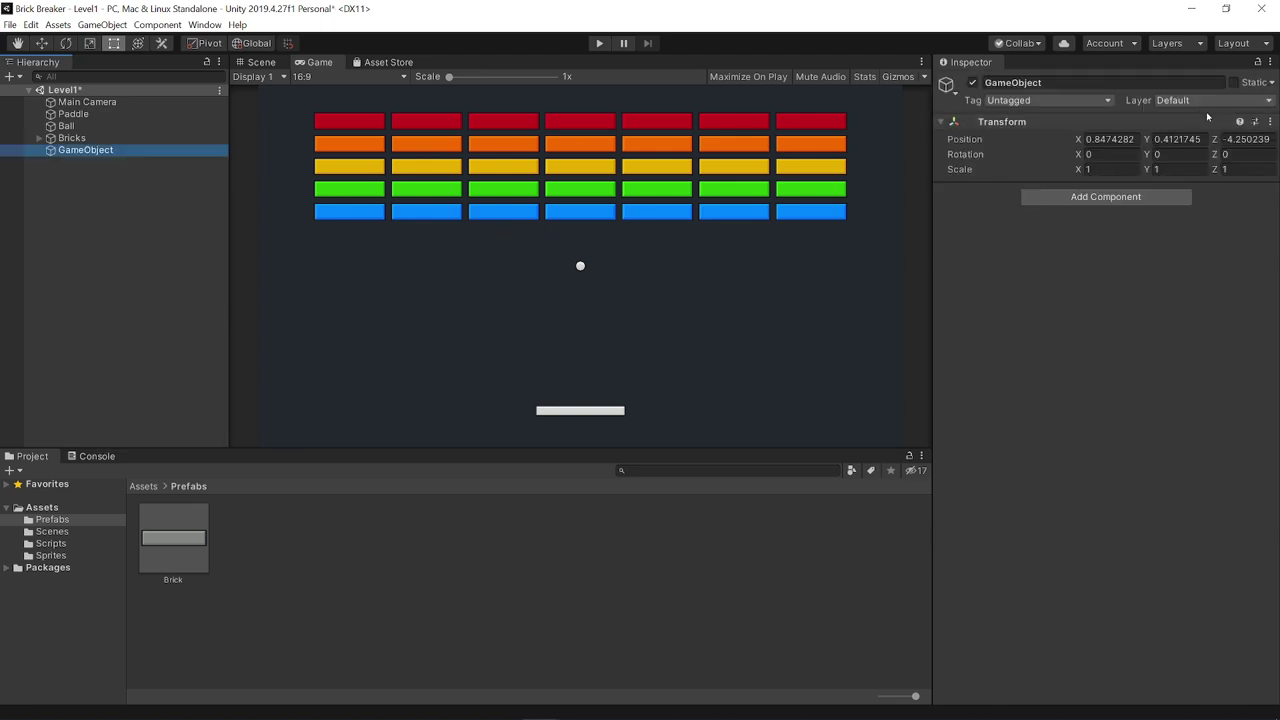
click(1270, 121)
click(1152, 134)
click(1012, 82)
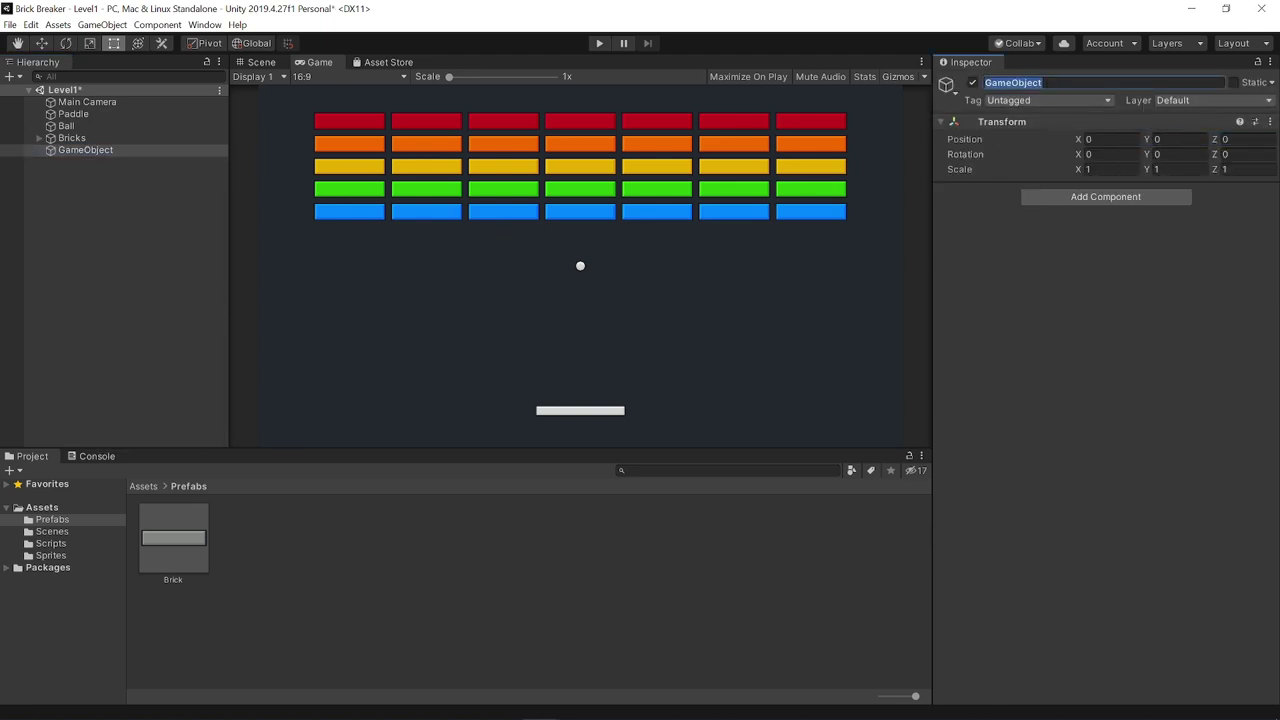
text(Wall)
key(Return)
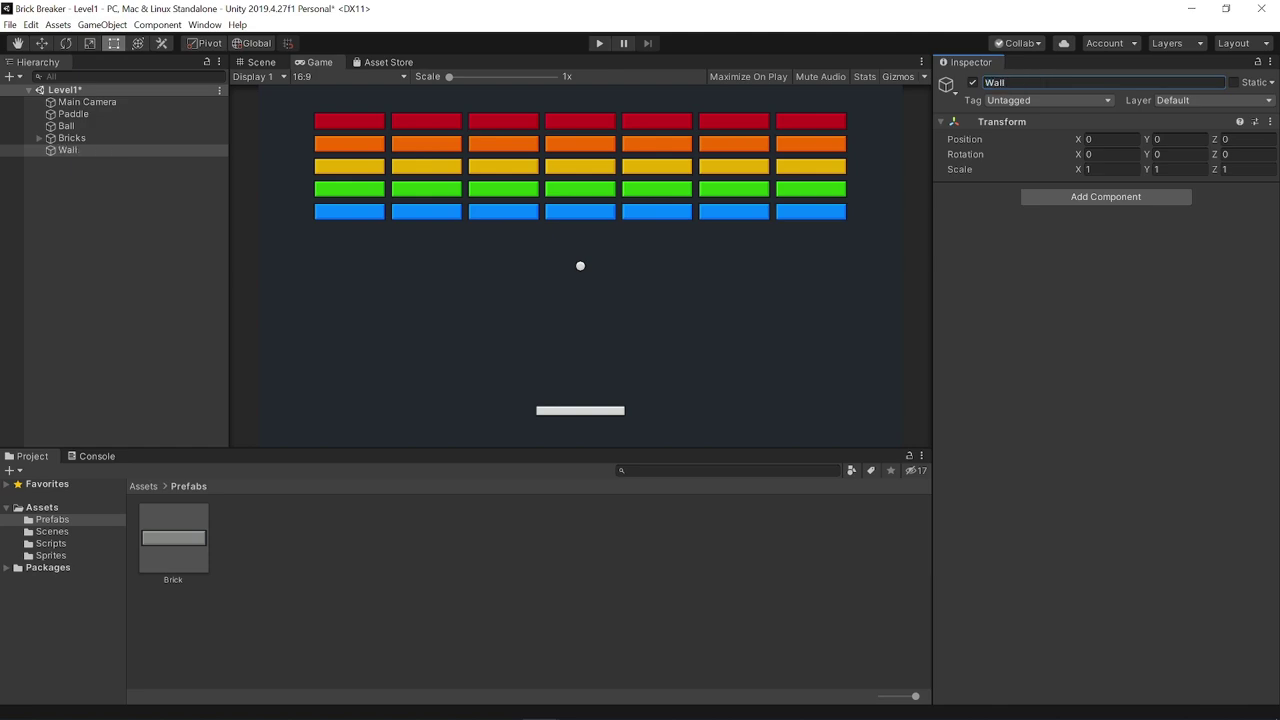
key(ctrl+s)
Add a Box Collider 2D to Wall and return to the Scene view
click(1098, 200)
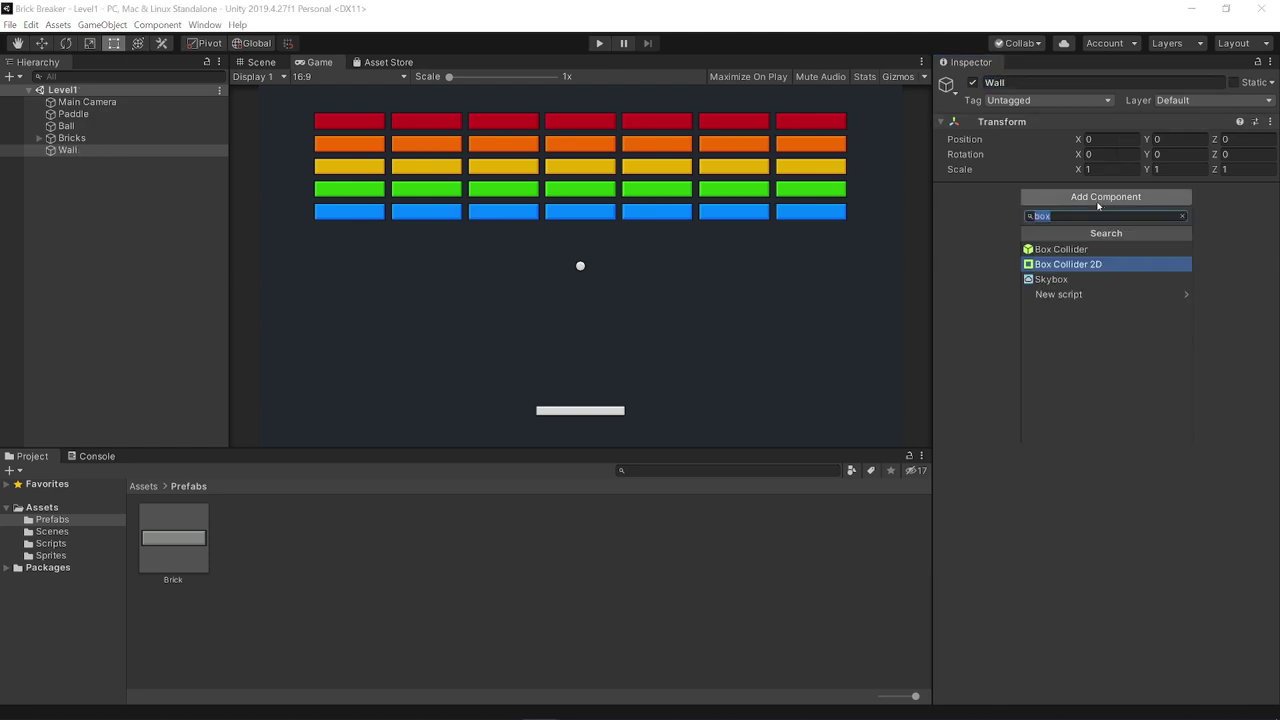
key(Return)
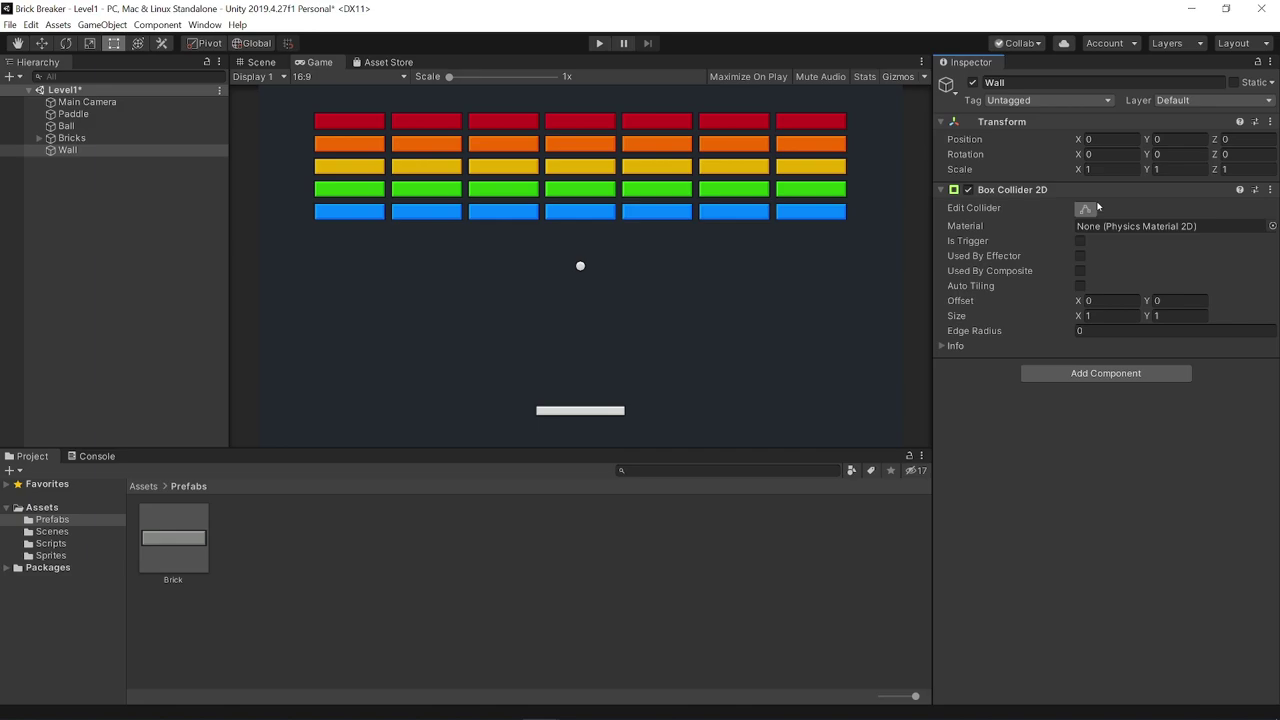
click(255, 63)
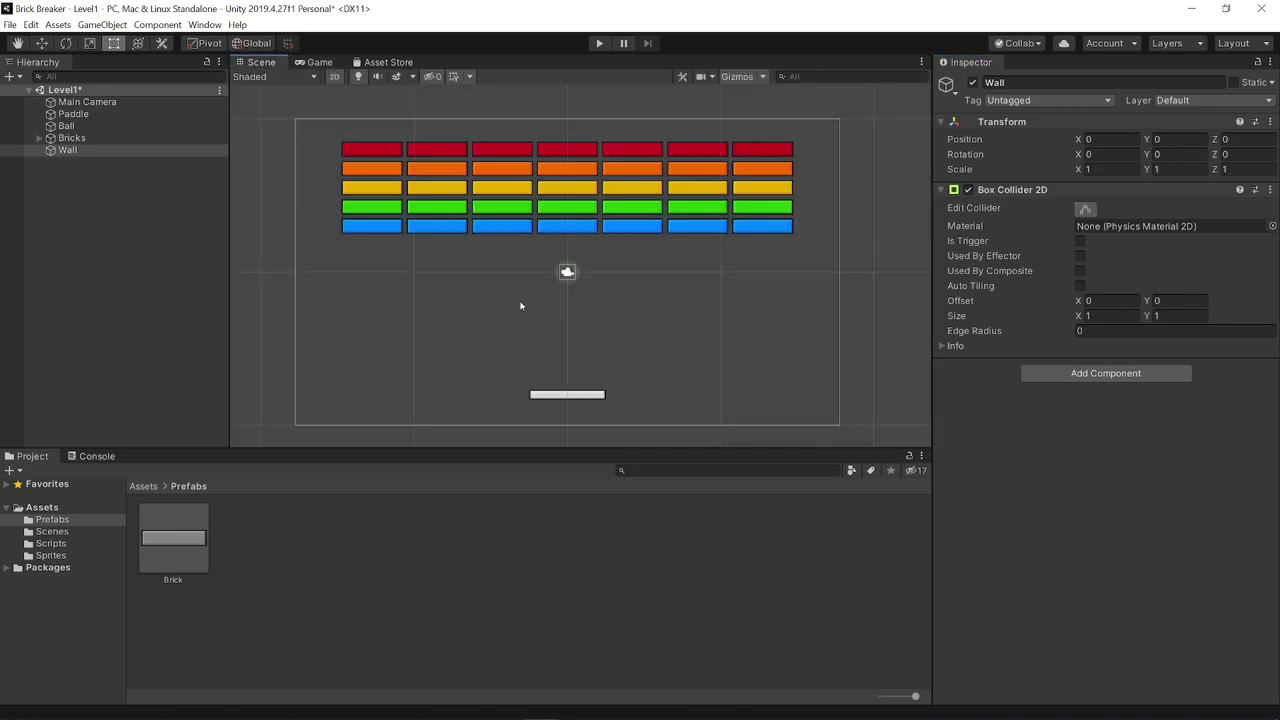
Move Wall to Position X -18.275 along the left edge of the play area
scroll(520, 305, down, 2)
scroll(500, 260, up, 3)
scroll(490, 230, down, 2)
scroll(481, 213, down, 3)
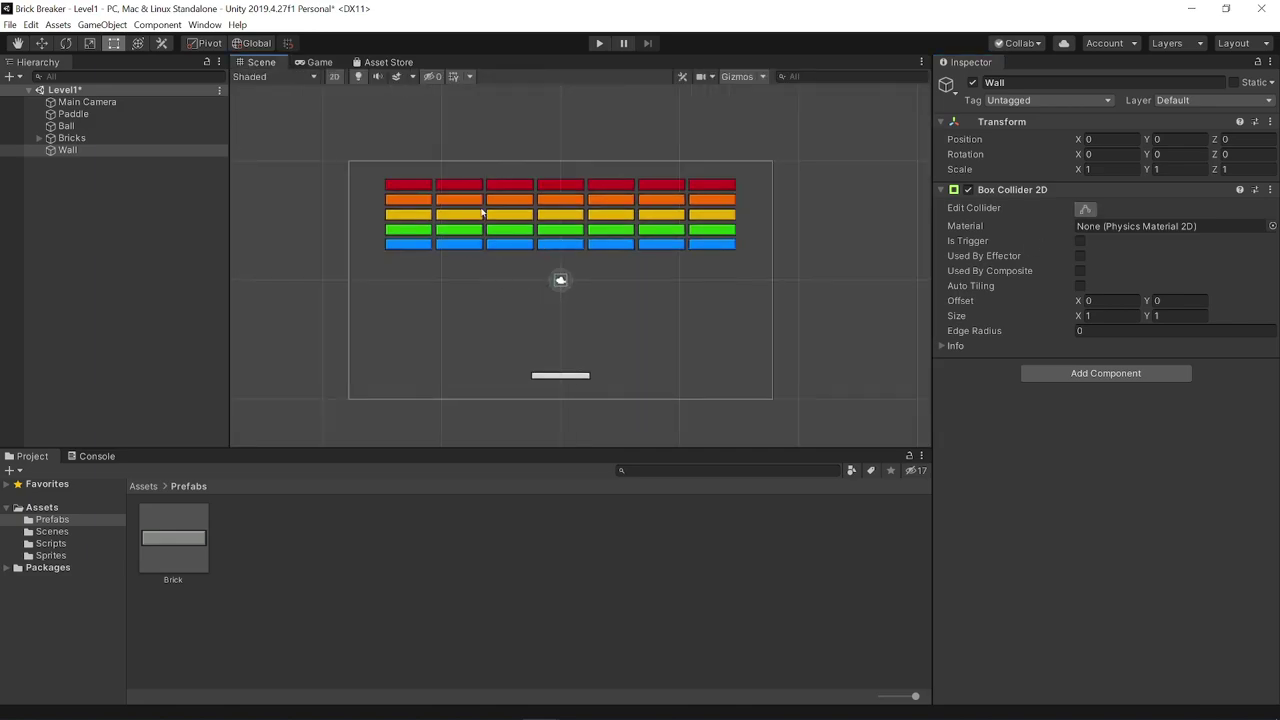
mouse_move(1079, 139)
mouse_down()
mouse_move(757, 160)
mouse_move(728, 128)
mouse_up()
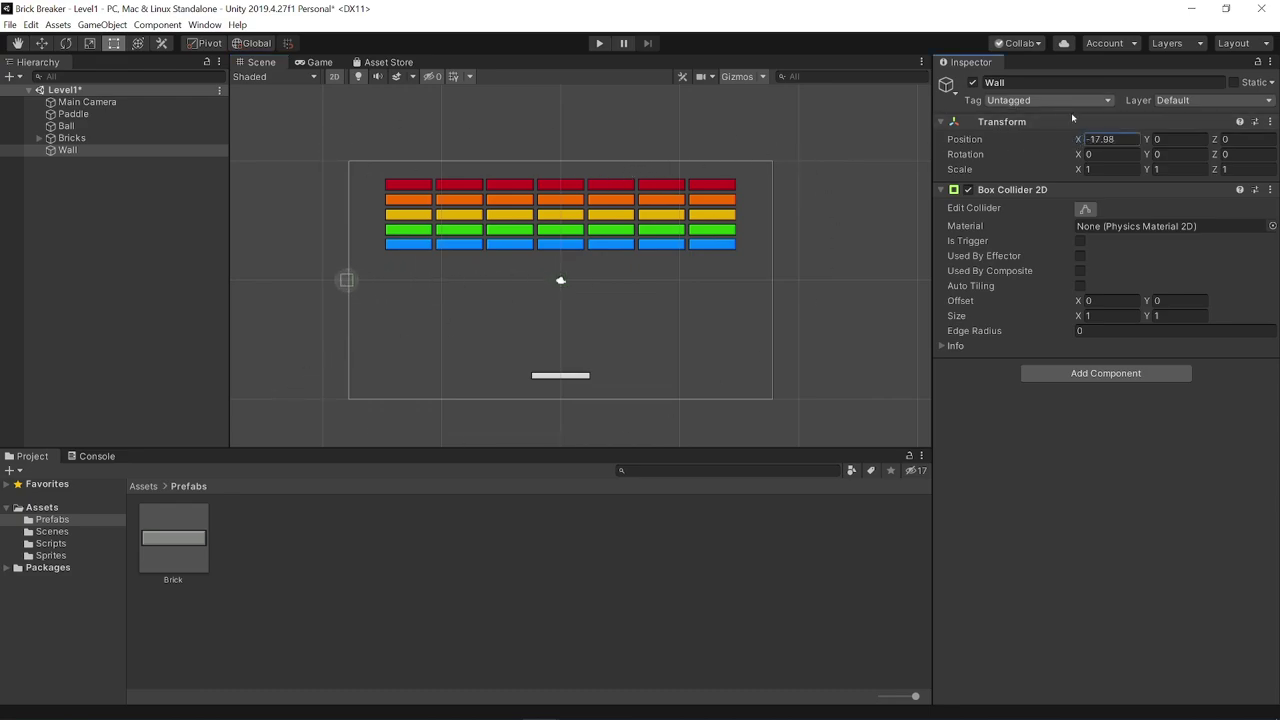
drag(1072, 118, 1080, 140)
text(-18.6)
key(Return)
text(-18.5)
key(BackSpace)
key(BackSpace)
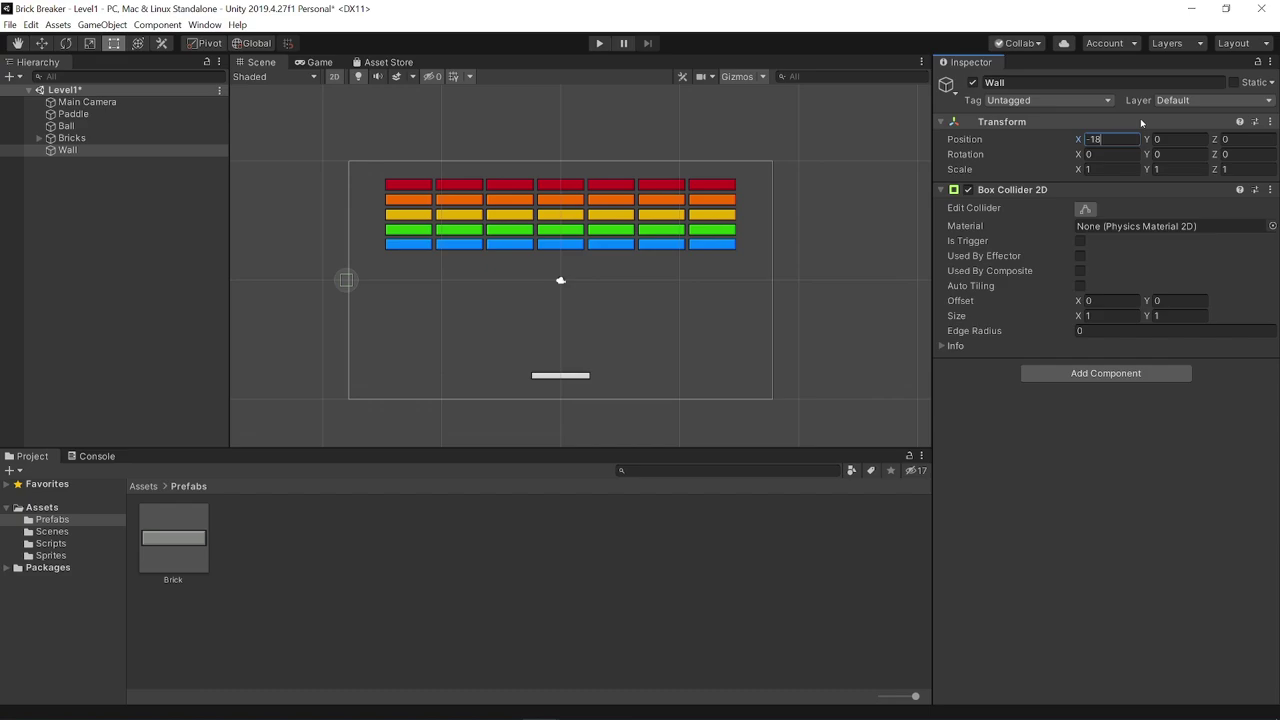
text(.25)
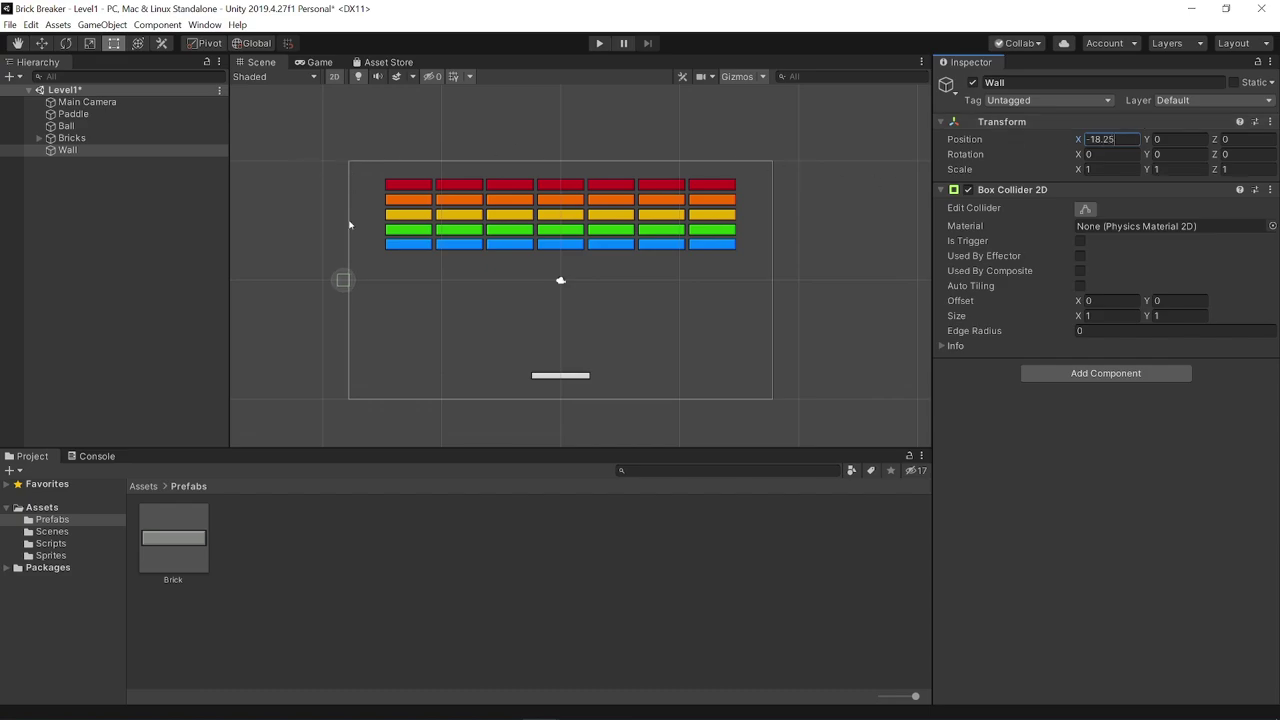
middle_drag(383, 229, 509, 326)
scroll(449, 332, up, 3)
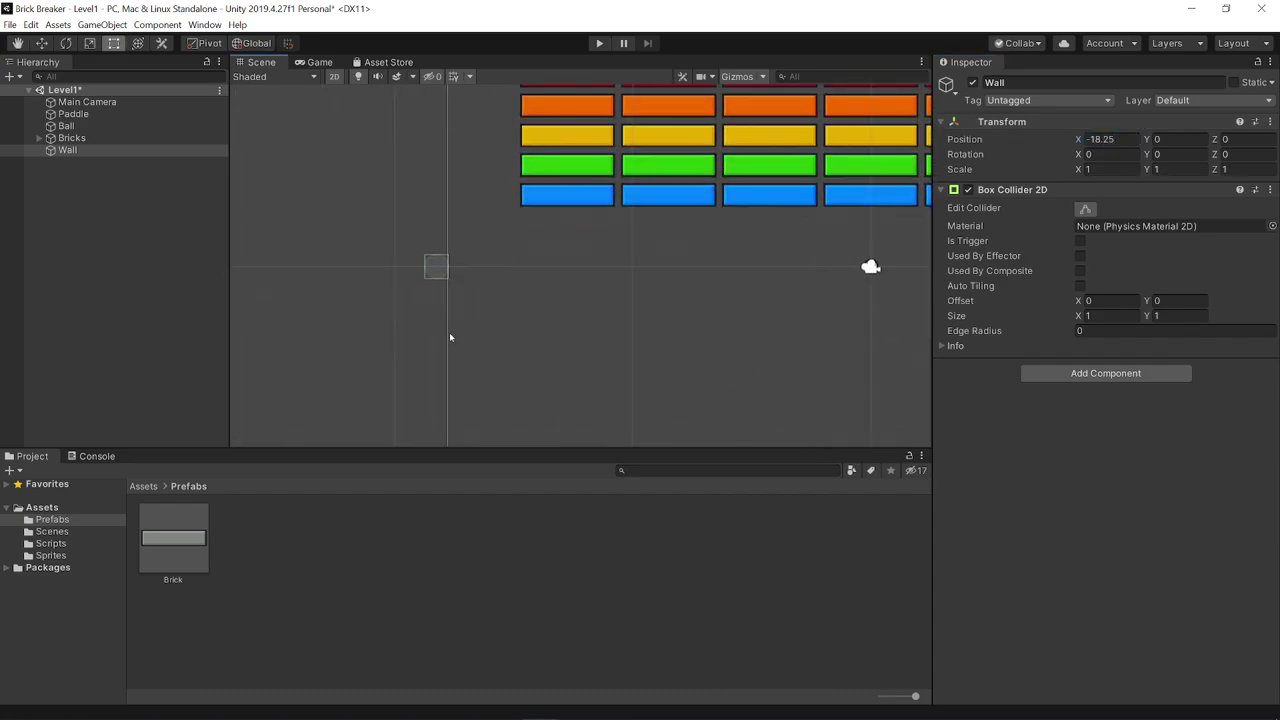
scroll(493, 347, down, 2)
scroll(459, 313, down, 1)
scroll(459, 313, down, 2)
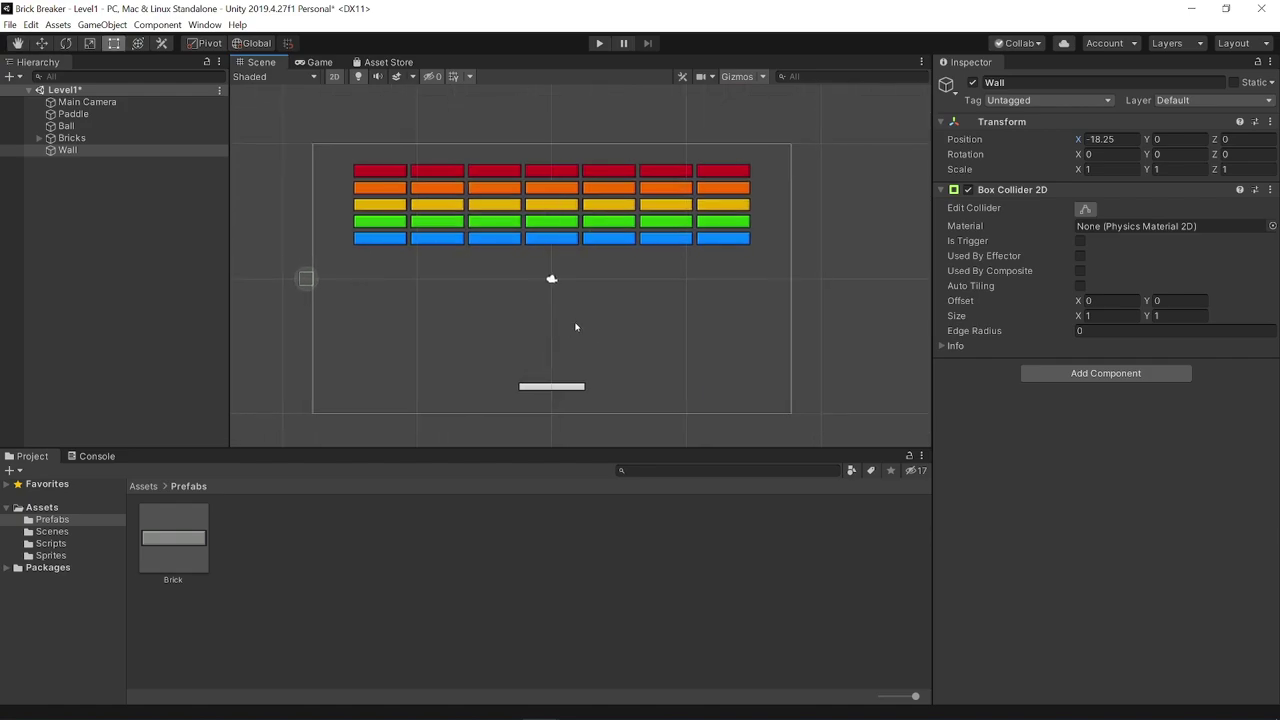
click(1105, 139)
text(7)
click(614, 306)
click(66, 150)
Set Wall's Scale Y to 20 so it spans the play-area height
scroll(346, 268, up, 5)
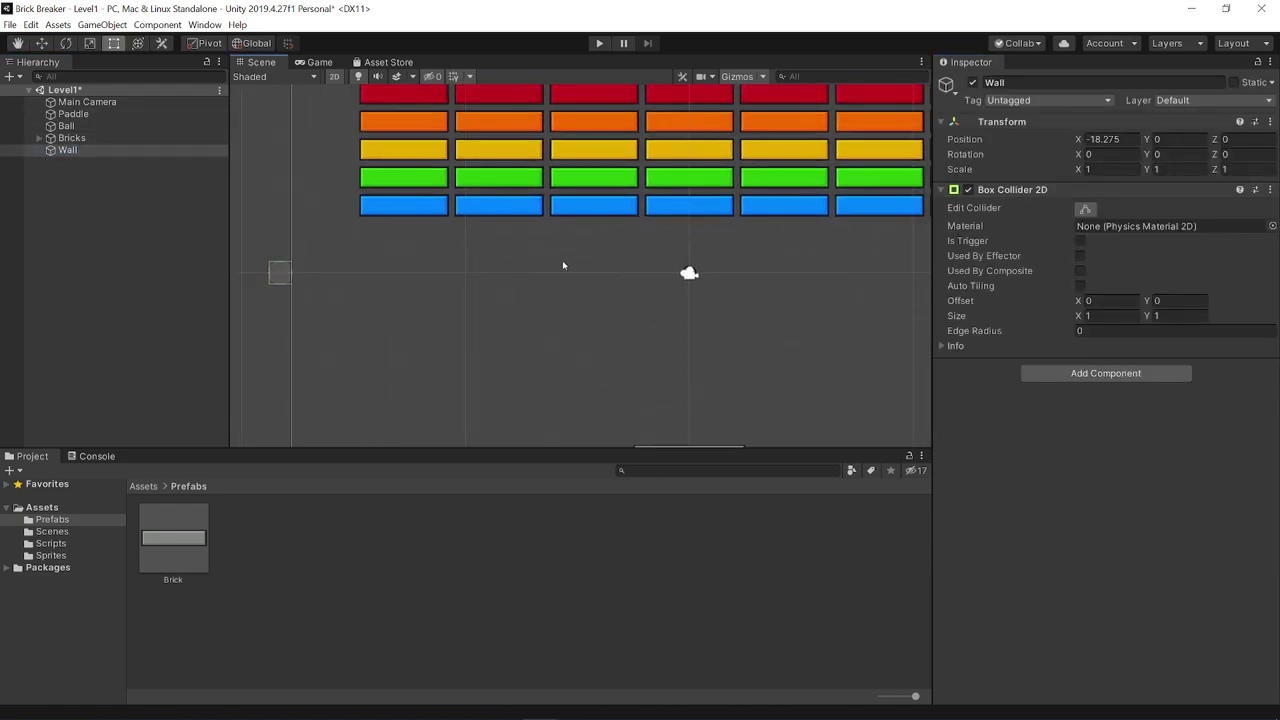
scroll(621, 290, down, 5)
scroll(560, 290, down, 1)
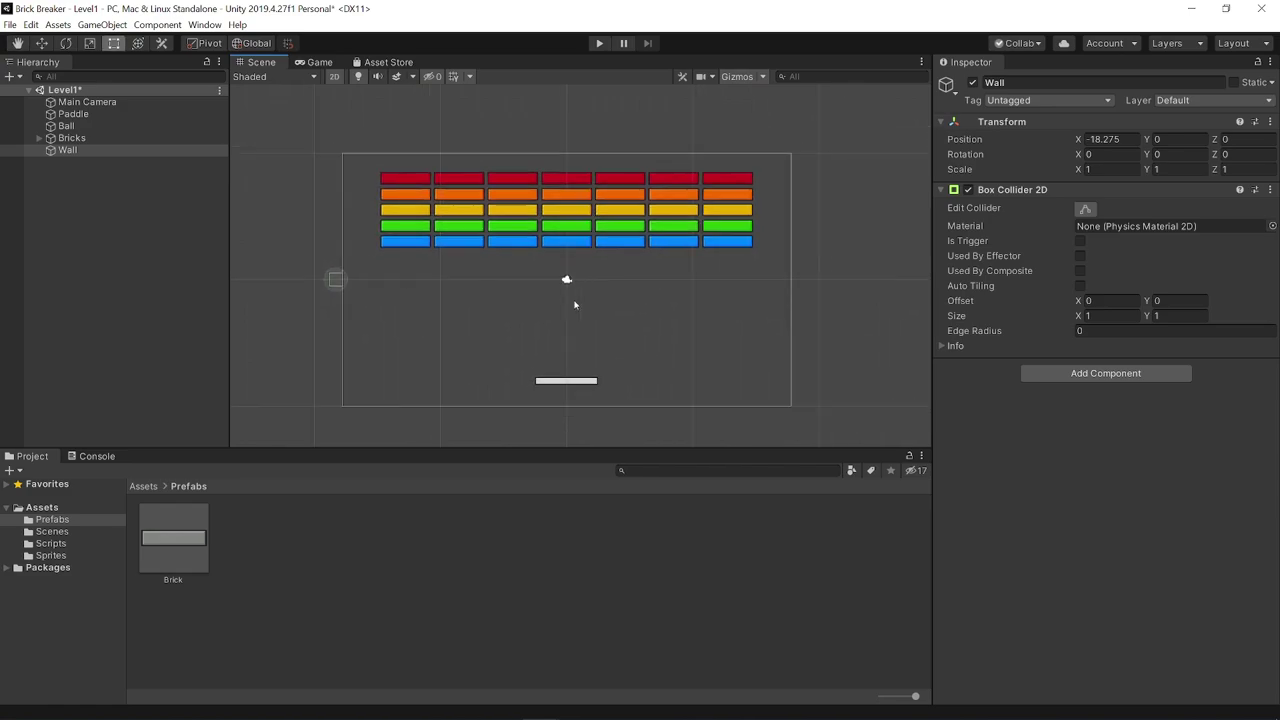
click(1156, 170)
text(1.6)
drag(1148, 170, 1263, 178)
click(1162, 169)
text(20)
click(70, 152)
Duplicate the wall and place Wall (1) at X 18.275 as the right edge
key(ctrl+d)
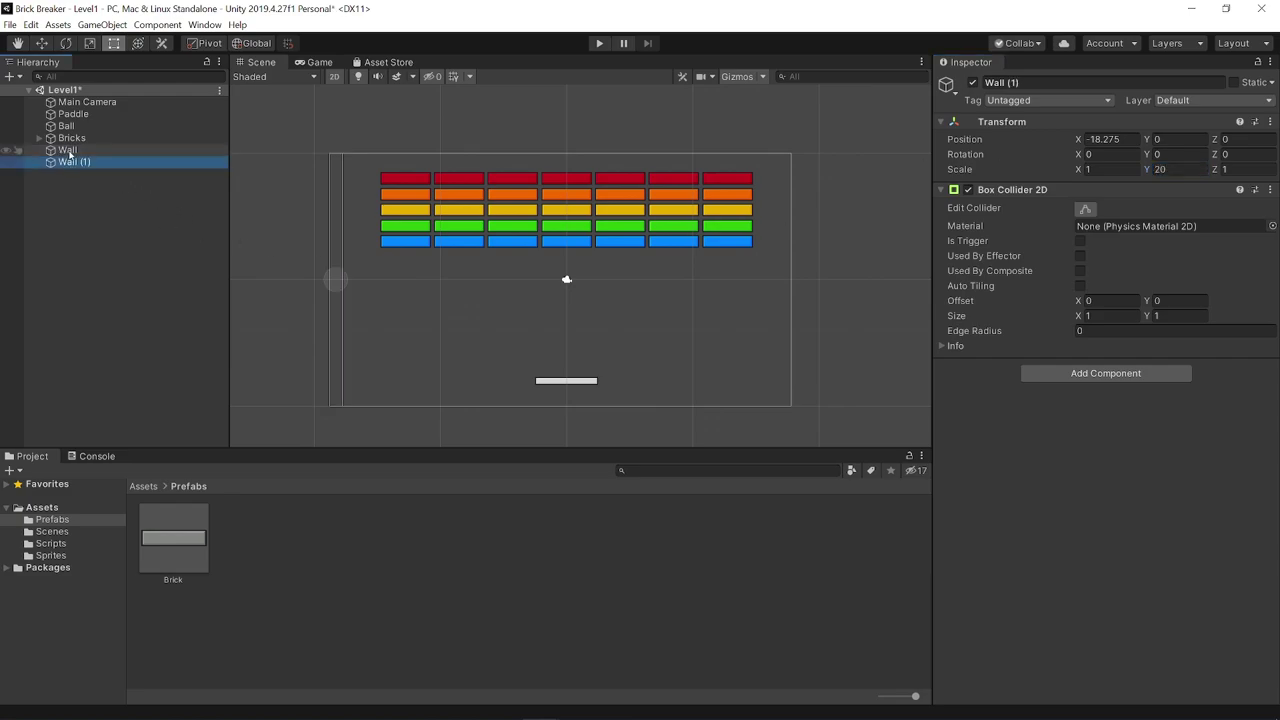
click(1100, 139)
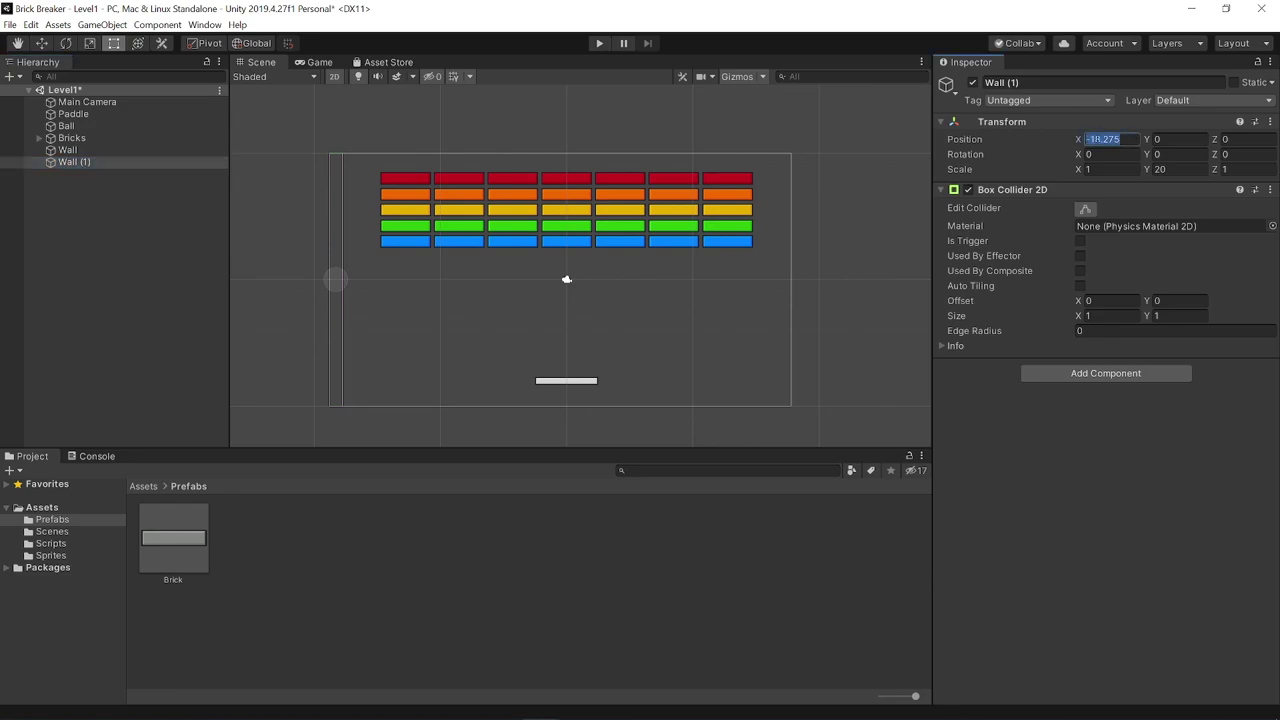
key(Delete)
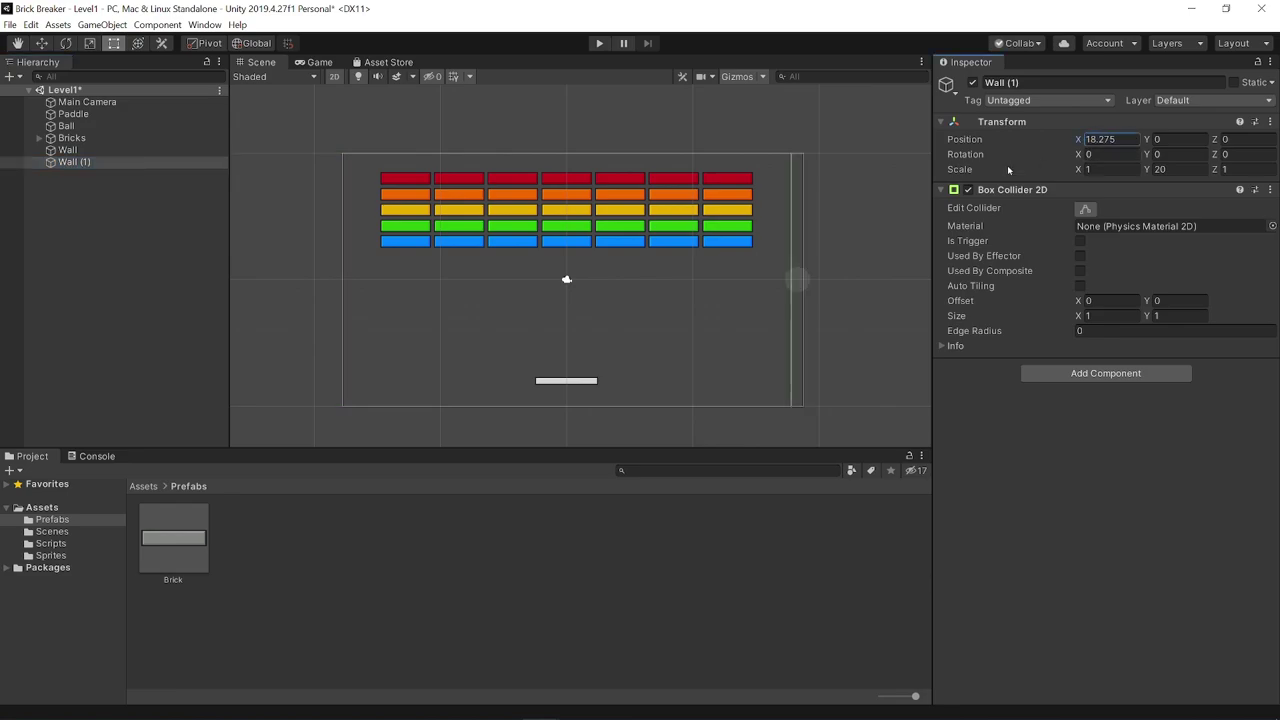
Duplicate Wall (1) into Wall (2) with X position 0 and scale 40 × 1
click(78, 163)
key(ctrl+d)
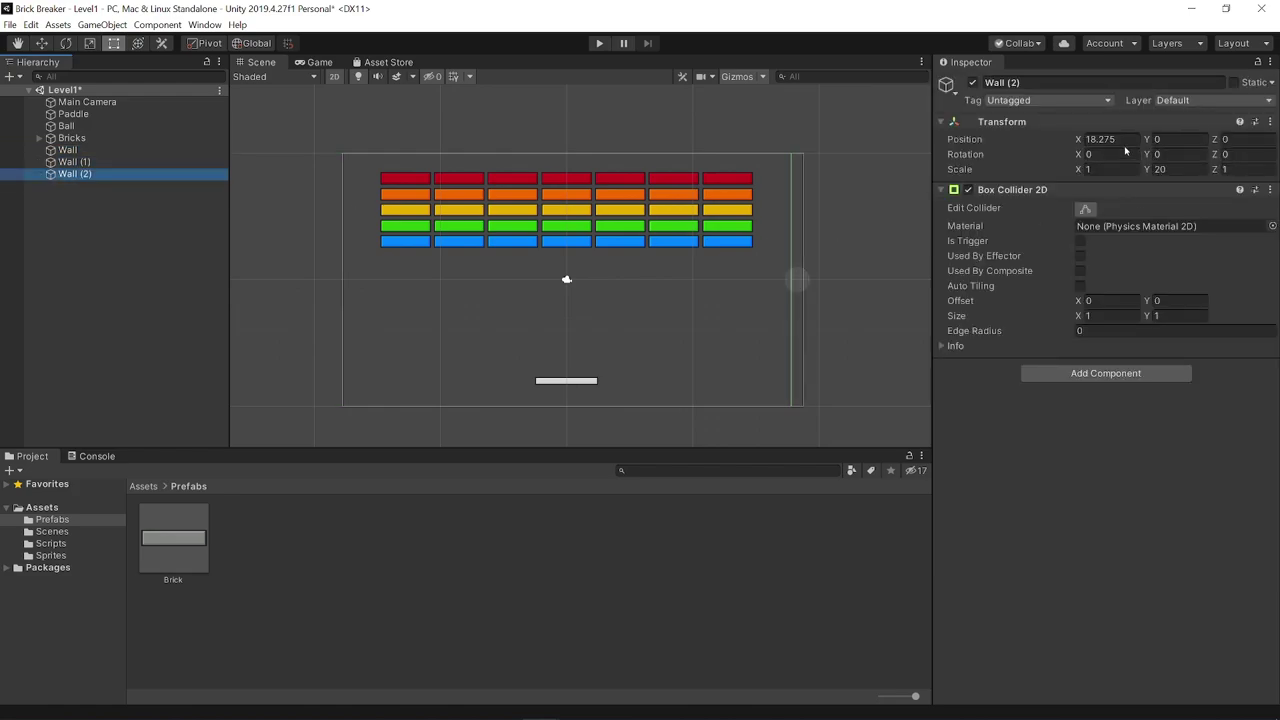
click(1100, 139)
text(0)
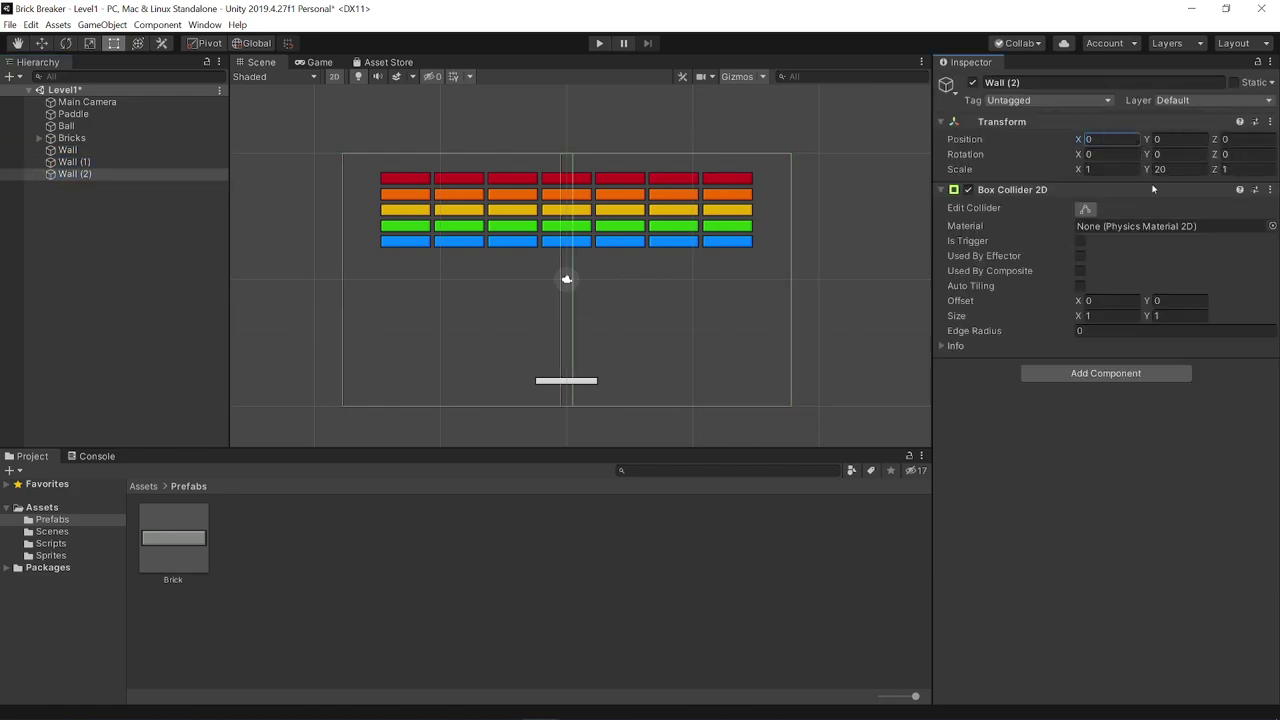
click(1162, 169)
text(1)
click(1106, 169)
text(20)
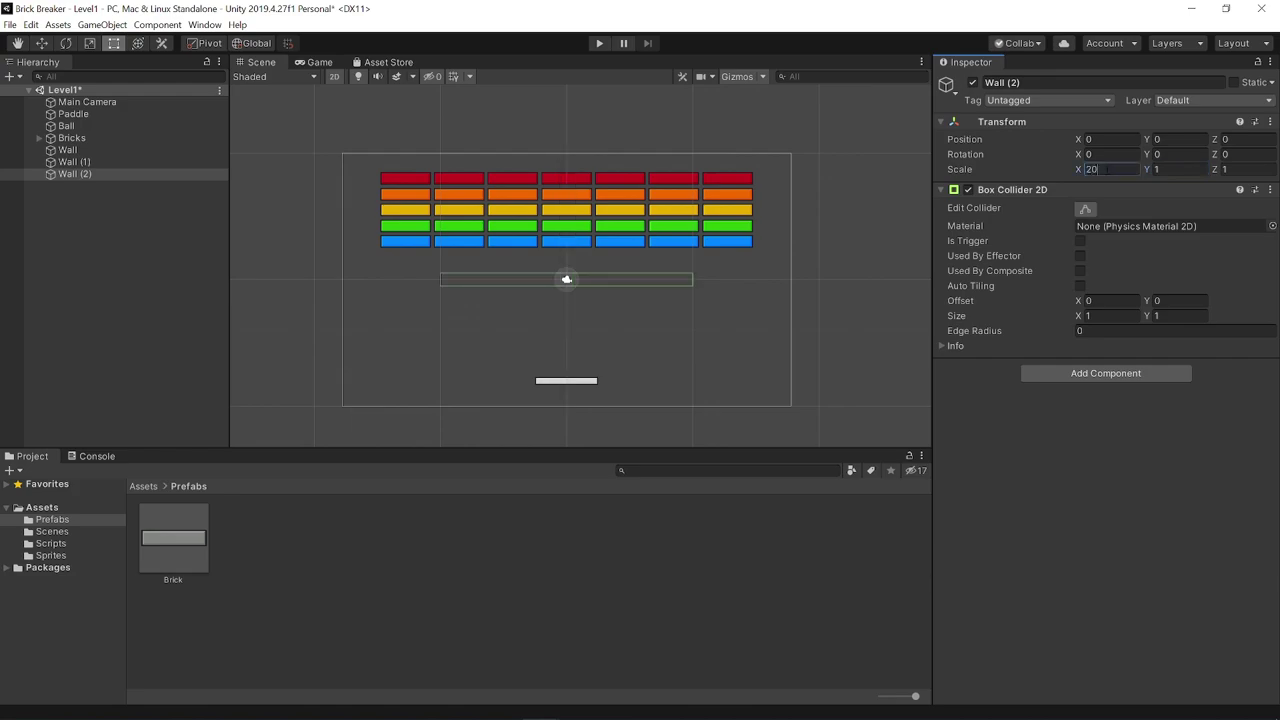
key(BackSpace)
key(BackSpace)
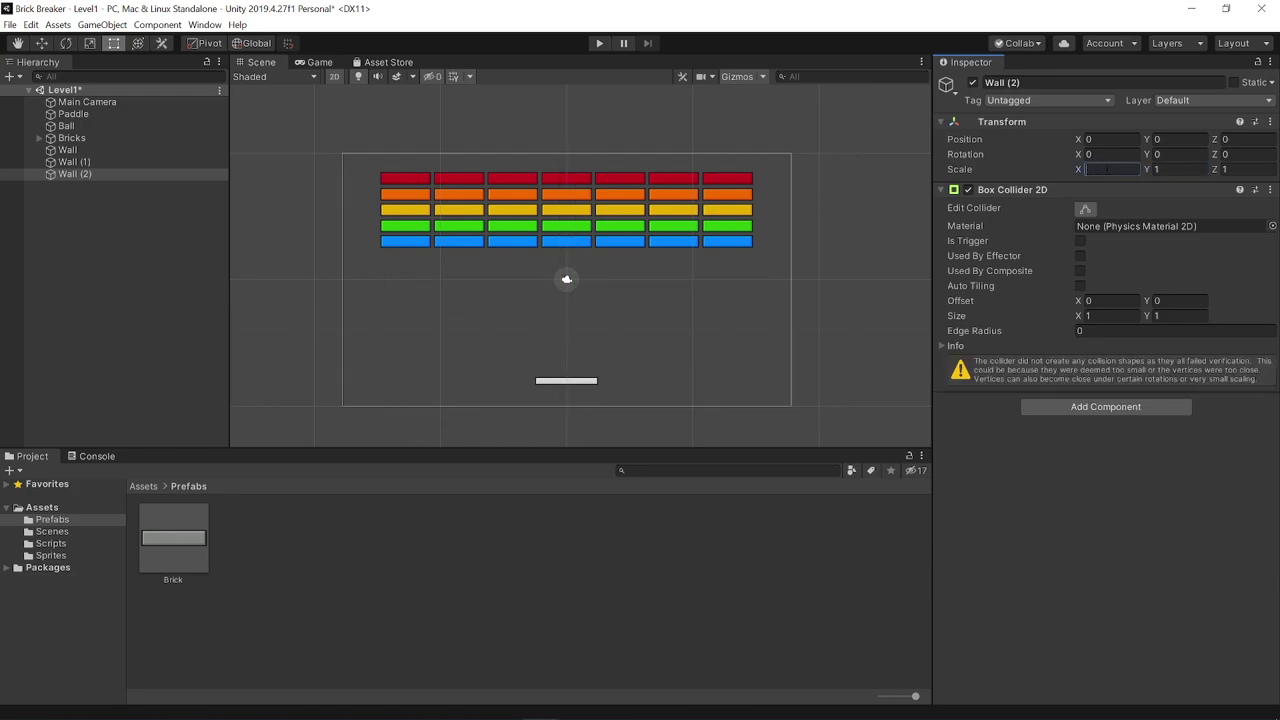
text(40)
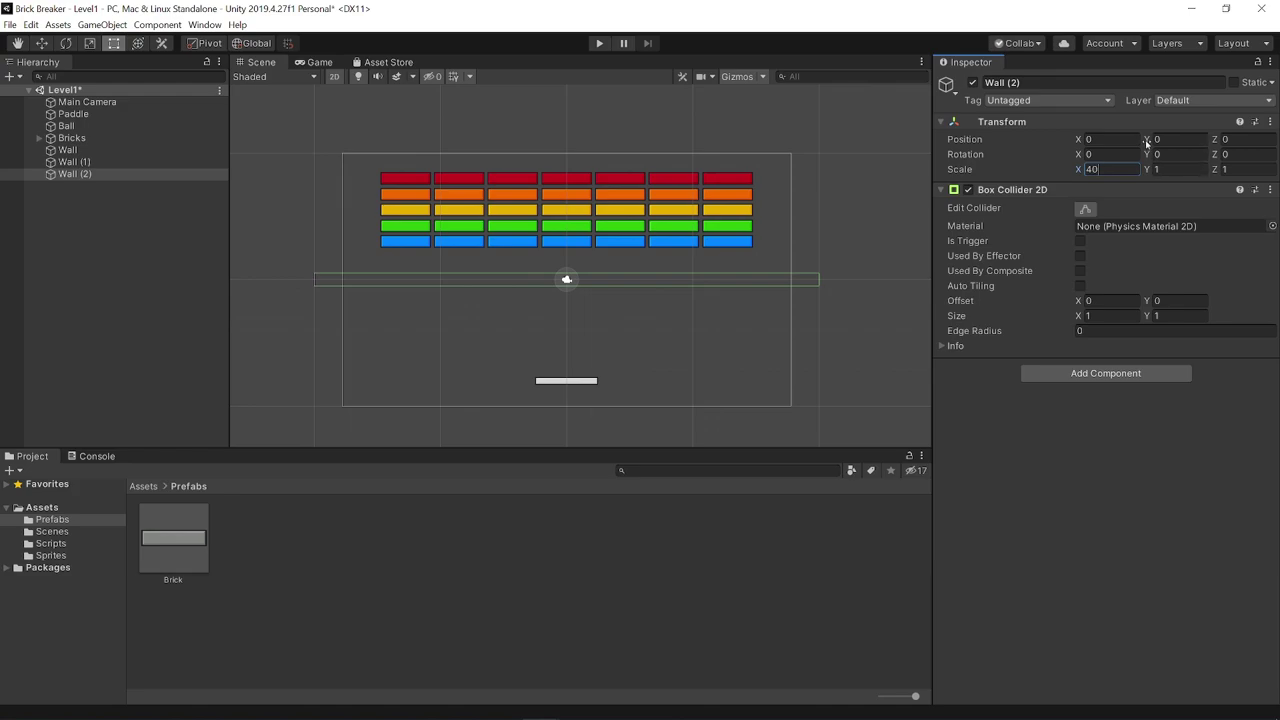
Move Wall (2) up to Y 10.5 along the top edge, then duplicate it as Wall (3)
mouse_move(1147, 139)
mouse_down()
mouse_move(127, 164)
mouse_move(139, 160)
mouse_up()
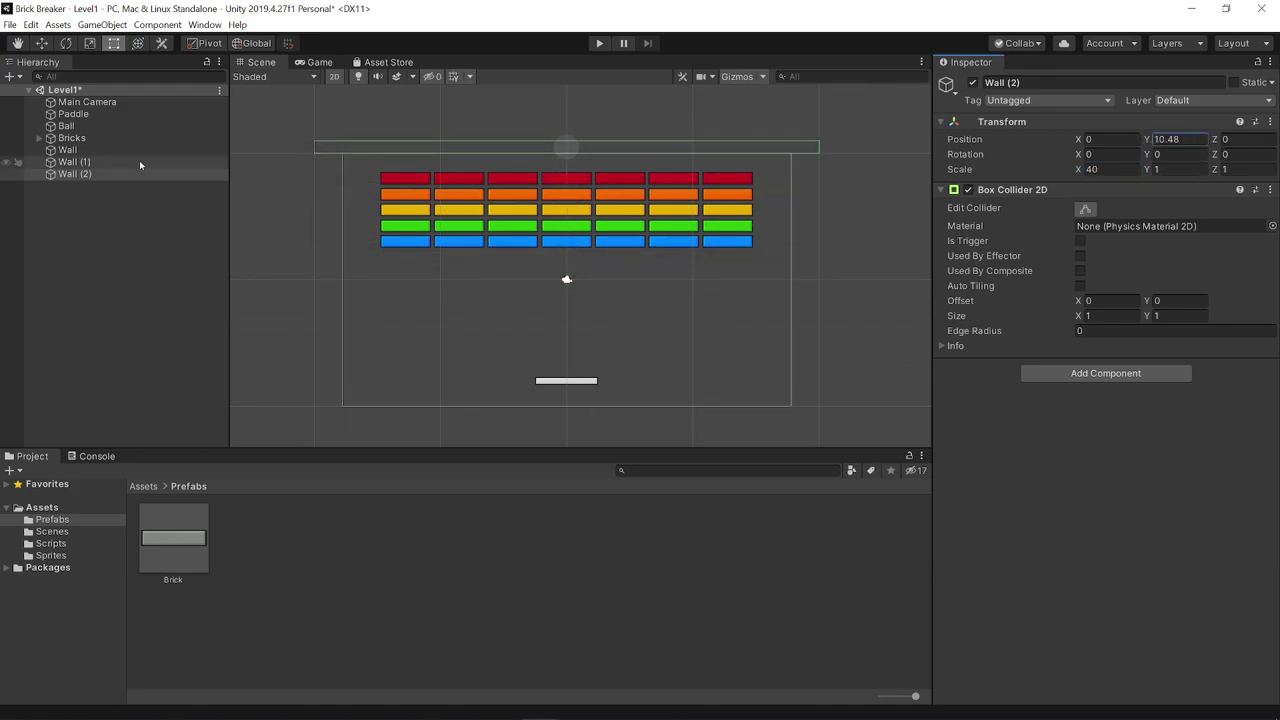
click(1190, 138)
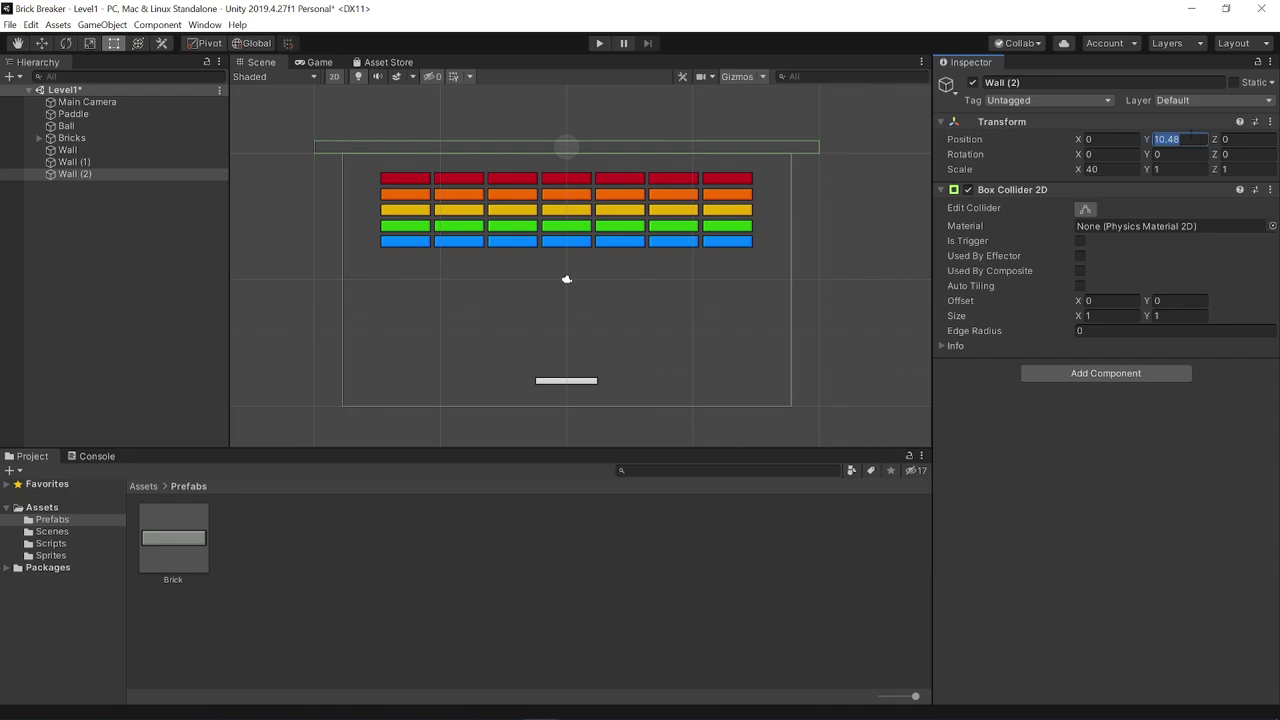
text(10.5)
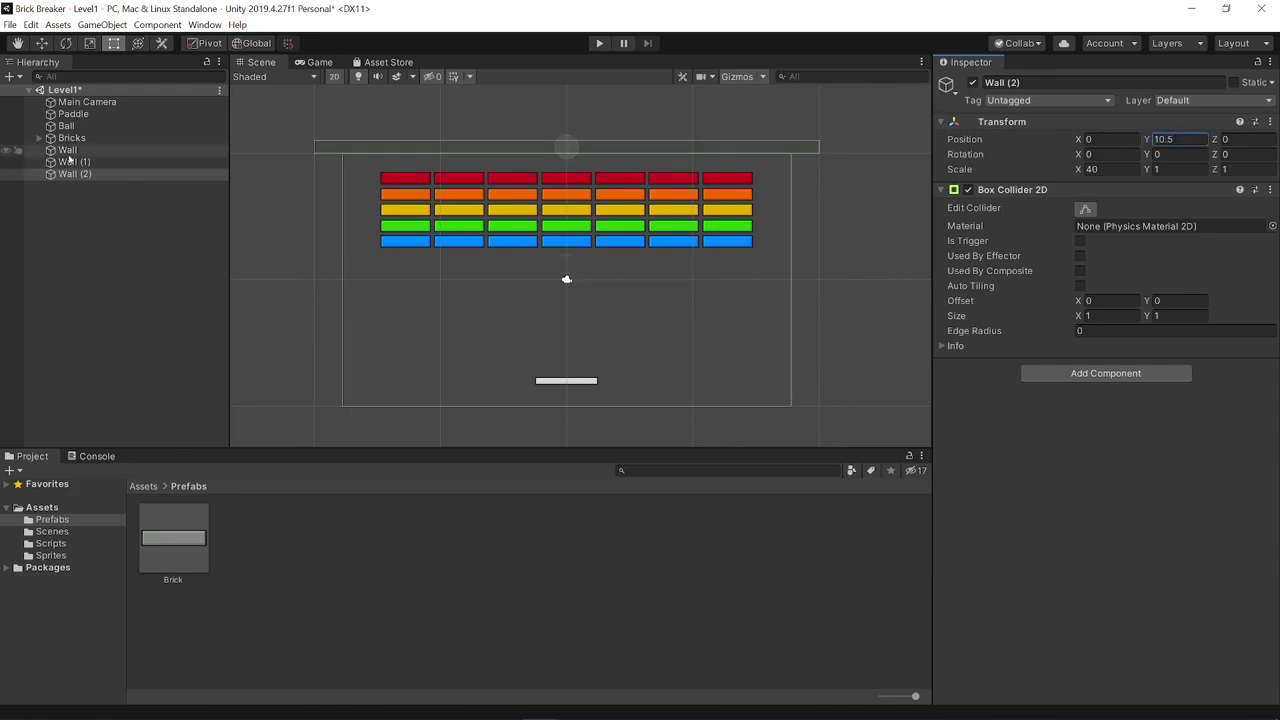
shift+click(67, 150)
click(87, 175)
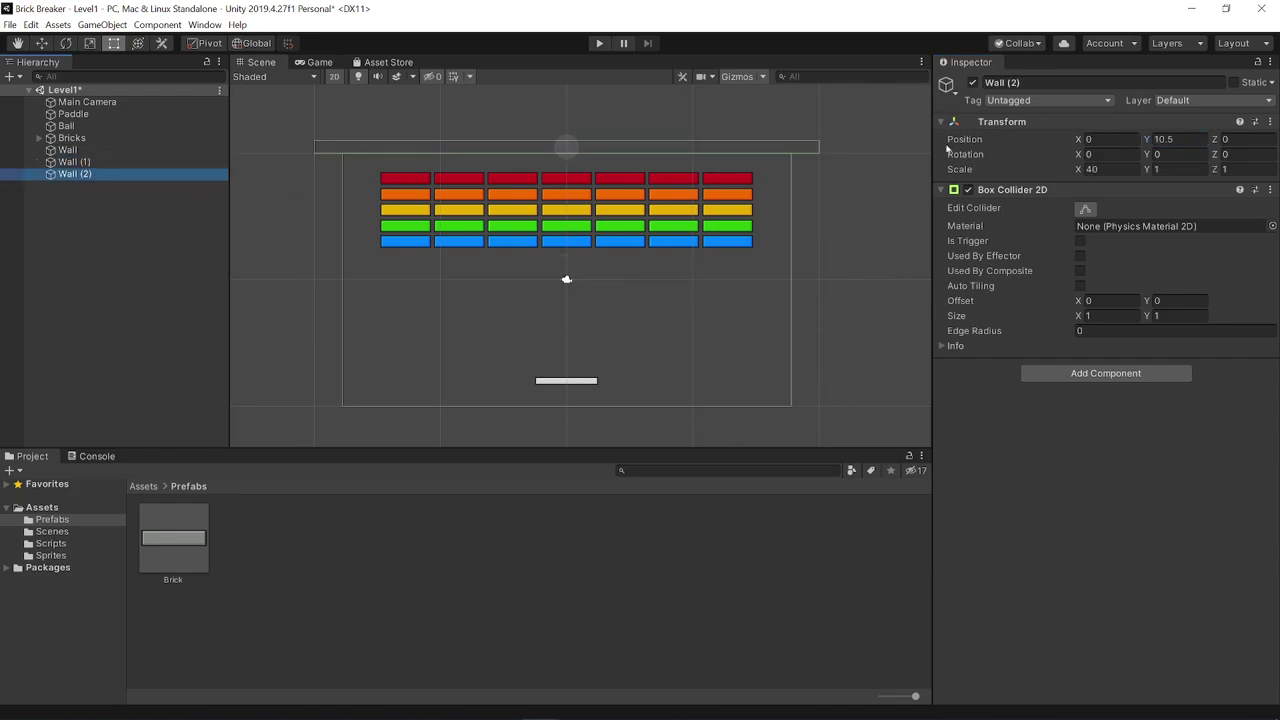
key(ctrl+d)
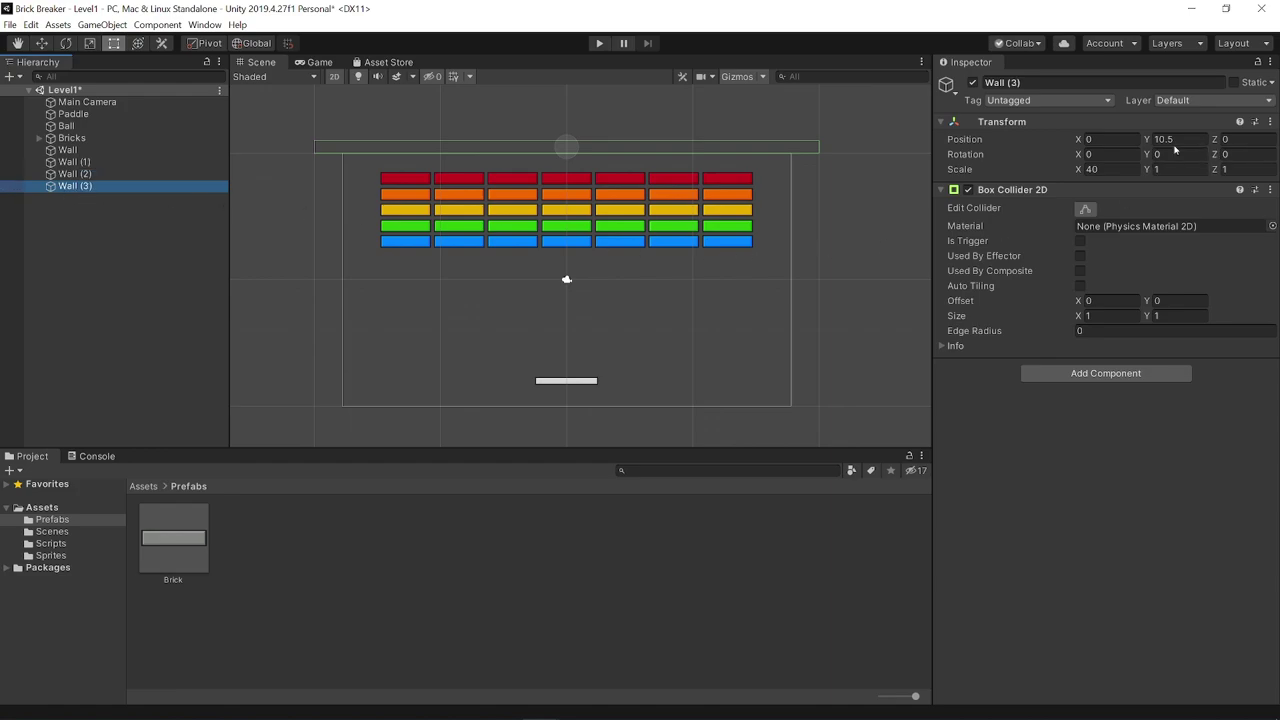
Set Wall (3) to Y -10.5 as the bottom edge and frame all four walls
click(1188, 140)
text(-10.5)
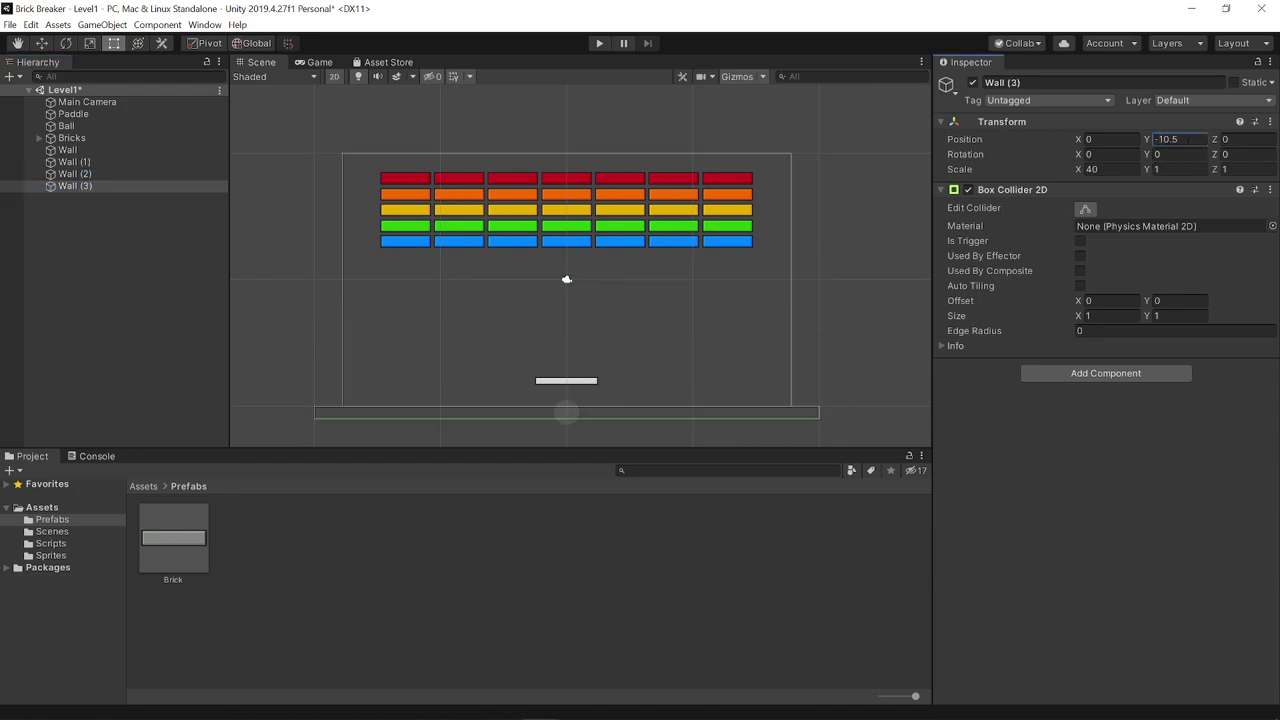
shift+click(68, 150)
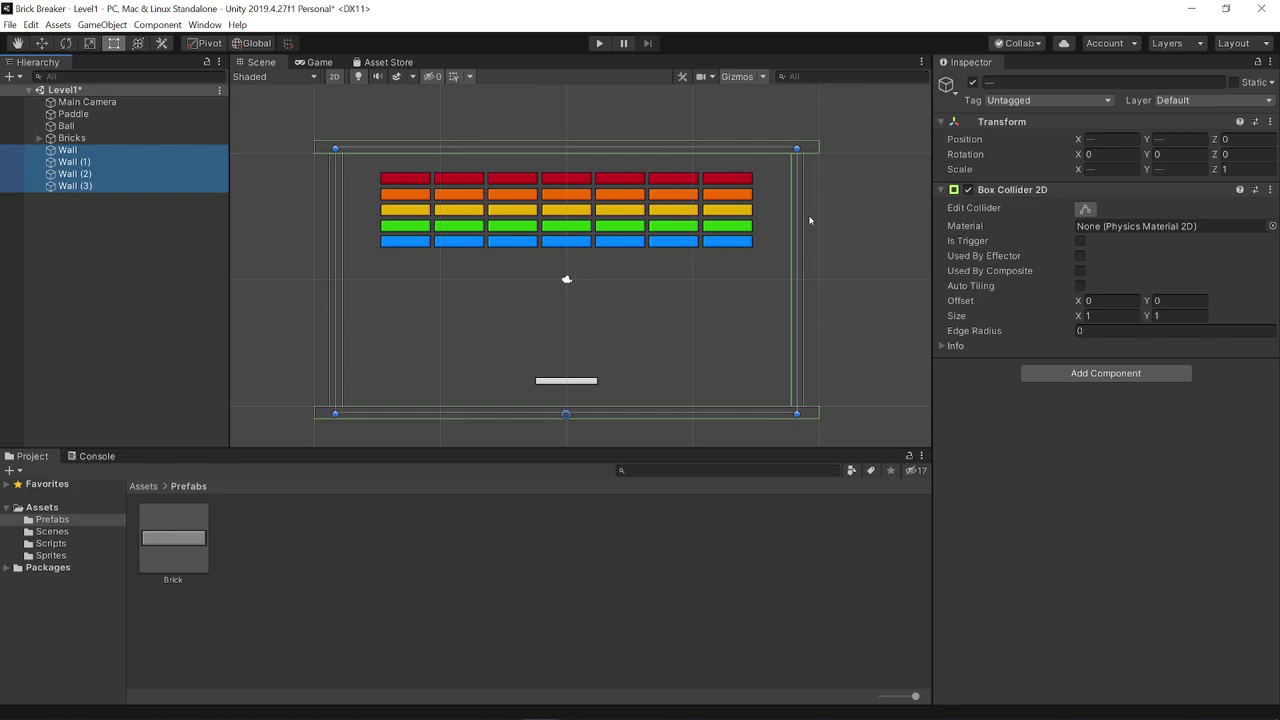
scroll(880, 349, up, 2)
key(f)
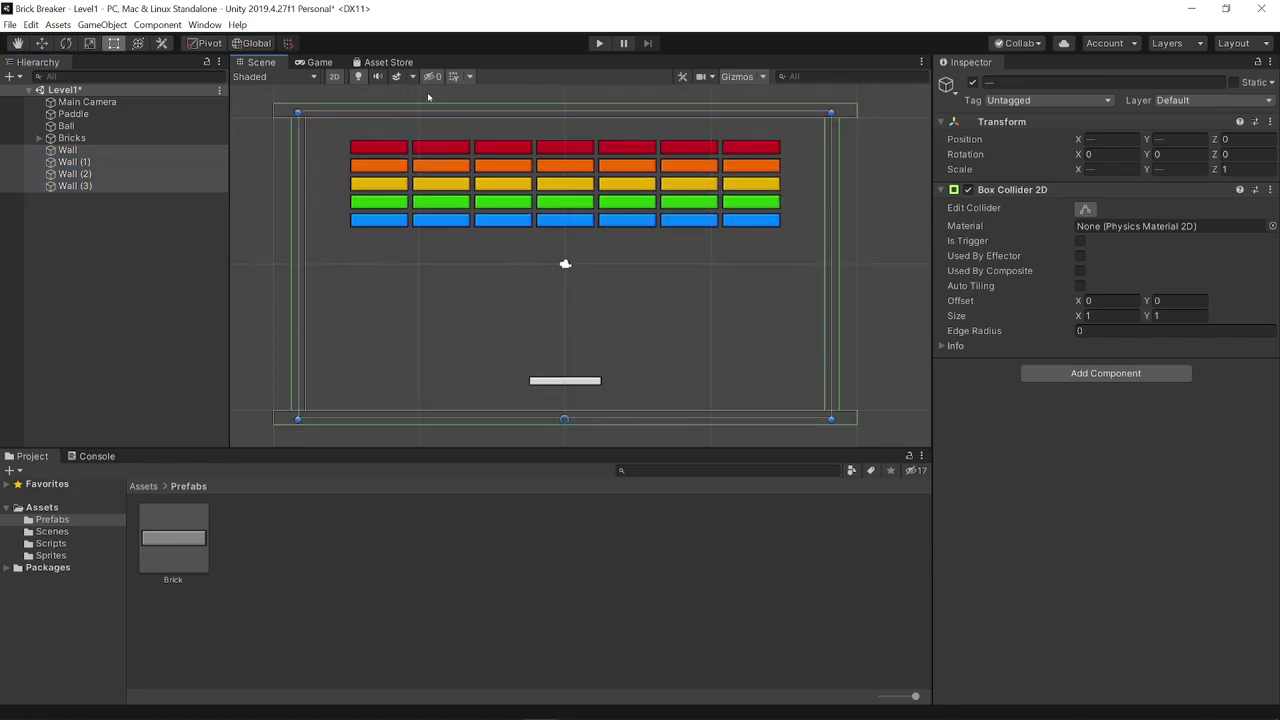
scroll(475, 346, down, 1)
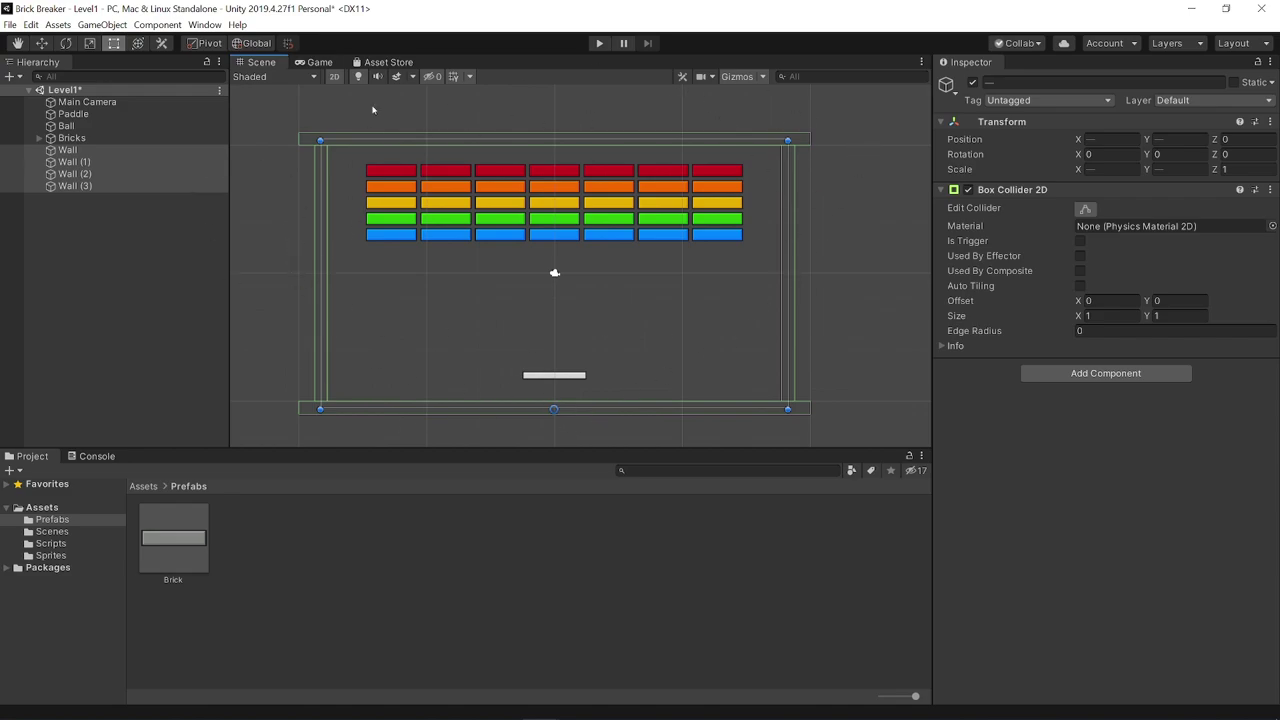
Rename all four wall objects to 'Wall' and save the Level1 scene
click(16, 186)
shift+click(16, 150)
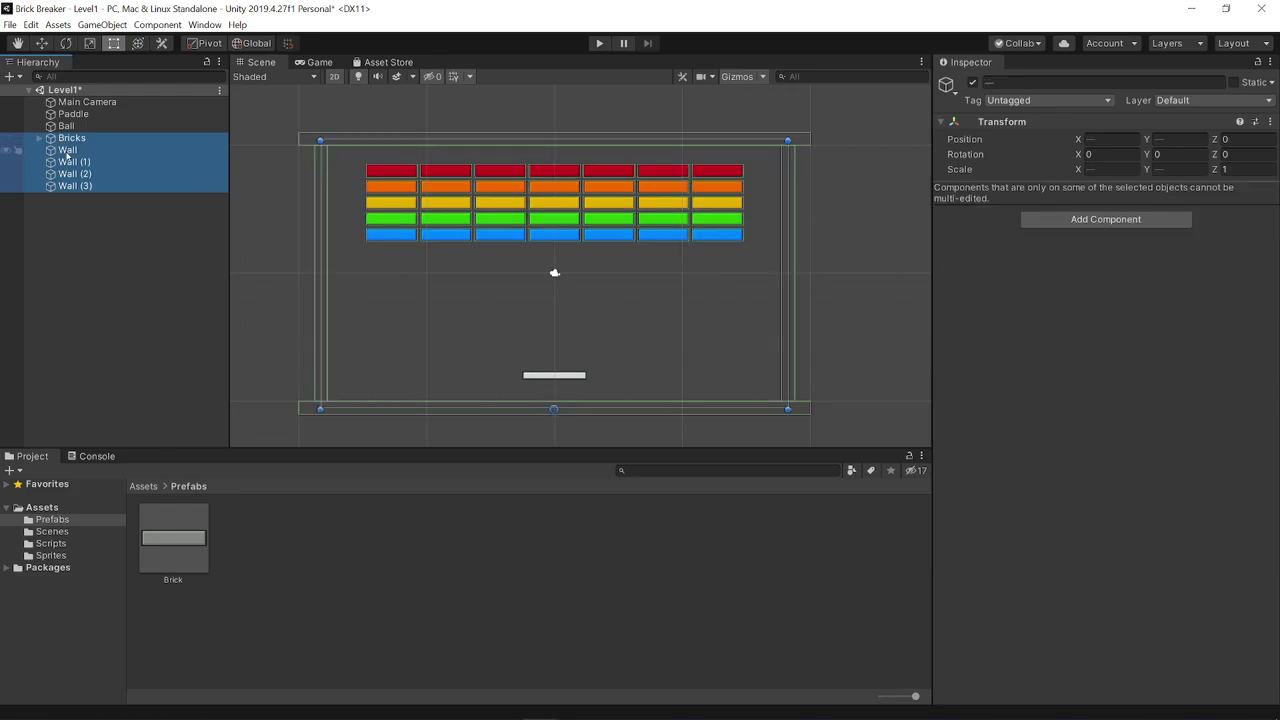
click(1044, 88)
text(Wall)
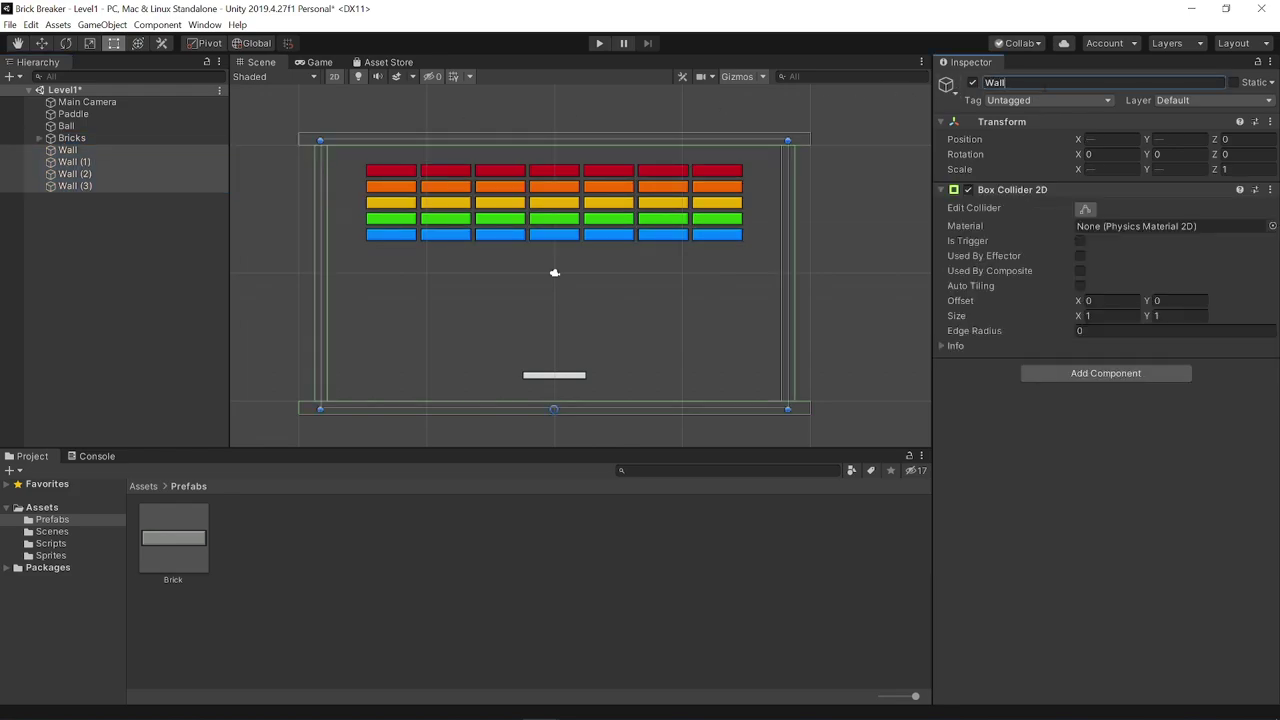
key(Return)
key(ctrl+s)
click(156, 290)
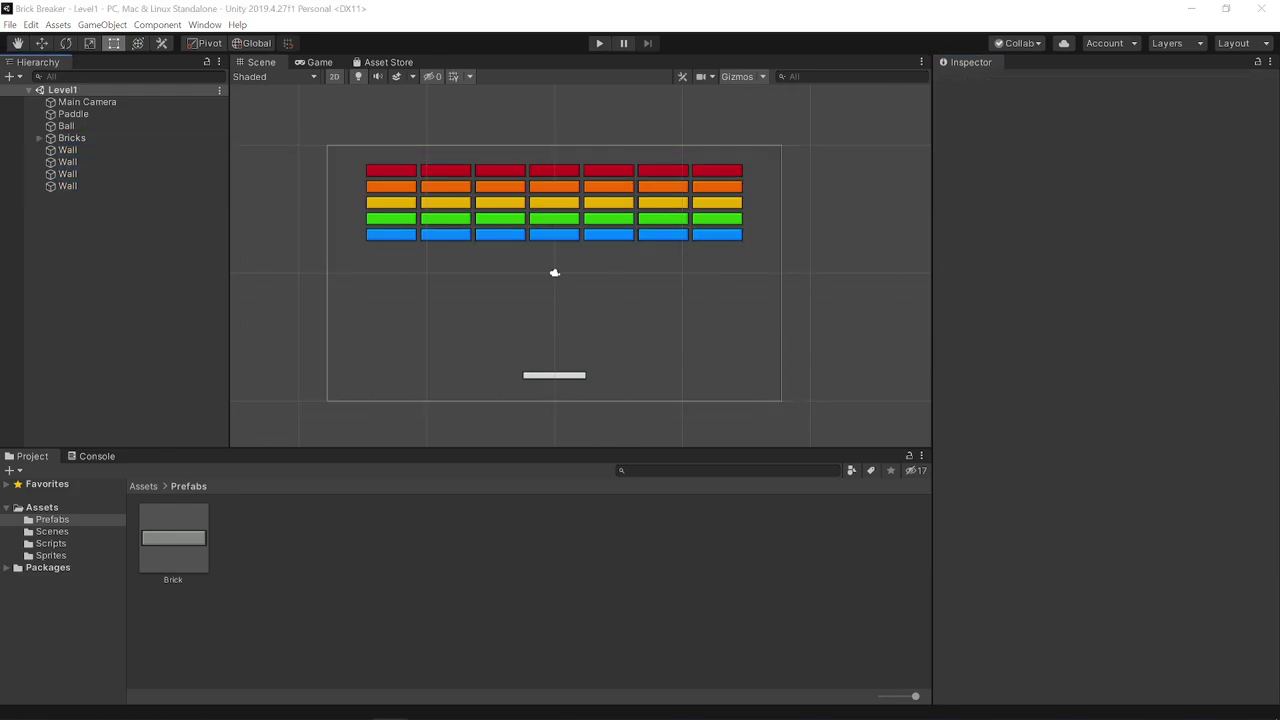
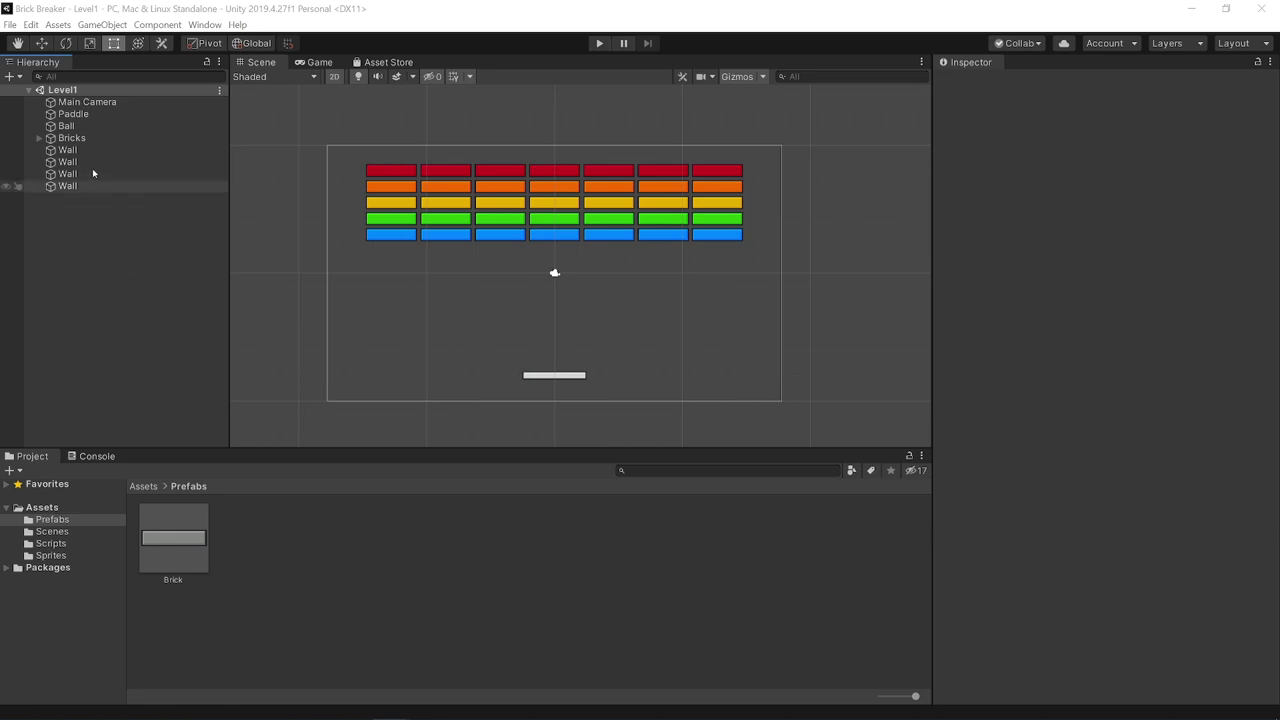
Create a new C# script named Paddle in the Scripts folder
click(56, 545)
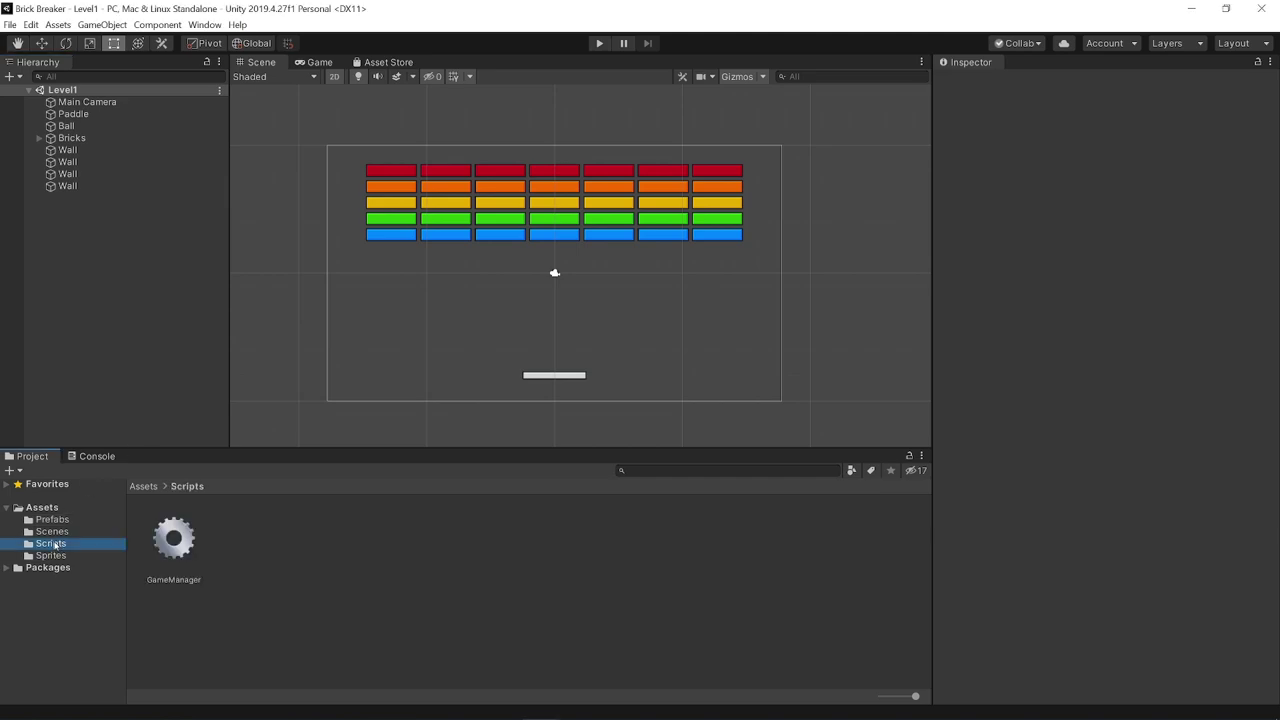
right_click(271, 559)
mouse_move(322, 224)
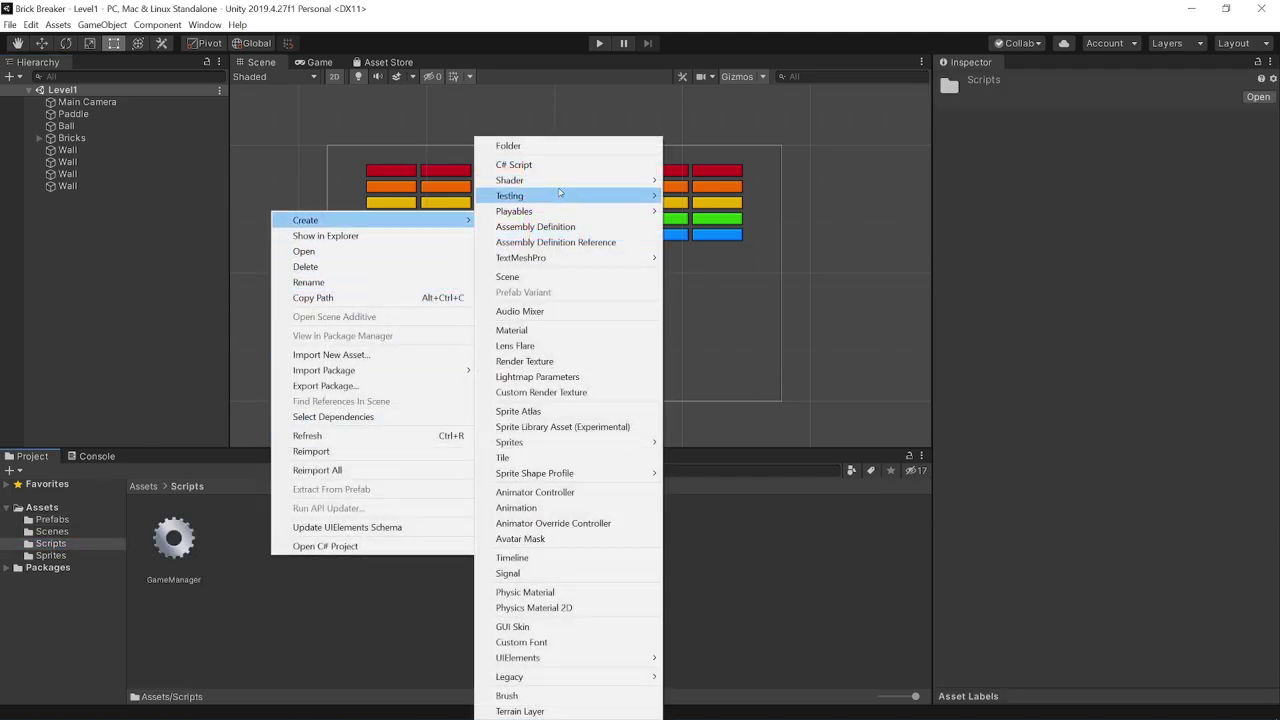
click(532, 167)
text(Paddle)
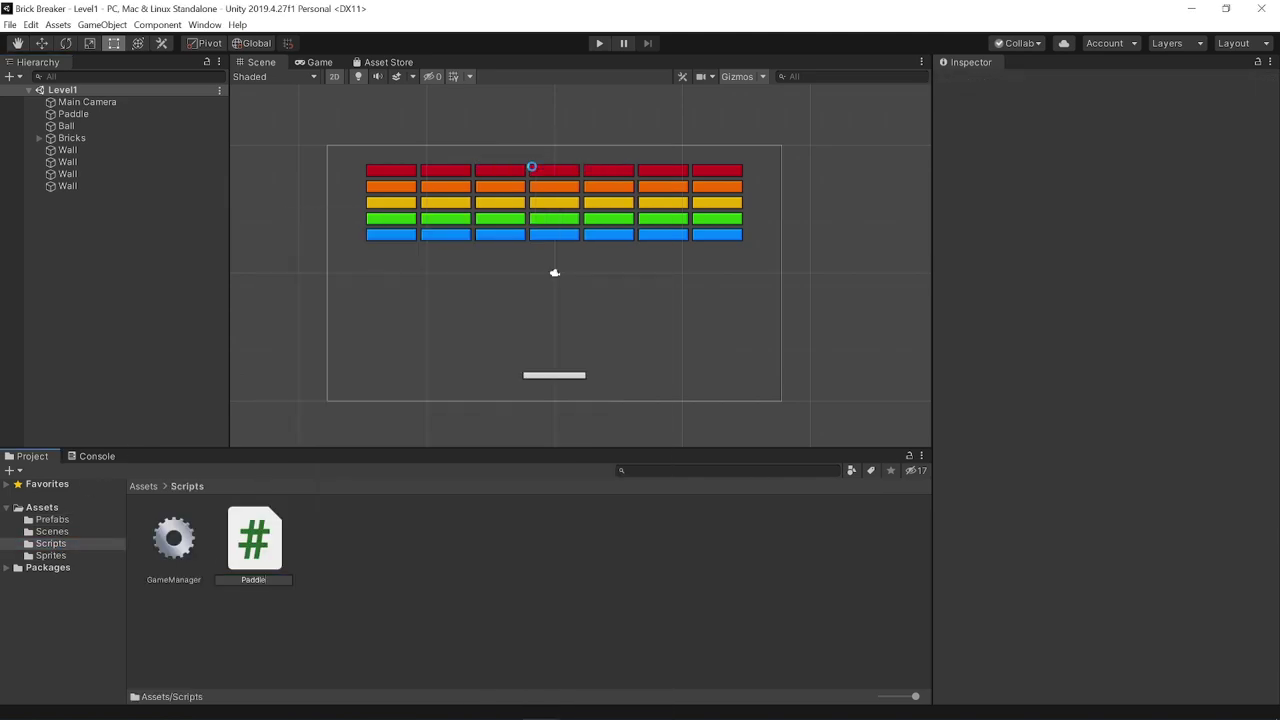
key(Return)
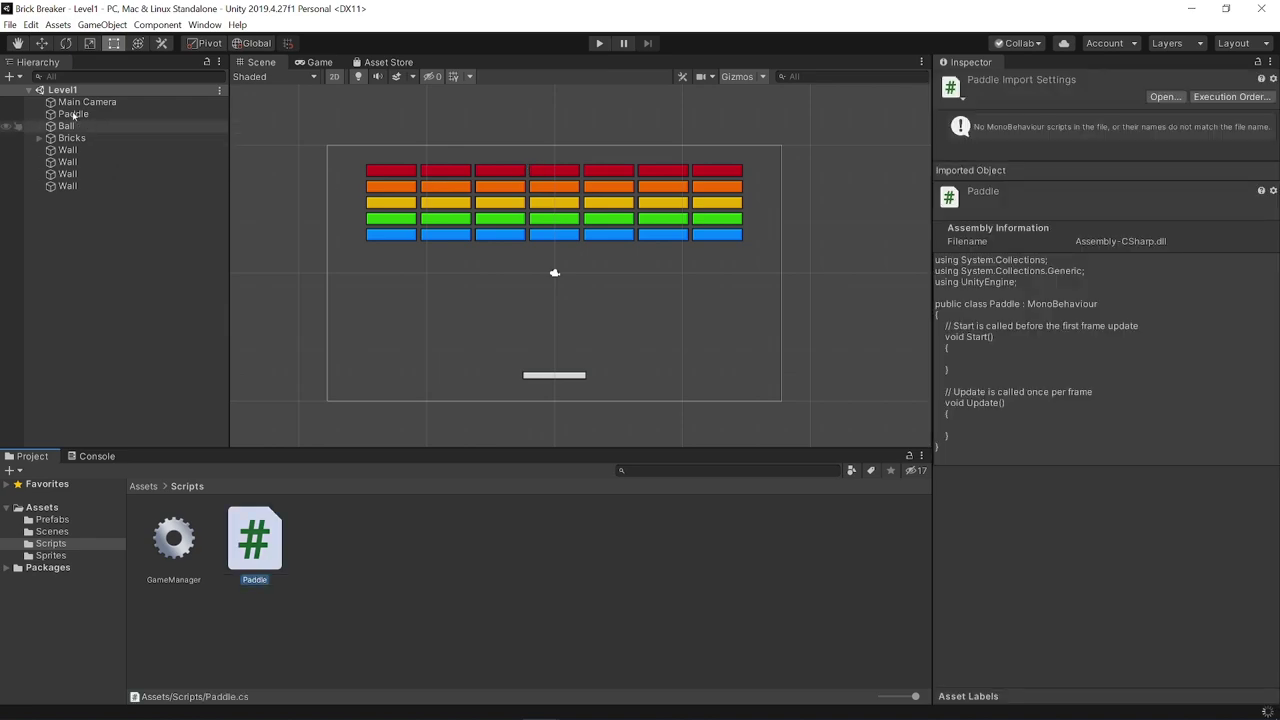
Attach the Paddle script to the Paddle object in the Inspector
click(74, 115)
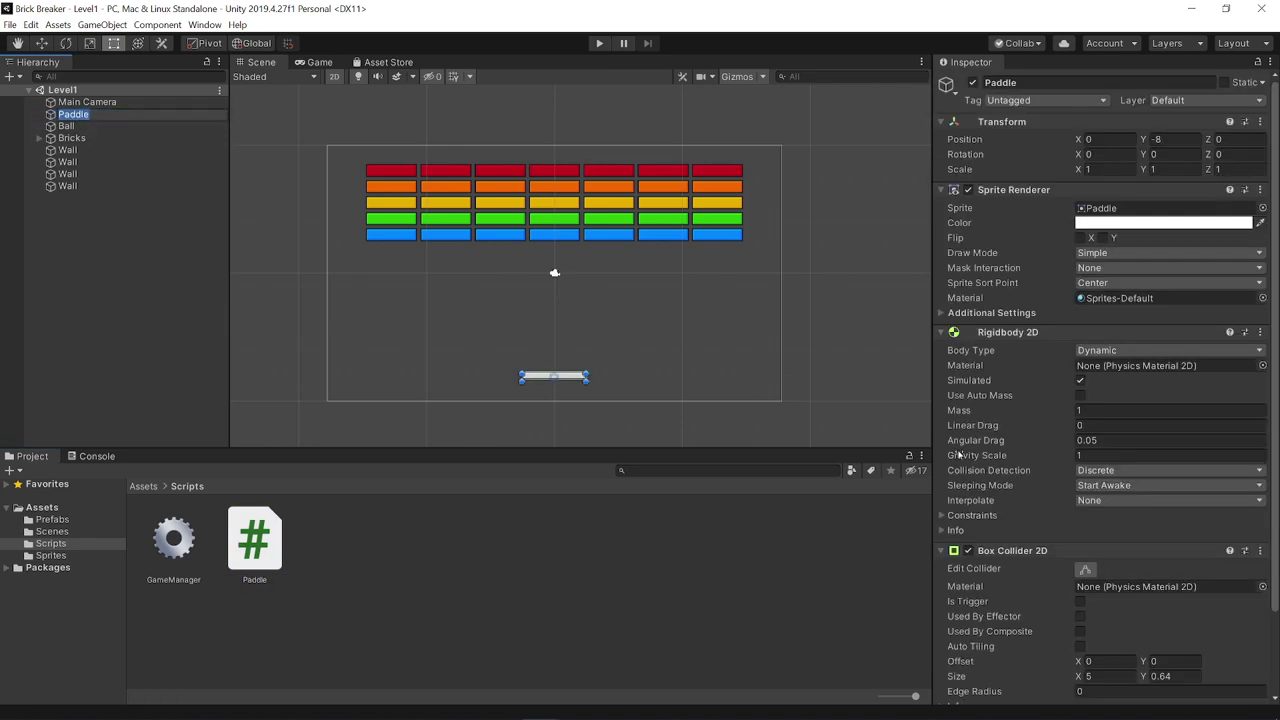
scroll(971, 587, down, 5)
drag(254, 540, 985, 685)
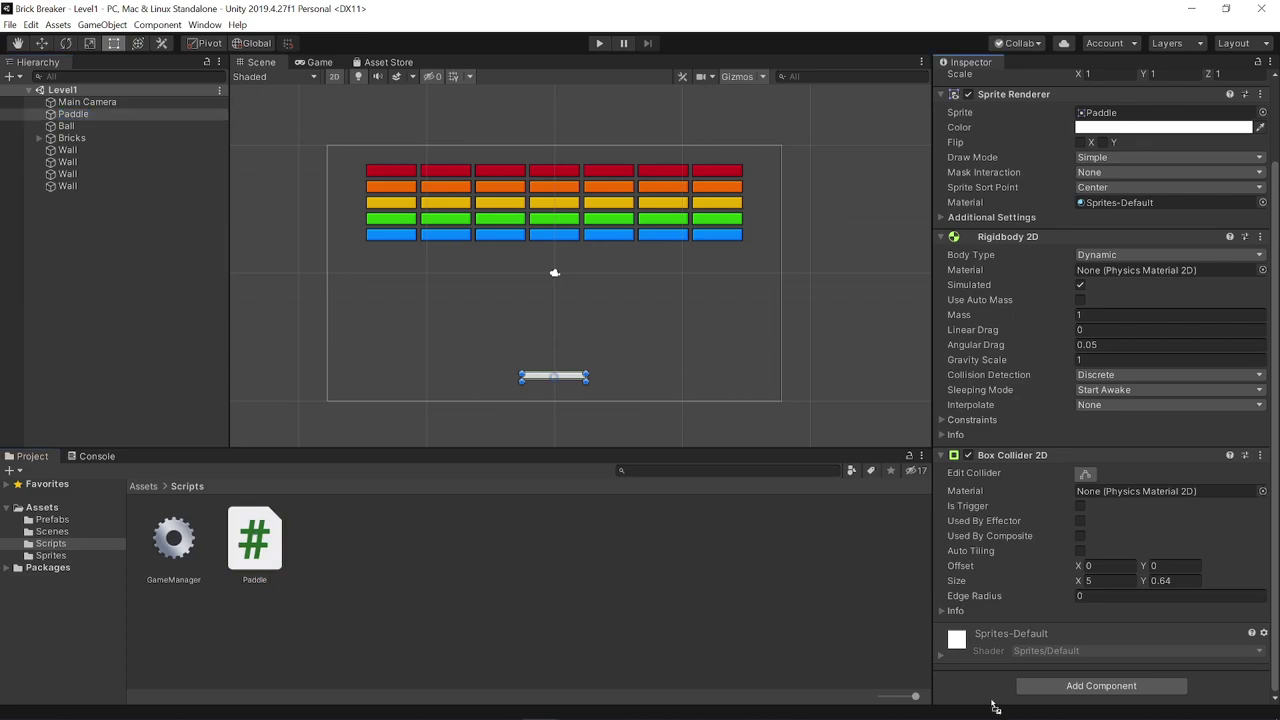
scroll(1000, 645, down, 2)
Open the Paddle script component in Visual Studio Code via Edit Script
click(1103, 687)
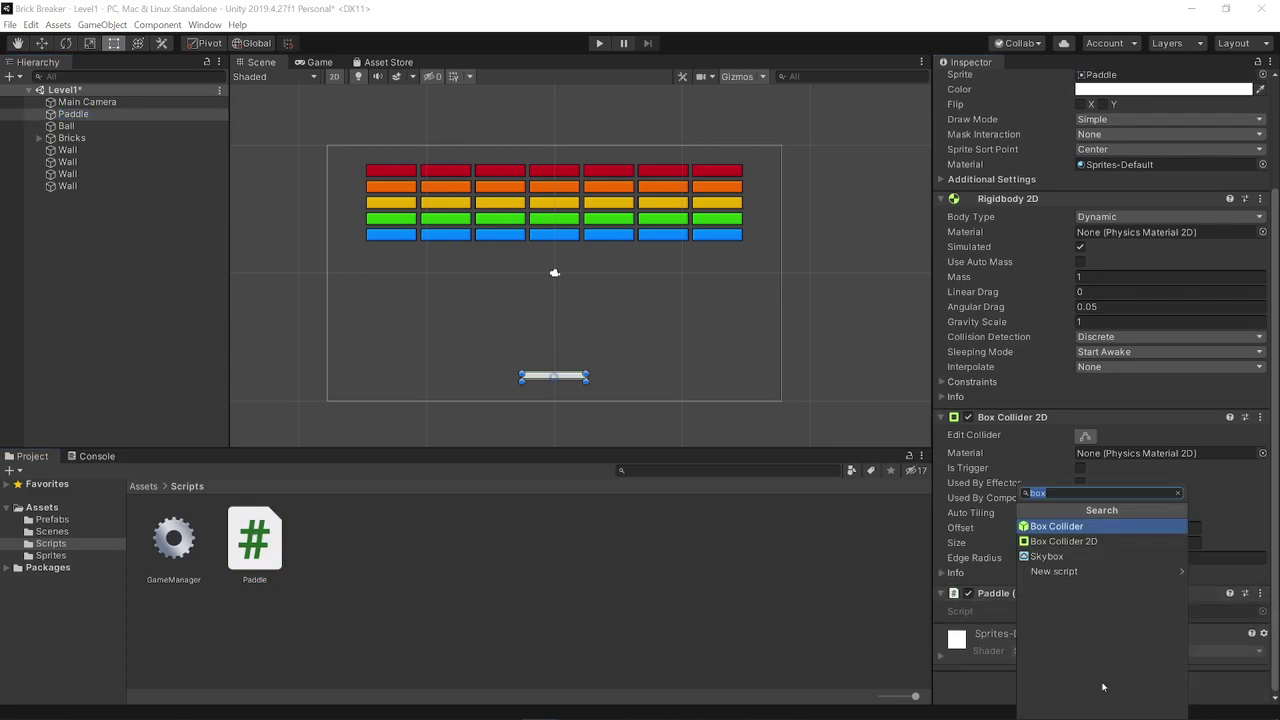
key(BackSpace)
click(982, 683)
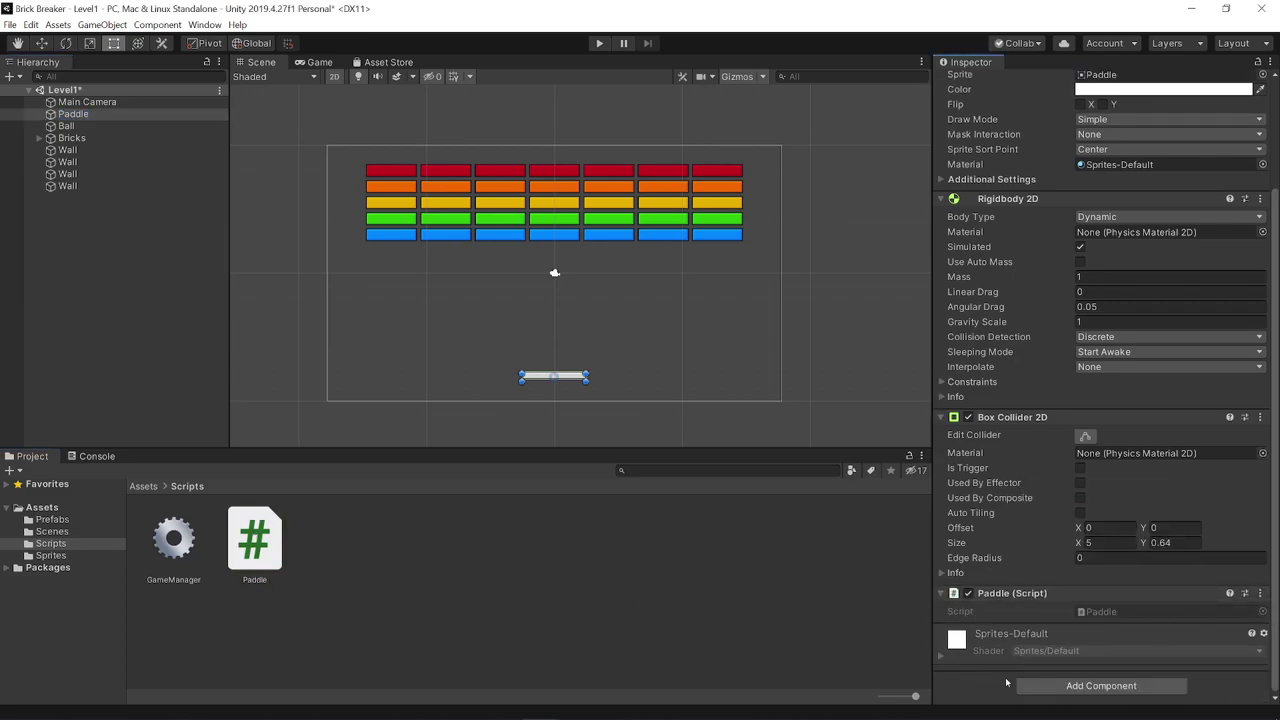
click(1259, 594)
click(1100, 594)
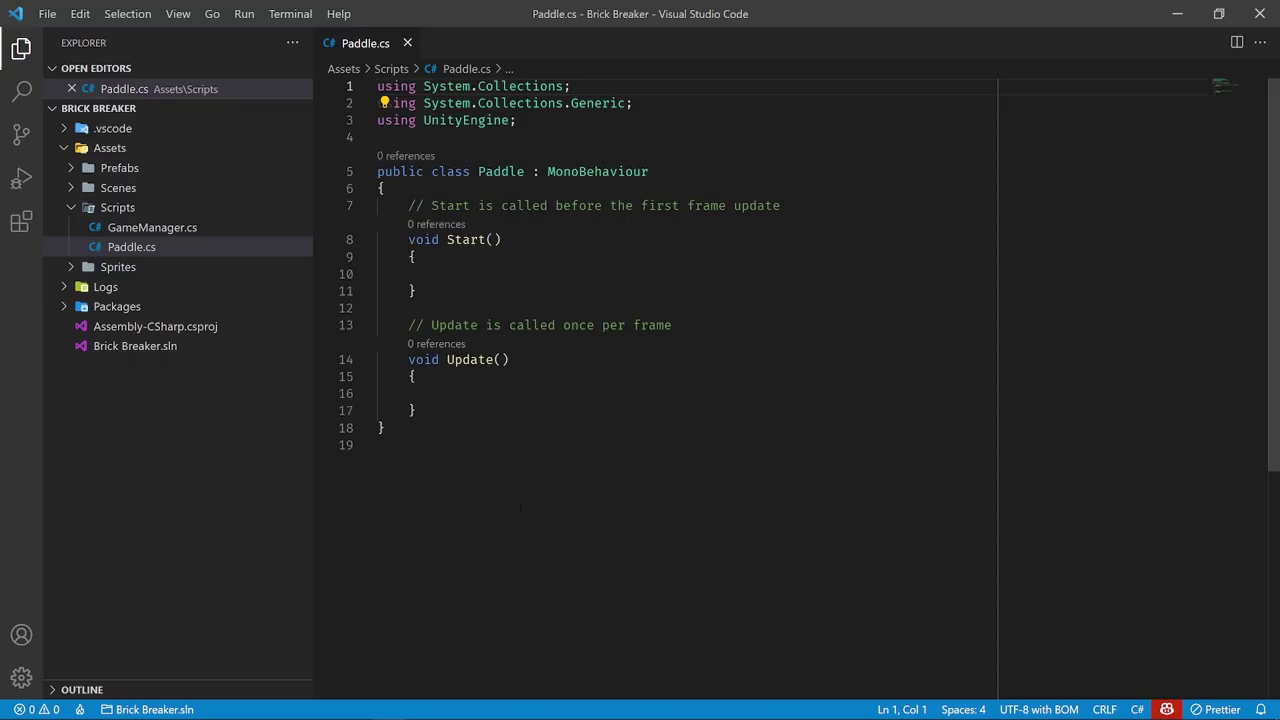
Delete the default Start and Update methods from Paddle.cs
click(473, 446)
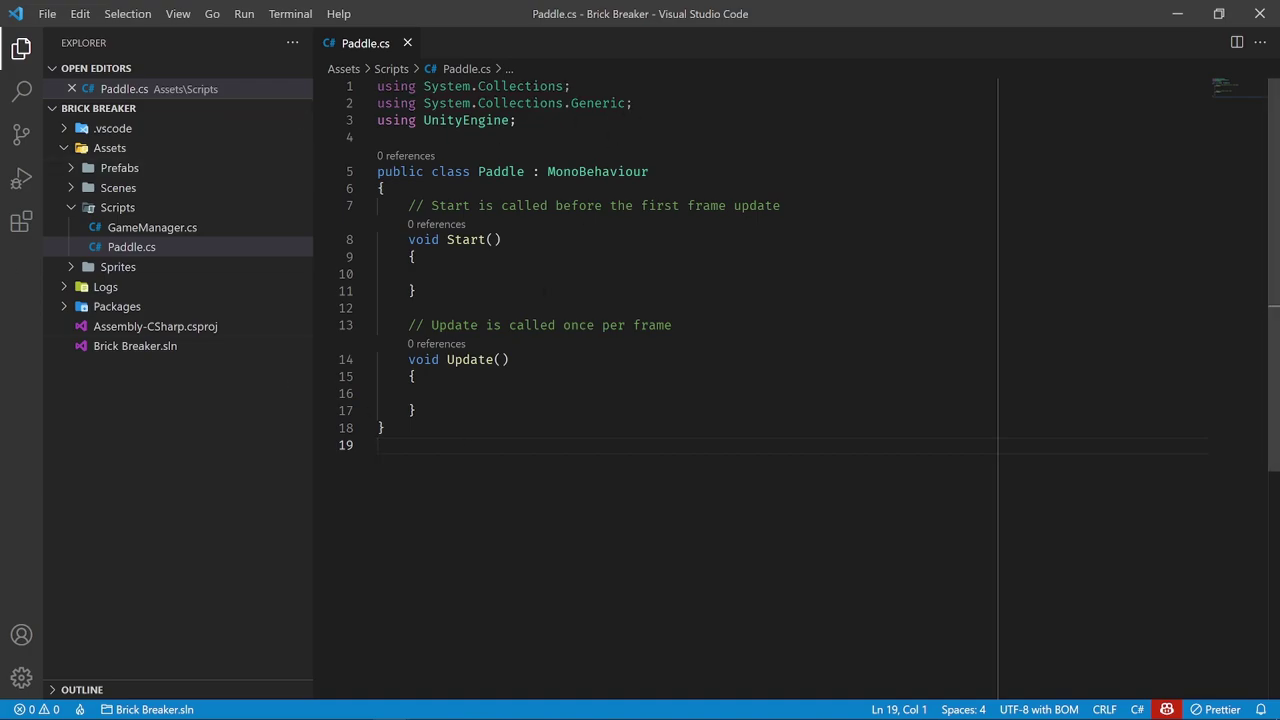
drag(416, 410, 384, 188)
key(BackSpace)
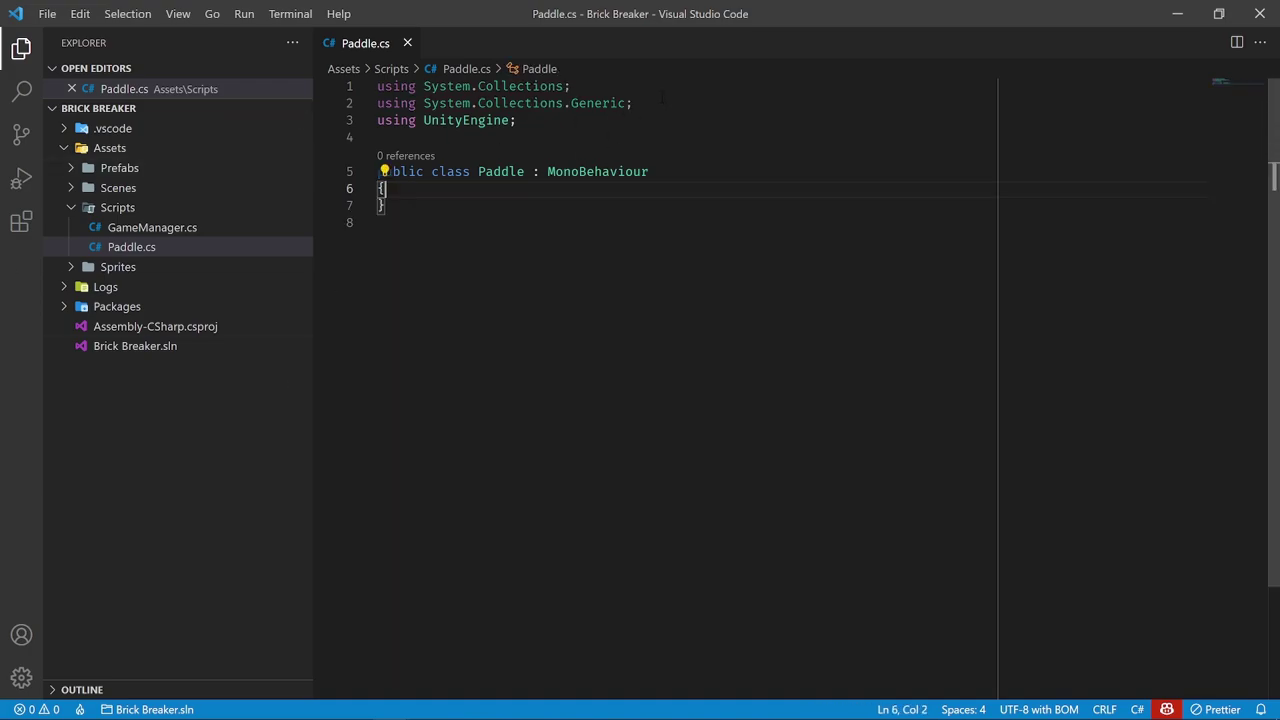
Remove the two unused System using lines, keeping only UnityEngine
drag(633, 103, 330, 66)
key(BackSpace)
key(ctrl+End)
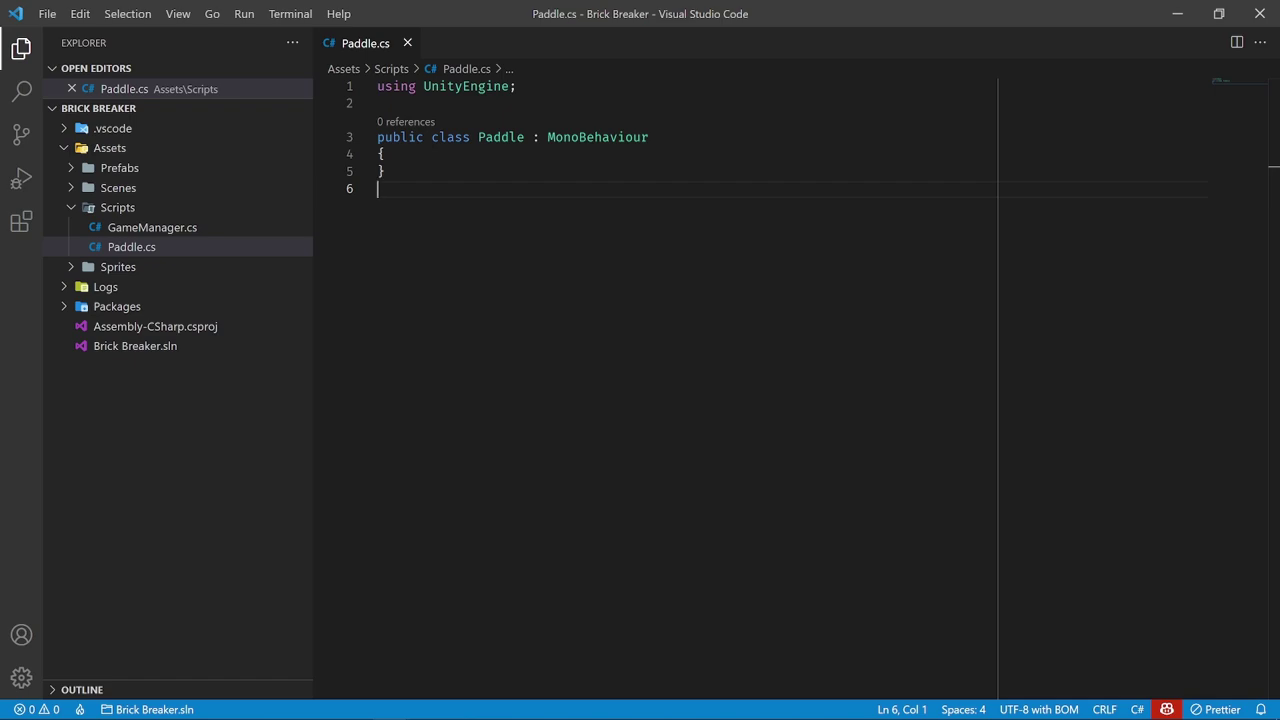
drag(549, 31, 517, 110)
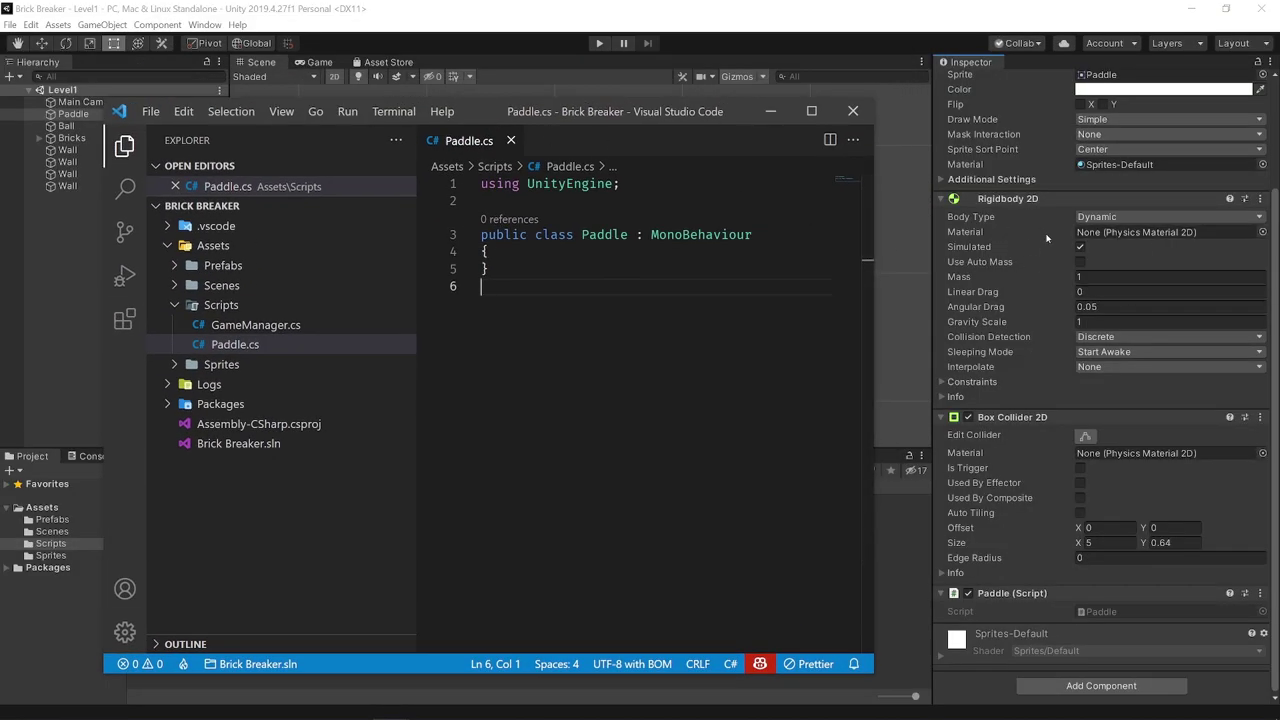
click(811, 111)
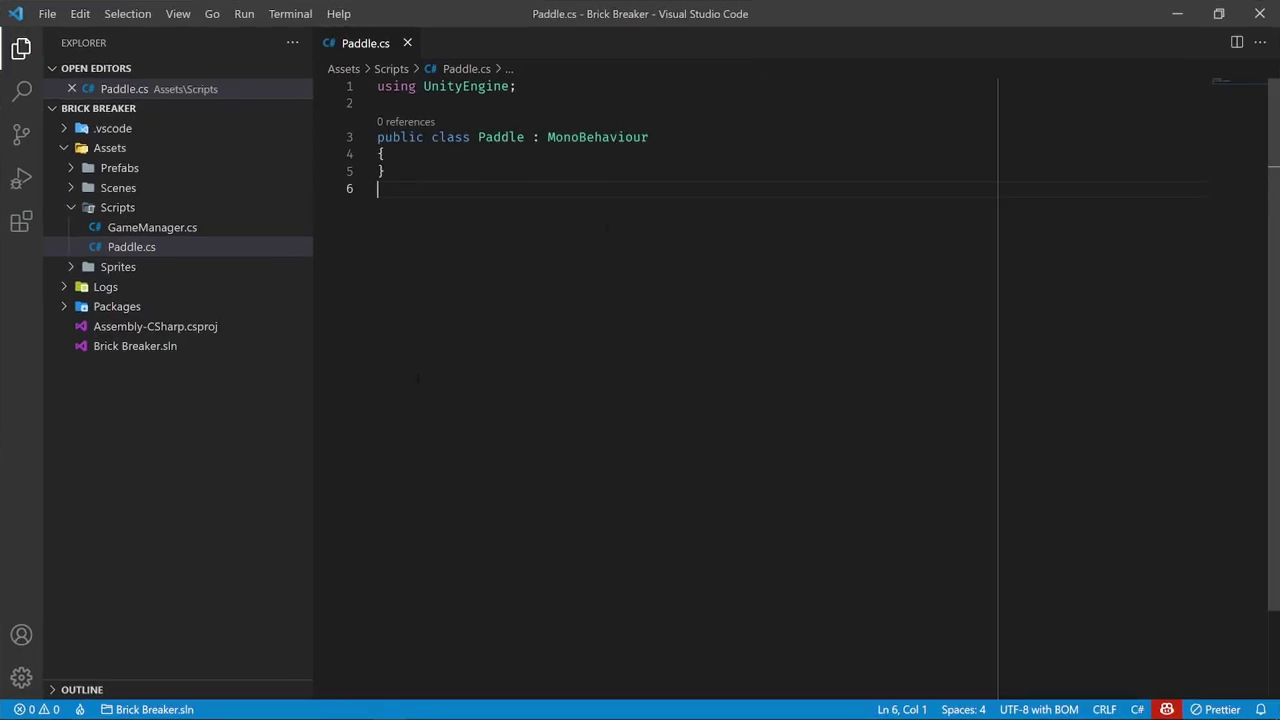
Declare a public Rigidbody2D rigidbody property with get and private set in Paddle
click(425, 156)
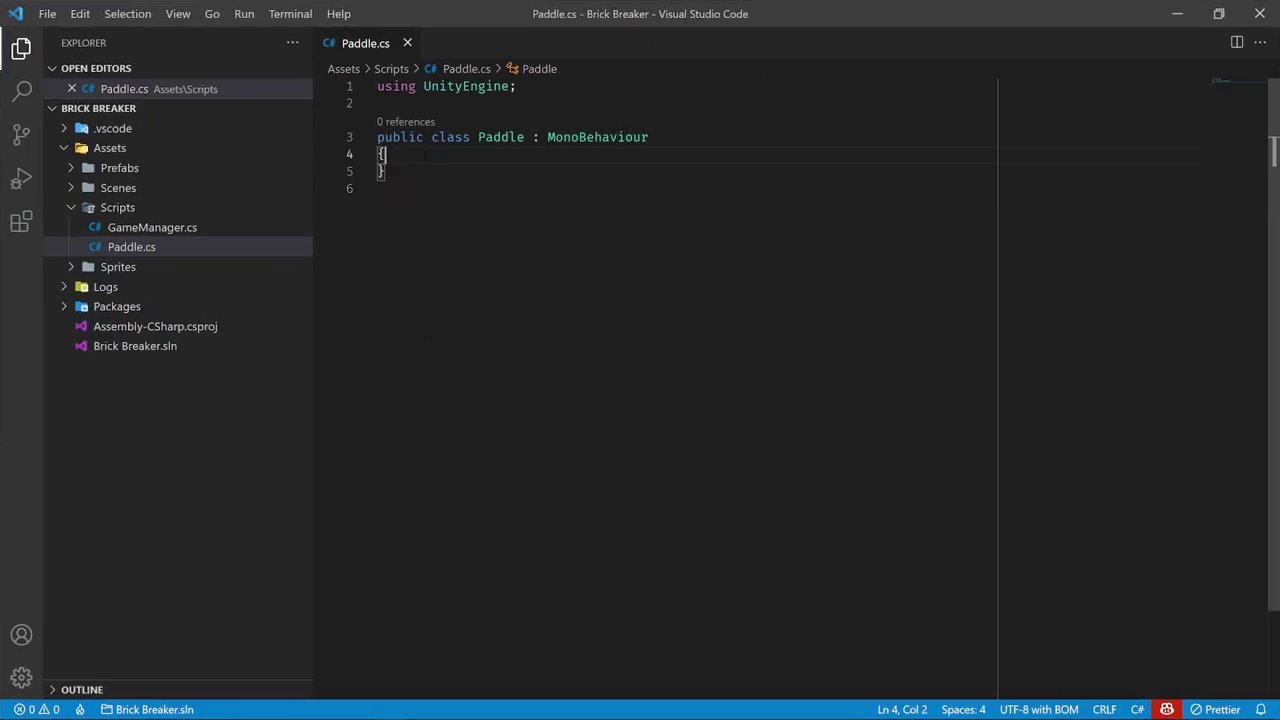
key(Return)
text(p)
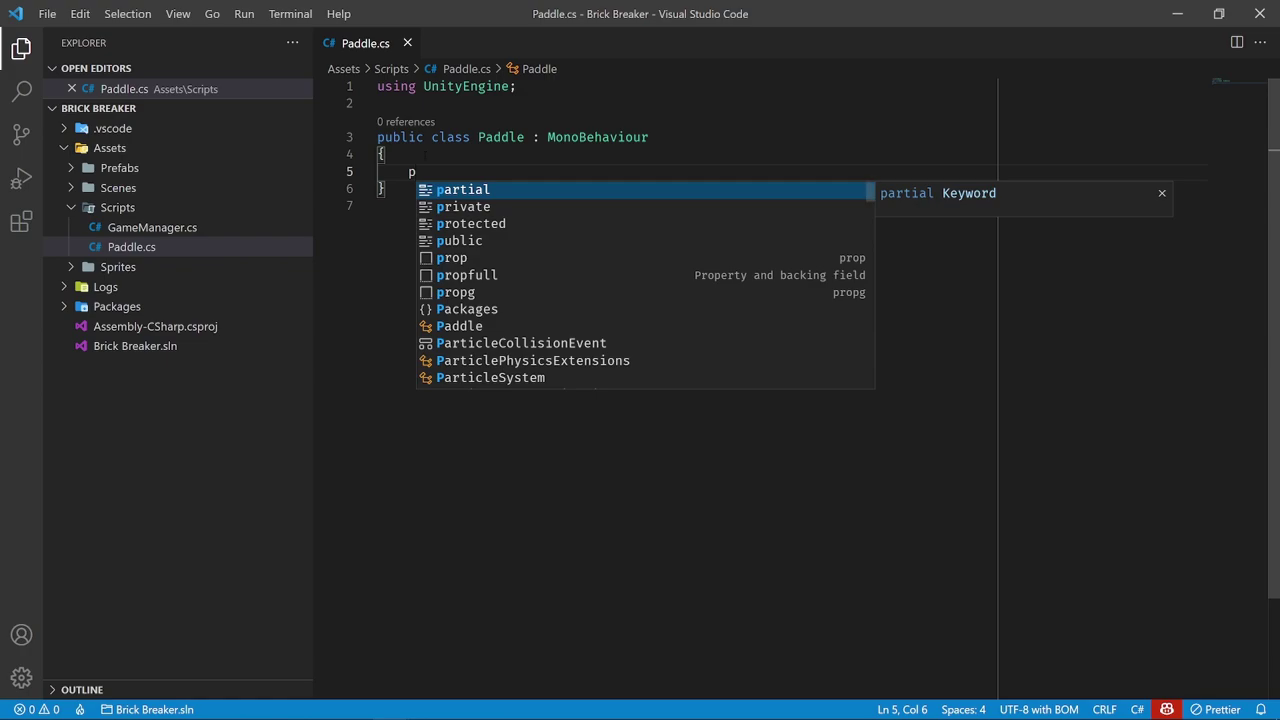
text(u)
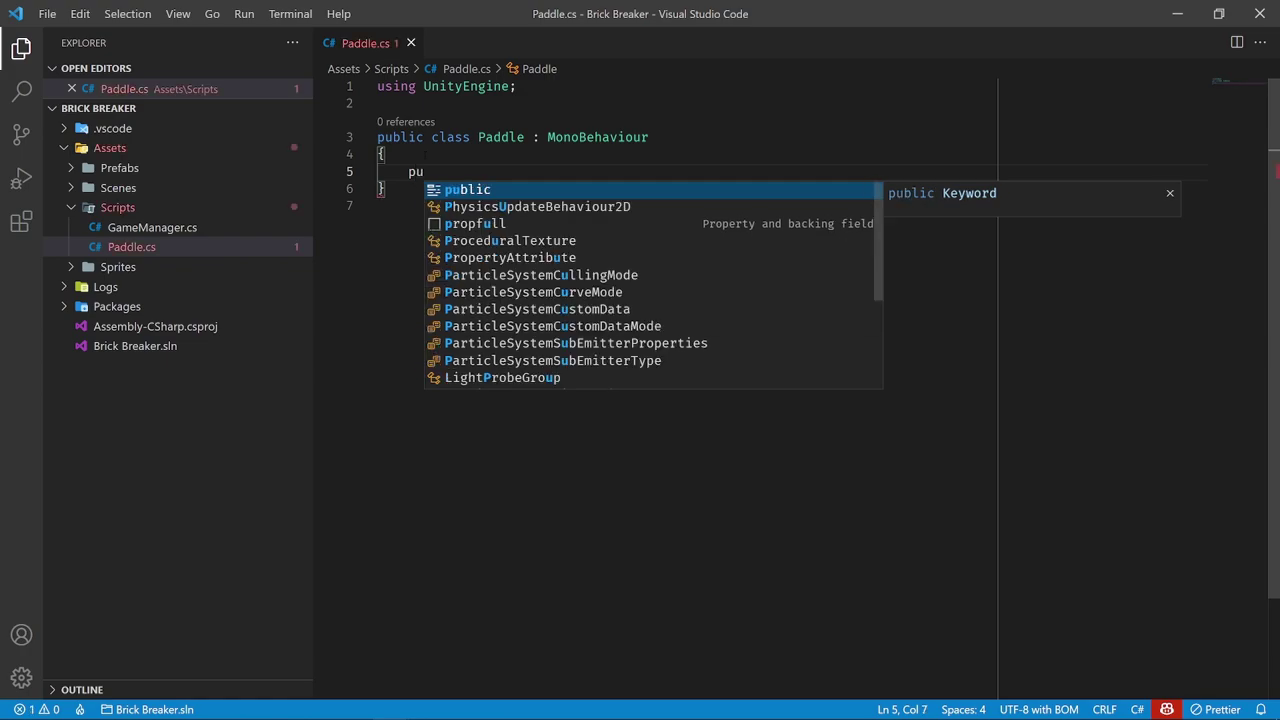
key(Tab)
text(Rigid)
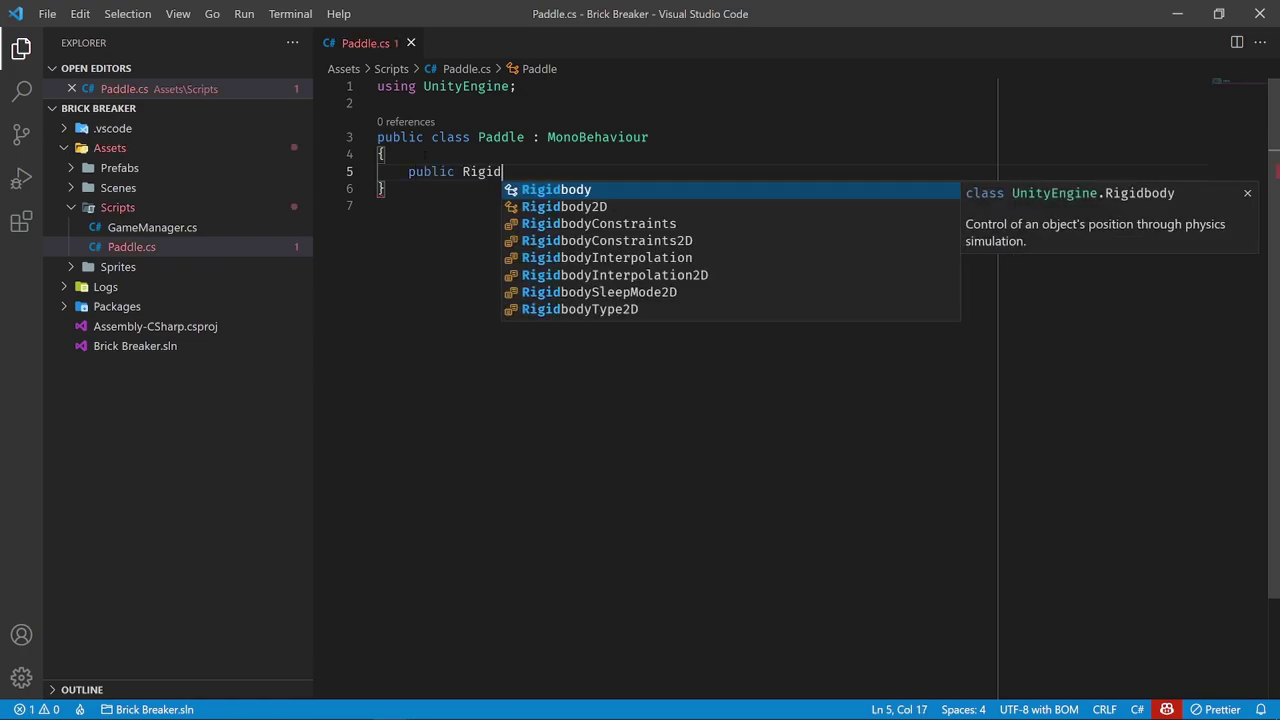
key(Down)
key(Tab)
text(rigid)
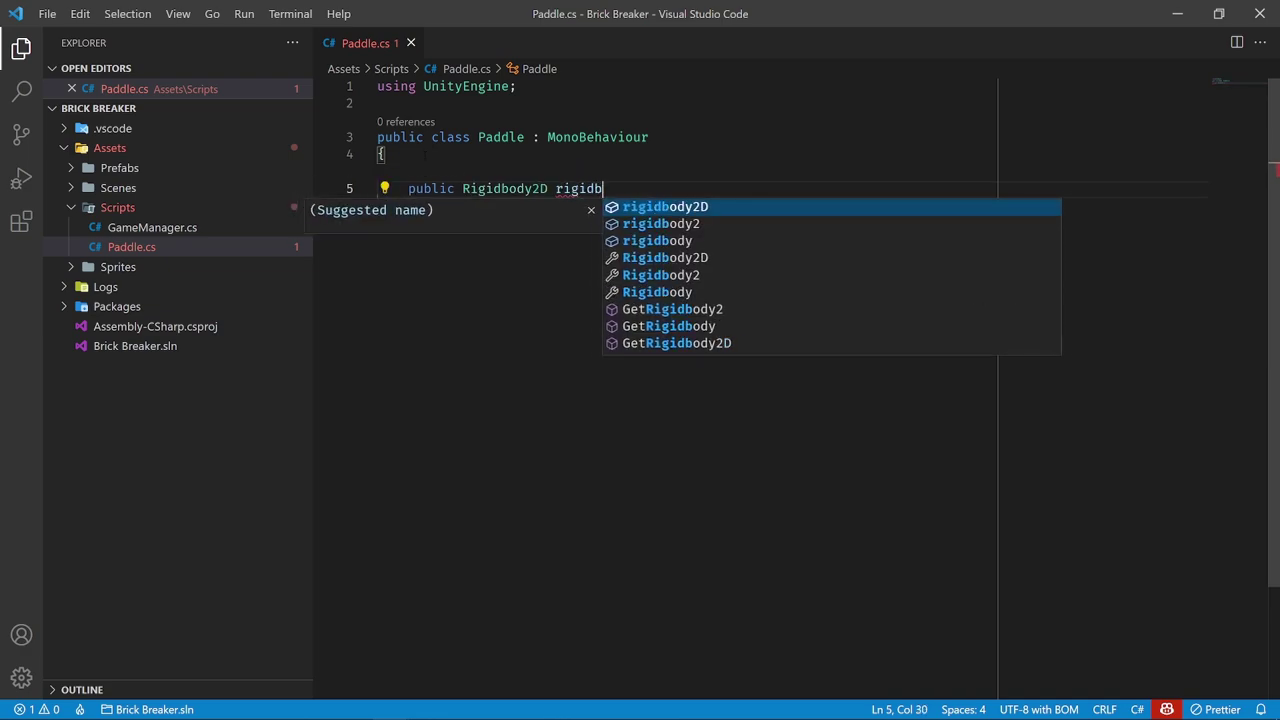
text(body {})
key(Left)
key(Left)
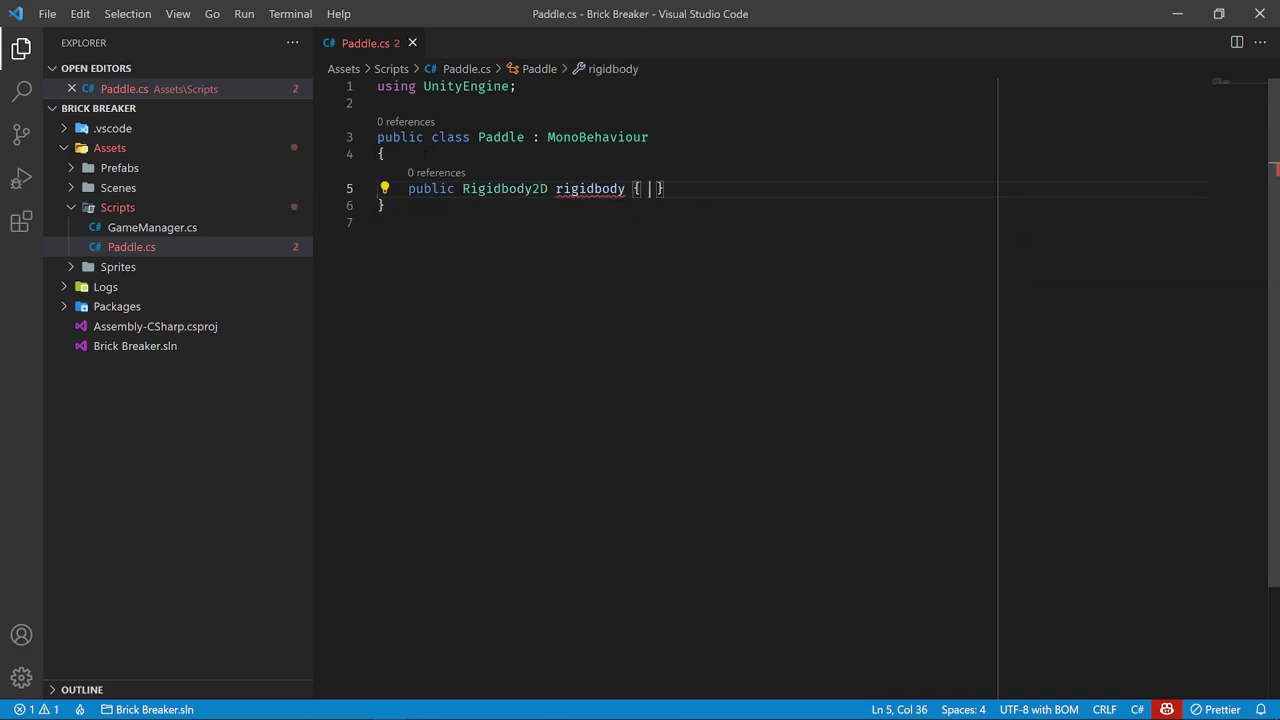
text(get; p)
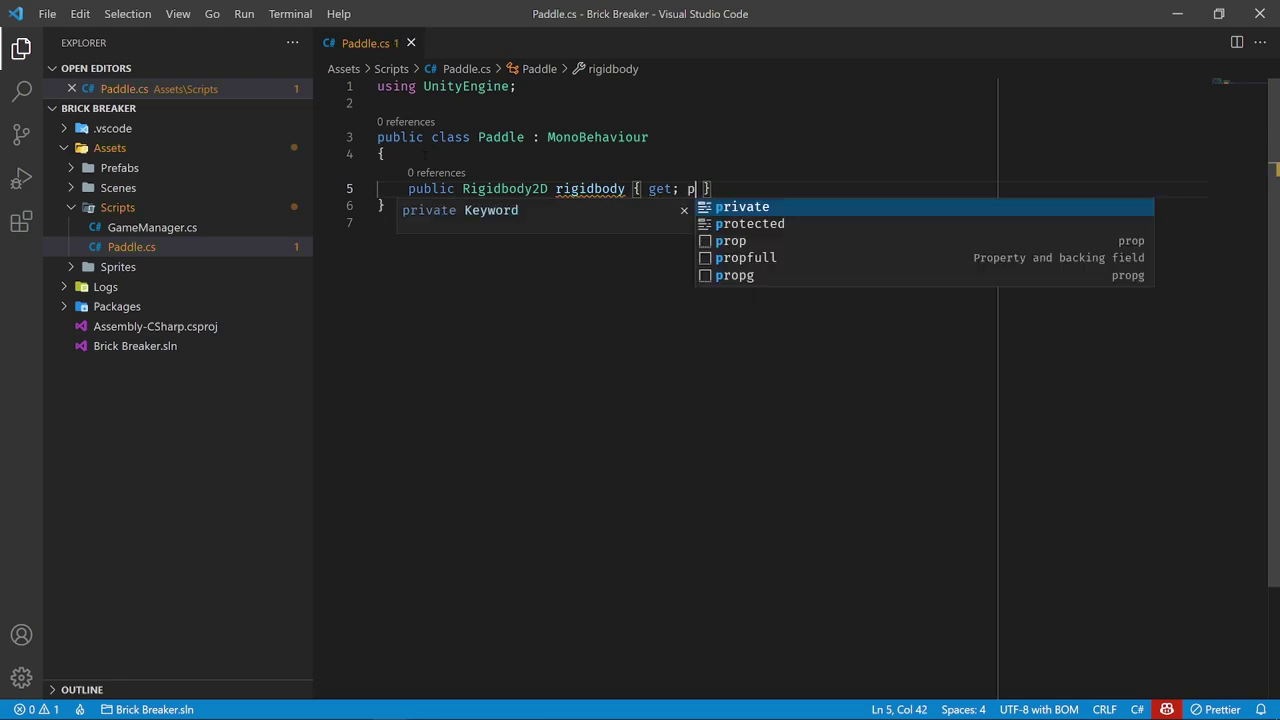
text(rivate set;)
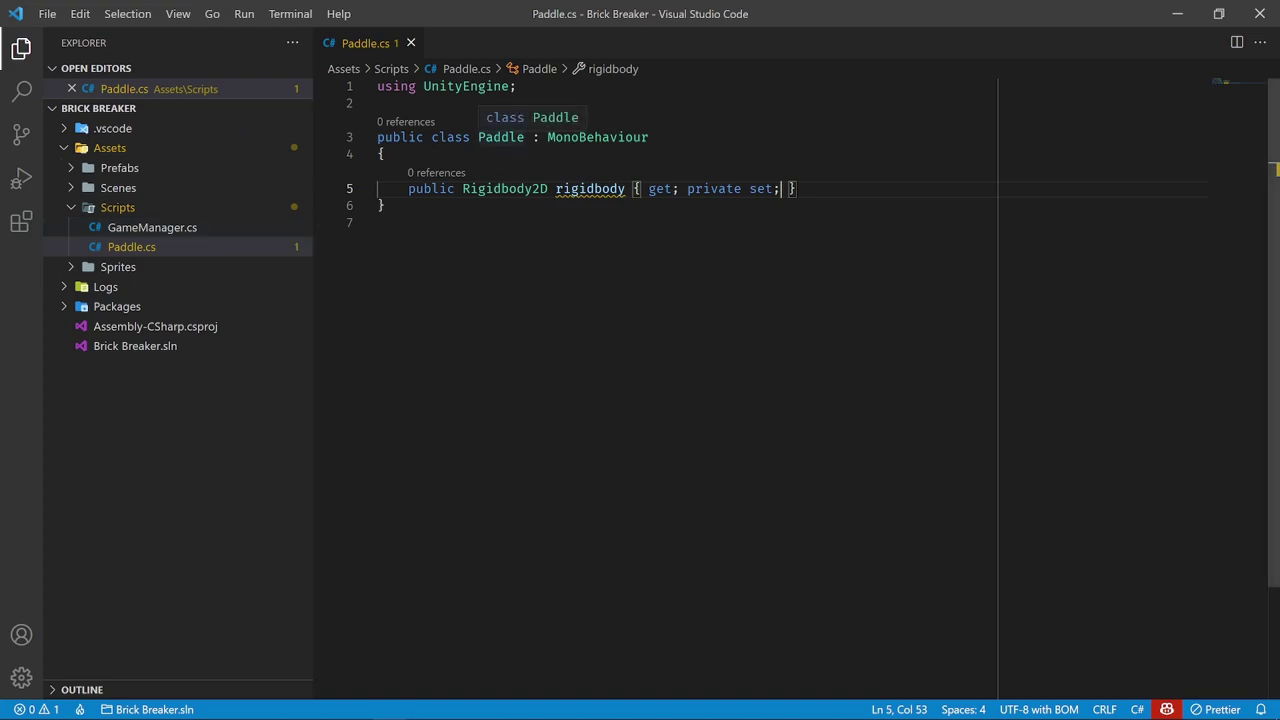
Review the CS0108 hiding warning on the rigidbody property name
double_click(590, 188)
click(604, 296)
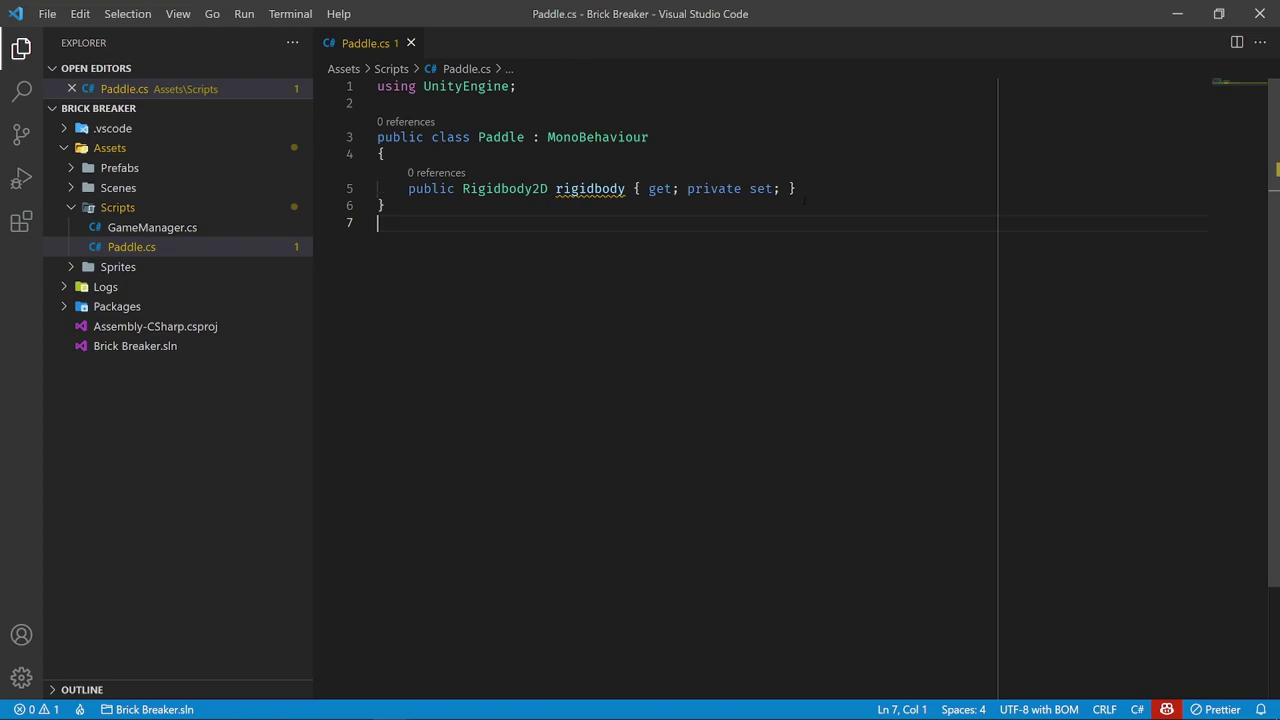
key(ctrl+z)
key(ctrl+z)
key(ctrl+y)
key(ctrl+y)
key(ctrl+z)
key(ctrl+z)
key(ctrl+y)
key(ctrl+y)
key(ctrl+z)
key(ctrl+y)
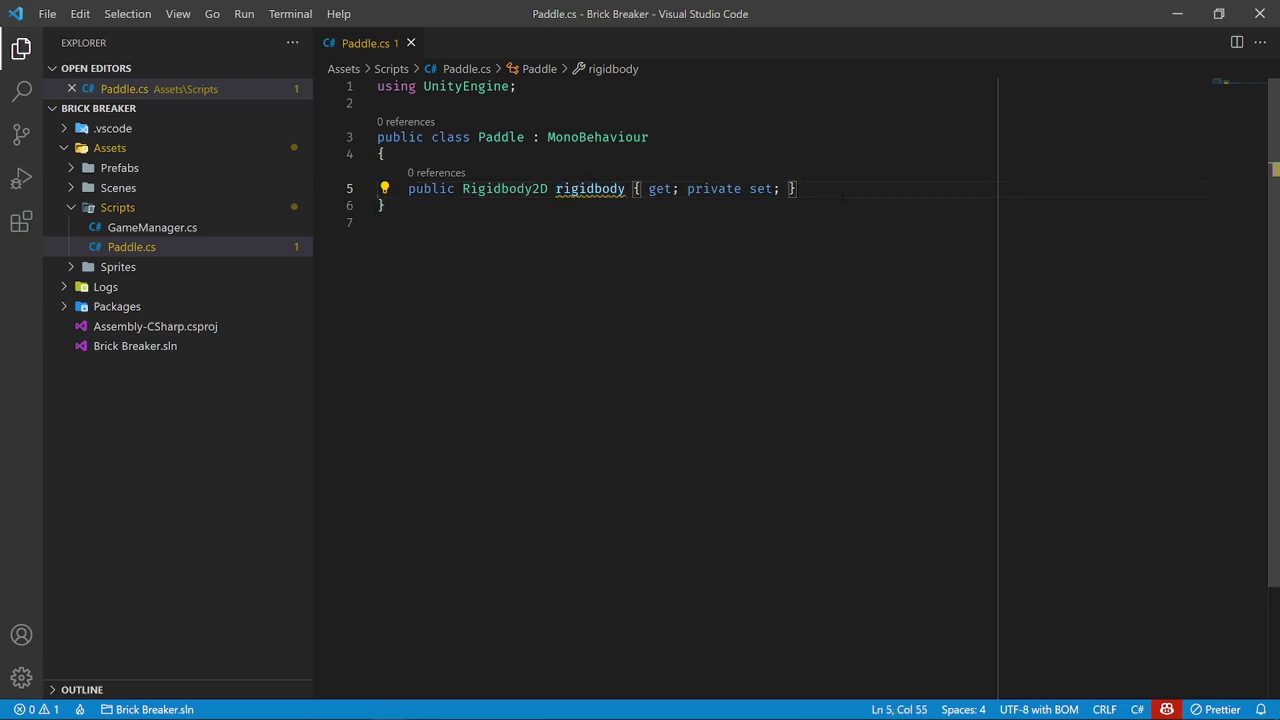
mouse_move(590, 188)
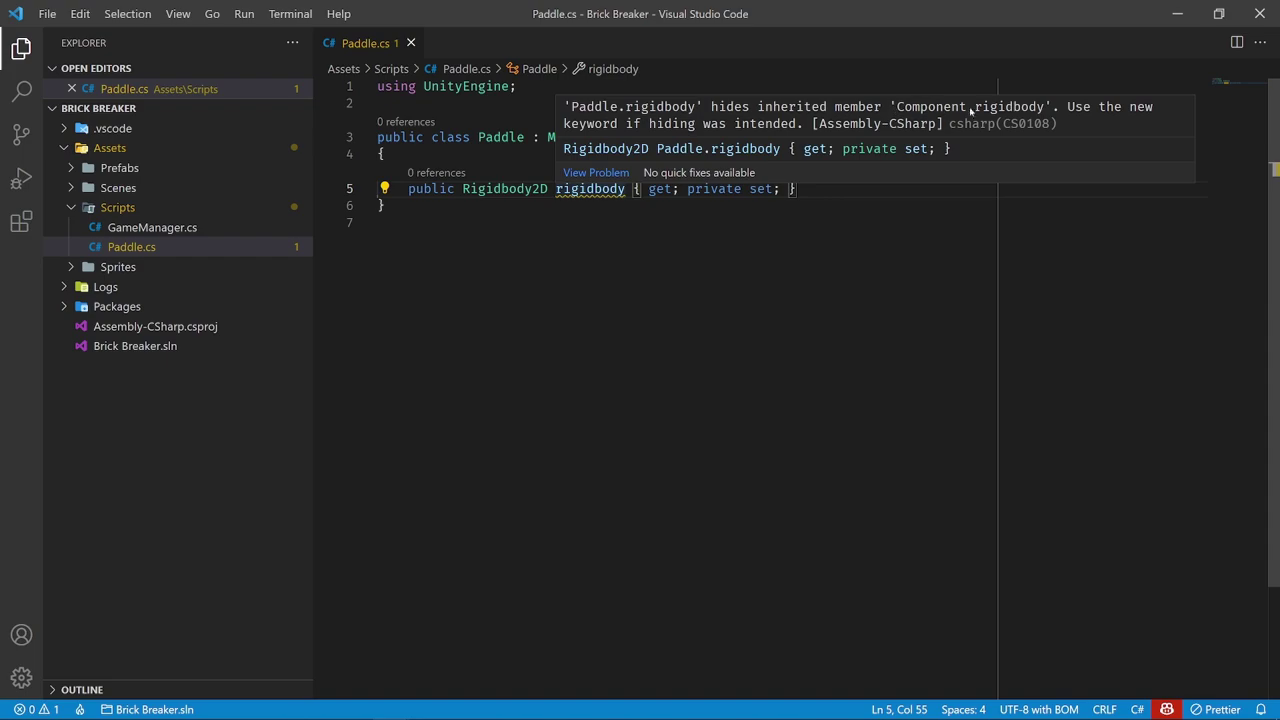
click(580, 345)
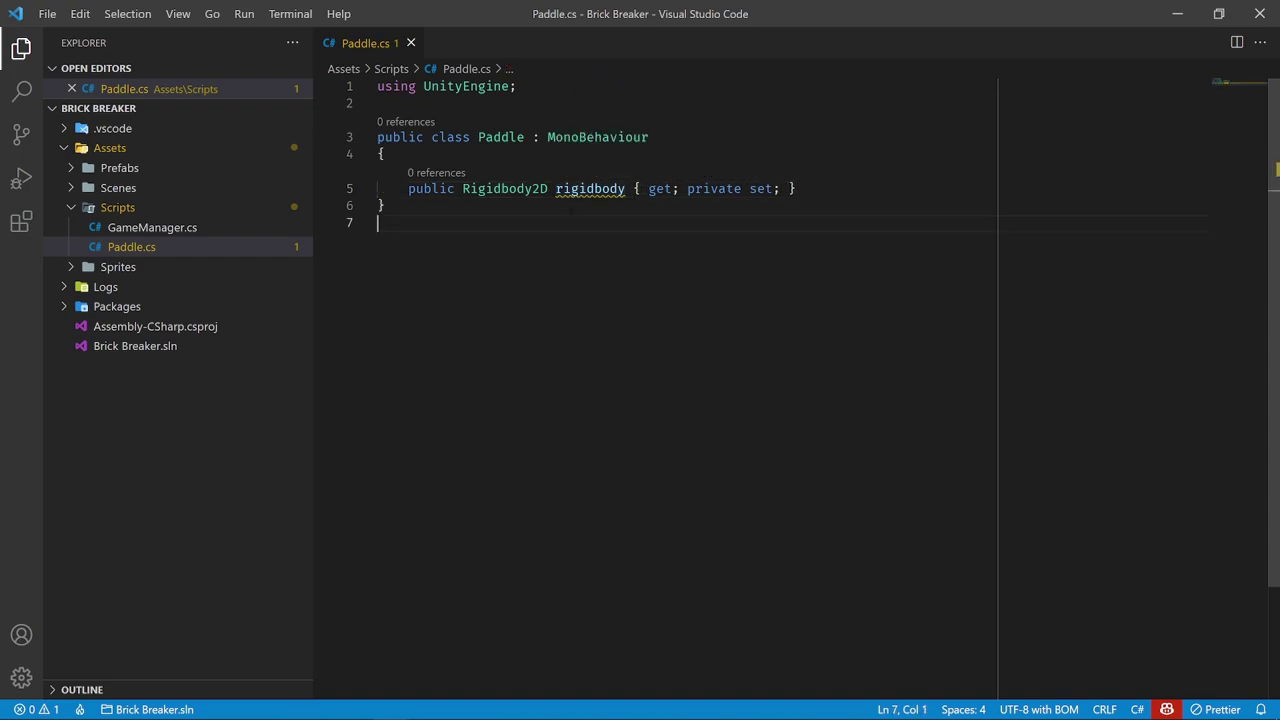
Insert the new keyword before Rigidbody2D to clear the hiding warning
mouse_move(590, 188)
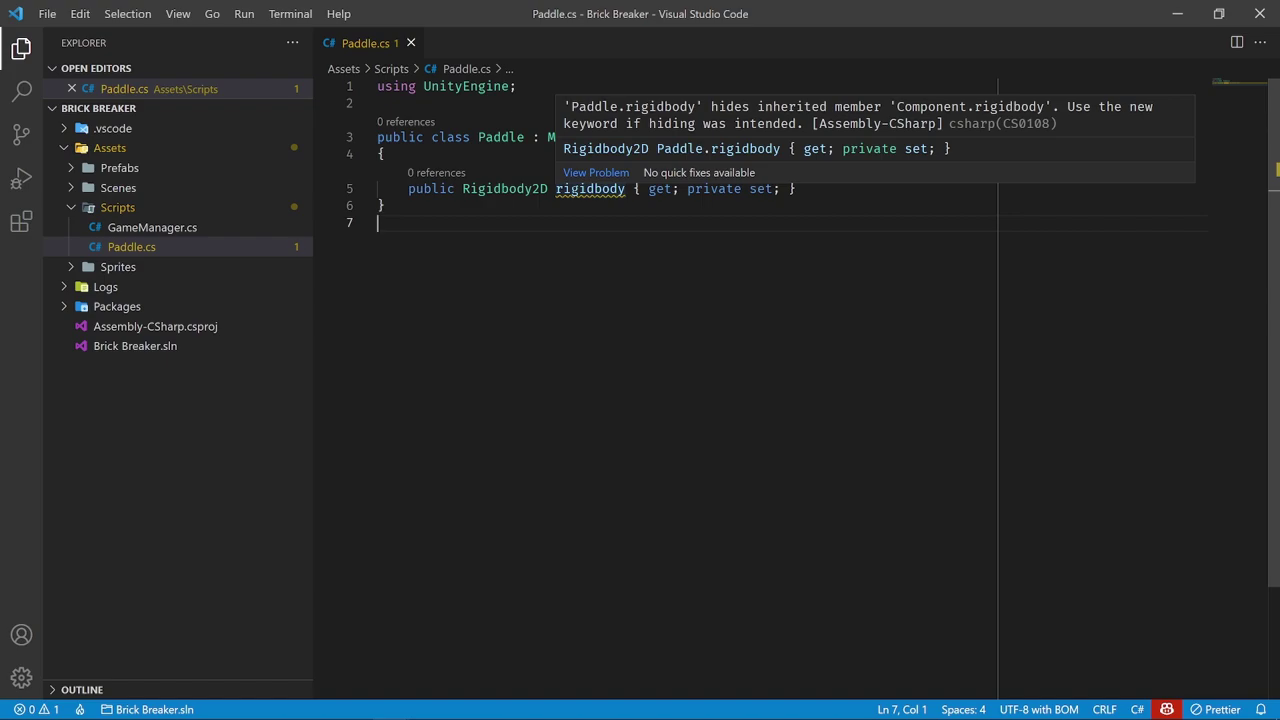
double_click(590, 188)
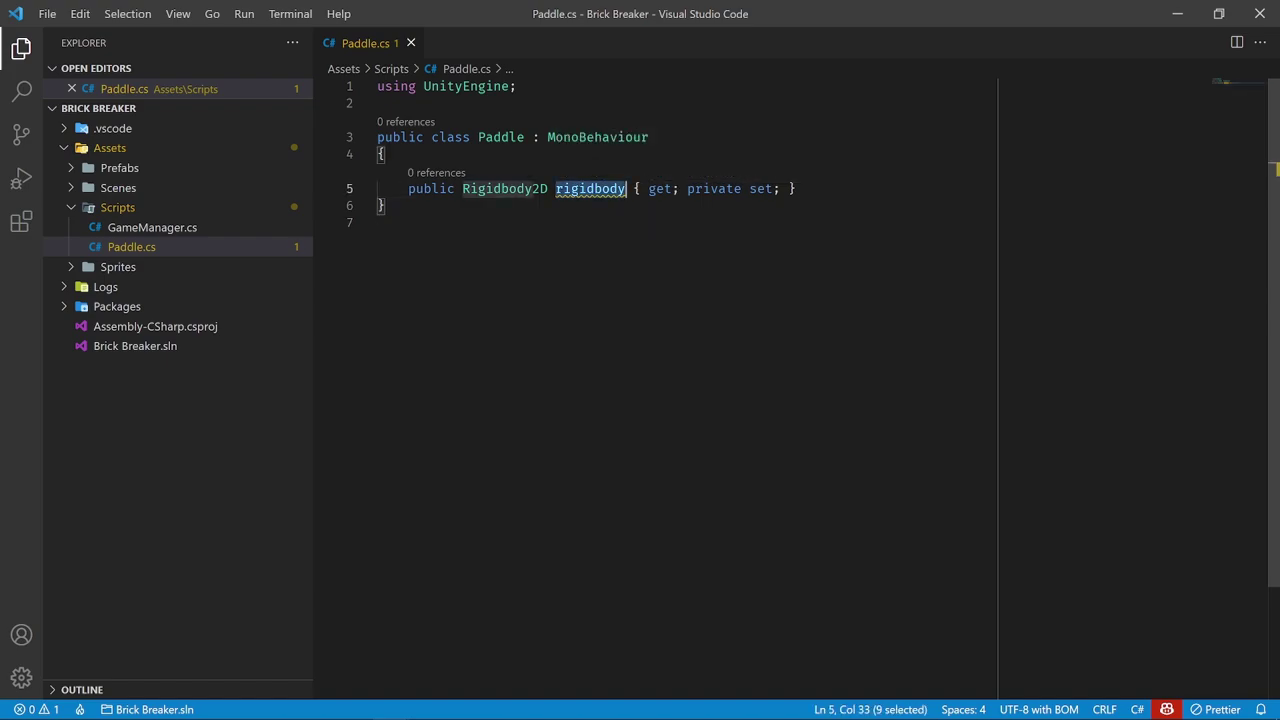
click(590, 188)
click(380, 222)
mouse_move(505, 188)
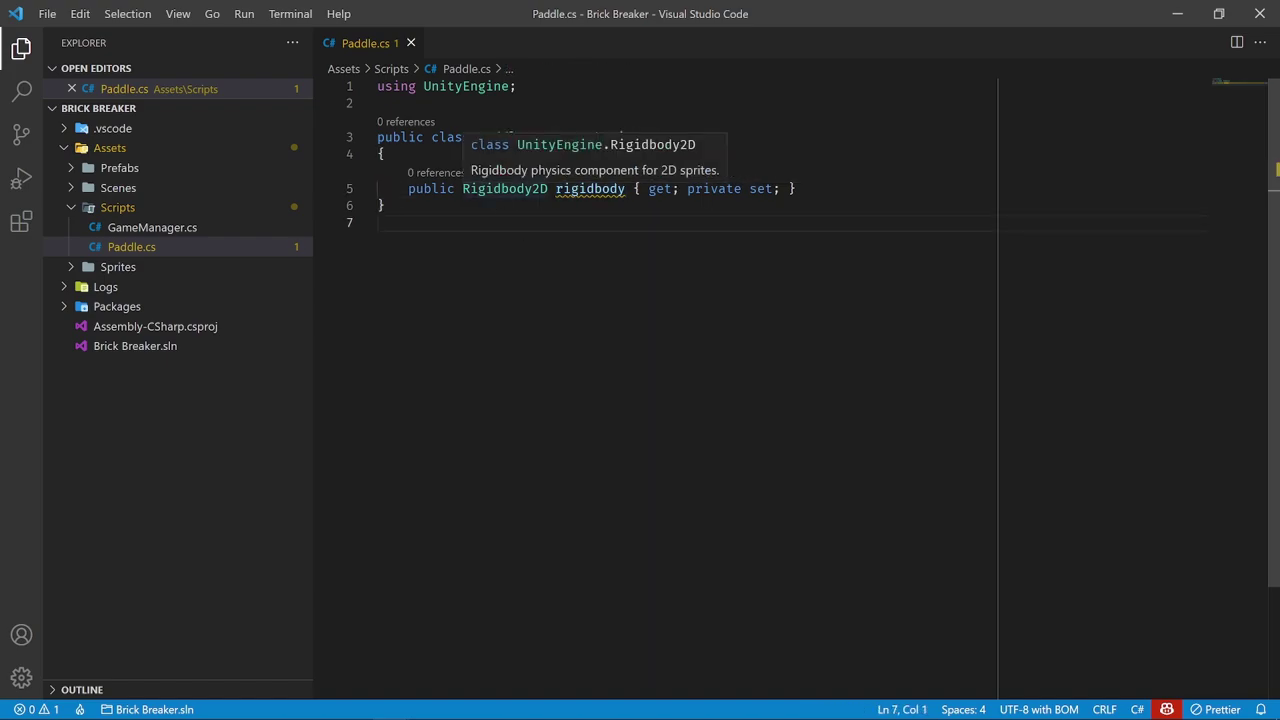
click(462, 188)
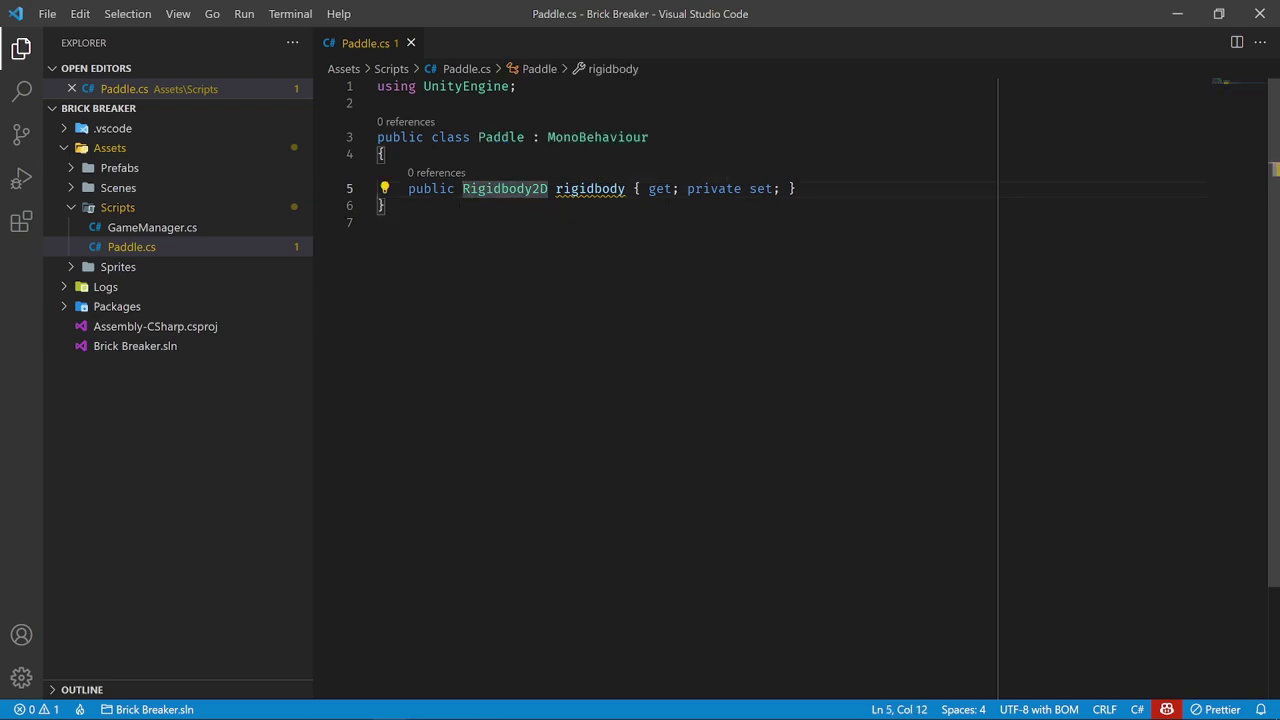
mouse_move(590, 188)
text(new)
click(380, 222)
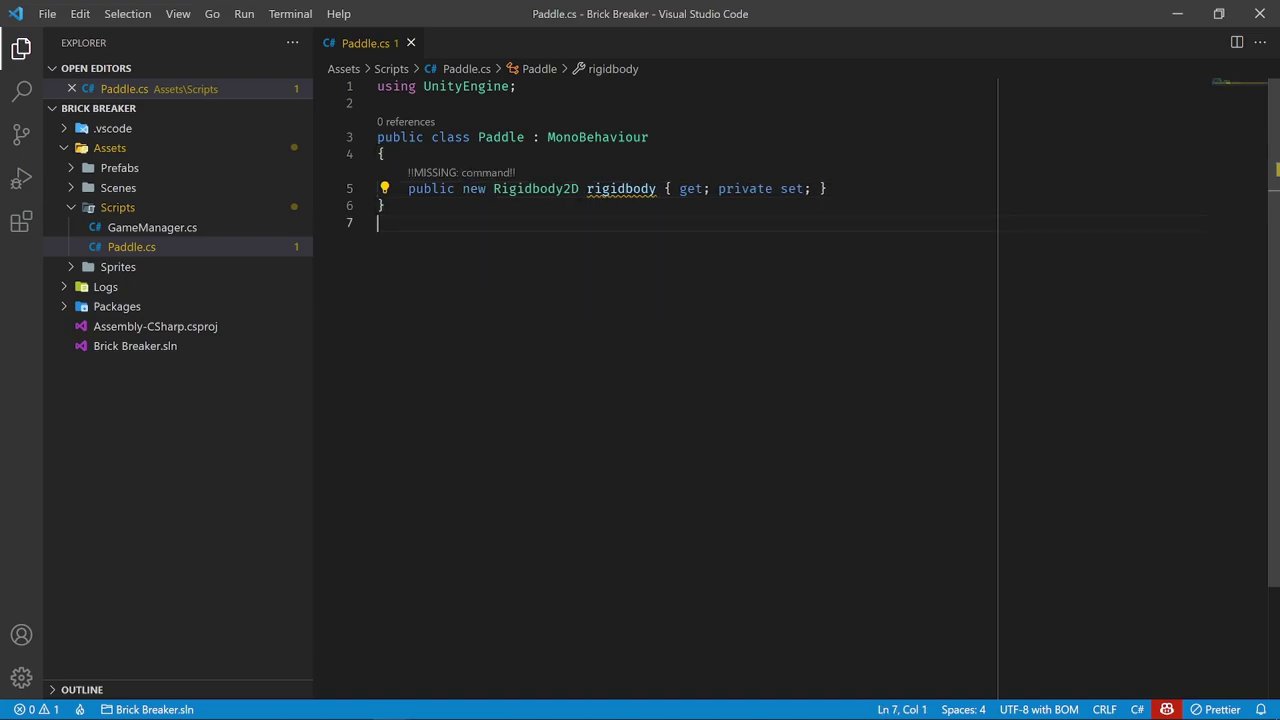
click(466, 188)
click(961, 320)
key(Up)
key(Up)
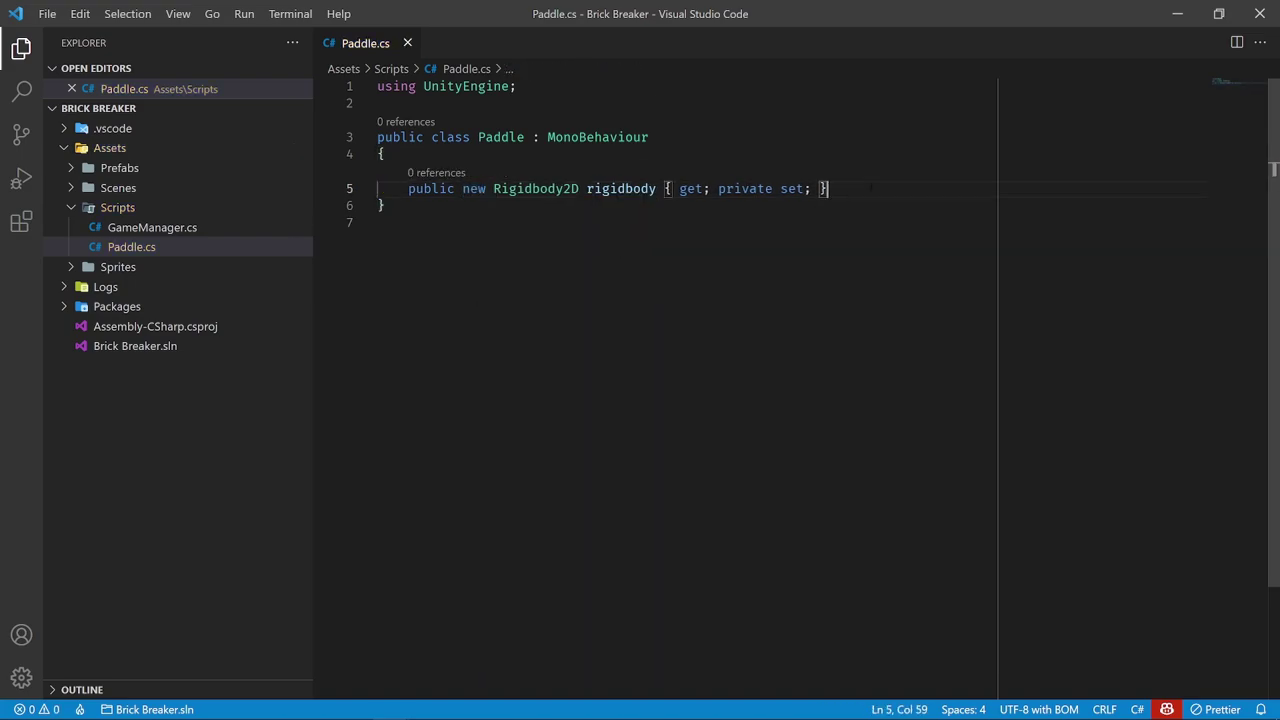
Add a private void Awake() method below the rigidbody property
key(Return)
key(Return)
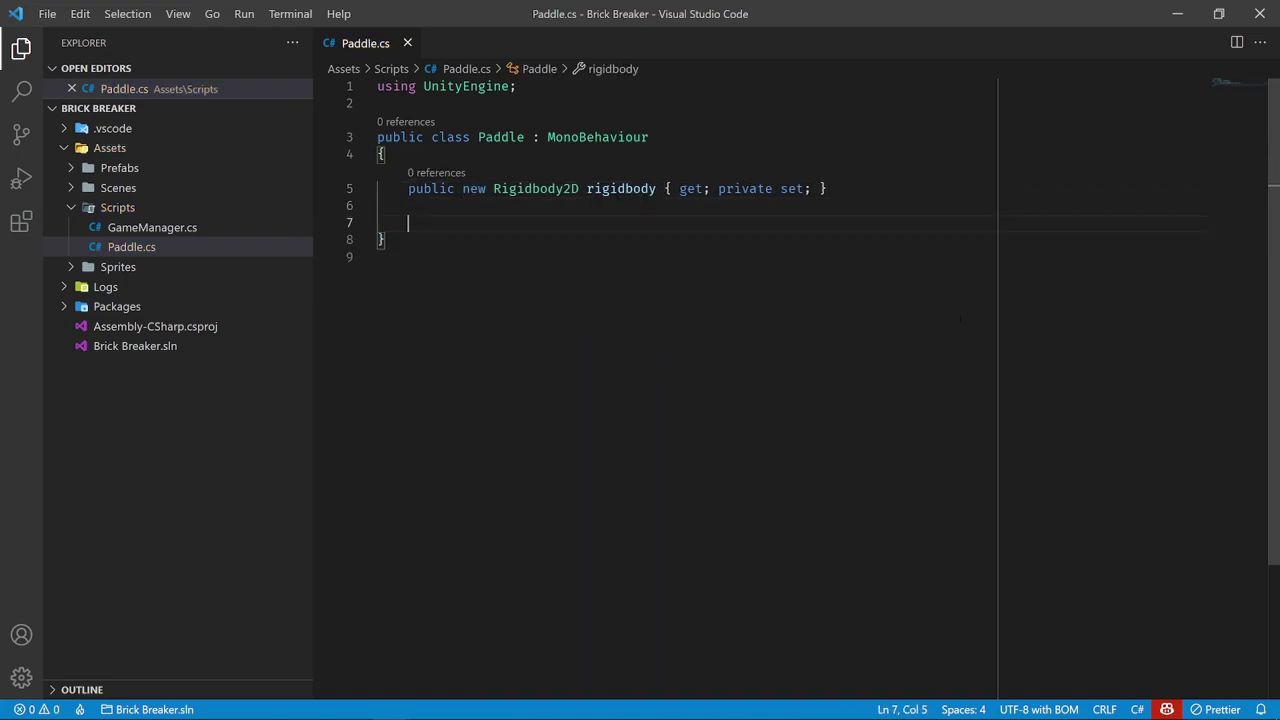
text(private)
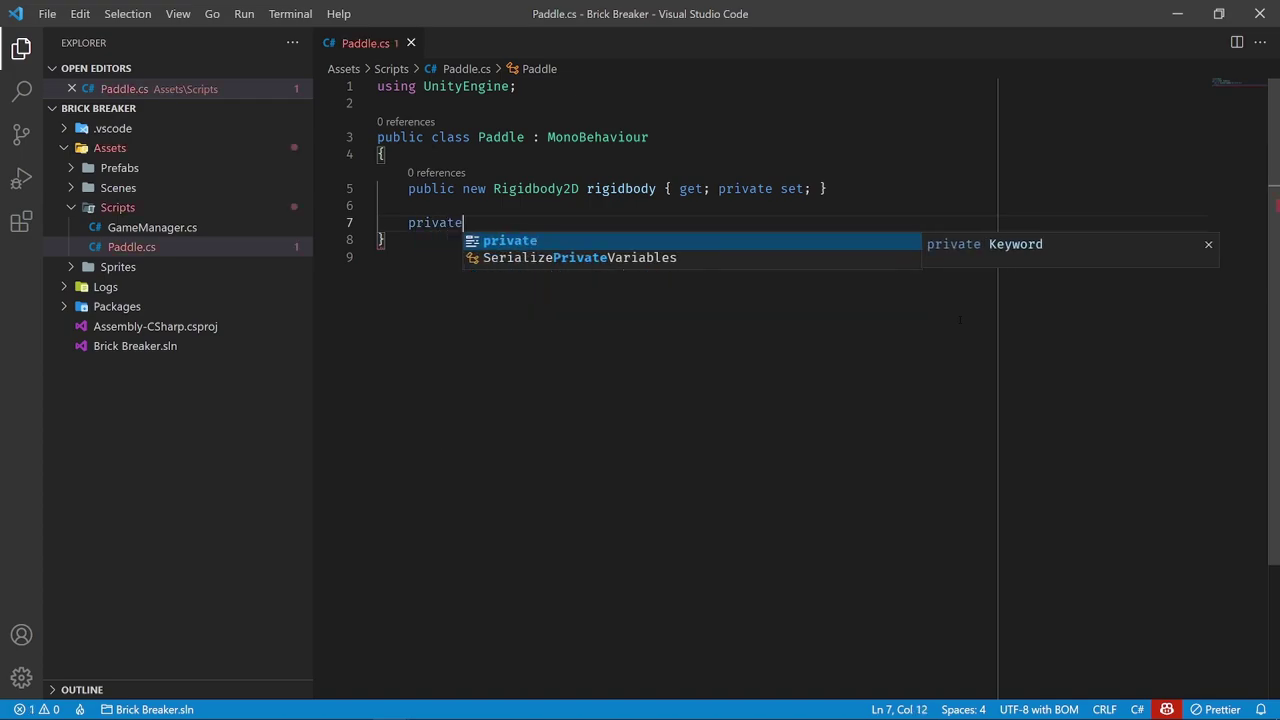
text( void Awa)
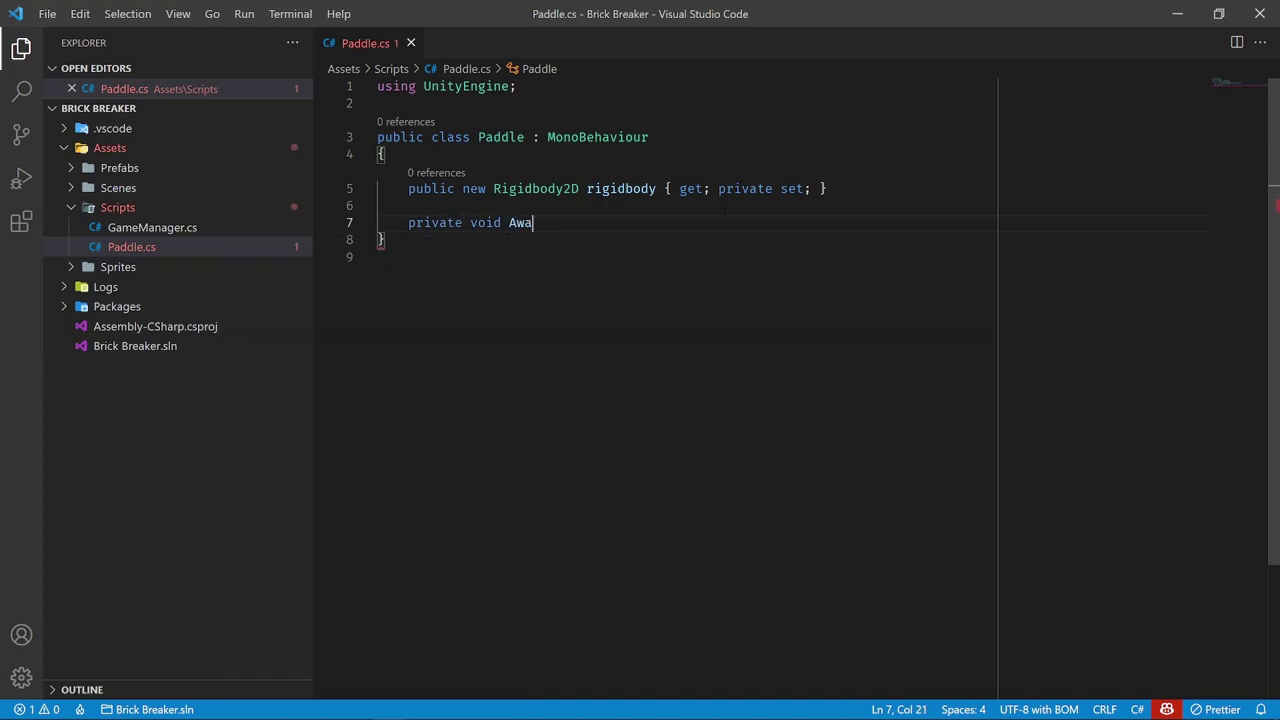
text(ke())
key(Return)
text({)
key(Return)
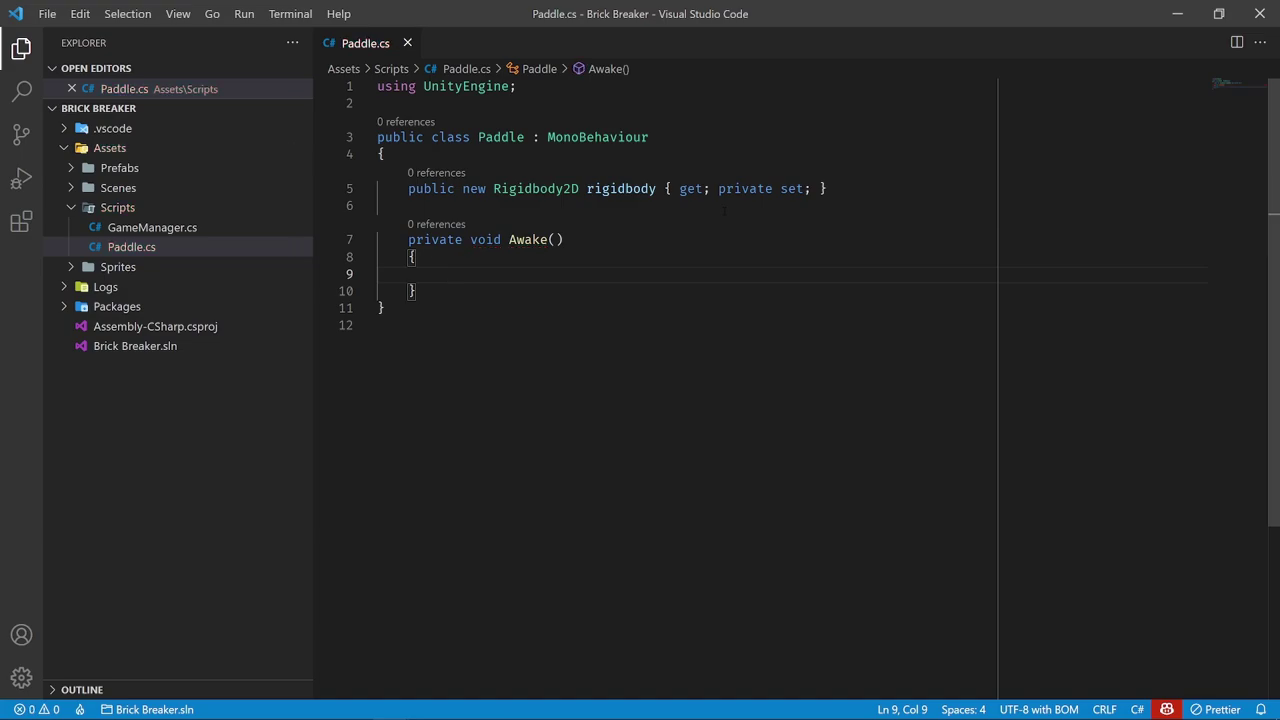
Assign this.rigidbody = GetComponent<Rigidbody2D>(); inside Awake
text(this.r)
key(Tab)
text(= )
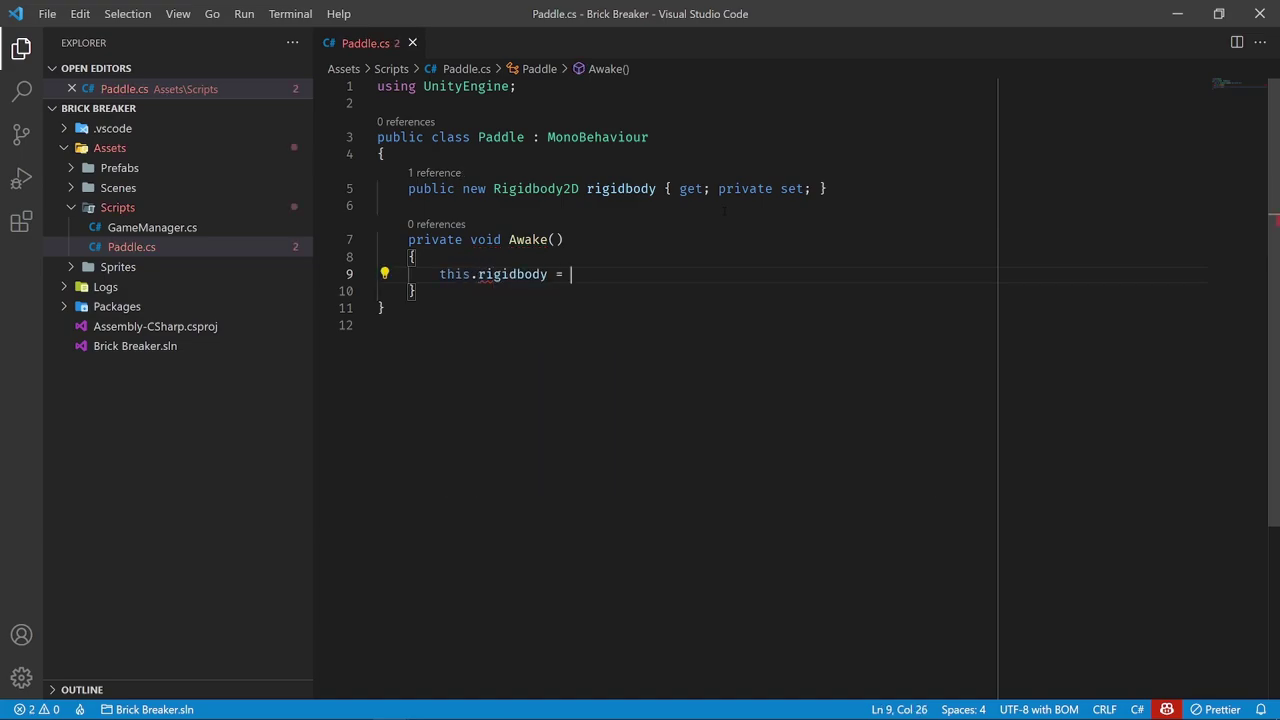
text(Get)
key(Tab)
text(R)
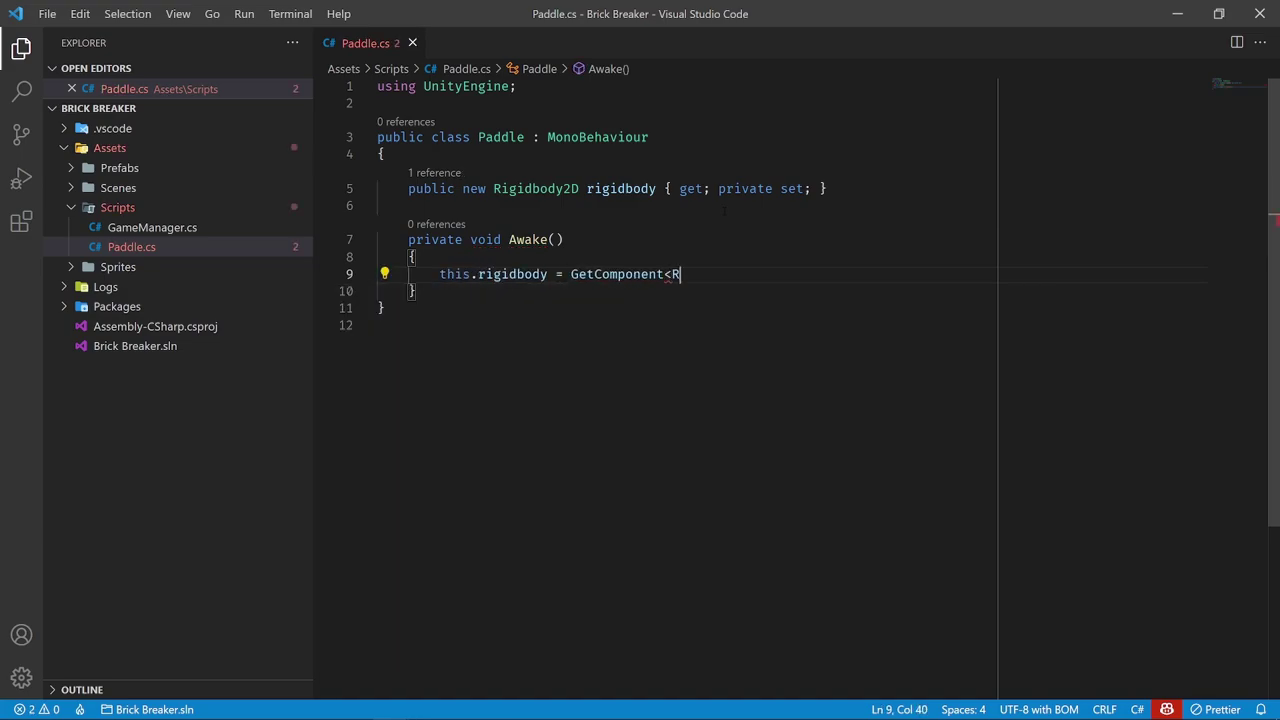
text(igid)
key(Down)
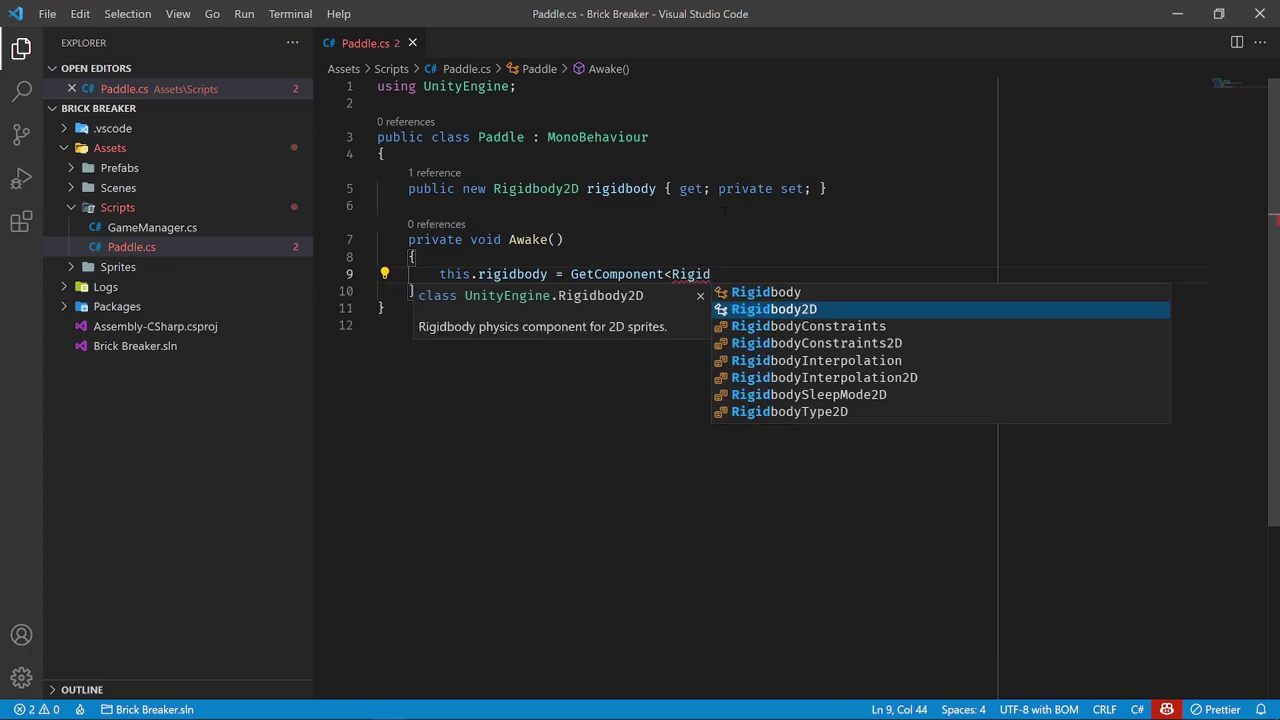
key(Tab)
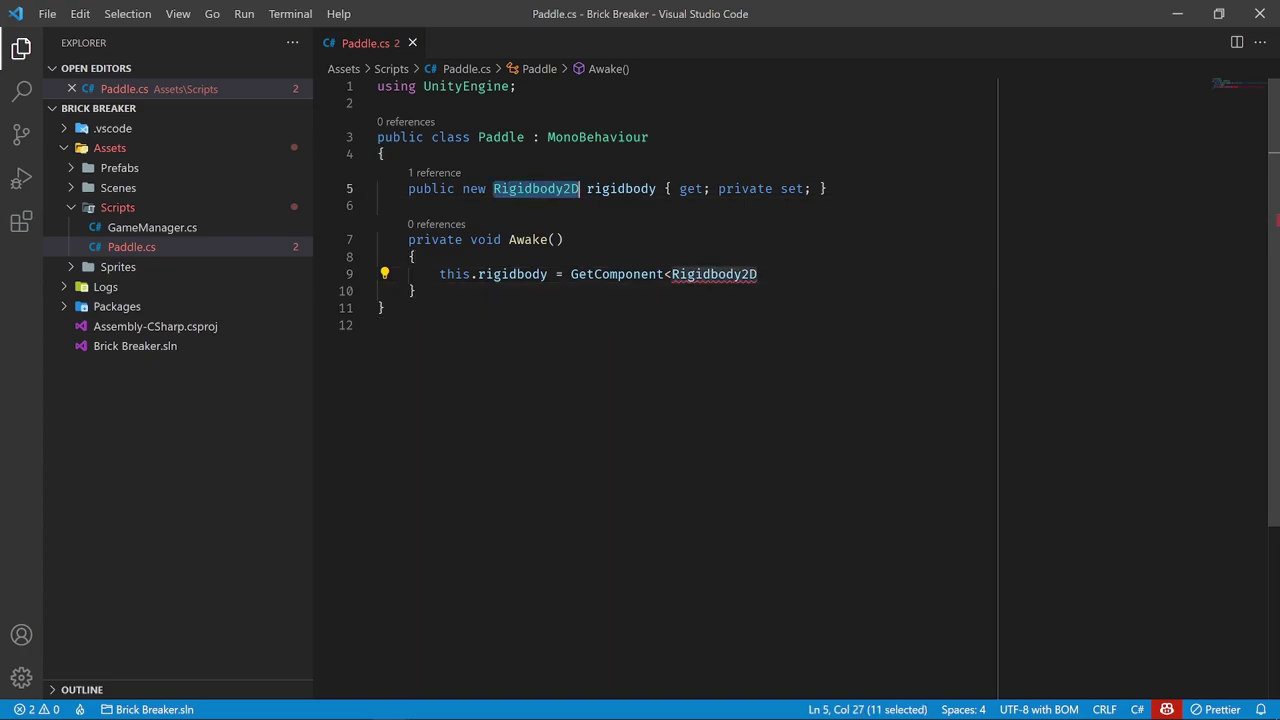
text(>())
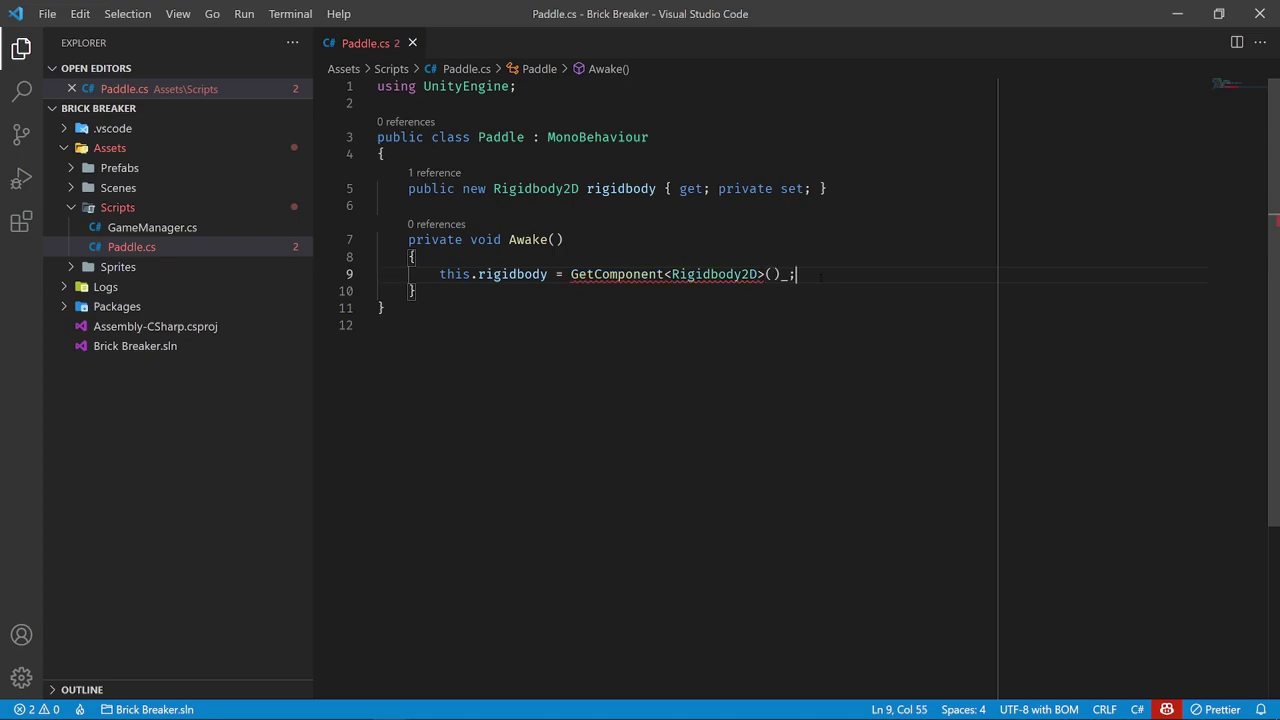
text(;)
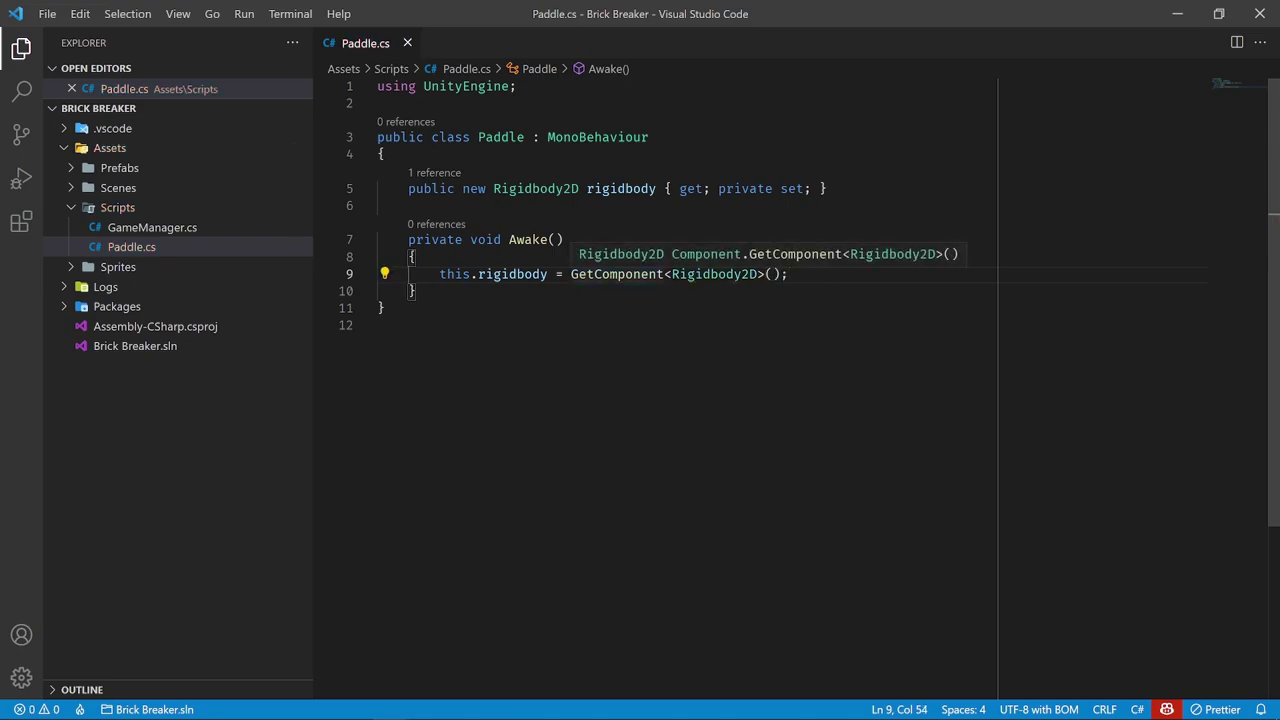
key(super+Down)
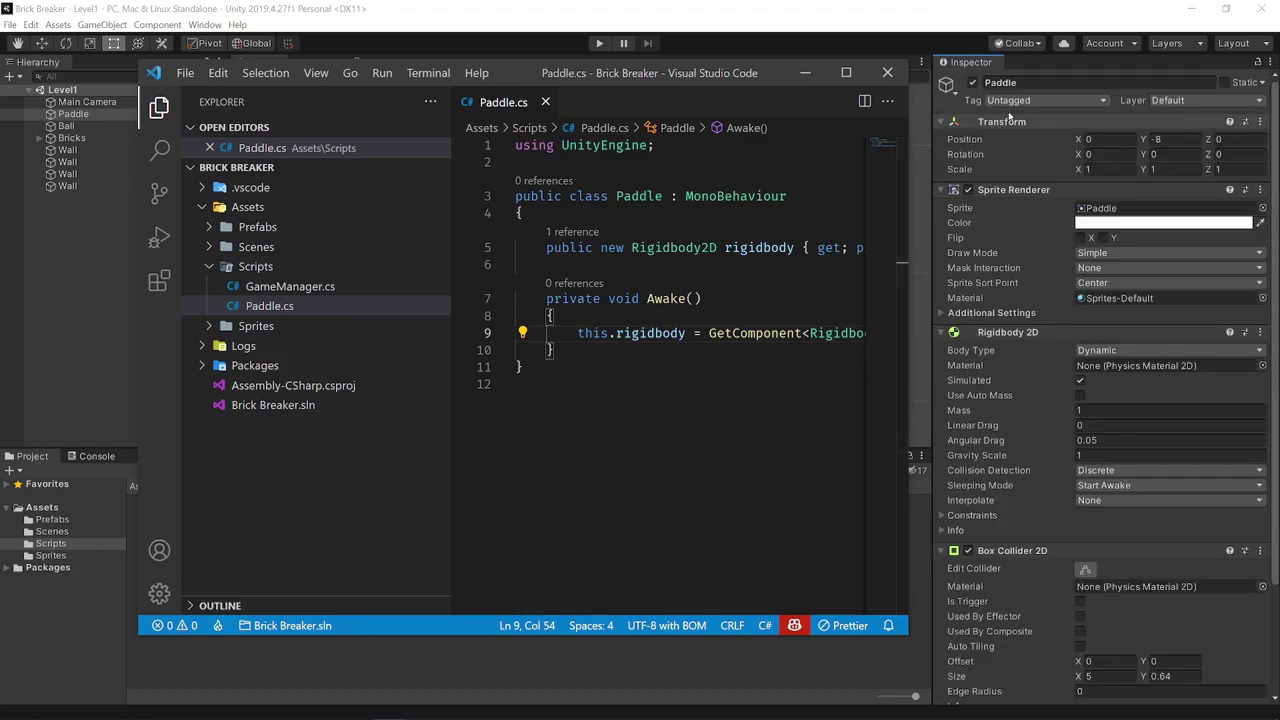
scroll(1021, 439, down, 3)
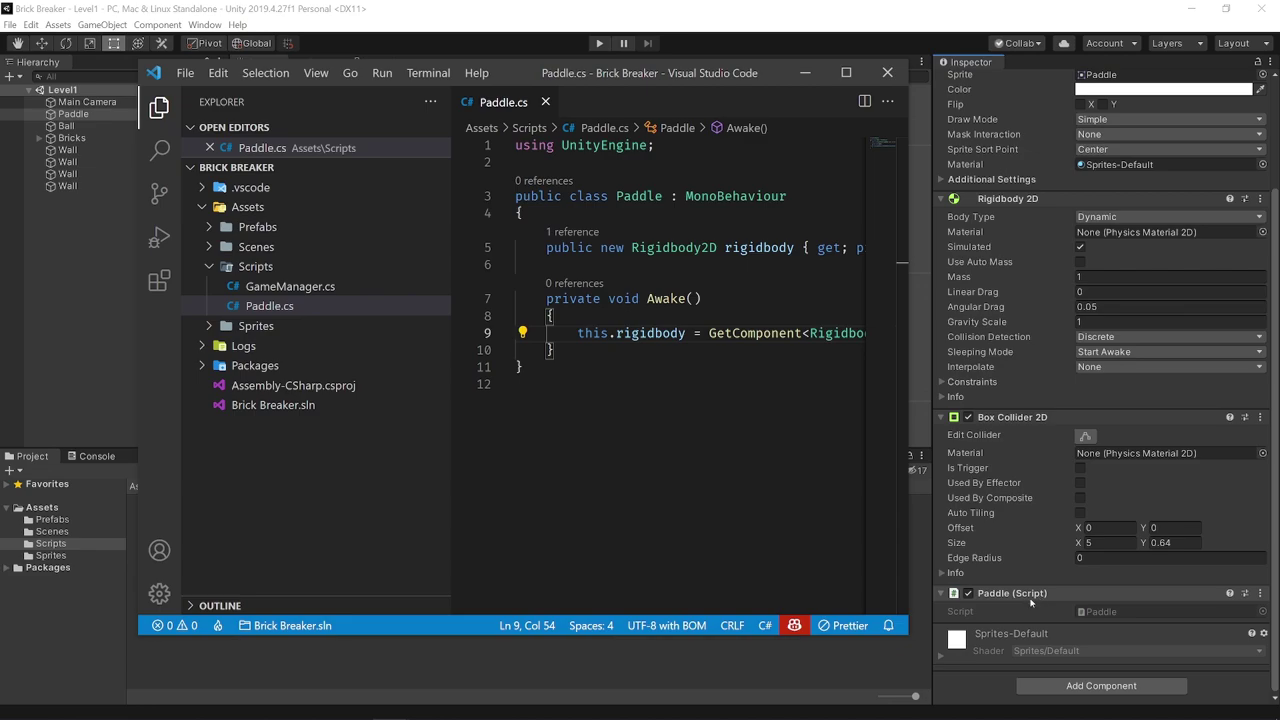
scroll(1027, 602, up, 3)
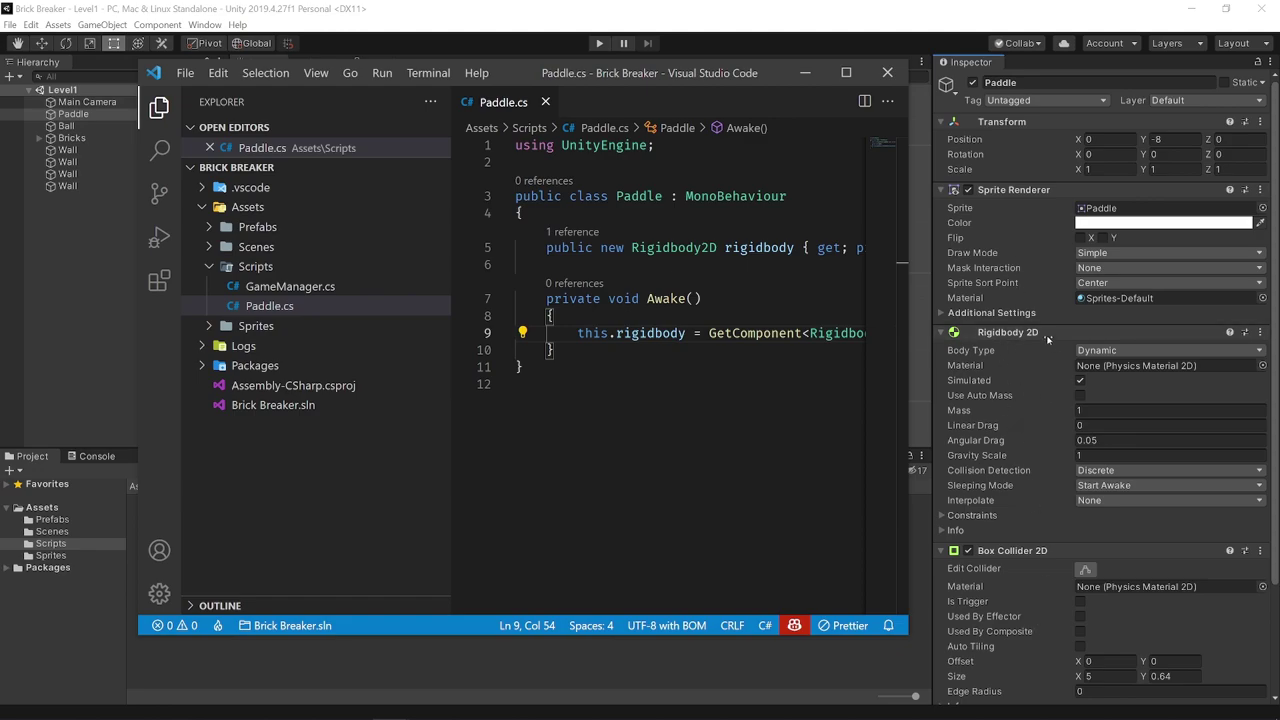
click(846, 72)
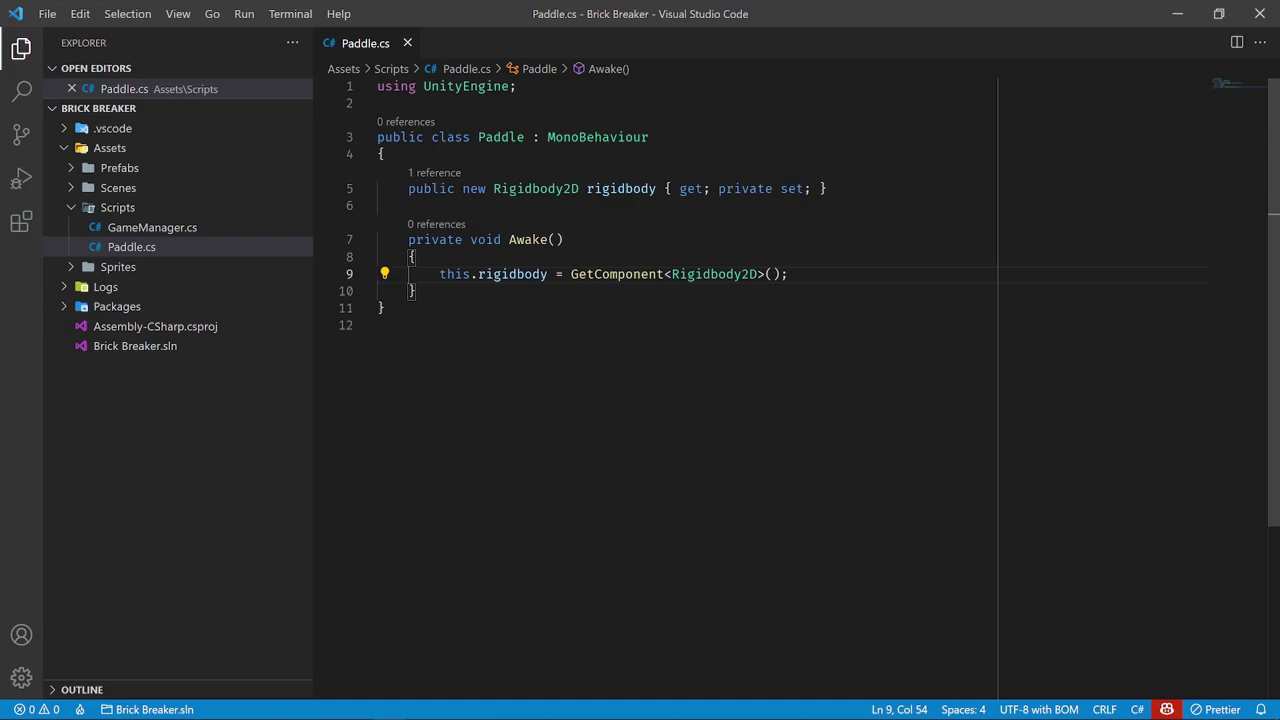
Start a public Vector2 direction property with a get accessor under rigidbody
click(857, 188)
key(Return)
text(pu)
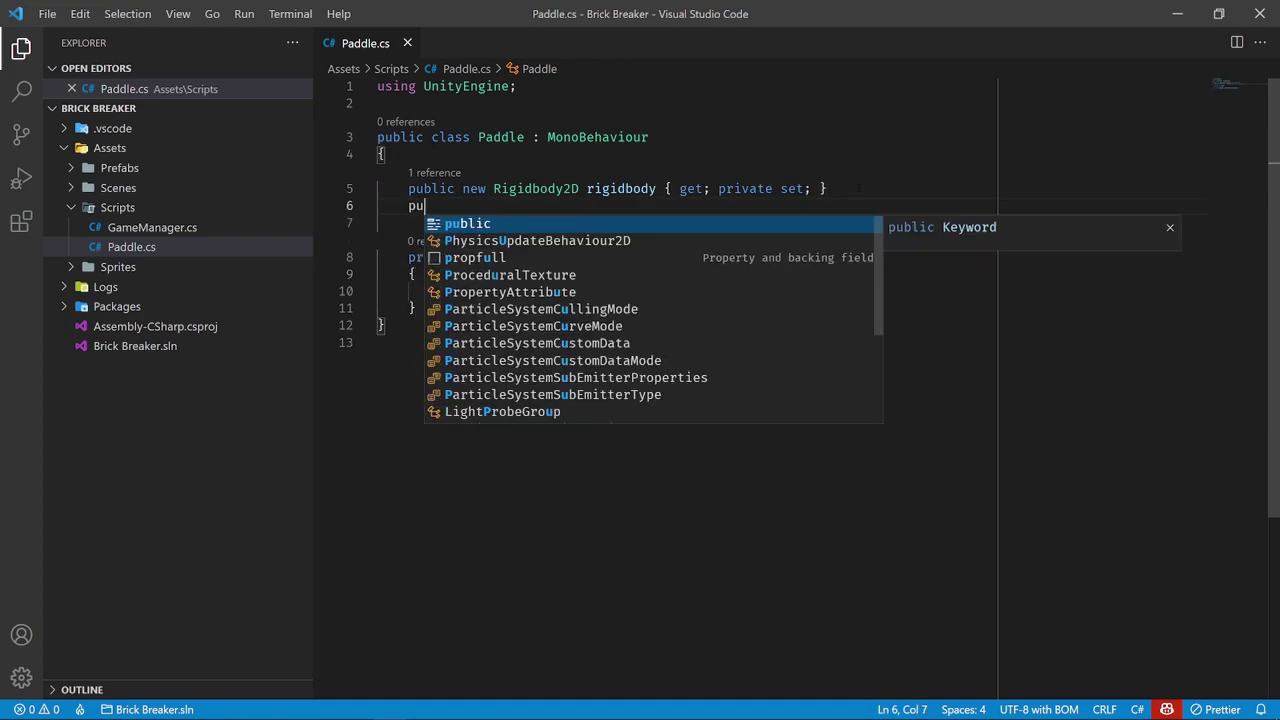
key(Tab)
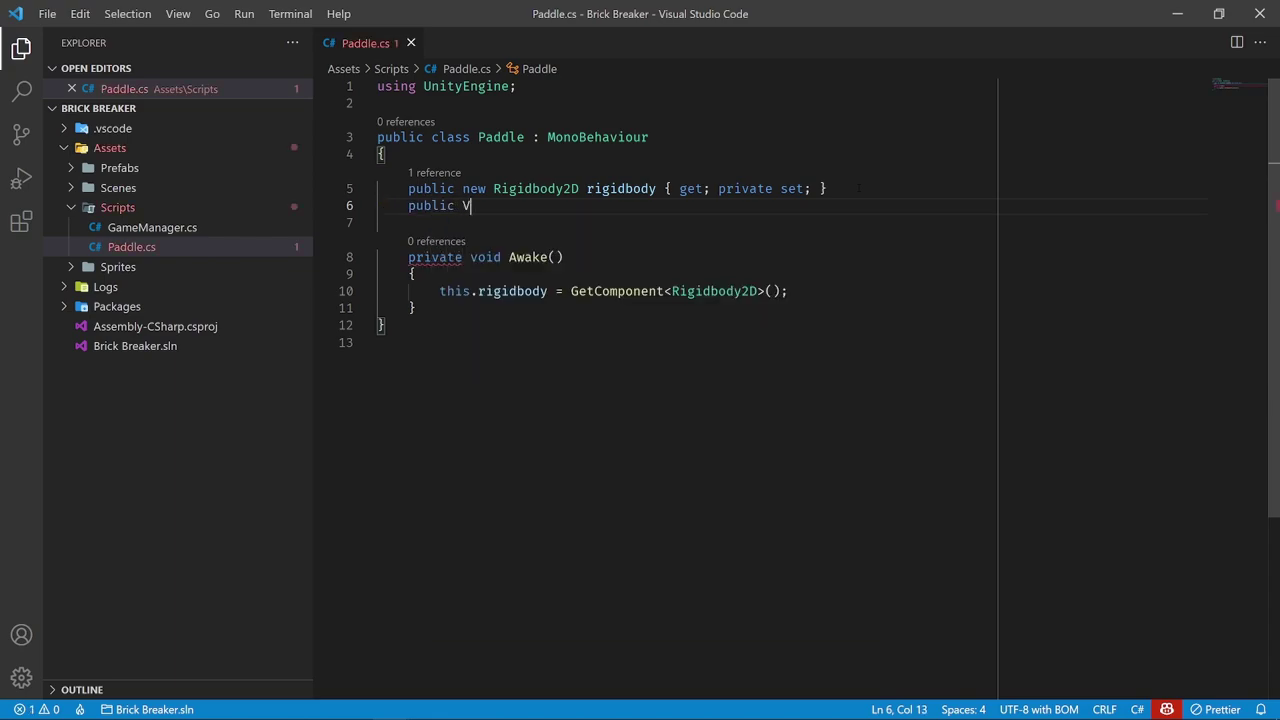
text(Vect)
key(Tab)
text(direction)
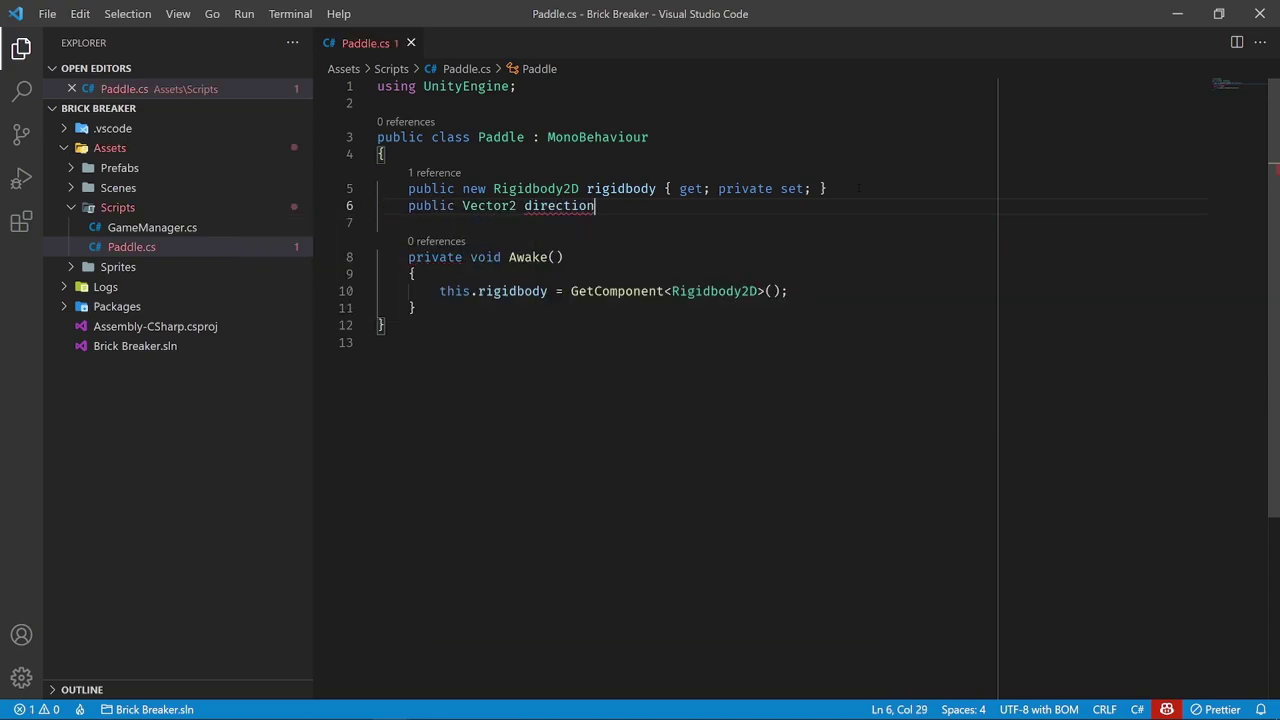
text( {)
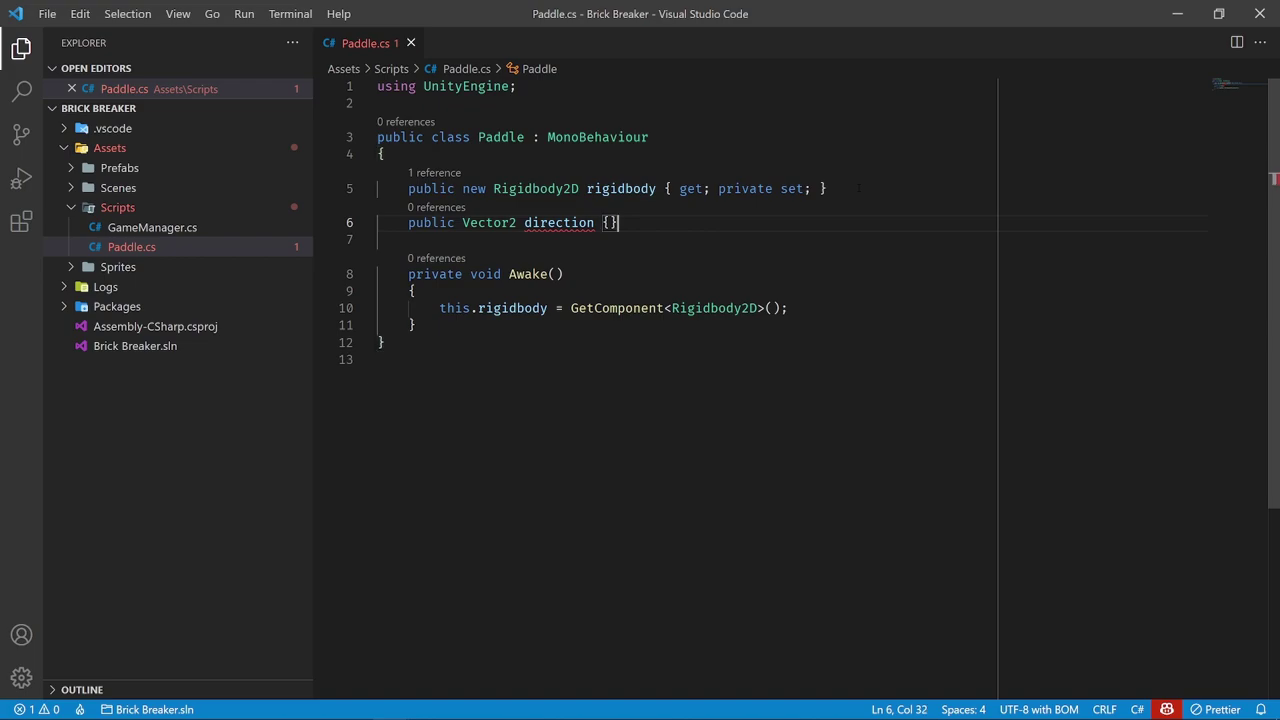
text( get;)
Finish the direction property with private set, fix the typos, and save Paddle.cs
key(BackSpace)
key(BackSpace)
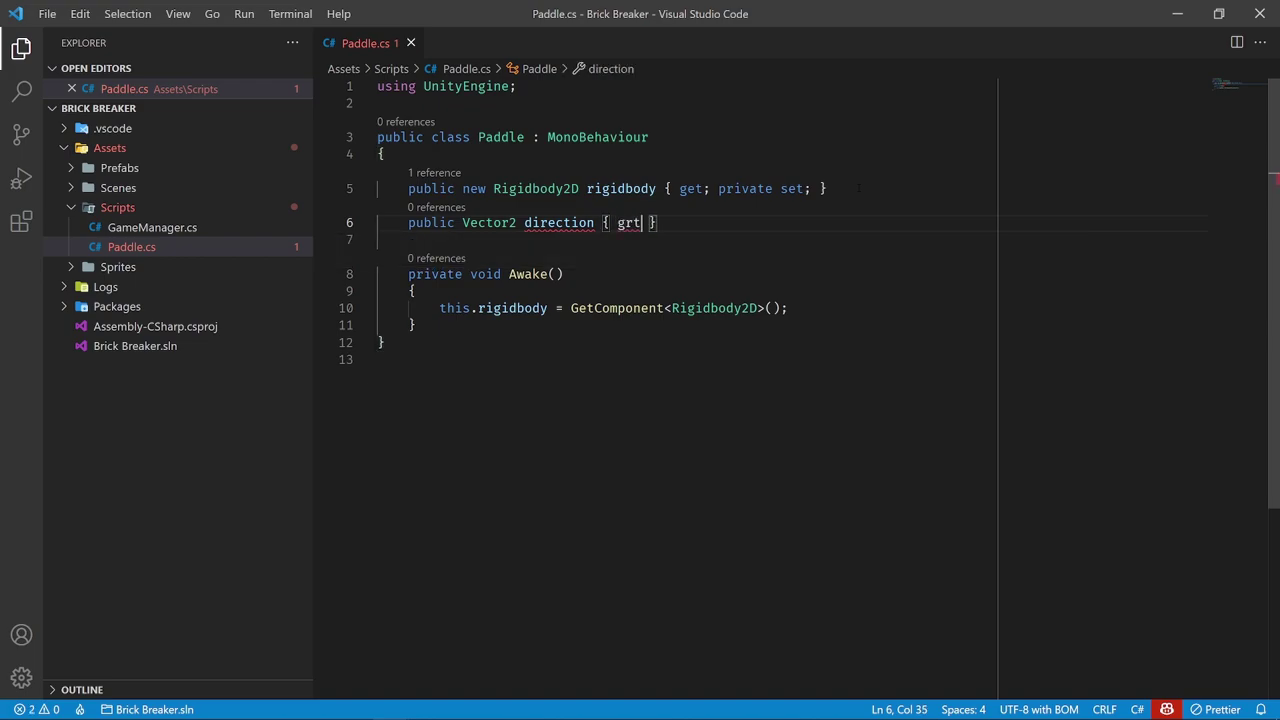
text(t; p)
key(Tab)
text(setl)
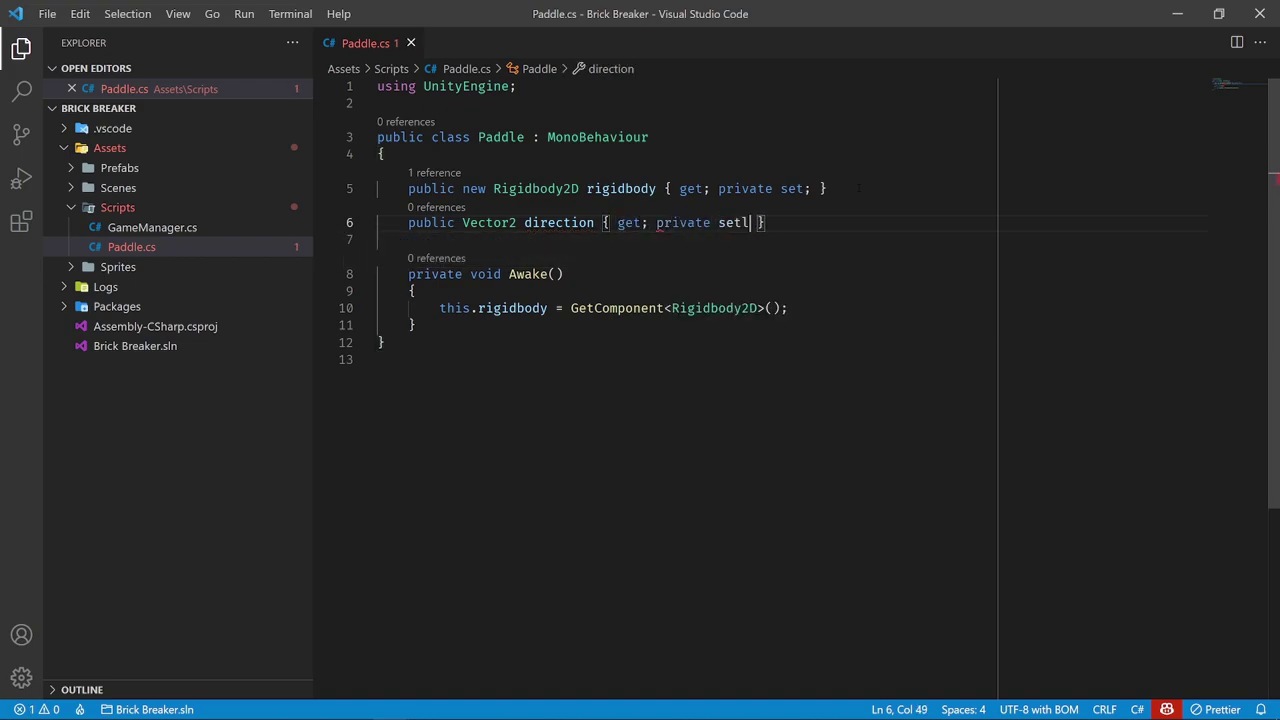
text(;)
key(BackSpace)
key(BackSpace)
text(;)
key(ctrl+s)
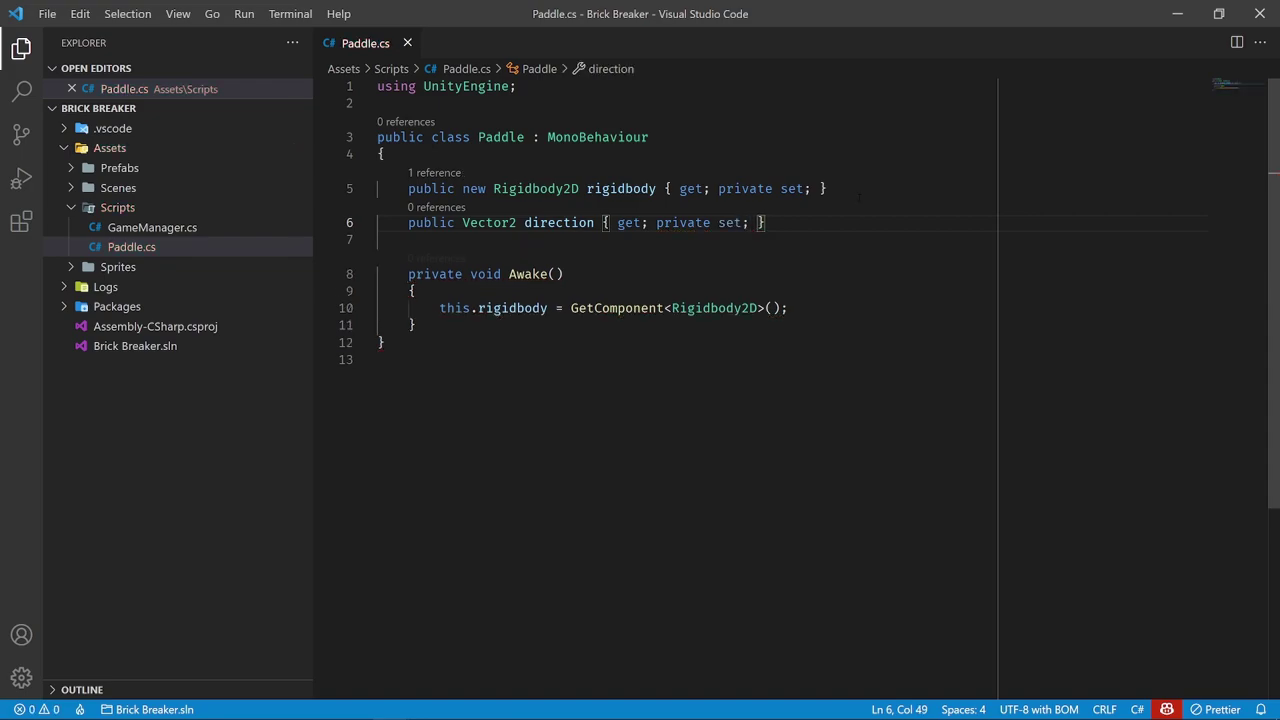
click(665, 386)
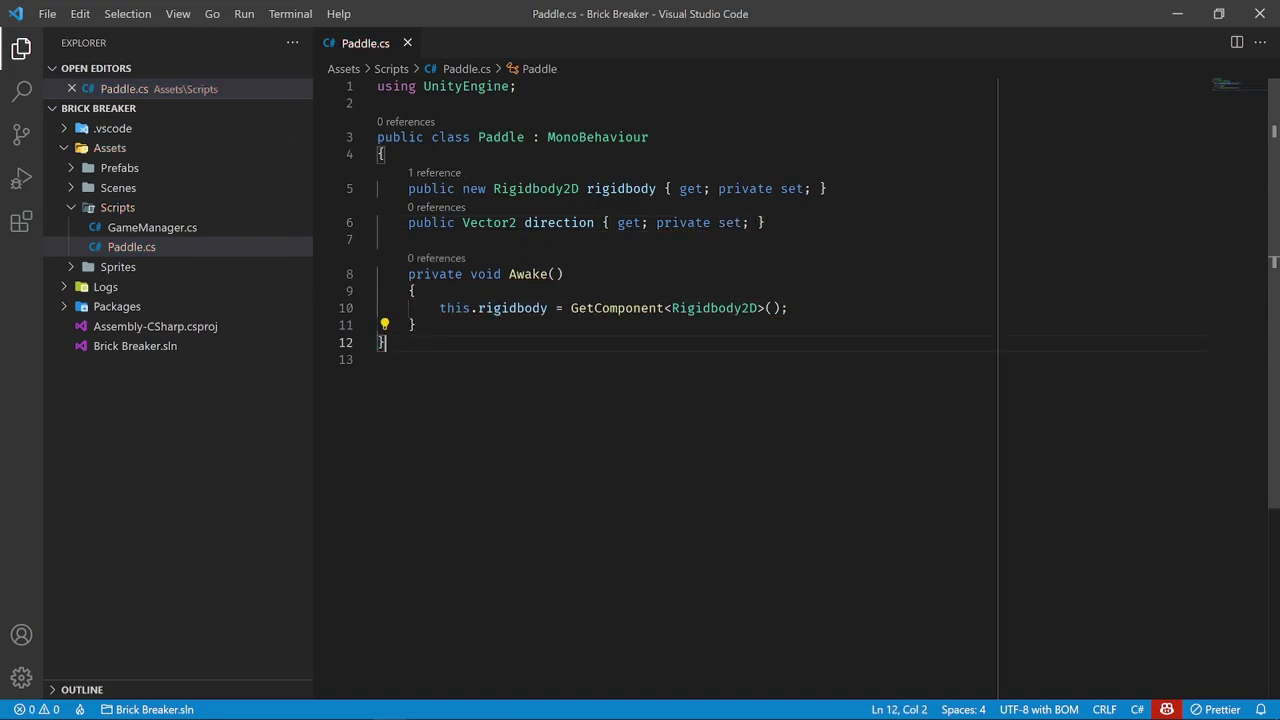
double_click(558, 222)
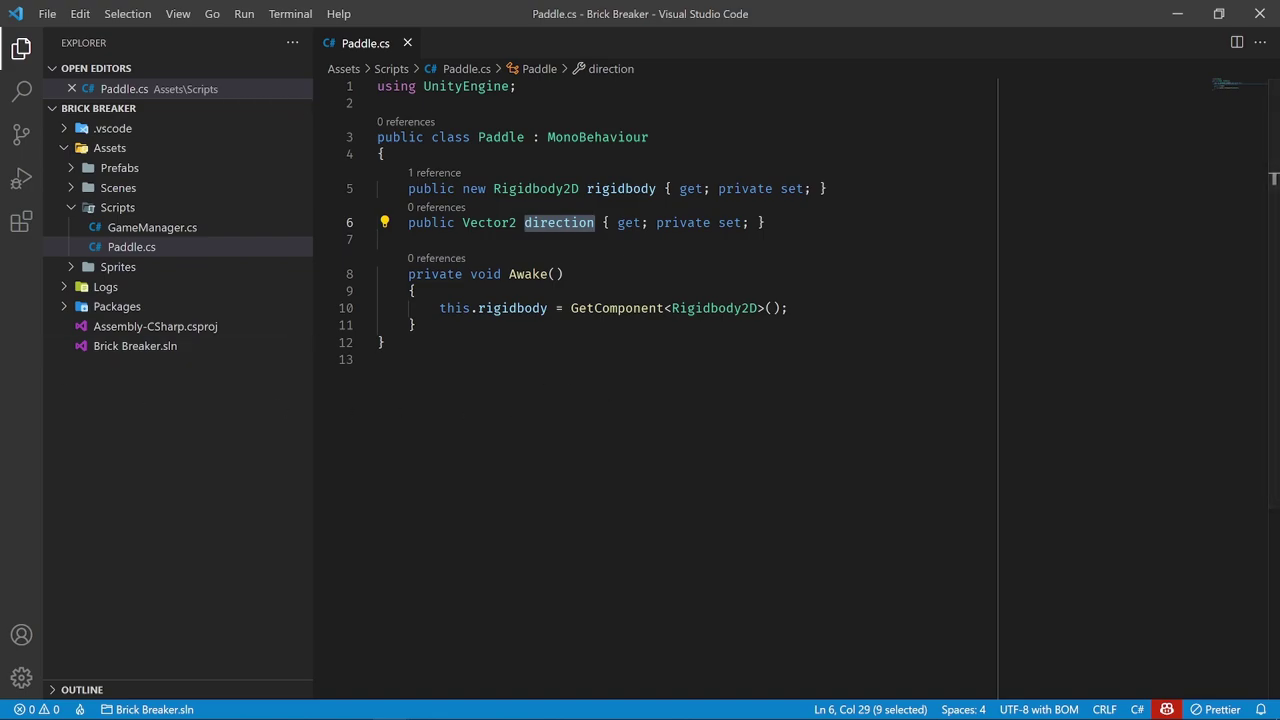
Add an empty private void Update() method after Awake
click(416, 325)
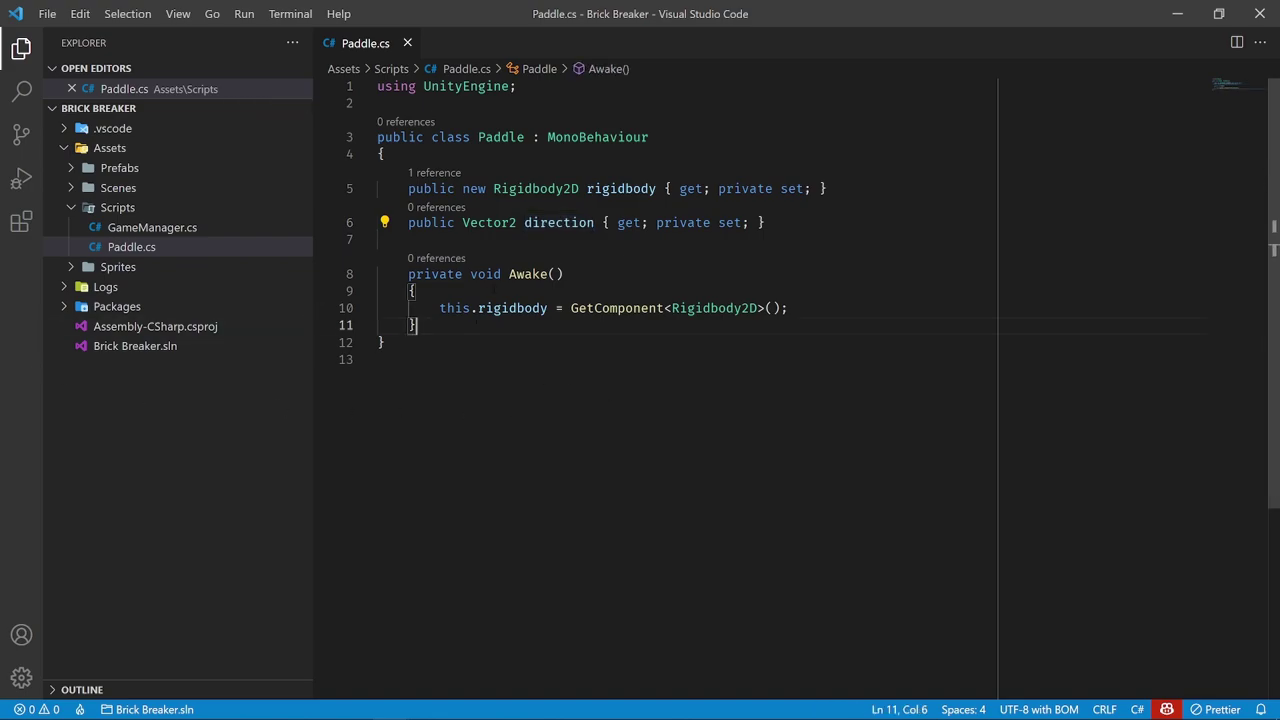
key(Return)
key(Return)
text(pr)
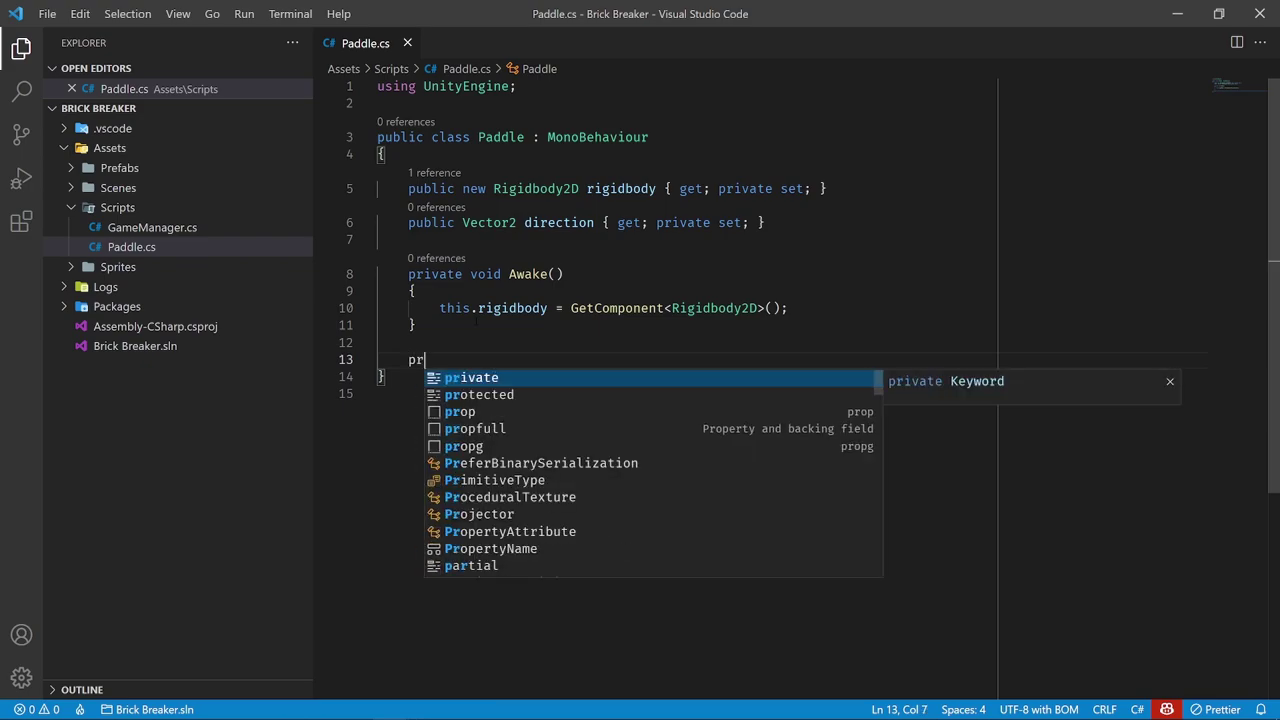
key(Tab)
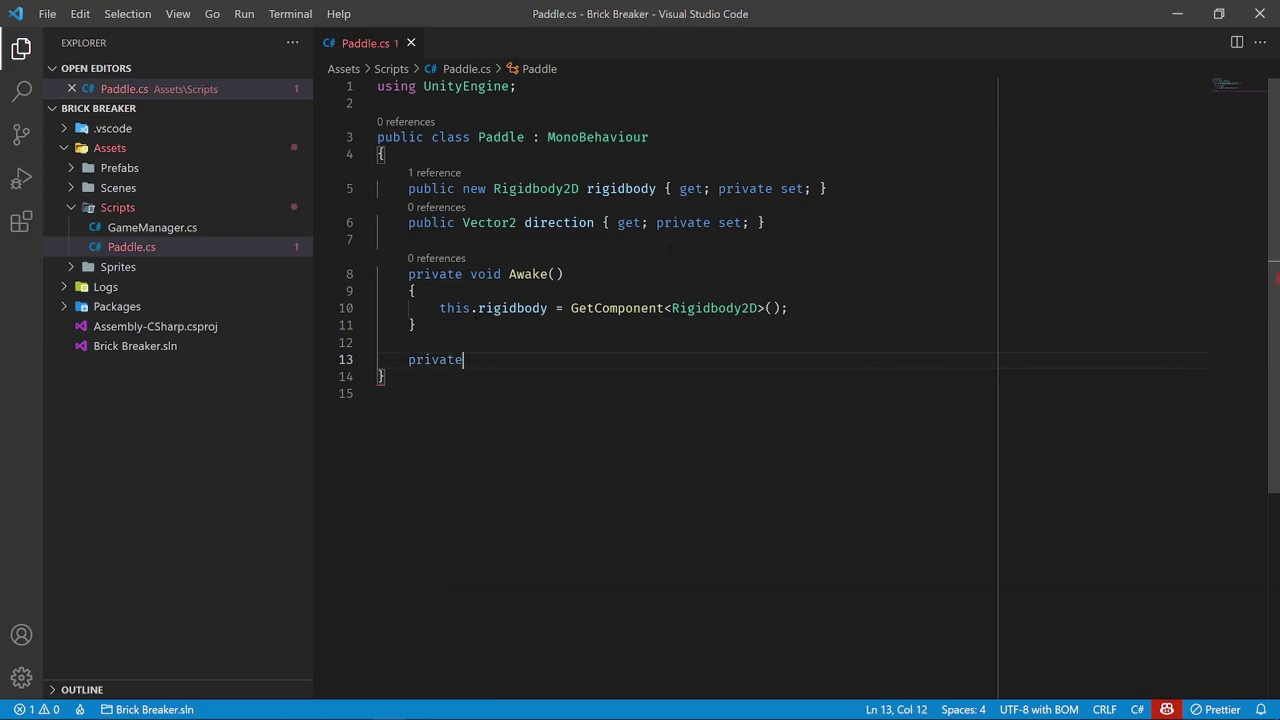
text( v)
key(Tab)
text(Update)
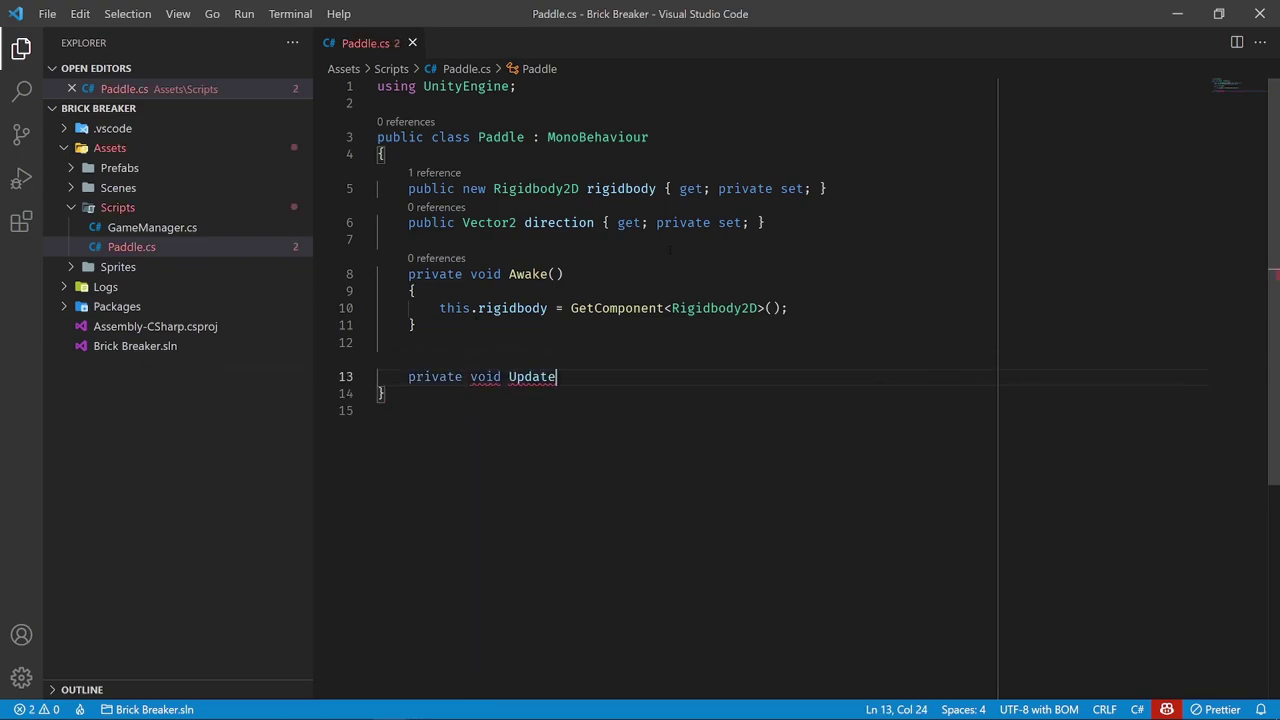
text(())
key(Return)
text({)
key(Return)
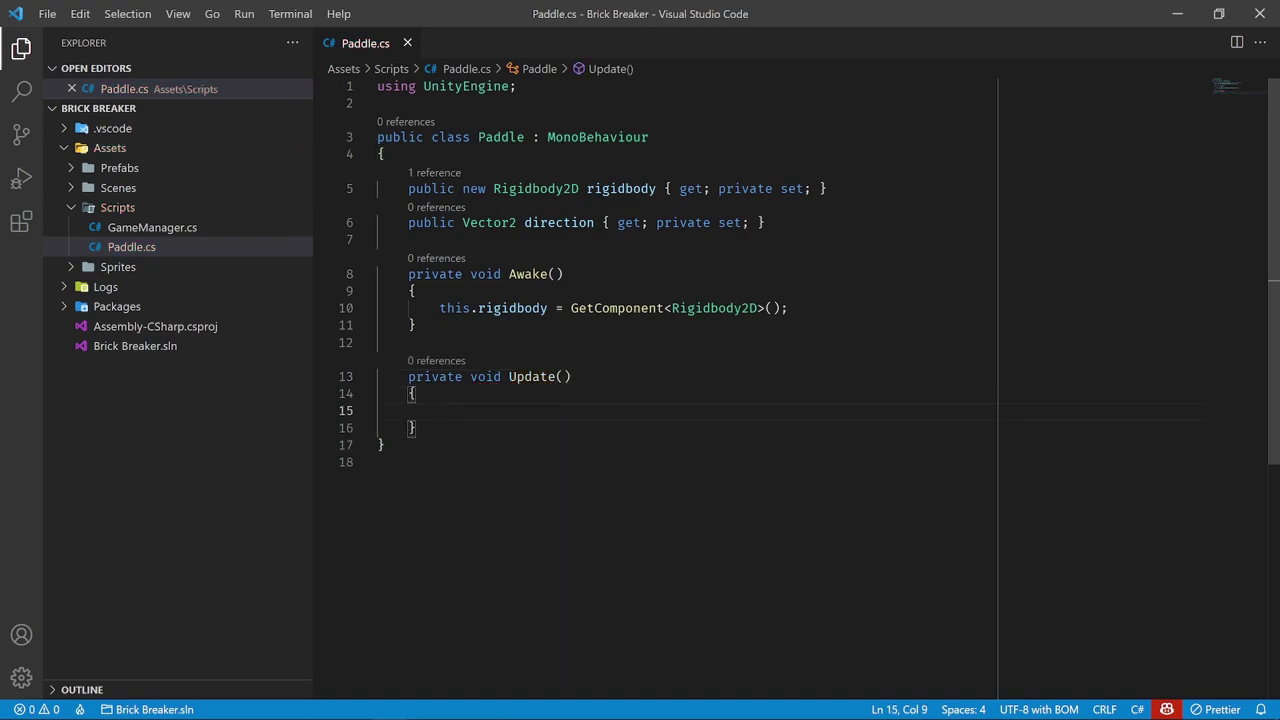
click(432, 427)
key(Return)
key(Down)
key(Down)
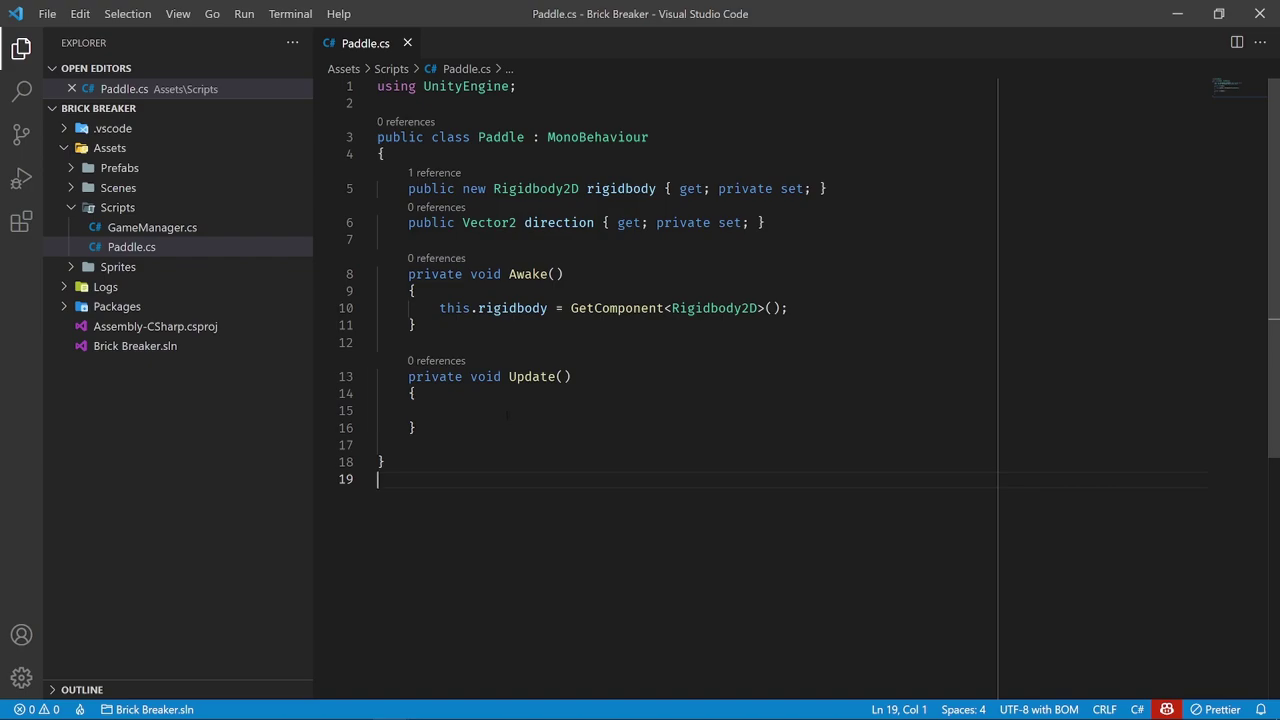
click(508, 411)
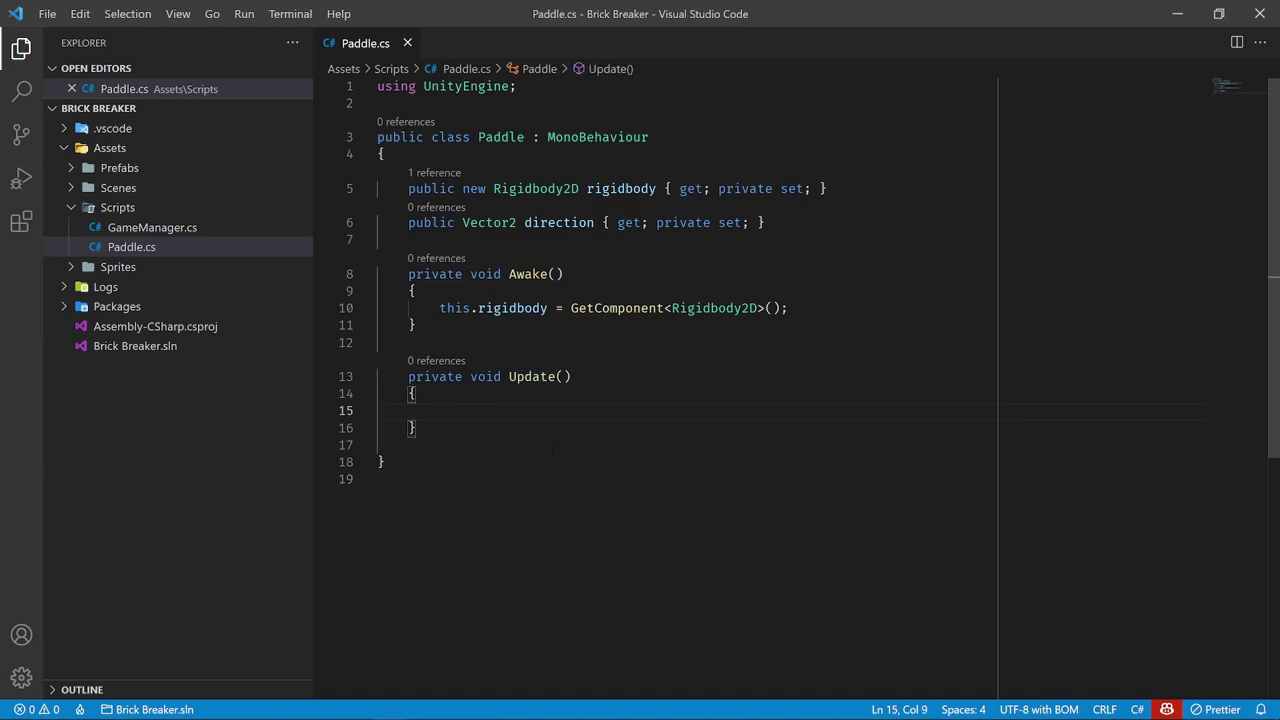
Write the if condition Input.GetKey(KeyCode.A) || Input.GetKey(KeyCode.LeftArrow) inside Update
text(if )
text(()
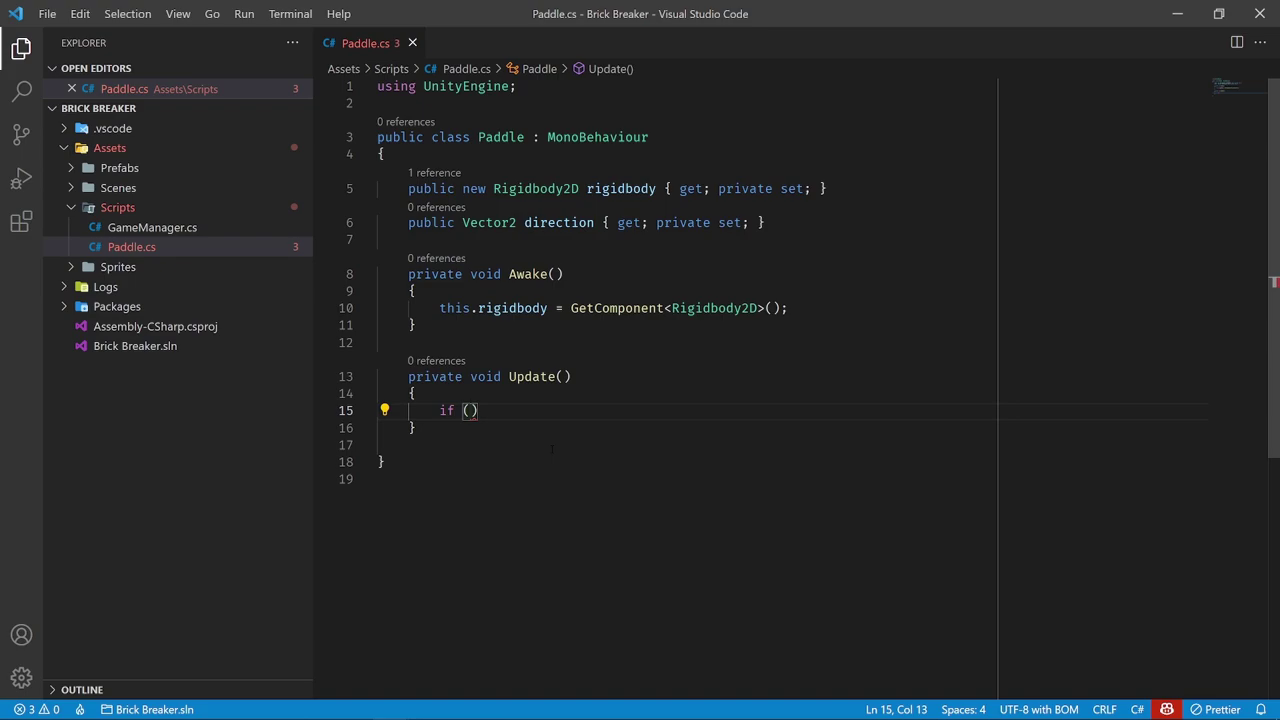
text(Input)
key(Escape)
text(.)
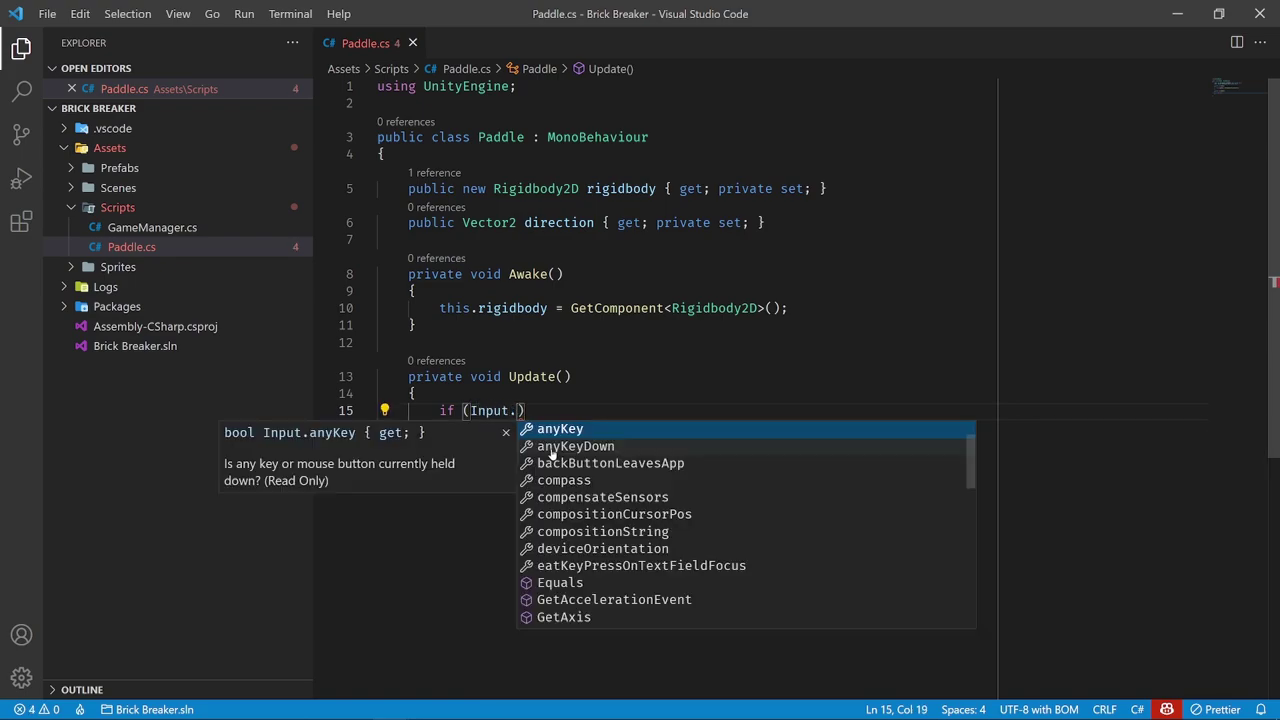
text(Get)
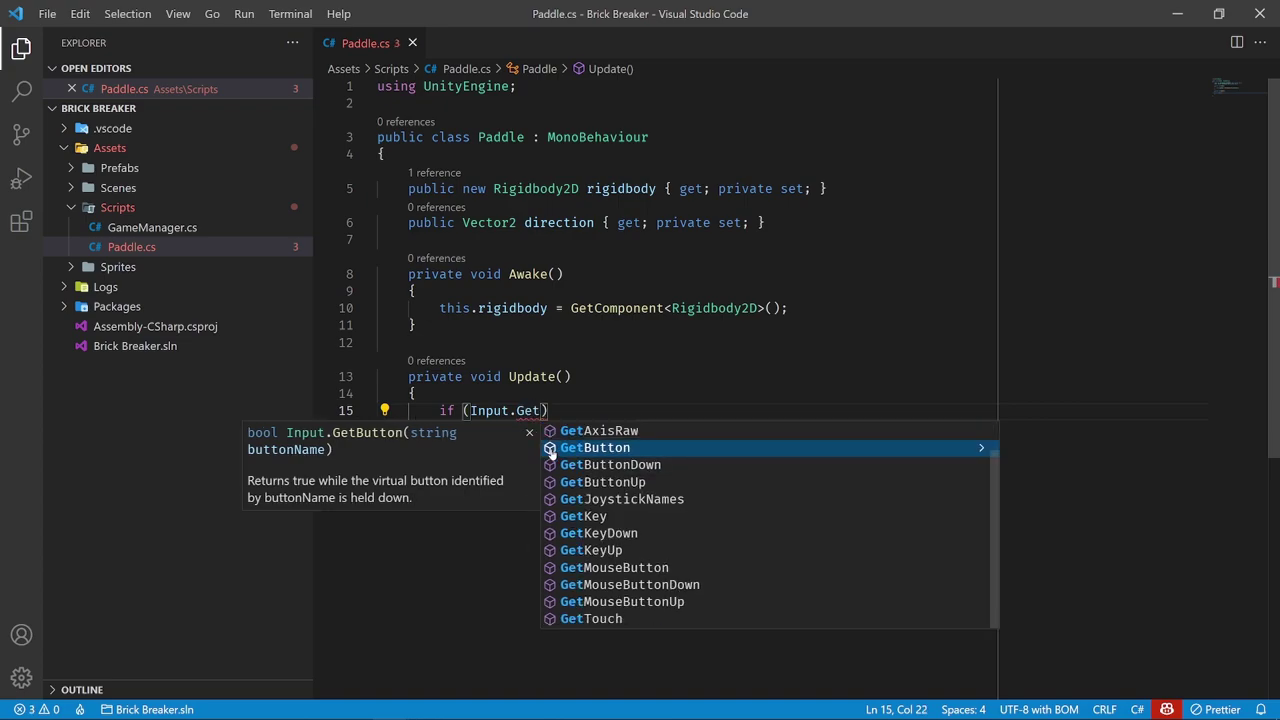
text(Key)
key(Escape)
text(()
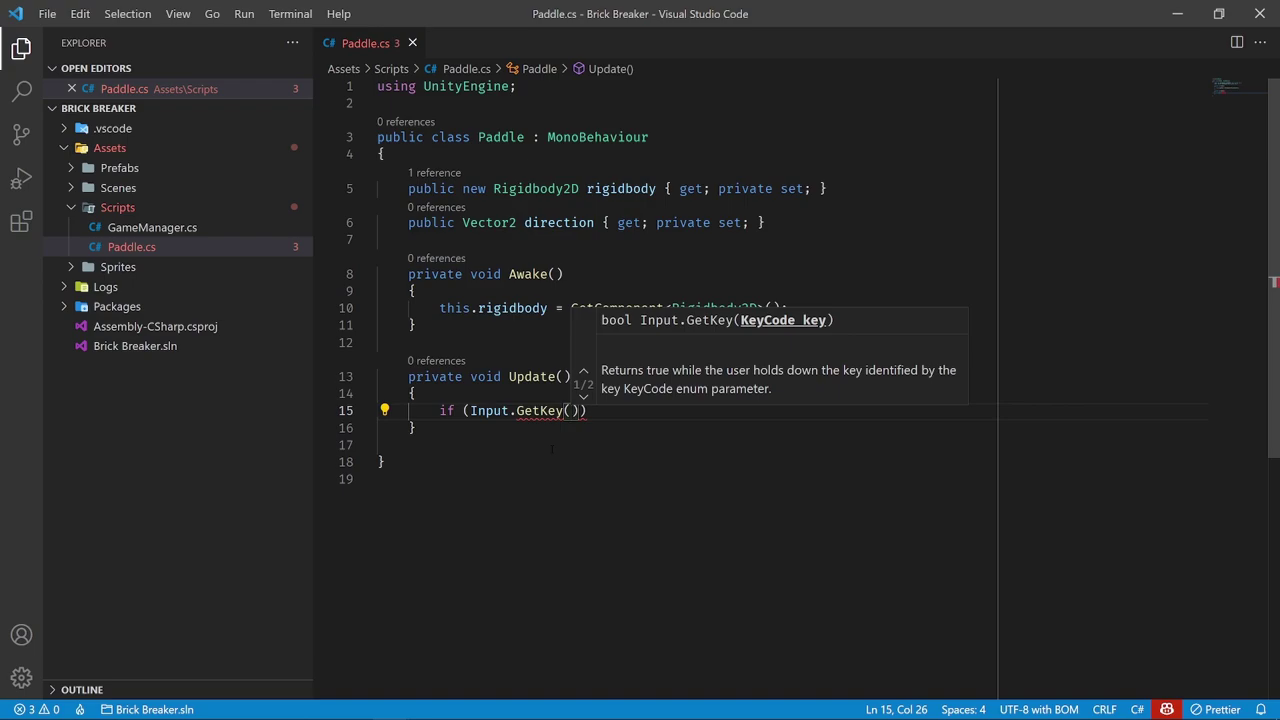
text(KeyCode.)
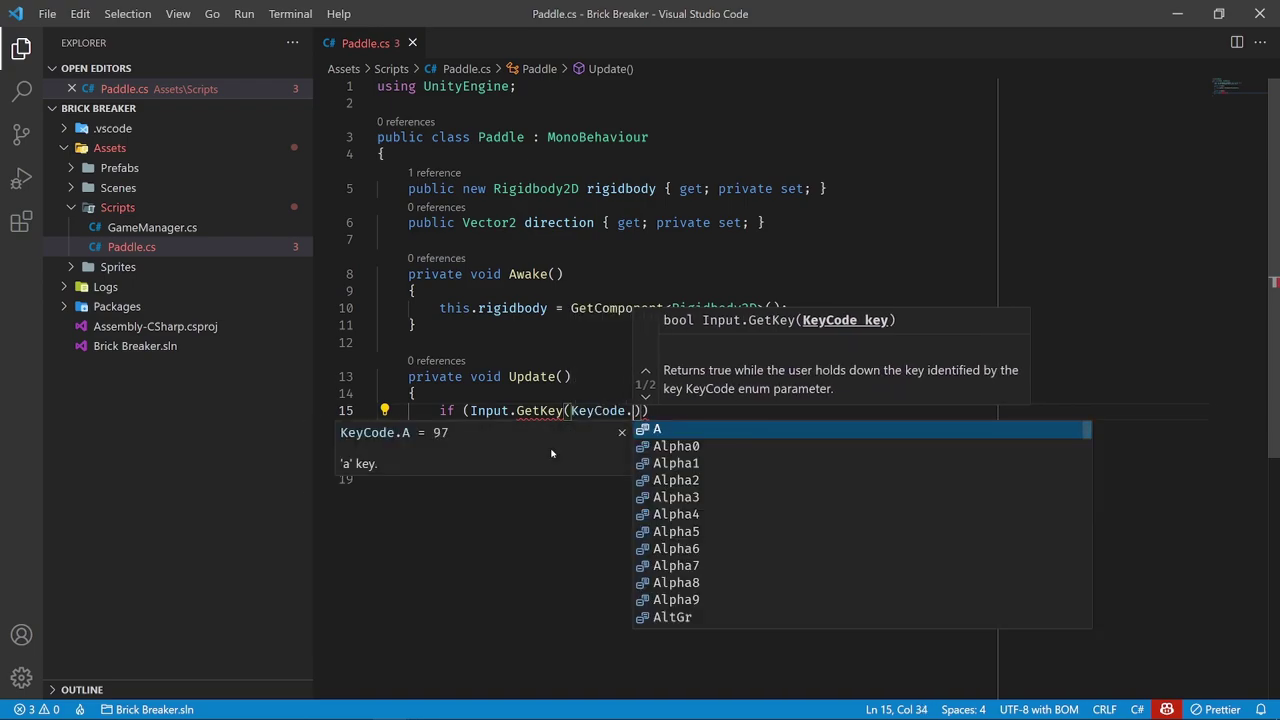
key(Return)
text())
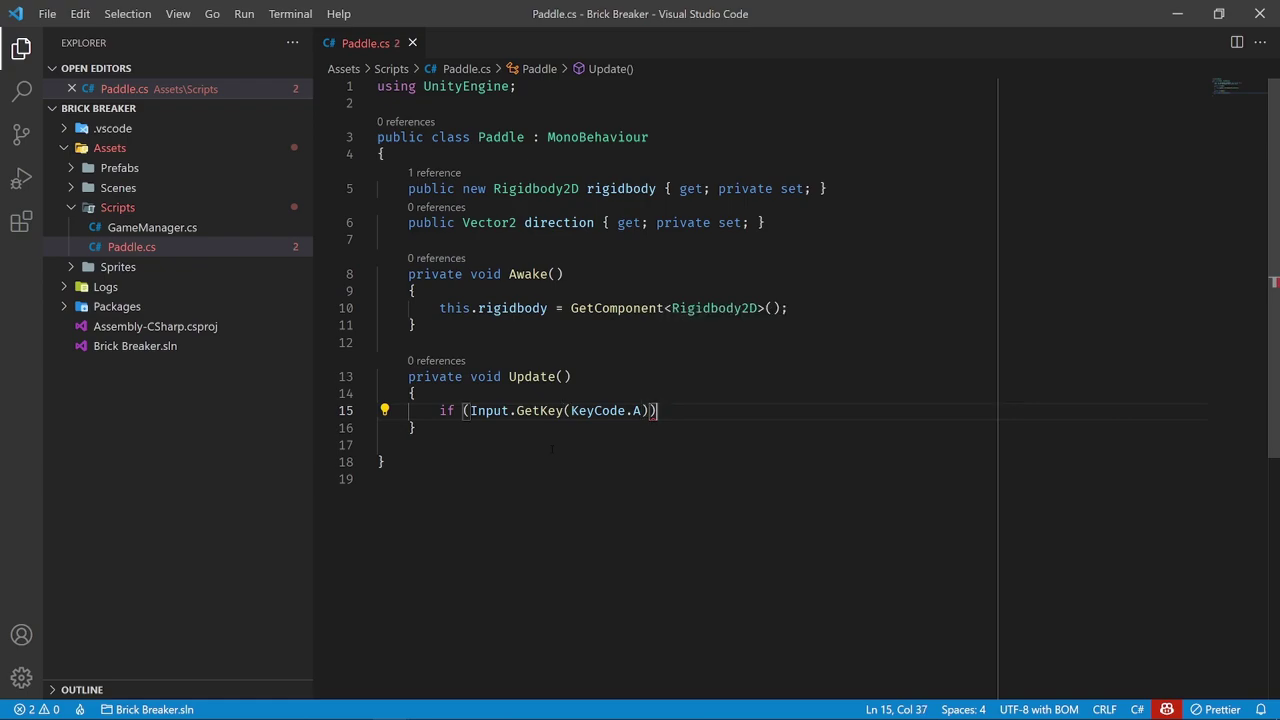
text( || In)
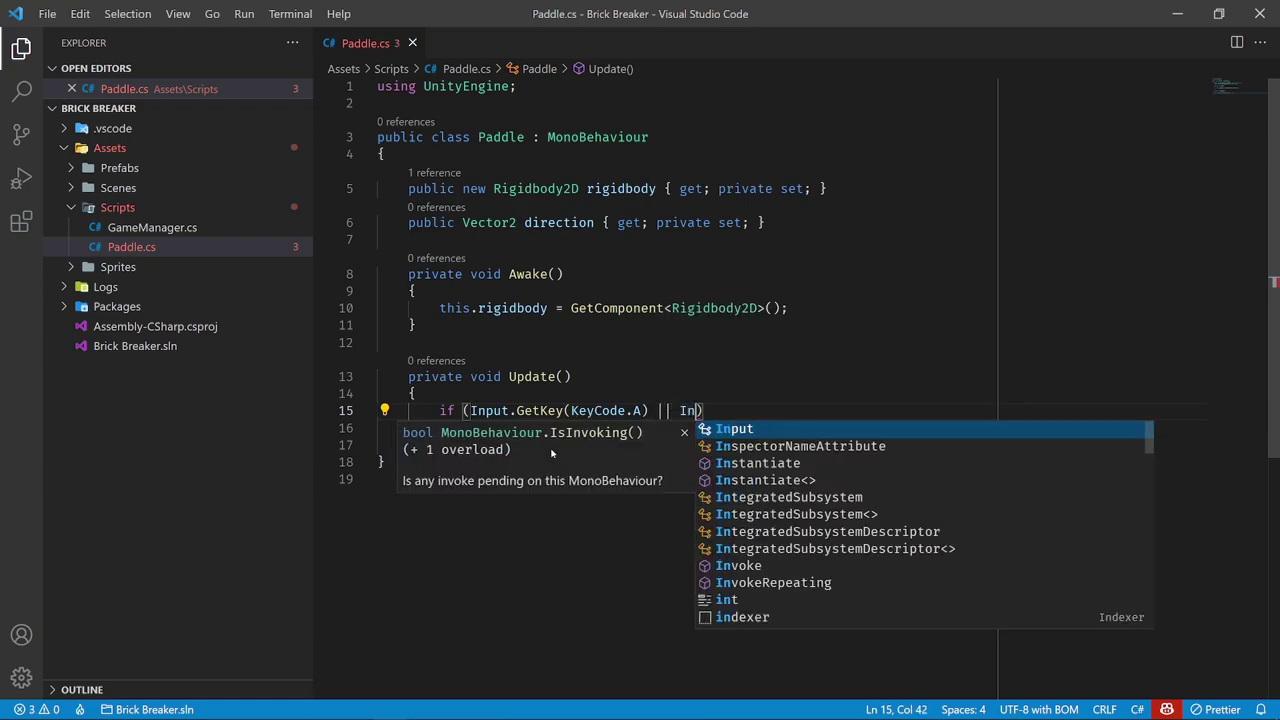
text(put.GetK)
key(Return)
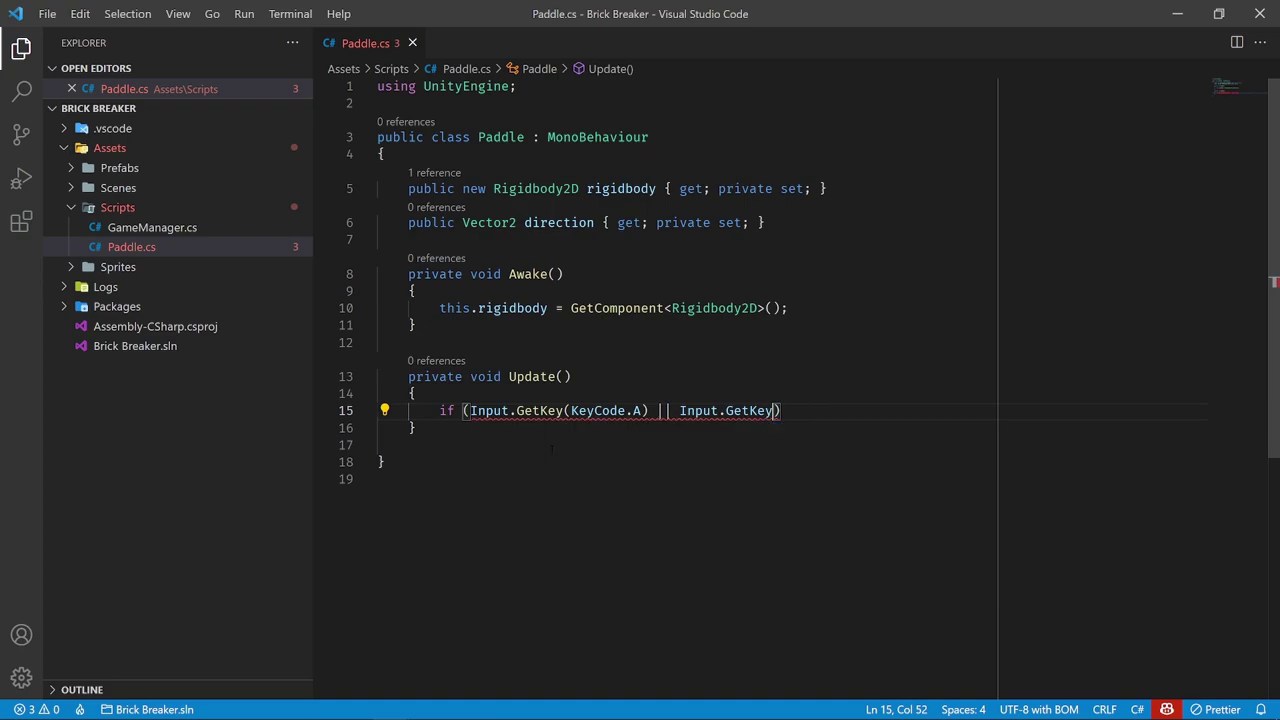
text((KeyCode.Left)
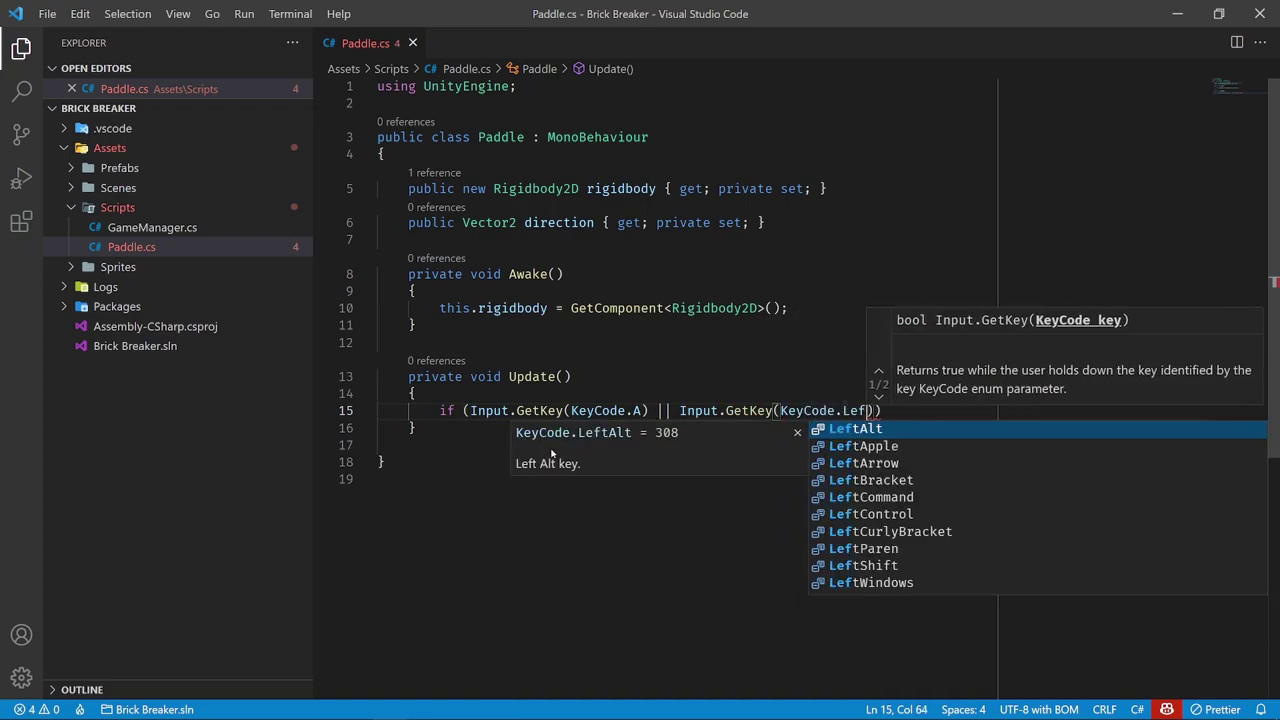
key(Down)
key(Down)
key(Return)
Set this.direction = Vector2.left inside the A/LeftArrow if block
text()) {)
key(Return)
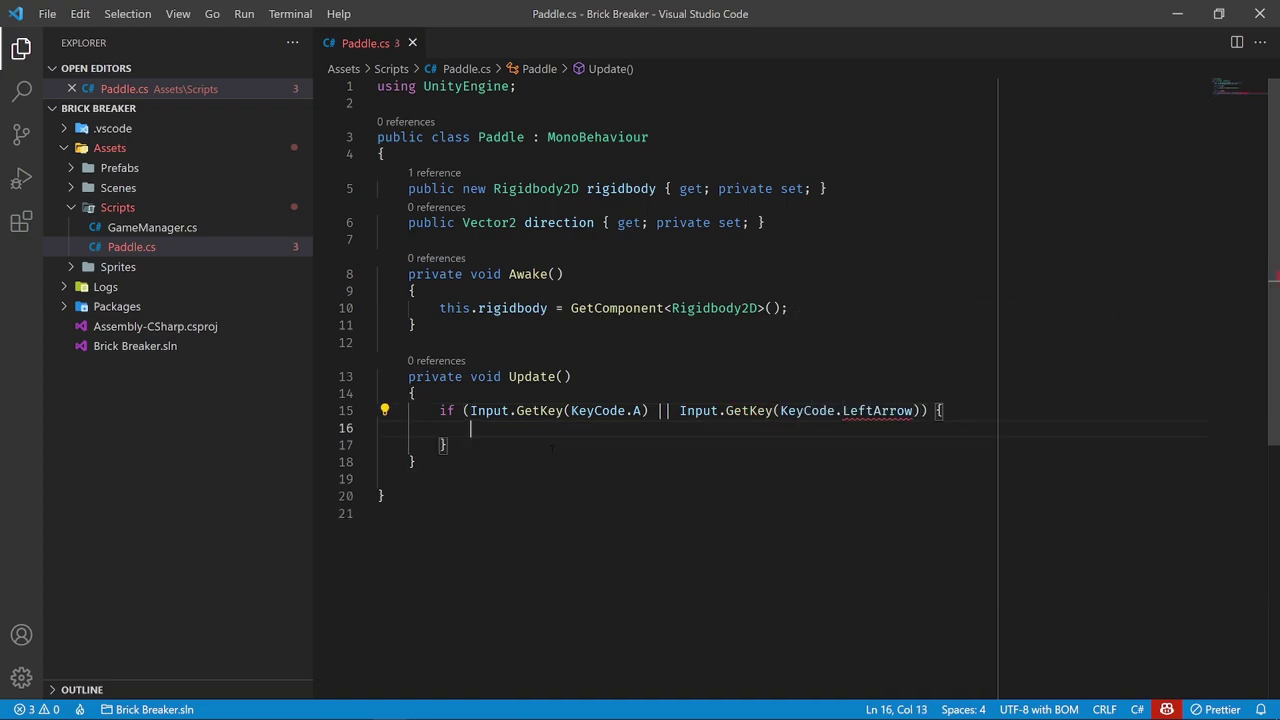
text(this.d)
key(Return)
text(= )
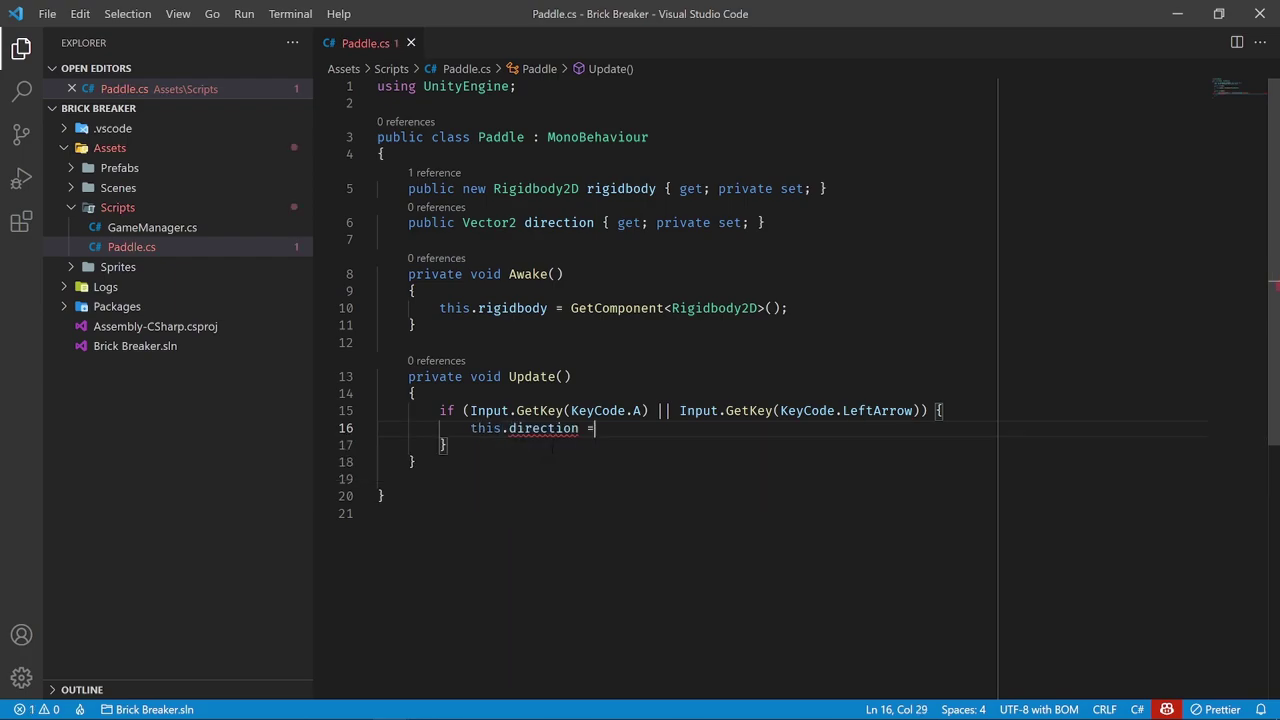
text(Vector2.left;)
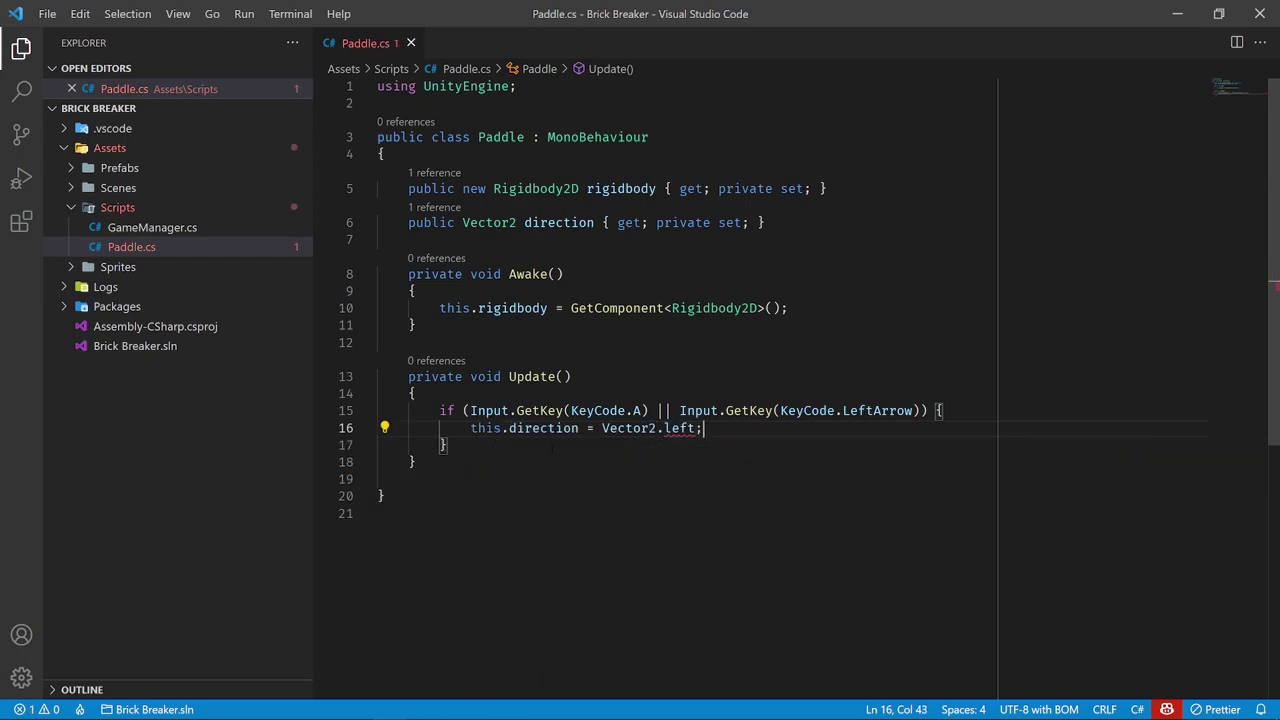
click(553, 447)
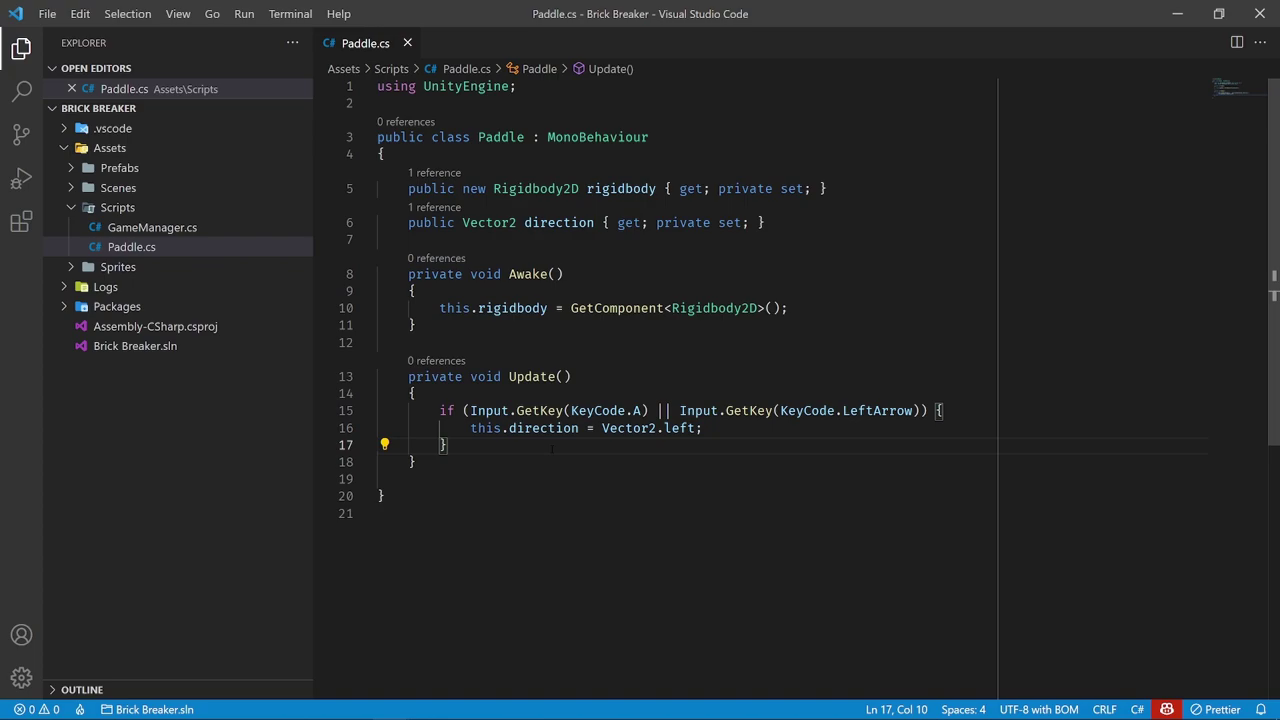
Add an else if for KeyCode.D or RightArrow setting direction to Vector2.right
text( else if (In)
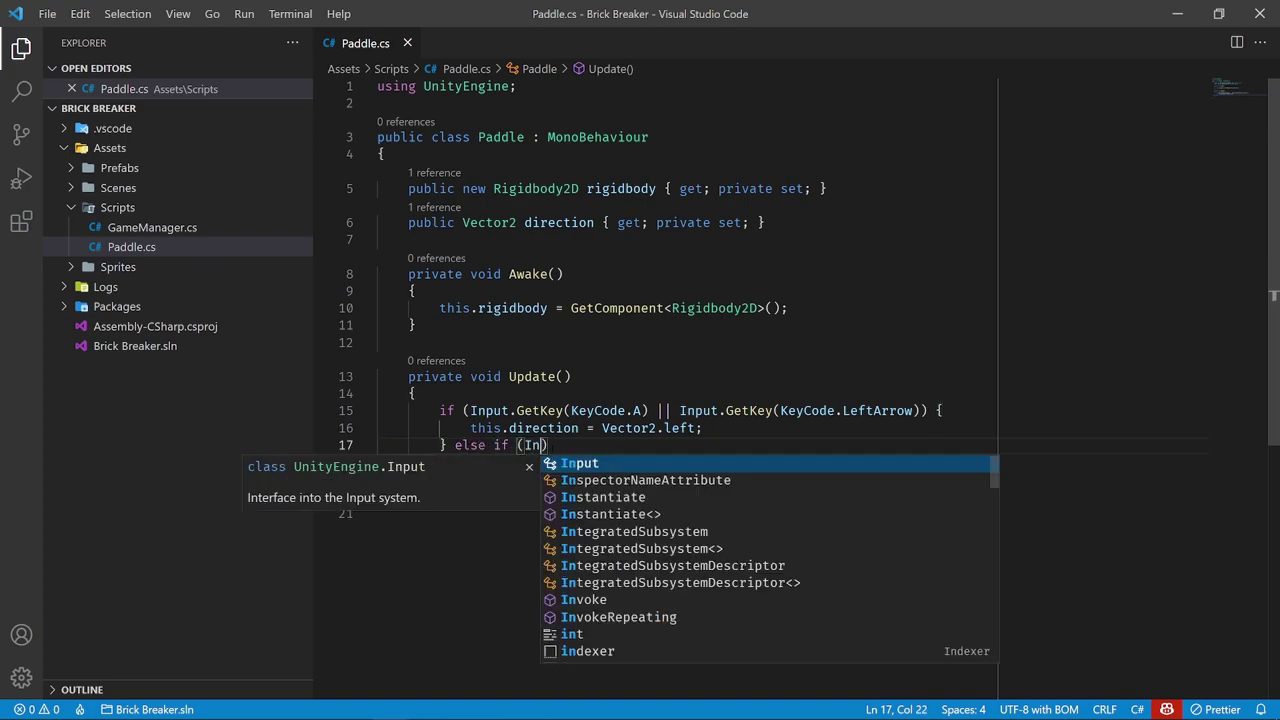
text(put.Ge)
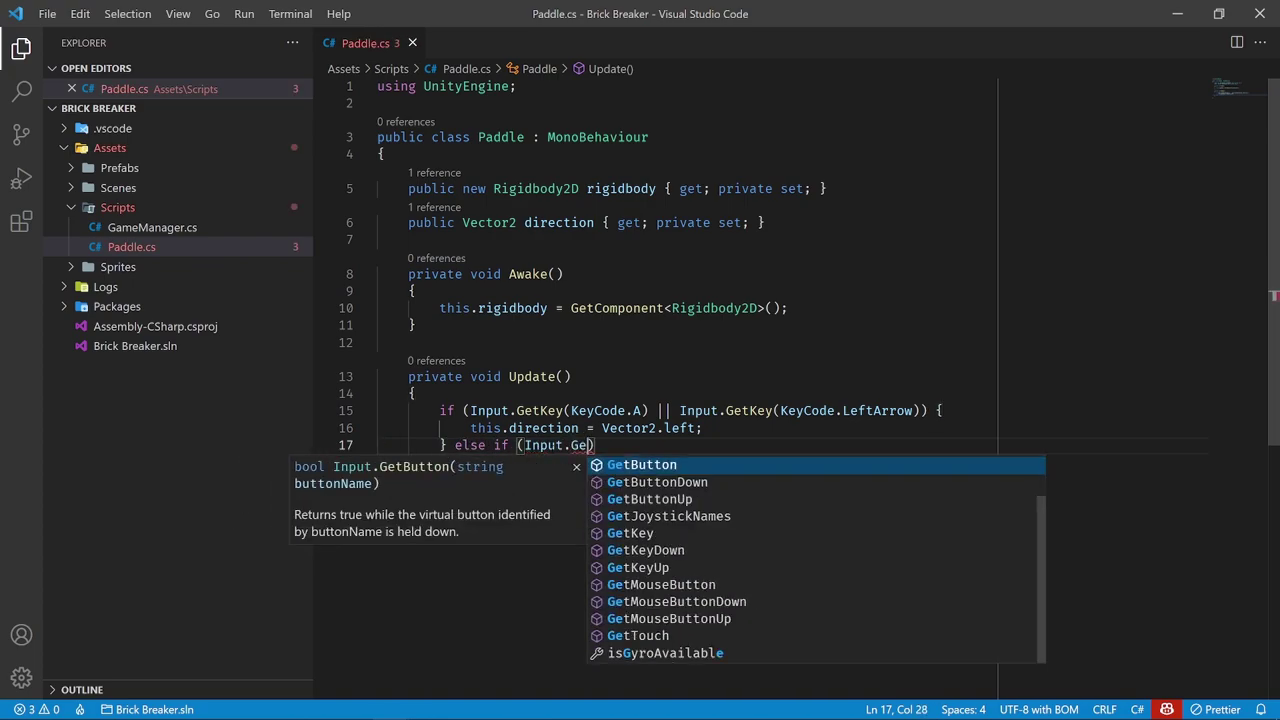
text(tKey(KeyC)
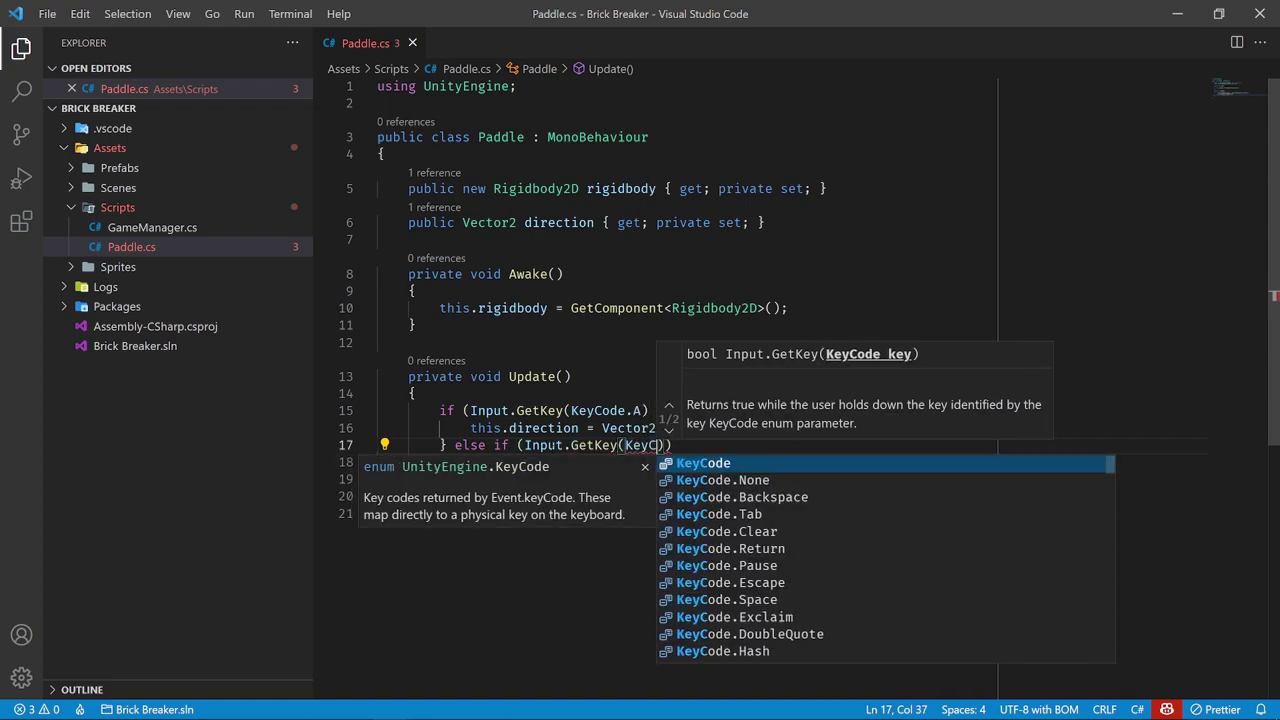
text(ode.D) )
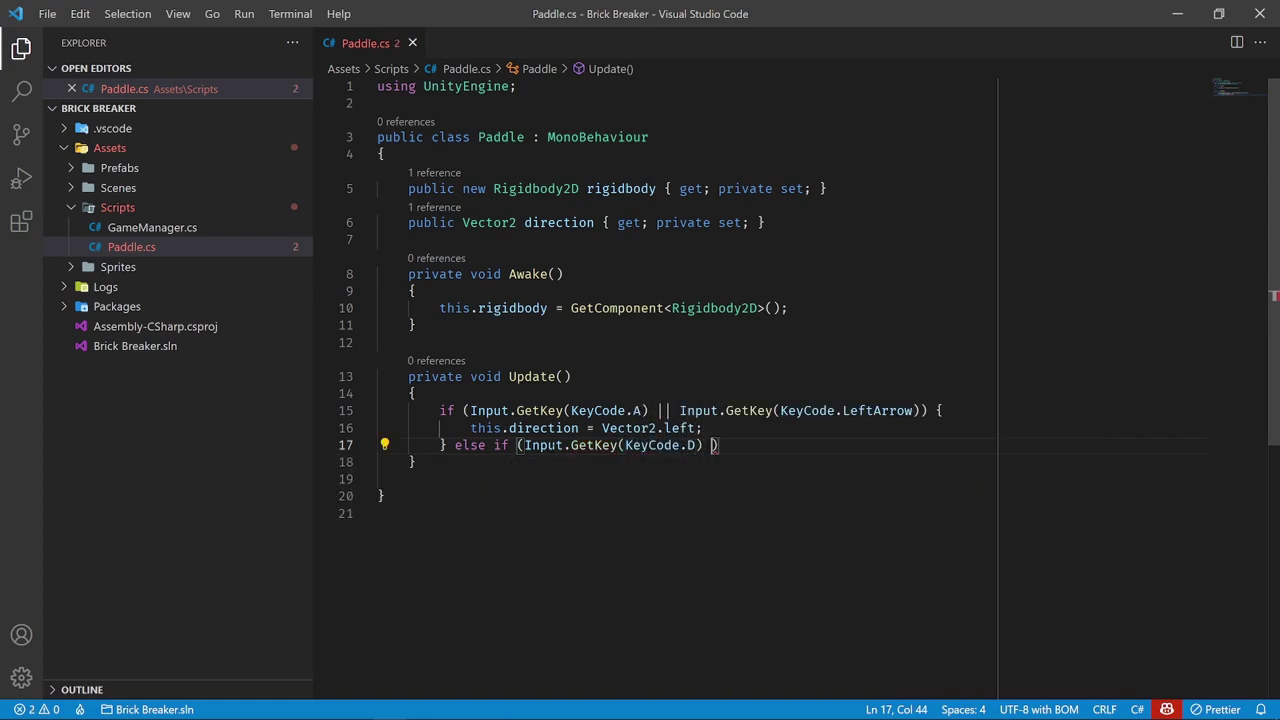
text(|| Input.G)
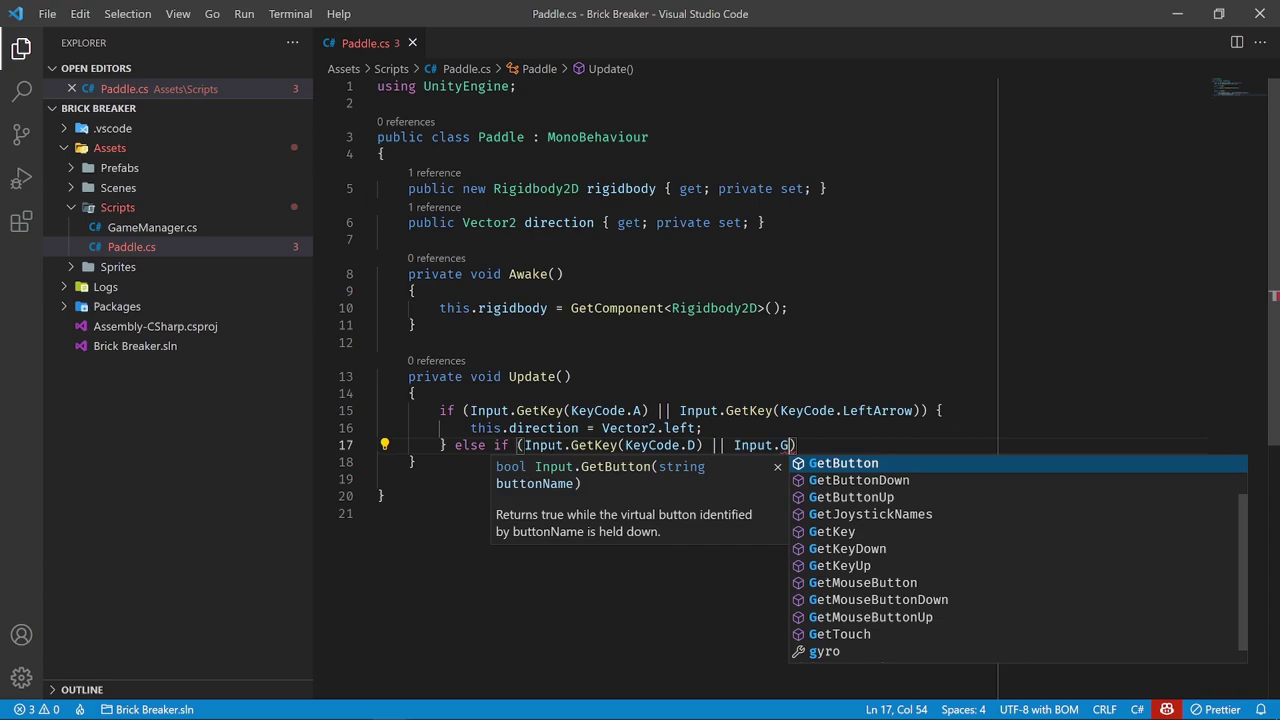
text(etKey(Key)
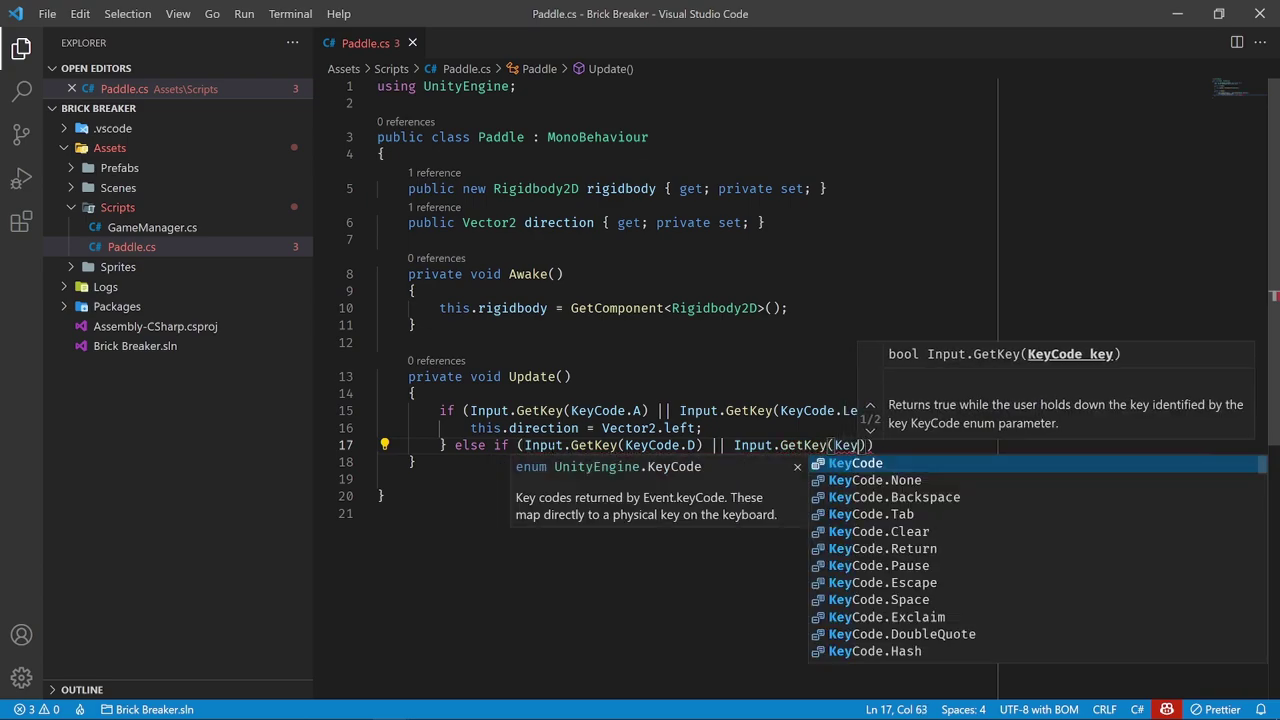
text(Code.Ri)
key(Down)
key(Down)
key(Return)
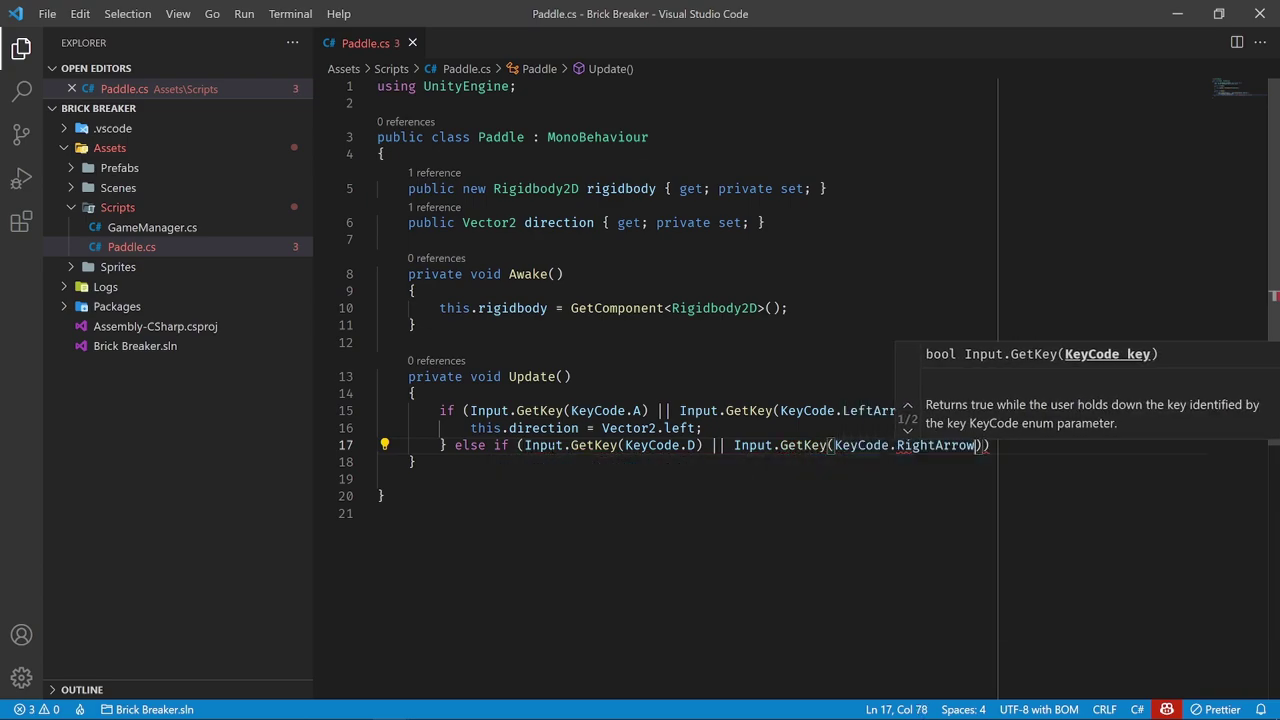
key(End)
text({)
key(Return)
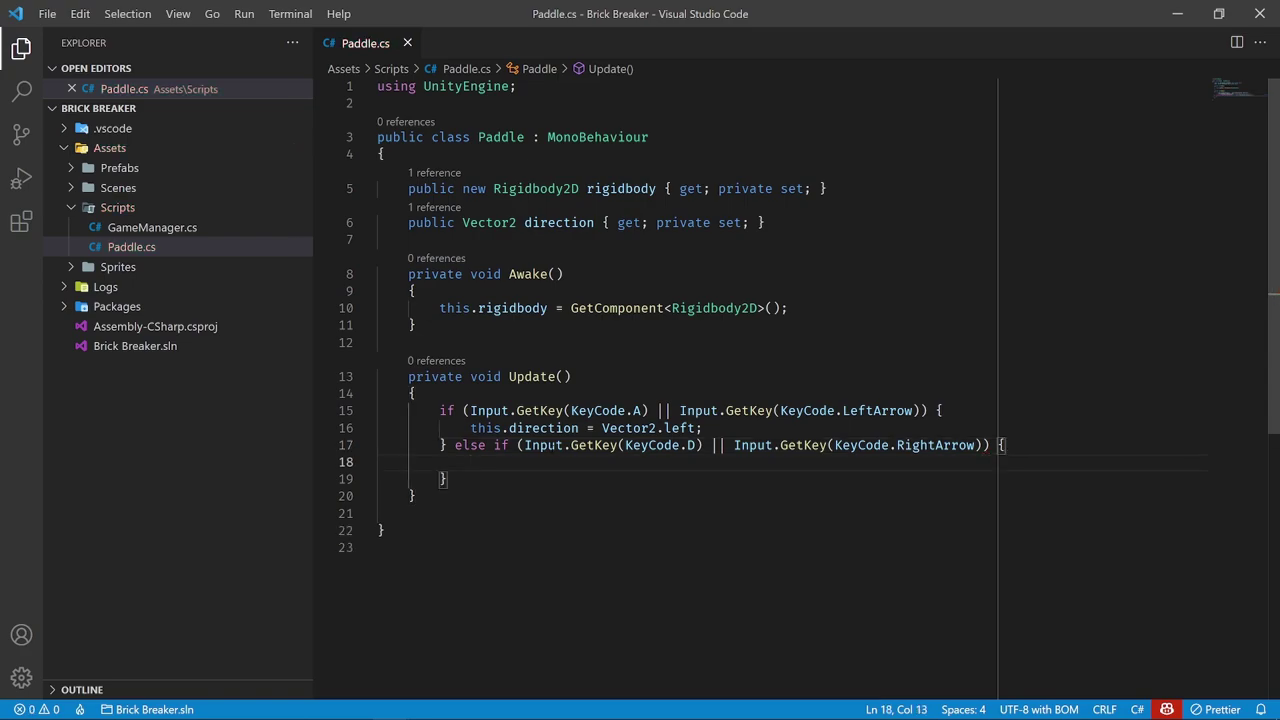
text(this.direction = Ve)
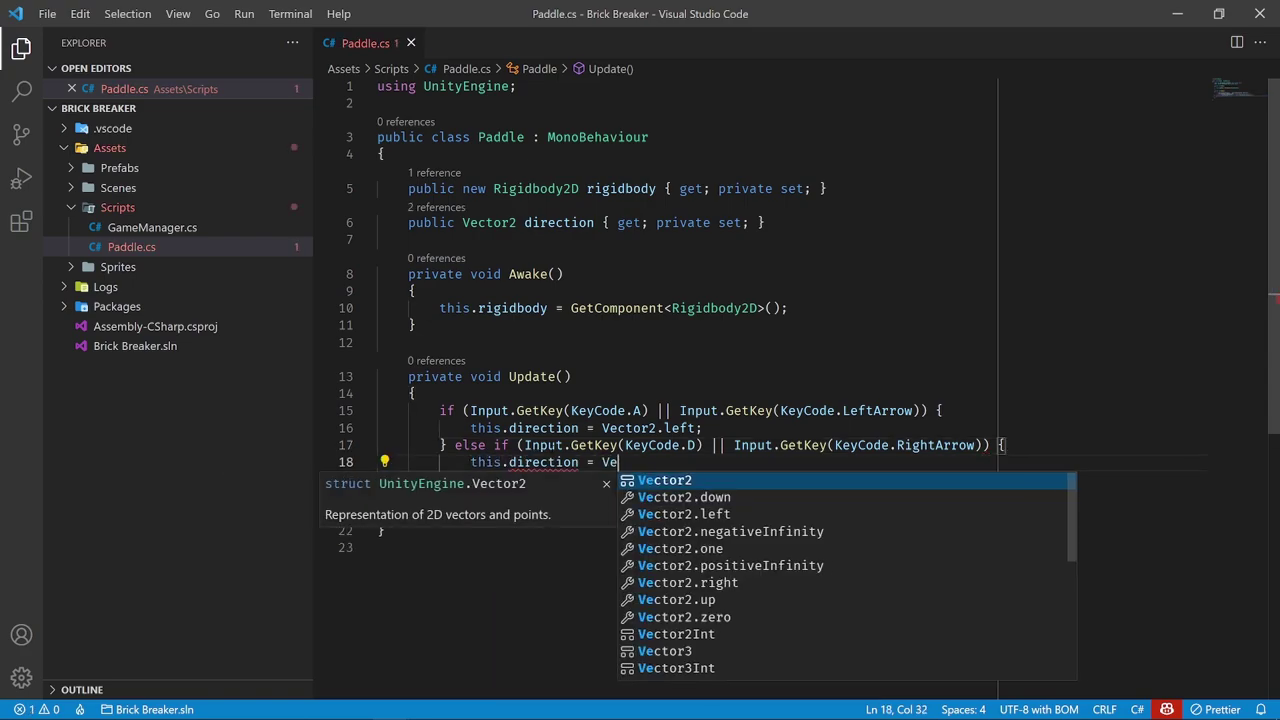
text(ctor2.right;)
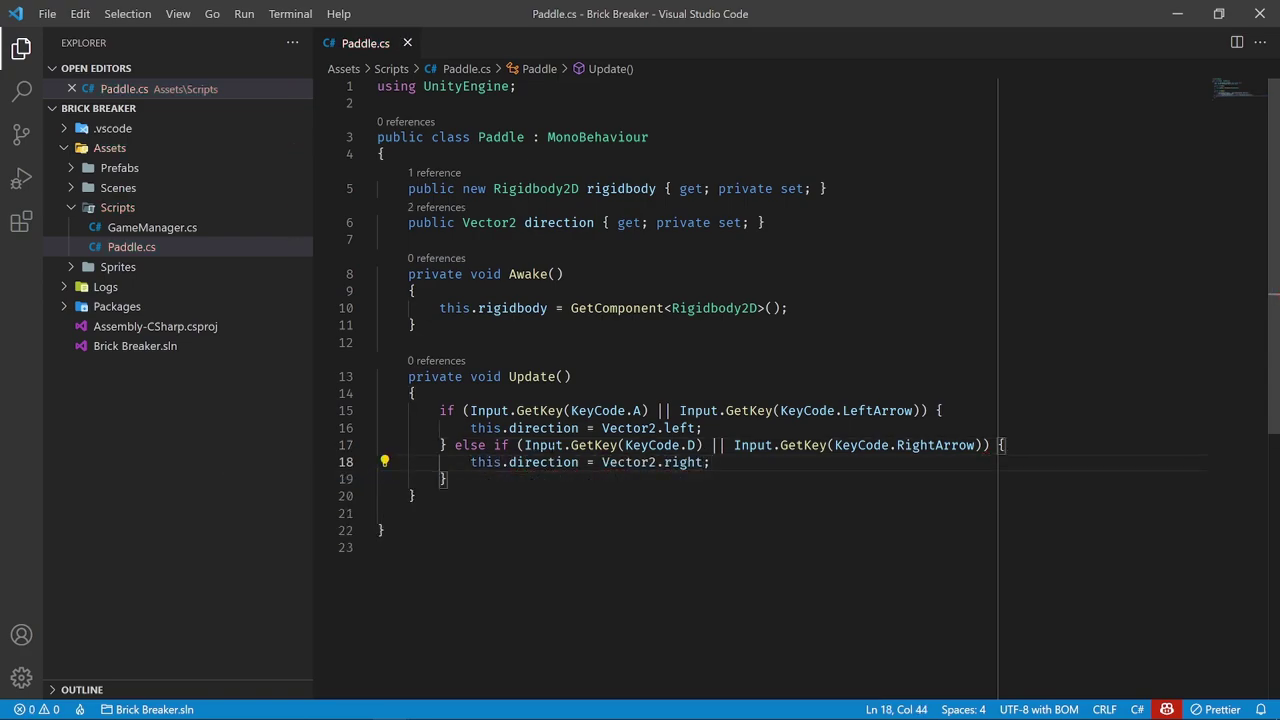
Add a final else setting this.direction = Vector2.zero
click(449, 479)
text(else {)
key(Return)
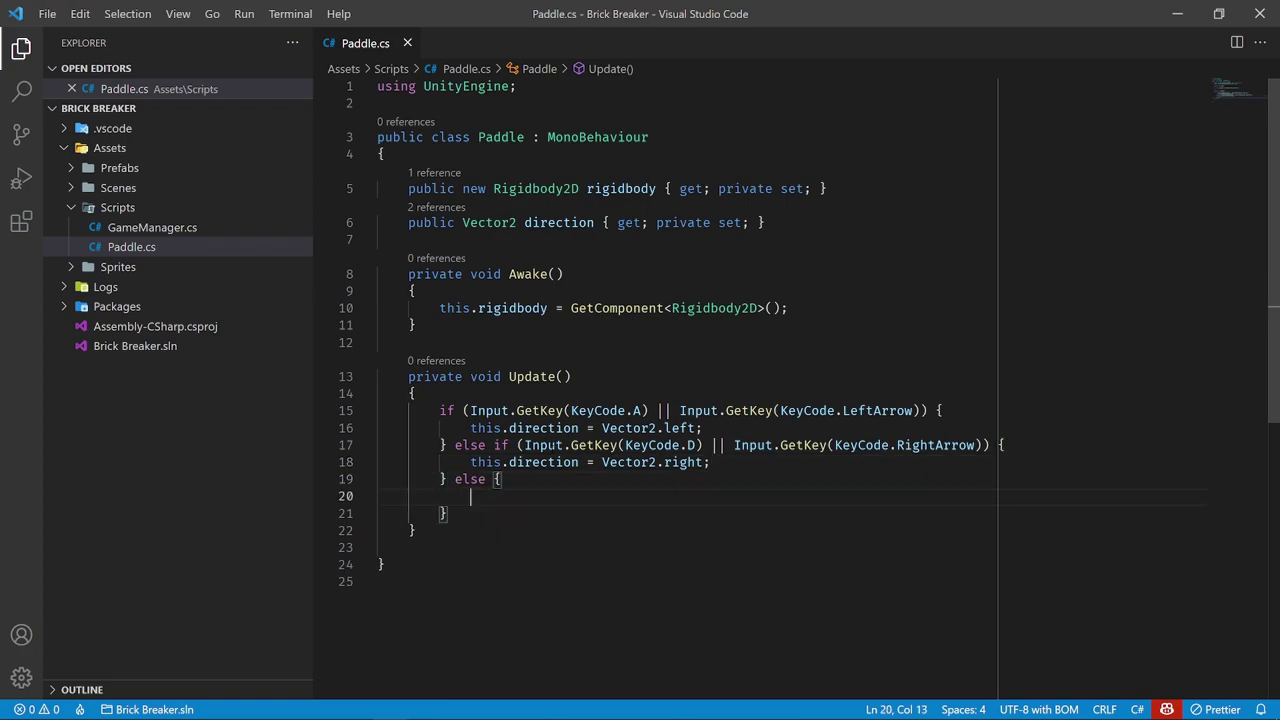
text(this.direction = Ve)
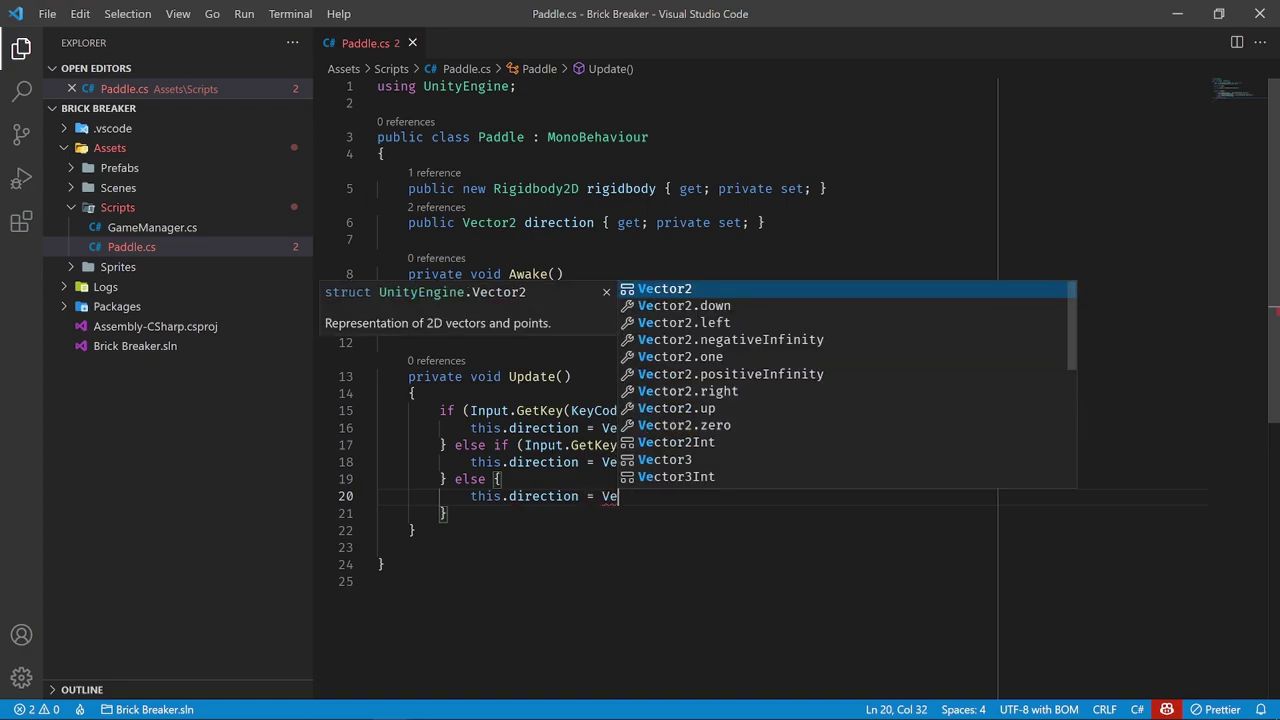
text(ctor2.zero;)
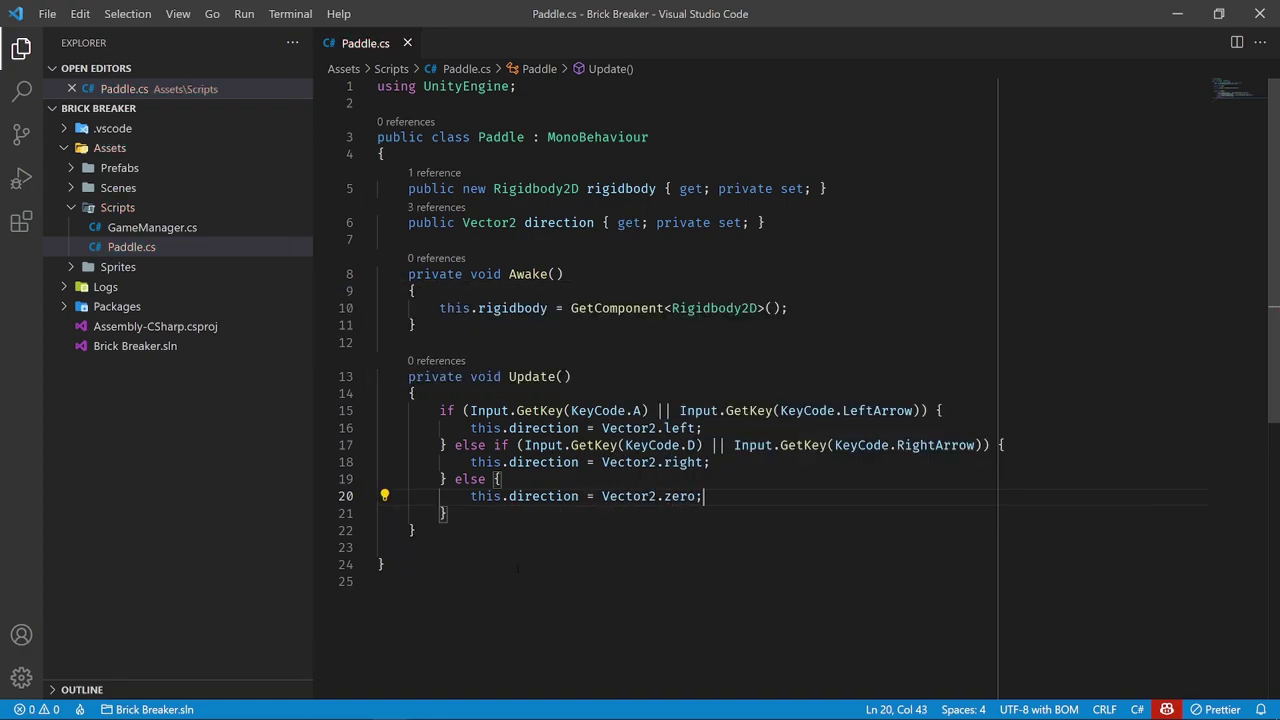
Highlight the key-input block, direction assignments and rigidbody property to review them
click(501, 598)
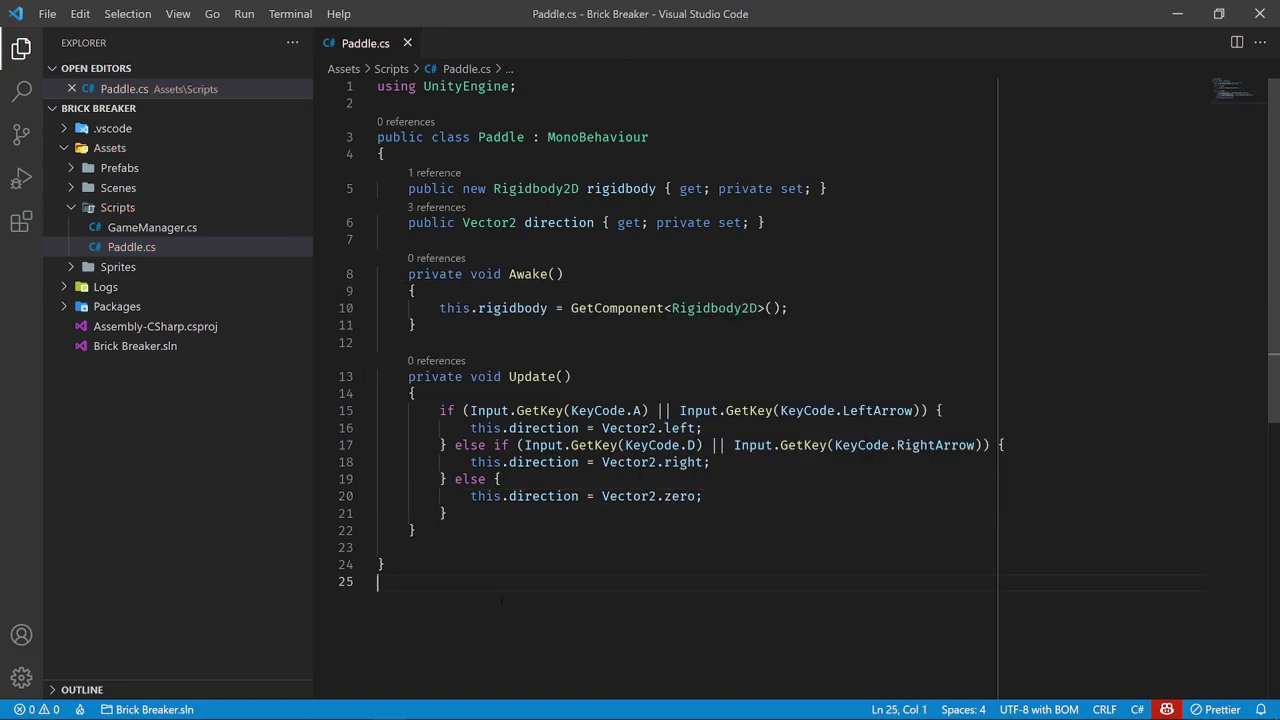
drag(448, 513, 440, 410)
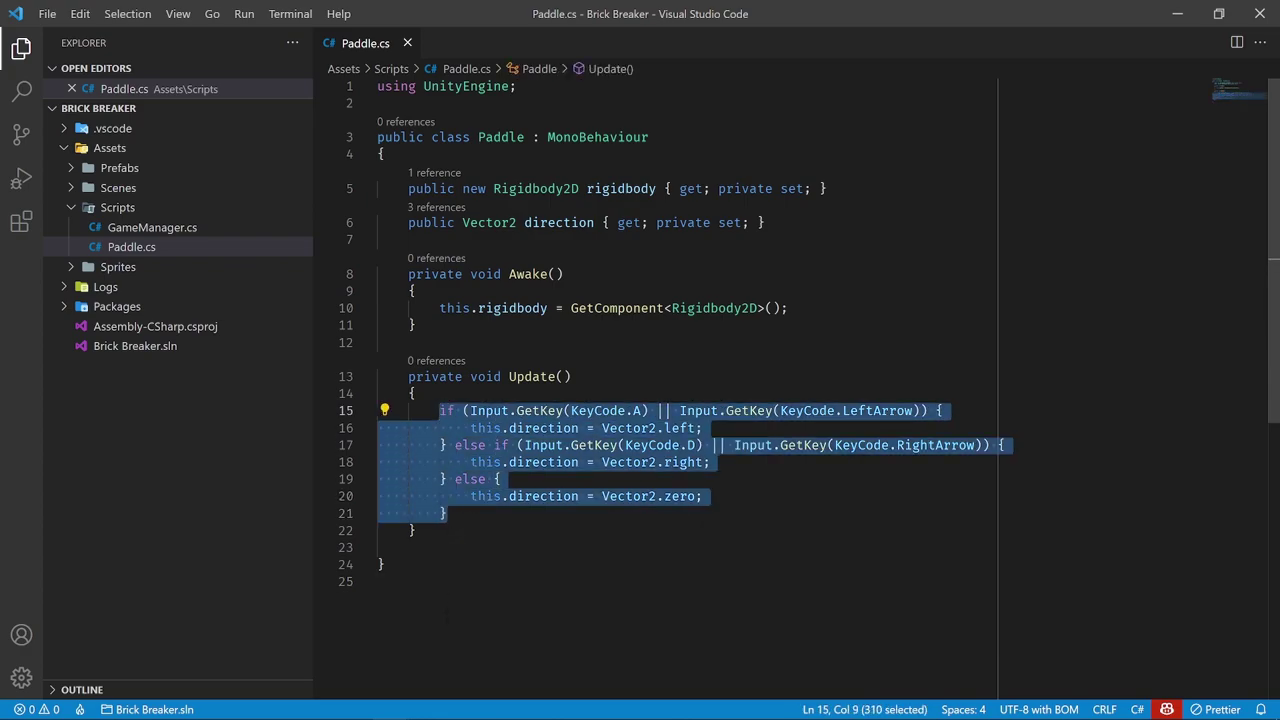
click(378, 581)
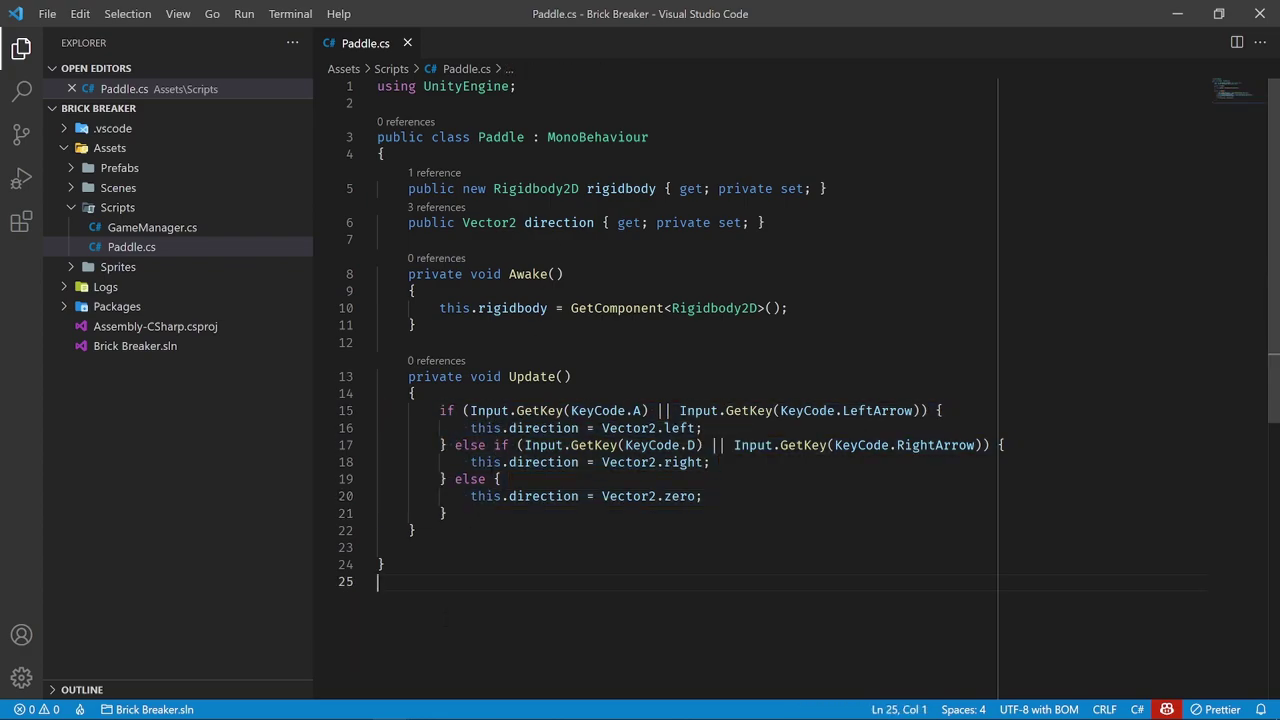
drag(471, 427, 560, 496)
click(540, 496)
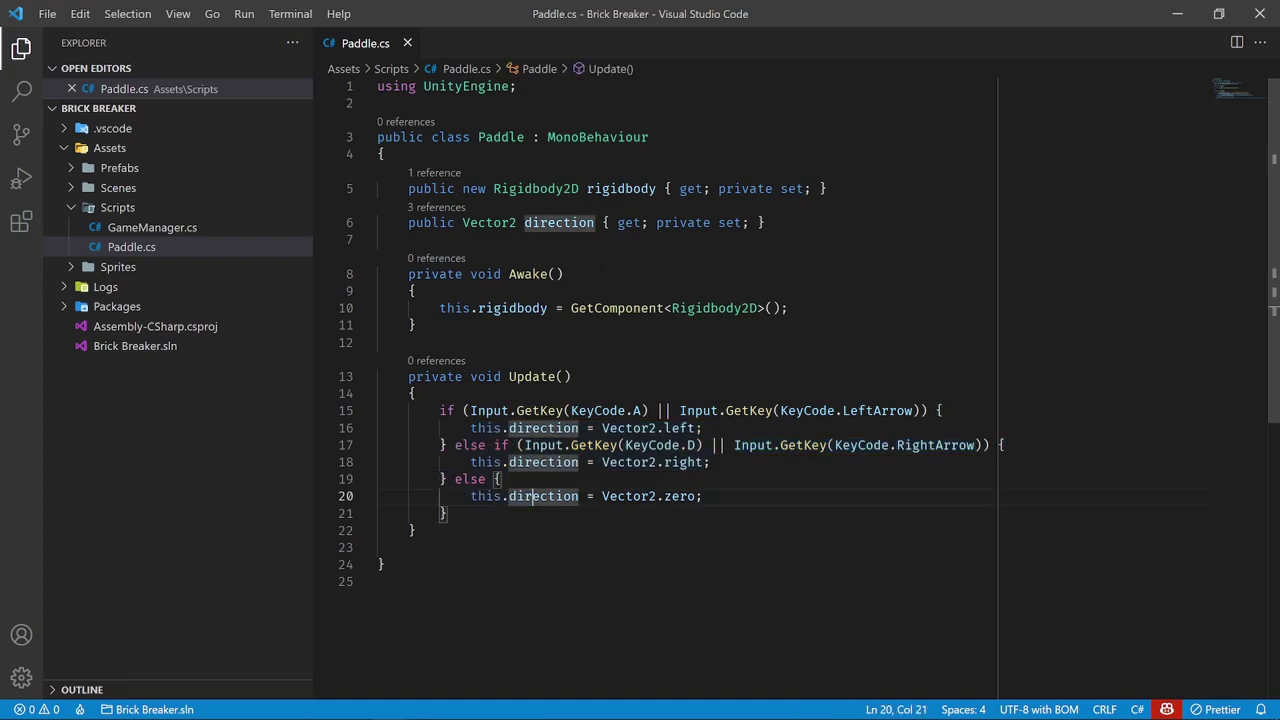
double_click(621, 188)
click(378, 581)
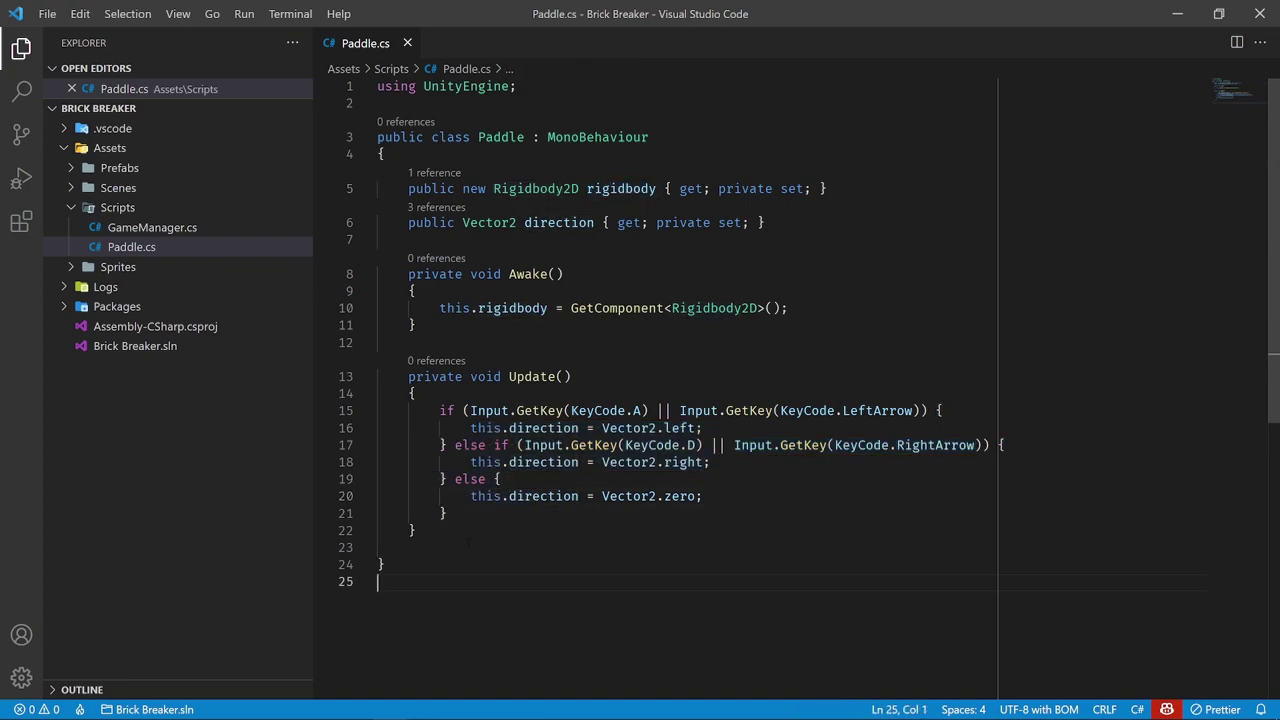
click(416, 530)
Add an empty private void FixedUpdate() method below Update in Paddle.cs
key(Return)
key(Return)
text(private v)
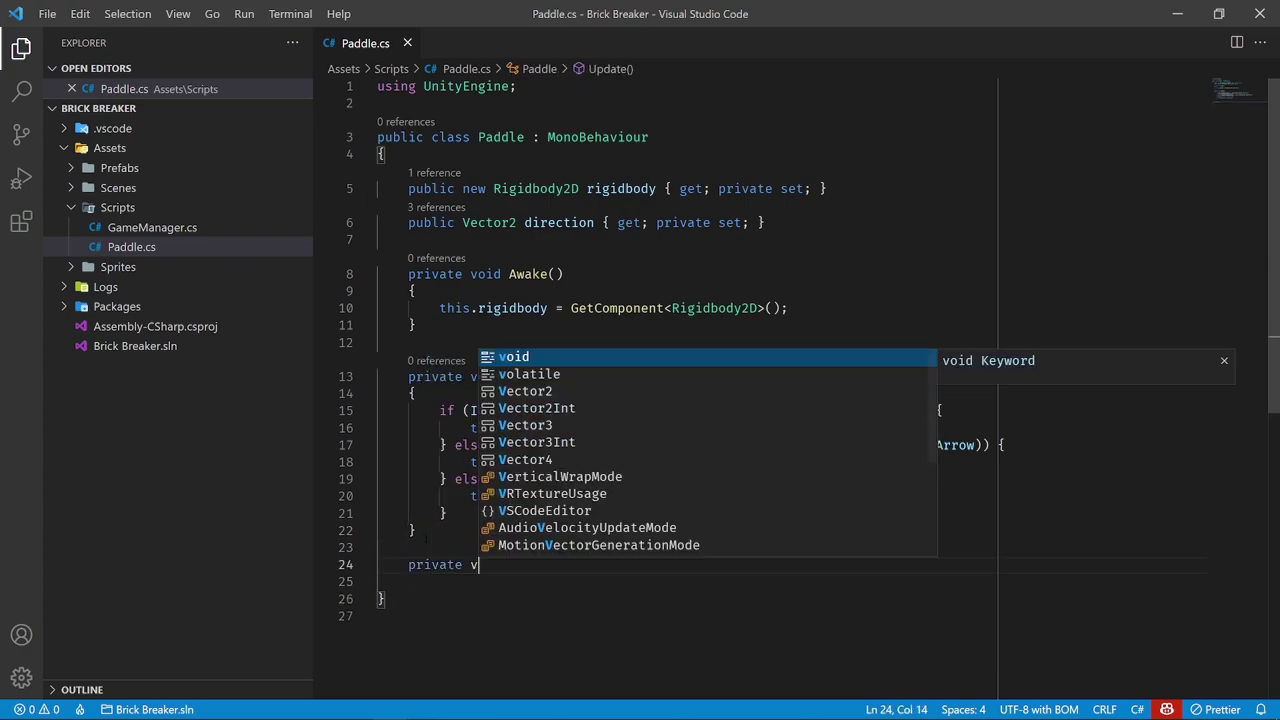
text(oid FixedUpdate)
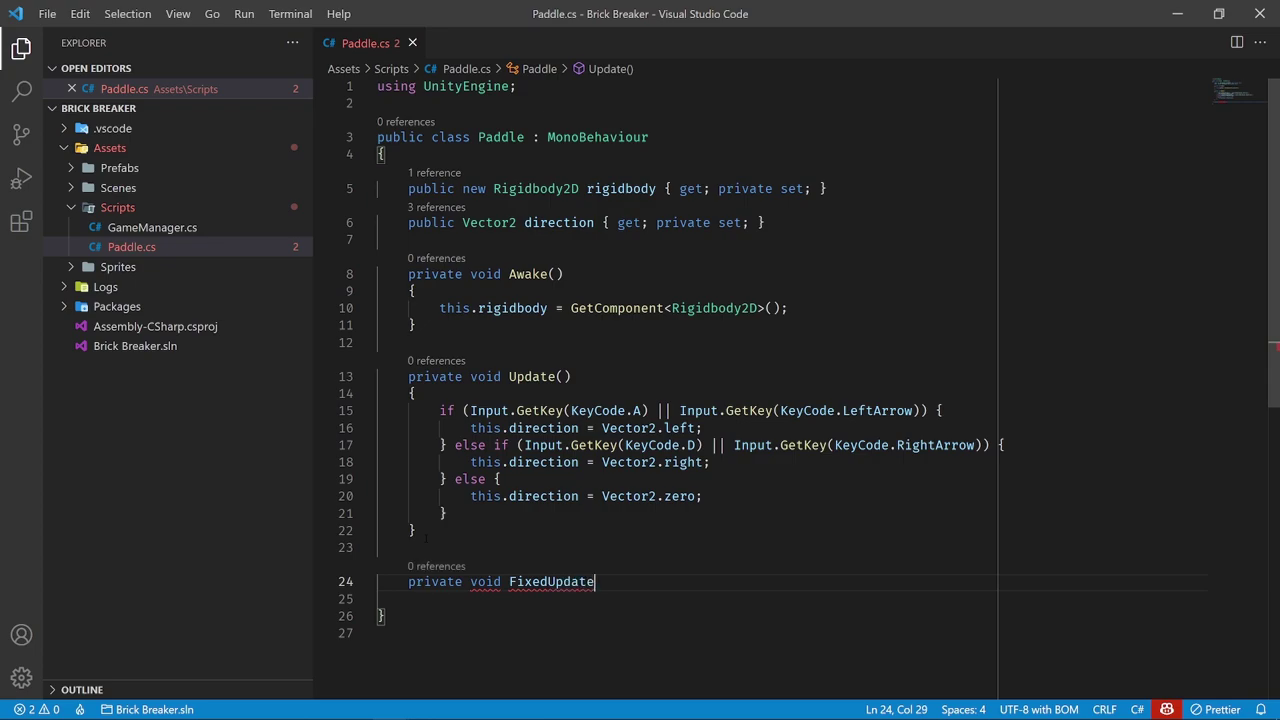
text(())
key(Return)
text({)
key(Return)
Highlight the Update method for comparison, then return the caret into the FixedUpdate body
scroll(660, 380, down, 1)
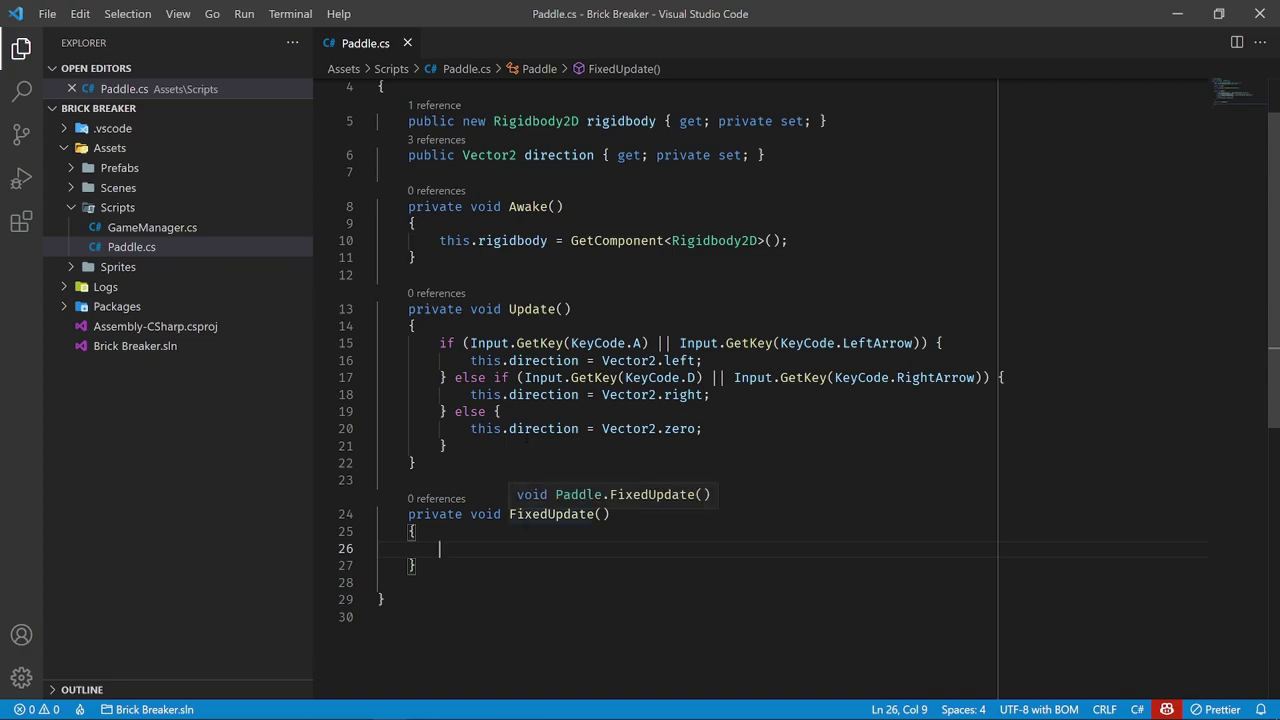
drag(498, 309, 447, 446)
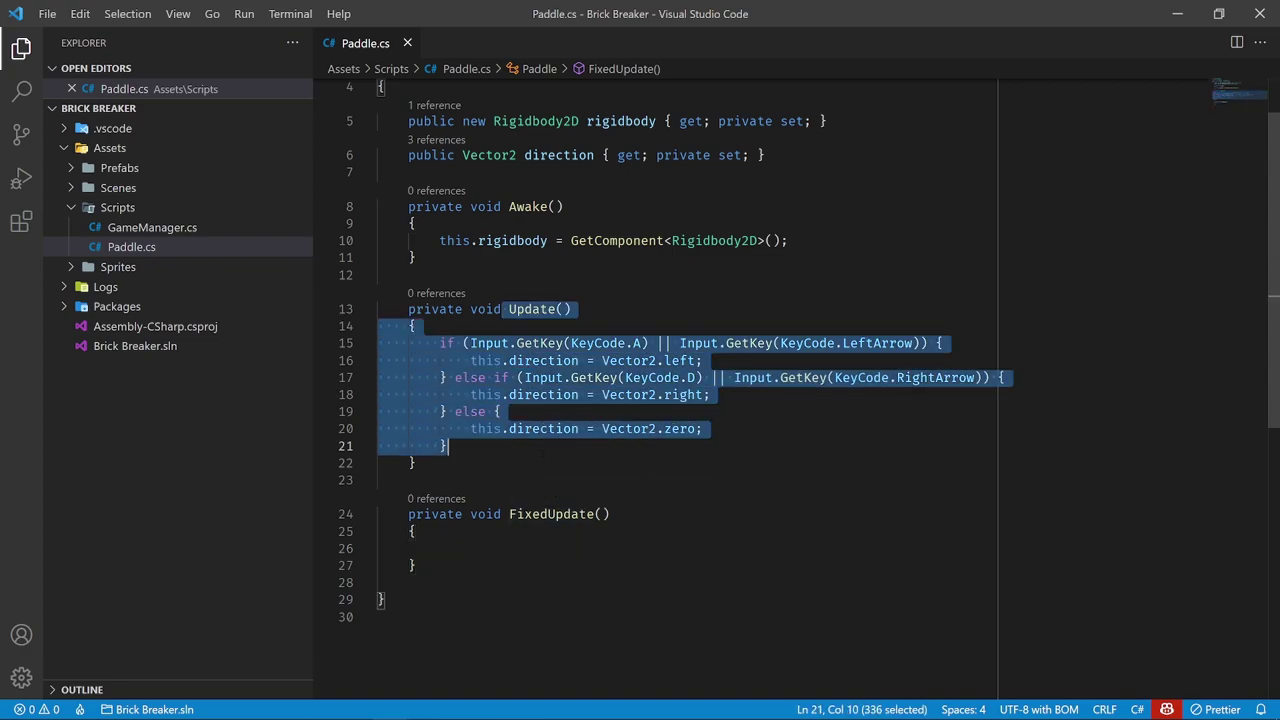
click(469, 463)
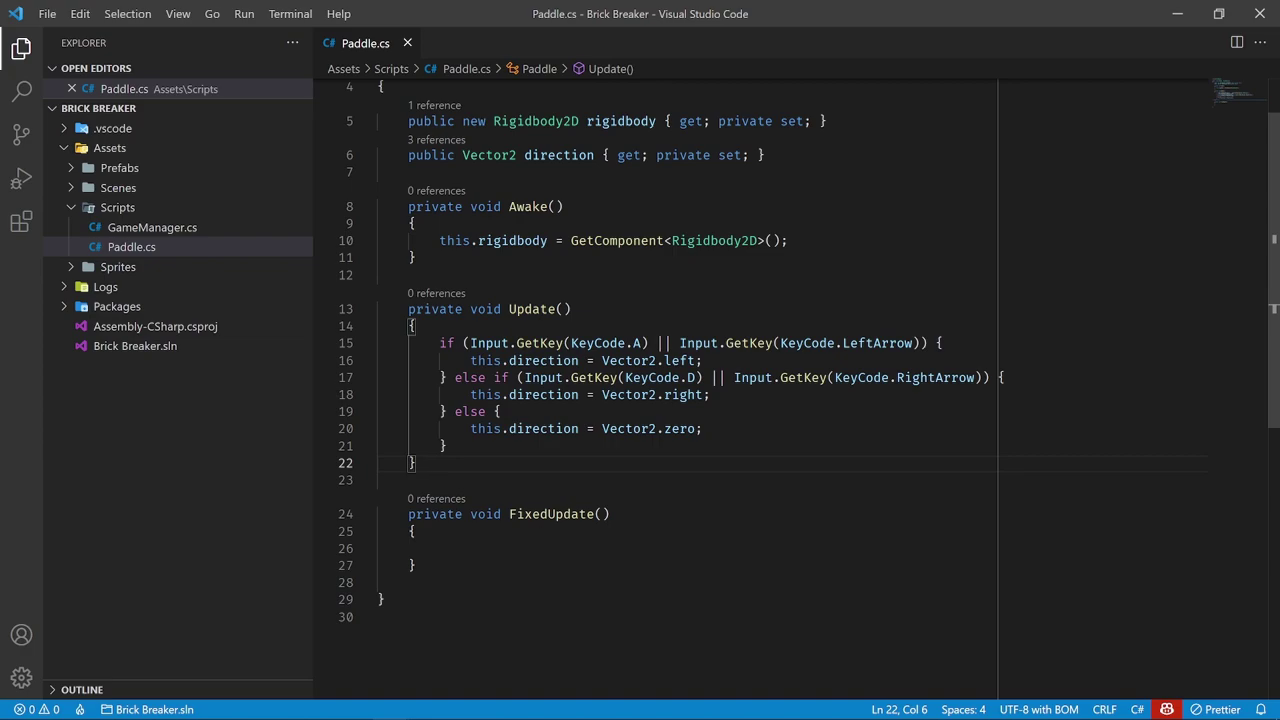
click(562, 549)
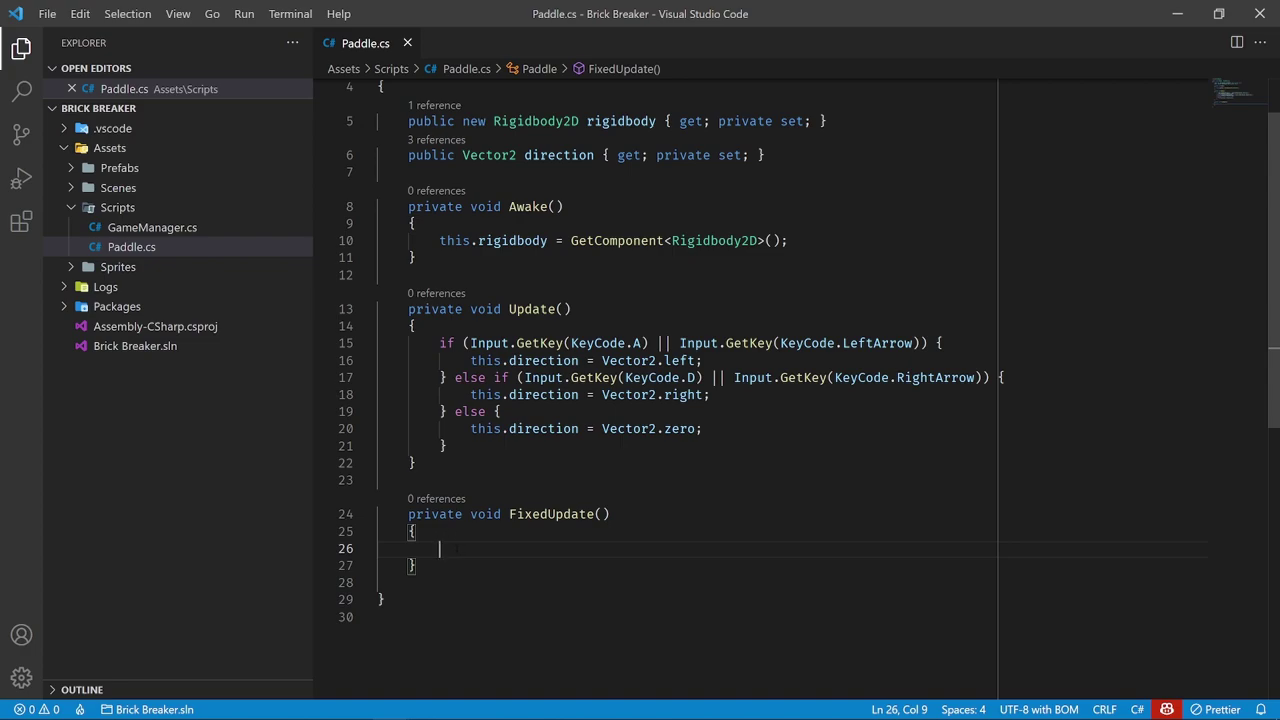
click(418, 464)
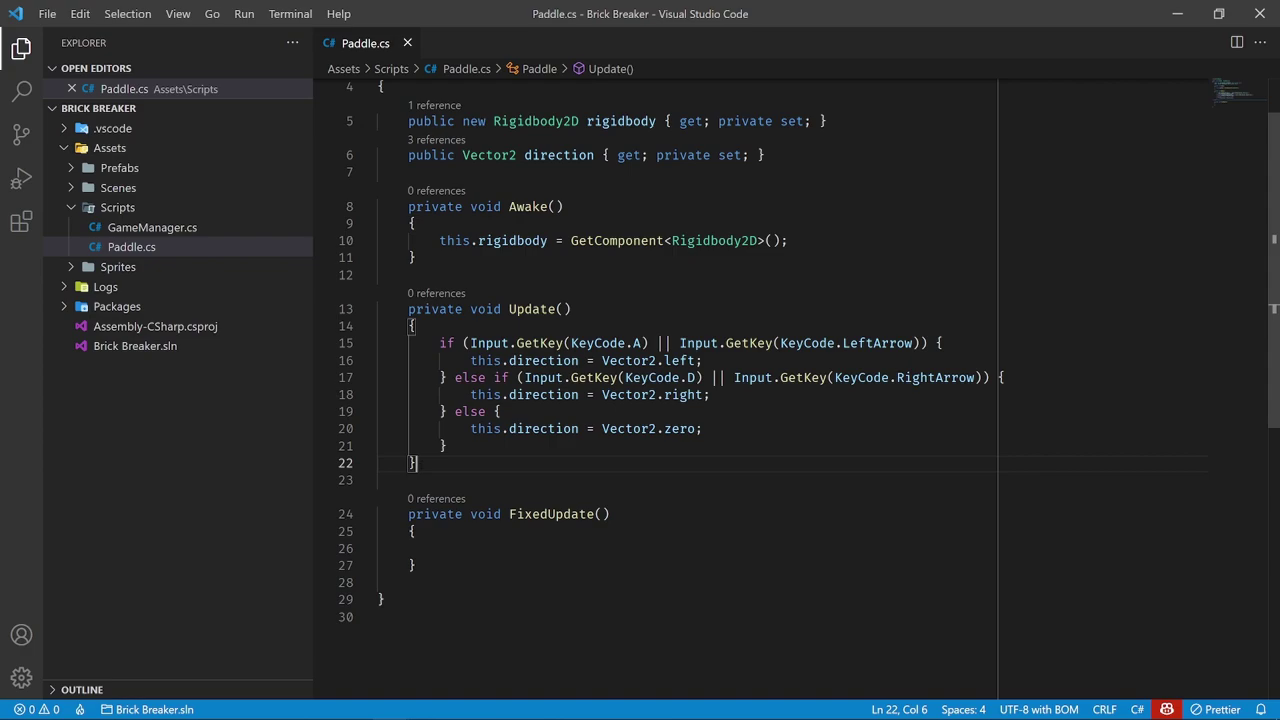
drag(418, 463, 408, 309)
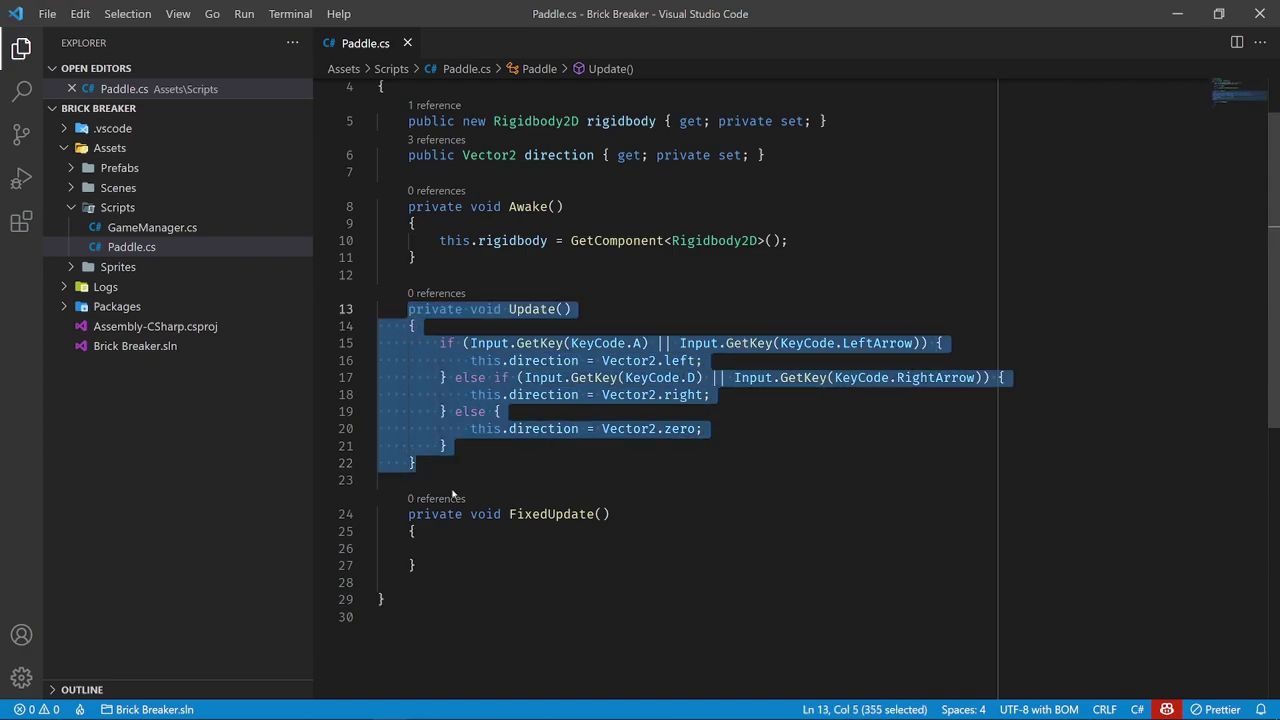
click(469, 549)
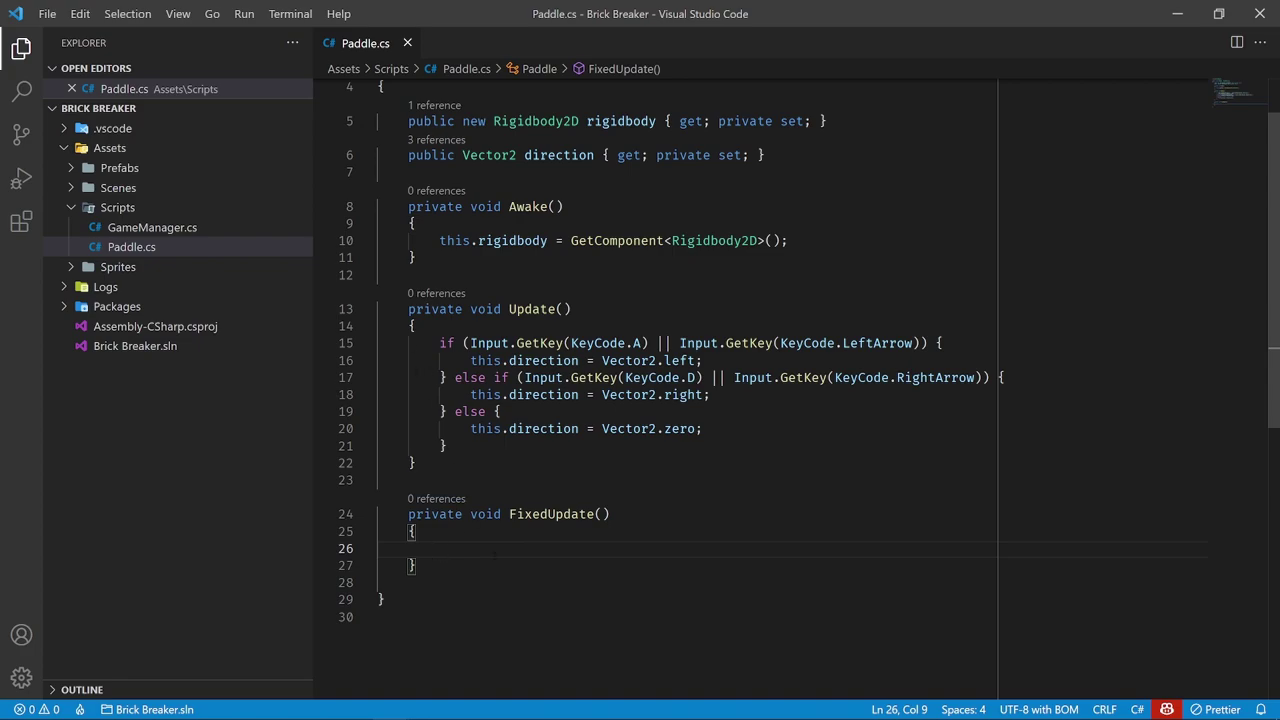
scroll(493, 553, down, 2)
scroll(493, 540, up, 3)
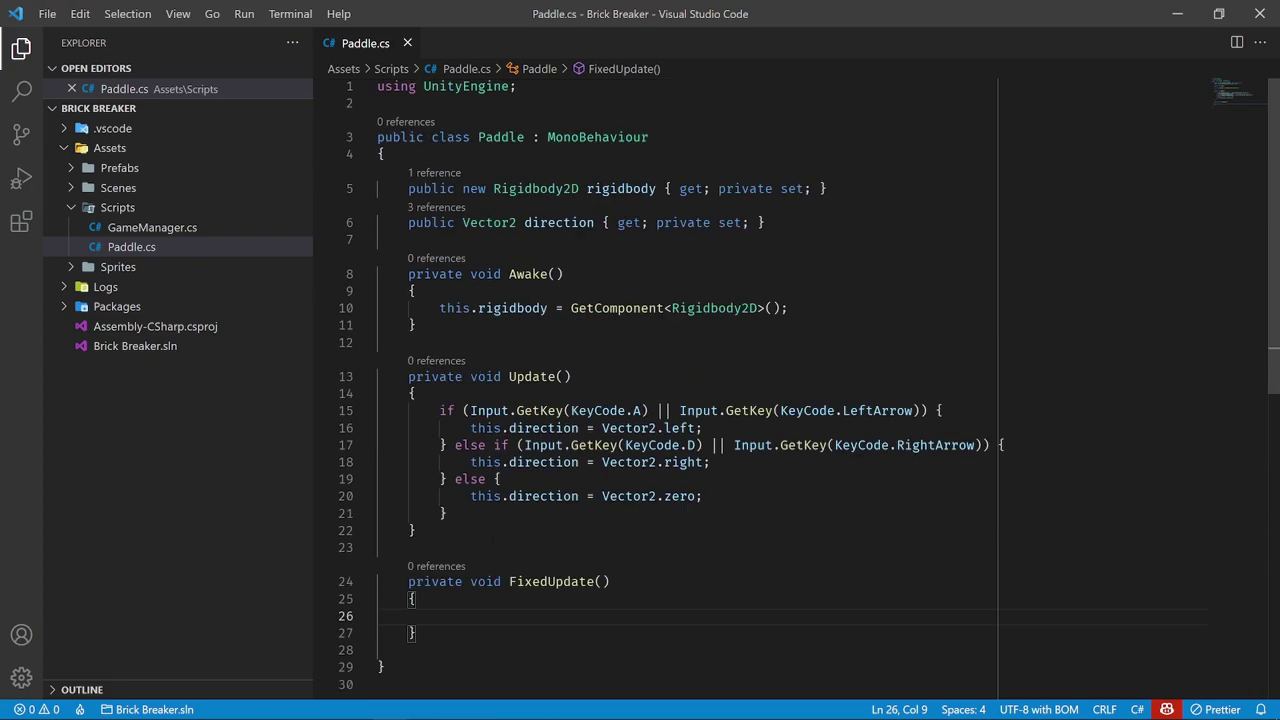
scroll(616, 511, down, 3)
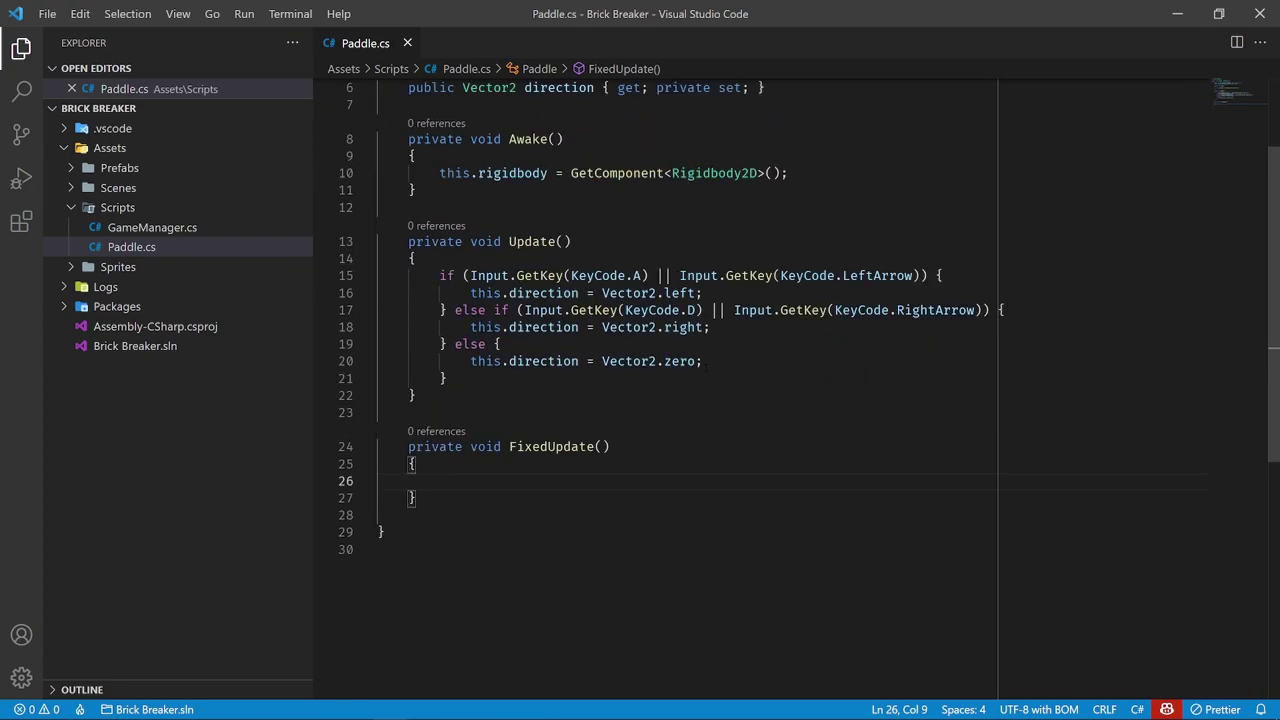
In FixedUpdate, call this.rigidbody.AddForce(this.direction) when direction isn't Vector2.zero, then save
drag(704, 363, 468, 361)
click(414, 500)
click(478, 485)
text(if ()
text(this)
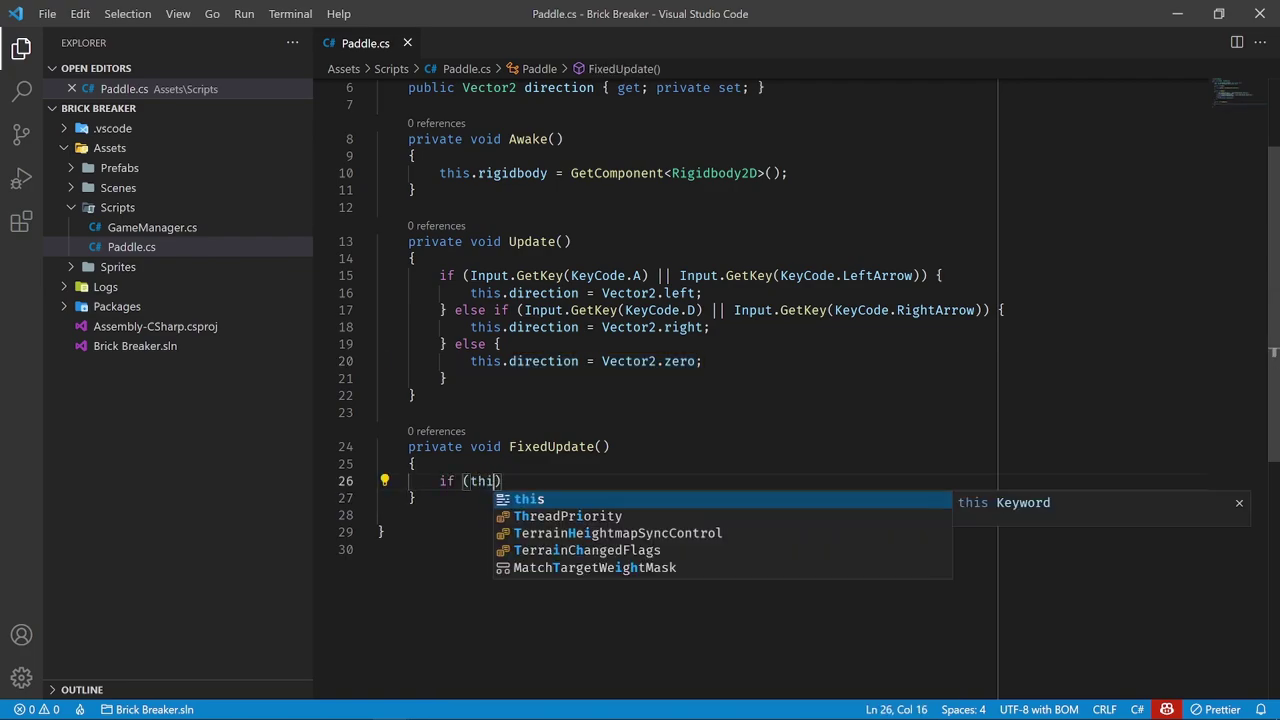
text(.direction != )
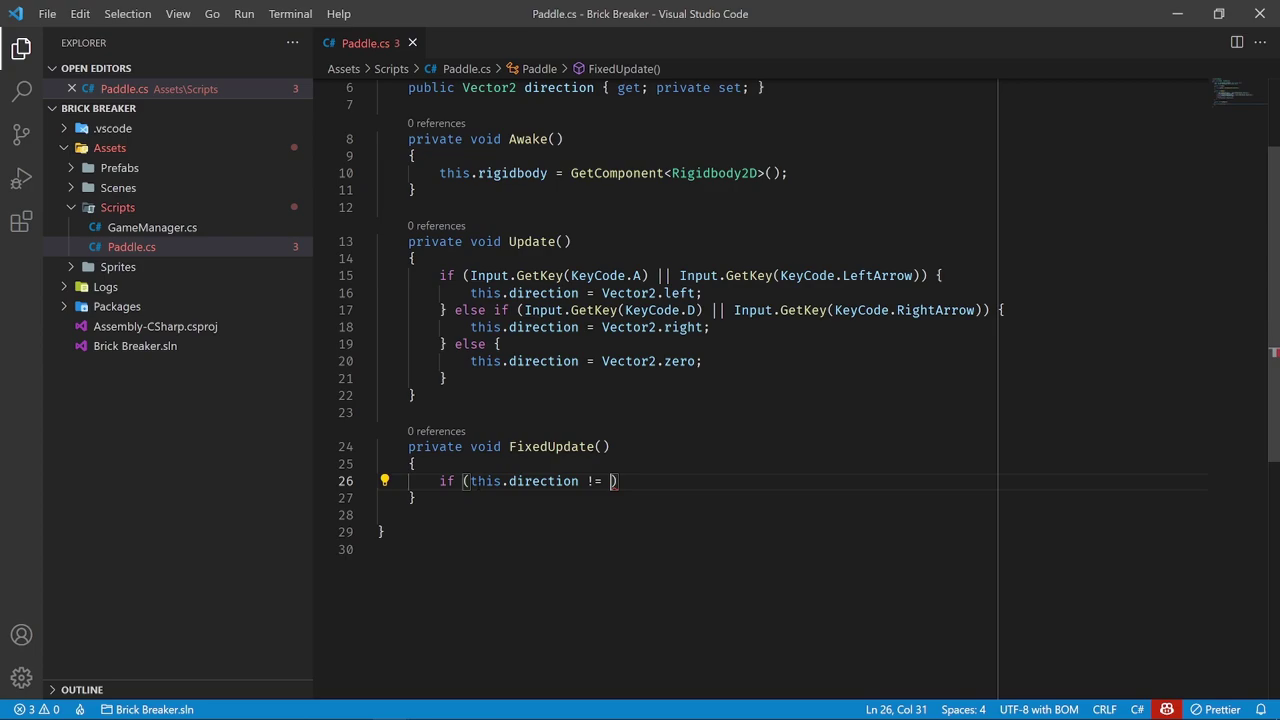
text(Vector2.zero) )
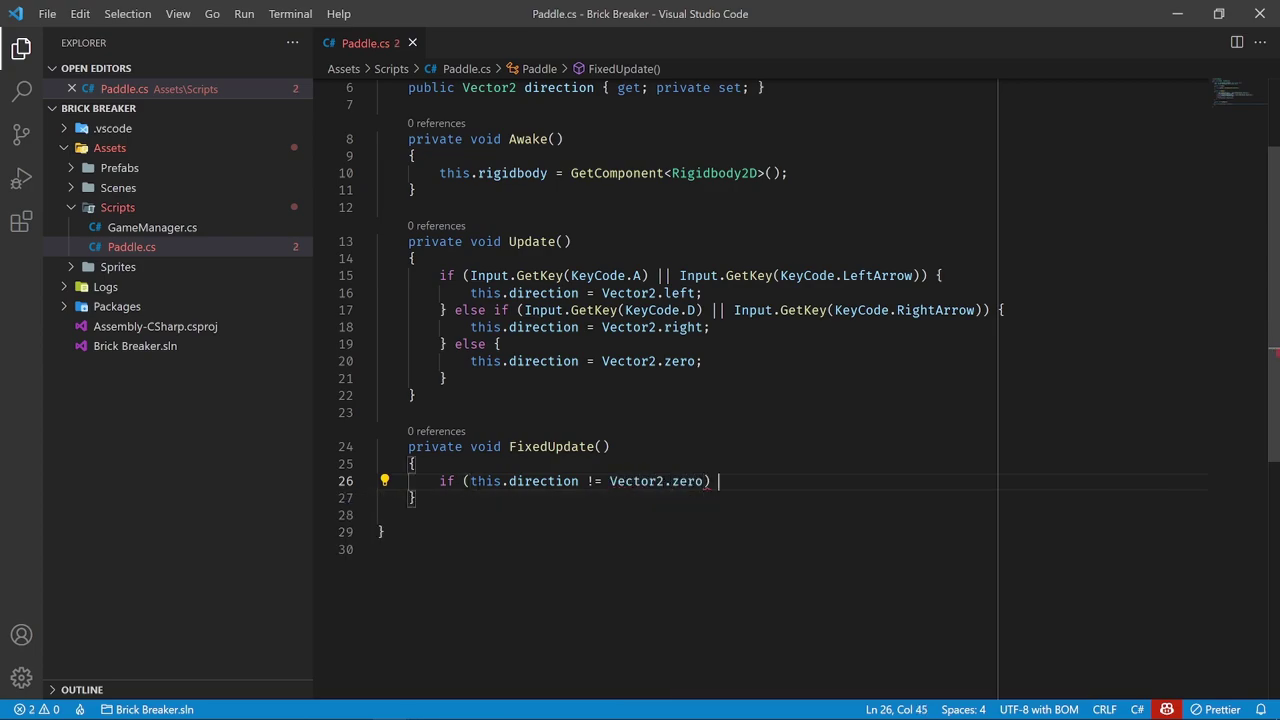
text({)
key(Return)
text(thi)
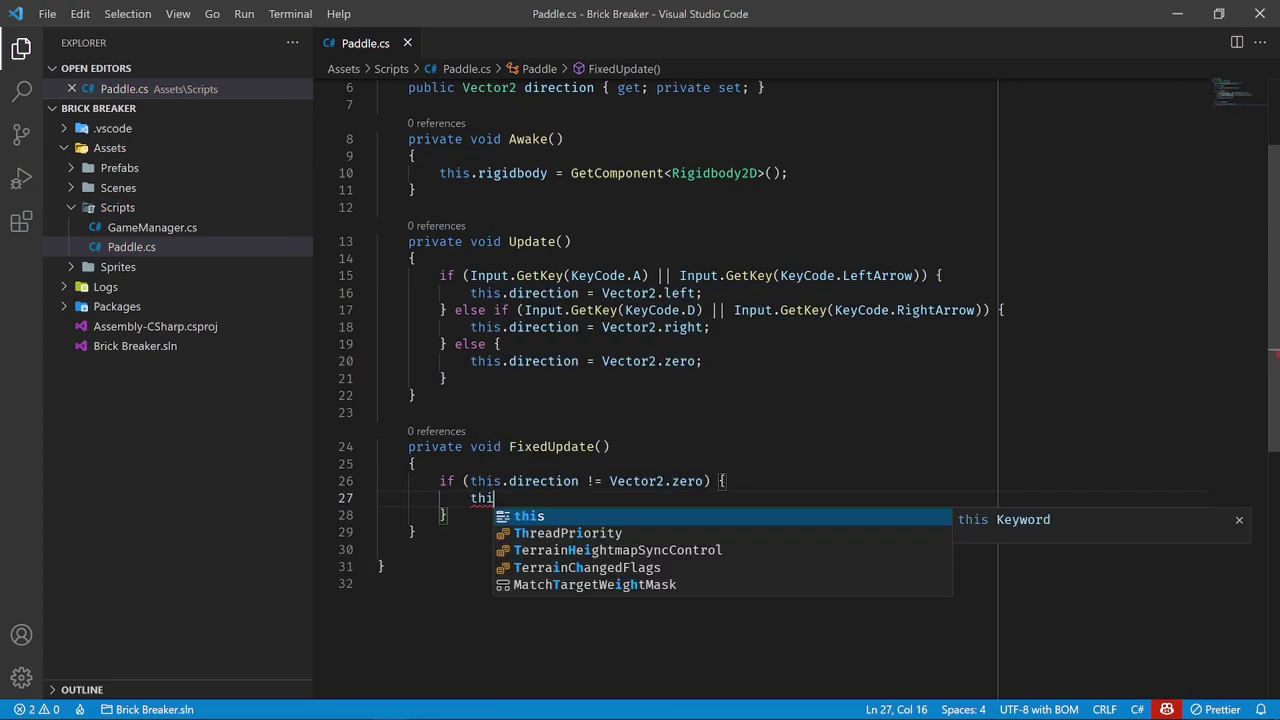
text(s.rigidbody.A)
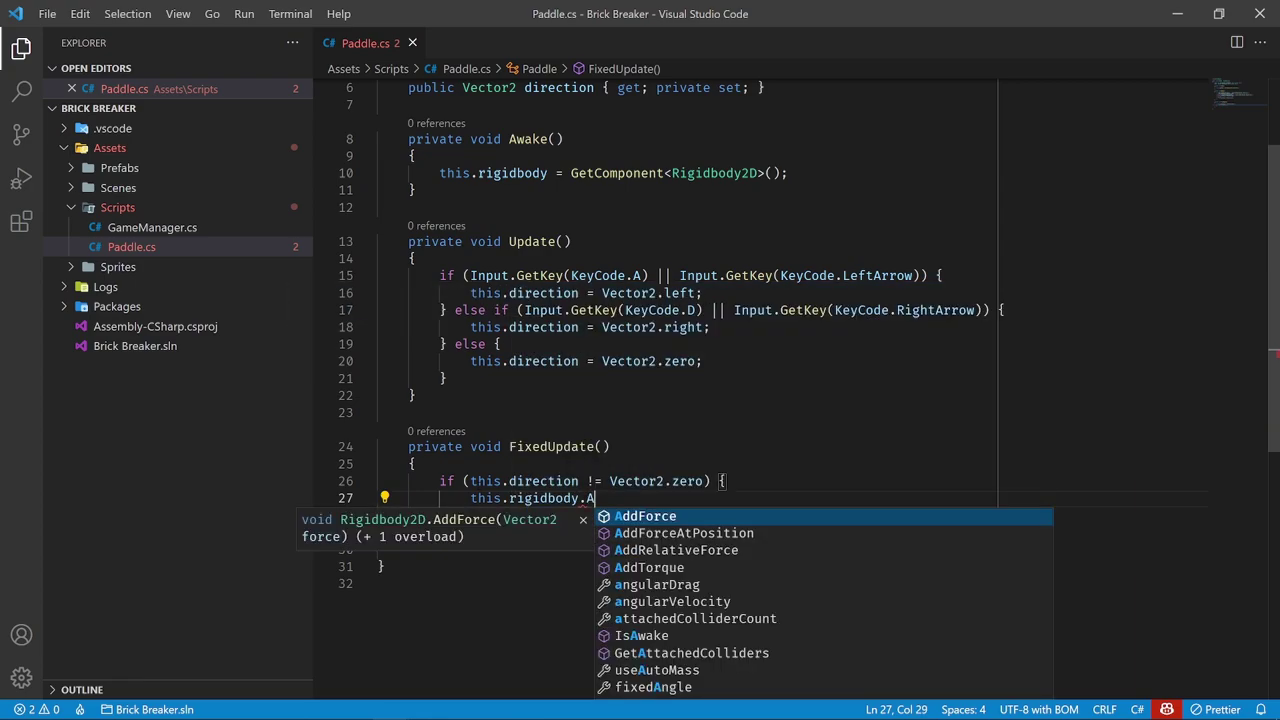
key(Tab)
text(()
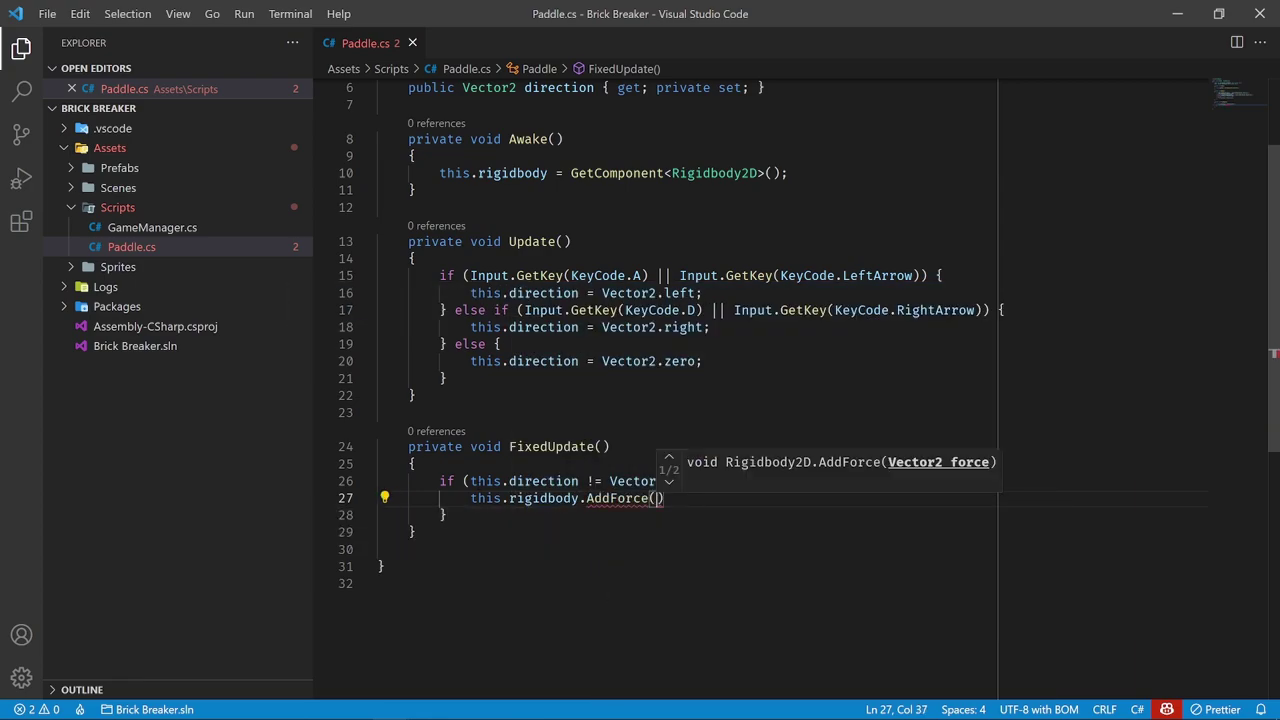
text(this.direction))
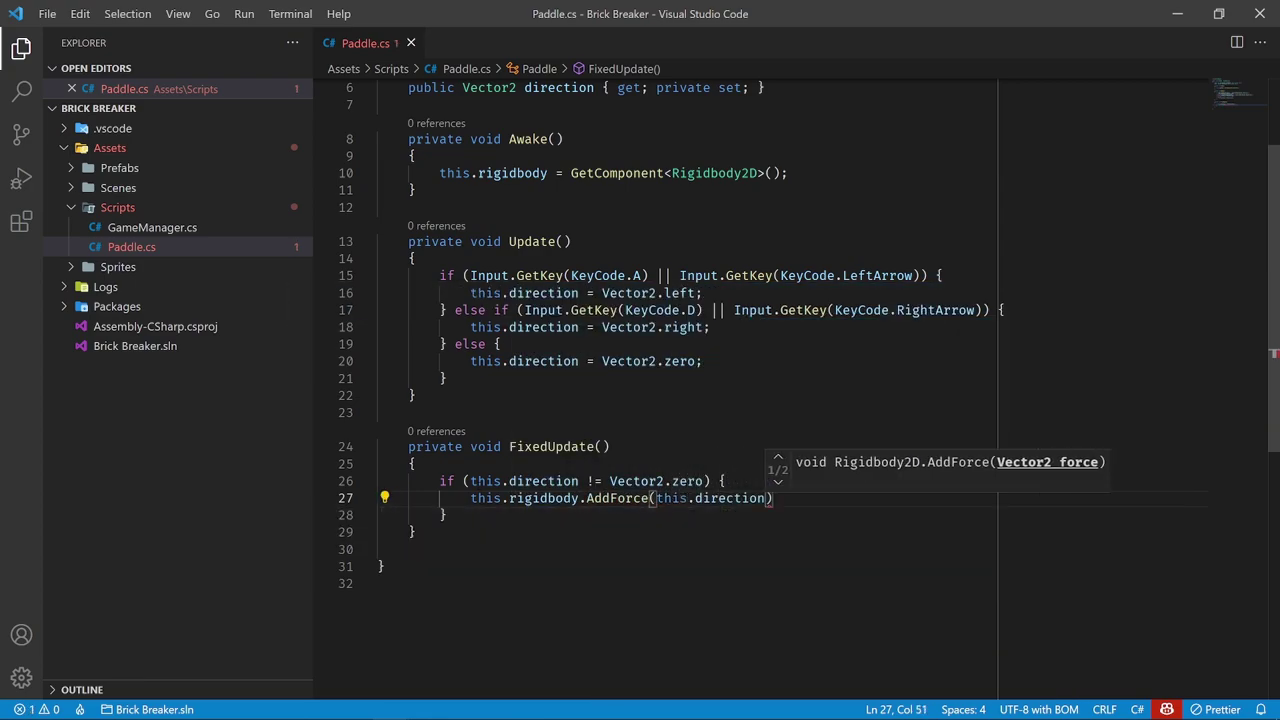
text(;)
key(ctrl+s)
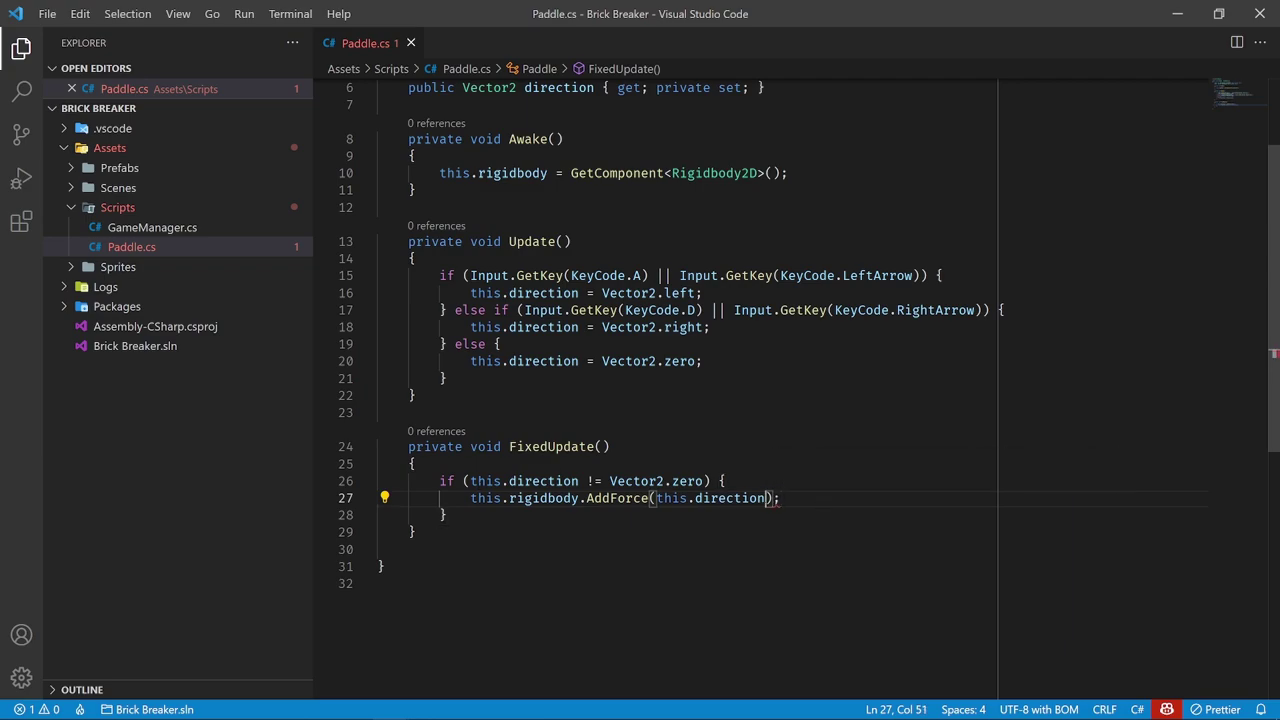
Select the this.direction argument, then move the caret to the end of line 6
key(Left)
key(Left)
key(ctrl+shift+Left)
key(ctrl+shift+Left)
key(End)
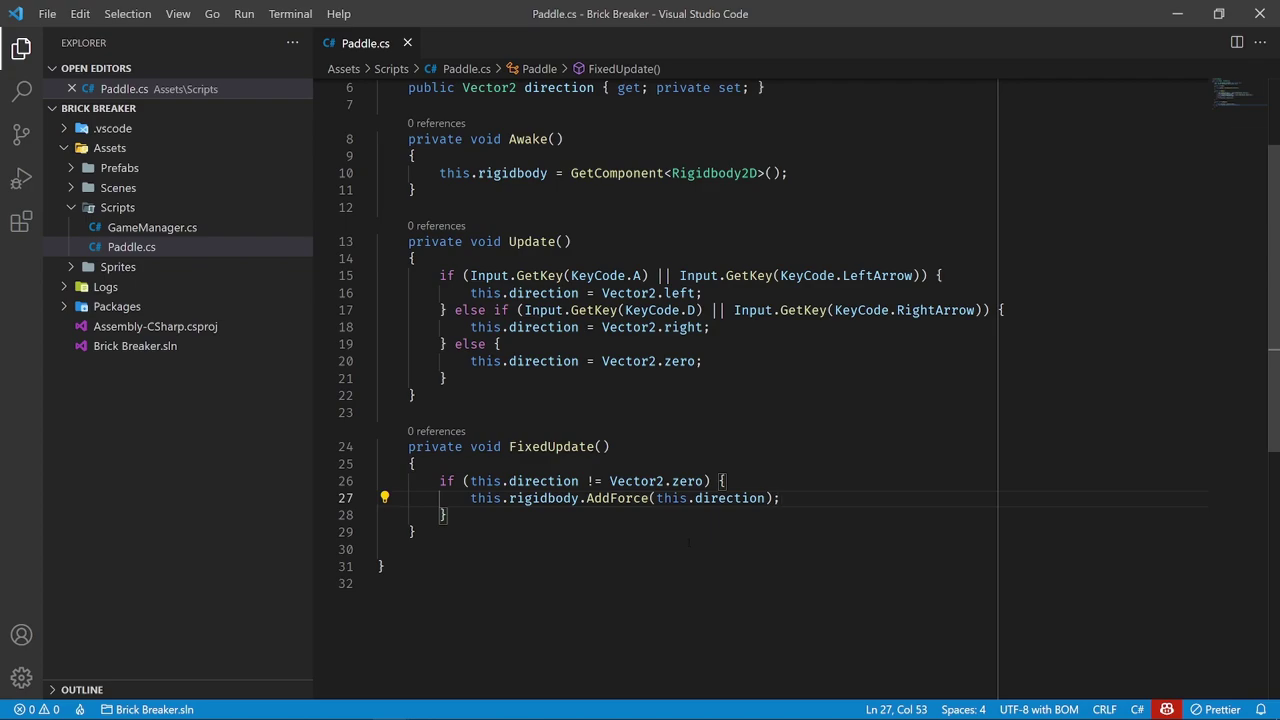
scroll(688, 543, up, 3)
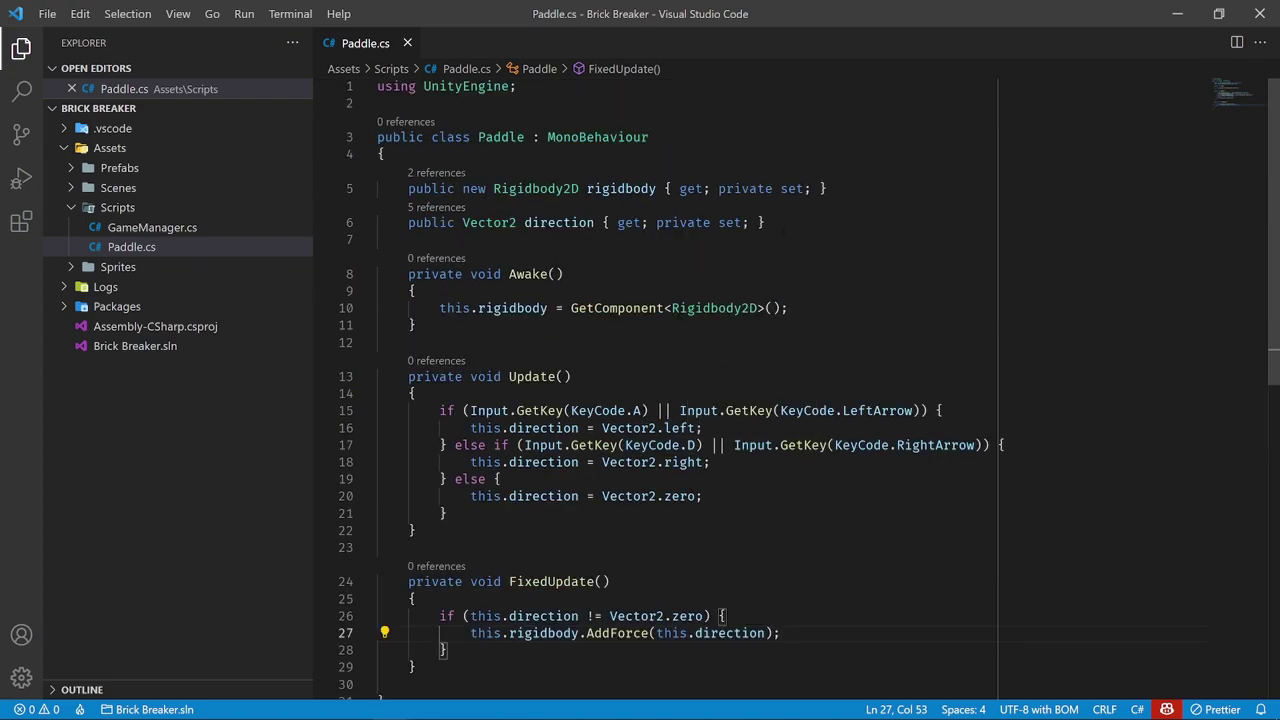
click(762, 222)
Add a public float speed = 30f field below the direction property
key(Return)
text(publ)
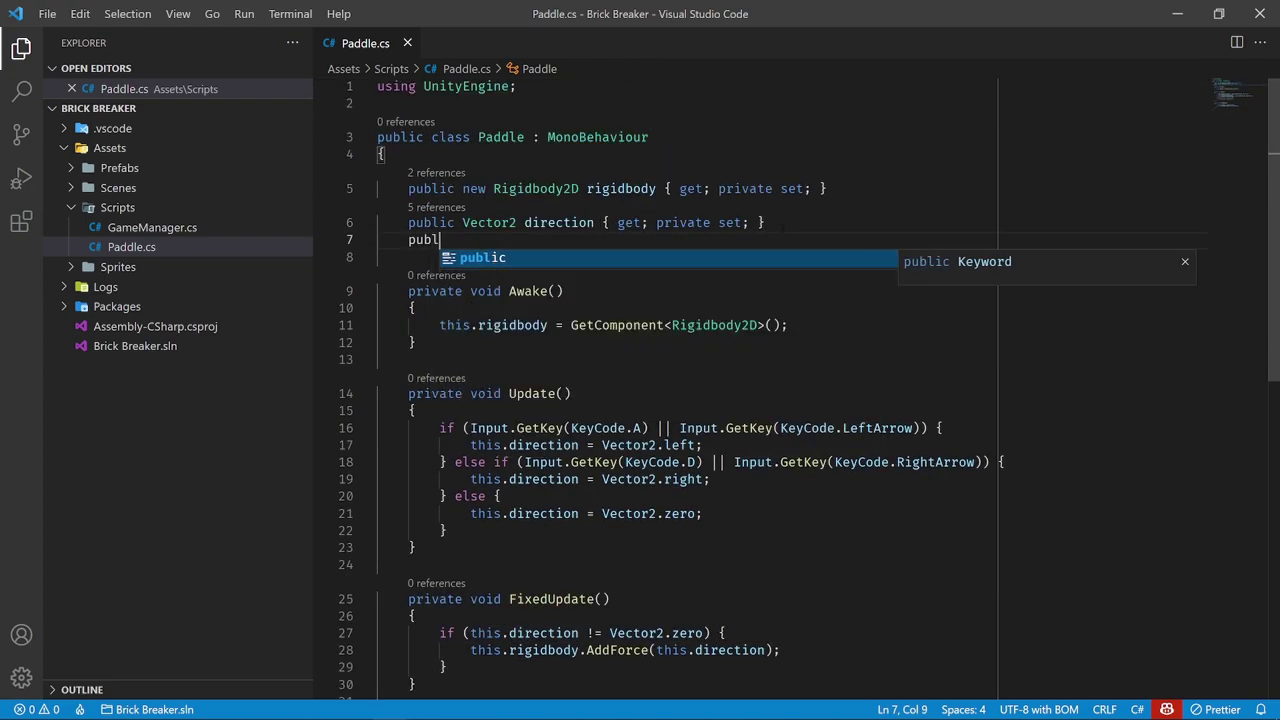
text(ic float speed)
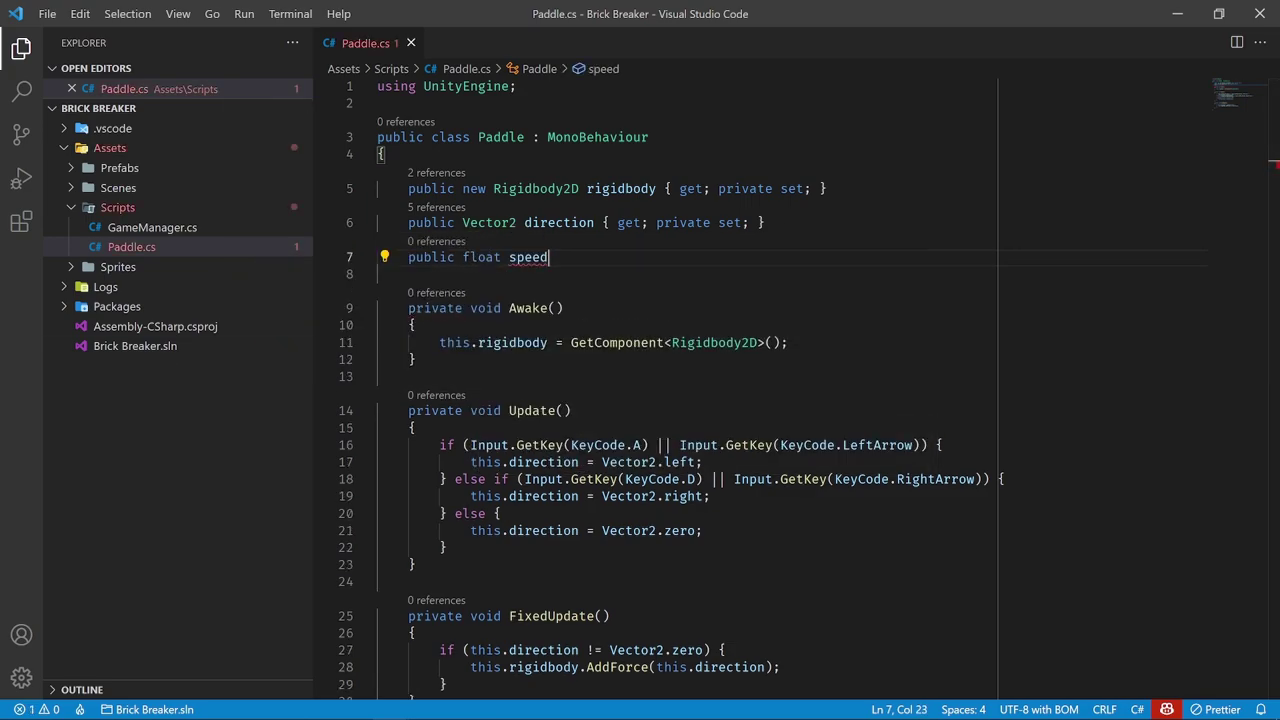
text( = 30f;)
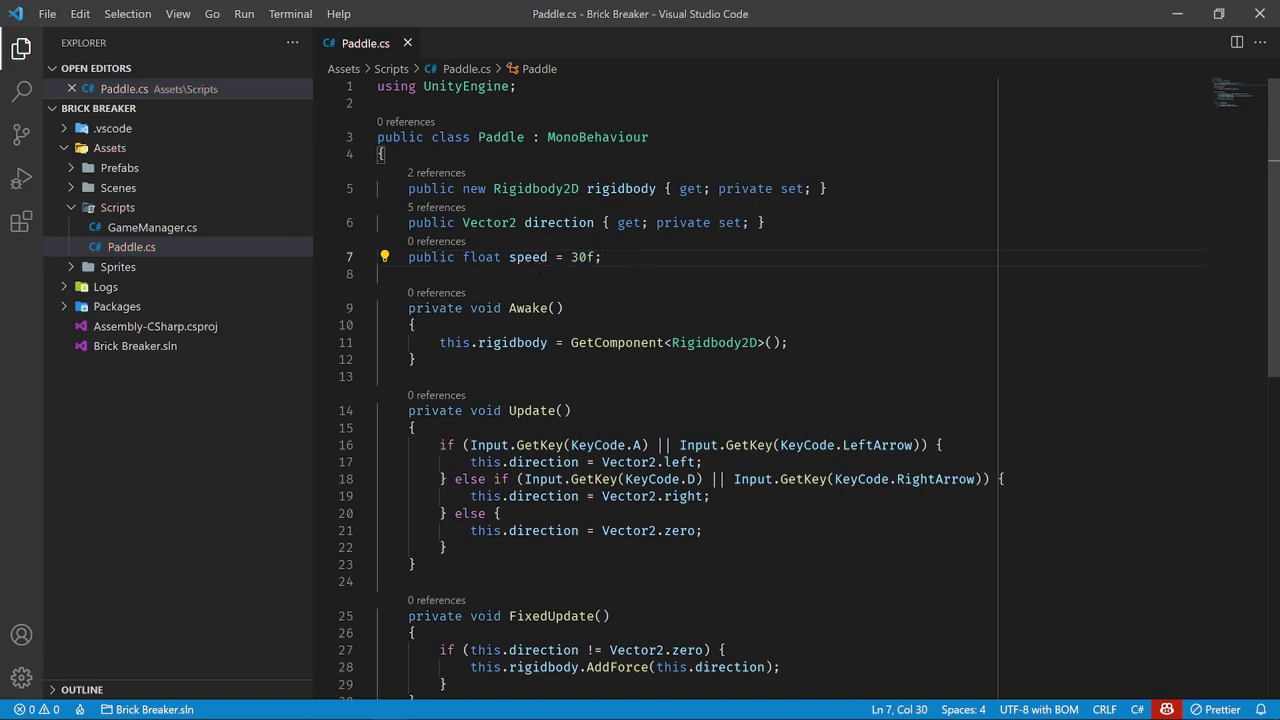
double_click(530, 257)
click(766, 222)
click(603, 257)
drag(620, 257, 408, 257)
click(470, 257)
drag(602, 257, 408, 257)
click(603, 257)
double_click(534, 257)
Change the AddForce call to use this.direction * this.speed
scroll(534, 257, down, 3)
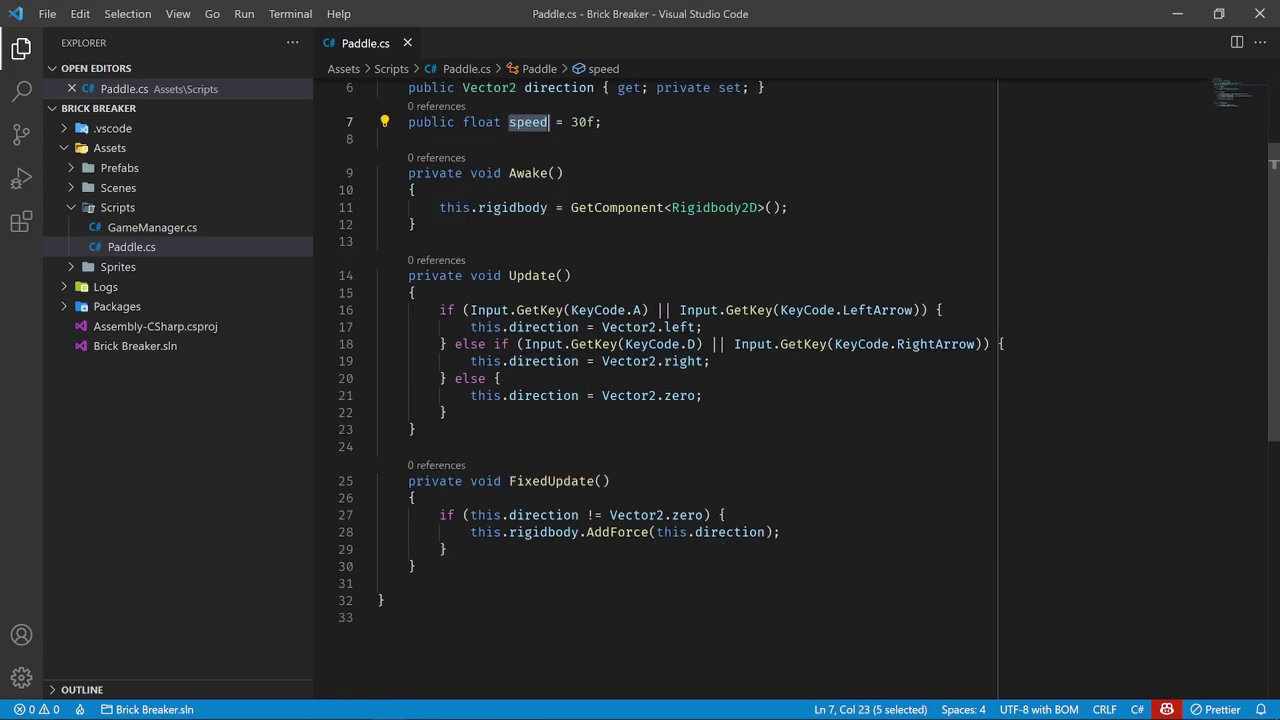
click(764, 532)
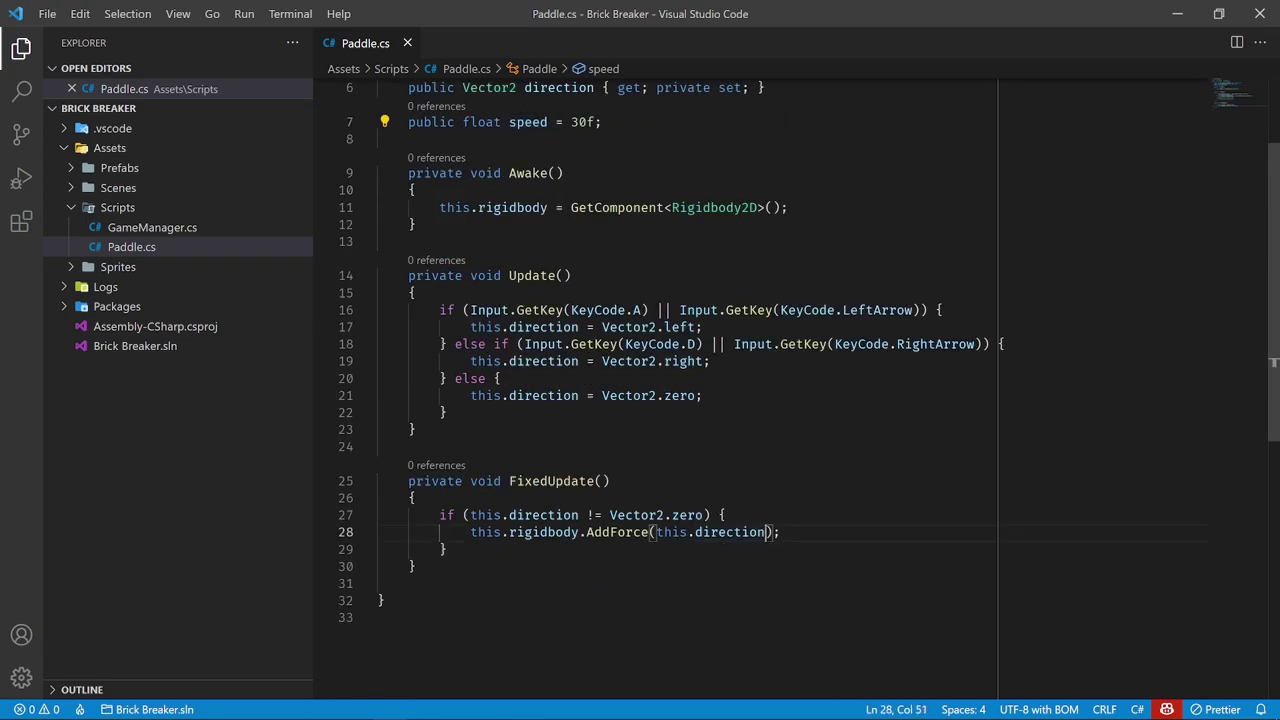
text(* th)
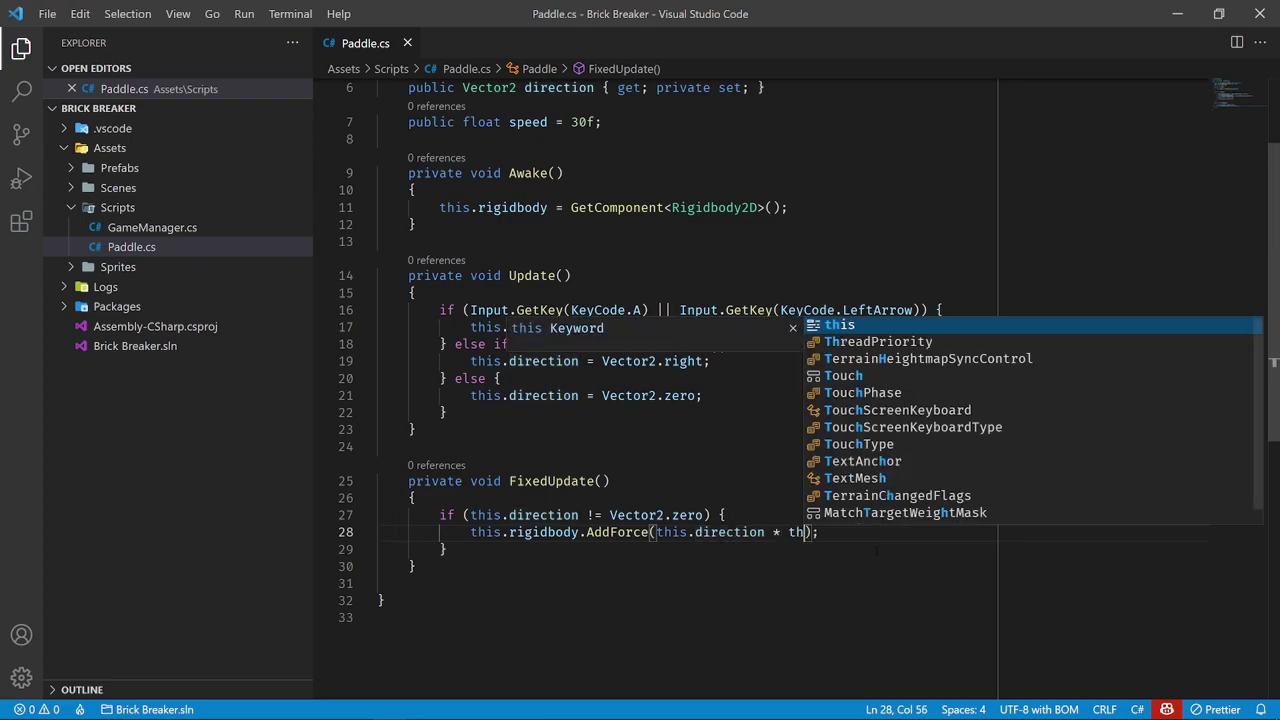
text(is.speed)
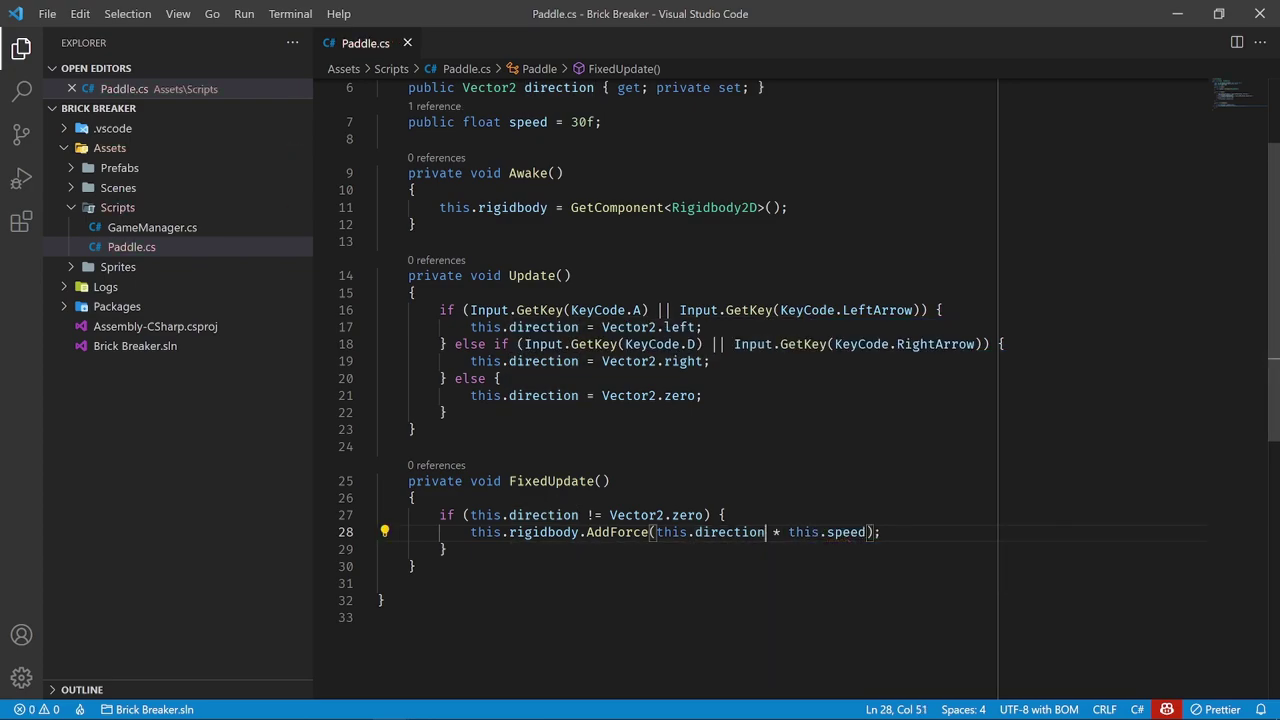
drag(765, 532, 656, 532)
drag(789, 532, 862, 532)
click(880, 532)
click(615, 641)
scroll(615, 641, down, 1)
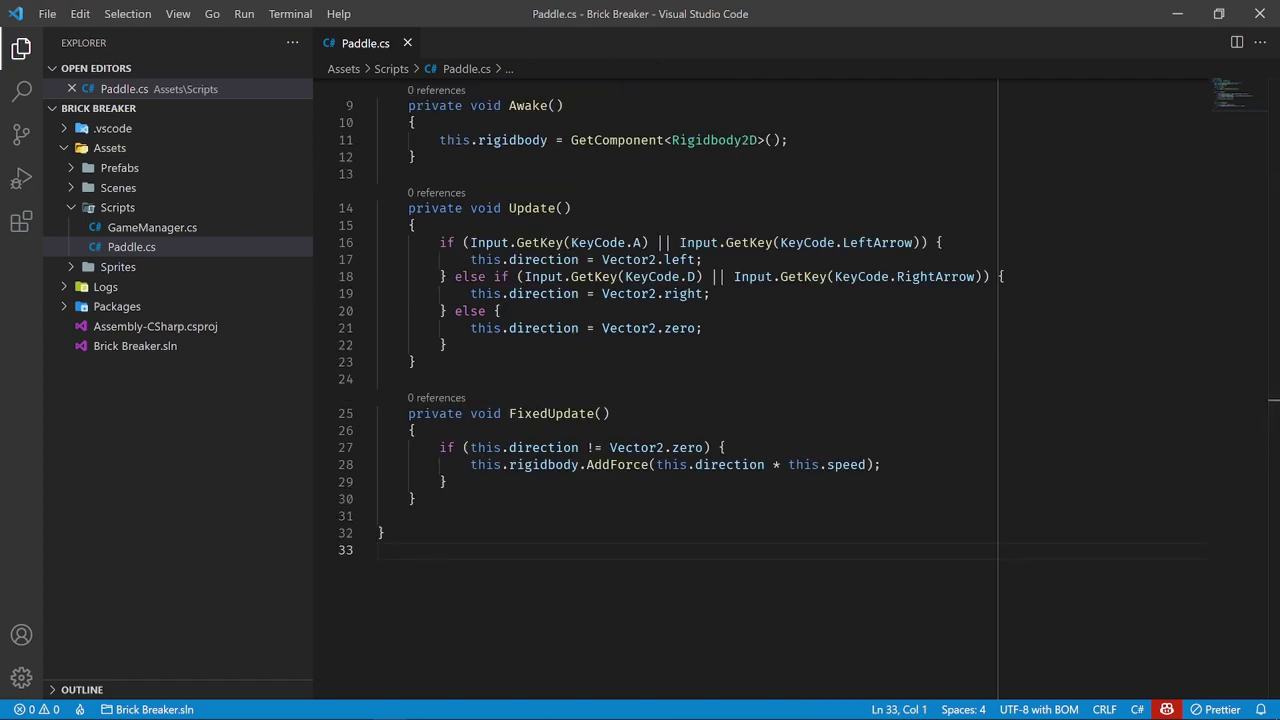
Back in Unity, open the Global scene from the Scenes folder and enter Play mode
click(1175, 16)
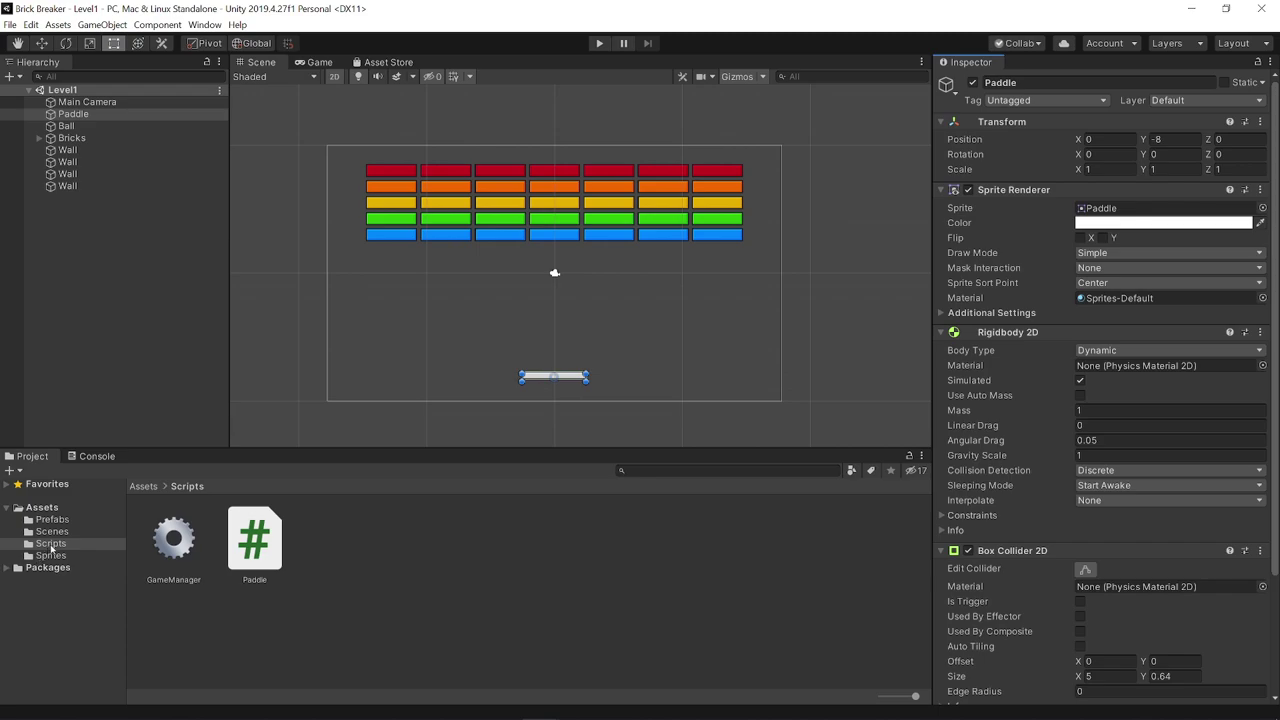
click(55, 531)
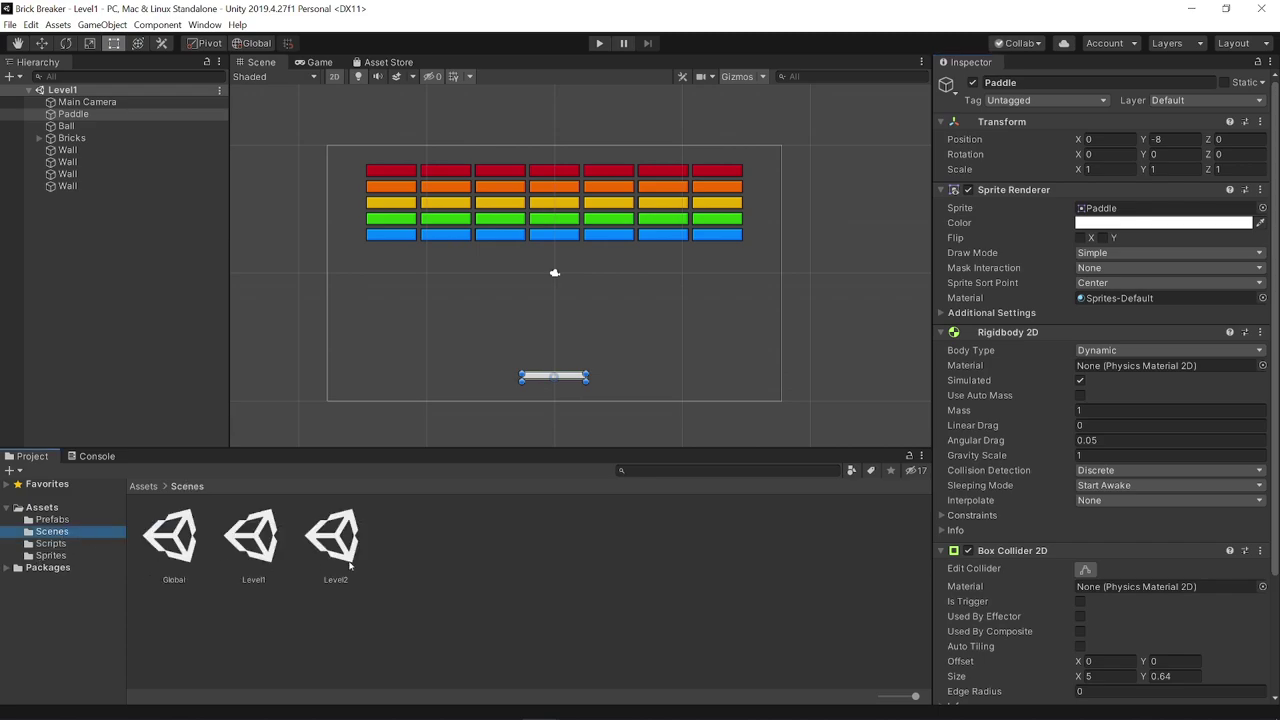
click(103, 319)
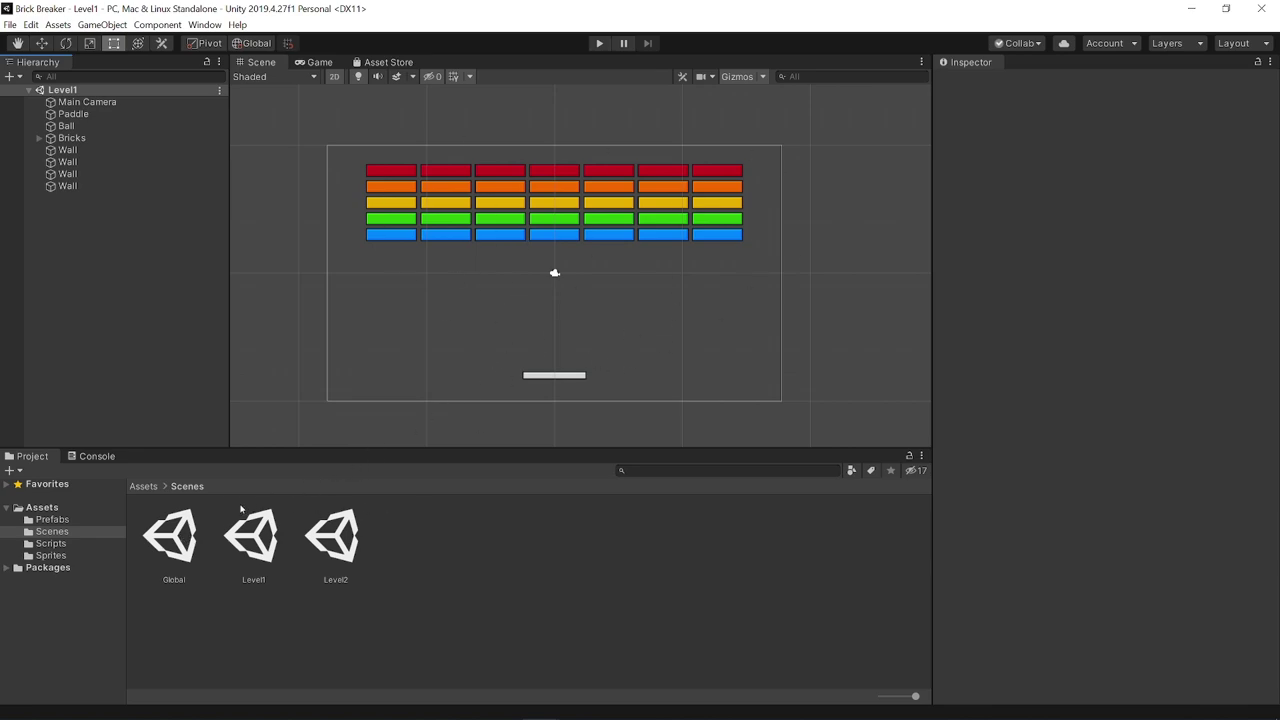
double_click(180, 540)
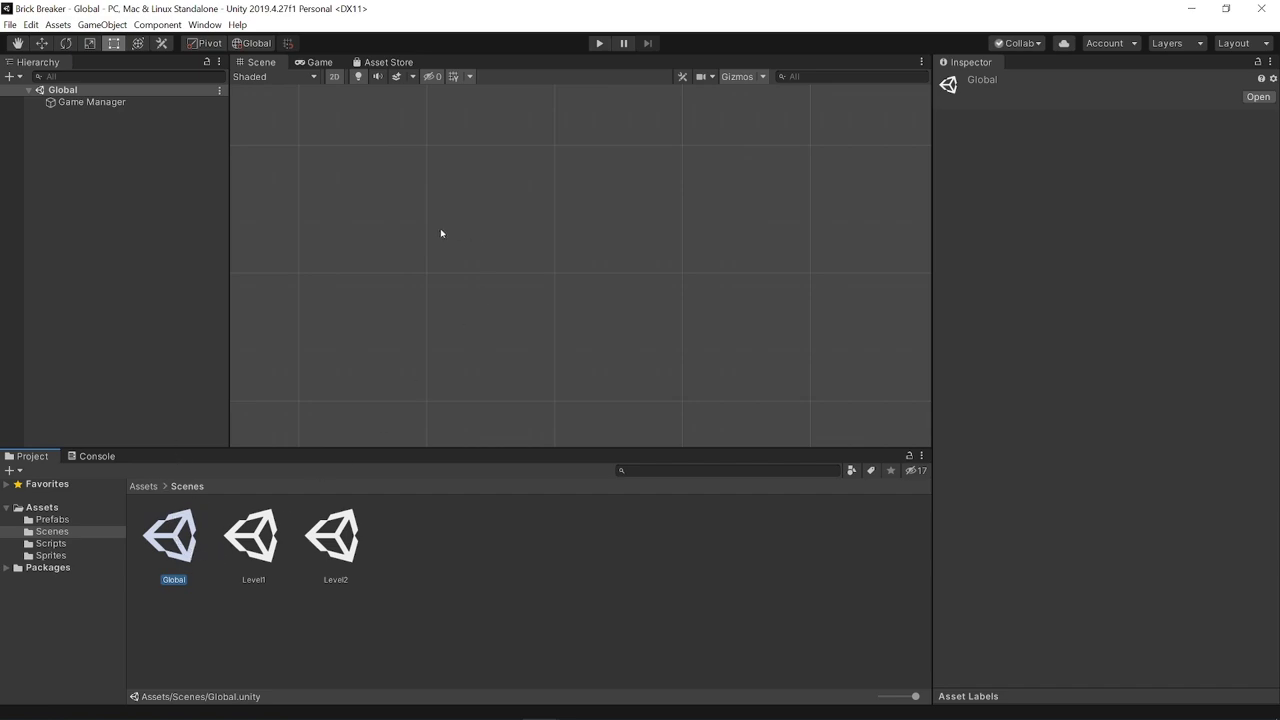
click(600, 43)
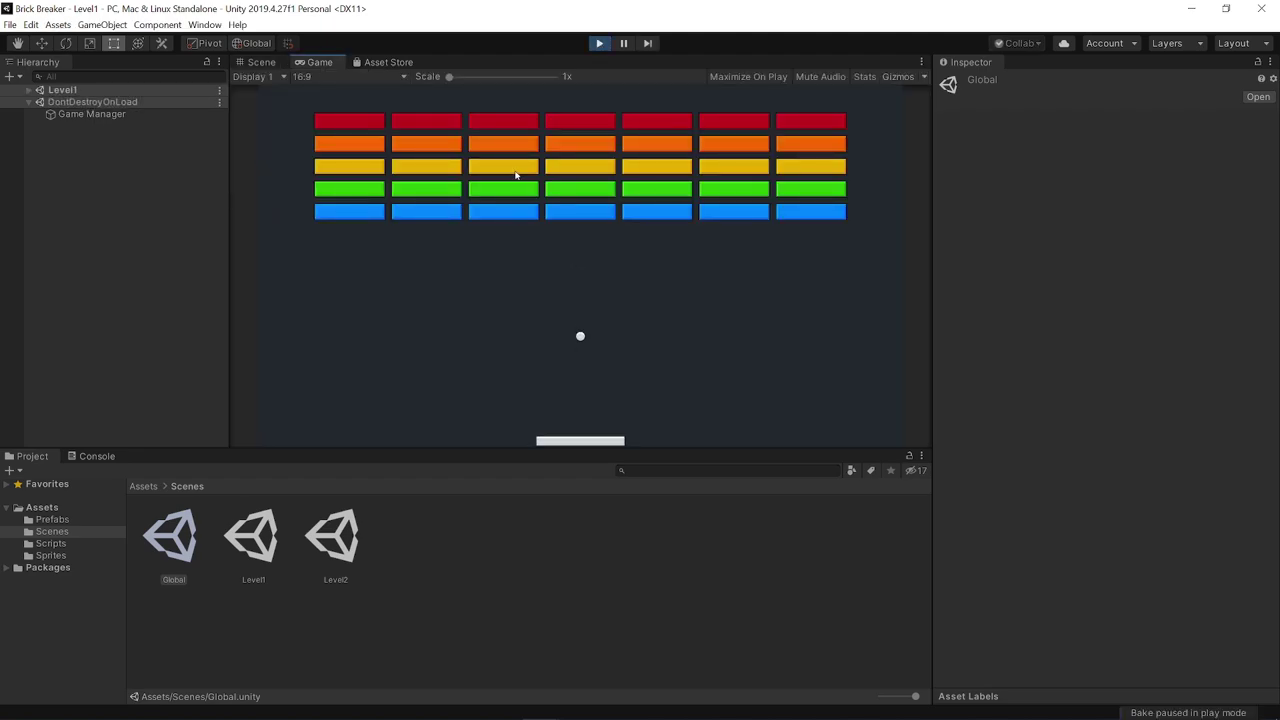
Stop the game, replay it in the Game view to test the paddle, then stop
click(596, 45)
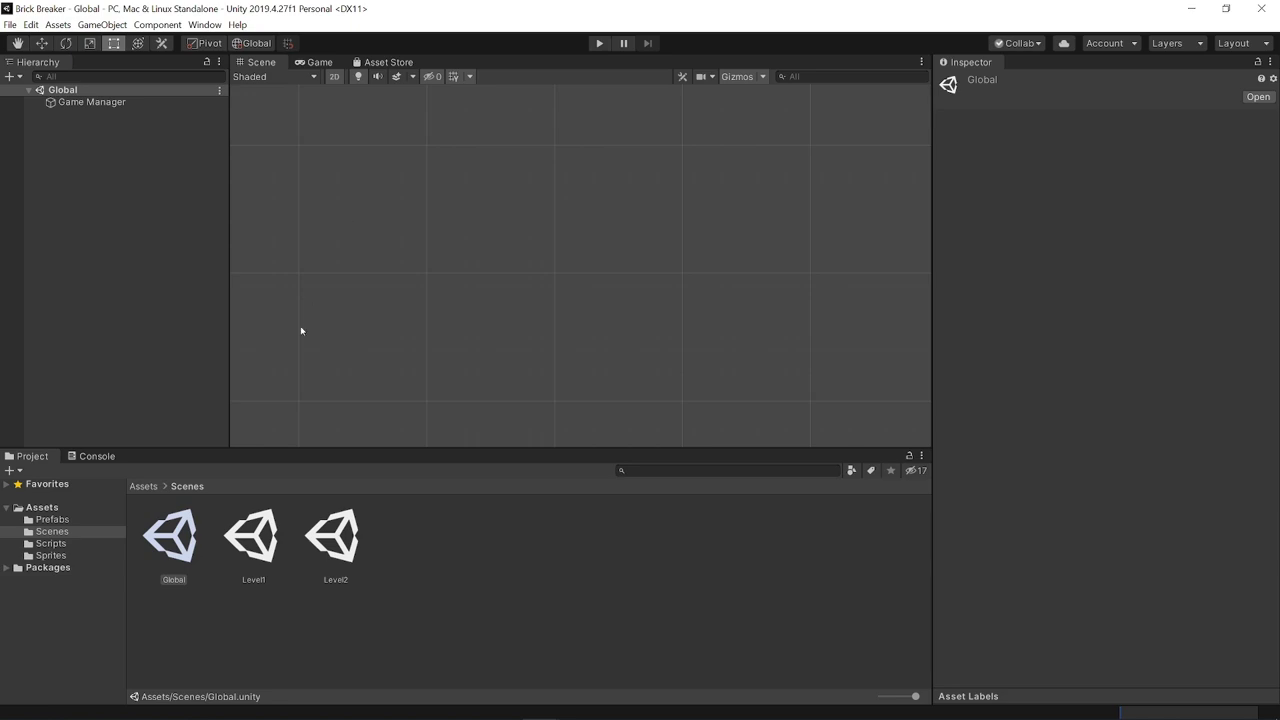
click(319, 62)
click(597, 44)
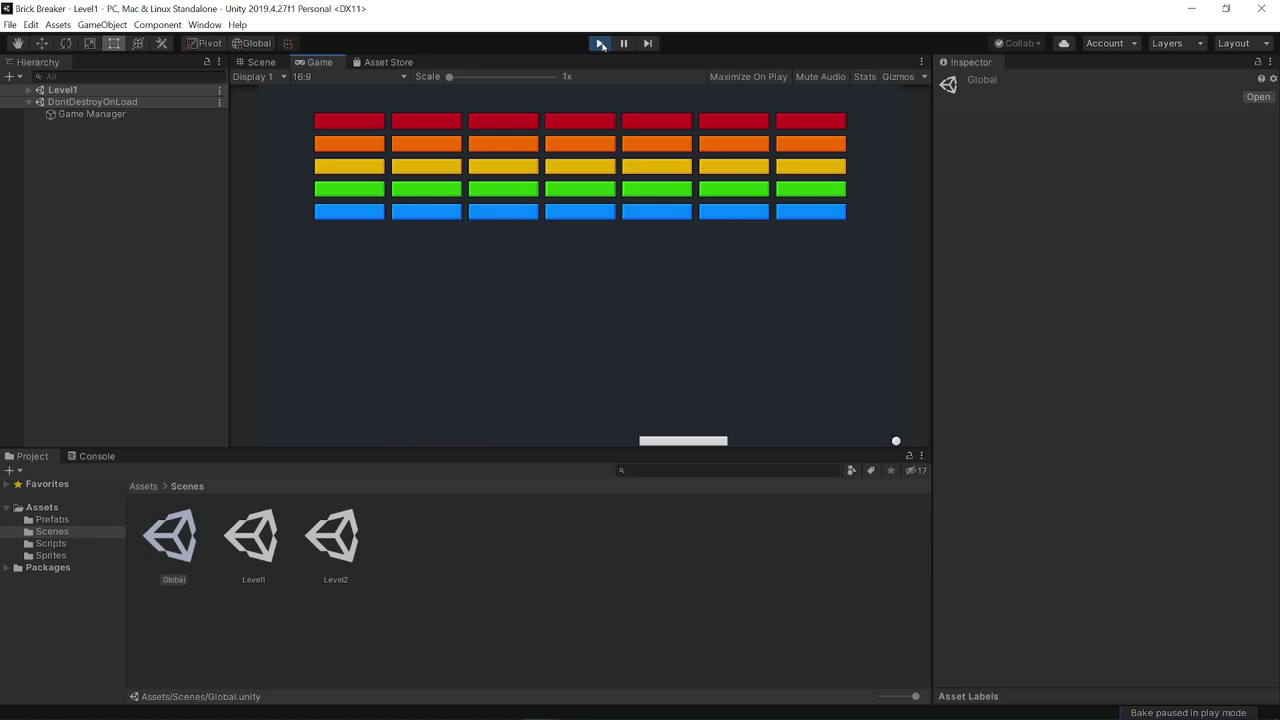
click(600, 44)
Open the Level1 scene and select the Paddle to view its components
double_click(262, 527)
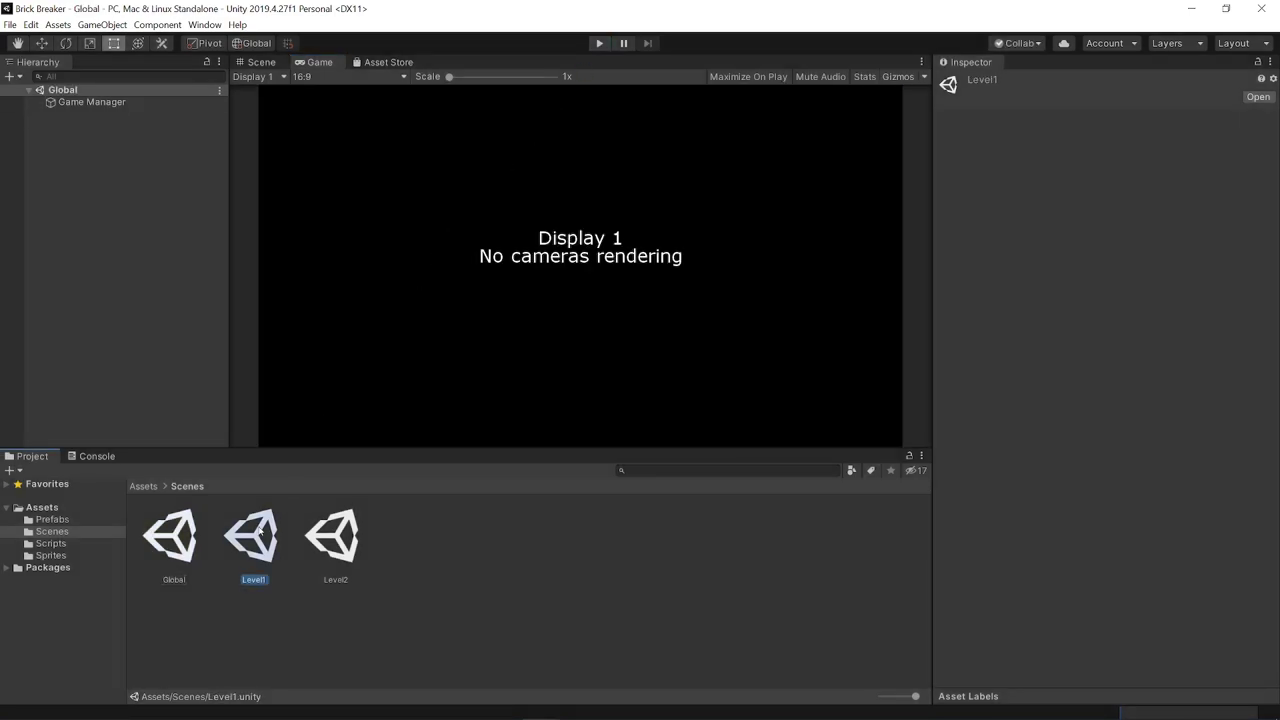
click(70, 115)
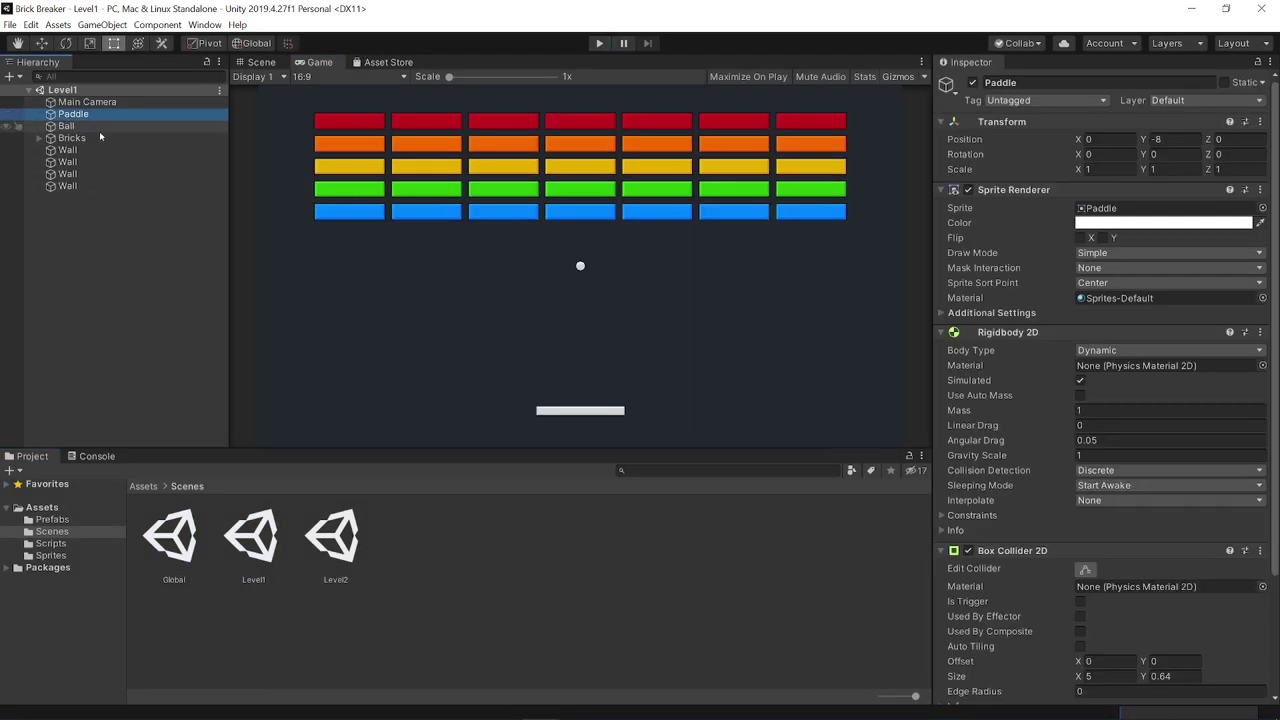
scroll(992, 449, down, 3)
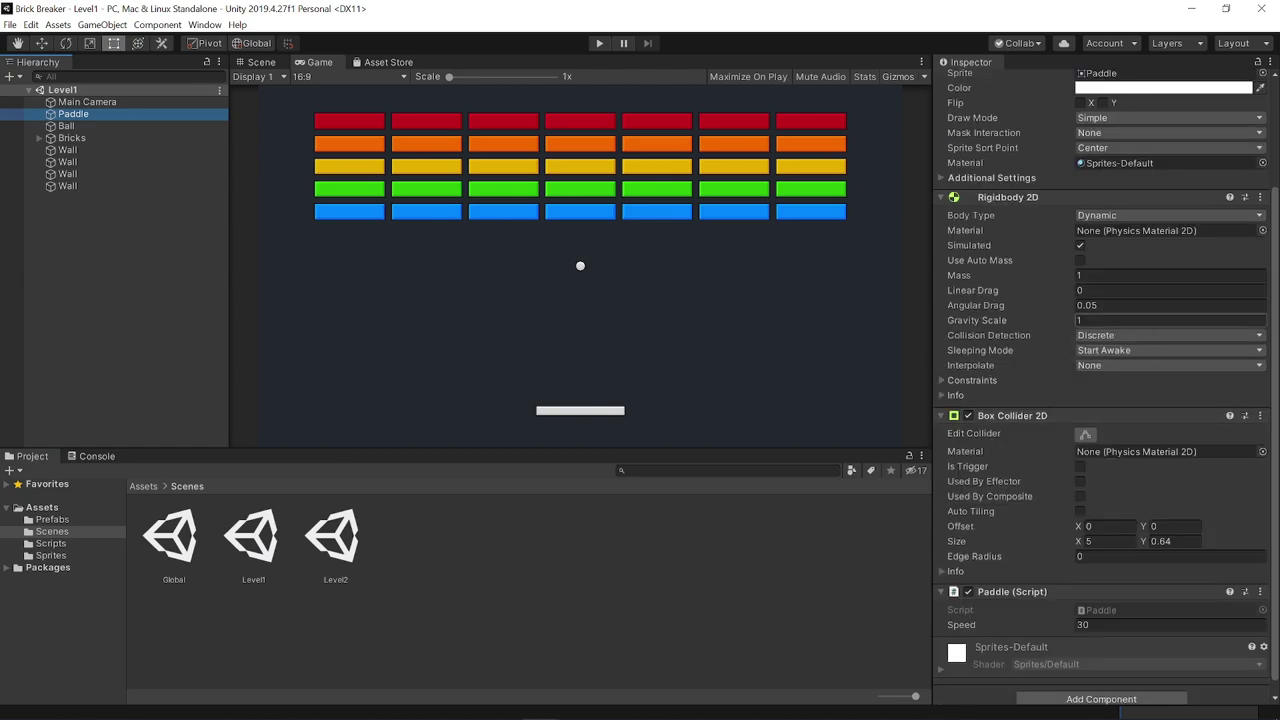
Set the Paddle's Rigidbody 2D Gravity Scale and Angular Drag to 0, saving the scene
click(1120, 320)
text(0)
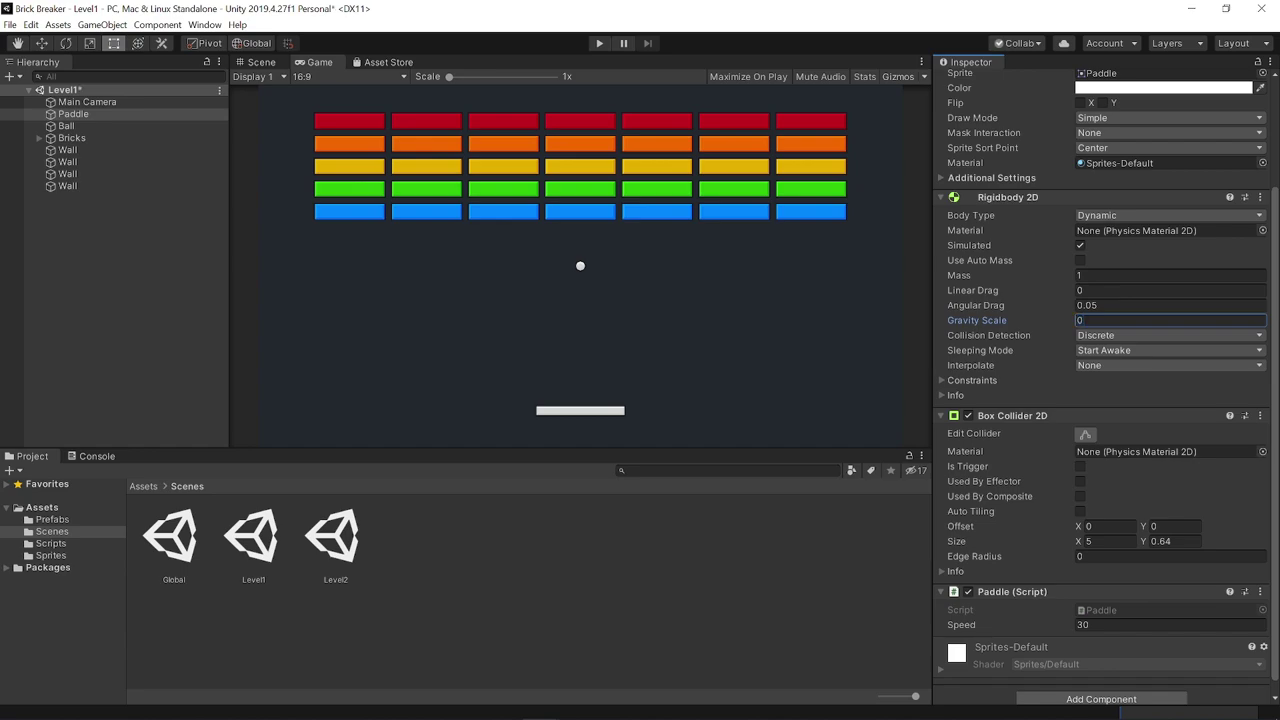
key(ctrl+s)
click(1110, 305)
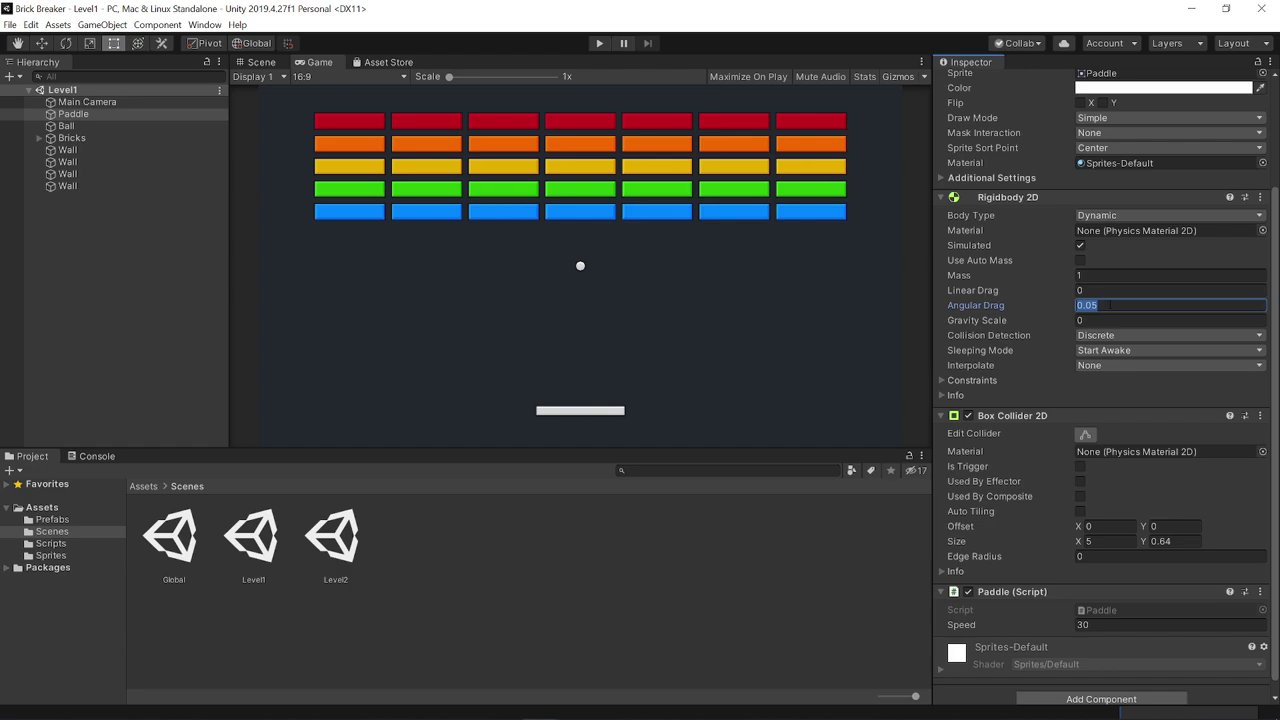
text(0)
key(ctrl+s)
Set the Paddle's Linear Drag to 5 and Mass to 0.5
click(1085, 290)
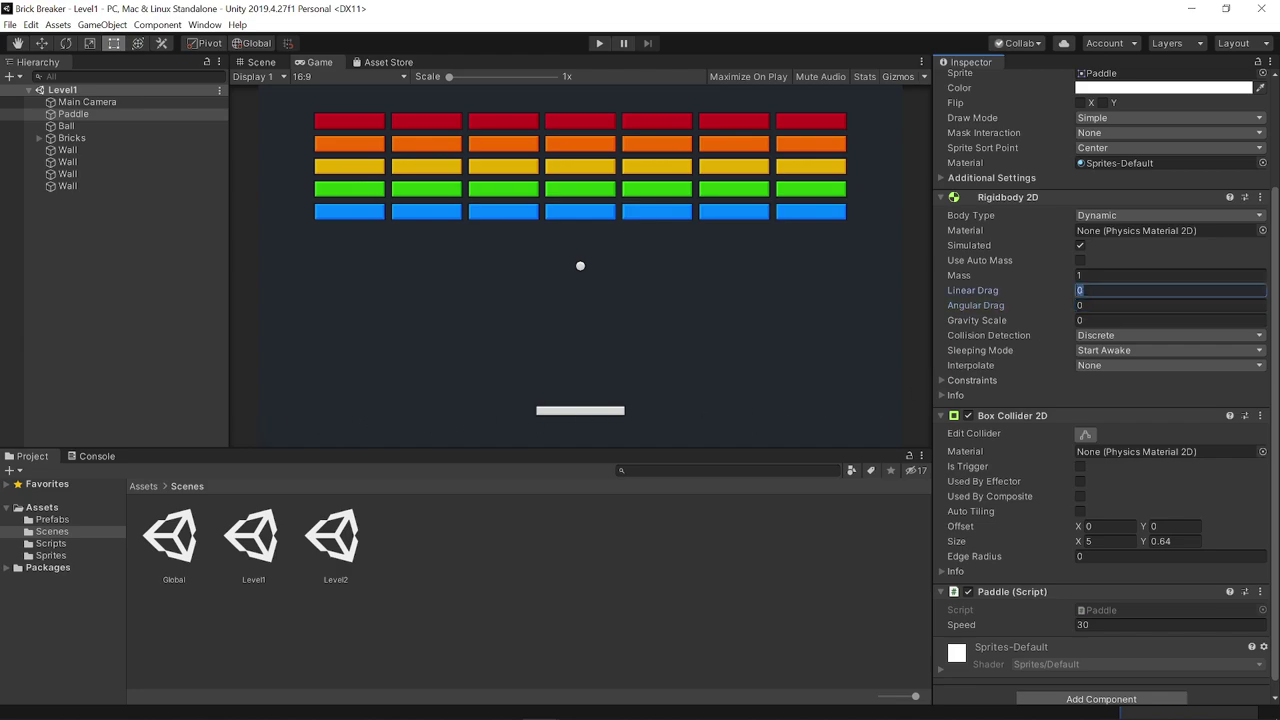
text(5)
key(ctrl+s)
click(1170, 275)
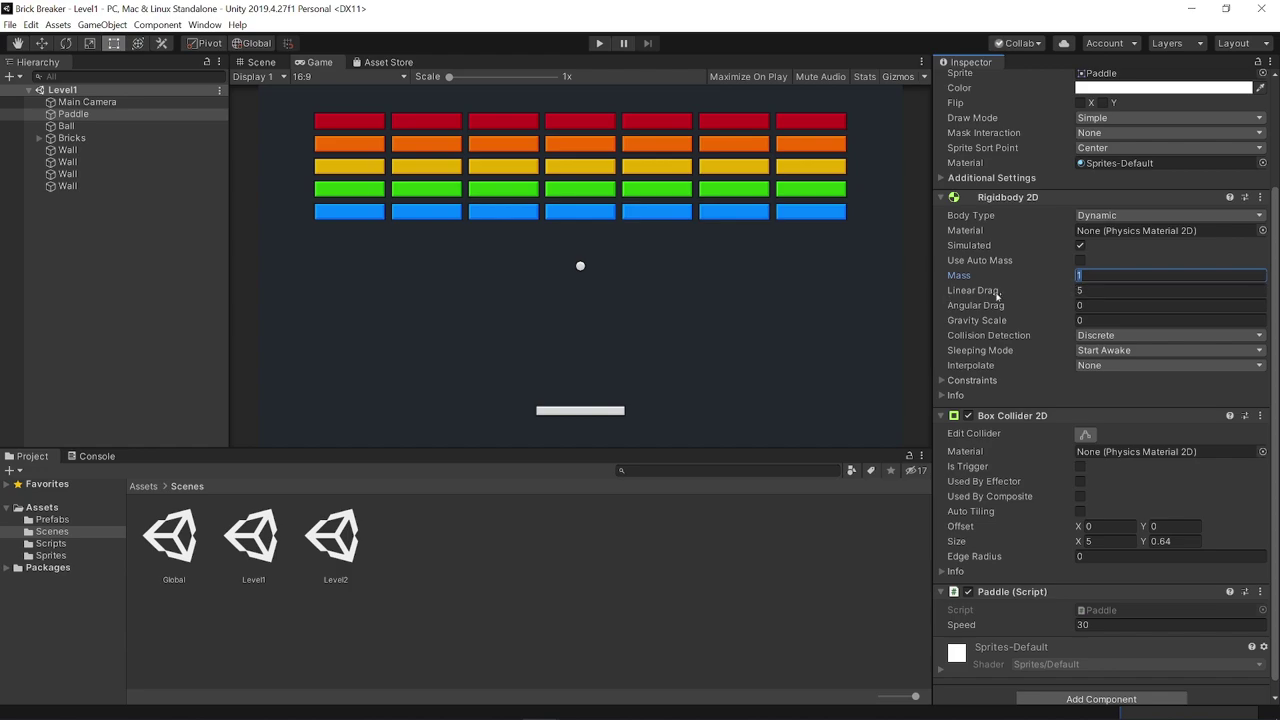
click(1110, 293)
key(Return)
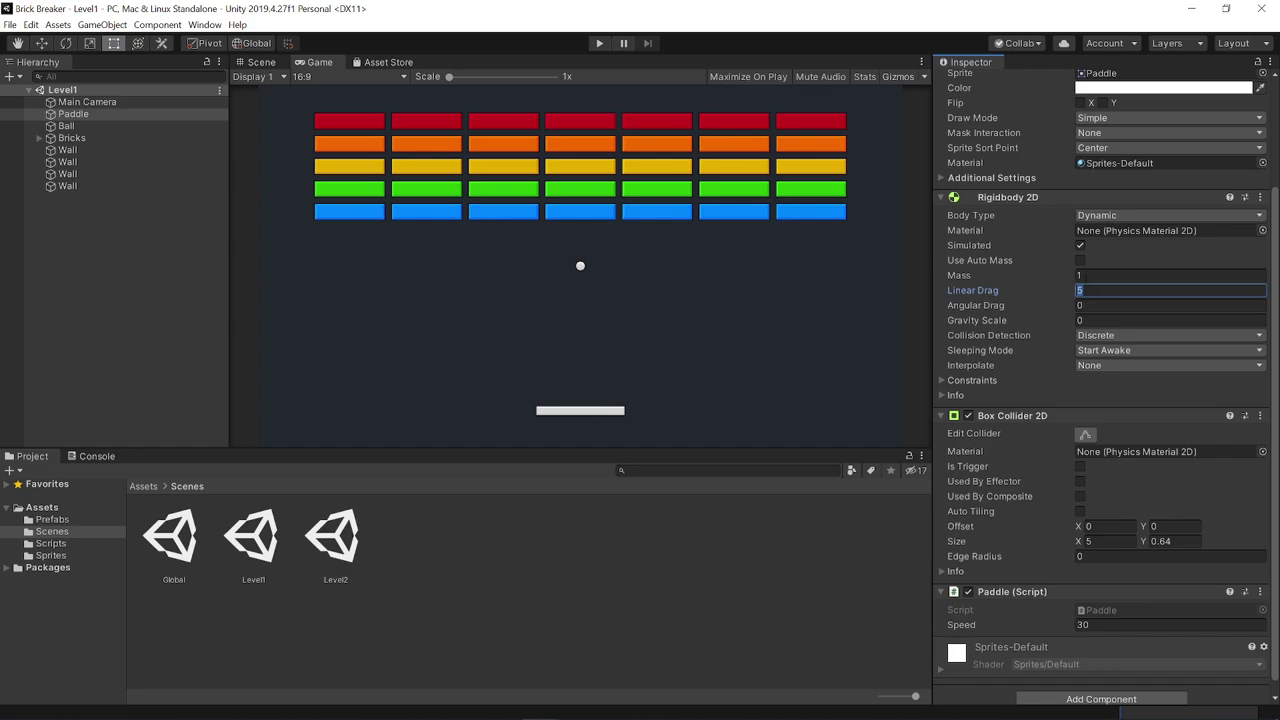
click(1170, 275)
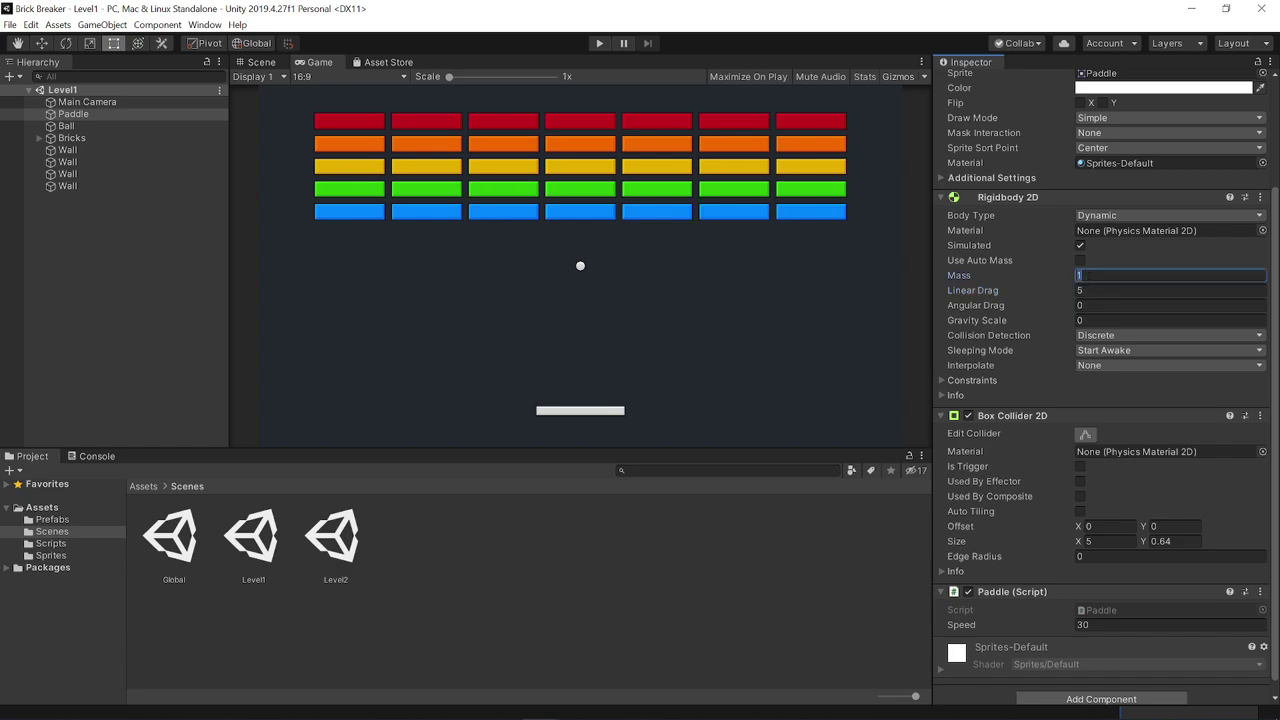
text(0.5)
double_click(176, 540)
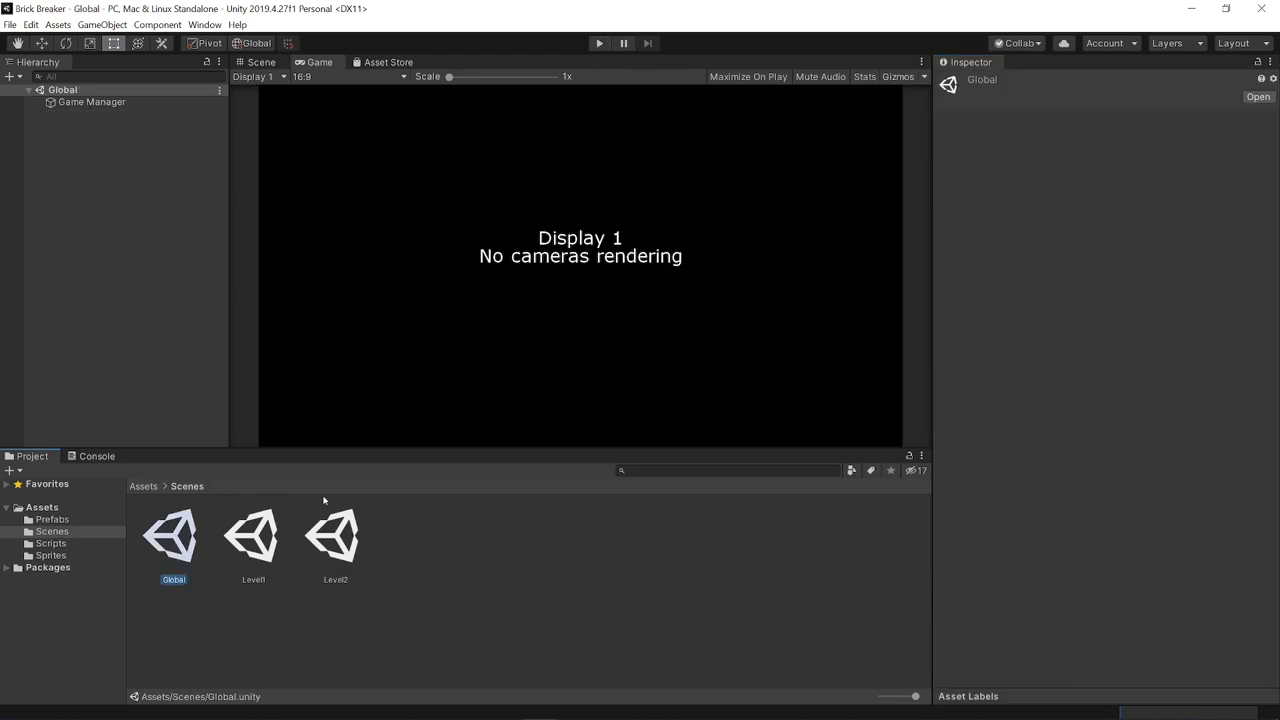
double_click(253, 535)
click(600, 44)
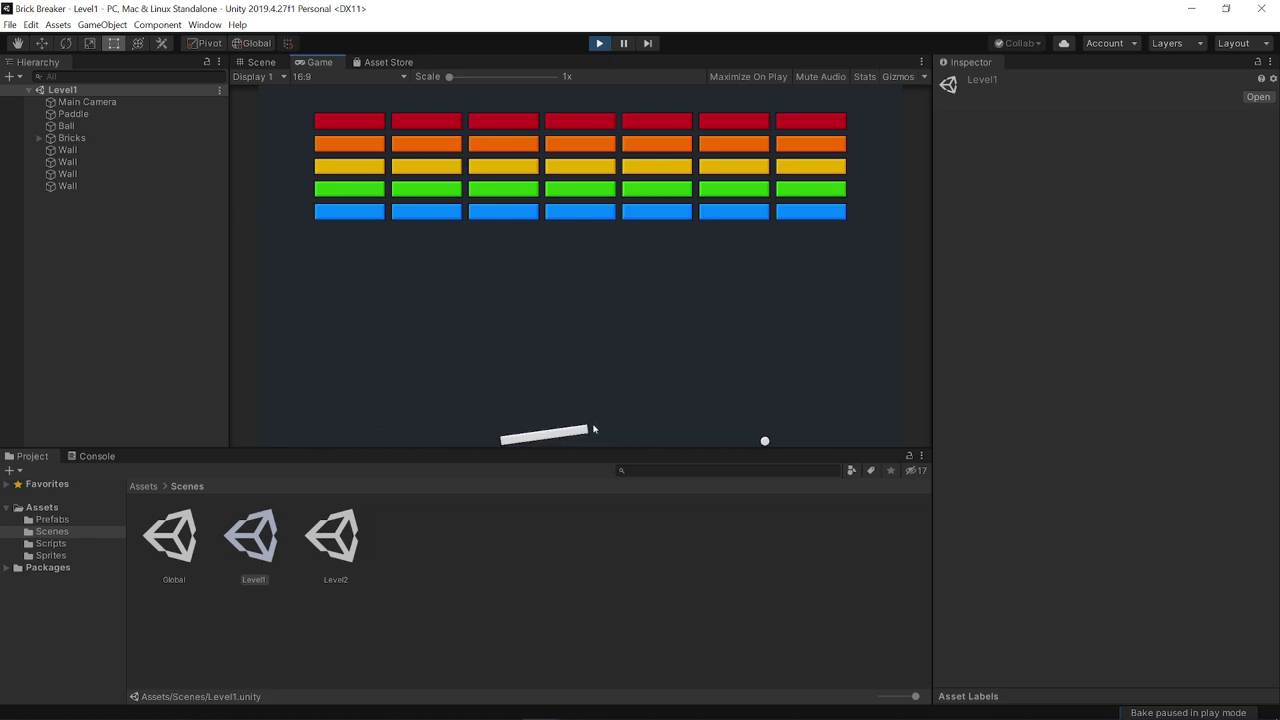
click(599, 43)
click(599, 43)
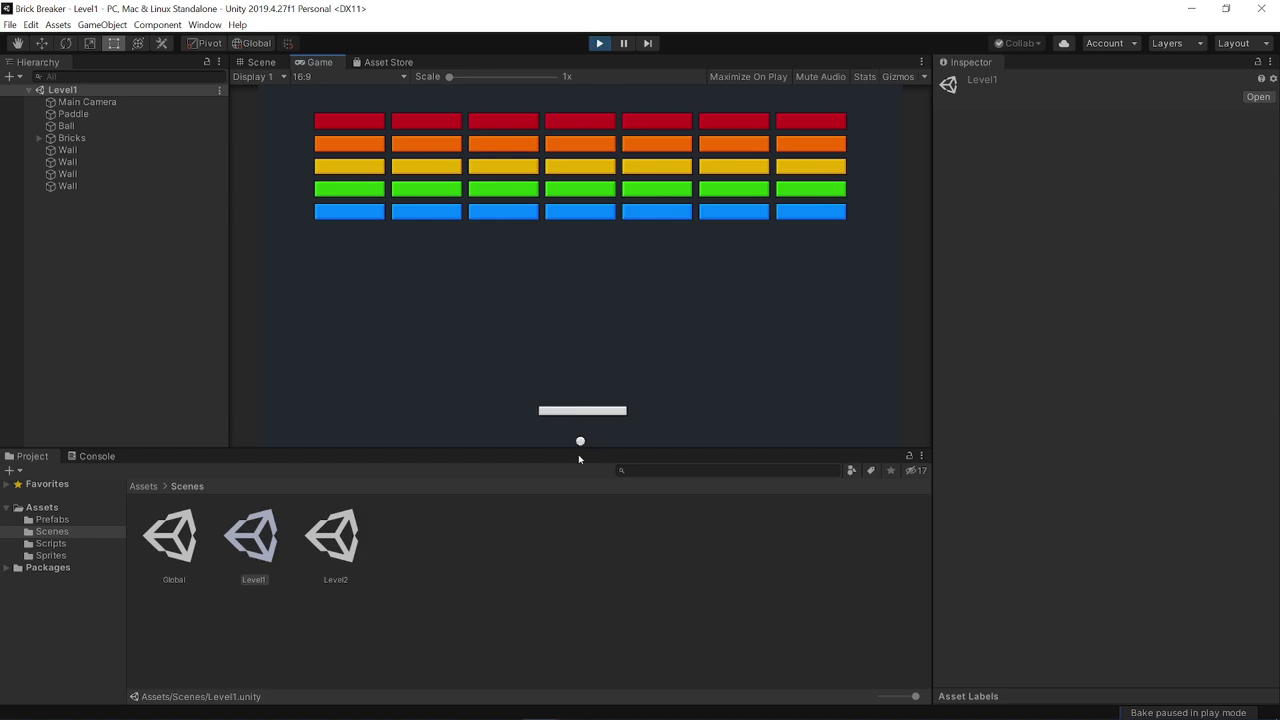
click(600, 44)
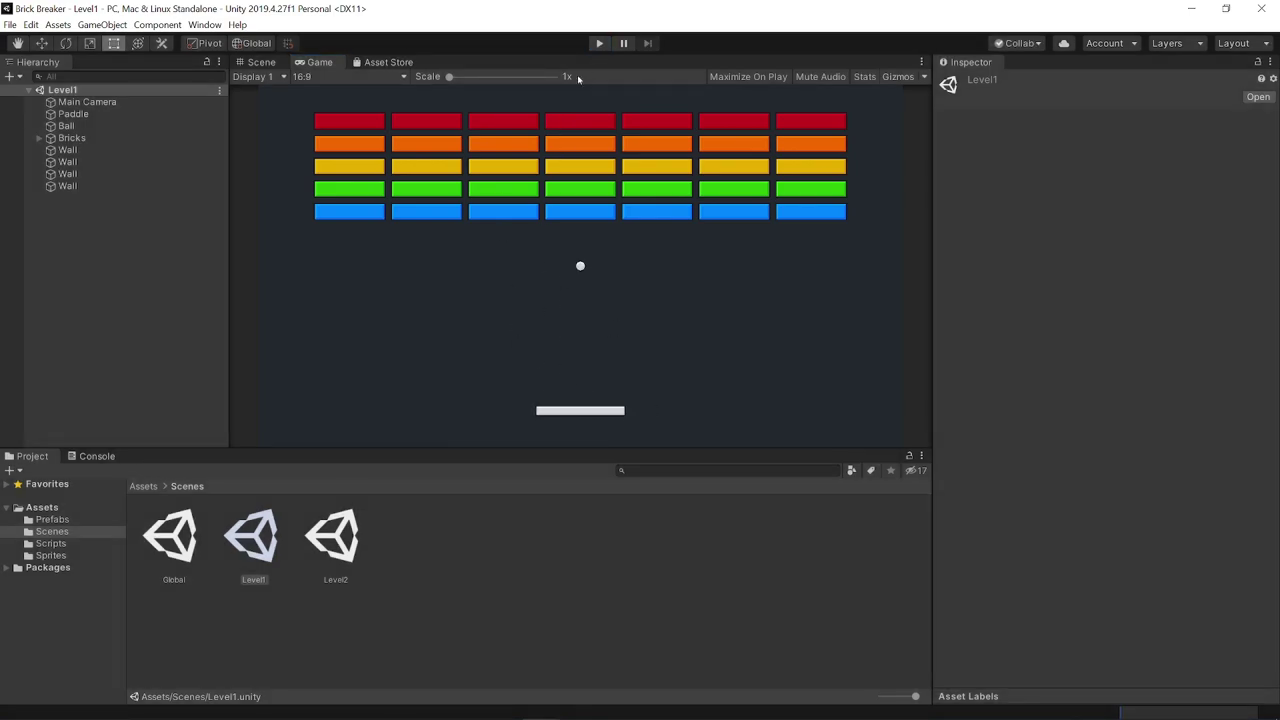
Freeze the Paddle's Y position and Z rotation, save, and run a quick Play test
click(78, 116)
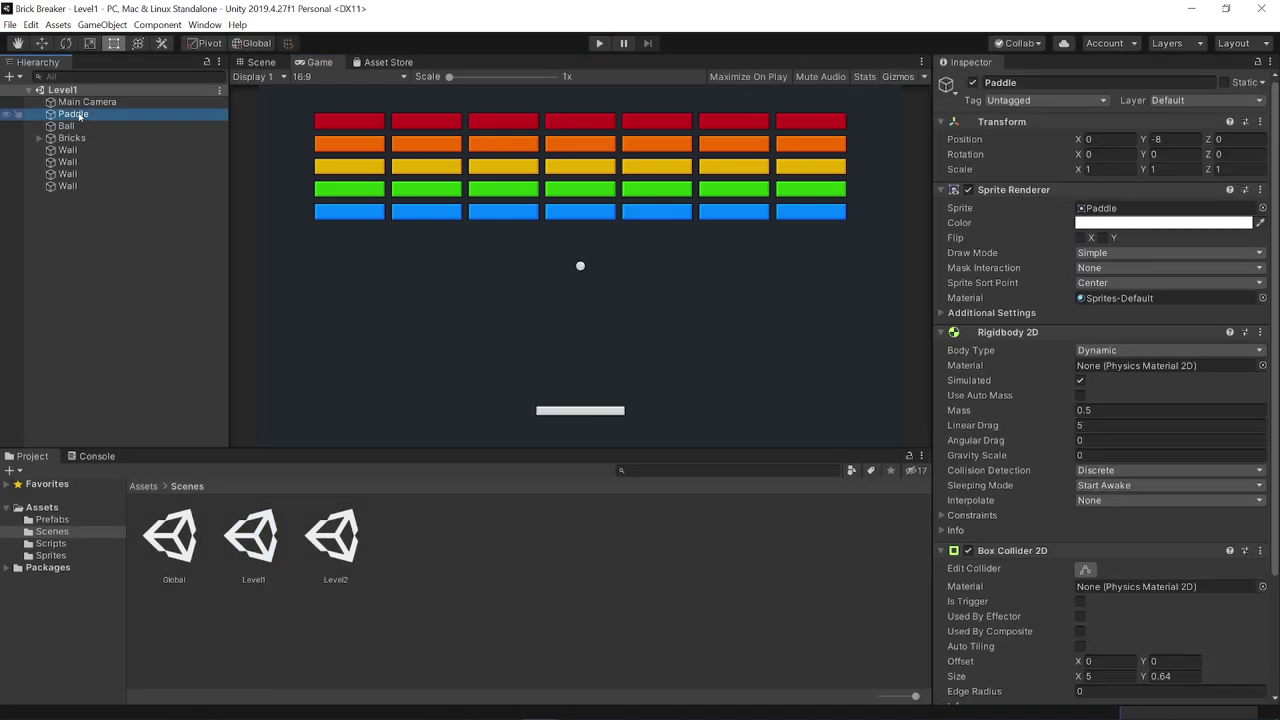
scroll(1027, 378, down, 3)
scroll(974, 370, up, 3)
click(943, 516)
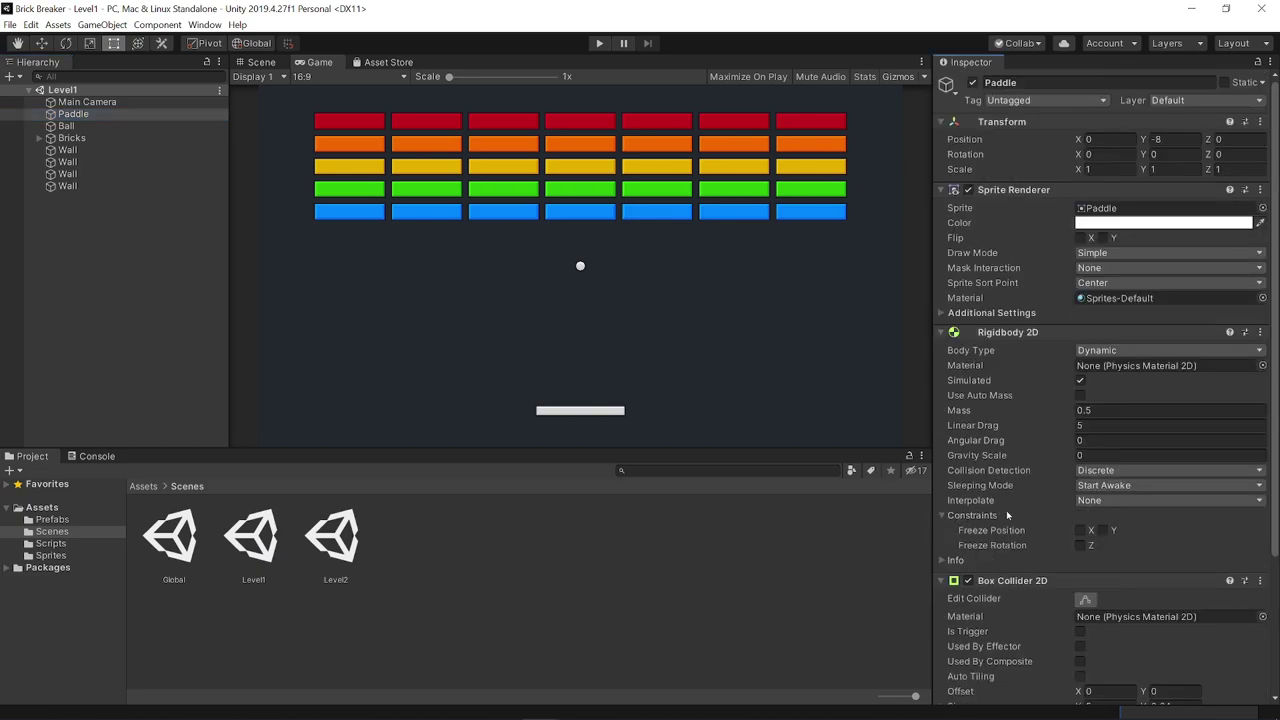
click(1103, 530)
click(1080, 545)
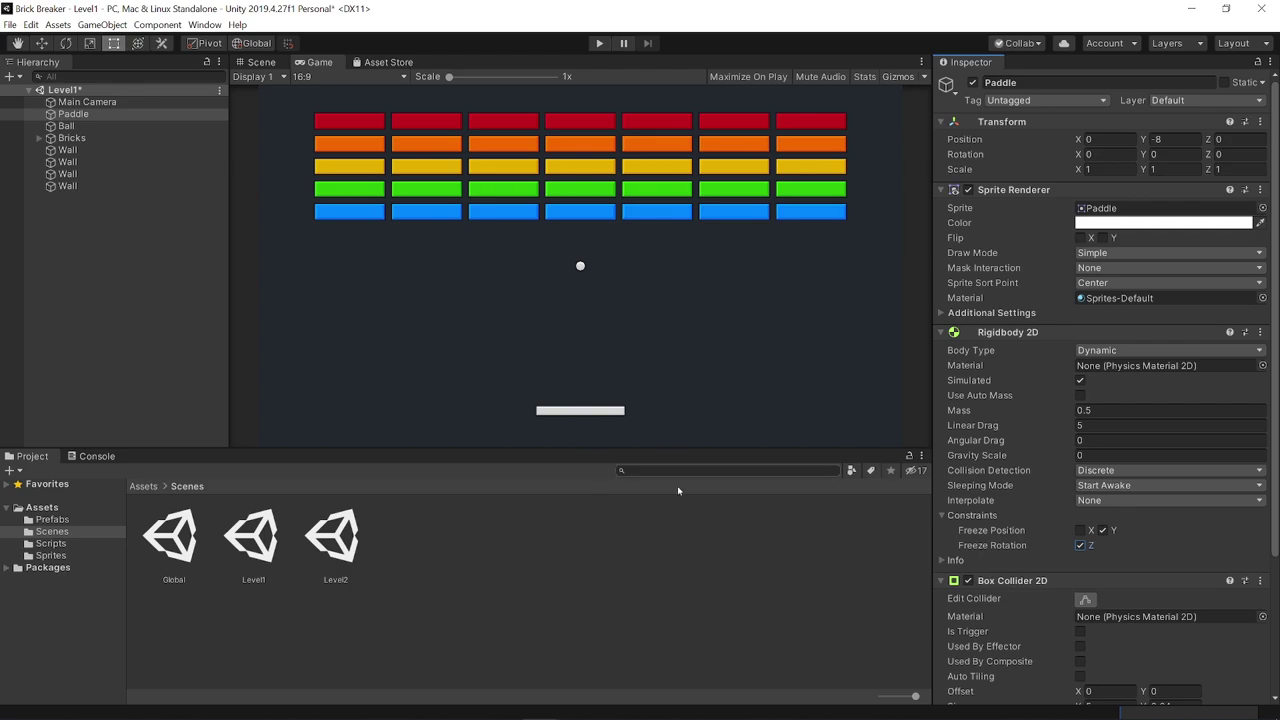
key(ctrl+s)
click(606, 46)
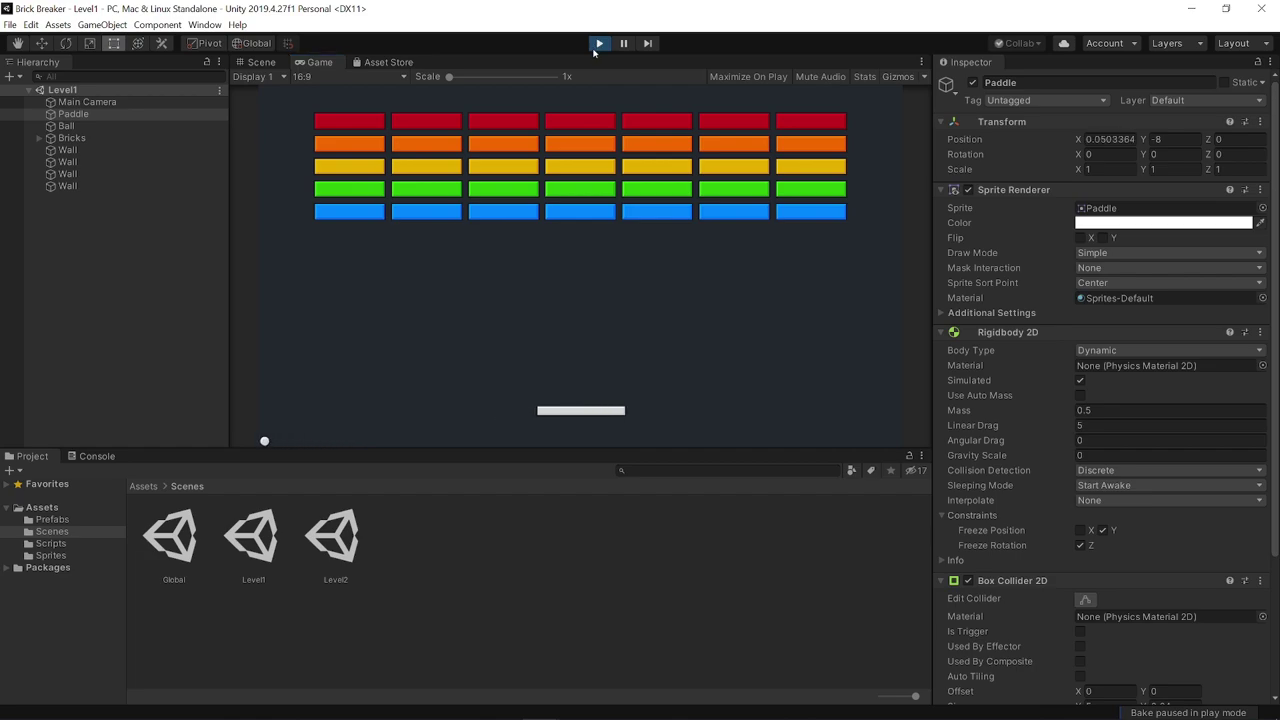
click(599, 43)
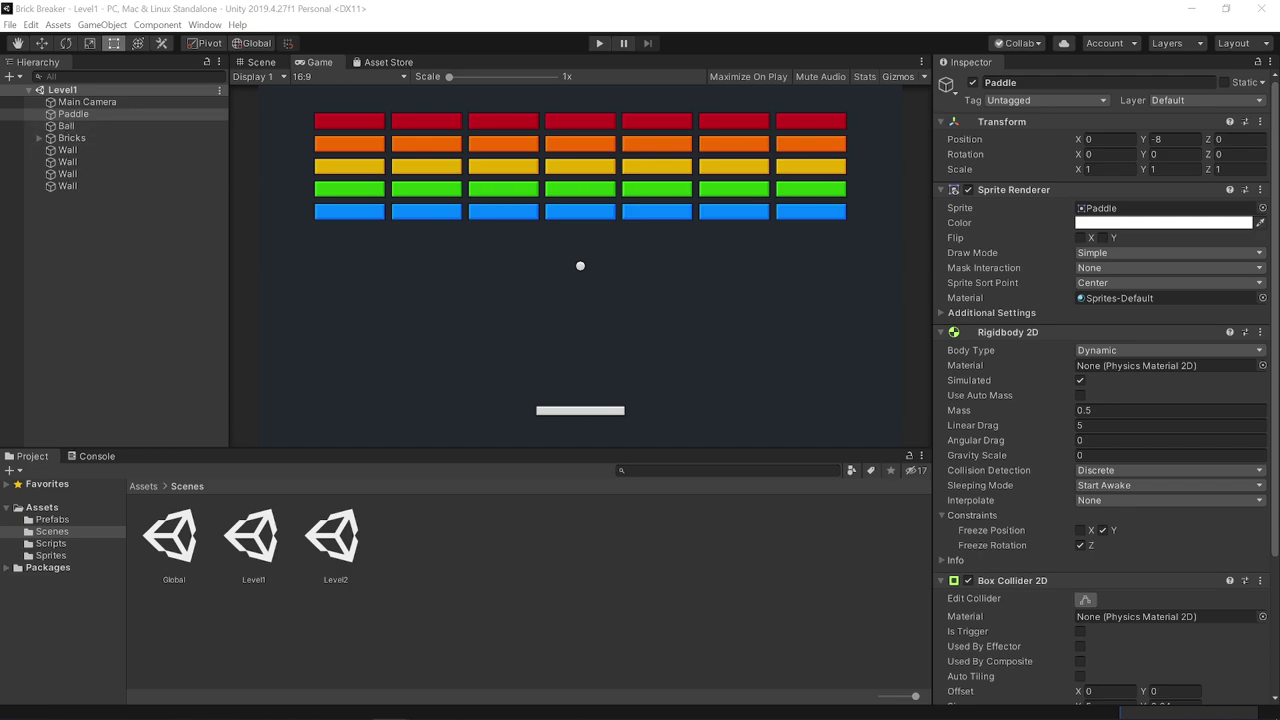
Create a new C# script named Ball in the Scripts folder
click(54, 543)
right_click(338, 574)
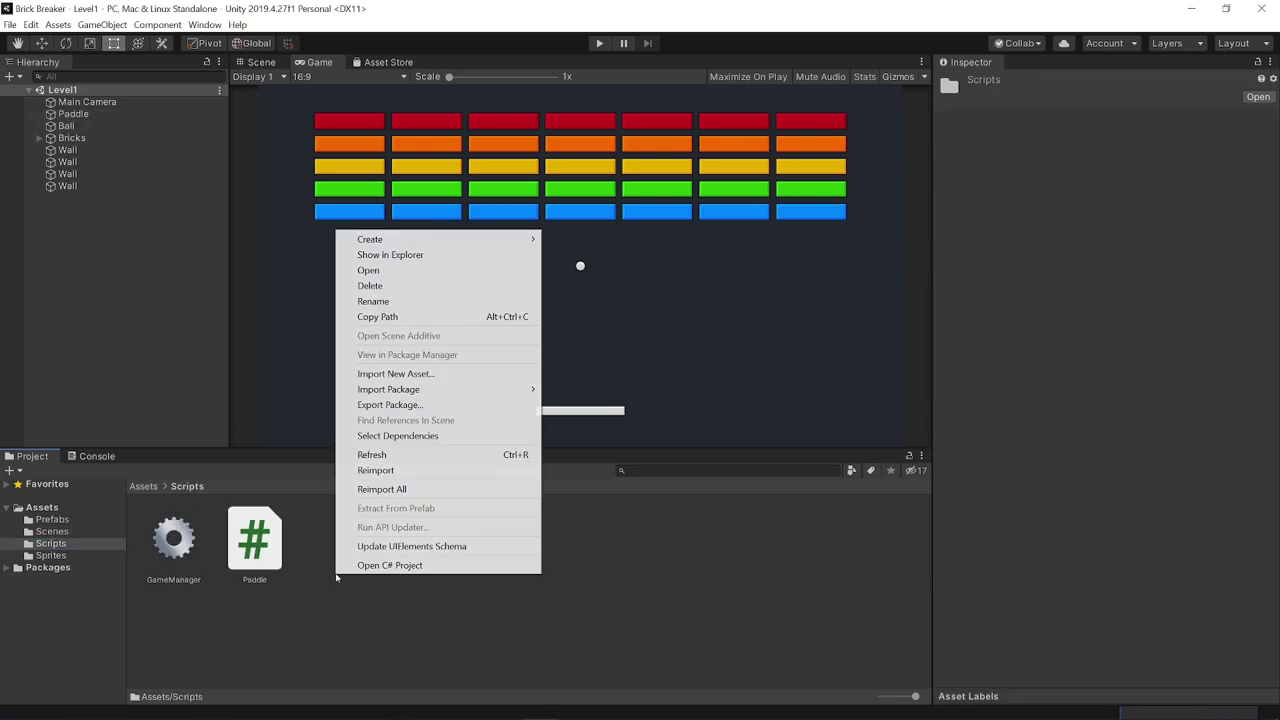
mouse_move(450, 239)
click(578, 164)
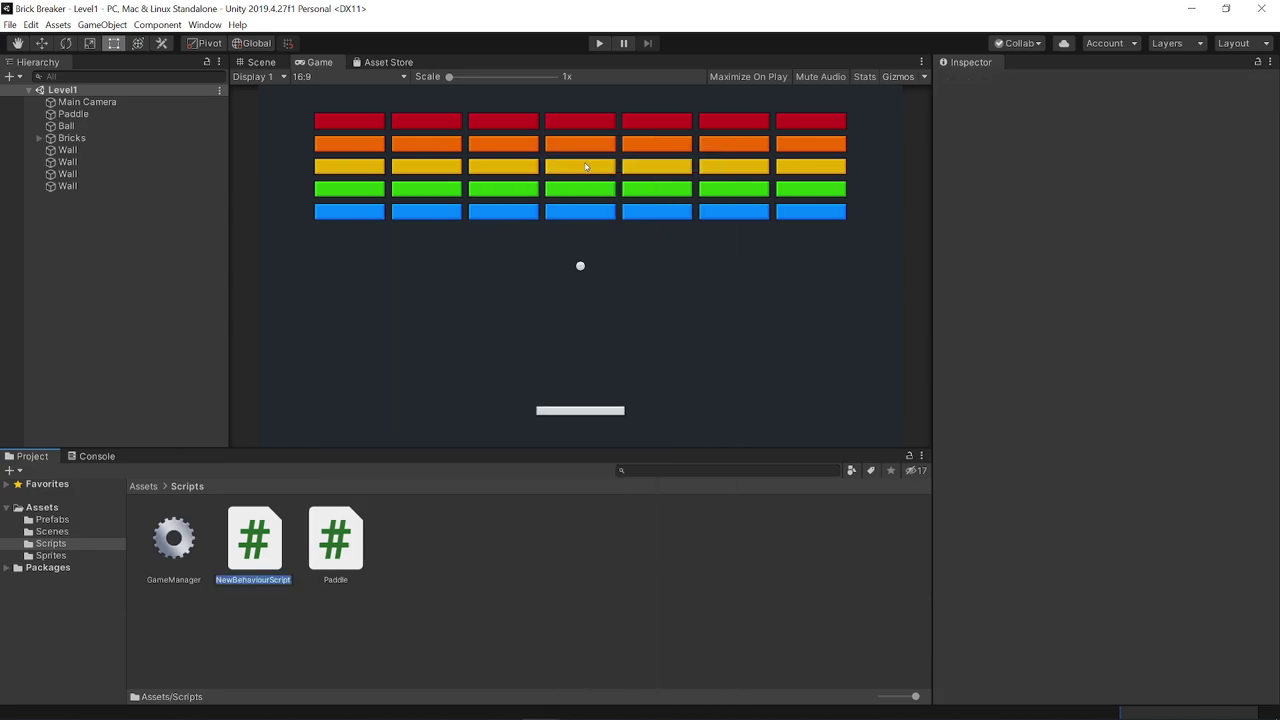
text(Ball)
key(Return)
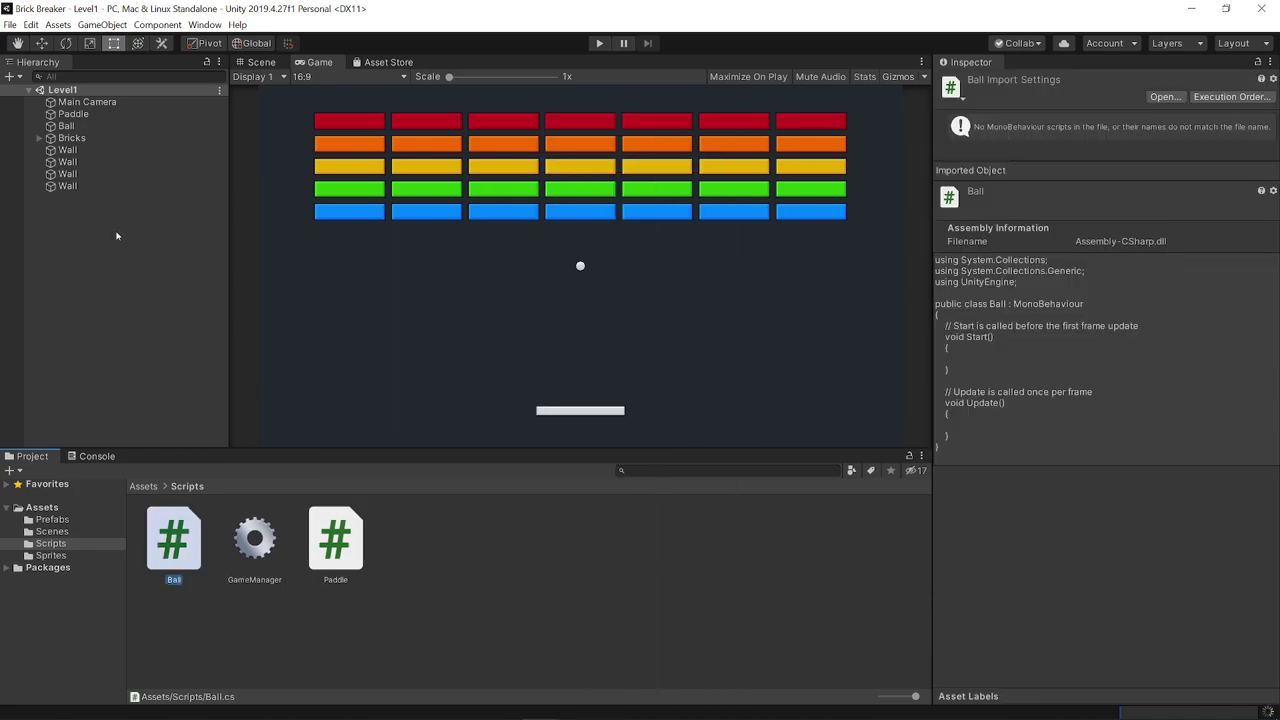
Attach the Ball script to the Ball object and show the component's options menu
click(65, 126)
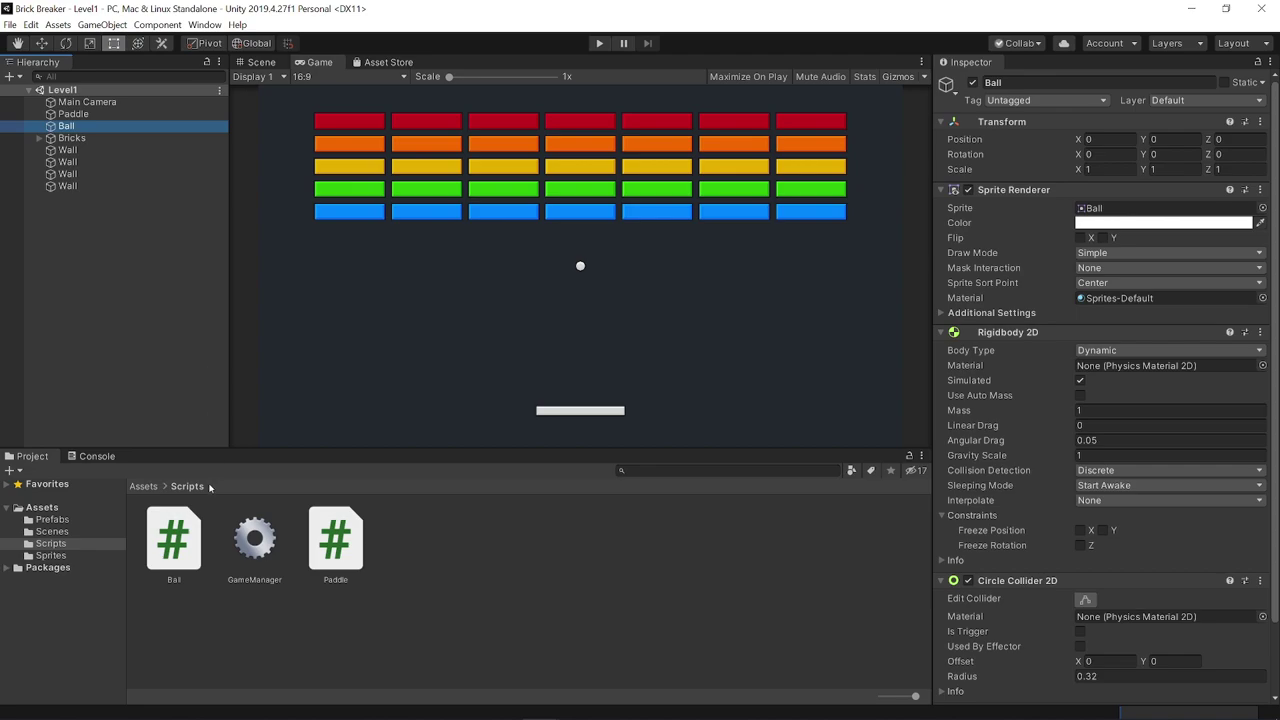
scroll(1030, 535, down, 3)
drag(174, 540, 1100, 665)
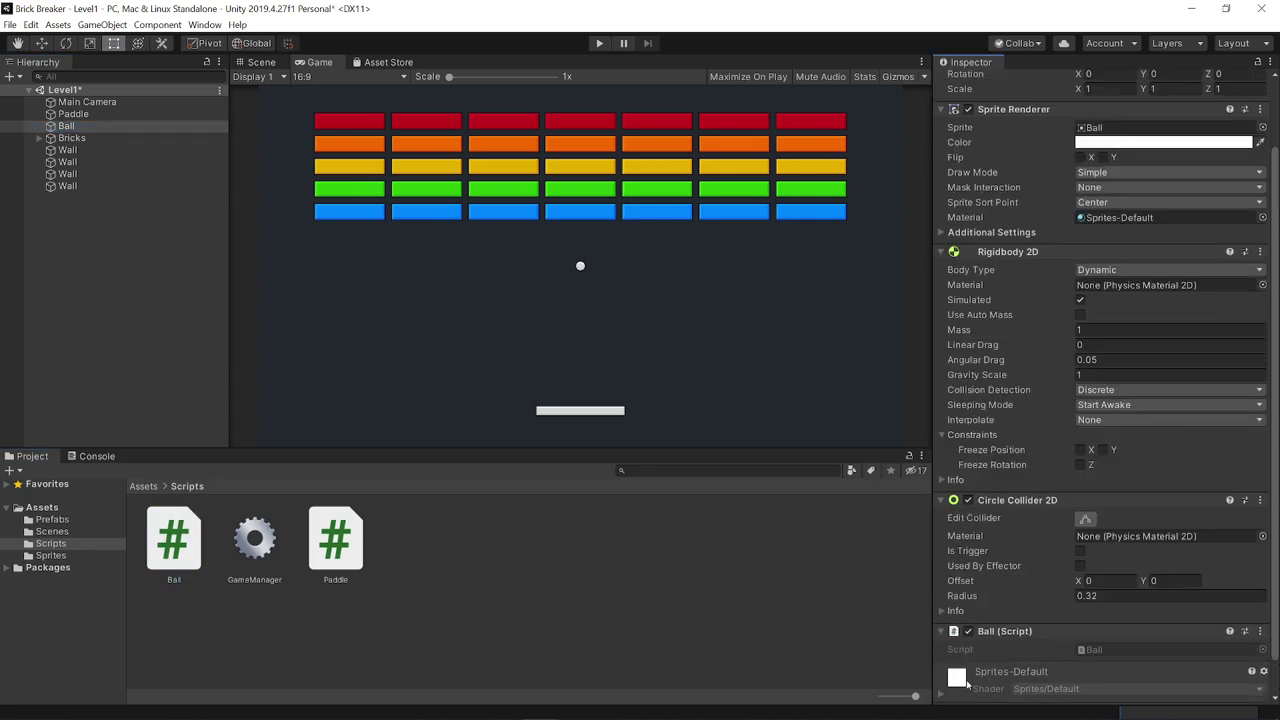
click(1258, 594)
Open Ball.cs and delete its Start and Update methods and the unused using directives
click(1230, 593)
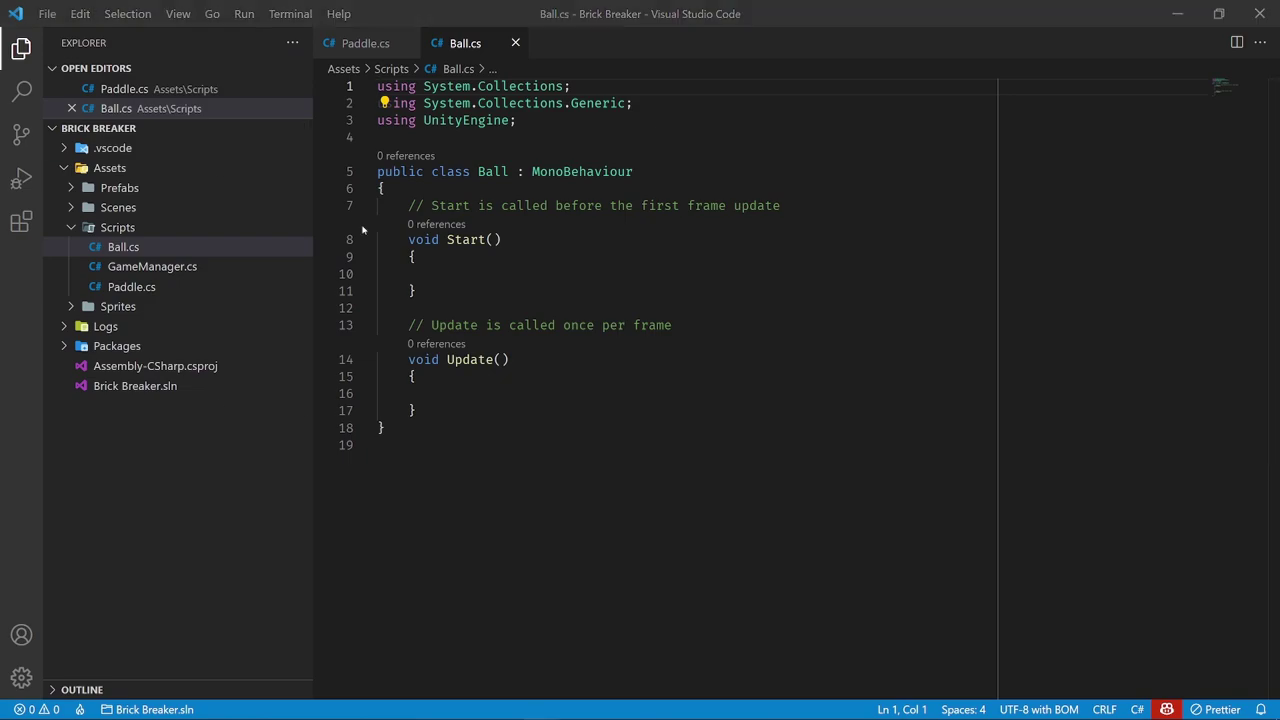
mouse_move(420, 410)
mouse_down()
mouse_move(408, 171)
mouse_move(385, 188)
mouse_up()
key(Delete)
drag(377, 86, 377, 120)
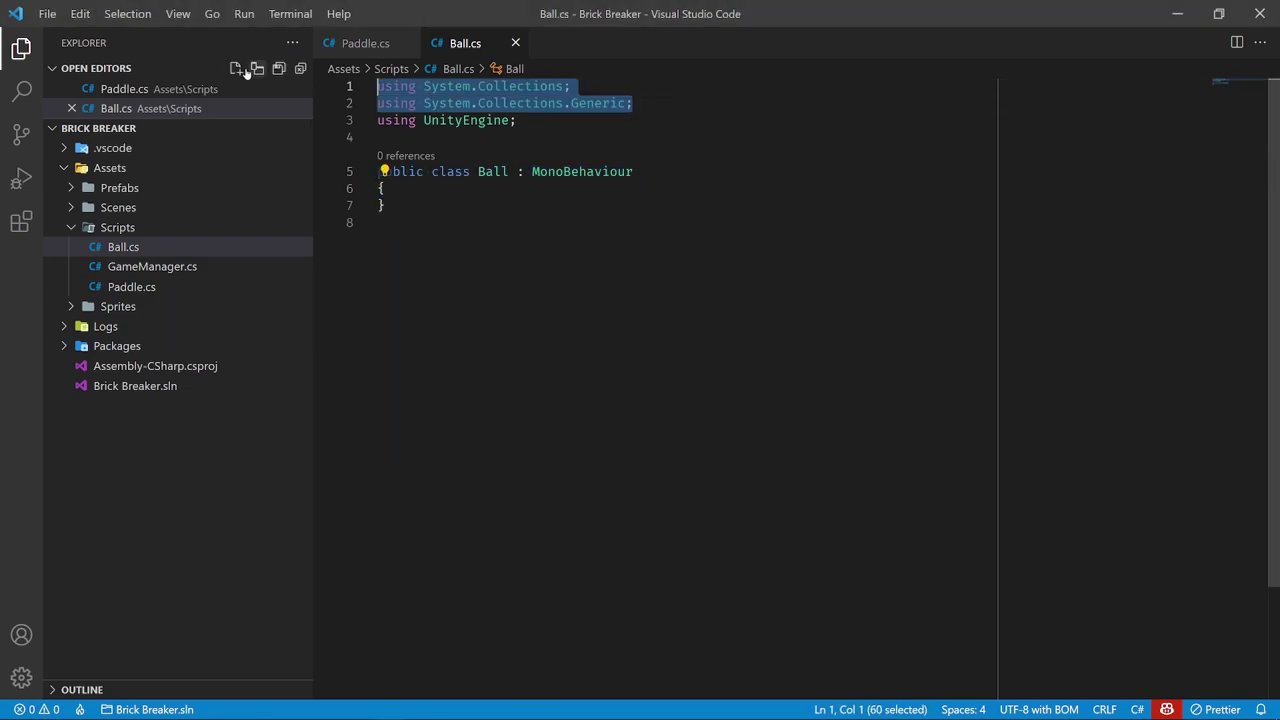
key(Delete)
click(378, 188)
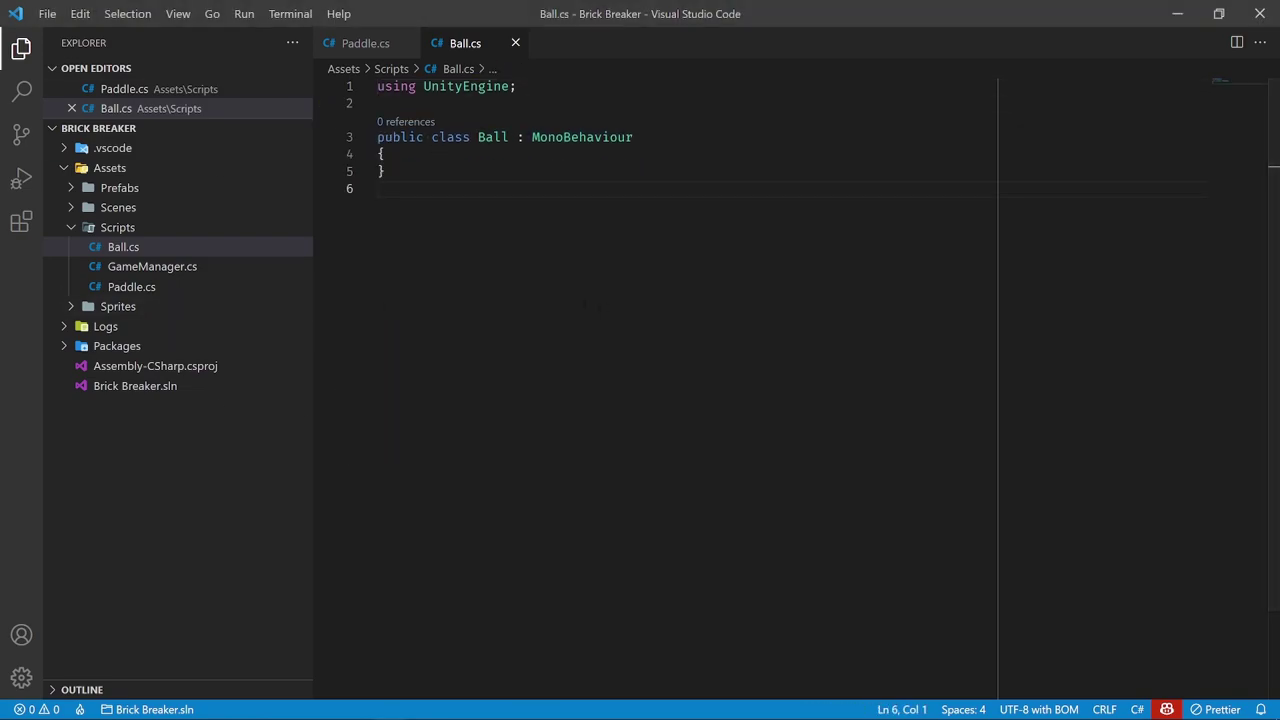
Copy the rigidbody property line from Paddle.cs into the Ball class
key(alt+Tab)
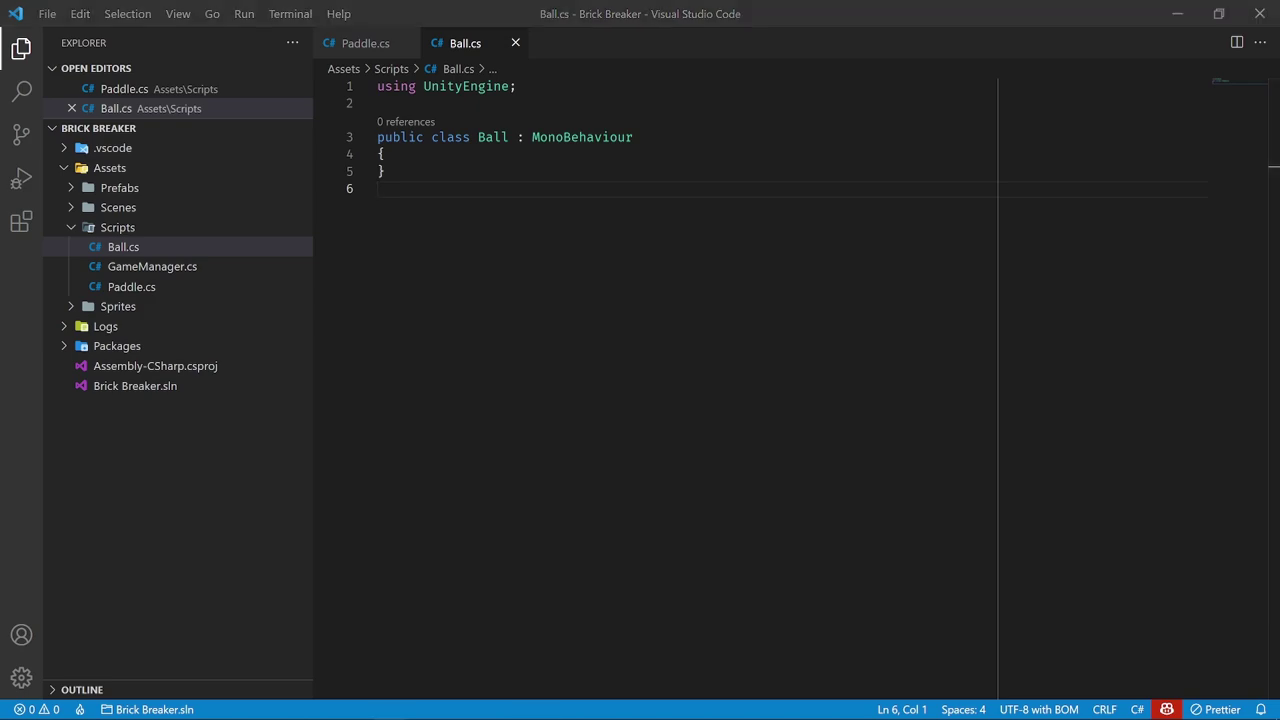
click(355, 43)
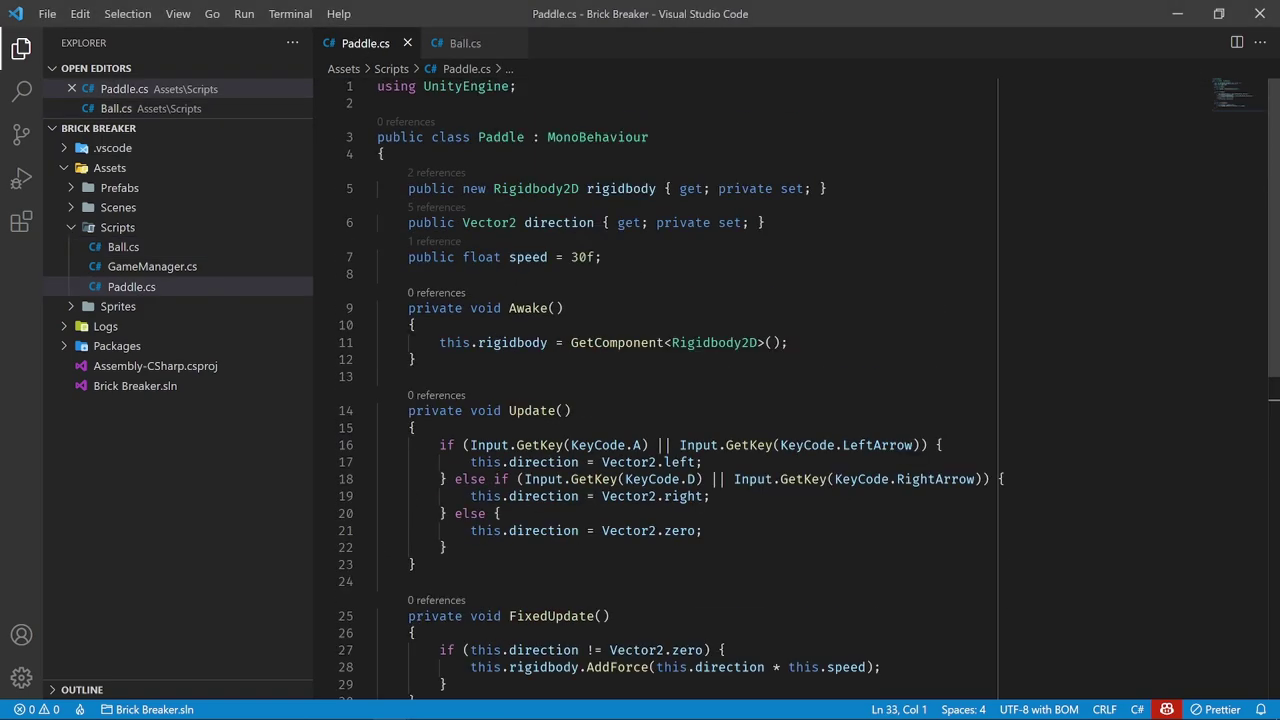
click(458, 45)
click(355, 43)
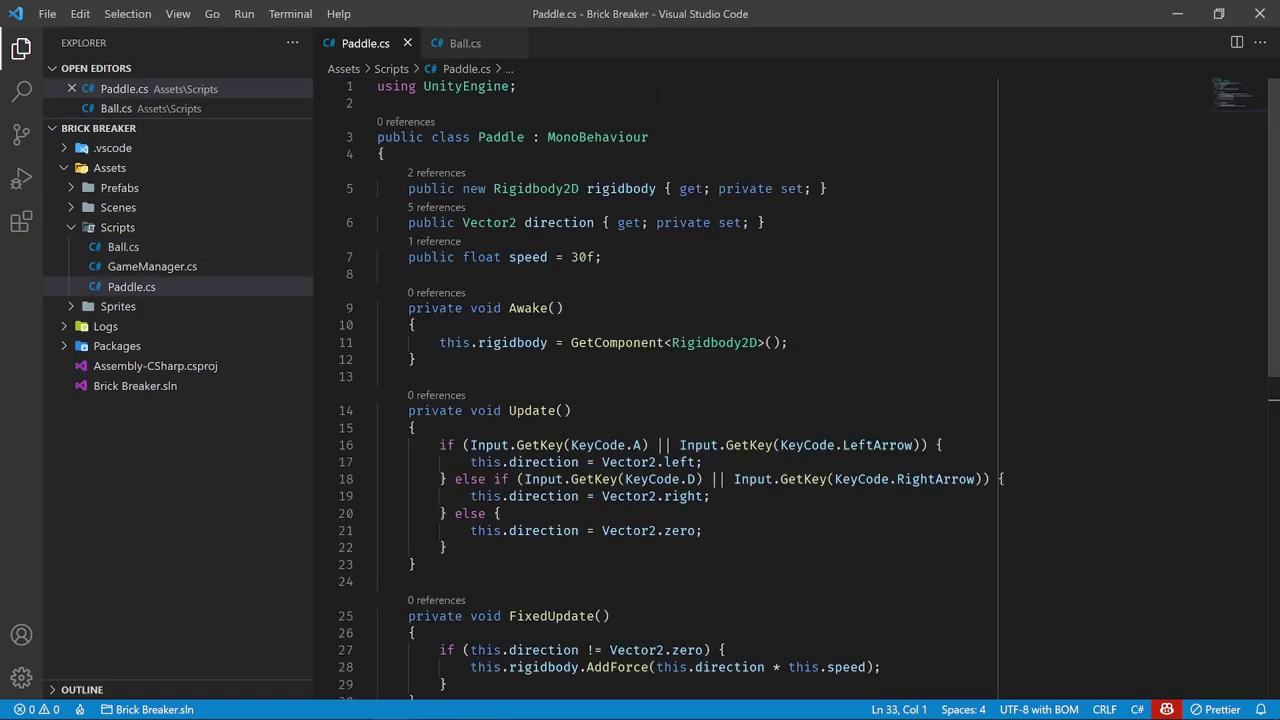
click(828, 188)
key(shift+Home)
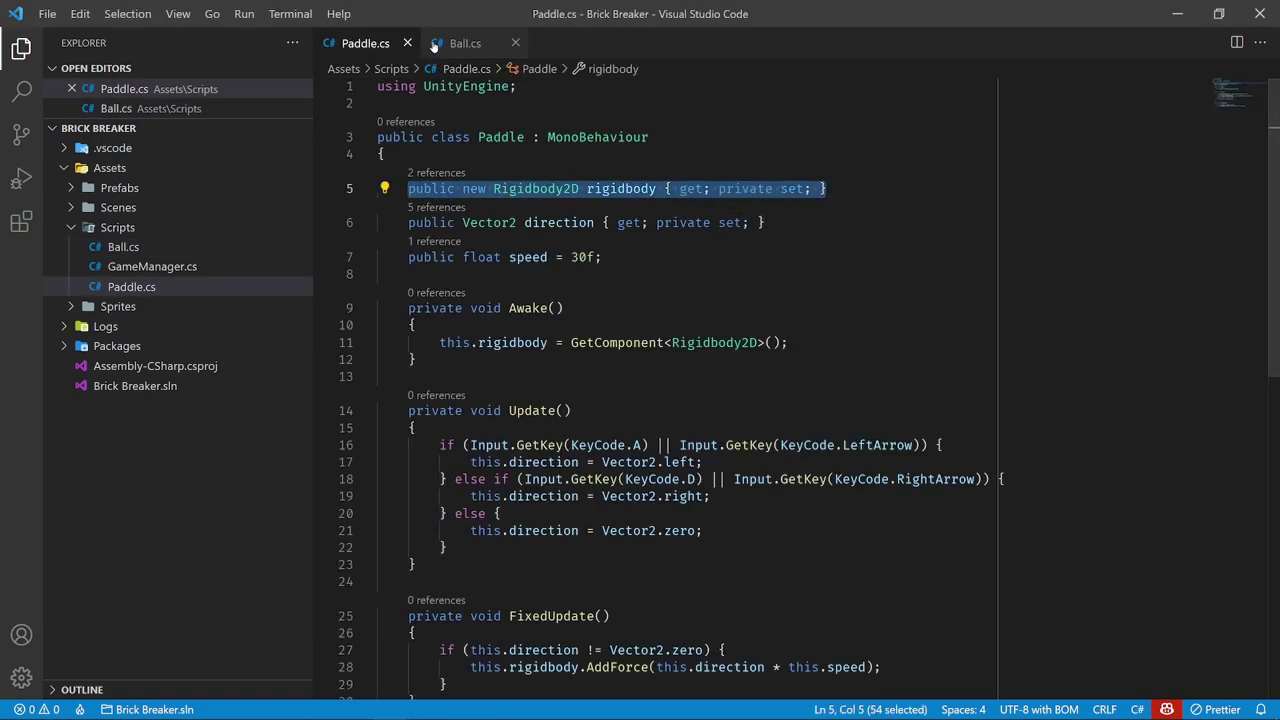
key(ctrl+c)
click(458, 45)
click(386, 154)
key(Return)
key(ctrl+v)
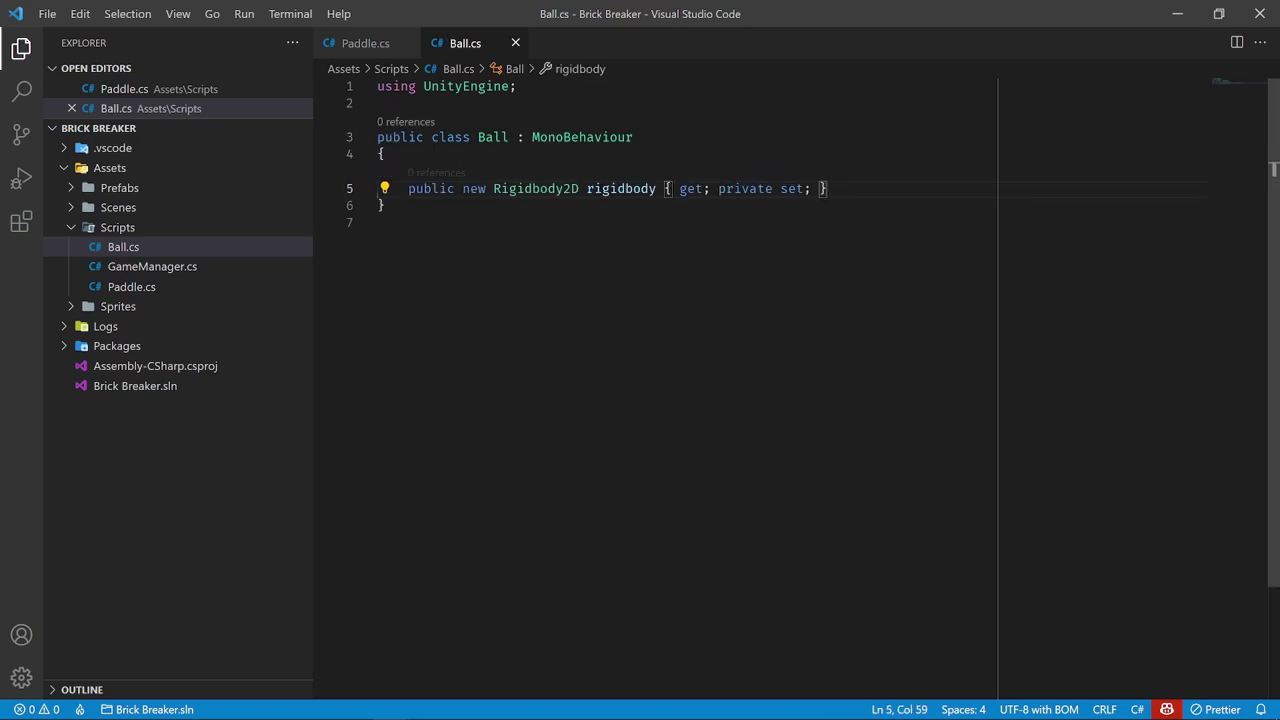
Copy Paddle's Awake method into Ball.cs below the rigidbody property
click(365, 43)
drag(416, 359, 408, 308)
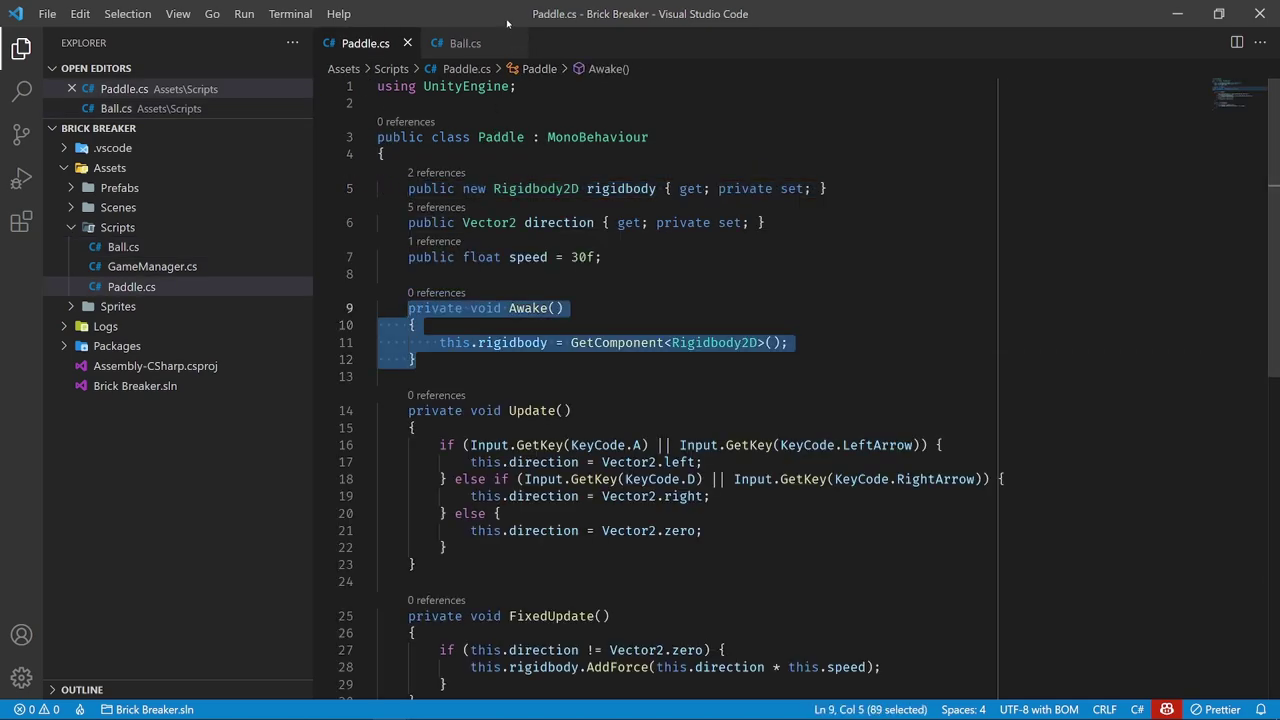
click(466, 43)
key(Return)
key(ctrl+v)
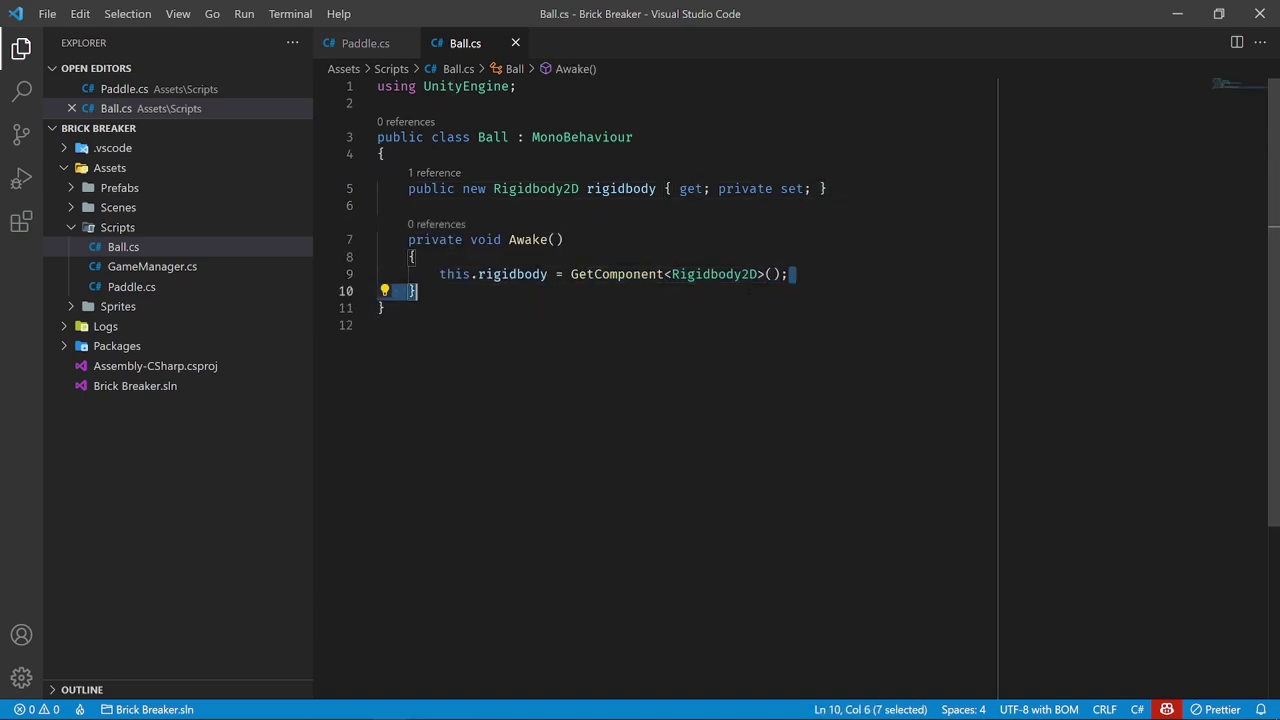
key(Return)
click(454, 434)
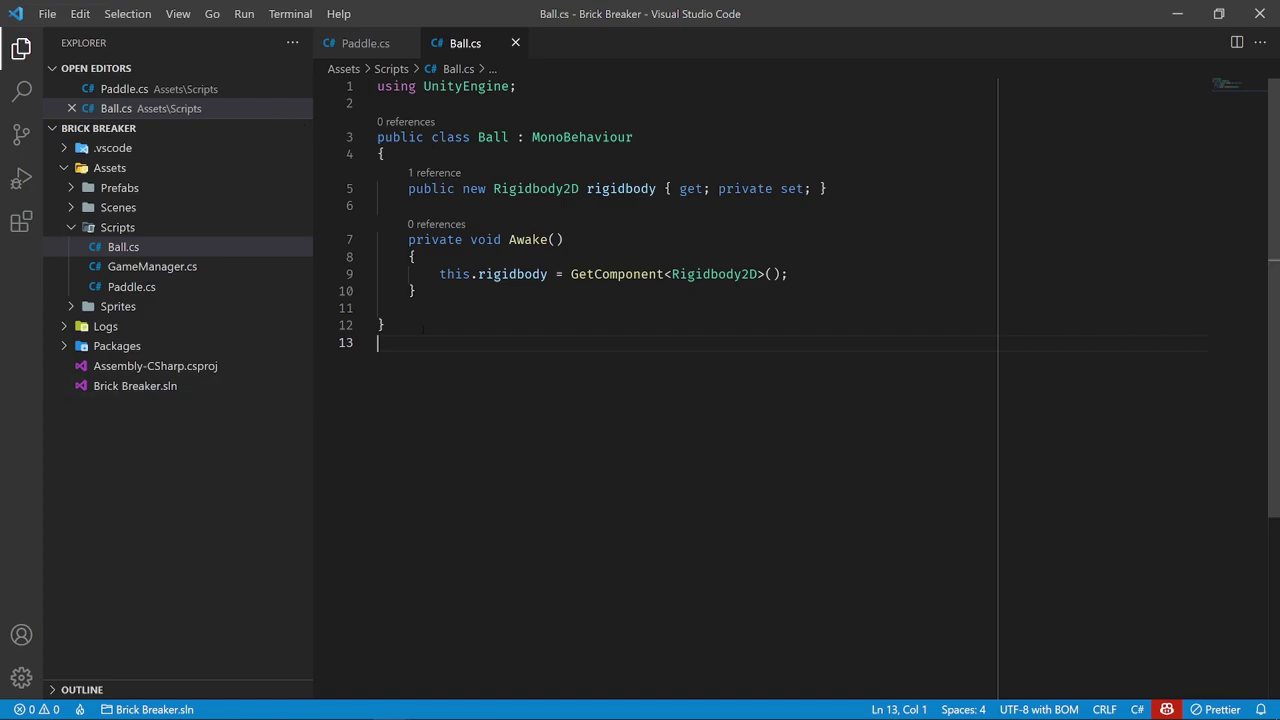
Add an empty private void Start() method below the Awake method
click(416, 290)
key(Return)
key(Return)
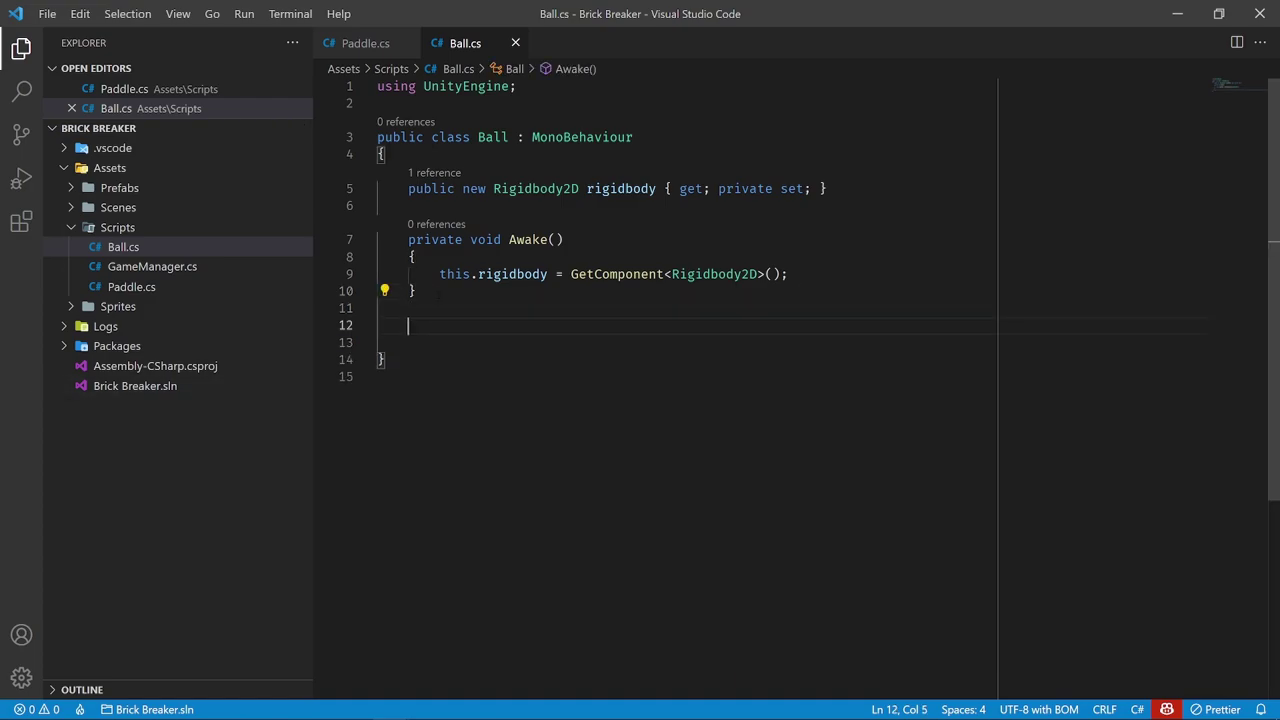
text(private void Start())
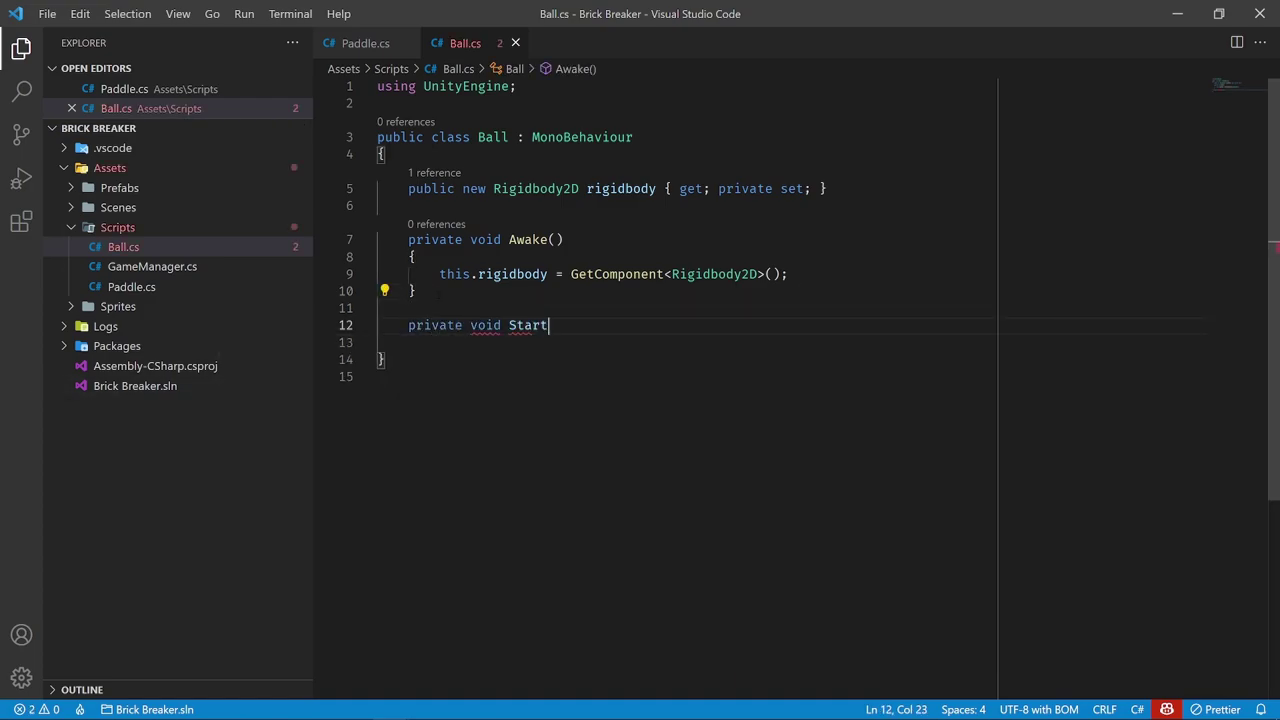
key(Return)
text({)
key(Return)
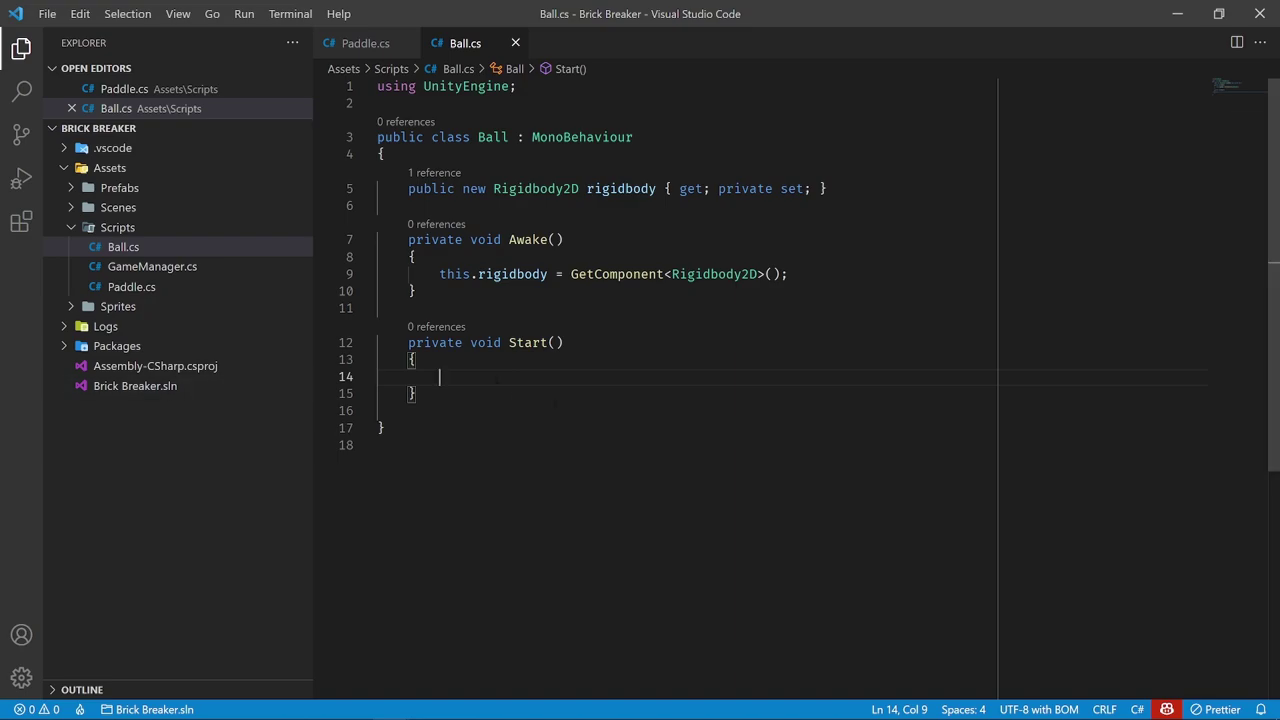
Declare Vector2 force = Vector2.zero; inside Start
text(Ve)
key(Tab)
text(force)
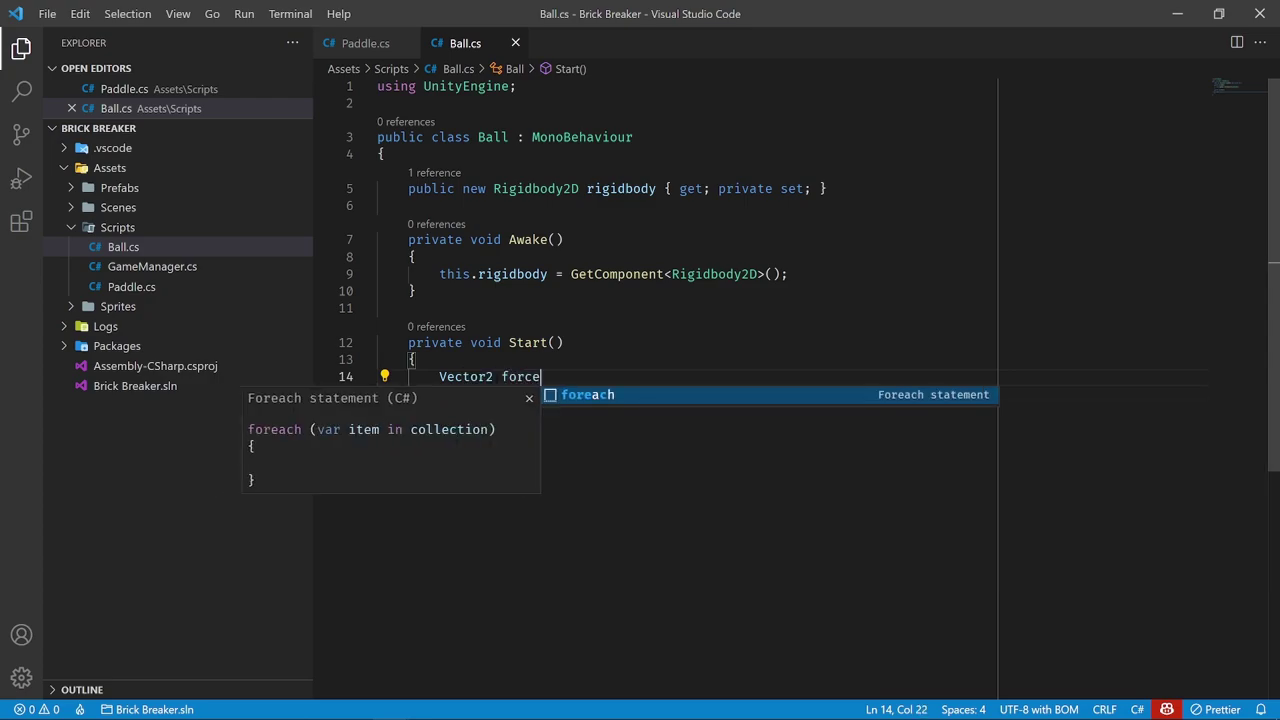
text( = )
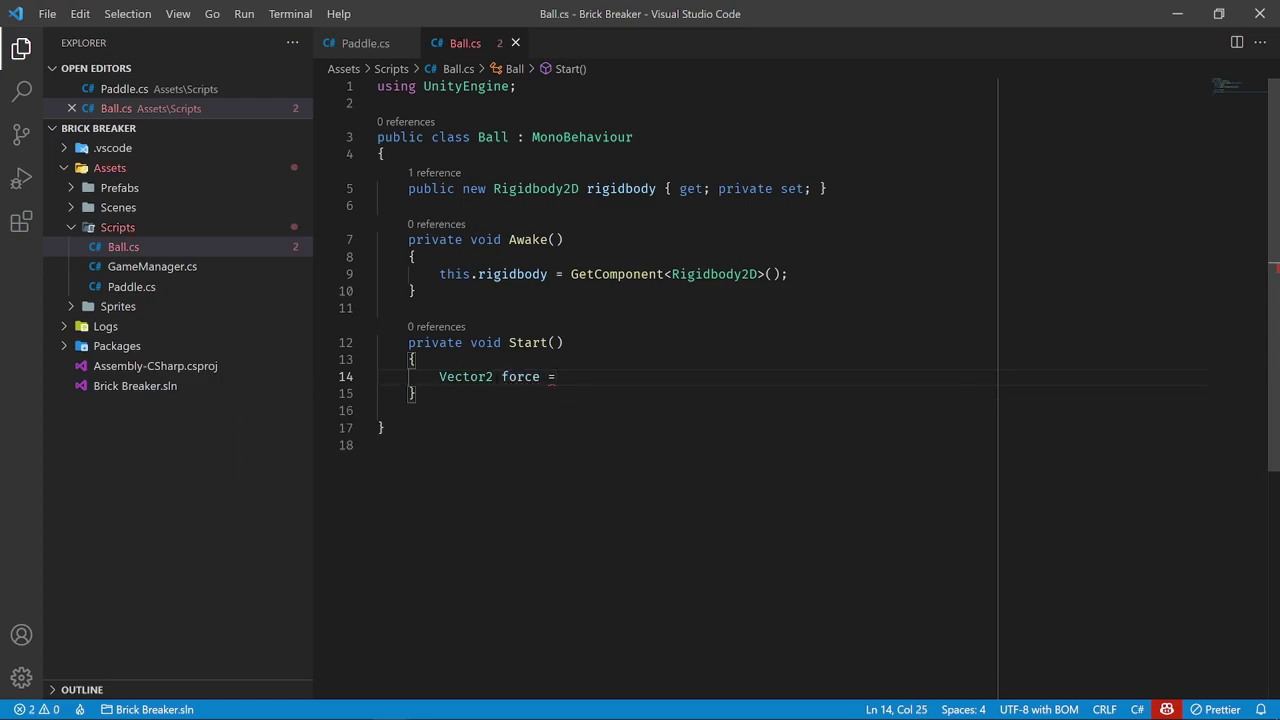
text(Ve)
key(Tab)
text(.ezr)
key(BackSpace)
key(BackSpace)
key(BackSpace)
text(zer)
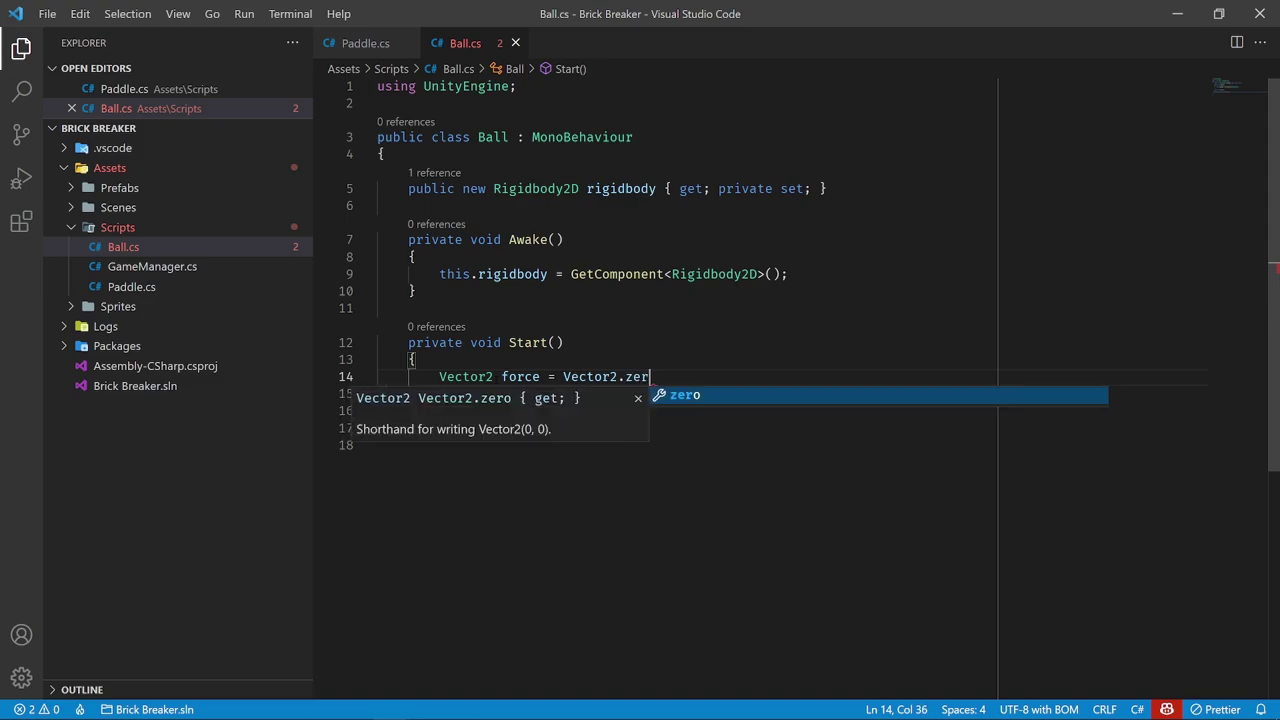
key(Tab)
text(;)
key(Return)
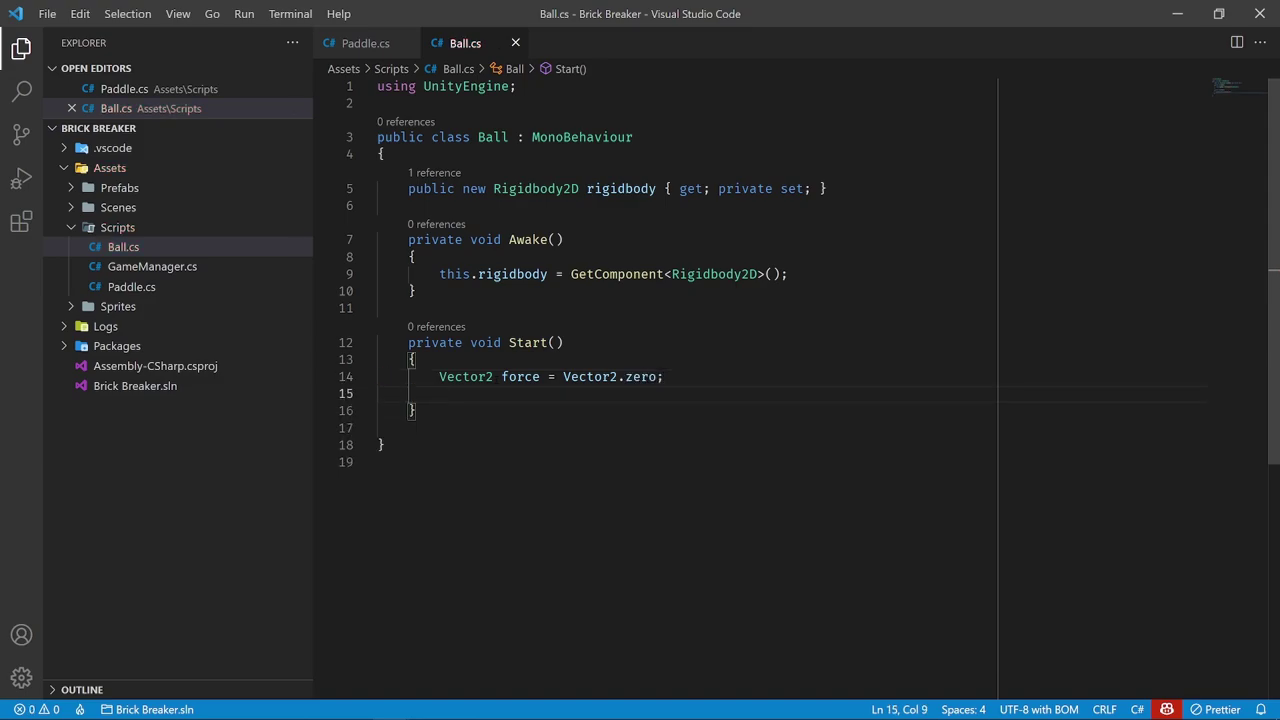
Set force.x = Random.Range(-1f, 1f) and force.y = -1f
text(force.)
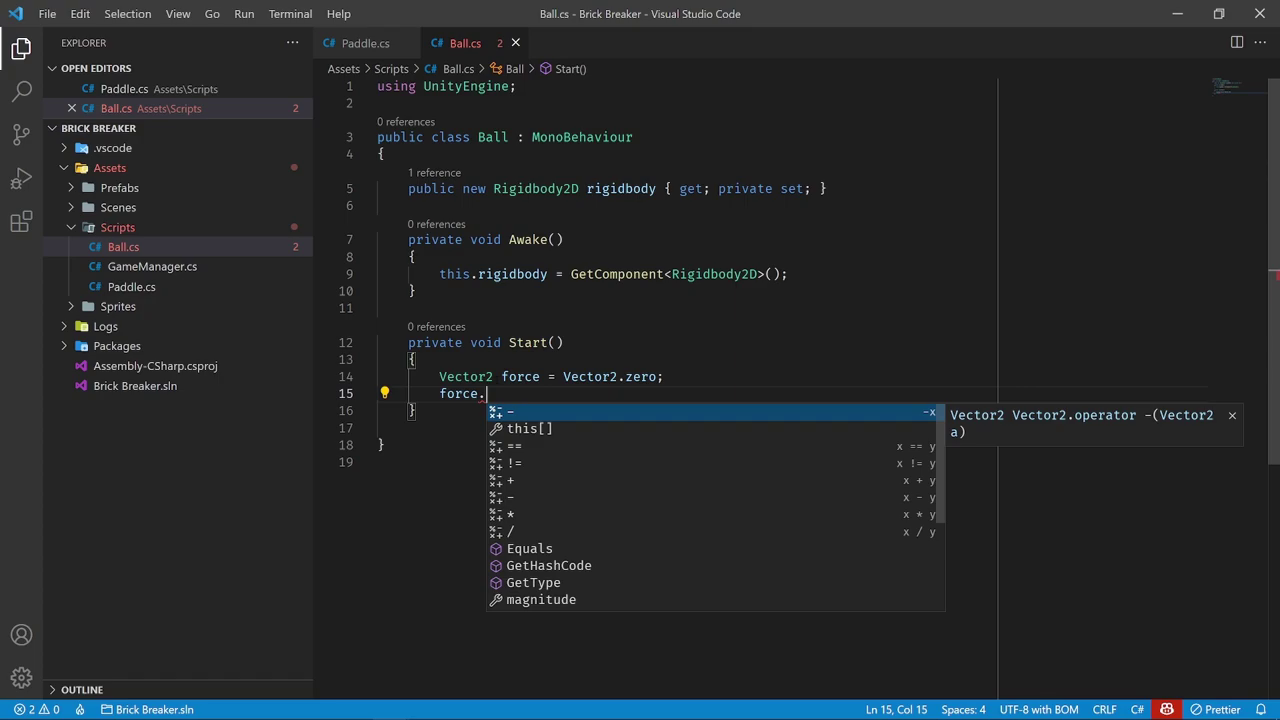
text(x )
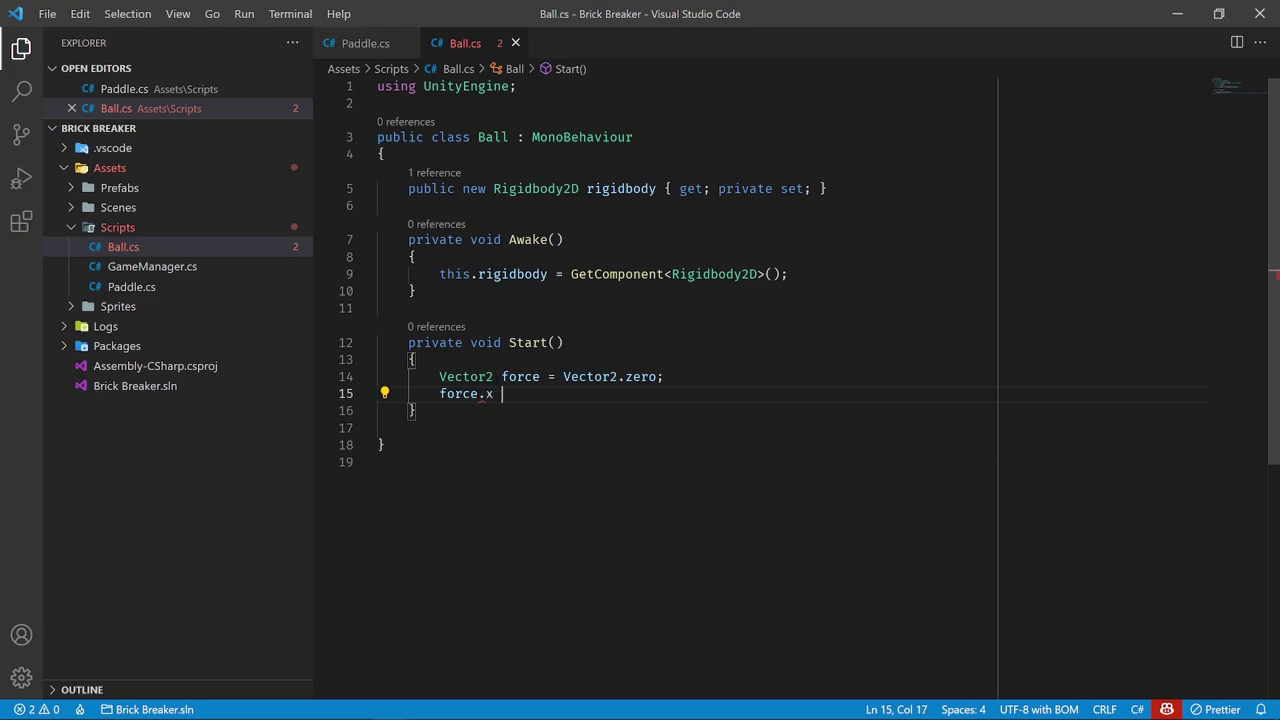
text(= Random.)
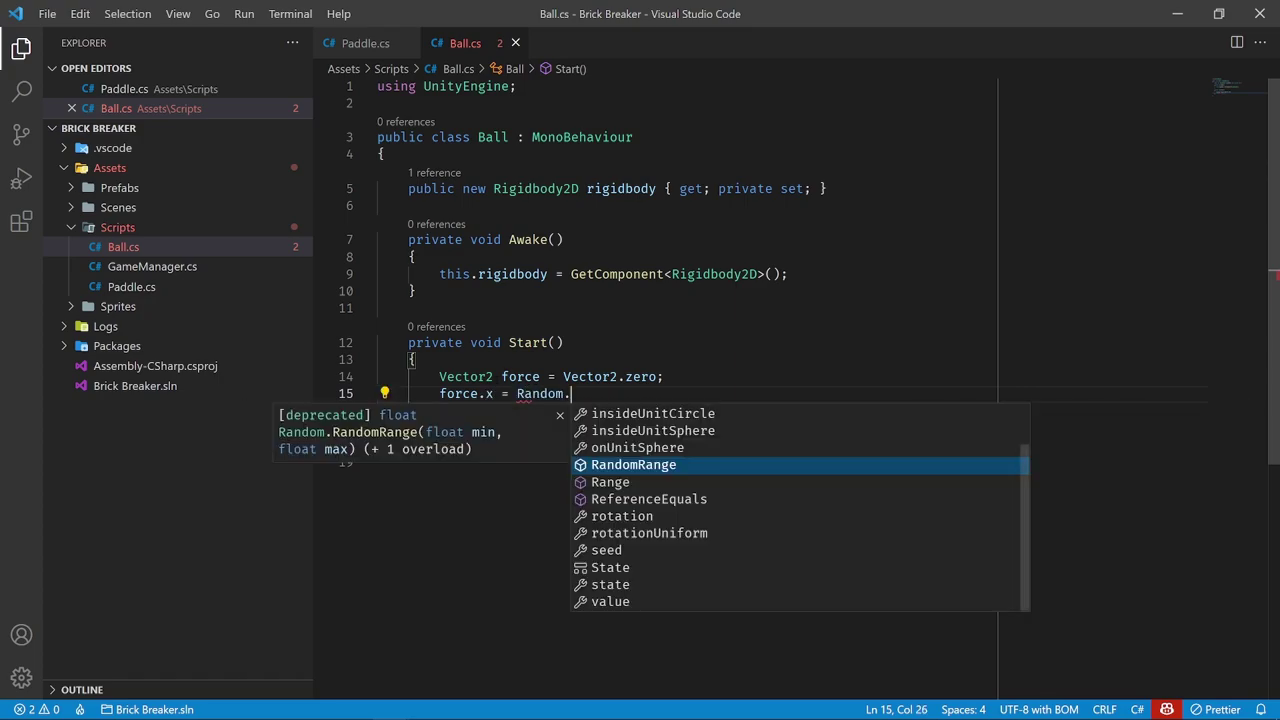
text(Range)
key(Escape)
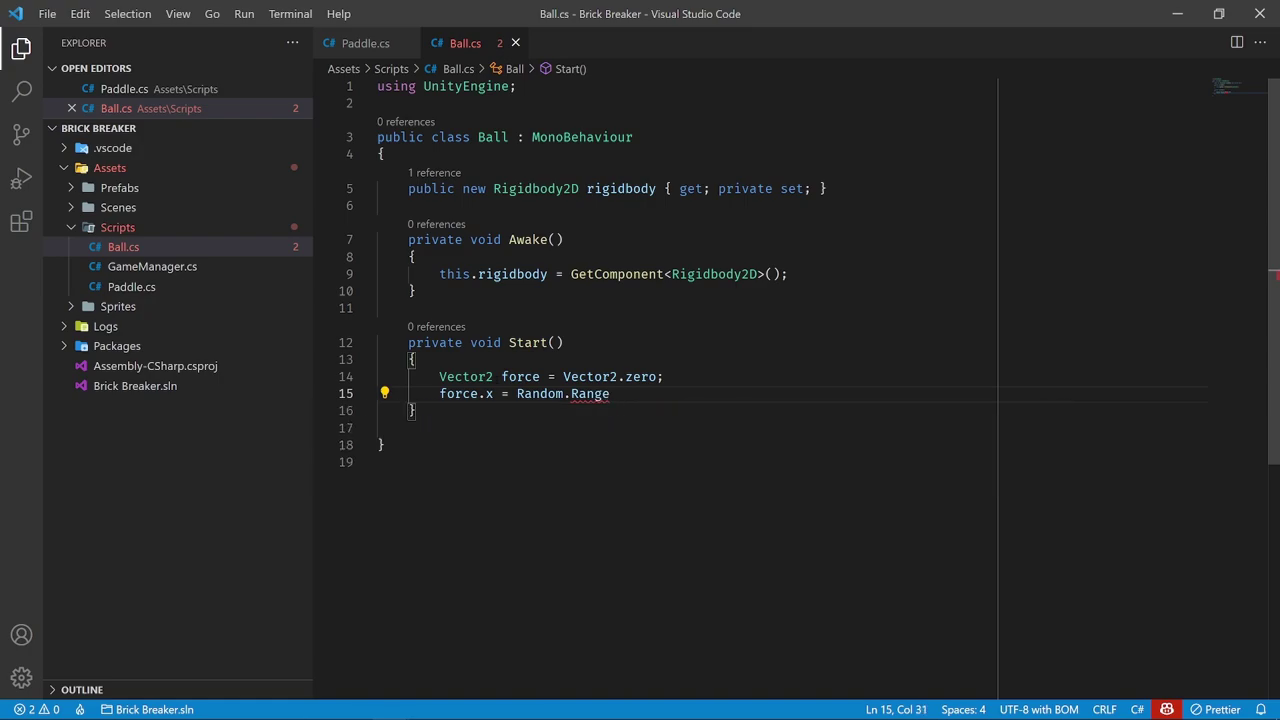
text(()
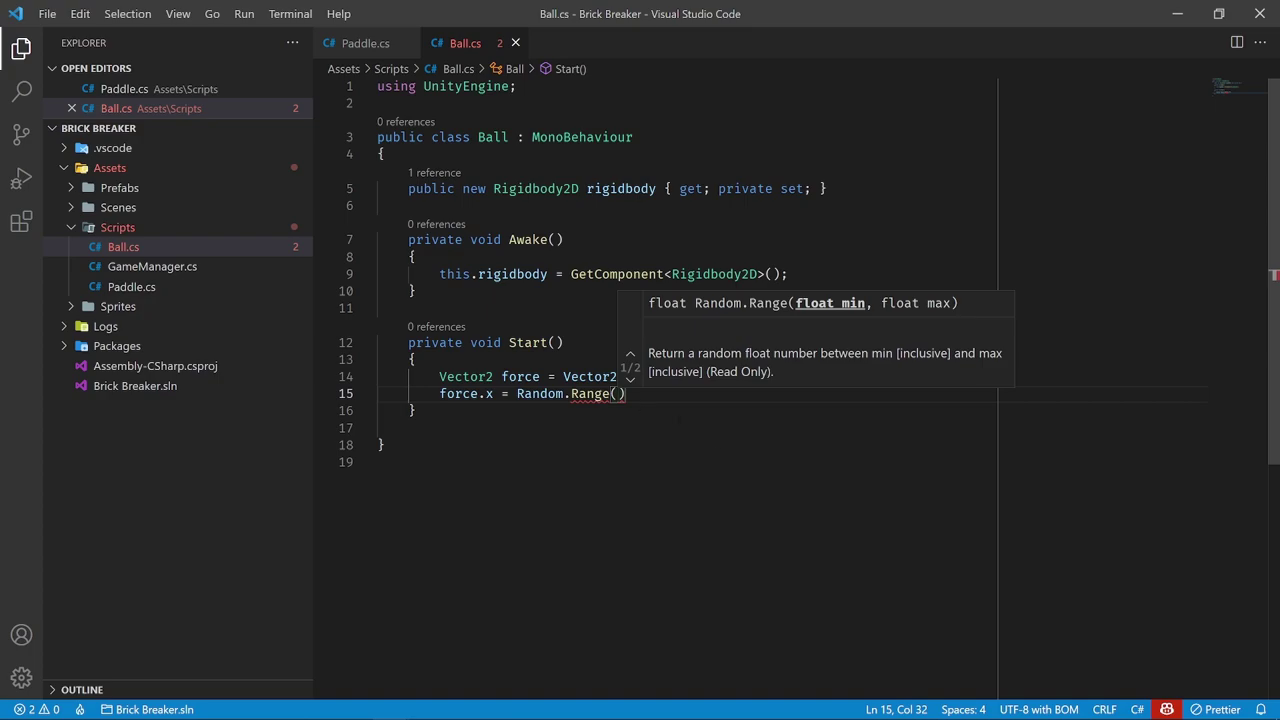
text(-1f, 1)
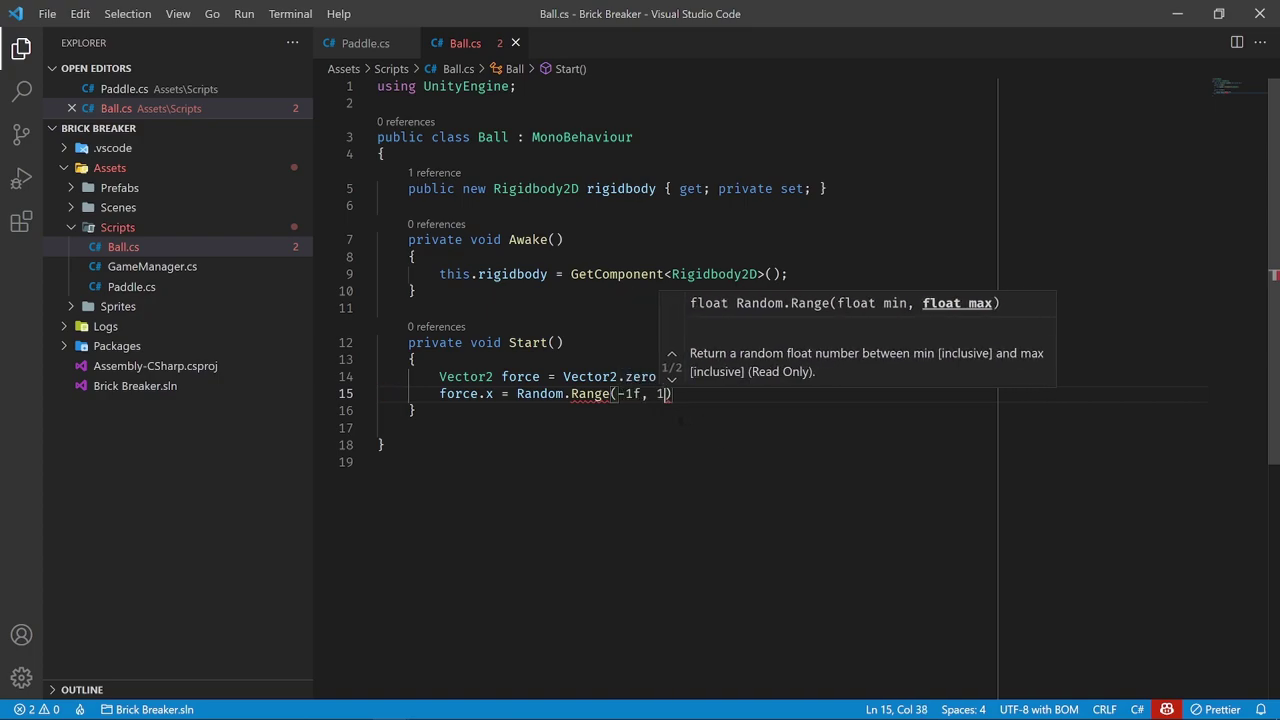
text(f);)
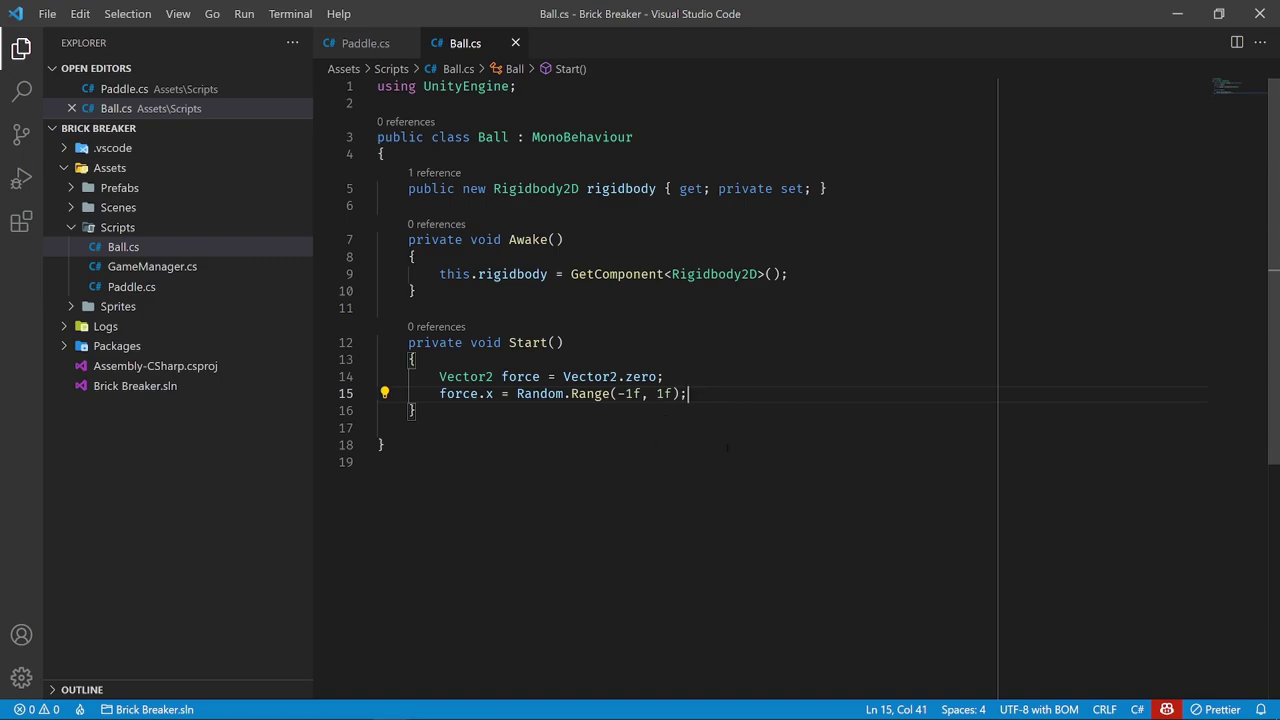
text(force.)
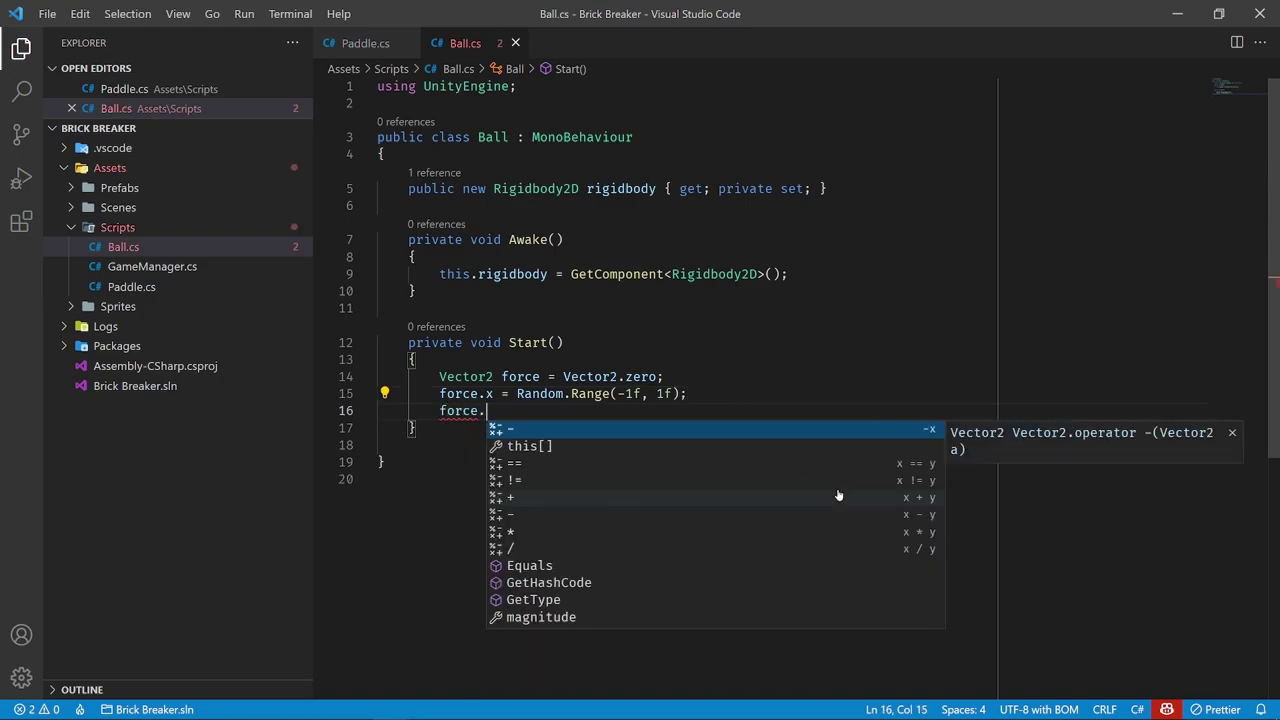
text(y = -1f;)
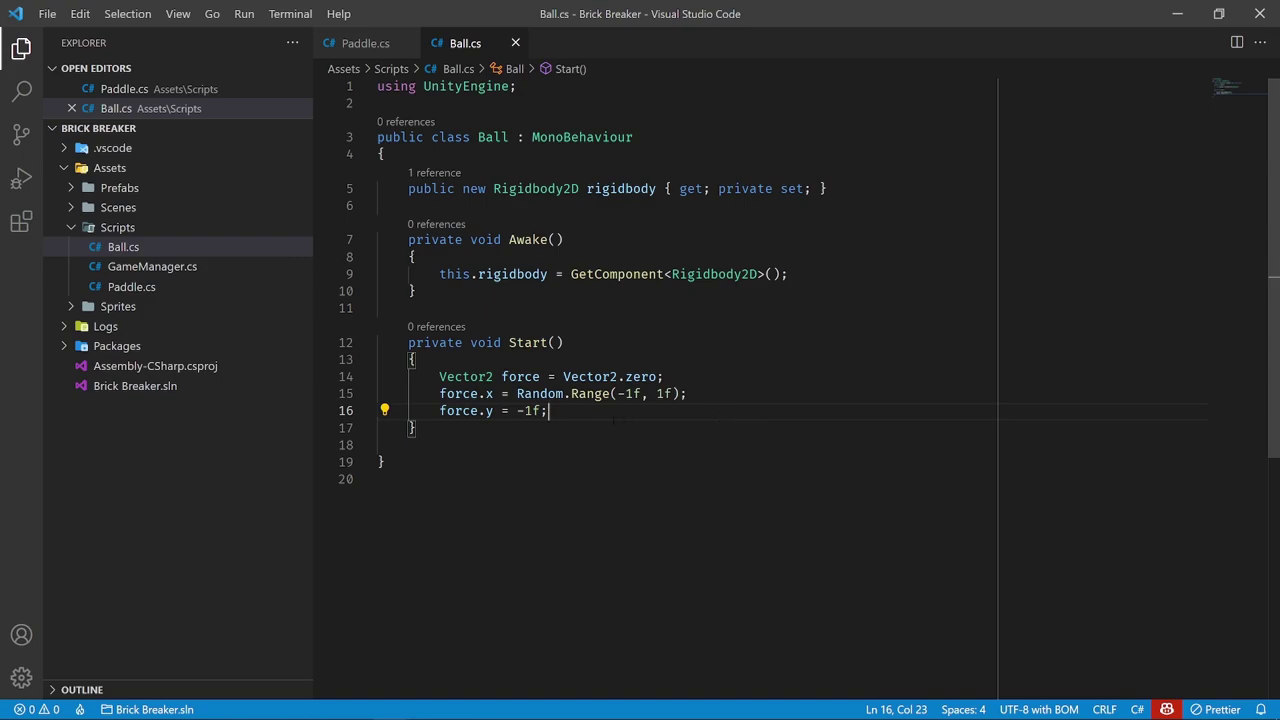
Add this.rigidbody.AddForce(force); and compare it with Paddle.cs's AddForce call
key(Return)
key(Return)
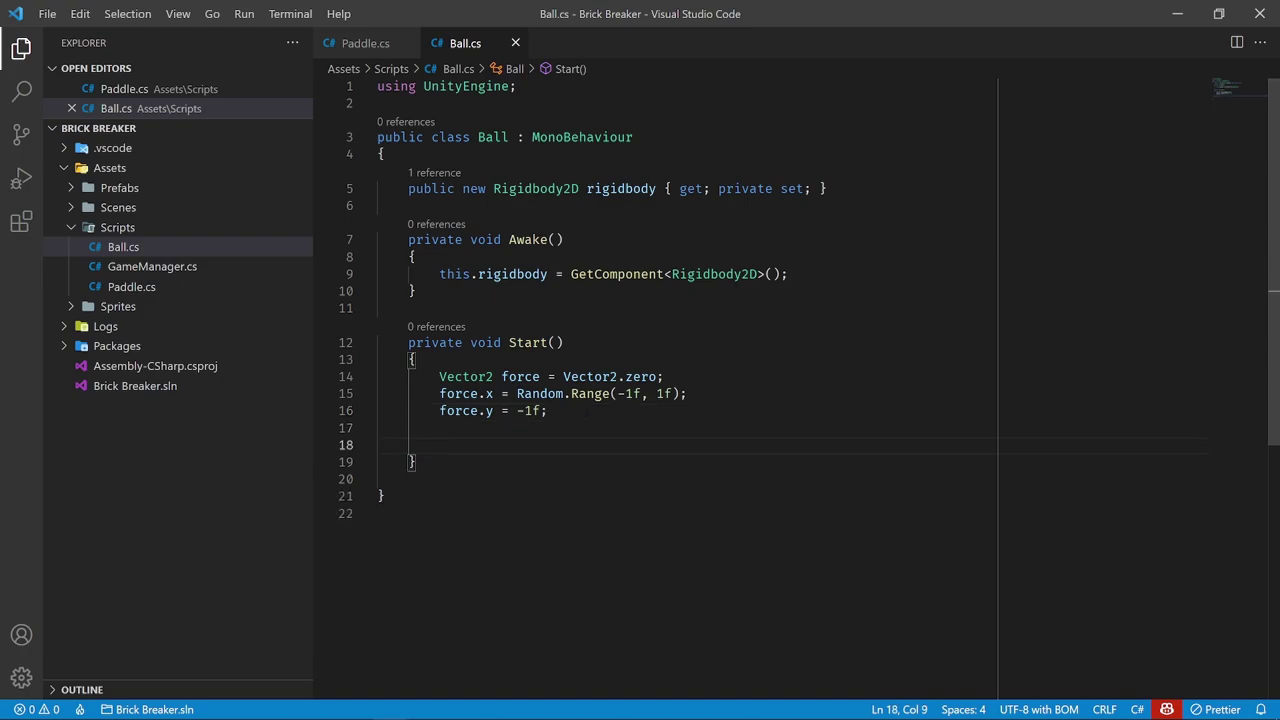
text(this.rigidbody.Add)
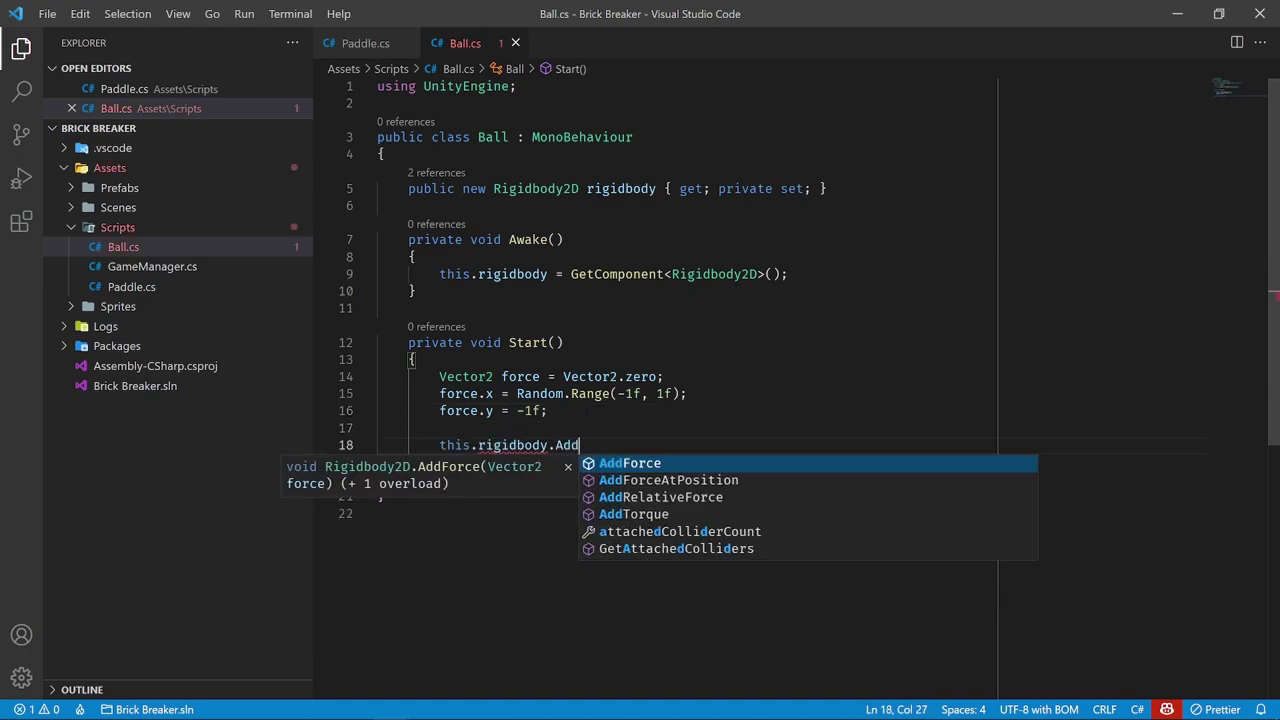
key(Tab)
text((f)
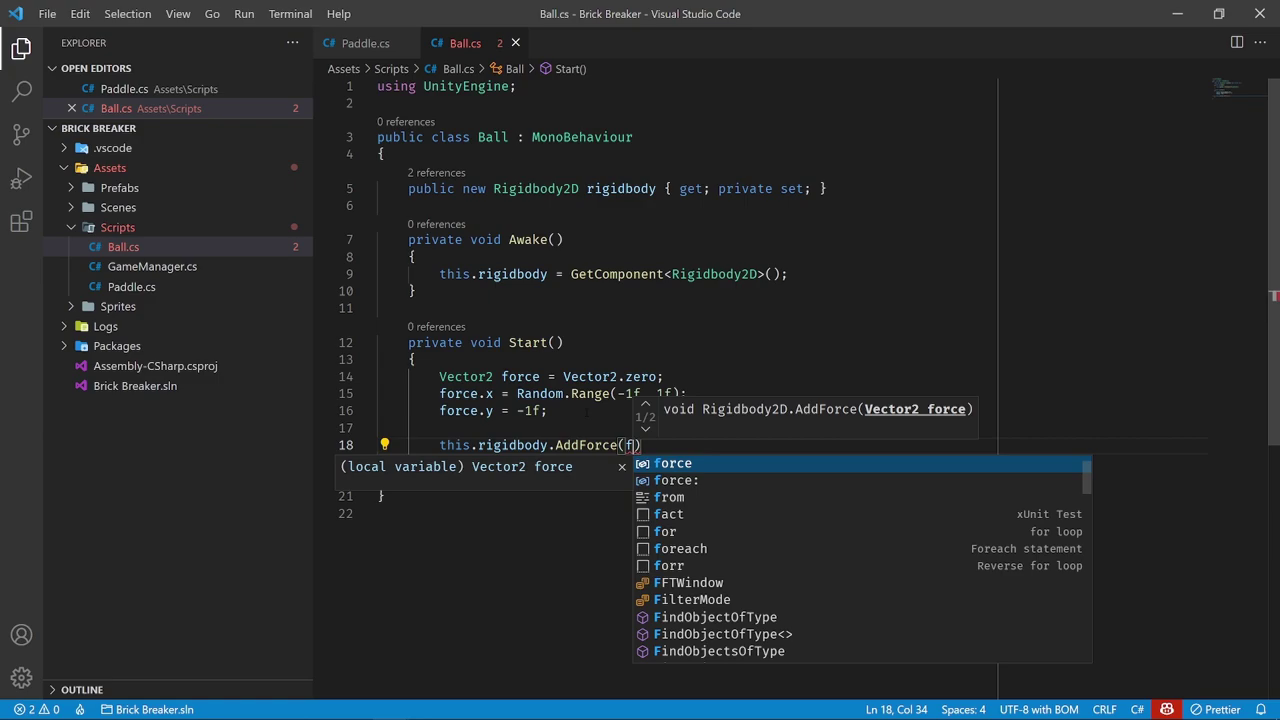
text(or)
key(Tab)
key(ctrl+z)
text(ce)
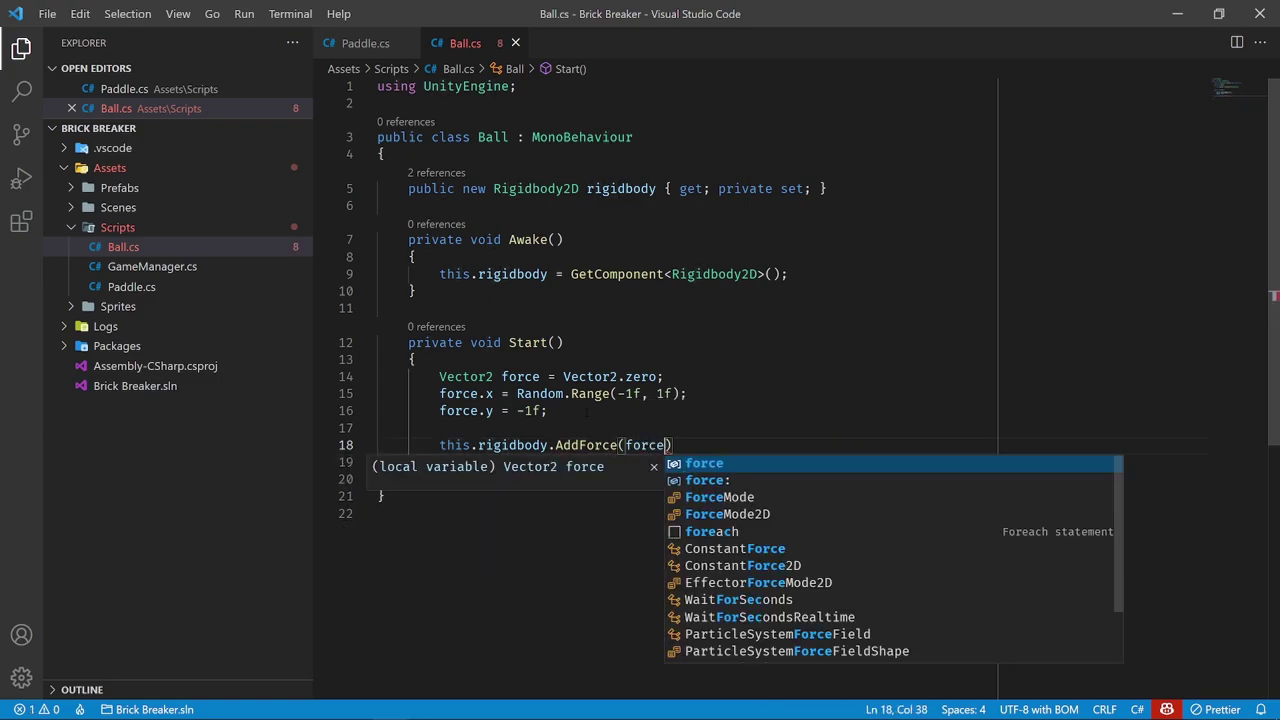
key(Escape)
key(Right)
text(;)
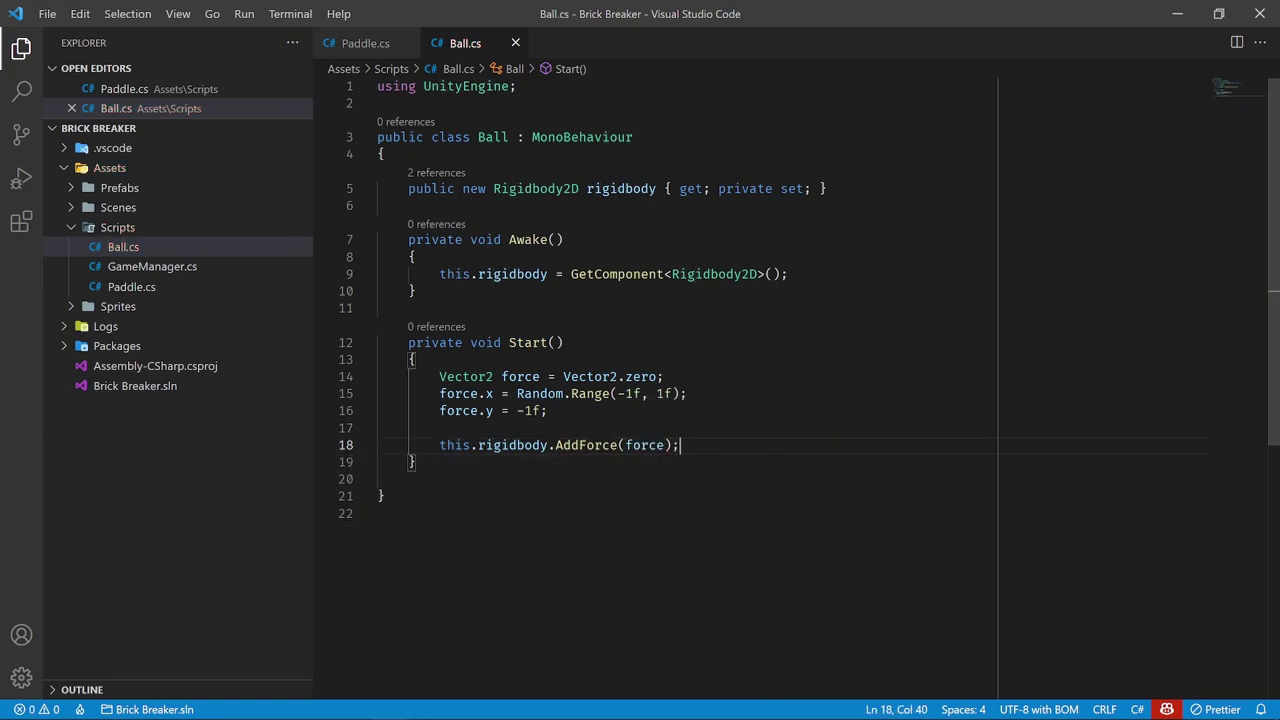
key(ctrl+Tab)
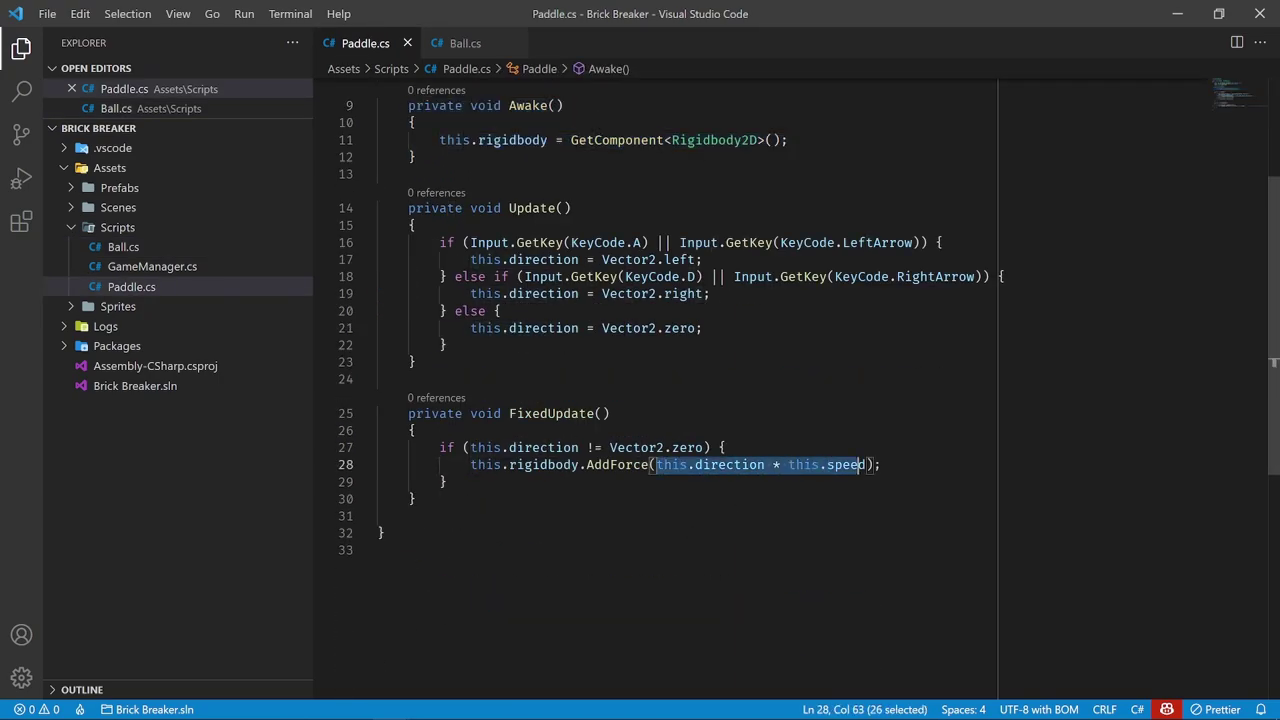
key(ctrl+Tab)
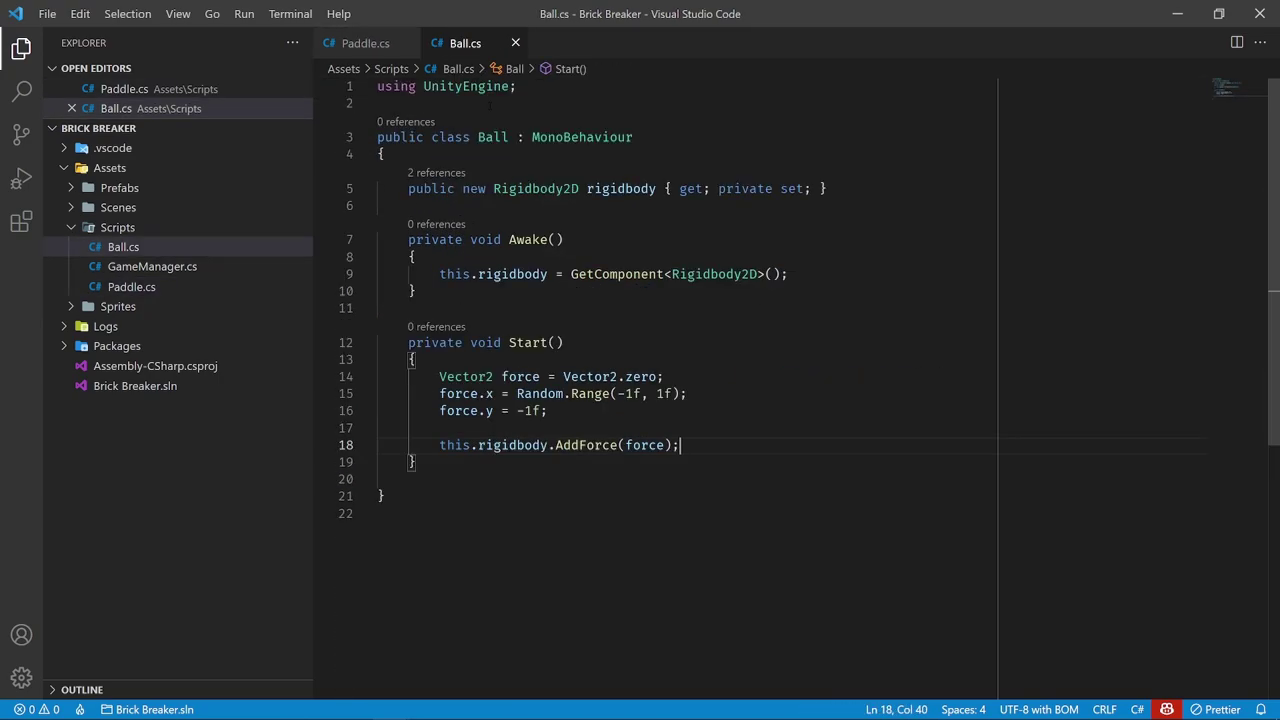
Declare public float speed = 500f; below the rigidbody property, checking Paddle.cs for reference
click(560, 530)
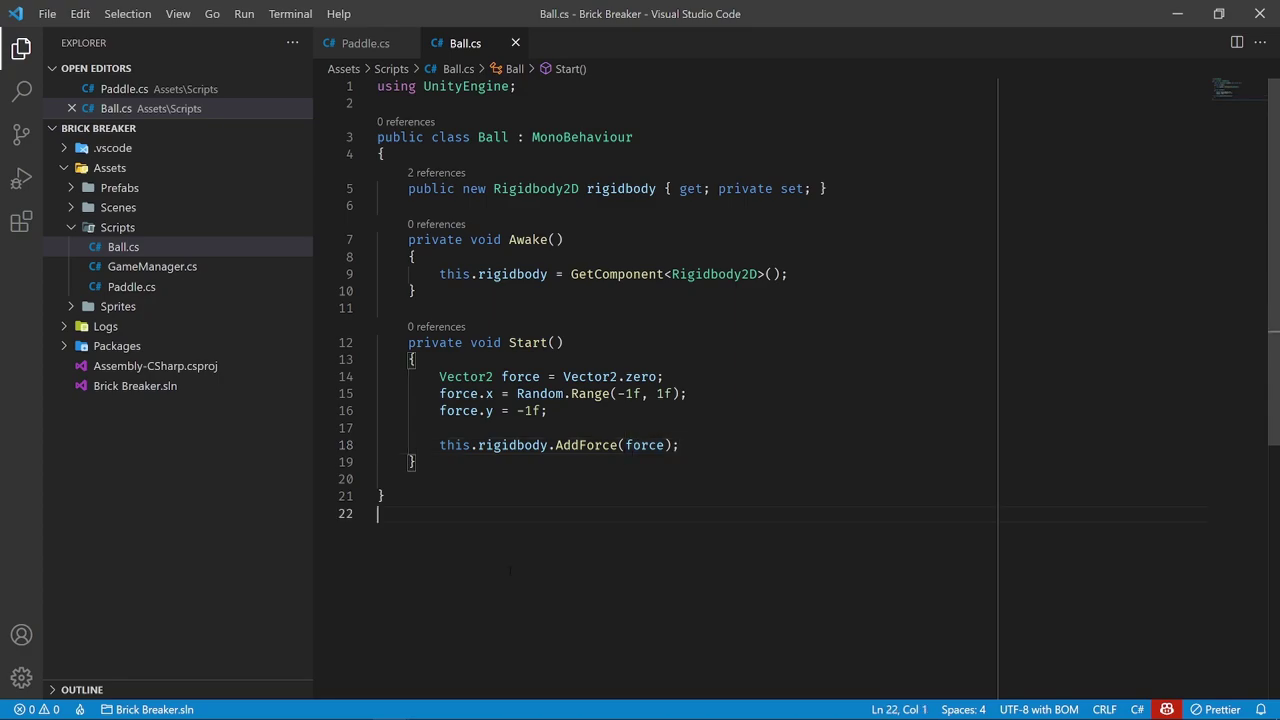
click(871, 188)
key(Return)
text(p)
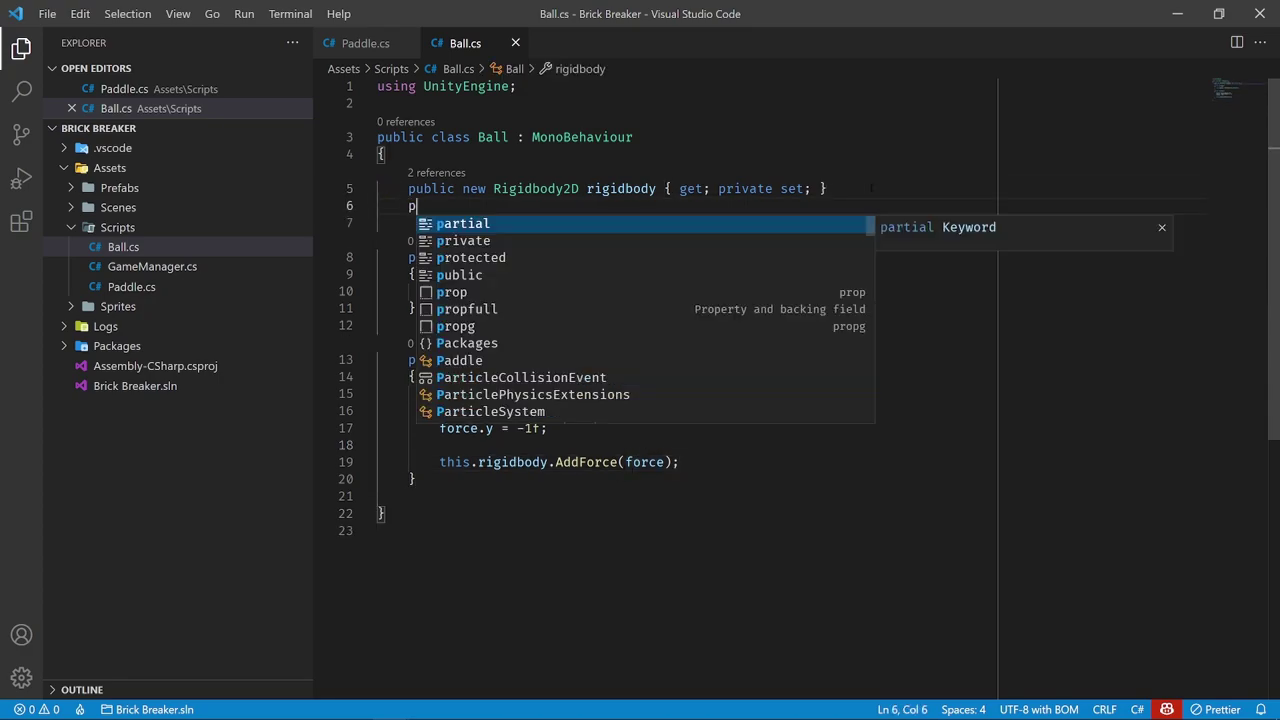
text(ublic float spe)
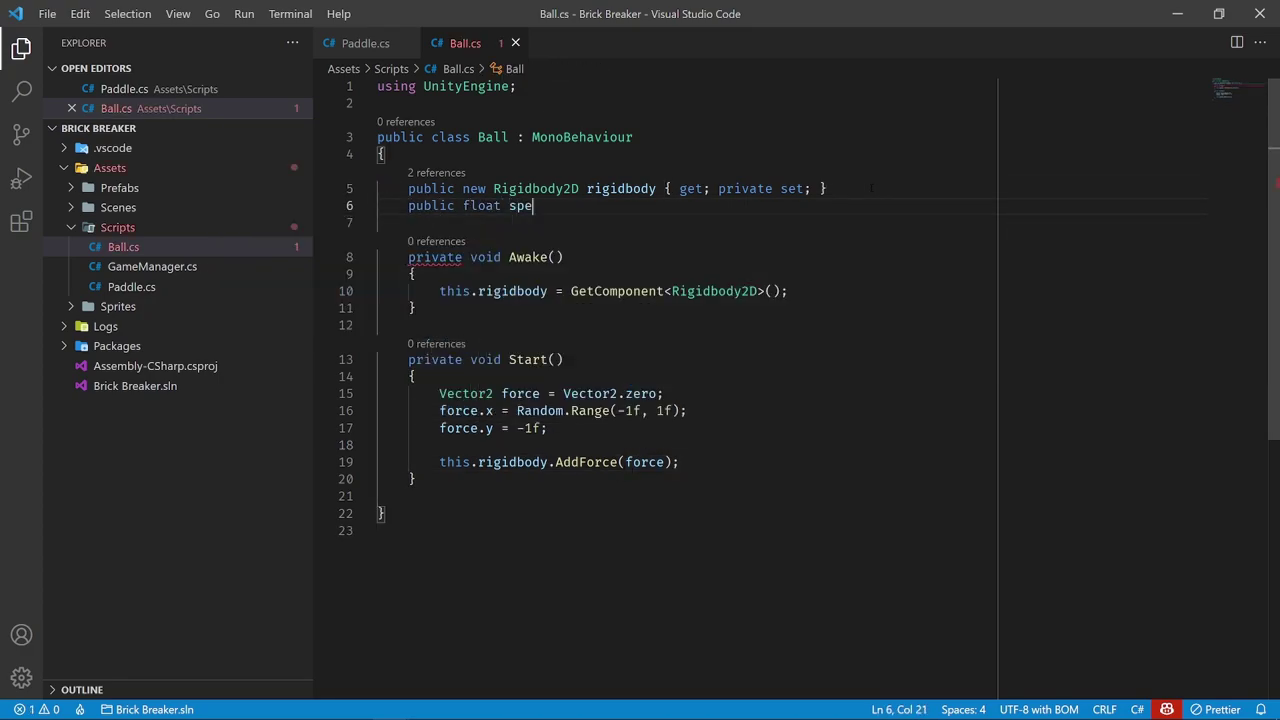
text(ed = 30f;)
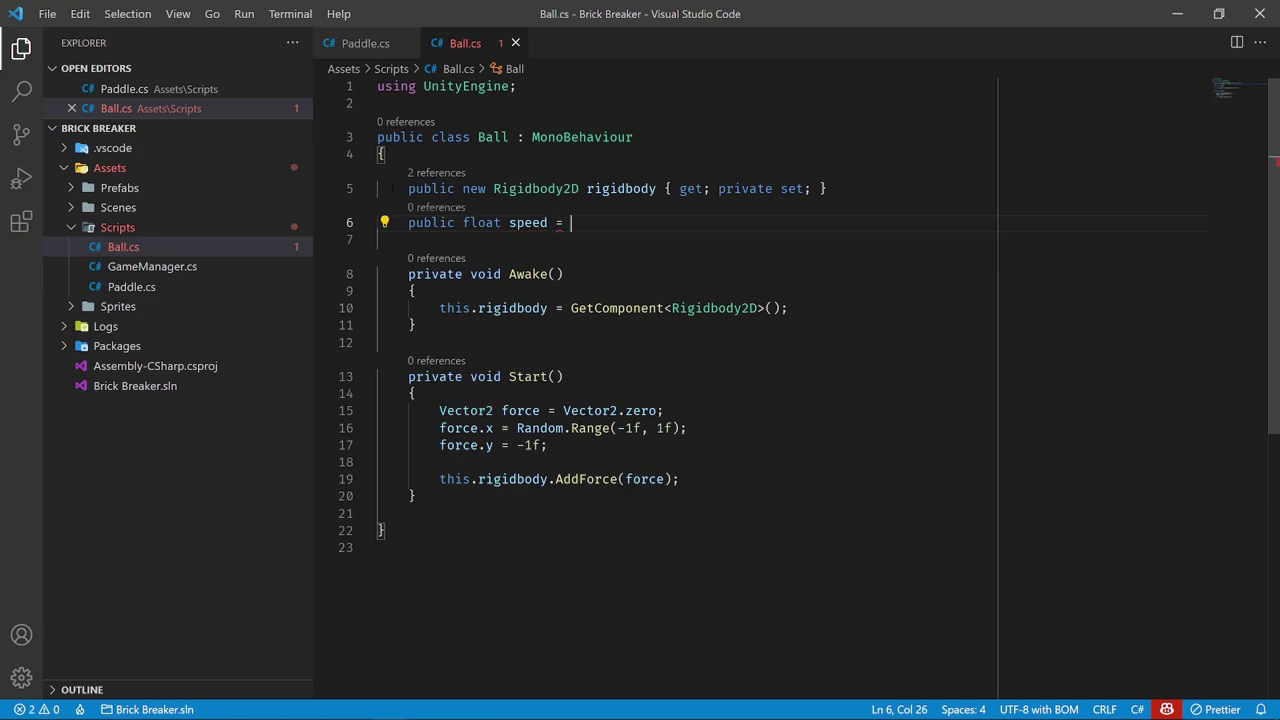
click(362, 43)
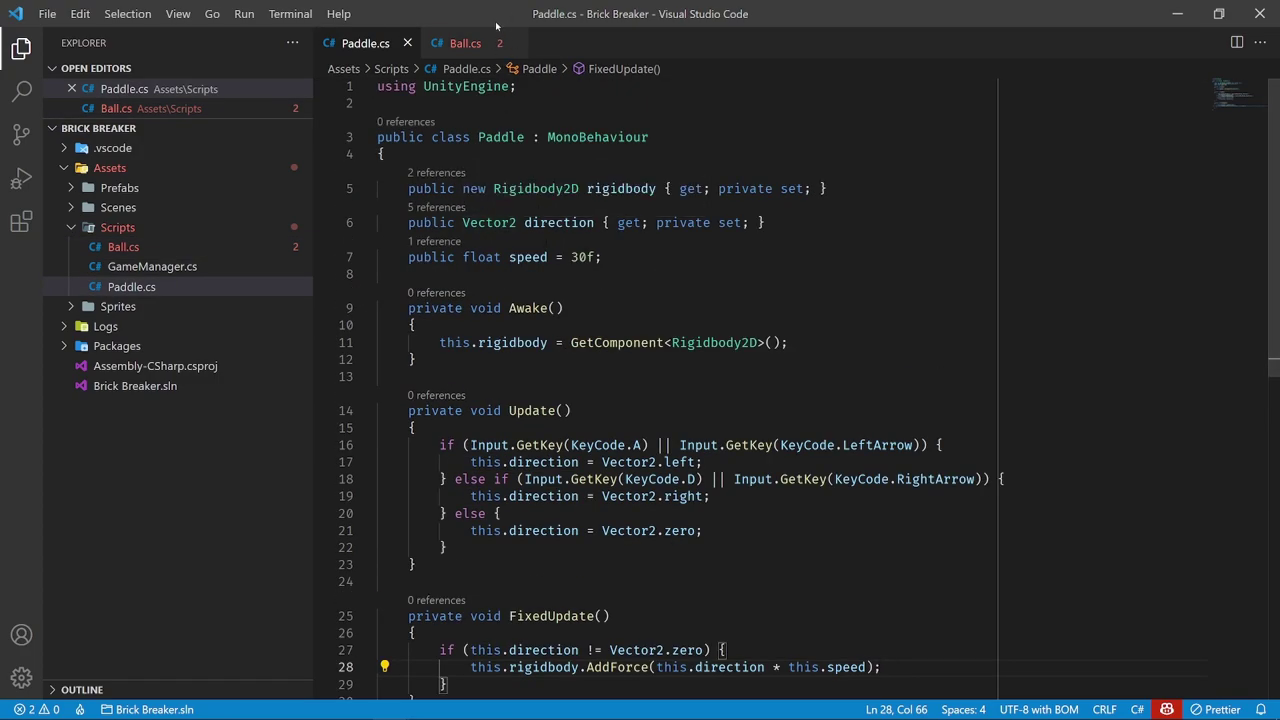
key(ctrl+Tab)
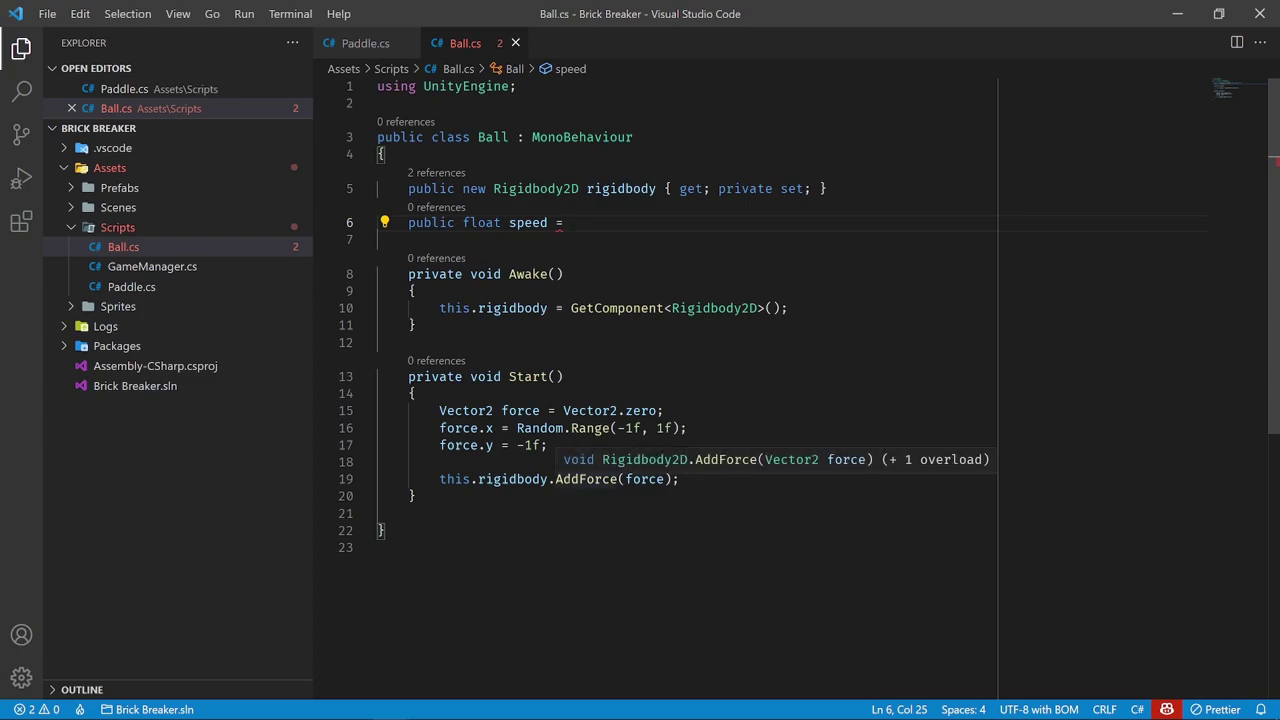
key(ctrl+Tab)
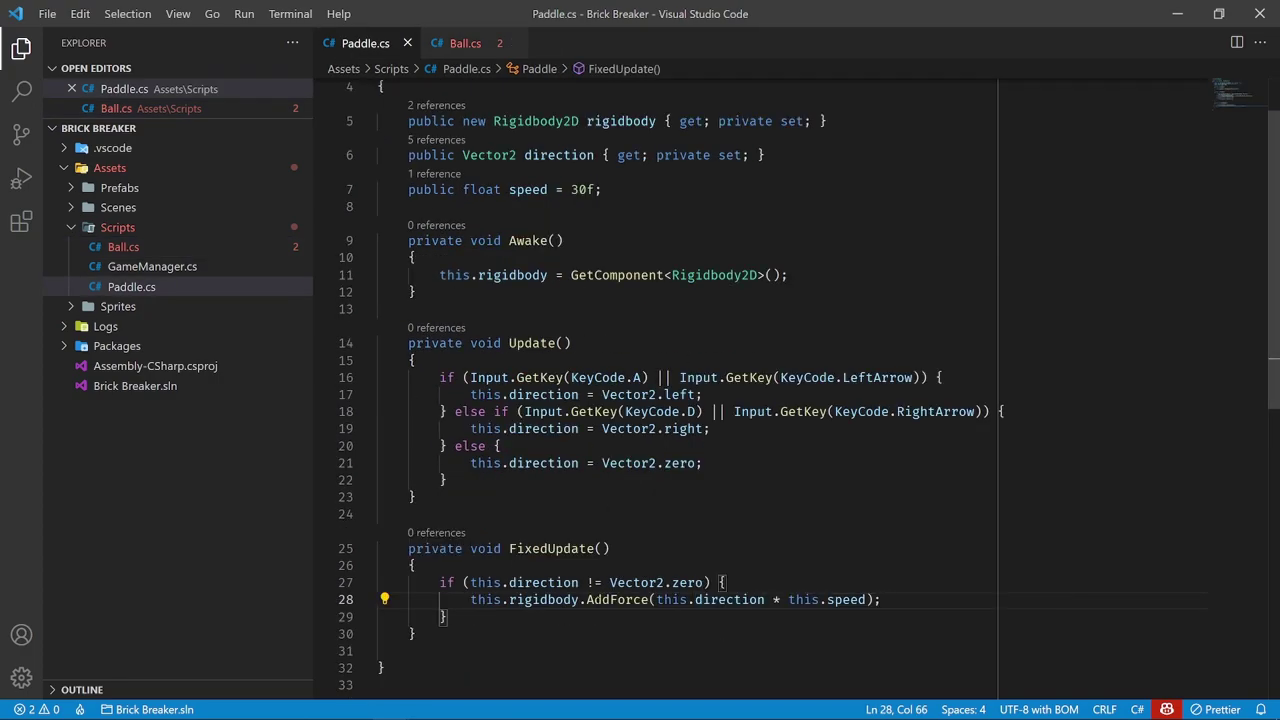
scroll(808, 389, up, 1)
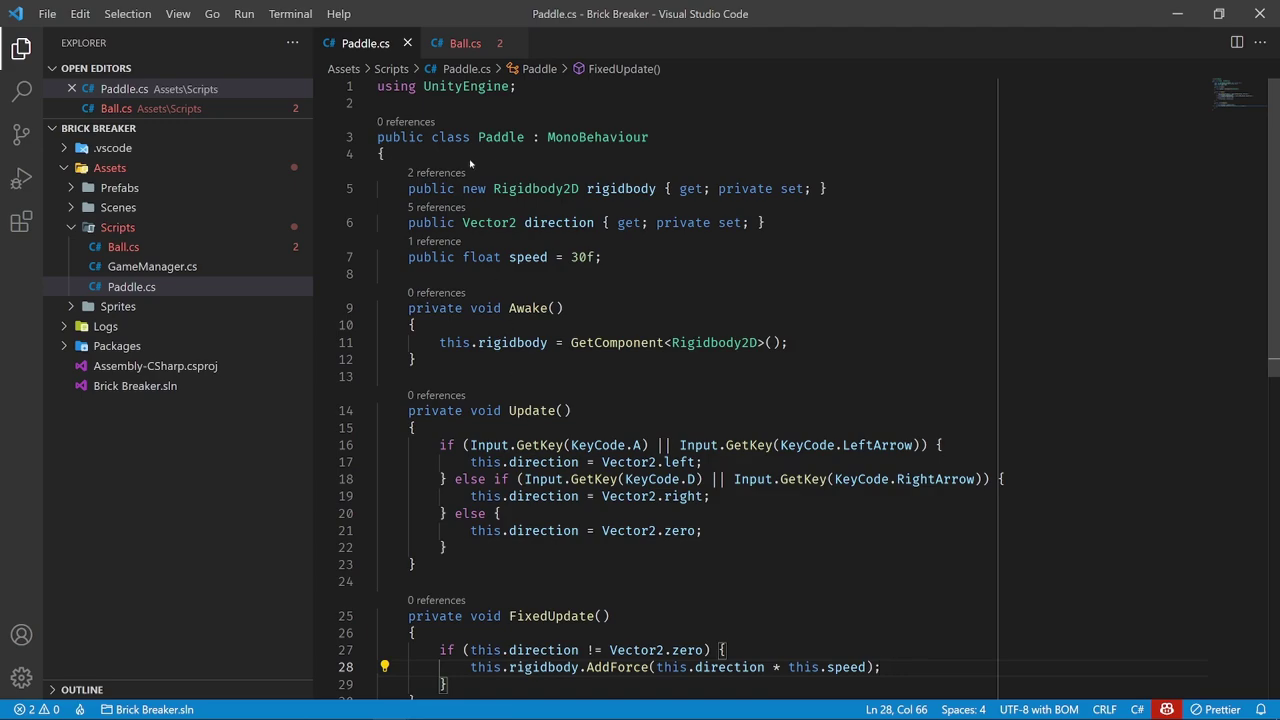
click(455, 42)
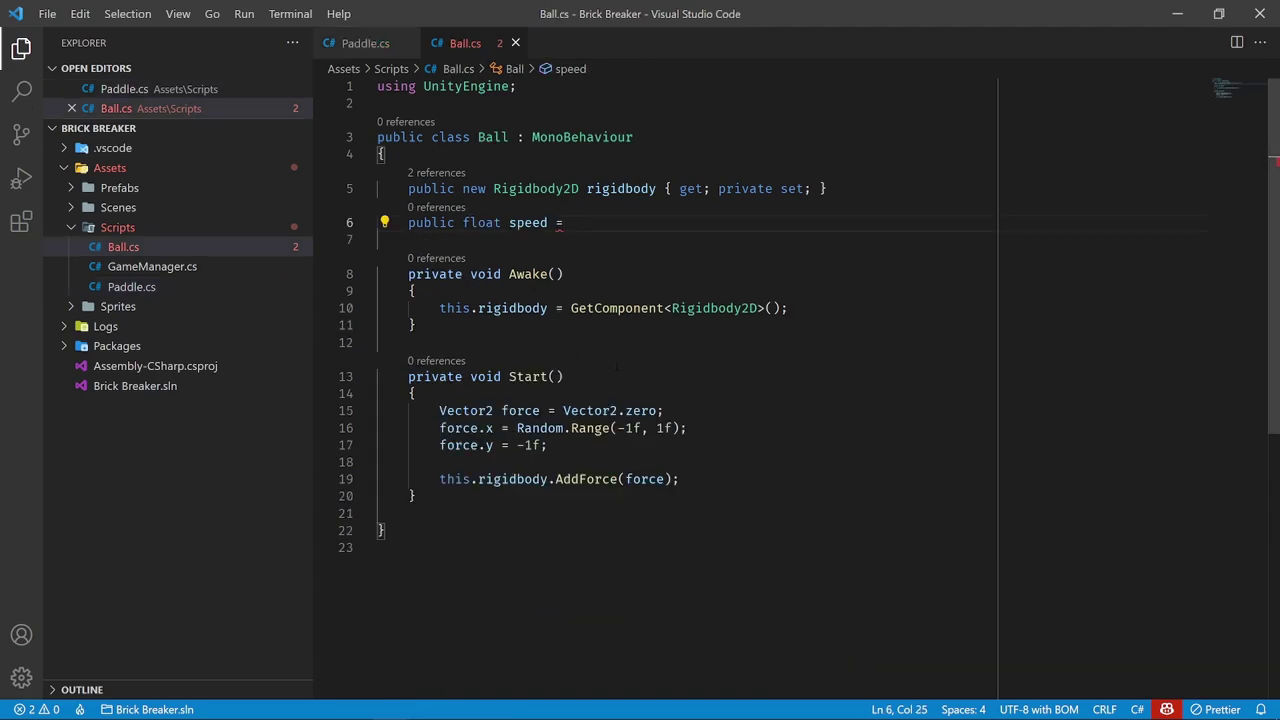
text(500)
text(f;)
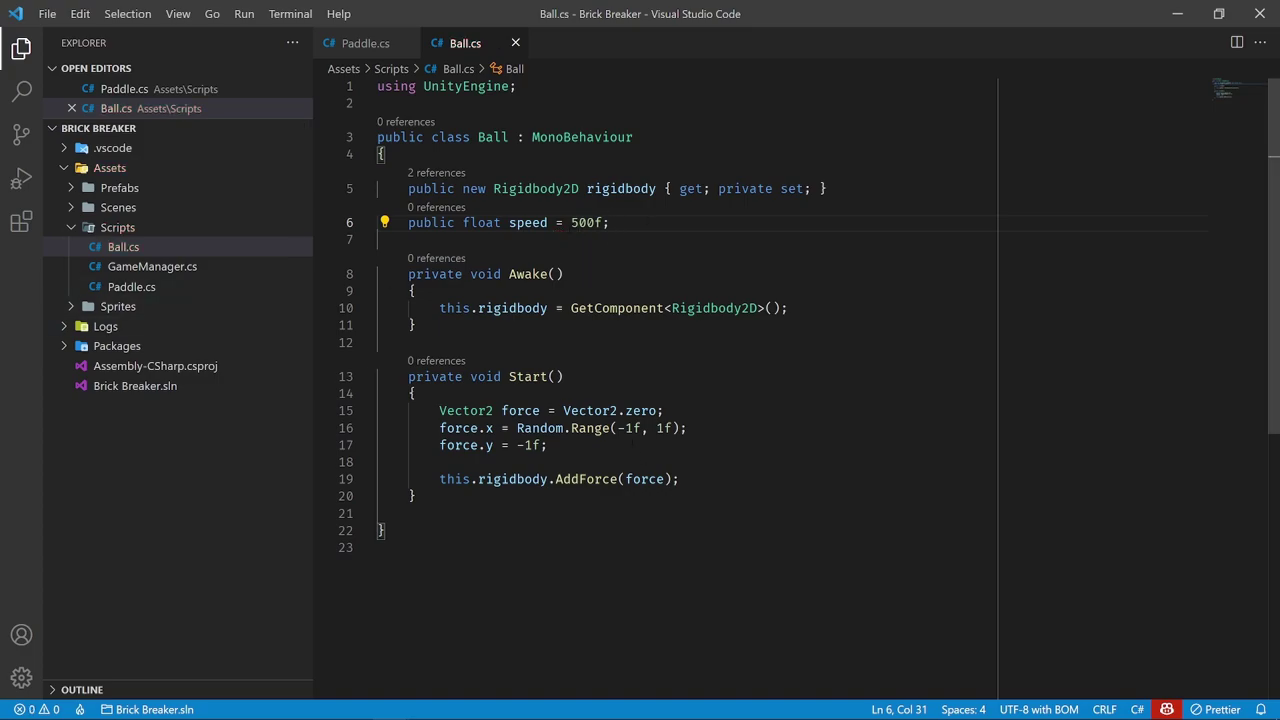
Change the launch call to AddForce(force * this.speed)
click(663, 479)
text(* this.spe)
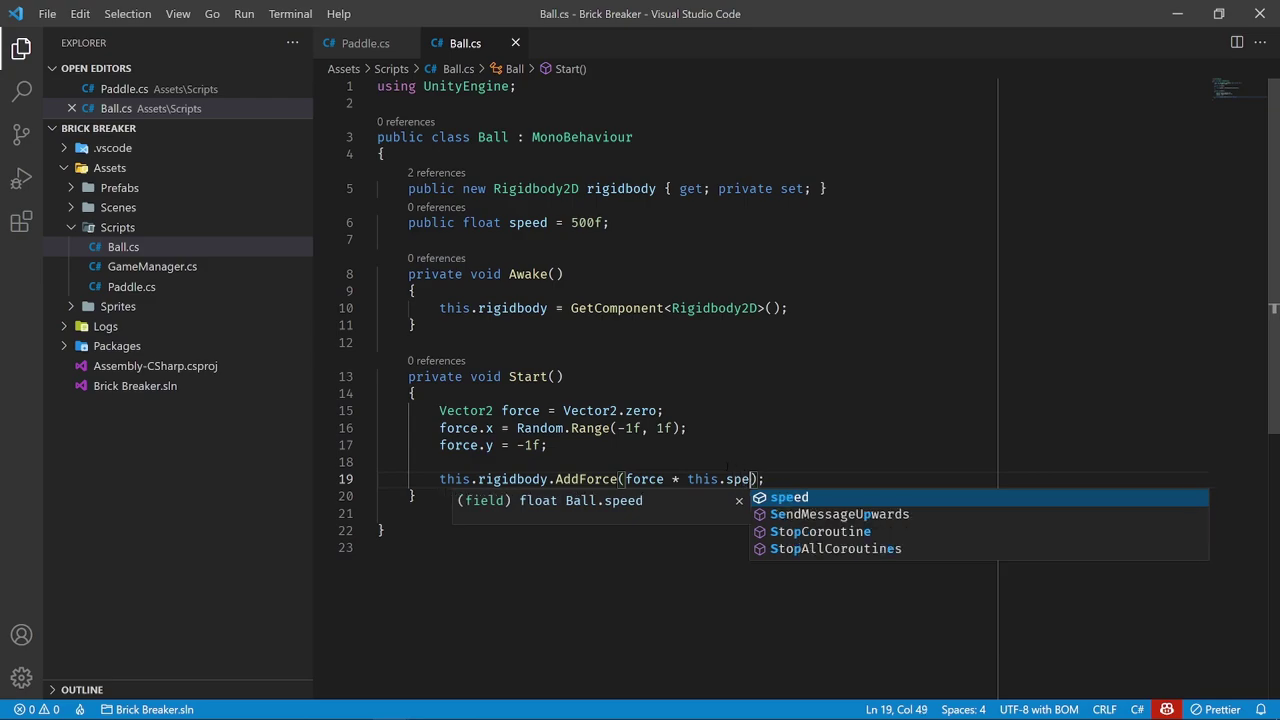
key(Tab)
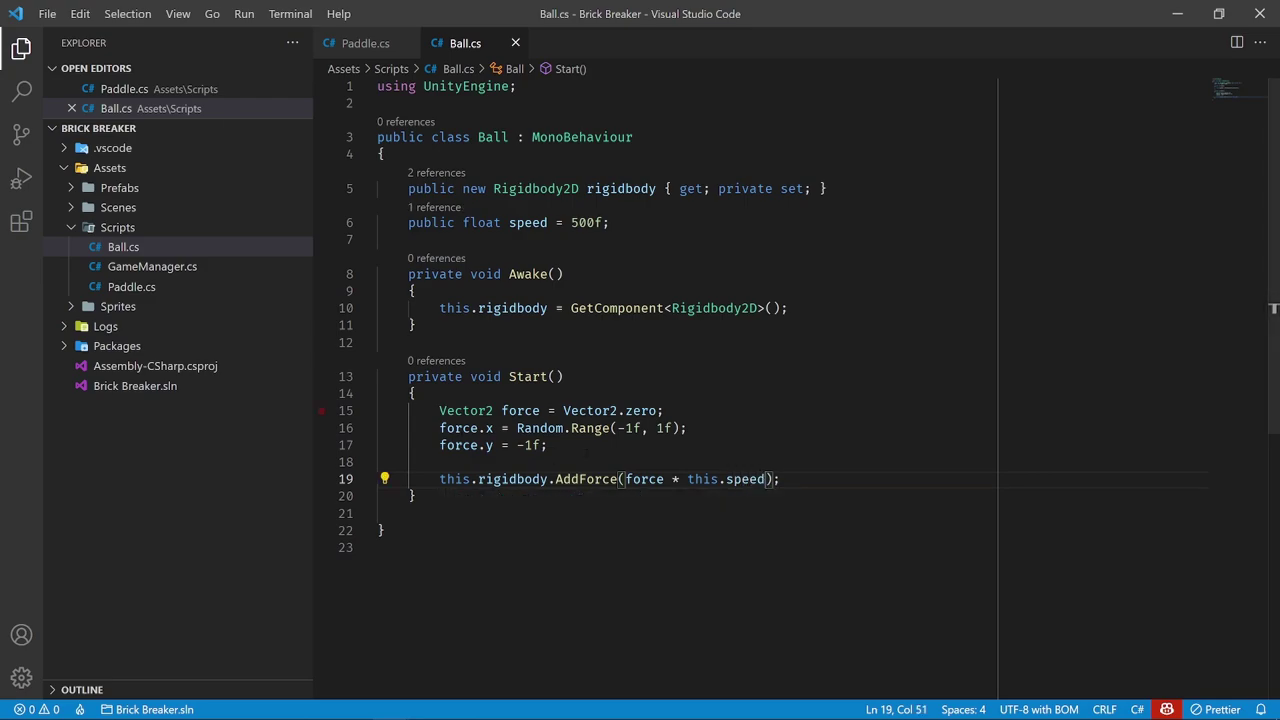
Review the force-building lines, highlighting Random.Range(-1f, 1f) and the -1f value
mouse_move(548, 445)
mouse_down()
mouse_move(440, 428)
mouse_move(439, 411)
mouse_up()
click(548, 445)
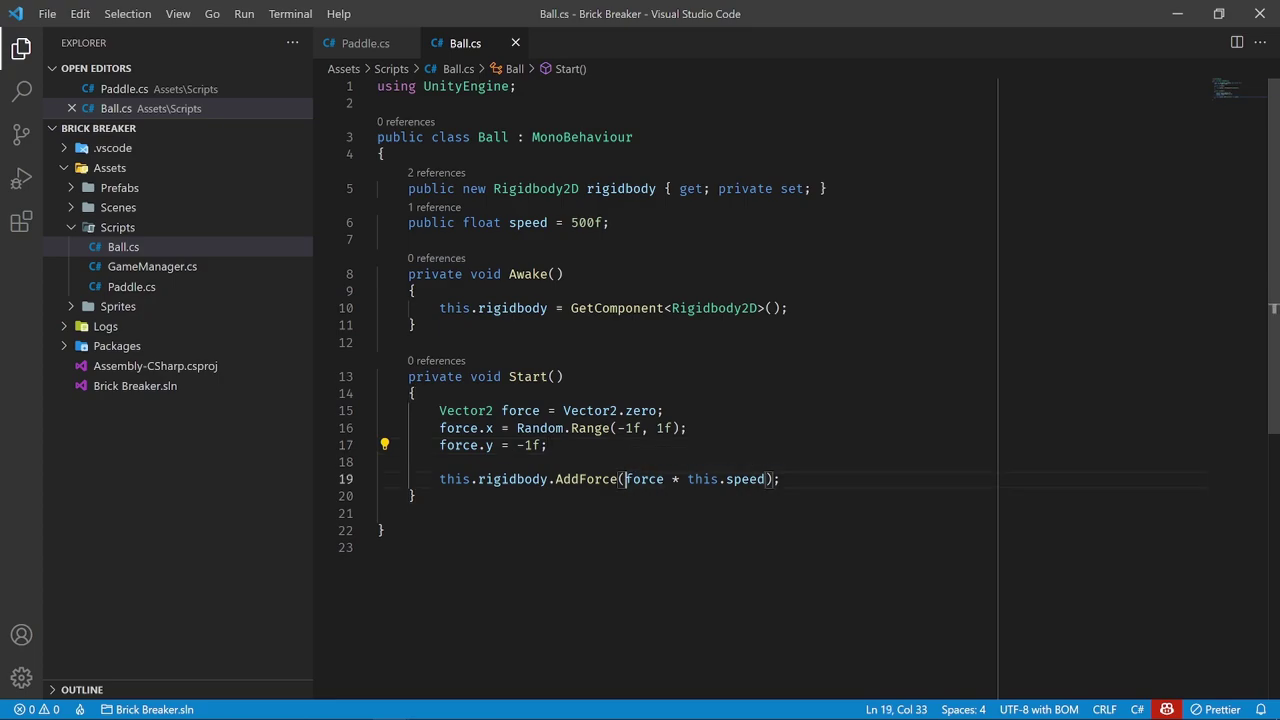
double_click(644, 479)
click(380, 547)
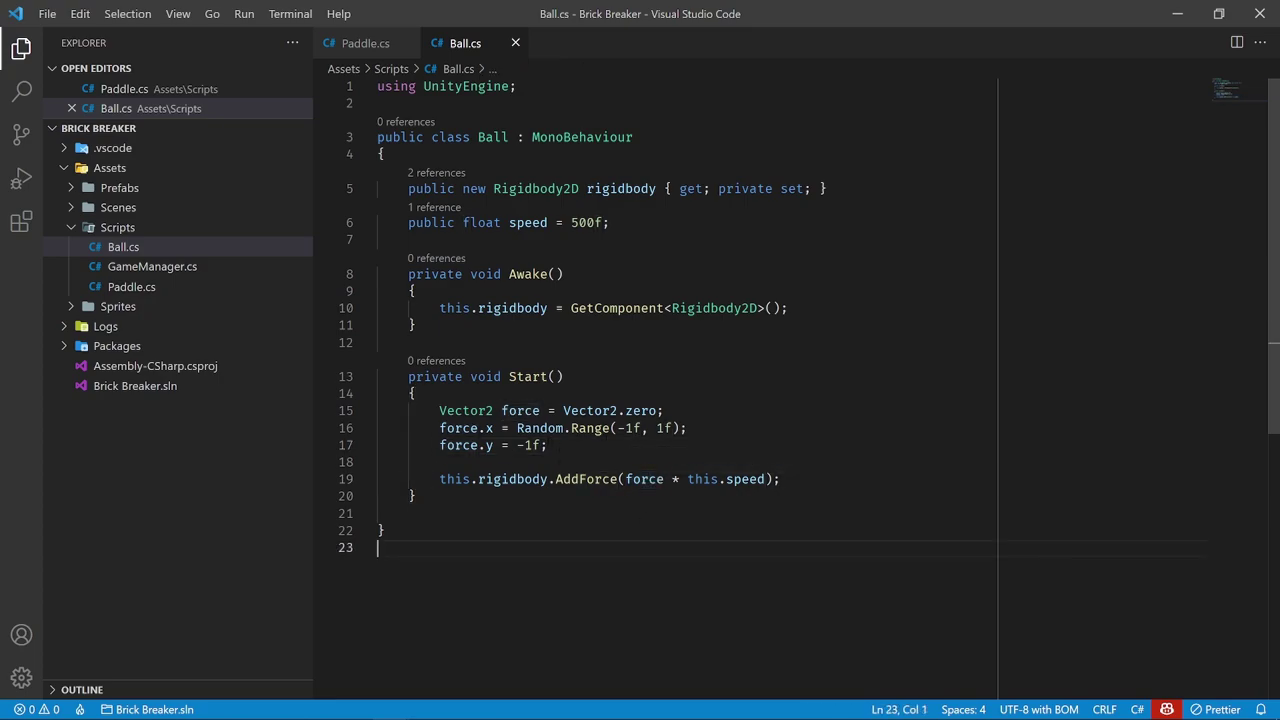
drag(681, 428, 517, 428)
click(680, 428)
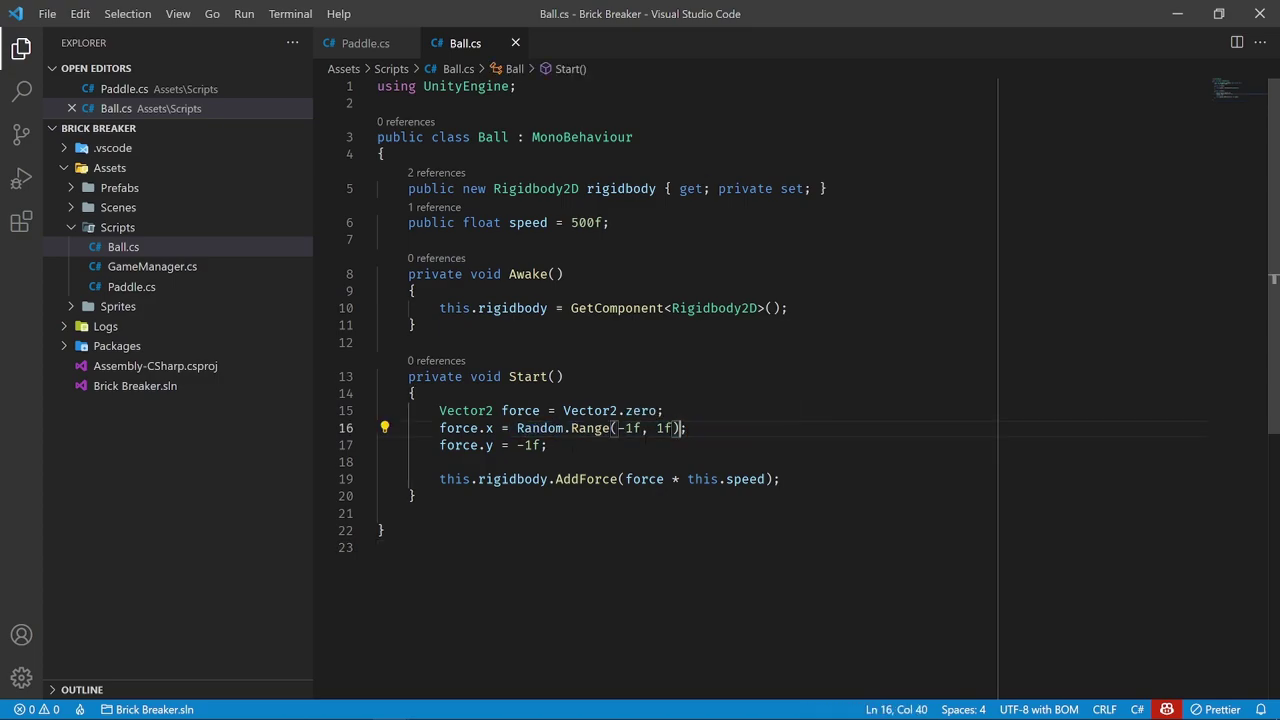
drag(517, 445, 541, 445)
click(549, 445)
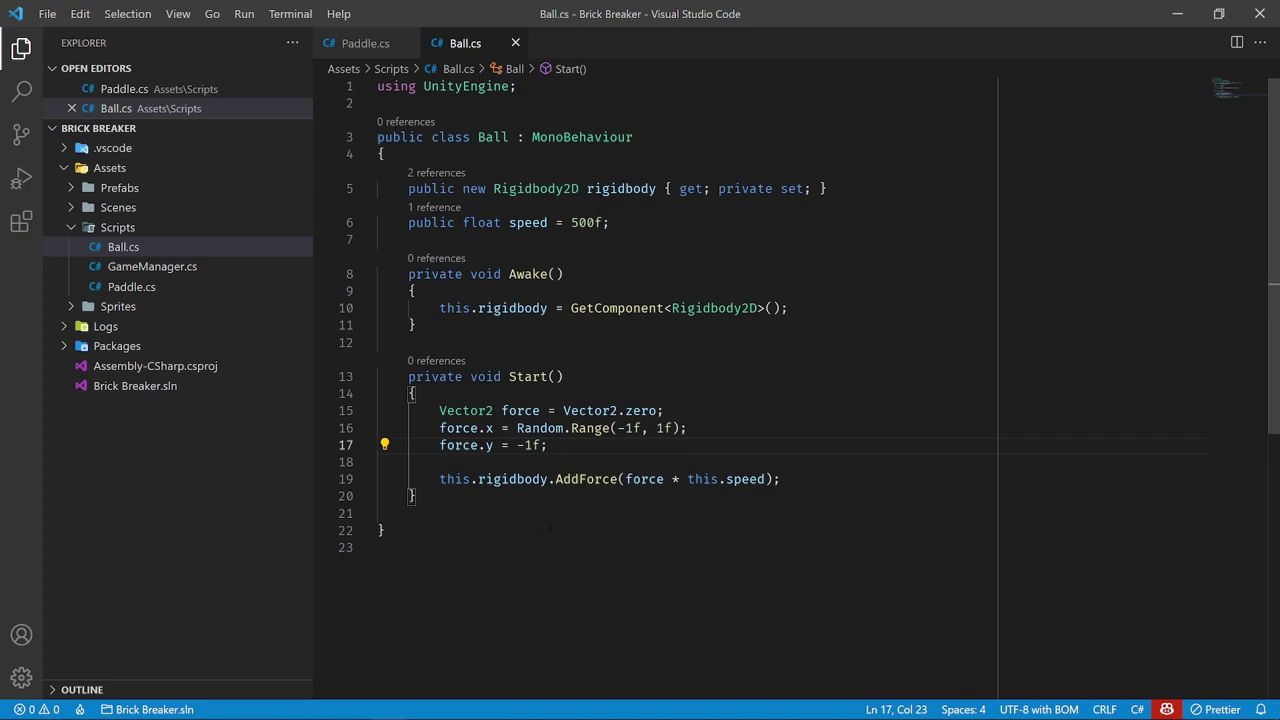
Insert .normalized so the call becomes AddForce(force.normalized * this.speed)
click(664, 479)
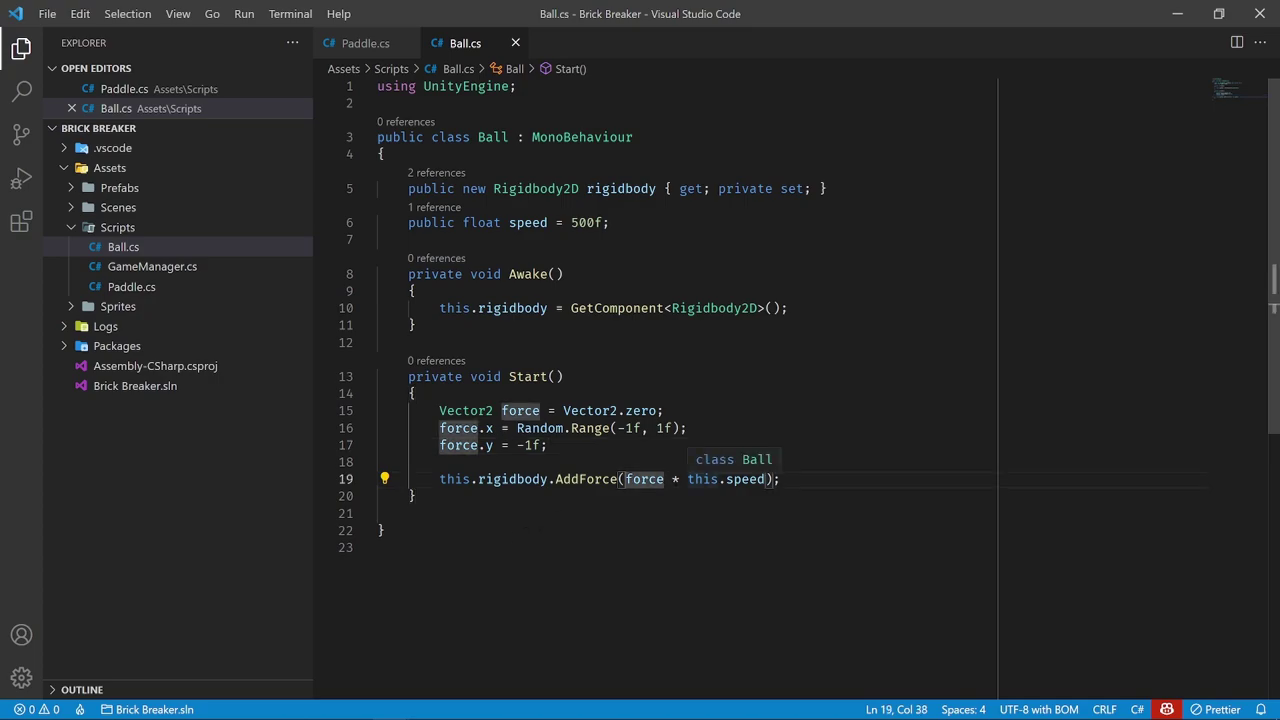
text(.)
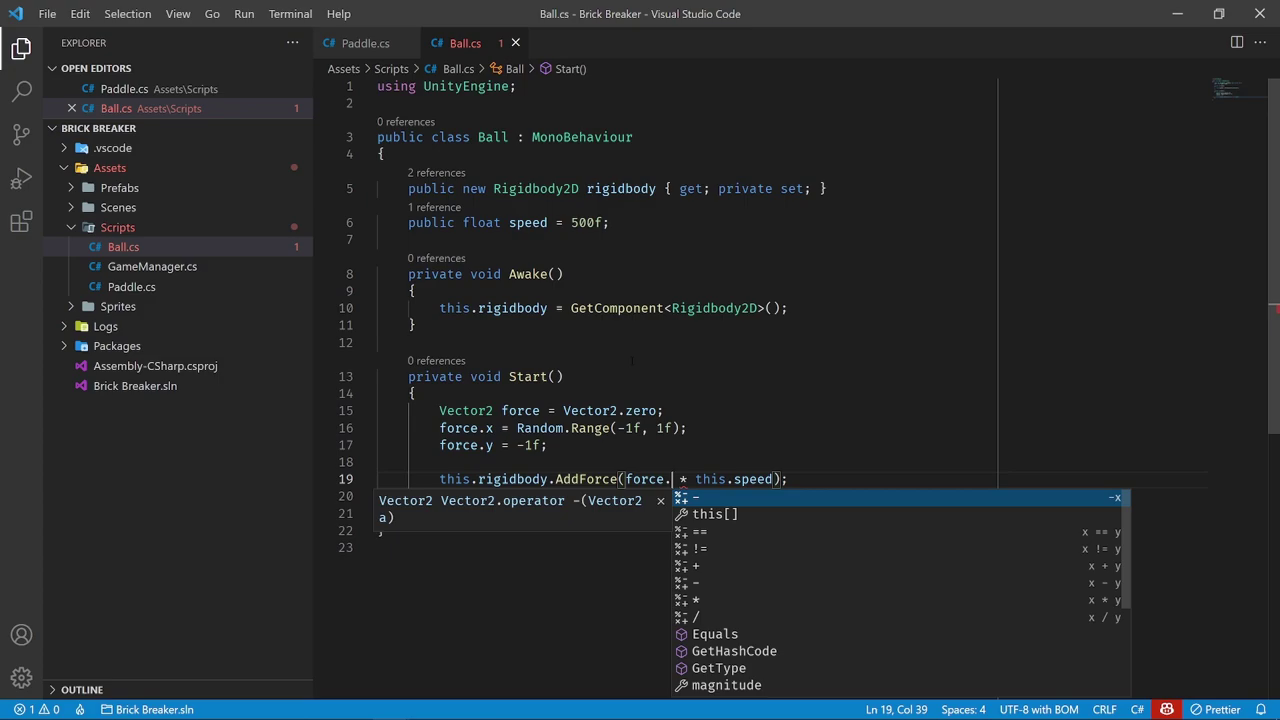
key(Escape)
text(o)
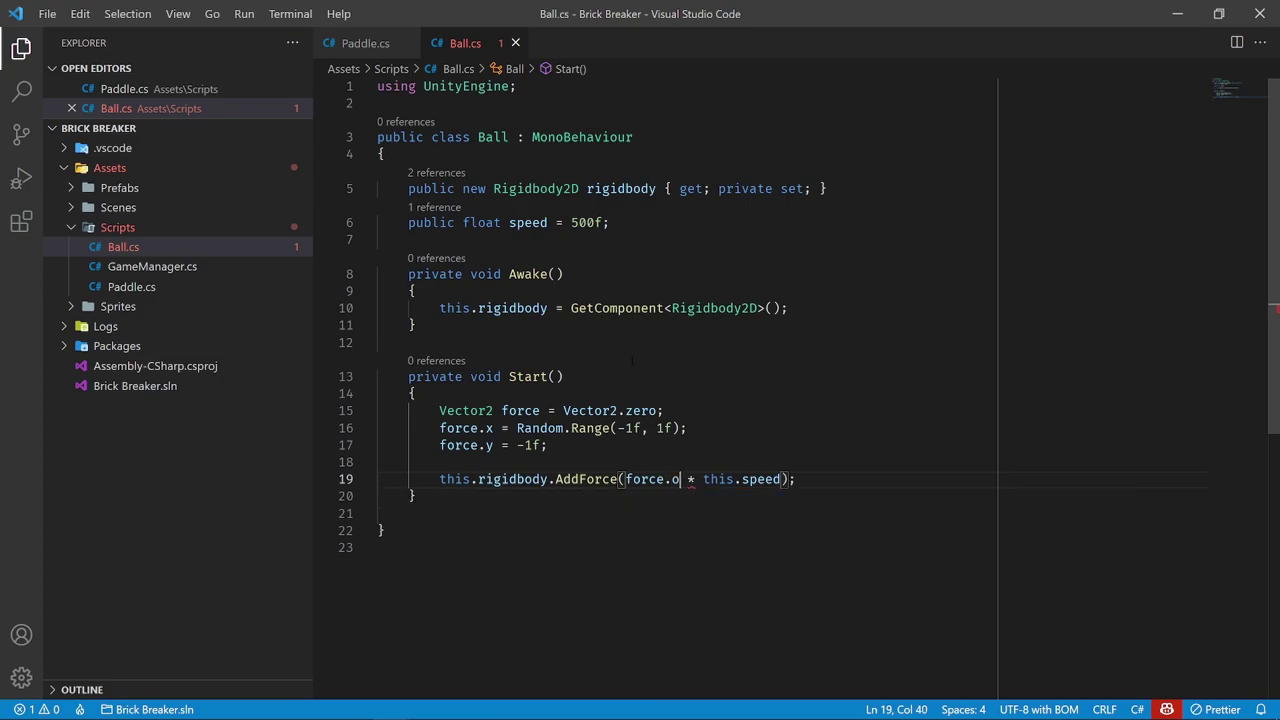
text(nor)
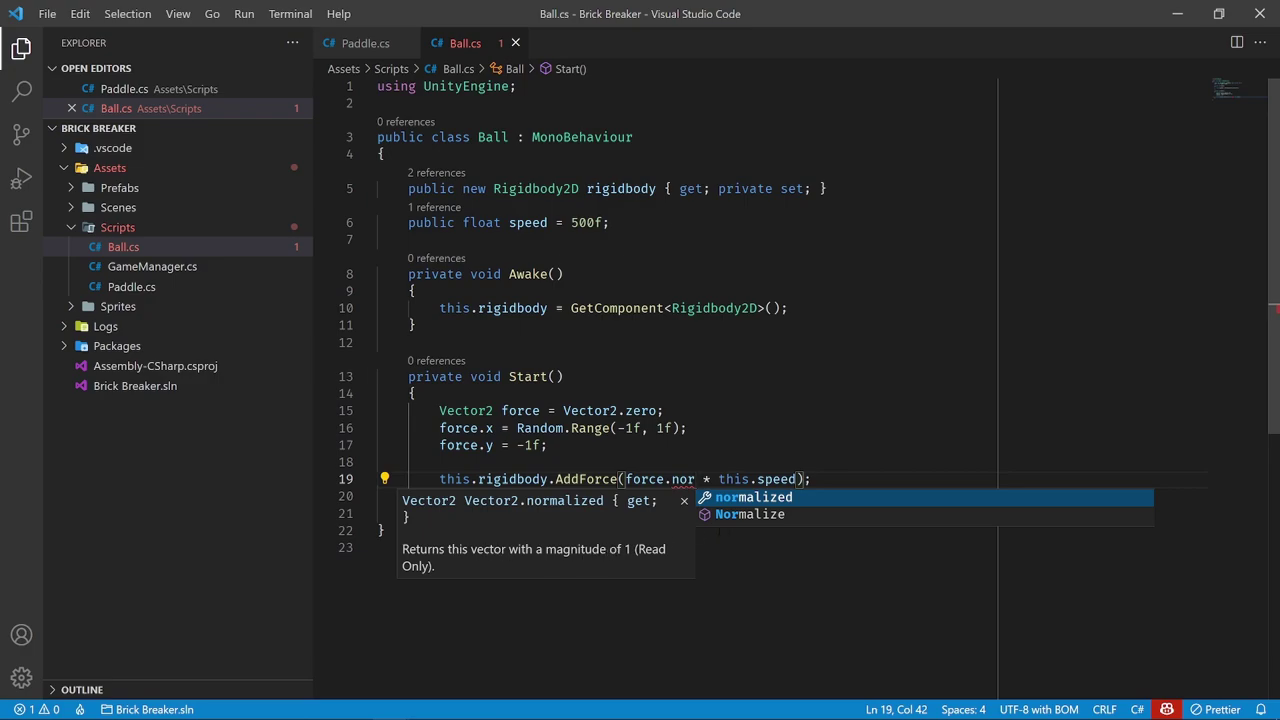
key(Tab)
key(ctrl+End)
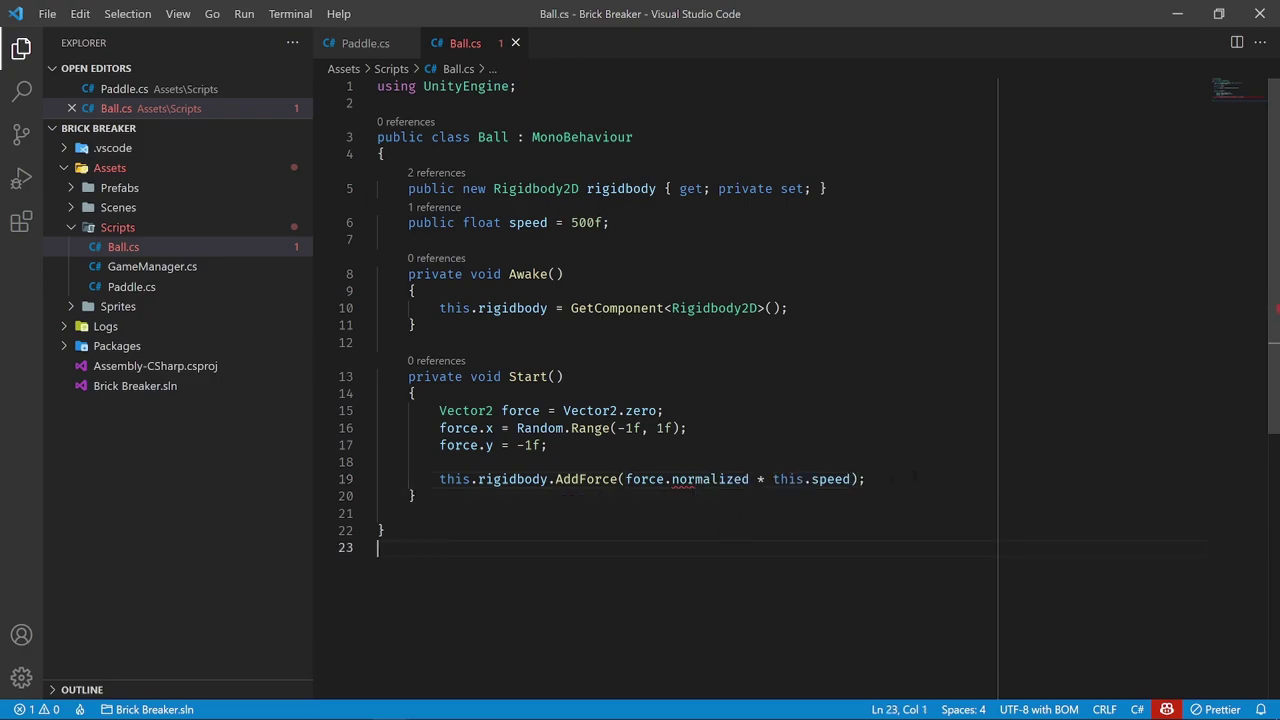
click(913, 476)
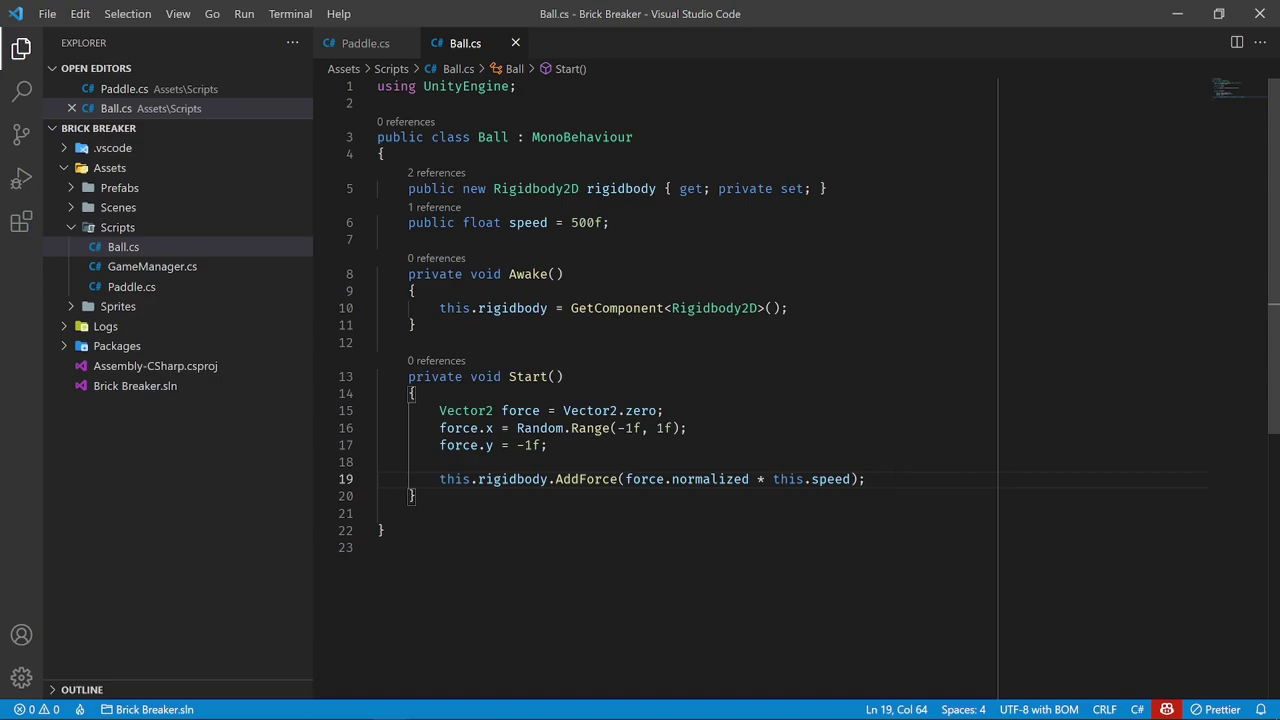
drag(750, 479, 625, 479)
click(597, 574)
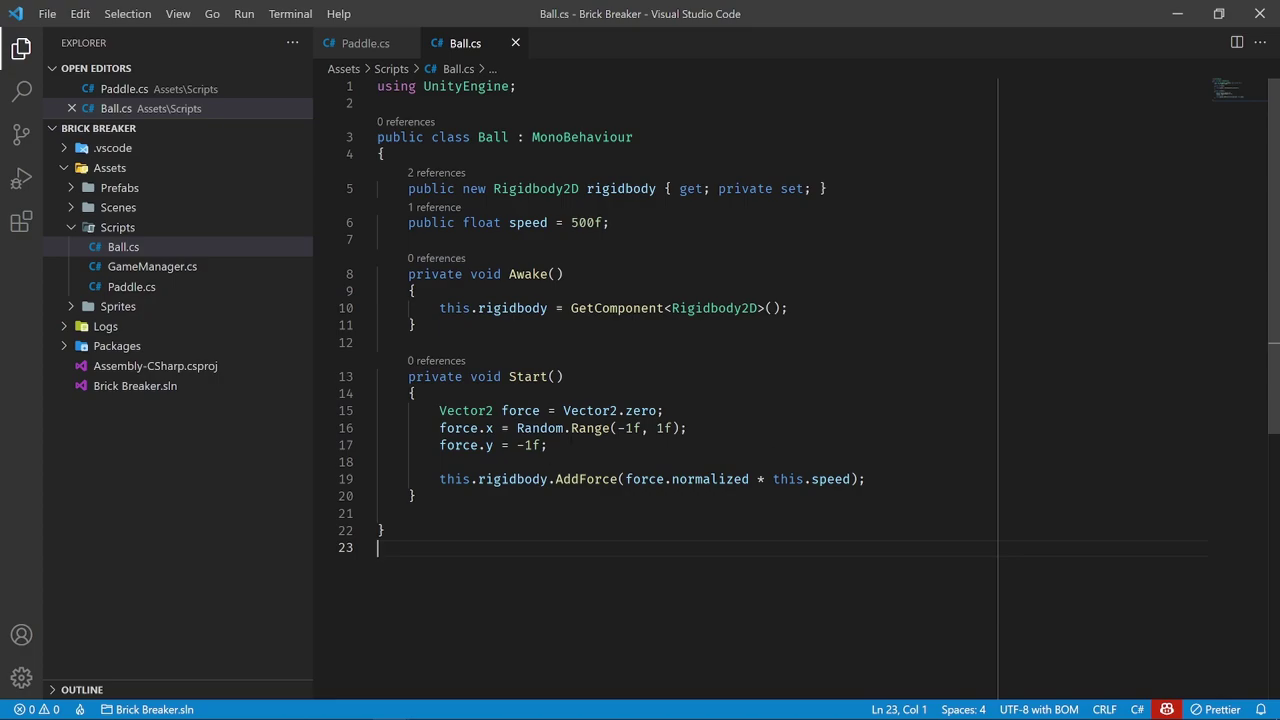
drag(866, 479, 447, 410)
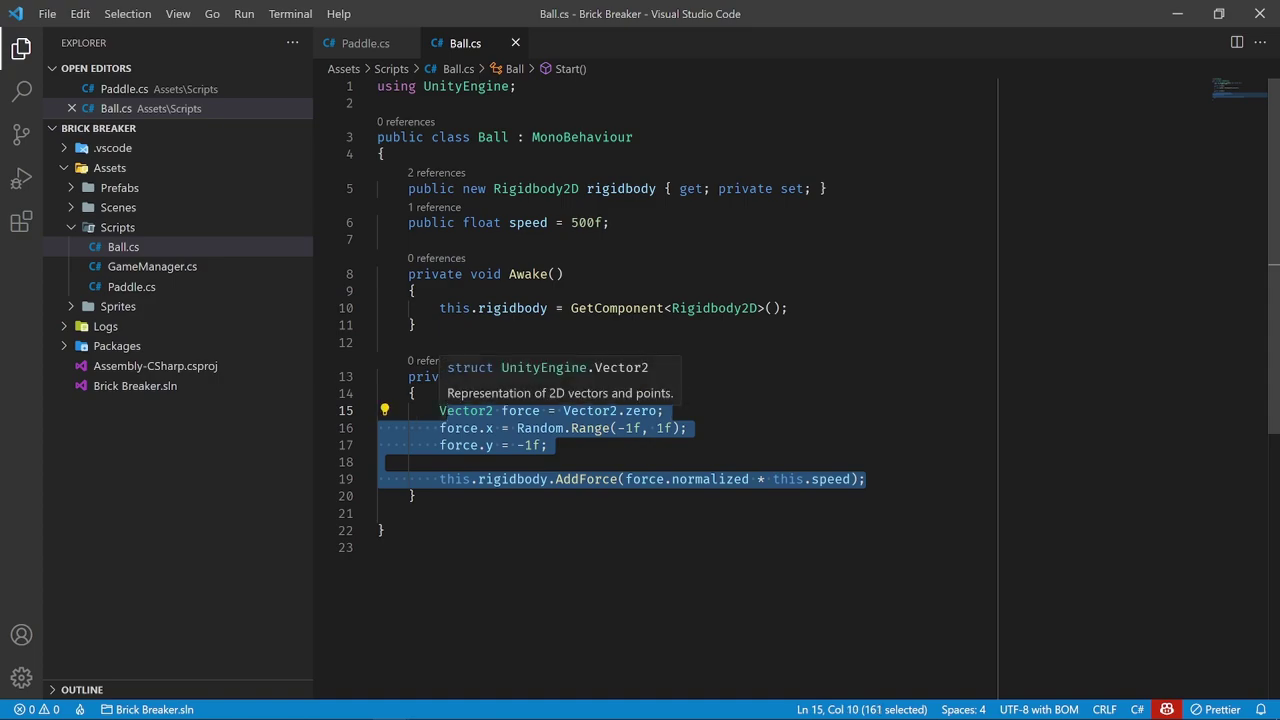
click(532, 617)
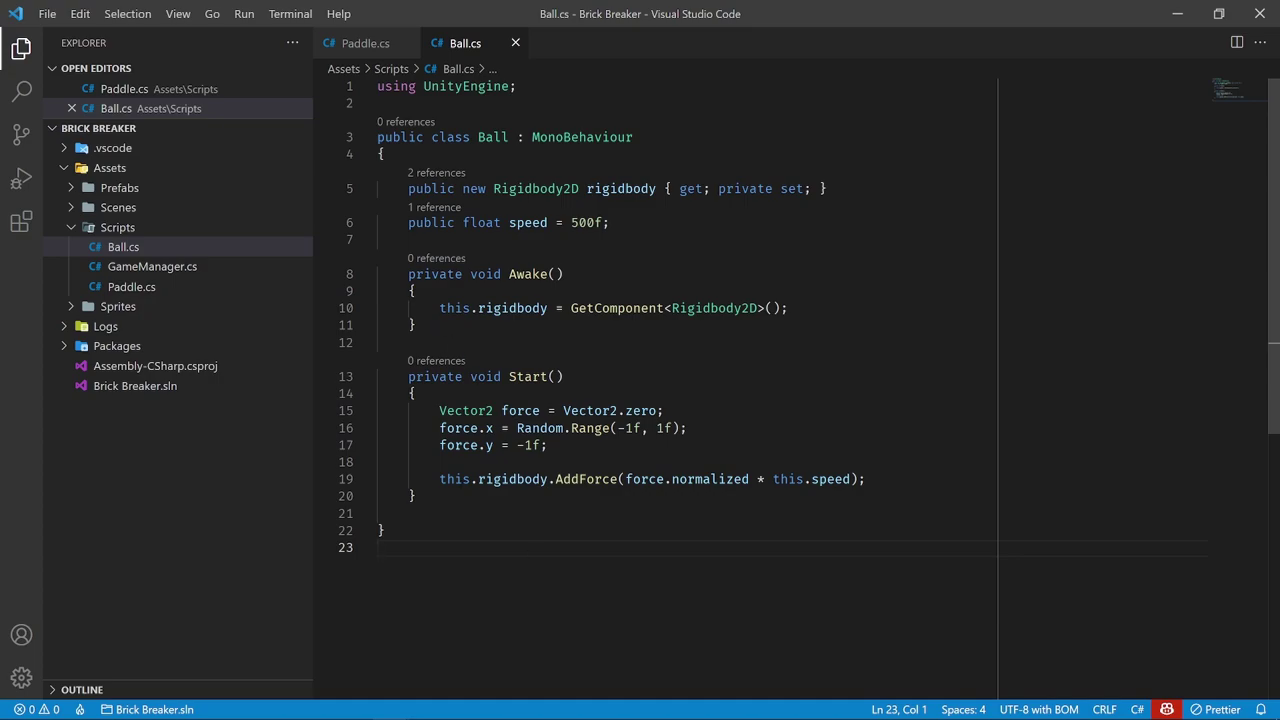
Create an empty private void SetRandomTrajectory() method below Start
click(417, 496)
key(Return)
key(Return)
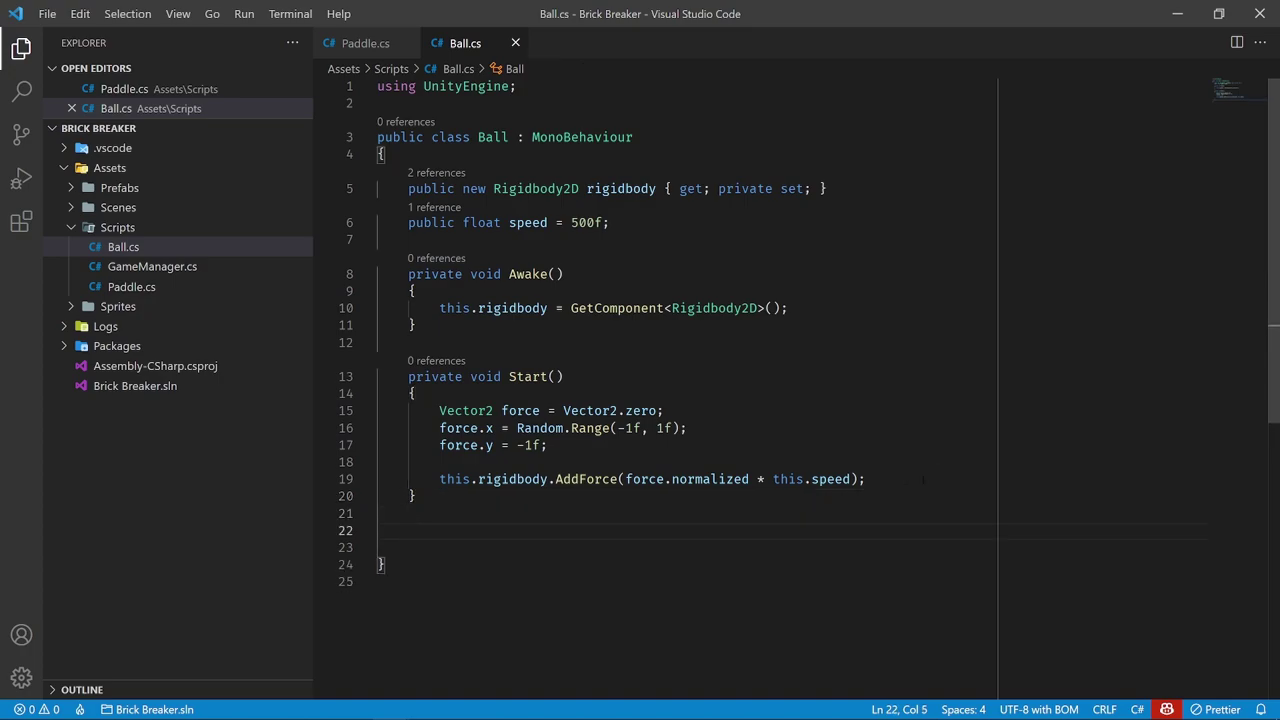
drag(922, 480, 372, 410)
click(453, 530)
text(private void)
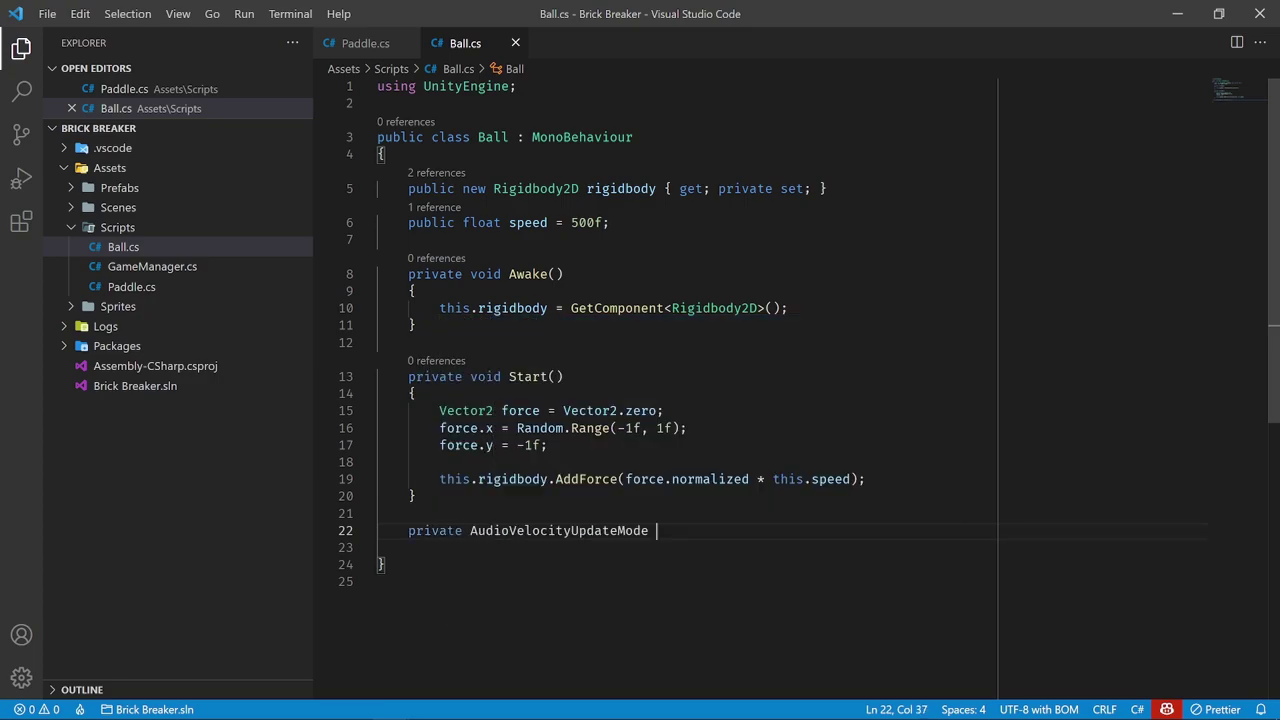
key(ctrl+z)
key(ctrl+z)
text(S)
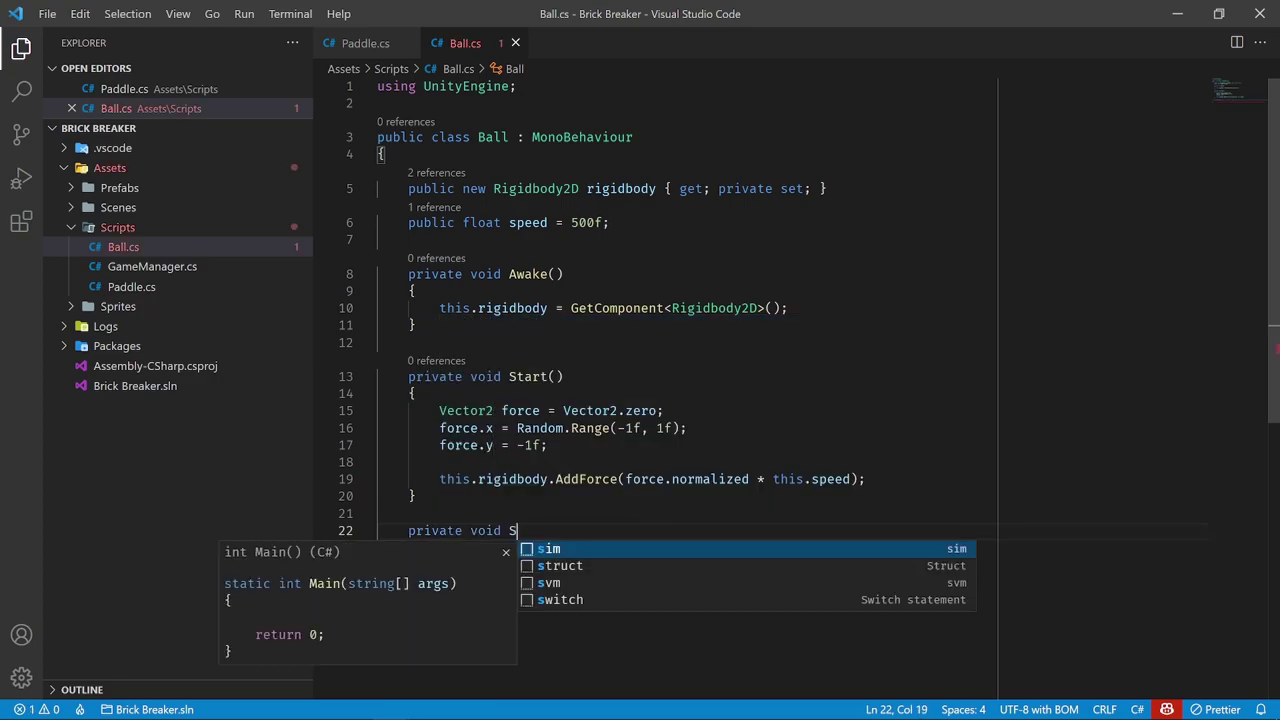
text(etRandom)
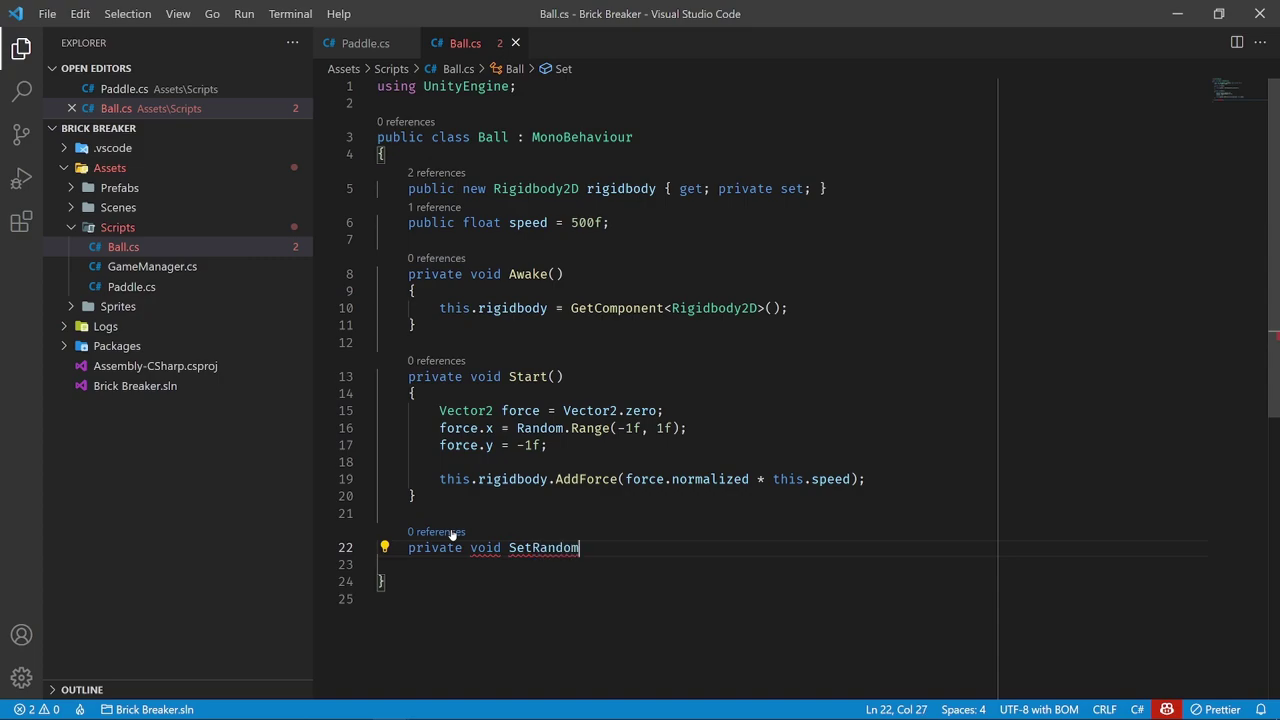
text(Trajectory())
key(Return)
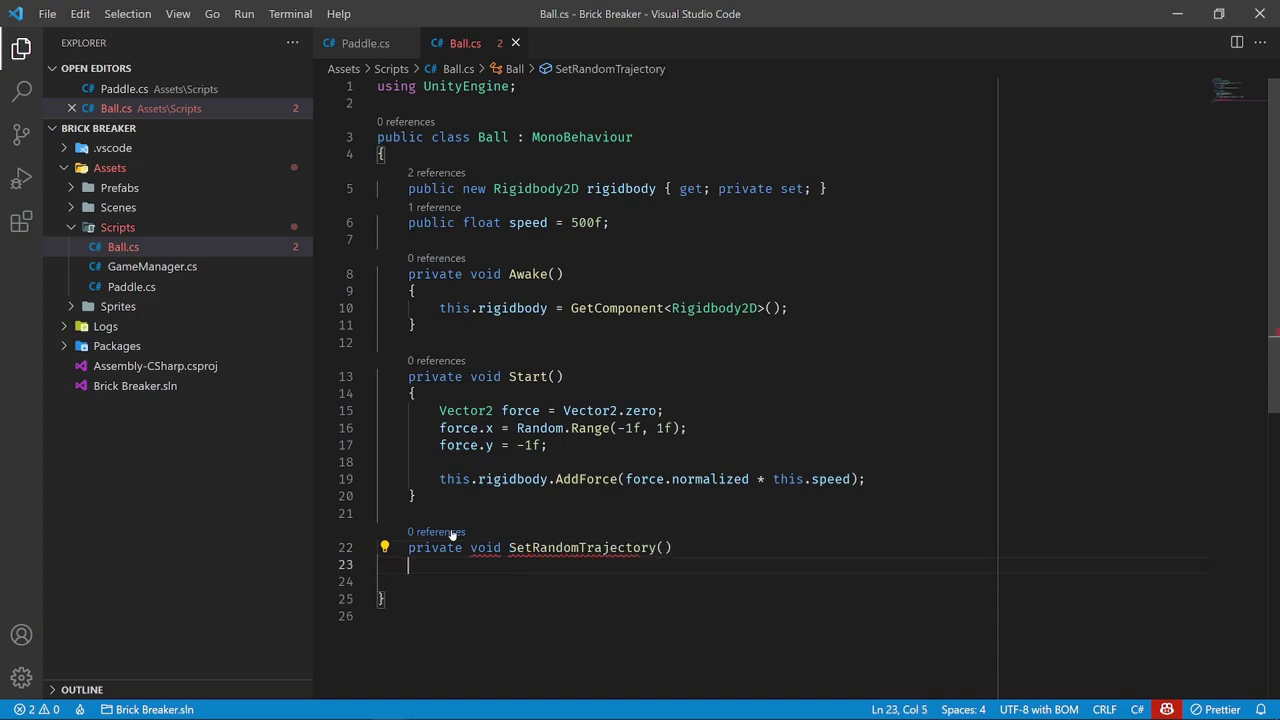
text({)
key(Return)
Move the force and AddForce lines from Start into SetRandomTrajectory
drag(866, 479, 641, 410)
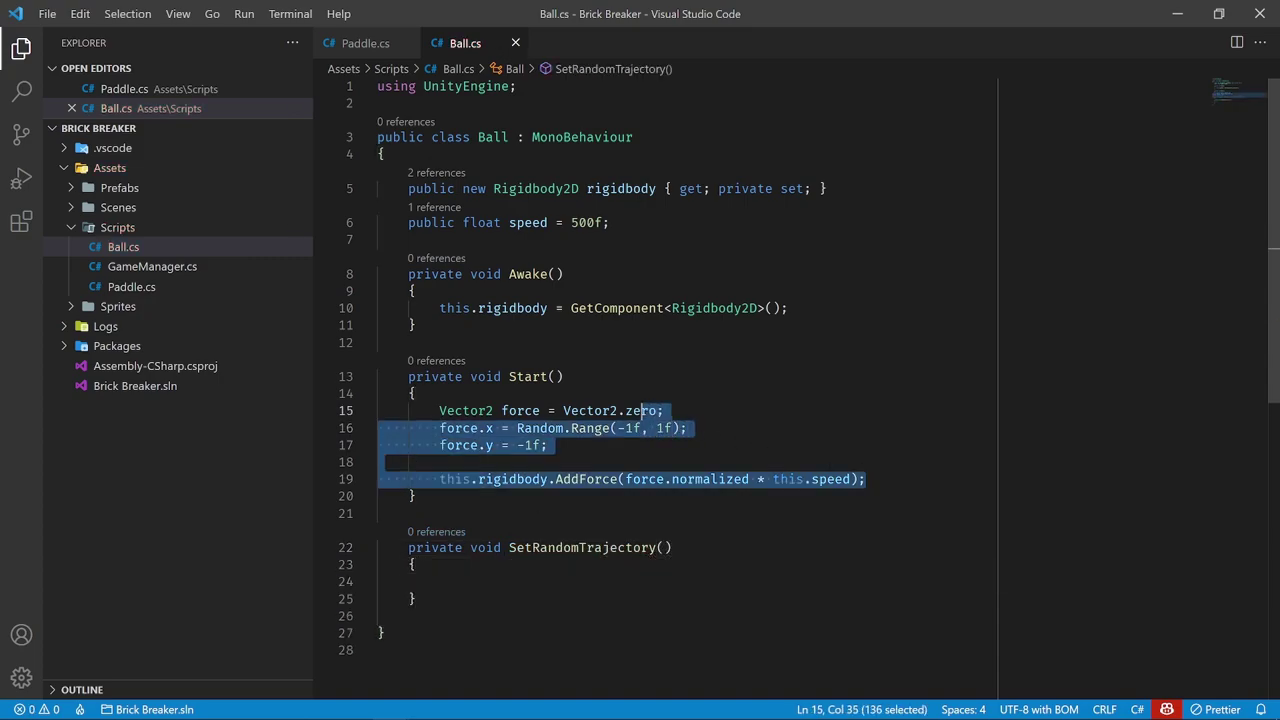
key(alt+Down)
key(alt+Down)
key(alt+Down)
key(alt+Down)
click(378, 581)
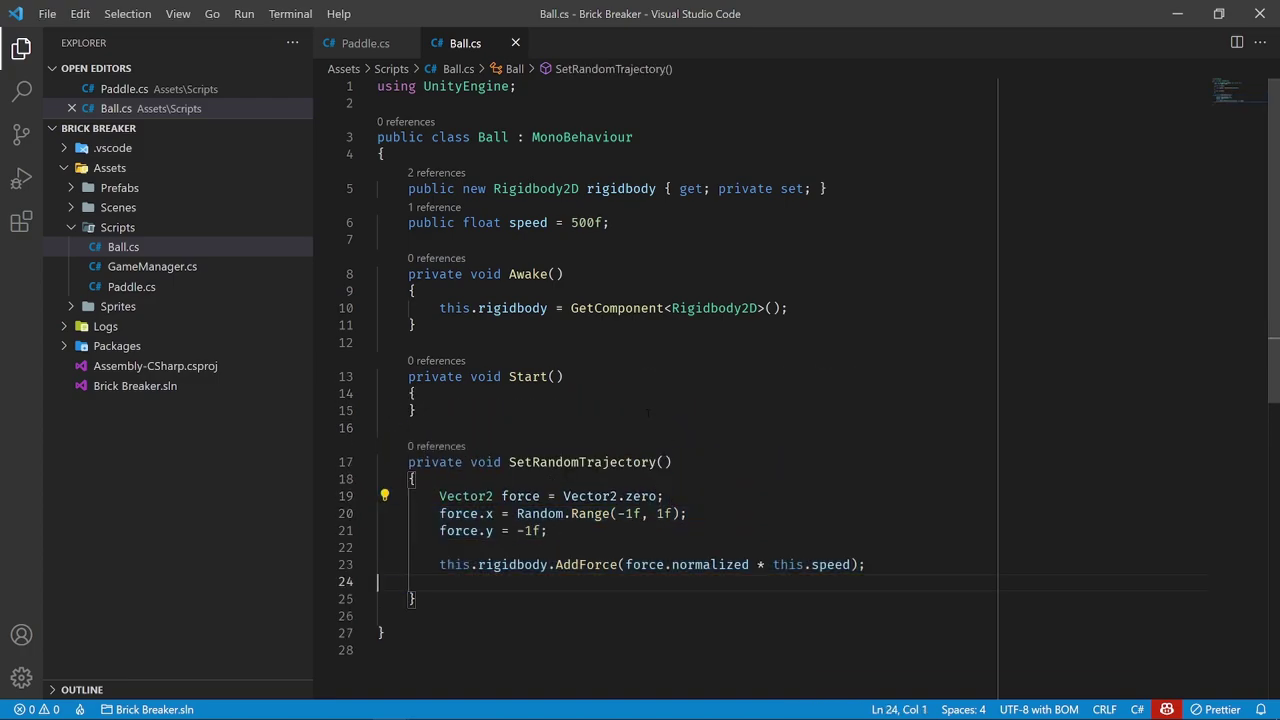
key(BackSpace)
Make Start call Invoke(nameof(SetRandomTrajectory), 1f) and save Ball.cs
double_click(582, 462)
click(477, 395)
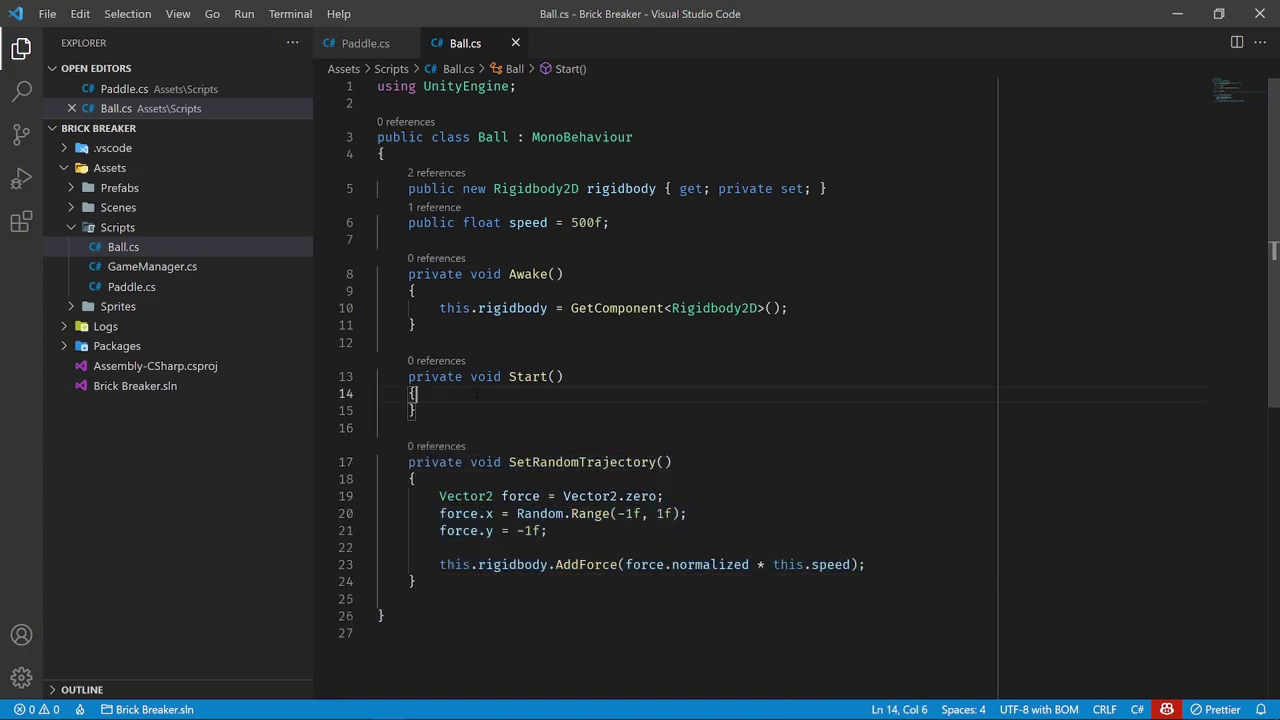
key(Return)
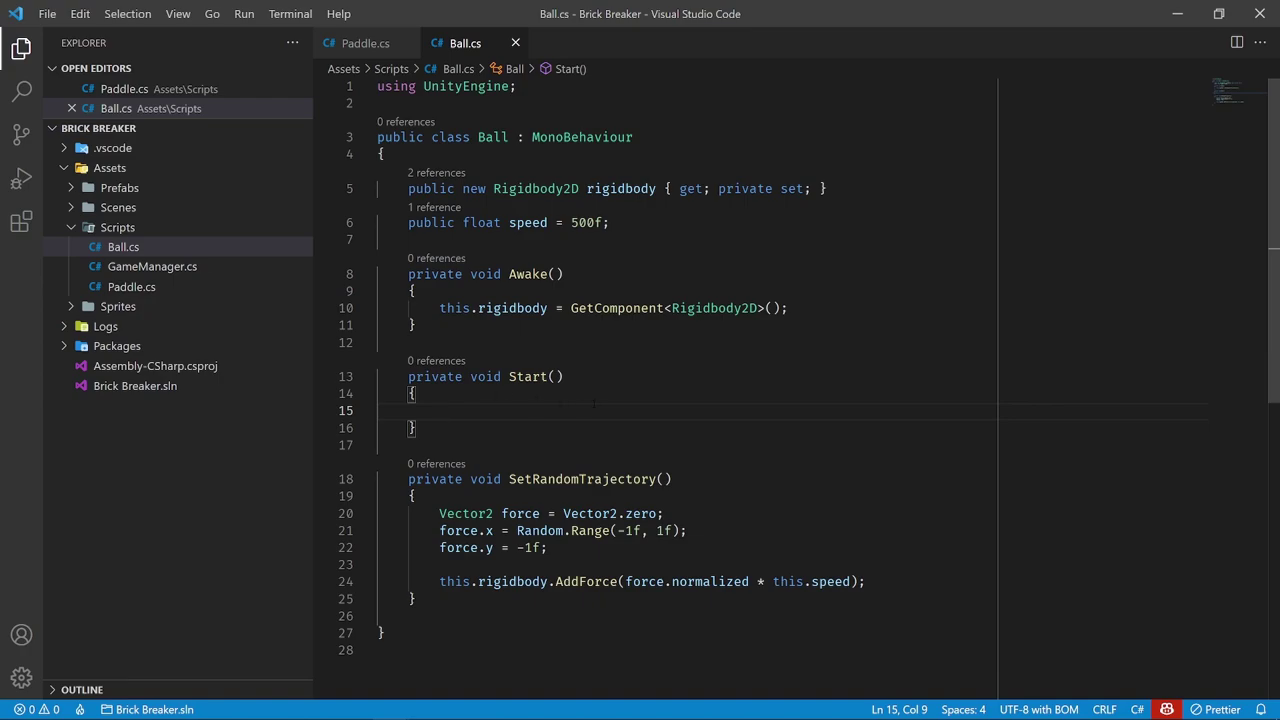
text(Invoke)
key(Tab)
text(()
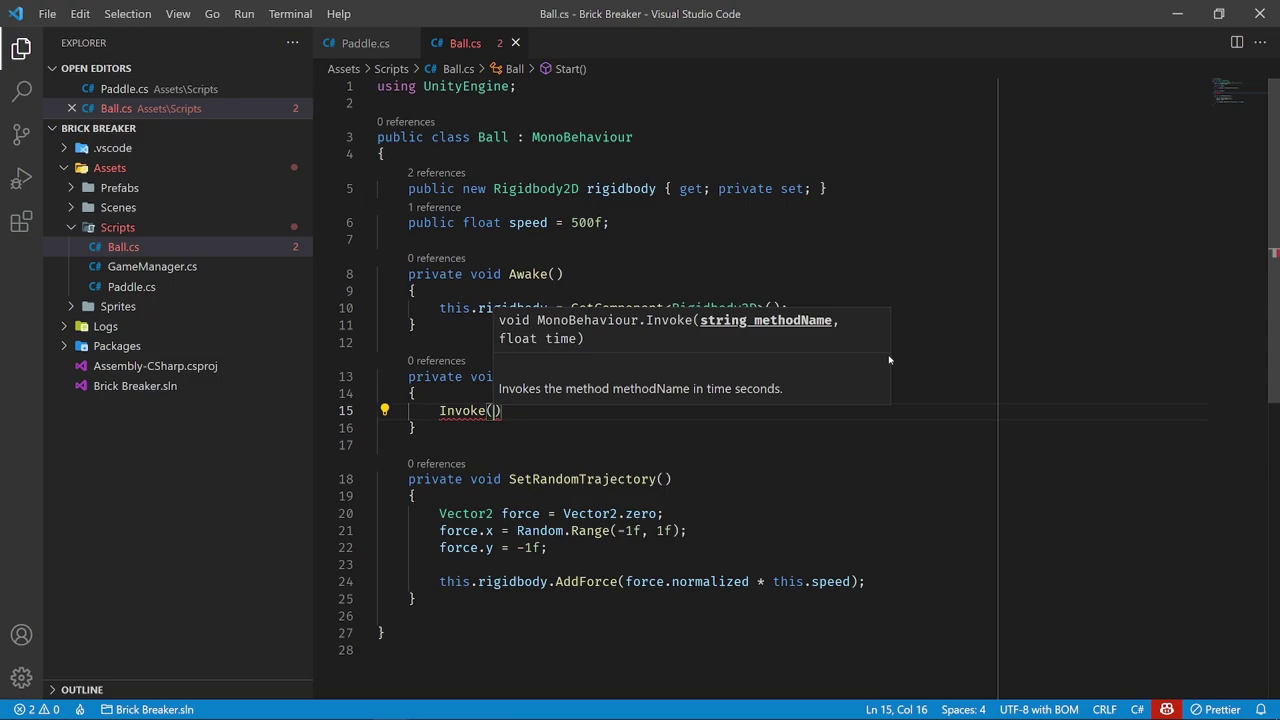
text(nameof()
key(Escape)
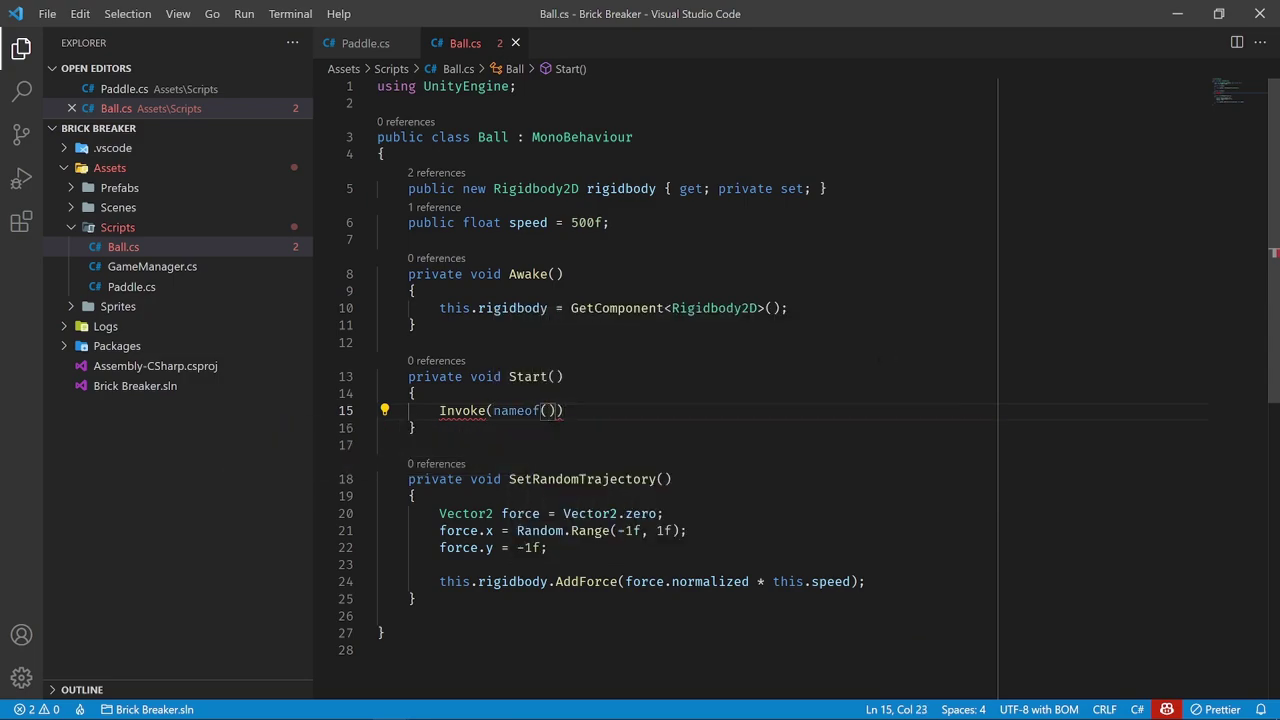
text(Set)
key(Tab)
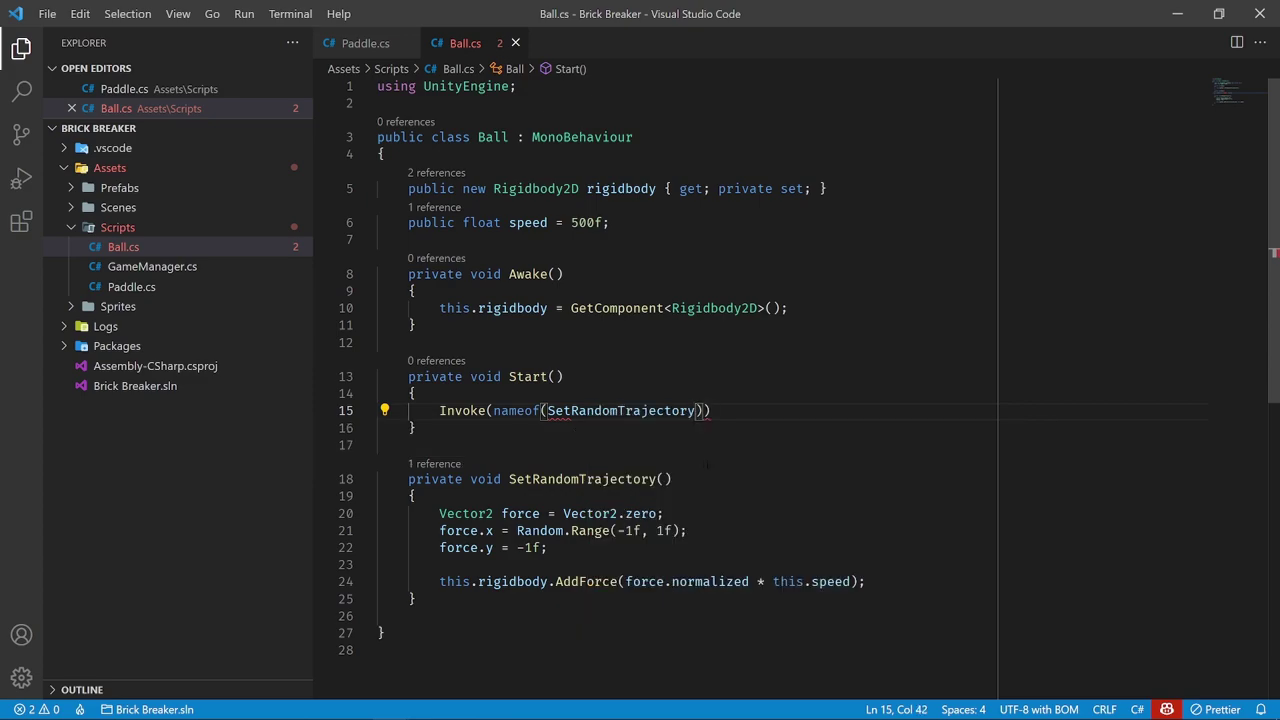
drag(547, 410, 697, 410)
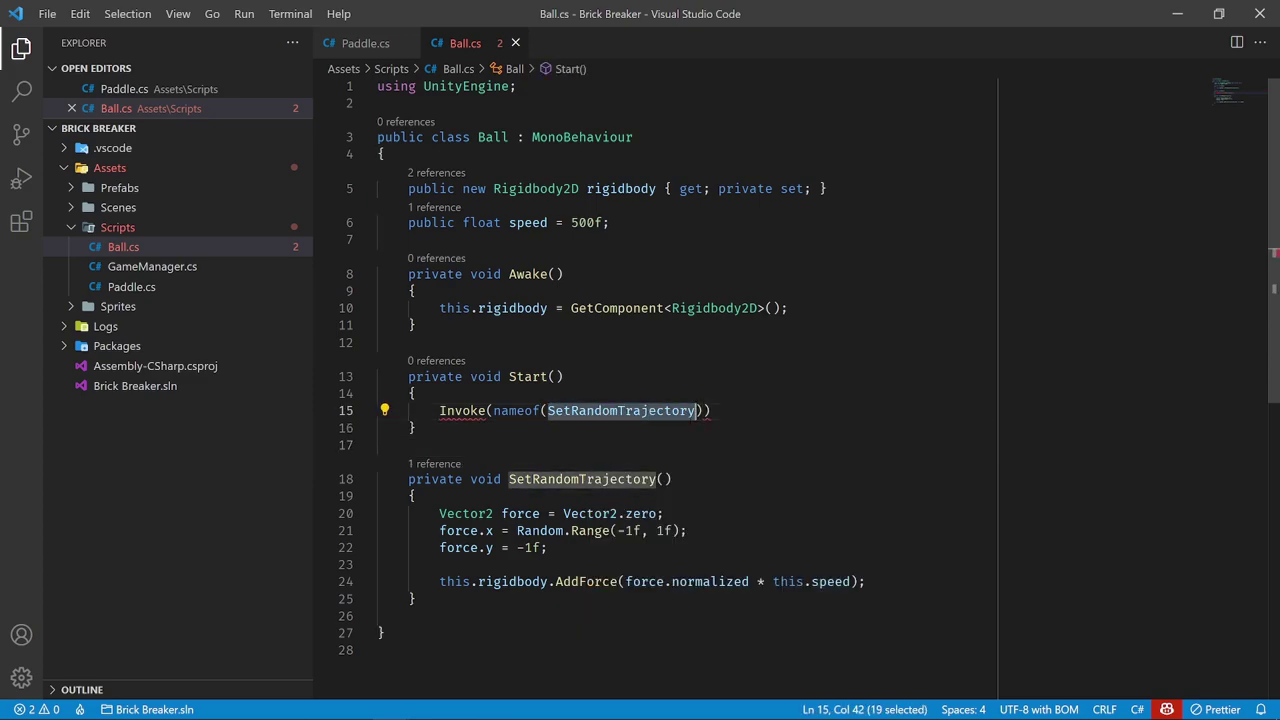
click(703, 410)
text(, )
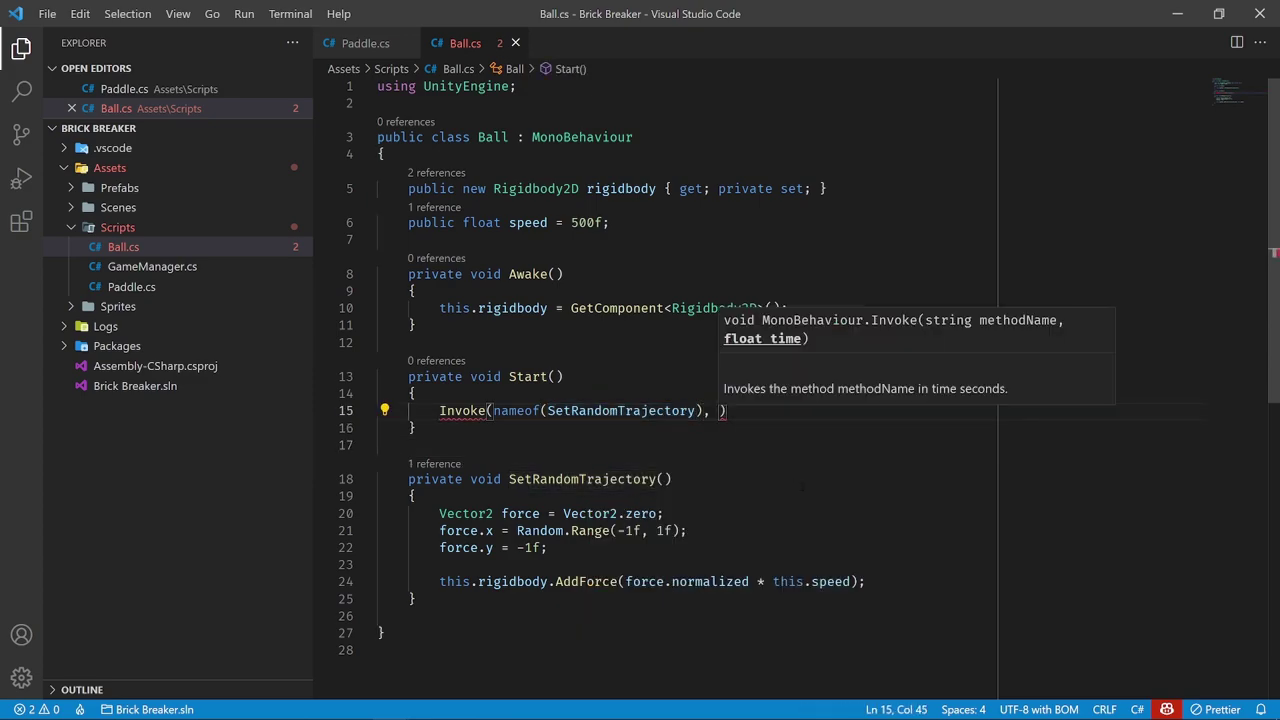
text(1f);)
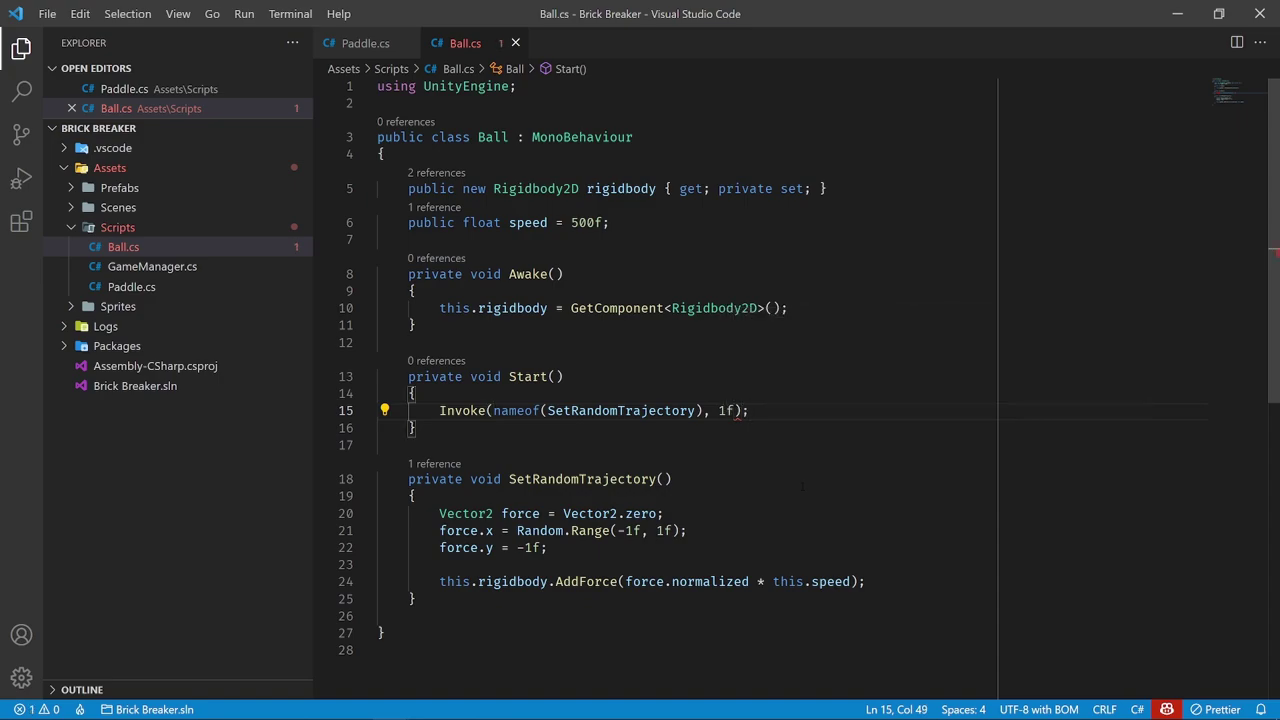
key(ctrl+End)
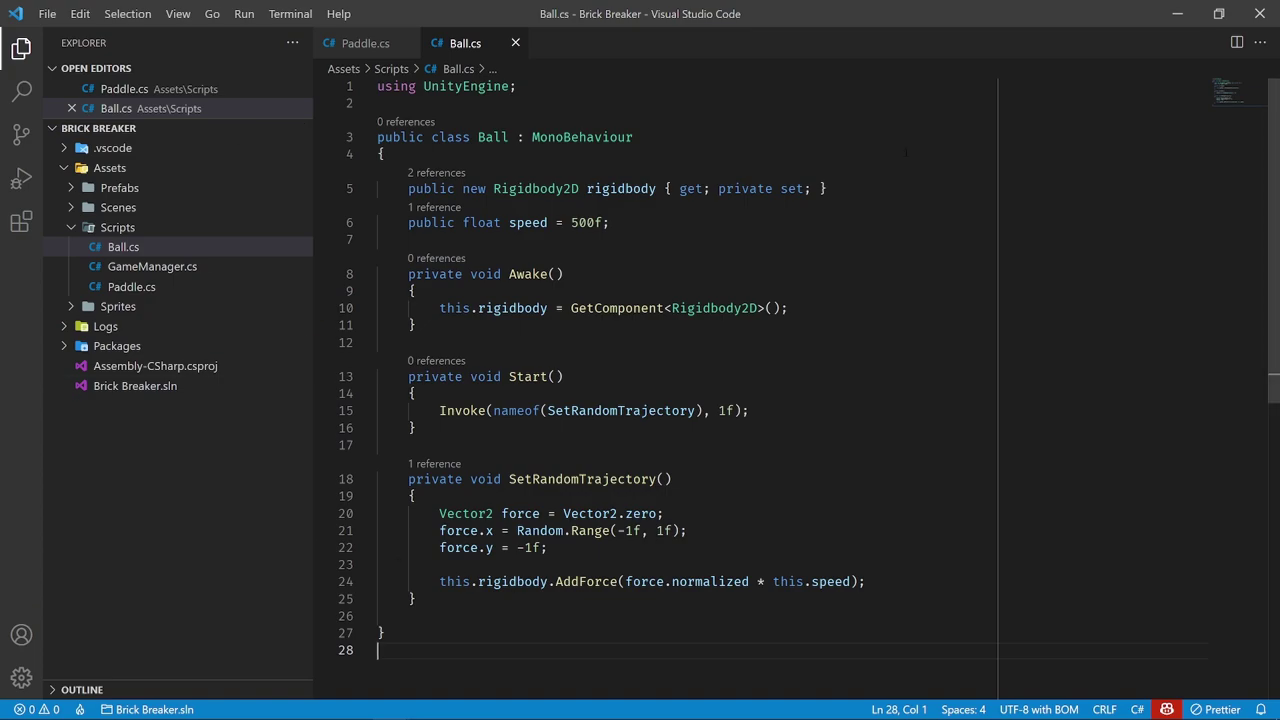
click(1178, 14)
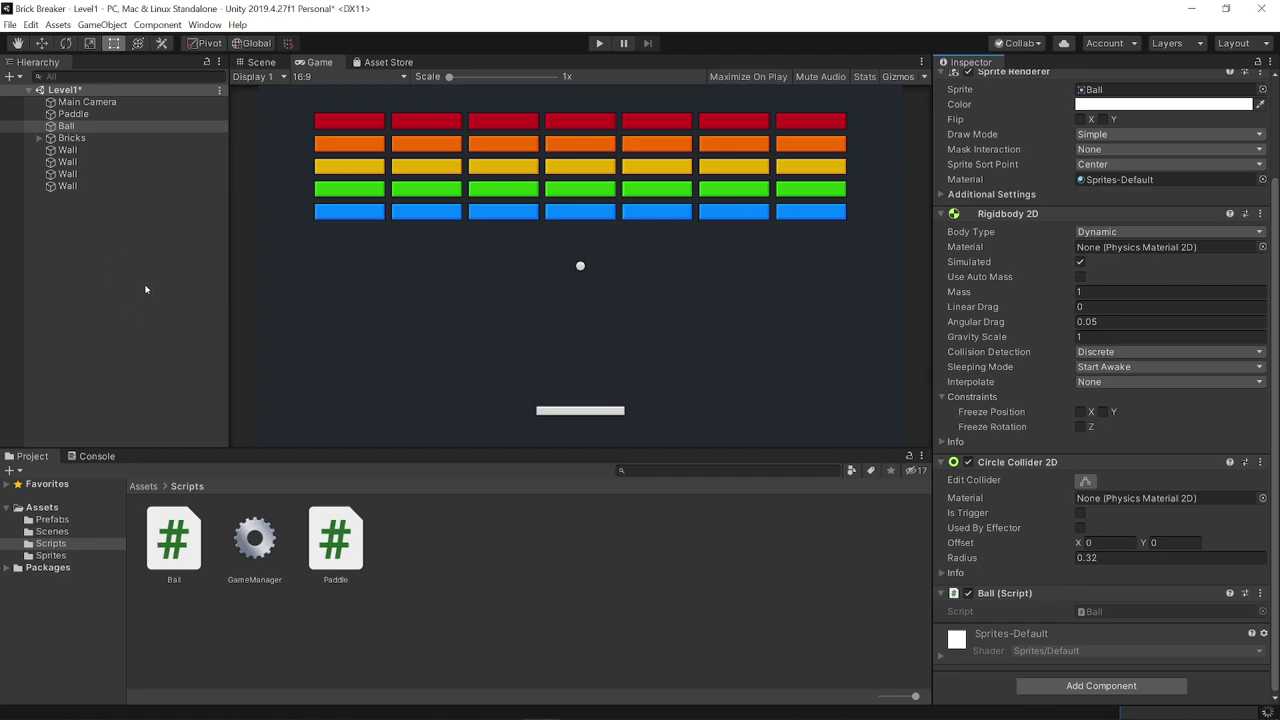
Play-test the scene to watch the ball launch, then stop
scroll(1032, 692, down, 2)
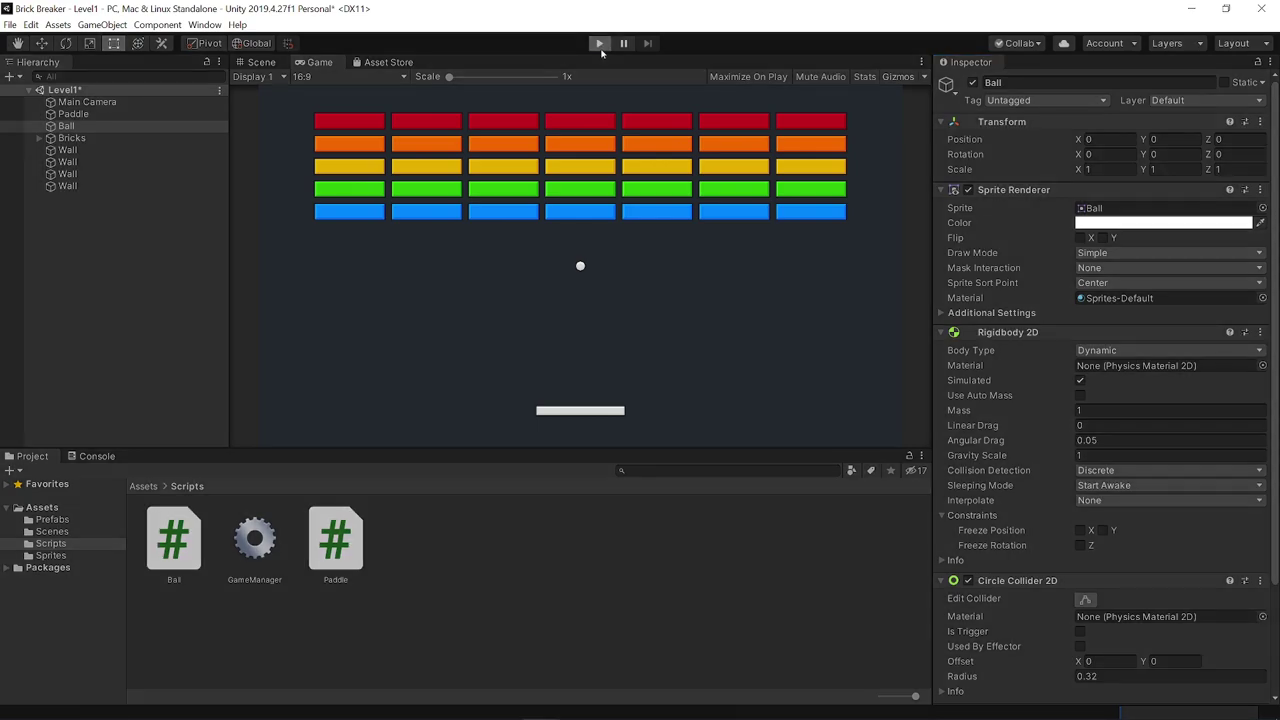
click(600, 45)
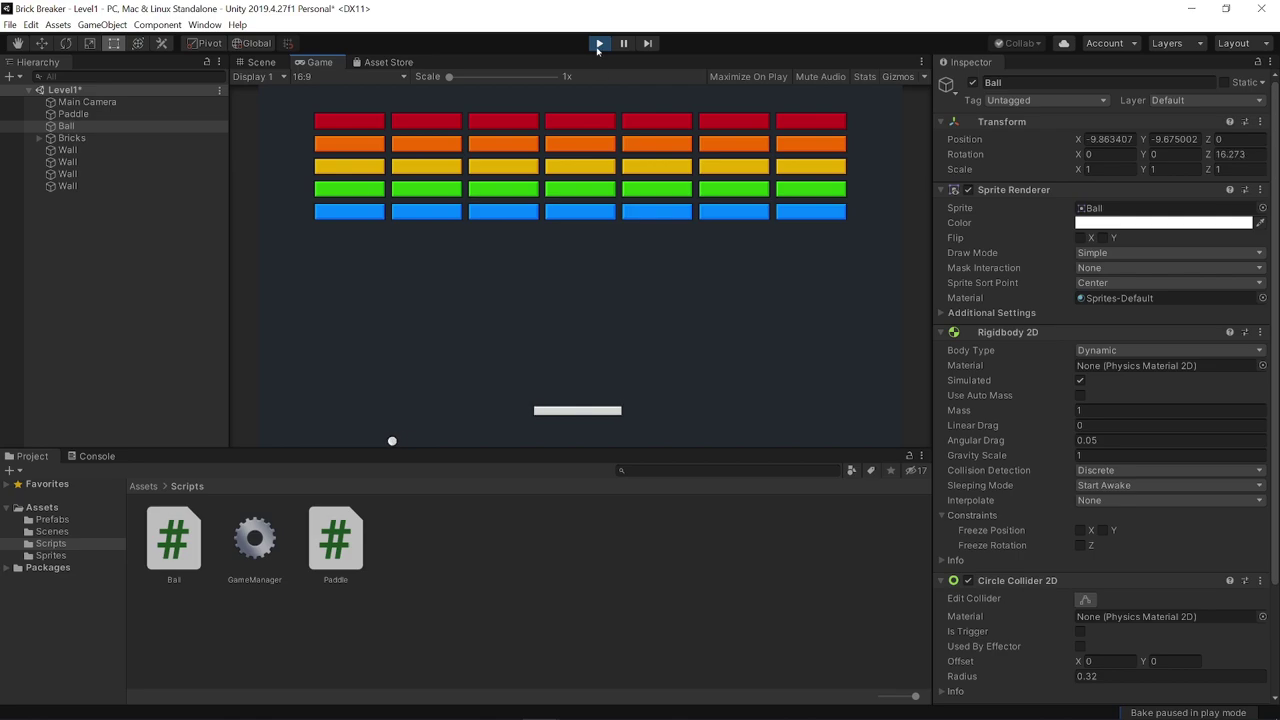
click(599, 44)
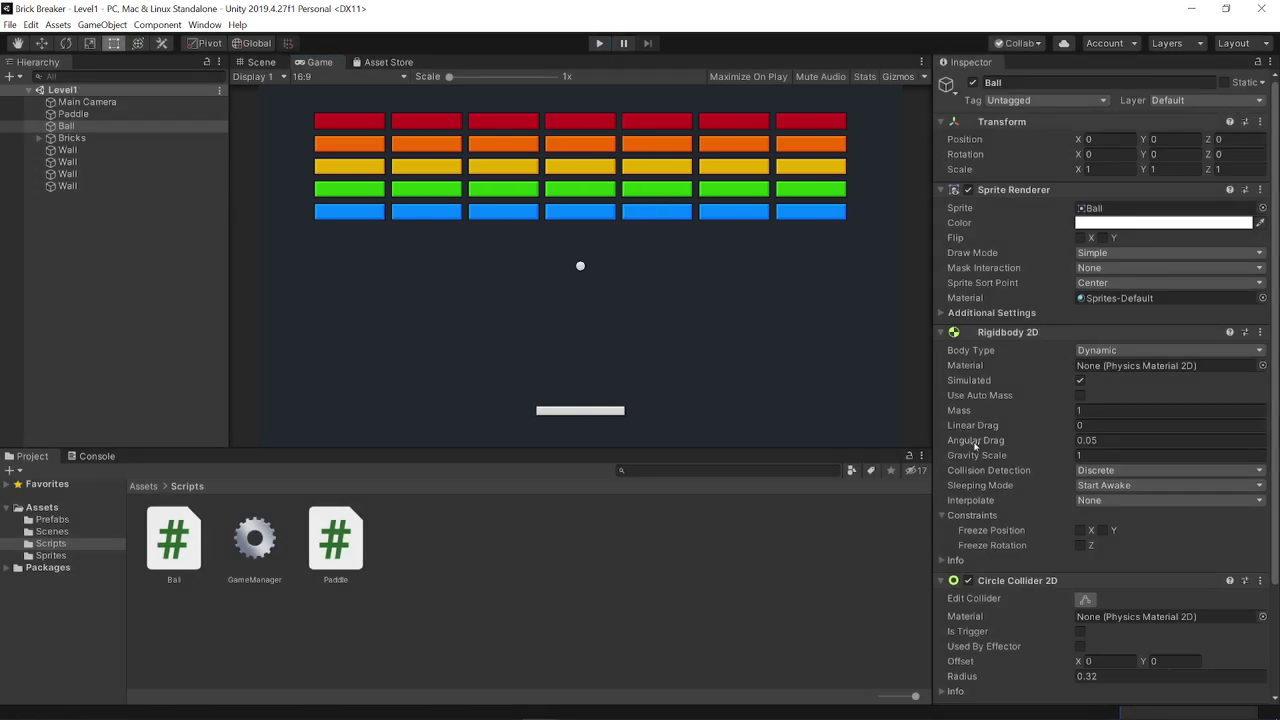
Set the Ball's Gravity Scale to 0, freeze Z rotation, and save Level1
click(1100, 455)
text(0)
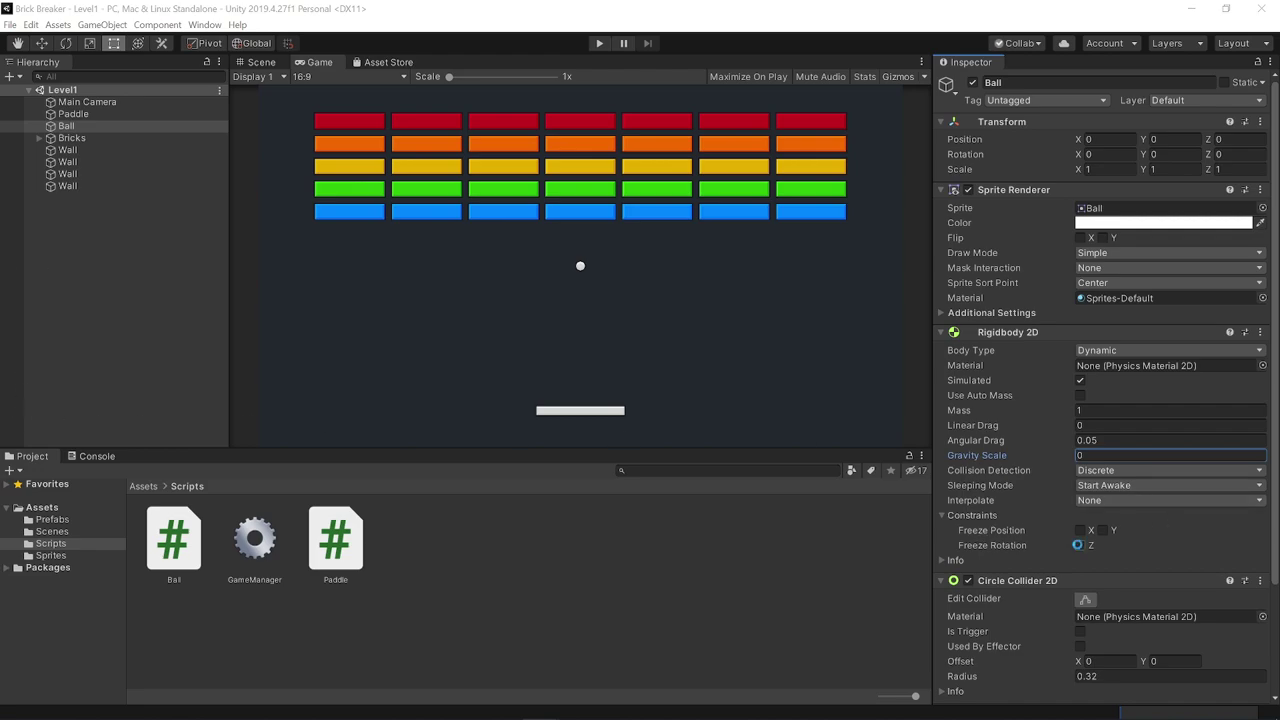
click(1081, 545)
key(ctrl+s)
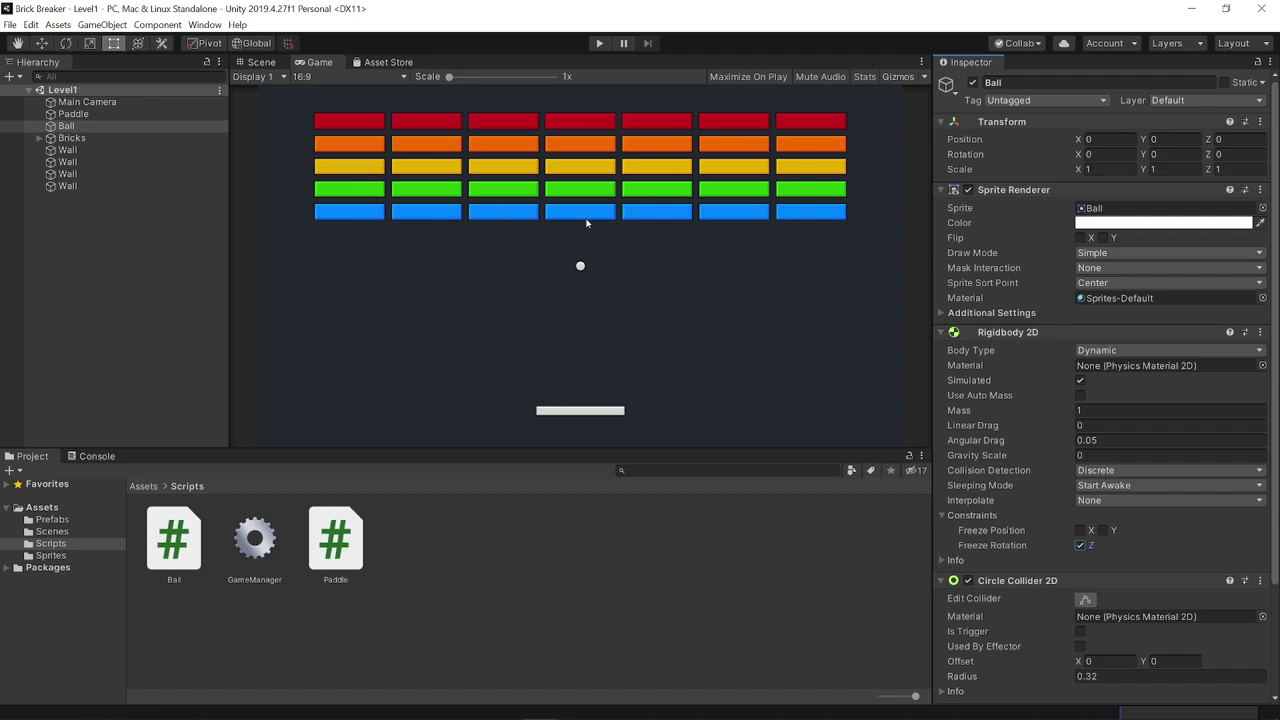
key(alt+Tab)
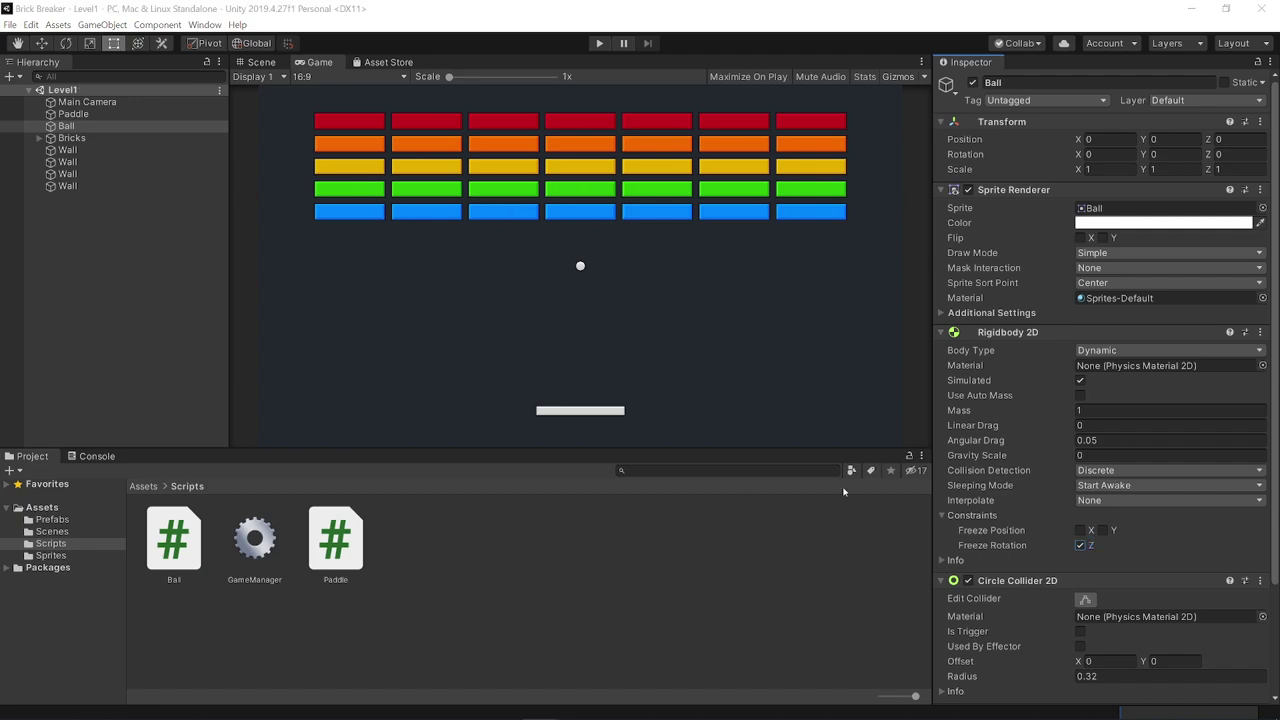
Set Angular Drag to 0, save Level1, and check Linear Drag and Mass
click(1107, 440)
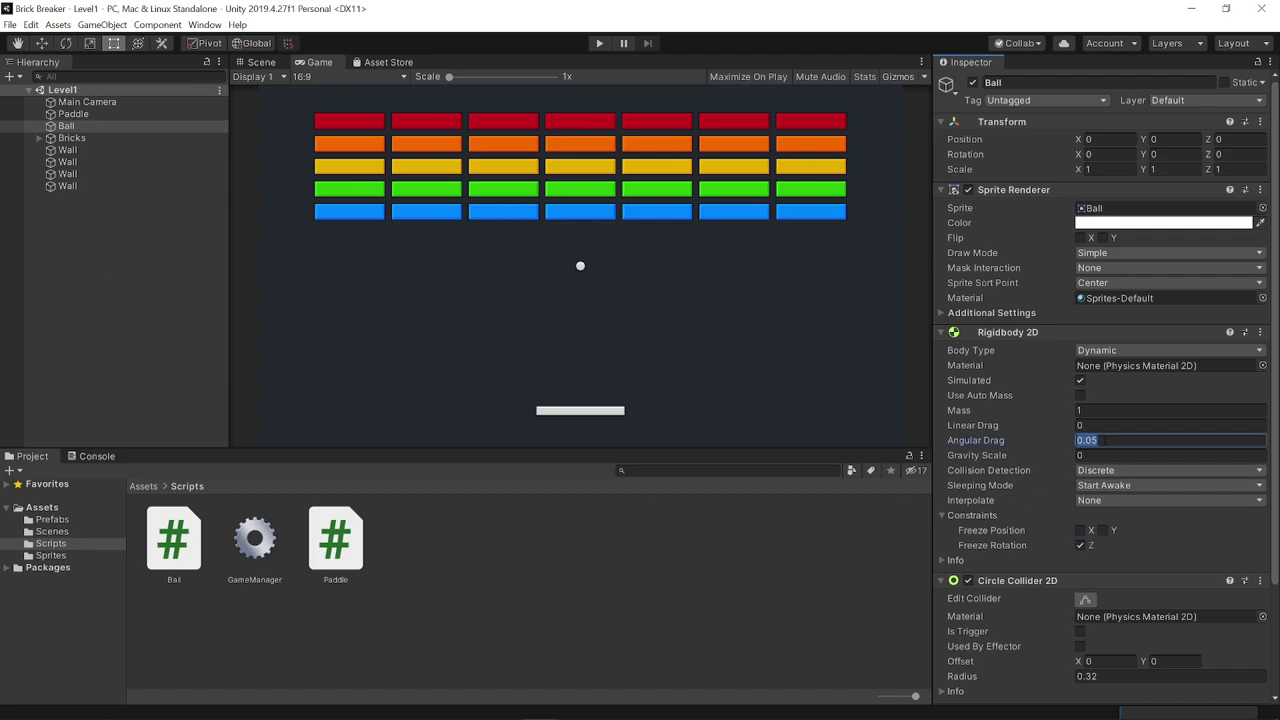
text(0)
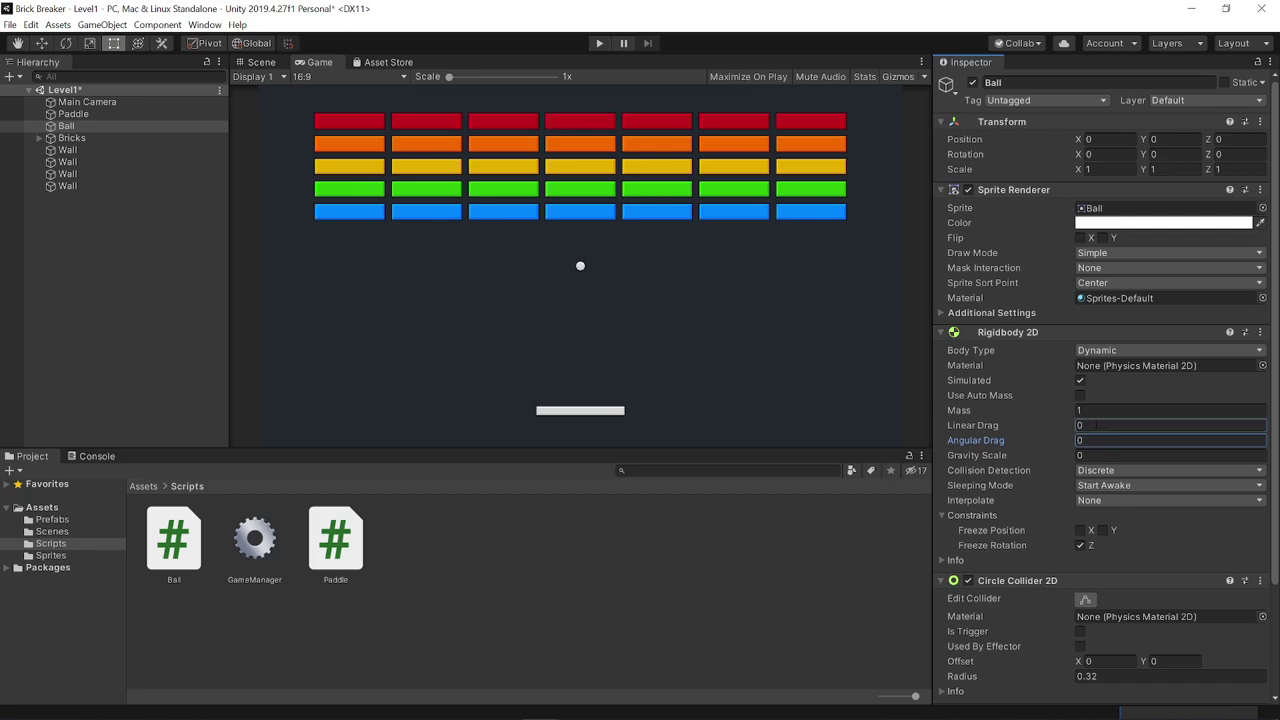
key(ctrl+s)
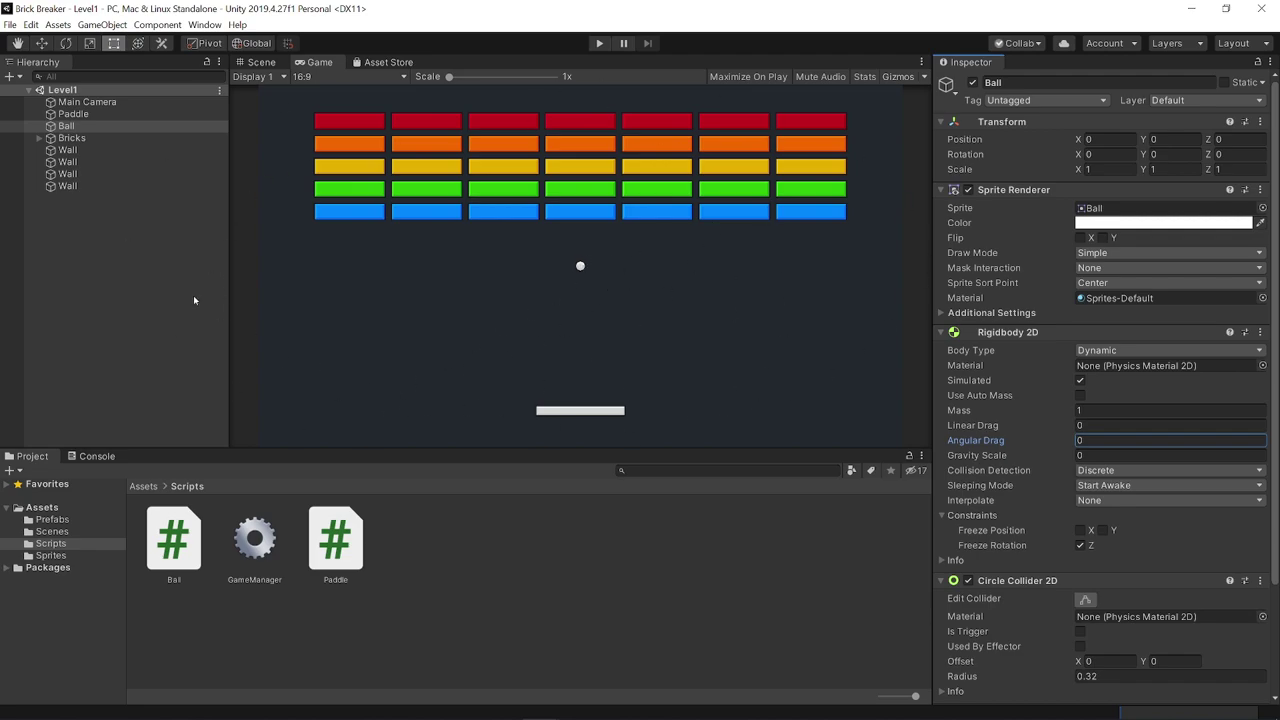
click(1091, 425)
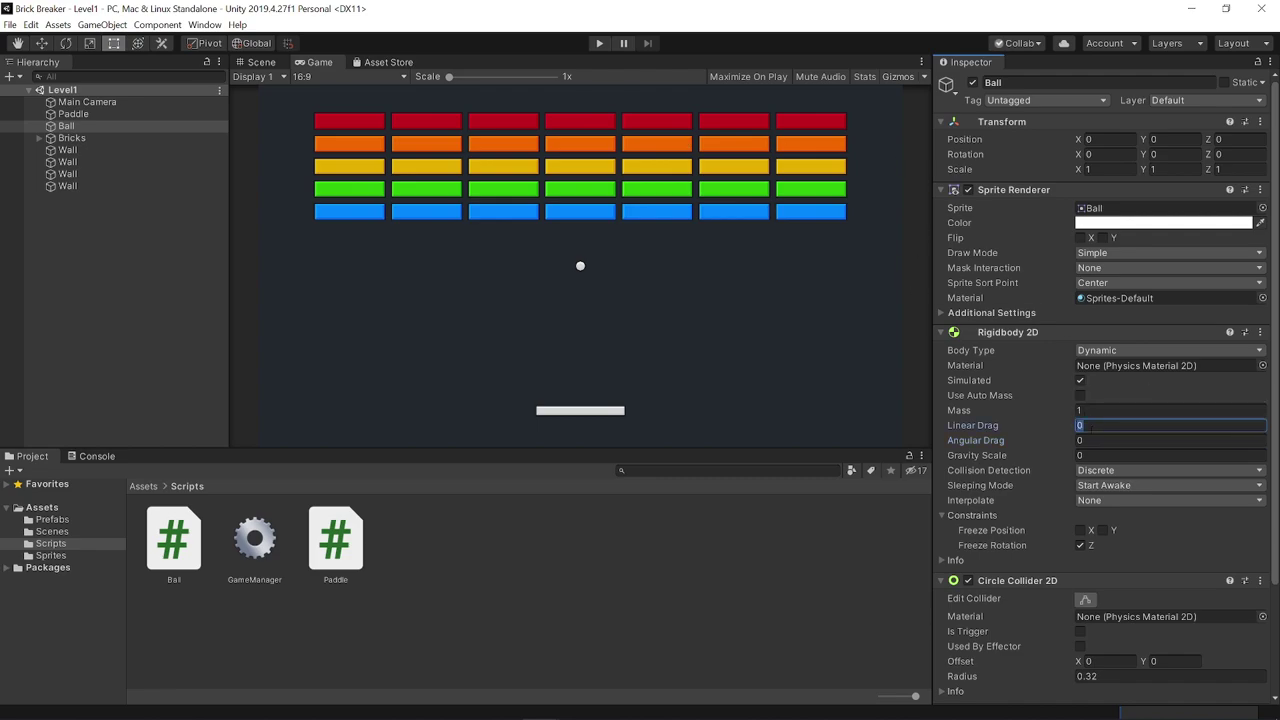
click(1091, 410)
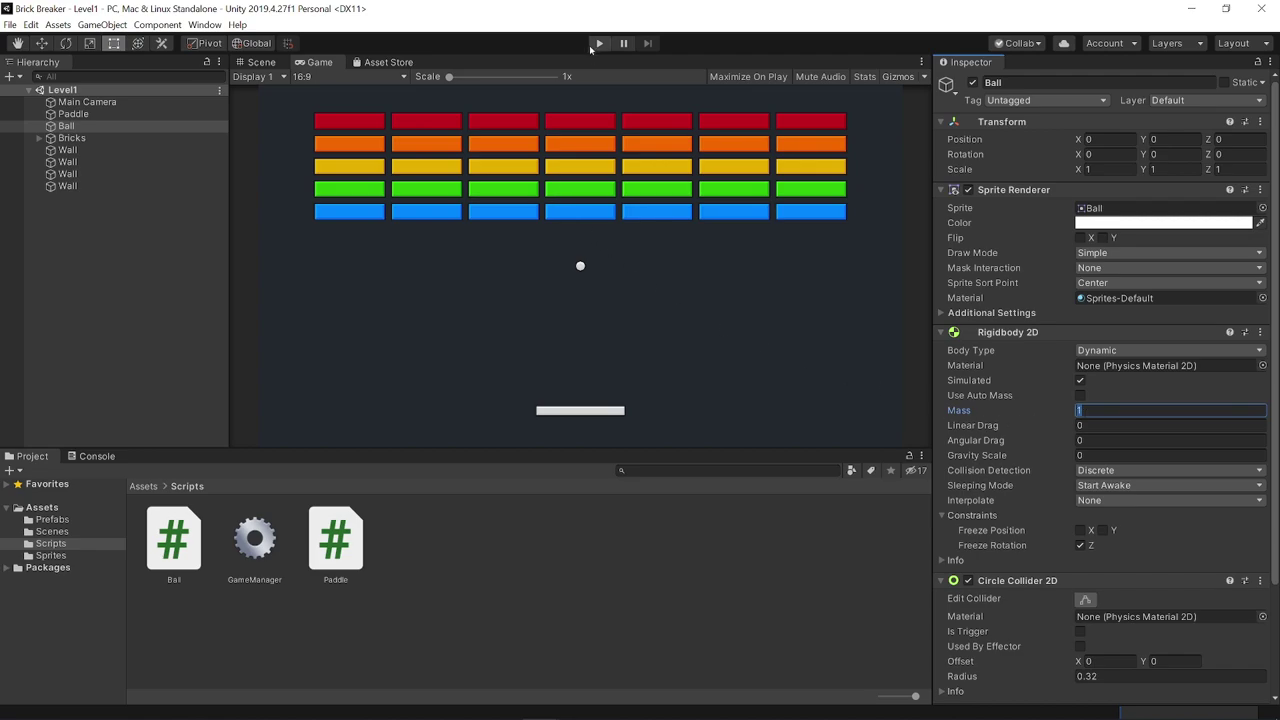
Play-test several times, steering the paddle with the Left and Right arrow keys, then stop
click(598, 44)
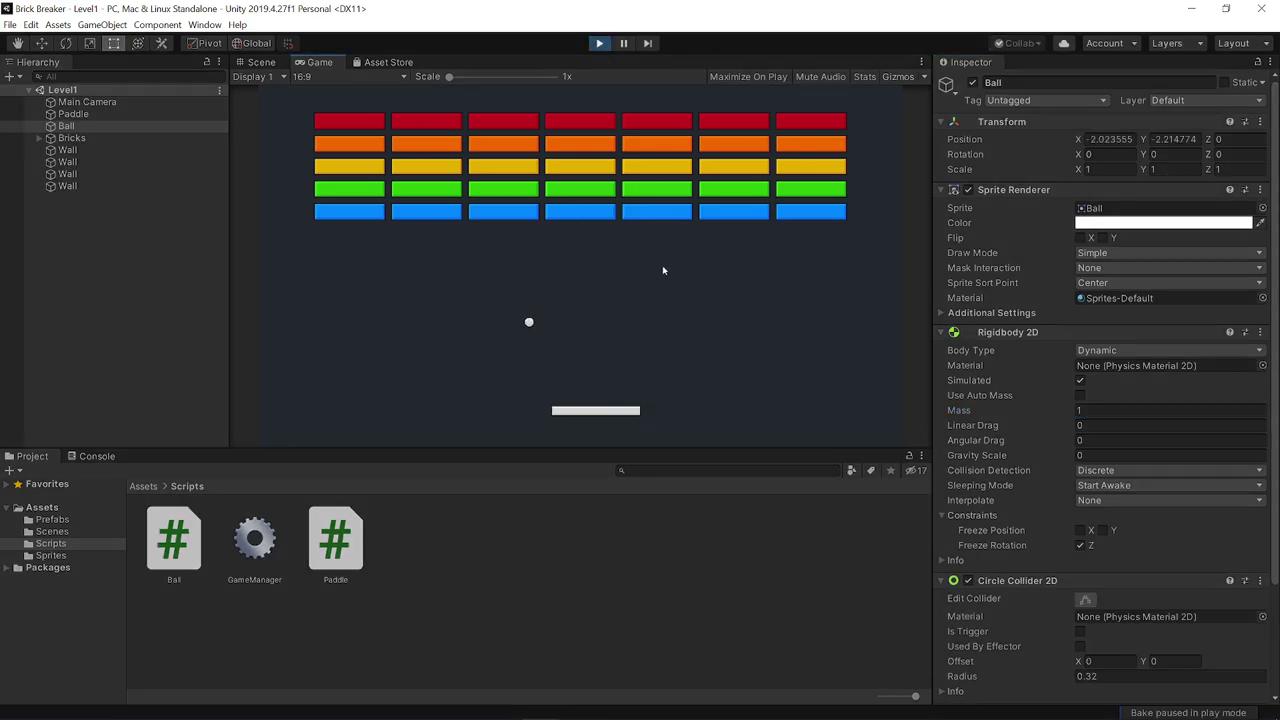
key(Left)
key(Right)
key(Left)
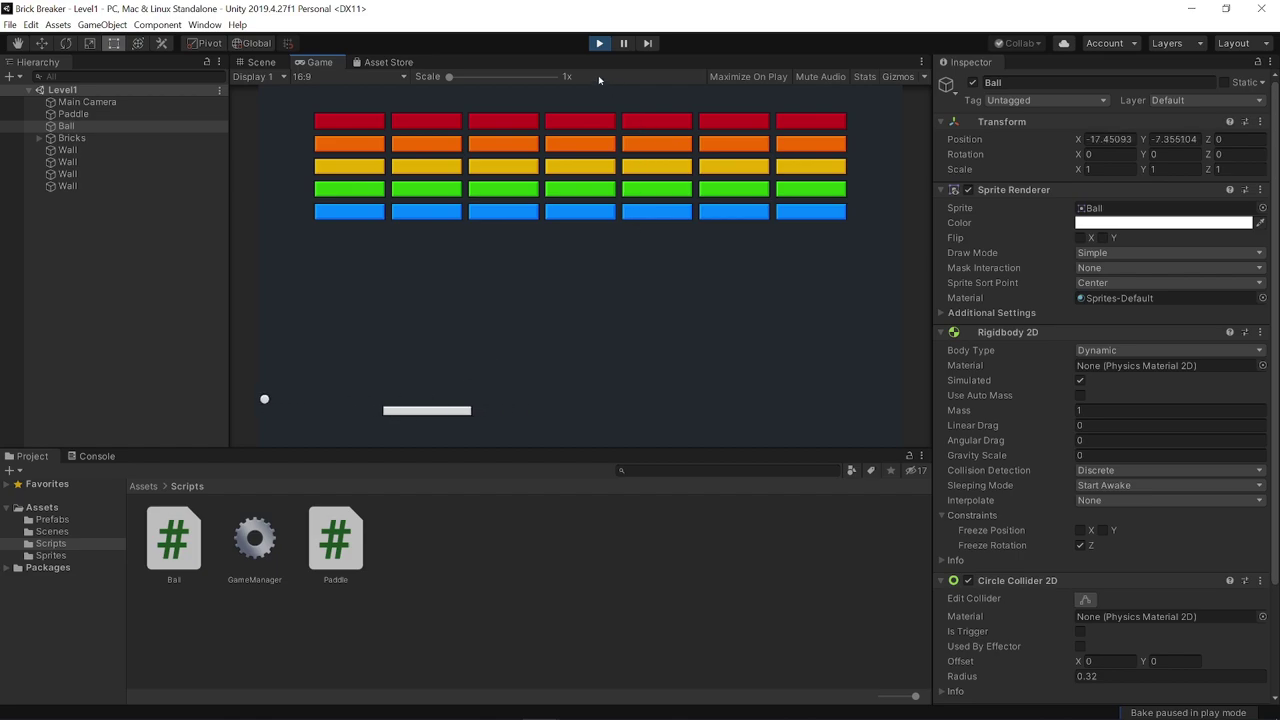
click(599, 43)
click(598, 43)
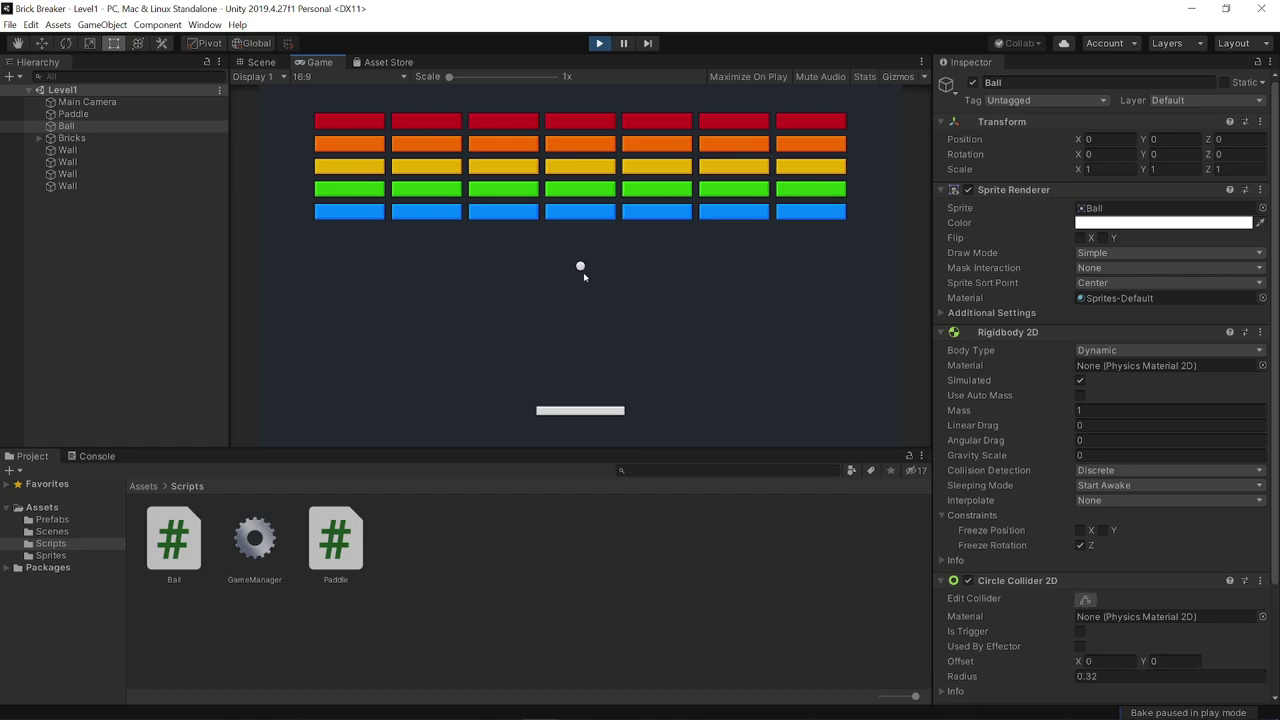
key(Left)
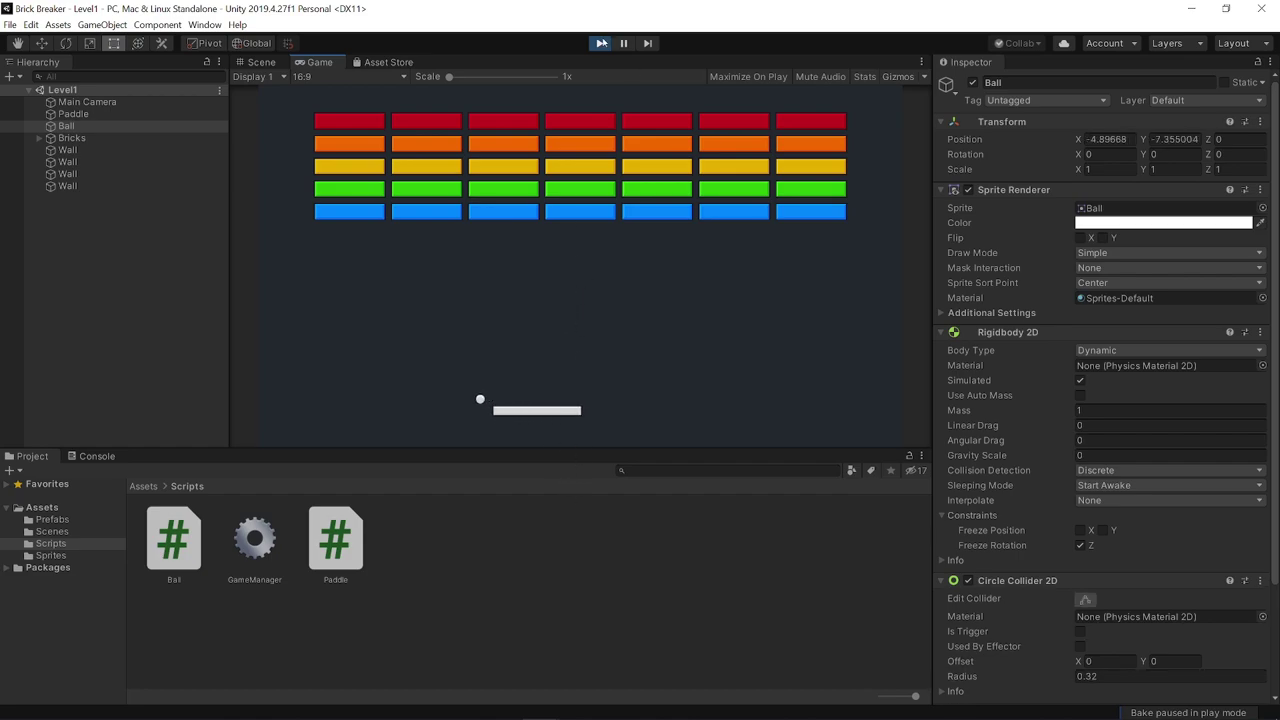
key(ctrl+p)
click(599, 43)
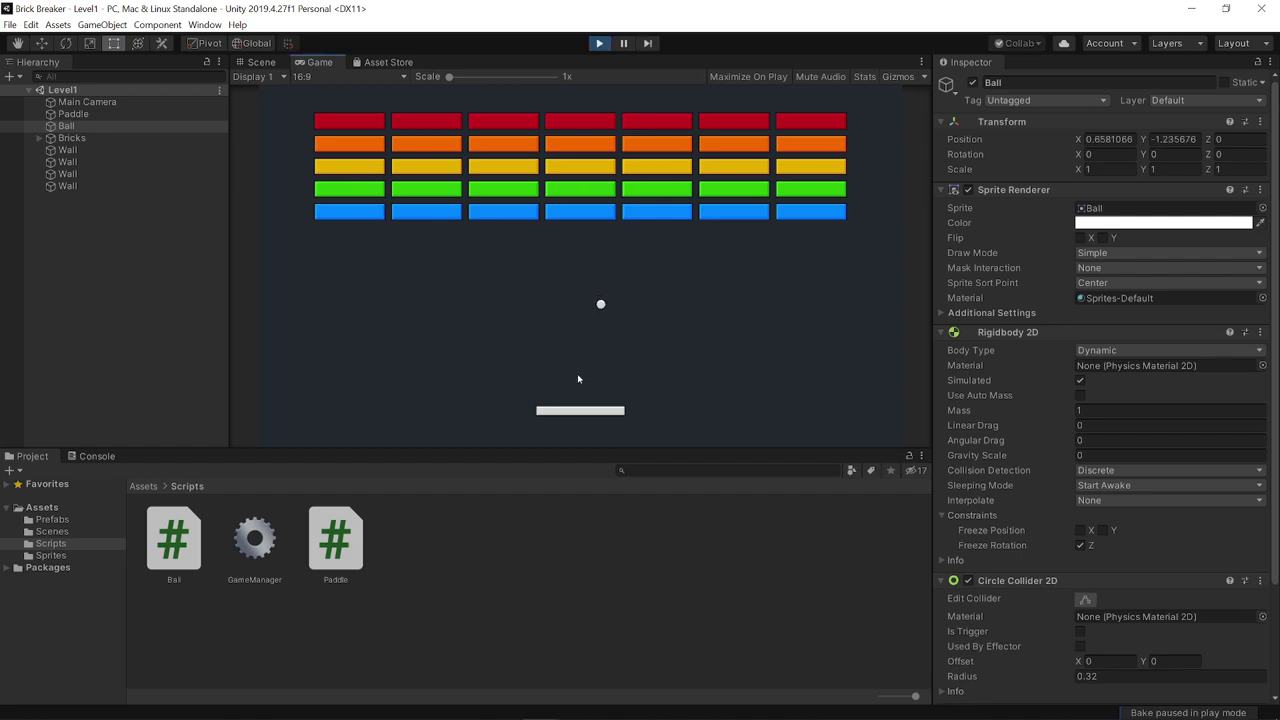
key(Right)
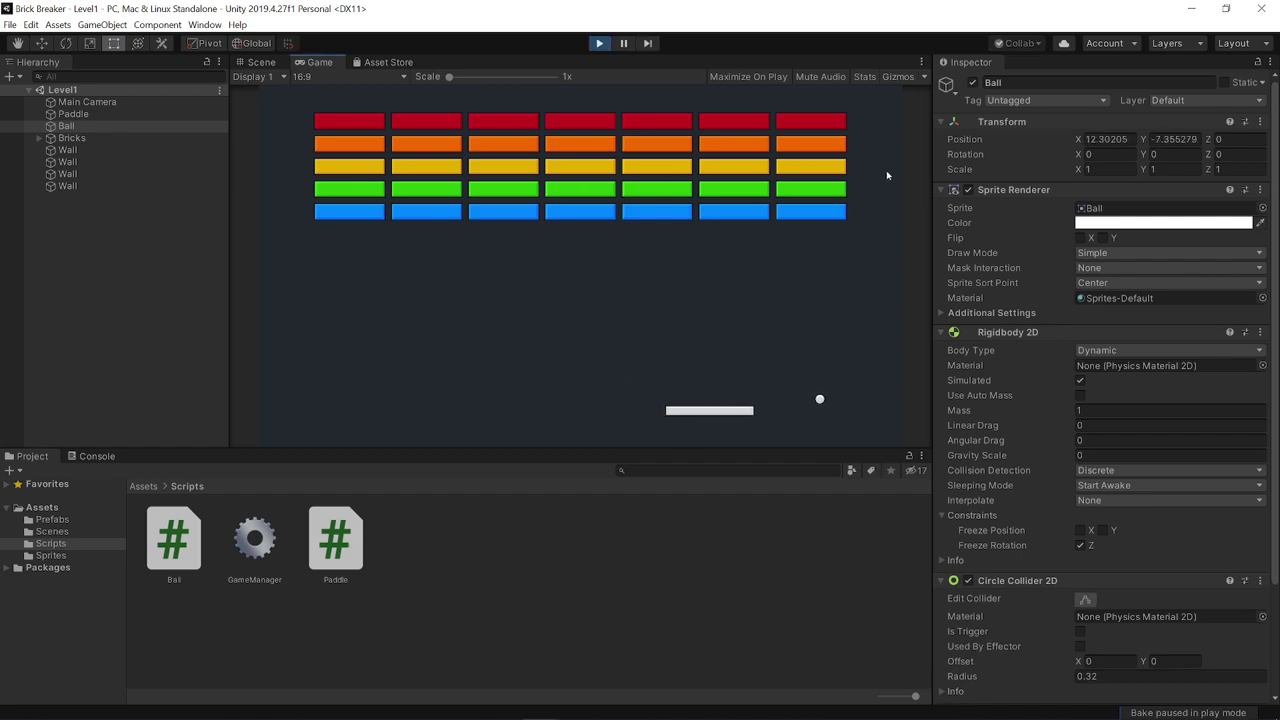
key(Left)
key(Left)
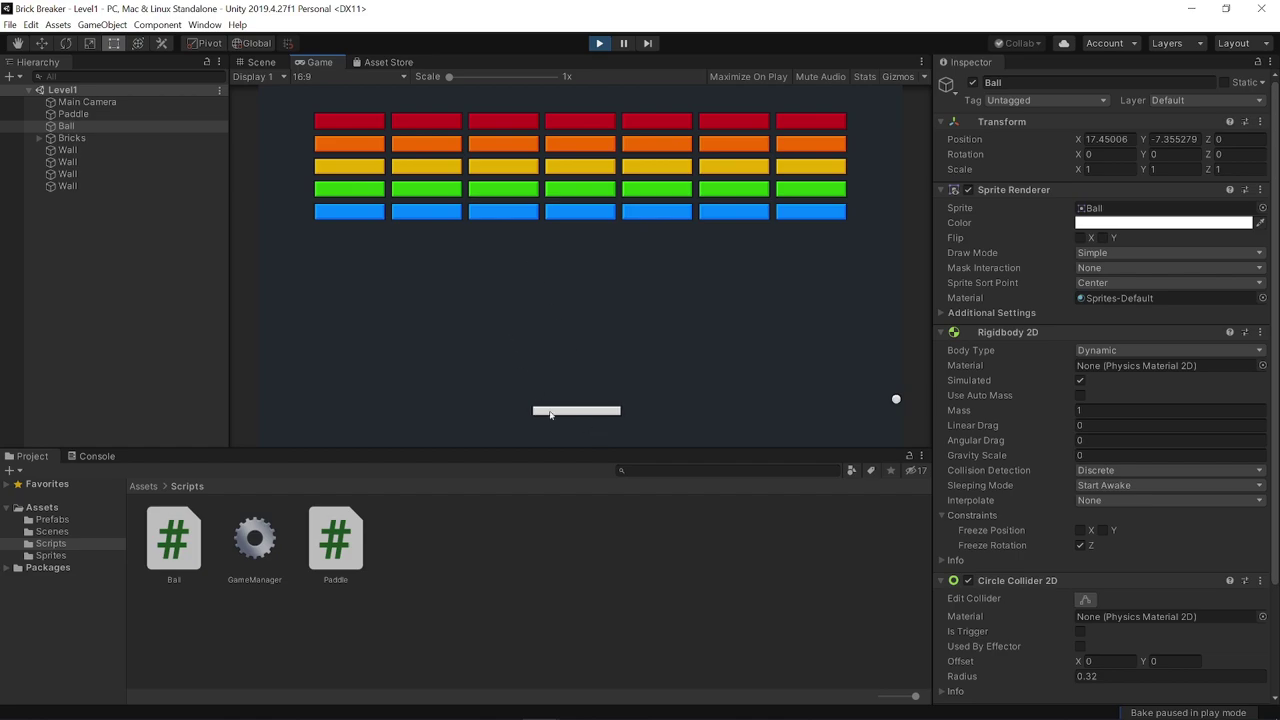
key(Right)
click(599, 43)
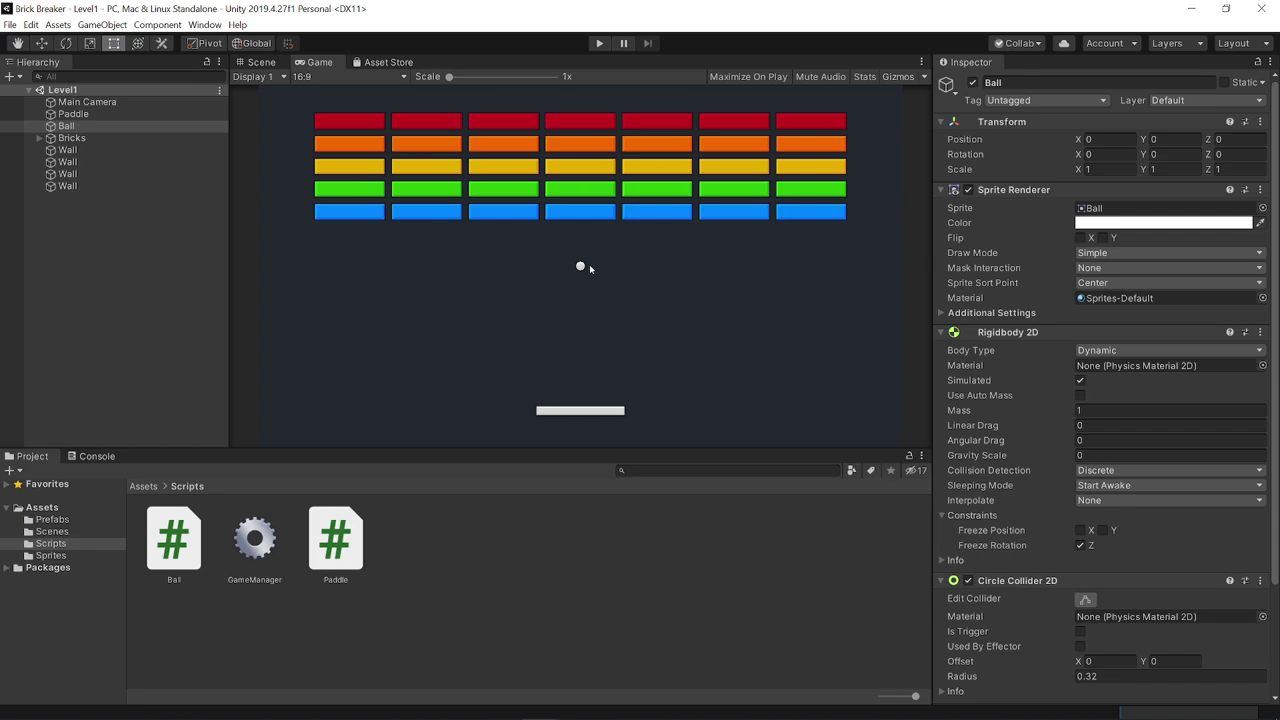
Create a folder named Physics in Assets
click(44, 508)
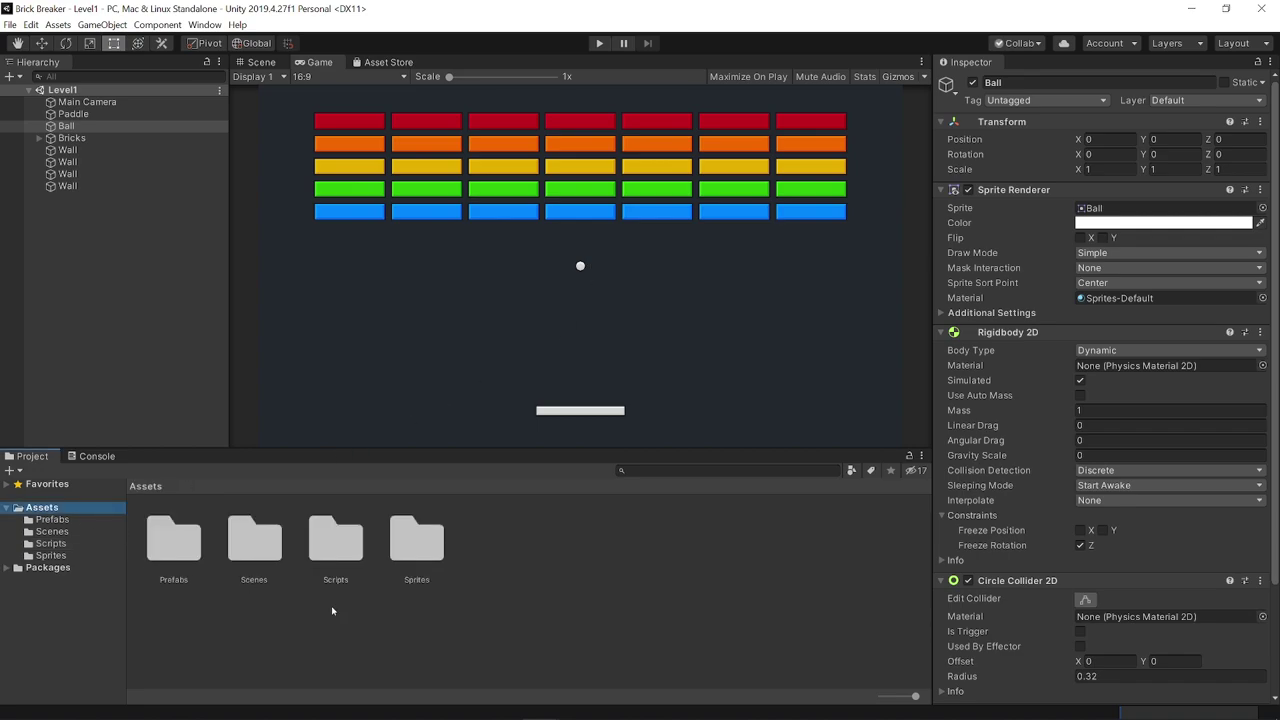
right_click(314, 636)
mouse_move(374, 300)
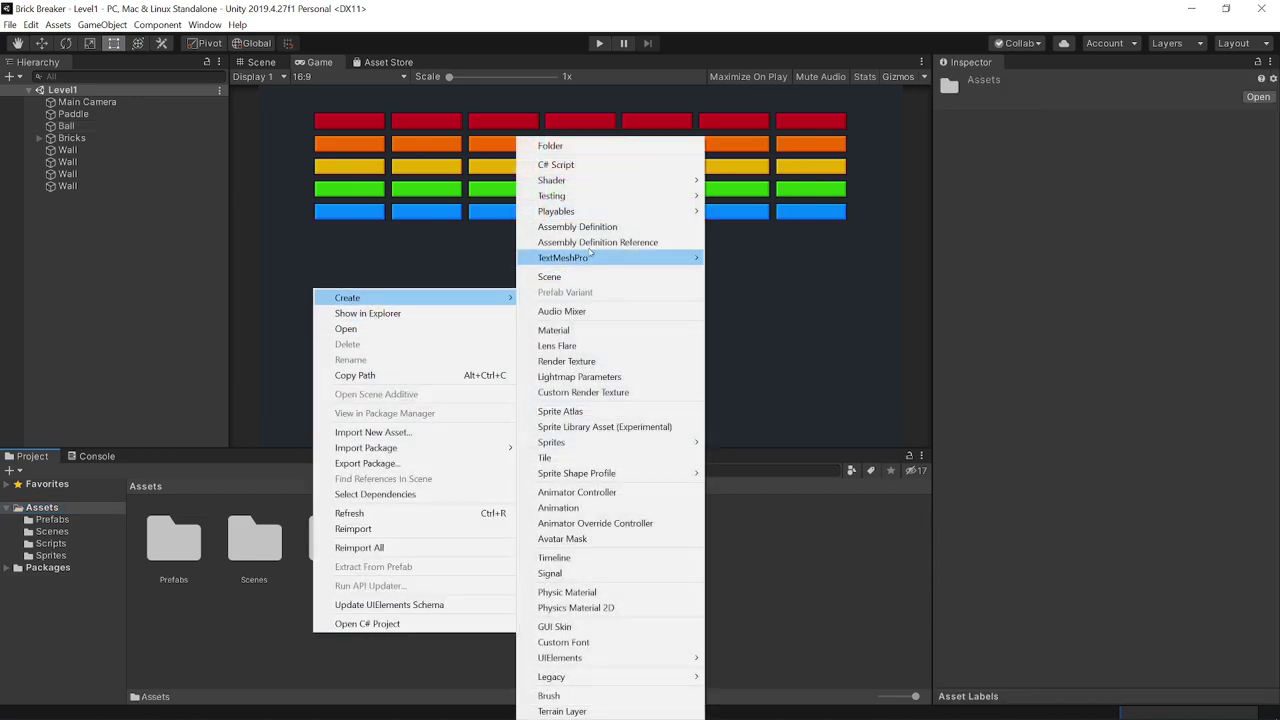
click(552, 146)
text(Phy)
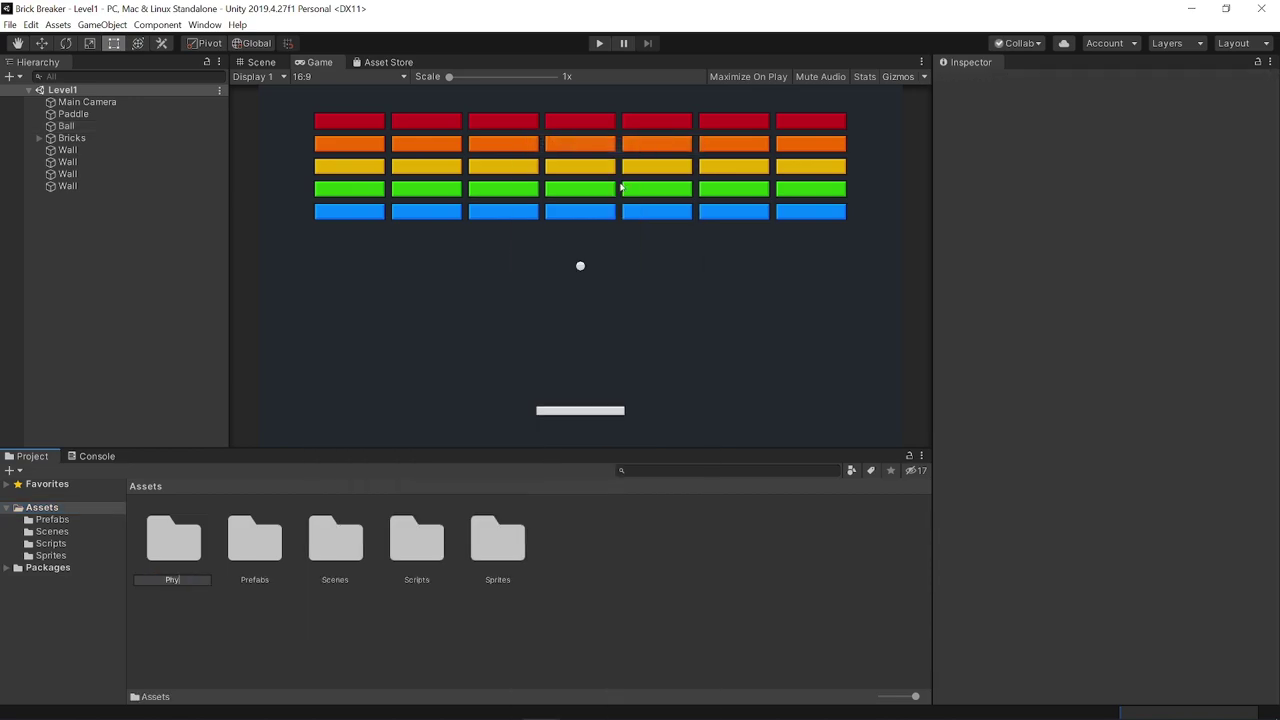
text(sics)
key(Return)
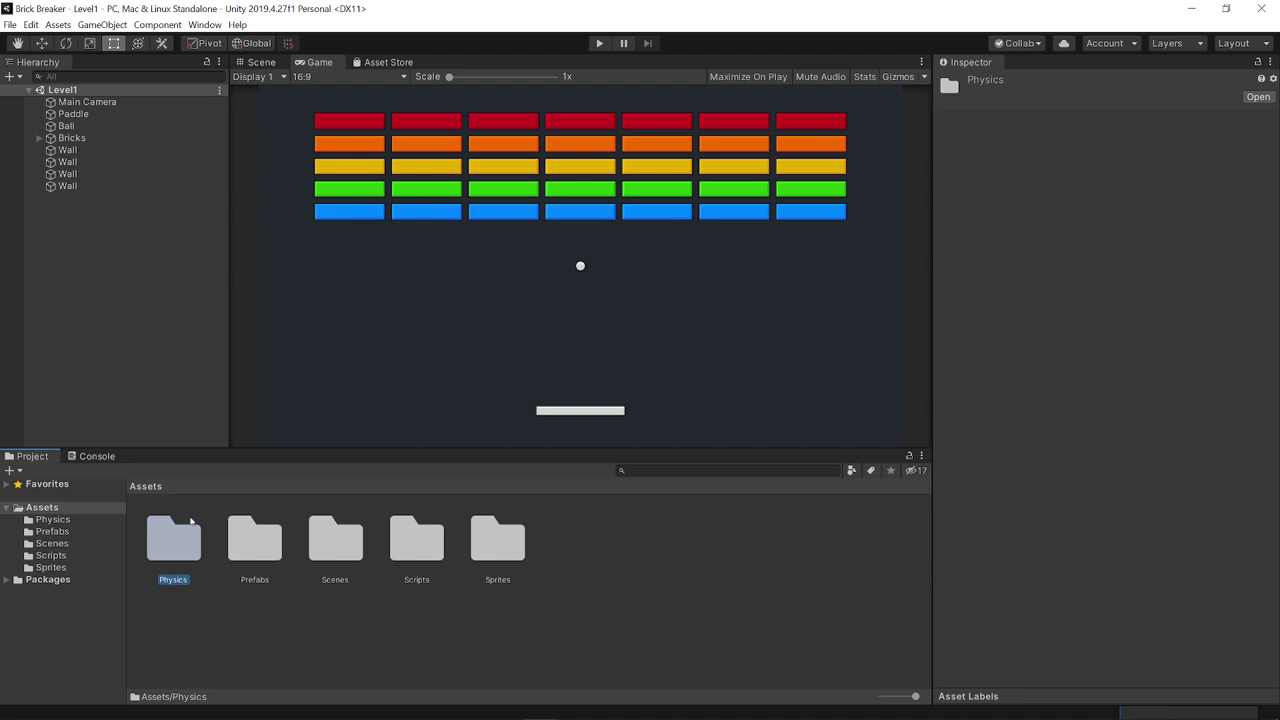
Create a Physics Material 2D named Bouncy inside the Physics folder
double_click(196, 532)
right_click(239, 568)
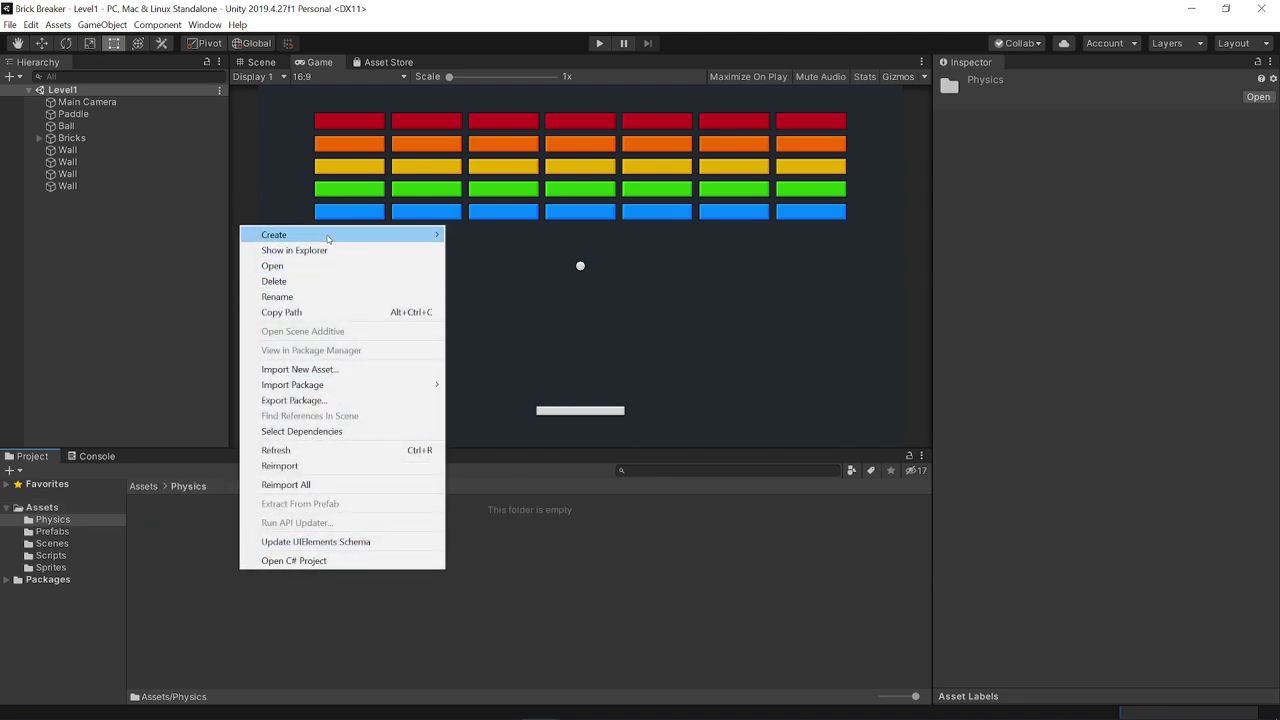
mouse_move(328, 238)
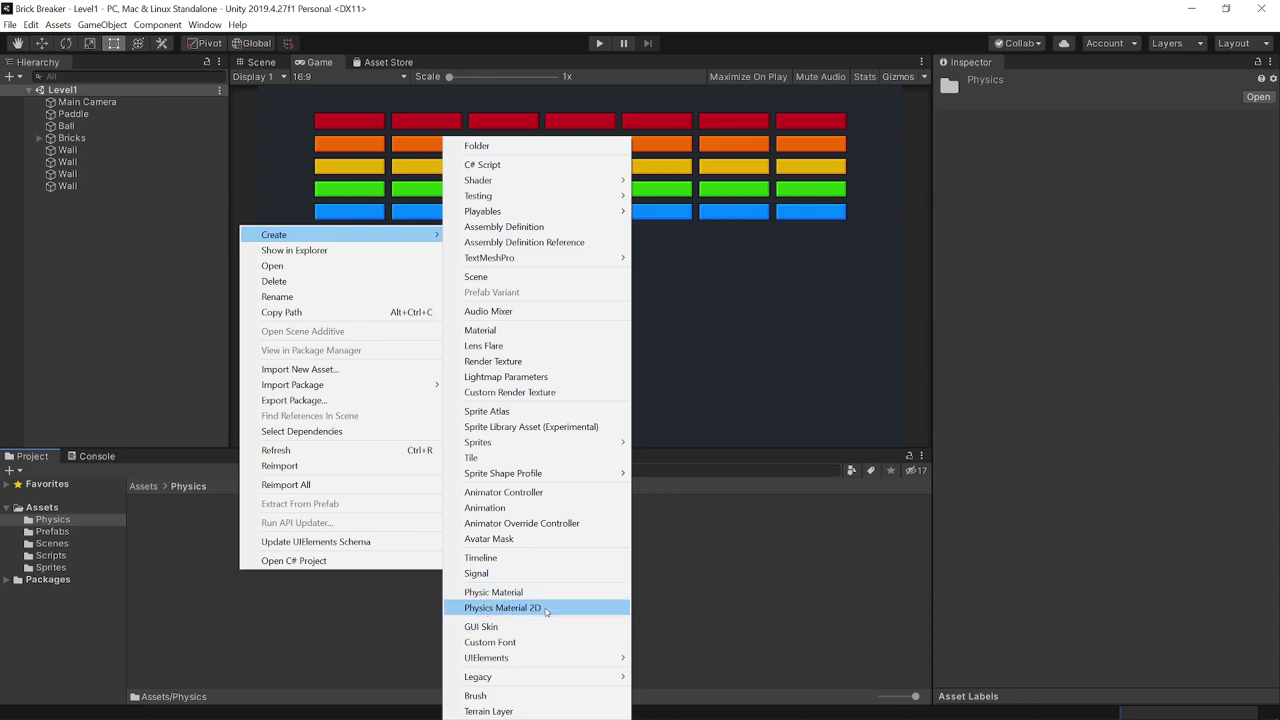
click(509, 611)
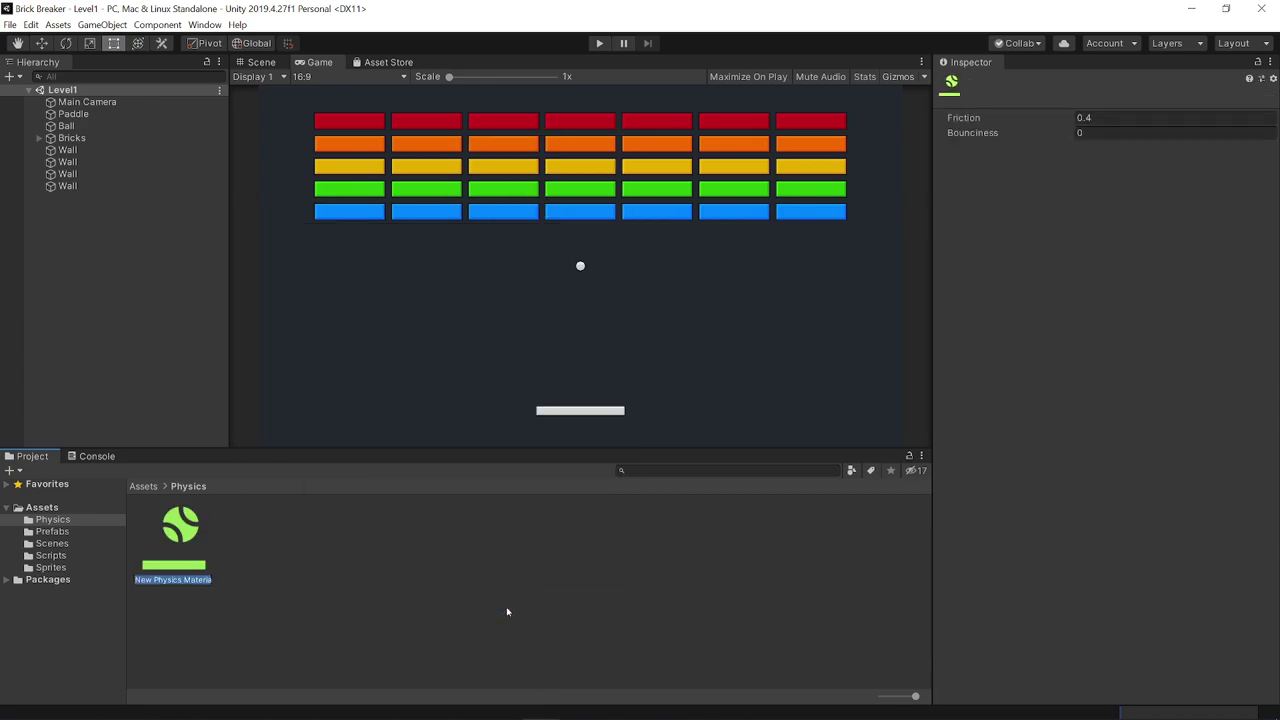
text(Bouncy)
key(Return)
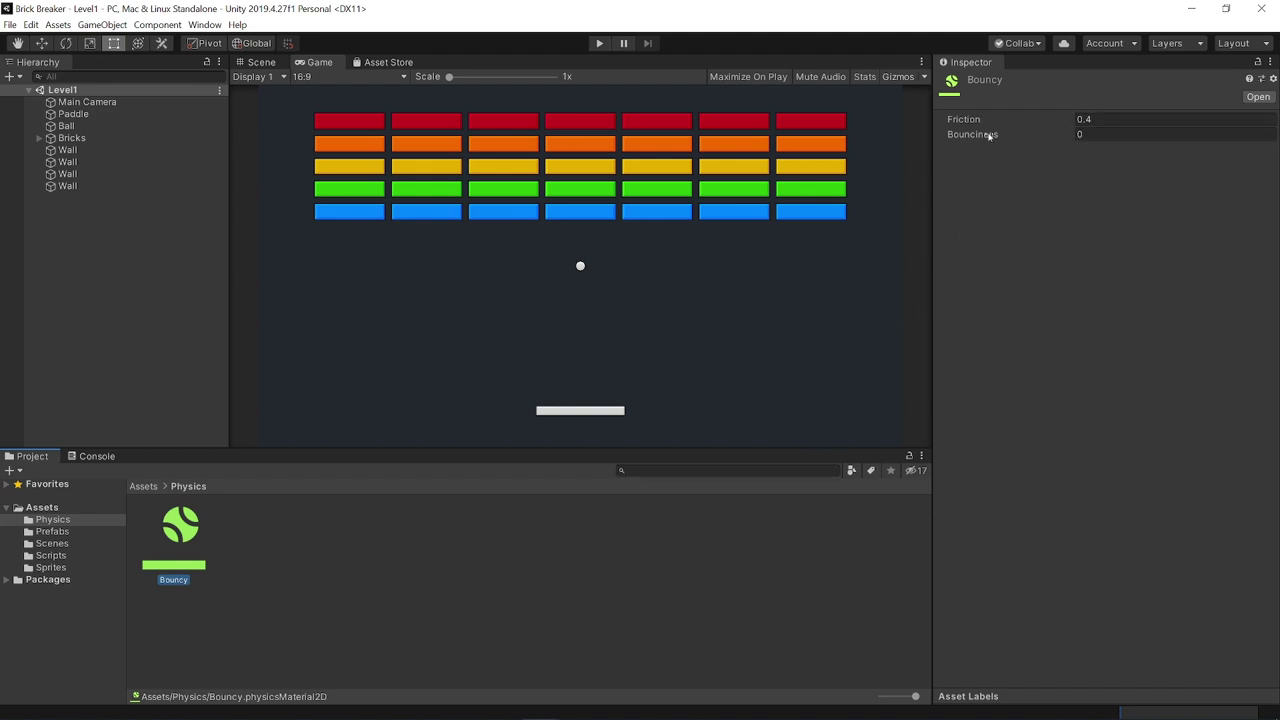
Set Bouncy's Friction to 0 and Bounciness to 1
click(1103, 118)
text(0)
key(Tab)
text(1)
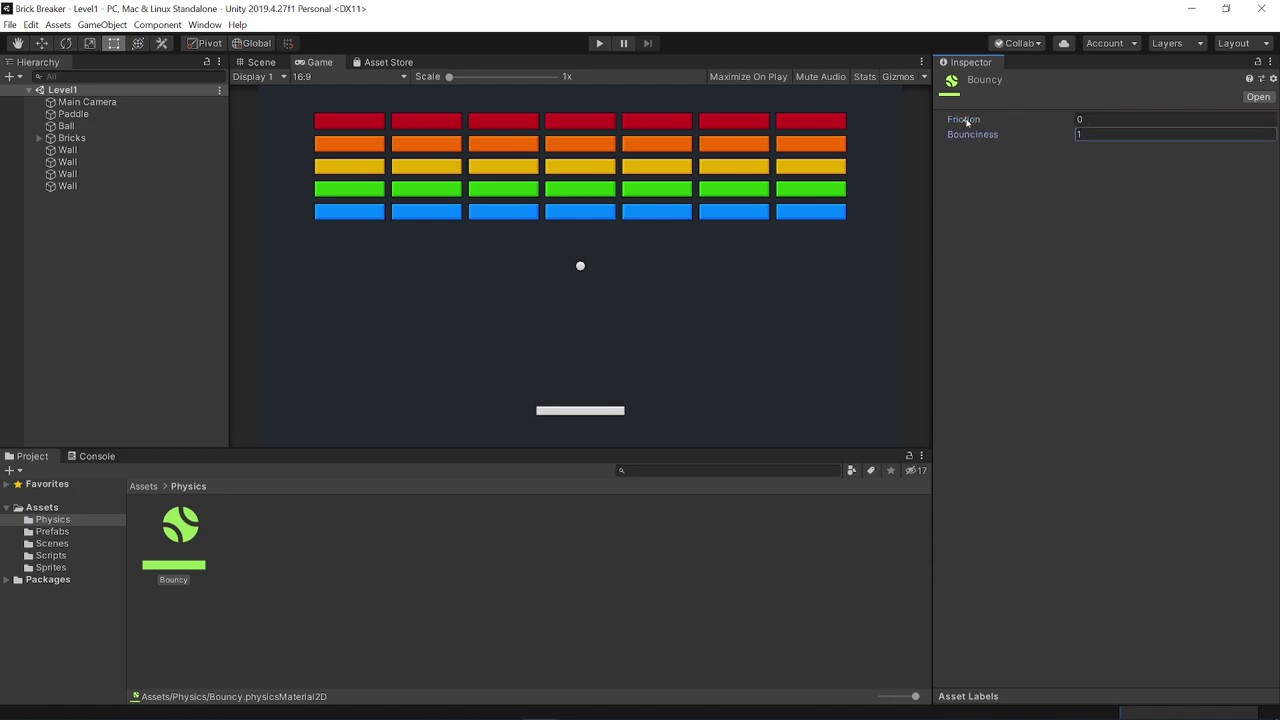
click(1079, 134)
Assign the Bouncy physics material to the Ball's Rigidbody 2D Material slot
click(68, 126)
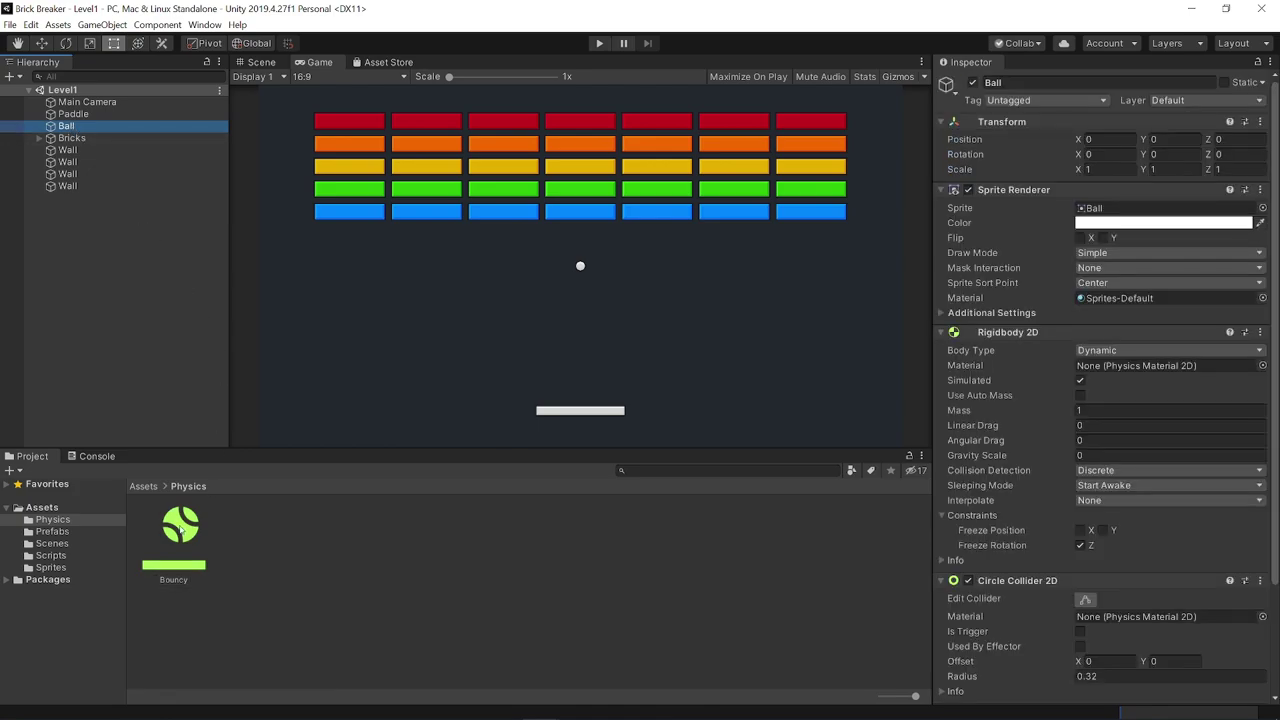
drag(180, 530, 185, 528)
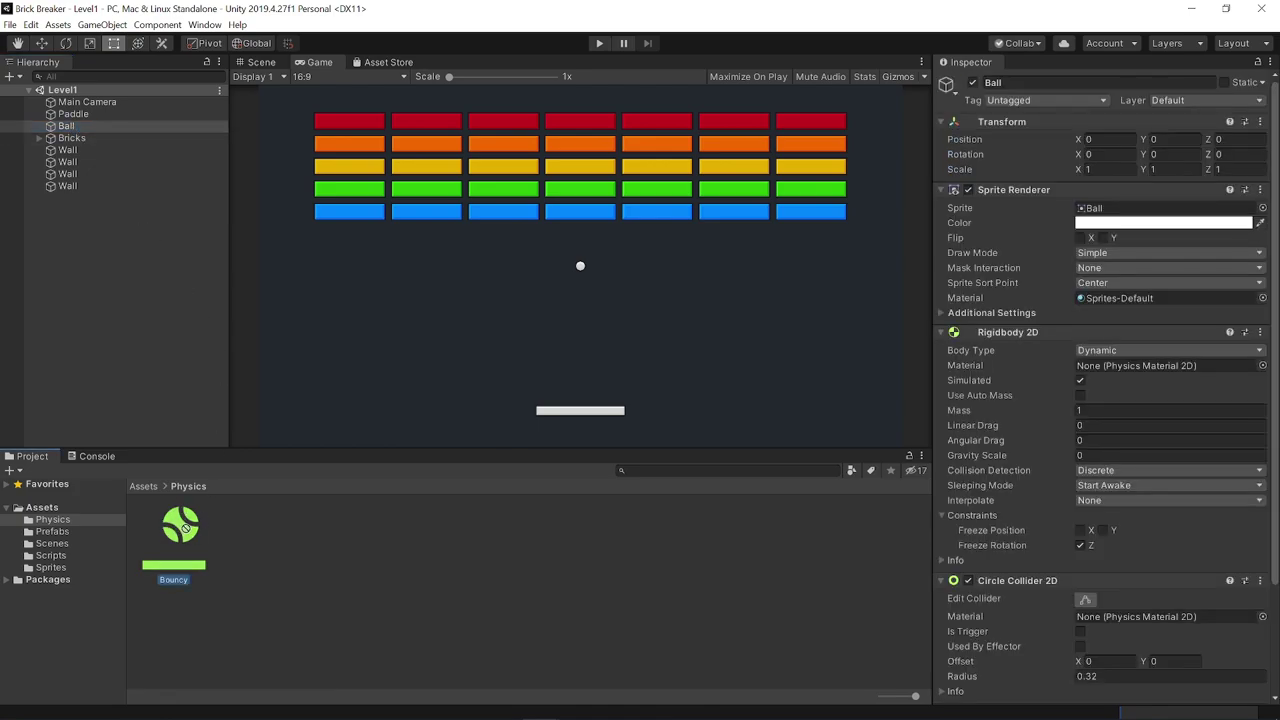
drag(185, 528, 1123, 368)
Test-play the game with the bouncy ball, checking Bouncy and Ball settings, then stop
click(599, 43)
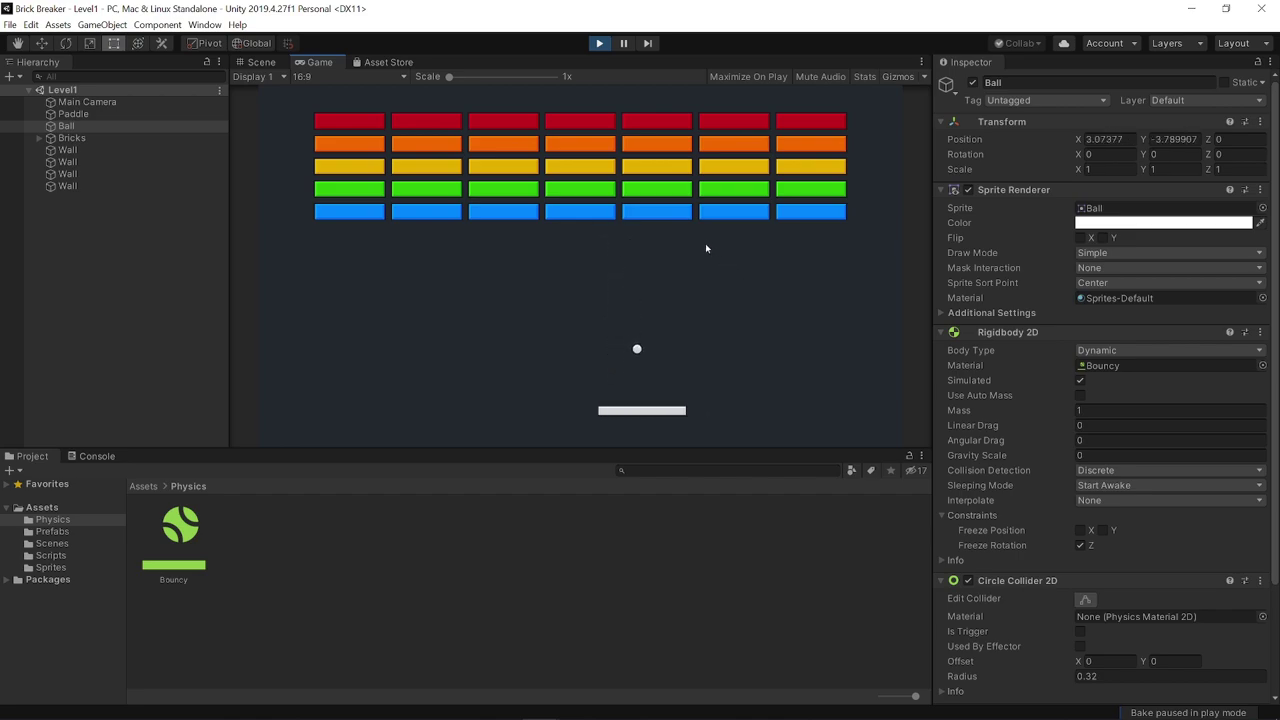
click(180, 530)
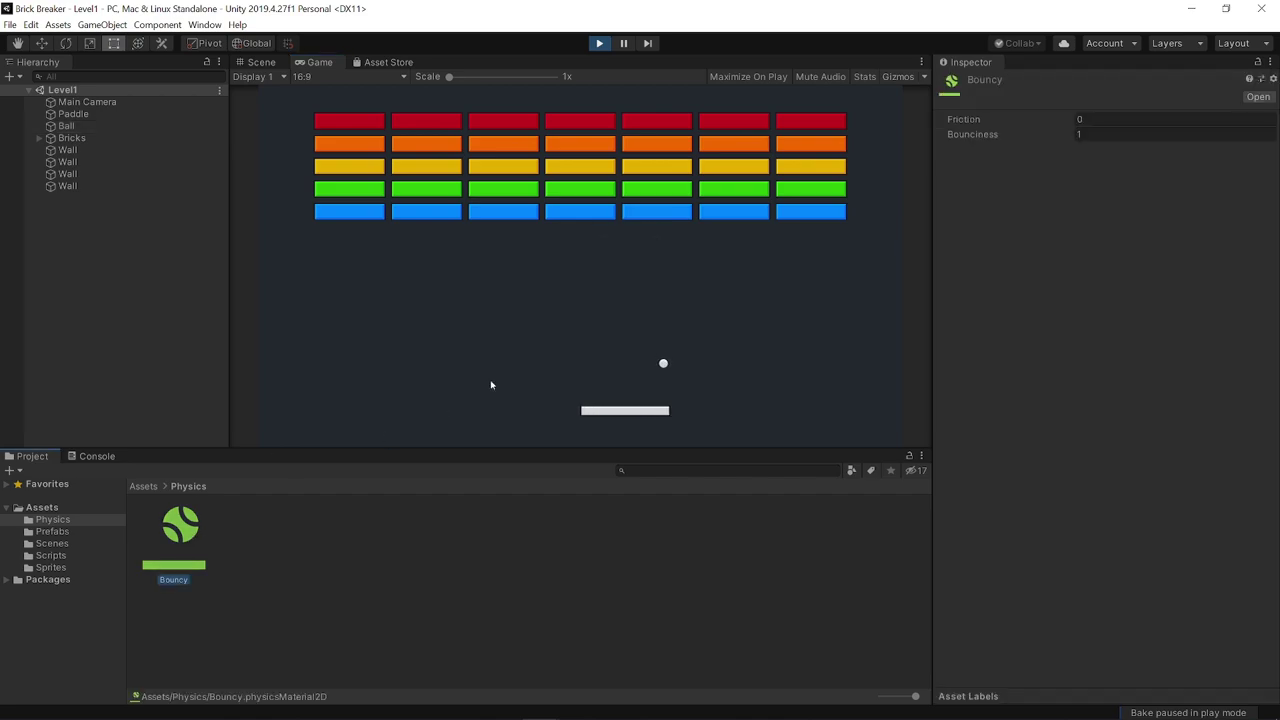
click(70, 127)
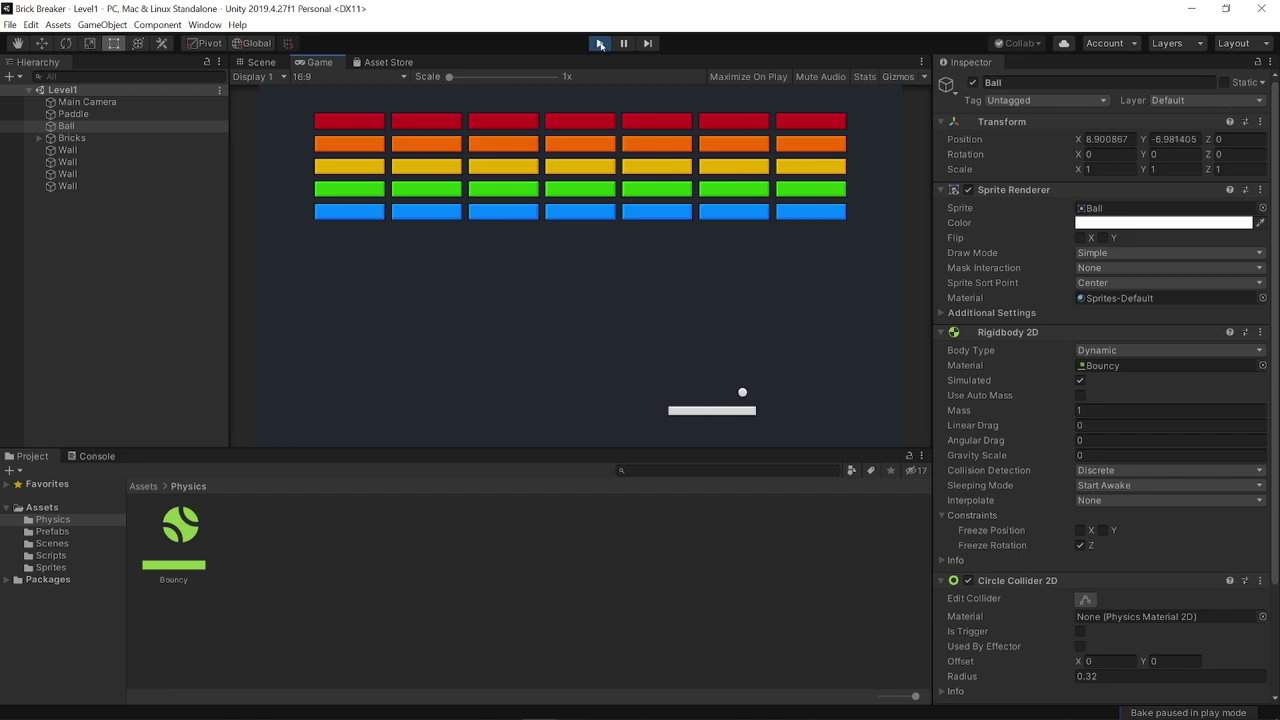
click(600, 44)
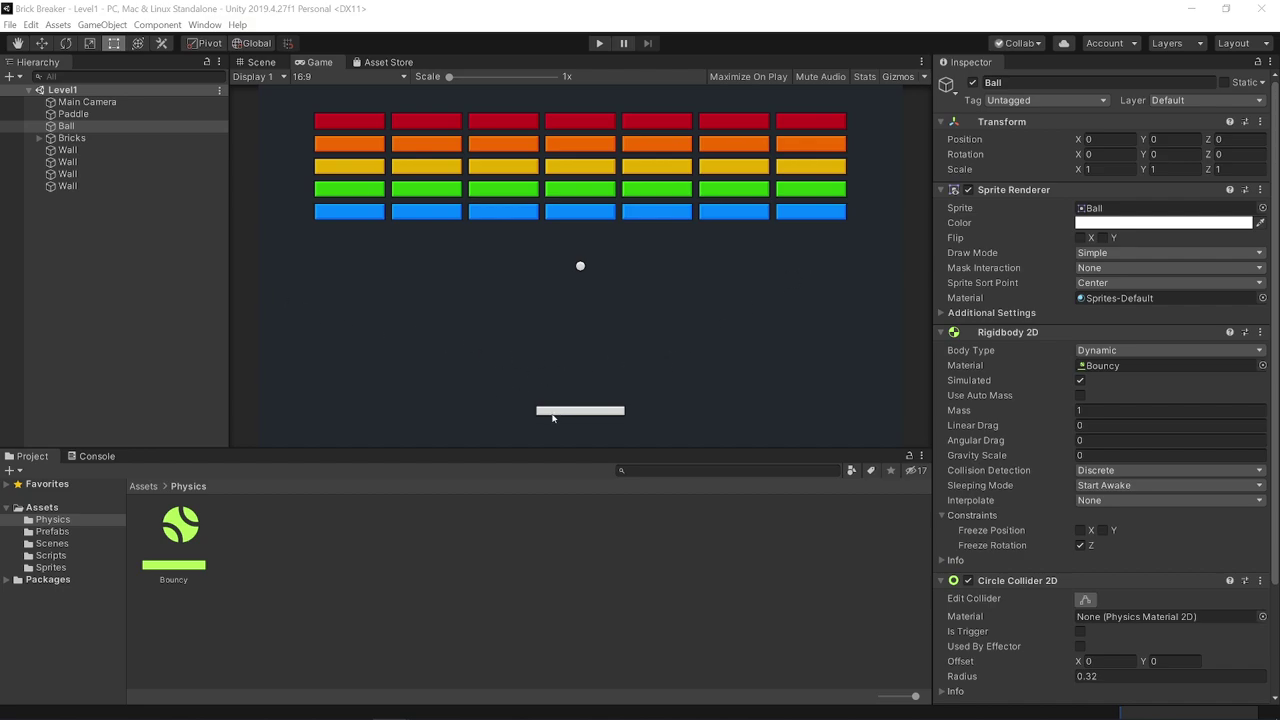
Open Paddle.cs from Assets > Scripts in VS Code and place the cursor on its last line
click(52, 556)
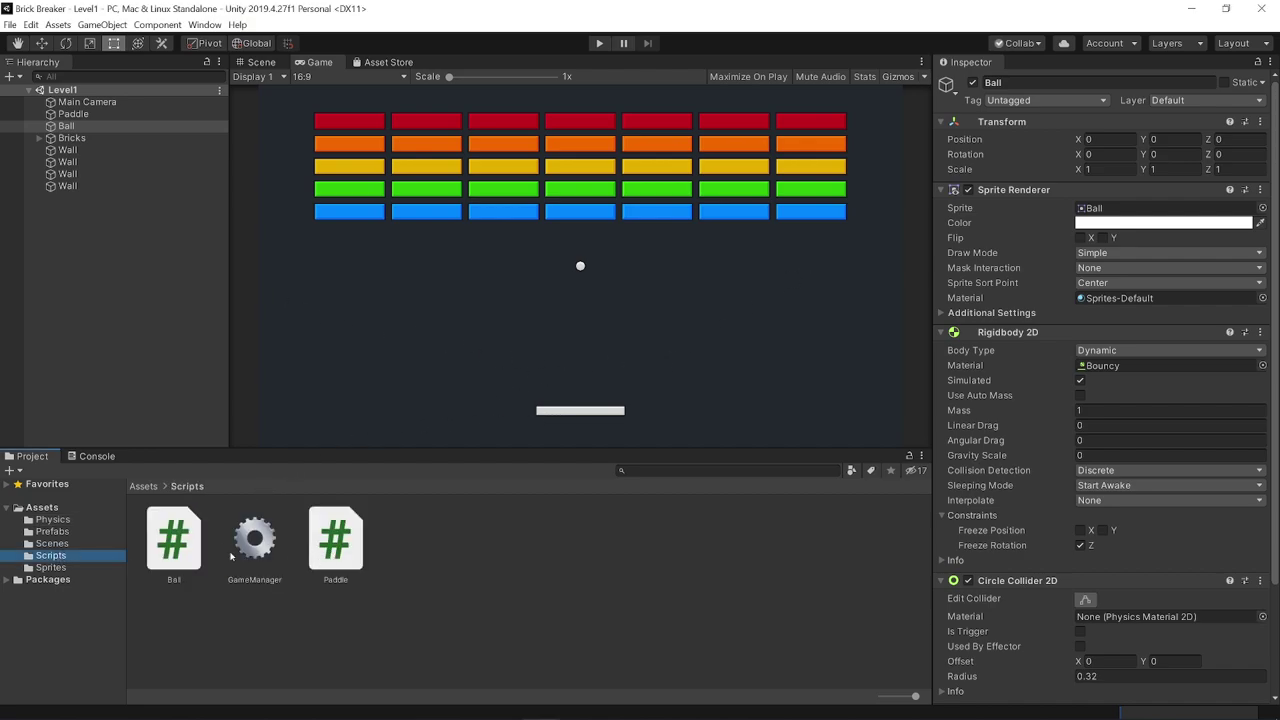
double_click(340, 540)
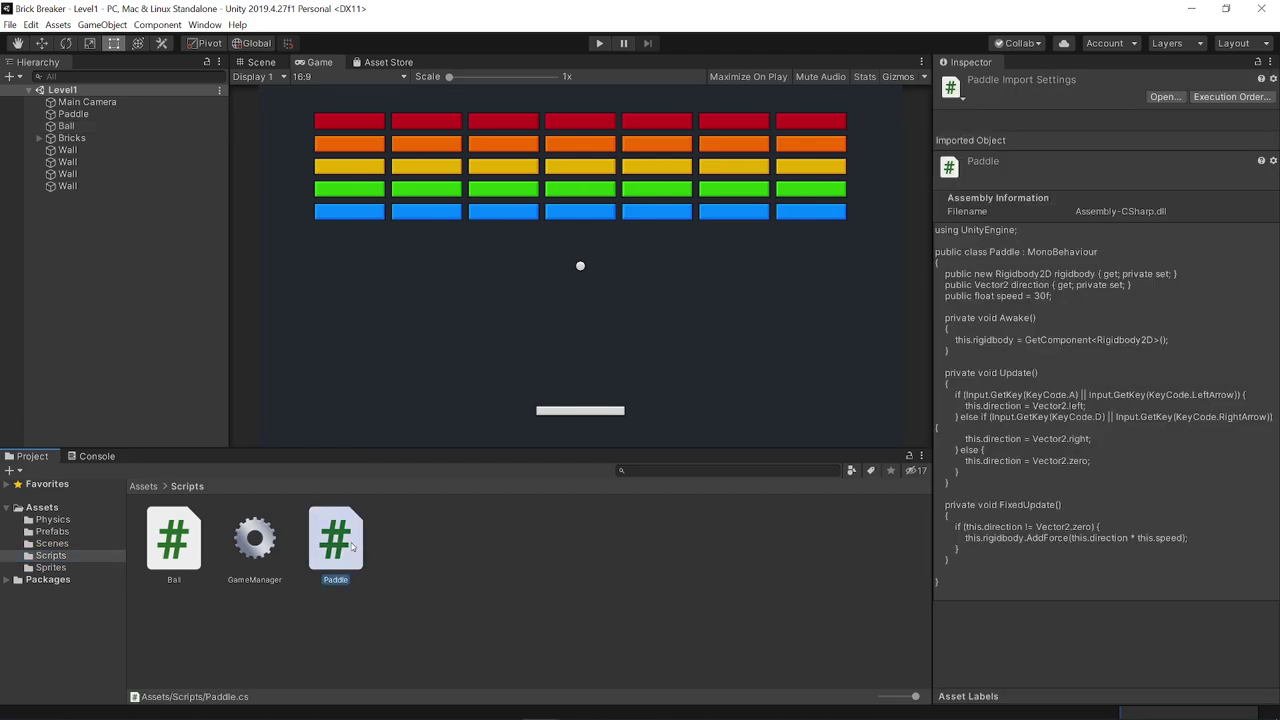
click(437, 578)
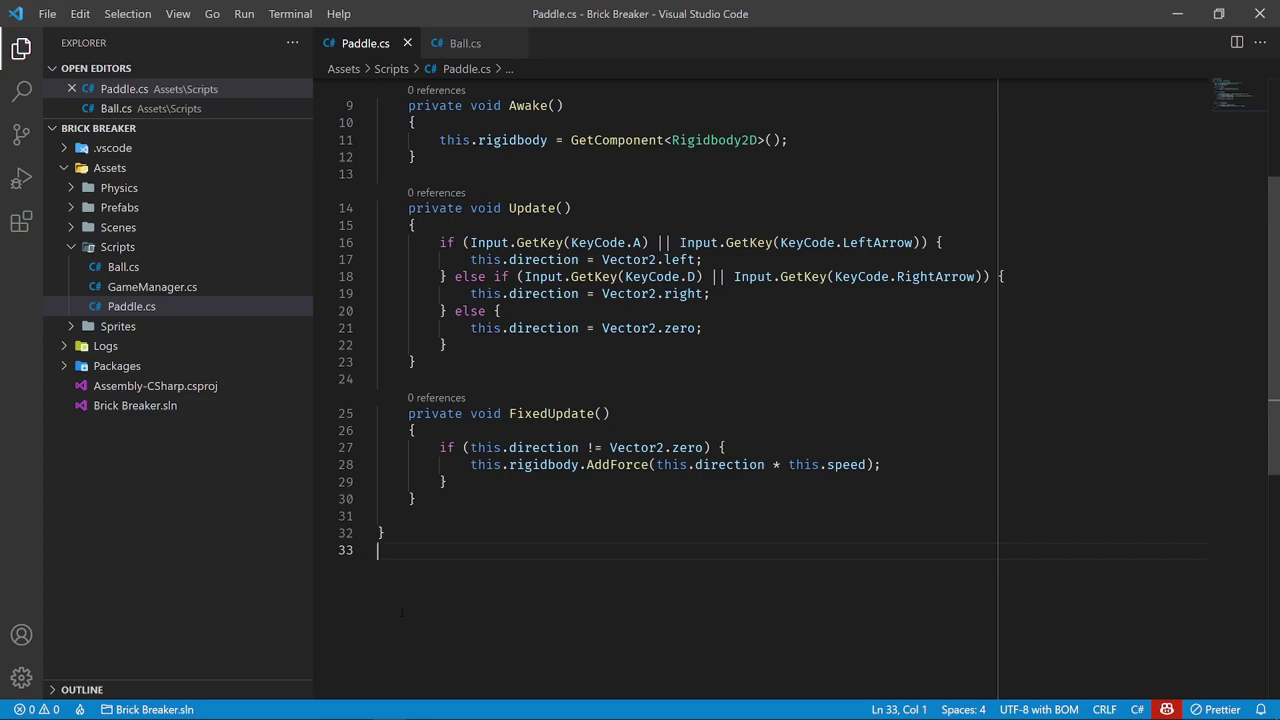
Add an empty private void OnCollisionEnter2D(Collision2D collision) method with braces below FixedUpdate
click(431, 500)
mouse_move(610, 30)
mouse_down()
mouse_move(592, 464)
mouse_move(600, 5)
mouse_up()
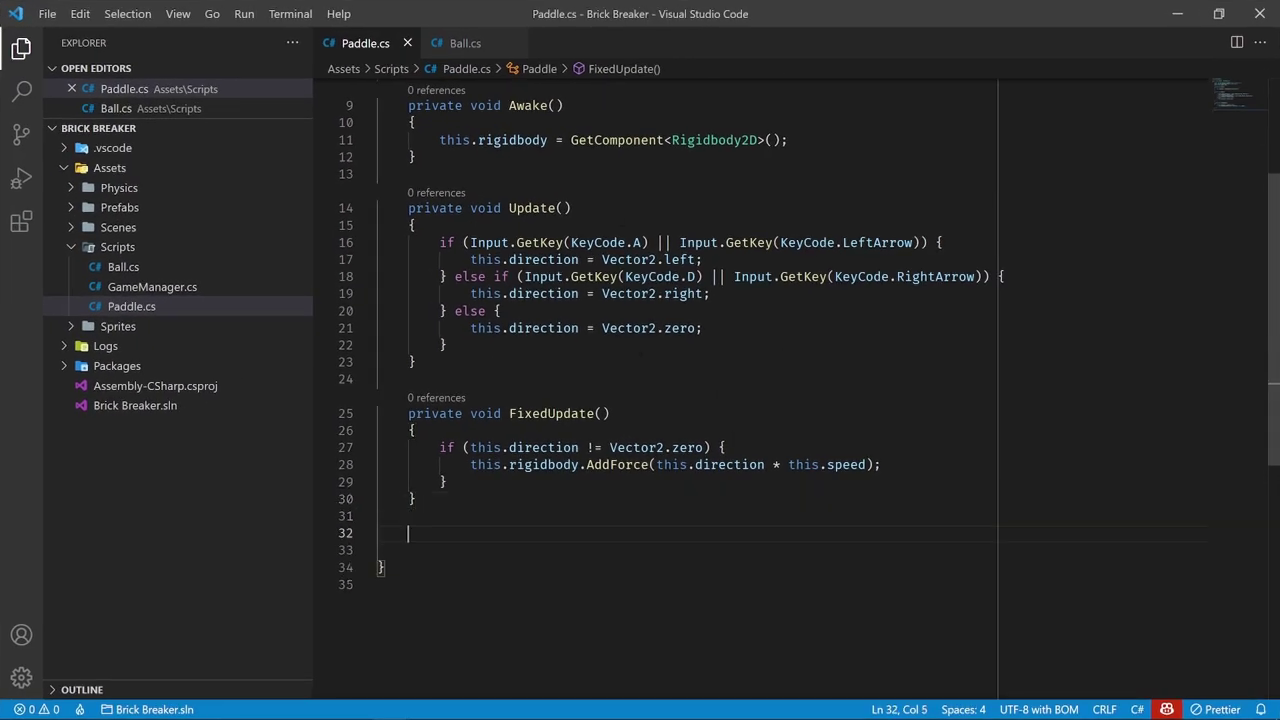
text(private void )
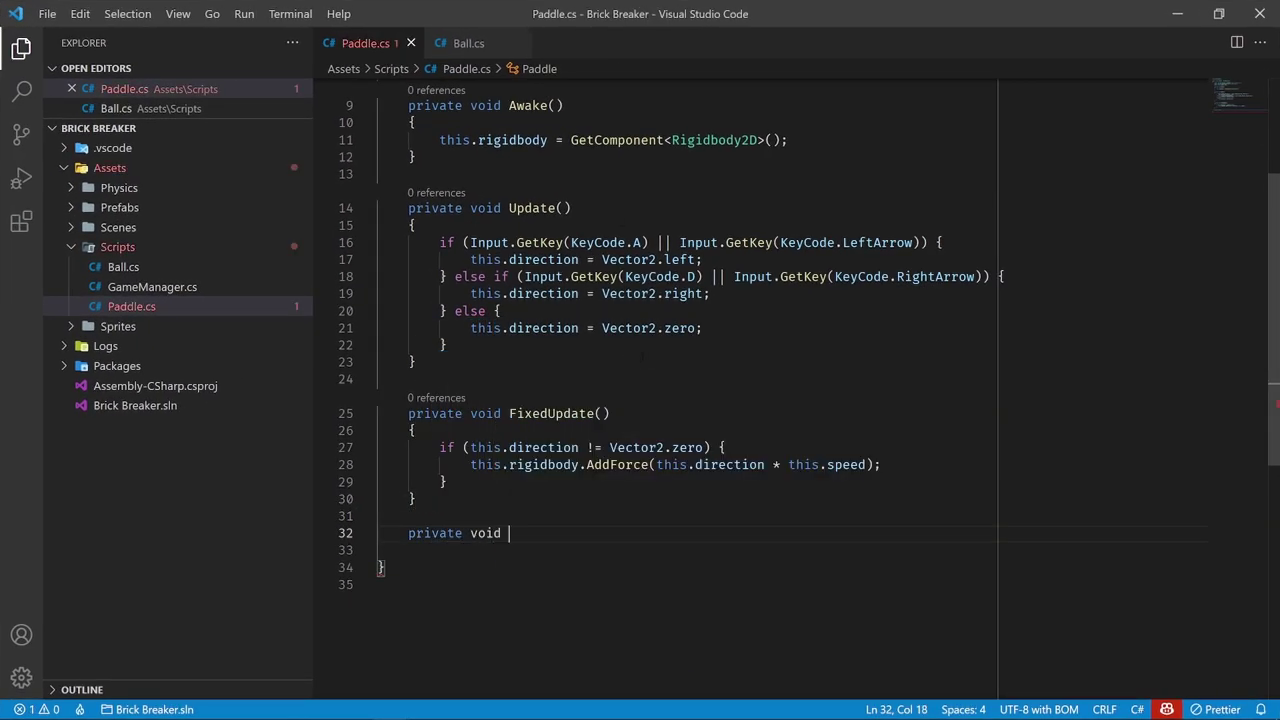
text(OnCollisi)
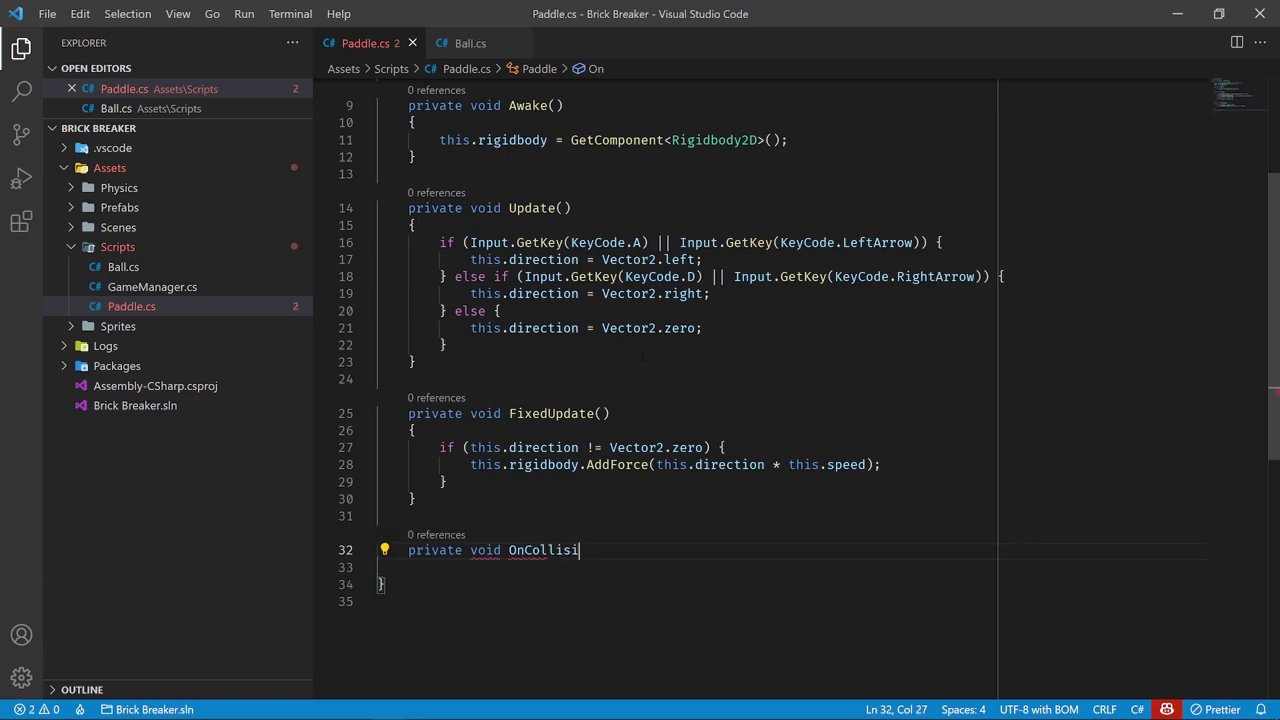
text(onEnter2D)
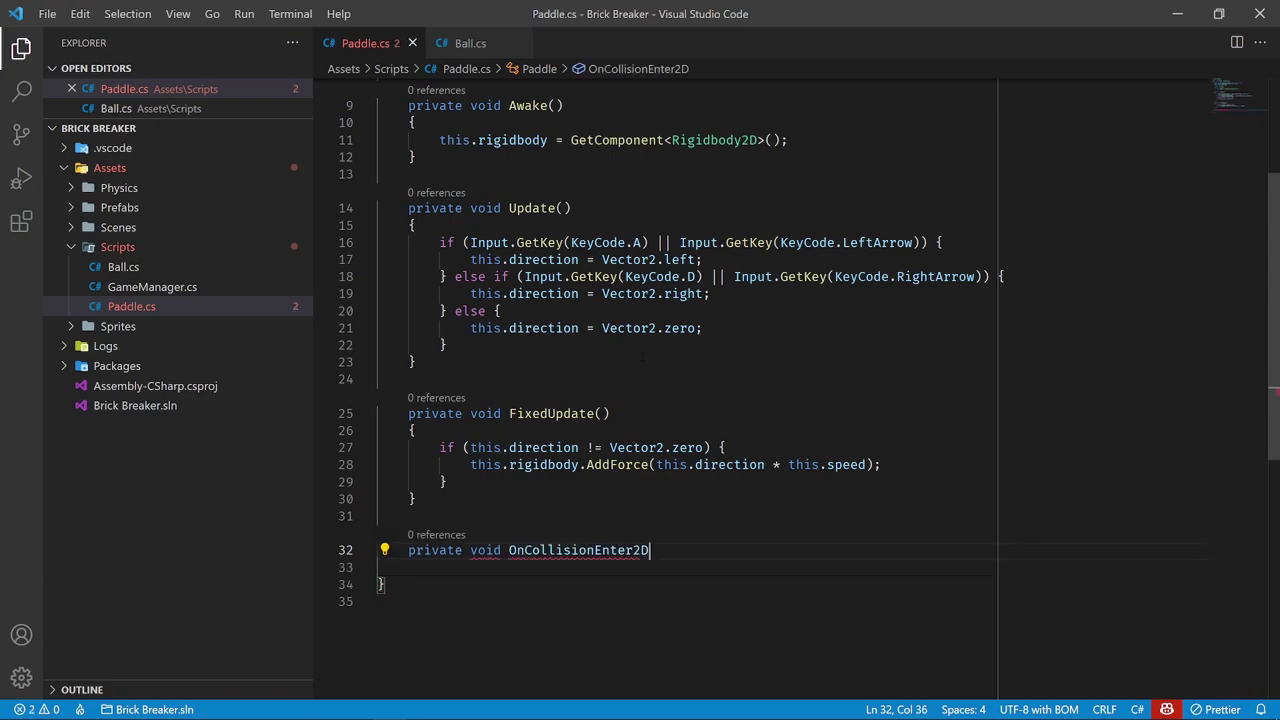
text((Collision)
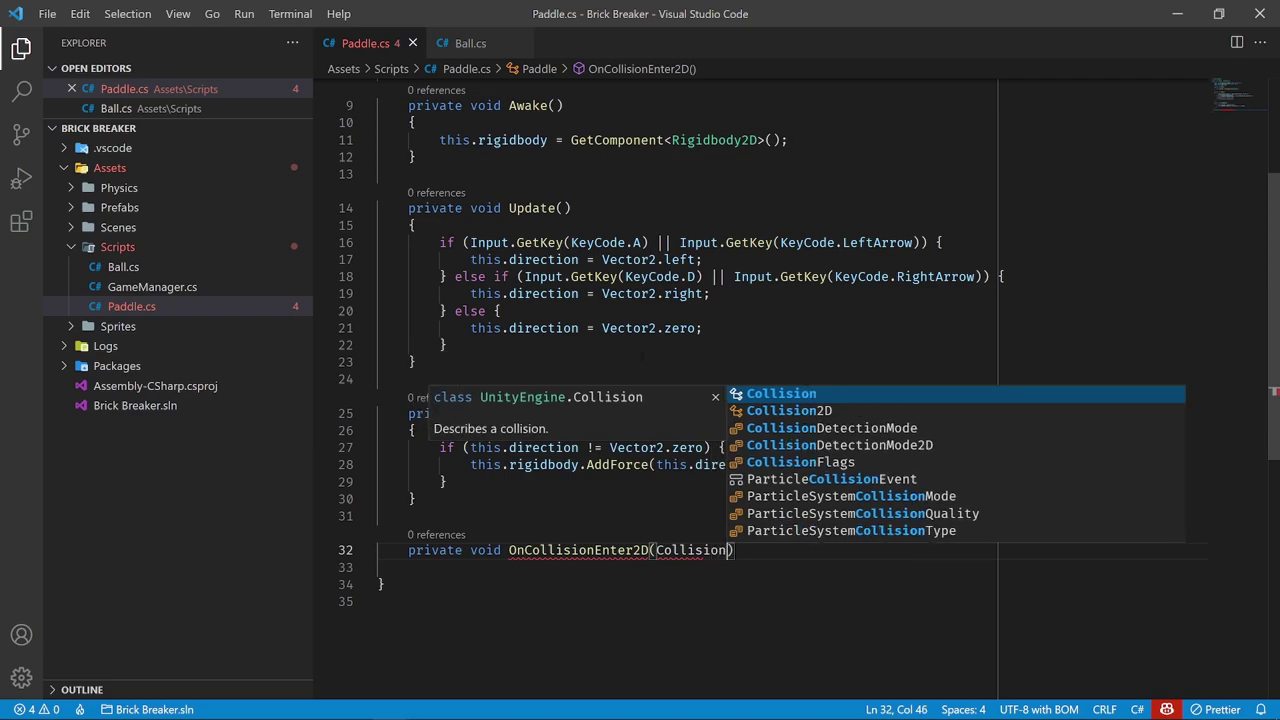
key(Down)
key(Return)
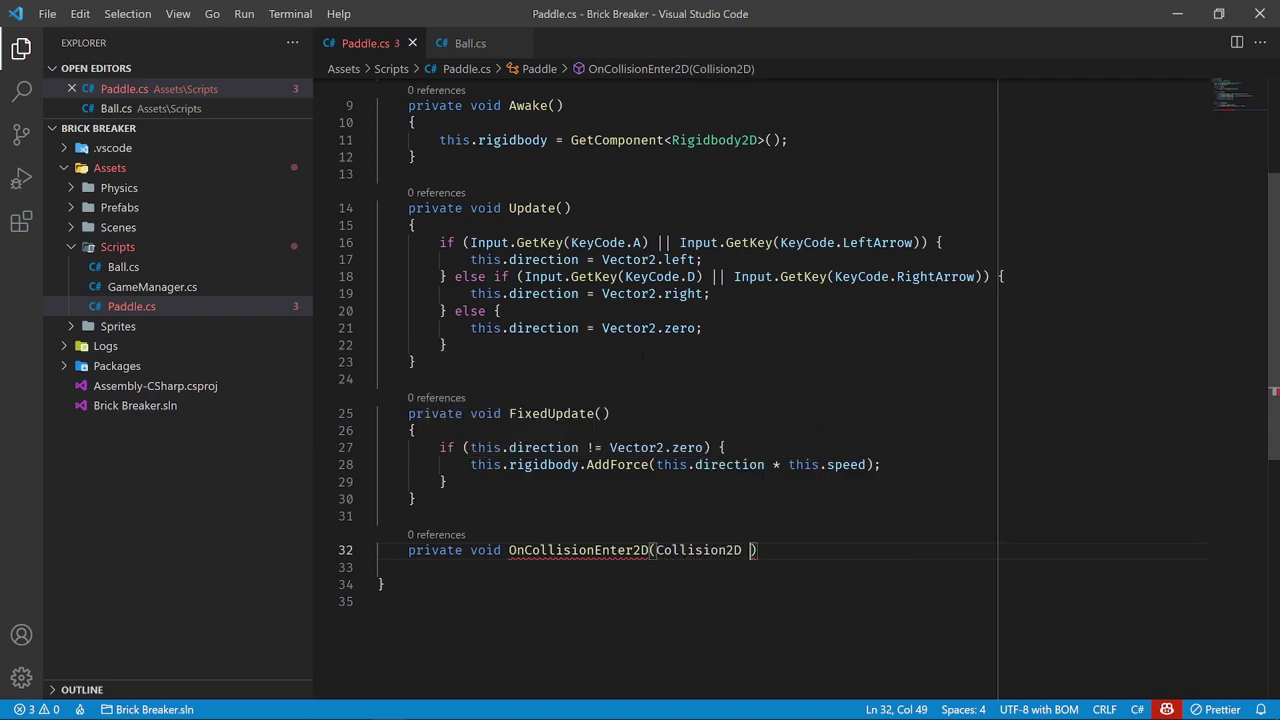
text(collision)
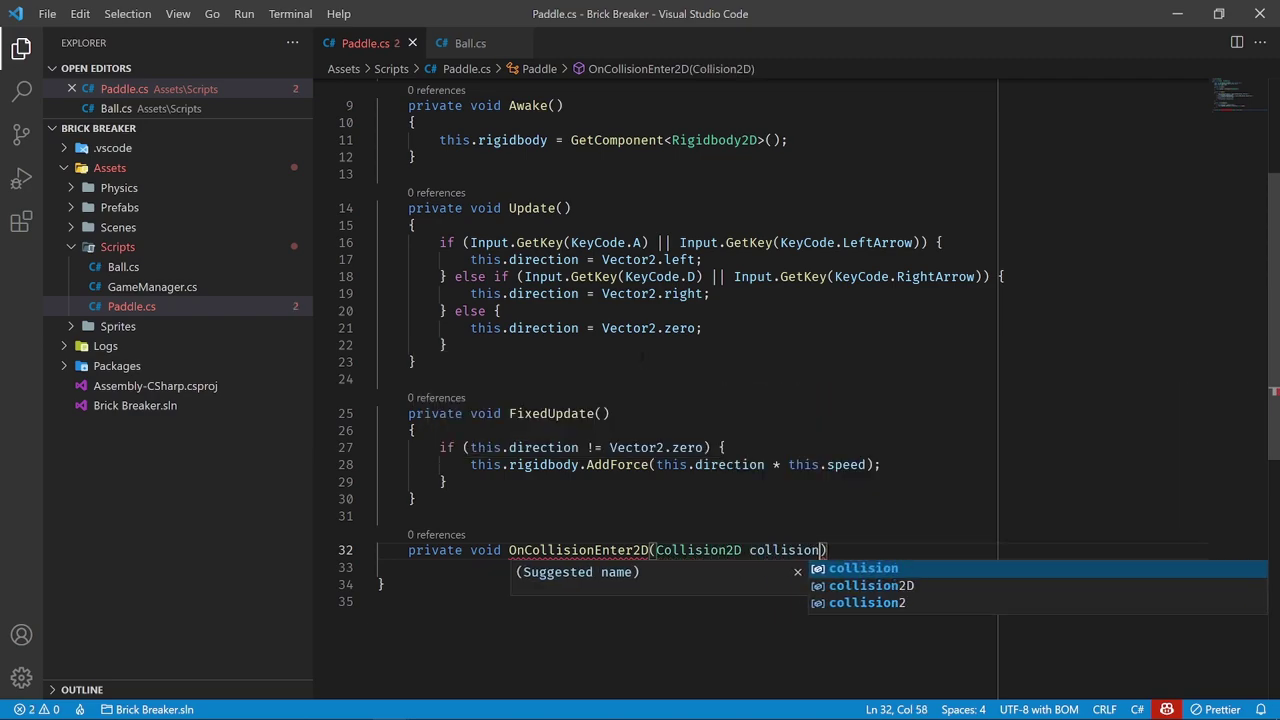
text())
key(Return)
text({)
key(Return)
scroll(640, 380, down, 4)
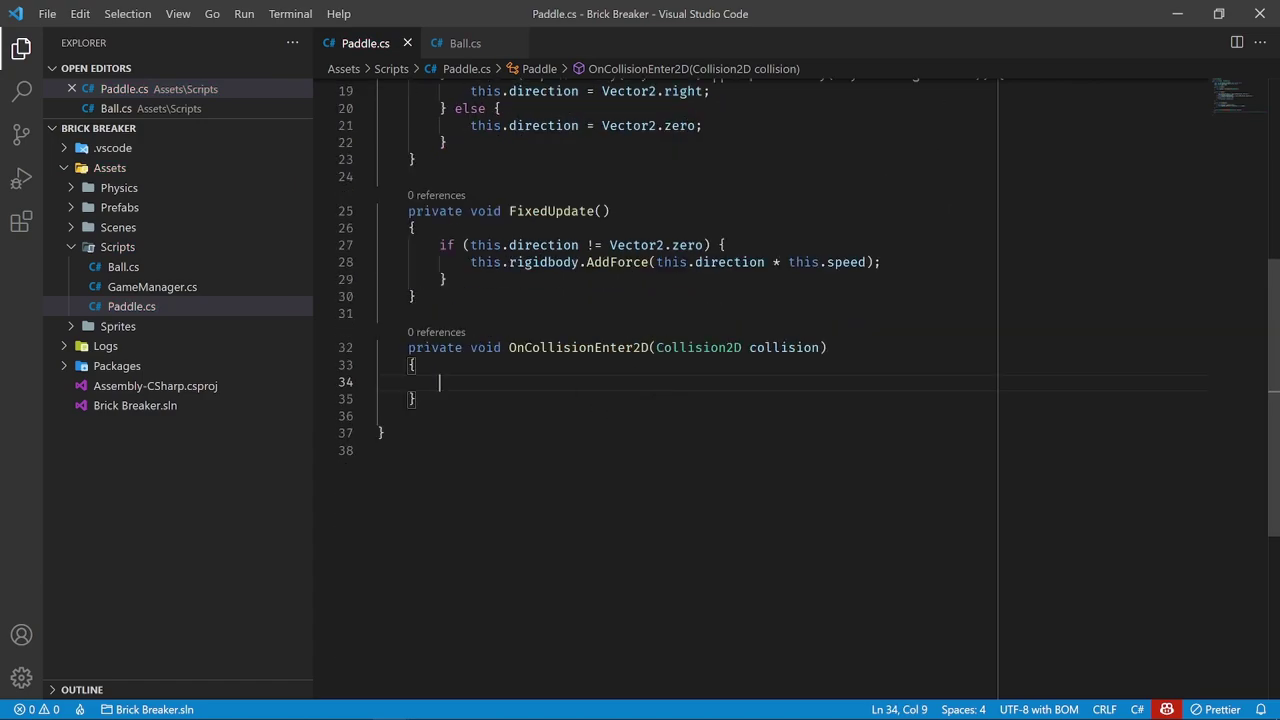
scroll(578, 424, up, 6)
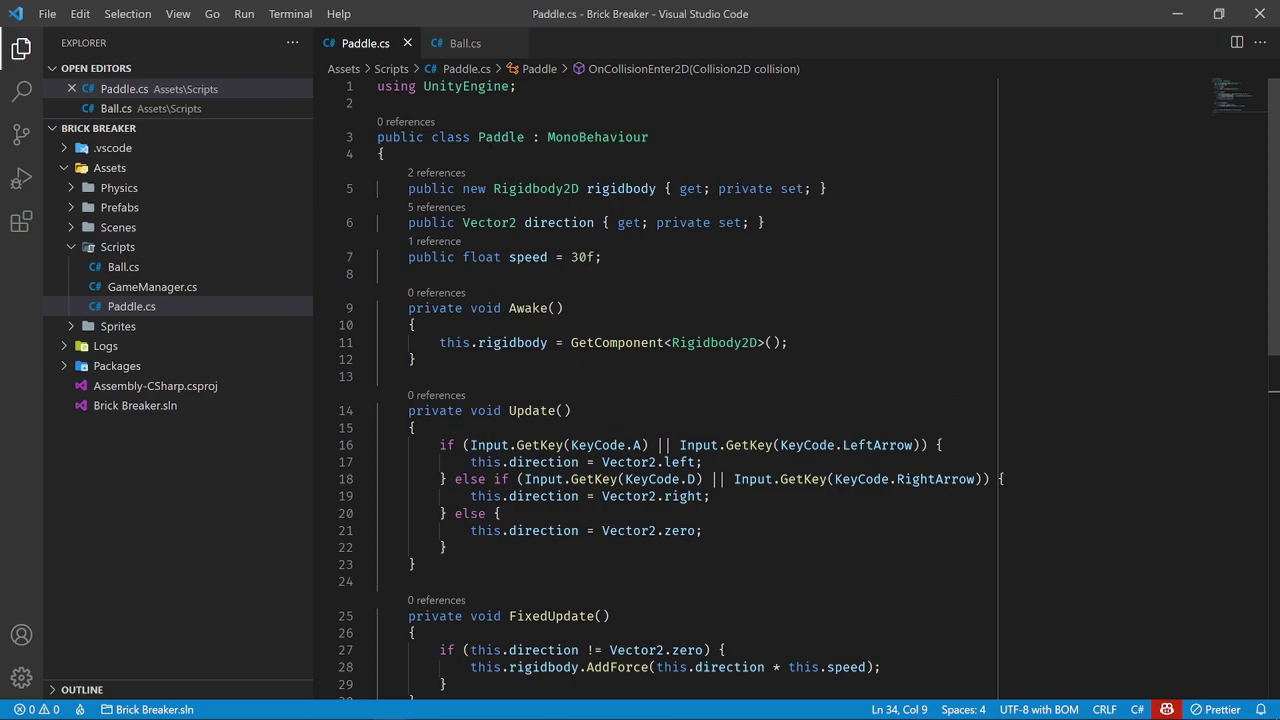
double_click(500, 137)
scroll(490, 300, down, 5)
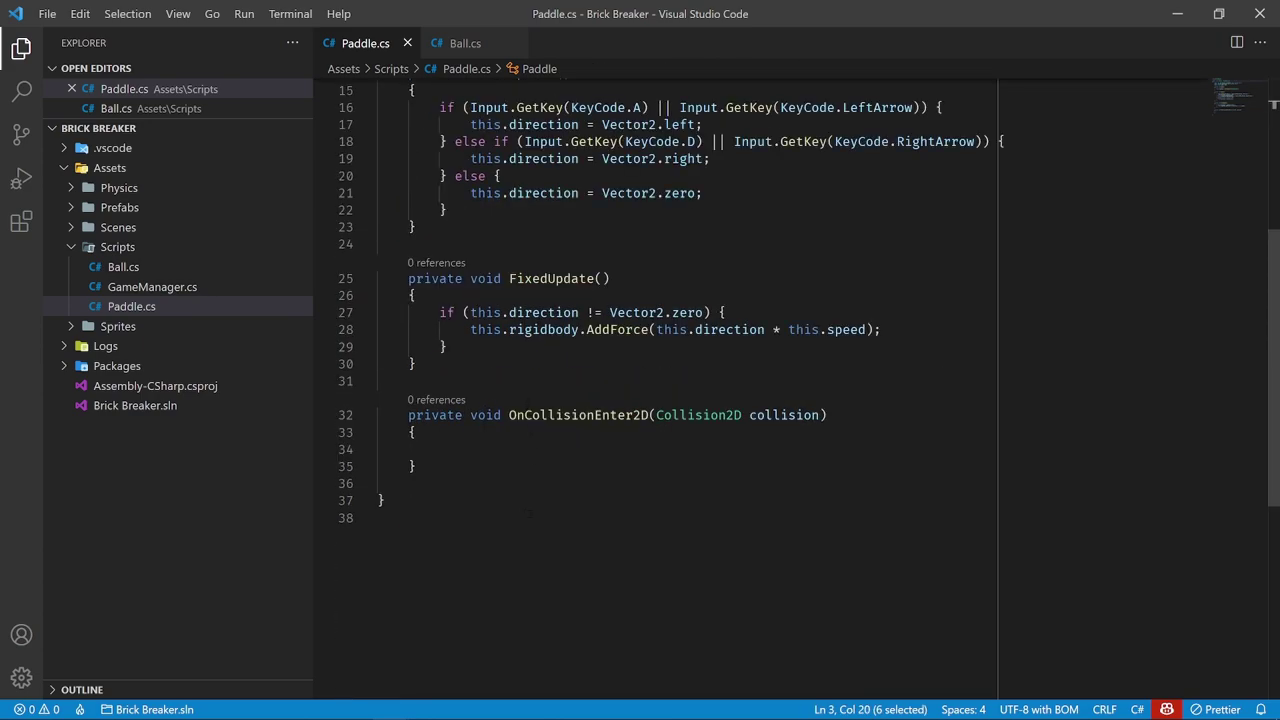
click(480, 450)
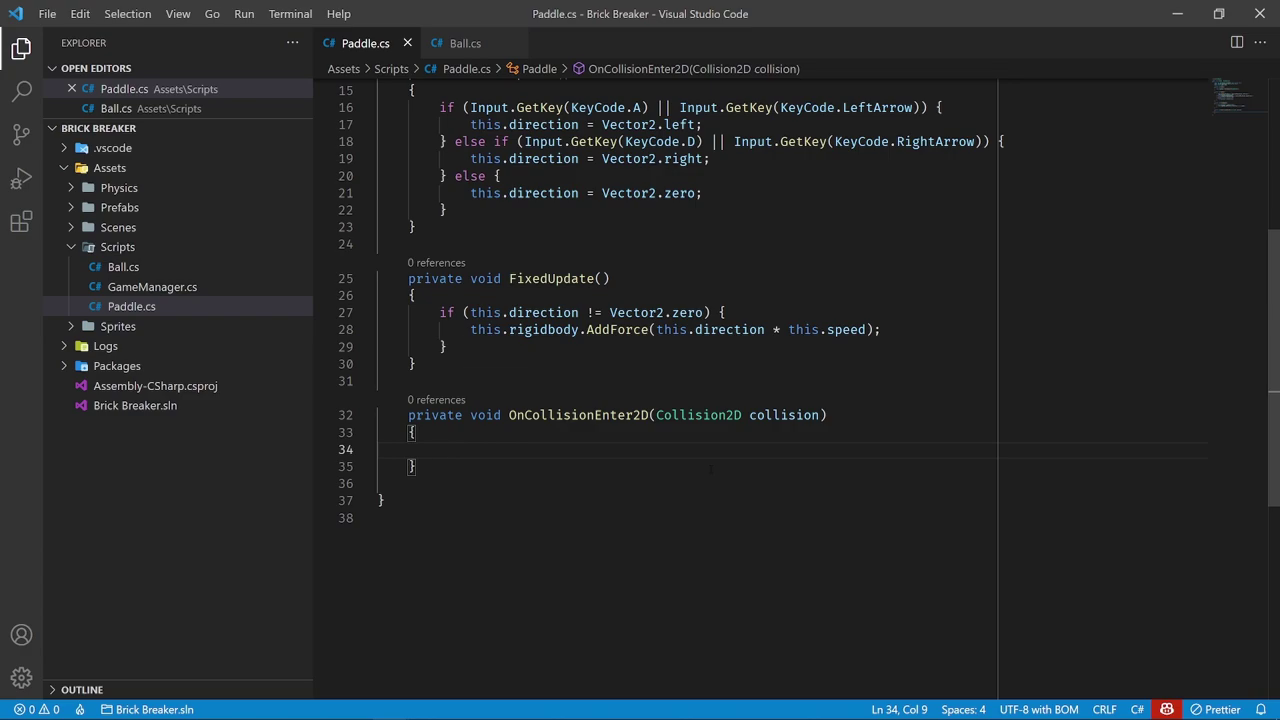
Declare Ball ball = collision.gameObject.GetComponent<Ball>(); in the method body
text(Bal)
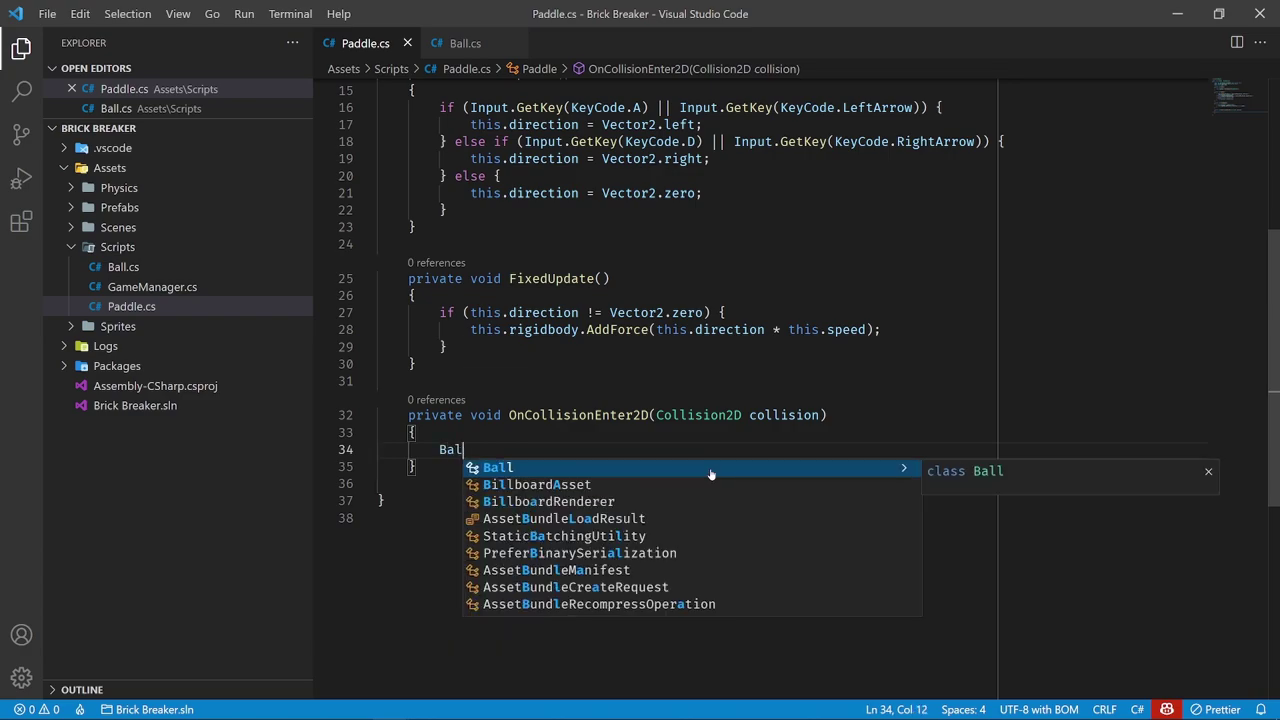
text(l ball =)
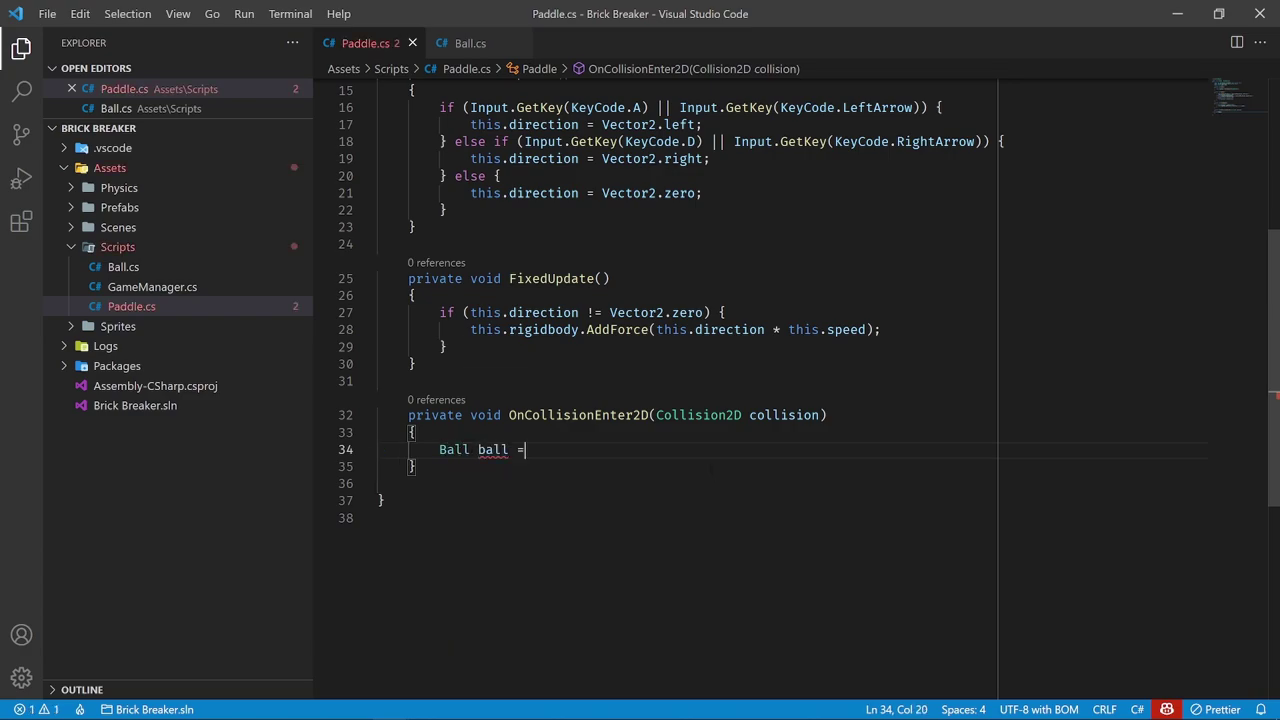
drag(826, 415, 656, 415)
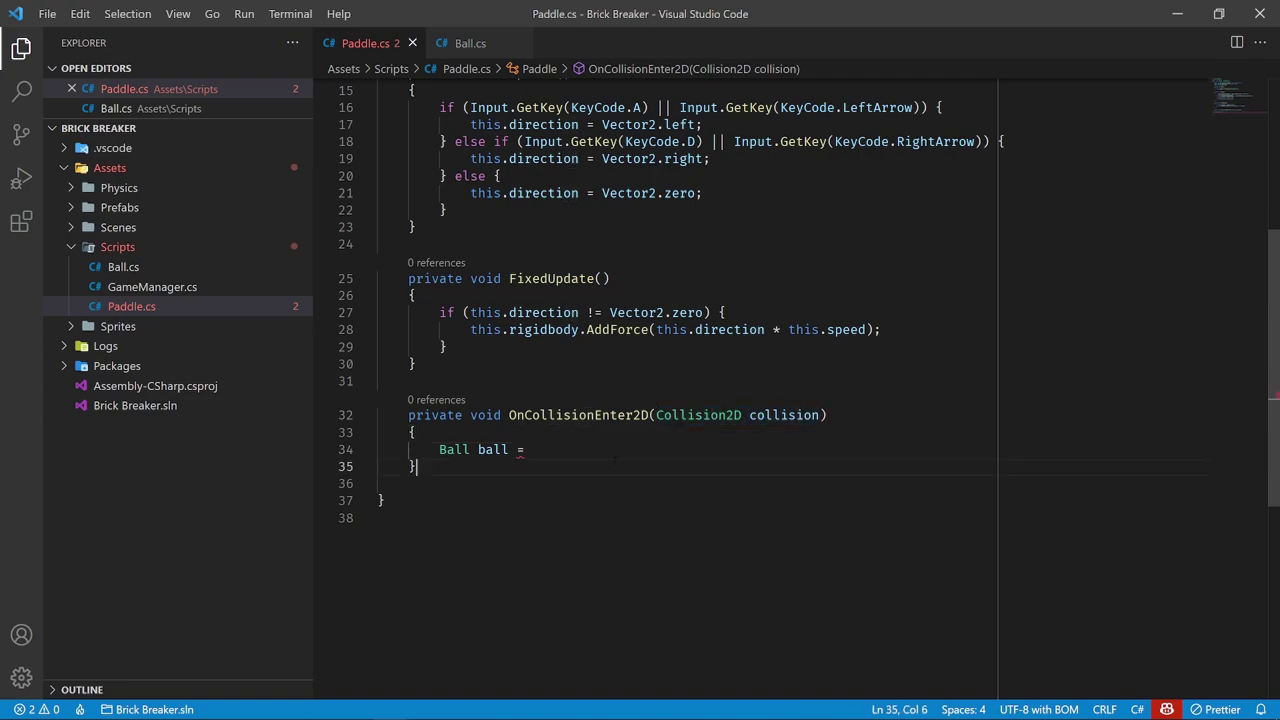
click(526, 449)
text(collision.ga)
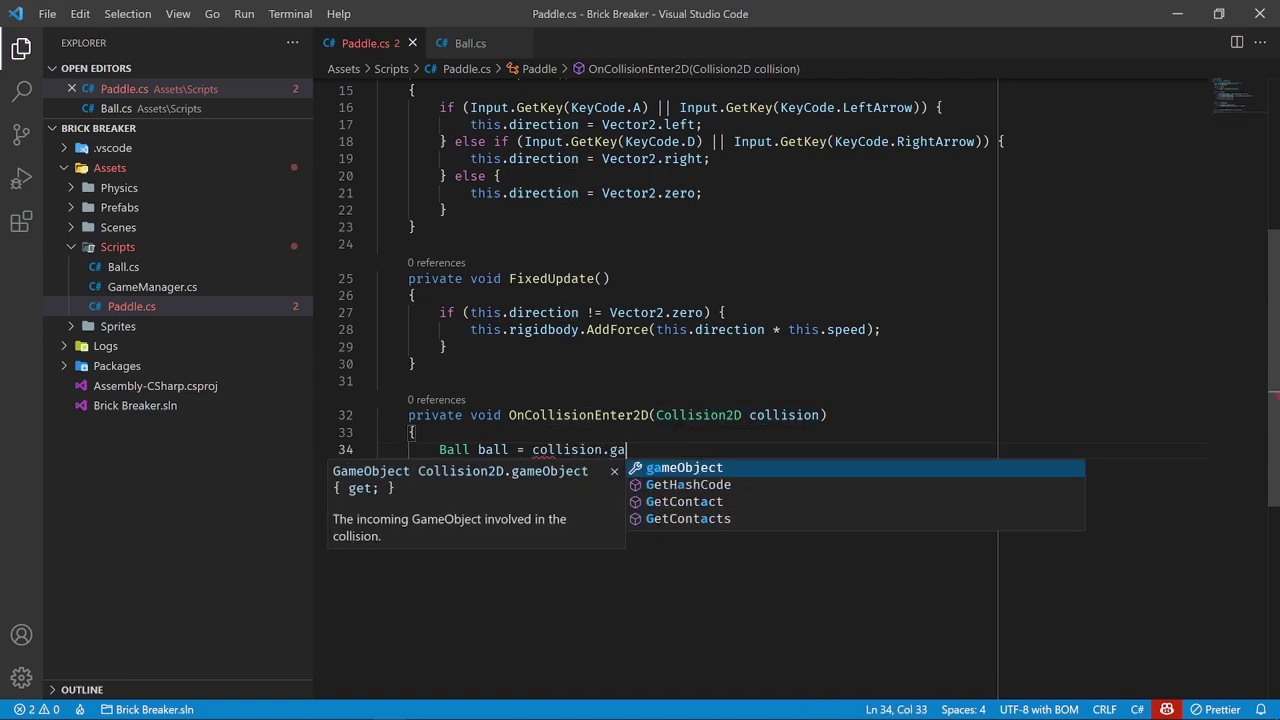
key(Tab)
text(.Get)
key(Tab)
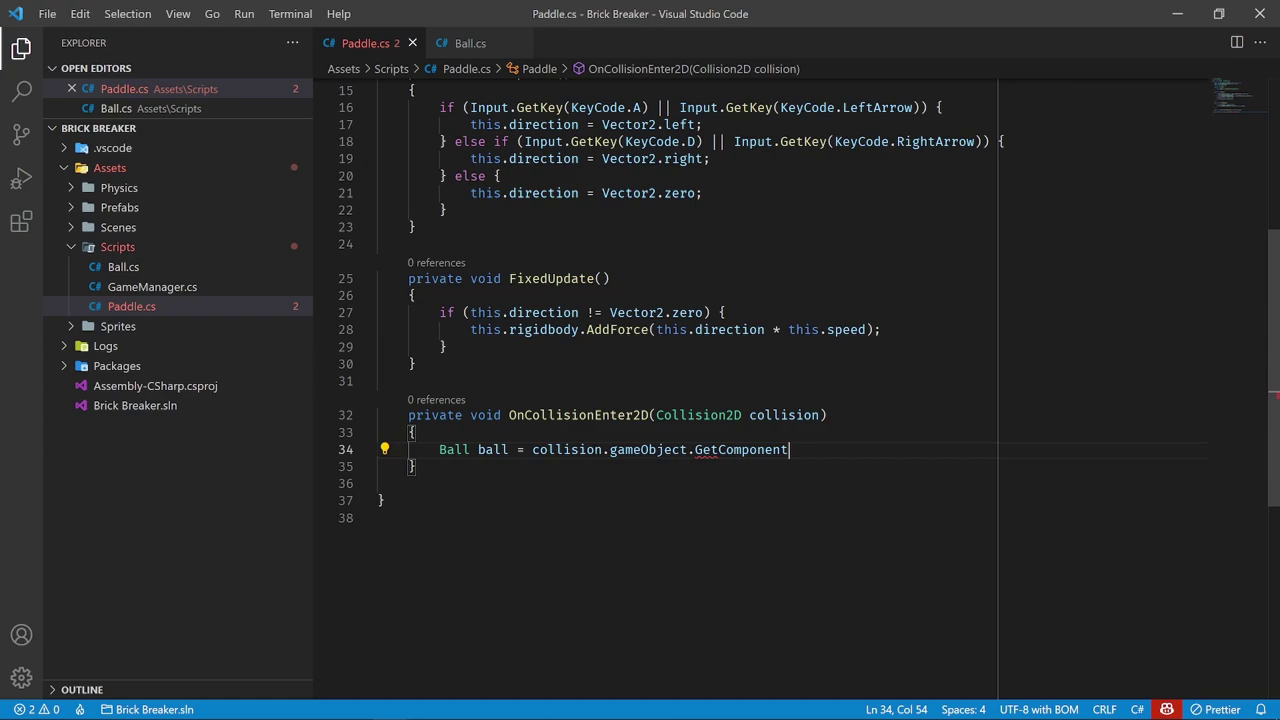
text(<Ball>)
text(();)
Add an empty if (ball != null) block beneath the ball assignment
key(Return)
key(Return)
text(if )
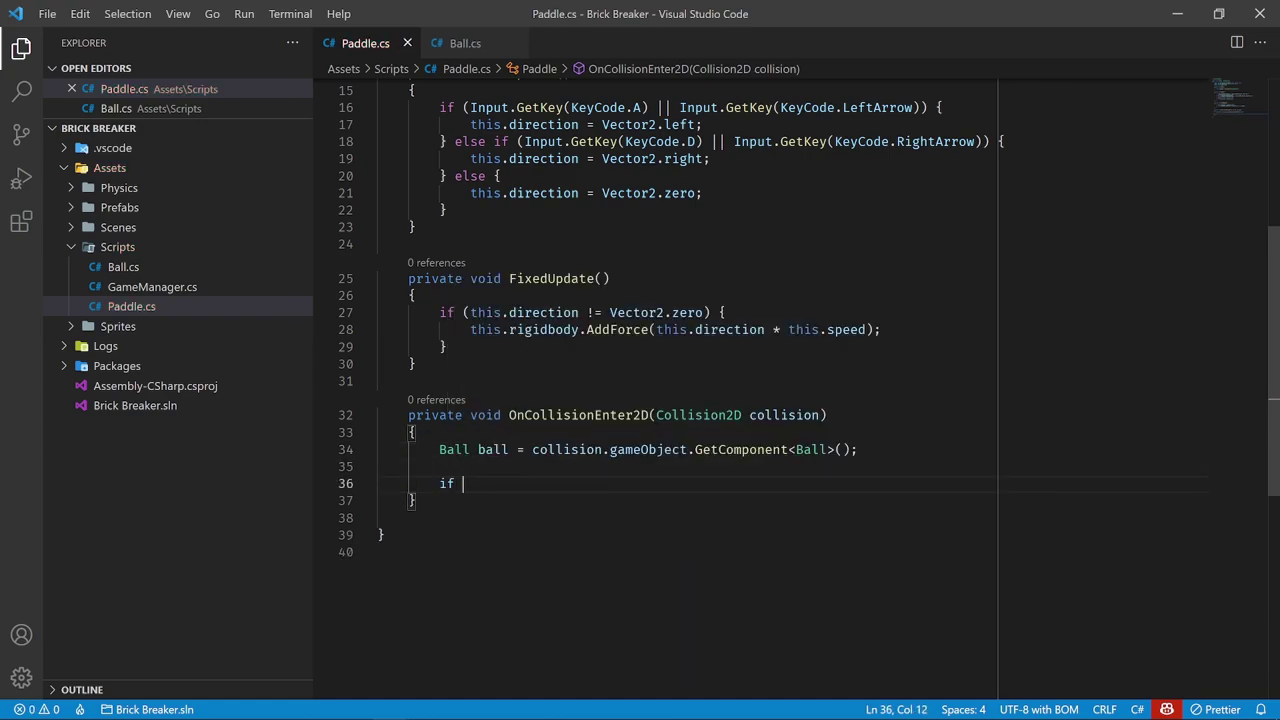
text((ball != null)
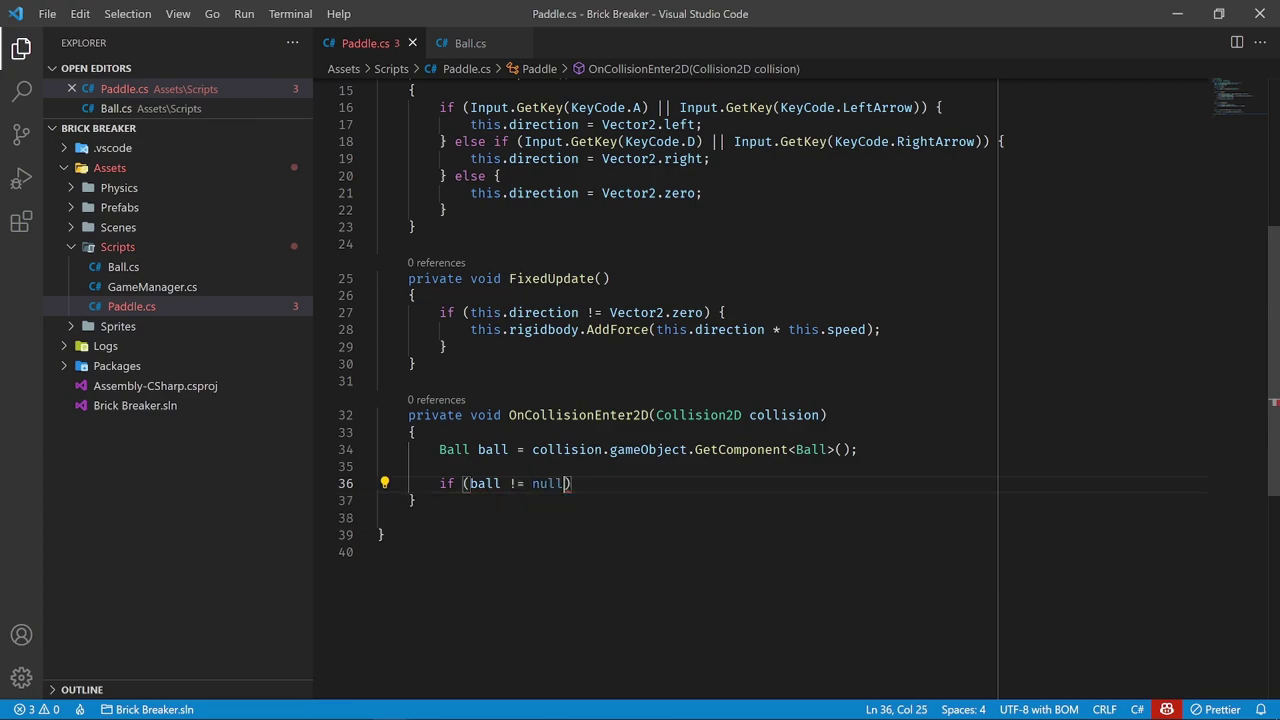
text())
key(Return)
text({)
key(Return)
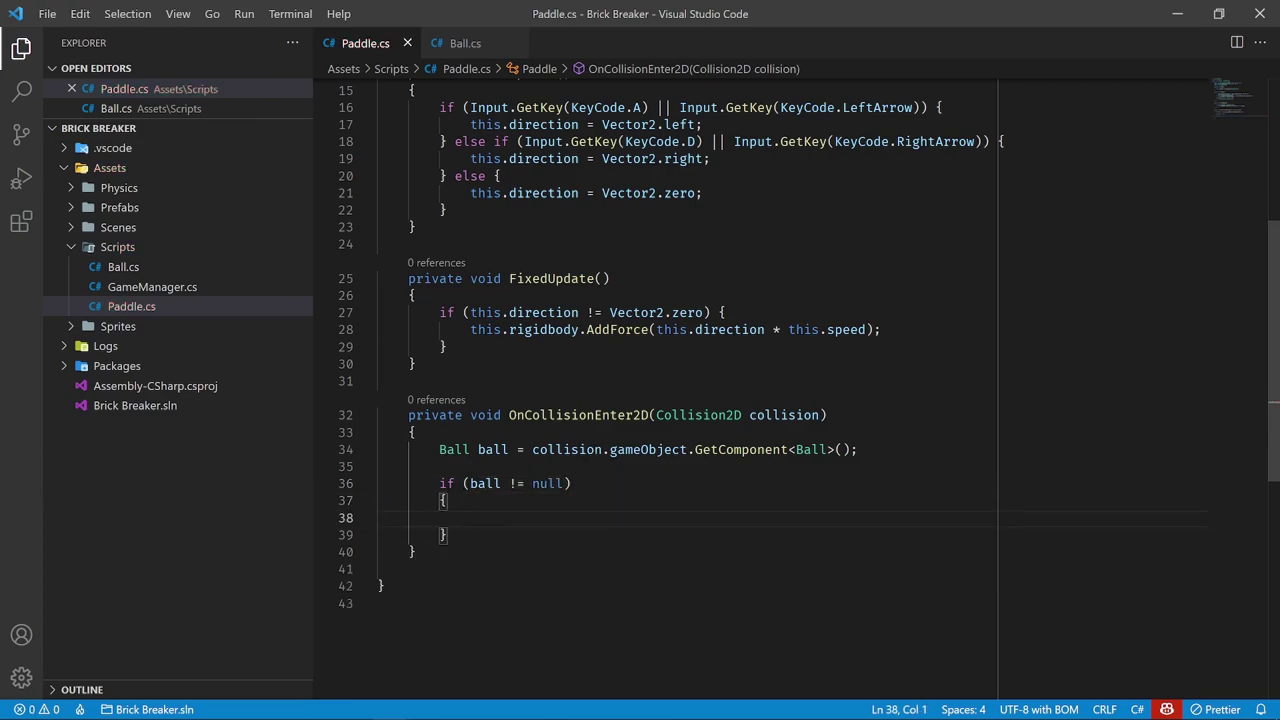
drag(858, 449, 586, 449)
click(515, 517)
drag(440, 449, 858, 449)
click(857, 449)
double_click(730, 451)
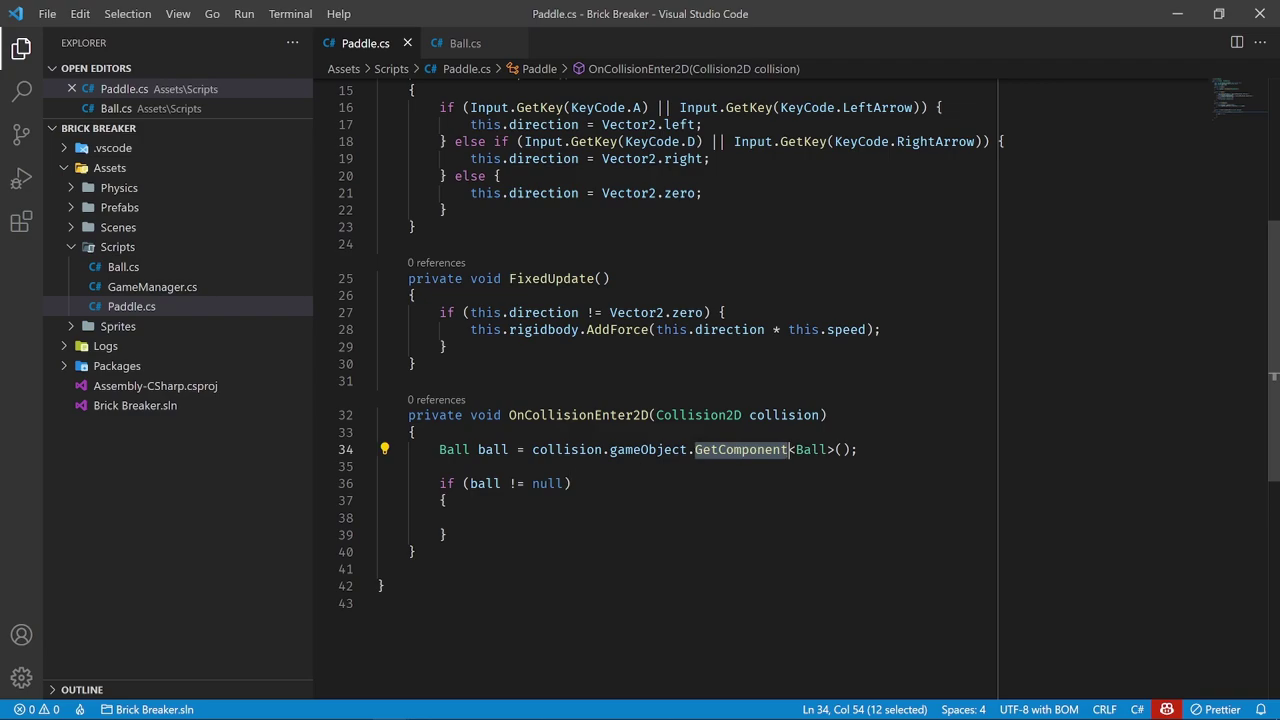
click(493, 483)
double_click(493, 449)
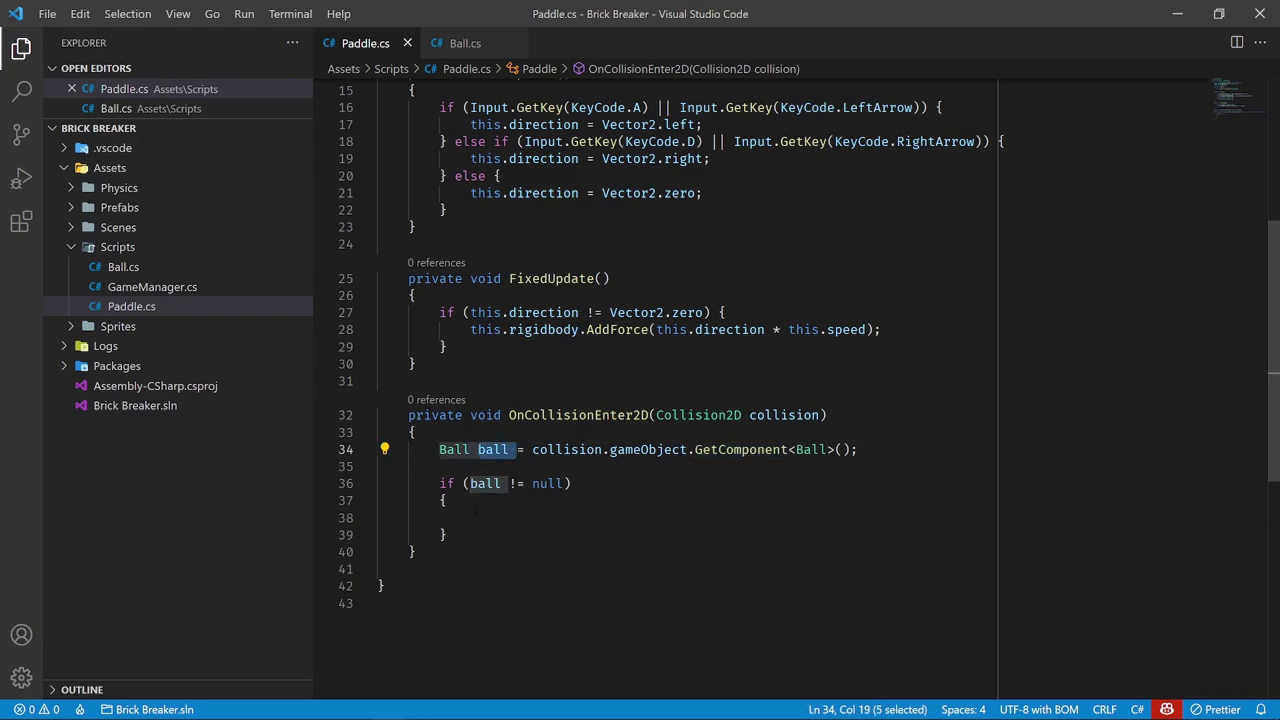
click(485, 517)
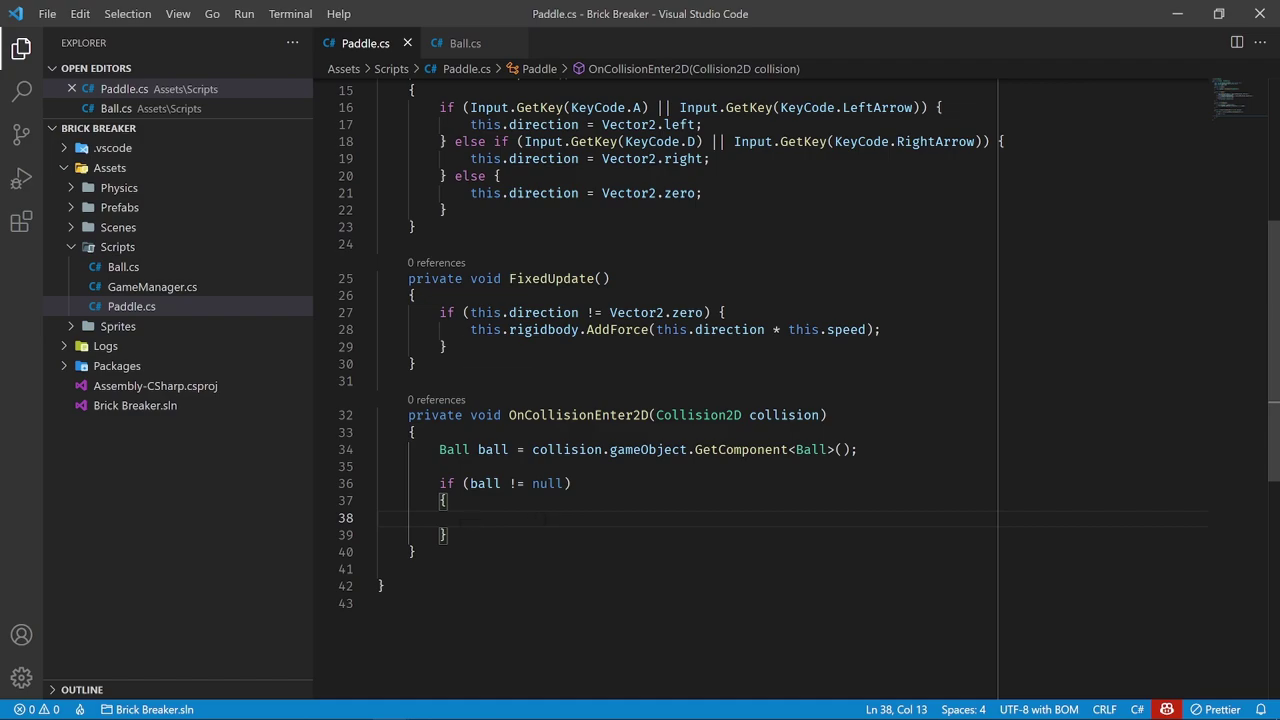
Inside the if block, add Vector3 paddlePosition = this.transform.position;
scroll(545, 519, down, 1)
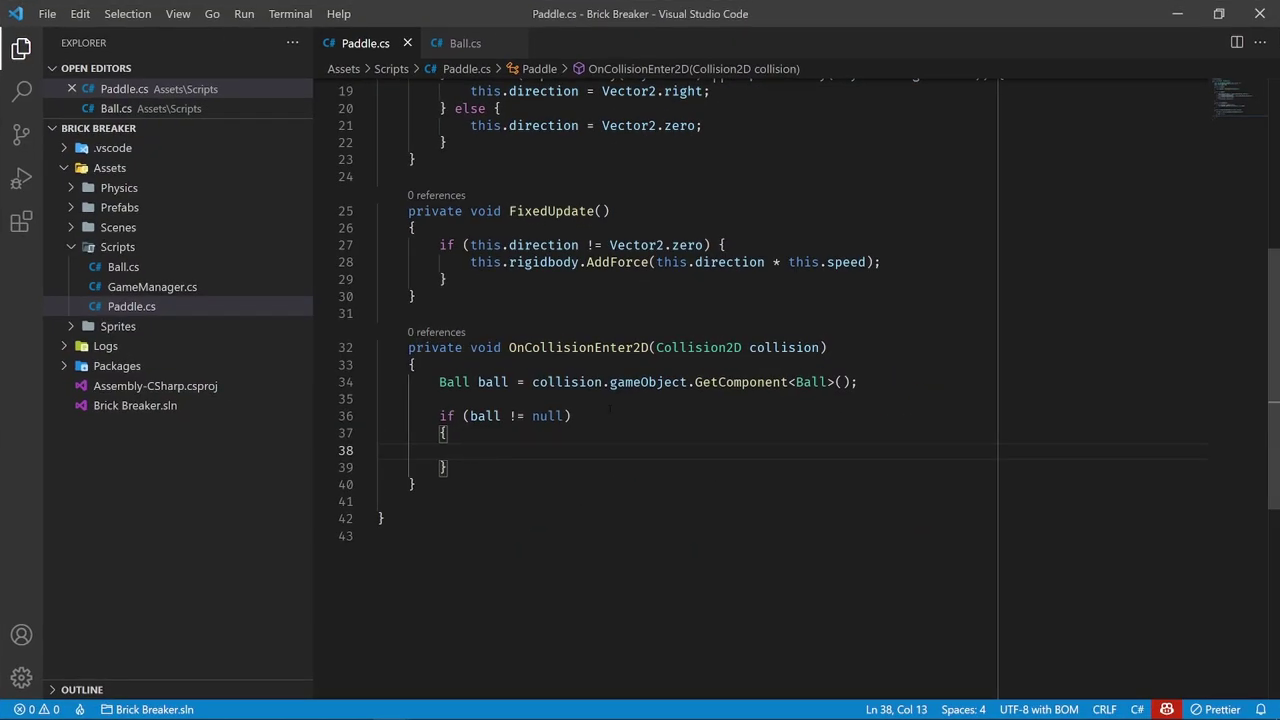
text(V)
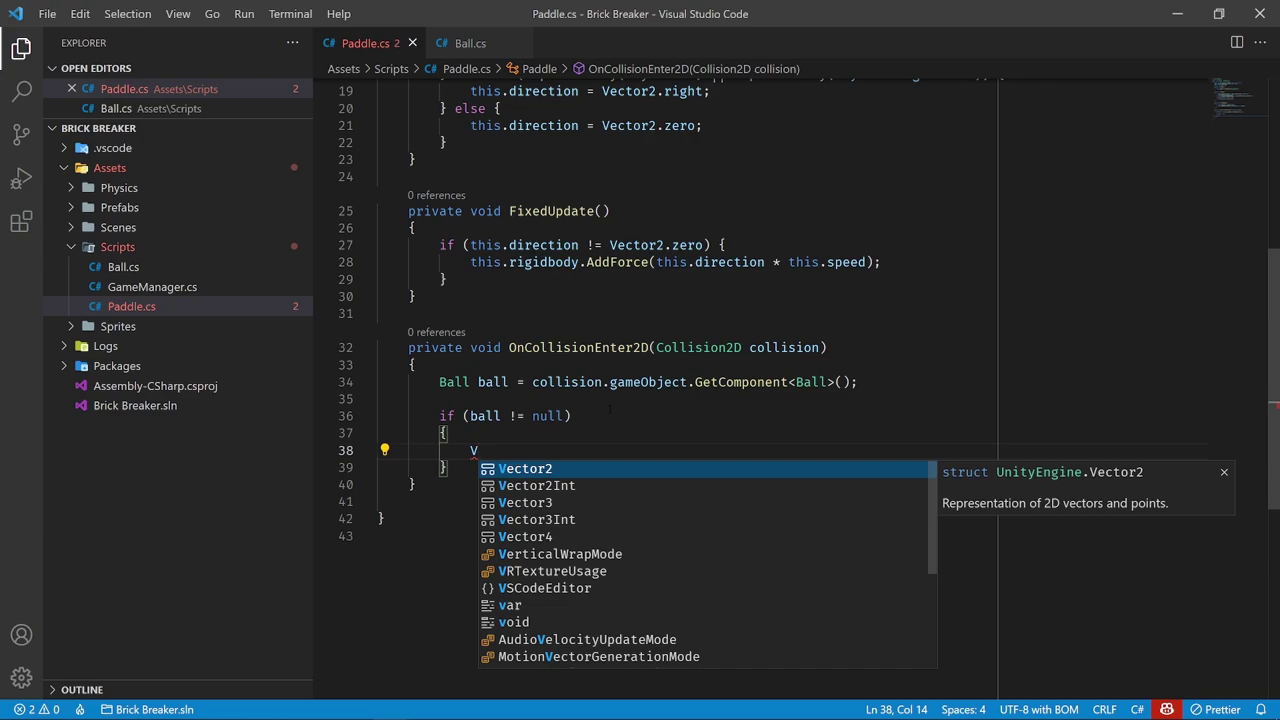
key(Escape)
text(ec)
key(Down)
key(Down)
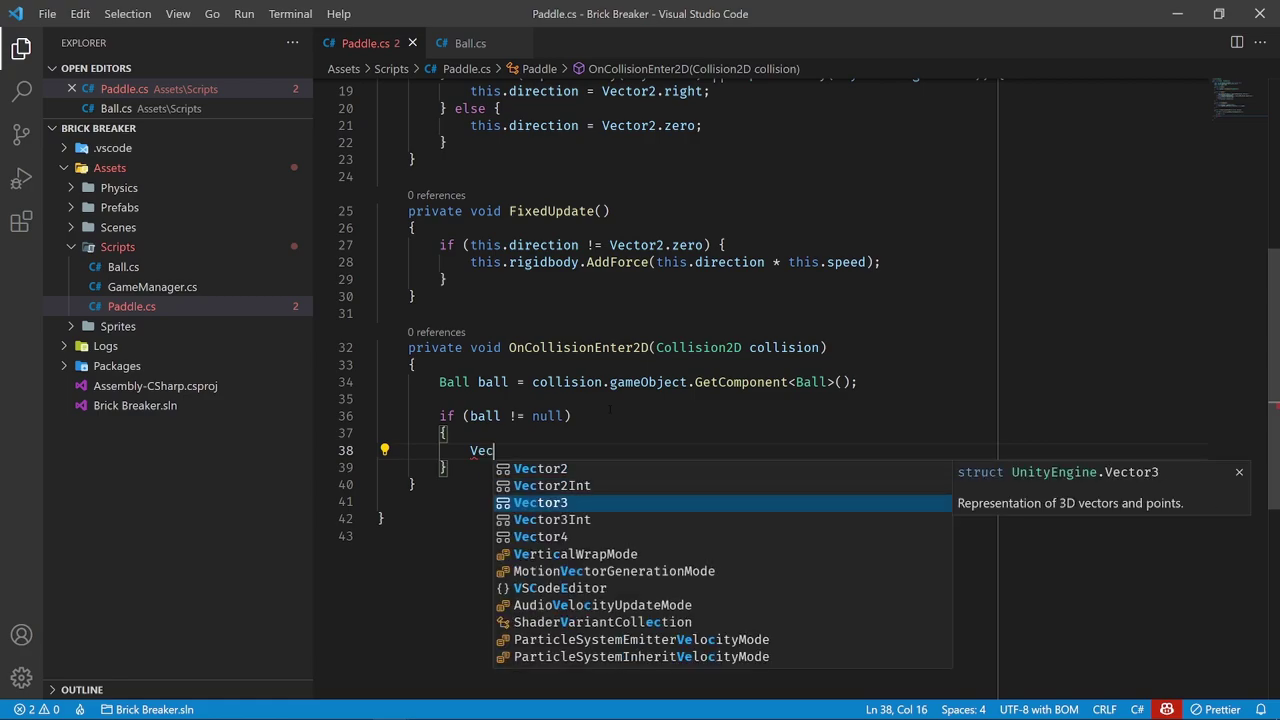
key(Escape)
text(tor)
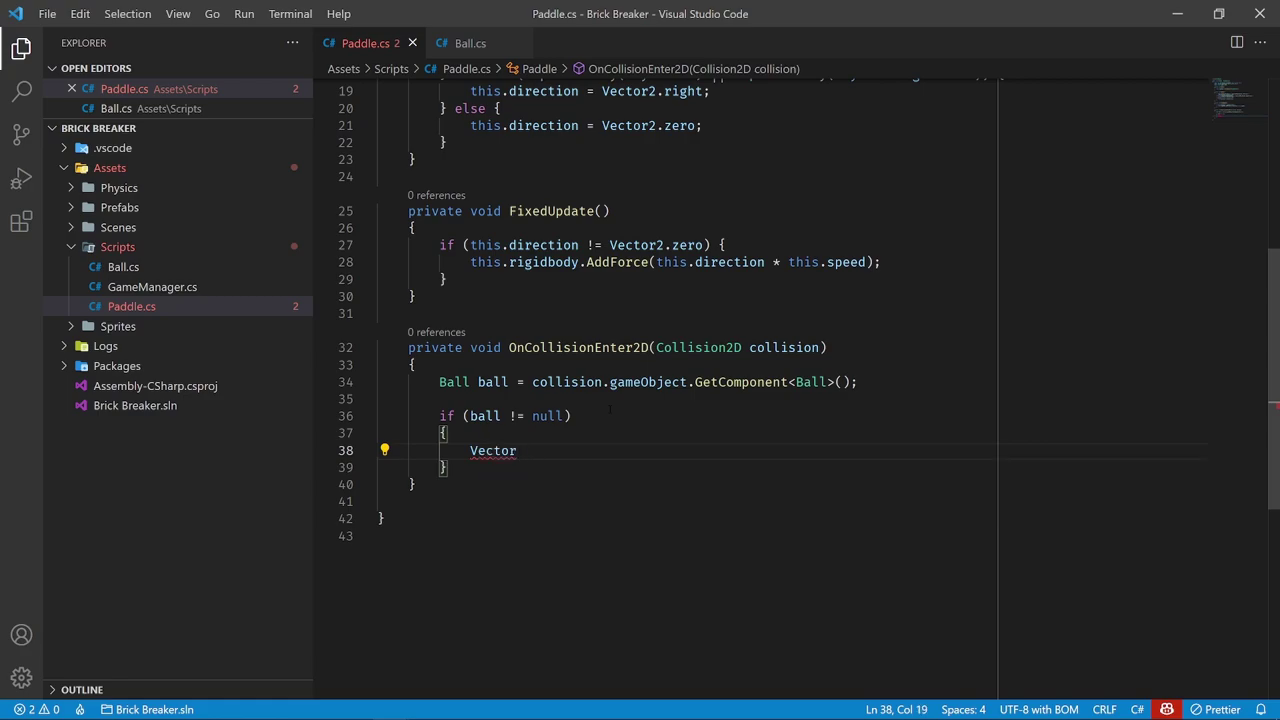
text(3 padd)
text(lePosition = th)
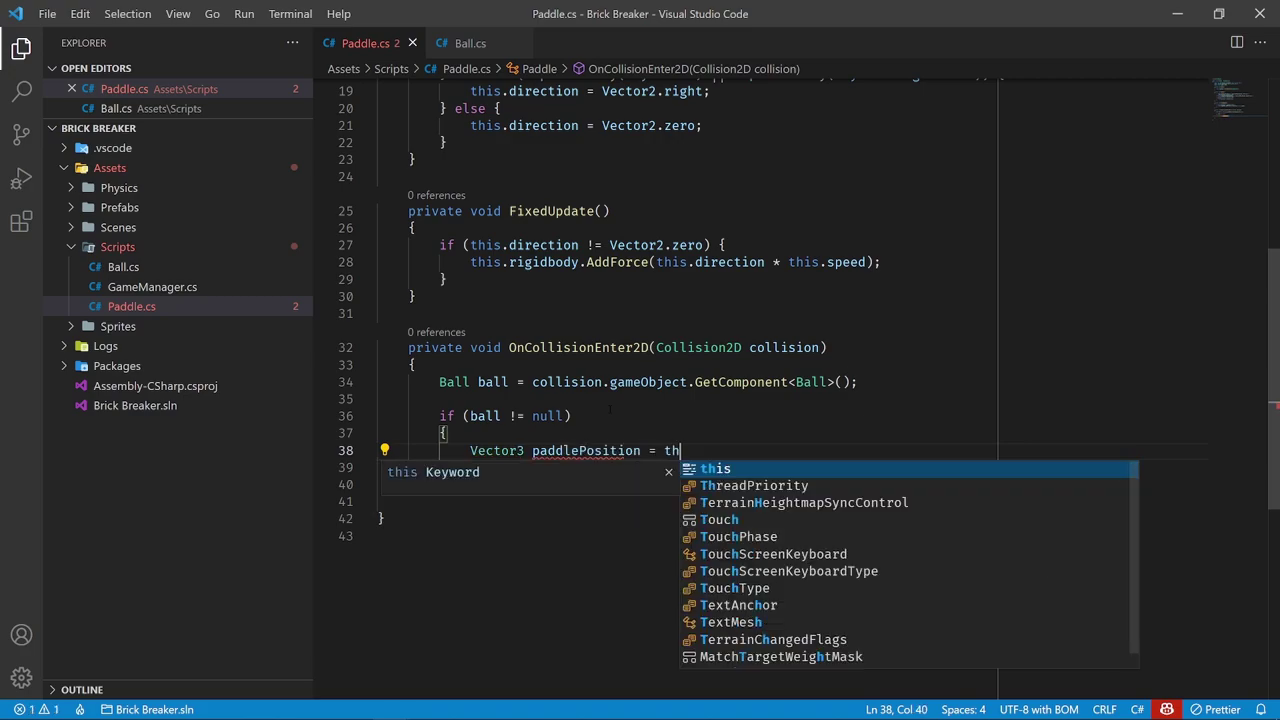
text(is.transform.position;)
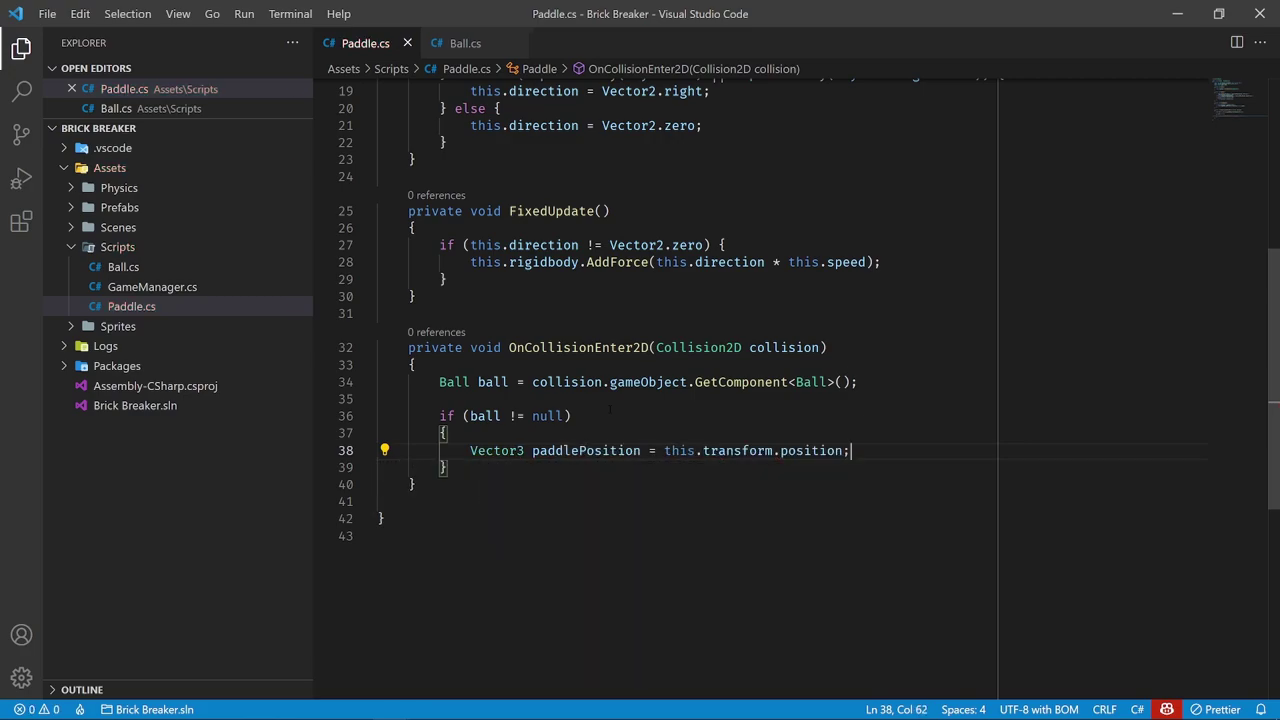
key(Return)
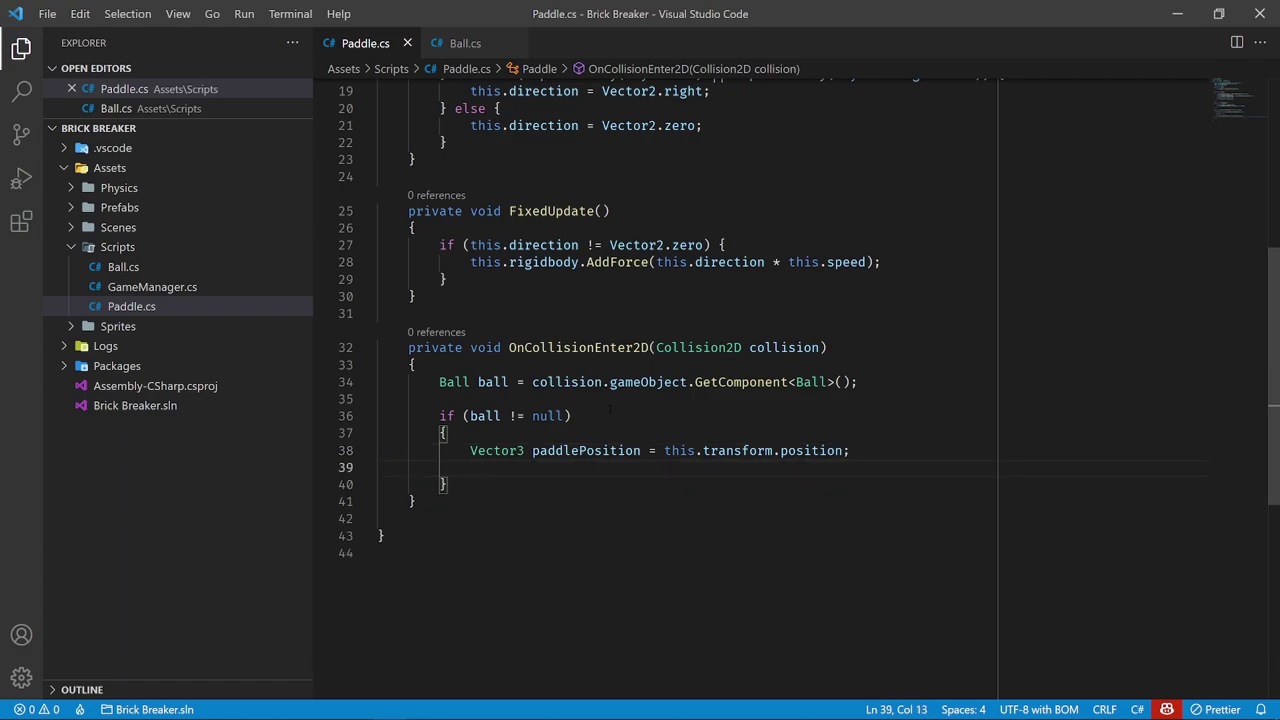
double_click(628, 17)
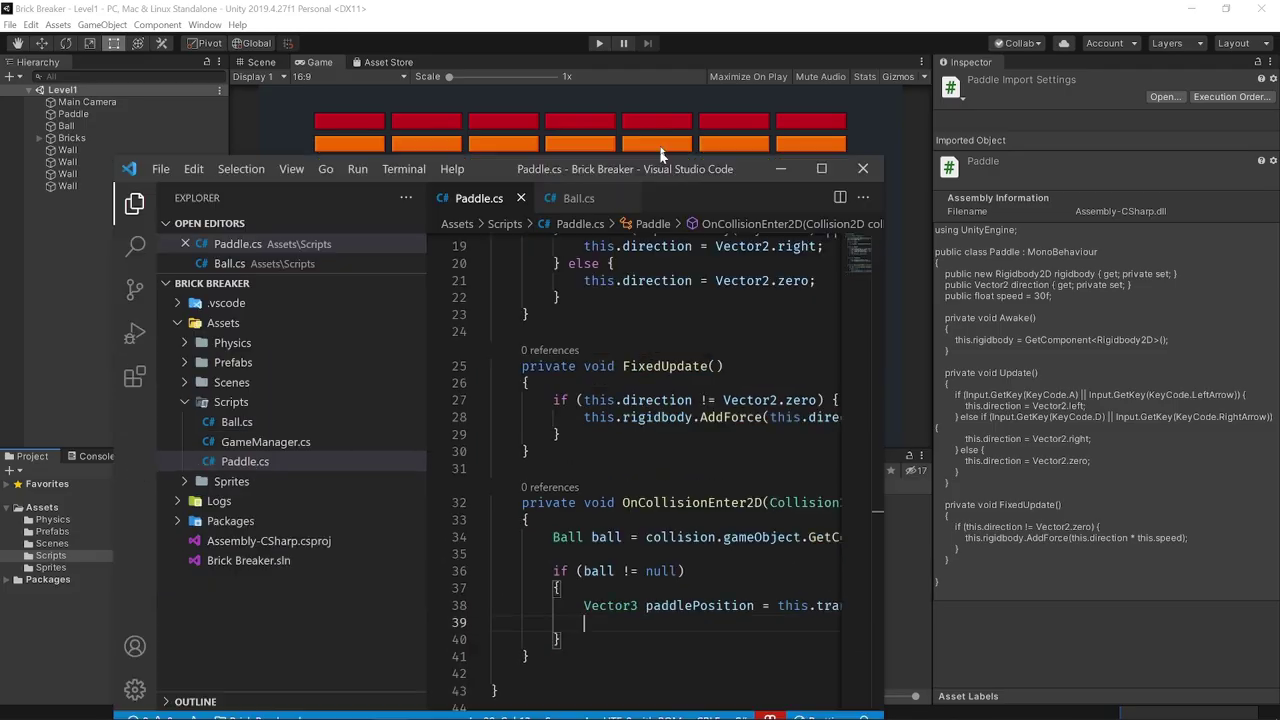
drag(668, 592, 668, 5)
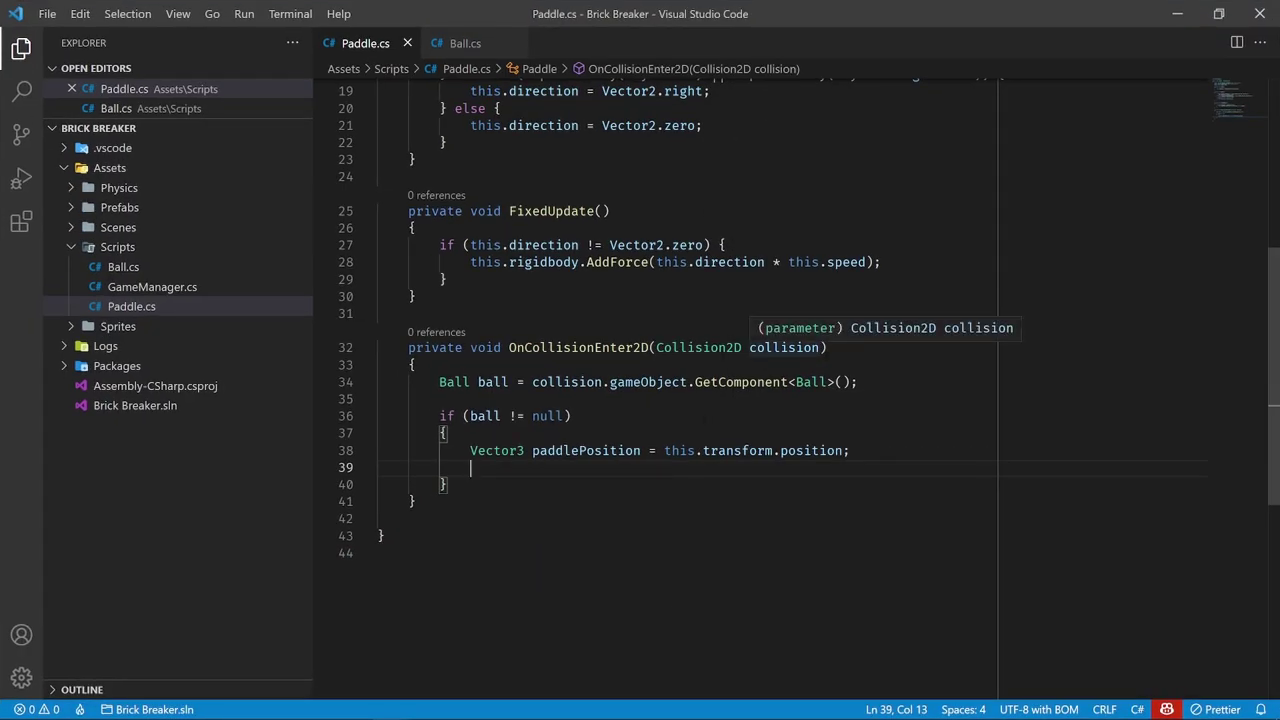
Add Vector2 contactPoint = collision.GetContact(0).point; on the next line
text(Vector2 )
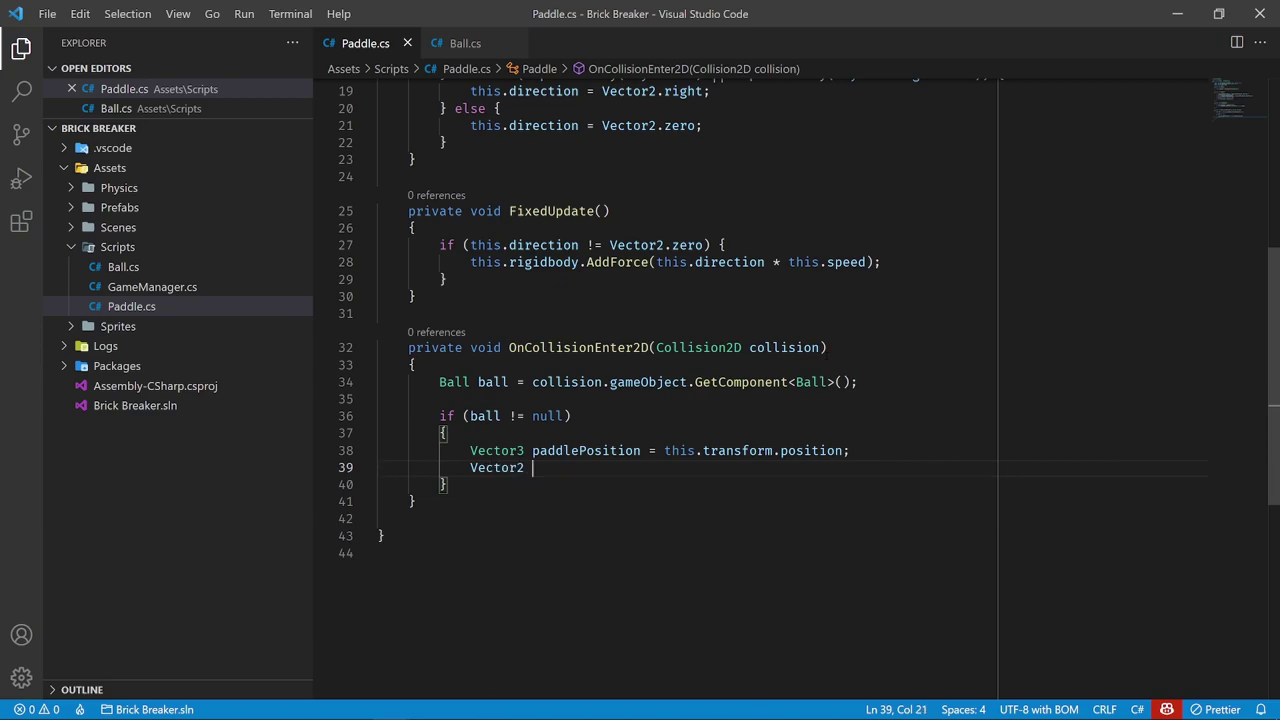
text(contact)
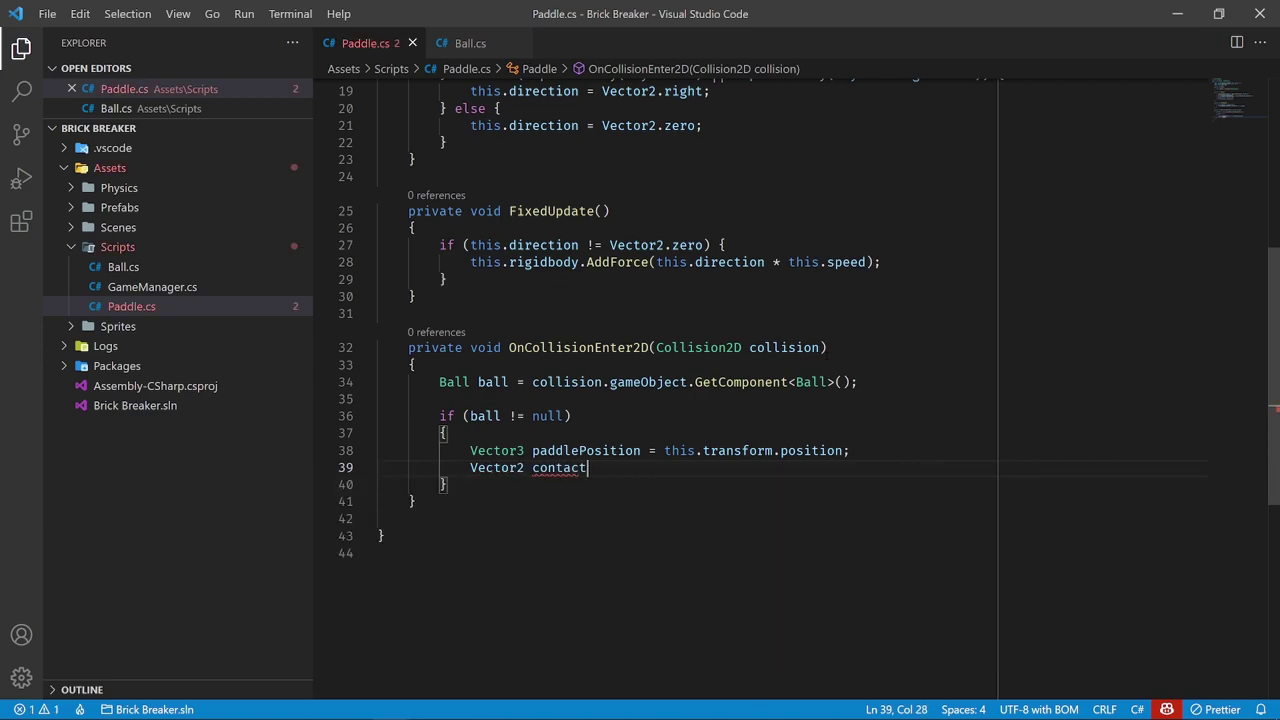
text(Point = coll)
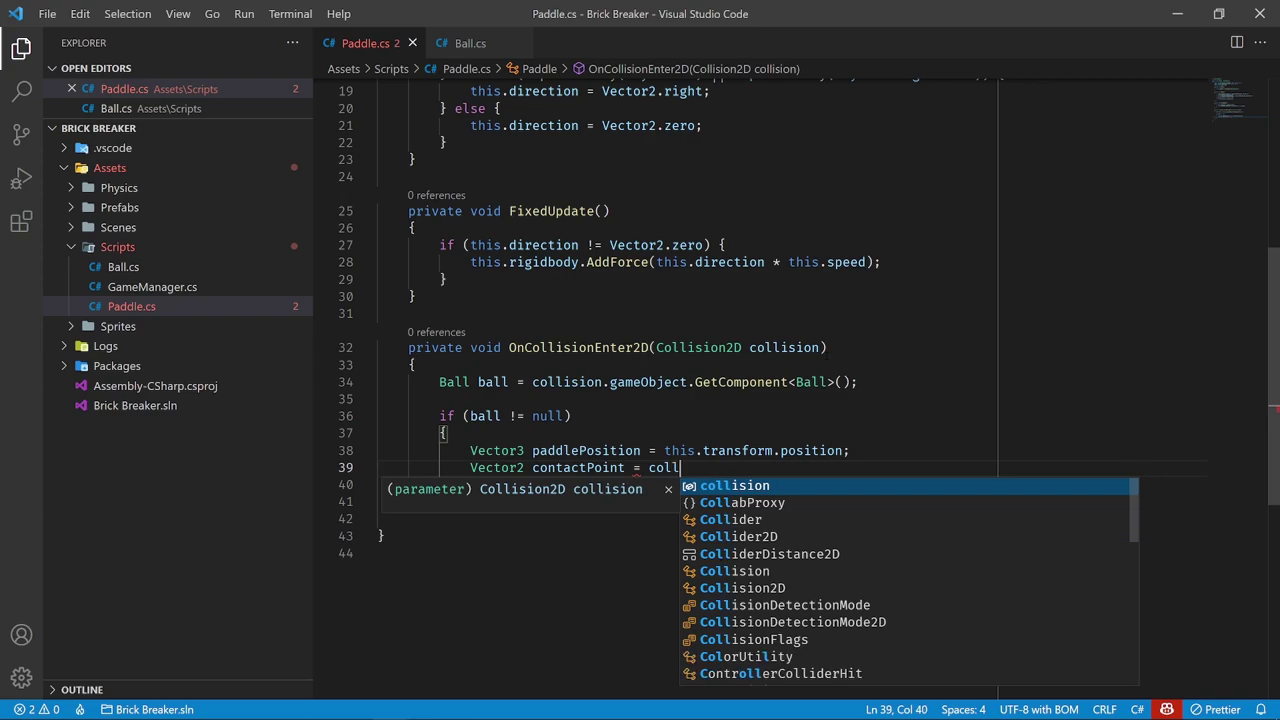
text(ision.G)
key(Tab)
text(()
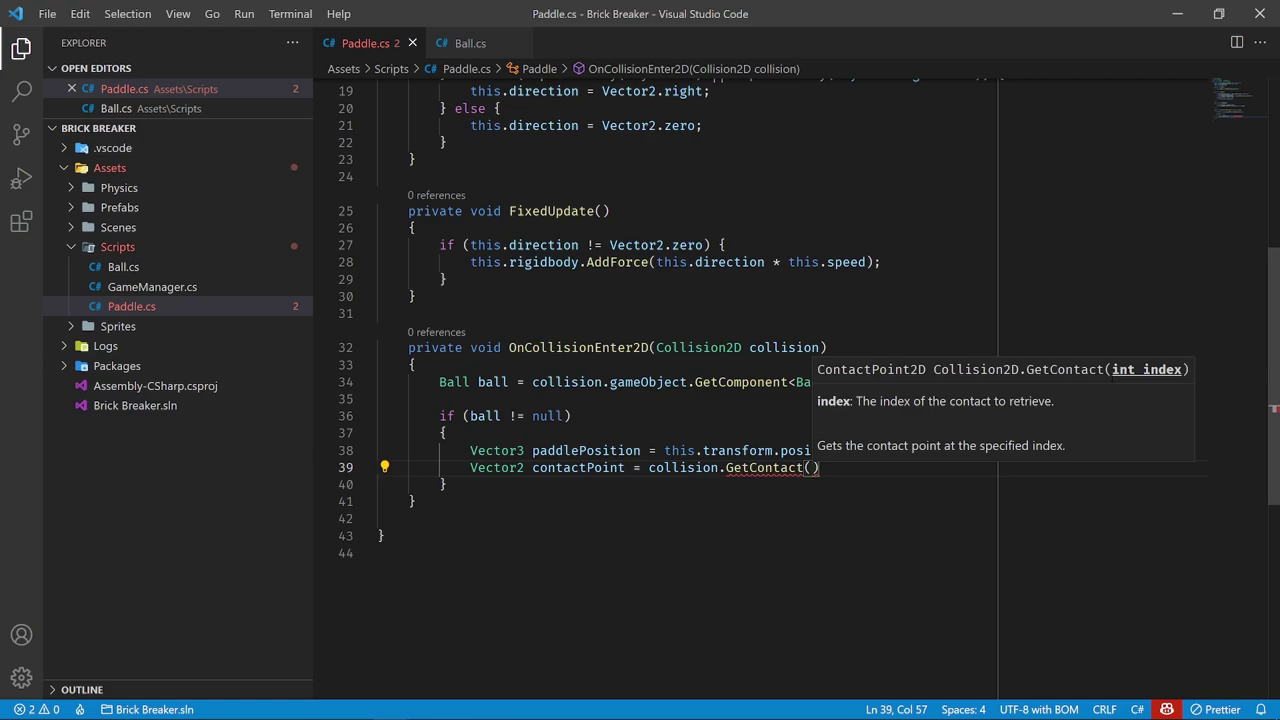
text(0)
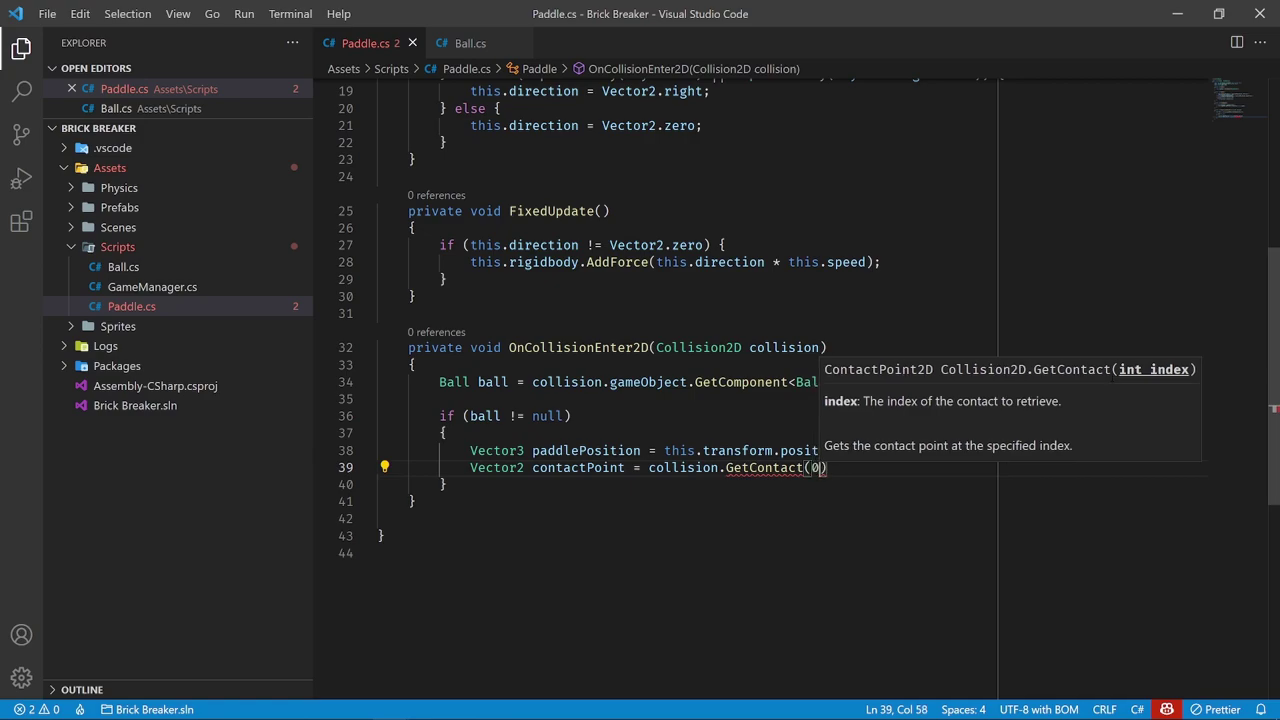
text())
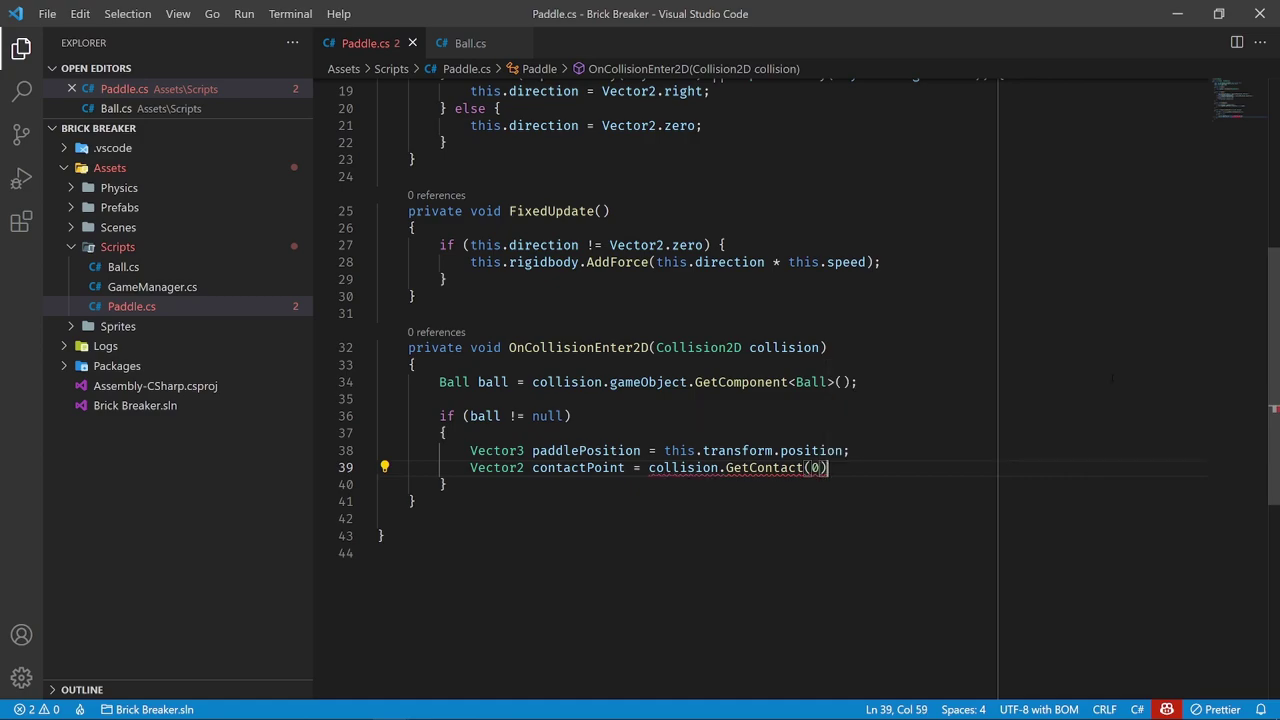
text(.)
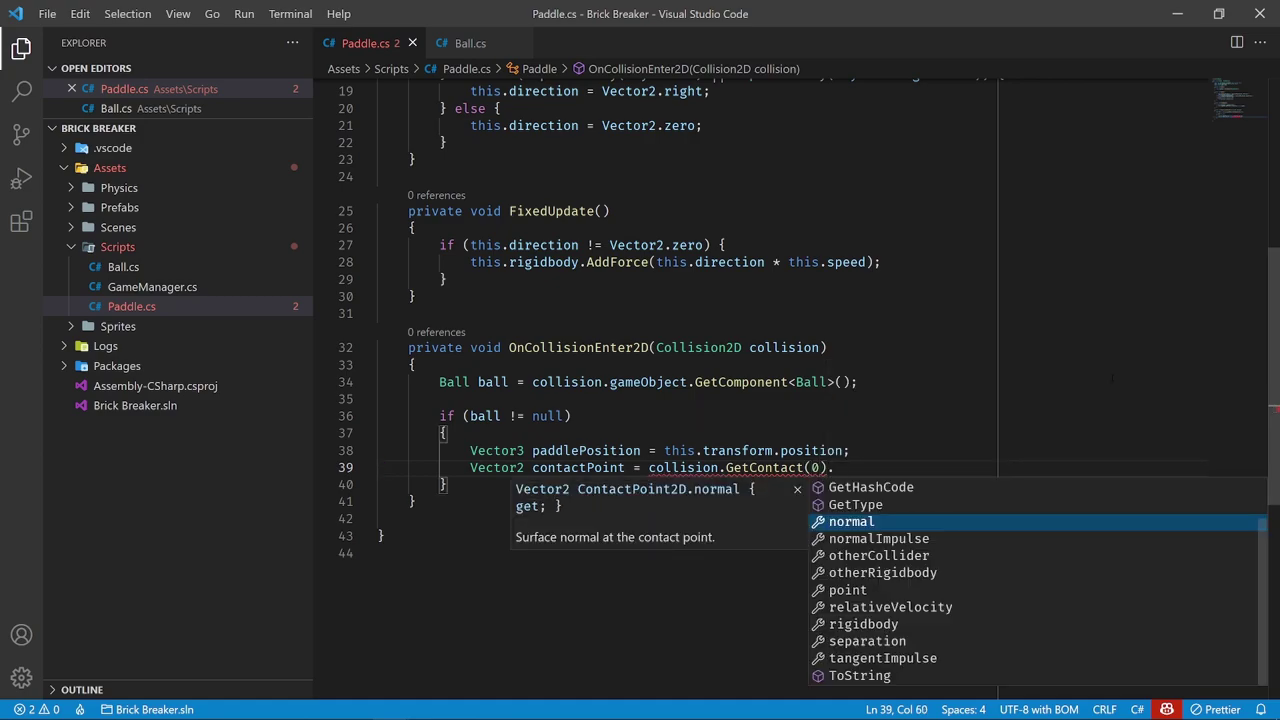
text(poi)
key(Tab)
text(;)
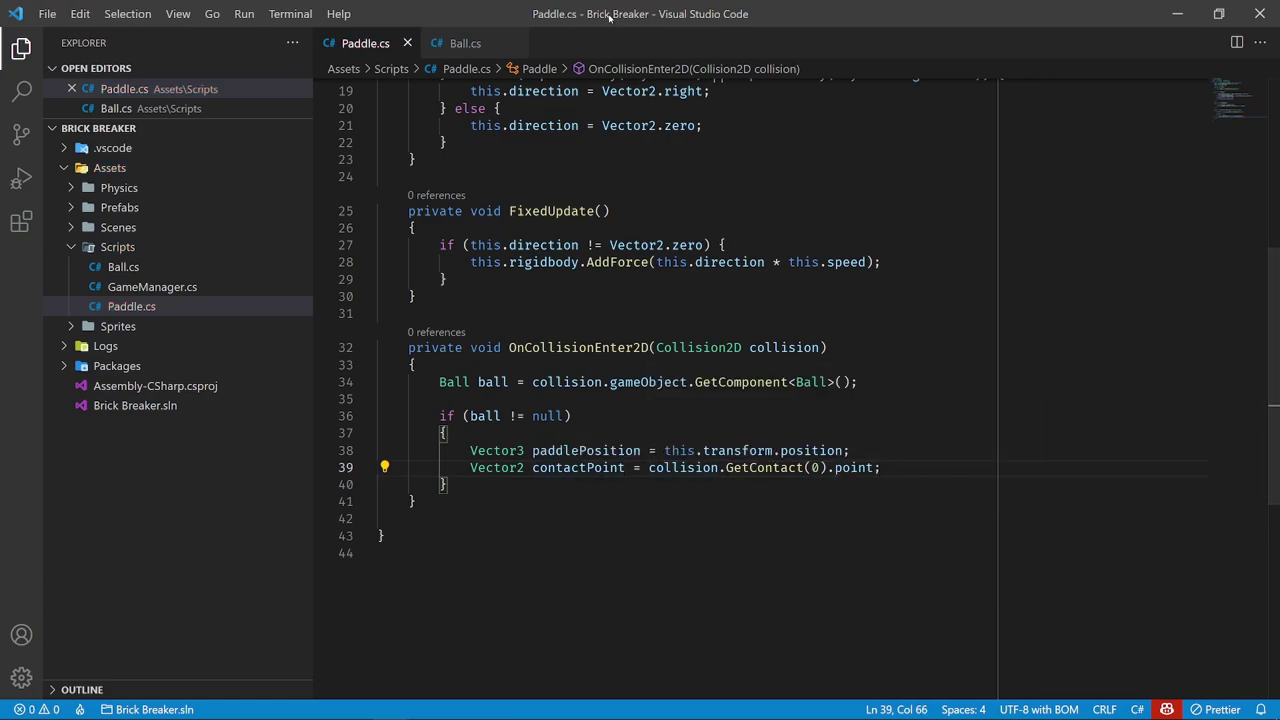
drag(640, 14, 619, 567)
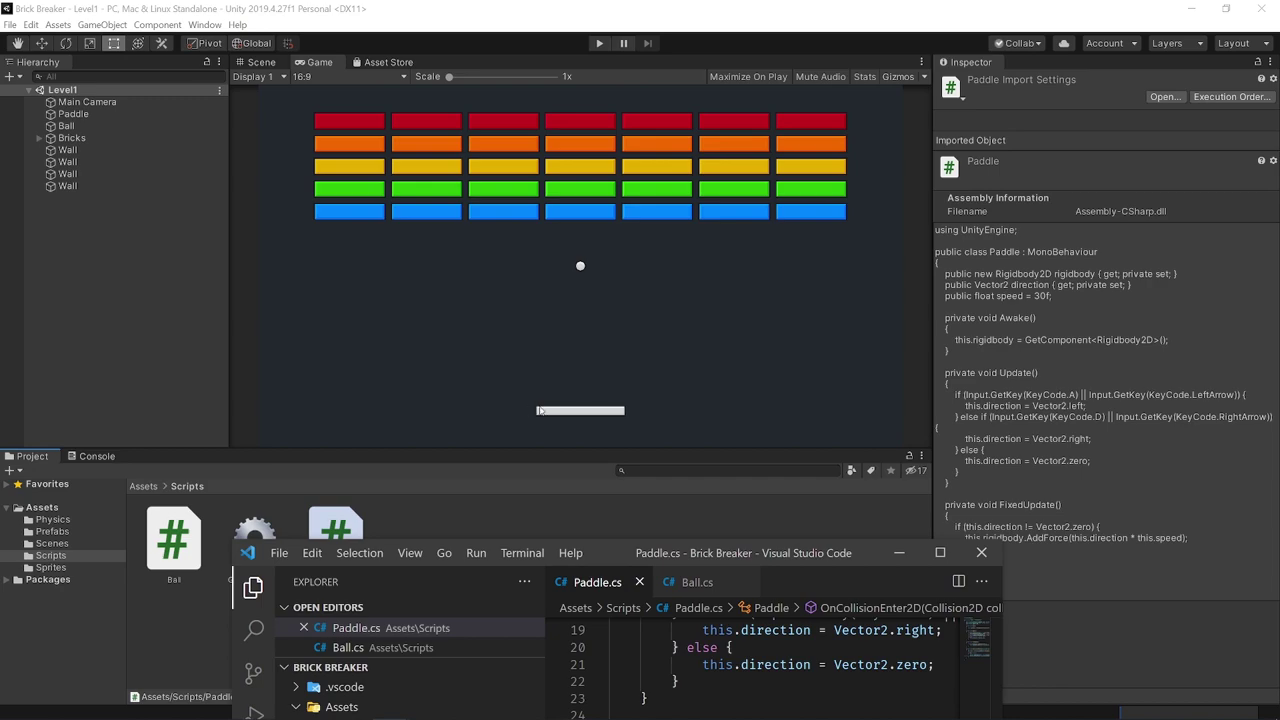
double_click(721, 553)
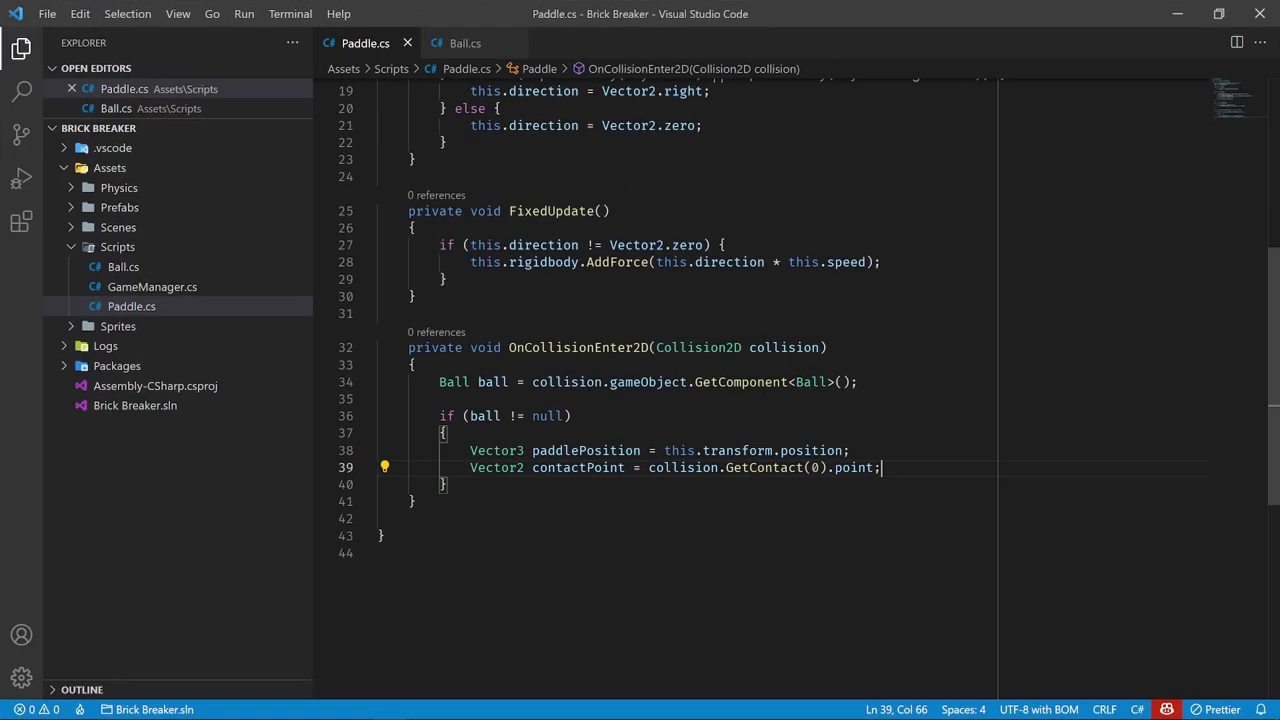
Add float offset = paddlePosition.x - contactPoint.x; below the contactPoint line
key(Return)
key(Return)
text(float )
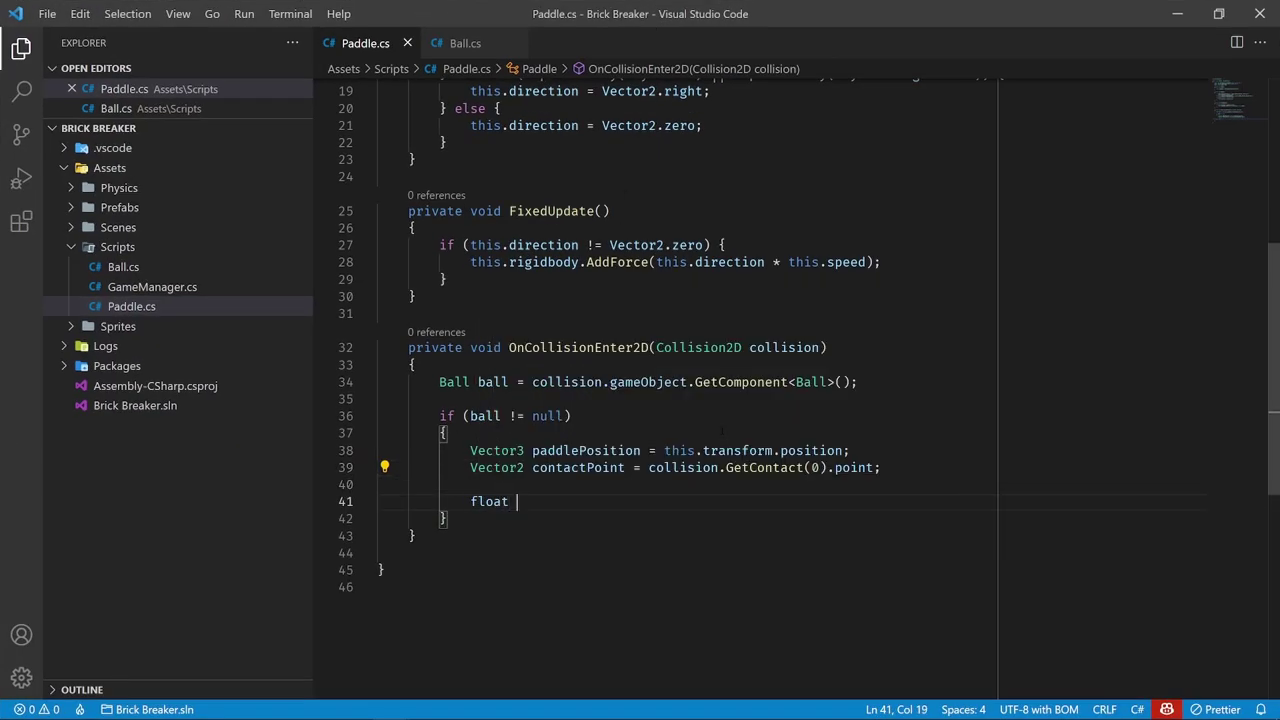
text(offset = )
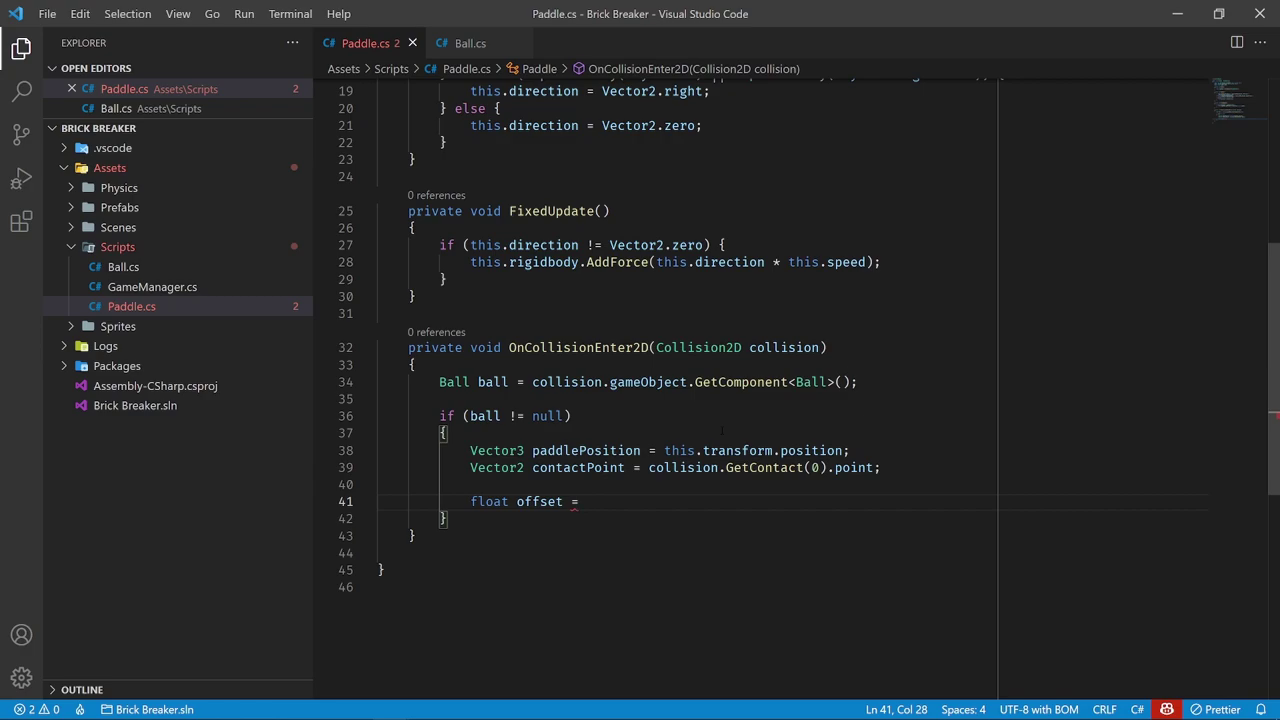
text(padd)
key(Tab)
text(.x )
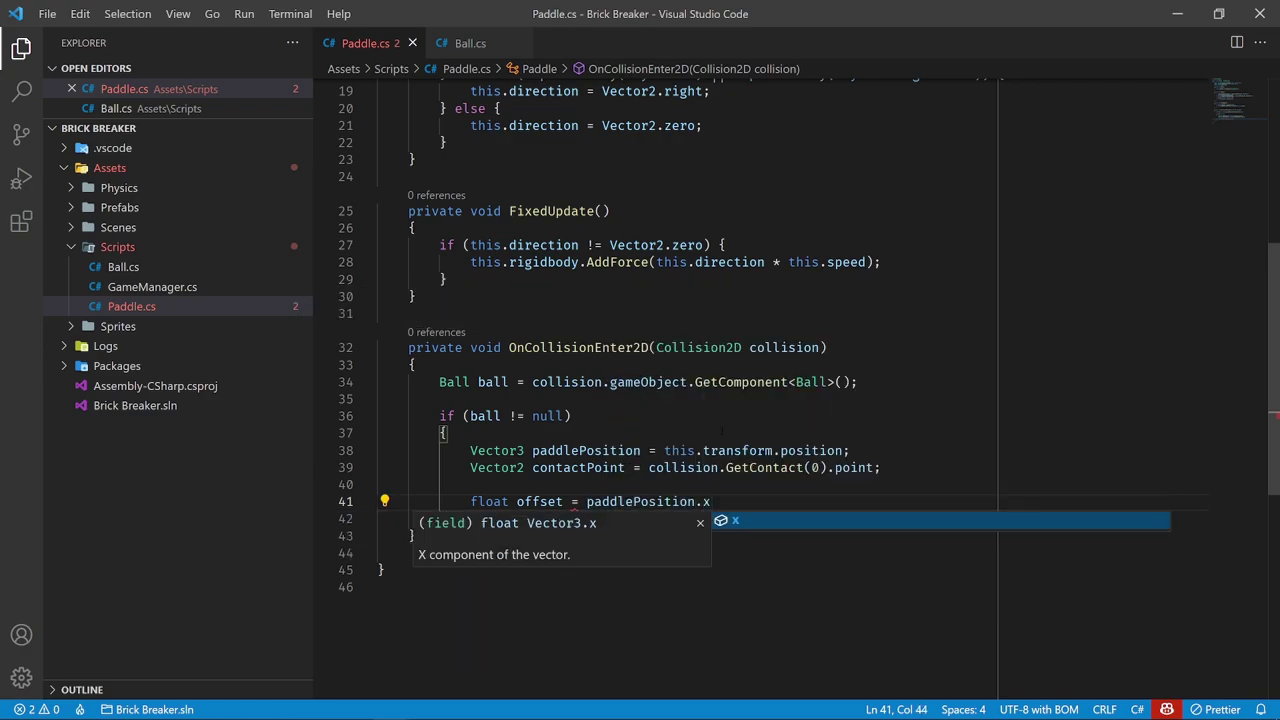
text(- cnmt)
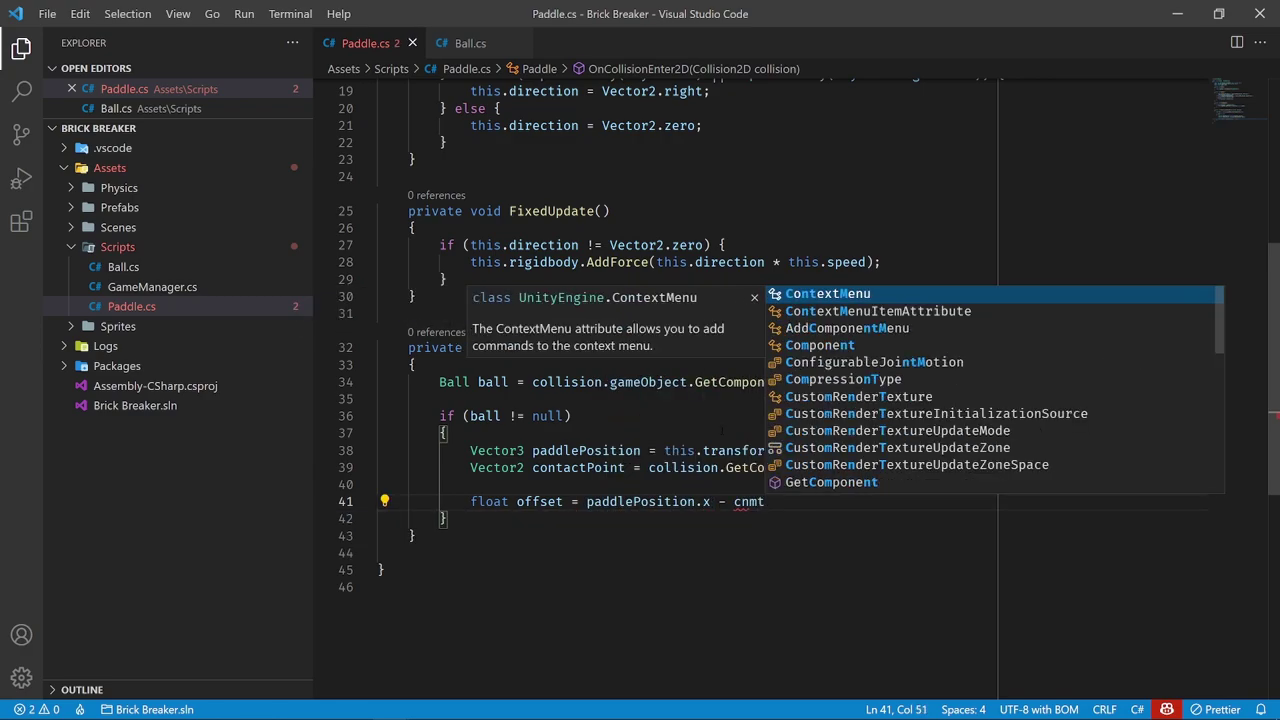
key(BackSpace)
key(BackSpace)
key(BackSpace)
text(on)
key(Tab)
text(.x)
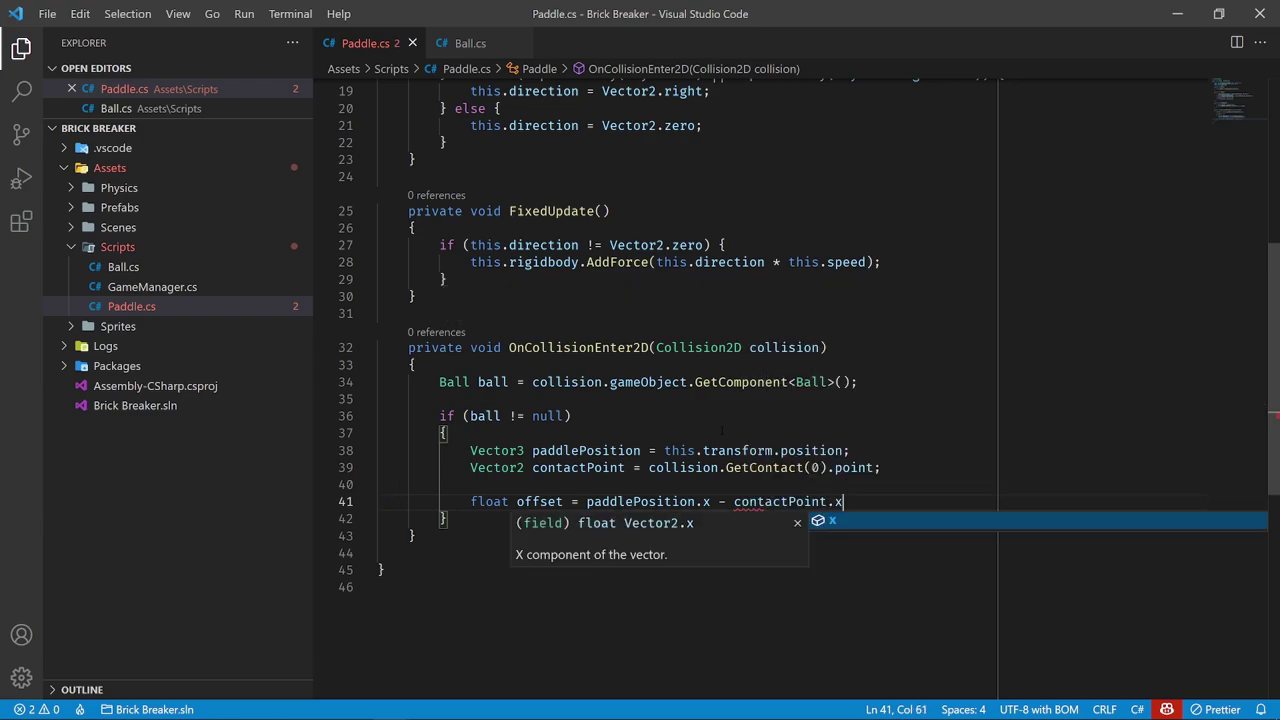
text(;)
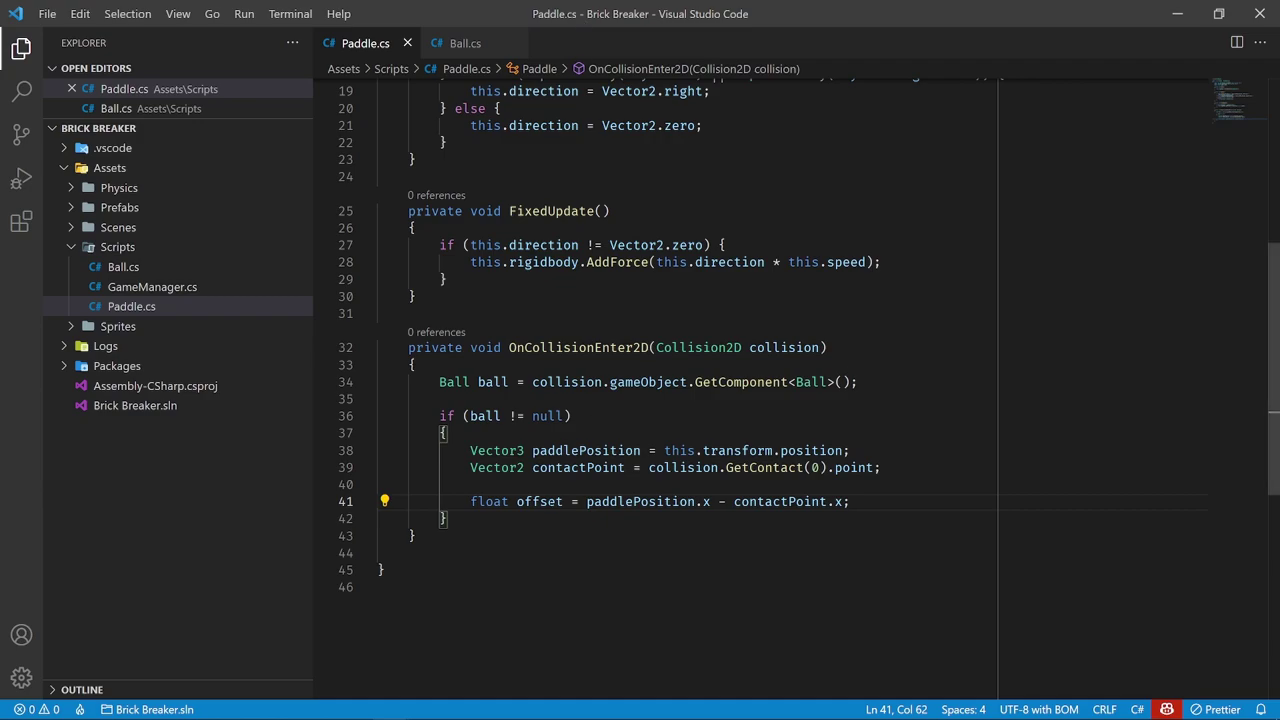
drag(615, 5, 609, 510)
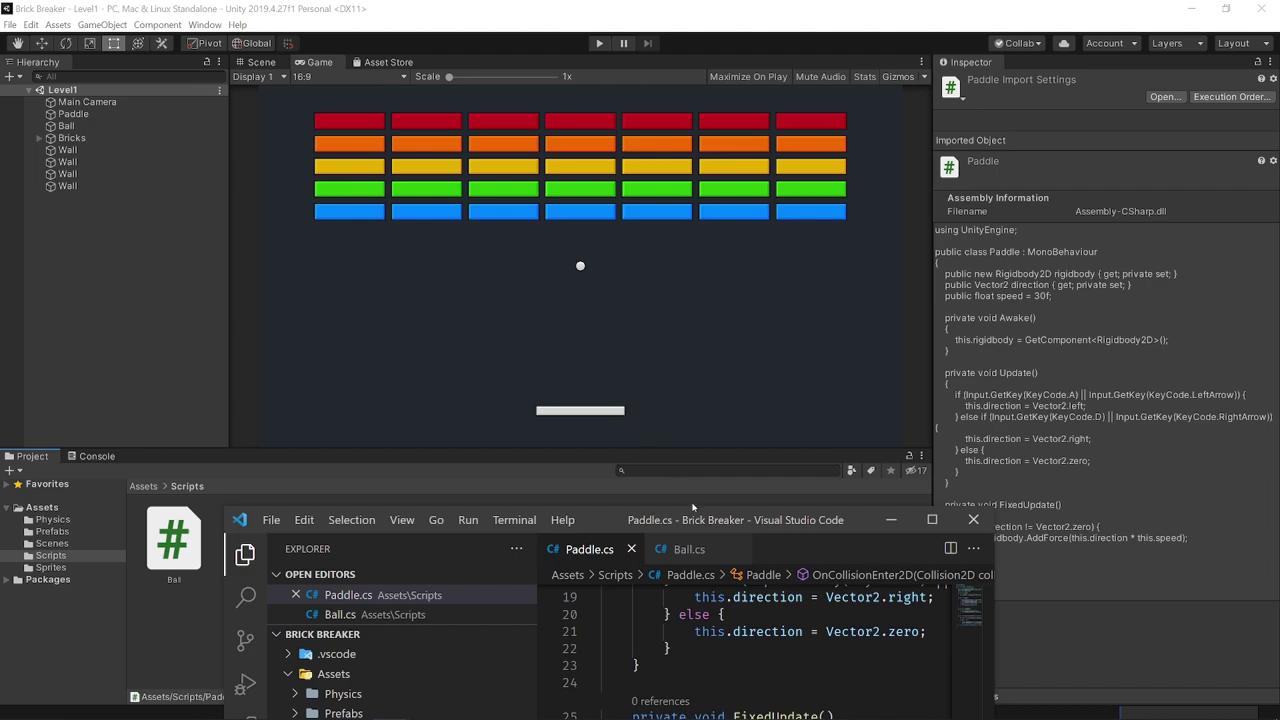
drag(688, 519, 565, 2)
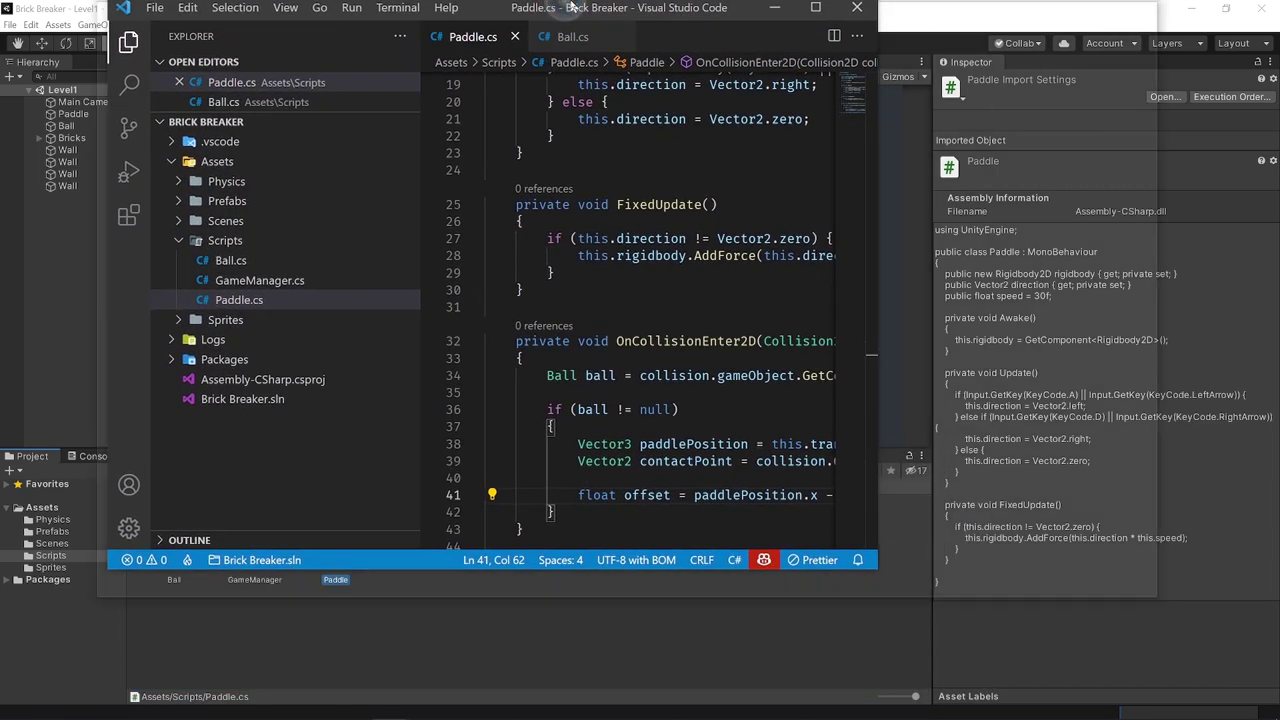
scroll(609, 543, down, 2)
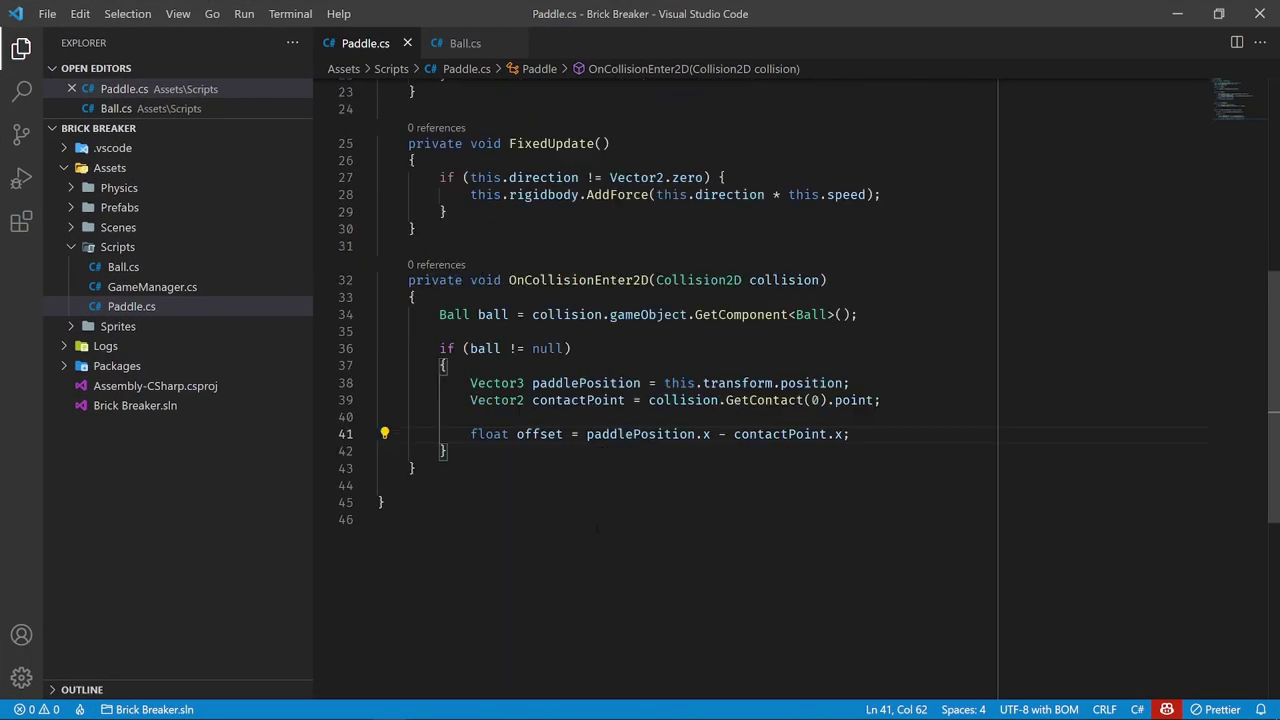
double_click(574, 14)
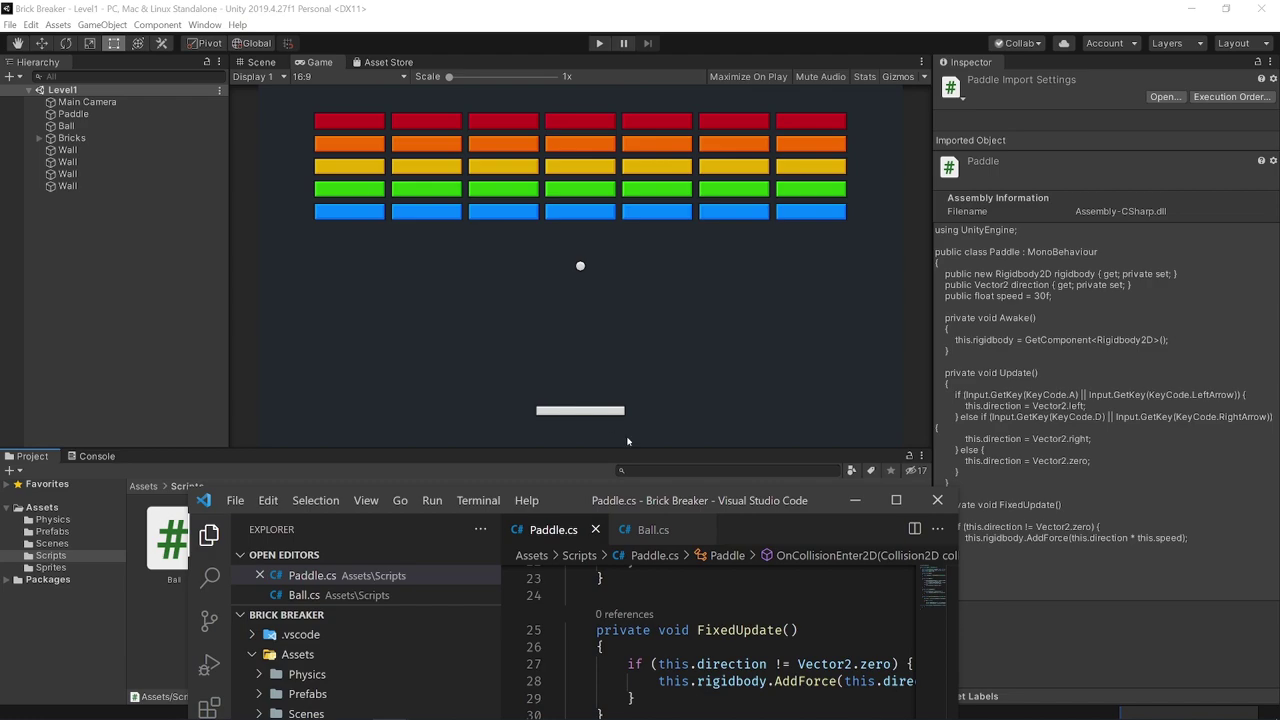
mouse_move(670, 498)
mouse_down()
mouse_move(642, 91)
mouse_move(625, 508)
mouse_up()
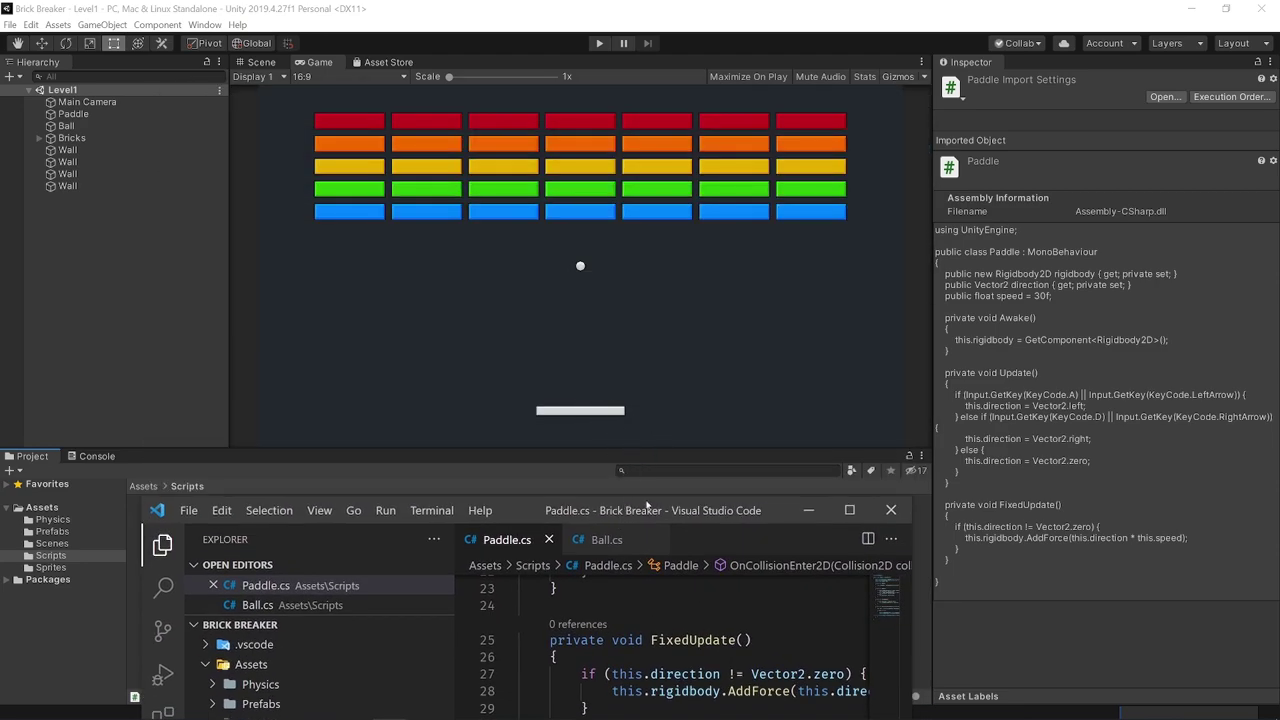
double_click(647, 511)
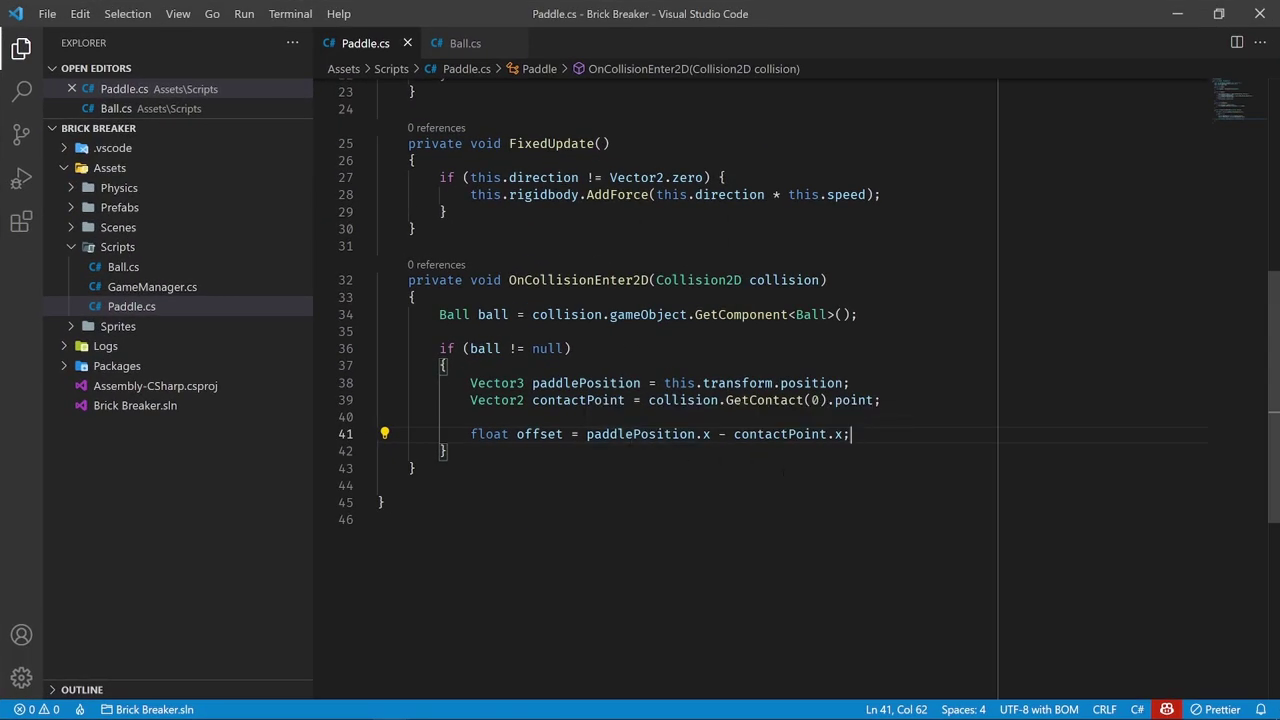
Start a new line declaring a float variable named width, correcting the typos
key(Return)
text(floa)
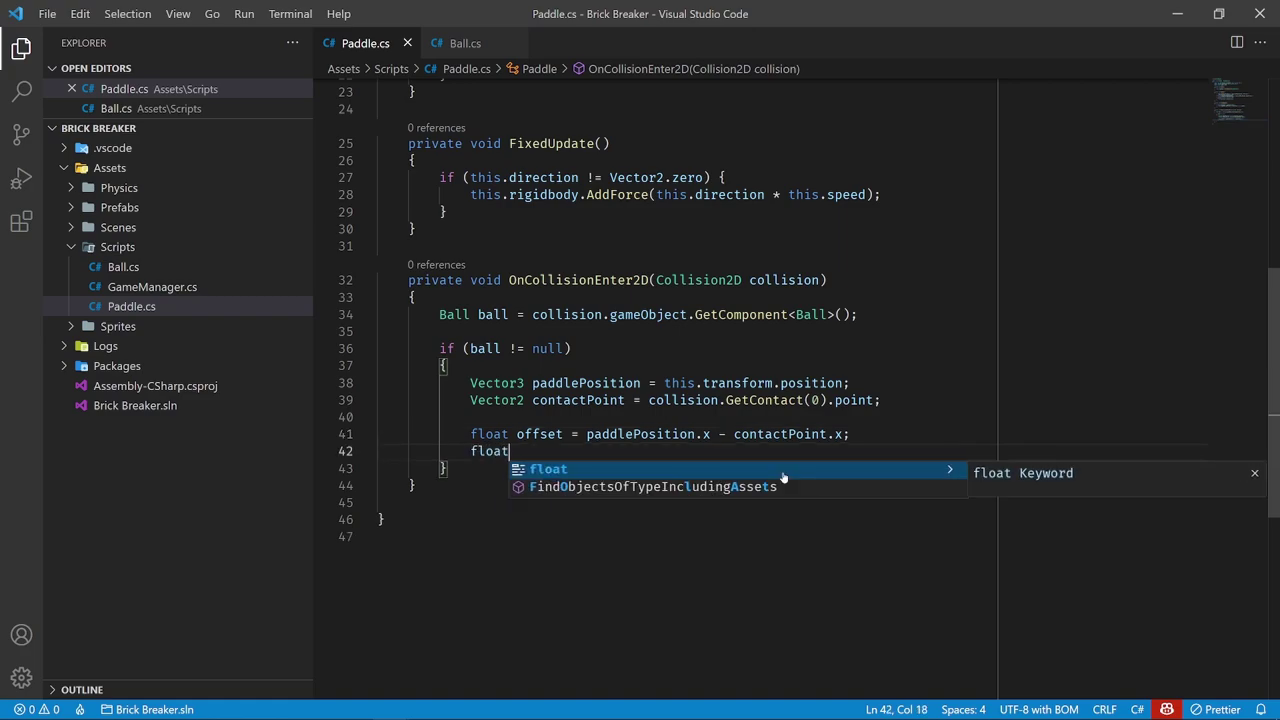
text(t)
text( wo)
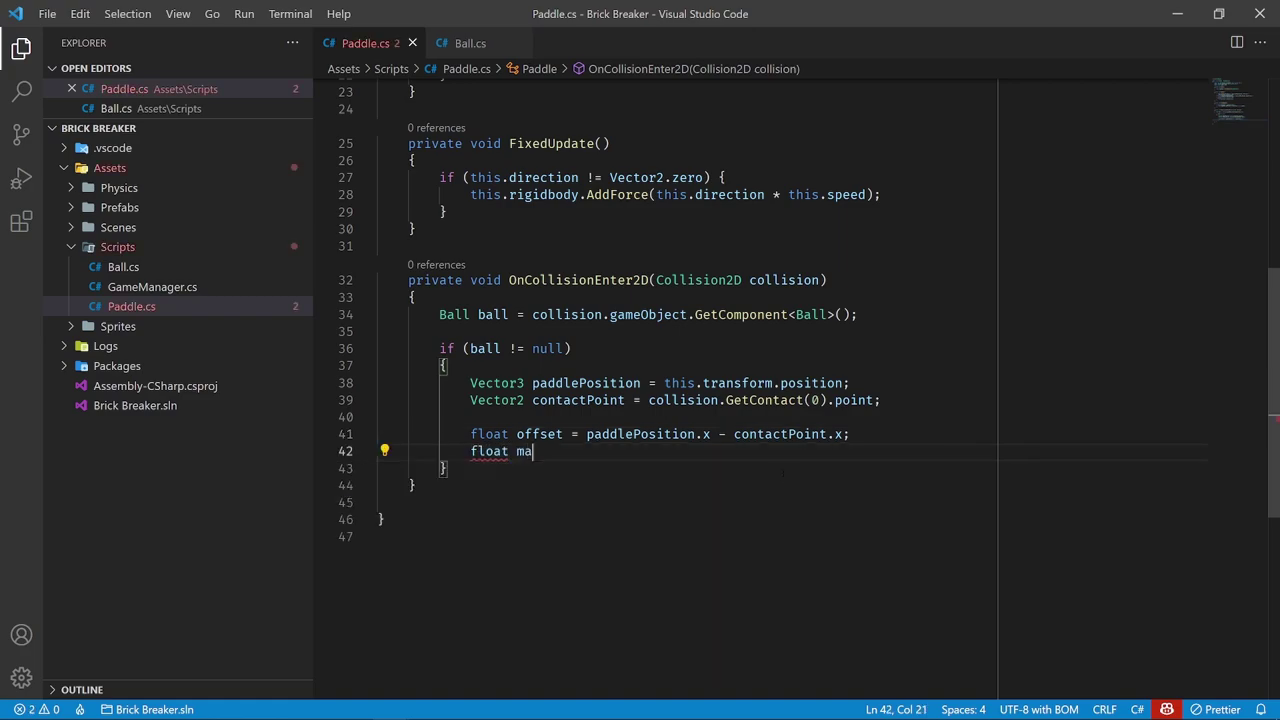
text(r)
key(BackSpace)
key(BackSpace)
text(td)
key(BackSpace)
key(BackSpace)
key(BackSpace)
text(width)
key(BackSpace)
key(BackSpace)
key(BackSpace)
key(BackSpace)
key(BackSpace)
key(ctrl+z)
Assign width = collision.otherCollider.bounds.size.x / 2; and add blank lines below
text(= )
text(coll)
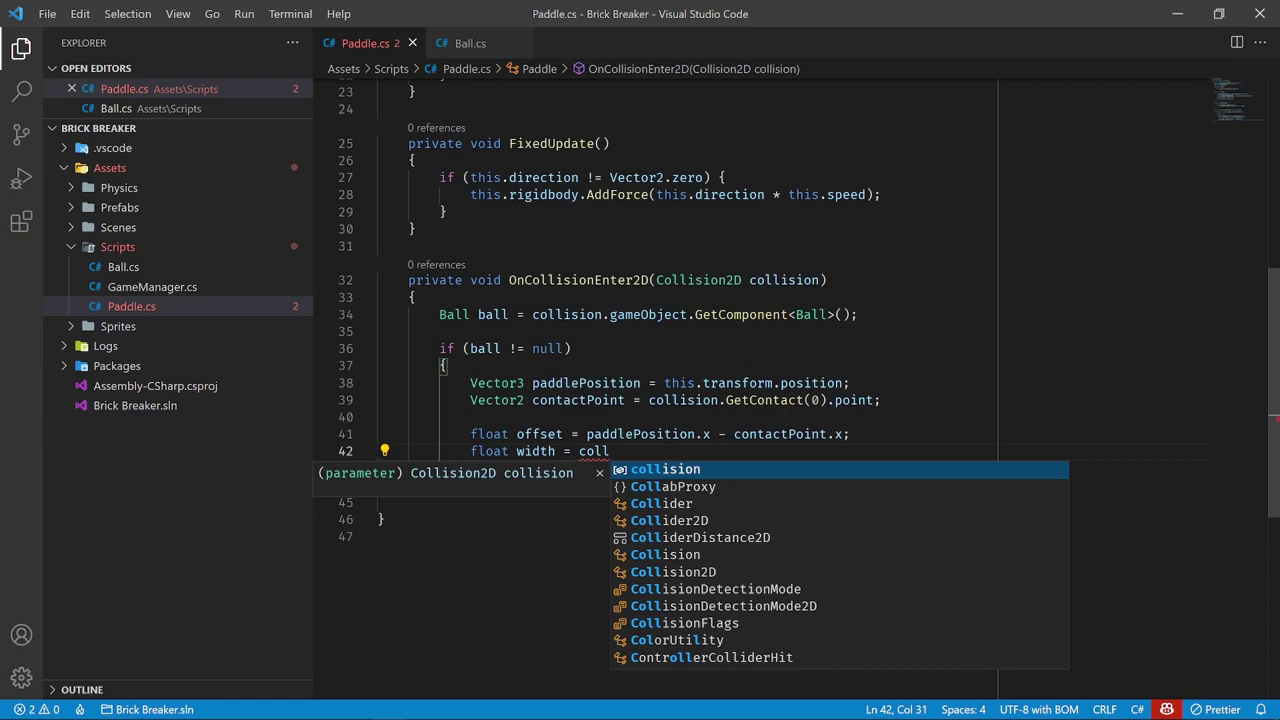
key(Tab)
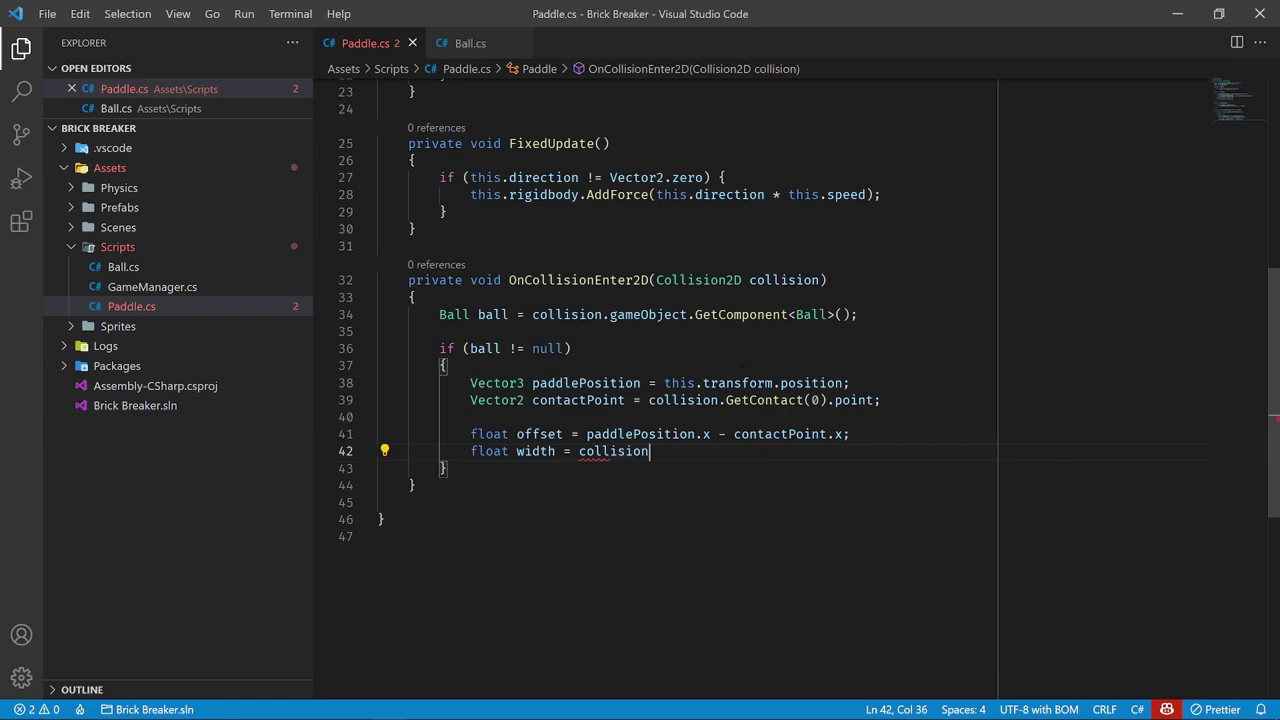
text(.)
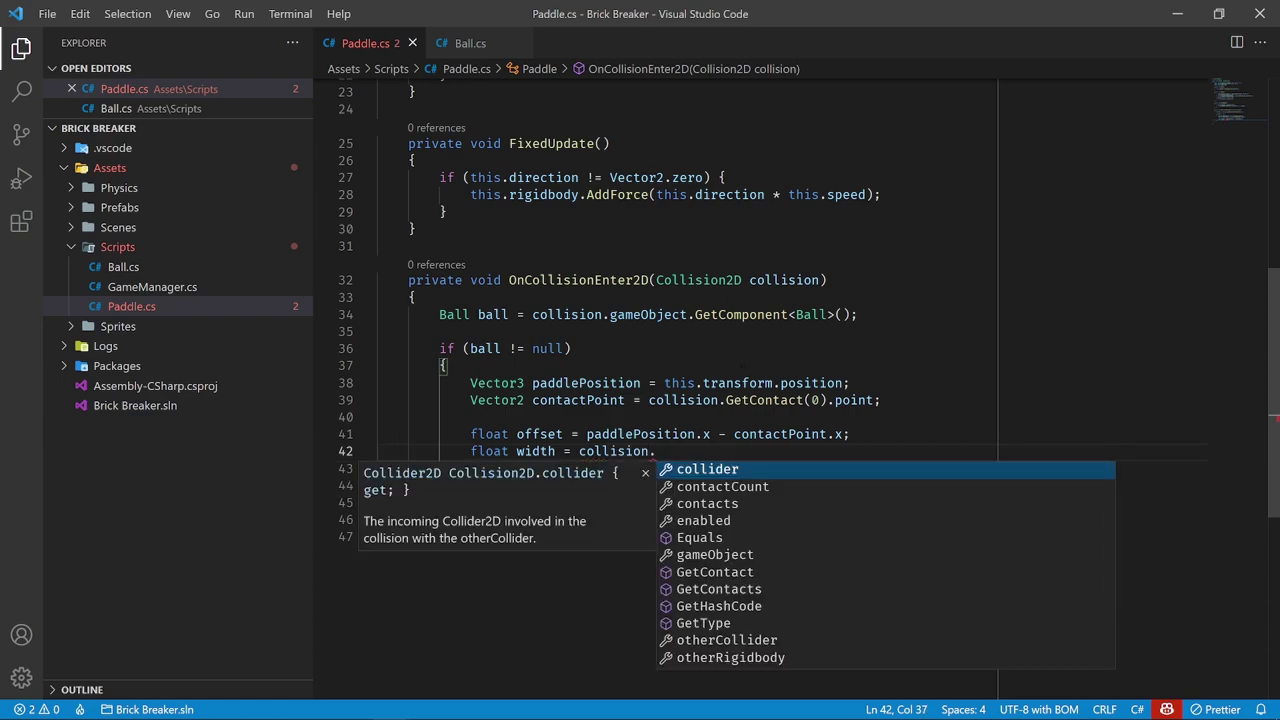
key(Down)
key(Up)
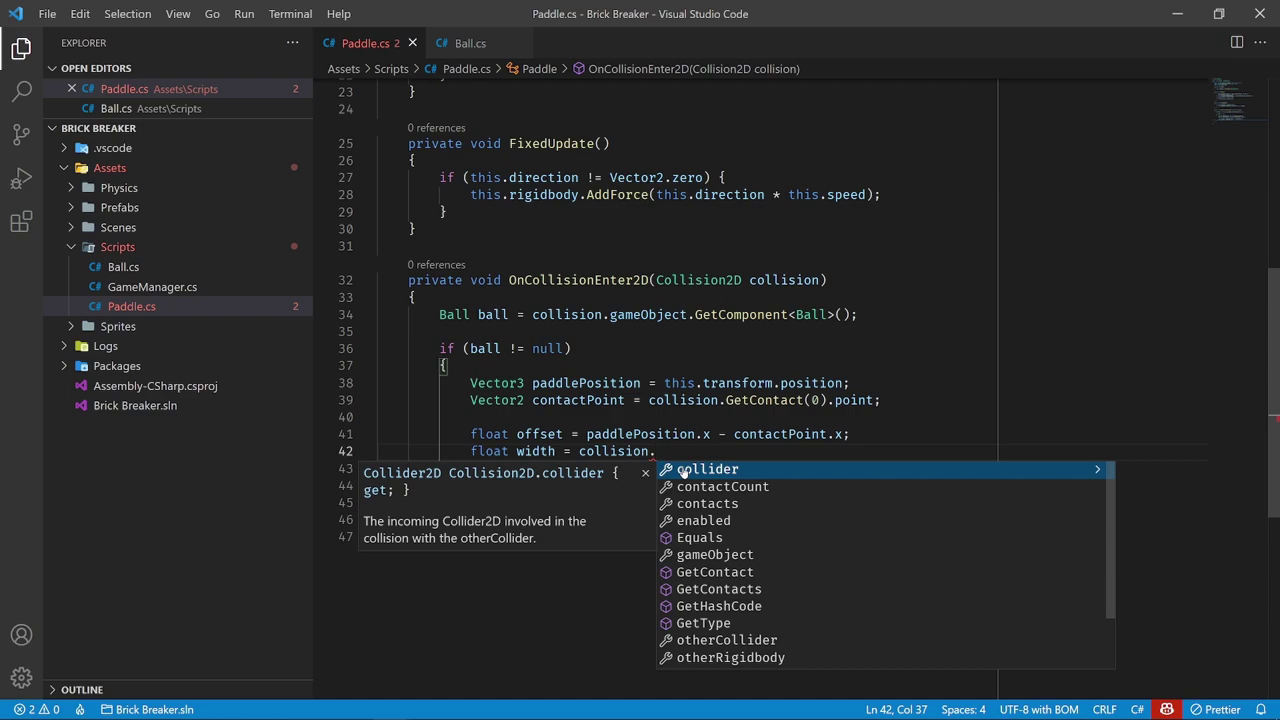
text(oth)
key(Tab)
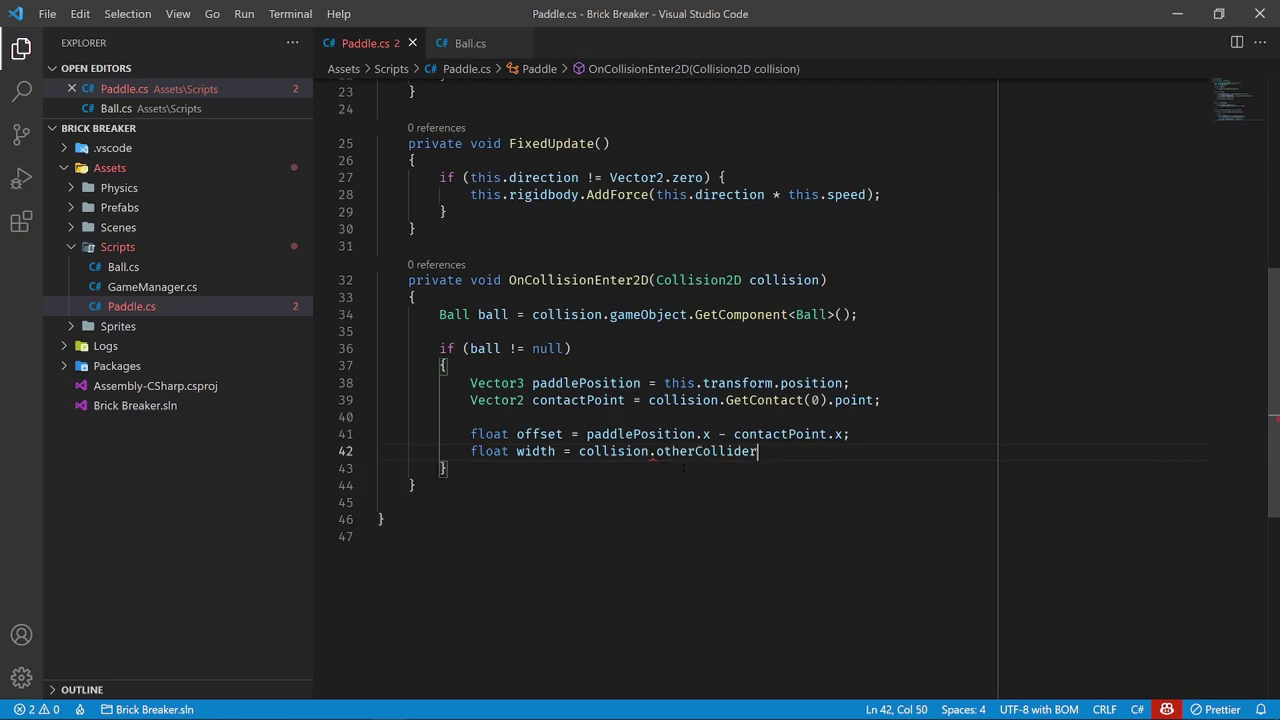
text(.)
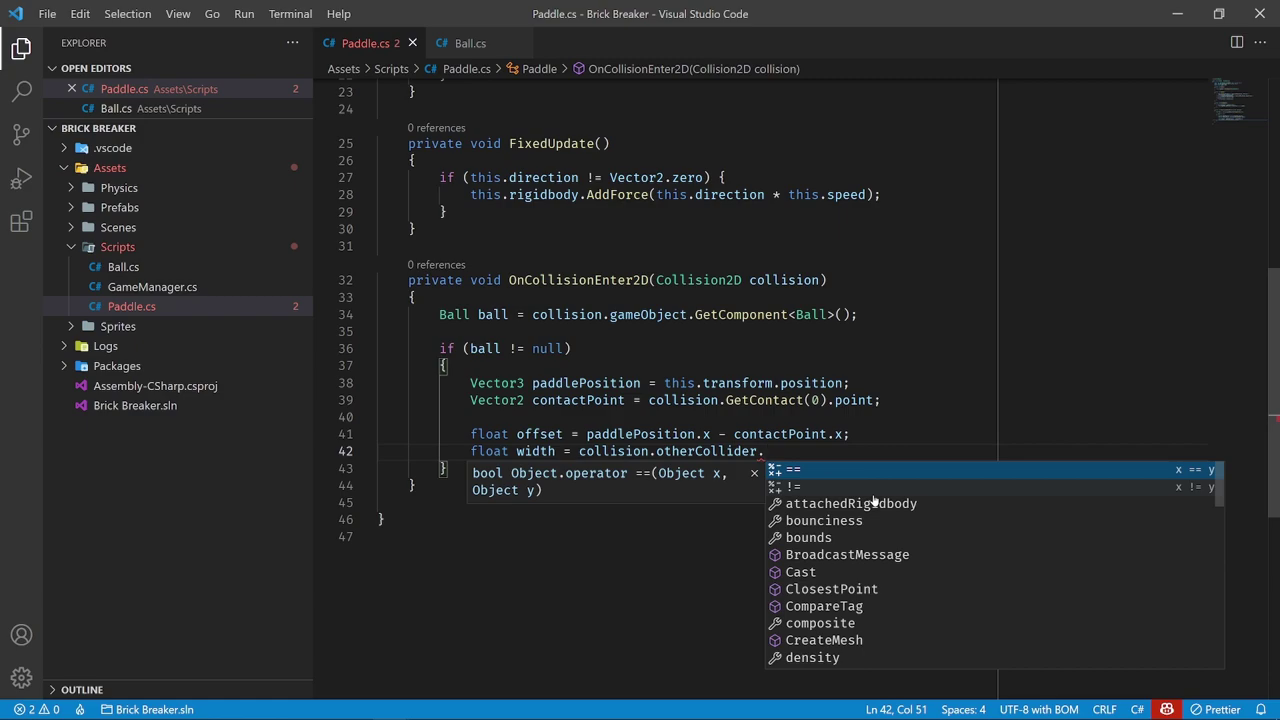
text(bounds)
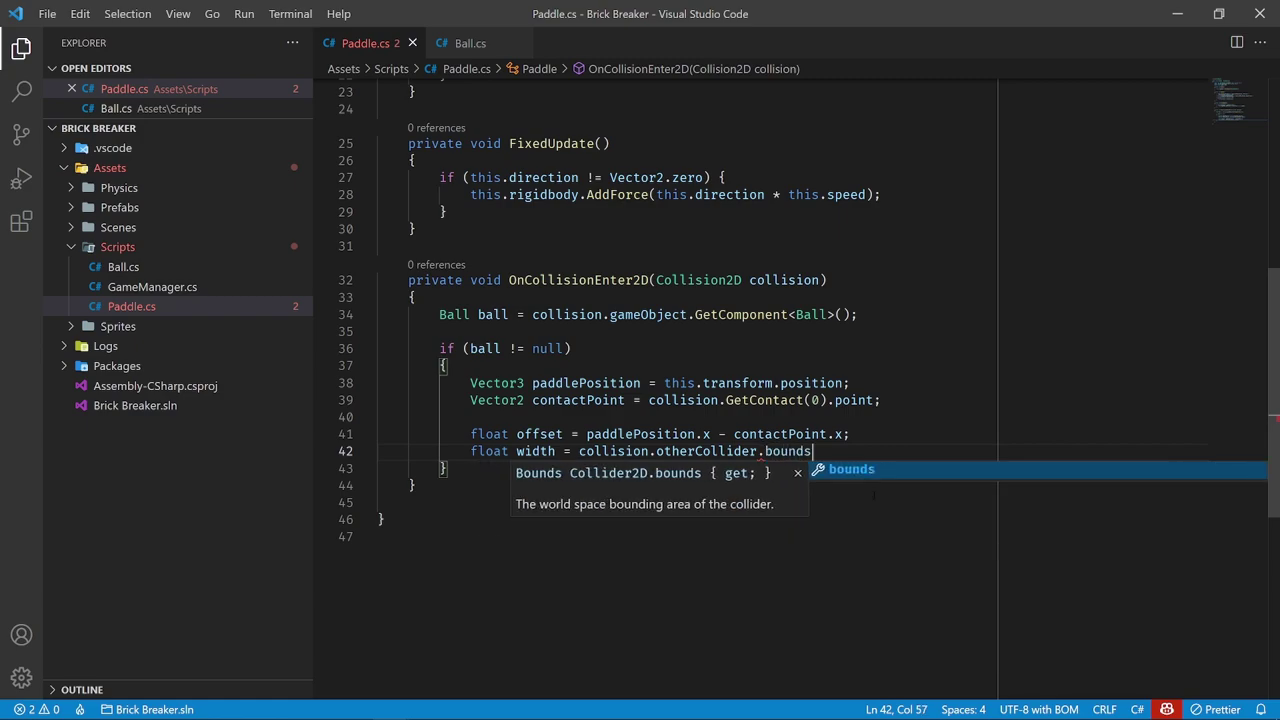
text(.size.x)
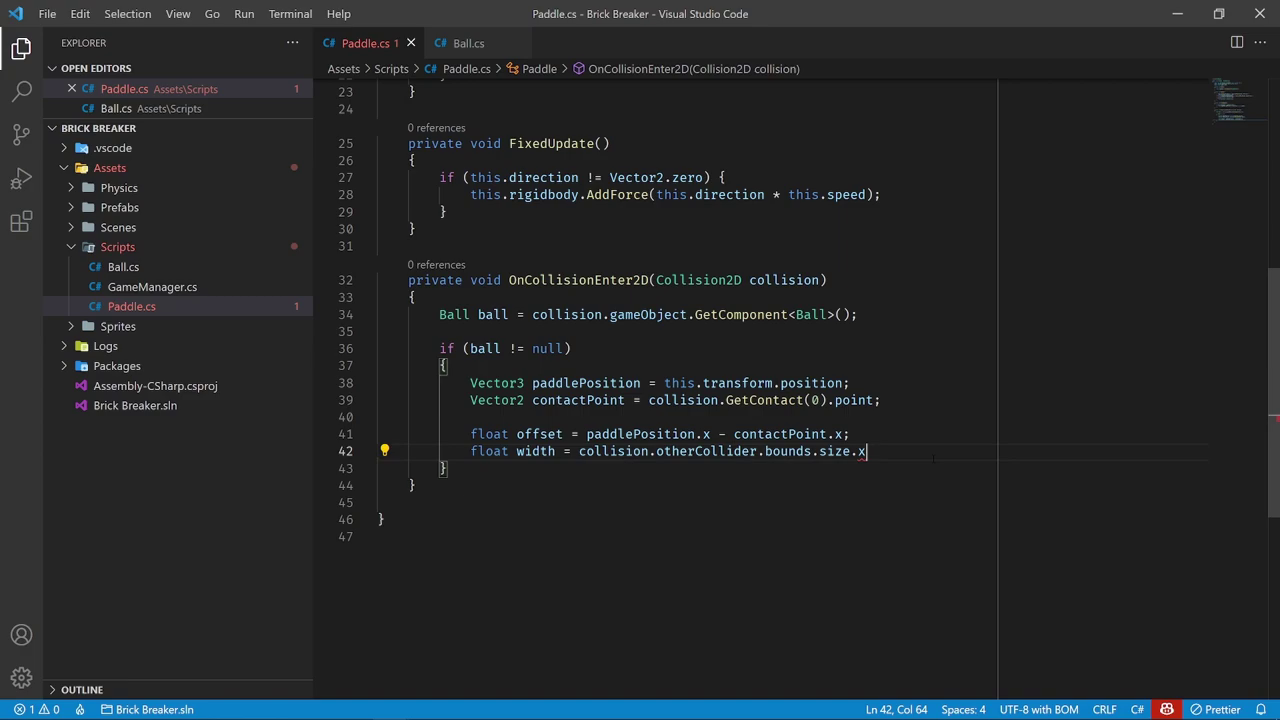
text(/)
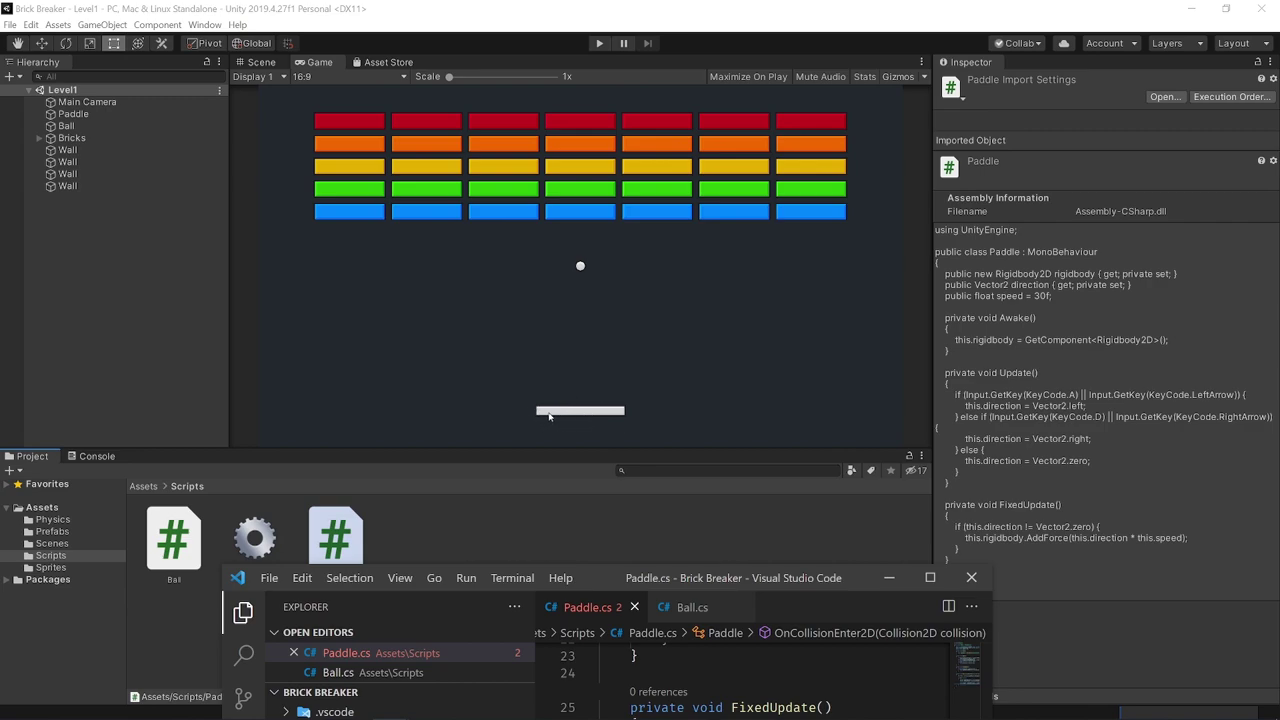
double_click(708, 580)
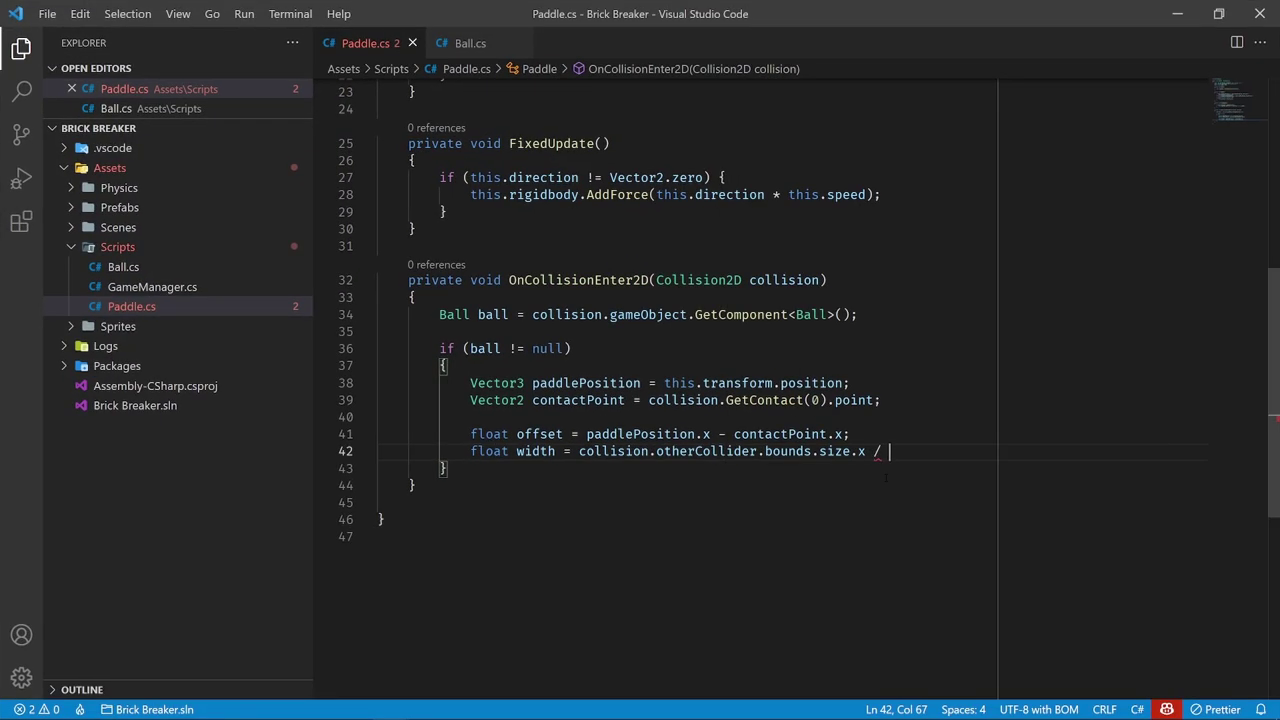
text(2;)
key(Return)
key(Return)
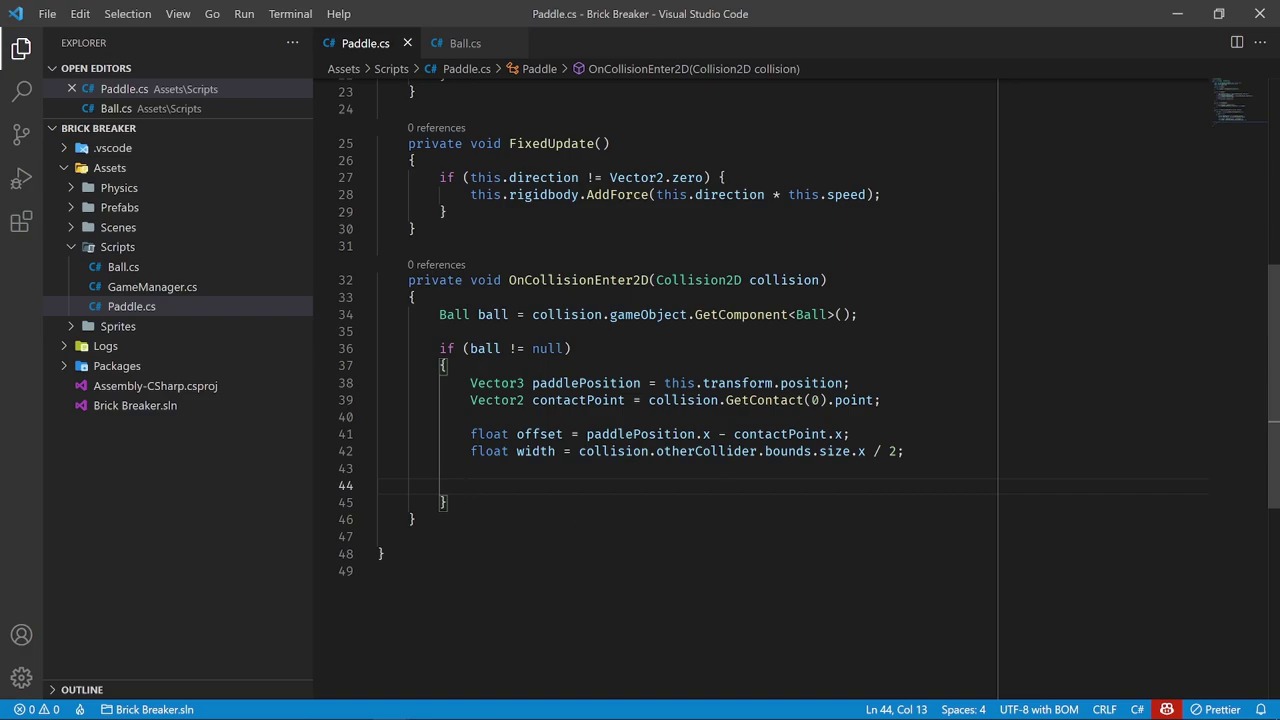
Add float currentAngle = Vector2.SignedAngle(Vector2.up, ball.rigidbody.velocity); inside the ball check
mouse_move(705, 451)
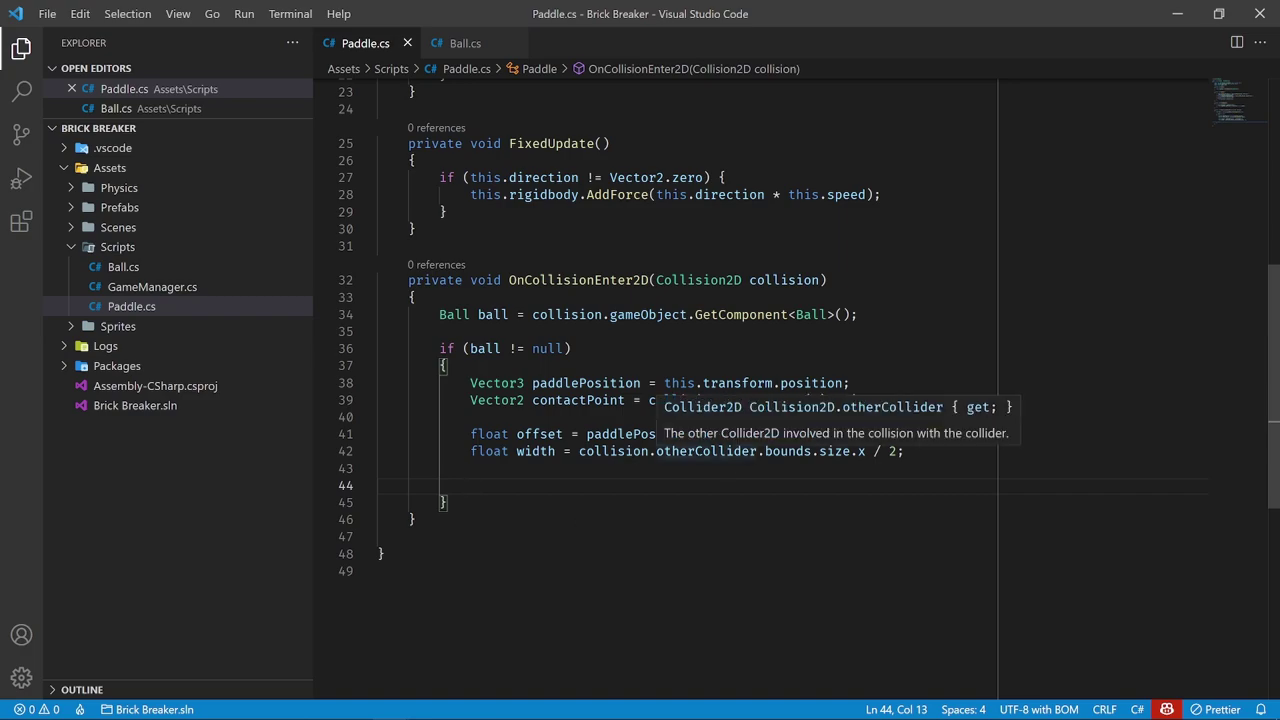
text(float curren)
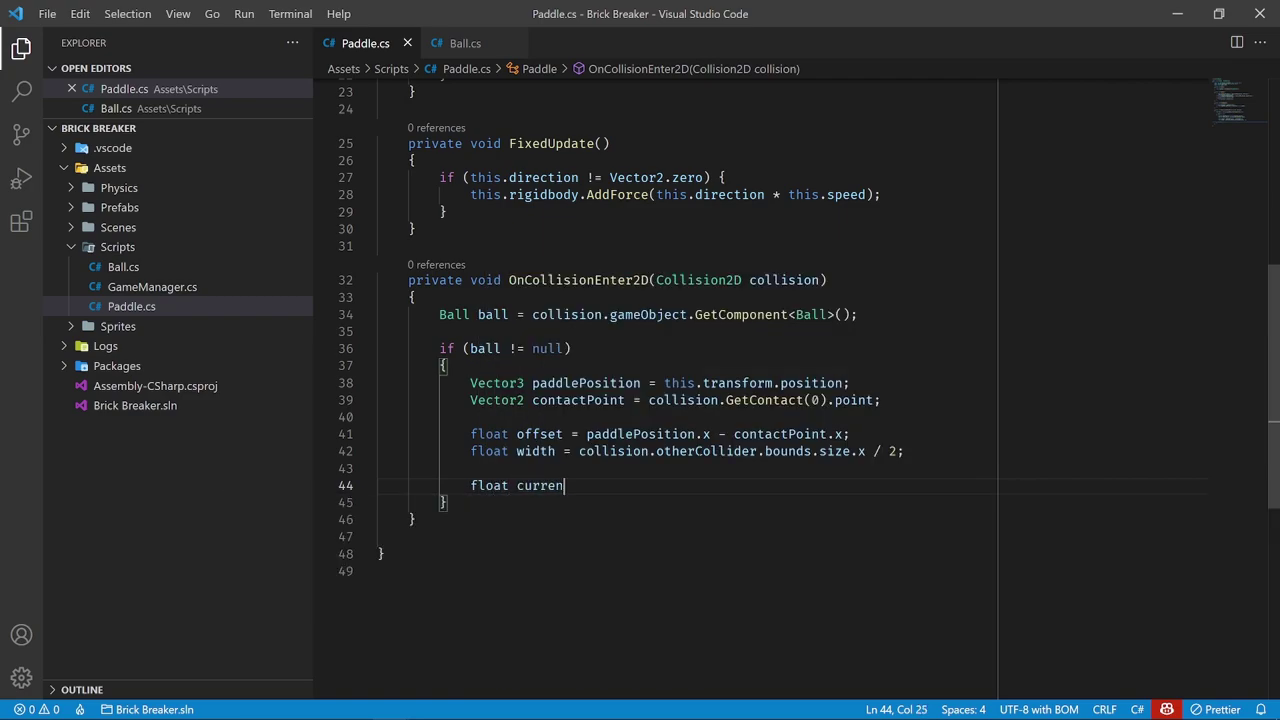
text(tAngle)
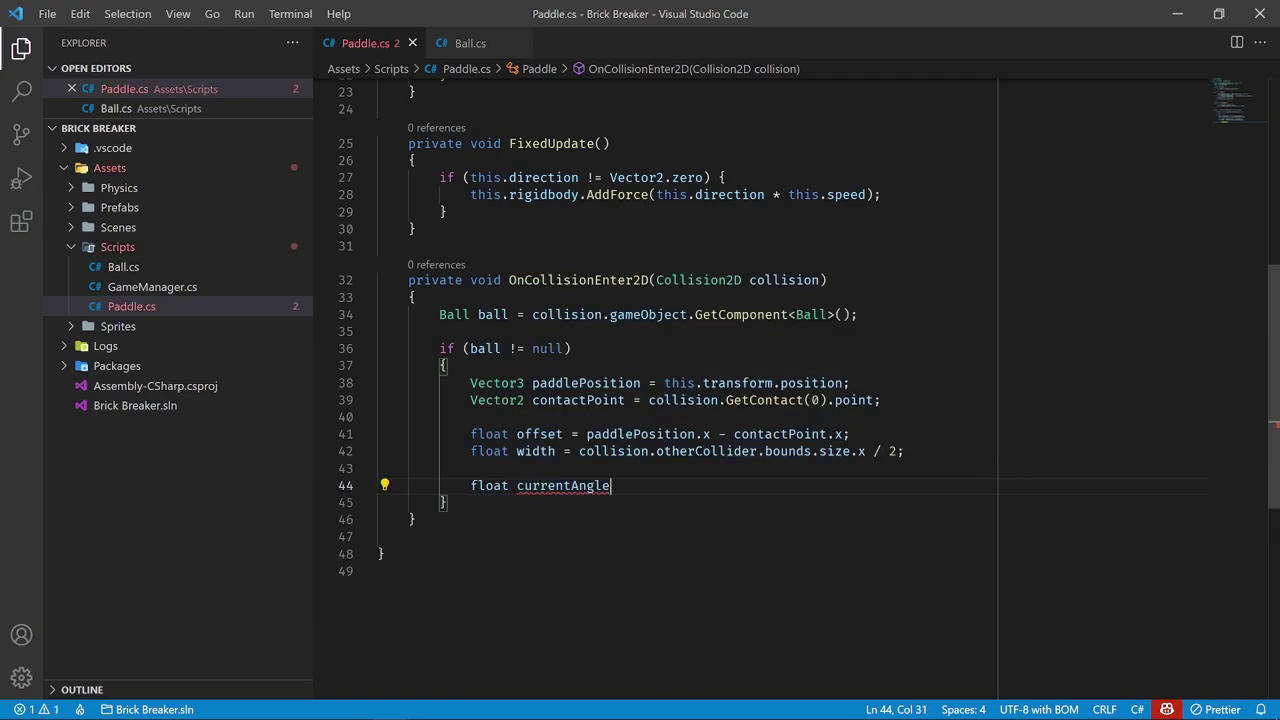
text( = )
text(Vector2.S)
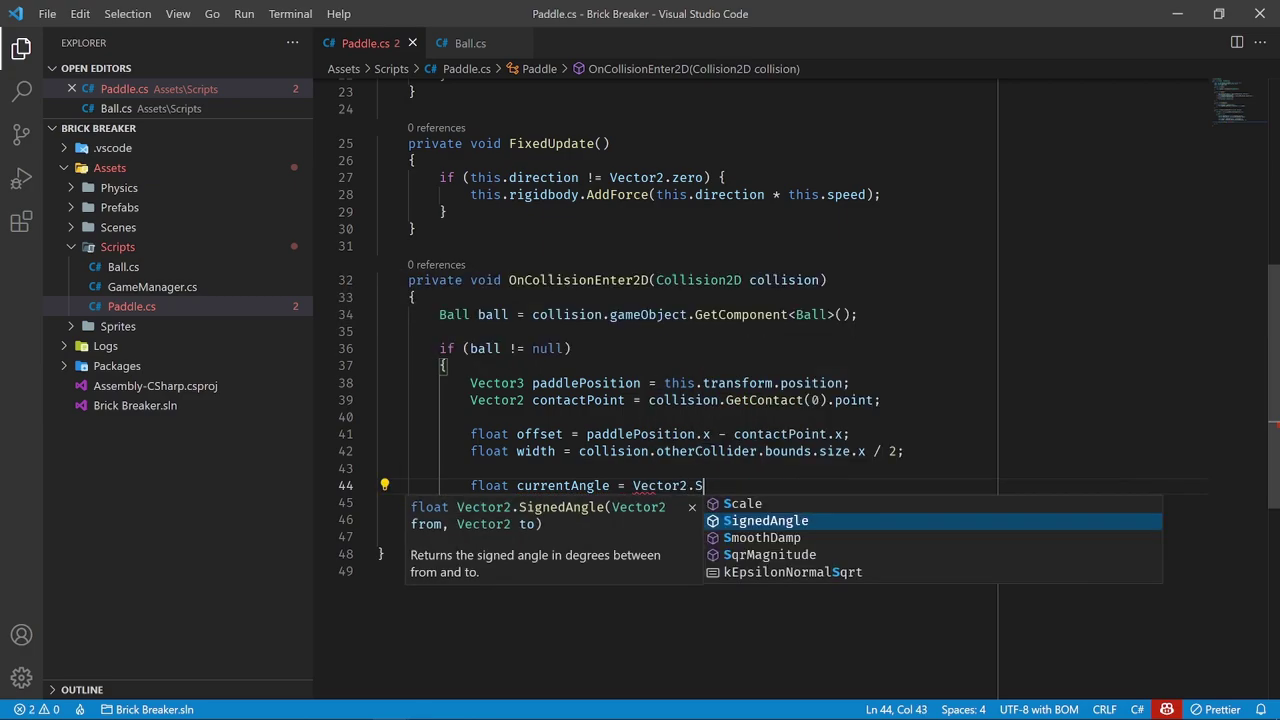
text(igned)
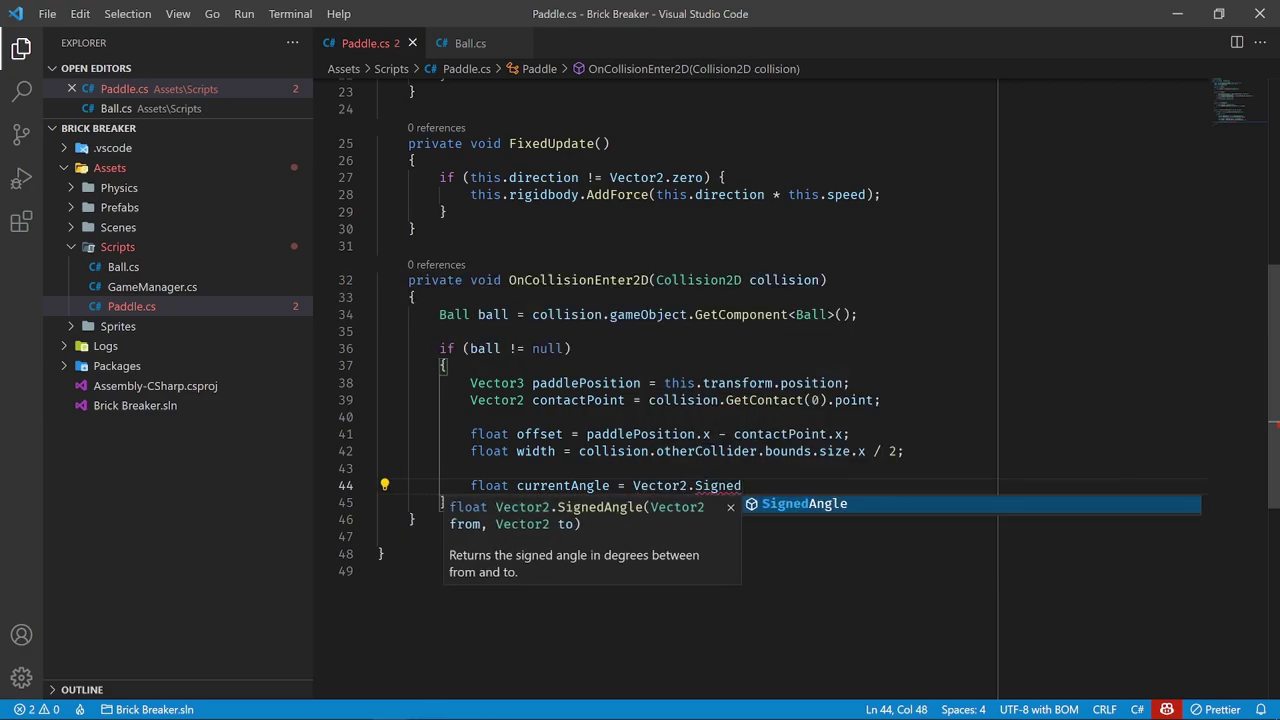
key(BackSpace)
key(BackSpace)
key(BackSpace)
key(BackSpace)
key(BackSpace)
key(BackSpace)
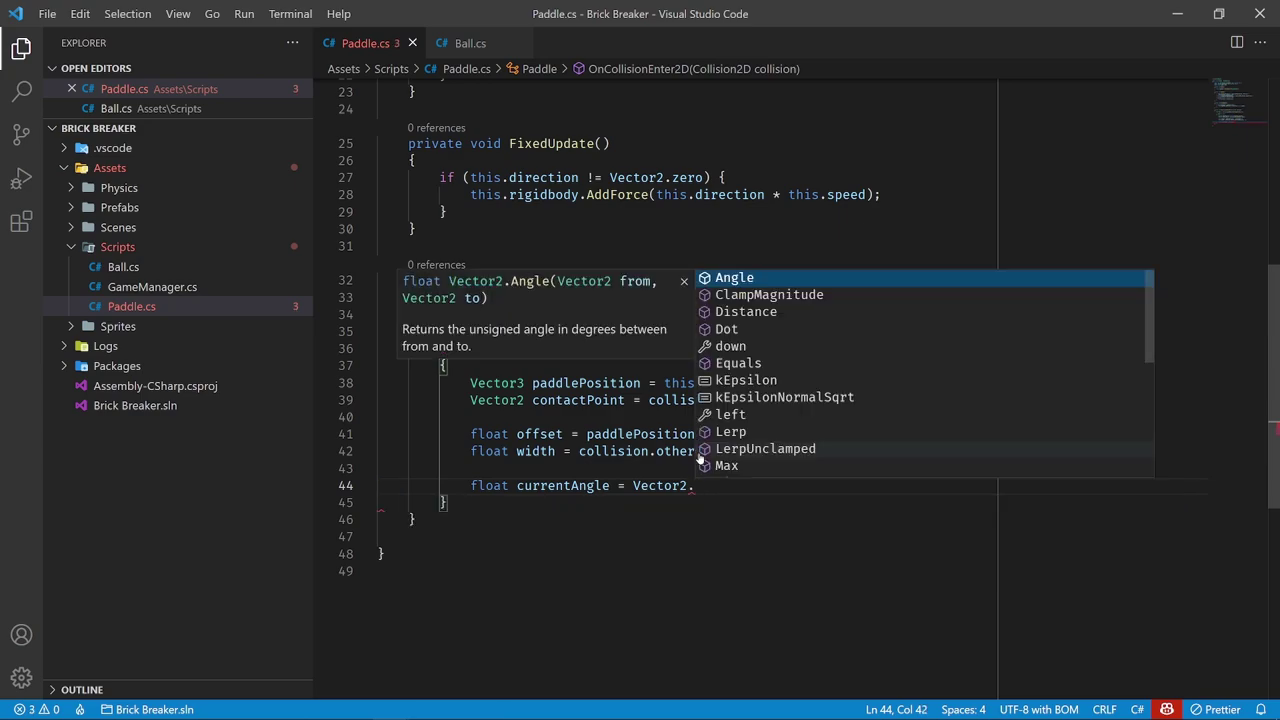
text(S)
key(Tab)
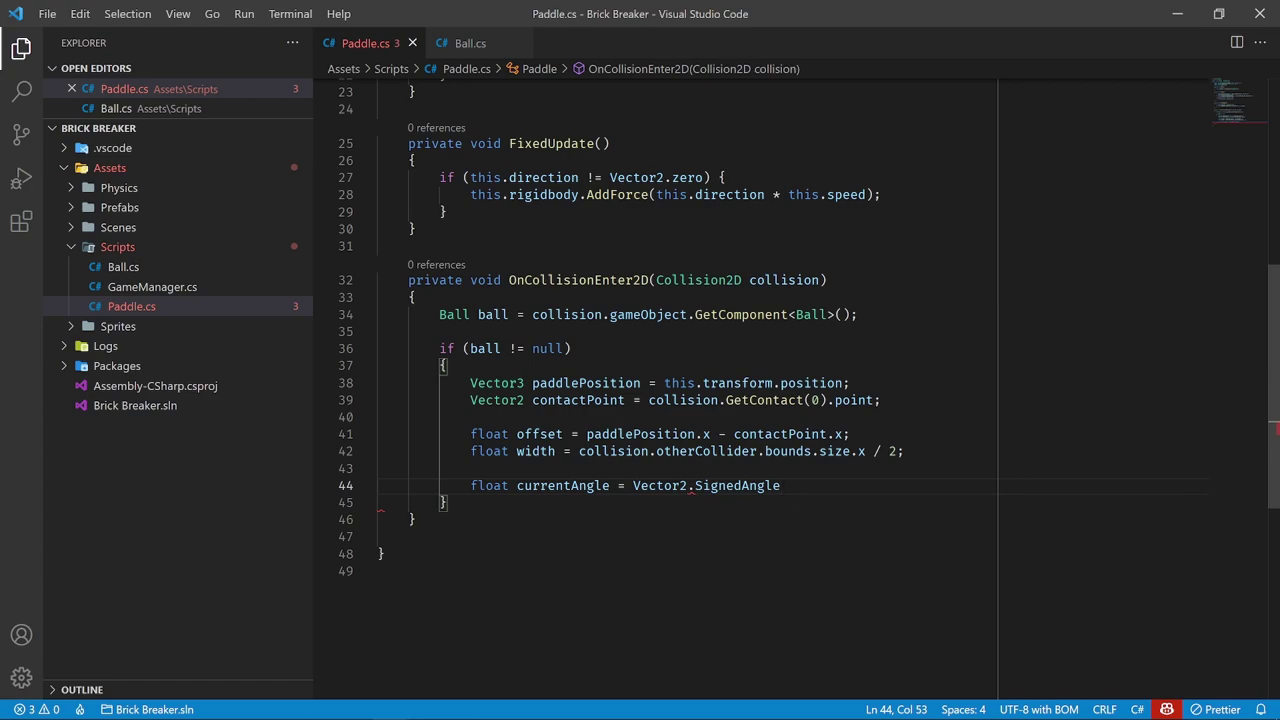
text((Vec)
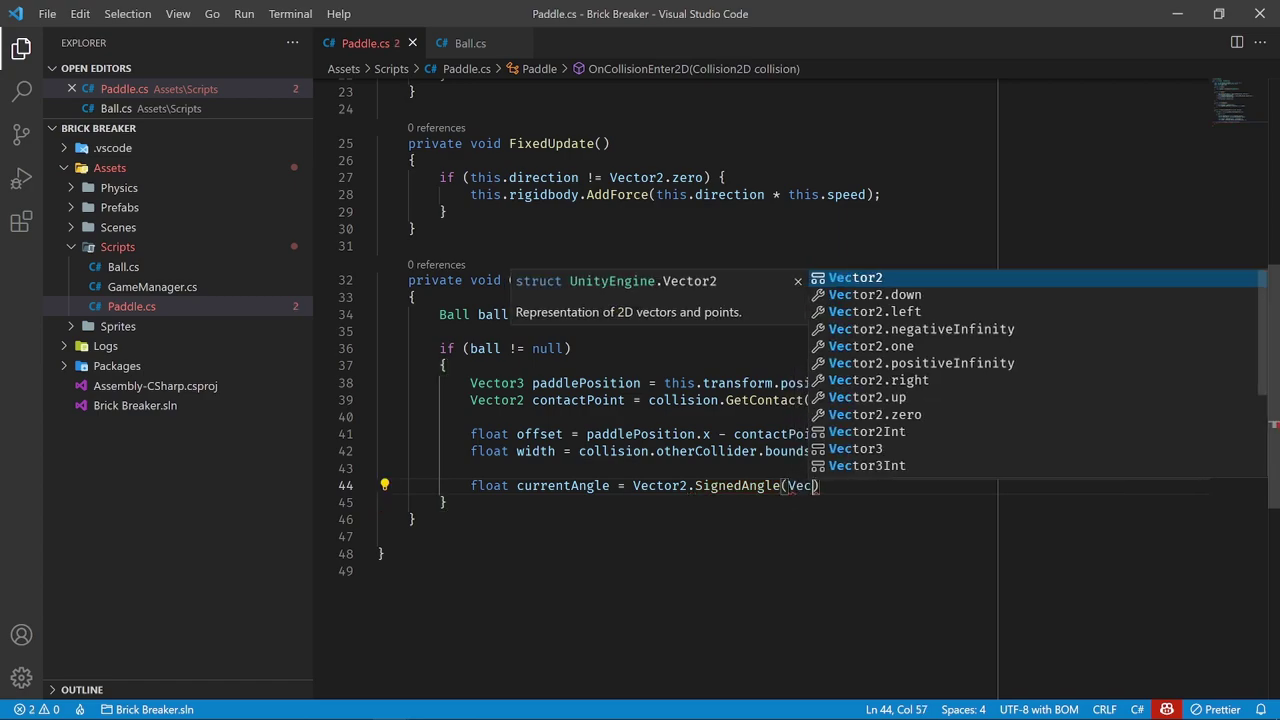
key(Tab)
text(.up, )
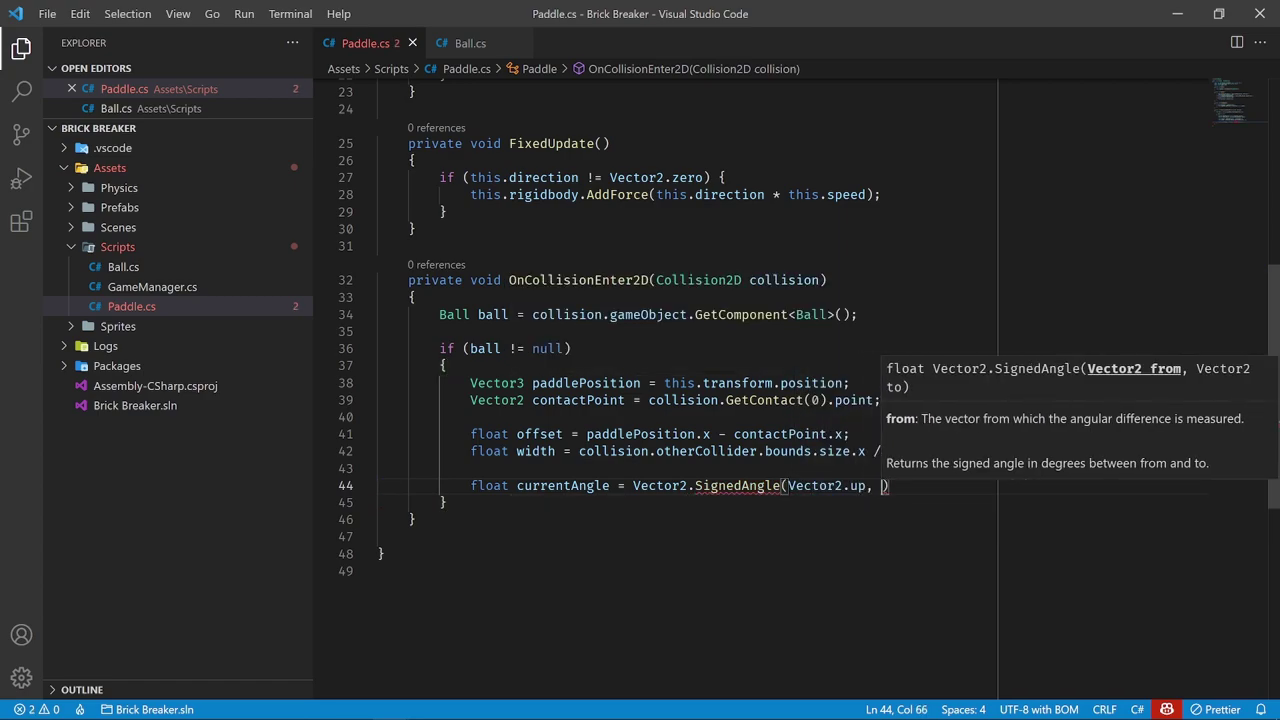
text(b)
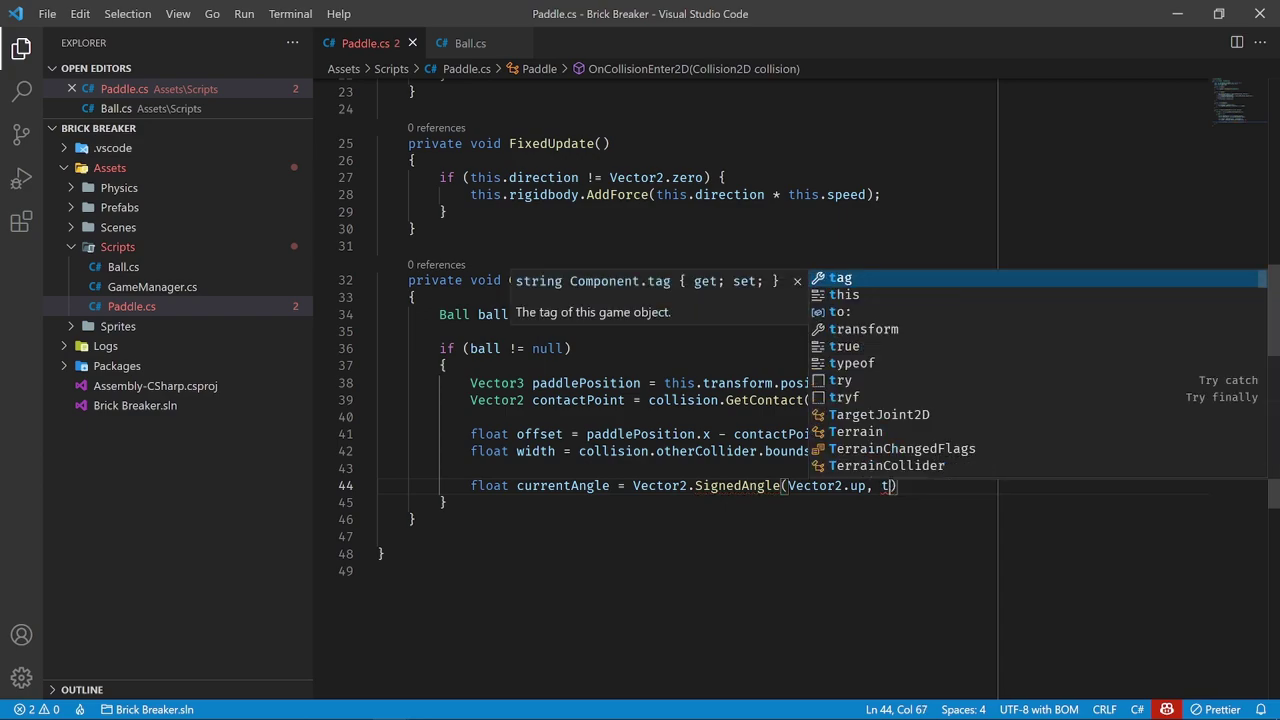
text(all.ri)
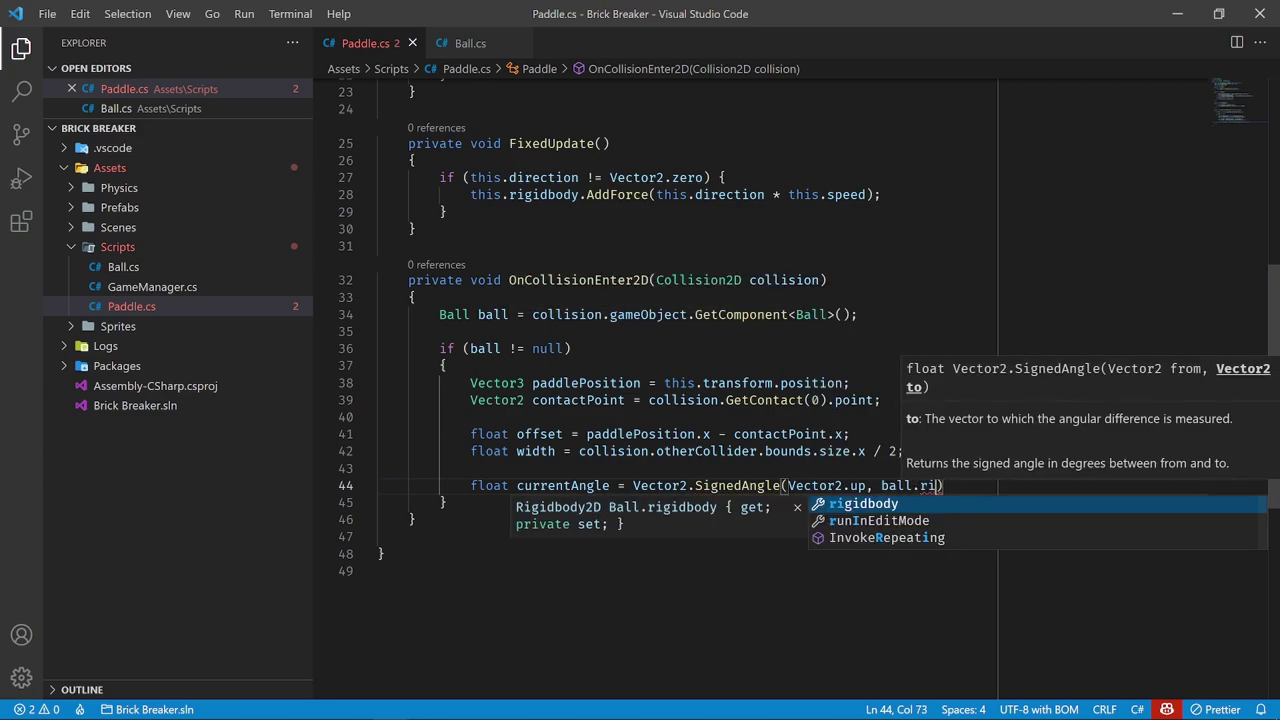
key(Tab)
text(.ve)
key(Tab)
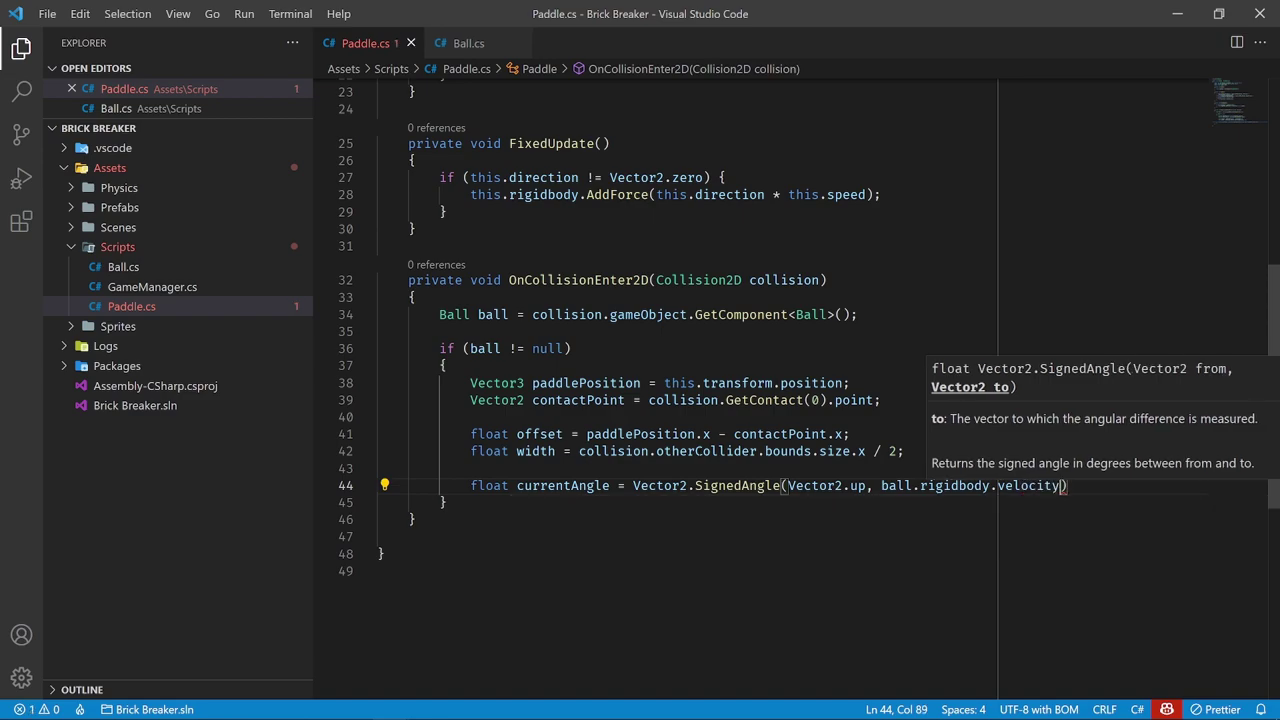
mouse_move(1033, 496)
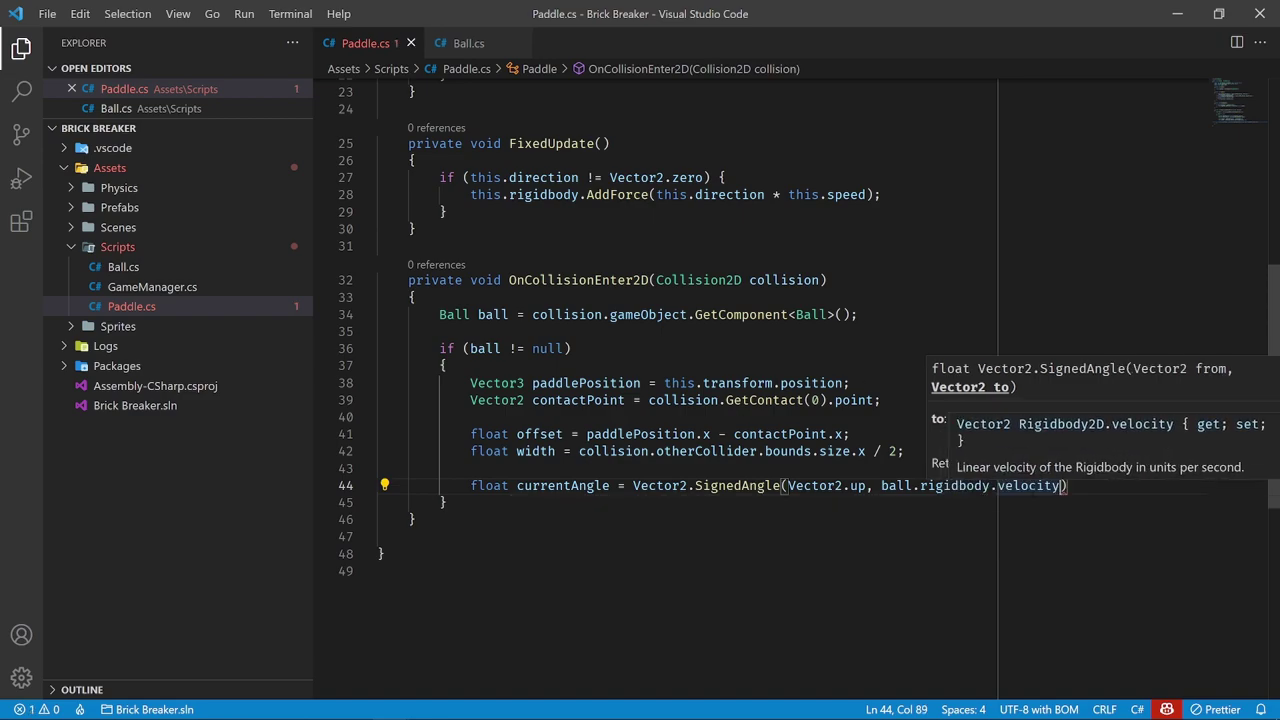
text();)
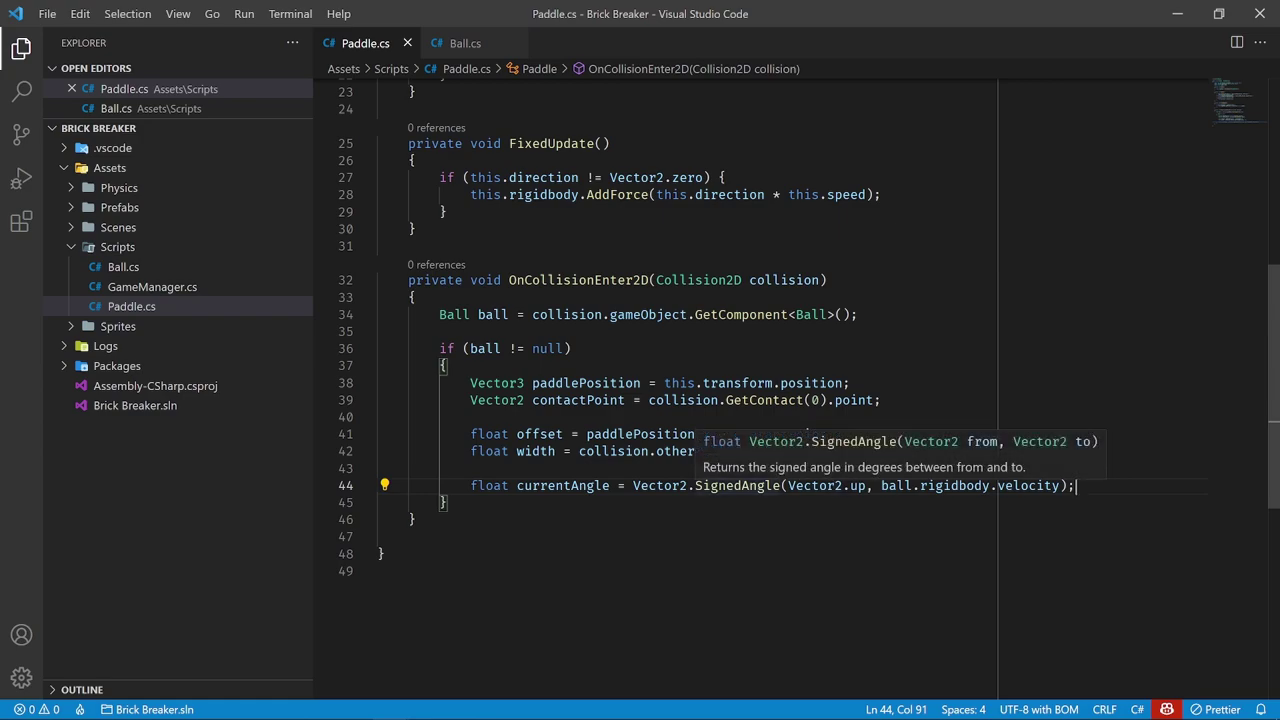
key(Return)
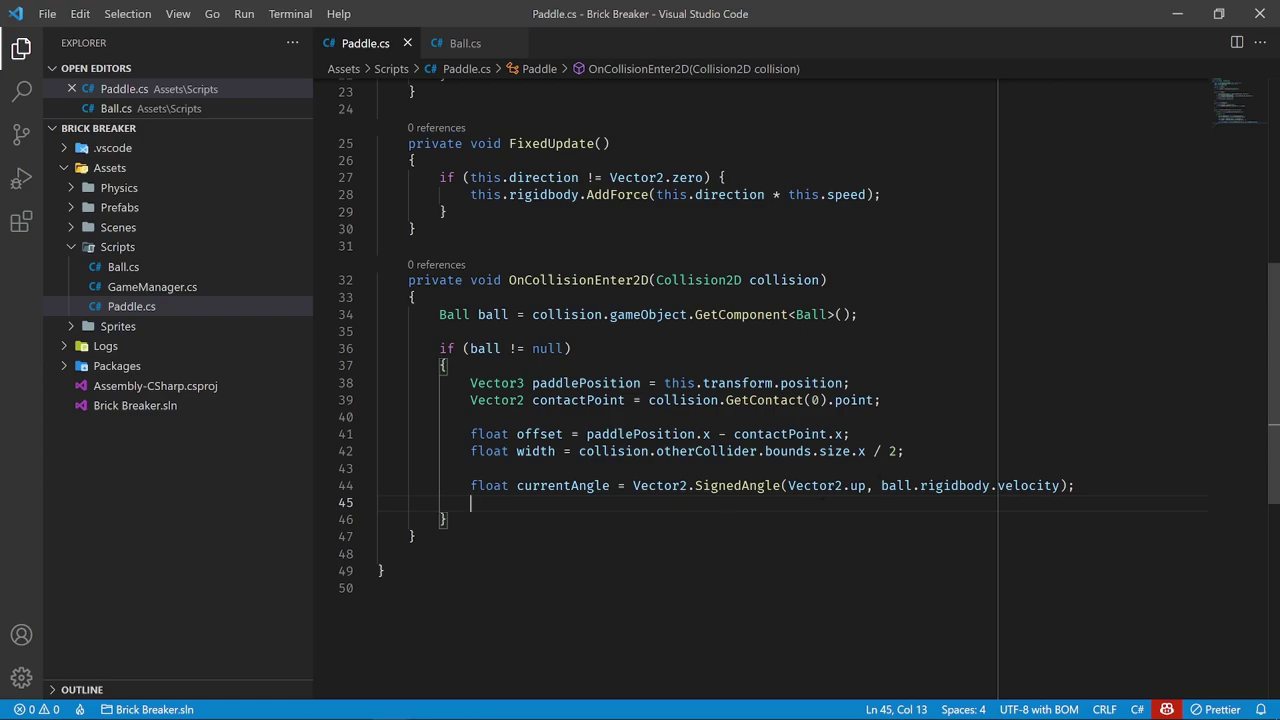
Add float bounceAngle = (offset / width); below currentAngle and save Paddle.cs
drag(866, 485, 782, 485)
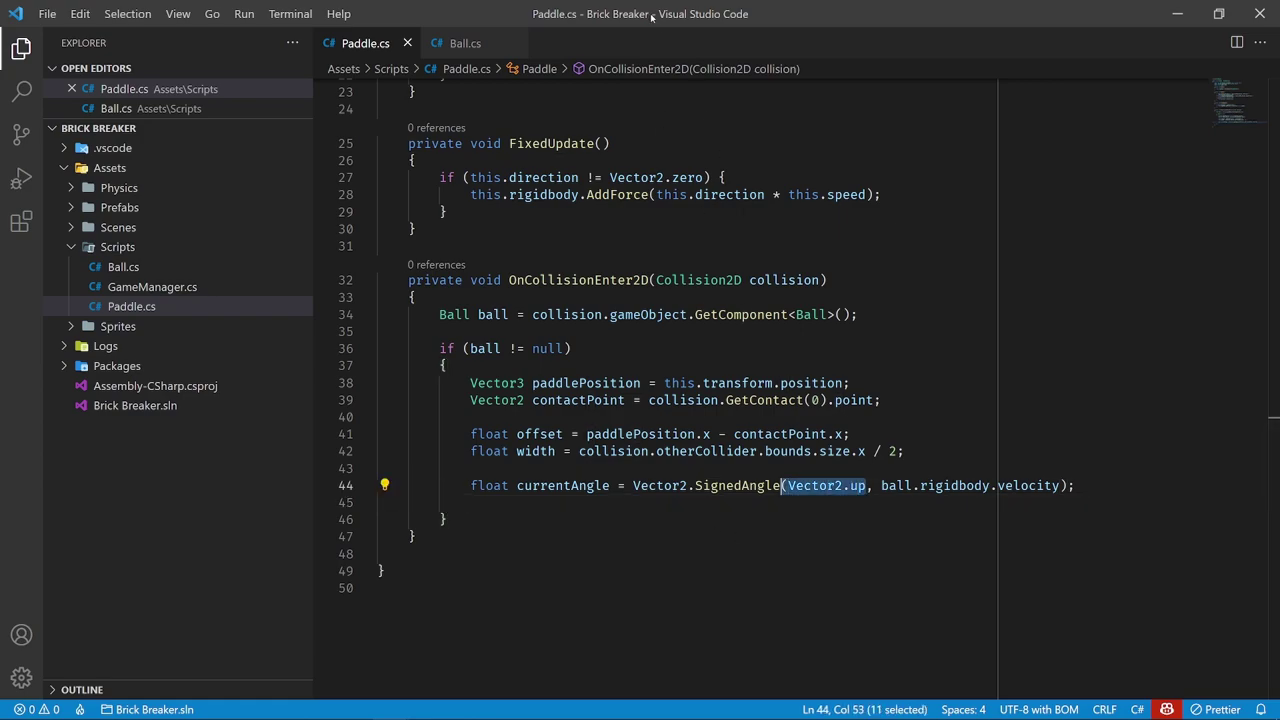
click(550, 502)
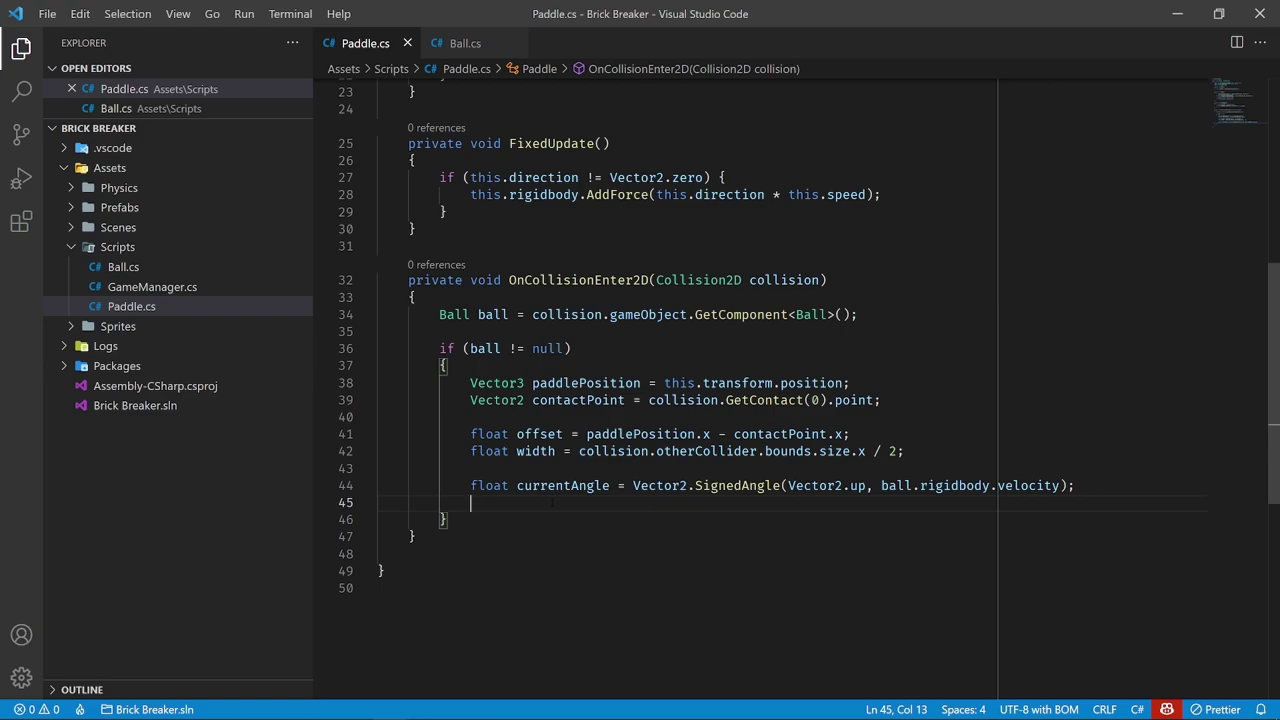
text(float )
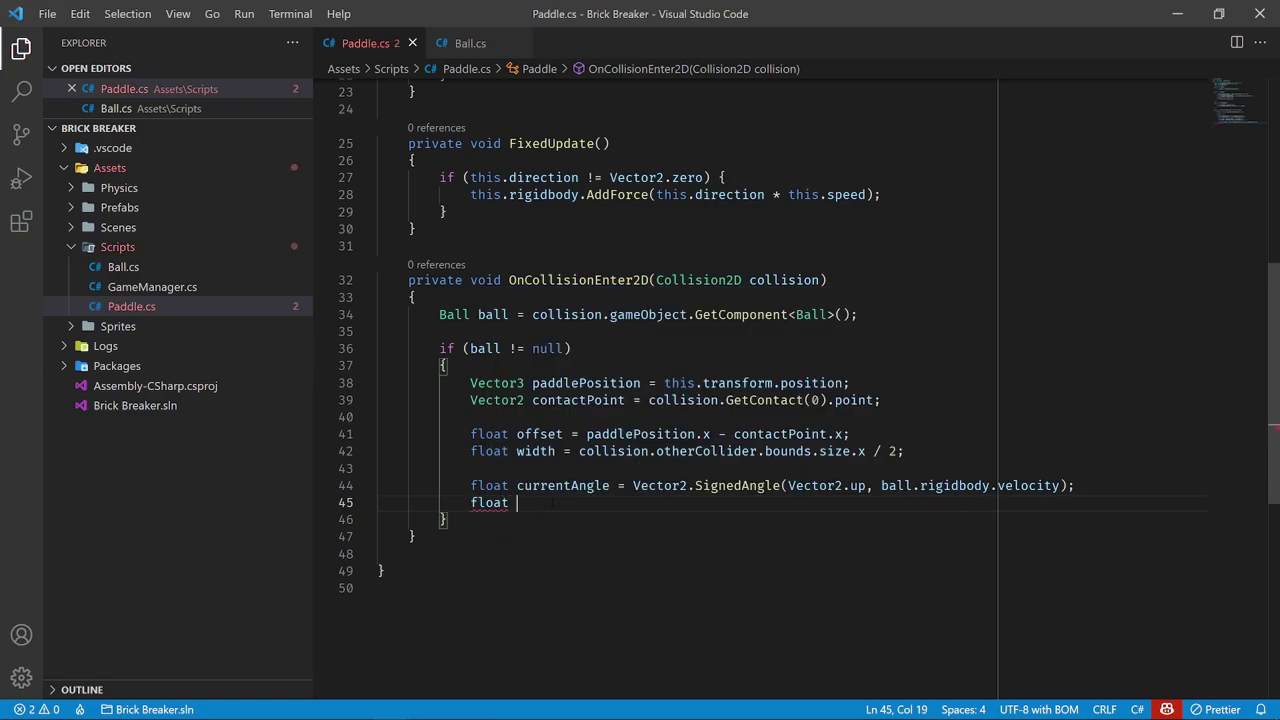
text(bounceAngle)
text( =)
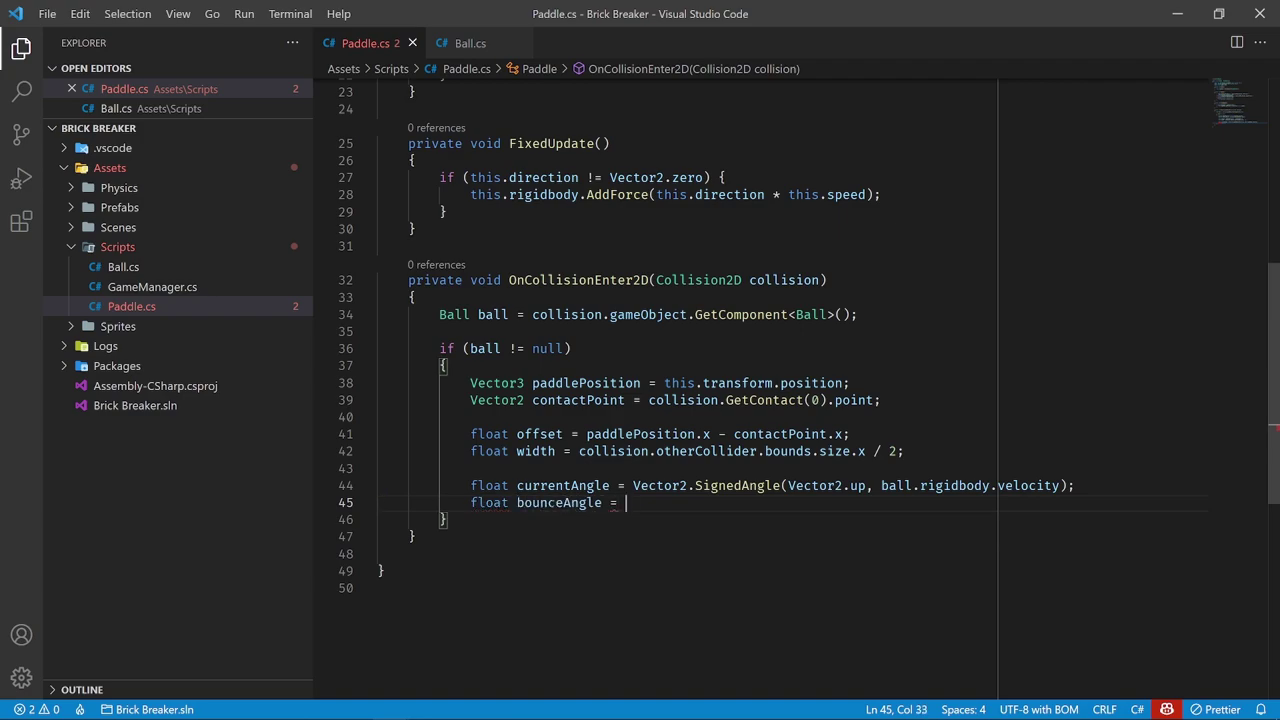
drag(471, 434, 903, 451)
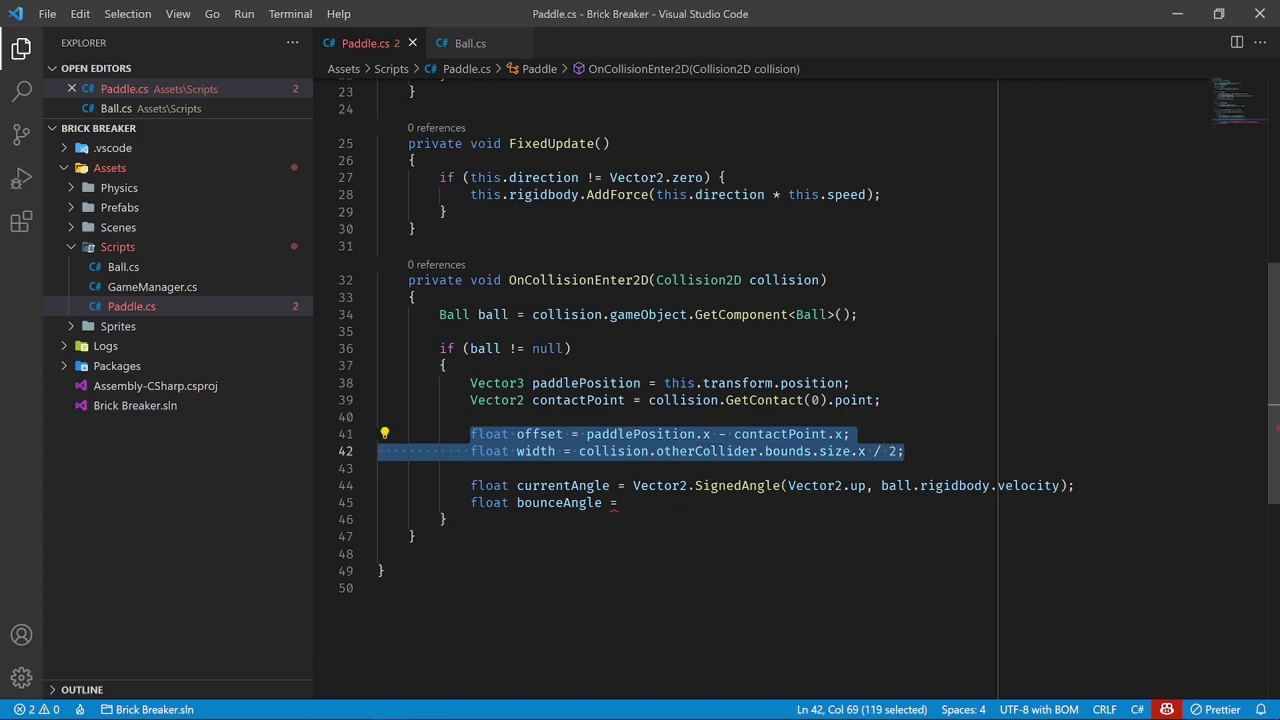
click(684, 504)
text((offset / )
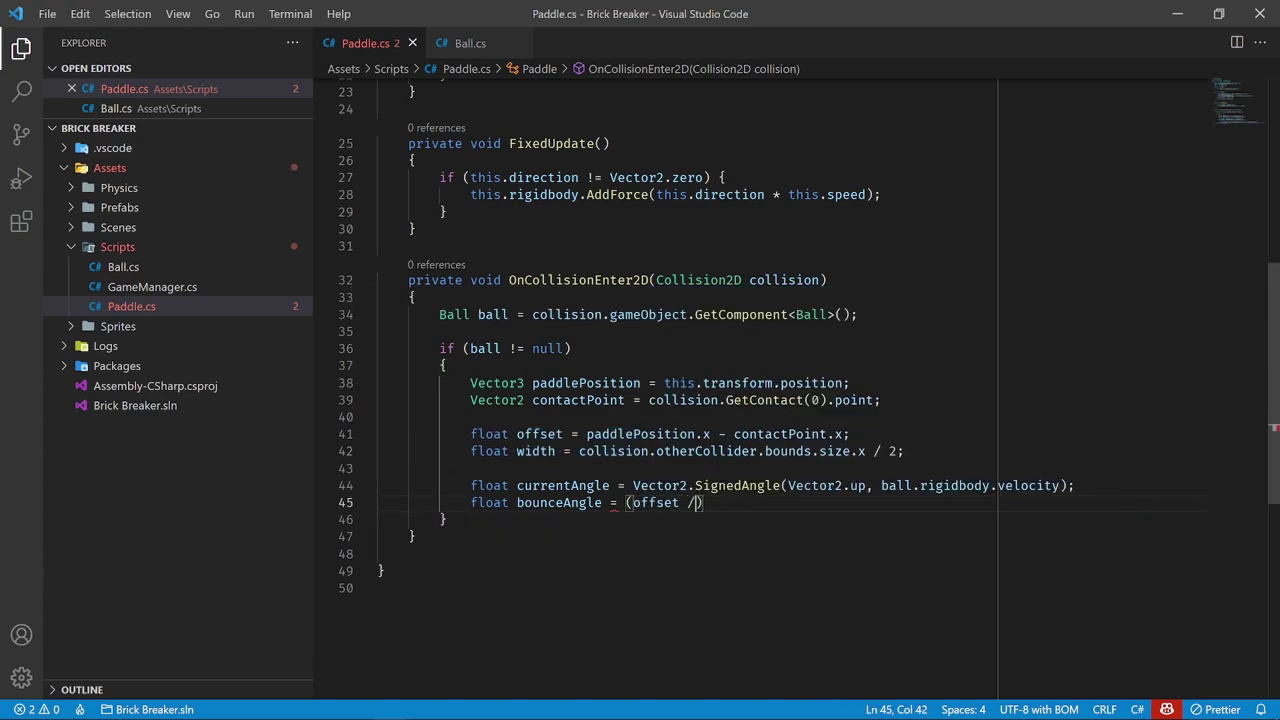
text(width))
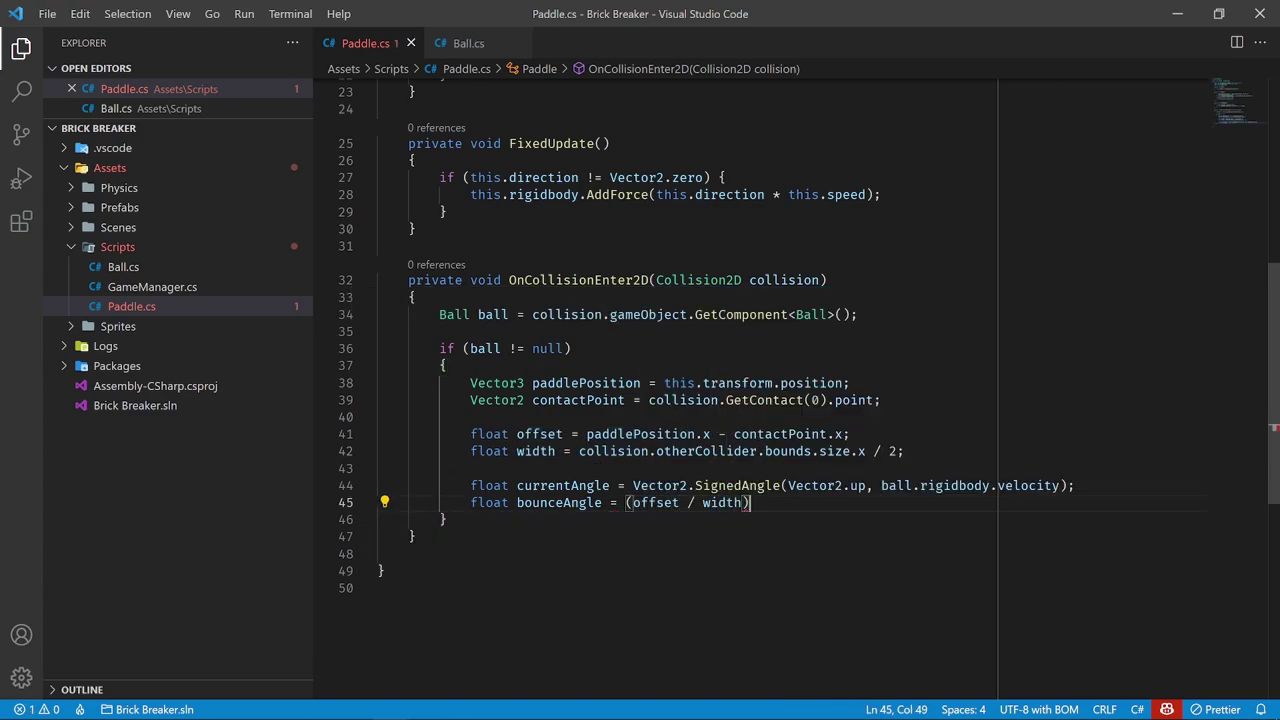
text( *)
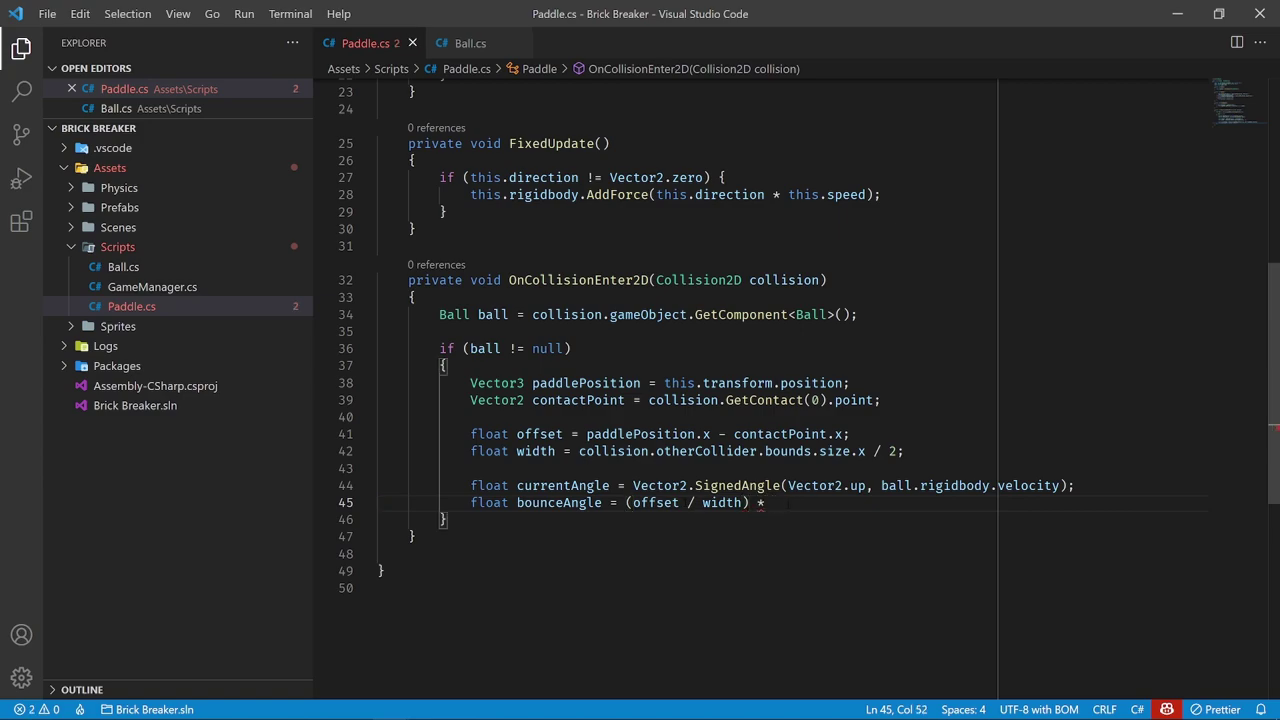
key(BackSpace)
key(BackSpace)
key(BackSpace)
text(;)
key(ctrl+s)
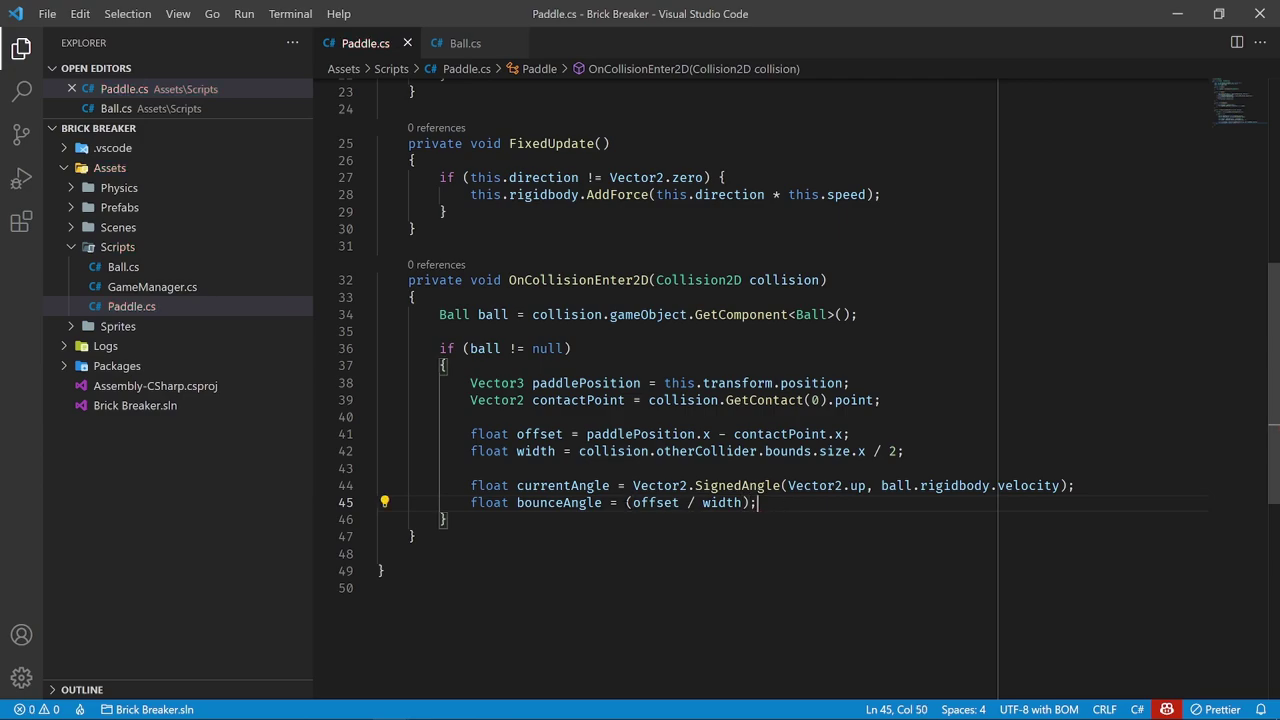
drag(626, 502, 749, 502)
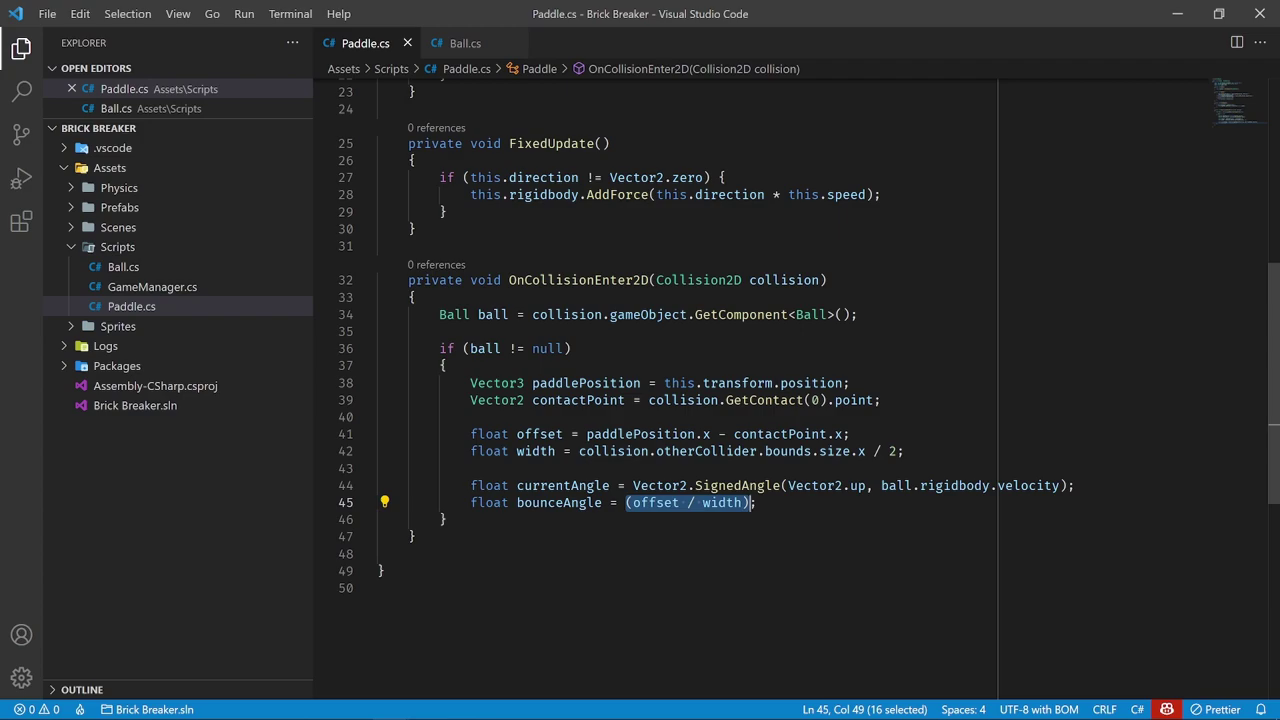
scroll(648, 507, up, 5)
scroll(648, 507, up, 2)
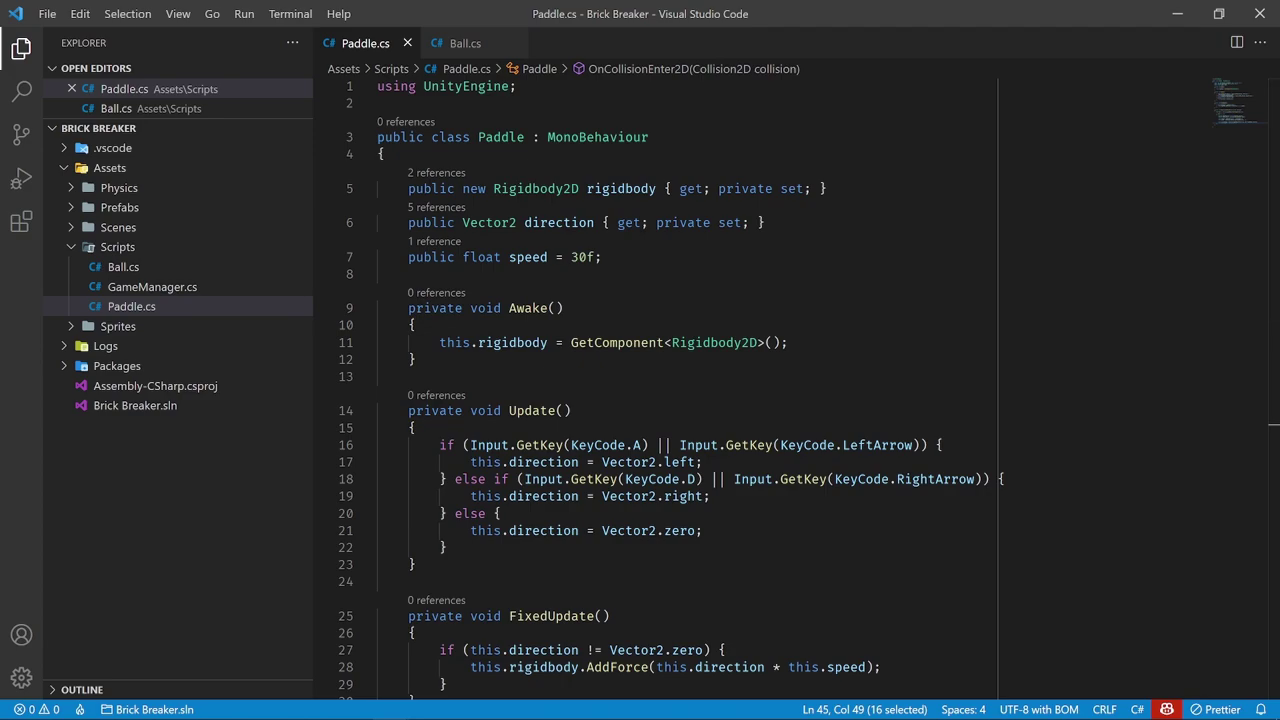
Add public float maxBounceAngle = 75f; below the speed field and save
click(630, 257)
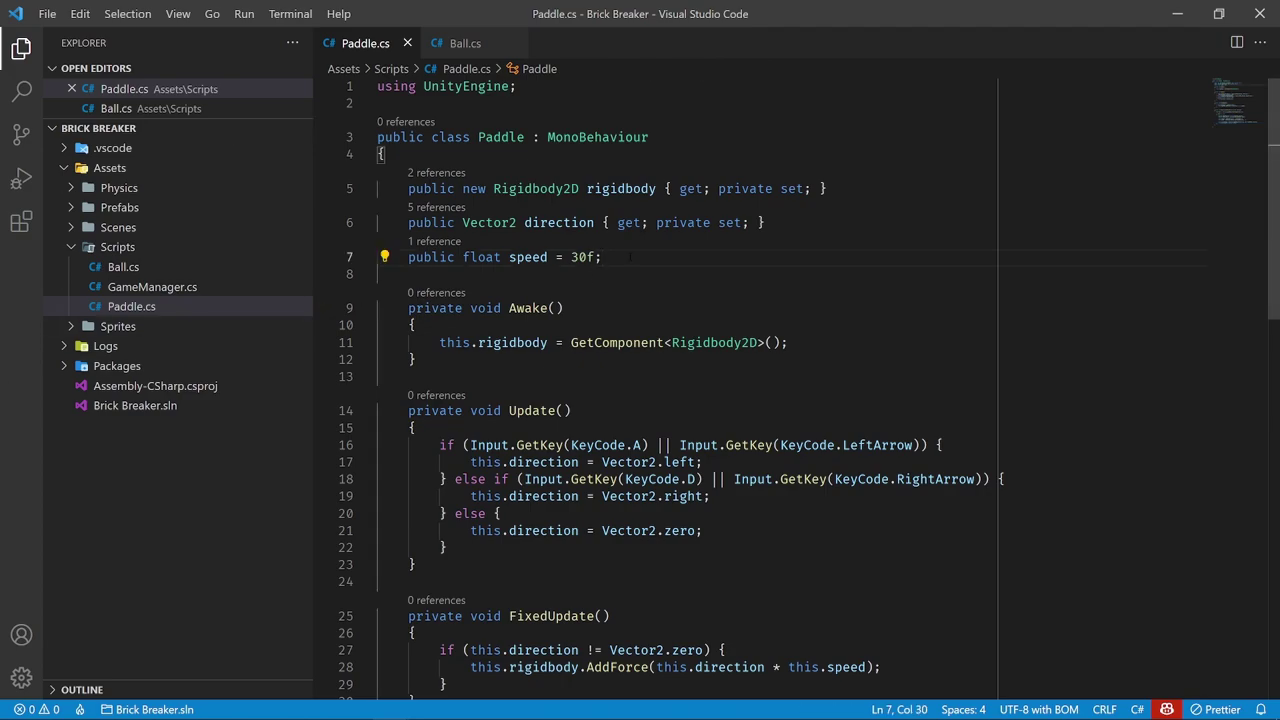
key(Return)
text(public )
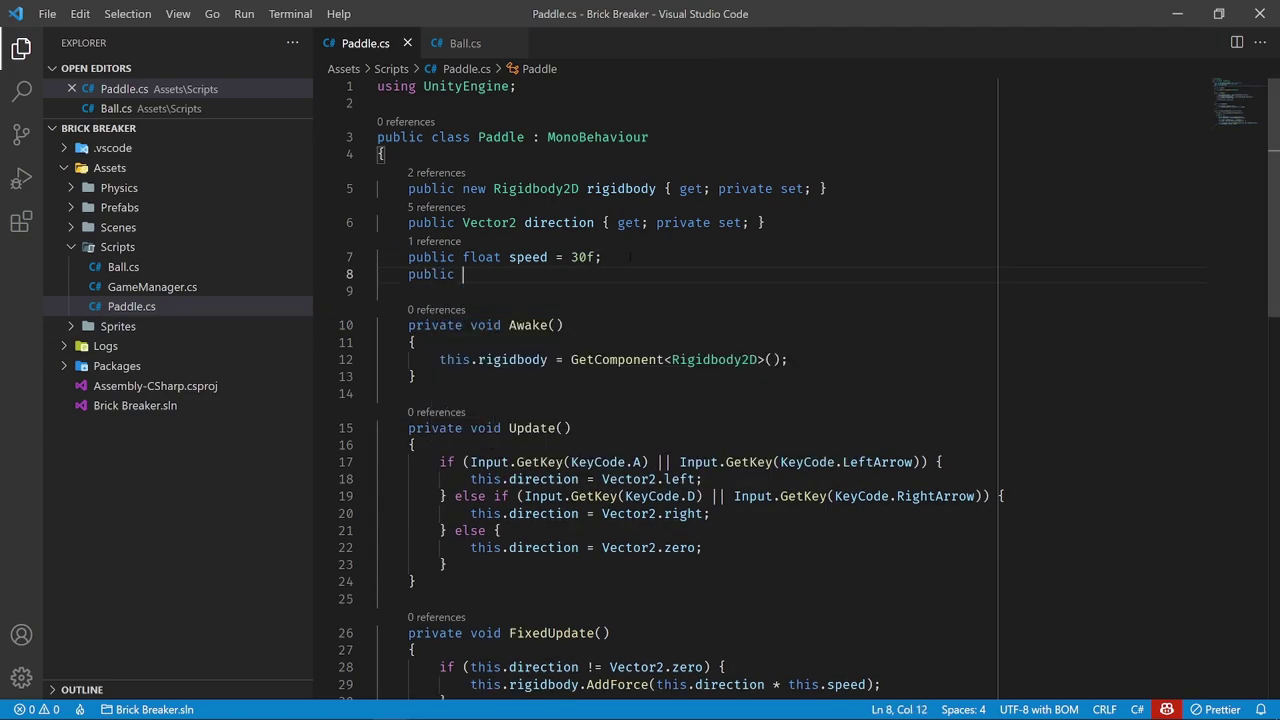
text(float maxBo)
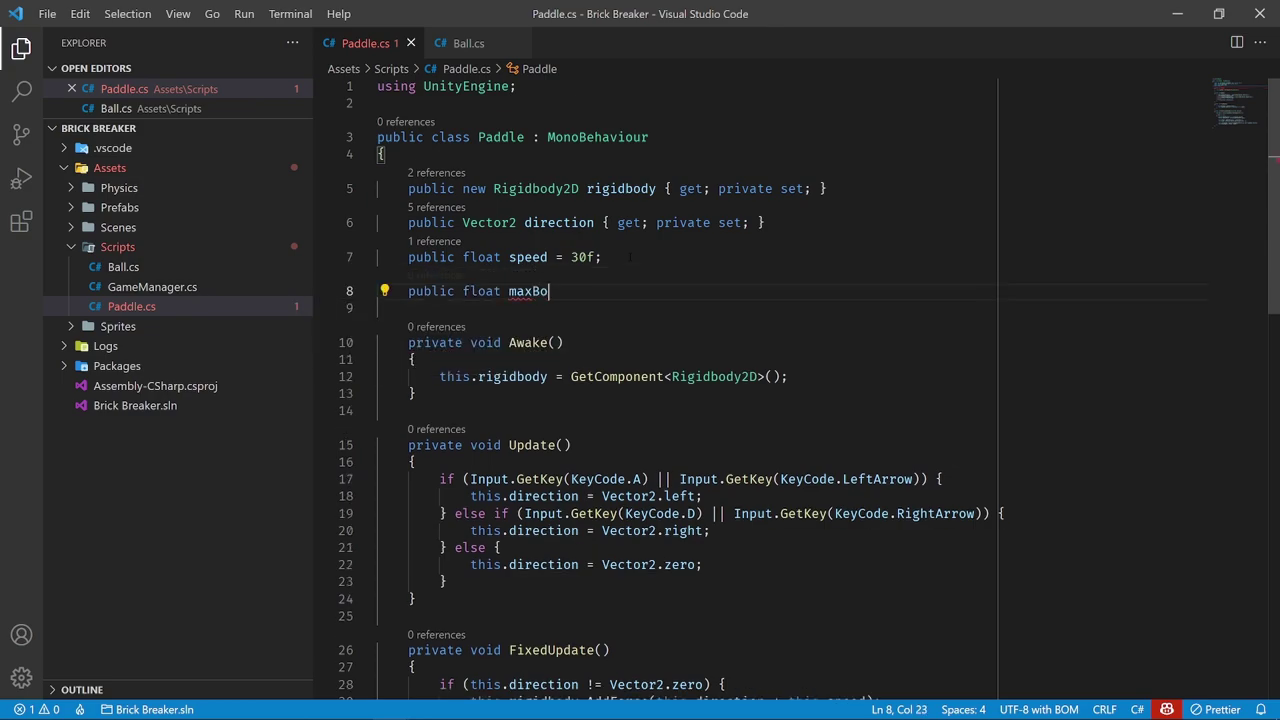
text(unceAngle = )
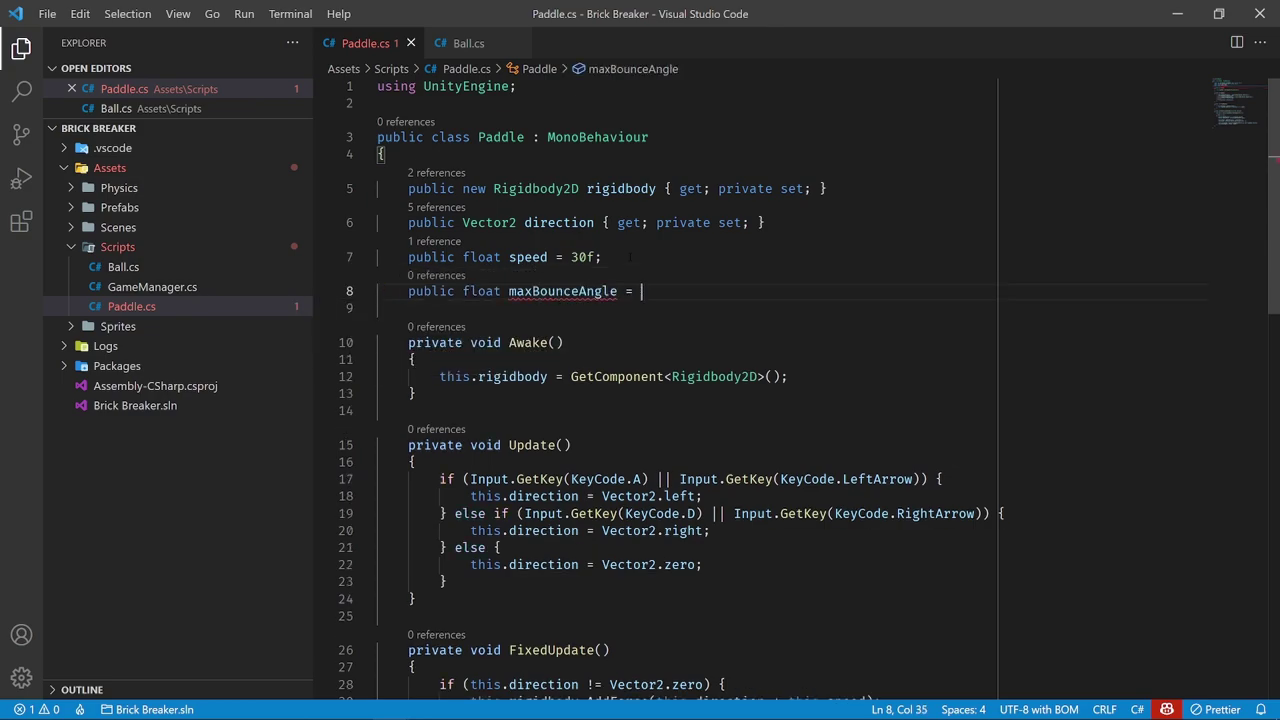
text(75f)
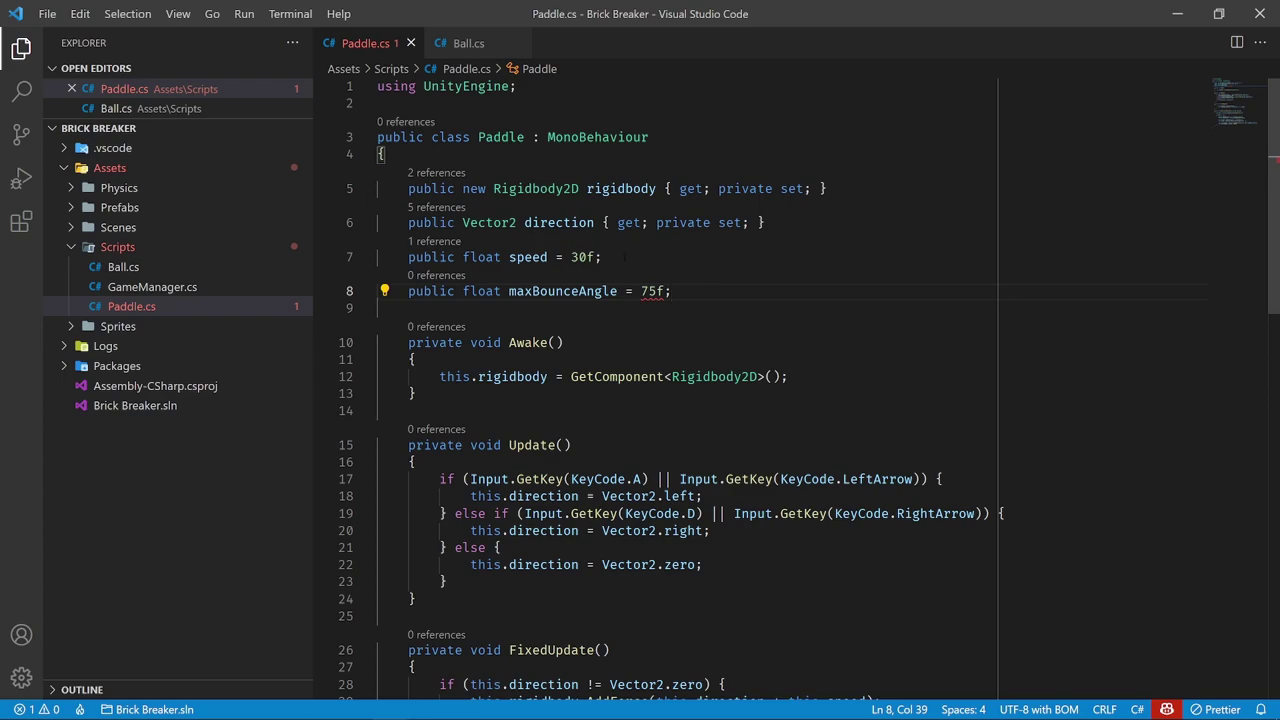
text(;)
key(ctrl+s)
double_click(593, 17)
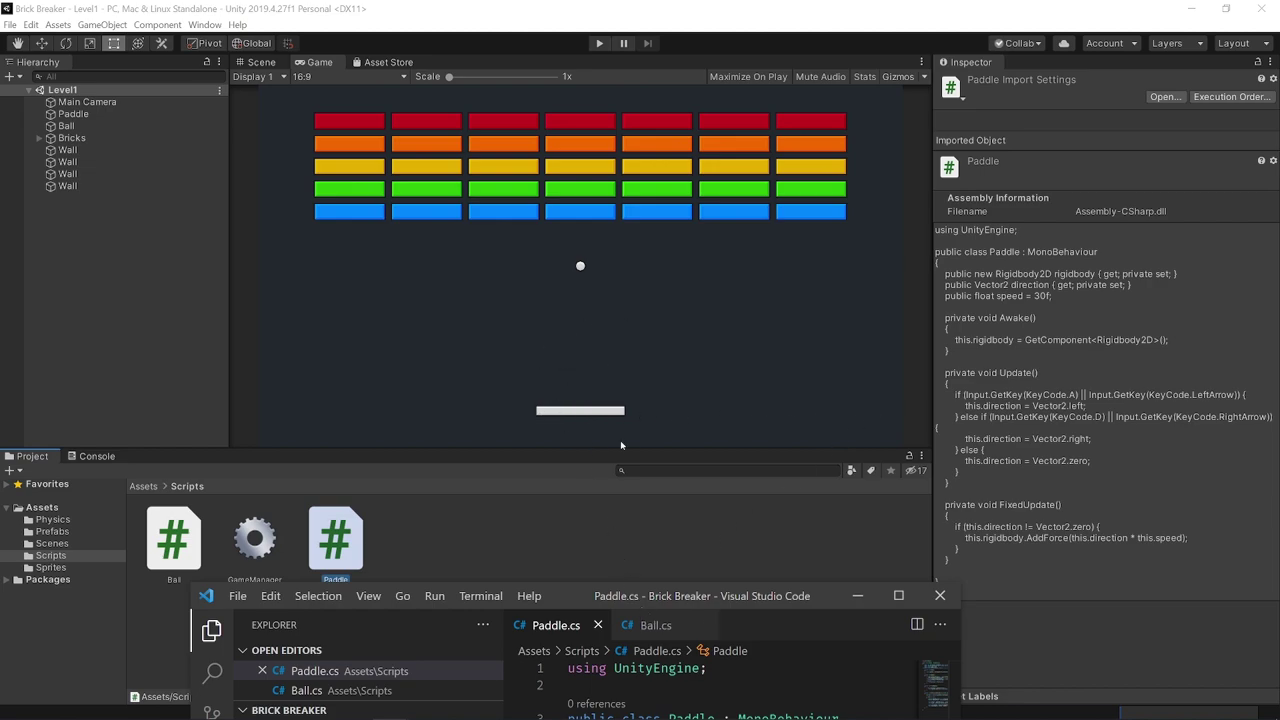
double_click(560, 595)
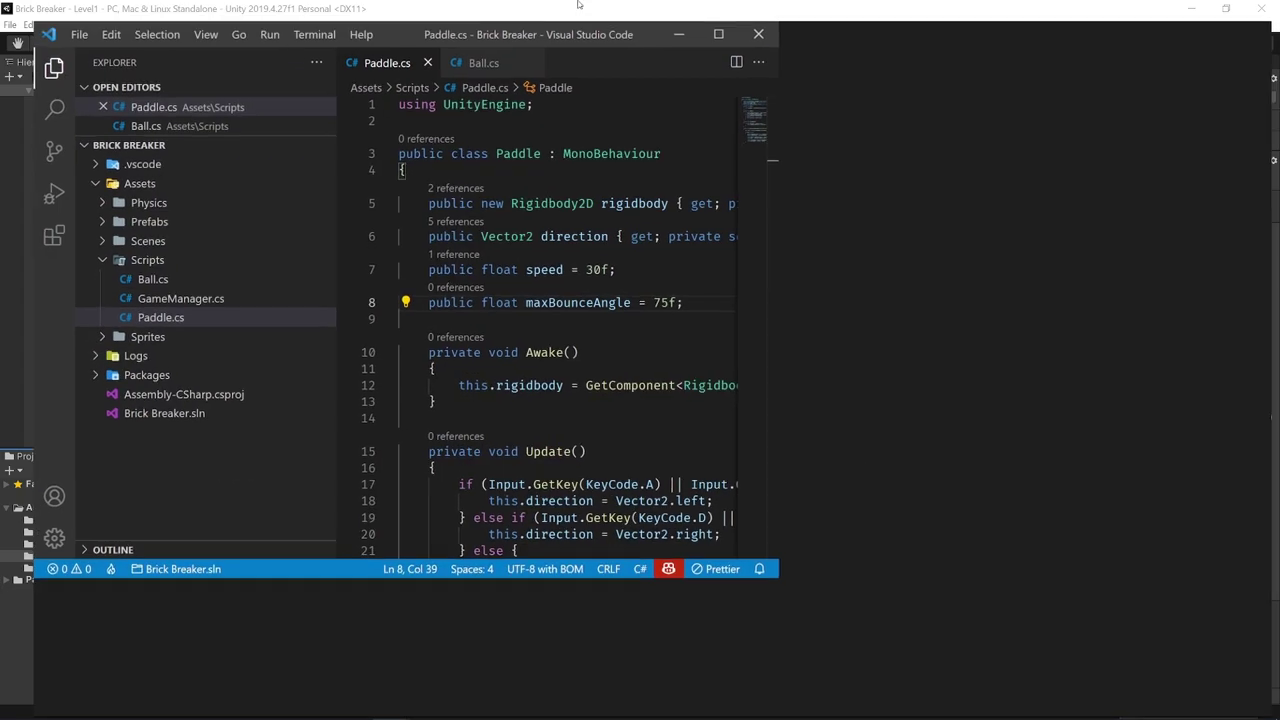
double_click(652, 291)
Multiply bounceAngle by this.maxBounceAngle and open a new line below it
scroll(700, 400, down, 5)
scroll(700, 400, down, 5)
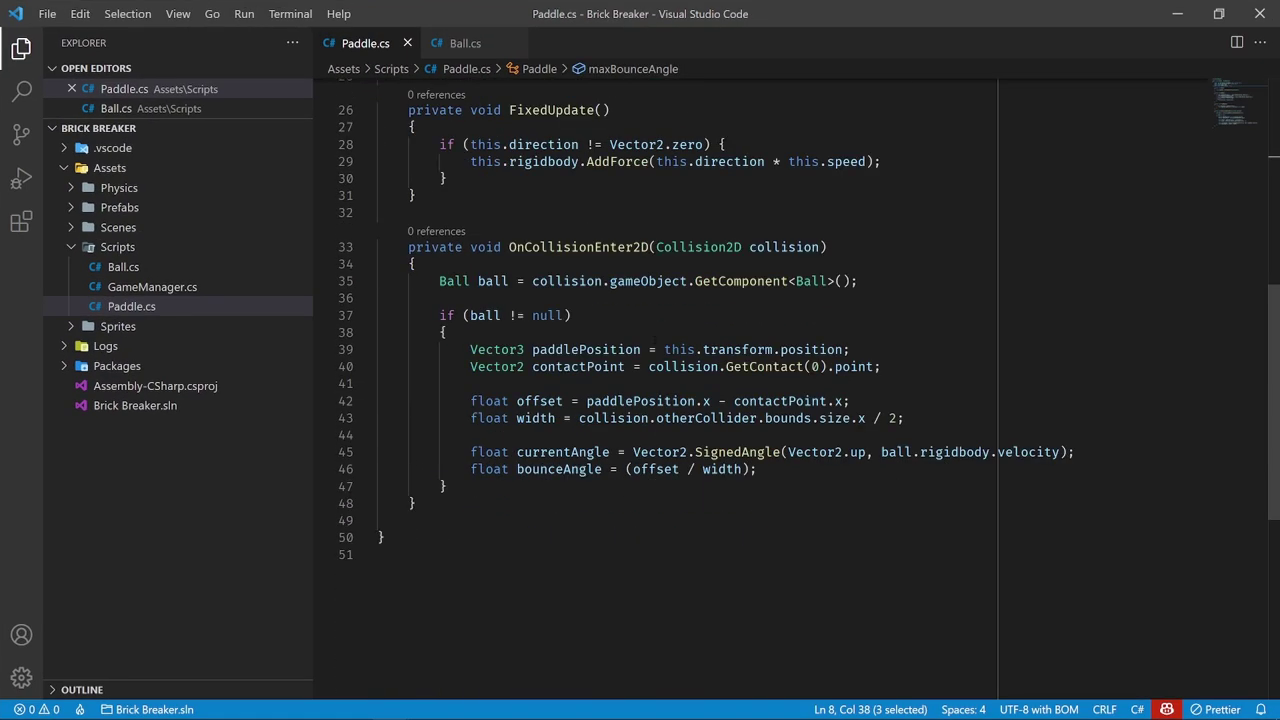
drag(757, 469, 626, 469)
click(760, 469)
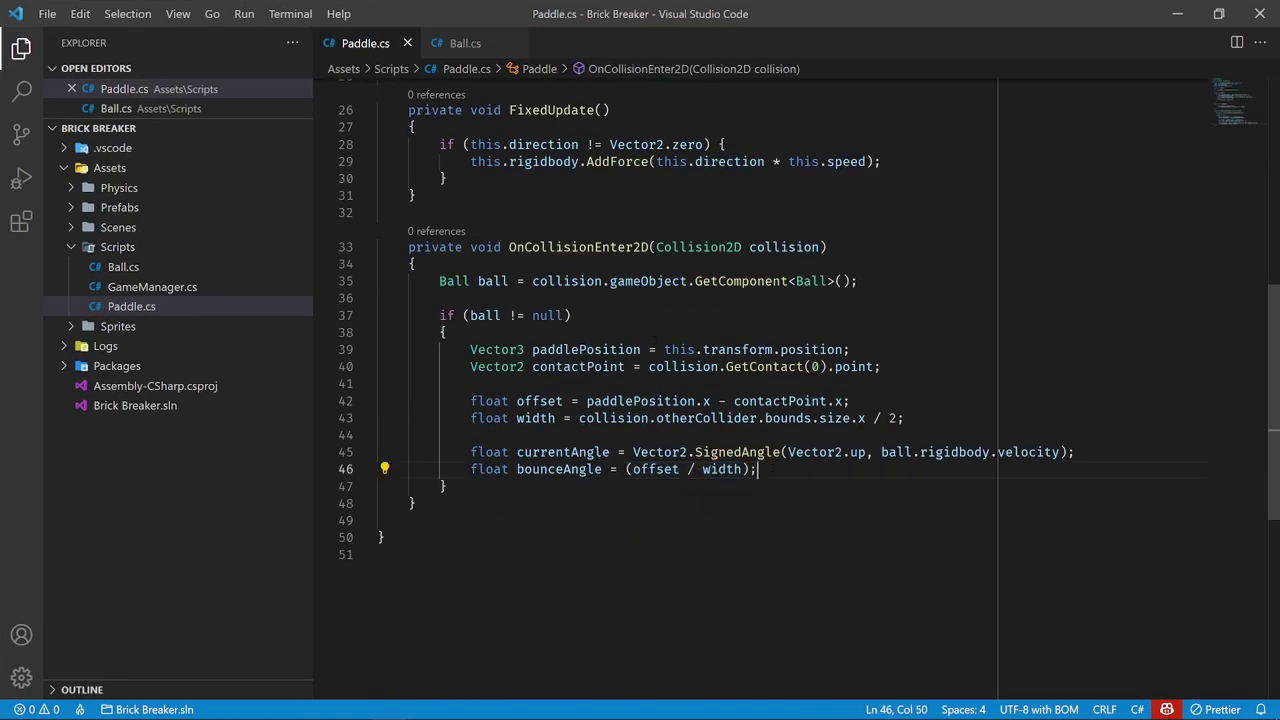
scroll(700, 400, up, 5)
scroll(700, 400, up, 3)
double_click(562, 223)
scroll(692, 437, down, 10)
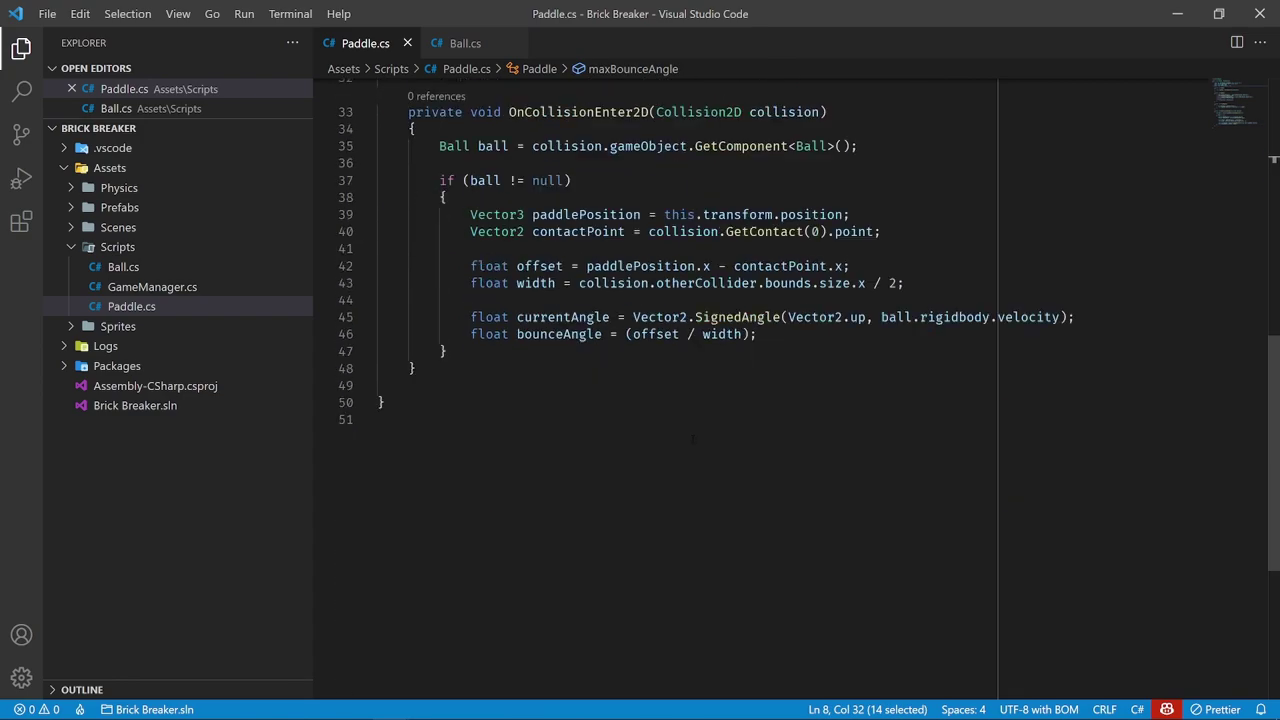
click(752, 334)
text(* )
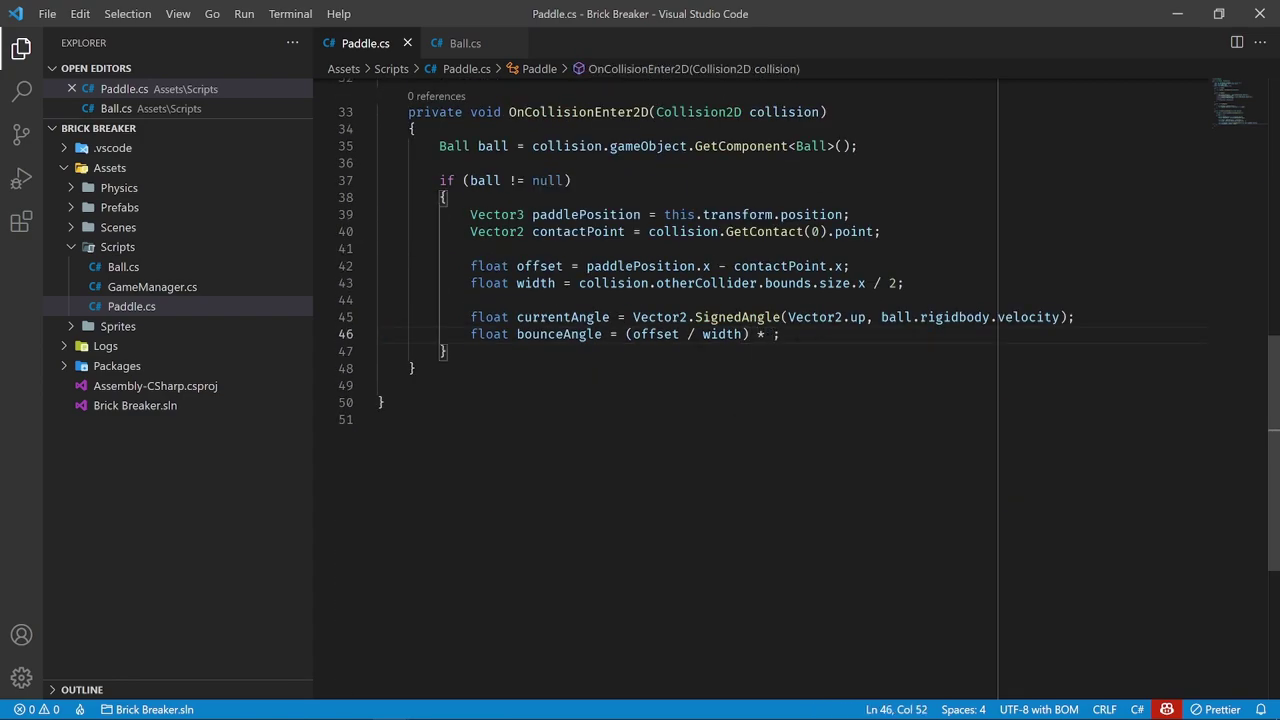
text(this.ma)
key(Tab)
text(;)
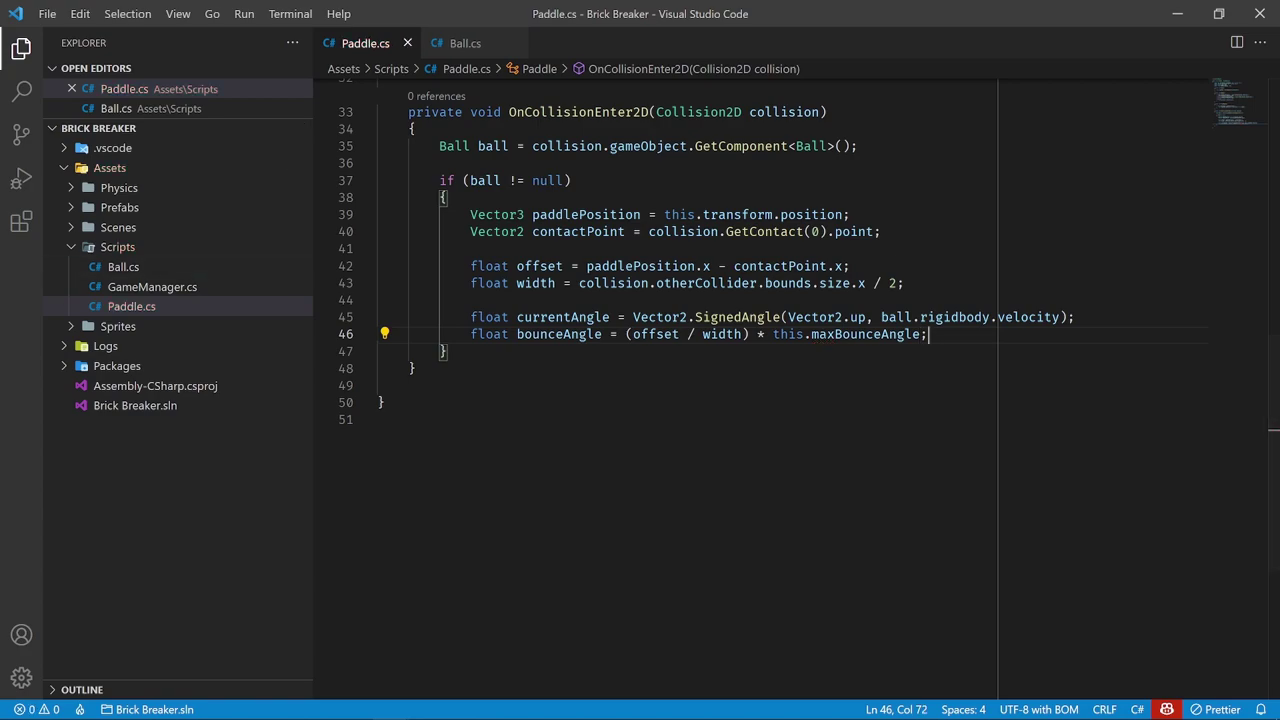
drag(465, 317, 768, 317)
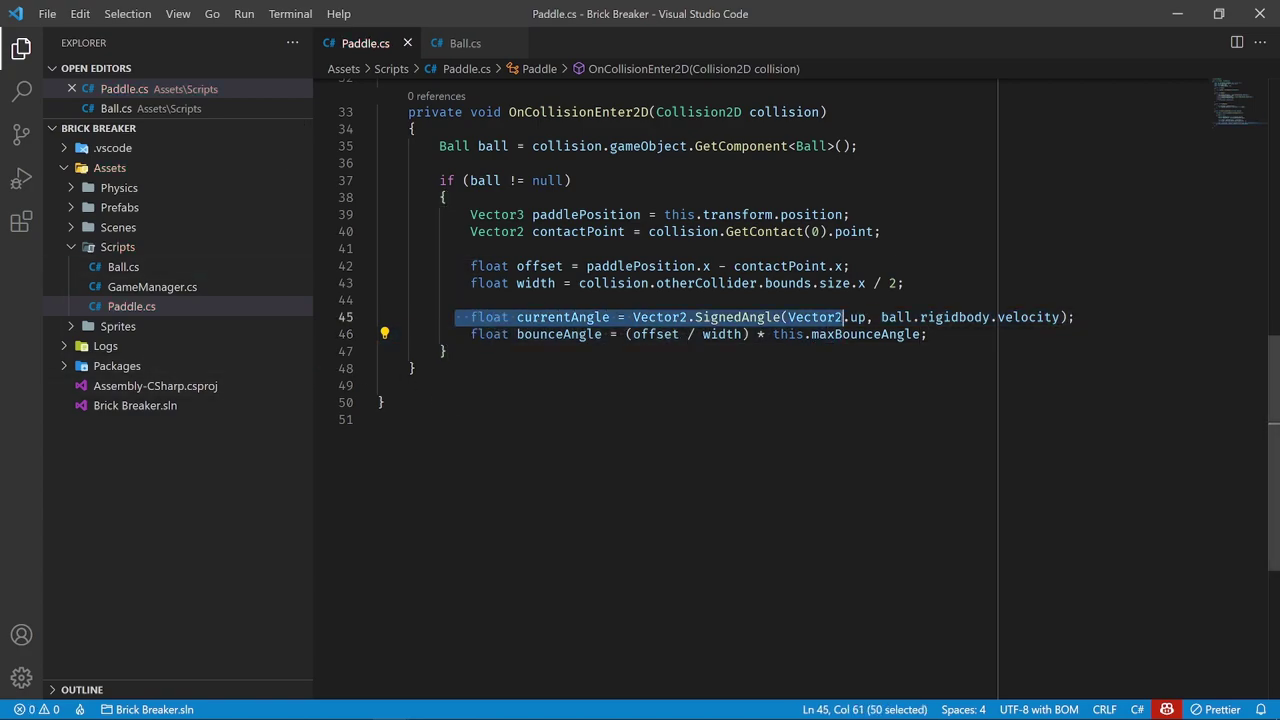
drag(465, 334, 929, 334)
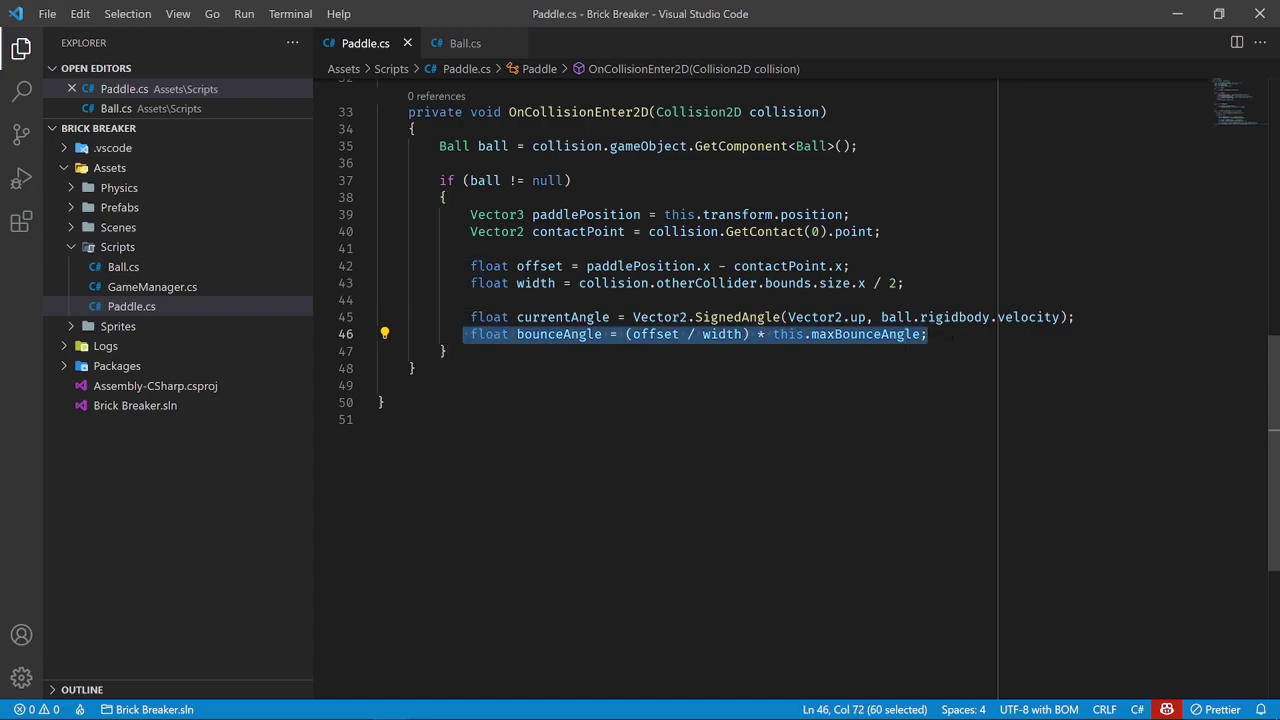
key(End)
key(Return)
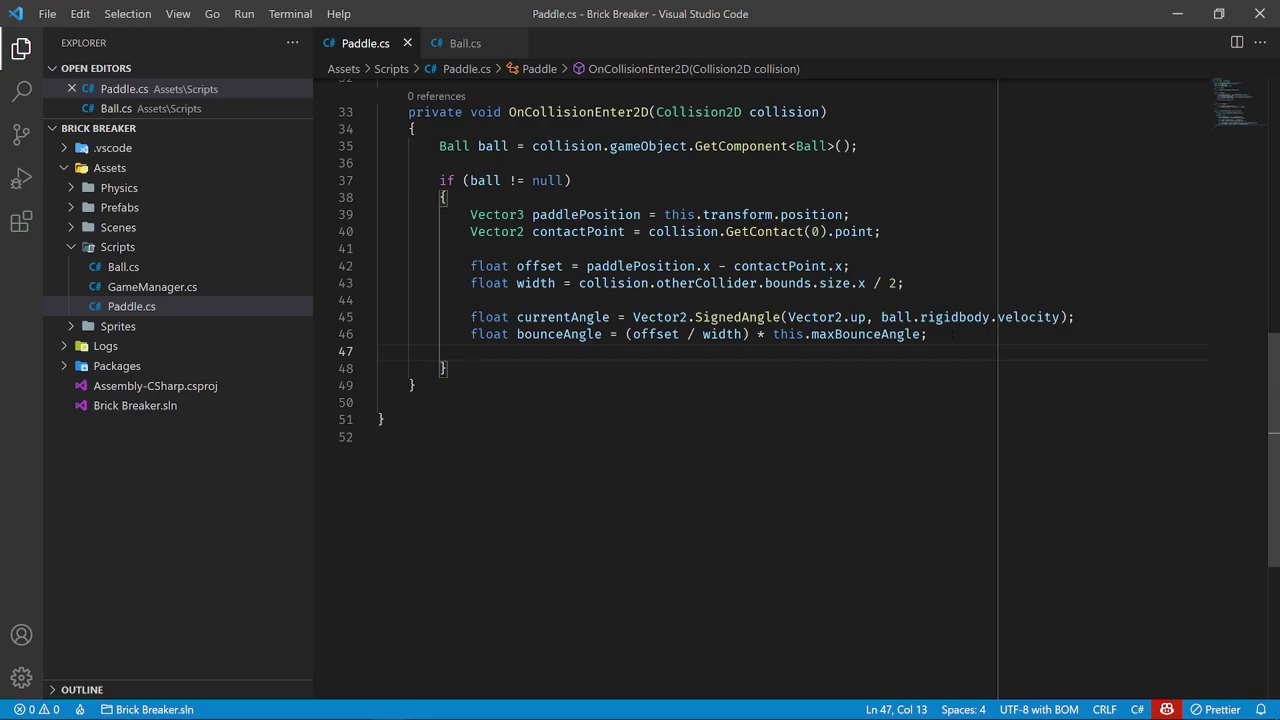
Start line 47 as float newAngle = currentAngle + bounceAngle;
text(float newAng)
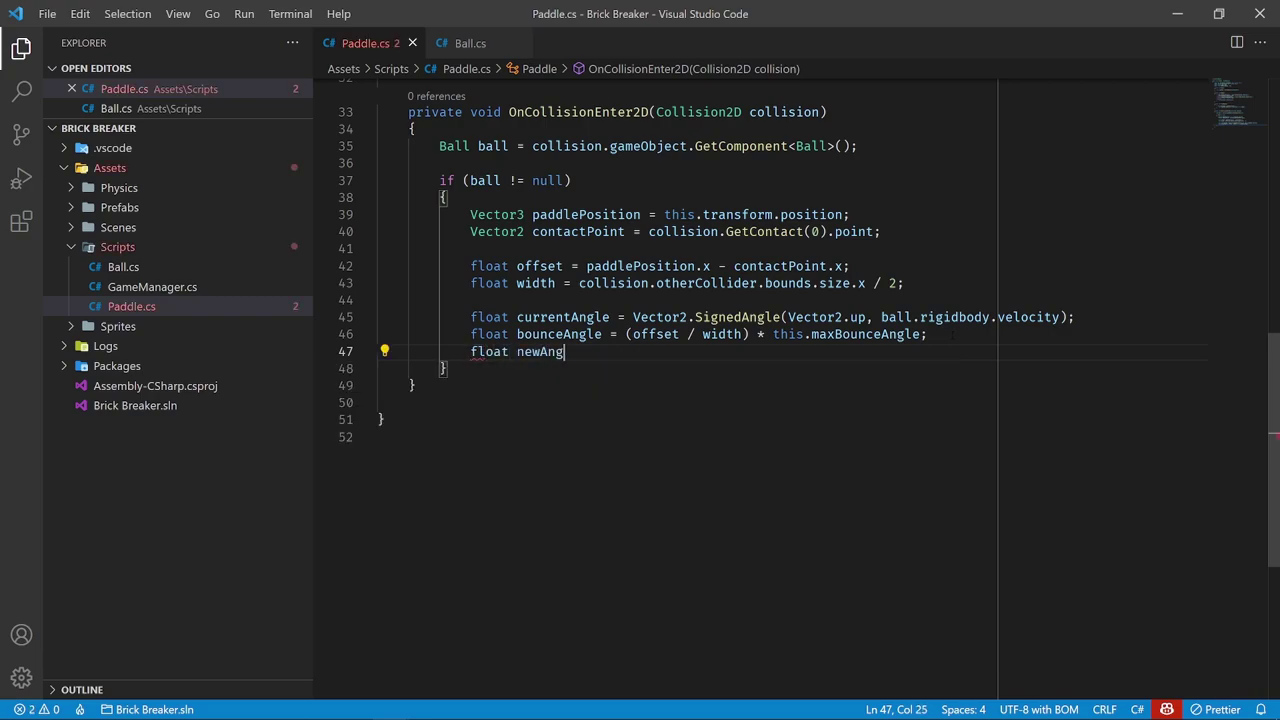
text(le =)
double_click(563, 317)
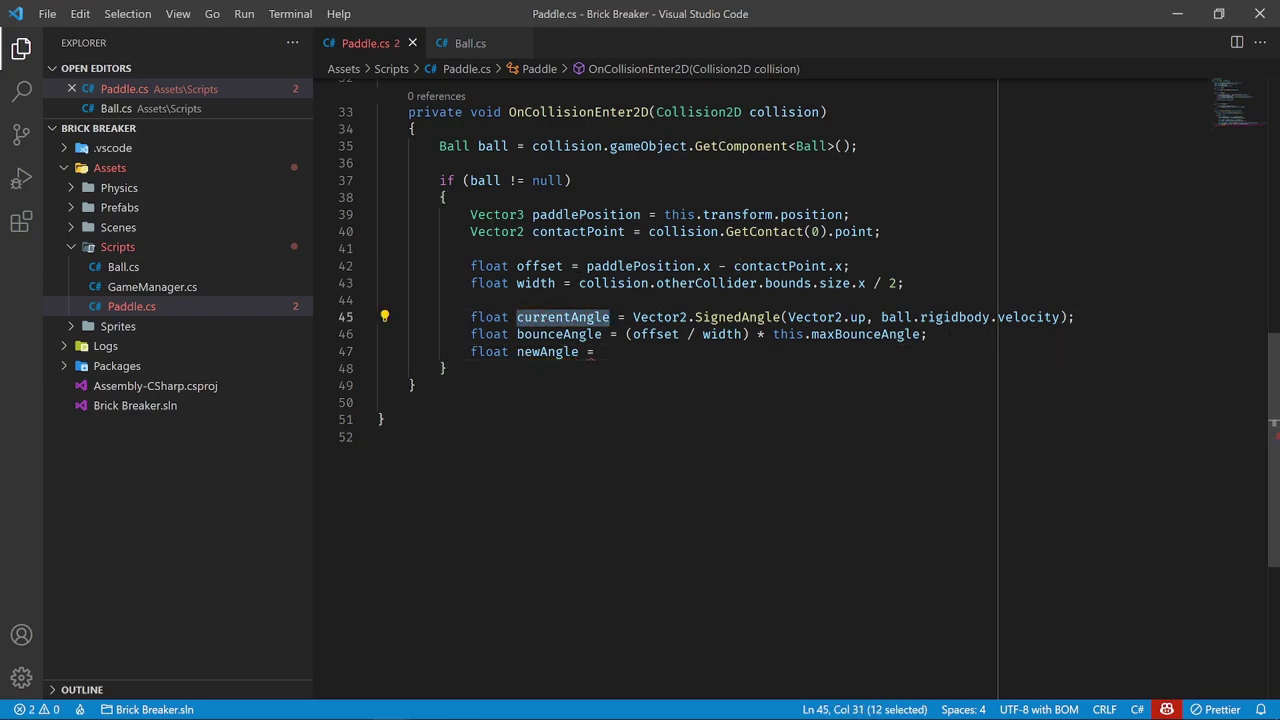
drag(512, 334, 603, 334)
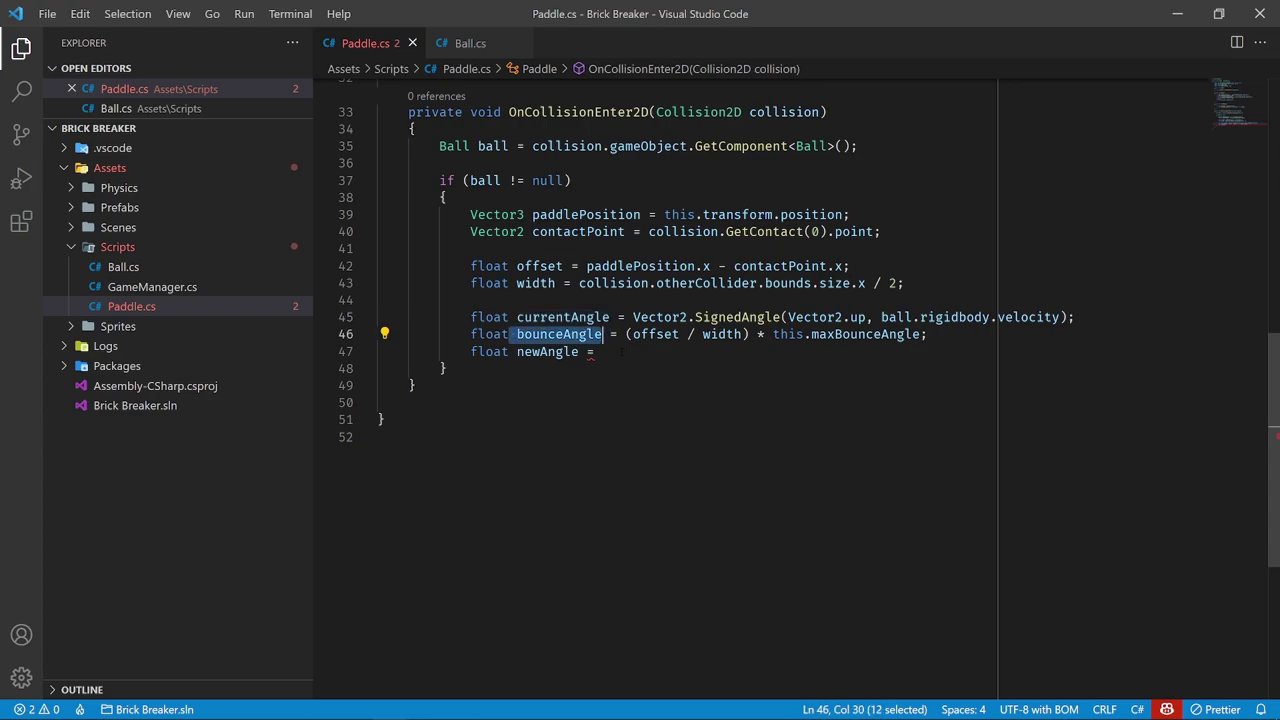
scroll(632, 352, up, 10)
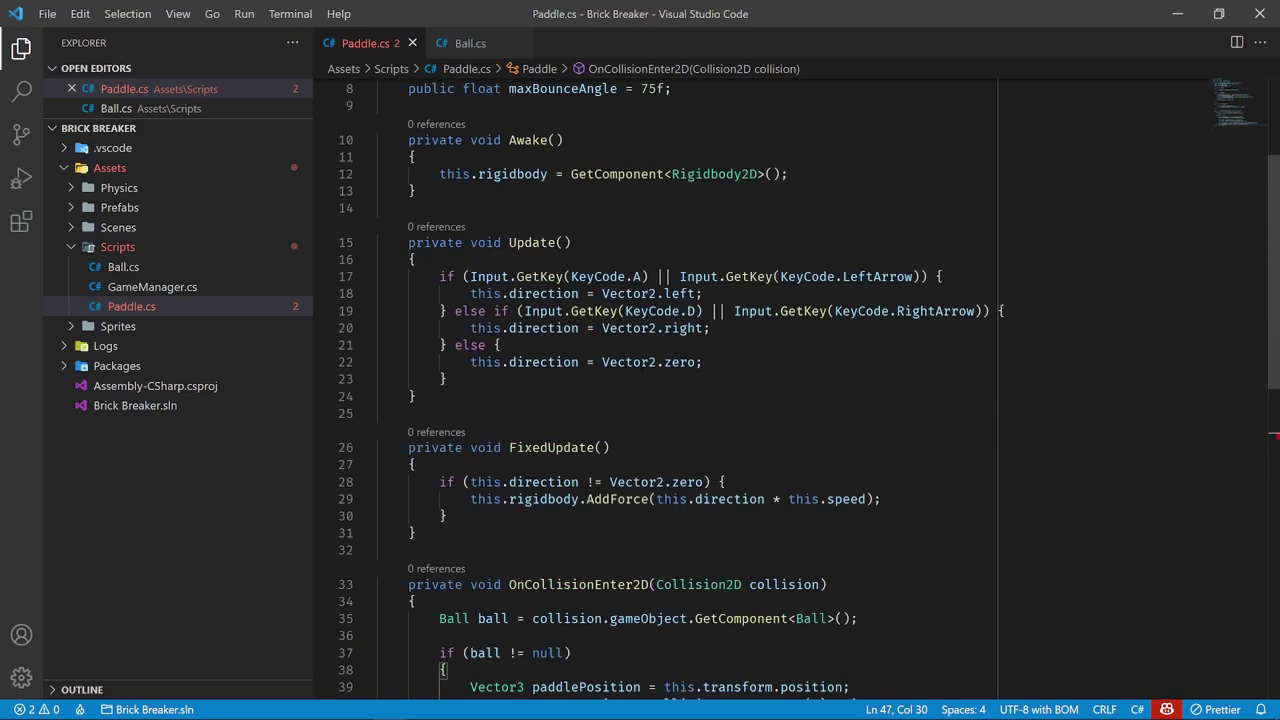
drag(672, 291, 408, 291)
scroll(540, 300, down, 10)
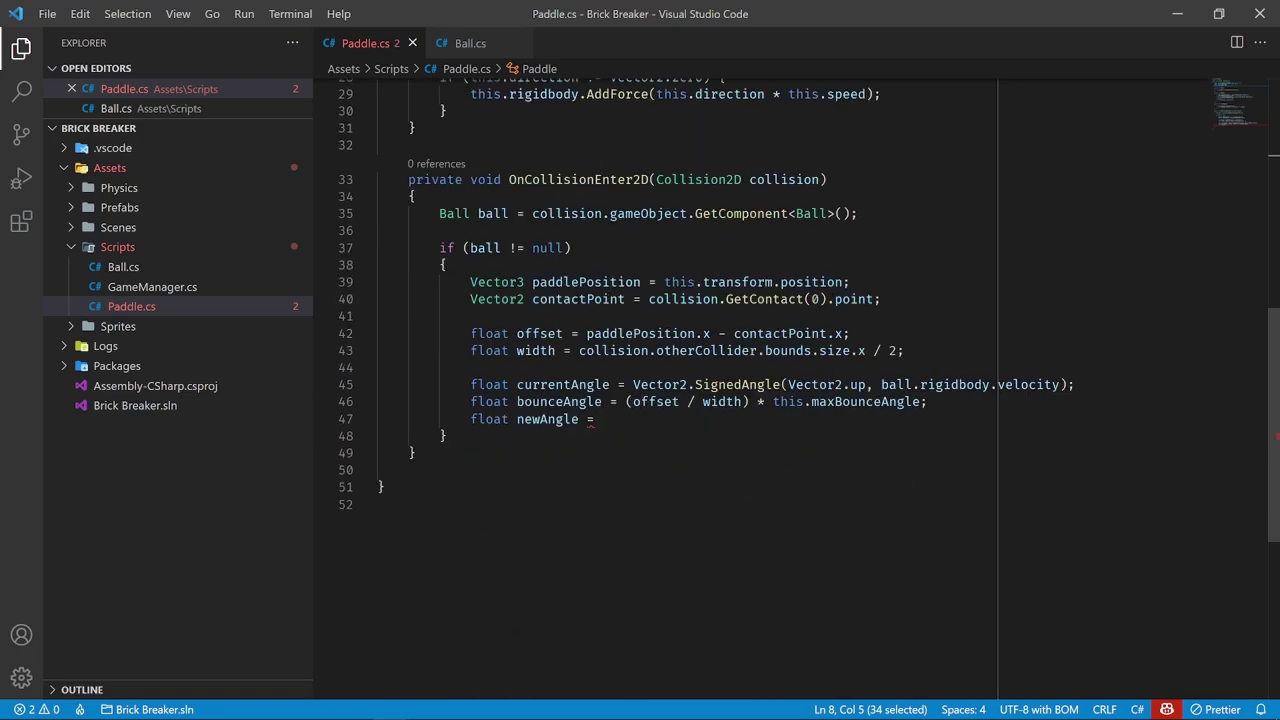
click(645, 351)
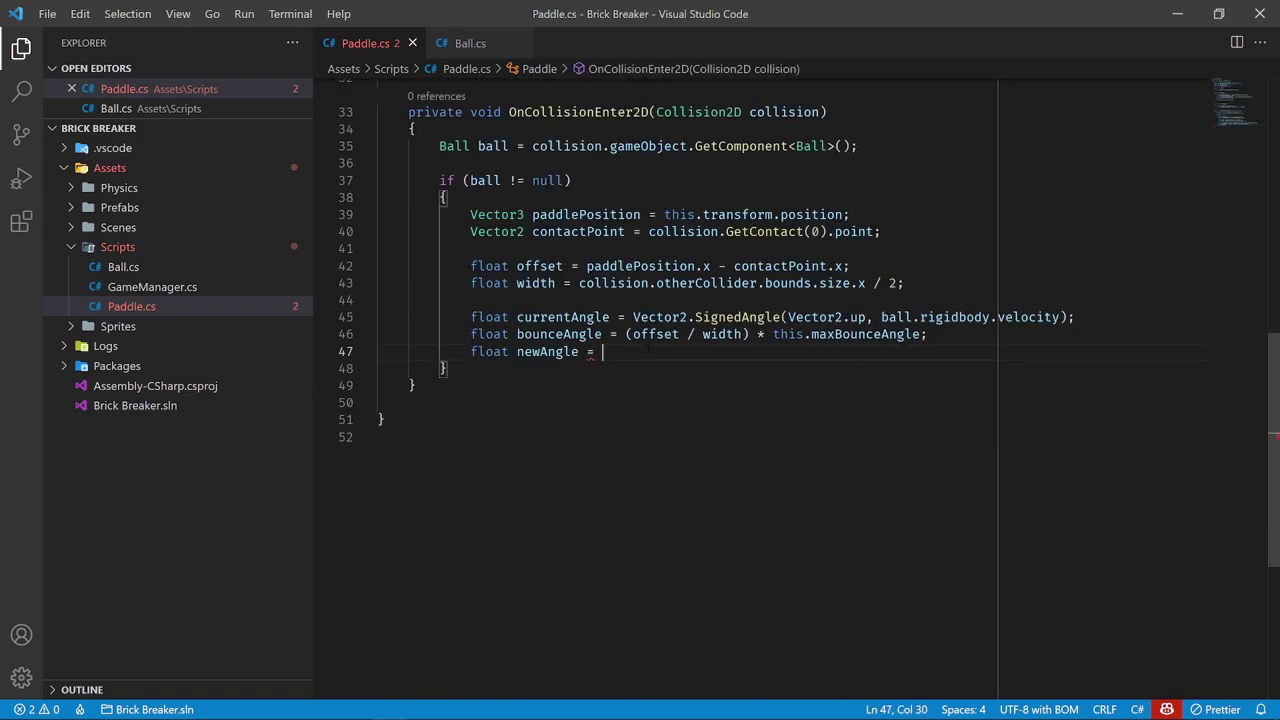
text(curr)
key(Tab)
text(+ bou)
key(Tab)
text(;)
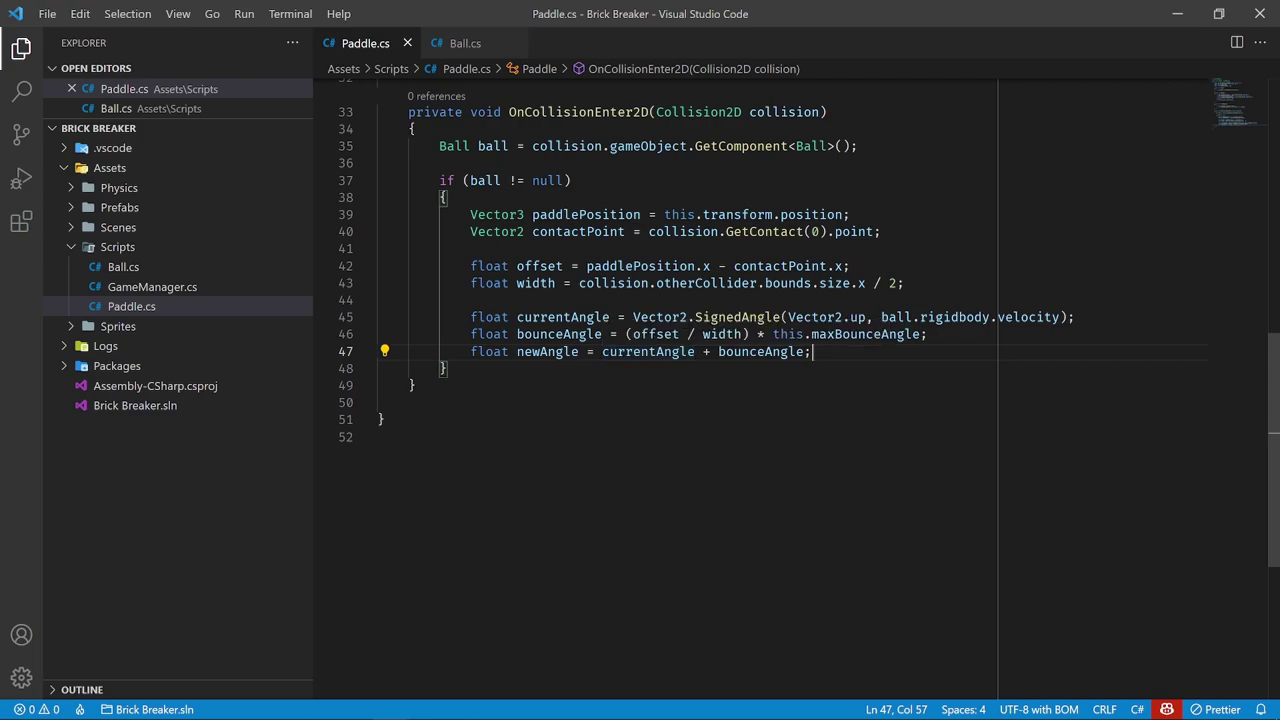
Wrap the sum in Mathf.Clamp between -this.maxBounceAngle and this.maxBounceAngle, adding blank lines below
drag(602, 351, 805, 351)
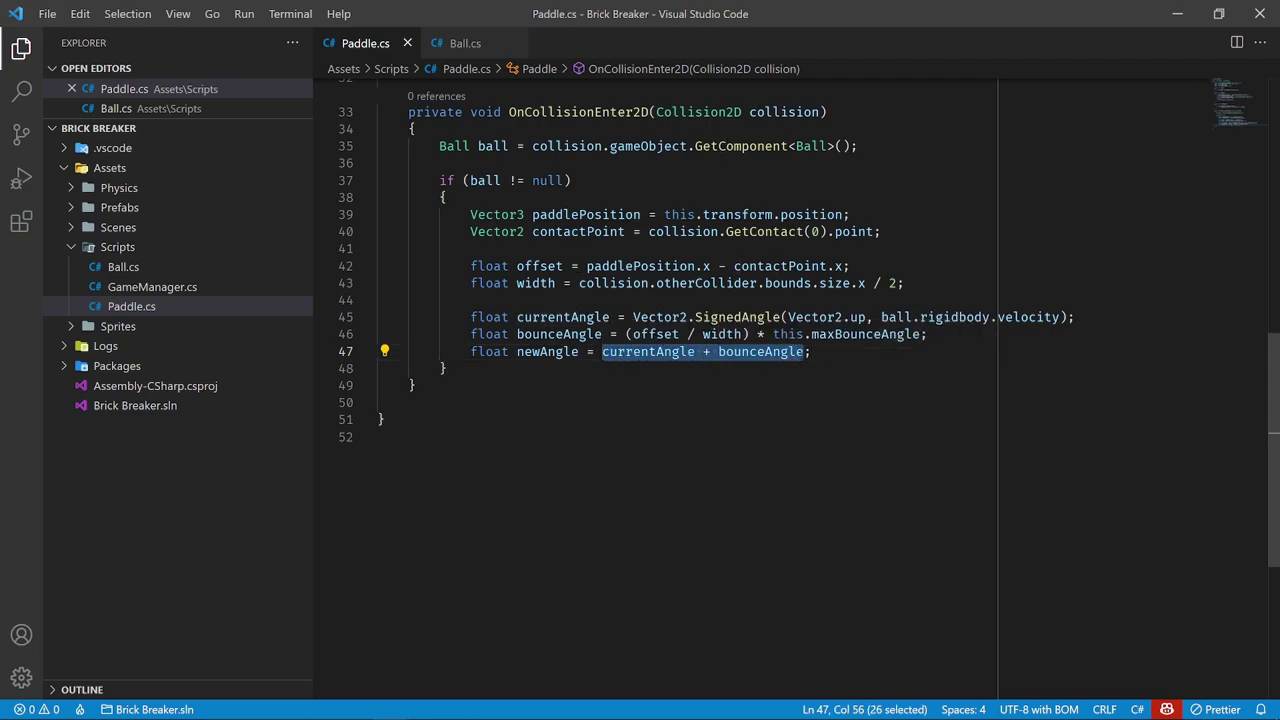
click(806, 366)
drag(810, 351, 602, 351)
key(ctrl+c)
key(BackSpace)
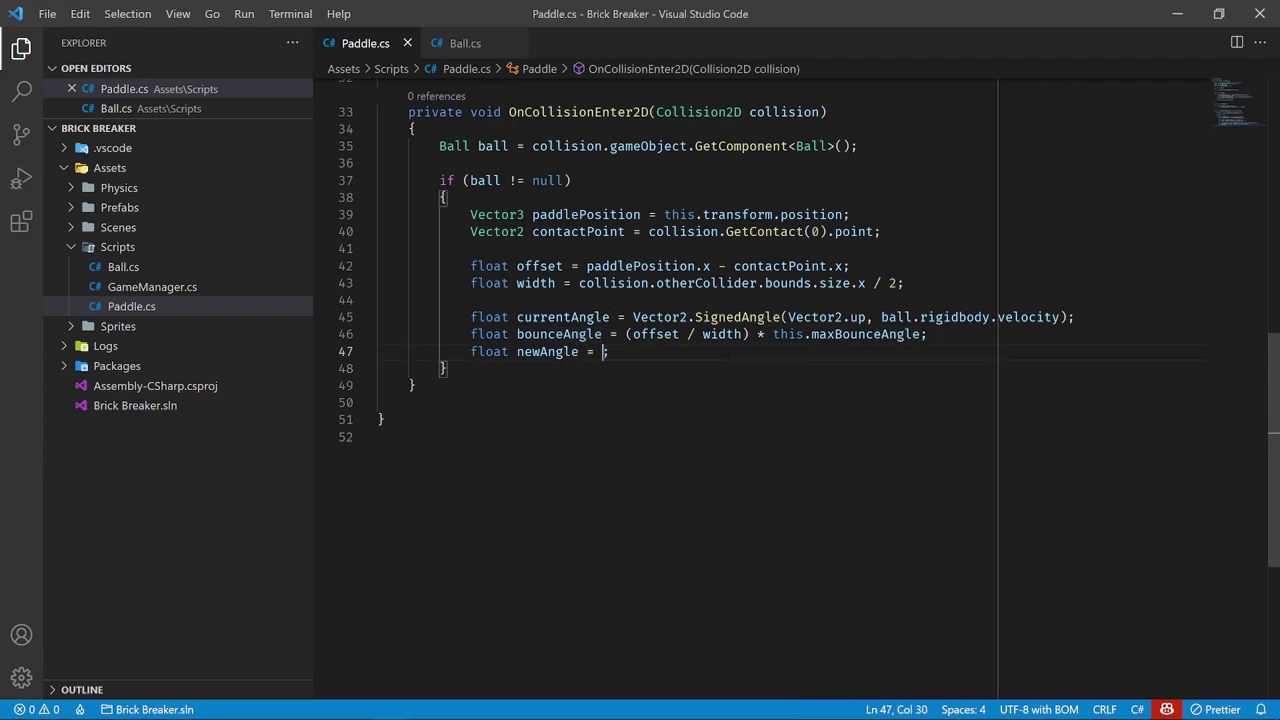
text(Mathf.Clamp()
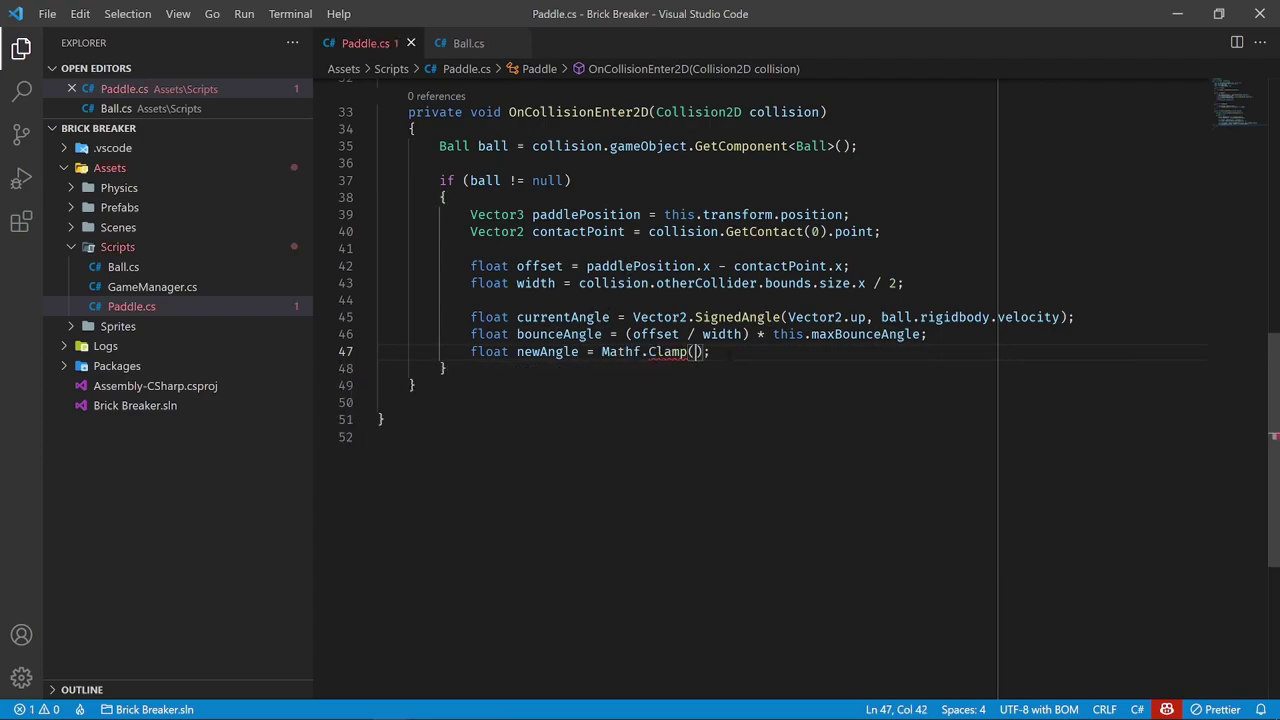
key(ctrl+v)
text(,)
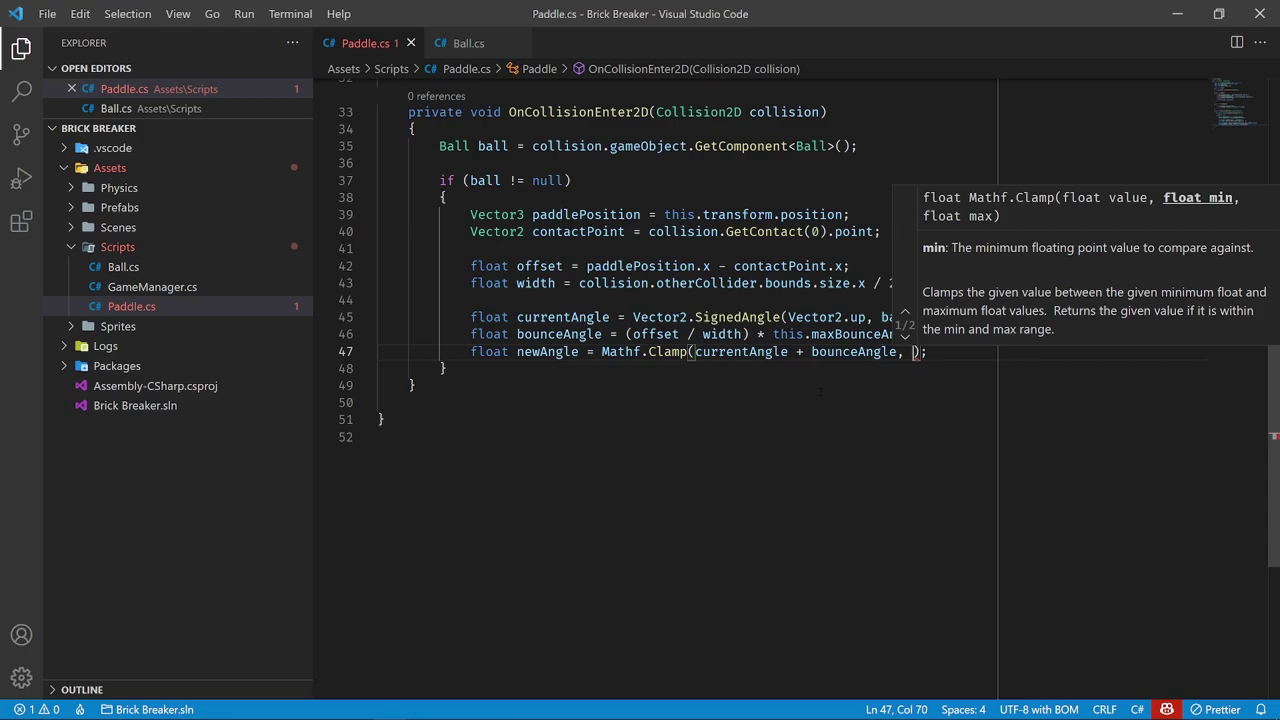
scroll(700, 400, up, 10)
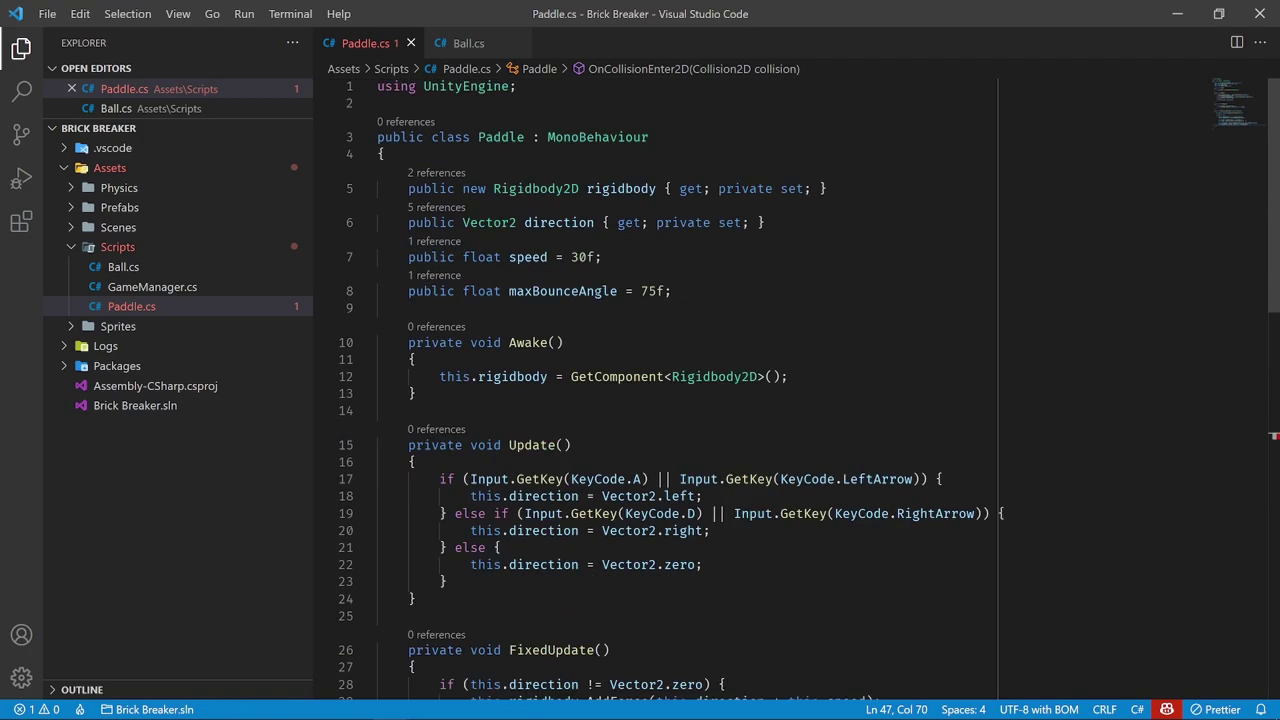
scroll(750, 326, down, 6)
scroll(753, 326, up, 4)
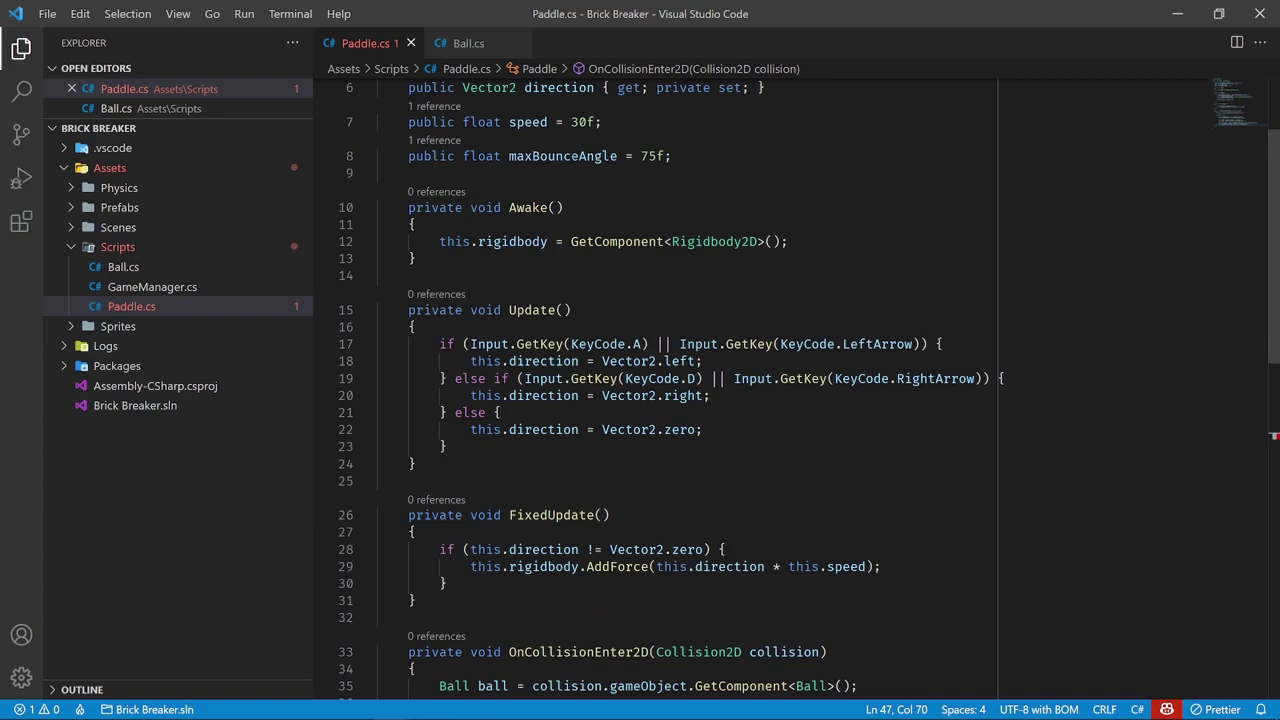
scroll(787, 318, down, 7)
text(-this.max);)
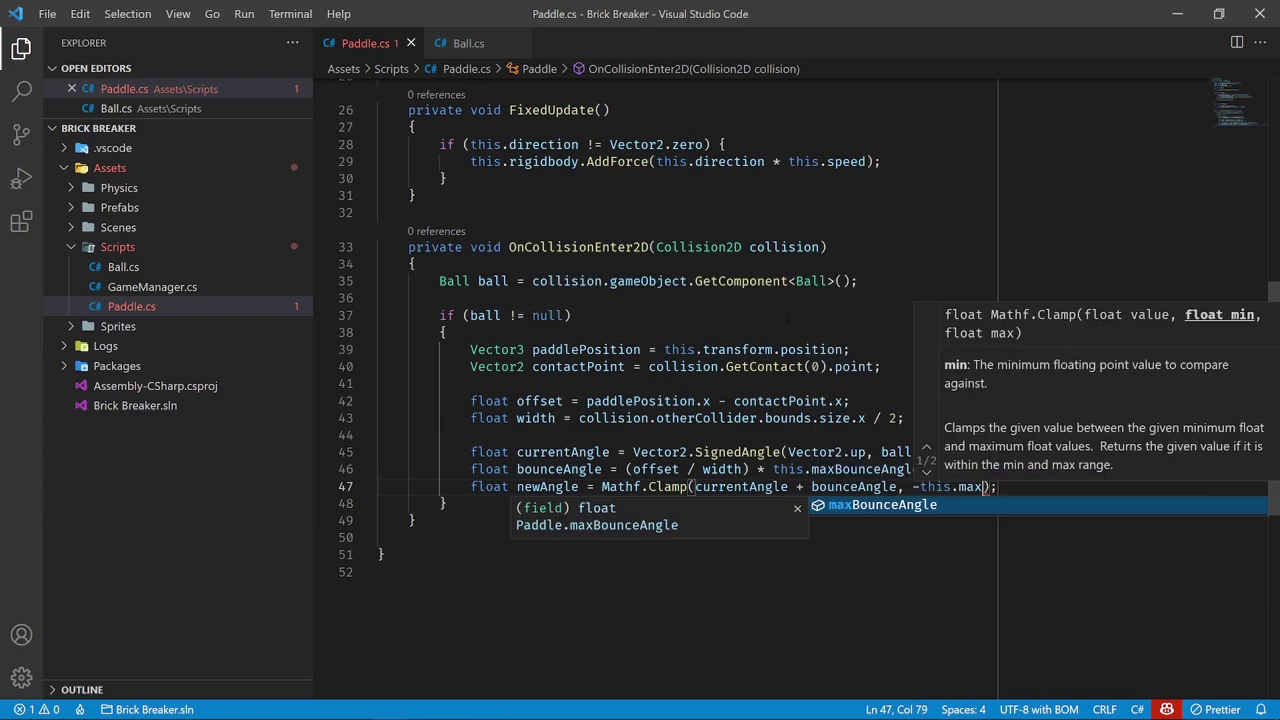
key(Tab)
text(, )
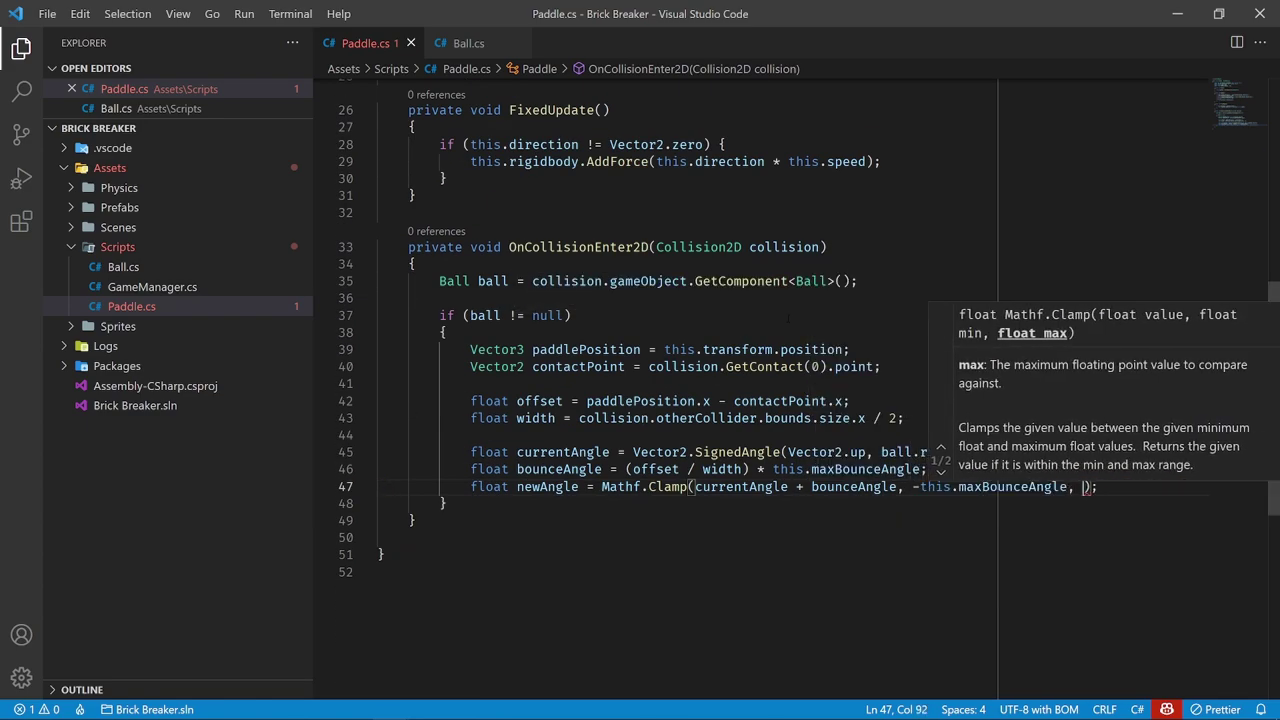
text(this.ma)
key(Tab)
key(End)
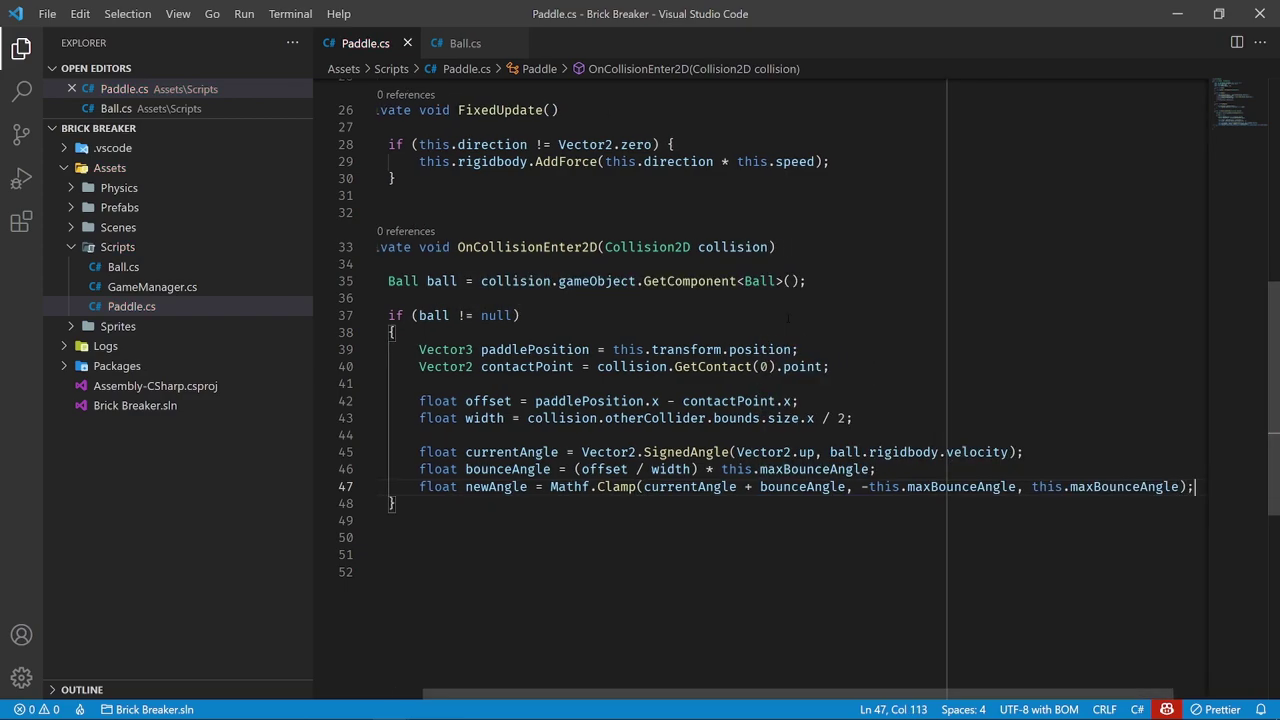
key(Return)
key(Return)
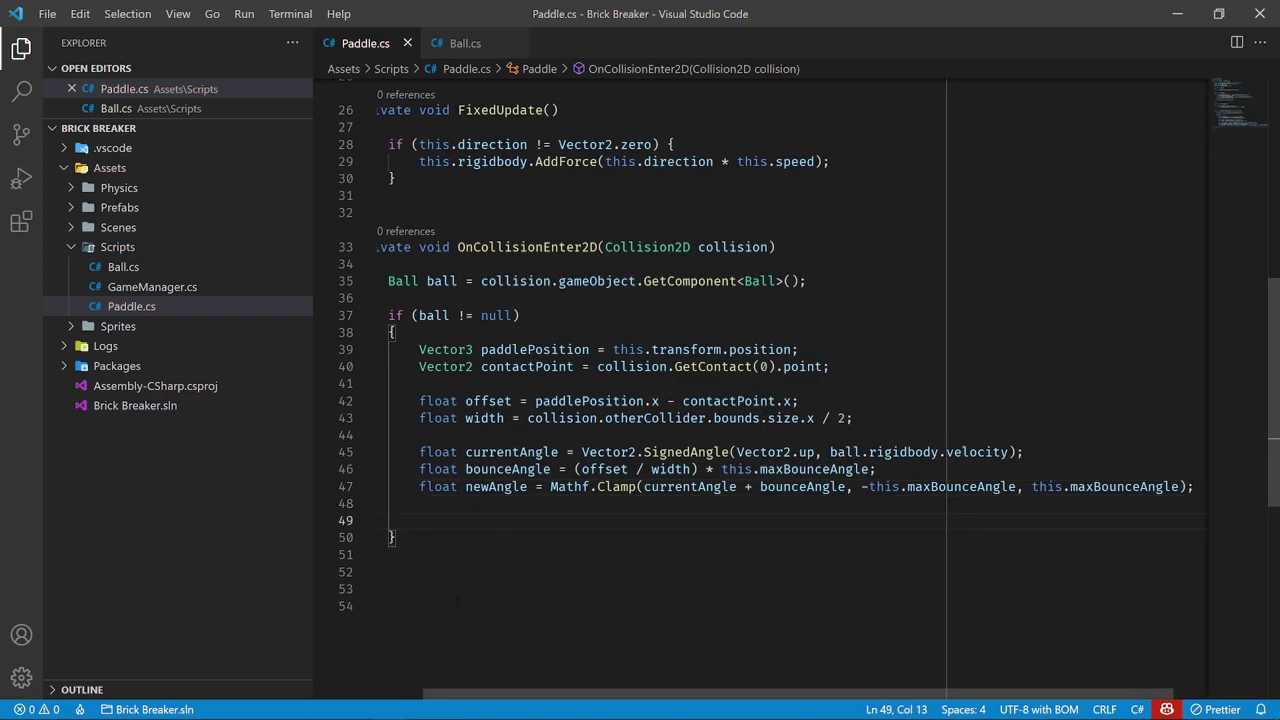
scroll(461, 621, left, 1)
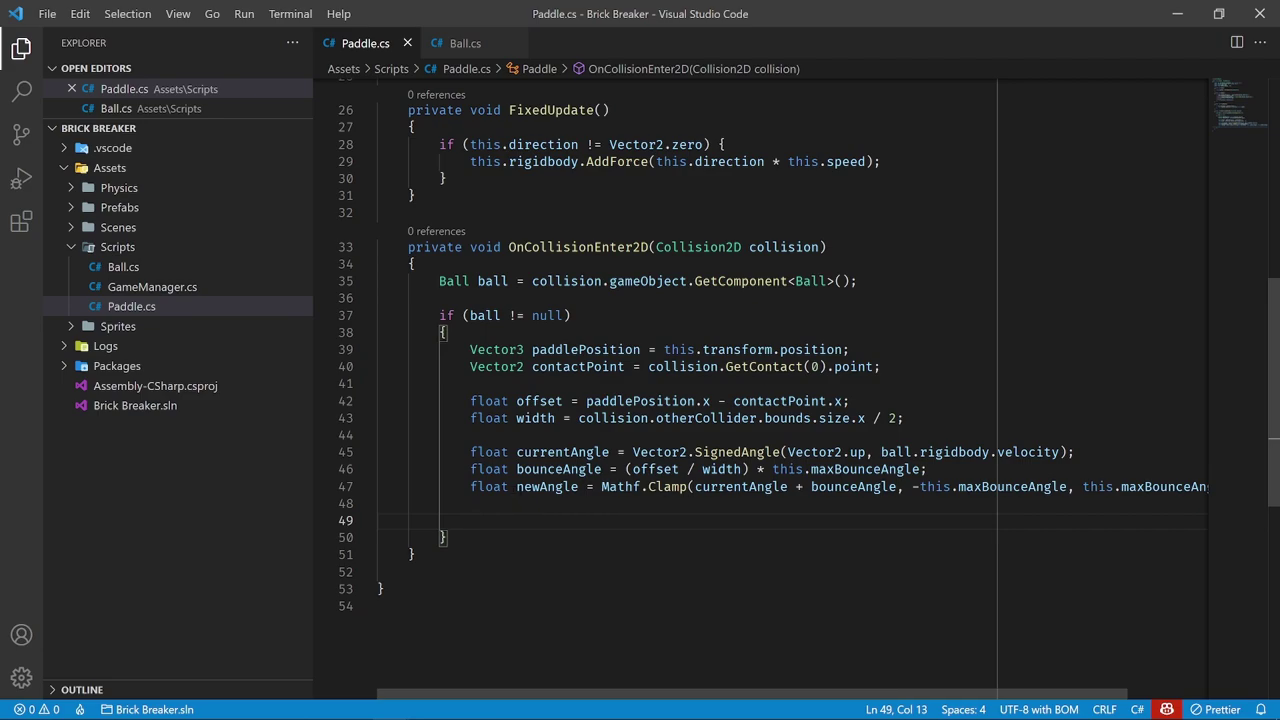
Write Quaternion rotation = Quaternion.AngleAxis(newAngle, Vector3.forward); on line 49, then start a new line
text(Quat)
key(Tab)
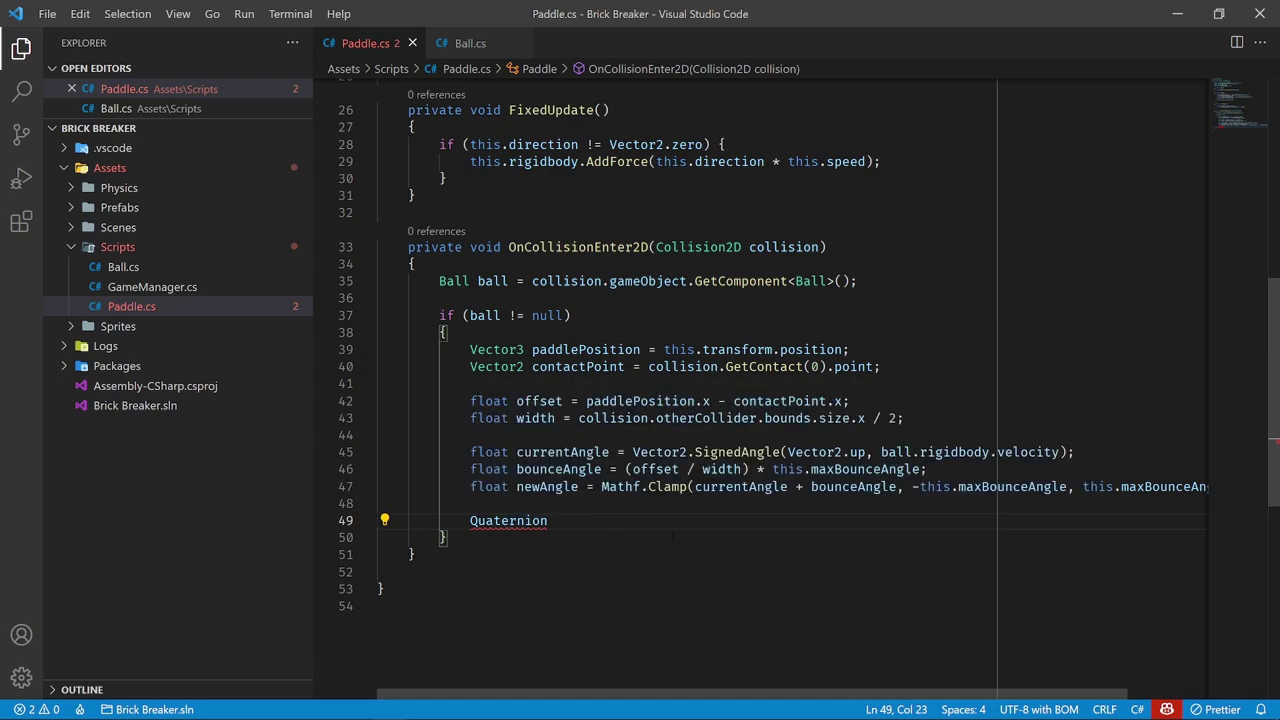
text( rotat)
text(ion)
text( =)
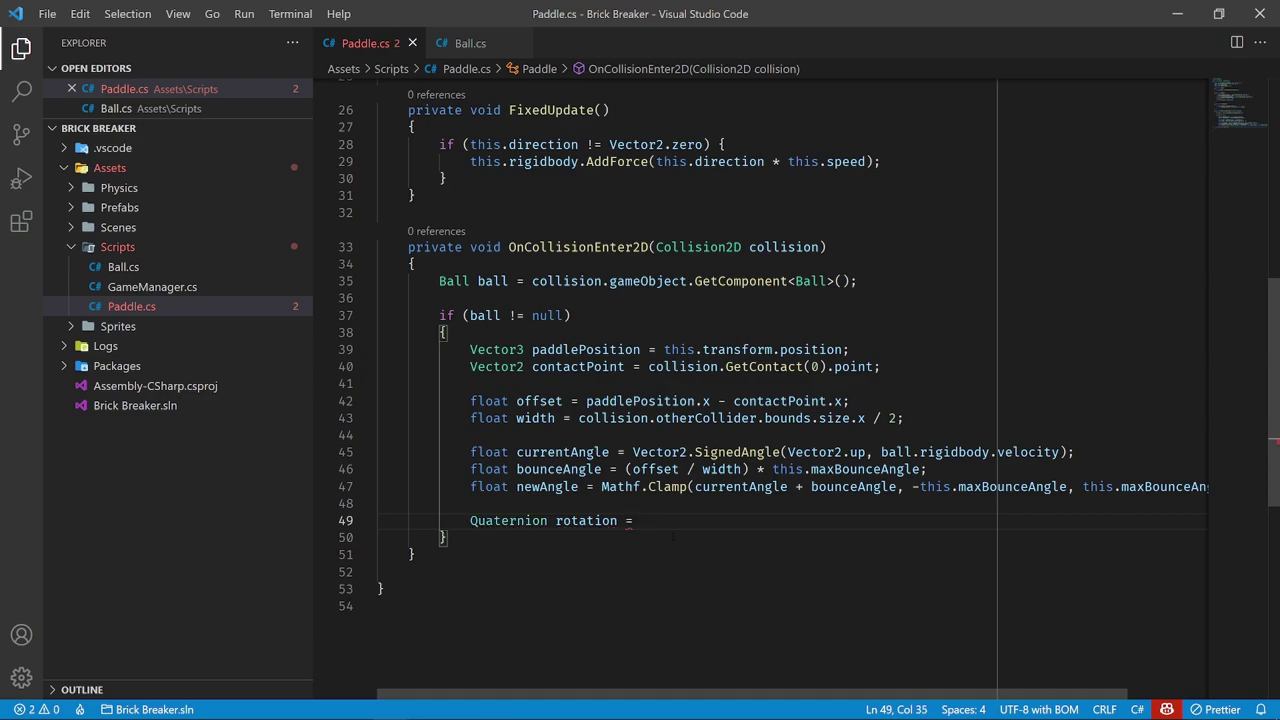
text( Quaternion.)
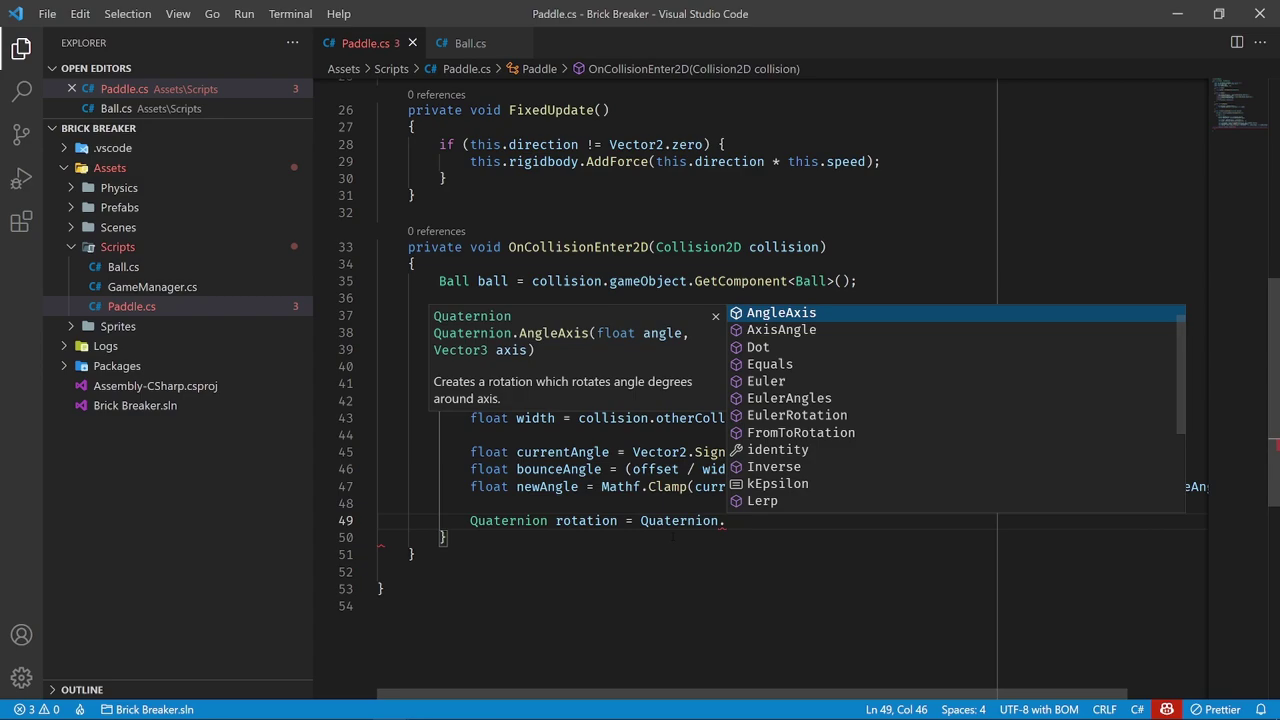
text(A)
key(Tab)
text(()
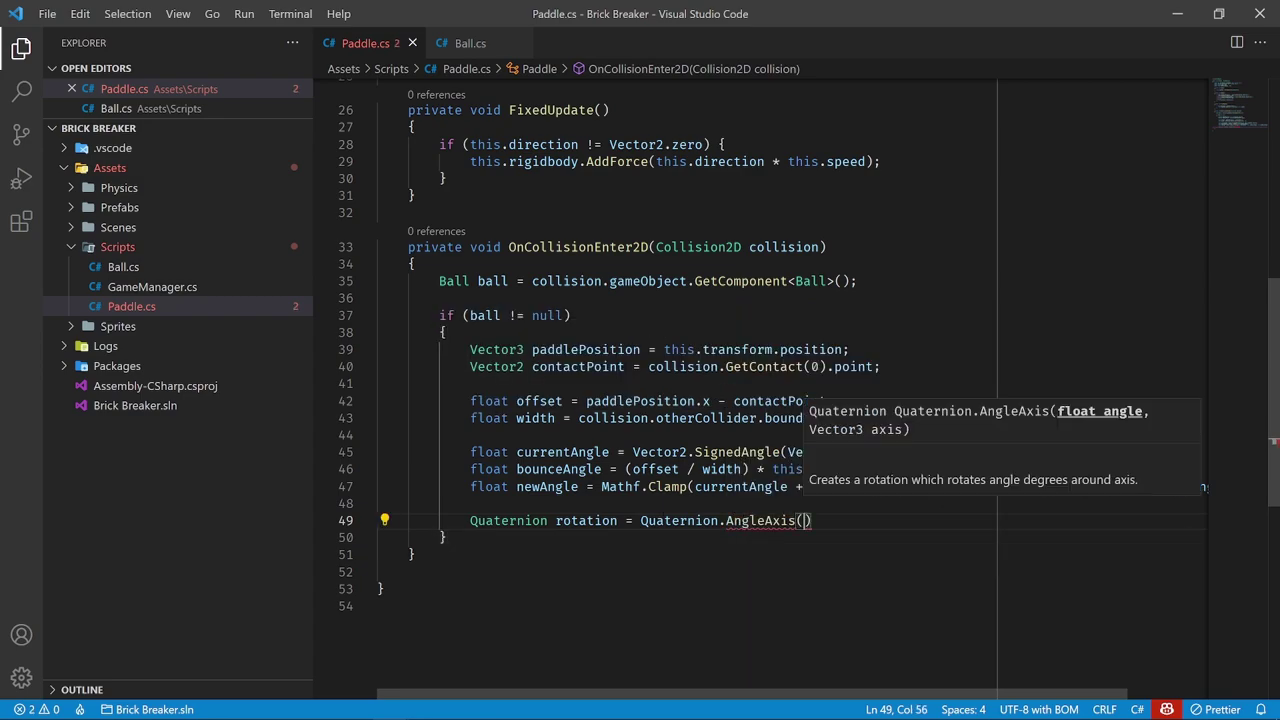
drag(1058, 411, 1142, 411)
text(newAngle,)
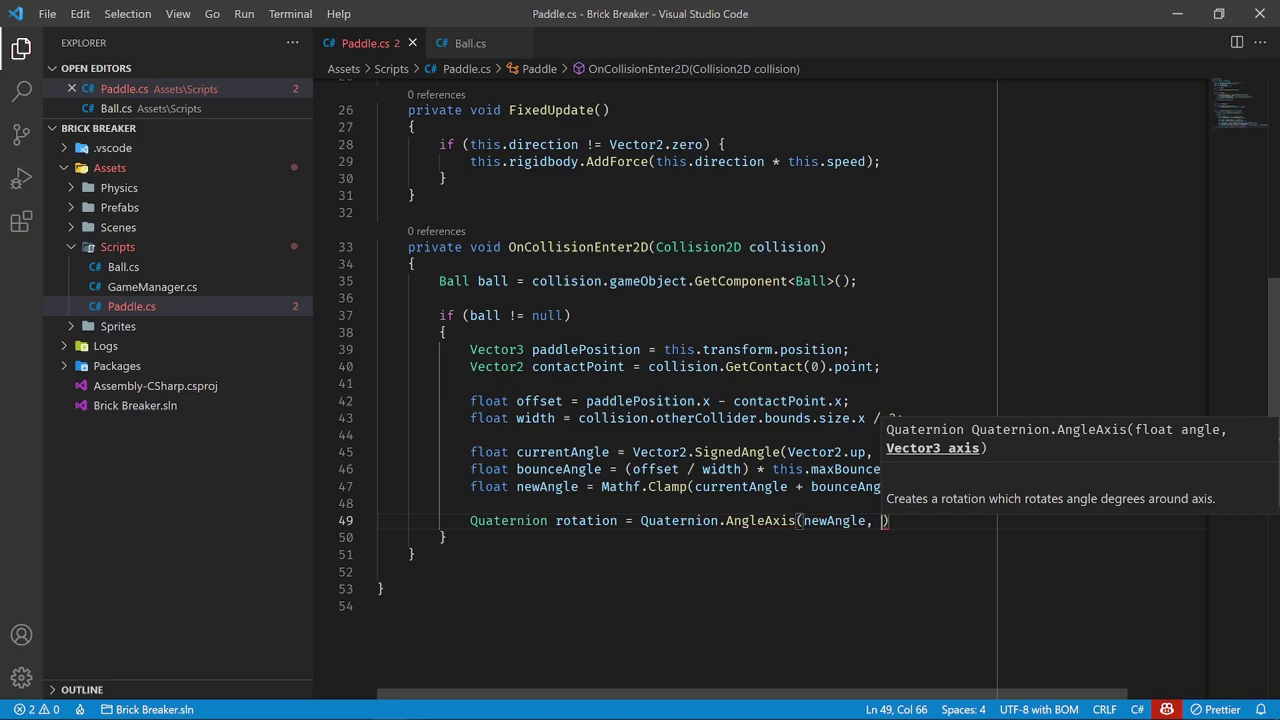
text(Vec)
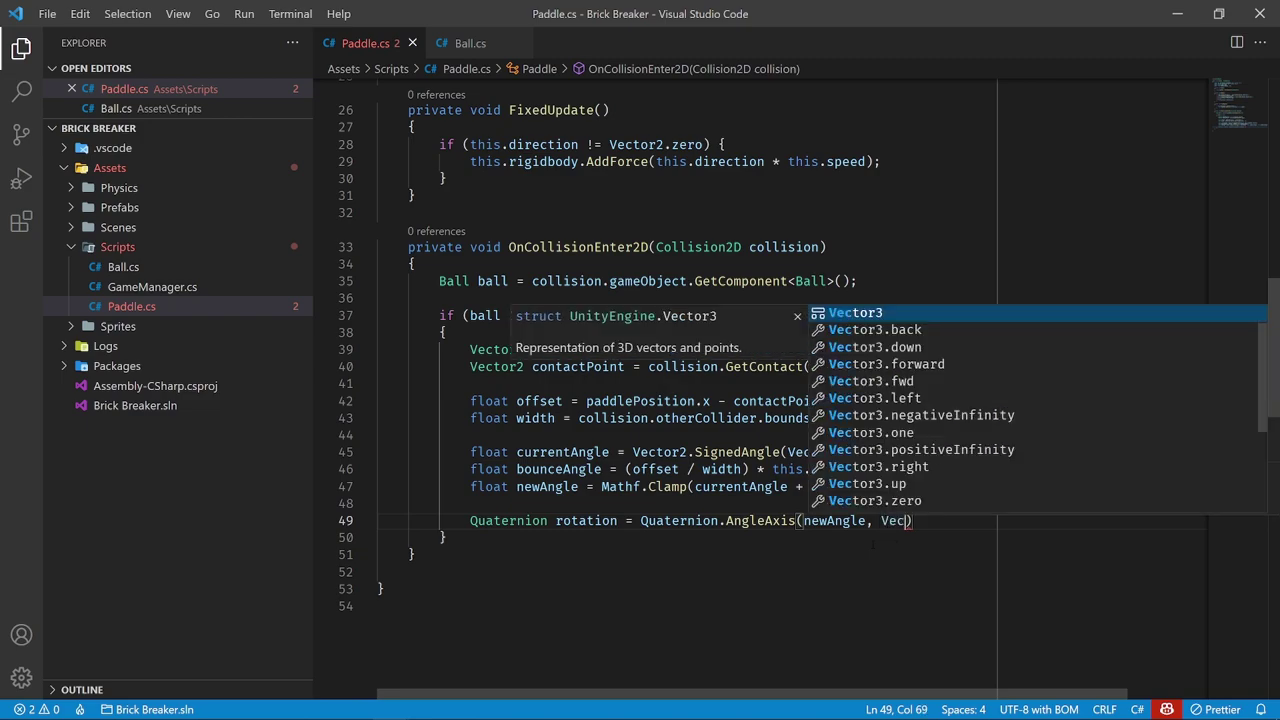
key(Tab)
text(.f)
key(Tab)
text())
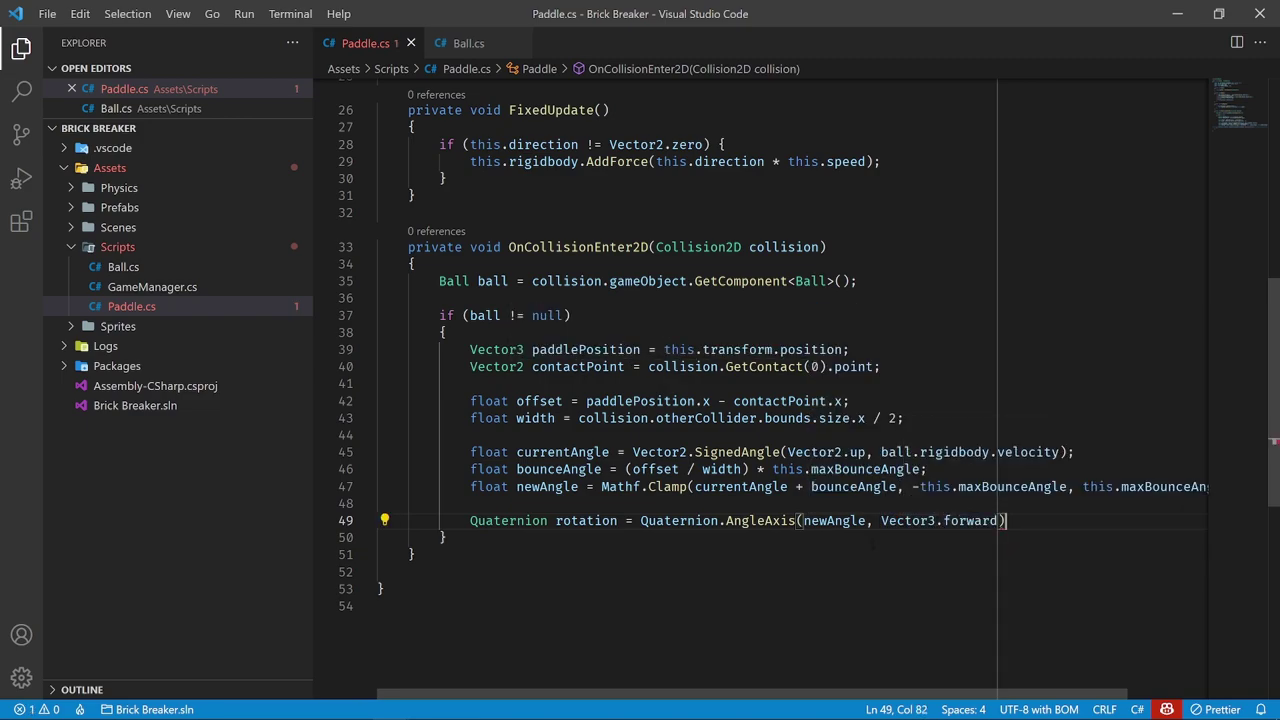
text(;)
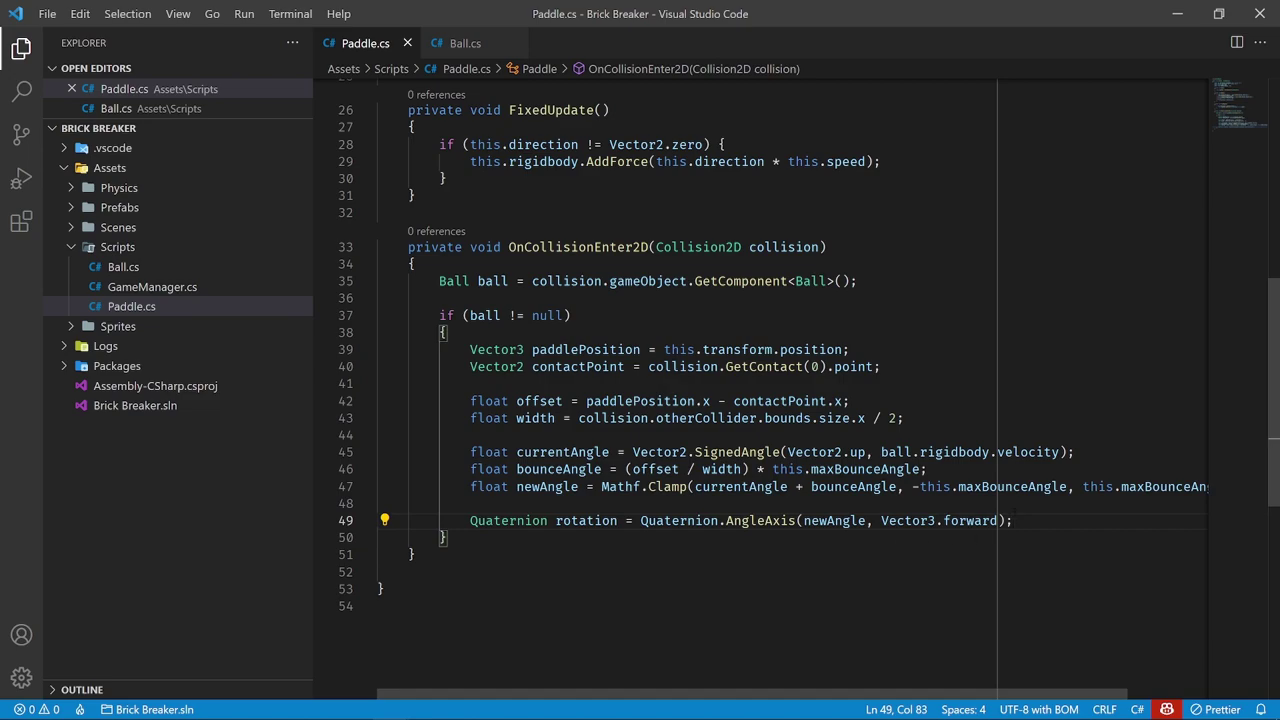
key(Return)
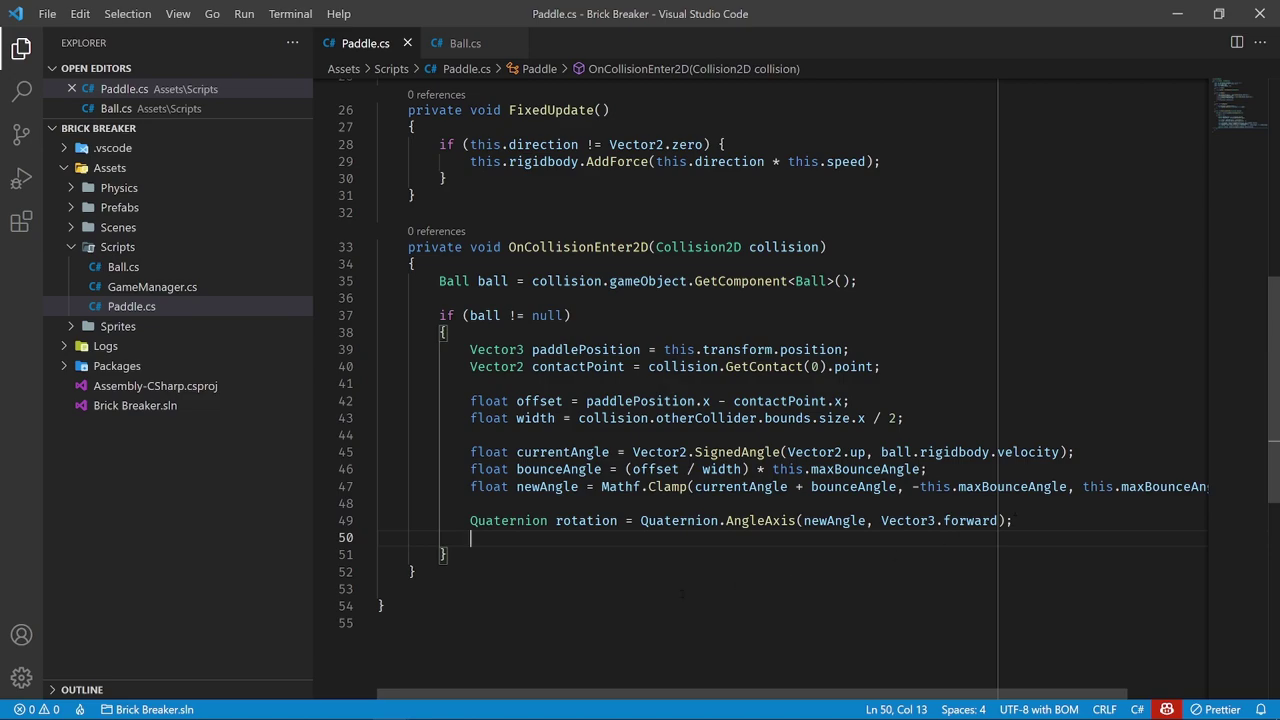
Write ball.rigidbody.velocity = rotation * Vector2.up; on line 50
scroll(666, 600, up, 3)
scroll(659, 602, down, 3)
drag(470, 520, 1013, 520)
click(470, 537)
text(ball)
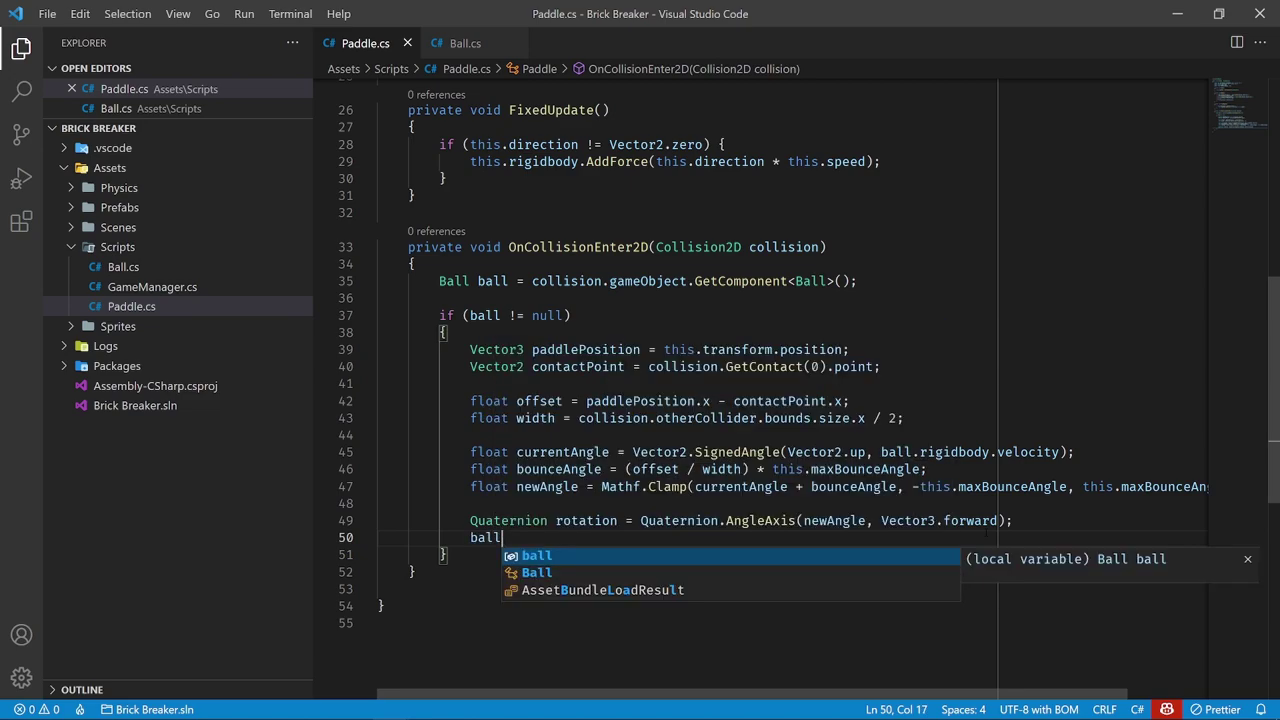
text(.rigidbody.vel)
key(Tab)
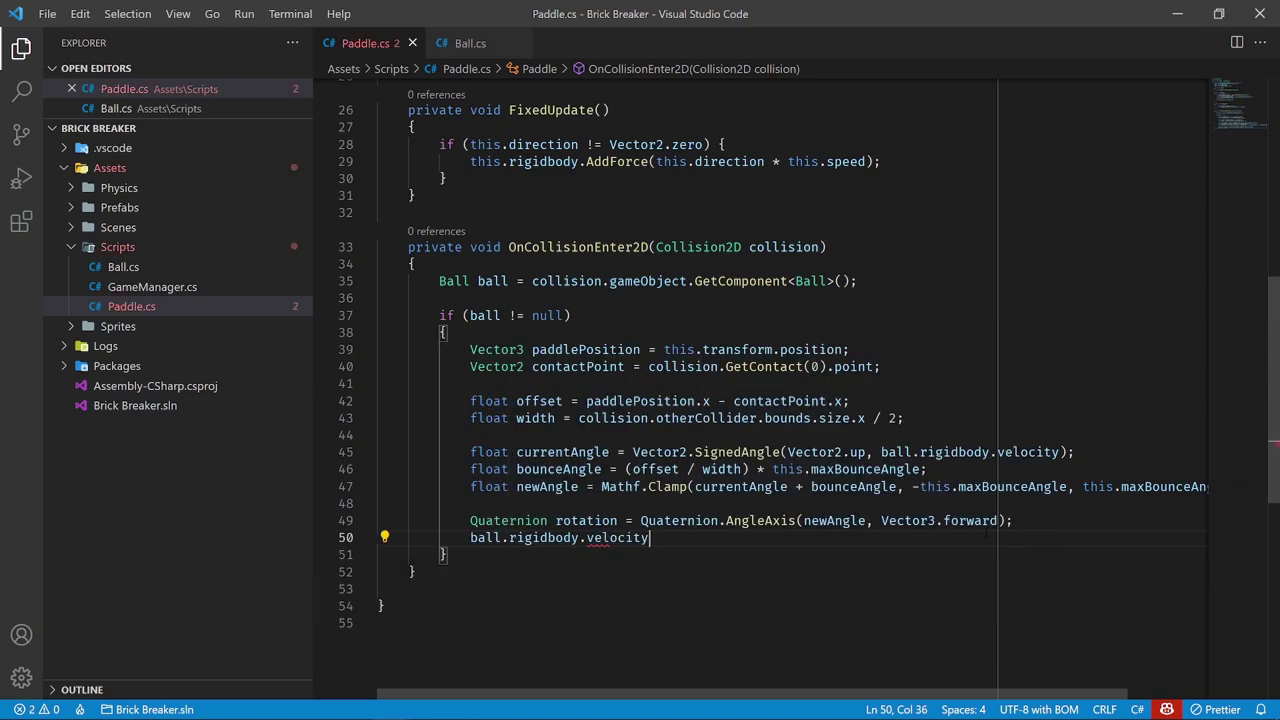
text(= )
text(rot)
key(Tab)
text(*)
drag(788, 452, 864, 452)
click(798, 521)
click(790, 538)
text(Vector2.)
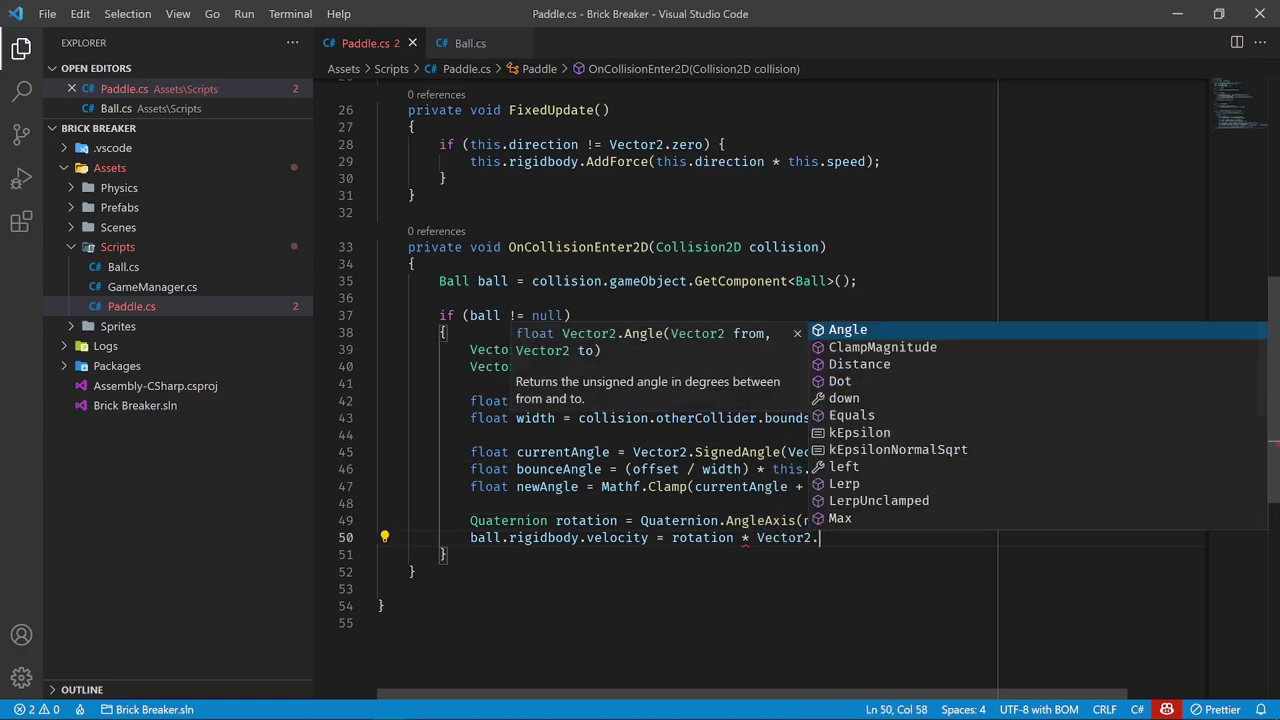
text(up;)
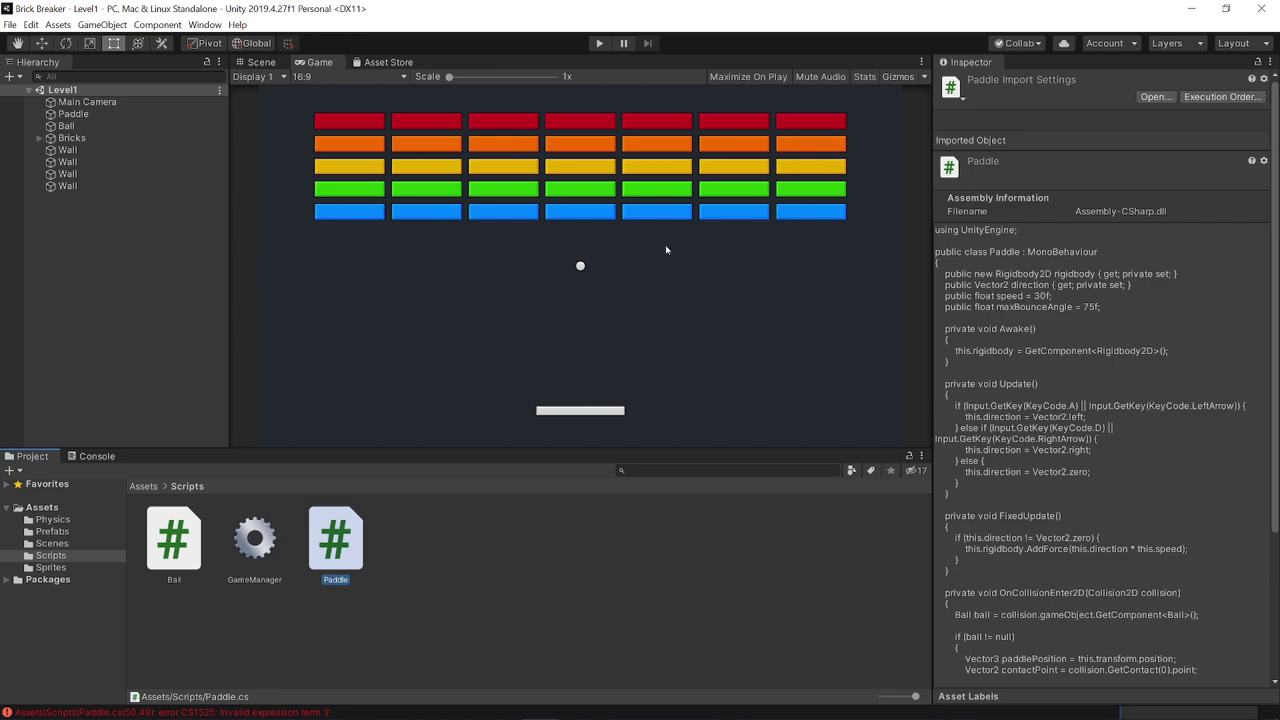
Check Unity for compile errors and review the new velocity line
key(alt+Tab)
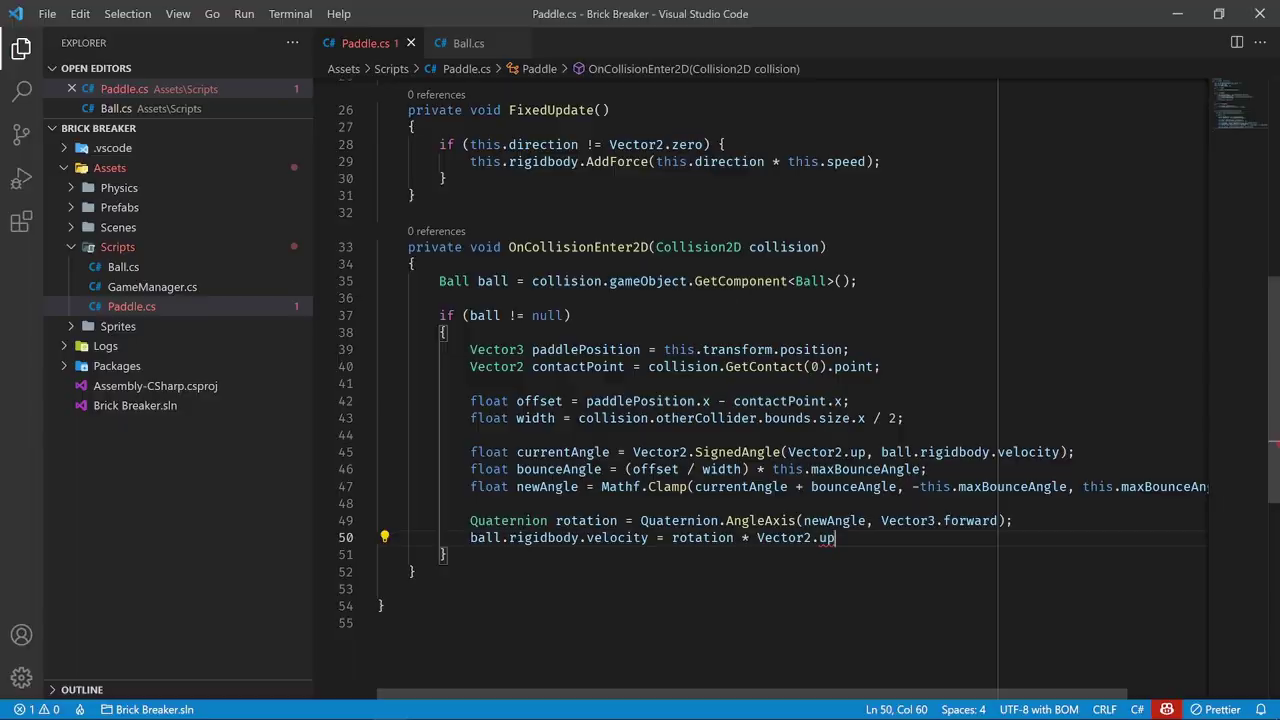
key(alt+Tab)
key(alt+Tab)
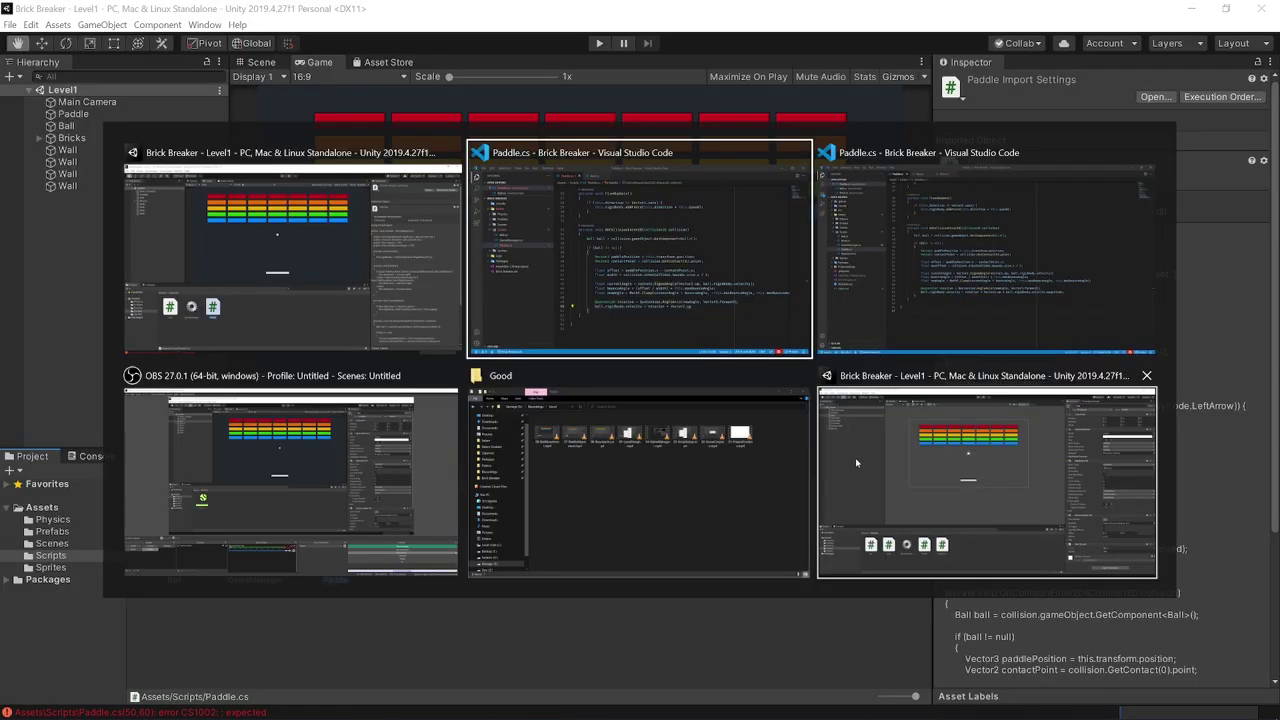
drag(847, 538, 757, 538)
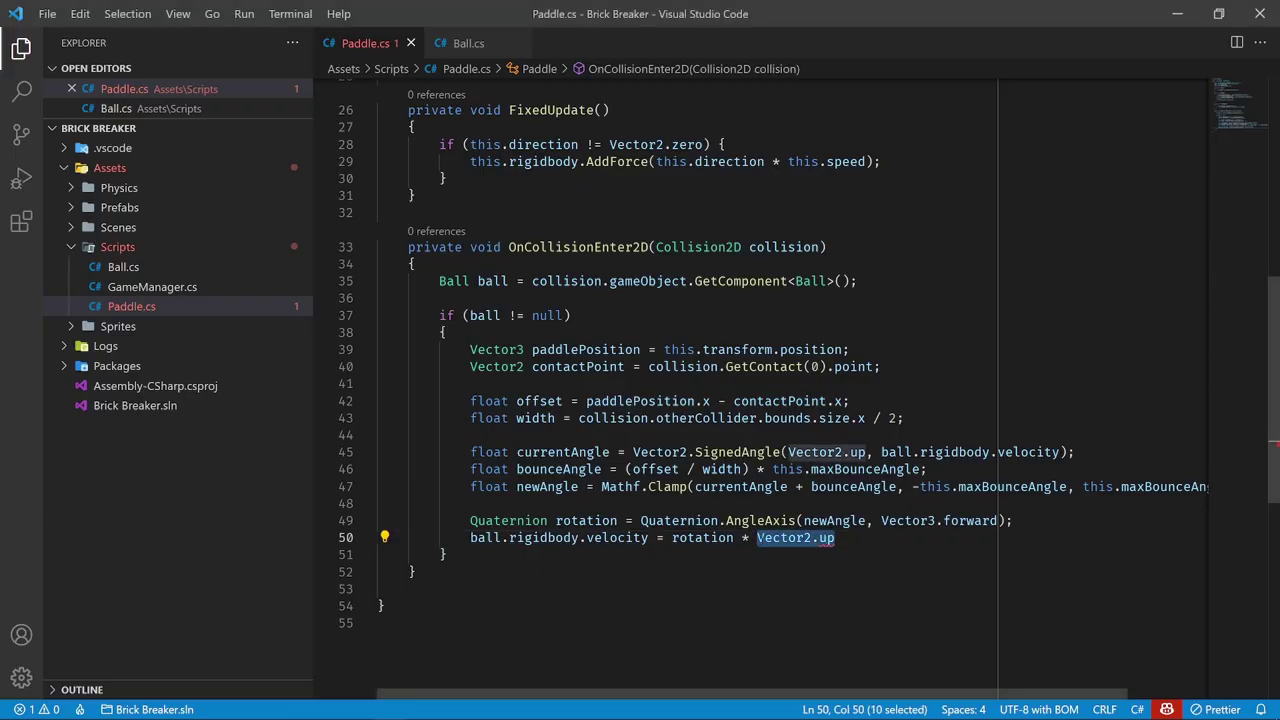
click(860, 538)
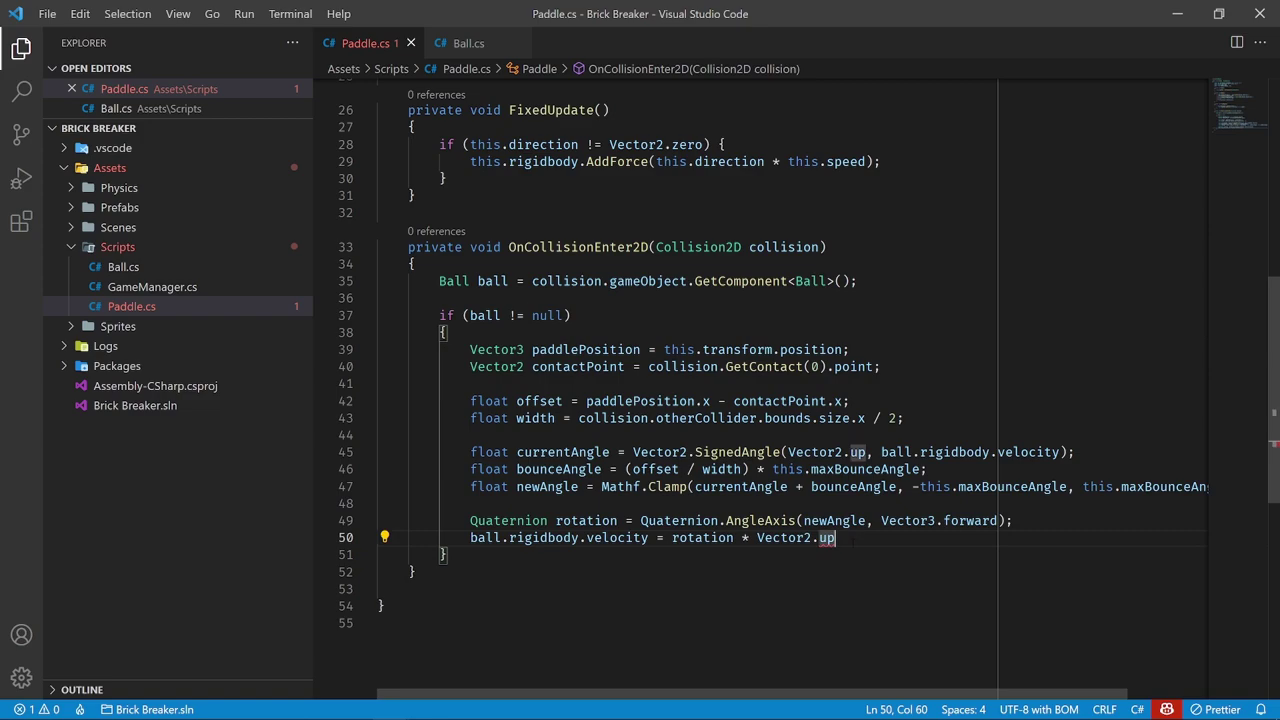
drag(648, 538, 470, 538)
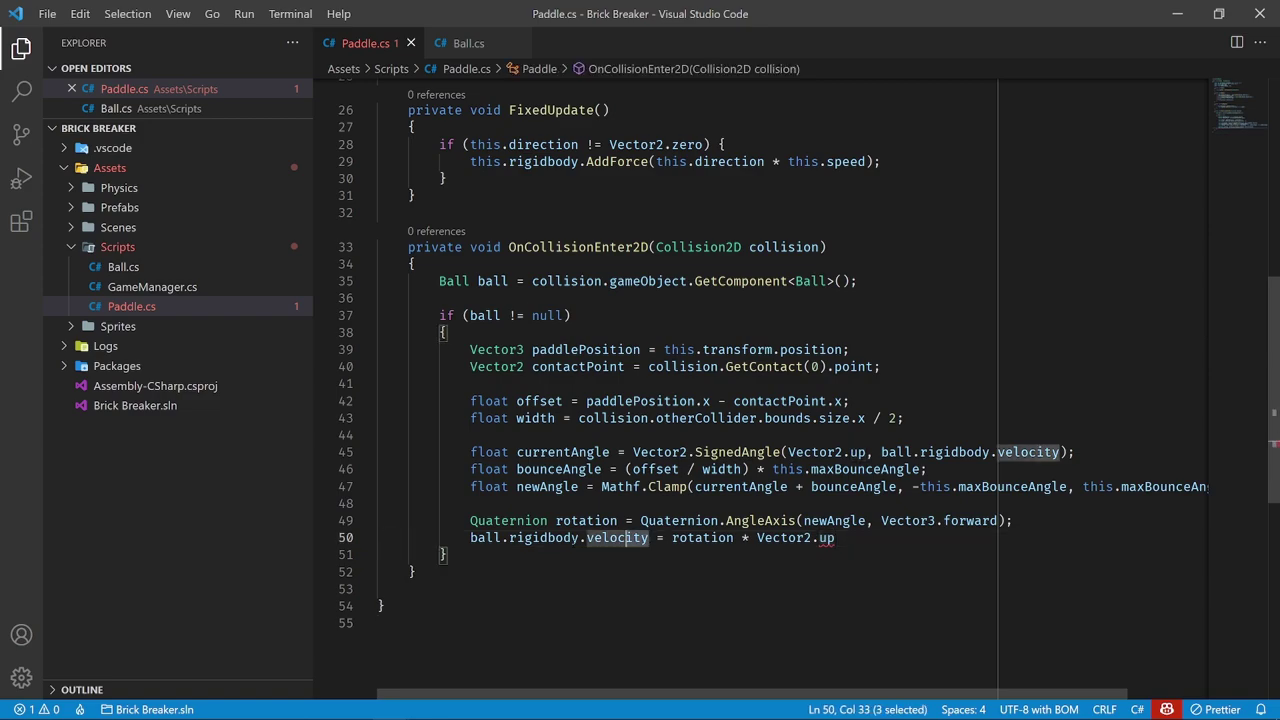
click(576, 626)
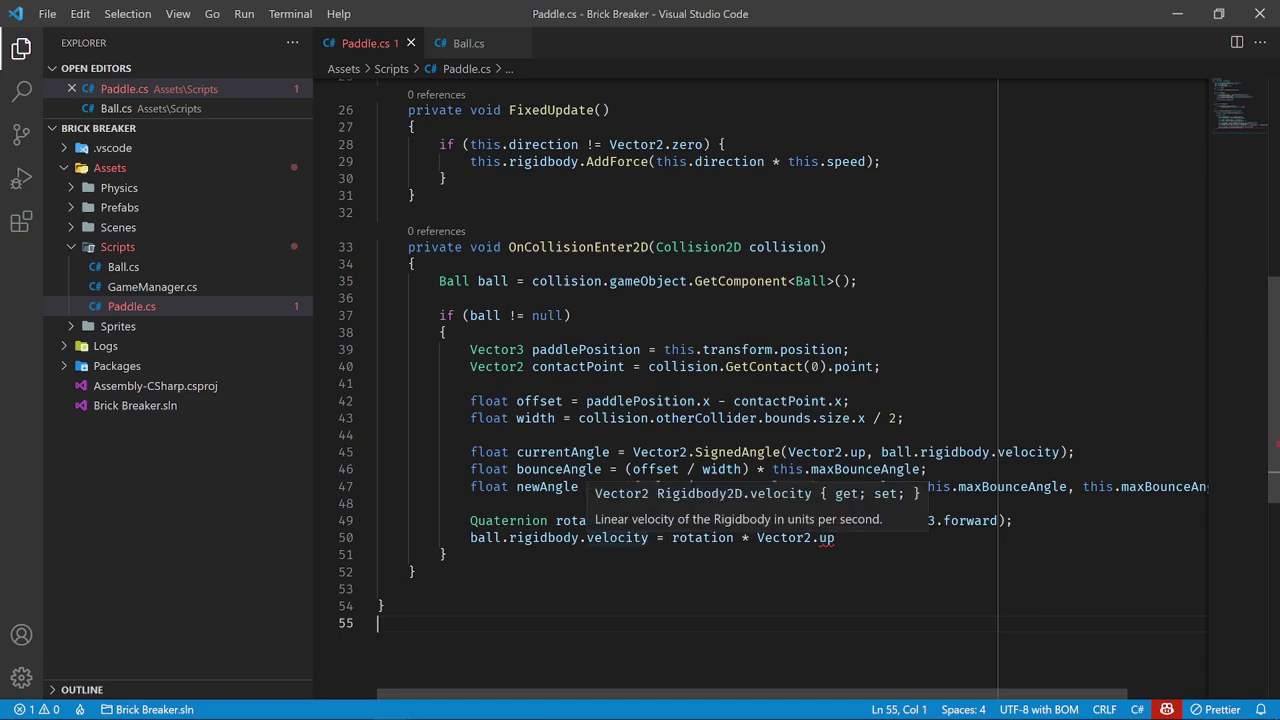
Multiply line 50 by ball.rigidbody.velocity.magnitude to keep the ball's speed
click(836, 537)
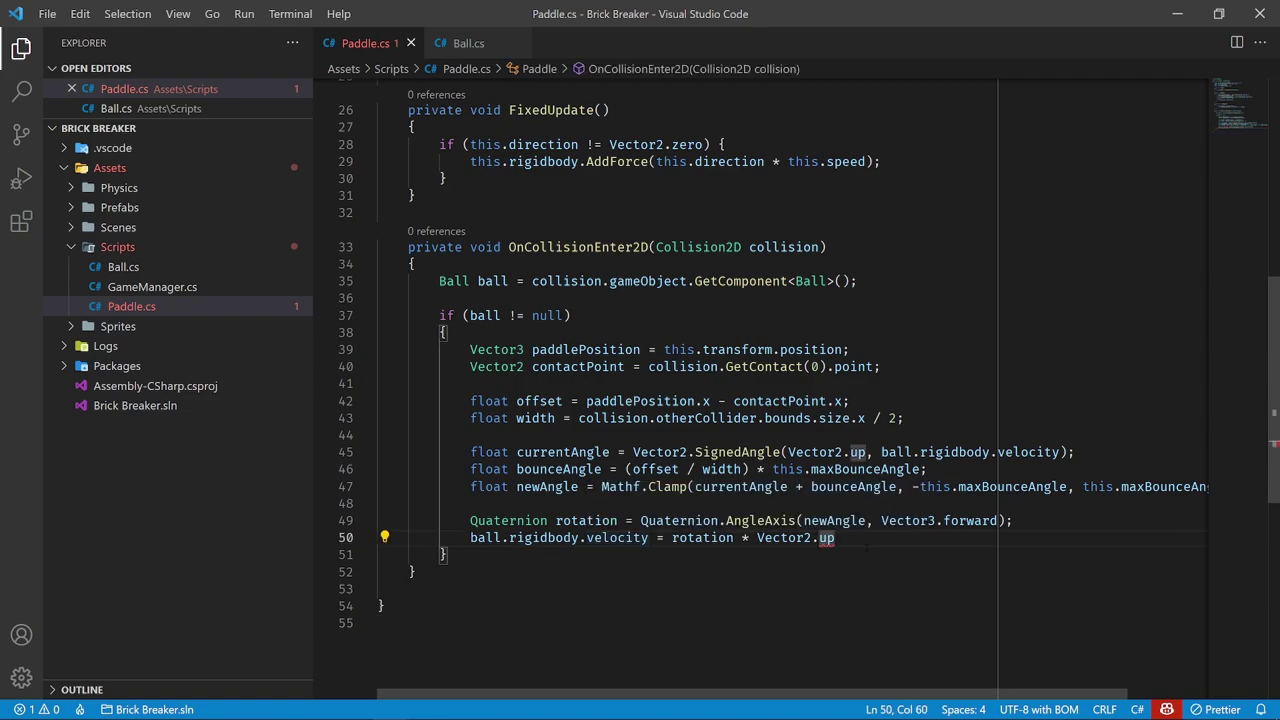
text( * ball)
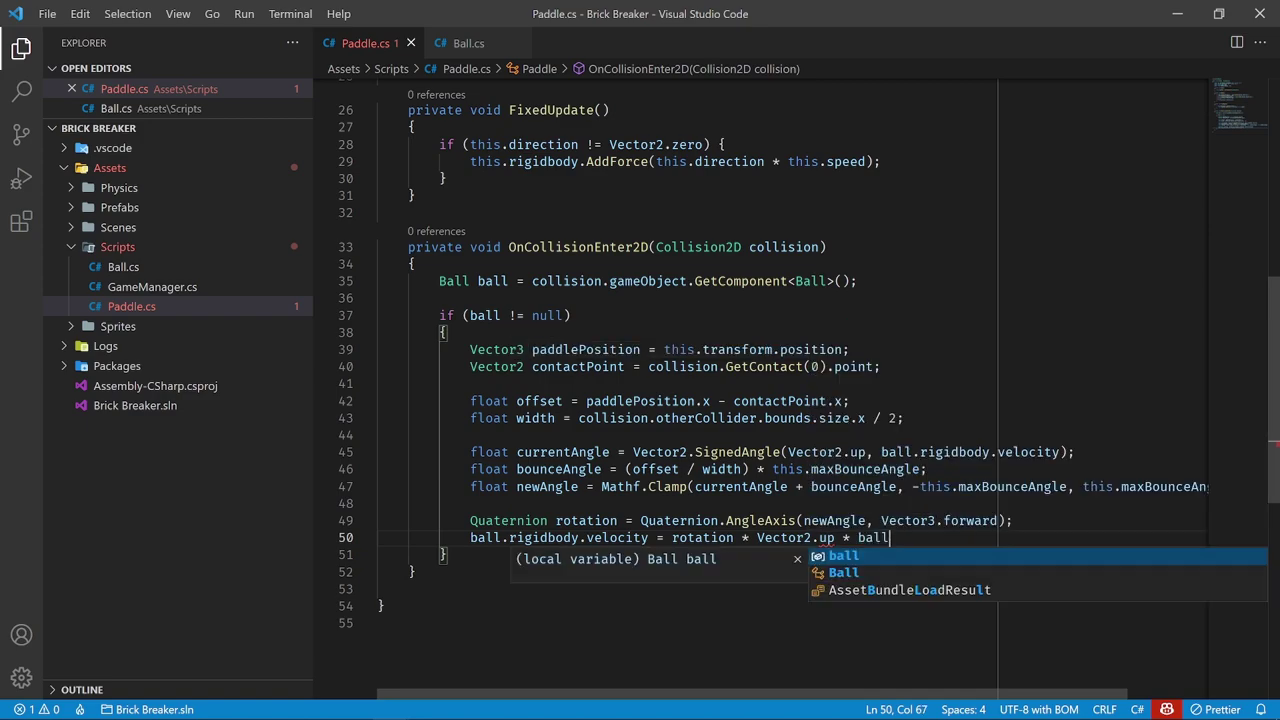
text(.rigidbody.velocity.m)
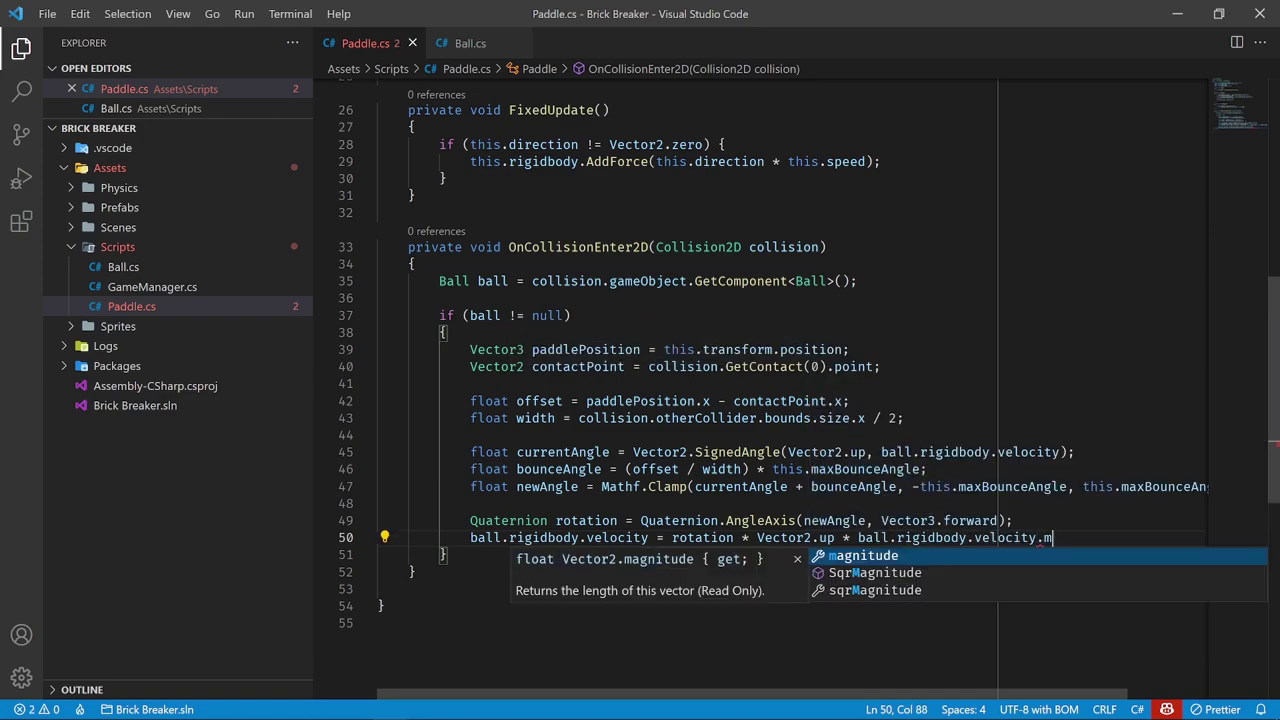
text(ag)
key(Tab)
text(;)
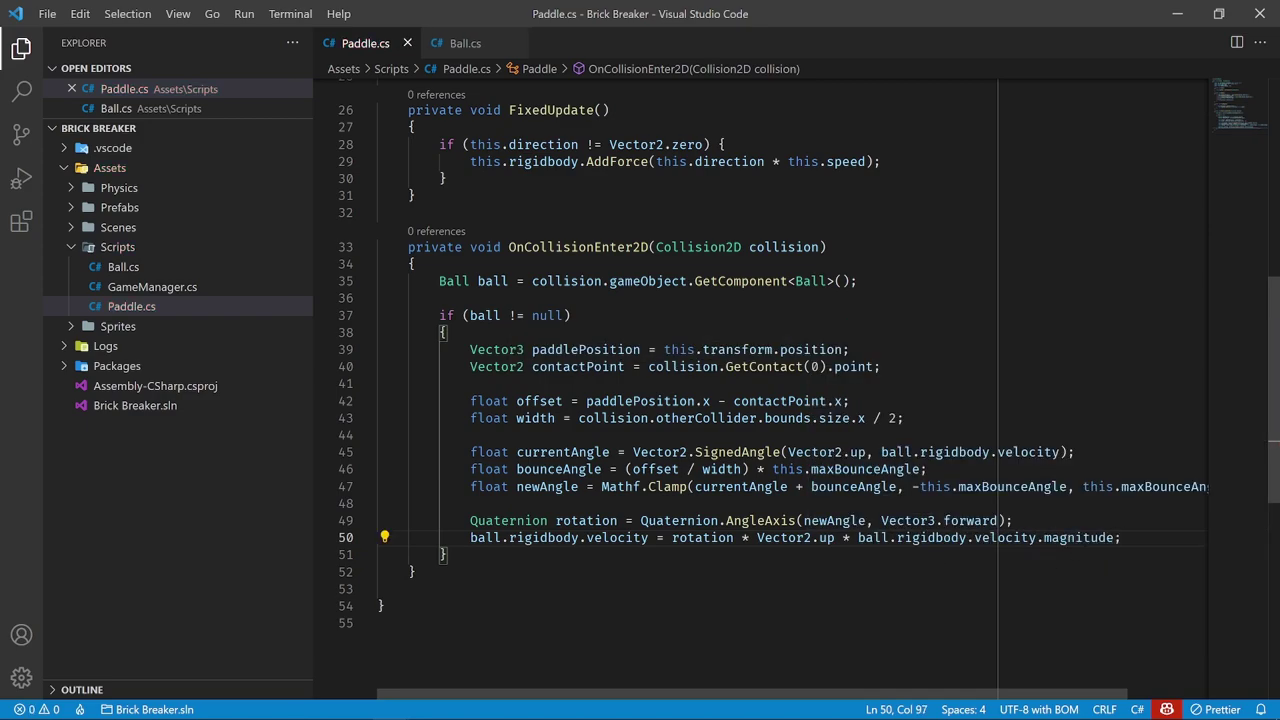
Review the bounce calculation on lines 39–50 by highlighting its parts
double_click(1080, 537)
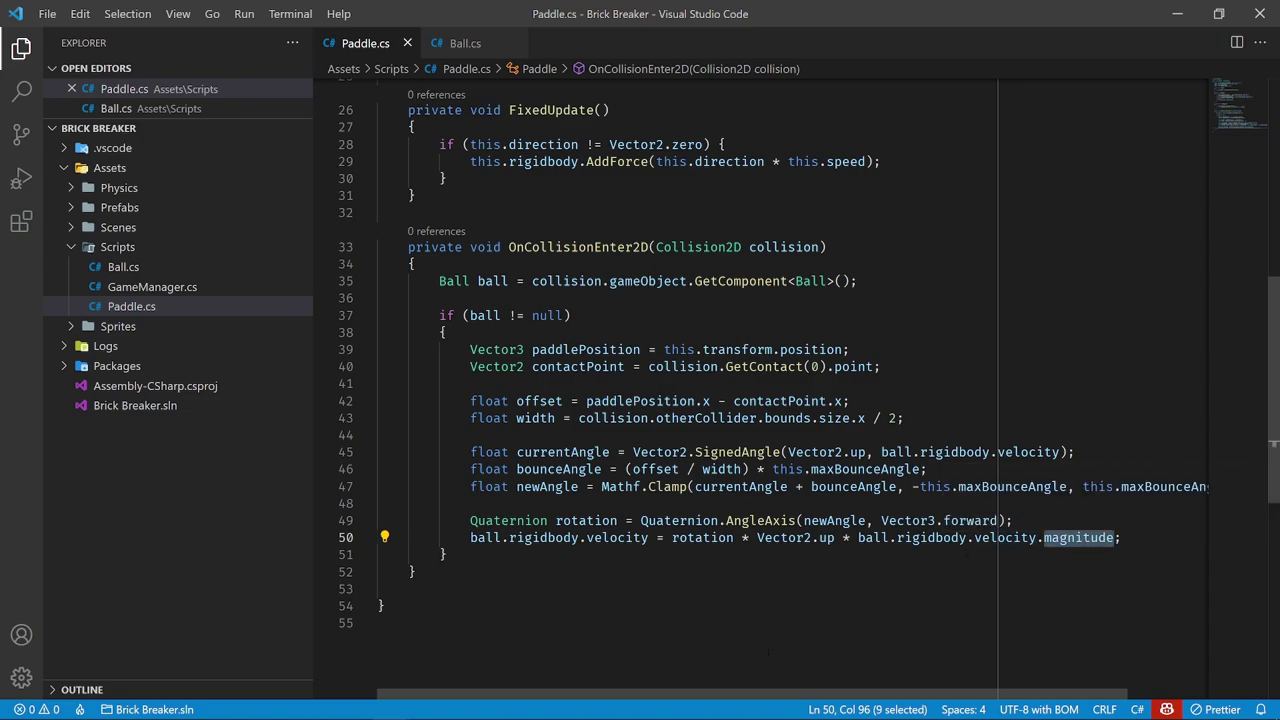
click(380, 622)
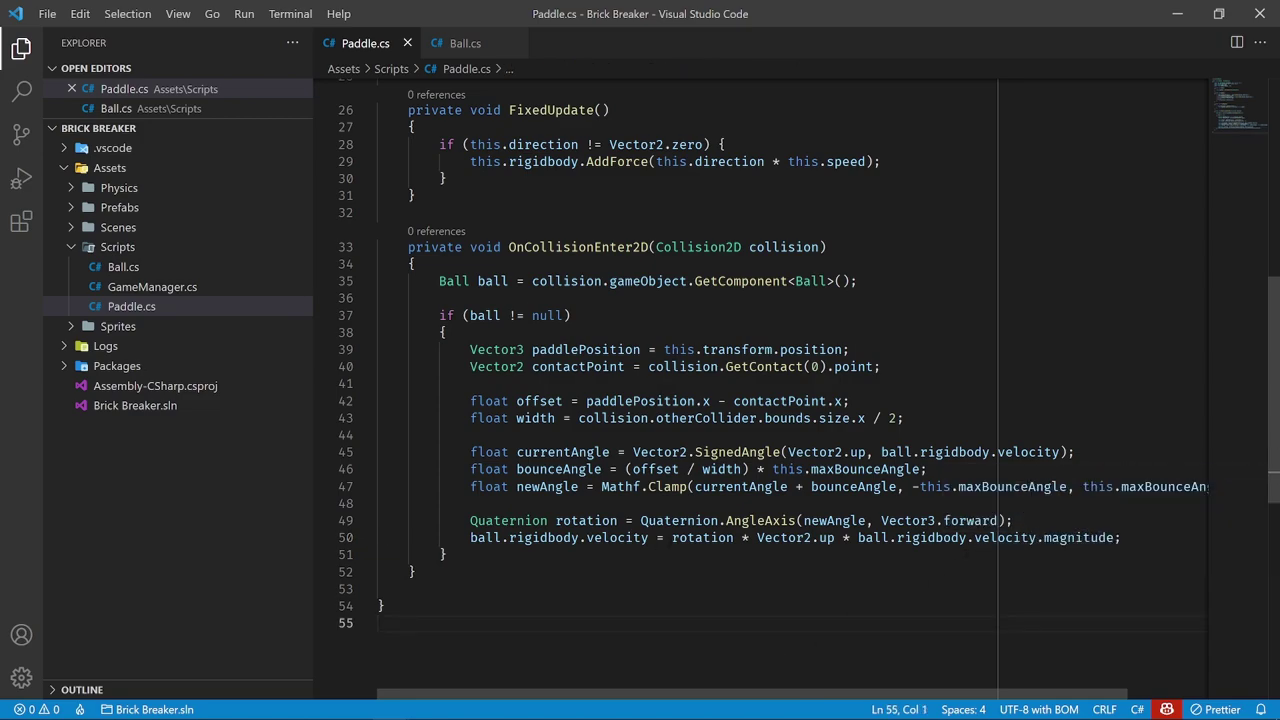
double_click(702, 537)
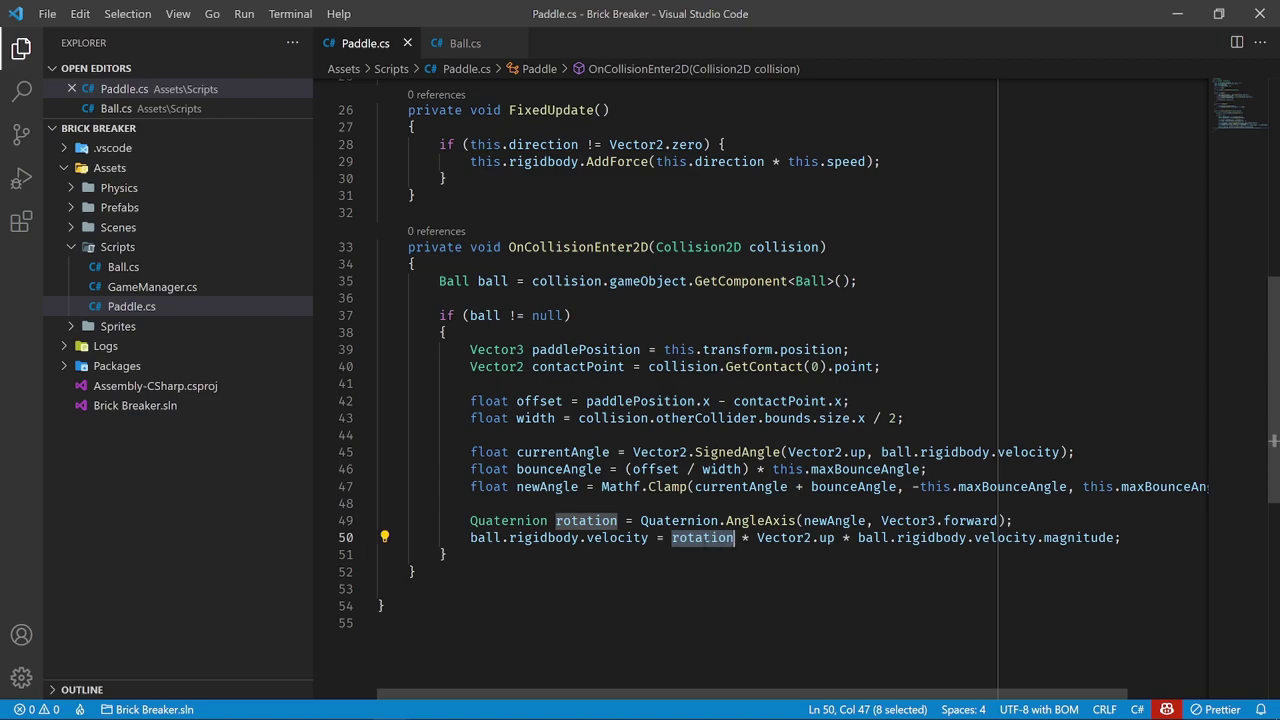
click(665, 537)
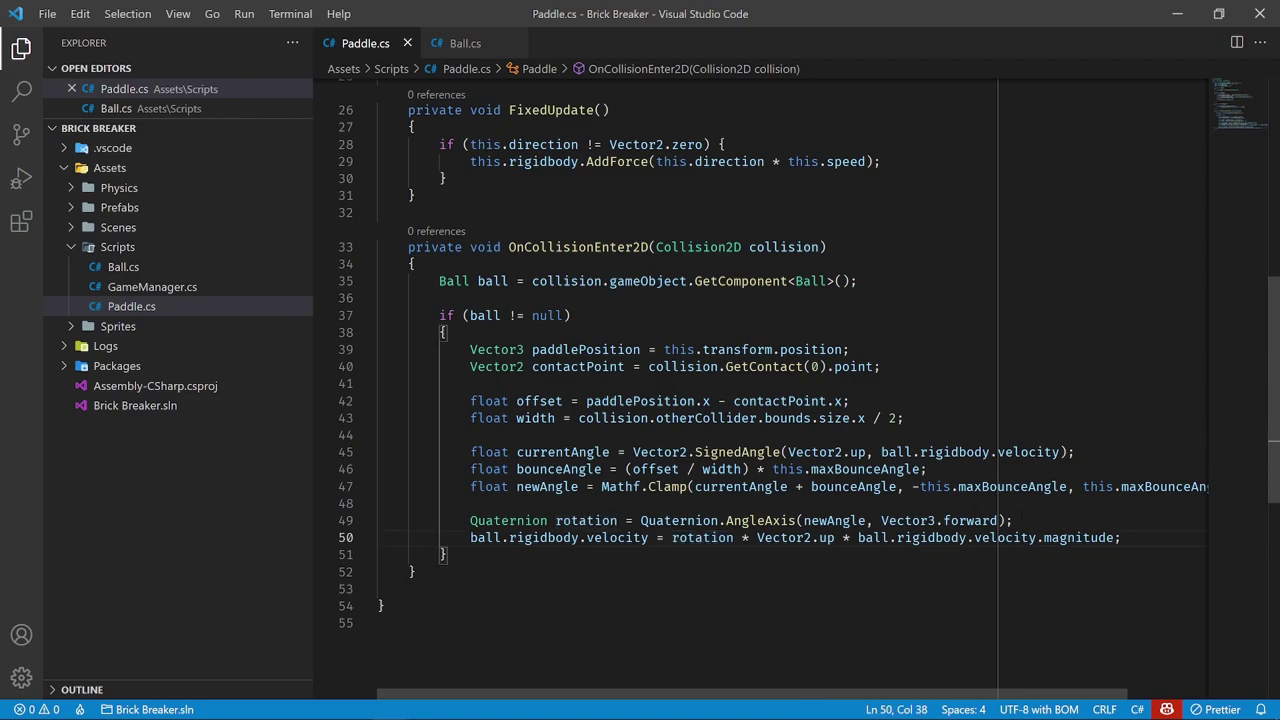
drag(640, 520, 1012, 520)
click(641, 520)
mouse_move(757, 537)
mouse_down()
mouse_move(1122, 537)
mouse_move(857, 537)
mouse_up()
click(1122, 537)
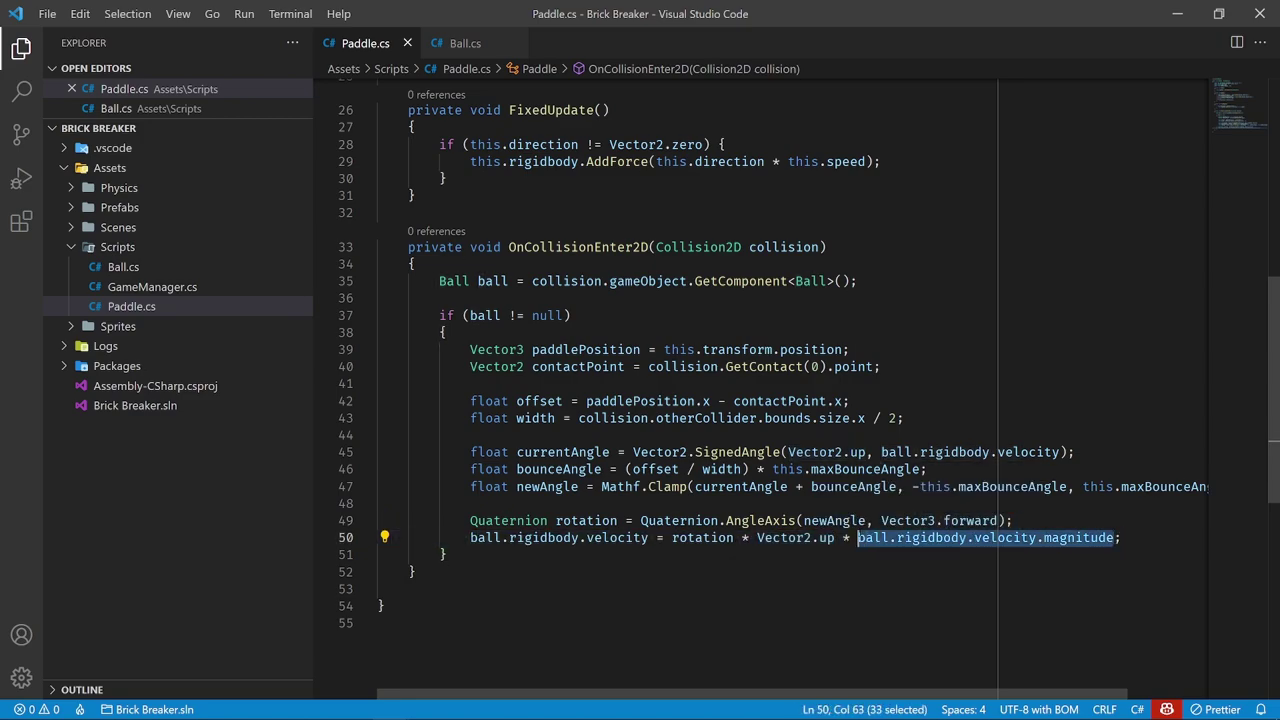
click(470, 349)
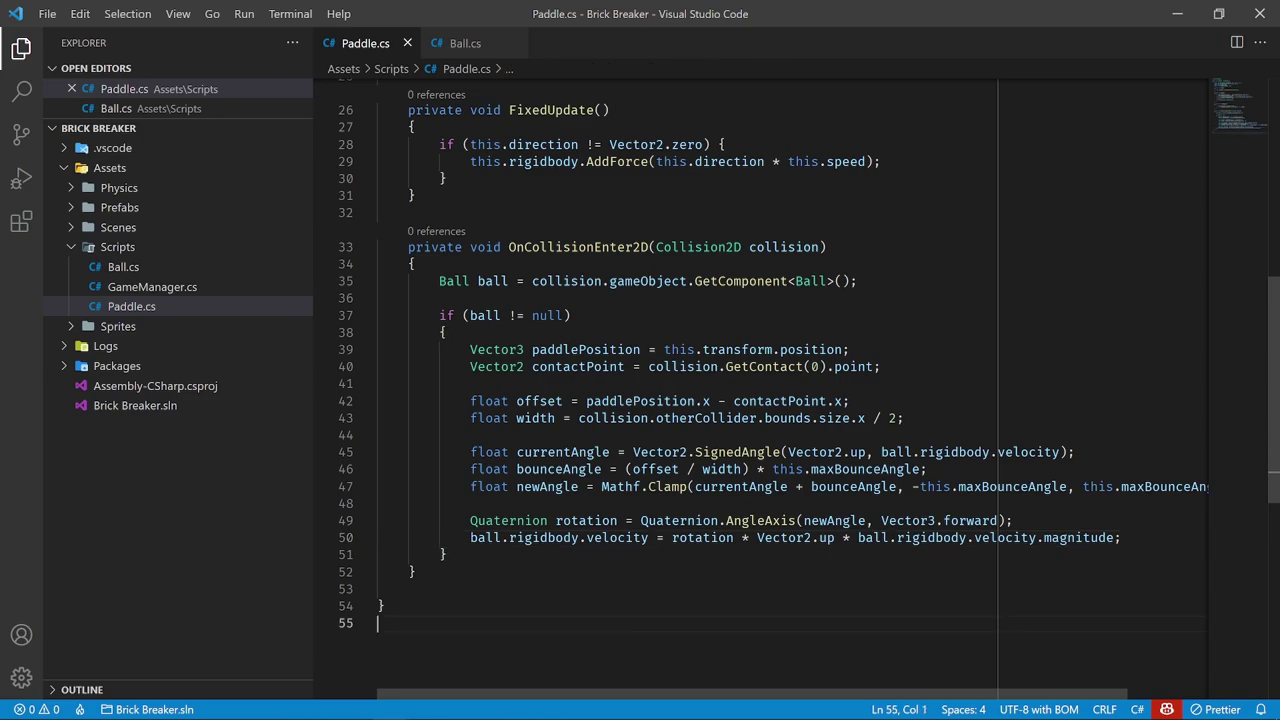
shift+click(1014, 520)
shift+click(1122, 537)
click(1122, 554)
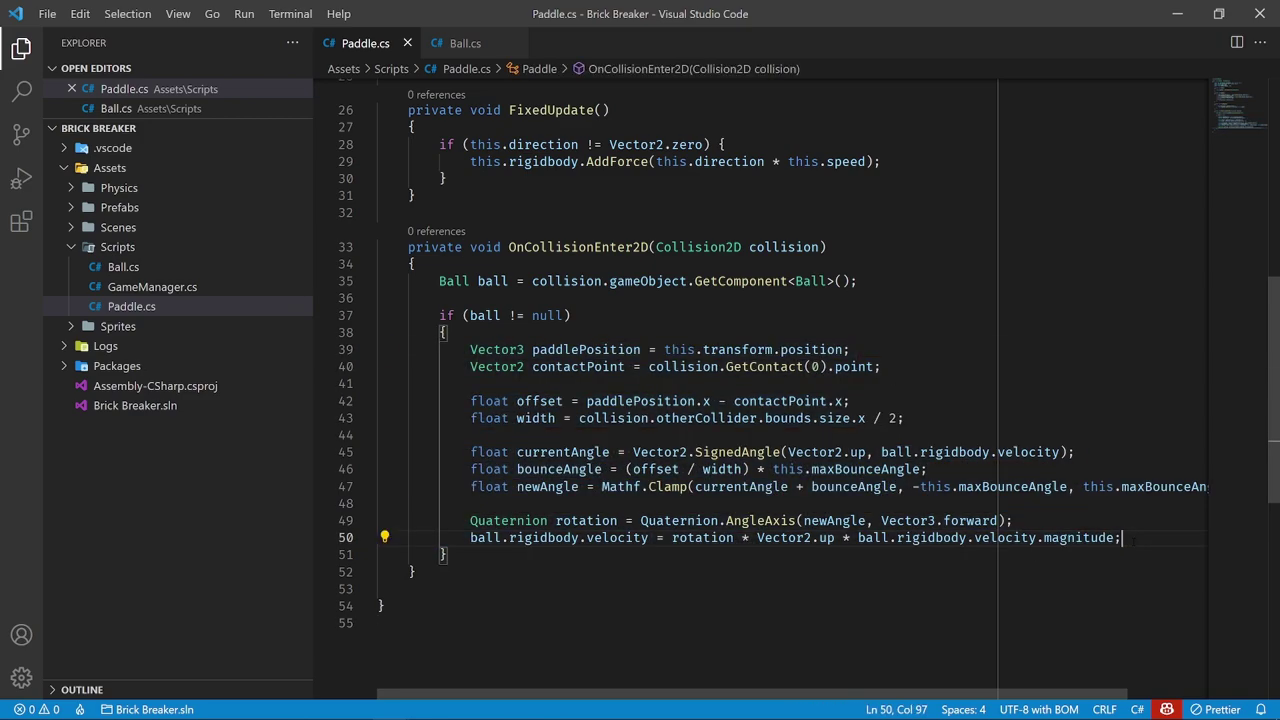
click(659, 654)
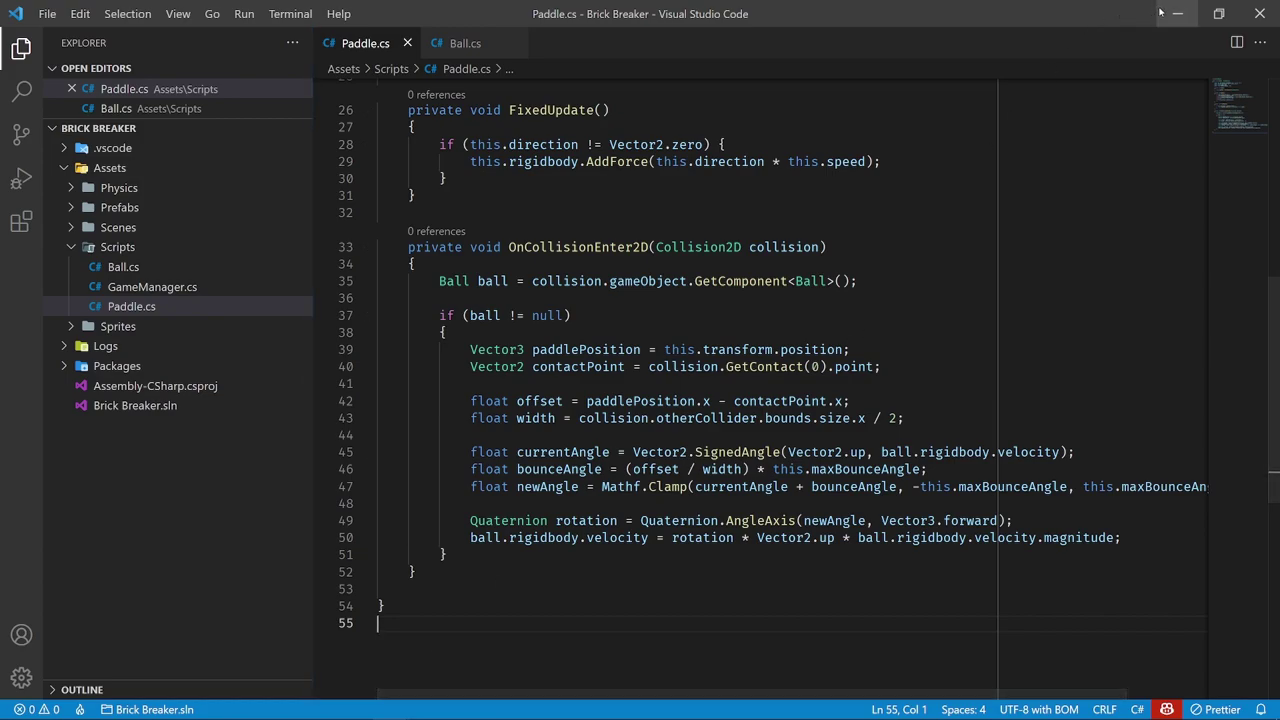
Switch to Unity to recompile and start play mode
key(alt+Tab)
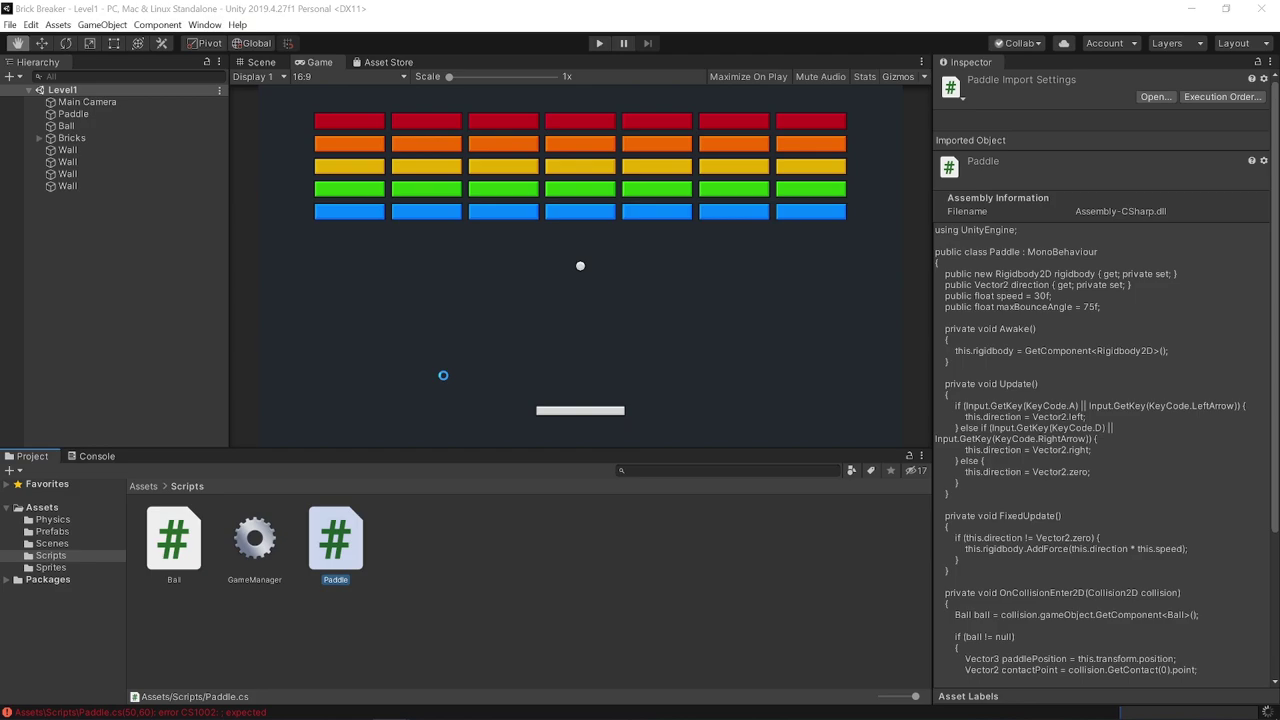
click(486, 578)
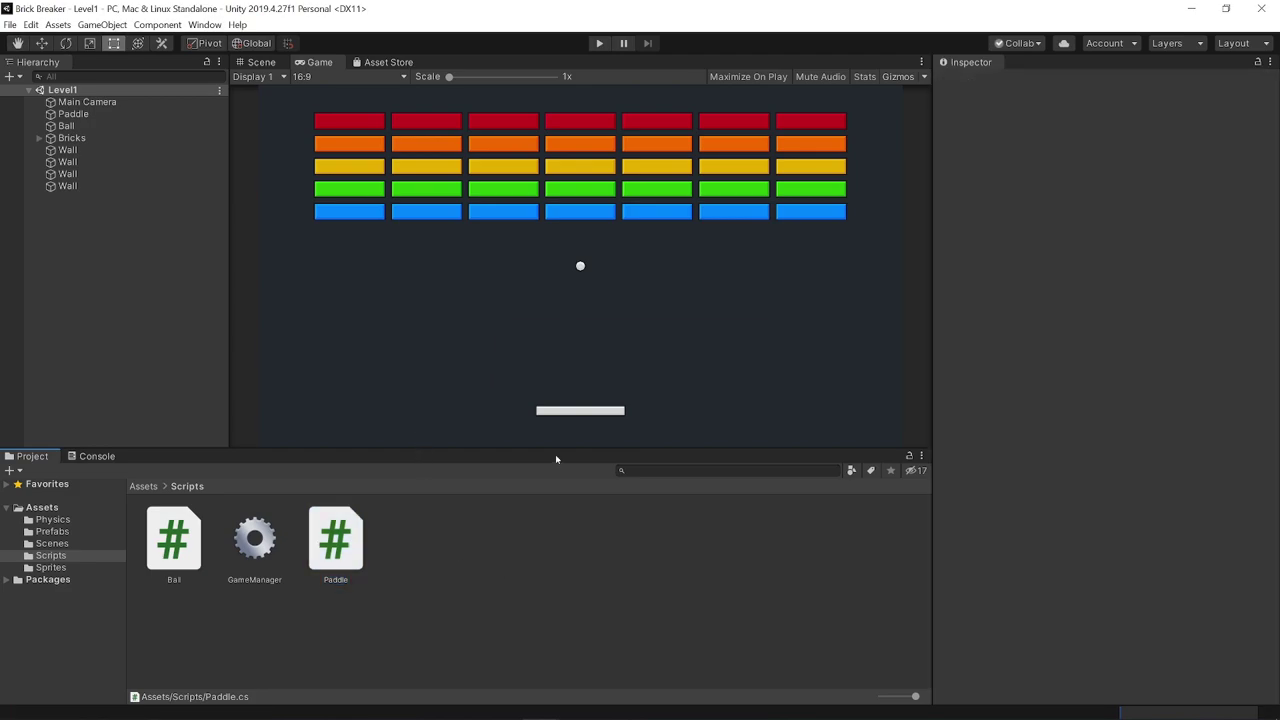
click(599, 43)
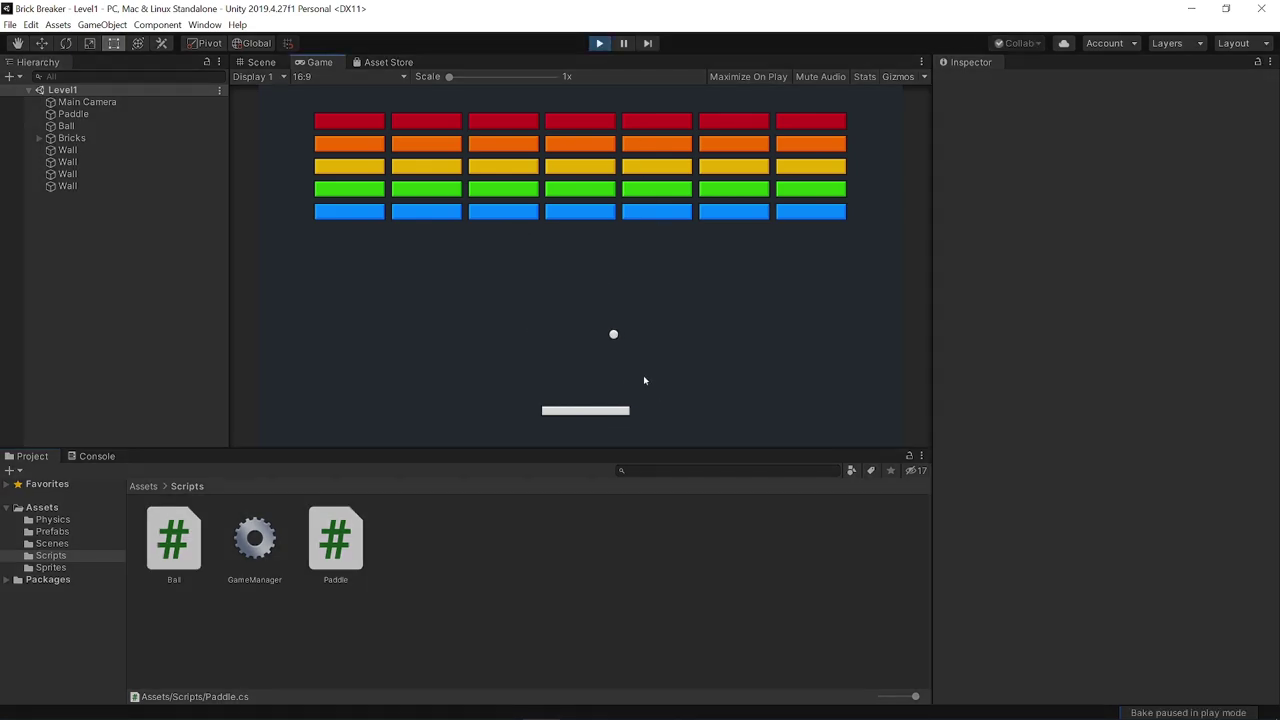
click(623, 43)
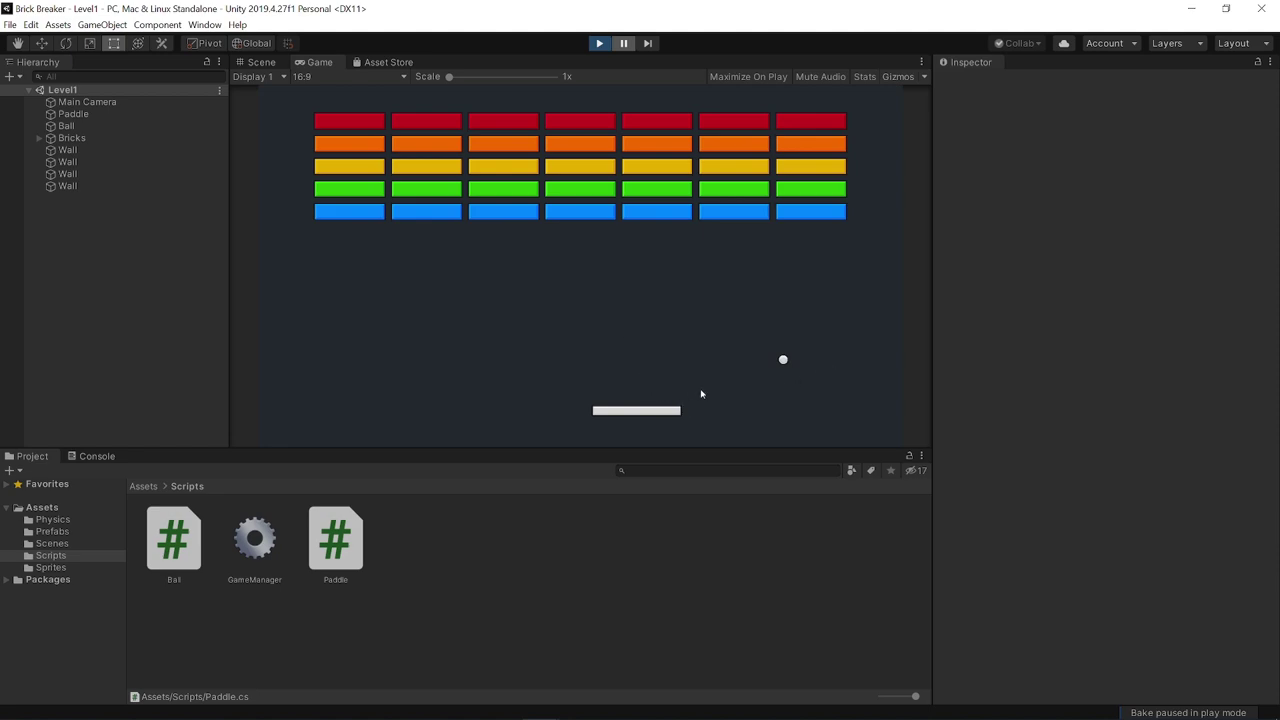
click(623, 43)
click(607, 45)
click(607, 45)
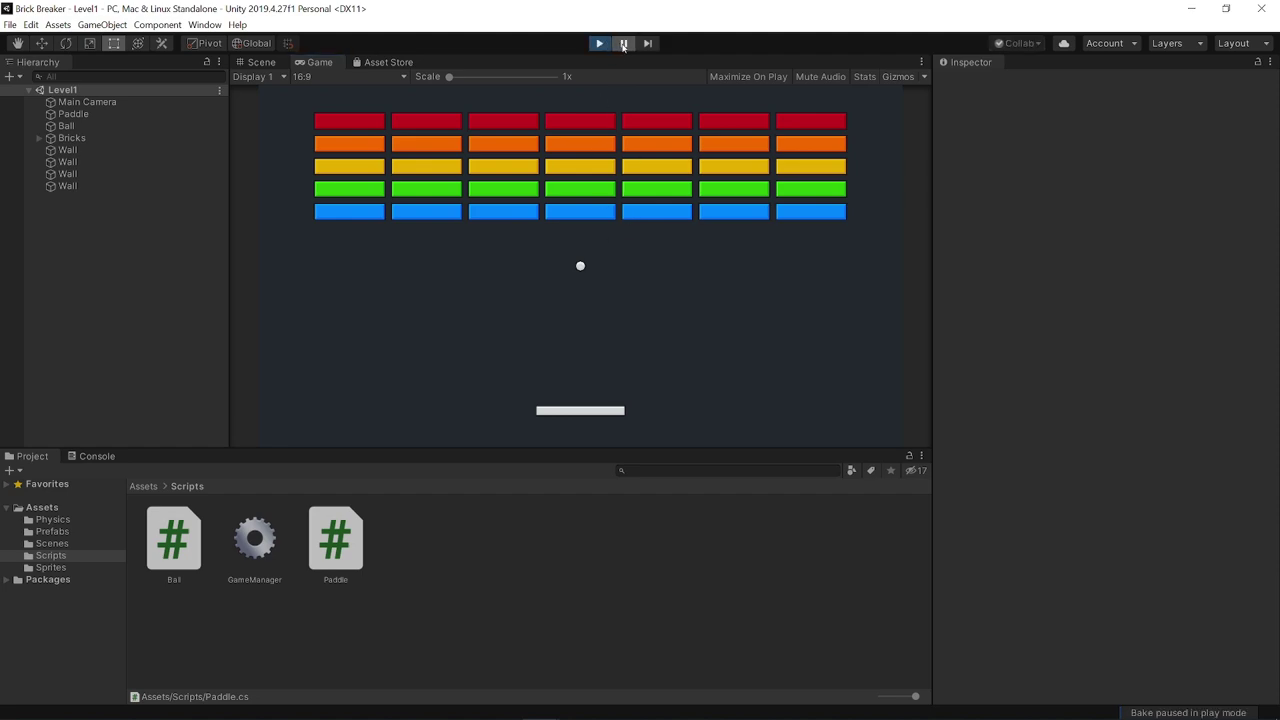
Launch the ball and steer the paddle left and right to test bounces, pausing to inspect
key(Right)
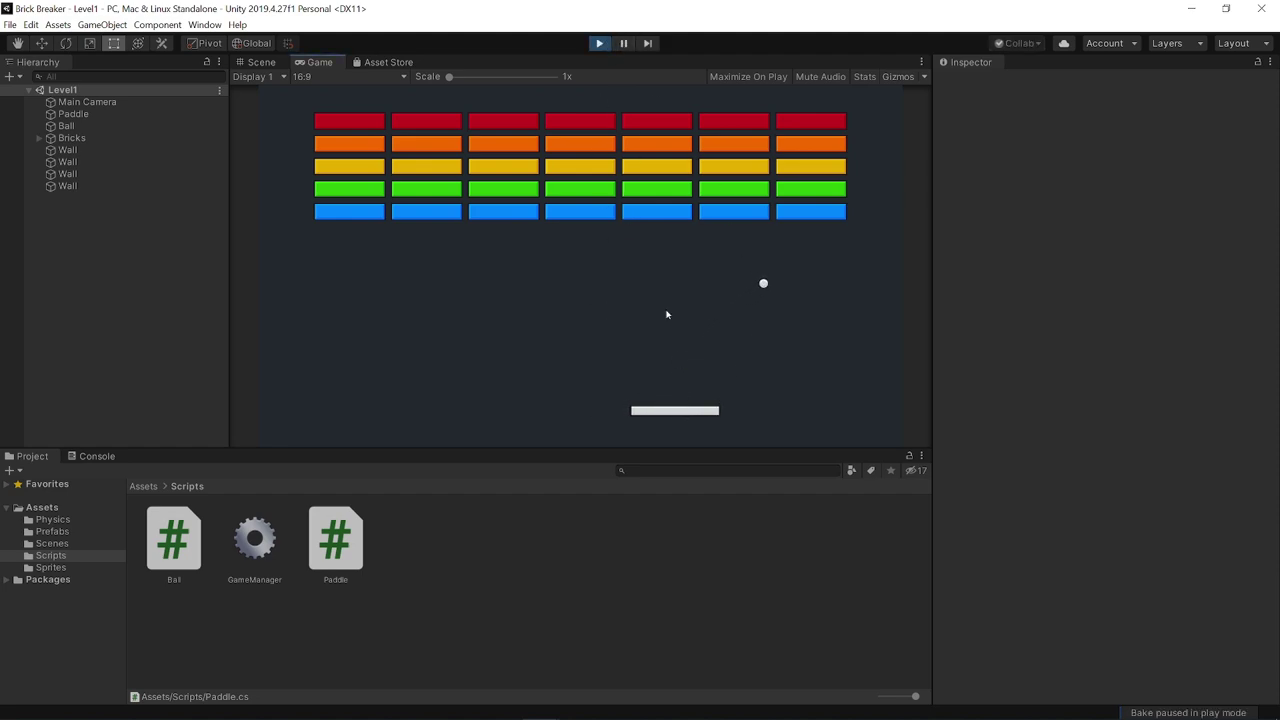
key(ctrl+shift+p)
click(624, 43)
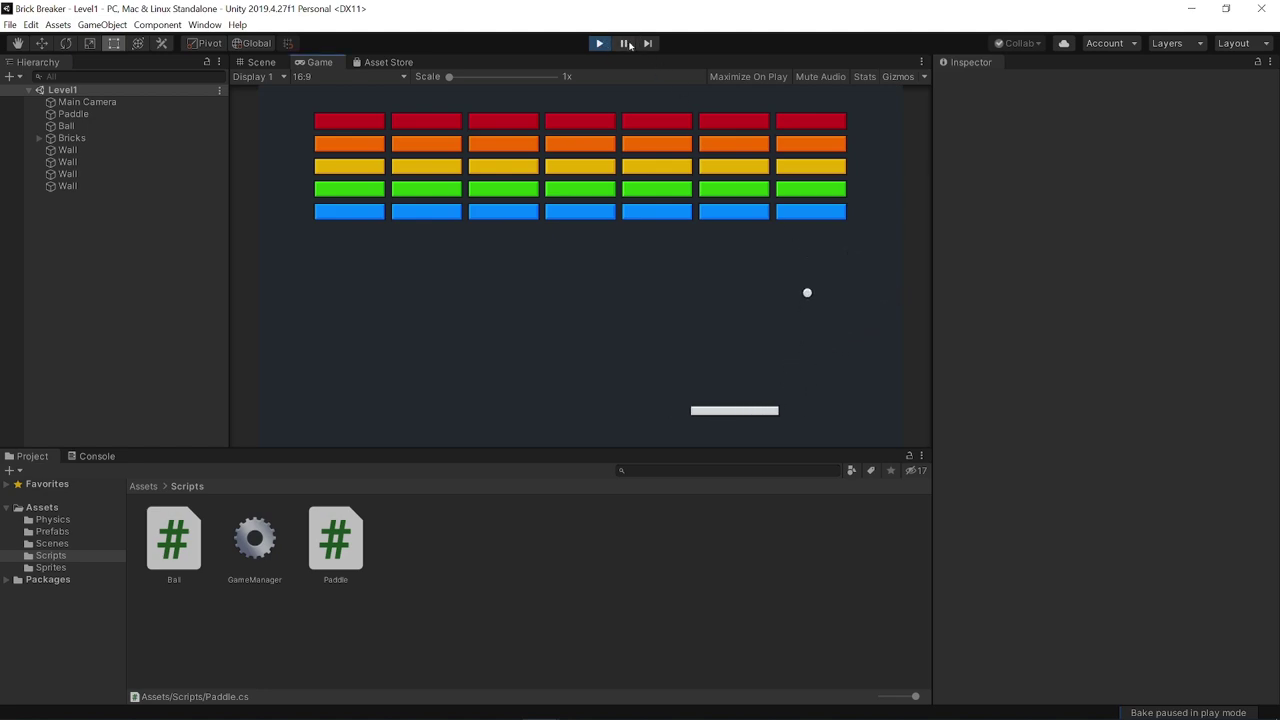
click(629, 45)
click(624, 43)
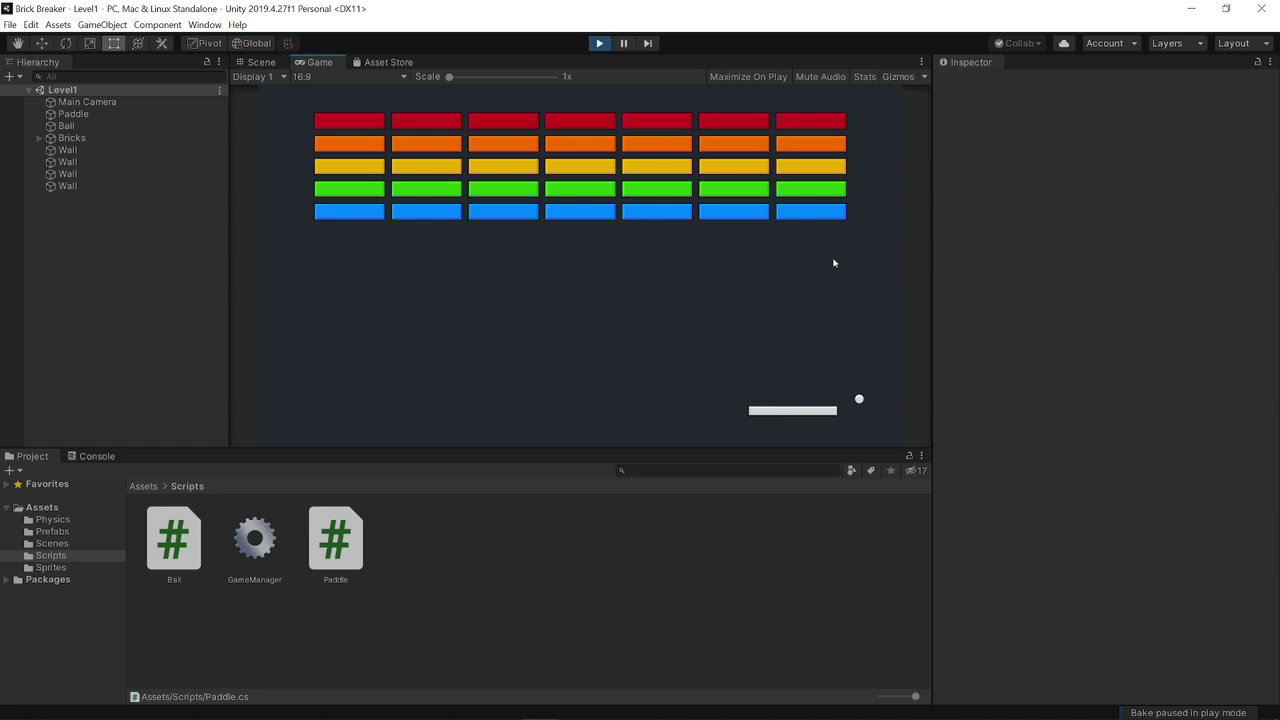
key(Left)
key(Right)
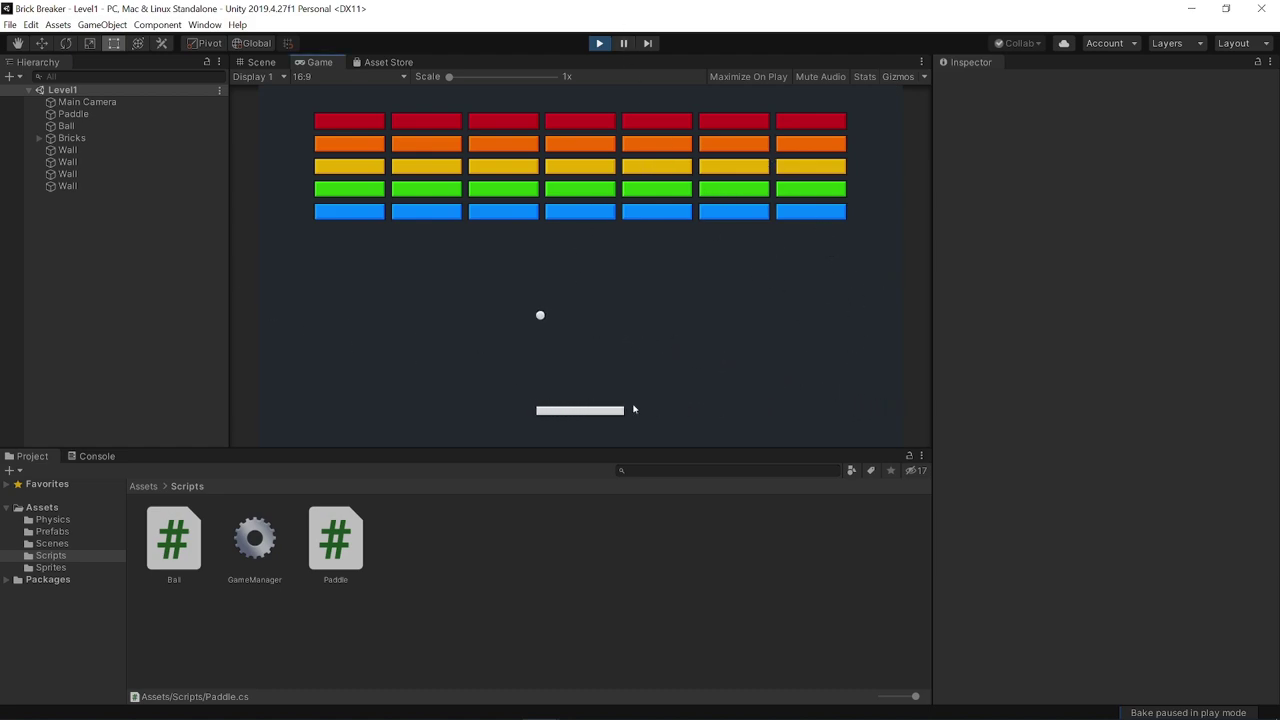
key(Left)
key(Right)
key(Right)
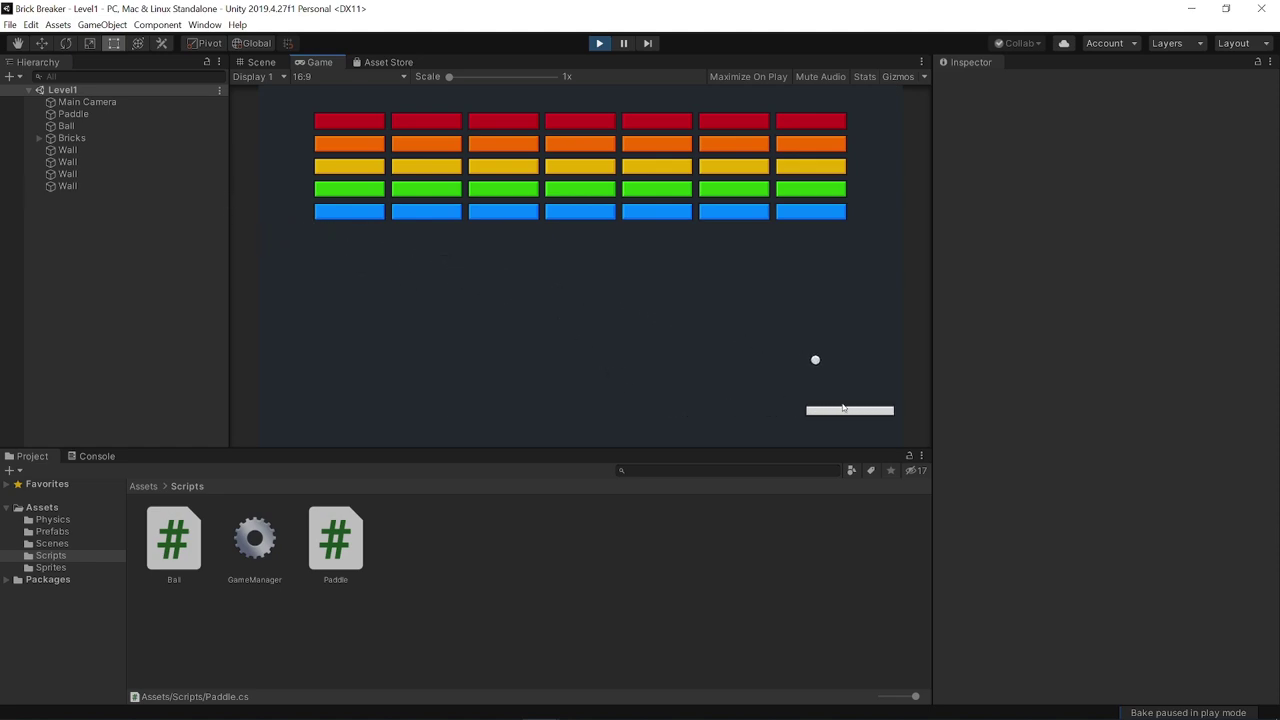
key(Left)
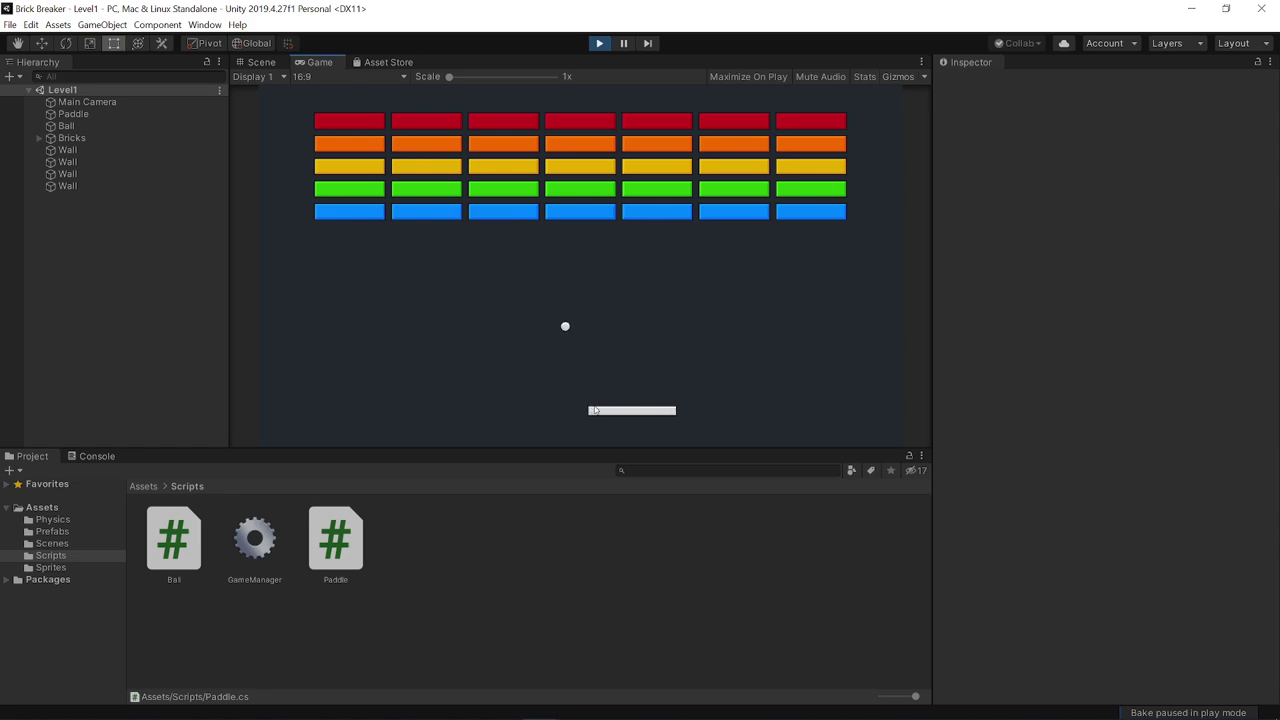
key(Left)
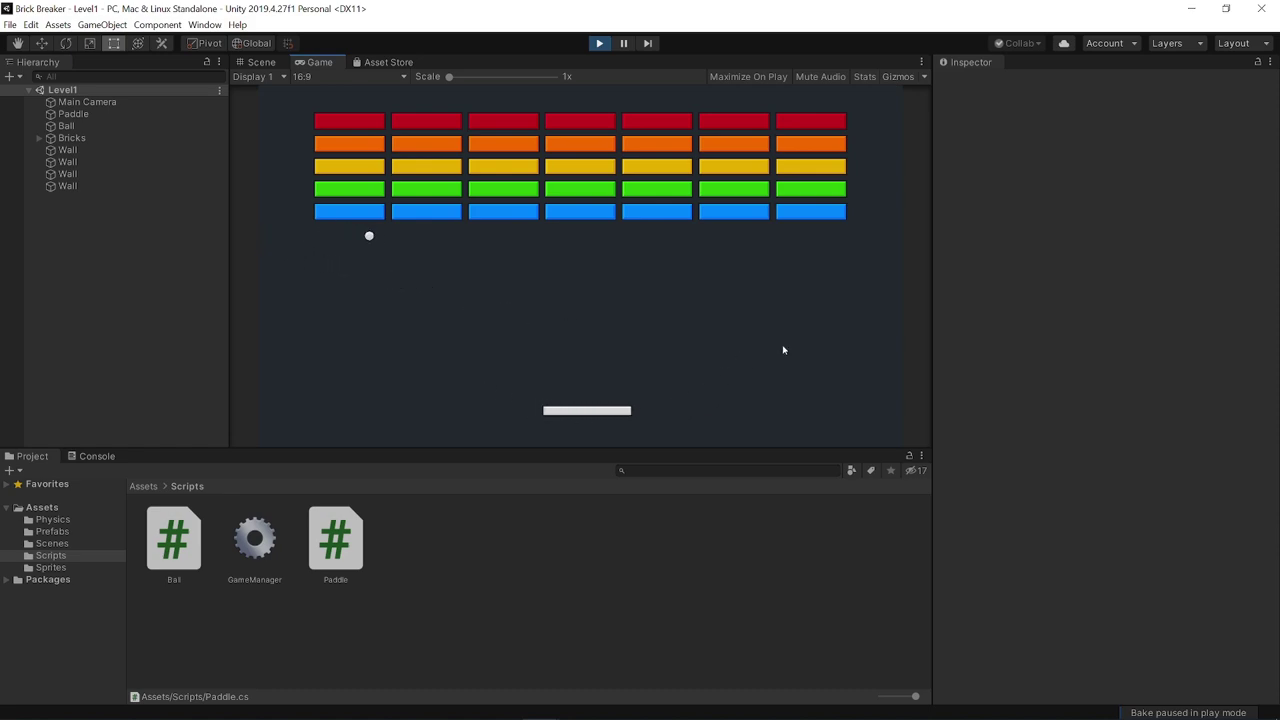
key(Right)
key(ctrl+shift+p)
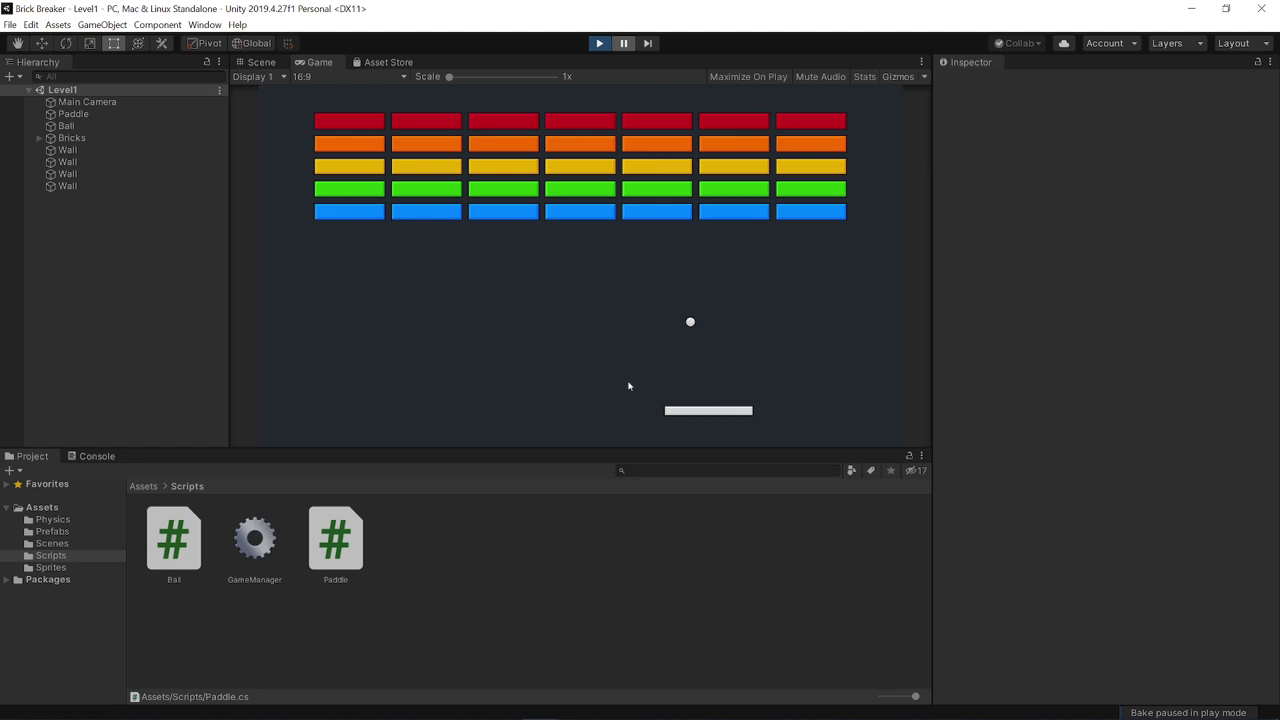
Resume and keep the paddle under the ball to check more bounce angles
click(624, 42)
key(Left)
key(Right)
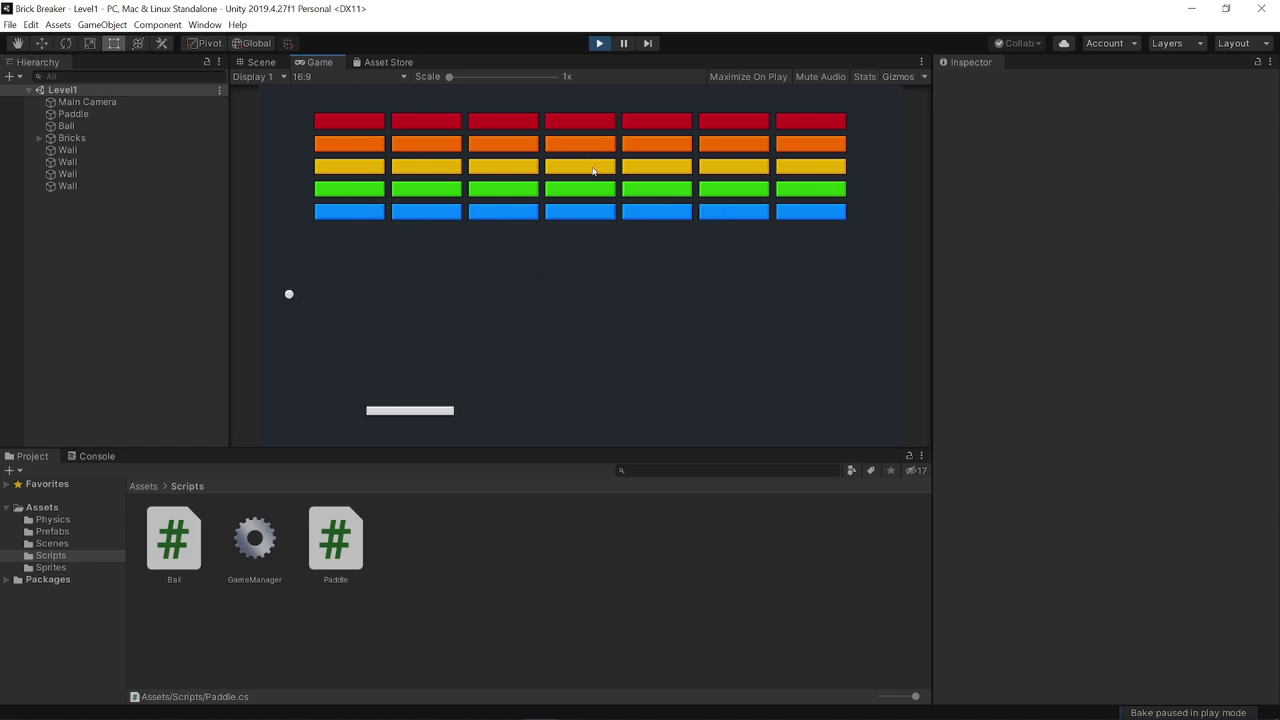
key(Left)
key(Right)
key(Right)
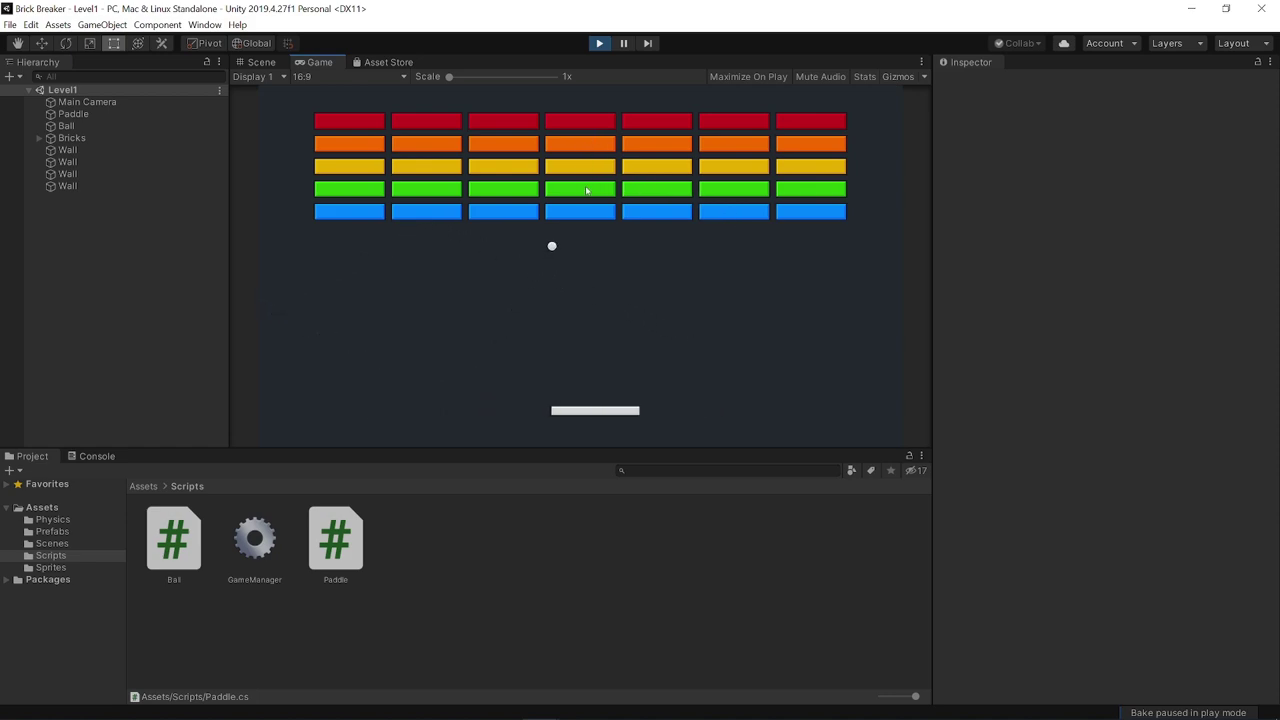
key(Left)
key(Right)
key(Left)
key(Right)
key(Left)
key(Right)
click(598, 44)
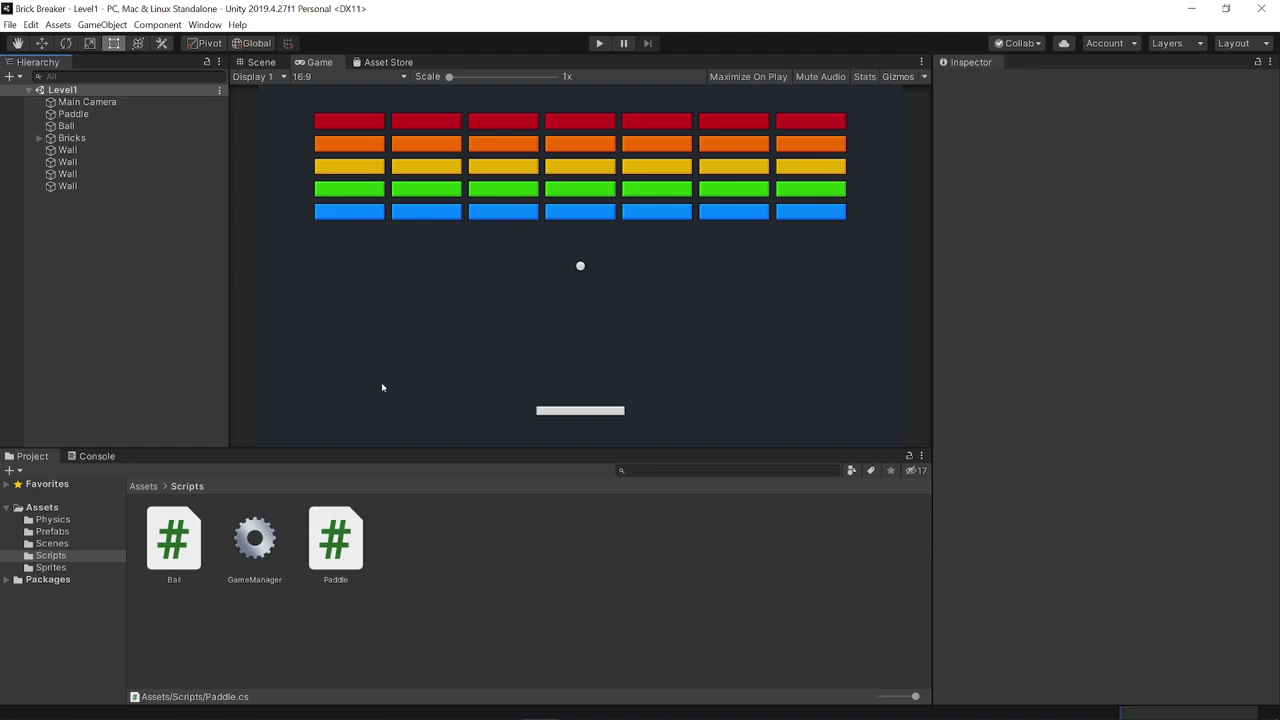
Create a new C# script named Brick in the Scripts folder
right_click(457, 546)
mouse_move(486, 206)
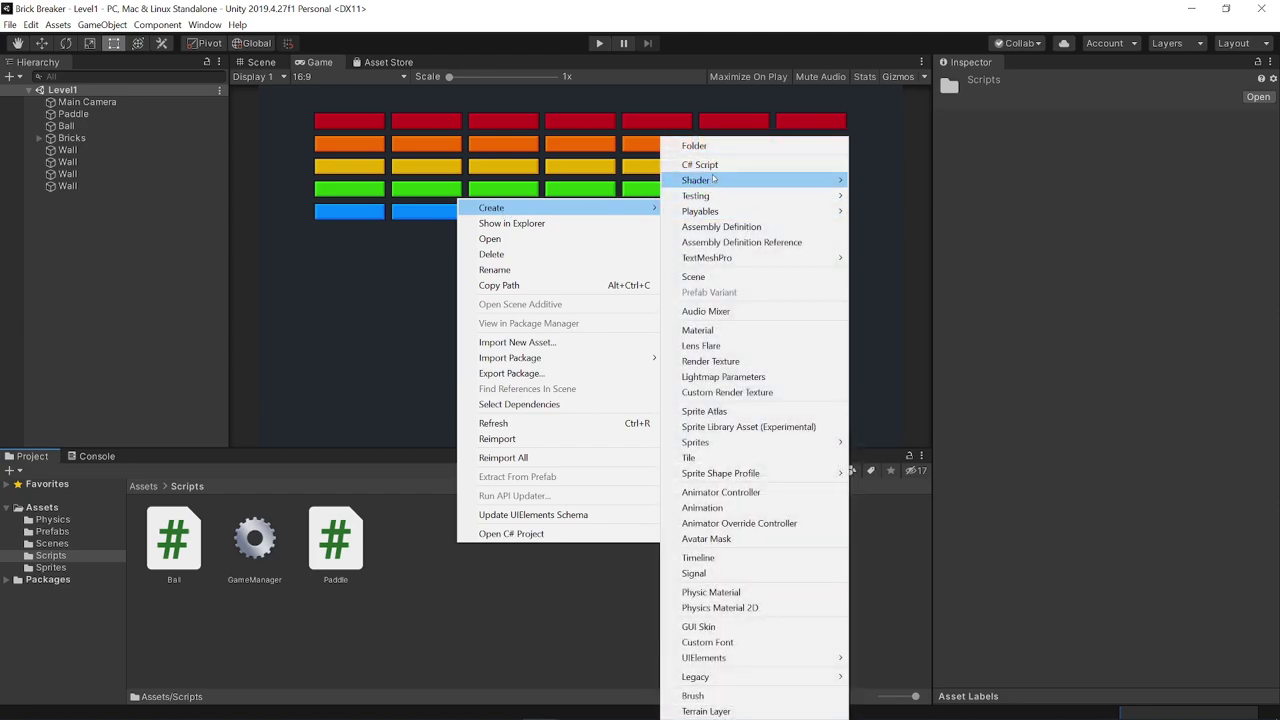
click(710, 165)
text(Brick)
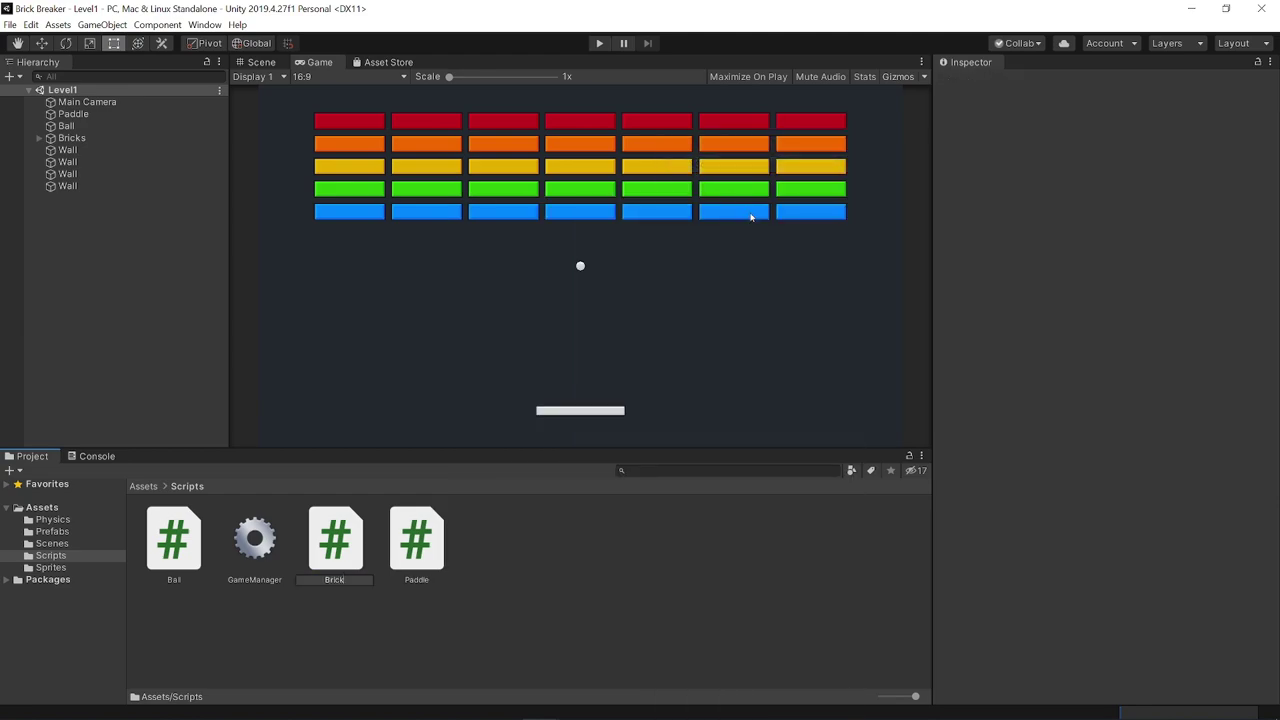
key(Return)
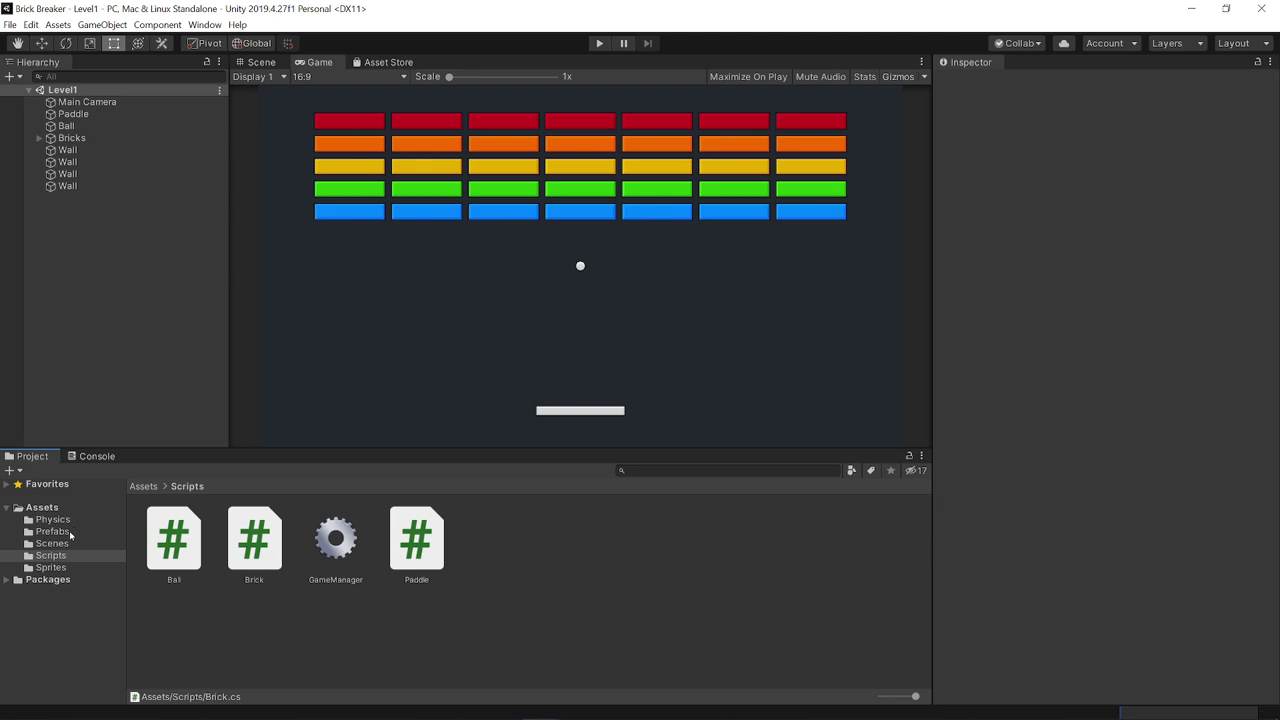
Attach the Brick script to the Brick prefab from the Prefabs folder
click(70, 535)
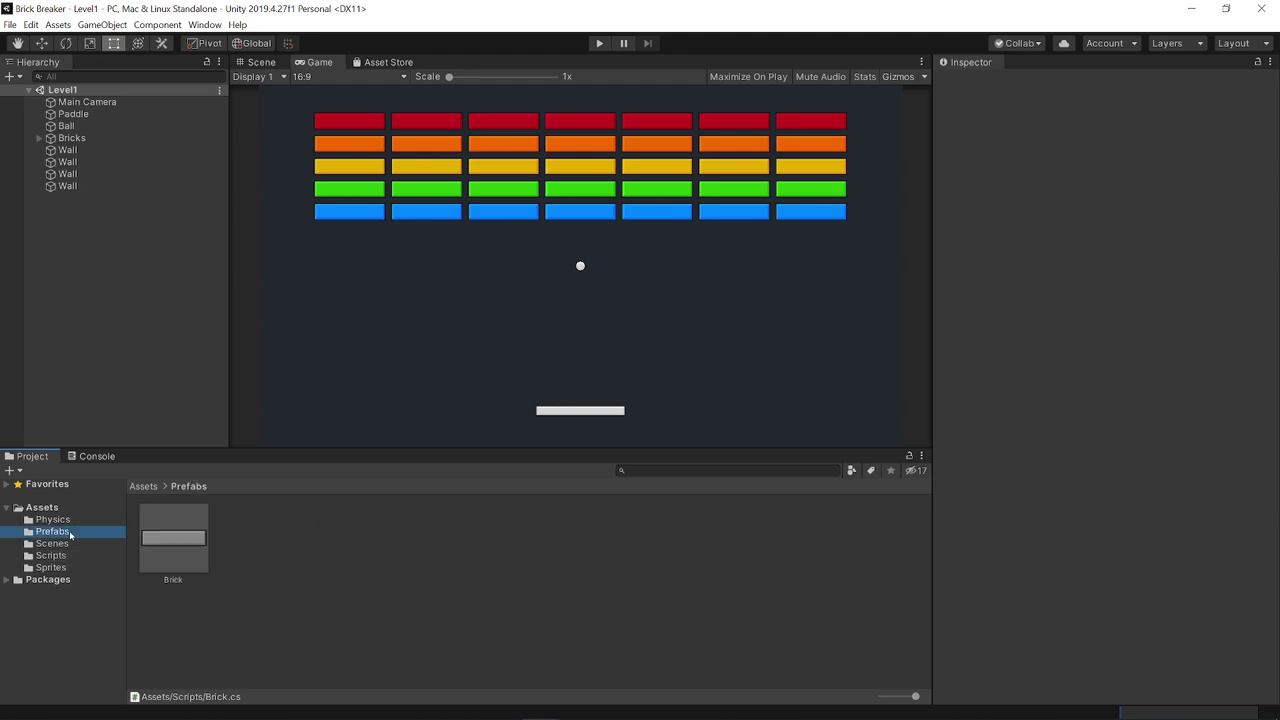
click(180, 538)
scroll(1010, 572, down, 2)
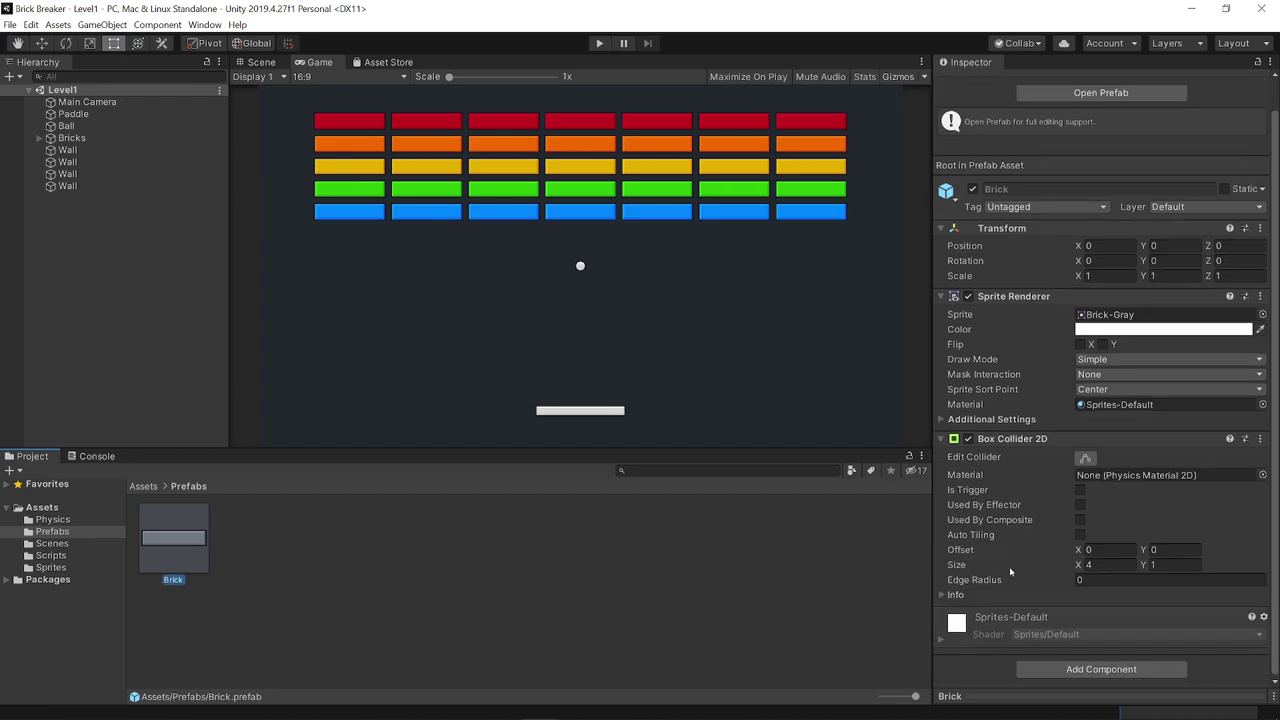
click(55, 555)
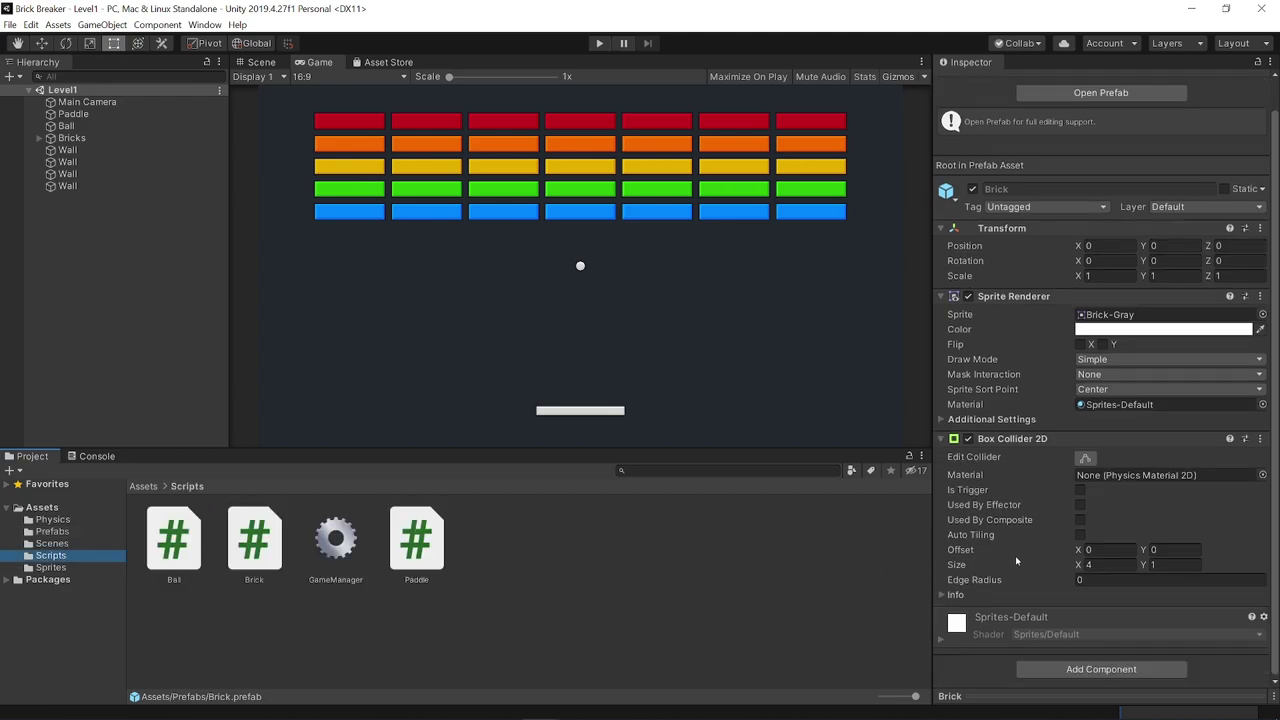
drag(268, 540, 985, 668)
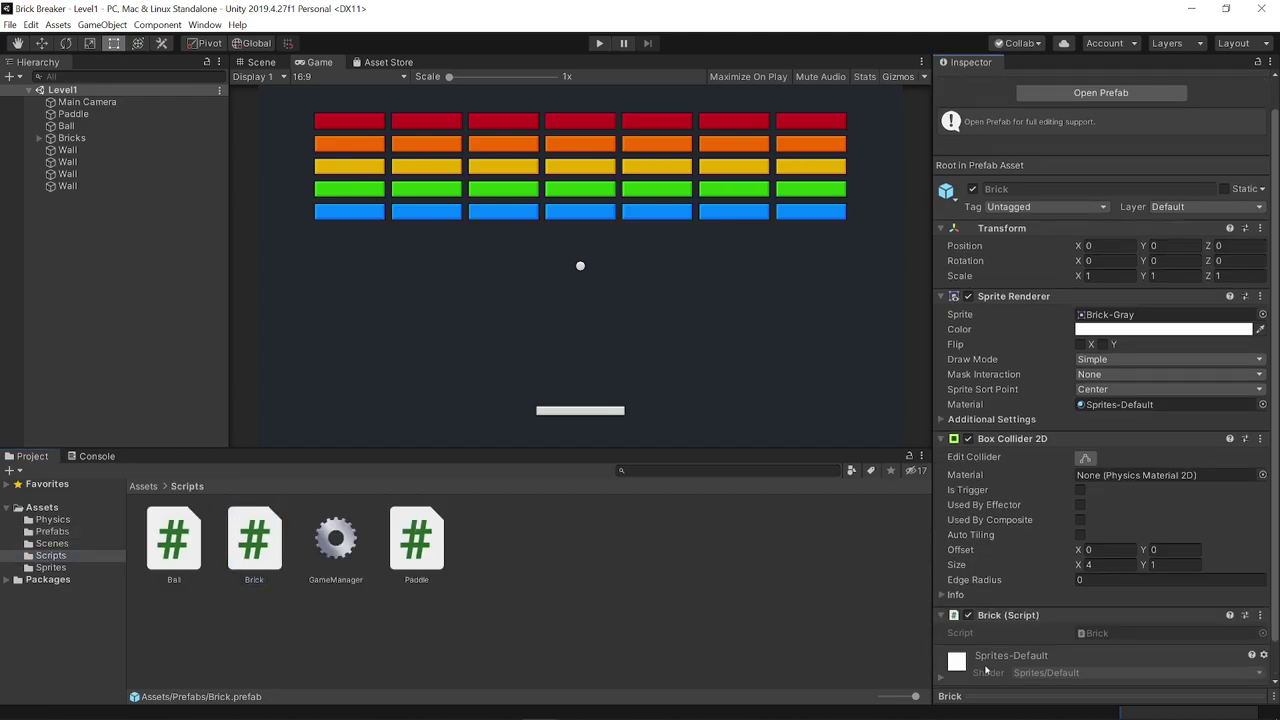
scroll(995, 650, down, 2)
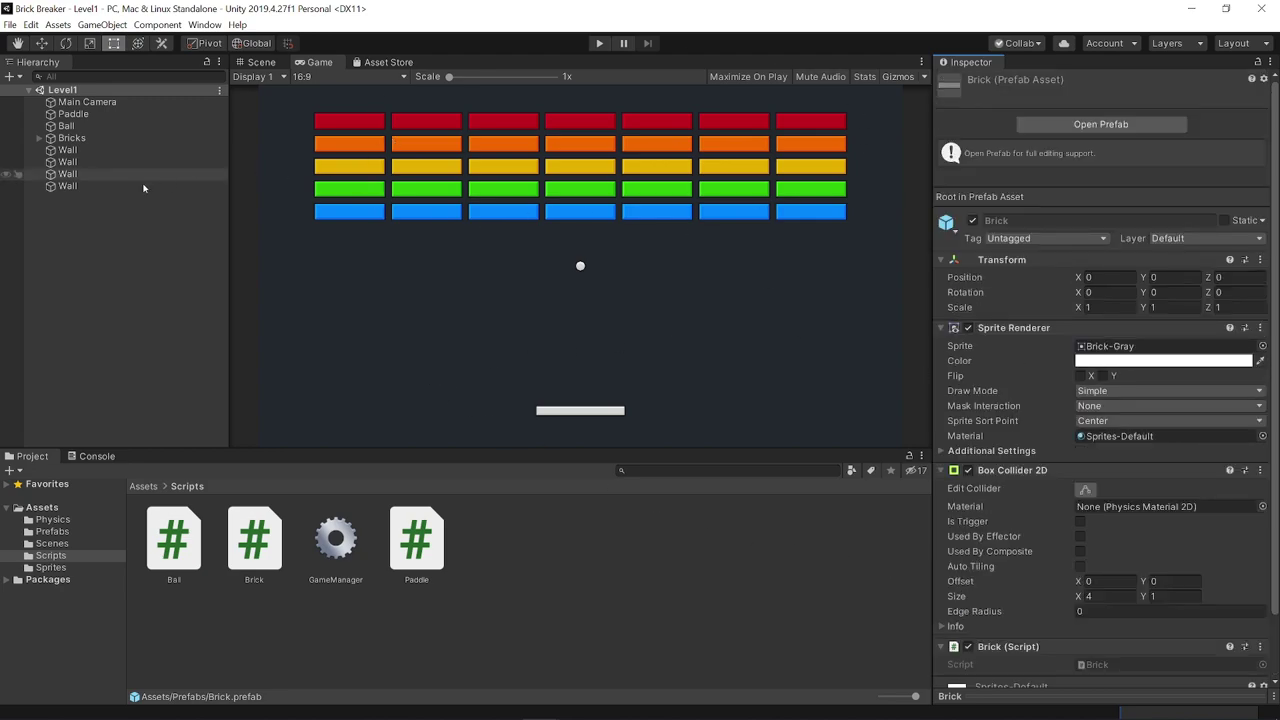
Inspect the first two brick rows in the Hierarchy, then select the Brick script
click(39, 138)
click(49, 150)
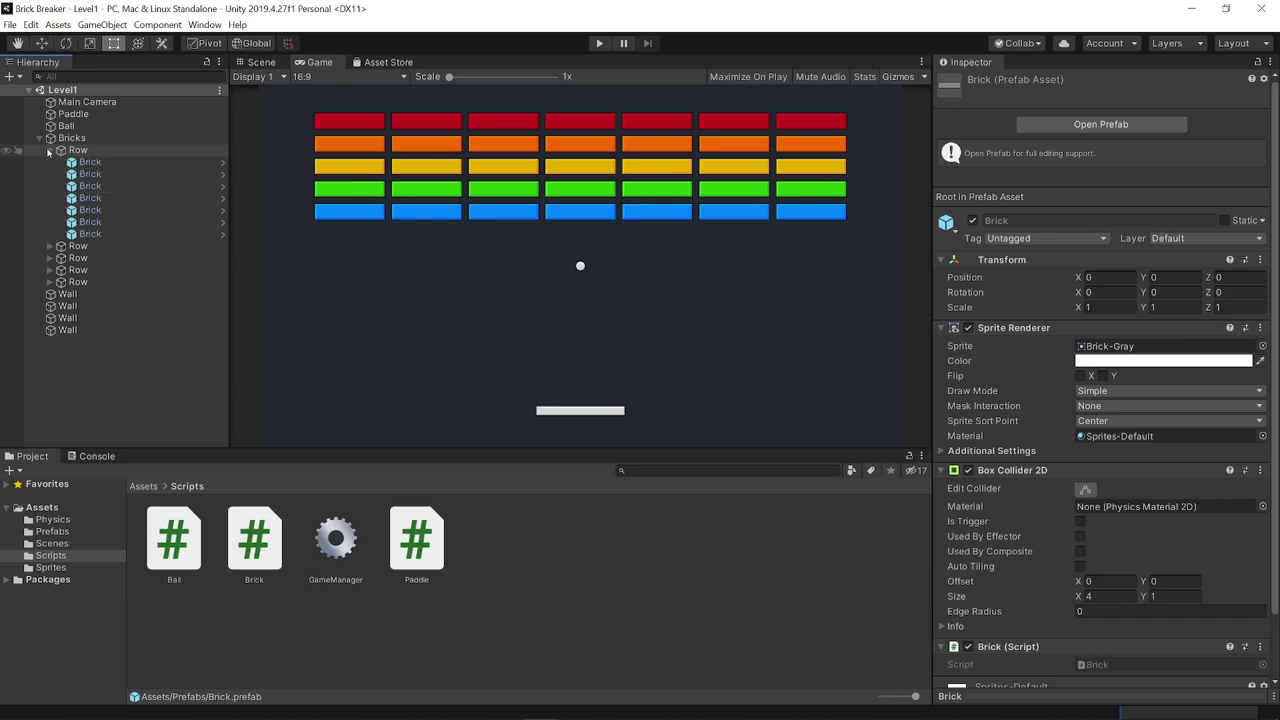
click(90, 162)
shift+click(190, 234)
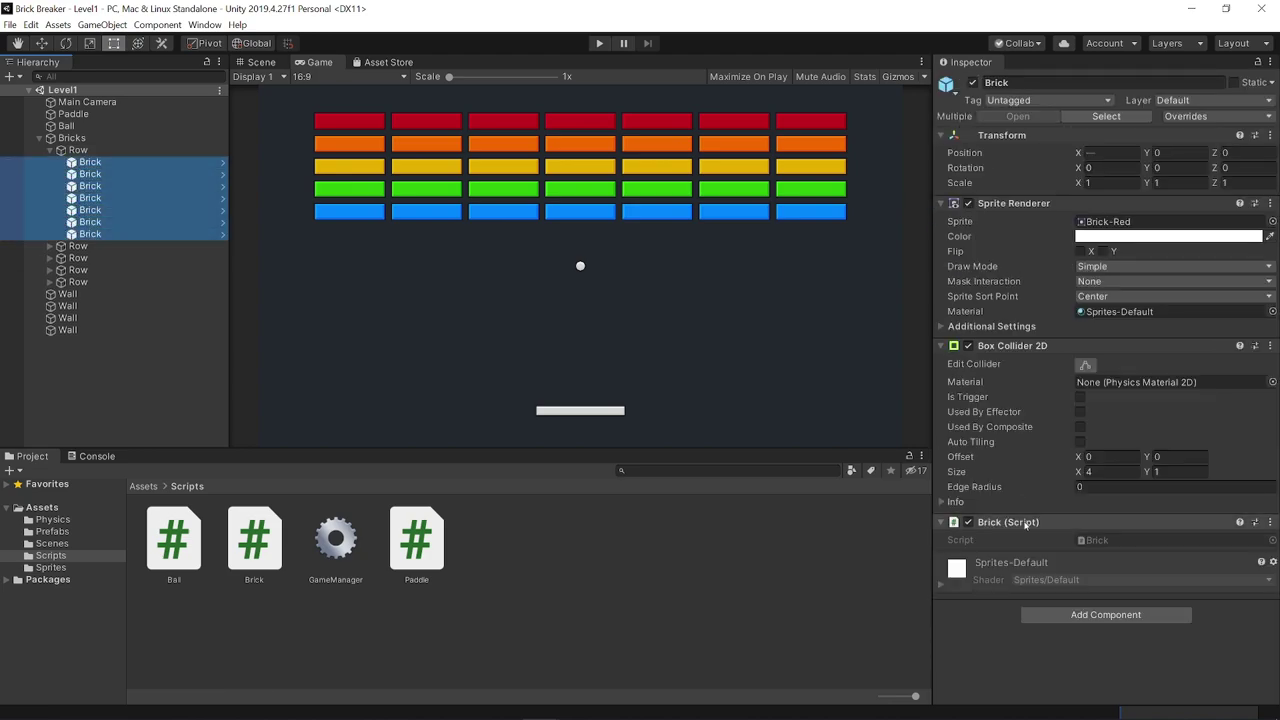
click(49, 246)
click(90, 258)
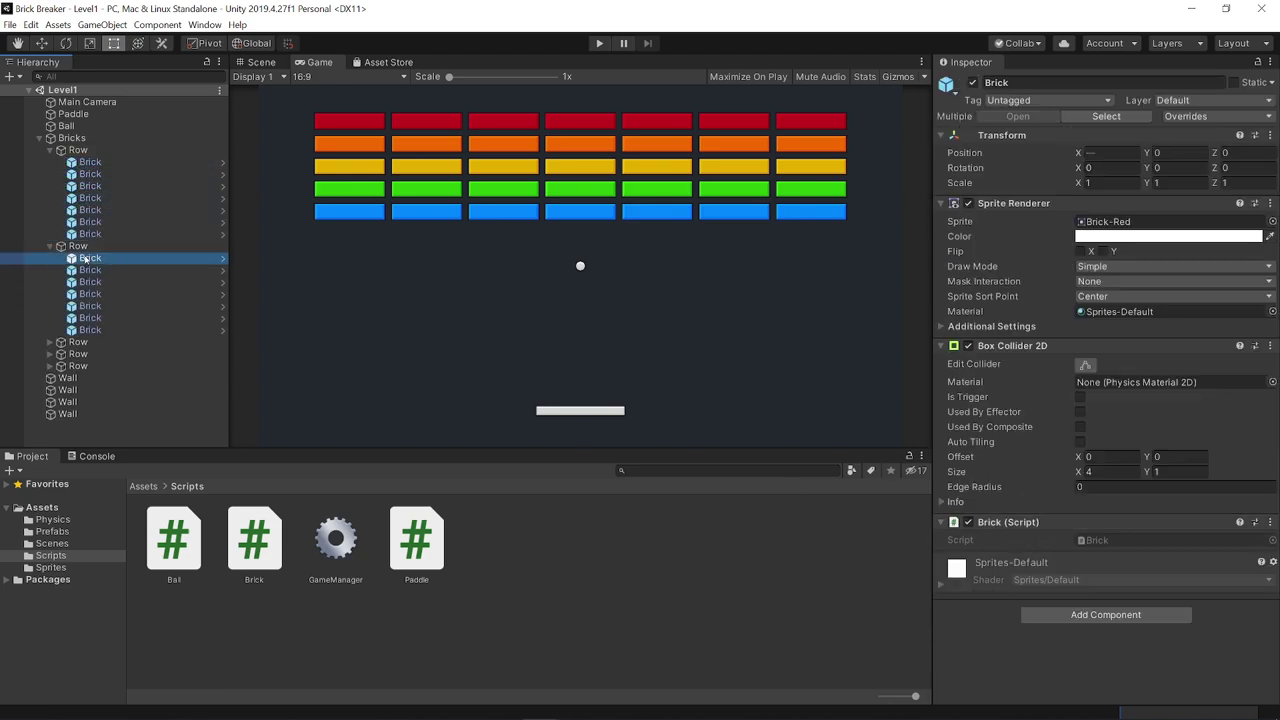
shift+click(90, 330)
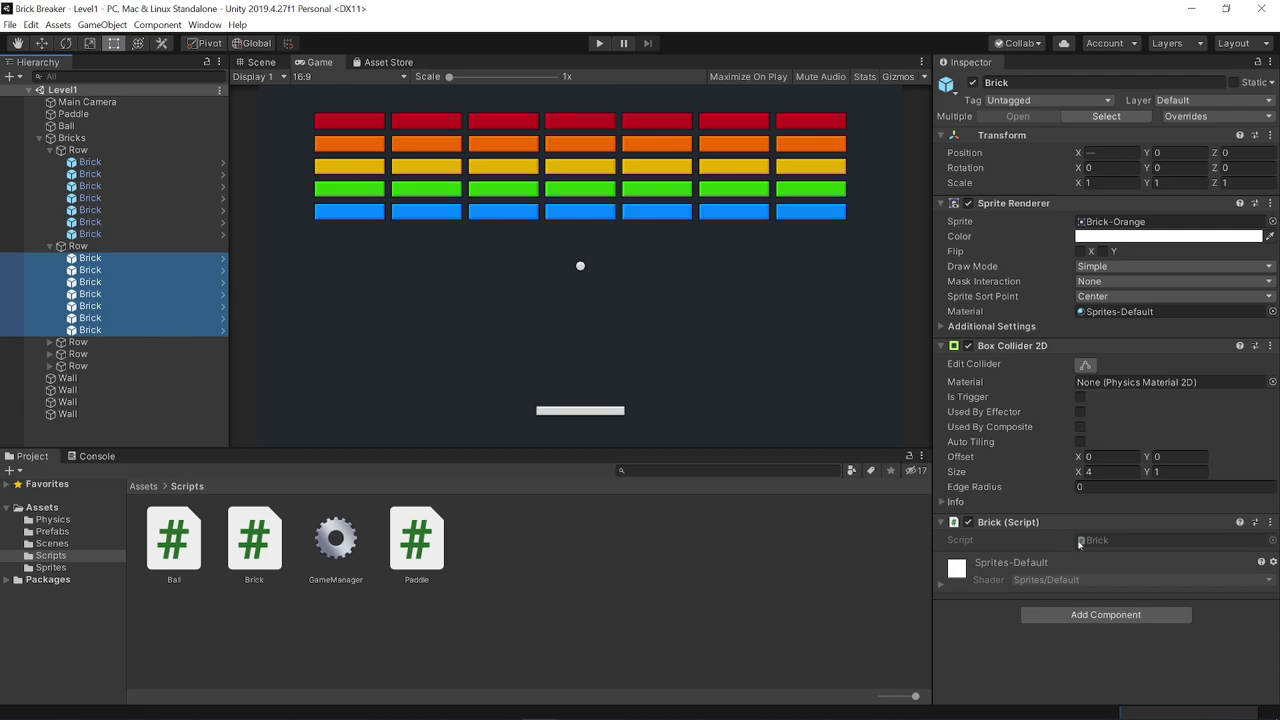
click(49, 246)
click(49, 150)
click(281, 578)
click(256, 542)
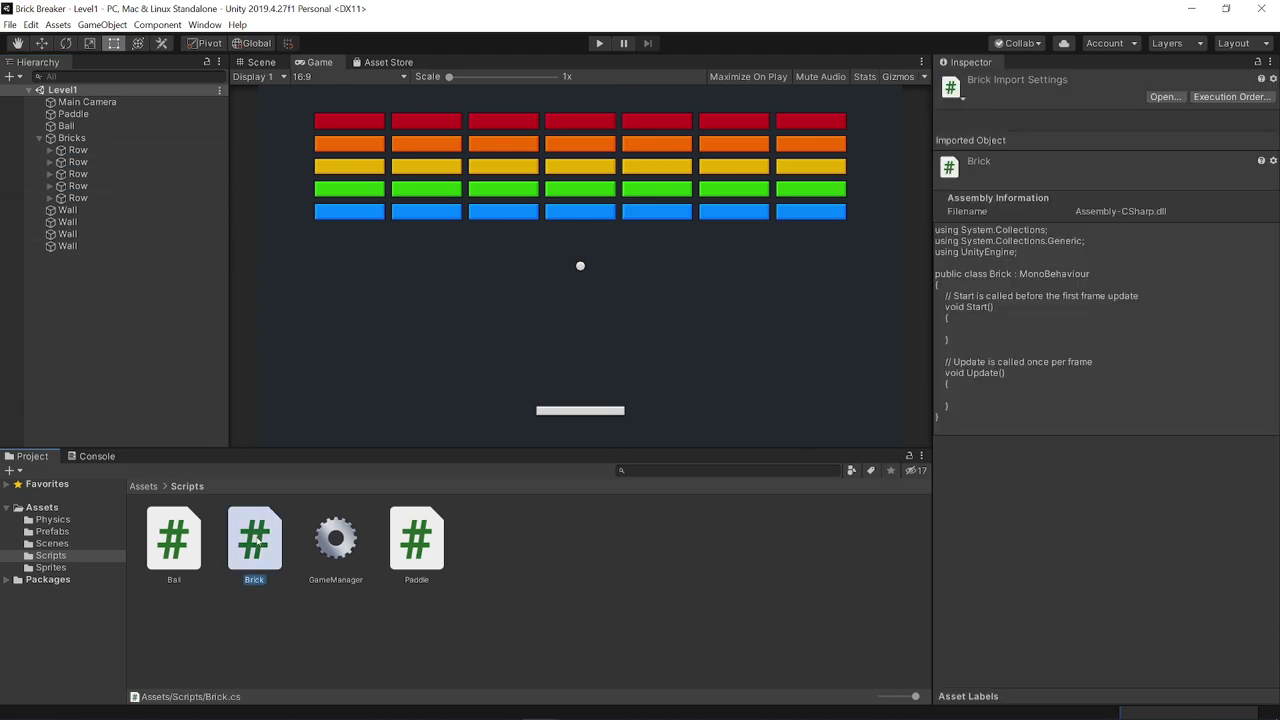
Open Brick.cs in VS Code and delete the unused usings and empty Start/Update methods
double_click(255, 541)
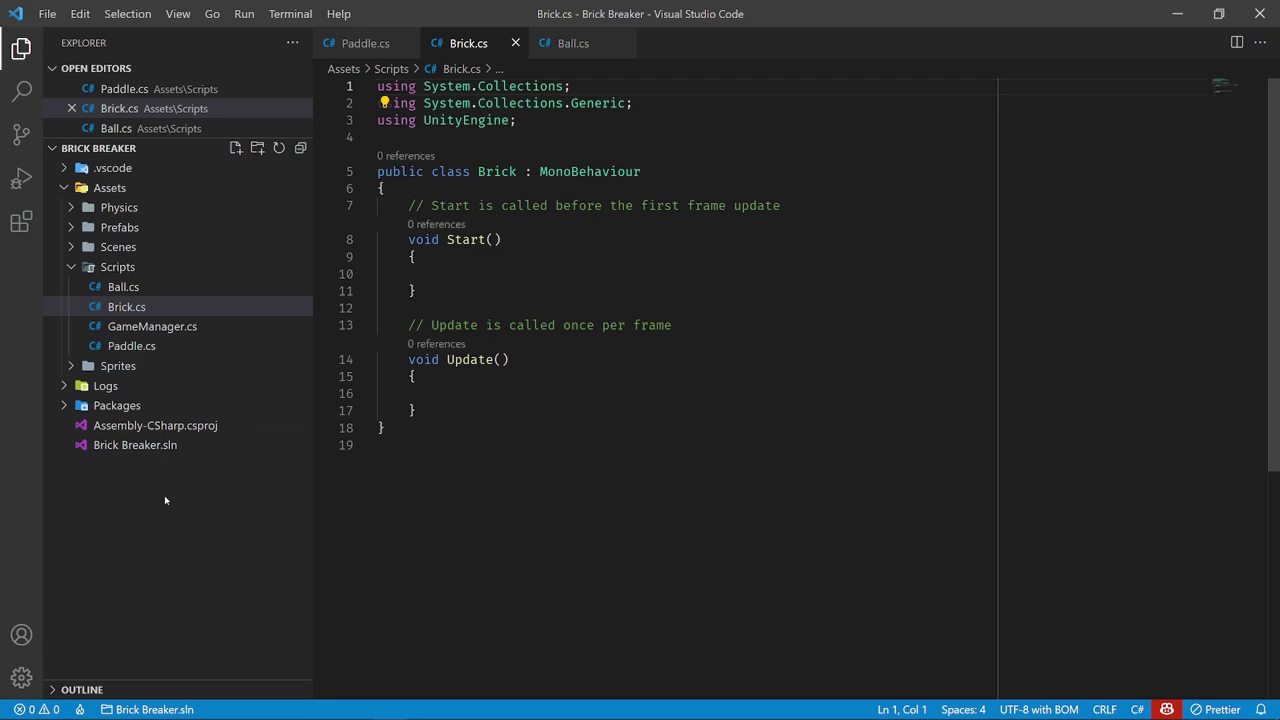
drag(377, 86, 377, 120)
key(Delete)
drag(408, 171, 416, 375)
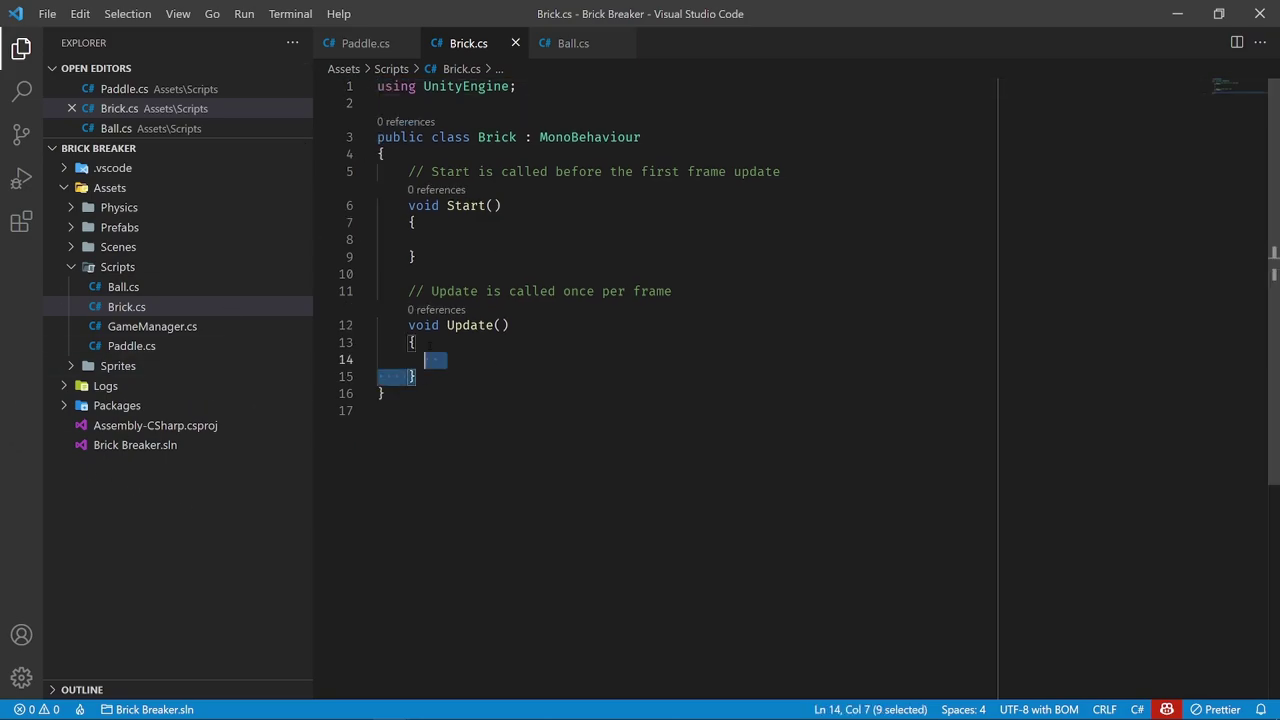
key(Delete)
click(497, 397)
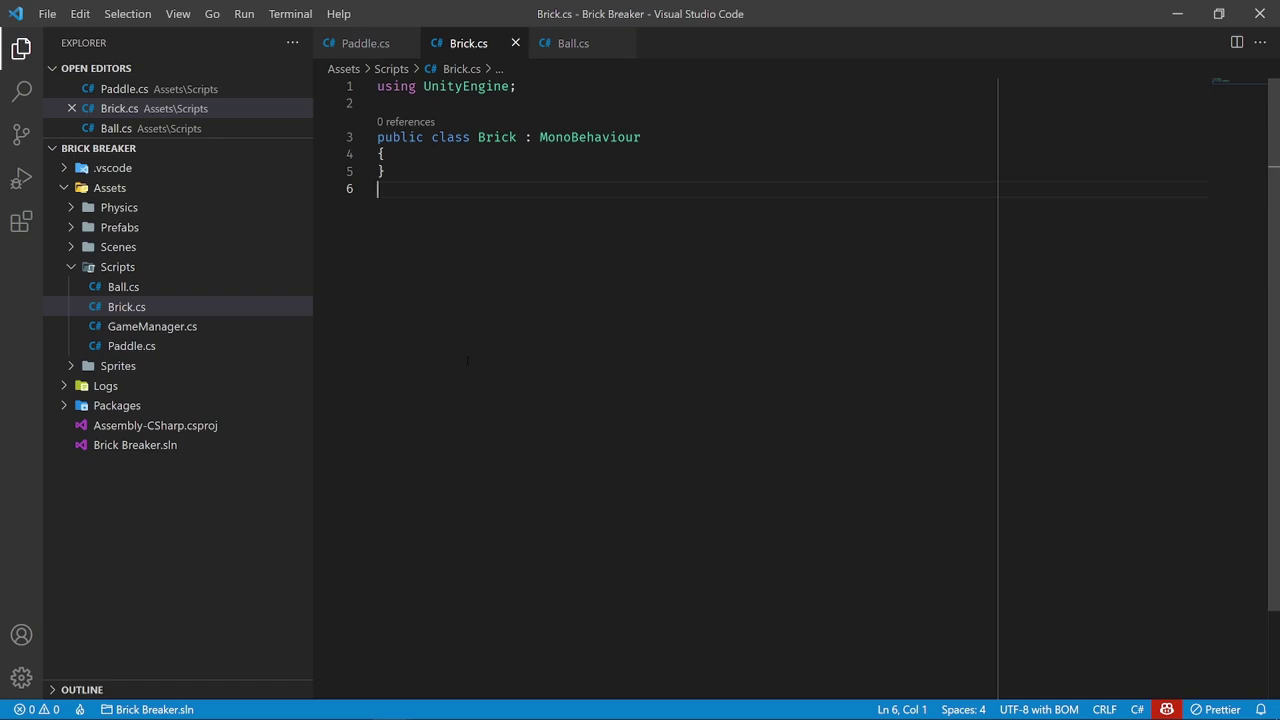
Add the property 'public int health { get; private set; }' inside the Brick class
click(386, 154)
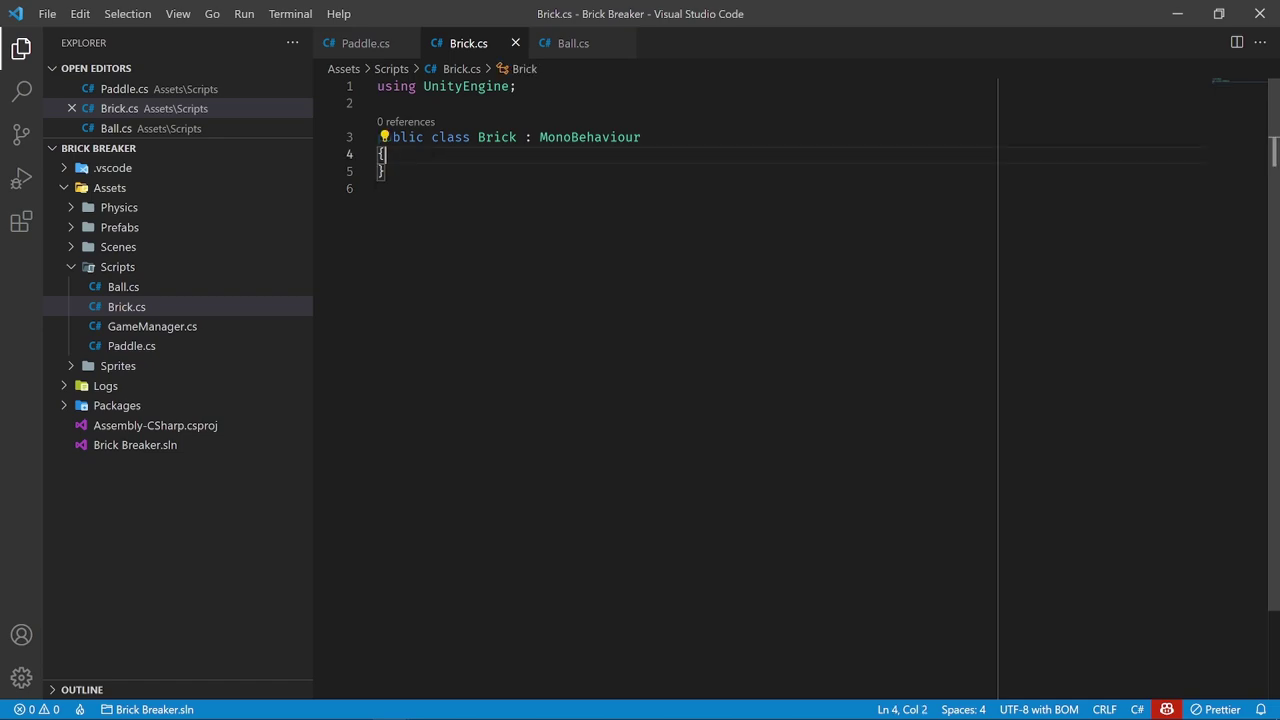
key(Return)
text(public )
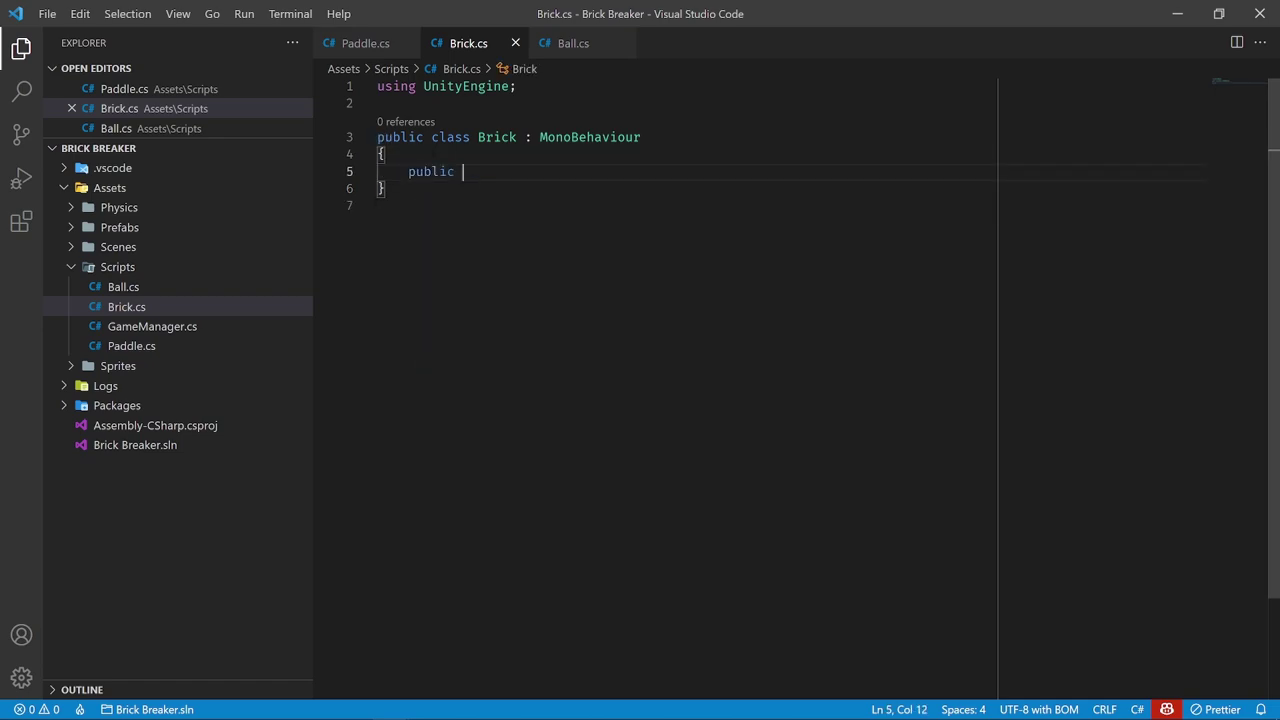
text(health)
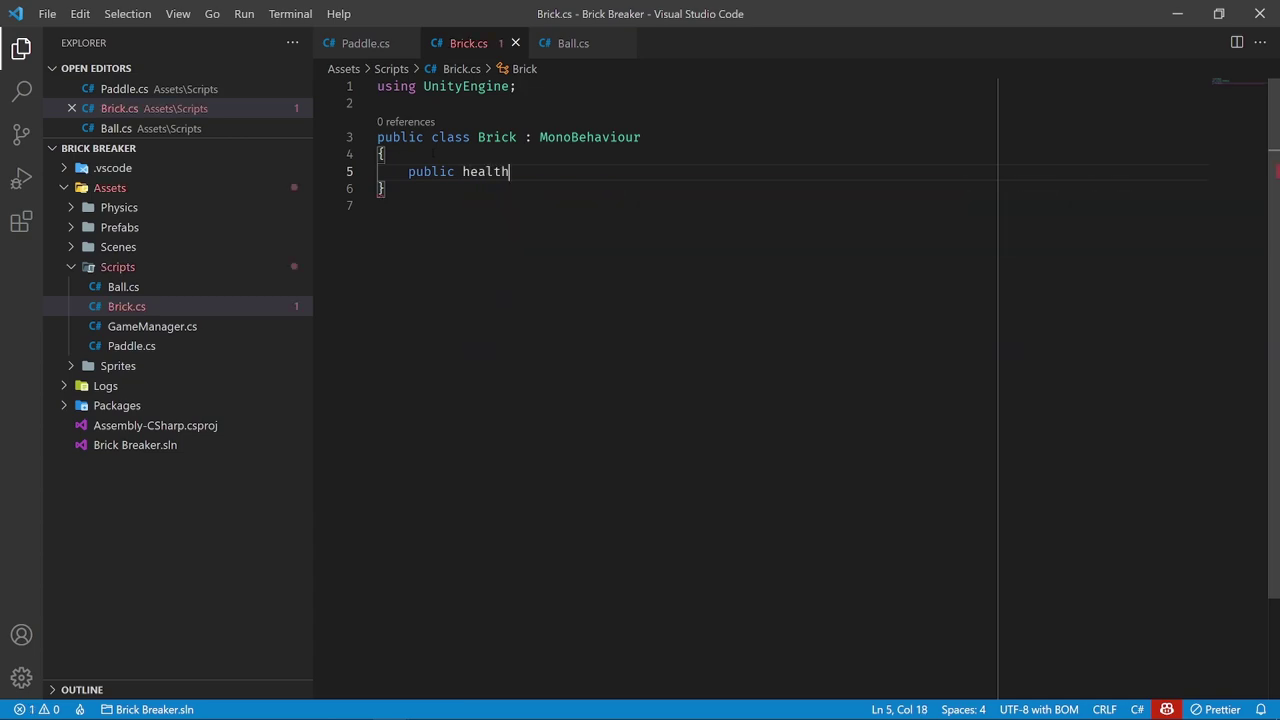
key(BackSpace)
key(BackSpace)
key(BackSpace)
key(BackSpace)
key(BackSpace)
key(BackSpace)
text(int b)
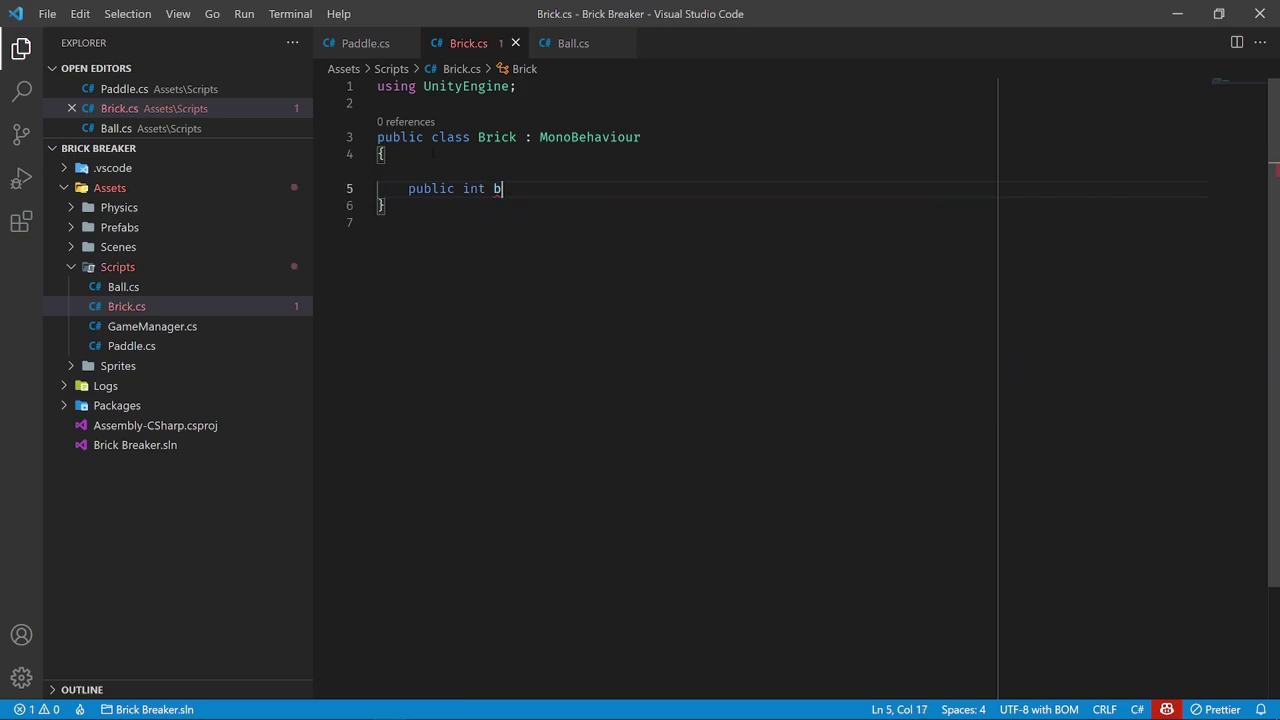
key(BackSpace)
text(health { )
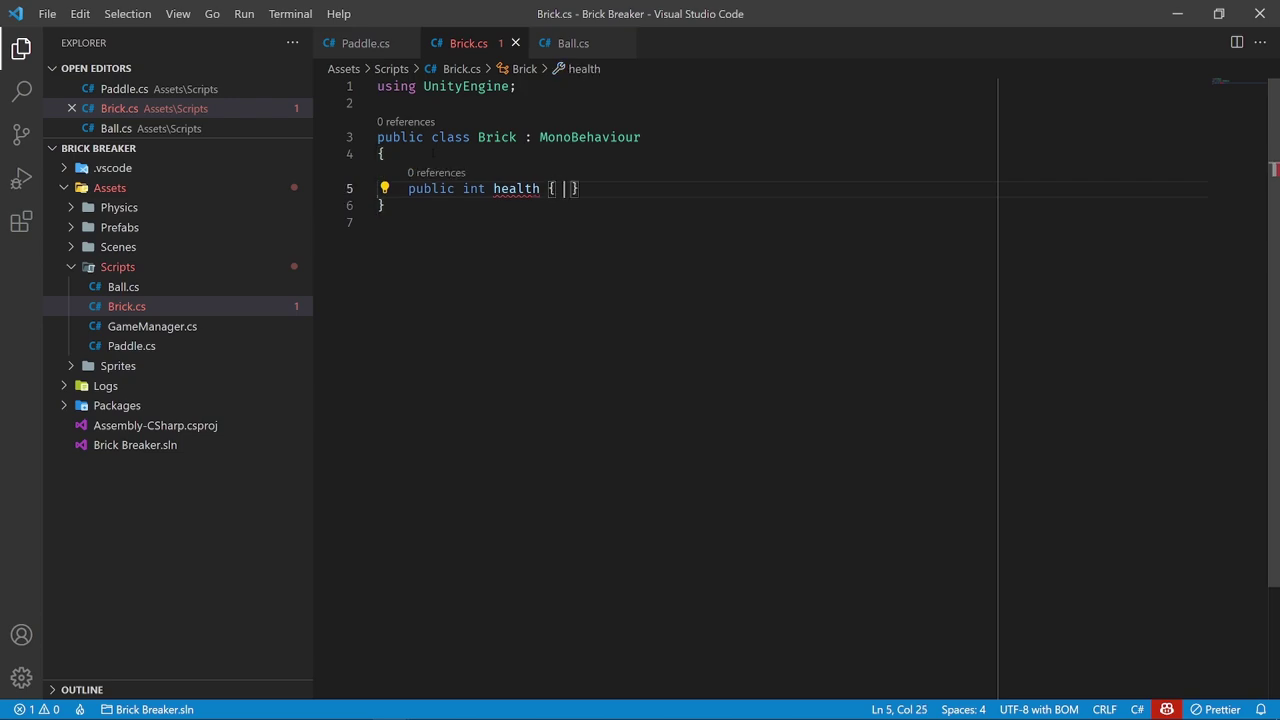
text(get; pr)
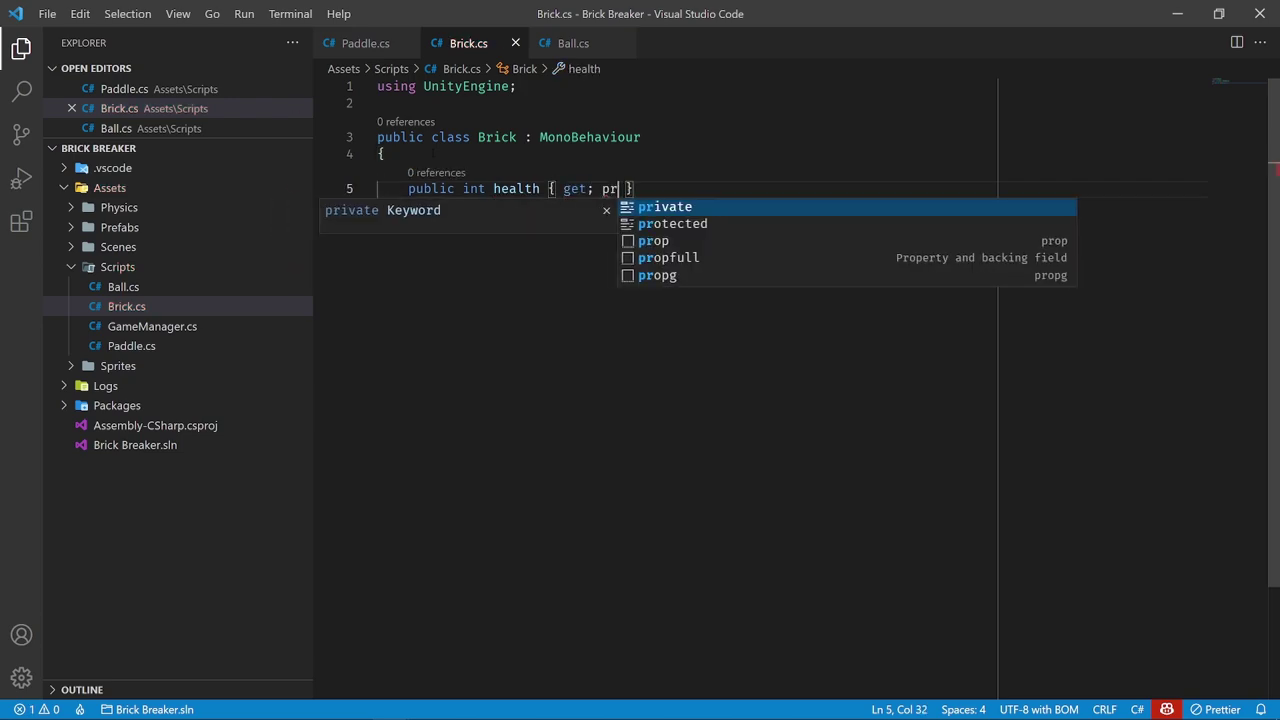
text(ivate set;)
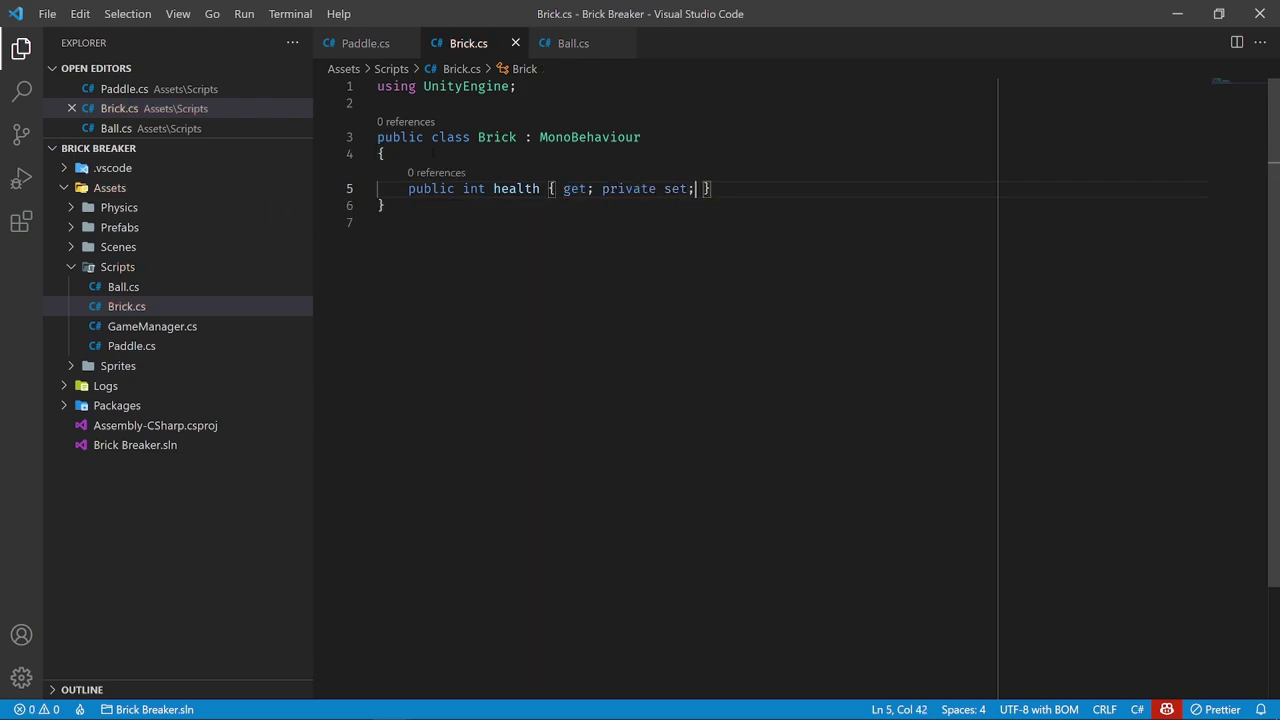
key(End)
key(Down)
key(Down)
key(Up)
key(Up)
Highlight the private setter, then shrink the editor window so Unity shows behind it
key(ctrl+shift+Left)
key(ctrl+shift+Left)
key(ctrl+shift+Left)
key(Right)
key(Left)
key(Left)
key(Left)
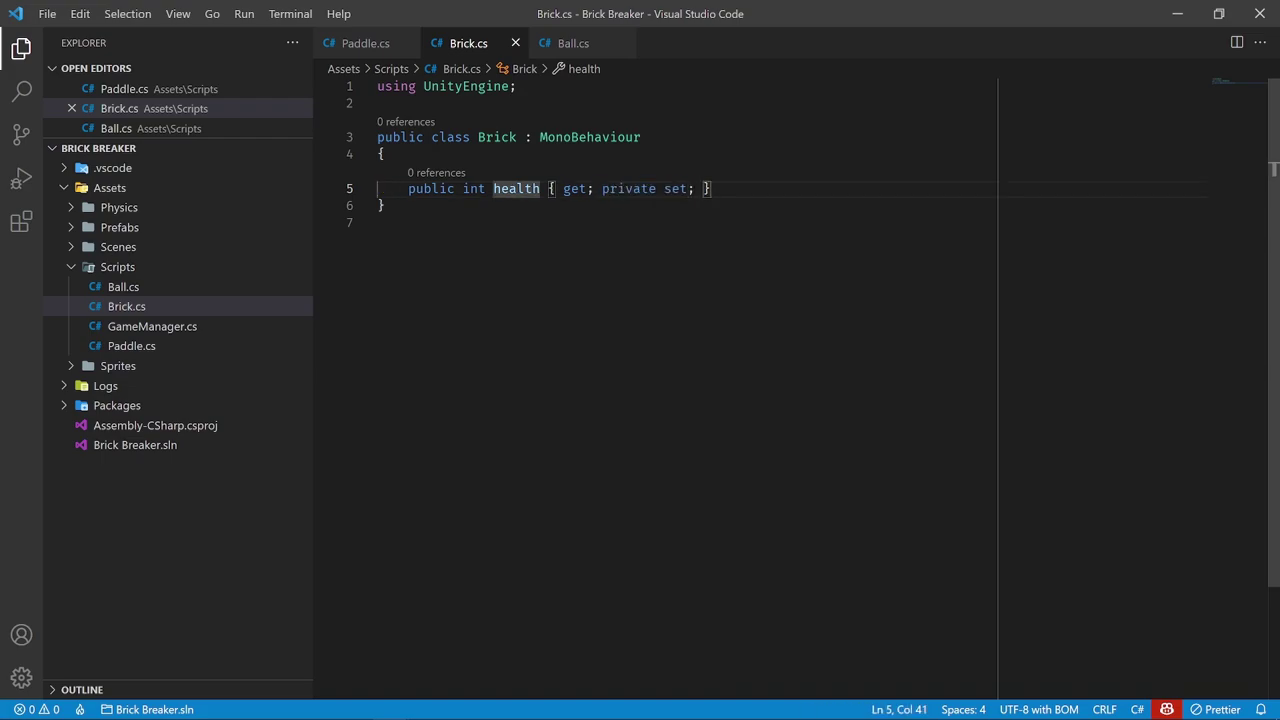
click(617, 300)
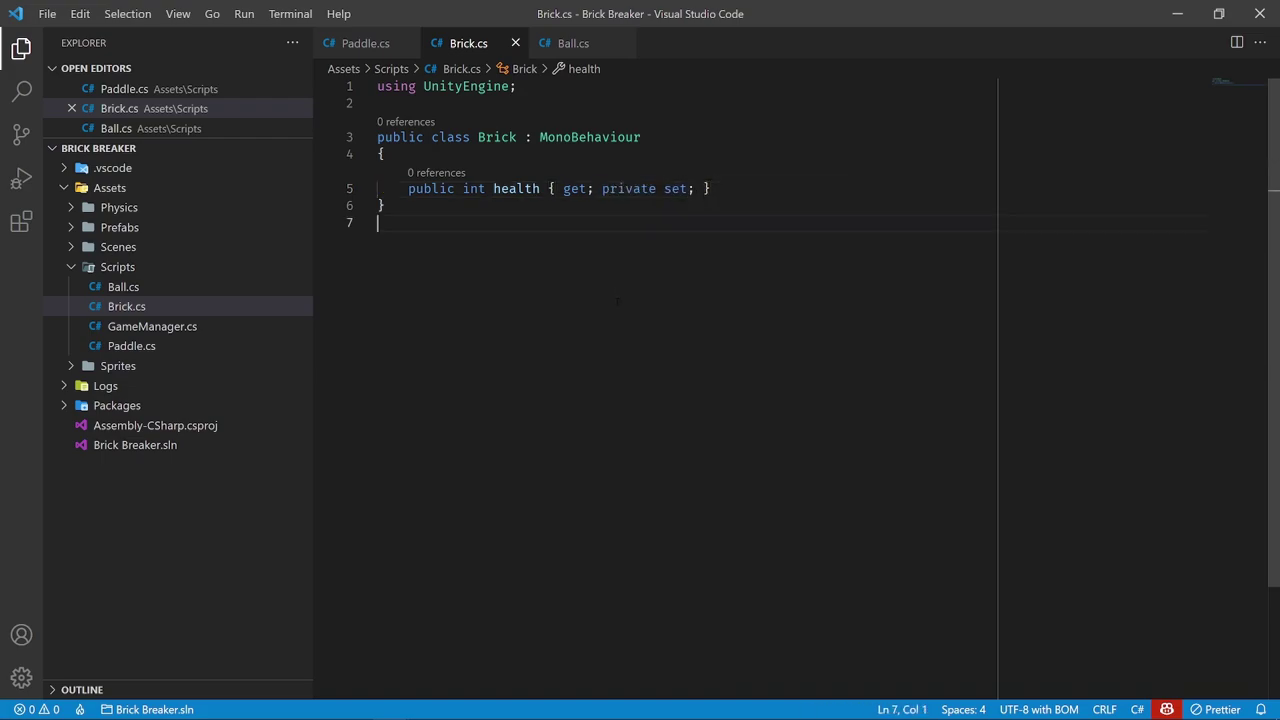
click(481, 155)
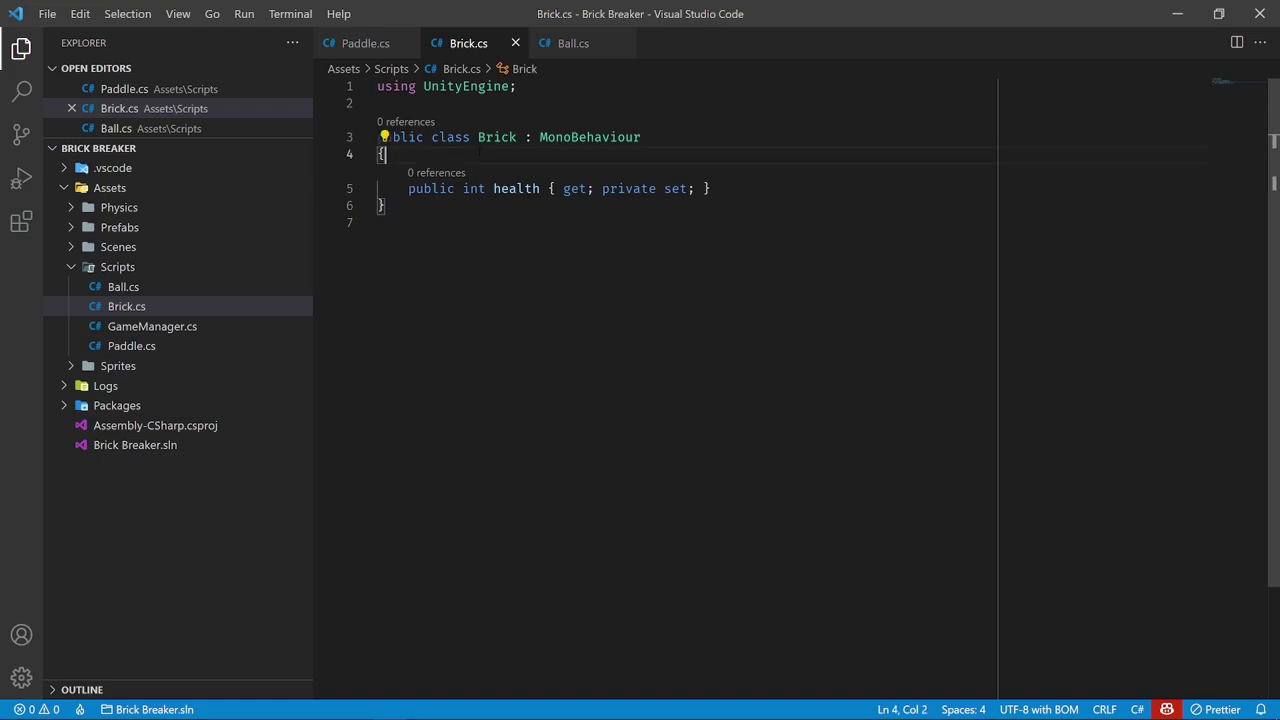
drag(600, 14, 559, 291)
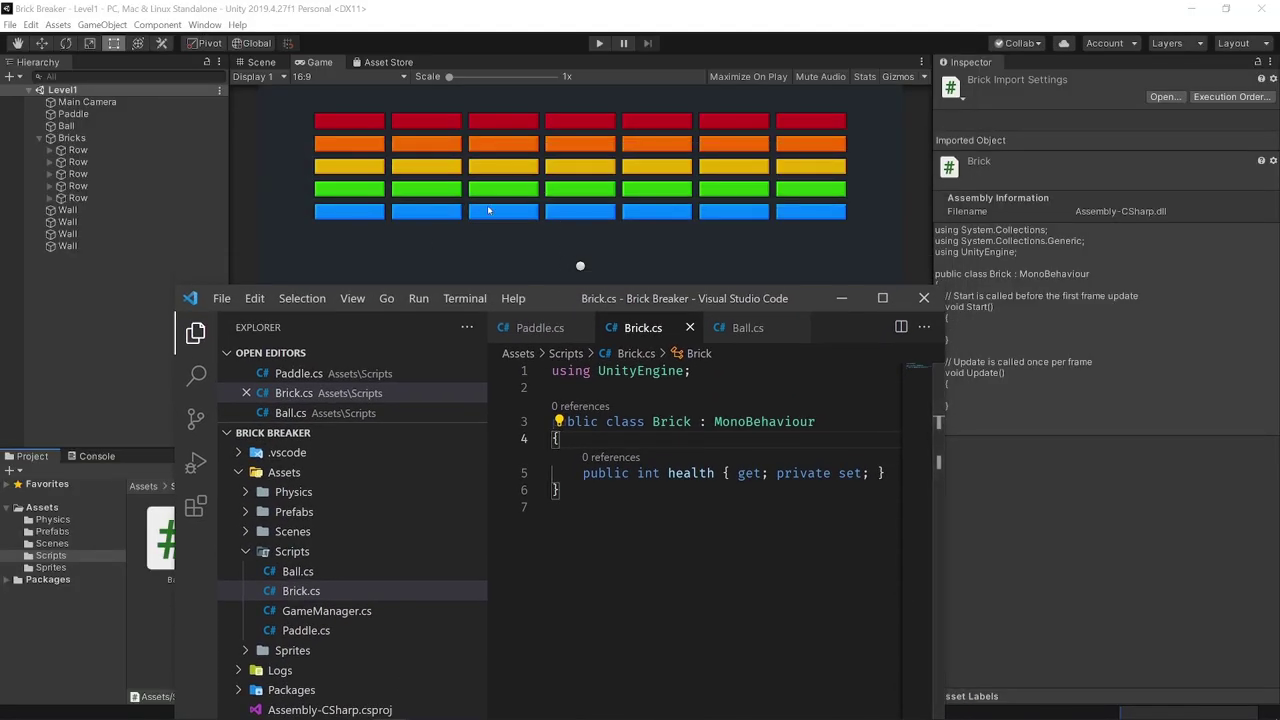
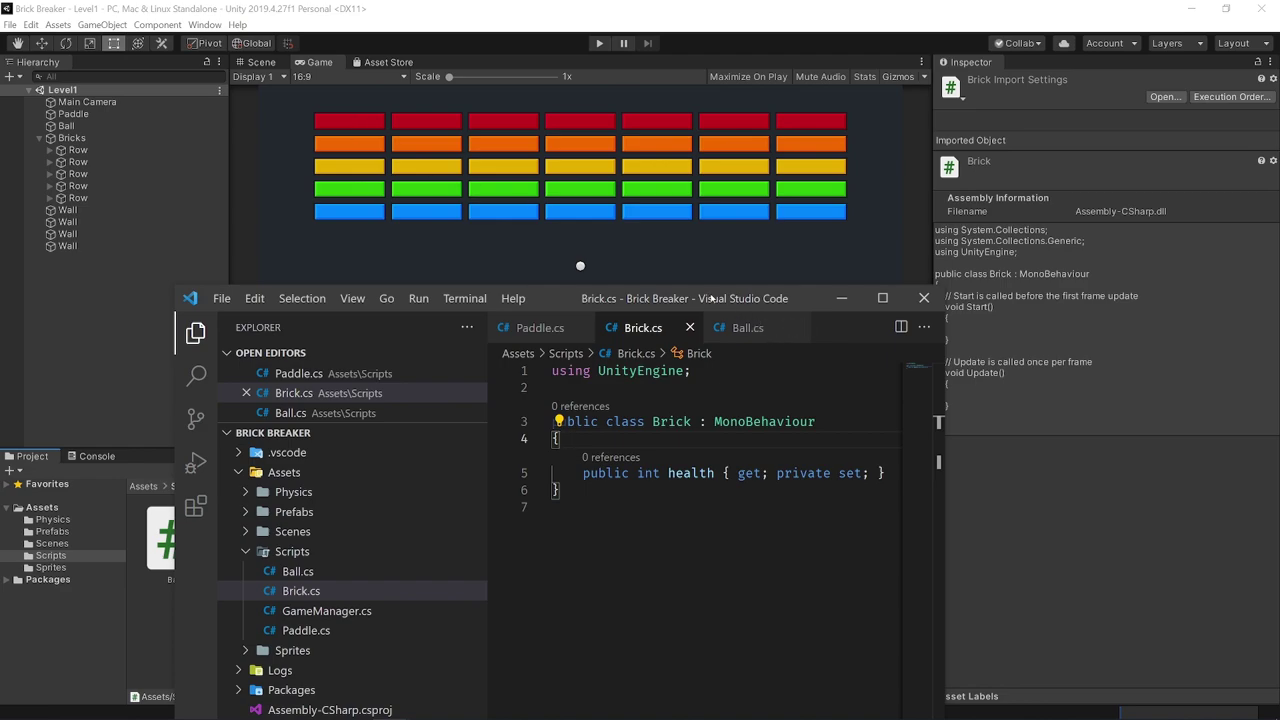
Maximize the editor and declare 'public SpriteRenderer spriteRenderer { get; private set; }' in Brick.cs, then save
drag(711, 298, 692, 252)
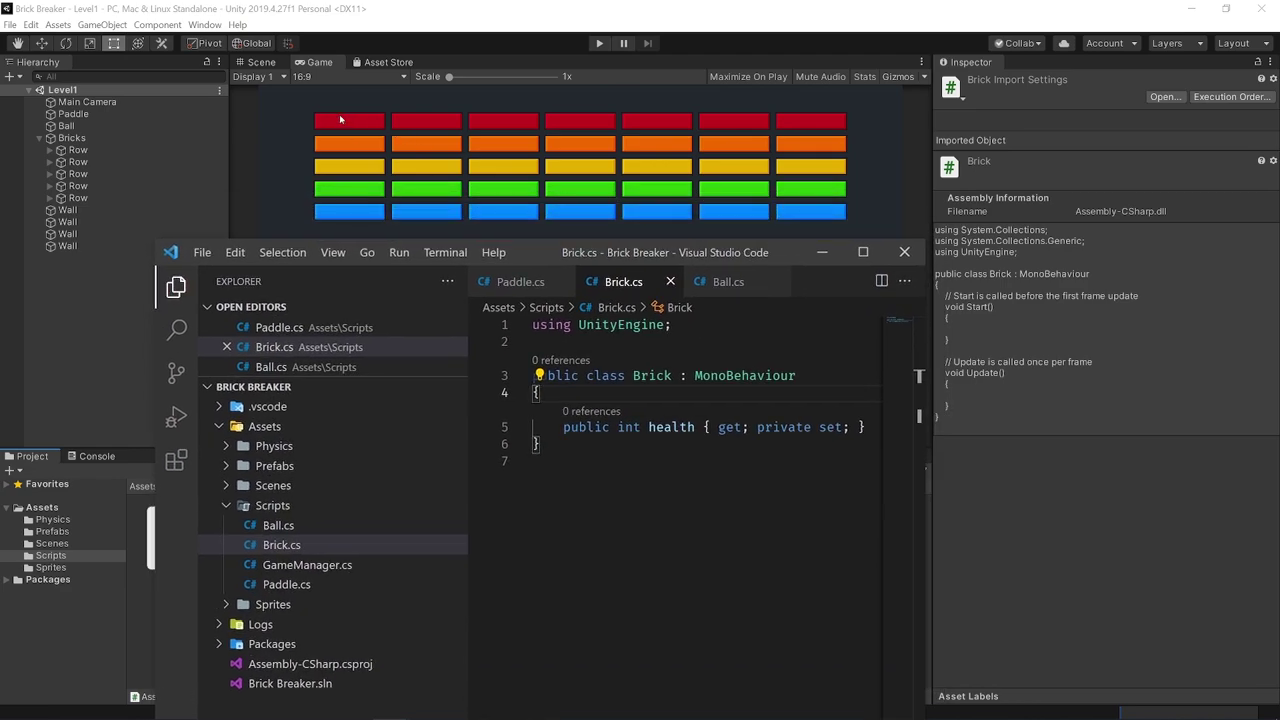
double_click(667, 253)
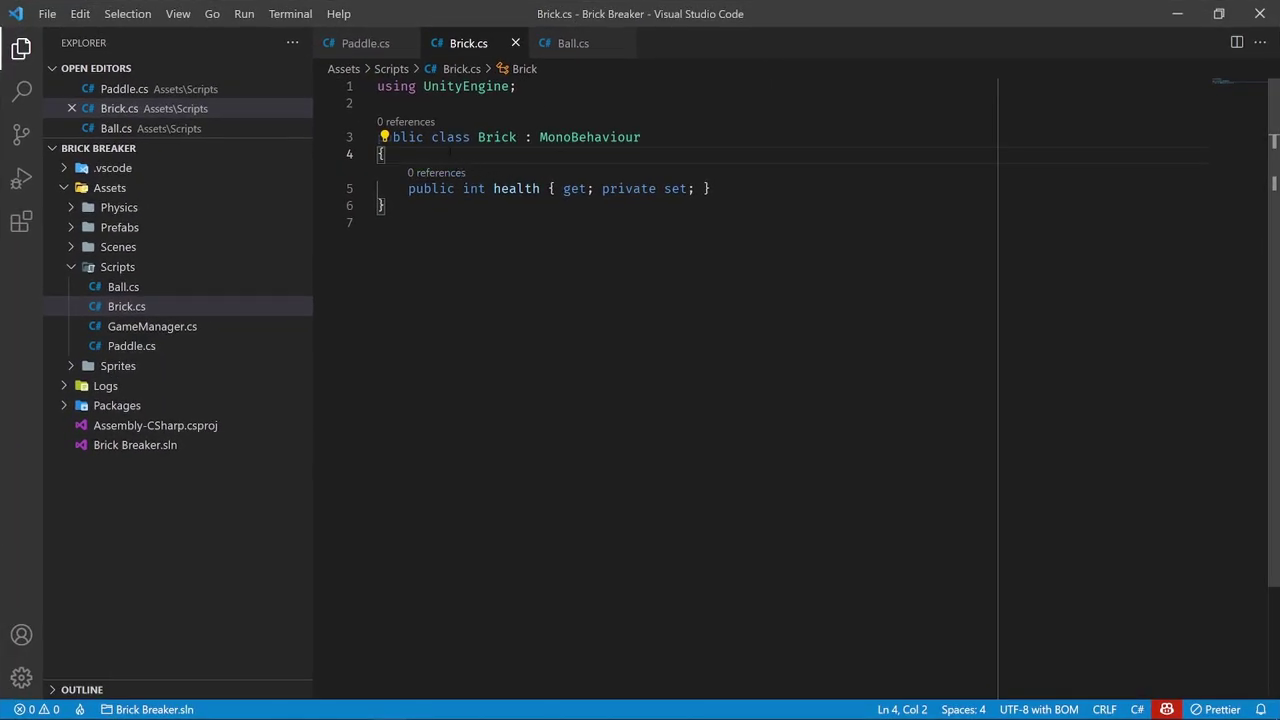
key(Return)
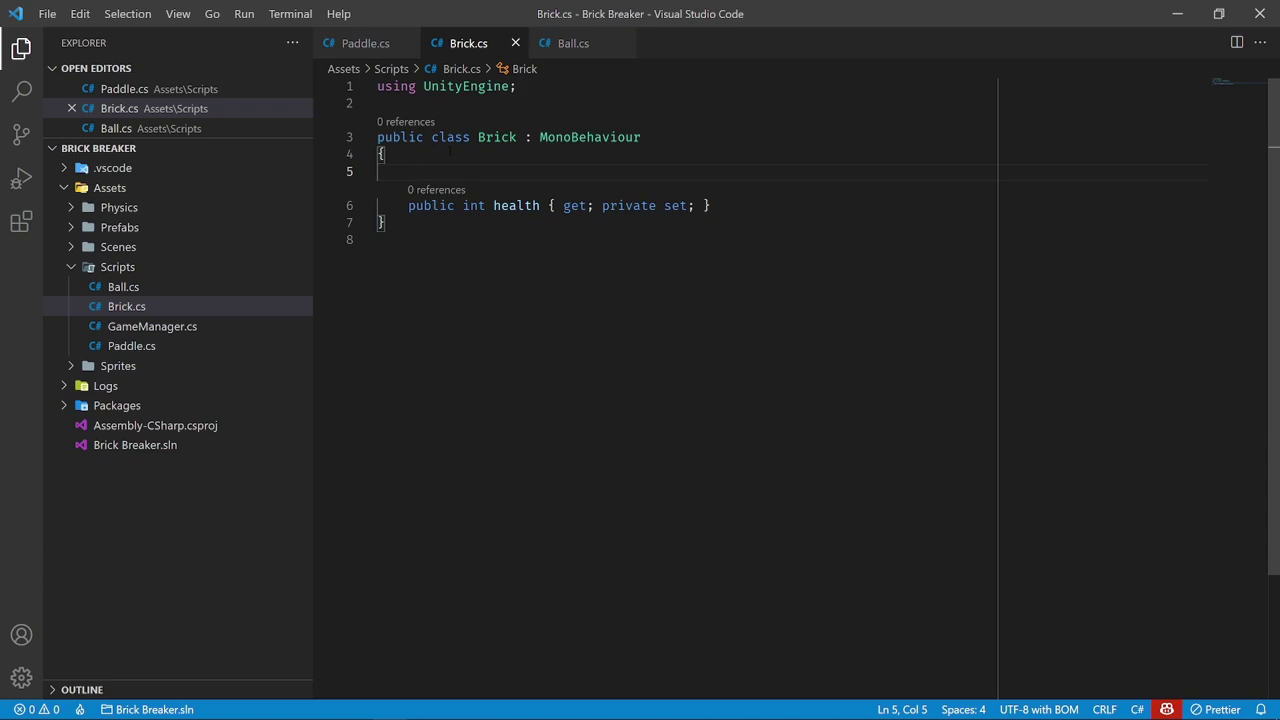
text(publ)
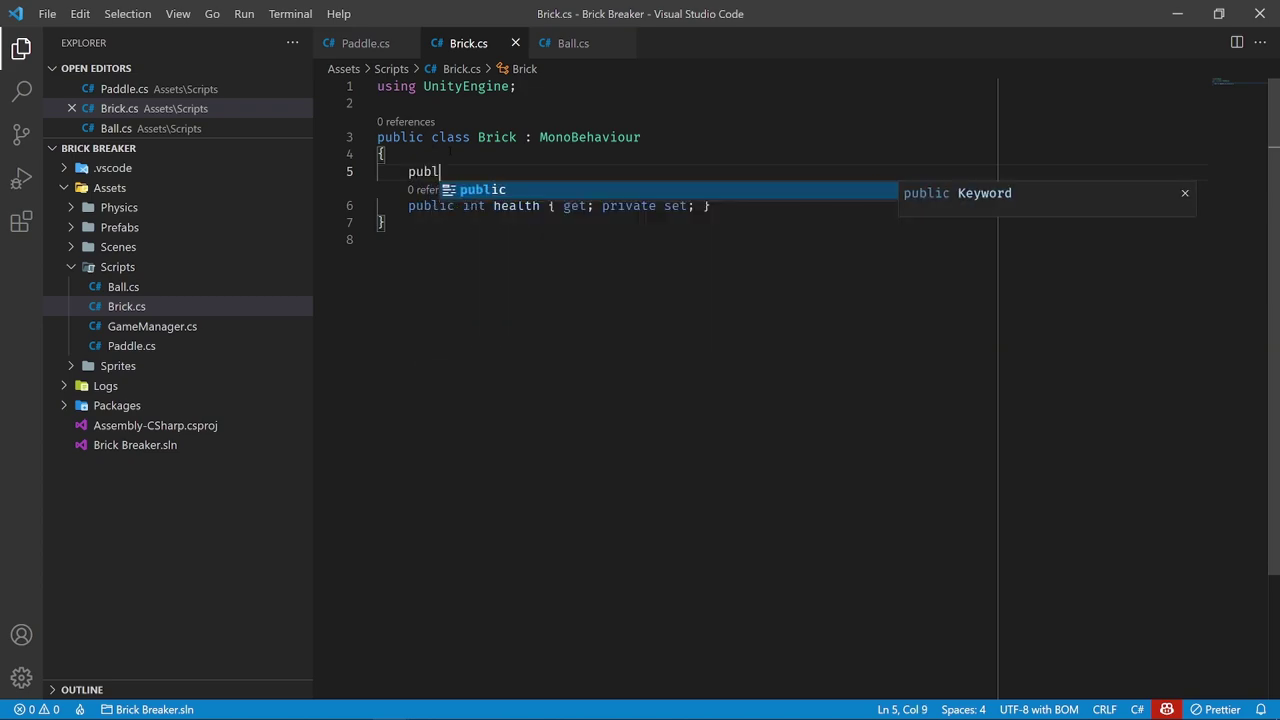
text(ic)
key(ctrl+Page_Down)
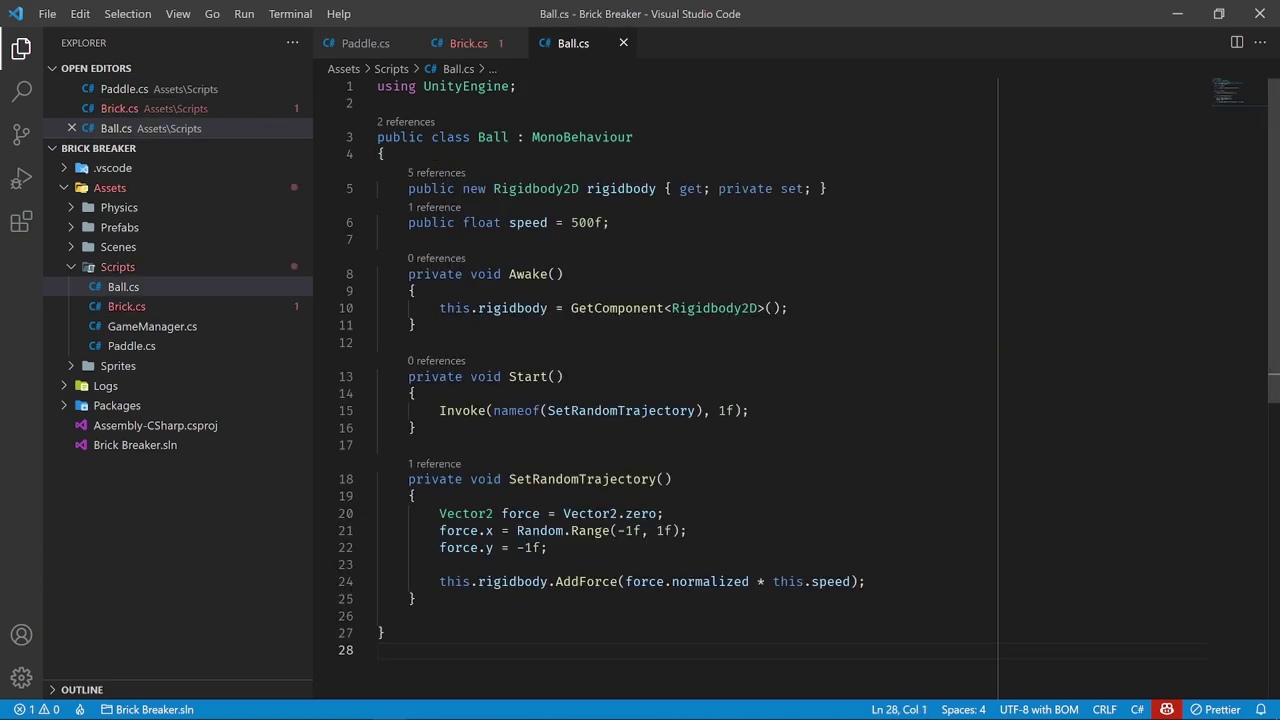
click(623, 43)
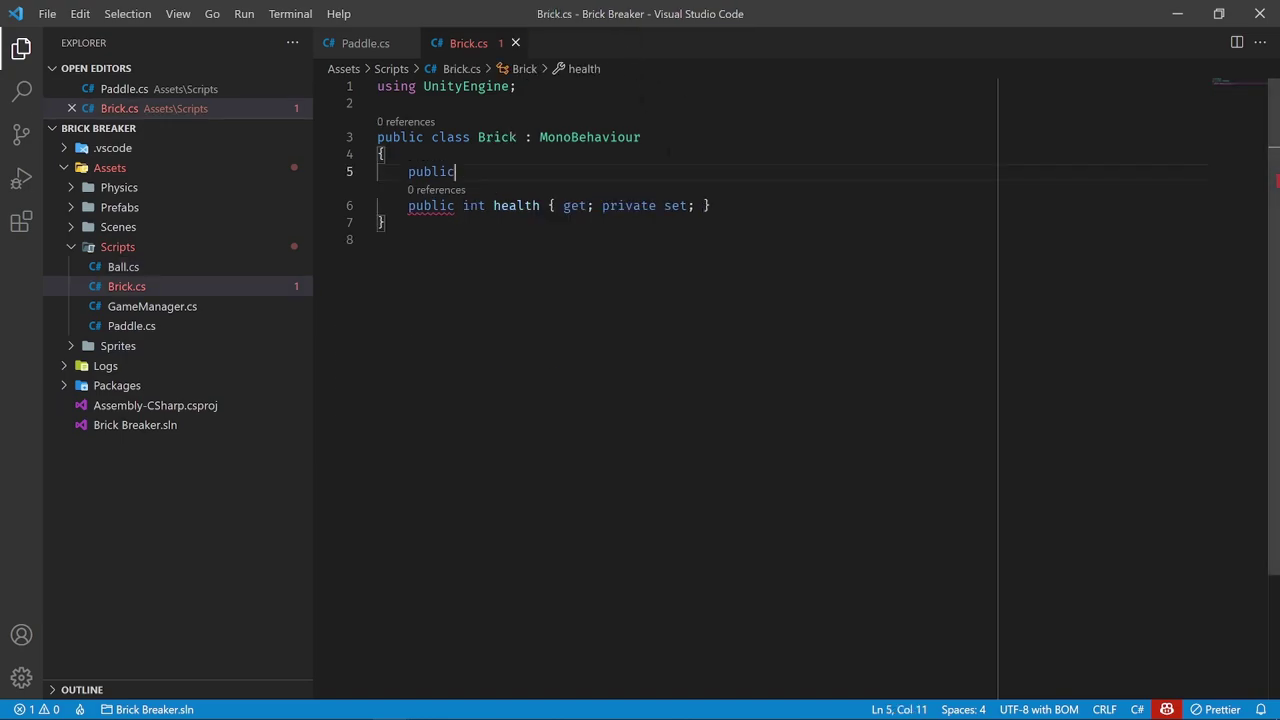
text( SpriteR)
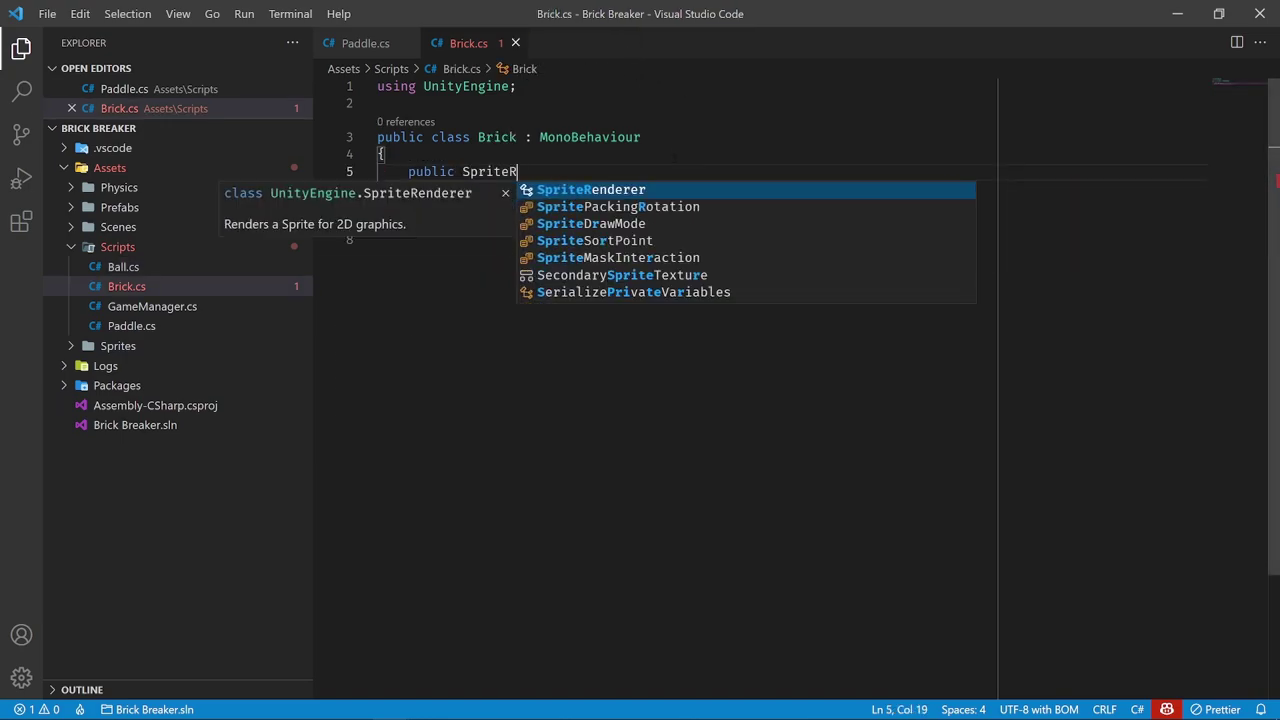
key(Tab)
text(spri)
key(Tab)
text({)
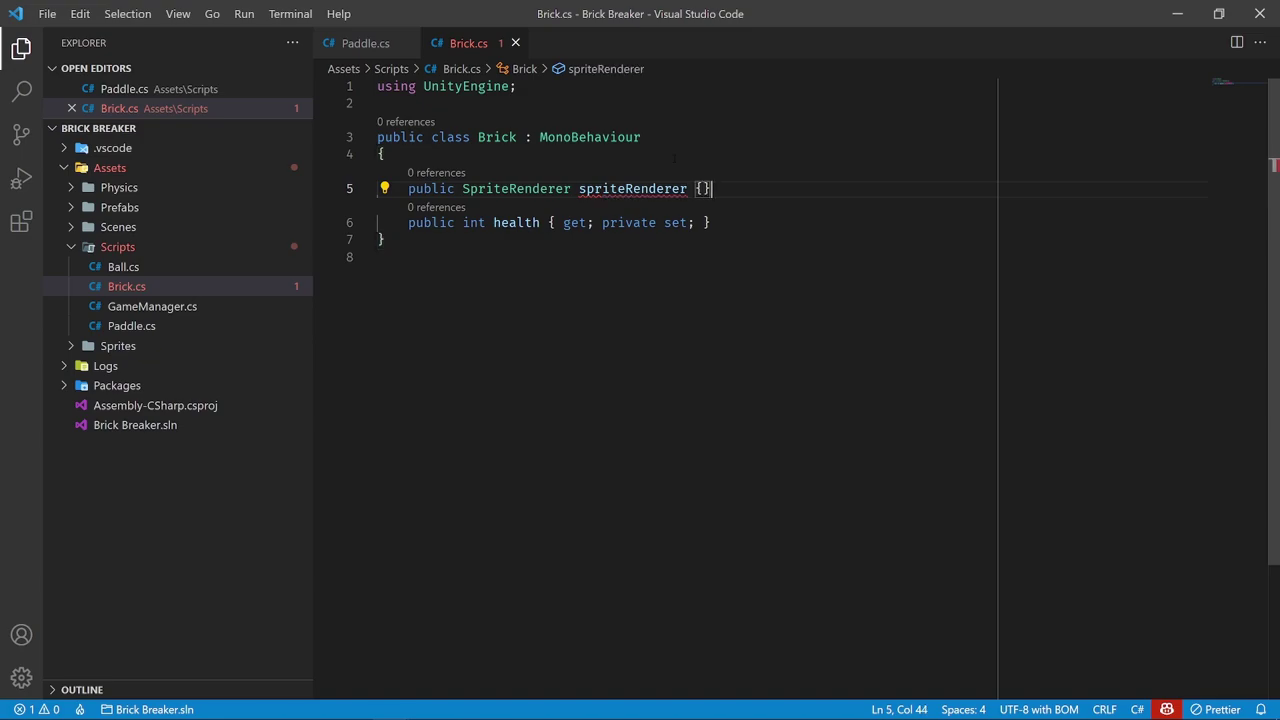
text( get; pri )
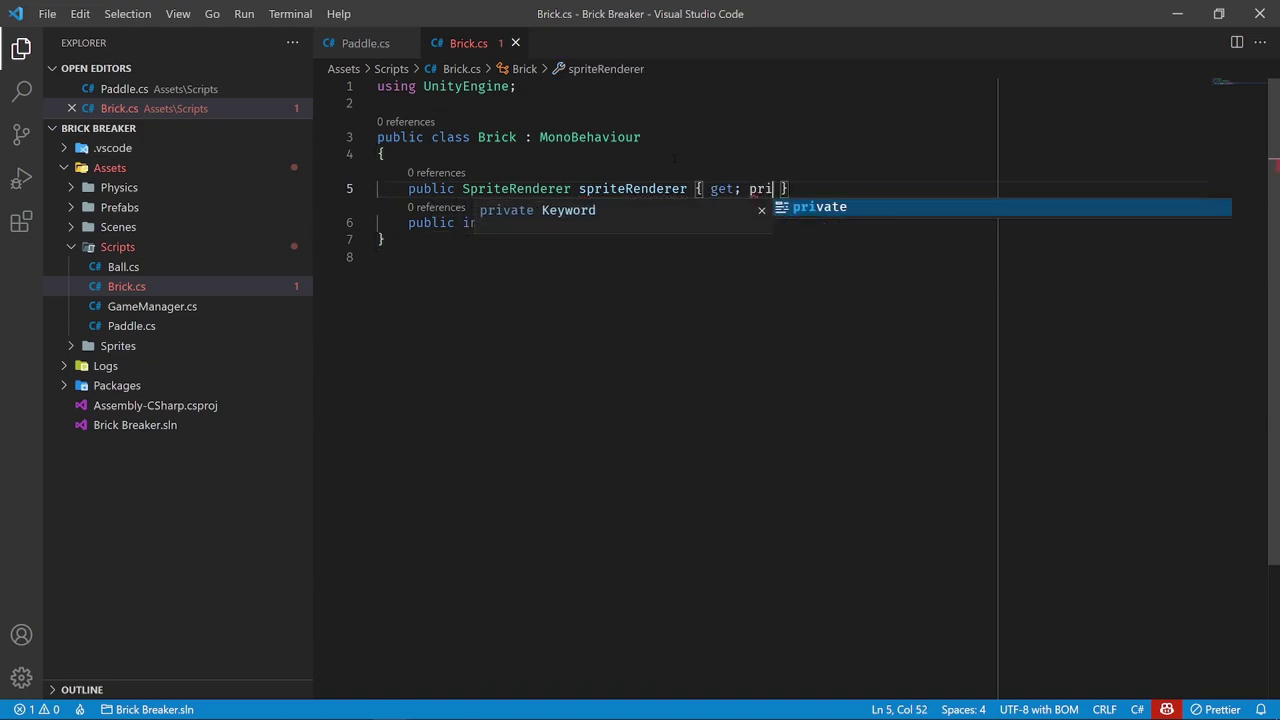
text(vate set;)
key(ctrl+s)
Add a private Awake() method that sets this.spriteRenderer = GetComponent<SpriteRenderer>()
key(shift+End)
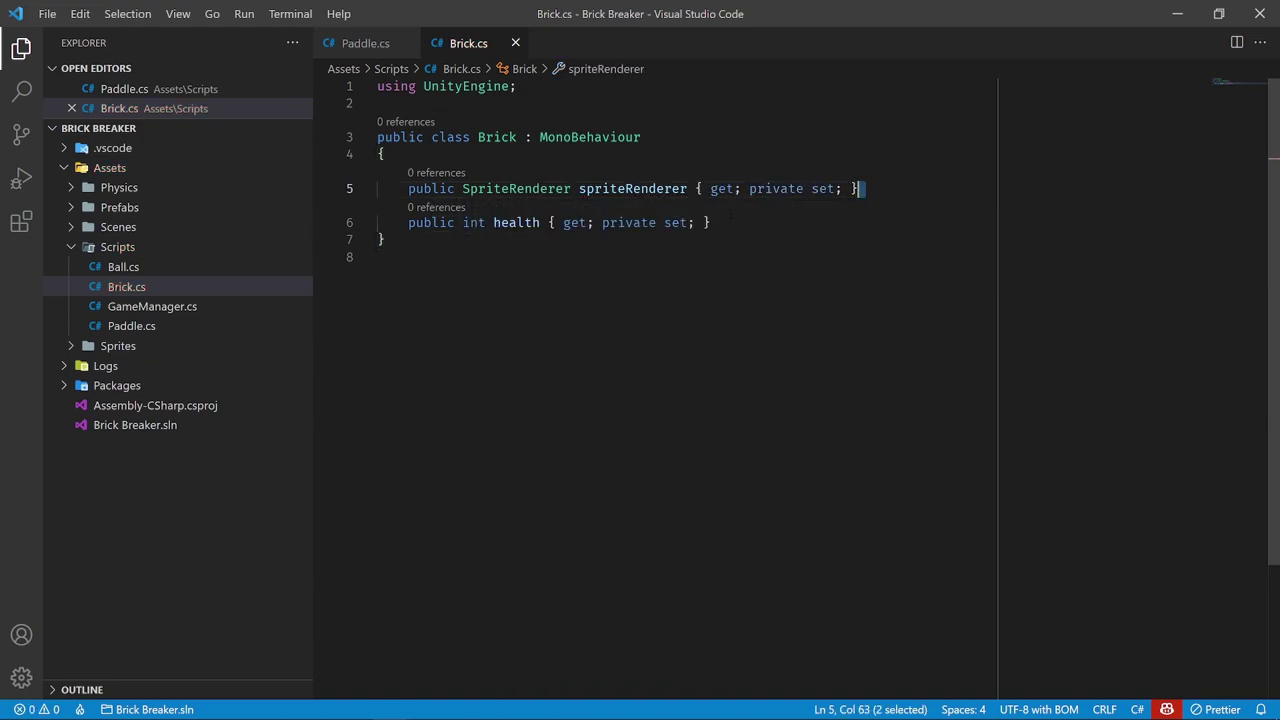
key(Down)
key(Return)
key(Return)
text(pri)
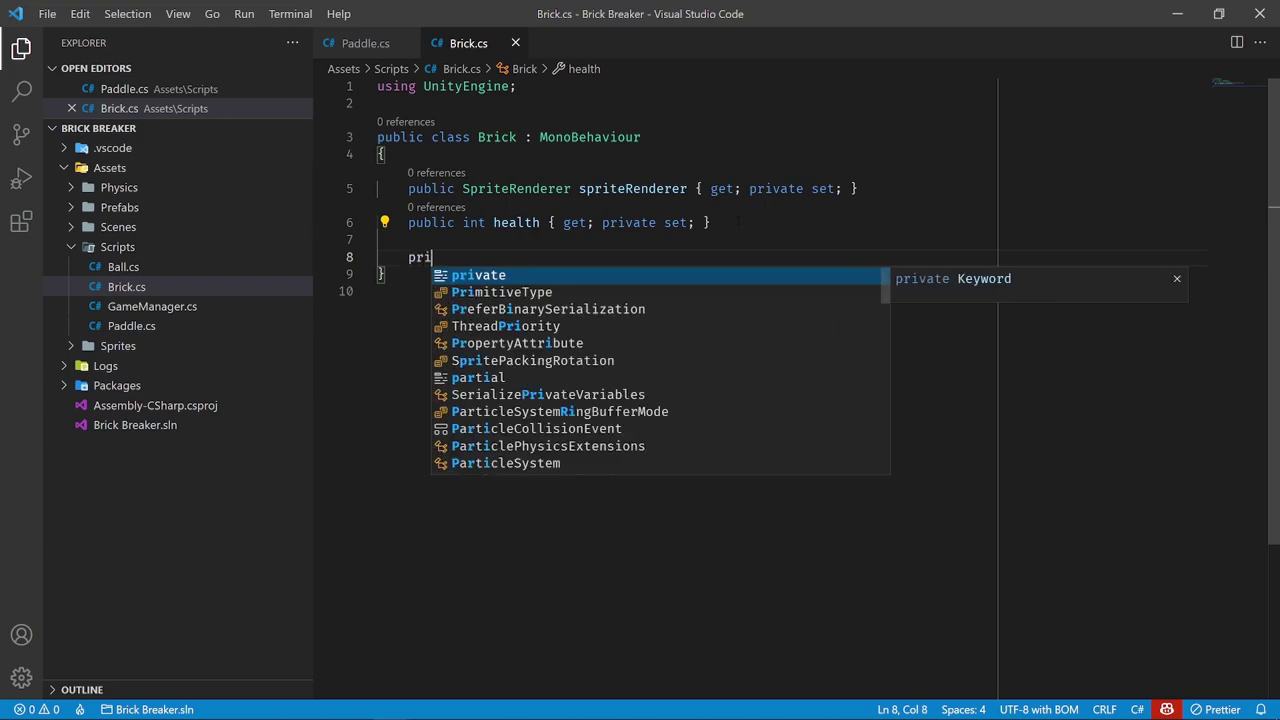
text(vate void Awake())
key(Return)
text({)
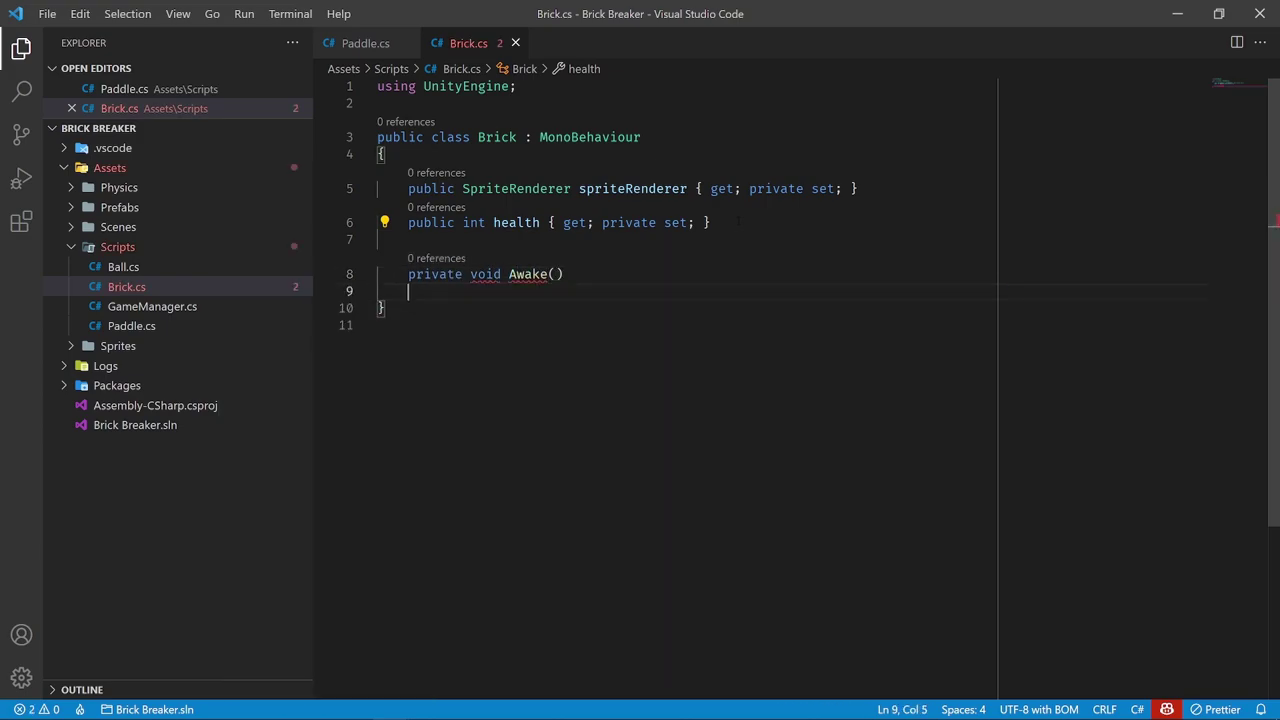
key(Return)
text(this.s)
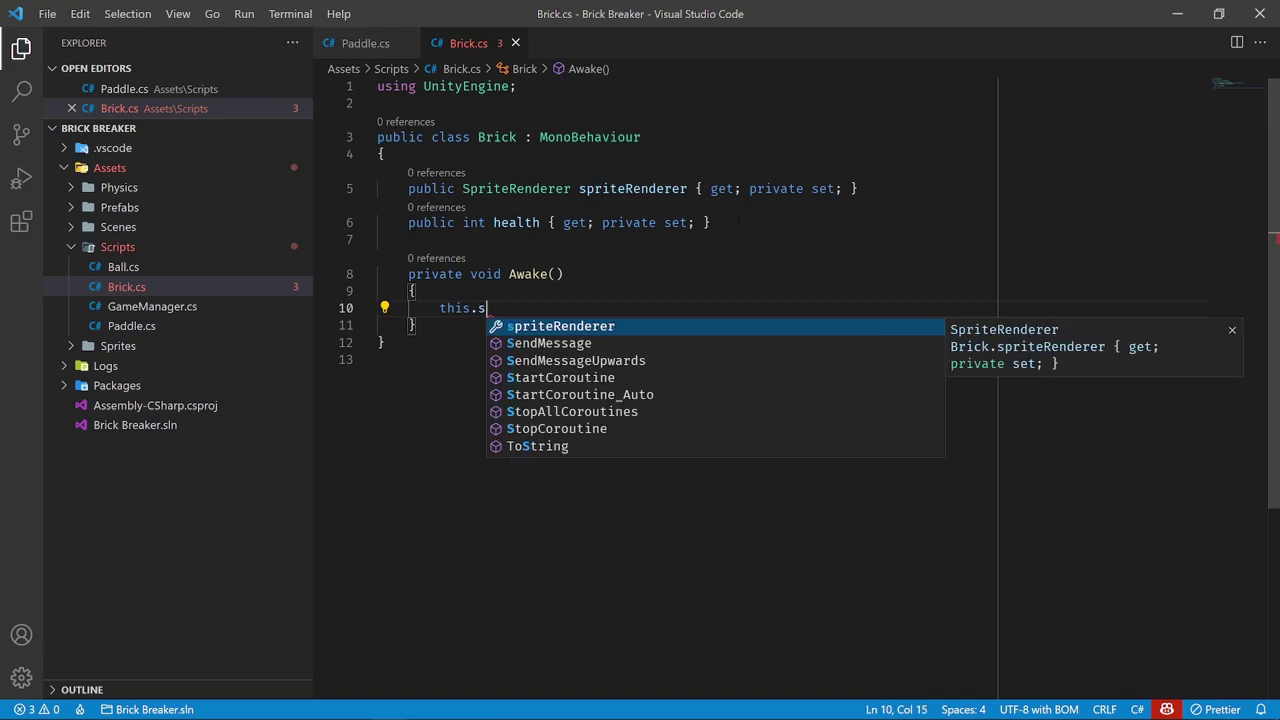
text(pr)
key(Tab)
text(= Get)
key(Tab)
text(<)
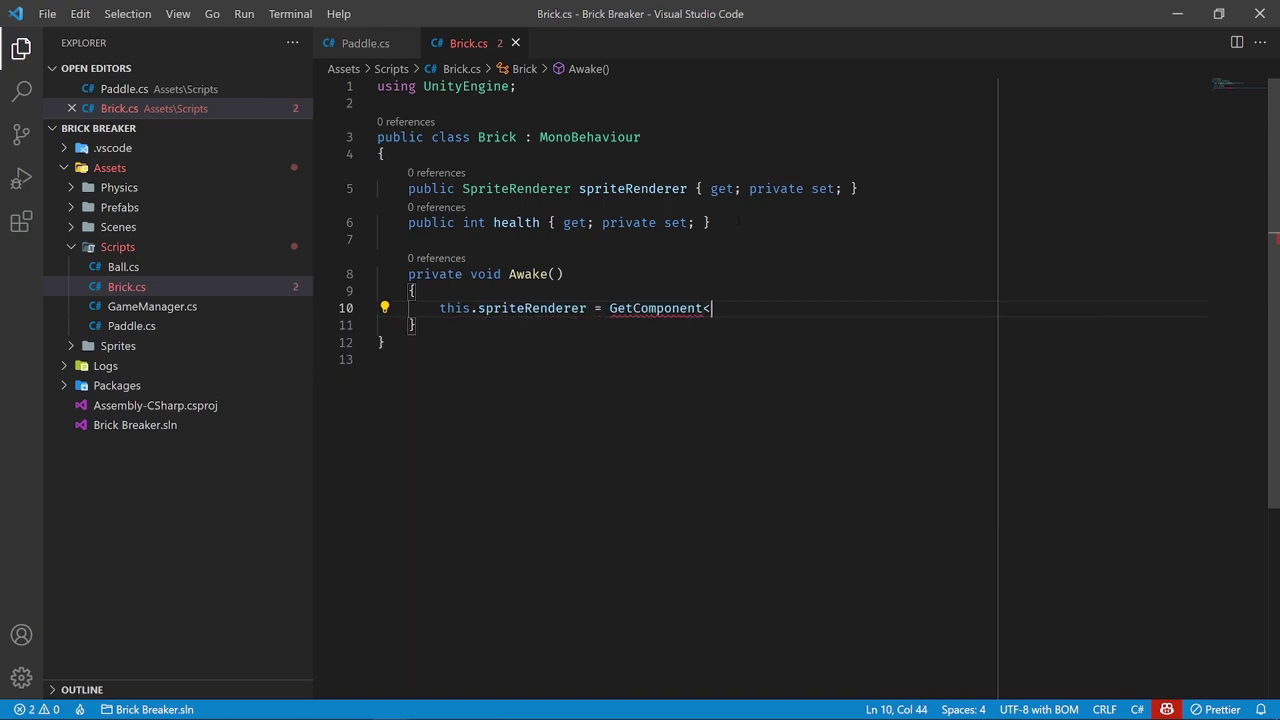
text(SpriteRE)
key(Tab)
text(>();)
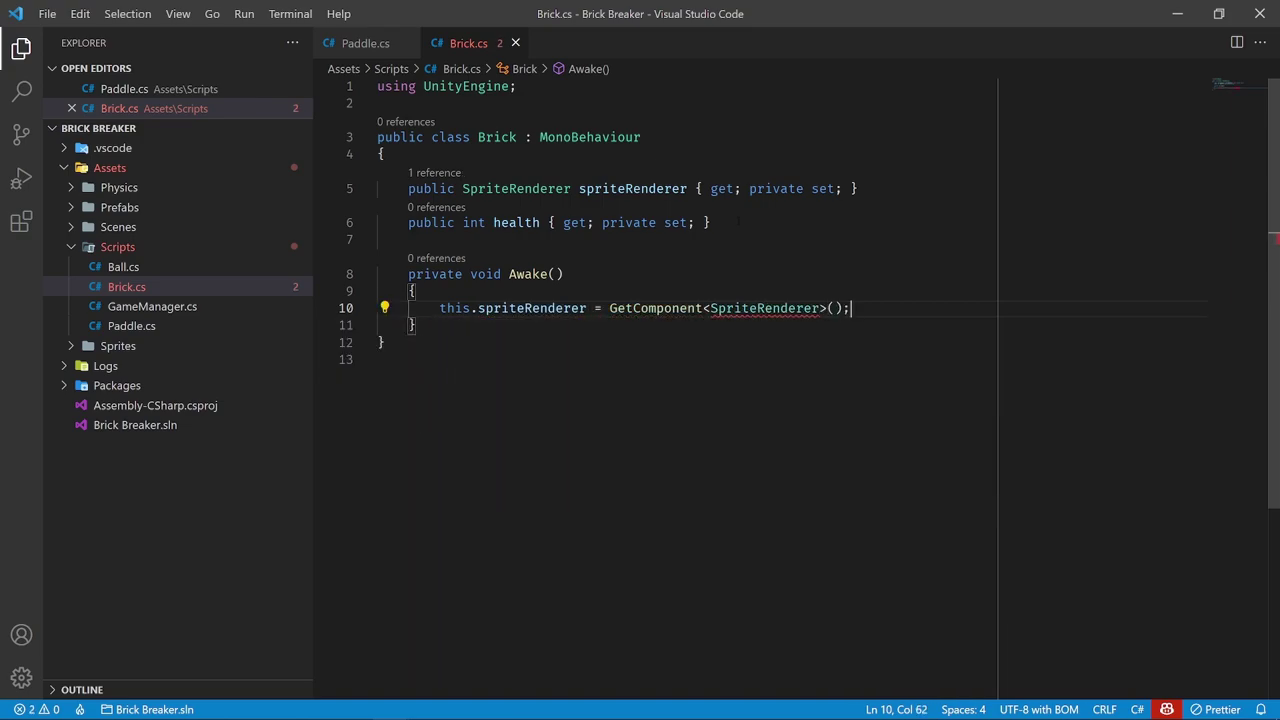
Add a blank line after Awake and look over the spriteRenderer and health properties
click(444, 328)
key(Return)
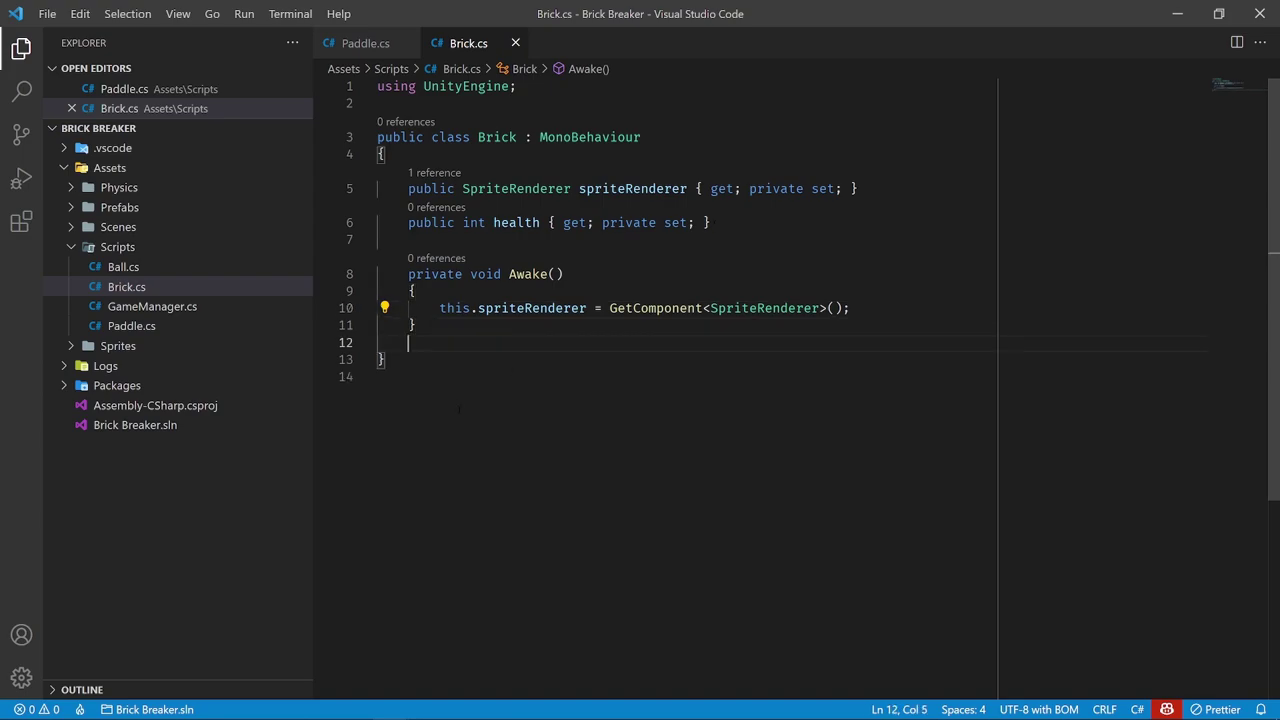
click(459, 408)
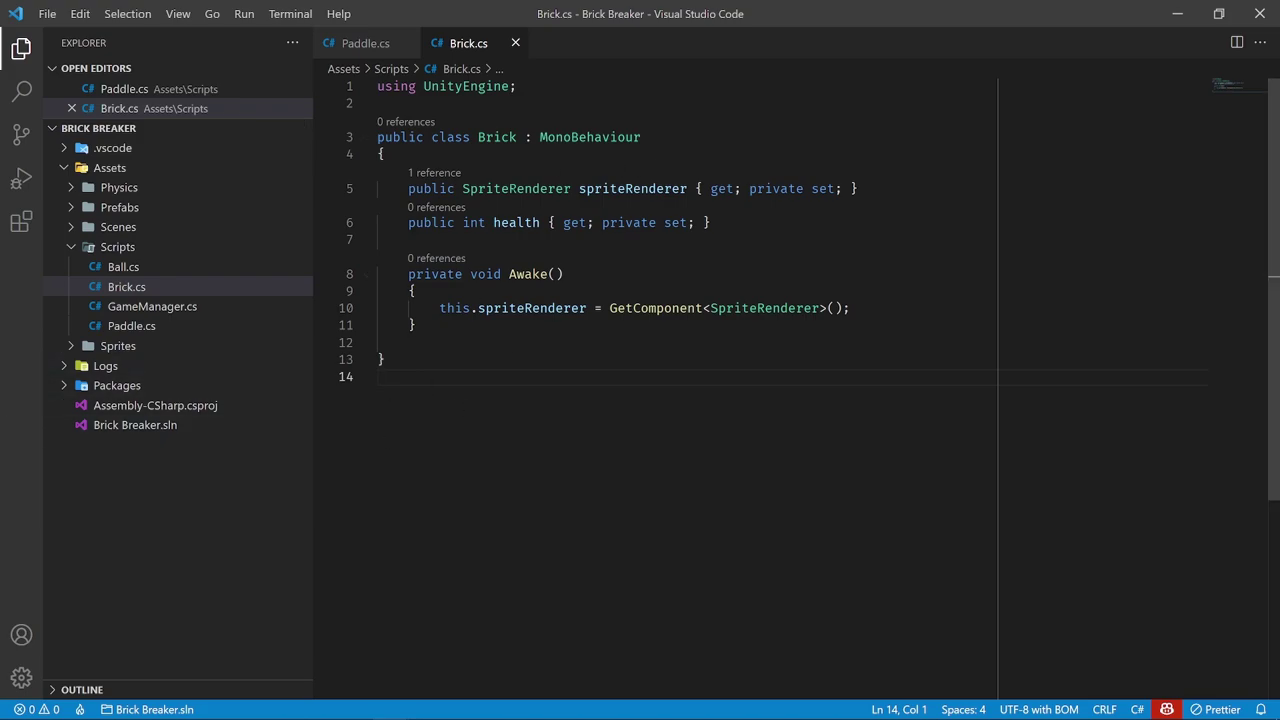
double_click(633, 188)
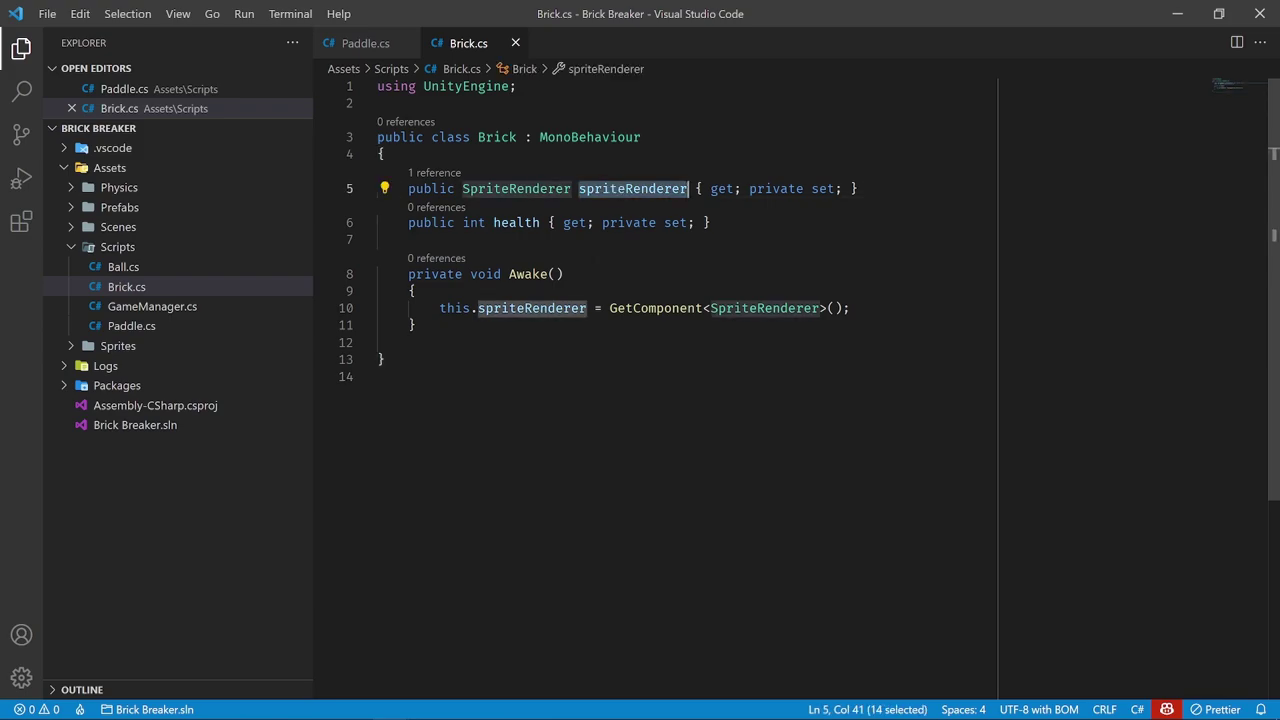
click(378, 376)
drag(432, 222, 862, 188)
click(711, 222)
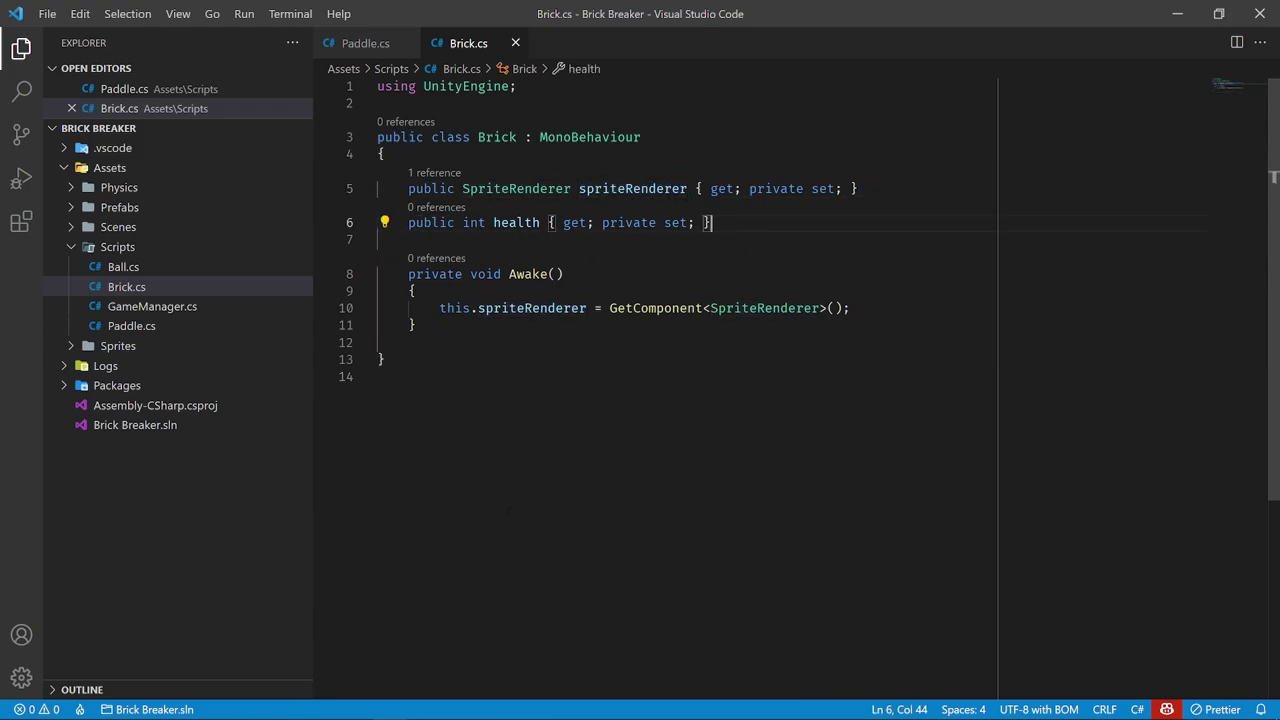
Add an empty private void Start() method below Awake
click(630, 326)
key(Return)
key(Return)
text(private)
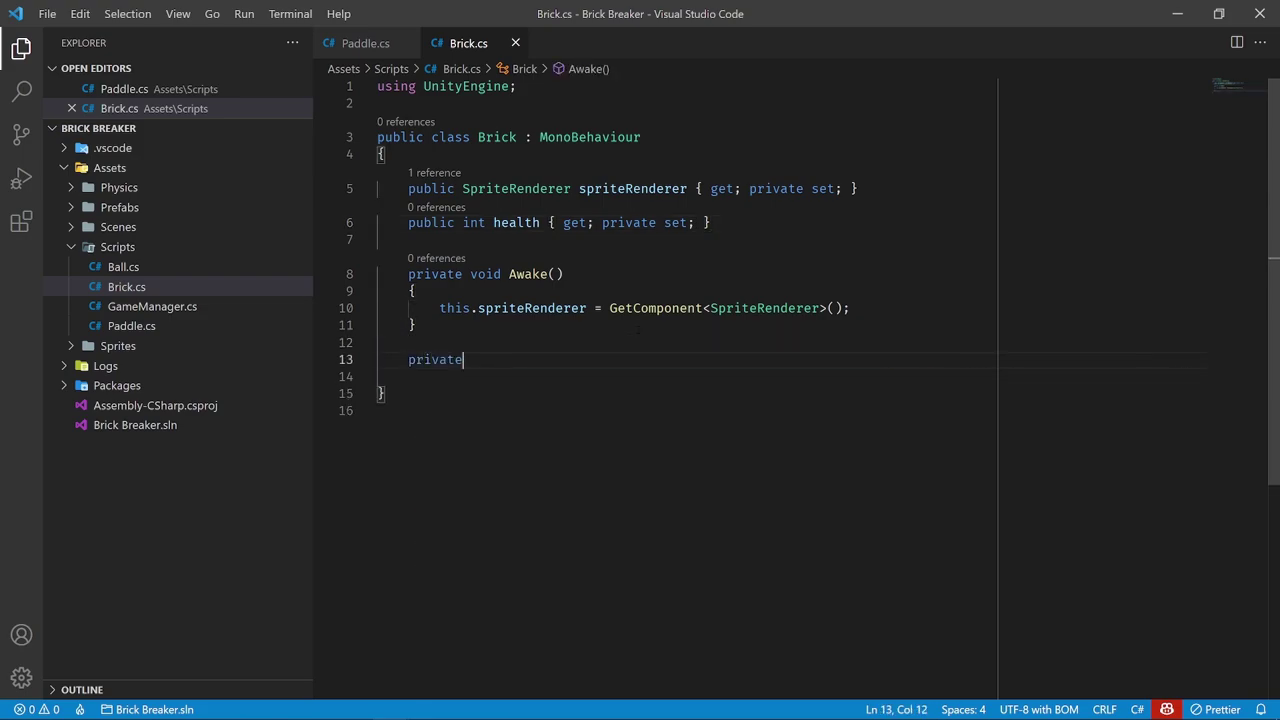
text( void Start())
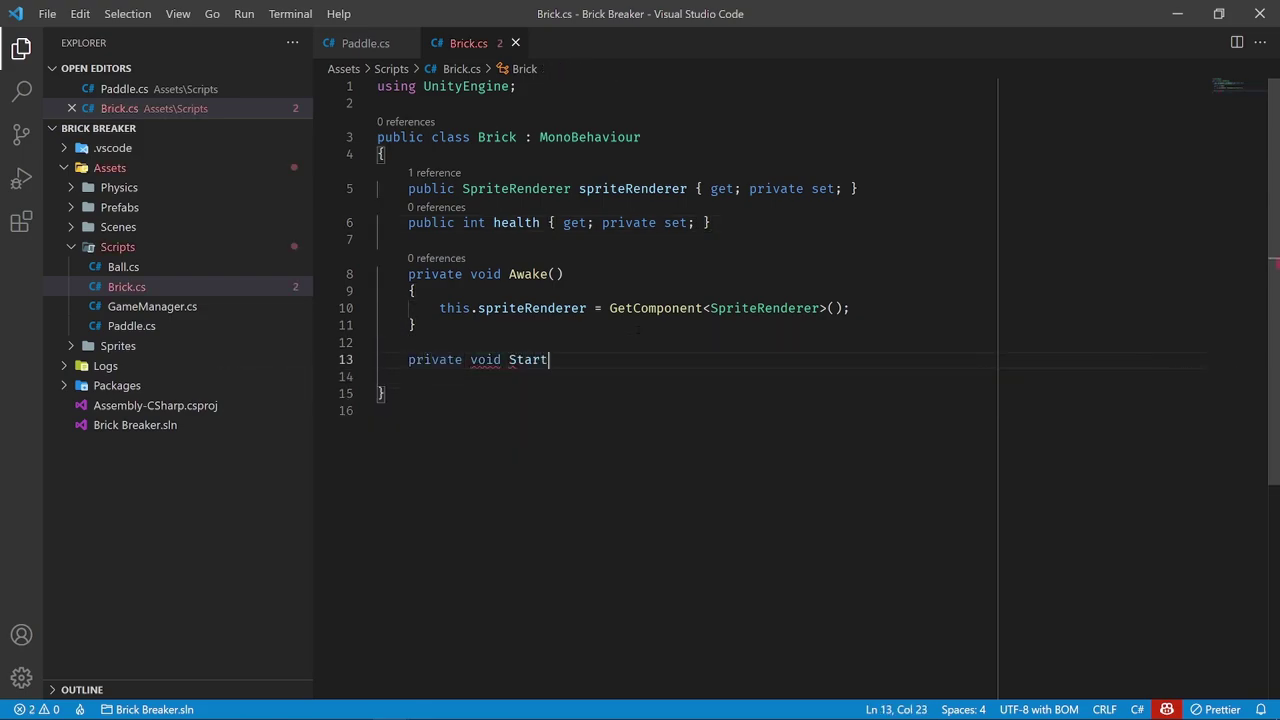
key(Return)
key(shift+F10)
key(Escape)
text({)
key(Return)
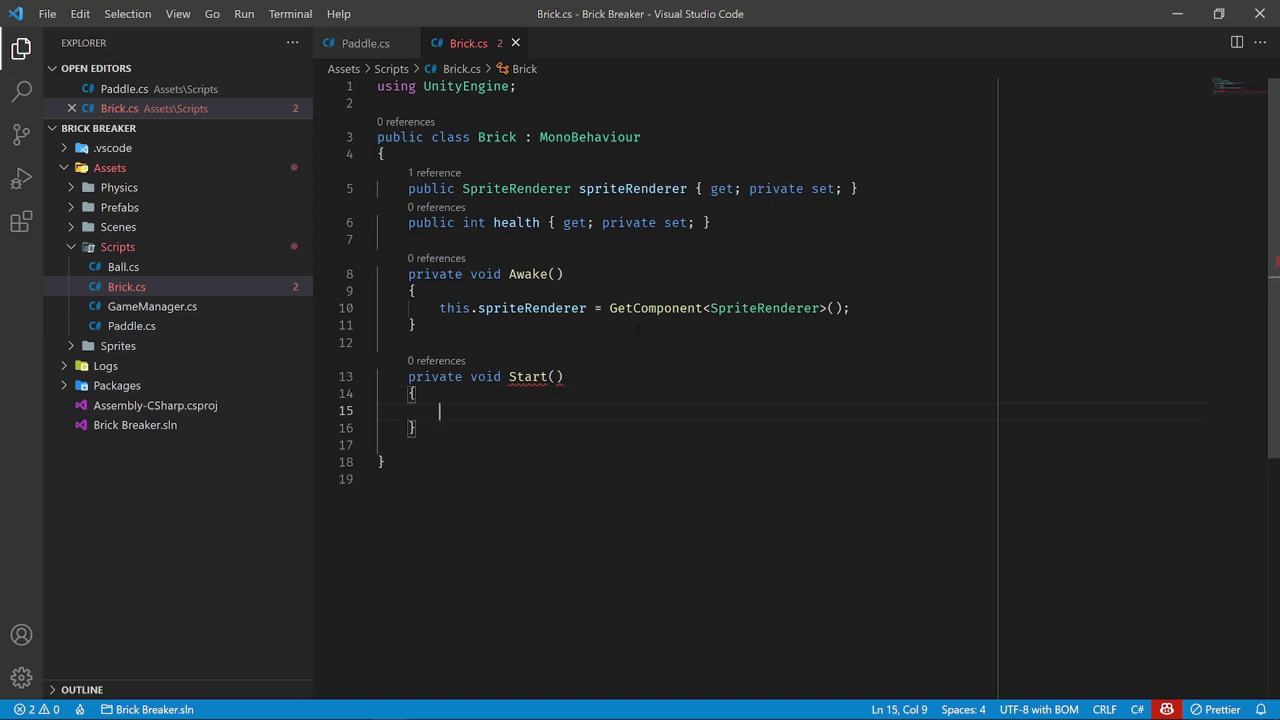
click(506, 566)
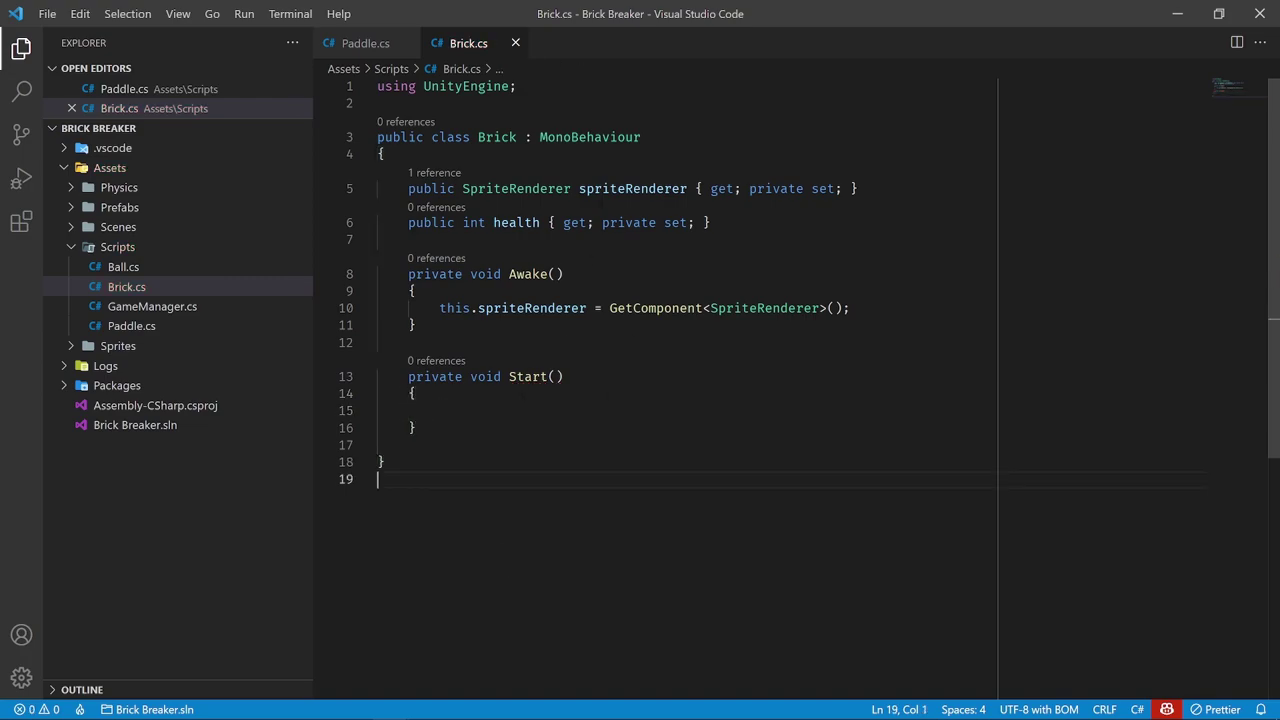
drag(712, 222, 408, 188)
key(ctrl+End)
click(858, 188)
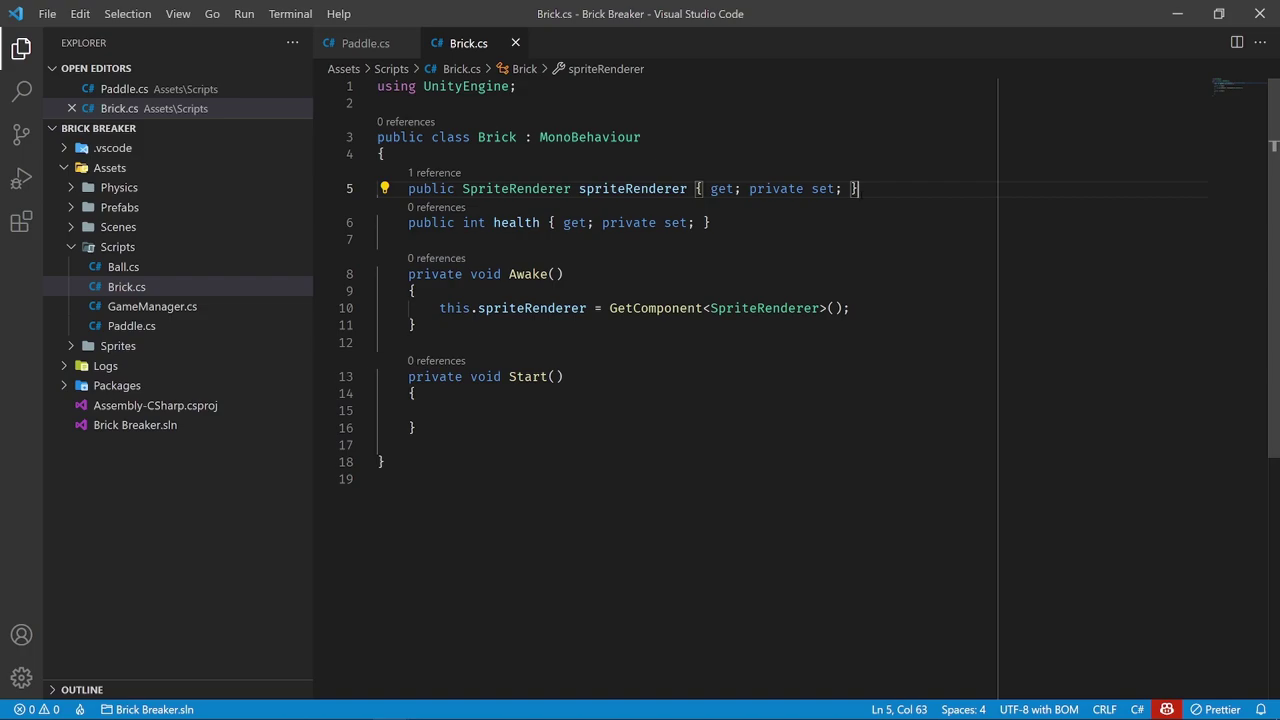
key(Return)
text(p)
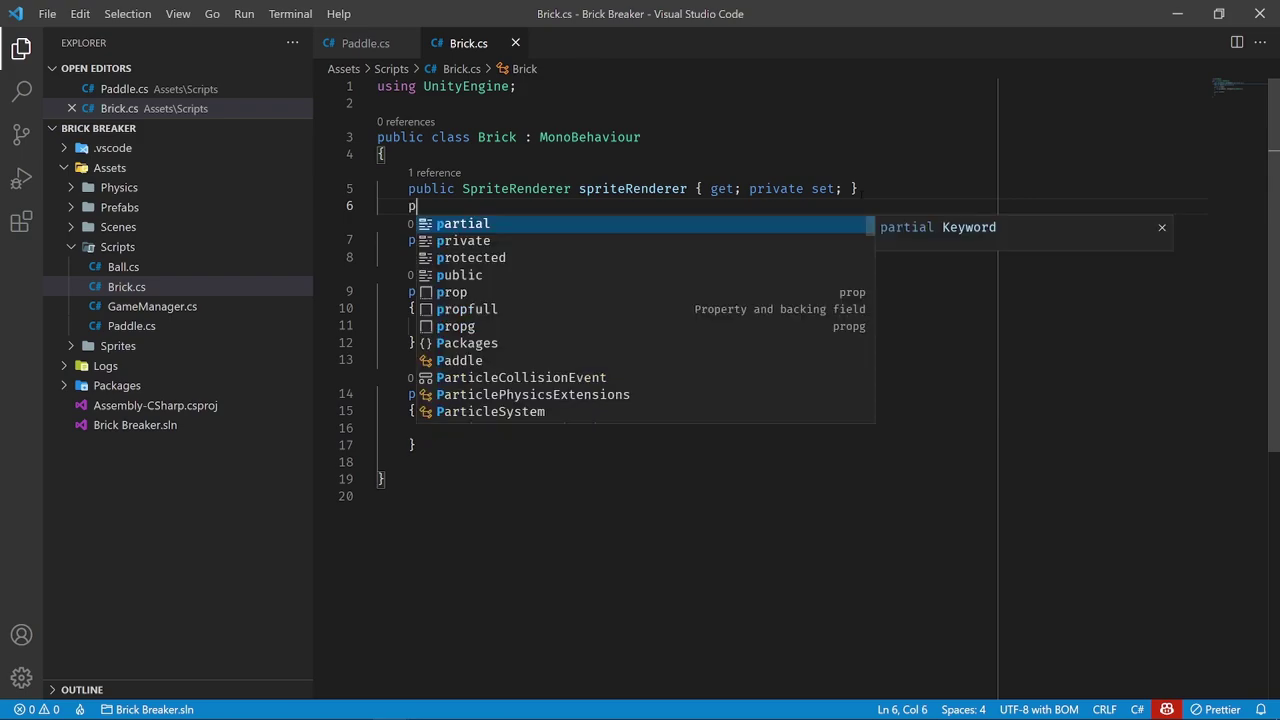
text(ublic Sp)
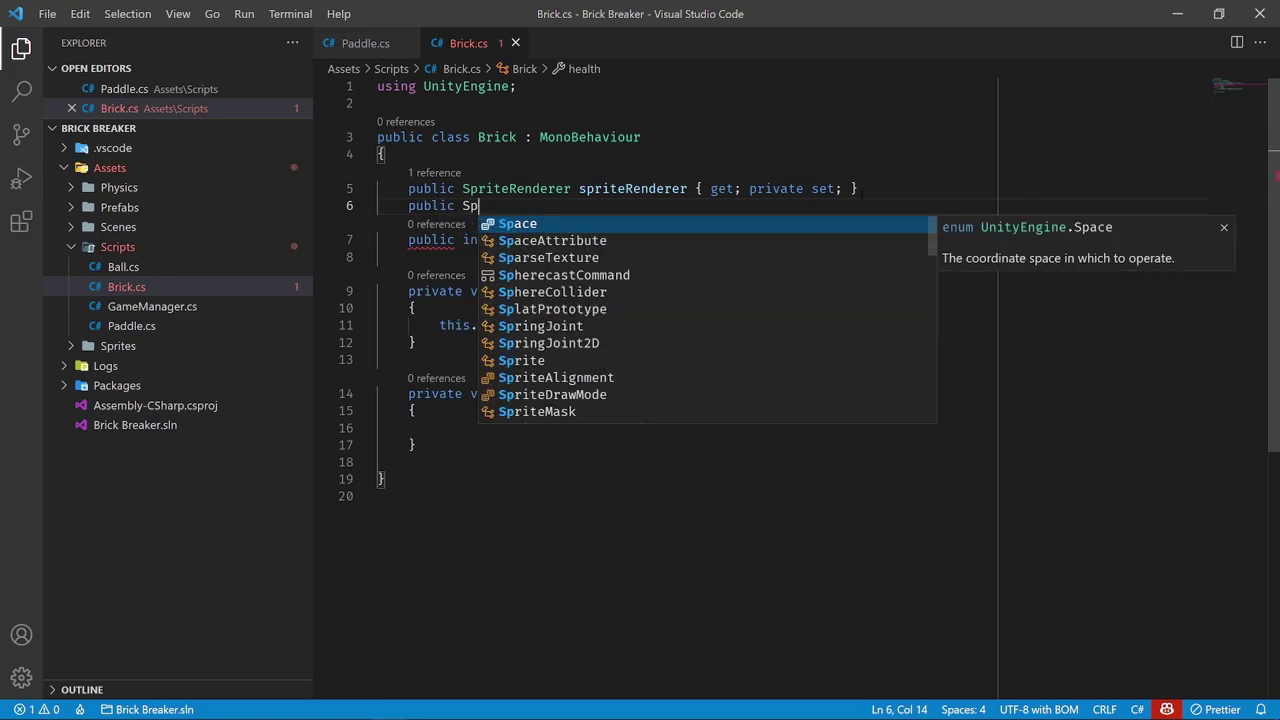
text(rite[] s)
key(Tab)
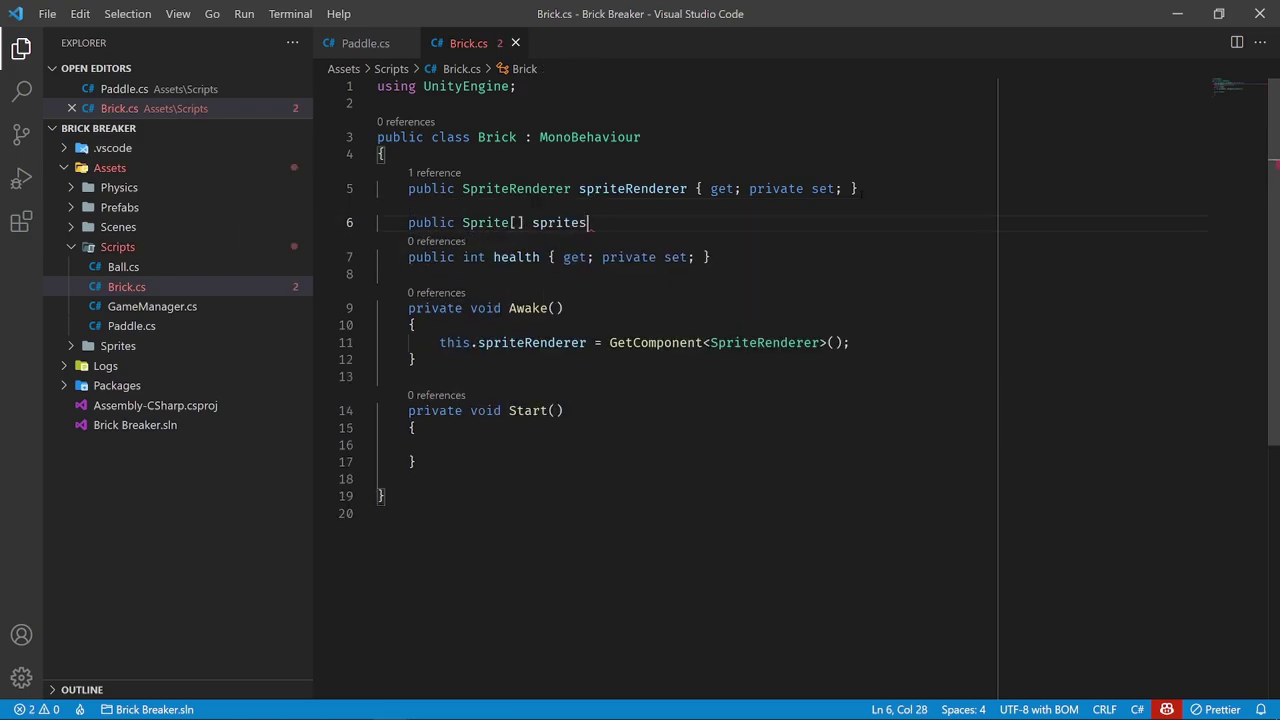
key(BackSpace)
key(BackSpace)
key(BackSpace)
key(BackSpace)
key(BackSpace)
key(BackSpace)
text(tates = )
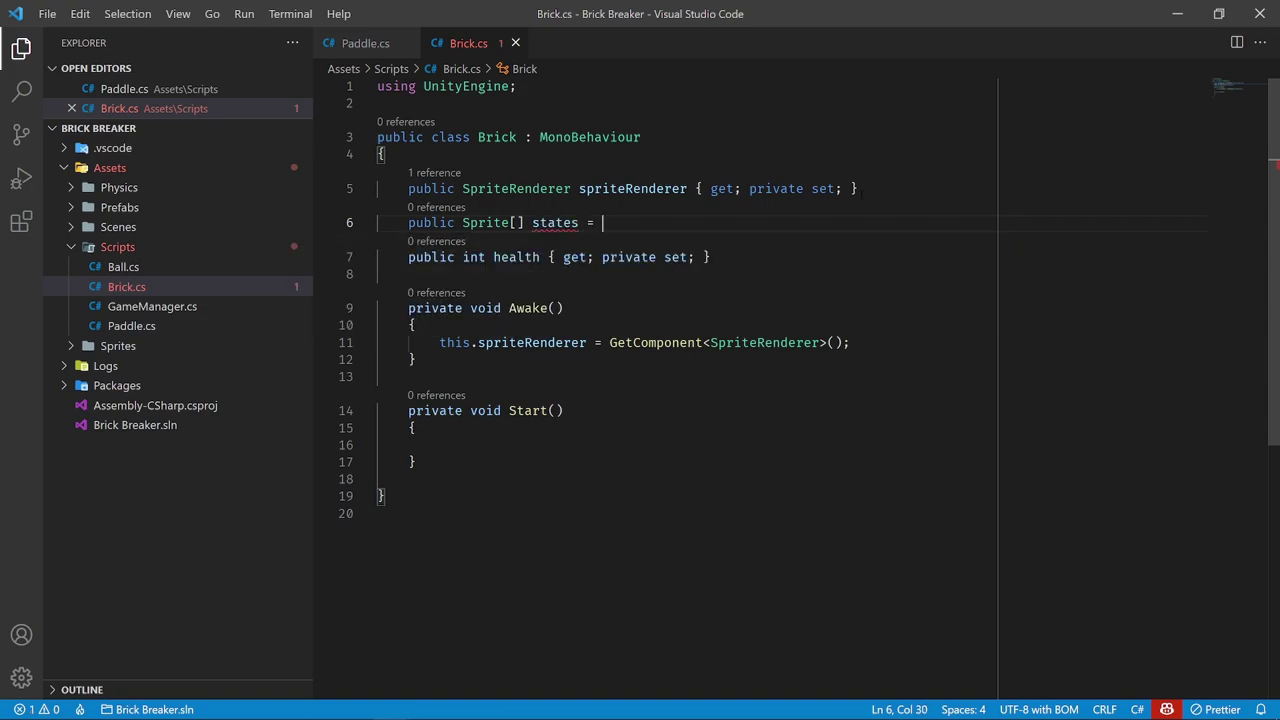
text(new)
key(BackSpace)
key(BackSpace)
key(BackSpace)
key(BackSpace)
key(BackSpace)
key(BackSpace)
key(BackSpace)
text(;)
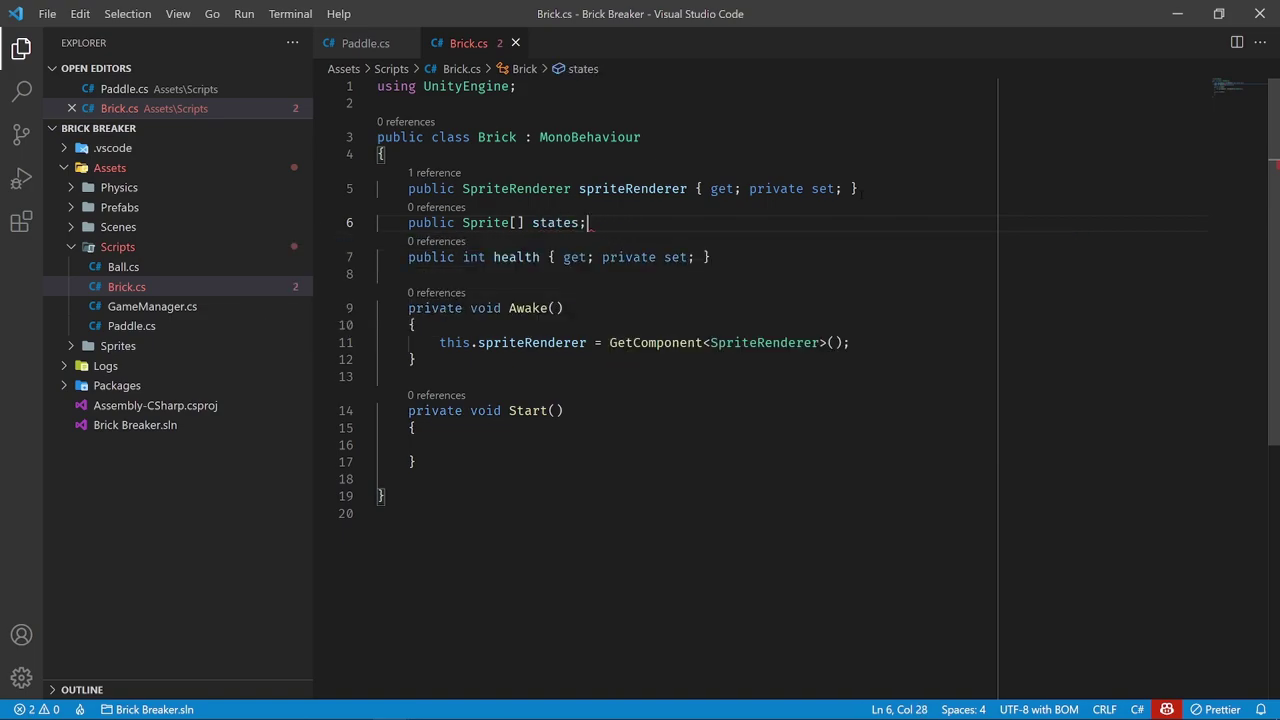
double_click(555, 222)
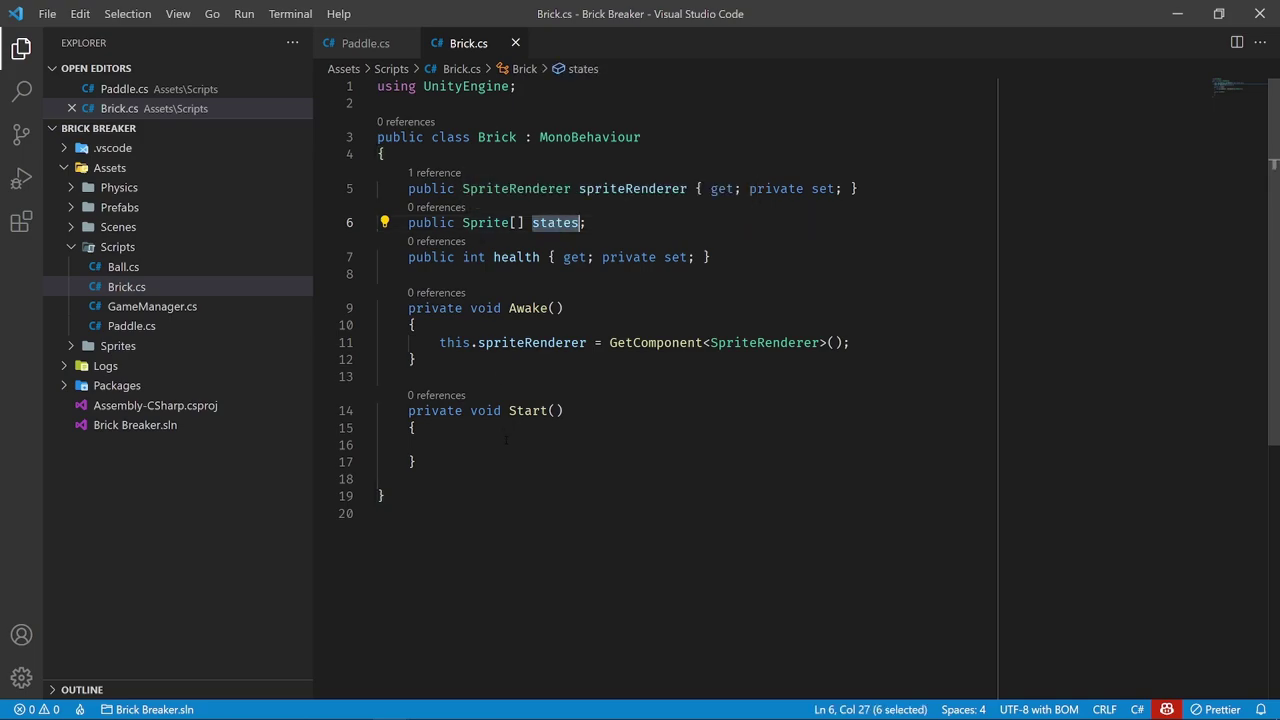
double_click(516, 257)
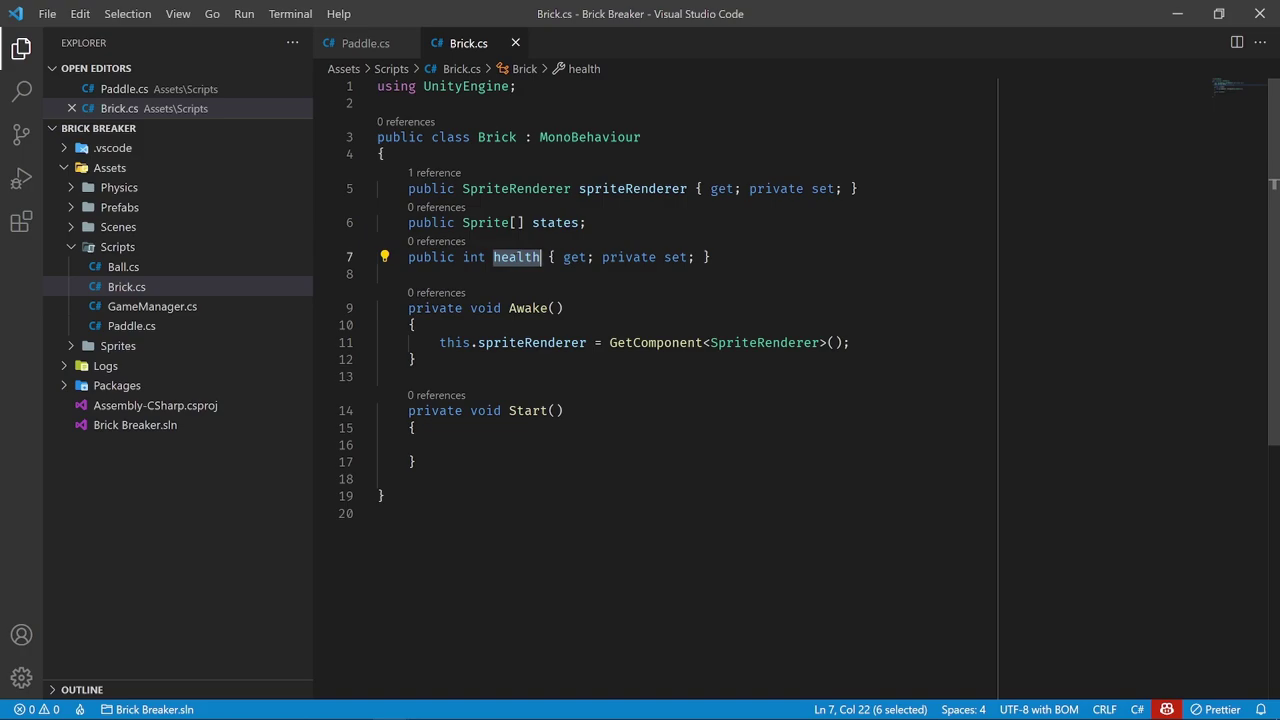
drag(586, 222, 462, 222)
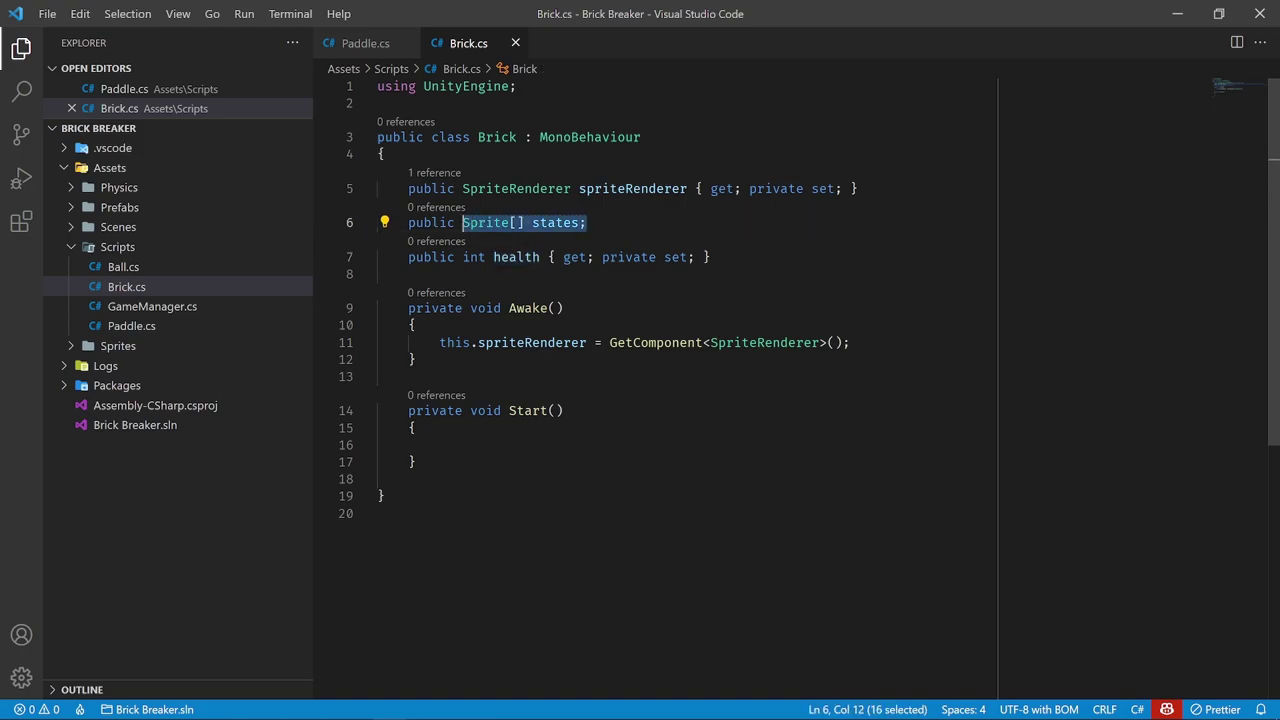
double_click(485, 222)
double_click(516, 188)
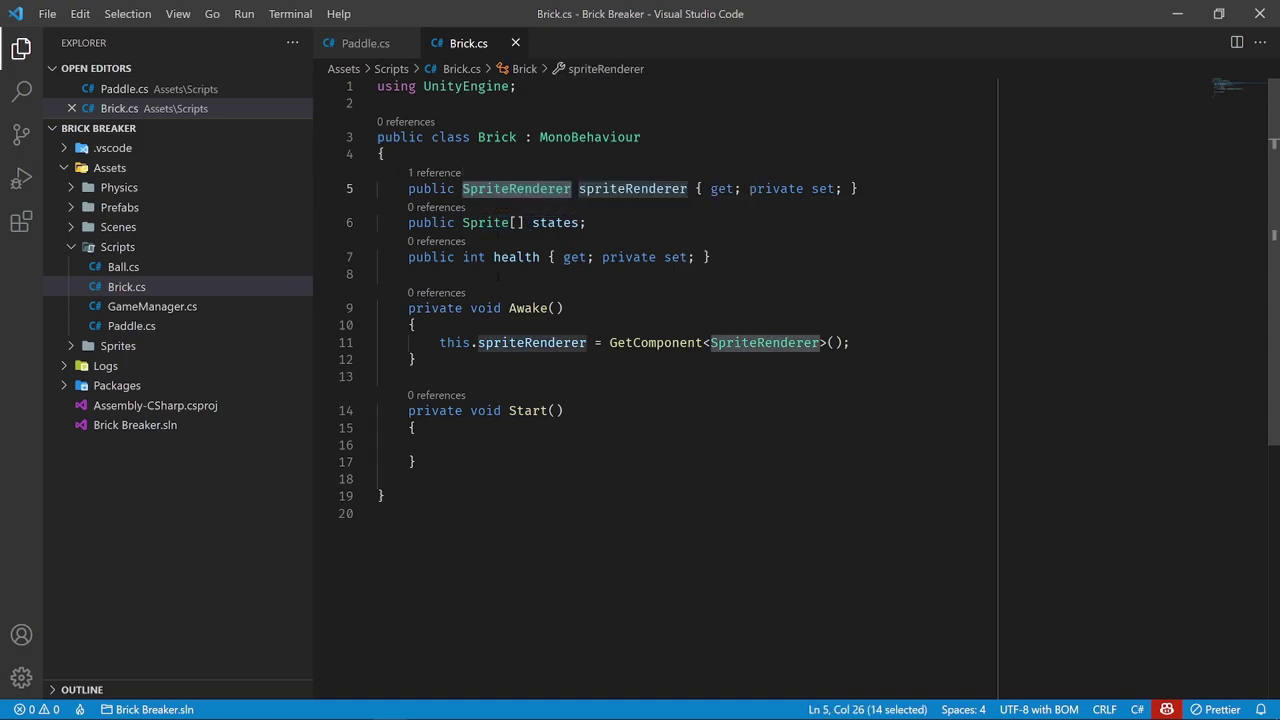
scroll(557, 395, down, 1)
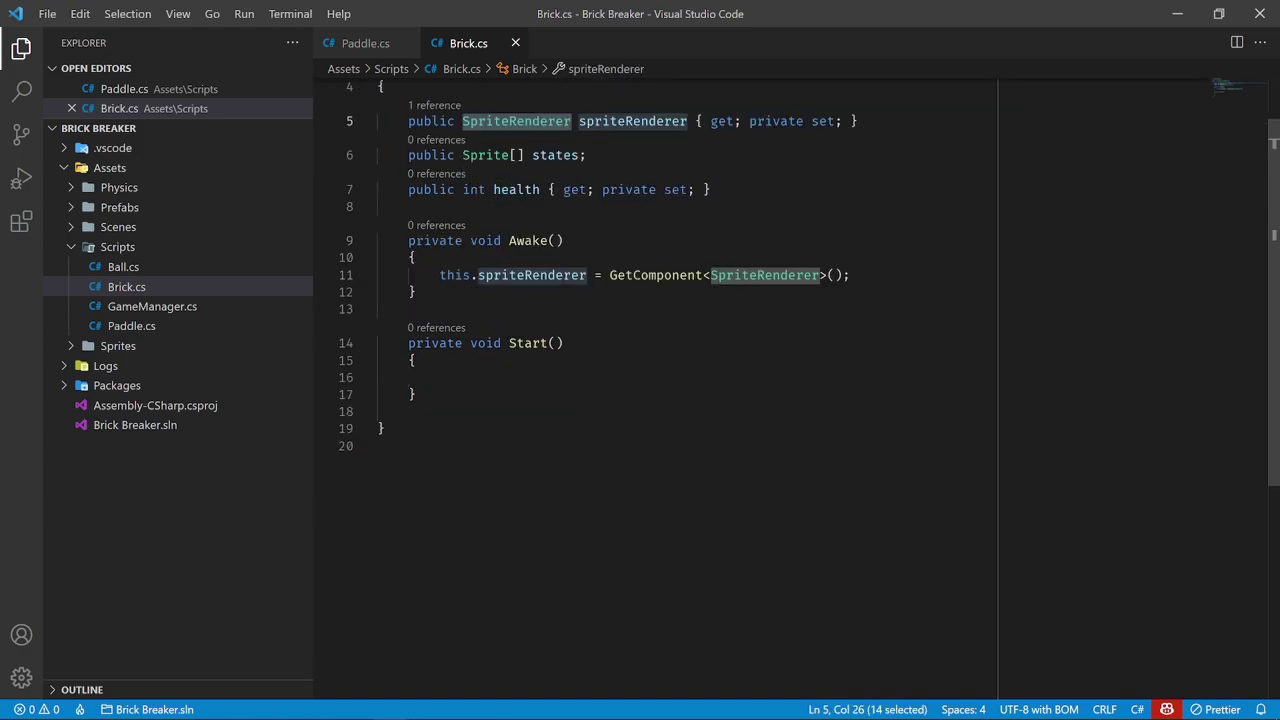
click(728, 189)
scroll(700, 280, up, 1)
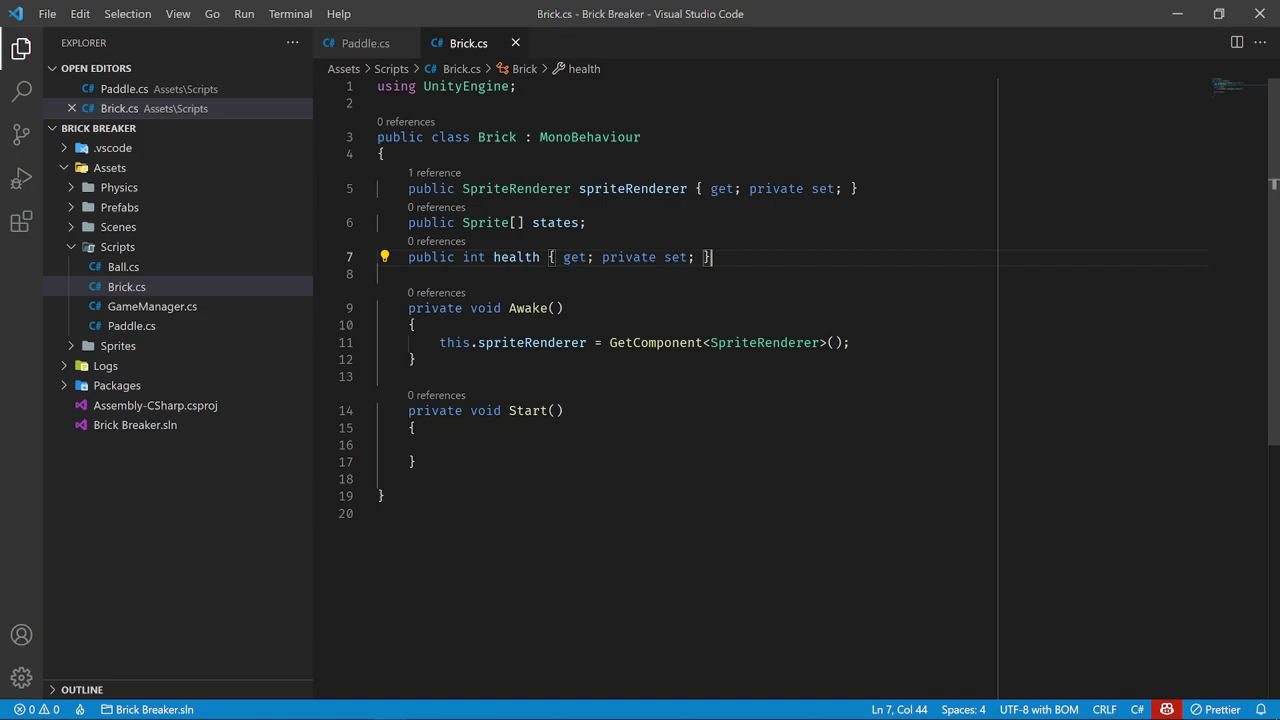
Declare a 'public bool unbreakable;' field below the health property
key(Return)
text(public )
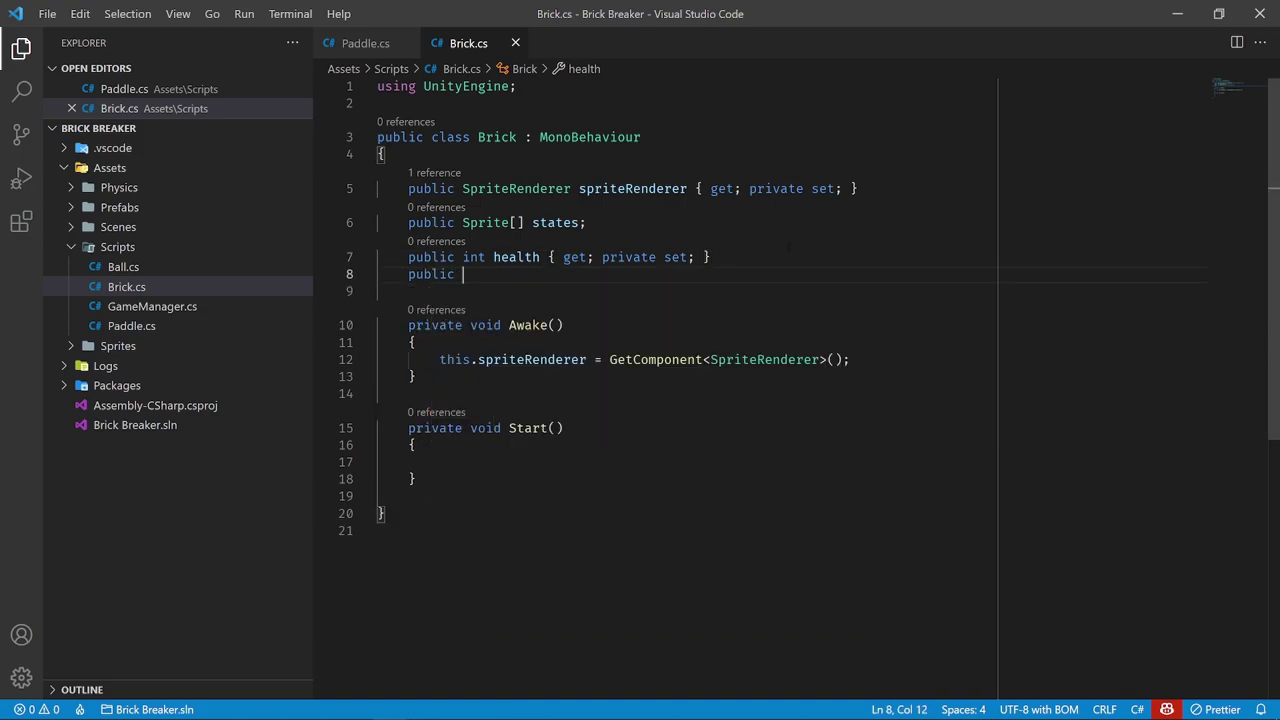
text(bool unbreaka)
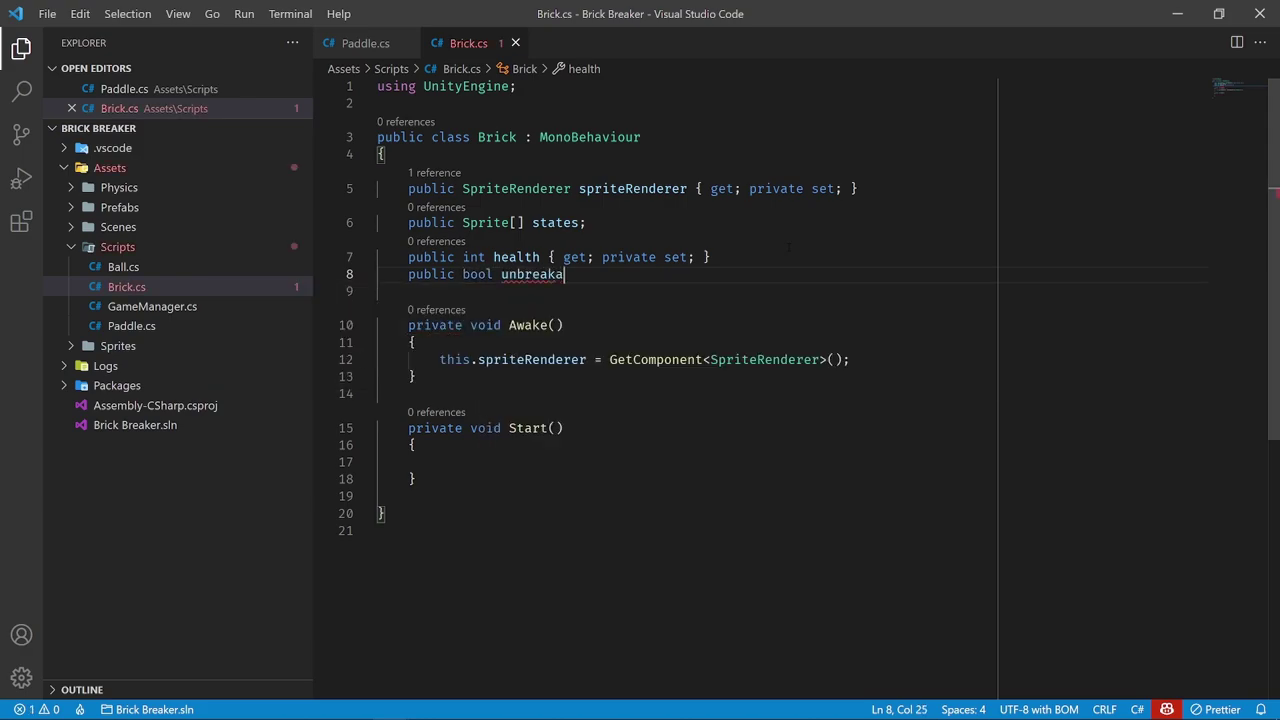
text(ble;)
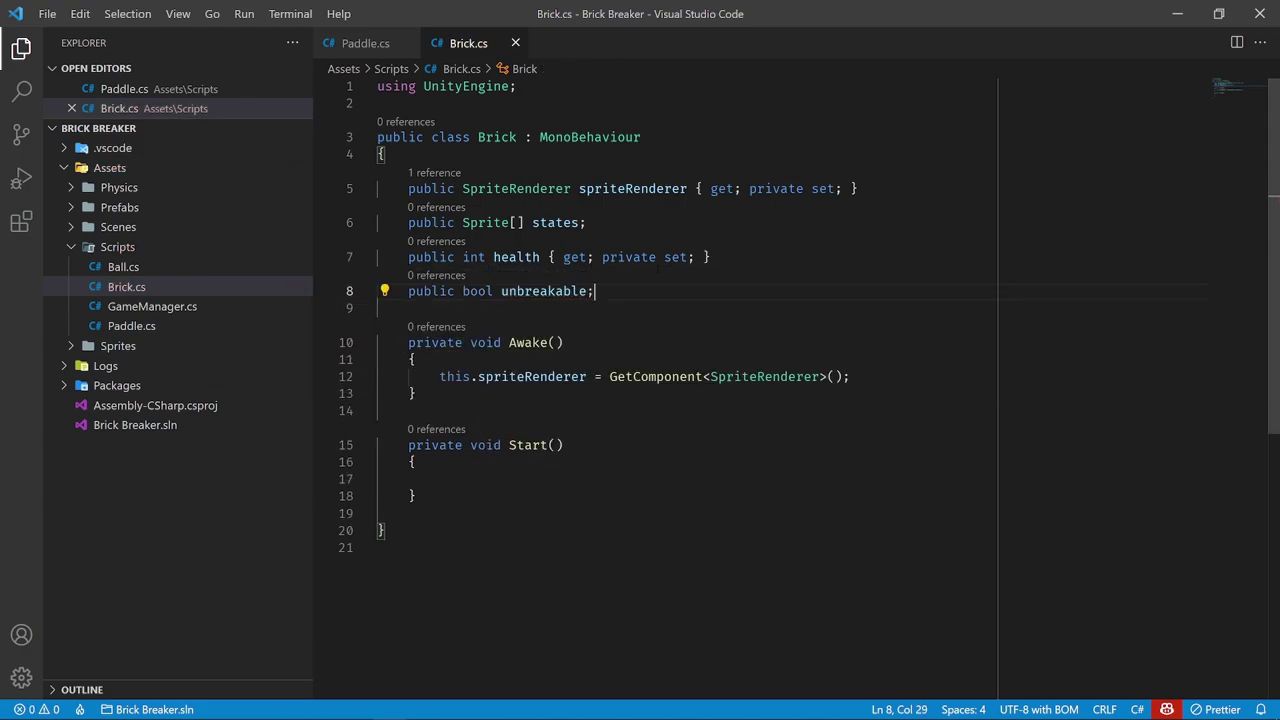
double_click(543, 291)
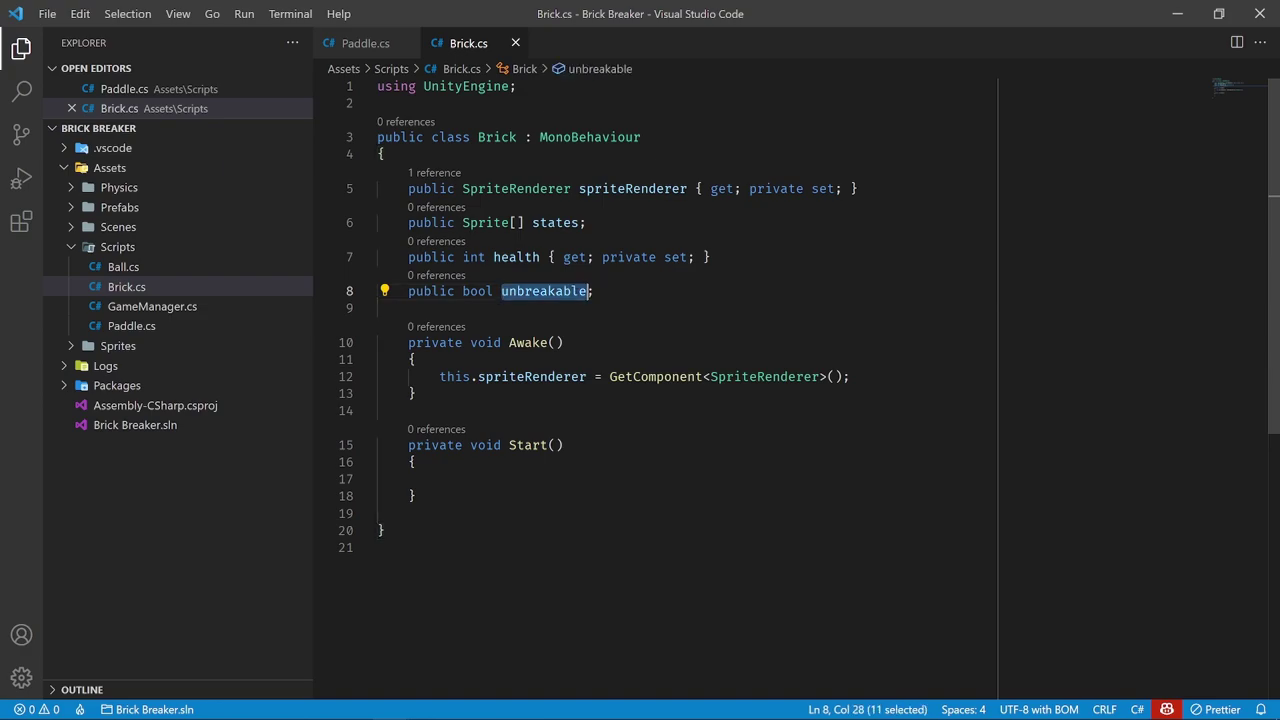
click(596, 291)
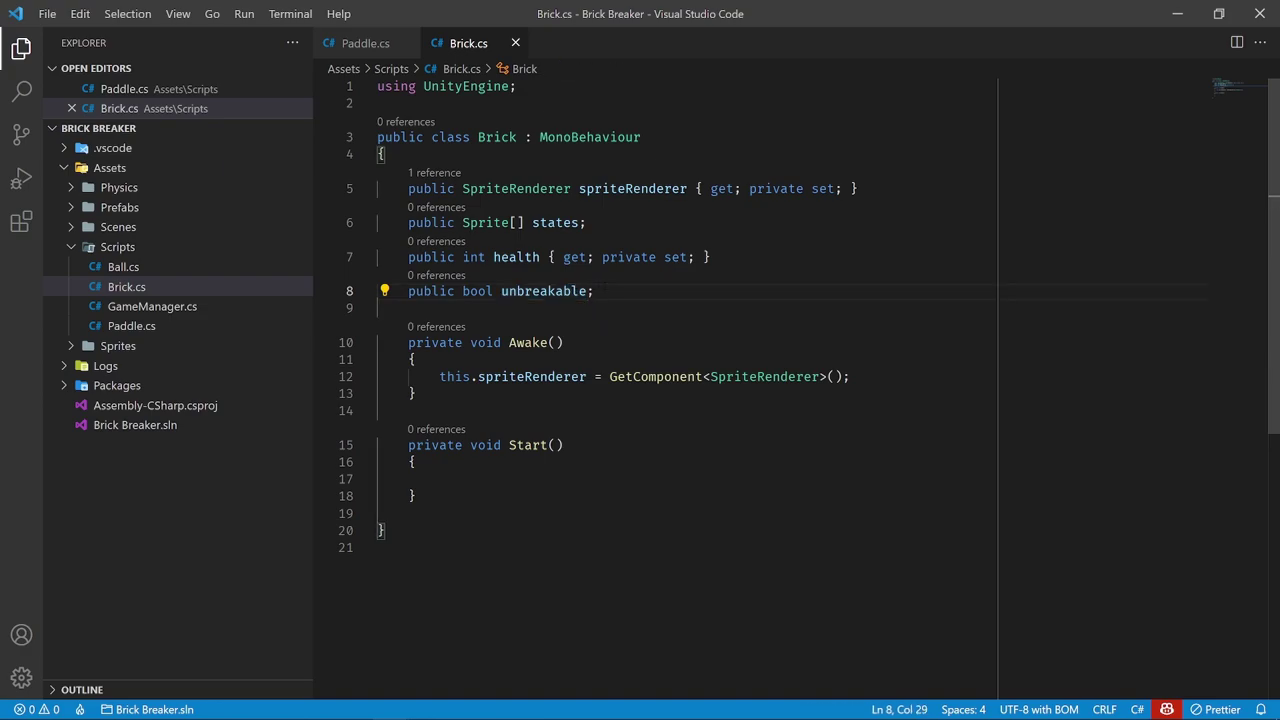
In Start, add an if (!this.unbreakable) block setting this.health = this.states.Length
scroll(700, 350, down, 3)
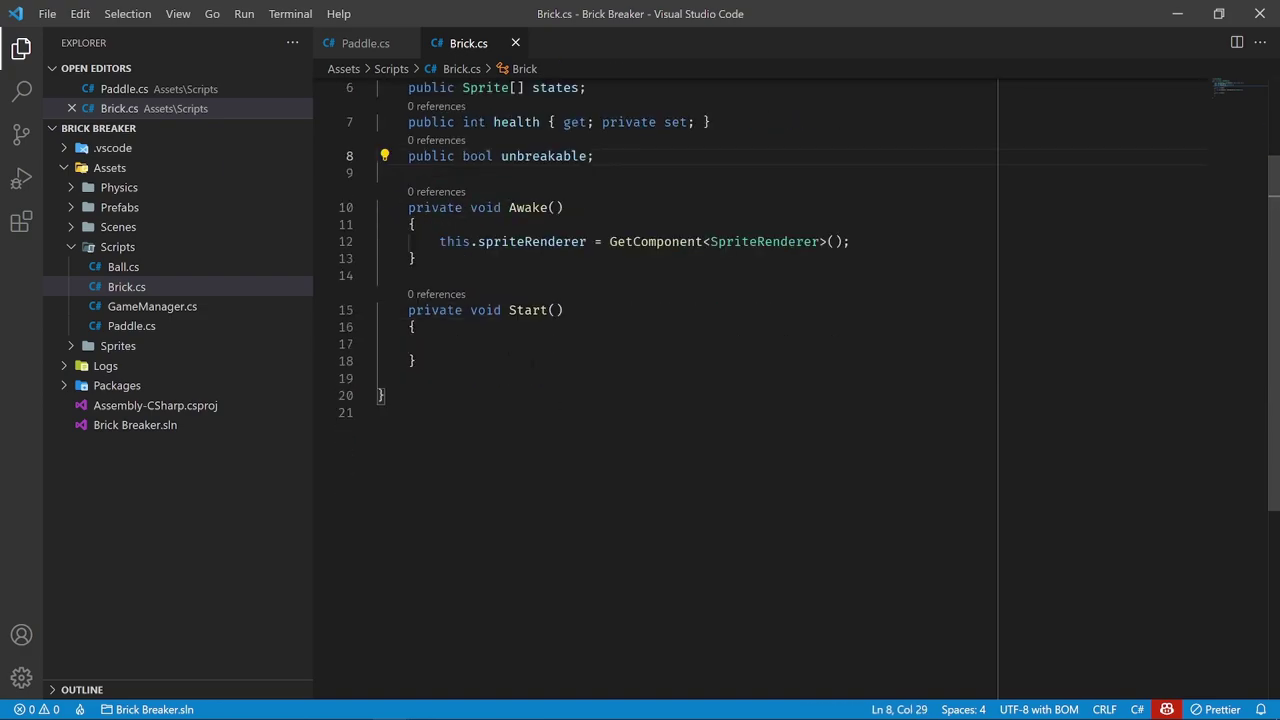
click(440, 344)
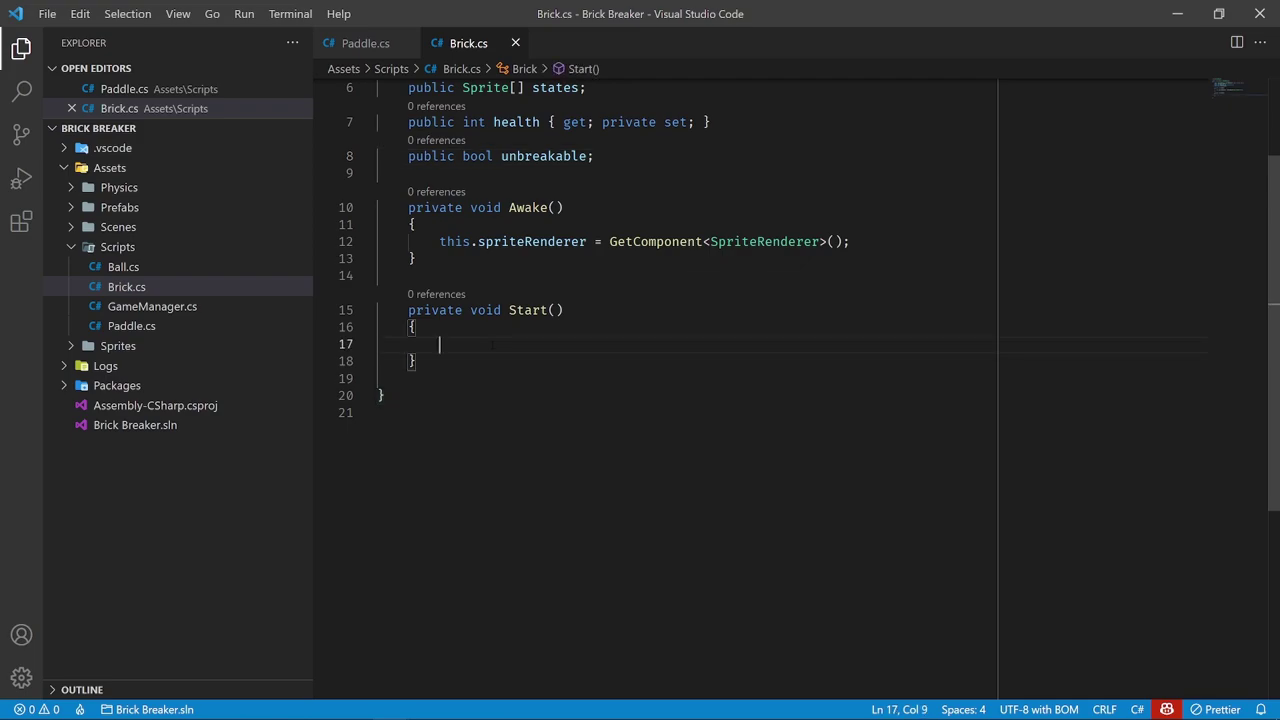
text(if (!t)
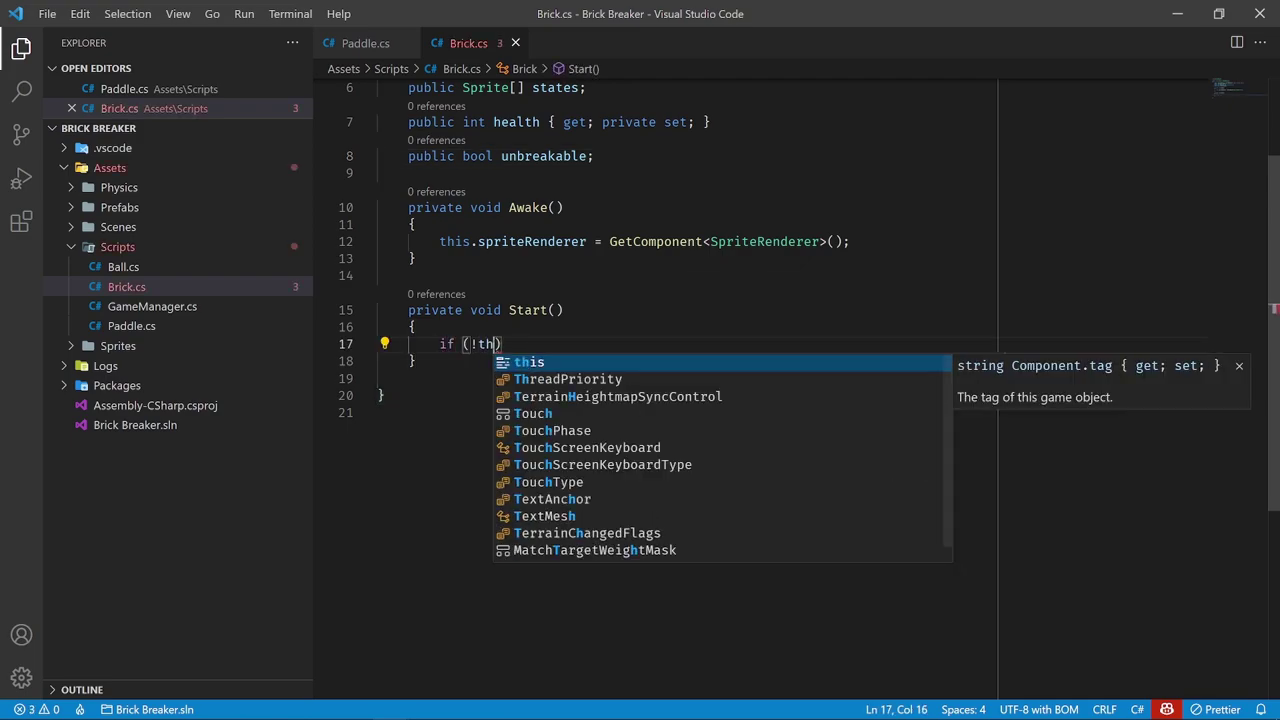
text(his.u)
key(Tab)
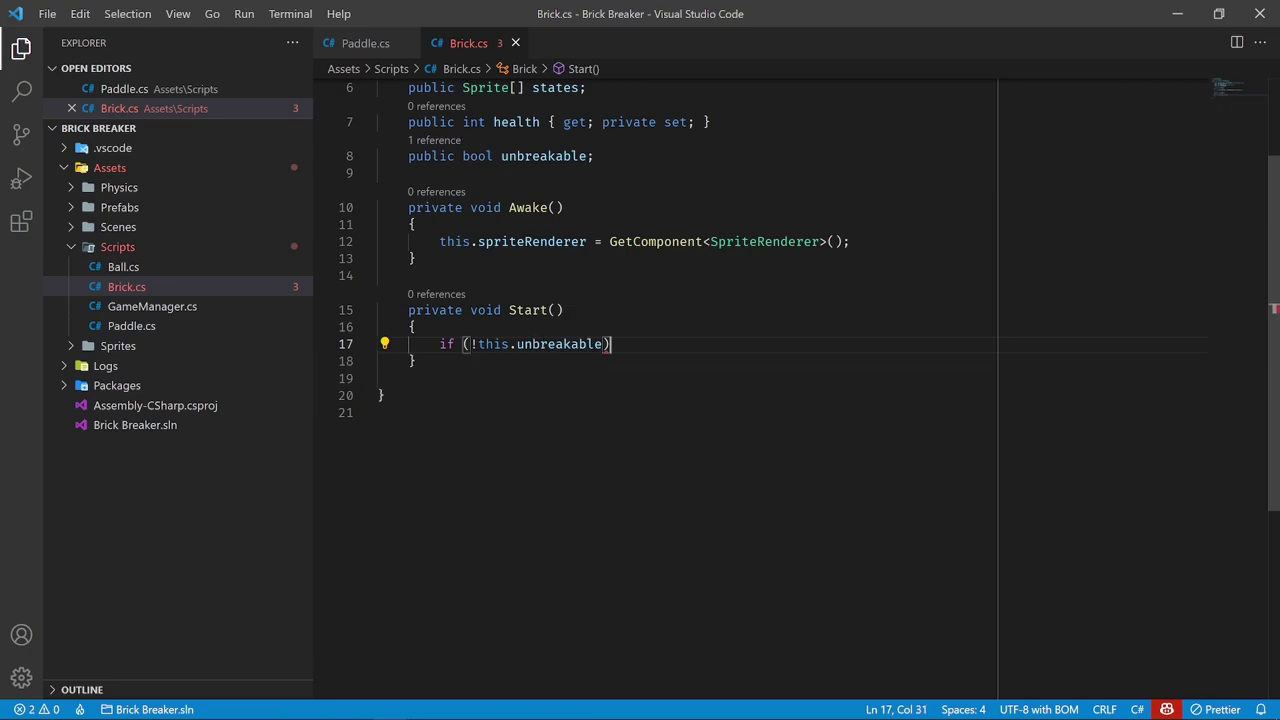
key(Return)
text({)
key(Return)
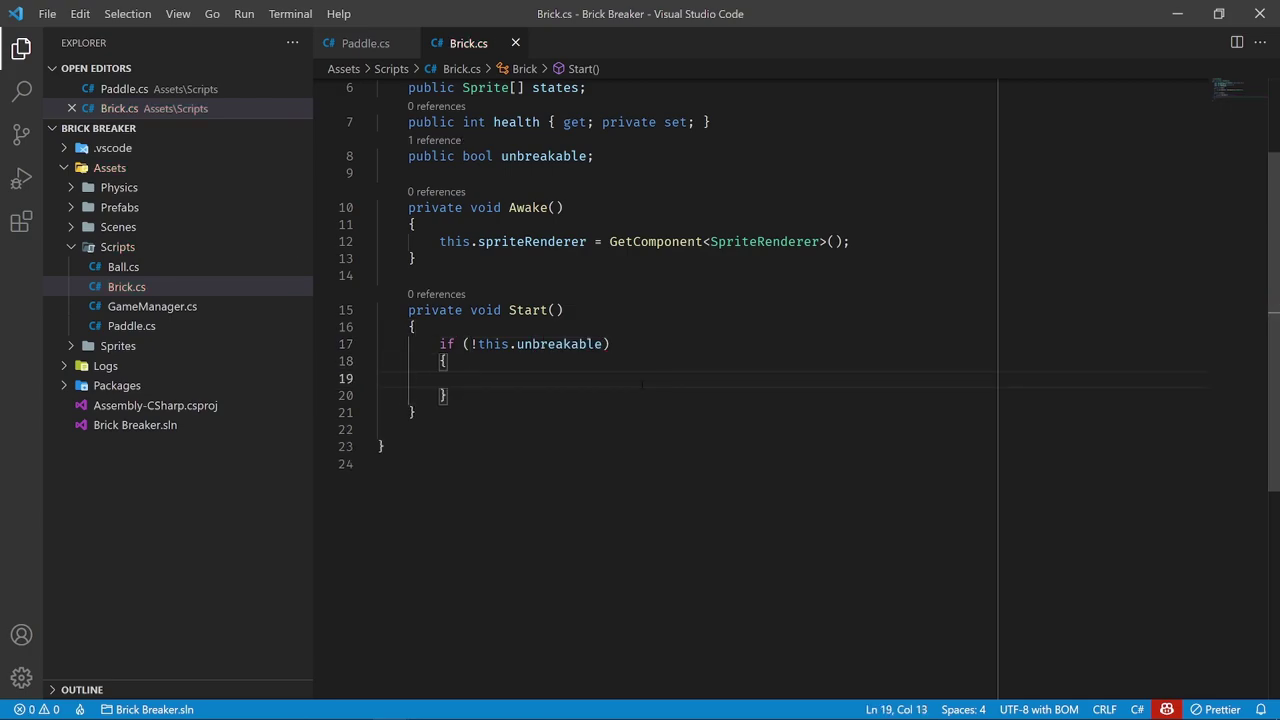
scroll(643, 383, up, 1)
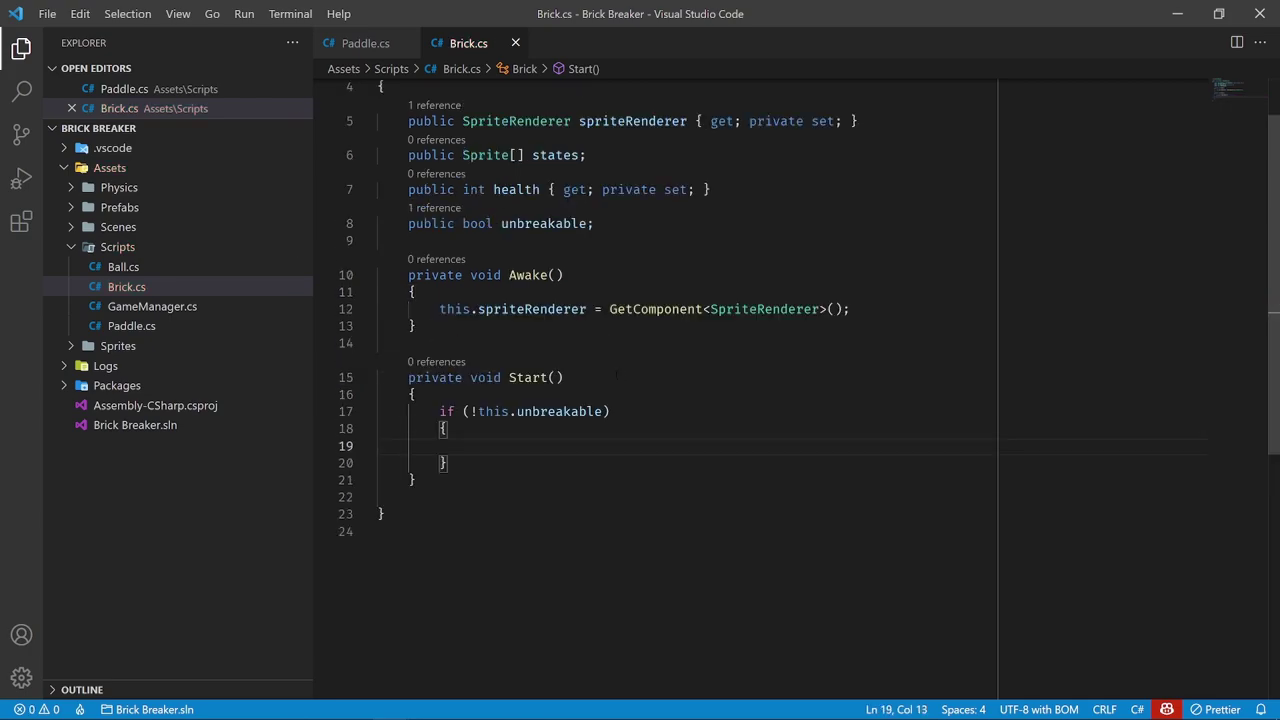
drag(408, 189, 712, 189)
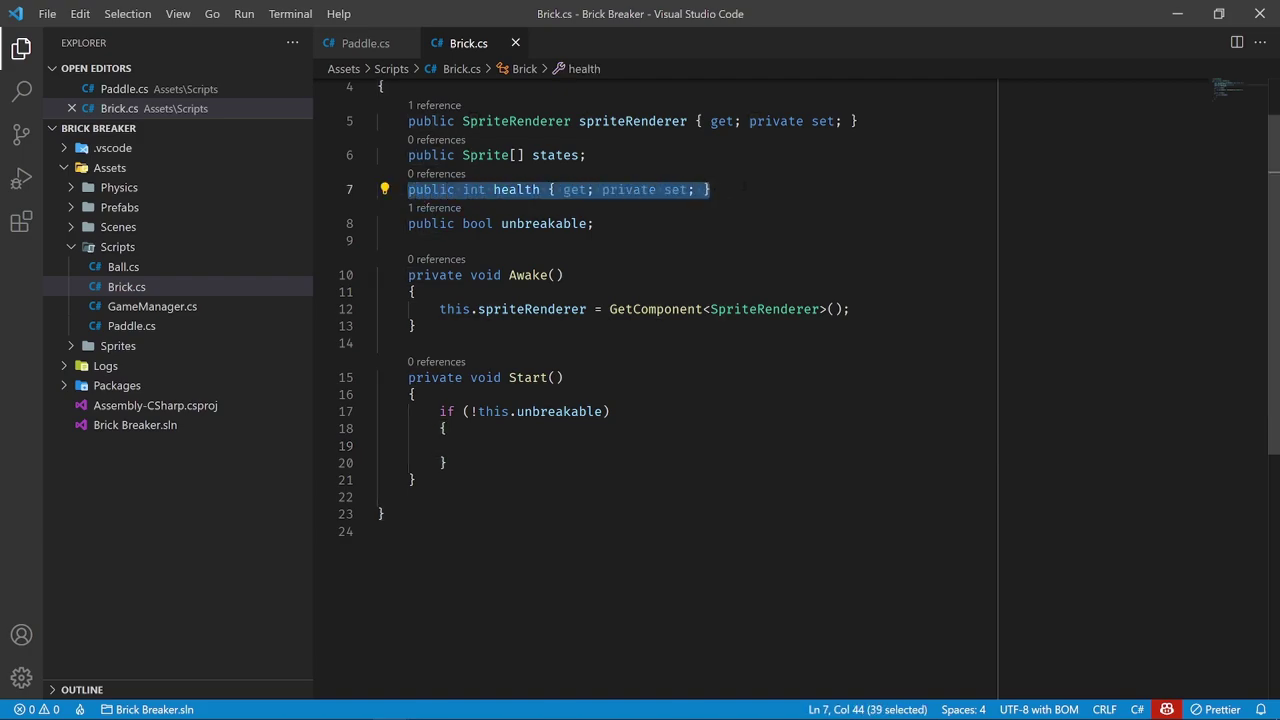
scroll(745, 185, up, 1)
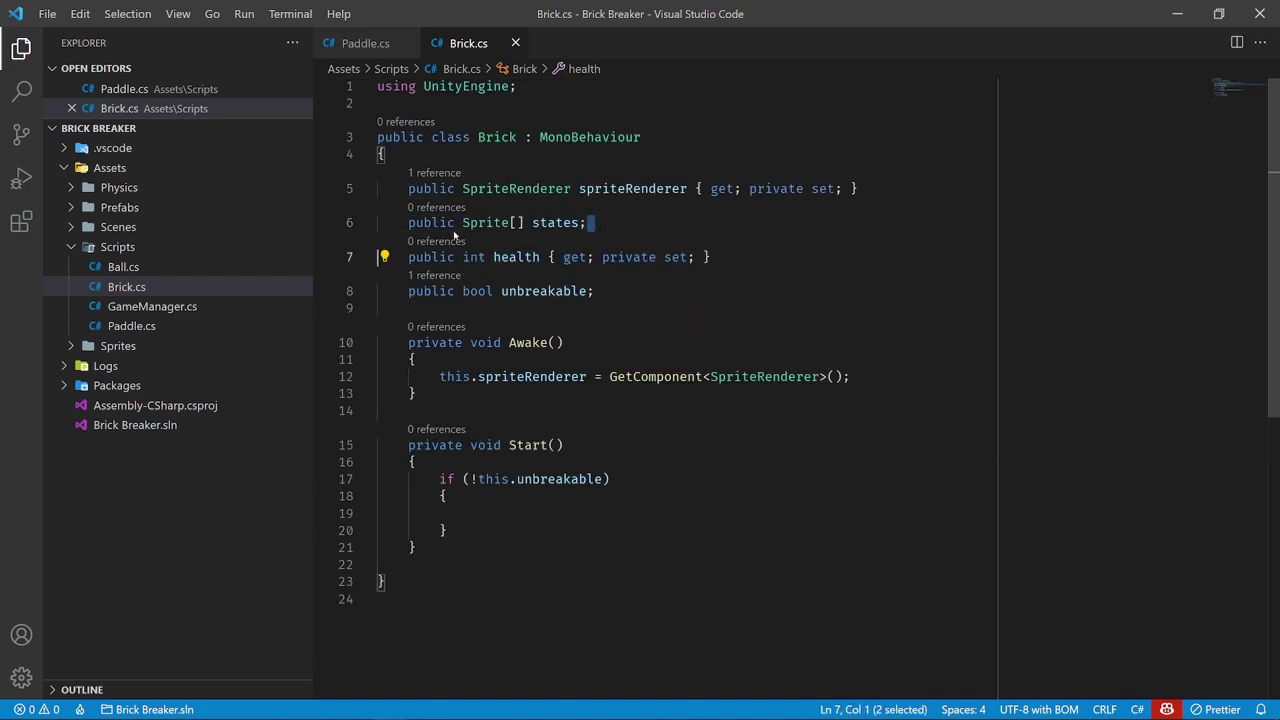
drag(586, 222, 408, 222)
click(470, 513)
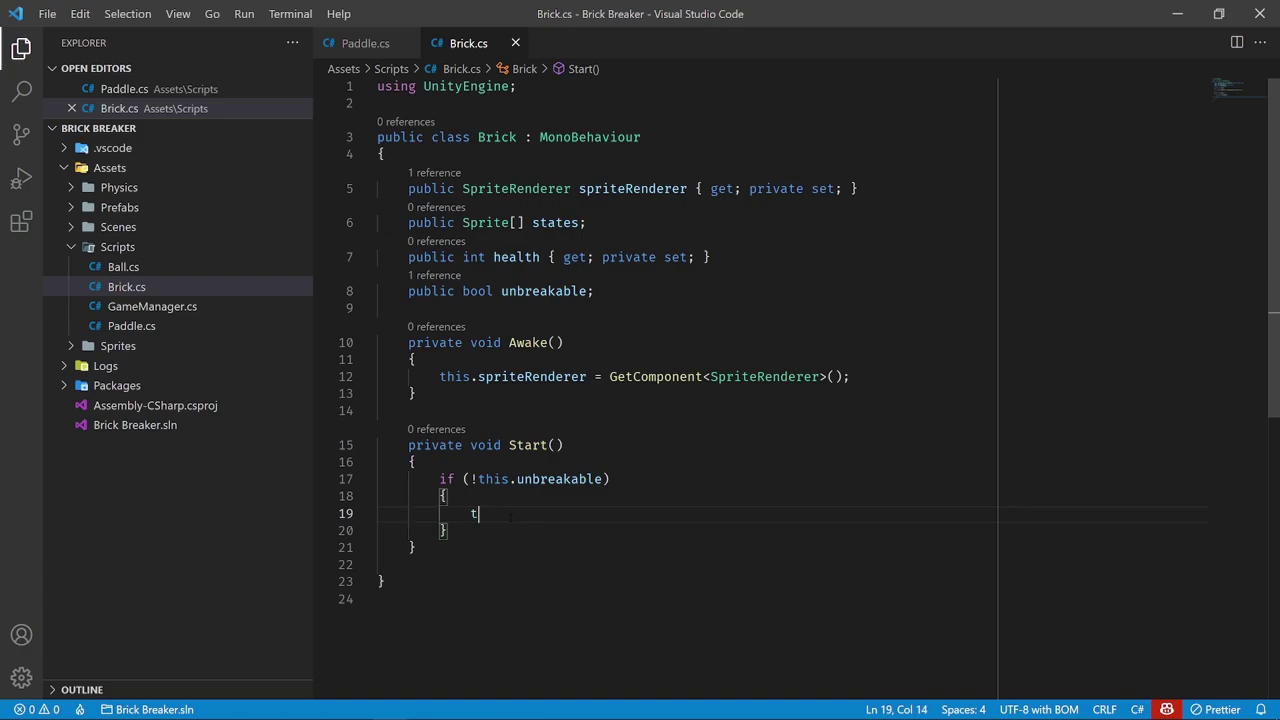
text(this.health = th)
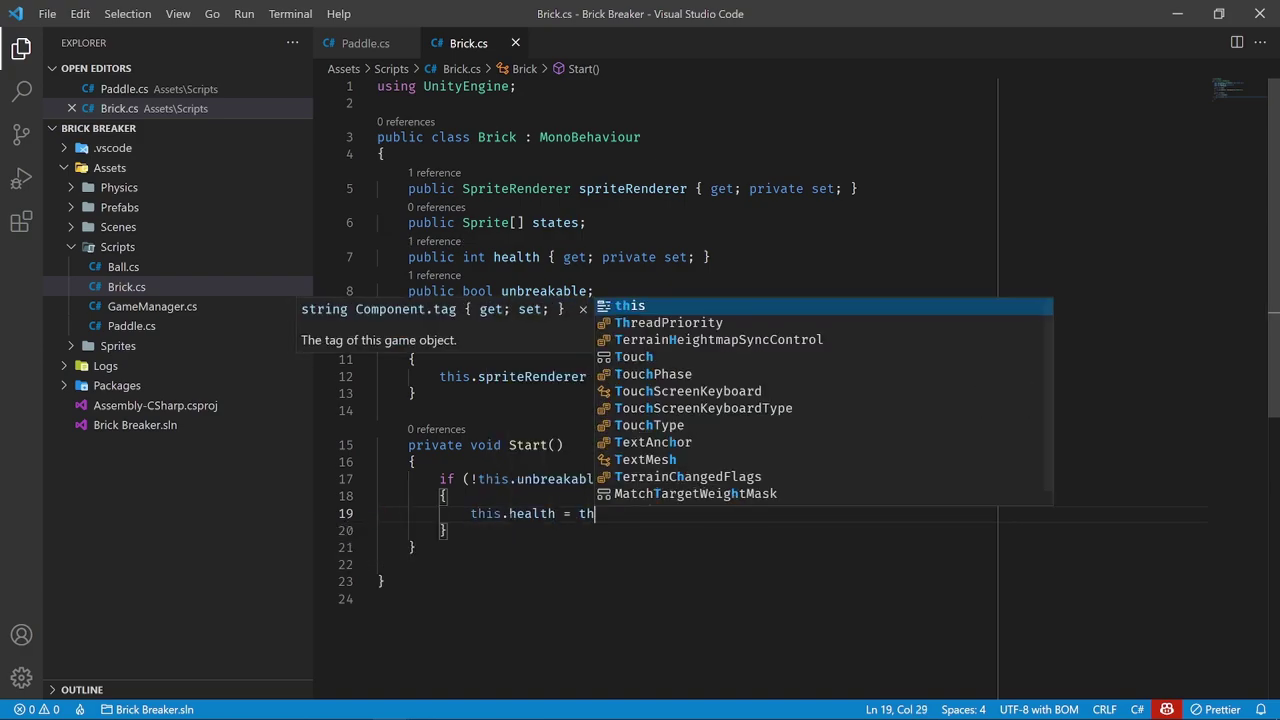
text(is.states.Length;)
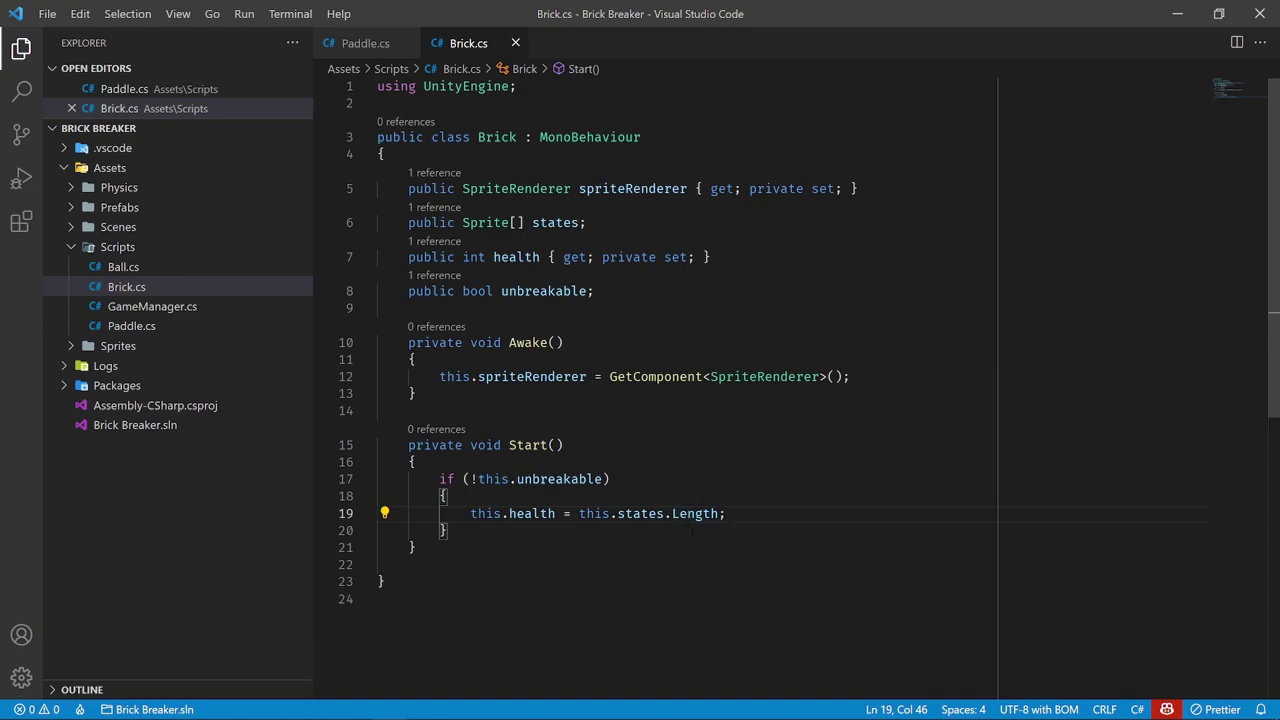
Set this.spriteRenderer.sprite = this.states[this.health - 1] inside the if block
key(Return)
text(this.s)
key(Tab)
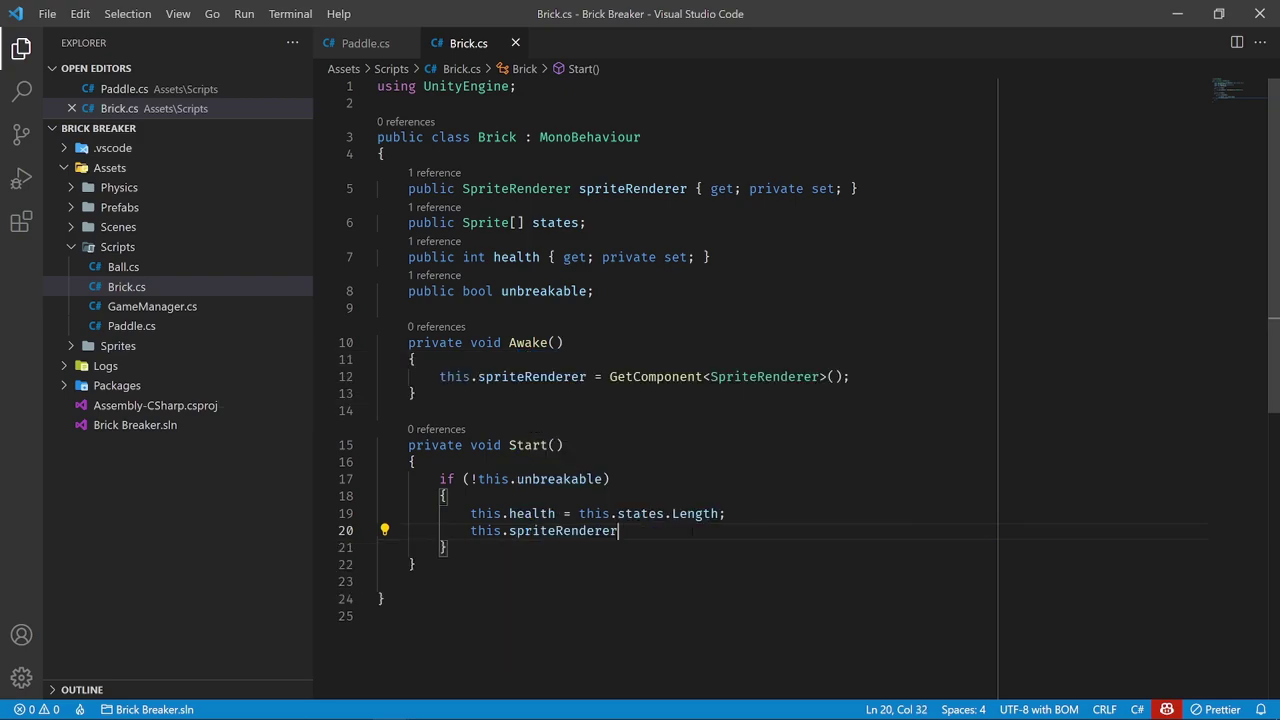
text(.sprite =)
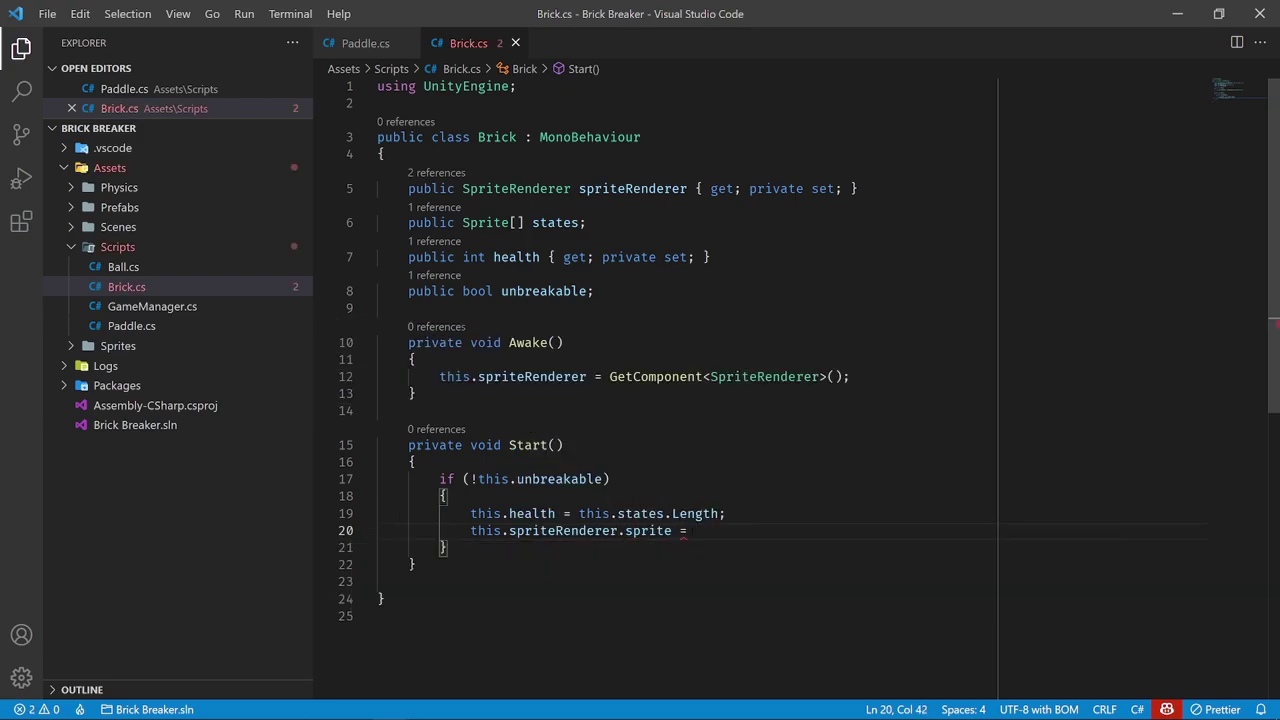
drag(586, 222, 408, 222)
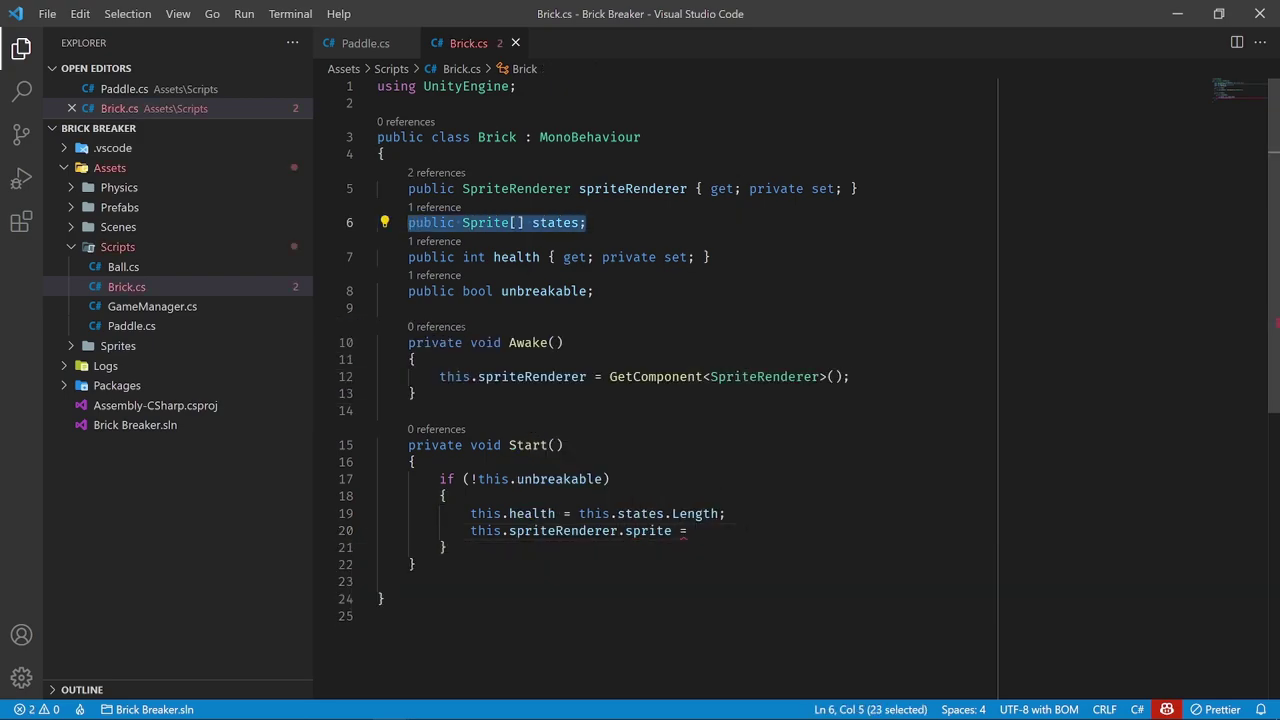
click(449, 547)
drag(478, 257, 624, 257)
click(688, 530)
text(this)
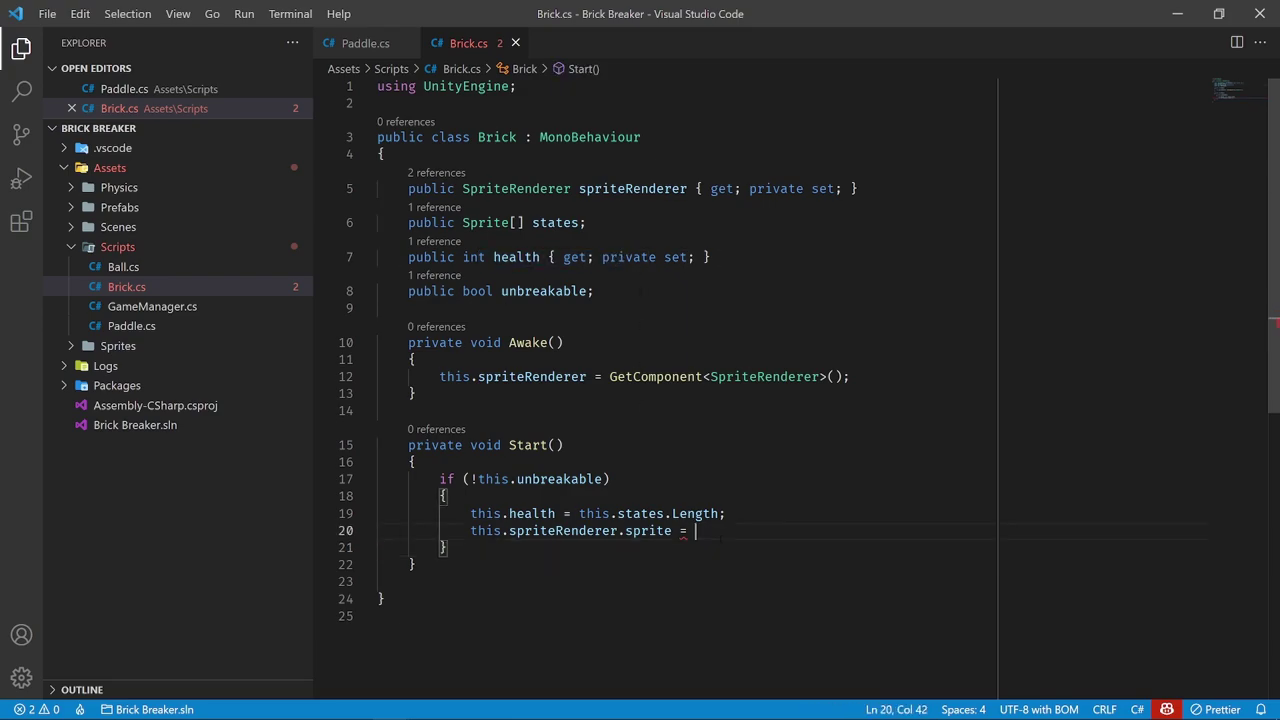
text(.spr)
key(BackSpace)
key(BackSpace)
key(BackSpace)
key(BackSpace)
text(.sta)
key(Tab)
text([)
key(Right)
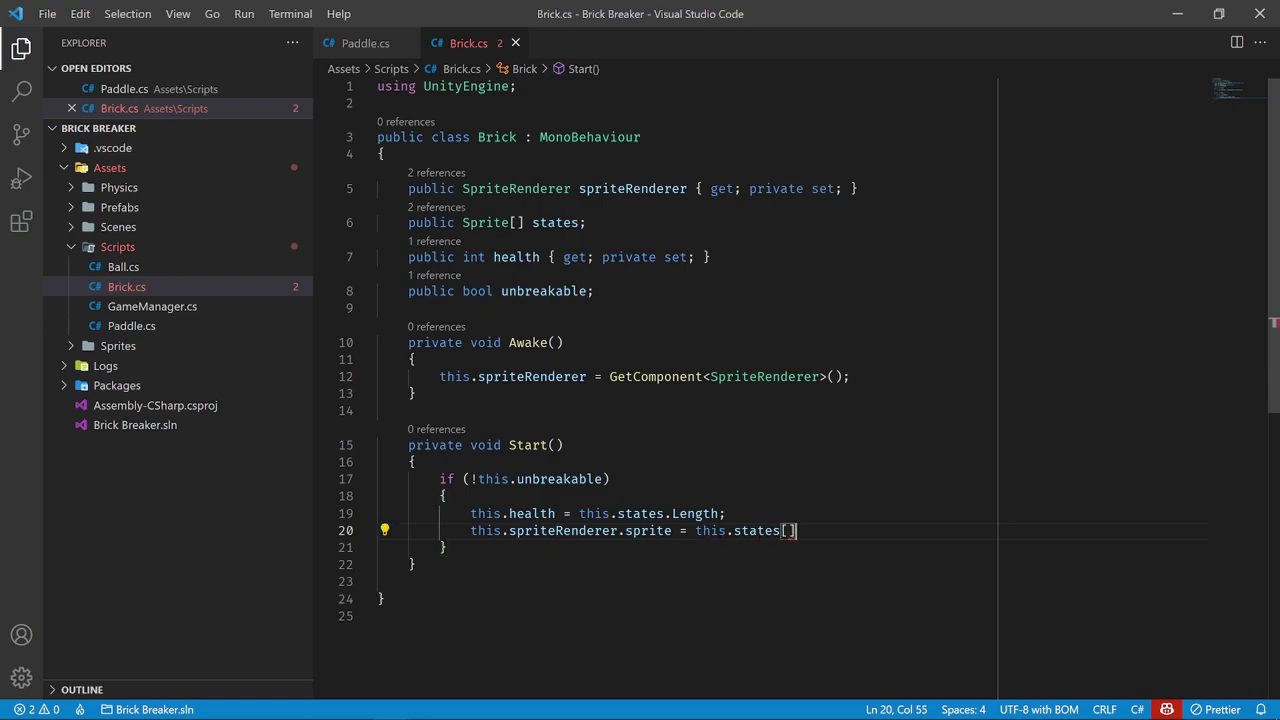
key(Left)
key(shift+Right)
key(Right)
text(this.health)
text(- 1];)
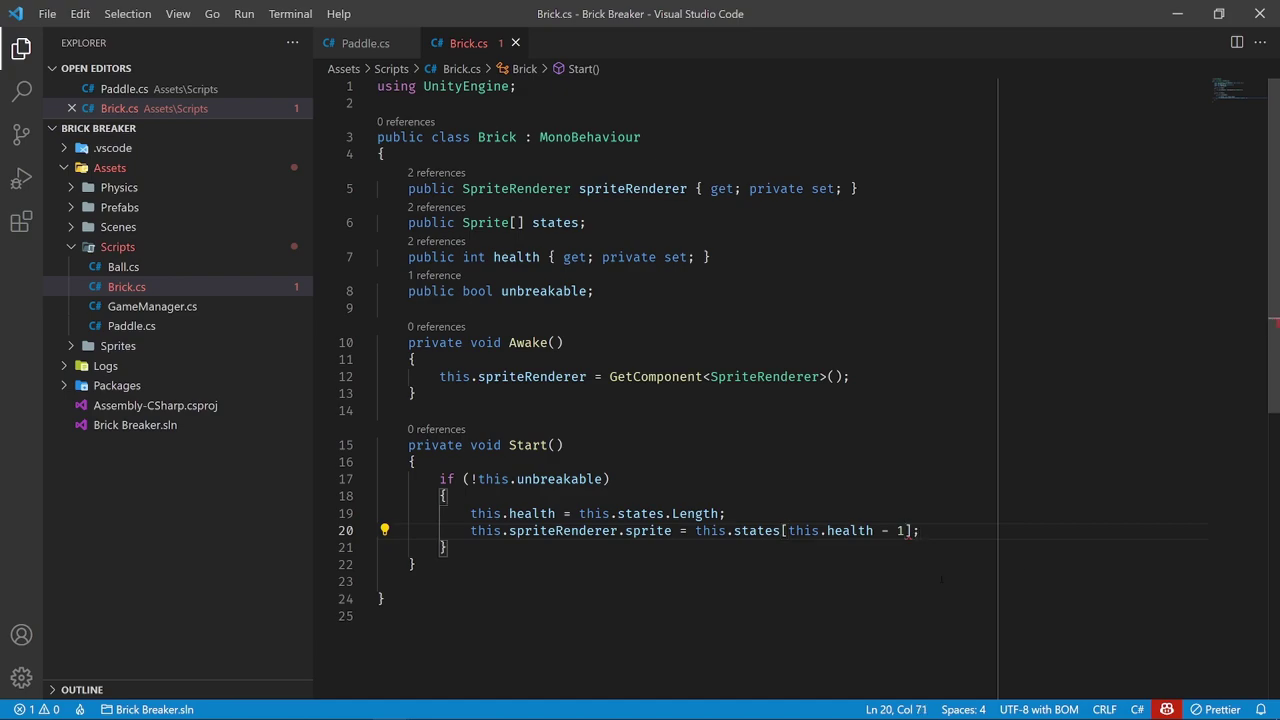
Review the two new Start lines and the unbreakable check, then scroll back to the top
scroll(758, 602, down, 1)
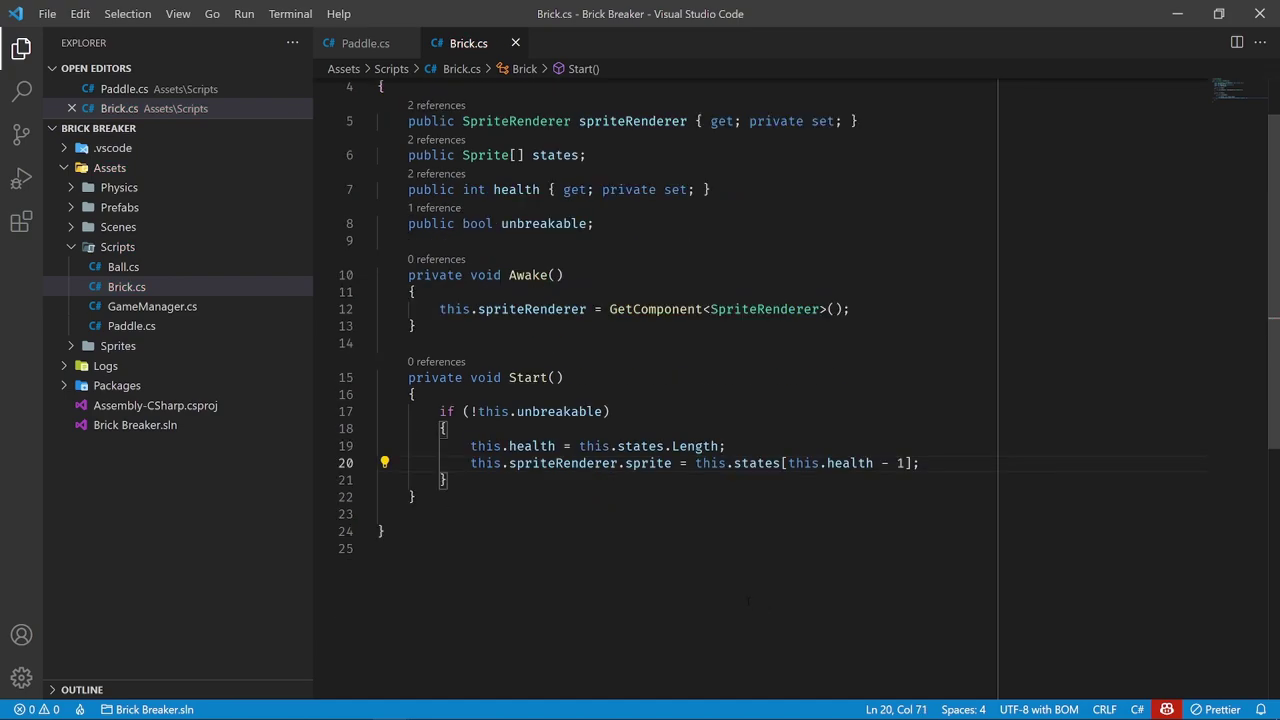
drag(471, 446, 920, 463)
click(716, 571)
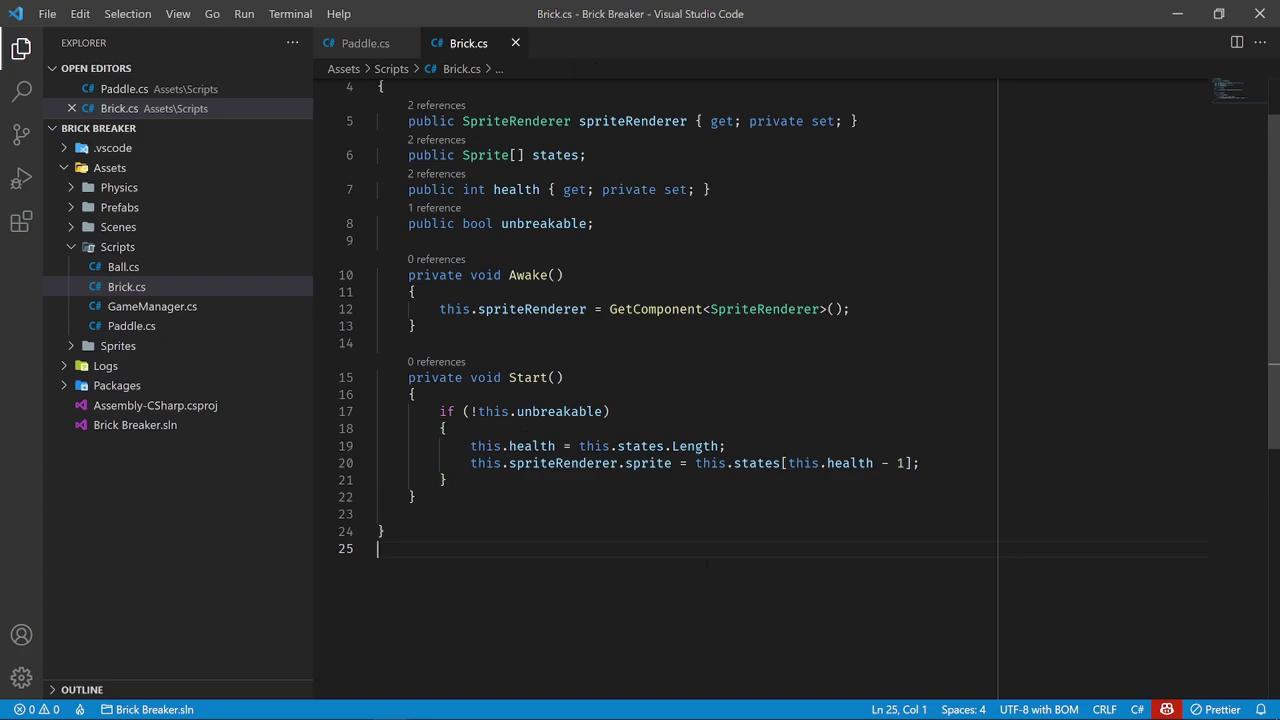
drag(440, 411, 610, 411)
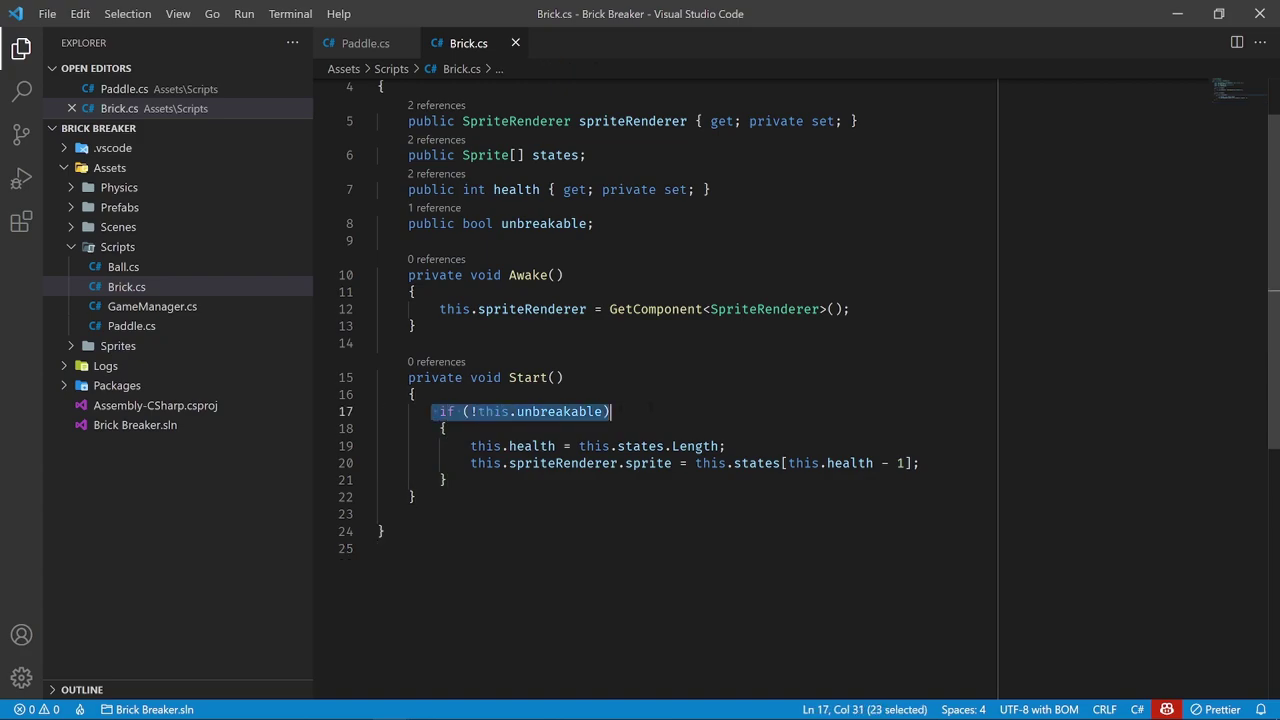
click(610, 411)
click(565, 637)
scroll(565, 637, up, 1)
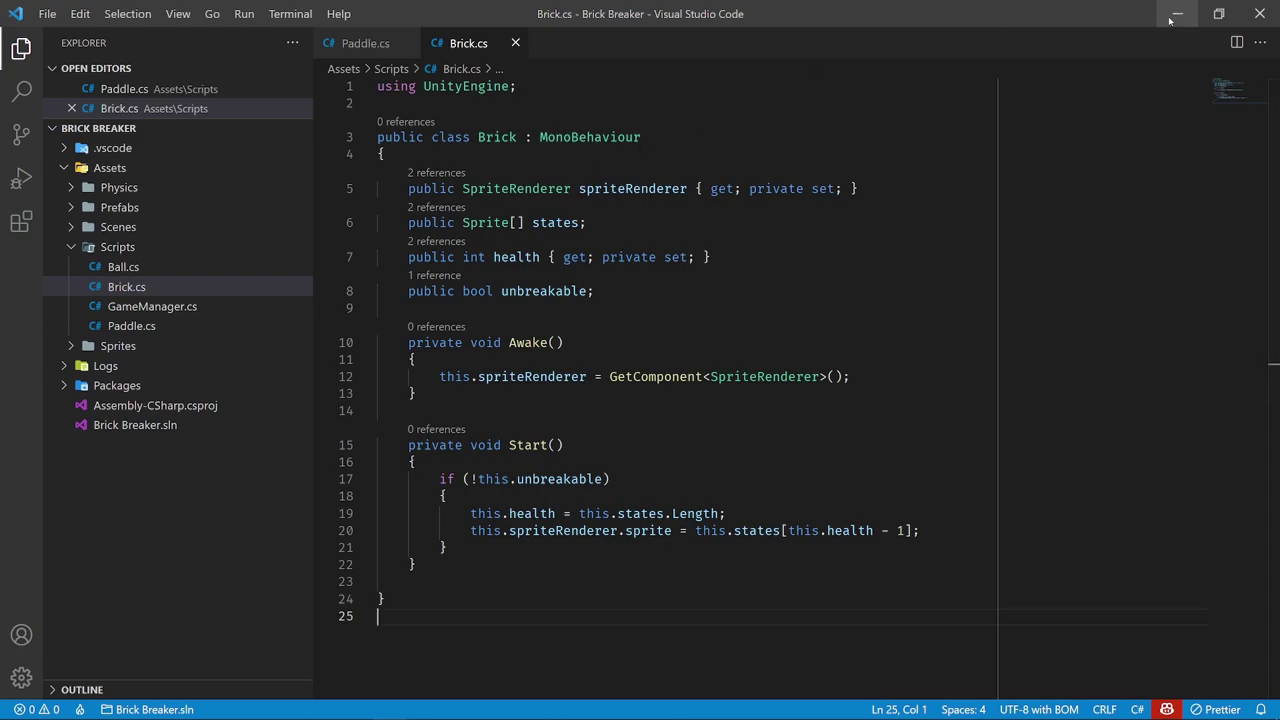
Back in Unity, create a Square sprite in Assets/Sprites and inspect its import settings
click(1170, 20)
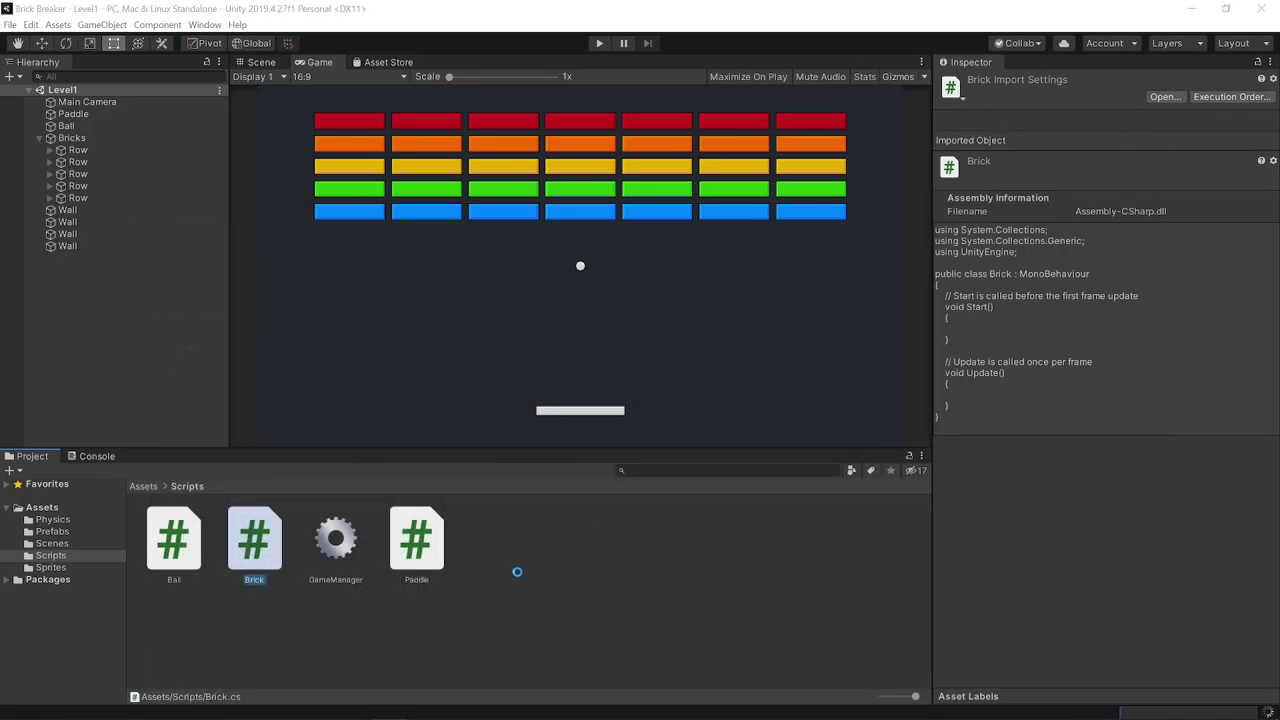
click(50, 567)
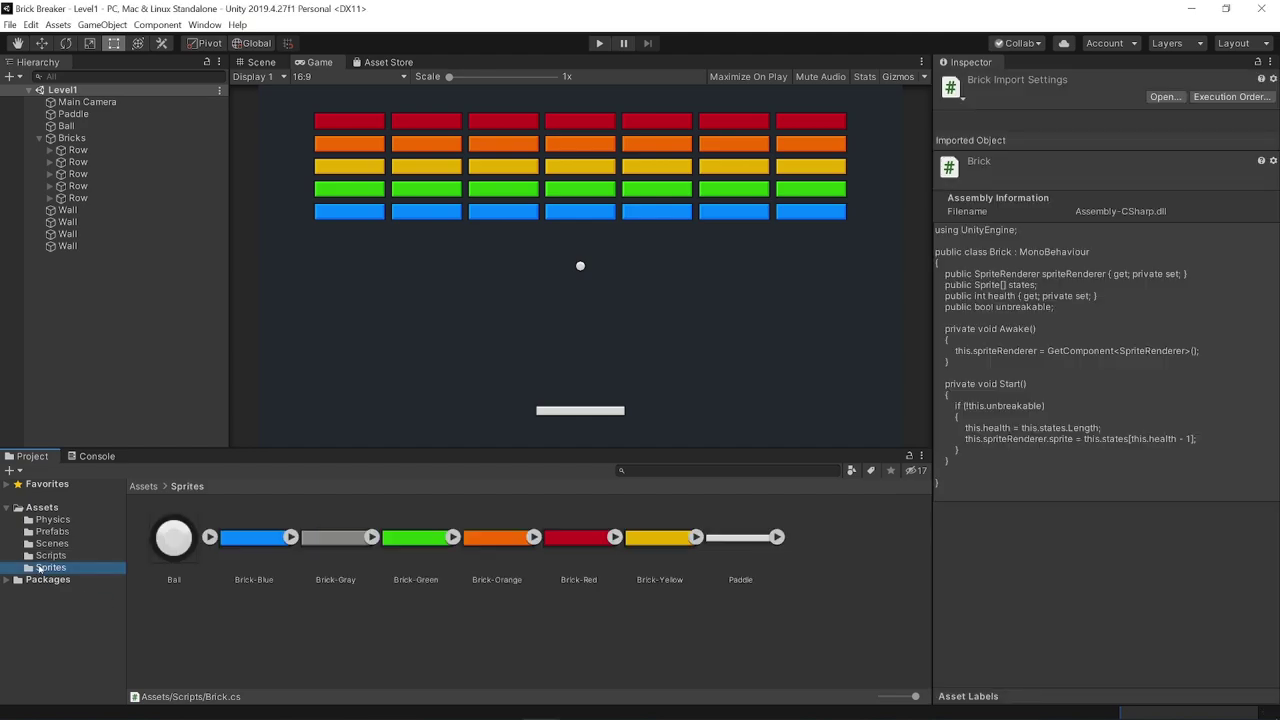
right_click(283, 631)
mouse_move(311, 298)
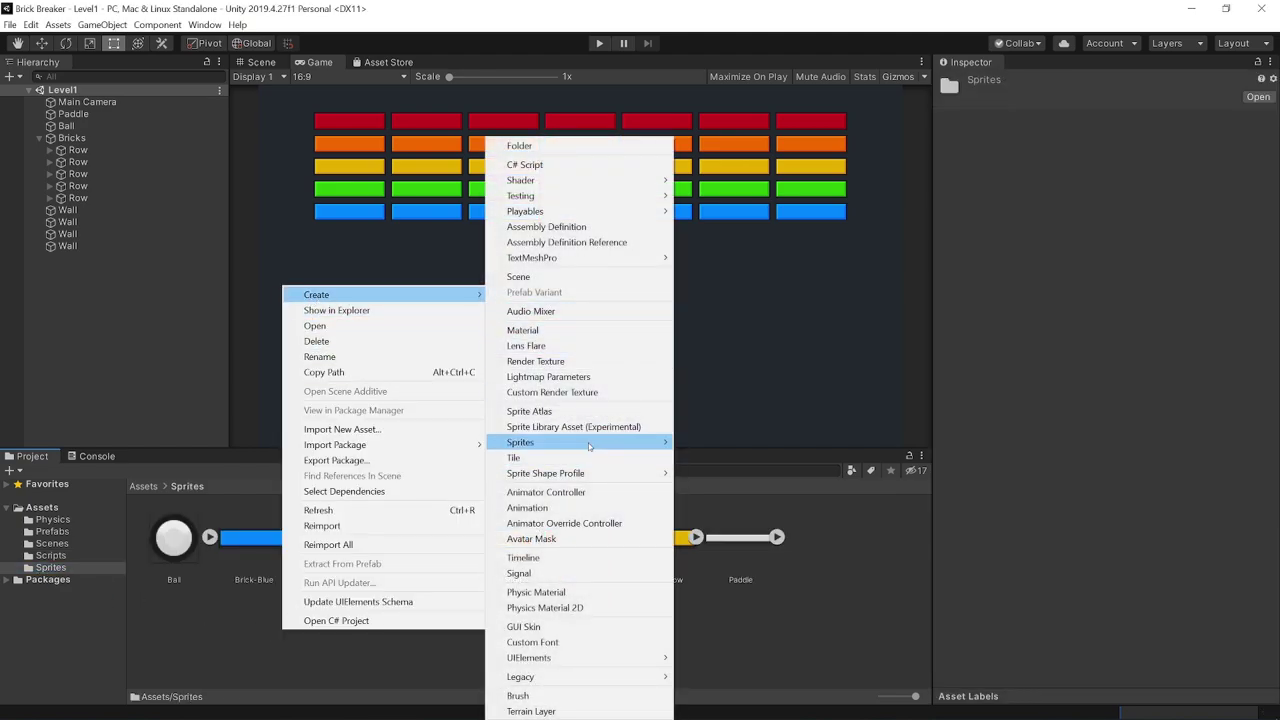
mouse_move(600, 443)
click(715, 443)
key(Return)
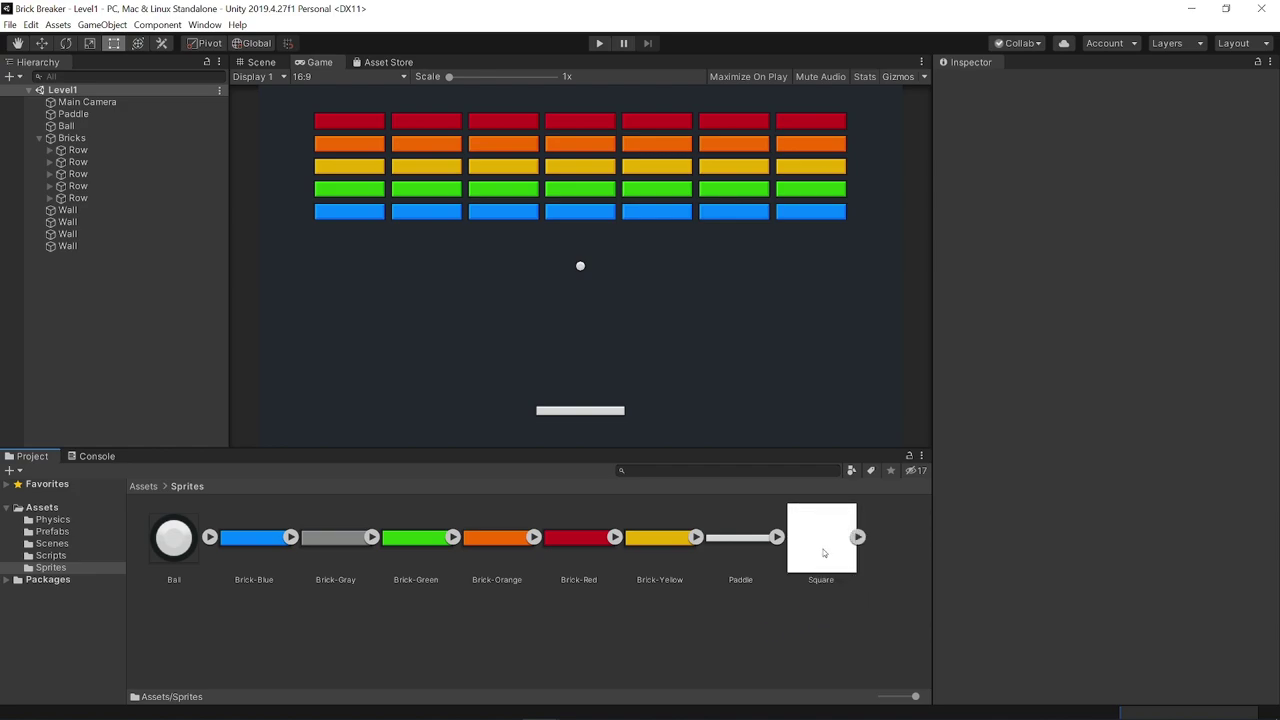
click(838, 547)
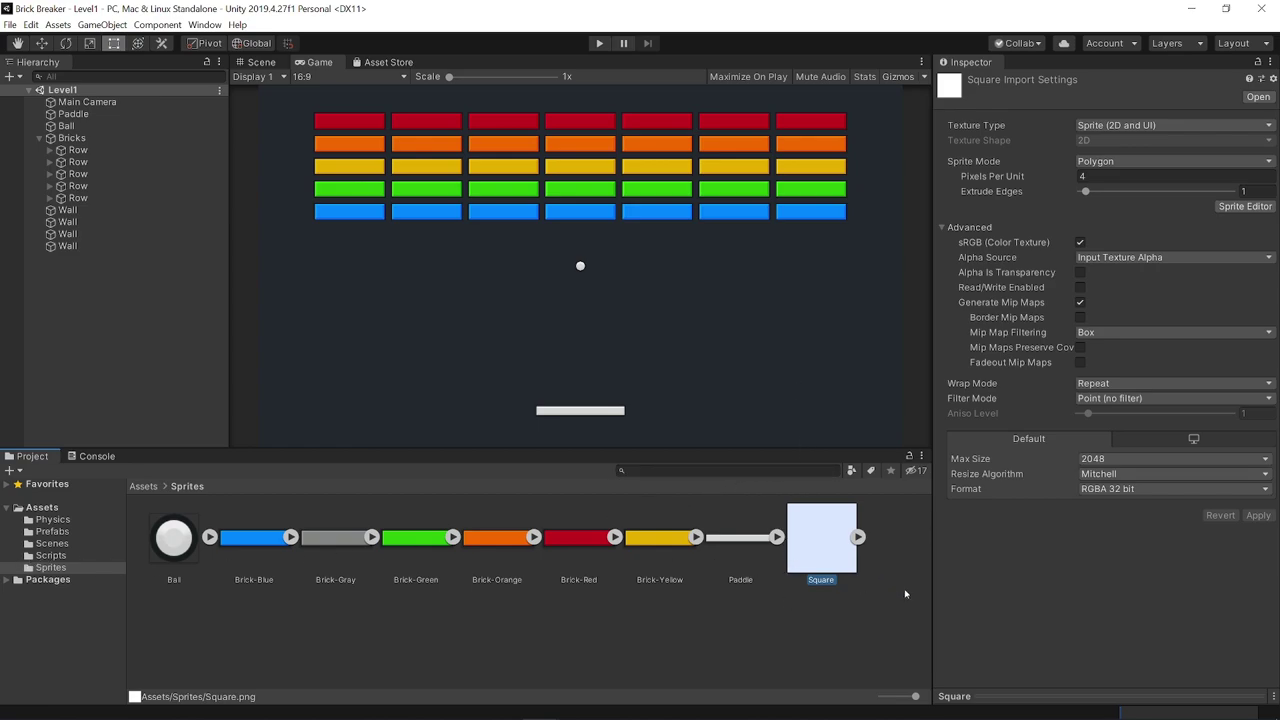
click(50, 555)
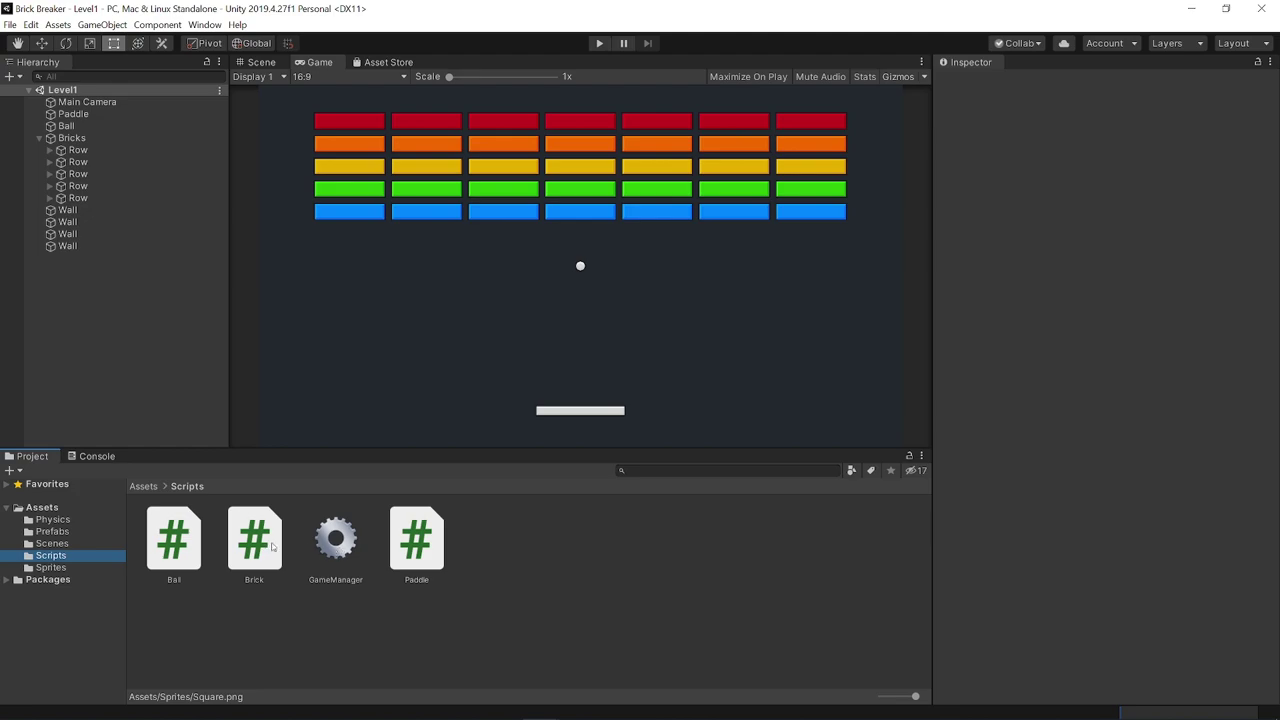
Open Brick.cs and try switching the states type to Color and .sprite to .color
double_click(254, 540)
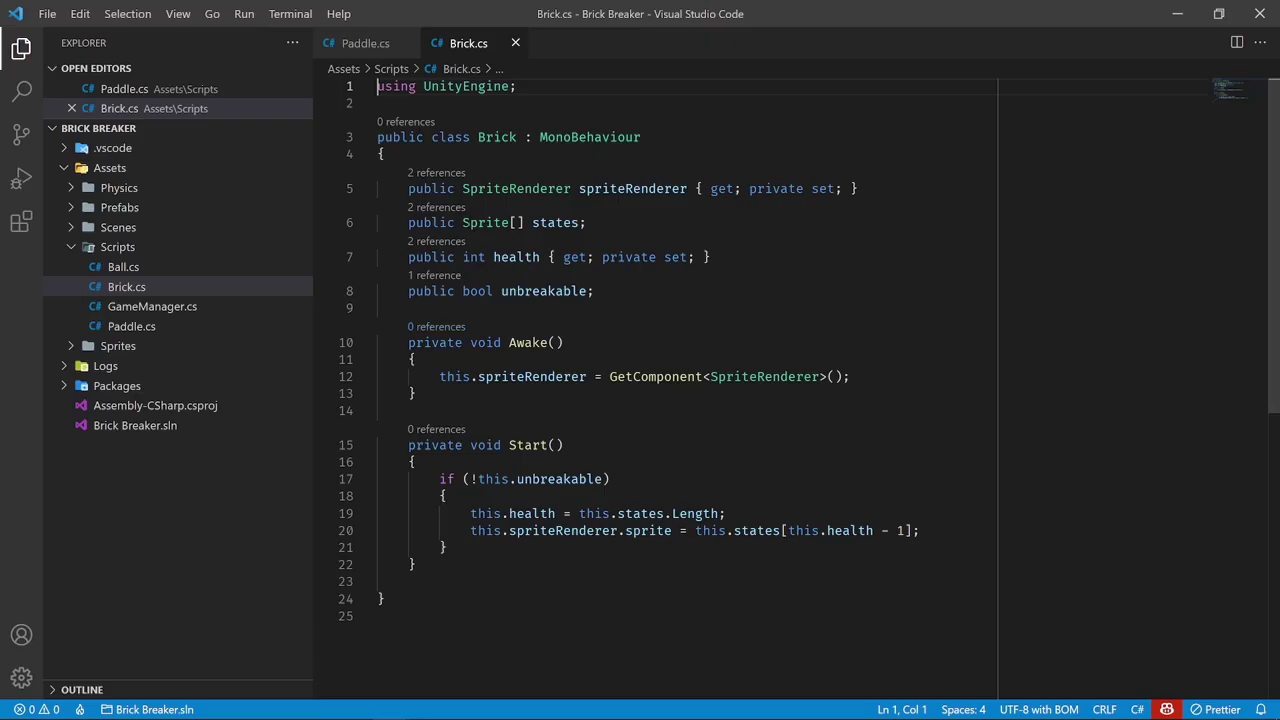
text(Color)
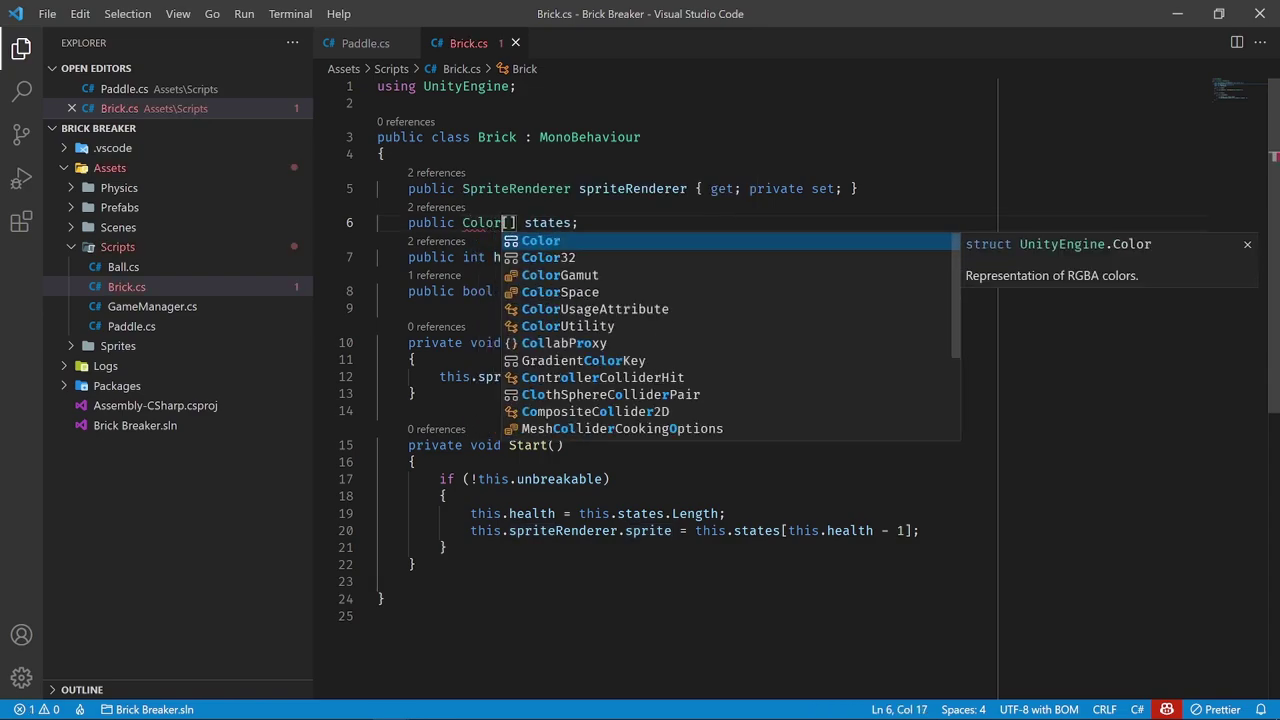
key(Escape)
click(580, 222)
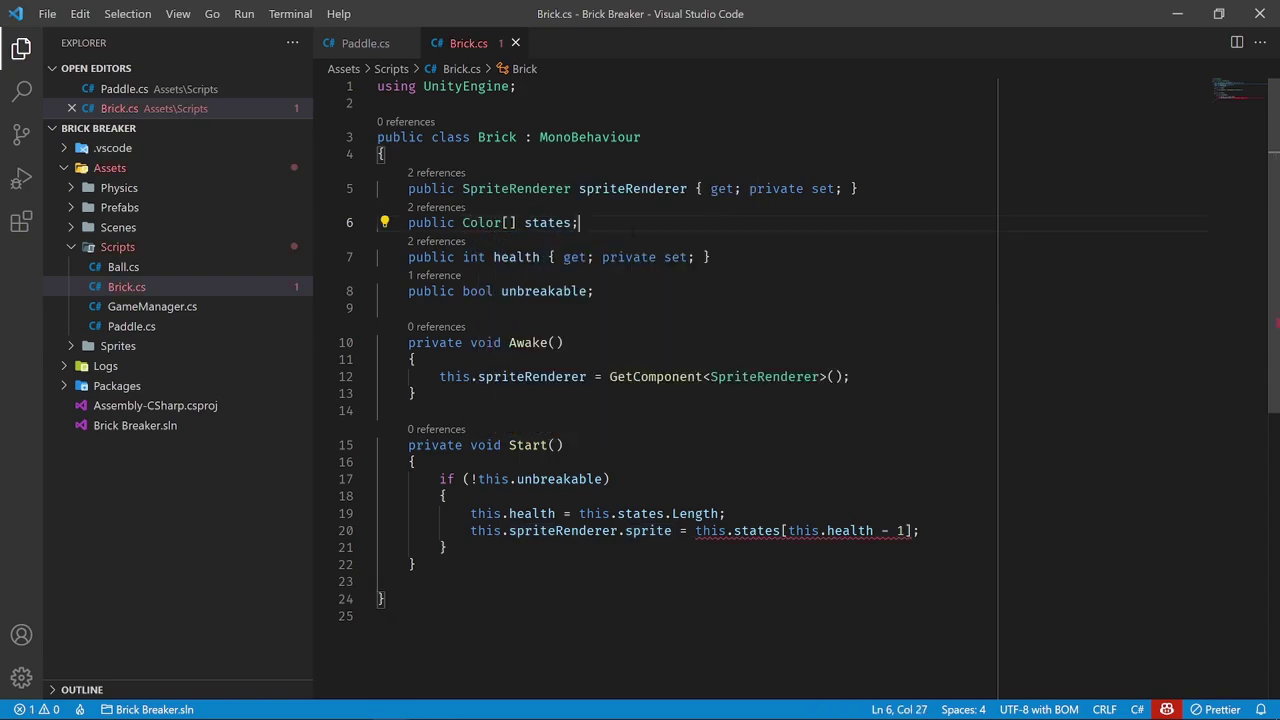
click(545, 636)
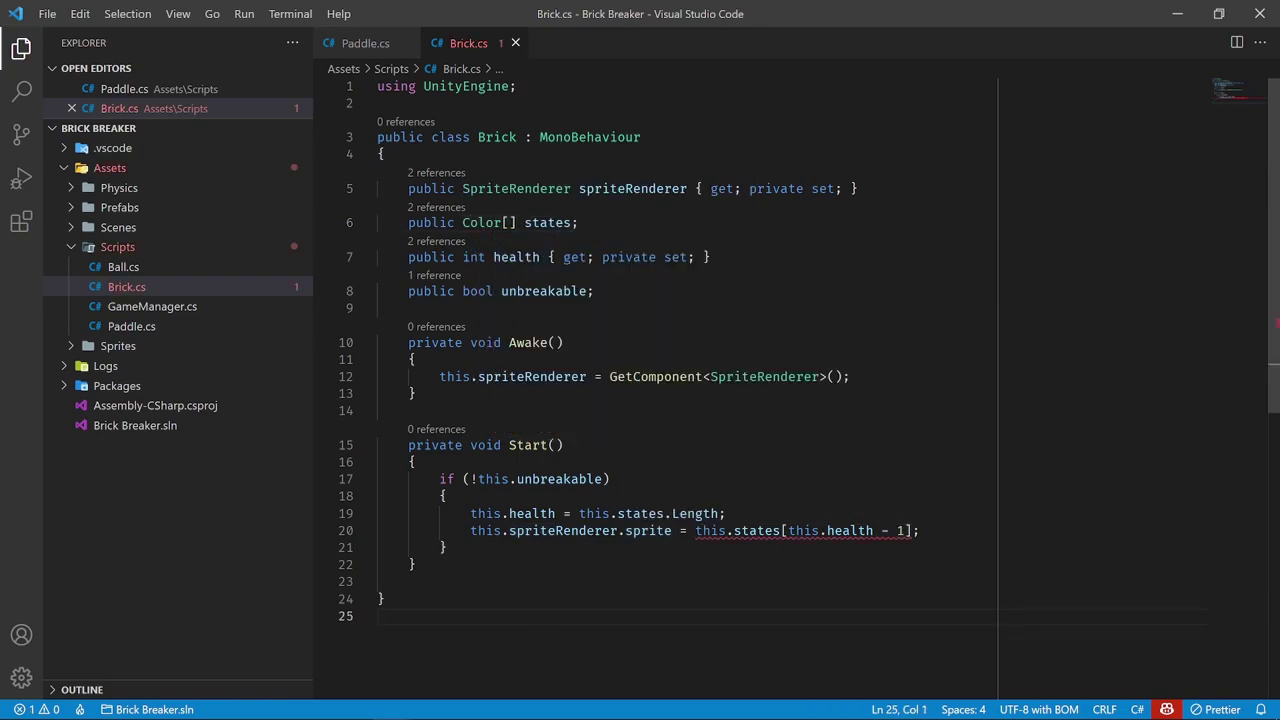
double_click(649, 530)
text(co)
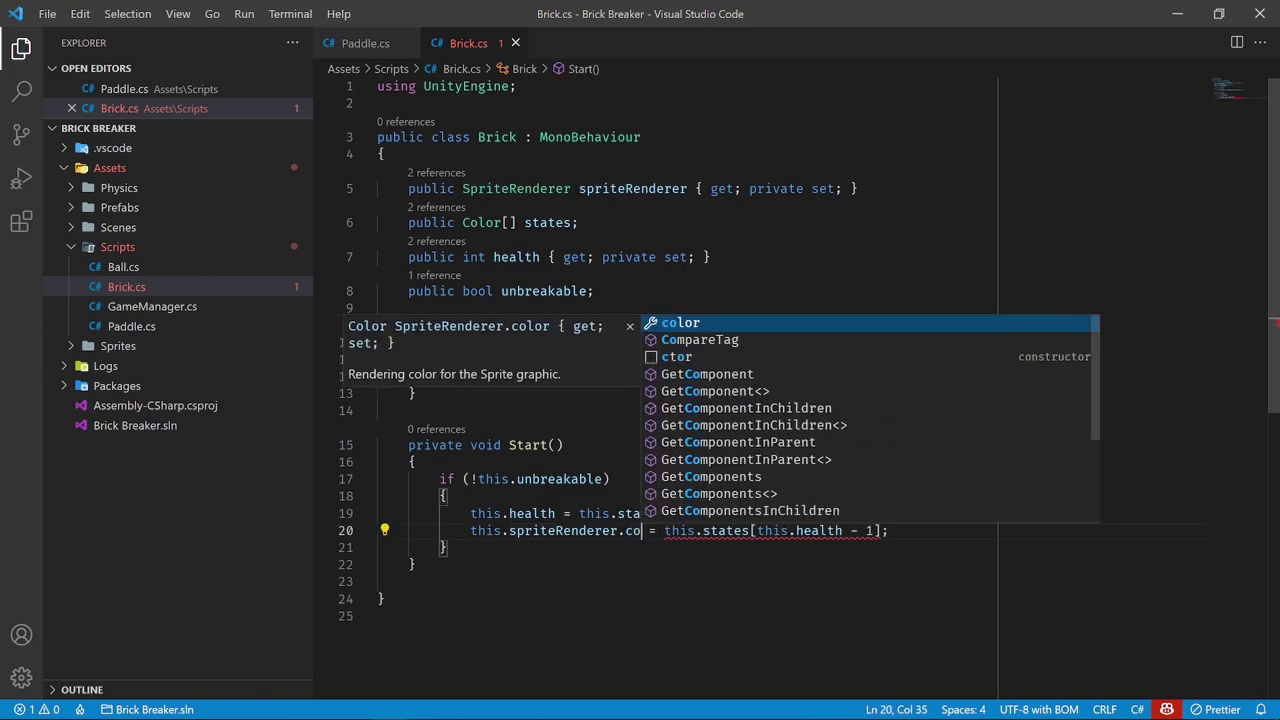
text(lor)
key(Escape)
click(687, 627)
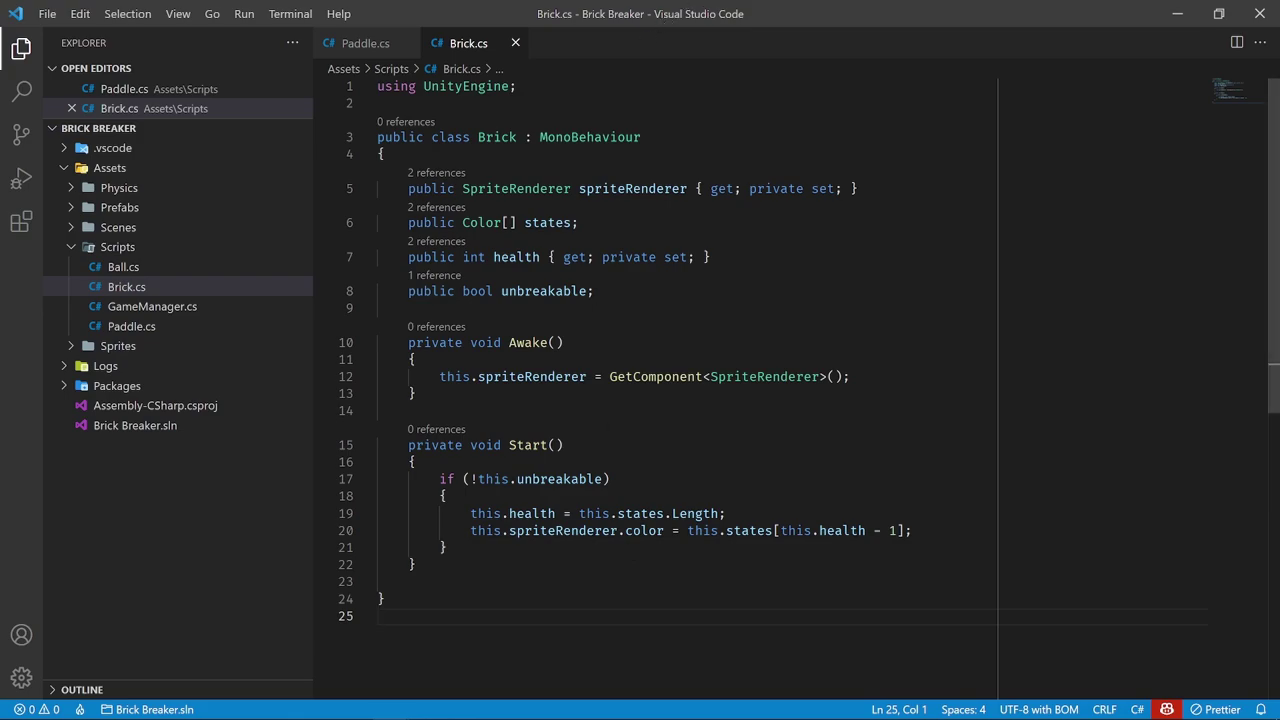
drag(600, 530, 912, 530)
click(912, 530)
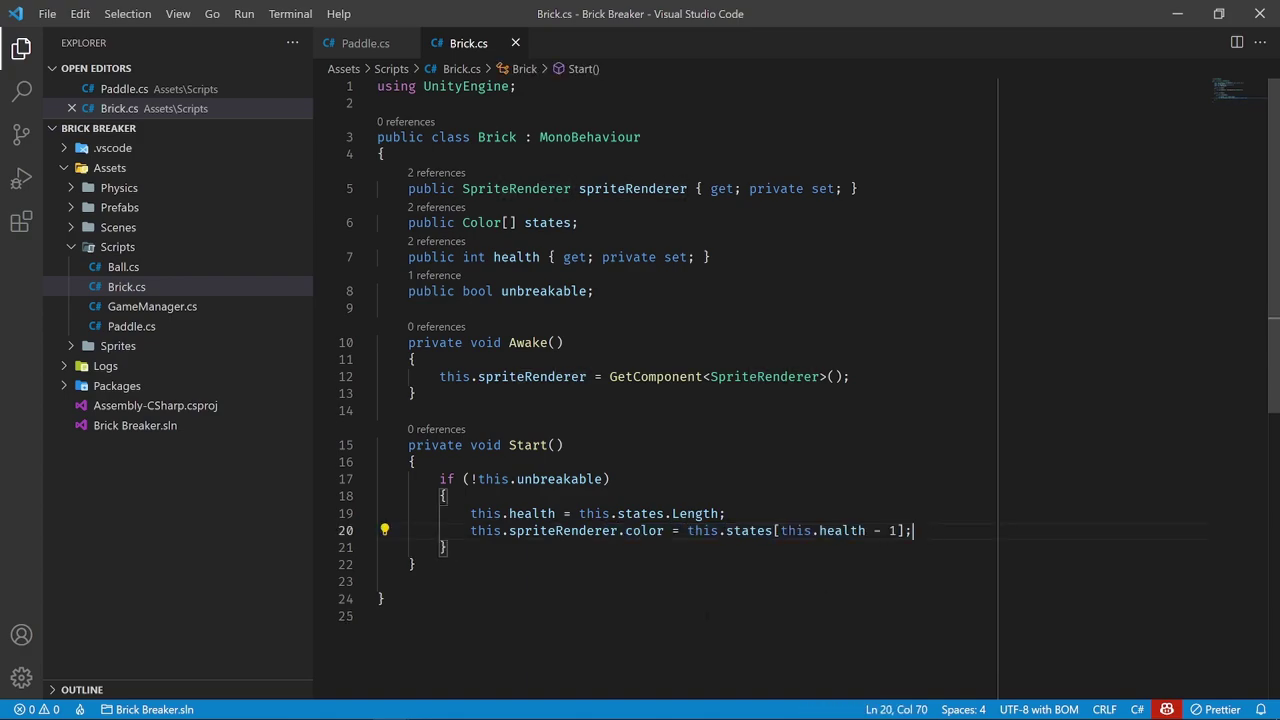
key(ctrl+End)
Revert line 20 back to .sprite and the states array back to Sprite[]
drag(462, 222, 578, 222)
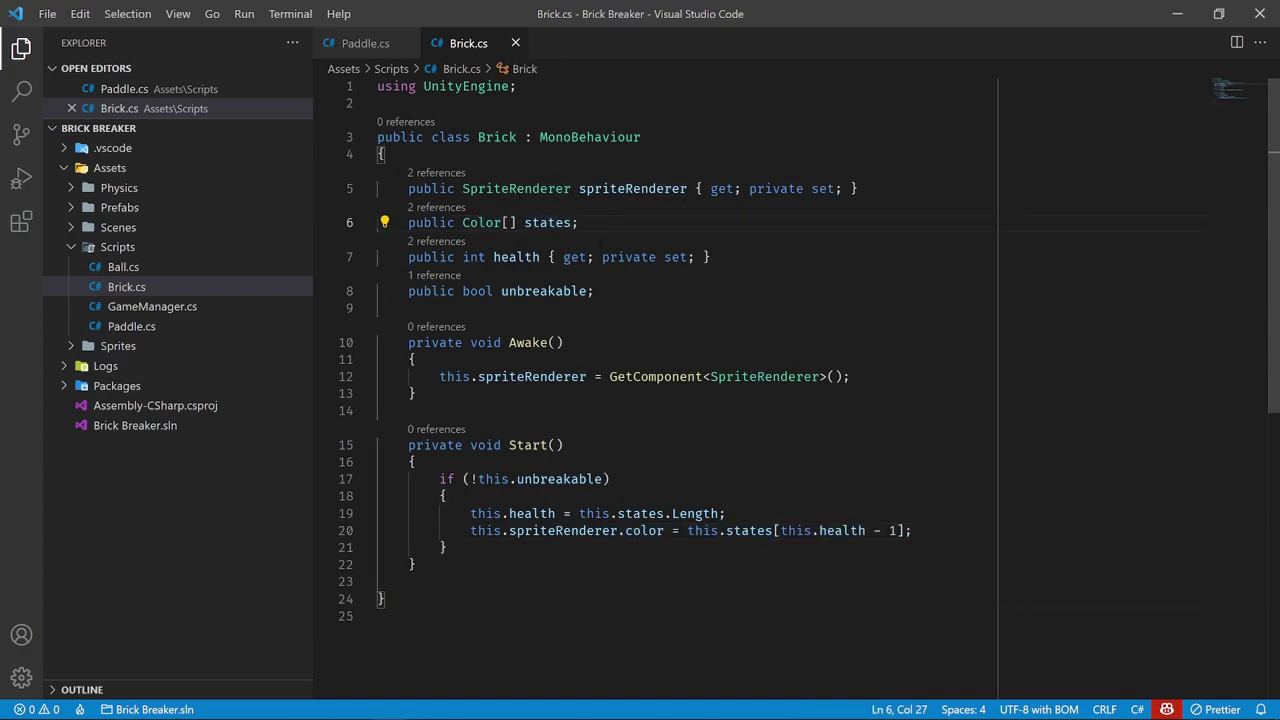
click(666, 530)
key(ctrl+BackSpace)
text(sprite)
double_click(481, 222)
text(Sprite)
key(ctrl+End)
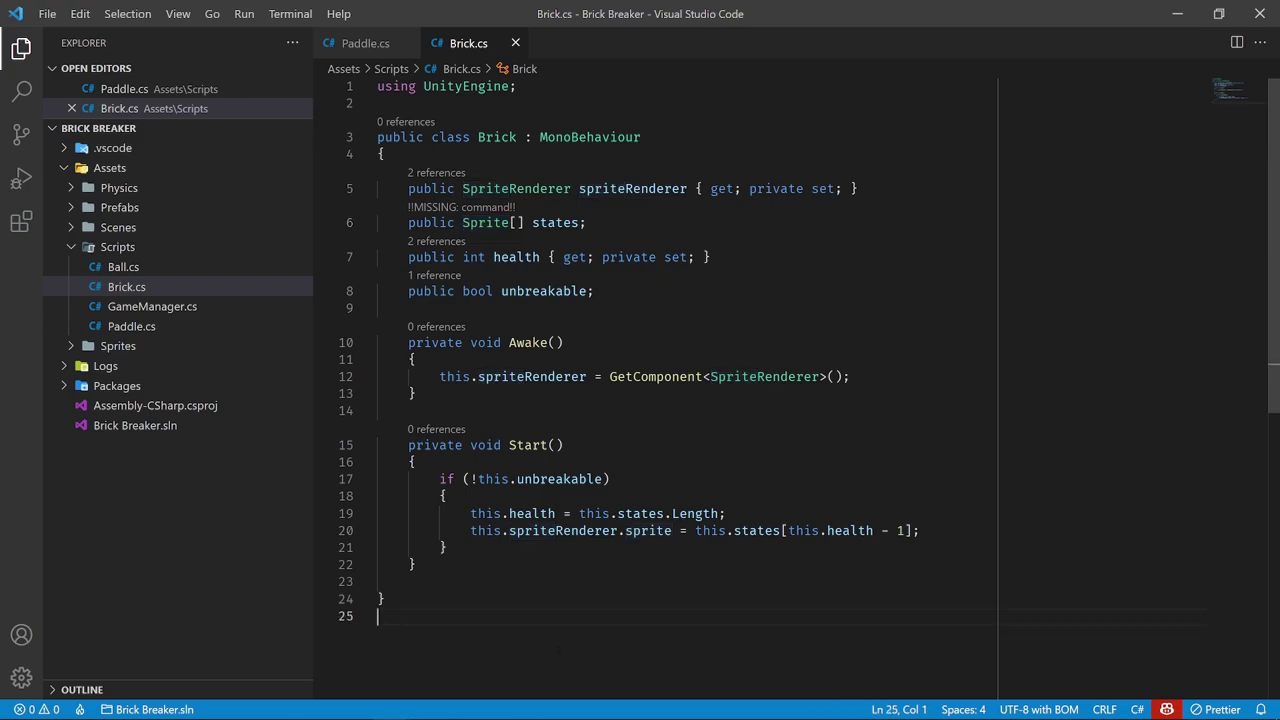
double_click(485, 222)
click(588, 222)
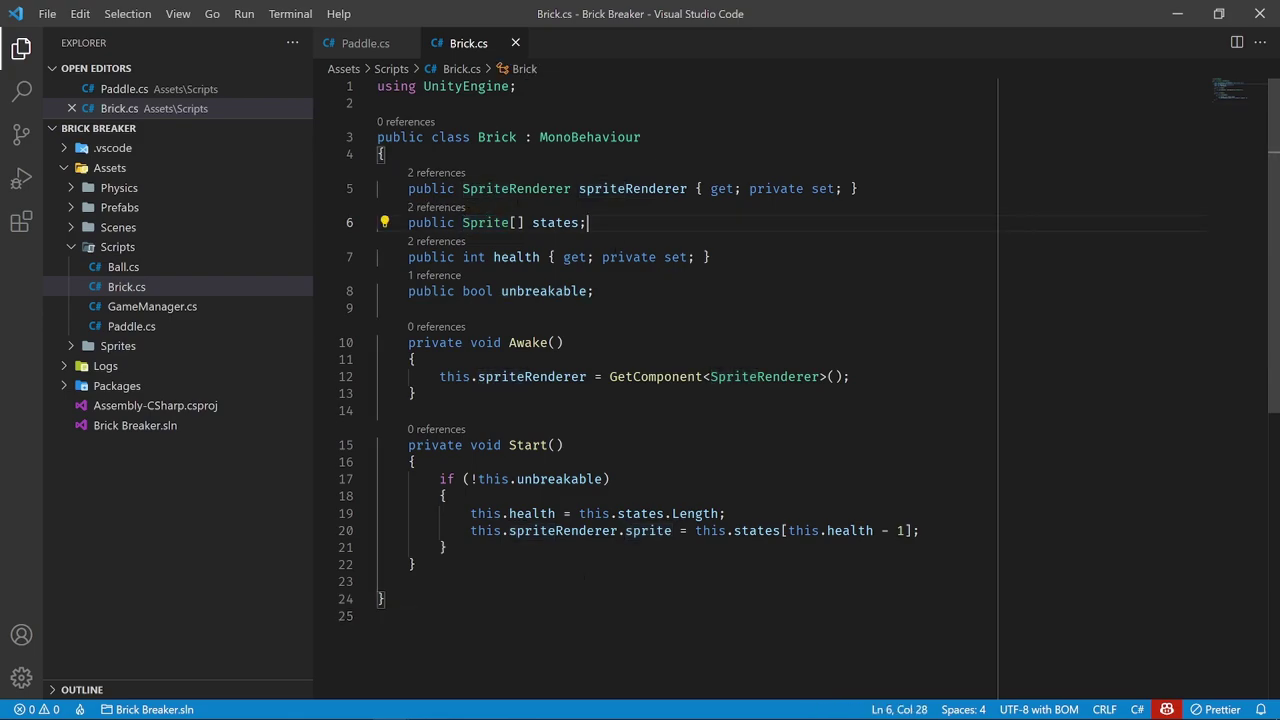
click(545, 628)
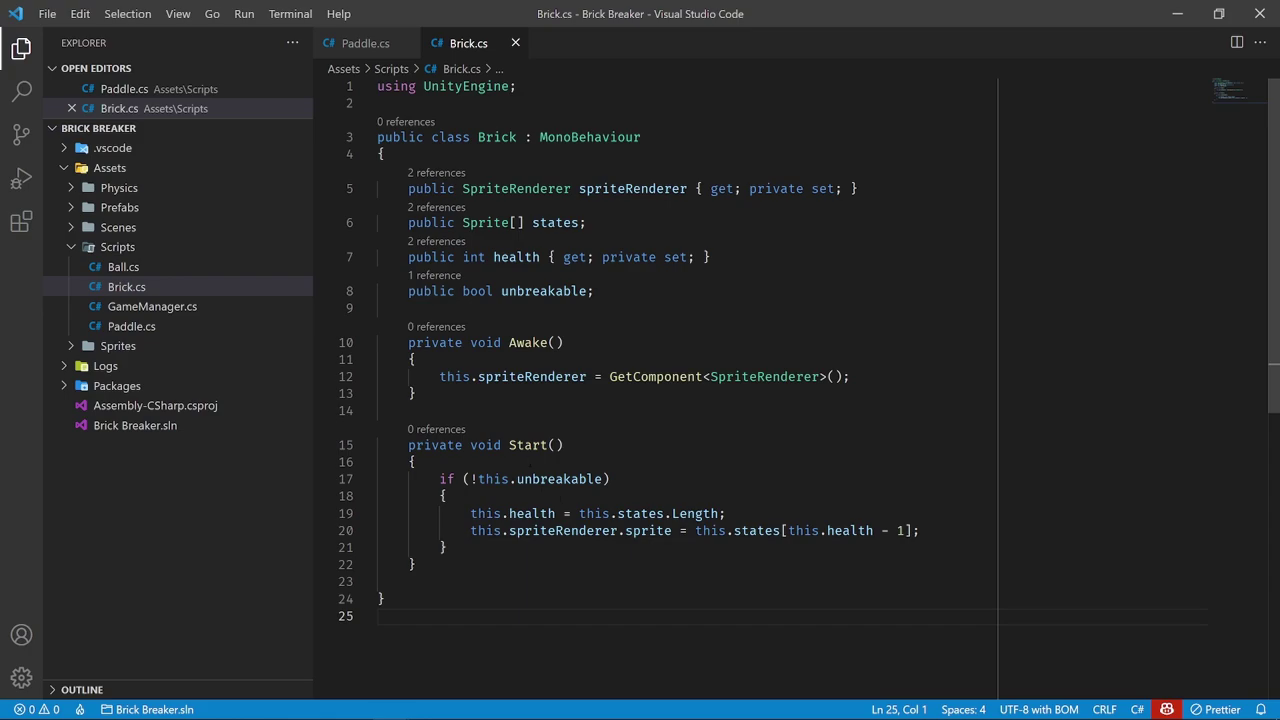
Copy the OnCollisionEnter2D signature from Paddle.cs into Brick.cs with an empty method body
drag(626, 257, 424, 257)
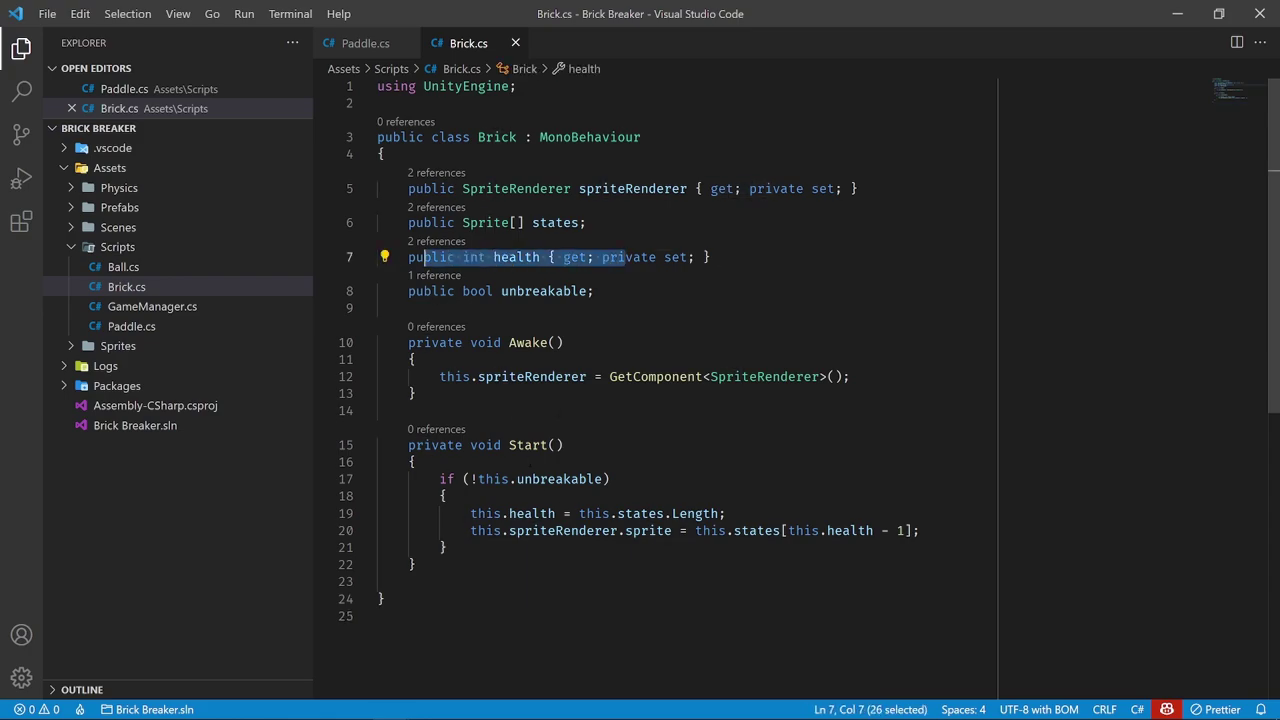
drag(471, 530, 919, 530)
click(473, 562)
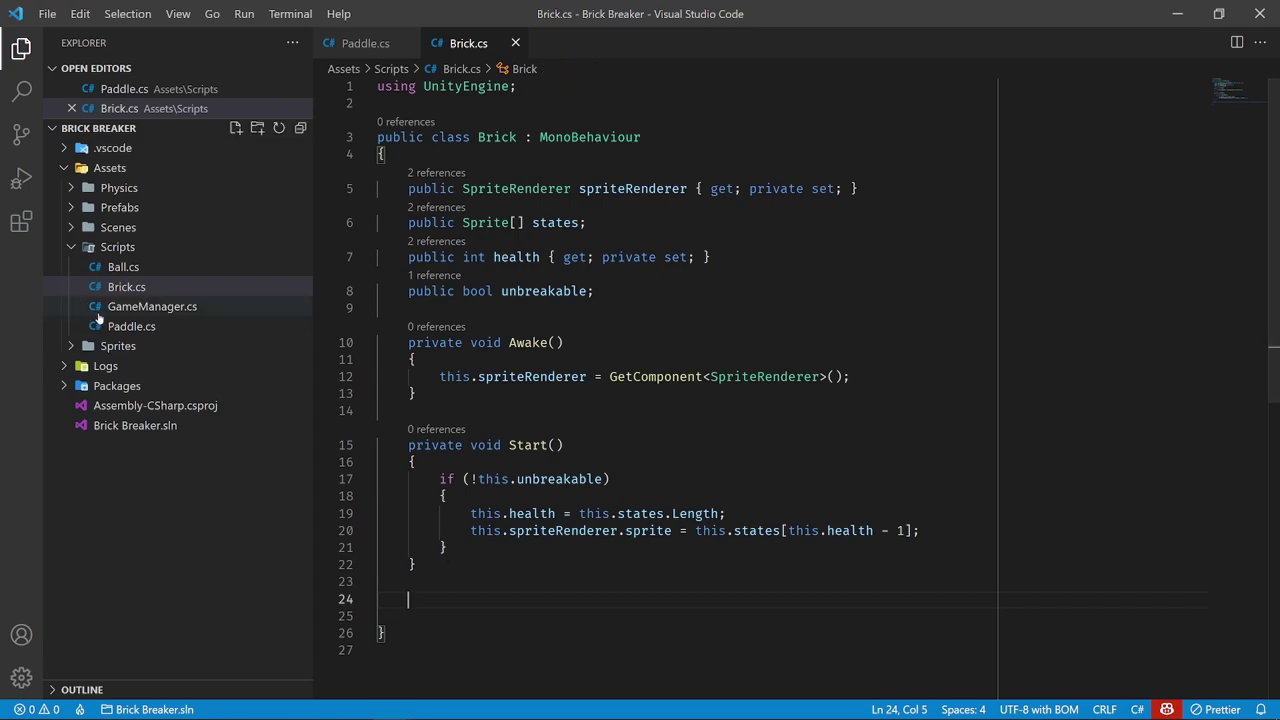
click(145, 330)
drag(612, 247, 380, 247)
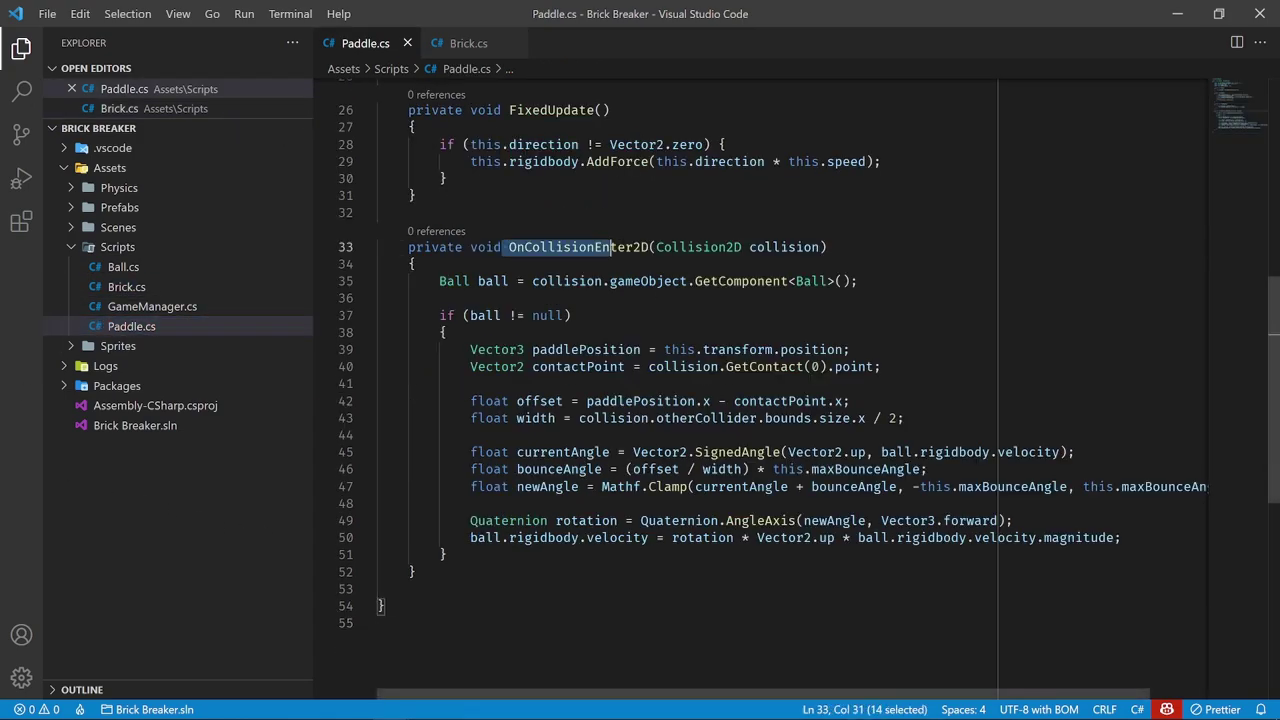
click(829, 247)
drag(829, 247, 406, 247)
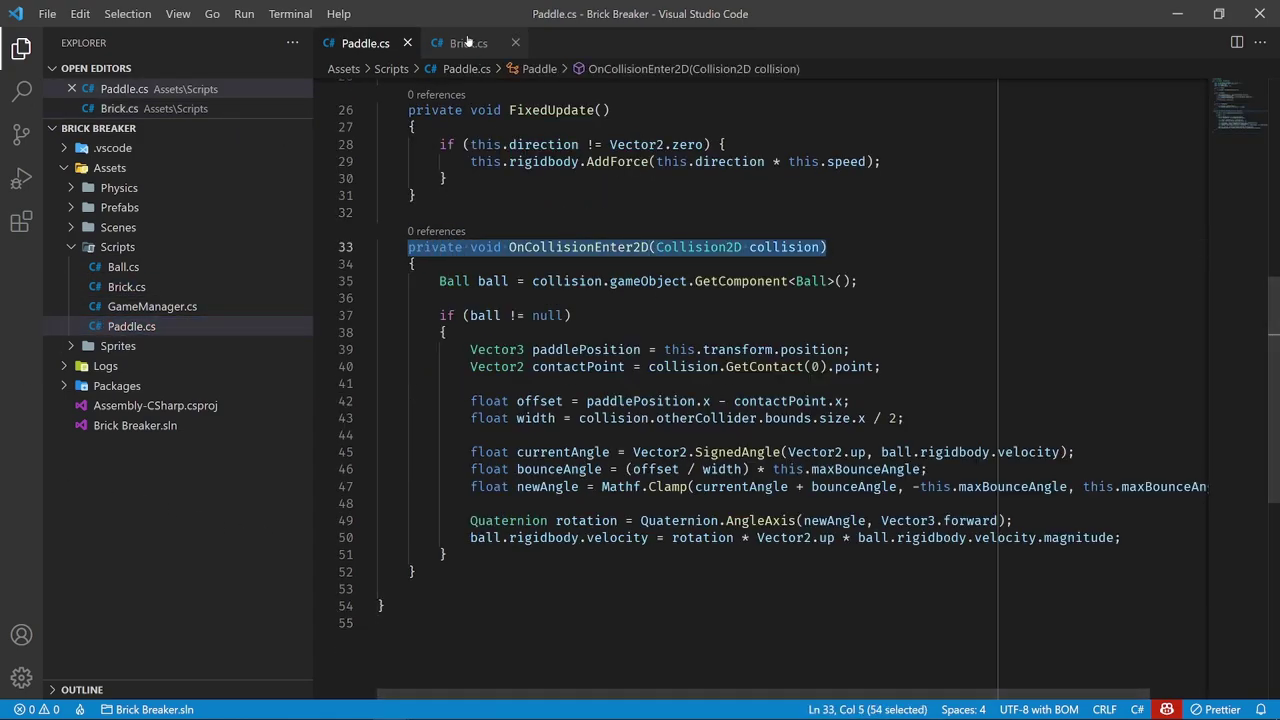
click(126, 287)
text(private void OnCollisionEnter2D(Collision2D collision))
key(Return)
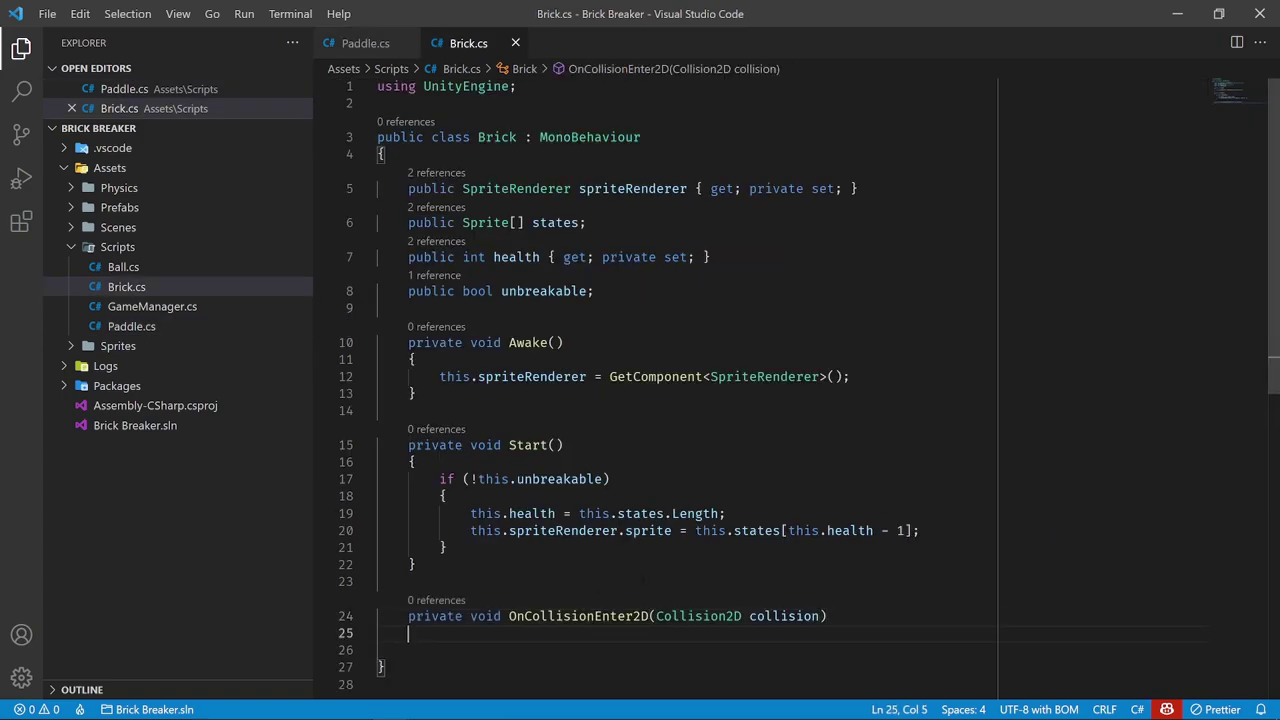
text({)
key(Return)
Inside it, begin the check if (collision.gameObject.name == "Ball"
scroll(643, 577, down, 1)
double_click(578, 548)
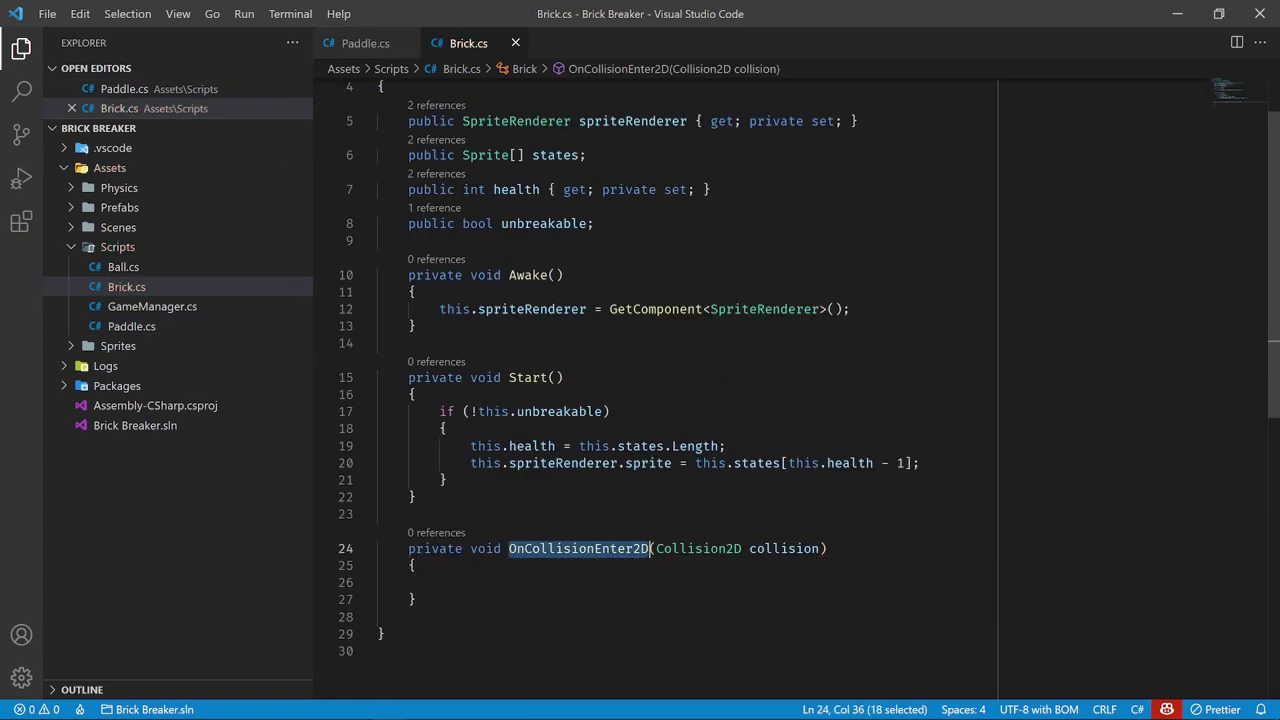
click(518, 583)
scroll(518, 583, down, 2)
scroll(579, 548, up, 1)
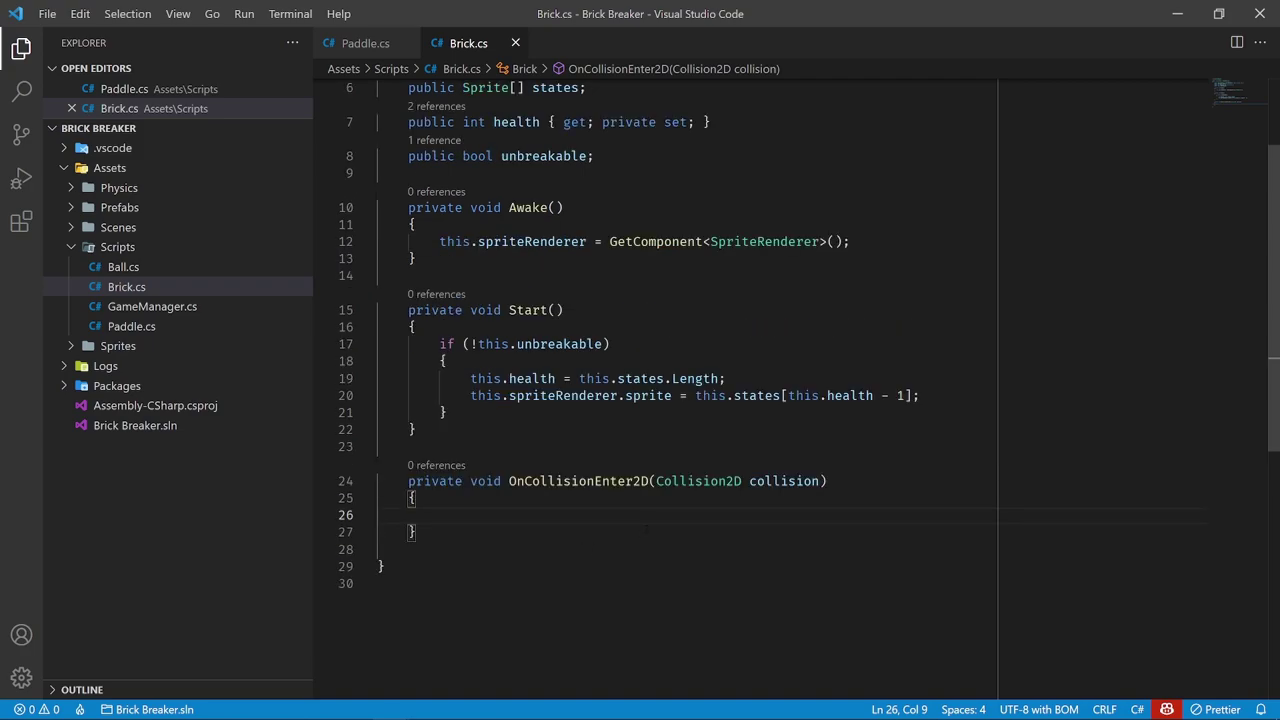
scroll(681, 436, down, 1)
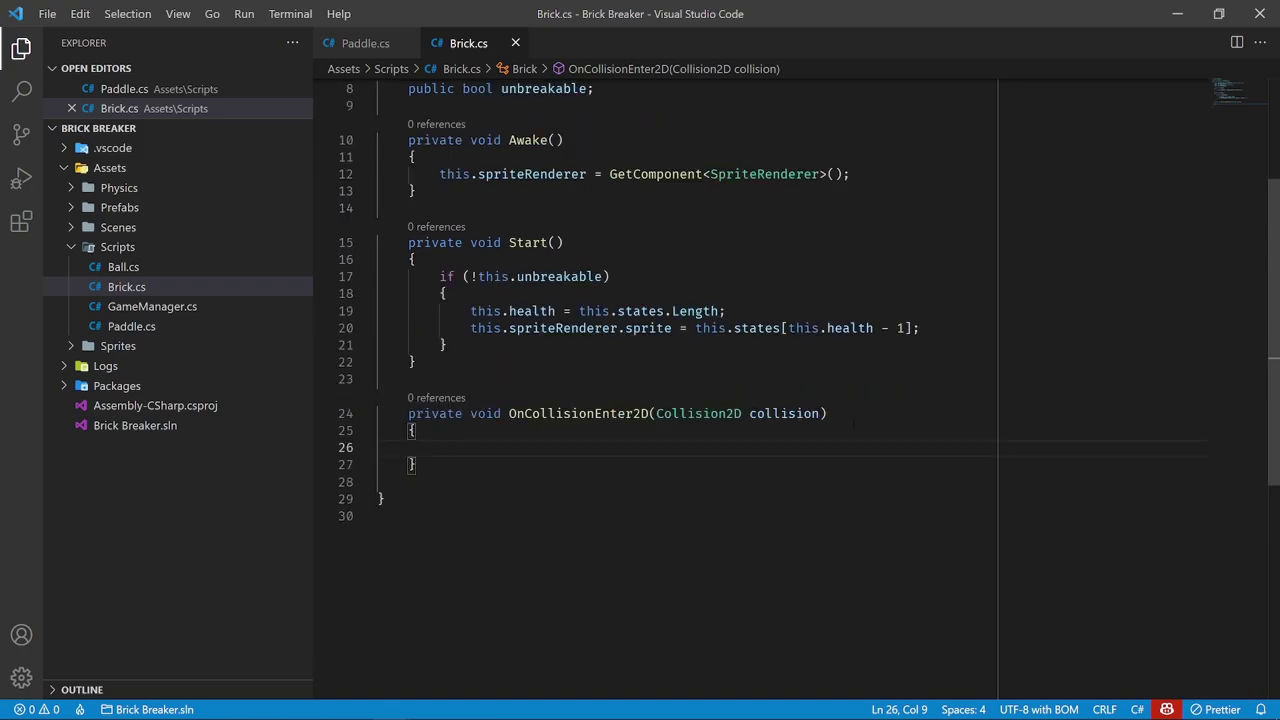
text(if)
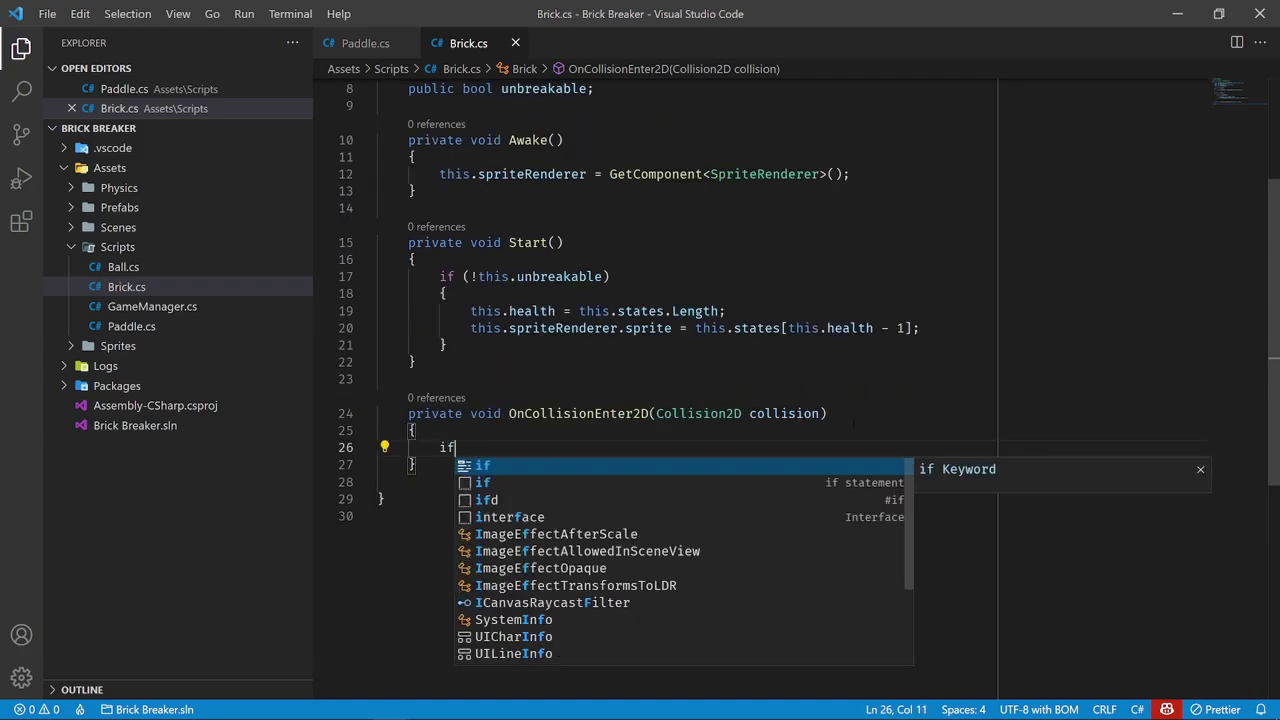
text( (collision.)
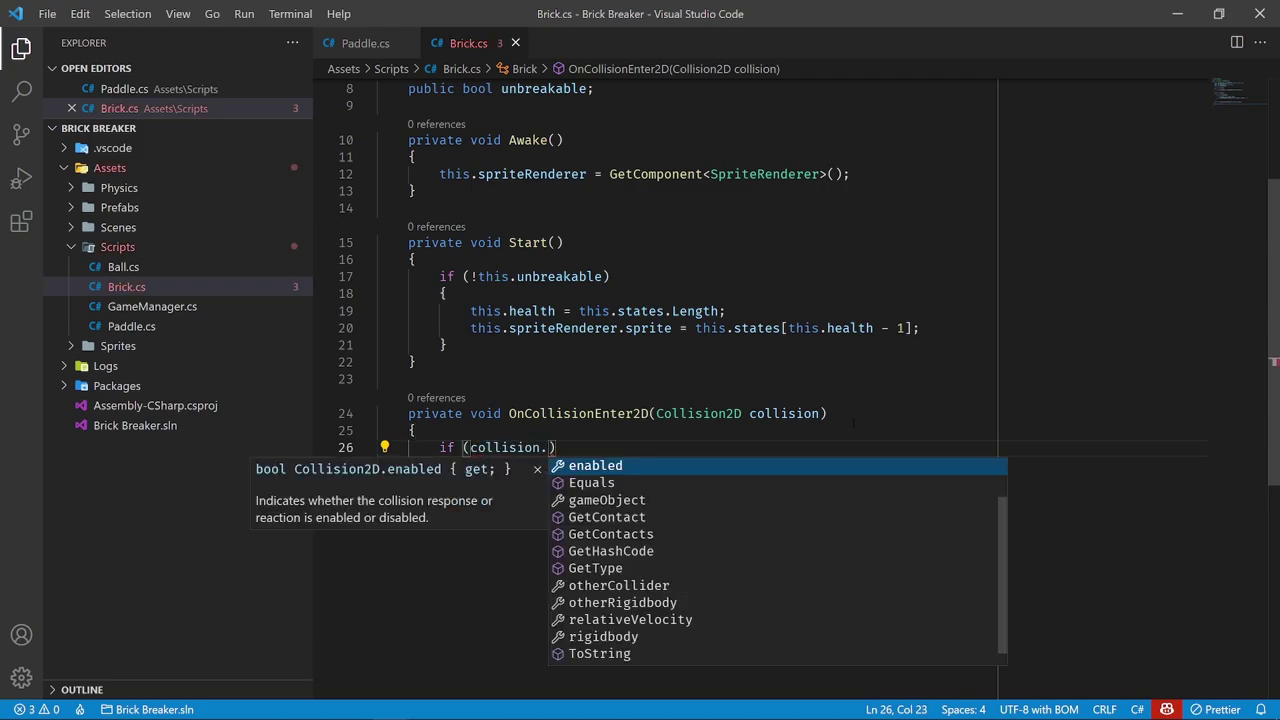
text(gameObject.)
text(na)
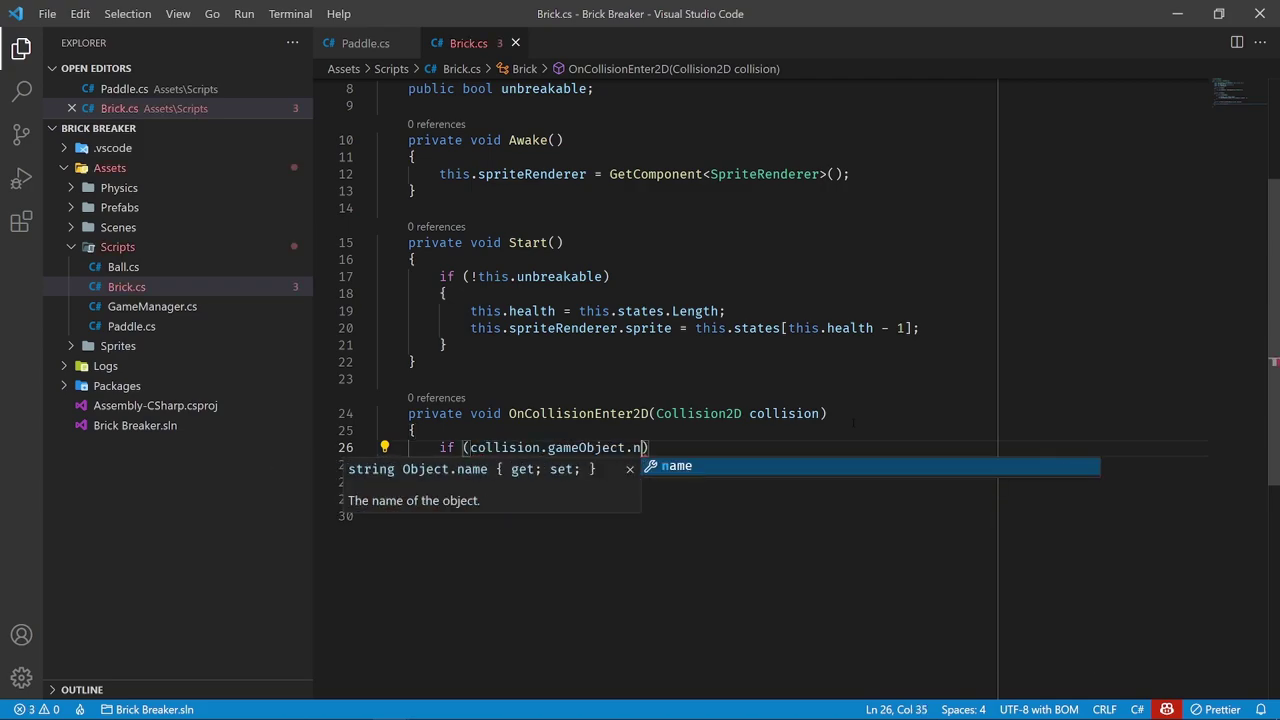
text(me == "Bal)
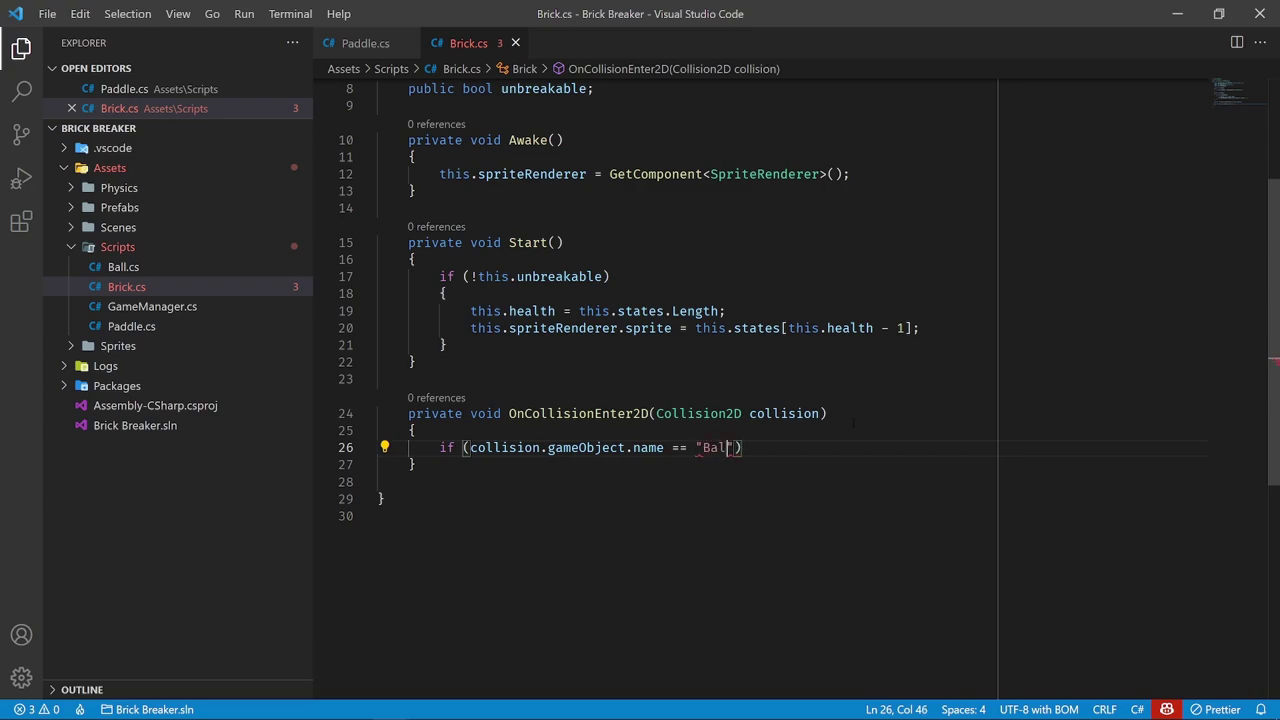
text(l)
click(347, 22)
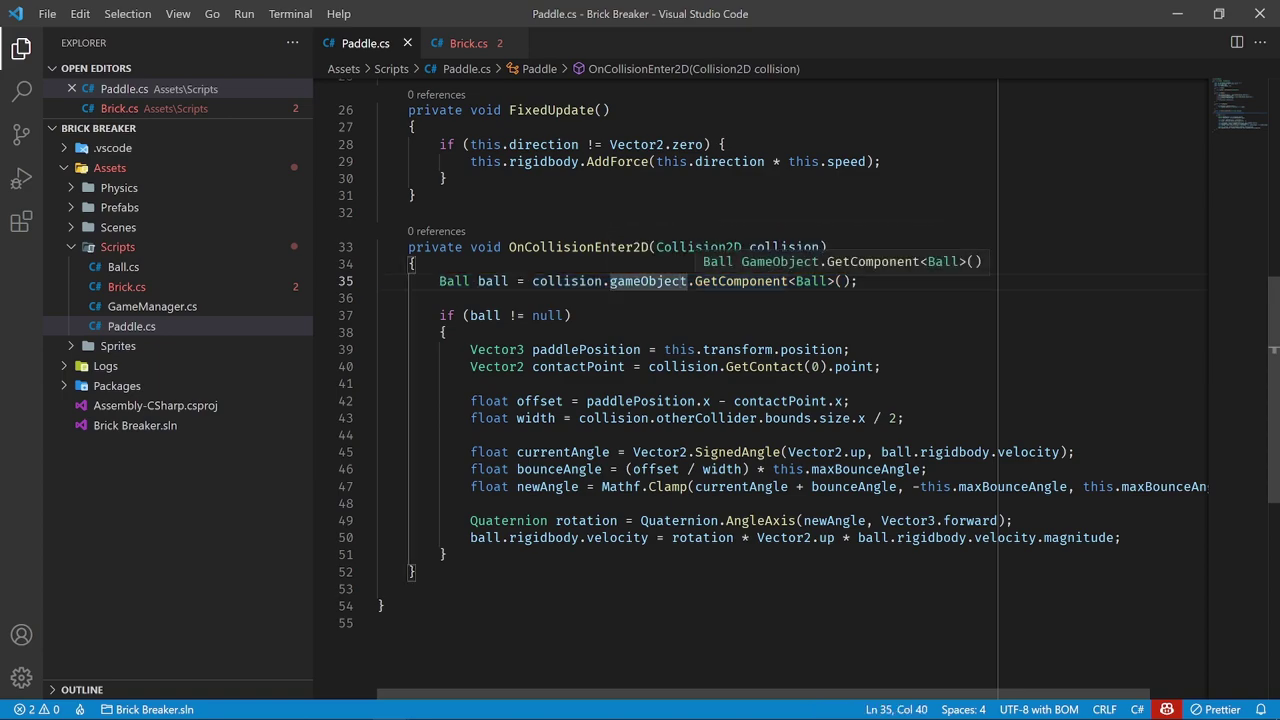
Inspect the ball variable and its GetComponent<Ball>() call on line 35 of Paddle.cs
double_click(741, 281)
double_click(493, 281)
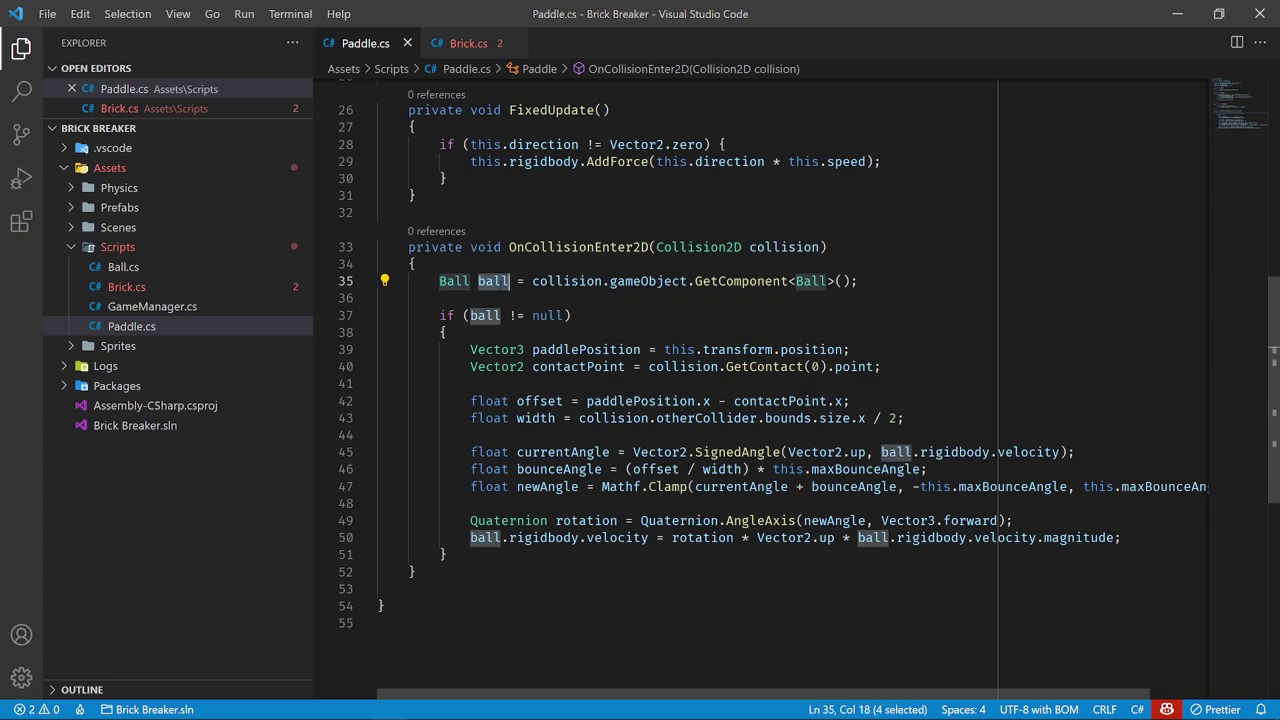
drag(850, 281, 702, 281)
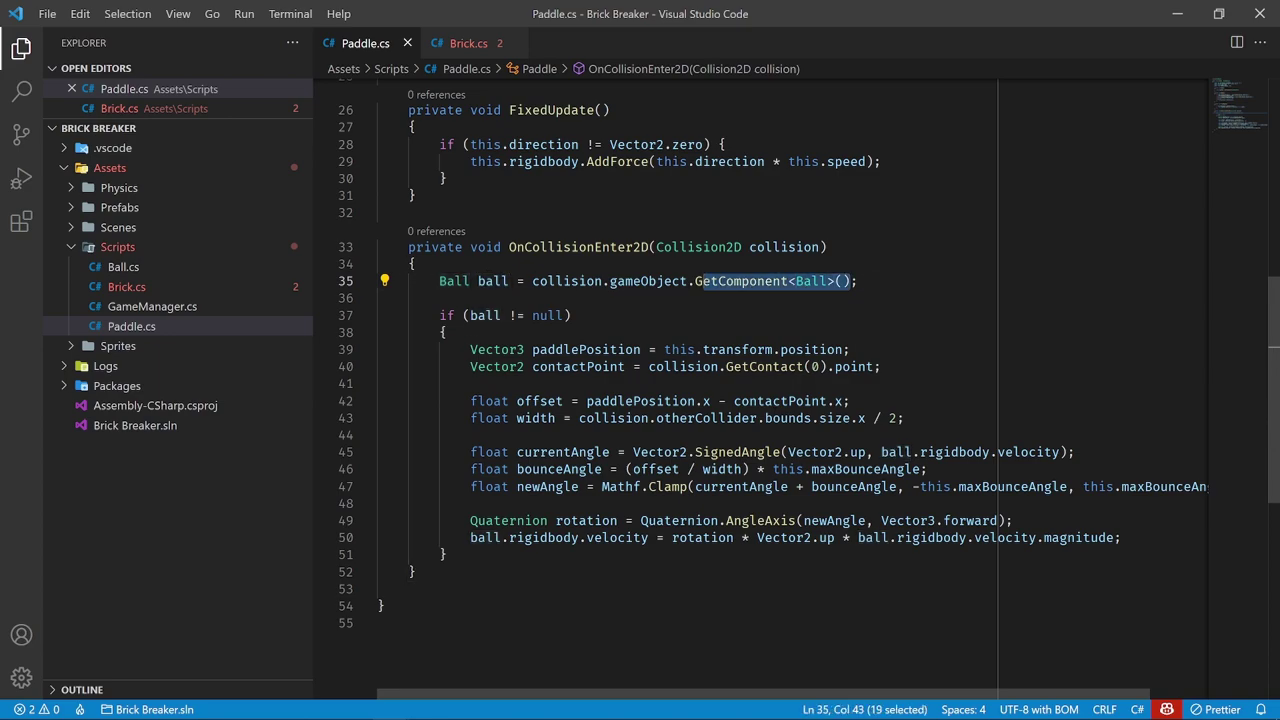
double_click(493, 281)
Close Paddle.cs and start a new line beneath the Ball name check in Brick.cs
mouse_move(950, 452)
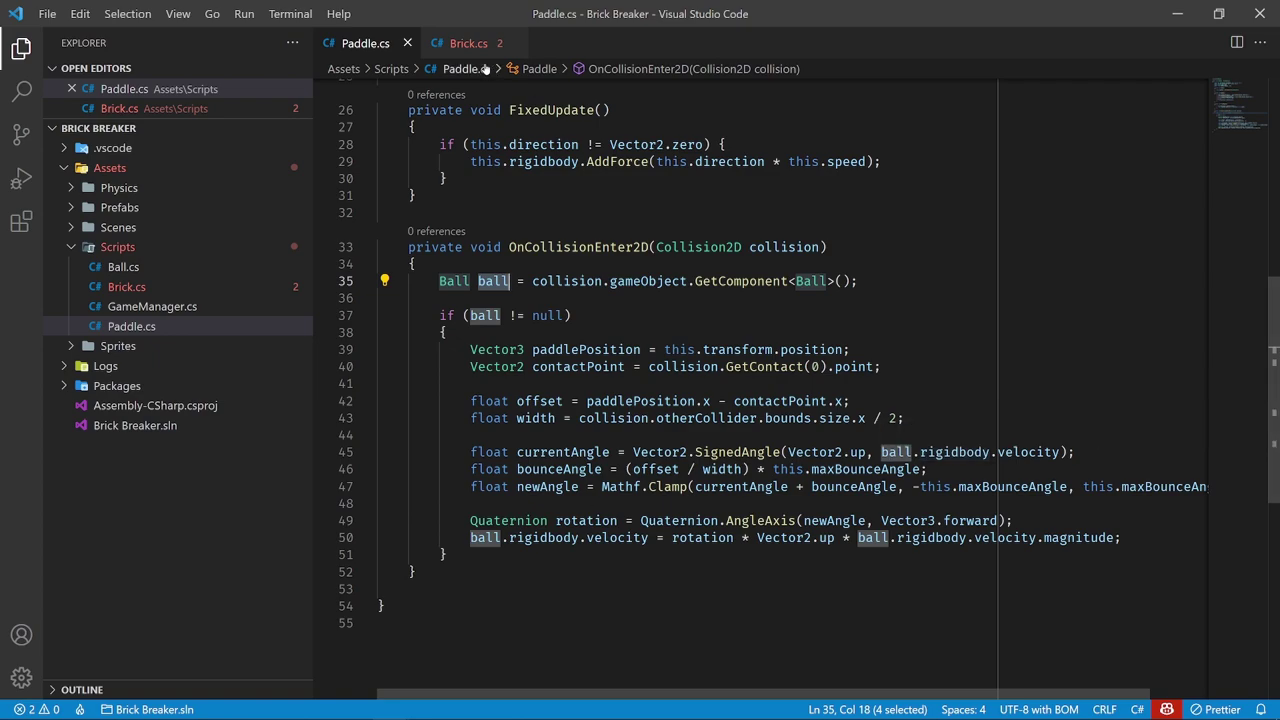
click(407, 43)
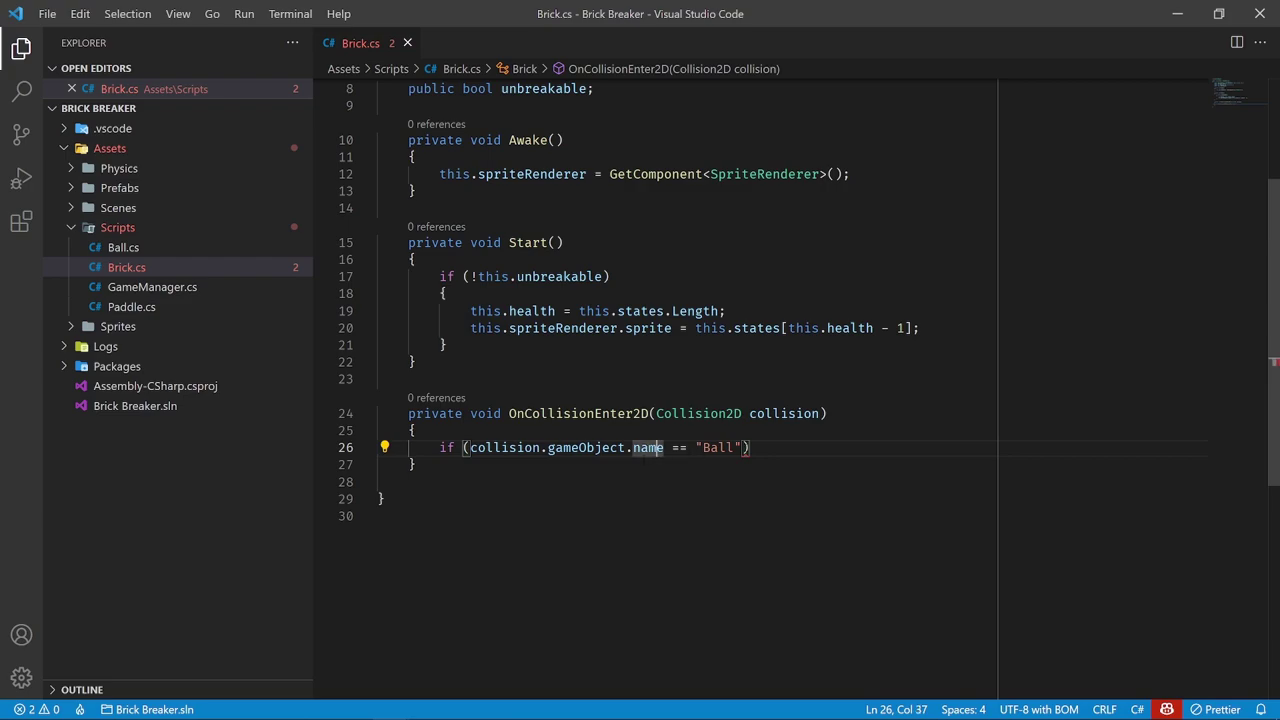
key(End)
key(Return)
Give the Ball check an empty brace block with the opening brace on the if line
text({)
key(Return)
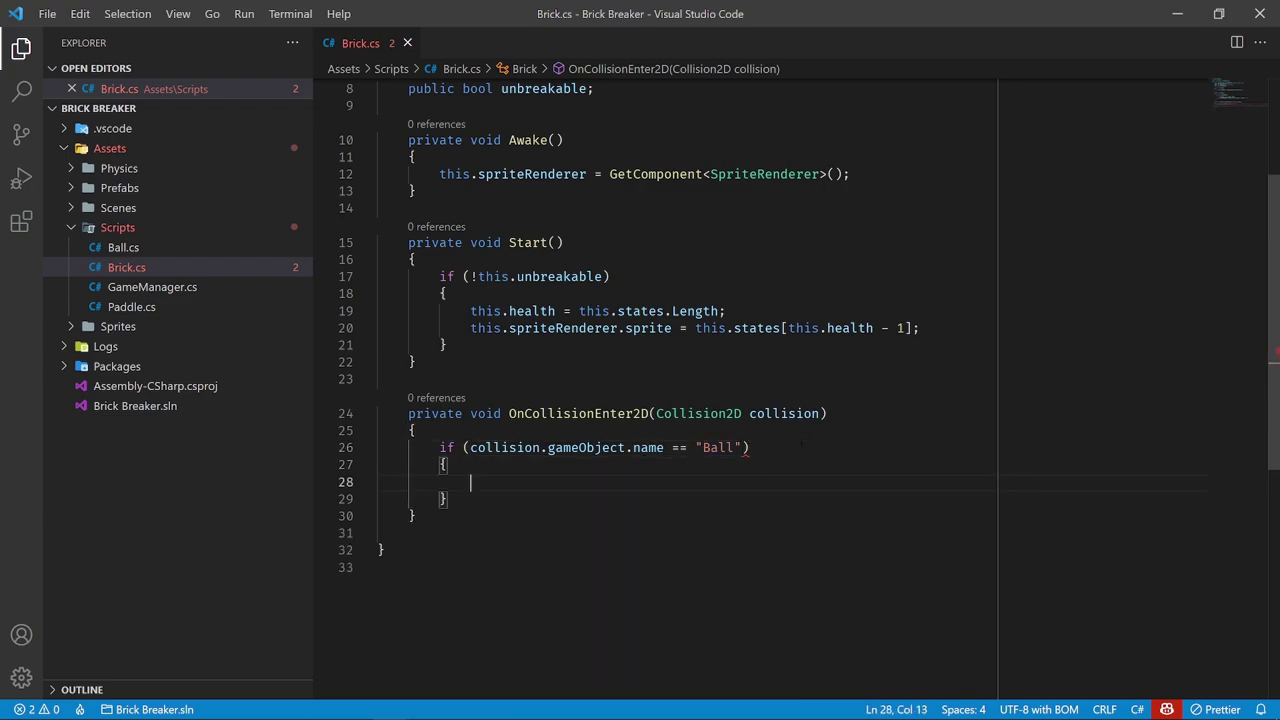
key(Up)
key(Home)
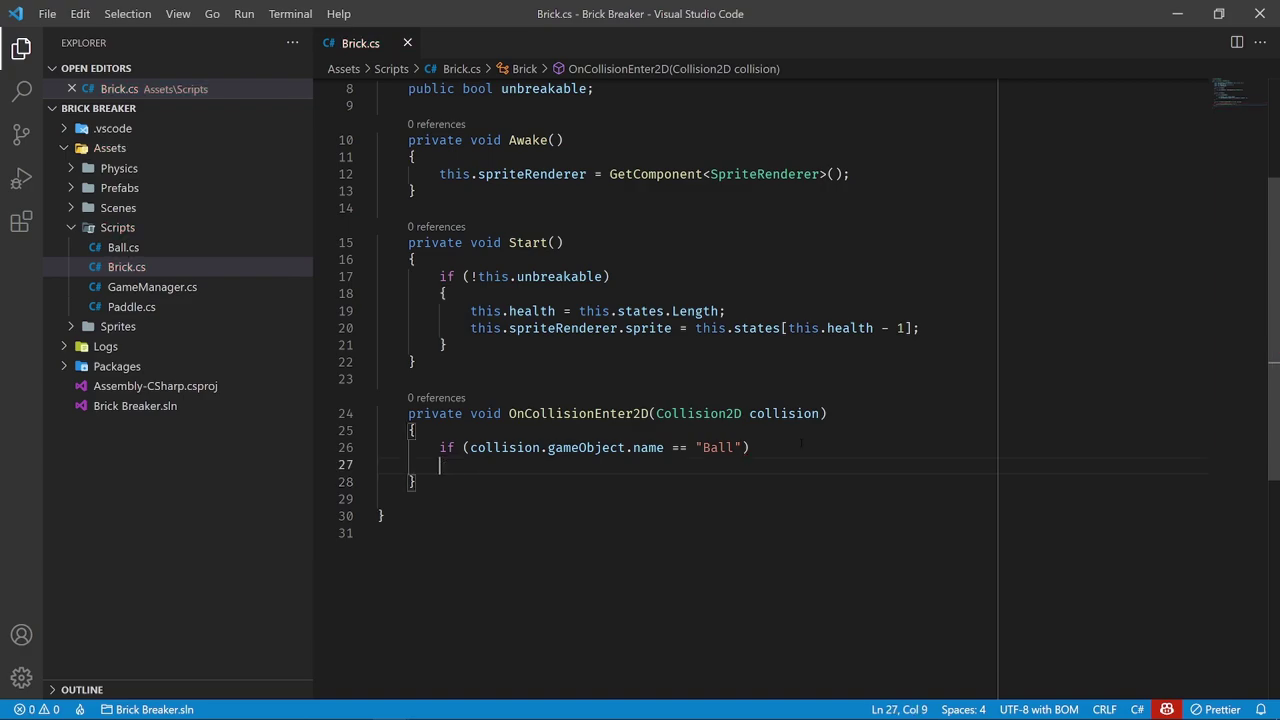
key(BackSpace)
key(BackSpace)
key(BackSpace)
key(Down)
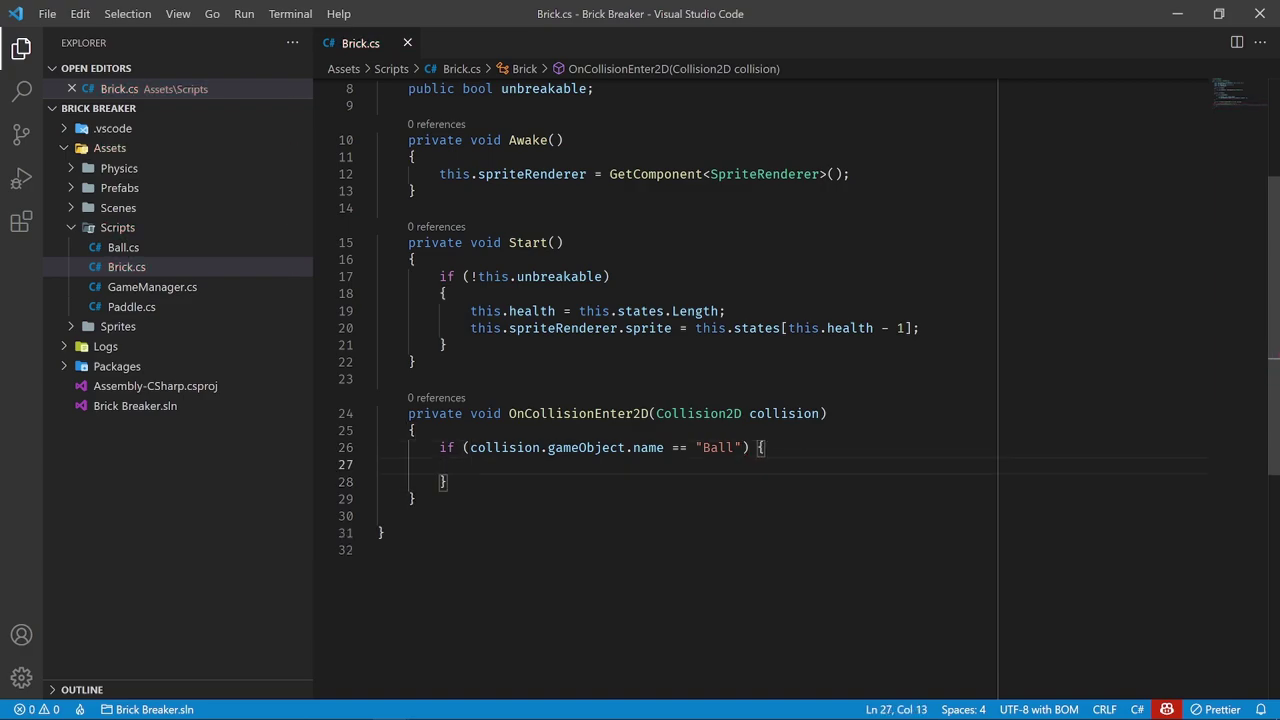
Declare a new private void Hit() method with an opening brace after the Start method
click(448, 344)
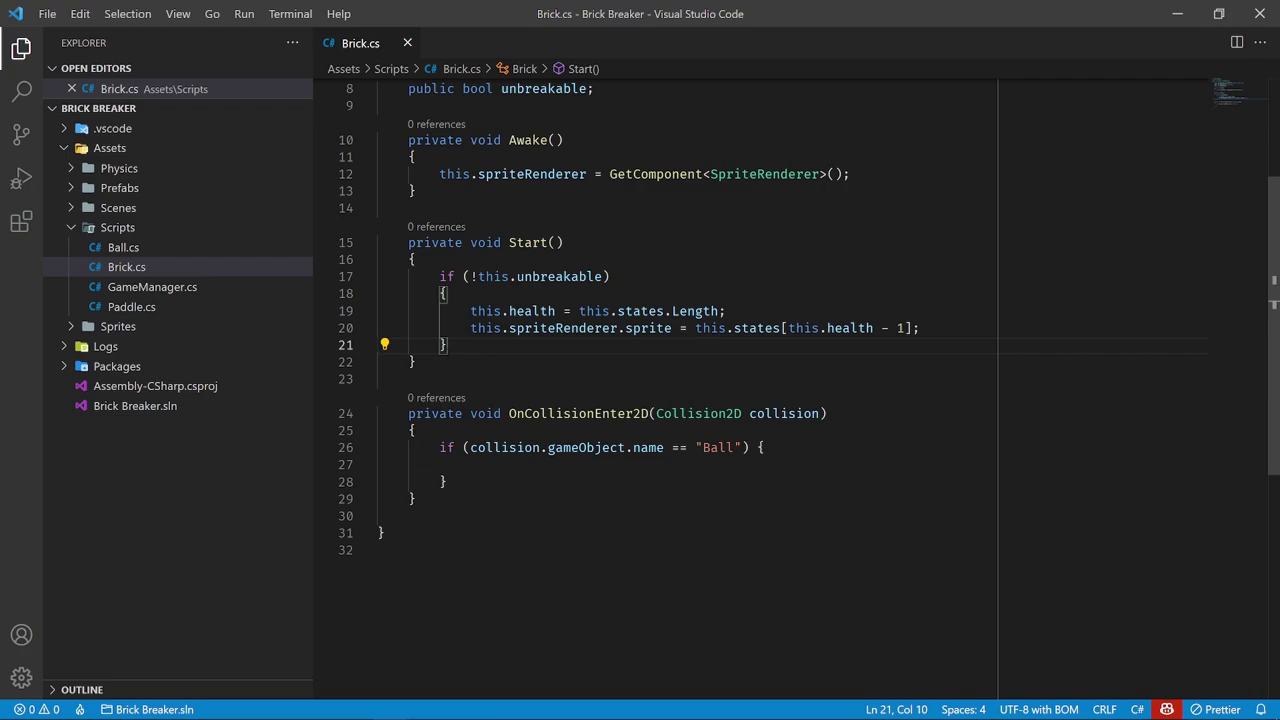
key(Down)
key(Return)
key(Return)
text(private void )
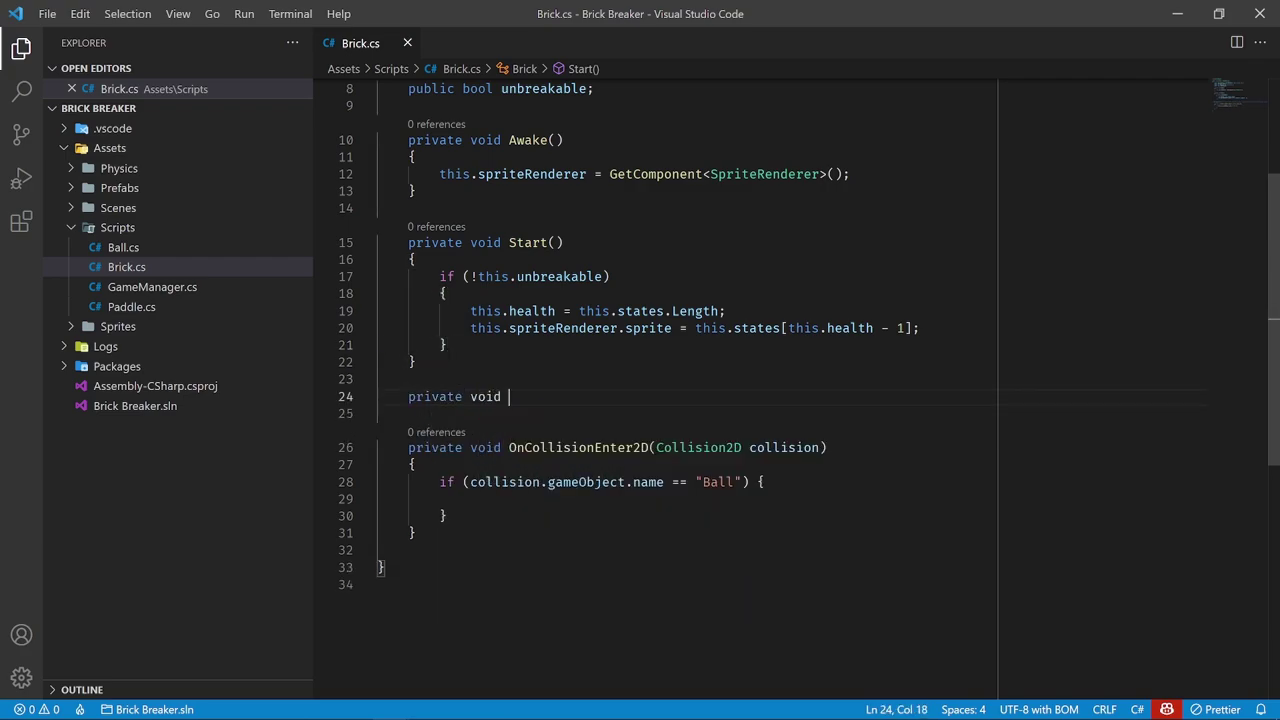
text(Hit())
key(Return)
text({)
key(Return)
Call Hit(); inside the Ball collision check
scroll(650, 380, up, 3)
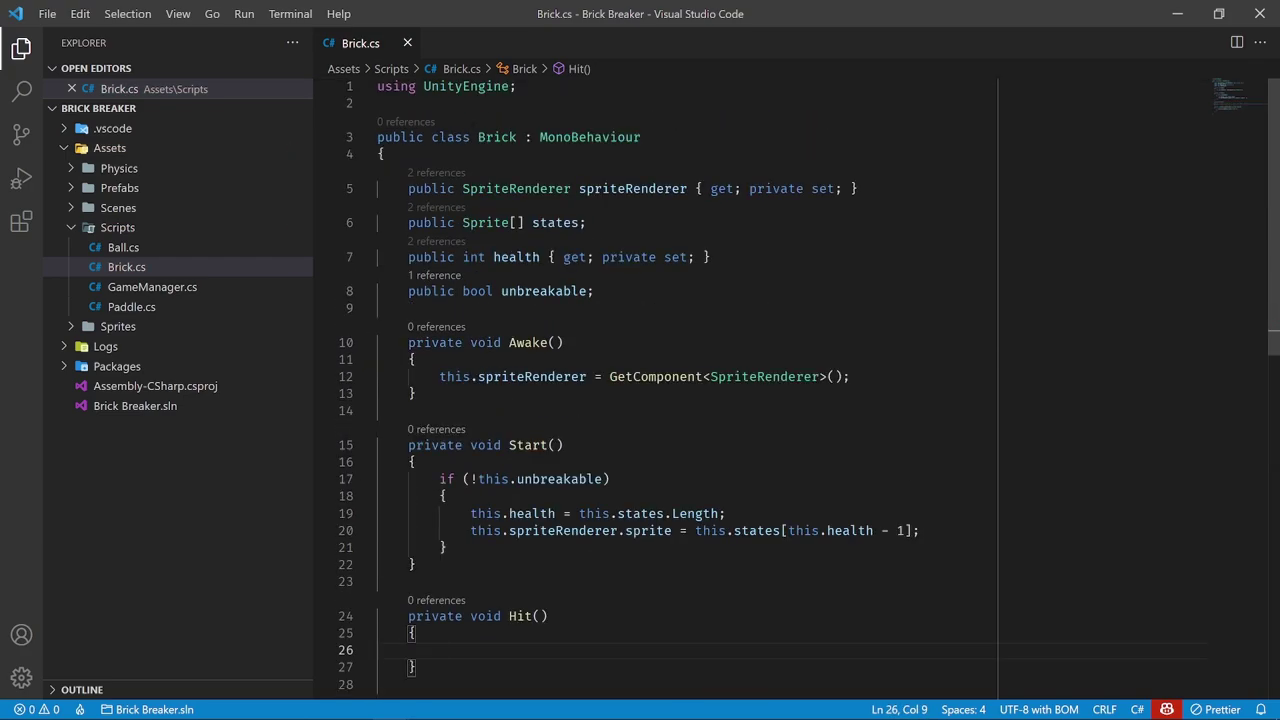
double_click(498, 137)
scroll(650, 380, down, 2)
double_click(520, 481)
scroll(533, 457, down, 2)
click(400, 500)
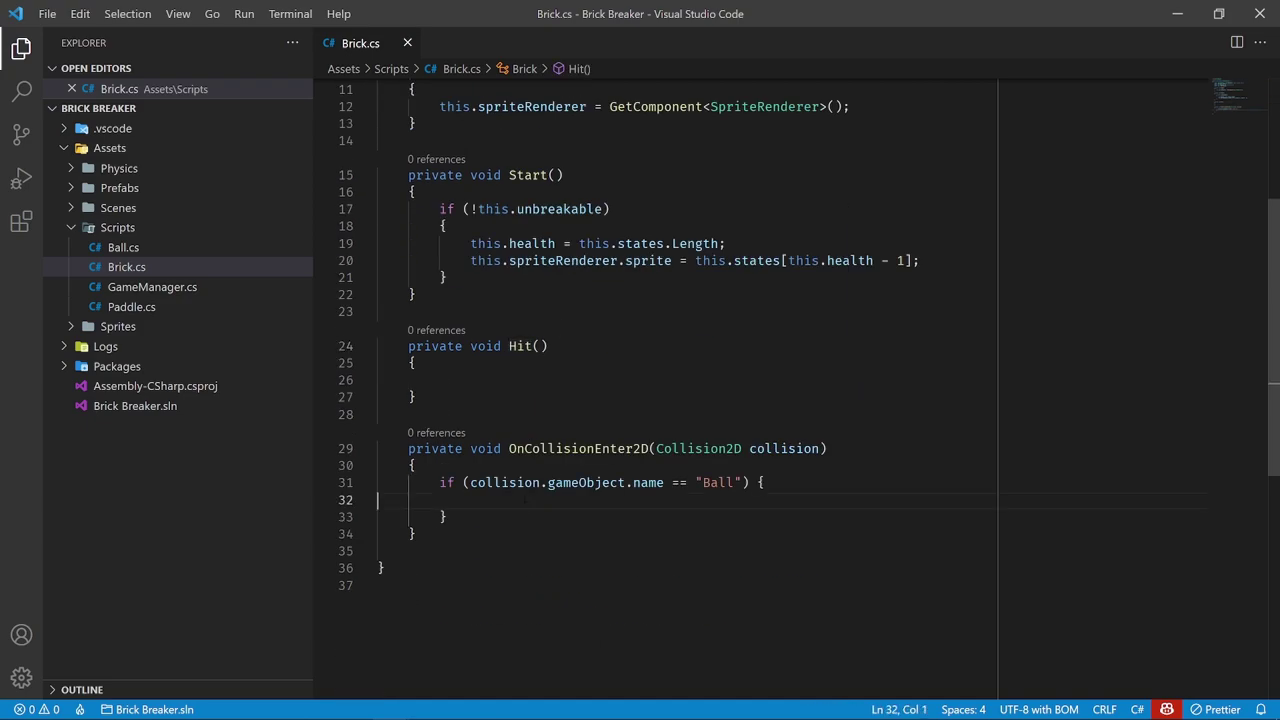
key(End)
text(Hit();)
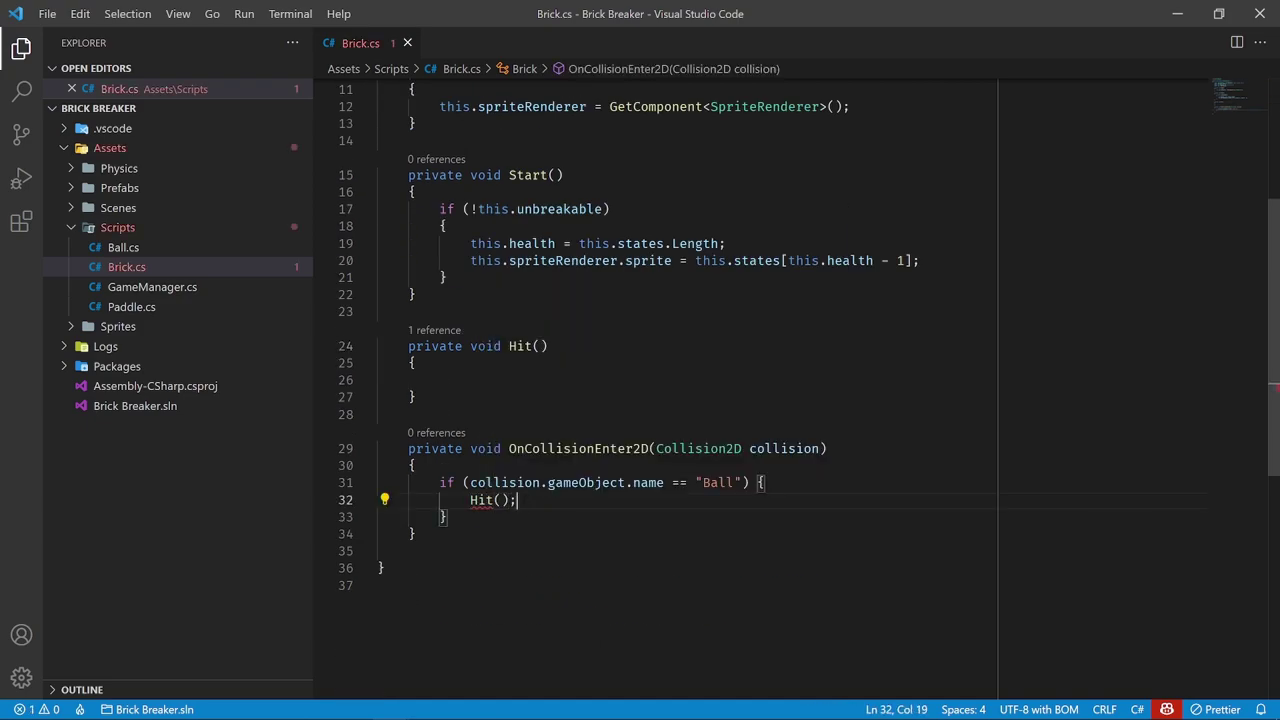
Put this.health--; in Hit()'s body and save Brick.cs
click(459, 366)
click(459, 378)
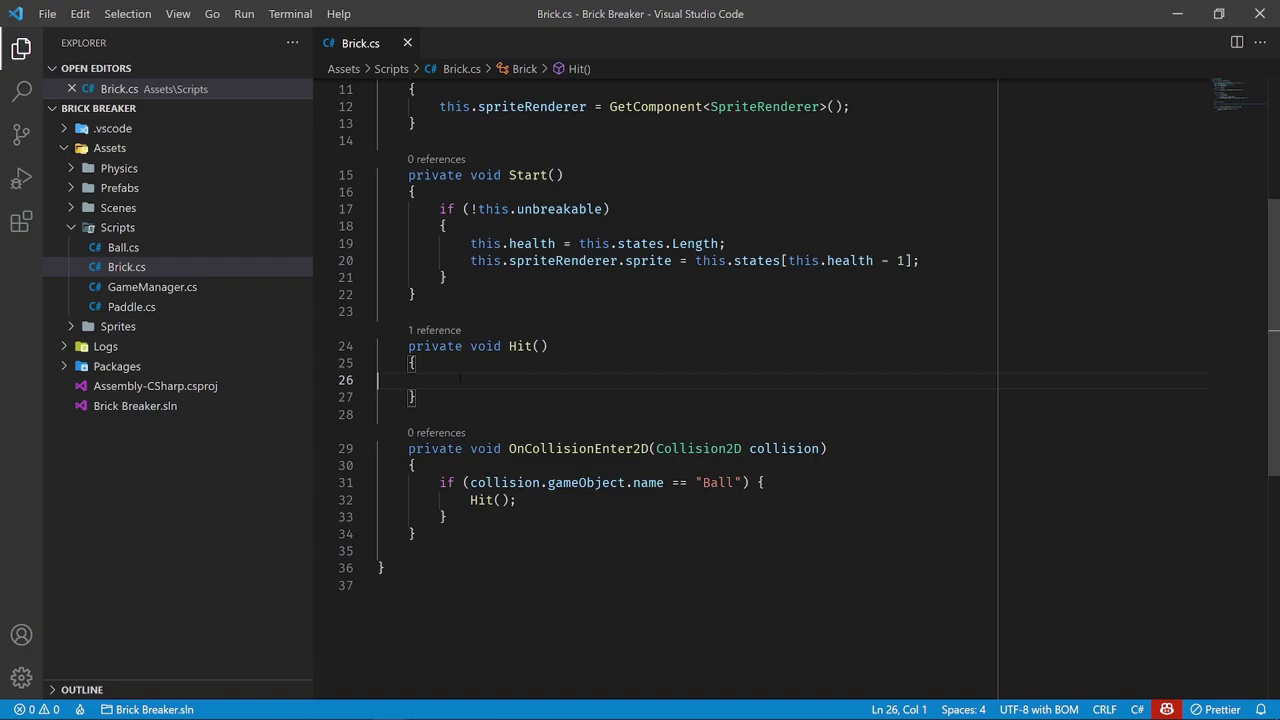
key(Tab)
key(Tab)
text(this.health--)
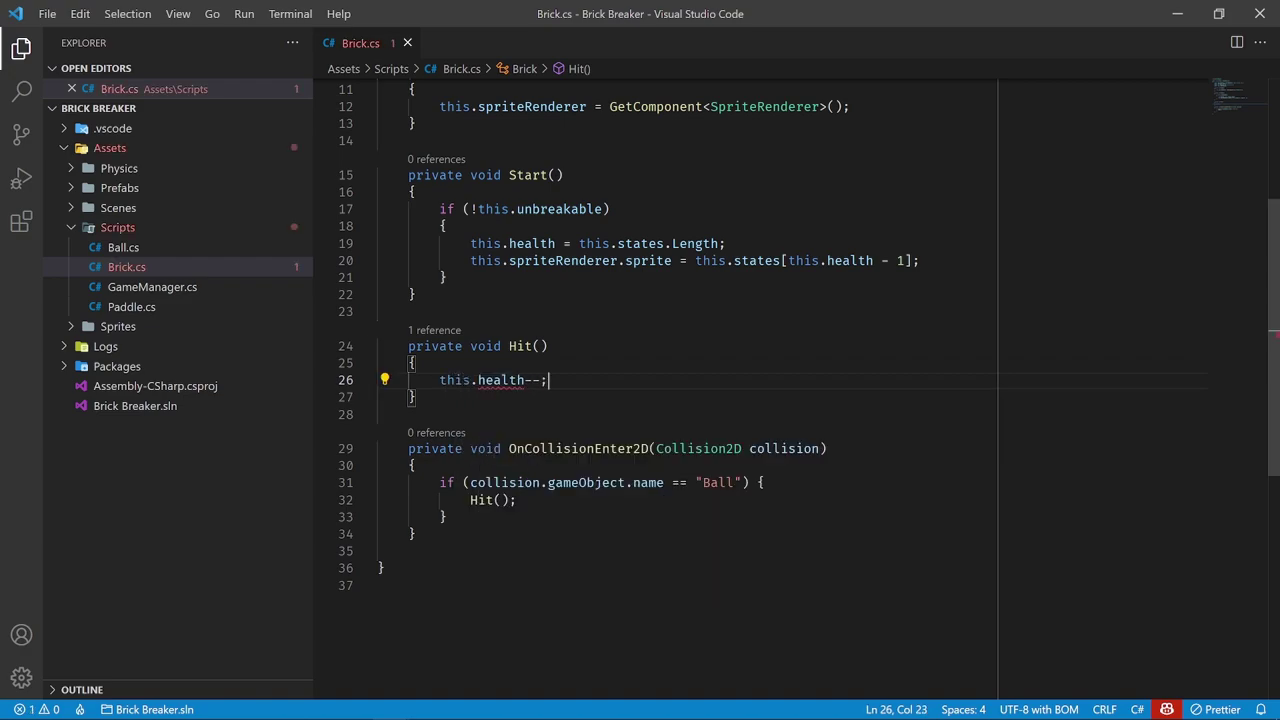
text(;)
key(ctrl+s)
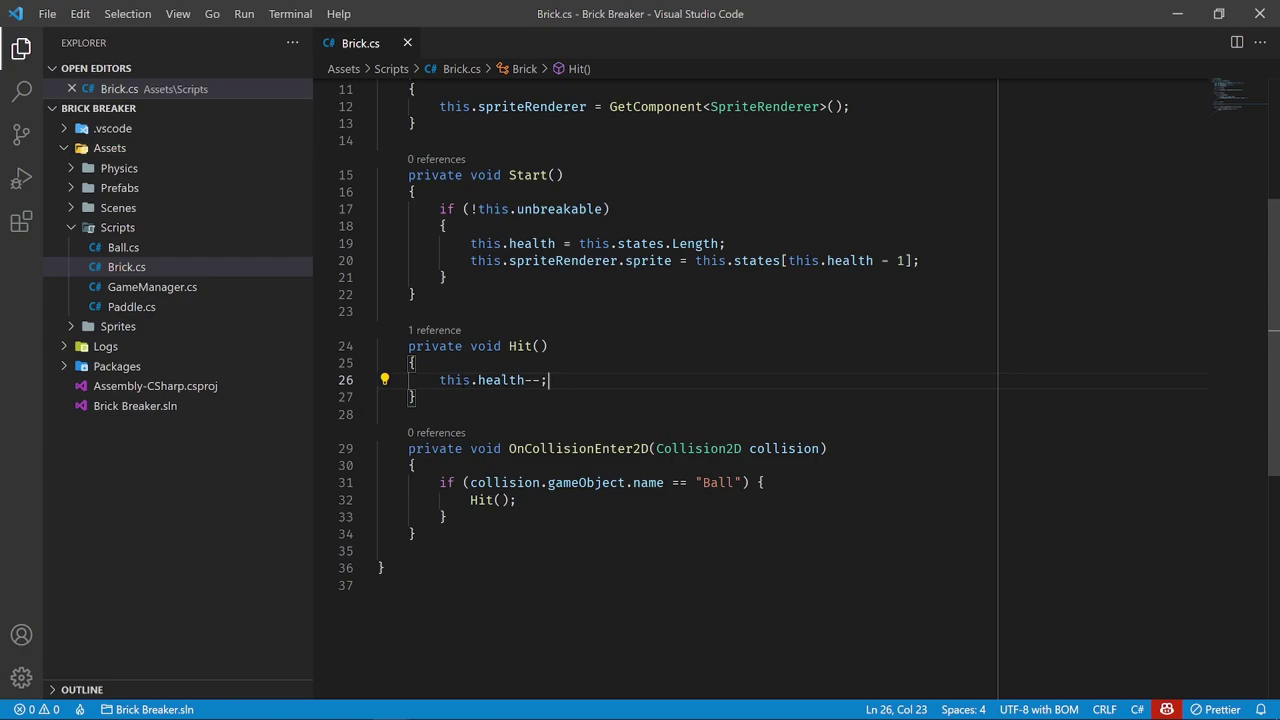
Review the class fields, then place the caret just after Hit()'s opening brace
key(Up)
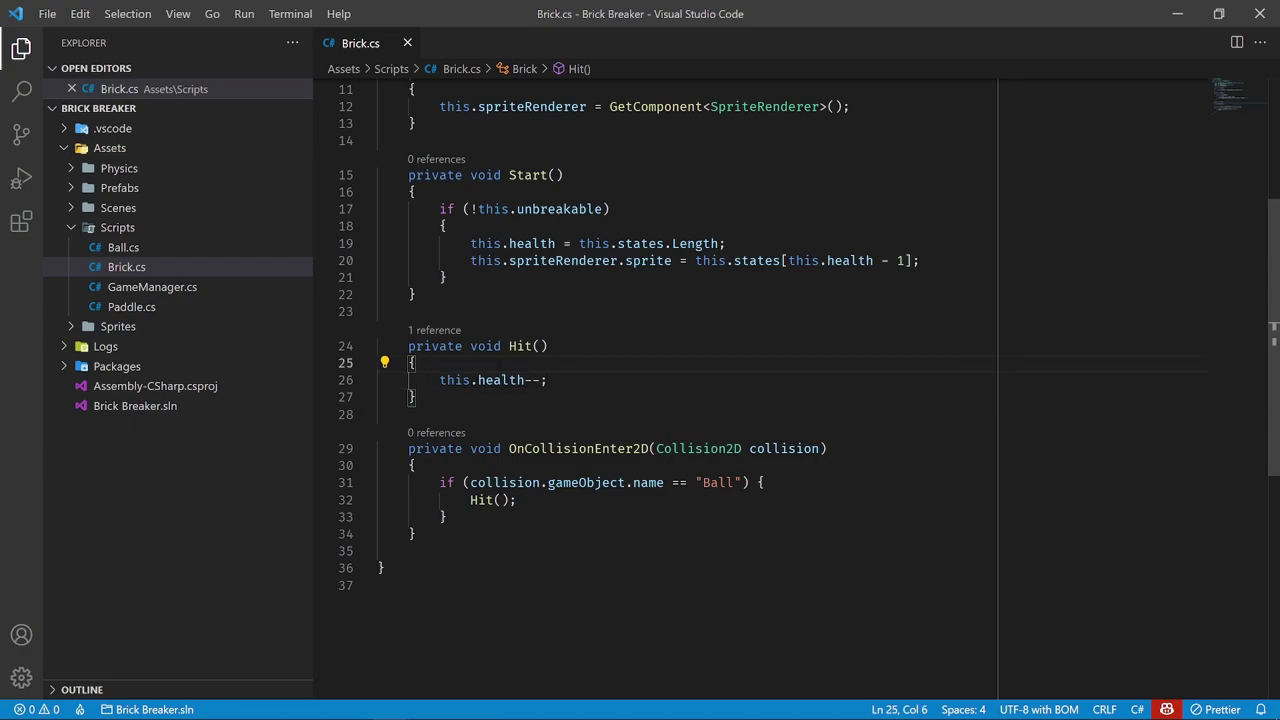
scroll(660, 380, up, 3)
scroll(660, 380, up, 2)
drag(594, 291, 408, 291)
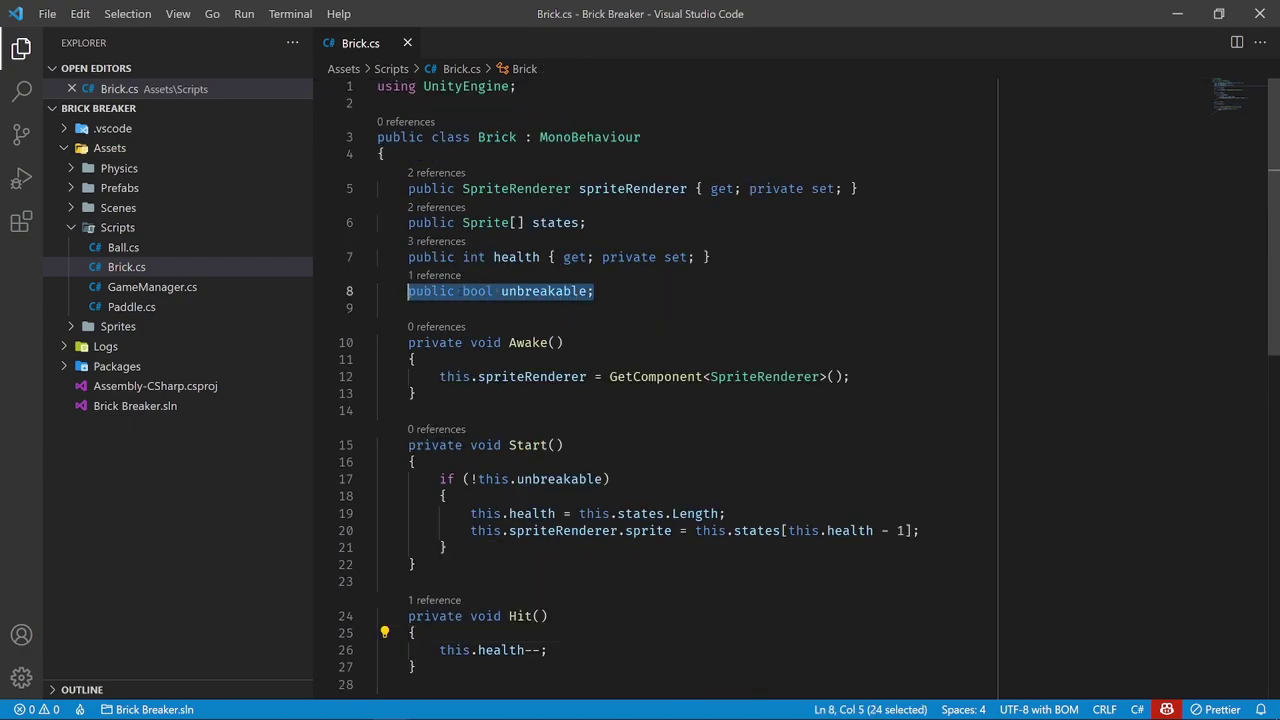
click(596, 291)
scroll(660, 380, down, 3)
click(416, 430)
Add 'if (this.unbreakable) { return; }' at the top of Hit()
key(Return)
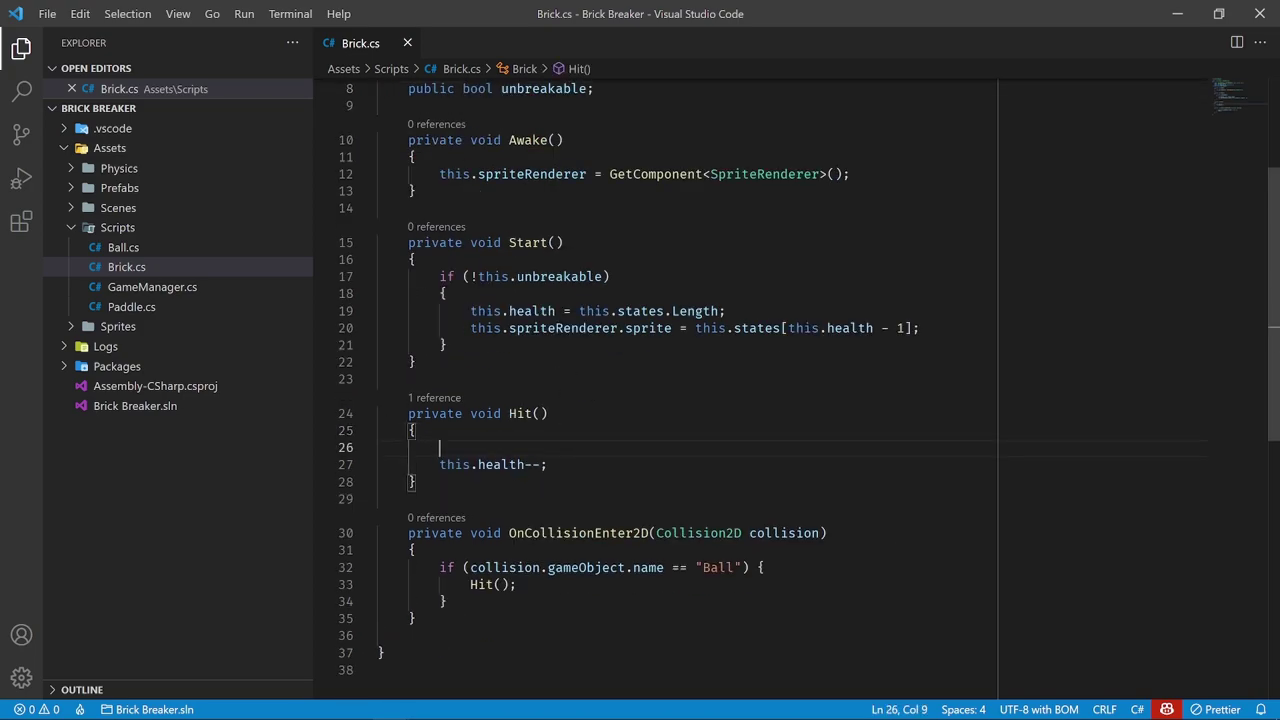
text(if (this.unbreakable))
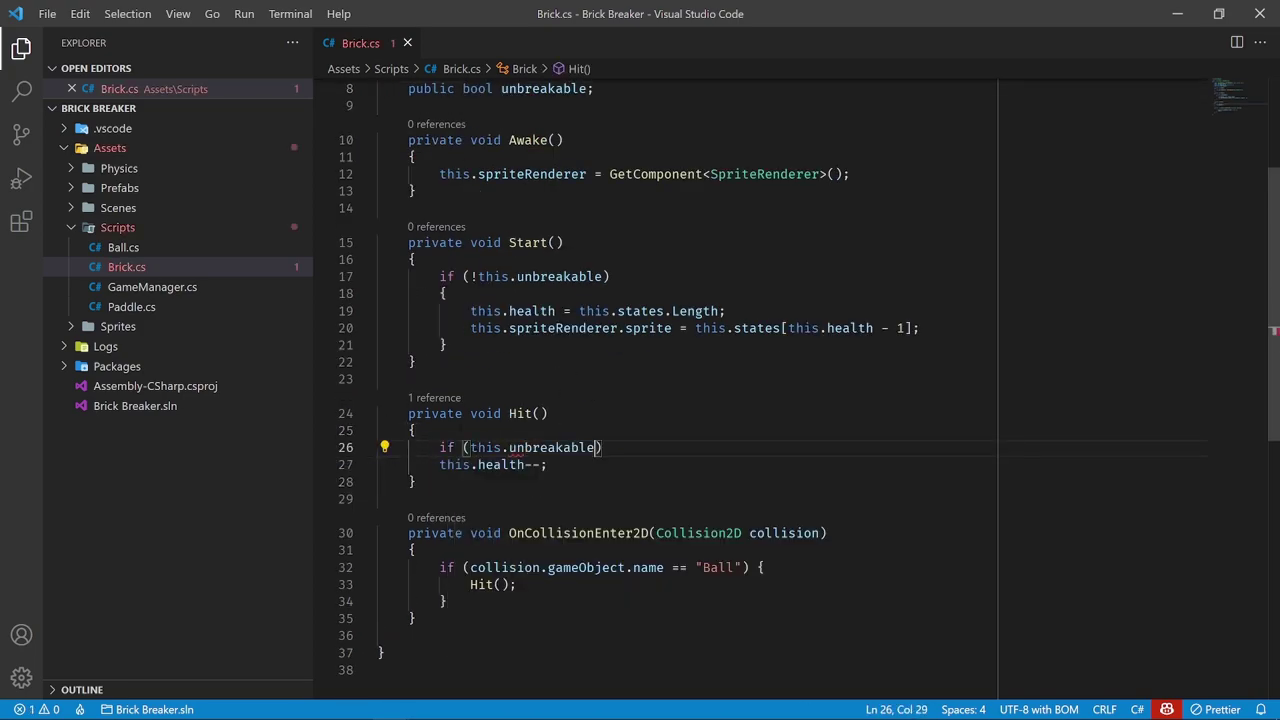
text( {)
key(Return)
text(return')
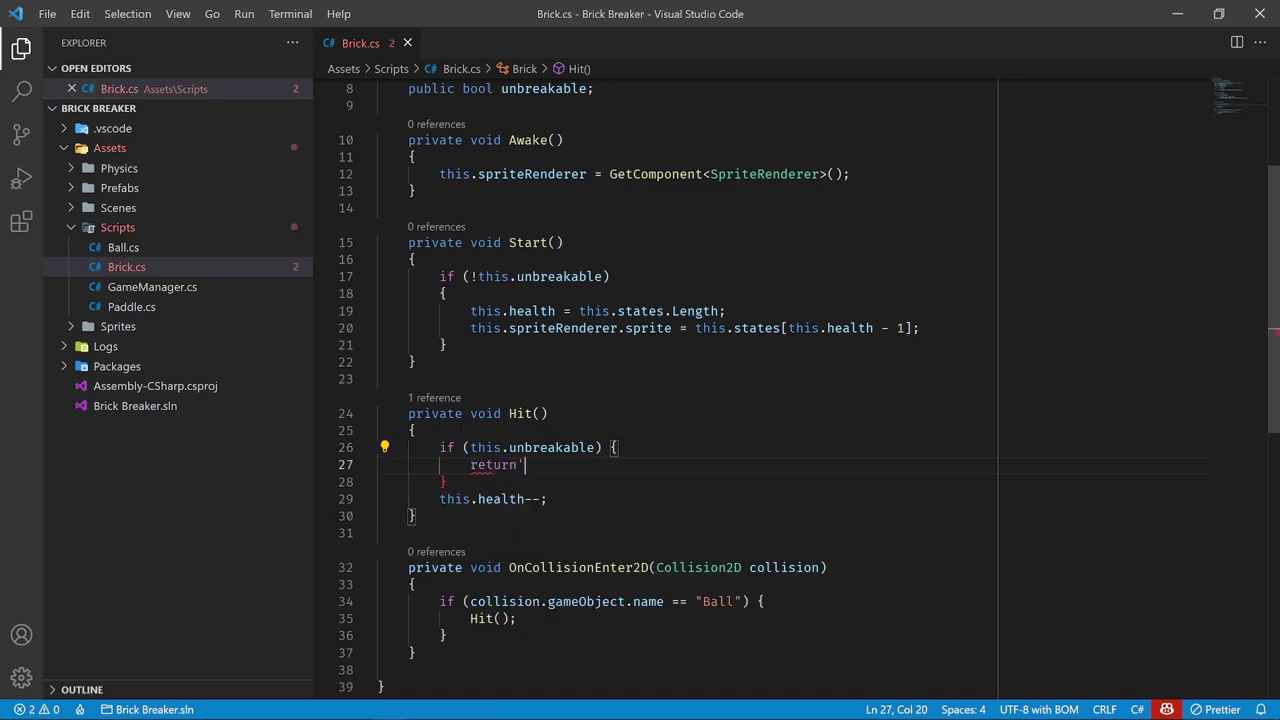
key(BackSpace)
text(;)
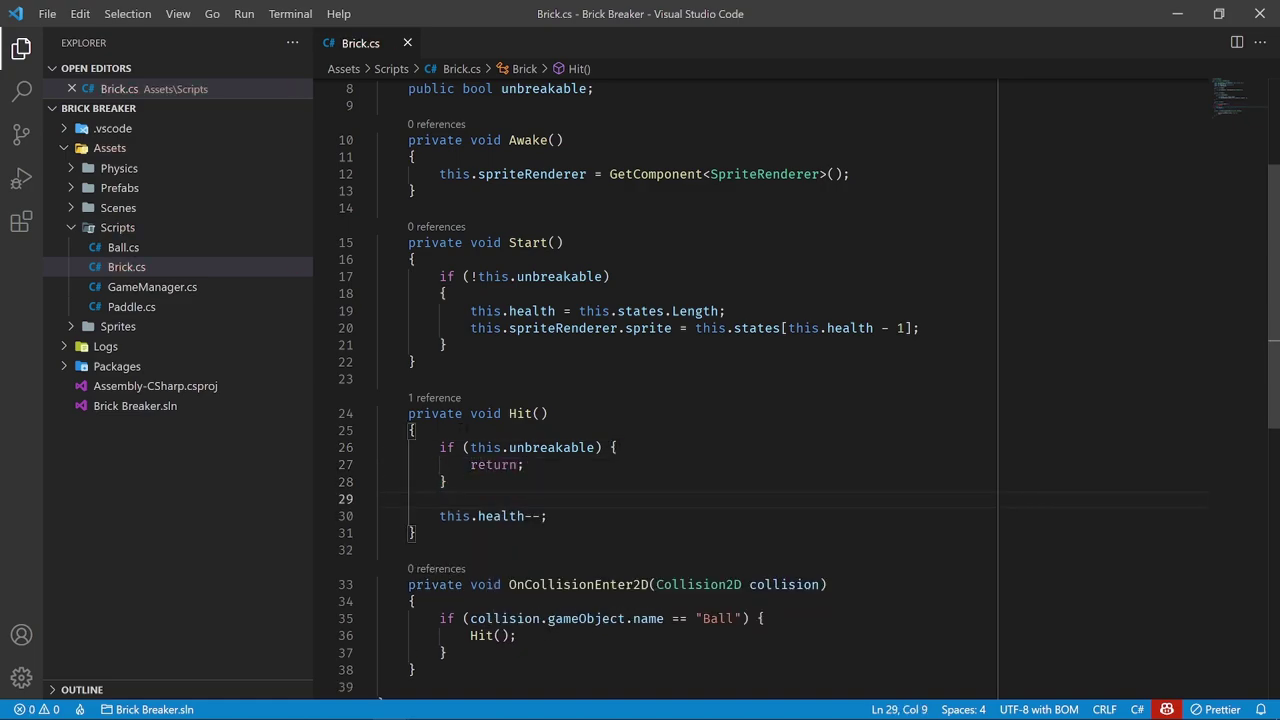
Start a this.spriteRenderer.sprite statement on a new line after this.health--;
drag(440, 516, 547, 516)
click(440, 516)
click(416, 533)
scroll(500, 535, down, 3)
click(552, 381)
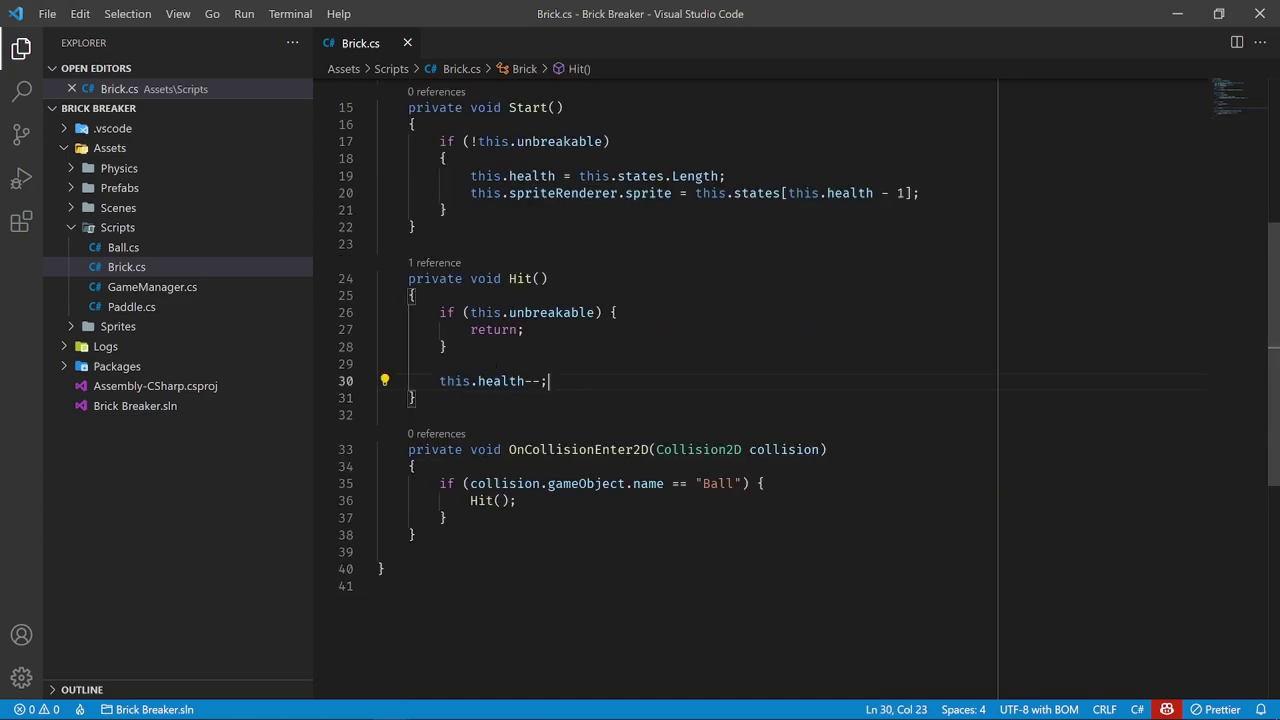
key(shift+Home)
key(End)
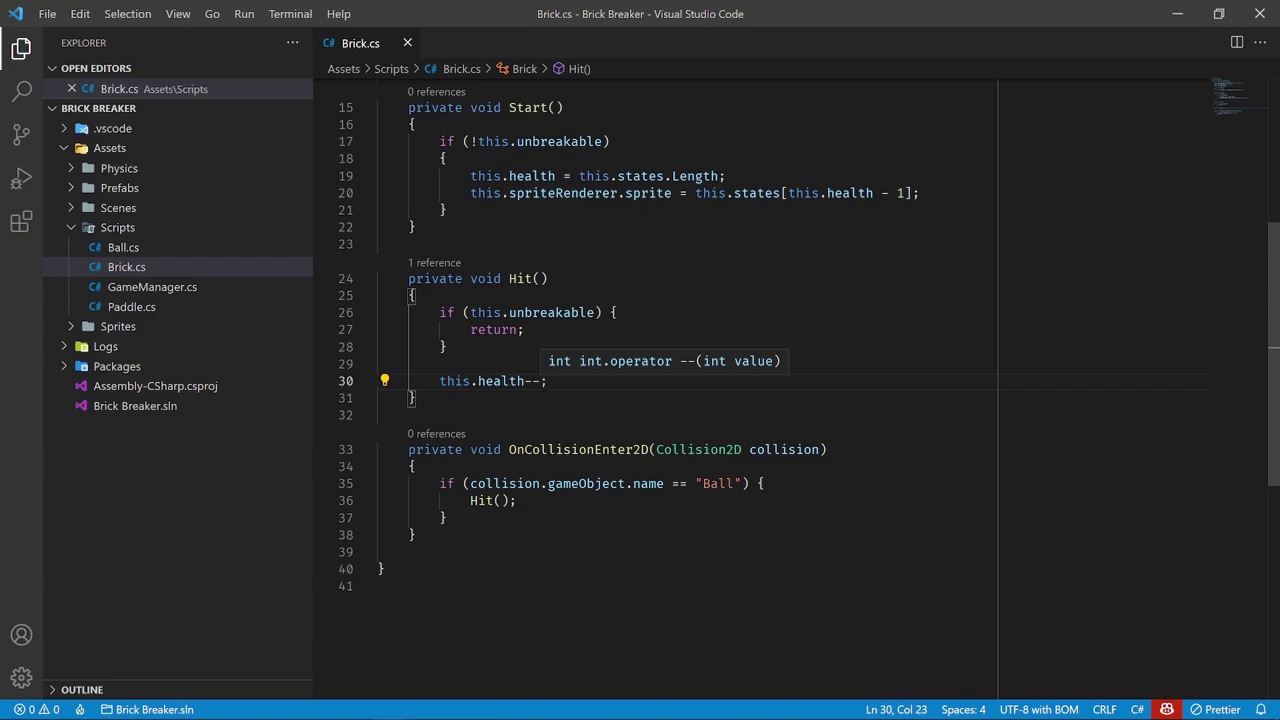
key(Return)
text(this.)
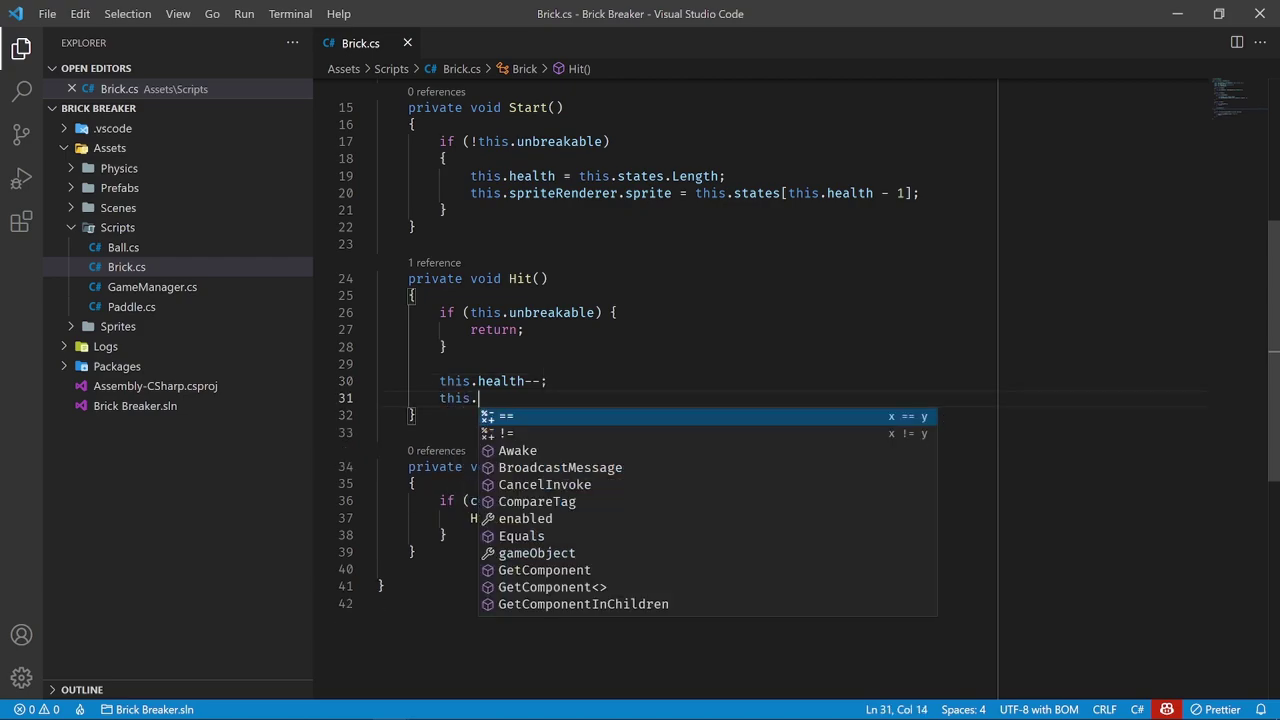
text(spriteRenderer.spr)
key(Tab)
Copy the sprite assignment from line 20 and paste it over the partial statement on line 31
click(922, 193)
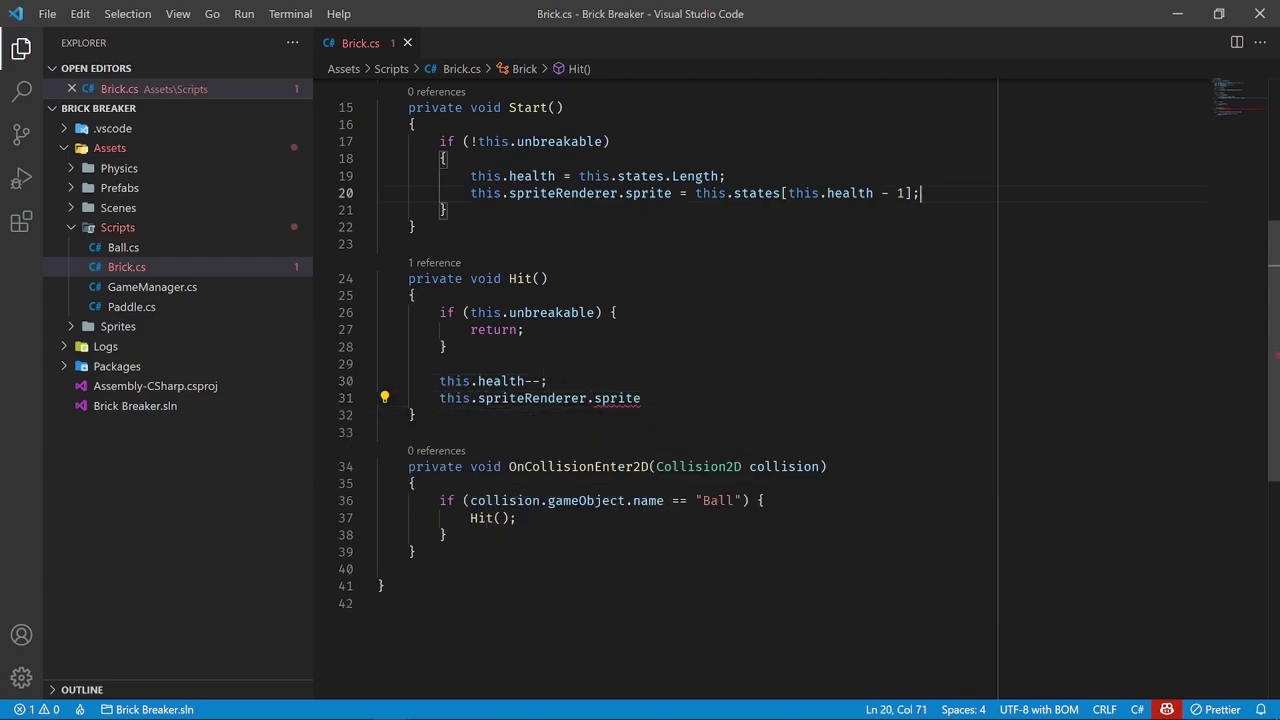
key(shift+Down)
key(shift+Up)
key(shift+Home)
key(ctrl+c)
drag(662, 400, 439, 398)
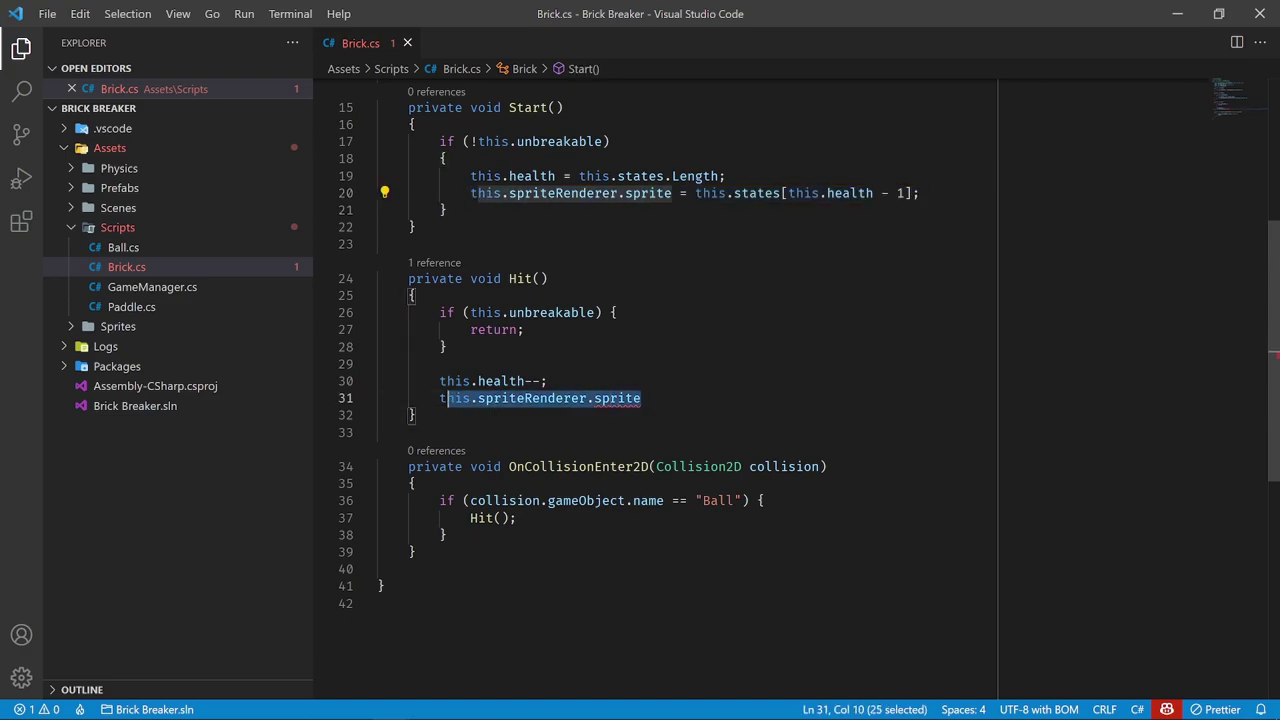
key(ctrl+v)
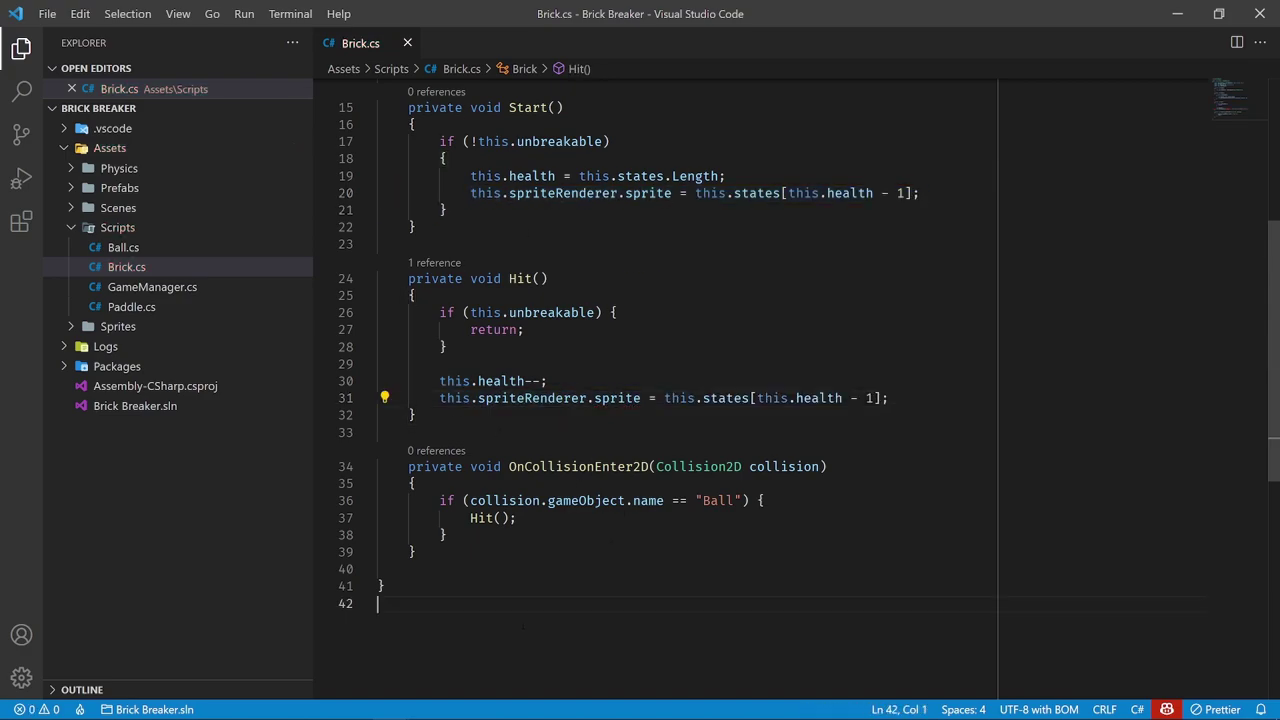
Insert indented blank lines after the health decrement
drag(547, 381, 440, 381)
click(548, 381)
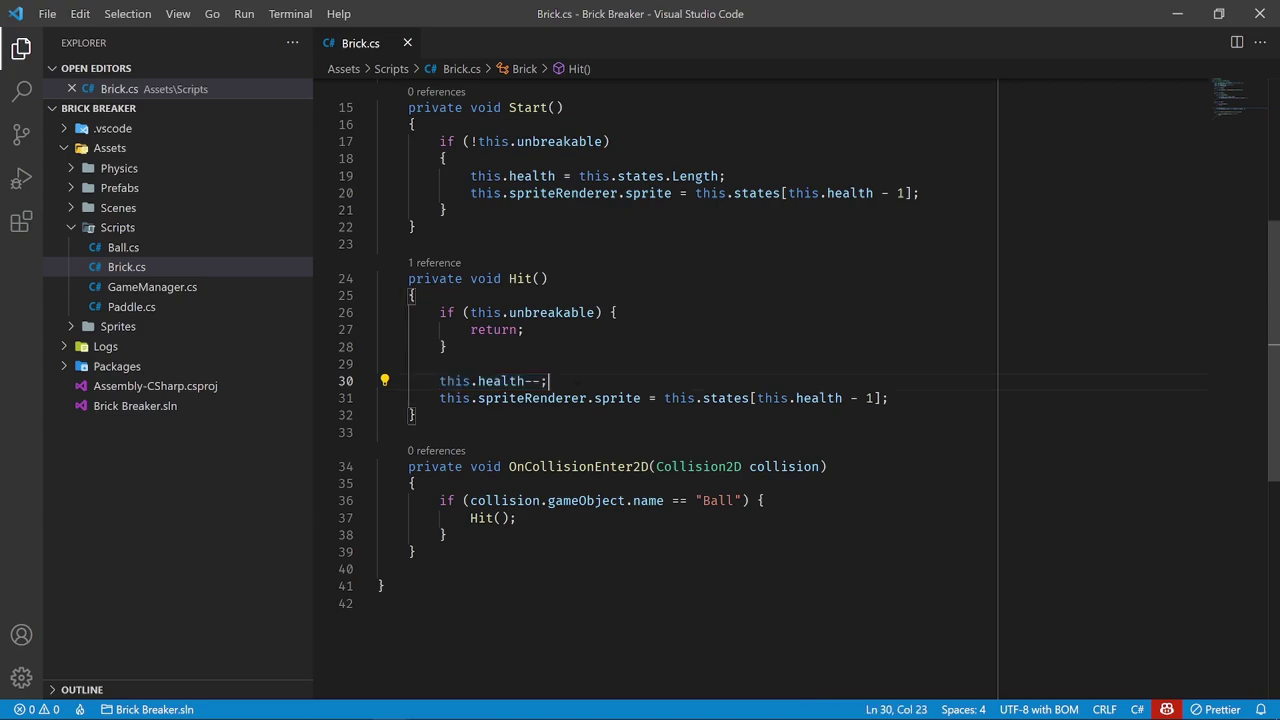
key(Return)
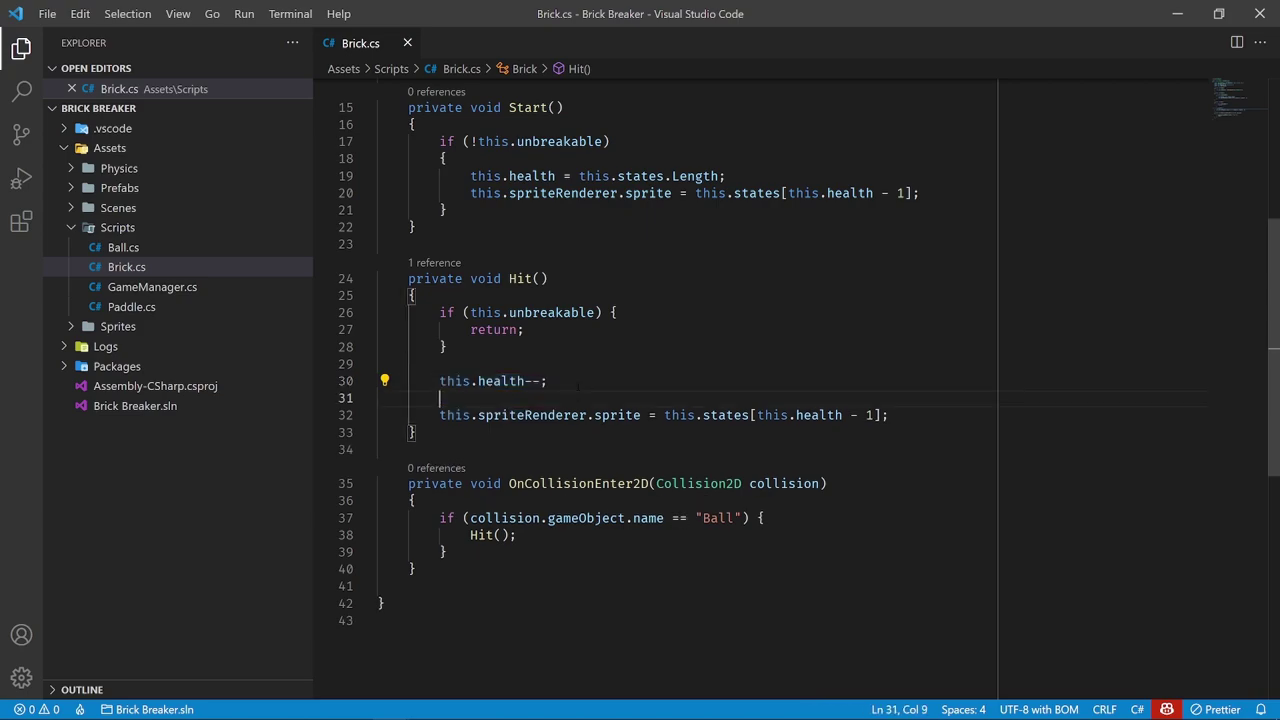
key(Return)
key(Up)
key(Tab)
key(Tab)
key(Return)
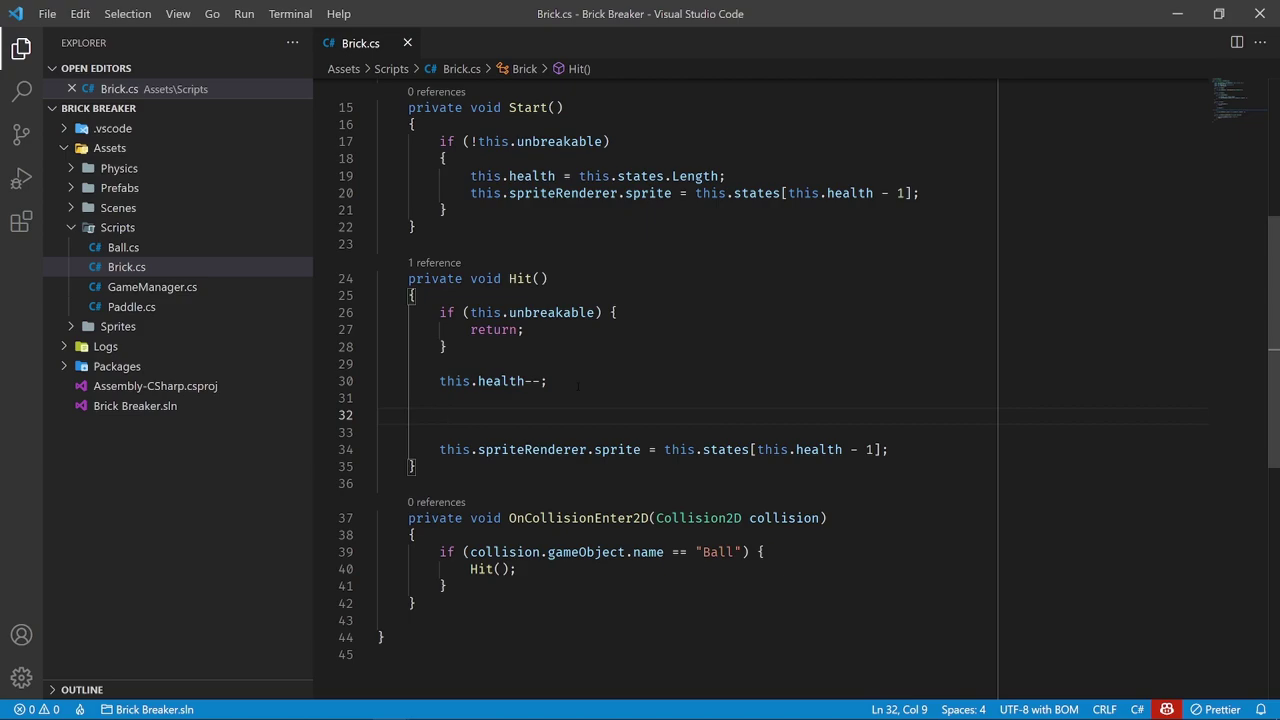
Add 'if (this.health <= 0) { this.gameObject.SetActive(false); }' to Hit()
text(if (this.)
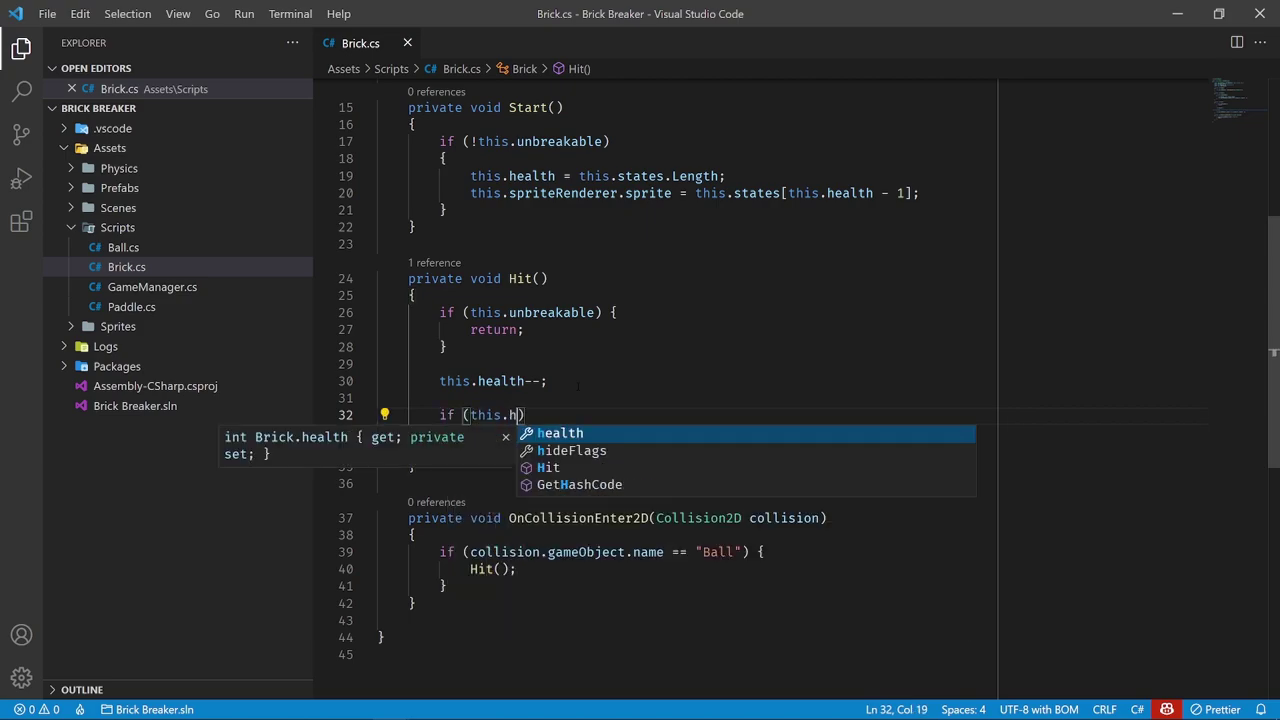
text(health <= 0))
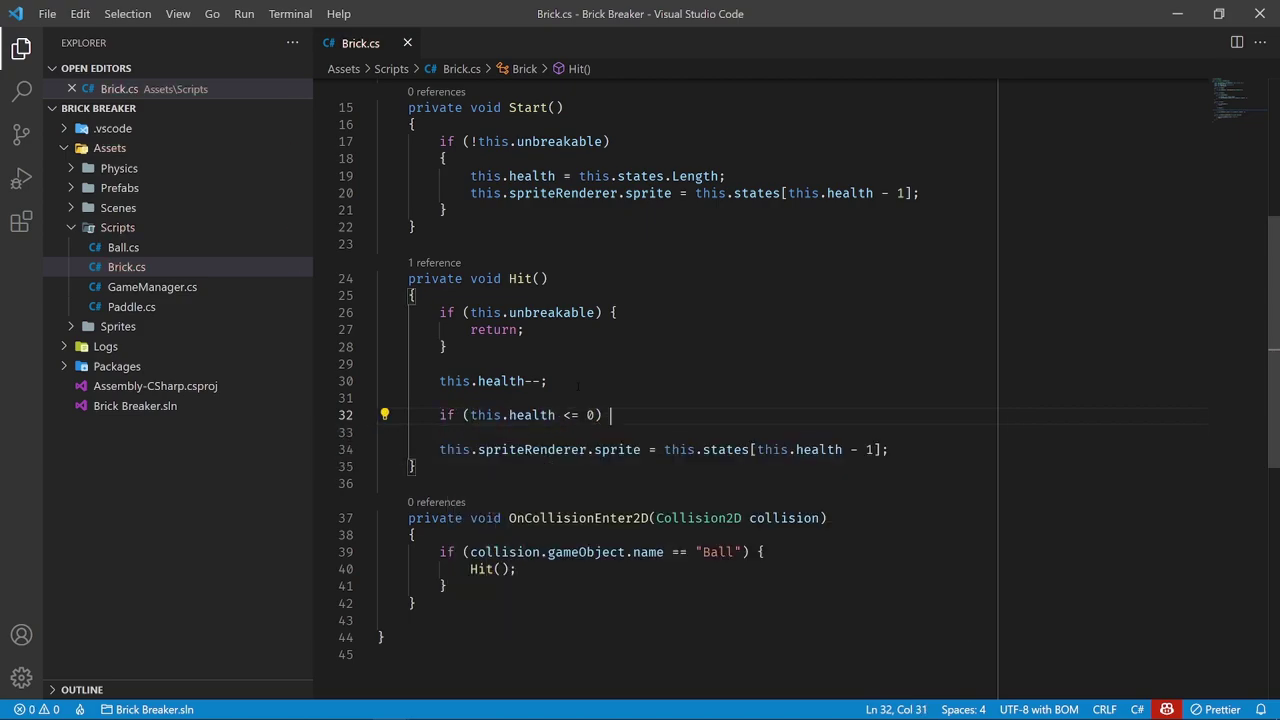
text( {)
key(Return)
text(this.ga)
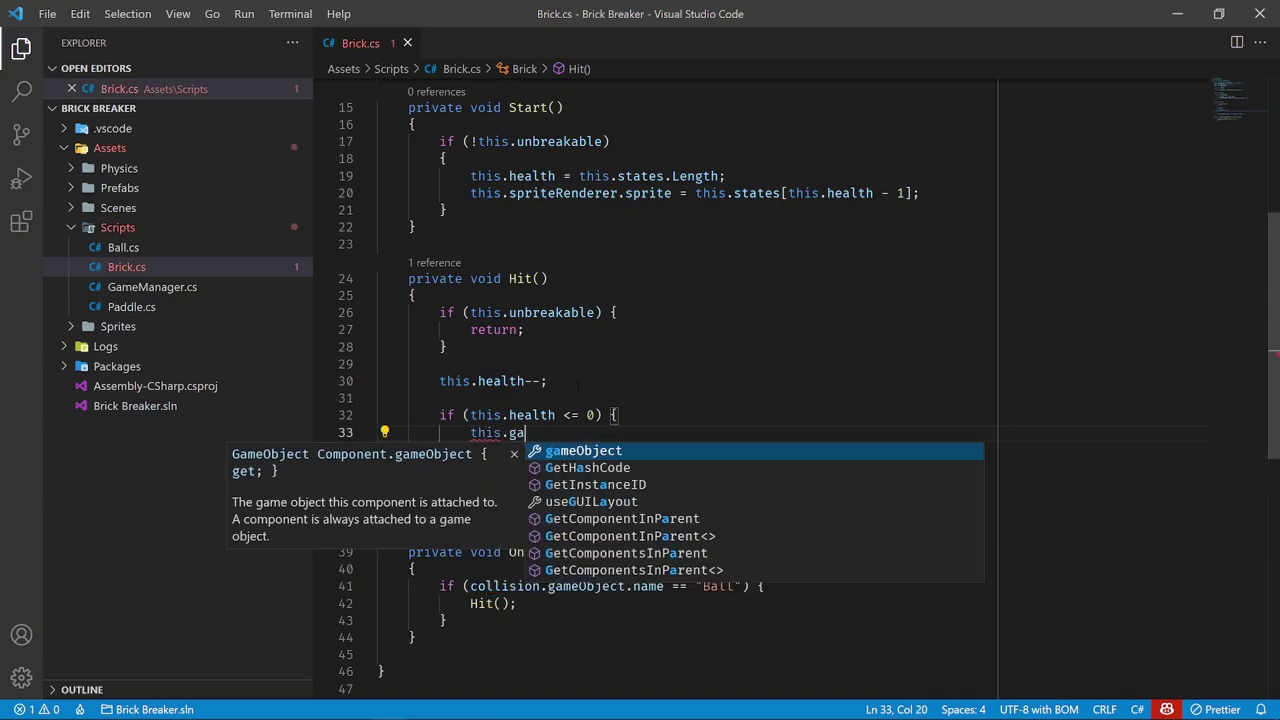
text(meObject.Set)
key(Tab)
text((fa)
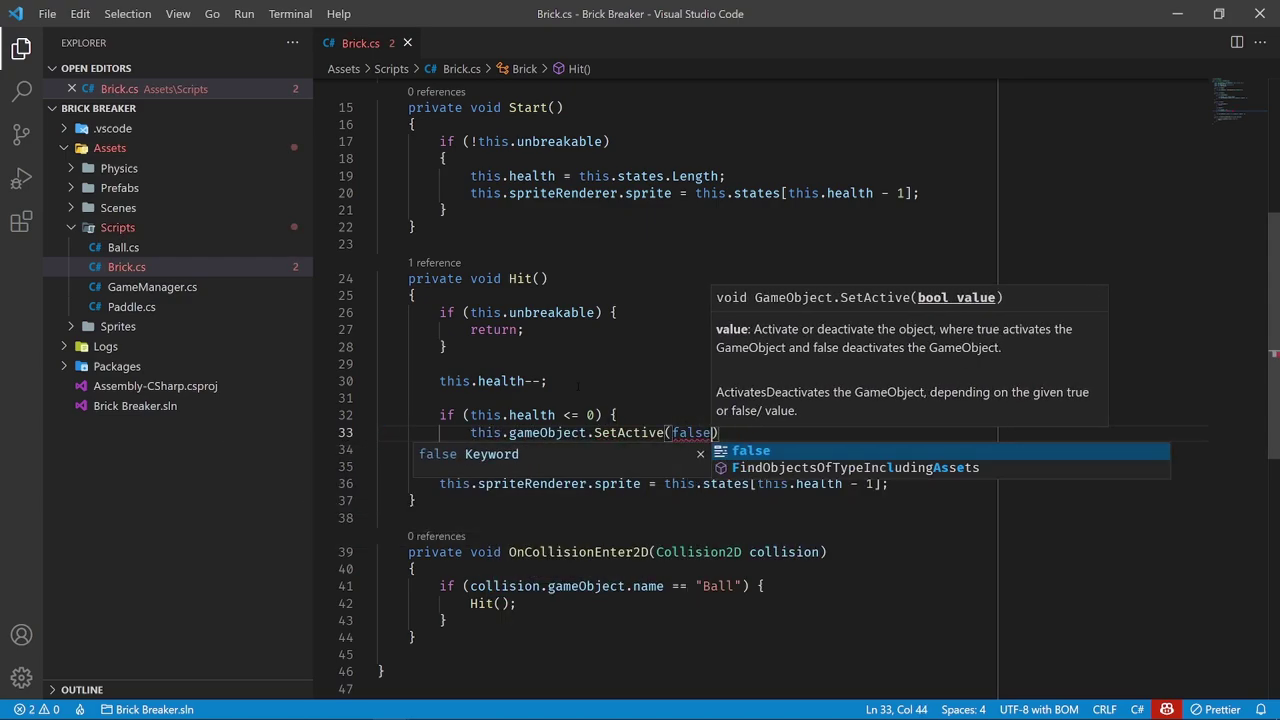
key(Tab)
text();)
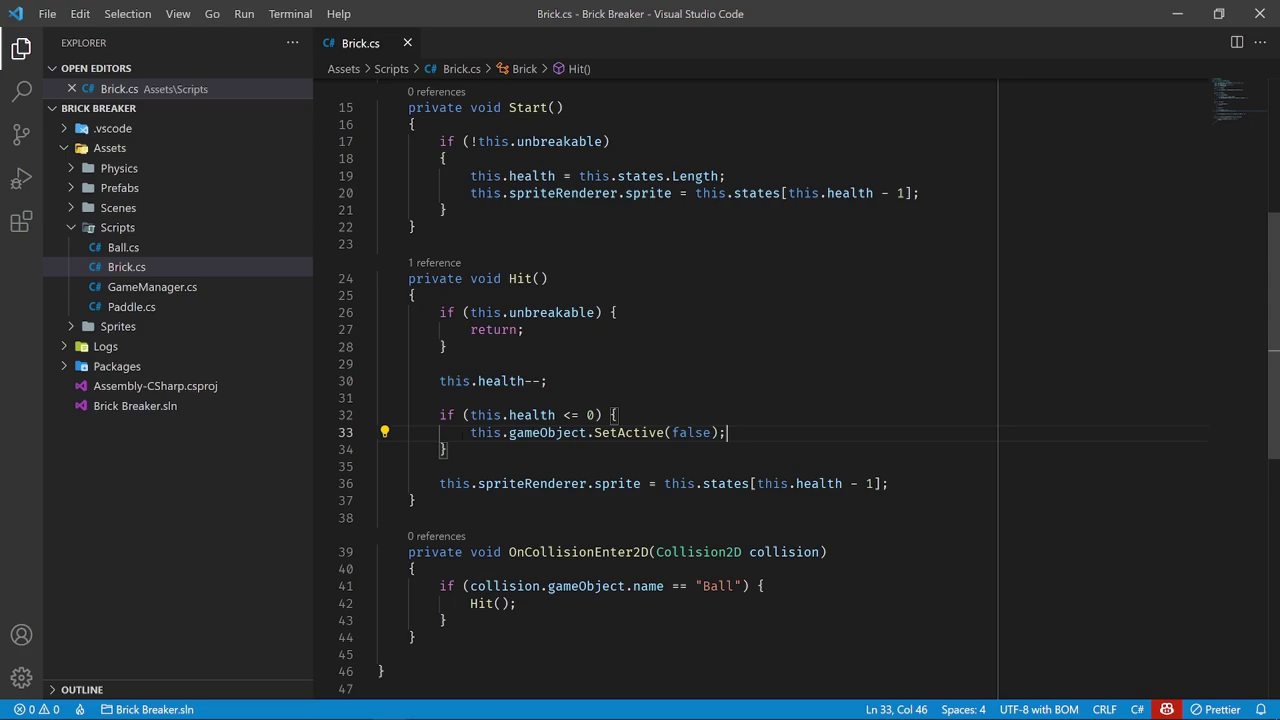
Add an else block after the zero-health check
double_click(628, 432)
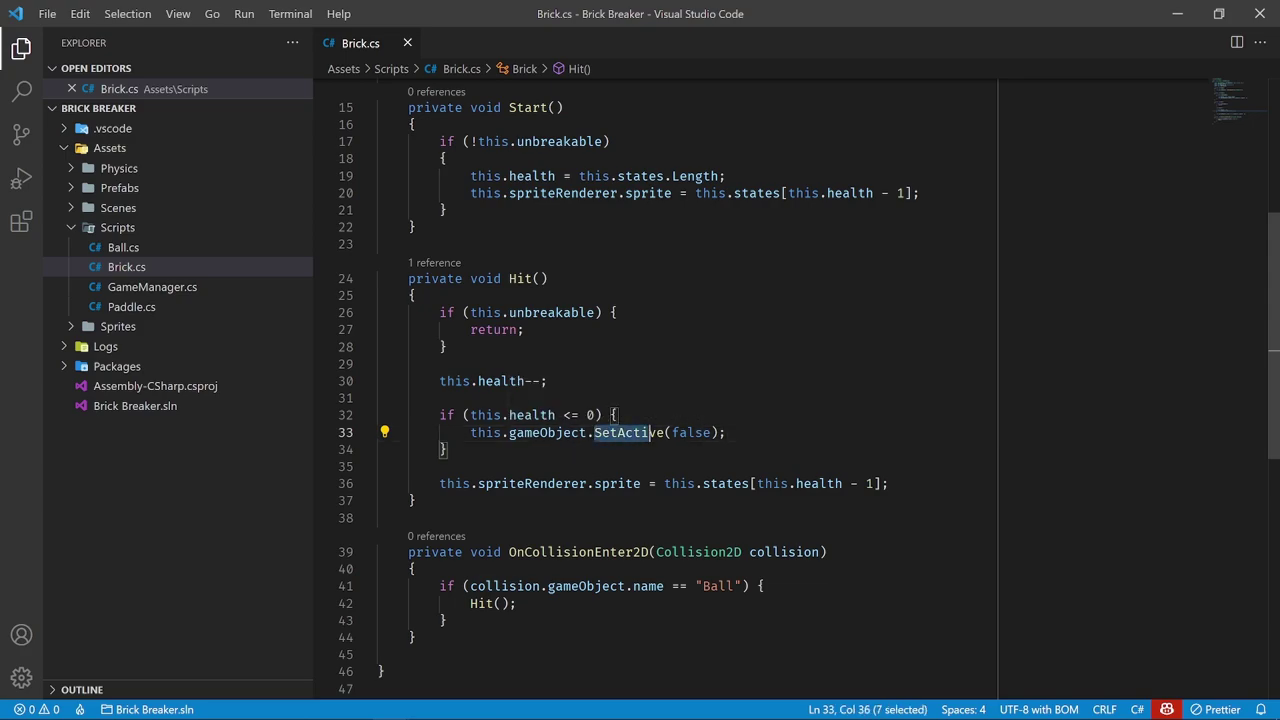
click(726, 432)
double_click(690, 432)
key(Right)
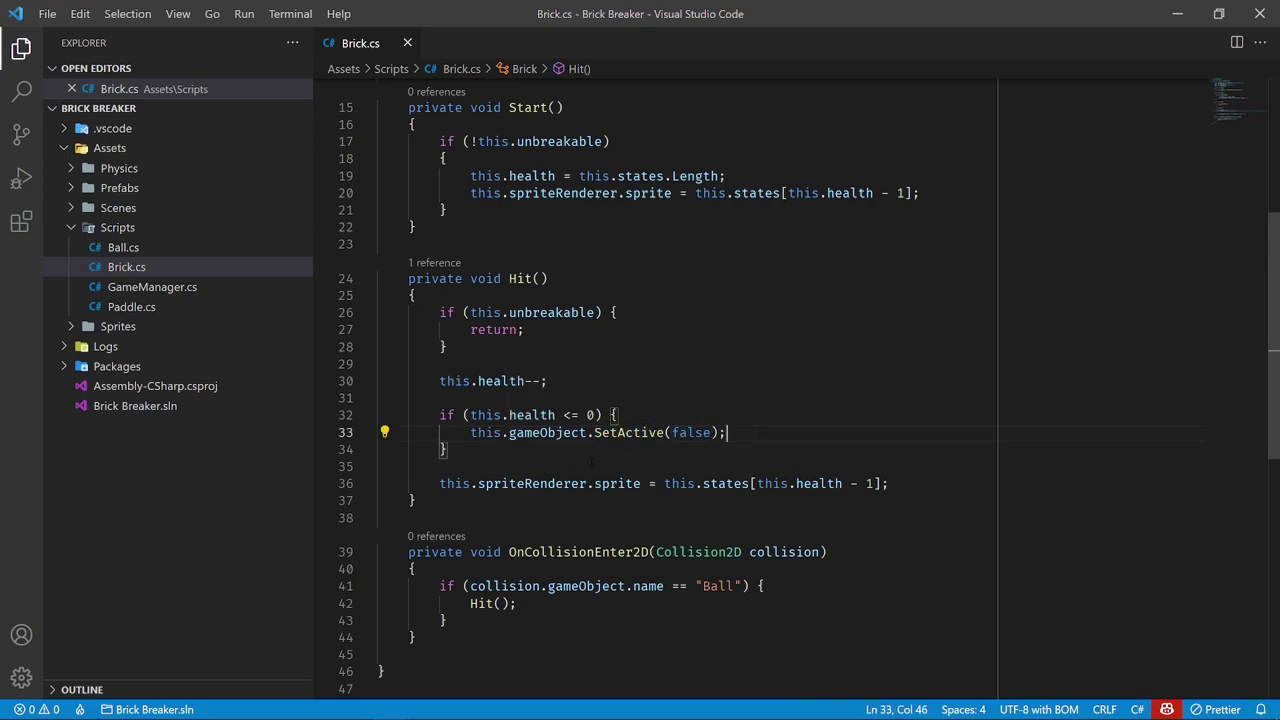
key(Down)
text(el)
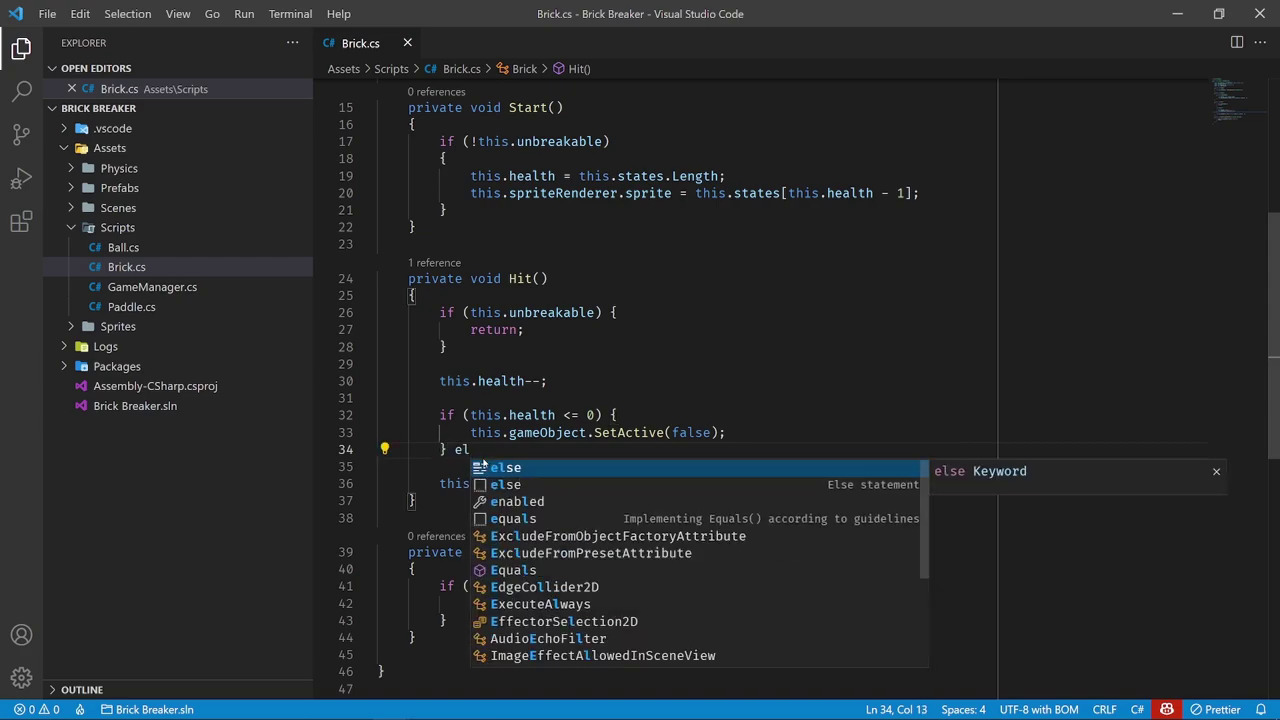
text(se {)
key(Return)
Move the sprite update line into the else block, fix indentation and delete leftover blank lines
key(Down)
key(Down)
key(Down)
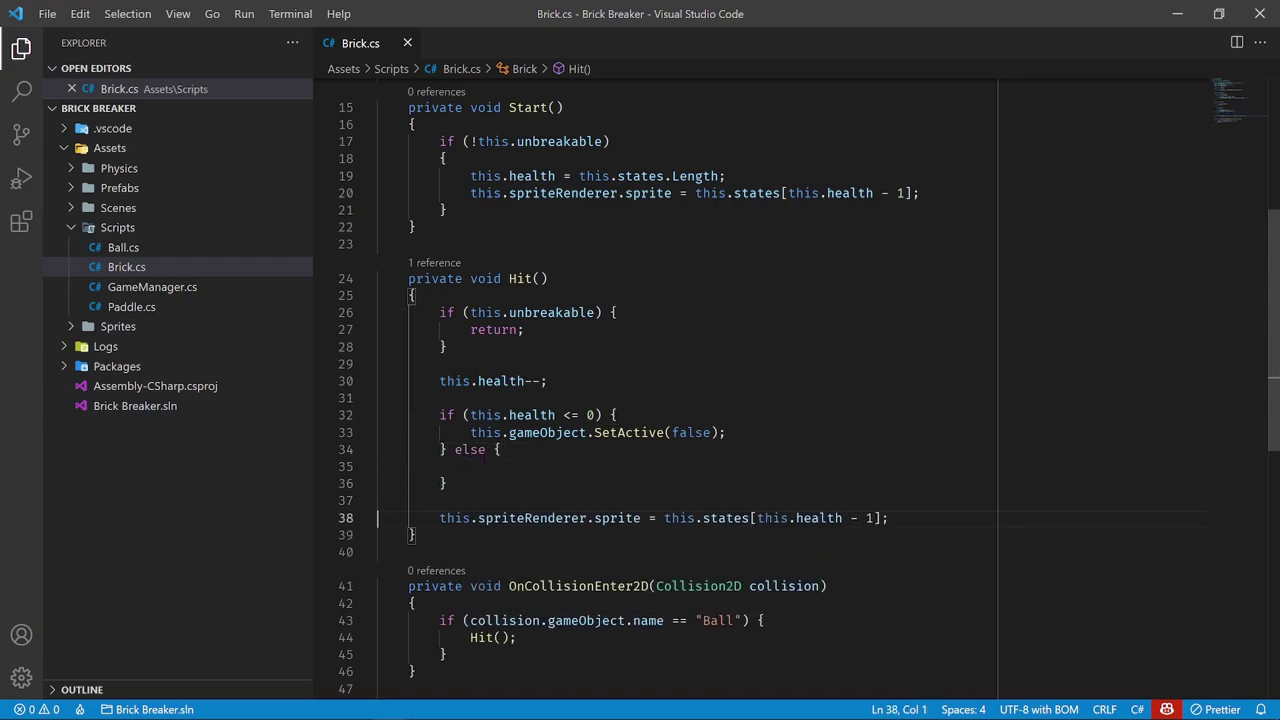
key(alt+Up)
key(alt+Up)
key(alt+Up)
click(493, 449)
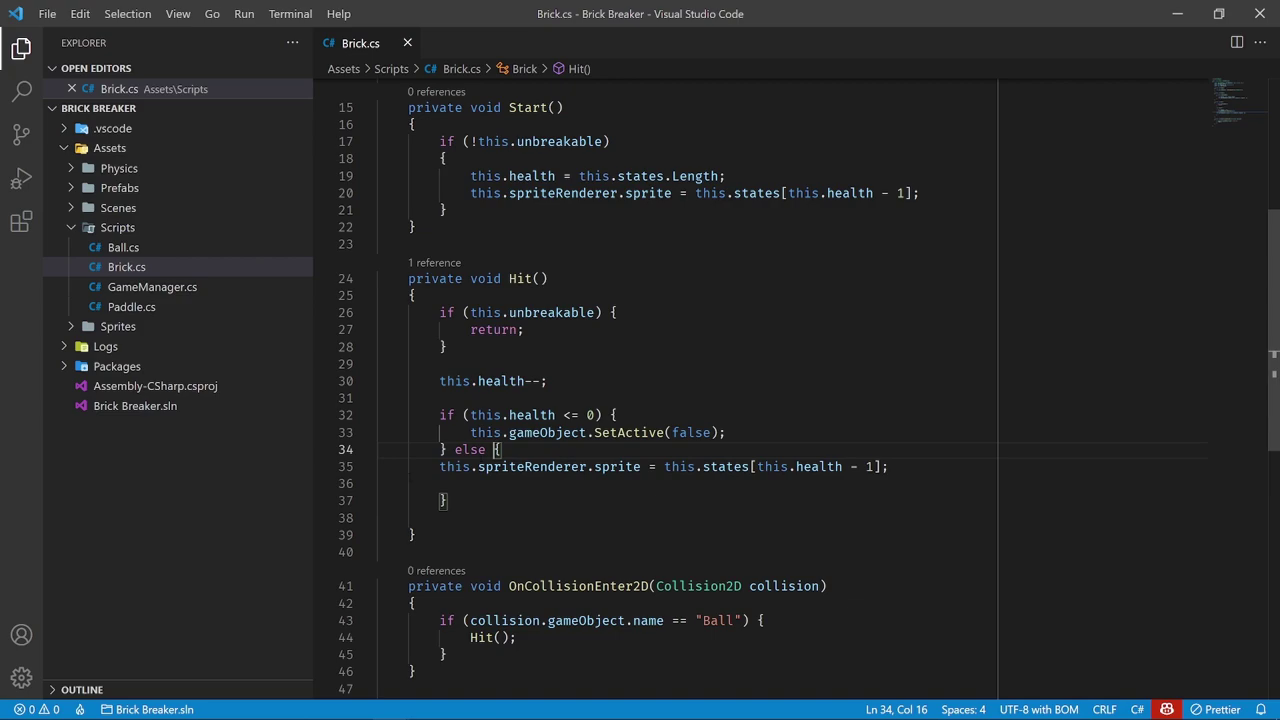
click(410, 466)
key(Tab)
key(Down)
key(ctrl+shift+k)
key(Down)
key(ctrl+shift+k)
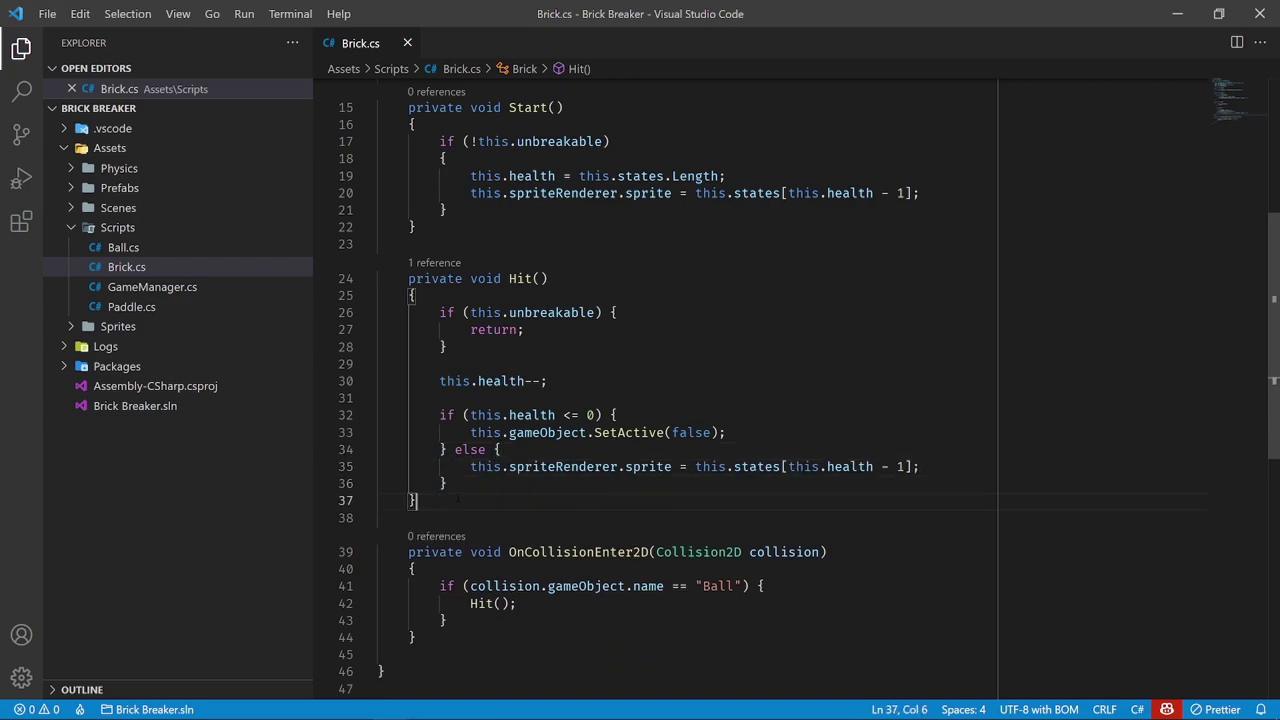
key(ctrl+End)
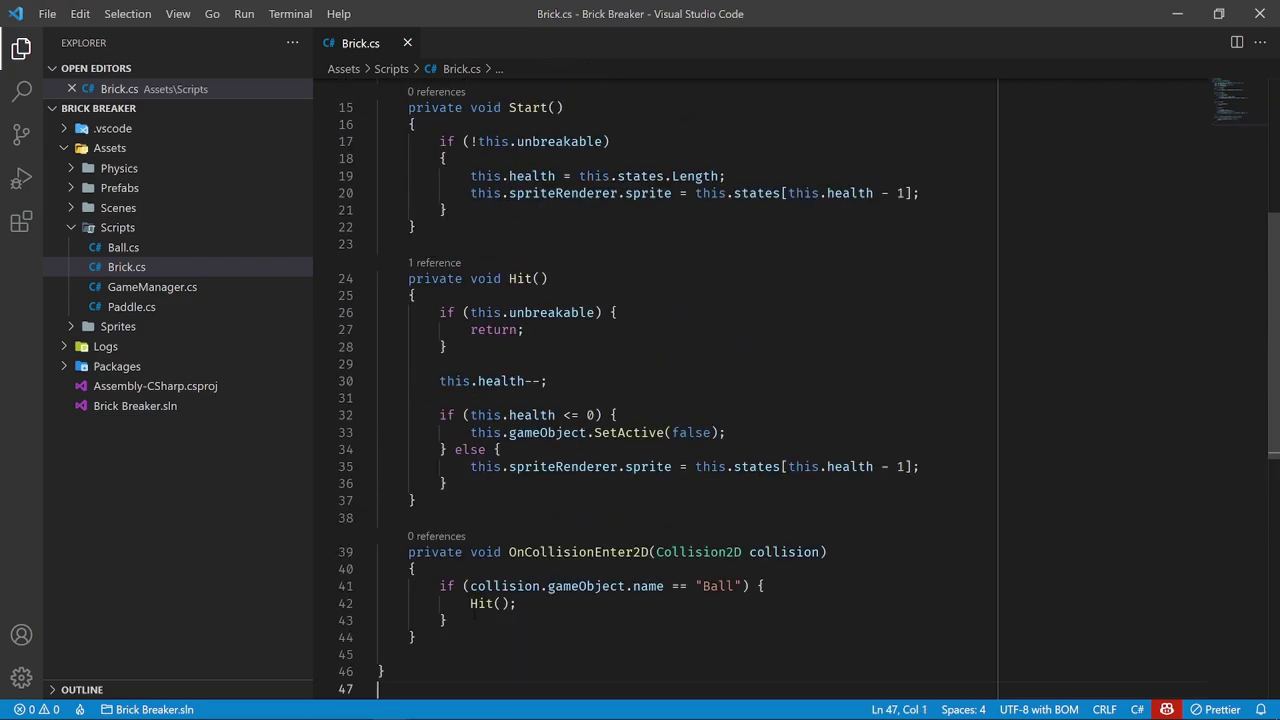
Review the states field declaration, then minimize VS Code to return to Unity
scroll(649, 530, down, 3)
scroll(630, 550, up, 7)
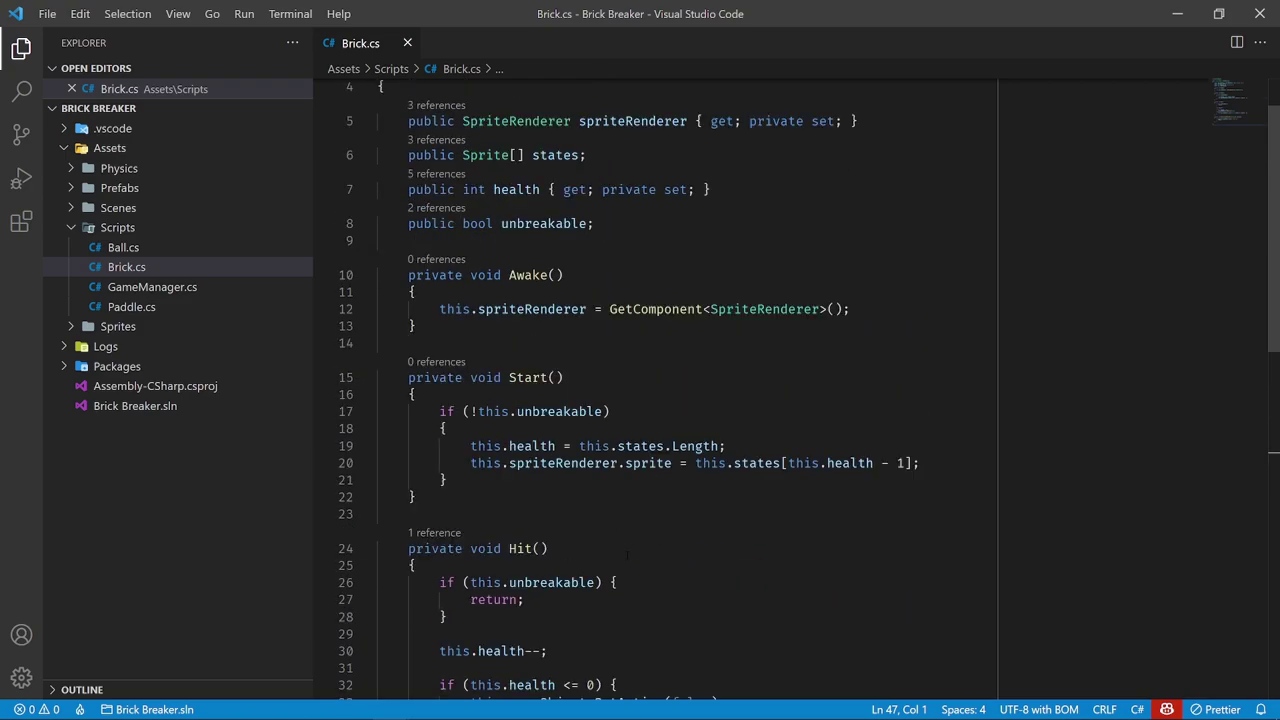
scroll(628, 554, up, 2)
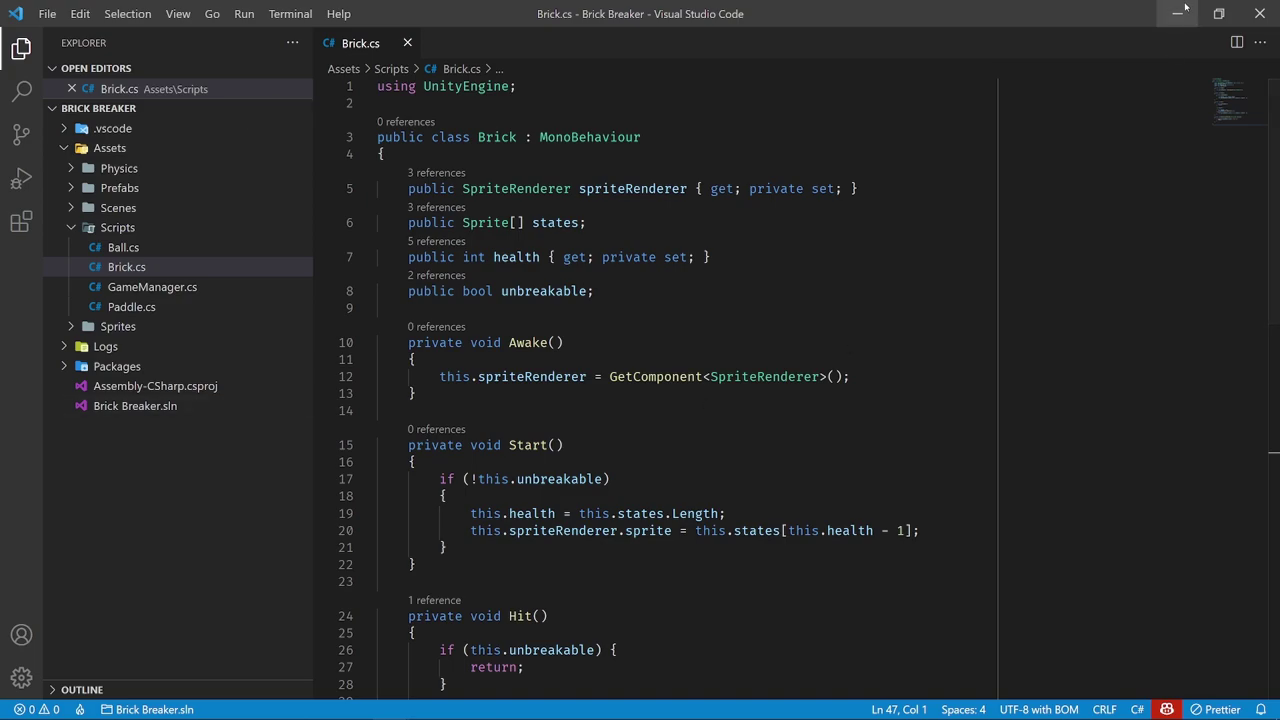
drag(408, 222, 586, 222)
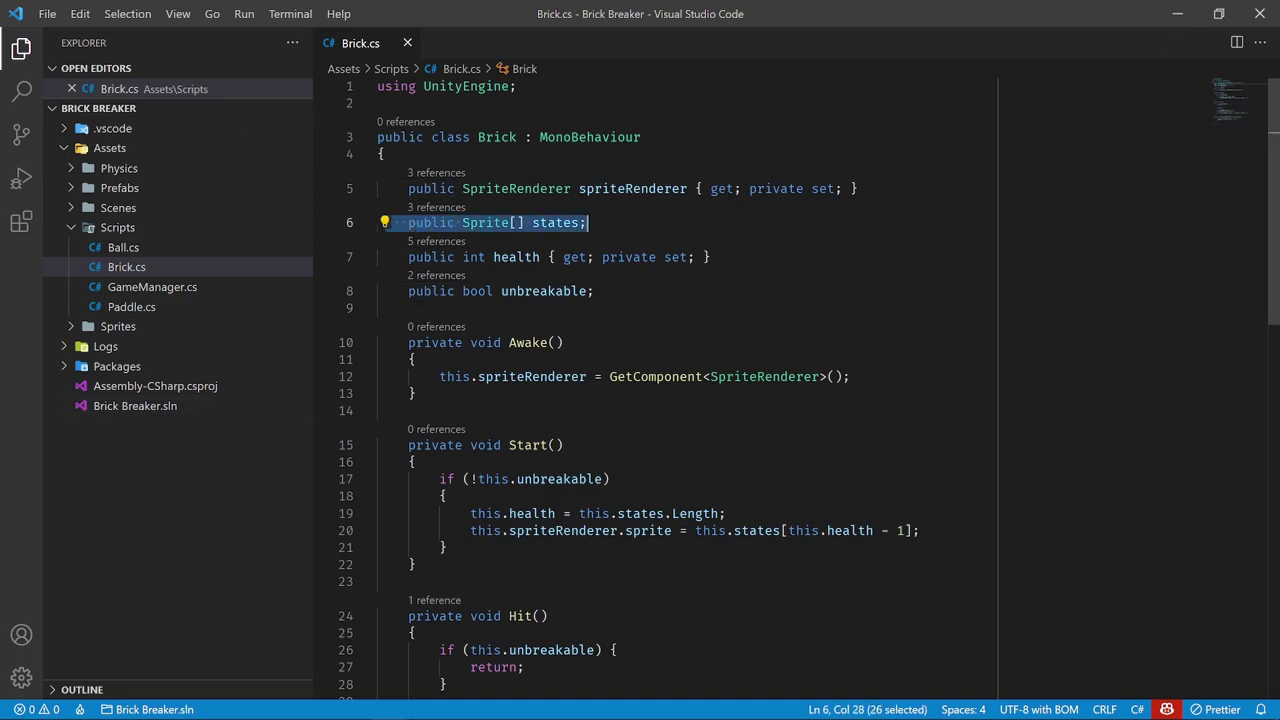
click(1177, 14)
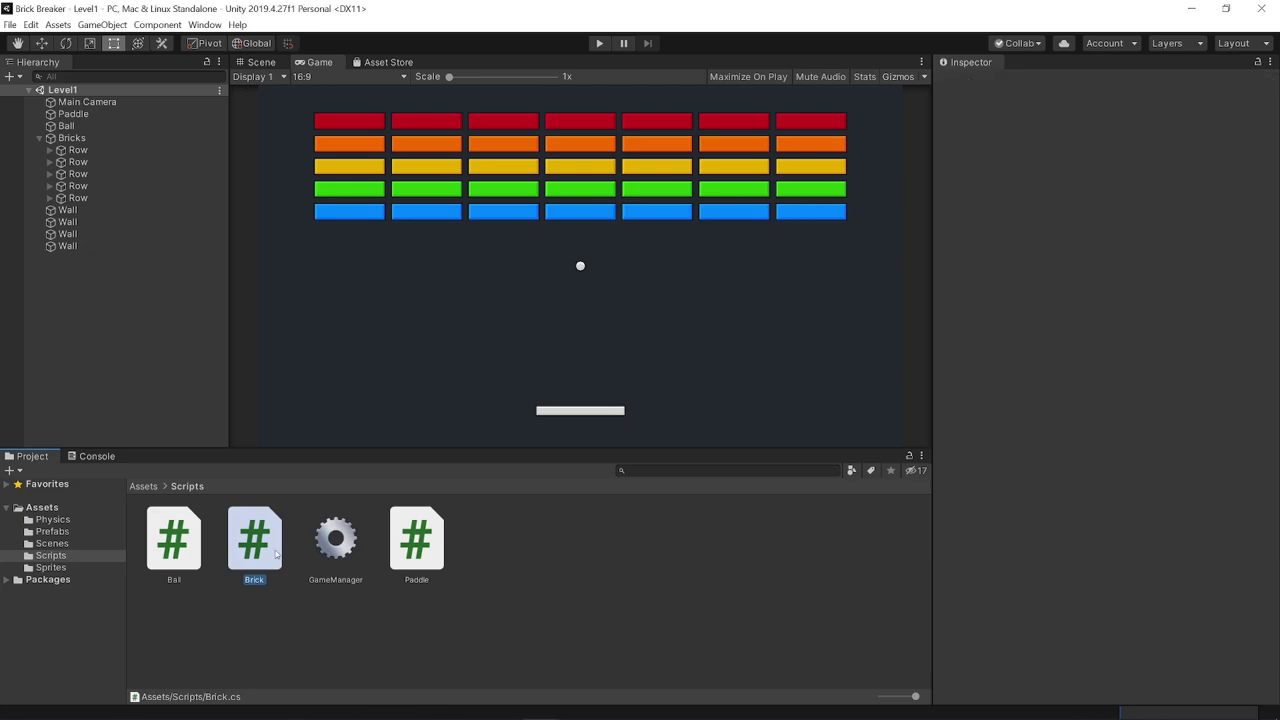
Select the Brick prefab in Prefabs and set its States list size to 5
click(45, 567)
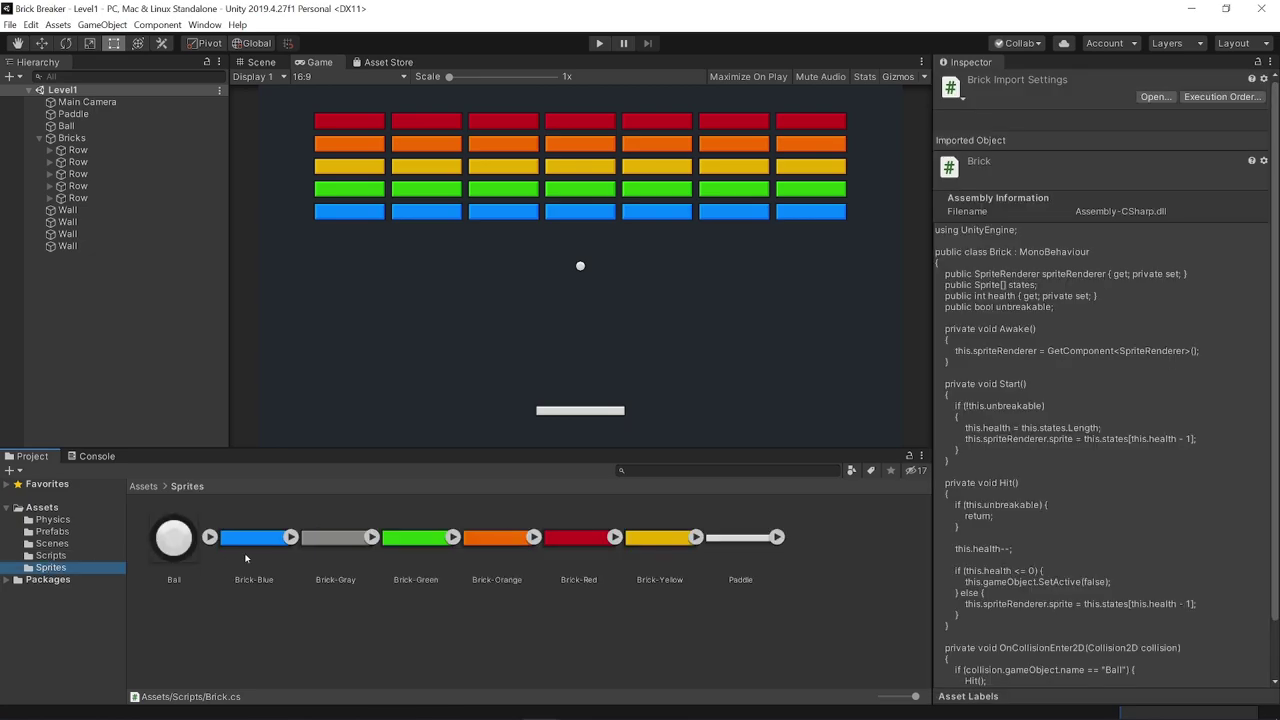
click(50, 531)
click(173, 540)
scroll(988, 602, down, 3)
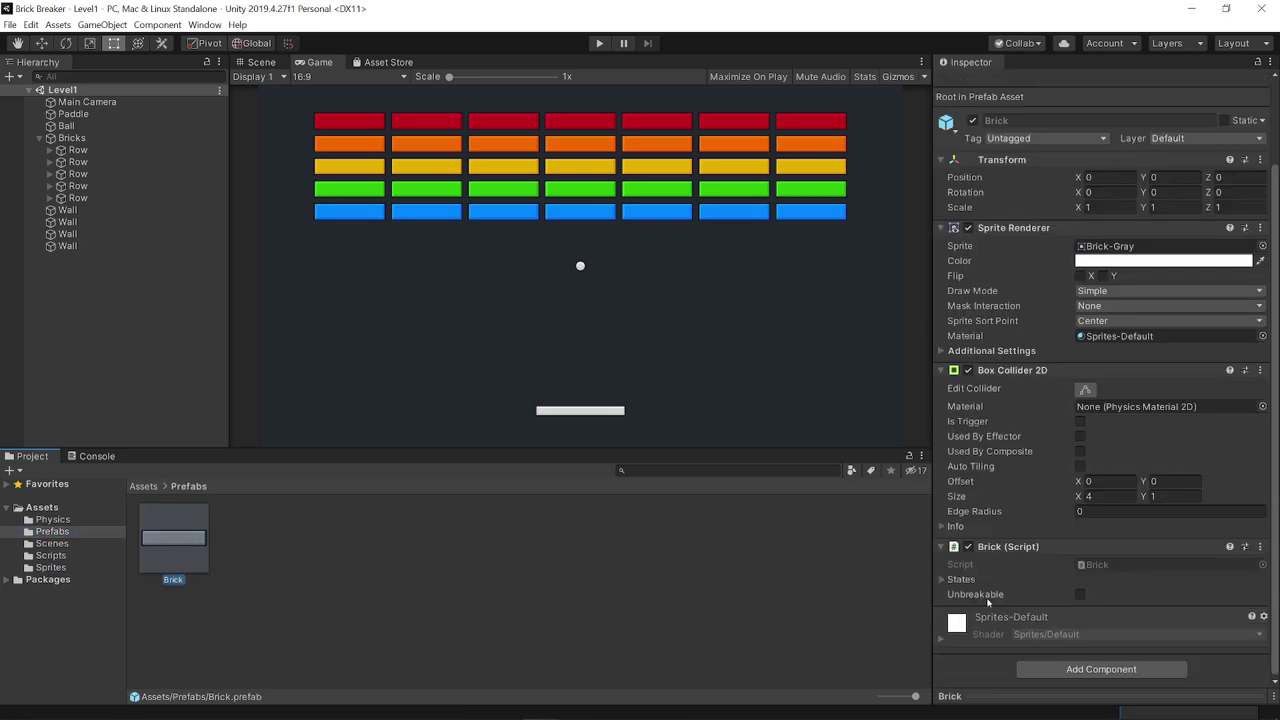
click(961, 580)
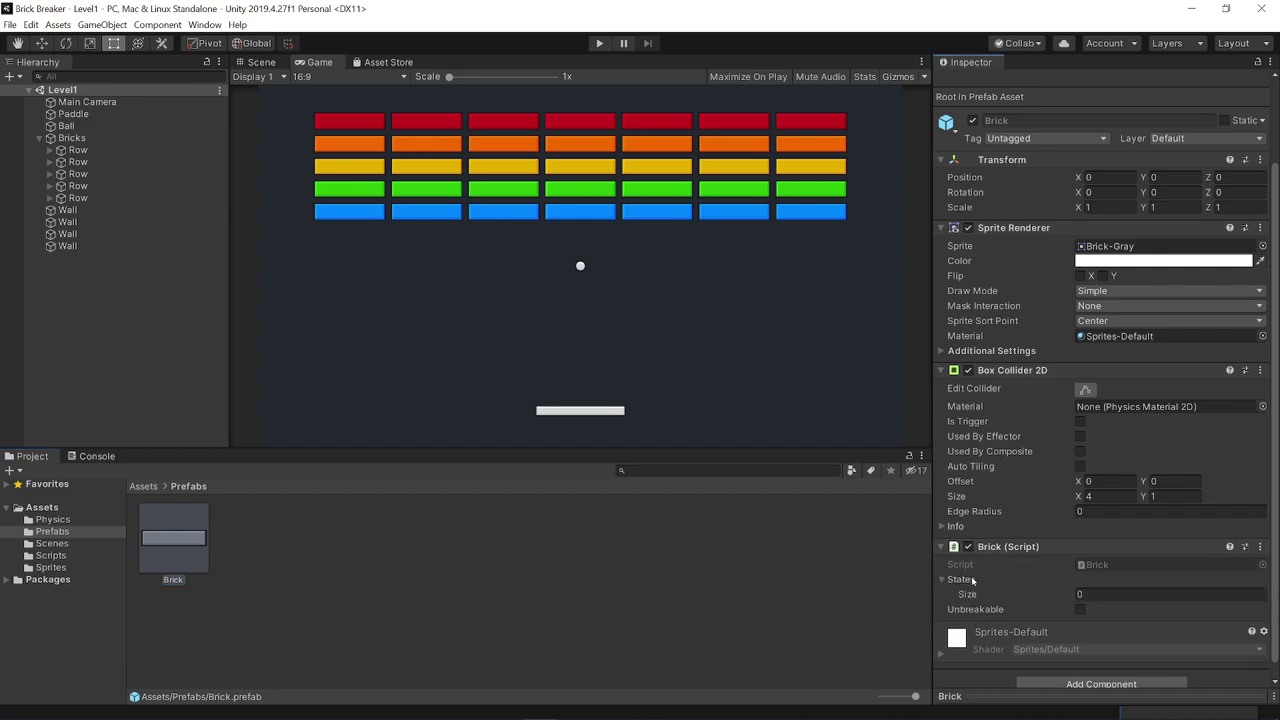
click(1093, 594)
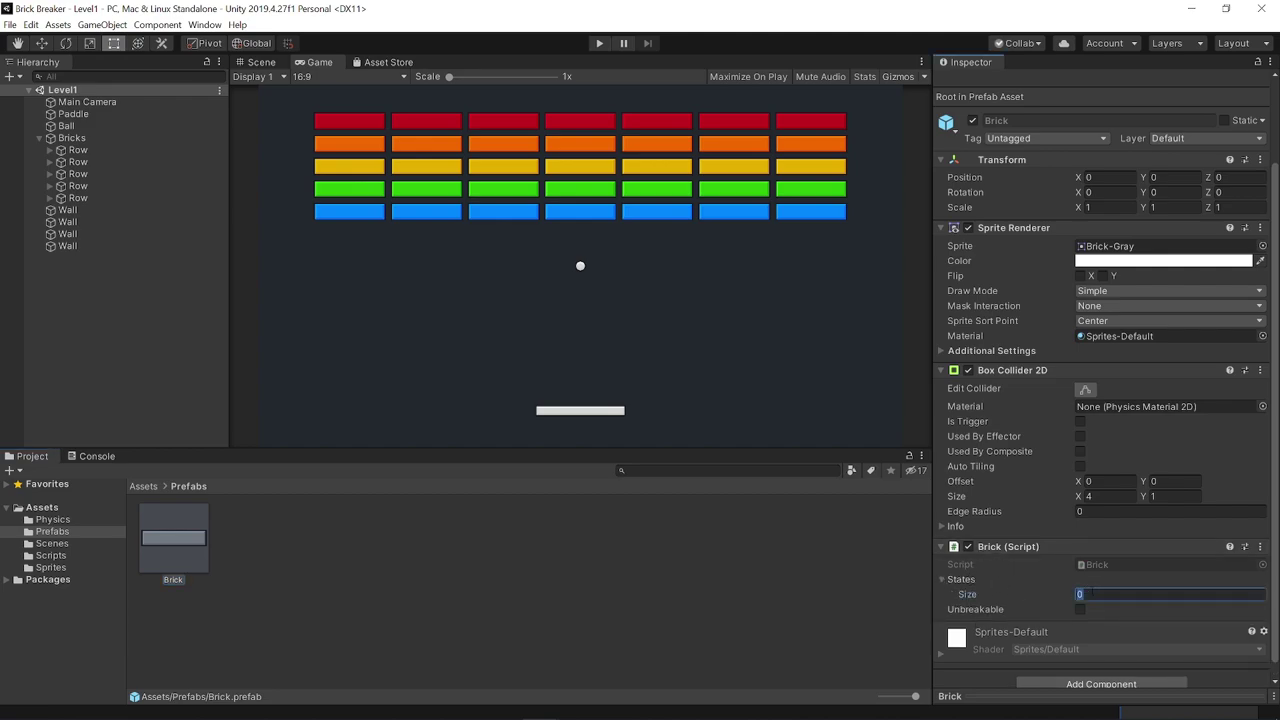
text(5)
key(Return)
Drag Brick-Blue, Brick-Green, Brick-Yellow, Brick-Orange and Brick-Red into States Elements 0–4
scroll(1081, 609, down, 3)
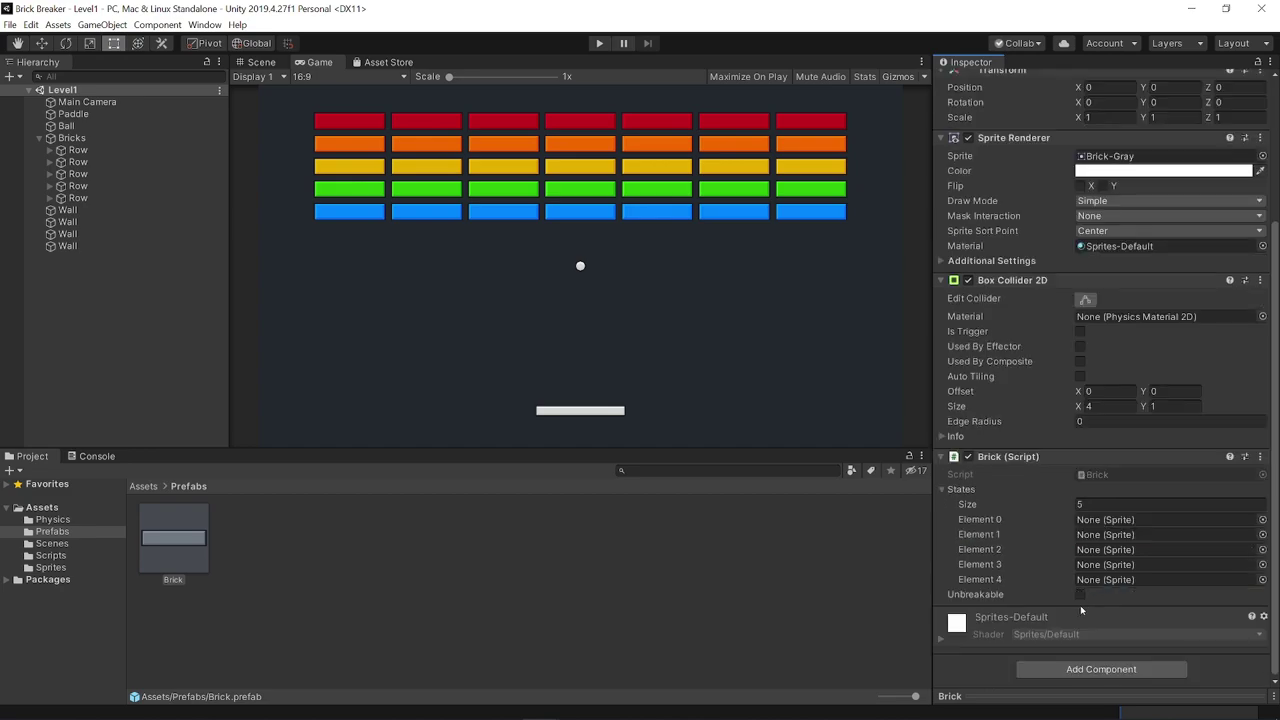
click(51, 568)
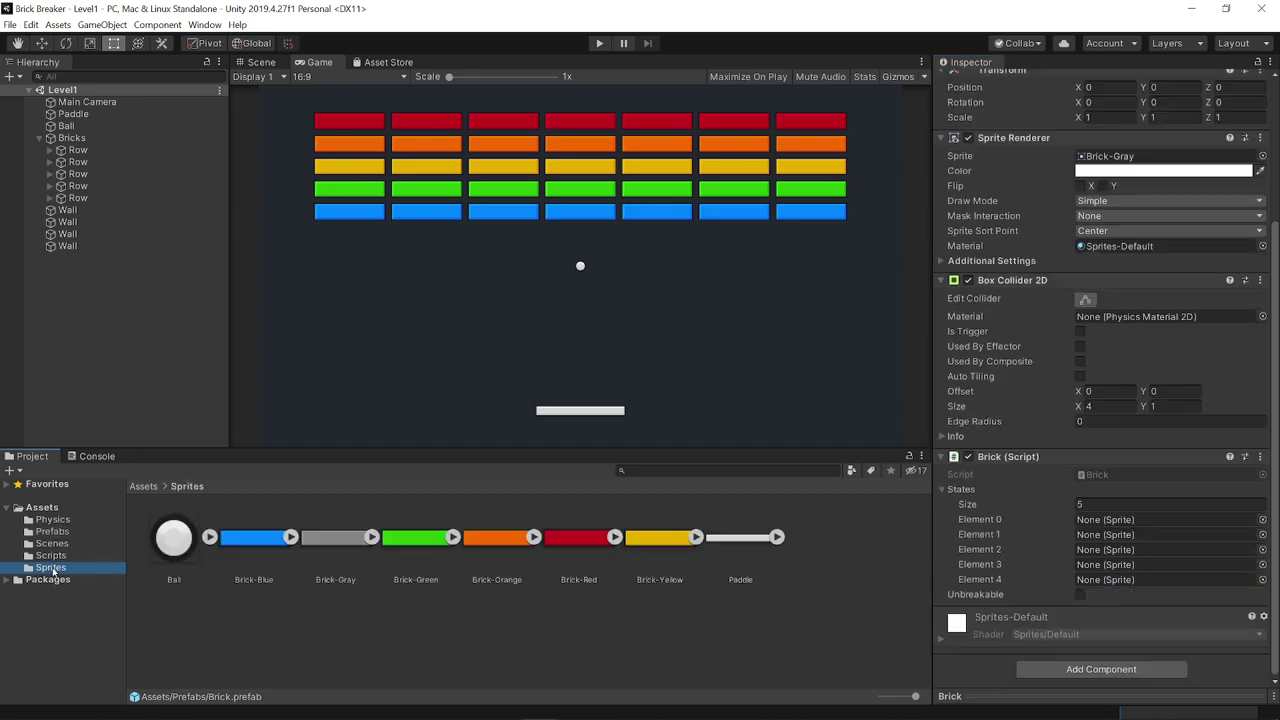
drag(250, 537, 1160, 520)
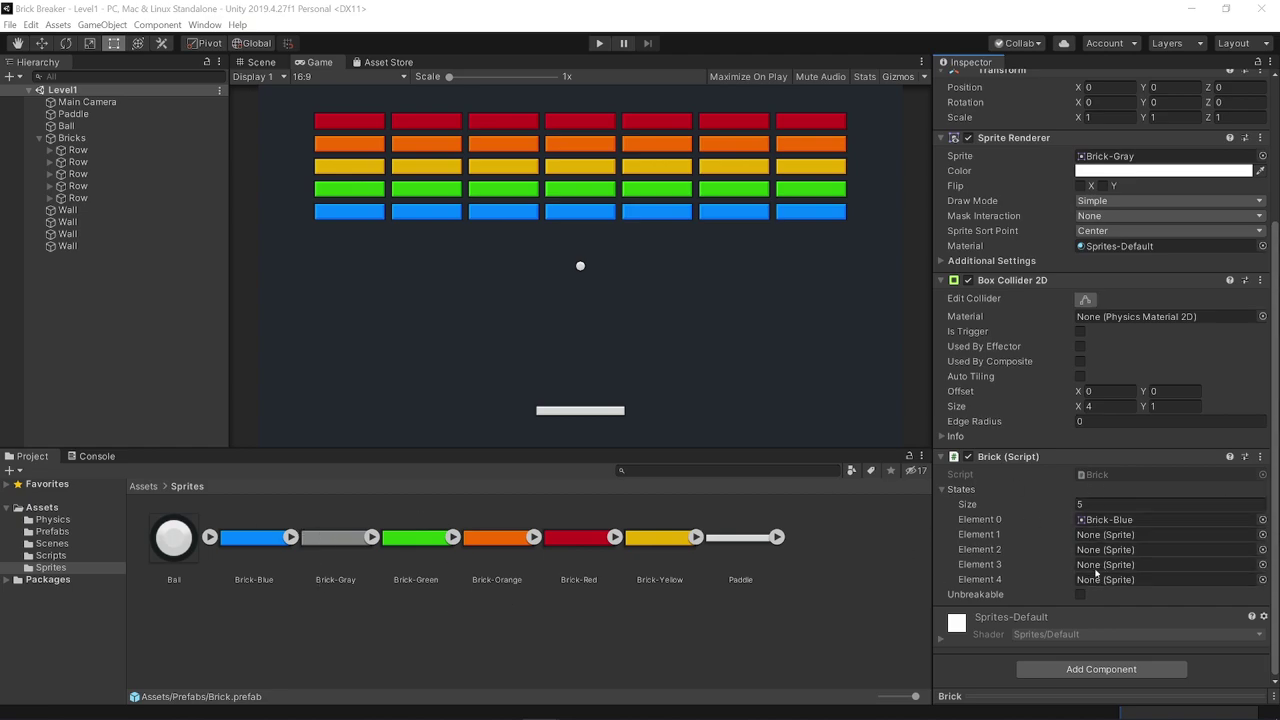
click(695, 537)
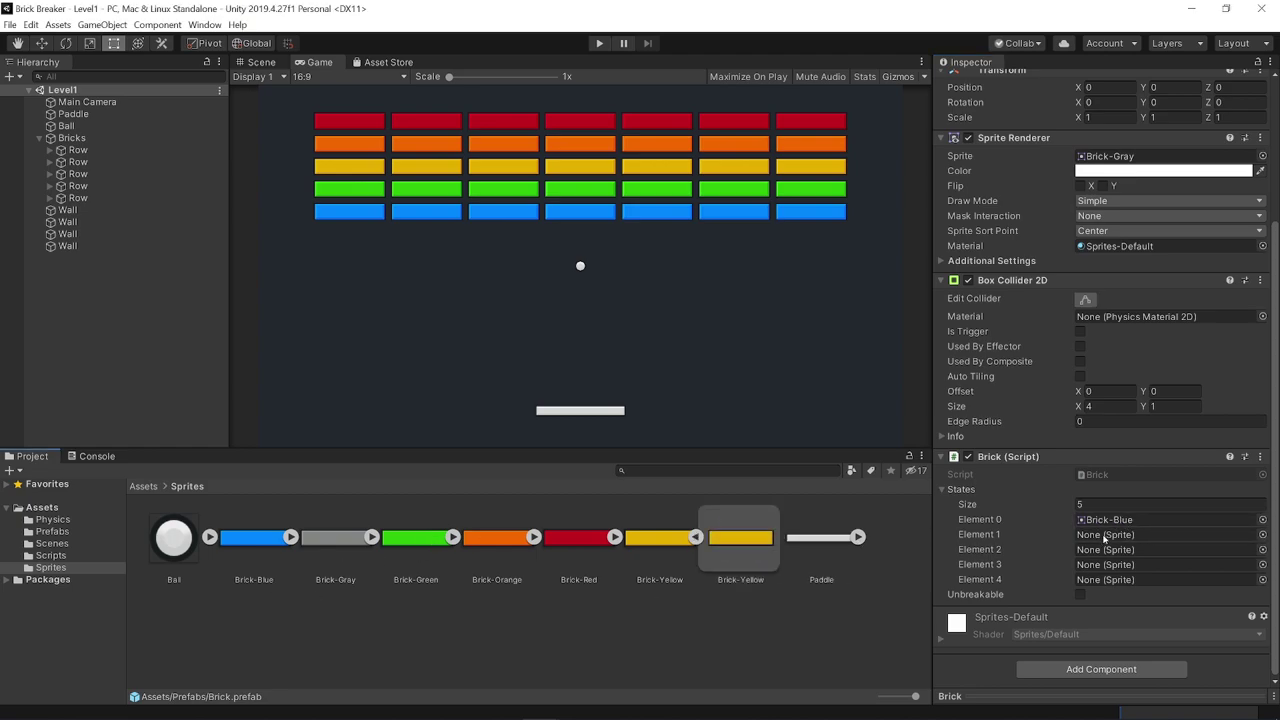
click(695, 537)
drag(415, 537, 1110, 534)
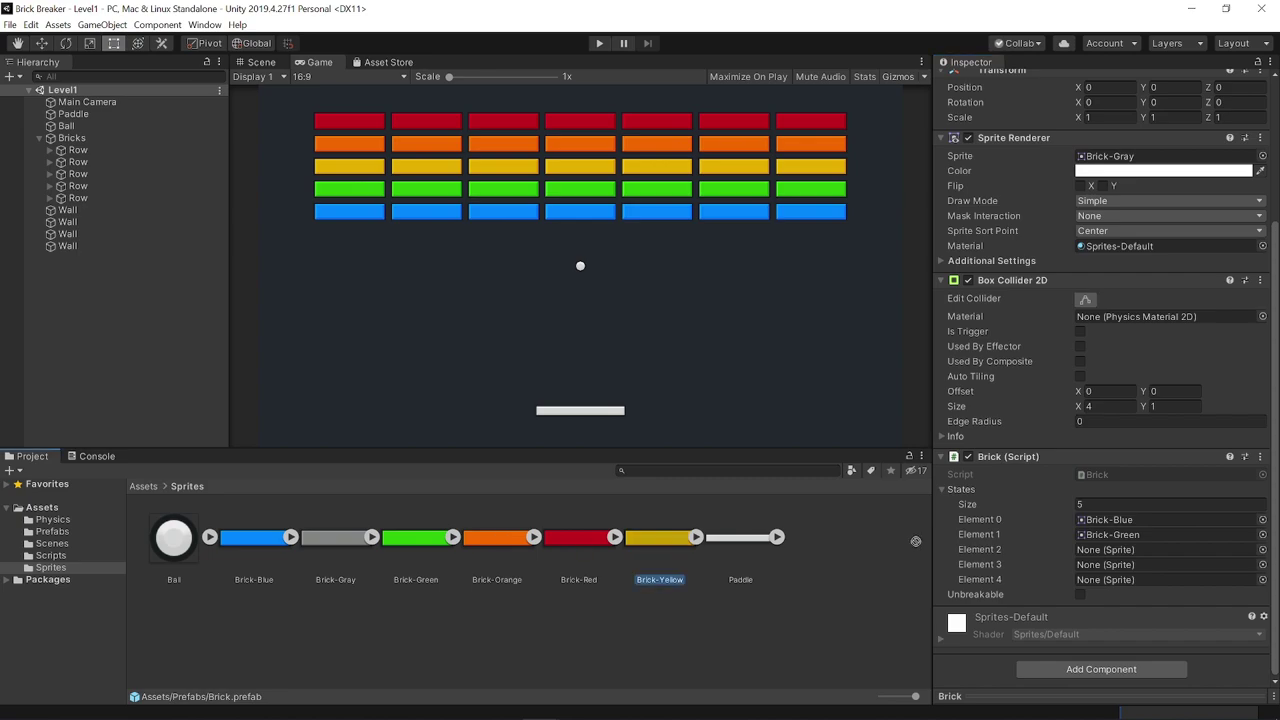
drag(660, 537, 1110, 549)
drag(497, 537, 1110, 564)
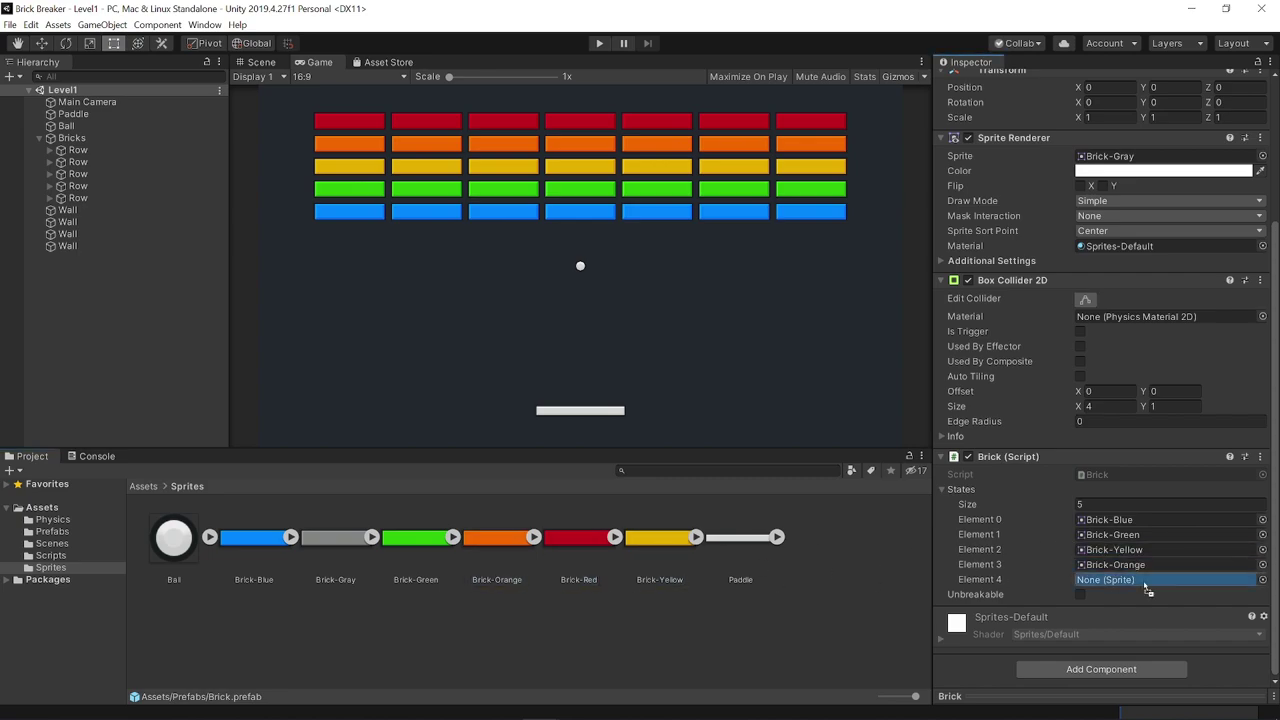
drag(578, 537, 1110, 579)
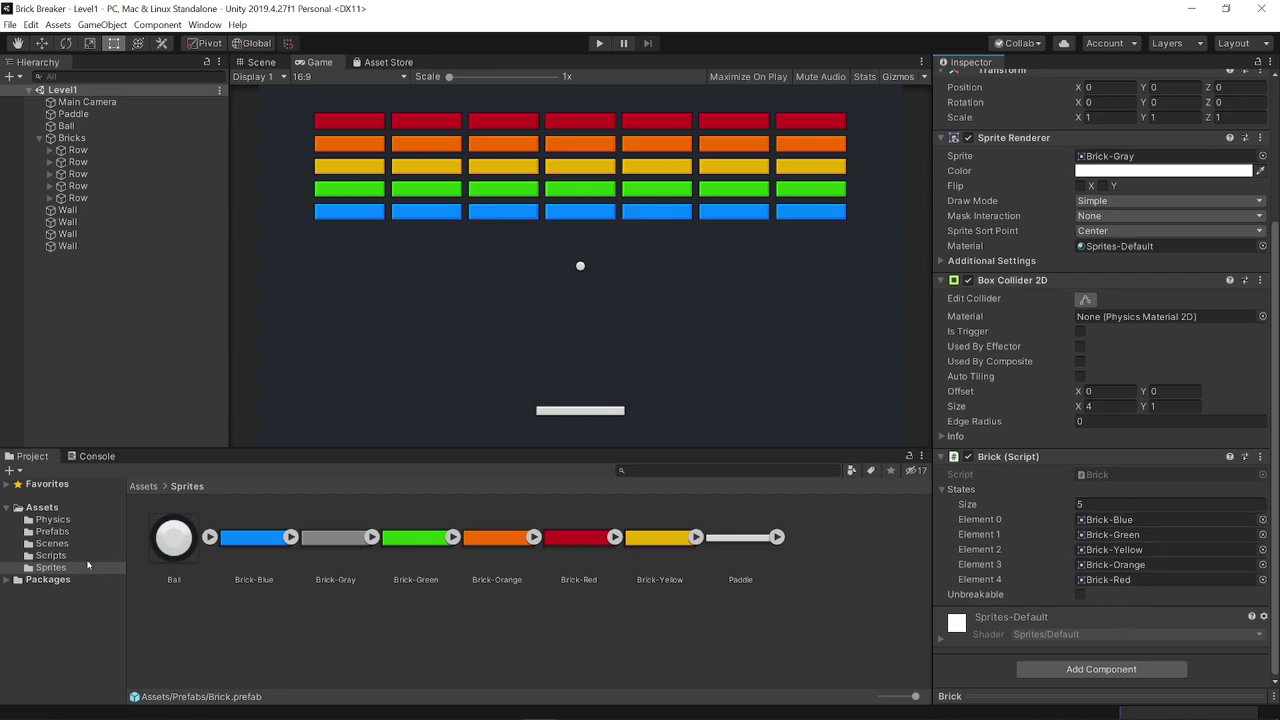
click(52, 531)
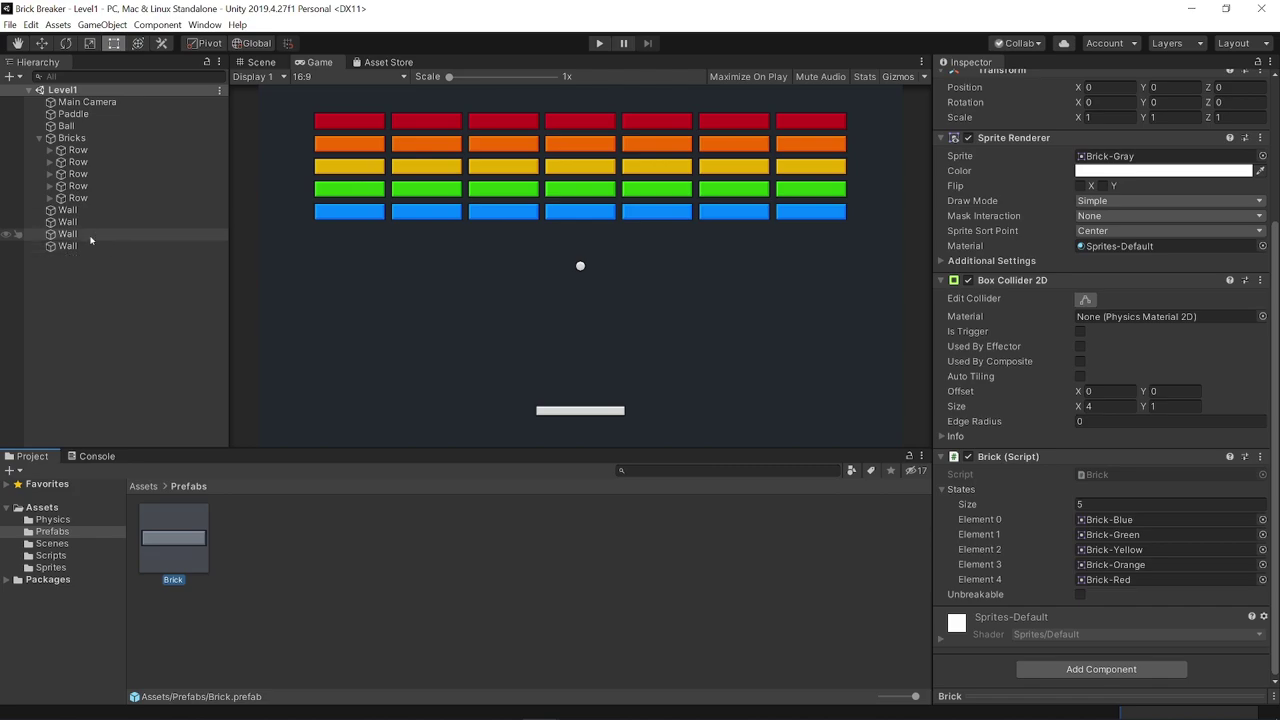
Select the seven blue-row bricks, set their Brick States size to 1, and save
click(52, 197)
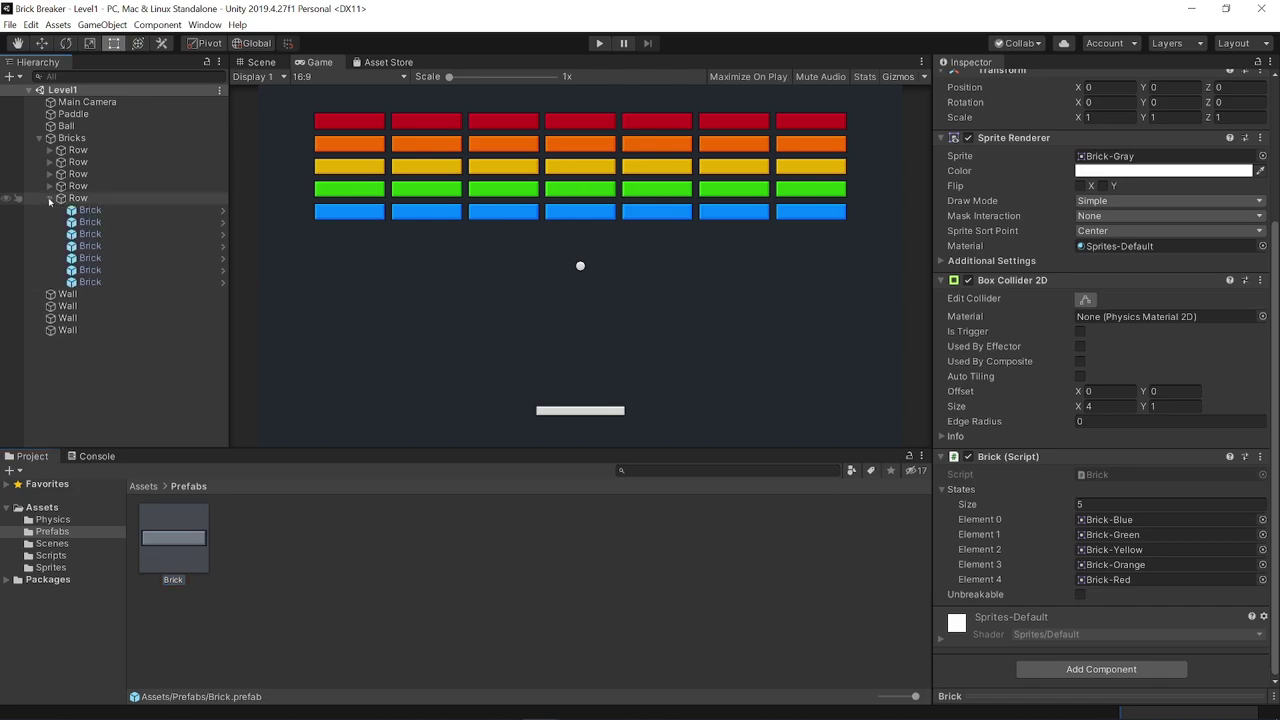
click(90, 210)
shift+click(86, 283)
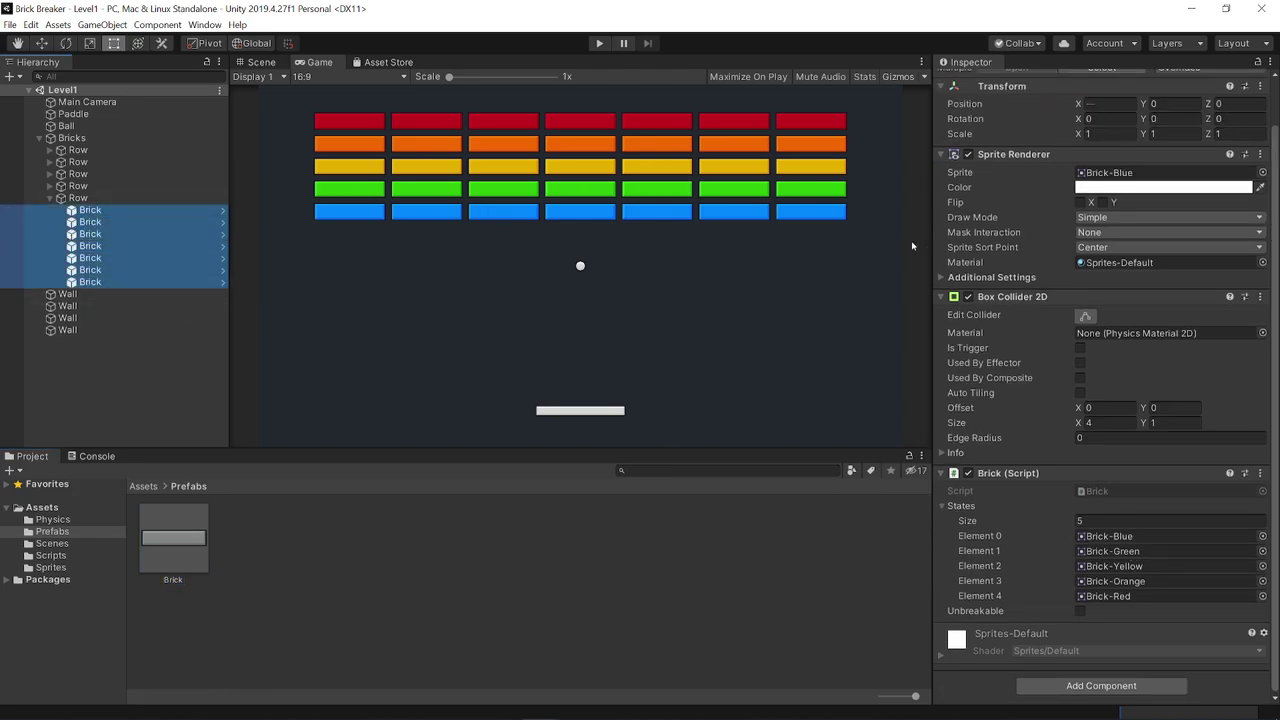
scroll(908, 201, up, 1)
scroll(681, 345, down, 1)
scroll(1137, 409, up, 2)
click(1137, 409)
scroll(1137, 409, down, 1)
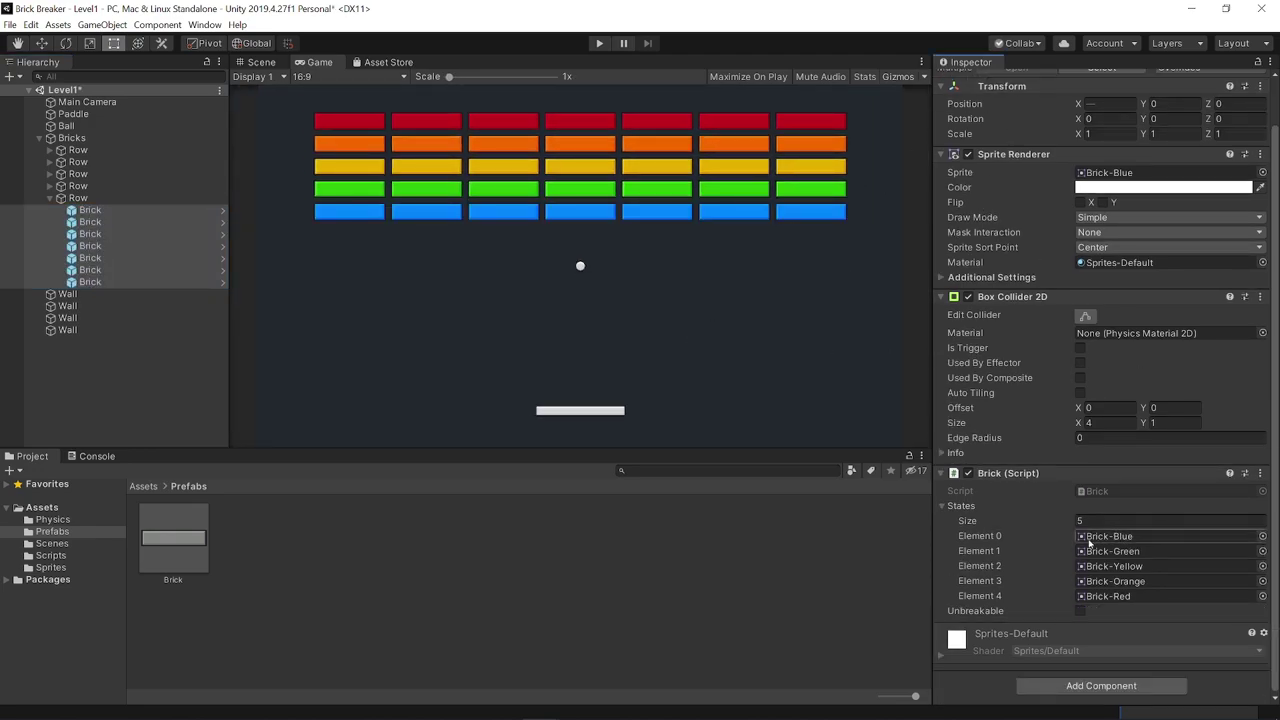
click(1105, 521)
text(1)
key(Return)
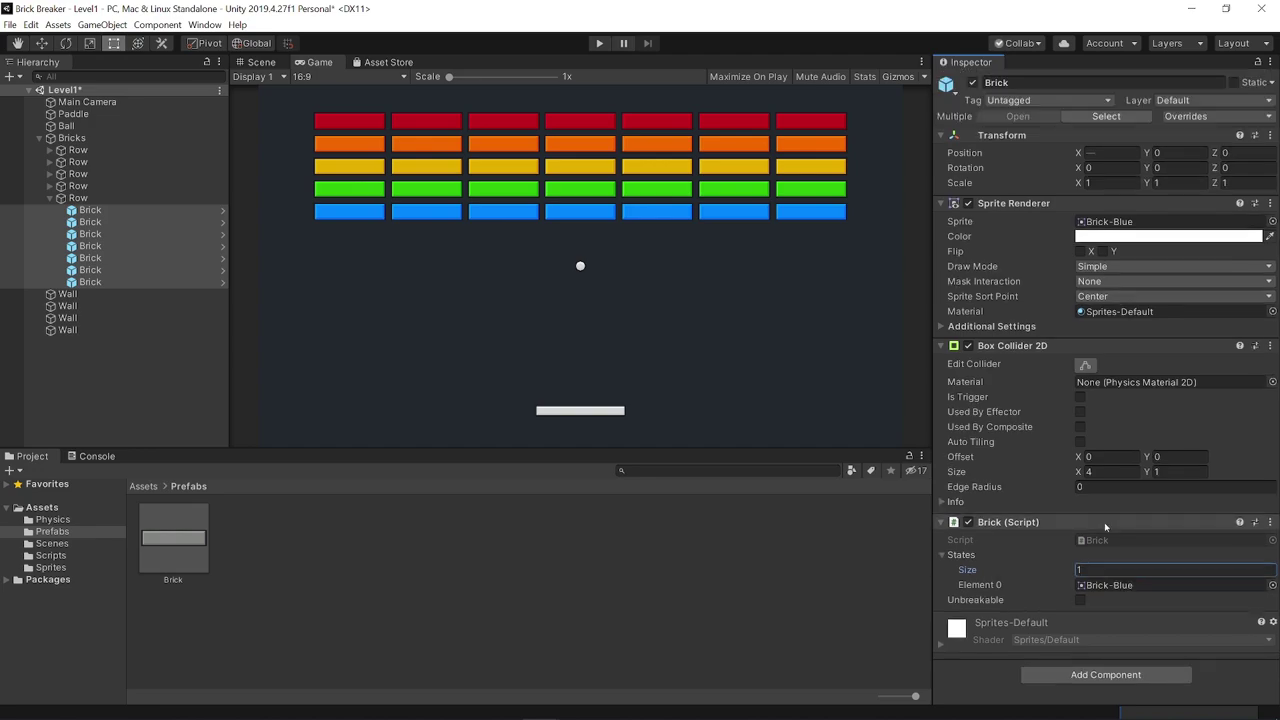
key(ctrl+s)
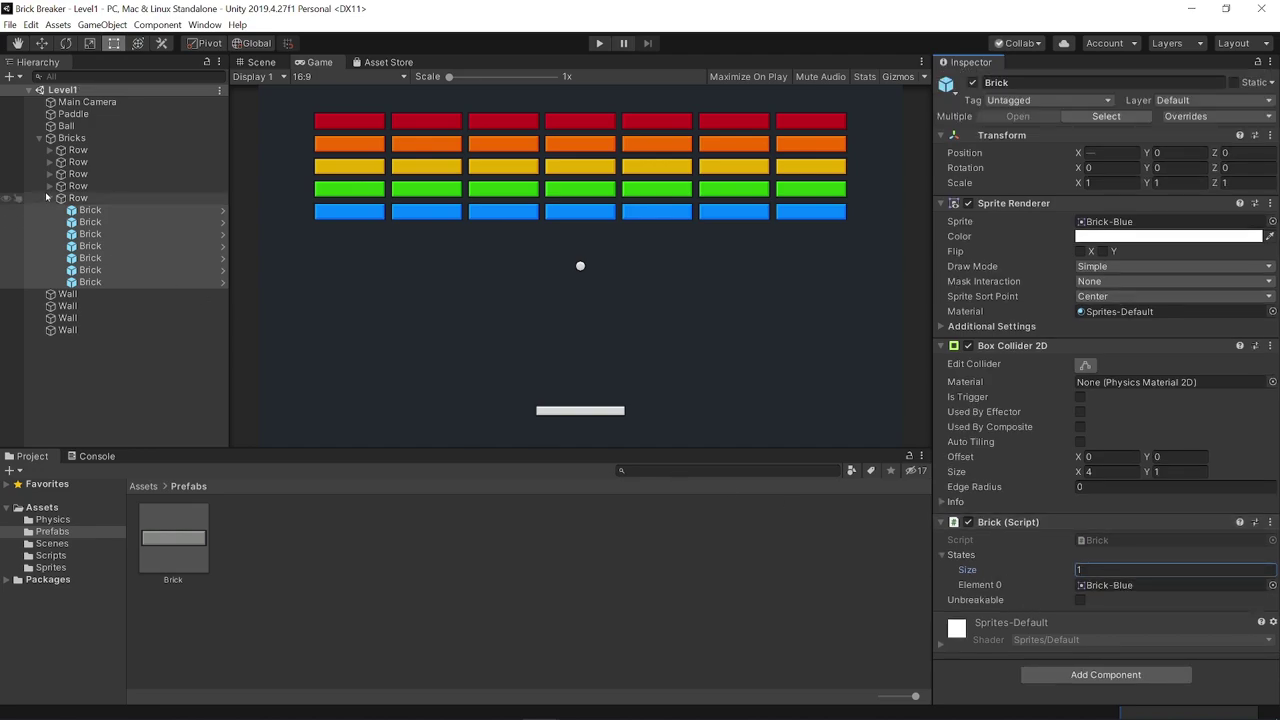
Set the States size of the seven green-row bricks to 2
click(49, 186)
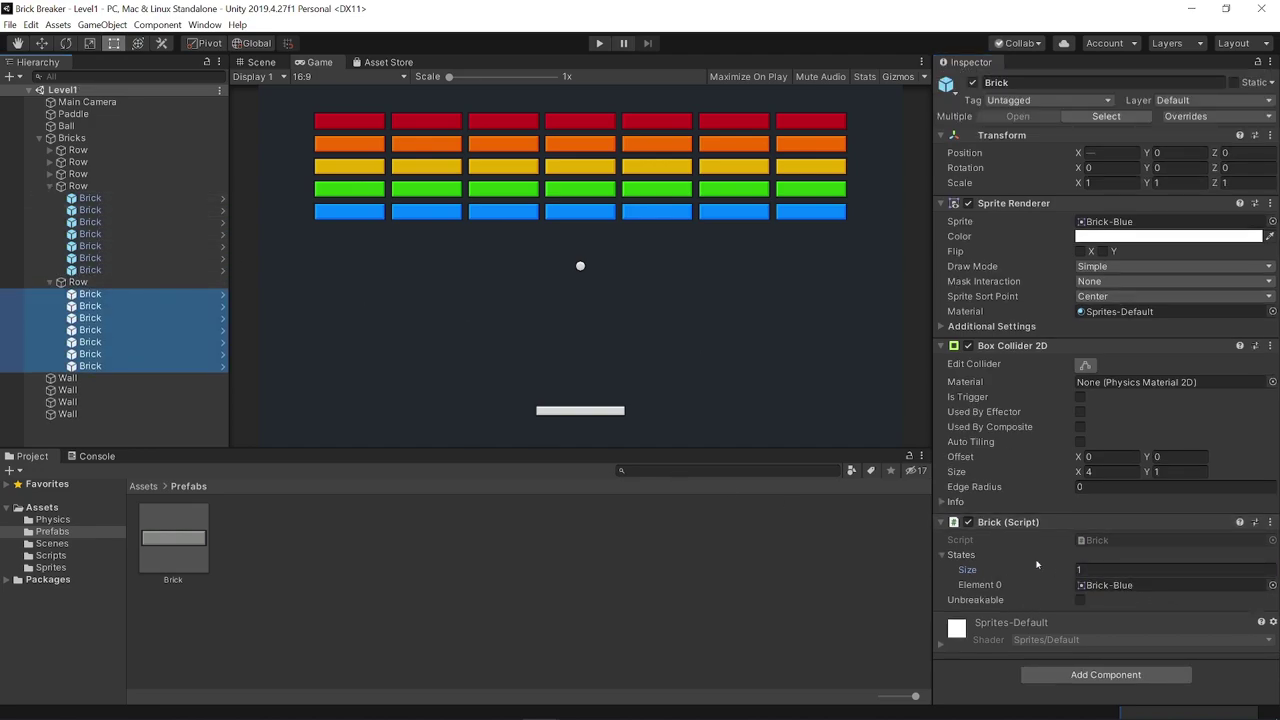
click(90, 198)
shift+click(98, 270)
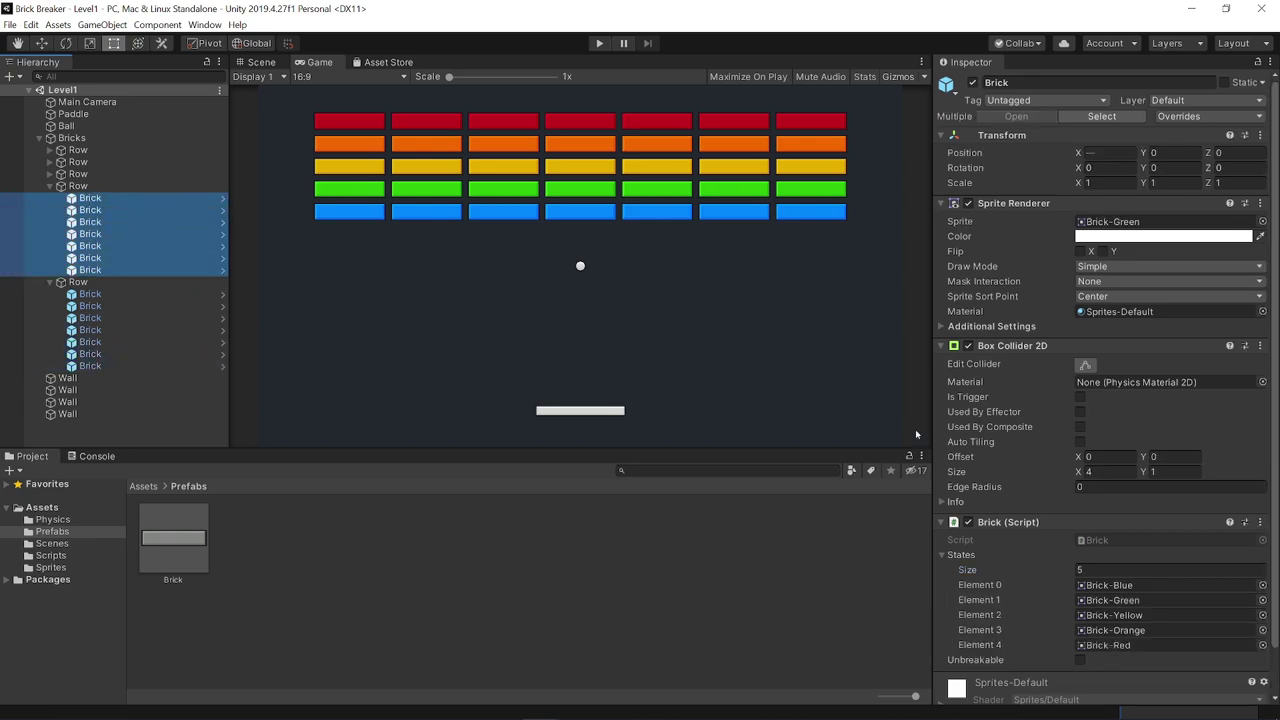
click(1120, 569)
text(2)
key(Return)
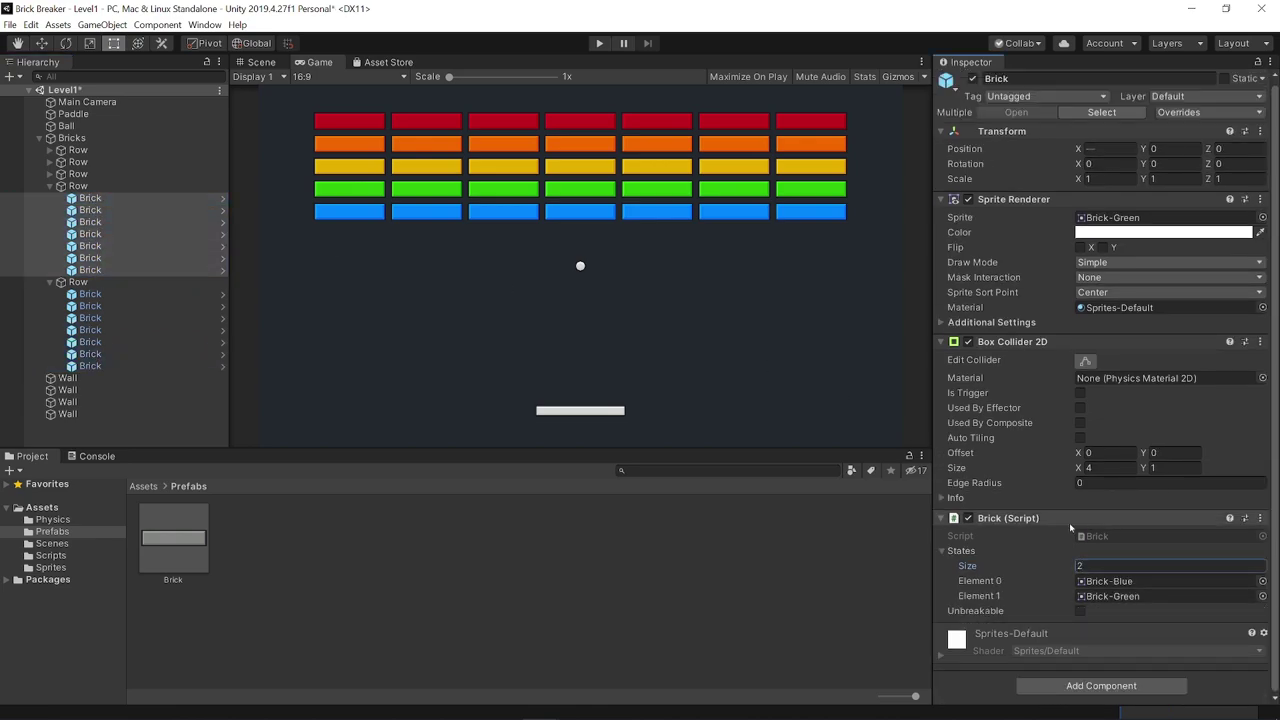
Set the States size of the seven yellow-row bricks to 3
click(49, 174)
click(90, 186)
shift+click(90, 258)
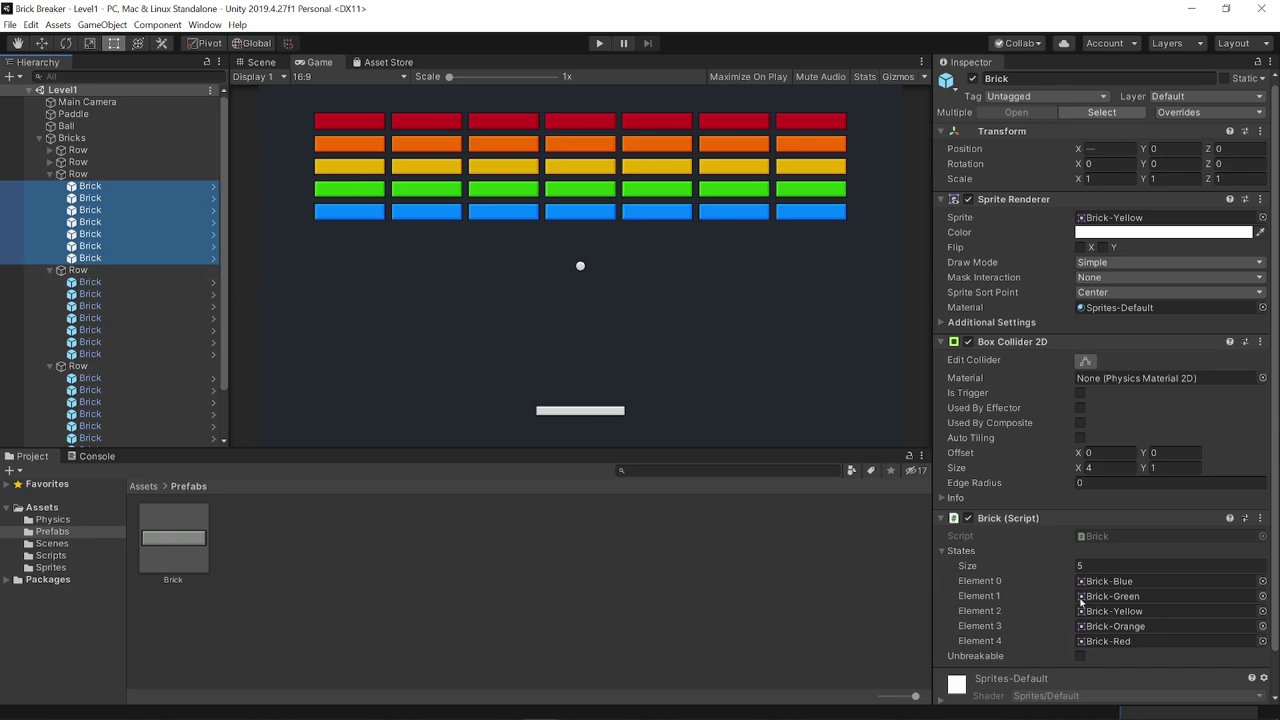
click(1120, 566)
text(3)
key(Return)
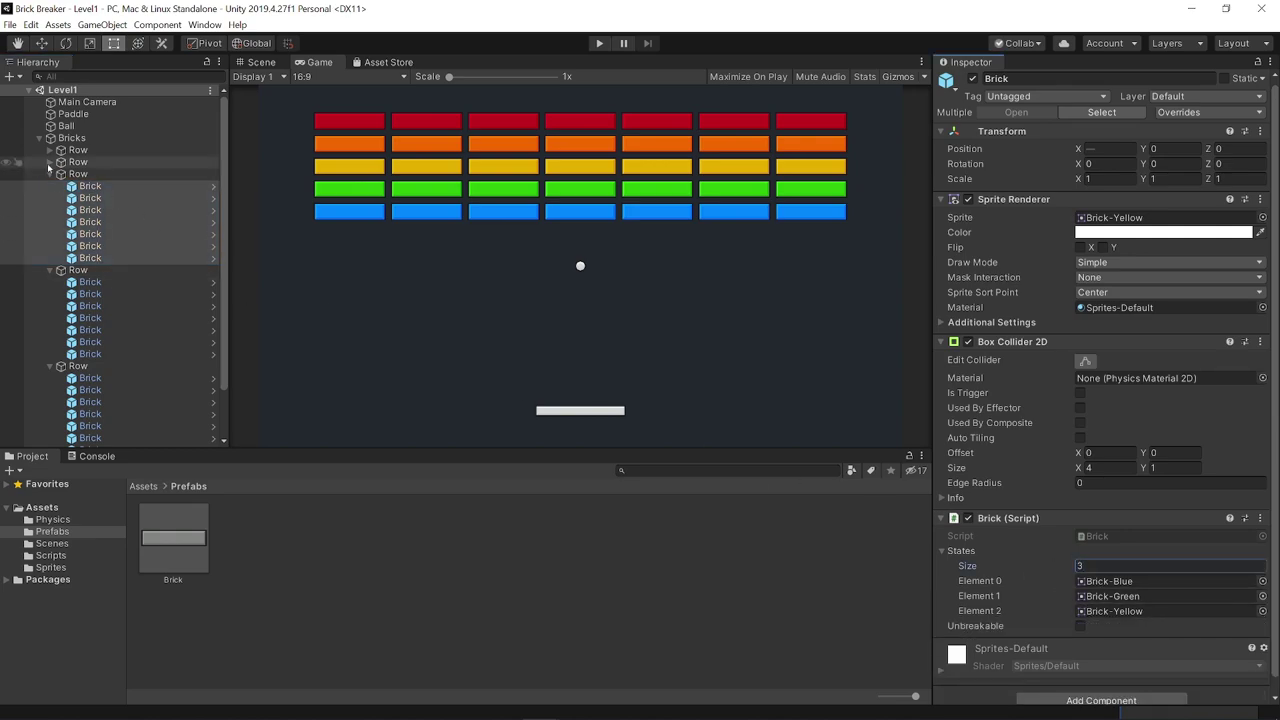
Set the orange-row bricks' States size to 4 and save the Level1 scene
click(61, 162)
click(80, 175)
shift+click(90, 246)
click(1120, 566)
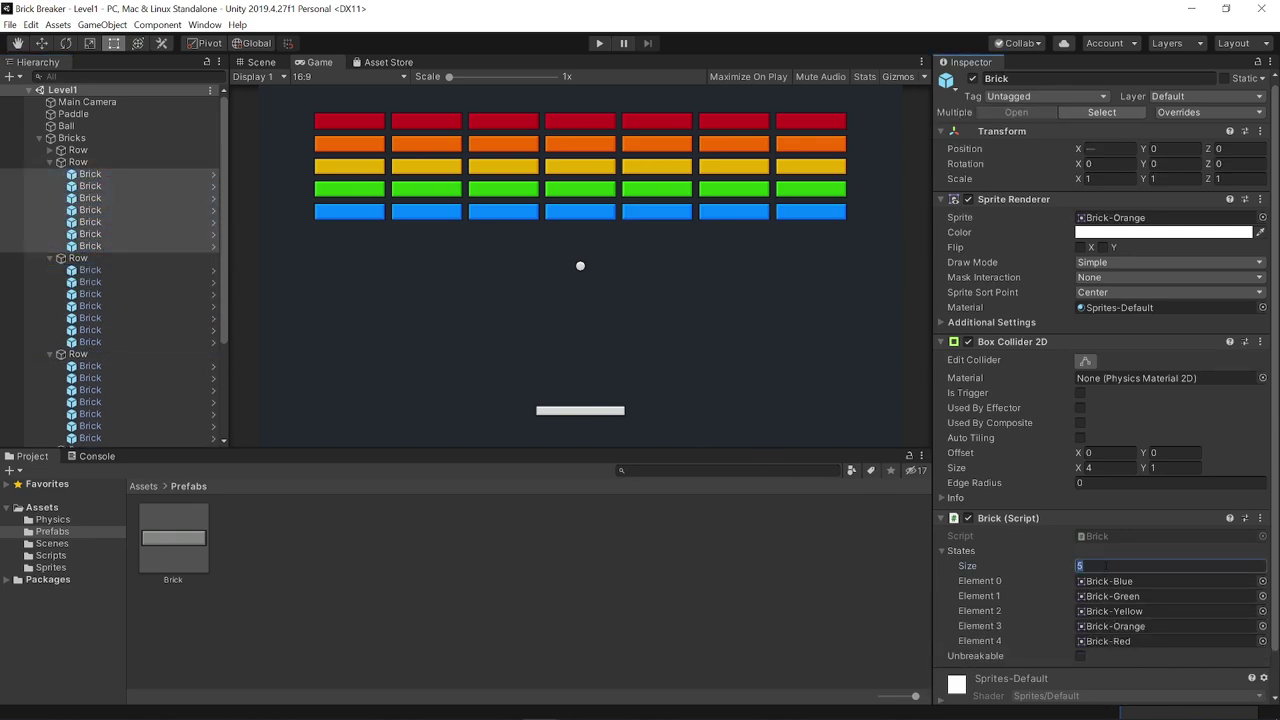
text(4)
key(Return)
key(ctrl+s)
Collapse the brick rows and Bricks group, deselect the bricks, and start play mode
click(49, 162)
click(49, 174)
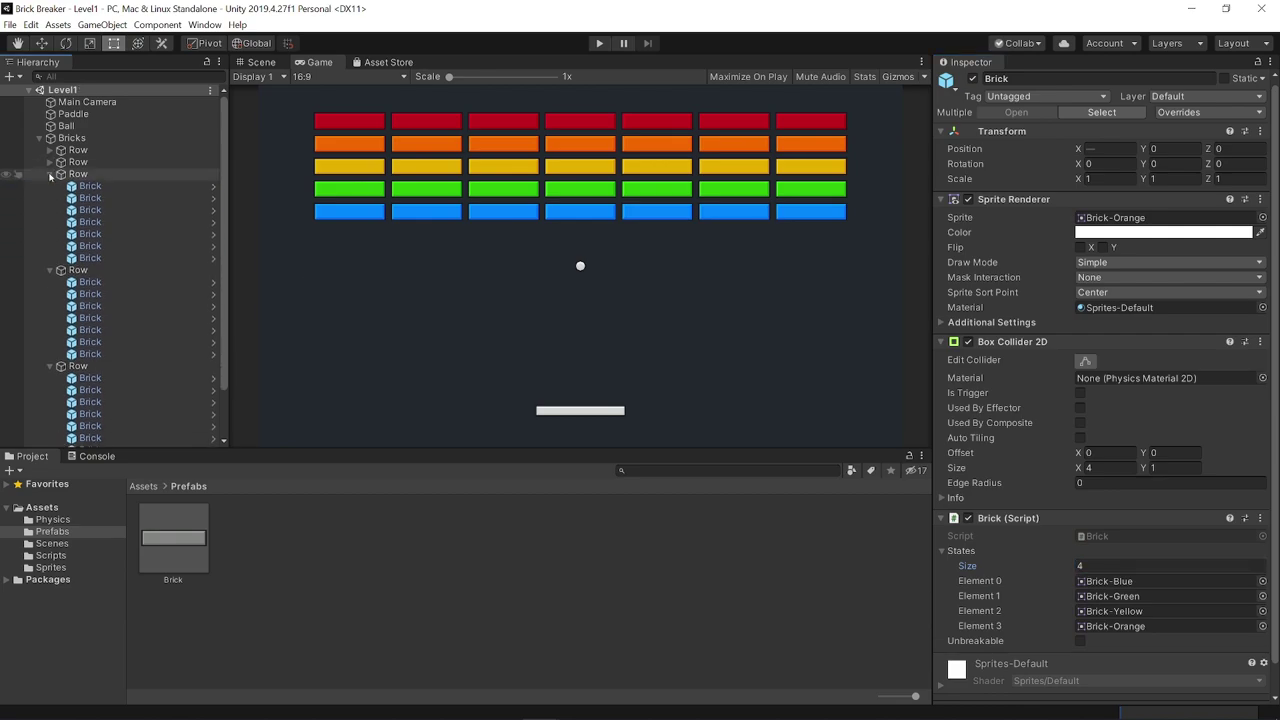
click(49, 186)
click(49, 198)
click(105, 292)
click(39, 138)
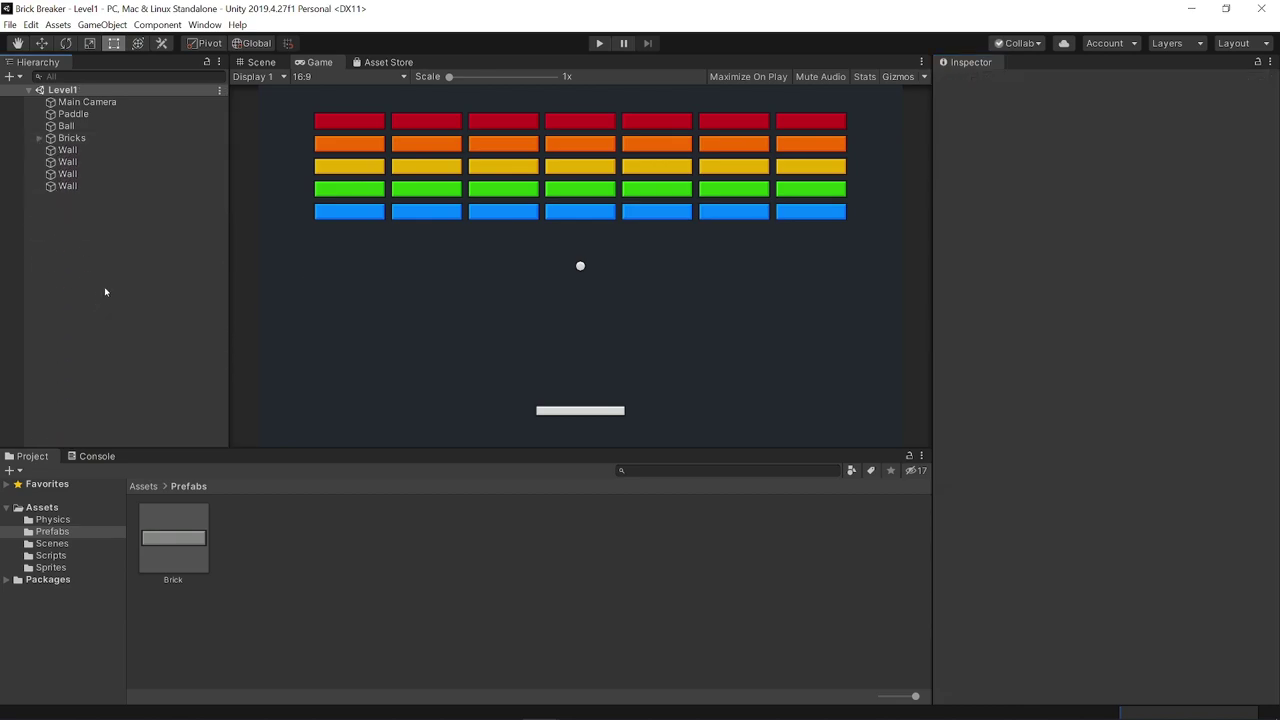
click(599, 44)
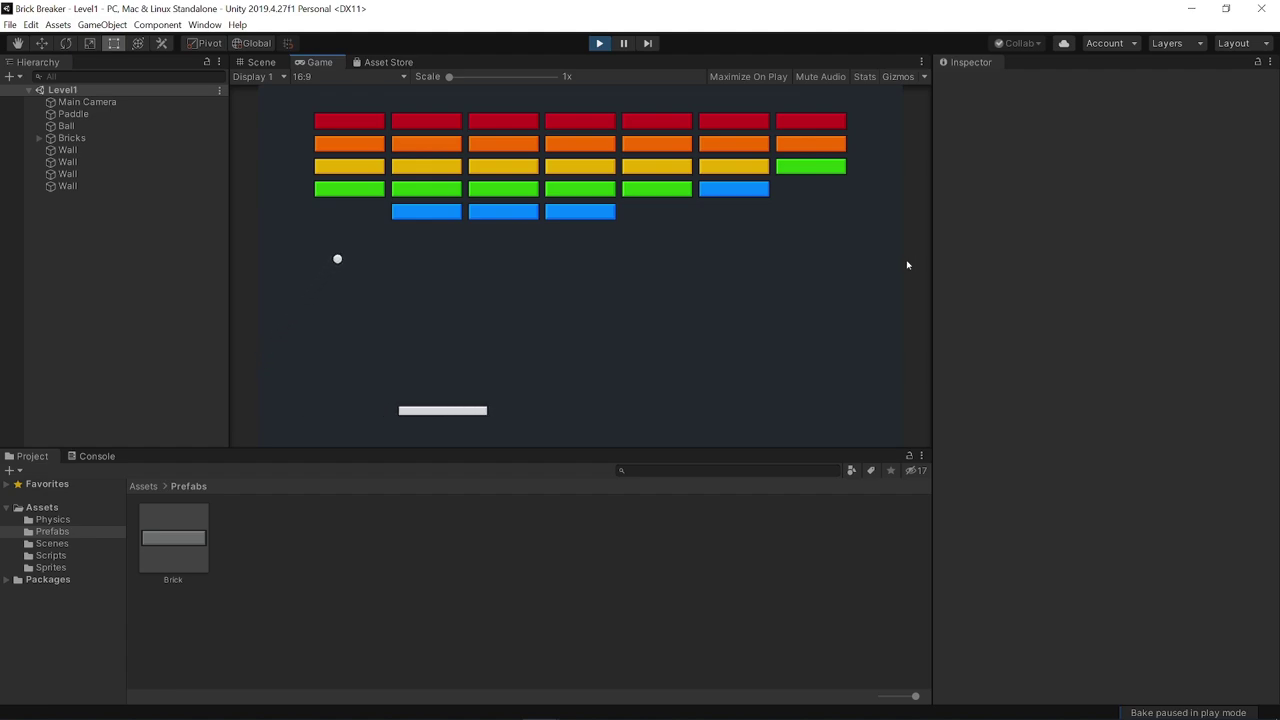
Steer the paddle left and right with the arrow keys to hit bricks, then stop play mode
key(Right)
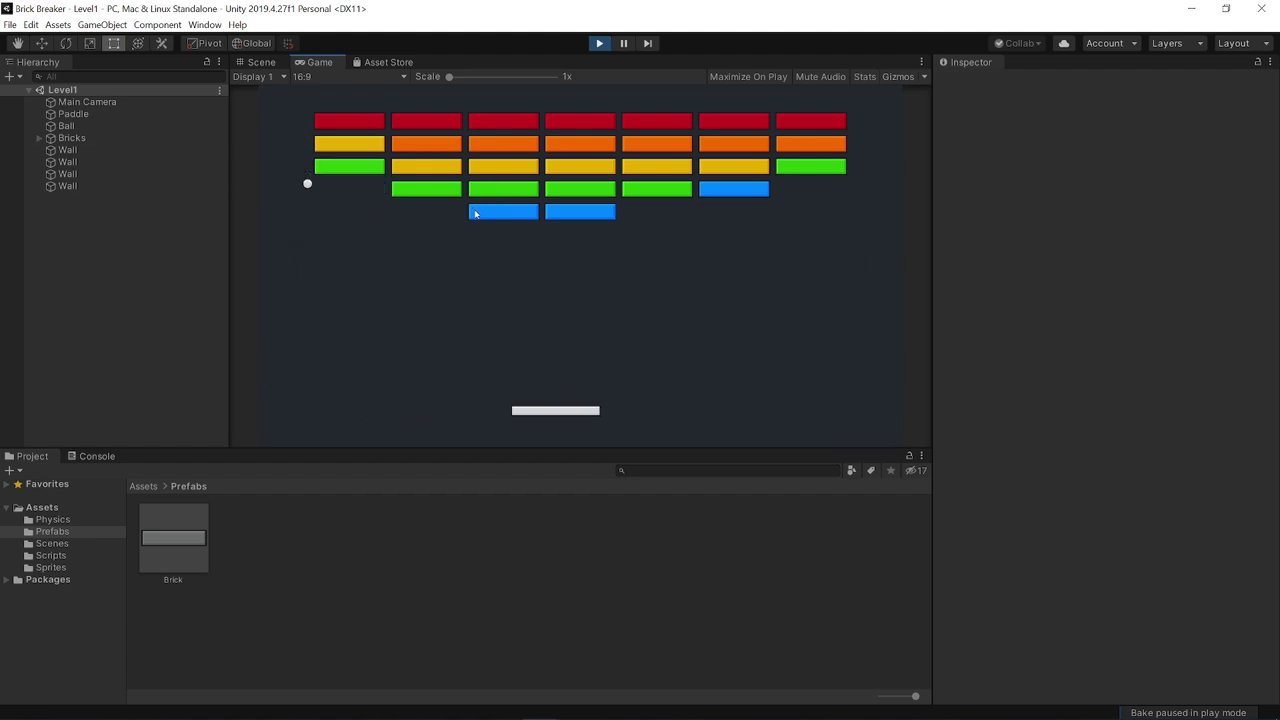
key(Left)
key(Right)
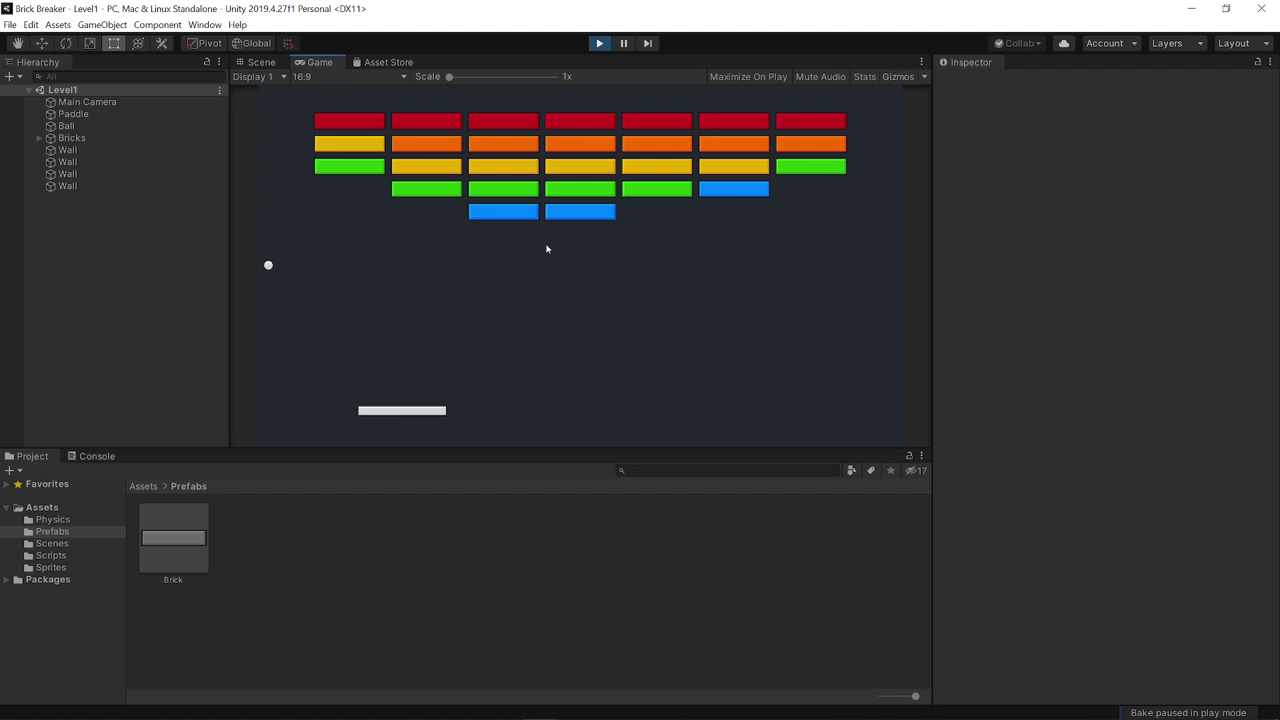
key(Right)
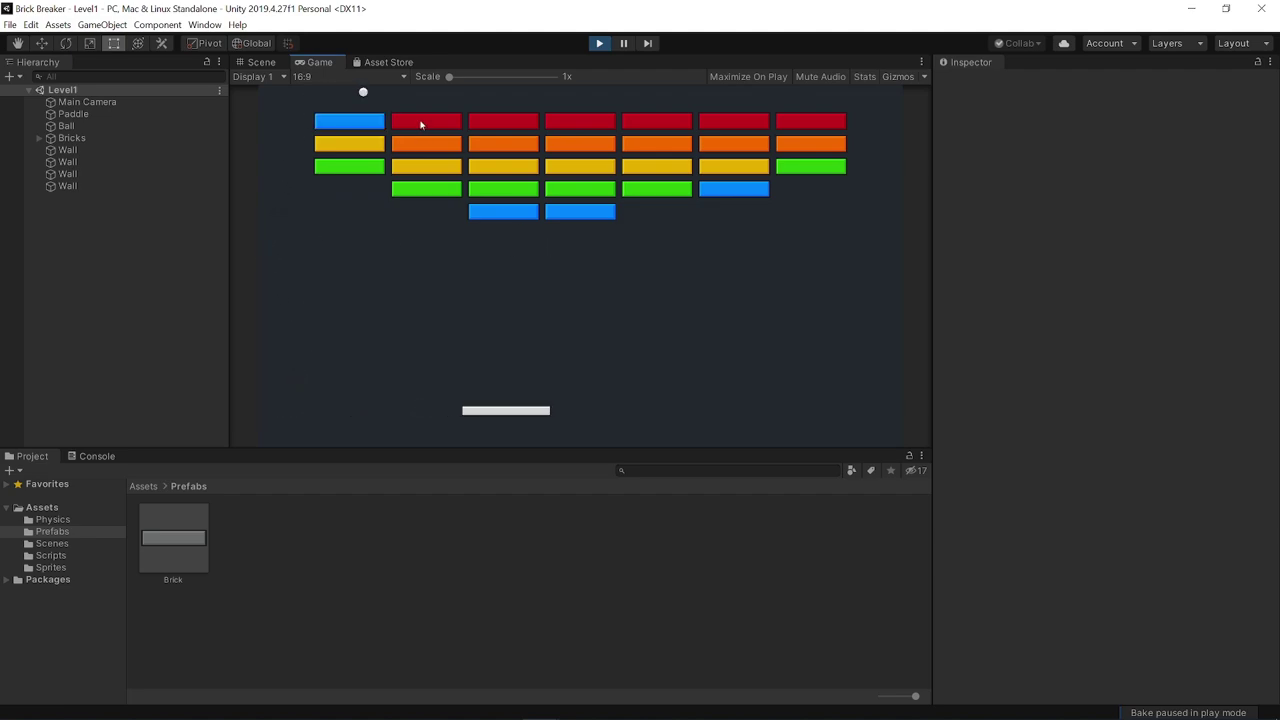
key(Left)
key(Right)
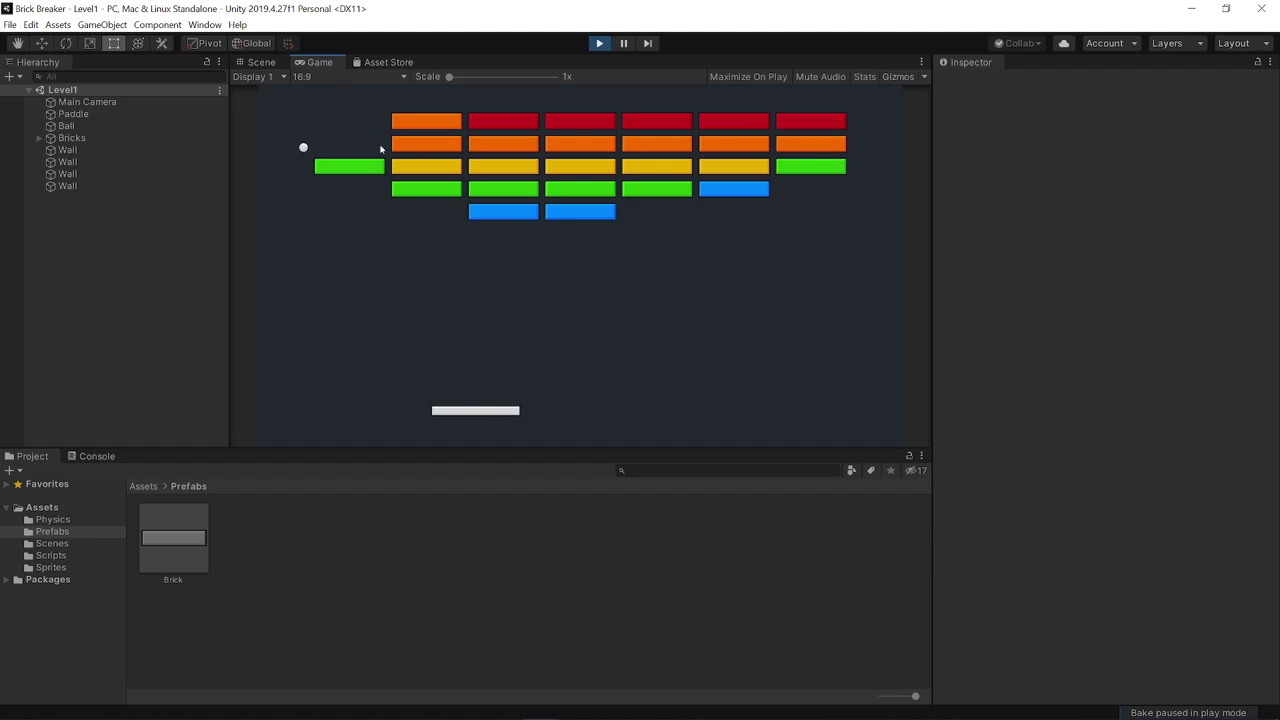
key(Left)
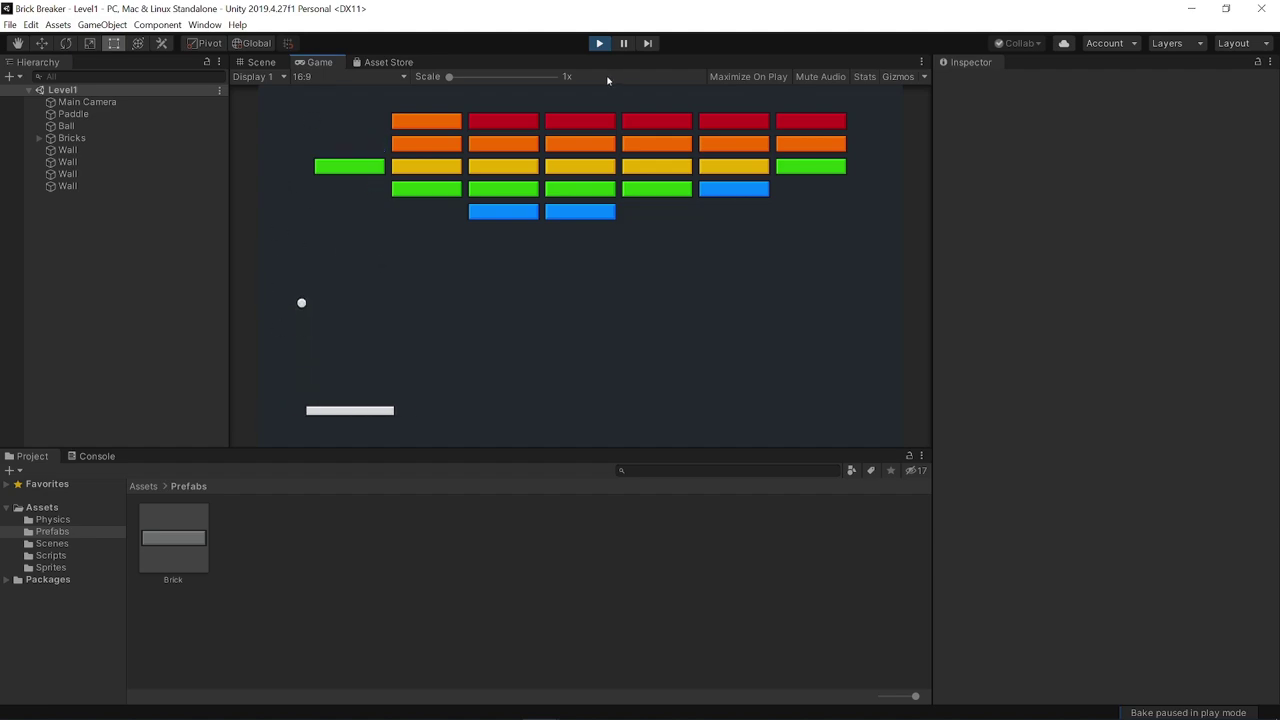
click(599, 43)
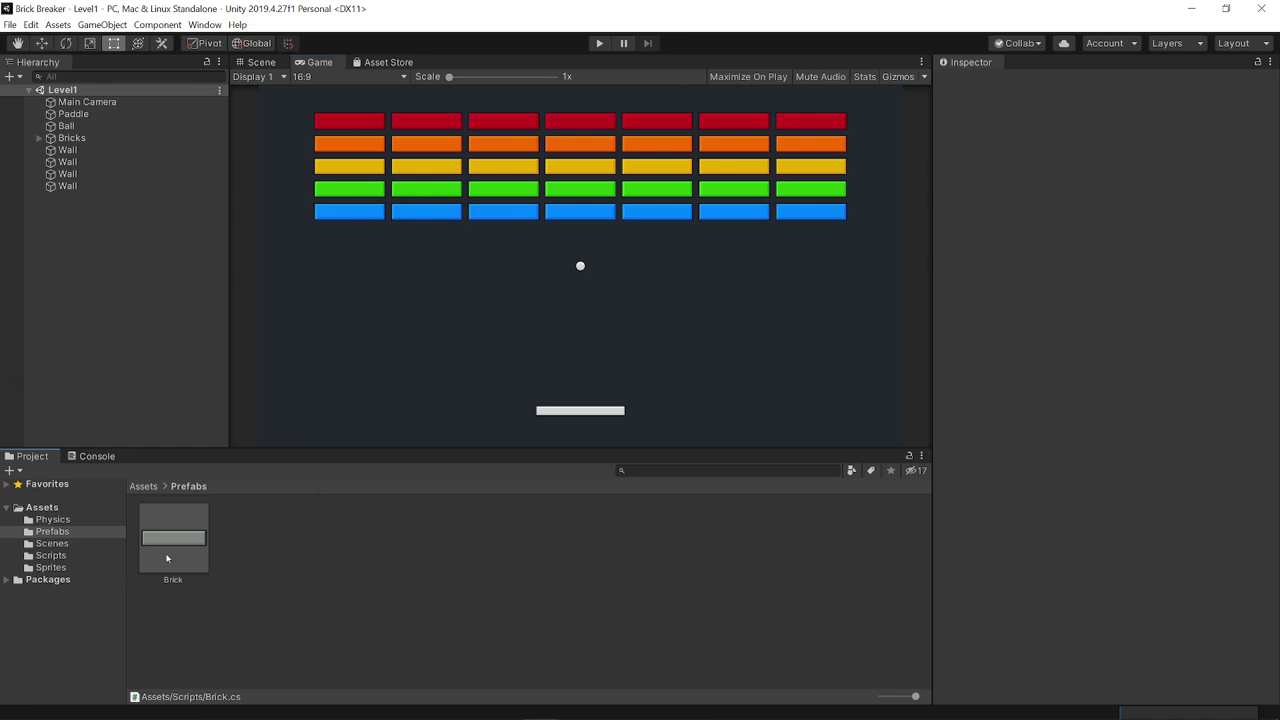
Open Brick.cs and add 'public int points = 100;' below the health field
click(79, 554)
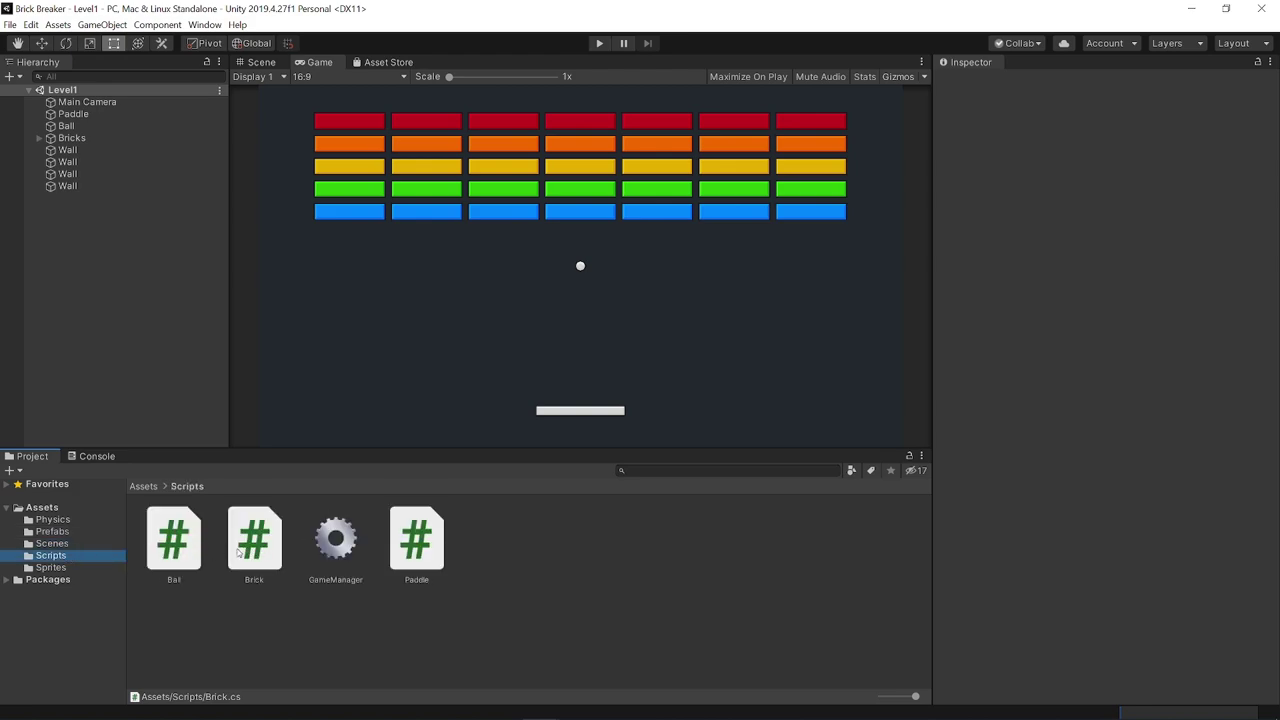
click(264, 551)
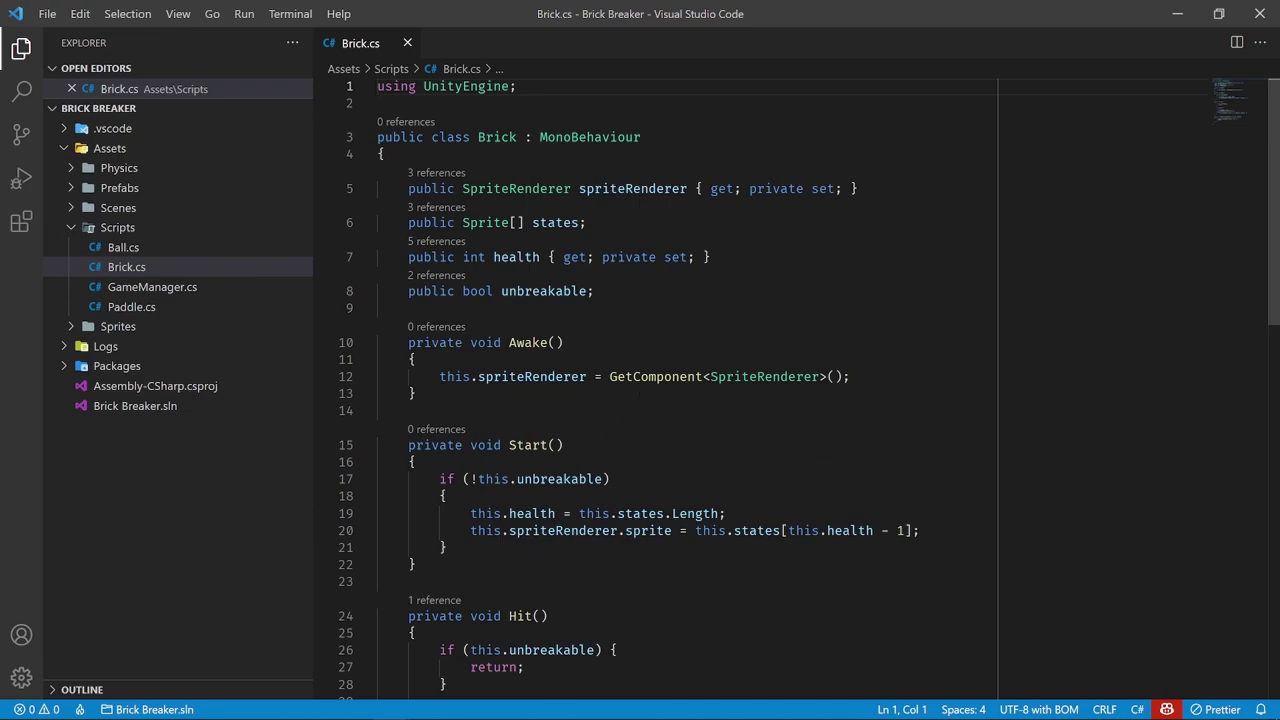
click(594, 291)
key(Up)
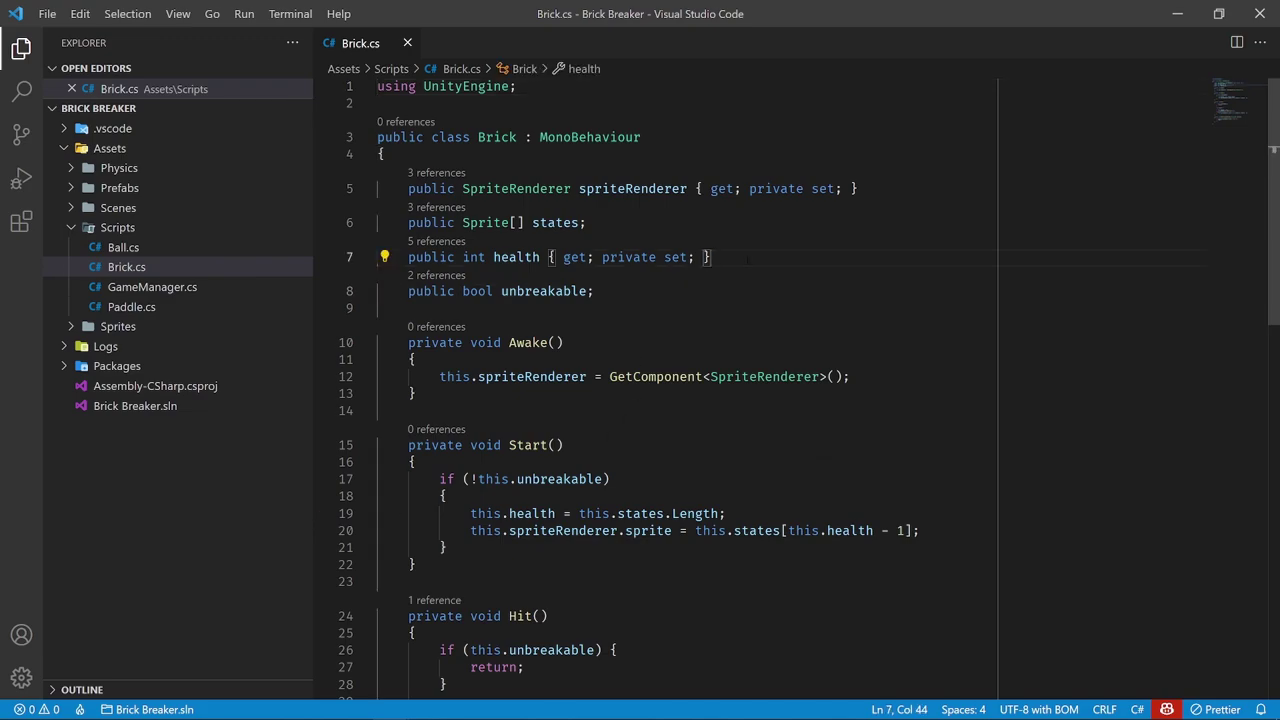
key(Return)
text(public)
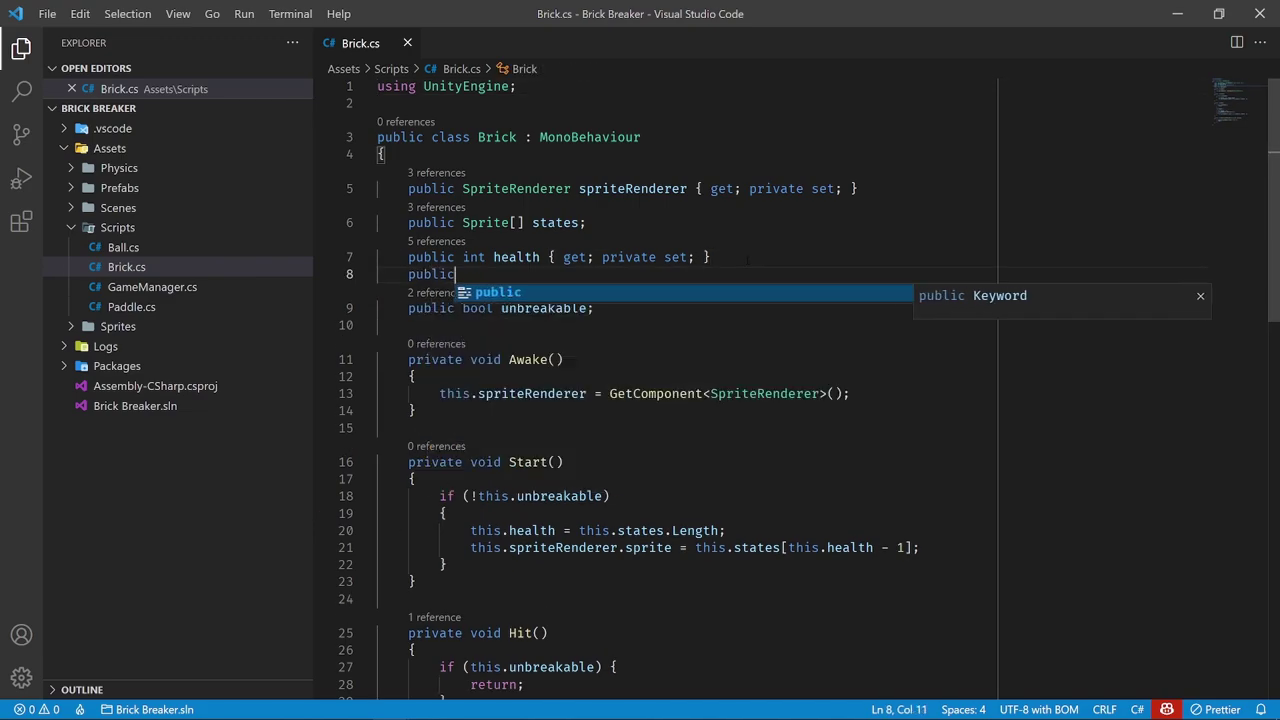
text( int points)
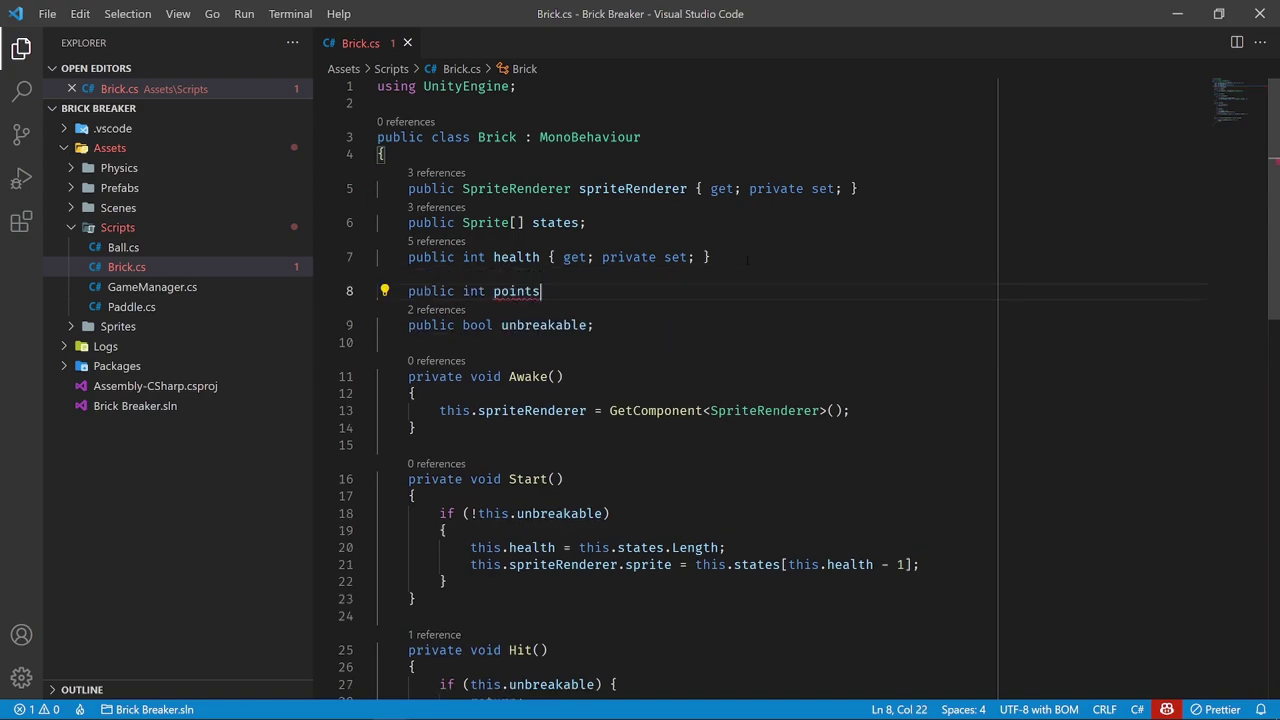
text( = 100;)
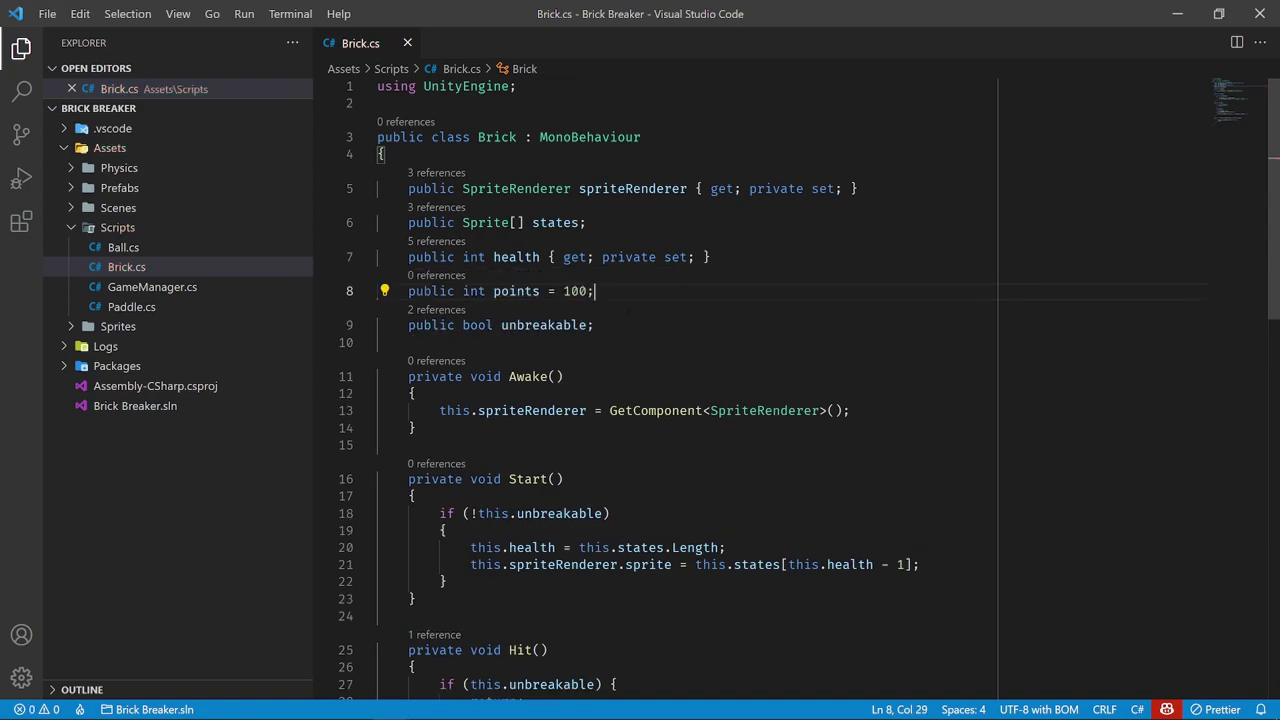
Highlight the new points line and briefly restore the editor window to check Unity
drag(603, 291, 408, 291)
click(608, 290)
double_click(606, 14)
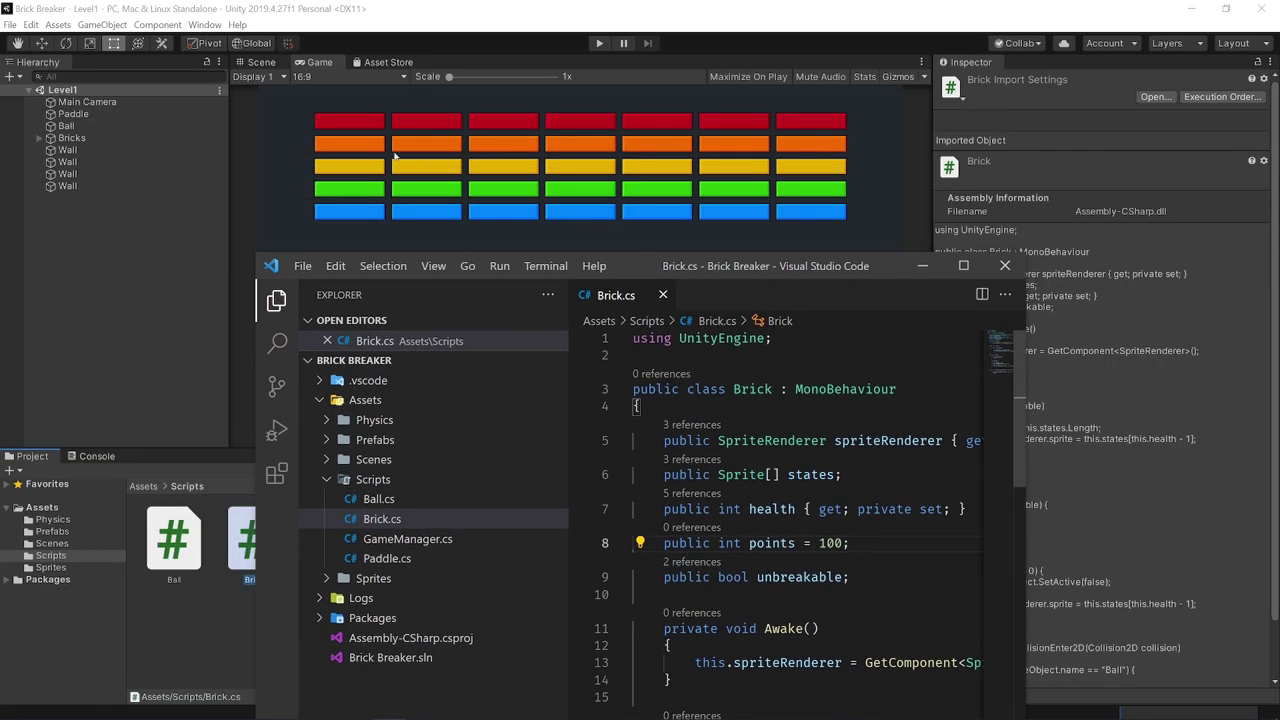
double_click(812, 265)
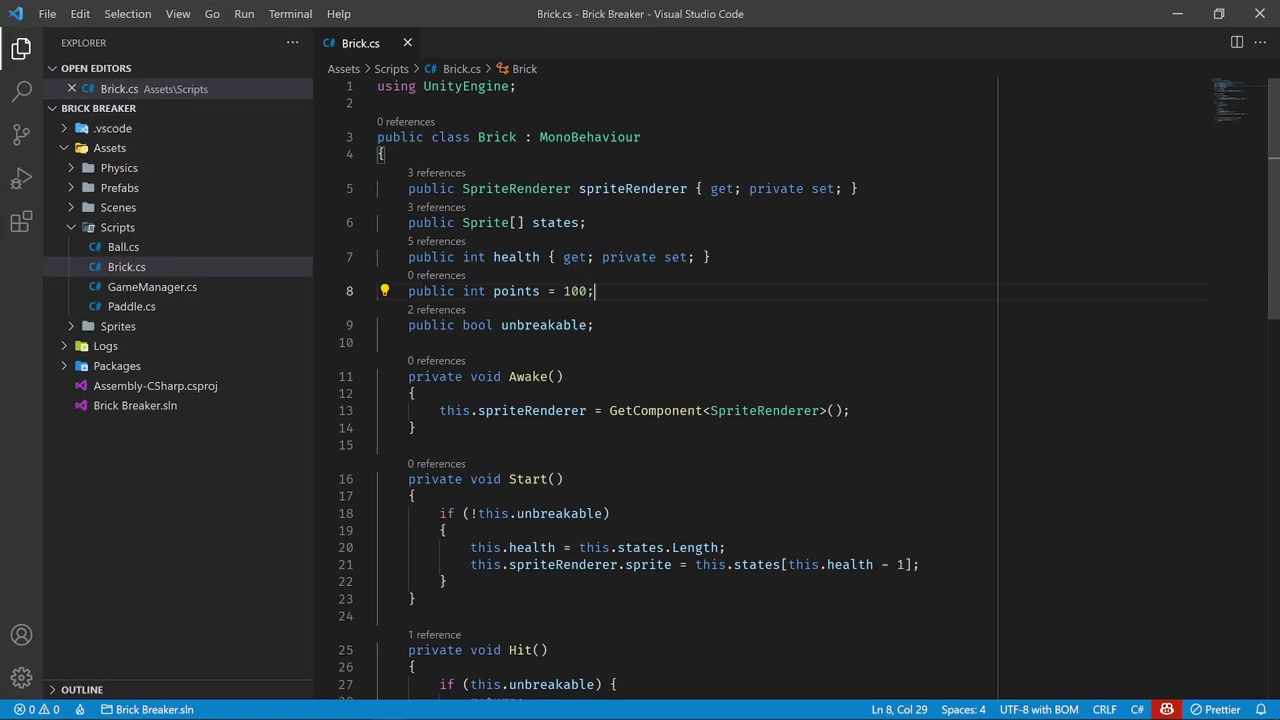
Select the points = 100 declaration and compare it with the Awake method
key(Down)
key(Down)
key(Down)
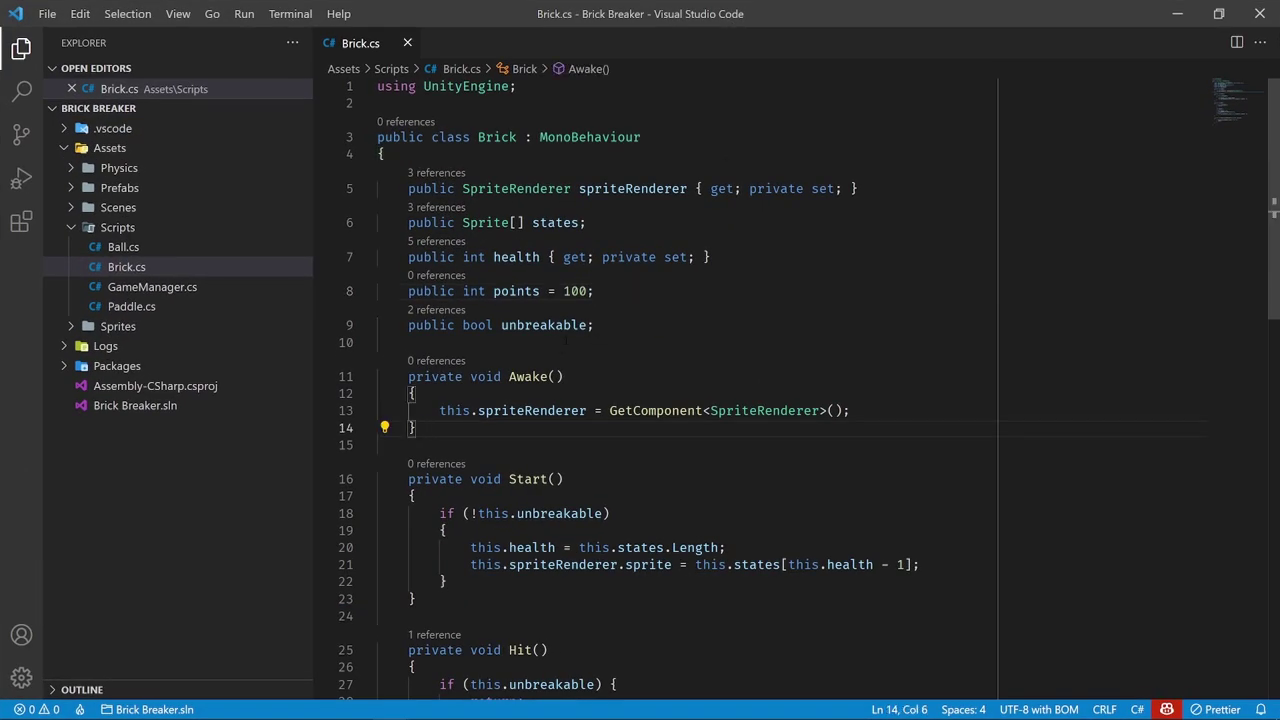
key(Up)
key(Up)
key(Up)
key(ctrl+shift+Left)
key(ctrl+shift+Left)
key(ctrl+shift+Left)
key(ctrl+shift+Left)
key(ctrl+shift+Left)
key(Down)
key(Down)
key(Down)
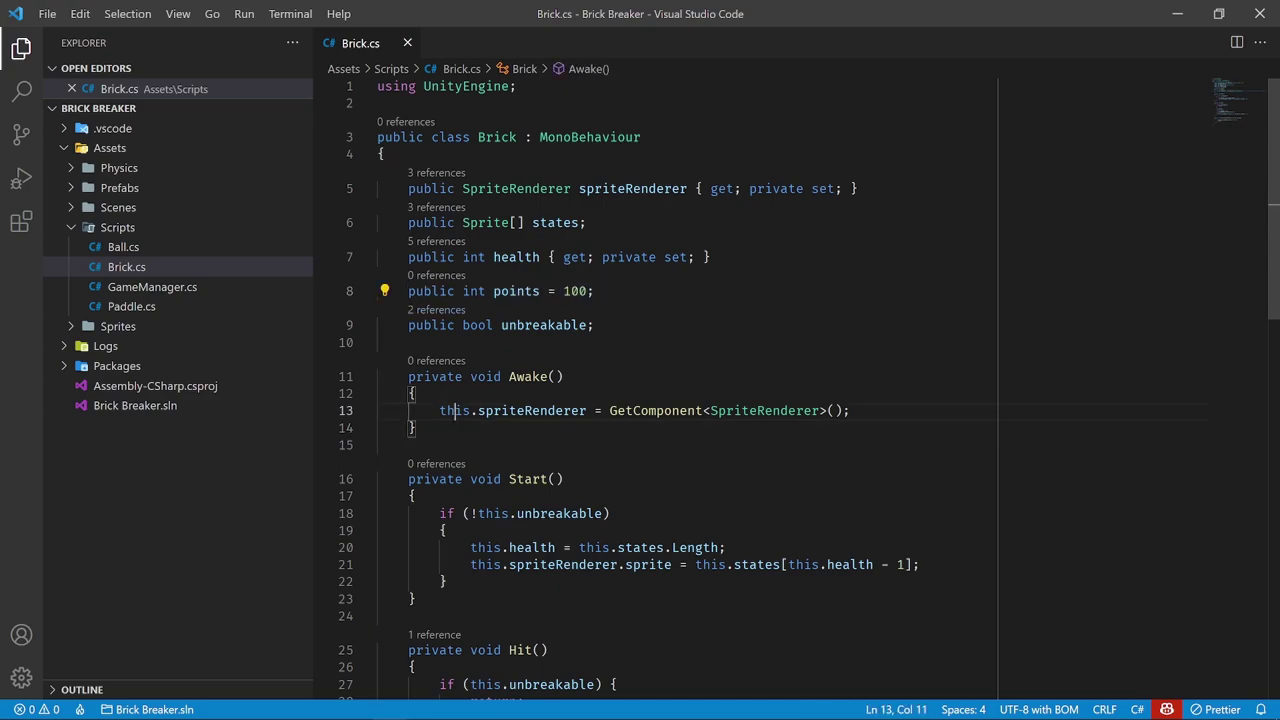
key(Down)
key(Up)
key(Up)
key(Up)
key(ctrl+shift+Left)
key(ctrl+shift+Left)
key(ctrl+shift+Left)
key(ctrl+shift+Left)
key(ctrl+shift+Left)
key(Right)
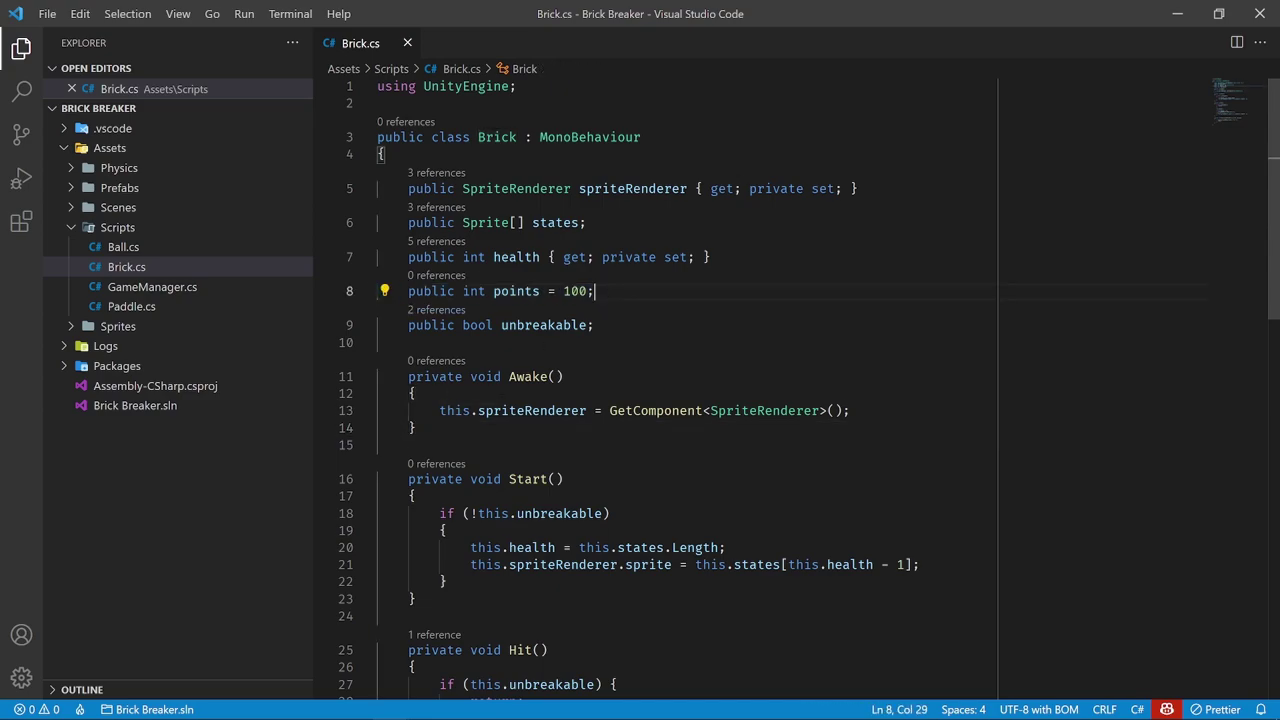
key(Down)
key(Down)
key(Down)
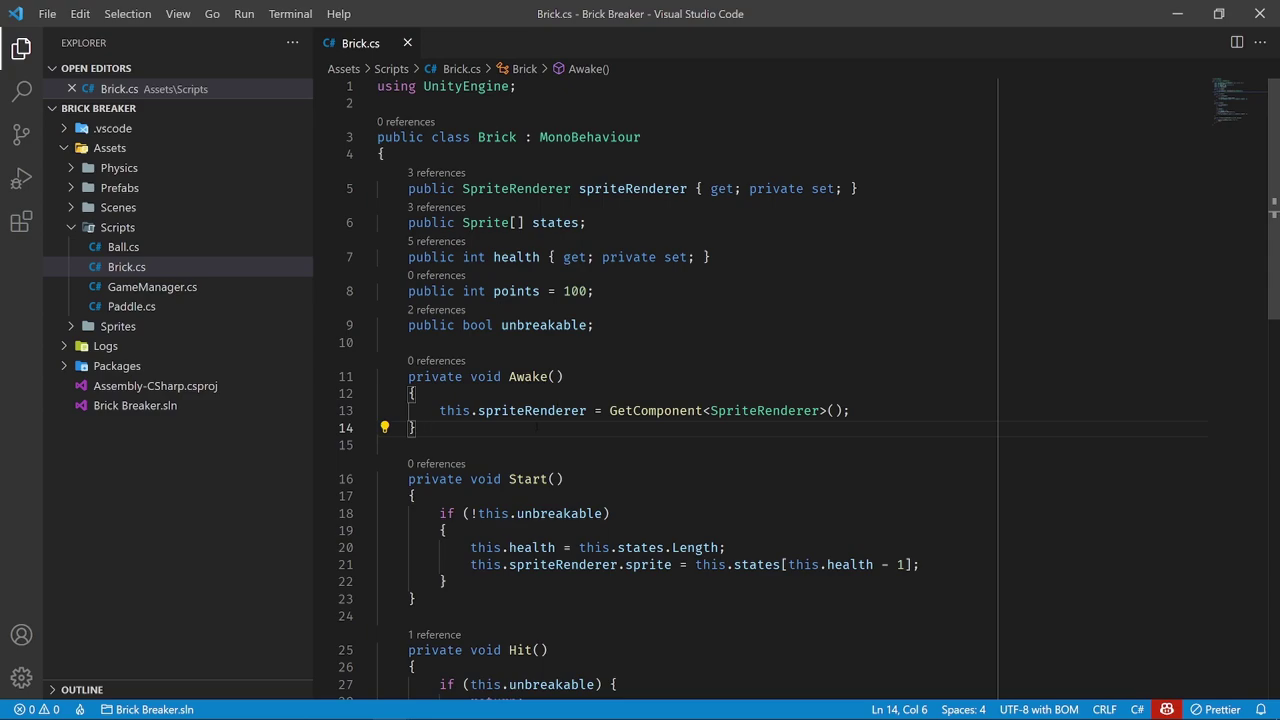
Scroll down to review the Hit method in Brick.cs
scroll(537, 427, down, 2)
scroll(537, 427, down, 3)
scroll(537, 427, down, 1)
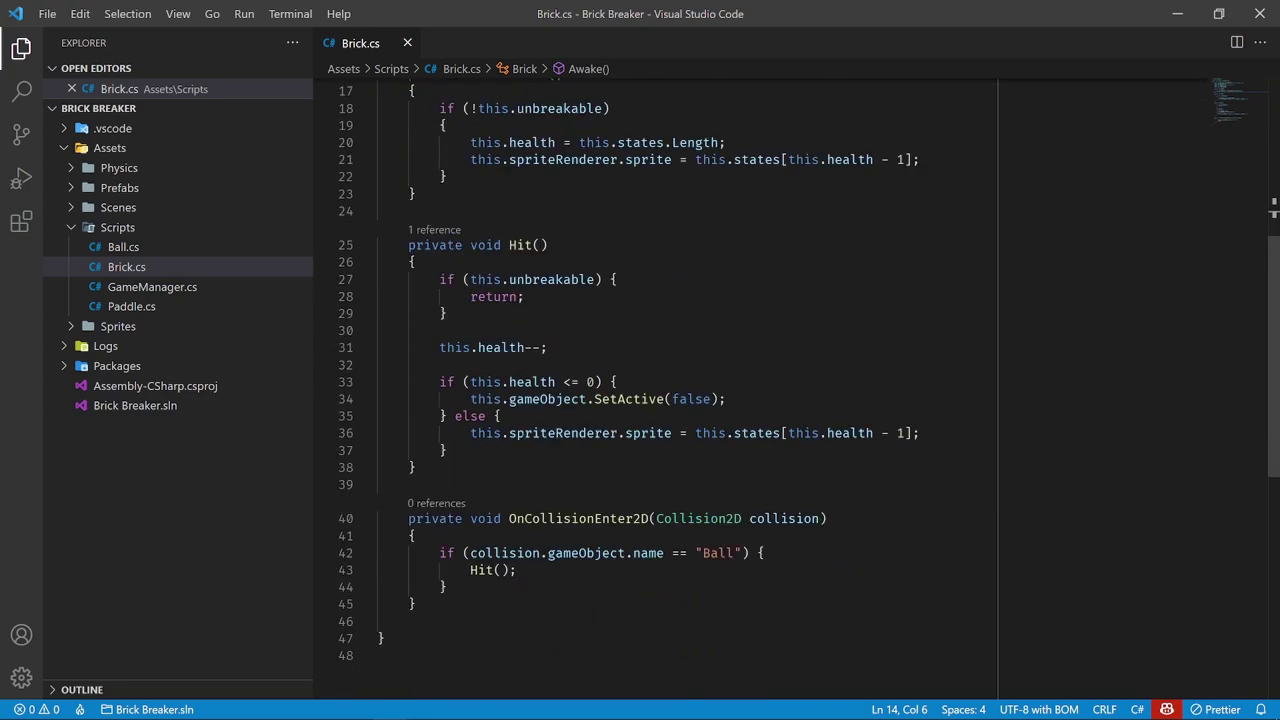
drag(380, 245, 416, 467)
click(418, 467)
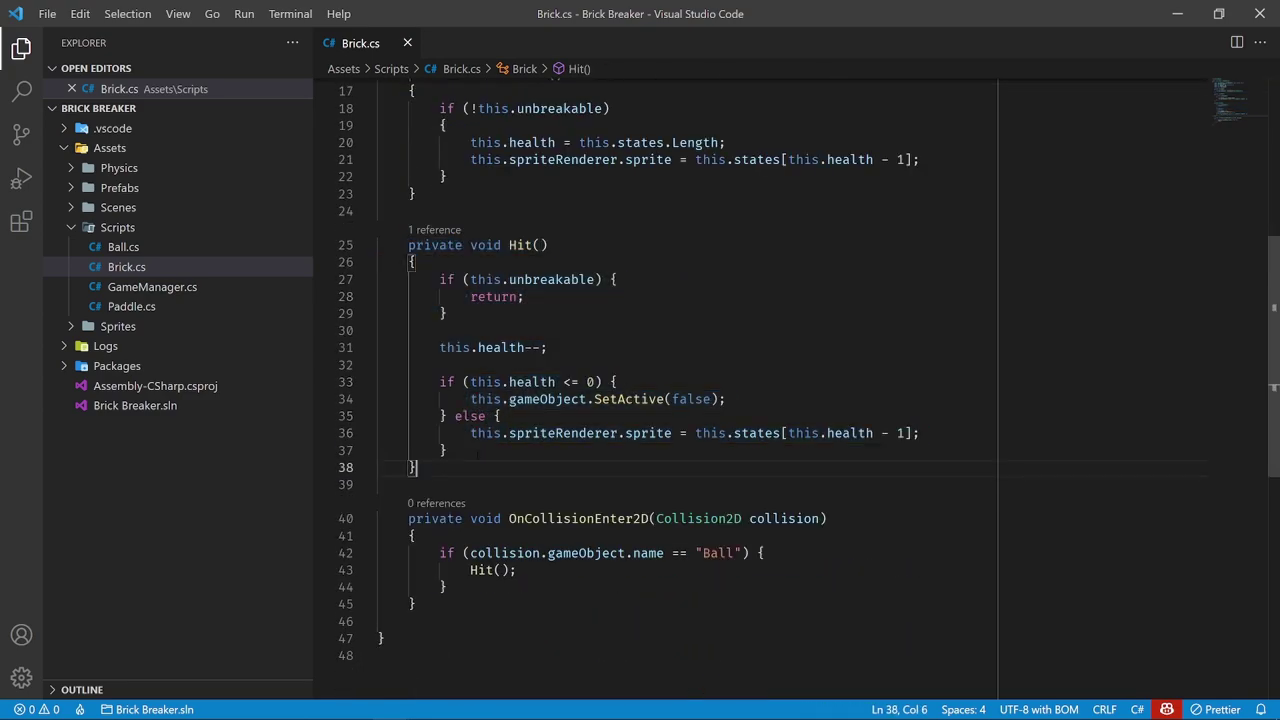
Open GameManager.cs and begin a new 'public' line after the LoadLevel method
click(183, 289)
drag(572, 240, 407, 240)
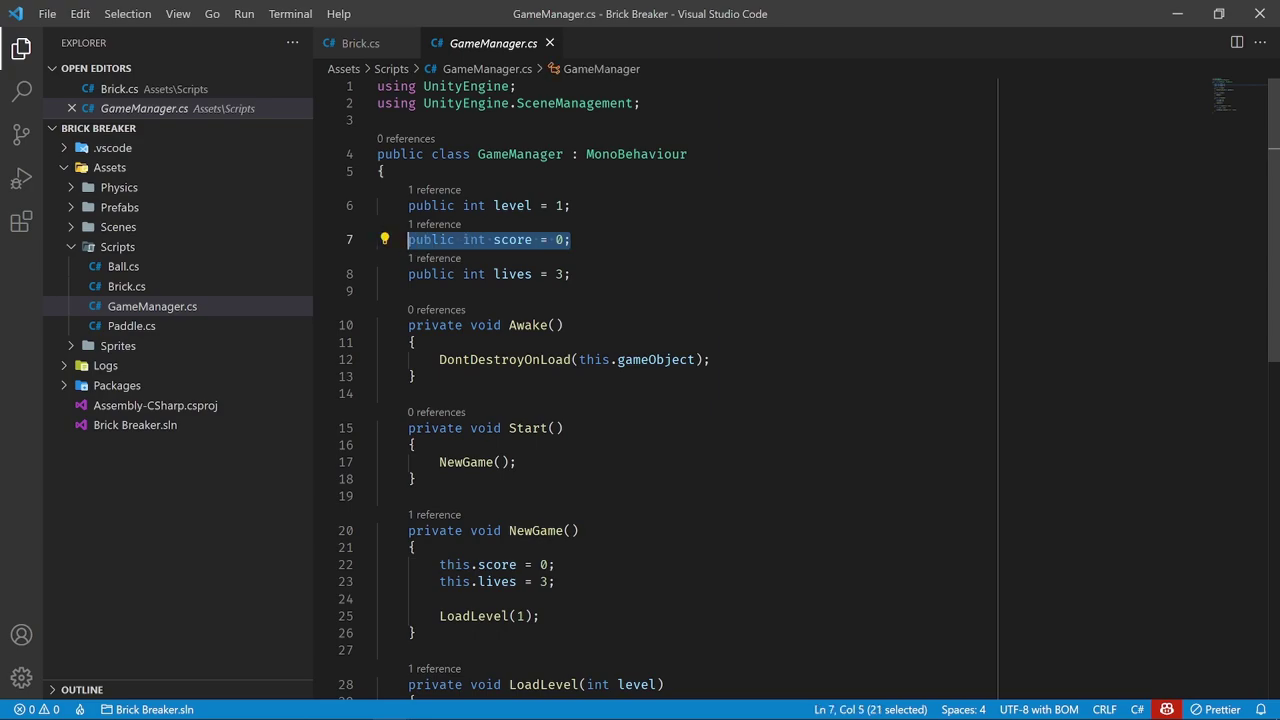
scroll(450, 400, down, 5)
click(417, 500)
key(Return)
key(Return)
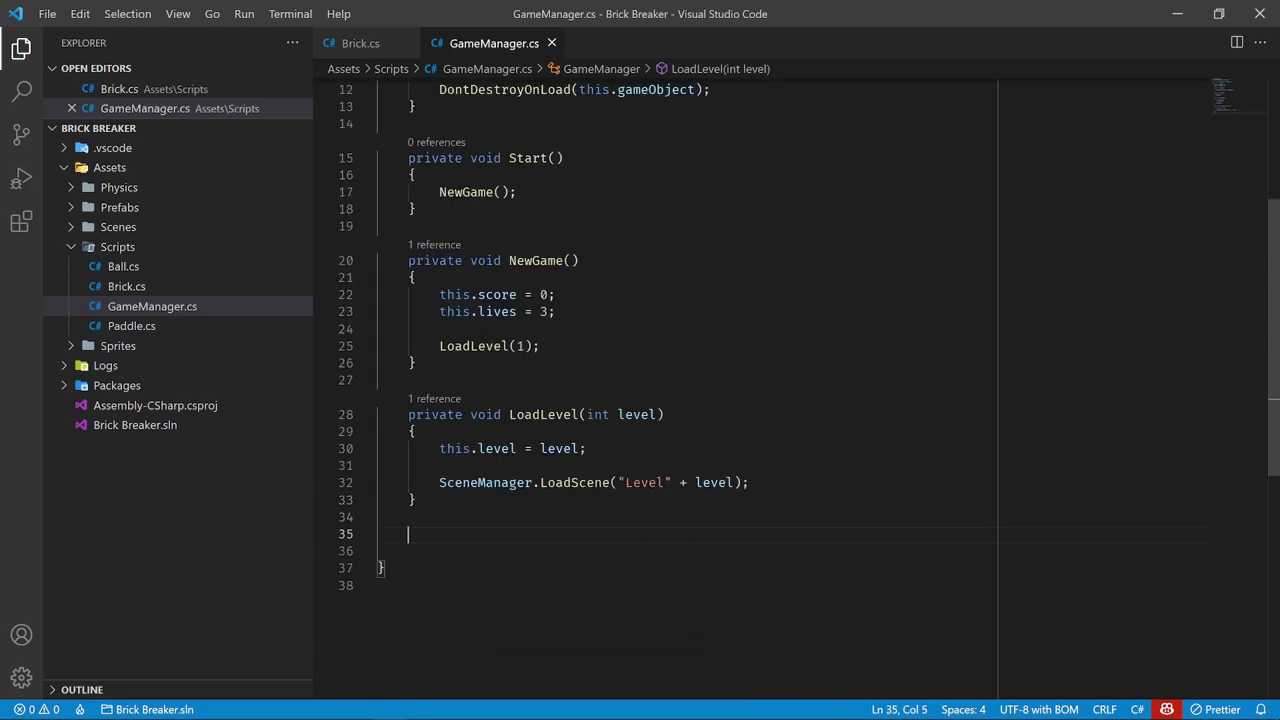
text(public)
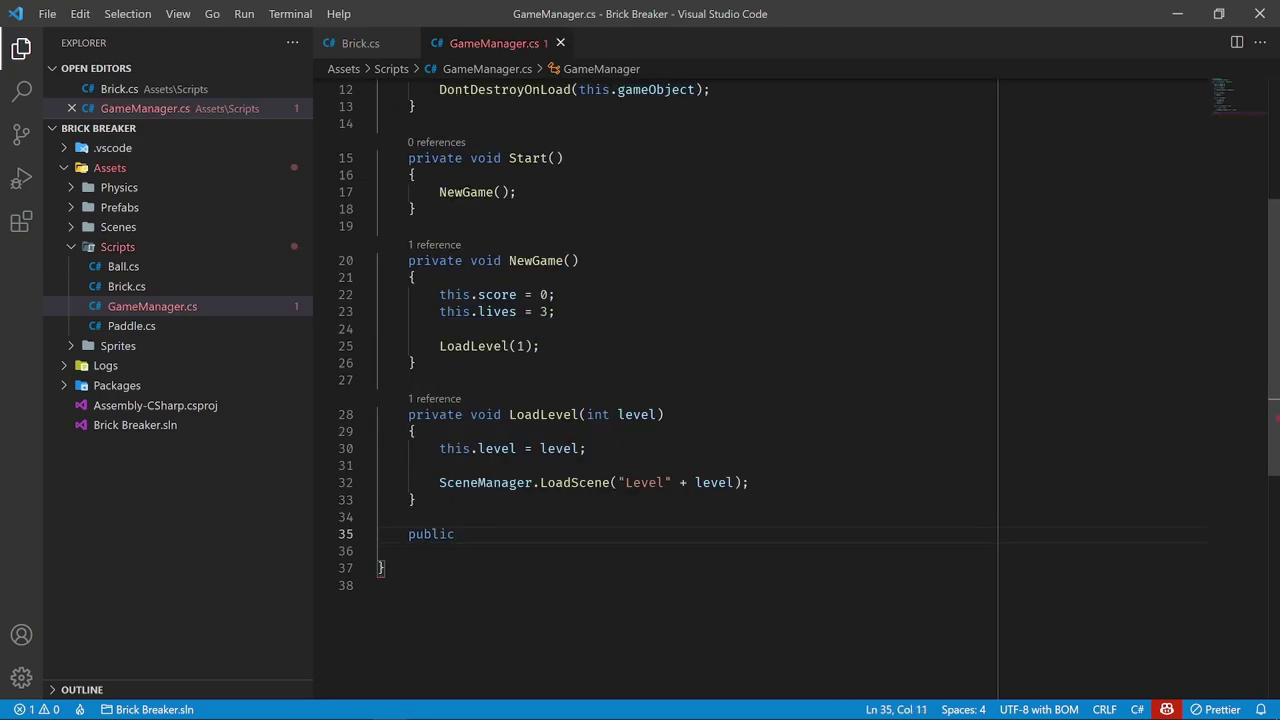
double_click(470, 534)
click(470, 534)
Complete 'public void Hit(Brick brick)' with an empty body and save GameManager.cs
click(378, 52)
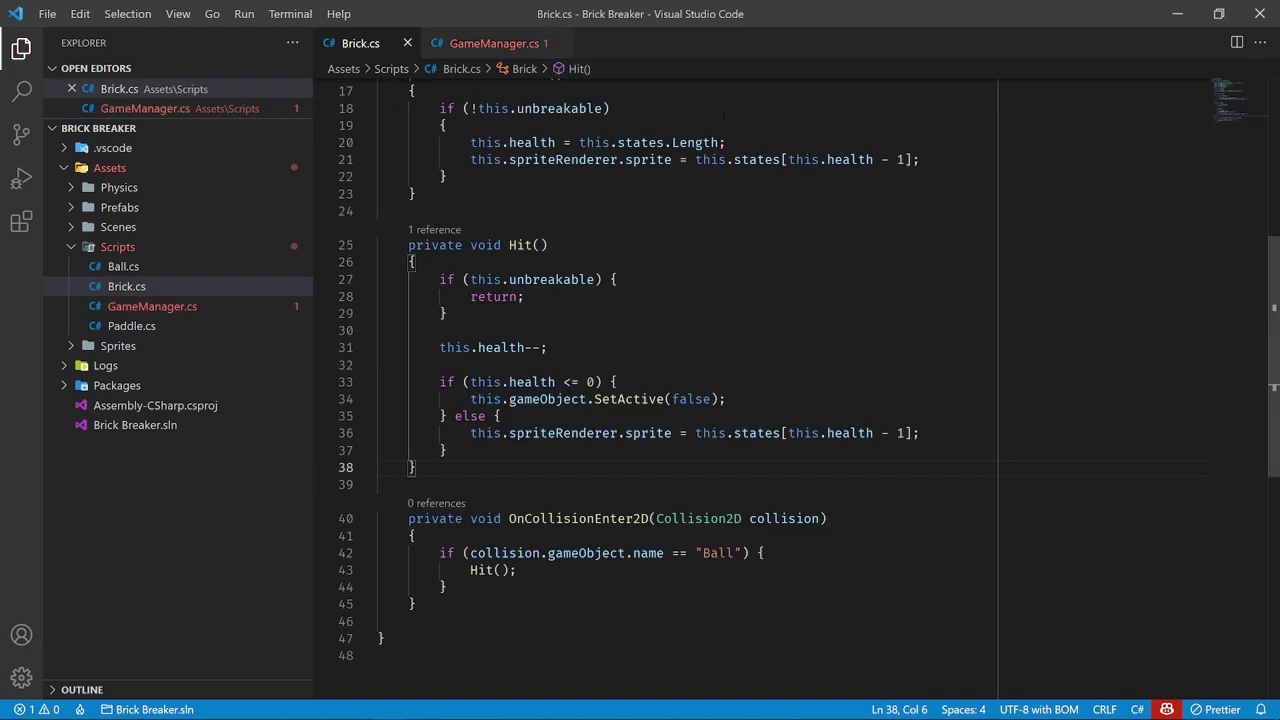
click(498, 42)
text(public)
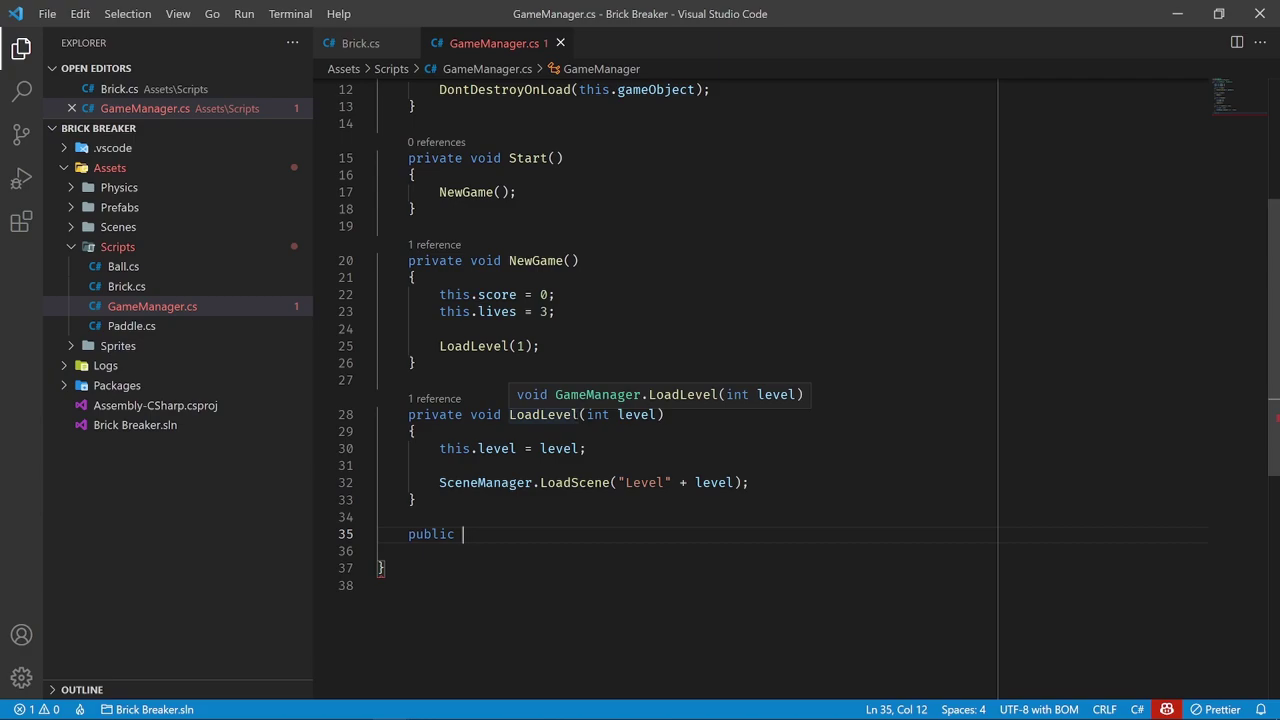
text(void )
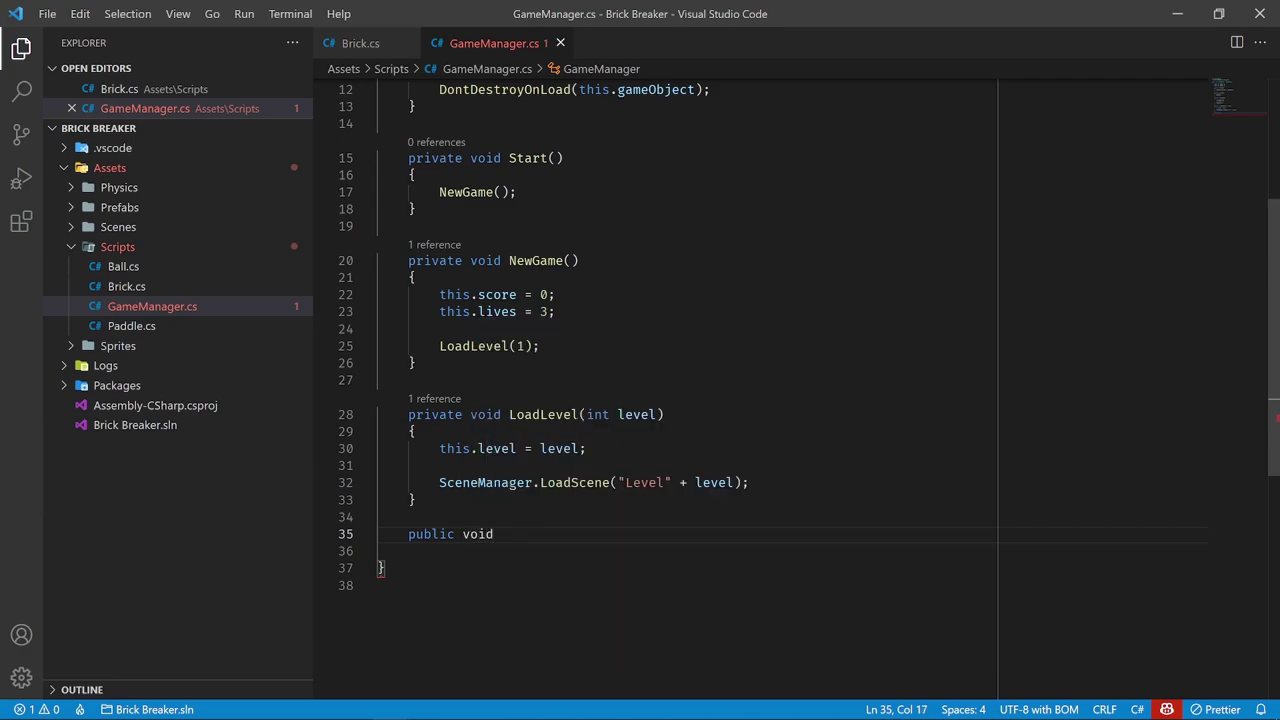
text(Hit(B)
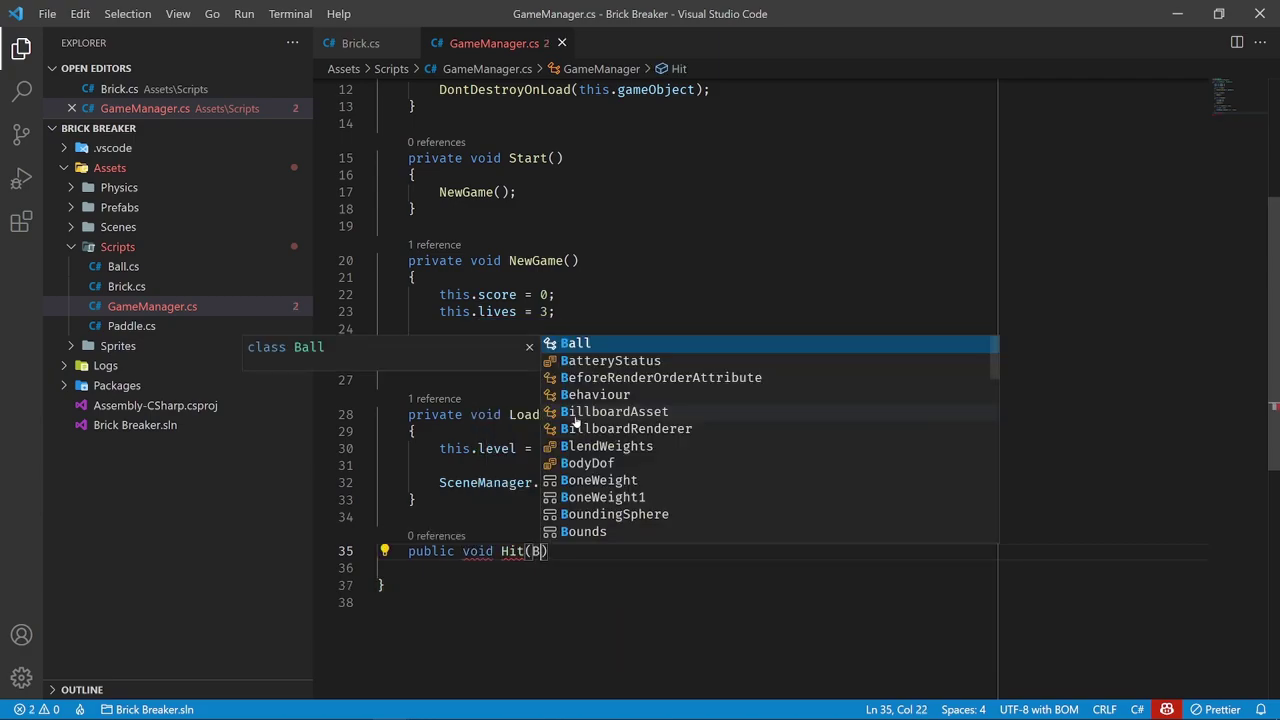
text(rick brick)
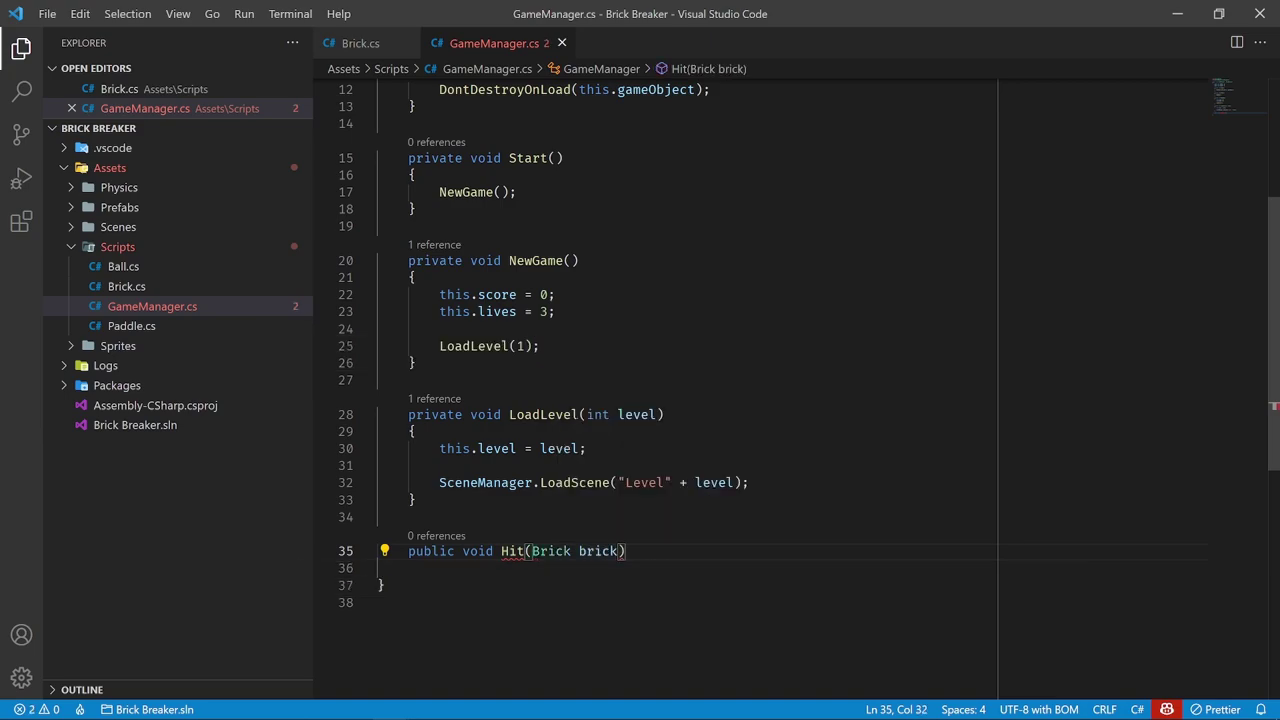
key(Return)
text({)
key(Return)
key(ctrl+s)
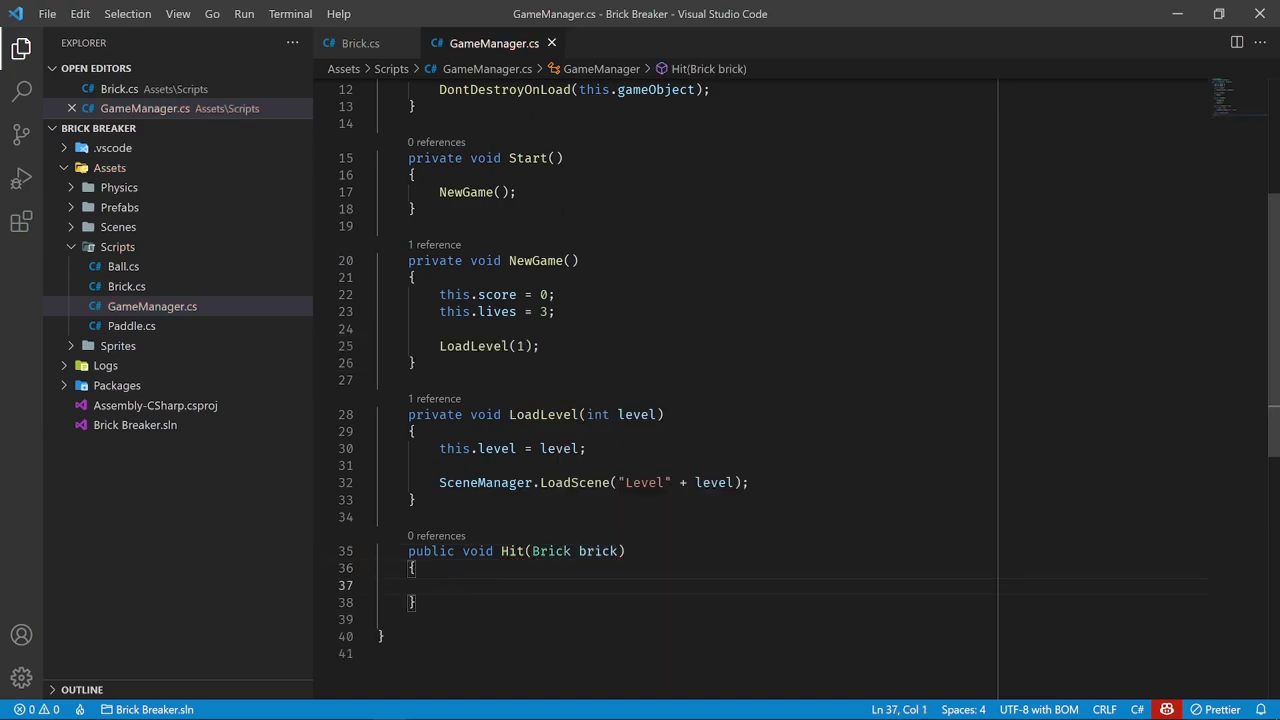
In Brick.cs, end Hit with 'FindObjectOfType<GameManager>().Hit(this);'
key(ctrl+Tab)
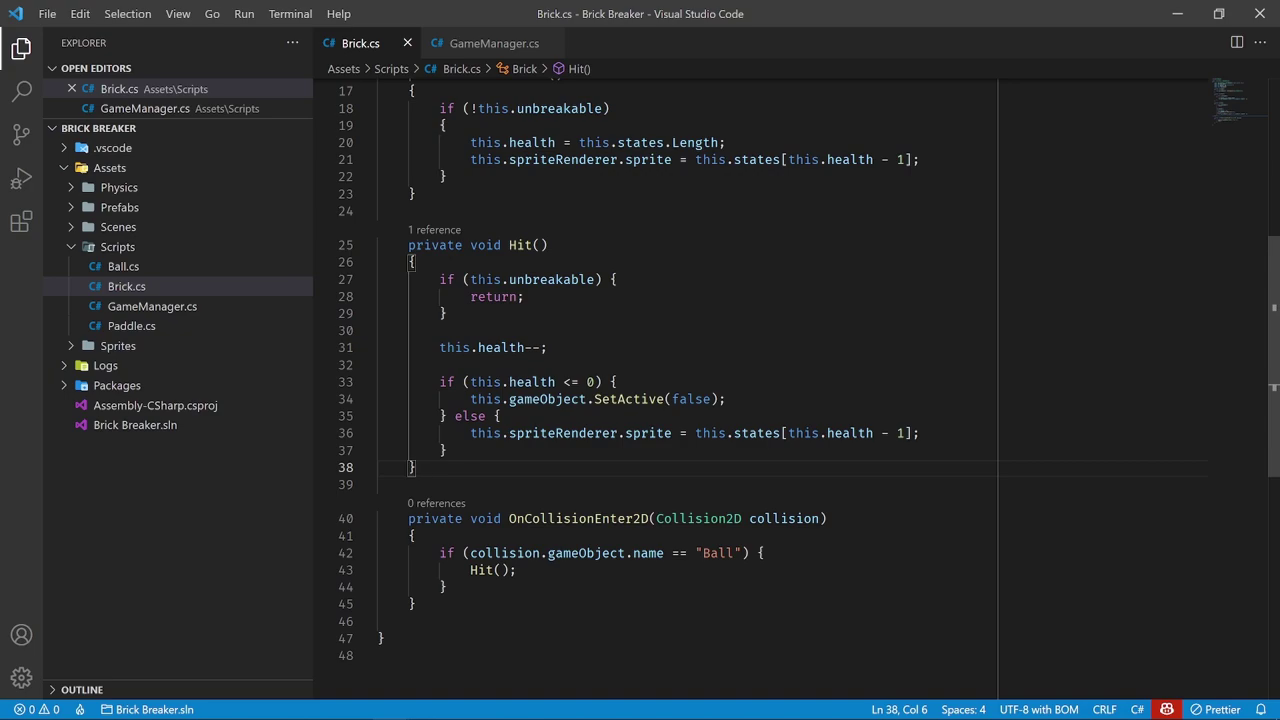
click(447, 450)
key(Return)
key(Return)
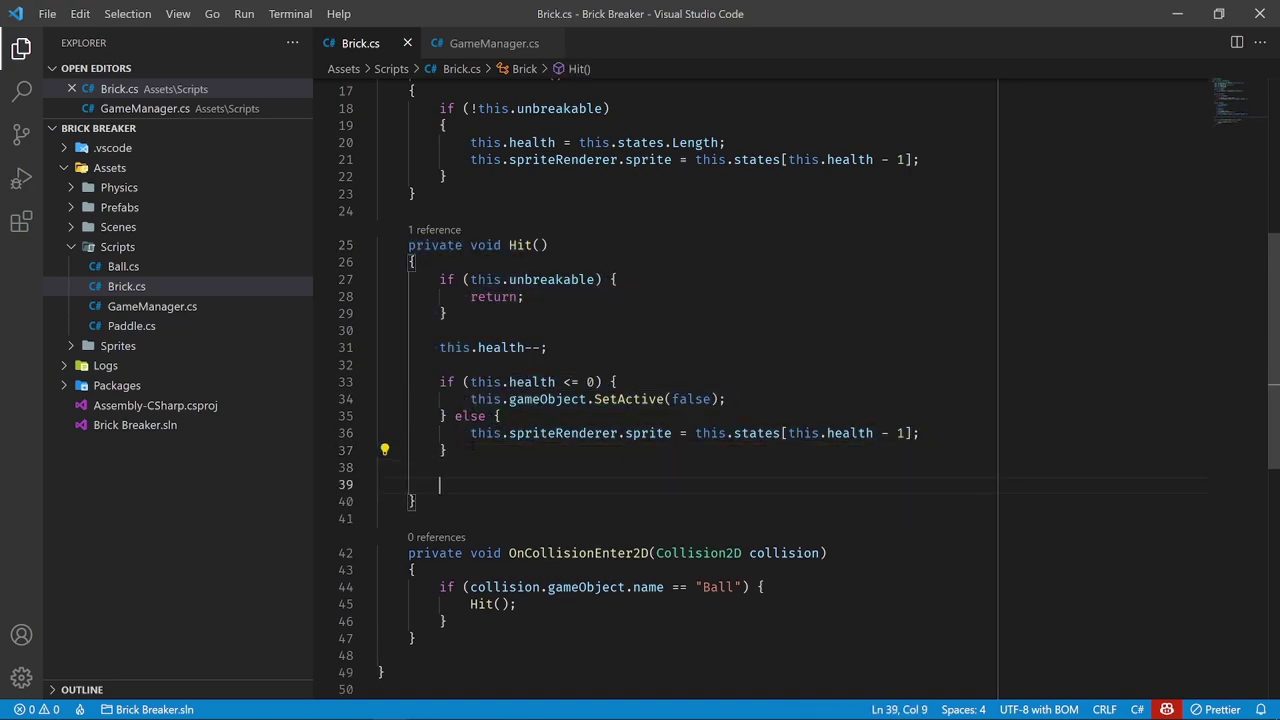
text(FindObjectOfType<Game)
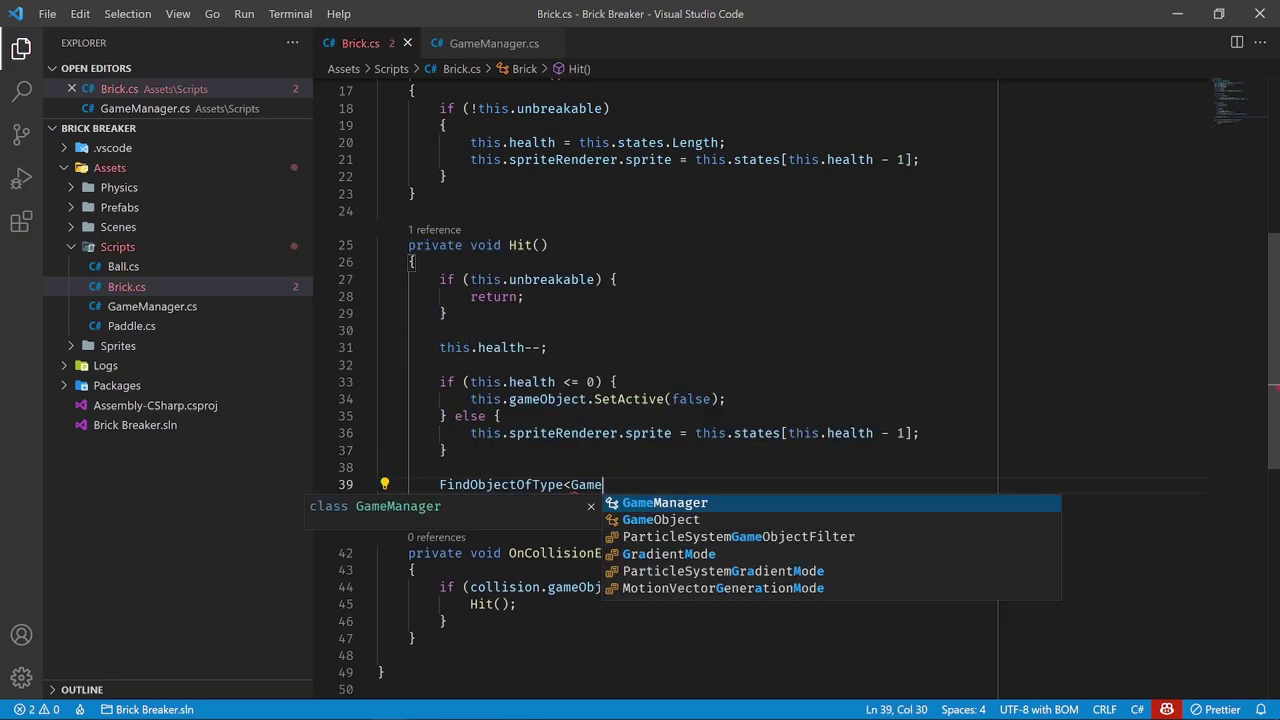
key(Tab)
text(>().)
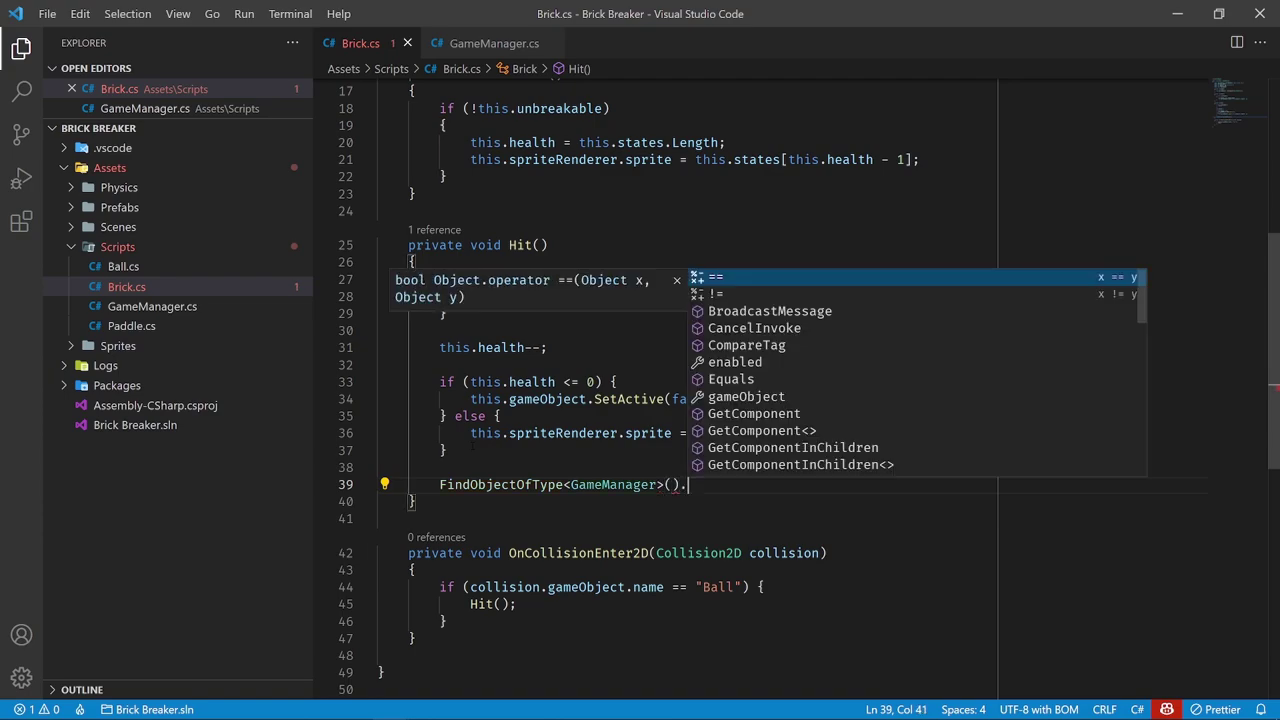
text(Hit()
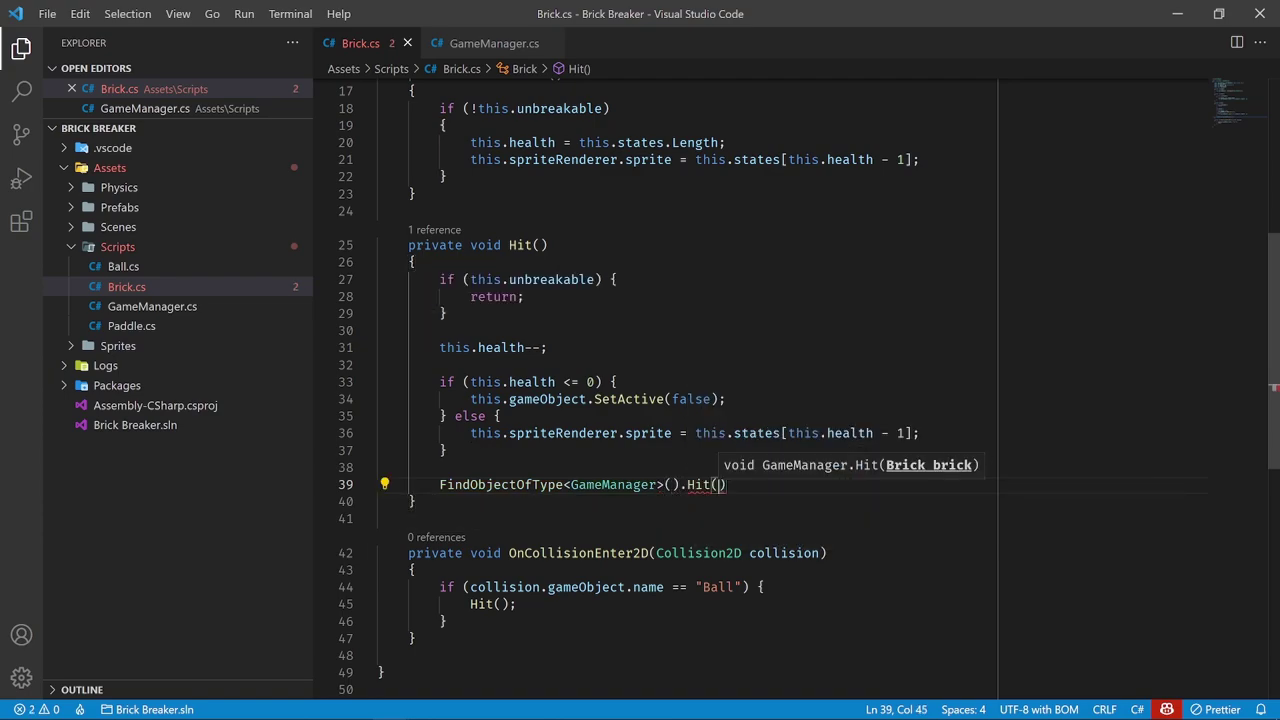
text(this))
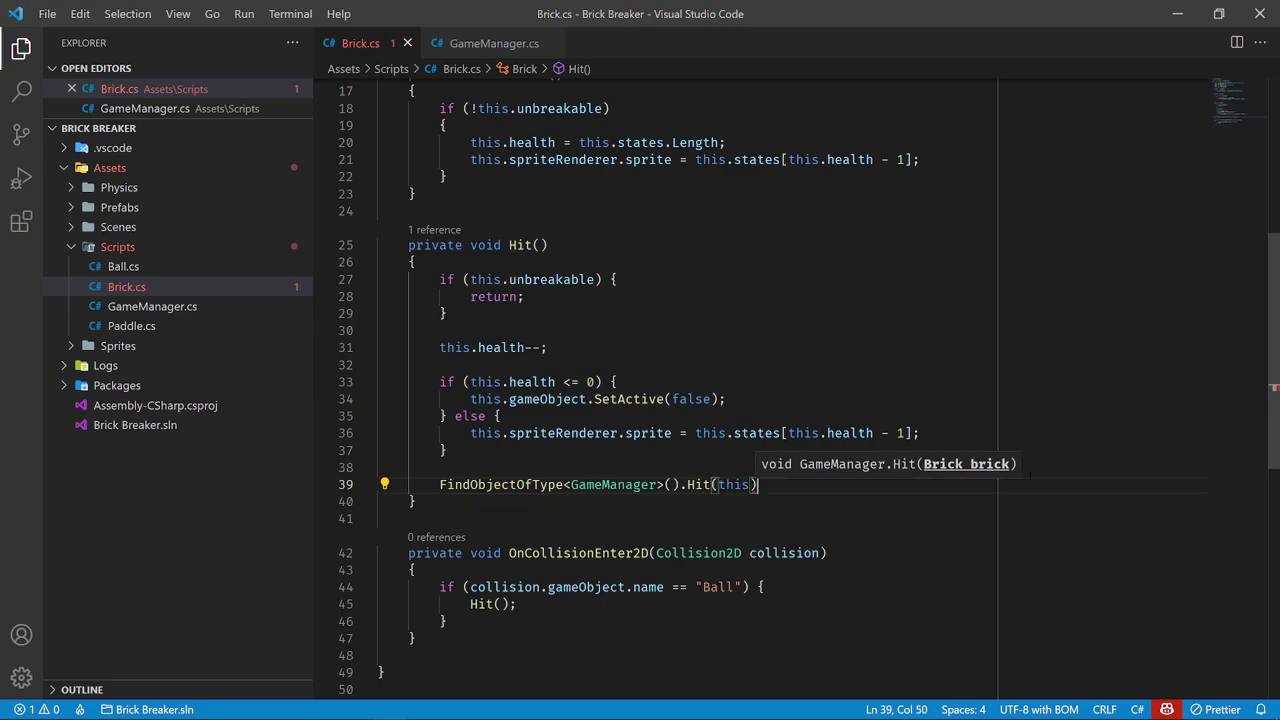
text(;)
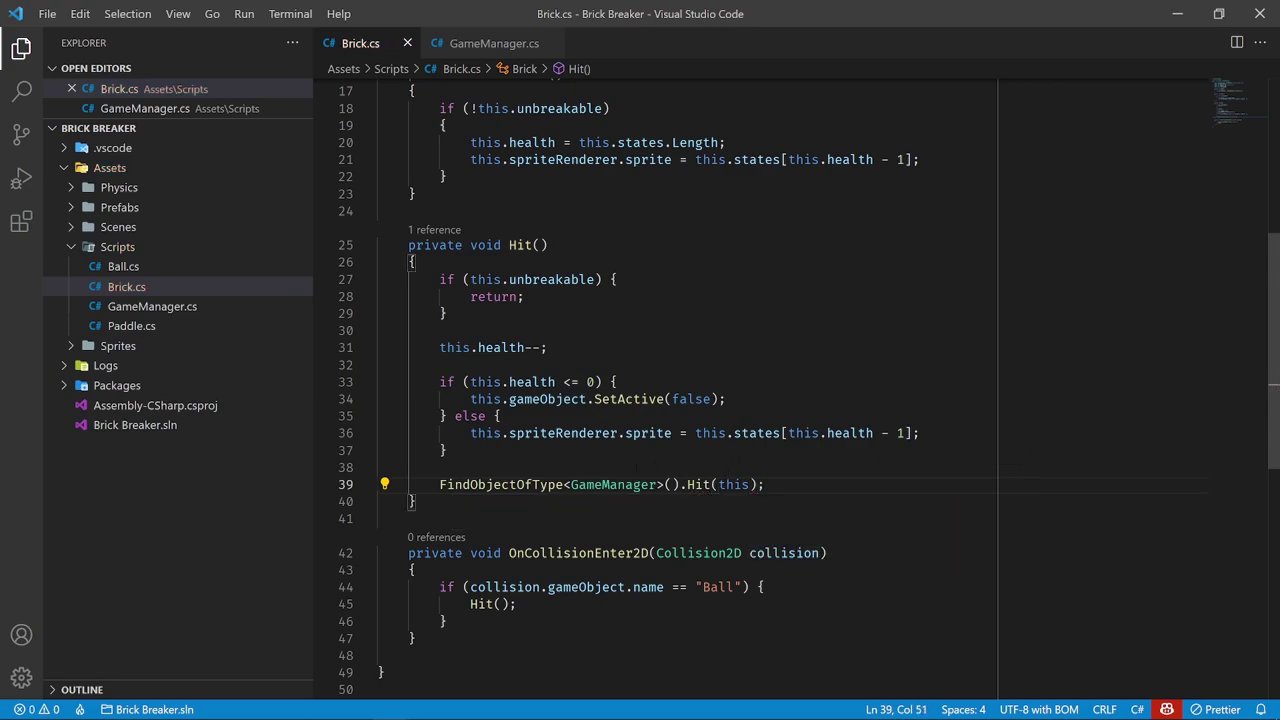
In GameManager's Hit method, write 'this.score += brick.points;'
click(482, 43)
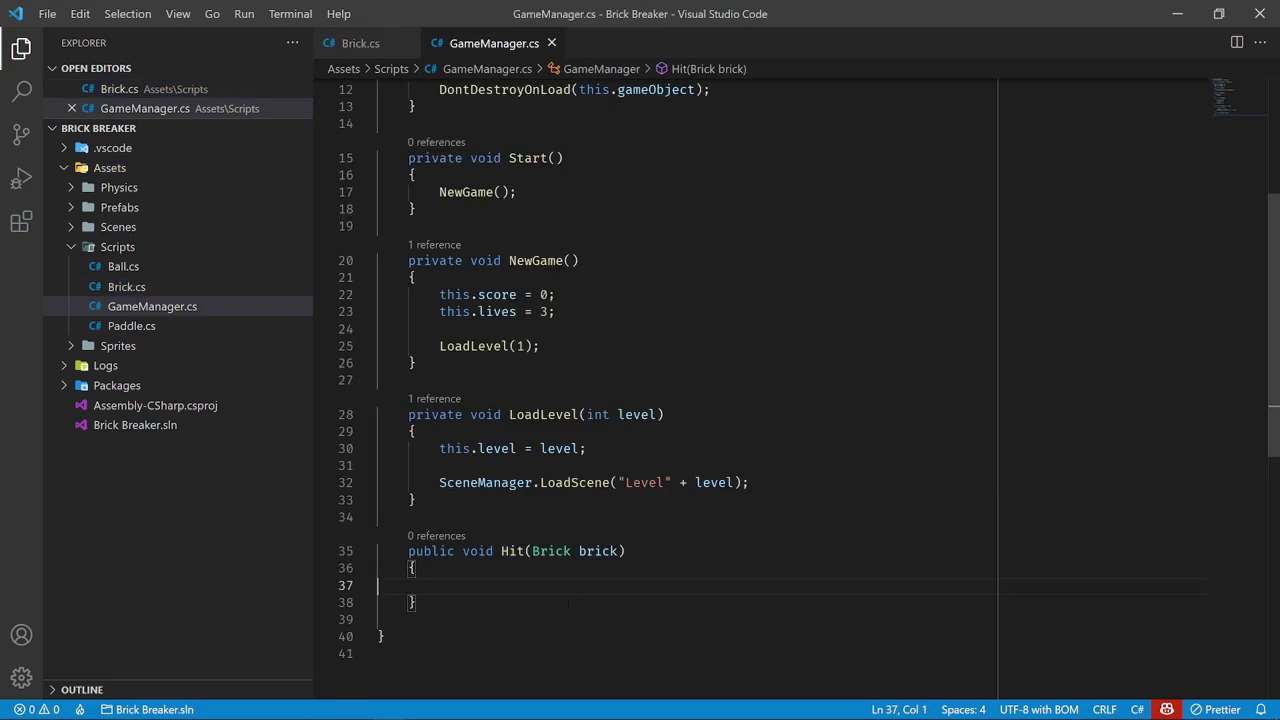
click(500, 578)
scroll(520, 575, up, 4)
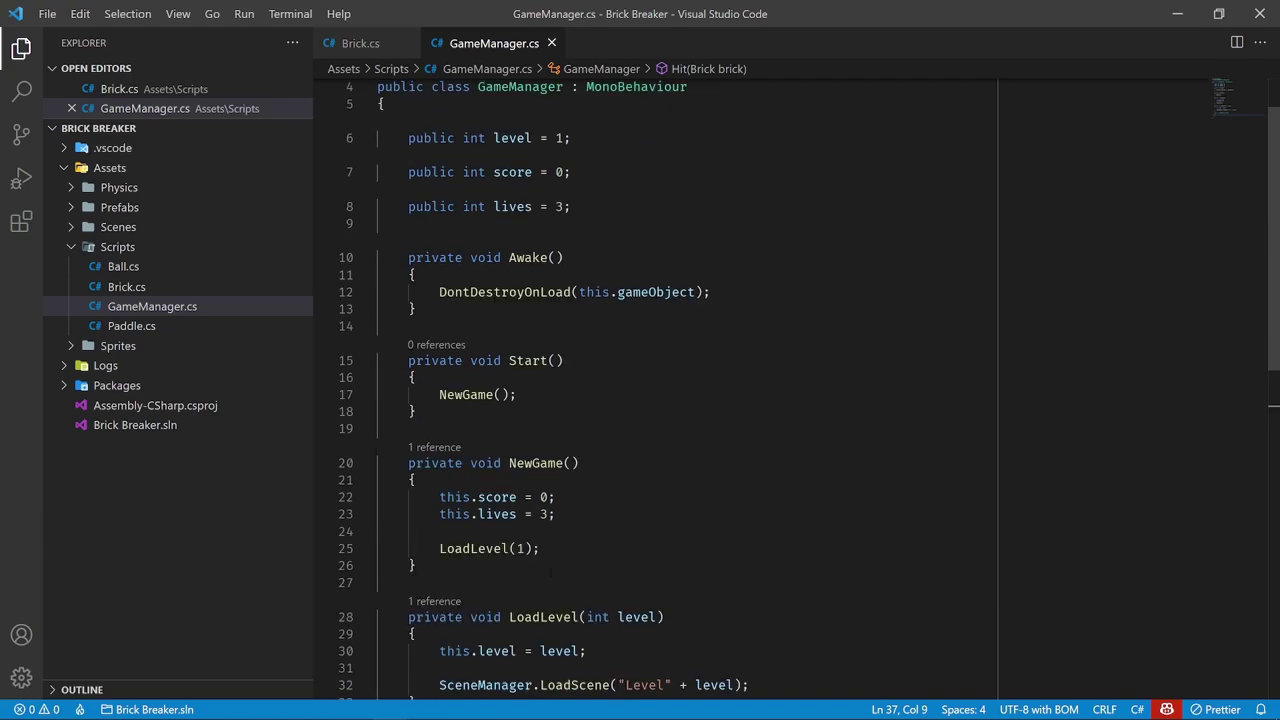
scroll(545, 572, down, 4)
scroll(549, 572, up, 3)
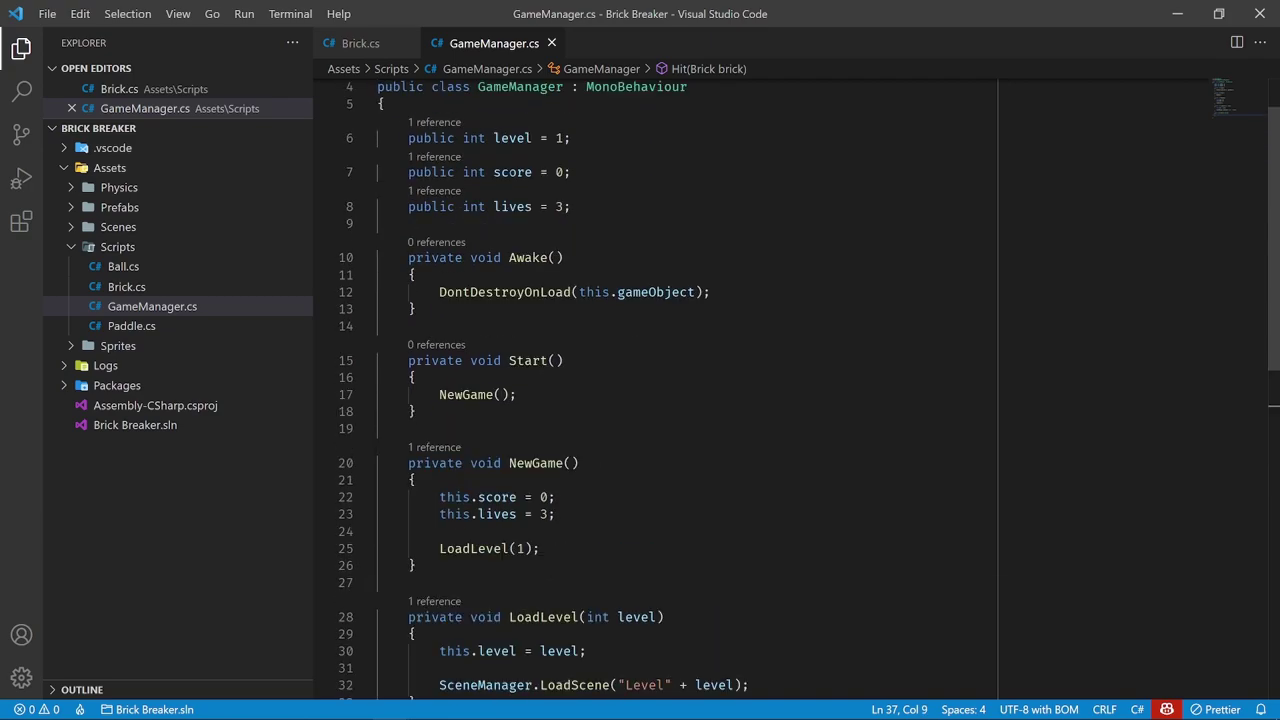
scroll(549, 572, down, 3)
text(thi)
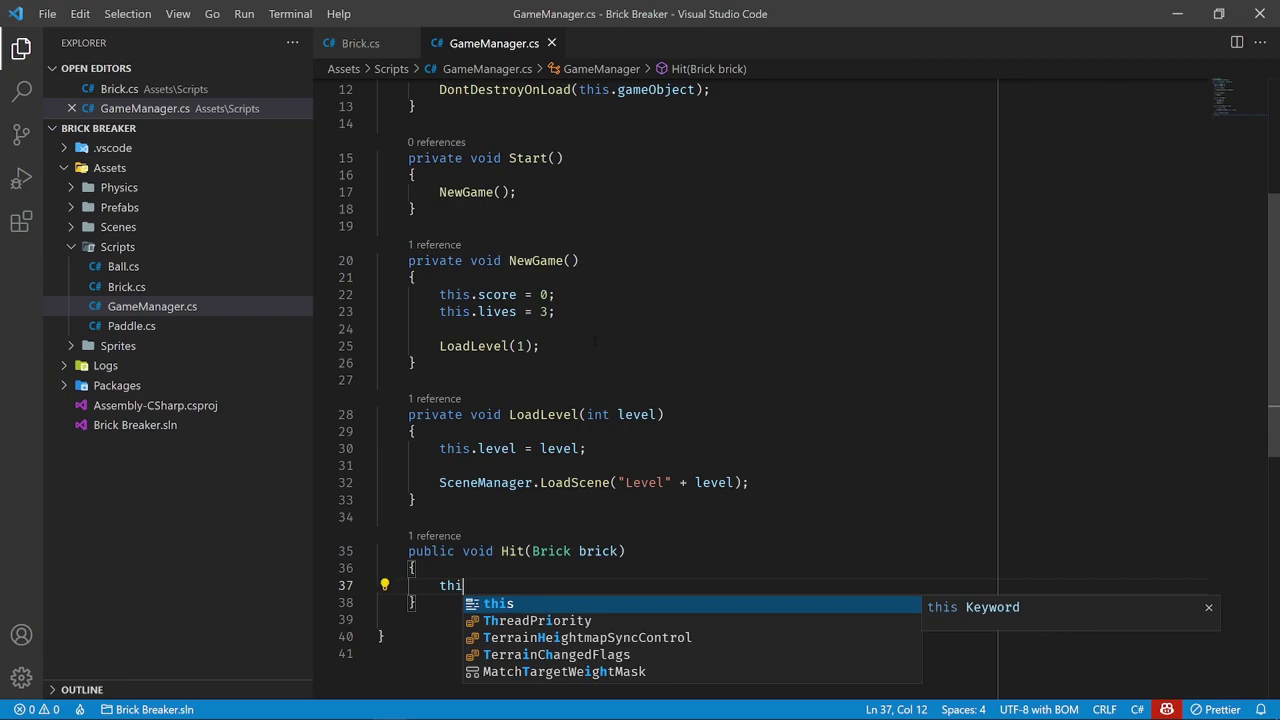
text(s.score +)
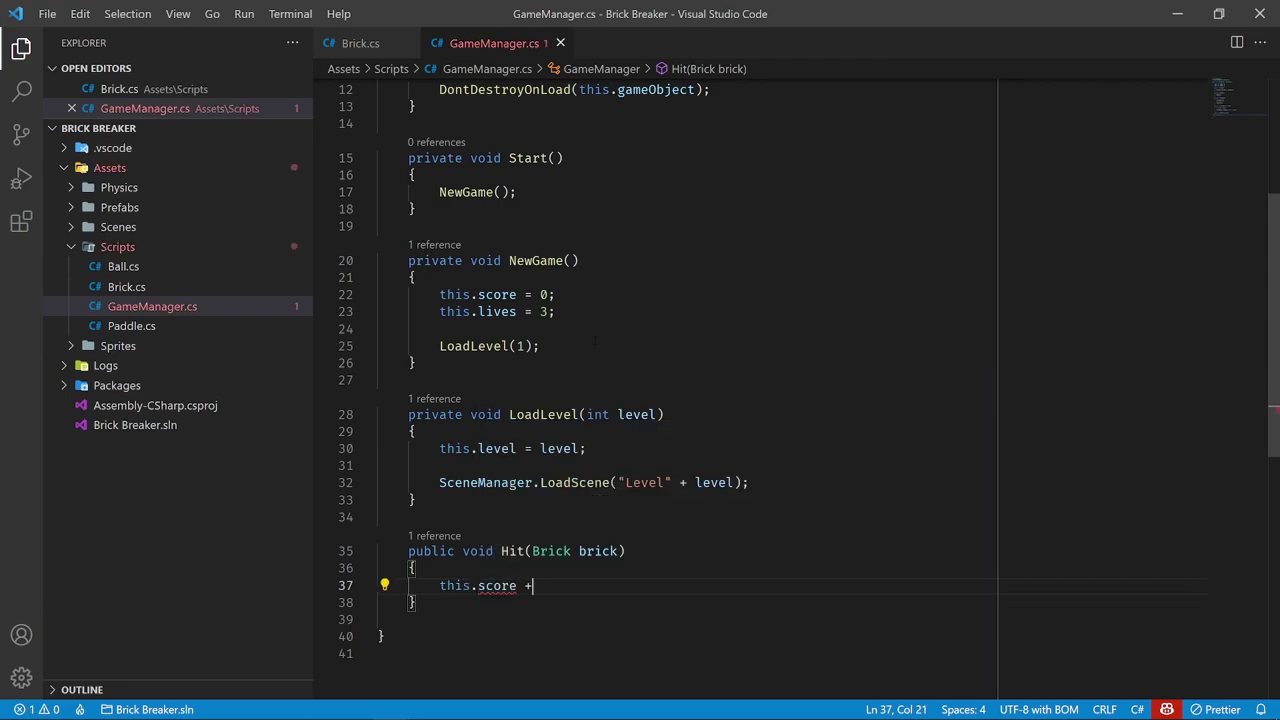
text(= brick.poi)
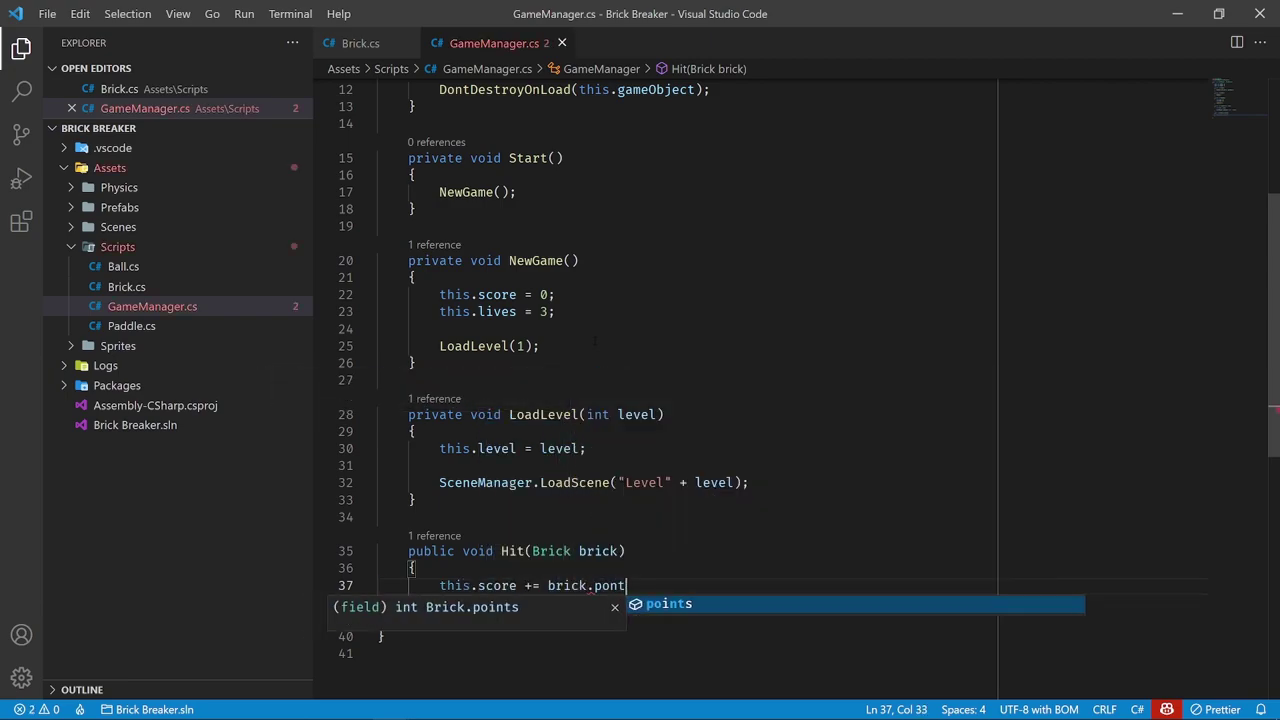
text(nts;)
scroll(640, 400, down, 3)
click(378, 518)
scroll(660, 400, up, 3)
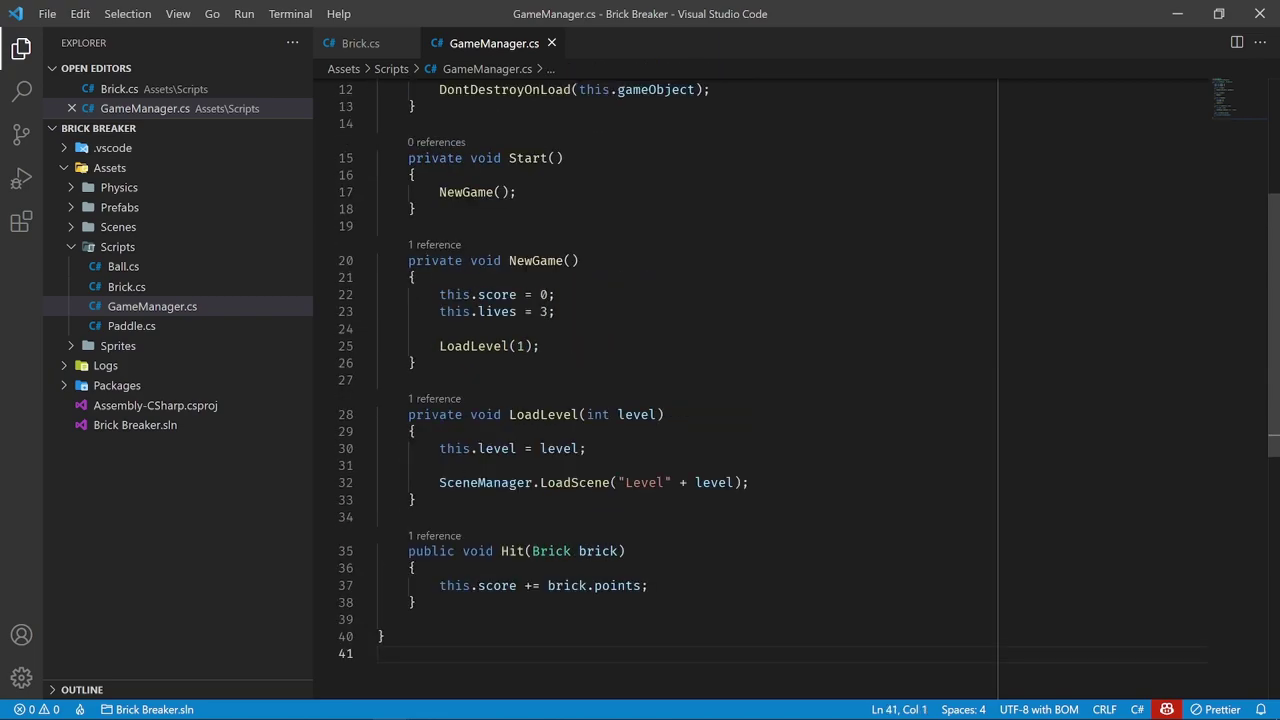
scroll(660, 400, up, 4)
Return to Unity and play-test the level, steering the paddle toward the ball
click(1178, 12)
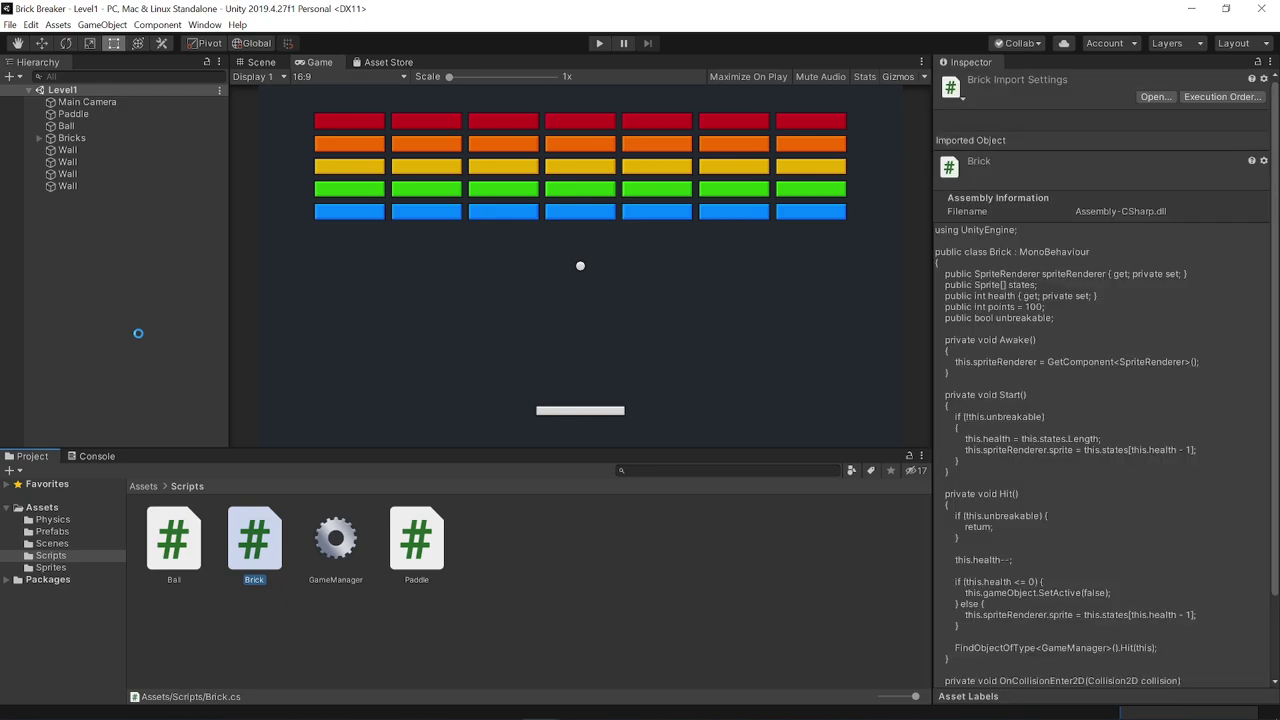
click(202, 233)
click(599, 44)
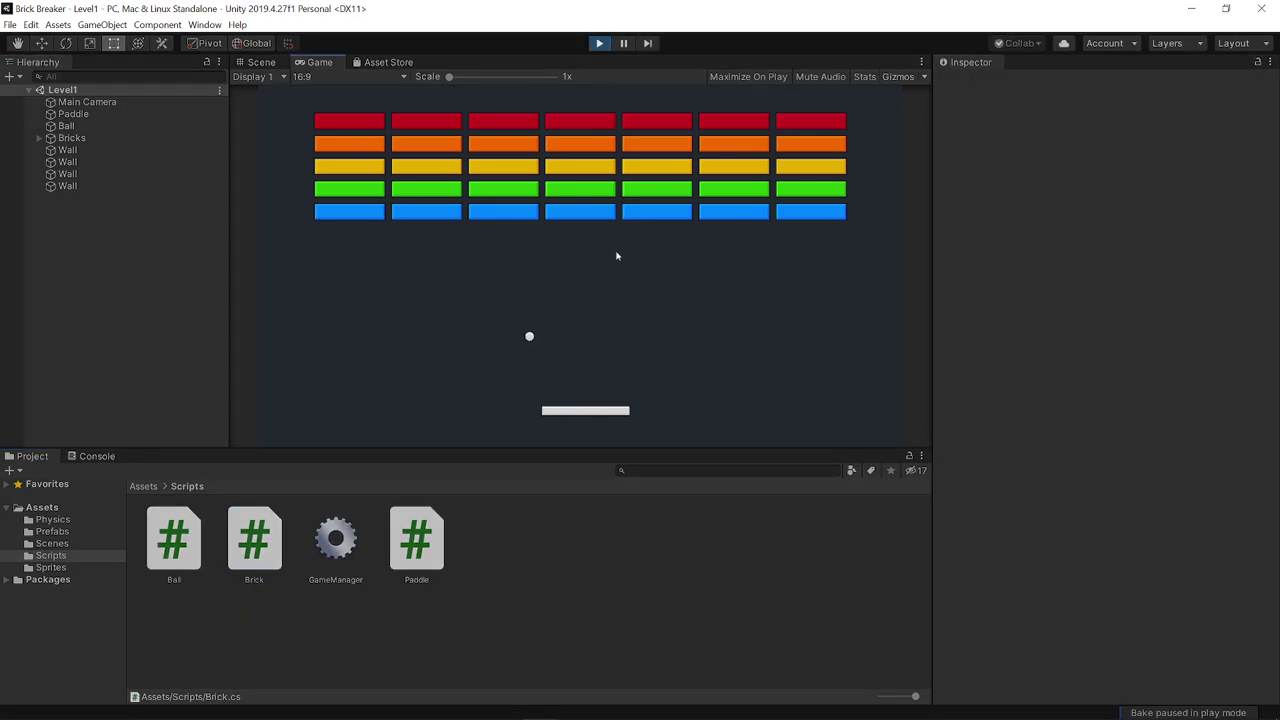
key(Left)
key(Right)
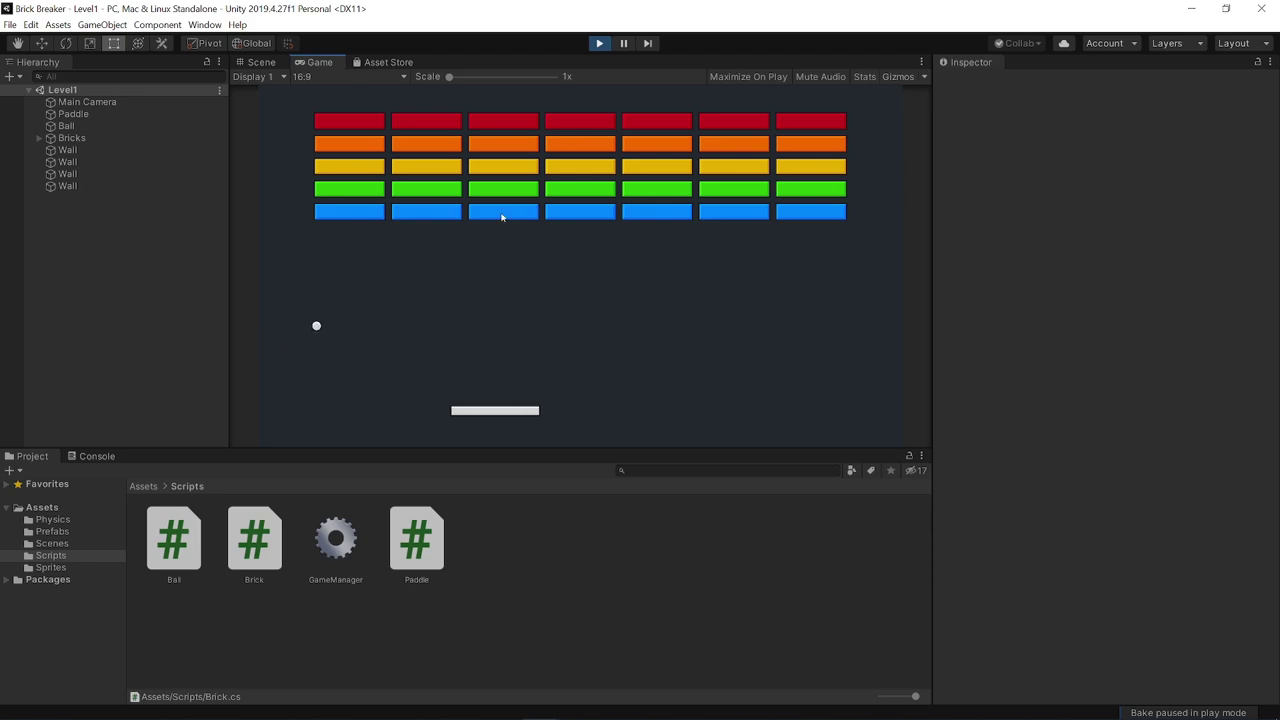
key(Right)
key(Left)
Pause the game and open the NullReferenceException's source at Brick.cs line 39
click(624, 46)
click(66, 714)
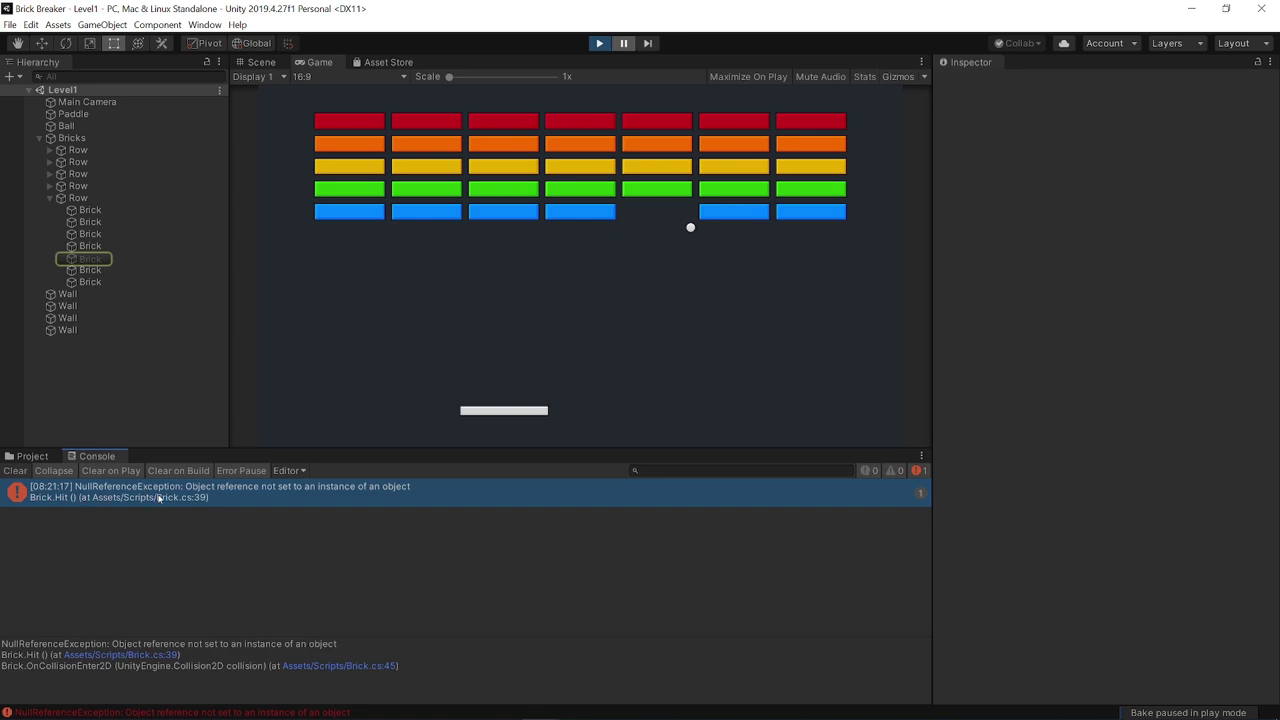
double_click(189, 500)
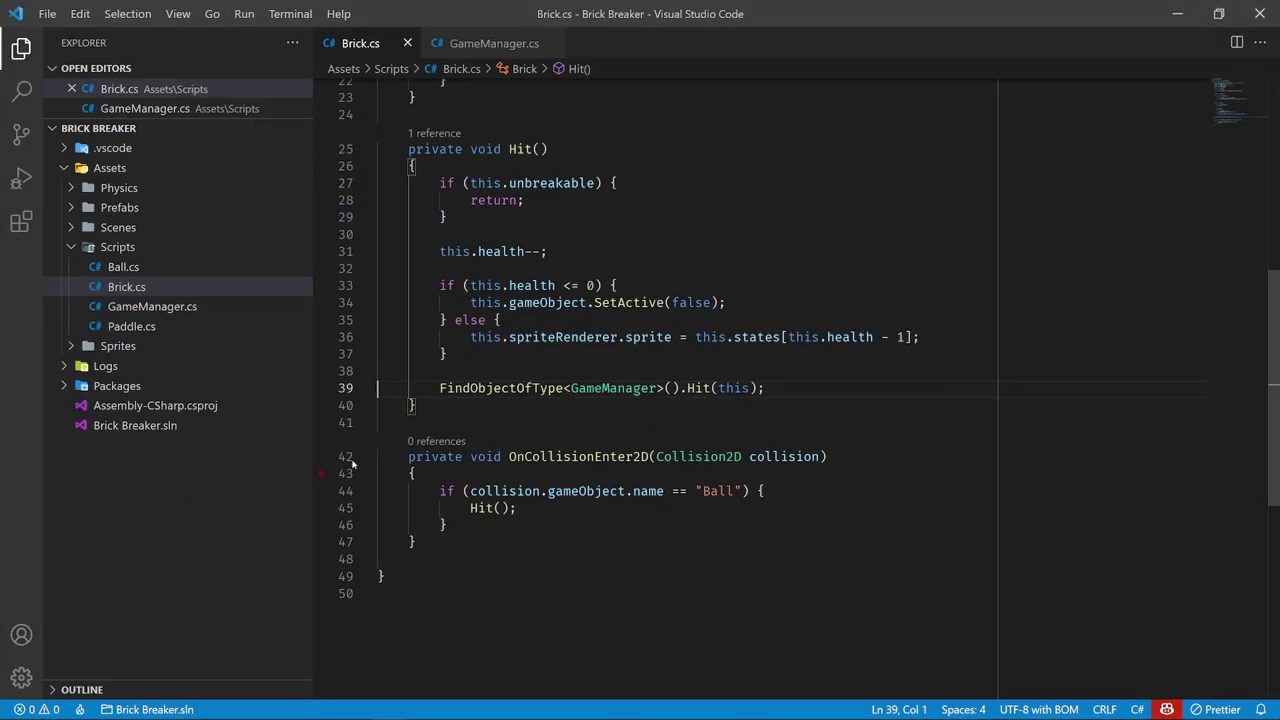
Select the FindObjectOfType<GameManager>() call on line 39 to examine it, then stop play mode
drag(440, 388, 766, 388)
click(784, 388)
mouse_move(500, 388)
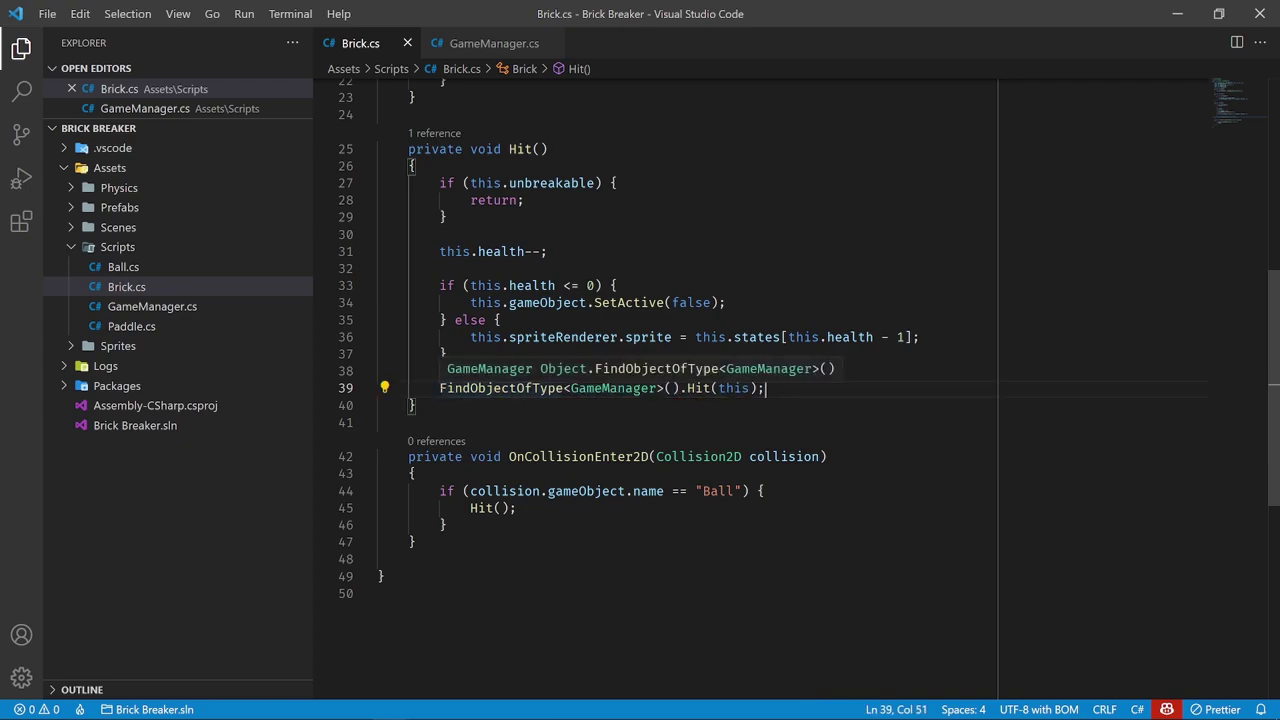
drag(440, 388, 680, 388)
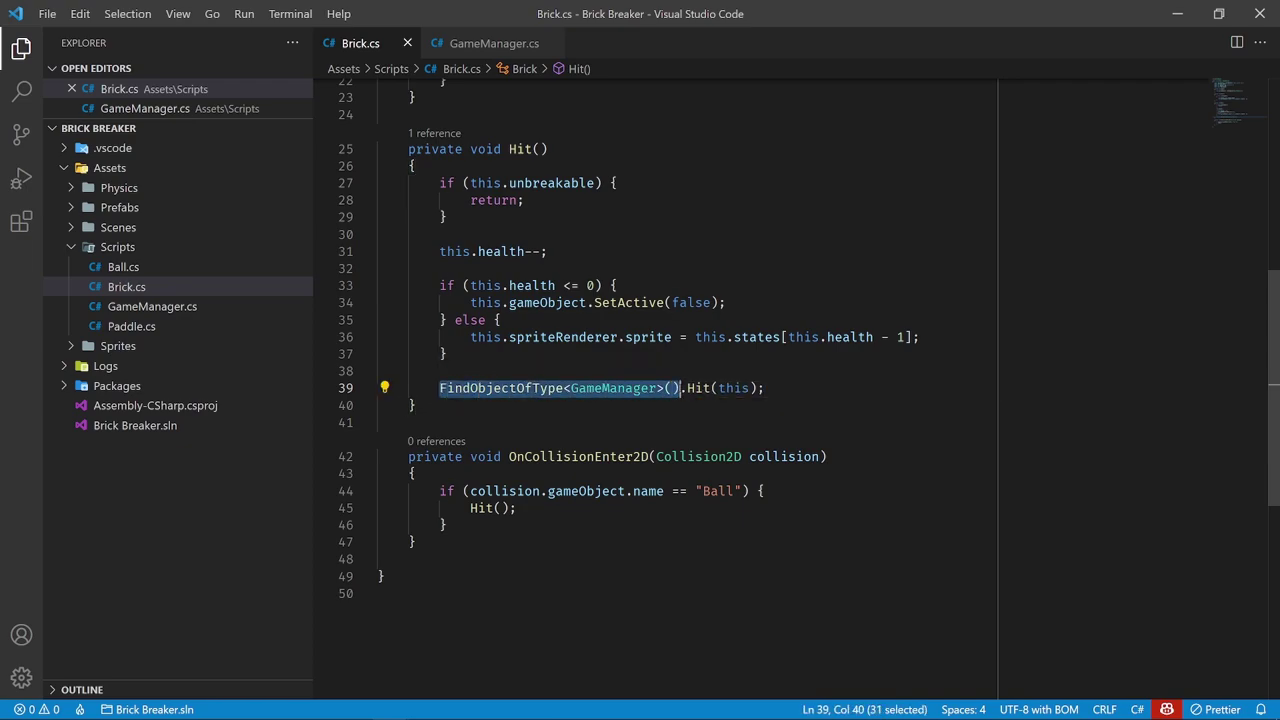
click(680, 388)
drag(680, 388, 440, 388)
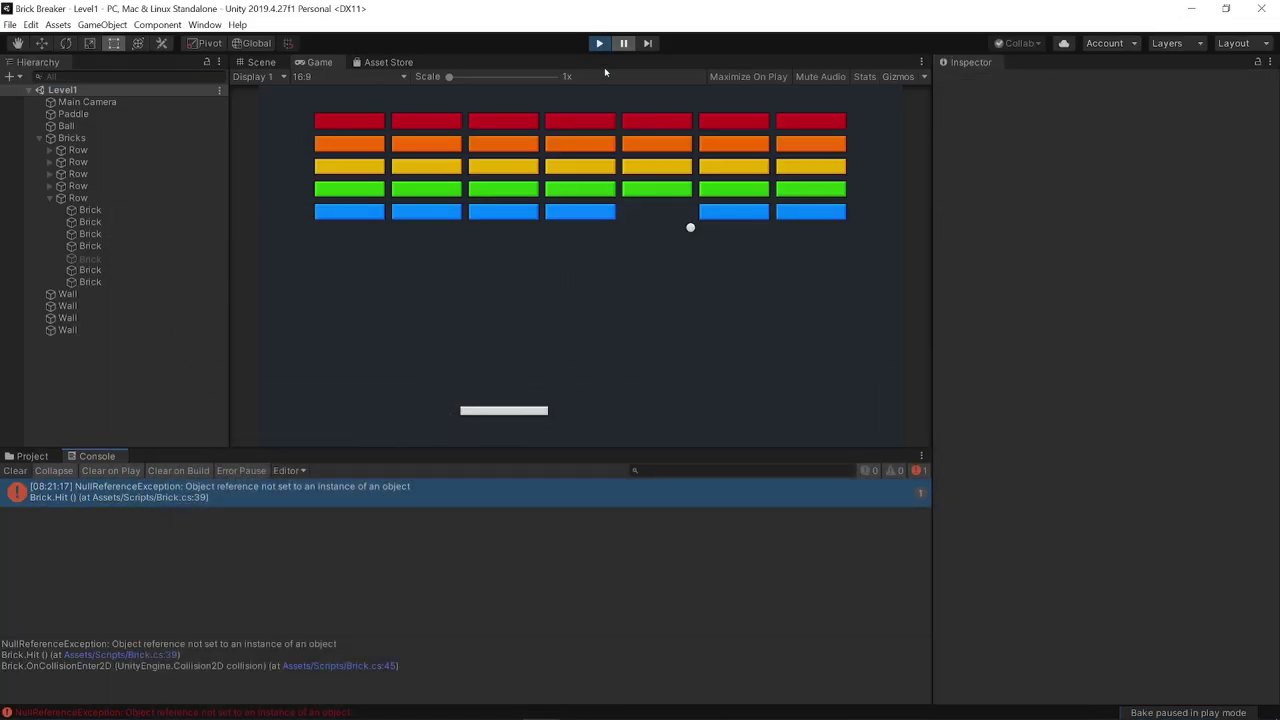
click(599, 43)
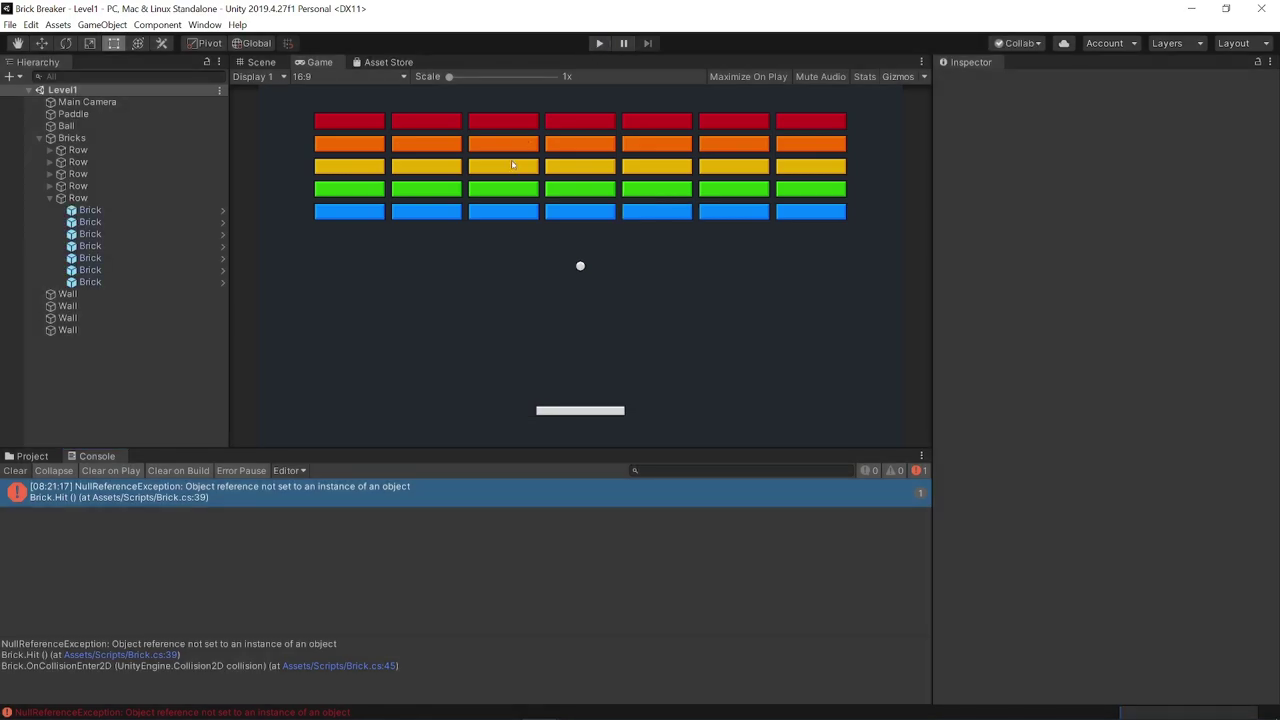
Collapse the Bricks hierarchy, clear the Console errors, and locate the Global scene in Assets/Scenes
click(39, 198)
click(39, 138)
click(15, 470)
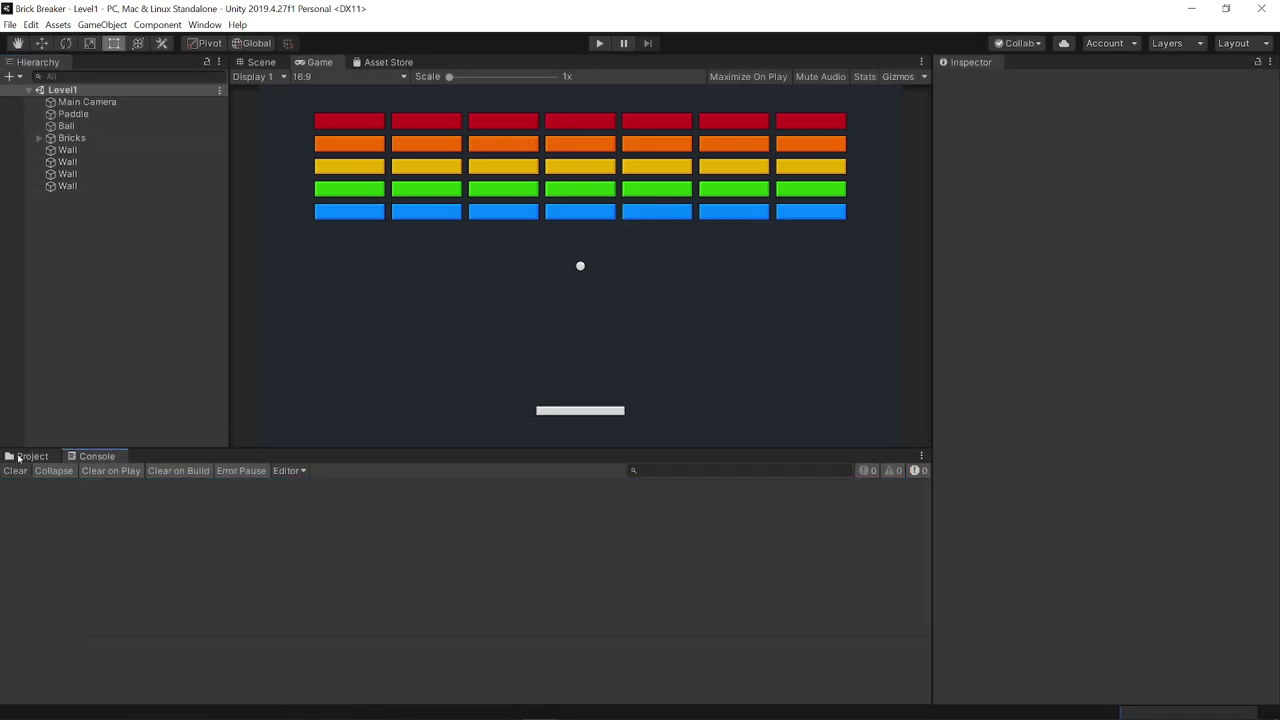
click(32, 456)
click(97, 307)
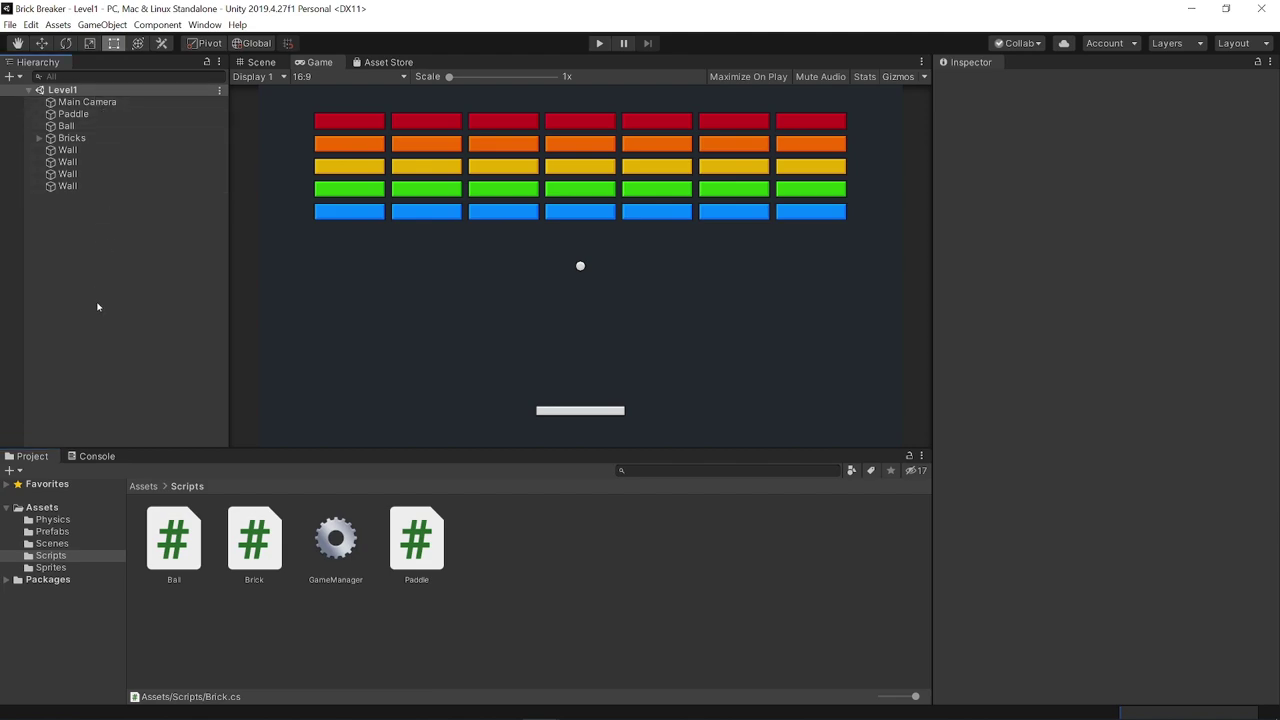
click(55, 544)
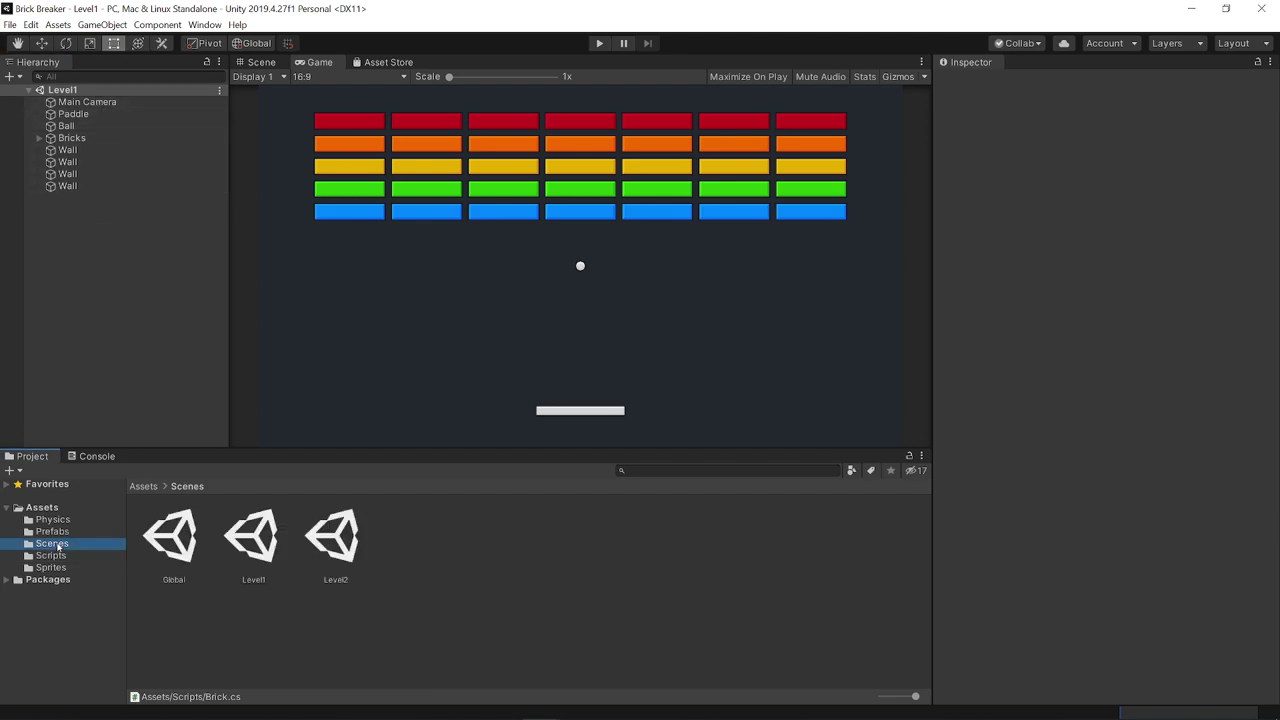
click(184, 527)
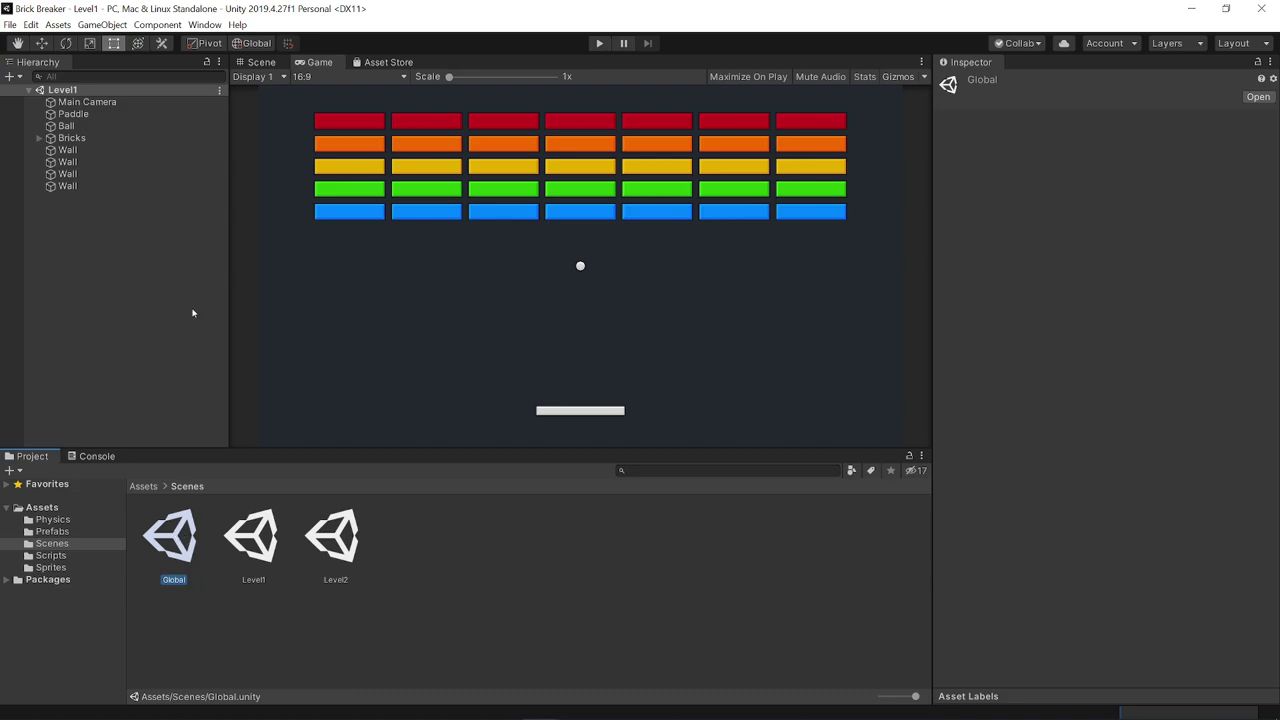
Test-run the Global scene, reopen Level1, and add the Global scene to its Hierarchy
click(161, 278)
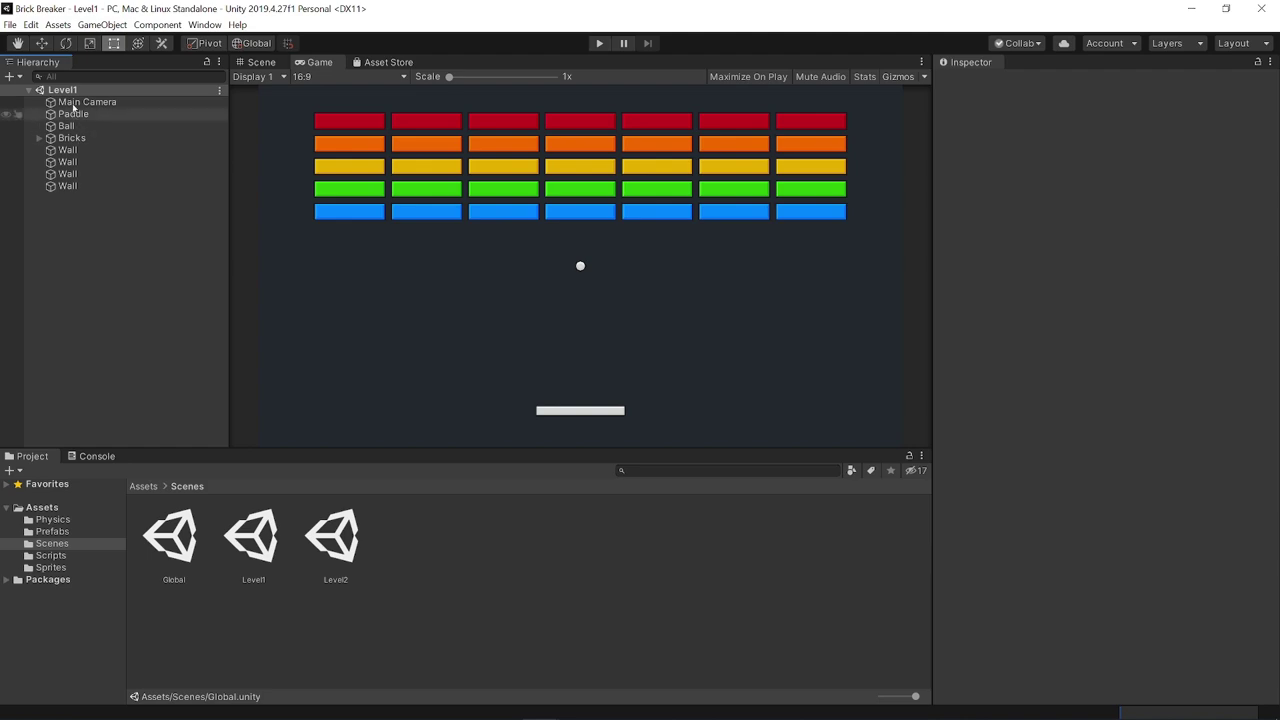
double_click(175, 540)
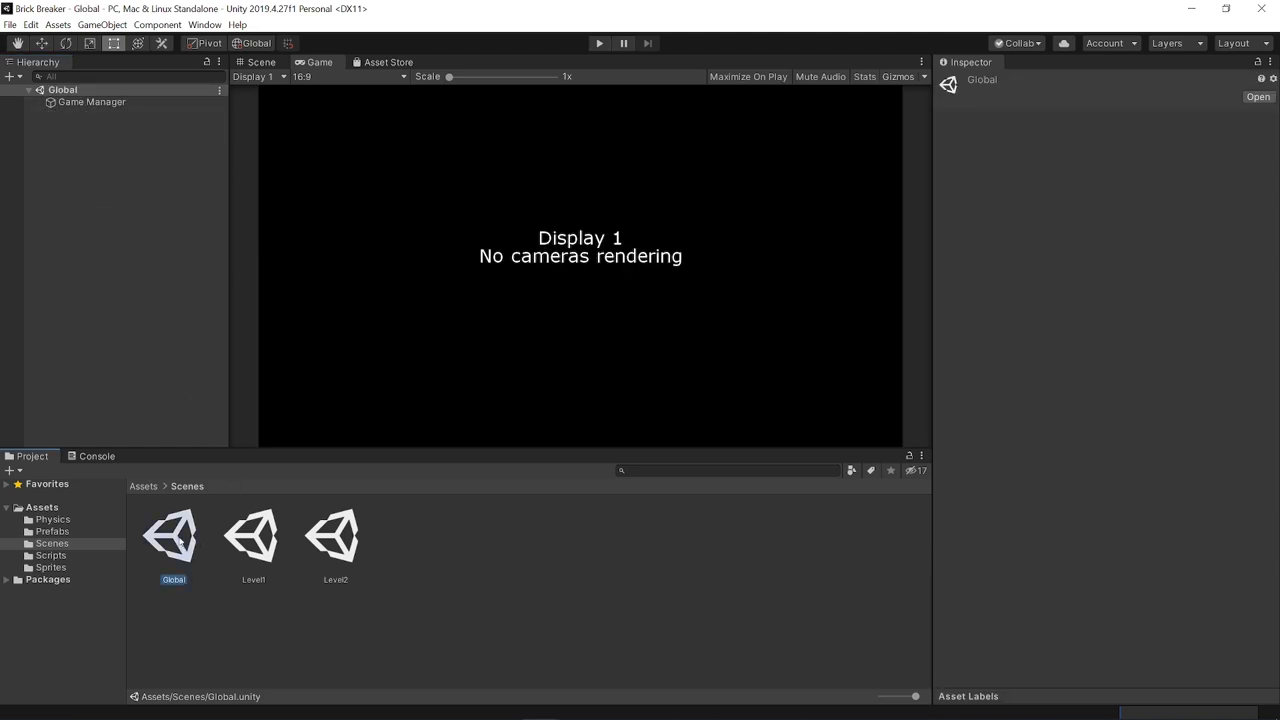
click(600, 44)
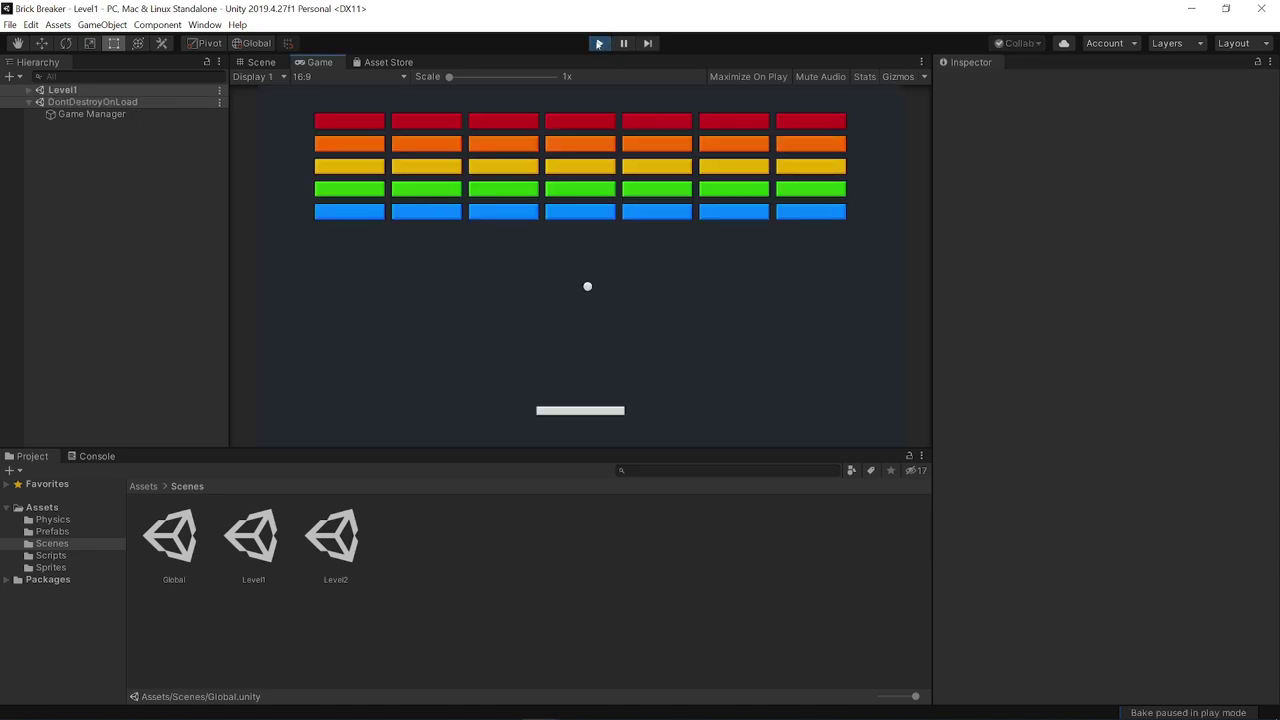
click(599, 44)
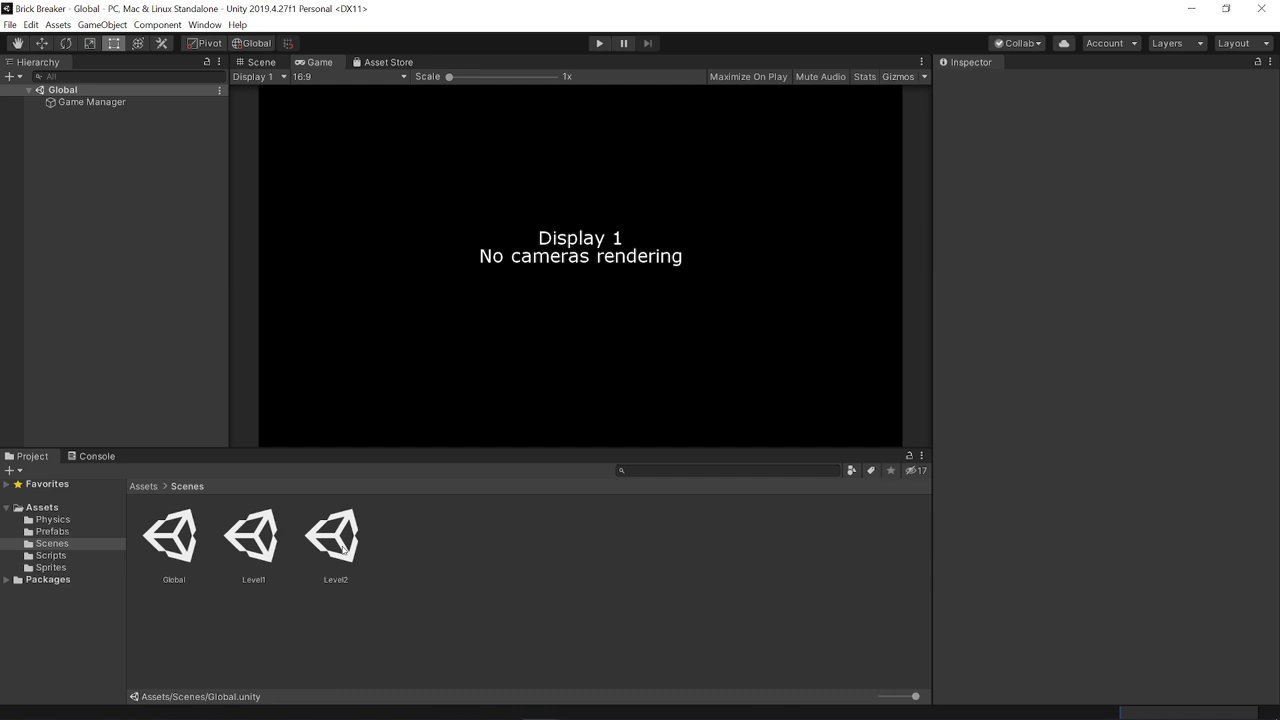
double_click(266, 548)
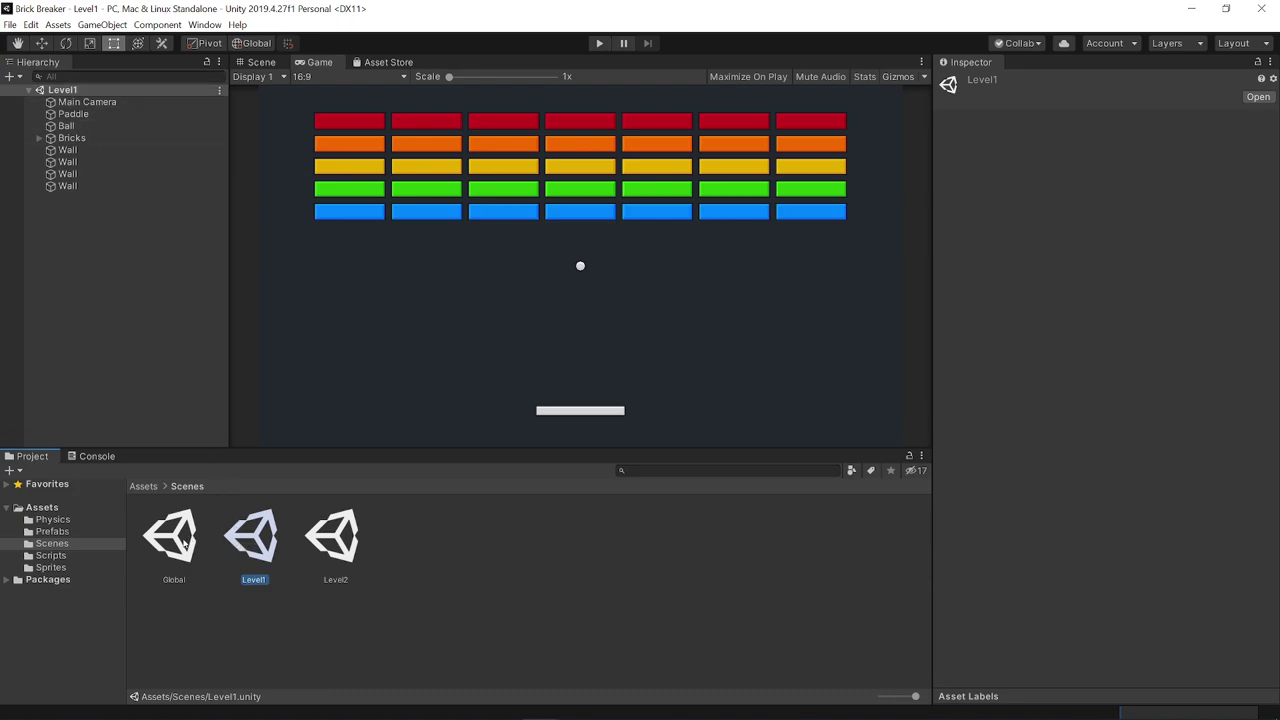
drag(183, 541, 120, 312)
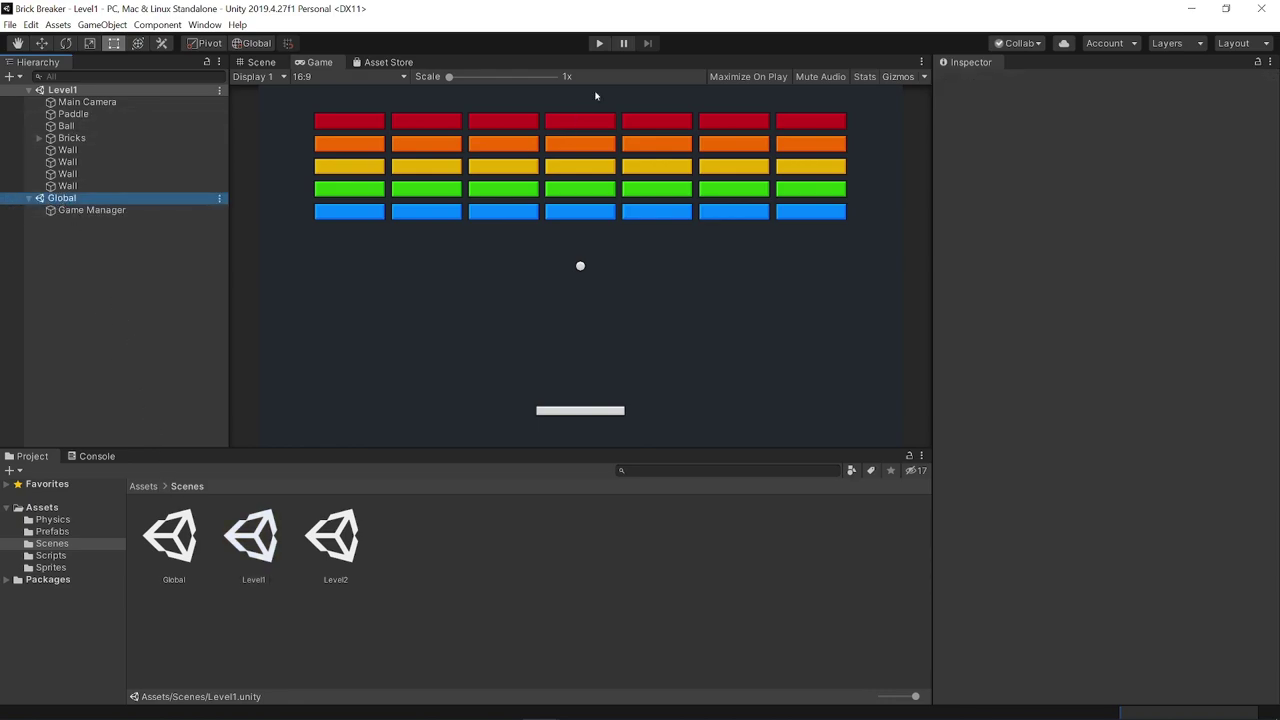
Start a play test of Level1 and steer the paddle left and right to keep the ball in play
click(597, 46)
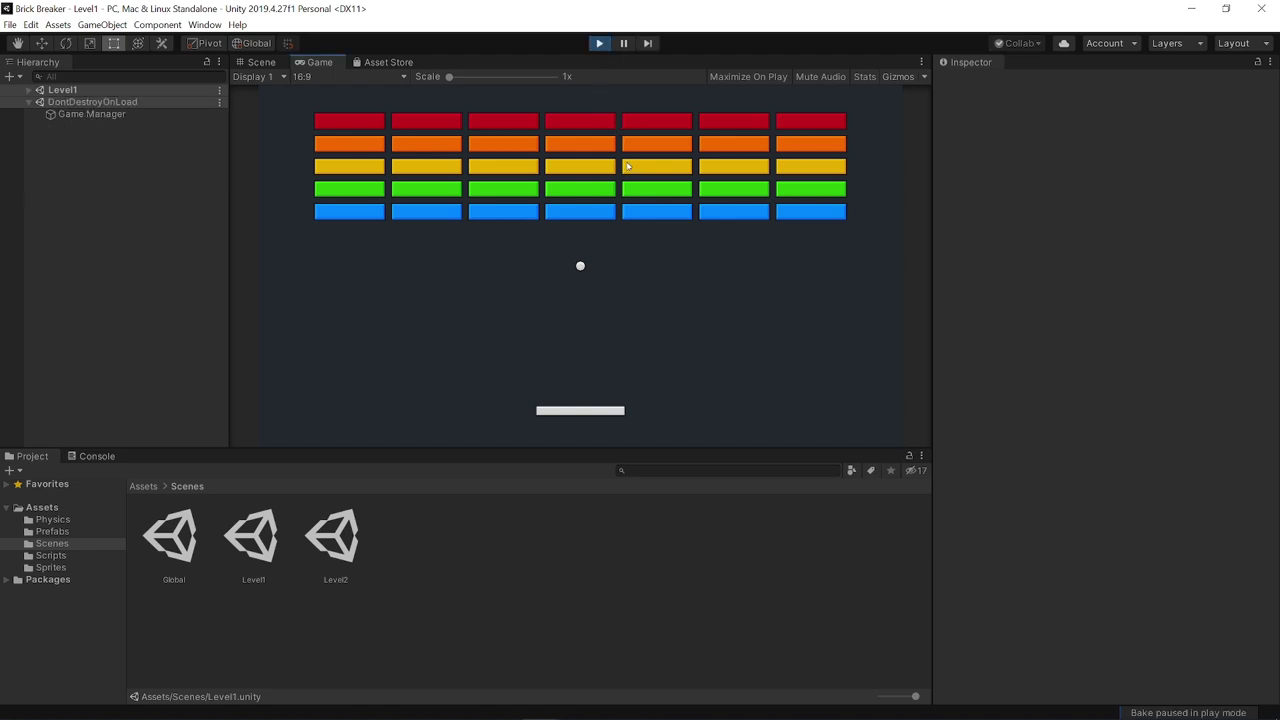
key(Right)
key(Left)
key(Left)
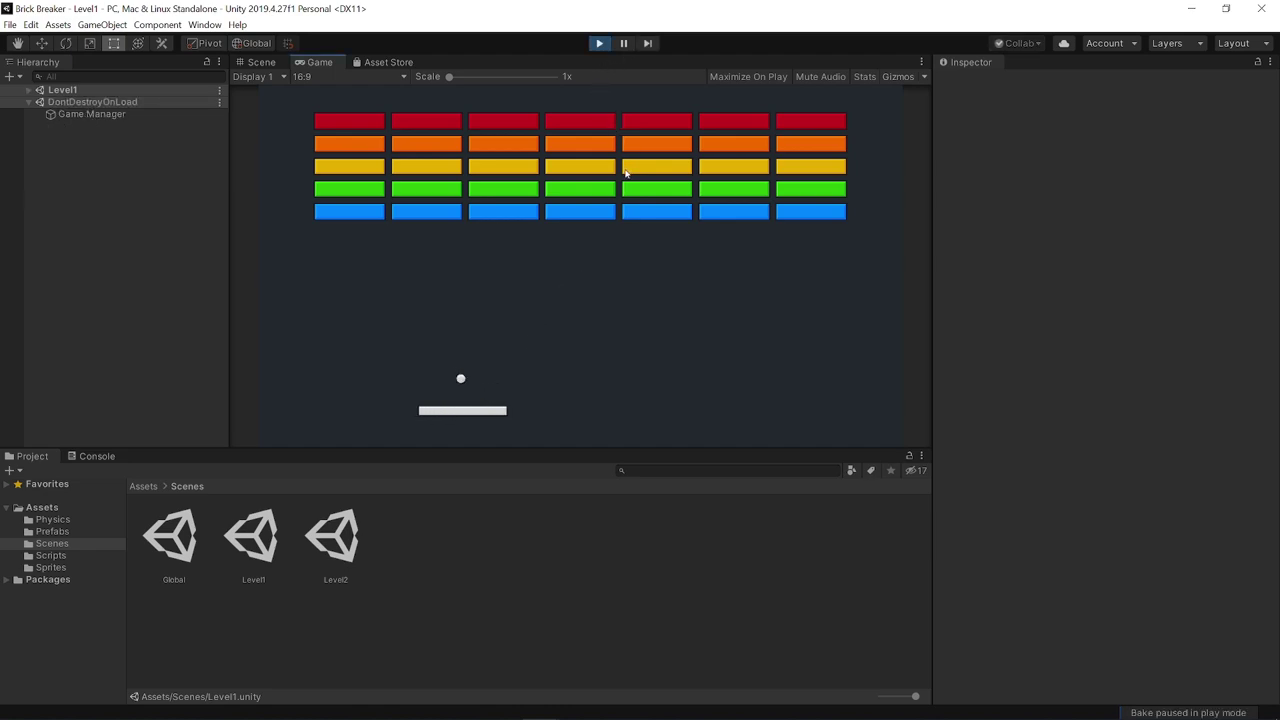
key(Right)
key(Left)
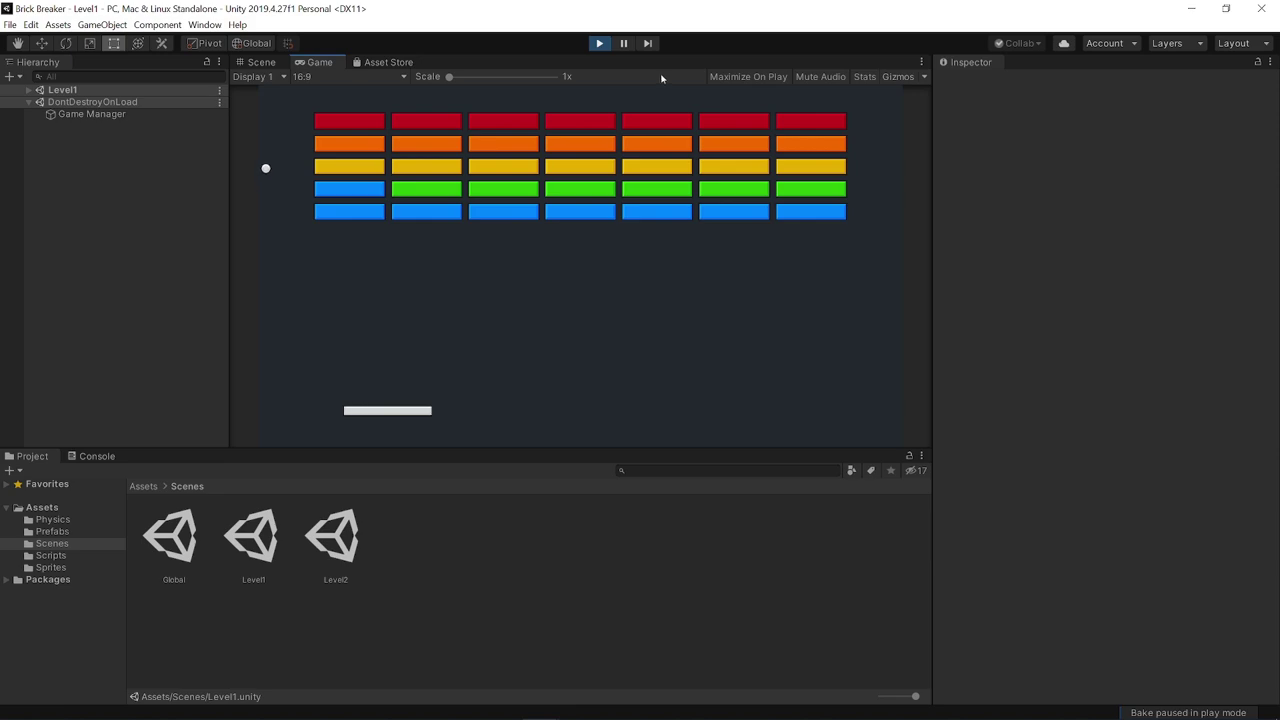
key(Right)
key(Right)
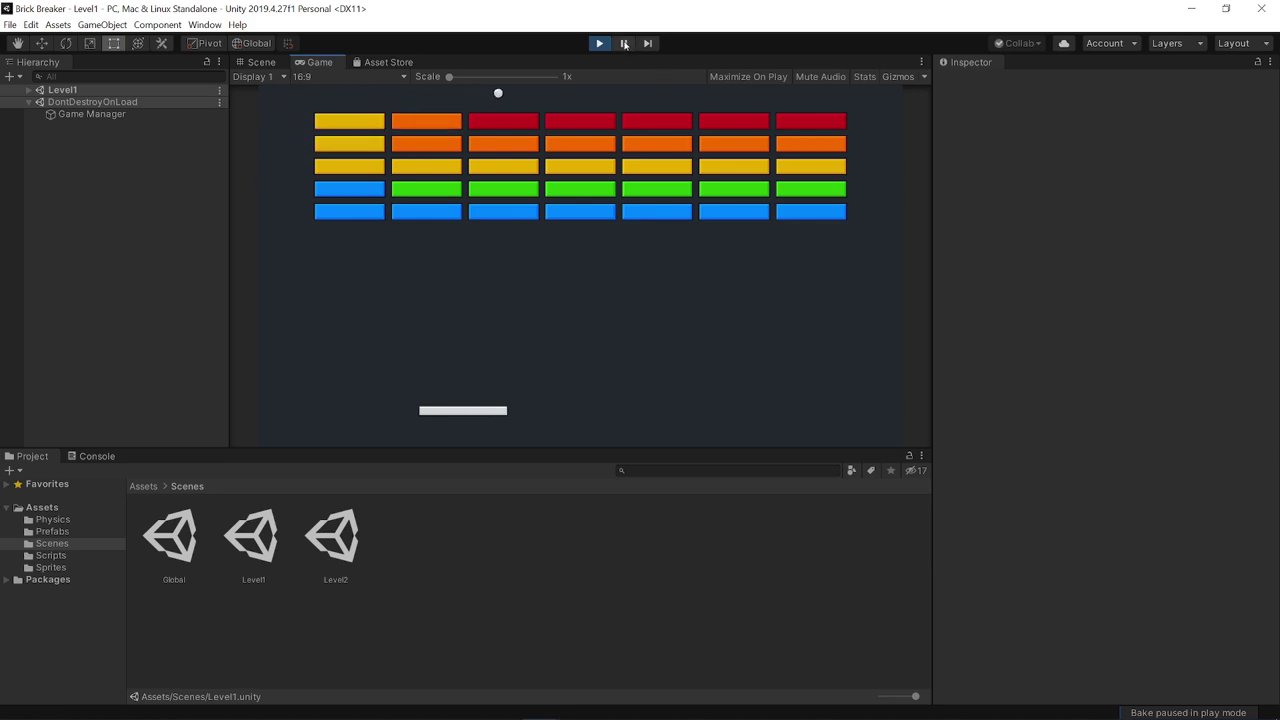
Pause to select Game Manager, then resume and keep breaking bricks as Score climbs to 1500
click(624, 44)
click(96, 115)
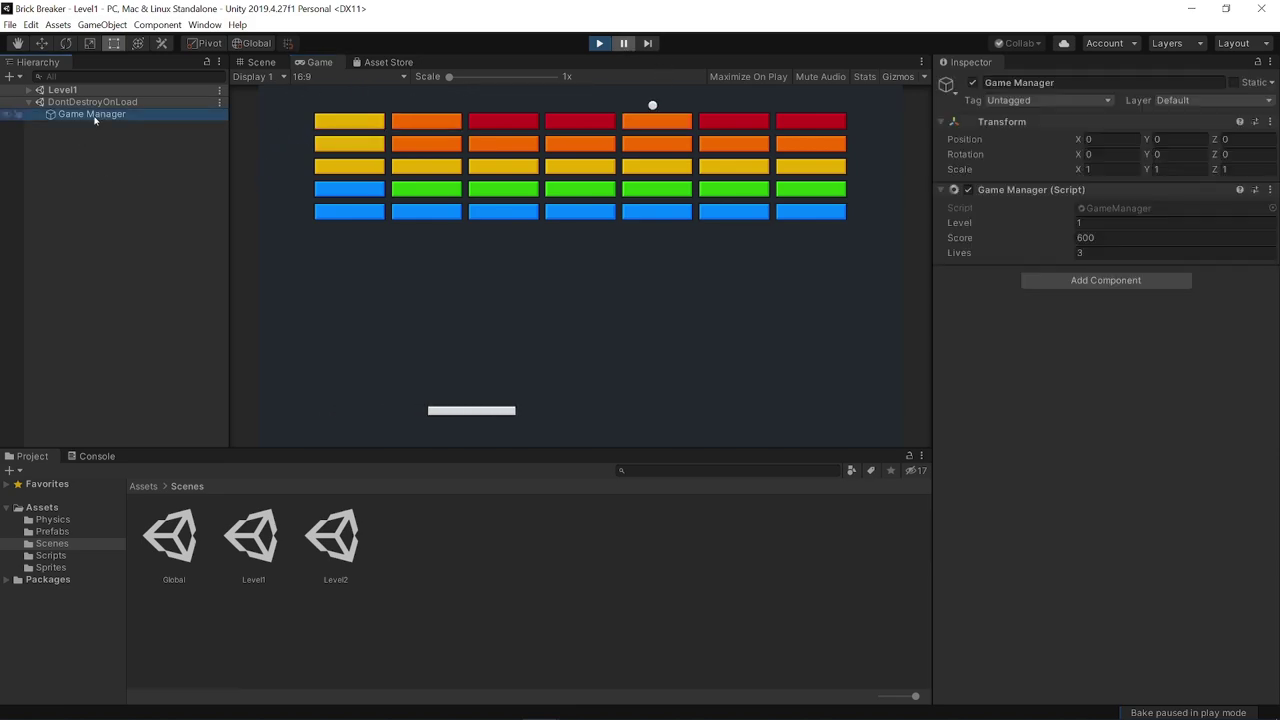
click(619, 44)
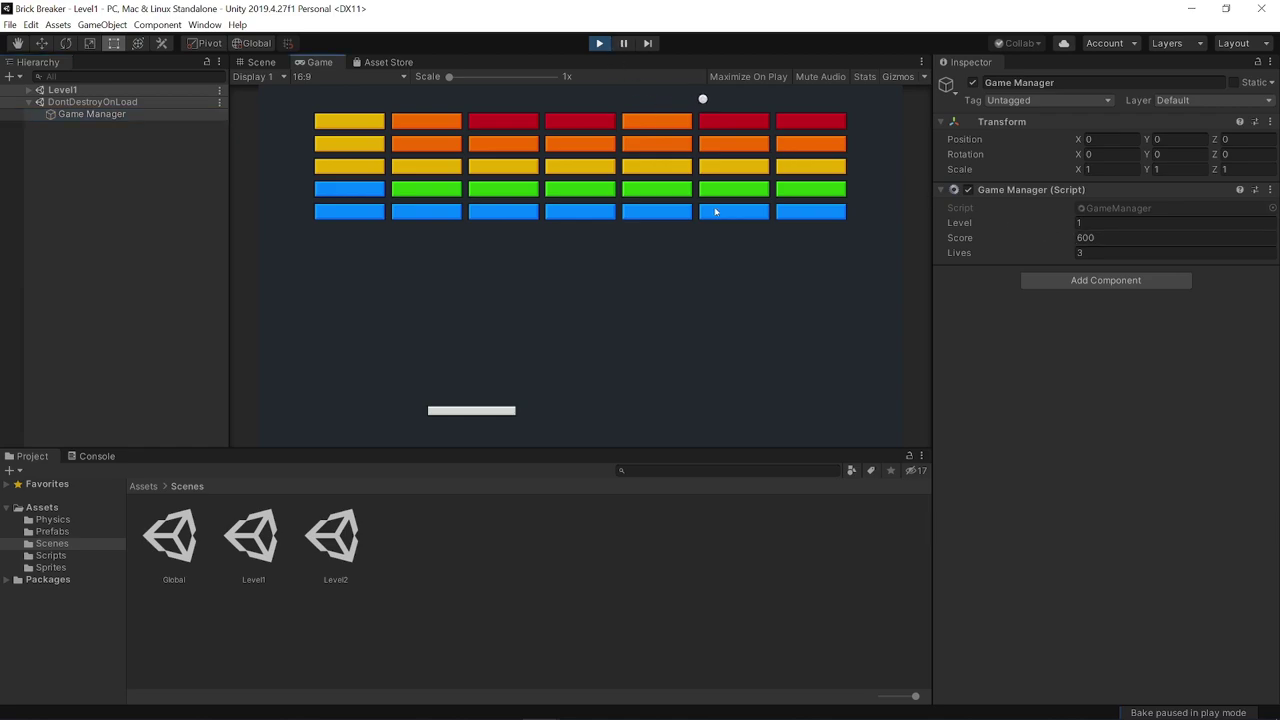
key(Right)
key(Left)
key(Right)
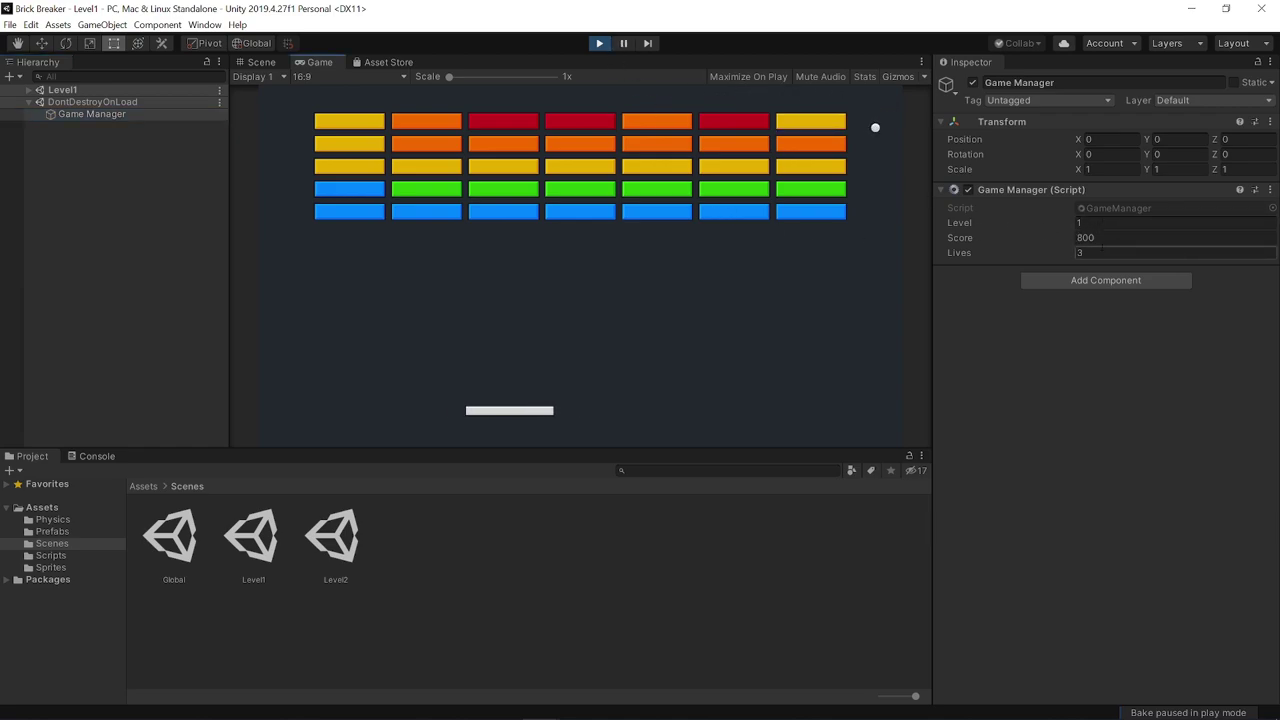
key(Left)
key(Right)
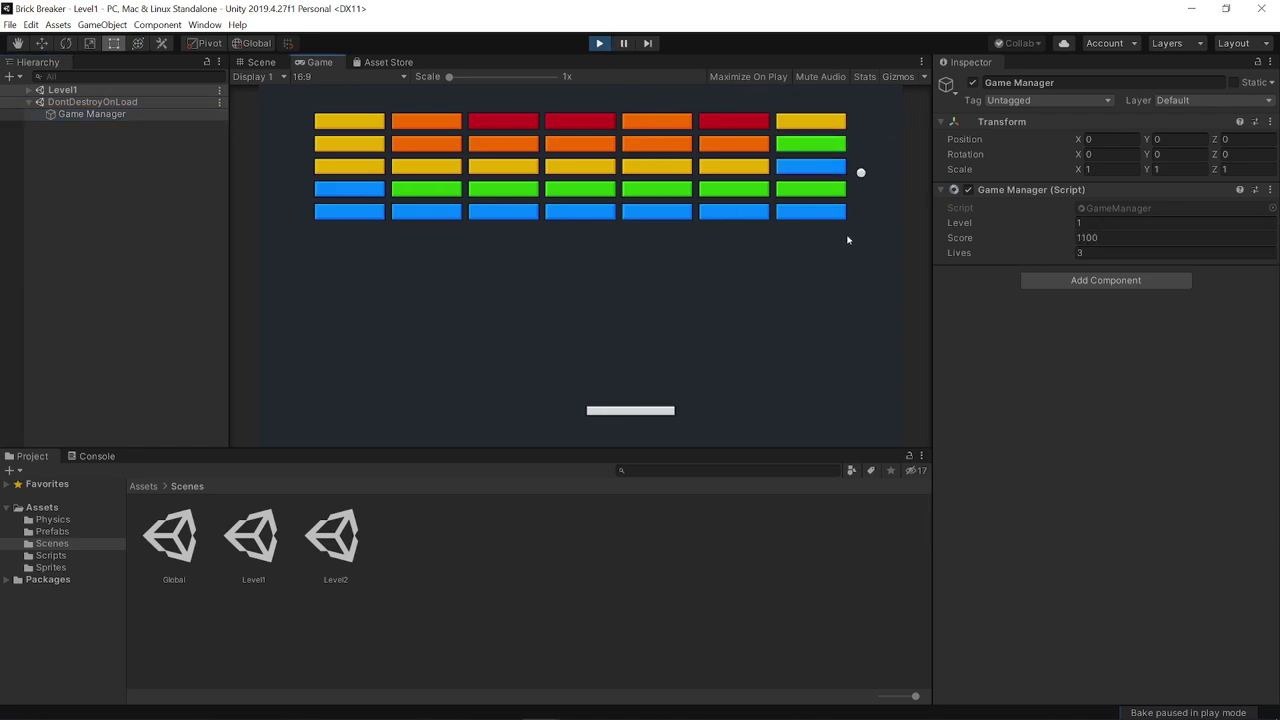
key(Left)
key(Right)
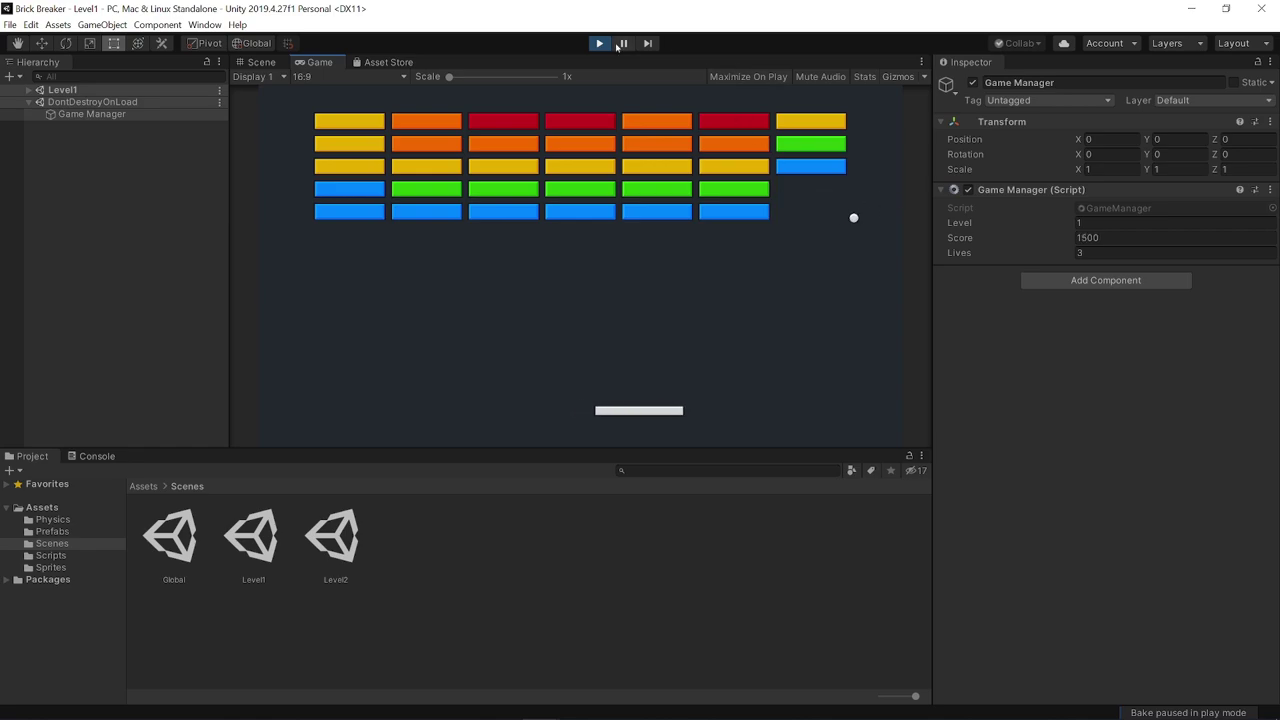
Stop the play test and select the bottom Wall in the Scene view to inspect its collider
key(ctrl+p)
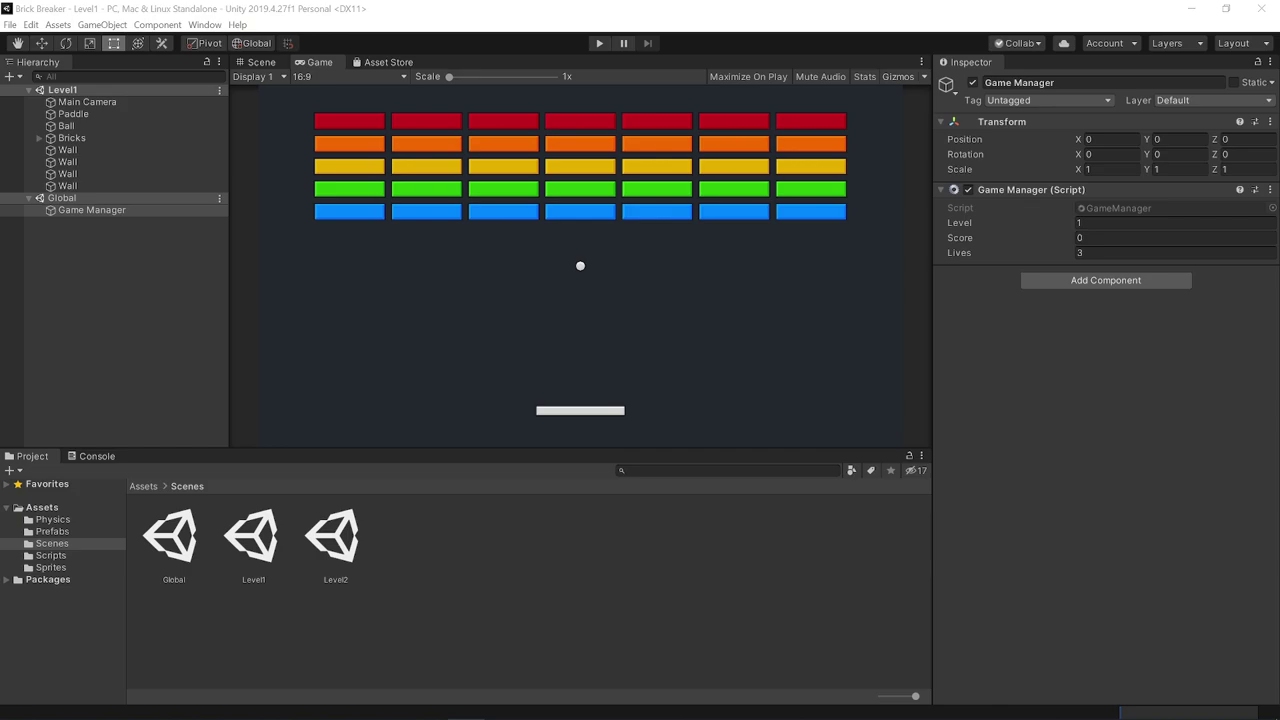
click(260, 63)
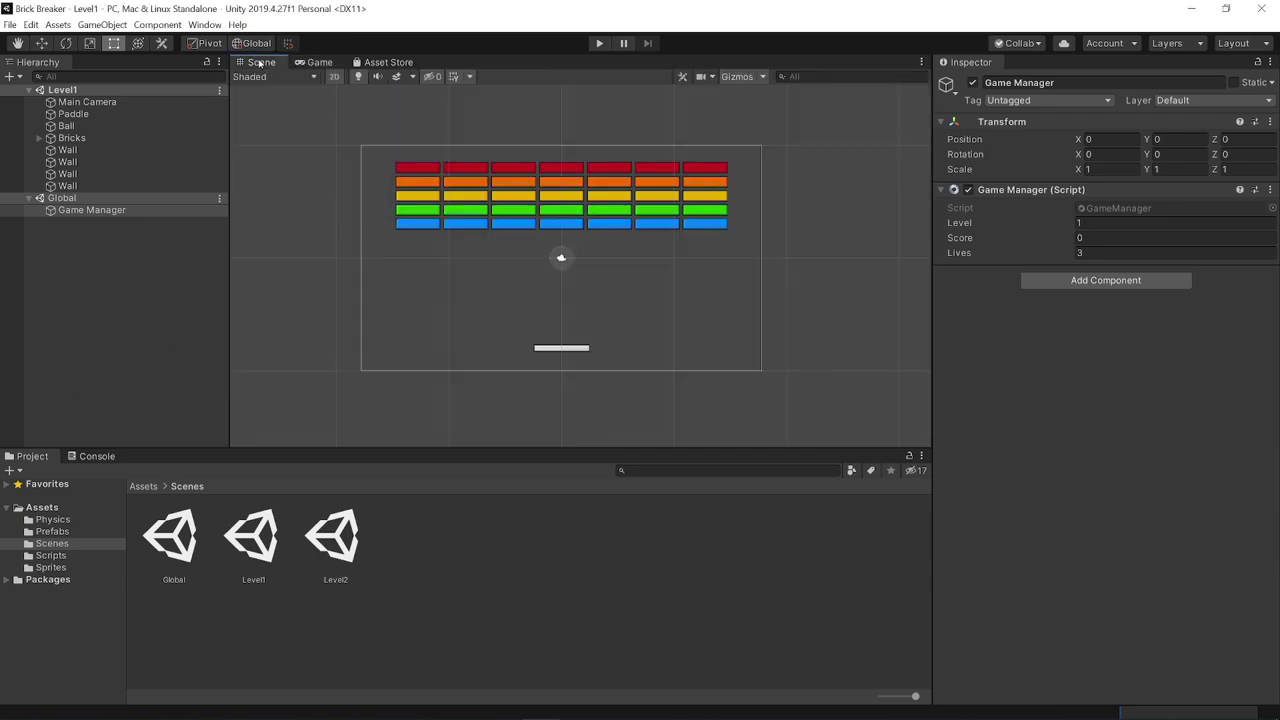
scroll(455, 368, up, 1)
click(80, 187)
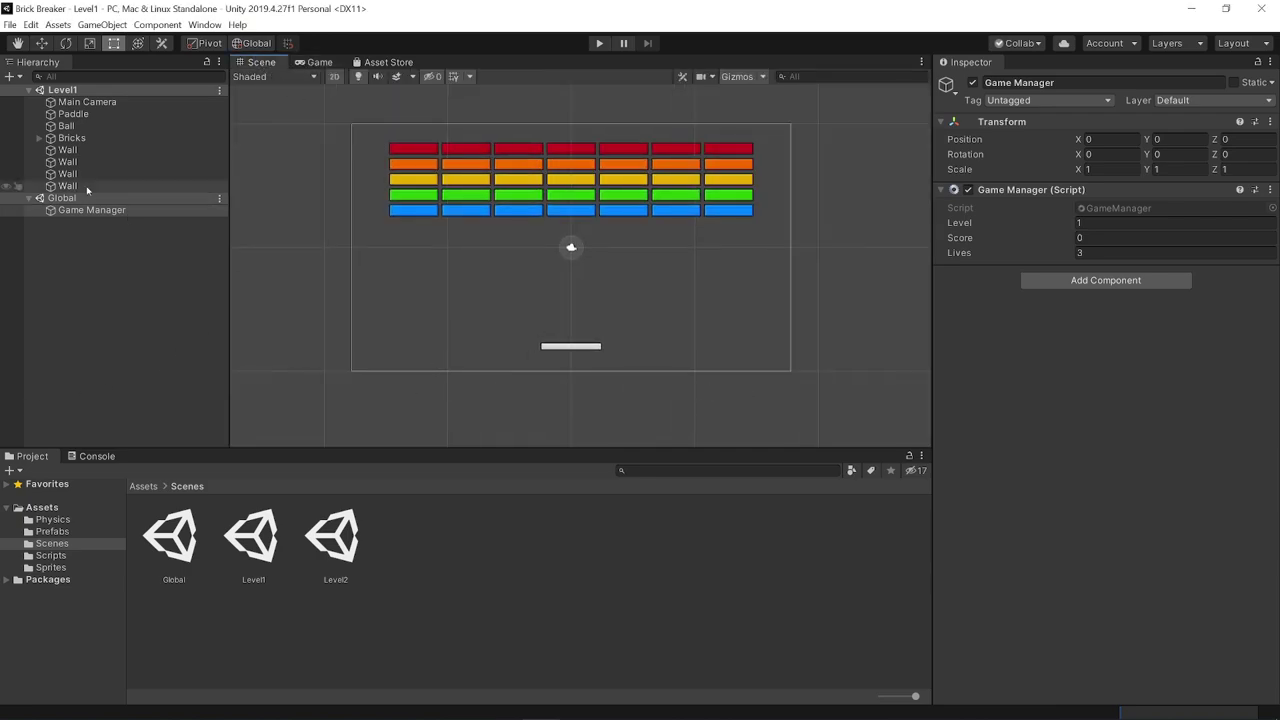
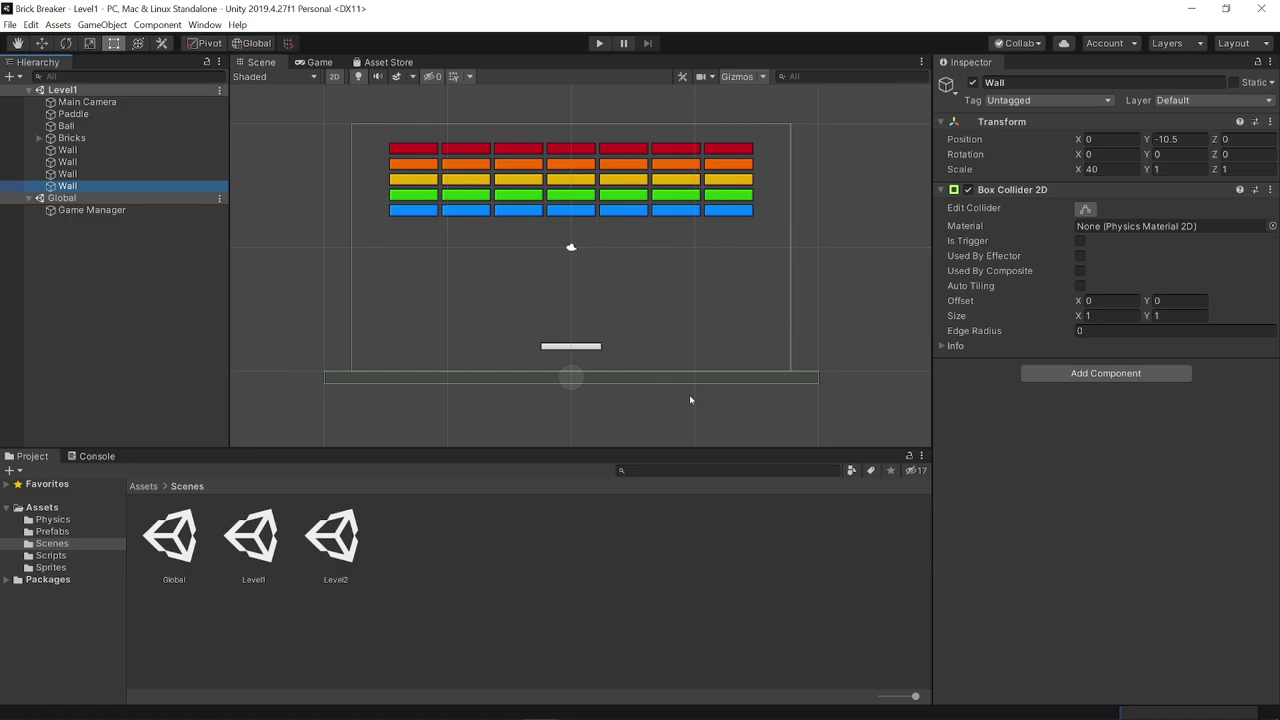
Create a new C# script named MissZone in the Scripts folder
click(52, 556)
right_click(371, 637)
mouse_move(450, 297)
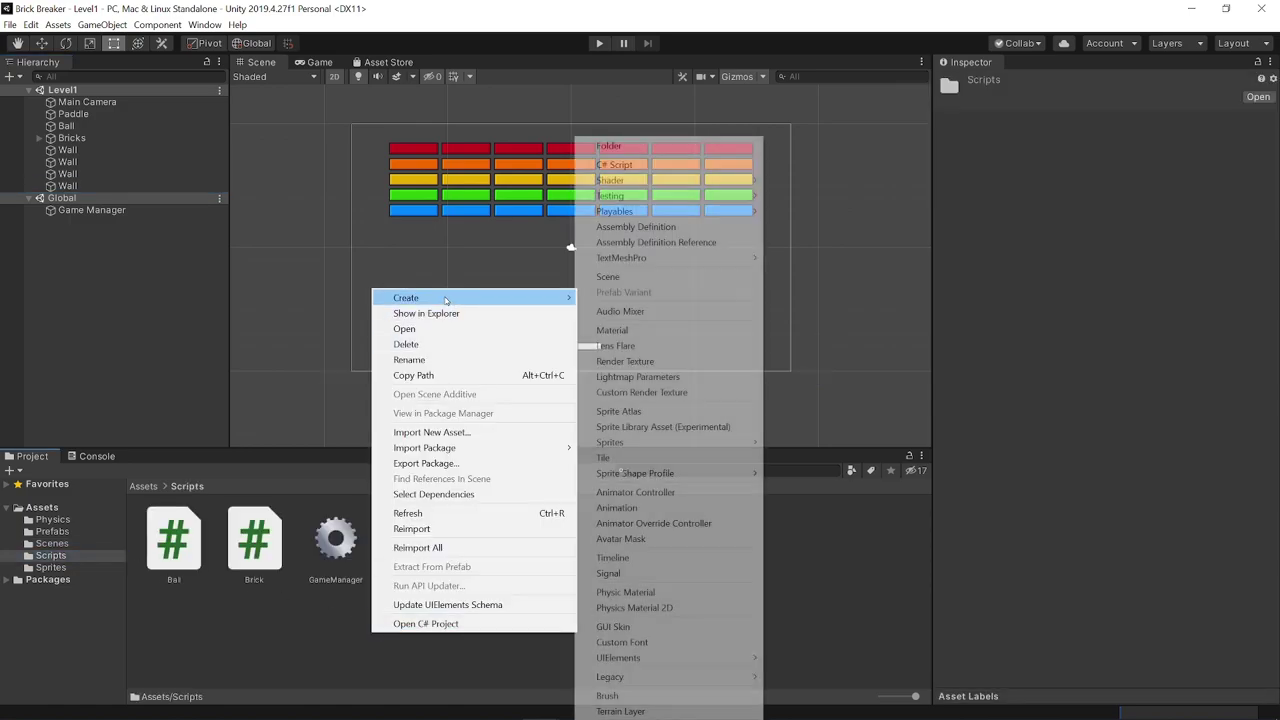
click(700, 166)
text(Mi)
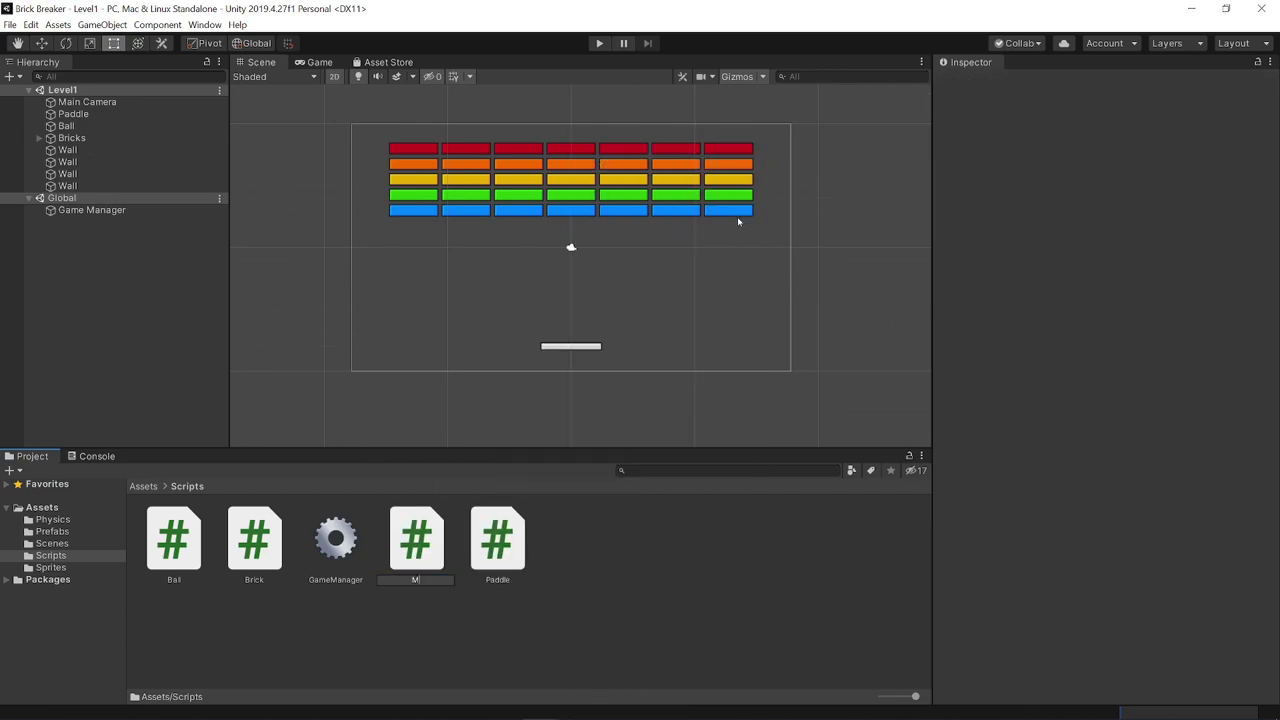
text(ss)
text(Zone)
key(Return)
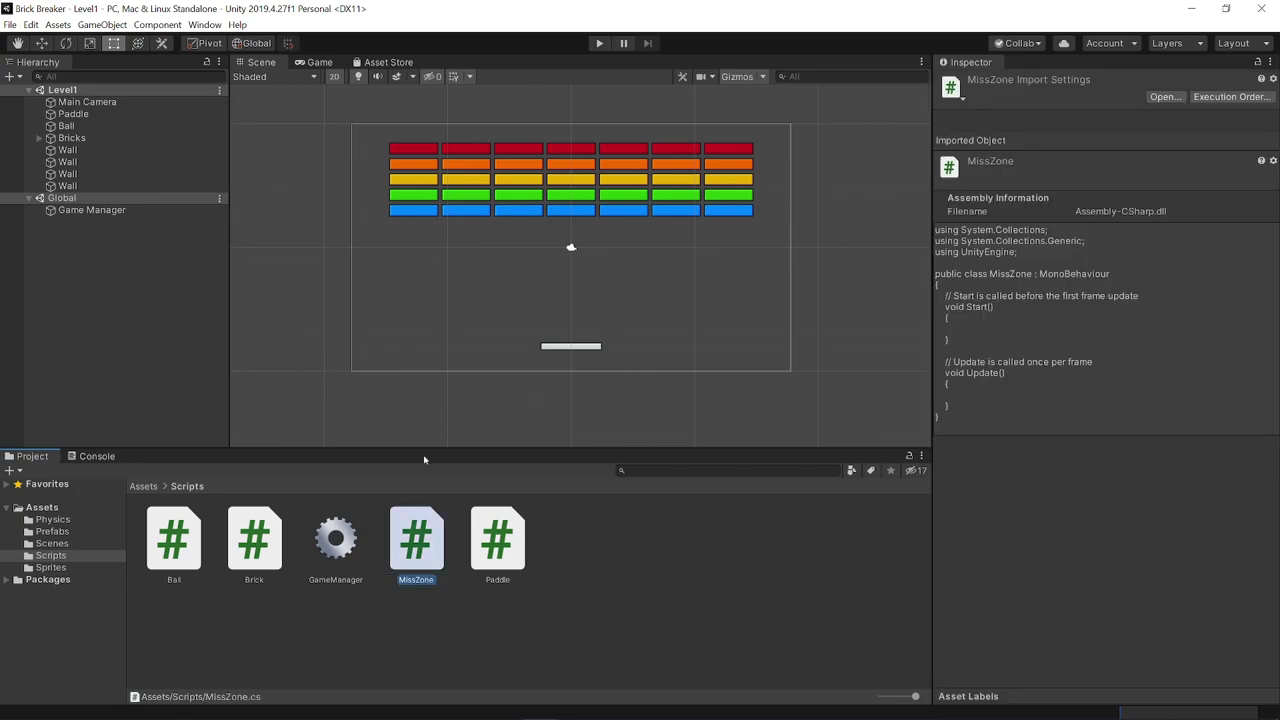
Attach MissZone to the bottom Wall and open it in Visual Studio Code
click(67, 186)
drag(416, 540, 1028, 468)
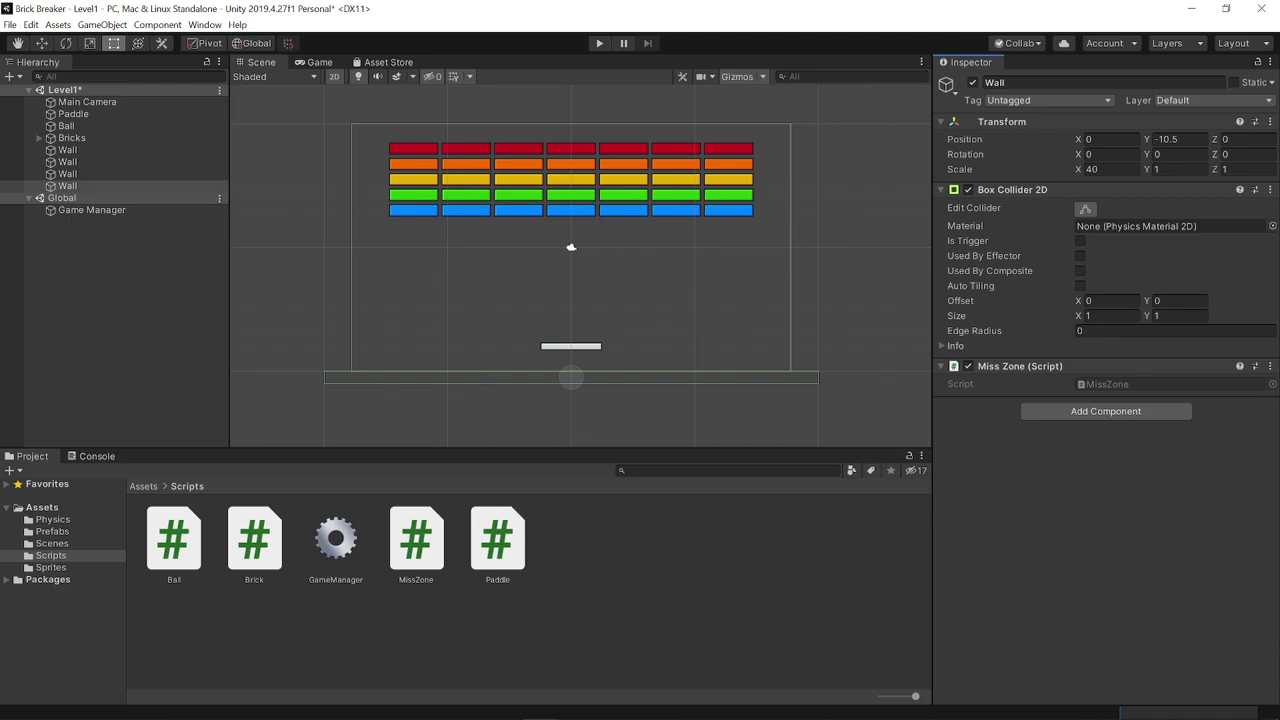
click(1270, 366)
click(1190, 543)
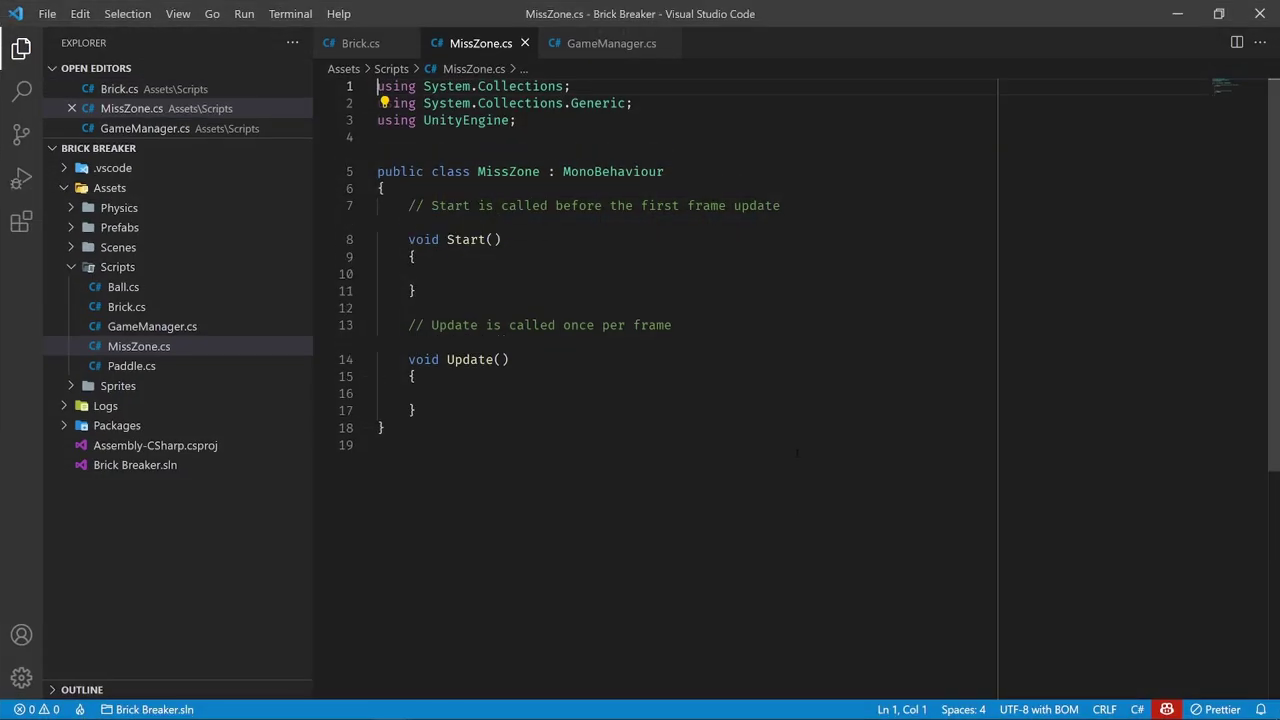
Strip MissZone.cs of its unused using lines and empty Start and Update methods
key(shift+Down)
key(shift+Down)
key(BackSpace)
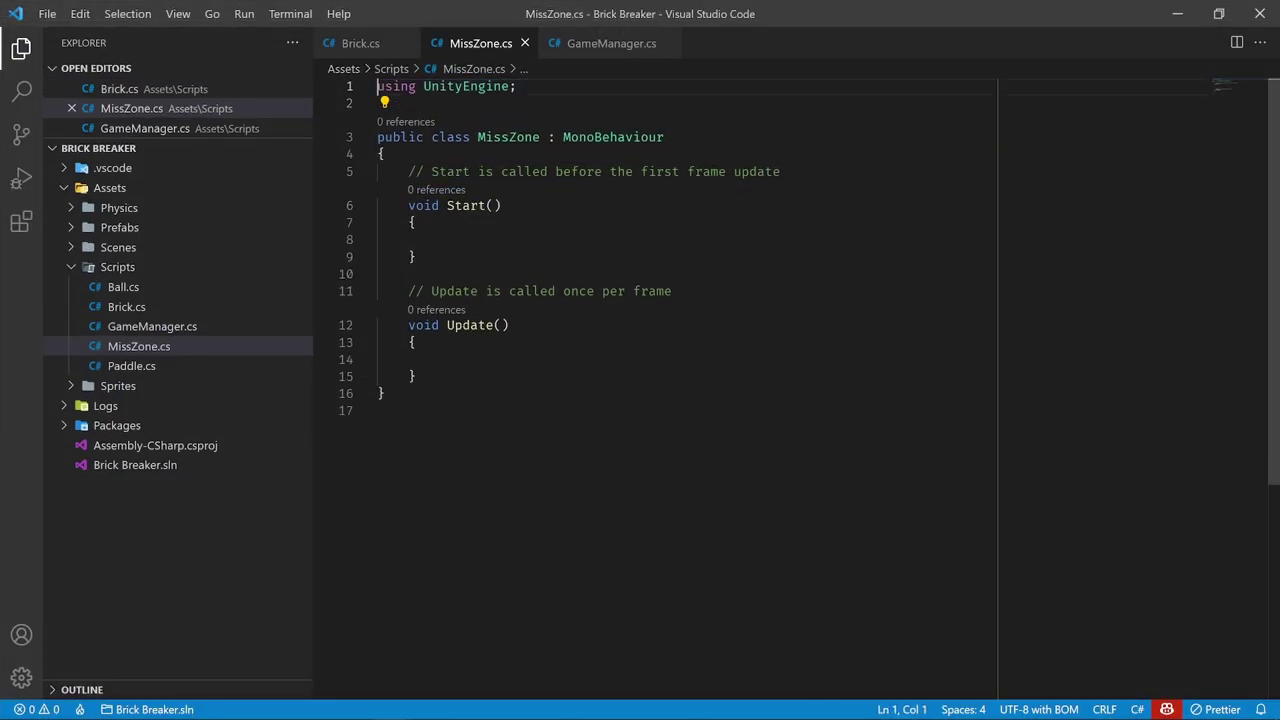
drag(416, 376, 386, 154)
key(BackSpace)
click(378, 205)
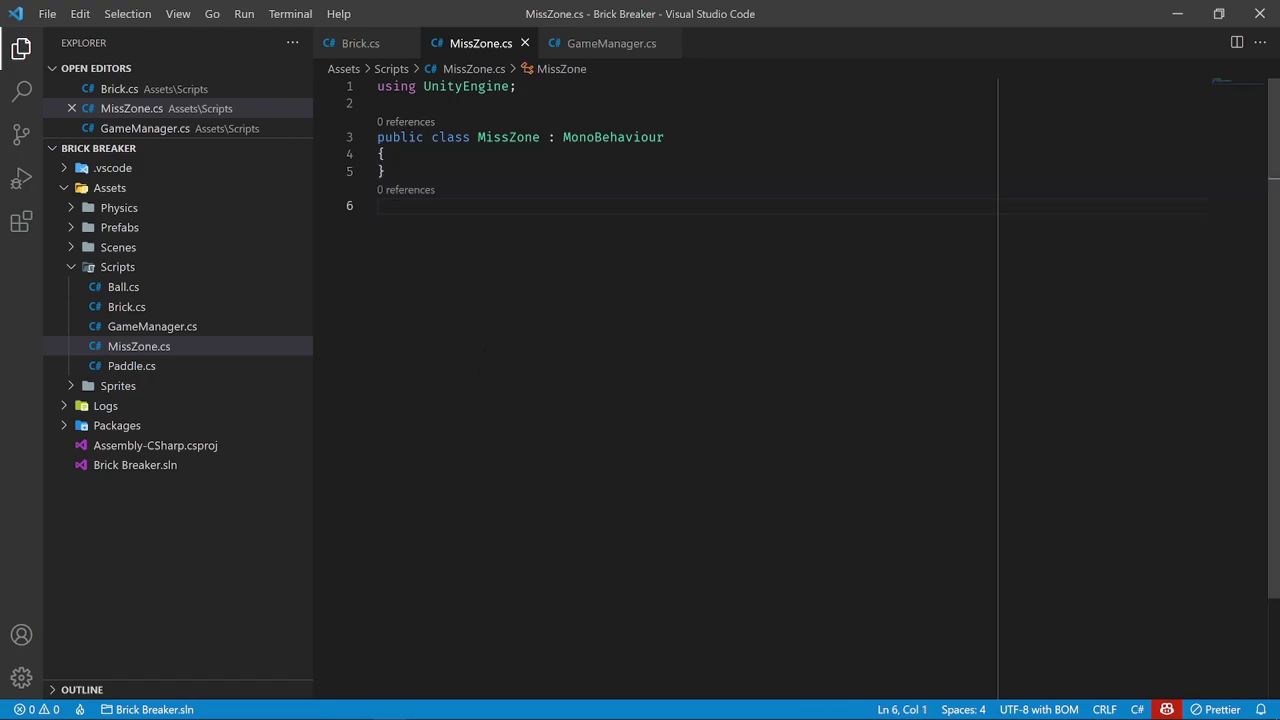
Copy Brick's OnCollisionEnter2D method into the MissZone class body
key(ctrl+Page_Down)
key(ctrl+Page_Down)
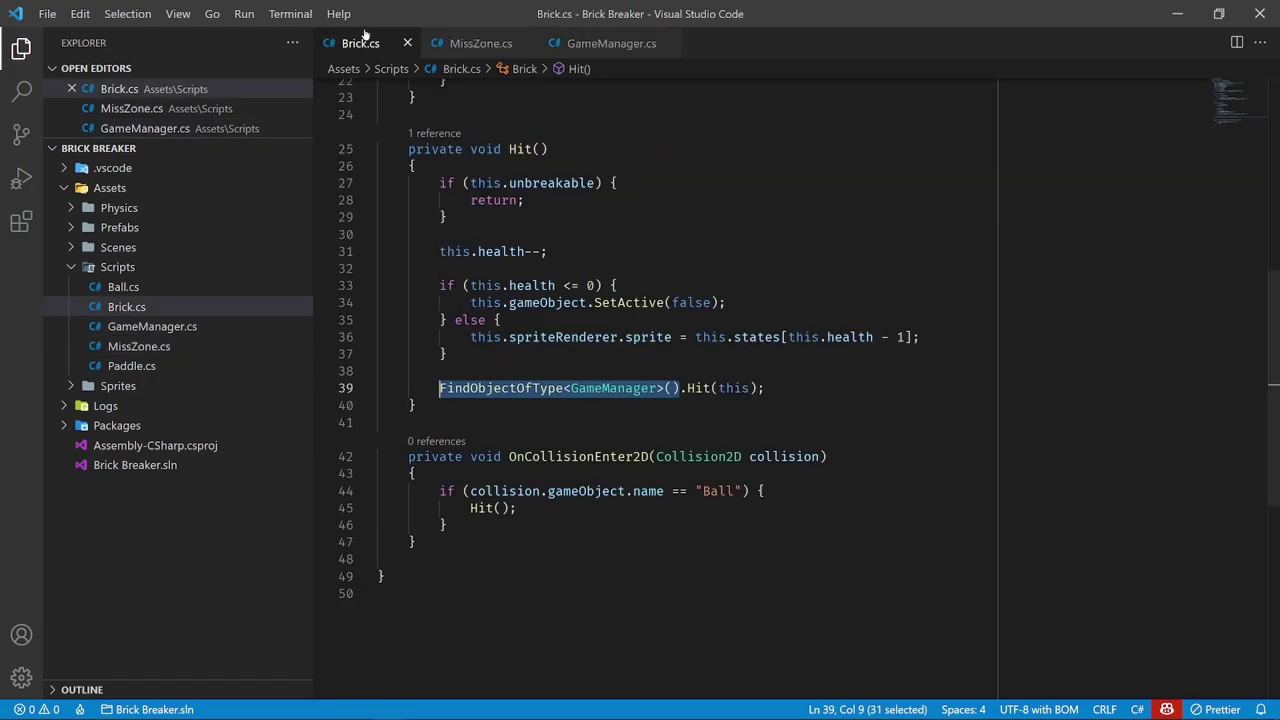
drag(408, 254, 830, 254)
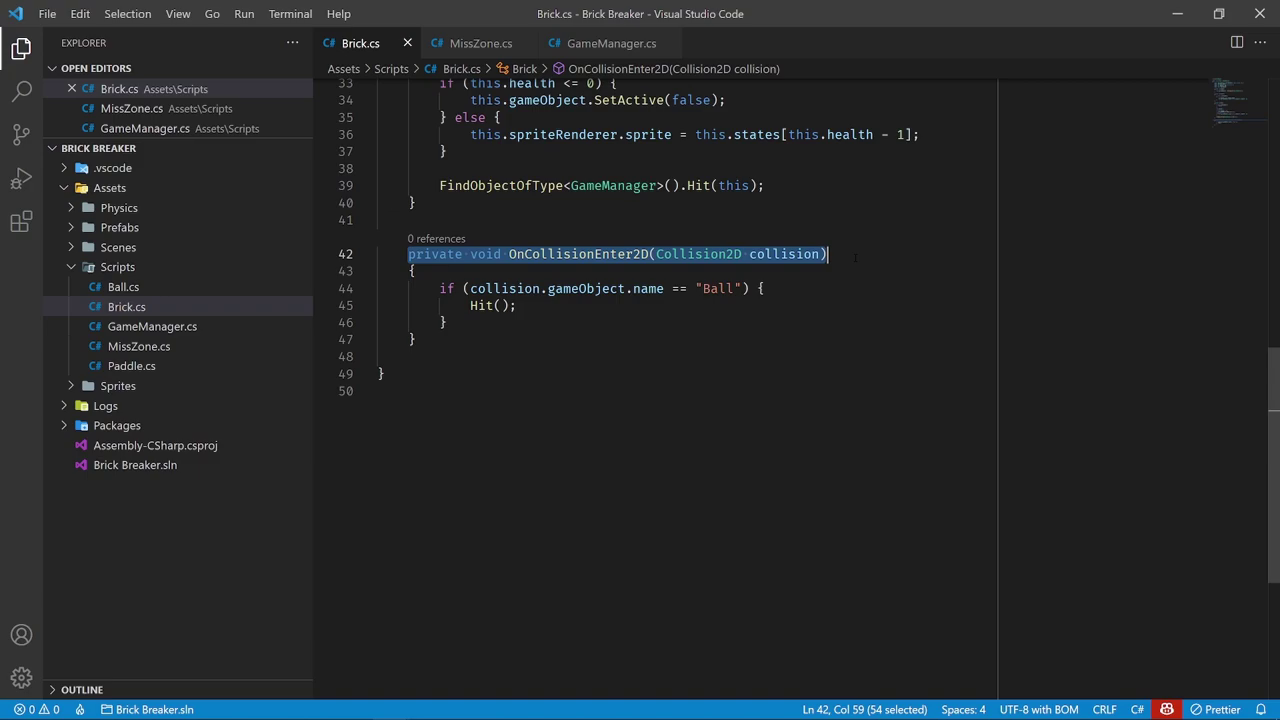
click(551, 483)
scroll(551, 483, up, 2)
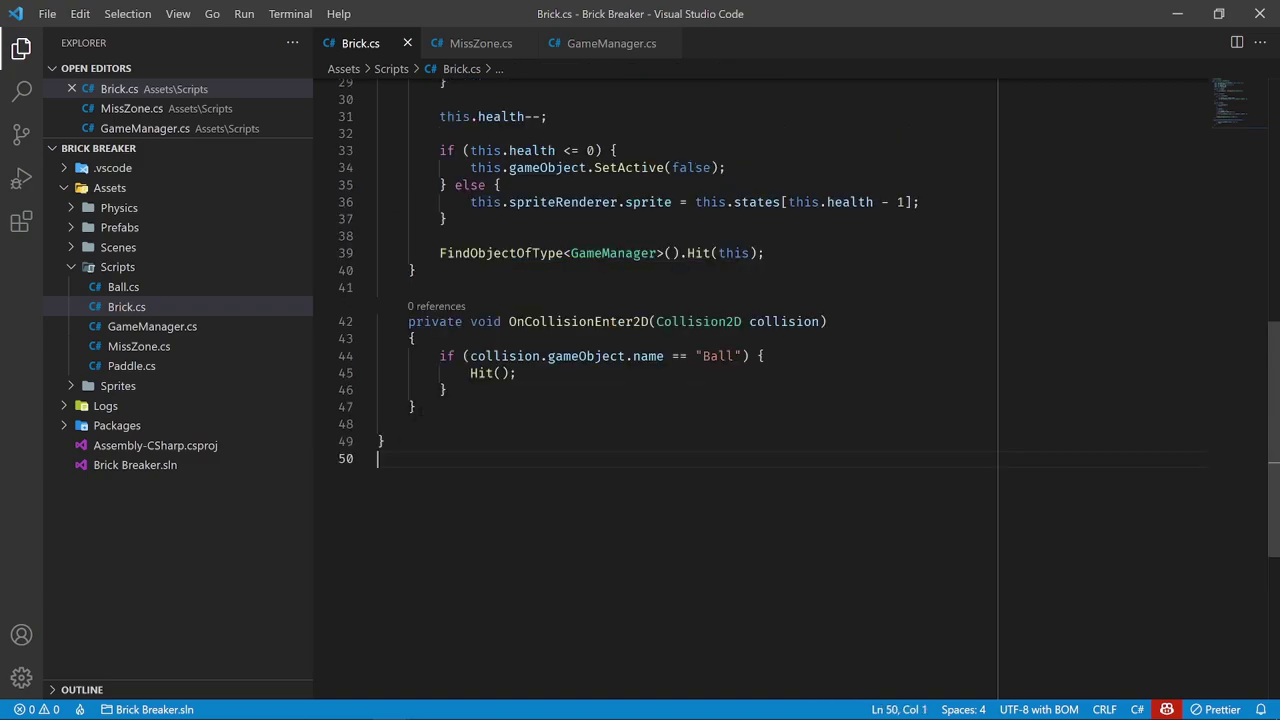
drag(416, 407, 408, 321)
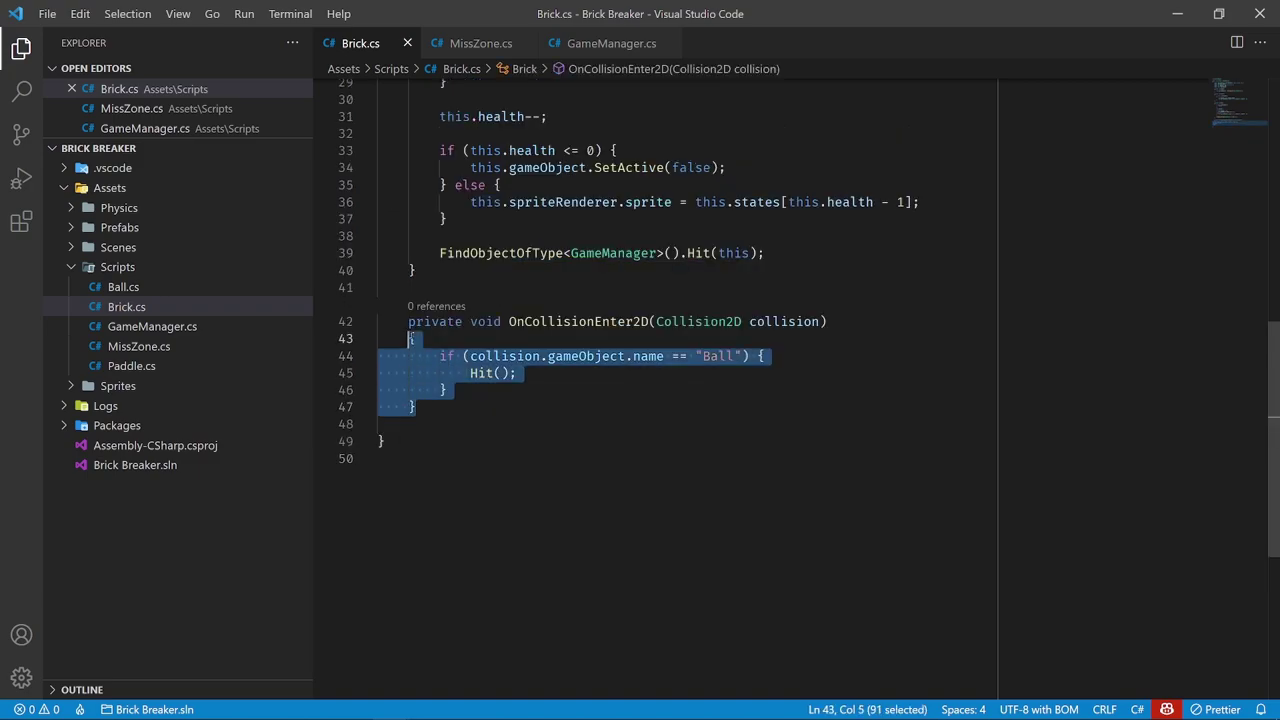
click(455, 44)
click(420, 155)
key(Return)
text(private void OnCollisionEnter2D(Collision2D collision)     {         if (collision.gameObject.name == "Ball") {             Hit();         }     })
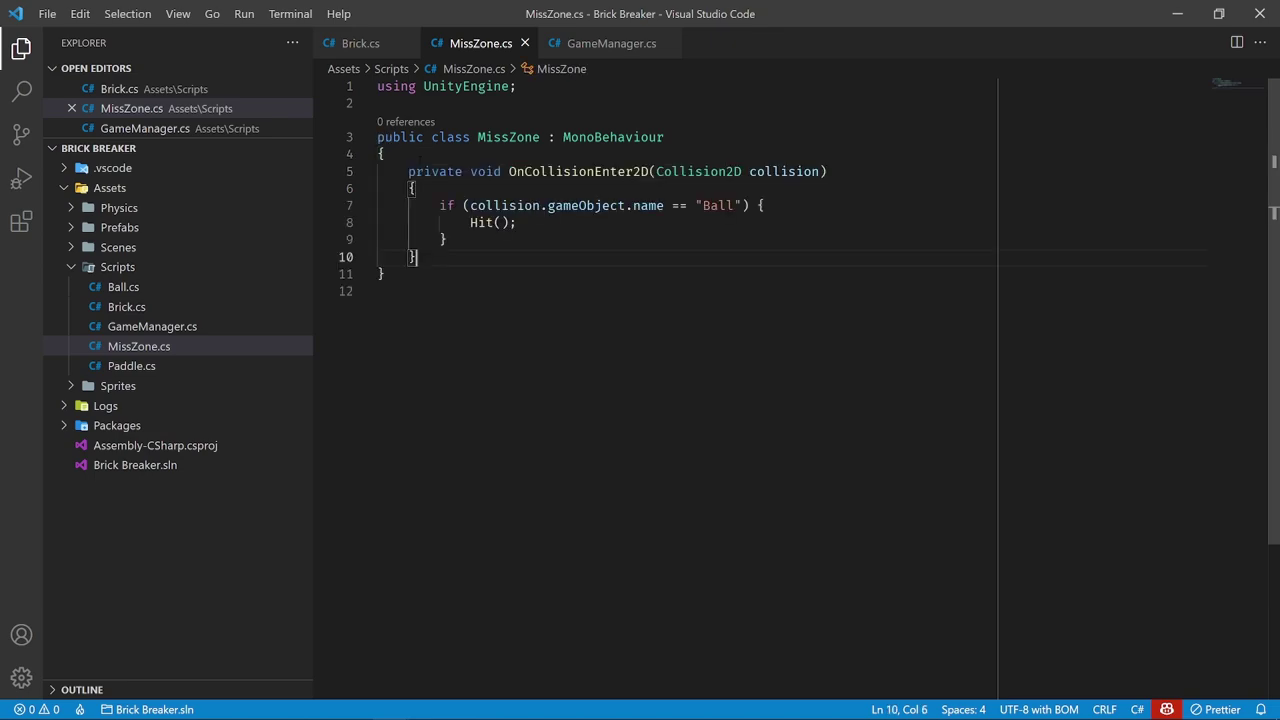
Review the pasted method's Collision2D signature, Ball name check and Hit() call
drag(408, 188, 828, 188)
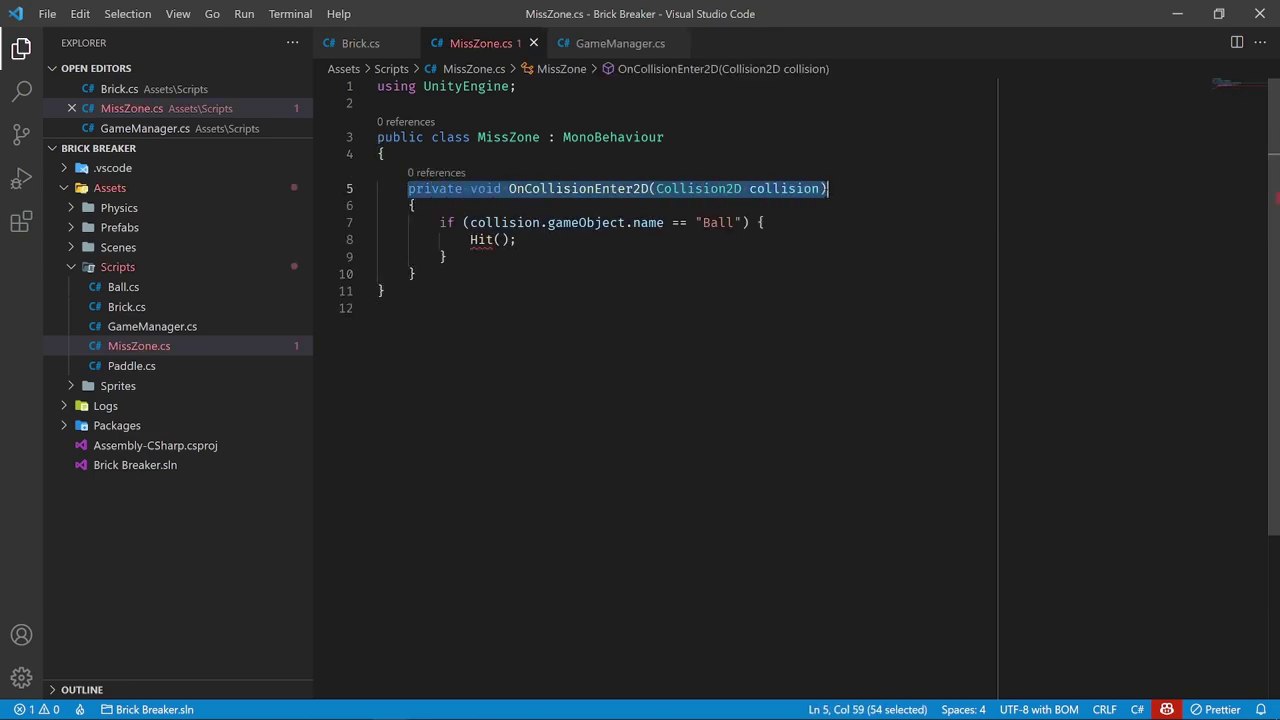
click(828, 188)
drag(650, 188, 828, 188)
click(828, 188)
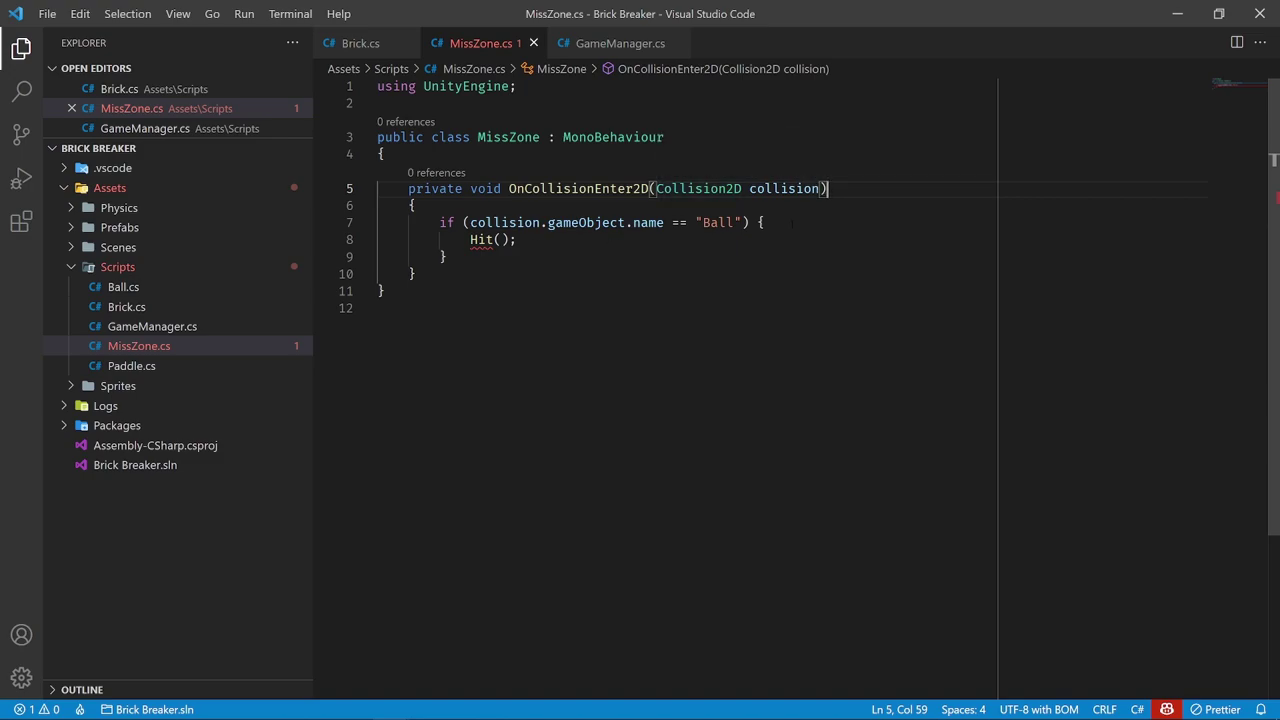
drag(792, 222, 440, 222)
click(516, 239)
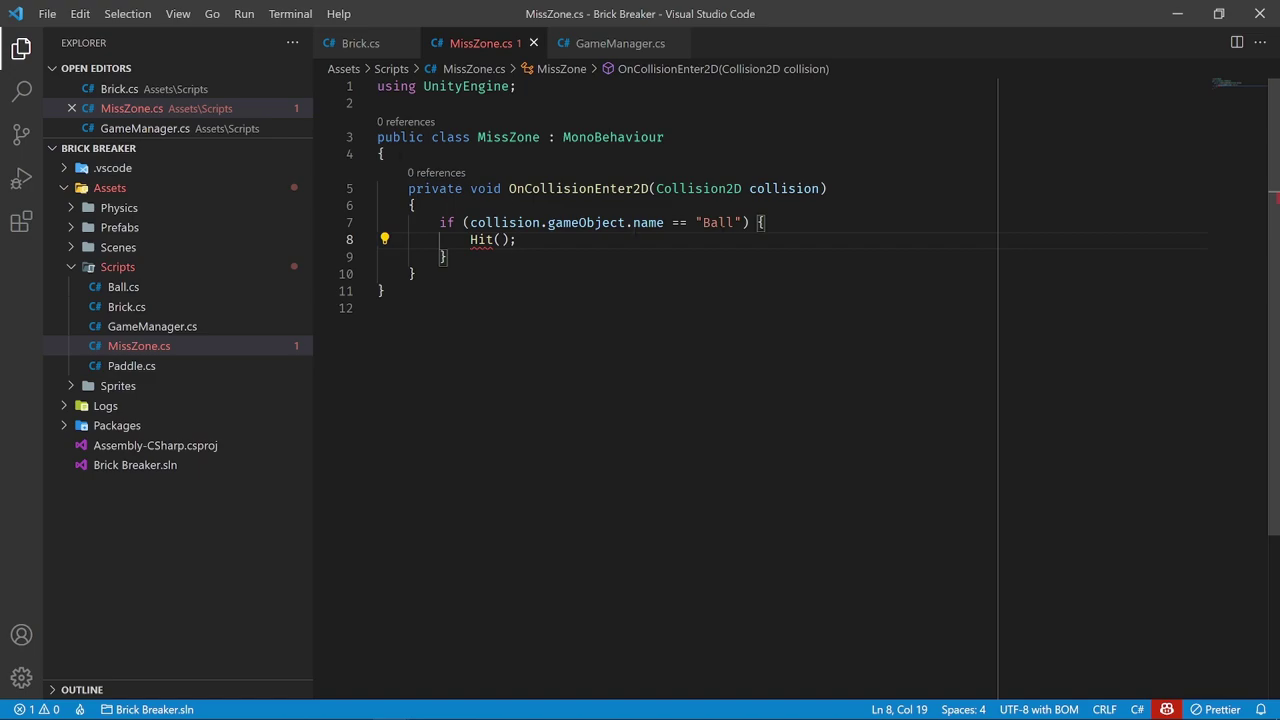
drag(640, 13, 560, 482)
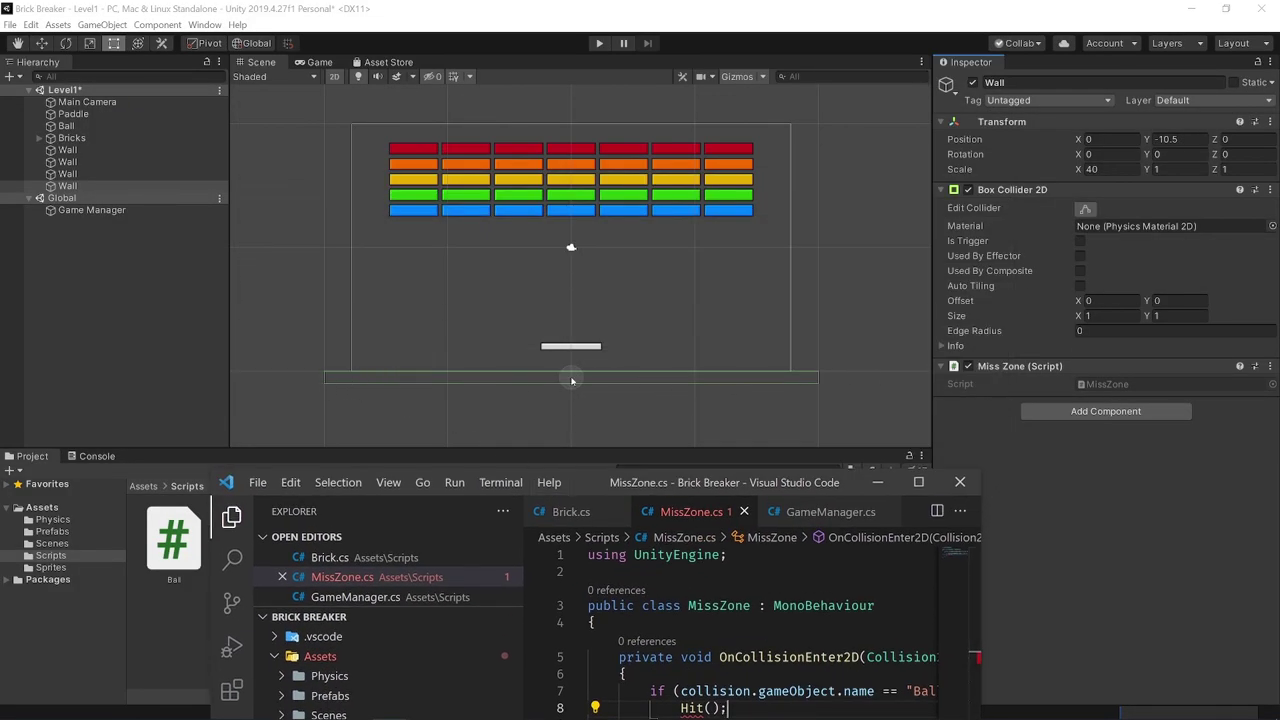
drag(733, 490, 583, 3)
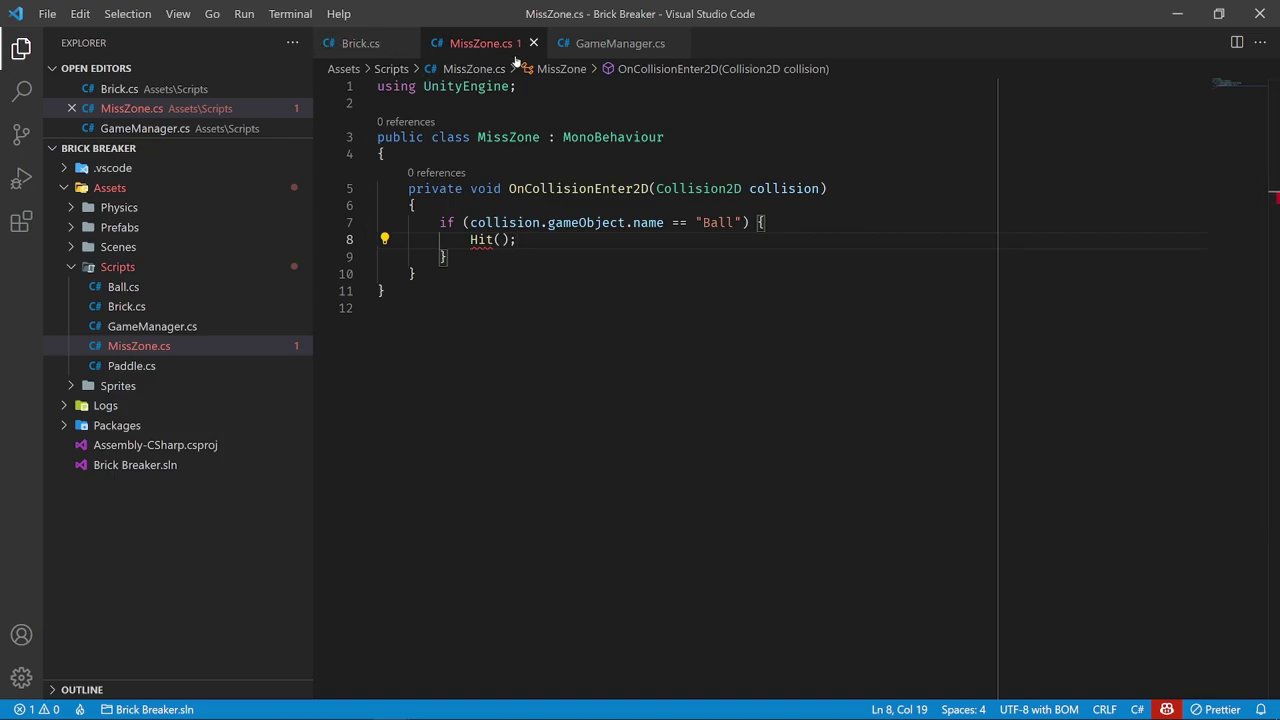
Replace MissZone's Hit() with Brick's FindObjectOfType<GameManager>().Hit(this) call
click(590, 52)
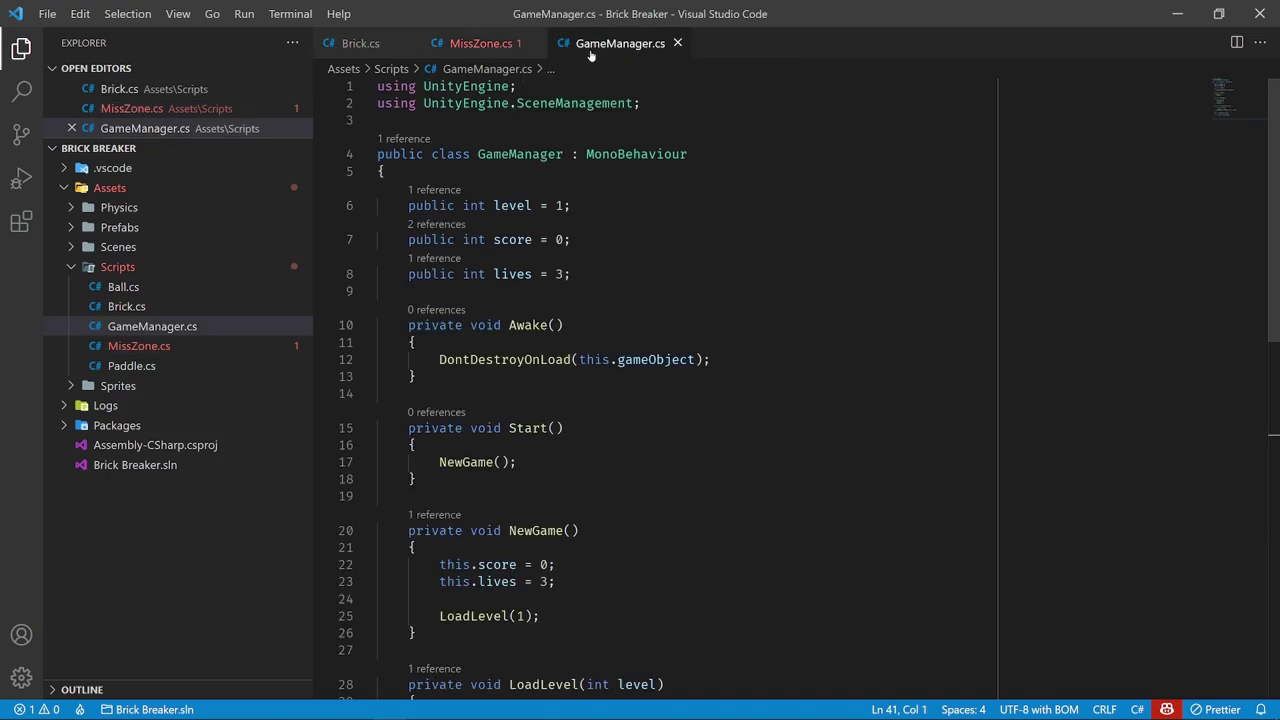
scroll(588, 308, down, 1)
click(360, 43)
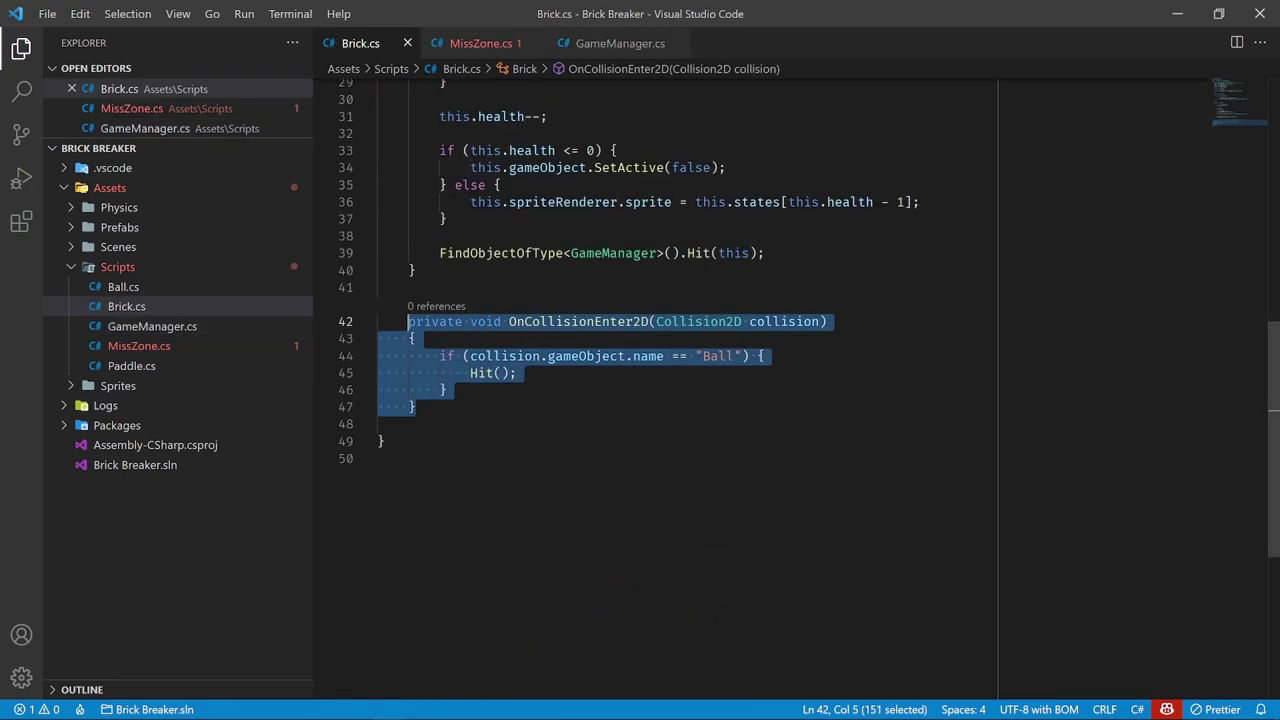
drag(764, 388, 440, 390)
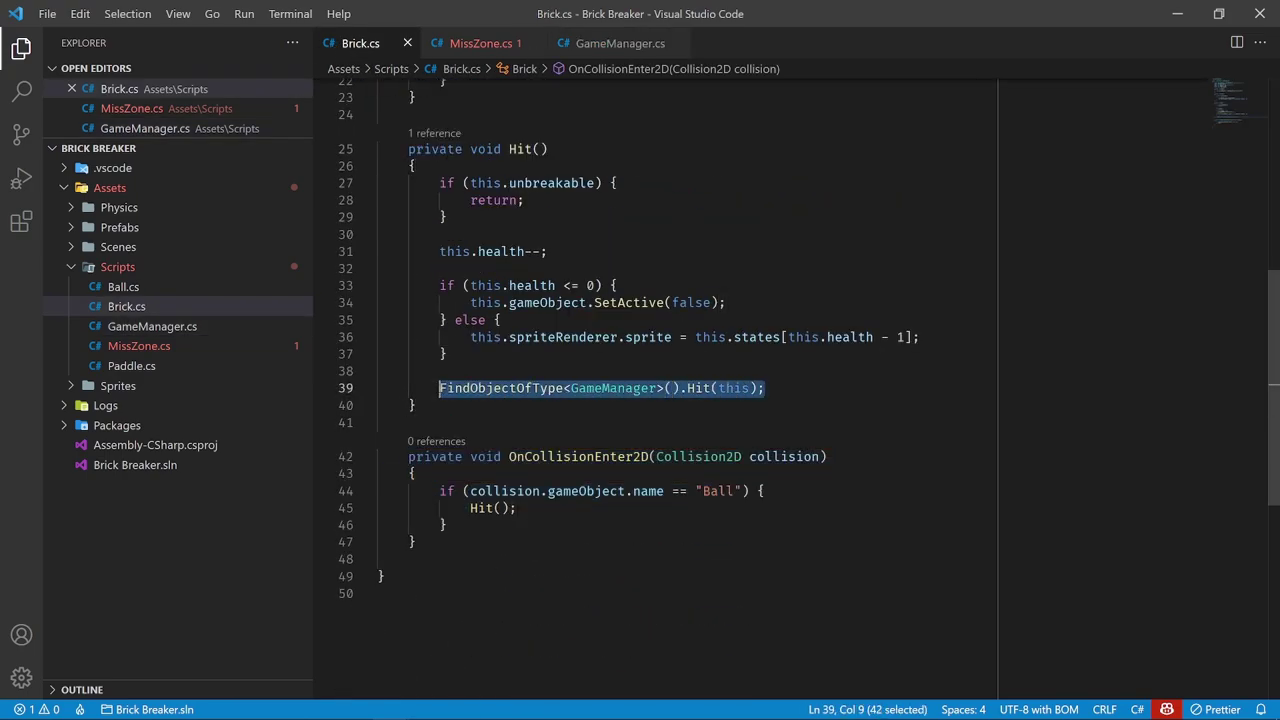
key(ctrl+c)
click(480, 43)
drag(516, 239, 470, 239)
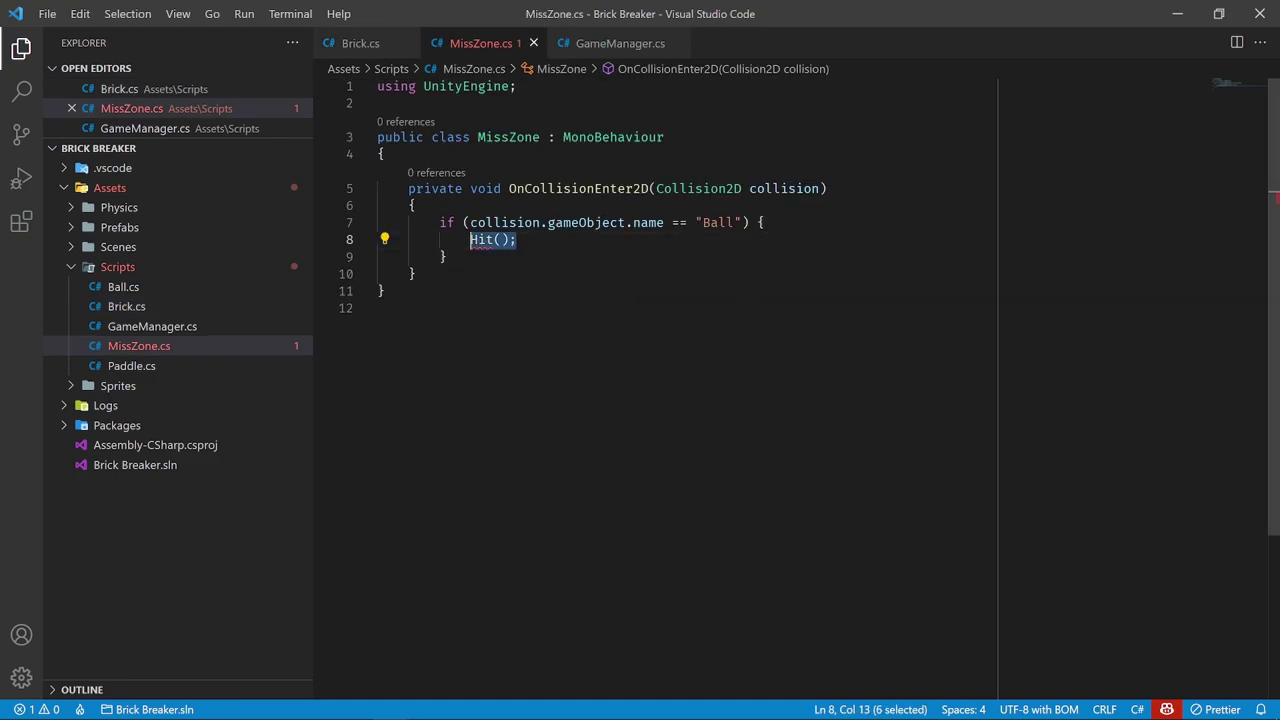
key(ctrl+v)
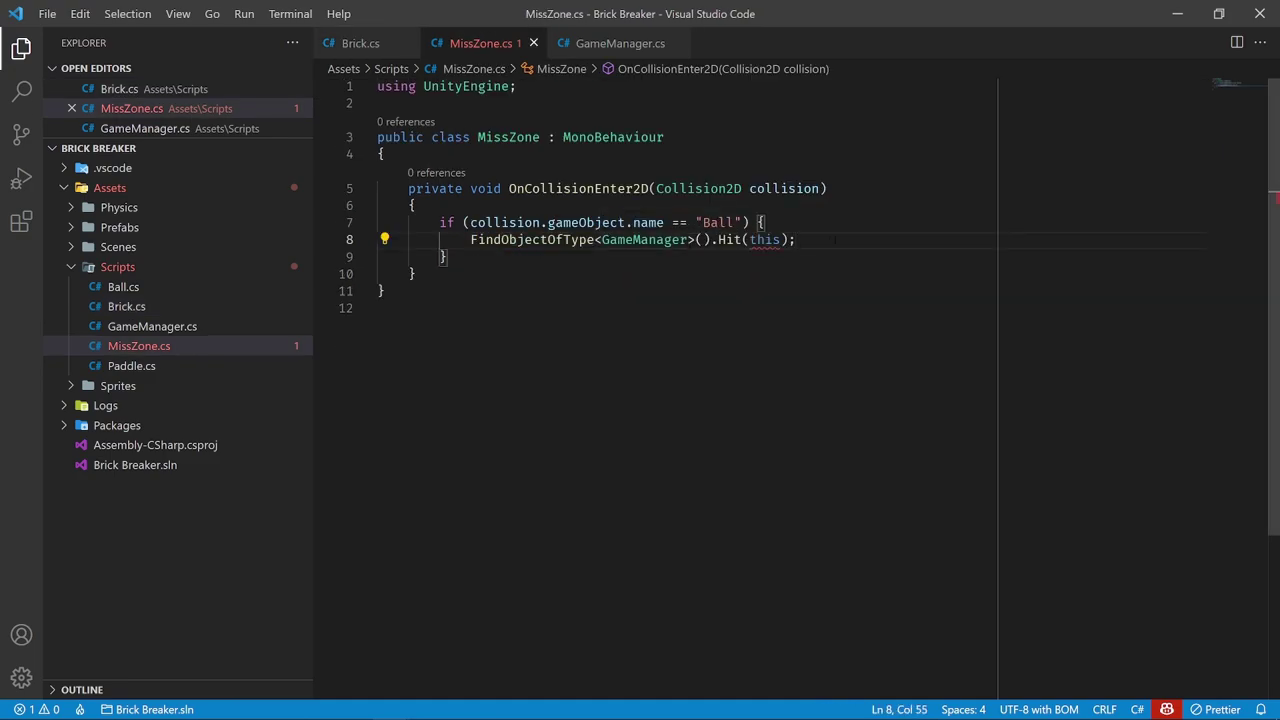
Declare a public void Miss() method above Hit in GameManager
key(ctrl+Tab)
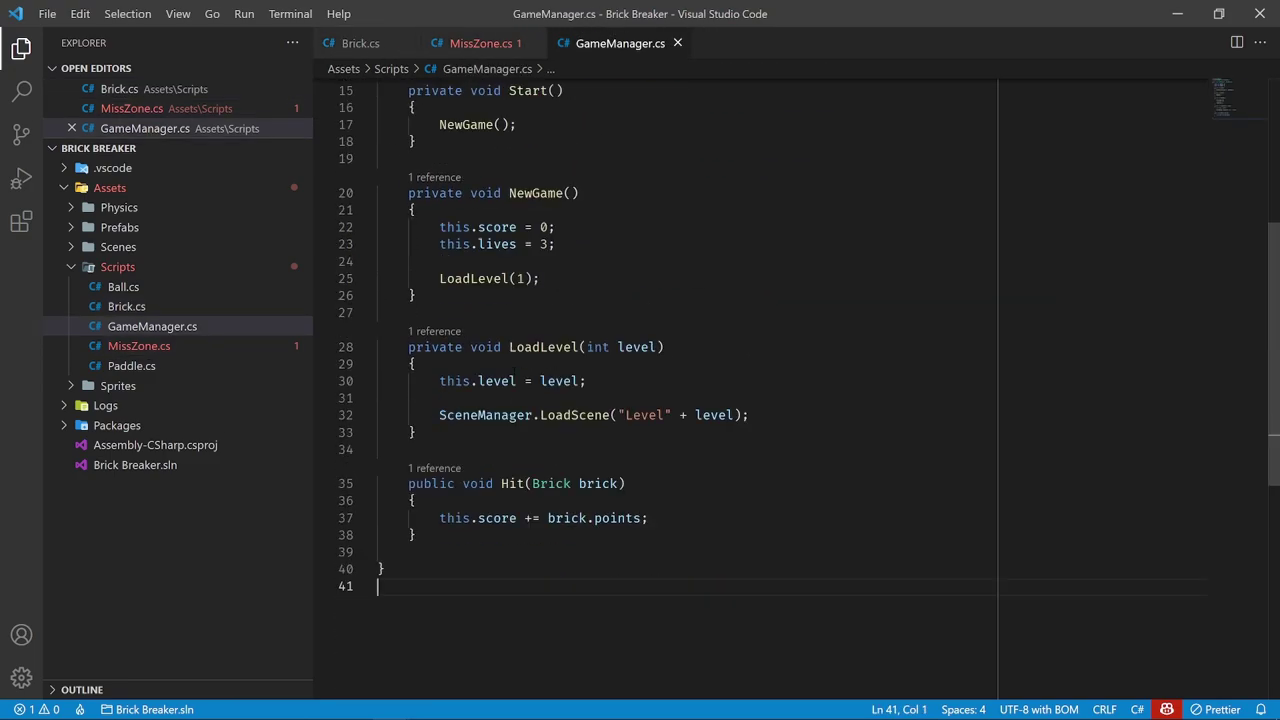
click(440, 449)
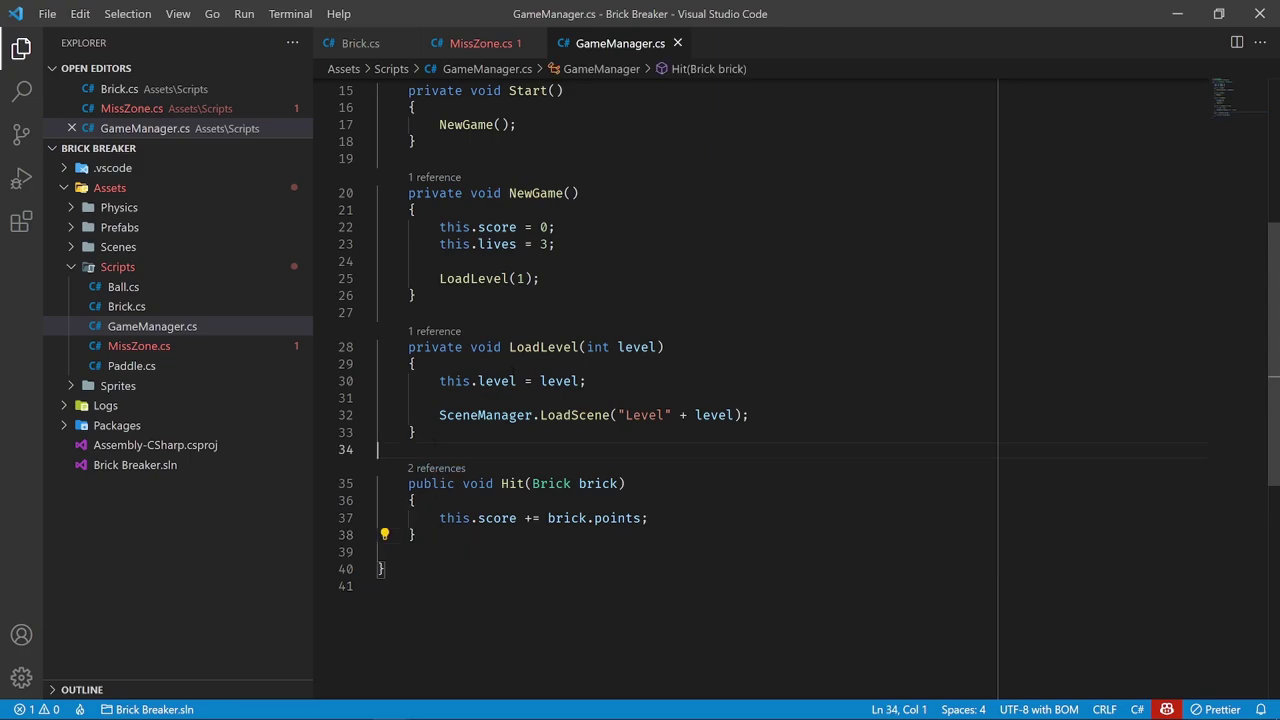
key(Return)
key(Return)
key(Up)
text(p)
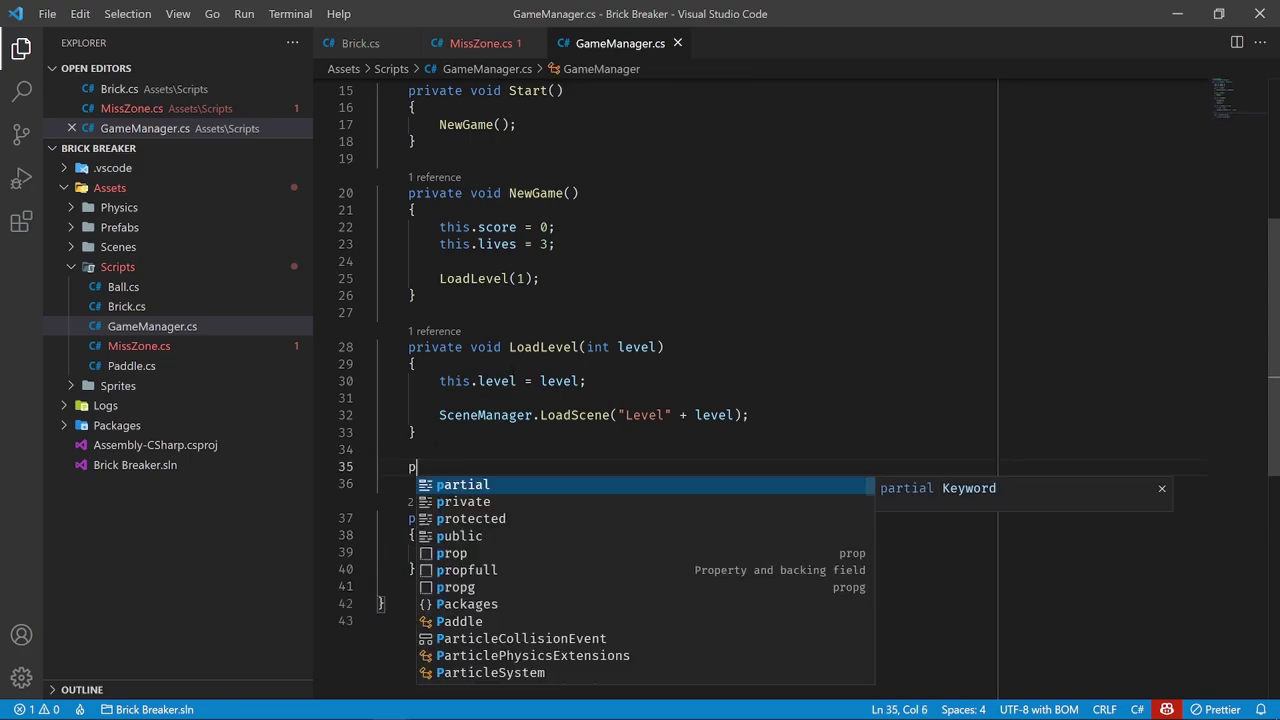
text(ublic void Miss)
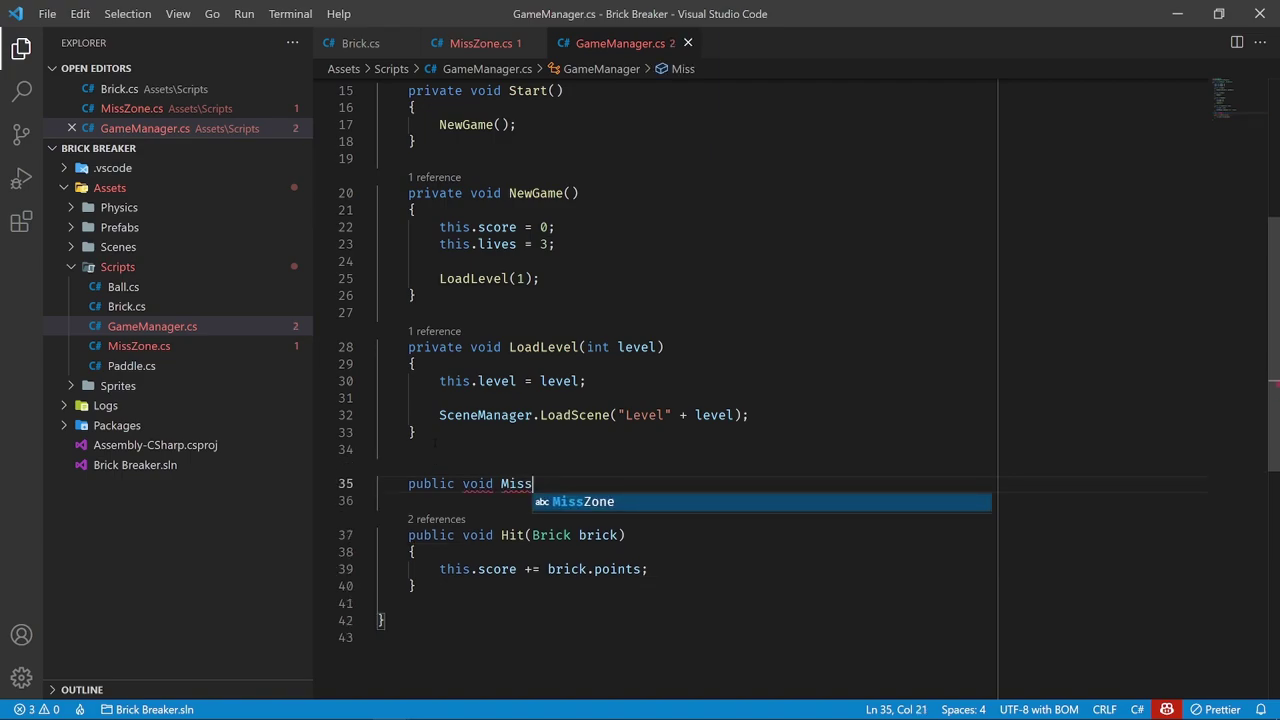
text((*))
key(Return)
key(BackSpace)
key(Left)
key(BackSpace)
key(End)
key(Return)
text({)
key(Return)
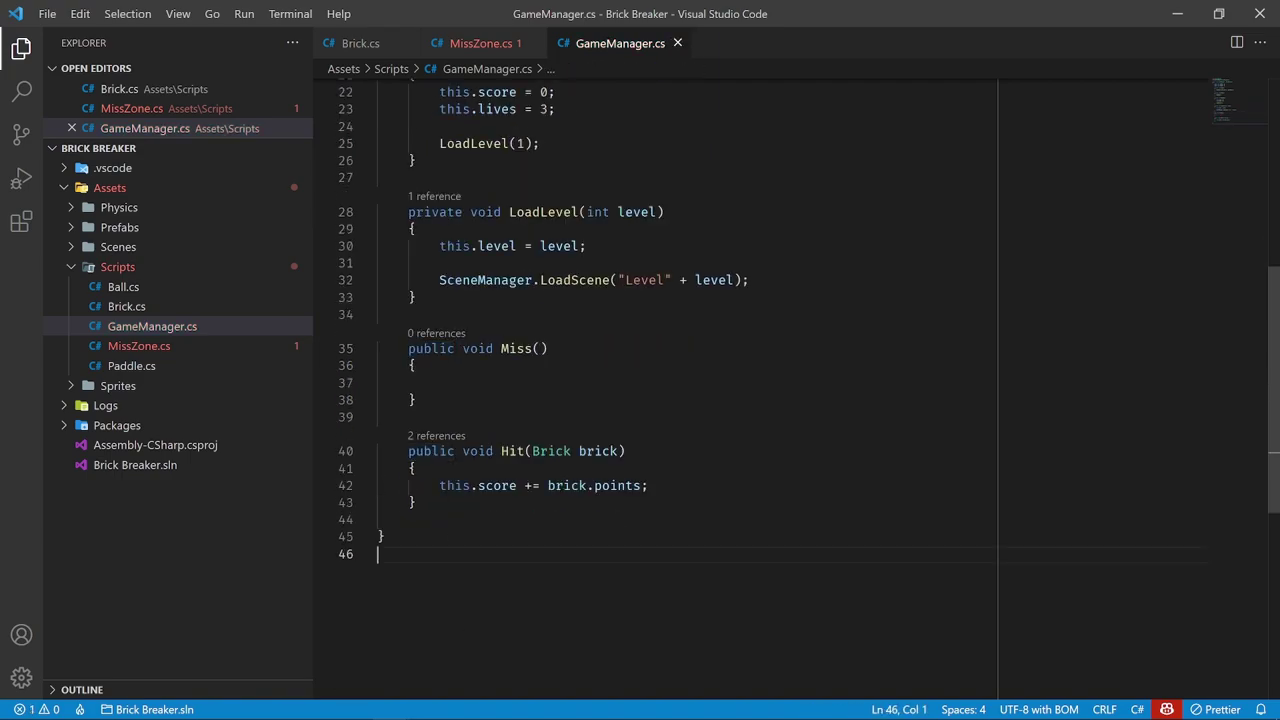
Change MissZone's GameManager call from Hit(this) to Miss(this)
click(480, 43)
double_click(728, 240)
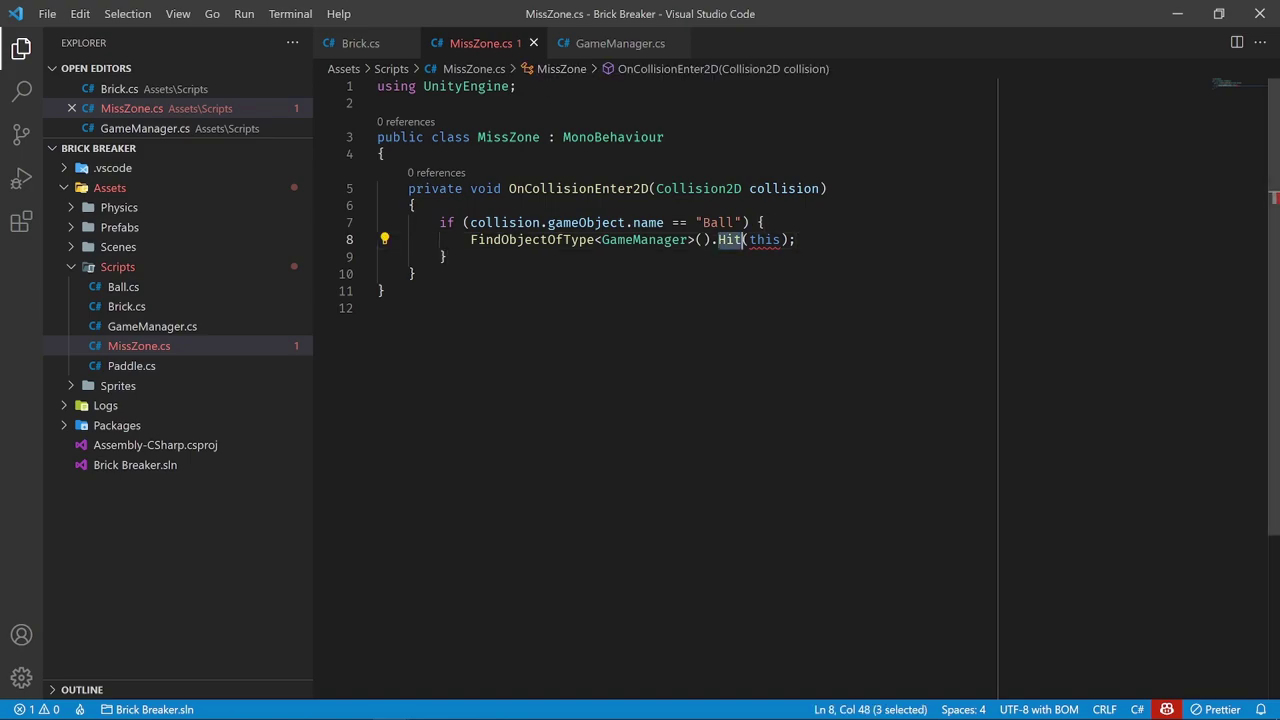
text(Miss)
key(End)
click(378, 308)
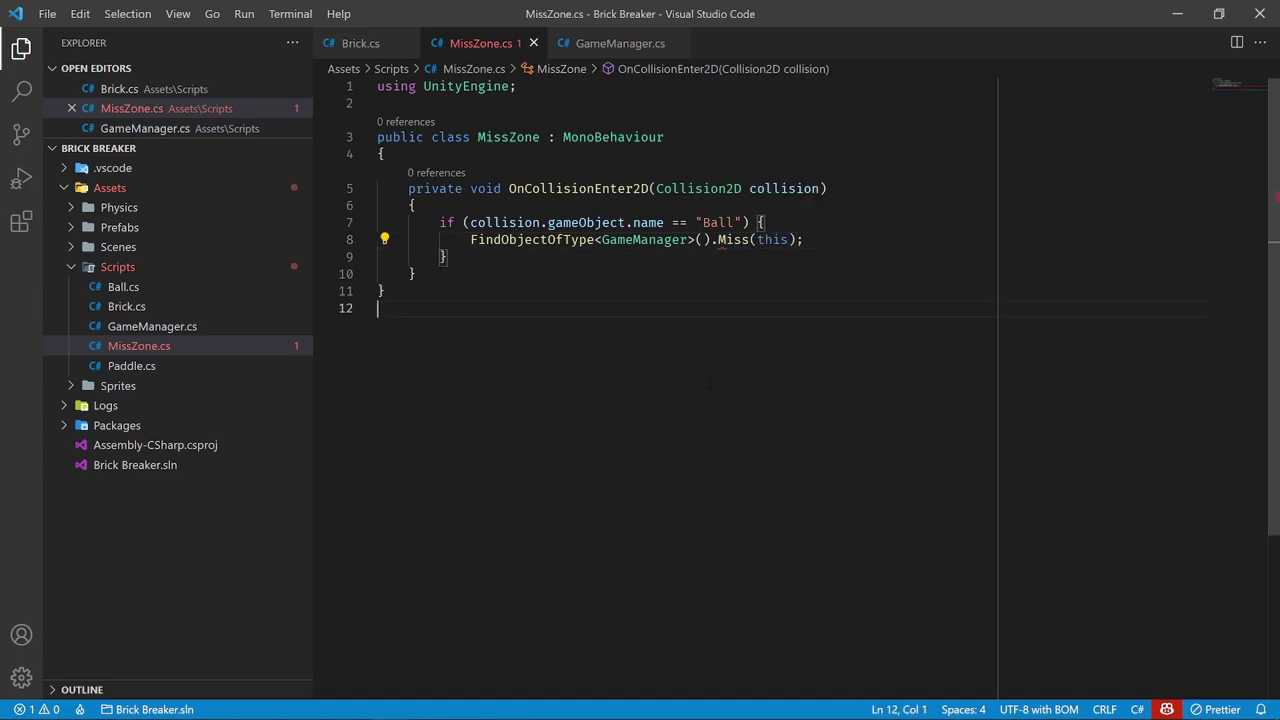
Drop the this argument so MissZone calls Miss(), and add a trailing blank line
click(765, 240)
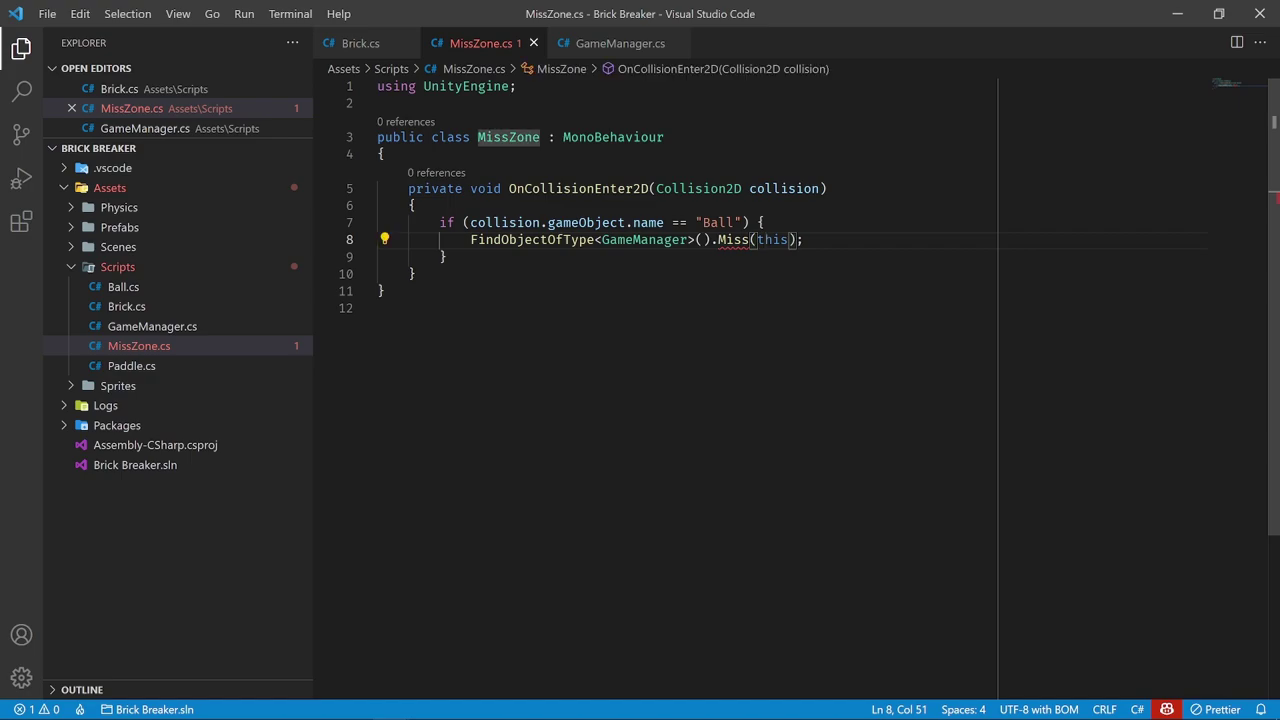
mouse_move(765, 240)
key(ctrl+Right)
key(ctrl+BackSpace)
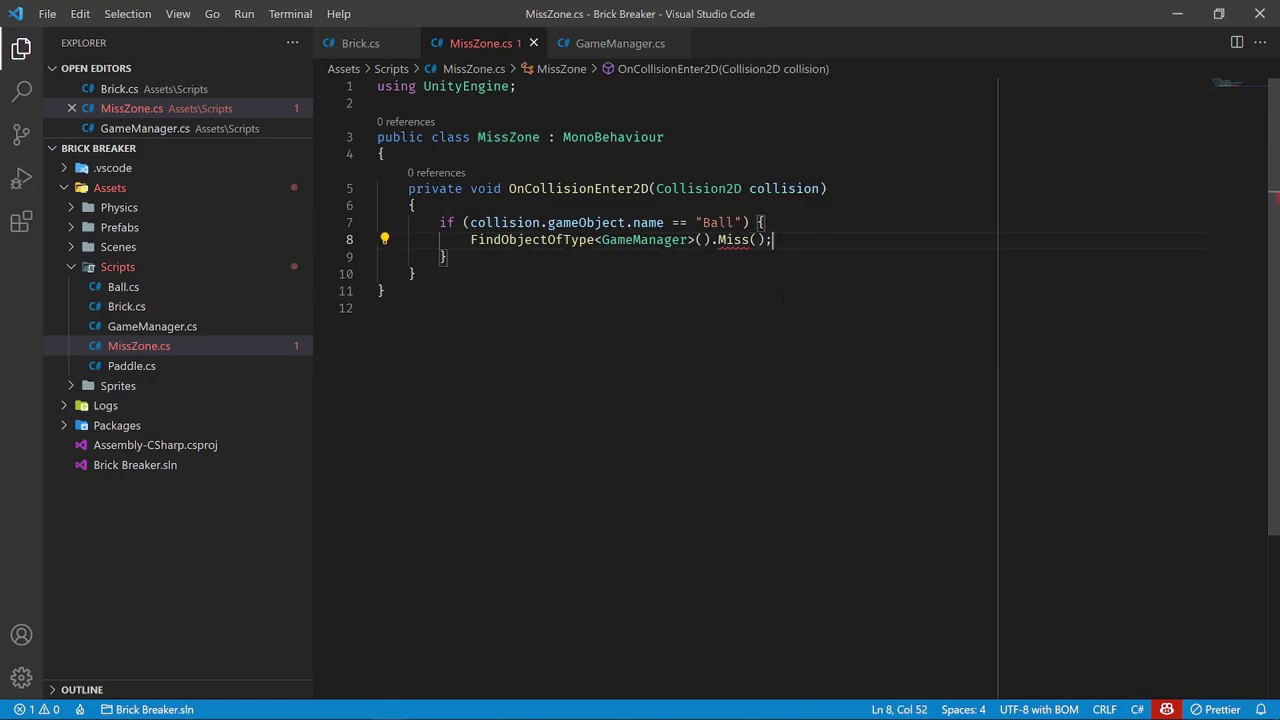
click(378, 308)
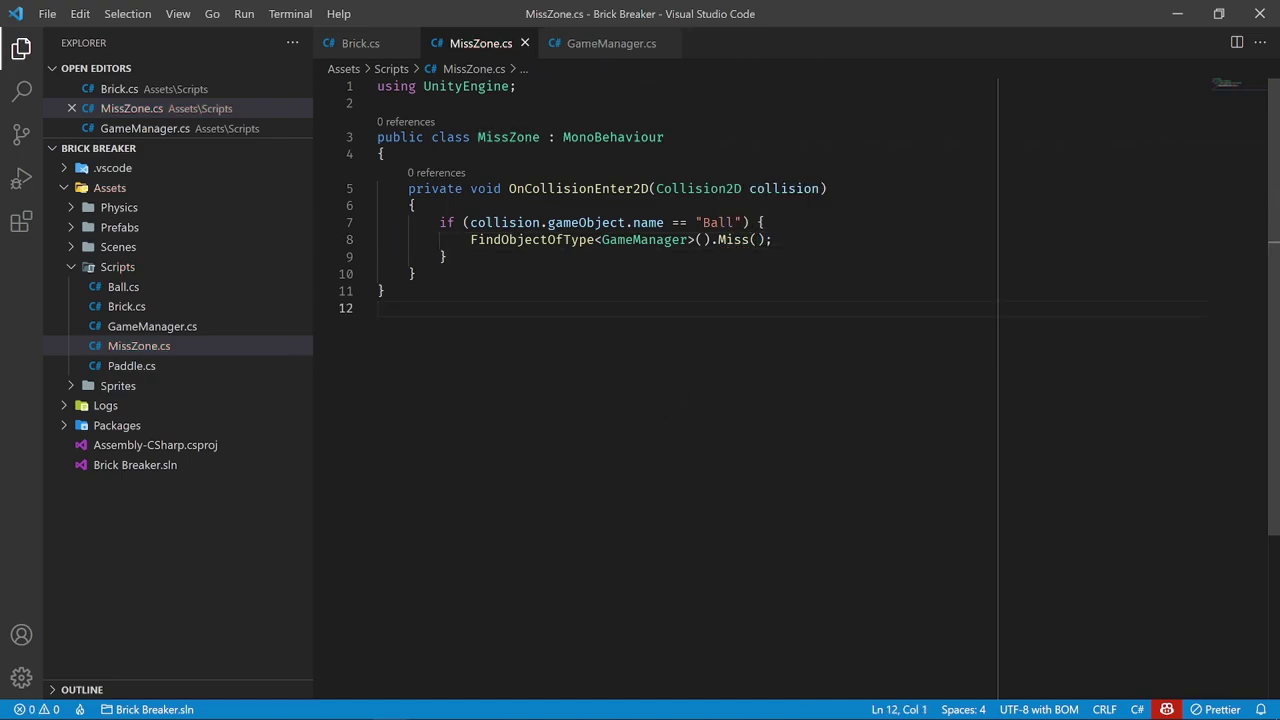
key(ctrl+a)
key(Escape)
click(415, 273)
key(Return)
click(470, 374)
Make Miss() decrement lives with this.lives--; and save GameManager.cs
click(611, 44)
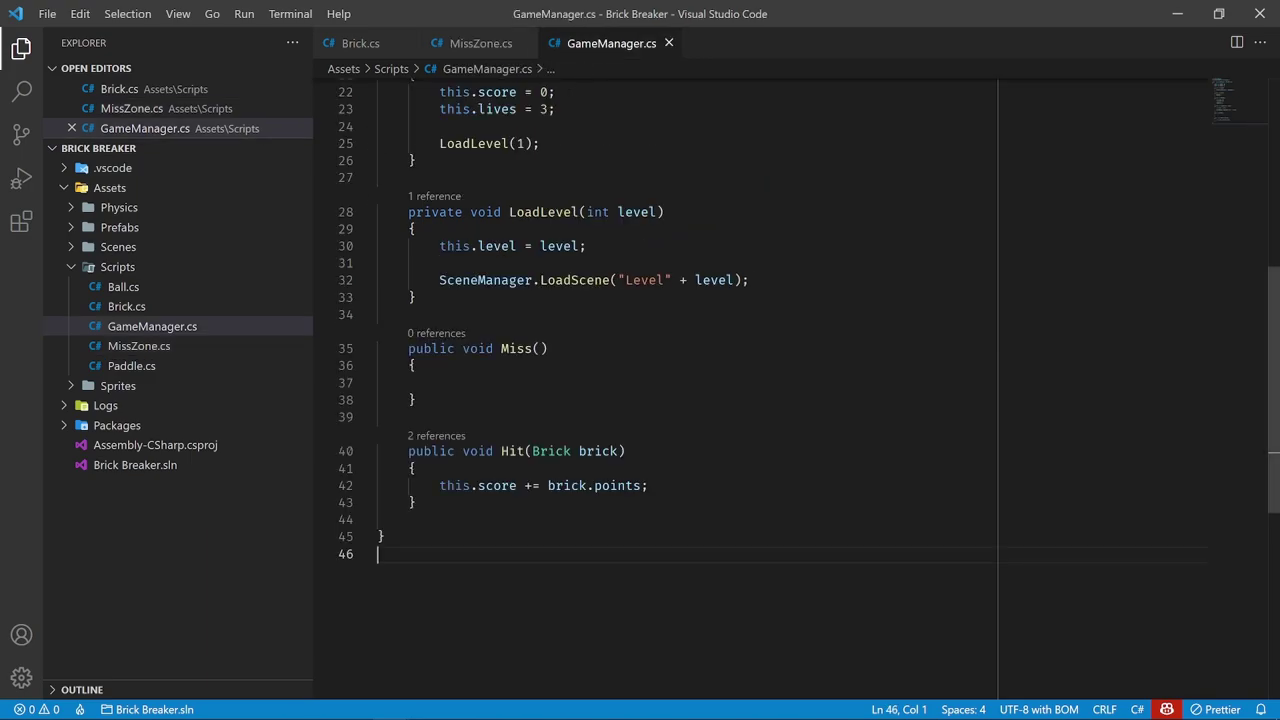
click(481, 392)
key(Up)
key(Tab)
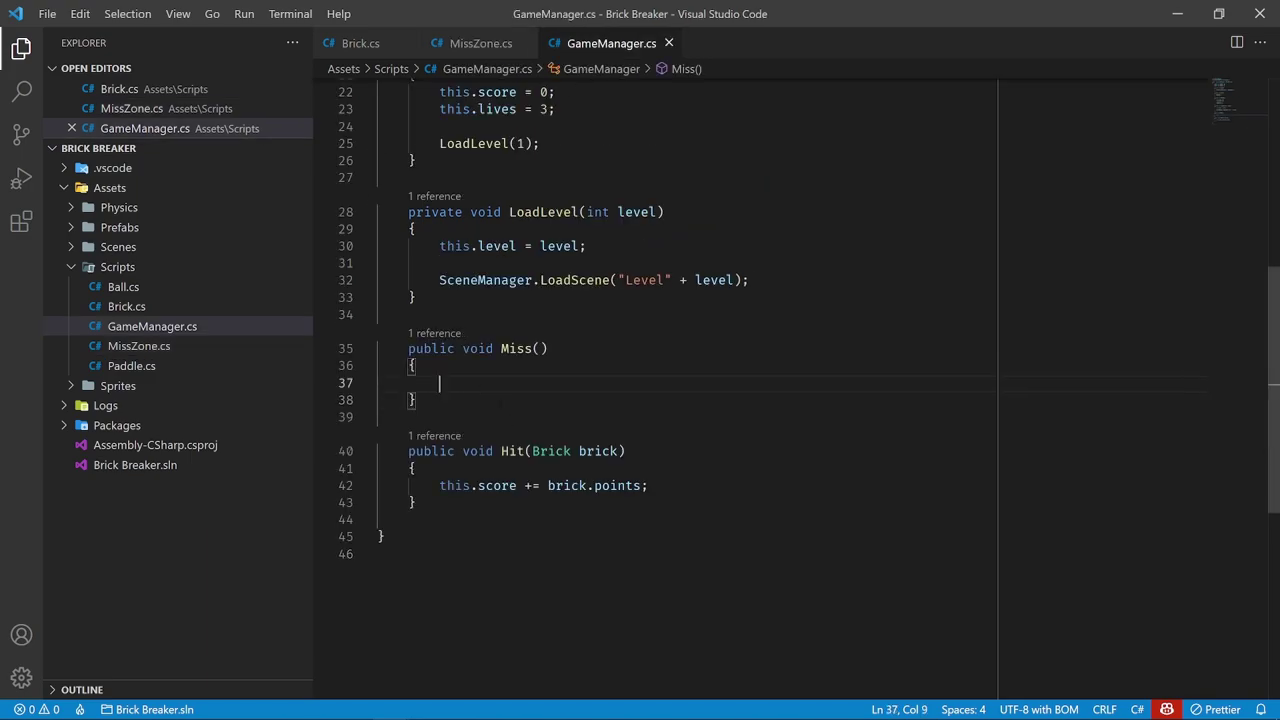
scroll(499, 403, up, 2)
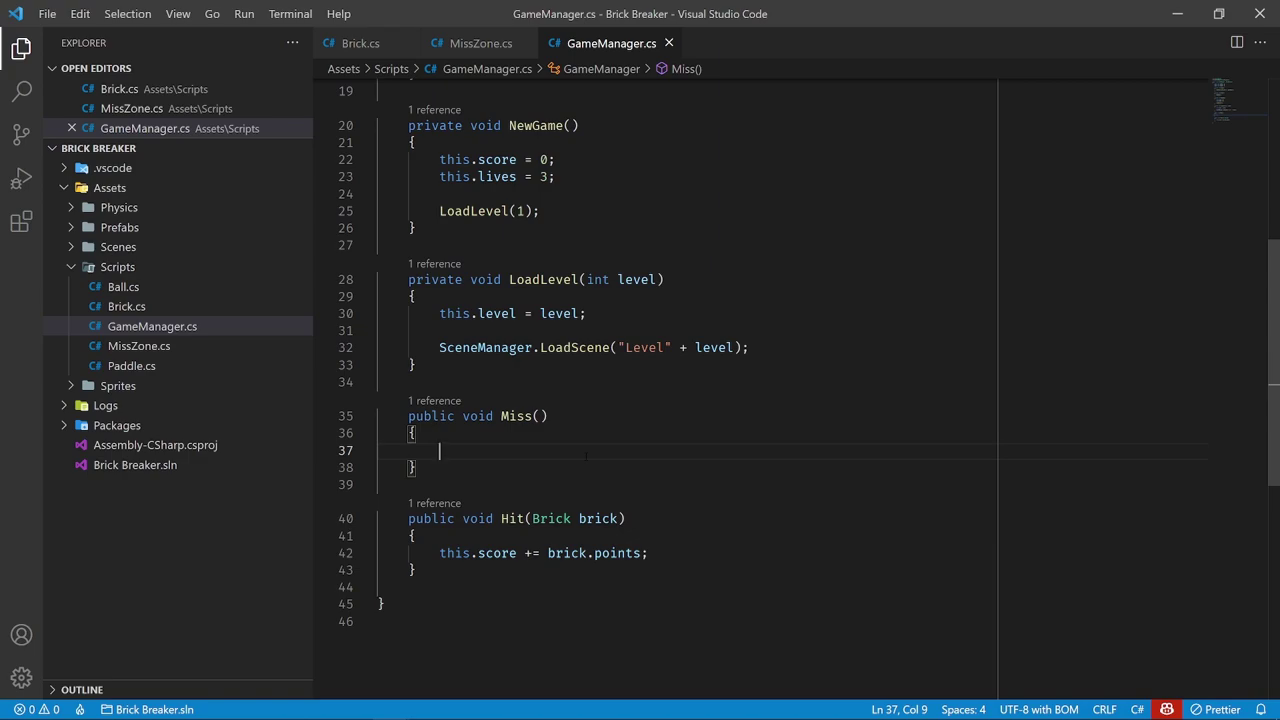
text(this.lives --)
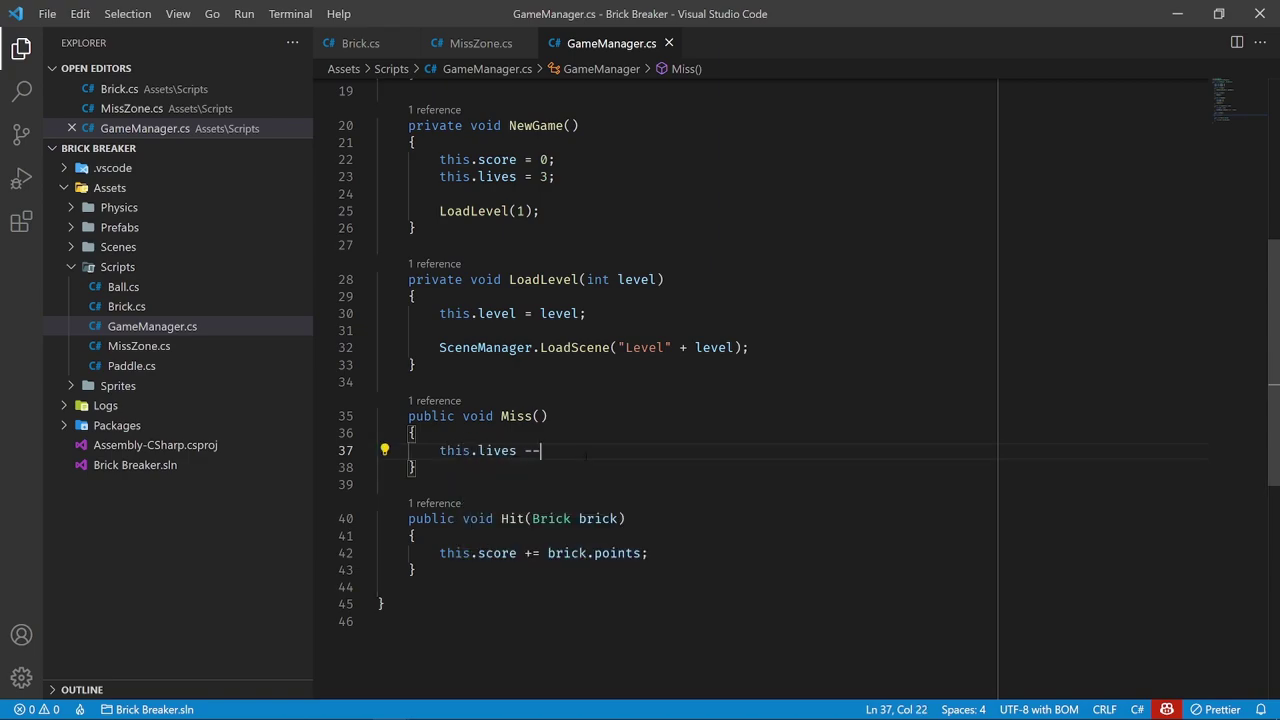
key(BackSpace)
key(BackSpace)
key(BackSpace)
text(--)
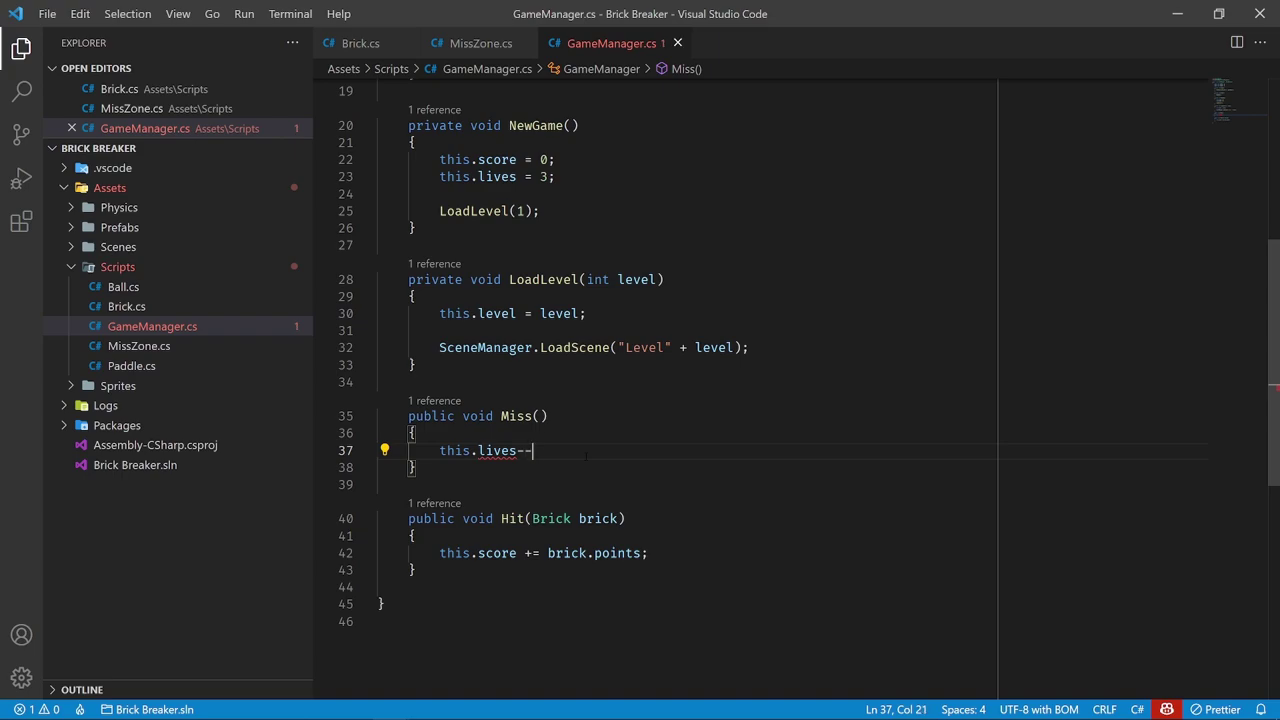
text(;)
key(ctrl+s)
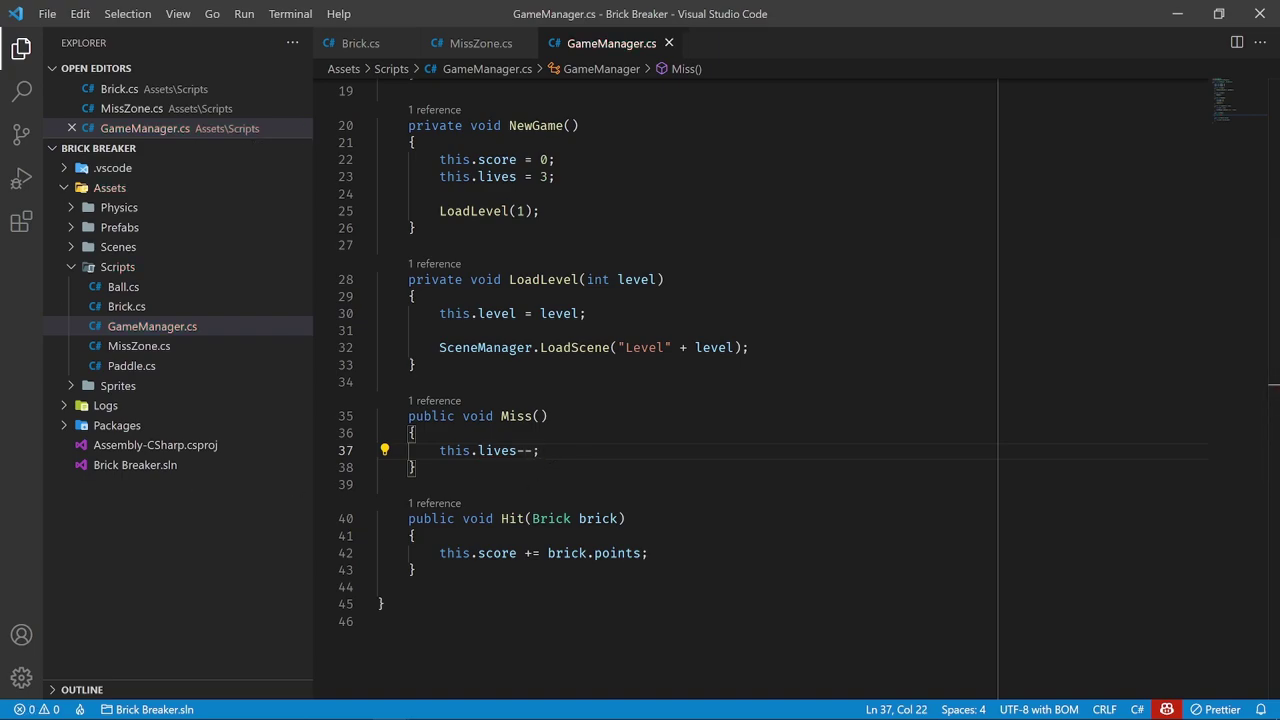
Add an if (this.lives > 0) check in Miss() that calls ResetLevel()
key(alt+Tab)
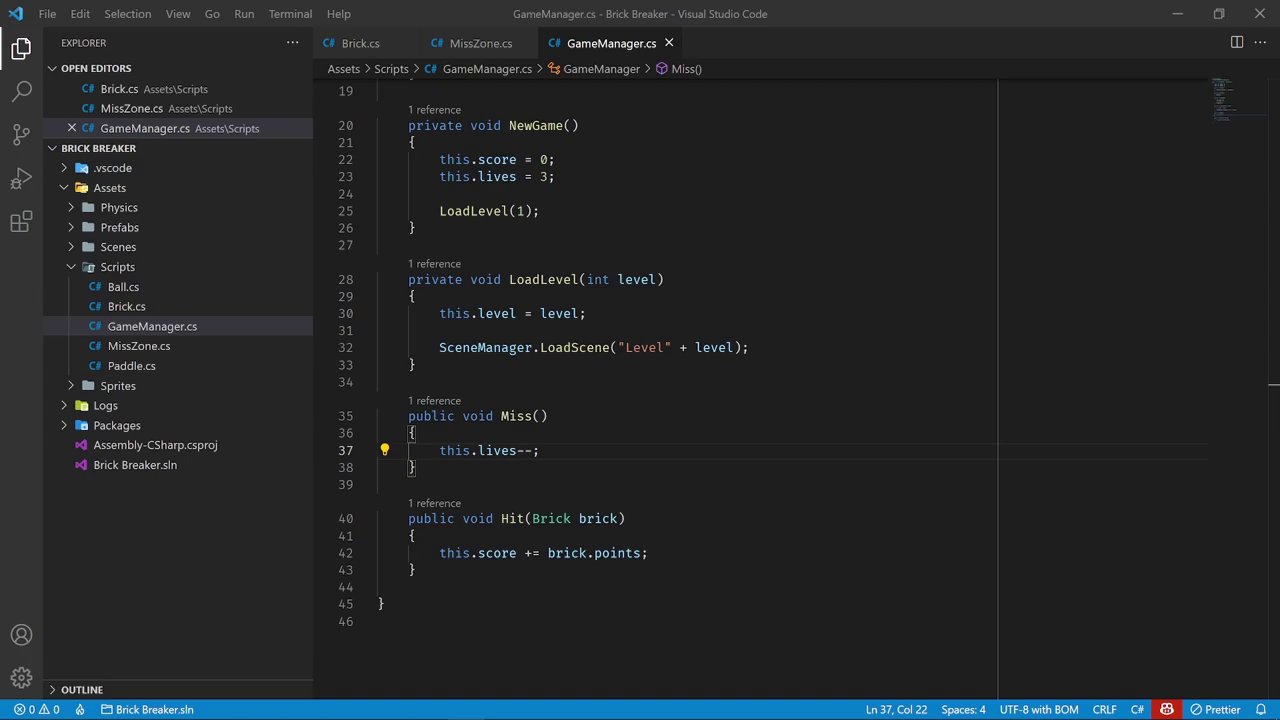
key(alt+Tab)
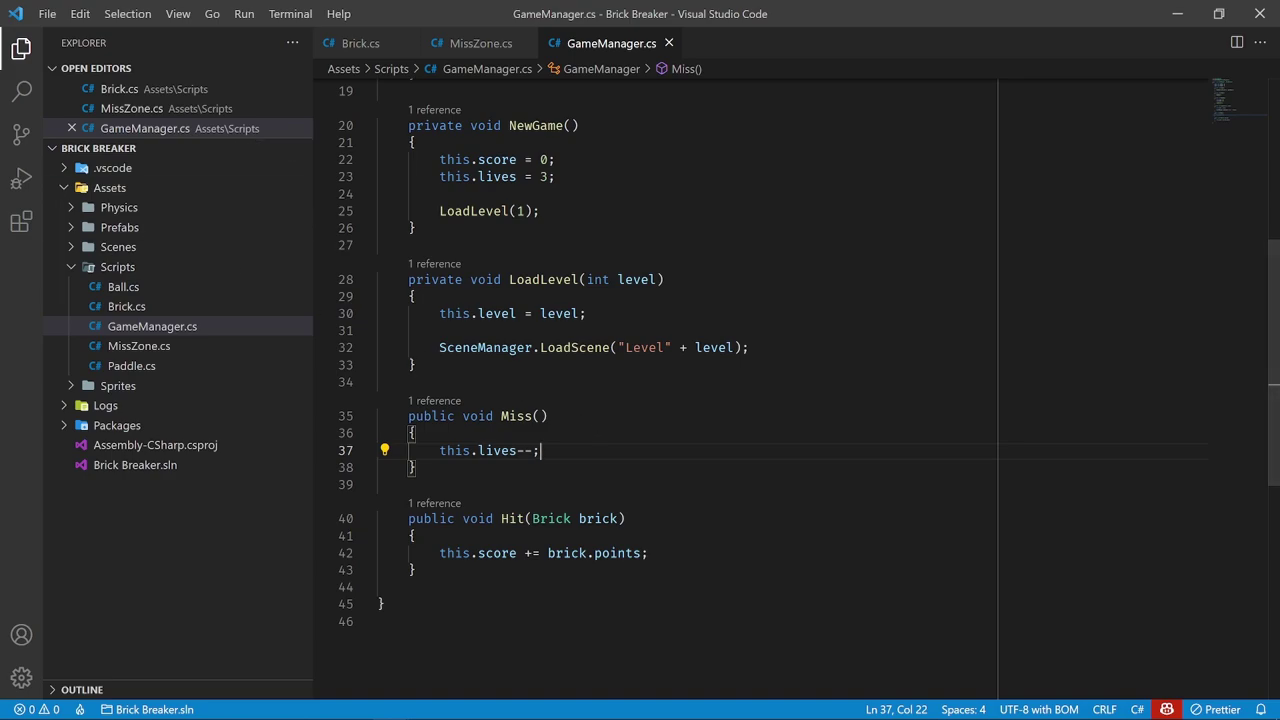
click(590, 435)
key(Down)
key(End)
key(Return)
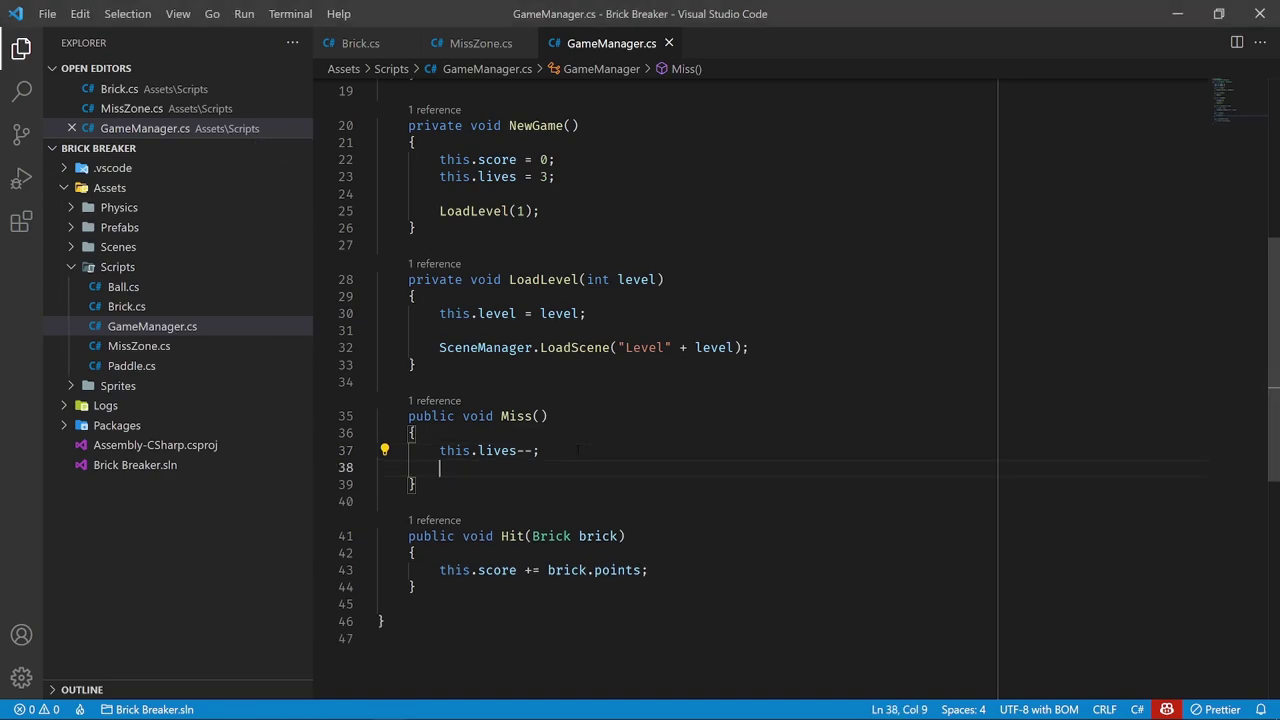
key(Return)
text(if (this.lives)
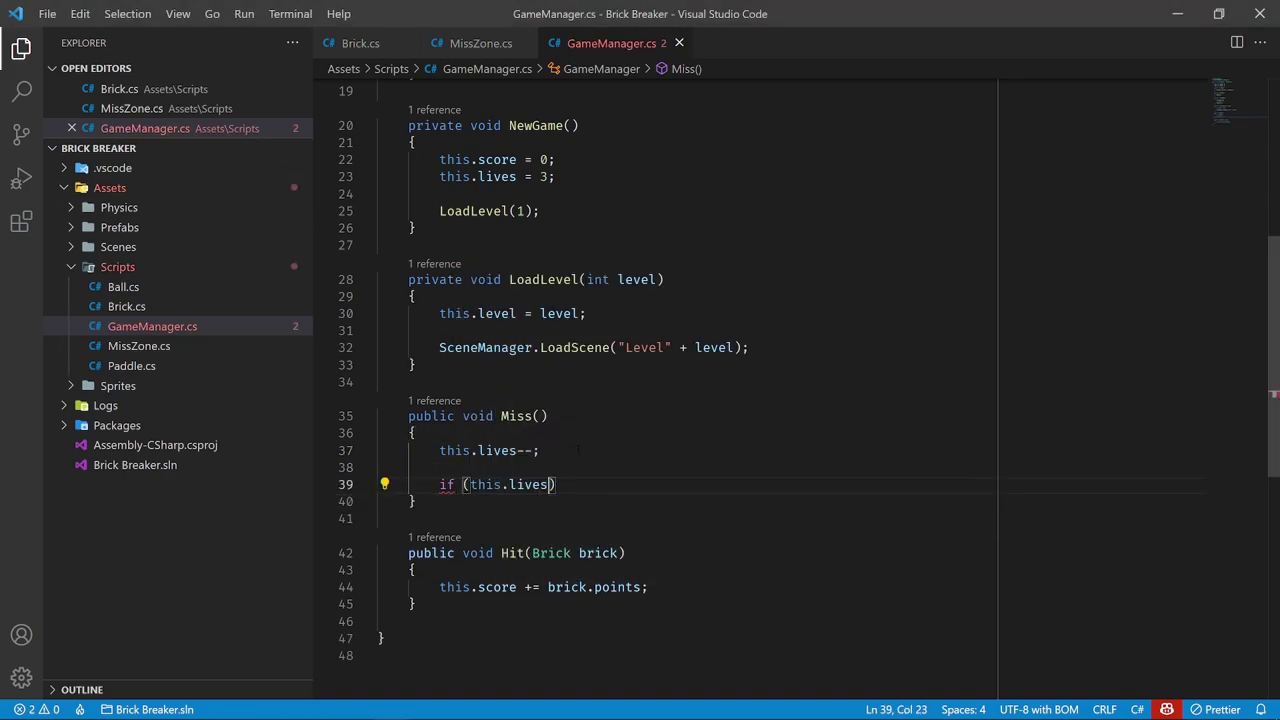
text( > 0) {)
key(Return)
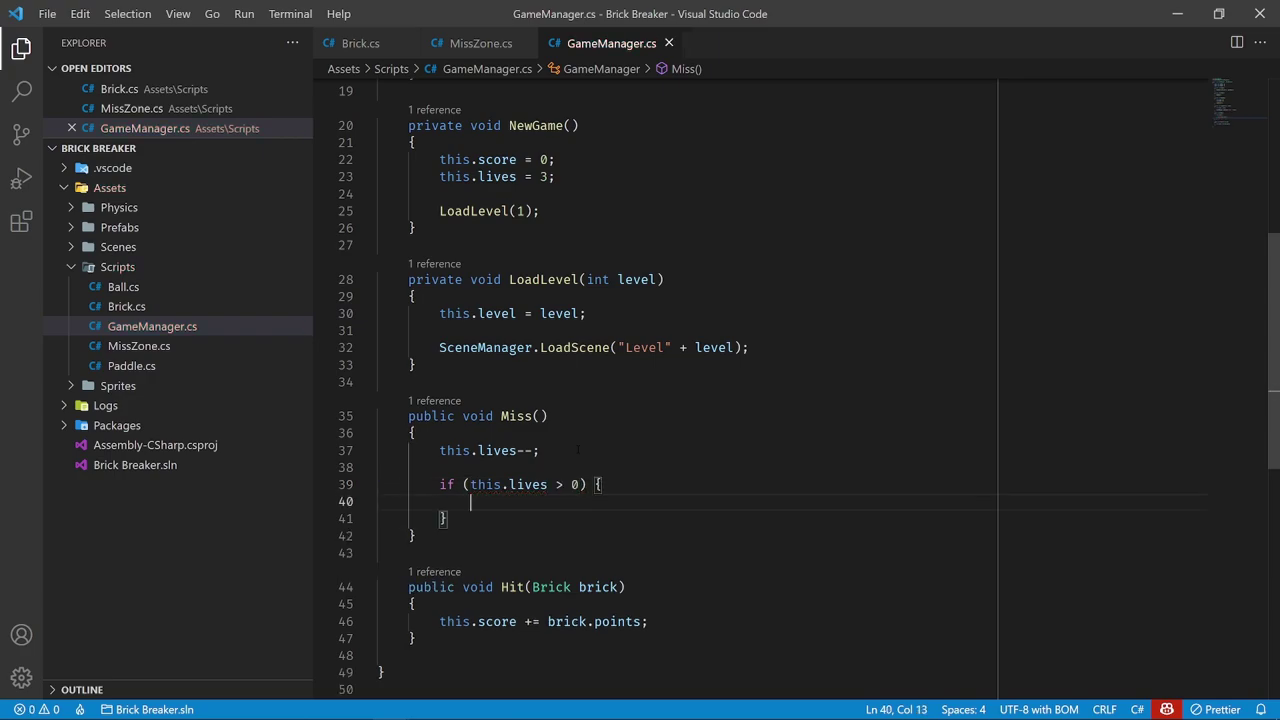
text(Res)
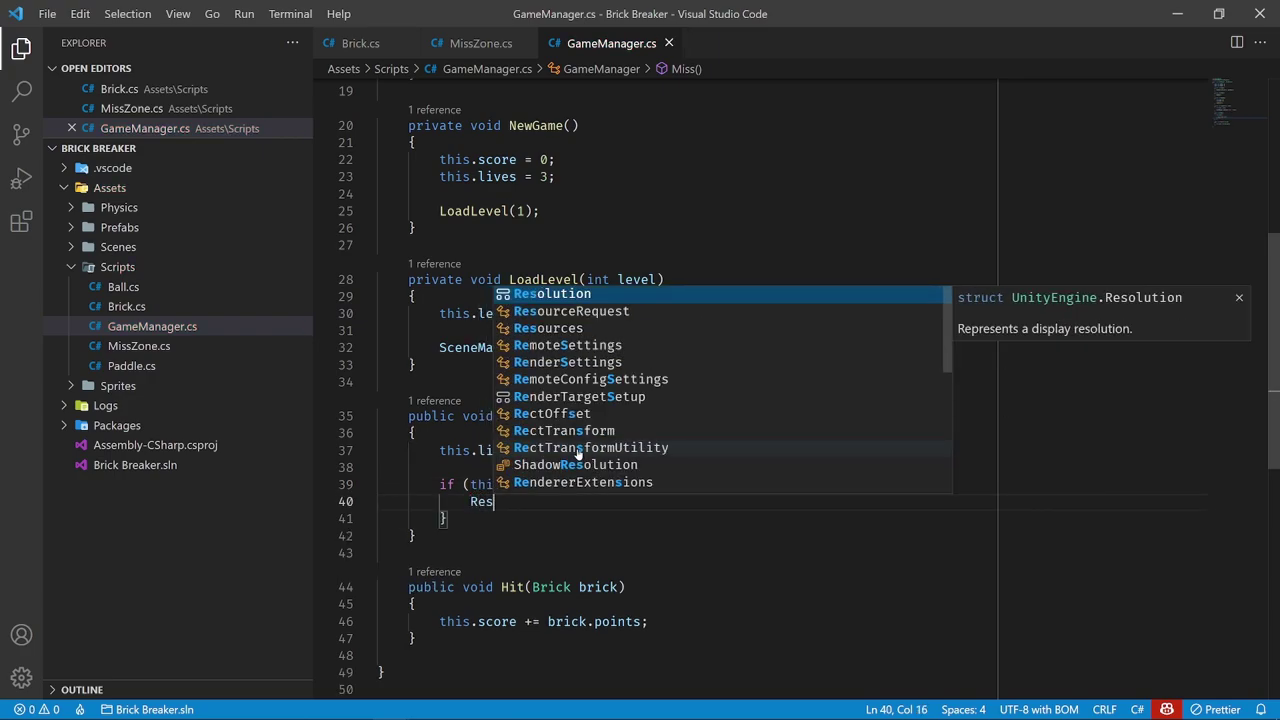
text(etLevel();)
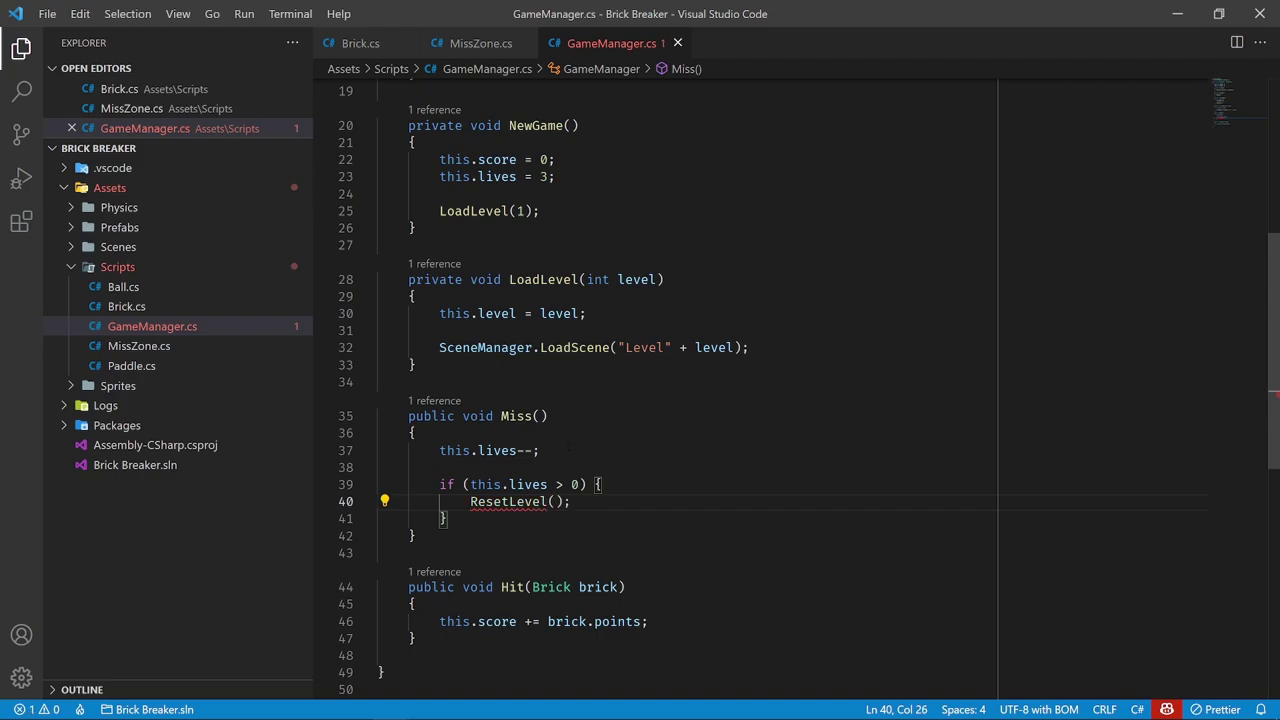
Declare an empty private ResetLevel() method and add an else branch to the lives check
click(430, 364)
key(Return)
key(Return)
text(private void)
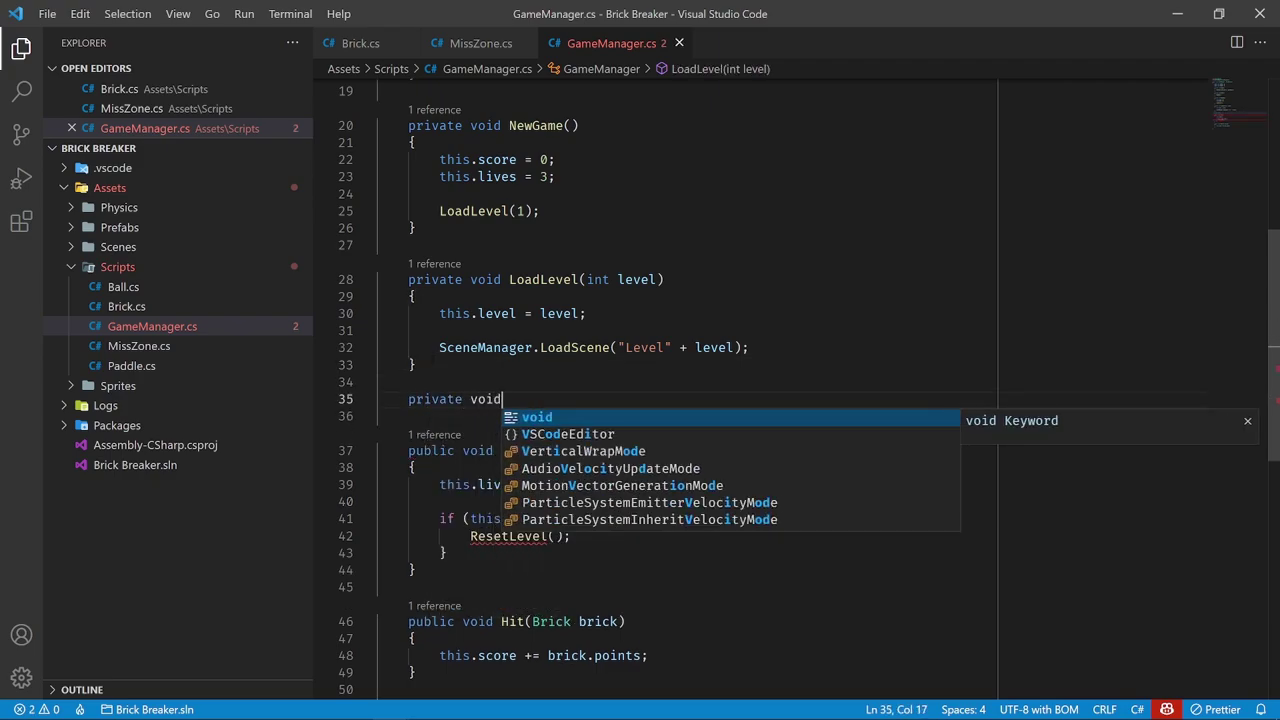
text( Reset)
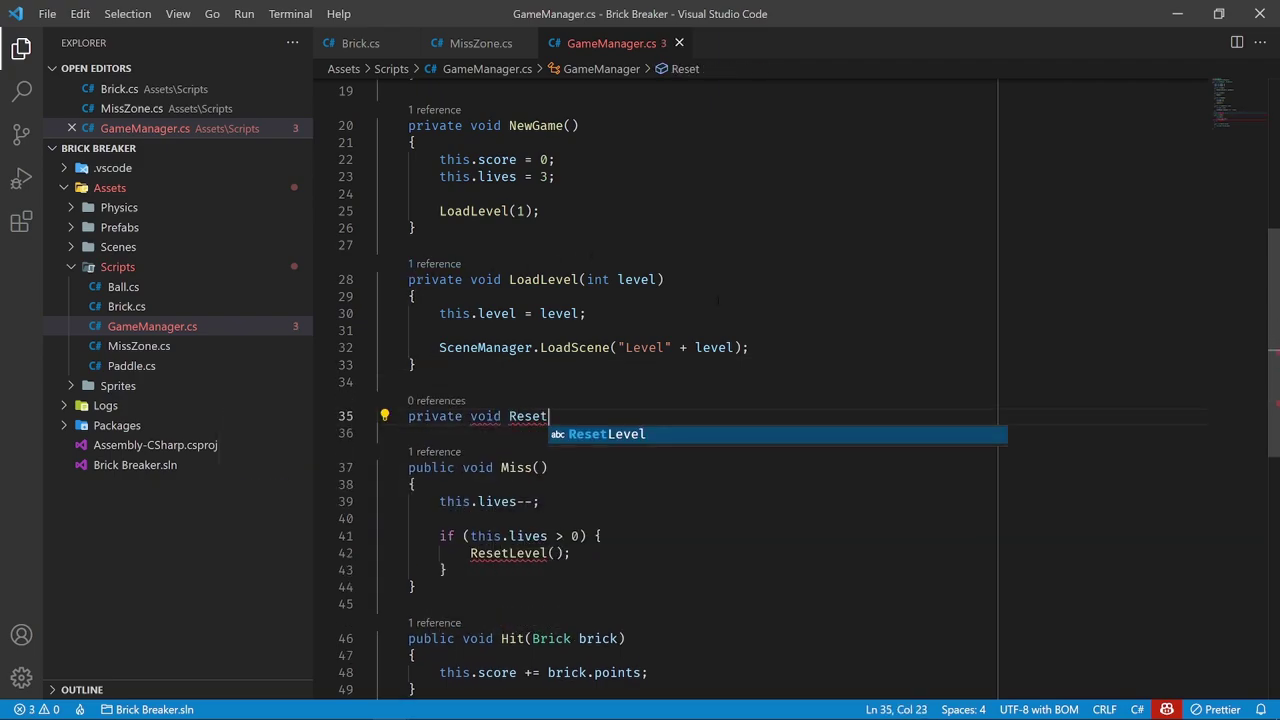
key(Tab)
text(())
key(Return)
text({)
key(Return)
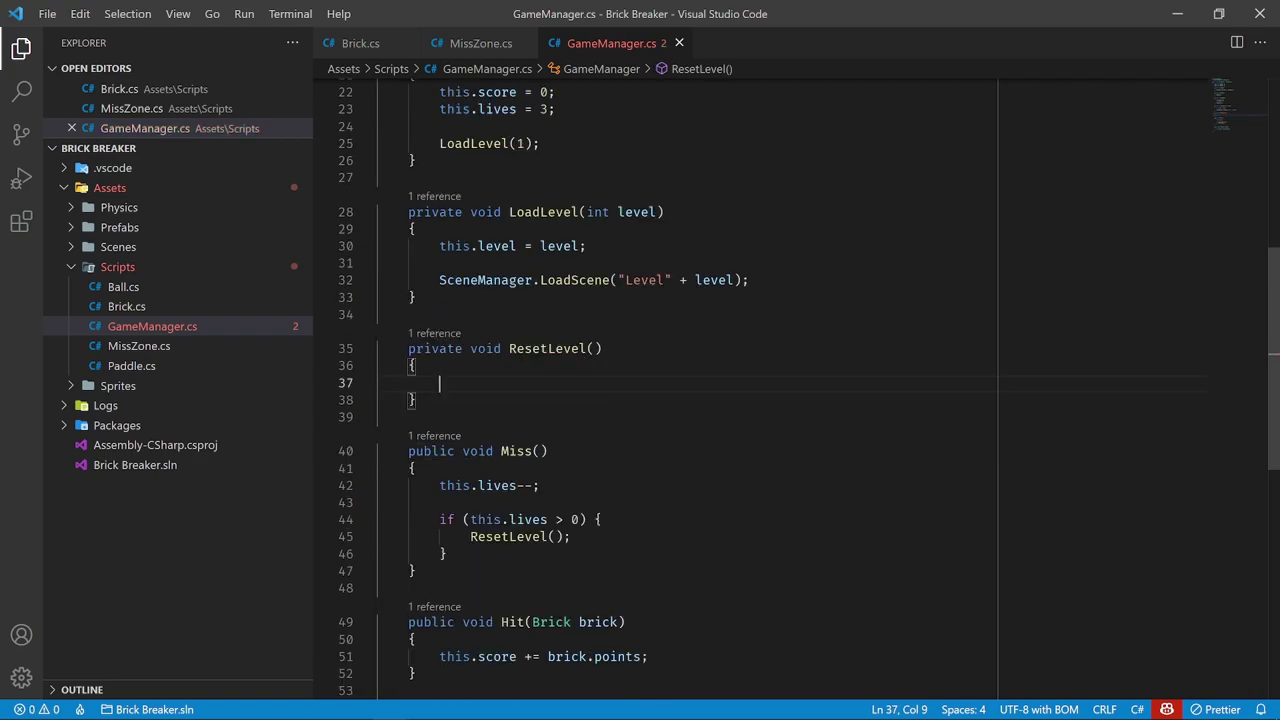
click(447, 553)
text(else {)
key(Return)
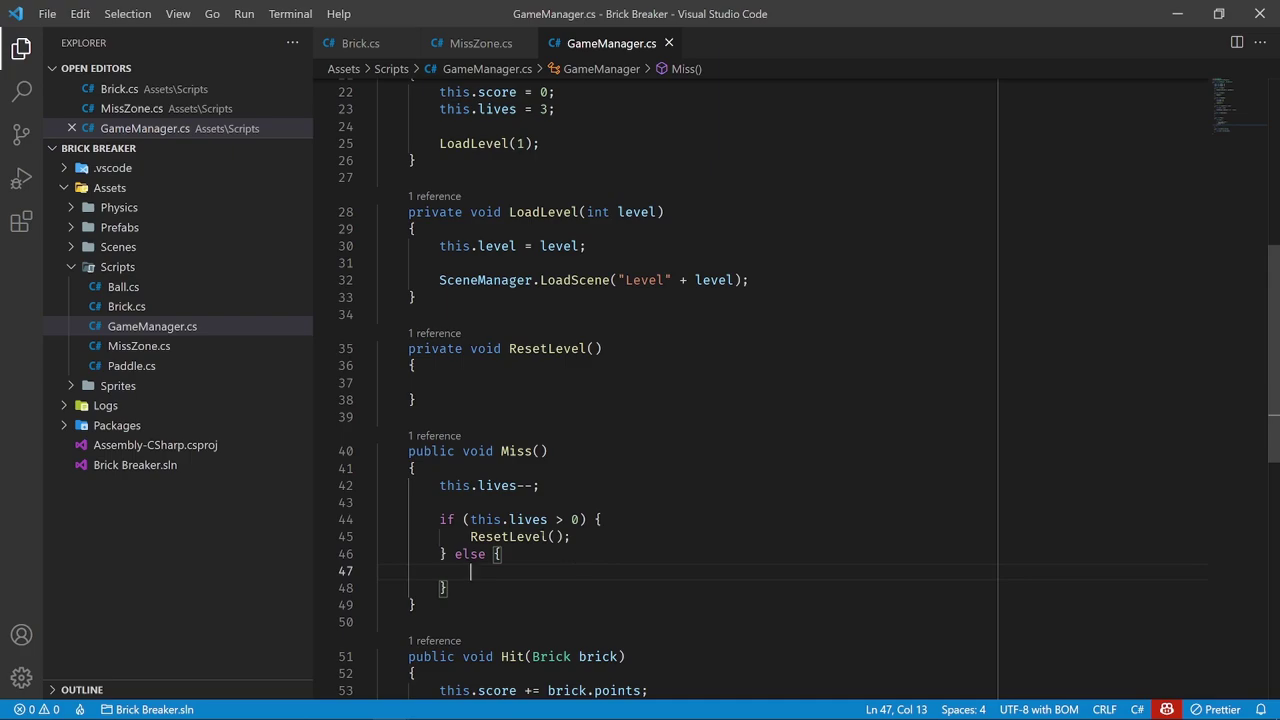
Declare an empty private GameOver() method below ResetLevel()
click(438, 427)
key(Return)
text(private)
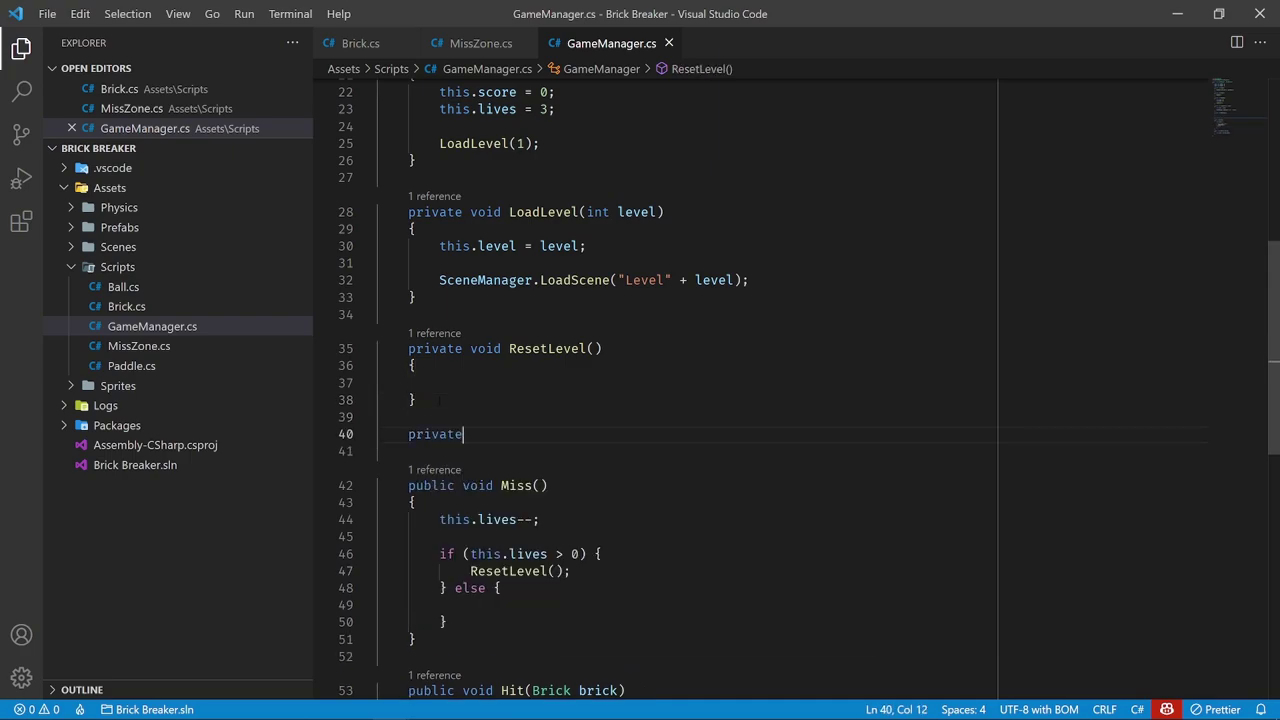
text( void GameOver()
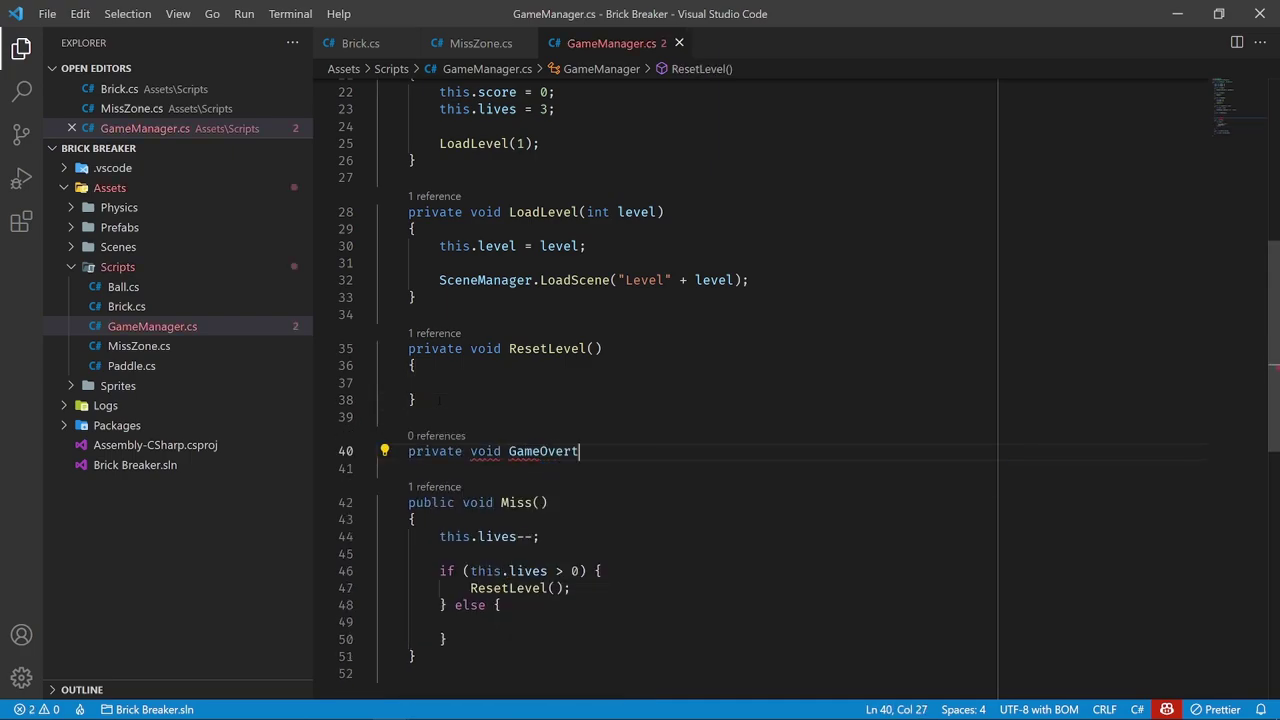
text())
key(Return)
text({)
key(Return)
Call GameOver(); in the else branch and save GameManager.cs
scroll(640, 400, down, 3)
scroll(640, 400, down, 1)
click(470, 471)
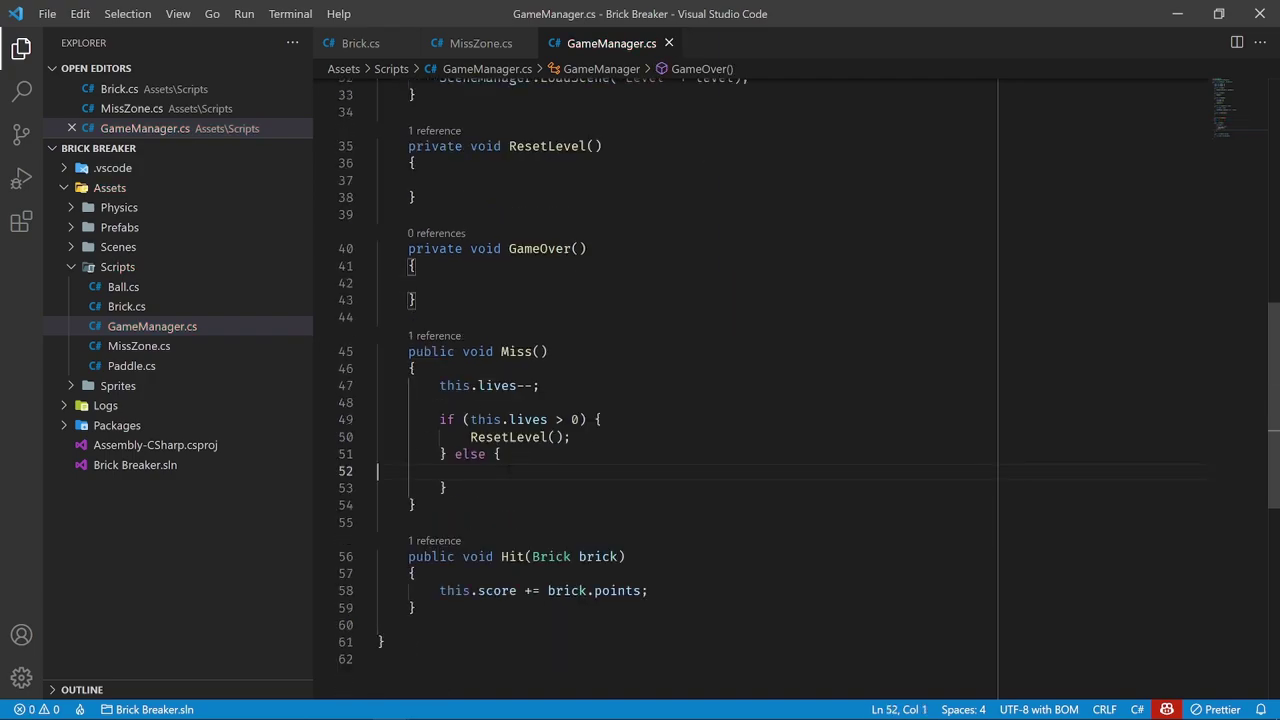
text(GameO)
key(Tab)
key(BackSpace)
key(BackSpace)
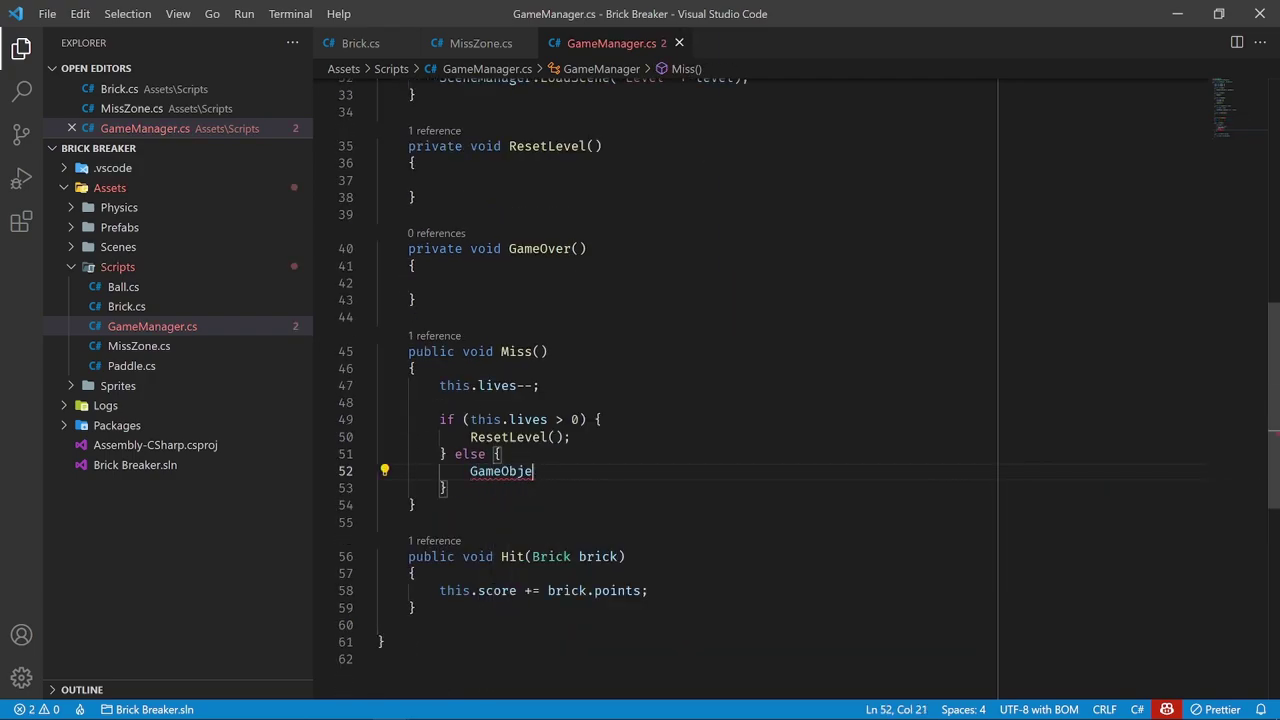
key(BackSpace)
key(BackSpace)
key(BackSpace)
text(ver)
key(Escape)
text(();)
key(ctrl+s)
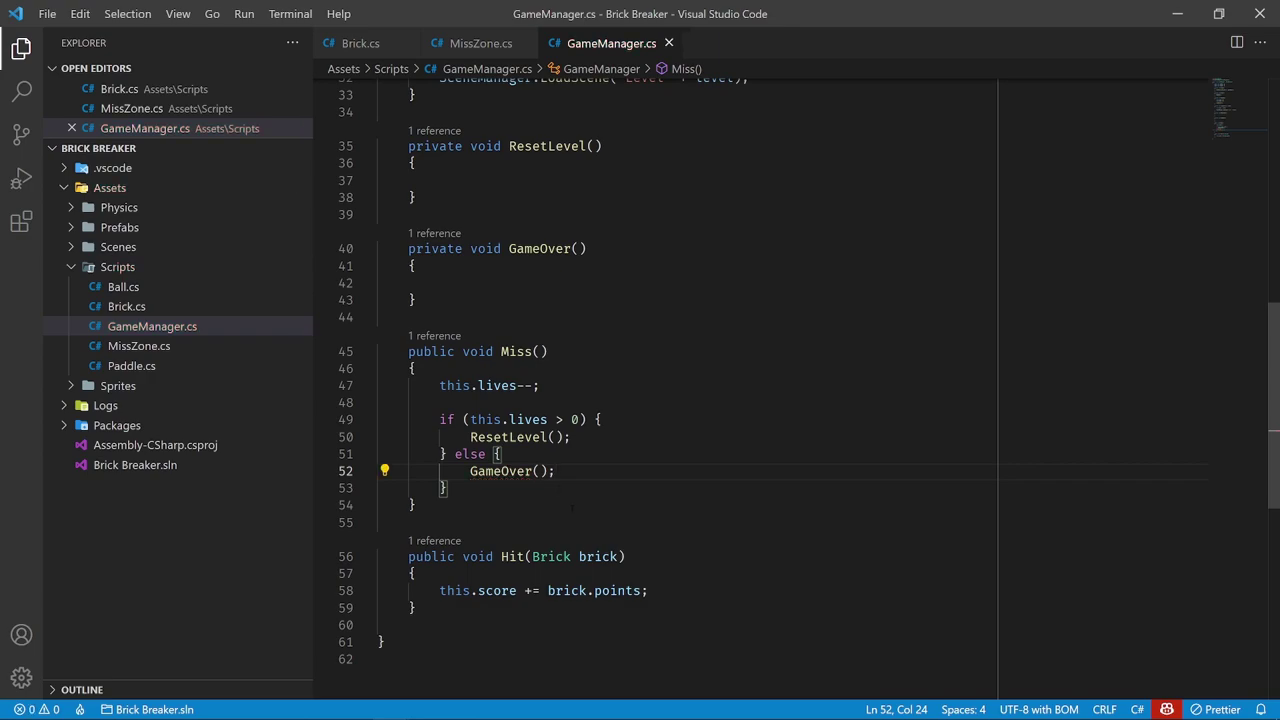
Indent the empty line inside GameOver()'s body
scroll(508, 615, down, 1)
click(508, 615)
scroll(500, 480, up, 2)
click(494, 350)
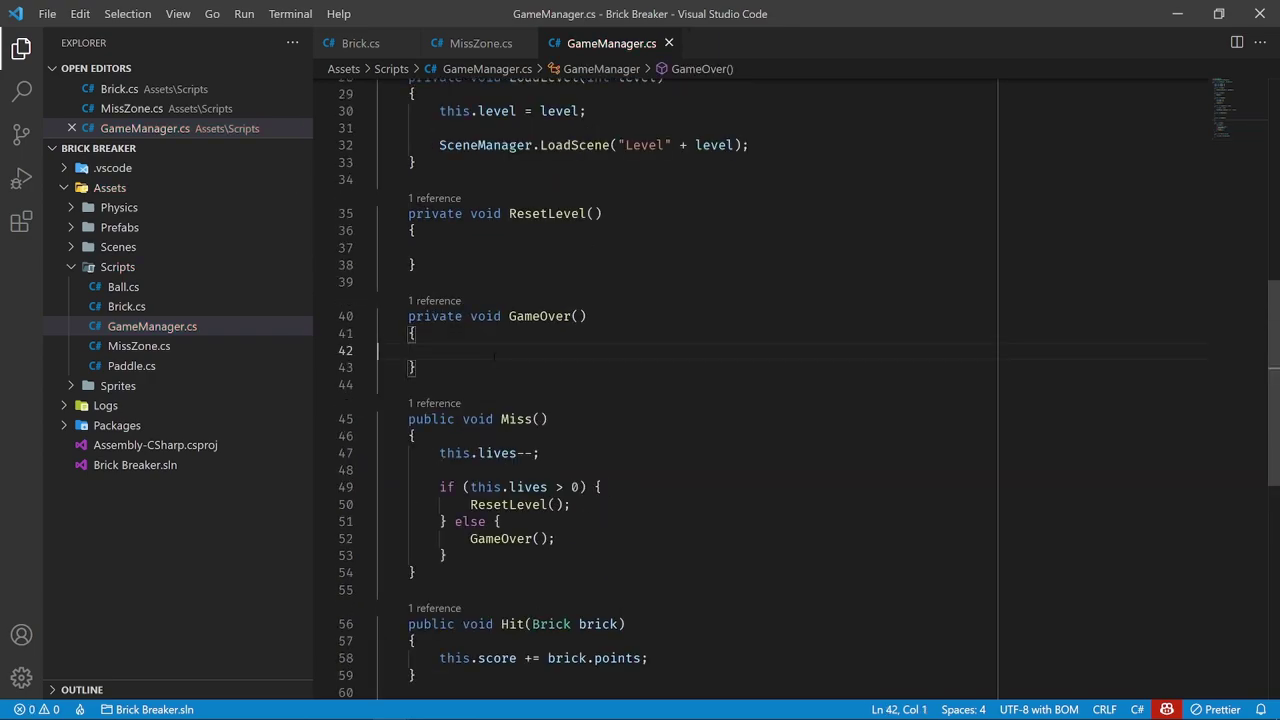
key(Tab)
key(Tab)
scroll(493, 352, up, 1)
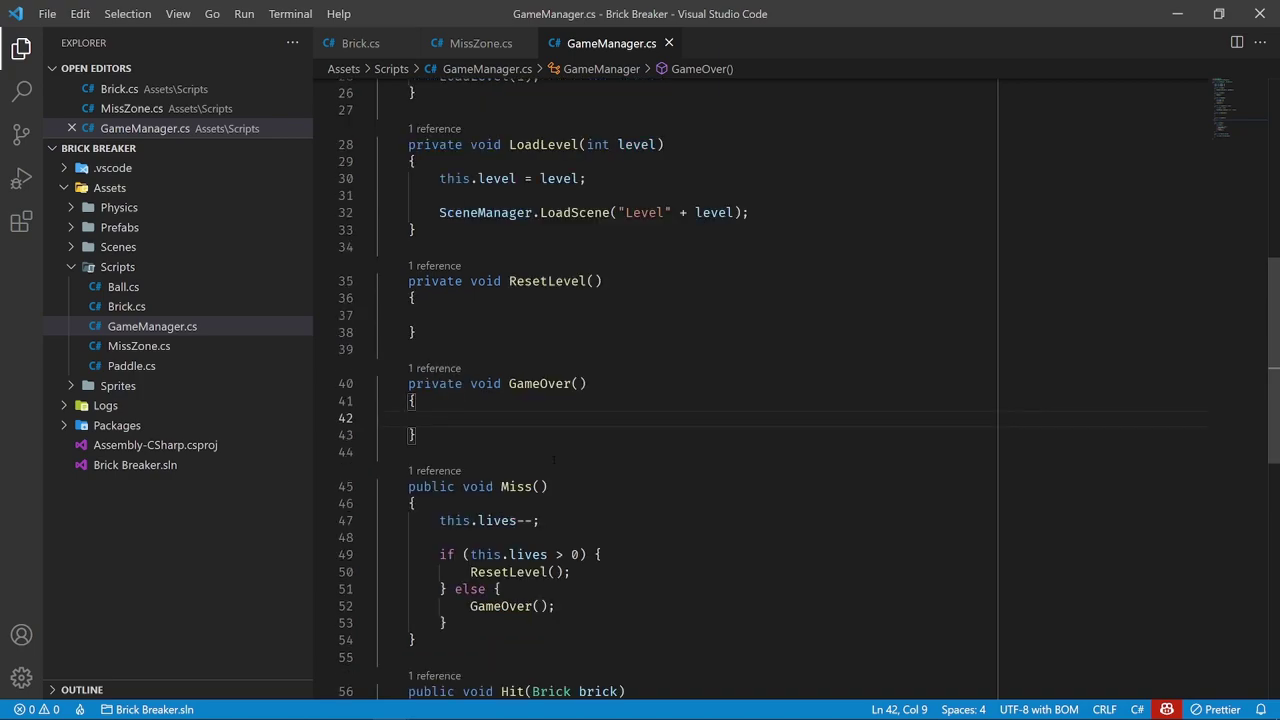
text(S)
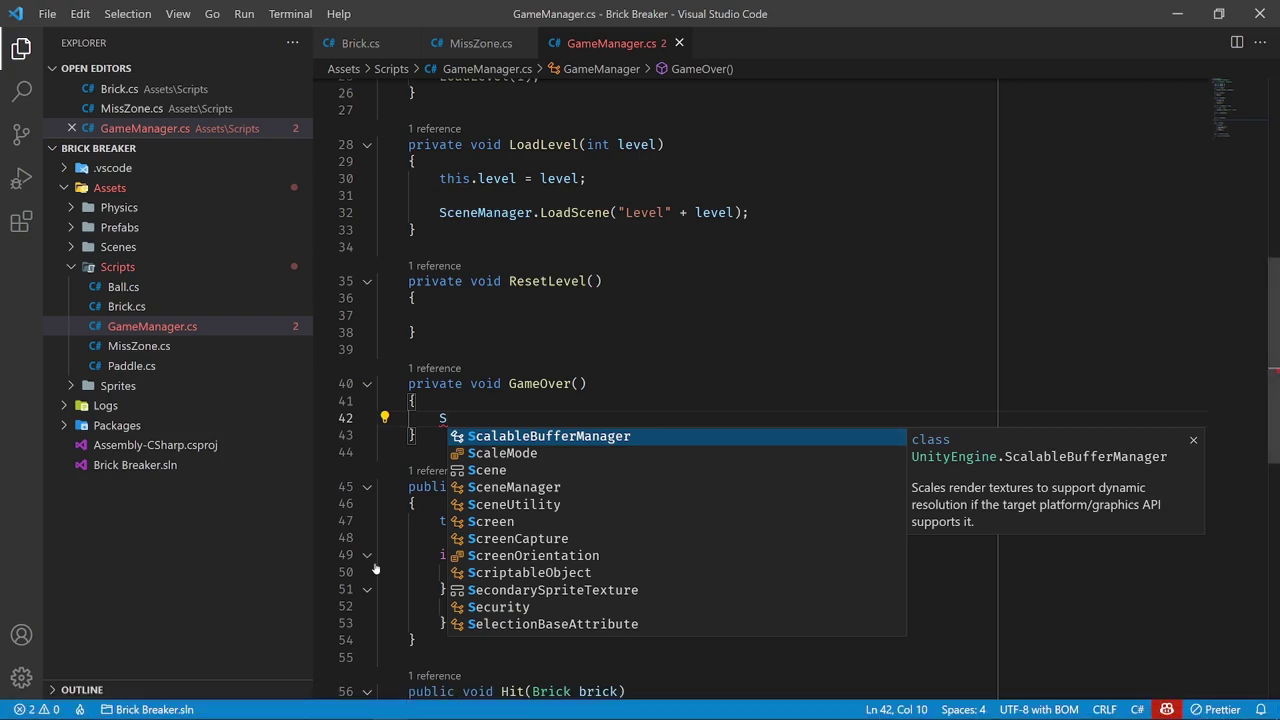
text(ce)
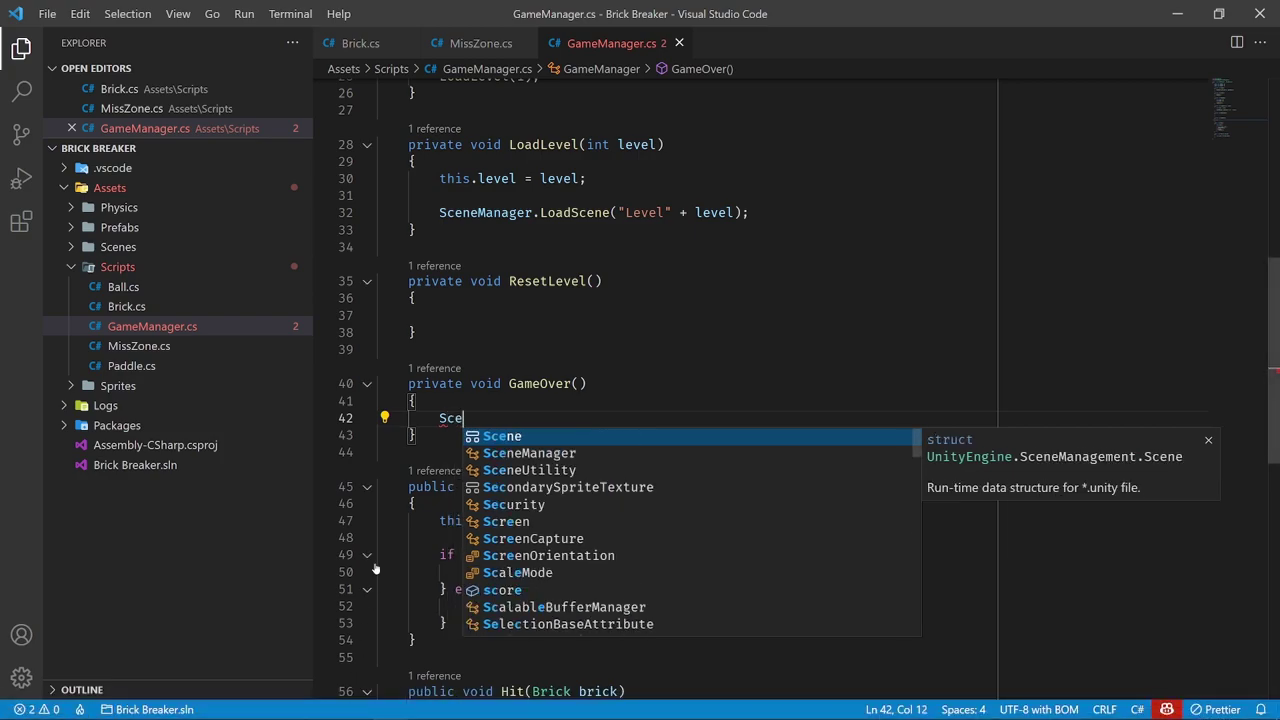
text(neManager.L)
key(Tab)
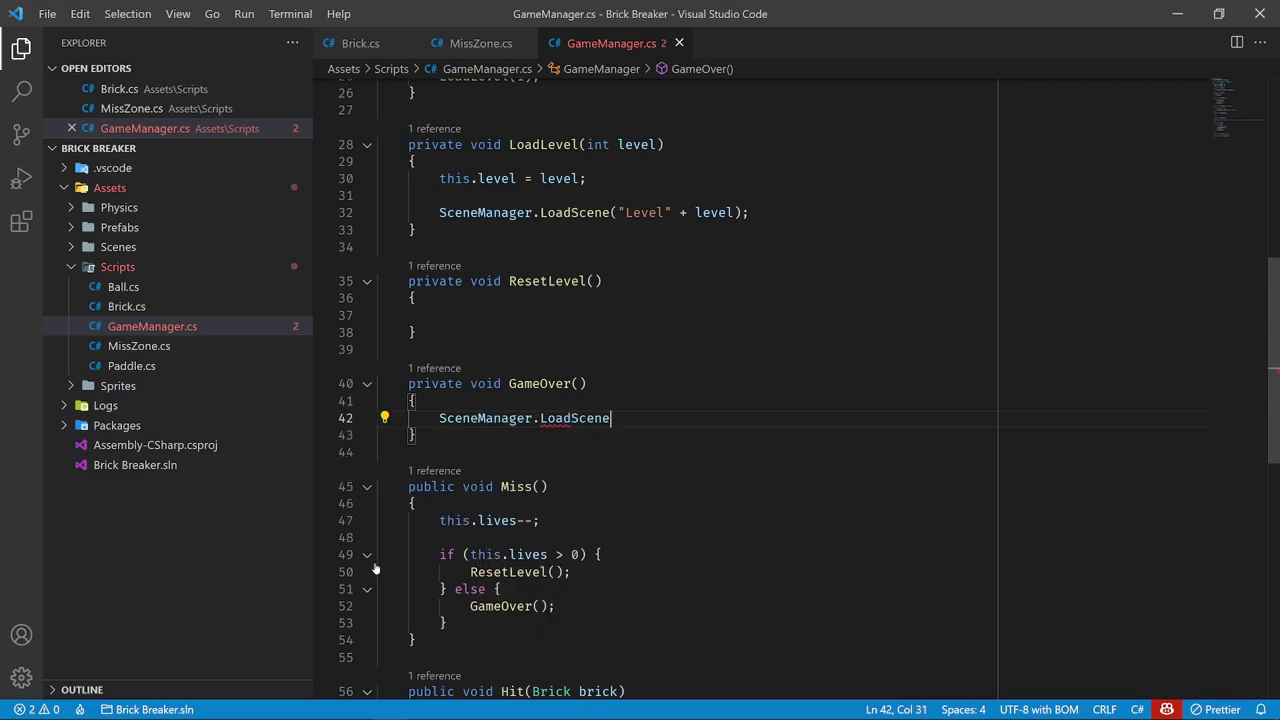
text(("GameOver)
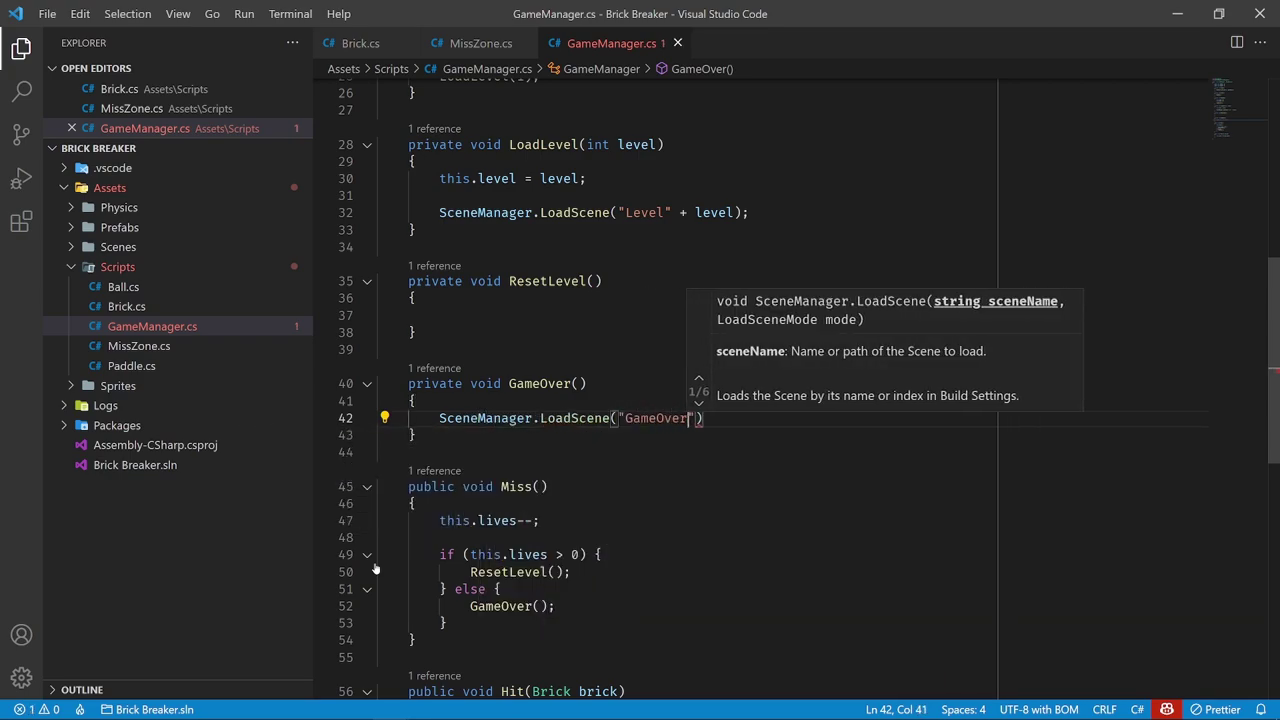
text(");)
key(ctrl+s)
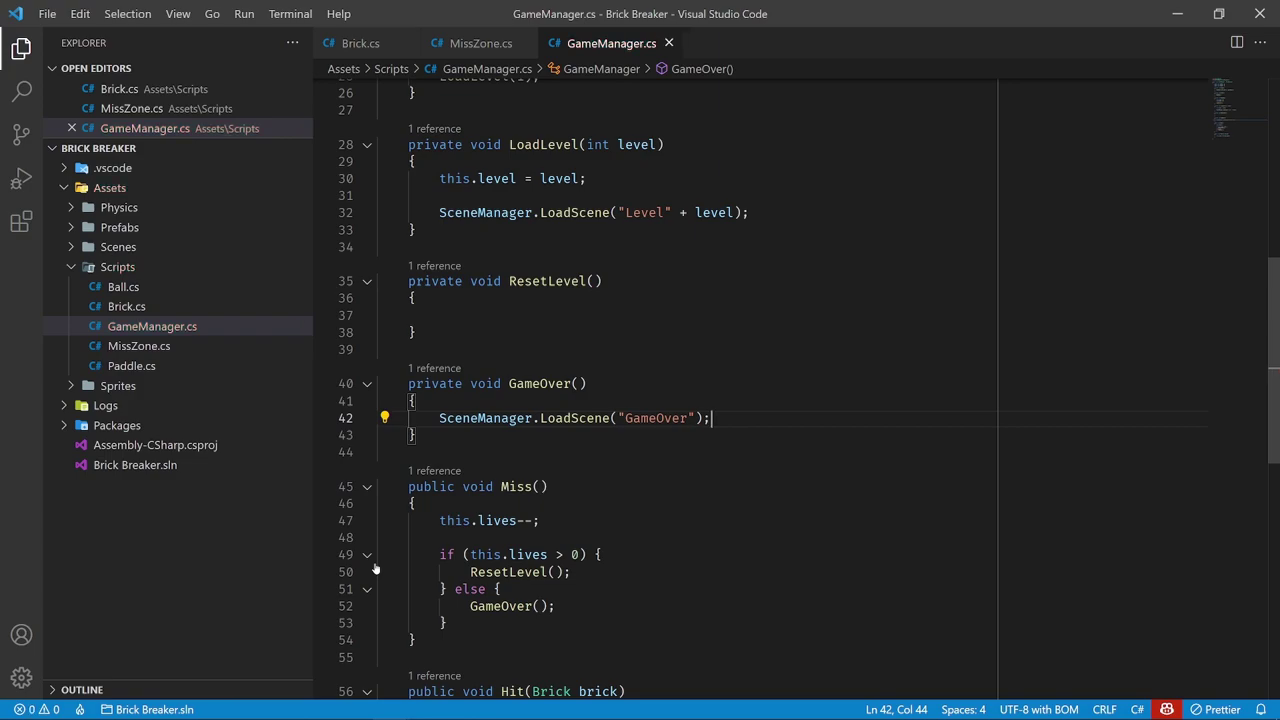
key(ctrl+slash)
key(Return)
key(Return)
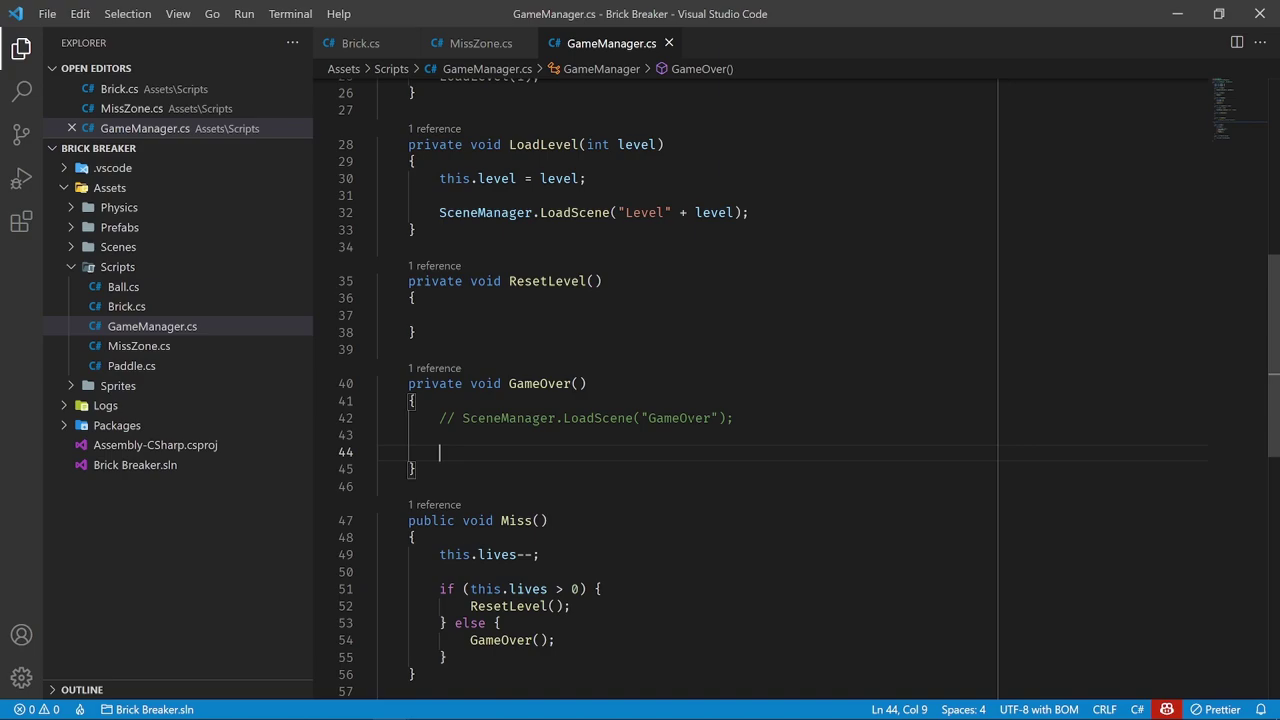
text(NewGame();)
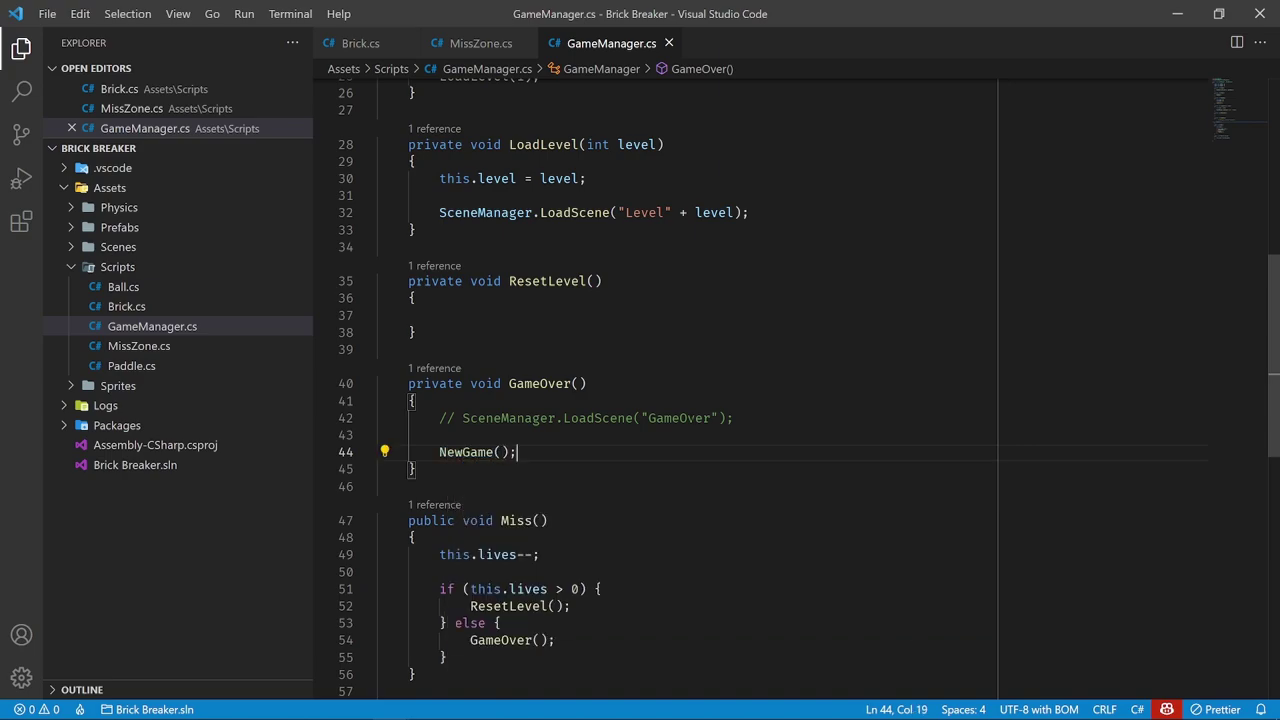
click(416, 469)
drag(763, 418, 446, 418)
click(596, 418)
drag(734, 418, 490, 418)
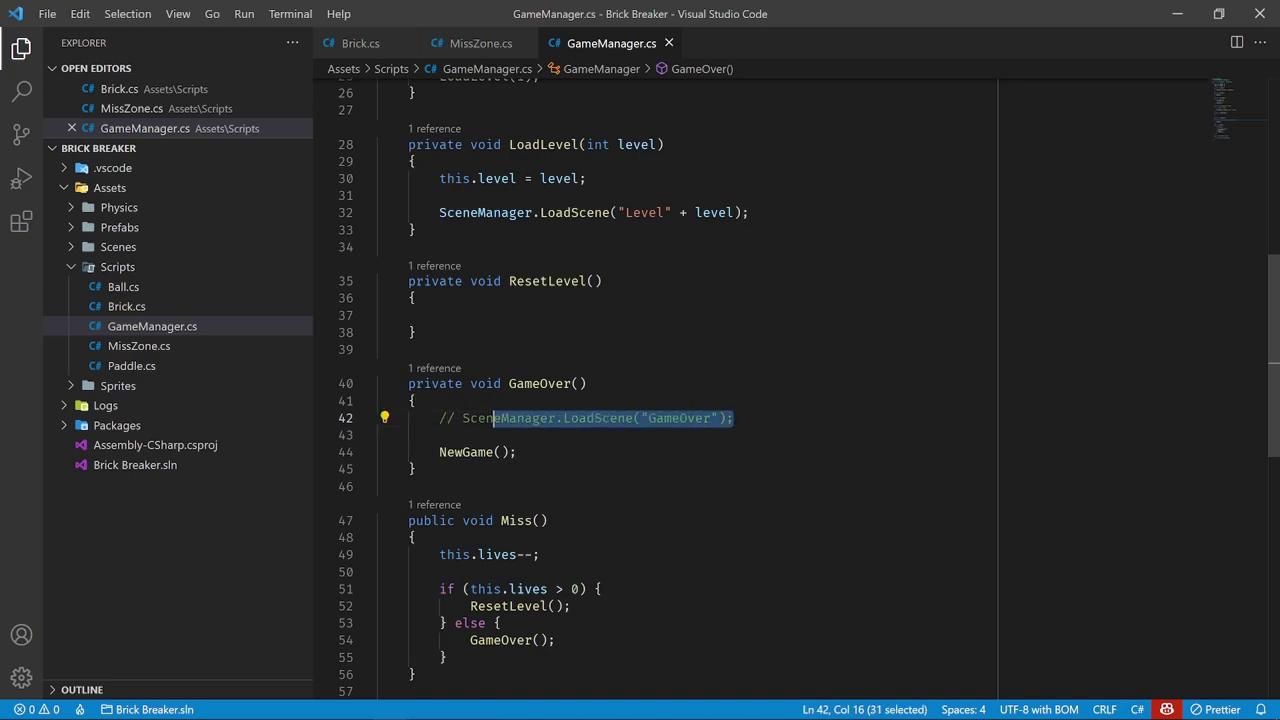
click(462, 418)
key(ctrl+slash)
drag(710, 418, 432, 418)
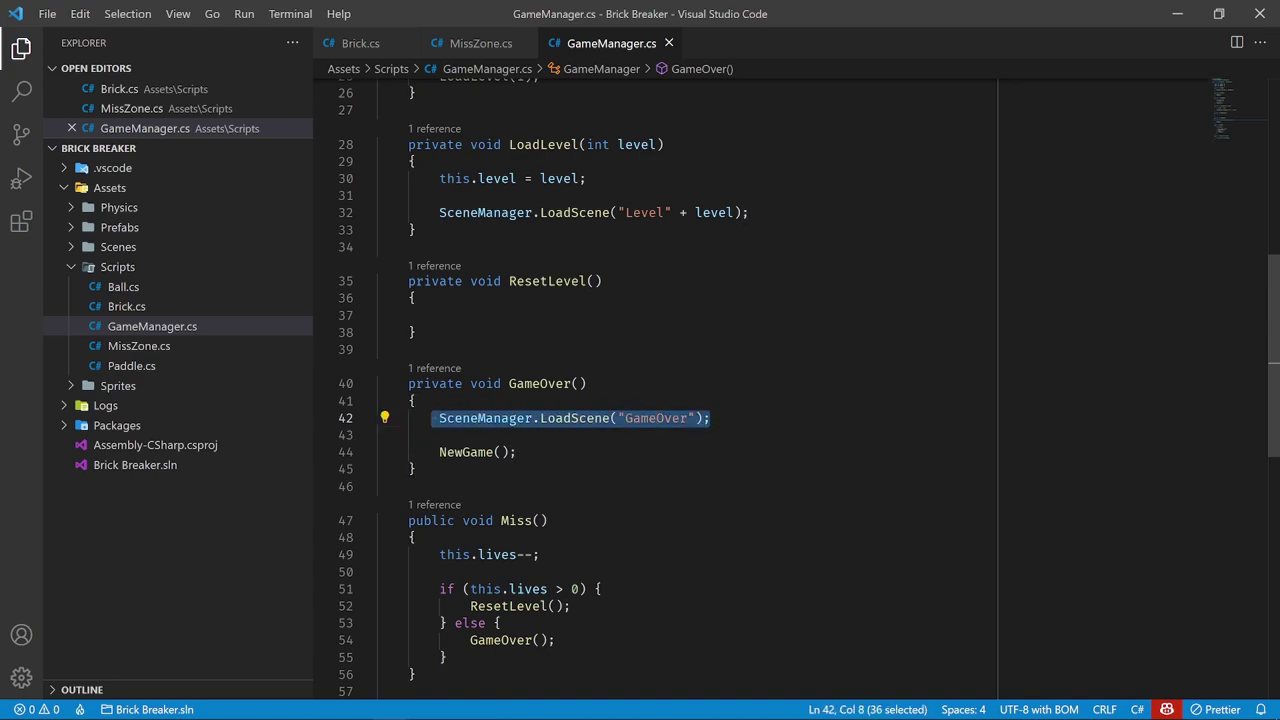
key(ctrl+slash)
click(513, 469)
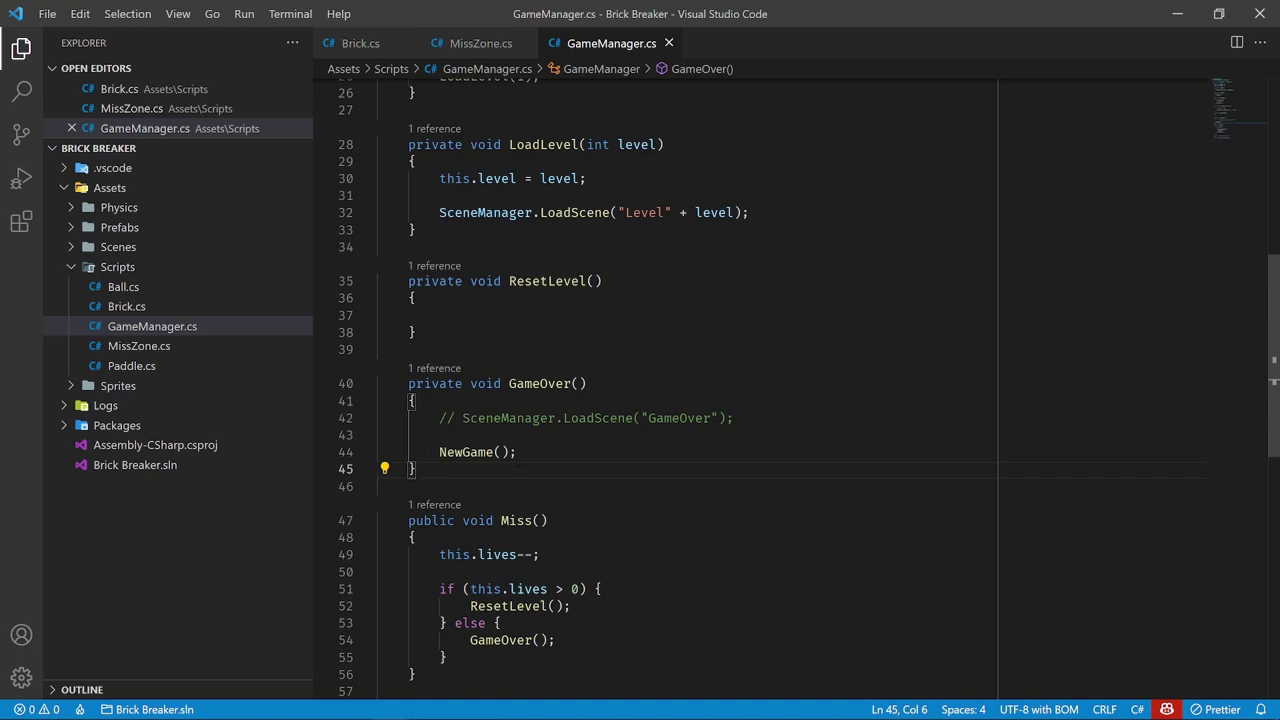
drag(436, 452, 516, 452)
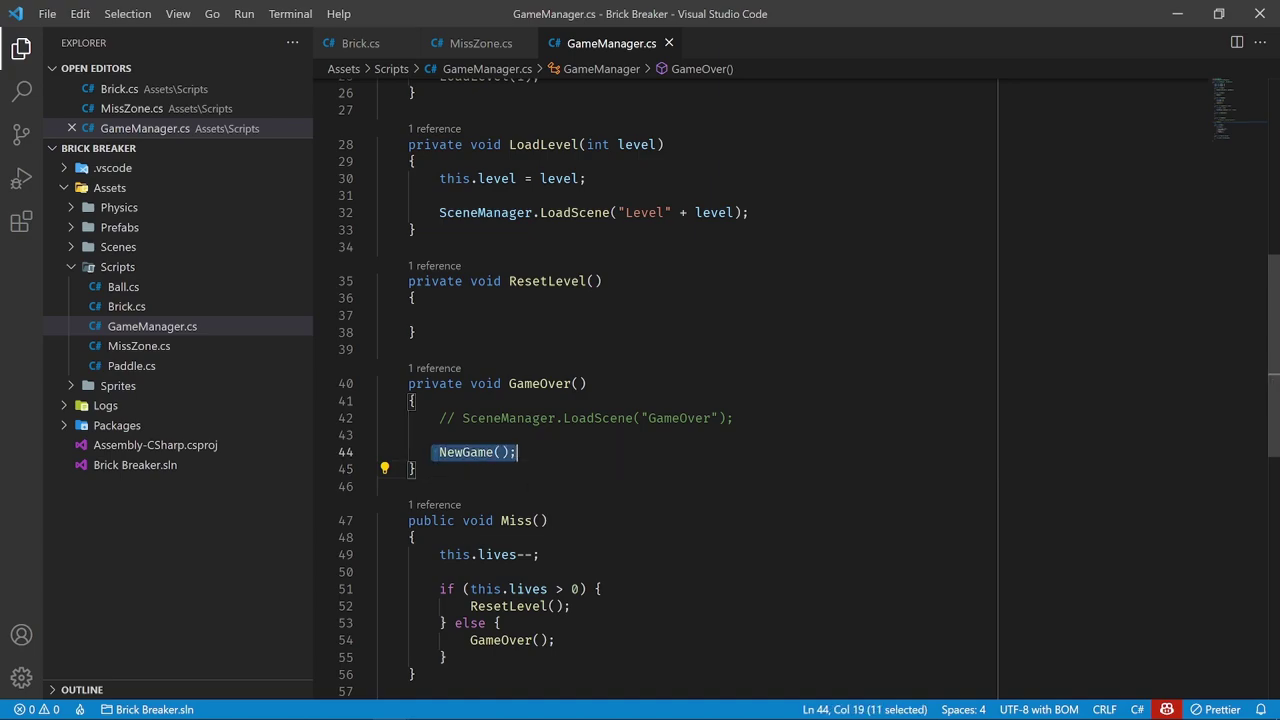
click(516, 452)
scroll(660, 400, up, 4)
scroll(660, 400, down, 4)
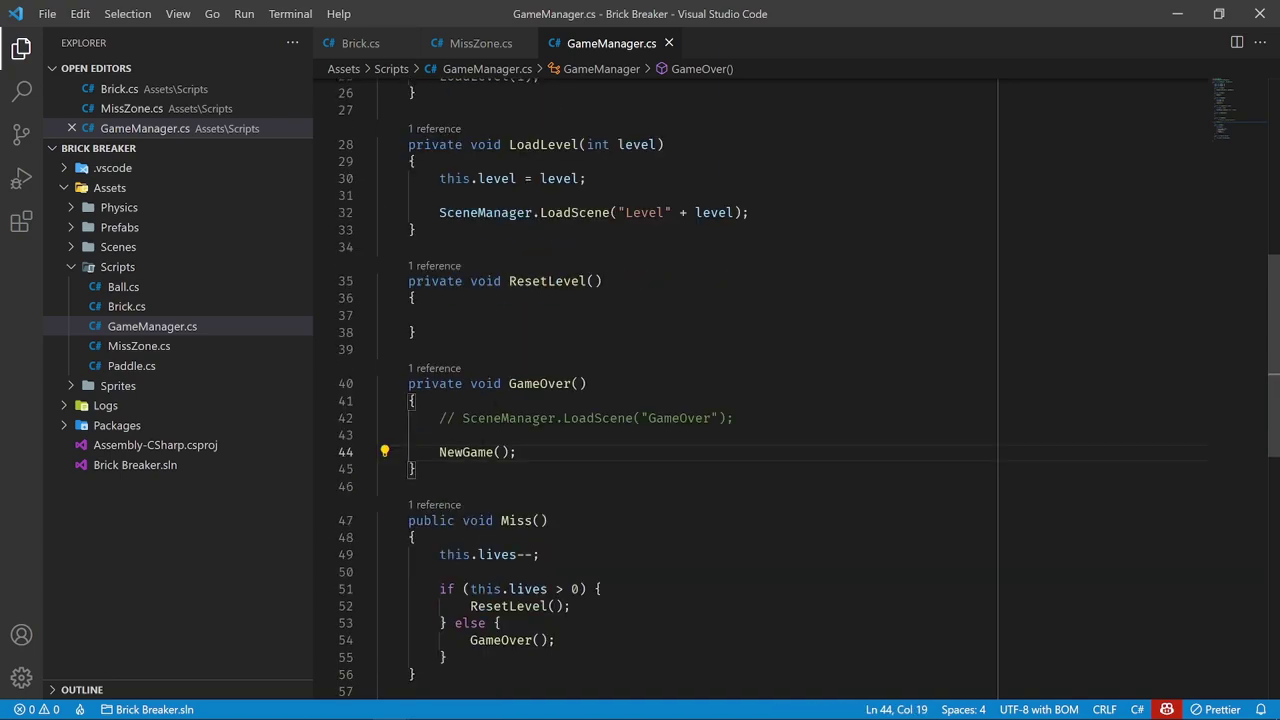
key(Down)
scroll(660, 400, down, 2)
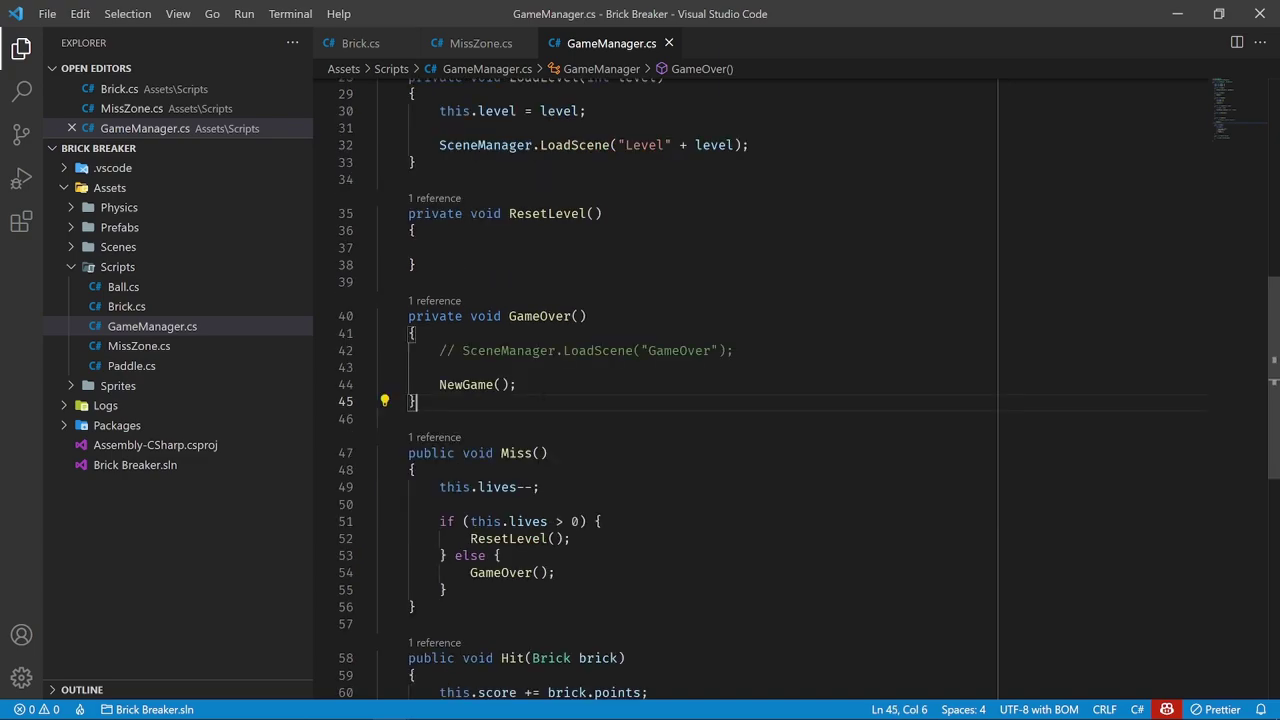
drag(518, 385, 439, 385)
click(452, 408)
drag(555, 572, 470, 572)
click(464, 604)
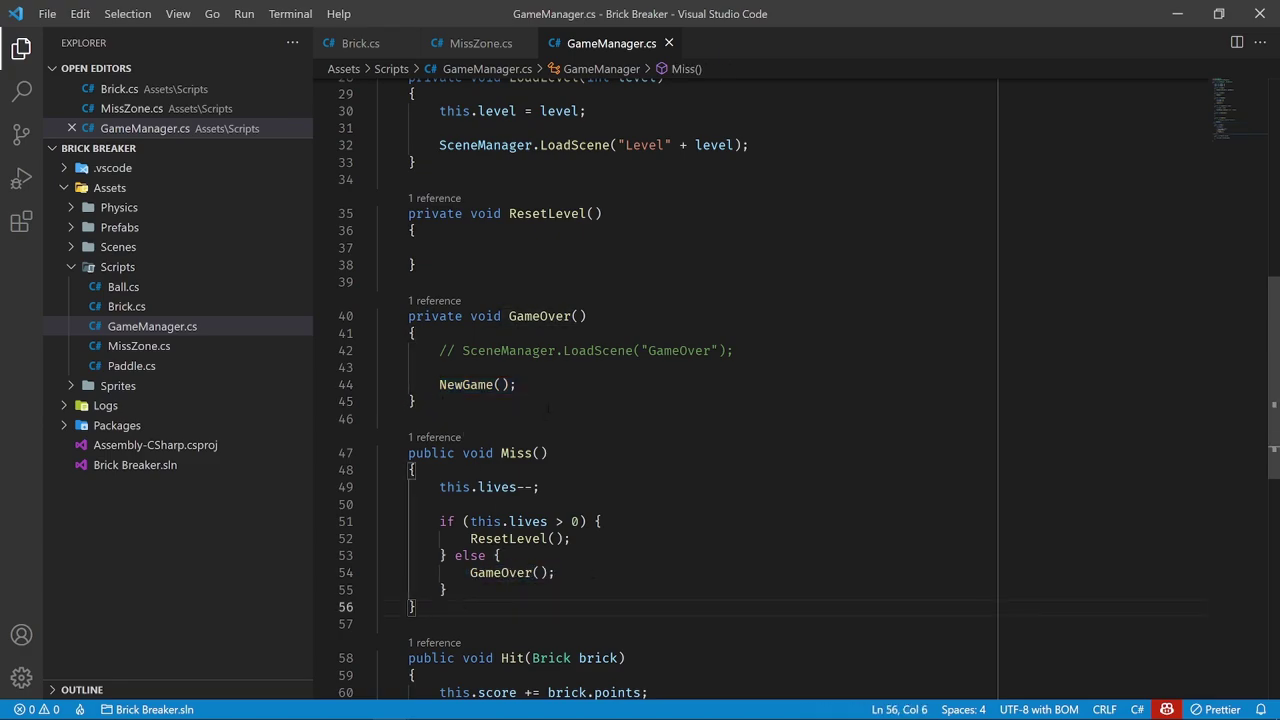
scroll(545, 417, up, 2)
click(505, 316)
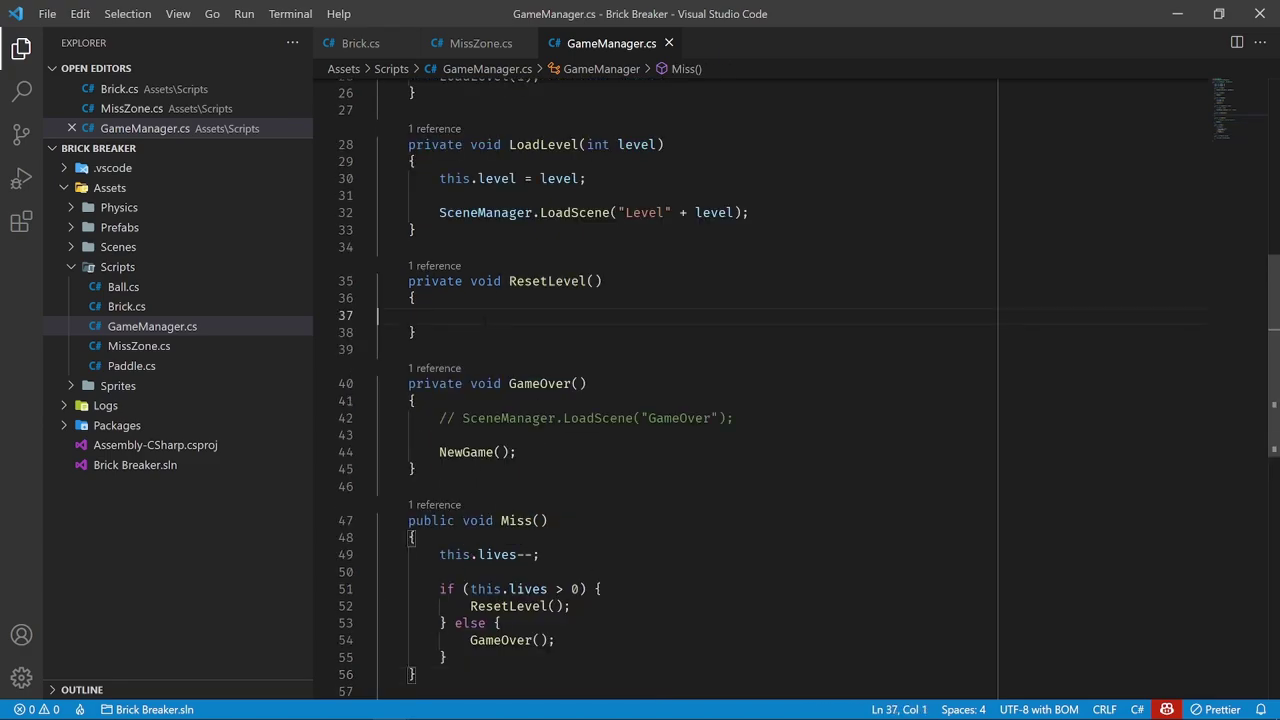
key(Tab)
key(Tab)
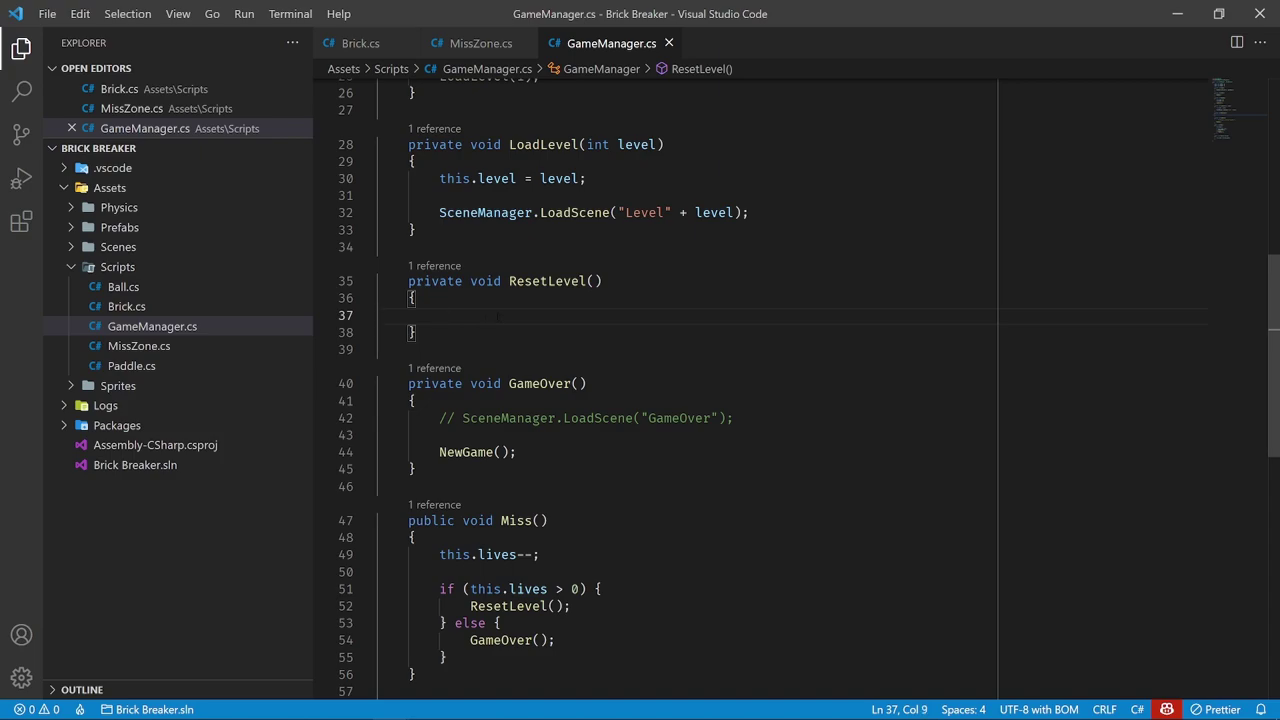
drag(645, 13, 570, 465)
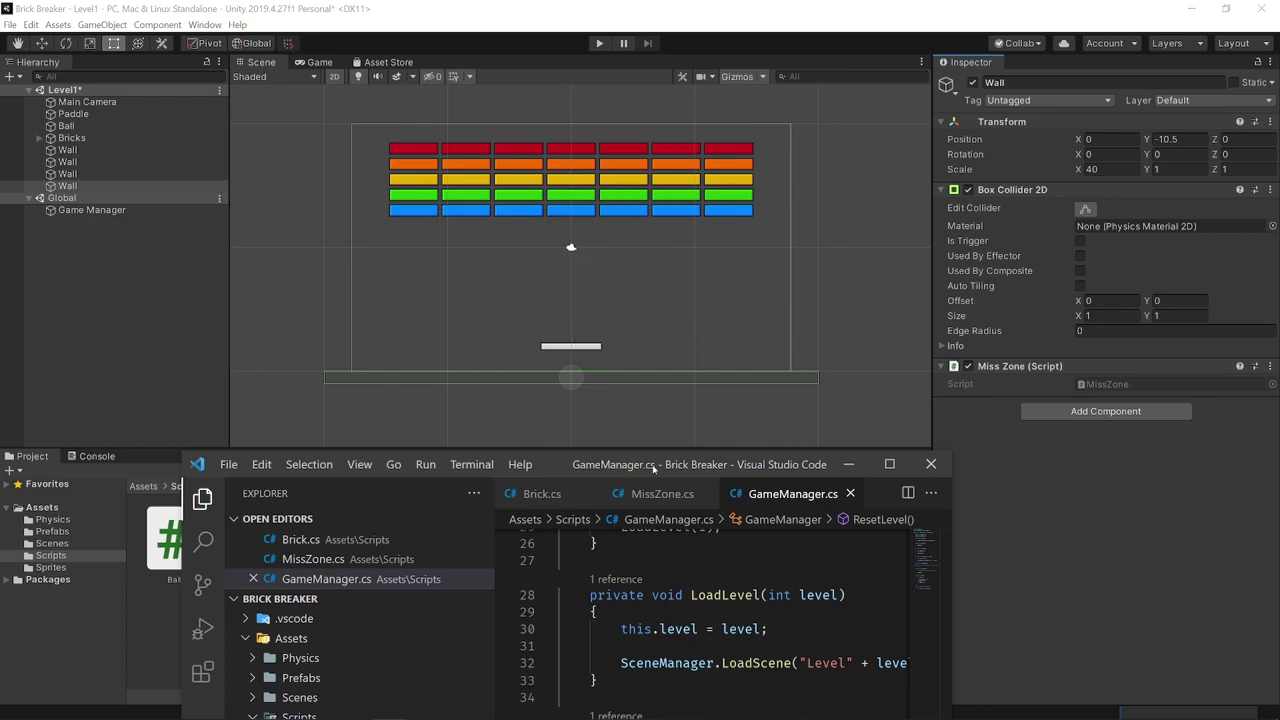
drag(653, 467, 611, 19)
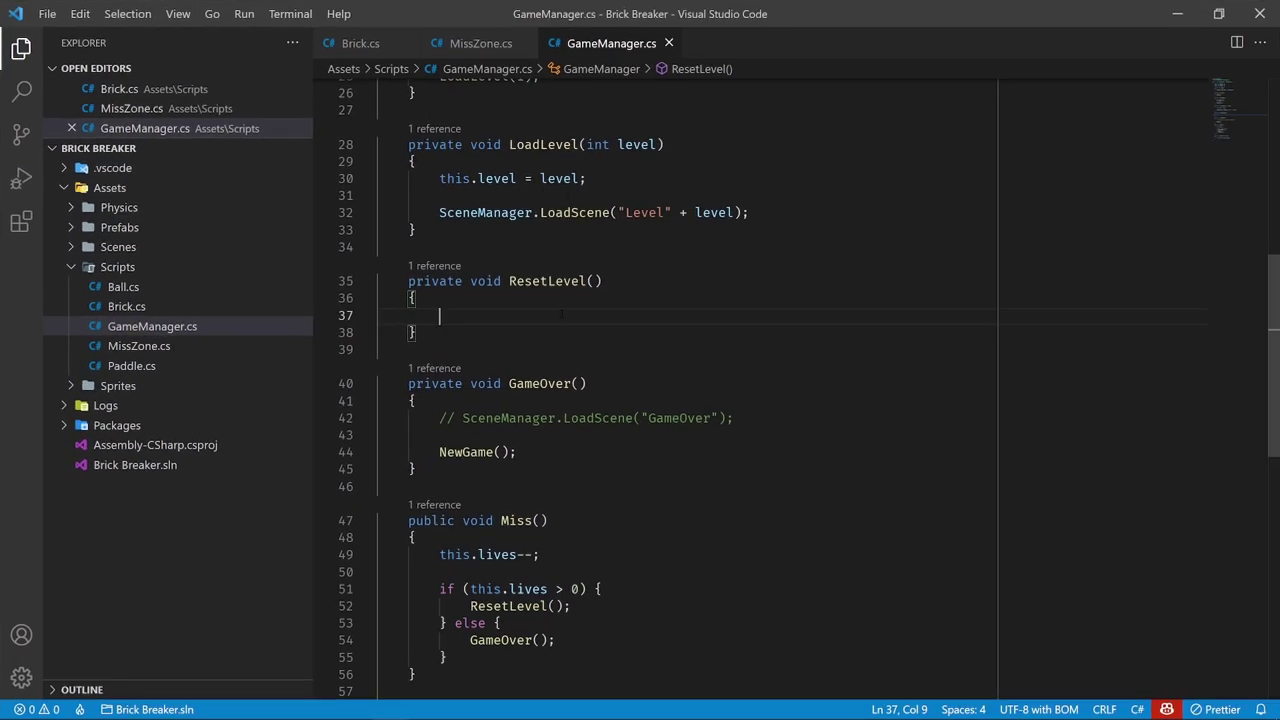
Add this.ball.ResetBall(); and this.paddle.ResetPaddle(); to ResetLevel()
text(this.ball.)
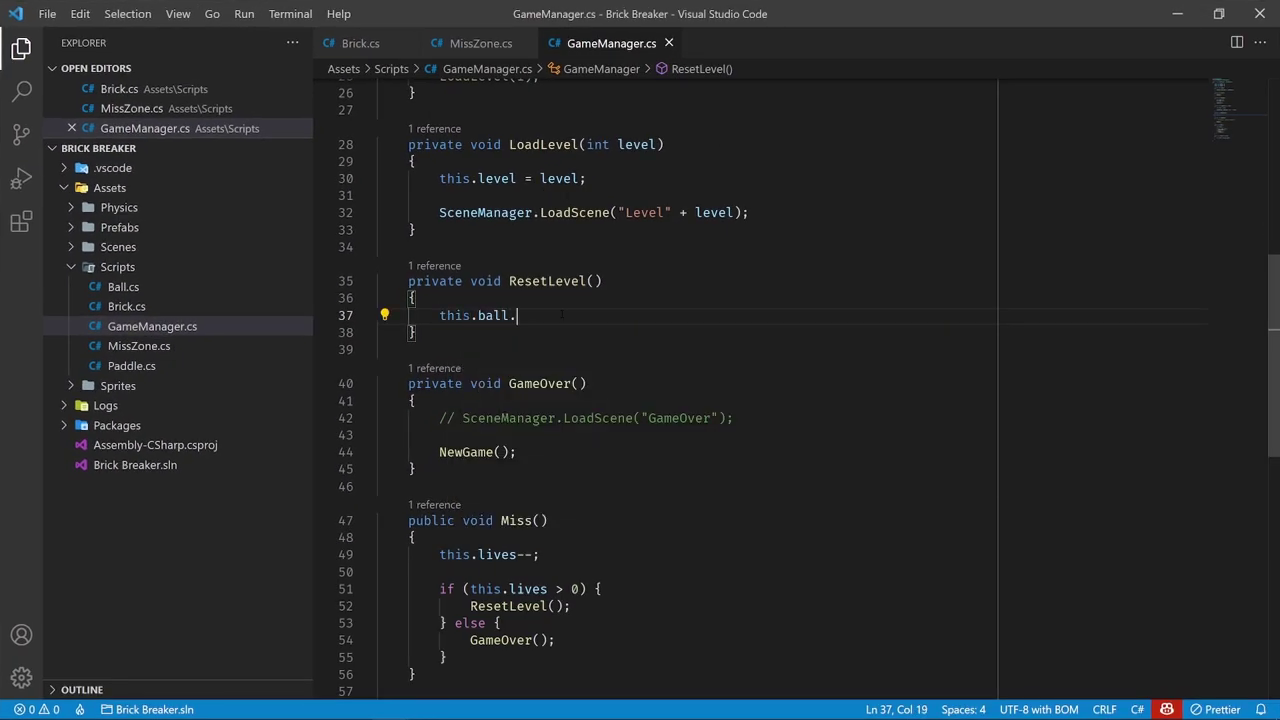
key(BackSpace)
key(BackSpace)
key(BackSpace)
key(BackSpace)
key(BackSpace)
key(BackSpace)
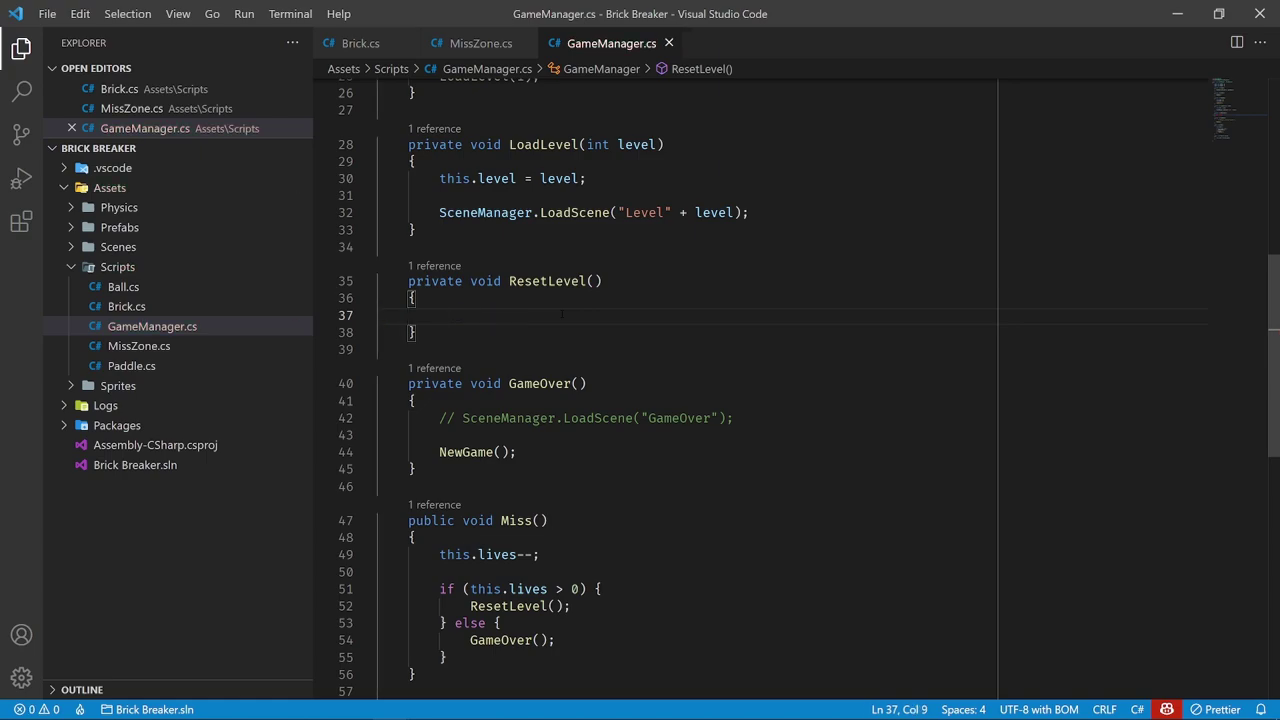
text(this.ball.ResetBal)
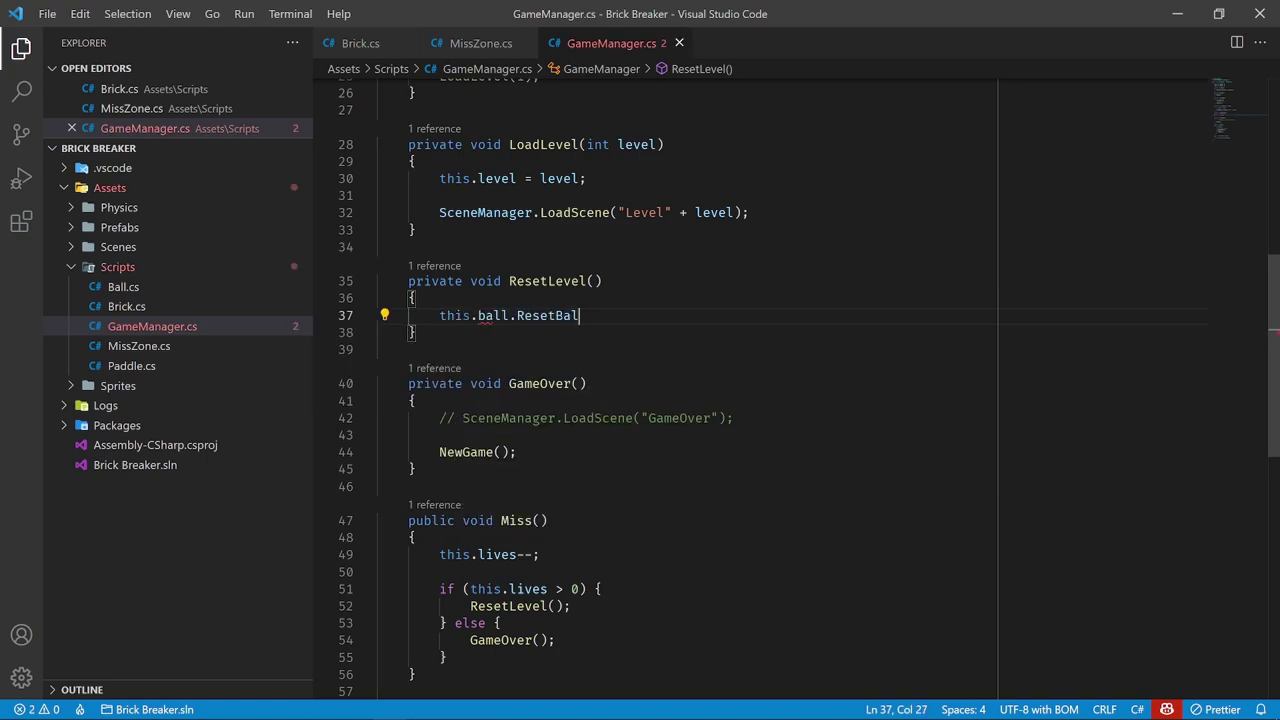
text(l();)
key(Return)
text(this.pad)
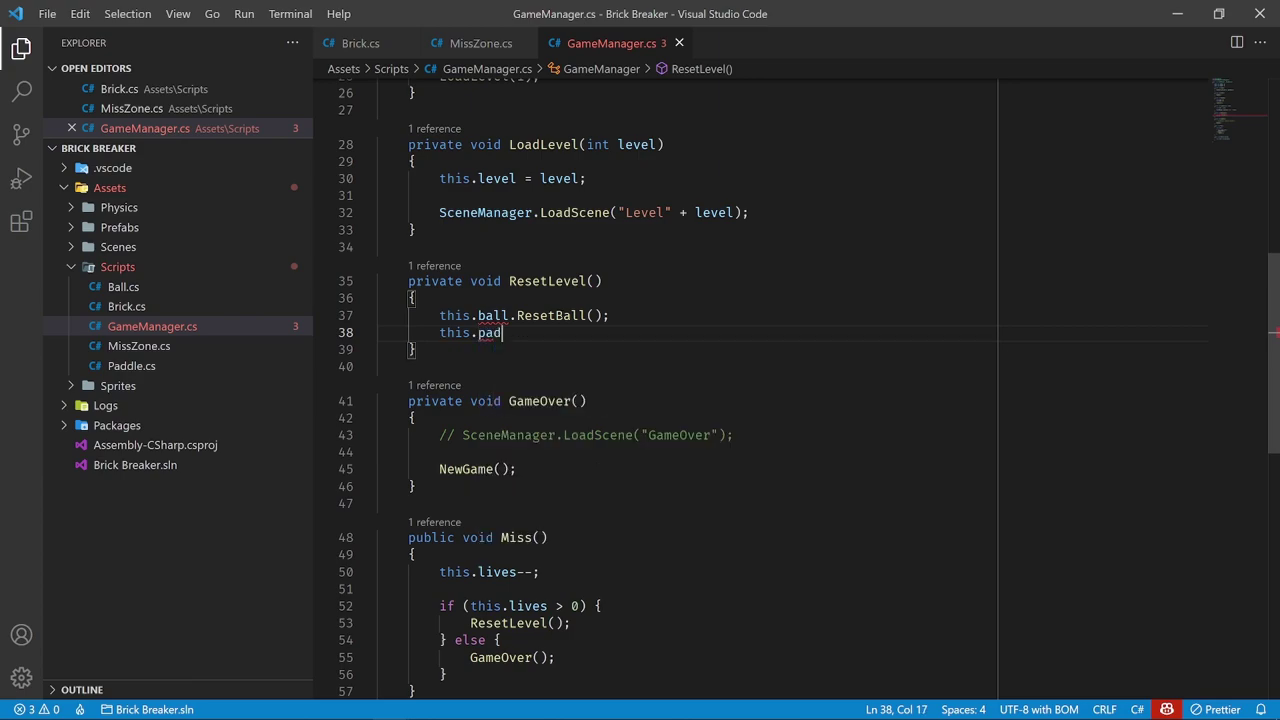
text(dle.ResetPaddle)
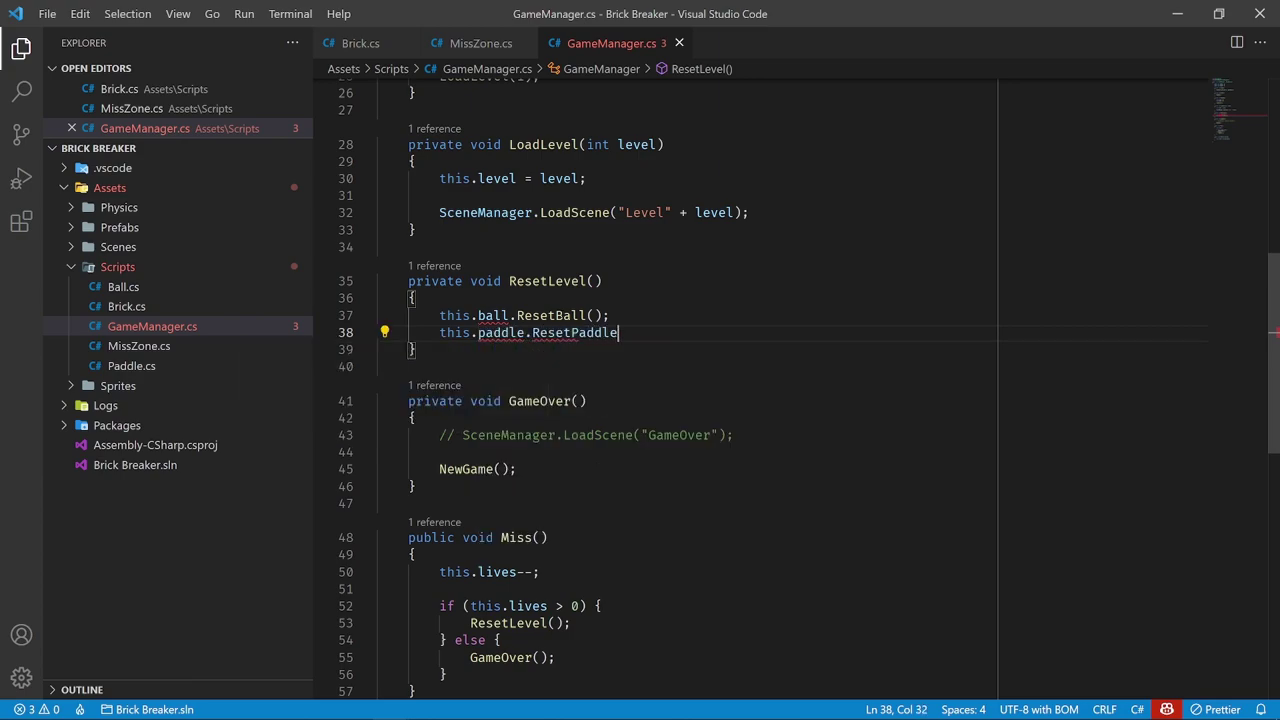
text(();)
click(416, 349)
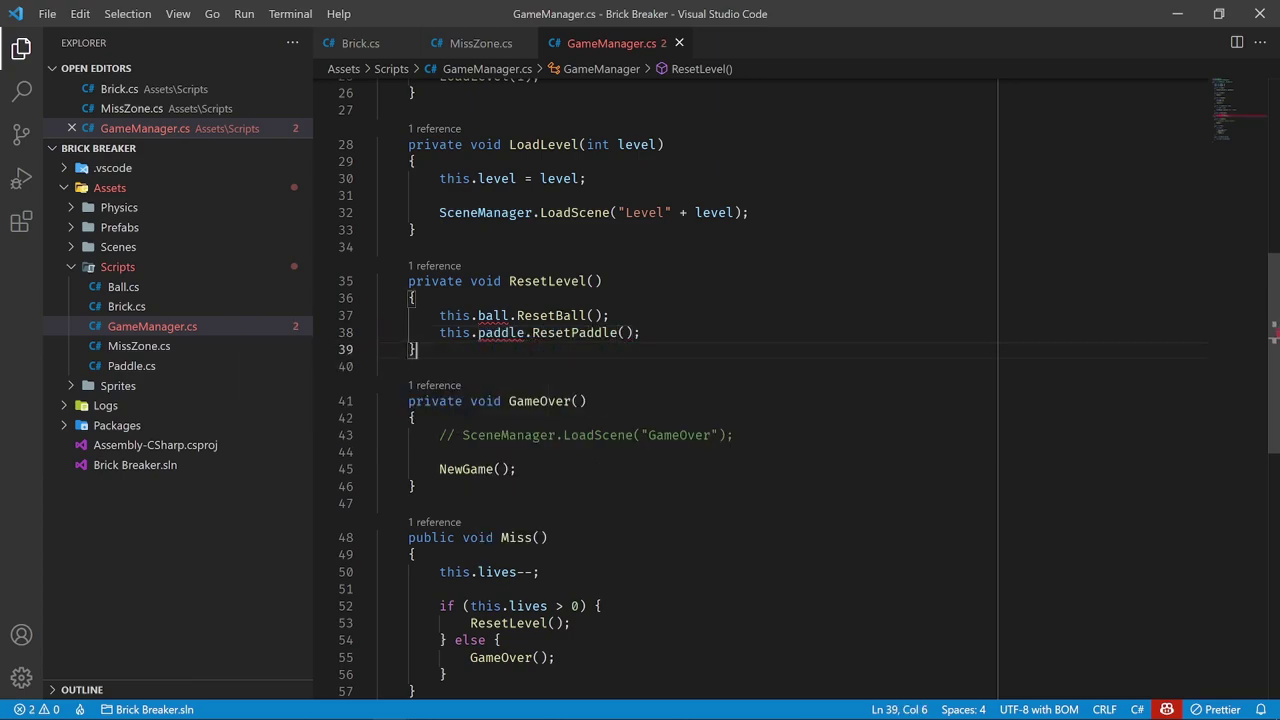
Inspect the CS1061 errors flagged on the undefined ball and paddle references
mouse_move(493, 315)
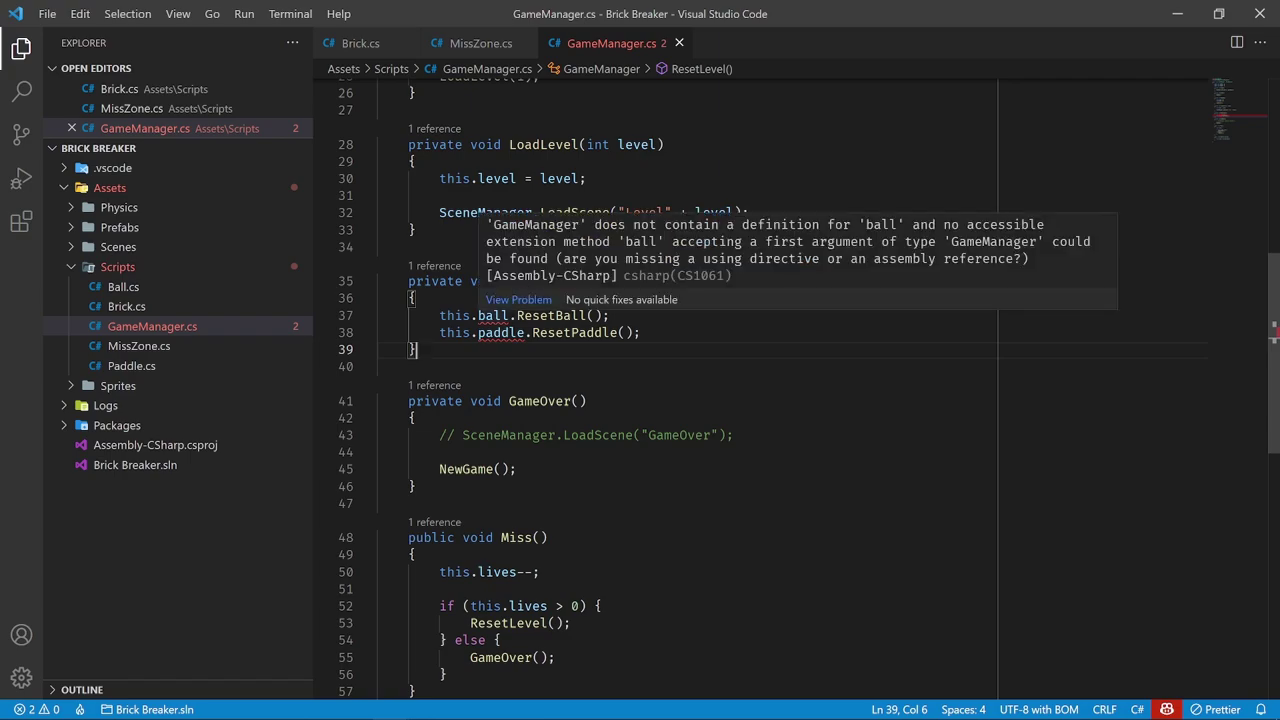
double_click(493, 315)
double_click(500, 332)
click(416, 349)
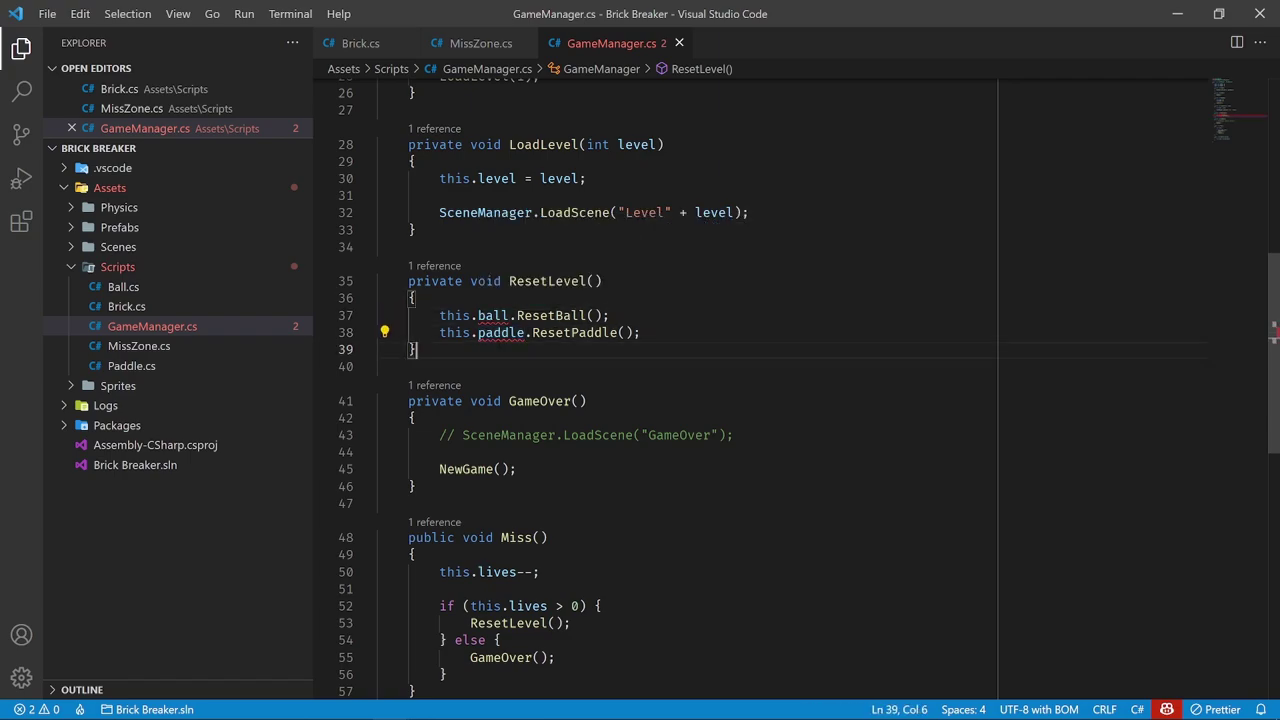
scroll(486, 299, up, 5)
scroll(486, 299, up, 3)
scroll(486, 299, down, 1)
scroll(486, 299, down, 5)
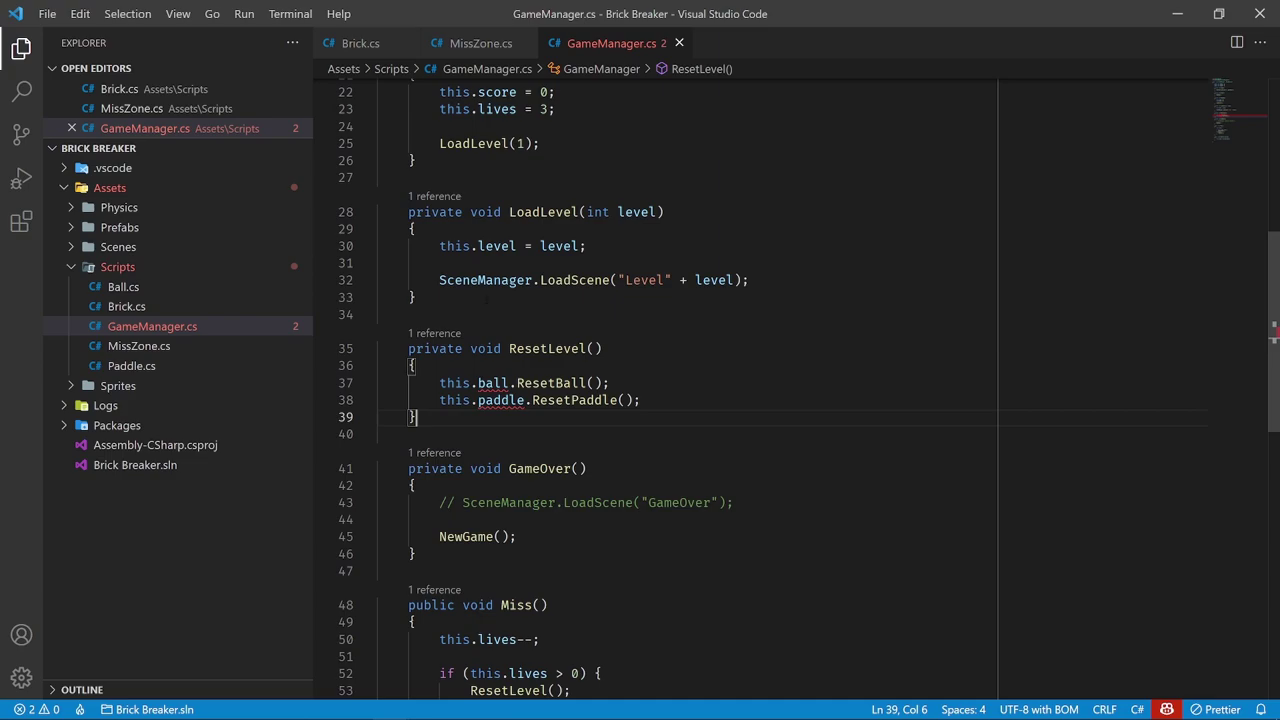
mouse_move(500, 400)
drag(658, 400, 440, 383)
click(450, 414)
scroll(450, 412, down, 3)
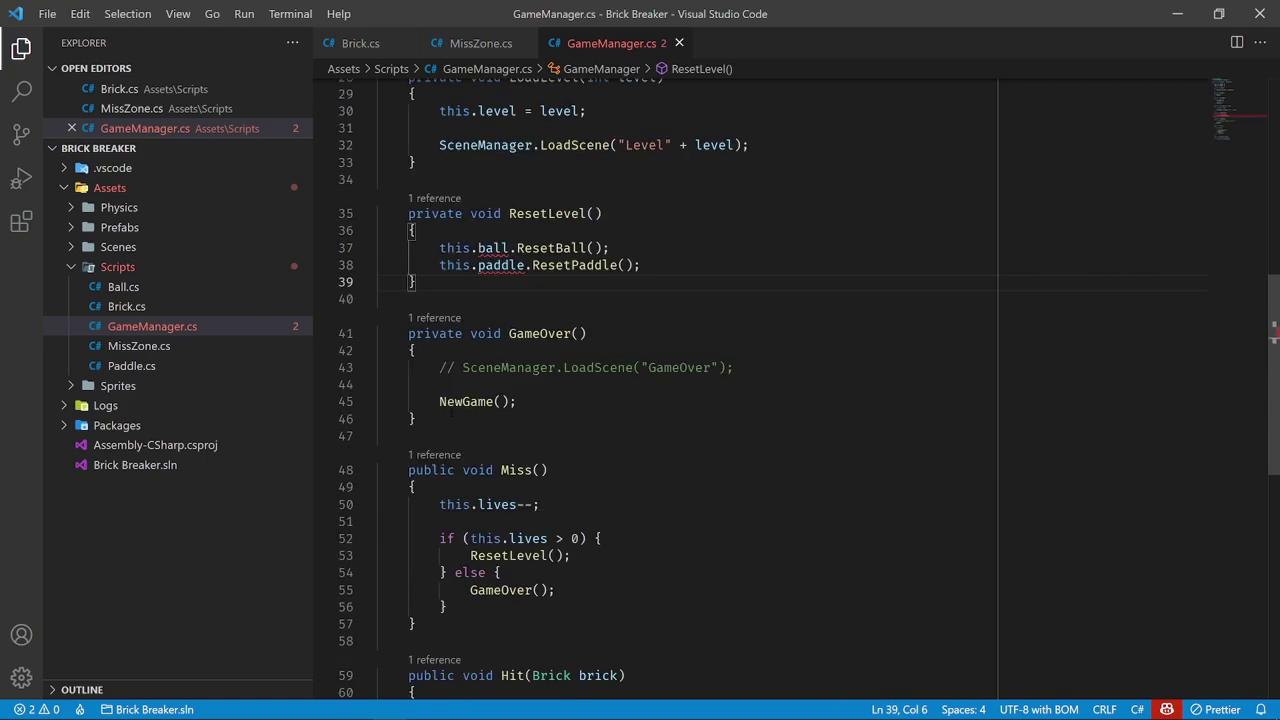
scroll(452, 414, up, 3)
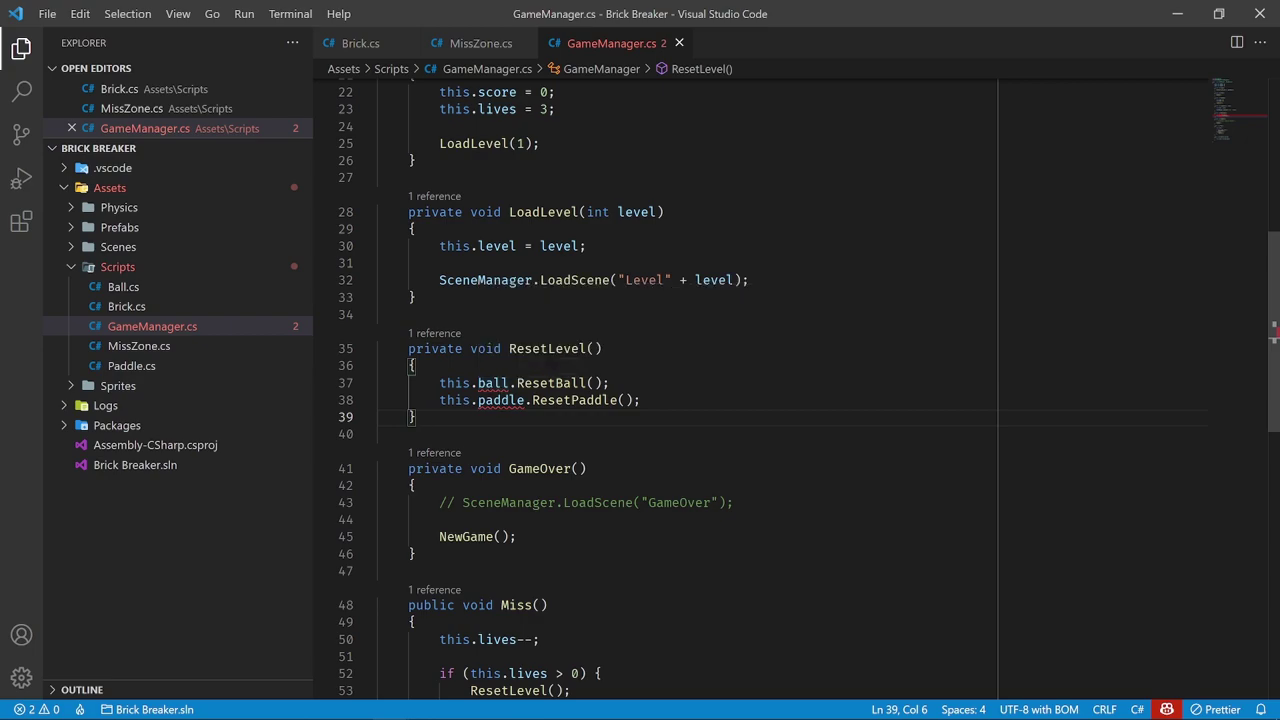
scroll(450, 300, up, 7)
click(440, 171)
Declare public Ball ball and Paddle paddle properties with get and private set in GameManager
key(Return)
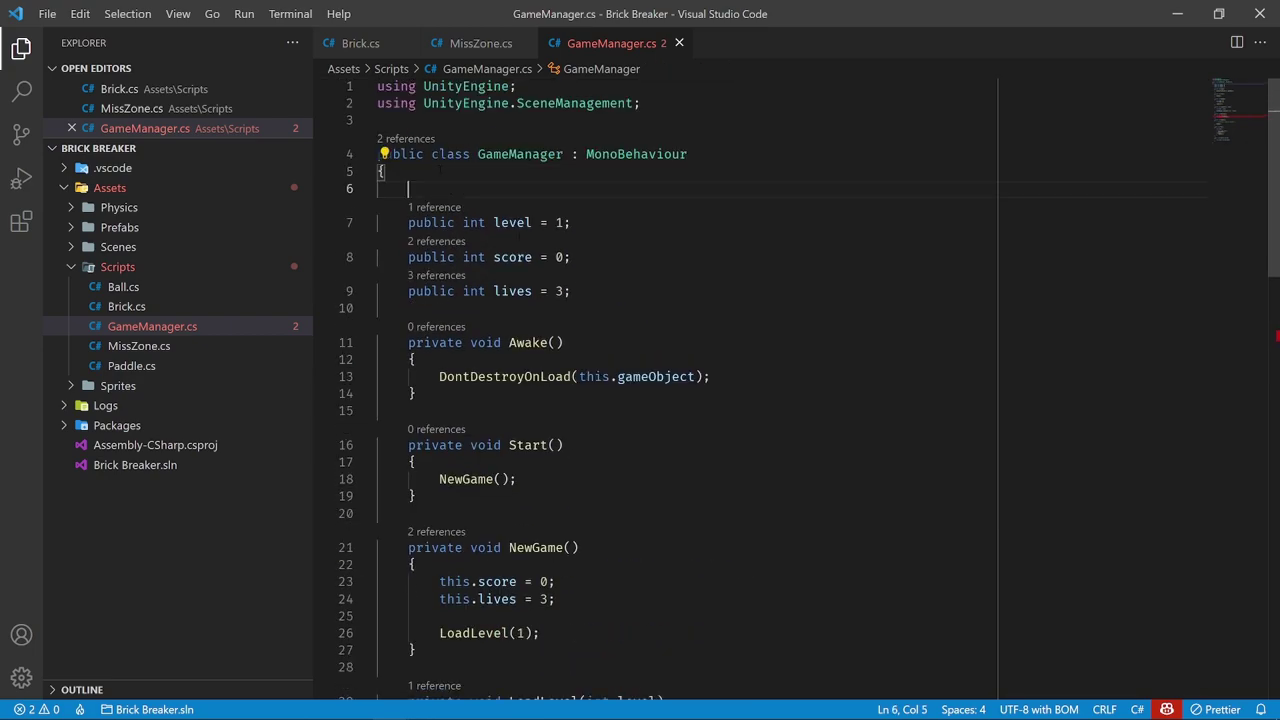
text(public)
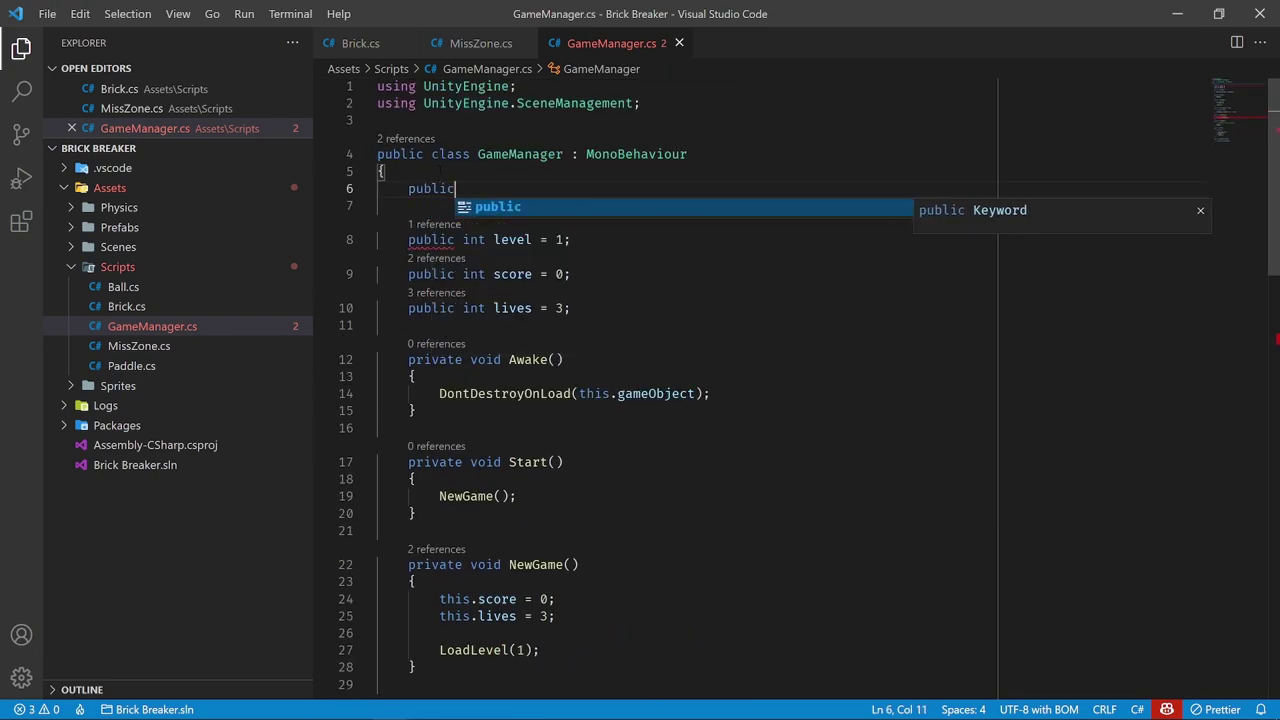
text( Ball ball { )
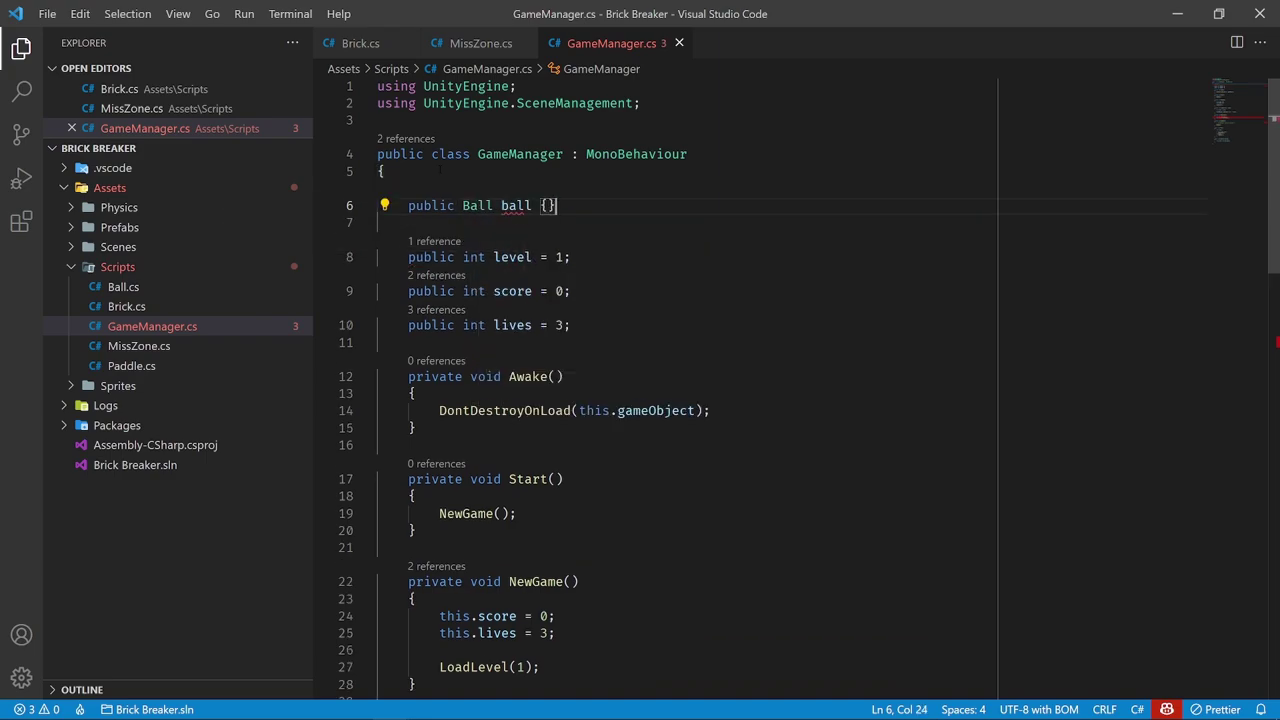
text(get; private set;)
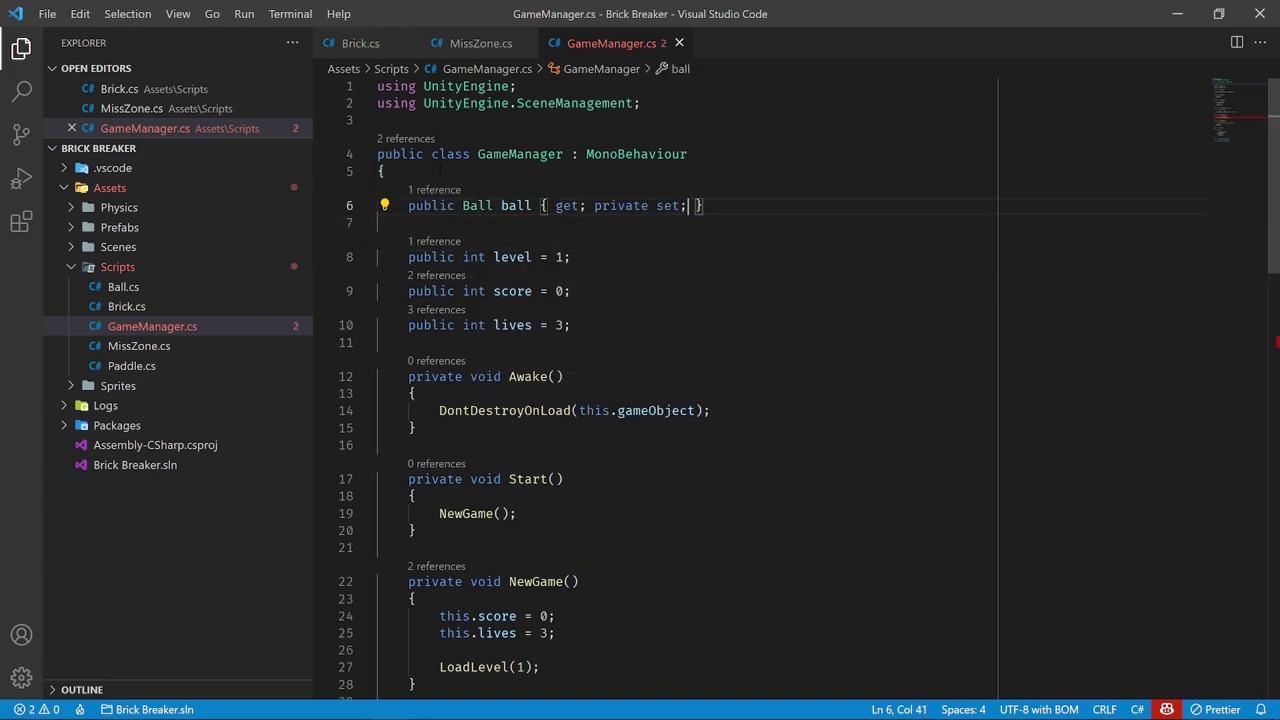
key(End)
key(Return)
text(public P)
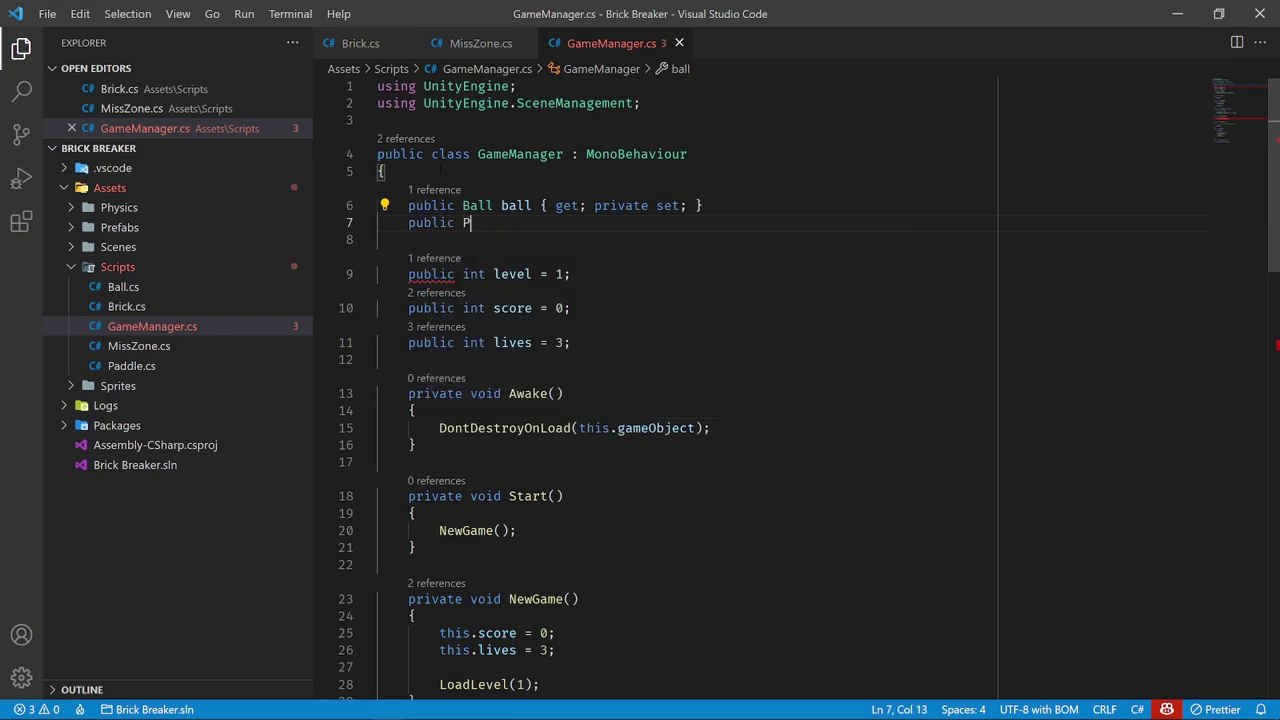
text(addle paddle { )
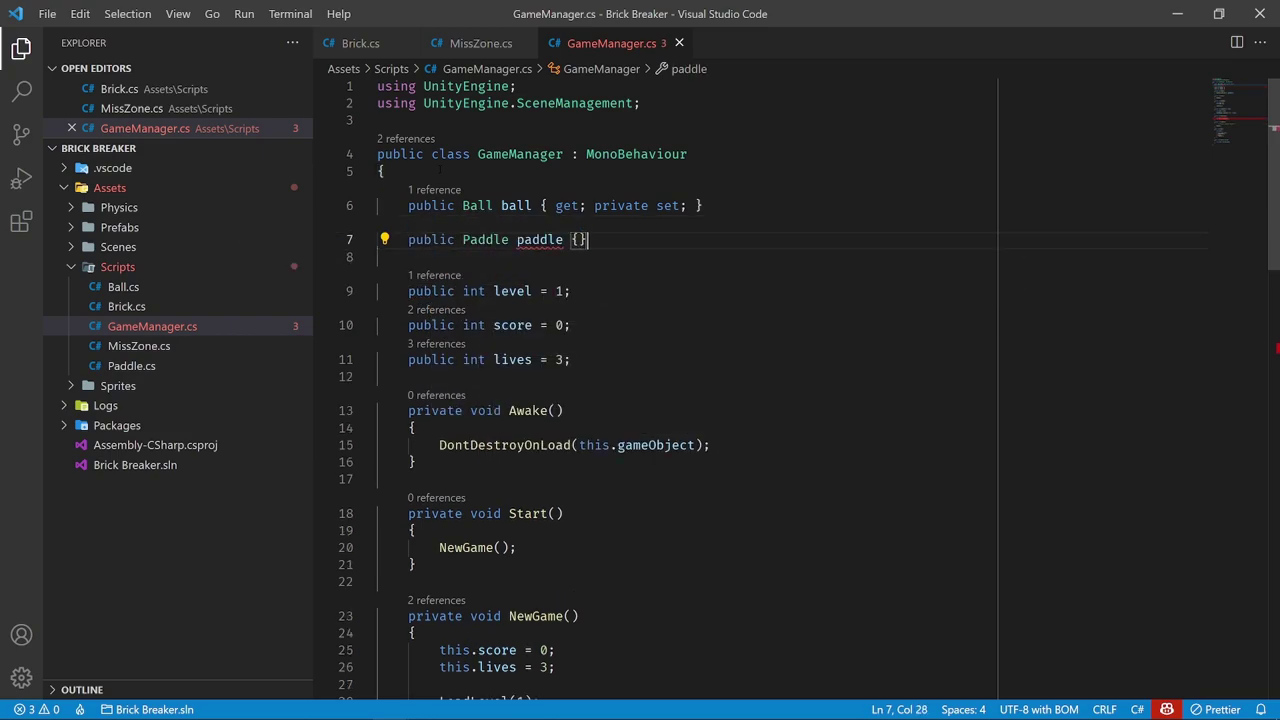
text(get; private set;)
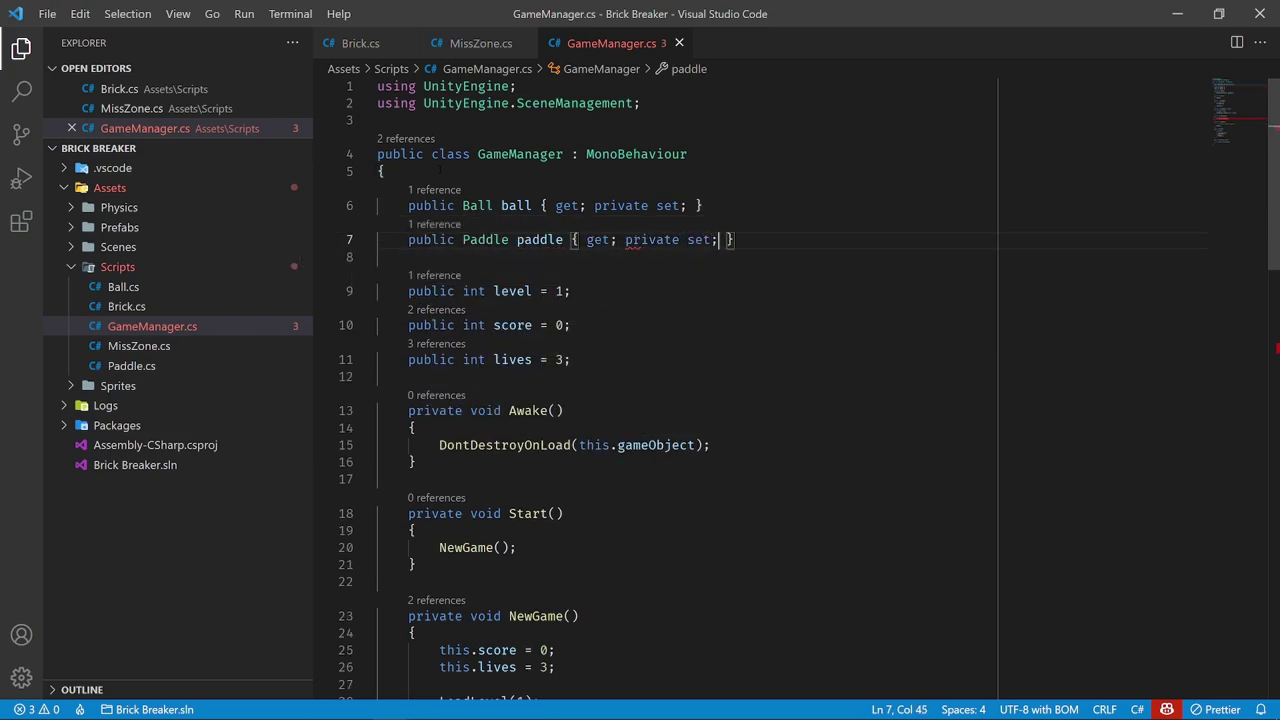
key(End)
click(727, 444)
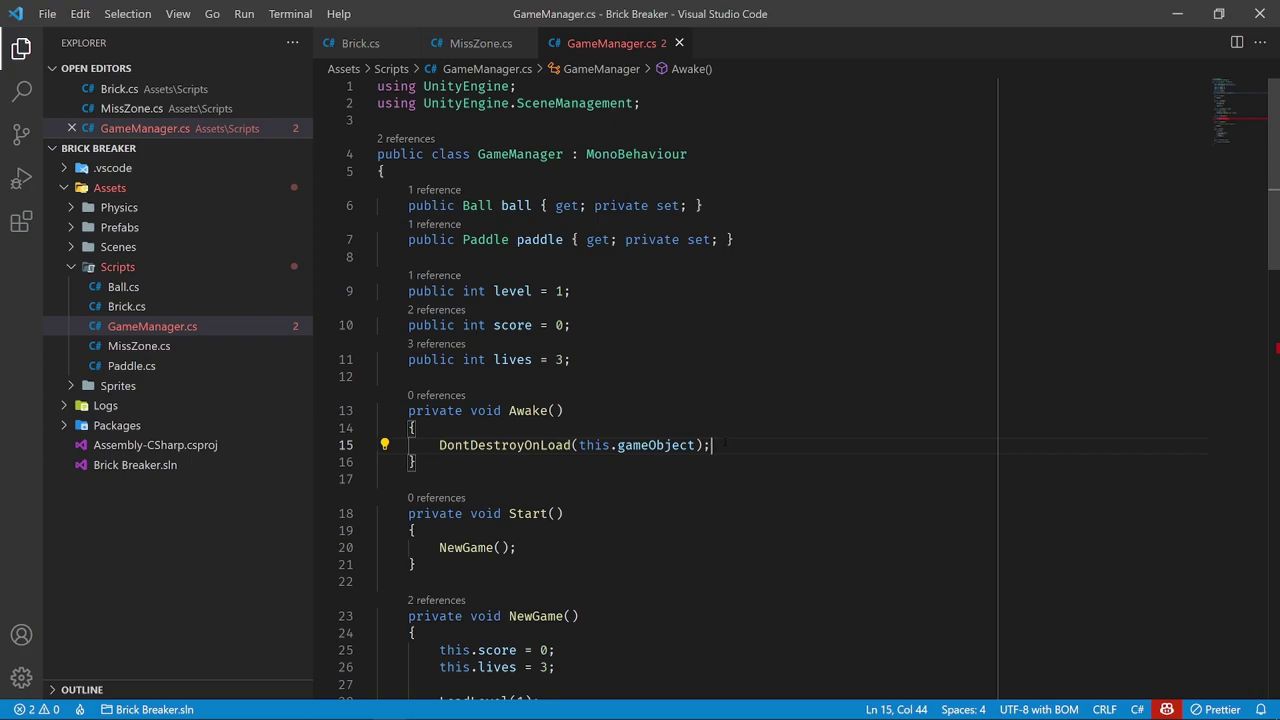
In Unity, browse the Scenes assets, then open GameManager from the Scripts folder in VS Code
click(1177, 14)
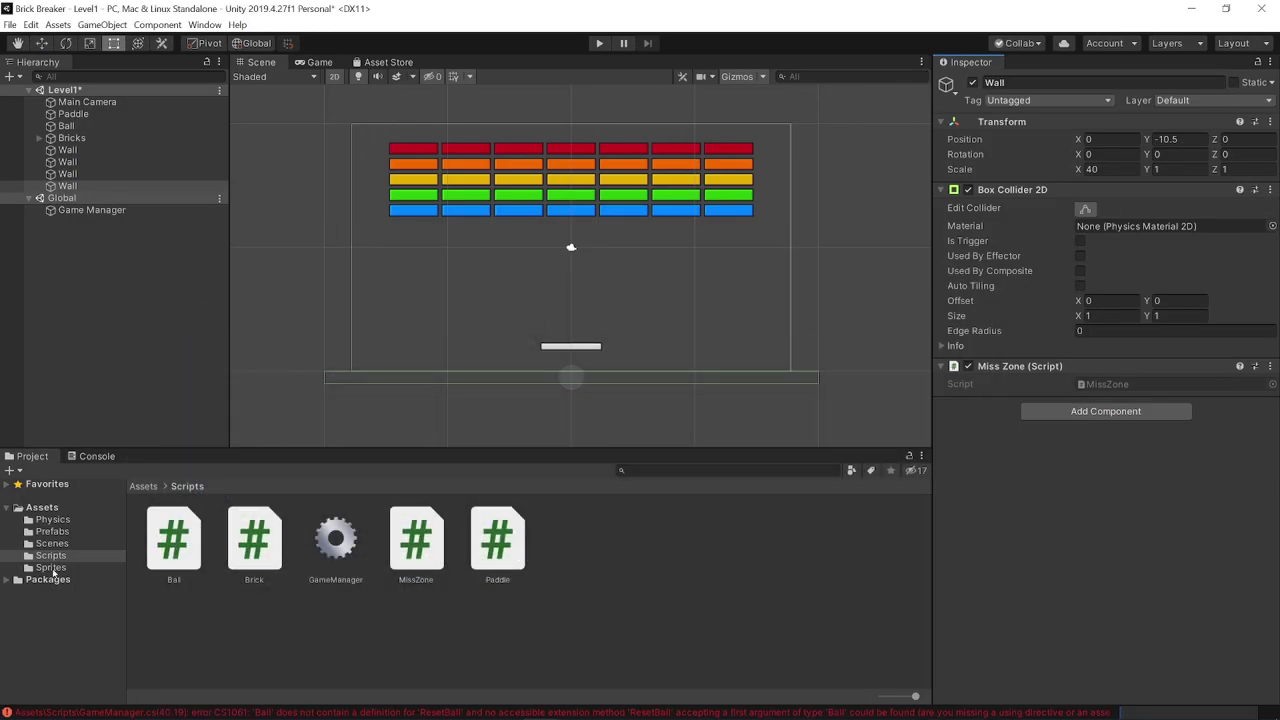
click(53, 543)
click(187, 512)
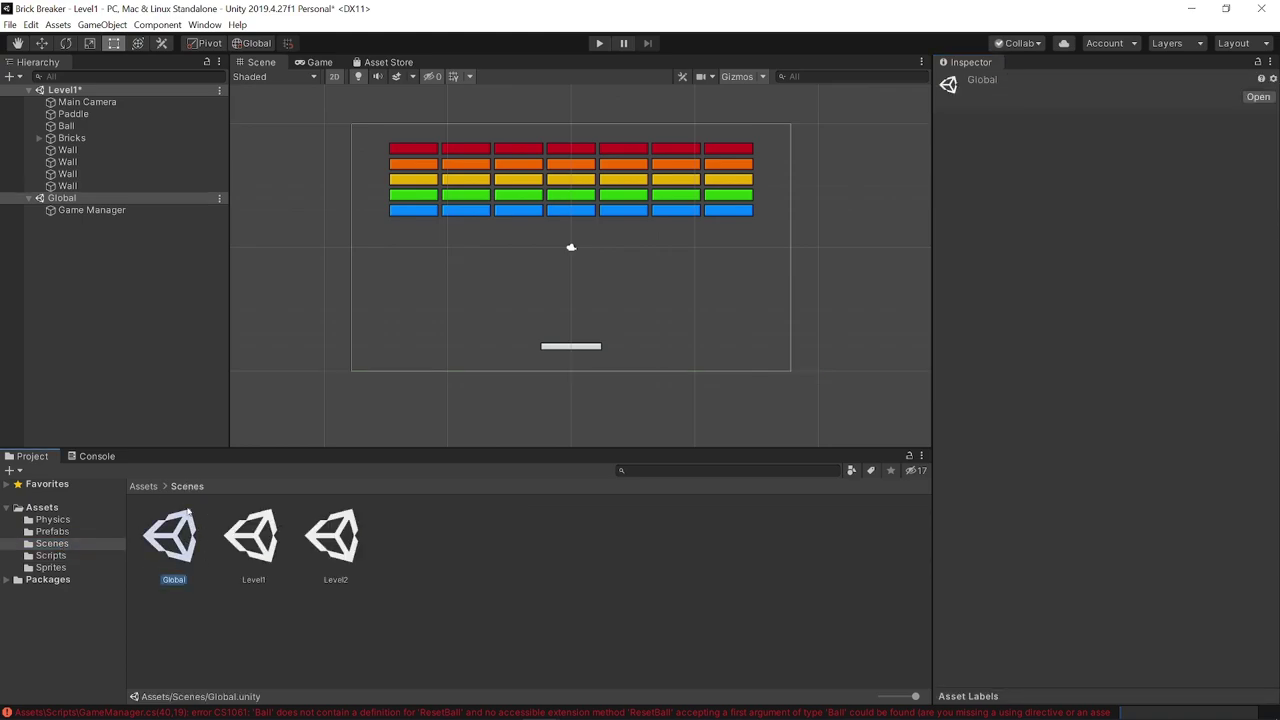
click(51, 555)
click(52, 543)
click(249, 537)
key(Right)
key(Left)
key(Right)
key(Left)
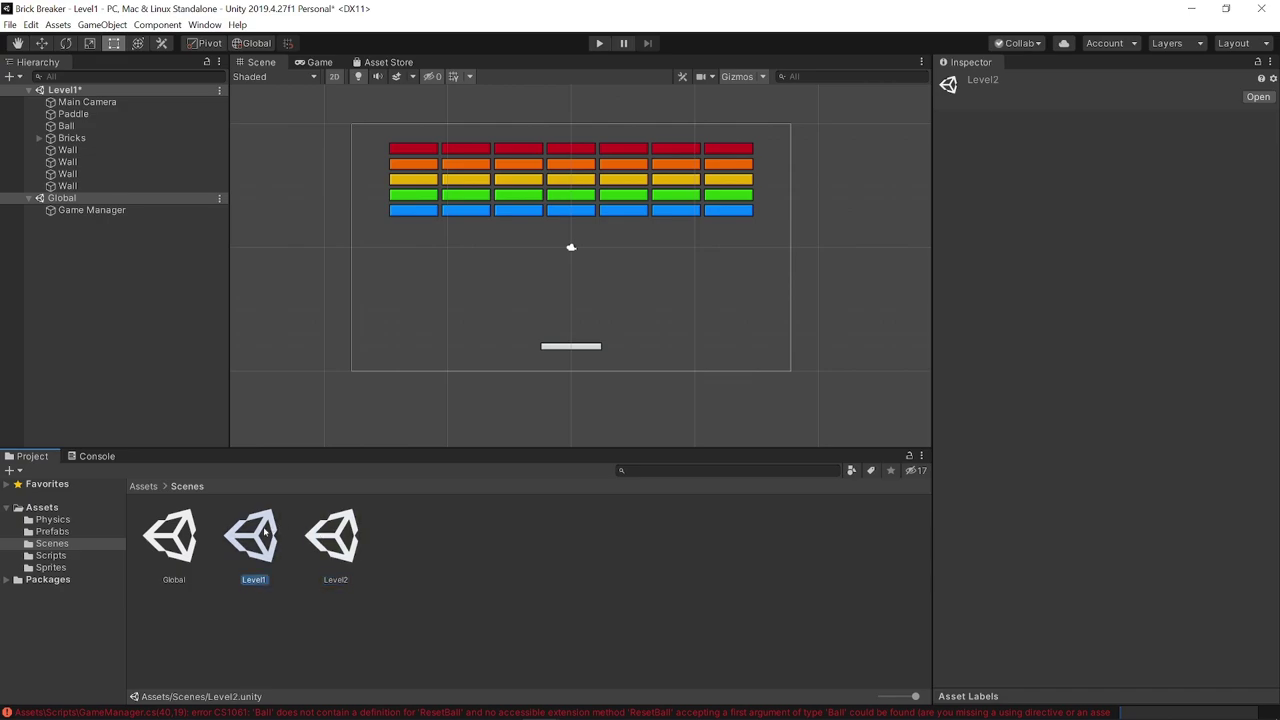
click(51, 555)
double_click(335, 537)
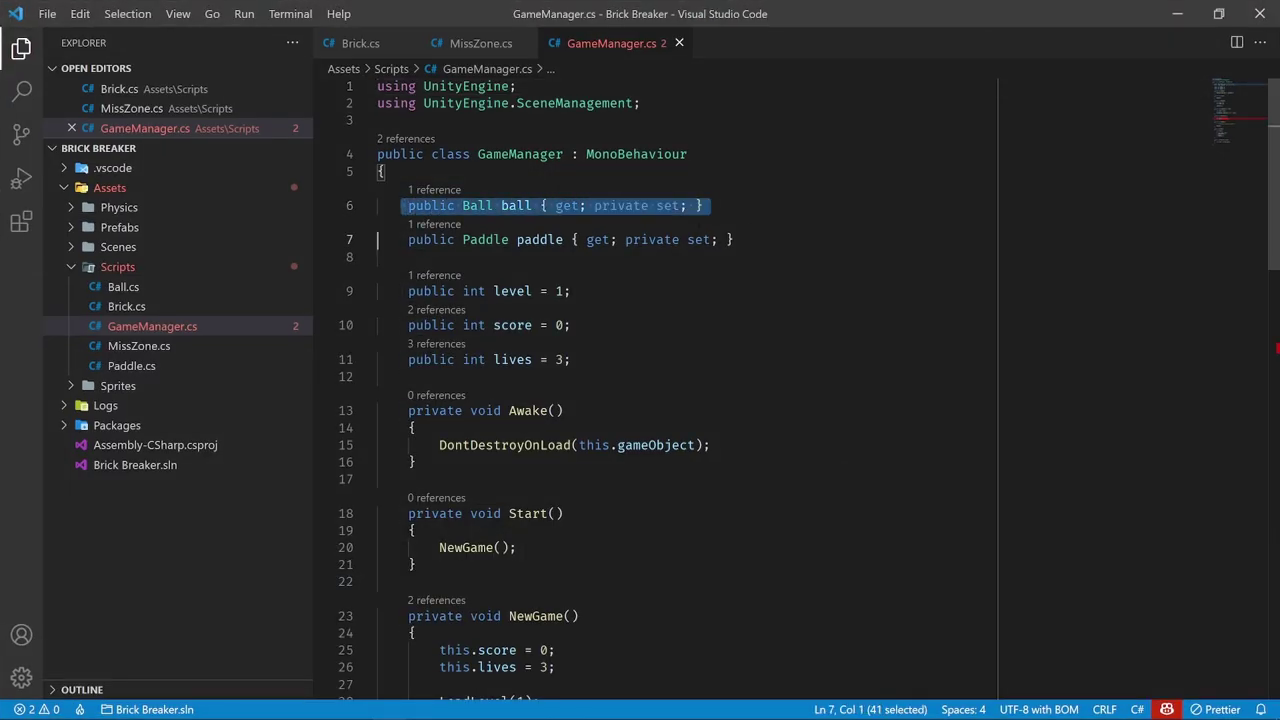
click(486, 445)
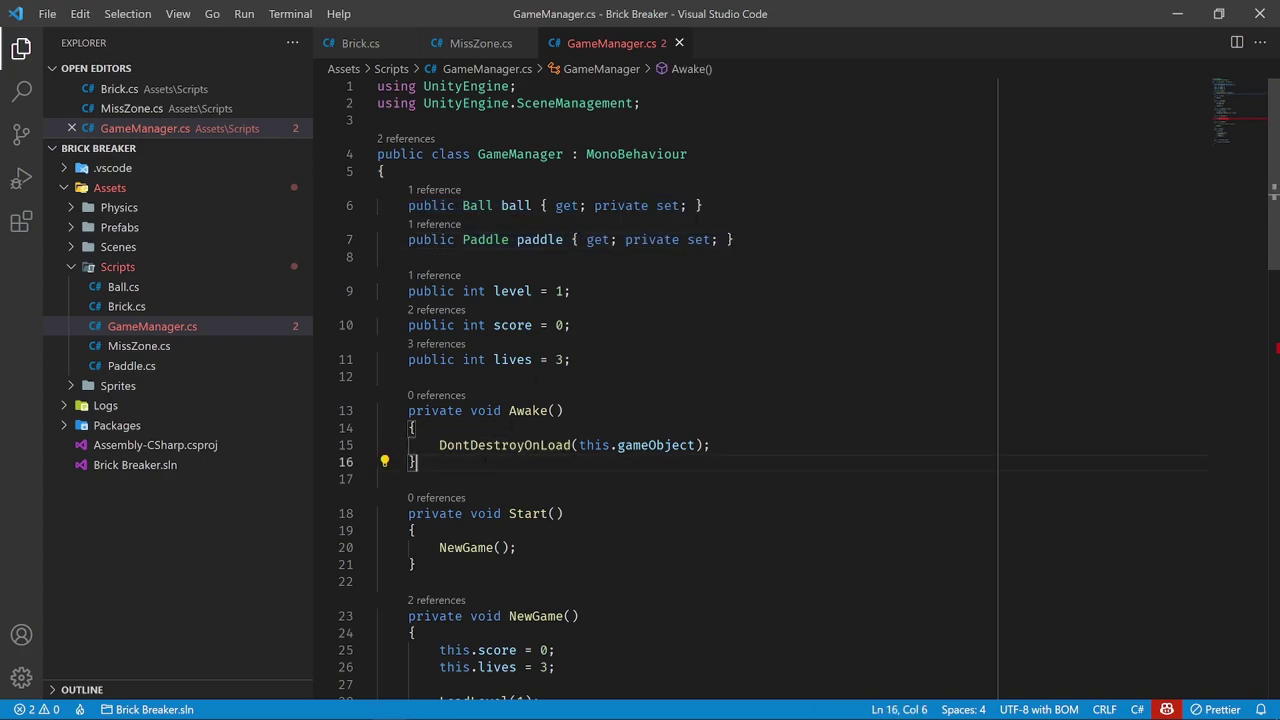
drag(735, 239, 408, 205)
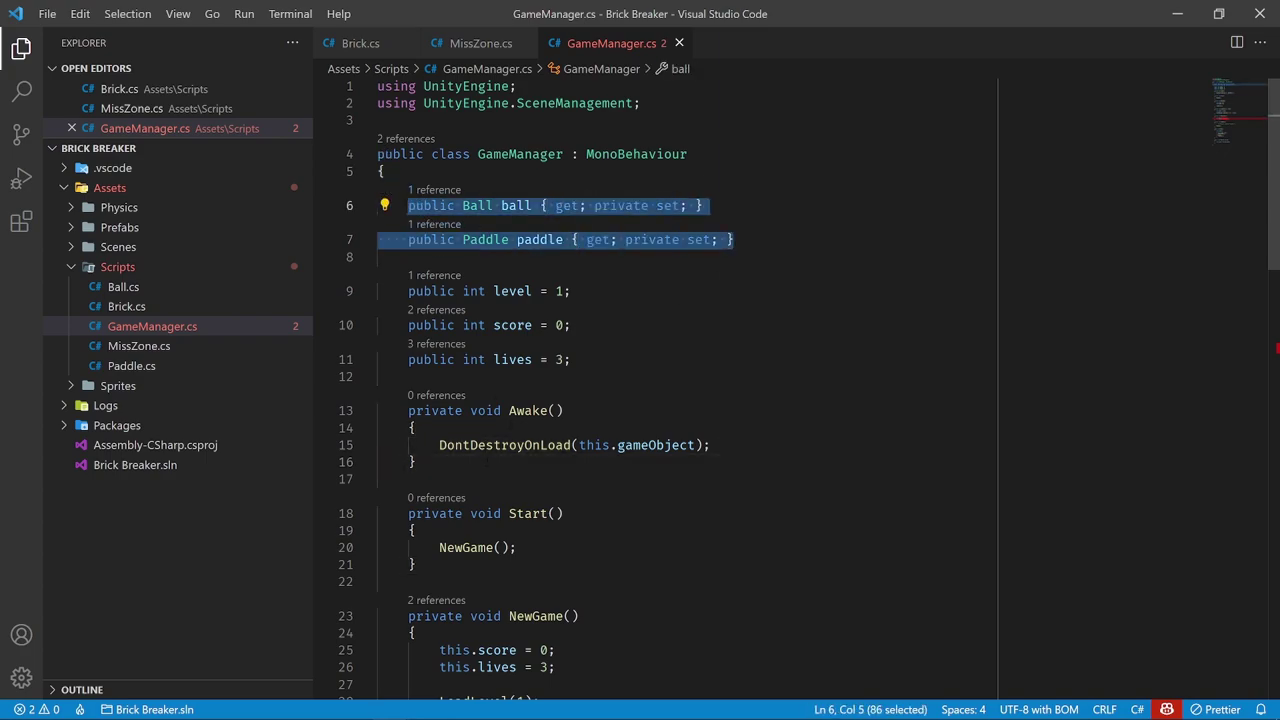
click(416, 462)
scroll(416, 462, down, 4)
scroll(660, 400, down, 3)
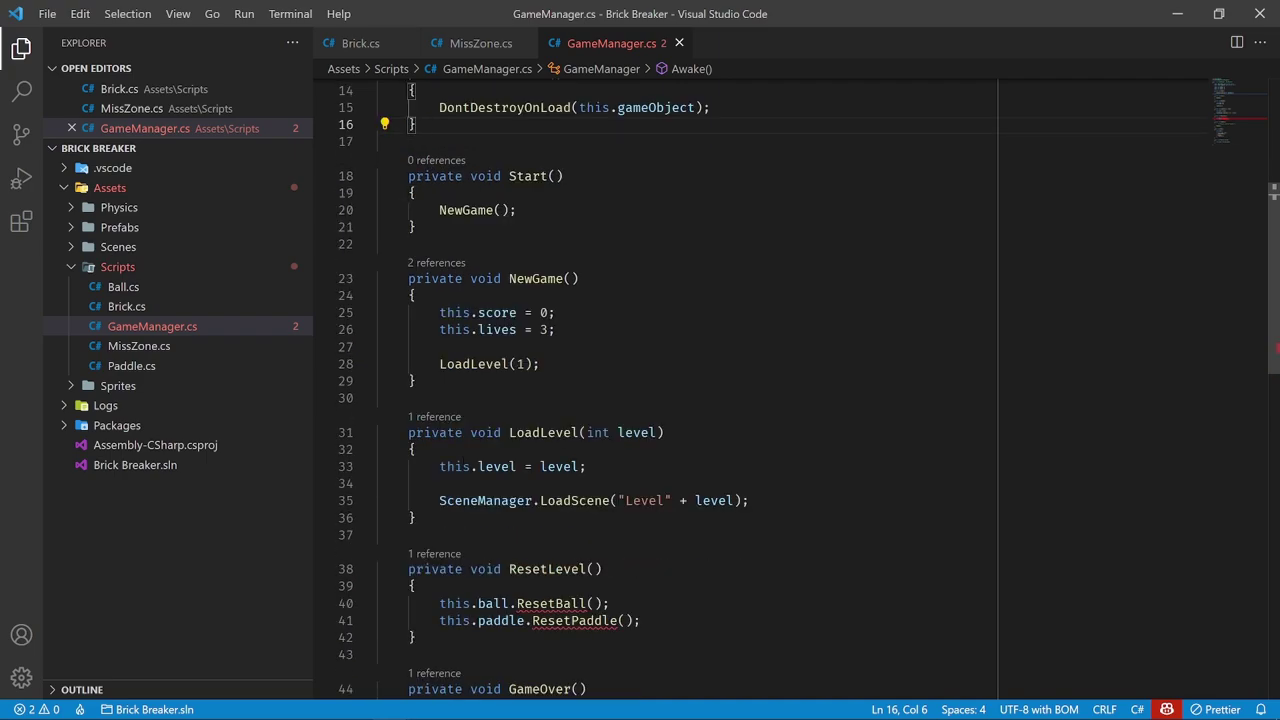
drag(439, 500, 572, 500)
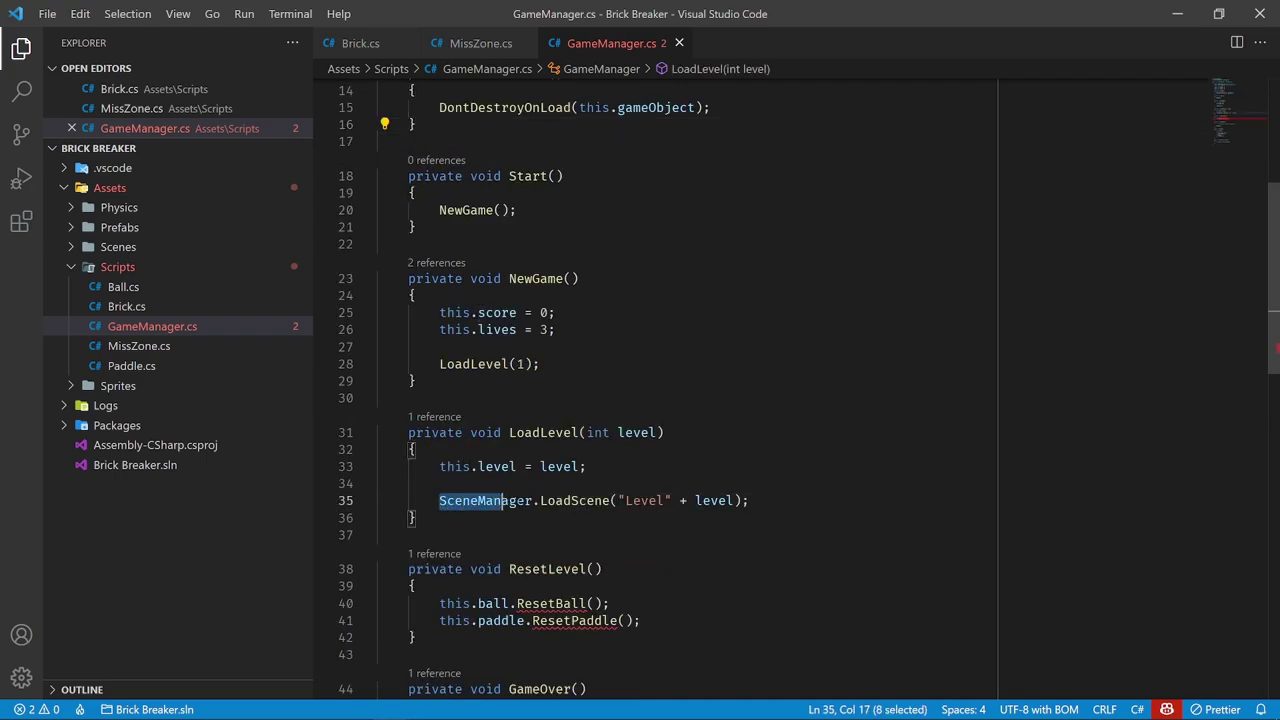
double_click(543, 432)
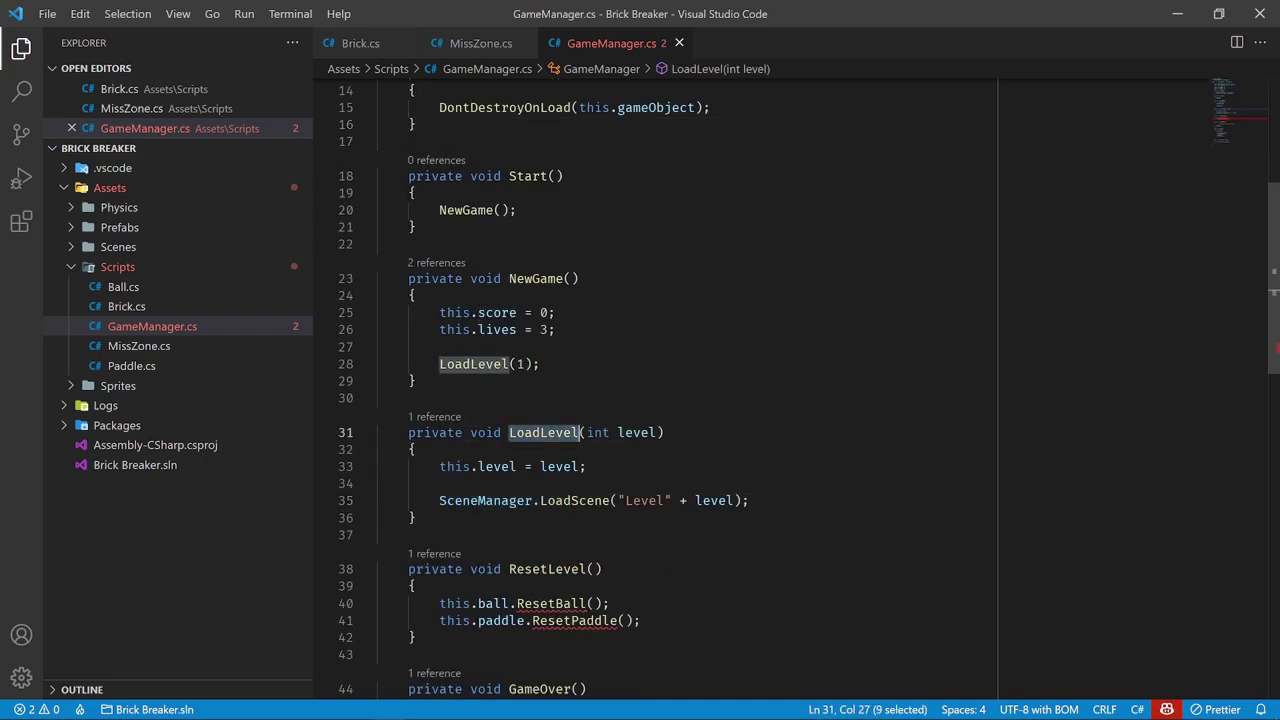
drag(439, 500, 749, 500)
click(749, 500)
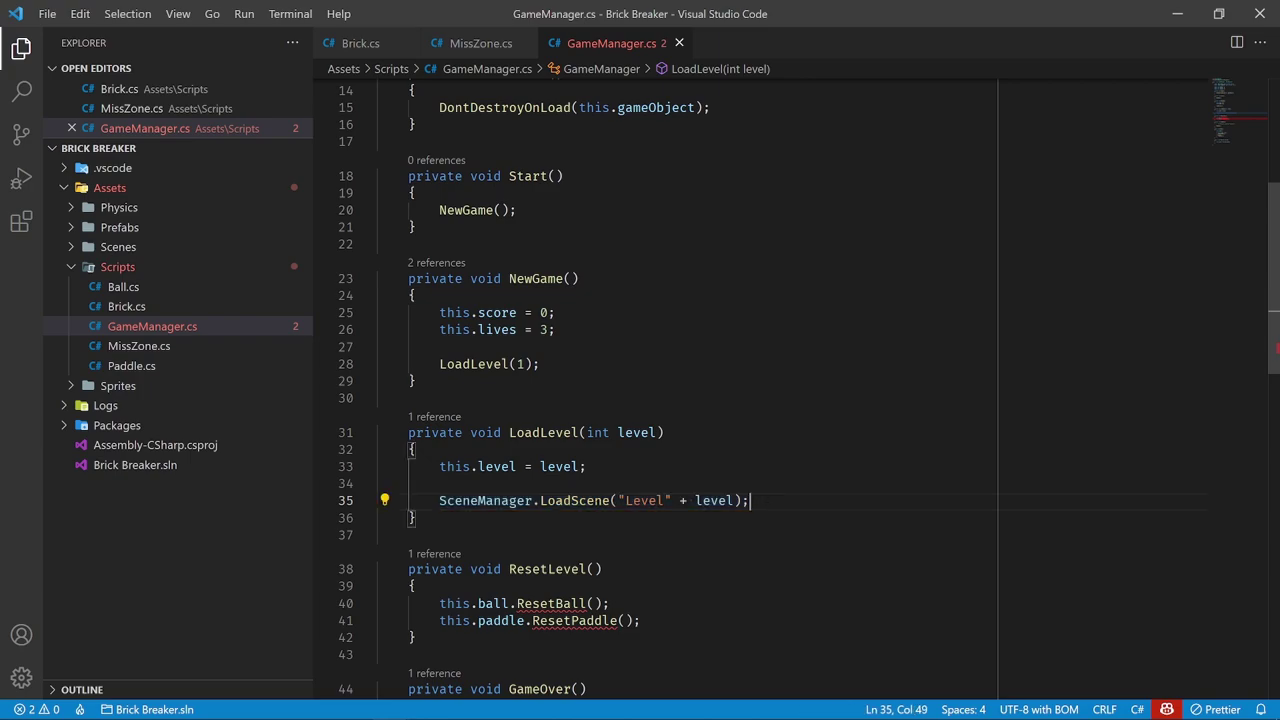
scroll(734, 240, up, 5)
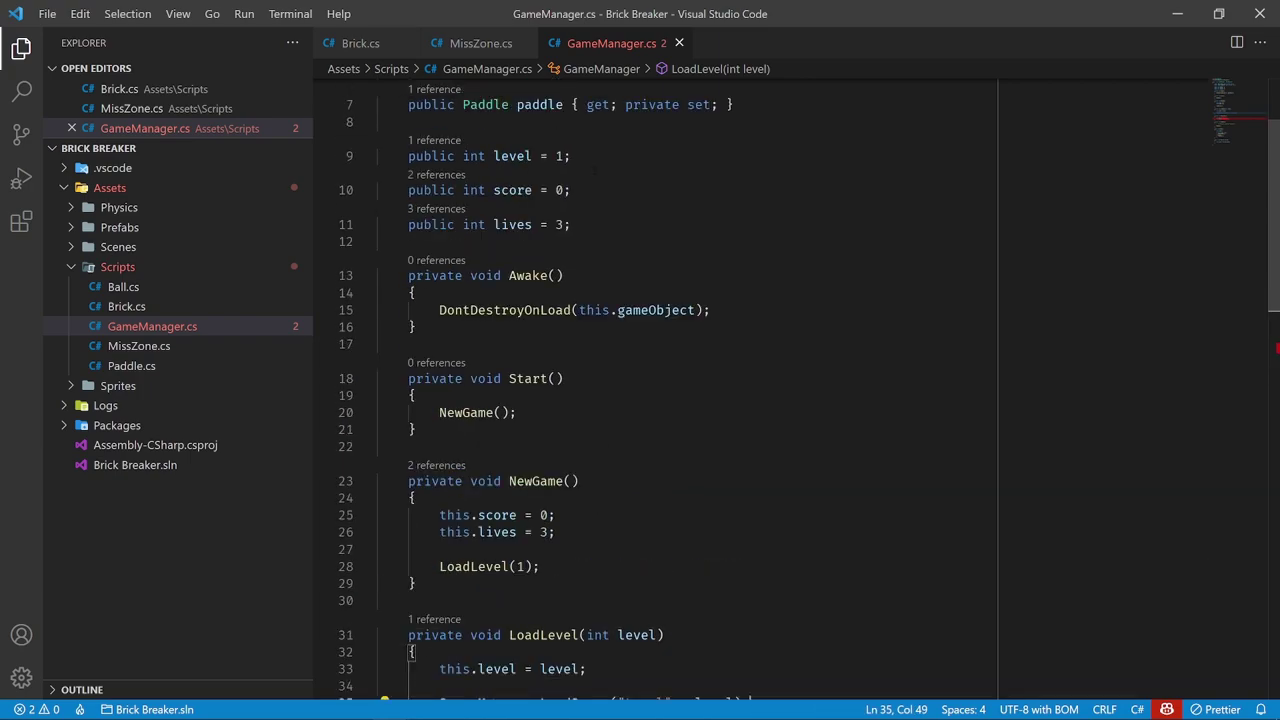
mouse_move(734, 240)
mouse_down()
mouse_move(445, 226)
mouse_move(408, 205)
mouse_up()
scroll(778, 374, down, 3)
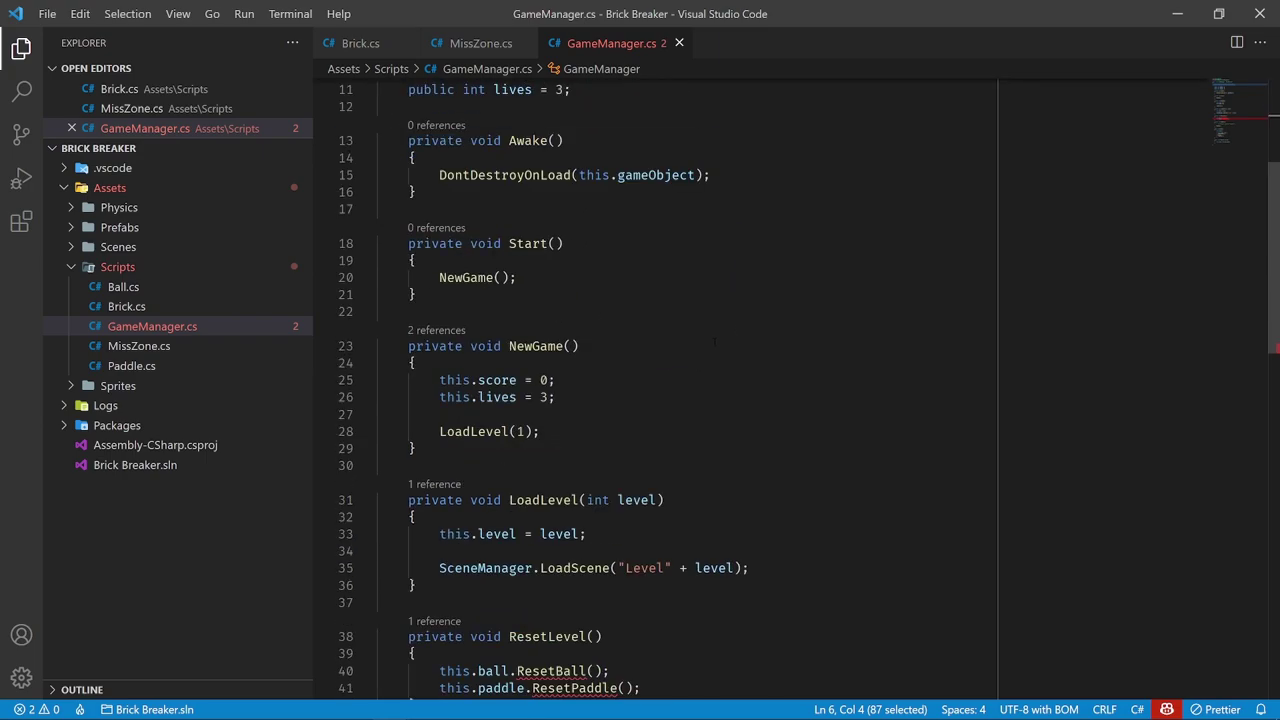
scroll(778, 374, down, 3)
click(778, 374)
key(Return)
key(Return)
text(.)
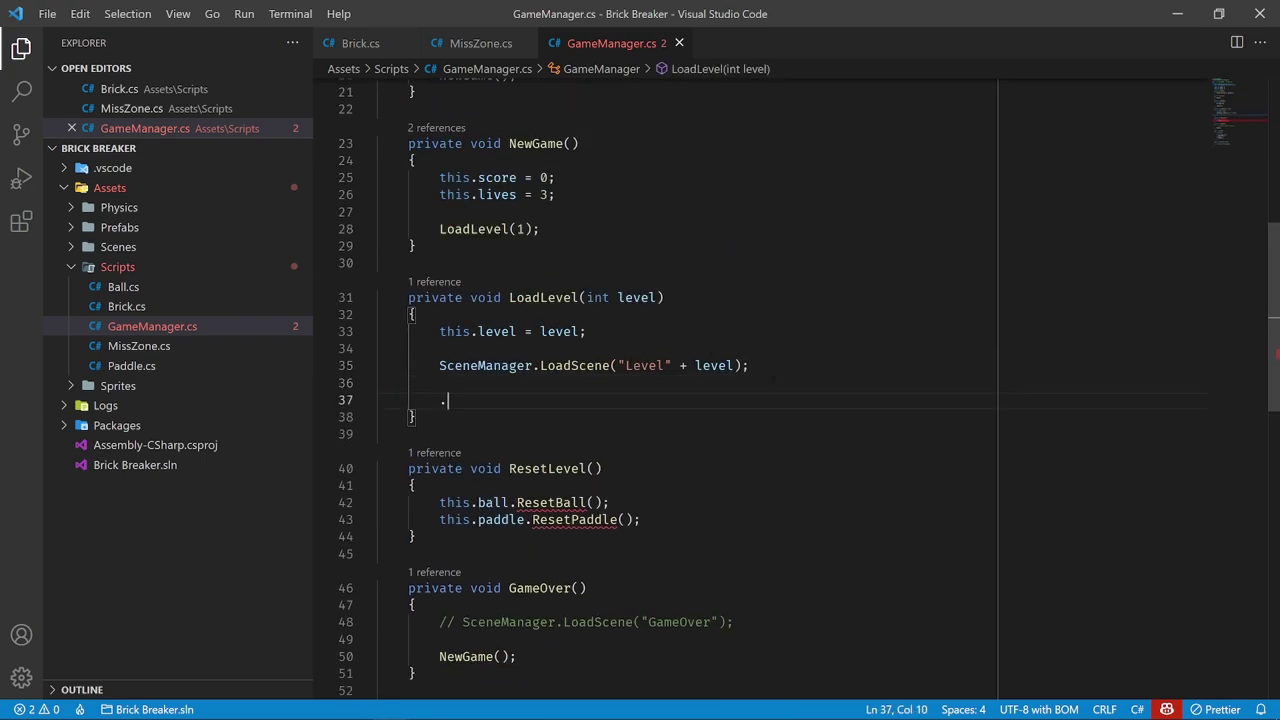
text(s)
key(ctrl+z)
click(614, 384)
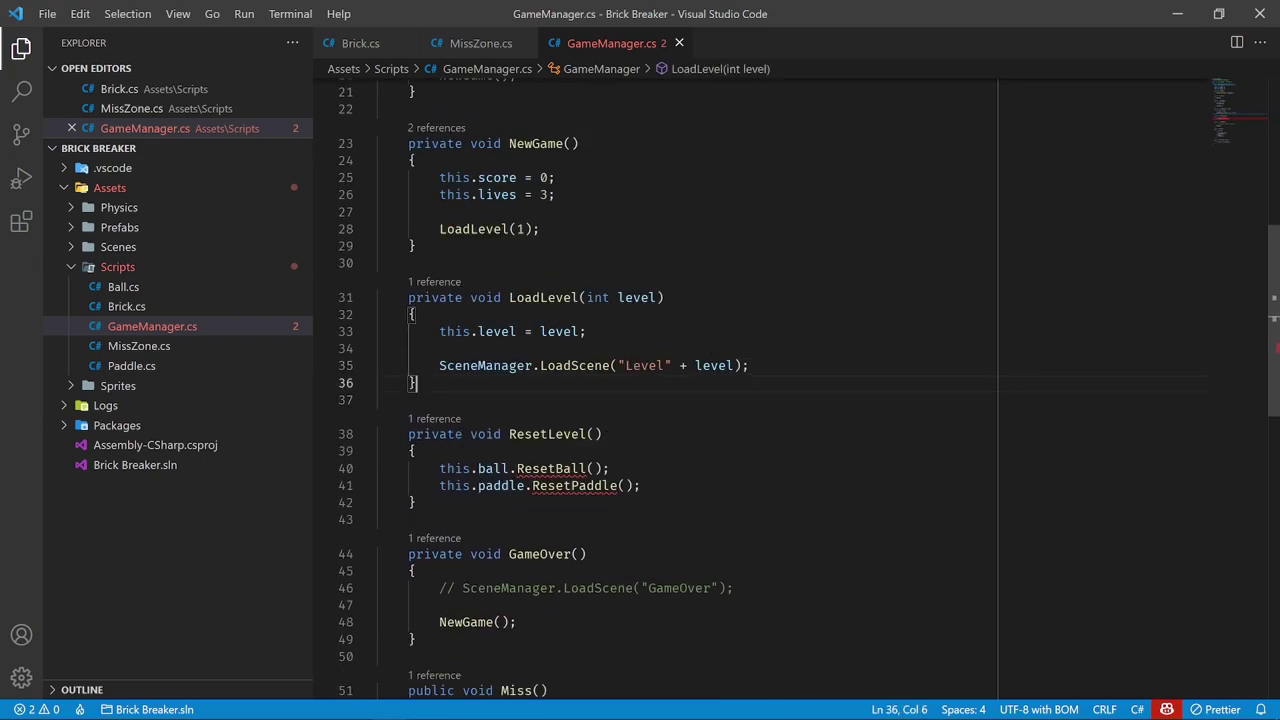
scroll(614, 386, up, 3)
scroll(614, 386, down, 1)
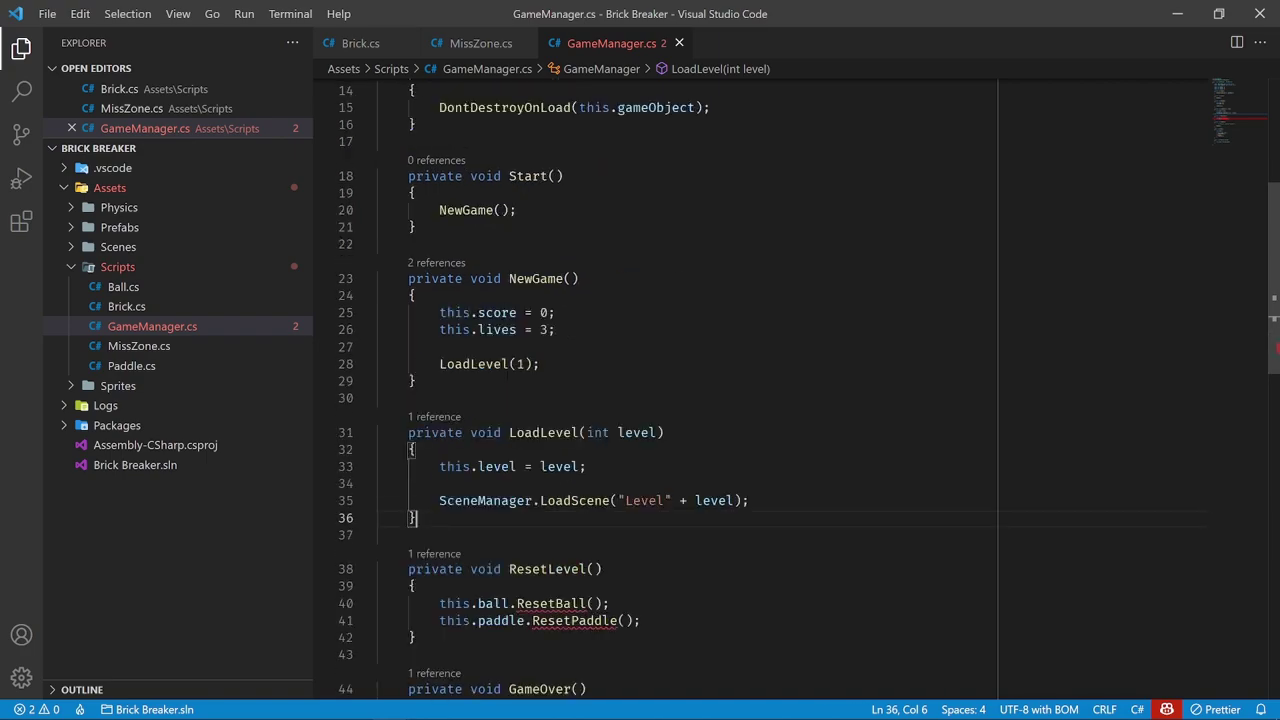
scroll(565, 441, up, 1)
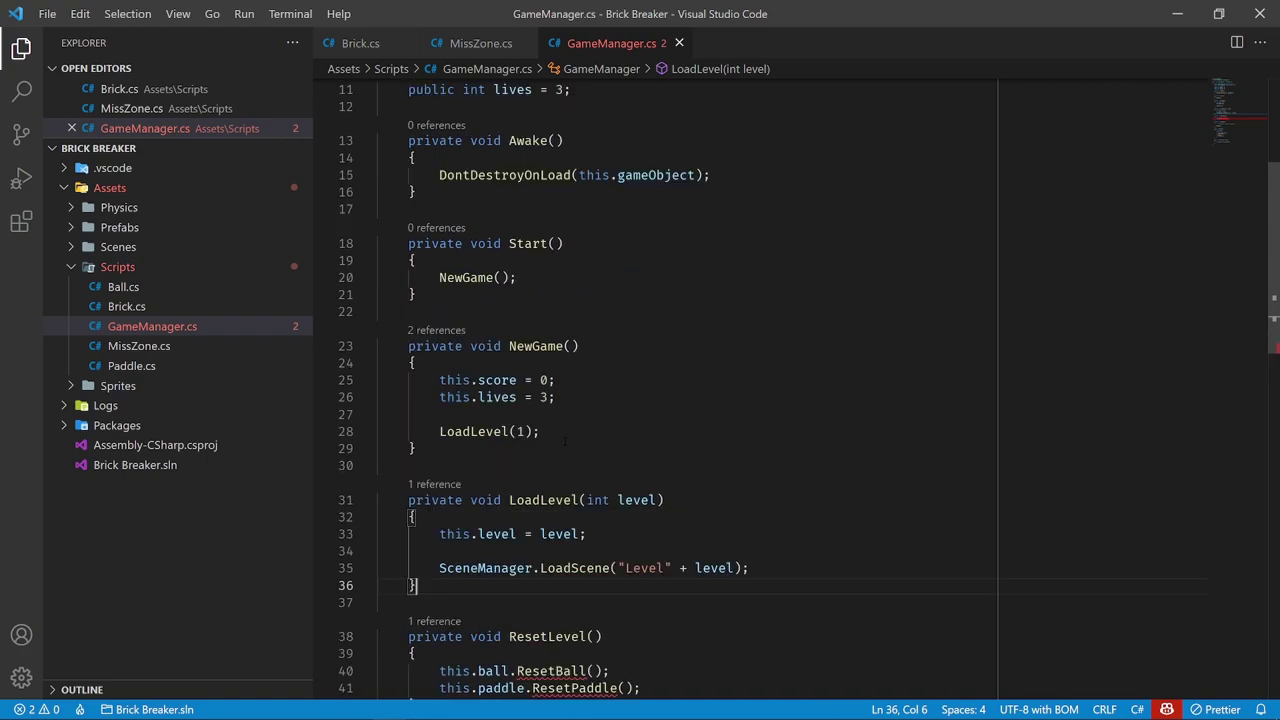
scroll(565, 441, up, 1)
scroll(590, 420, up, 1)
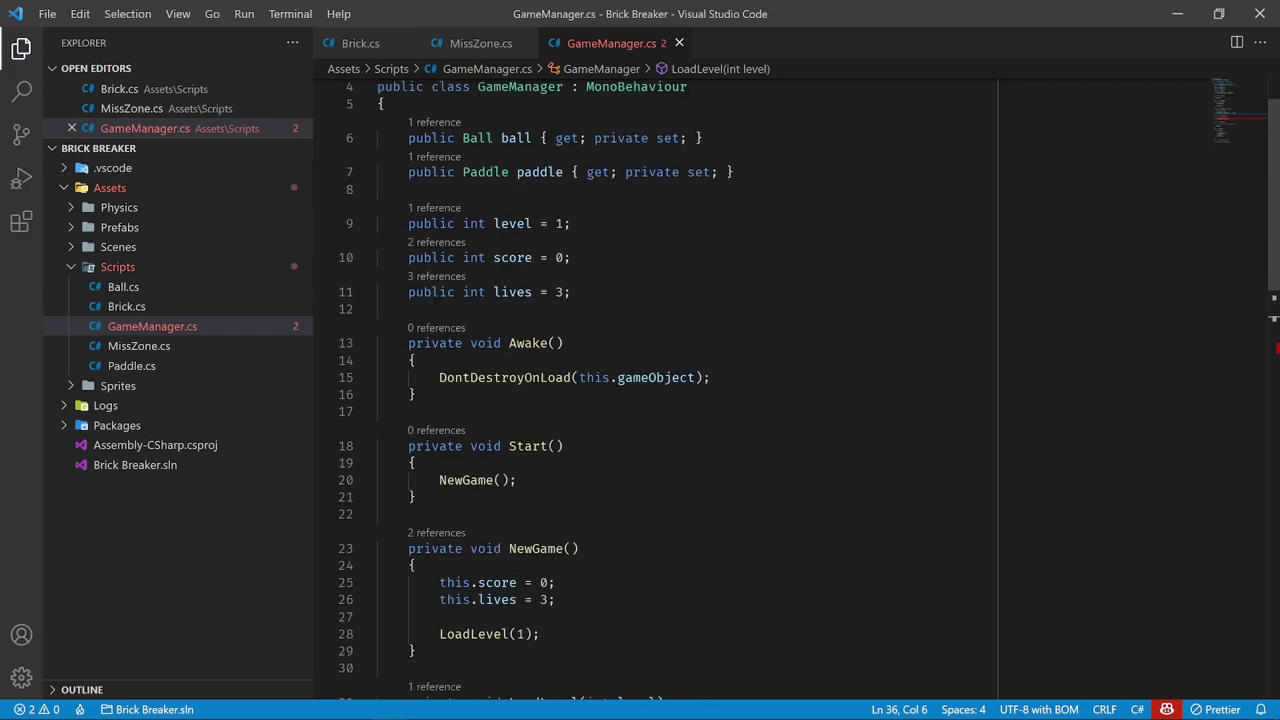
scroll(600, 415, down, 2)
scroll(632, 398, down, 2)
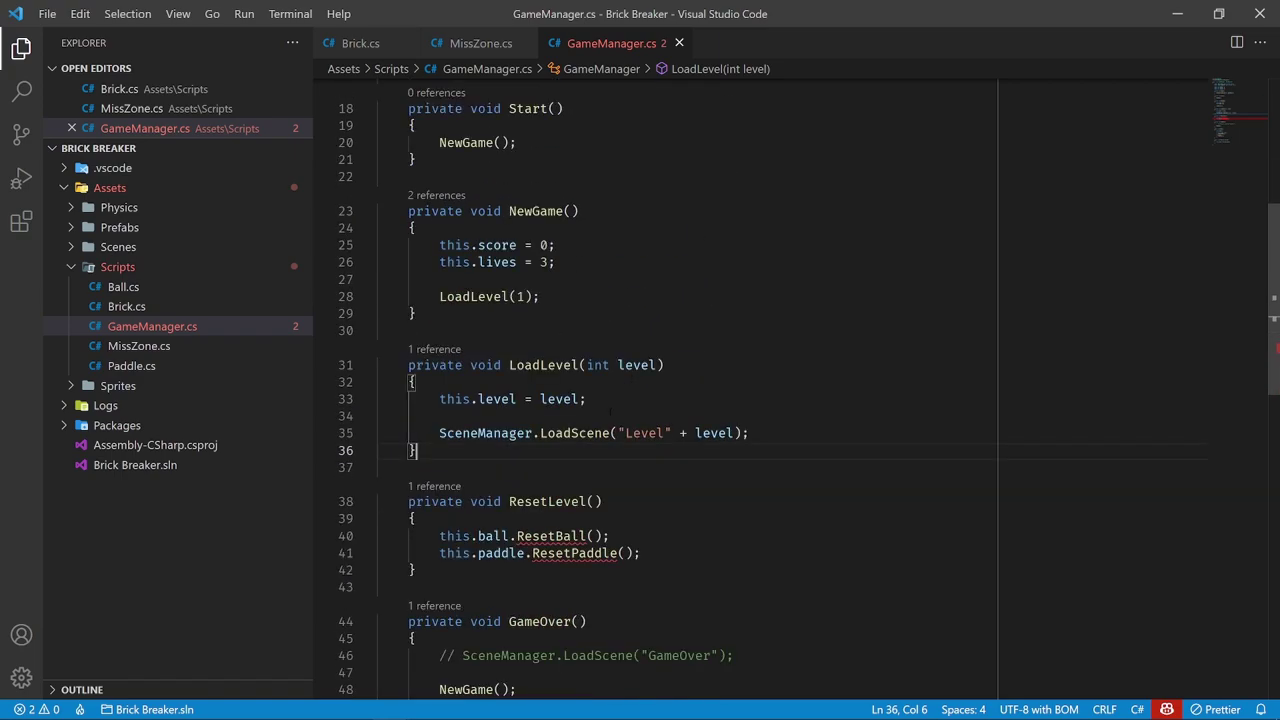
scroll(640, 400, up, 3)
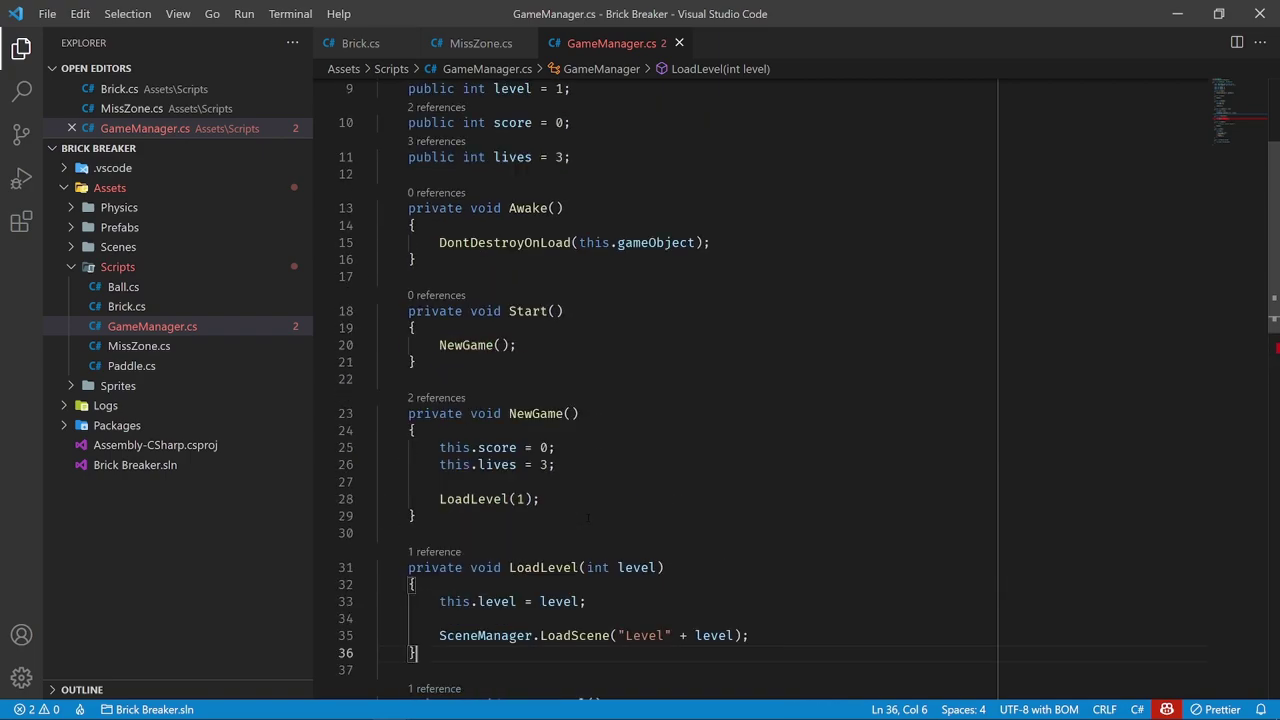
Add a SceneManager.sceneLoaded line after DontDestroyOnLoad in Awake using autocomplete
click(733, 311)
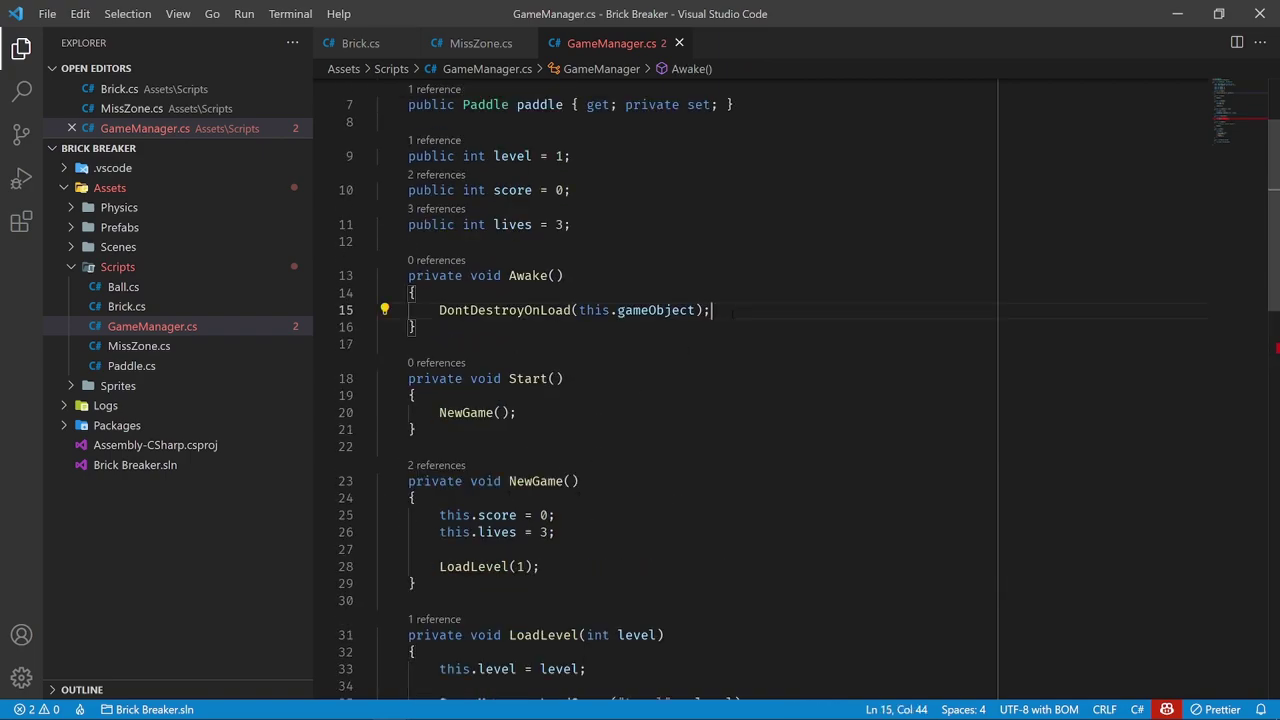
key(Return)
key(Return)
text(SceneM)
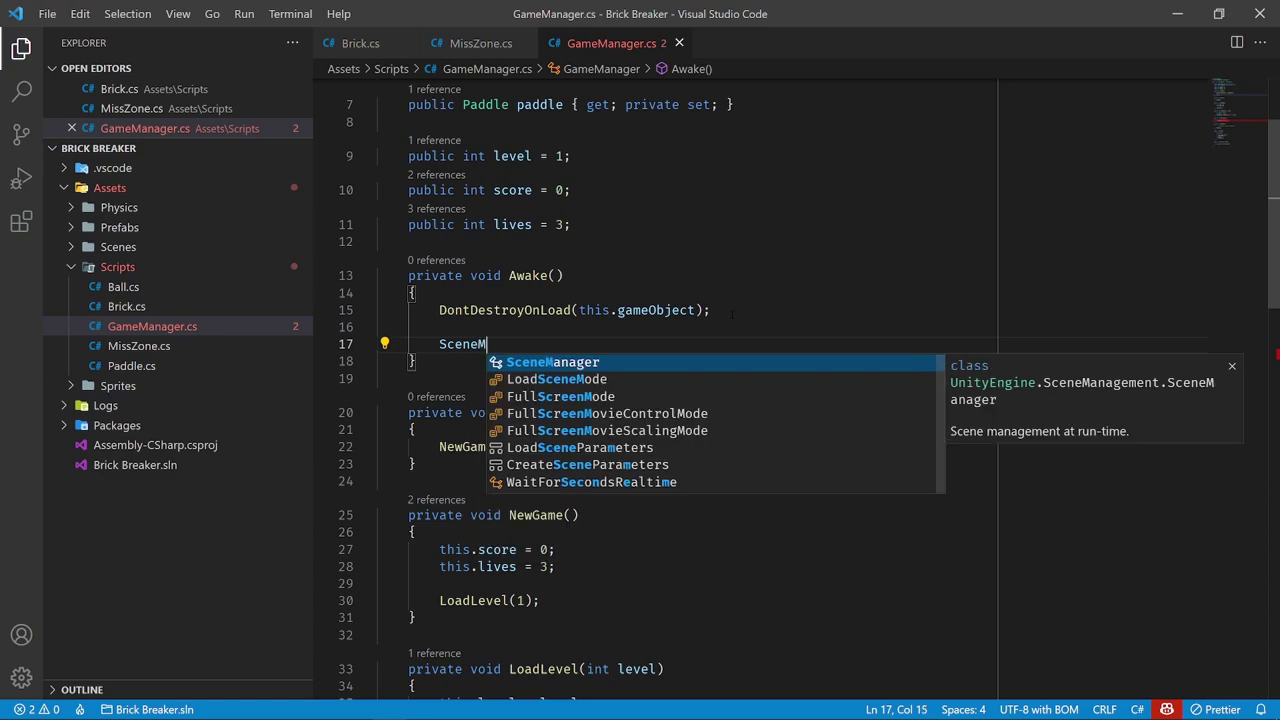
scroll(640, 400, up, 3)
key(Tab)
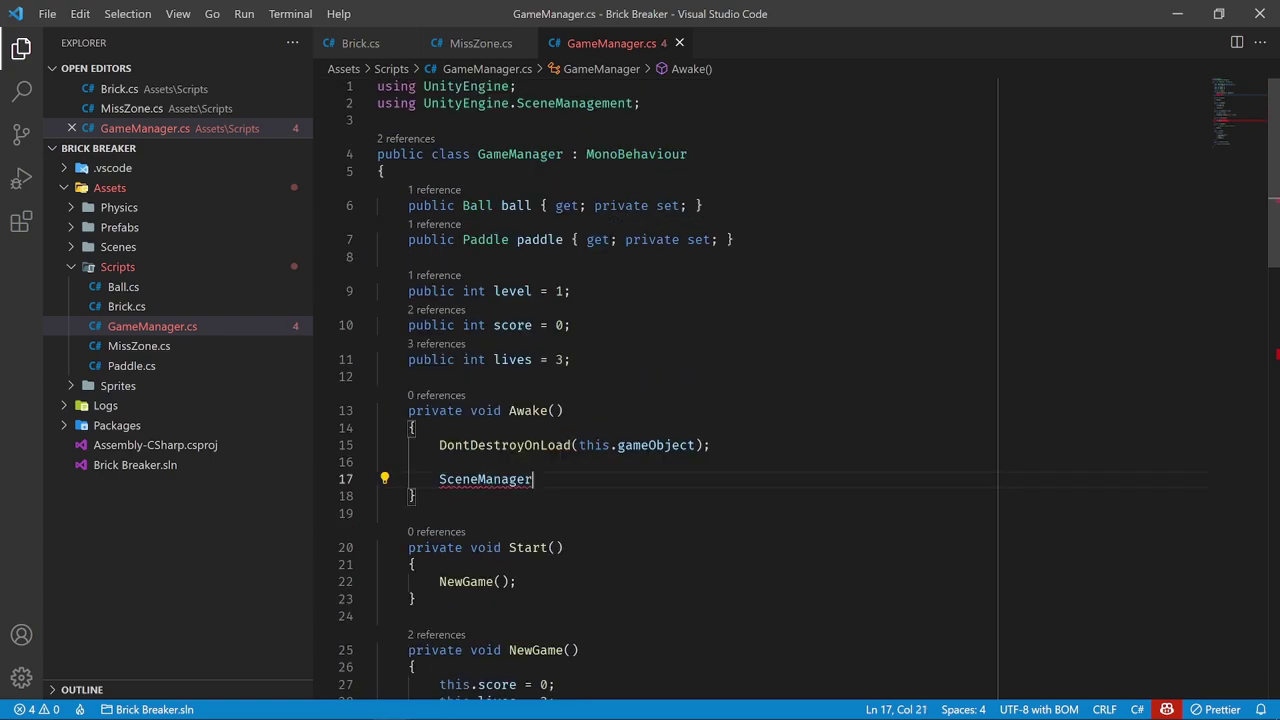
text(.scene)
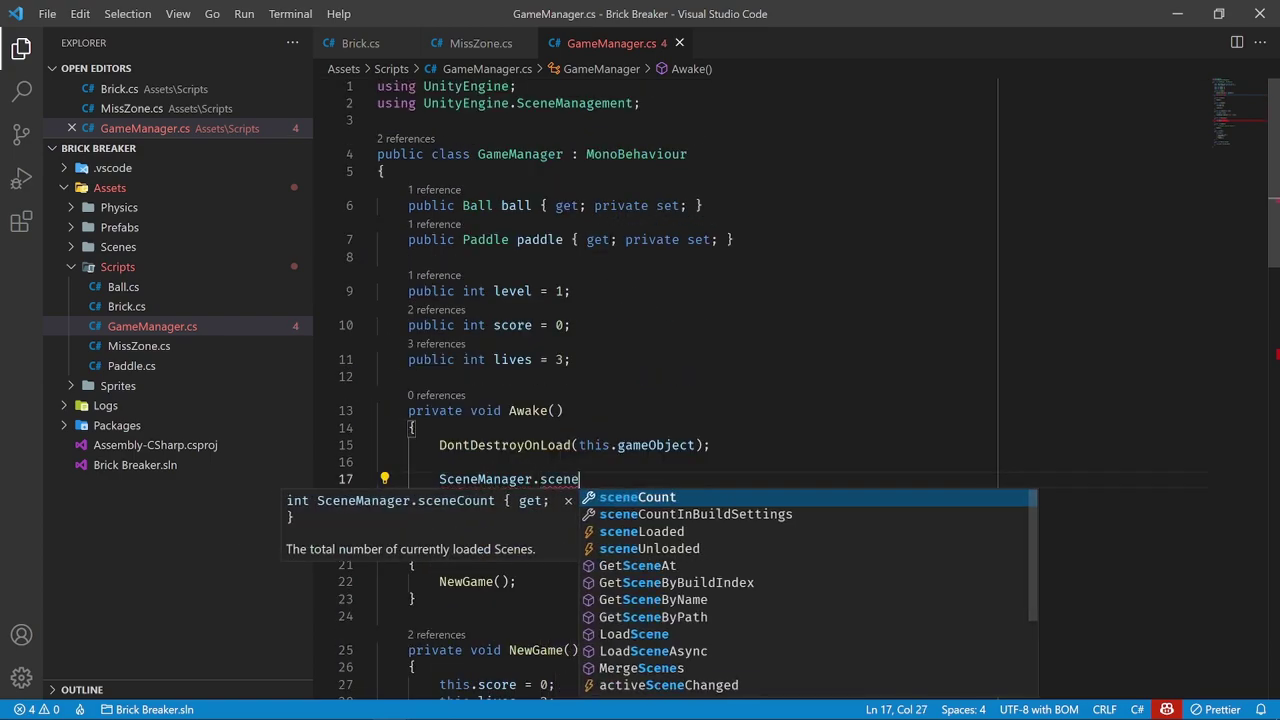
text(Load)
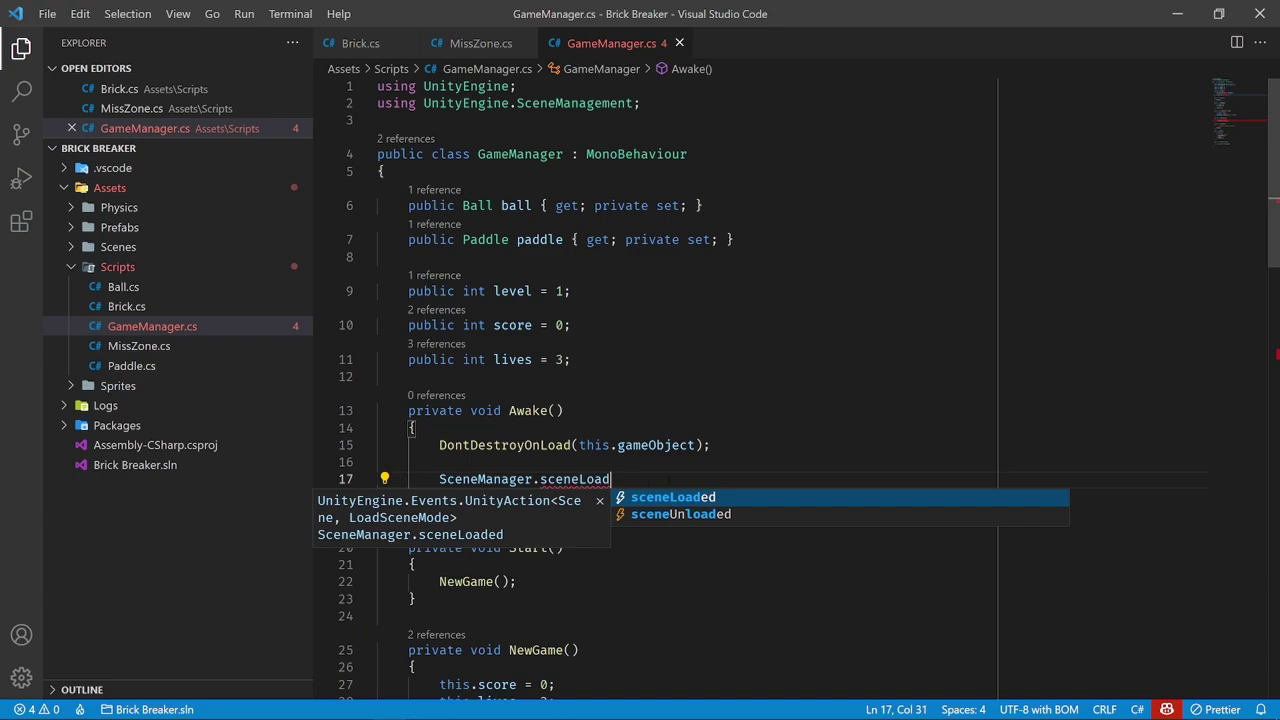
key(Tab)
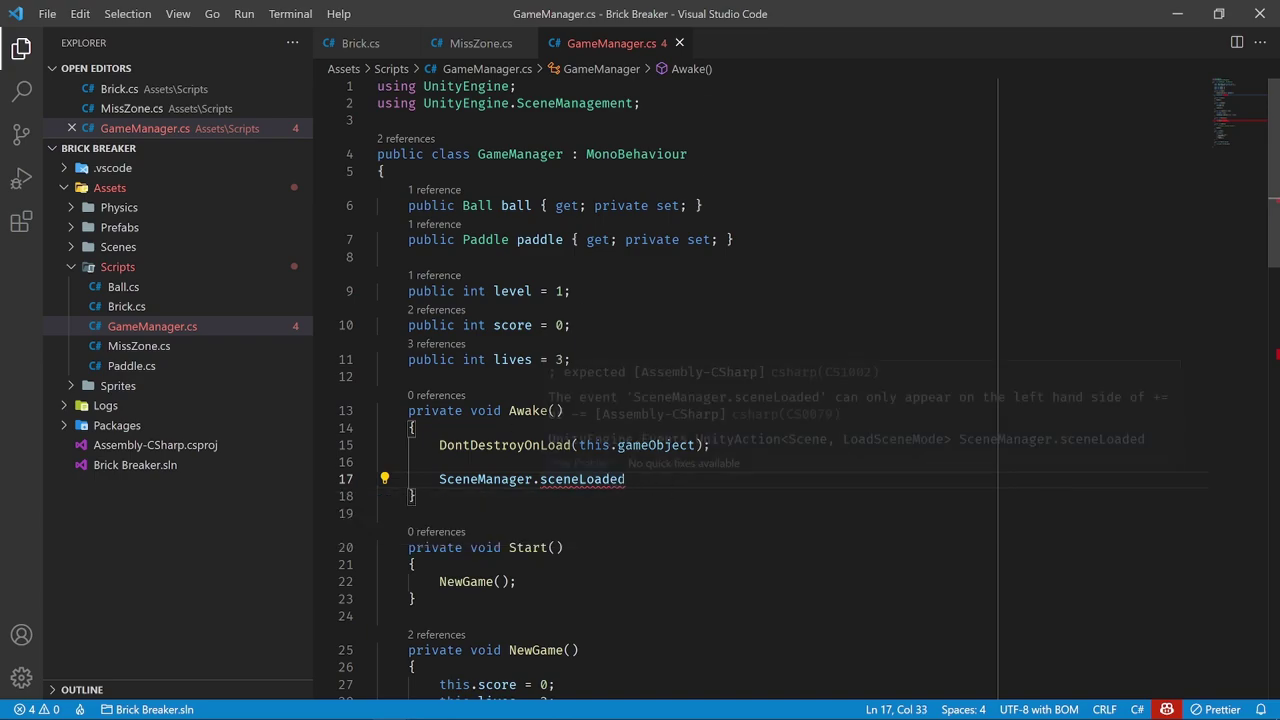
scroll(656, 479, down, 2)
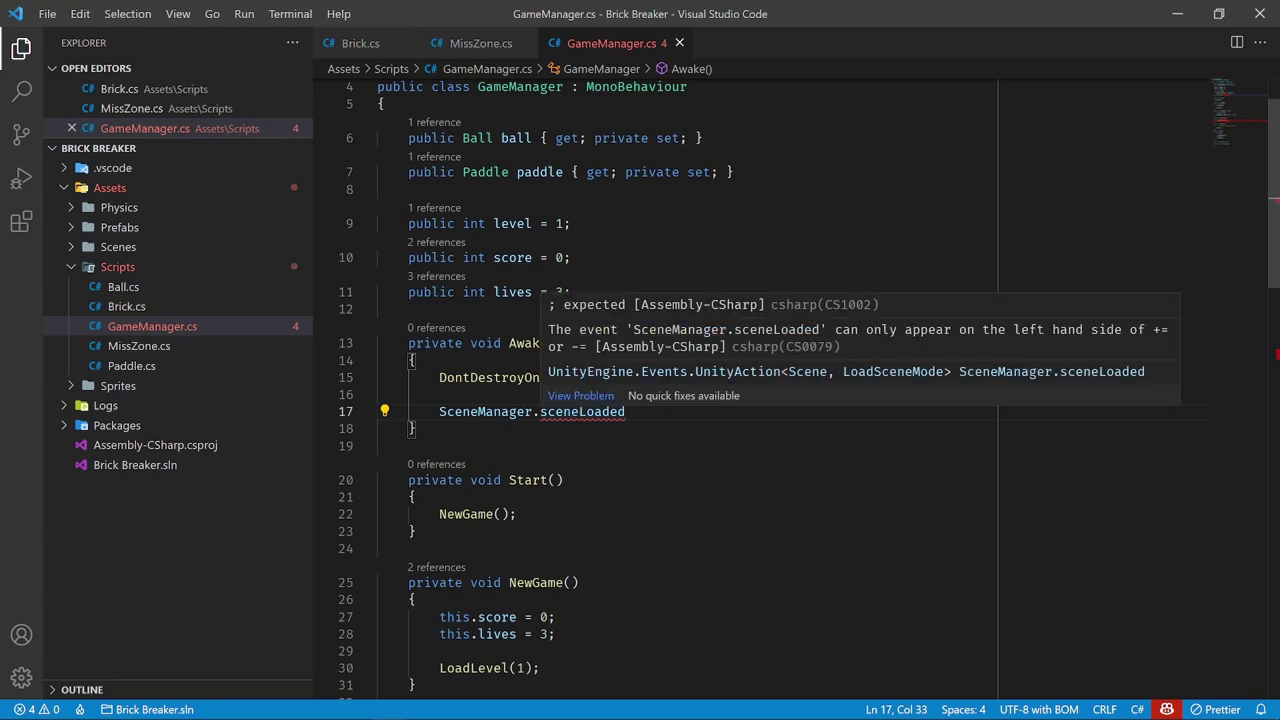
drag(541, 411, 648, 410)
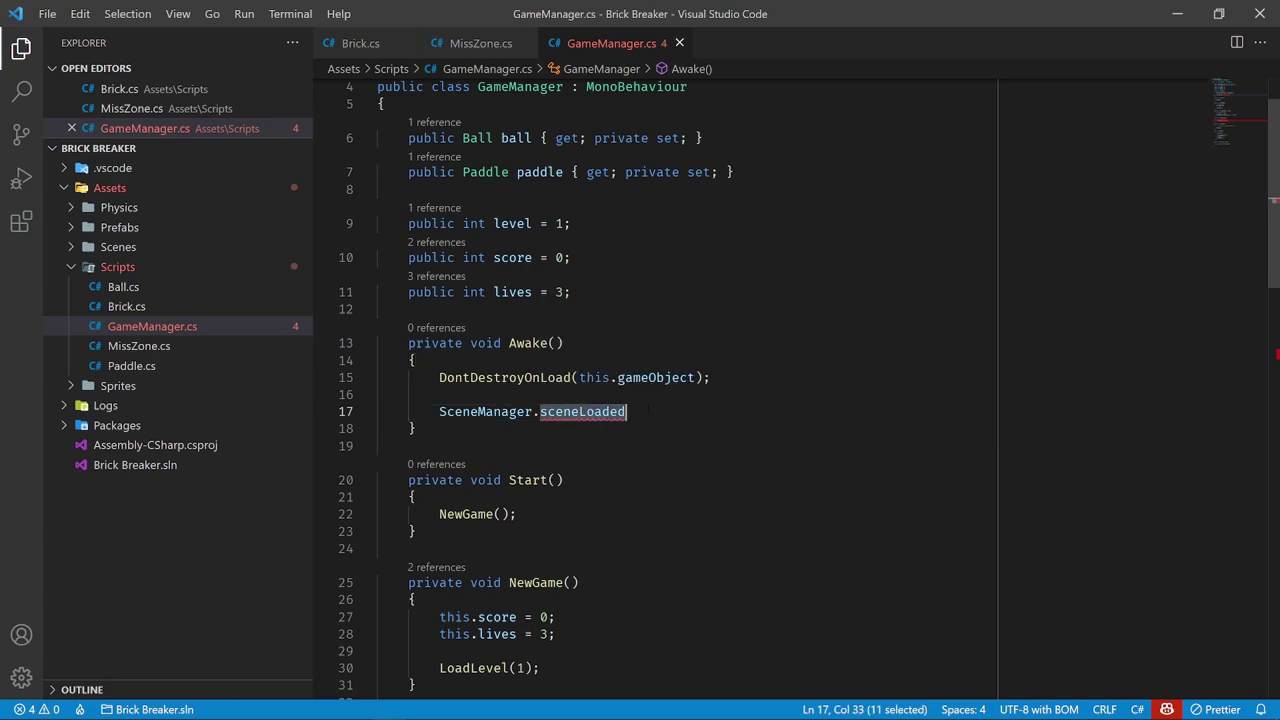
scroll(600, 450, down, 3)
scroll(600, 450, down, 3)
click(418, 484)
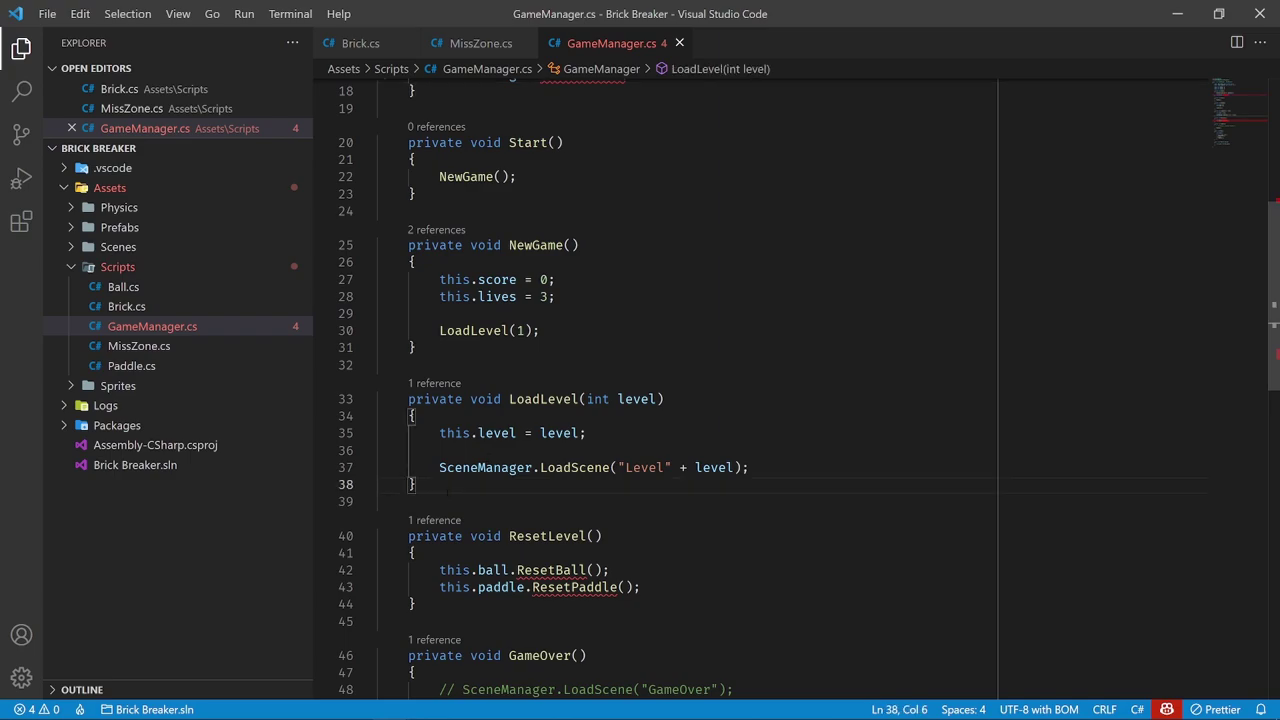
Add an empty private void OnLevelLoaded(Scene scene, LoadSceneMode mode) method after LoadLevel
key(Return)
key(Return)
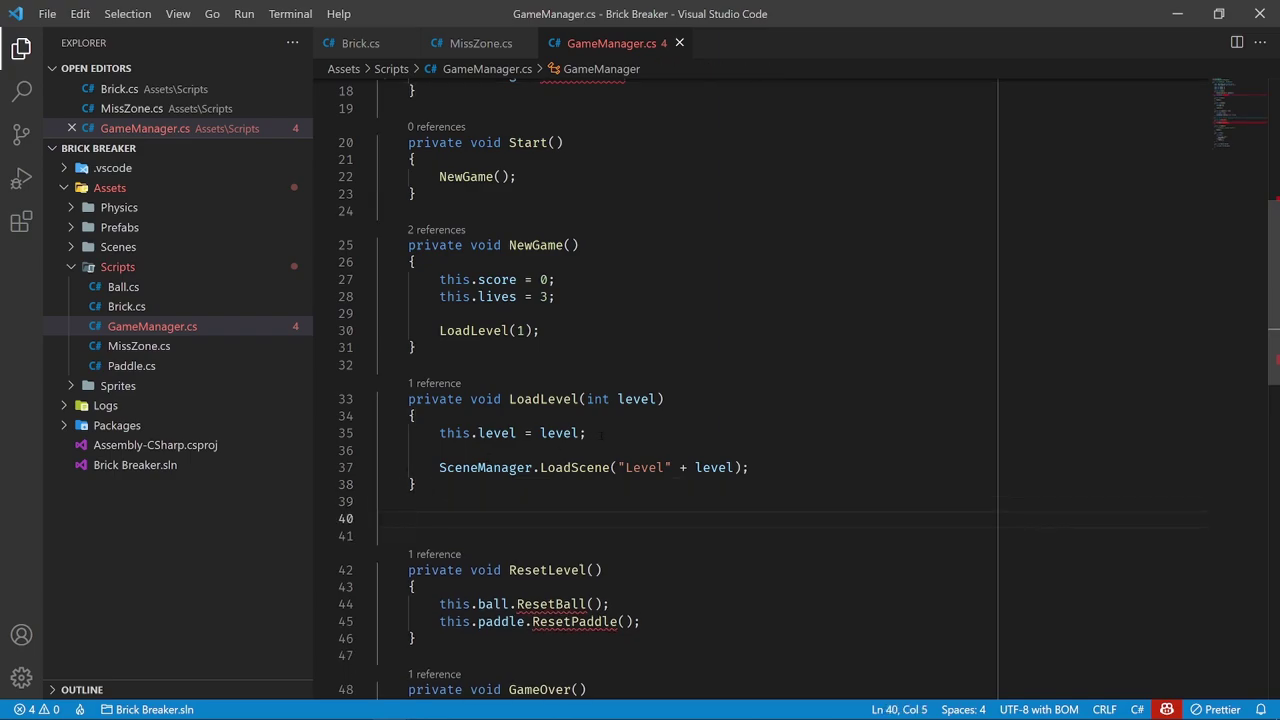
text(private voi)
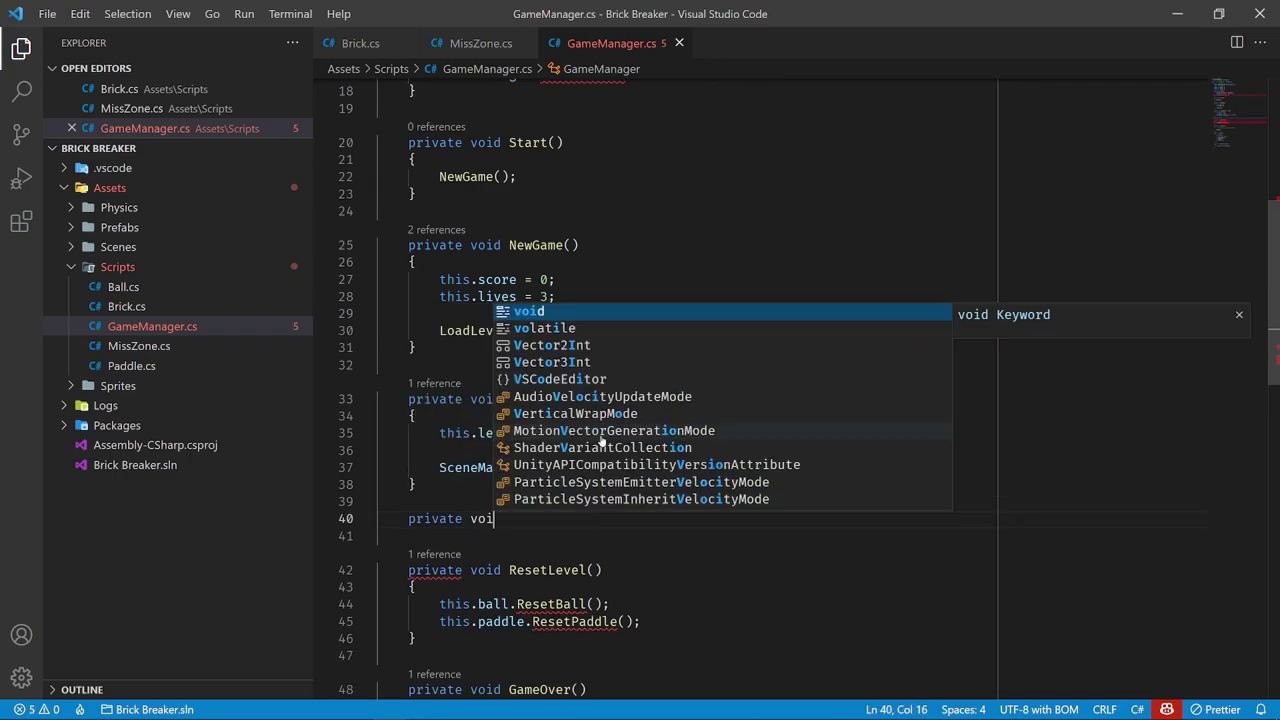
text(d OnL)
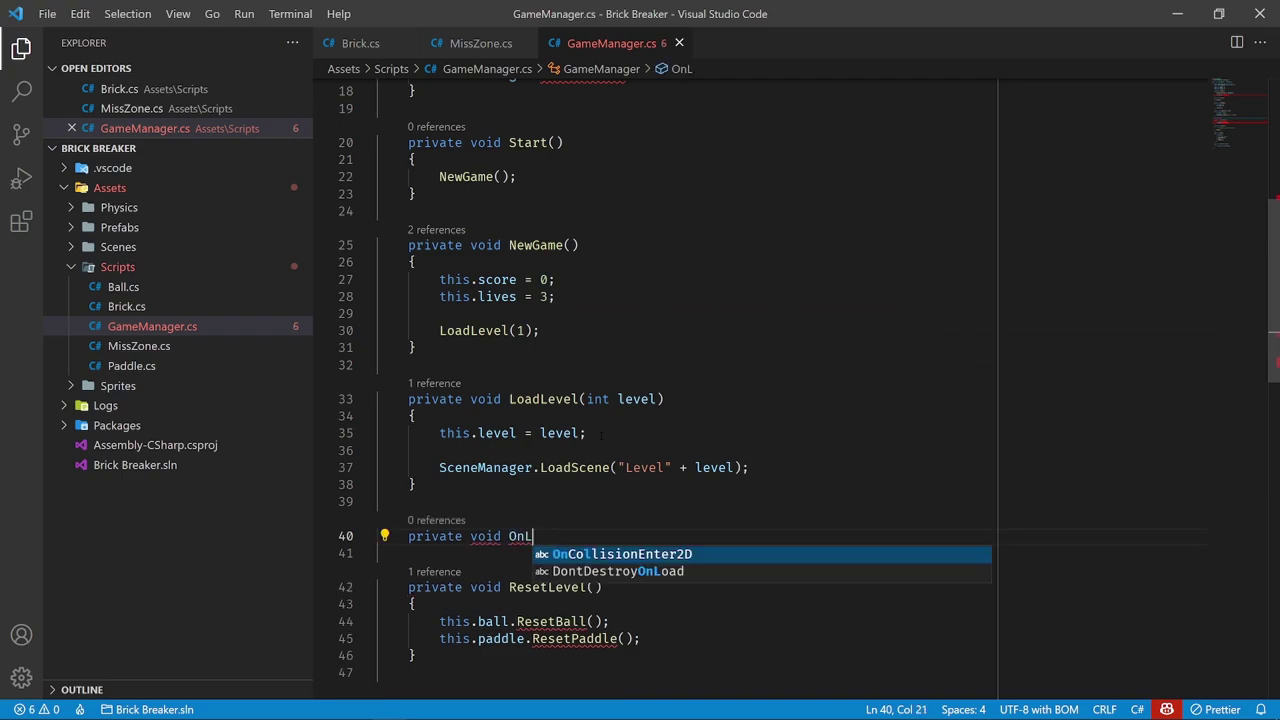
text(oad)
key(BackSpace)
key(BackSpace)
key(BackSpace)
text(LevelLo)
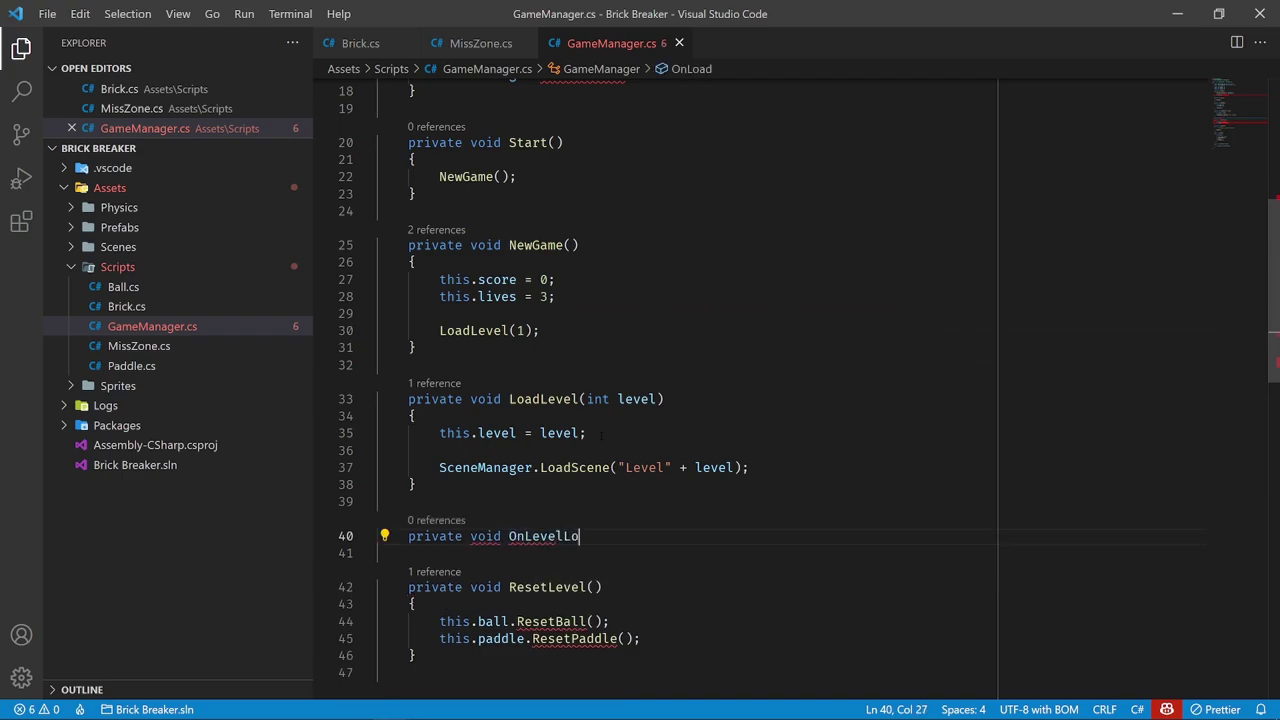
text(aded()
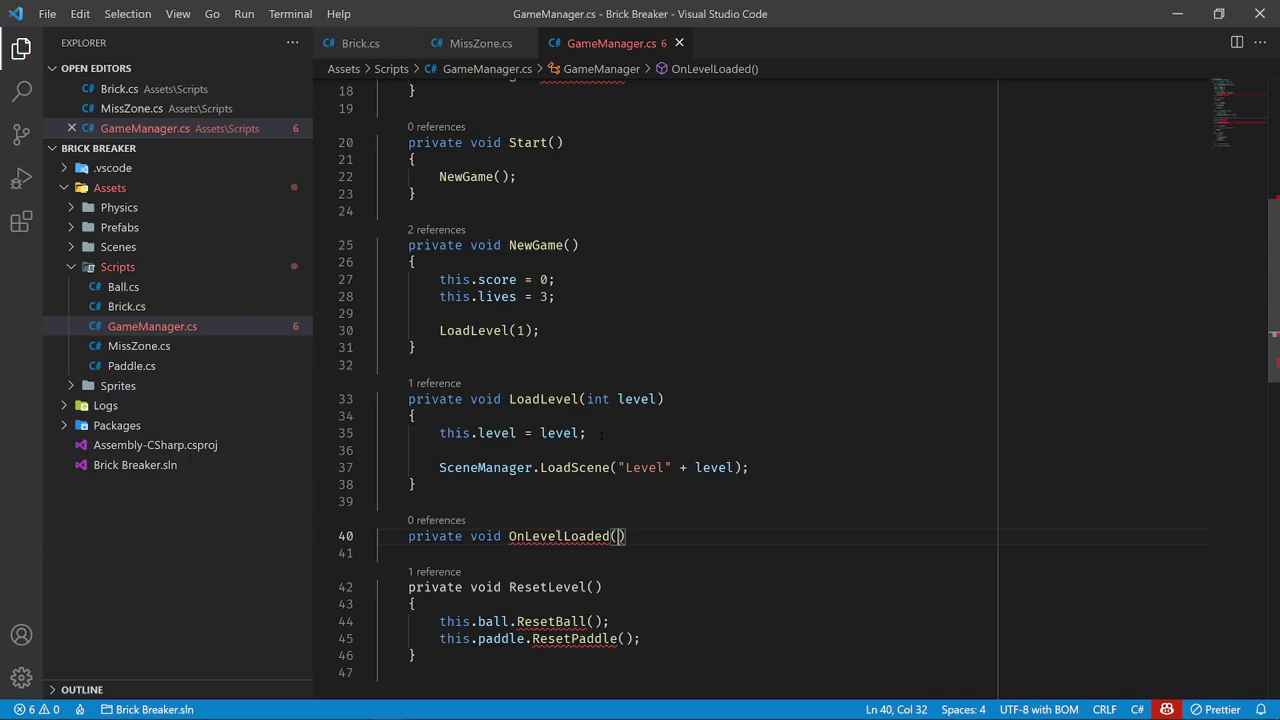
text(Sc)
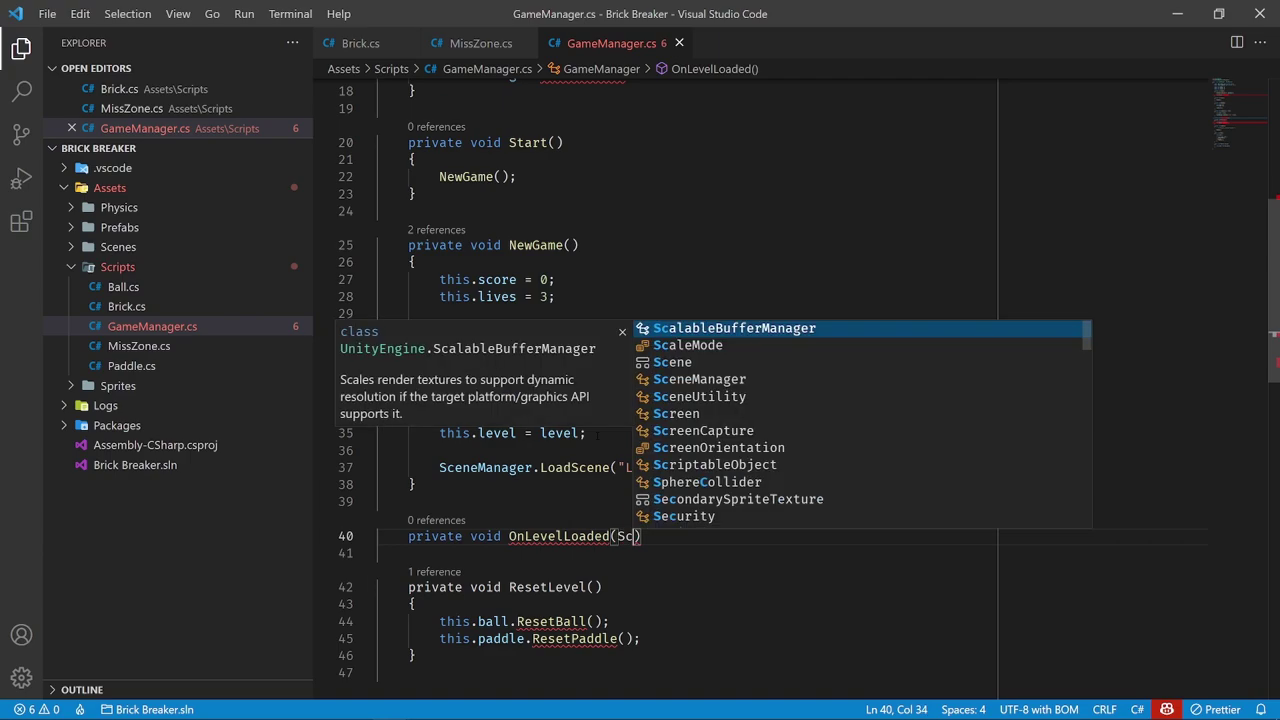
text(ene scene)
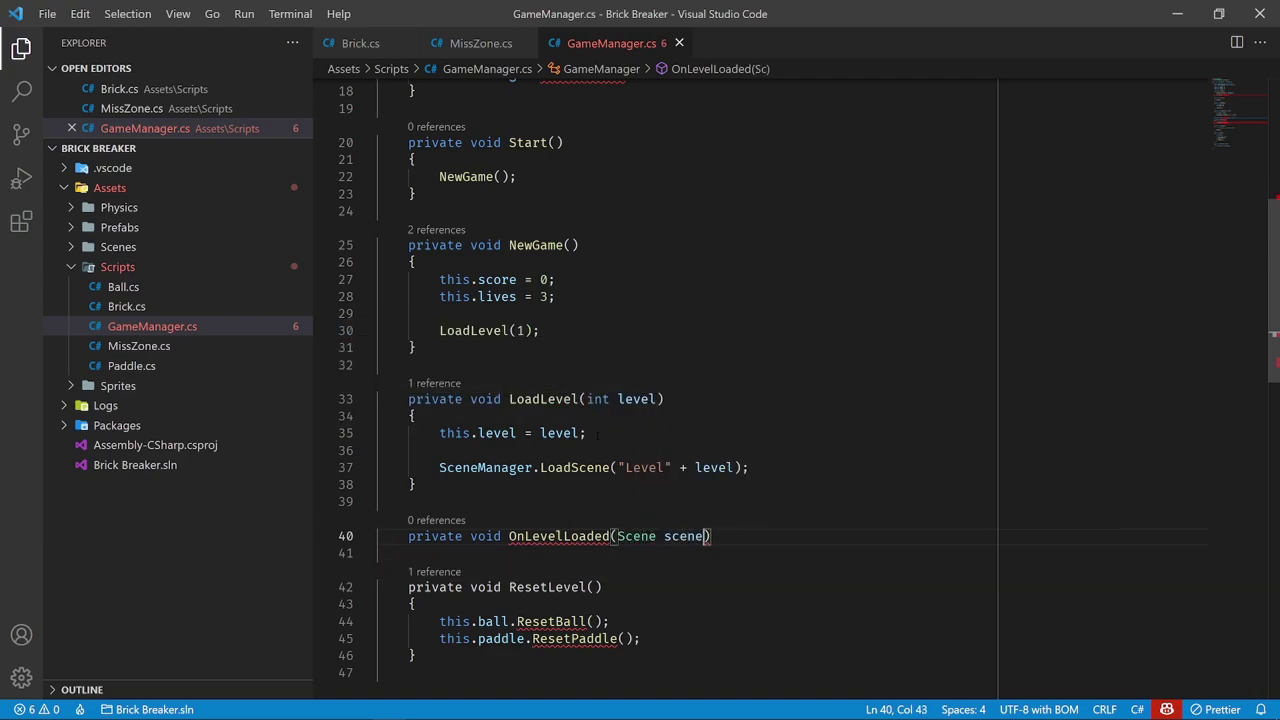
text(, Load)
key(Tab)
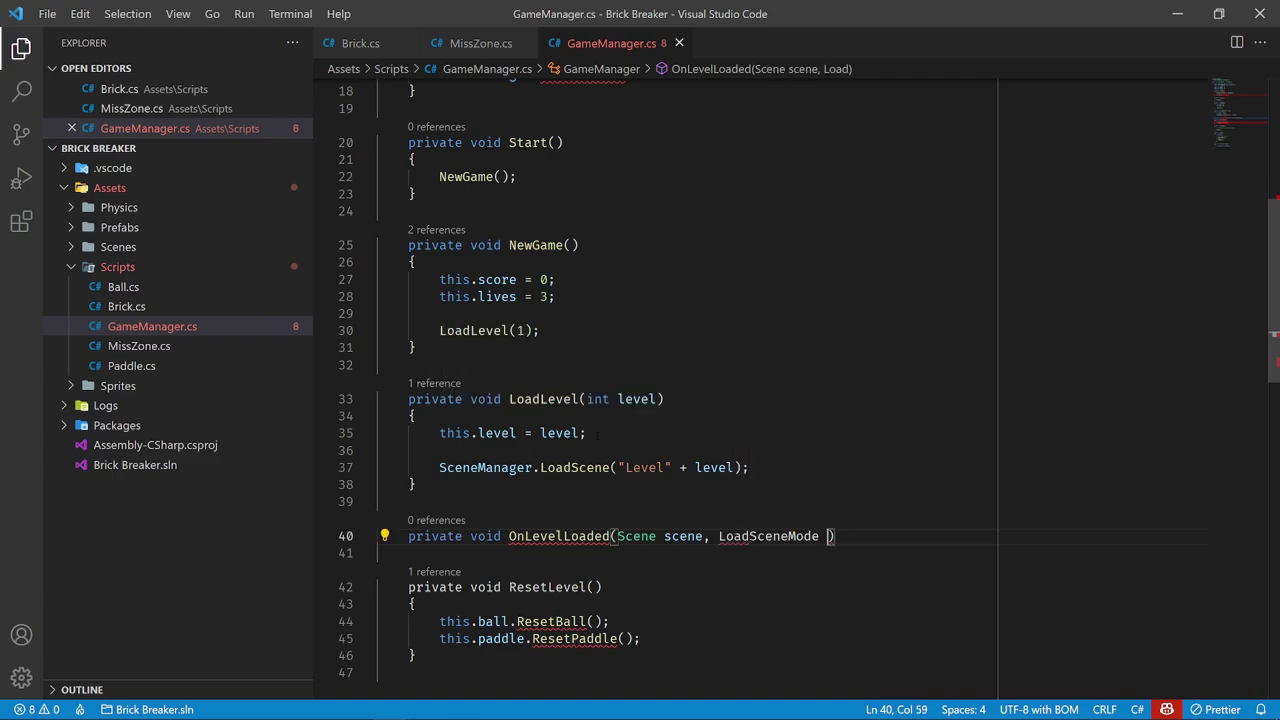
text(mode))
key(Return)
text({)
key(Return)
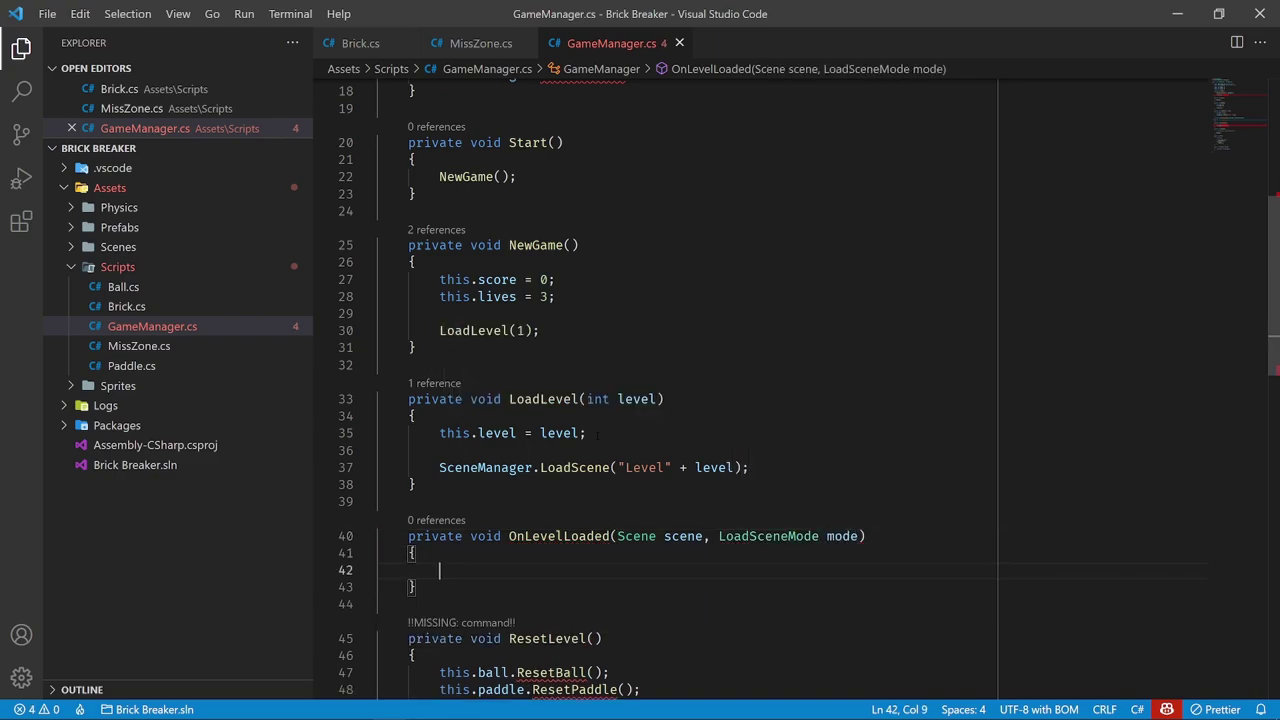
Complete the Awake line as SceneManager.sceneLoaded += OnLevelLoaded;
double_click(558, 536)
scroll(609, 371, up, 3)
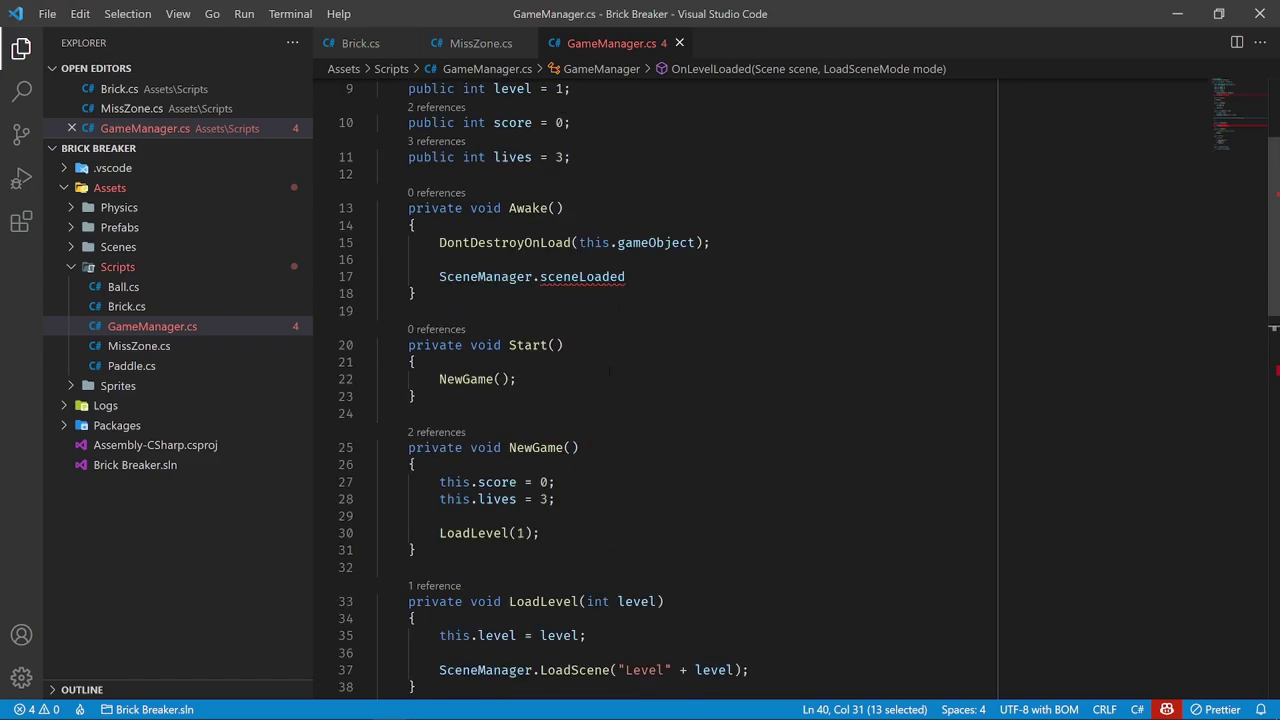
mouse_move(583, 277)
click(662, 282)
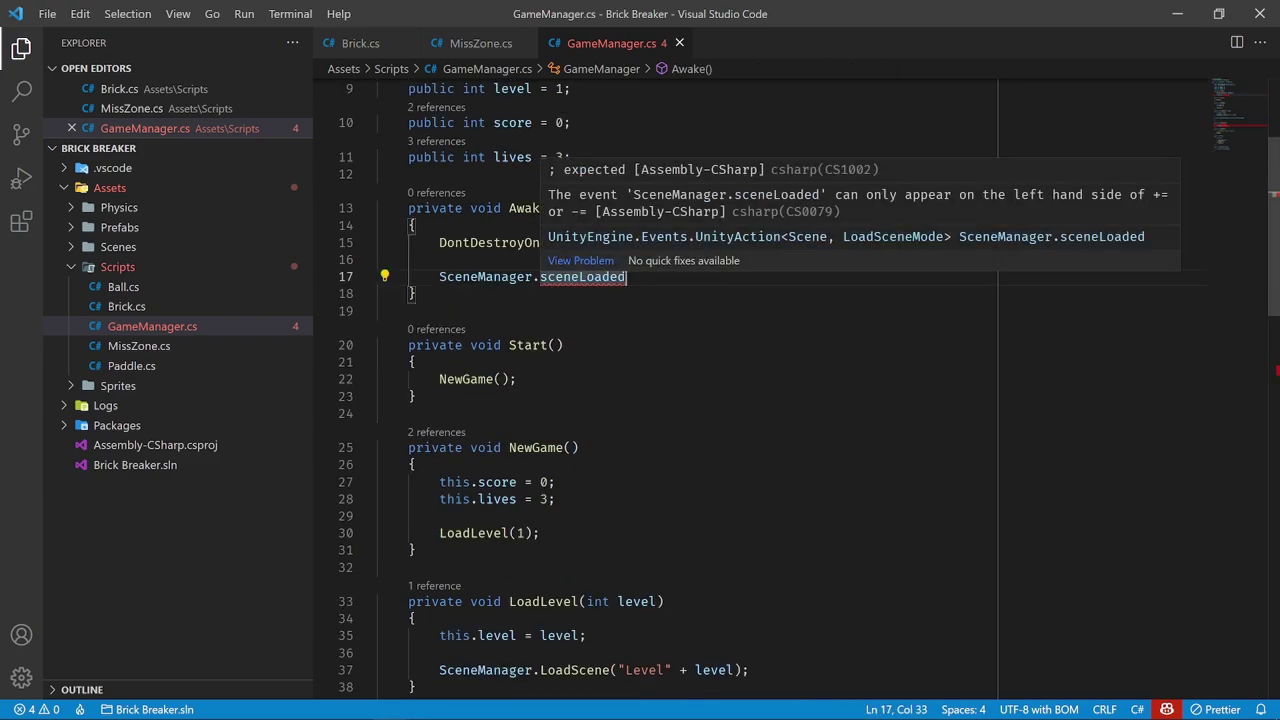
text( += )
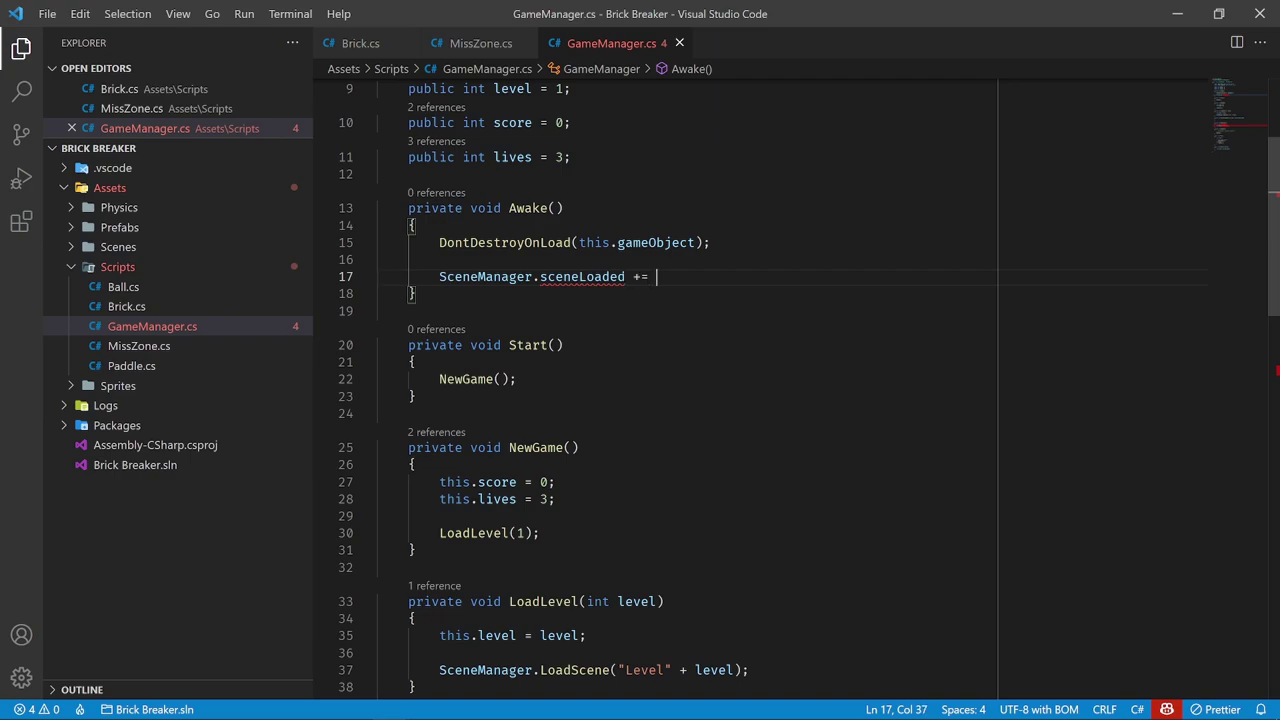
text(OnLevelLoaded;)
double_click(706, 276)
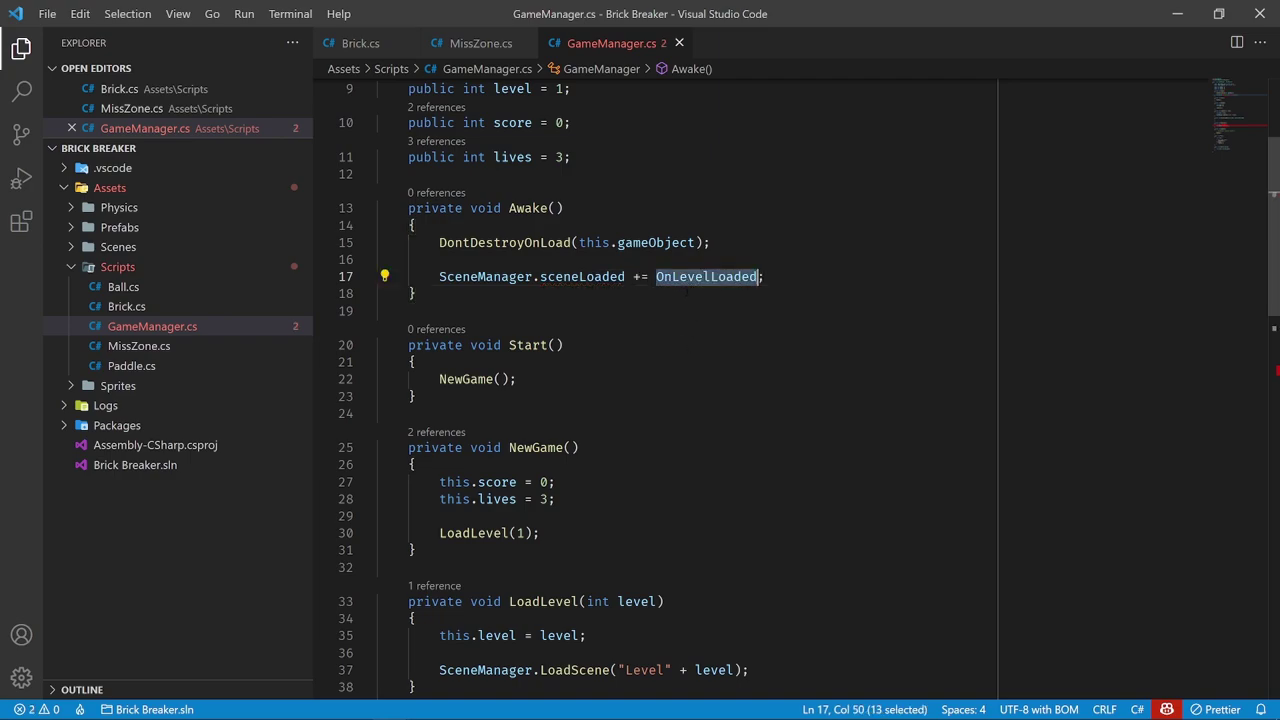
drag(764, 276, 439, 276)
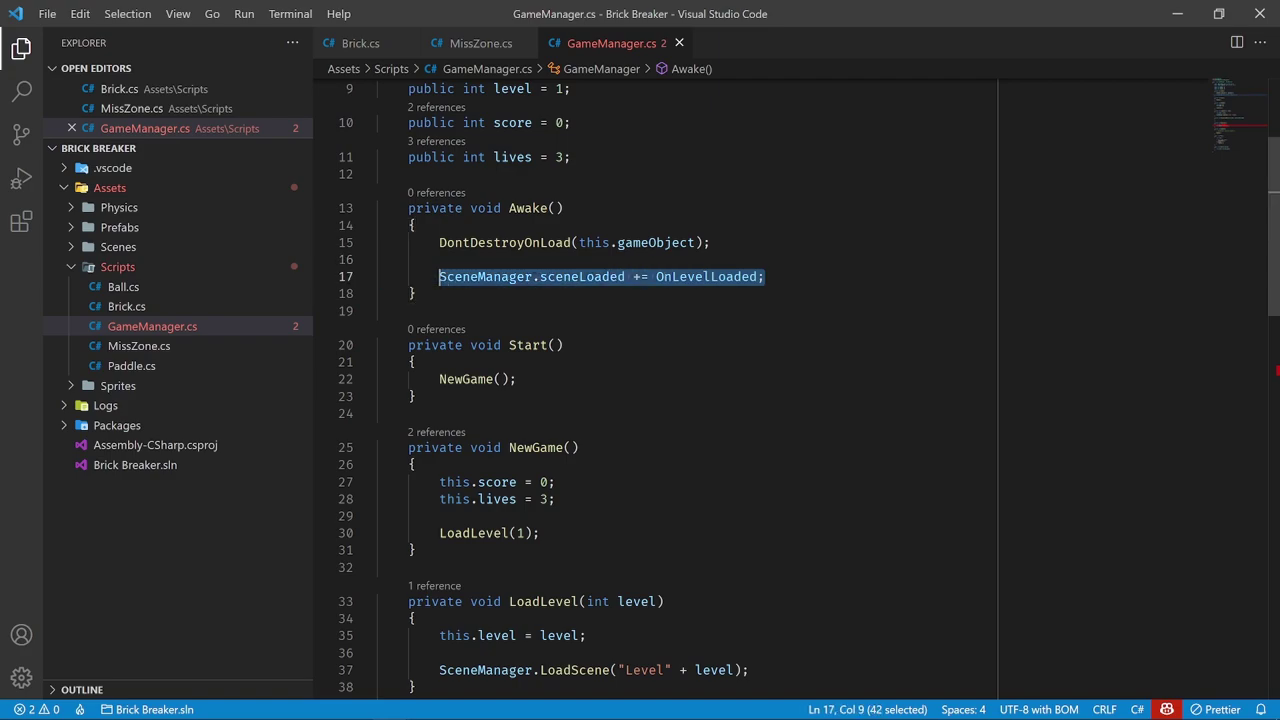
click(416, 293)
In OnLevelLoaded, assign this.ball = FindObjectOfType<Ball>();
scroll(700, 400, down, 5)
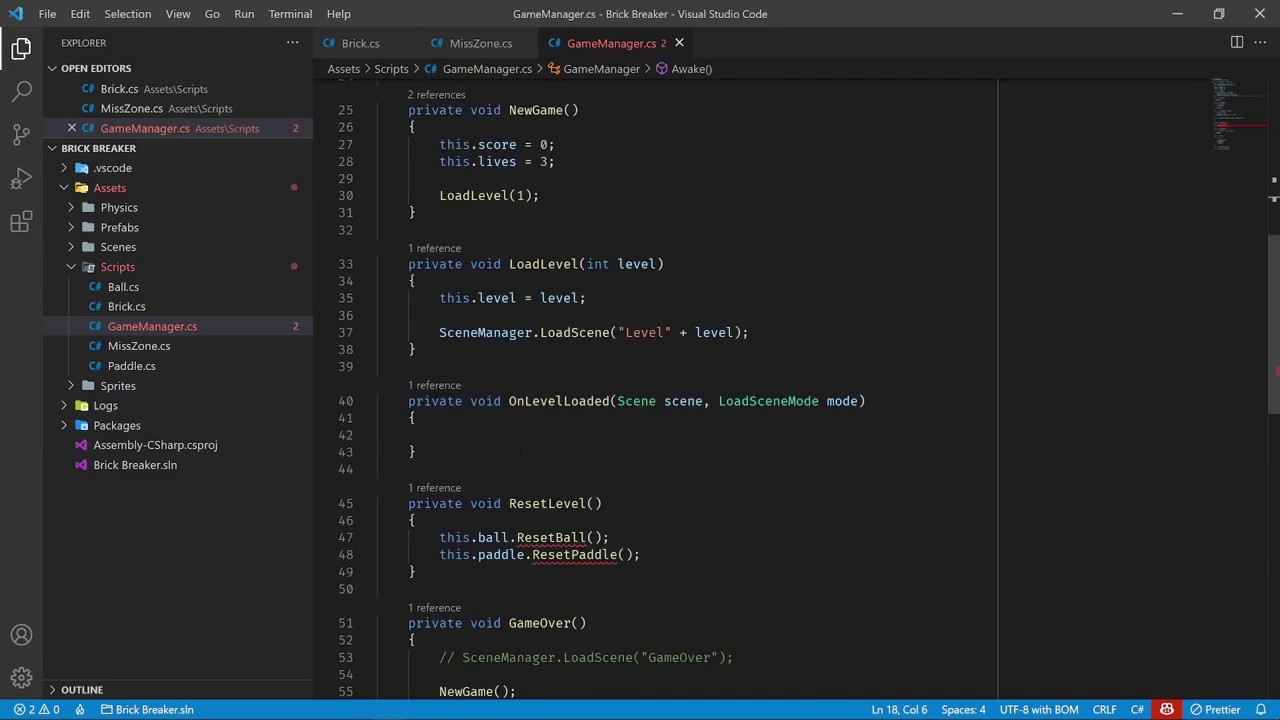
click(481, 432)
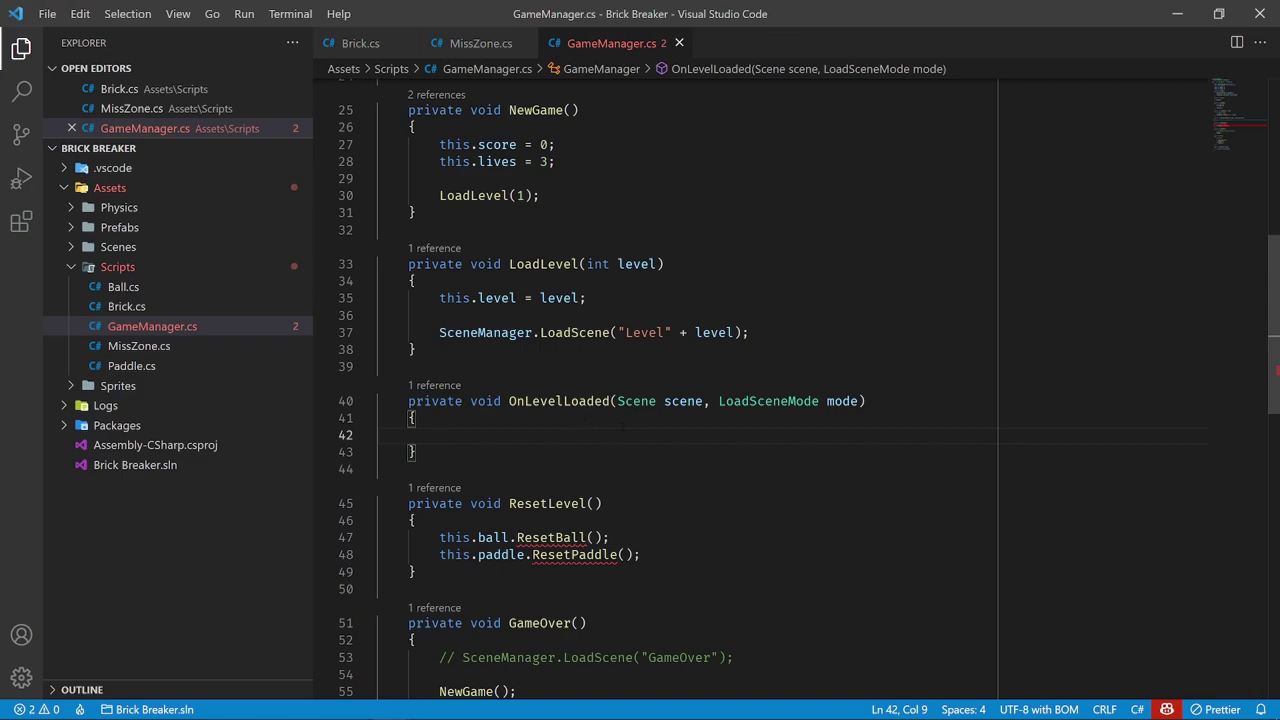
scroll(587, 420, up, 5)
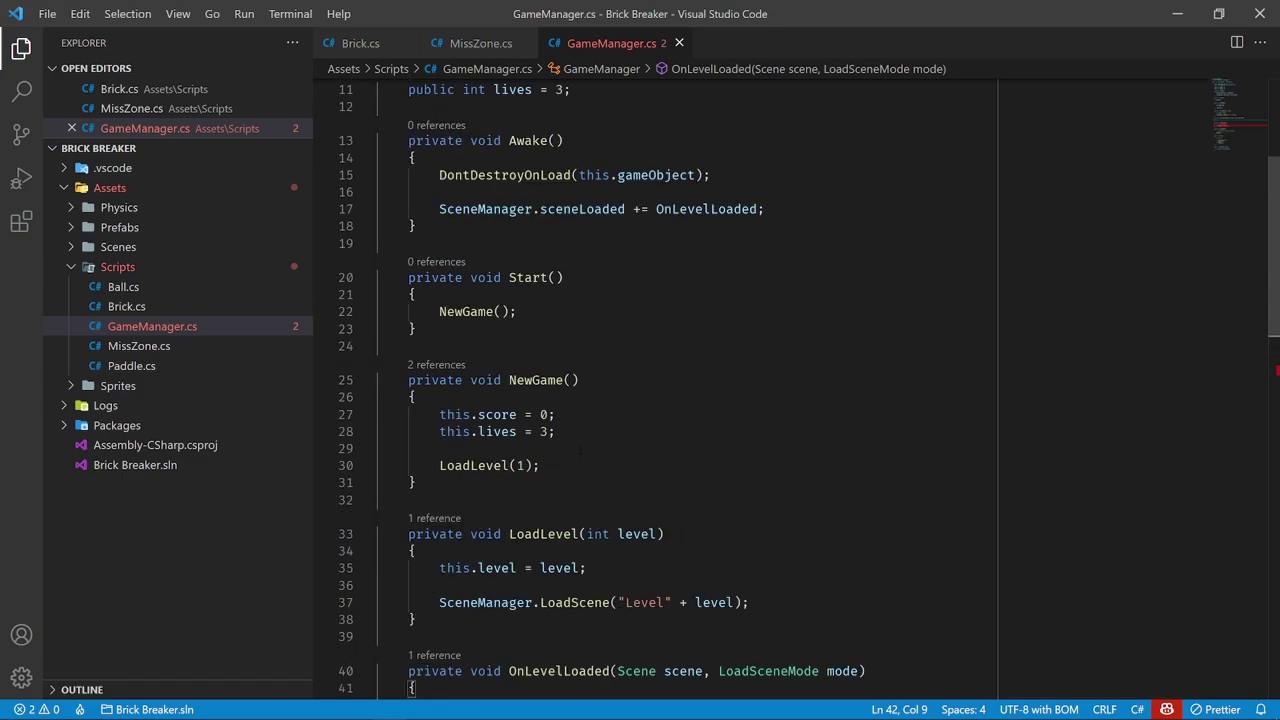
scroll(587, 420, up, 3)
drag(408, 205, 733, 239)
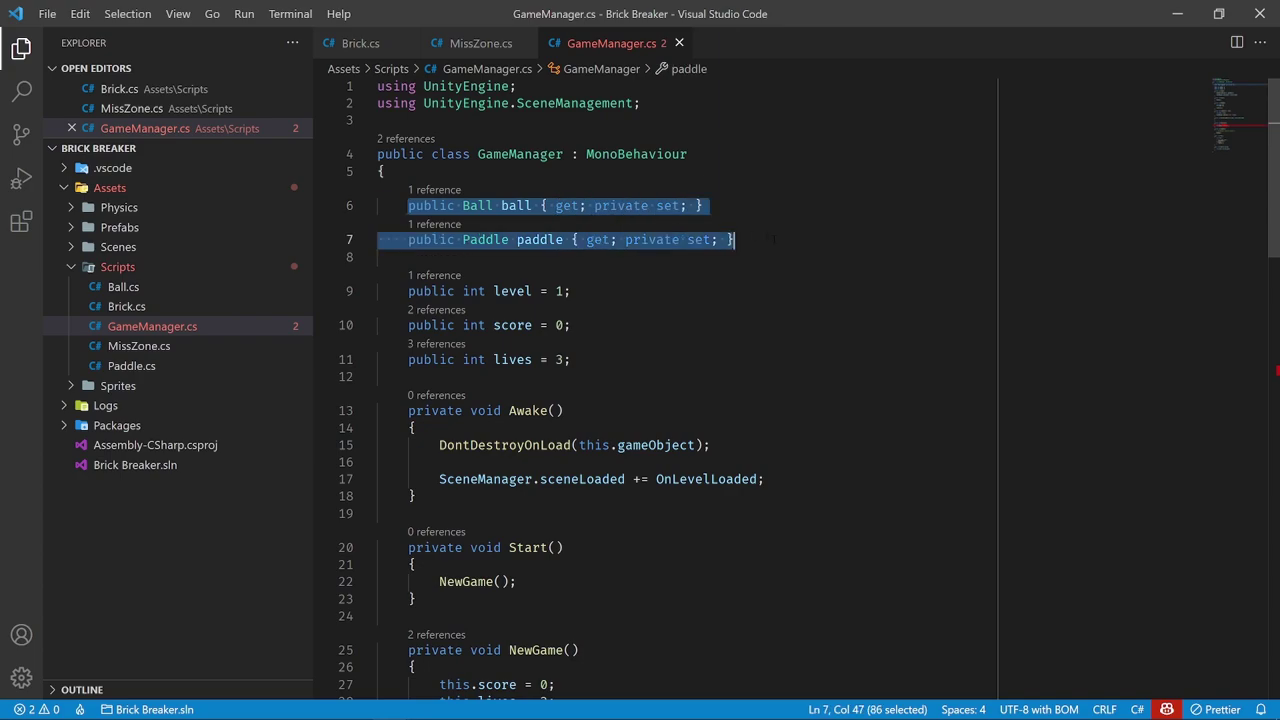
scroll(600, 400, down, 7)
scroll(519, 474, down, 4)
scroll(510, 249, up, 3)
click(655, 364)
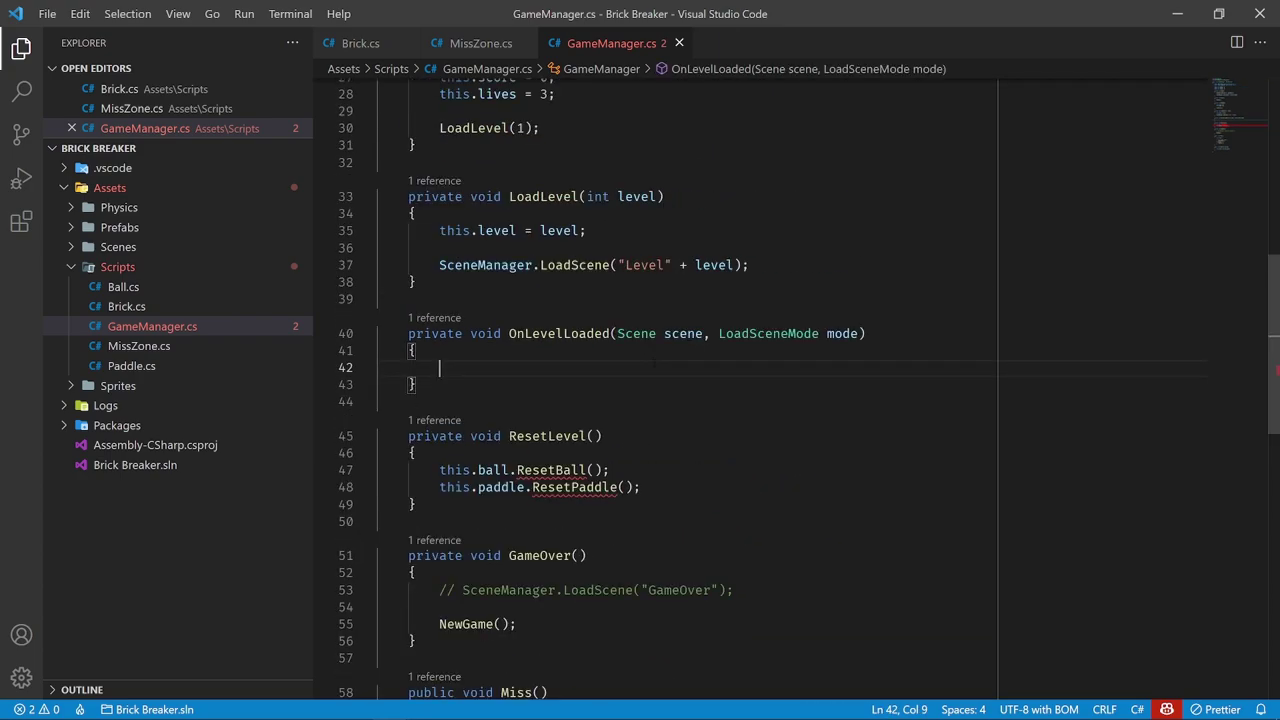
text(this.ball = F)
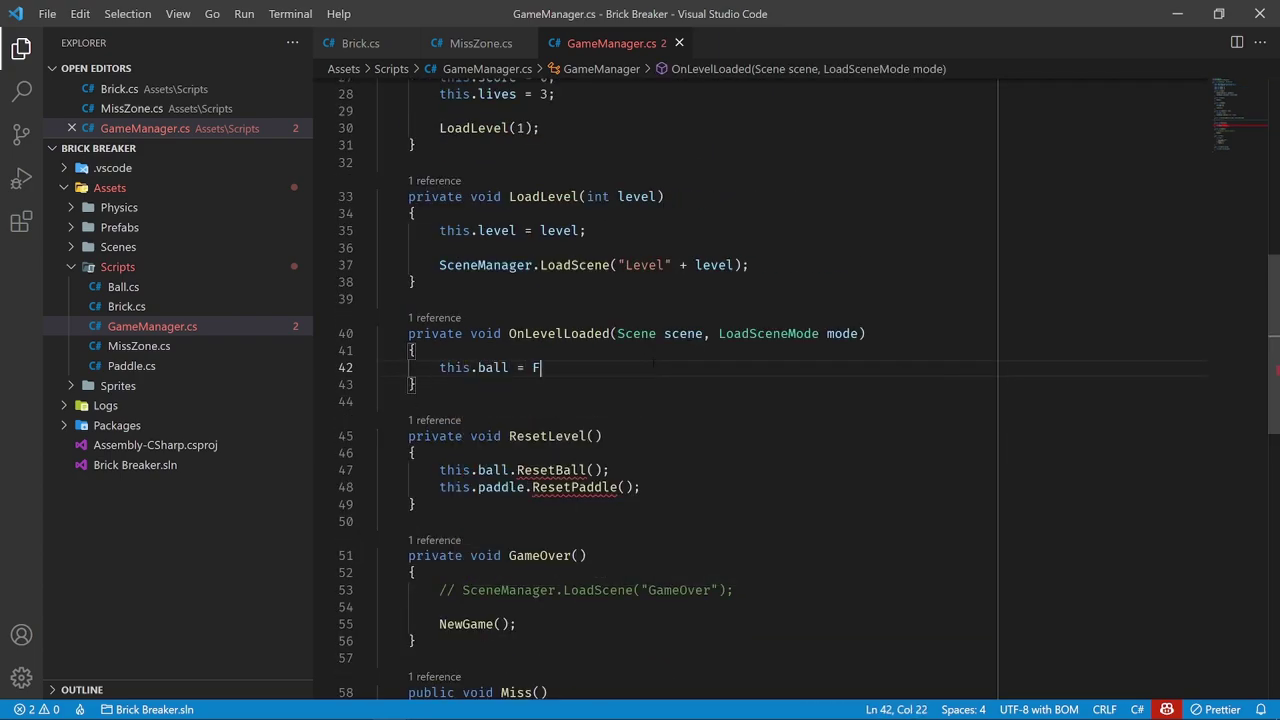
text(in)
key(Tab)
text(<Ba)
key(Tab)
text(>())
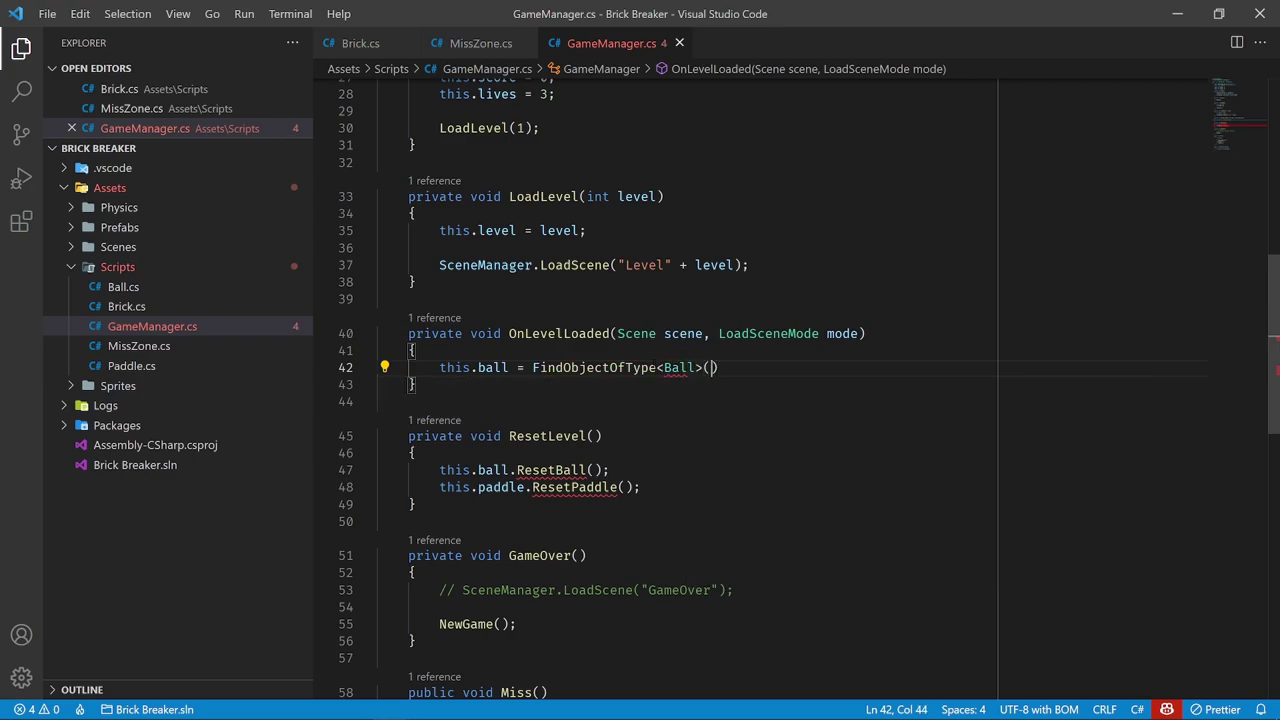
text(;)
Add this.paddle = FindObjectOfType<Paddle>(); below the ball assignment
key(Return)
text(yjid.)
key(BackSpace)
text(this.)
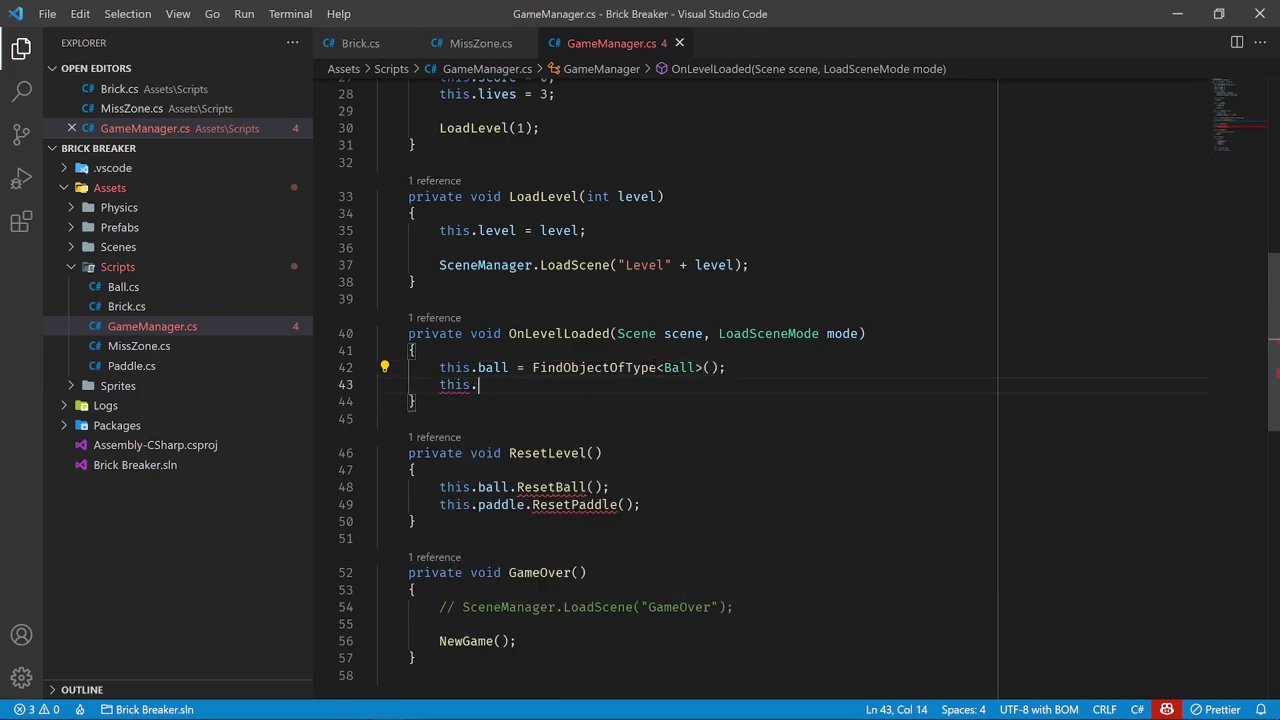
text(paddle = FilterMod)
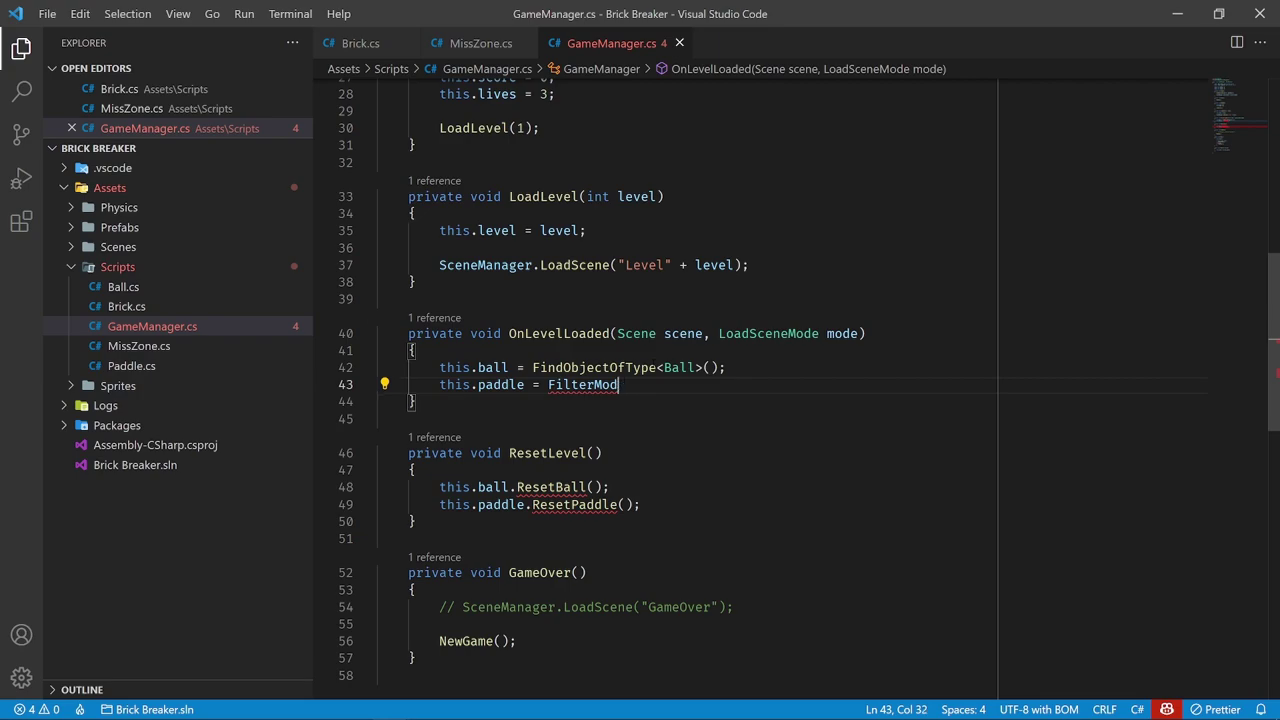
key(BackSpace)
key(BackSpace)
text(nd)
key(Tab)
text(<Pad)
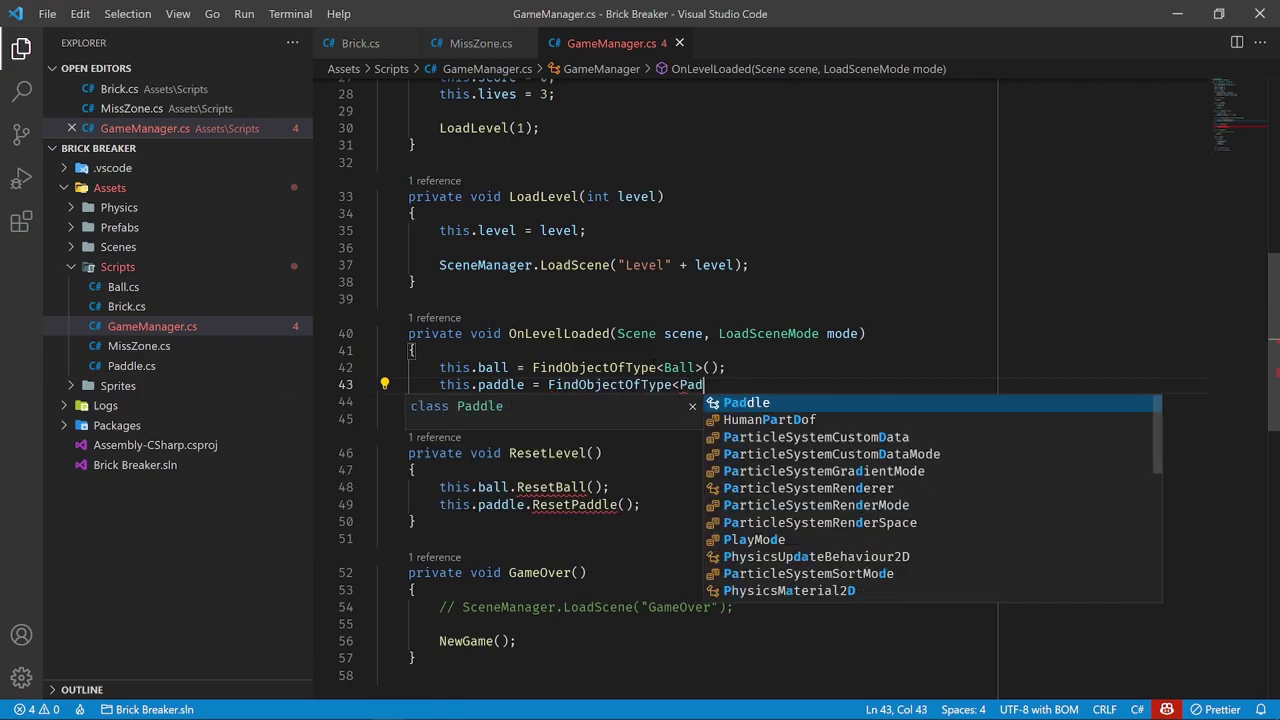
text(dle>();)
Review the ball and paddle reset calls in ResetLevel
key(Down)
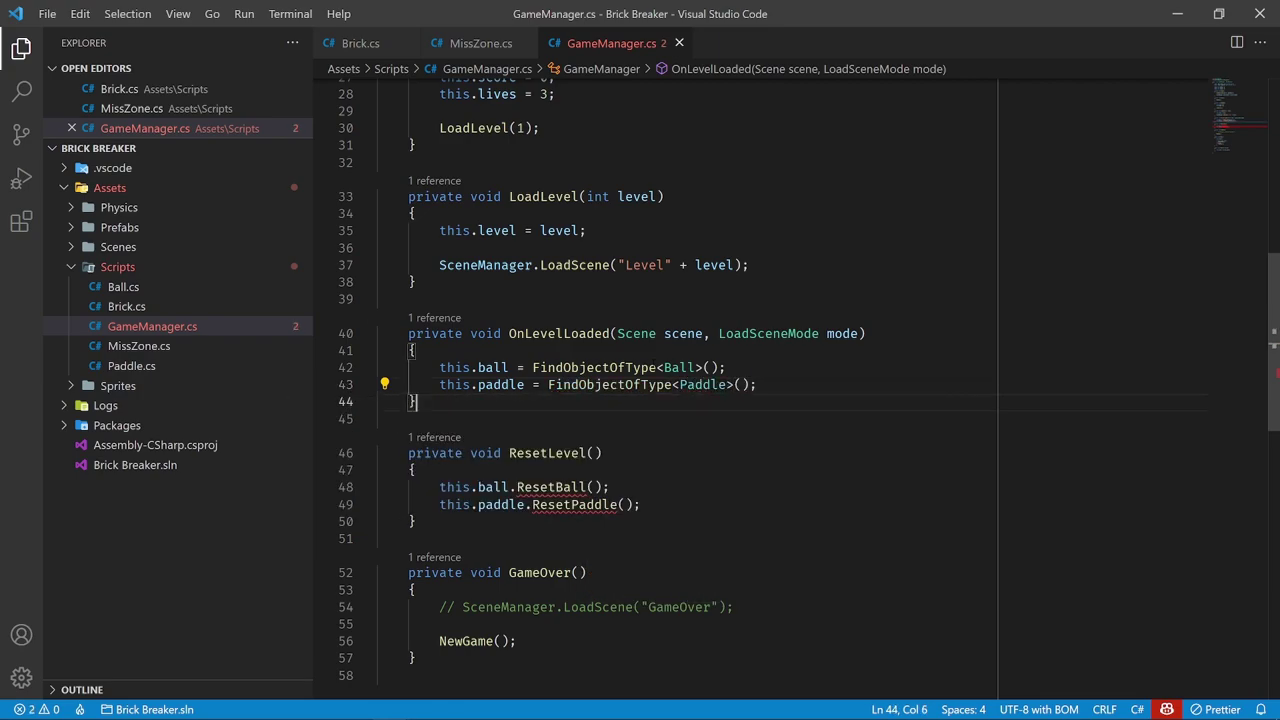
click(500, 522)
click(501, 504)
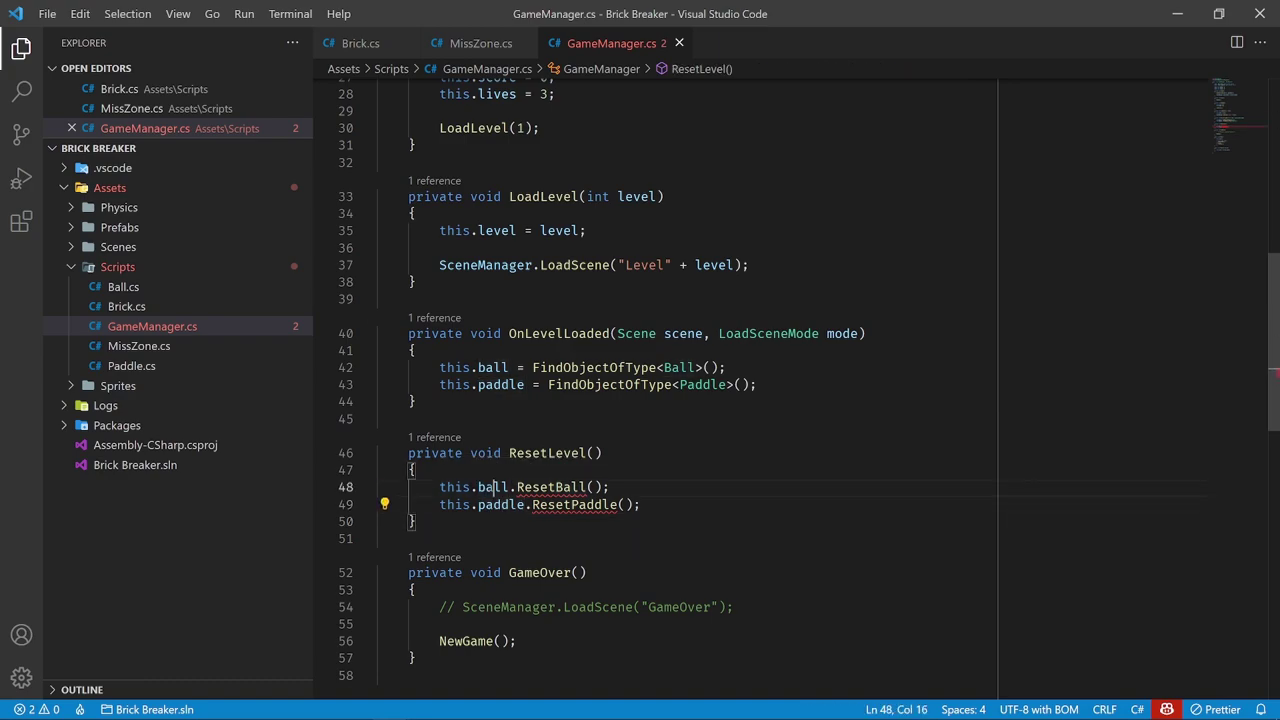
drag(486, 487, 490, 505)
click(490, 505)
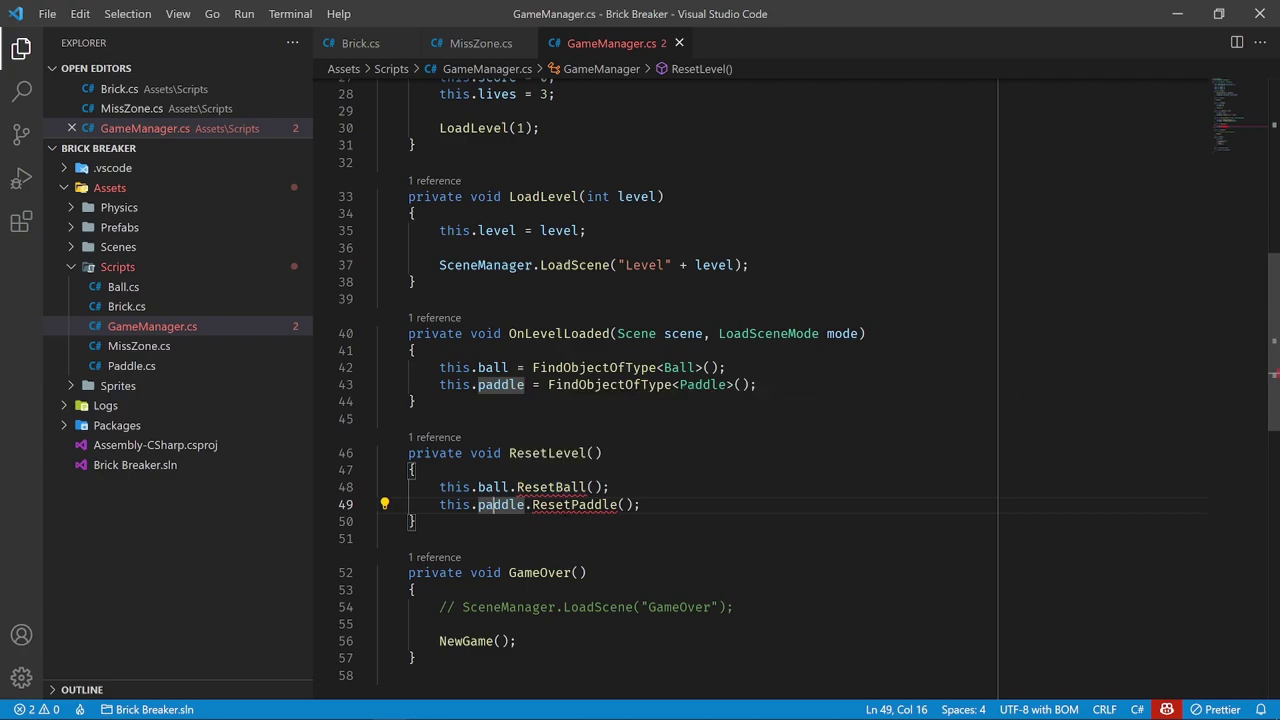
double_click(550, 487)
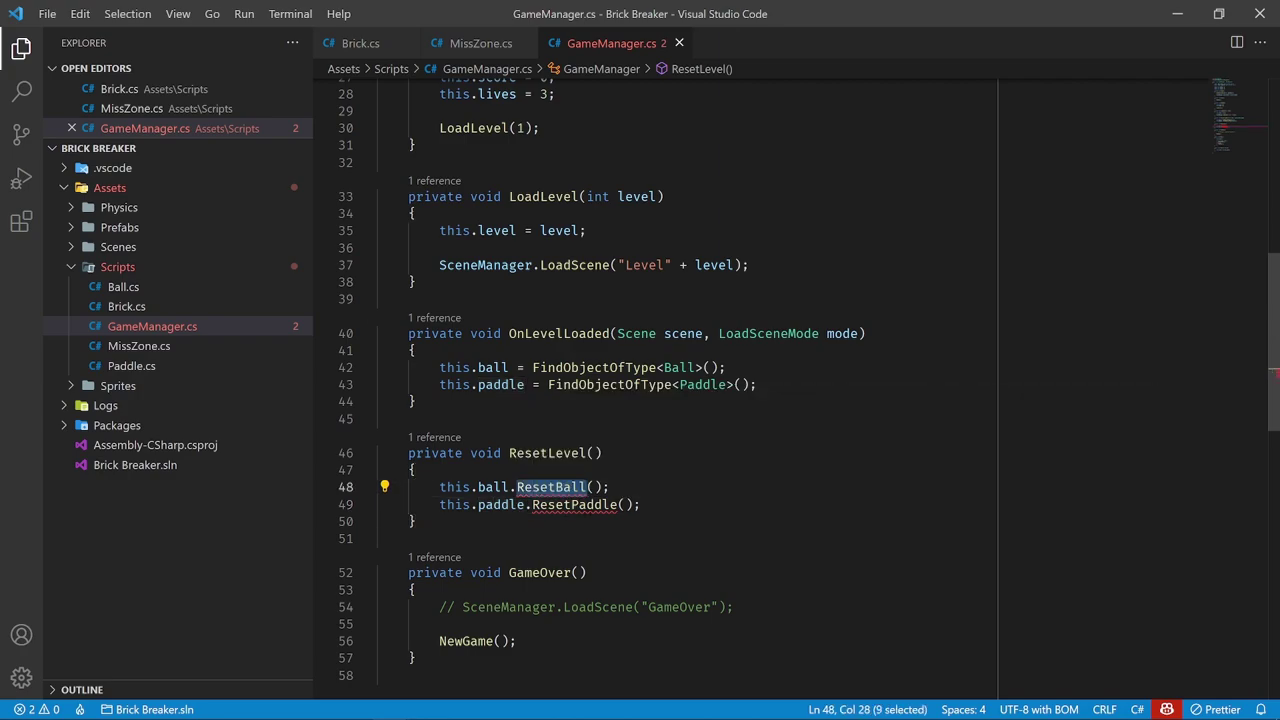
click(416, 521)
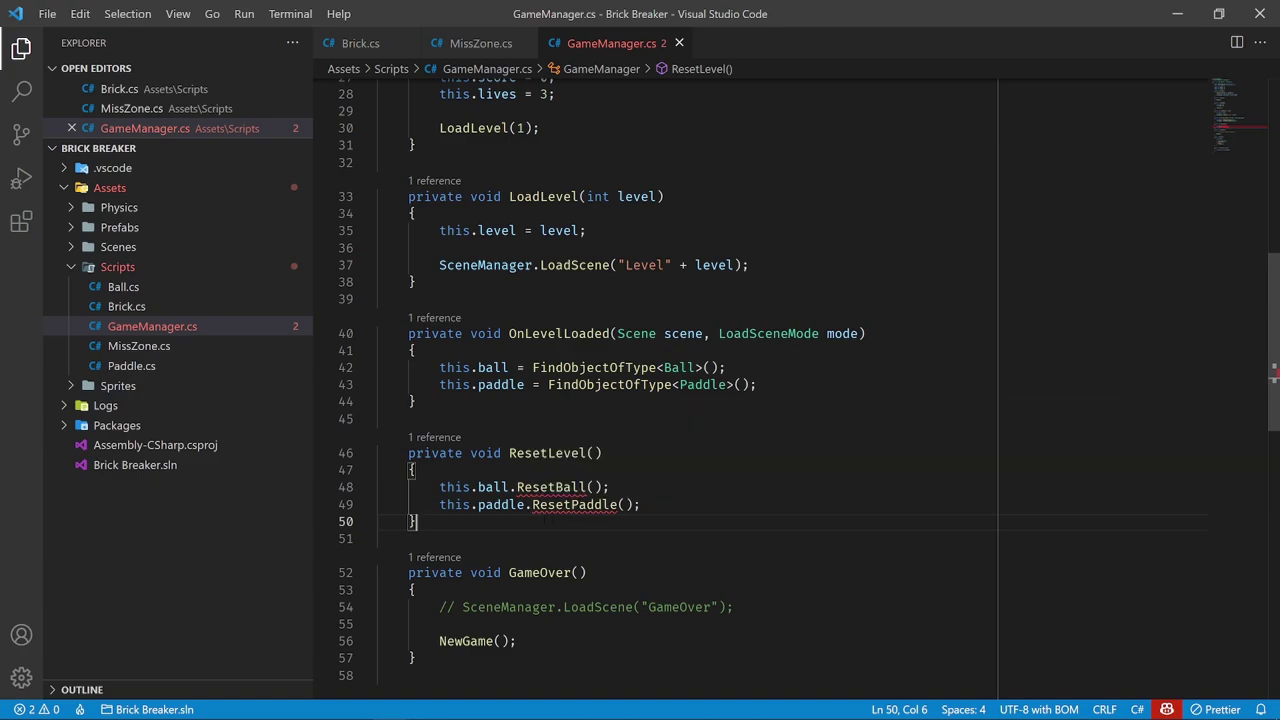
In Ball.cs, add an empty public void ResetBall() method below Start
click(156, 289)
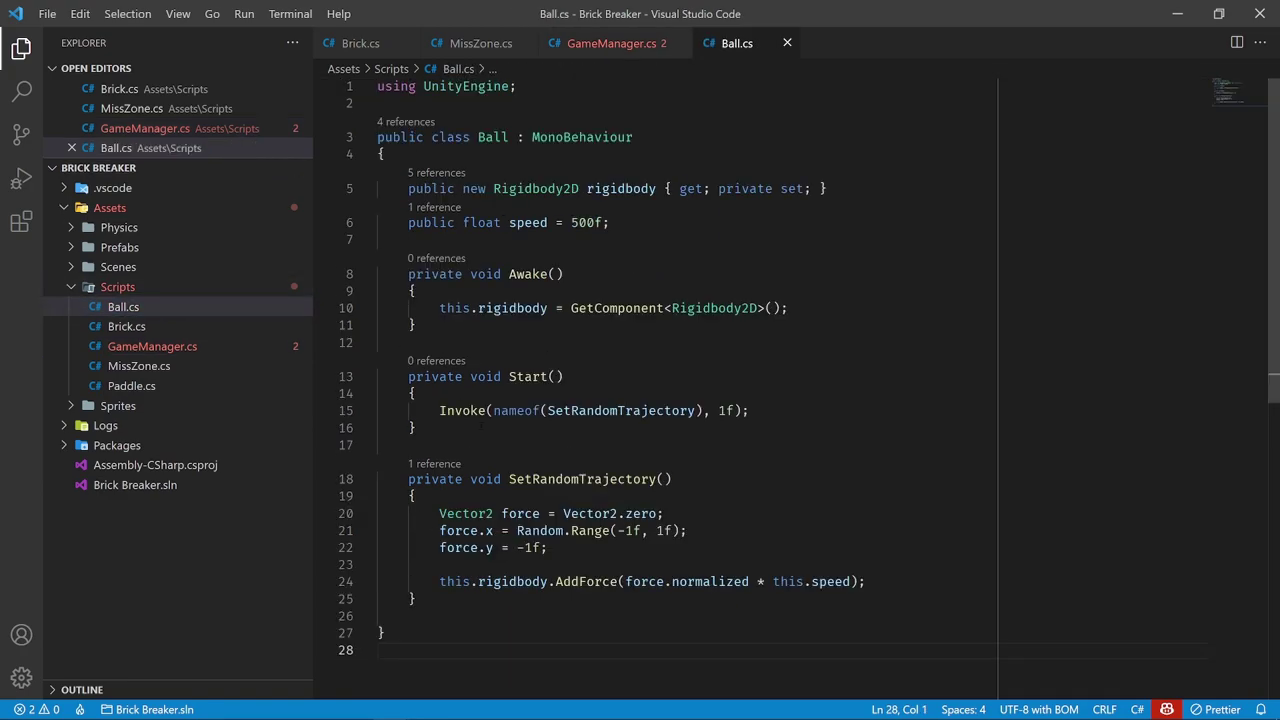
click(480, 427)
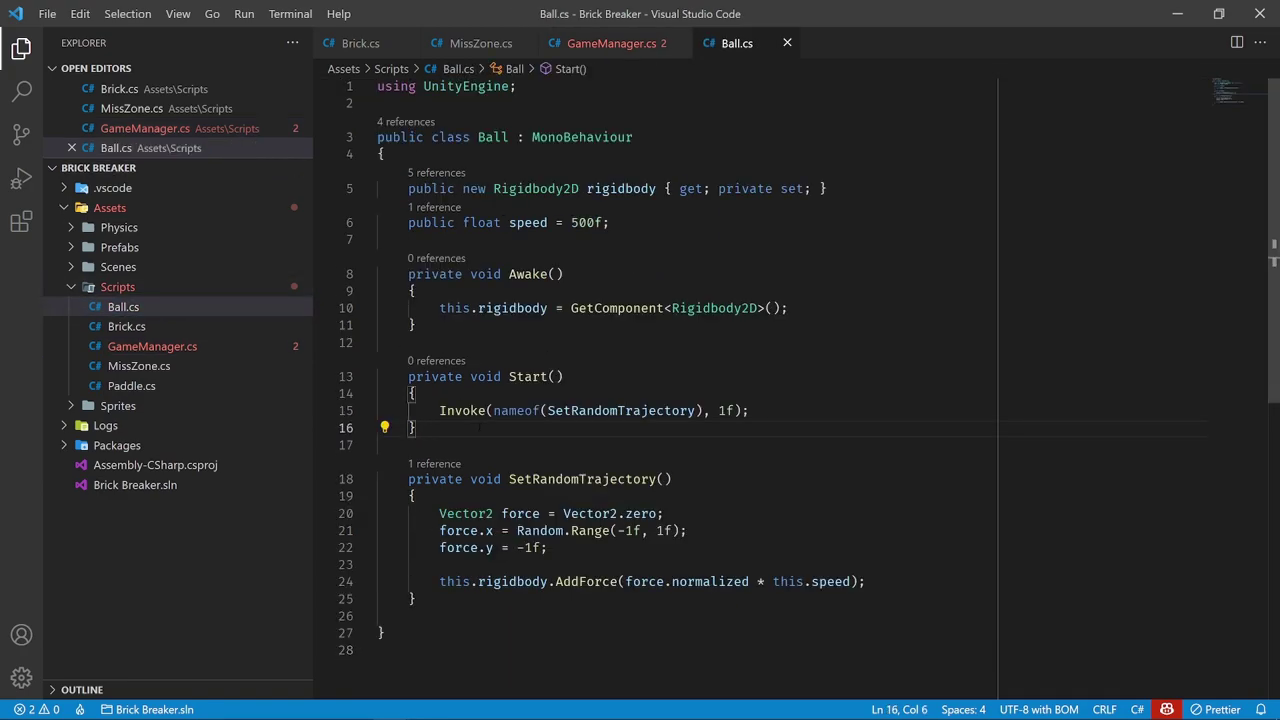
key(Return)
key(Return)
text(public void)
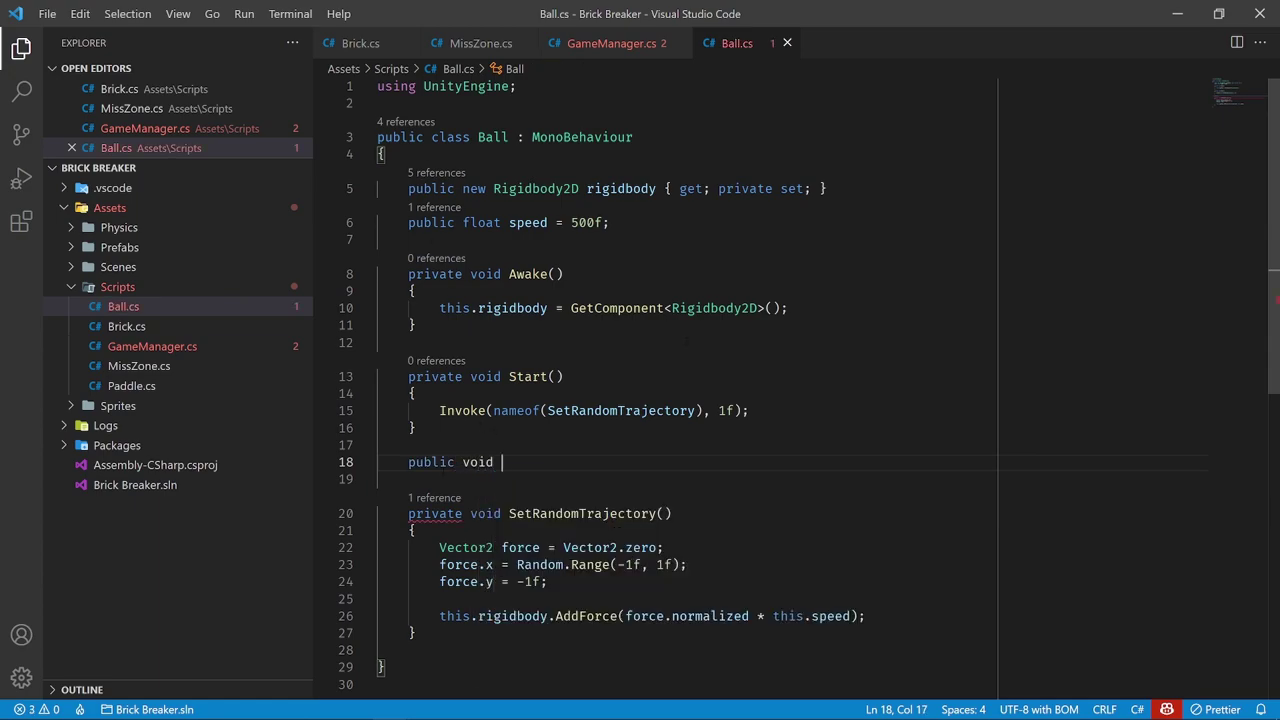
text( ResetBall)
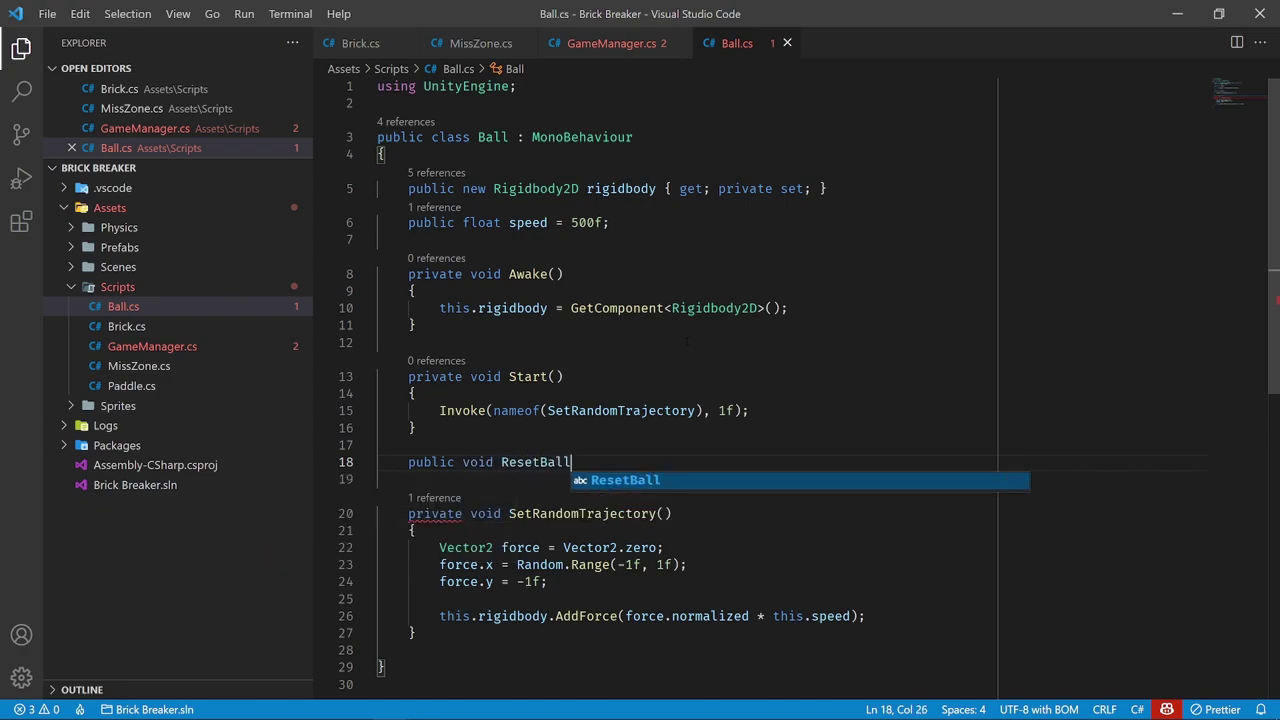
text(())
key(Return)
text({)
key(Return)
scroll(490, 311, down, 2)
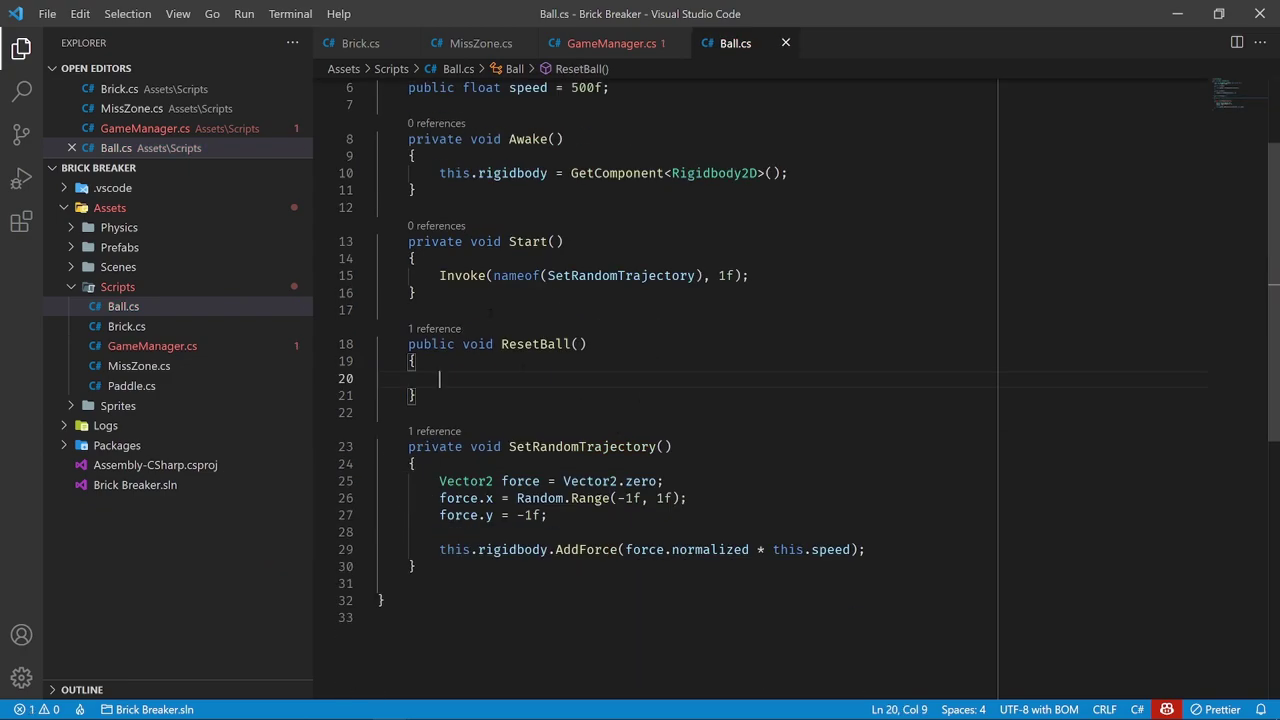
Move the Invoke statement from Start into ResetBall
double_click(528, 241)
click(563, 241)
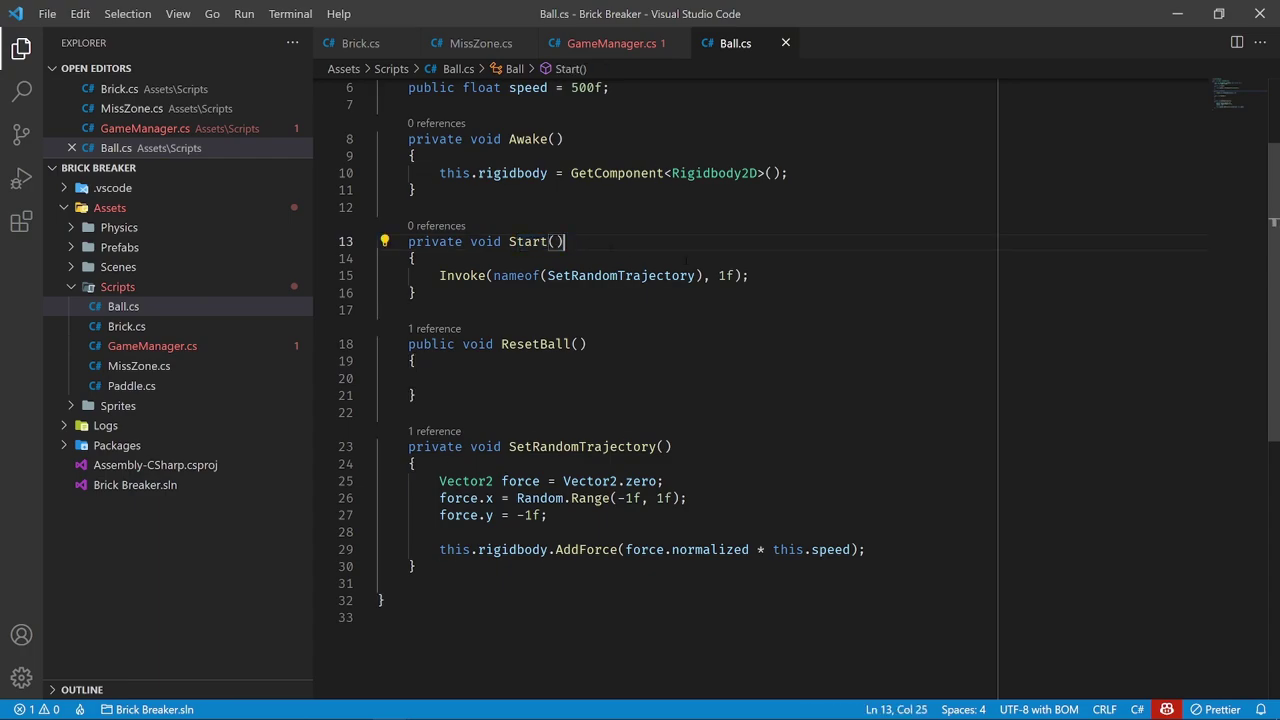
drag(750, 275, 439, 275)
key(ctrl+x)
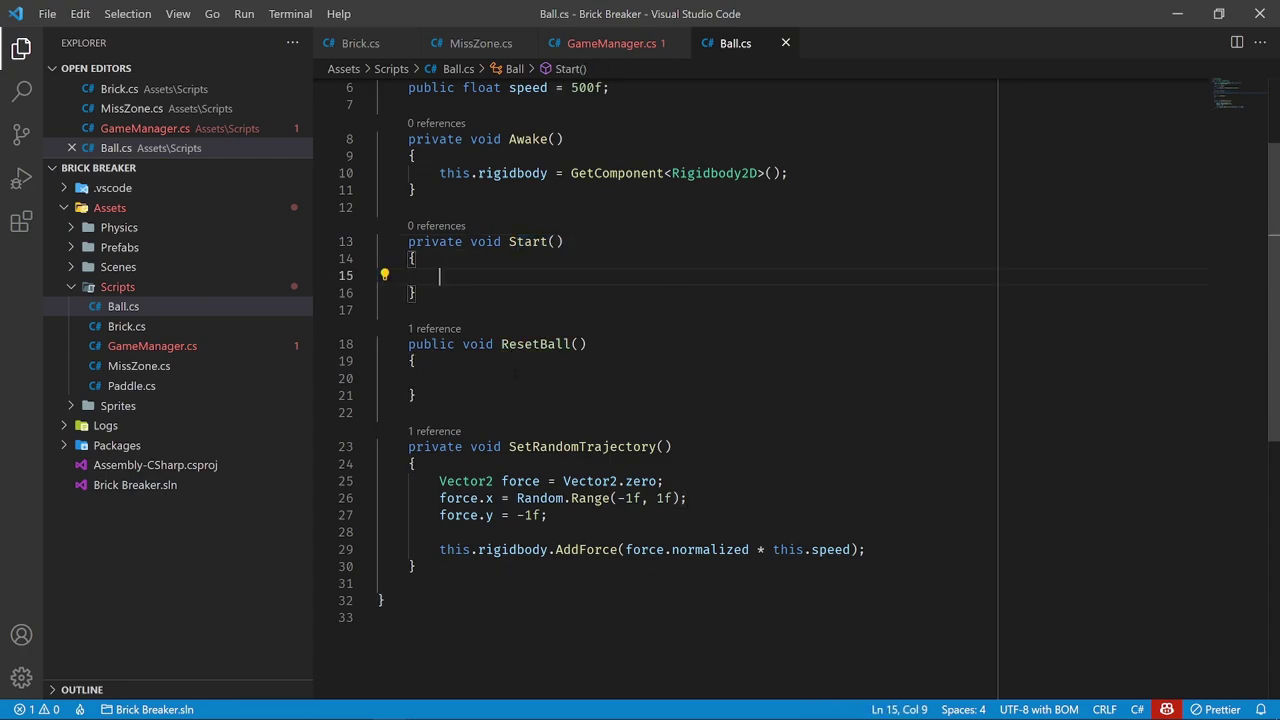
click(506, 378)
key(ctrl+v)
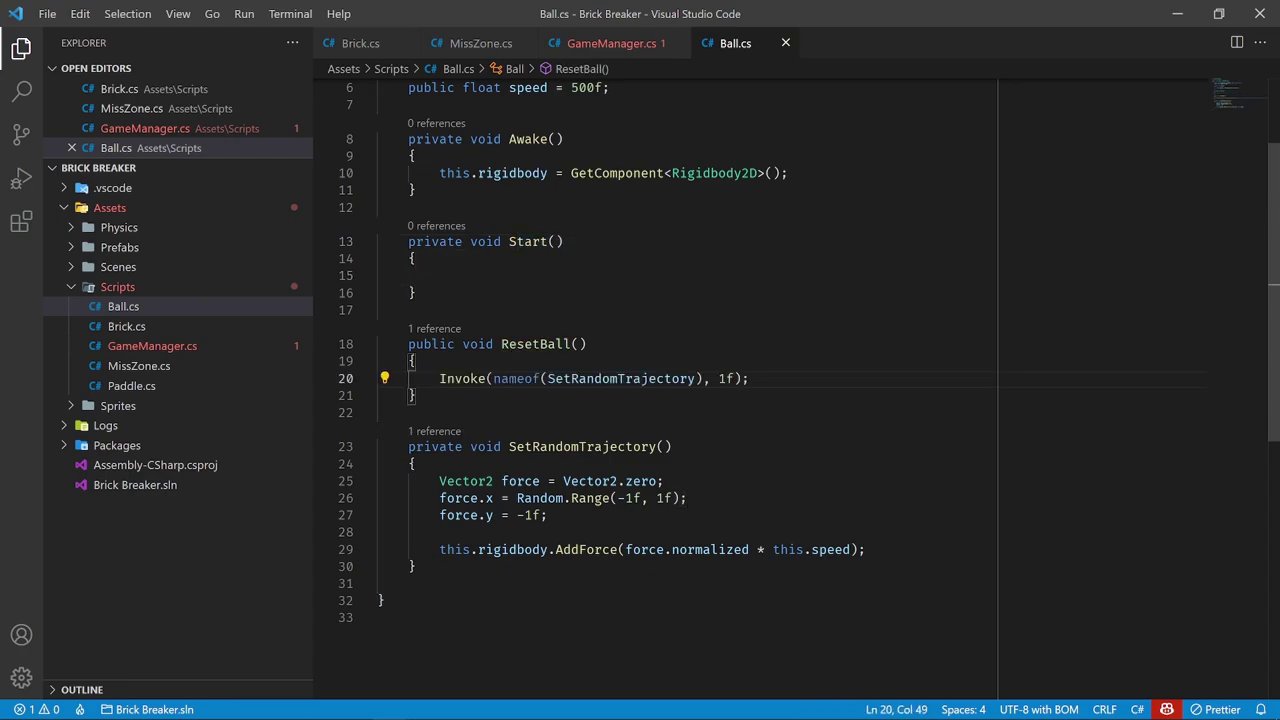
Make Start call ResetBall();
double_click(536, 343)
key(ctrl+c)
click(643, 276)
key(ctrl+v)
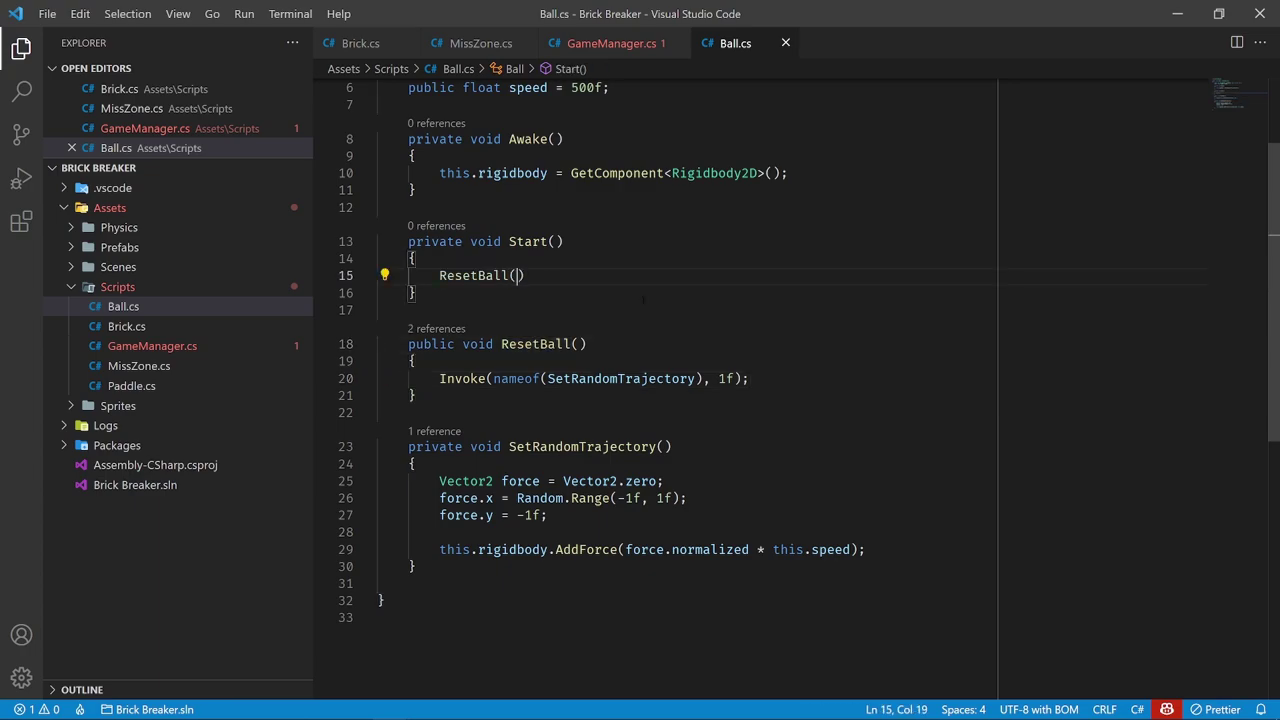
text(l)
key(BackSpace)
text();)
Review the Invoke(nameof(SetRandomTrajectory), 1f) call and the Start and ResetBall methods
drag(749, 378, 439, 378)
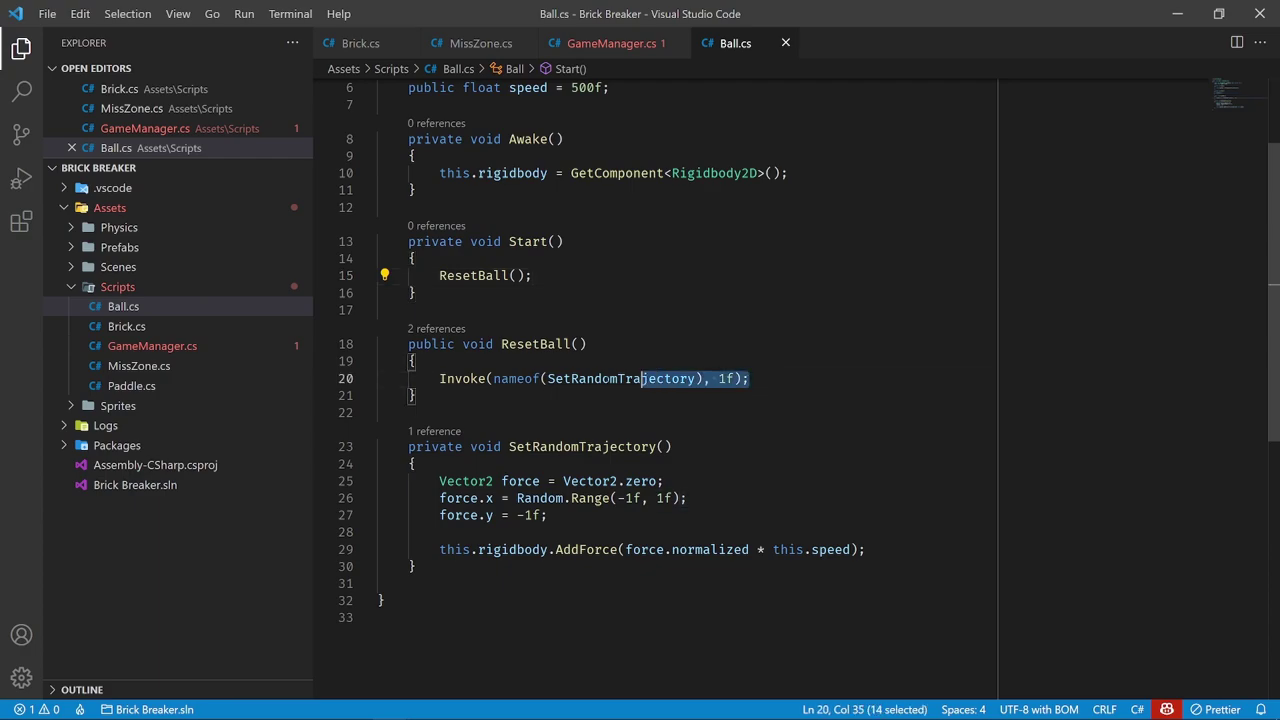
click(439, 378)
double_click(726, 378)
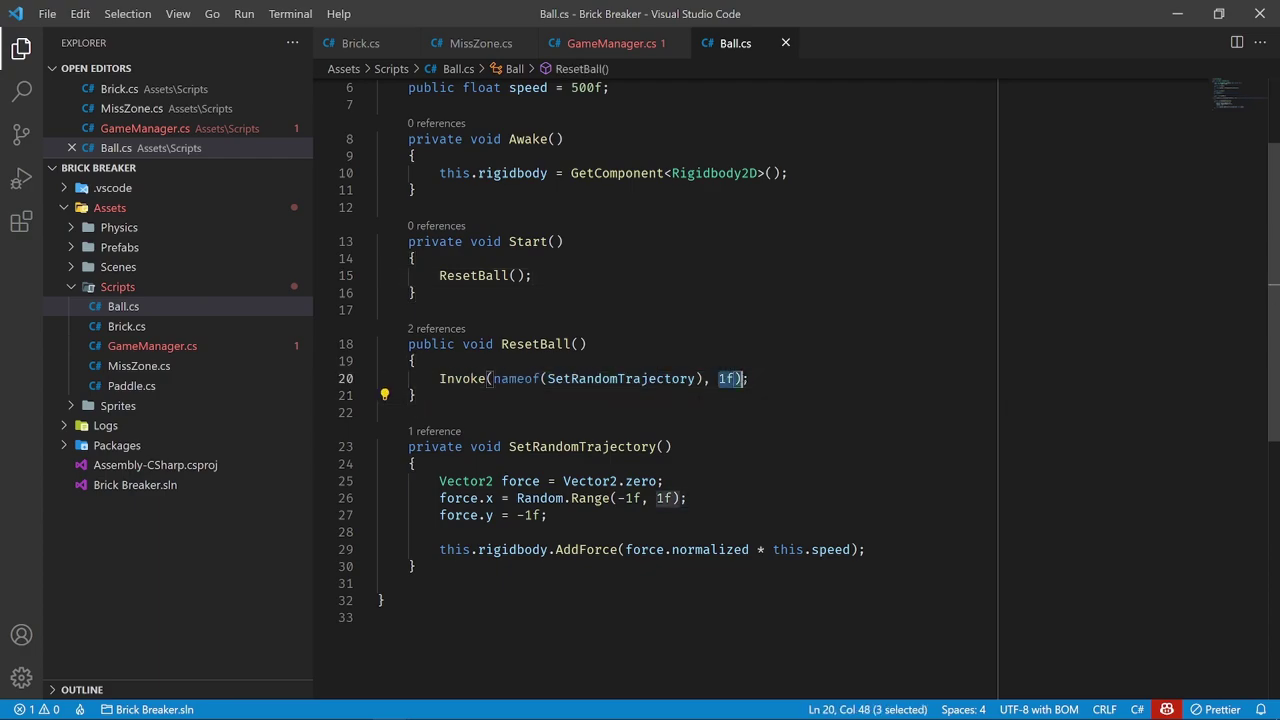
click(745, 378)
click(495, 378)
click(418, 396)
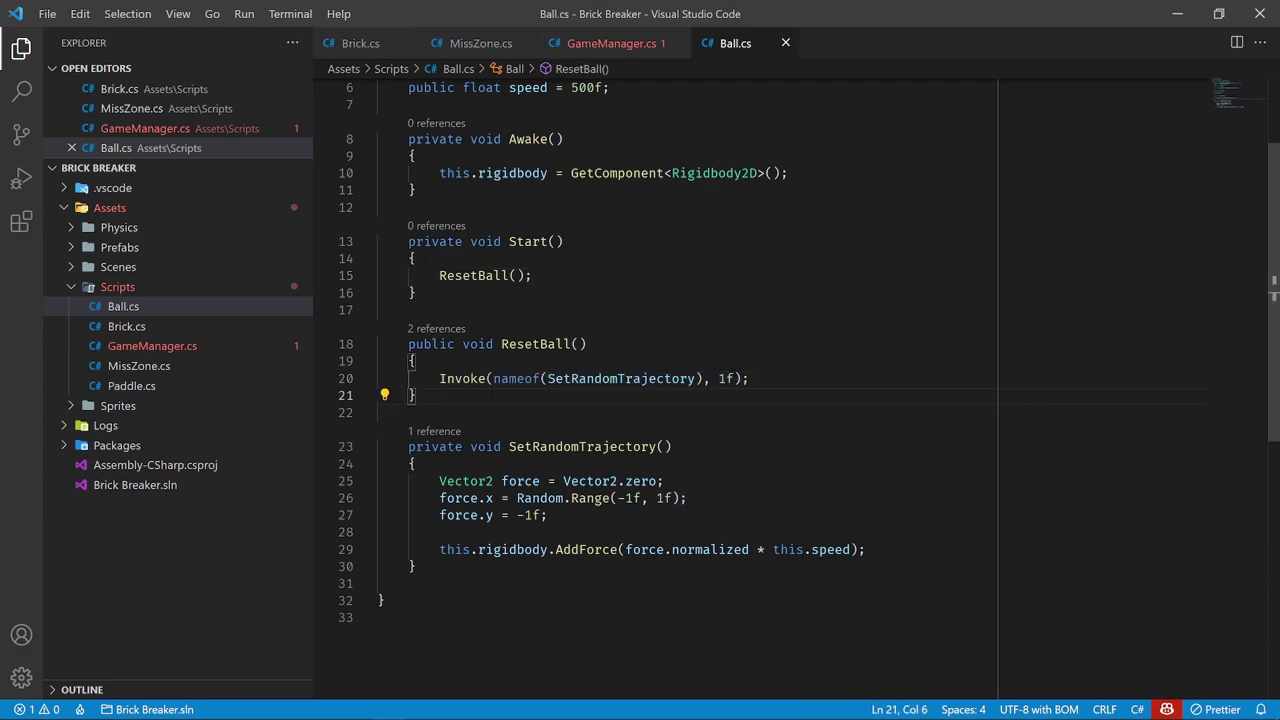
drag(408, 241, 533, 515)
click(428, 677)
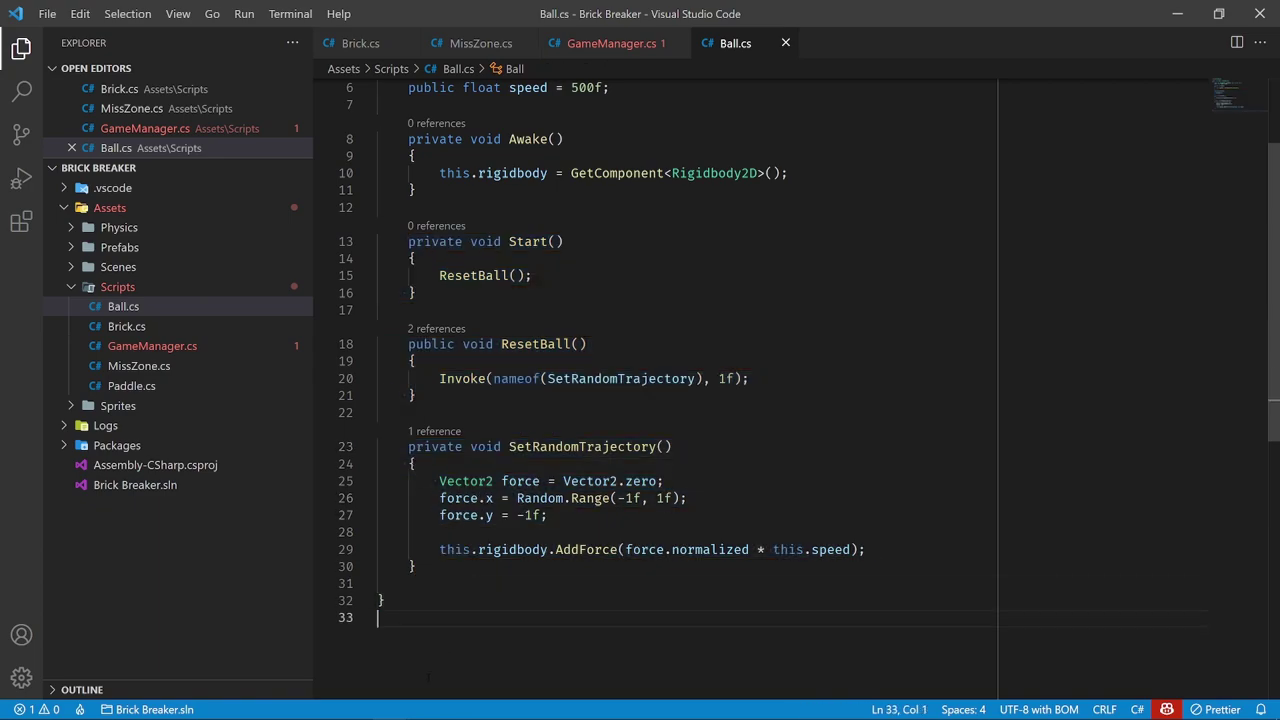
Check the ResetBall call in GameManager, then open a blank line at the top of ResetBall
click(609, 45)
mouse_move(439, 487)
mouse_down()
mouse_move(609, 487)
mouse_move(439, 487)
mouse_up()
click(718, 46)
click(415, 361)
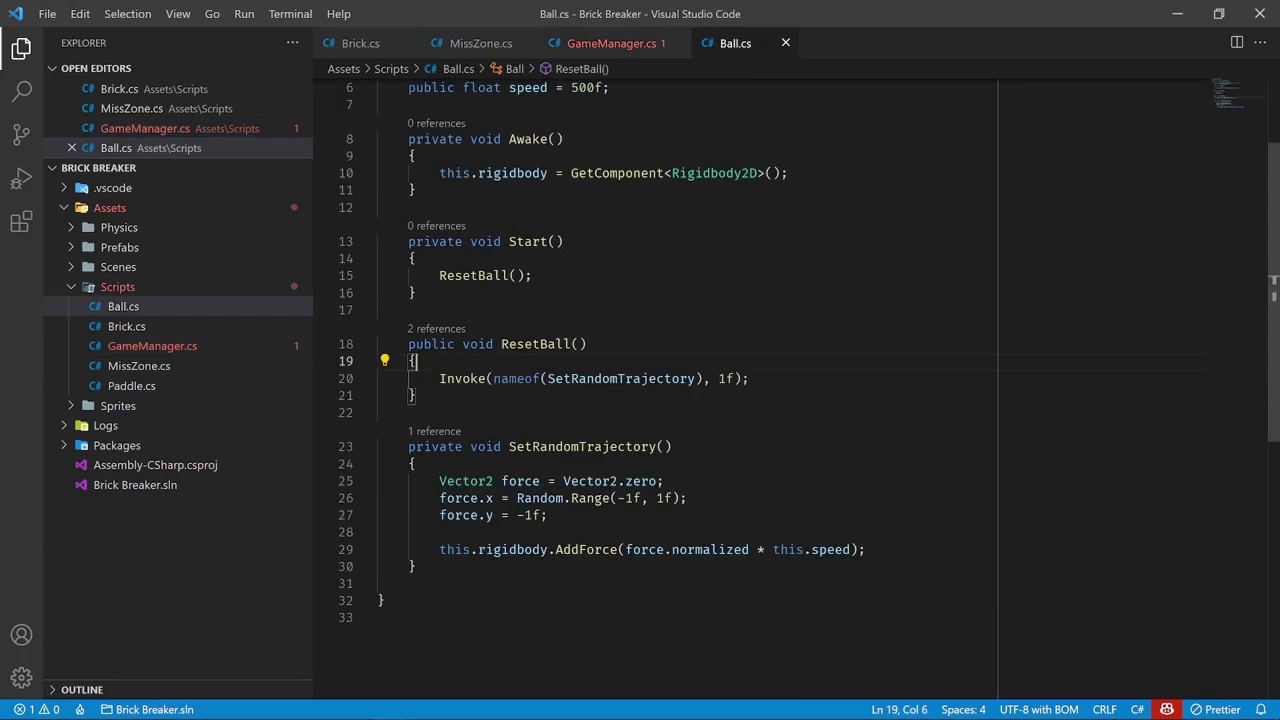
key(Return)
key(Return)
key(Up)
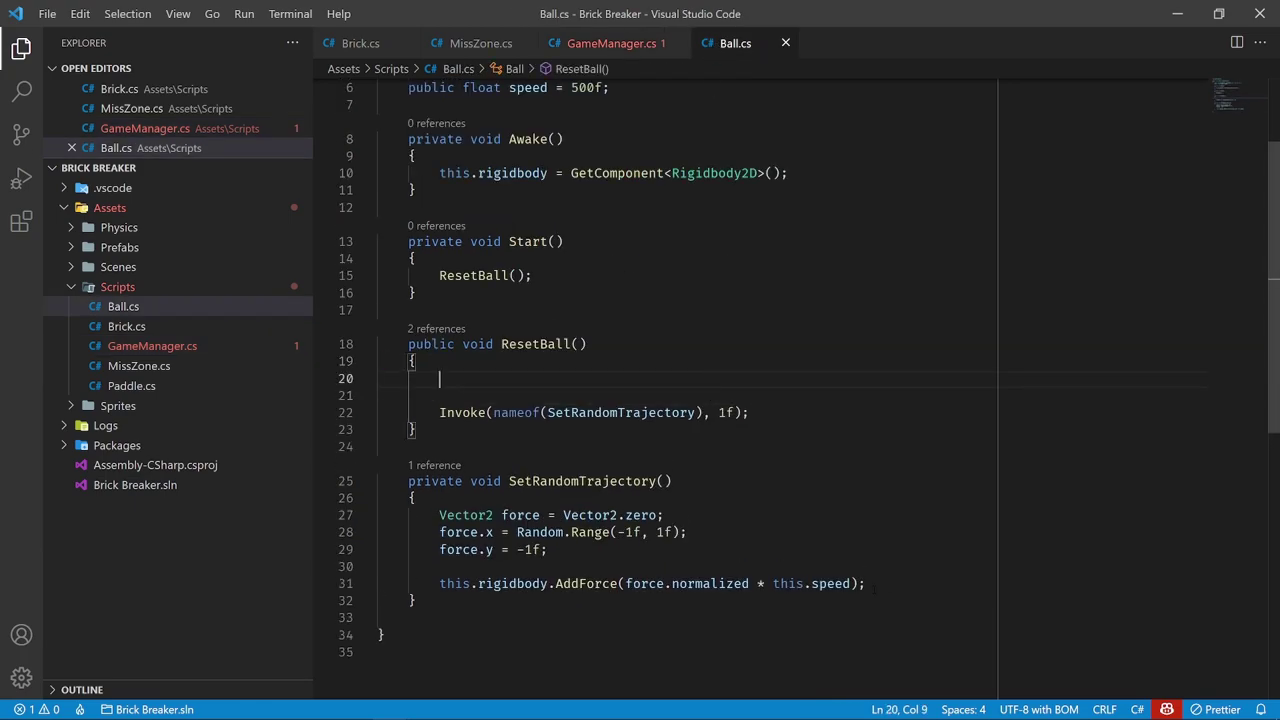
drag(866, 583, 439, 515)
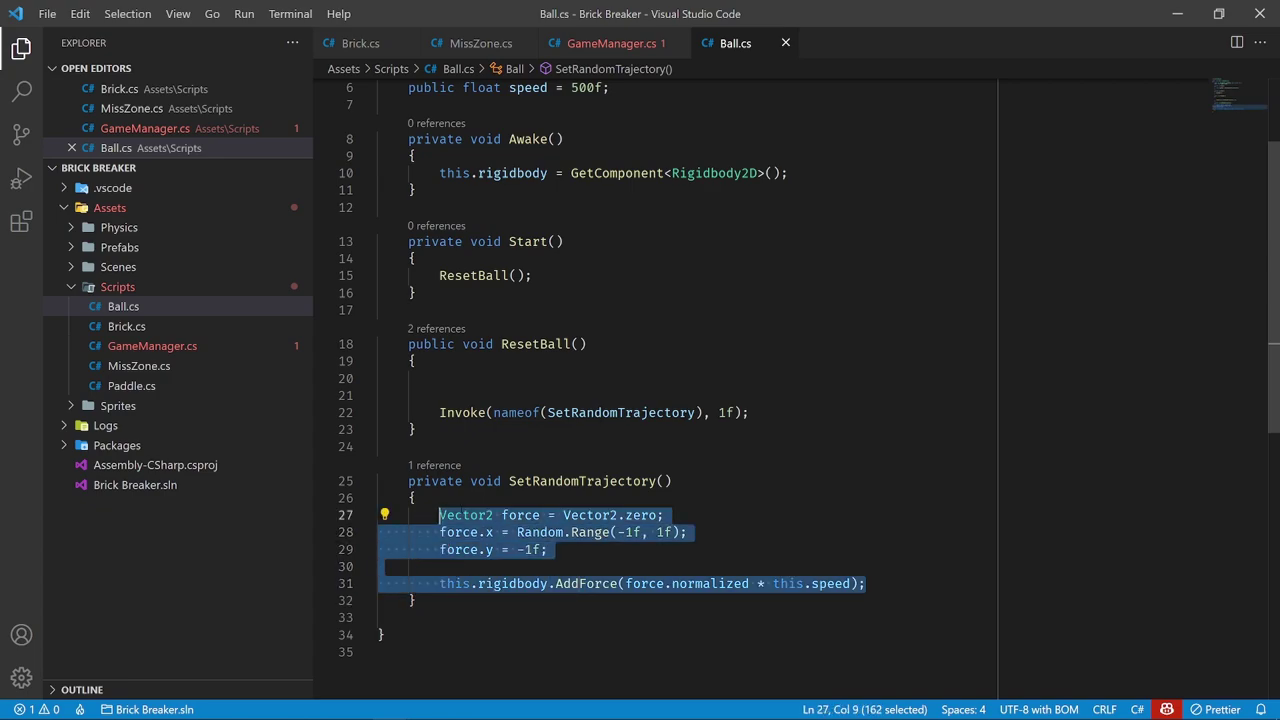
click(505, 378)
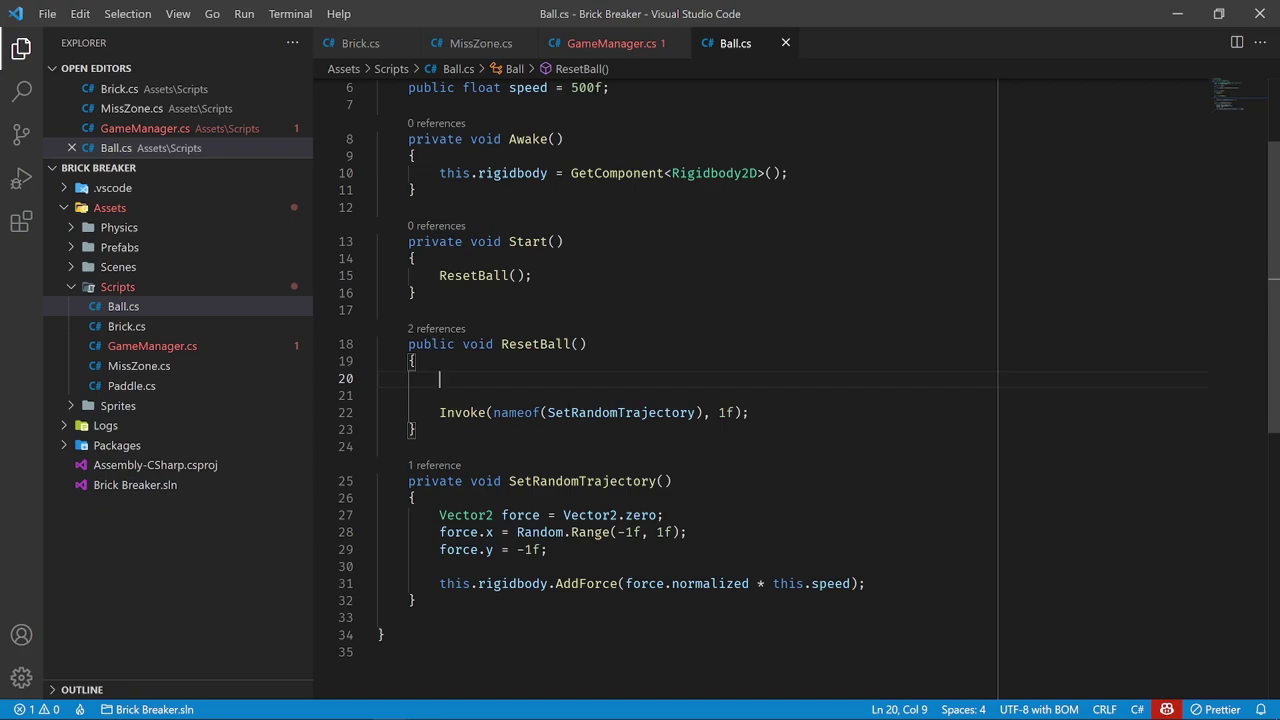
Reset this.transform.position and this.rigidbody.velocity to zero in ResetBall
text(this.transform.)
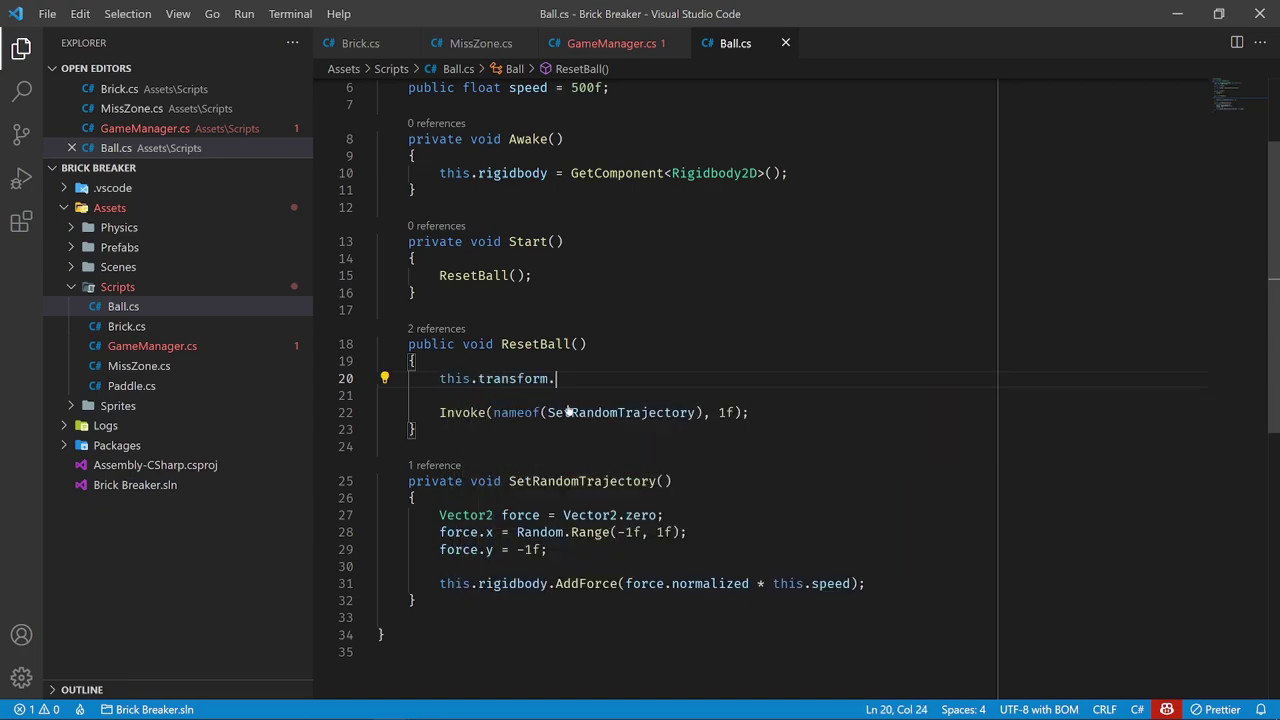
text(position = )
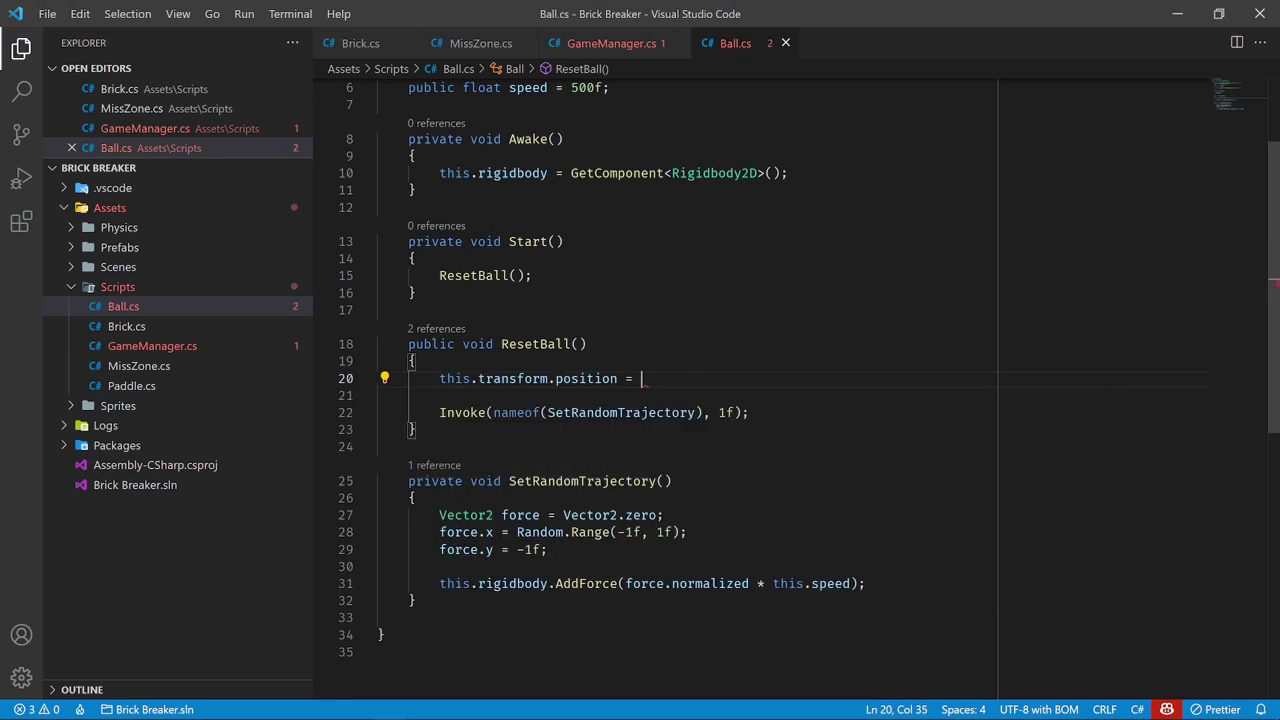
text(Vect)
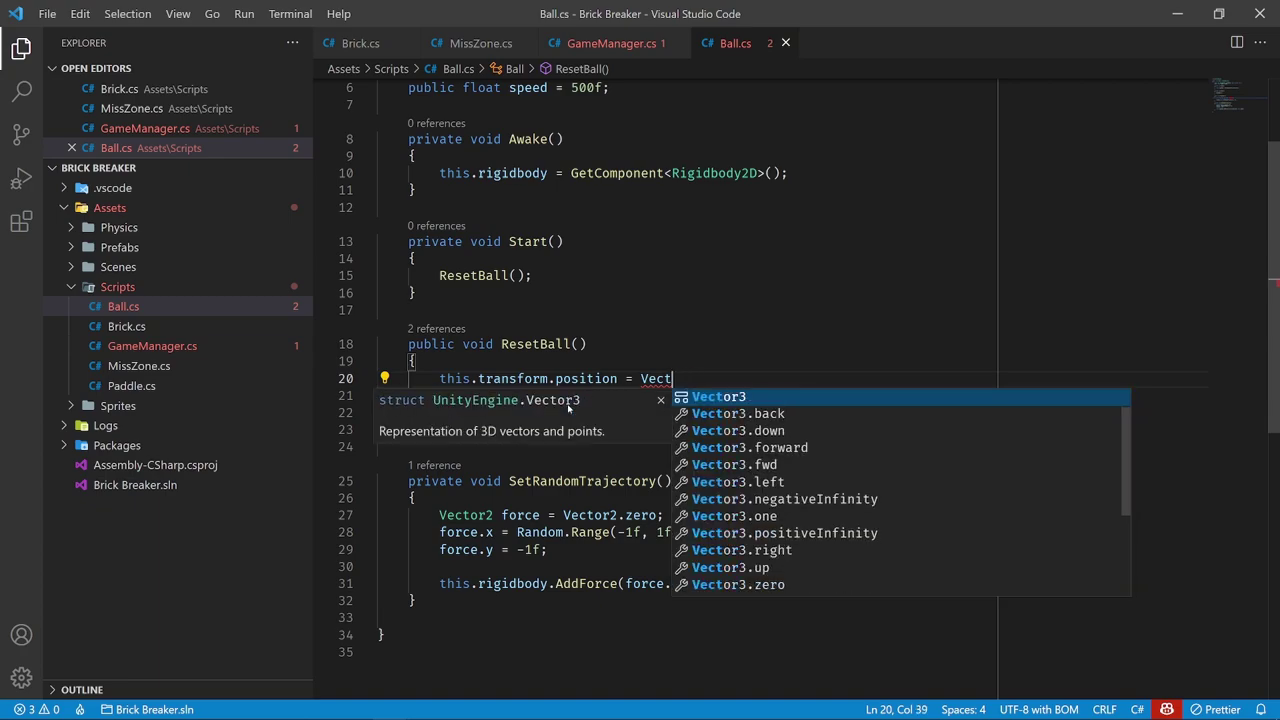
text(or3or2.zero;)
key(Return)
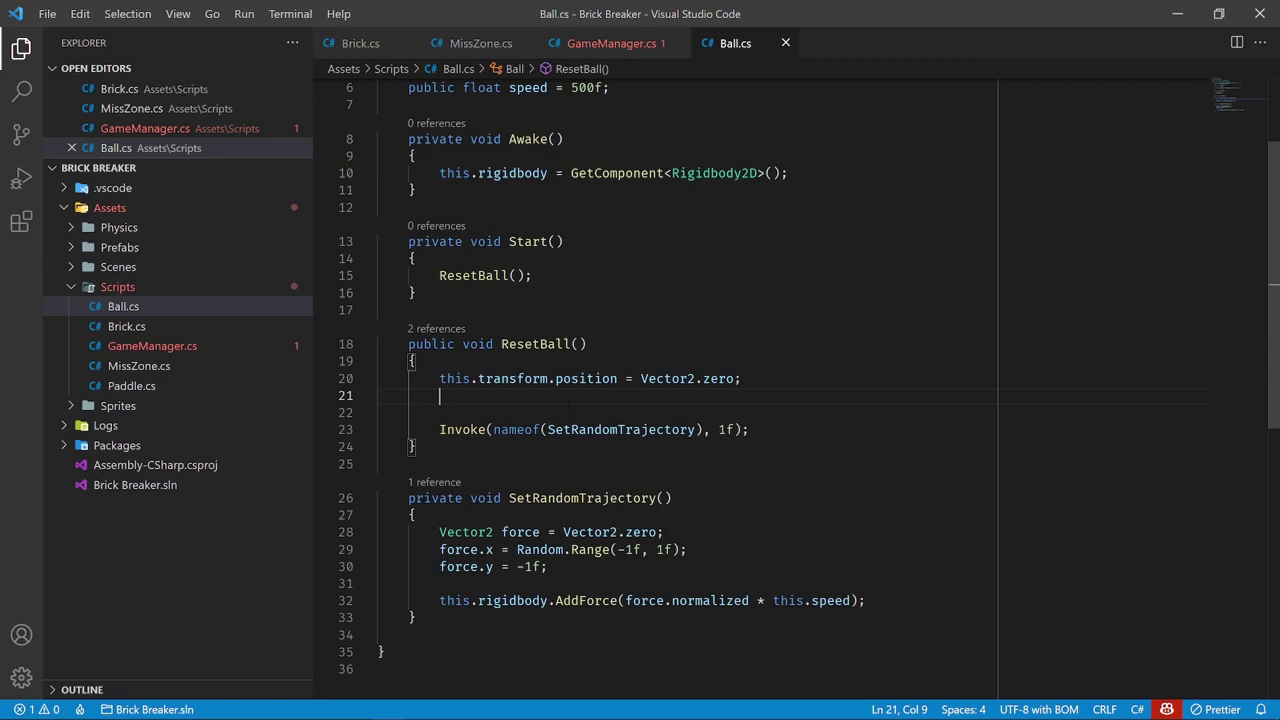
text(this.rigidbody.)
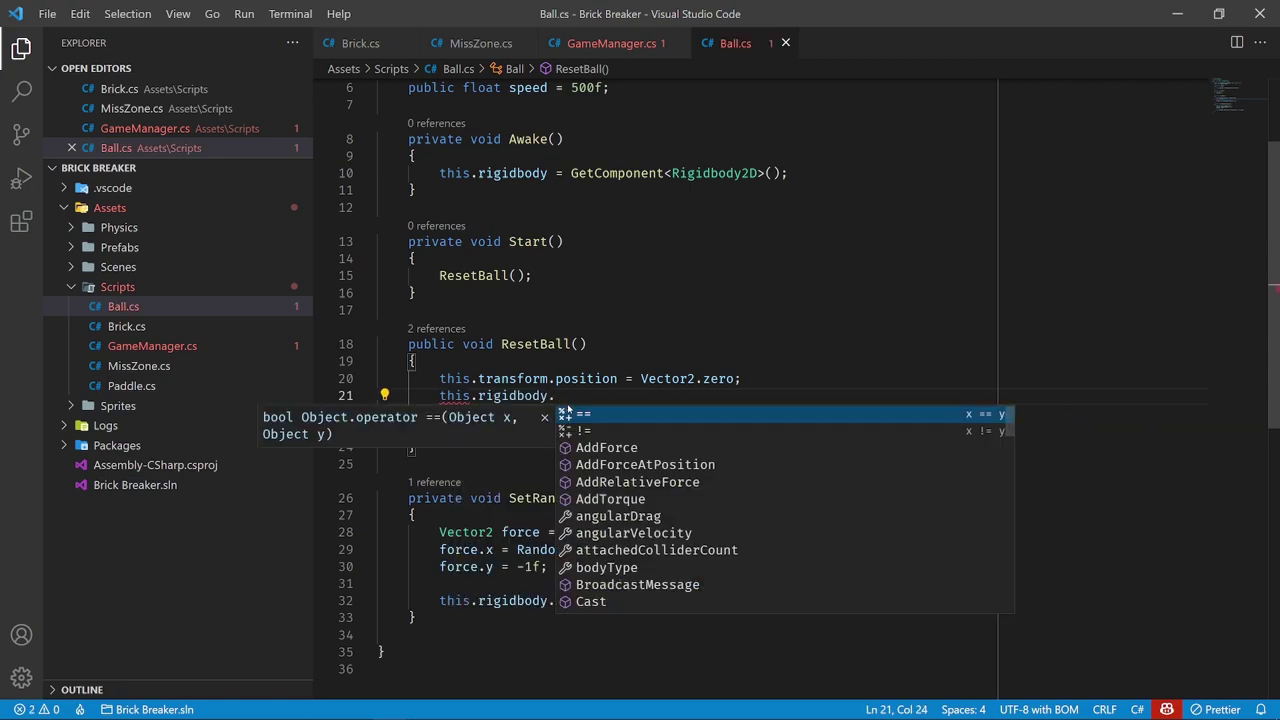
text(ve)
key(Tab)
text(= Vector2.zero;)
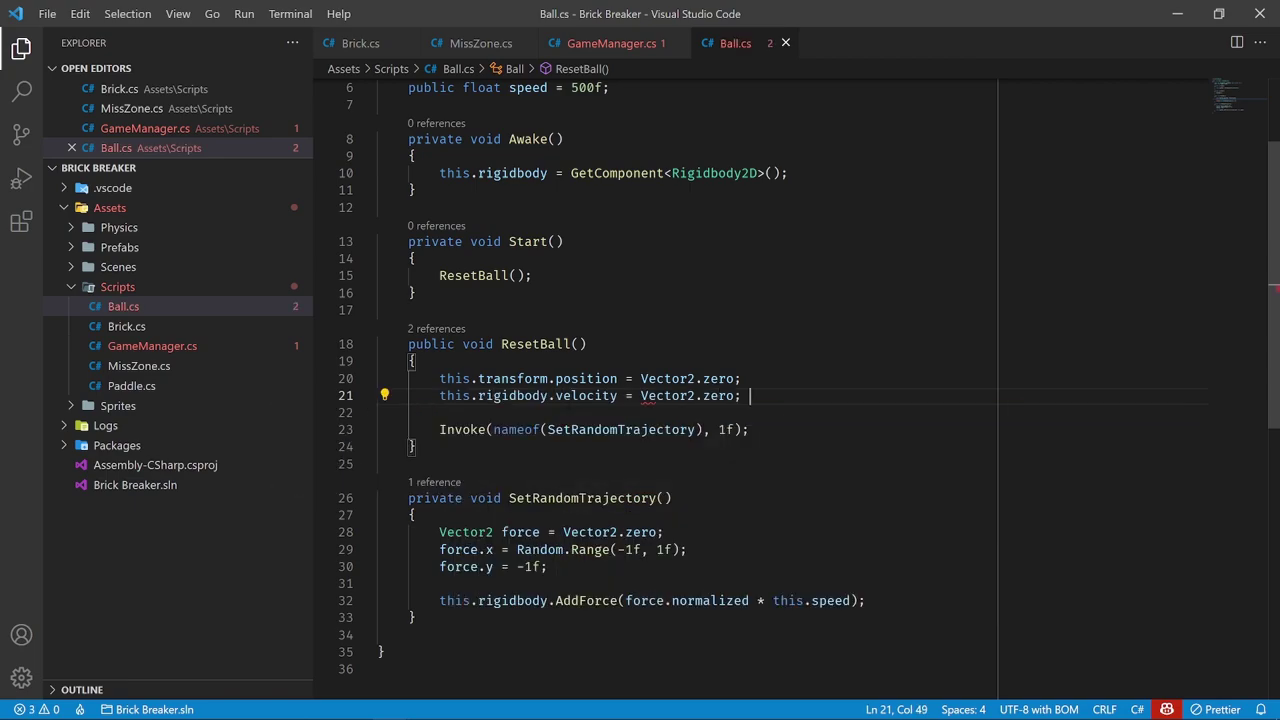
key(BackSpace)
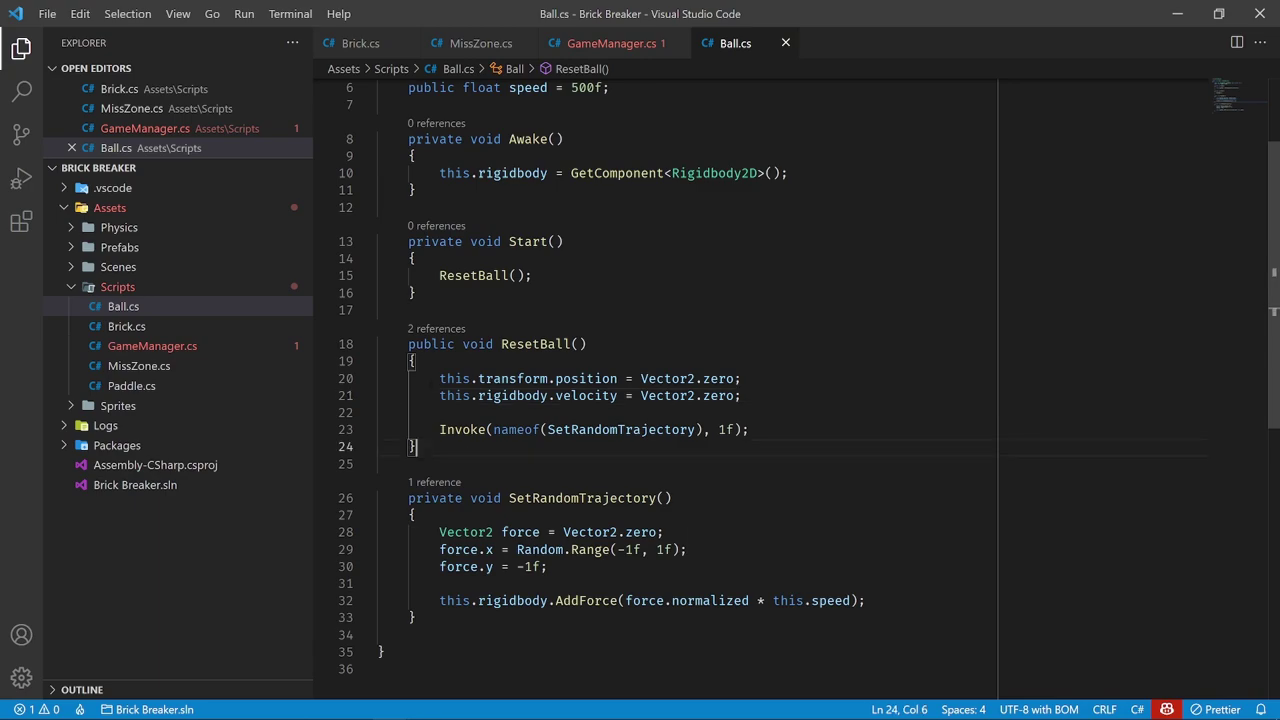
Review the finished ResetBall and the Start method that calls it
mouse_move(380, 378)
mouse_down()
mouse_move(741, 395)
mouse_move(417, 446)
mouse_move(440, 429)
mouse_up()
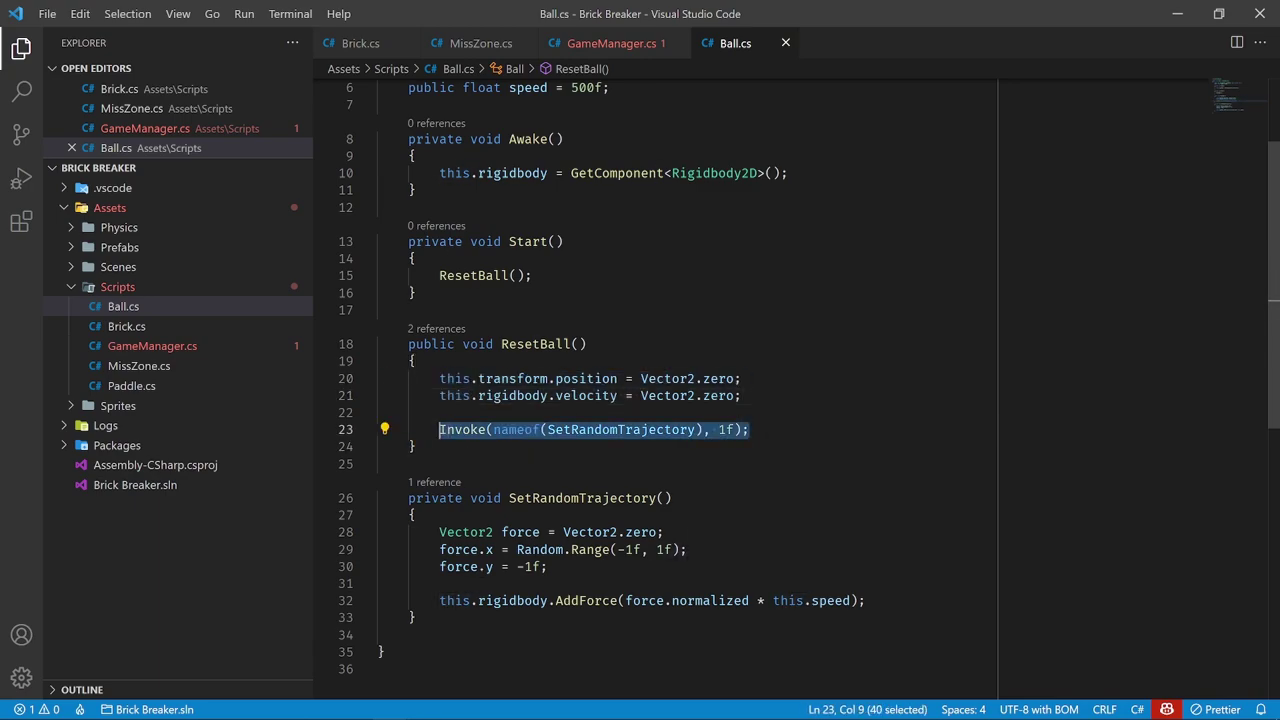
scroll(466, 645, down, 3)
click(466, 645)
scroll(466, 645, up, 3)
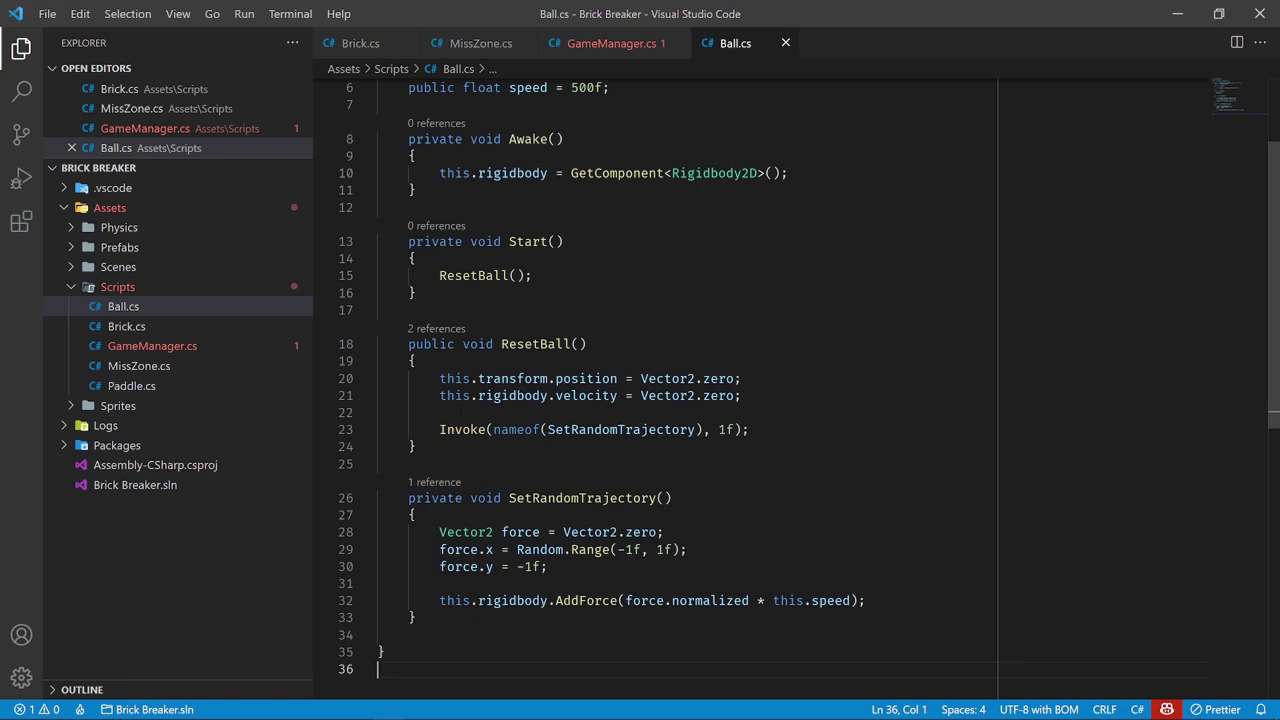
mouse_move(532, 275)
mouse_down()
mouse_move(439, 275)
mouse_move(408, 241)
mouse_up()
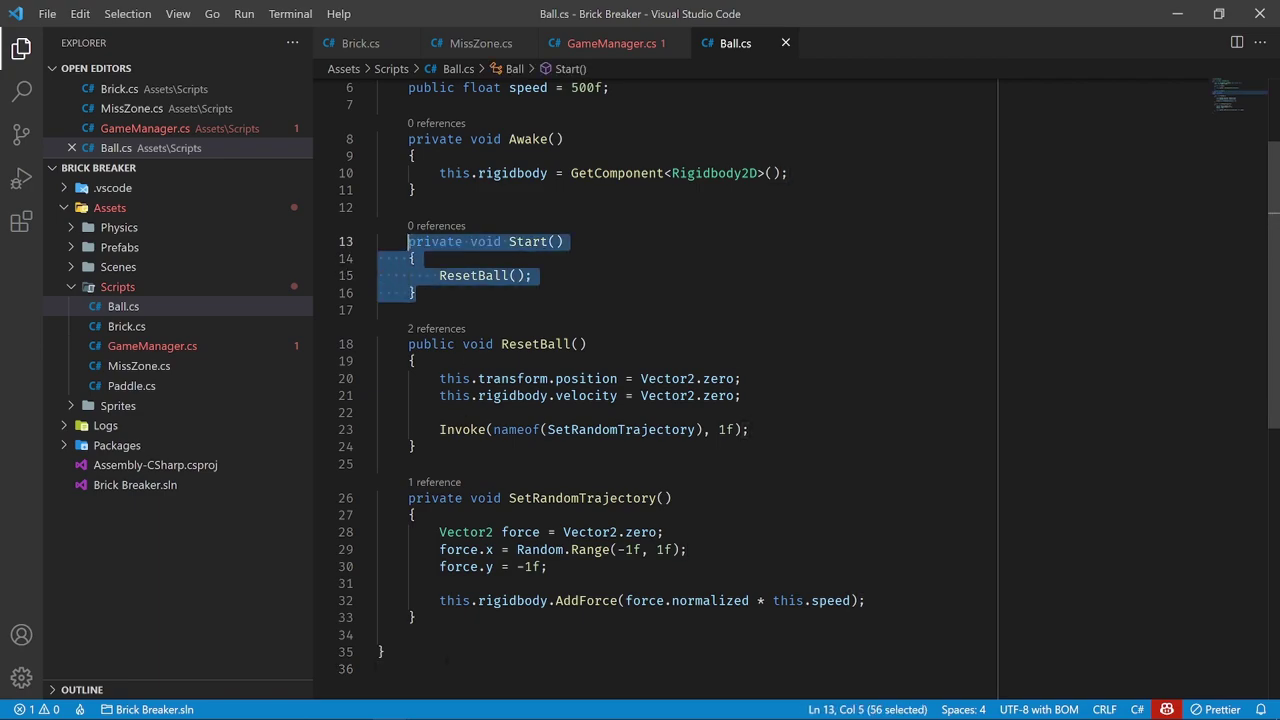
click(418, 670)
Recheck GameManager's ResetBall call in ResetLevel, then open Paddle.cs from Explorer
click(611, 43)
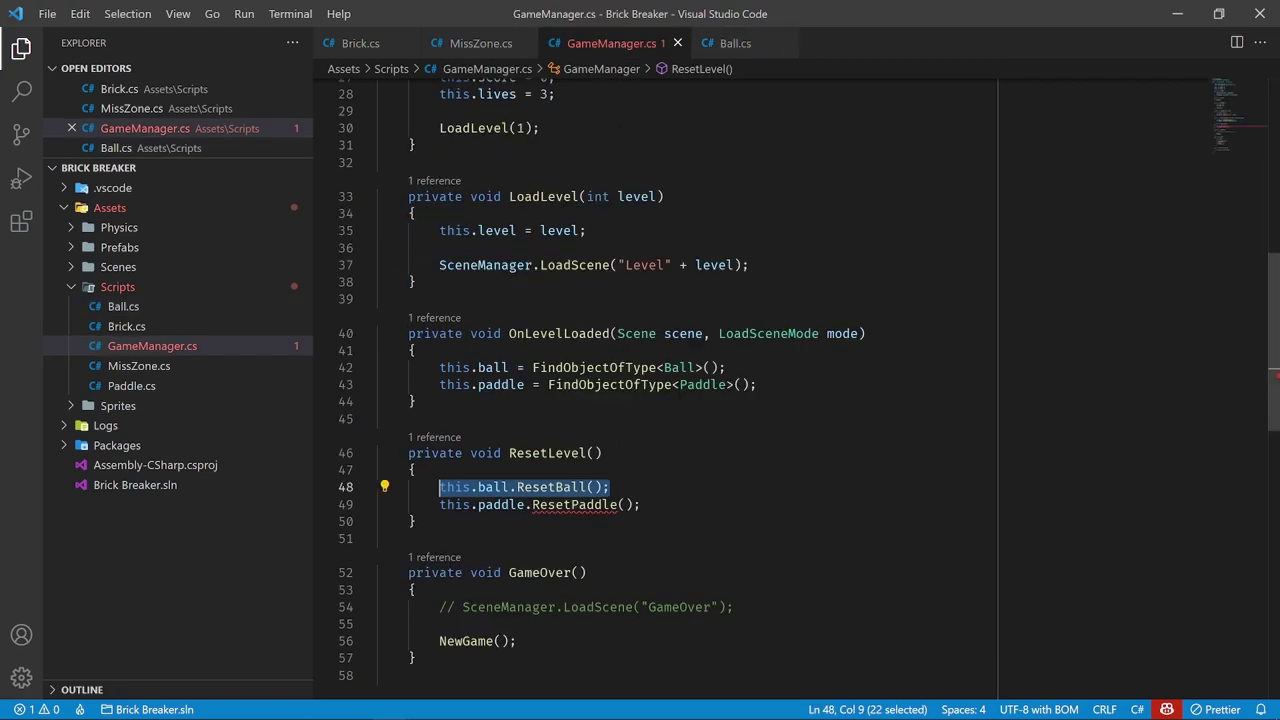
drag(609, 487, 439, 487)
click(417, 521)
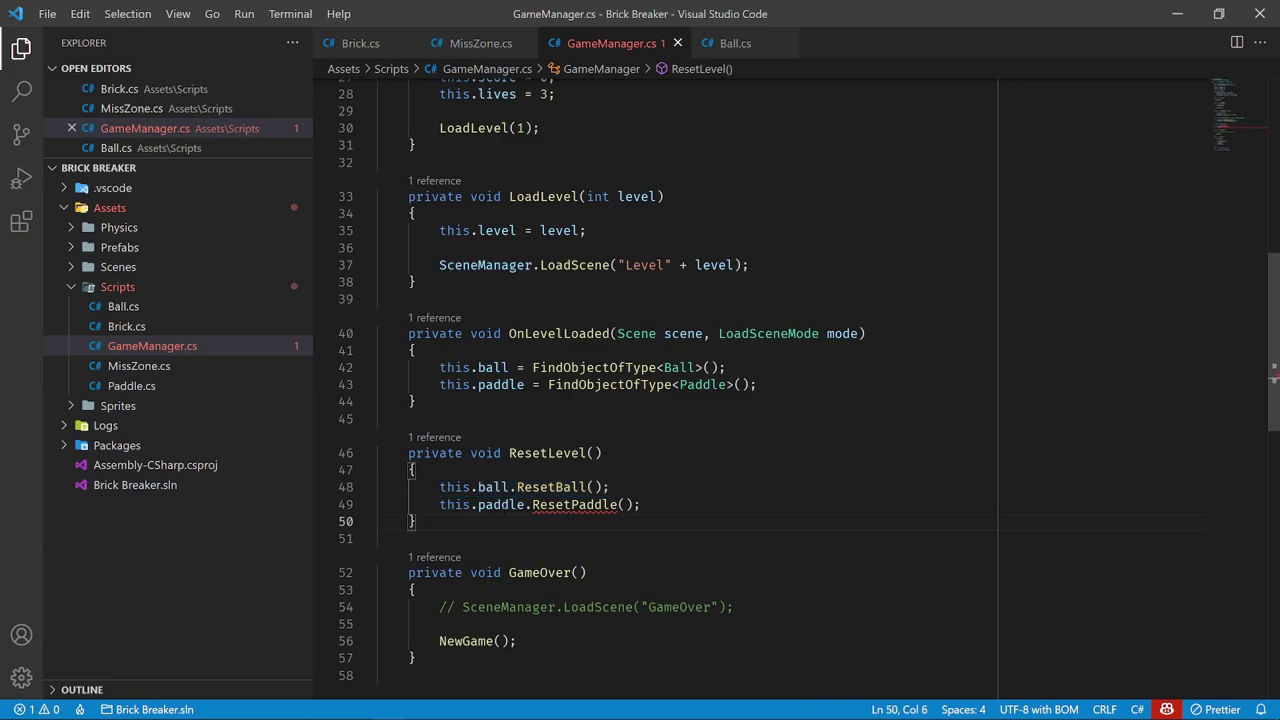
double_click(237, 387)
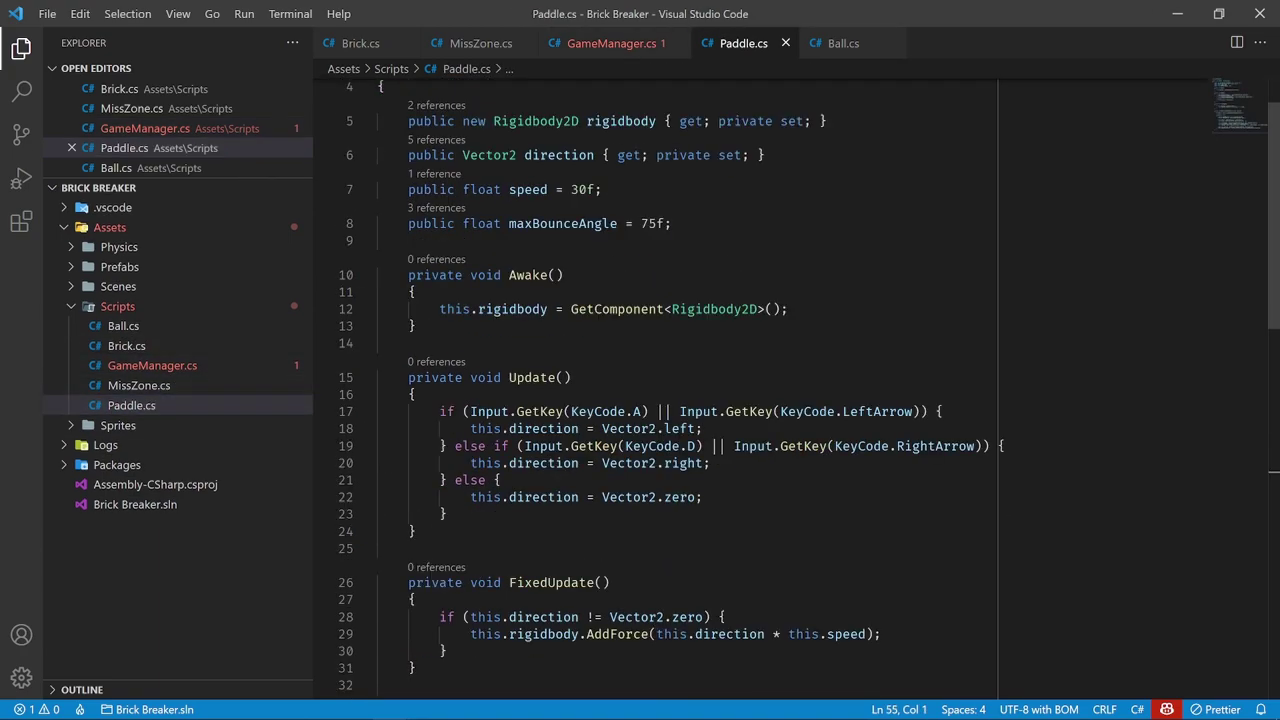
Add a public void ResetPaddle() method below Awake in Paddle.cs
click(418, 326)
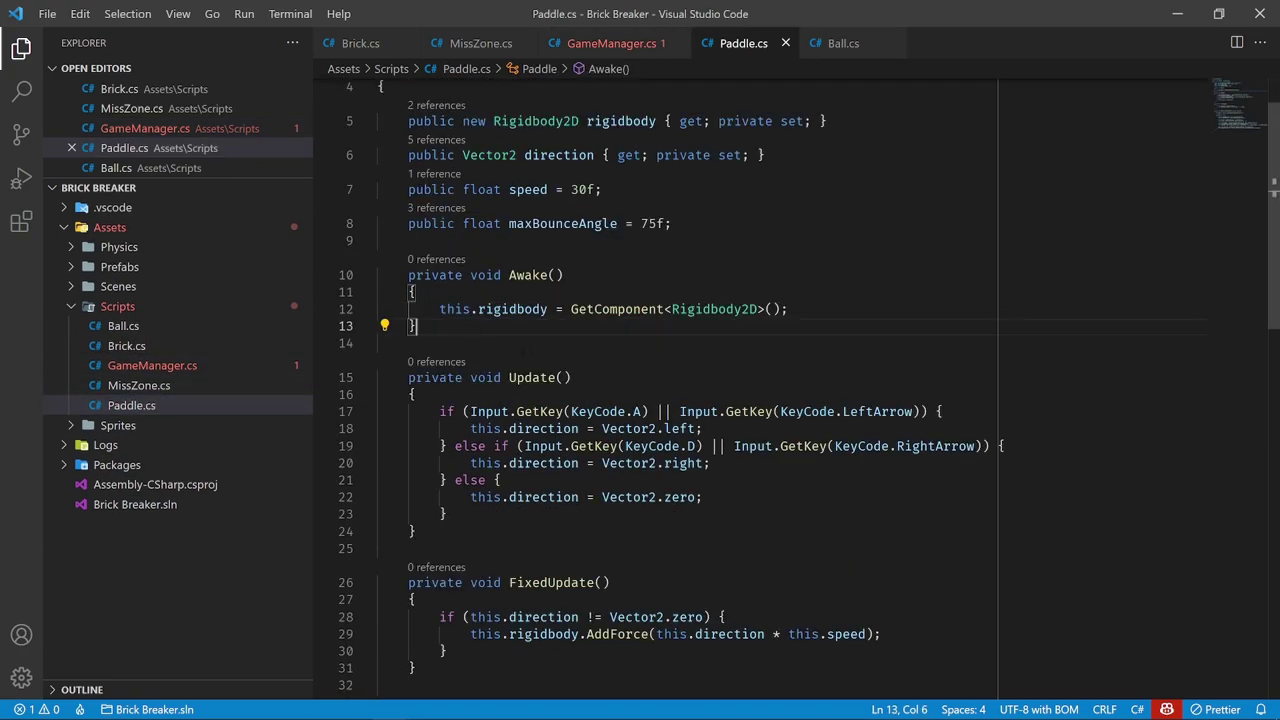
scroll(700, 390, up, 2)
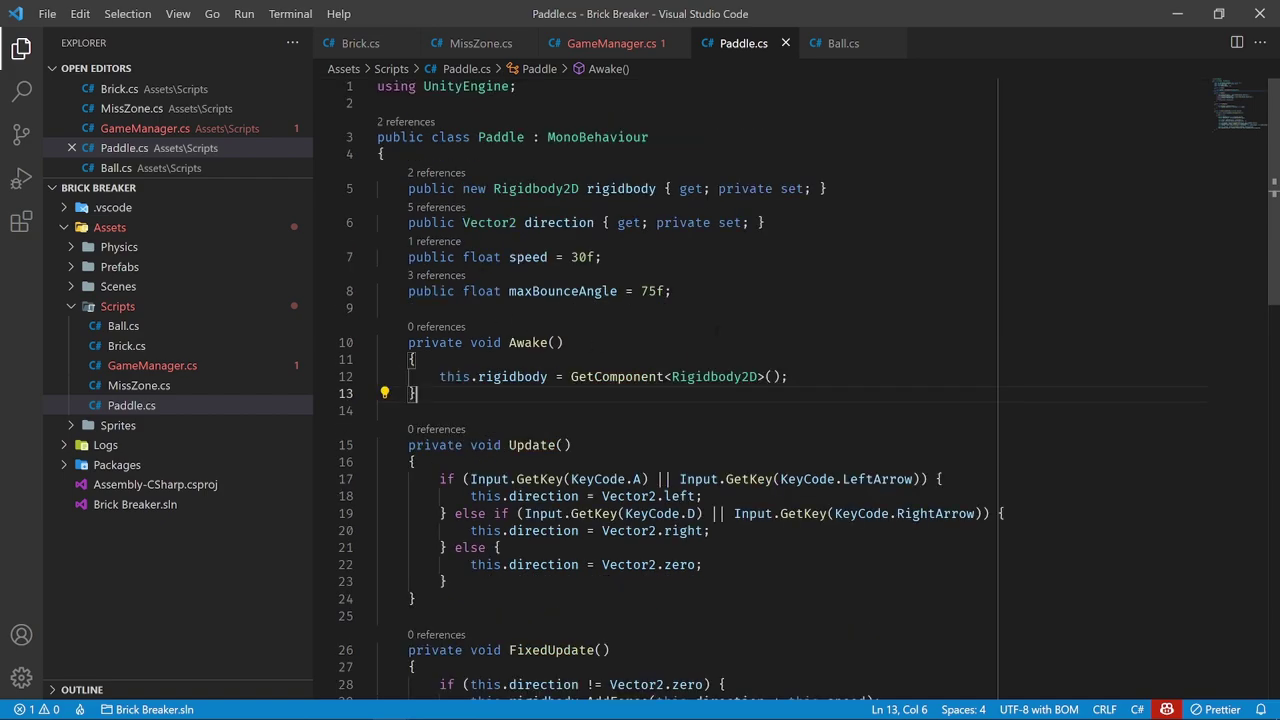
key(Return)
key(Return)
text(public void )
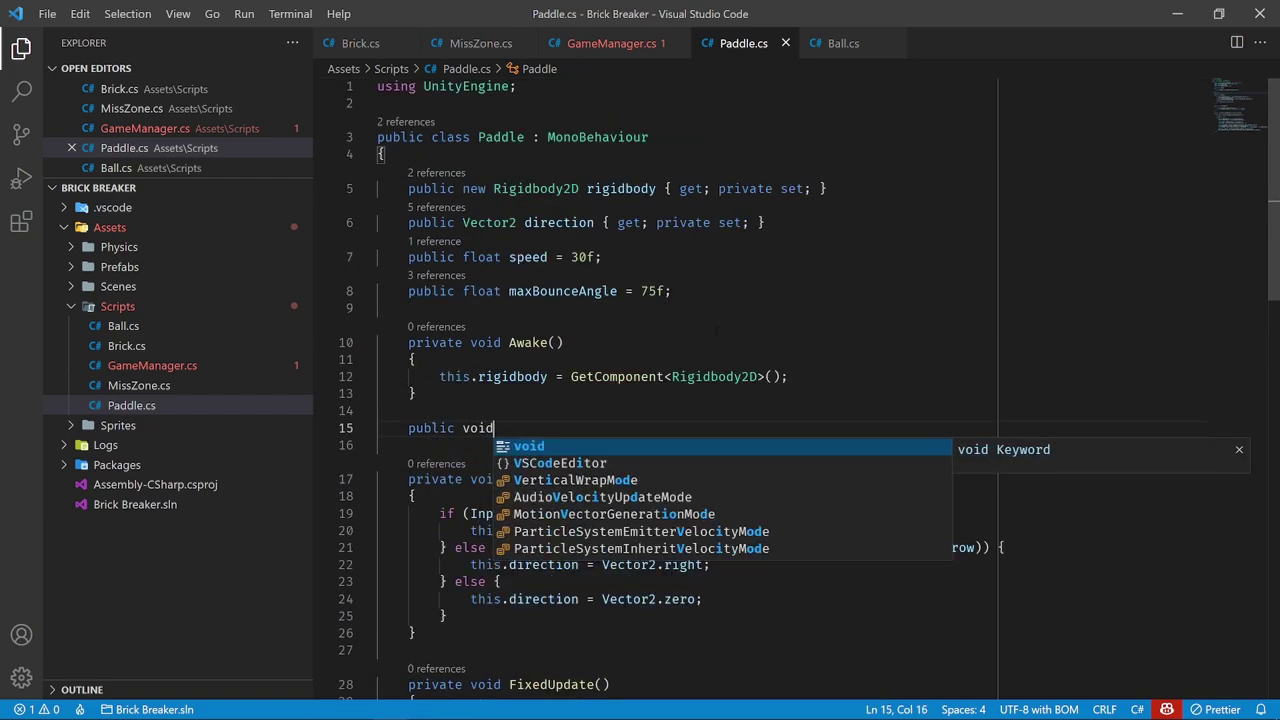
text(Res)
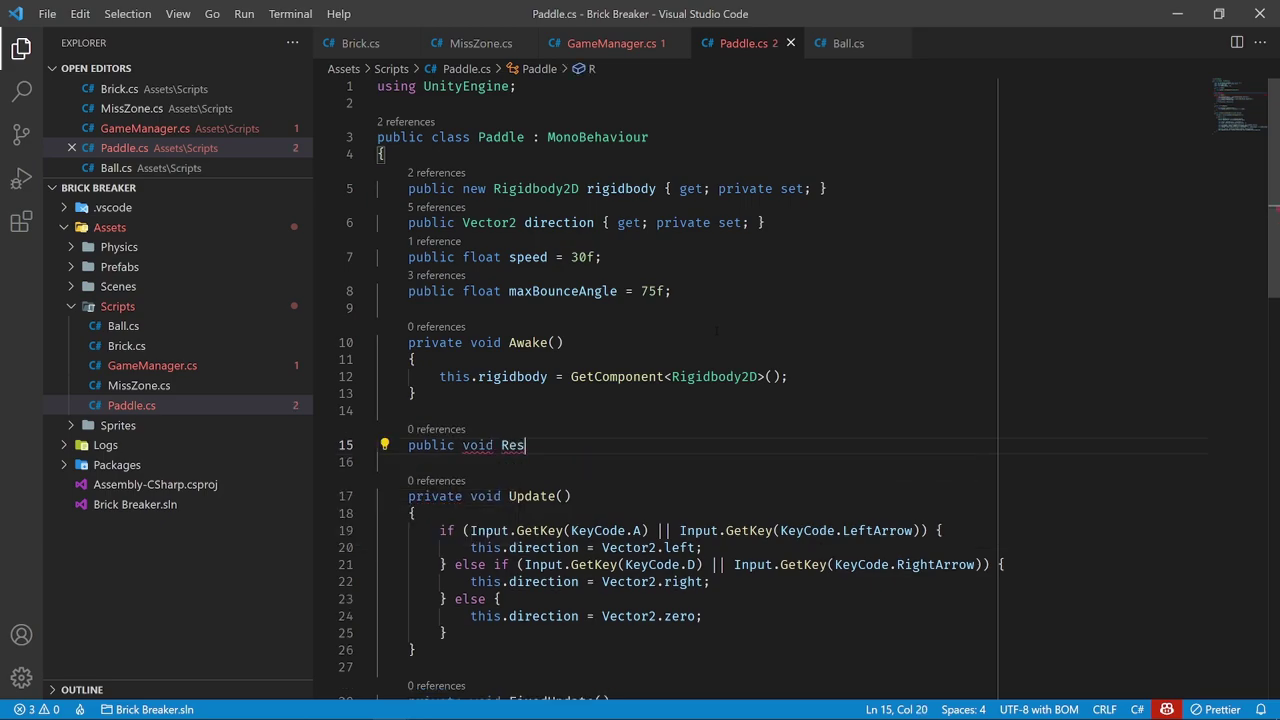
text(etPaddle()
key(Return)
text({)
key(Return)
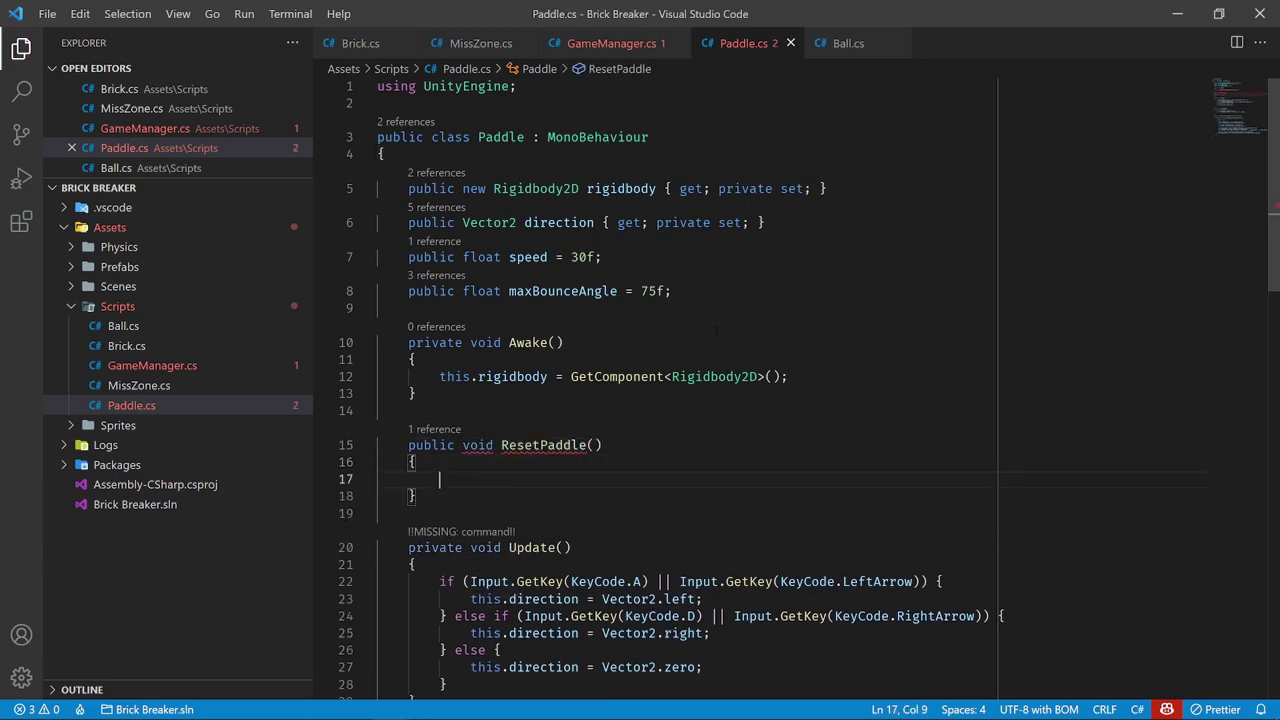
key(ctrl+s)
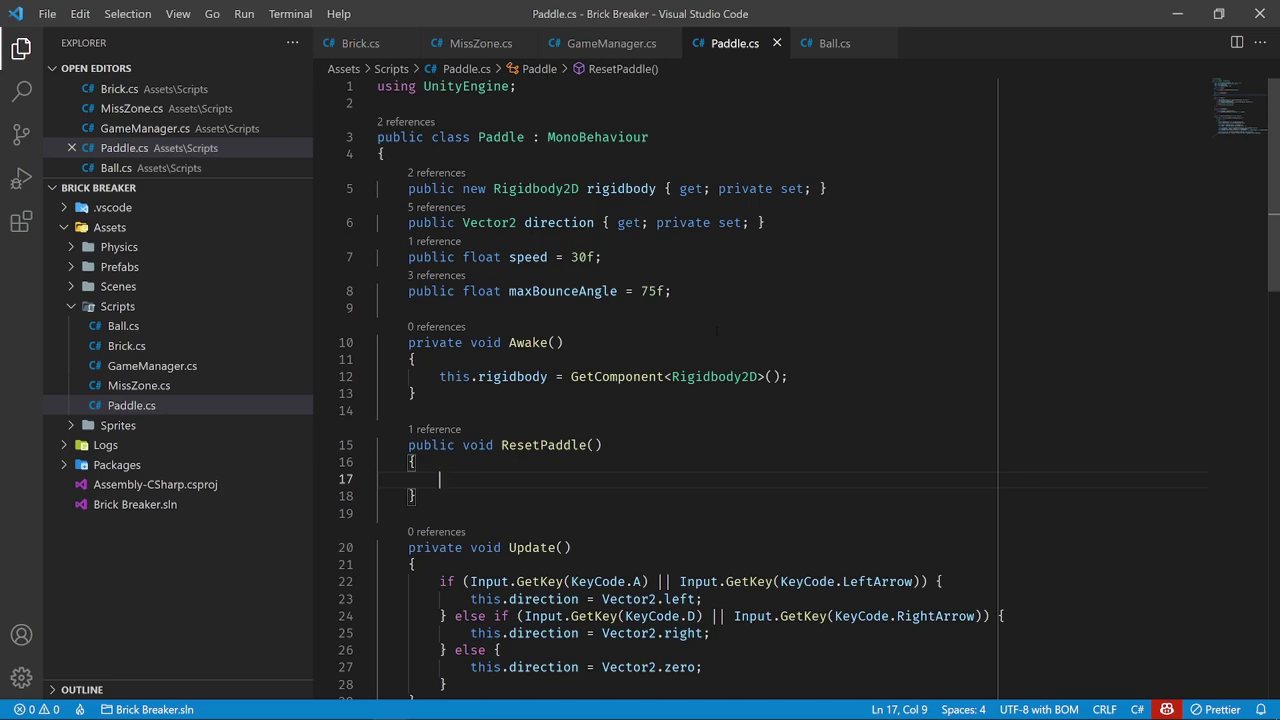
Make ResetPaddle set the position to new Vector2(0f, this.transform.position.y)
text(this.)
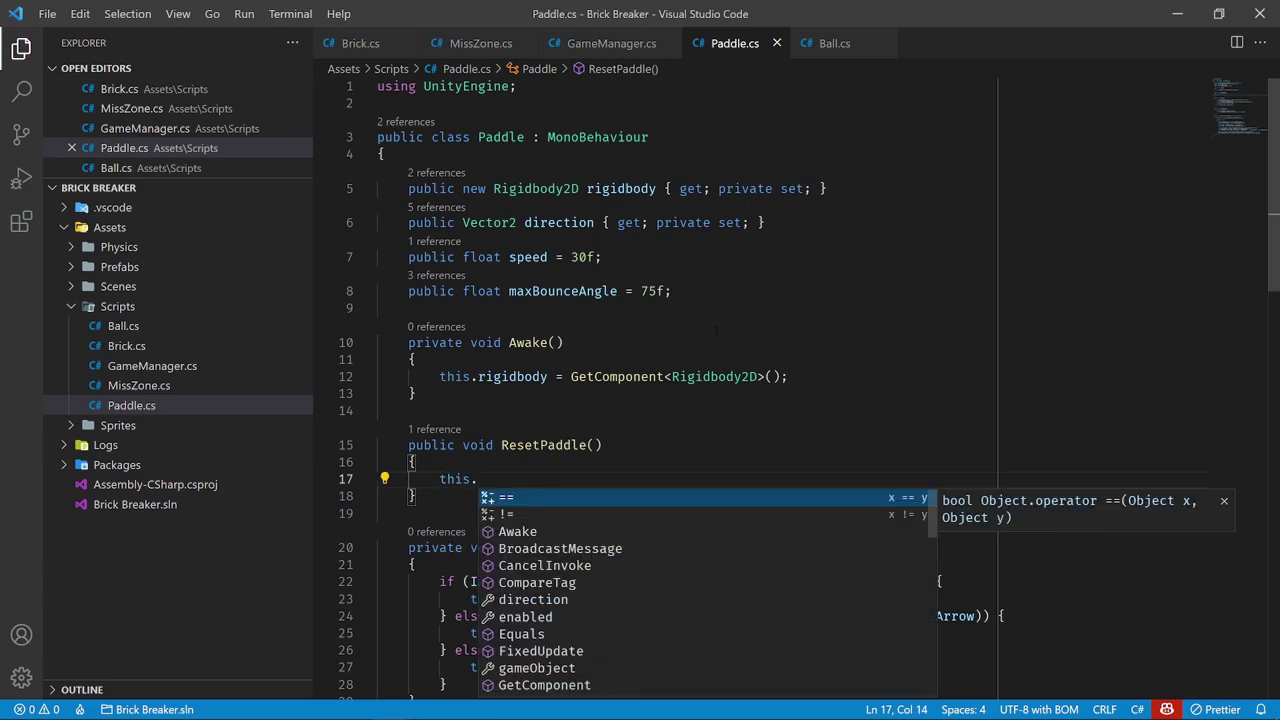
text(transform)
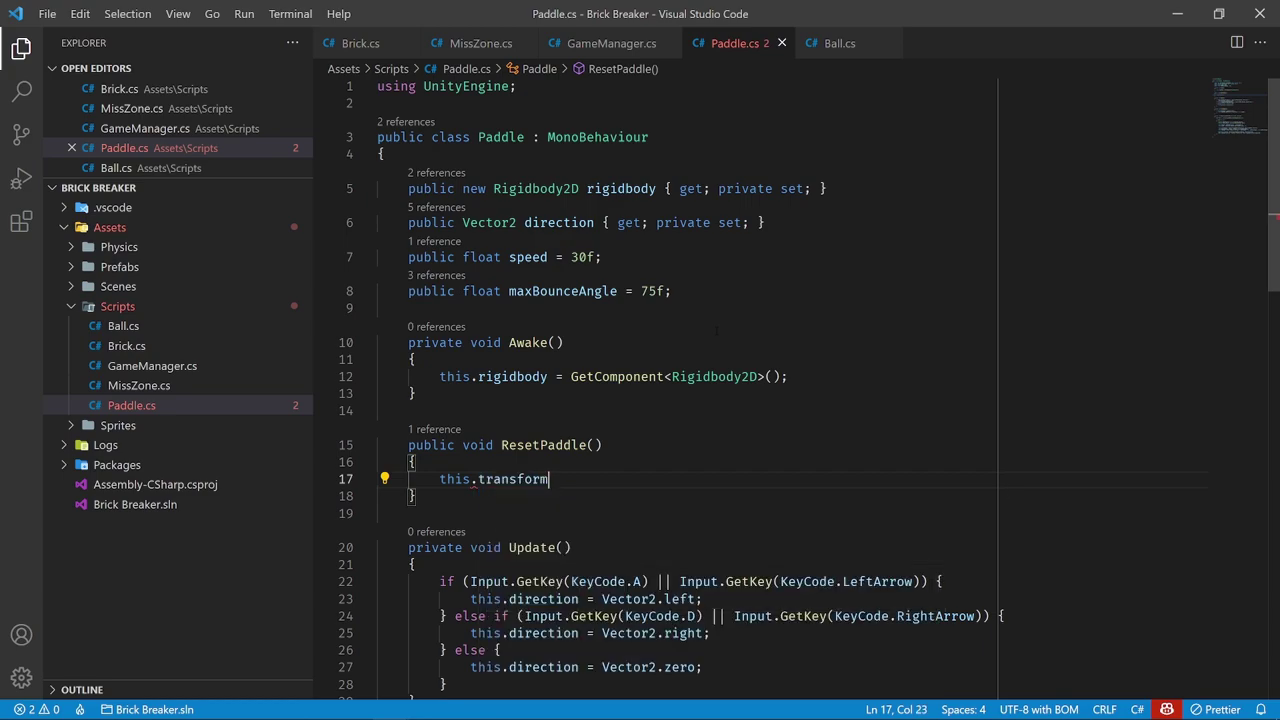
text(.position = Vector)
text(2.zero)
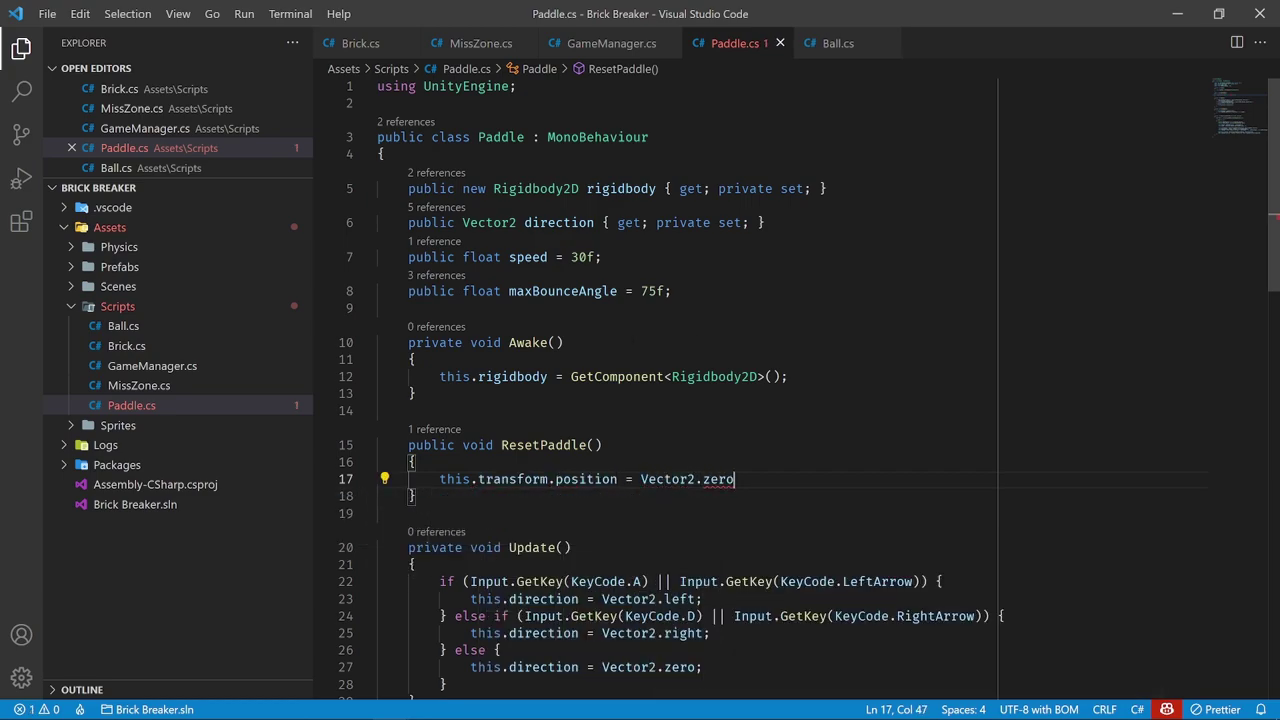
key(super+Down)
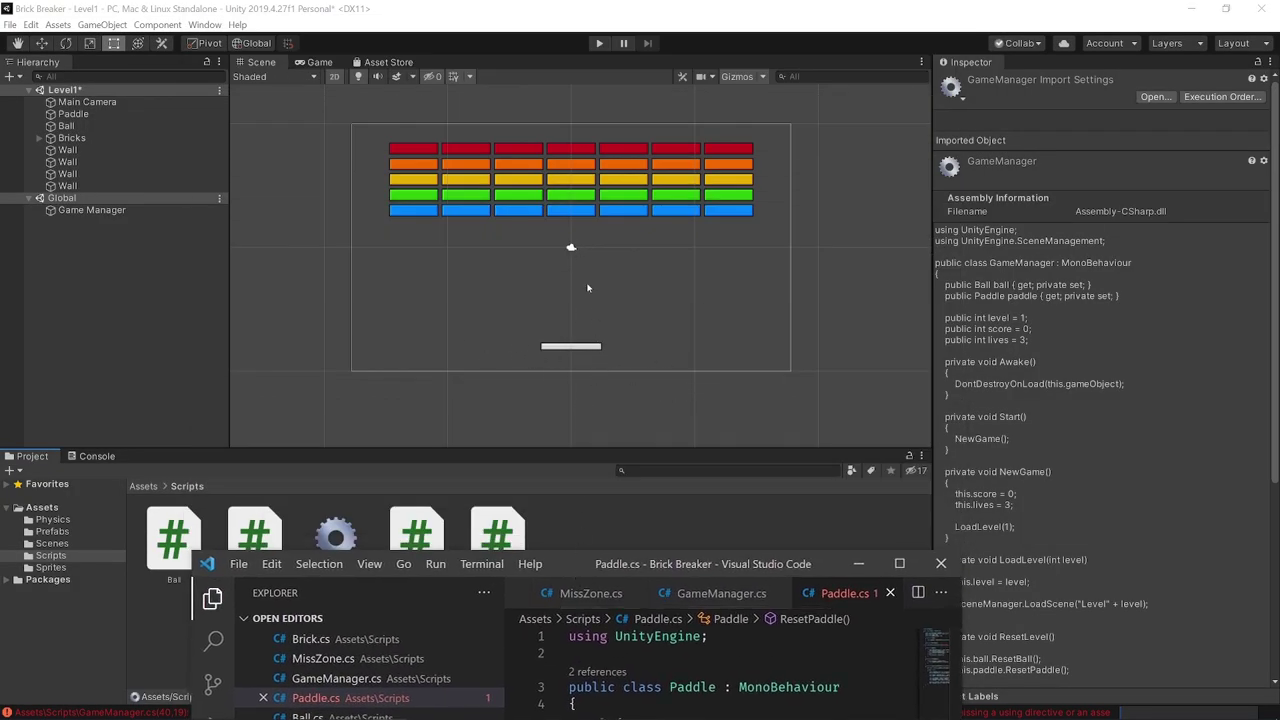
double_click(648, 566)
key(BackSpace)
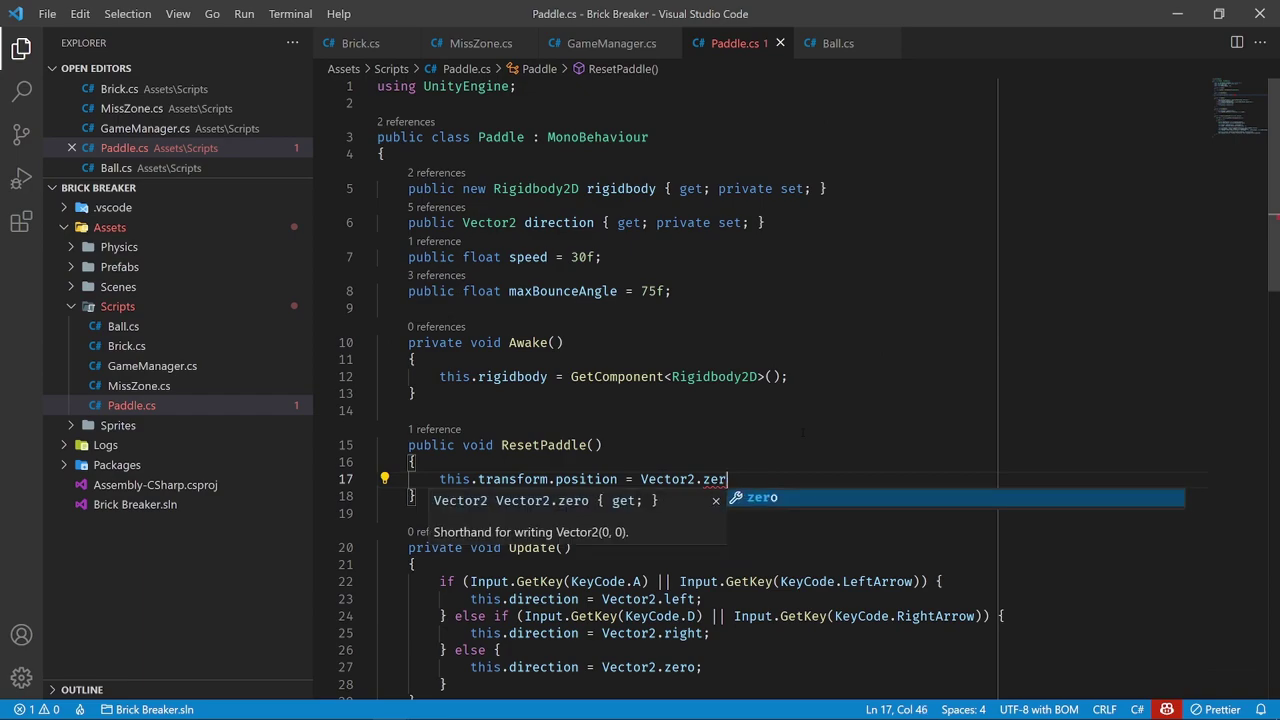
key(BackSpace)
key(BackSpace)
key(BackSpace)
text(new )
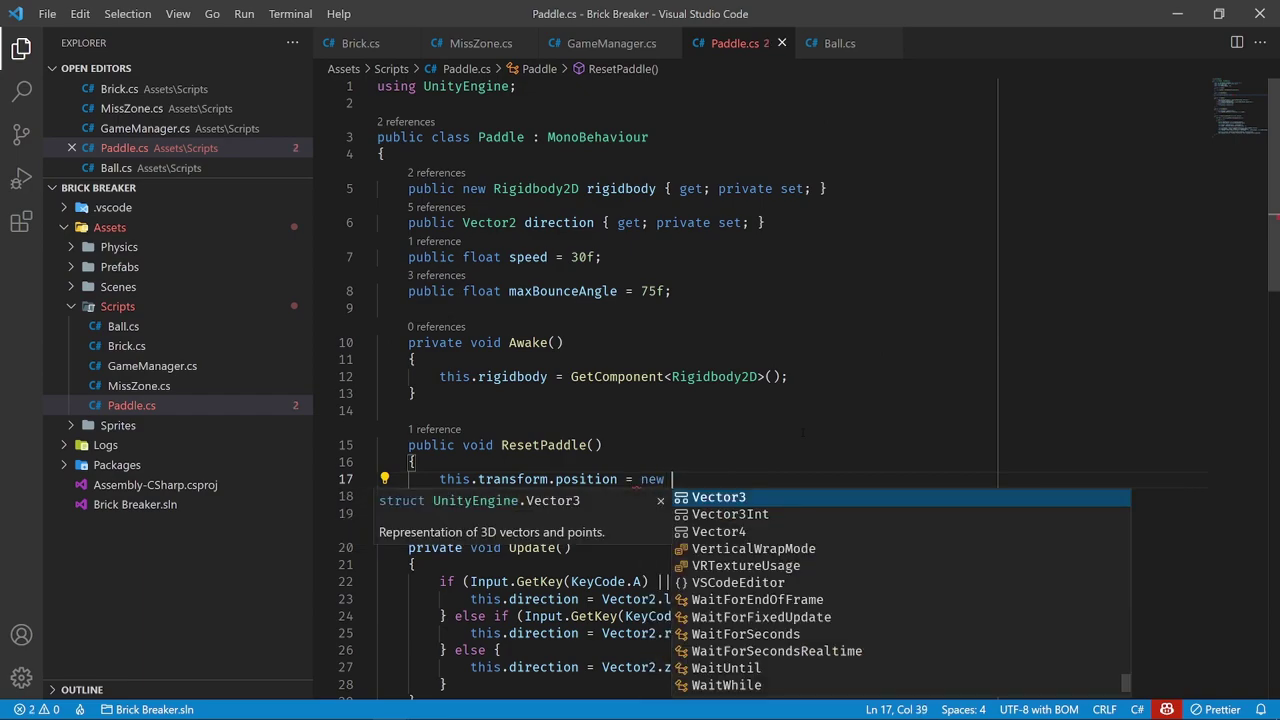
text(Vector2)
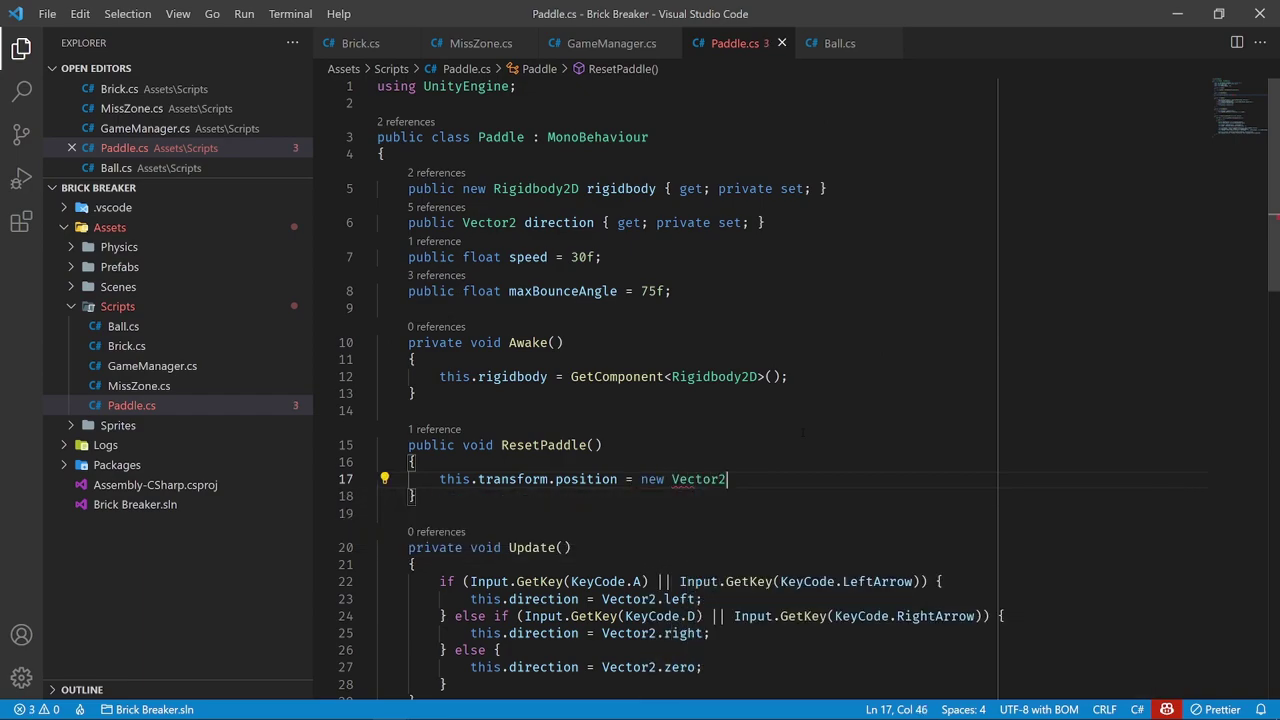
text((0f)
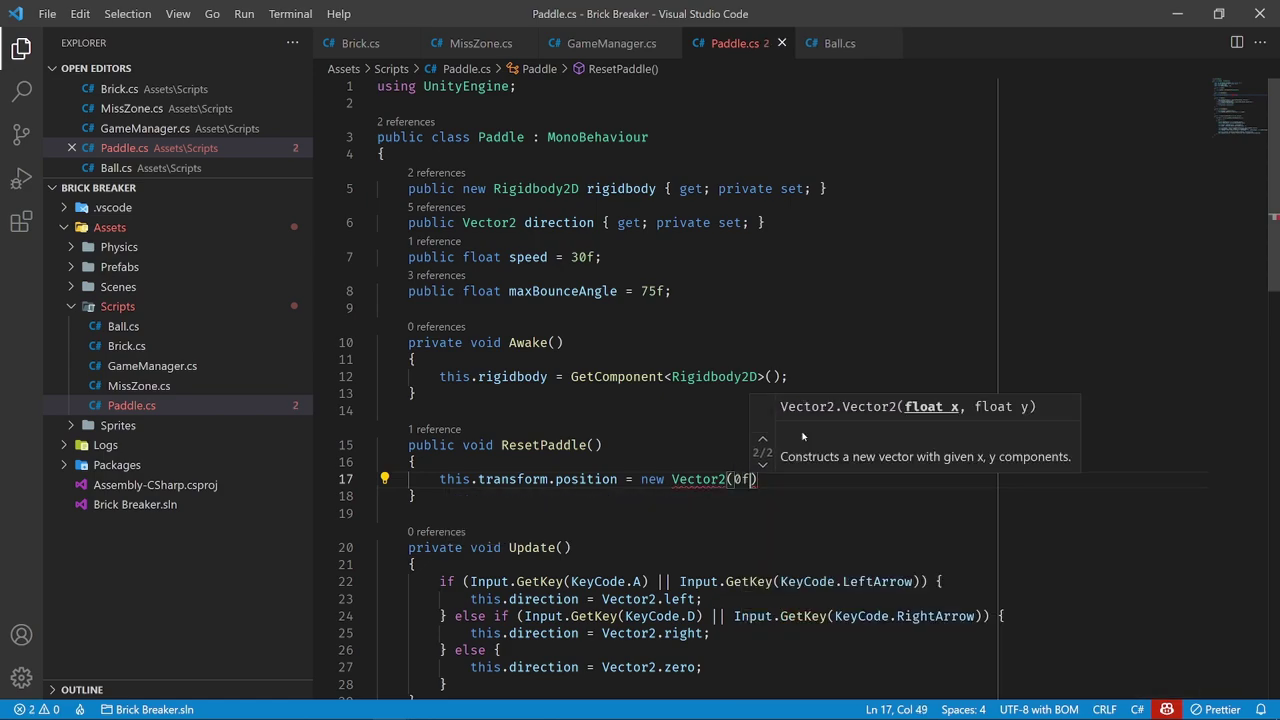
text(, this.tr)
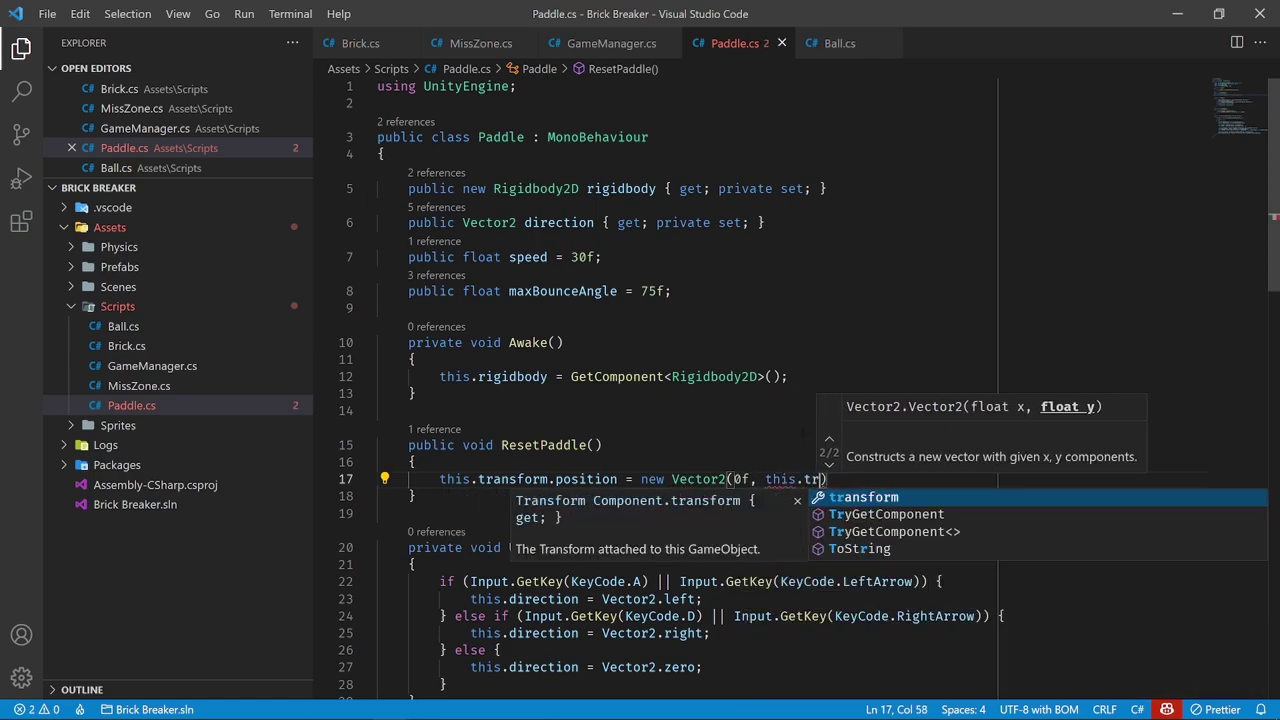
text(ansform.position.y)
key(Escape)
text();)
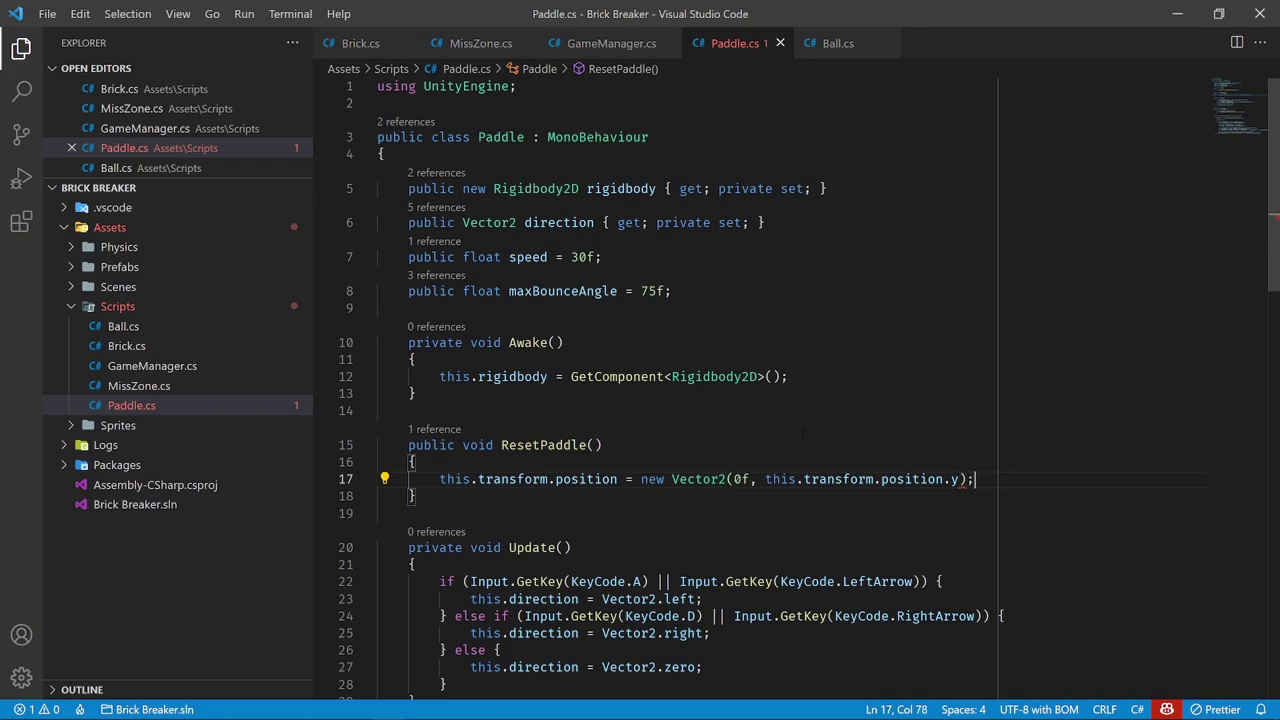
Zero the paddle's velocity in ResetPaddle with this.rigidbody.velocity = Vector2.zero
drag(958, 479, 766, 479)
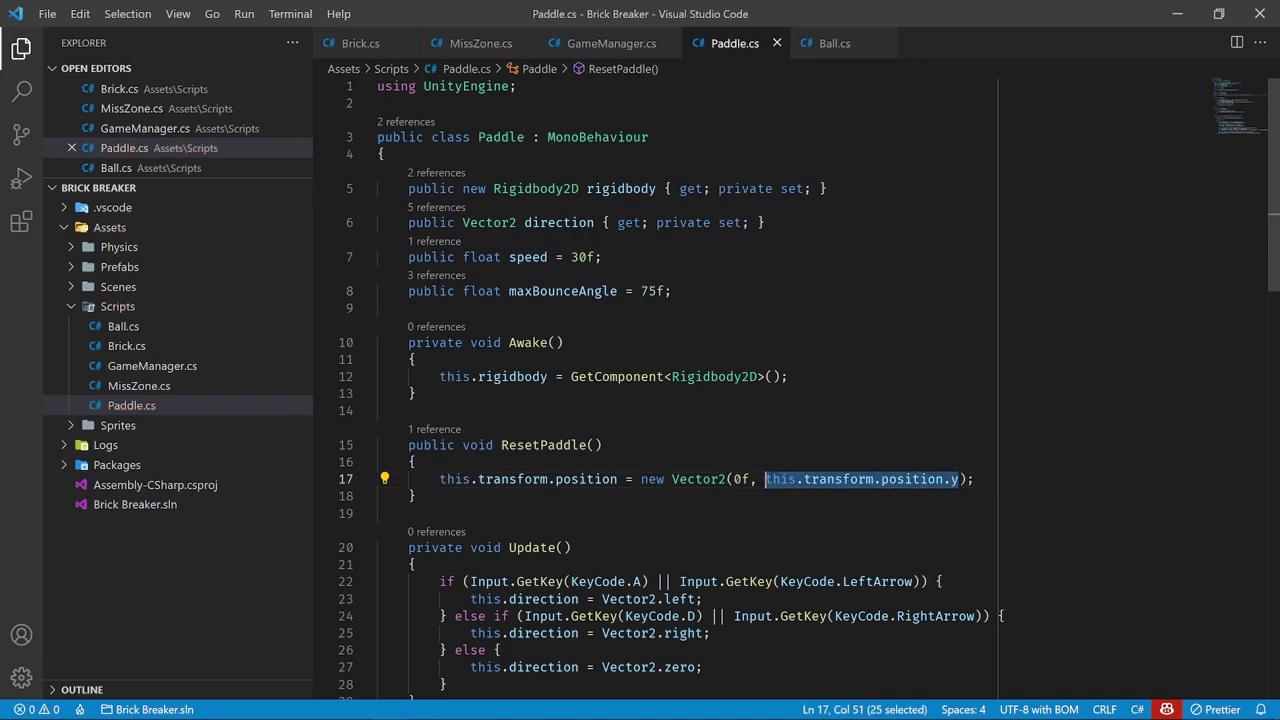
click(1029, 485)
key(Return)
text(this)
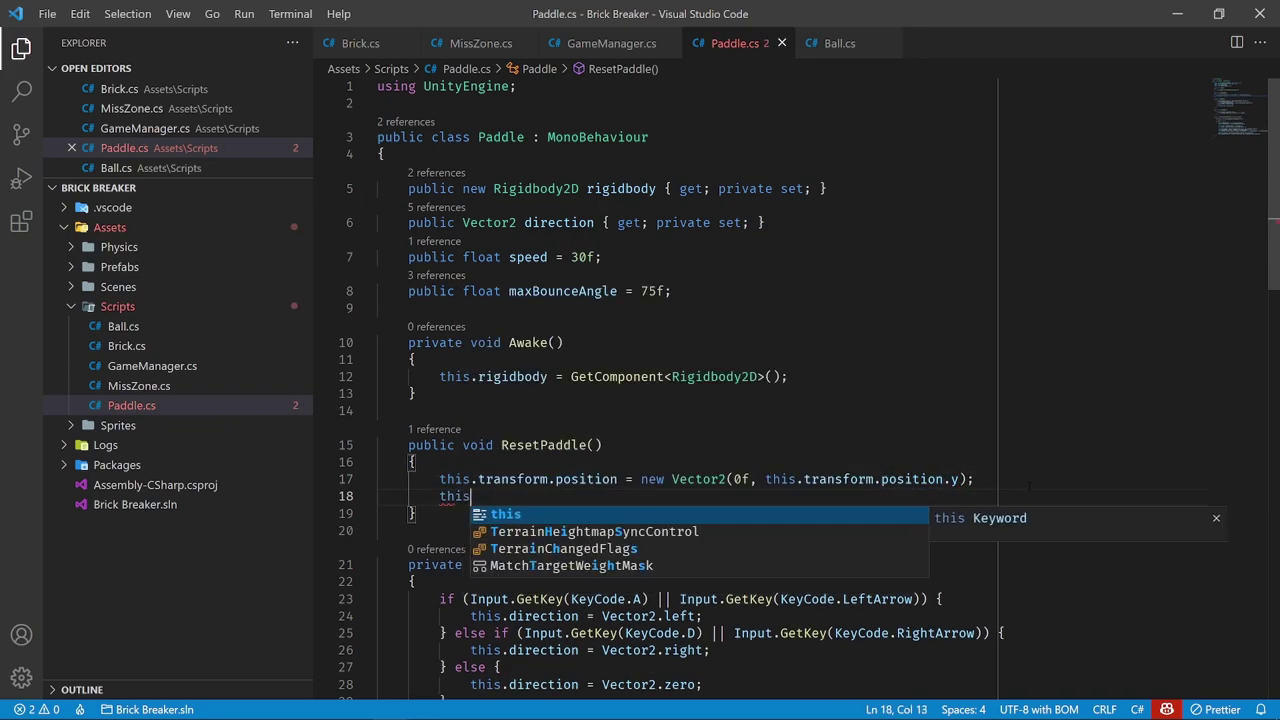
text(.rigidbody.velocity = V)
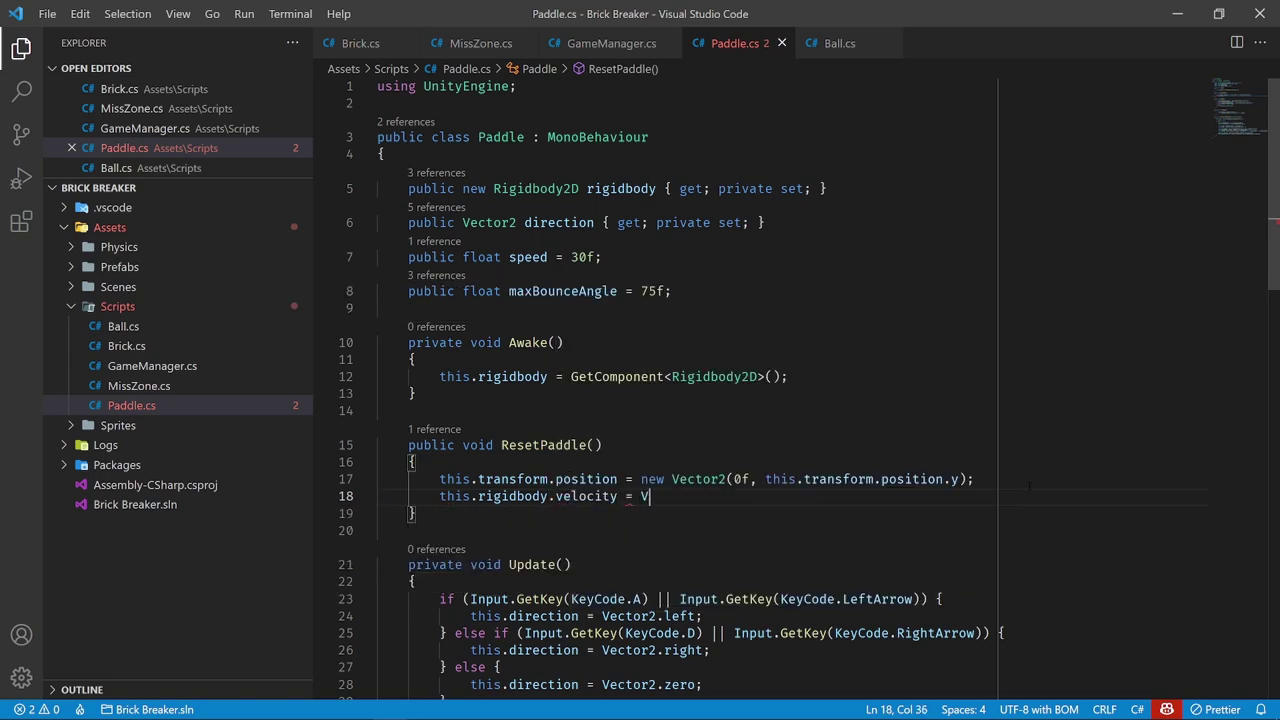
text(ector2.zero;)
key(Down)
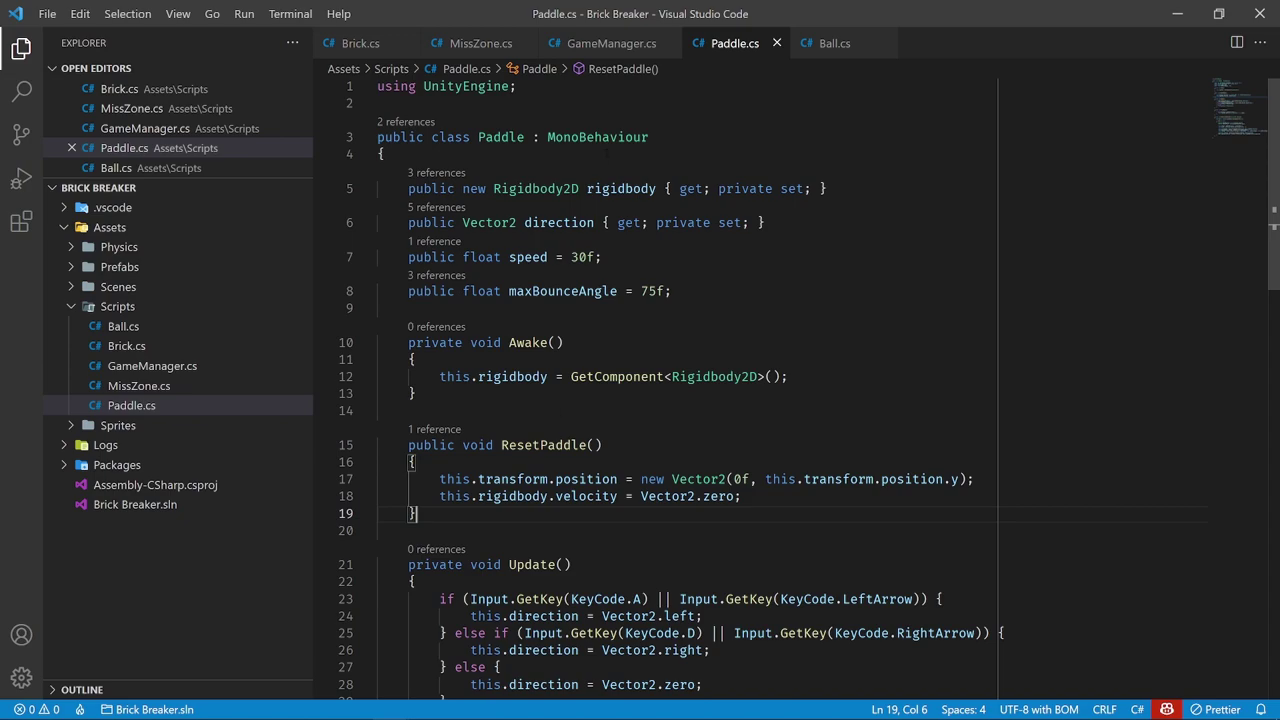
click(610, 43)
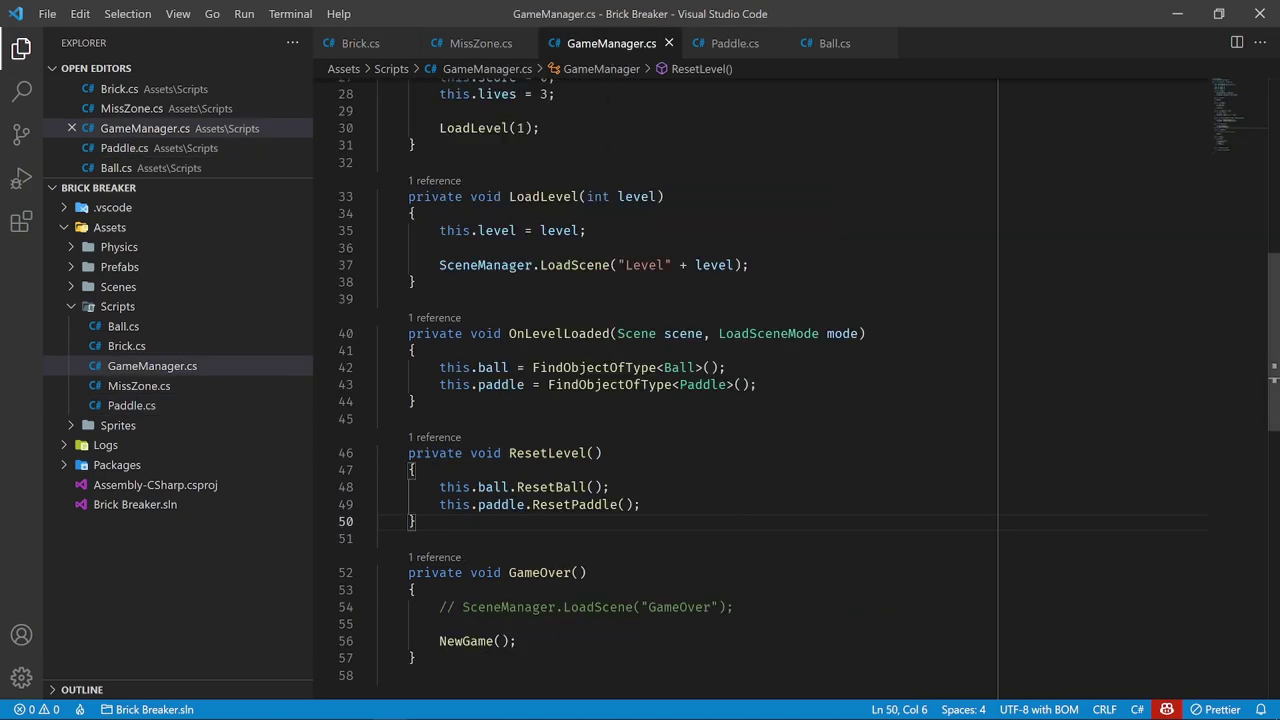
Review the ResetLevel method and its reset calls in GameManager.cs
drag(440, 487, 641, 504)
click(641, 504)
click(499, 521)
scroll(499, 522, down, 2)
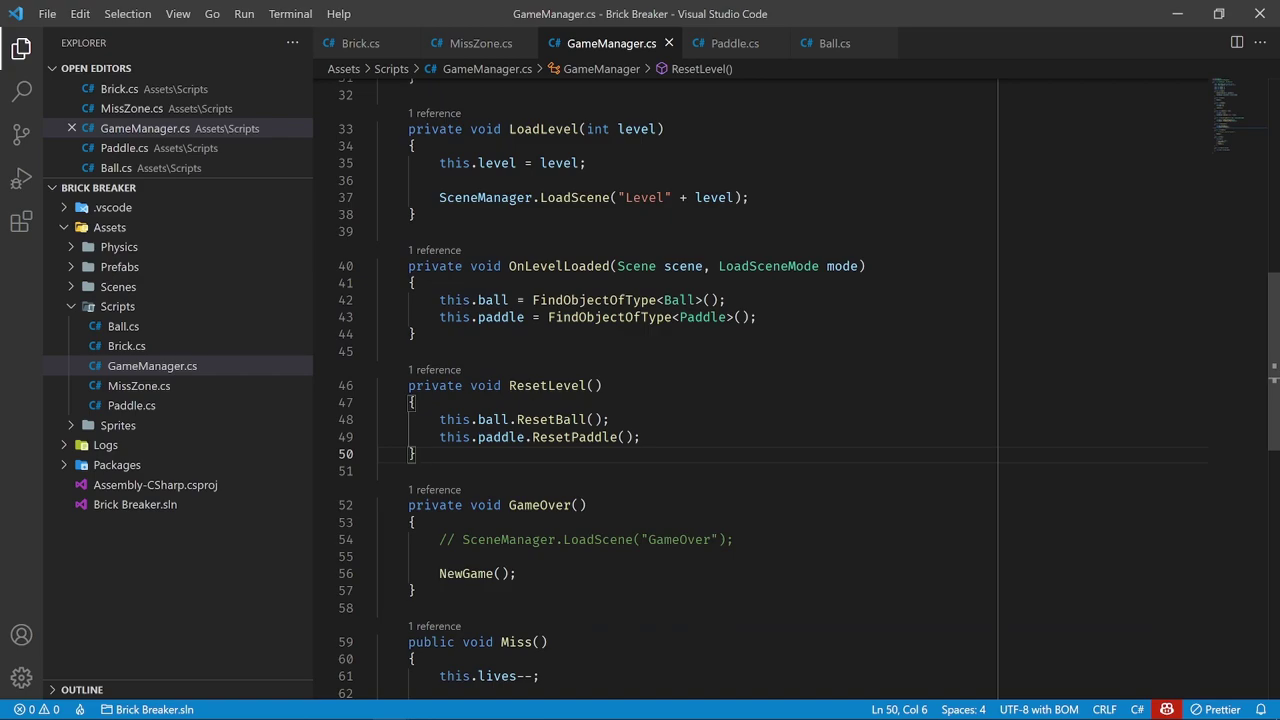
drag(501, 385, 604, 385)
click(604, 385)
click(491, 453)
scroll(491, 457, down, 3)
click(655, 301)
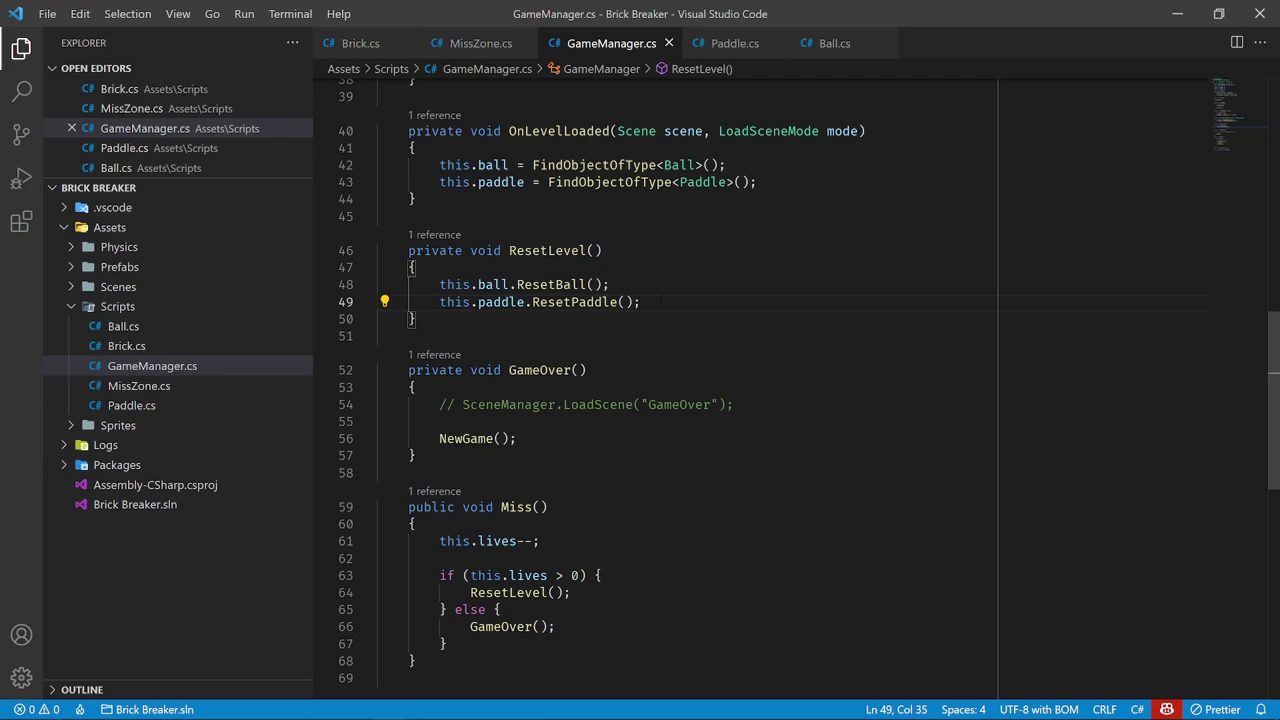
key(Return)
key(Return)
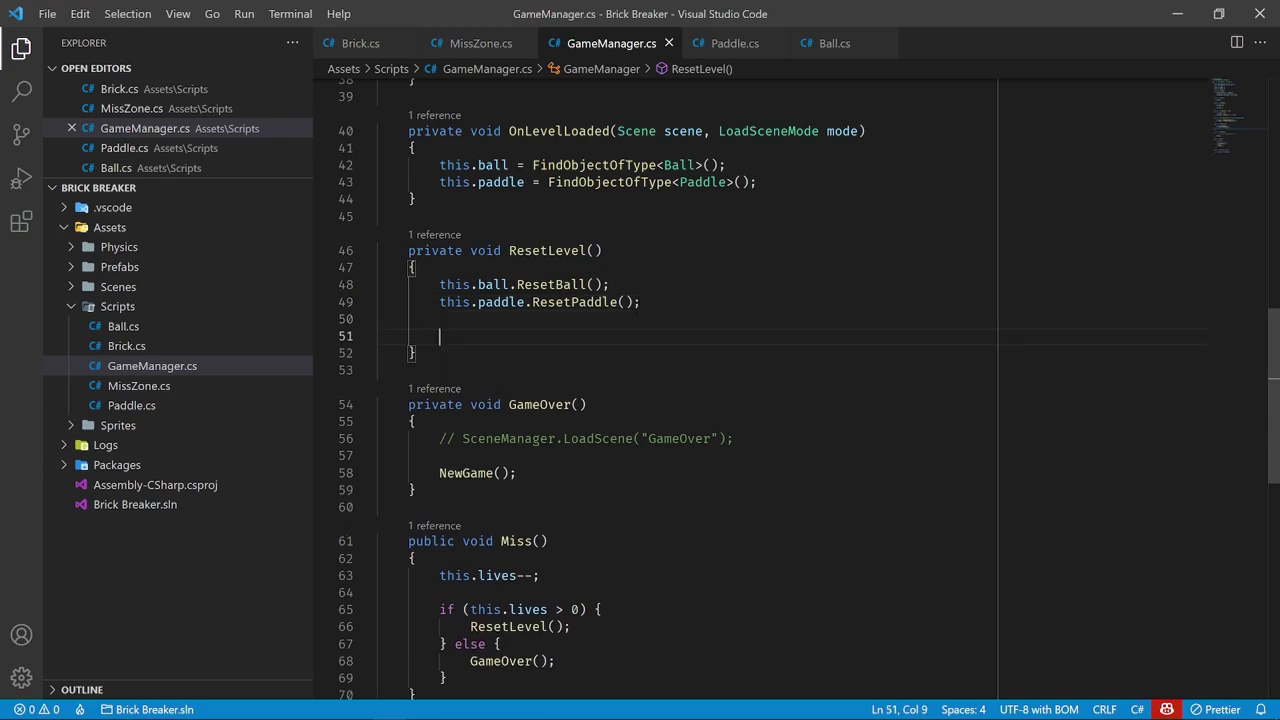
key(ctrl+z)
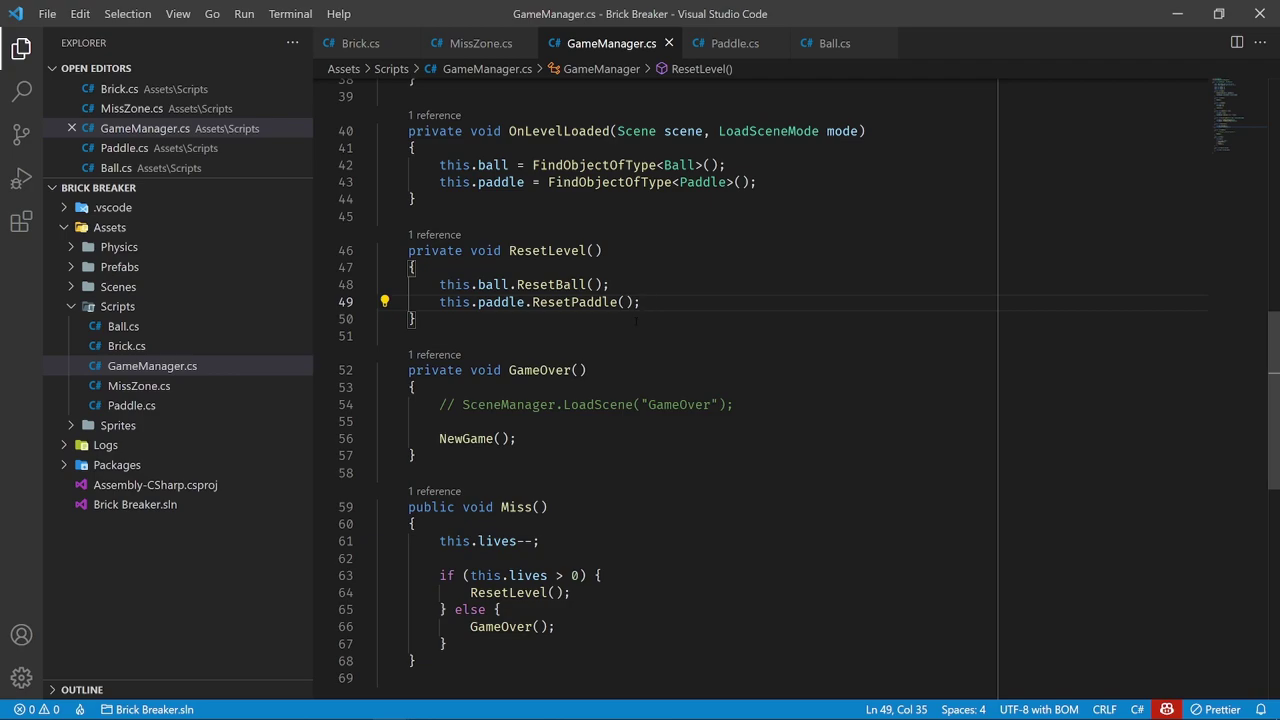
scroll(636, 319, up, 10)
Declare public Brick[] bricks { get; private set; } below the paddle property
click(770, 240)
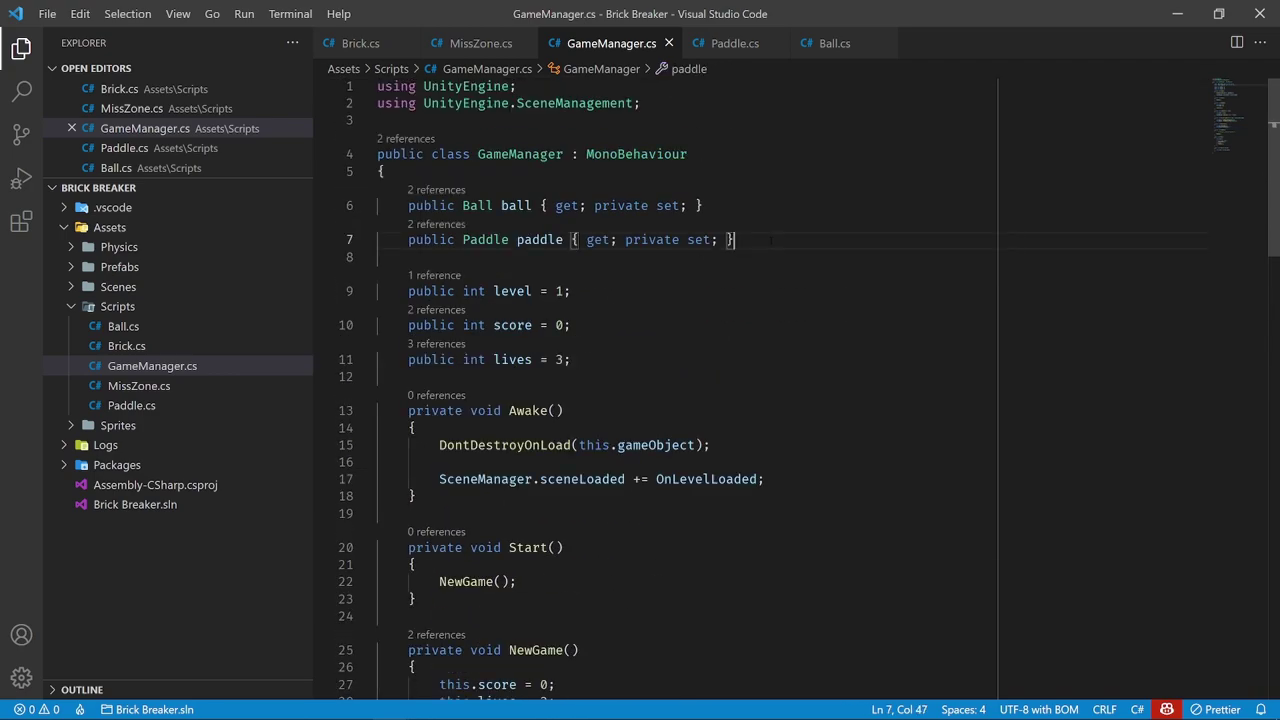
key(Return)
text(public )
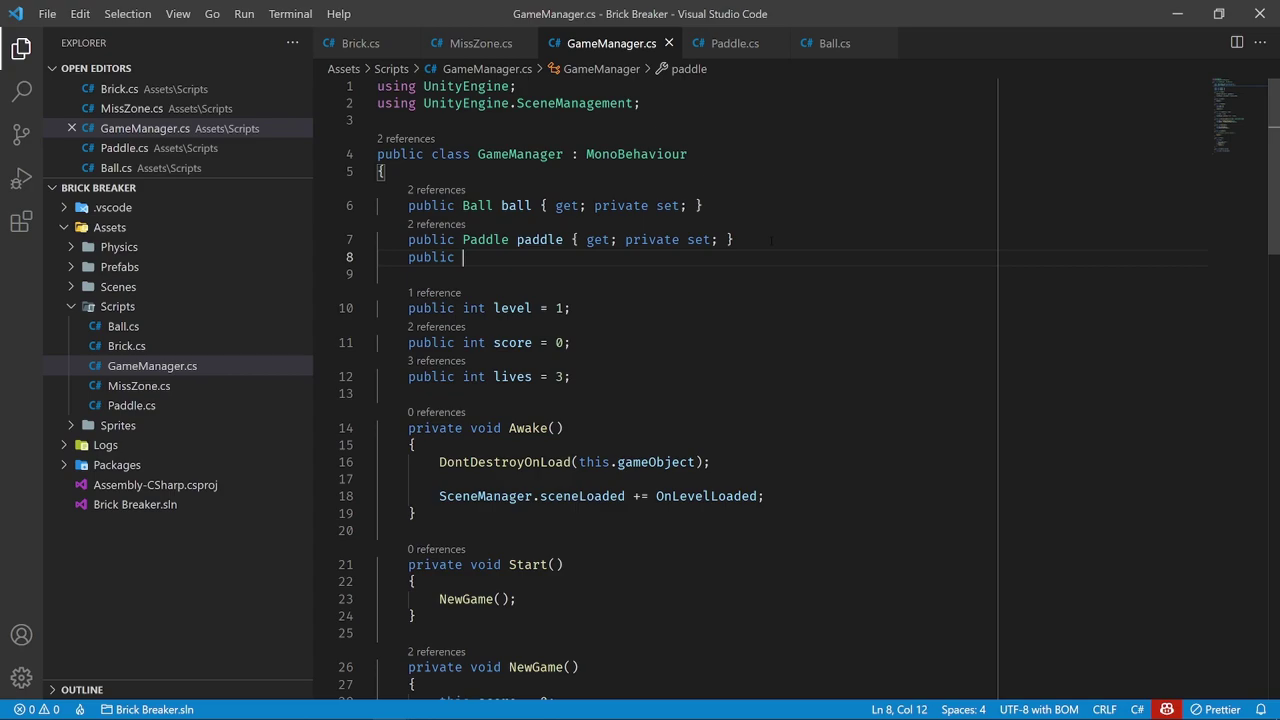
text(Bric)
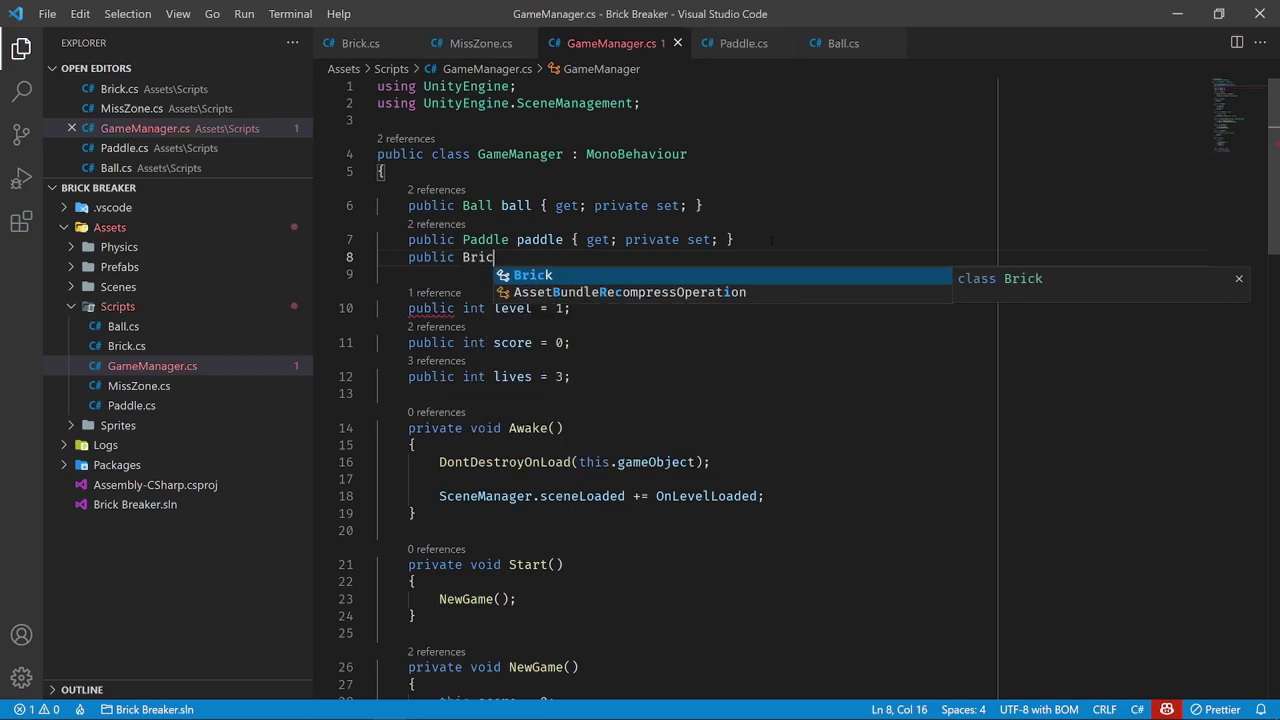
key(Tab)
text([])
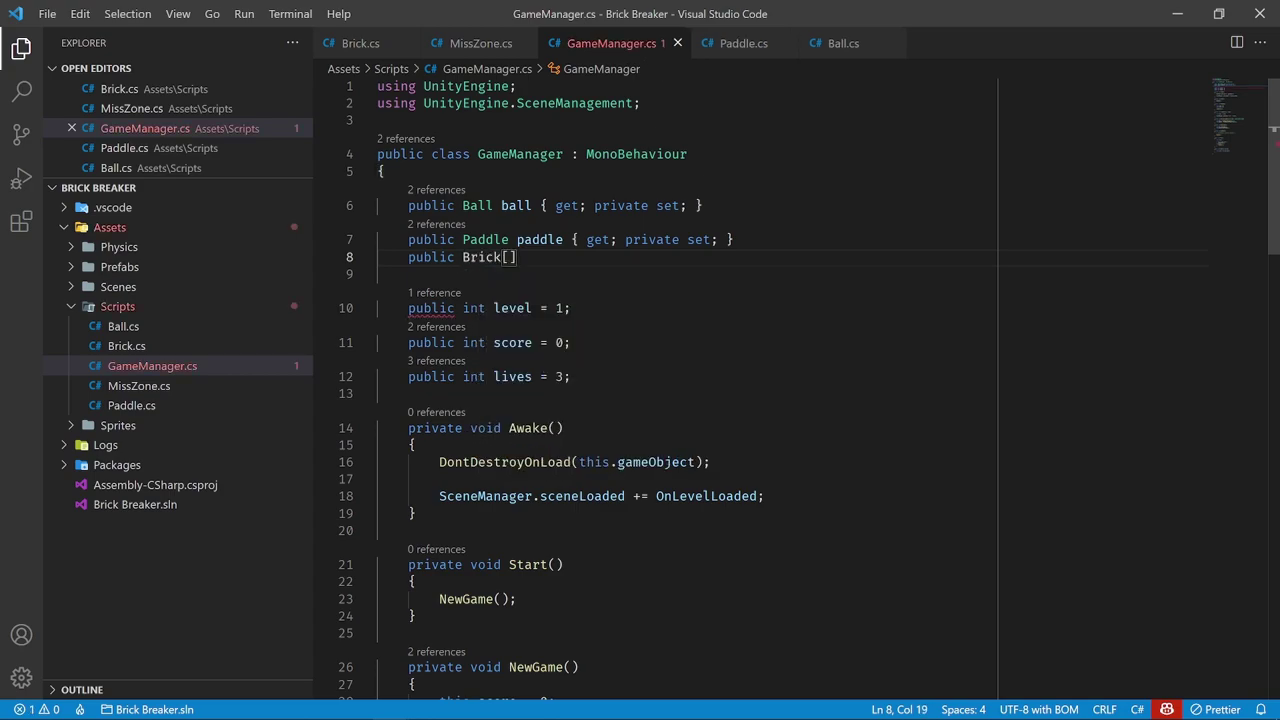
drag(517, 257, 462, 257)
click(585, 258)
text(bri)
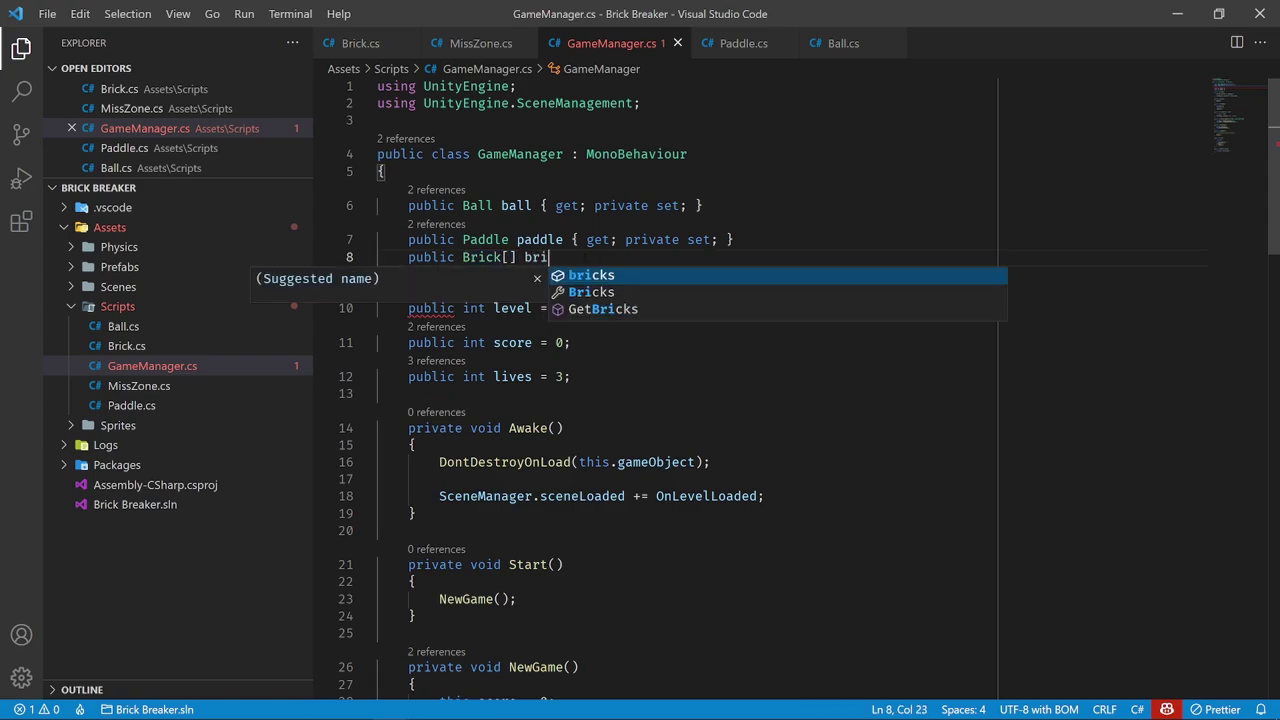
text(cks { g)
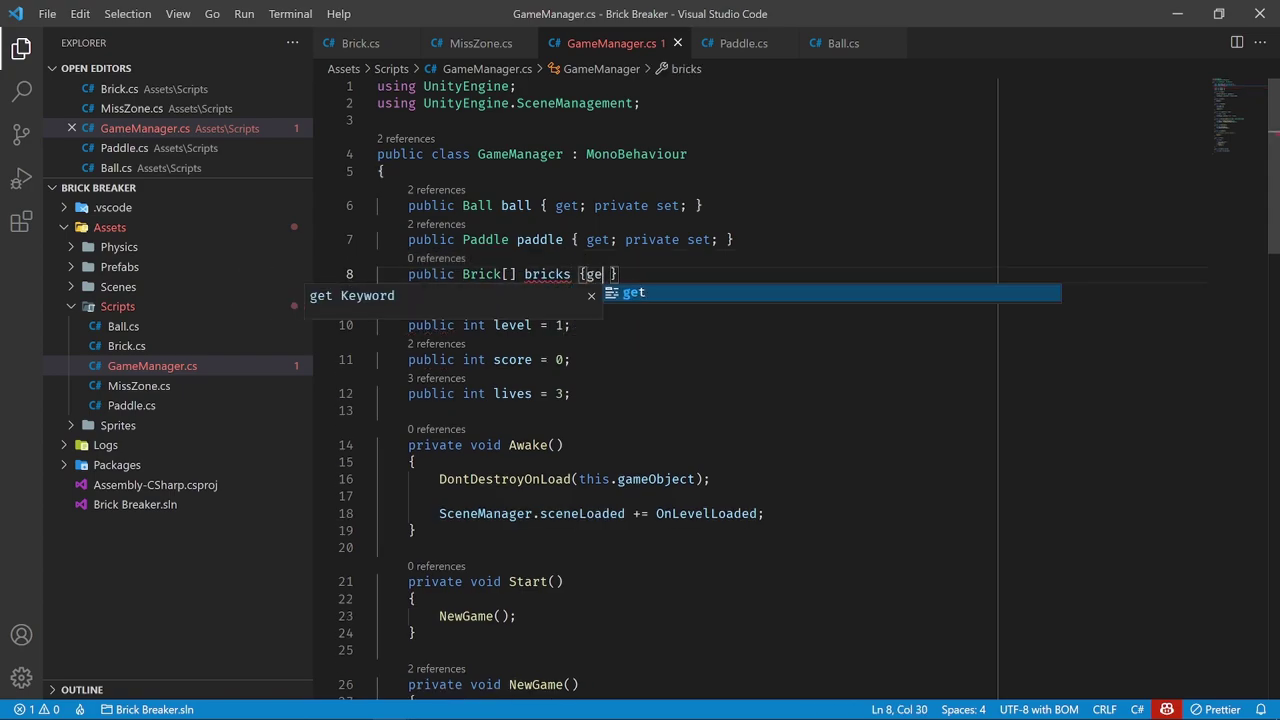
text(et; private set;l)
key(BackSpace)
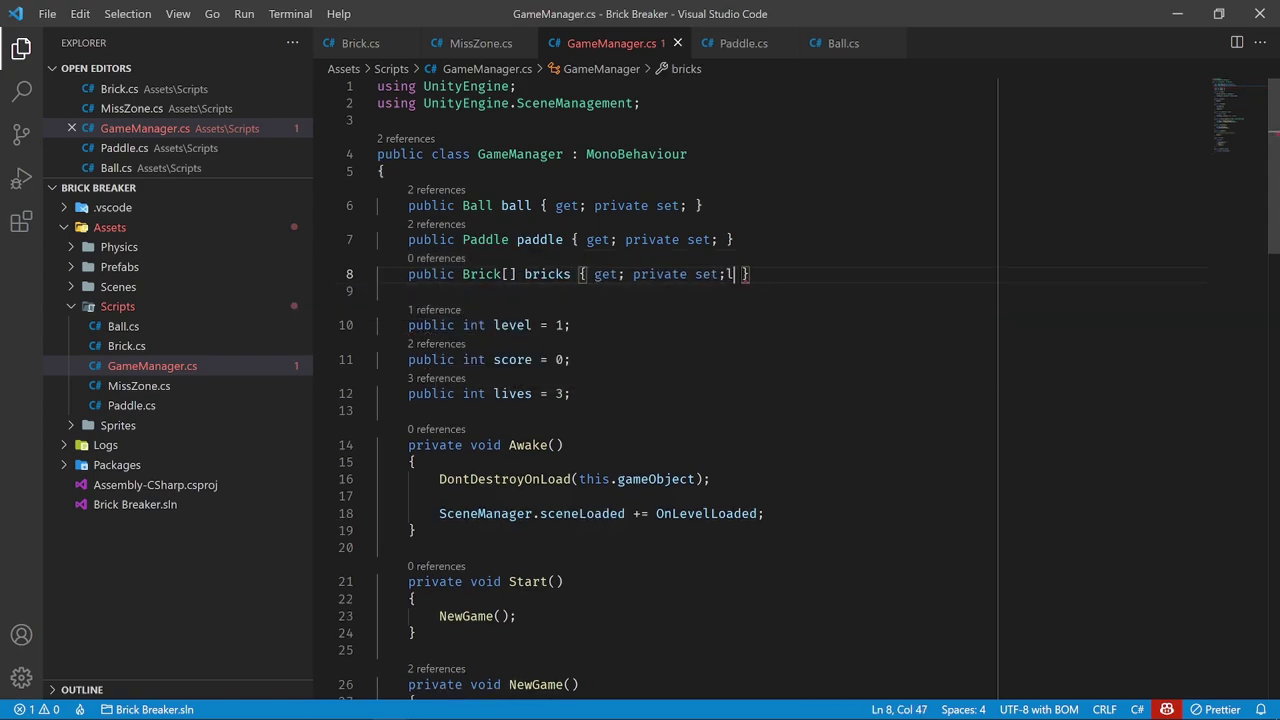
text(})
In OnLevelLoaded, add this.bricks = FindObjectsOfType<Brick>(); after the paddle lookup
click(563, 274)
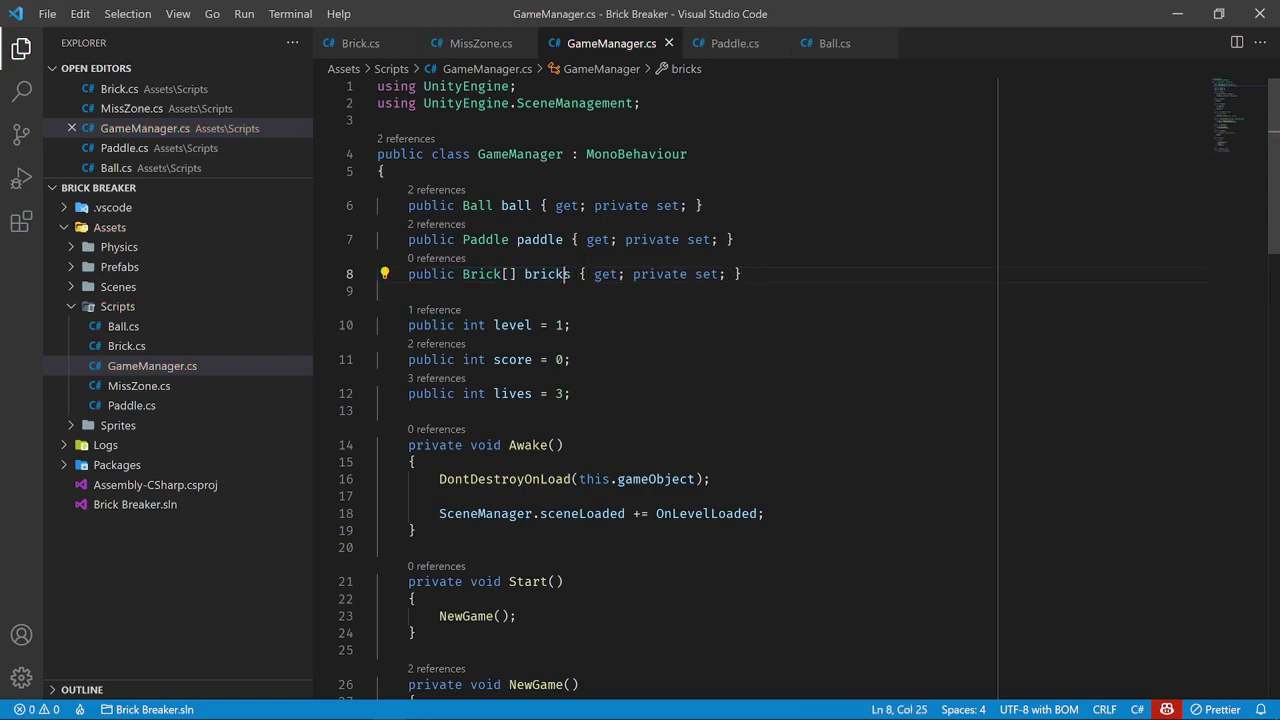
scroll(640, 400, down, 4)
scroll(640, 400, down, 4)
scroll(640, 400, down, 4)
click(808, 351)
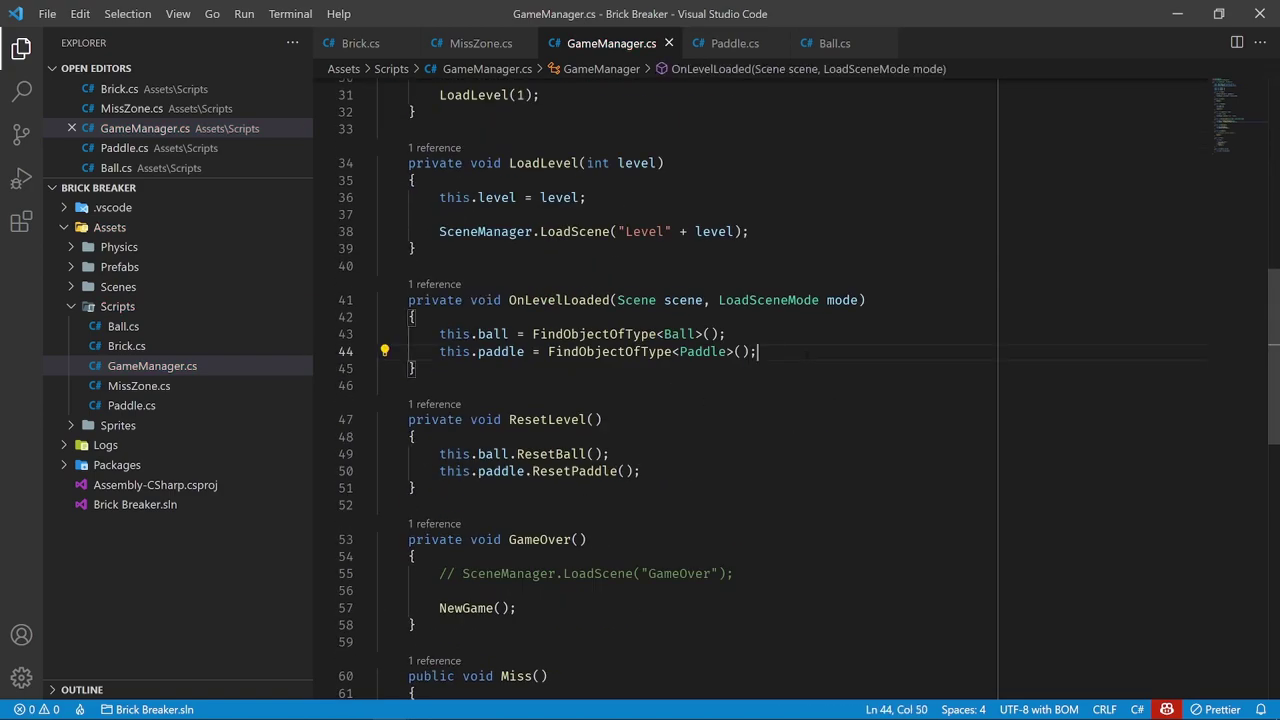
key(Return)
text(thos)
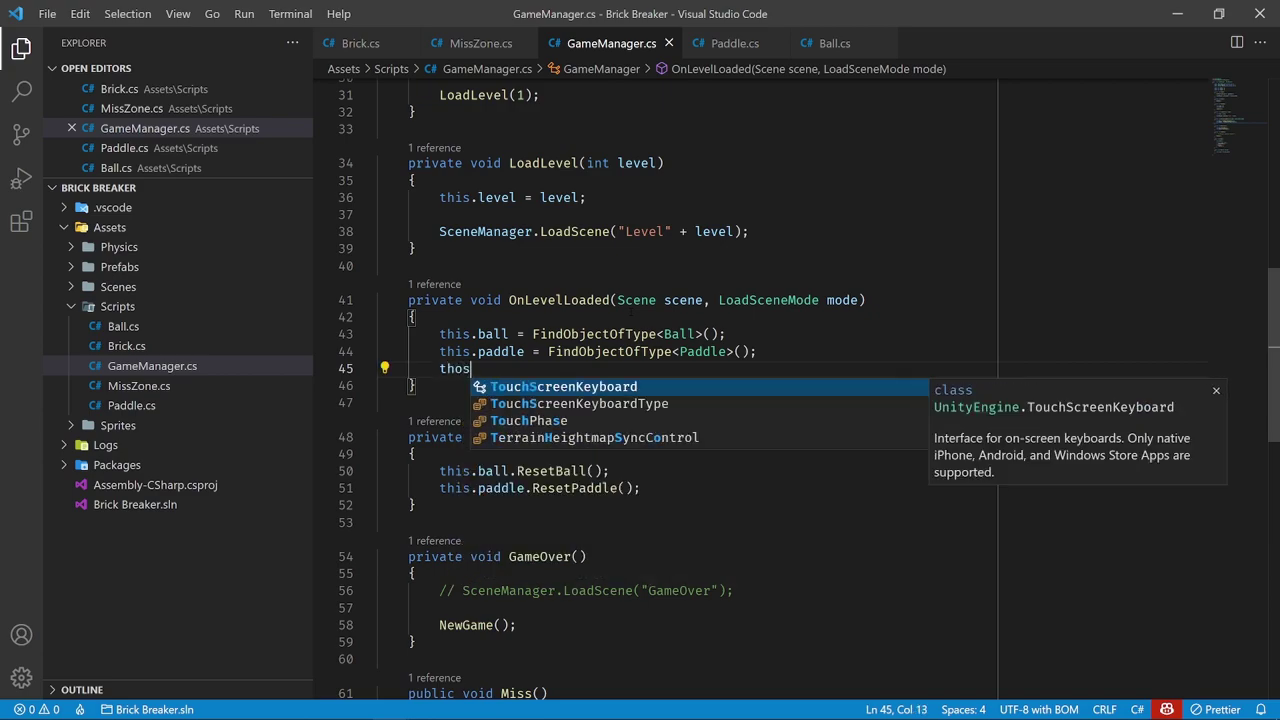
key(BackSpace)
text(is.bricks = Fi)
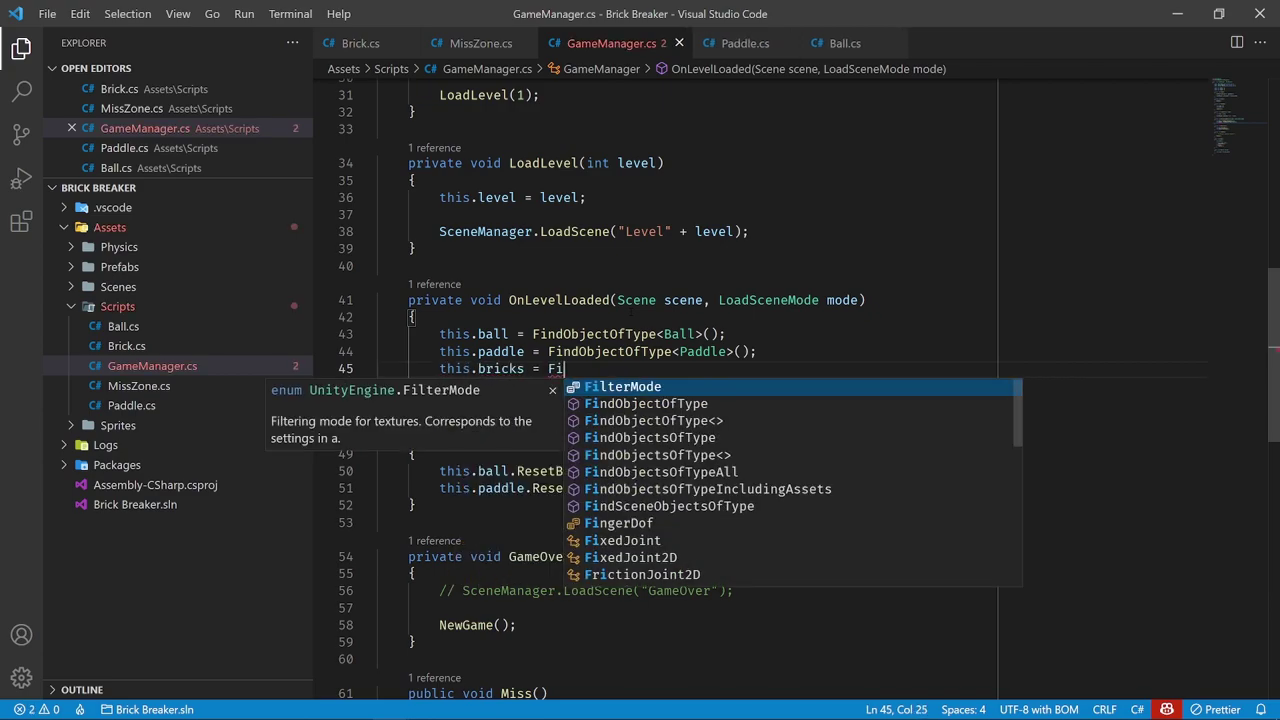
key(Down)
key(Tab)
text(<Bri)
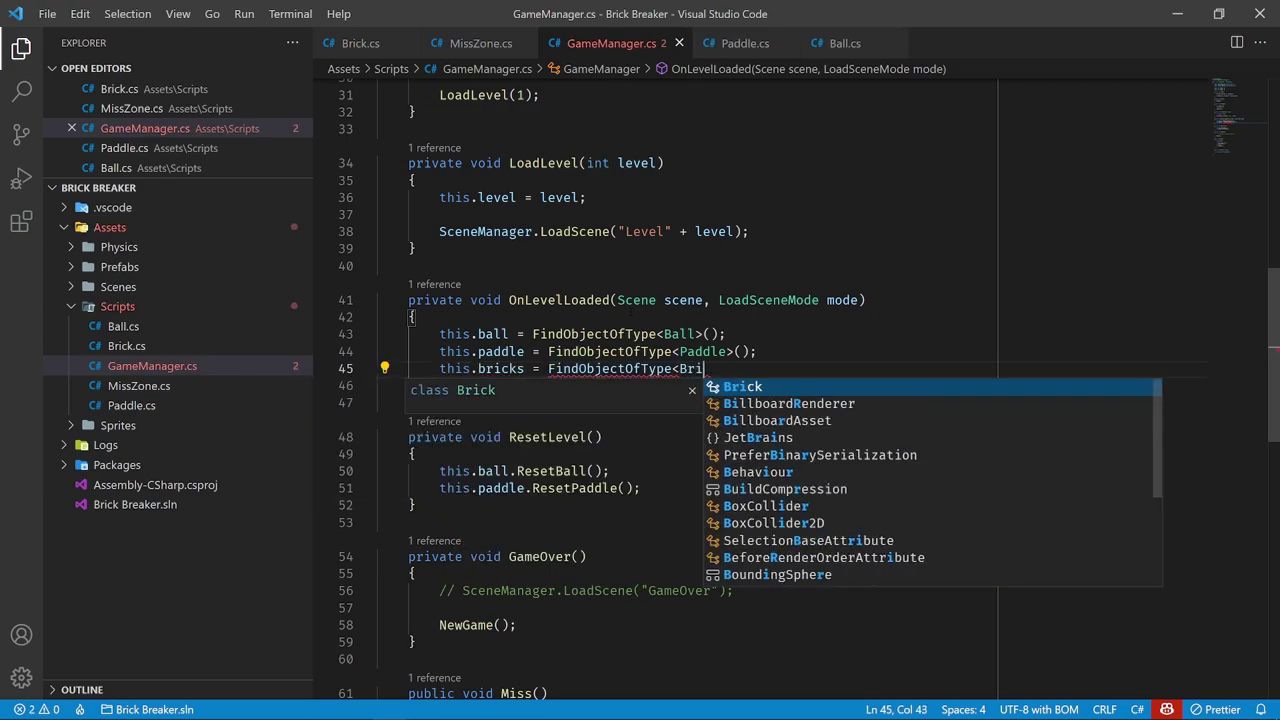
text(ck>();)
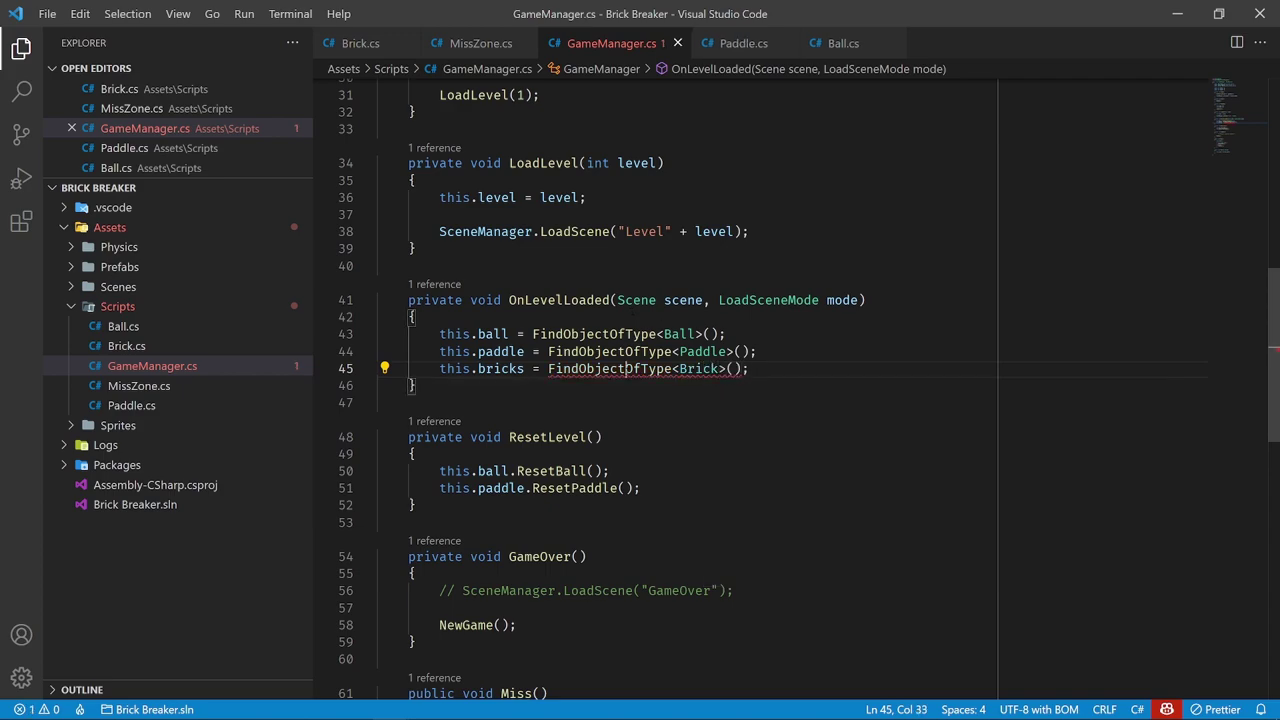
text(s)
drag(651, 369, 604, 369)
click(580, 369)
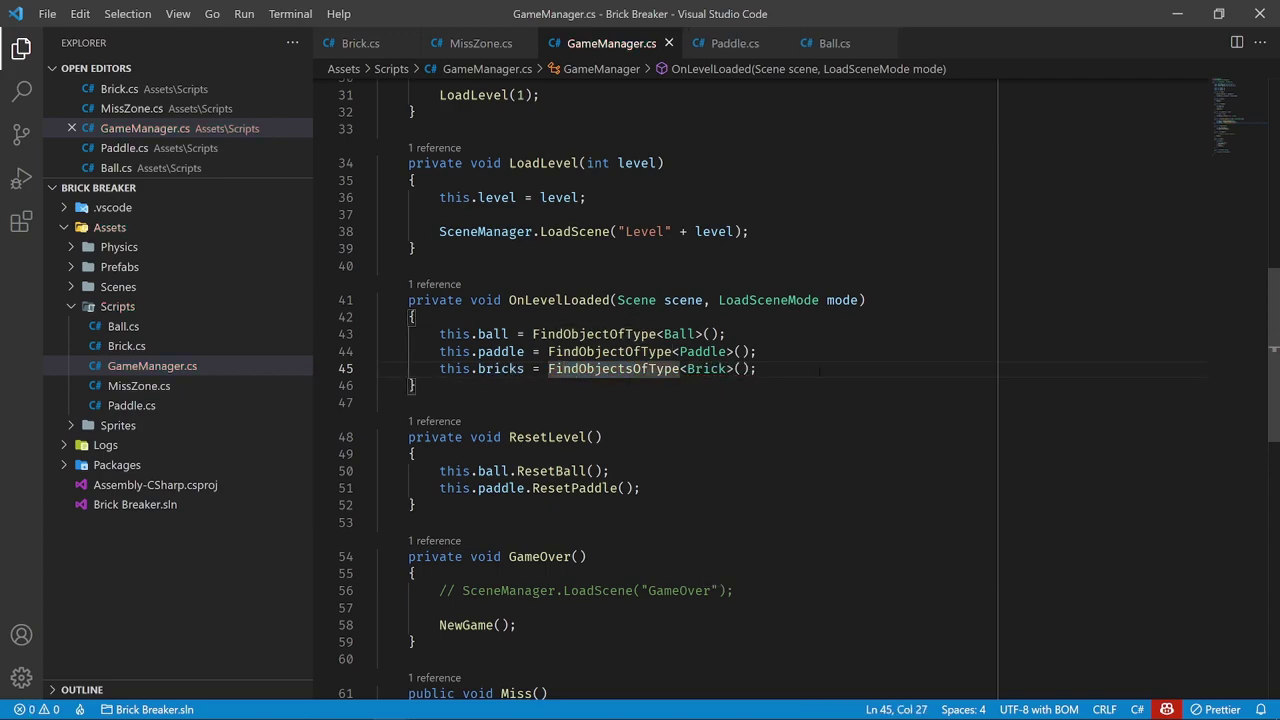
scroll(641, 353, down, 2)
After the ResetPaddle call, add for (int i = 0; i < this.bricks.Length; i++)
click(641, 353)
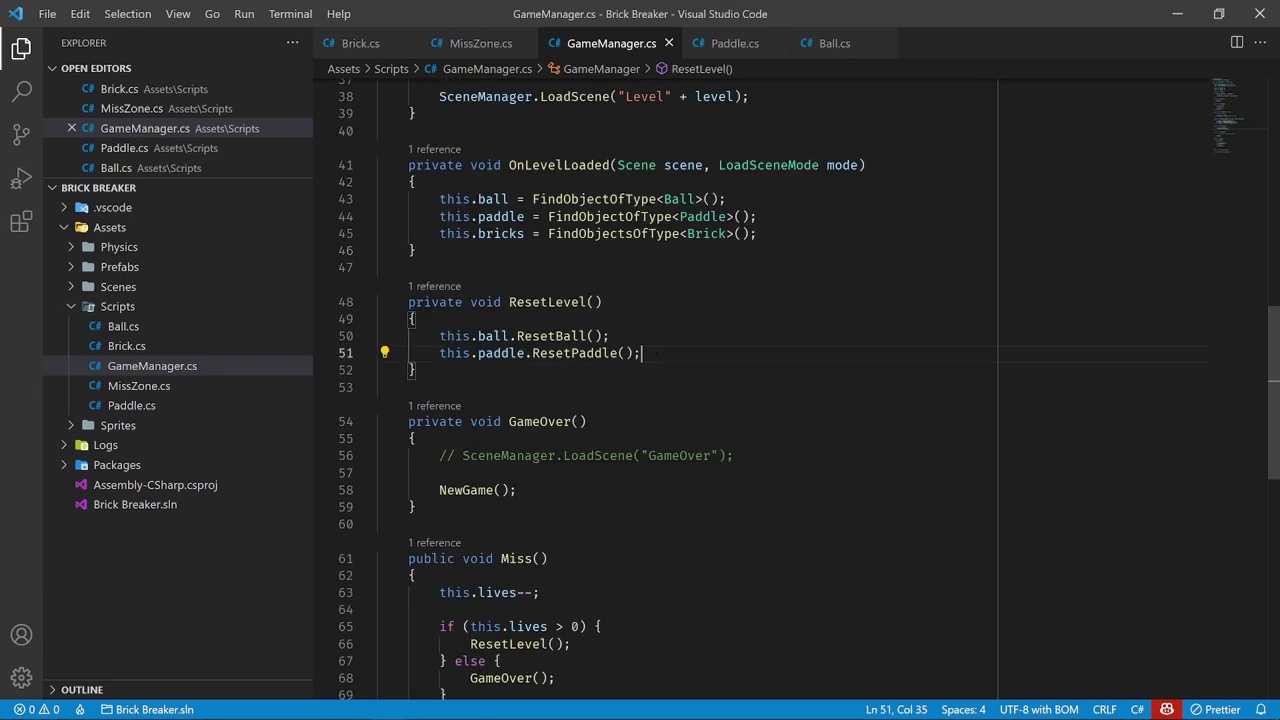
key(Return)
text(this.br)
key(BackSpace)
key(BackSpace)
key(BackSpace)
key(BackSpace)
key(BackSpace)
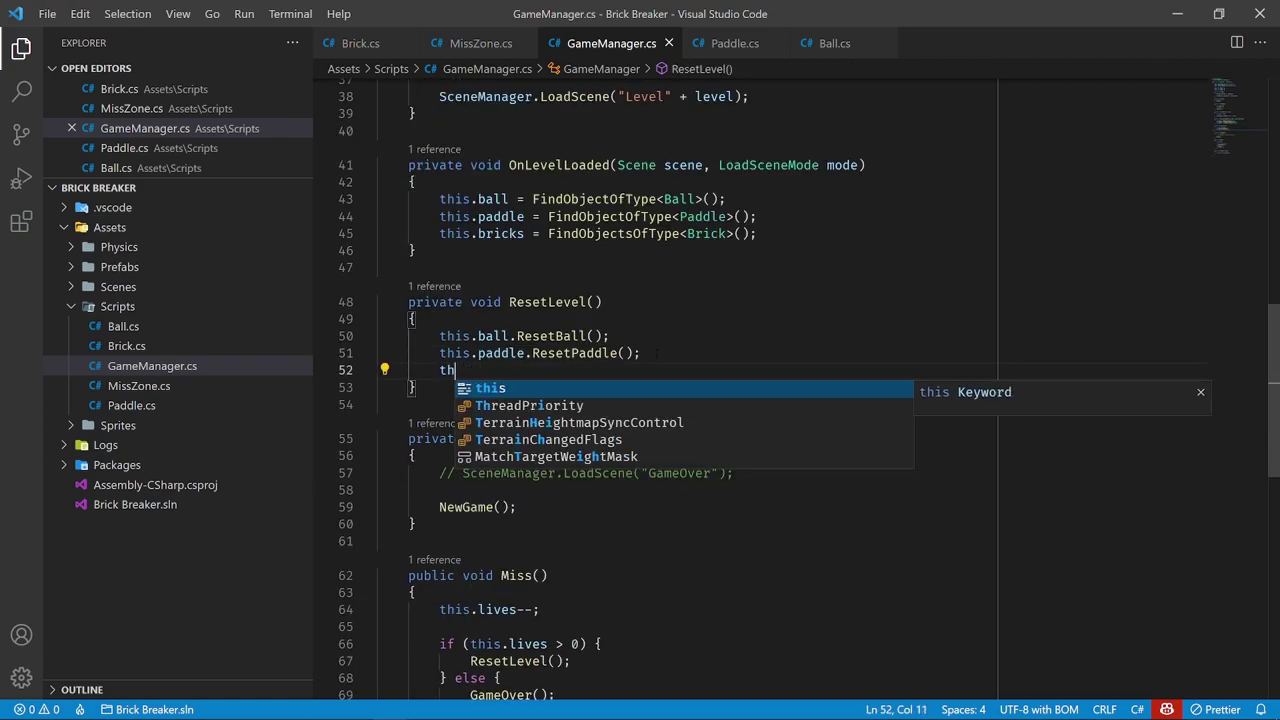
key(BackSpace)
key(BackSpace)
key(Return)
text(for)
key(BackSpace)
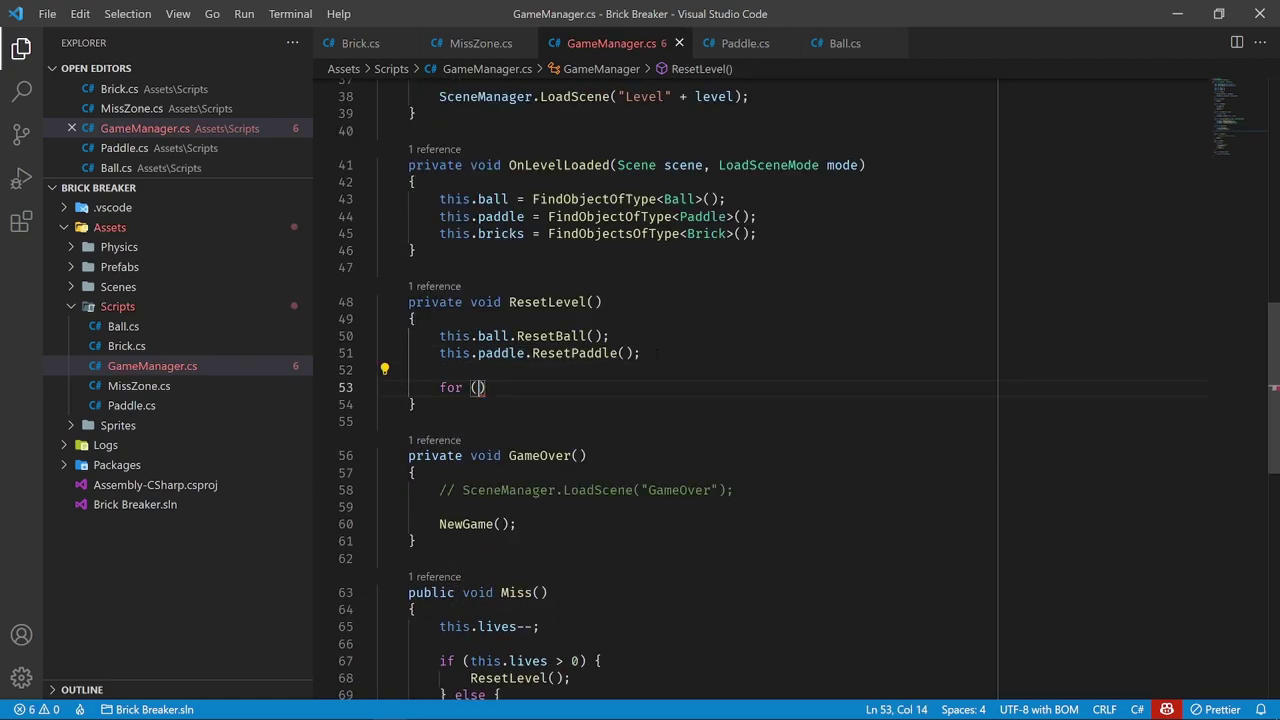
text(int i = 0';)
key(BackSpace)
key(BackSpace)
key(BackSpace)
text(; )
text(i < this.br)
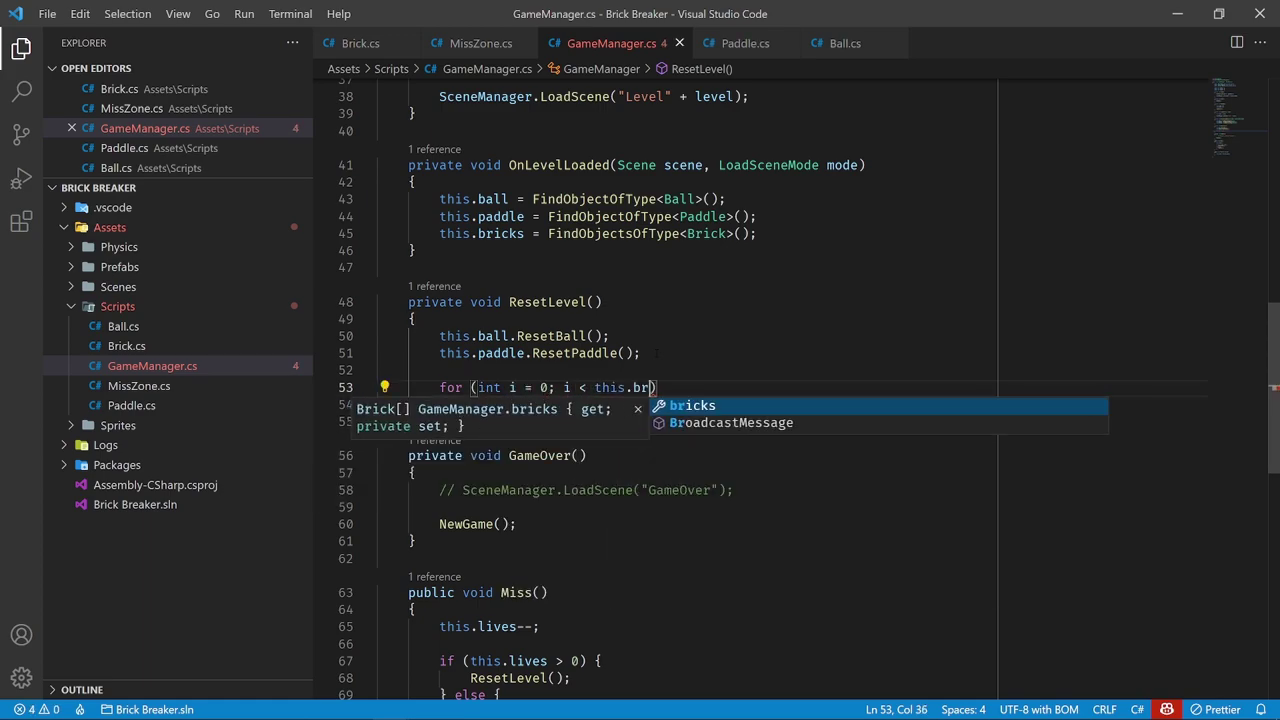
text(icks.Length; i++)
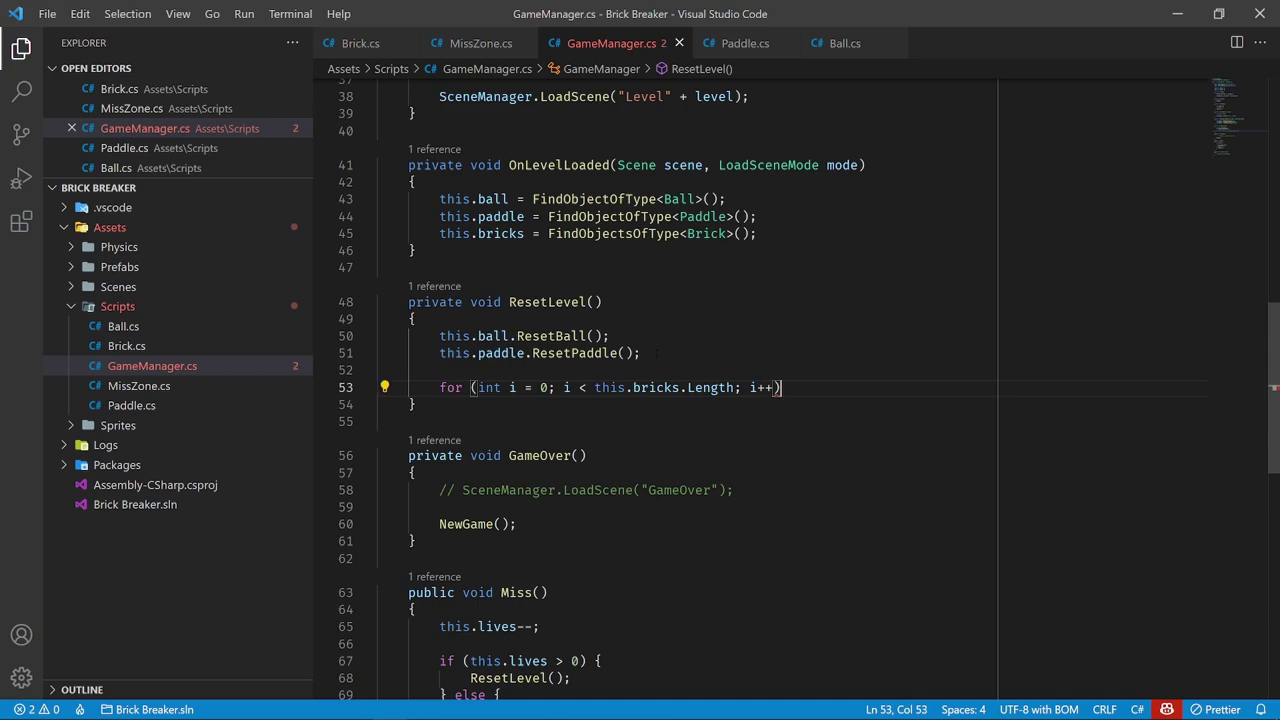
text() {)
Inside the loop, call this.bricks[i].ResetBrick() on each brick
key(Return)
text(this.b)
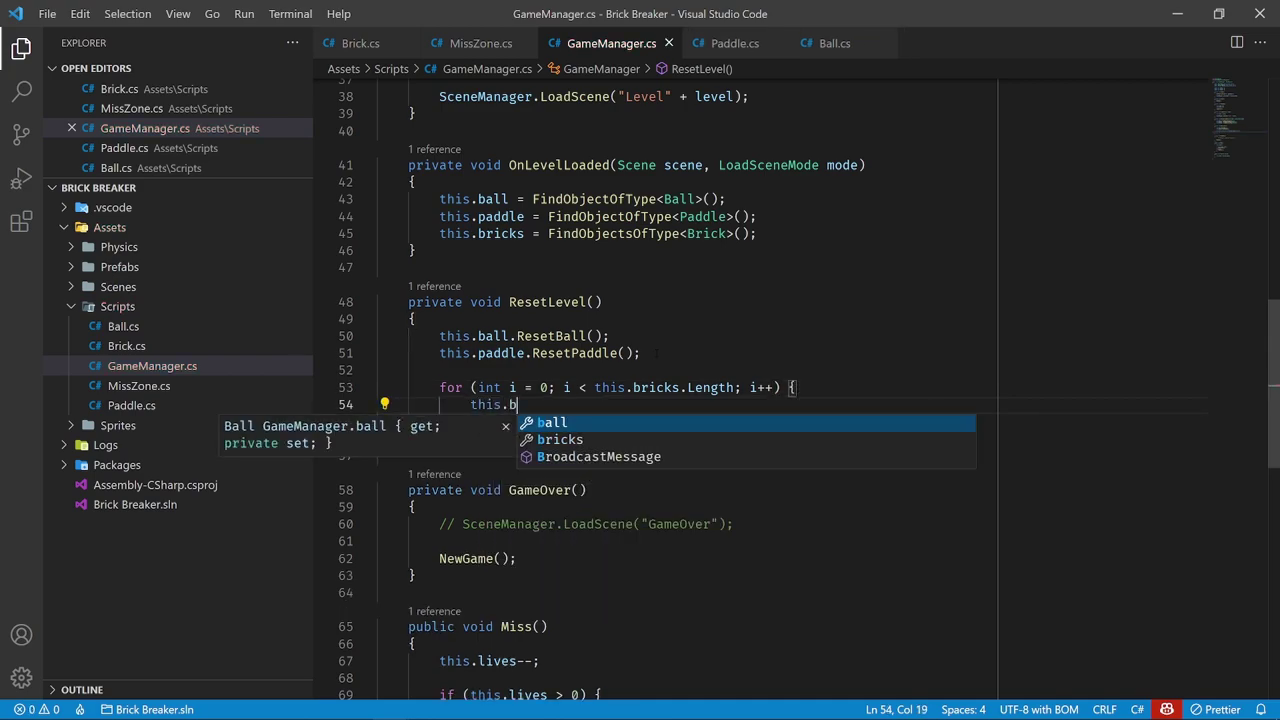
text(ricks[o)
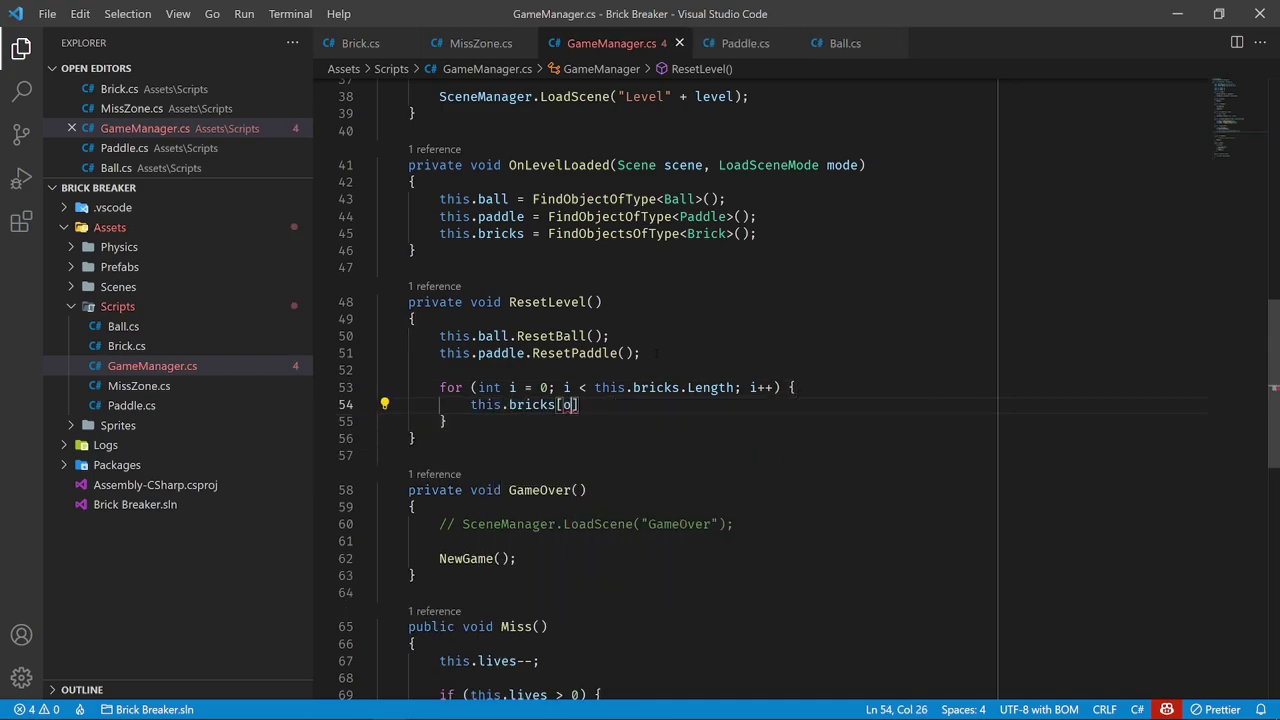
key(BackSpace)
text(i].Reset)
text(Brick();)
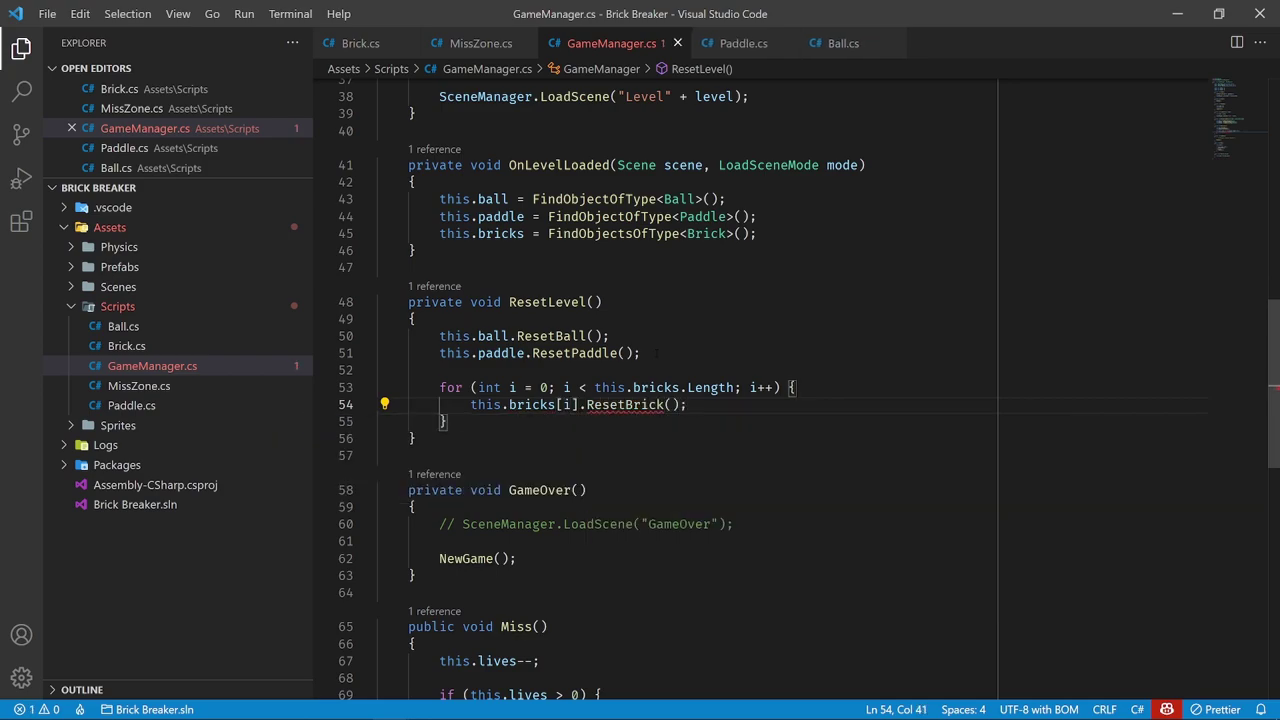
click(417, 438)
mouse_move(625, 404)
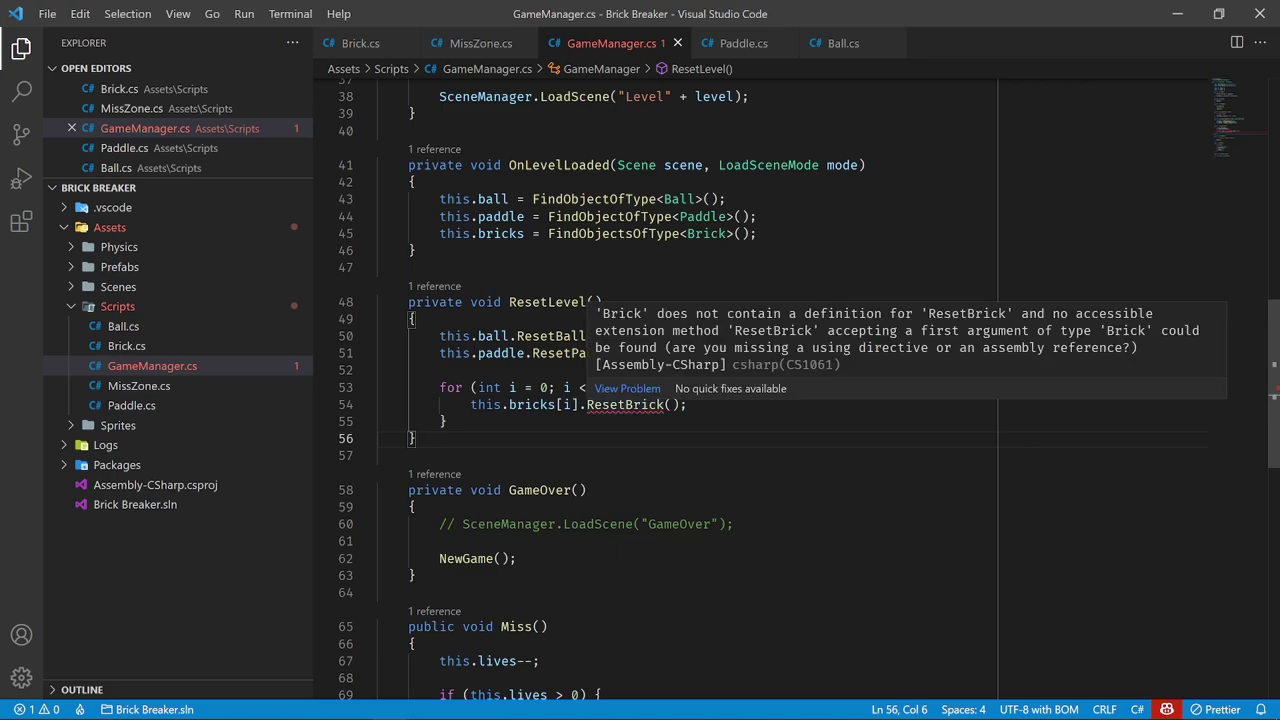
In Brick.cs, add an empty public void ResetBrick() method below Start()
click(126, 346)
scroll(535, 651, up, 5)
scroll(500, 500, down, 2)
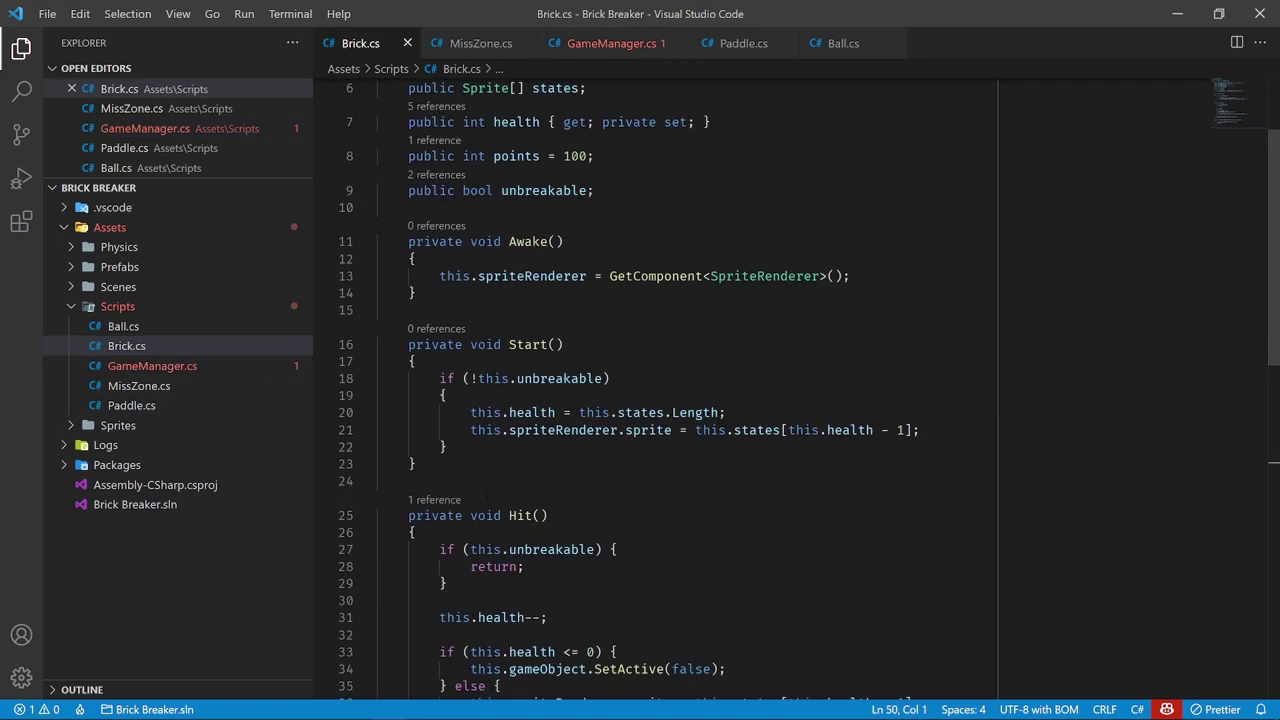
click(463, 465)
key(Return)
key(Return)
text(public )
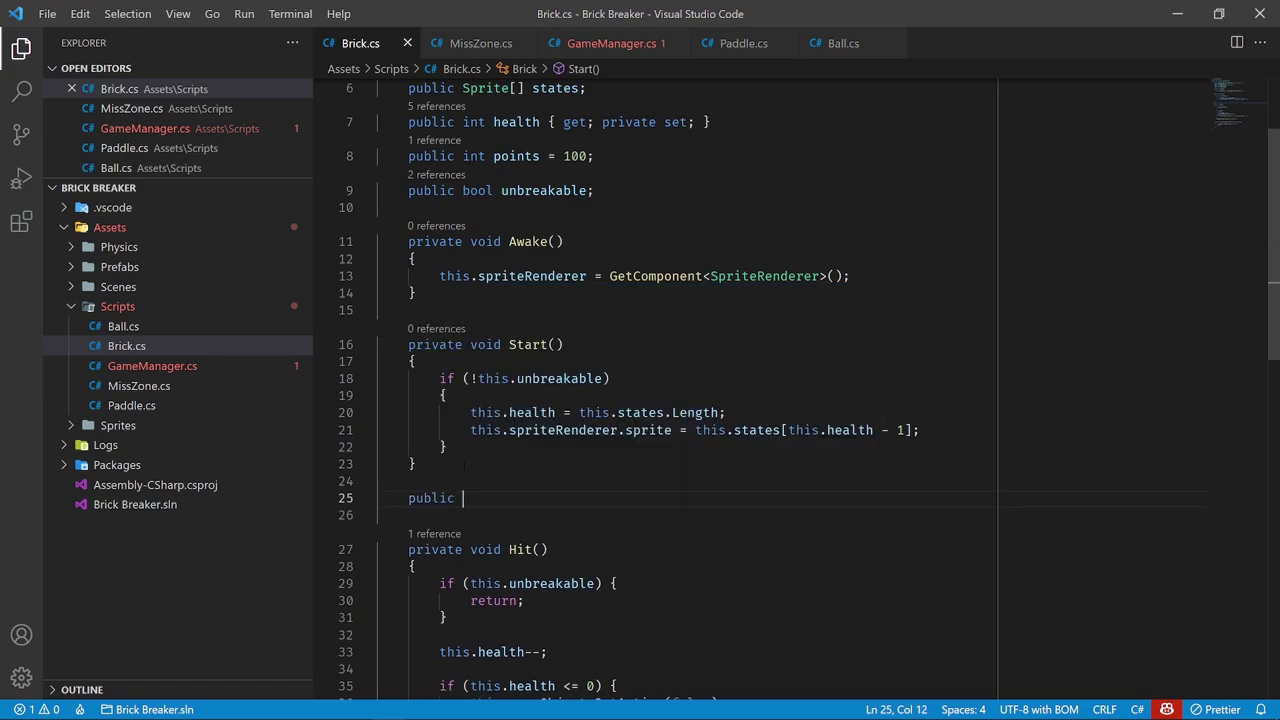
text(void ResetBrick)
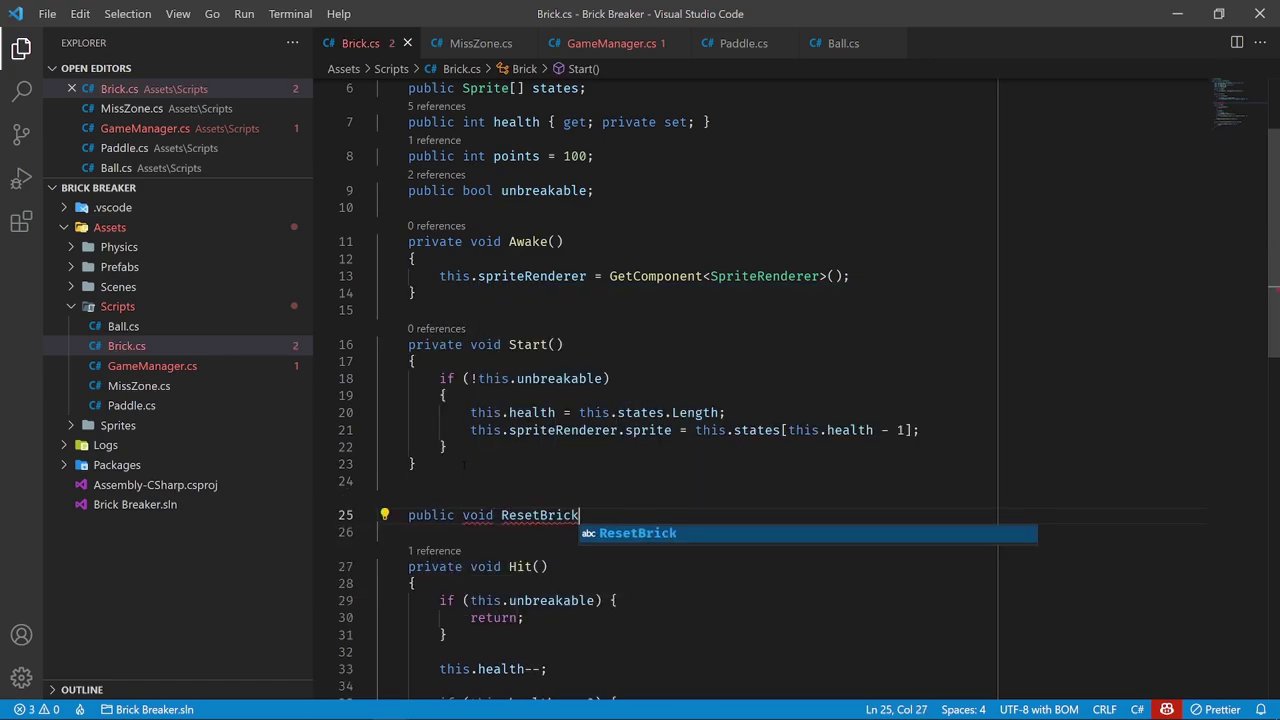
text(())
key(Return)
text({)
key(Return)
Move Start's health and sprite setup block into ResetBrick
scroll(523, 515, down, 1)
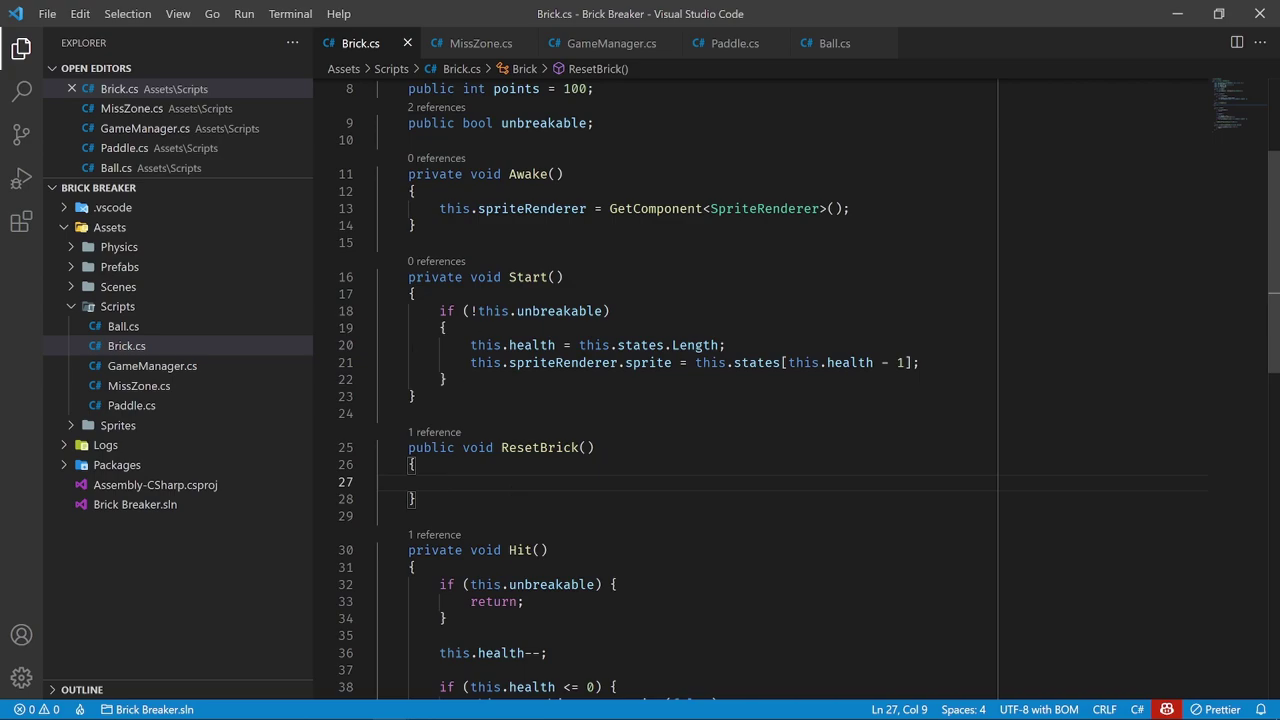
drag(440, 311, 448, 379)
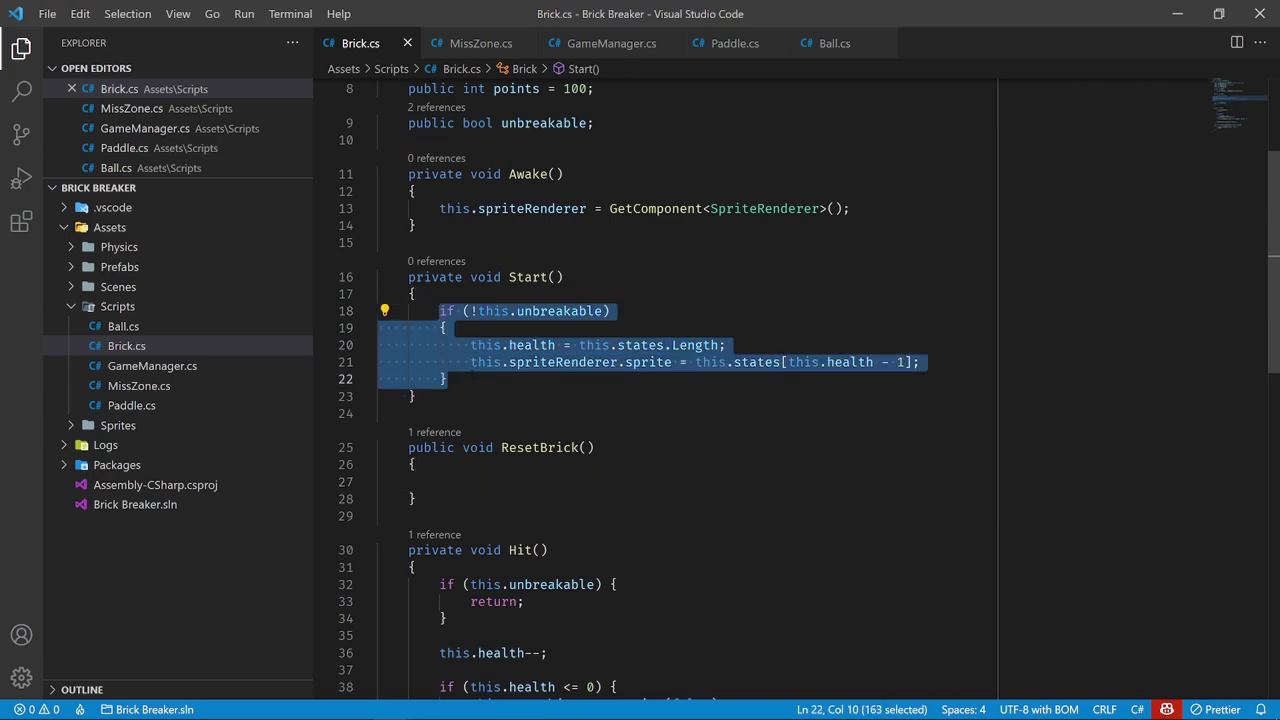
key(ctrl+x)
click(460, 411)
key(ctrl+v)
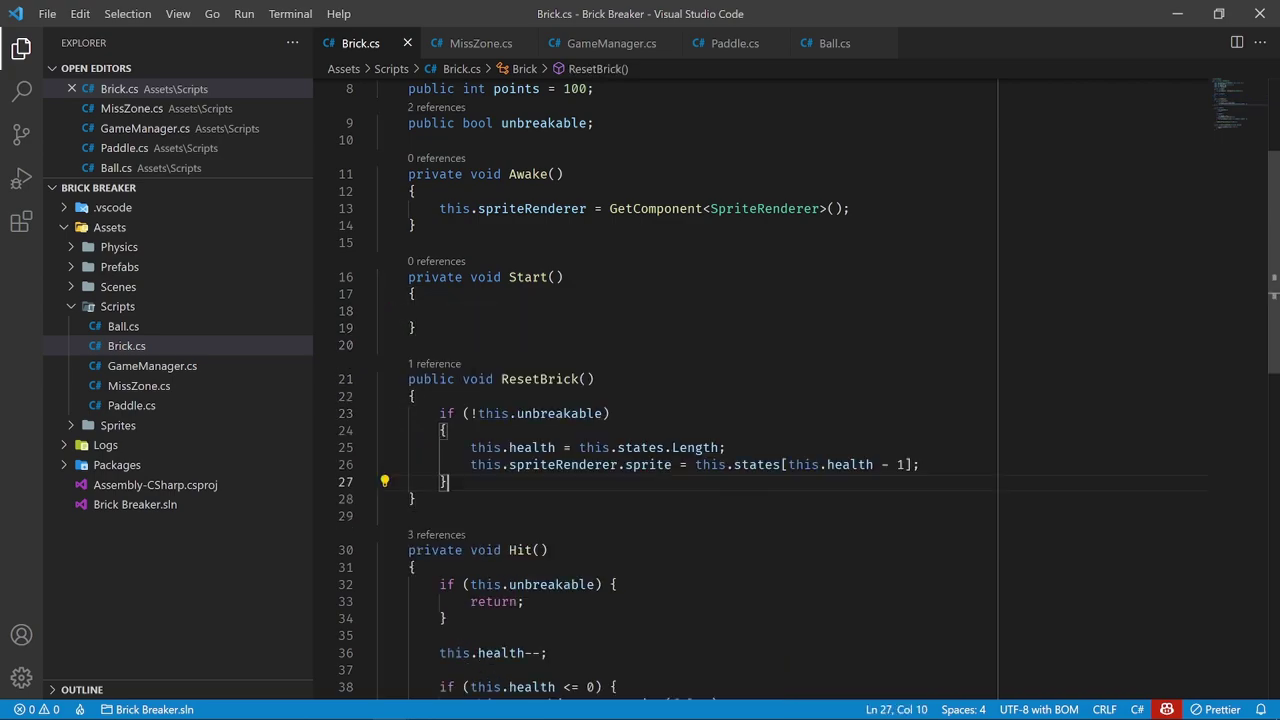
Call ResetBrick(); from the now-empty Start() method
double_click(540, 379)
key(ctrl+c)
click(500, 311)
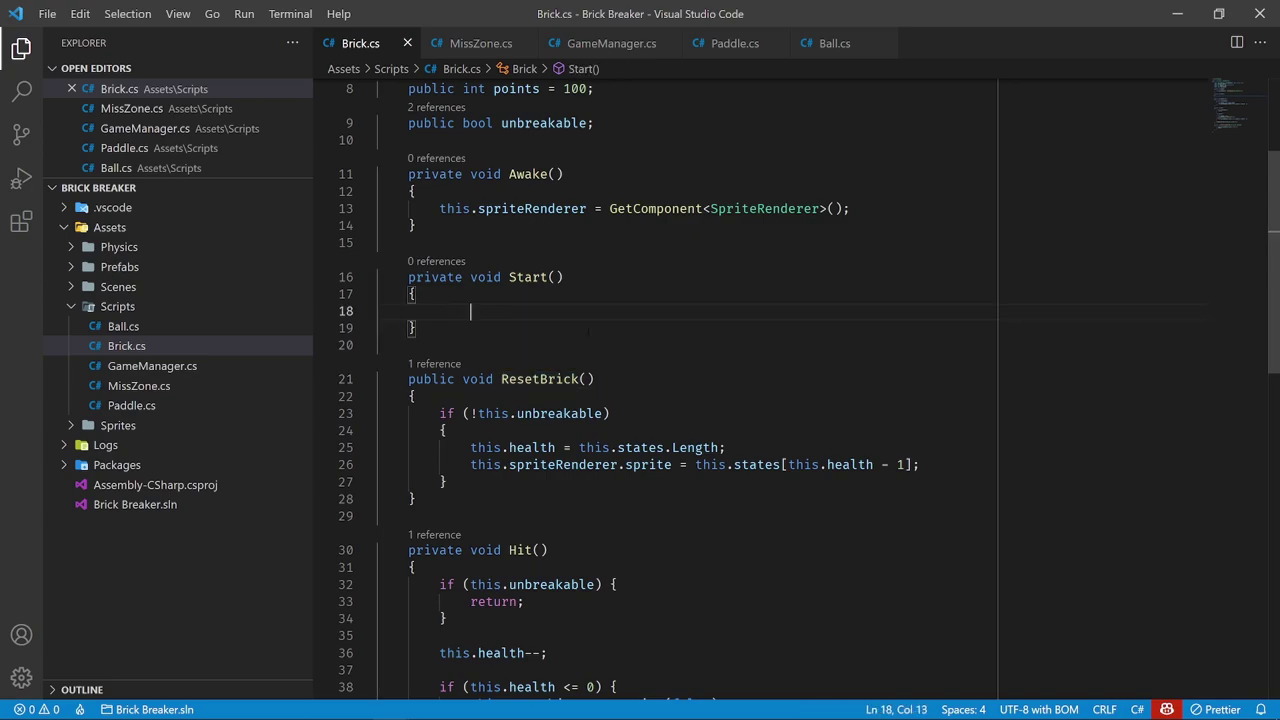
key(ctrl+v)
text(();)
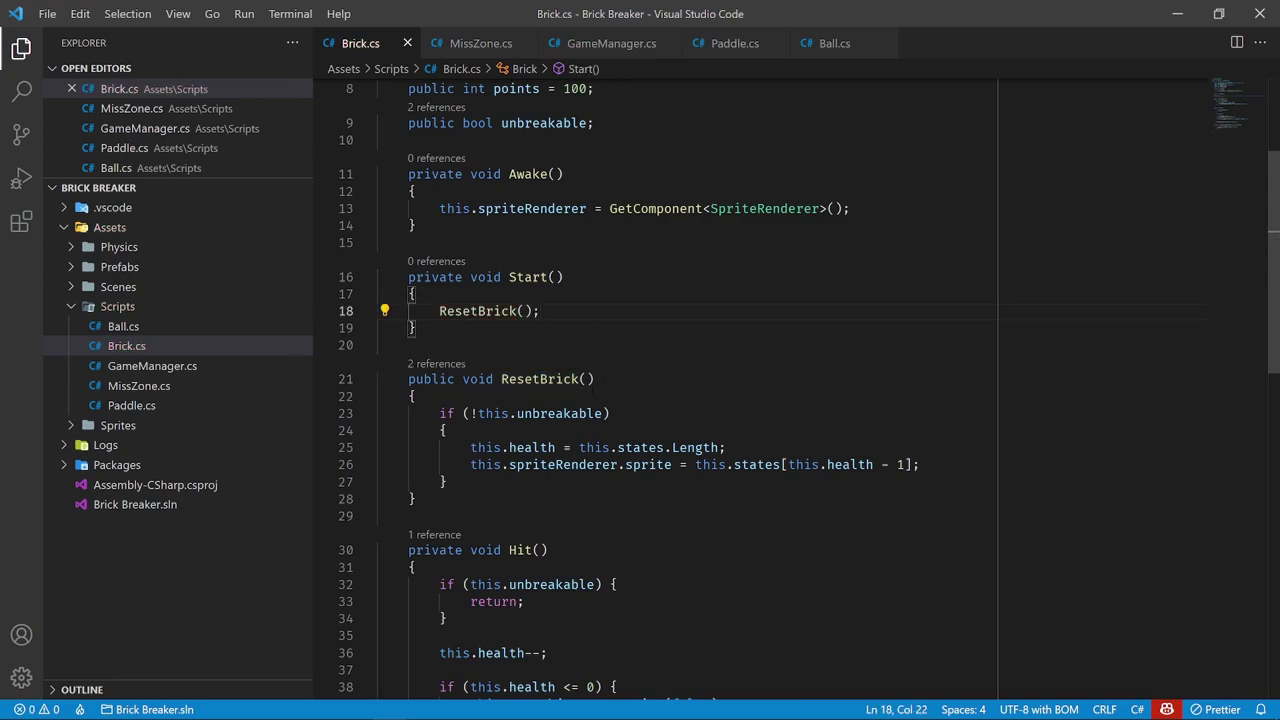
Add this.gameObject.SetActive(true); as the first line of ResetBrick
click(413, 396)
key(Return)
text(th)
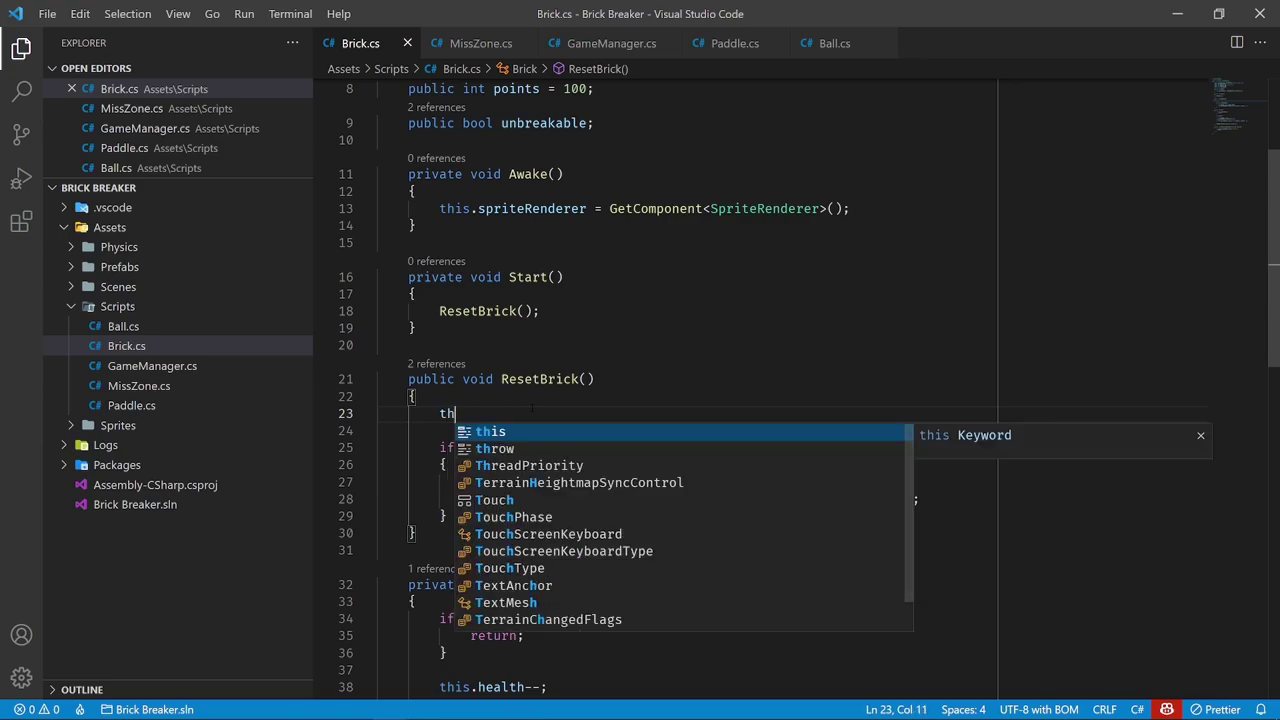
text(is.gameObject.Set)
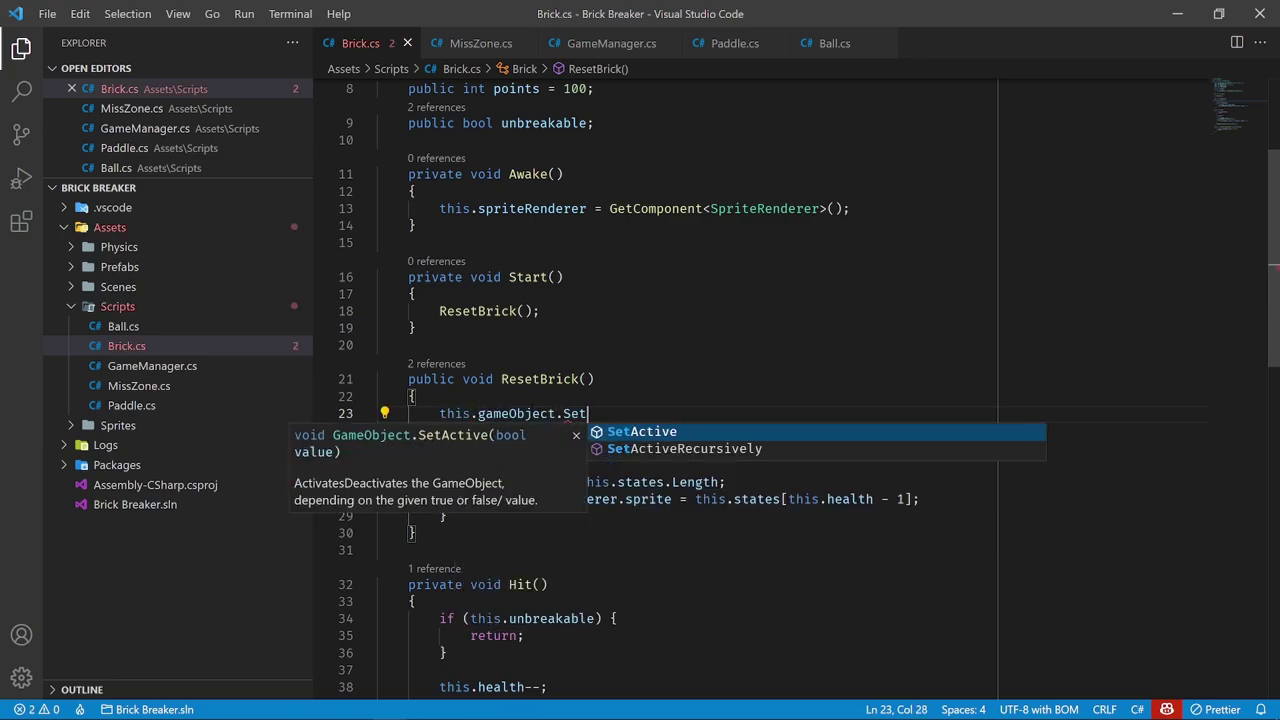
text(Active(true);)
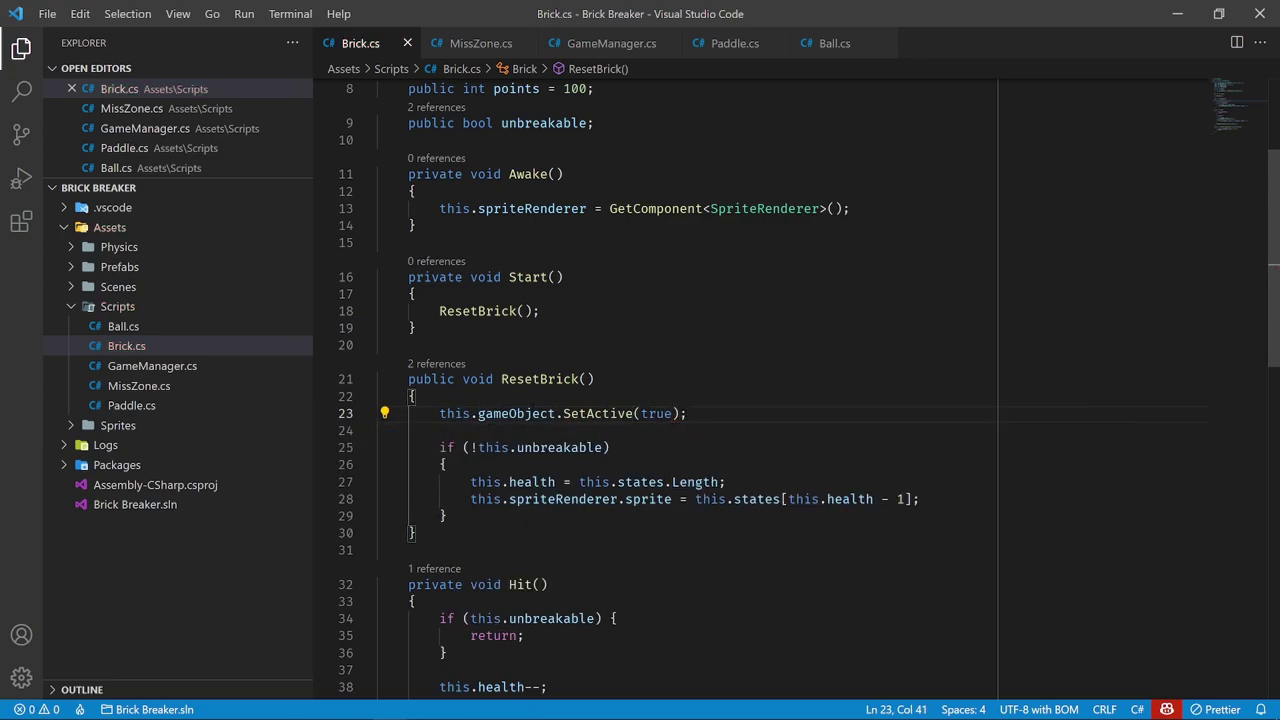
scroll(760, 390, down, 3)
scroll(700, 450, down, 1)
drag(726, 536, 470, 536)
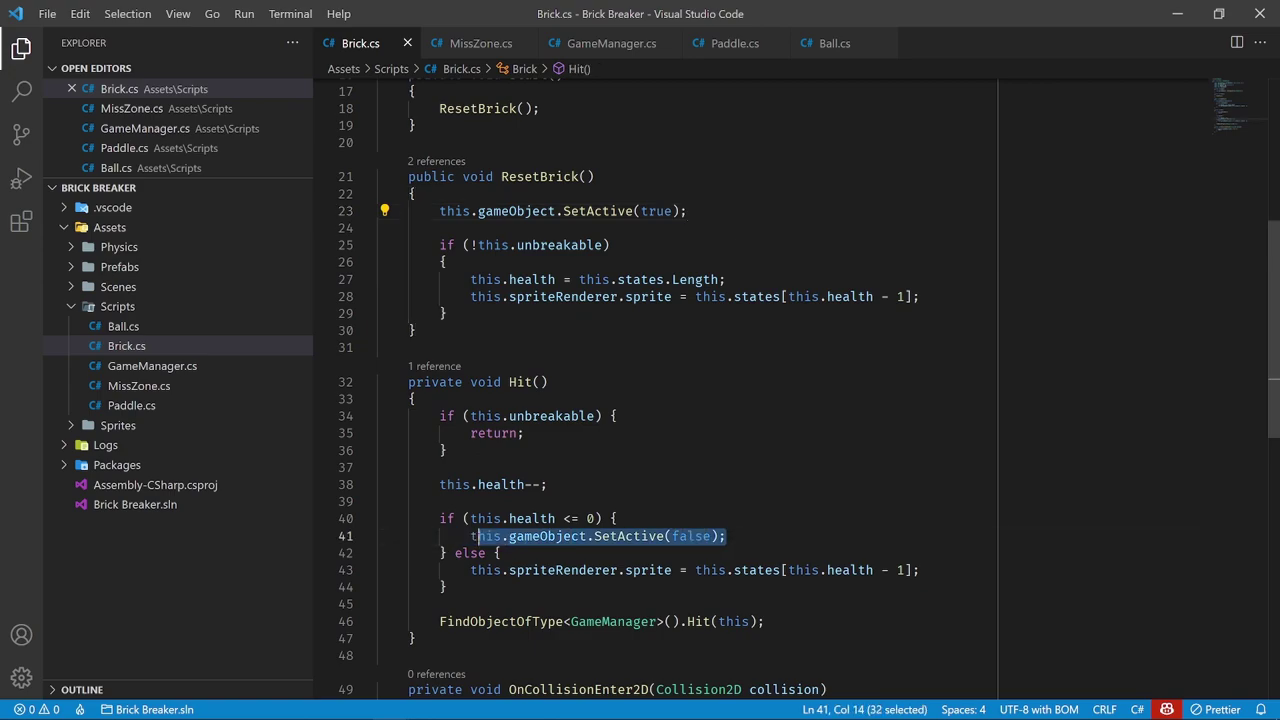
drag(688, 211, 439, 211)
click(417, 330)
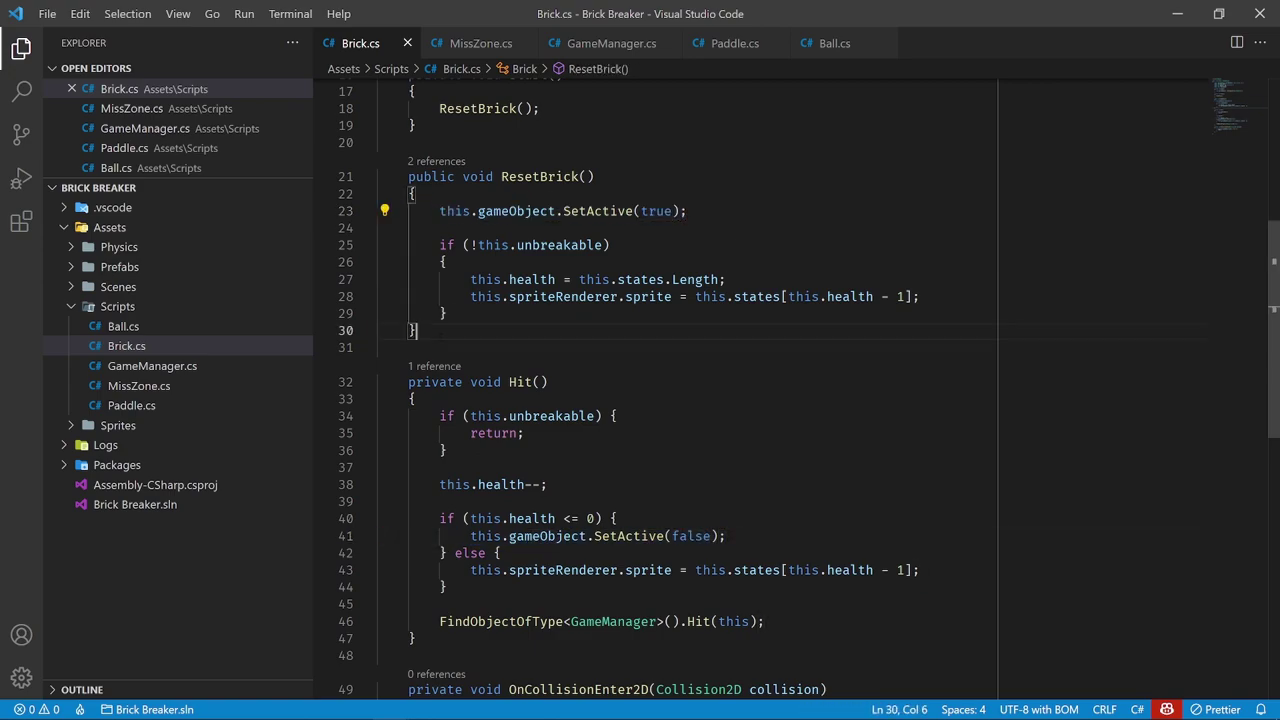
scroll(442, 334, down, 2)
scroll(442, 334, down, 4)
scroll(442, 334, up, 10)
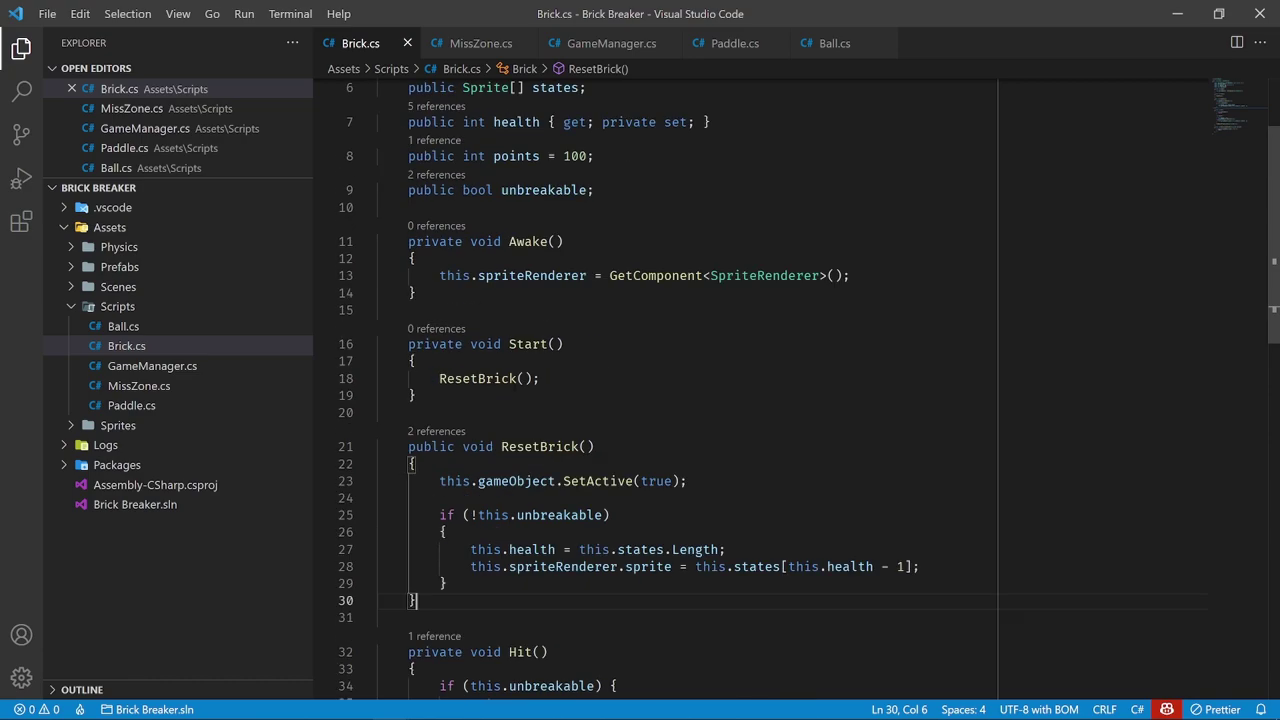
Comment out lines 53–55 in GameManager's ResetLevel with Ctrl+/, then bring Unity forward
click(836, 45)
click(590, 44)
scroll(586, 393, down, 2)
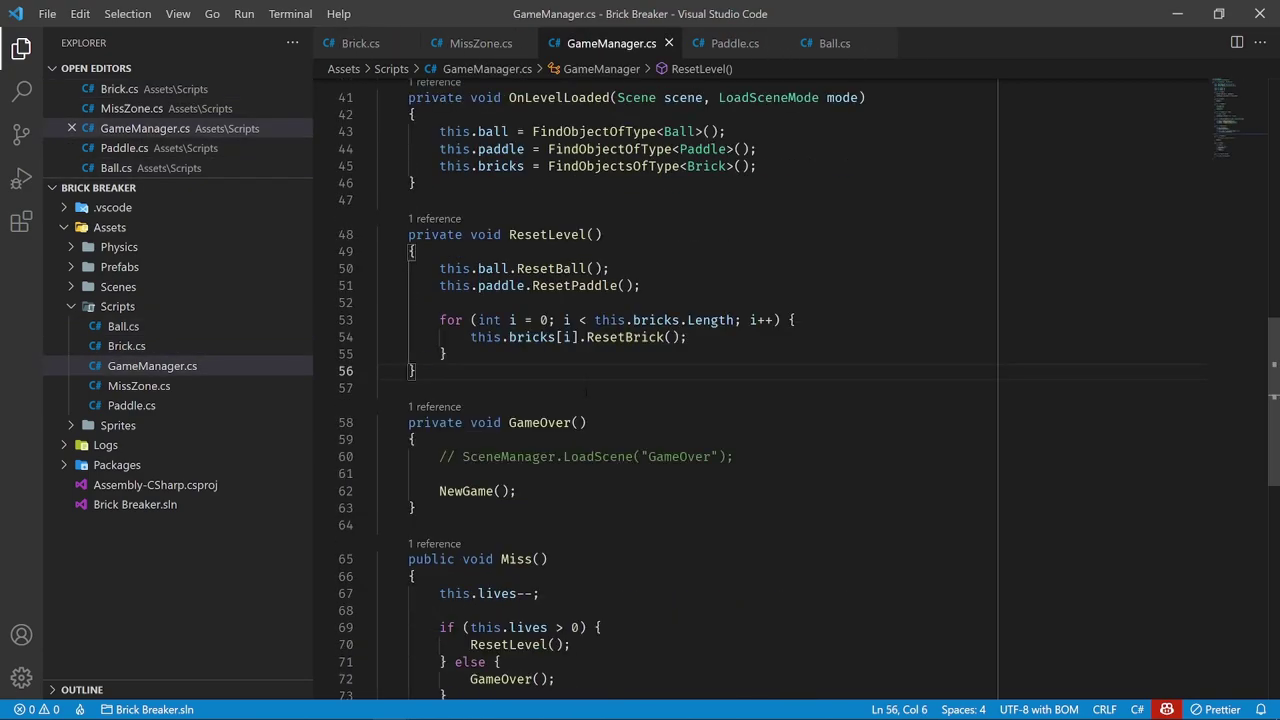
drag(450, 354, 351, 322)
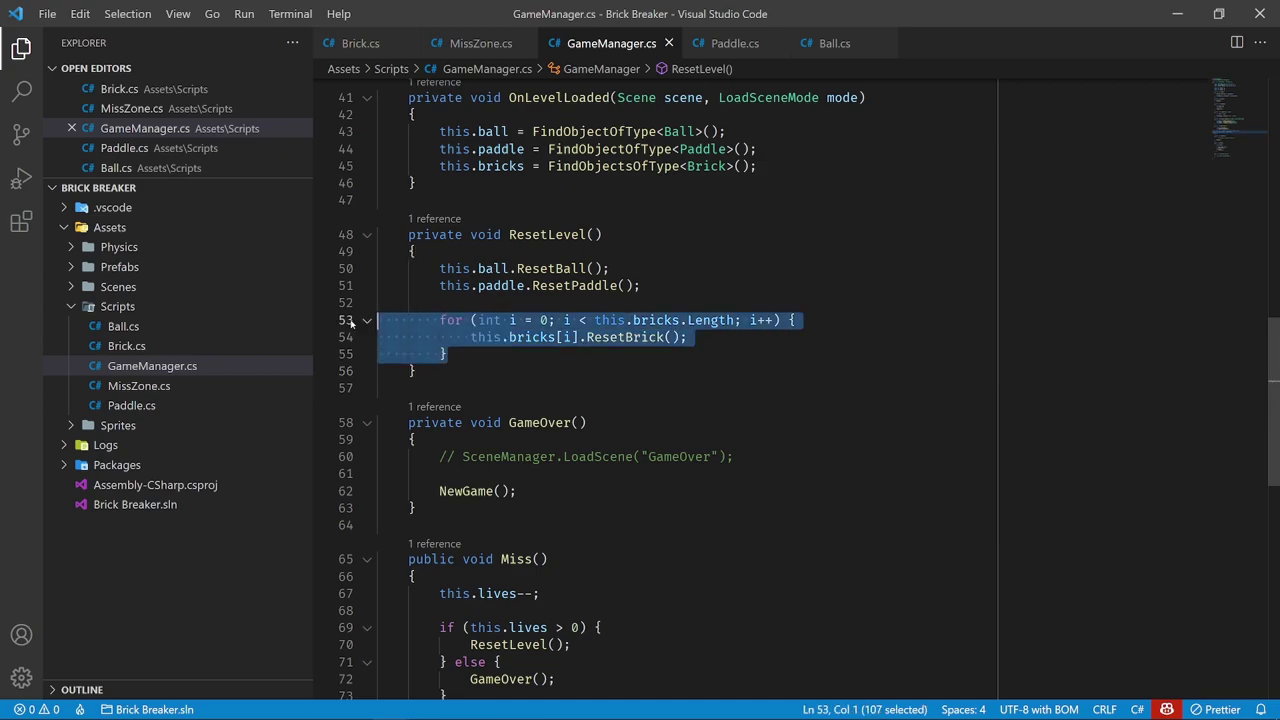
key(ctrl+slash)
click(468, 371)
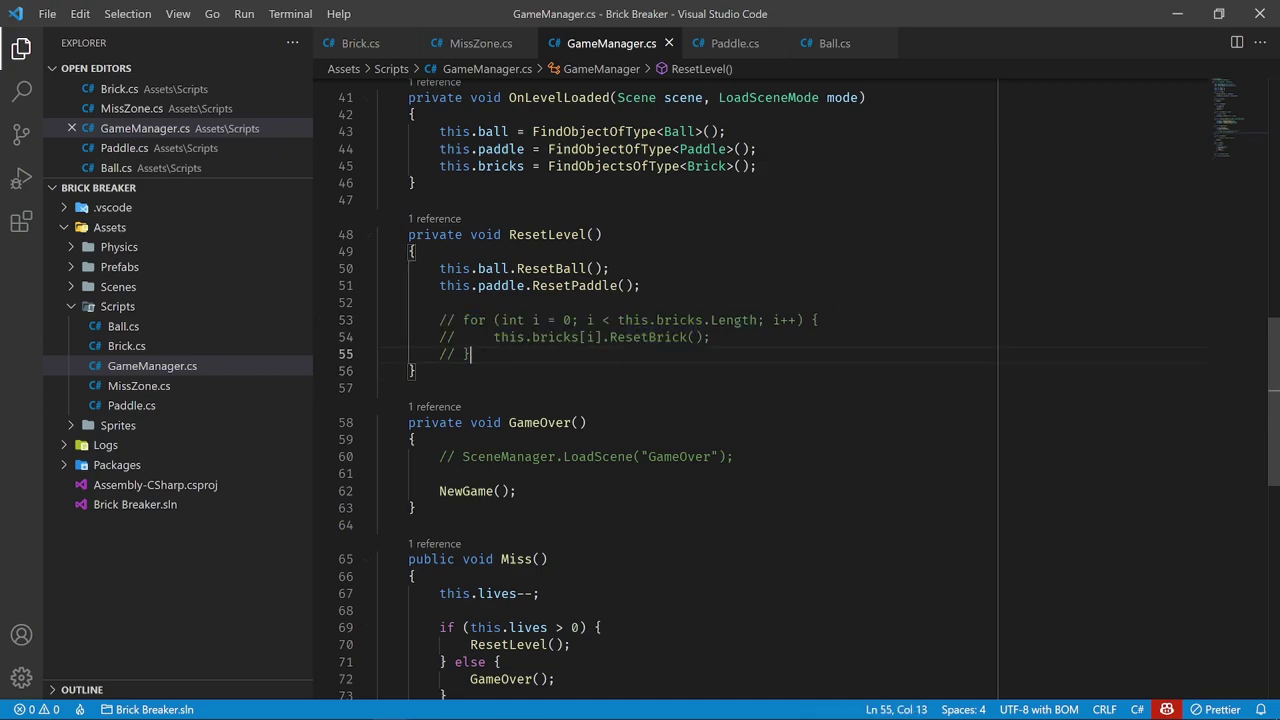
key(alt)
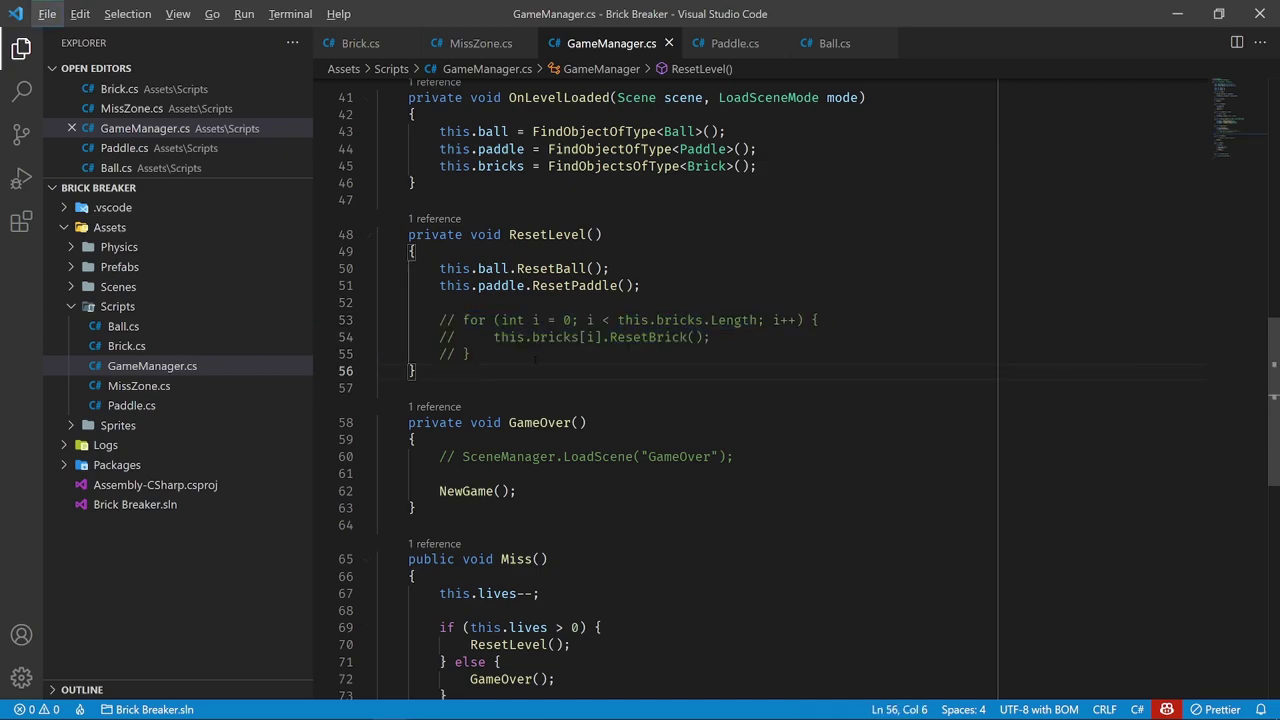
click(1177, 14)
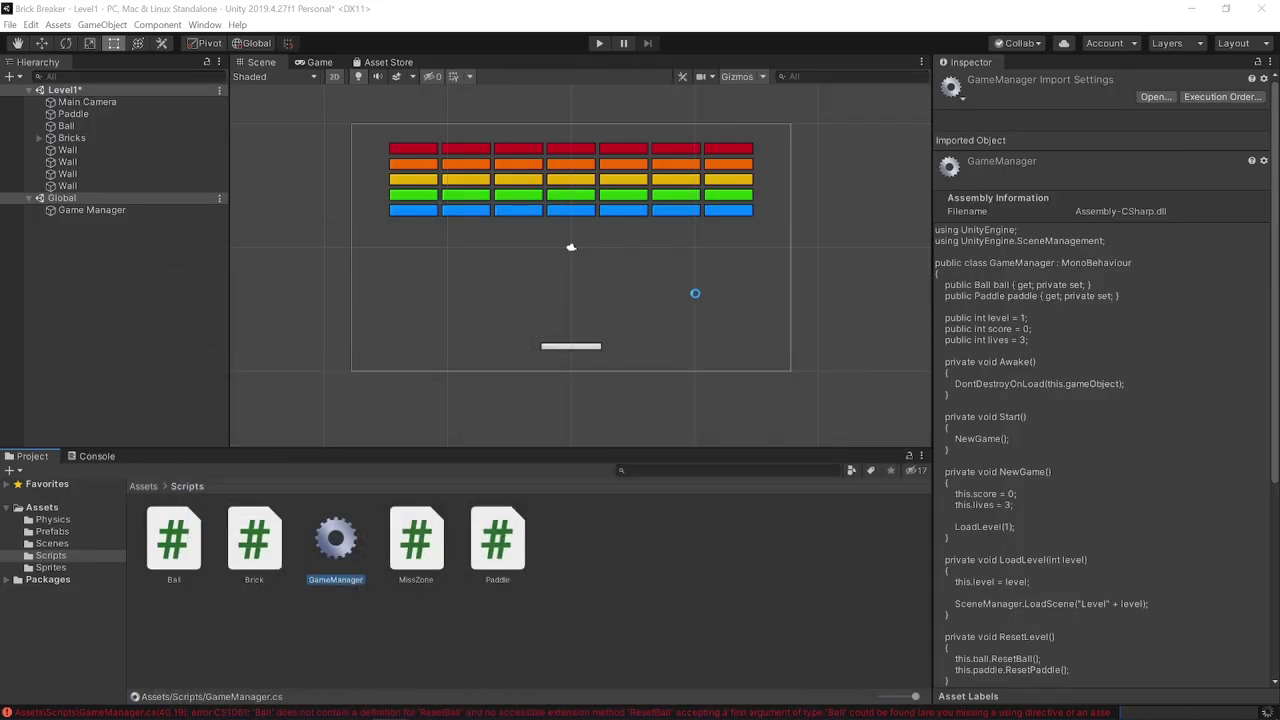
Check the Console for compile errors and save the Level1 scene
click(76, 460)
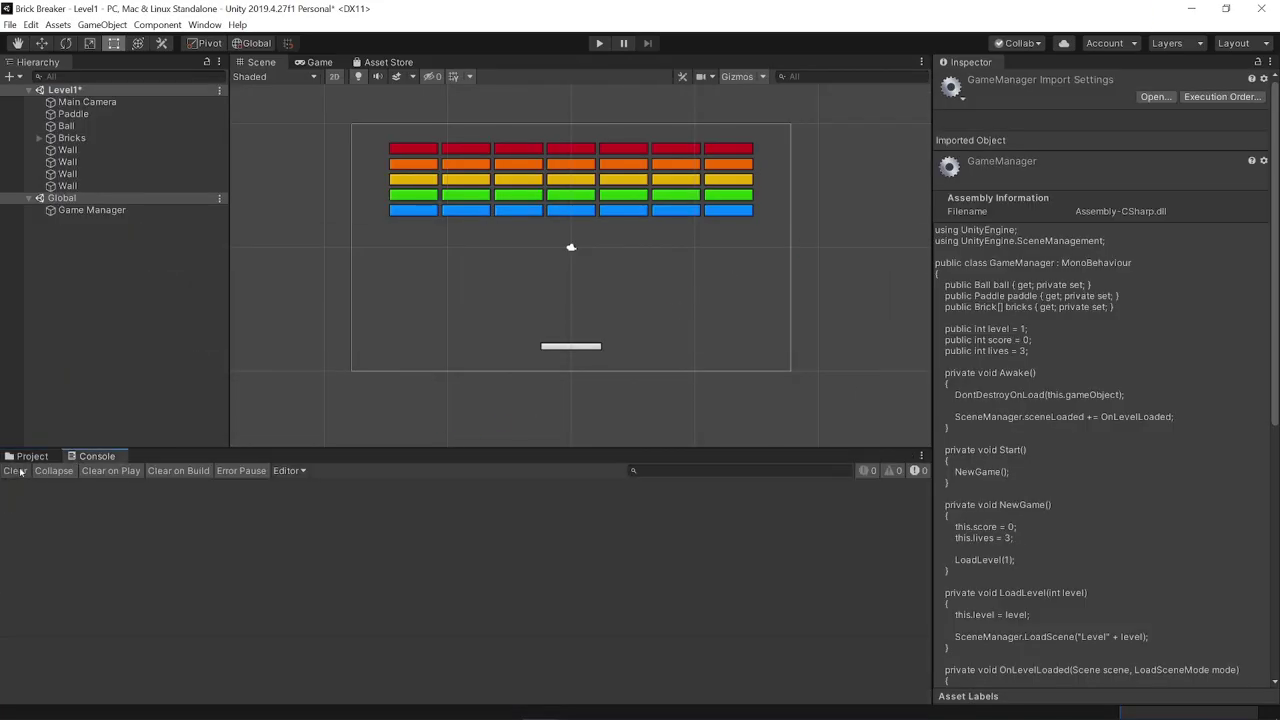
click(30, 456)
click(141, 283)
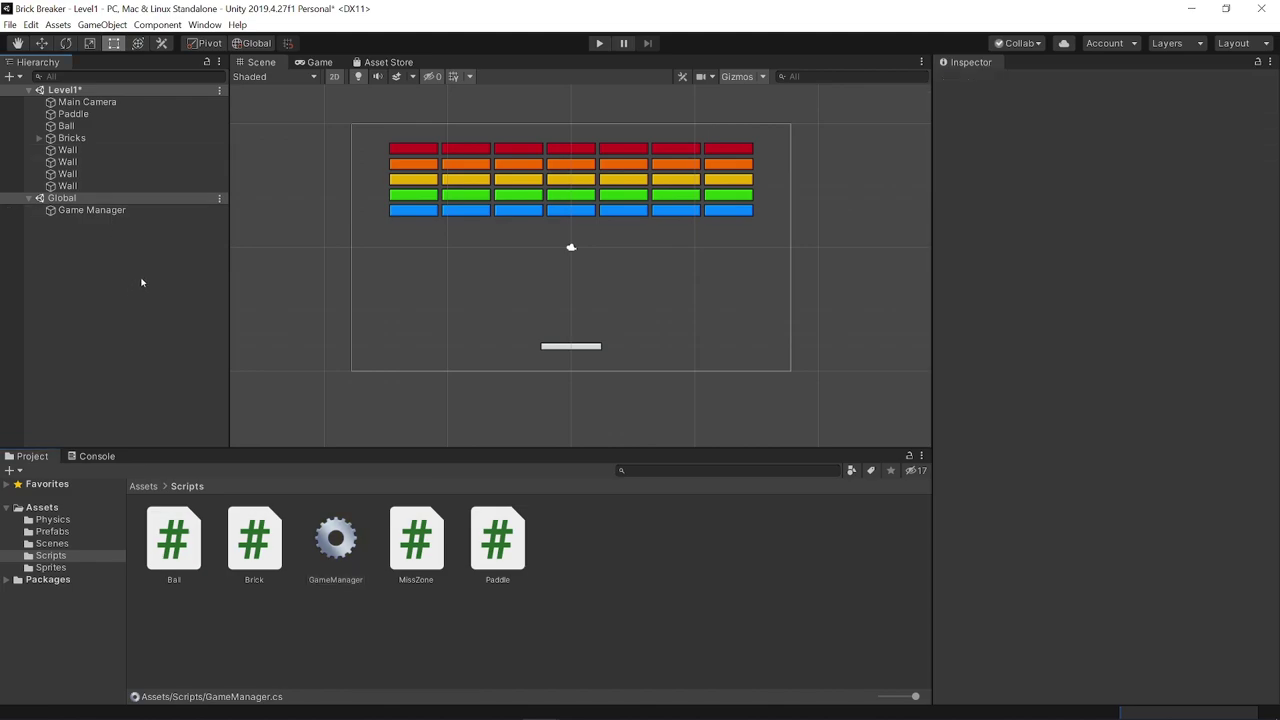
key(ctrl+s)
Play the game, move the paddle, and check Game Manager's score 100 and 3 lives
click(600, 42)
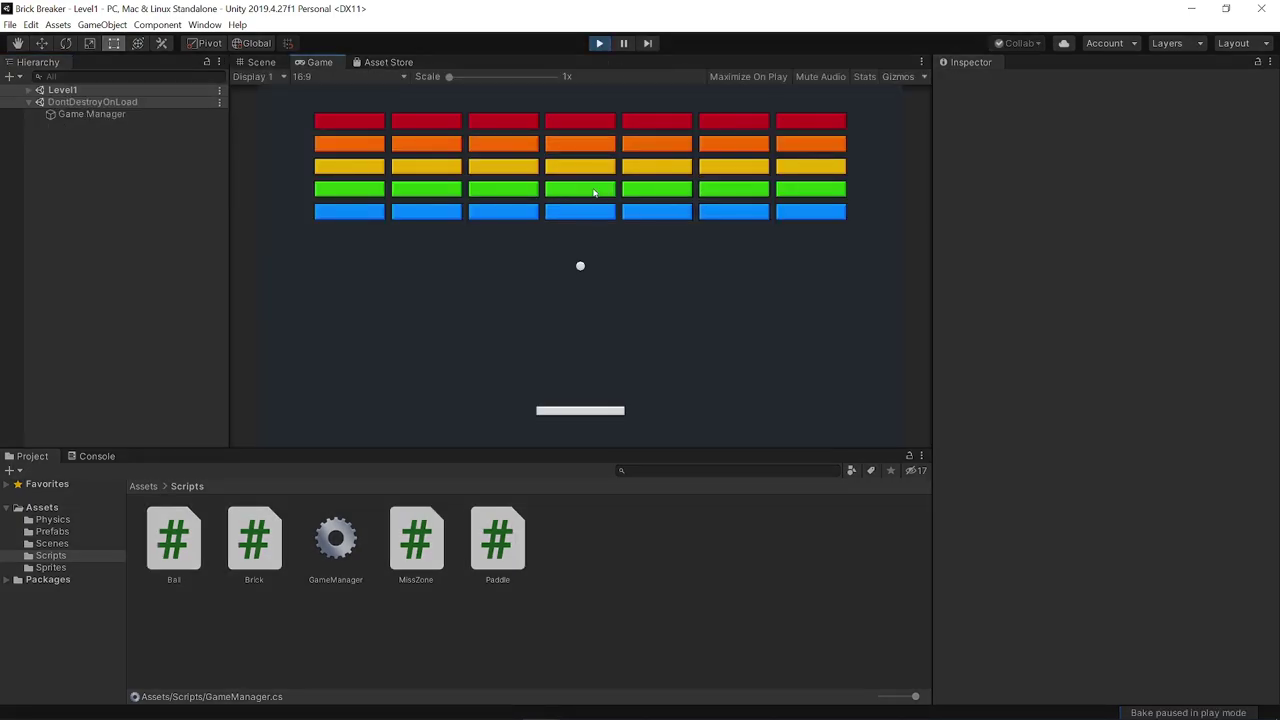
key(Right)
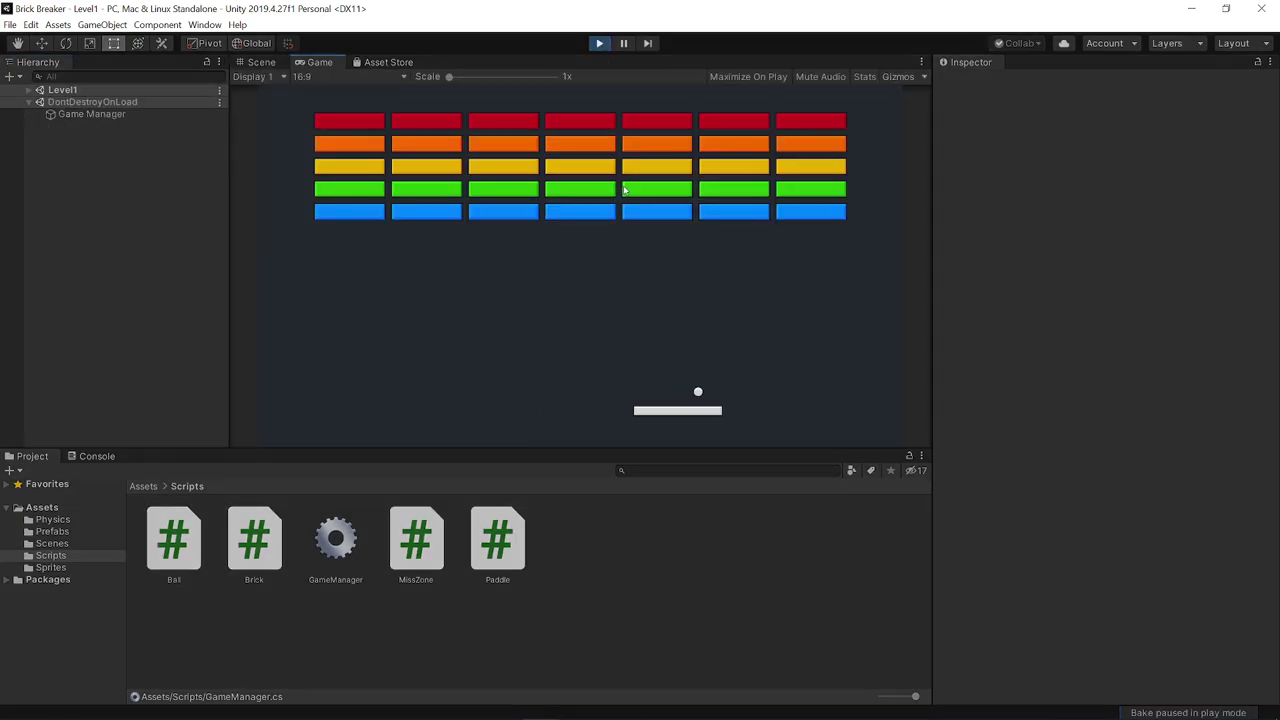
key(Left)
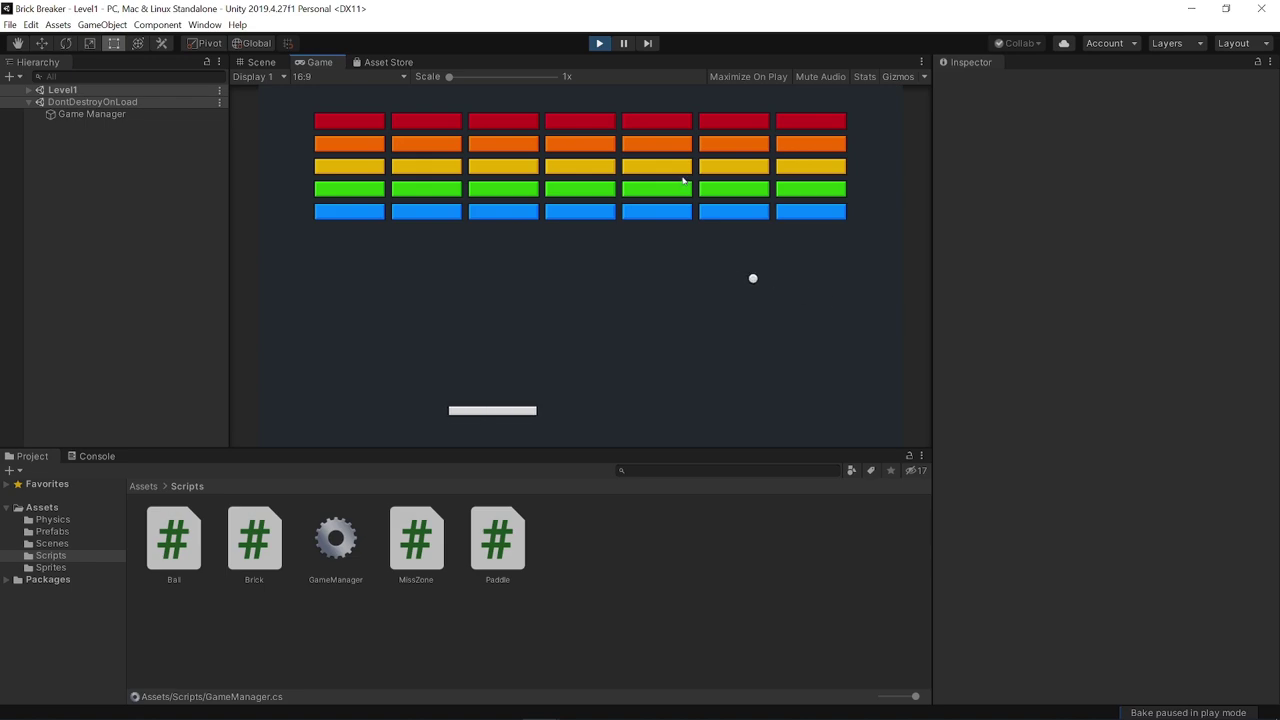
click(110, 114)
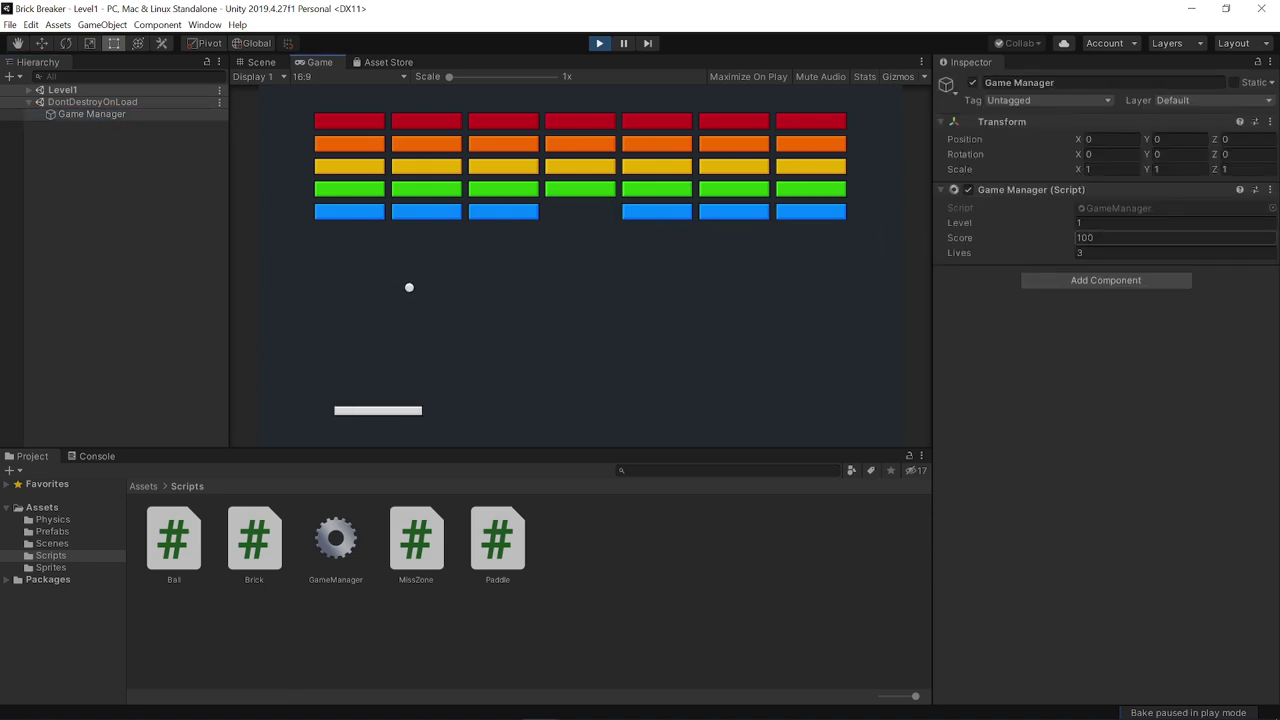
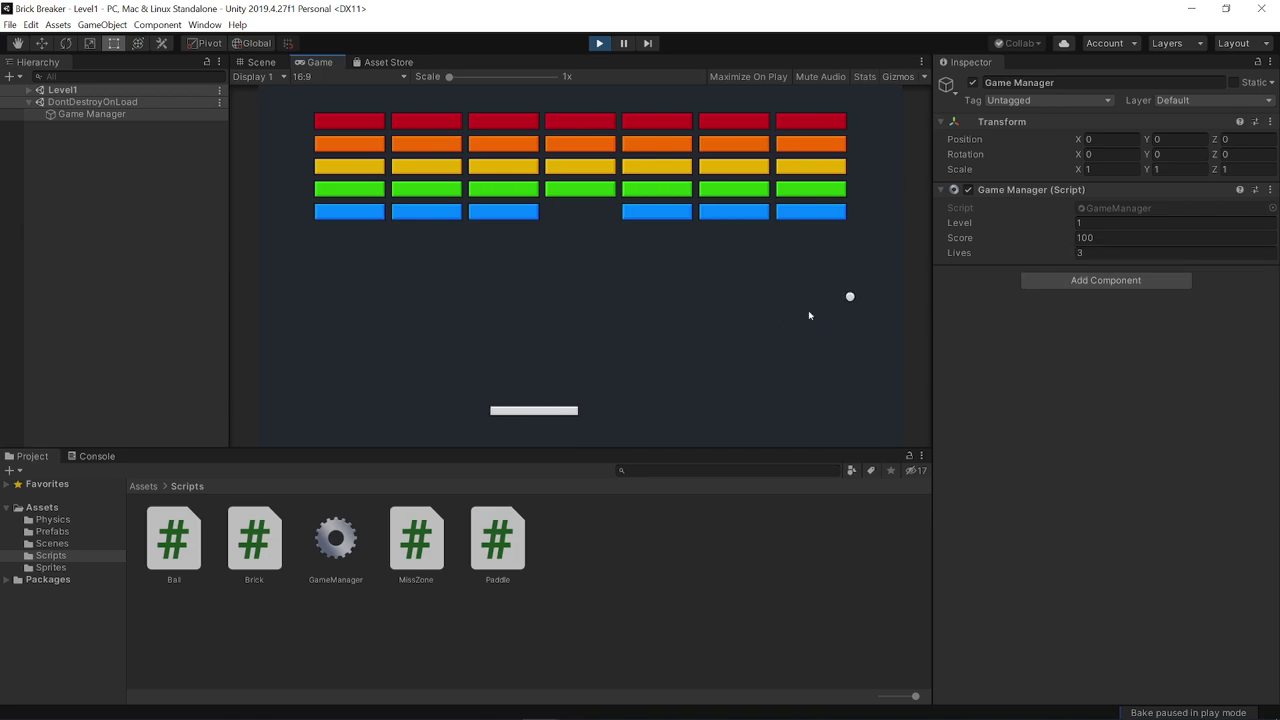
Pause and resume the game, play-test the paddle with the arrow keys, then stop Play mode
click(626, 45)
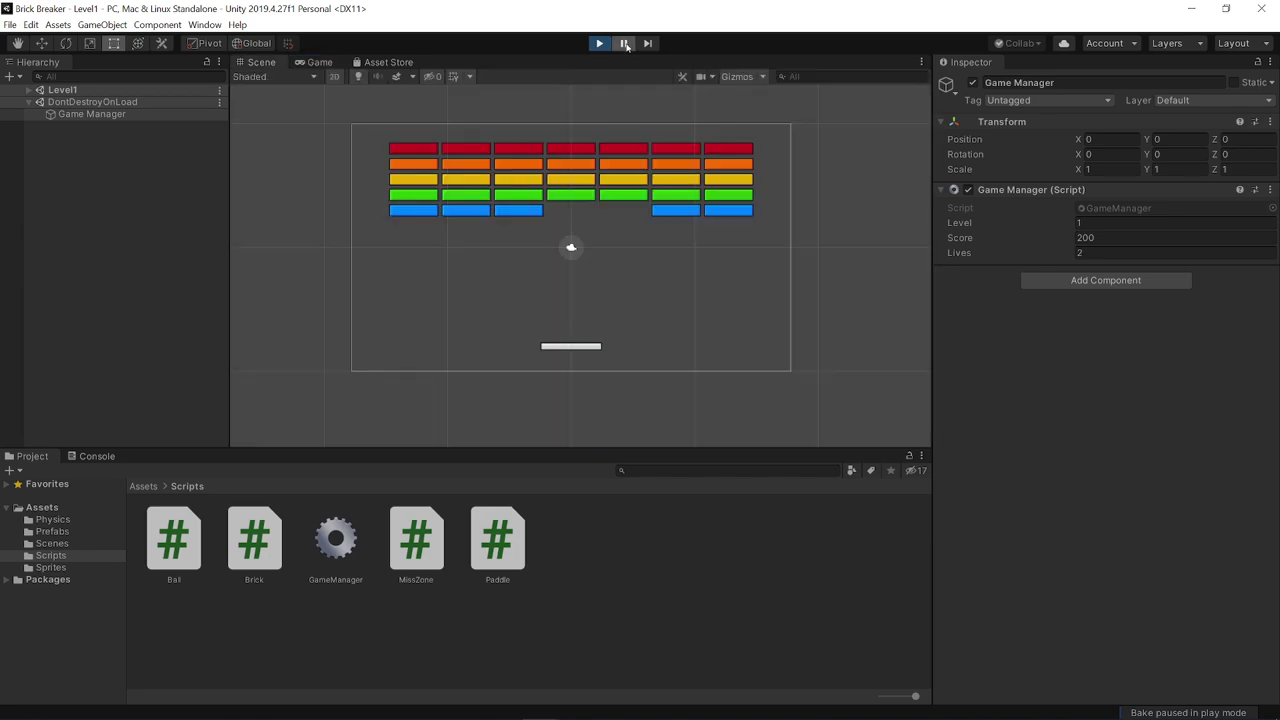
click(307, 63)
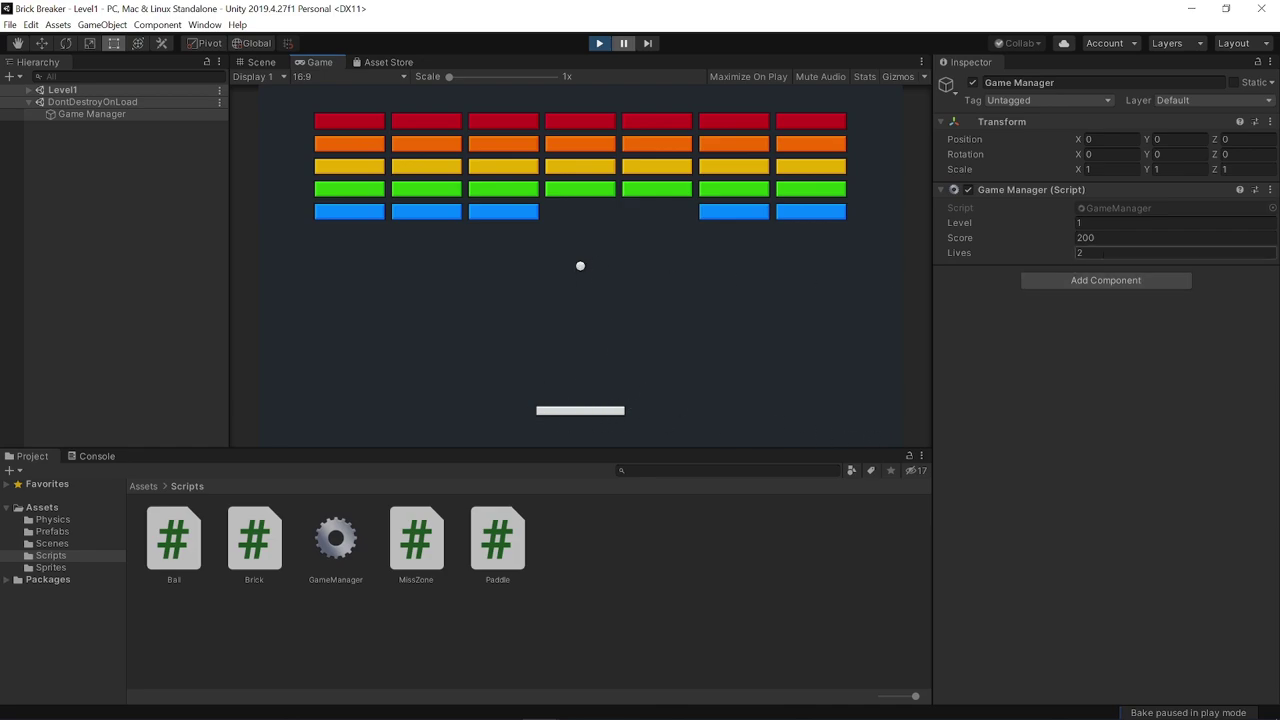
click(614, 59)
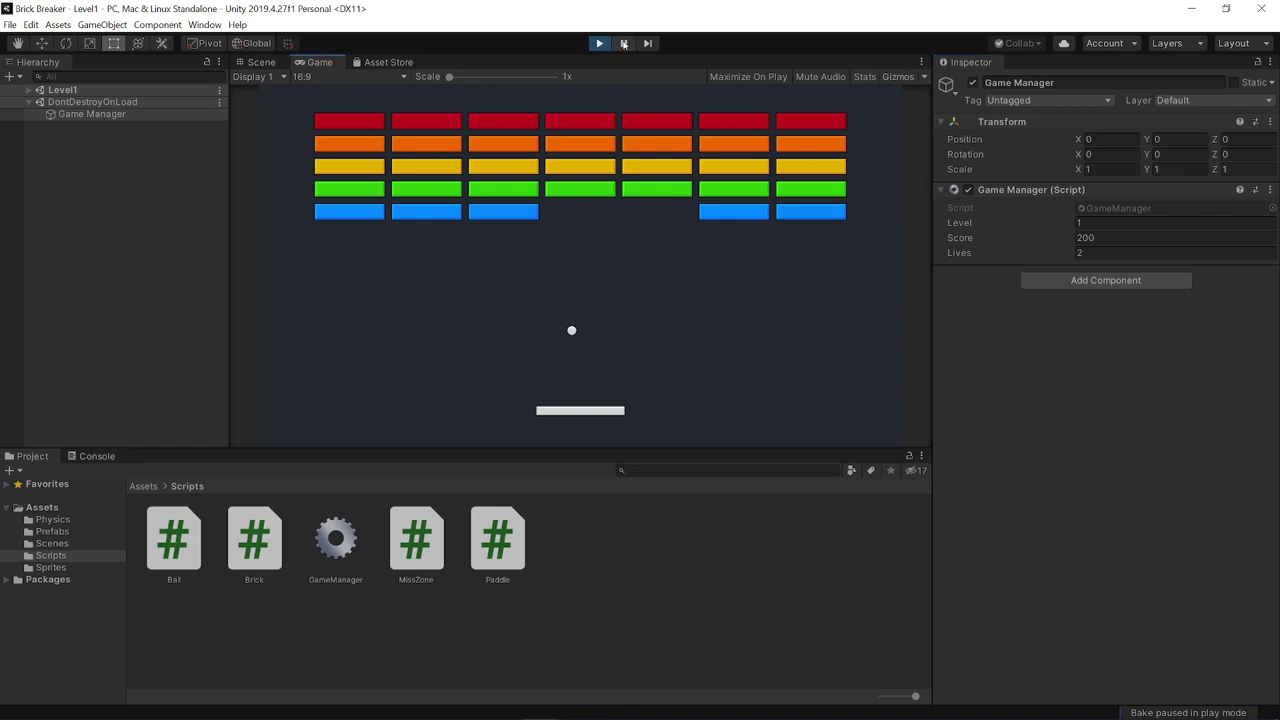
key(Left)
key(Left)
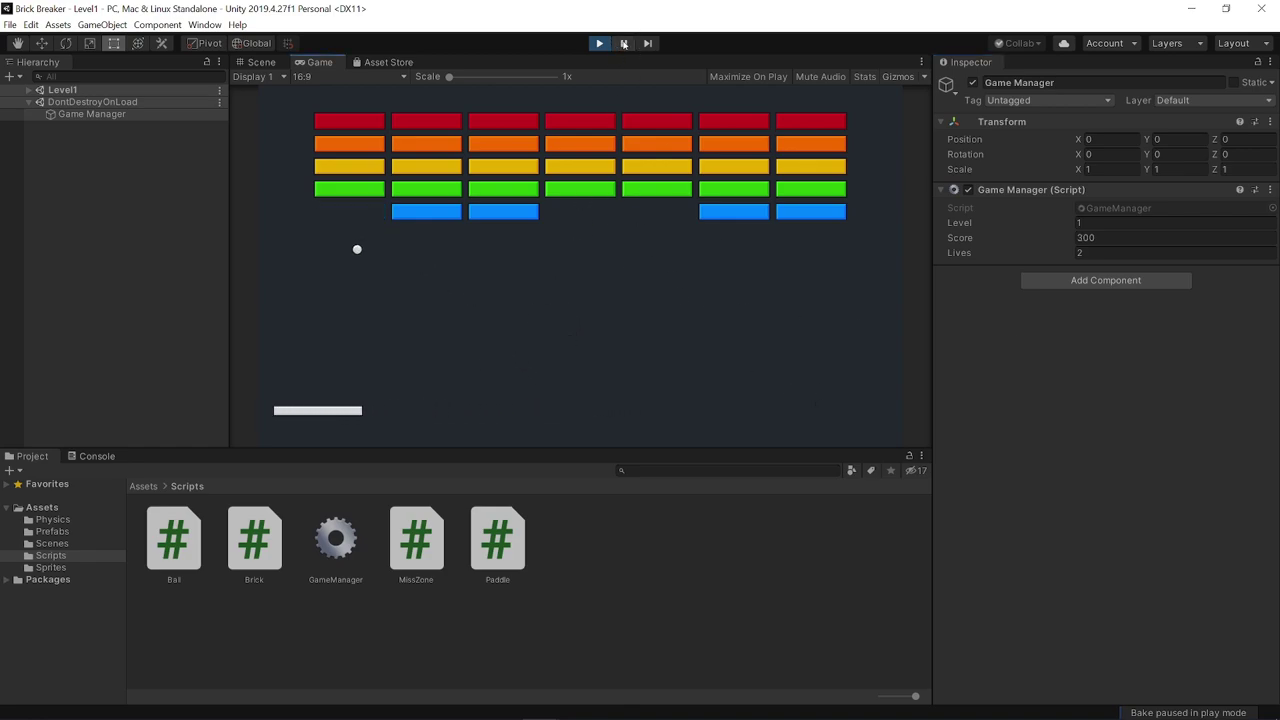
key(Right)
key(Right)
key(Left)
key(Right)
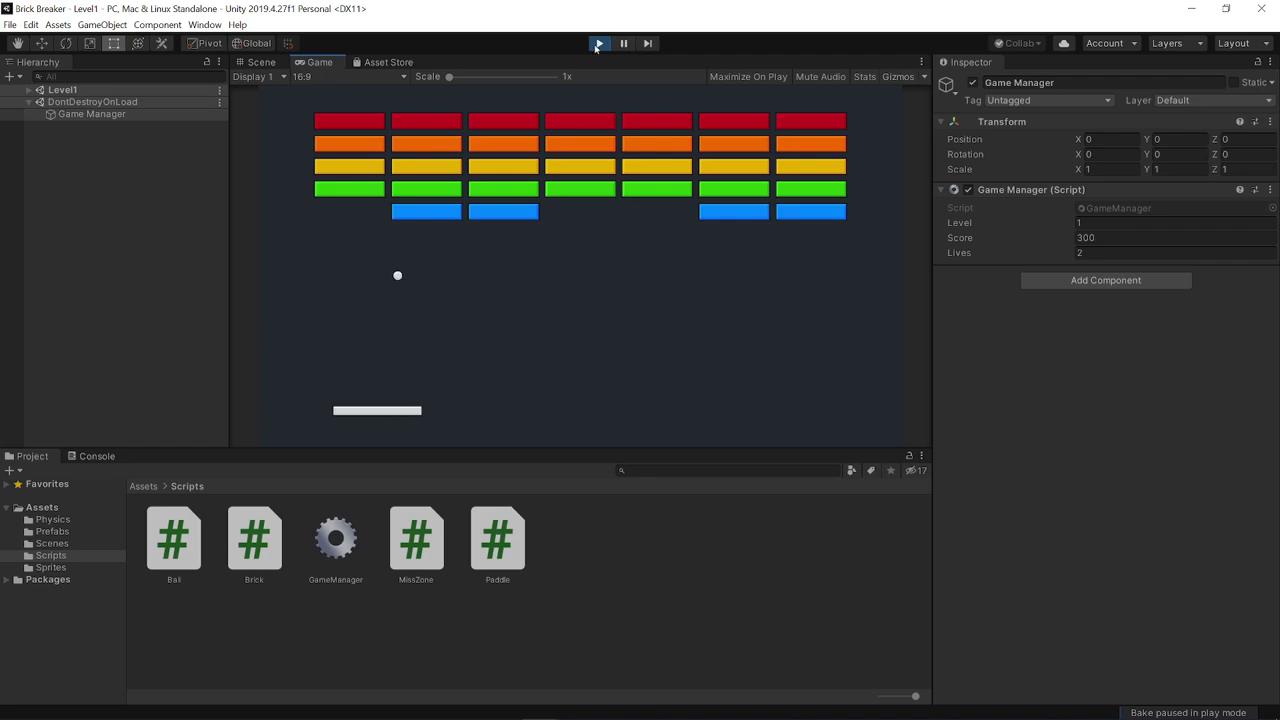
key(ctrl+p)
Open the GameManager script from the Project window's Scripts folder
click(102, 327)
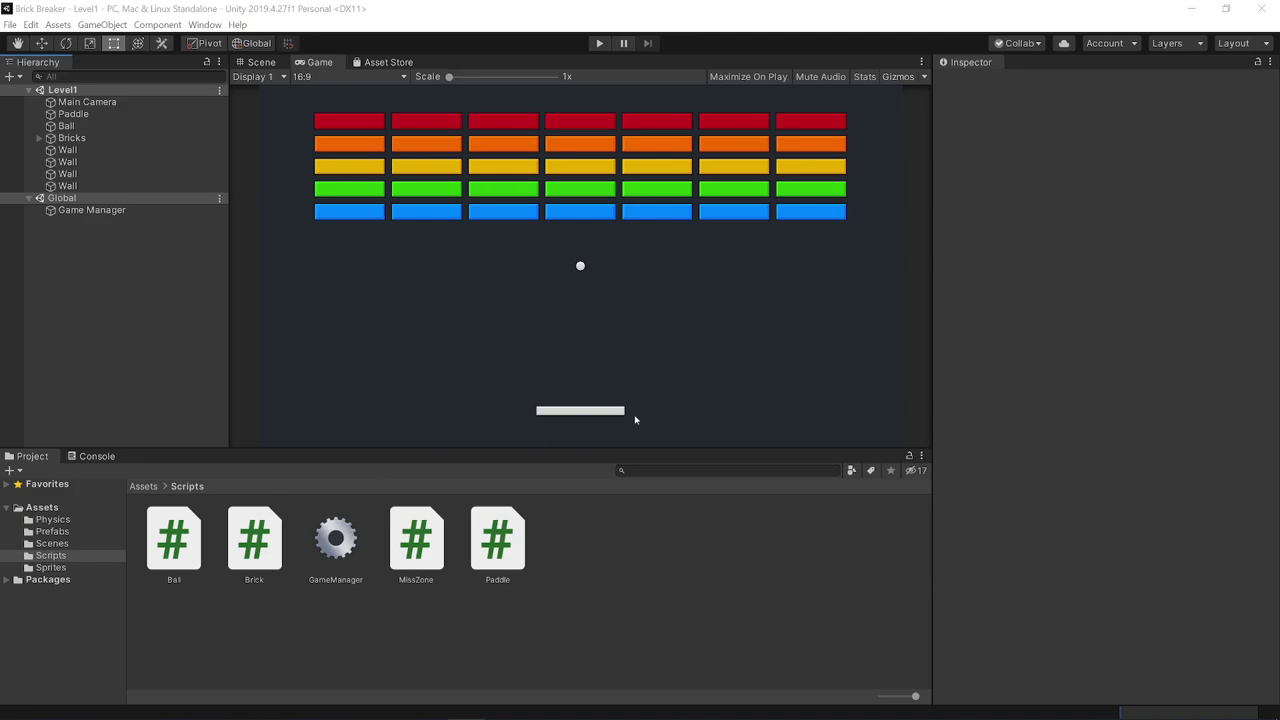
click(359, 594)
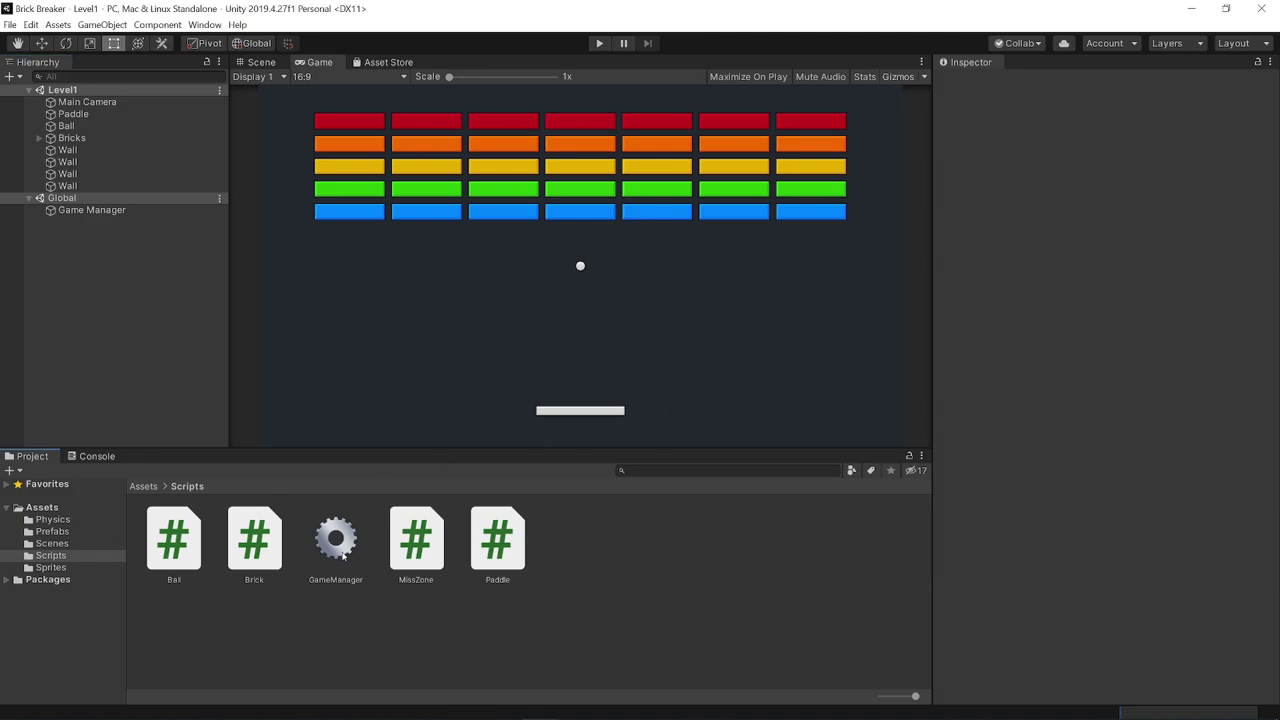
double_click(336, 545)
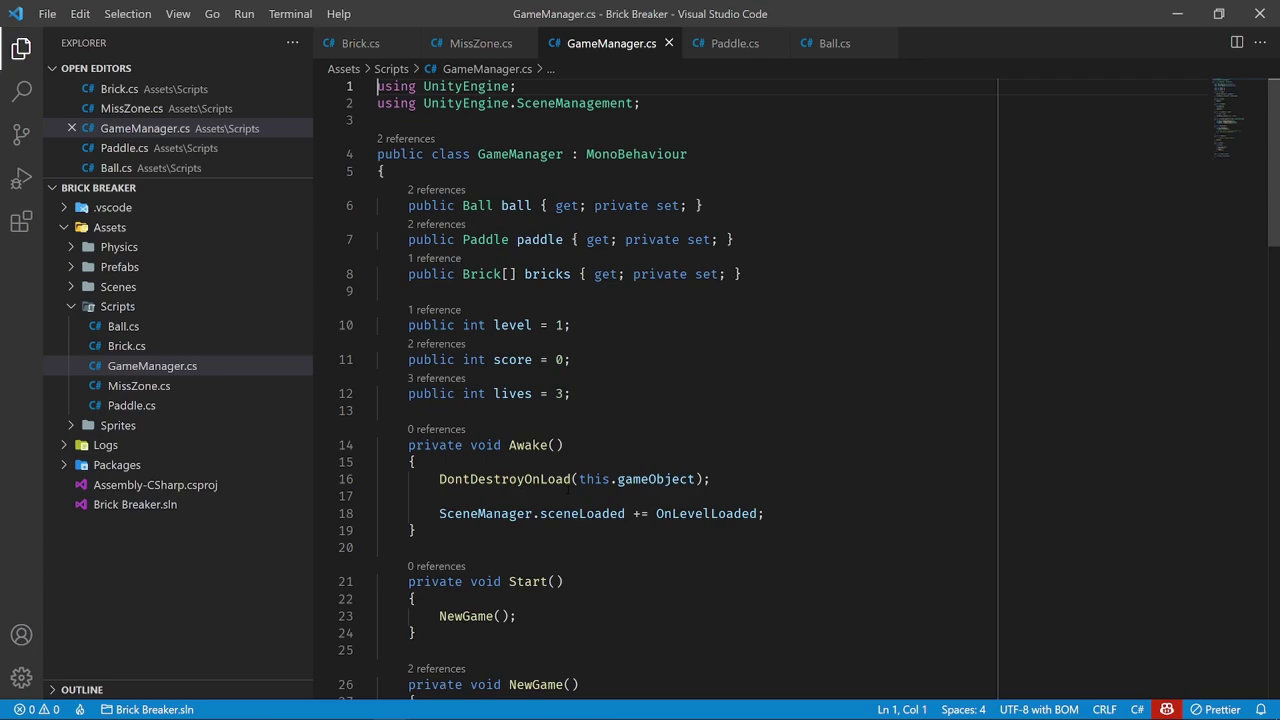
Add an empty private bool Cleared() method below the Hit method
scroll(569, 487, down, 4)
scroll(569, 487, down, 4)
scroll(569, 487, down, 4)
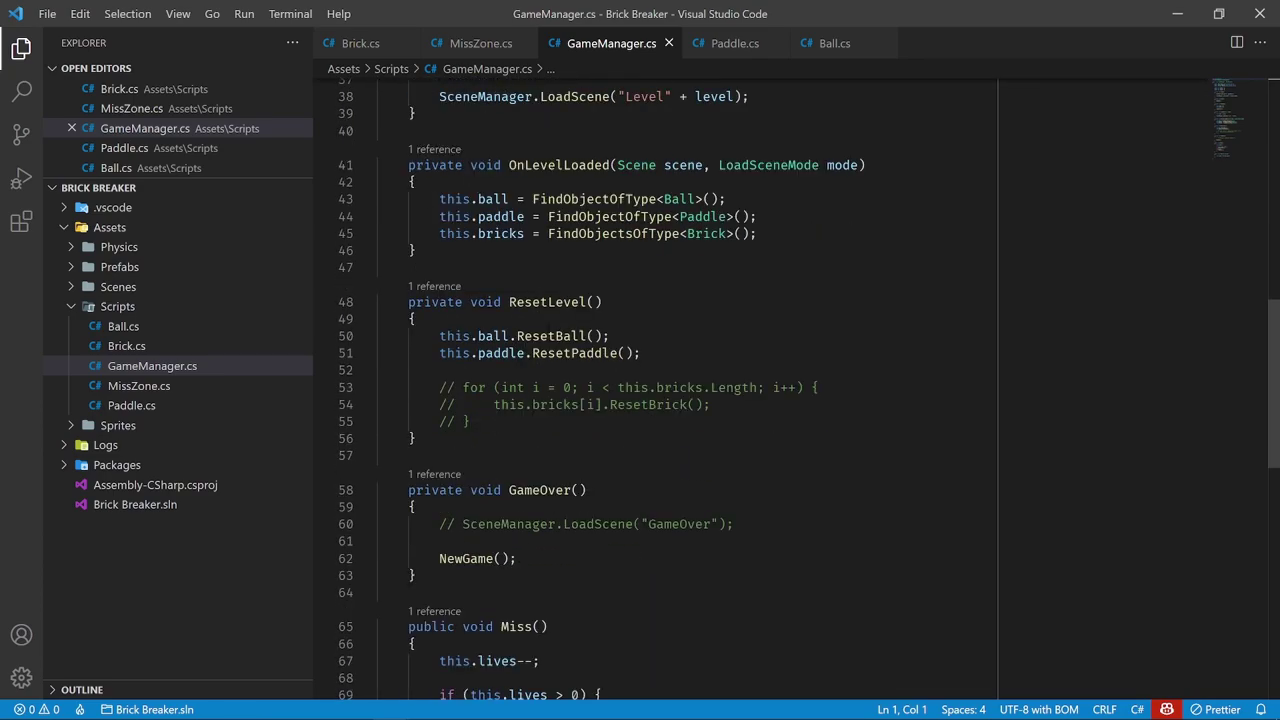
scroll(660, 390, down, 2)
scroll(660, 390, down, 3)
drag(406, 562, 418, 612)
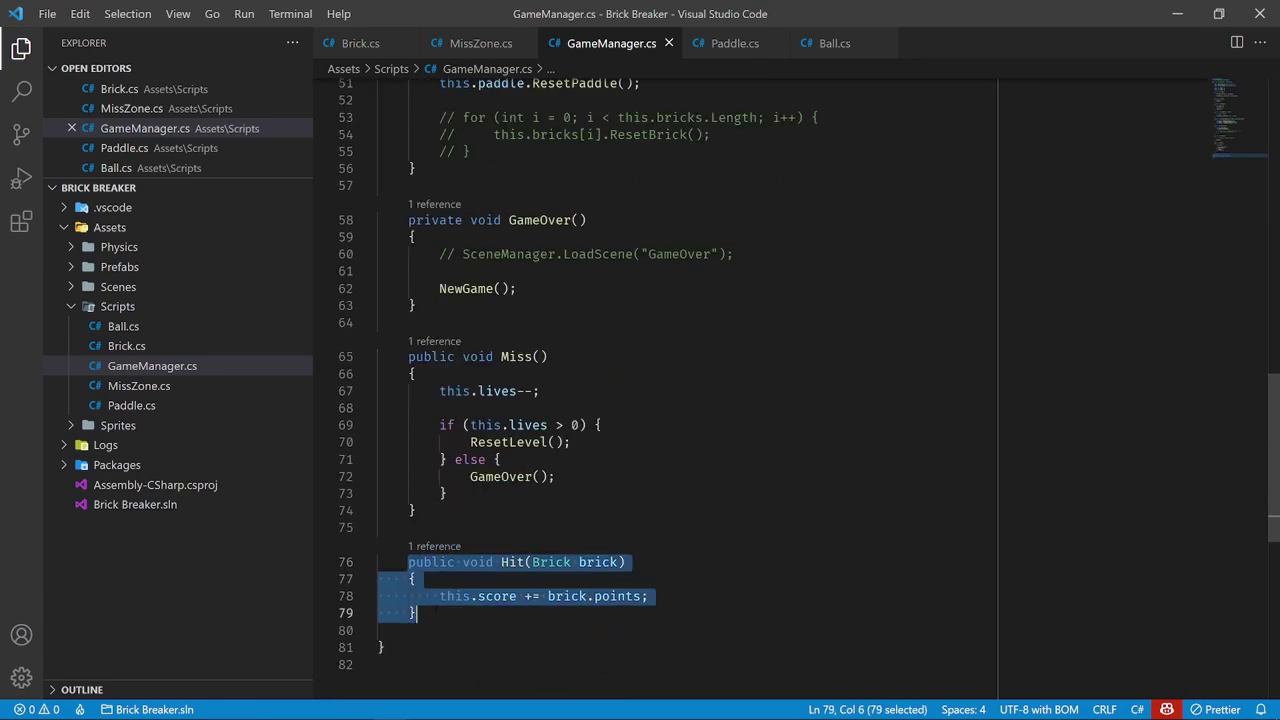
click(418, 612)
drag(408, 562, 440, 612)
click(445, 612)
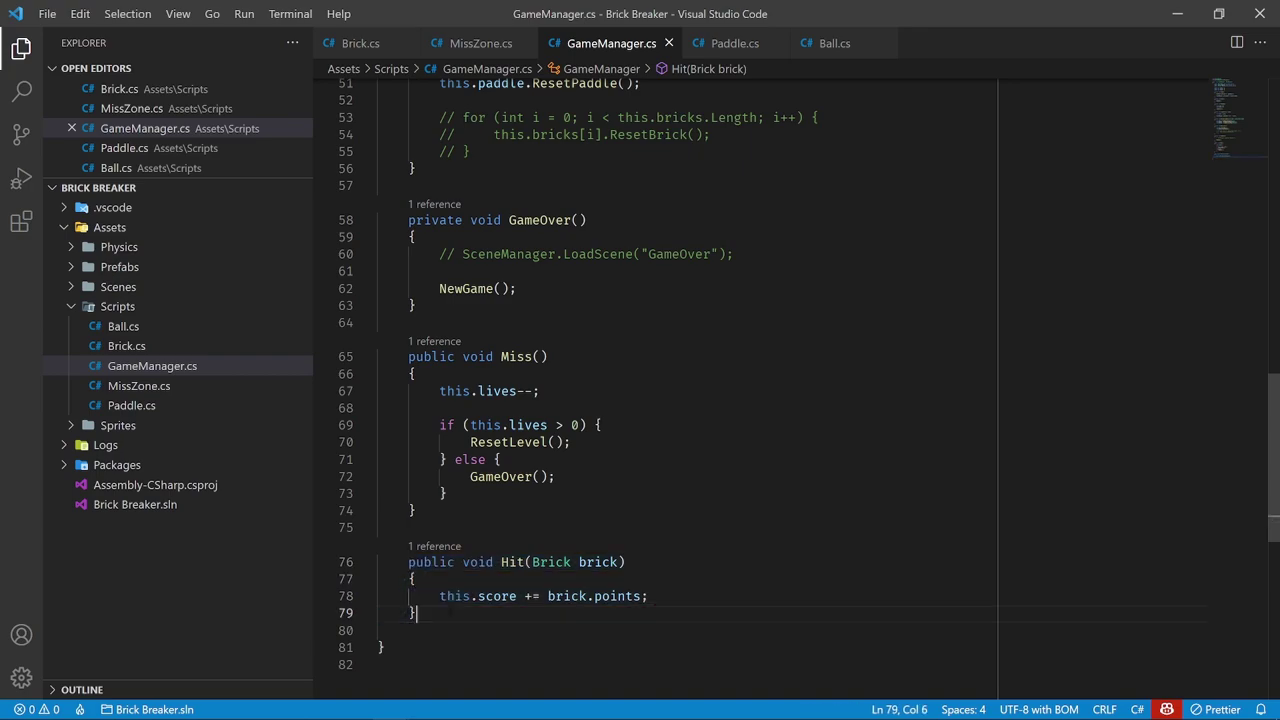
scroll(660, 390, down, 2)
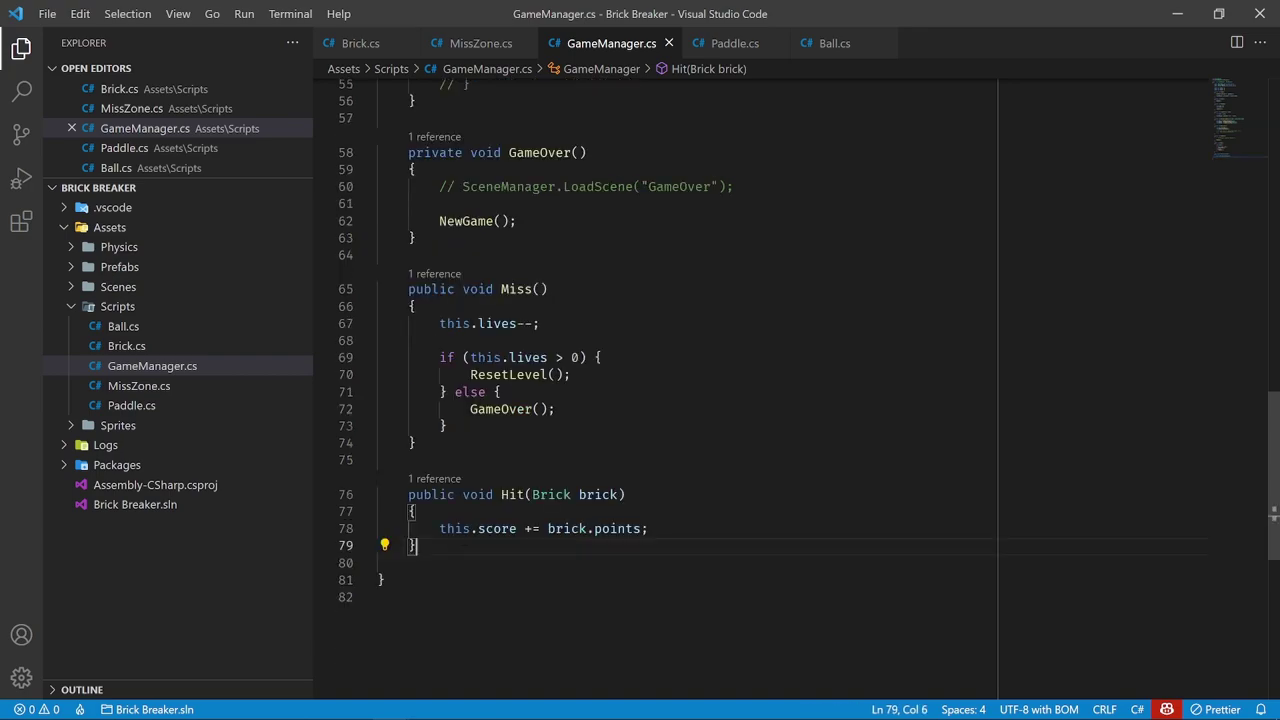
click(668, 528)
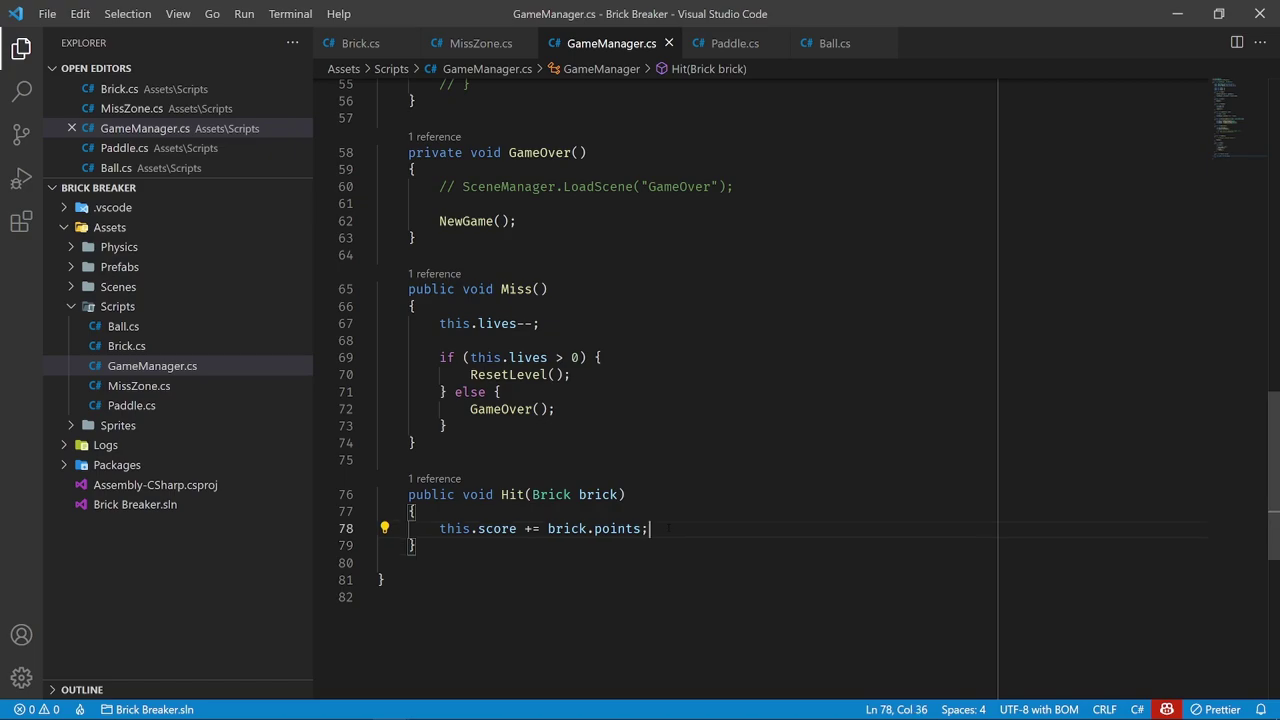
scroll(668, 528, down, 2)
scroll(668, 528, down, 2)
click(433, 410)
key(Return)
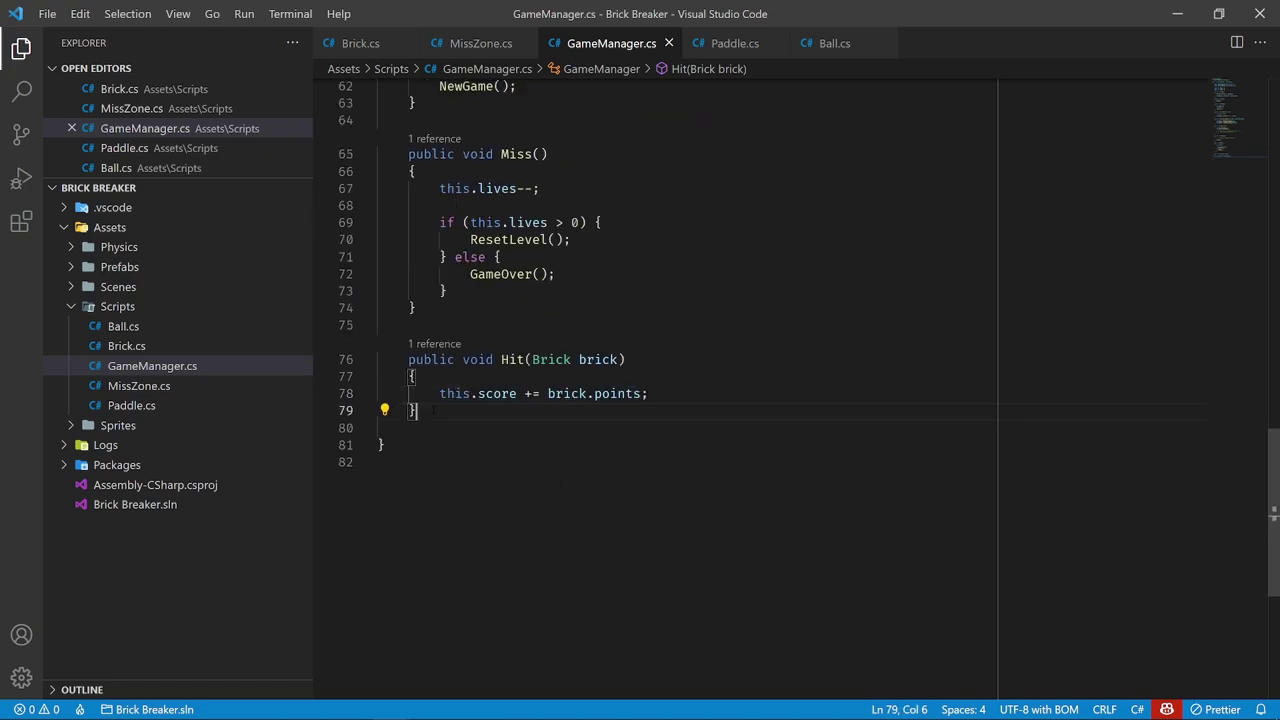
key(Return)
text(private )
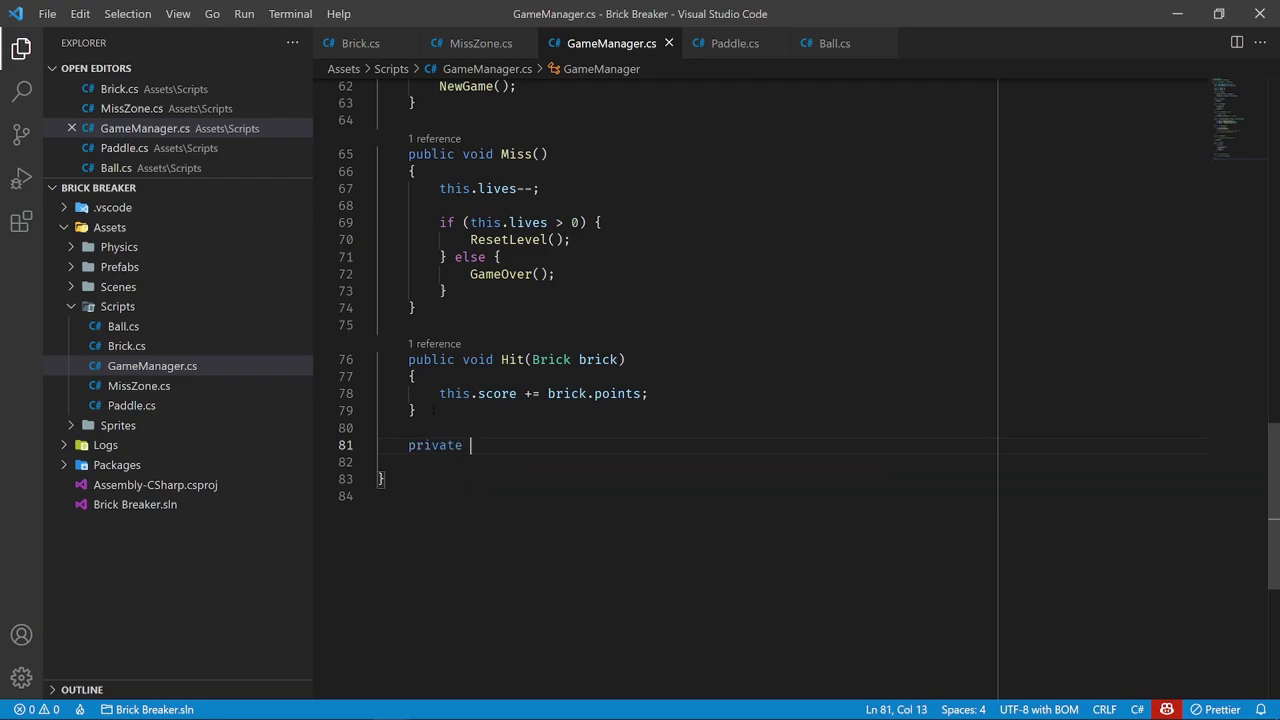
text(bool )
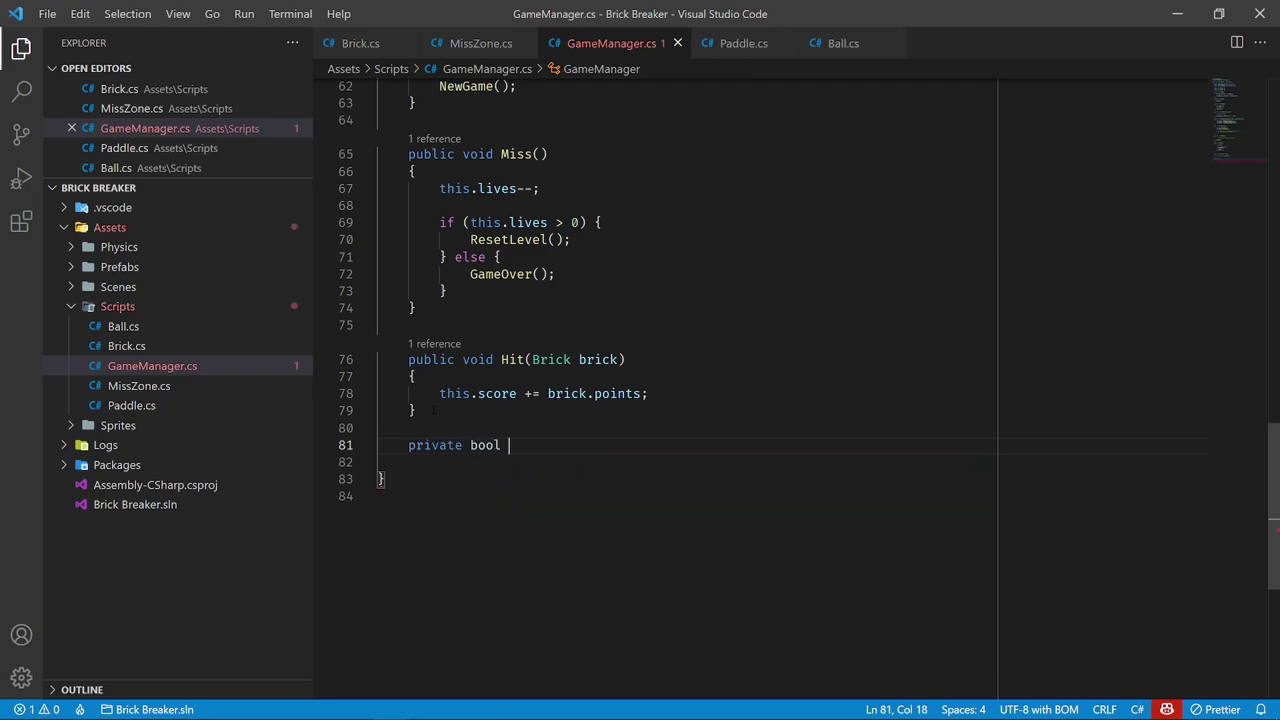
text(Cleared)
text(())
key(Return)
text({)
key(Return)
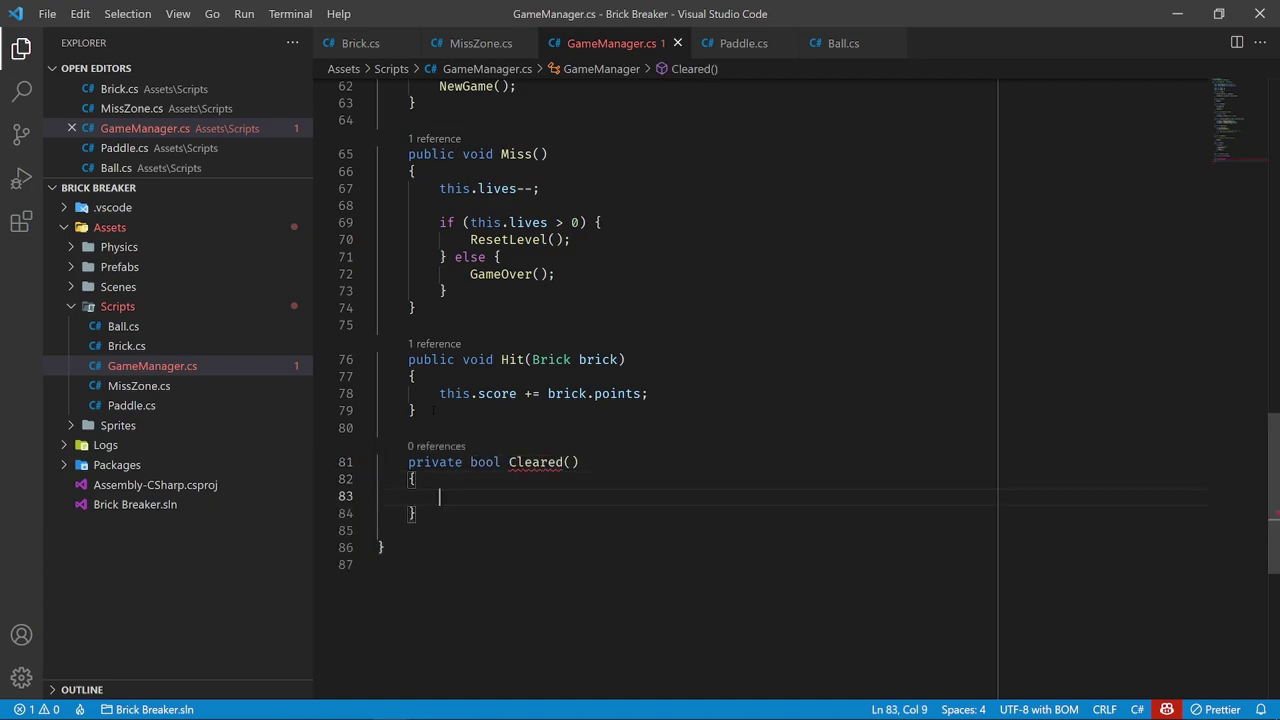
In Hit, after the score update, add if (Cleared()) { LoadLevel(this.level + 1); }
click(691, 398)
key(Return)
key(Return)
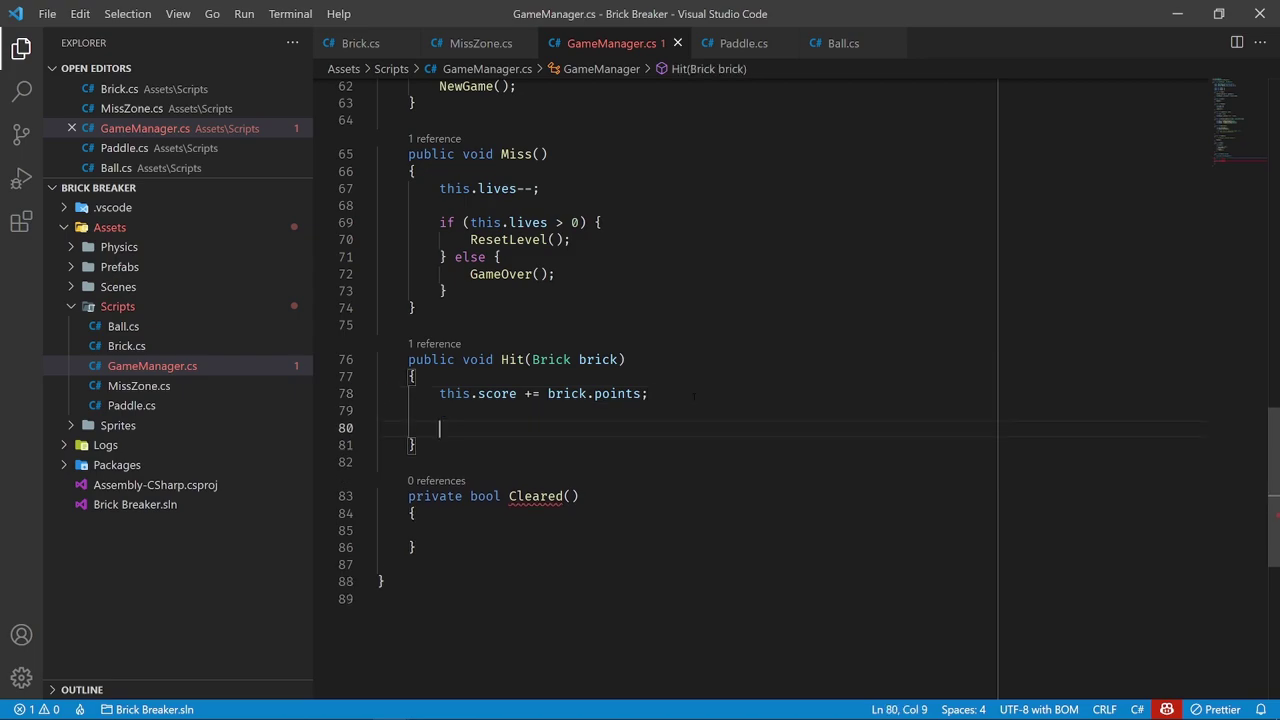
text(if (Clear)
key(Tab)
text(()
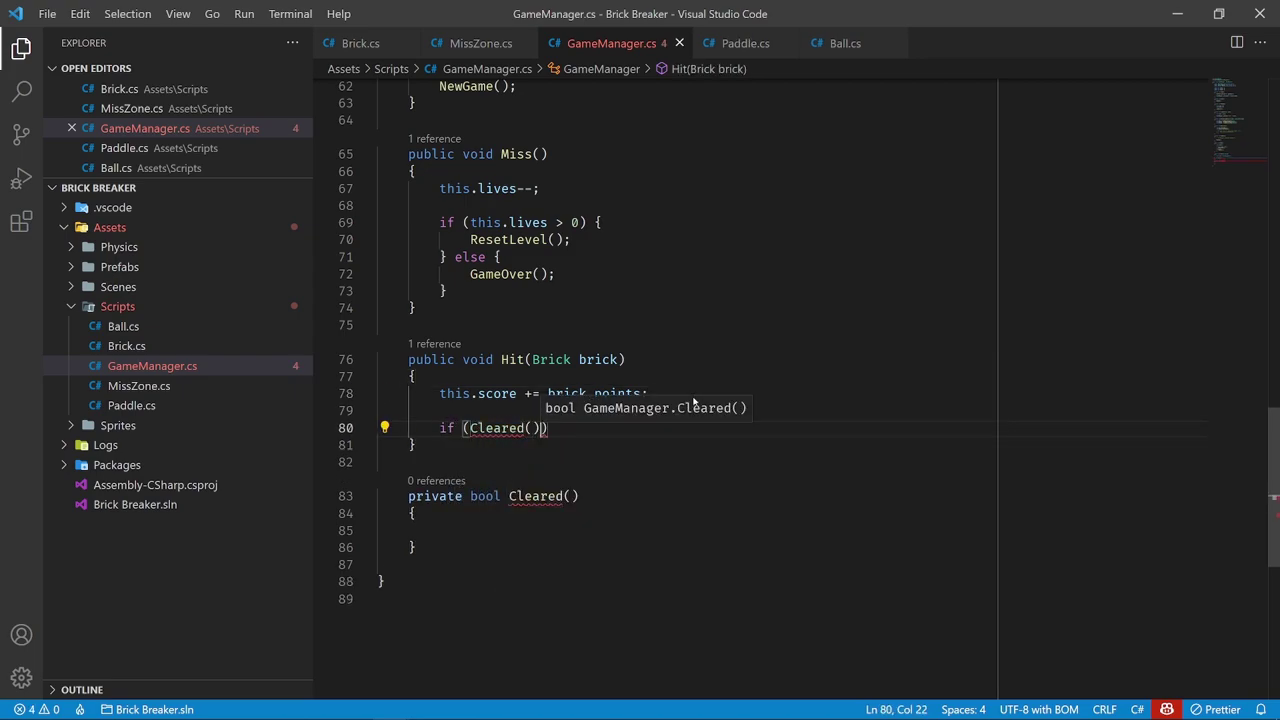
text()) {)
key(Return)
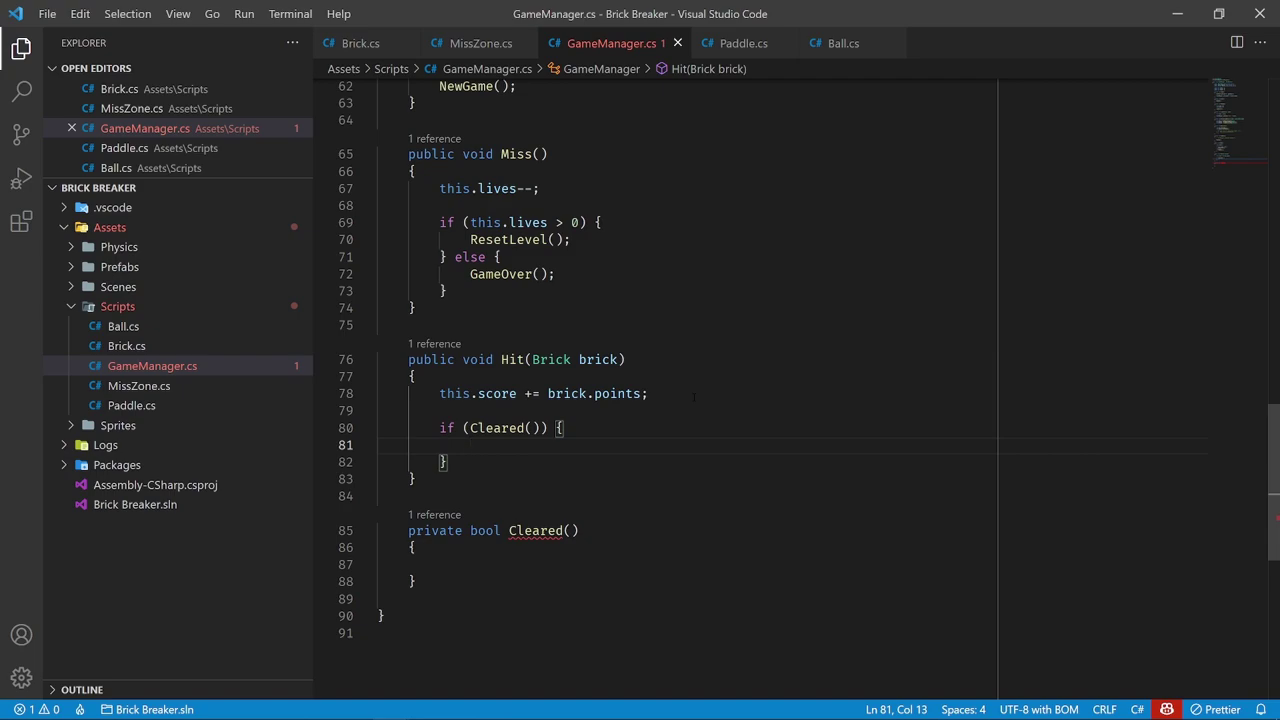
text(LoadL)
key(Tab)
text(()
text(this.)
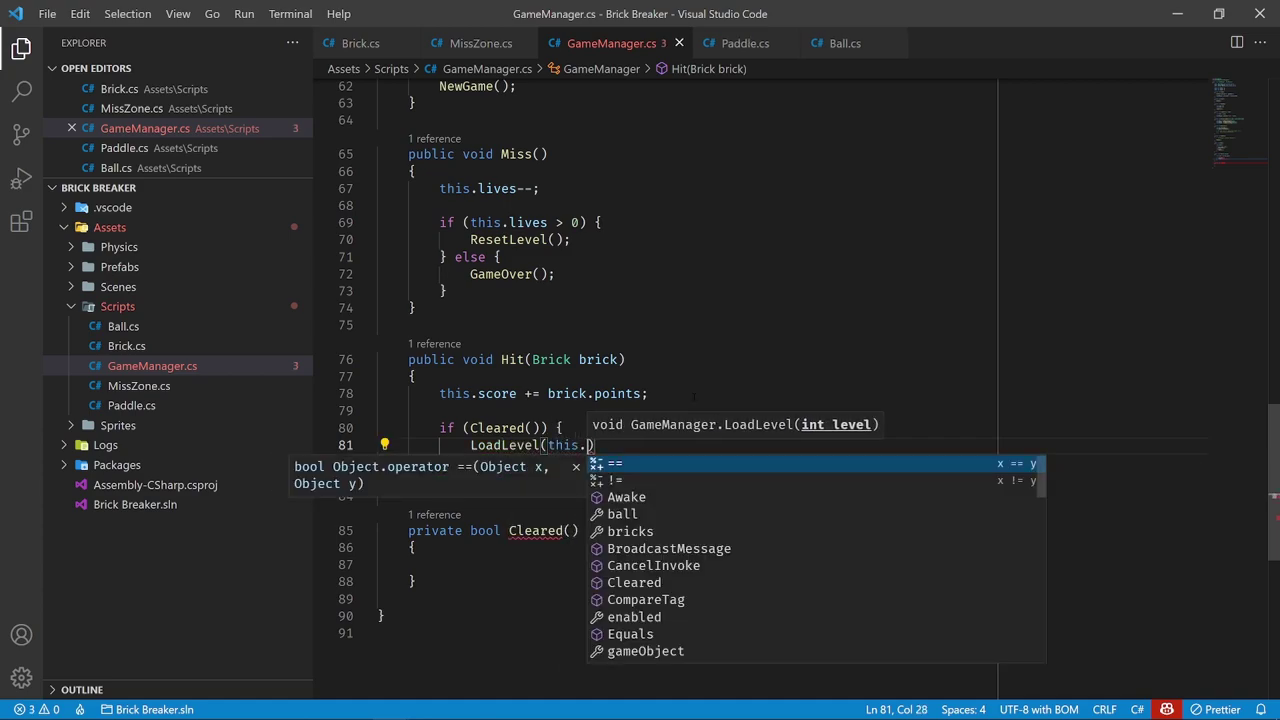
text(level + 1)
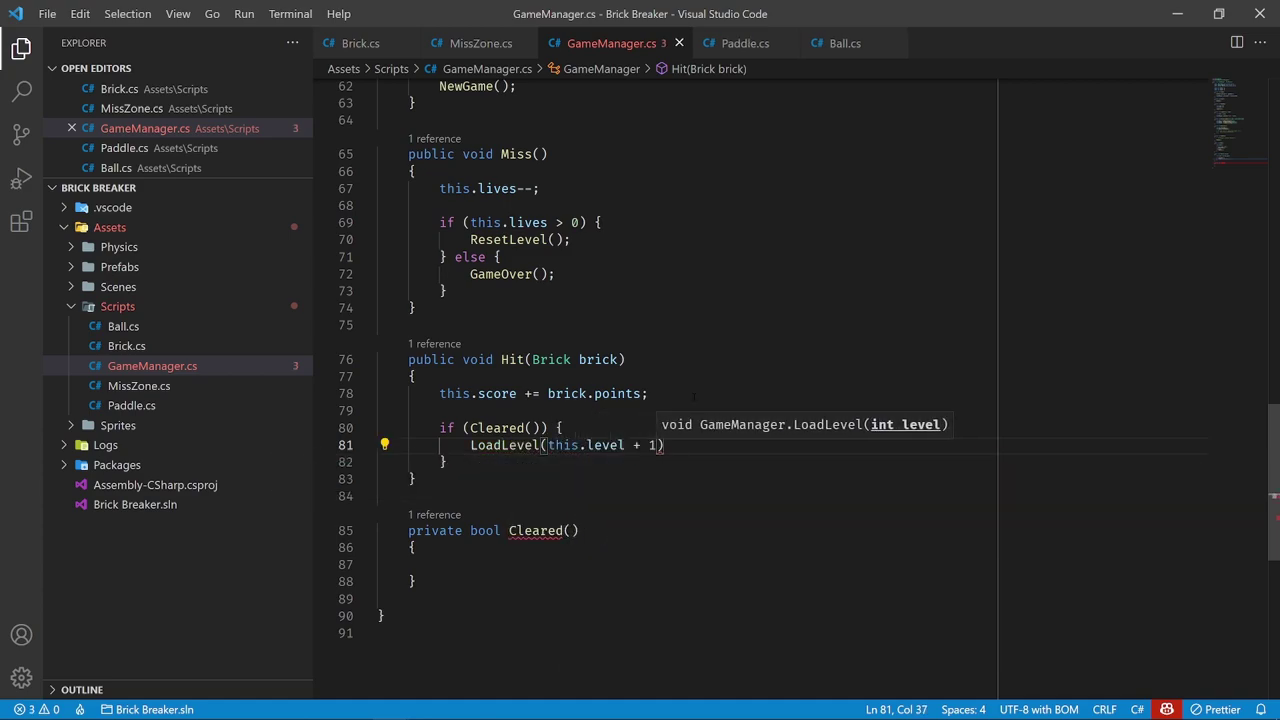
text();)
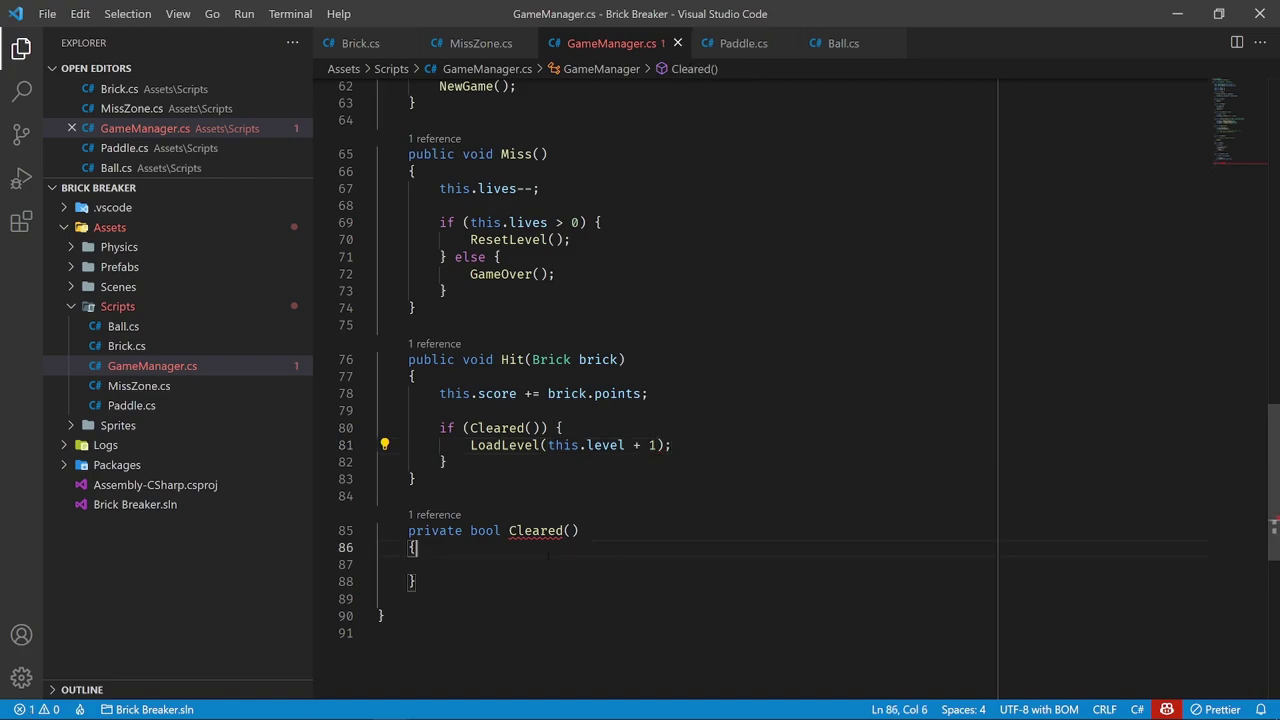
click(440, 565)
scroll(660, 400, down, 3)
key(shift+alt+Right)
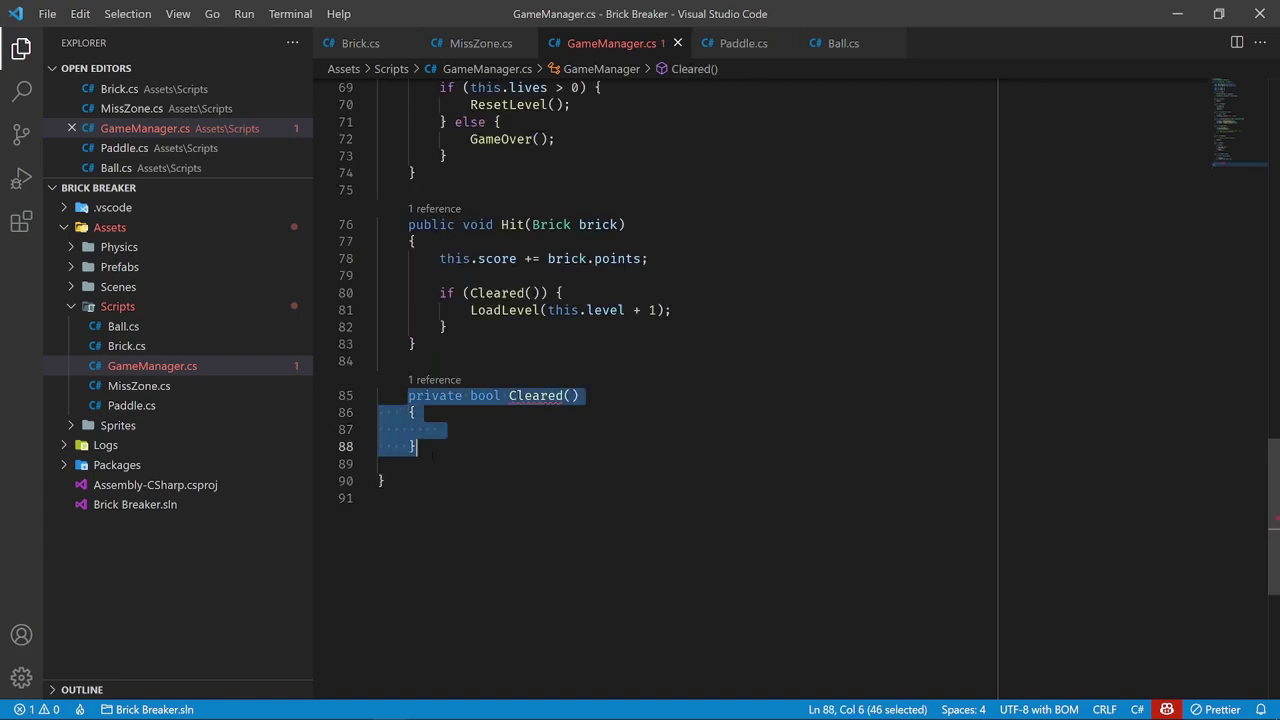
key(shift+alt+Left)
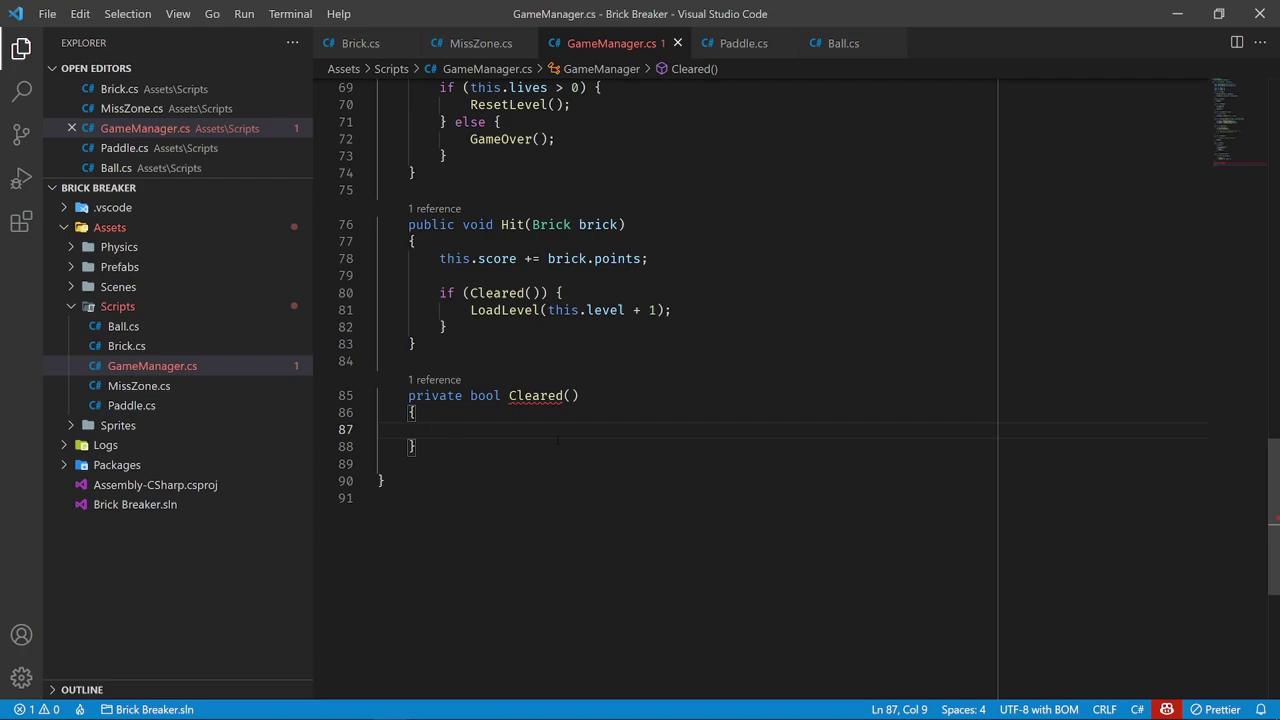
click(782, 43)
click(768, 43)
click(525, 43)
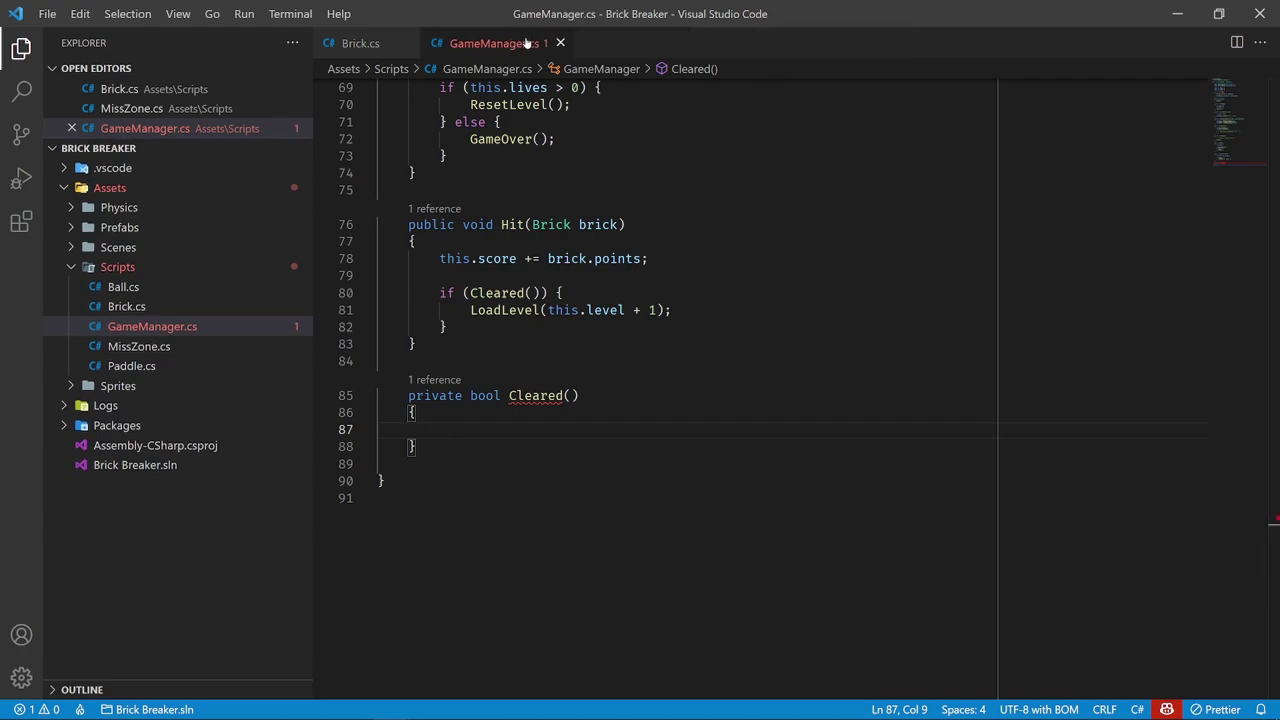
click(398, 43)
double_click(126, 286)
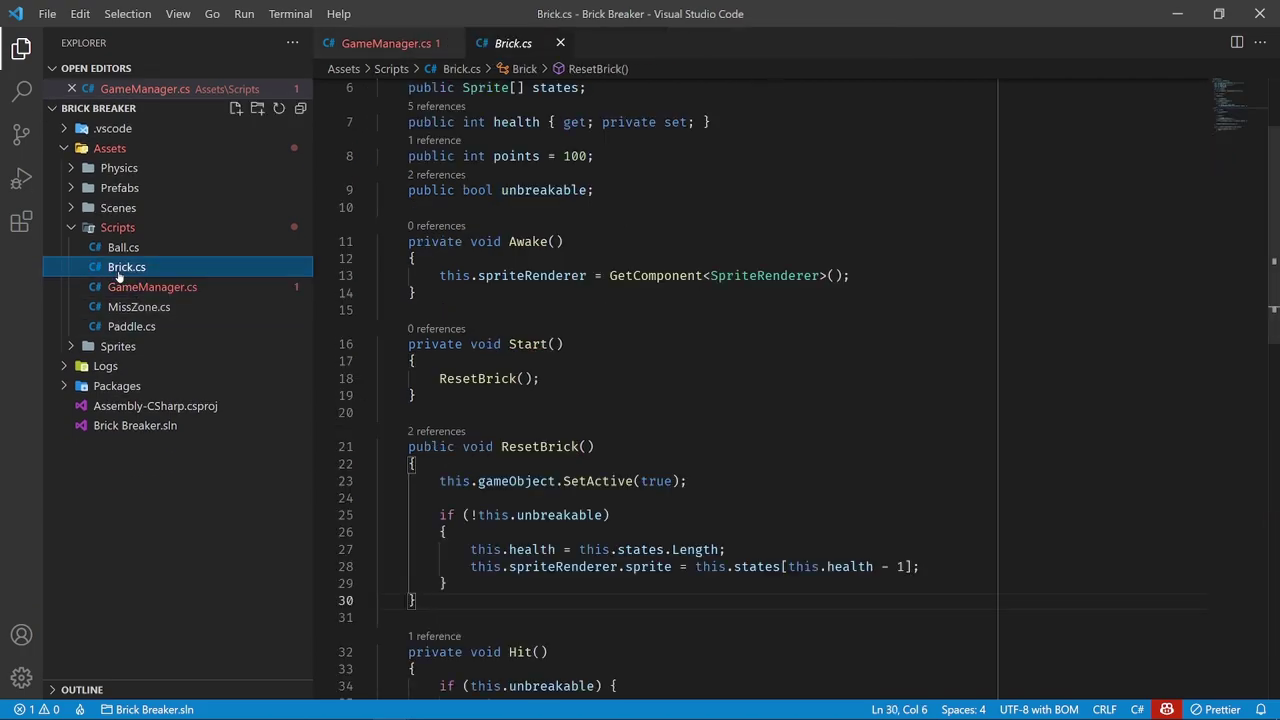
scroll(660, 390, down, 2)
scroll(660, 390, down, 2)
scroll(660, 390, down, 2)
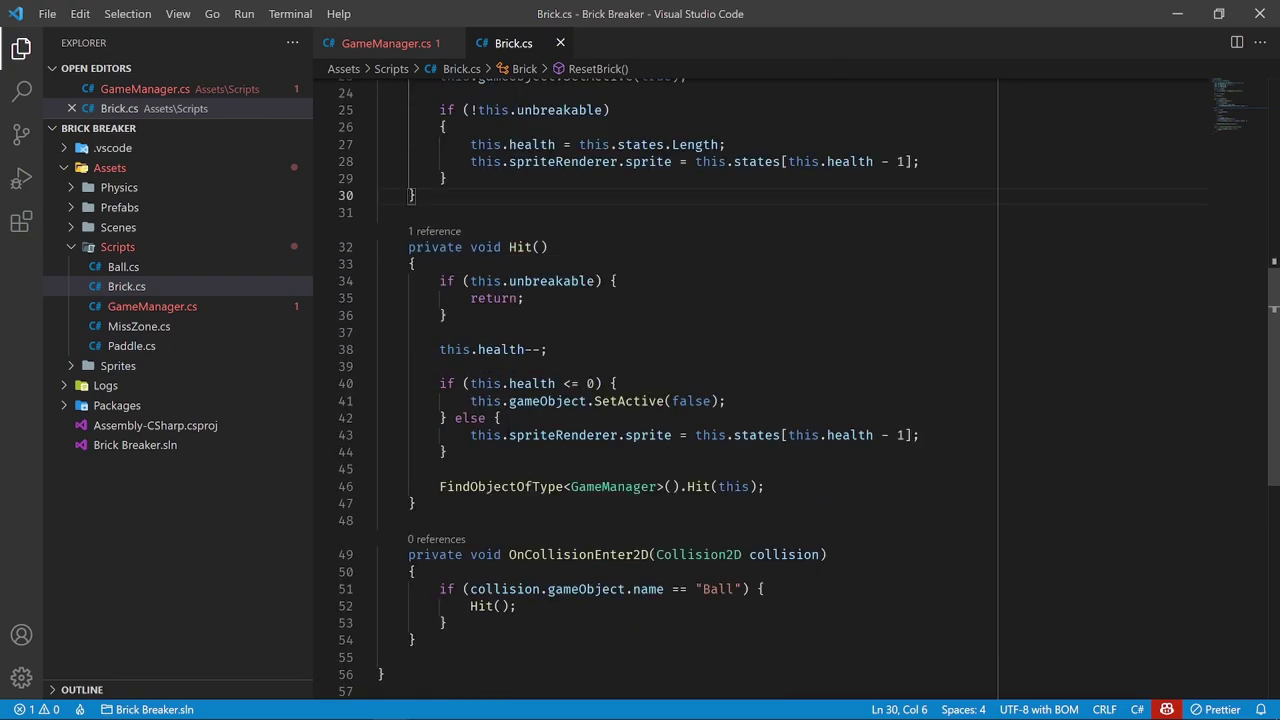
scroll(660, 390, down, 2)
mouse_move(470, 333)
mouse_down()
mouse_move(706, 333)
mouse_move(478, 333)
mouse_up()
click(726, 333)
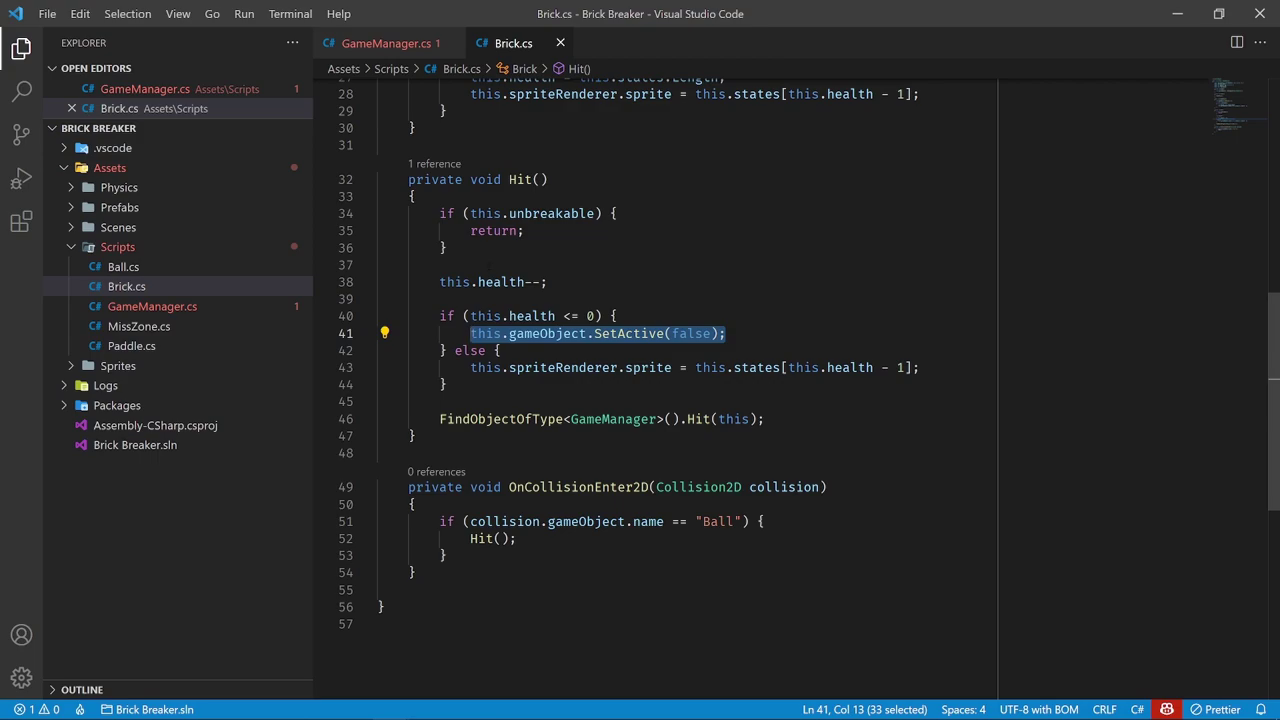
click(378, 46)
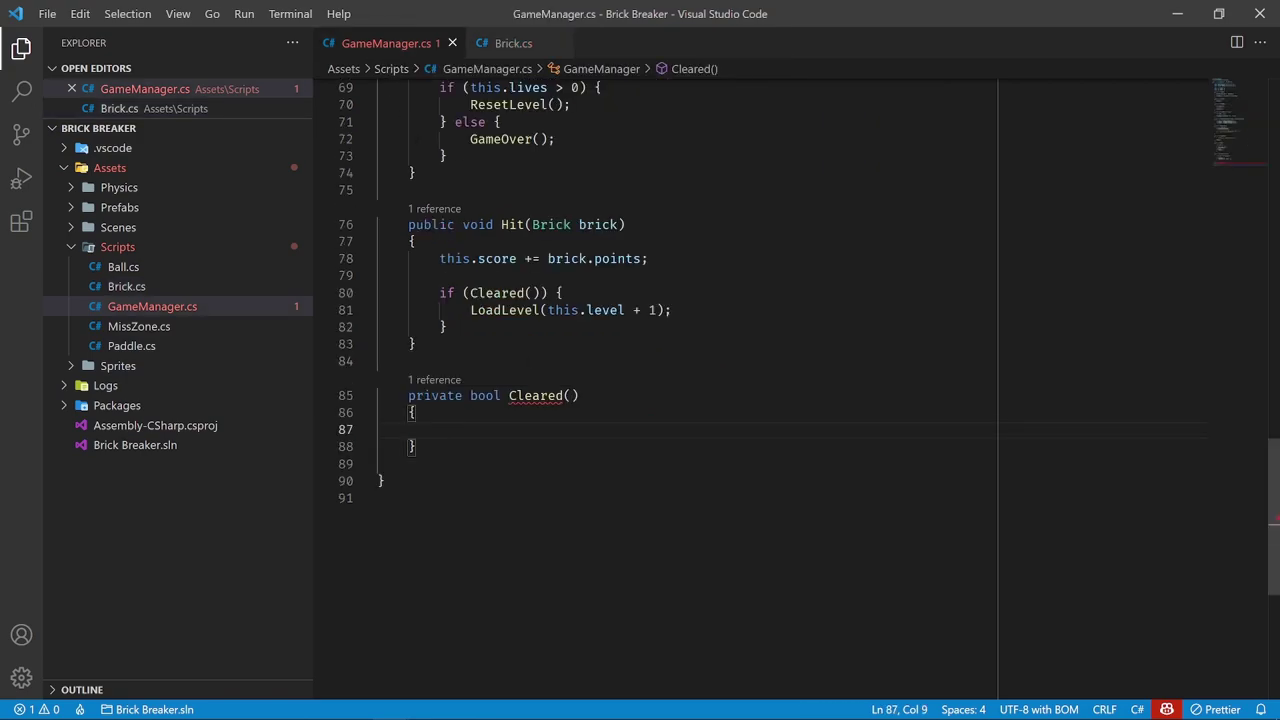
scroll(555, 503, up, 4)
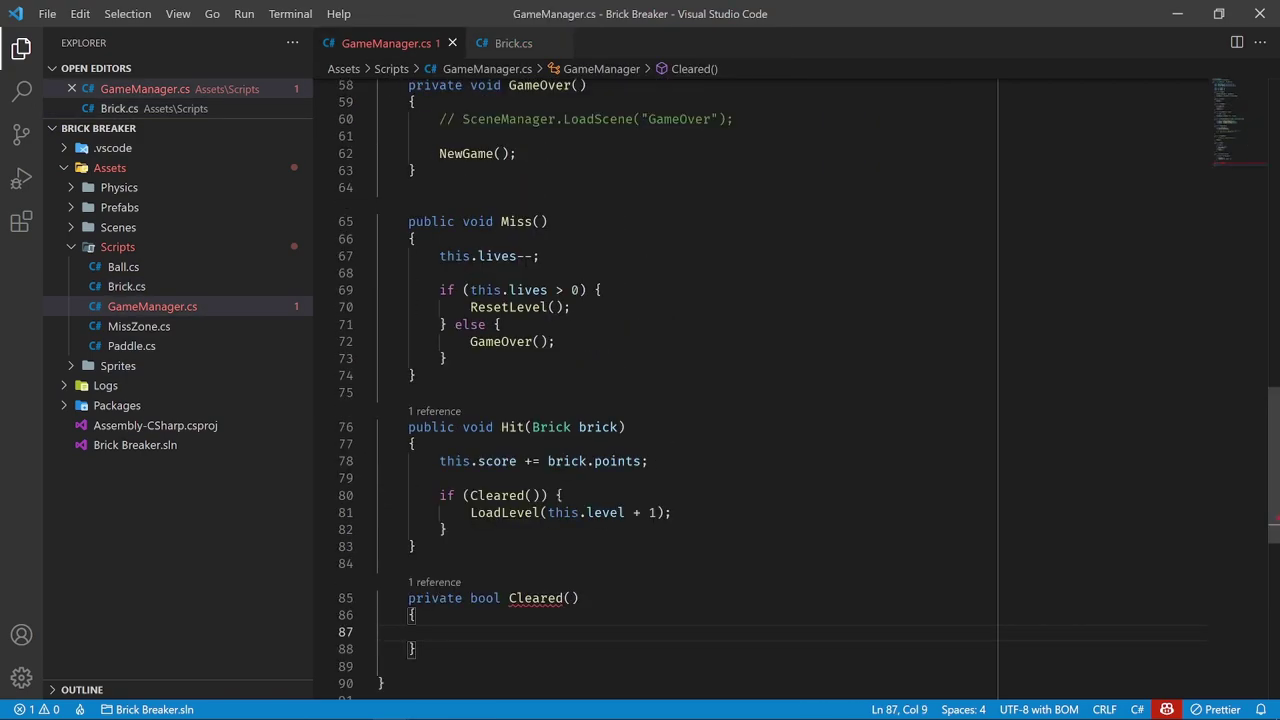
scroll(555, 503, up, 3)
scroll(555, 503, down, 5)
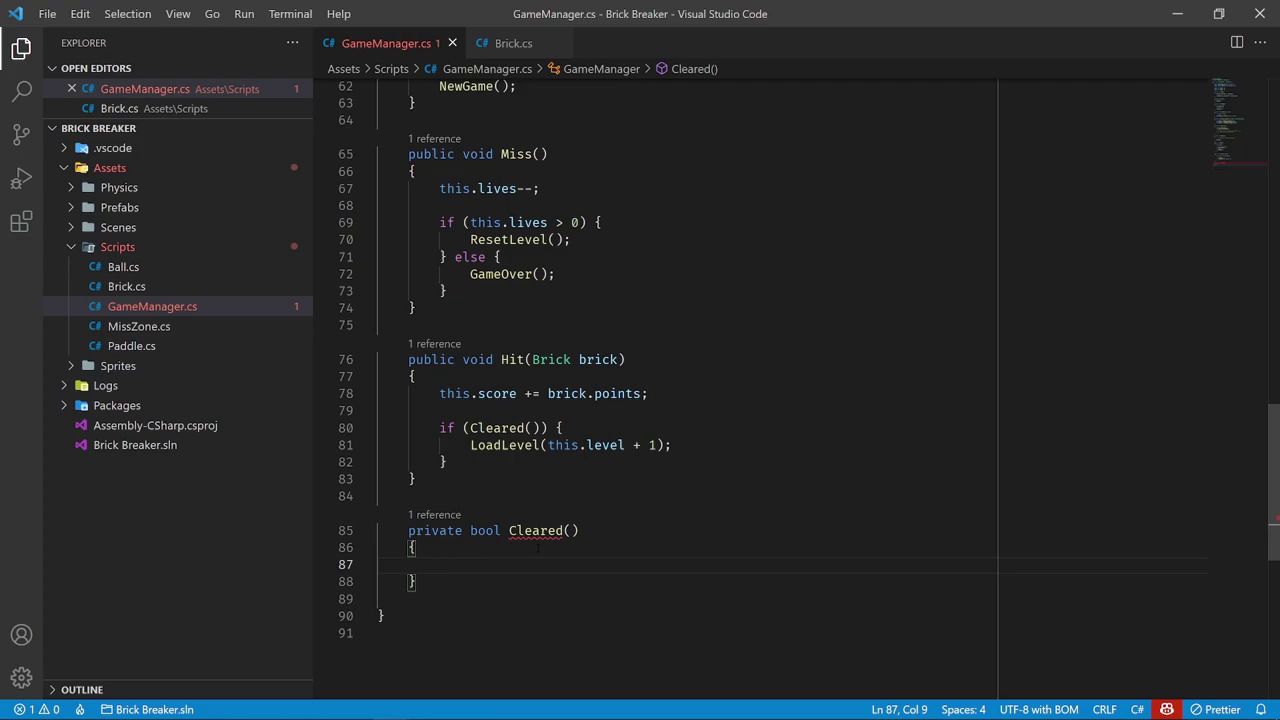
scroll(540, 547, up, 5)
scroll(540, 547, up, 4)
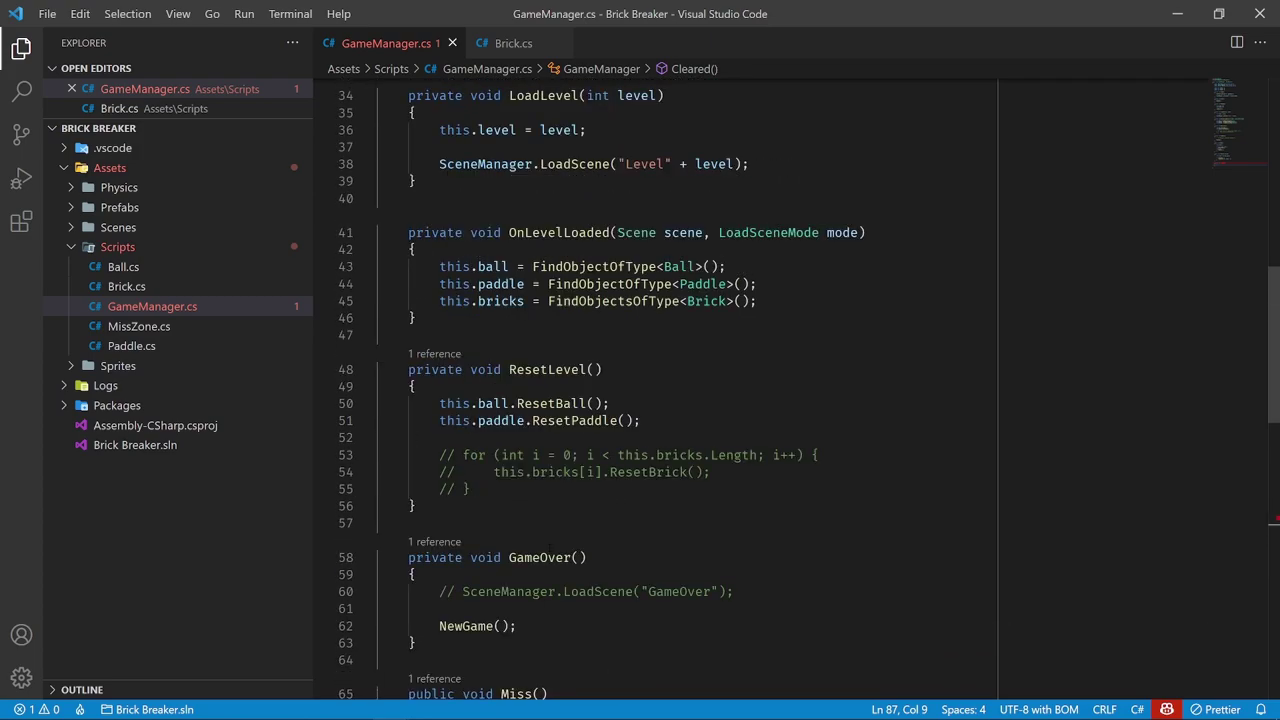
scroll(540, 547, down, 4)
scroll(540, 547, down, 5)
scroll(542, 484, up, 2)
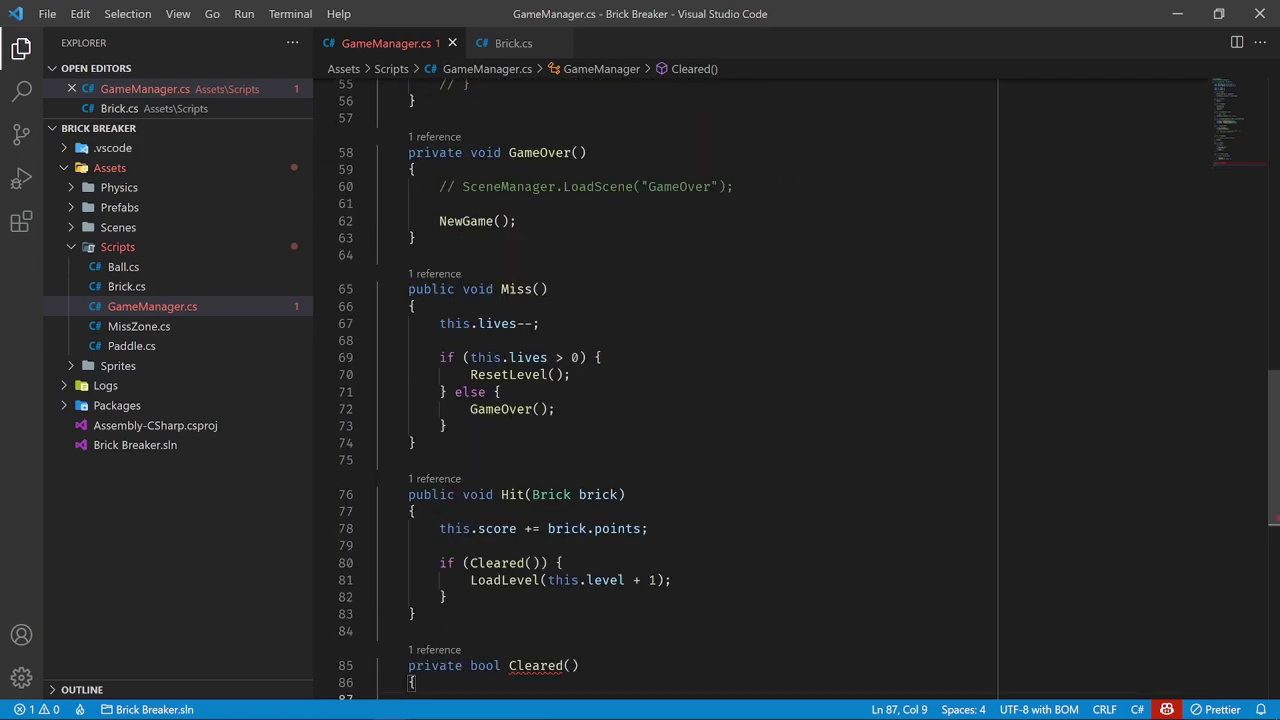
scroll(650, 400, up, 7)
scroll(650, 400, up, 6)
scroll(650, 400, up, 3)
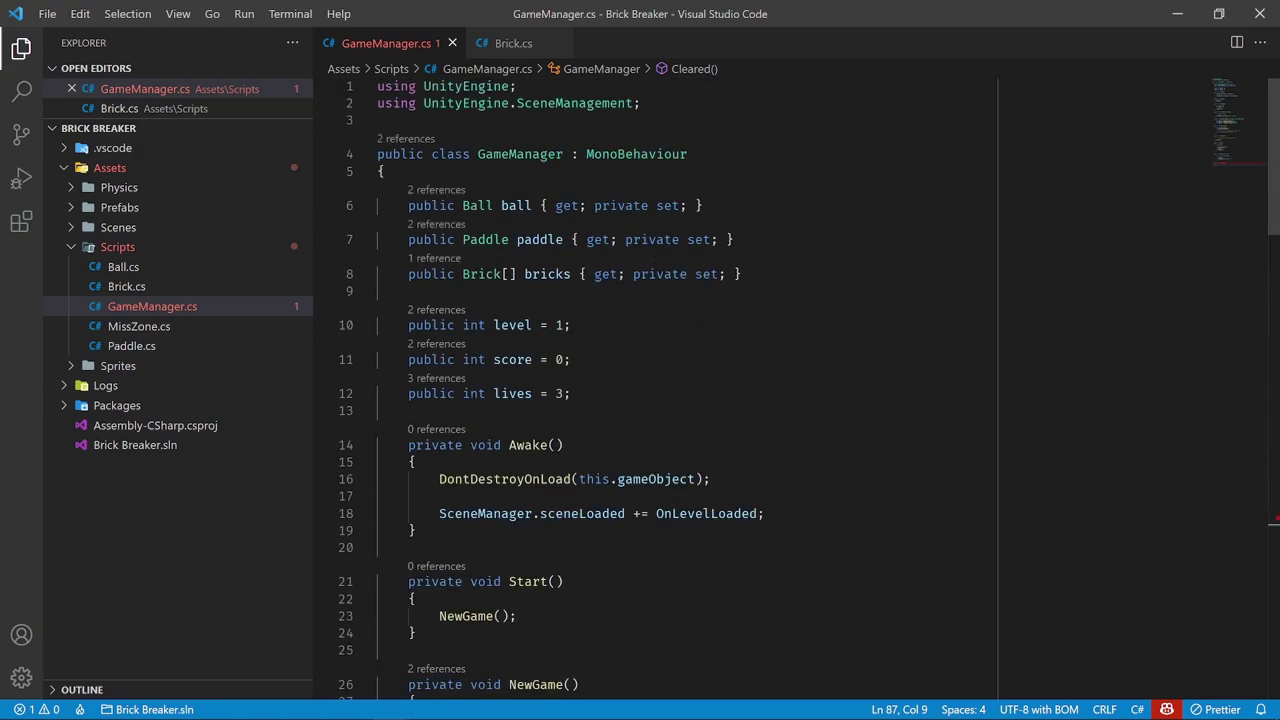
drag(741, 274, 408, 274)
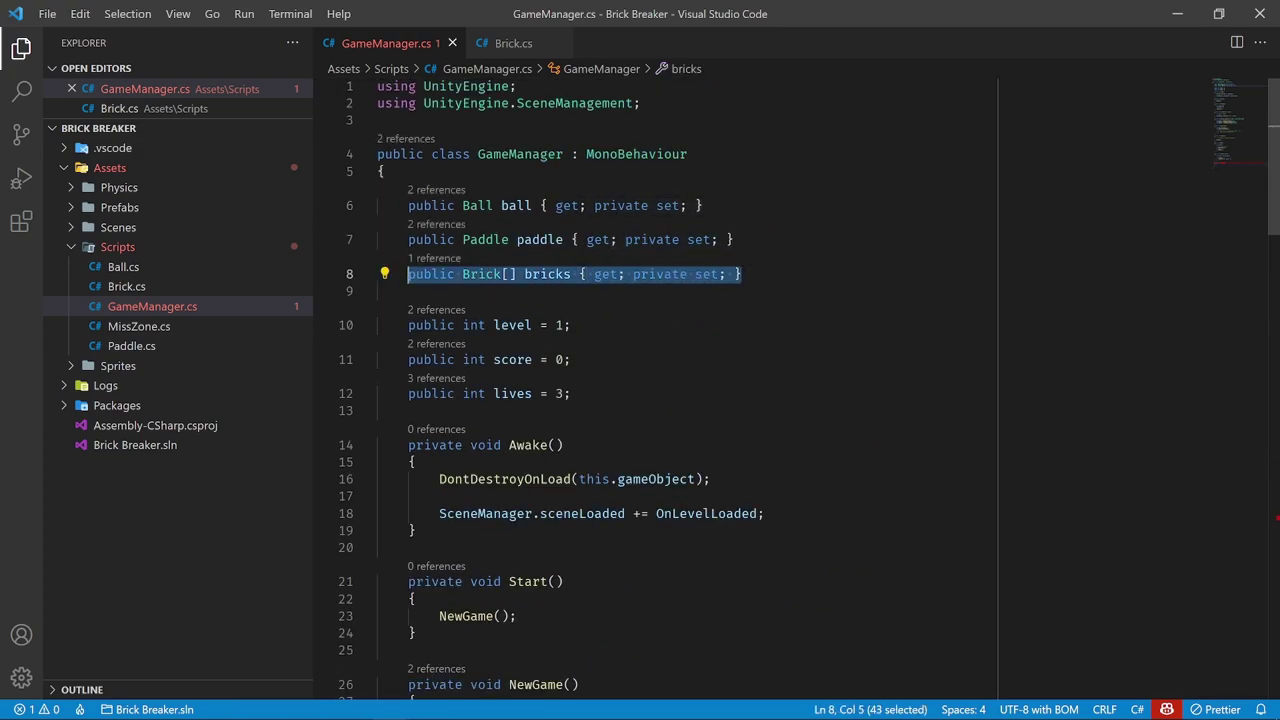
drag(741, 274, 408, 274)
scroll(650, 400, down, 5)
scroll(650, 400, down, 5)
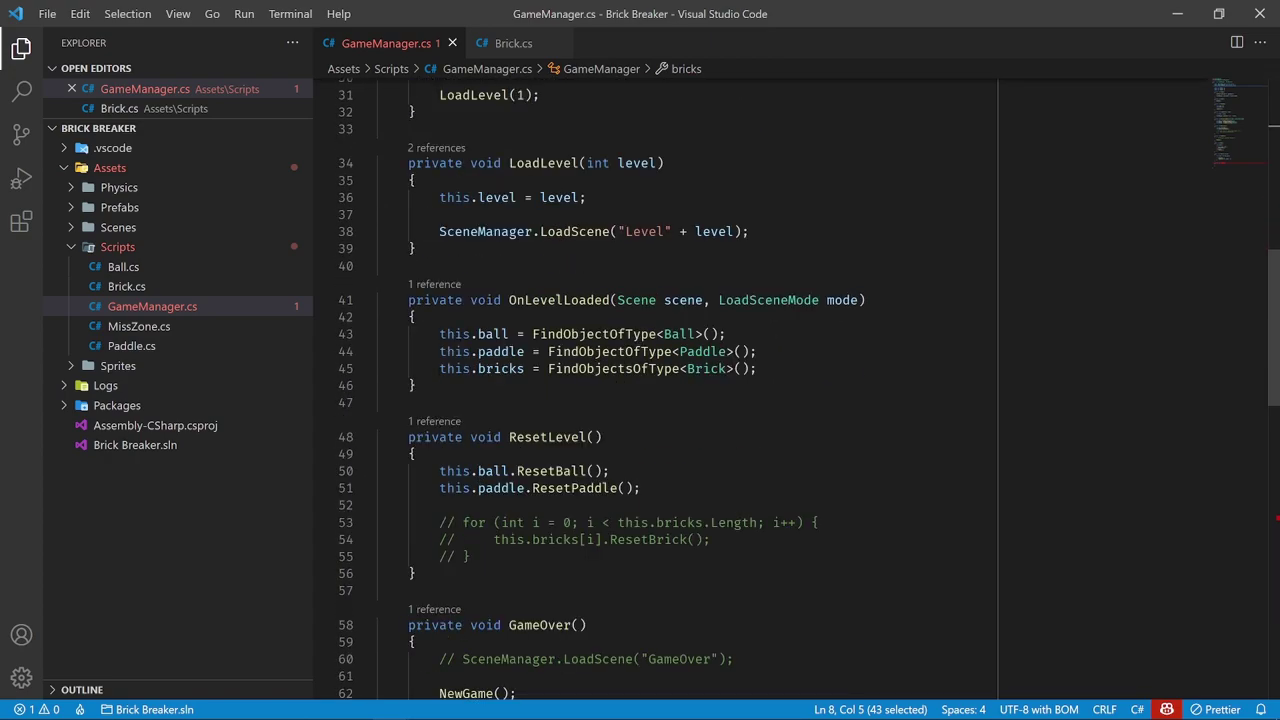
mouse_move(440, 369)
mouse_down()
mouse_move(758, 369)
mouse_move(440, 369)
mouse_up()
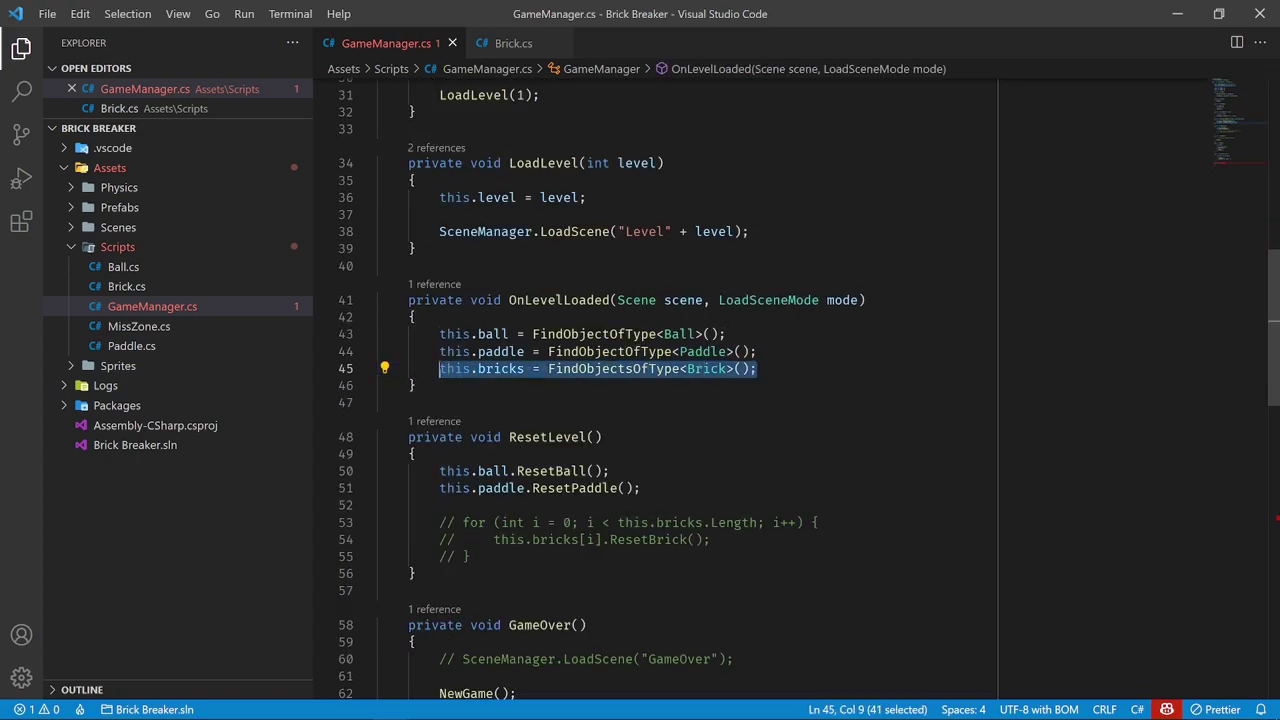
click(471, 369)
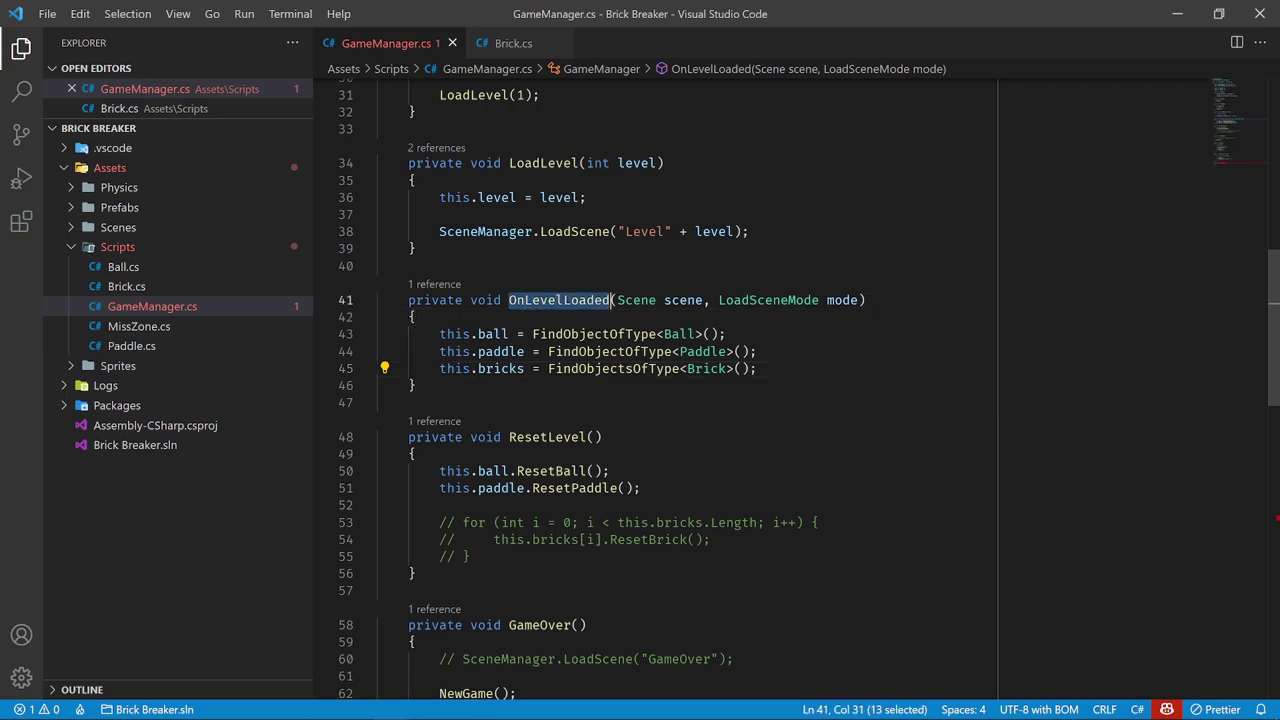
drag(509, 300, 628, 300)
click(420, 385)
scroll(420, 385, down, 2)
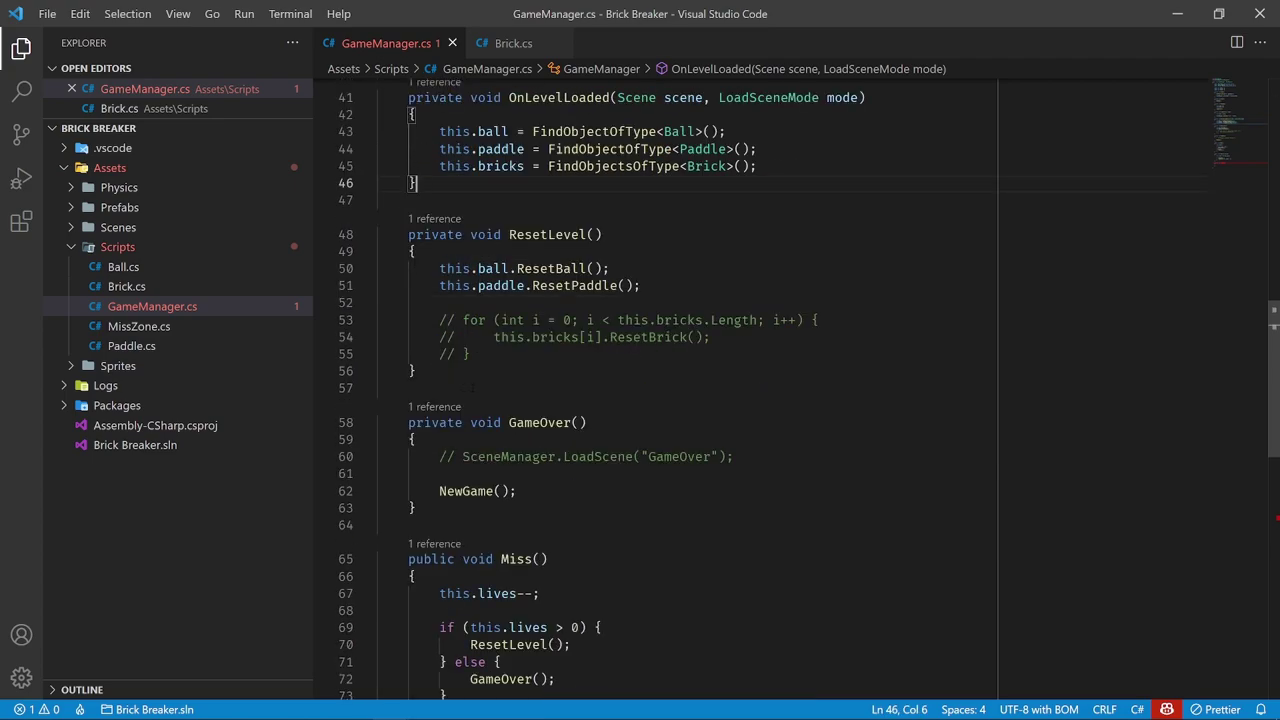
scroll(503, 495, down, 8)
Inside Cleared(), write a for loop with i running from 0 to this.bricks.Length
click(503, 497)
text(for )
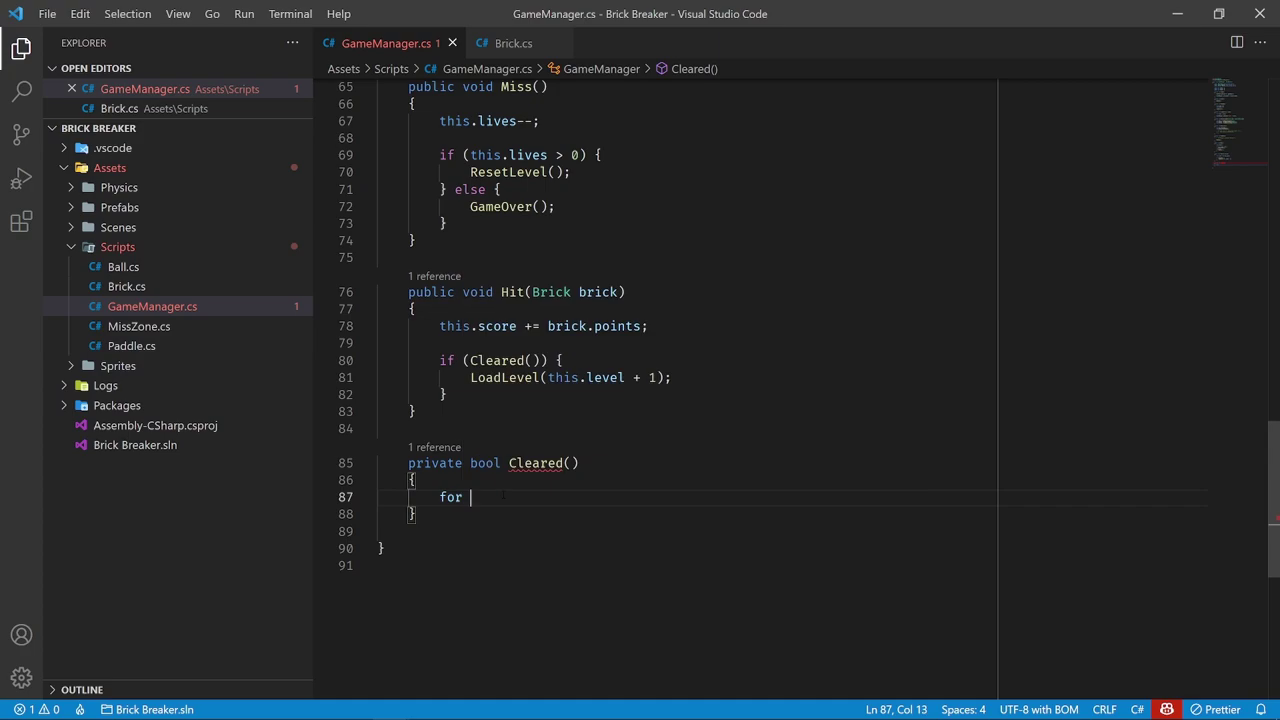
text((int i)
text( = 0; i )
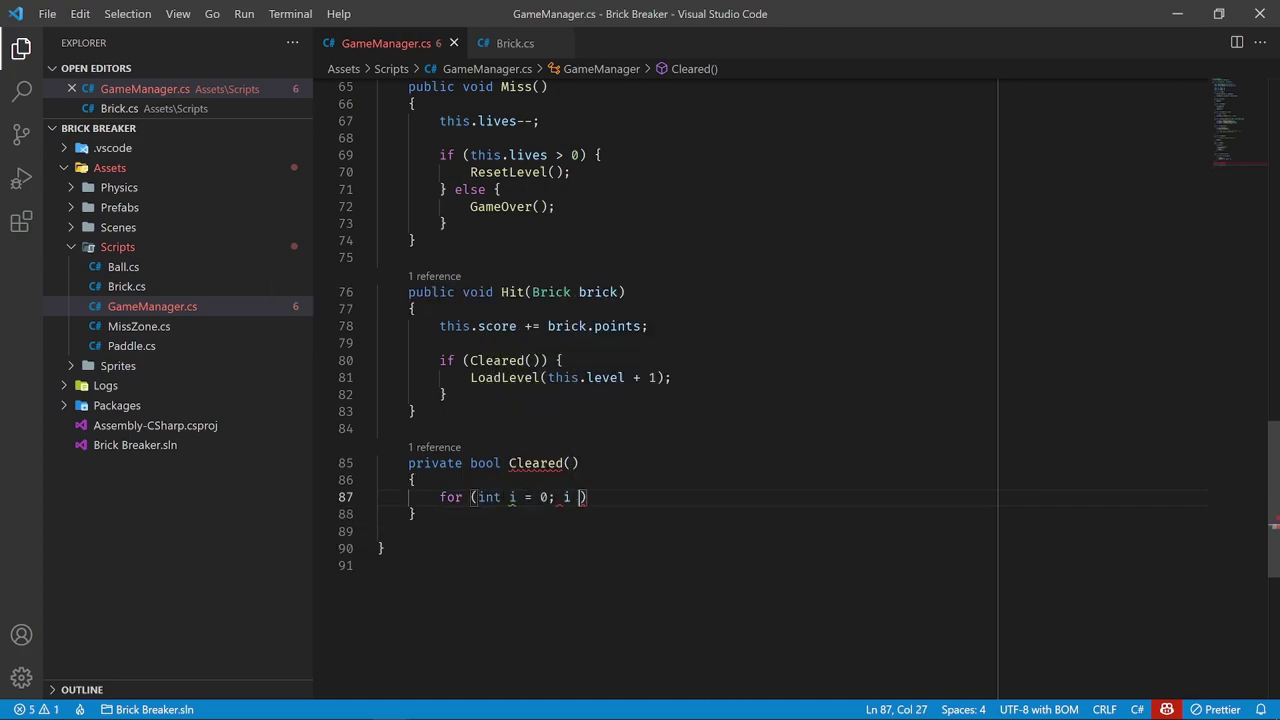
text(this.bricksq.L)
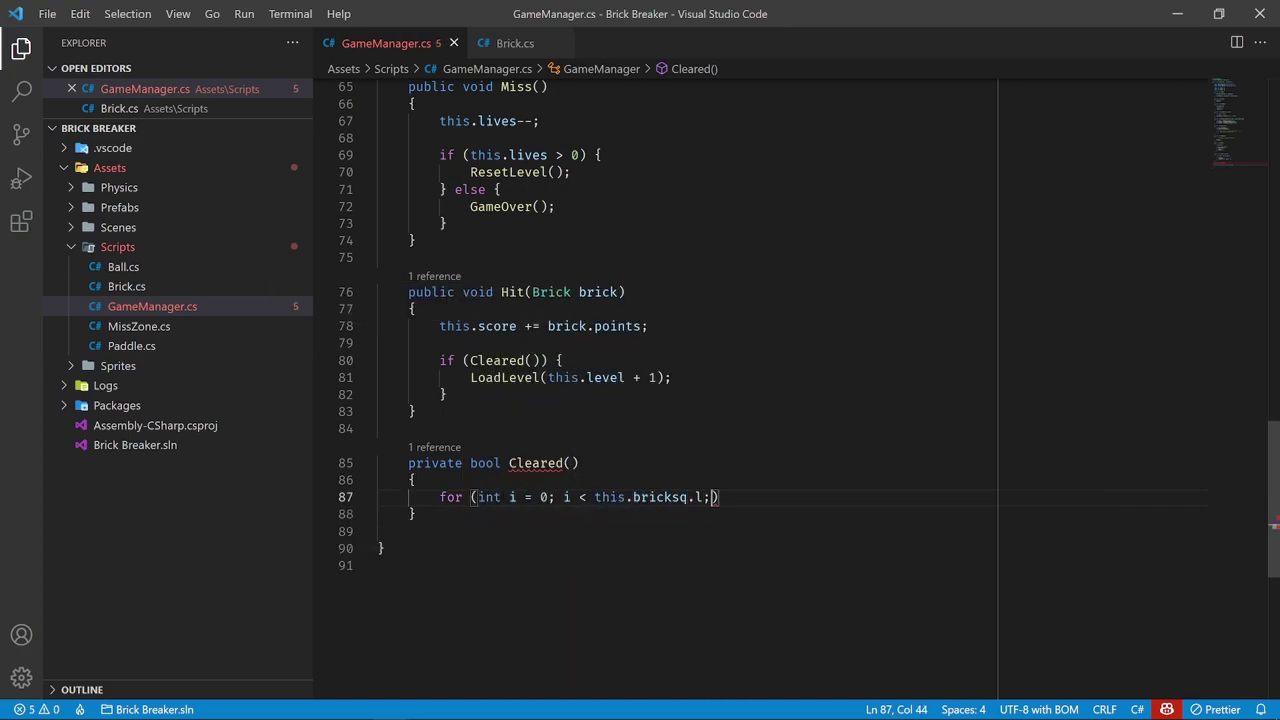
key(BackSpace)
key(BackSpace)
key(BackSpace)
text(.L)
key(Tab)
text(; i++)
text())
key(Return)
text({)
key(Return)
scroll(641, 441, down, 3)
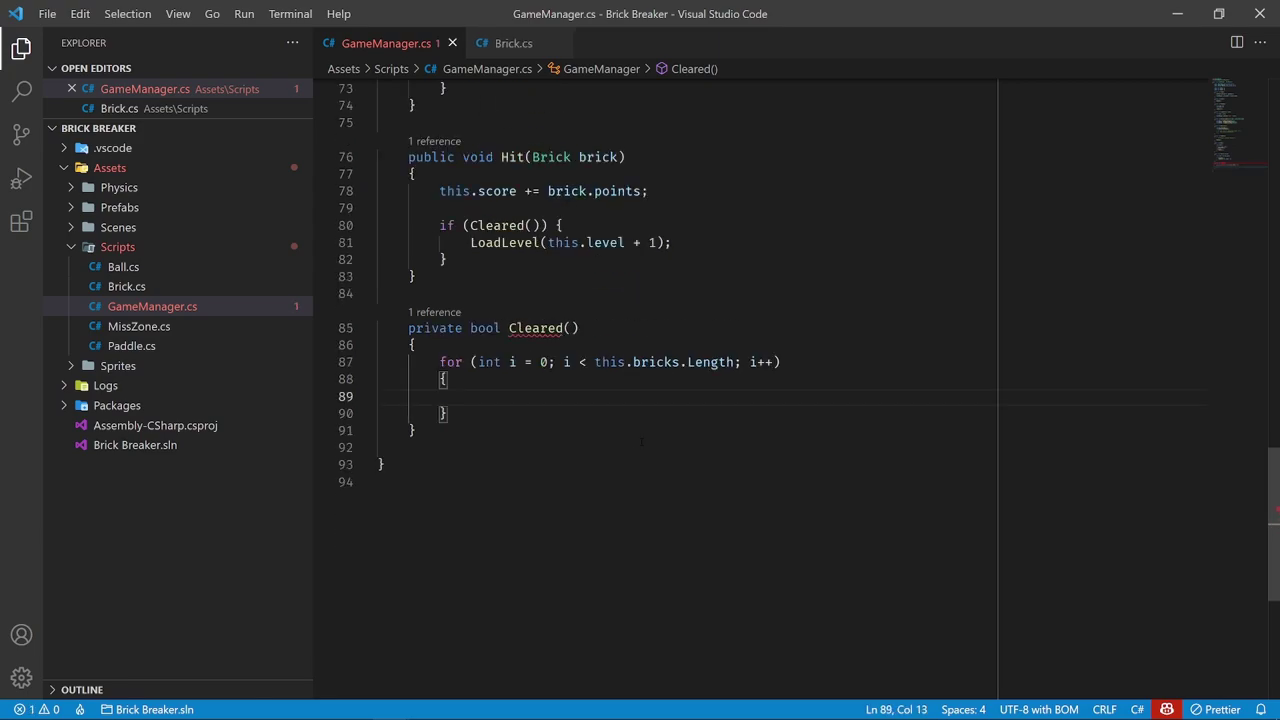
In the loop, return false if this.bricks[i].gameObject.activeInHierarchy is true
text(if (this)
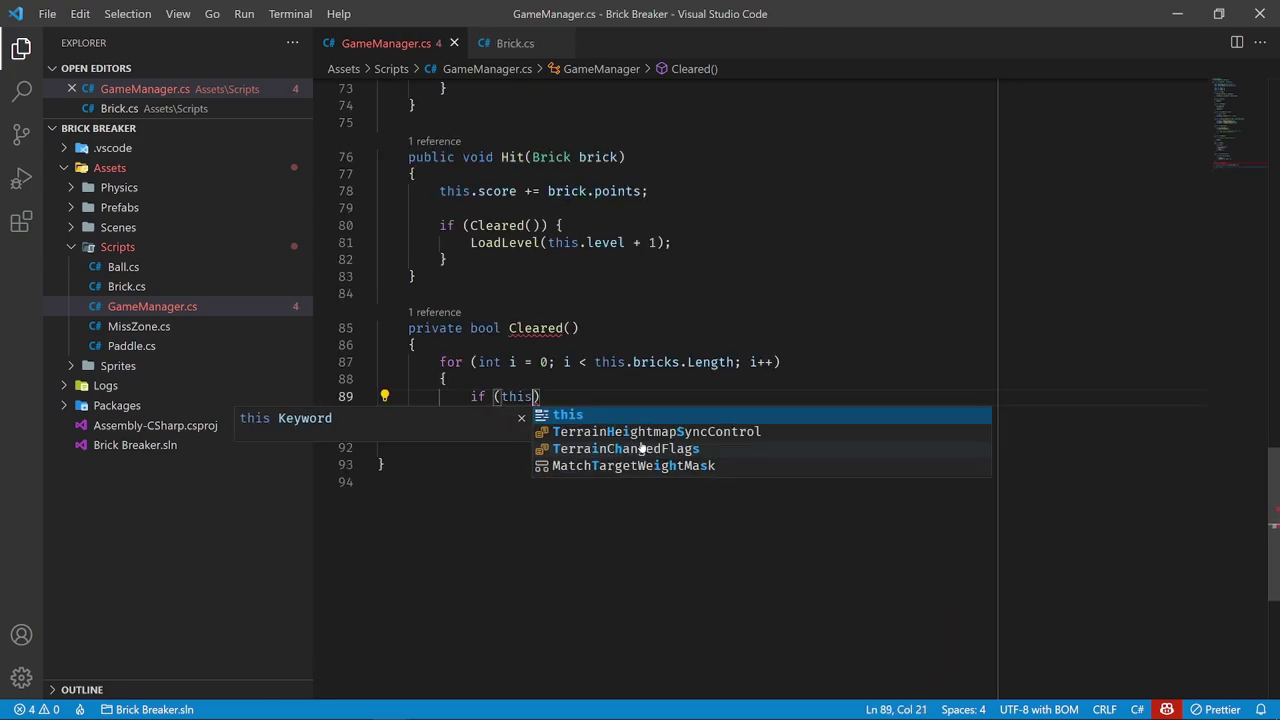
text(.bricks[object])
key(BackSpace)
key(BackSpace)
key(BackSpace)
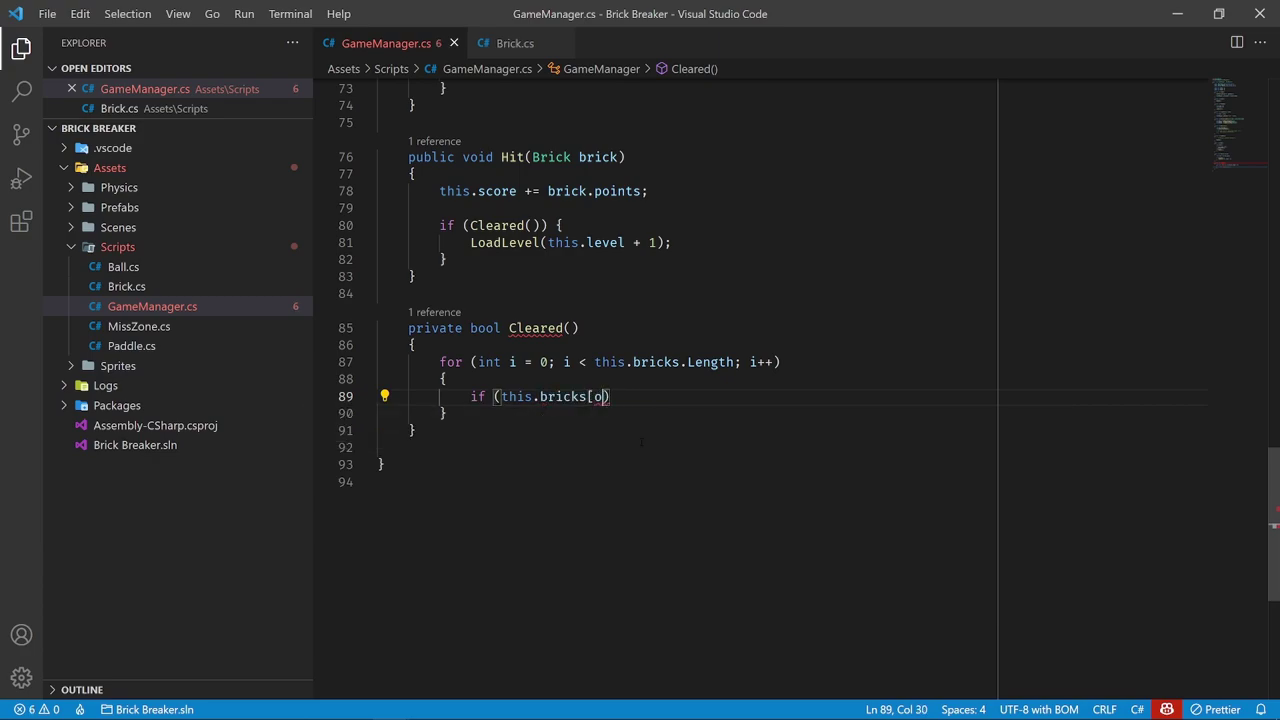
text(i].)
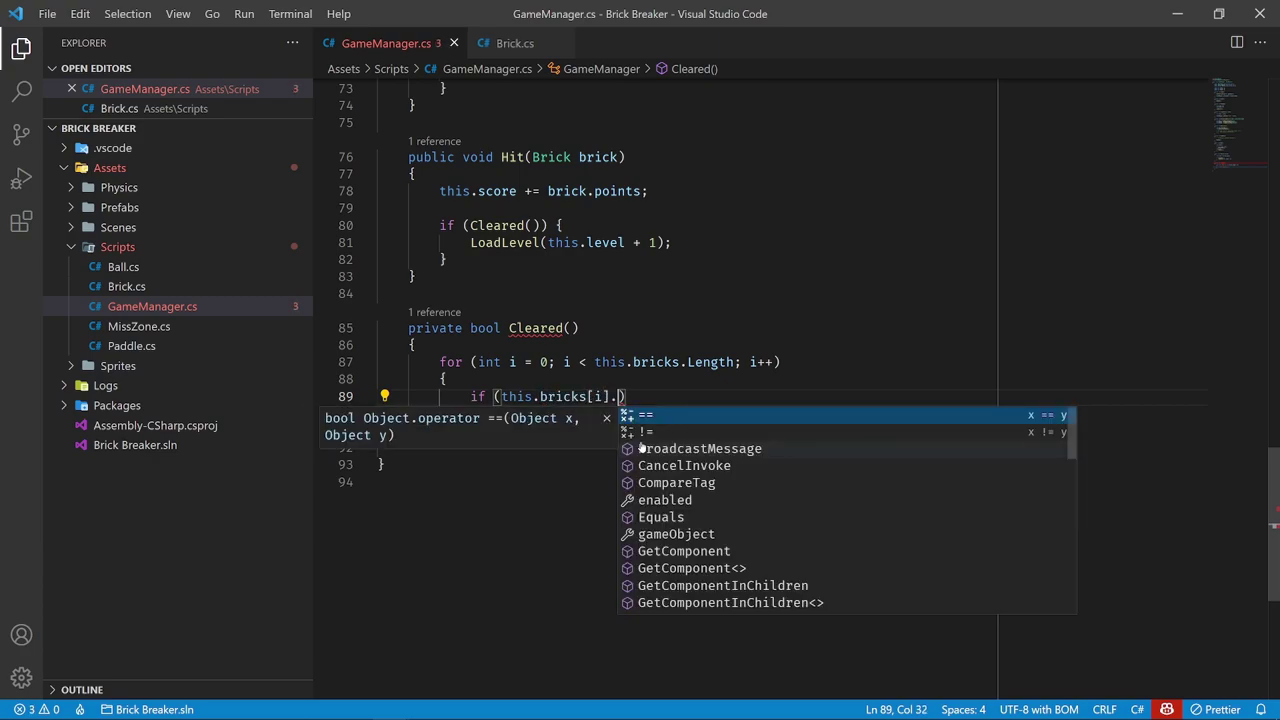
text(g)
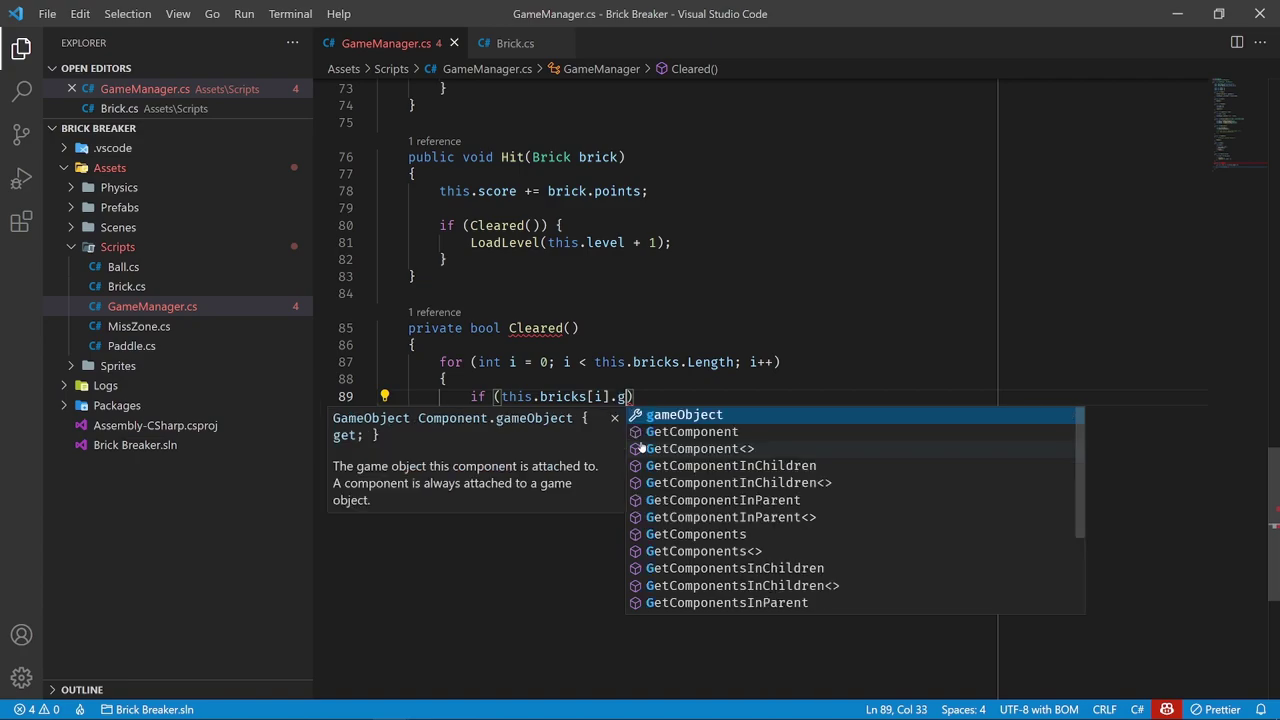
text(a)
key(Tab)
text(.)
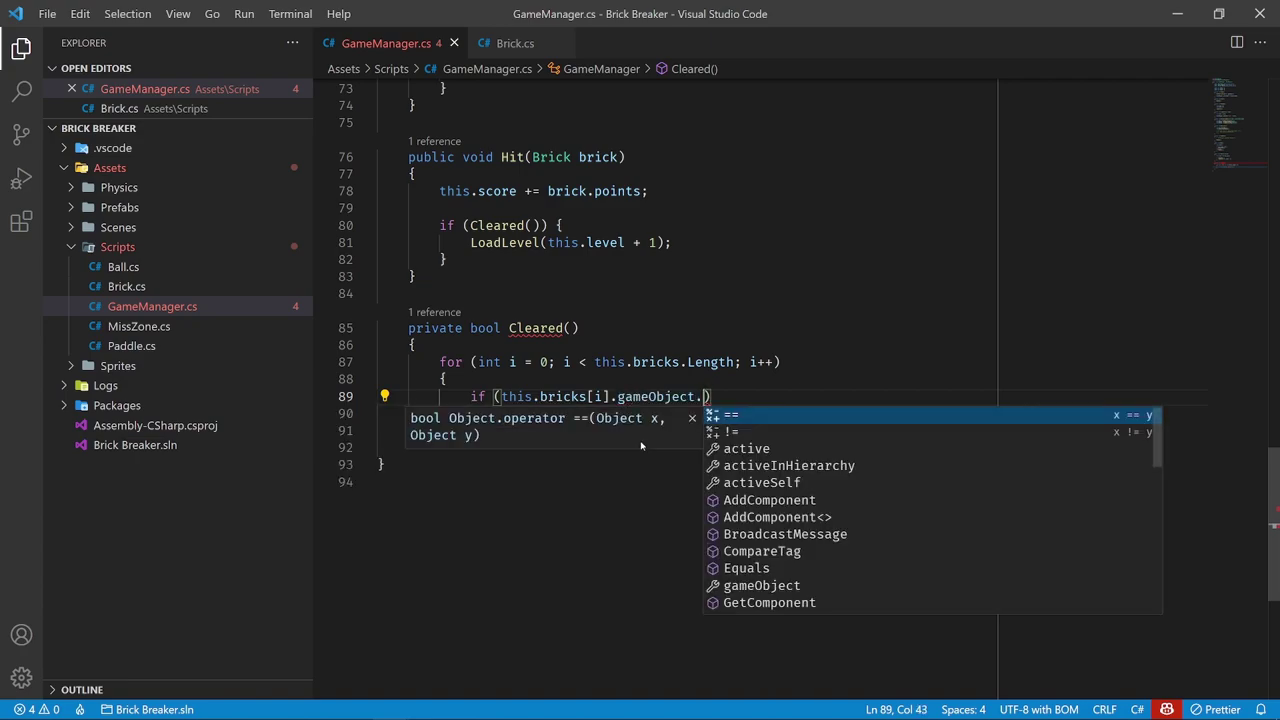
text(ac)
key(Down)
key(Tab)
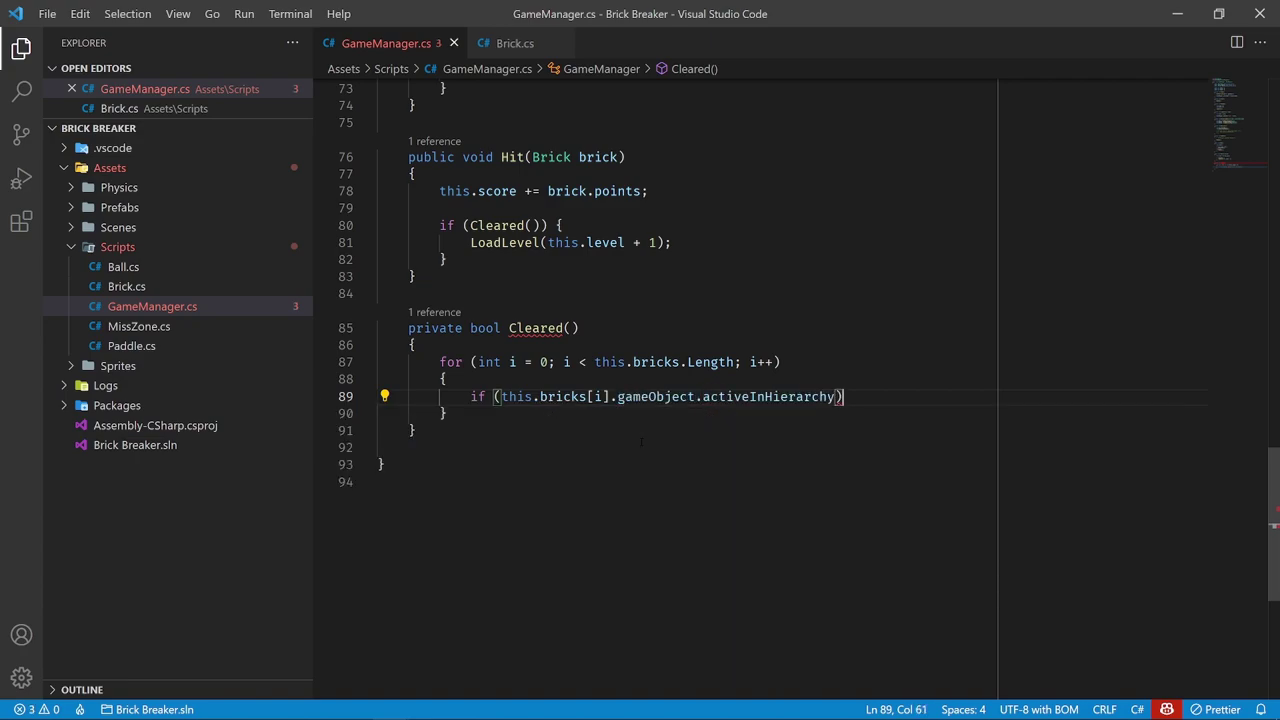
click(503, 44)
drag(726, 334, 470, 334)
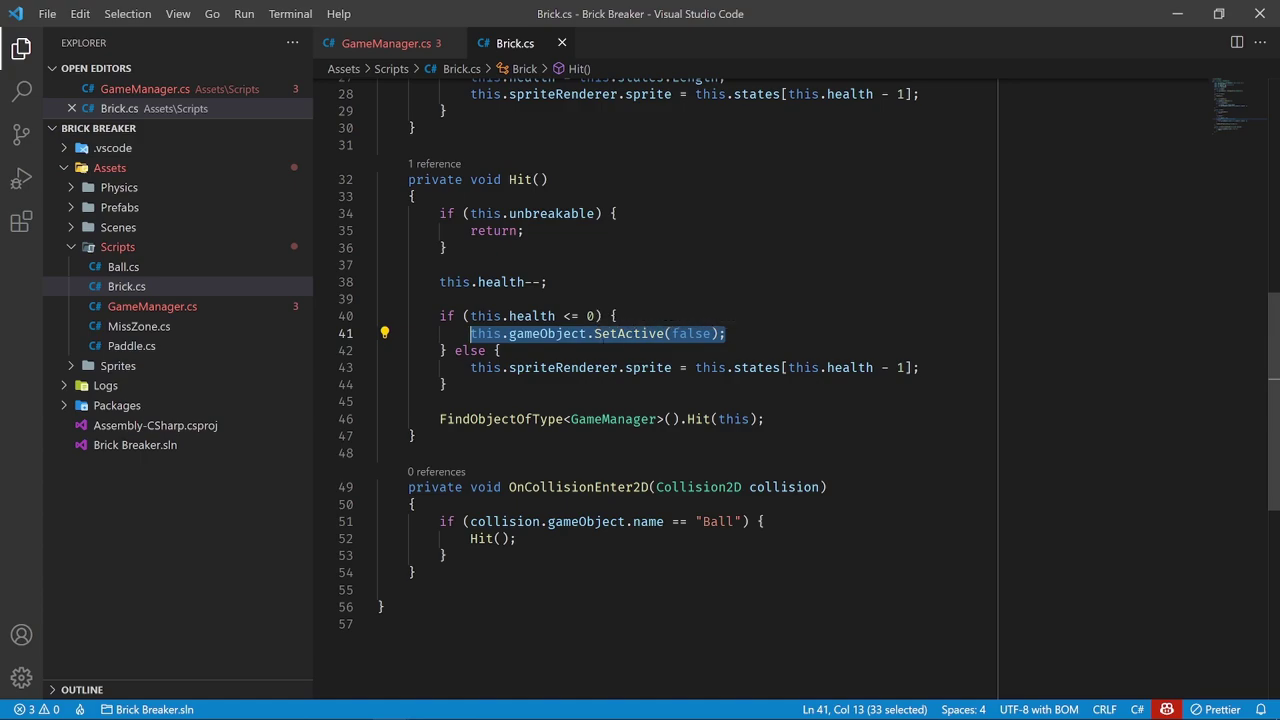
click(386, 43)
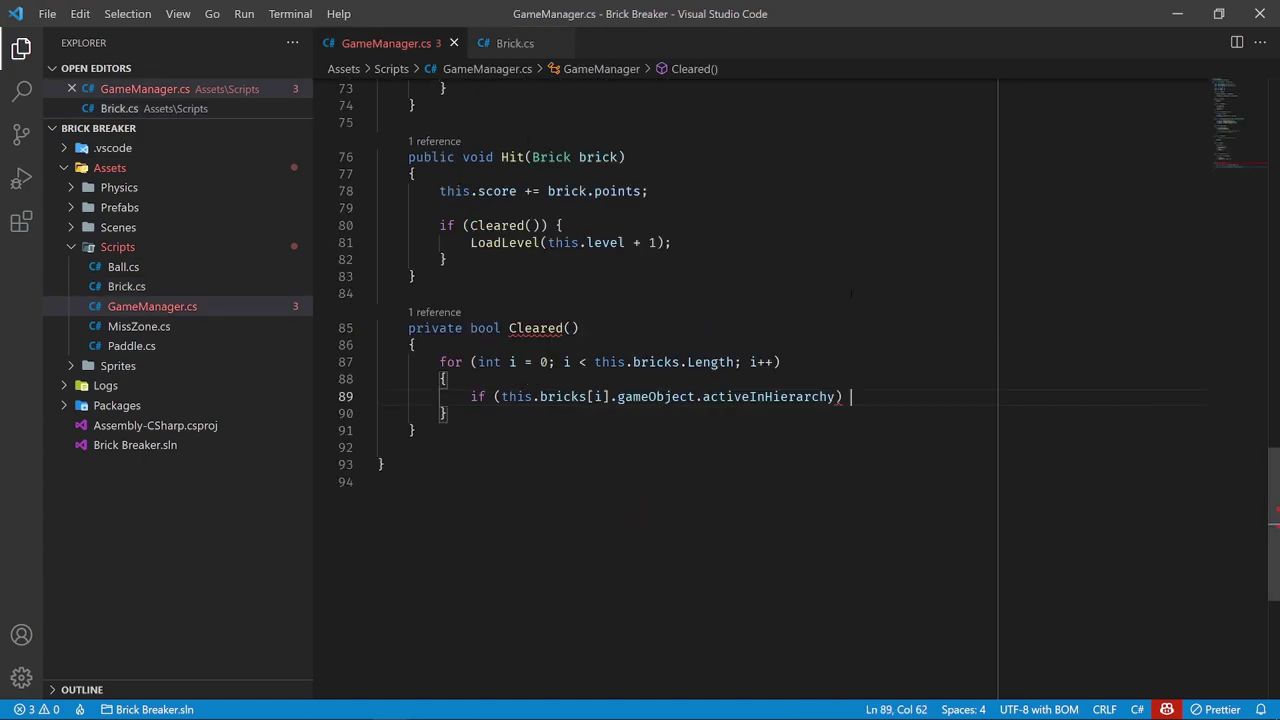
text({)
key(Return)
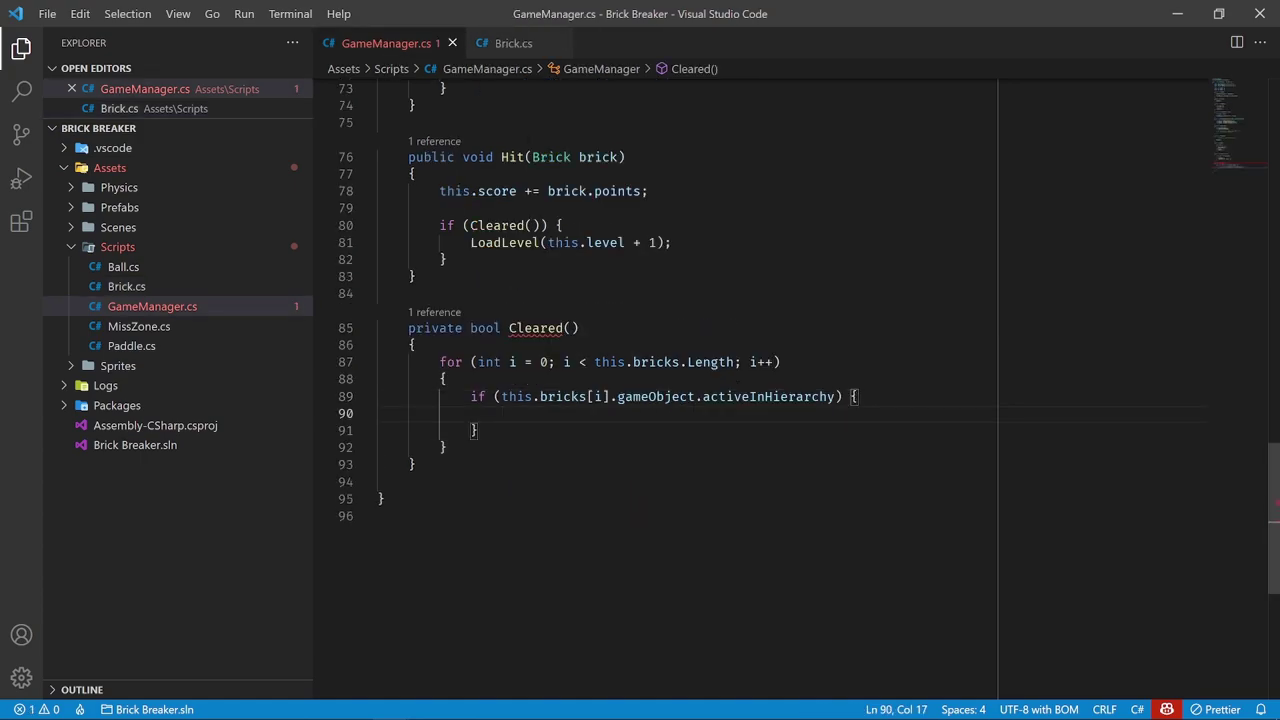
drag(501, 396, 698, 396)
click(502, 413)
key(Down)
key(Up)
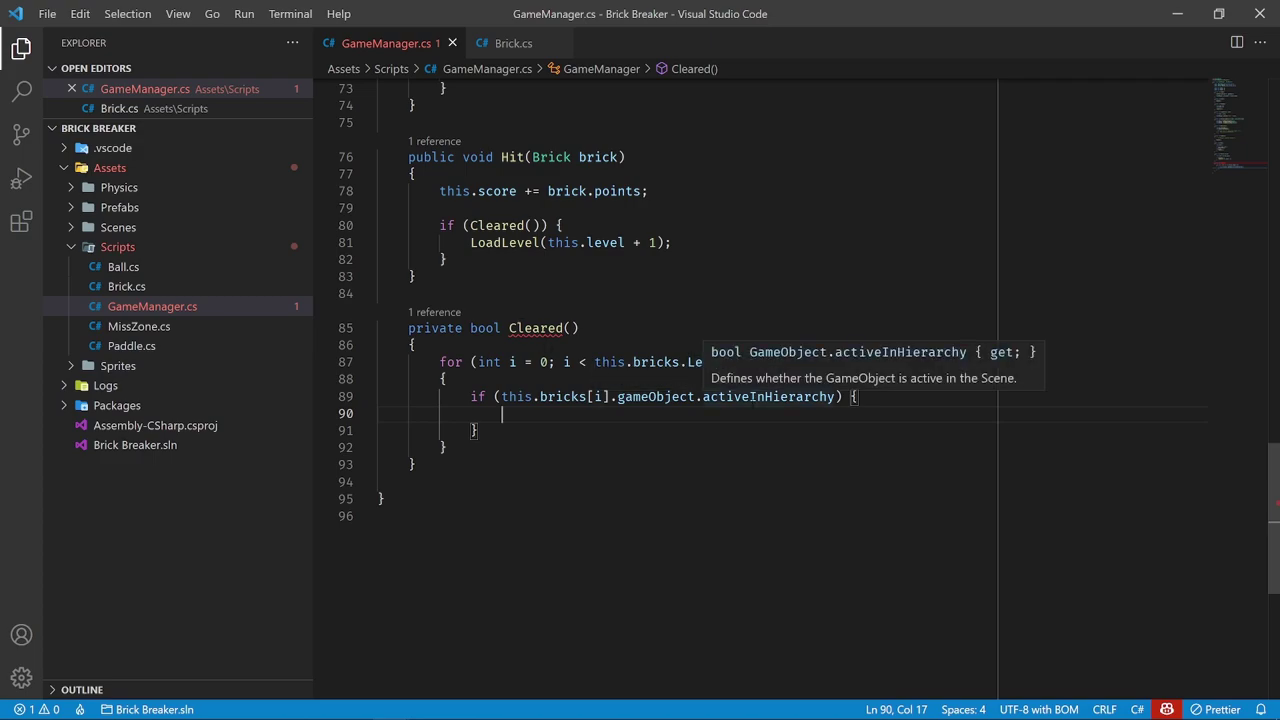
text(return false;)
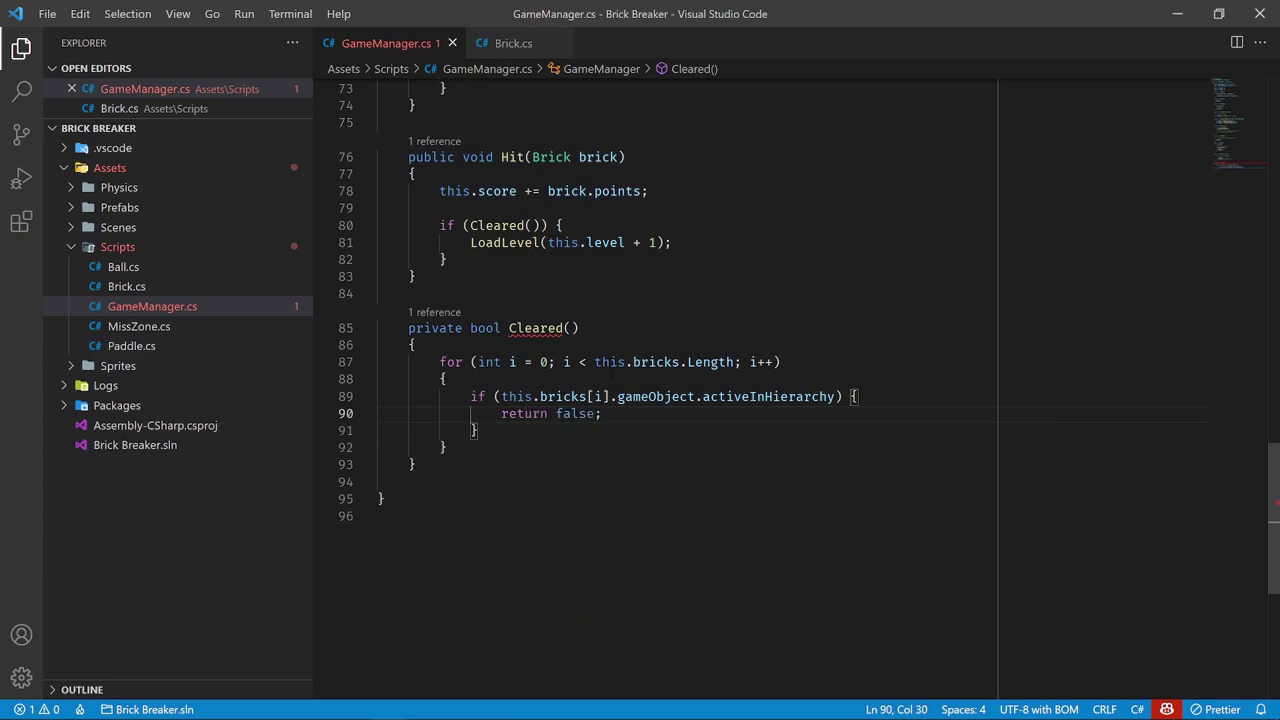
Add return true; after the for loop in Cleared()
double_click(536, 328)
click(580, 328)
click(489, 445)
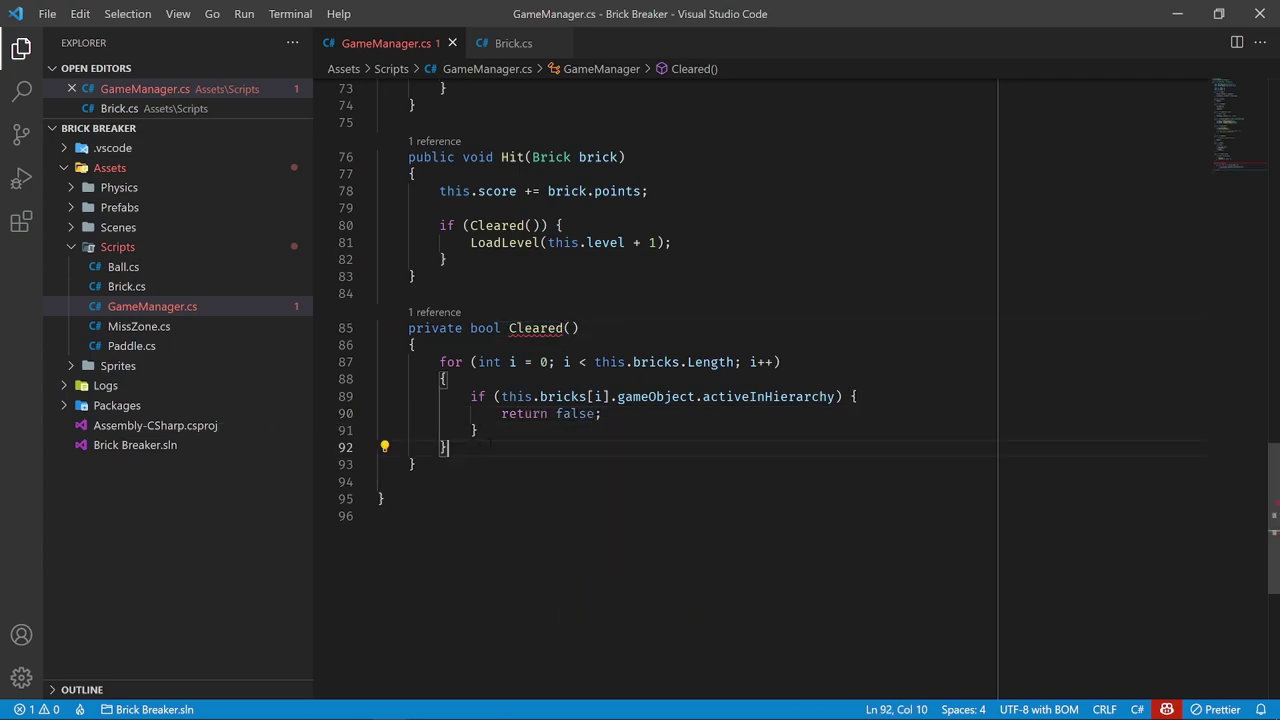
drag(448, 447, 440, 362)
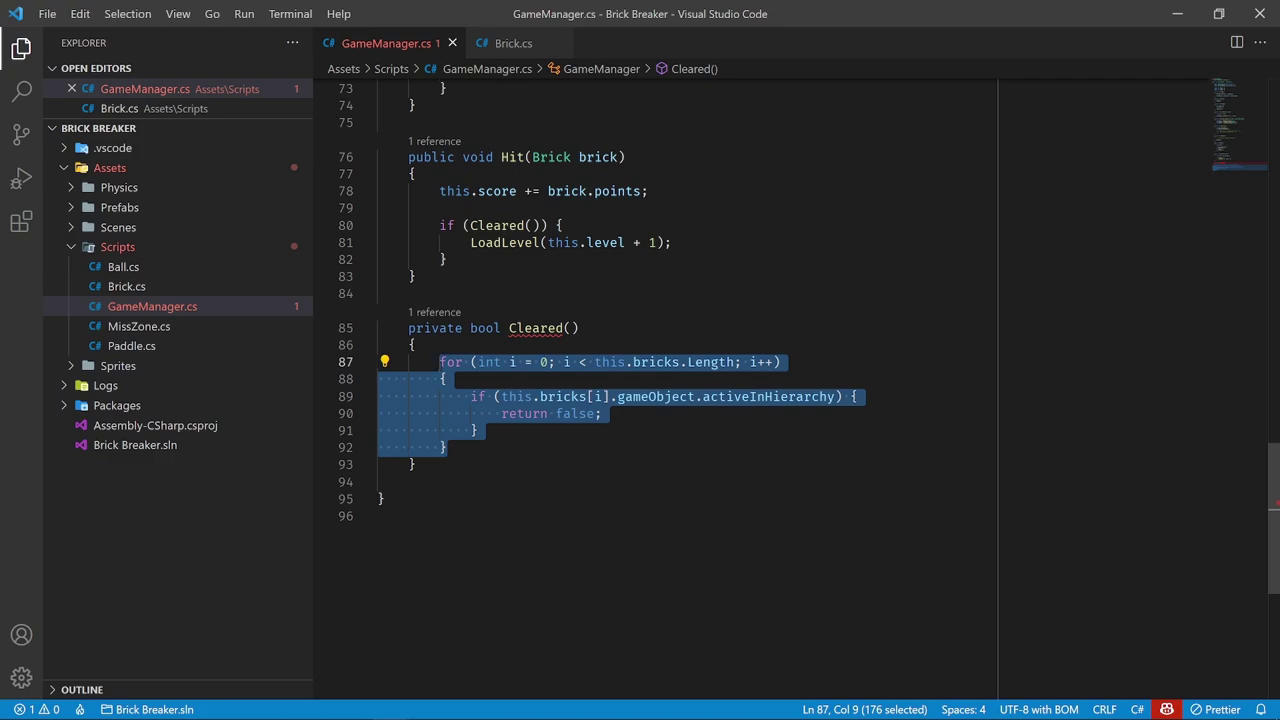
click(440, 362)
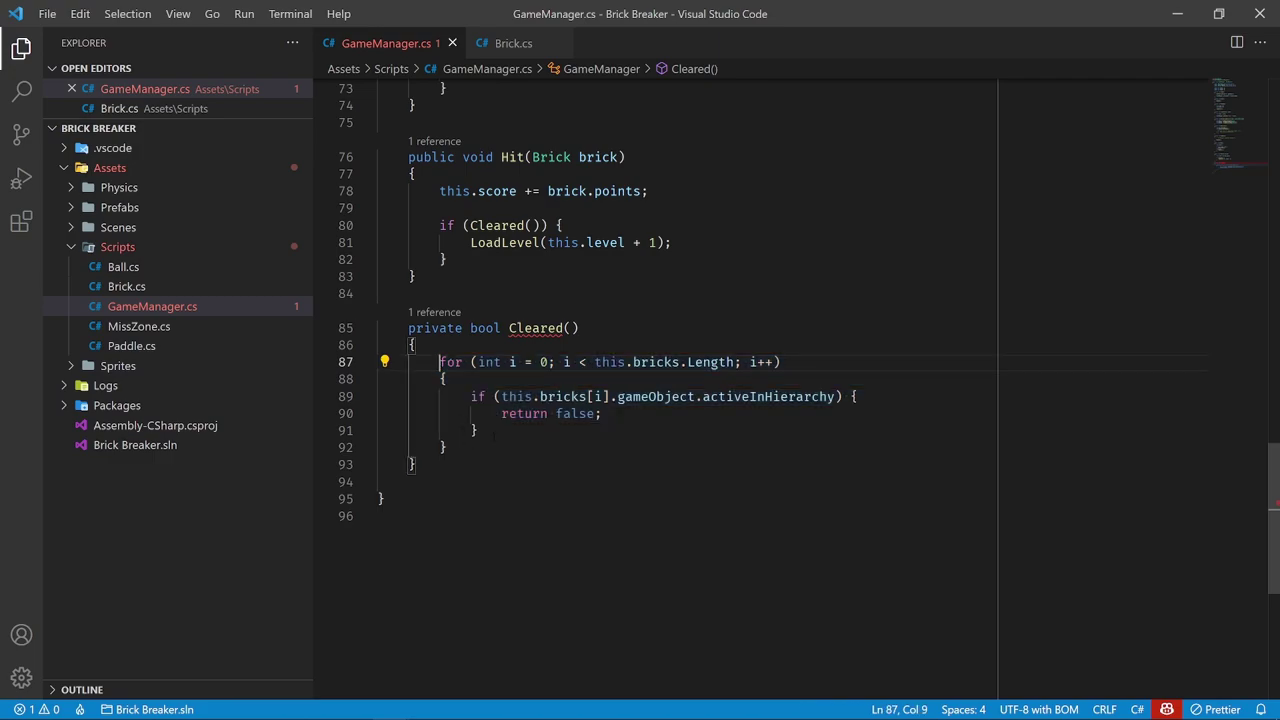
drag(602, 413, 501, 413)
click(470, 447)
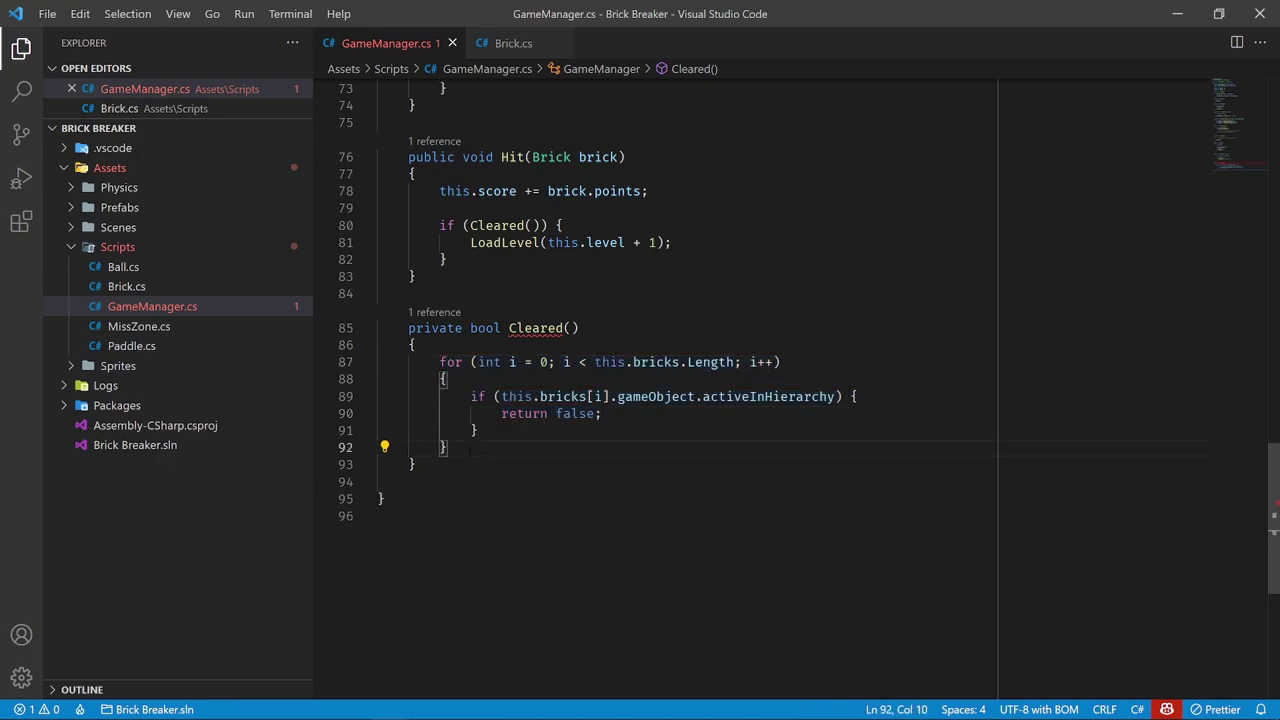
key(Return)
key(Return)
text(return true;)
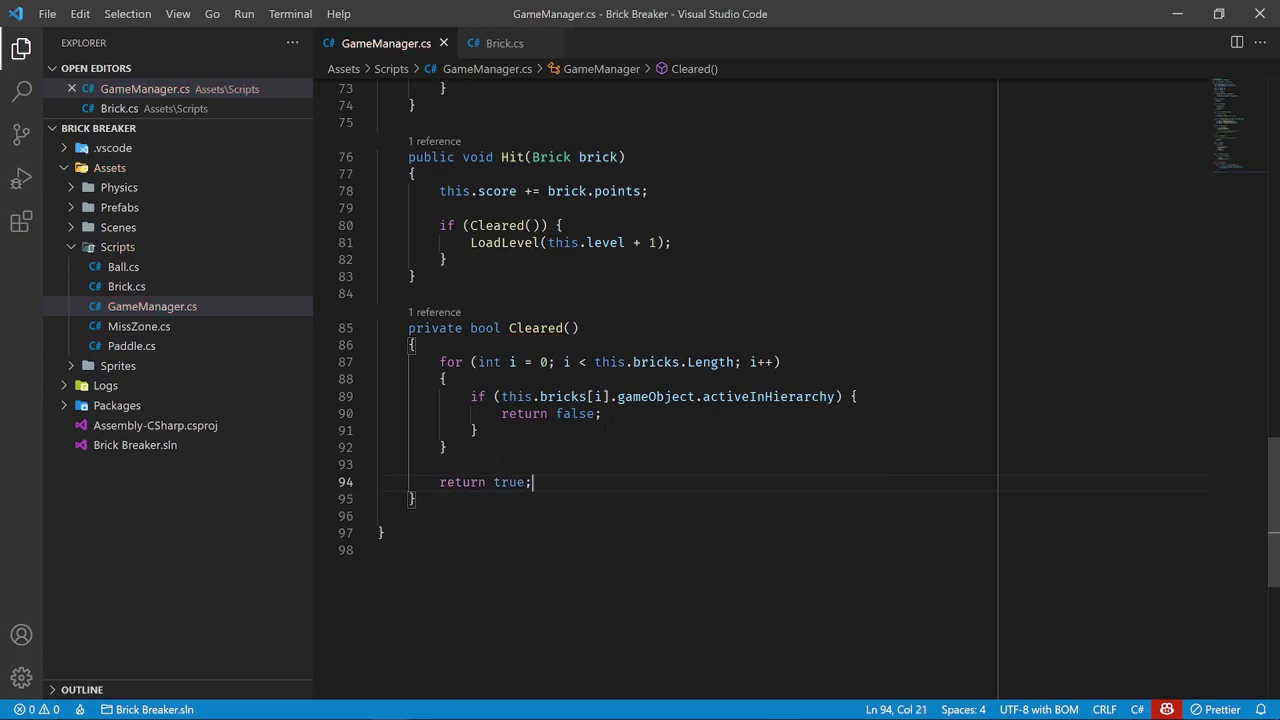
click(477, 590)
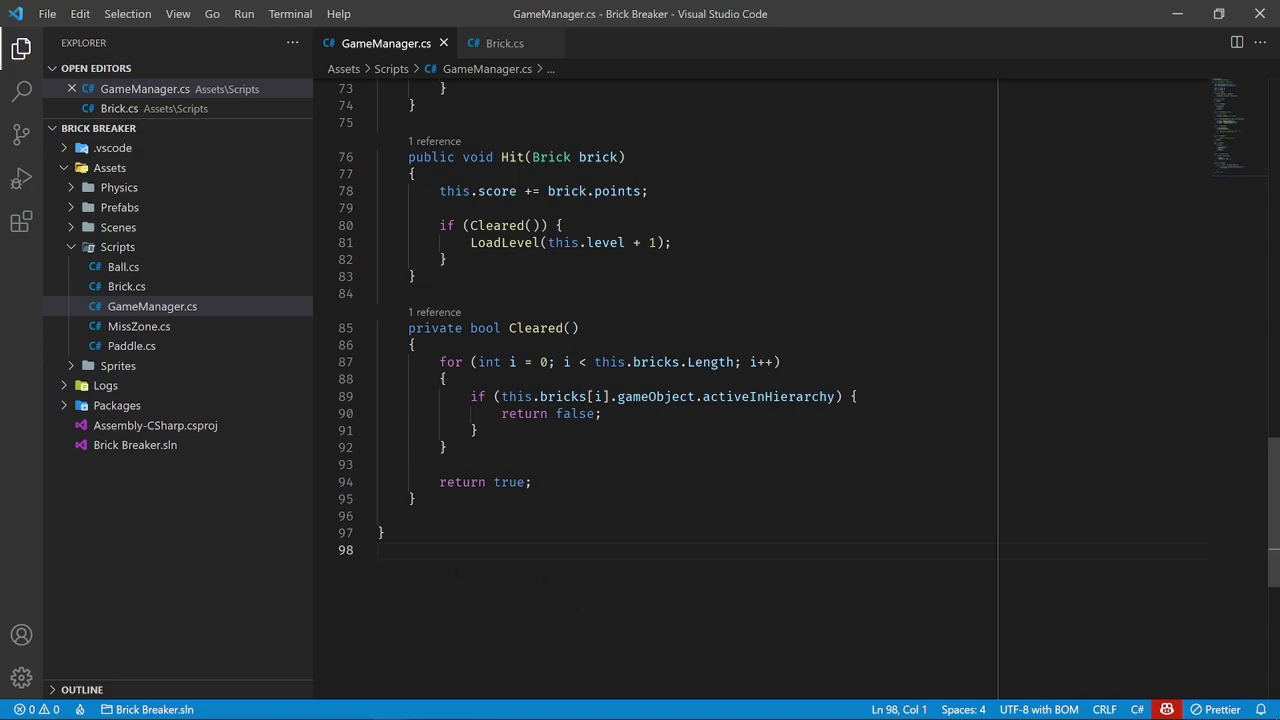
click(838, 396)
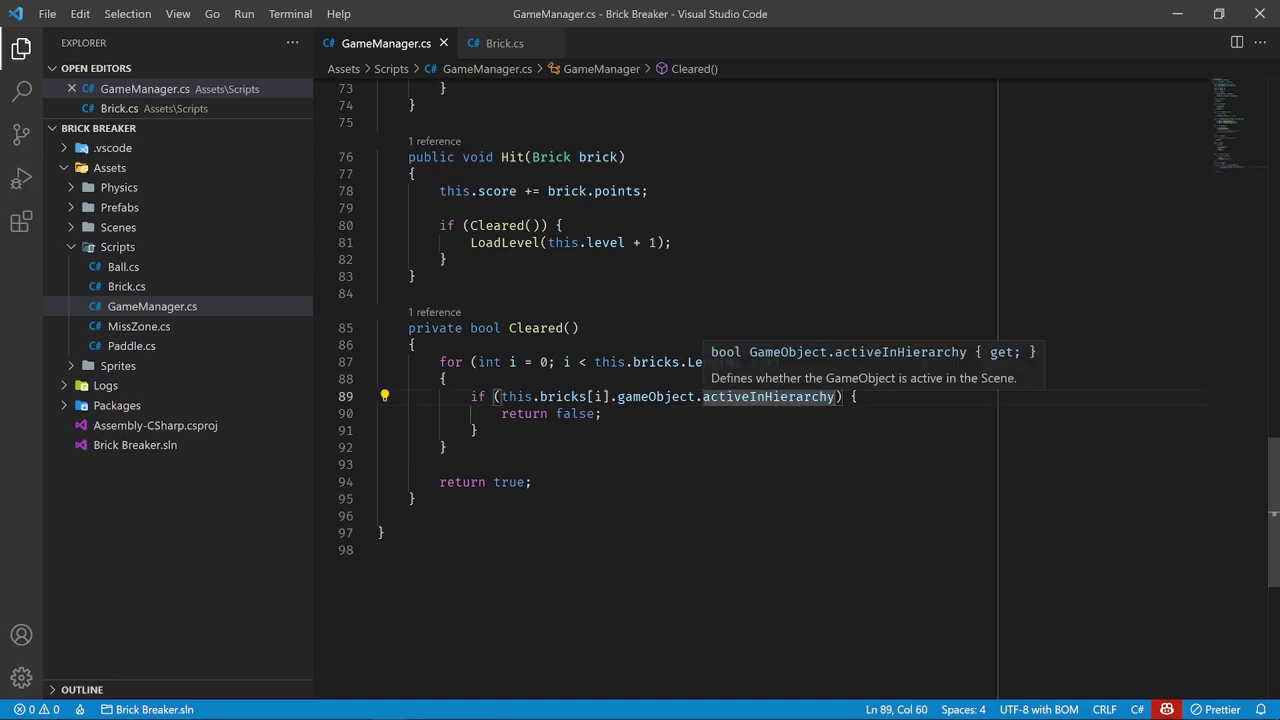
click(497, 43)
scroll(640, 380, up, 5)
scroll(640, 380, up, 5)
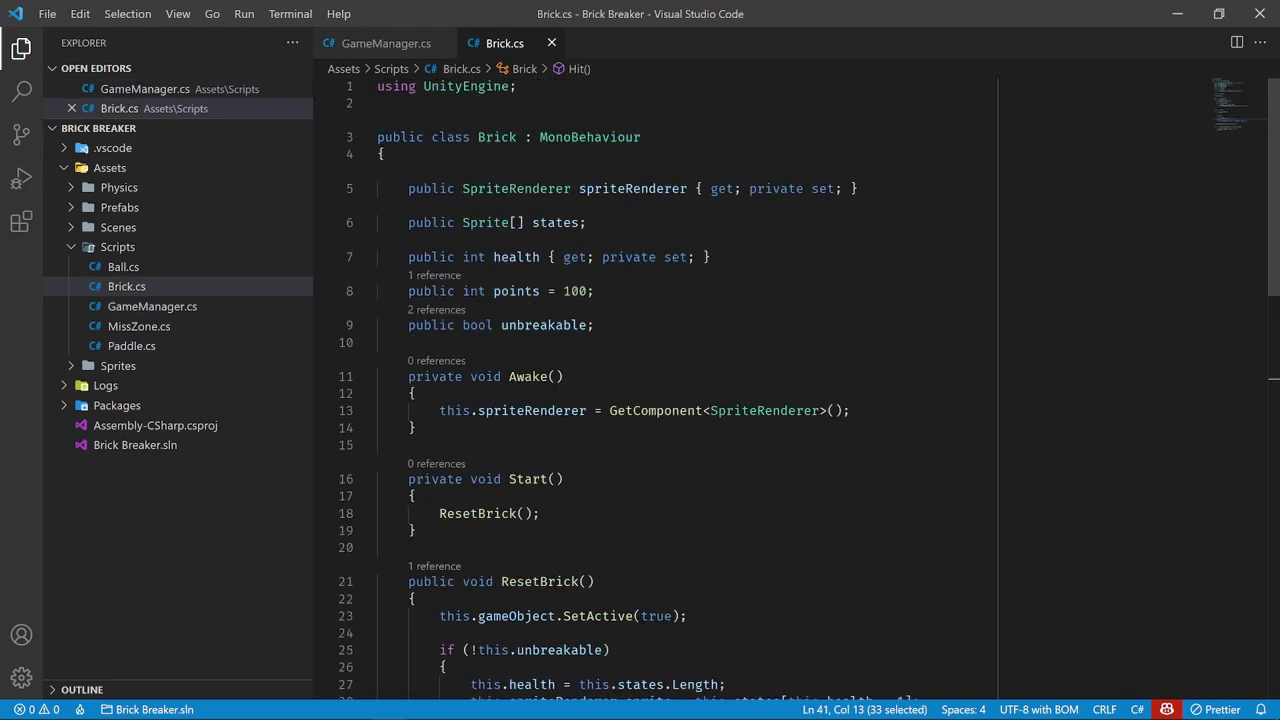
drag(594, 325, 401, 325)
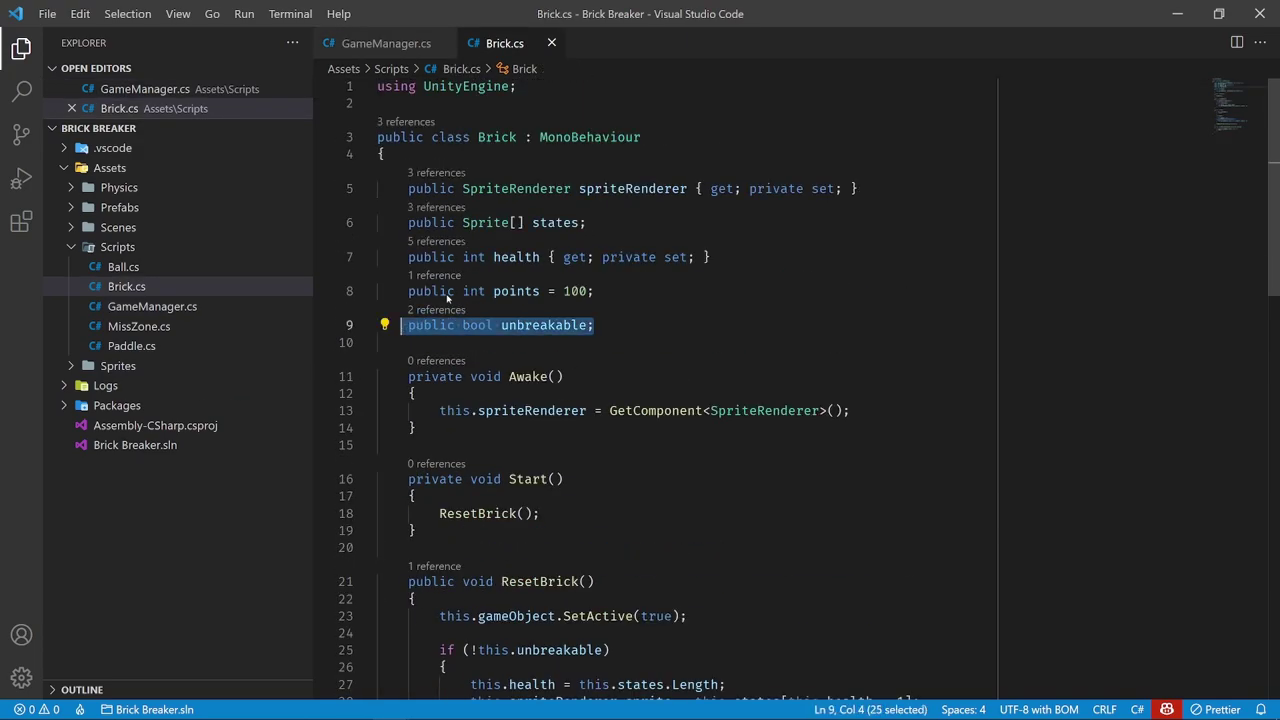
click(600, 325)
scroll(640, 380, down, 4)
scroll(640, 380, down, 3)
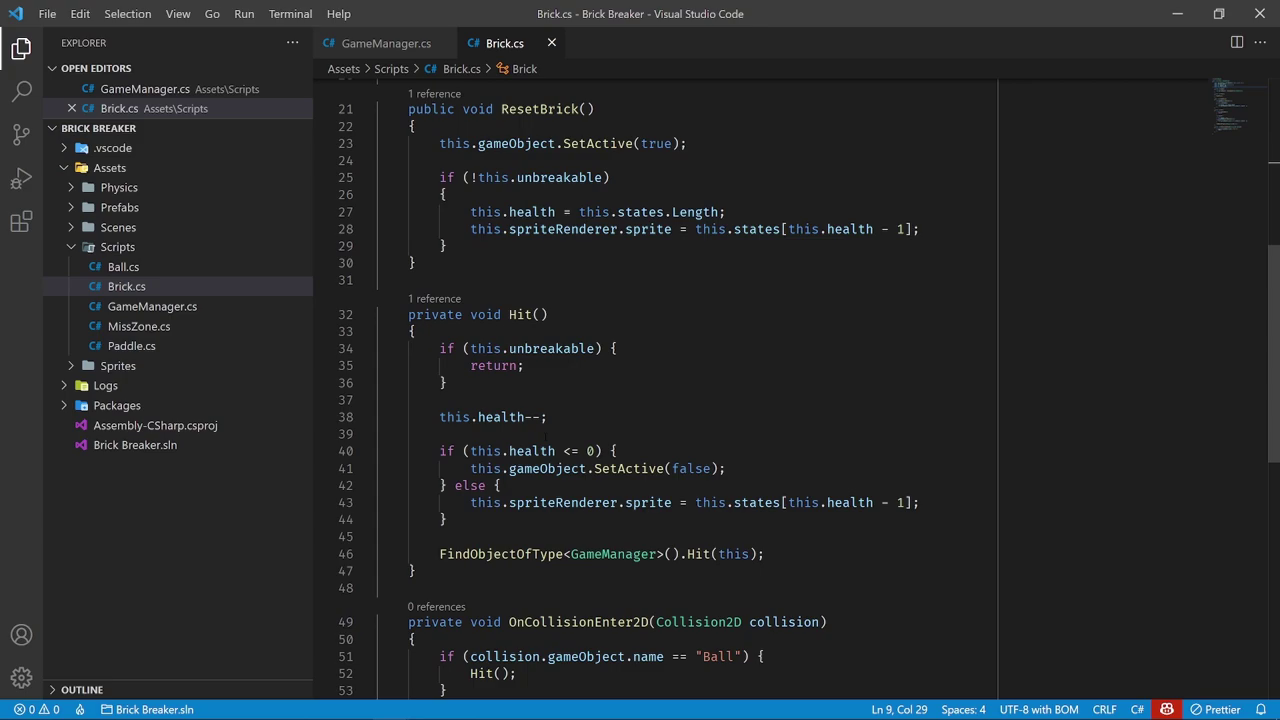
scroll(545, 436, down, 1)
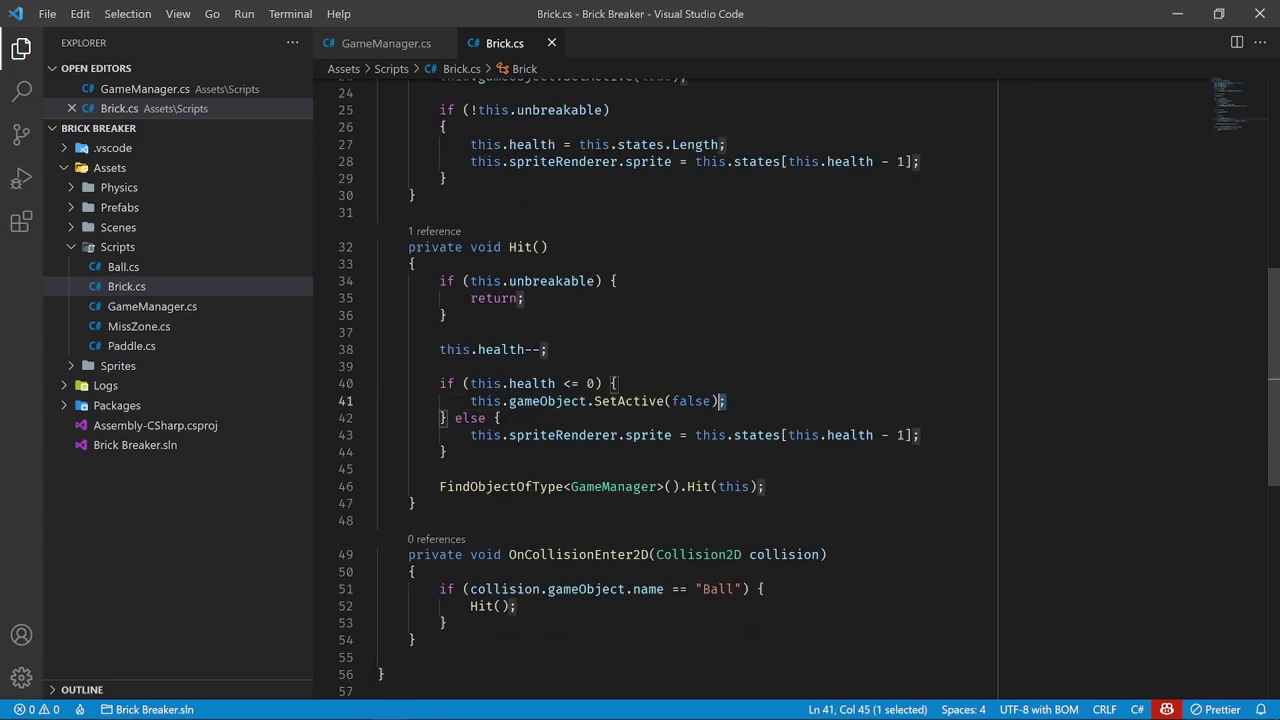
drag(727, 401, 471, 401)
key(ctrl+Tab)
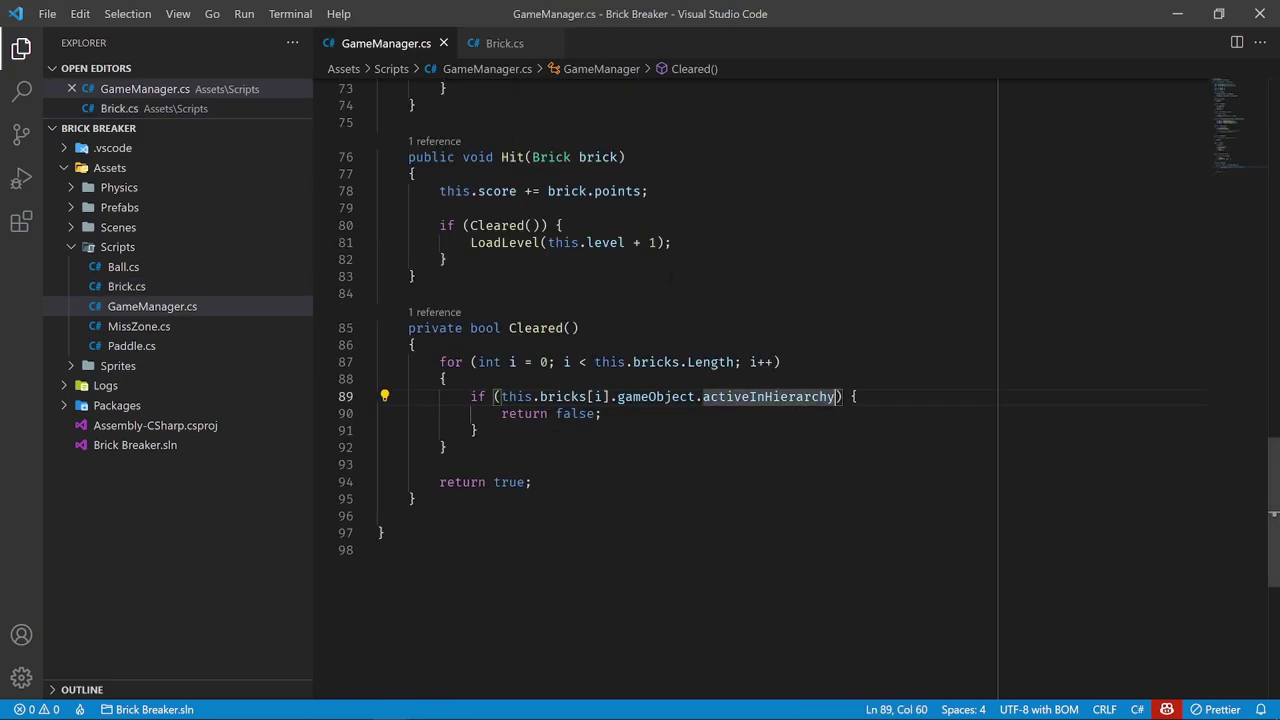
drag(479, 430, 463, 396)
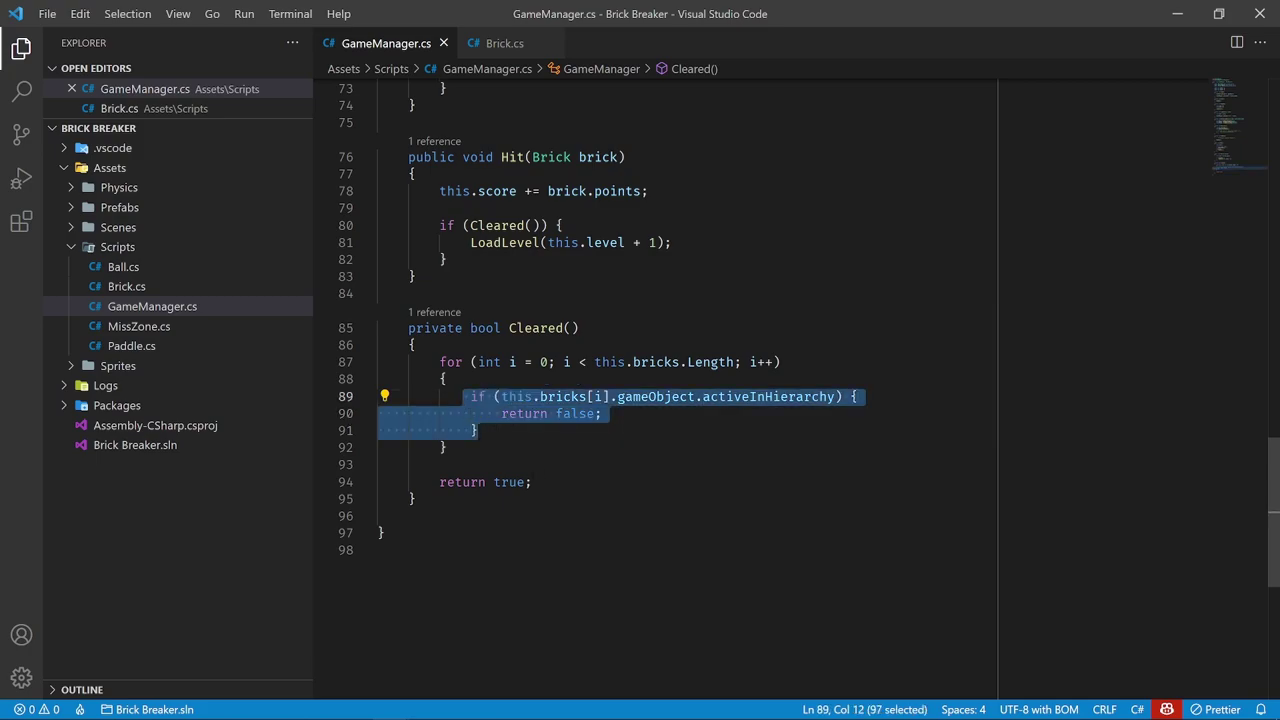
click(527, 482)
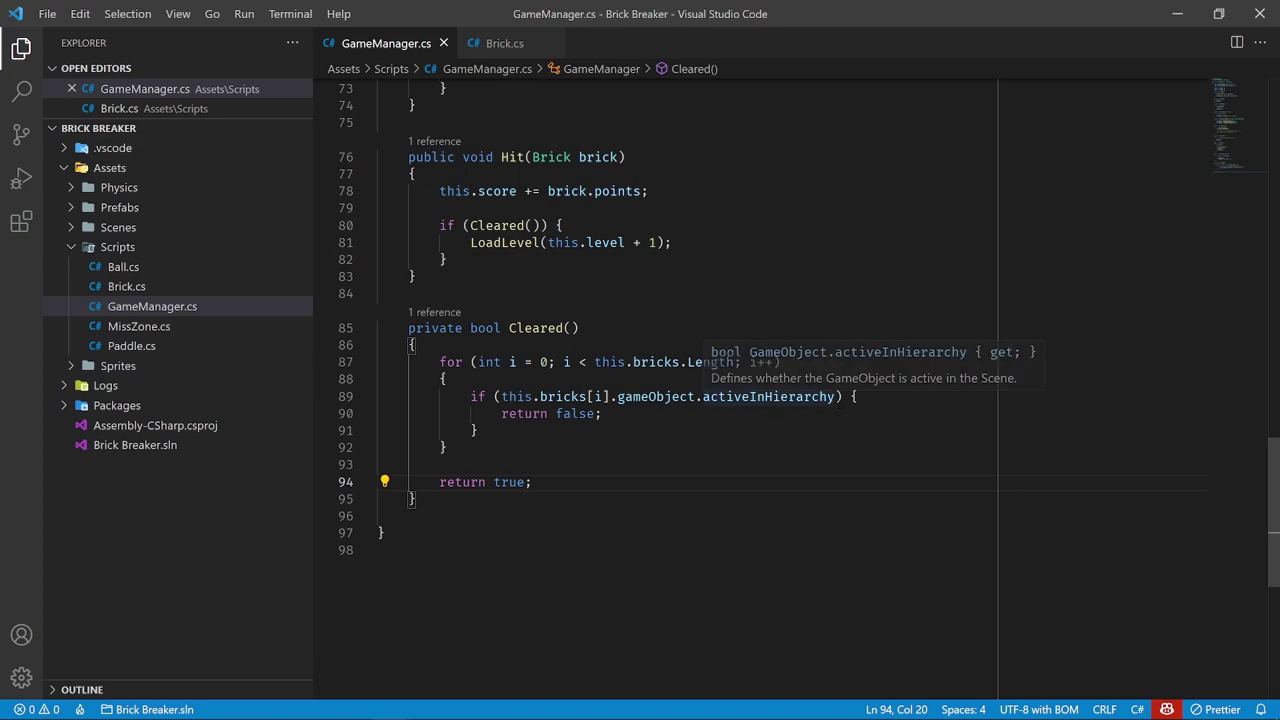
Append && !this.bricks[i].unbreakable to the if condition on line 89
click(835, 396)
text(&& )
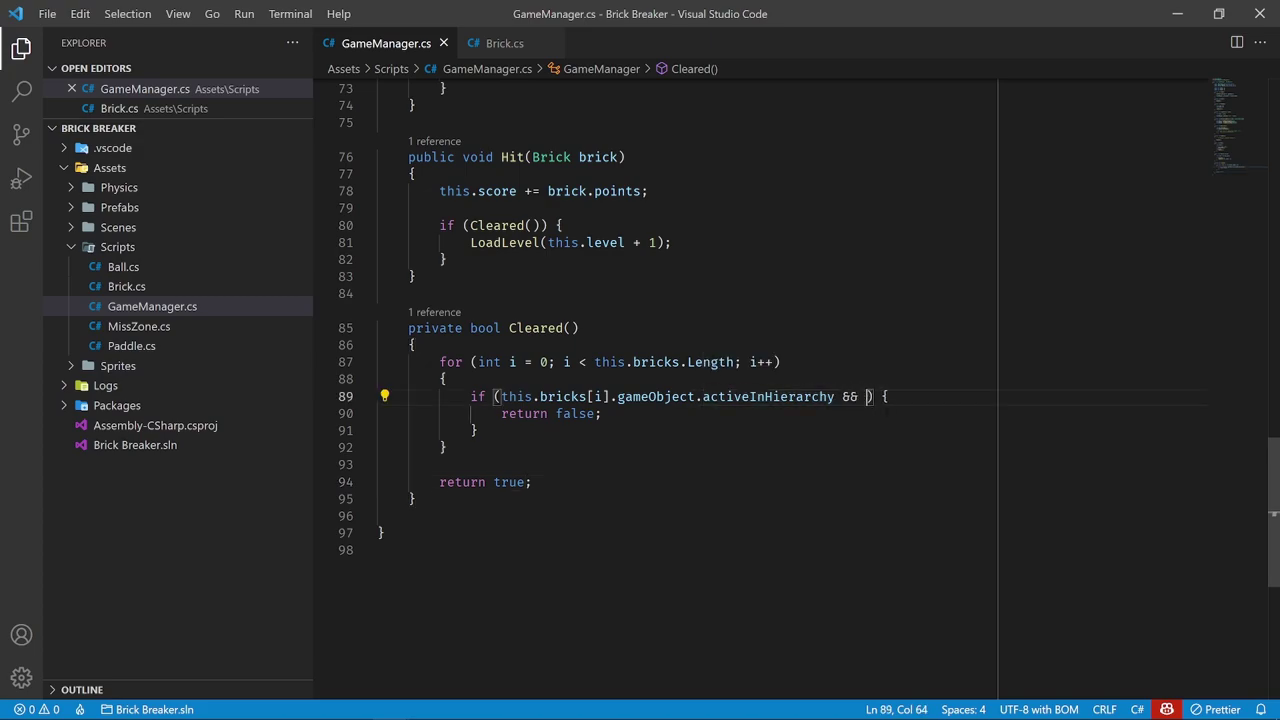
text(!this.)
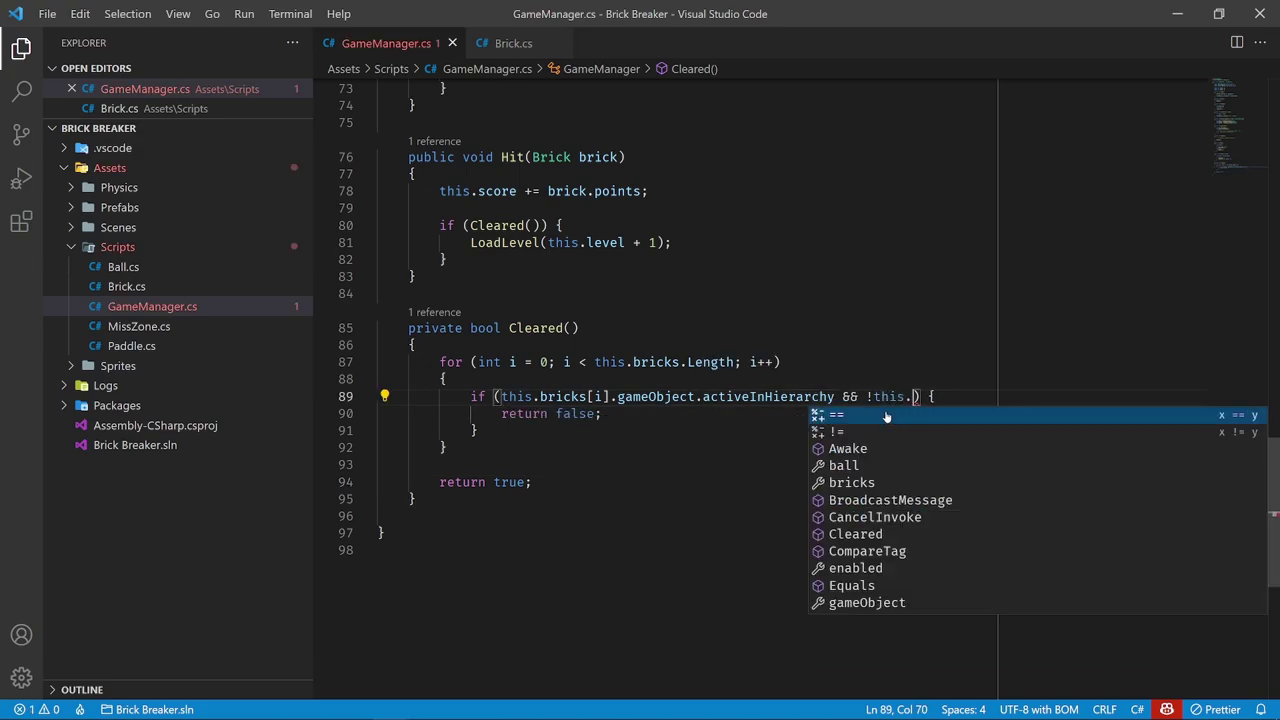
text(bri)
key(Tab)
text([i].)
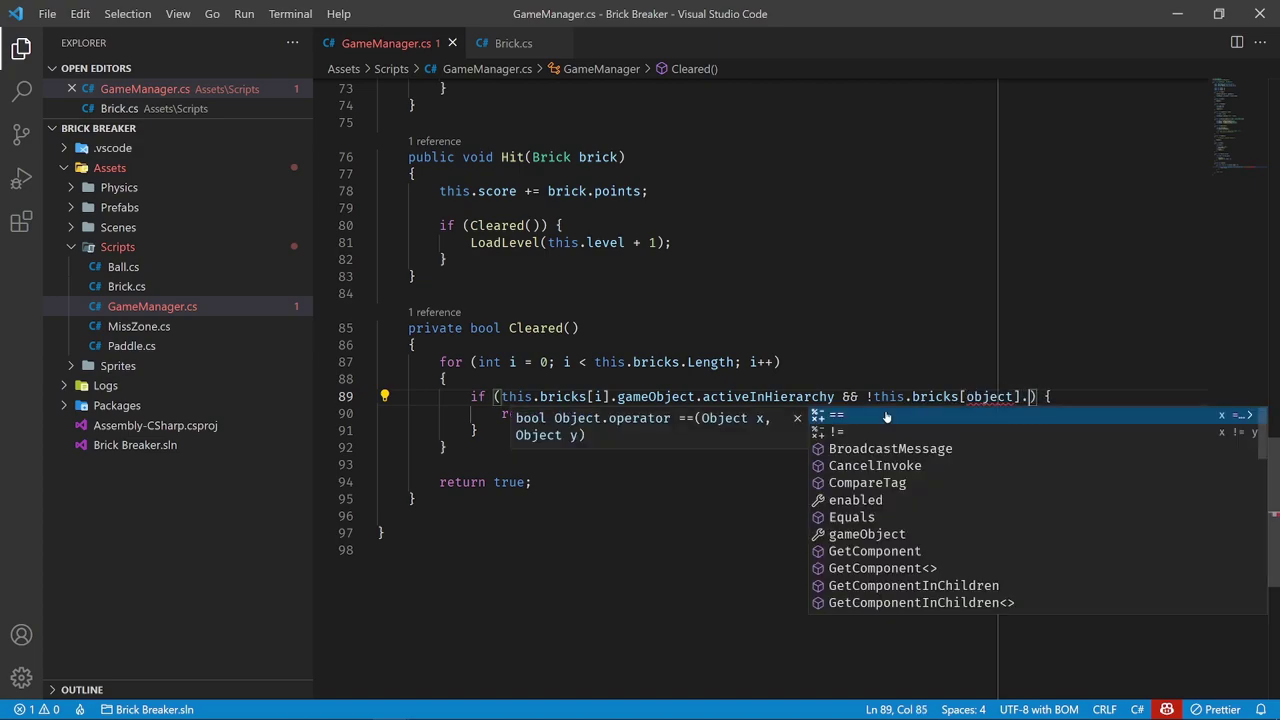
key(ctrl+z)
text([i].)
text(u)
key(Tab)
click(449, 447)
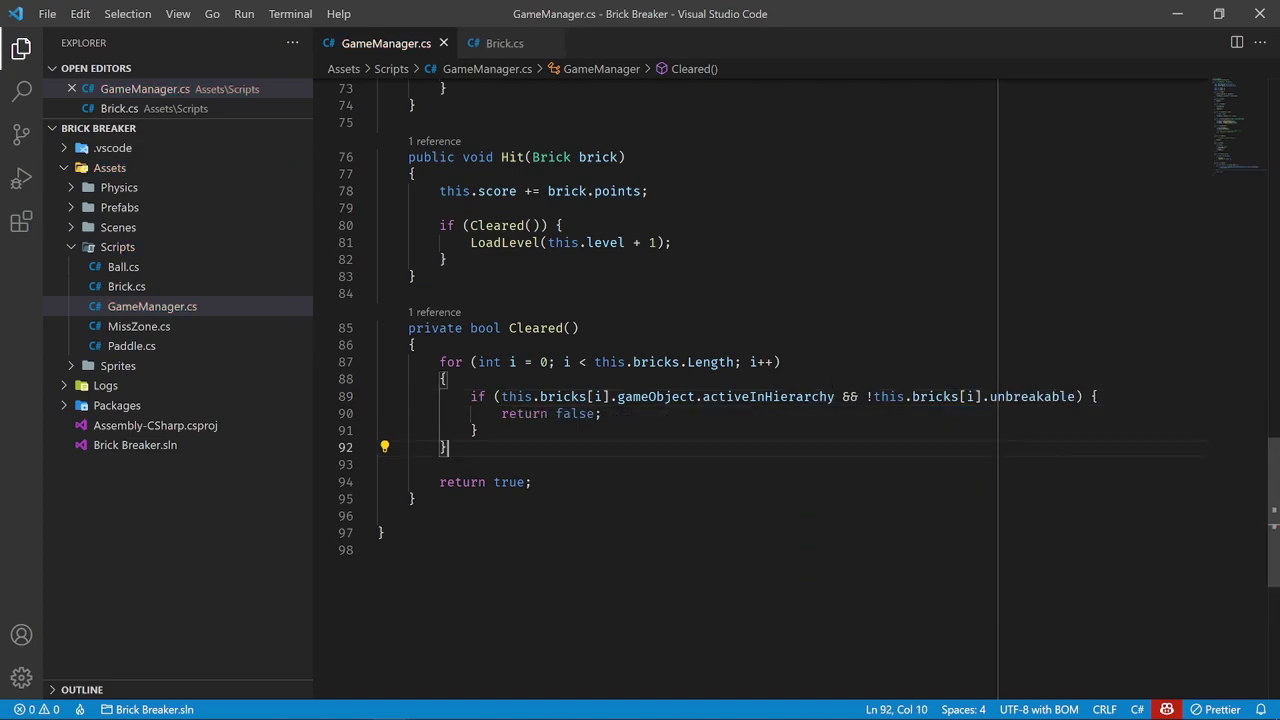
drag(501, 397, 1084, 397)
click(838, 397)
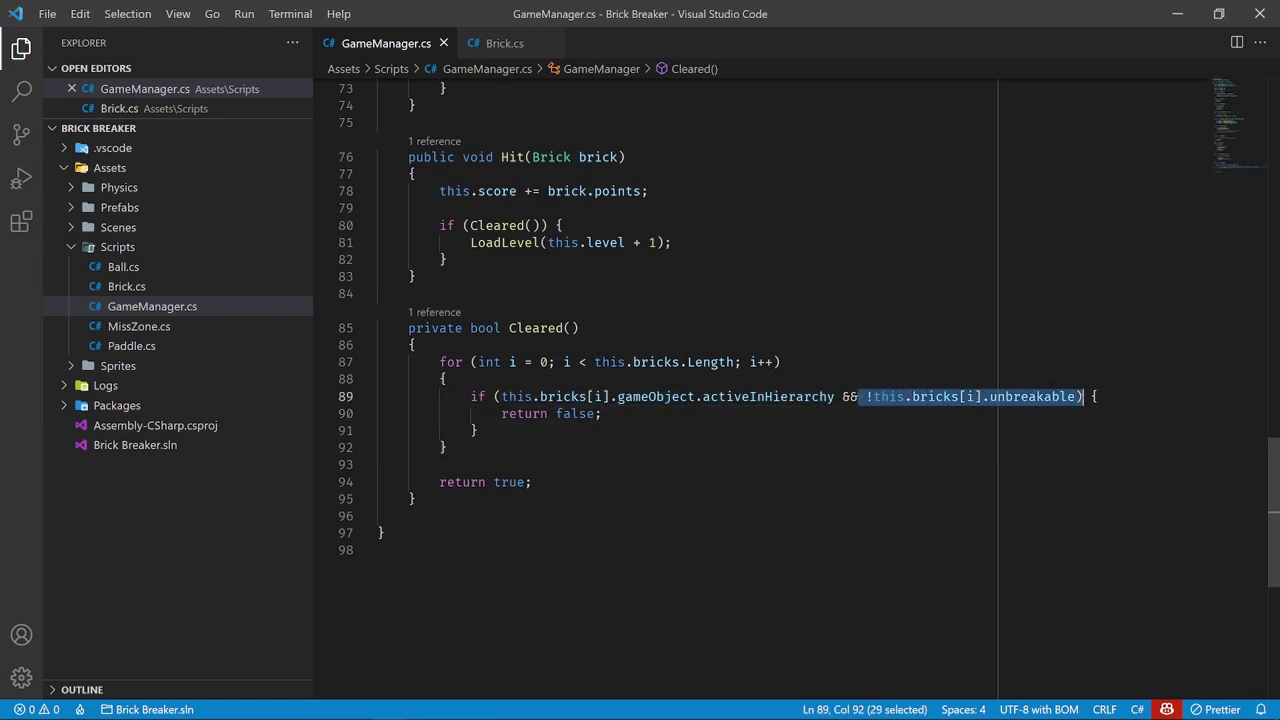
click(1082, 397)
click(540, 600)
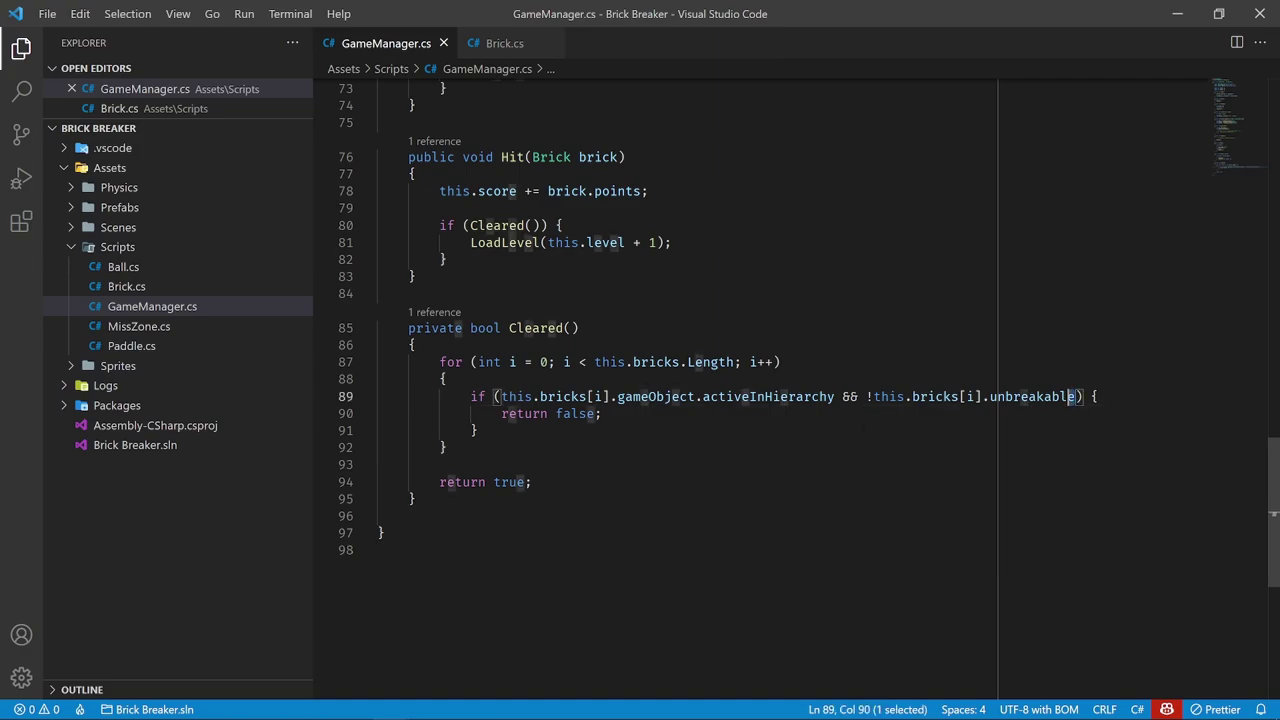
drag(848, 397, 1072, 397)
click(700, 643)
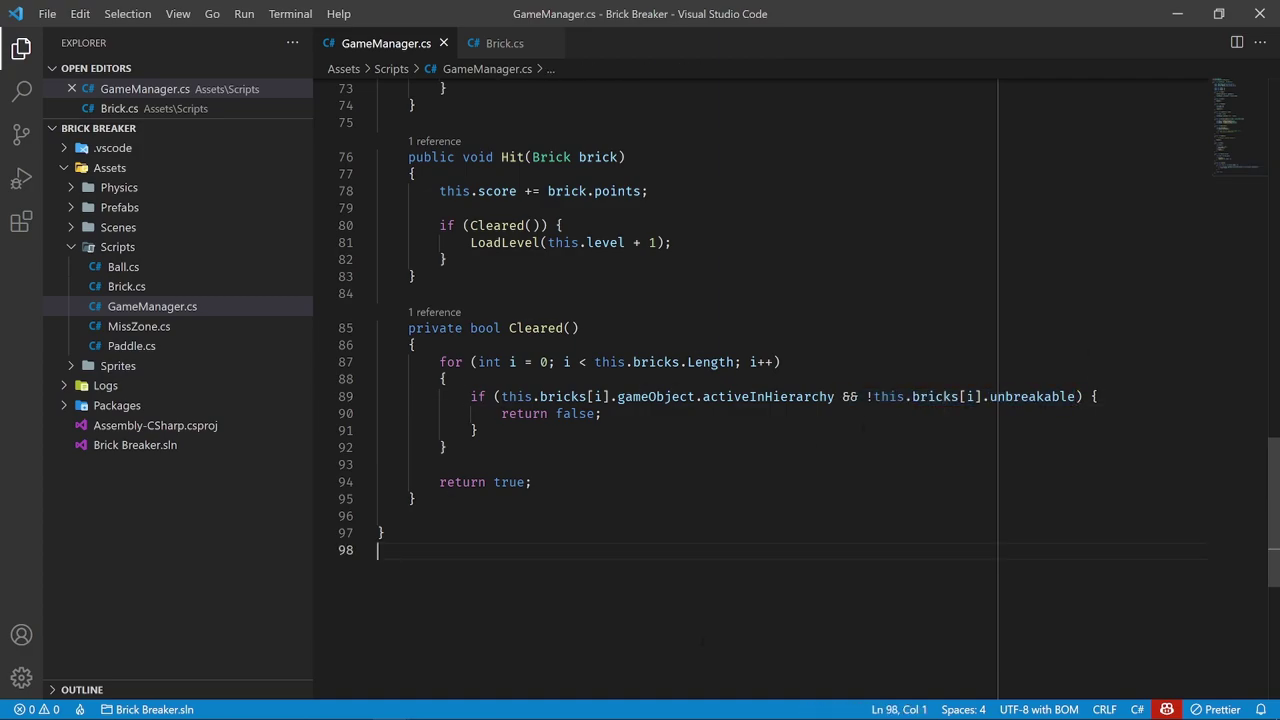
drag(1084, 397, 794, 397)
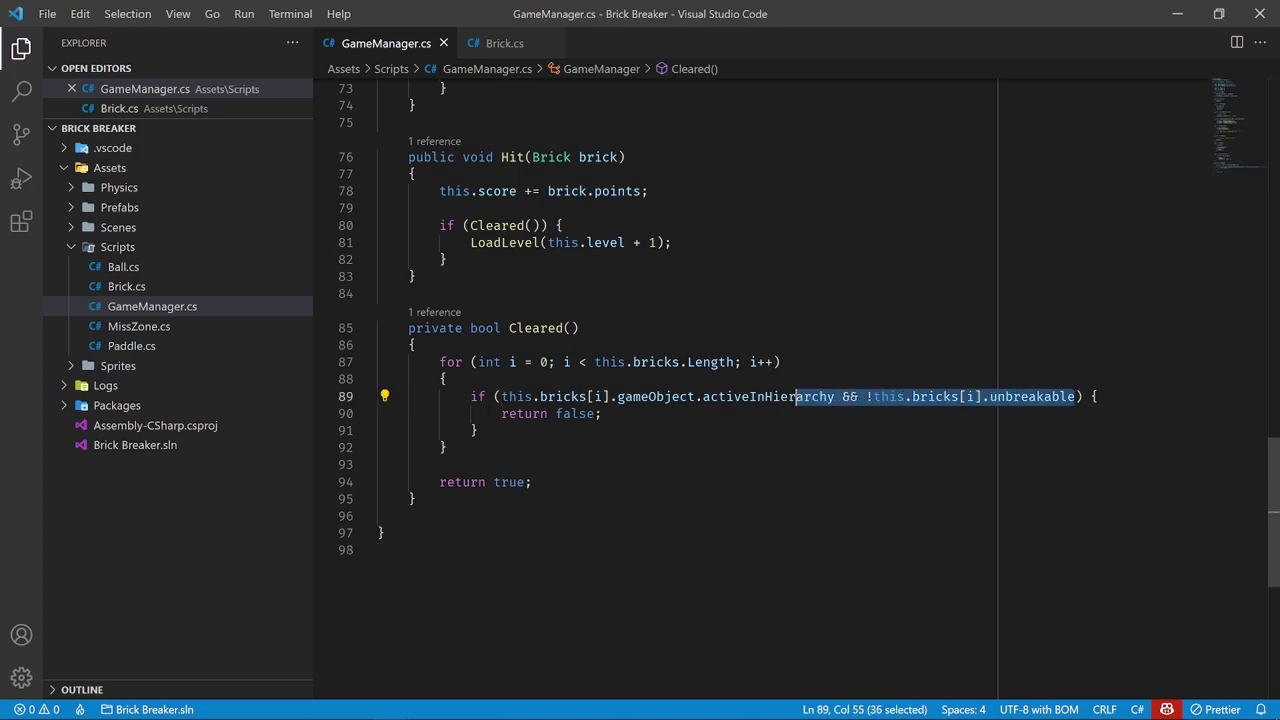
drag(470, 397, 470, 470)
click(497, 583)
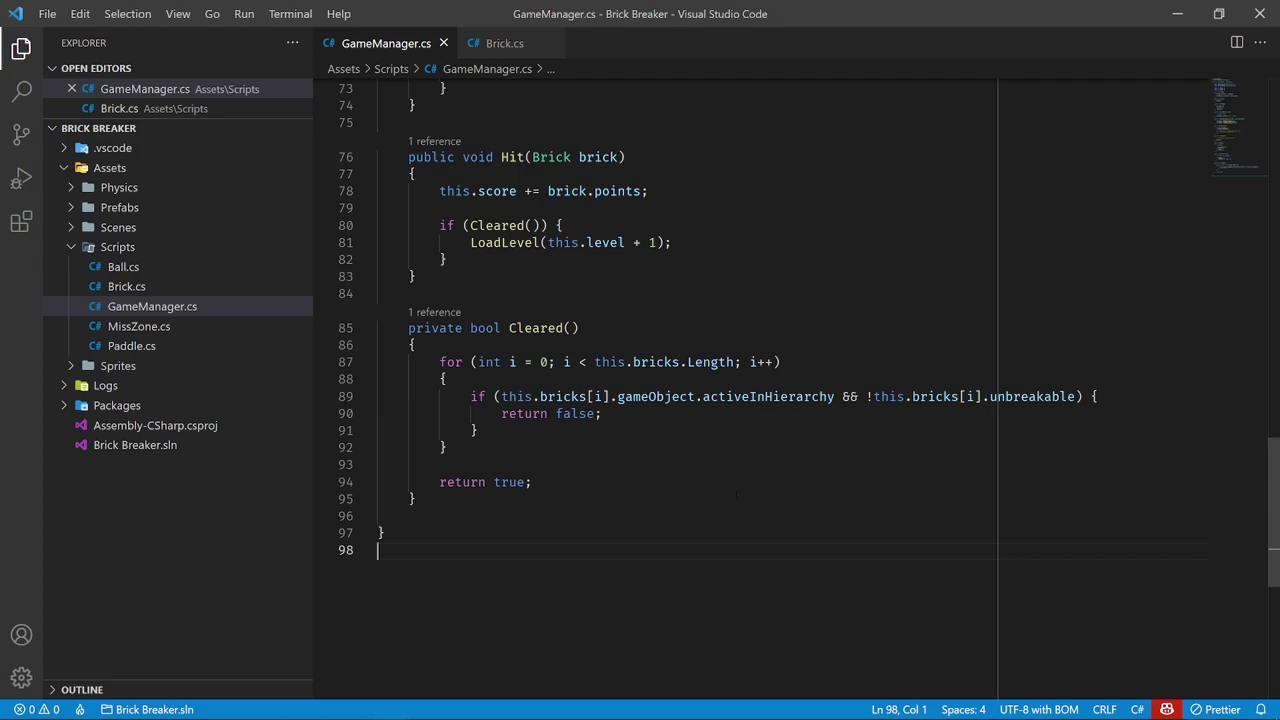
Check the LoadLevel call in Hit, then minimize VS Code to return to Unity
scroll(736, 493, up, 3)
scroll(720, 494, up, 2)
scroll(693, 496, up, 3)
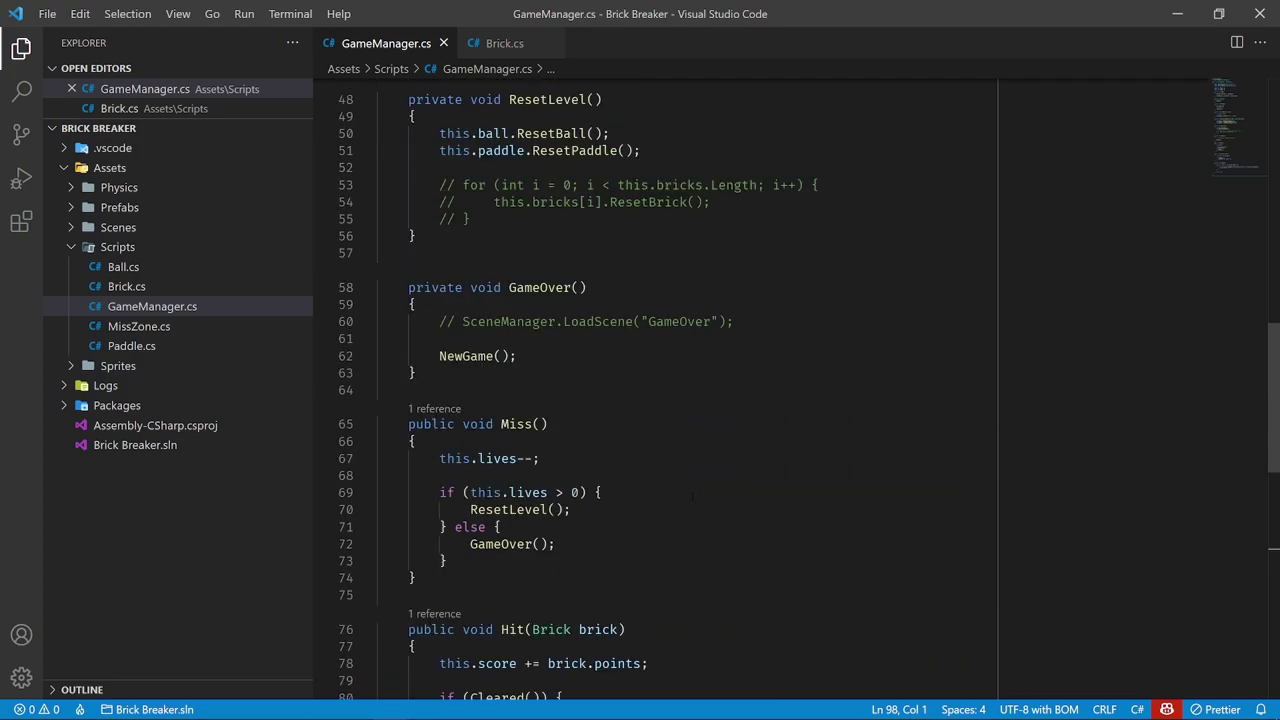
scroll(692, 496, down, 8)
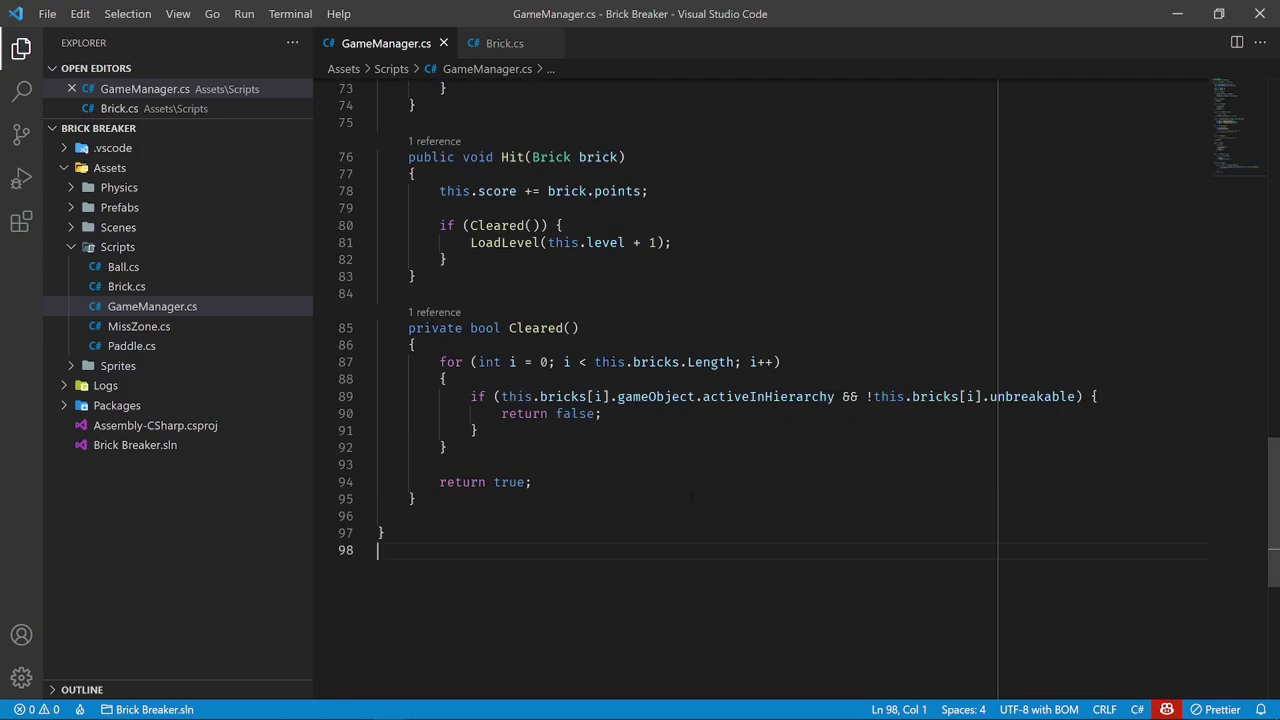
scroll(692, 496, up, 5)
drag(455, 512, 543, 512)
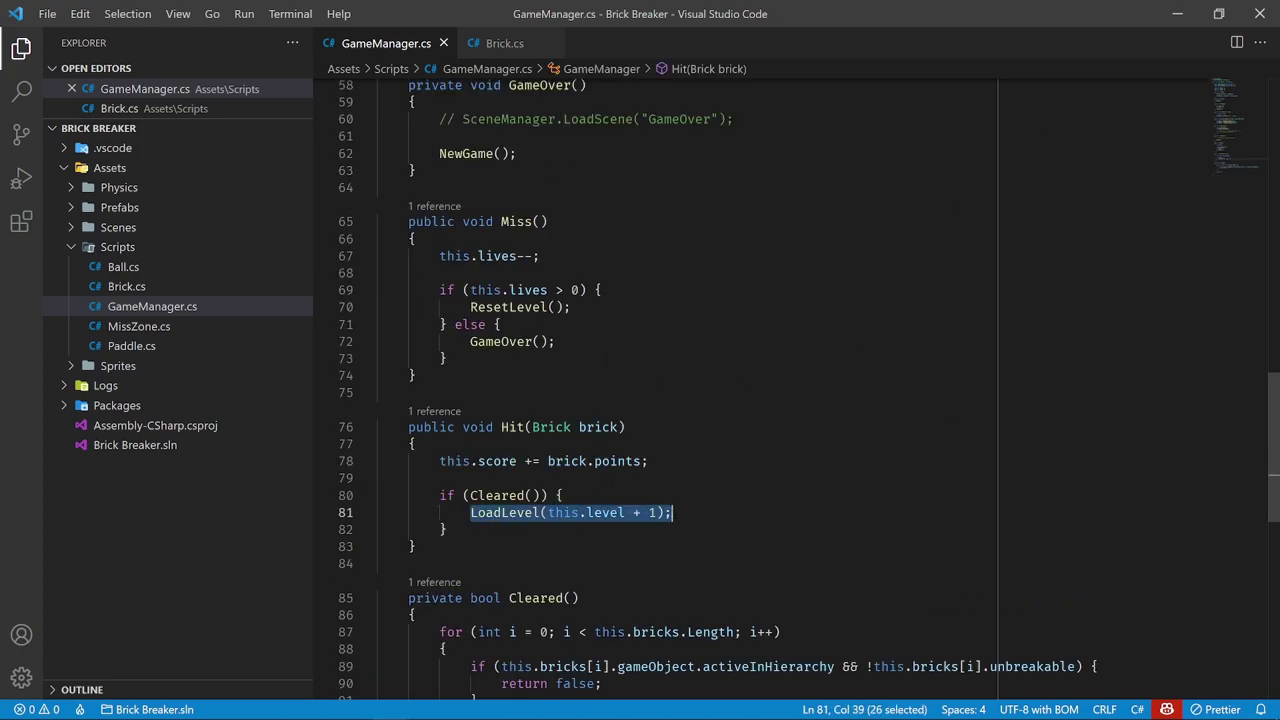
click(672, 512)
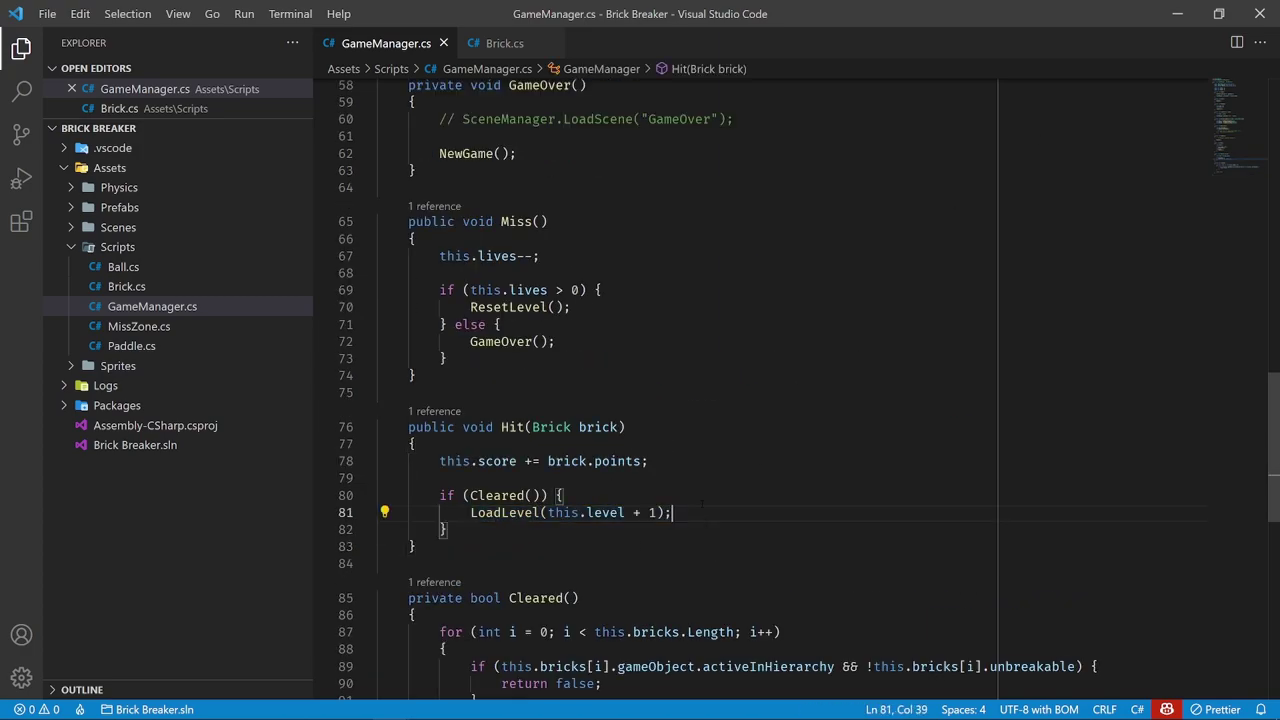
click(1177, 14)
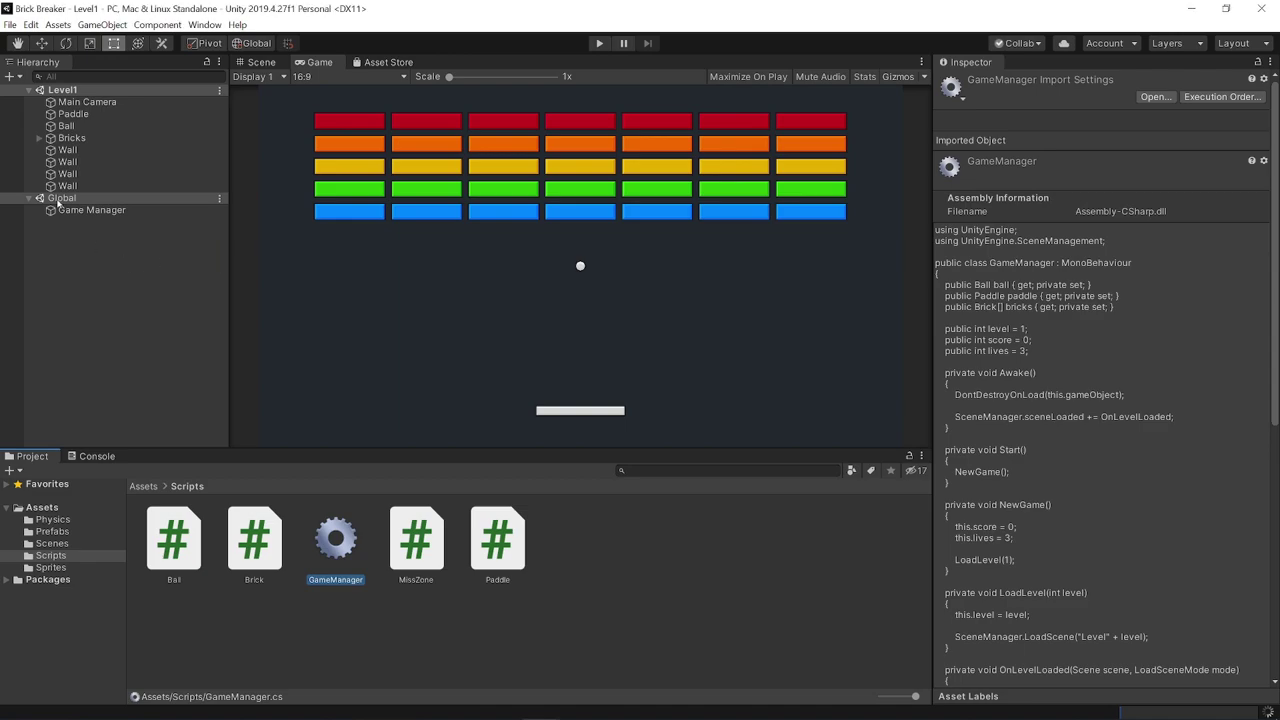
Deactivate the top four brick rows in Level1 so only one row remains
click(66, 150)
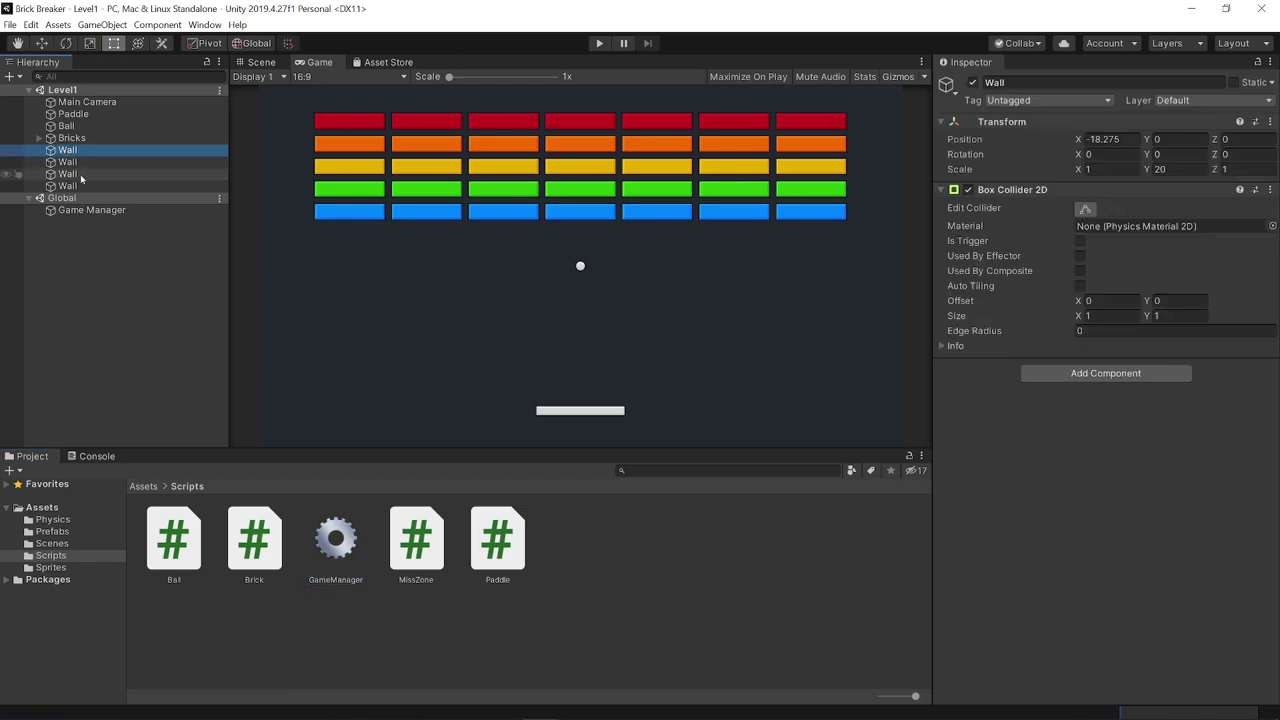
shift+click(73, 175)
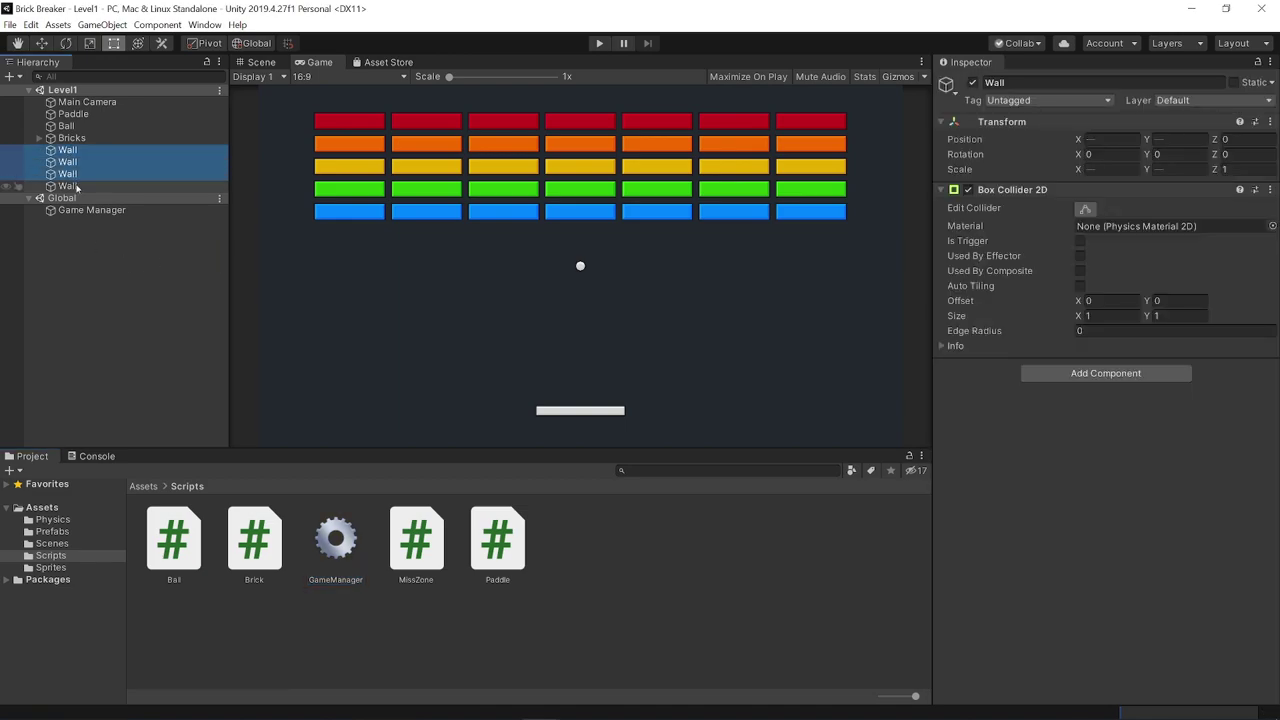
click(40, 138)
click(78, 150)
shift+click(78, 198)
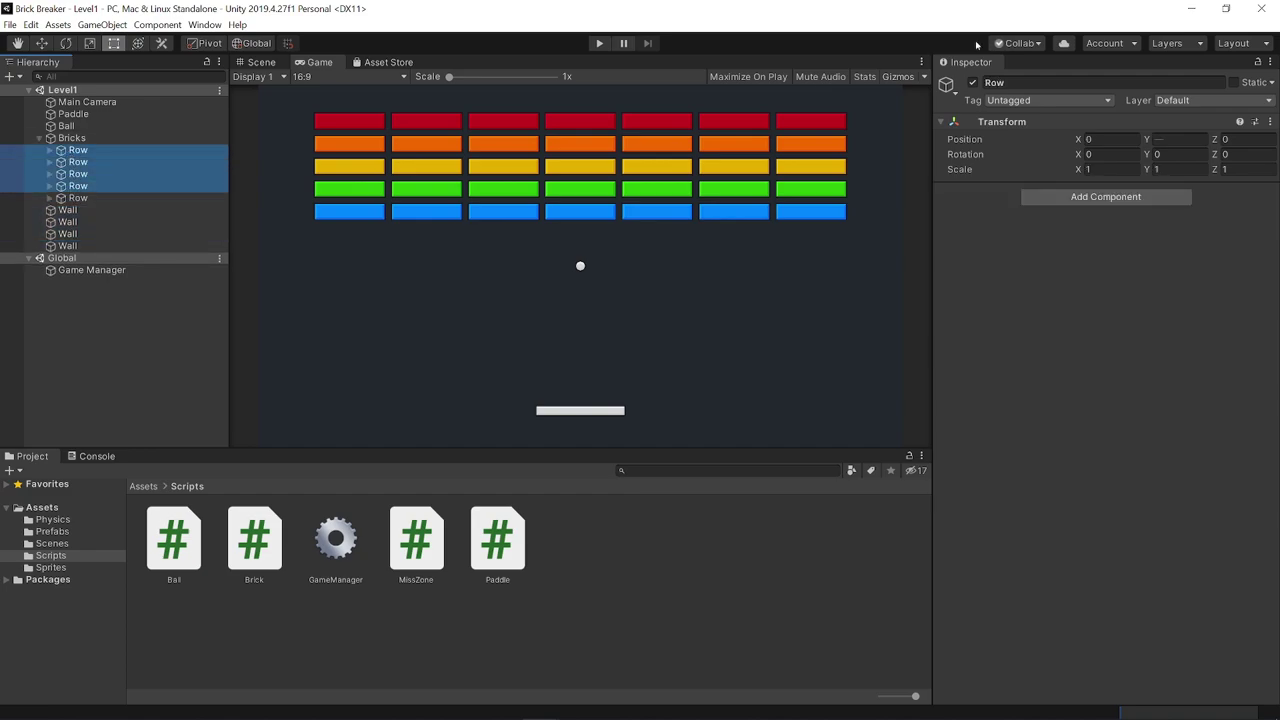
click(975, 82)
click(140, 314)
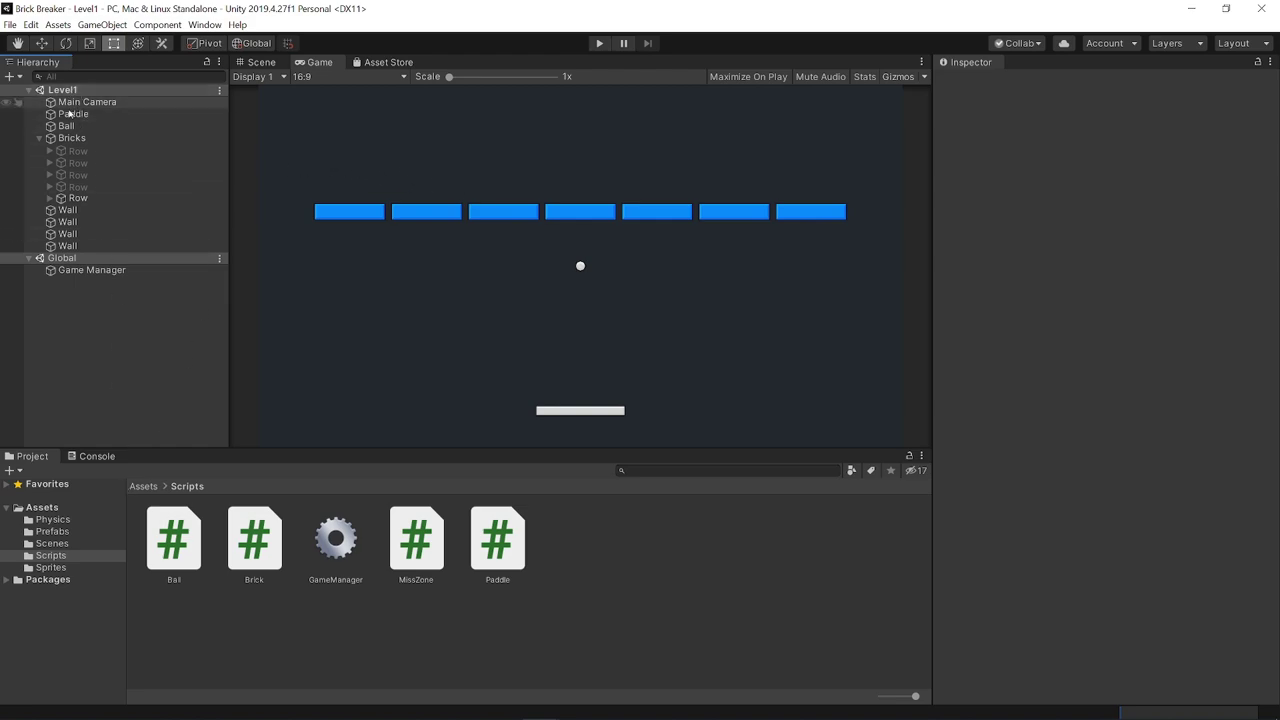
Open the Global scene, enter Play mode and check the Game Manager's level, score and lives
click(52, 543)
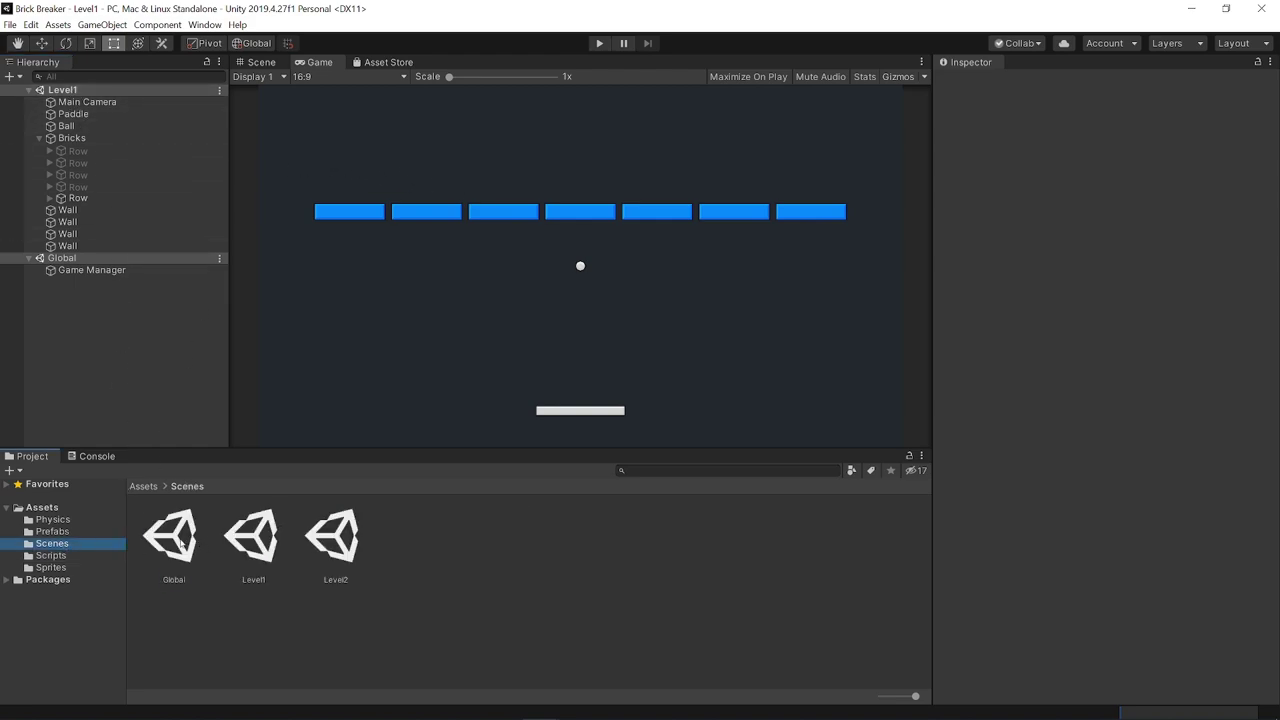
double_click(180, 541)
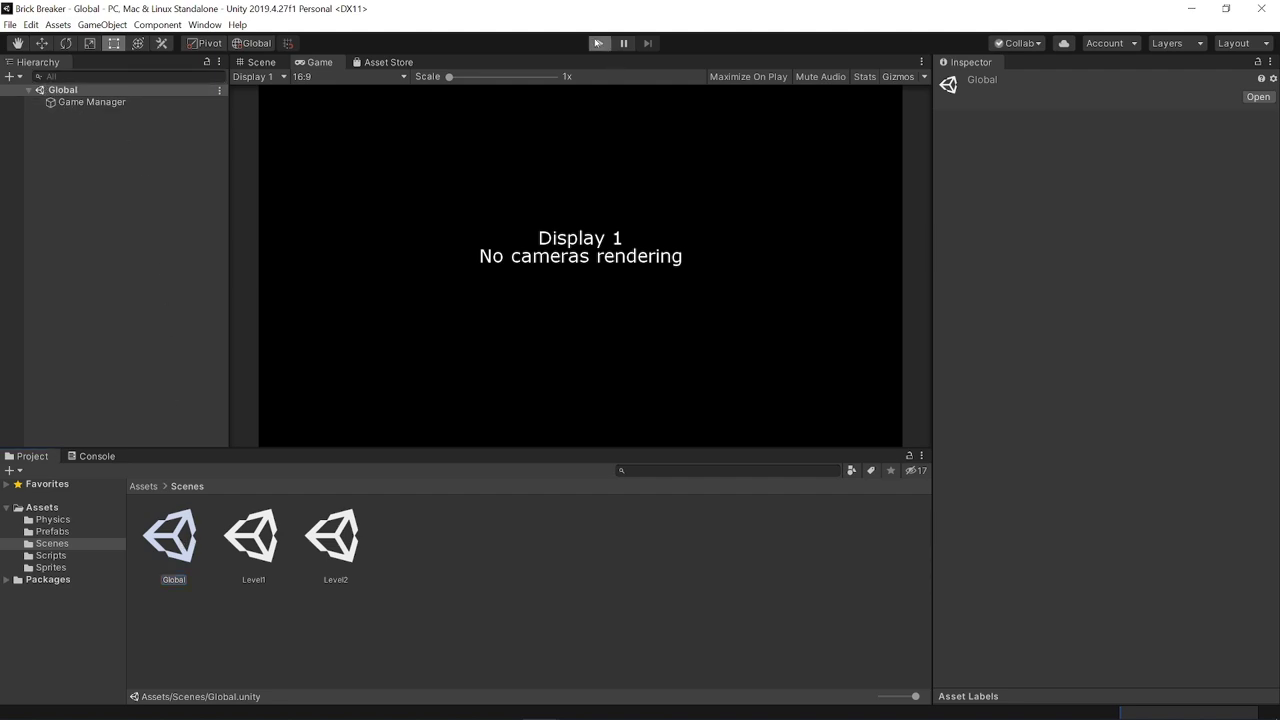
click(598, 43)
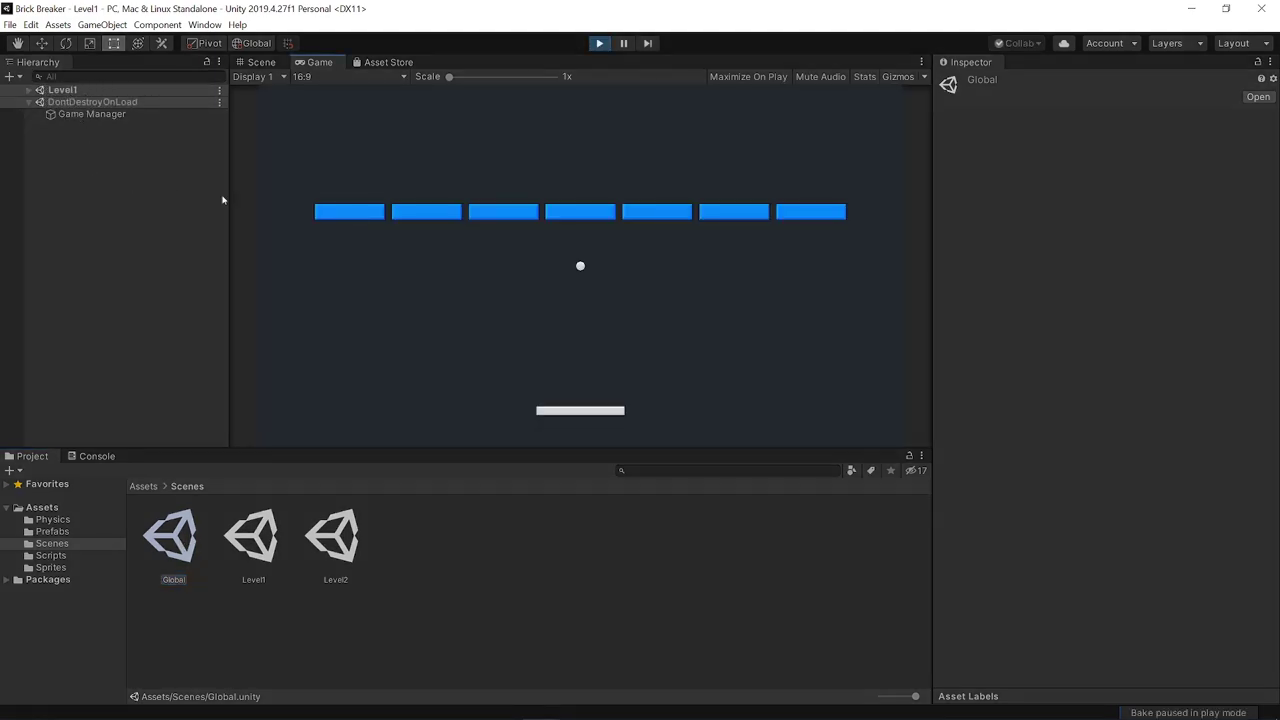
key(Left)
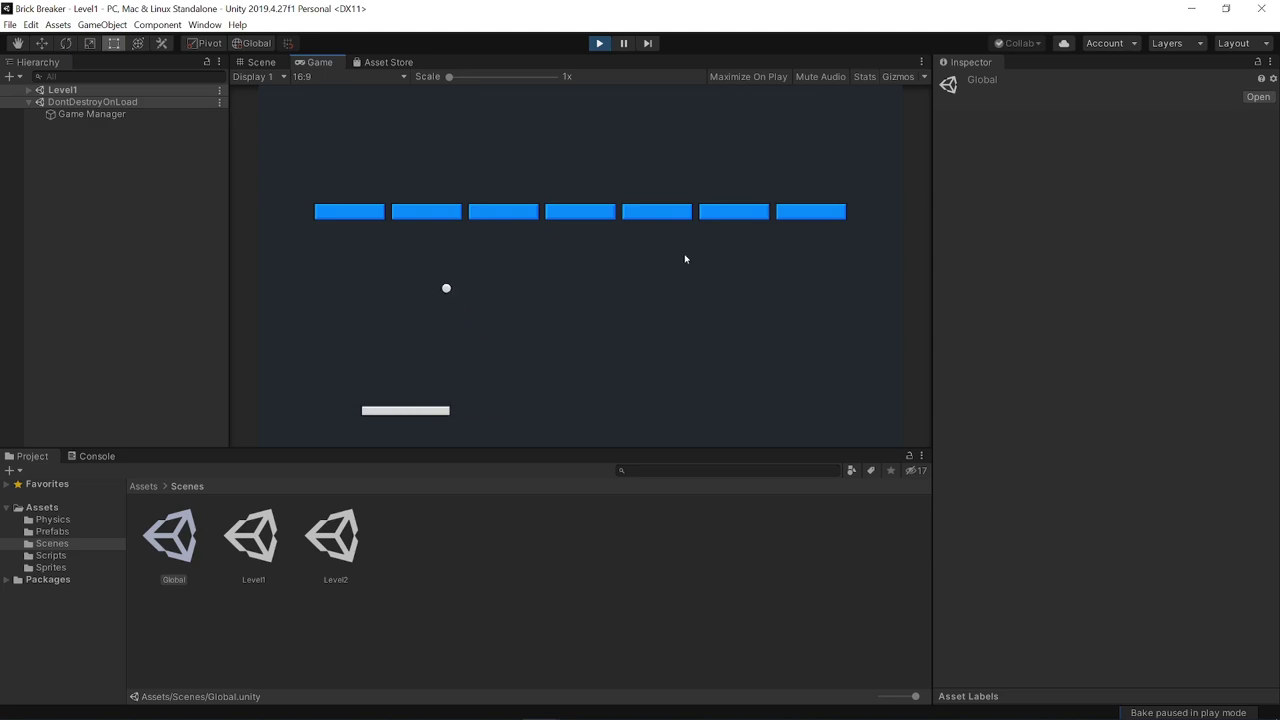
key(Left)
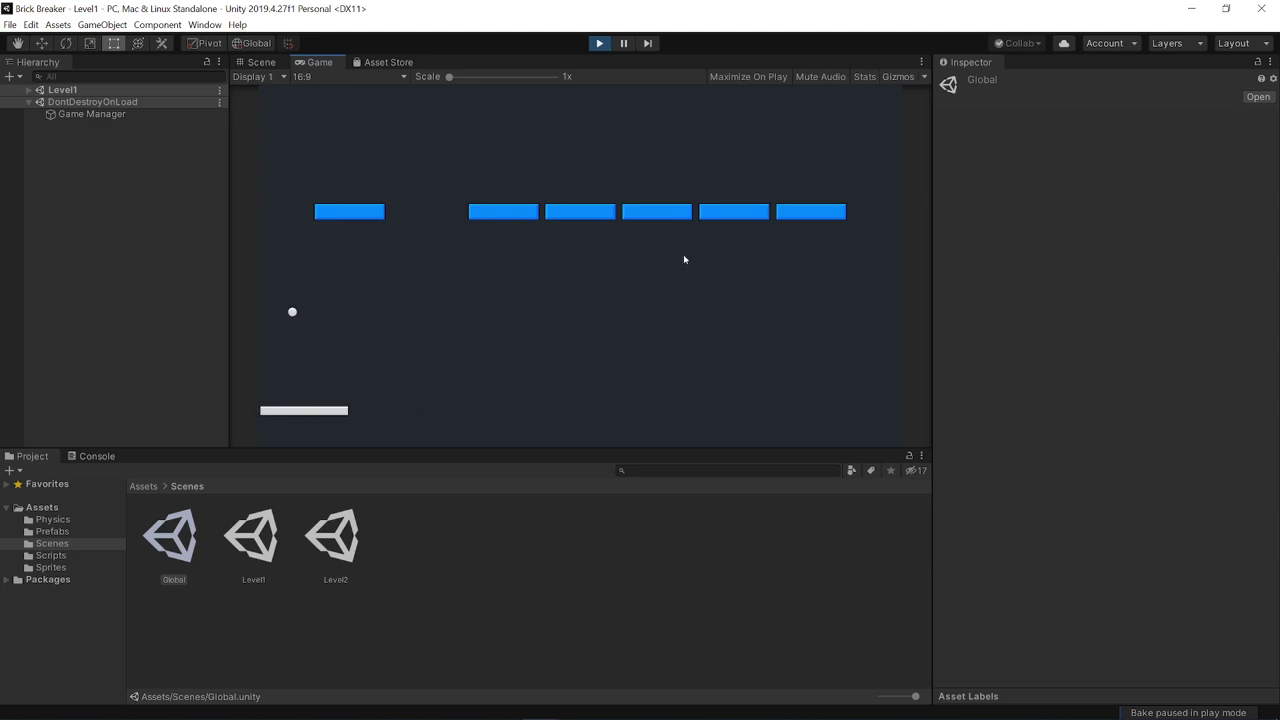
key(Right)
click(92, 114)
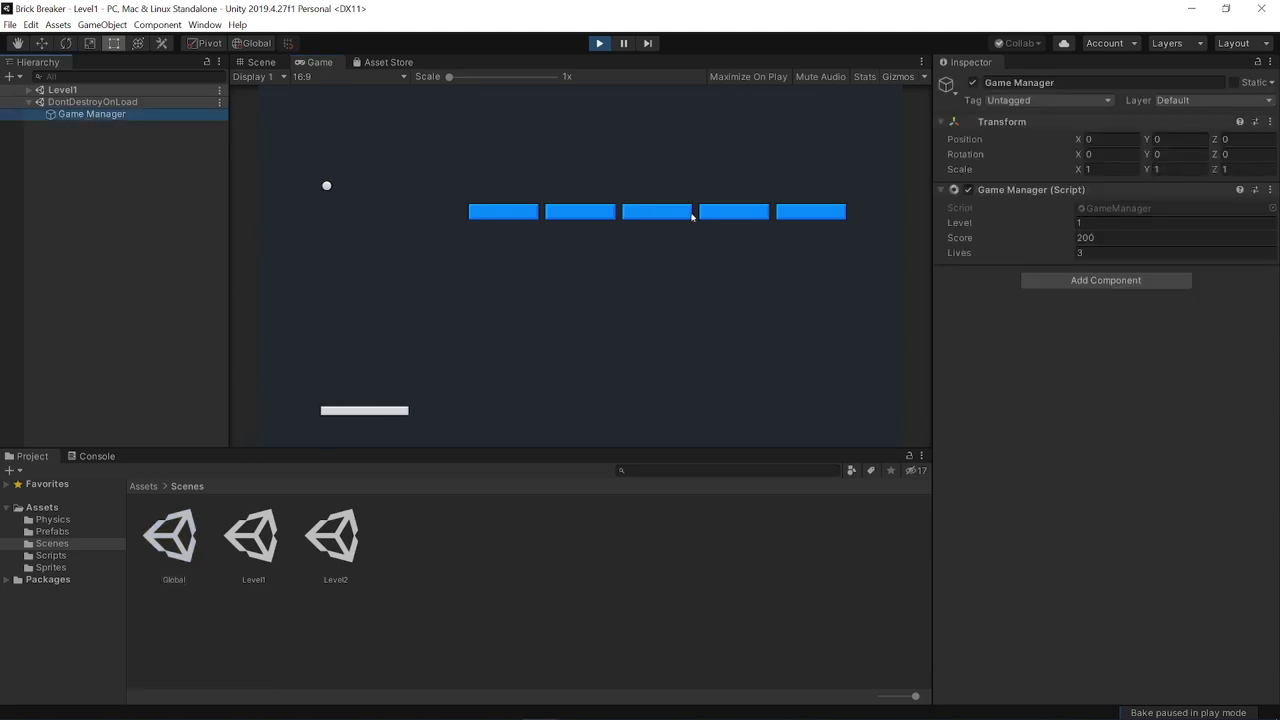
Steer the paddle with the arrow keys, breaking bricks until the score reaches 600
click(600, 259)
key(Left)
key(Right)
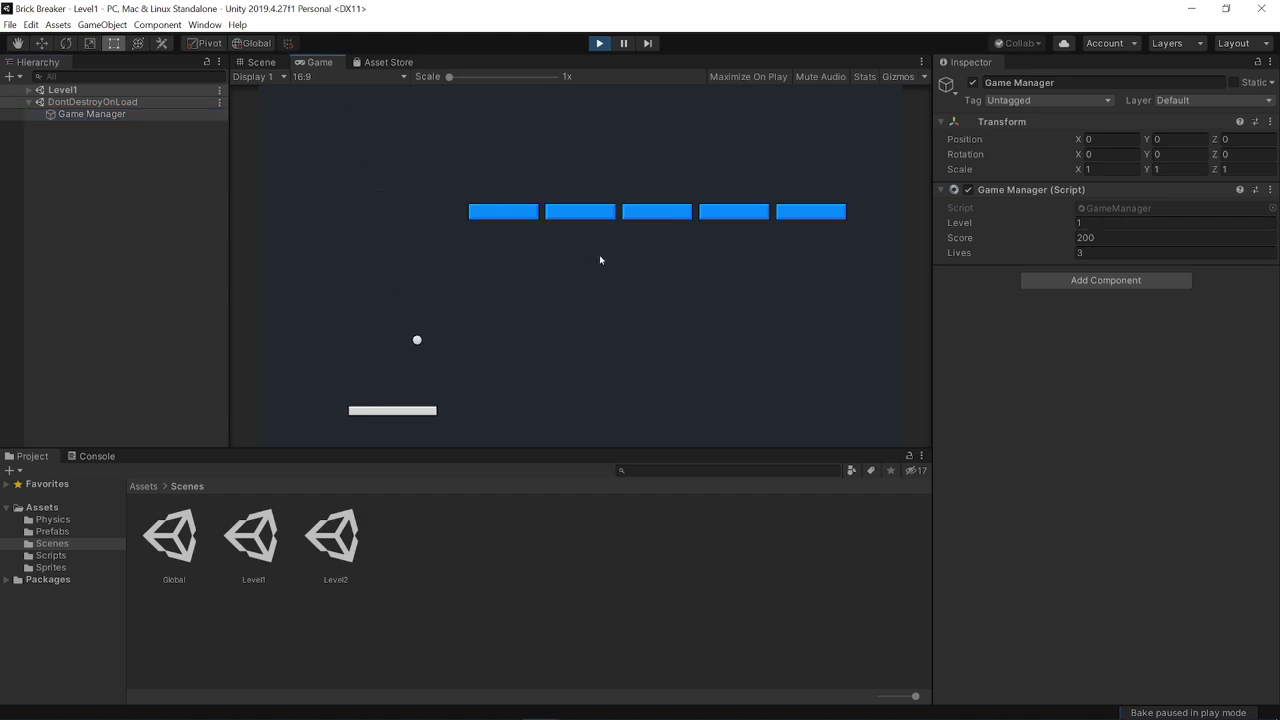
key(Right)
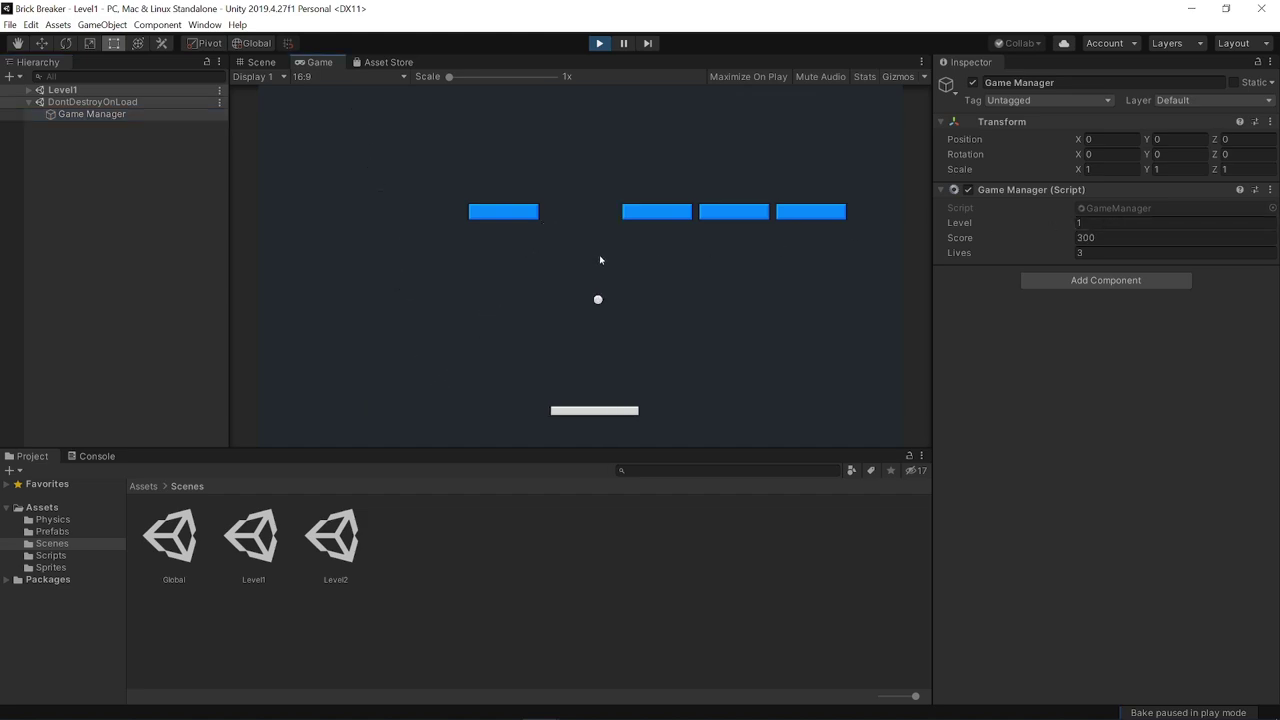
key(Right)
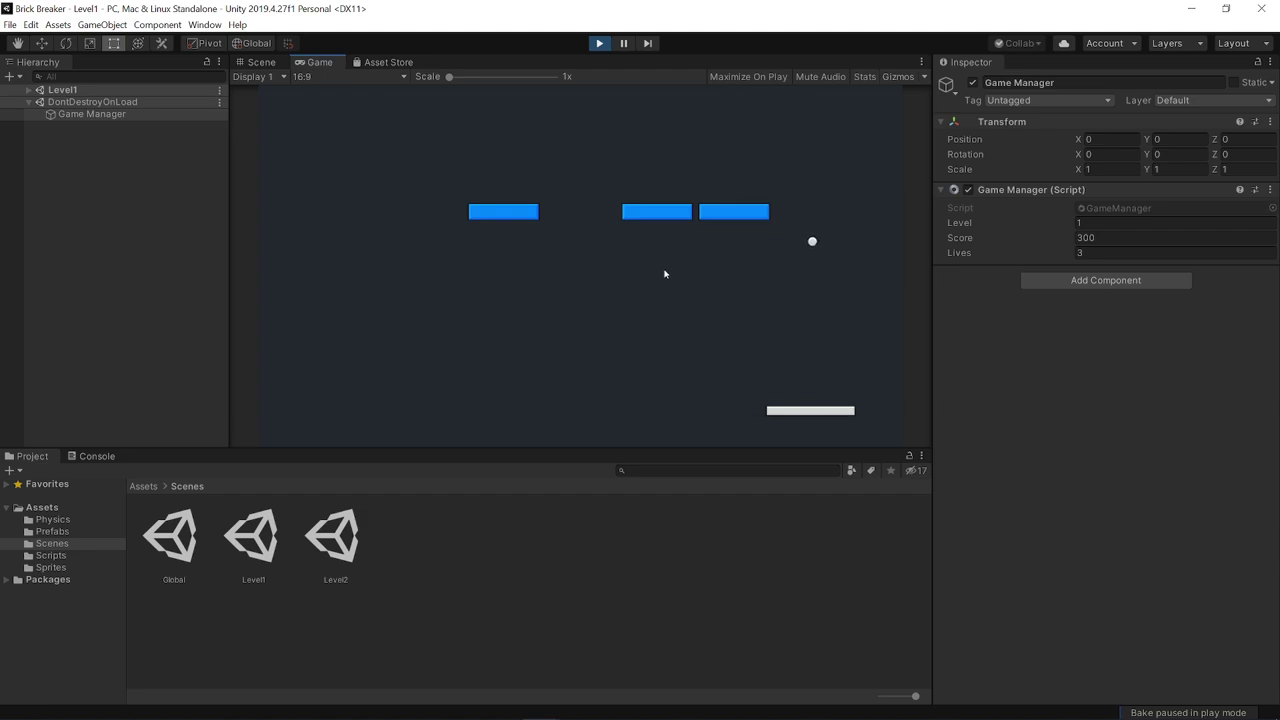
key(Left)
key(Right)
key(Left)
key(Left)
key(Right)
key(Left)
key(Right)
key(Left)
key(Left)
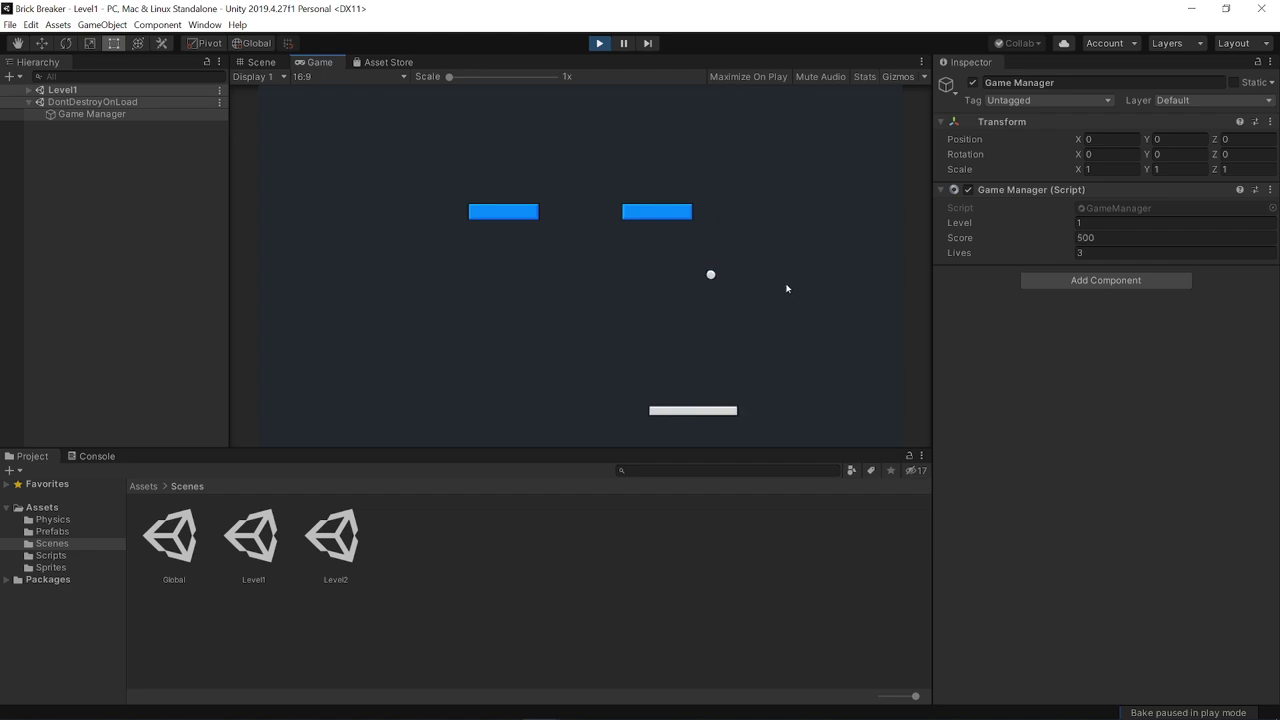
key(Right)
key(Right)
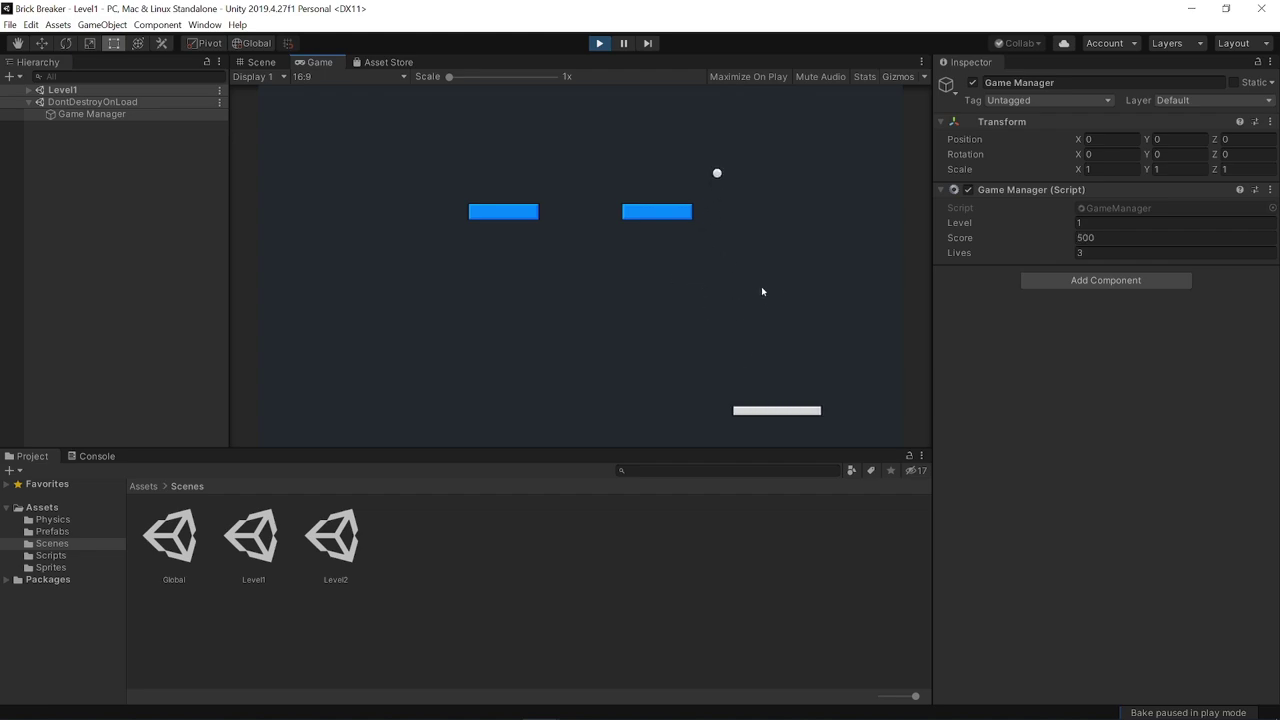
key(Right)
key(Right)
key(Left)
key(Left)
key(Right)
key(Left)
key(Right)
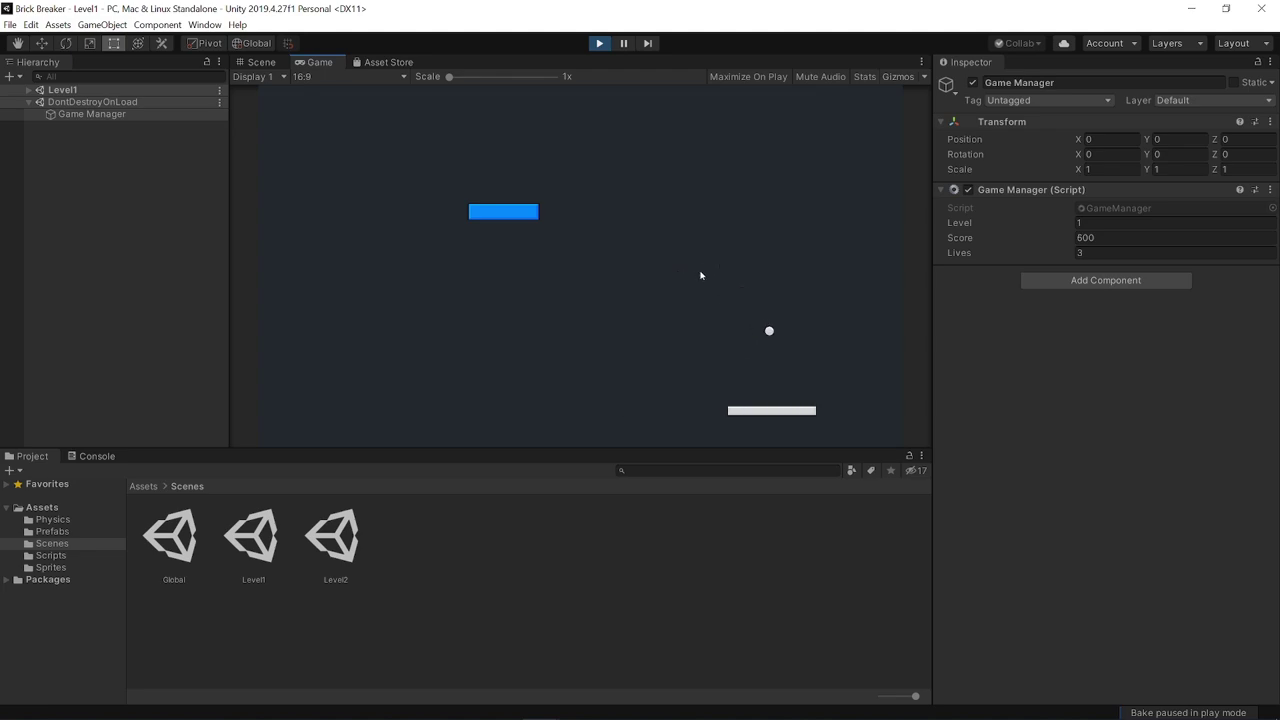
key(Left)
key(Left)
key(Right)
key(Right)
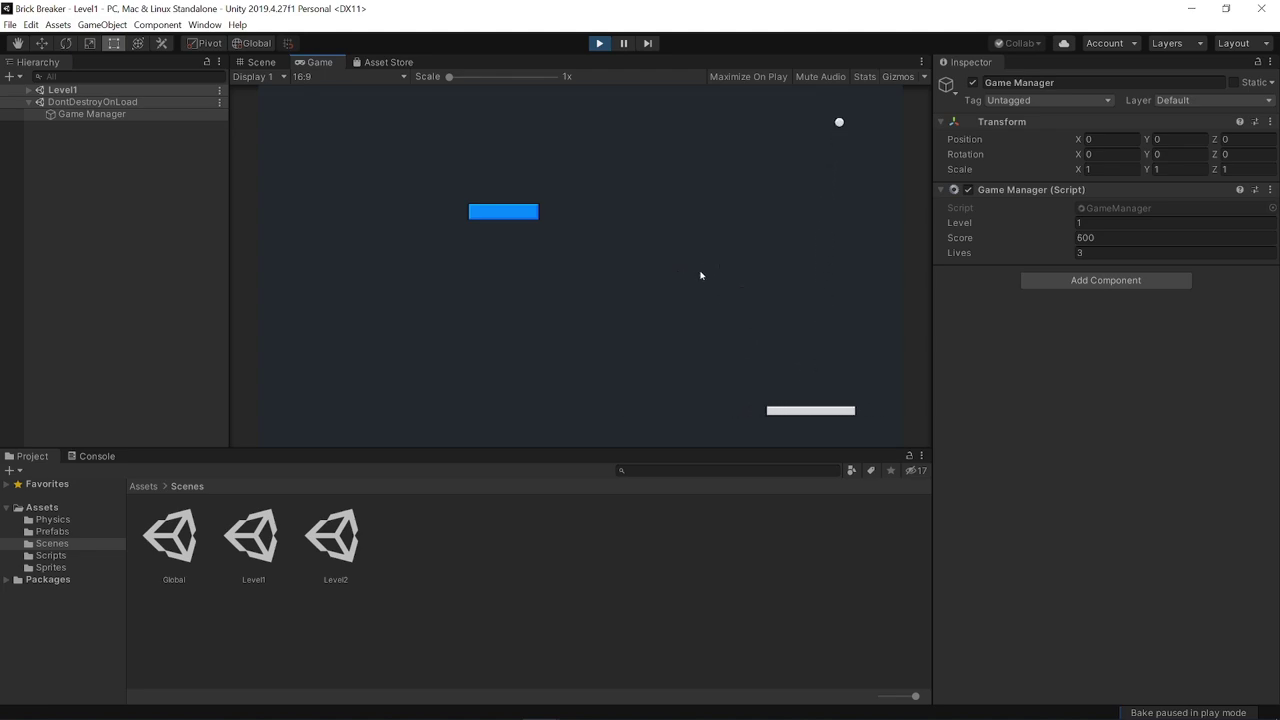
key(Right)
key(Right)
key(Left)
key(Right)
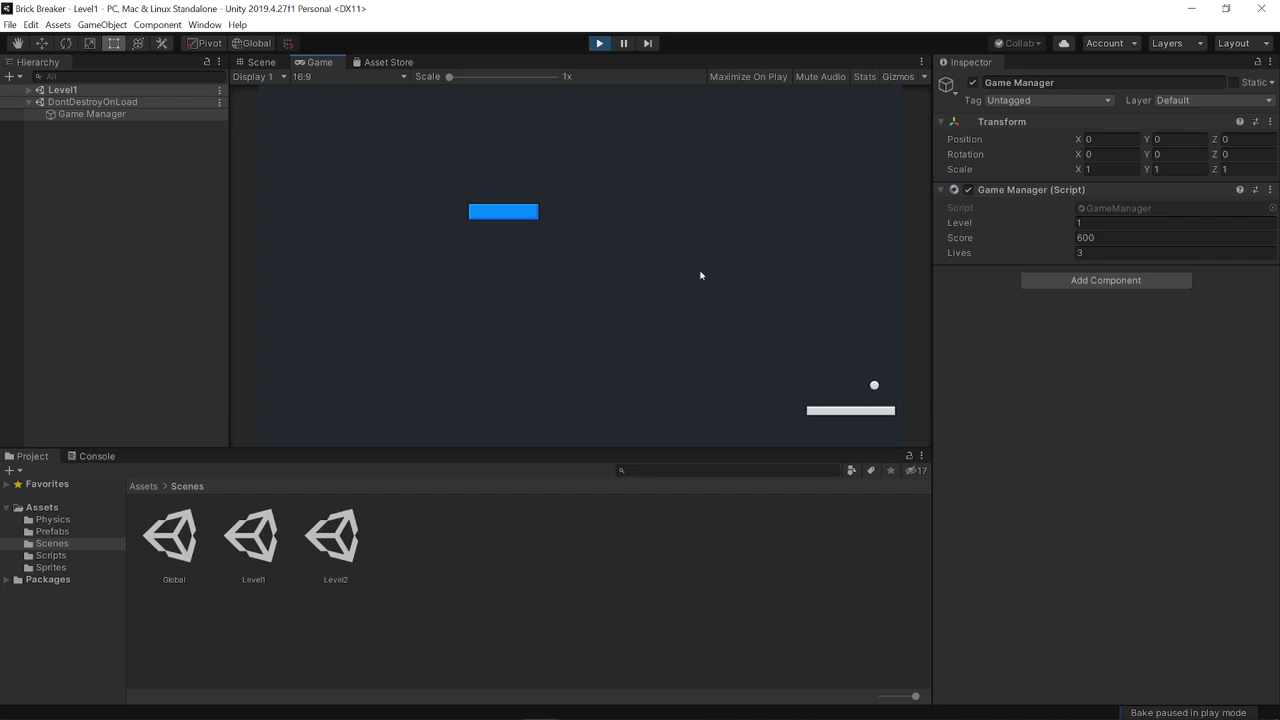
key(Left)
key(Left)
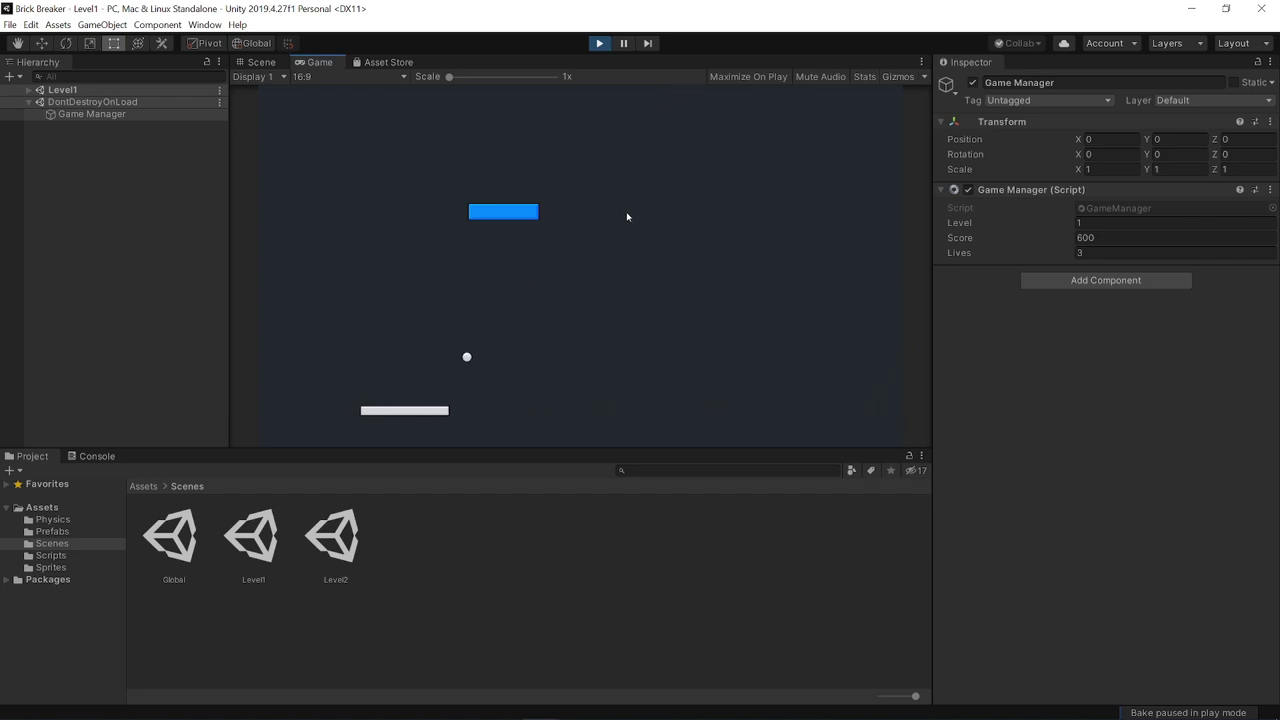
key(Right)
key(Left)
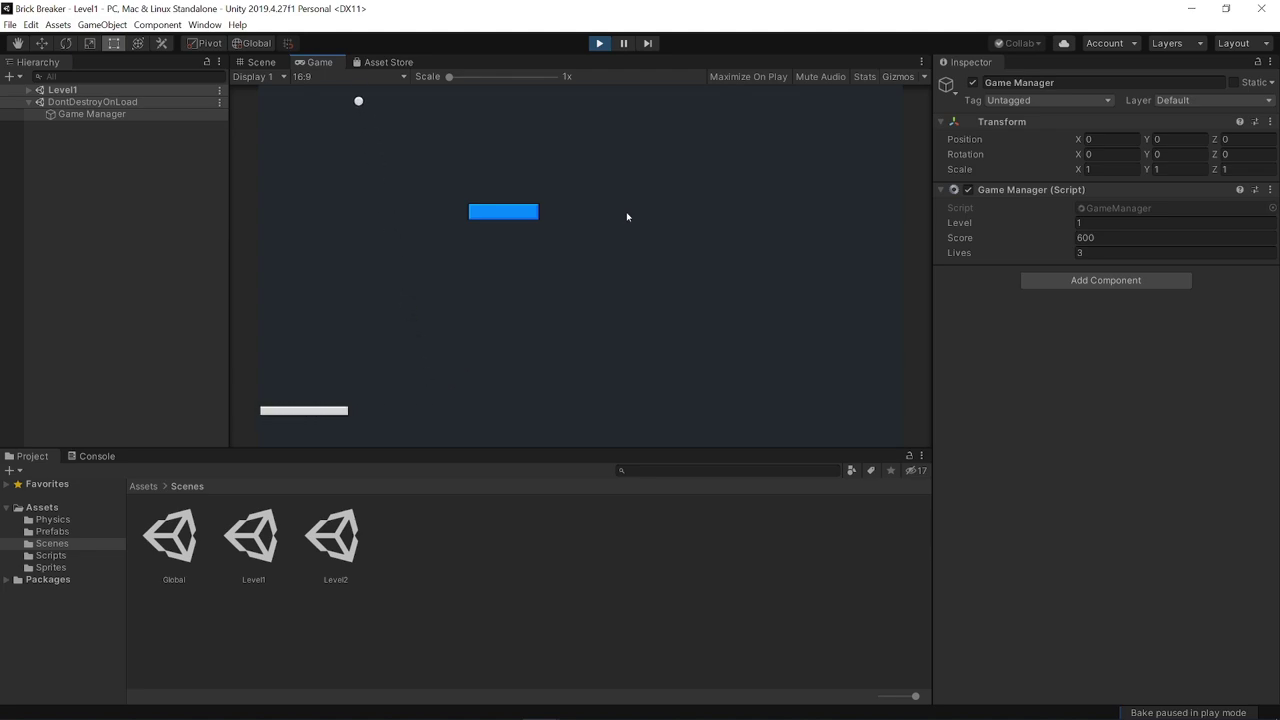
key(Right)
key(Left)
key(Right)
key(Left)
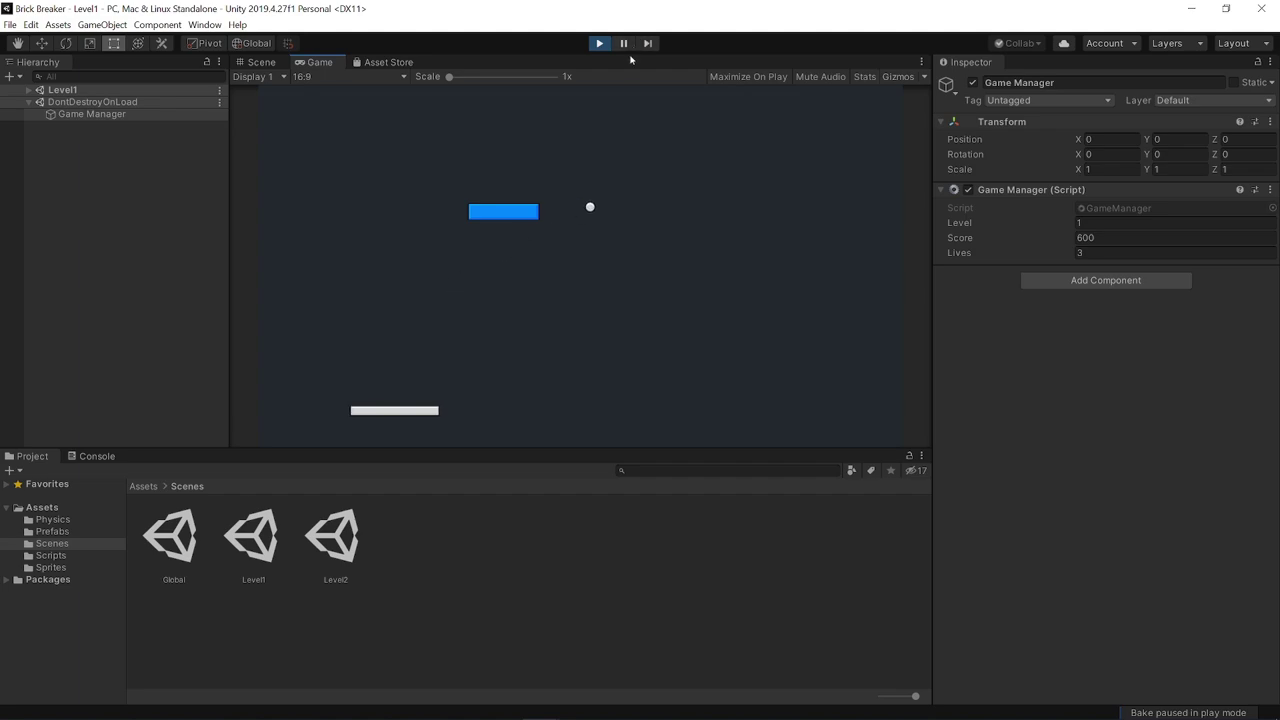
key(Right)
key(Left)
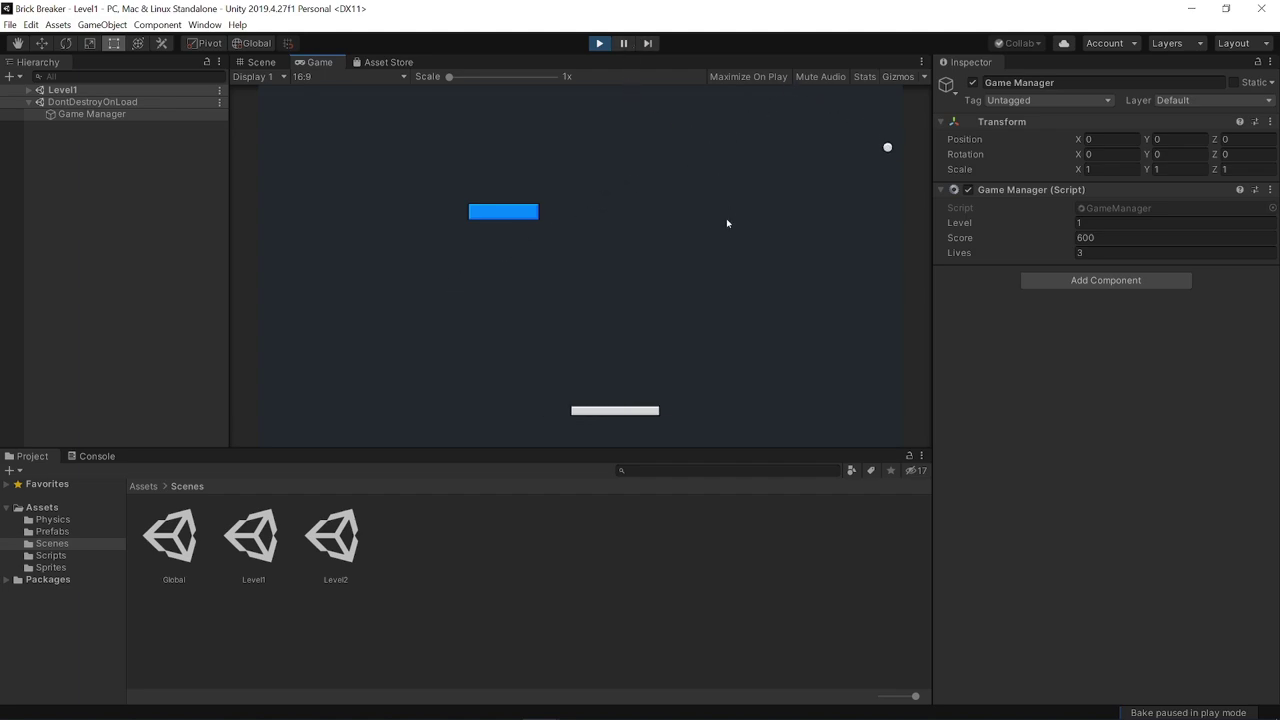
key(Left)
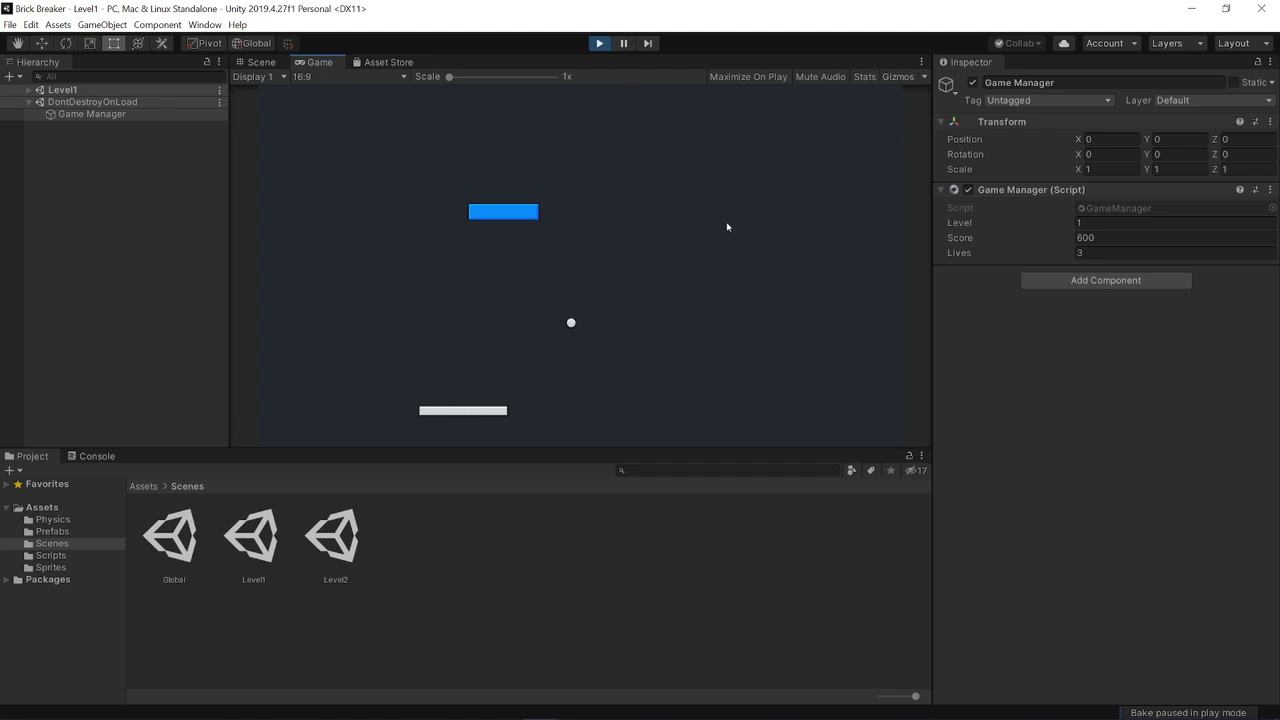
key(Left)
key(Right)
key(Left)
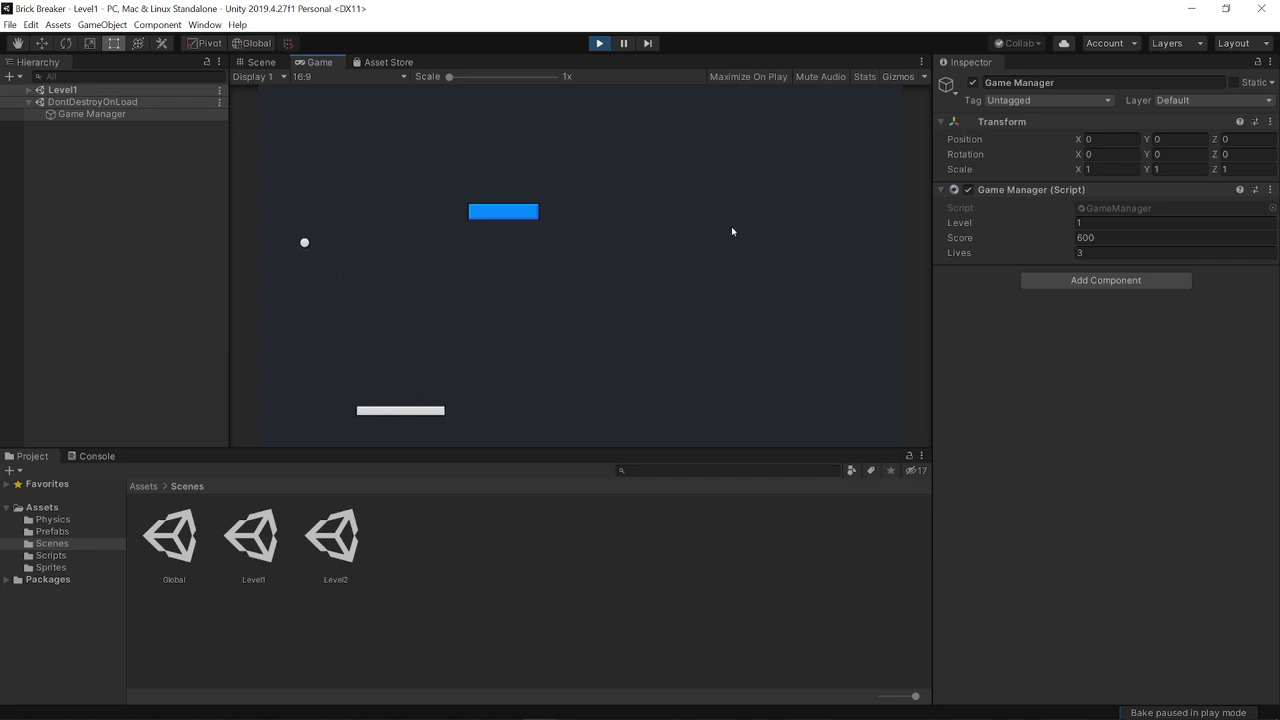
key(Right)
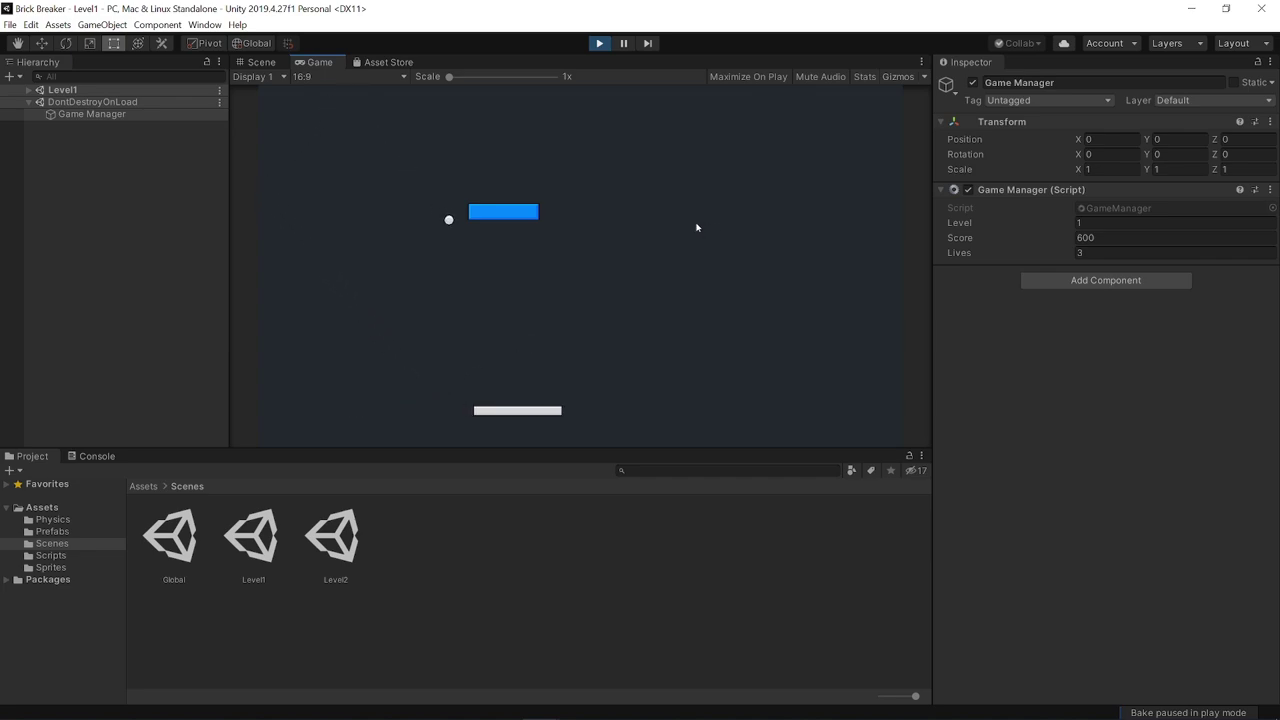
key(Right)
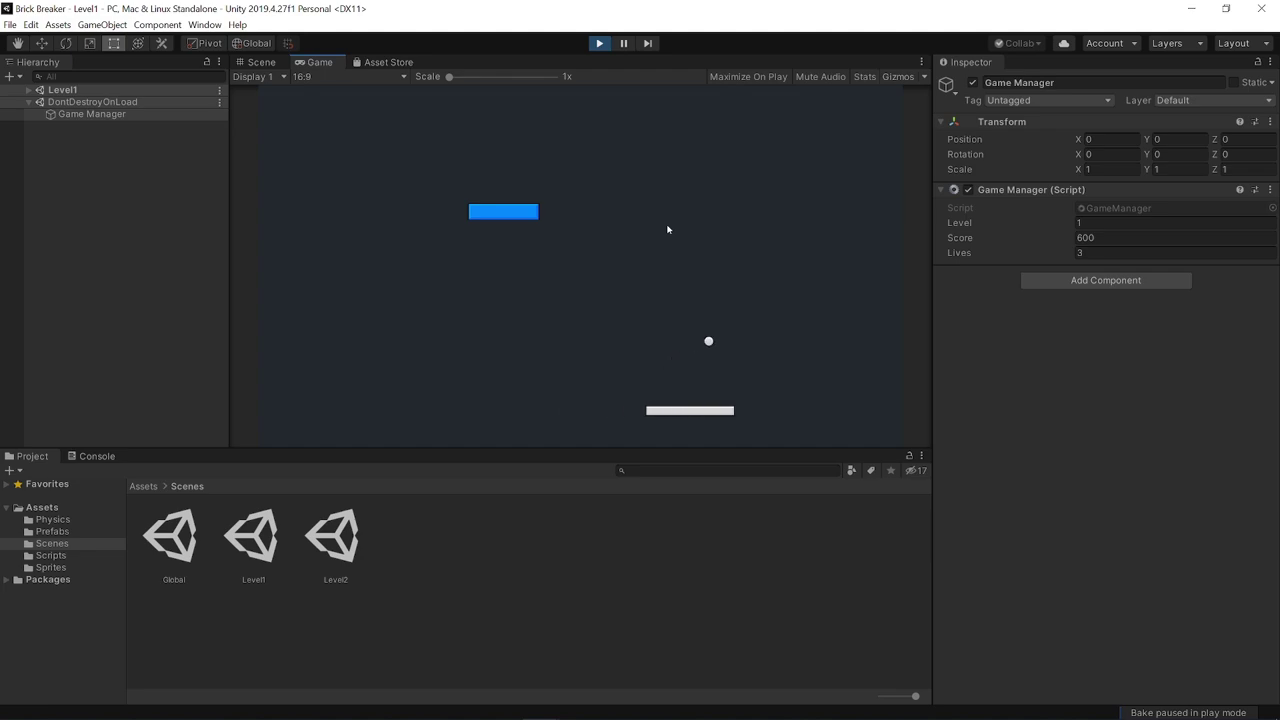
key(Left)
key(Right)
key(Left)
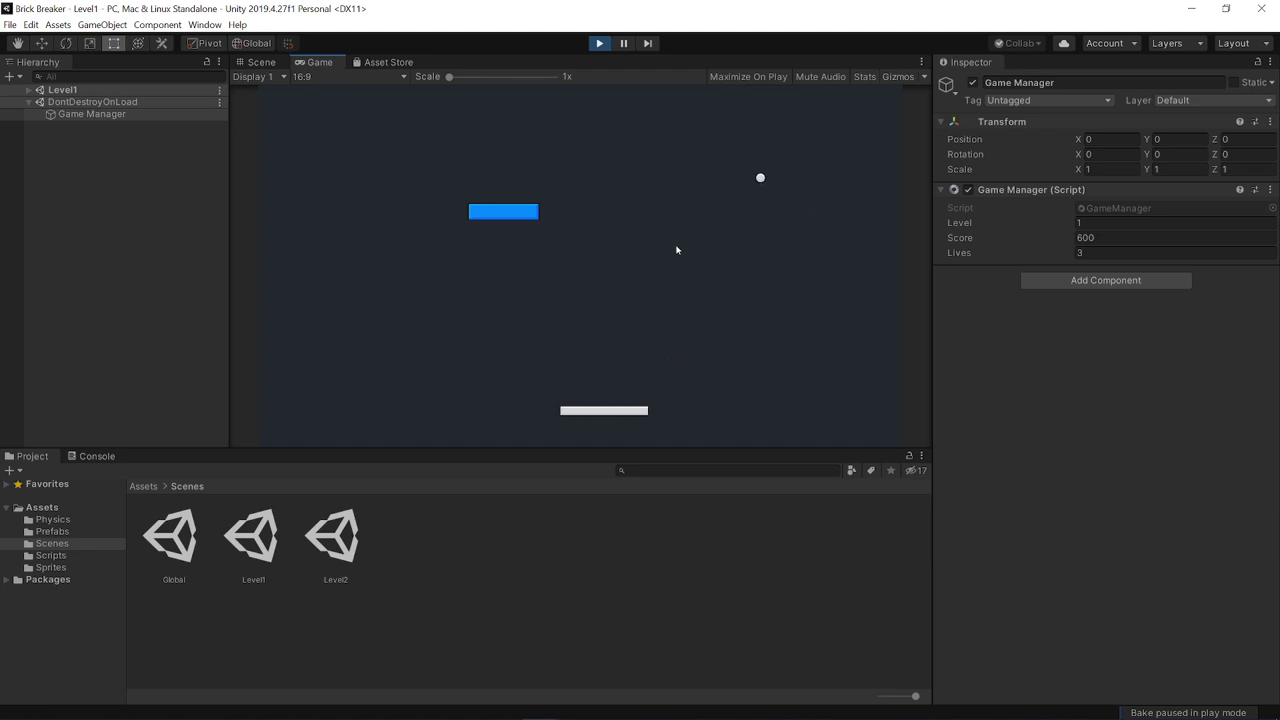
key(Left)
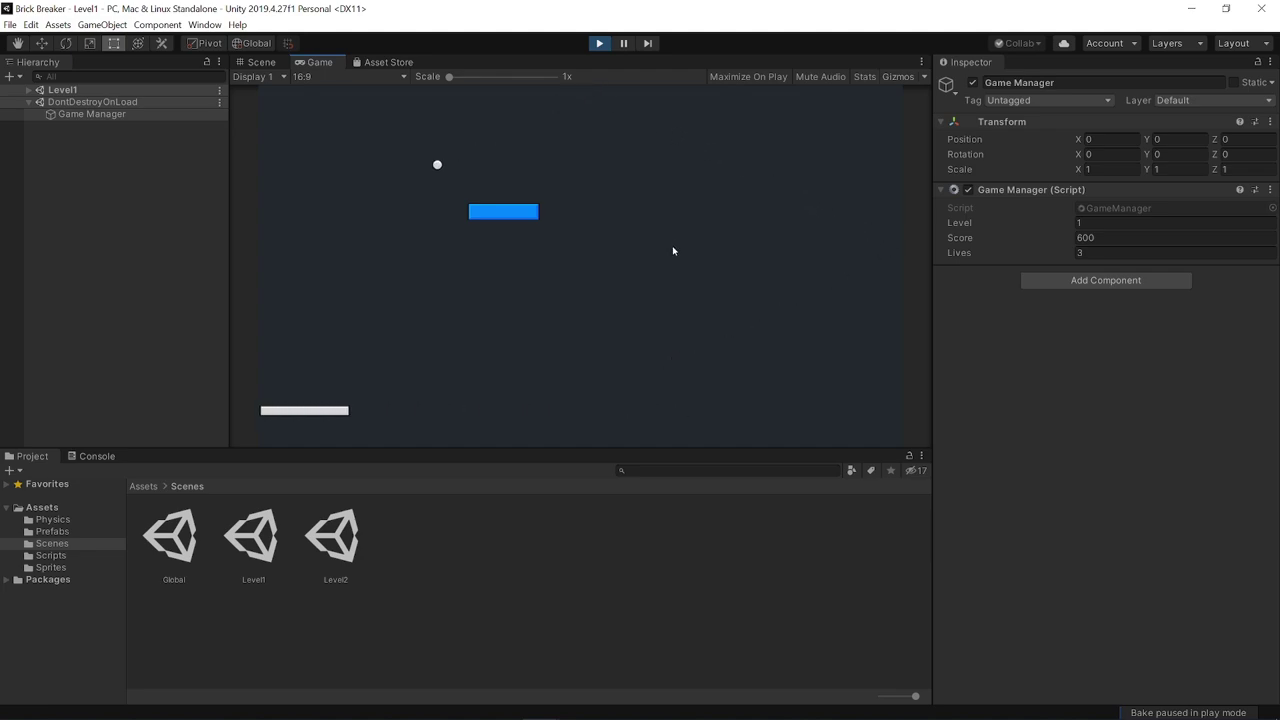
key(Right)
key(Right)
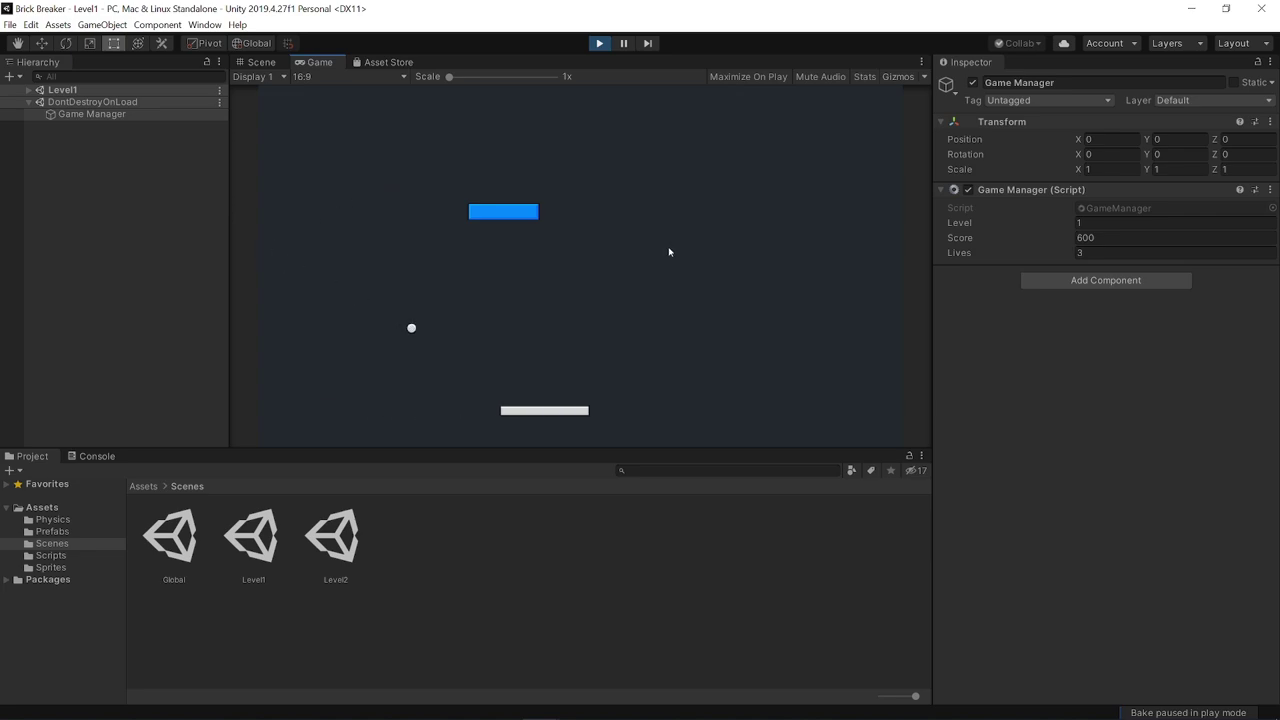
key(Right)
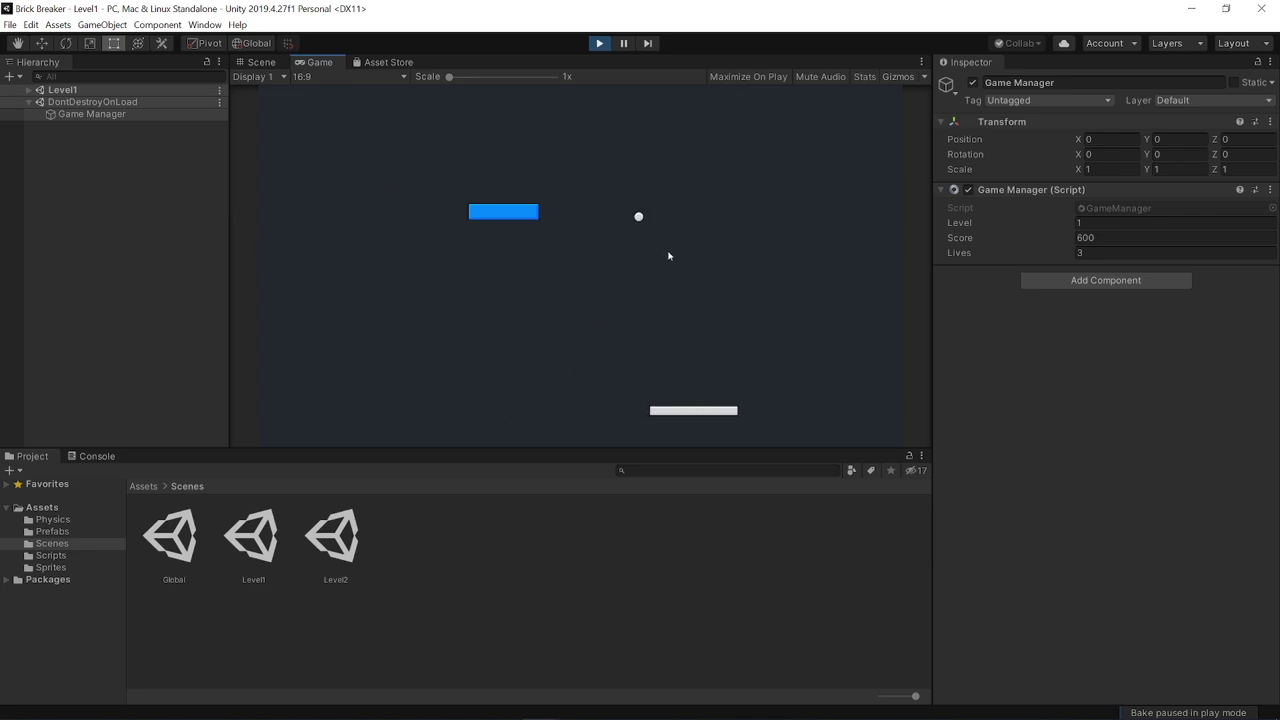
key(Right)
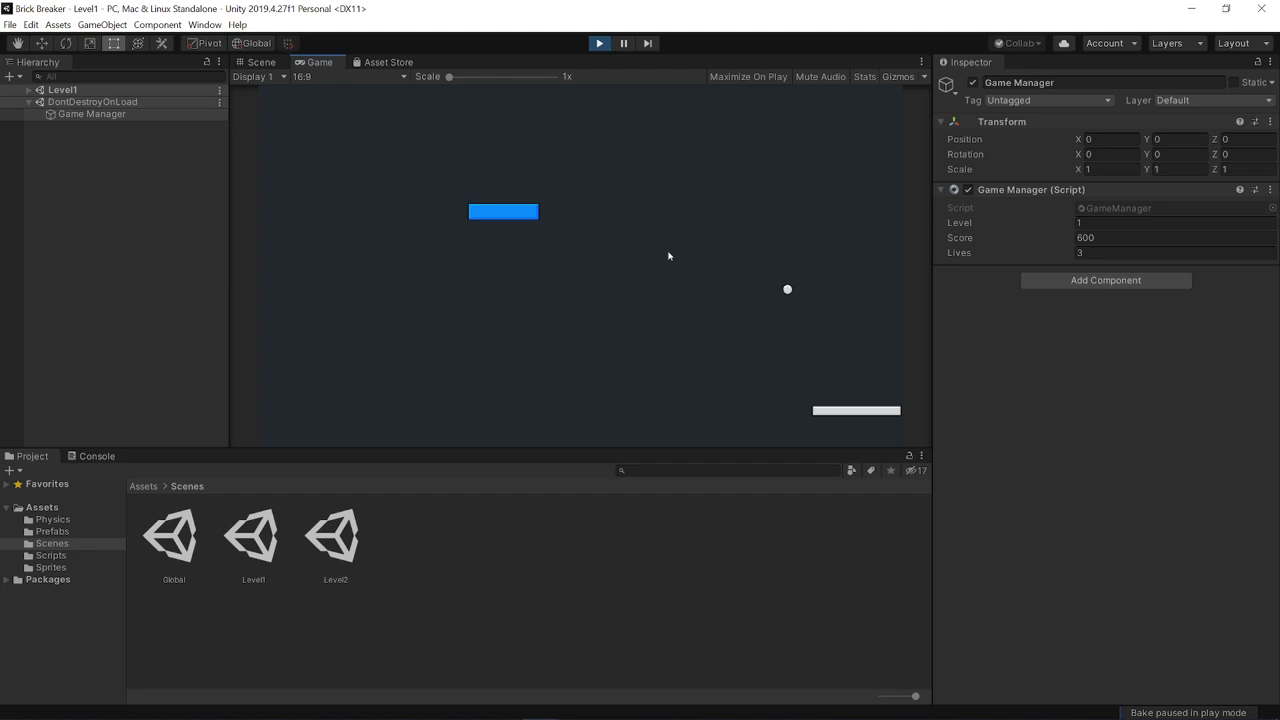
key(Left)
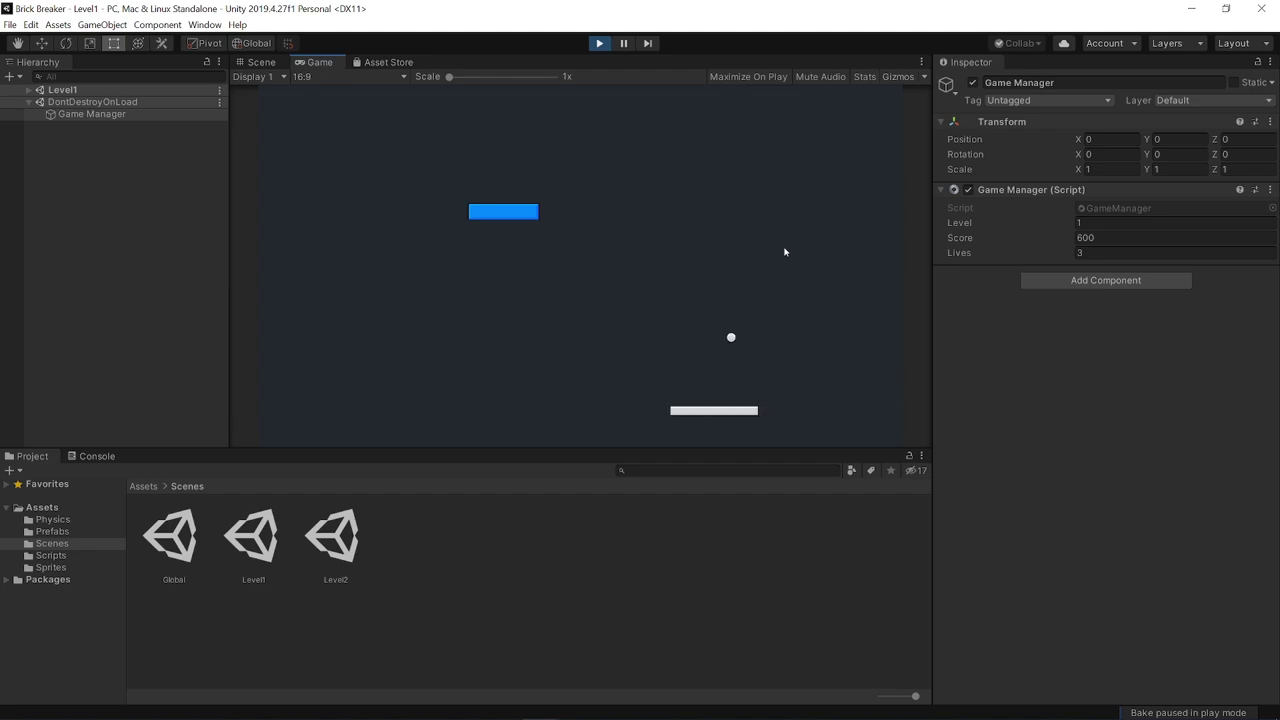
key(Left)
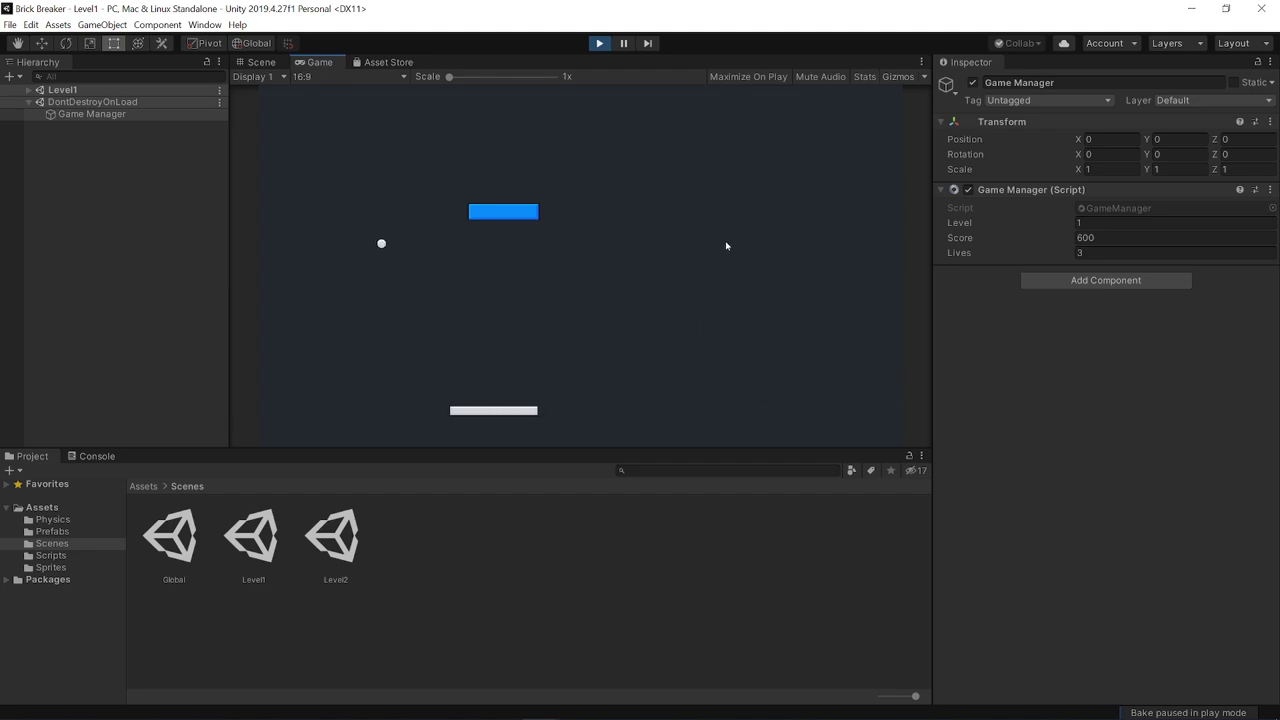
key(Right)
key(Left)
key(Right)
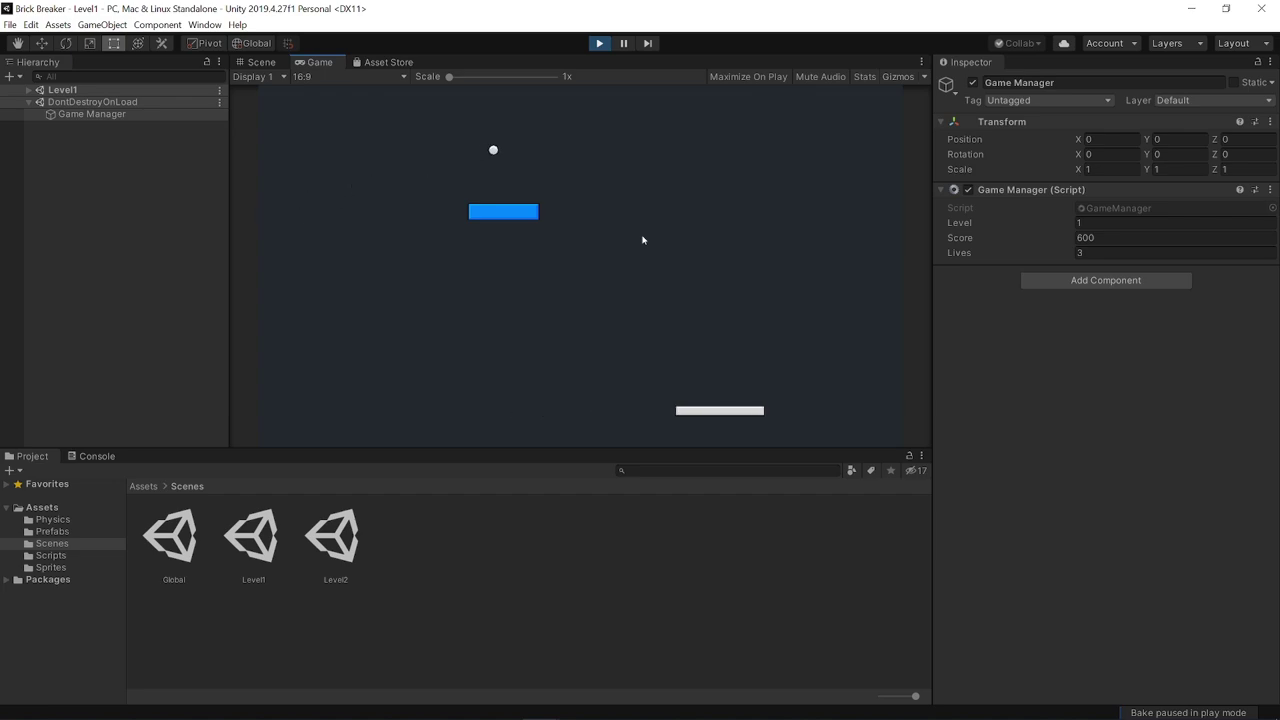
key(Left)
key(Right)
key(Left)
key(Left)
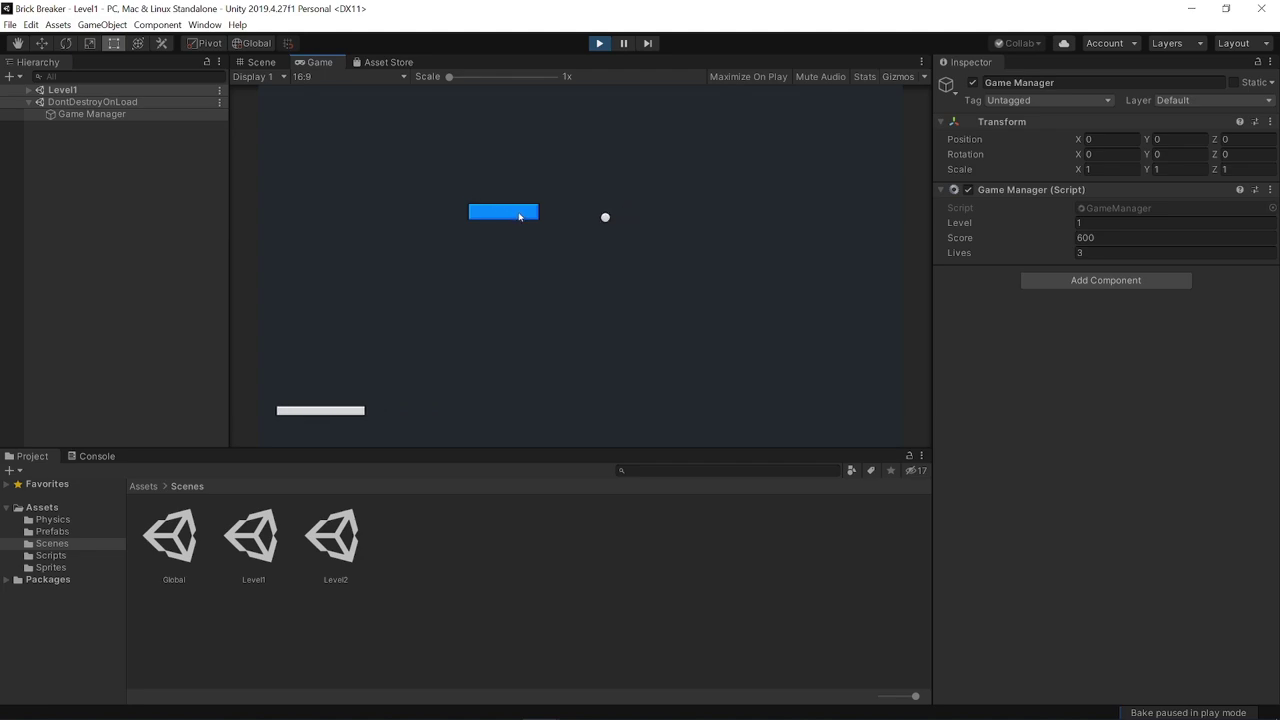
key(Right)
key(Left)
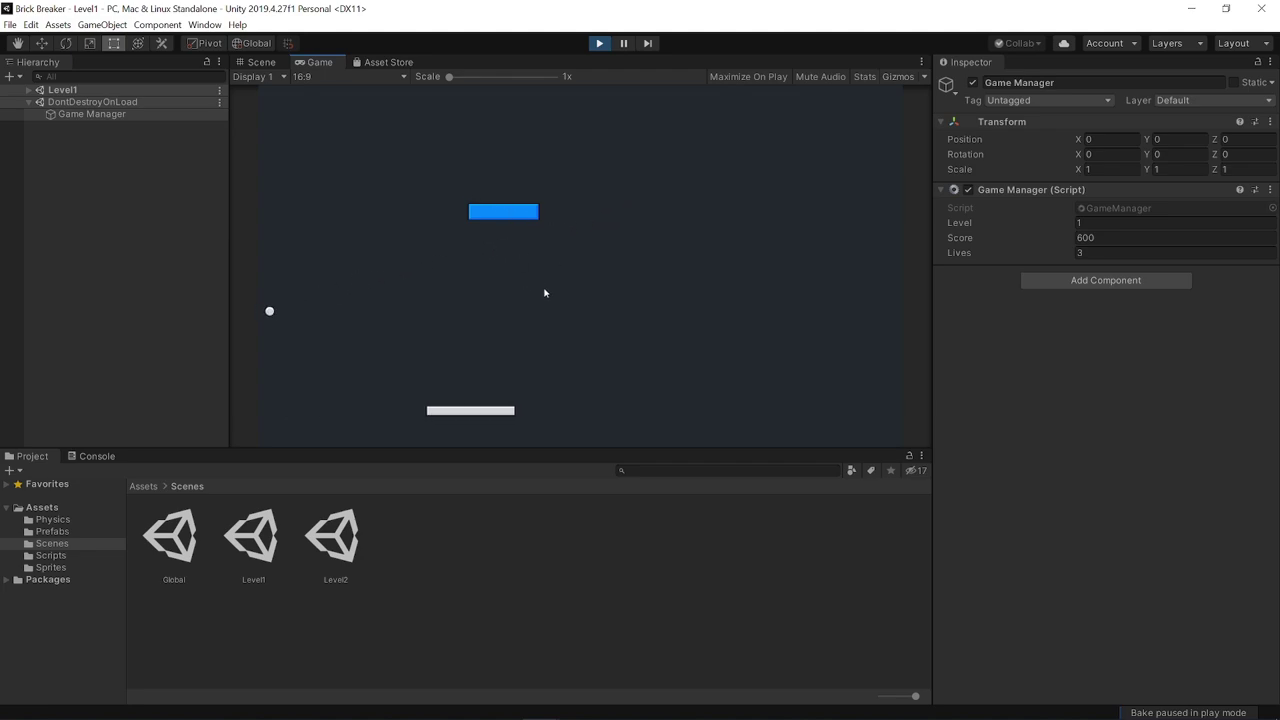
key(Right)
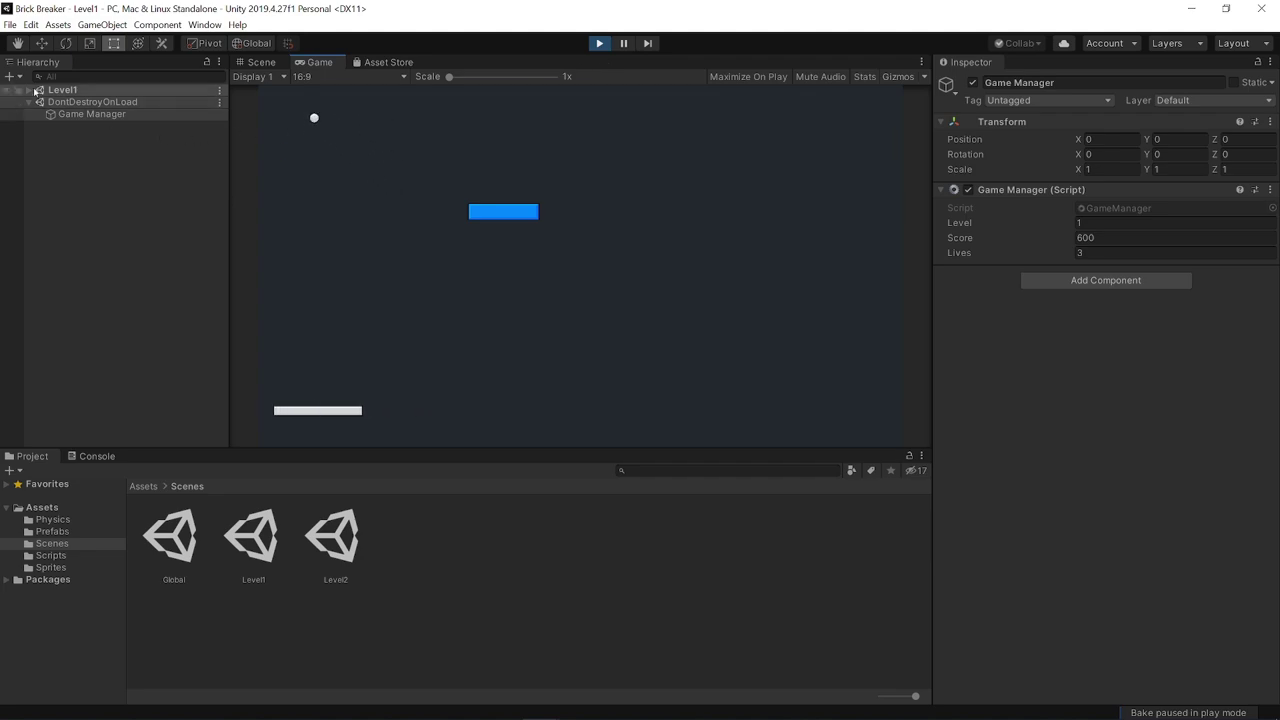
Inspect the Ball object in the Level1 hierarchy and recentre the Scene view
click(29, 90)
click(66, 126)
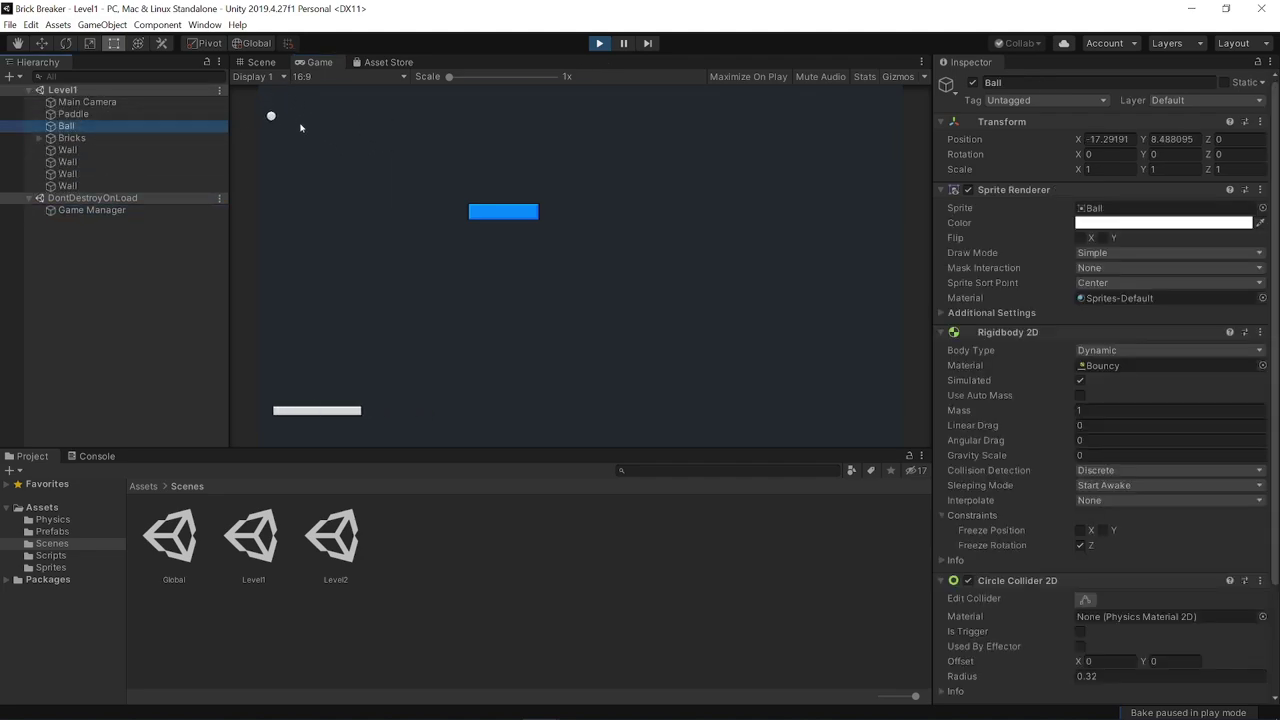
click(261, 62)
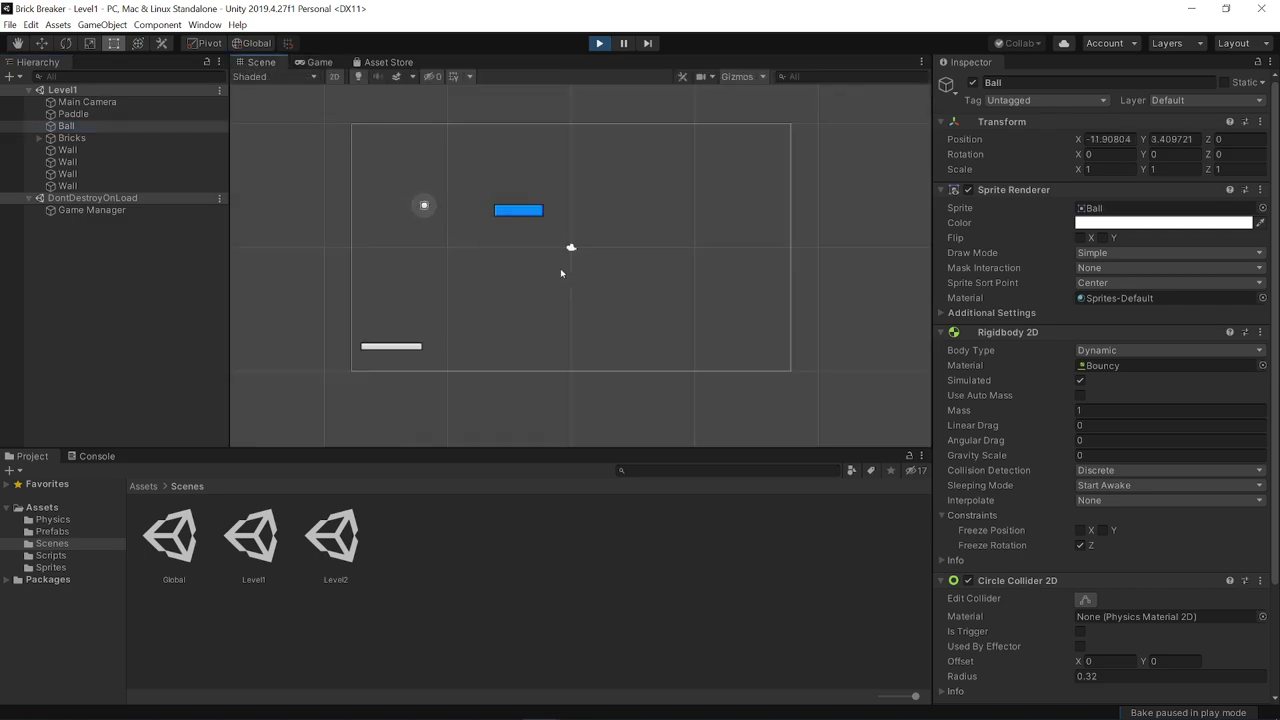
middle_drag(297, 92, 276, 102)
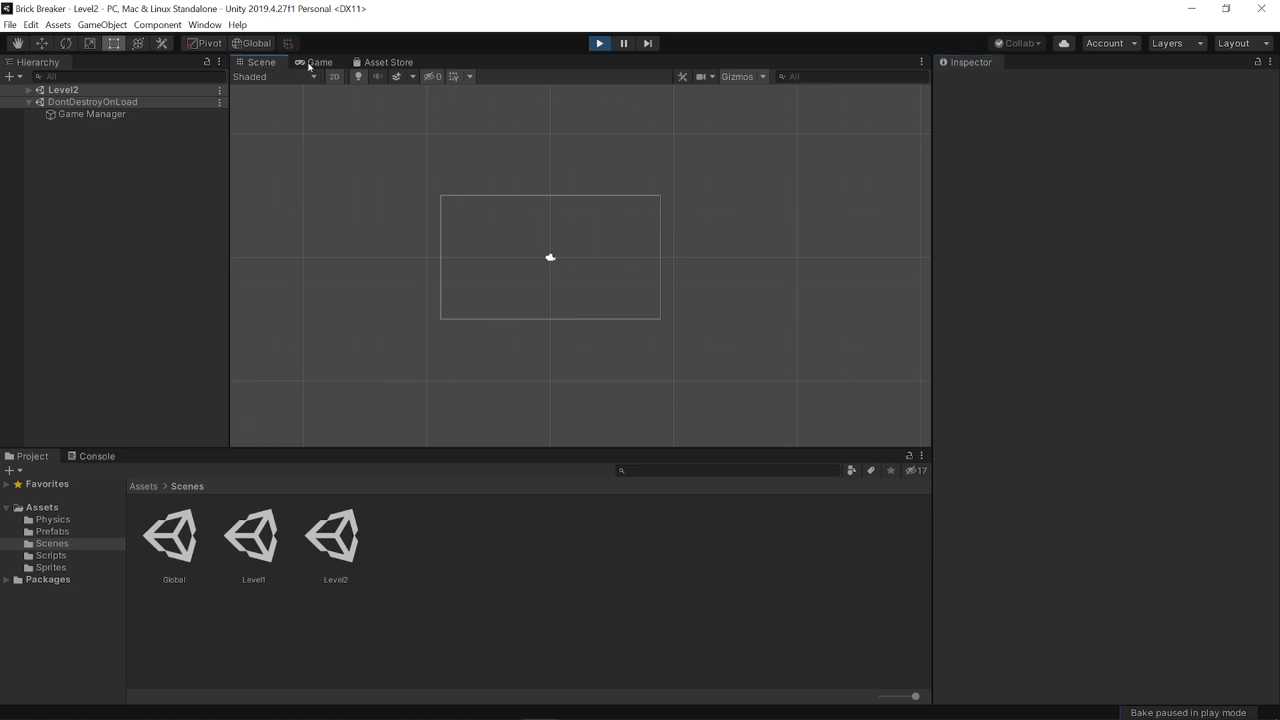
Pause the game and confirm Level2 loaded, with the Game Manager at Level 2 and score 700
click(623, 43)
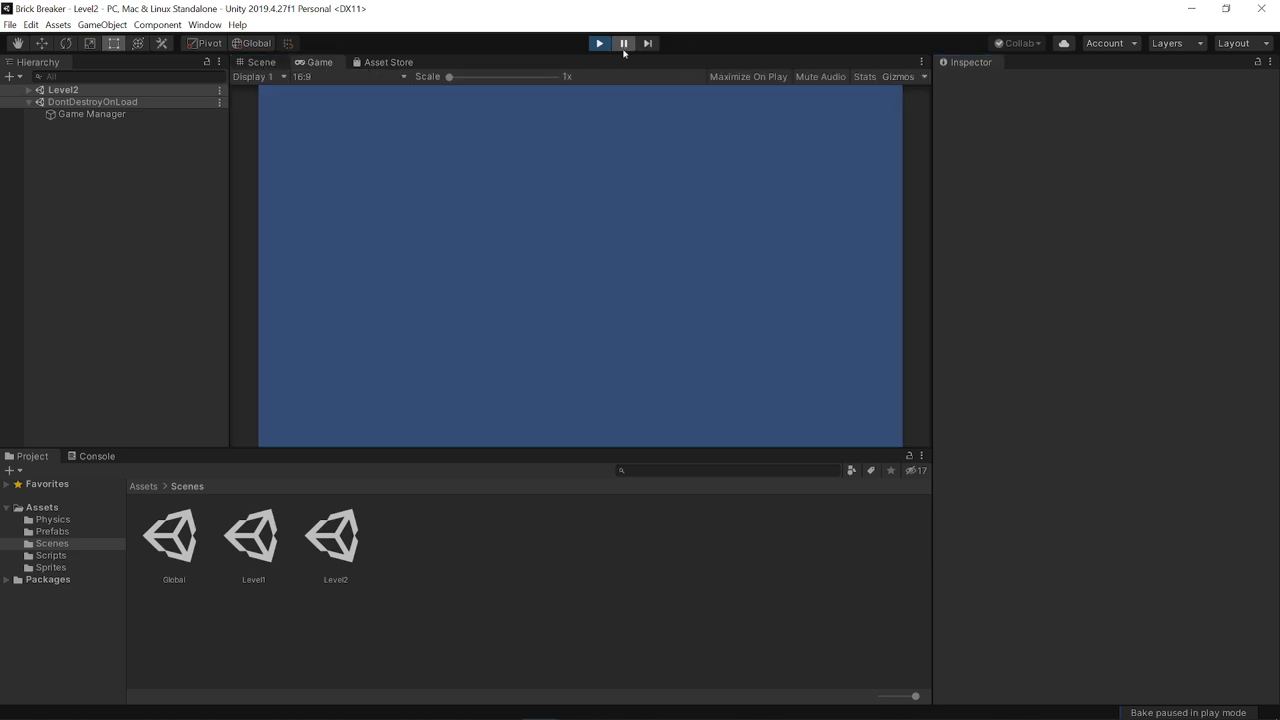
click(261, 62)
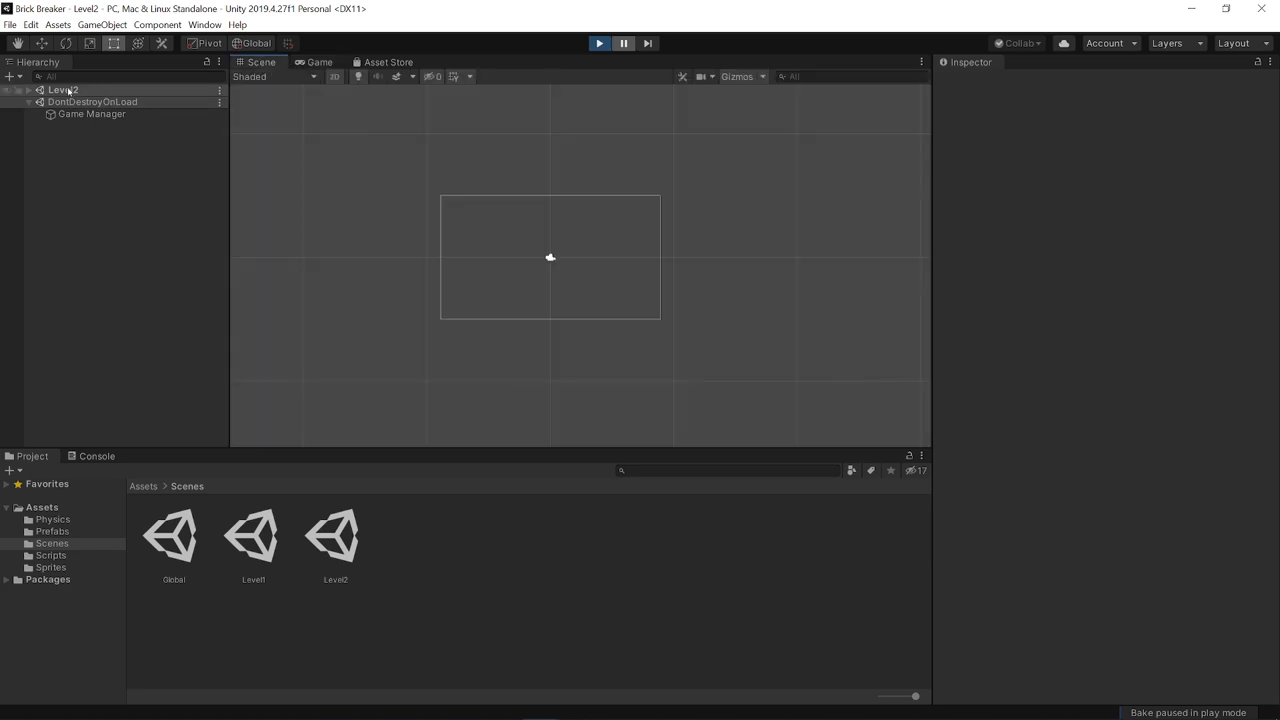
click(37, 91)
click(29, 91)
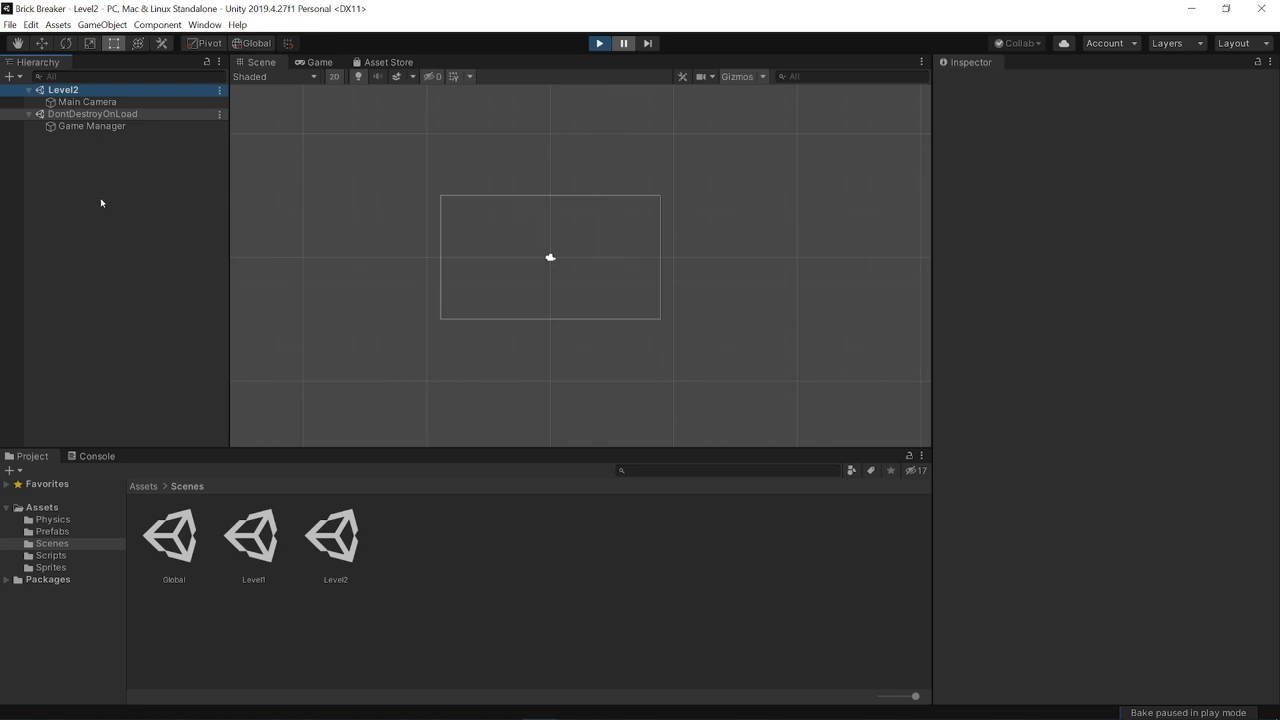
click(93, 114)
click(92, 126)
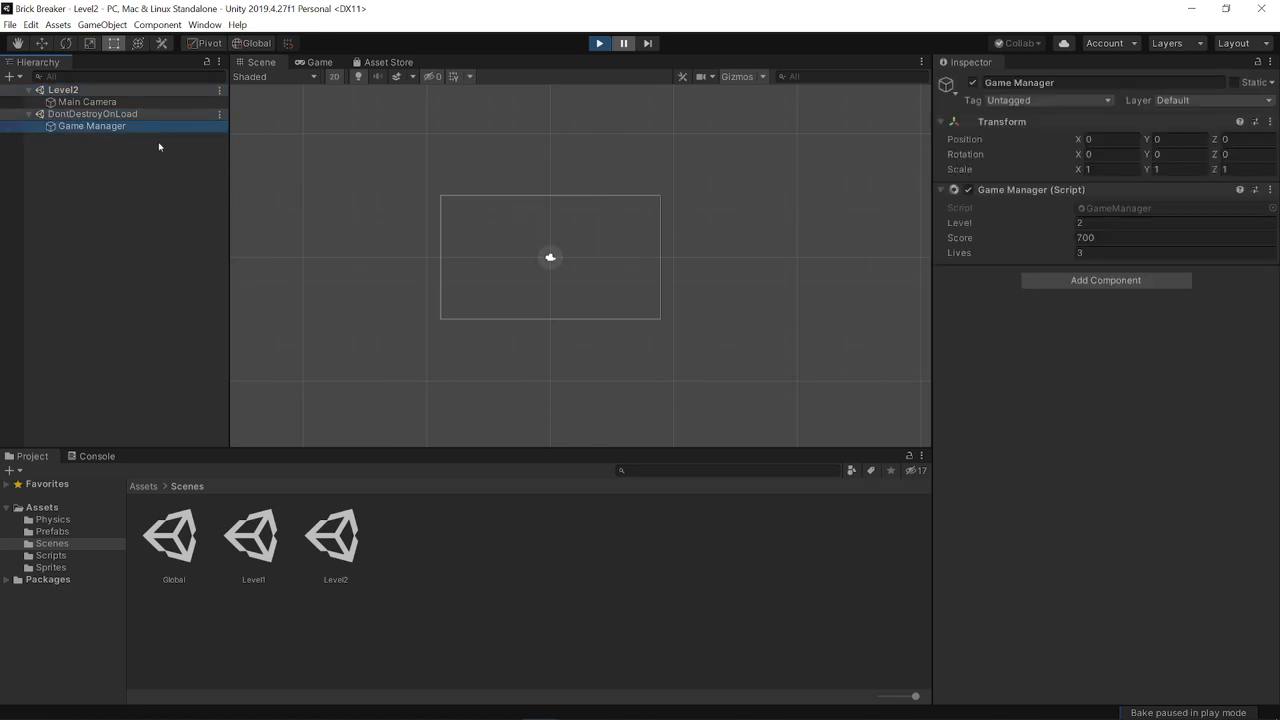
click(1067, 223)
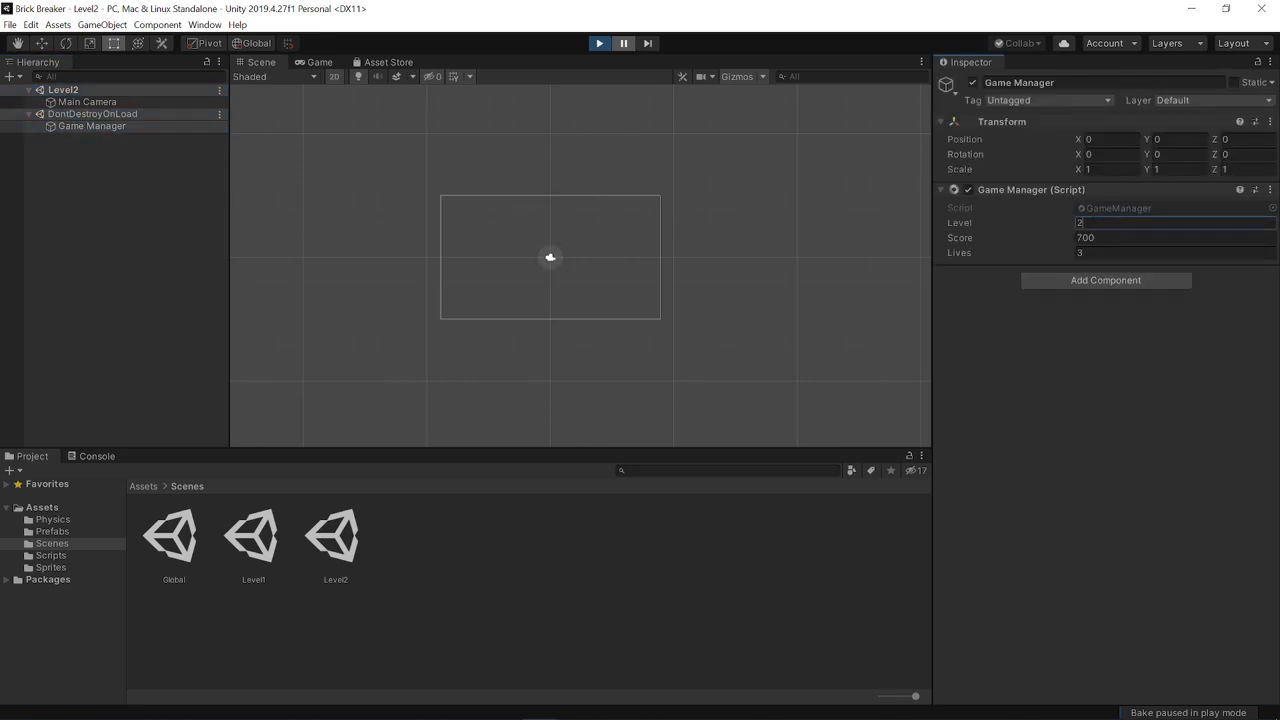
Check the console, stop Play mode and select the Level2 scene asset
click(92, 457)
click(32, 456)
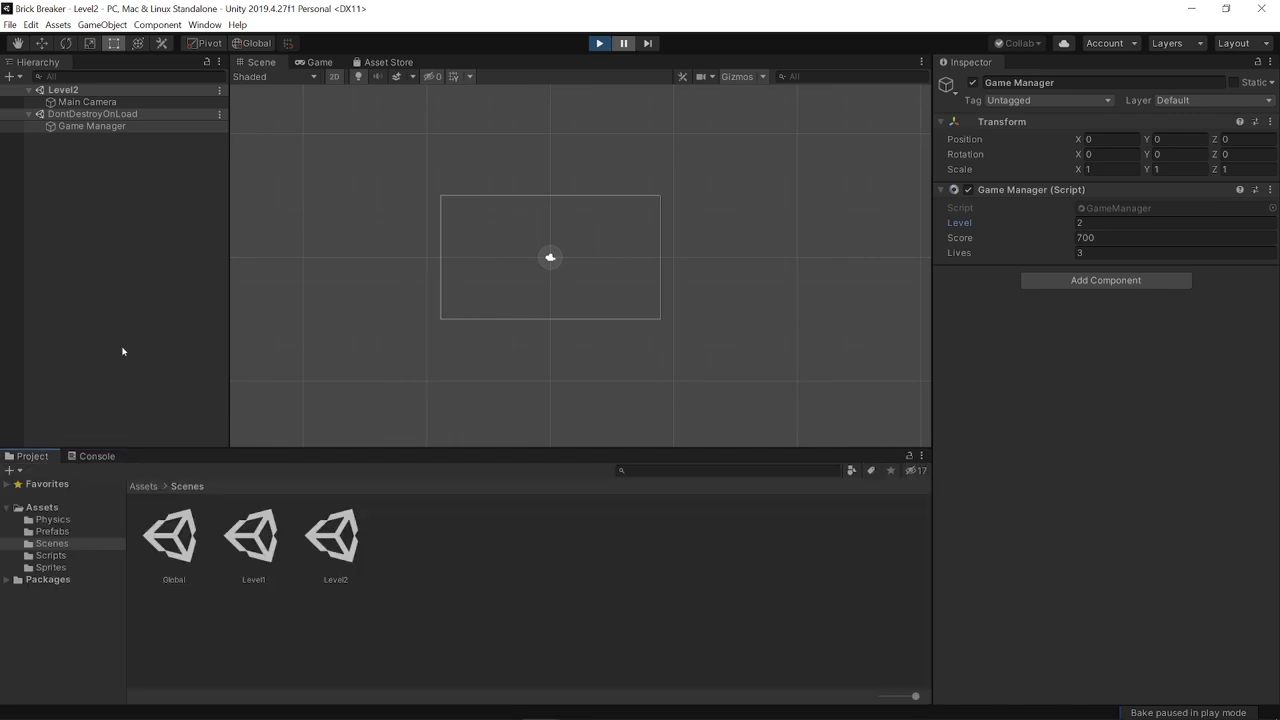
click(319, 62)
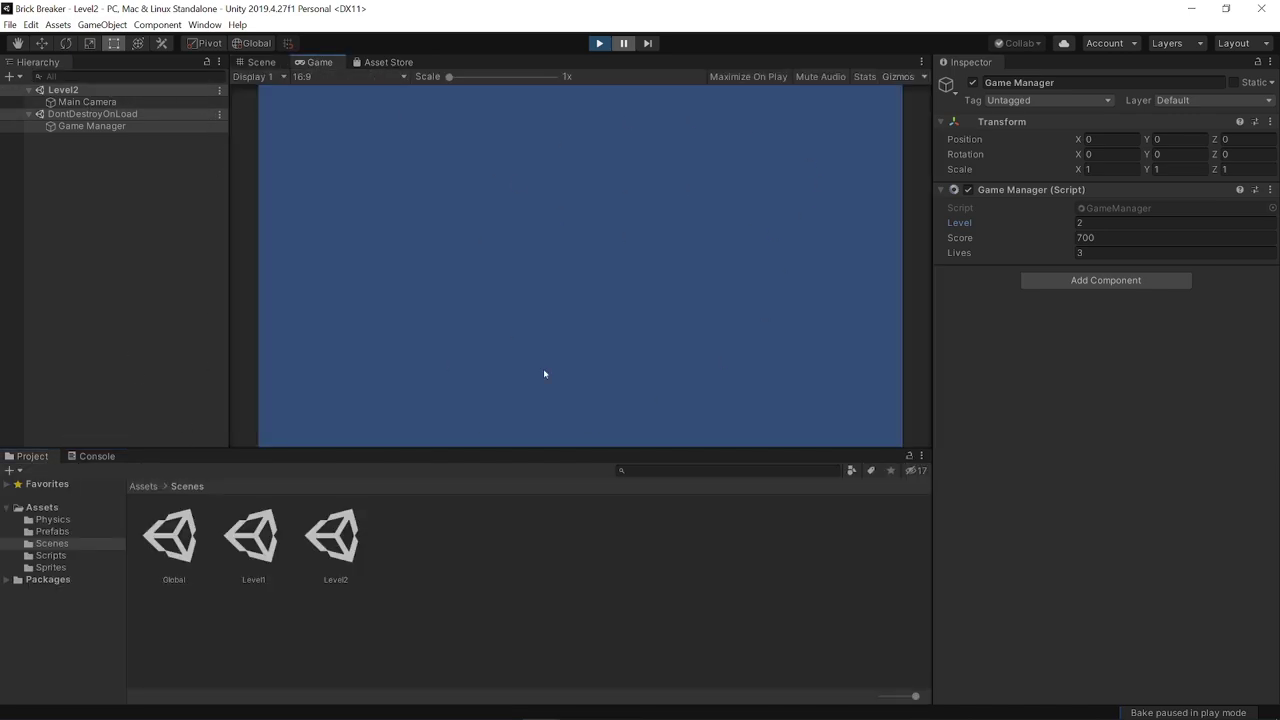
key(ctrl+p)
click(340, 537)
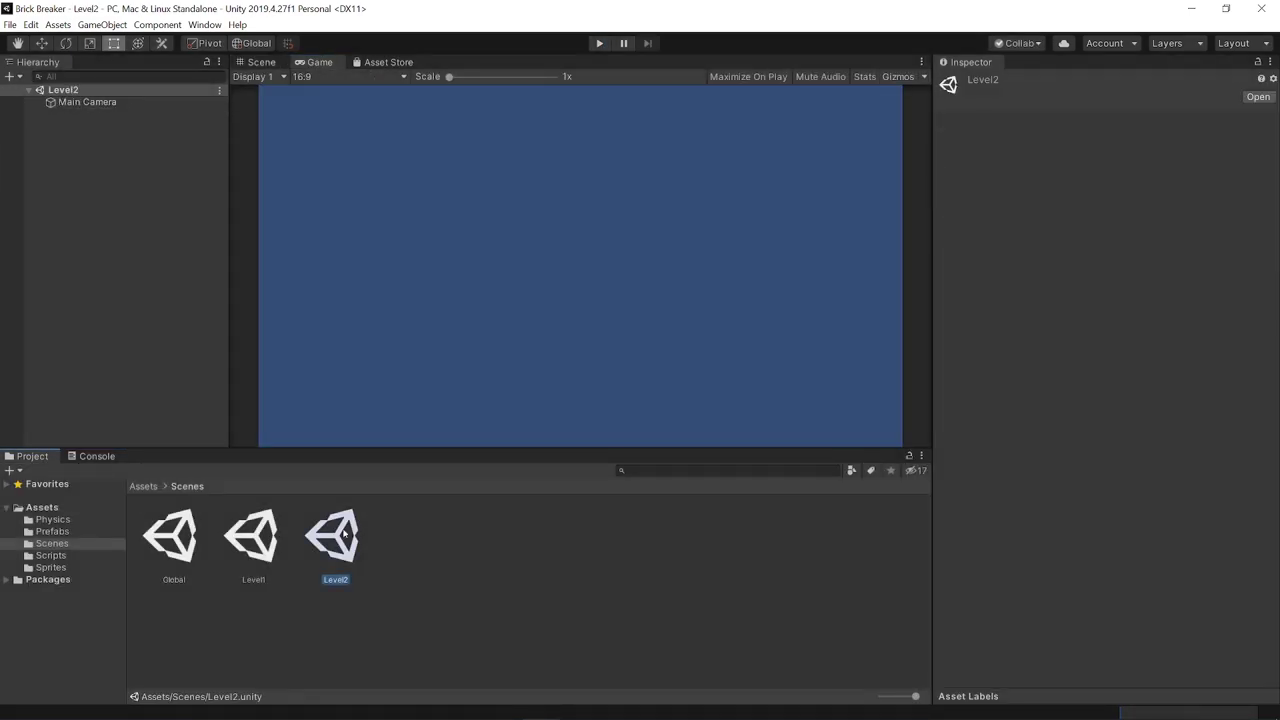
Open Level1 and re-enable its four hidden brick rows
click(437, 588)
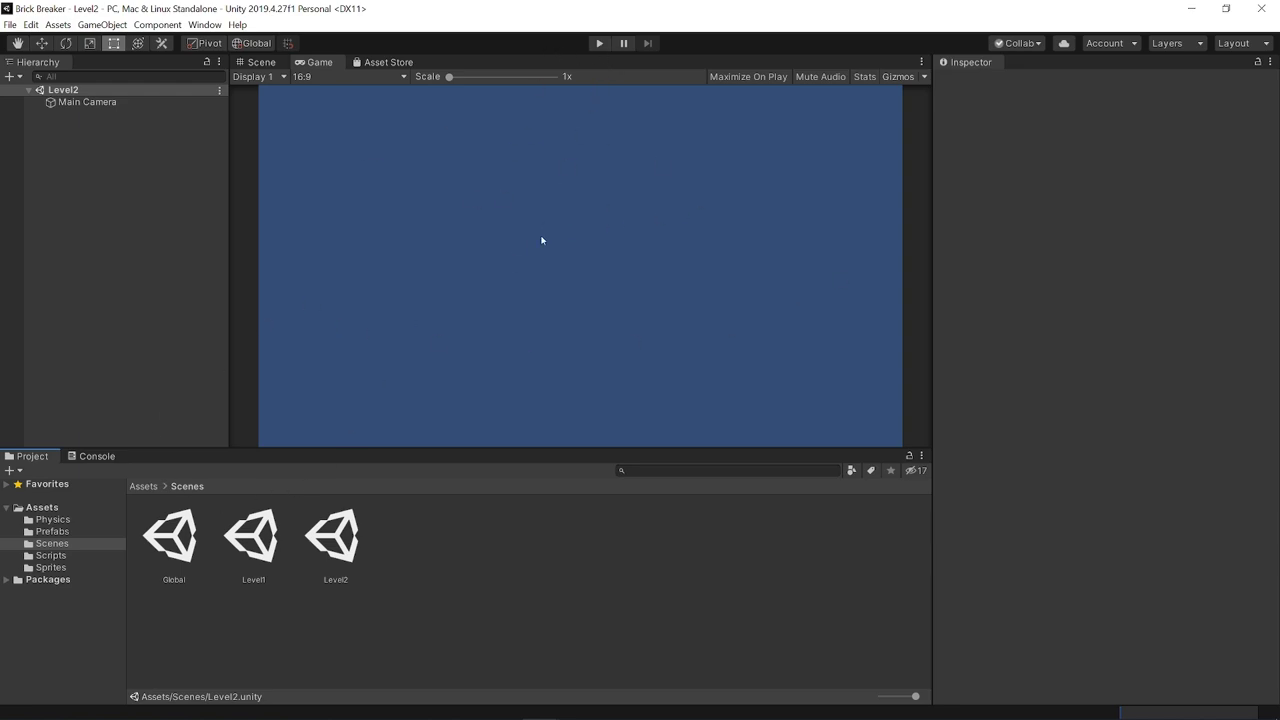
double_click(252, 538)
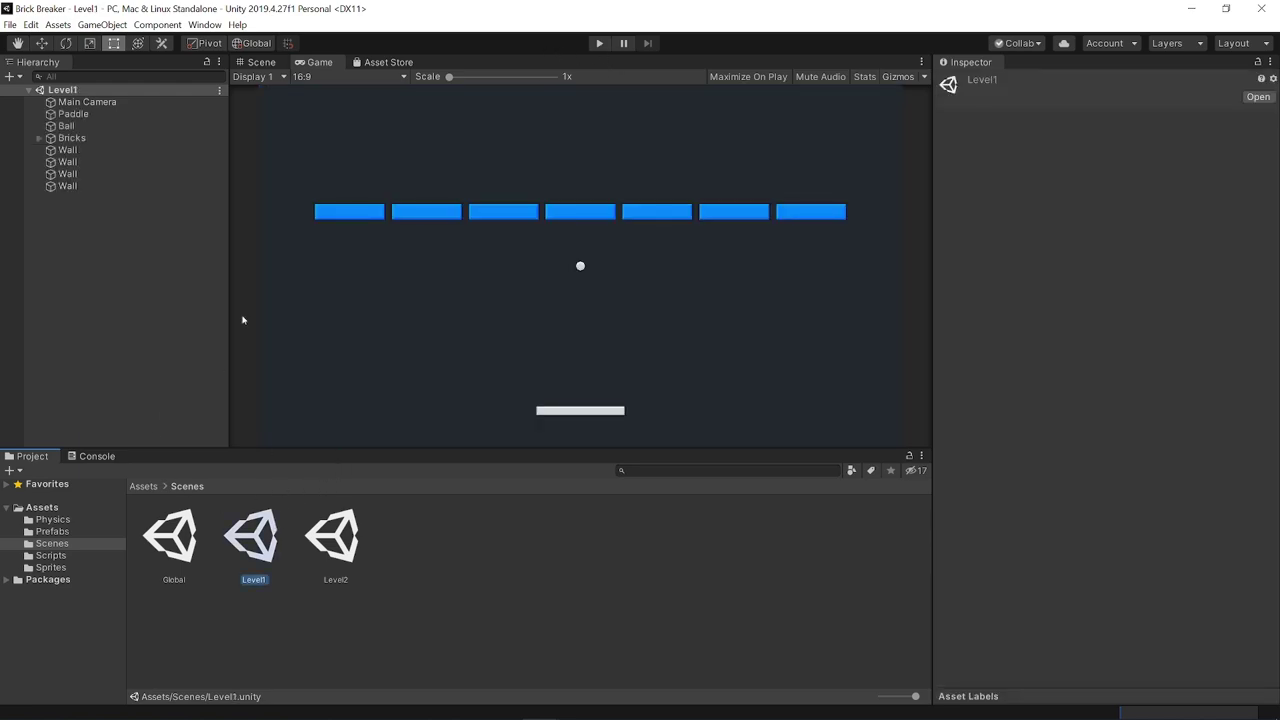
click(39, 138)
click(77, 150)
shift+click(77, 186)
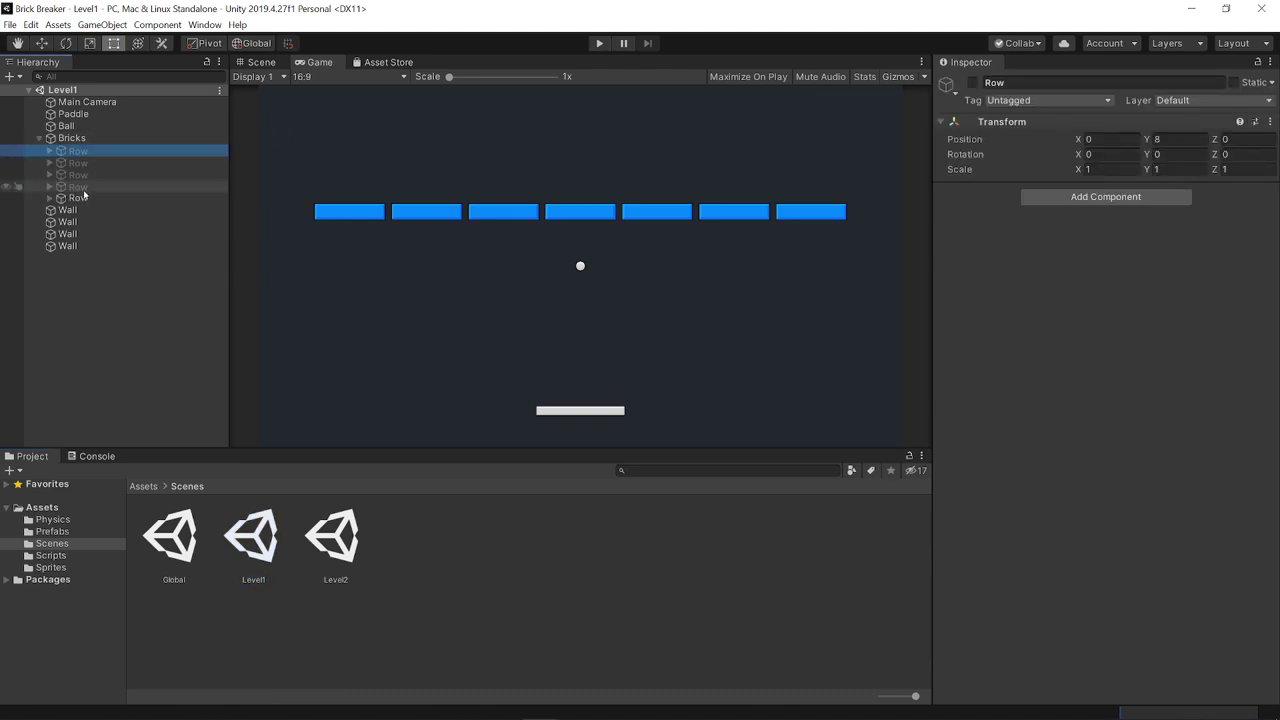
click(972, 82)
click(972, 82)
click(69, 311)
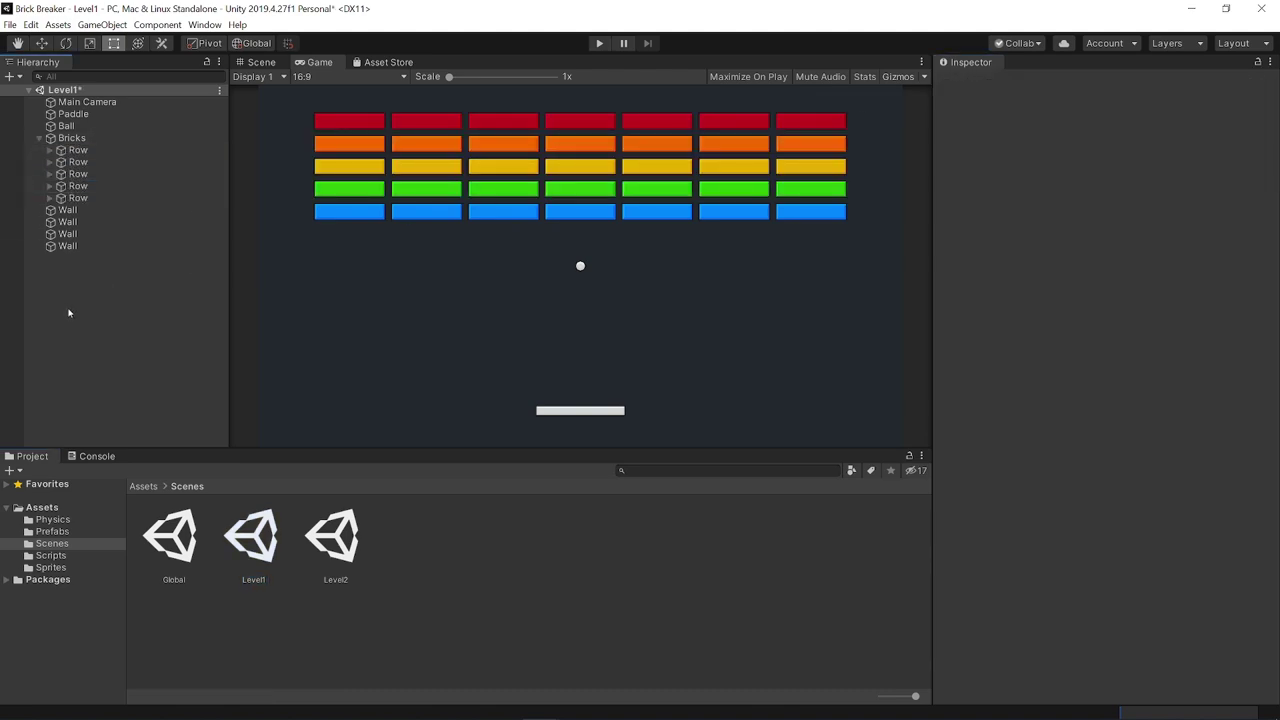
Select all Level1 objects from Main Camera to the last Wall, then open Level2 and delete its Main Camera
click(40, 140)
click(40, 139)
click(86, 102)
shift+click(67, 186)
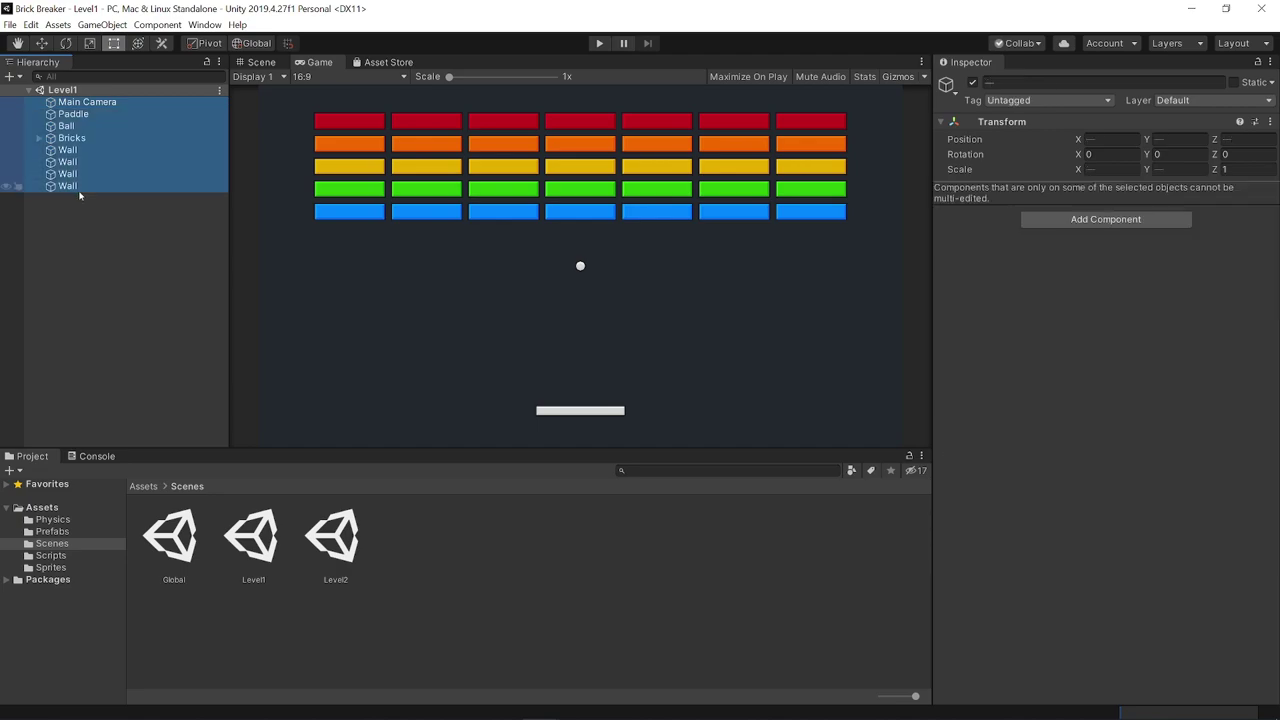
double_click(336, 540)
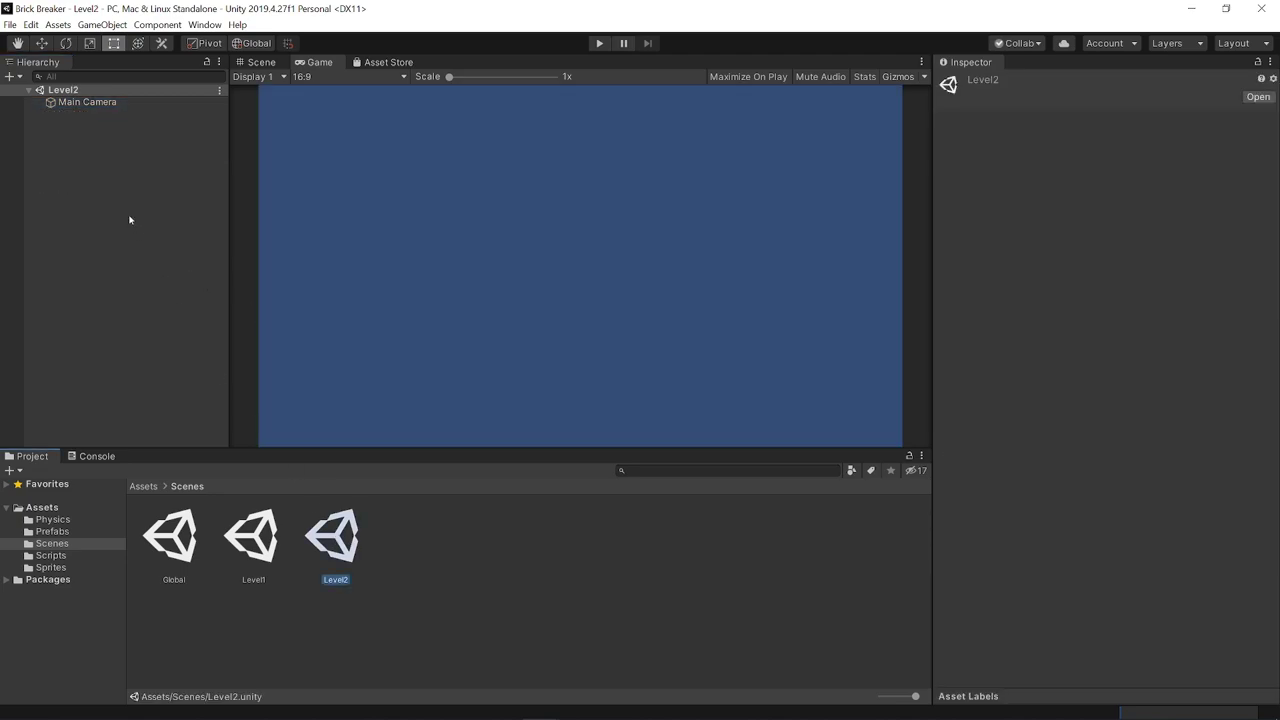
click(87, 102)
key(Delete)
Paste the copied Level1 paddle, ball, bricks and walls into Level2
key(ctrl+v)
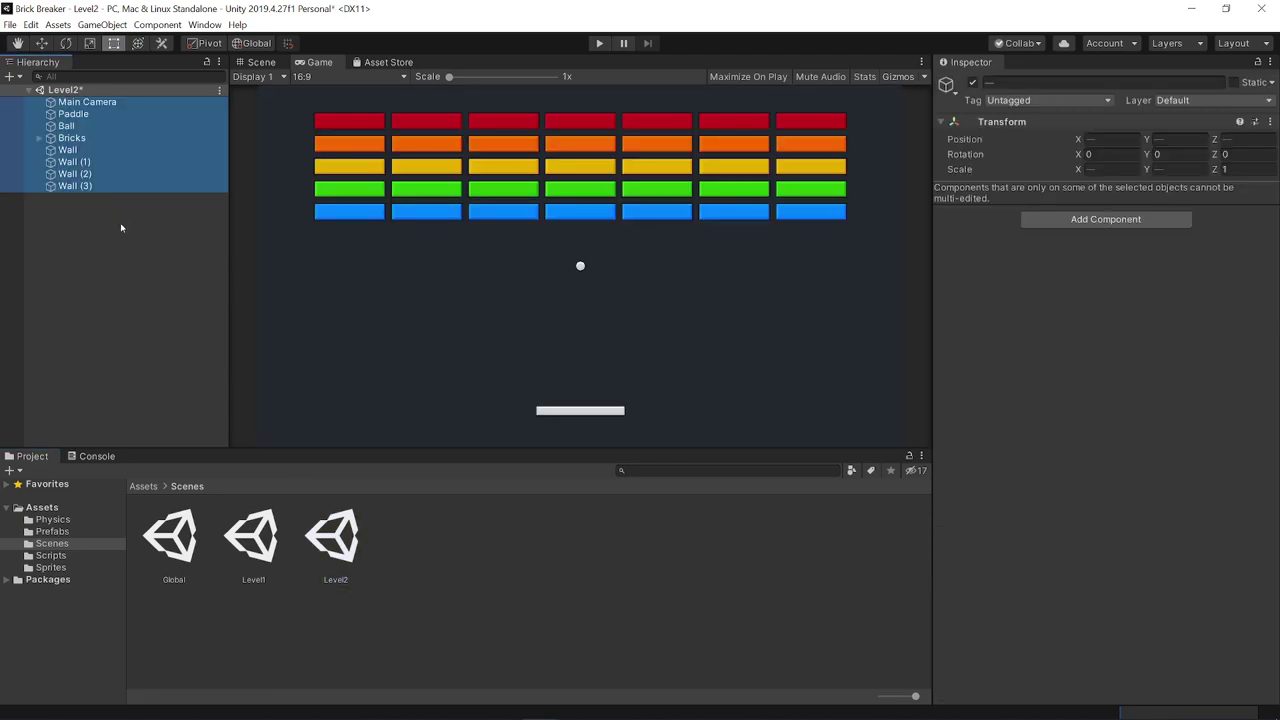
click(137, 251)
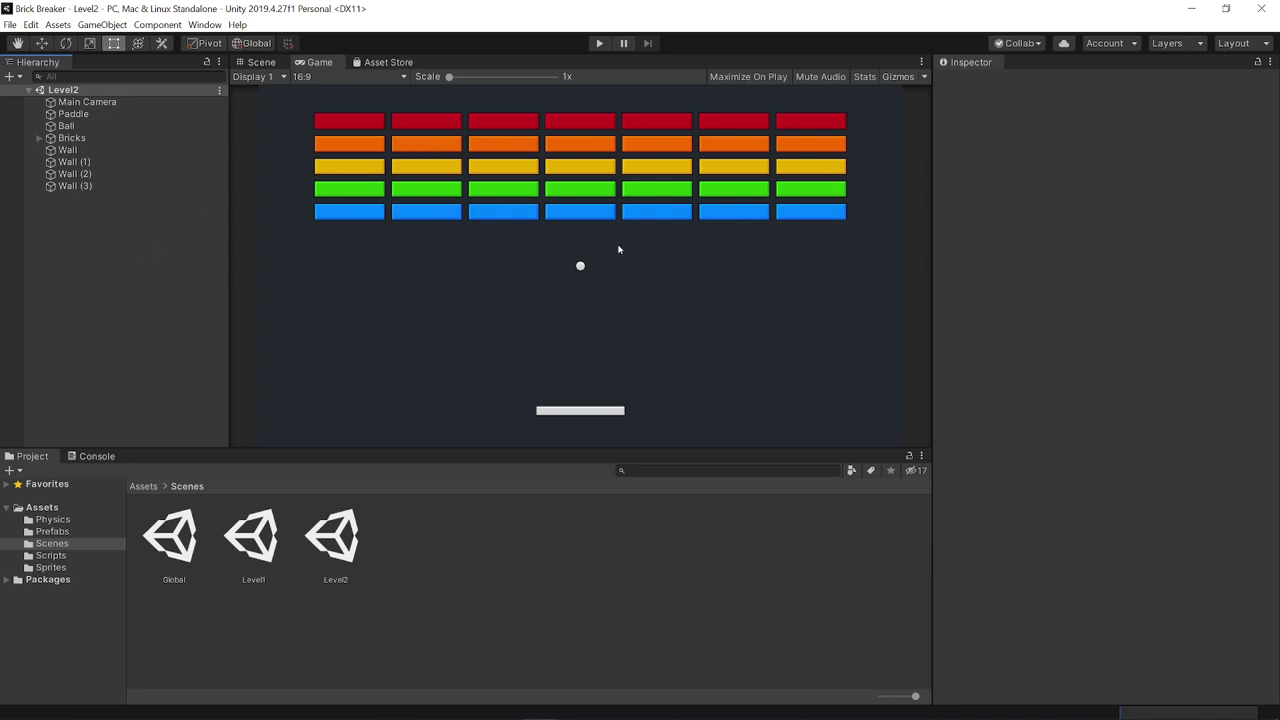
click(252, 535)
click(352, 535)
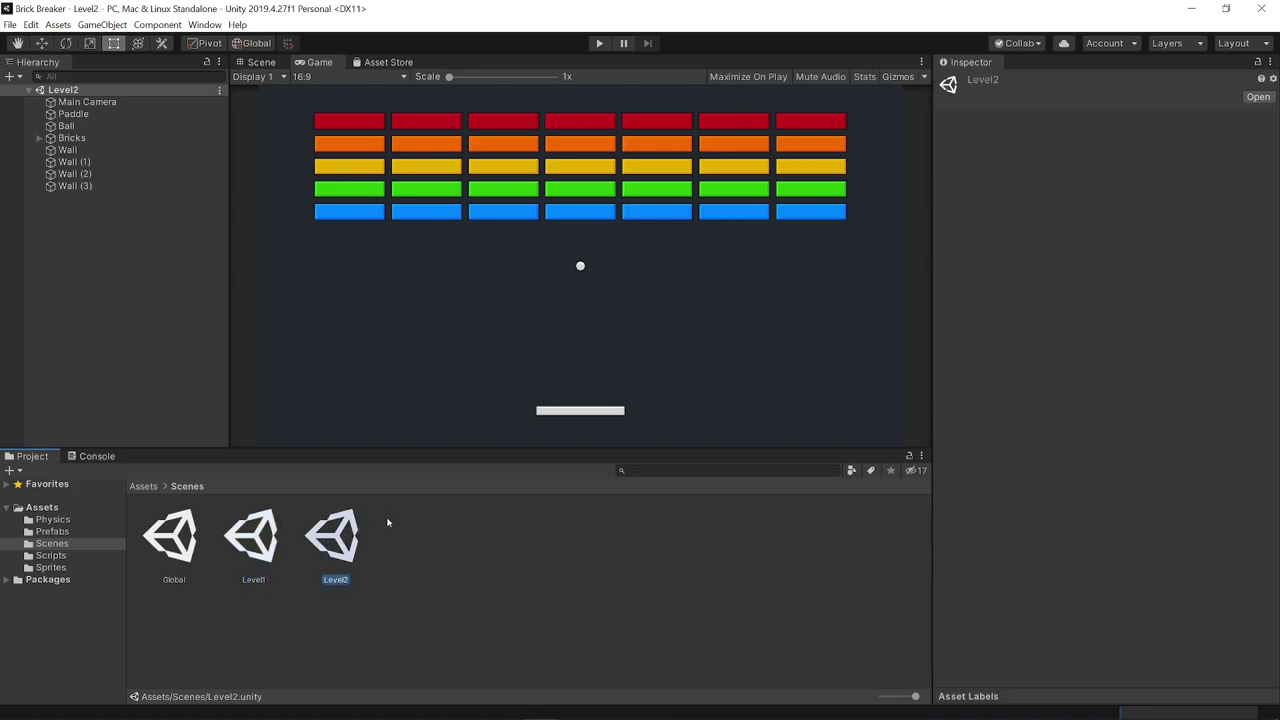
Show the Scripts folder listing Ball, Brick, GameManager, MissZone and Paddle
click(51, 555)
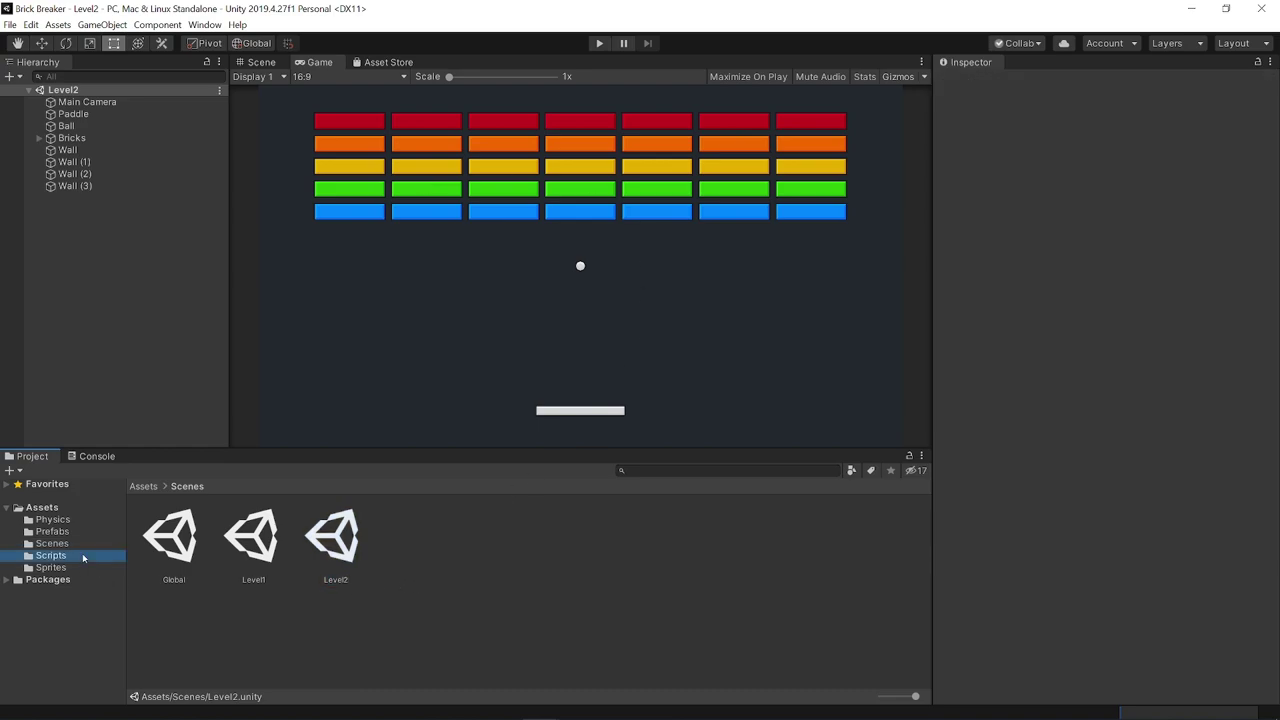
click(60, 545)
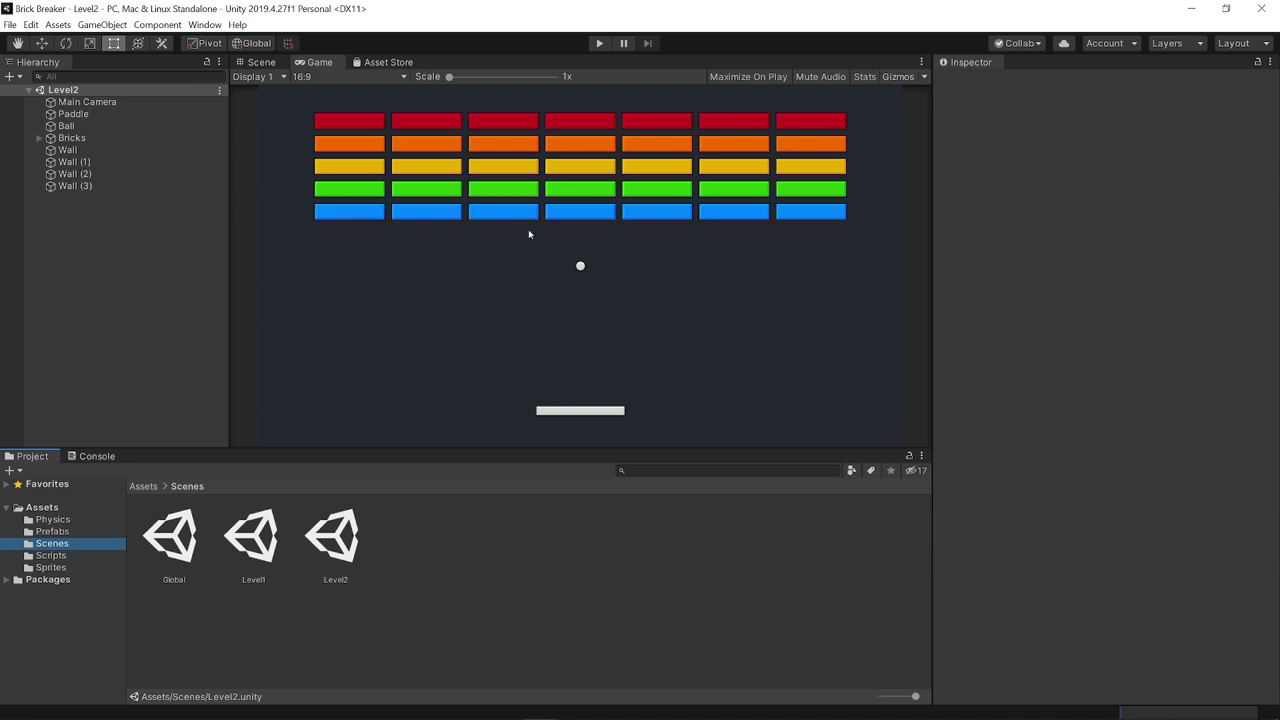
click(70, 557)
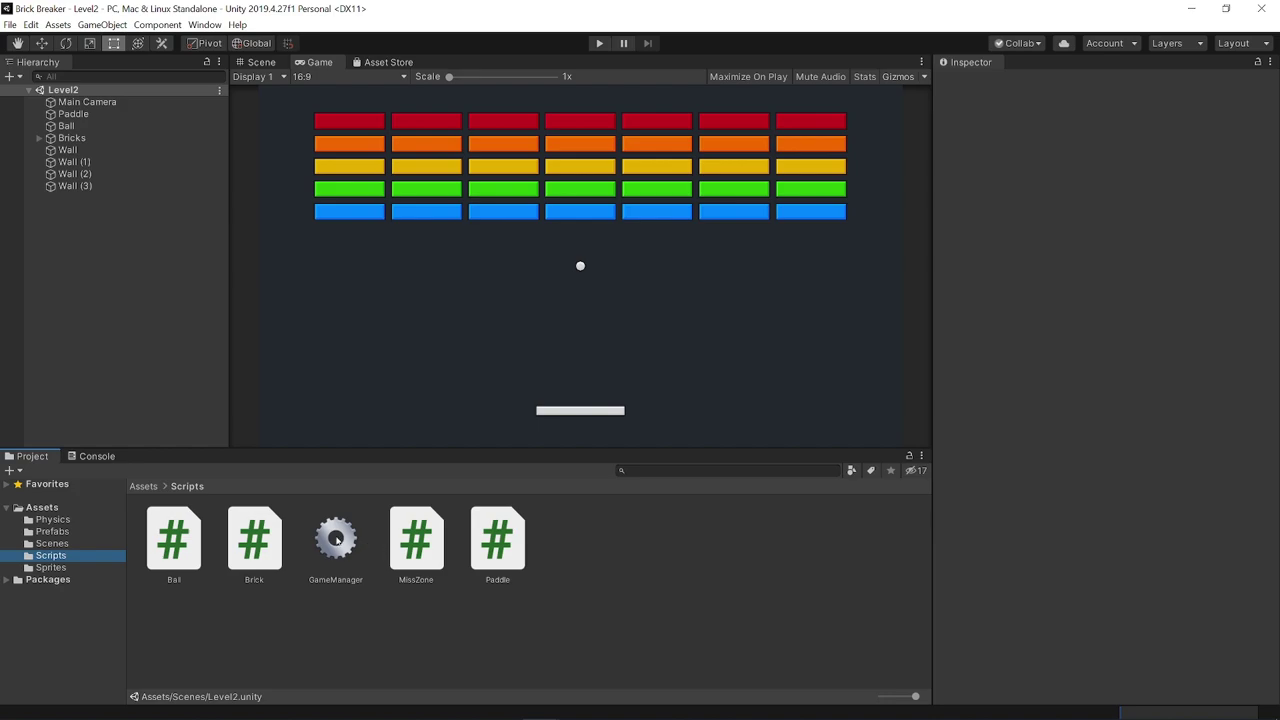
Open GameManager.cs in VS Code and scroll down through the script
double_click(336, 540)
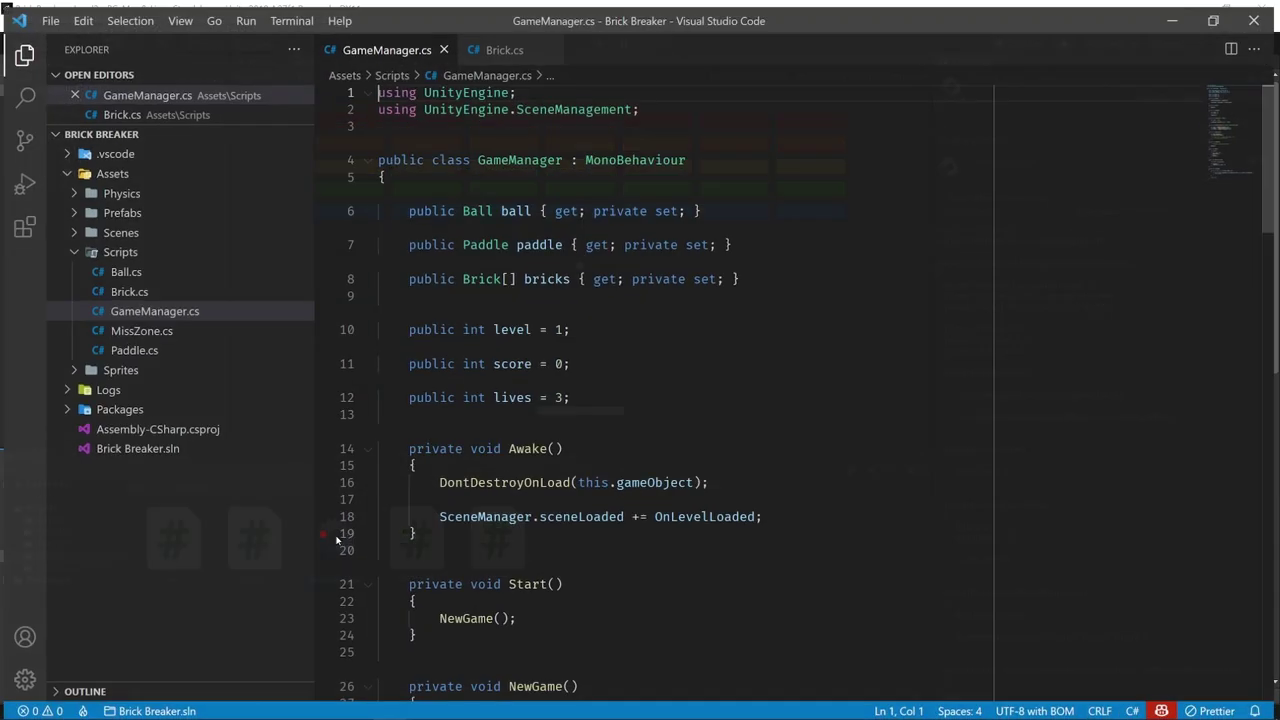
scroll(495, 527, down, 4)
scroll(488, 522, down, 2)
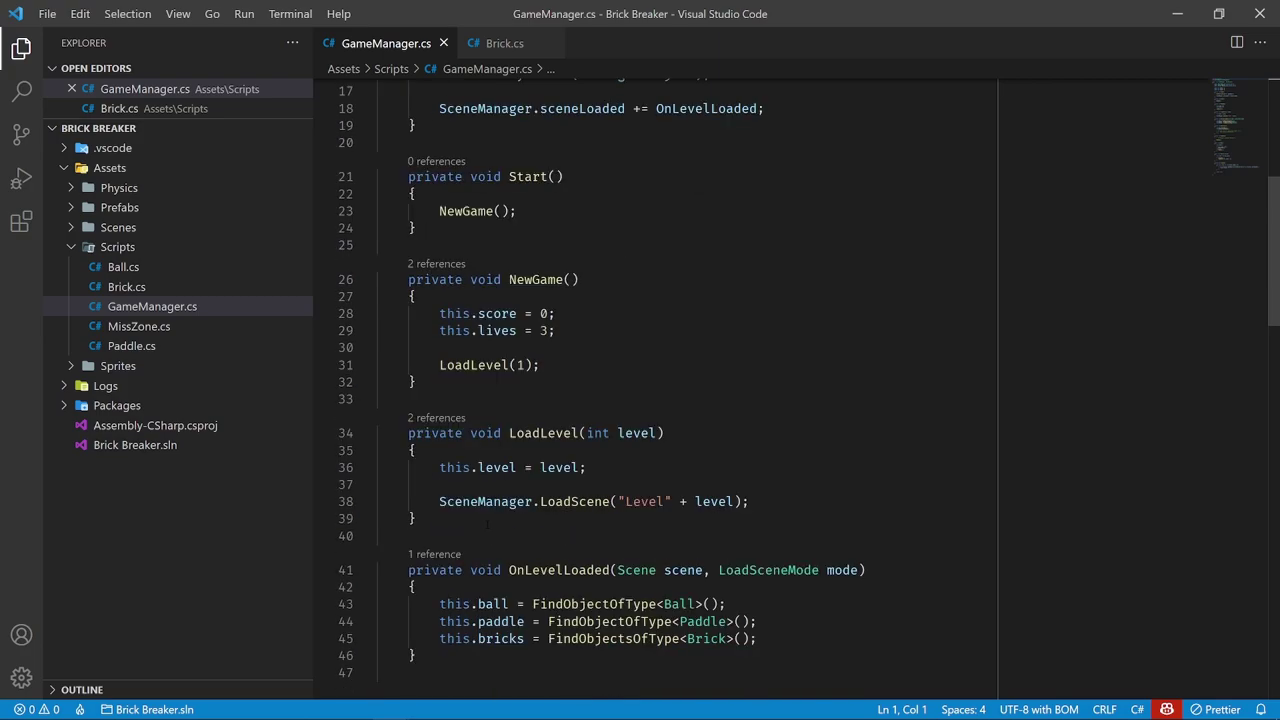
scroll(506, 533, down, 3)
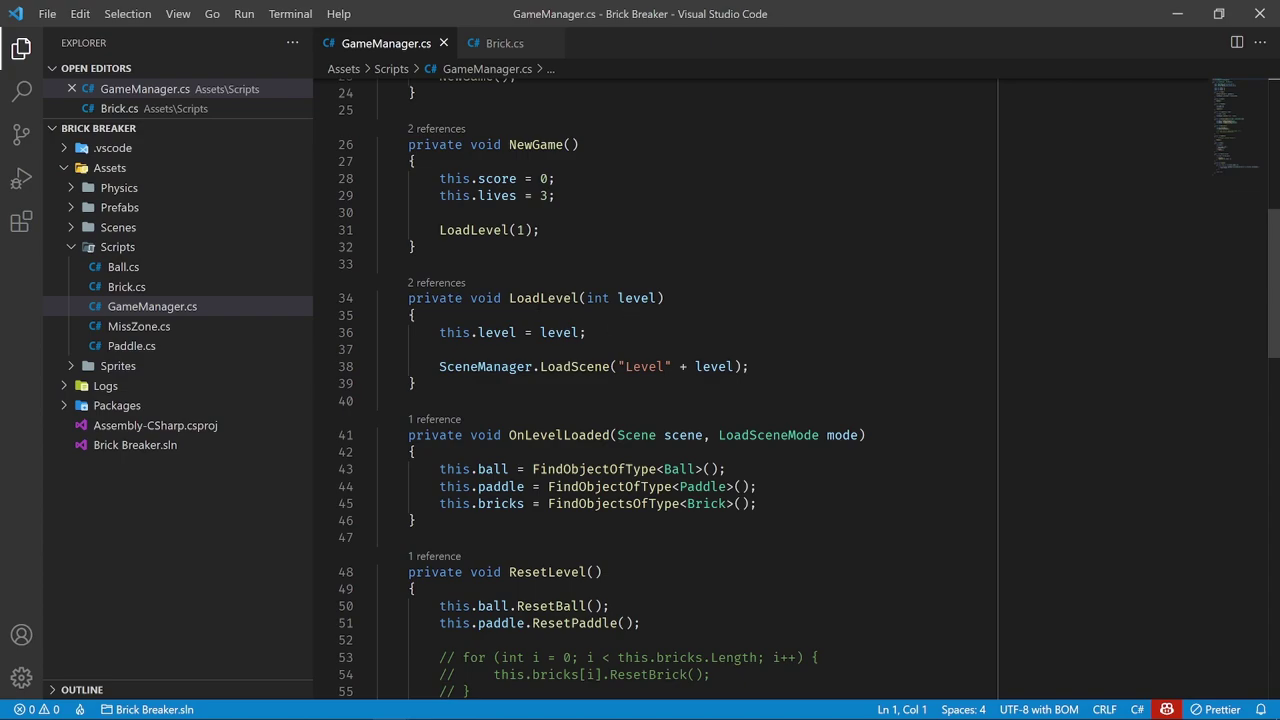
scroll(692, 374, down, 6)
scroll(692, 374, down, 3)
scroll(692, 374, down, 5)
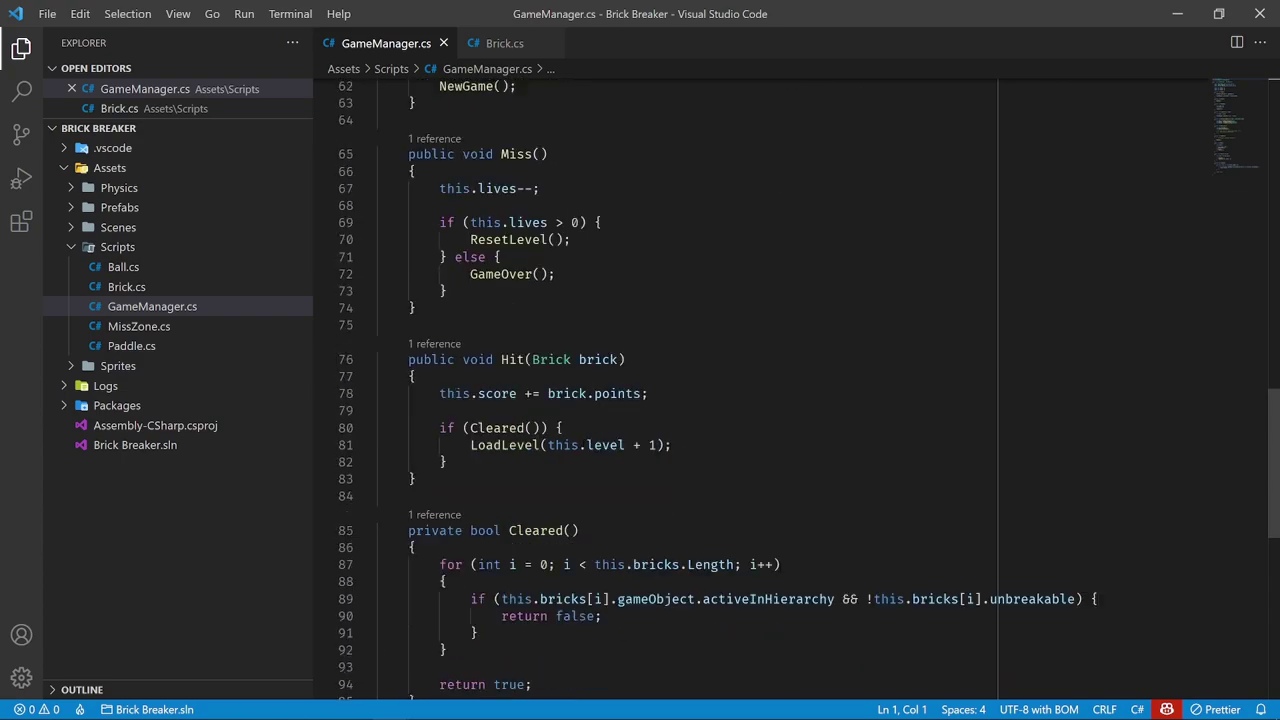
scroll(692, 374, down, 4)
Highlight the LoadLevel(this.level + 1) call and LoadLevel's scene-name argument
drag(692, 375, 470, 377)
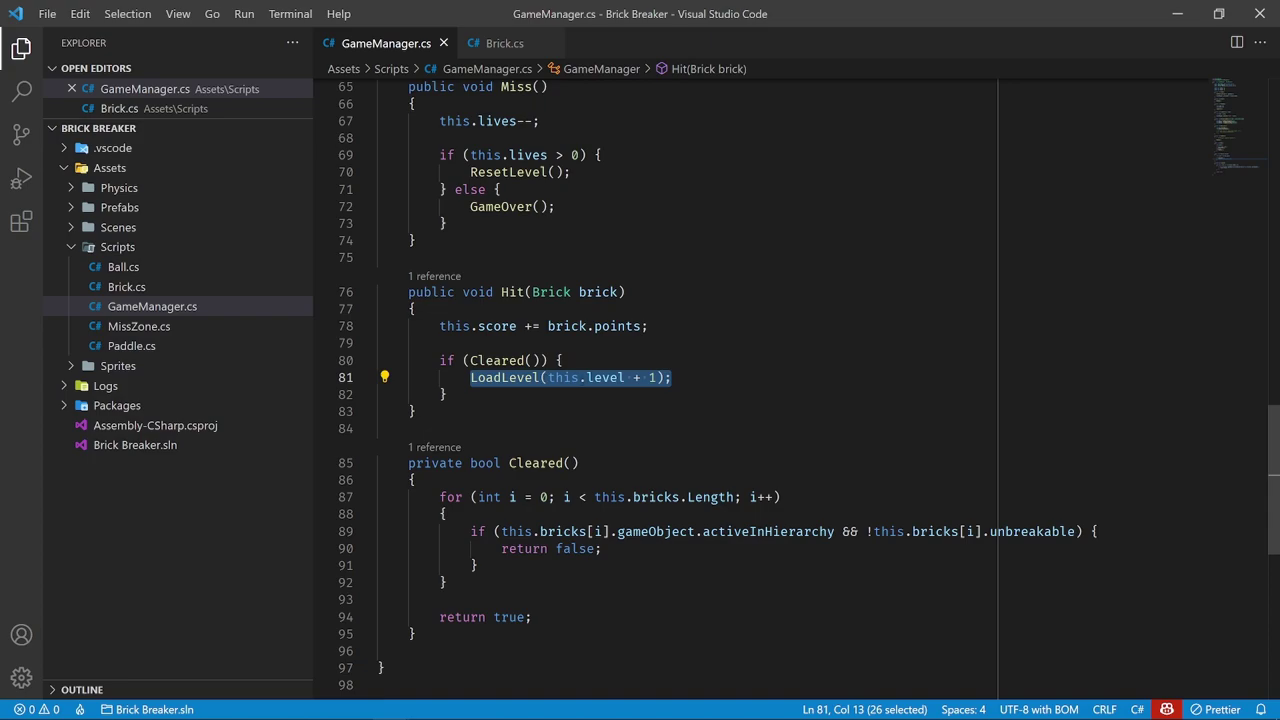
scroll(600, 377, up, 10)
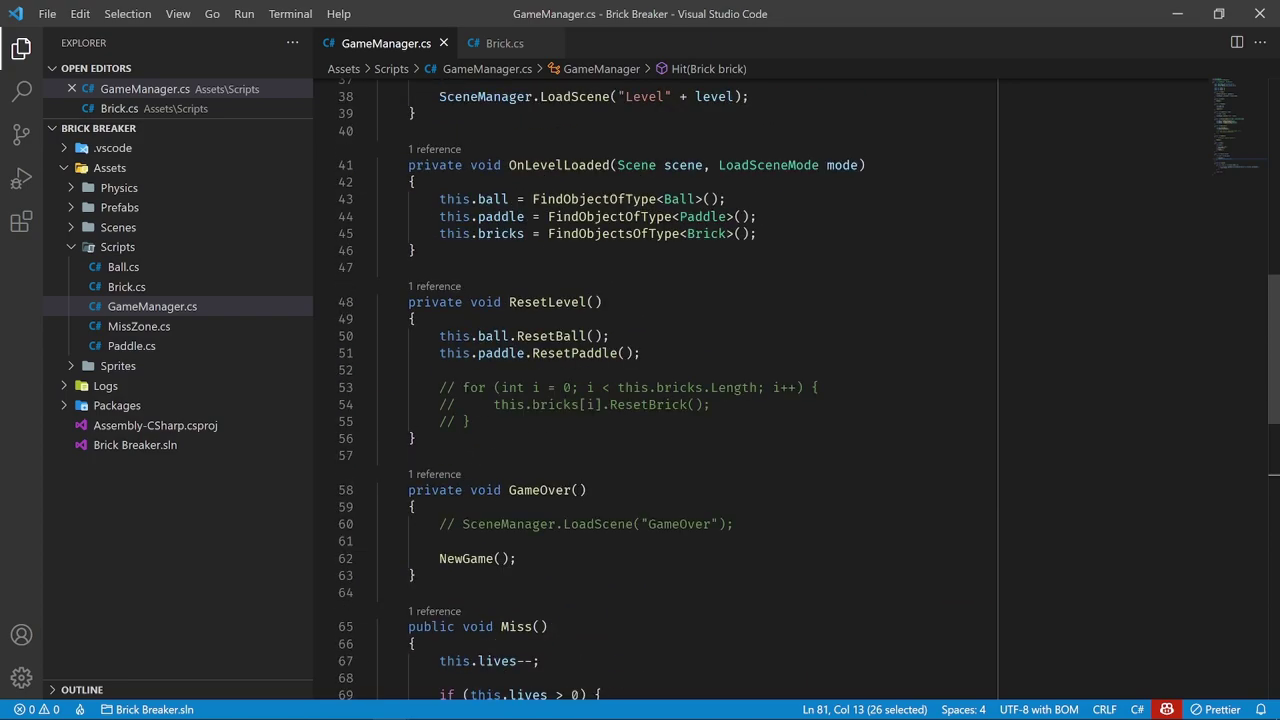
scroll(600, 377, up, 6)
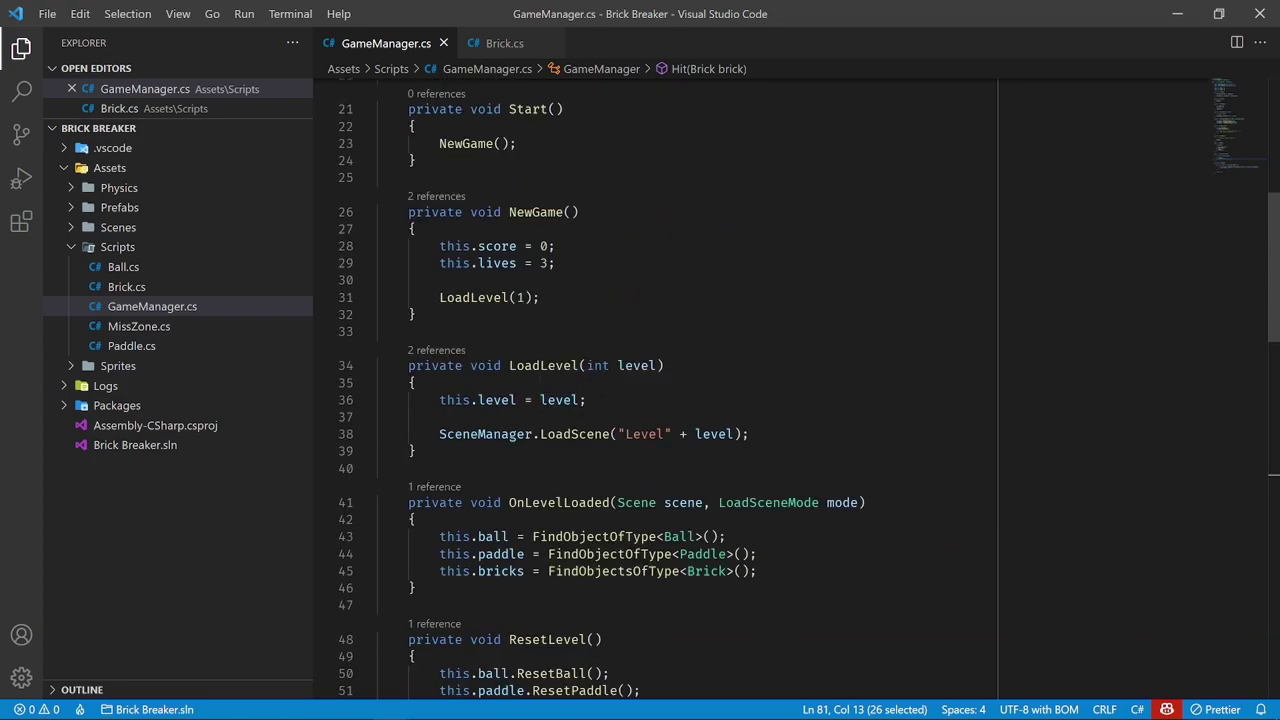
drag(750, 434, 611, 434)
click(660, 452)
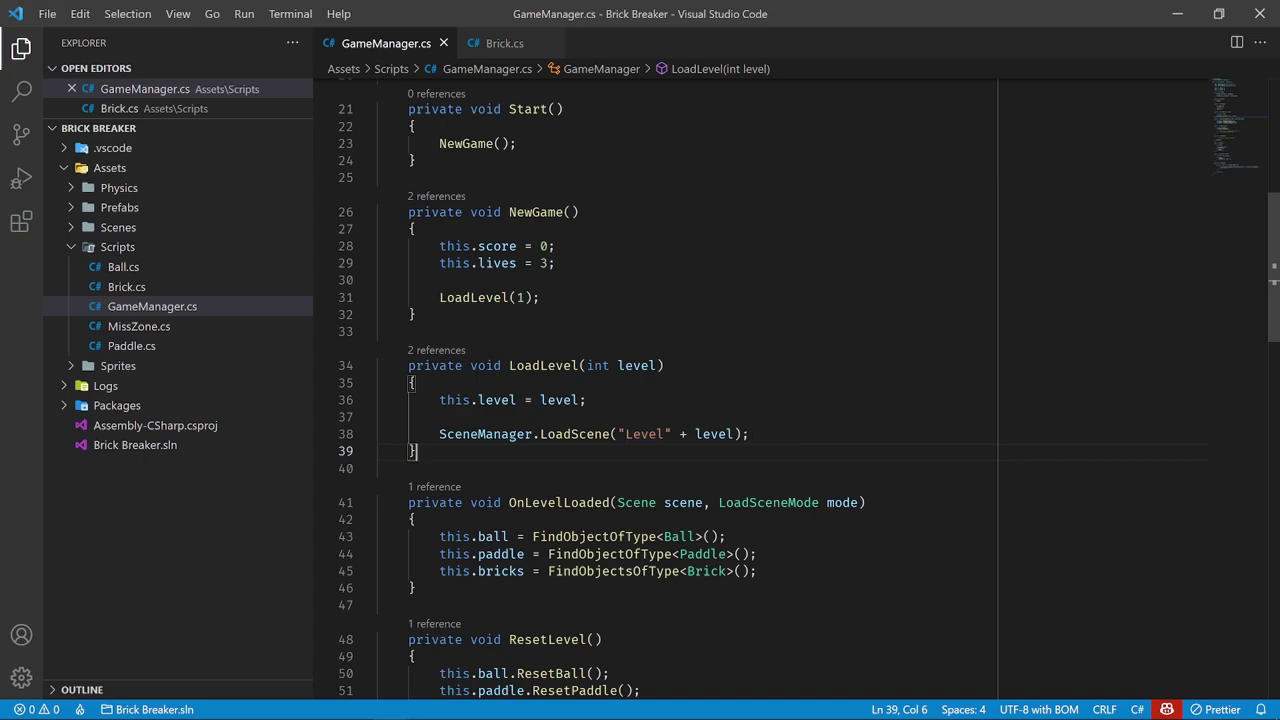
In LoadLevel, add an if (level > 10) block that calls SceneManager.LoadScene("WinScreen")
click(760, 434)
click(665, 400)
key(Return)
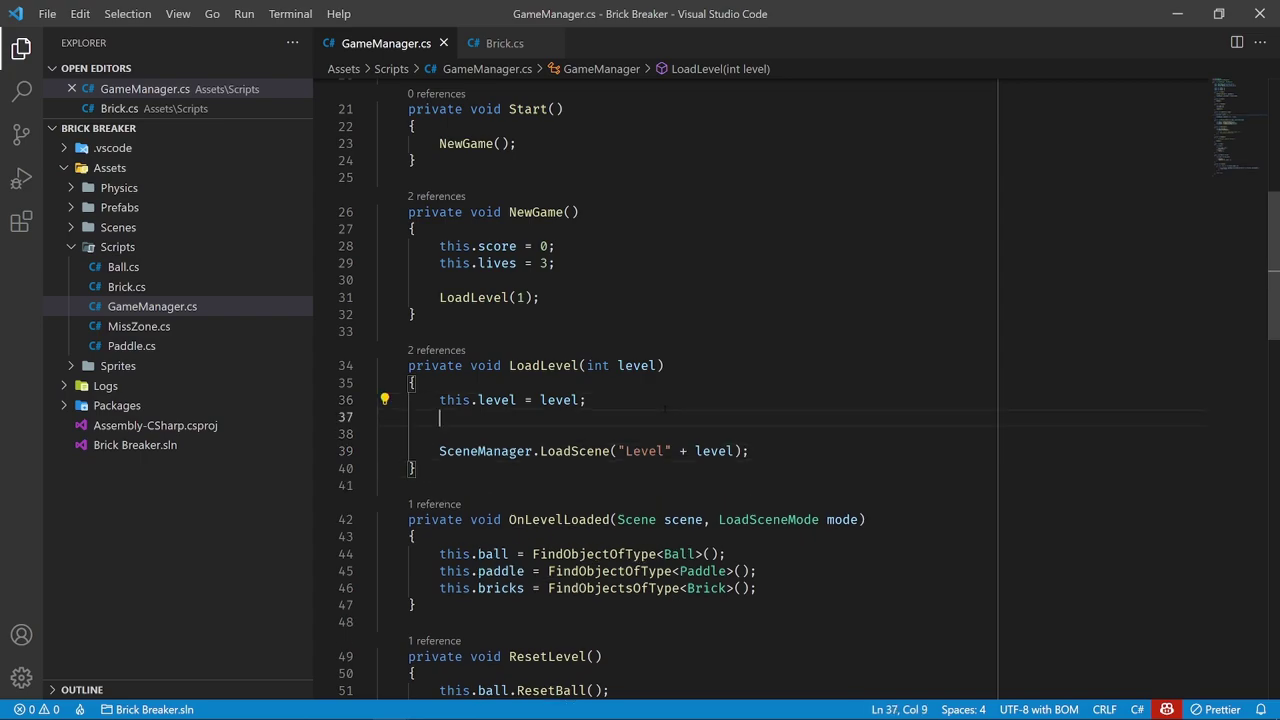
key(Return)
text(if ()
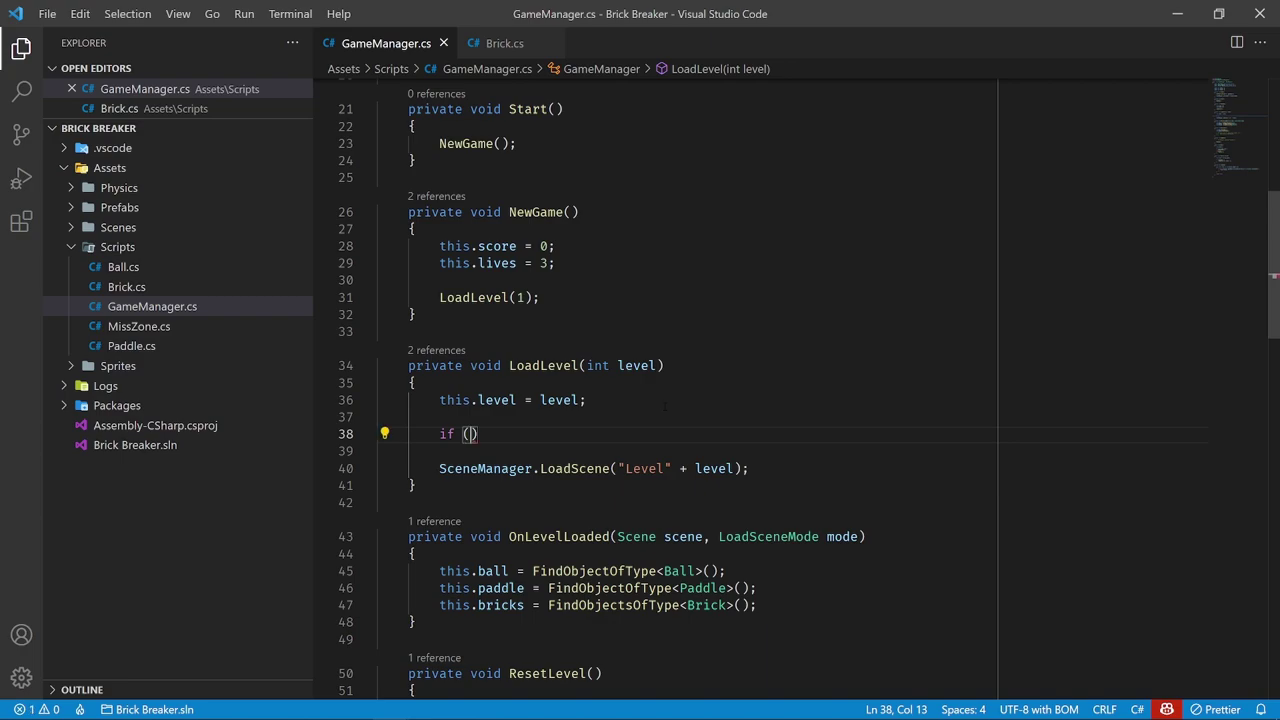
text(level >)
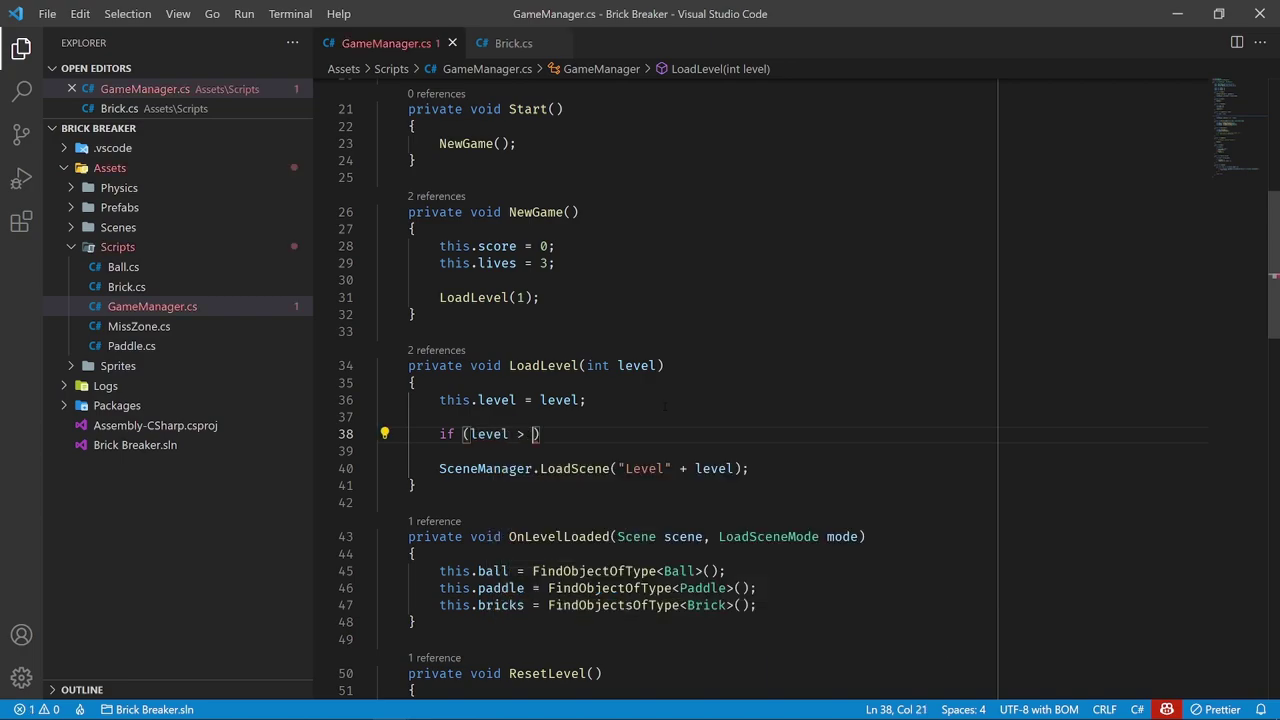
text( 10)
key(ctrl+d)
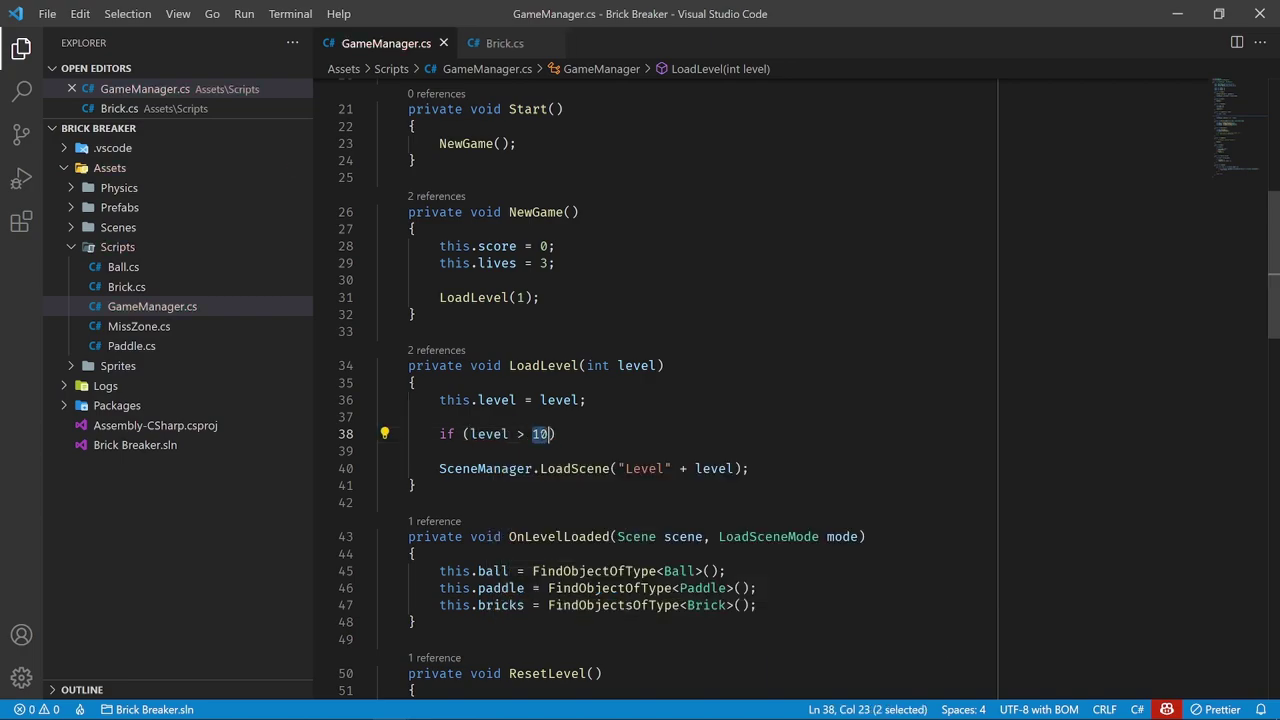
key(End)
text({)
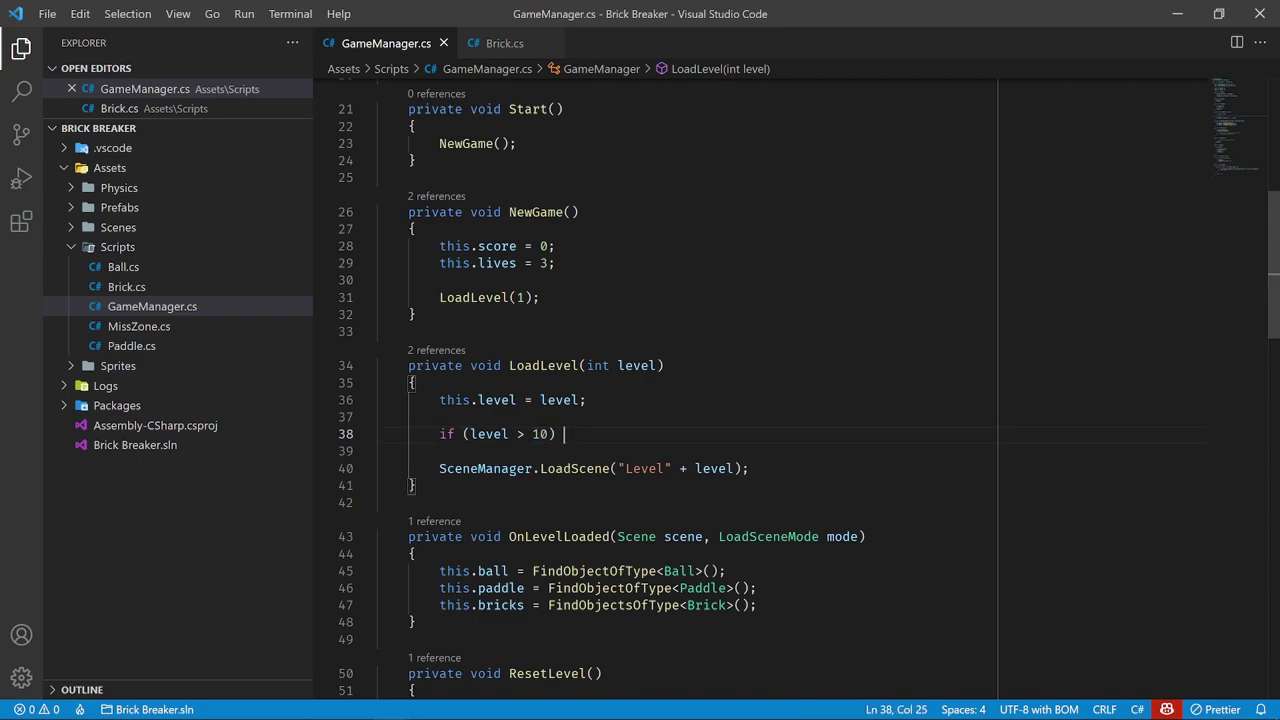
key(Return)
text(SceneManager.)
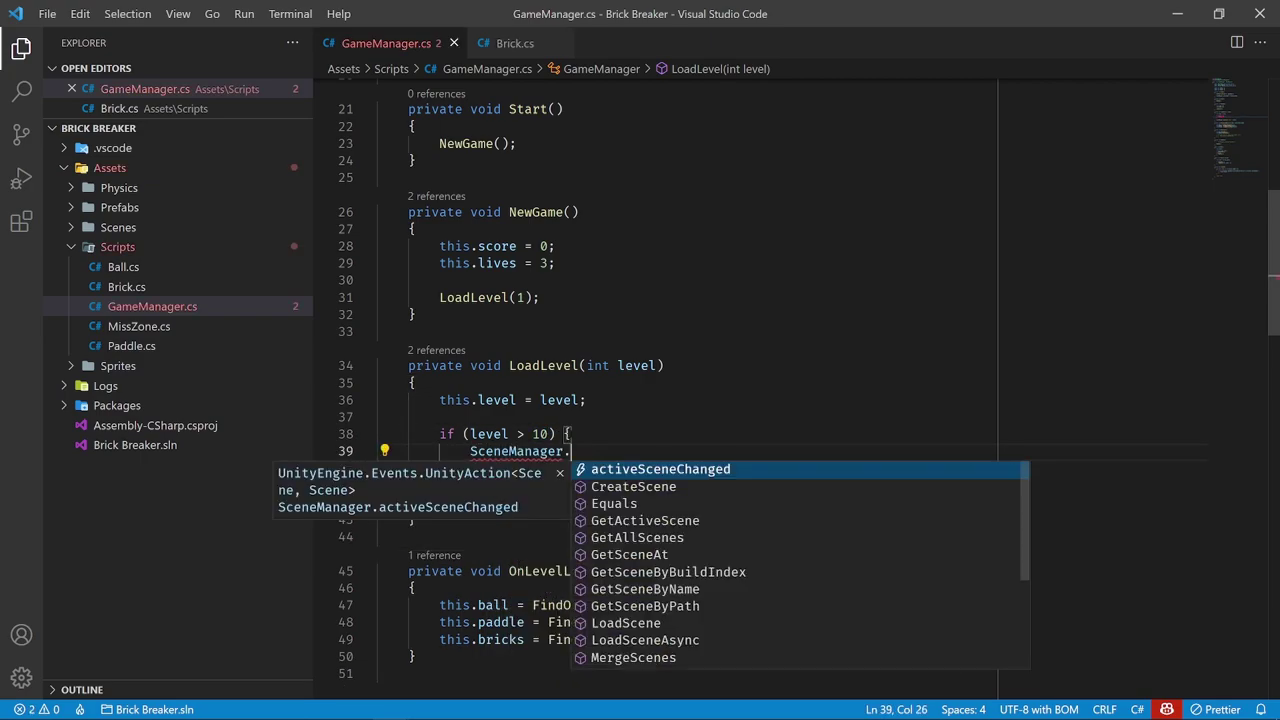
text(Load)
key(Tab)
text((")
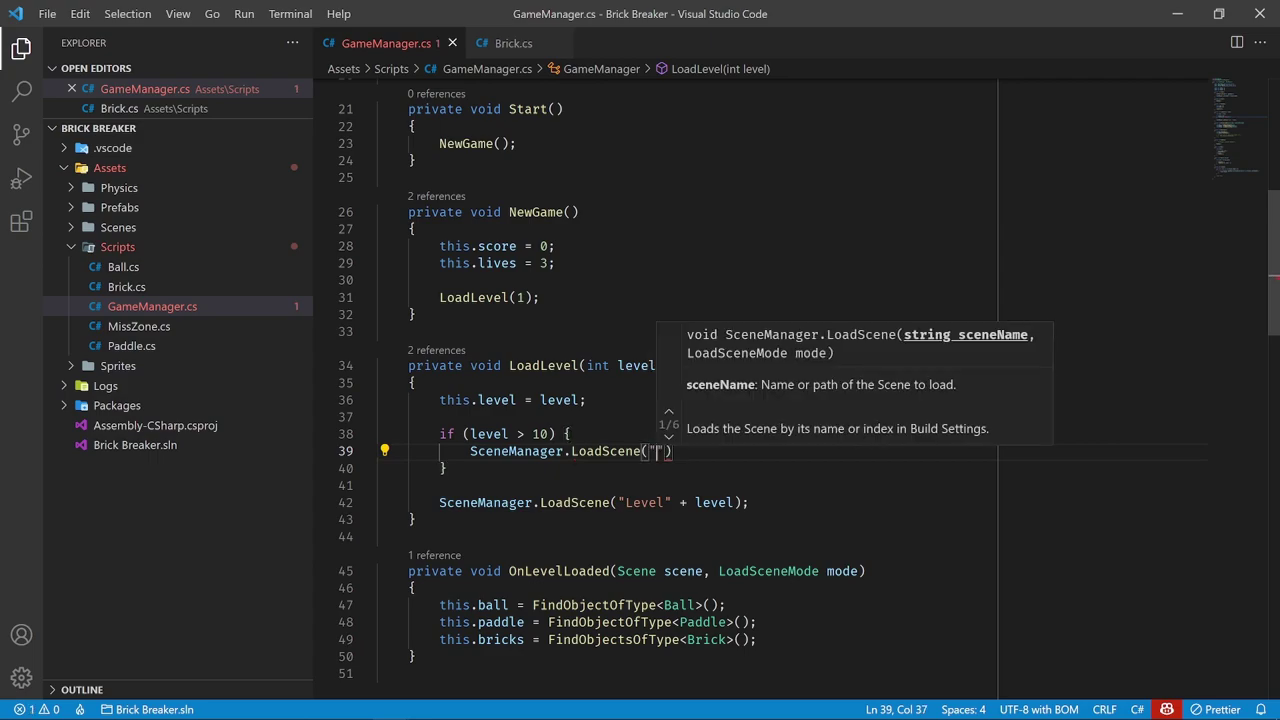
text(Wi)
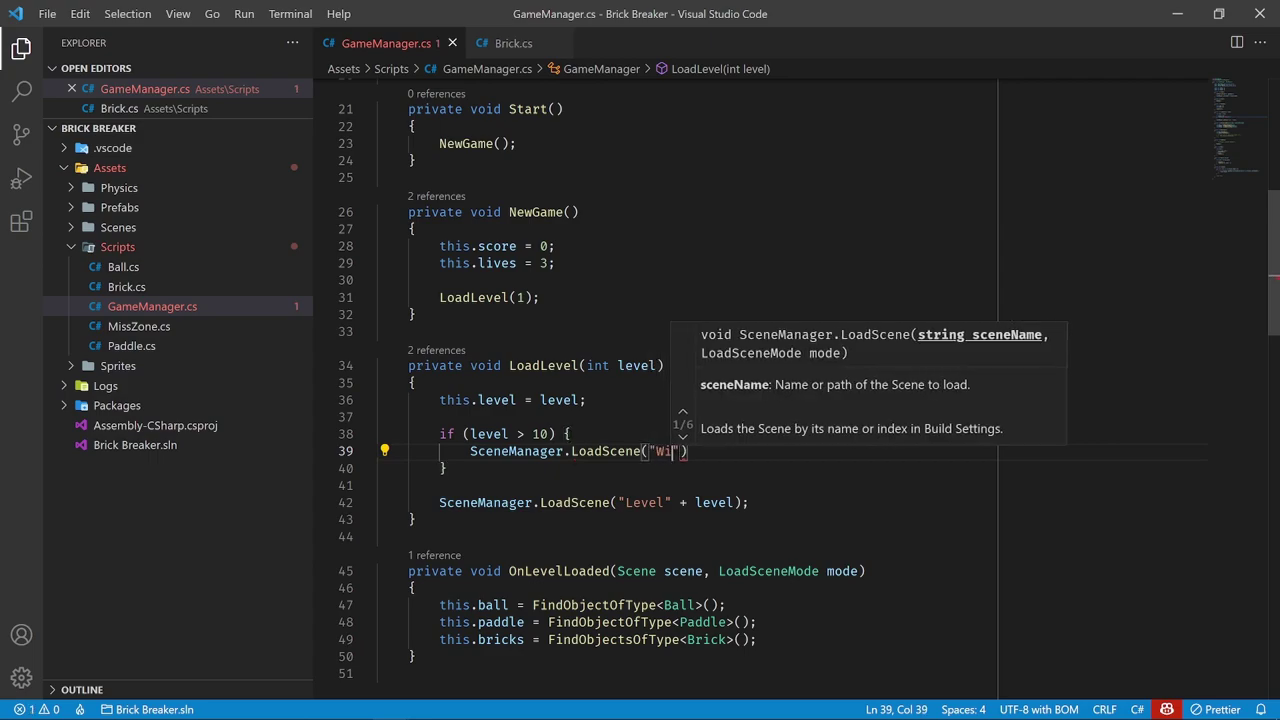
text(nScreen)
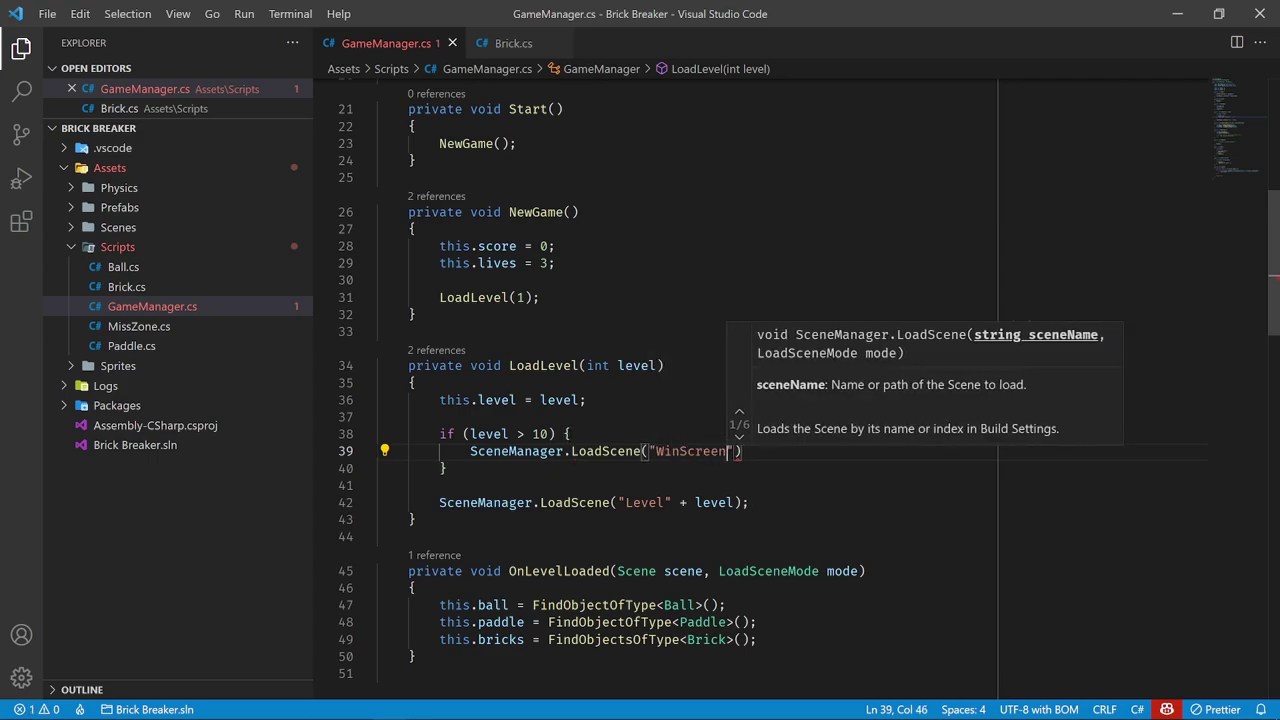
text(")')
key(BackSpace)
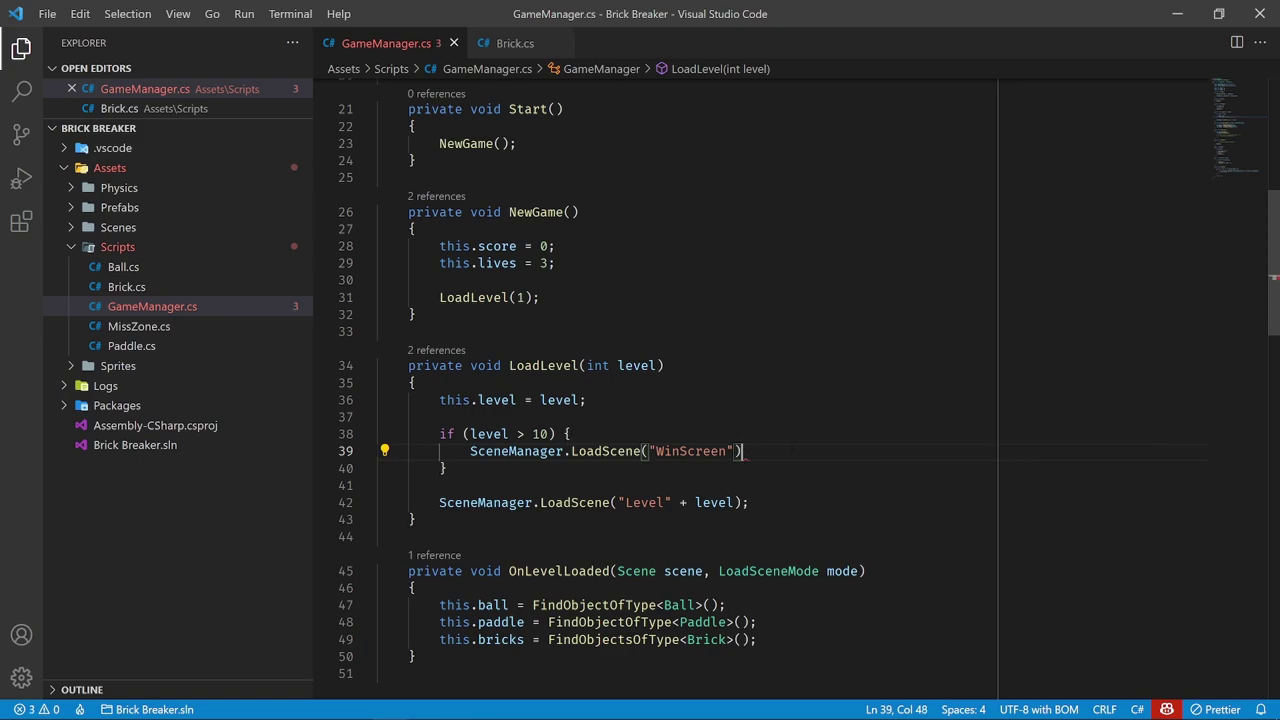
Add an else block and move the existing Level scene load inside it
drag(742, 451, 455, 451)
click(452, 468)
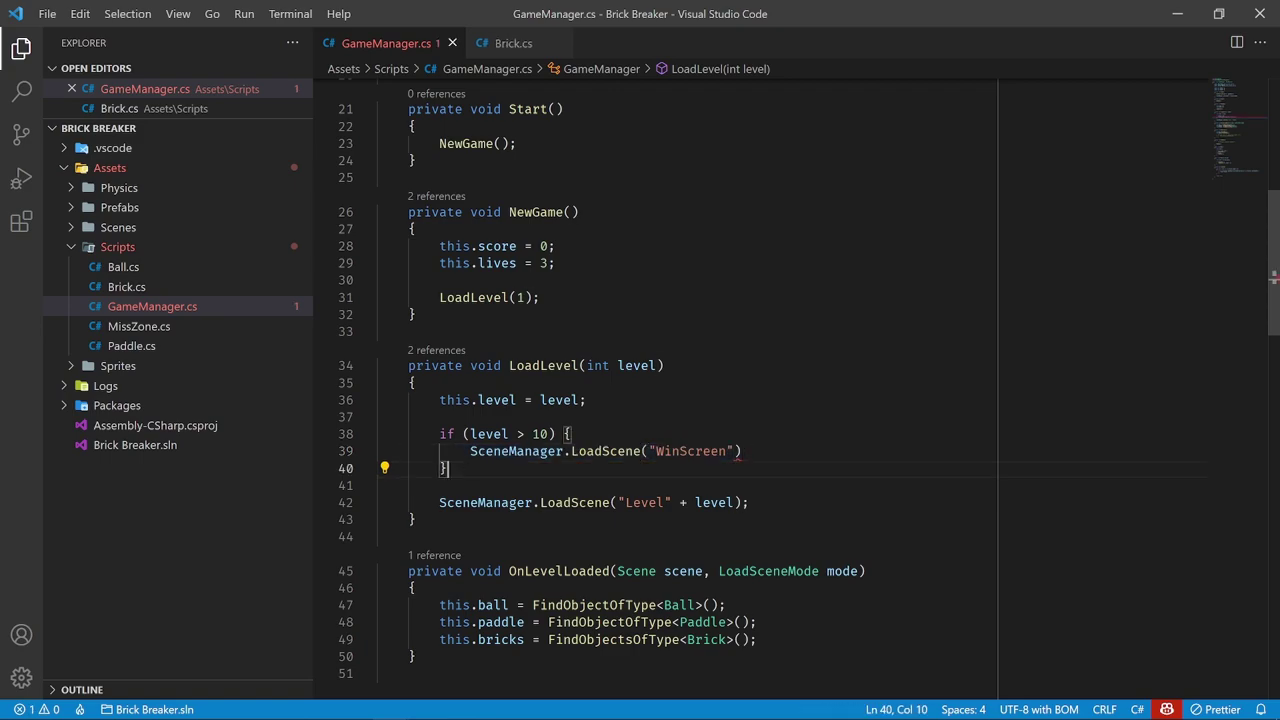
text( else {)
key(Return)
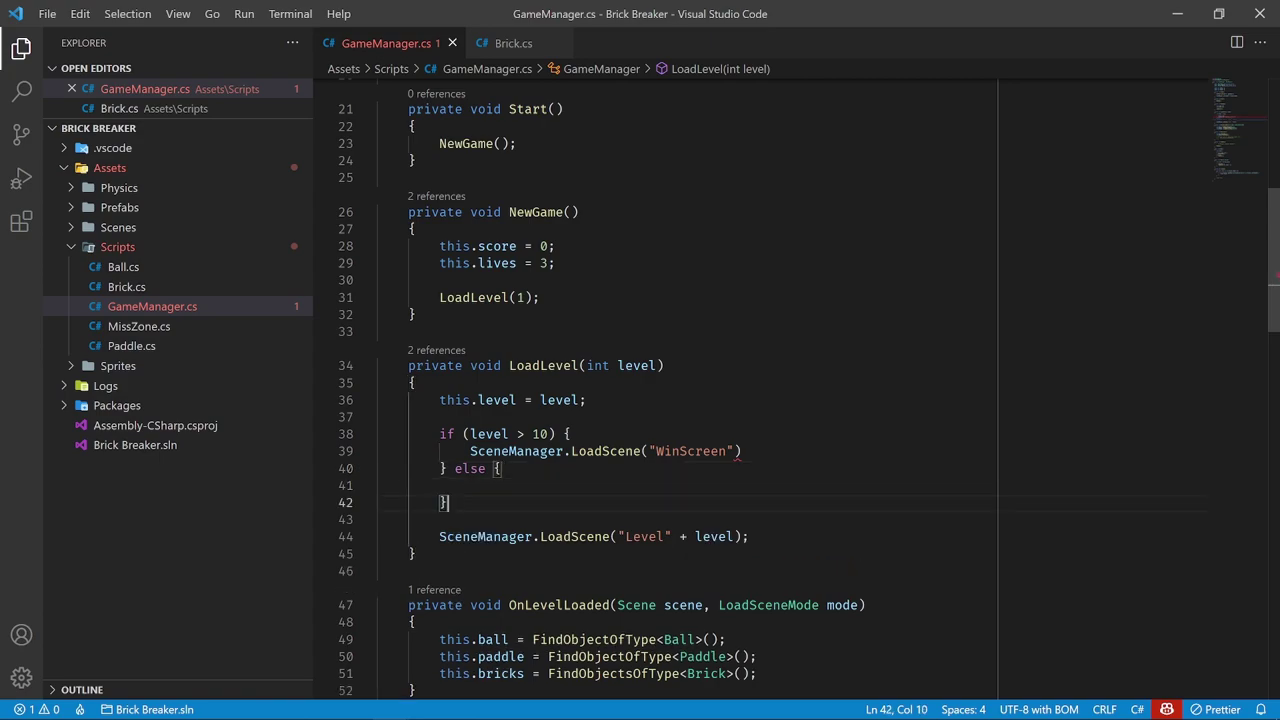
click(439, 536)
key(alt+Up)
key(alt+Up)
key(alt+Up)
key(Tab)
key(End)
key(Delete)
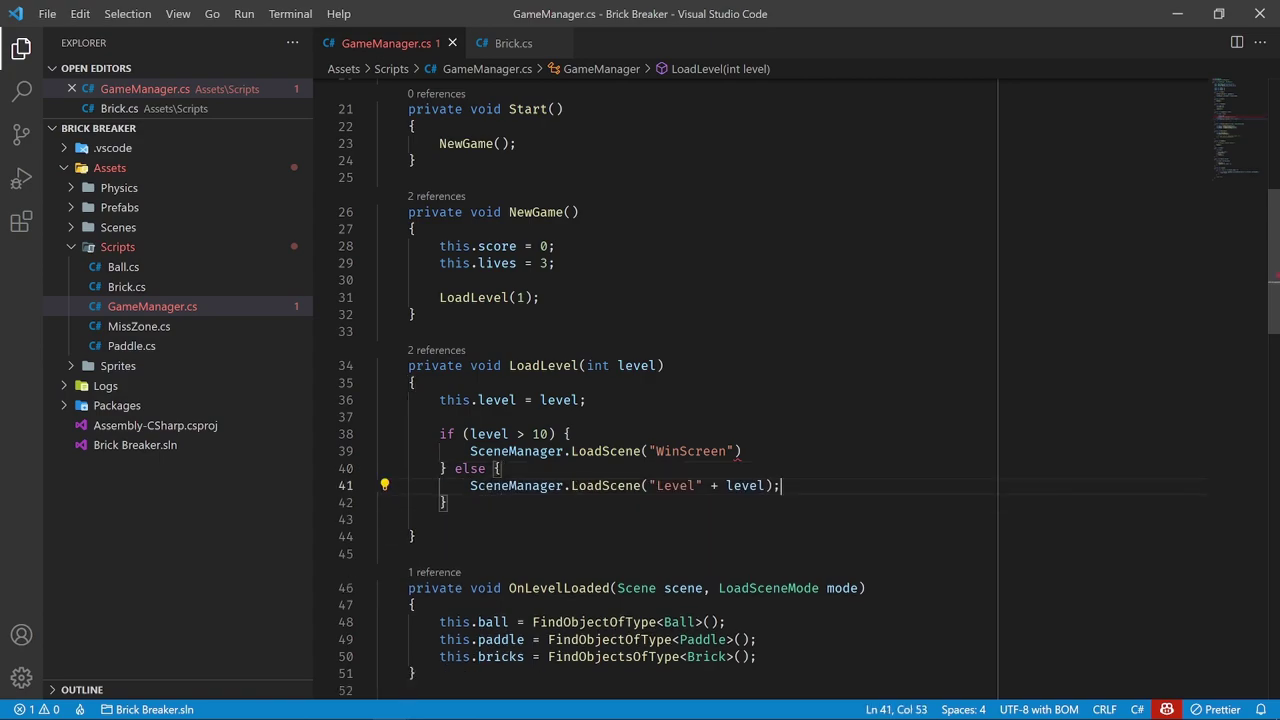
Remove the leftover empty line, add the missing semicolon after the WinScreen load, and save GameManager.cs
key(Down)
key(Down)
key(BackSpace)
key(Up)
key(Up)
key(Up)
key(End)
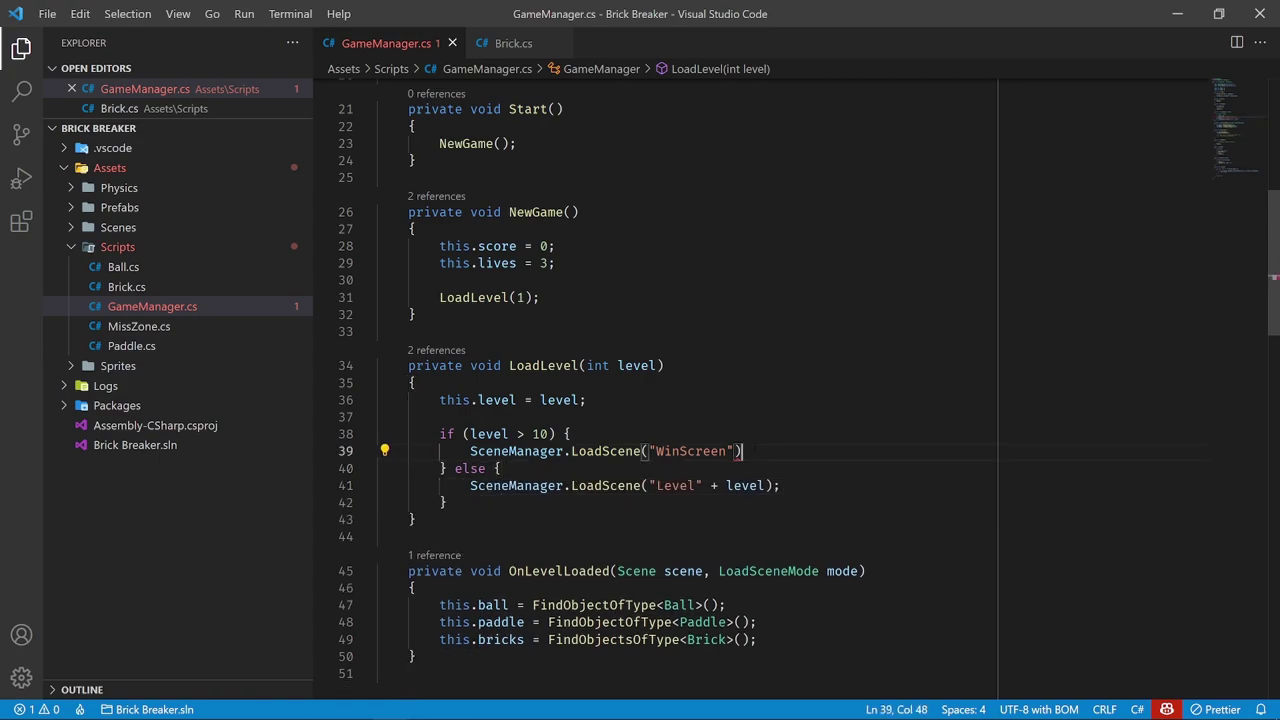
text(;)
click(415, 519)
key(ctrl+s)
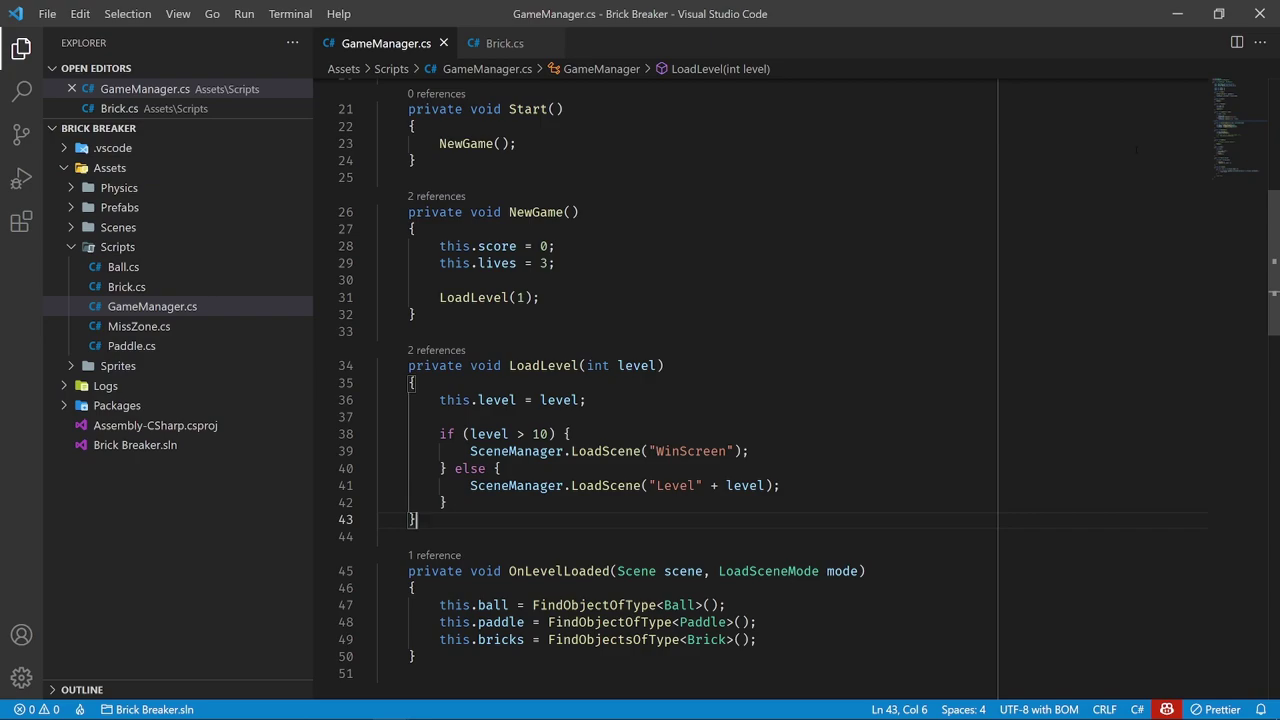
Return to Unity and browse the Prefabs, Physics, Scripts and sprite folders, ending in Scenes
click(1176, 14)
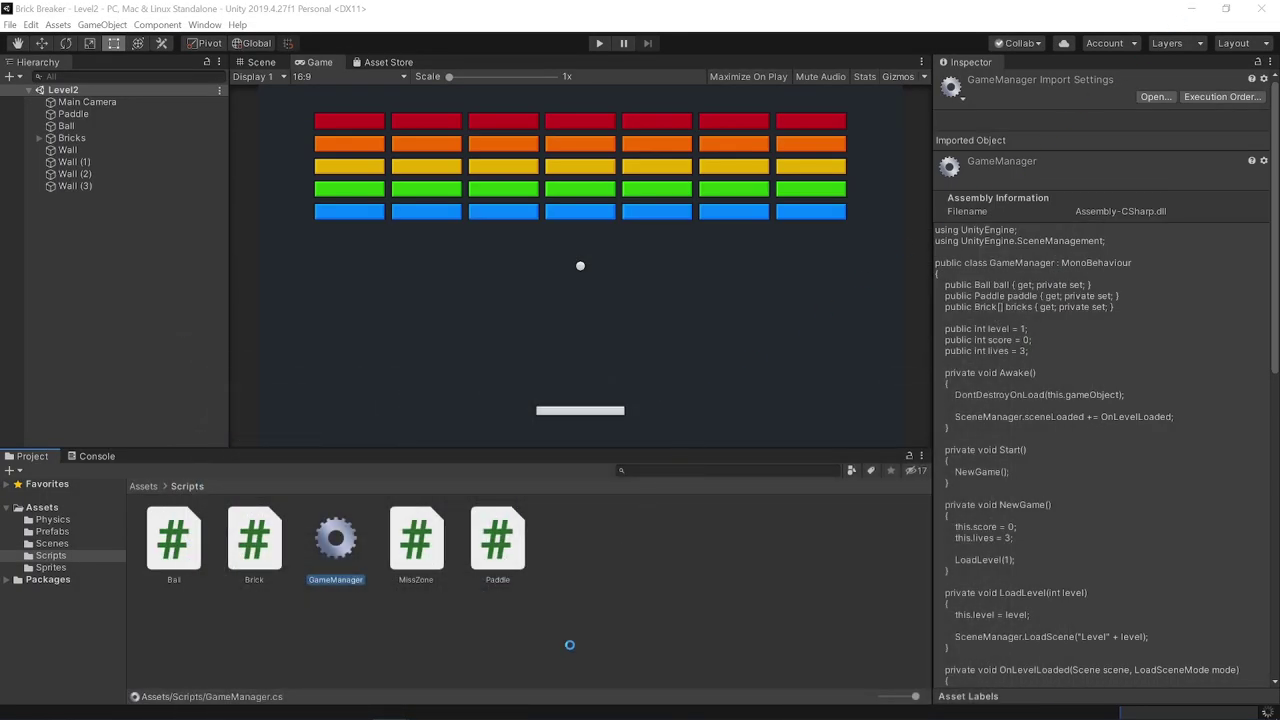
click(550, 619)
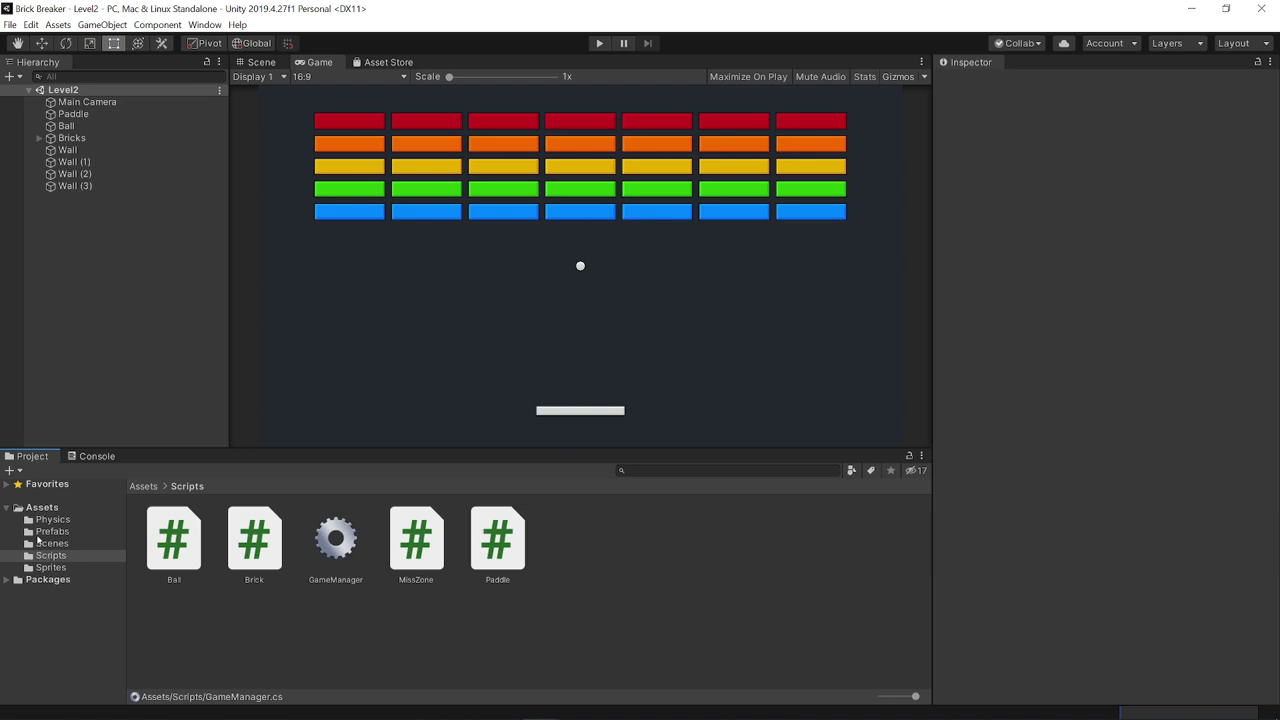
click(70, 531)
click(60, 519)
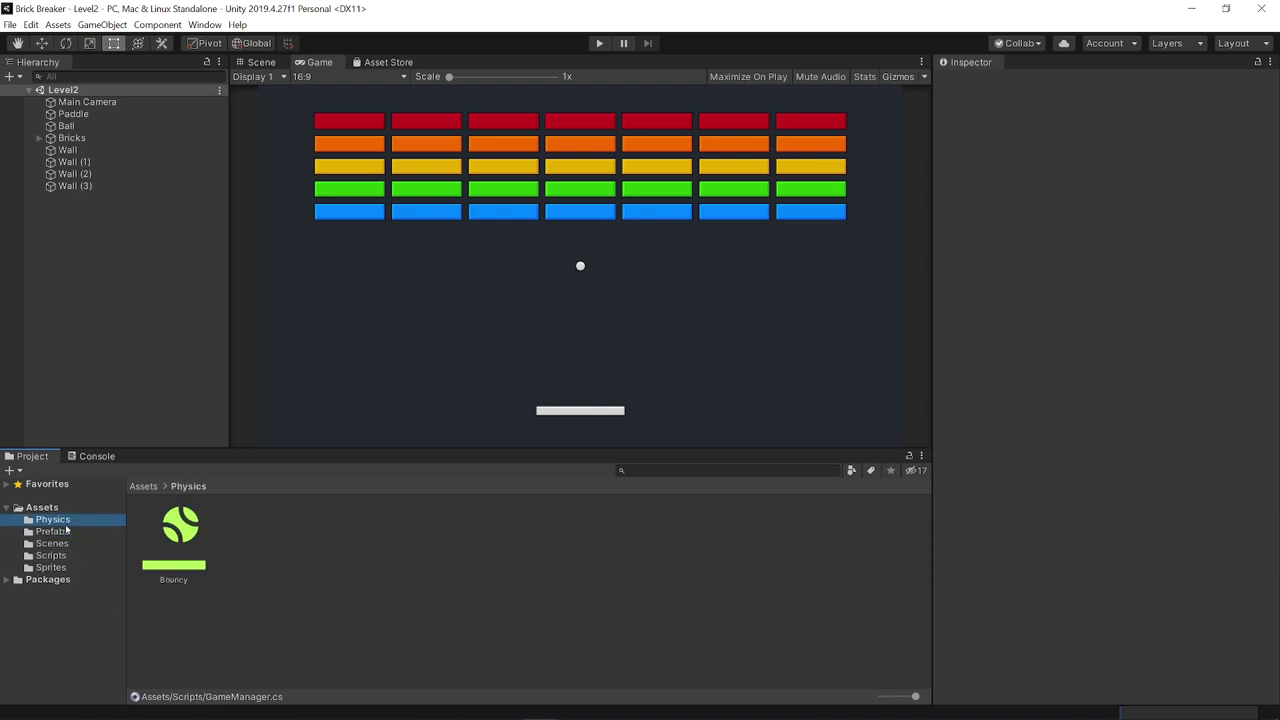
click(66, 556)
click(55, 568)
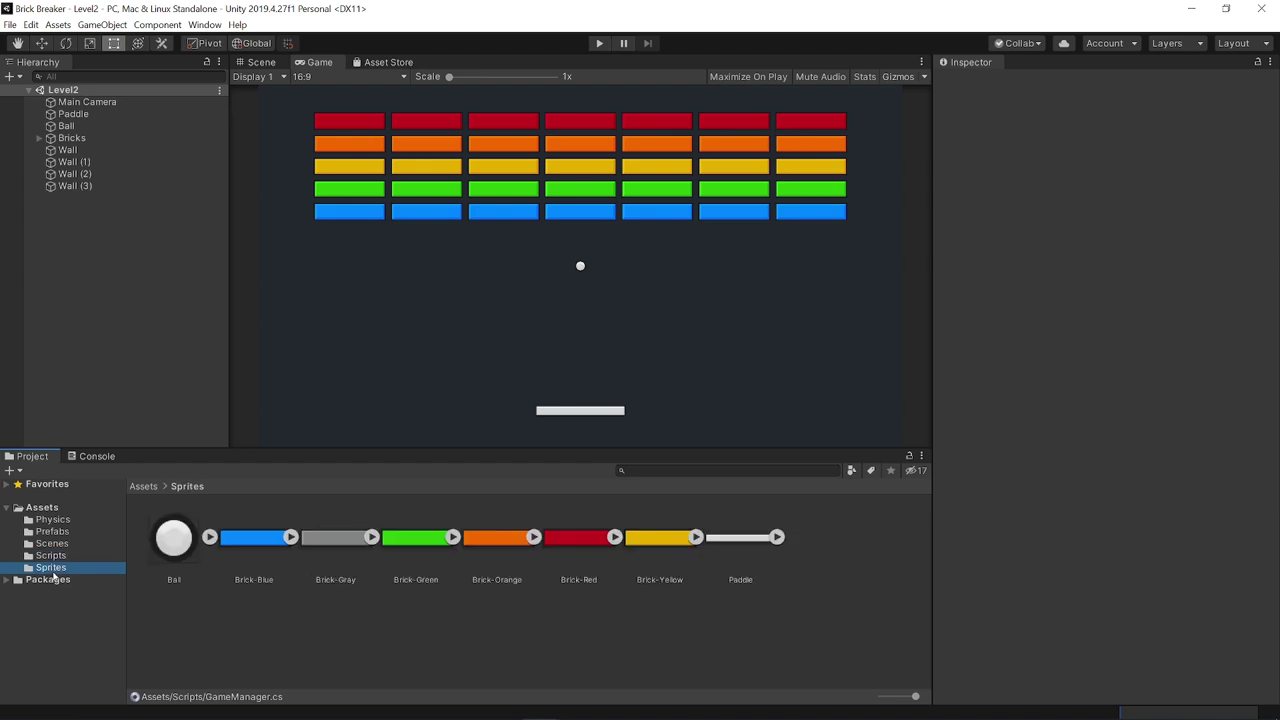
click(55, 543)
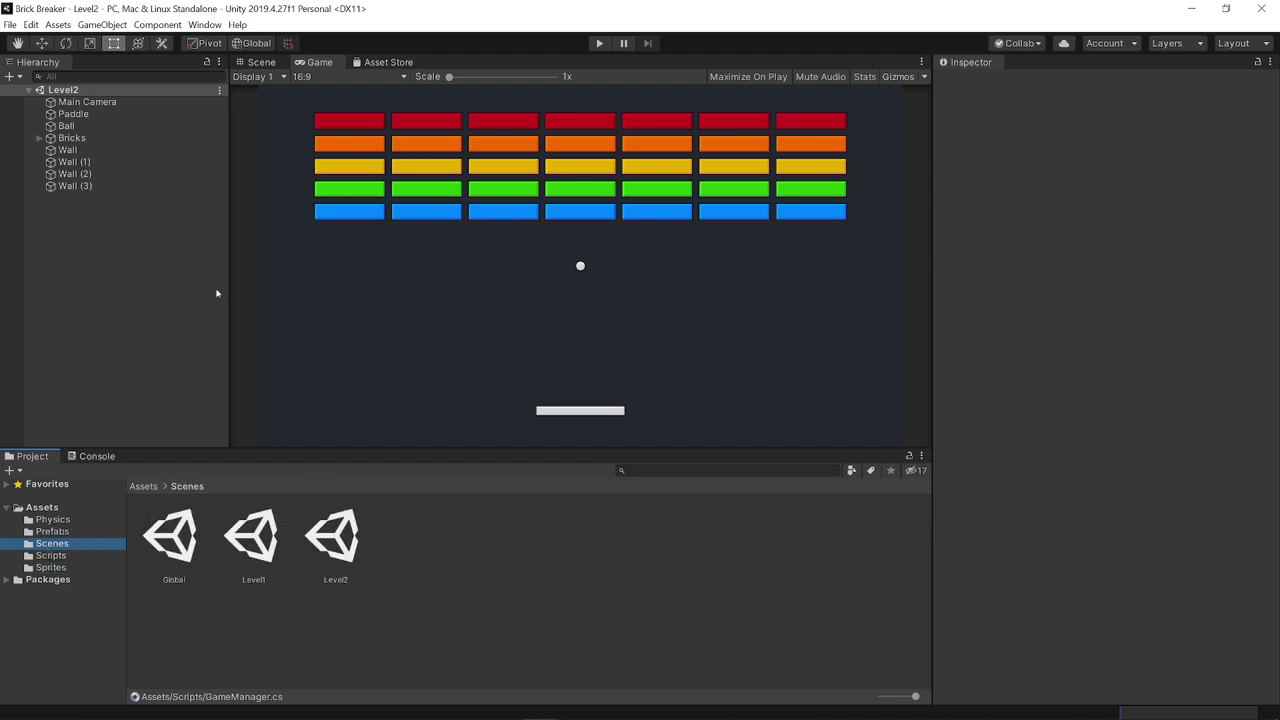
Check the scenes listed in File > Build Settings, then close it
click(10, 24)
click(40, 157)
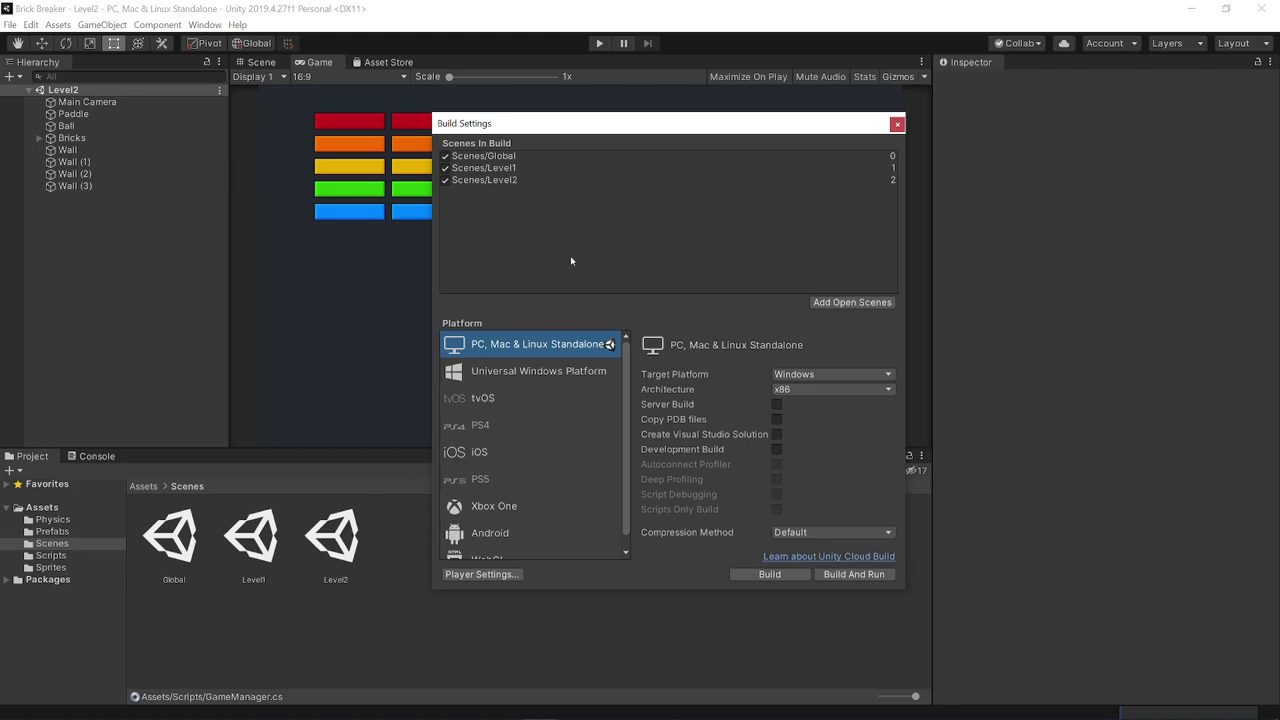
click(897, 123)
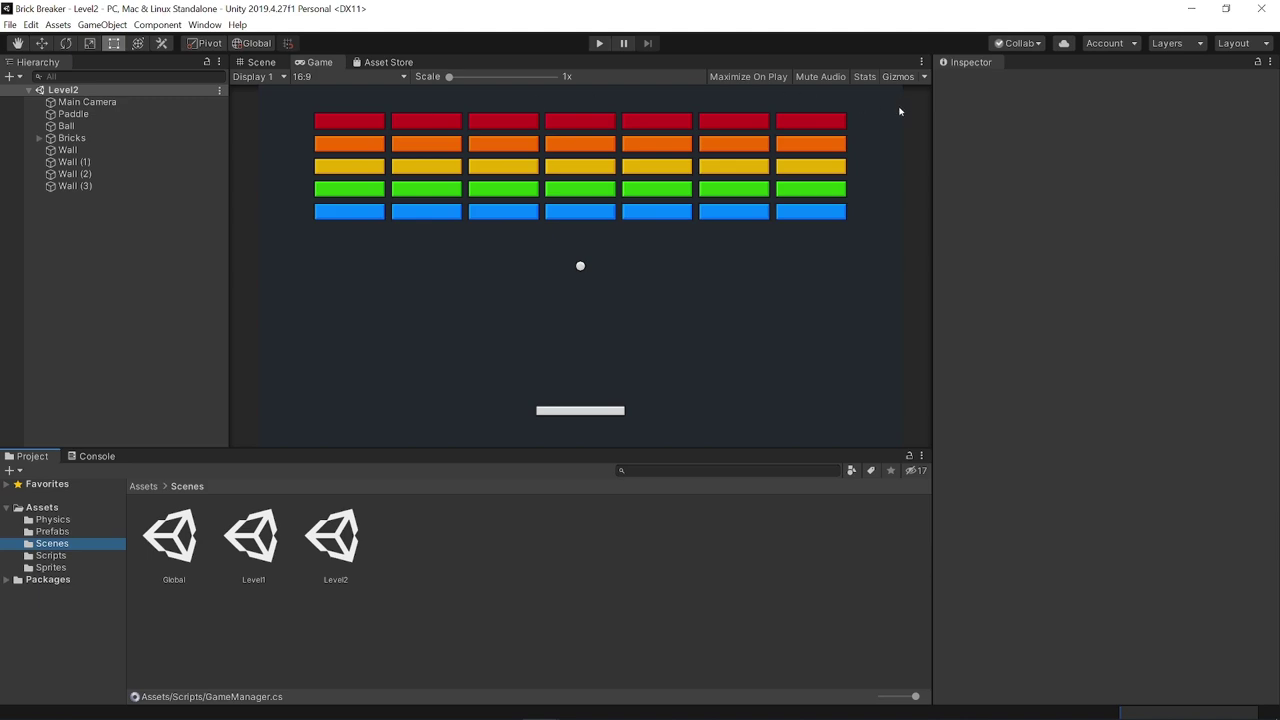
Open the Global scene from the Scenes folder
click(62, 557)
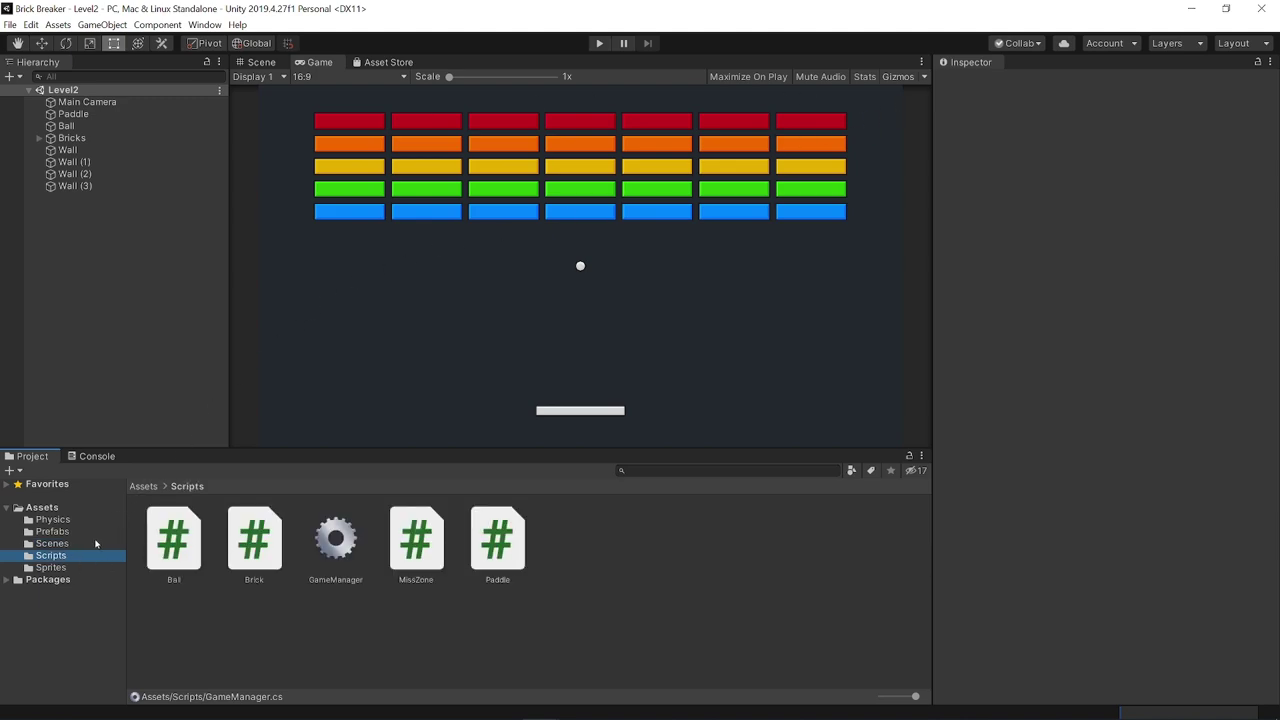
click(96, 543)
double_click(172, 540)
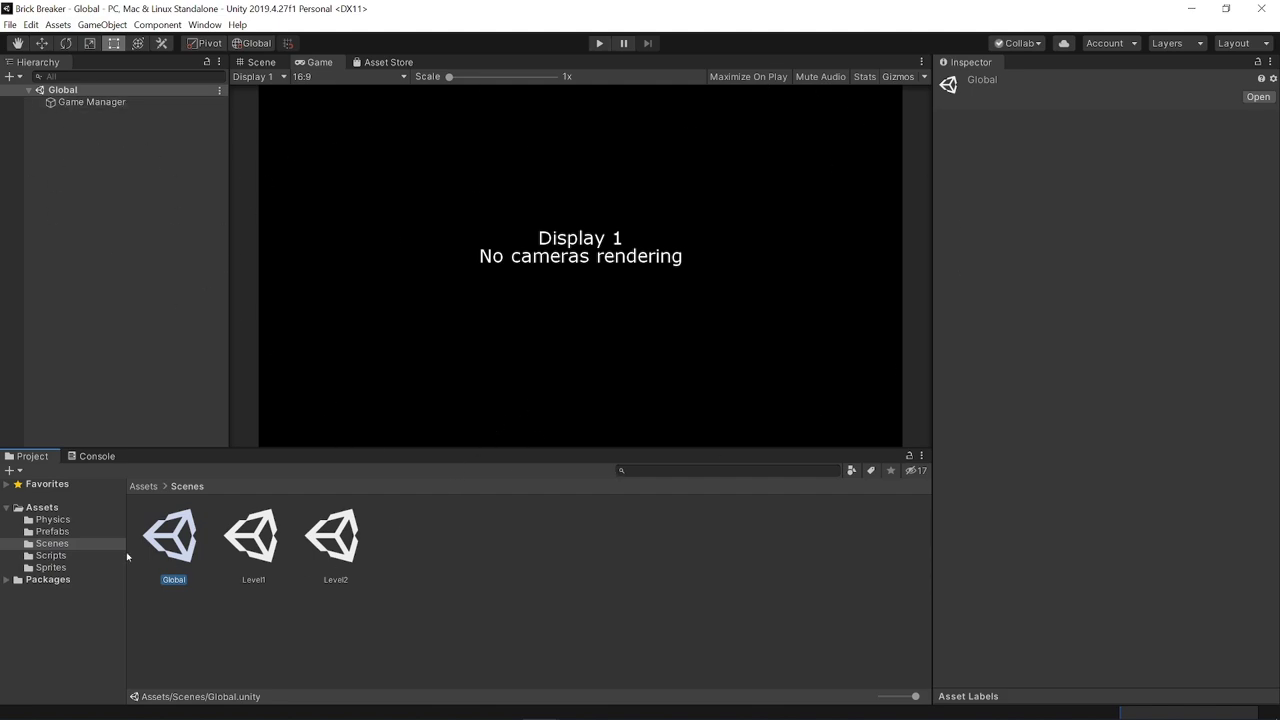
Browse the Scripts, Prefabs and Scenes folders, inspecting the Level1 and Level2 scene assets
click(72, 556)
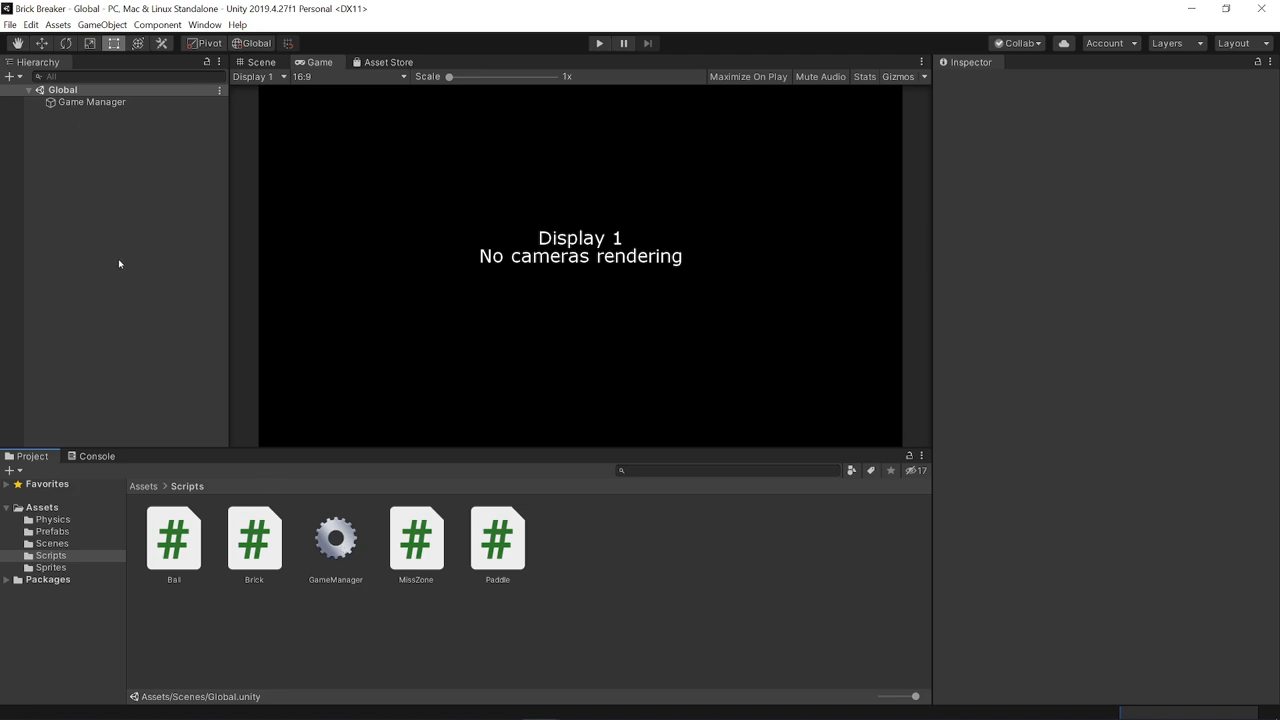
click(78, 544)
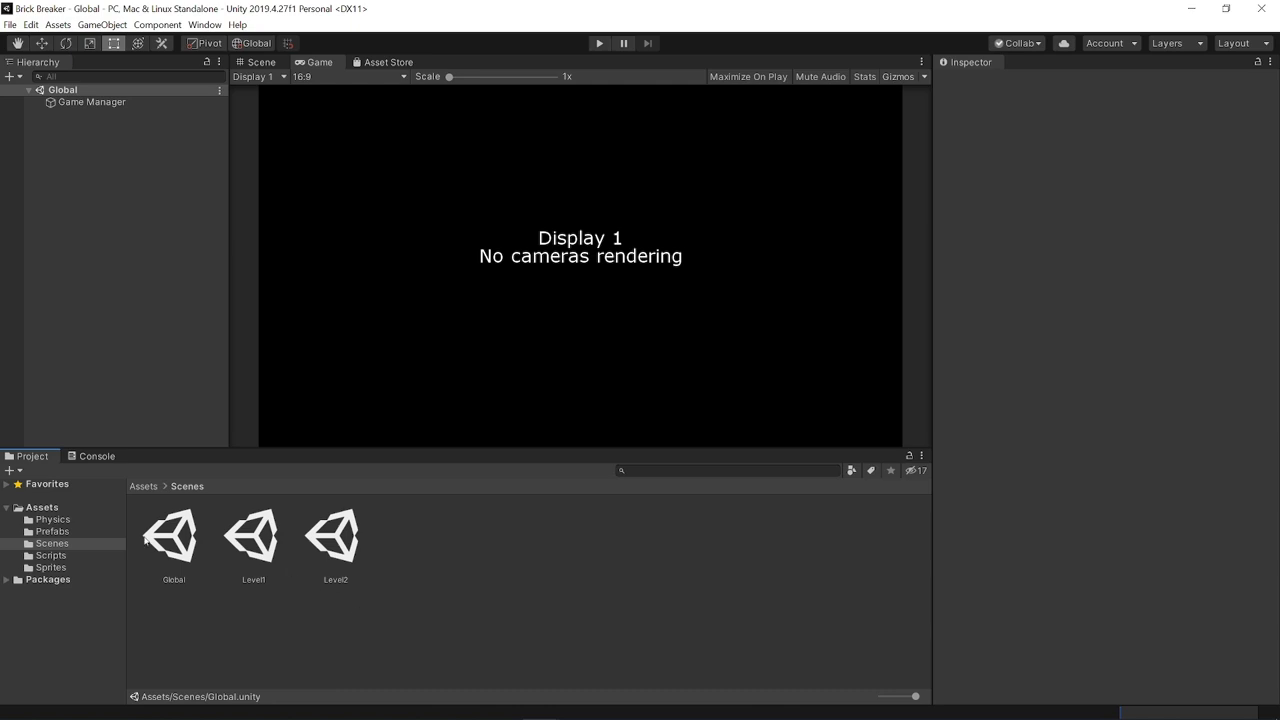
click(50, 555)
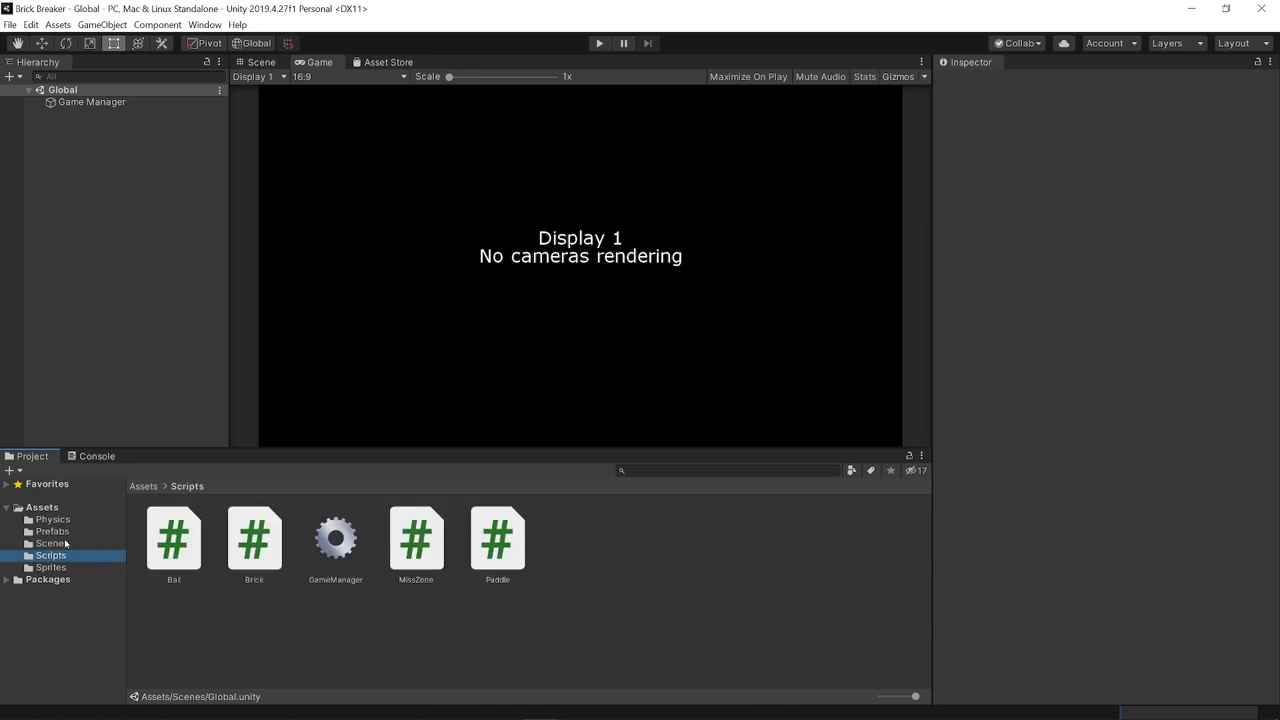
click(52, 543)
click(55, 532)
click(60, 544)
click(331, 540)
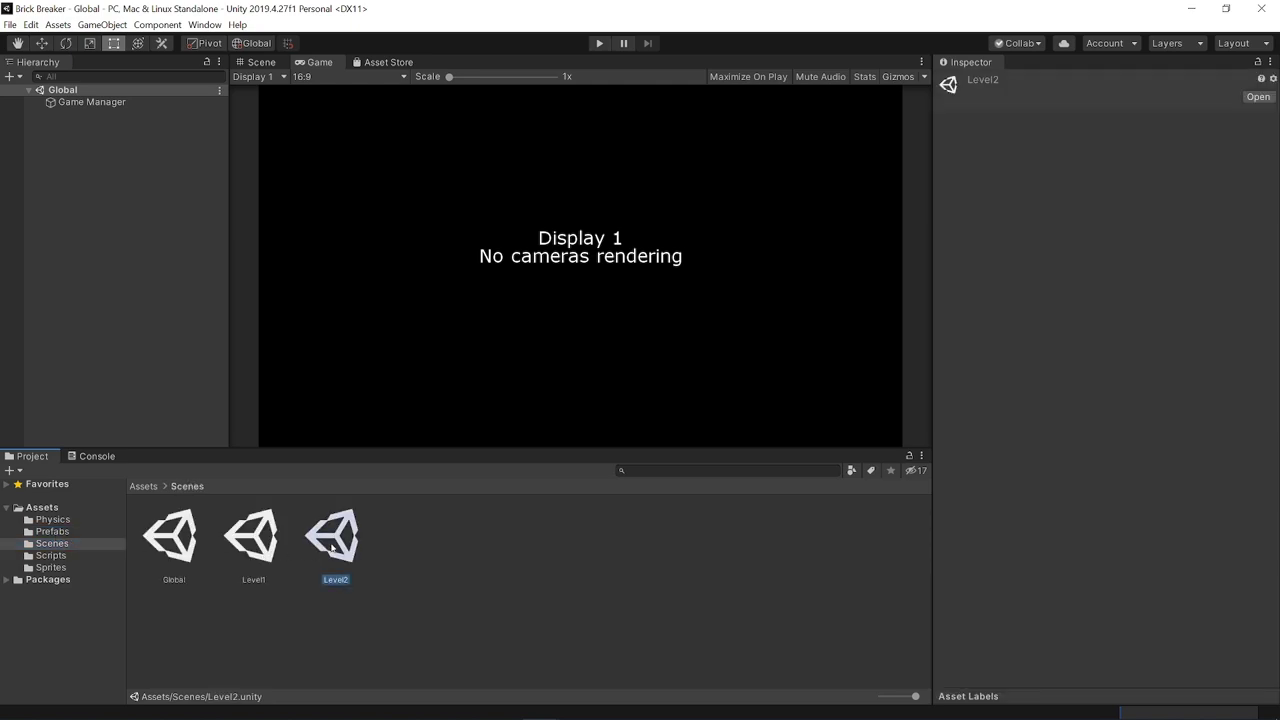
click(251, 540)
click(331, 540)
click(409, 544)
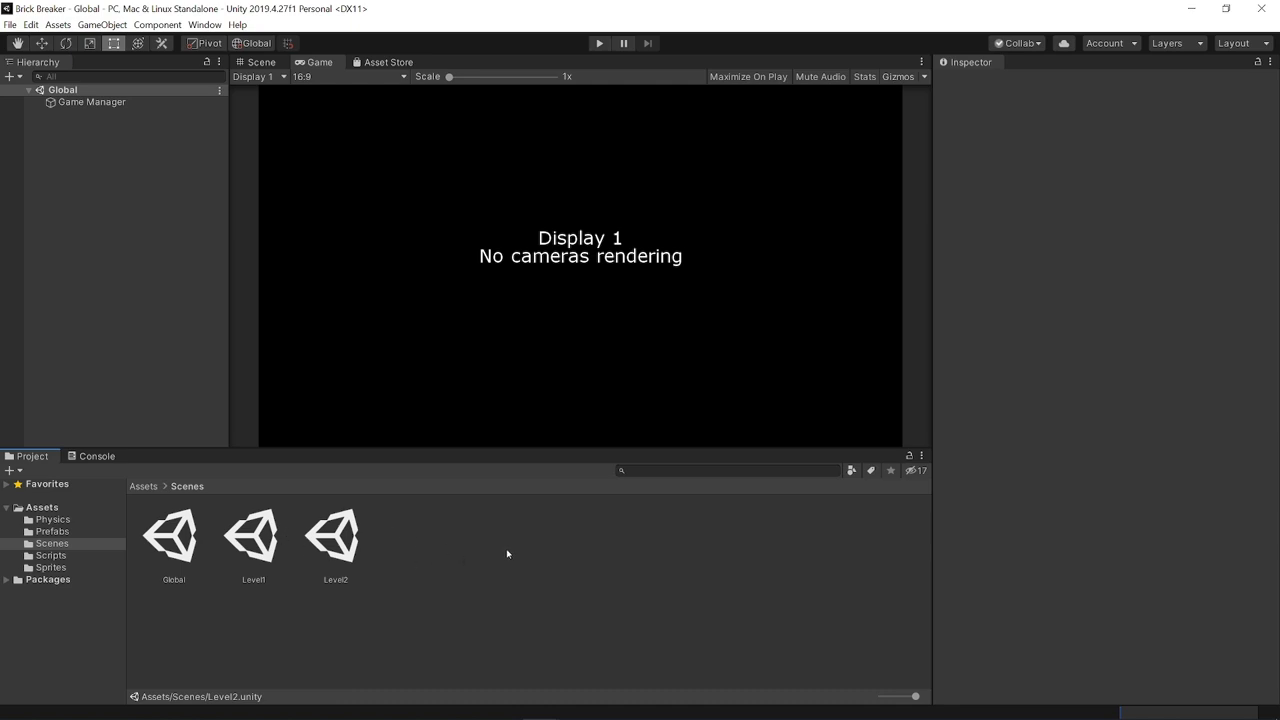
Look over the Scripts and Prefabs folders, select Global, and open the Level1 scene
click(50, 555)
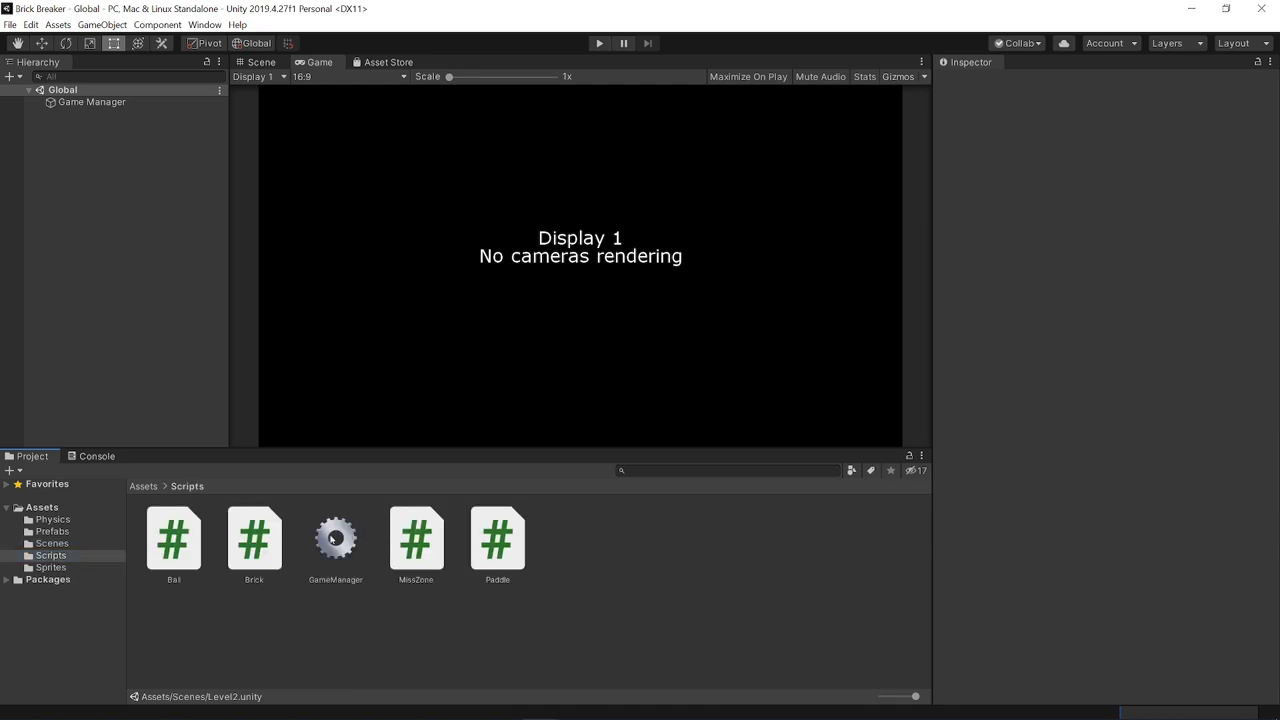
click(52, 531)
click(52, 543)
click(174, 540)
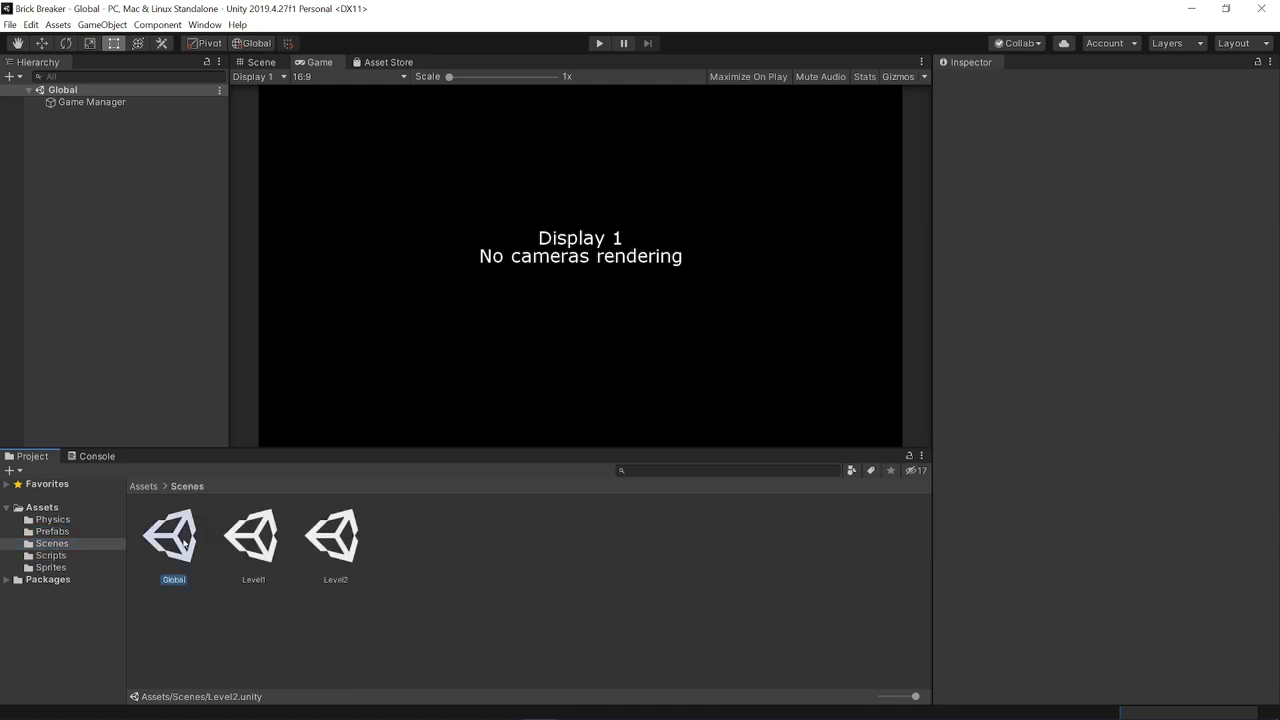
double_click(250, 541)
click(50, 556)
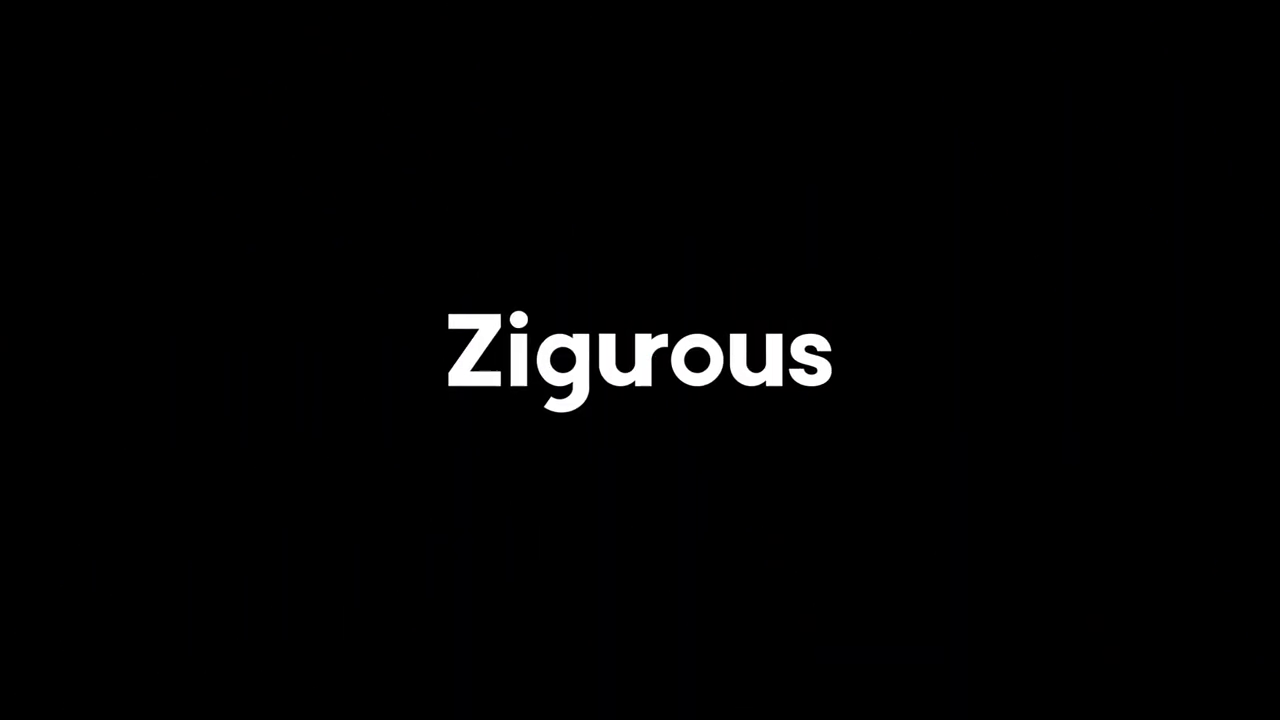